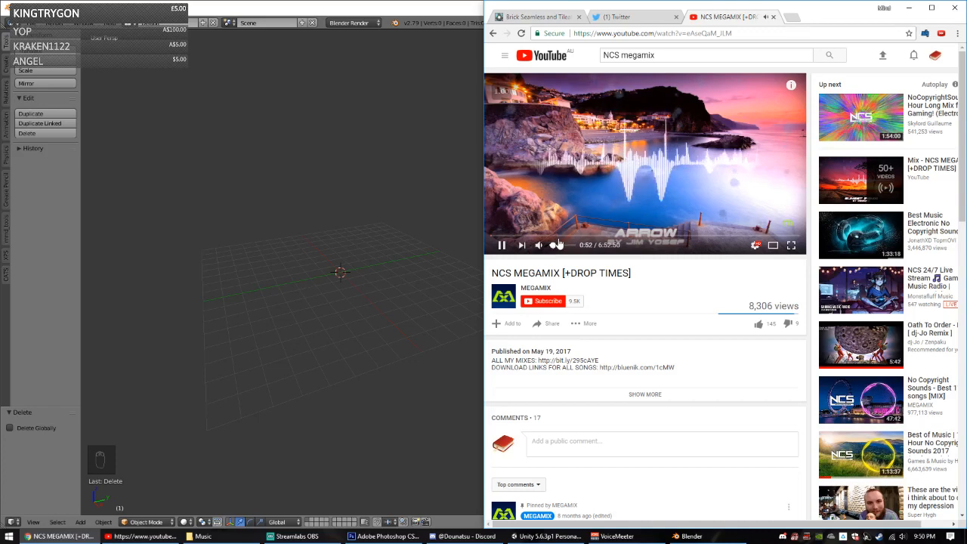
Step: Minimise the browser window and set the VoiceMeeter Aux Input playback volume to 100
click(907, 8)
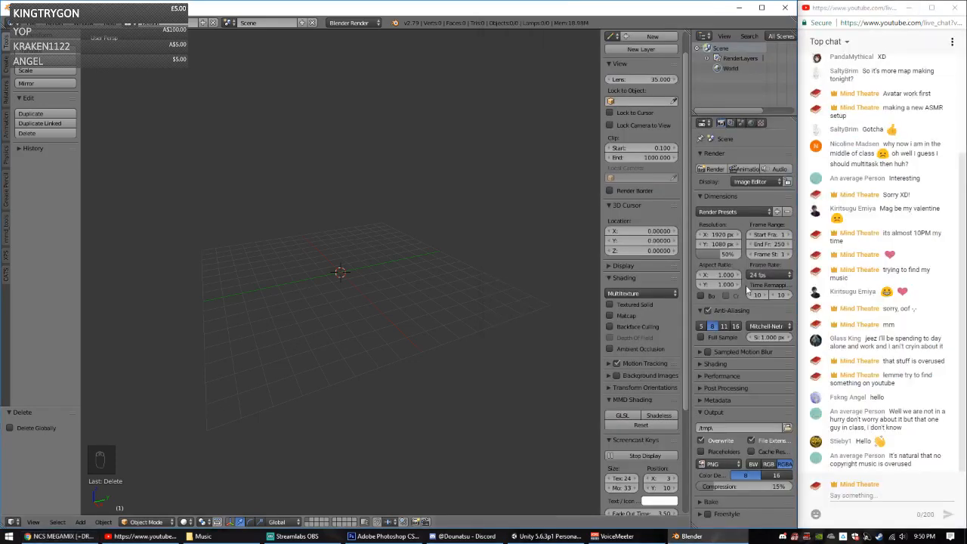
click(875, 495)
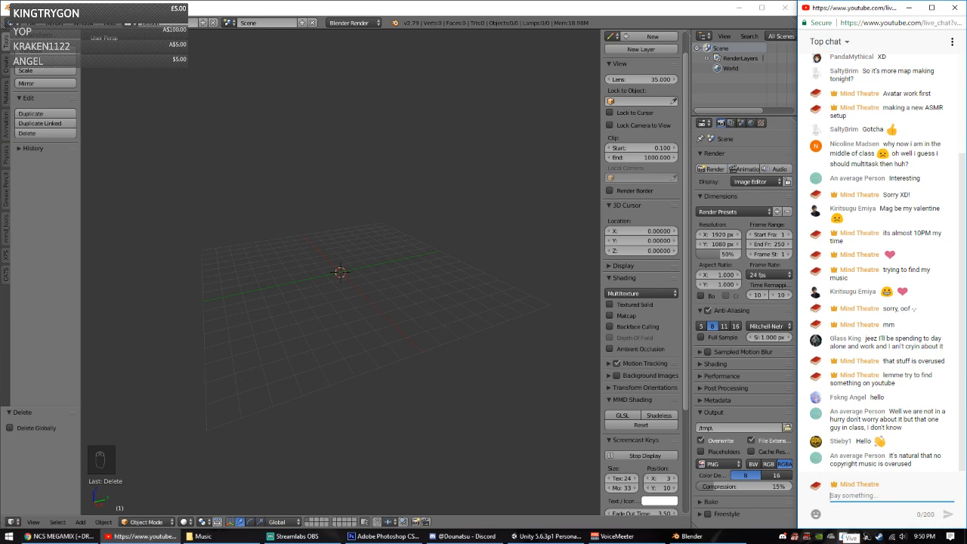
click(890, 535)
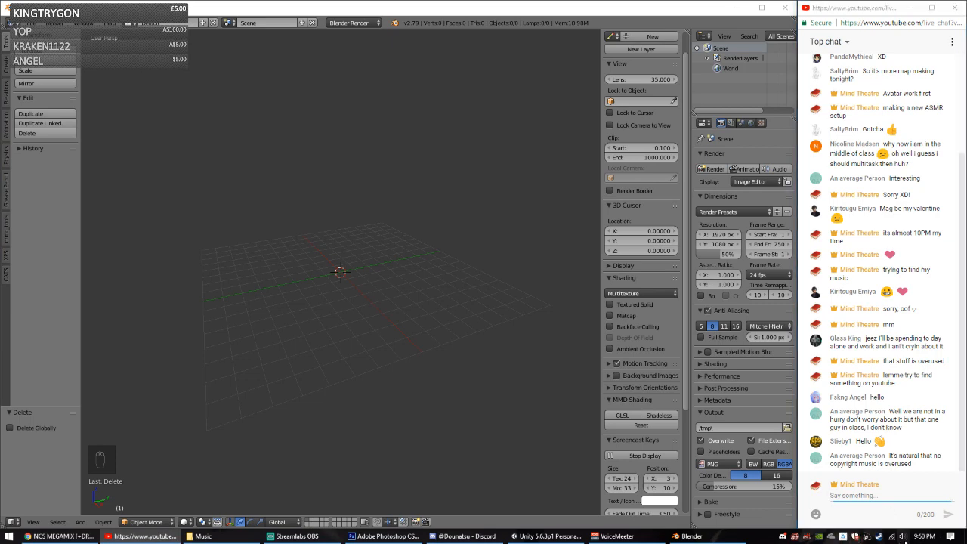
drag(830, 514, 935, 514)
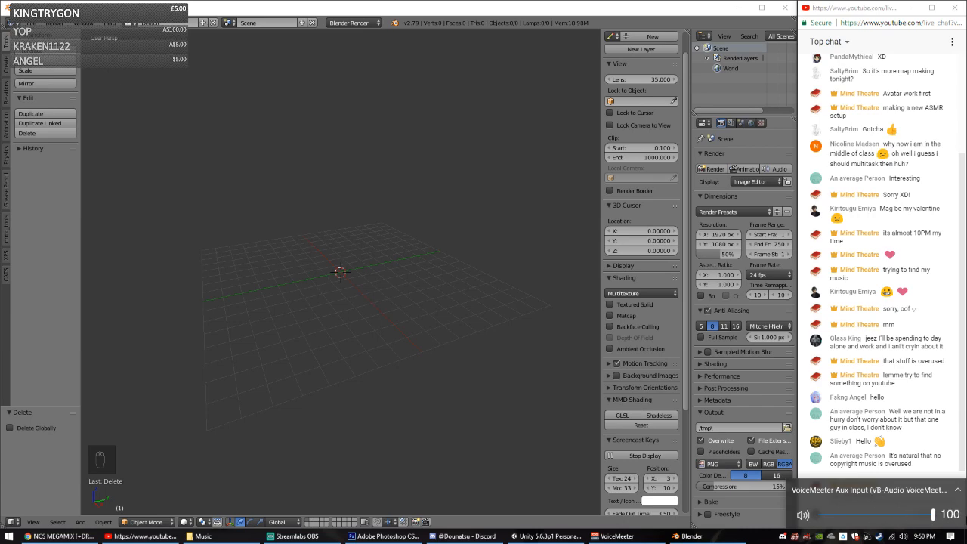
click(850, 6)
Step: Switch to VoiceMeeter, check the A3 output fader in the master section and return to the live chat and Blender
click(663, 537)
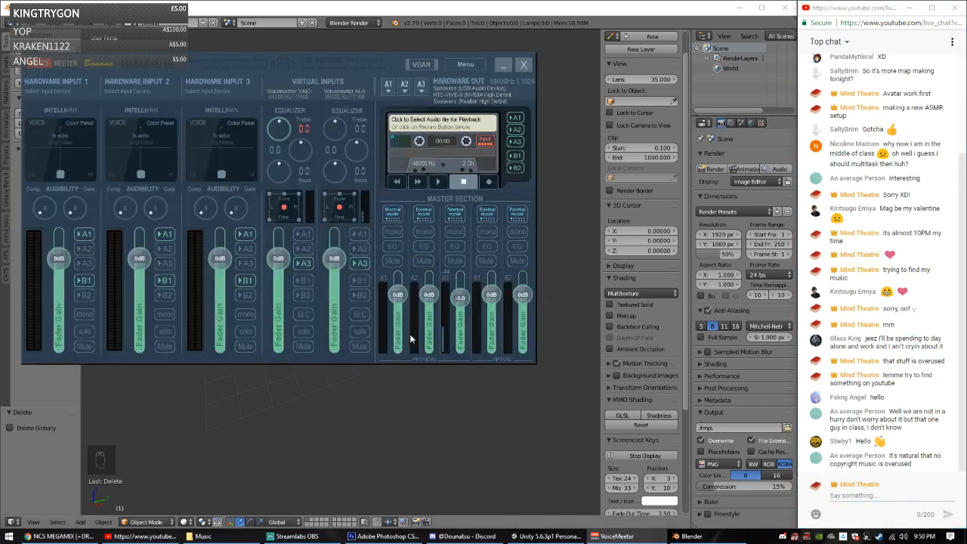
drag(460, 300, 460, 304)
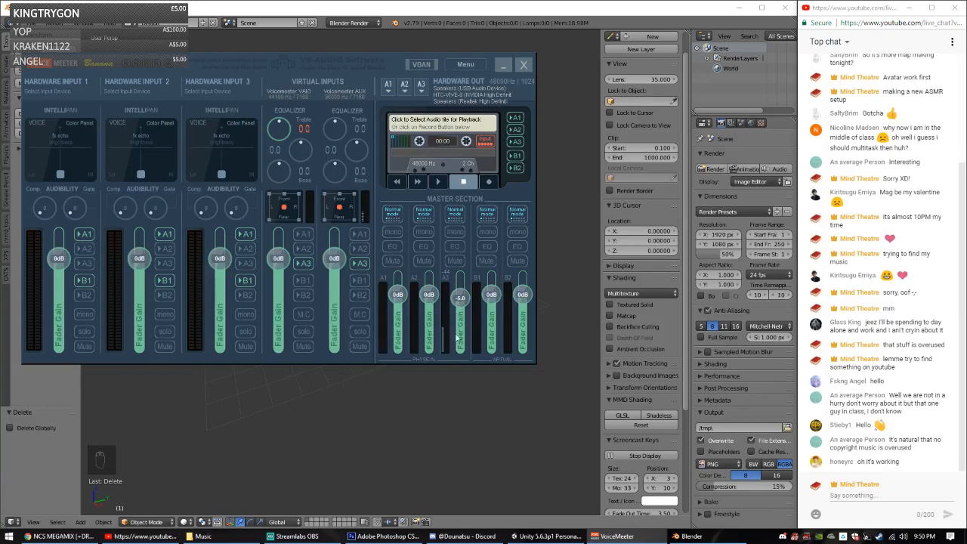
click(503, 65)
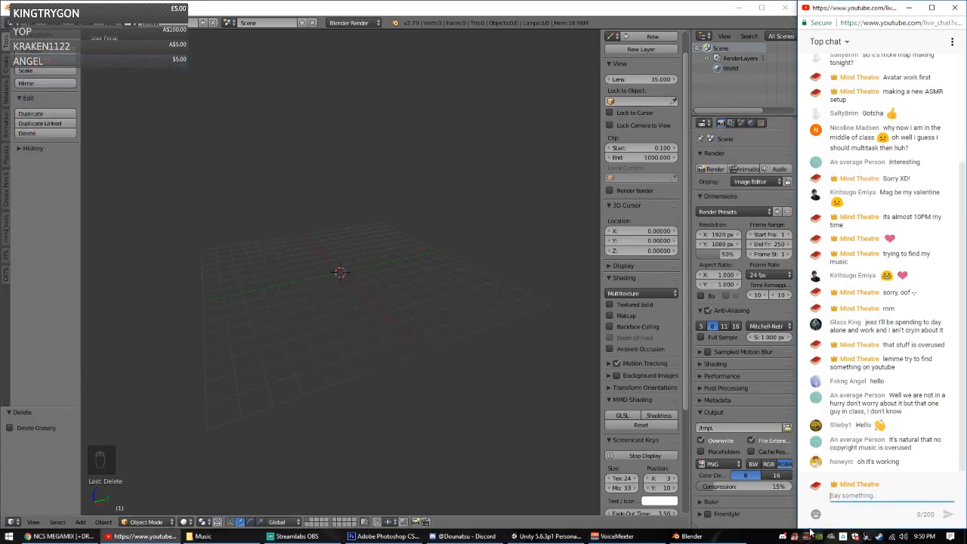
click(868, 497)
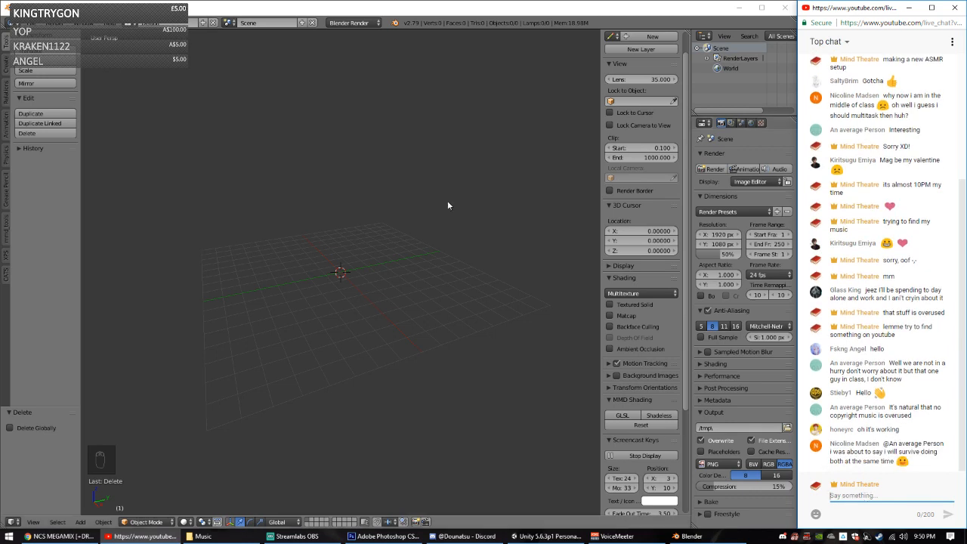
click(394, 5)
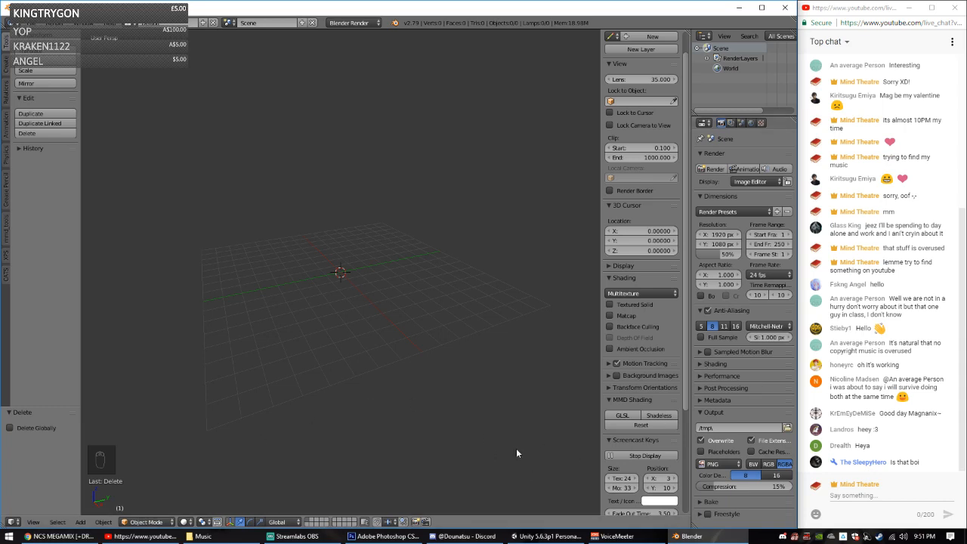
Step: Switch to the browser playing the NCS MEGAMIX video and turn the player volume down to a low, unmuted level
click(152, 538)
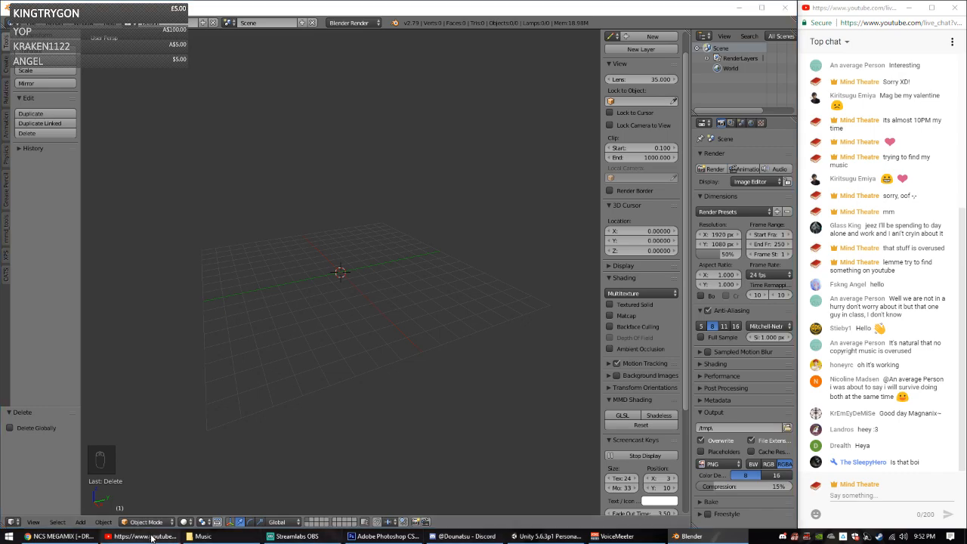
click(78, 539)
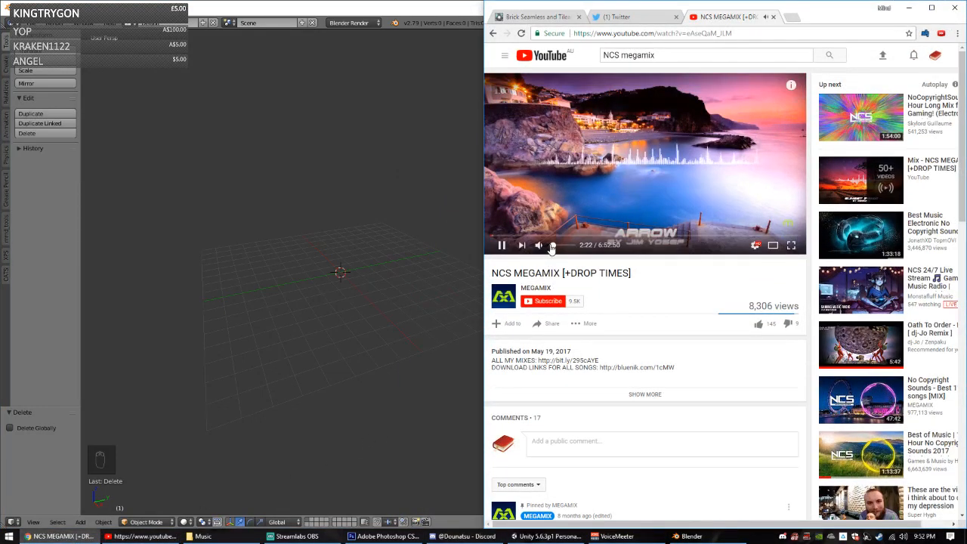
click(551, 246)
key(Down)
key(Down)
key(Down)
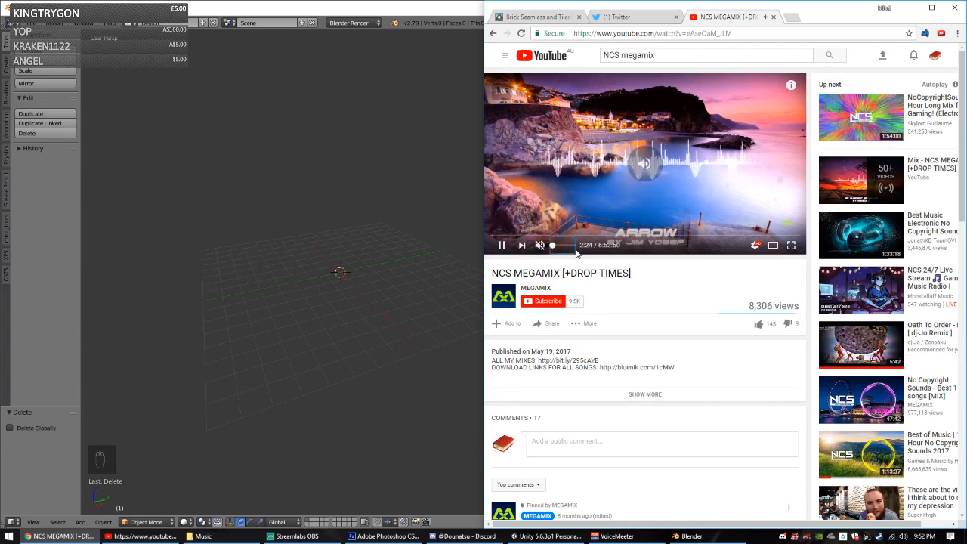
click(561, 246)
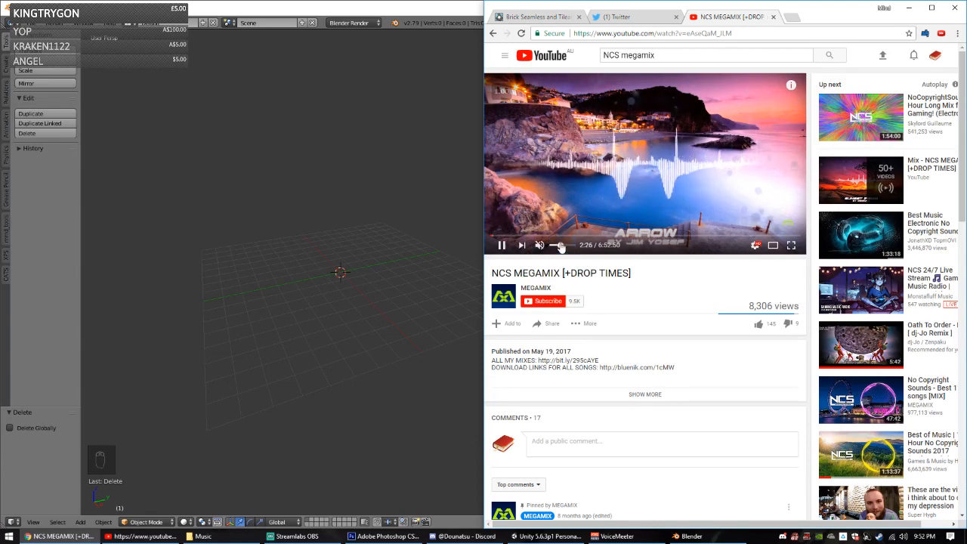
key(Down)
key(Down)
key(Down)
key(Down)
key(Down)
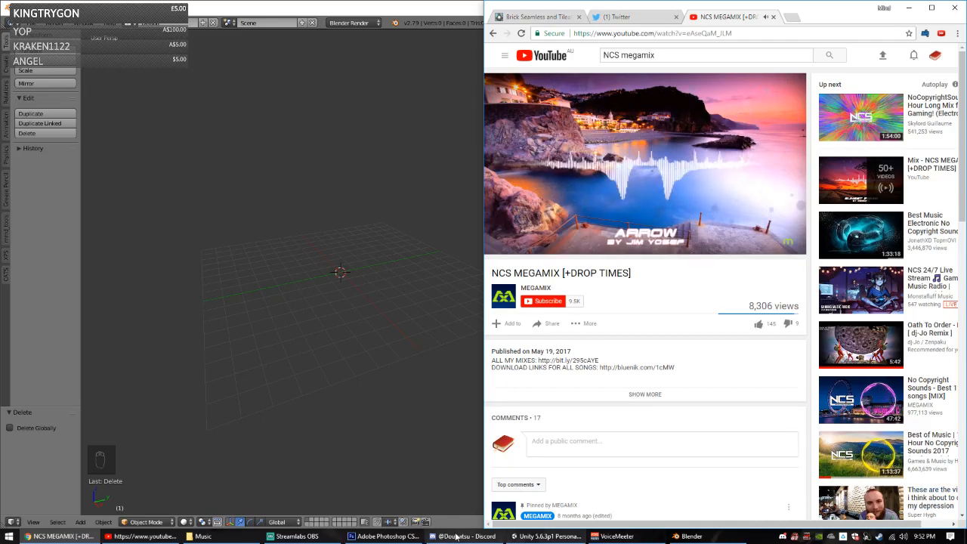
Step: Lower the A3 output fader in VoiceMeeter to -20.5 dB and minimise the mixer and browser windows
click(616, 536)
drag(460, 292, 462, 315)
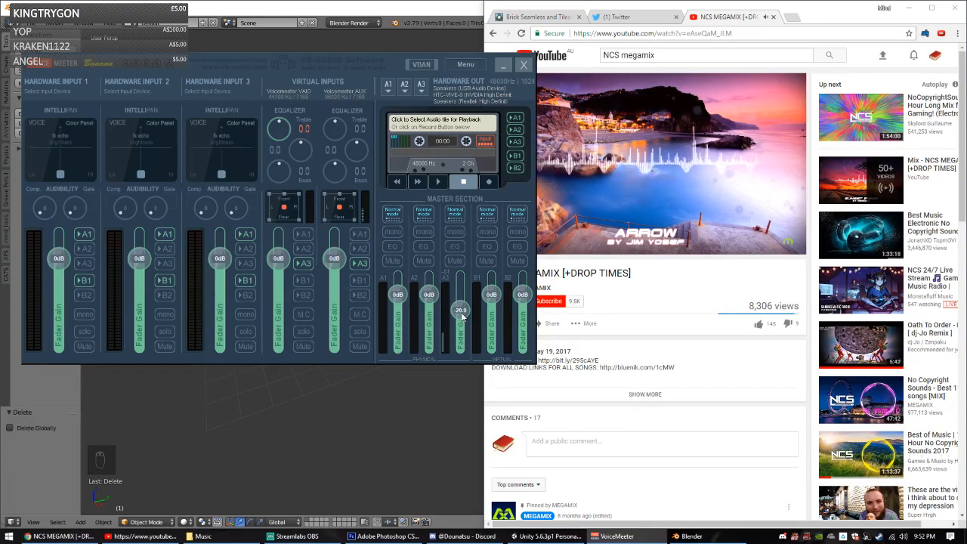
click(503, 67)
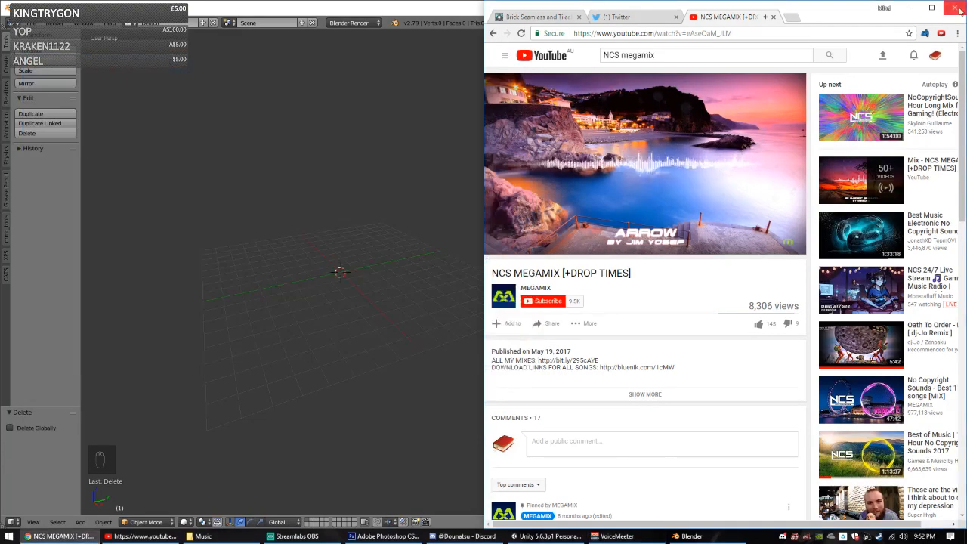
click(909, 7)
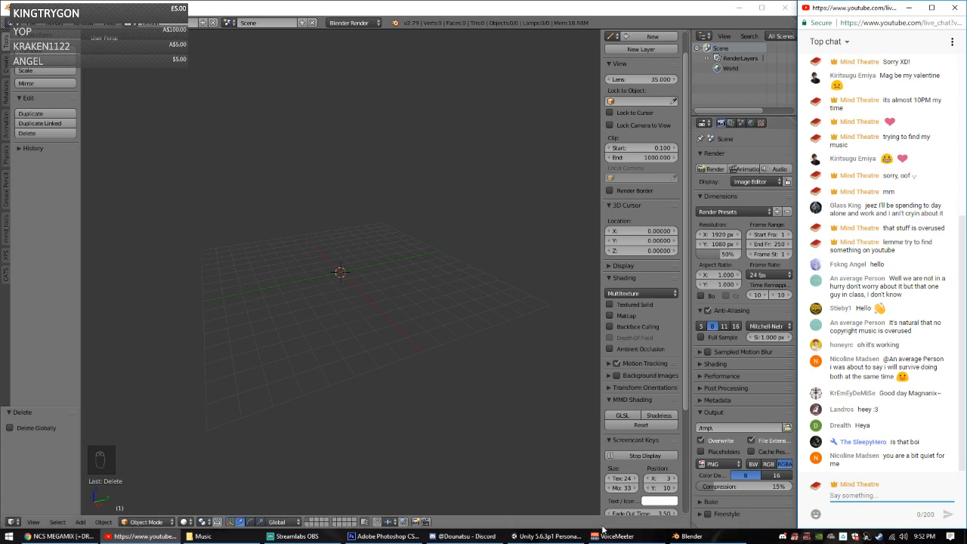
Step: Switch to Streamlabs OBS and look at the options of the Mic/Aux audio source
click(293, 536)
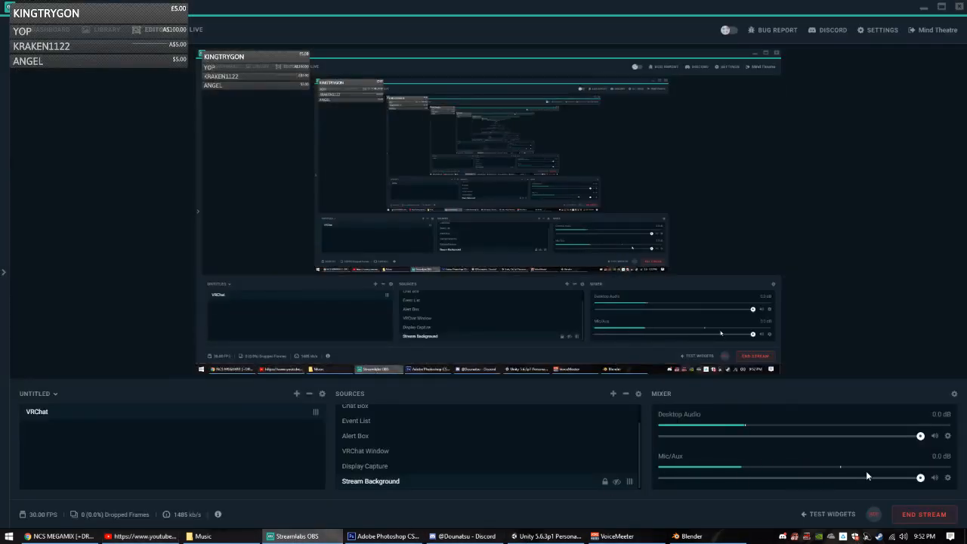
click(948, 478)
click(768, 499)
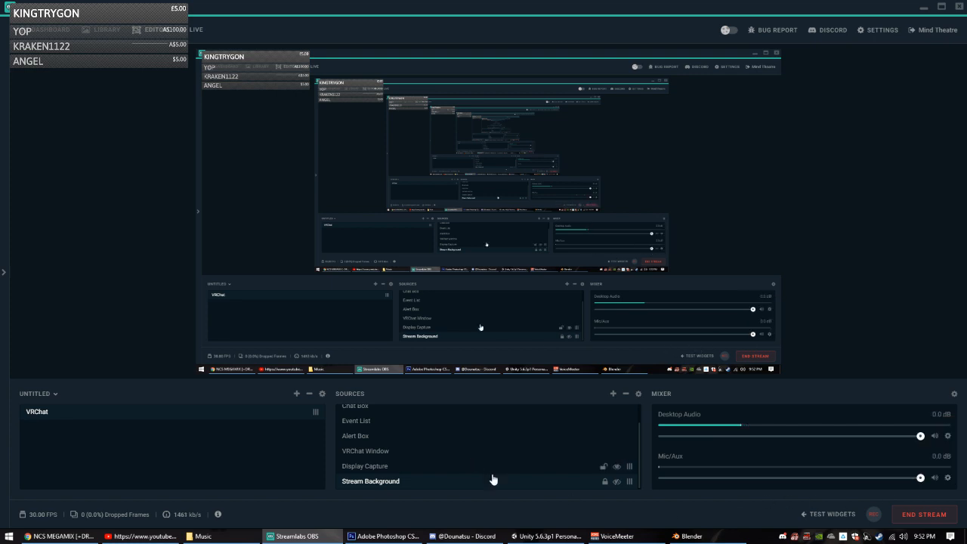
Step: Set the AT2020USB+ microphone's level to 90 in the Windows recording devices and accept the change
right_click(902, 536)
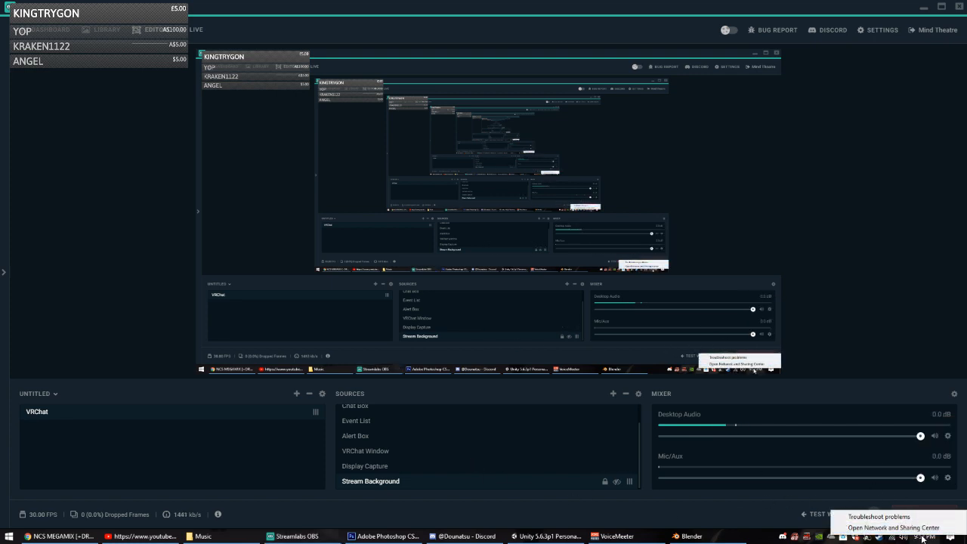
right_click(914, 536)
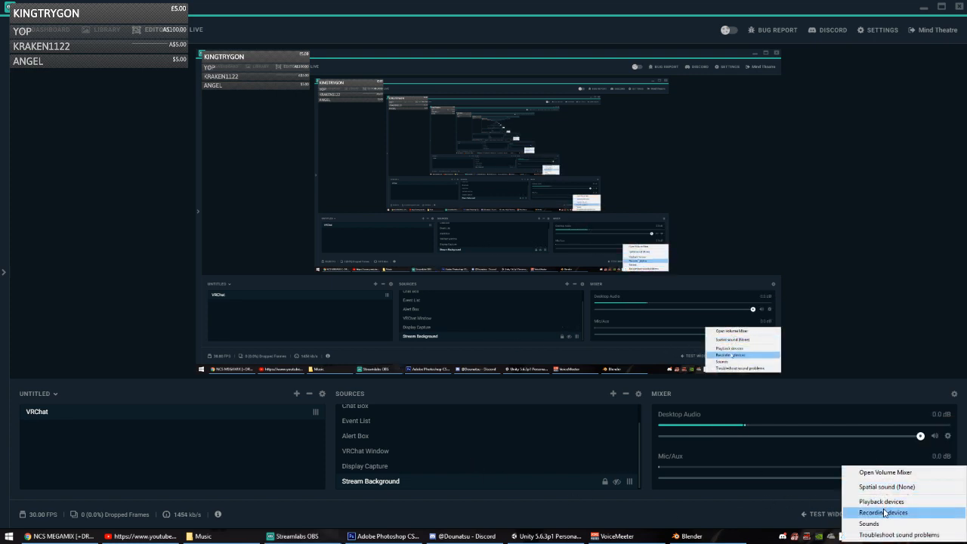
click(882, 512)
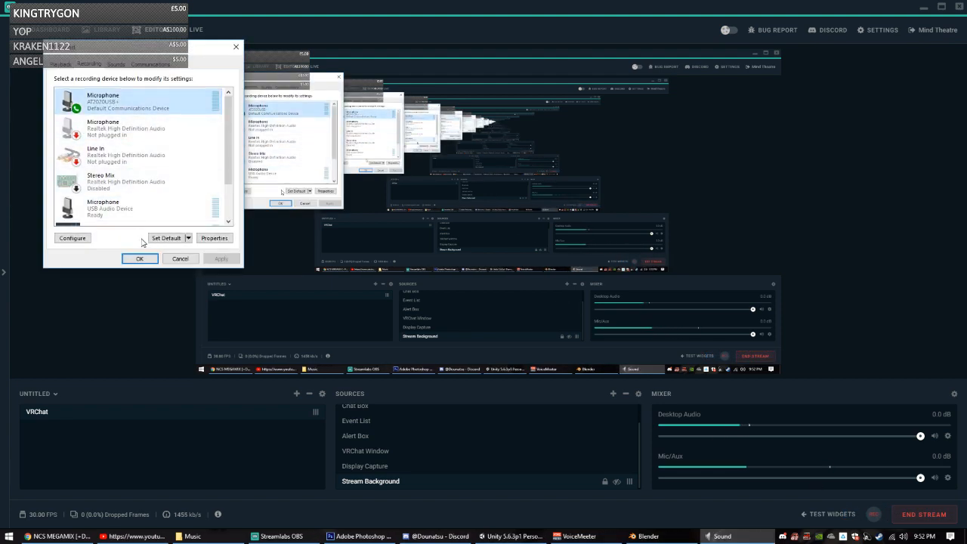
click(214, 238)
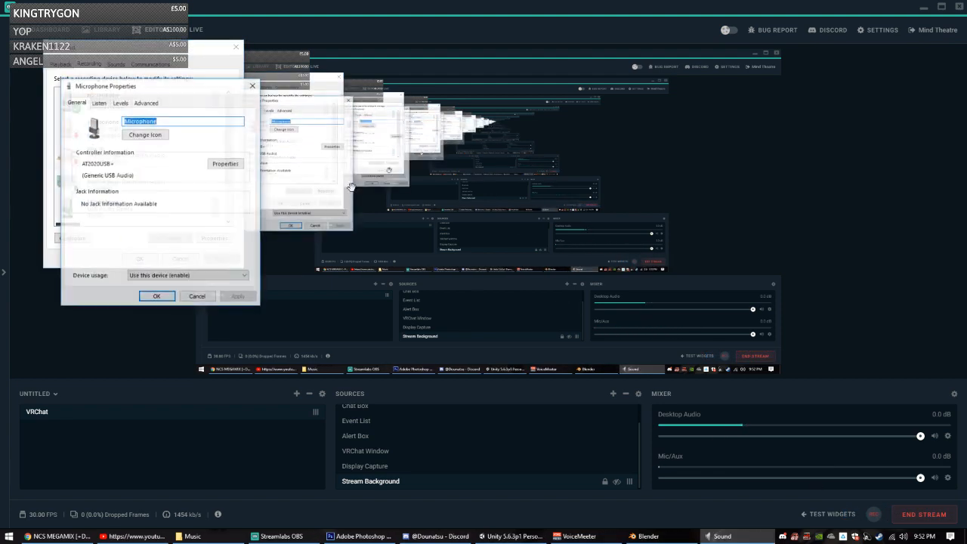
click(120, 102)
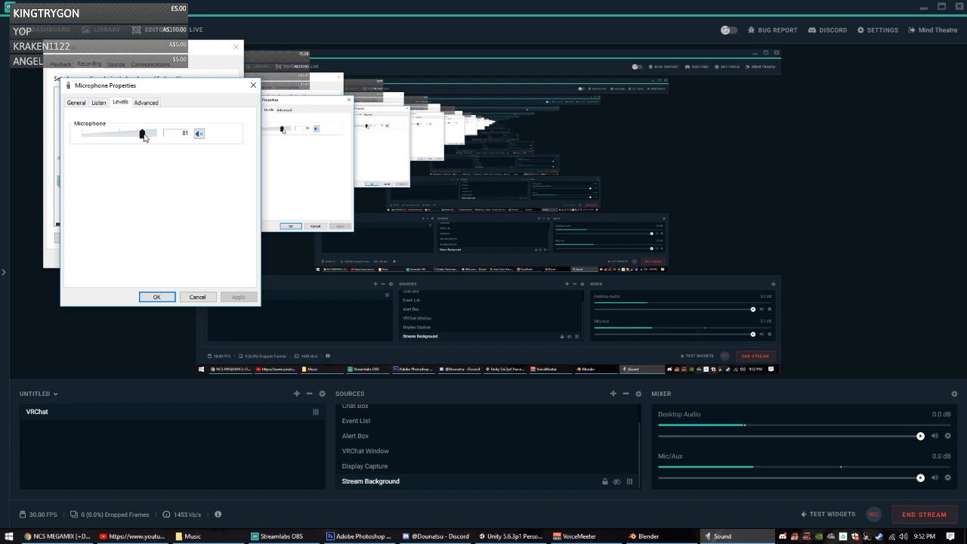
drag(144, 138, 151, 142)
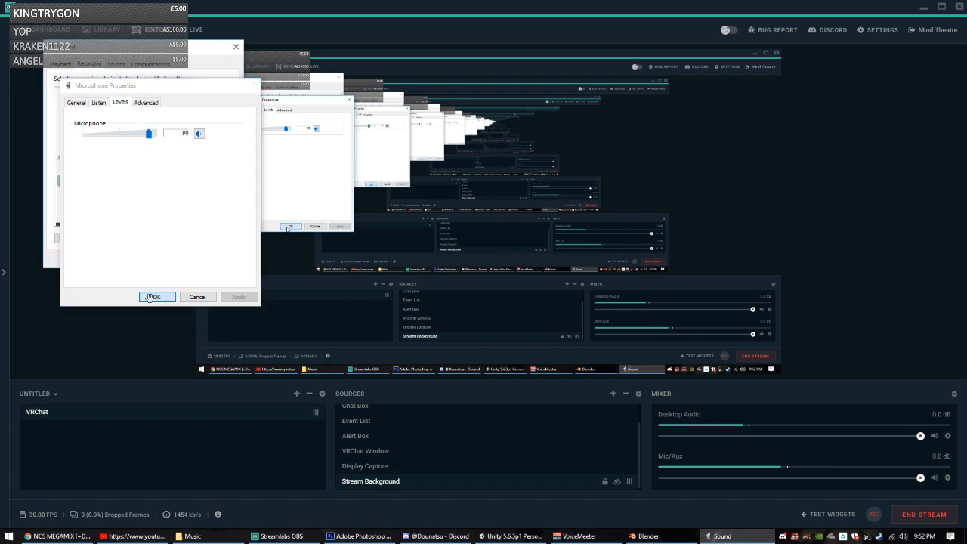
click(157, 296)
click(139, 259)
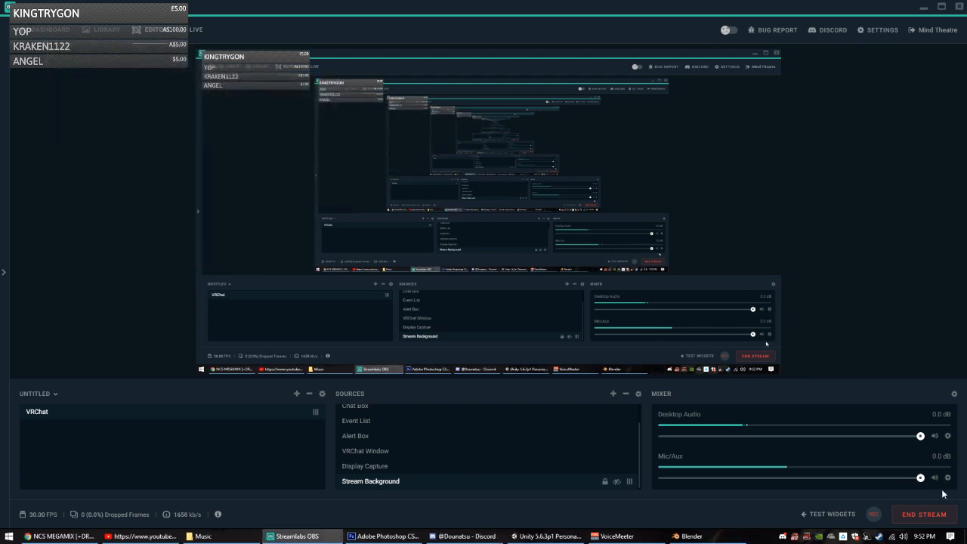
Step: Check the Mic/Aux source's volume and inspect its Noise Gate filter settings
mouse_move(920, 477)
mouse_down()
mouse_move(781, 491)
mouse_move(921, 478)
mouse_up()
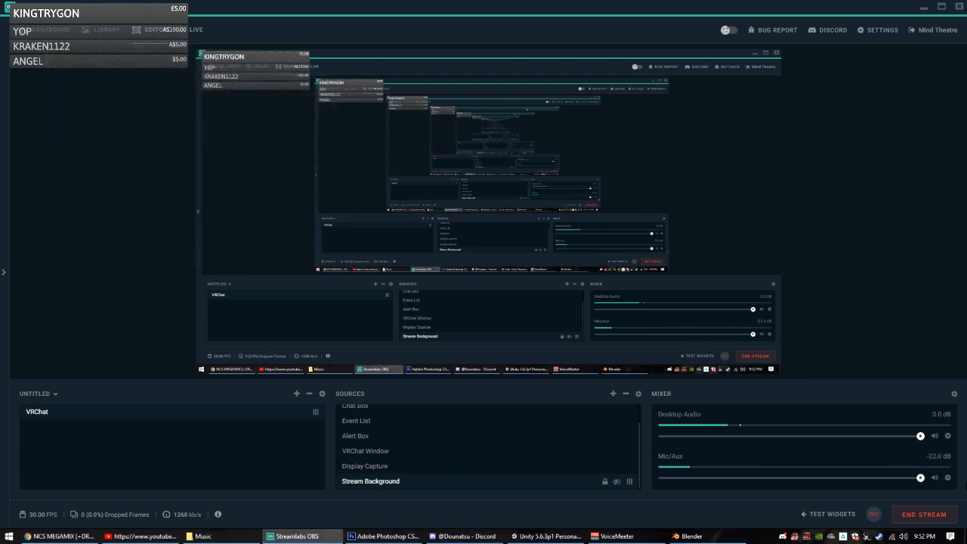
click(947, 478)
click(934, 428)
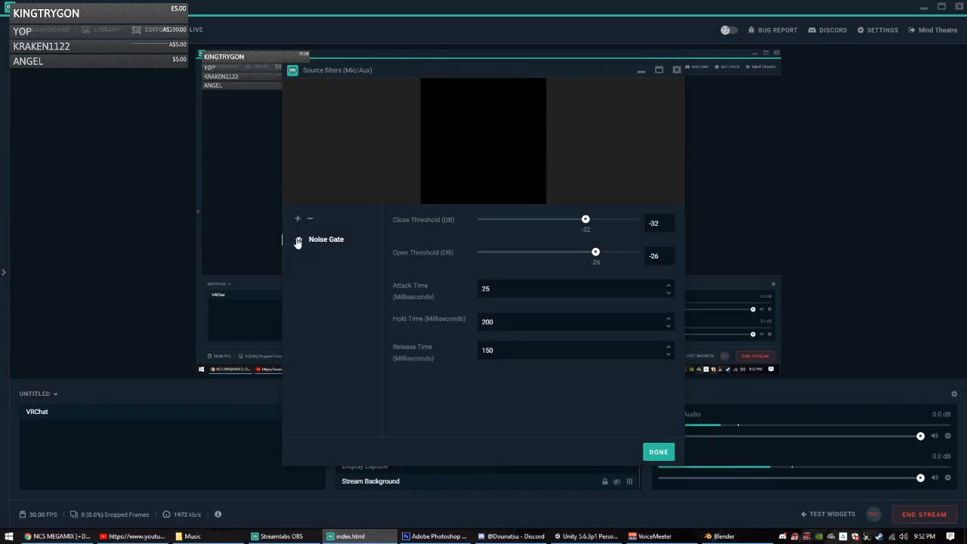
click(937, 478)
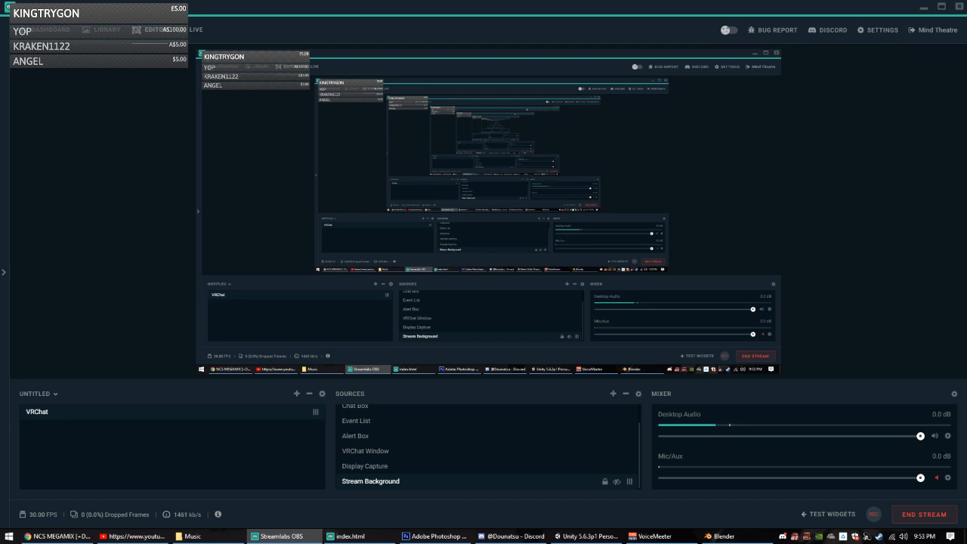
click(948, 480)
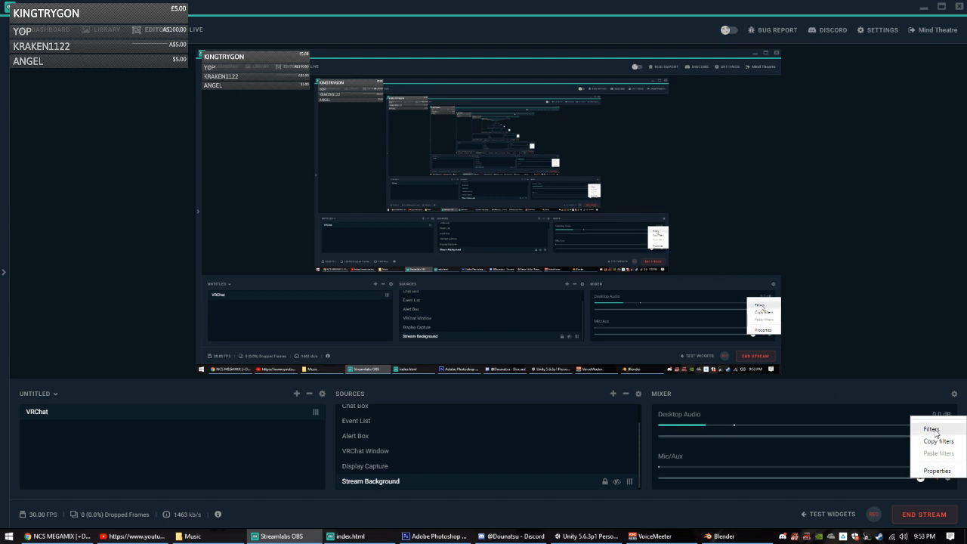
click(932, 429)
key(Escape)
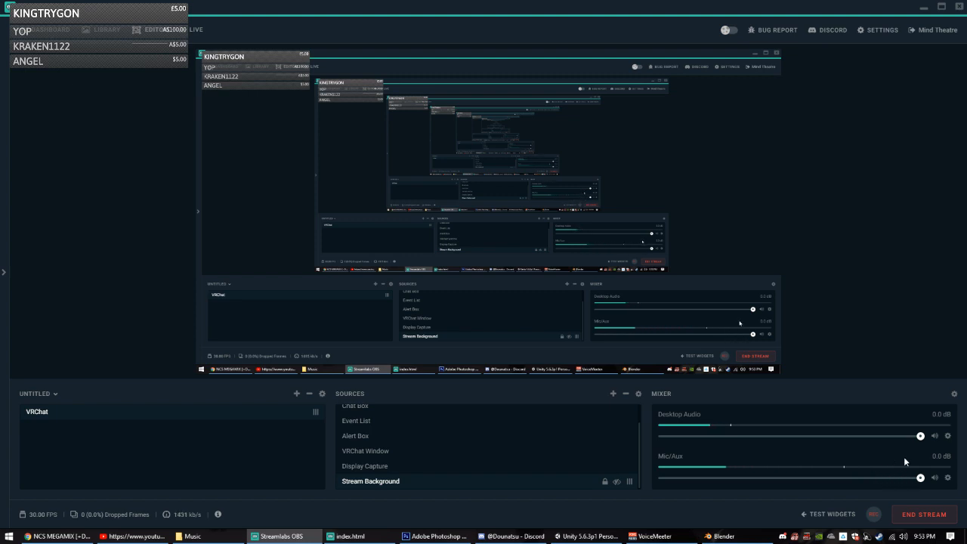
Step: Close the Mic/Aux source filters window and minimise Streamlabs OBS to return to the empty Blender scene
click(923, 7)
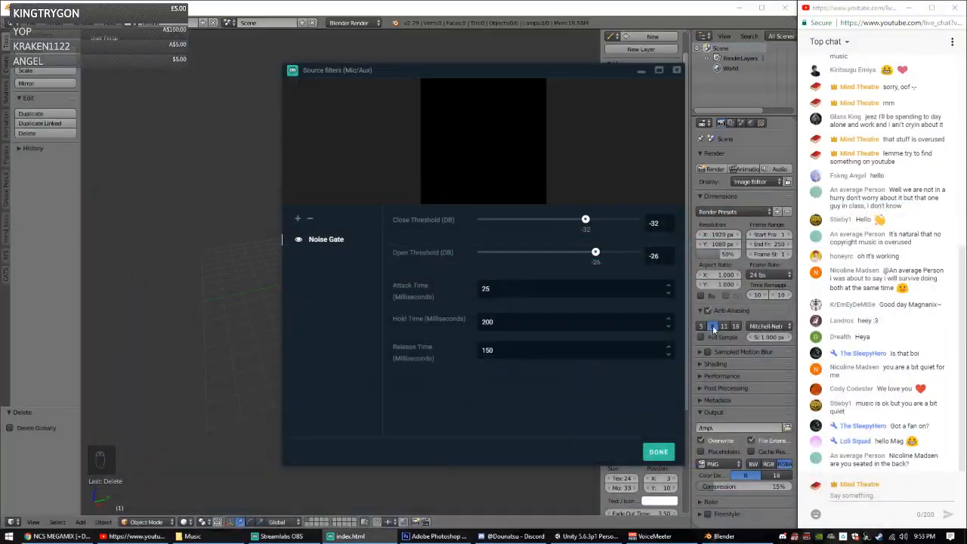
click(676, 70)
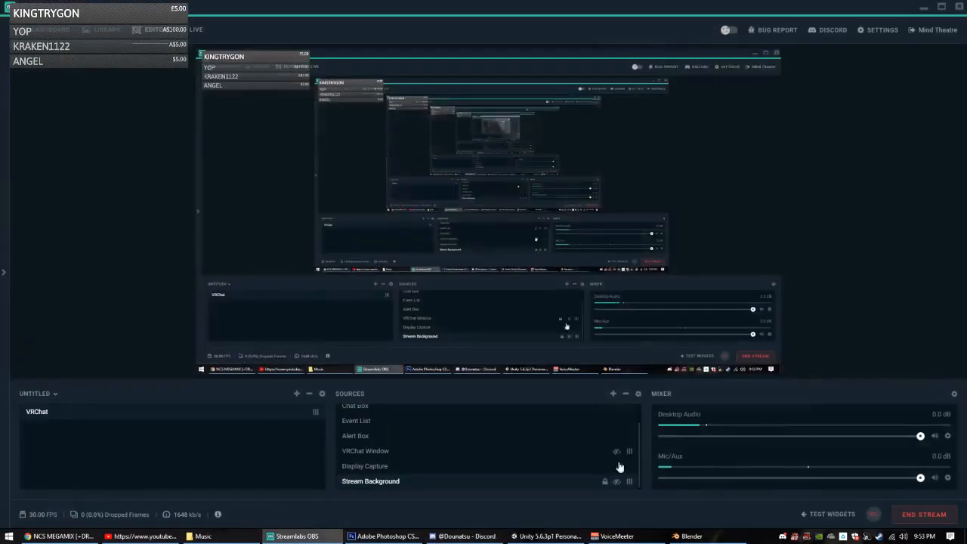
click(924, 9)
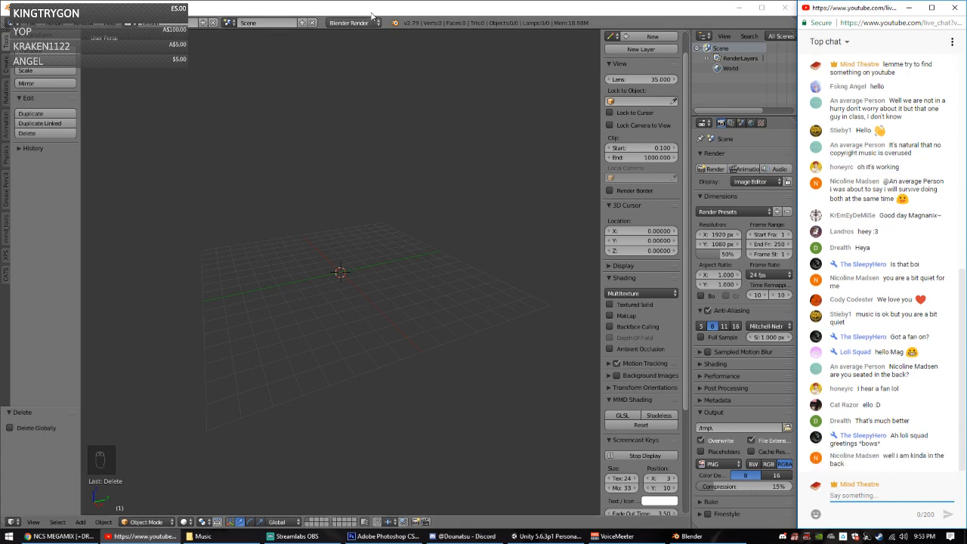
middle_drag(311, 235, 372, 271)
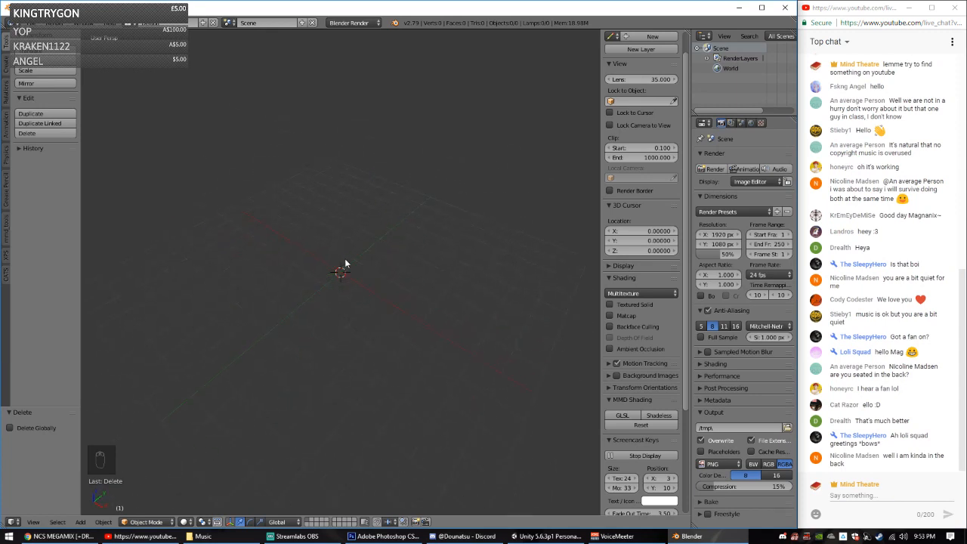
Step: Add a cylinder mesh at the scene's origin and show it in the front orthographic view
key(shift+a)
mouse_move(333, 262)
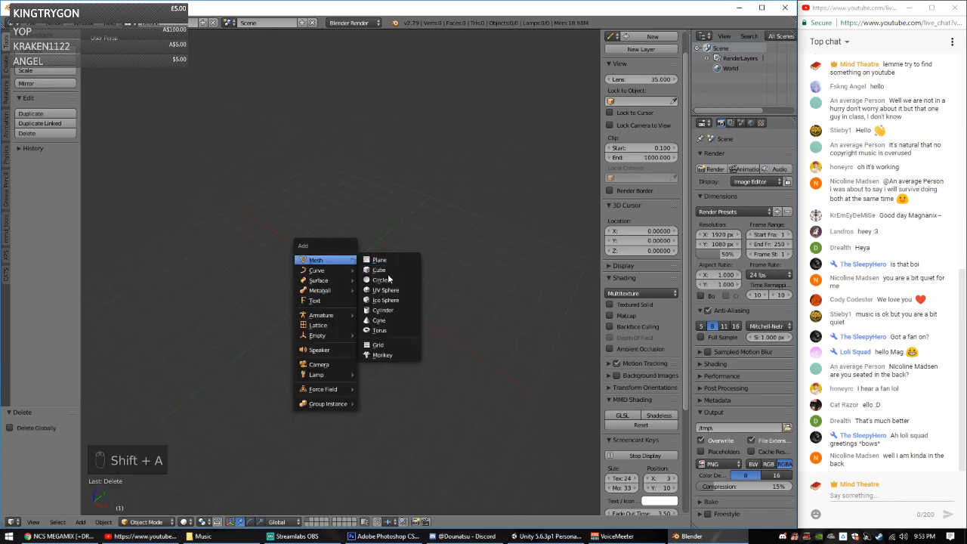
click(383, 310)
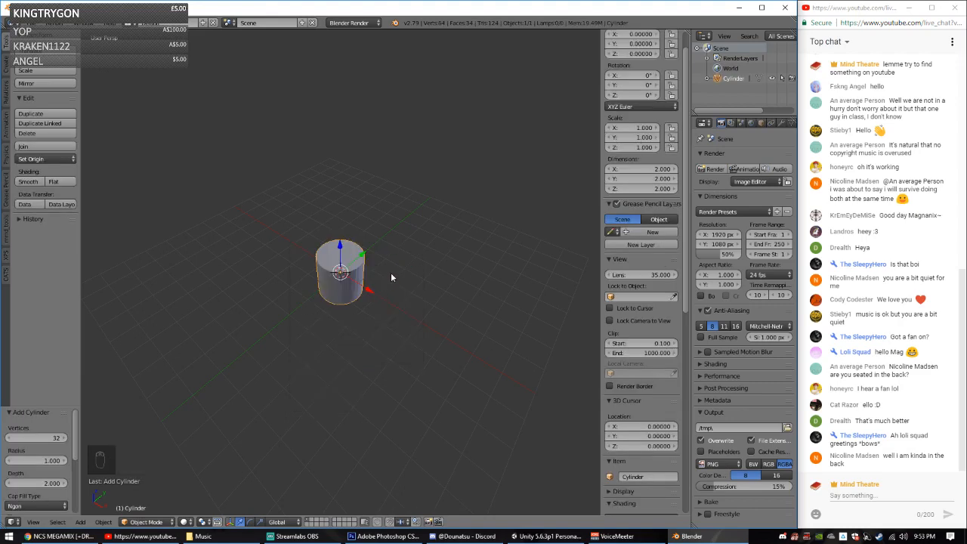
key(KP_1)
key(KP_5)
scroll(393, 325, up, 5)
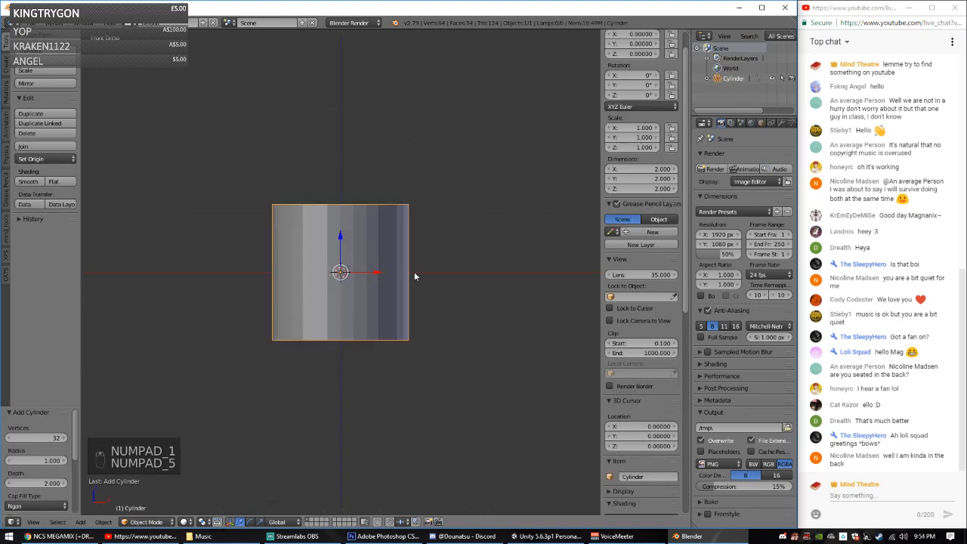
Step: In Edit Mode, raise the whole cylinder mesh about 0.99 units along Z so its base sits near the origin
key(Tab)
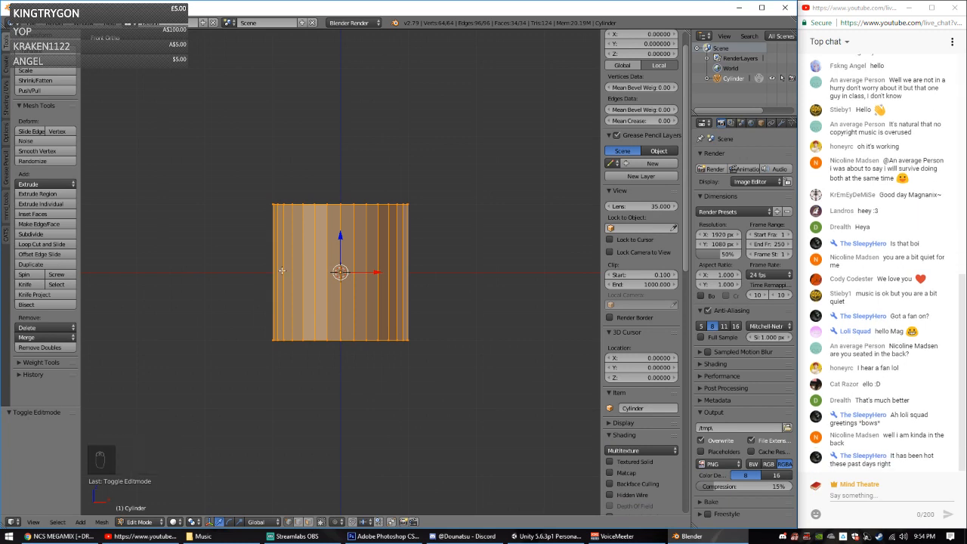
key(s)
right_click(397, 314)
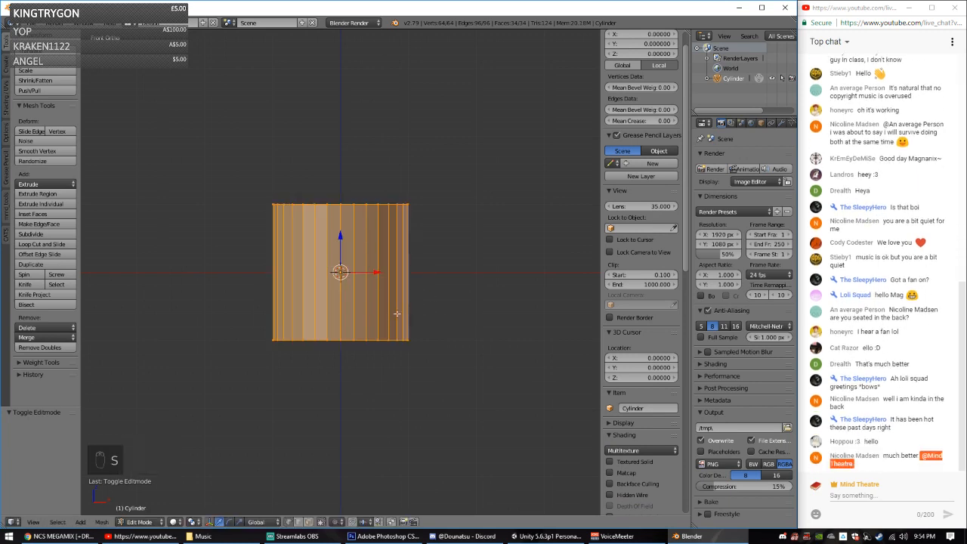
key(g)
key(z)
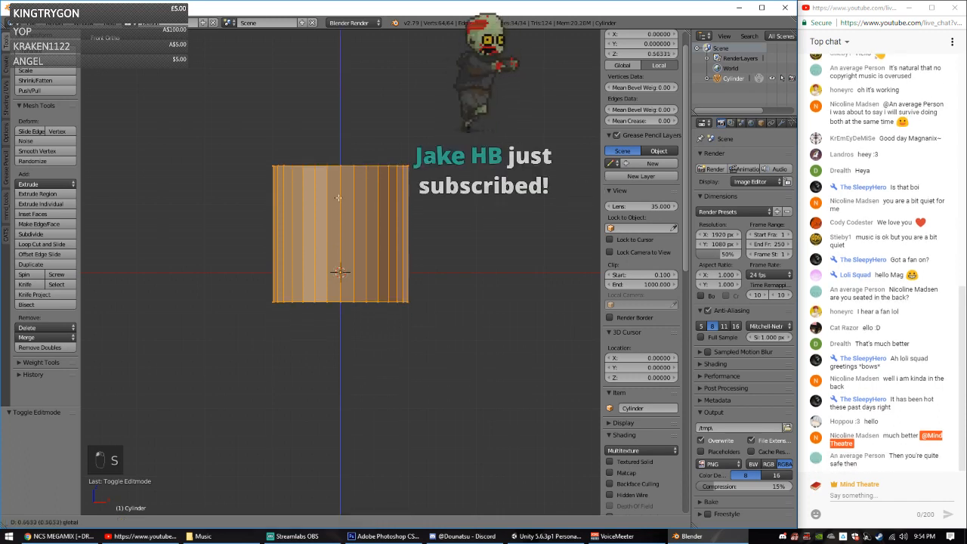
click(348, 172)
key(s)
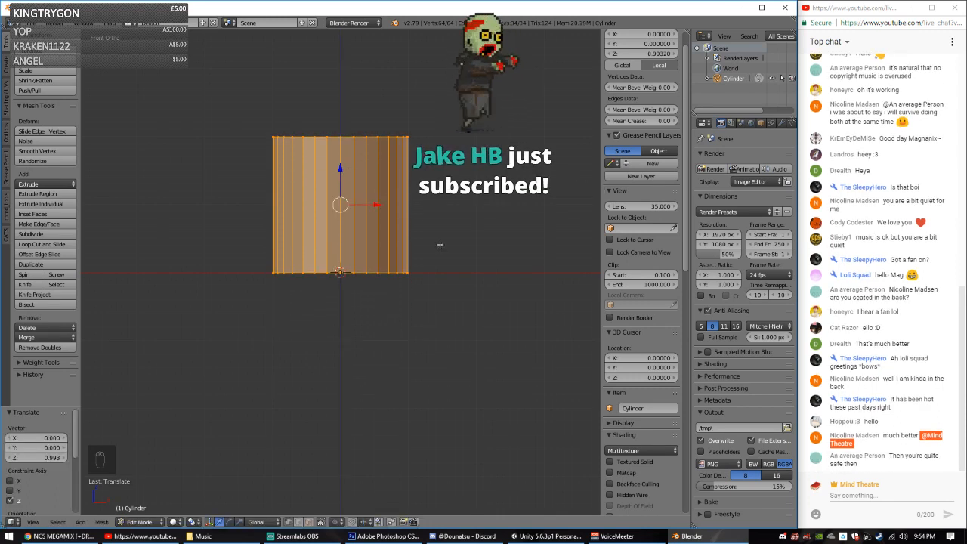
click(377, 228)
key(ctrl+z)
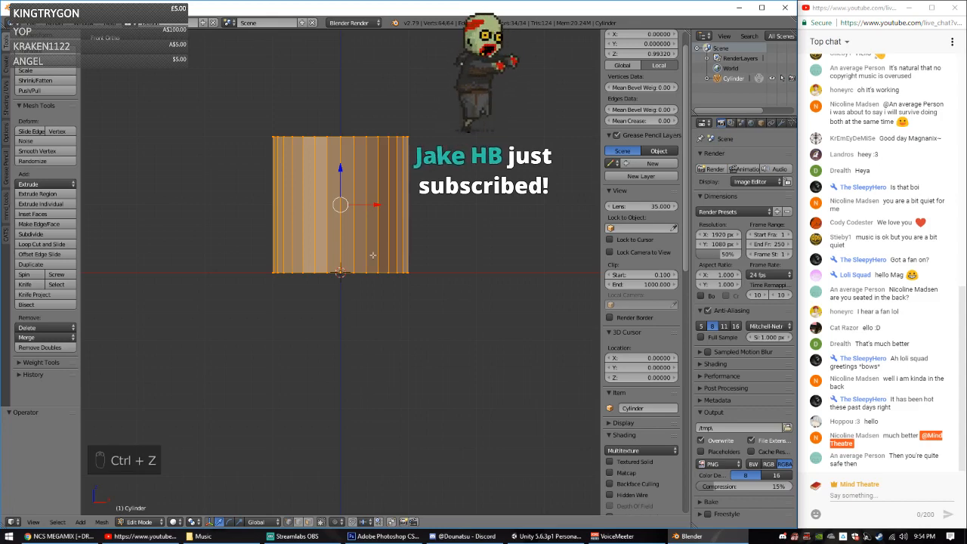
Step: Lower the whole cylinder mesh by about 0.015 units along Z
drag(340, 168, 340, 171)
scroll(346, 282, up, 8)
scroll(336, 242, down, 8)
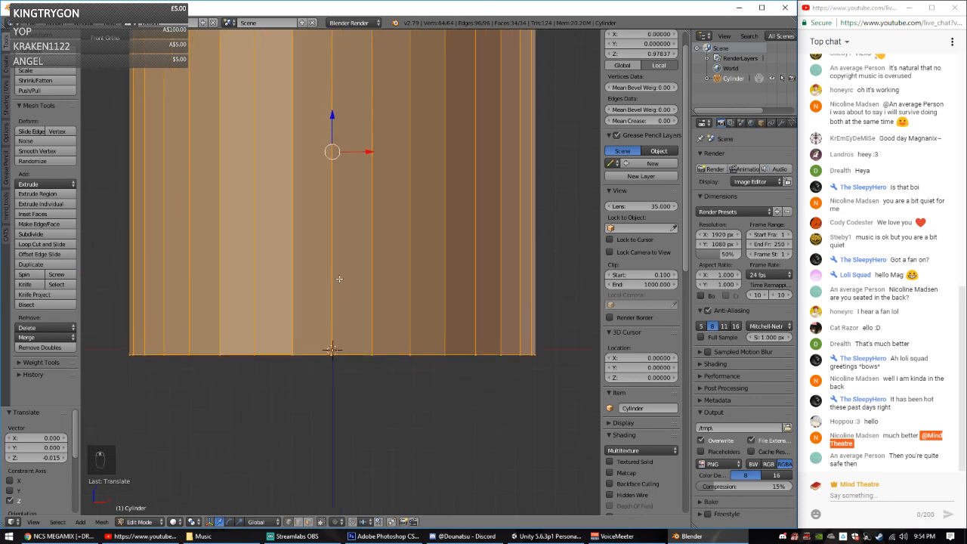
Step: Add two evenly spaced horizontal loop cuts around the cylinder
key(ctrl+r)
scroll(331, 235, up, 6)
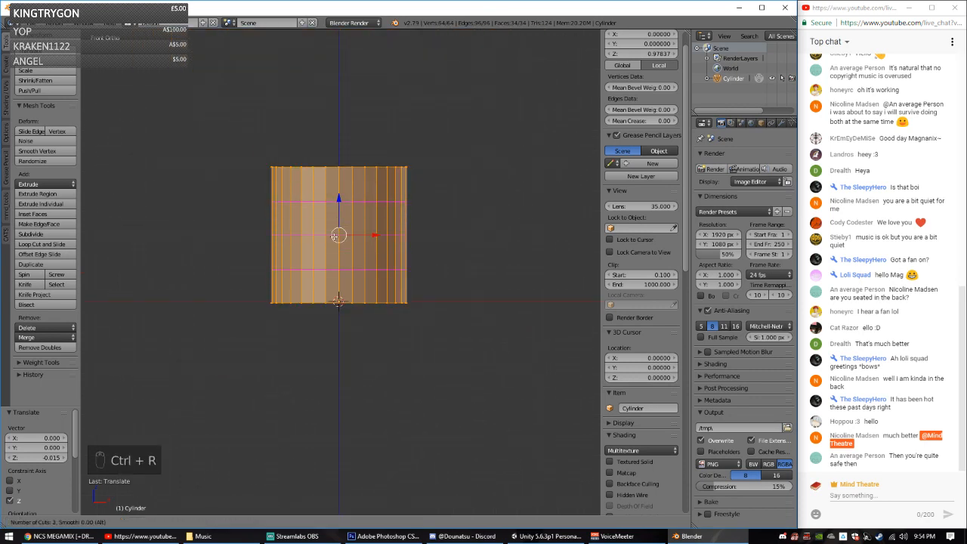
click(334, 236)
click(333, 226)
Step: Raise the upper of the two inner edge loops to a Z of about 1.62, then clear the selection
key(a)
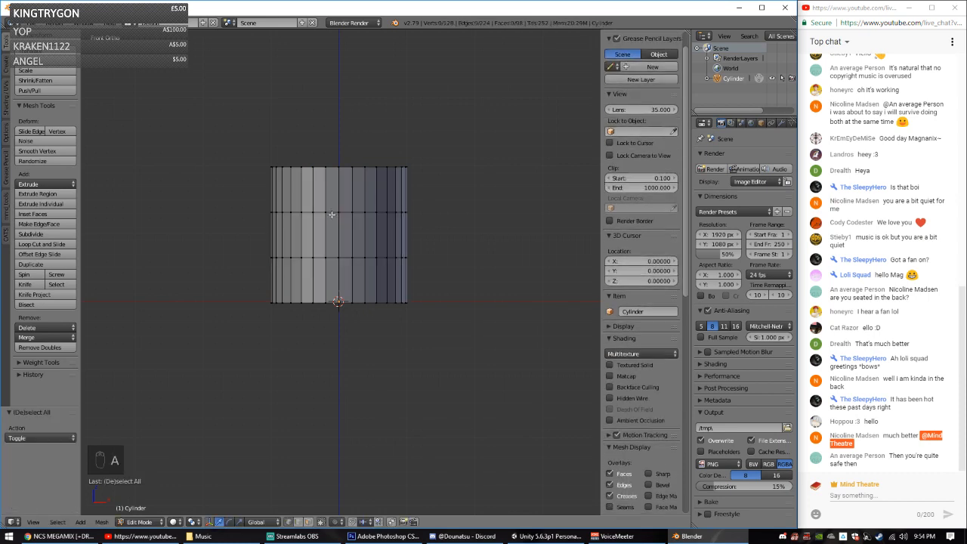
alt+right_click(332, 214)
drag(340, 180, 343, 159)
key(a)
Step: Select the cylinder's top edge loop and scale it inward to well under half its width to bevel the top
key(c)
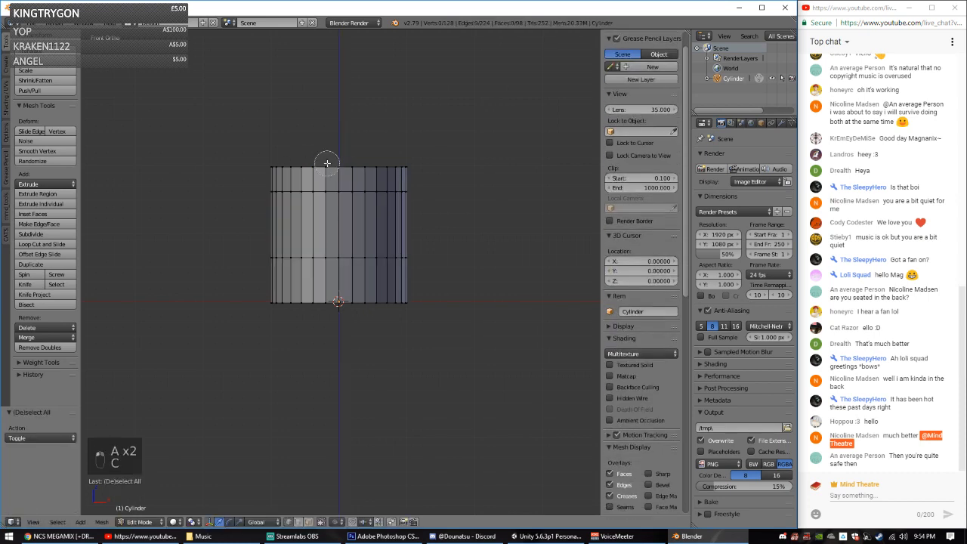
alt+right_click(333, 170)
key(s)
right_click(399, 174)
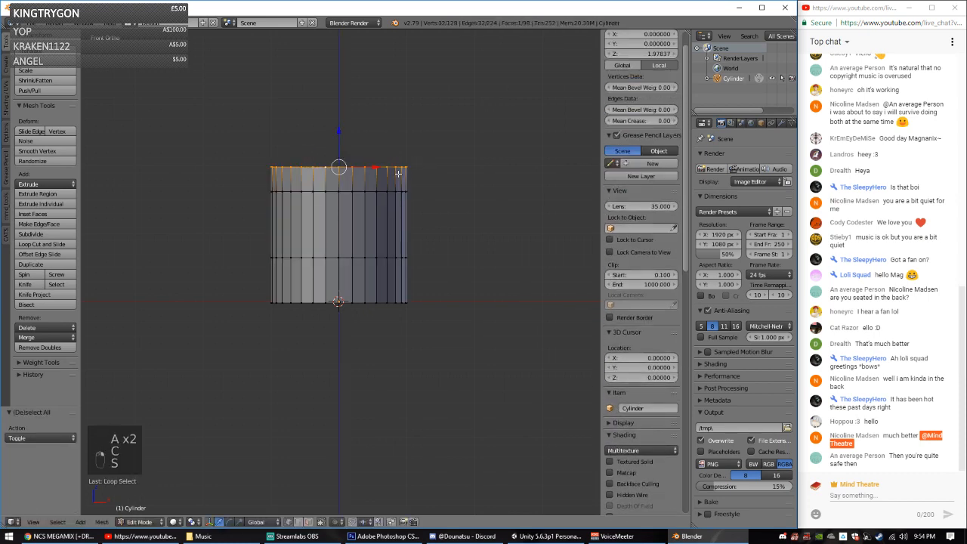
middle_drag(393, 156, 398, 187)
key(KP_1)
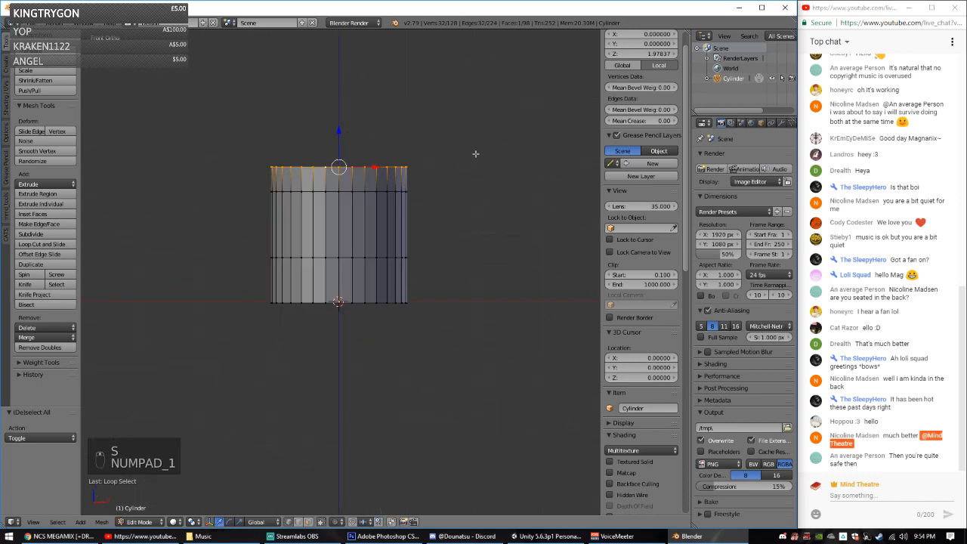
key(s)
click(389, 161)
Step: Scale the upper inner edge loop to about 0.6 and the lower inner edge loop to about 0.56
key(a)
alt+right_click(345, 195)
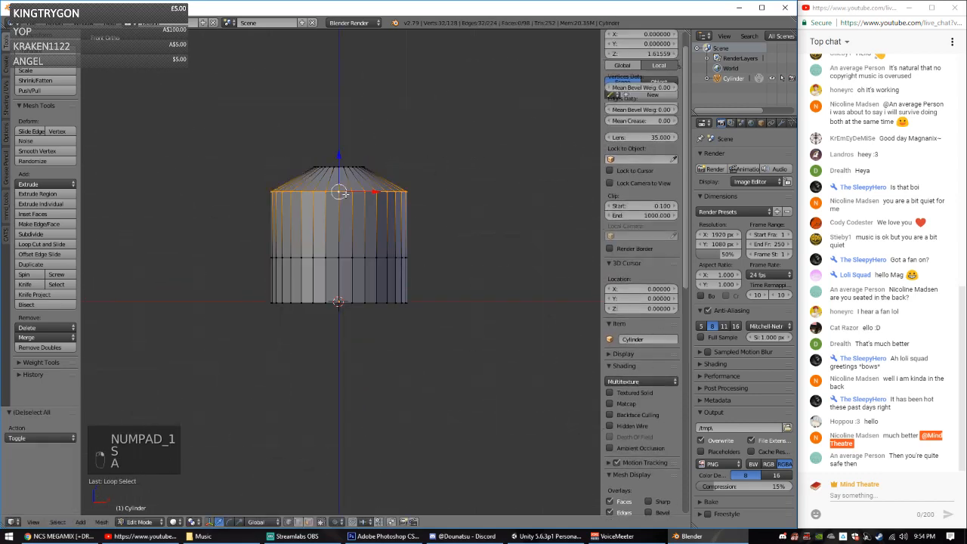
key(s)
click(386, 211)
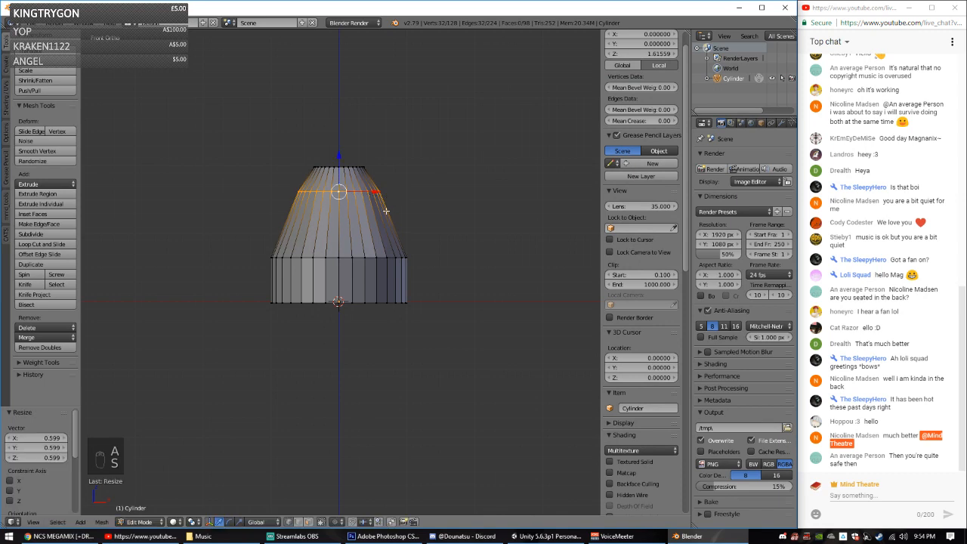
key(a)
alt+right_click(345, 257)
key(s)
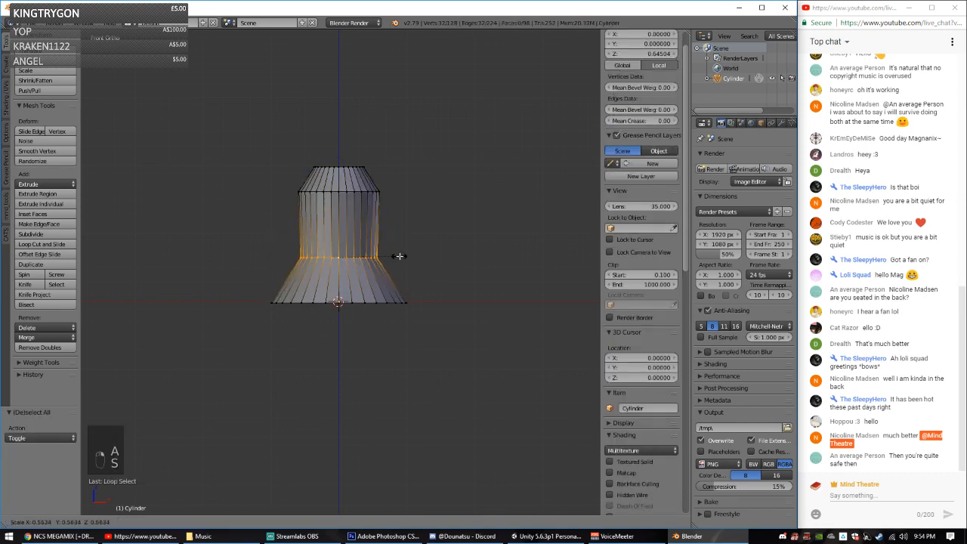
click(399, 256)
Step: Select the bottom edge loop and scale it to about 0.47 so the body tapers downward
key(a)
key(a)
alt+right_click(367, 300)
key(s)
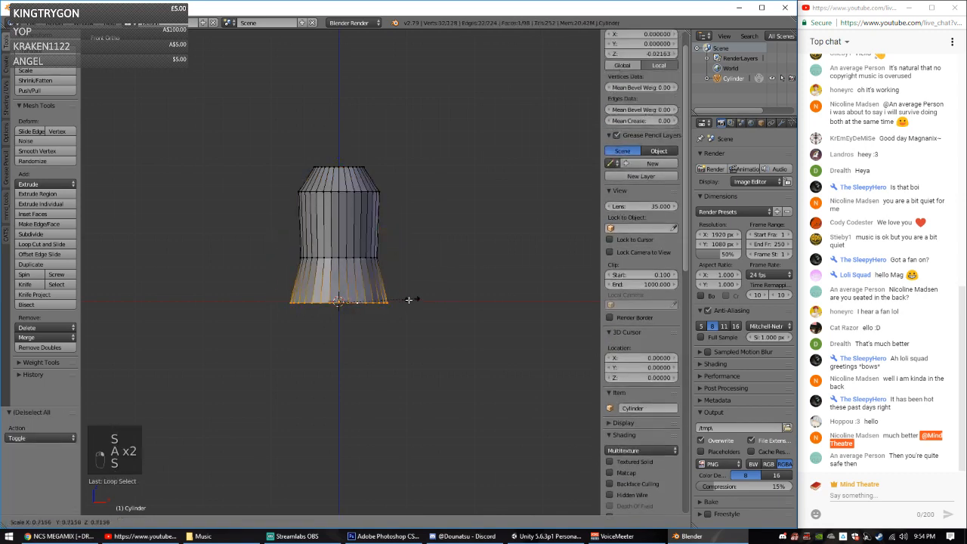
click(388, 303)
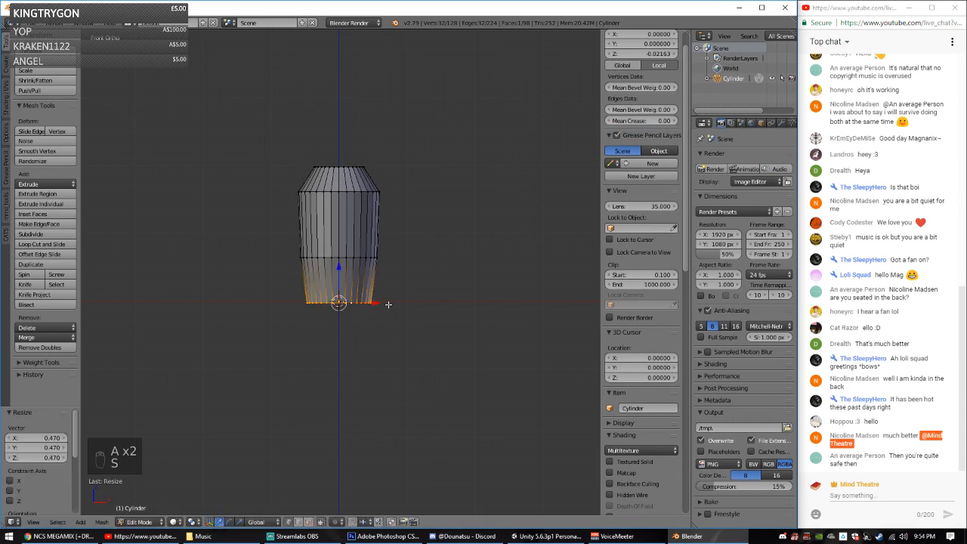
Step: Extrude the bottom edge loop about 2.07 units downward and scale the new end to about 0.7
scroll(377, 244, down, 2)
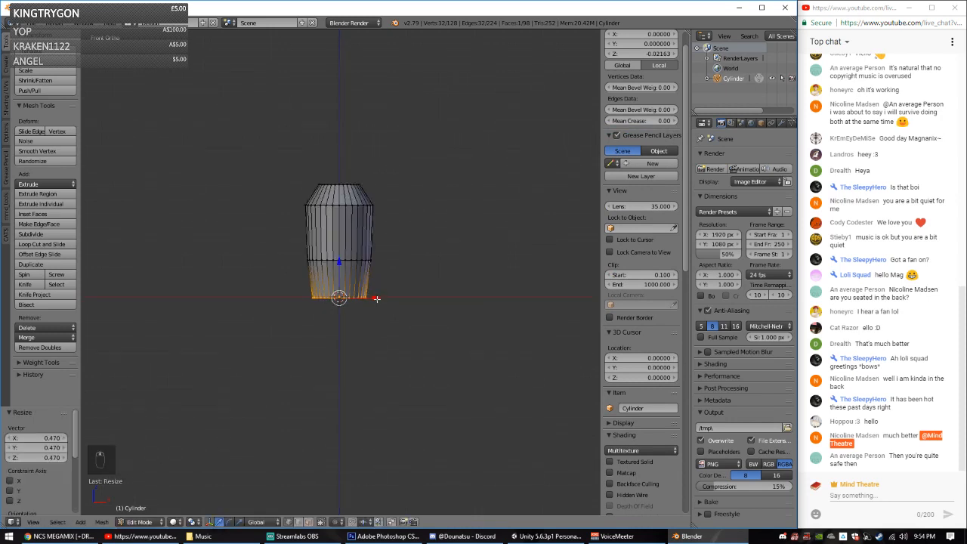
key(e)
click(370, 412)
key(s)
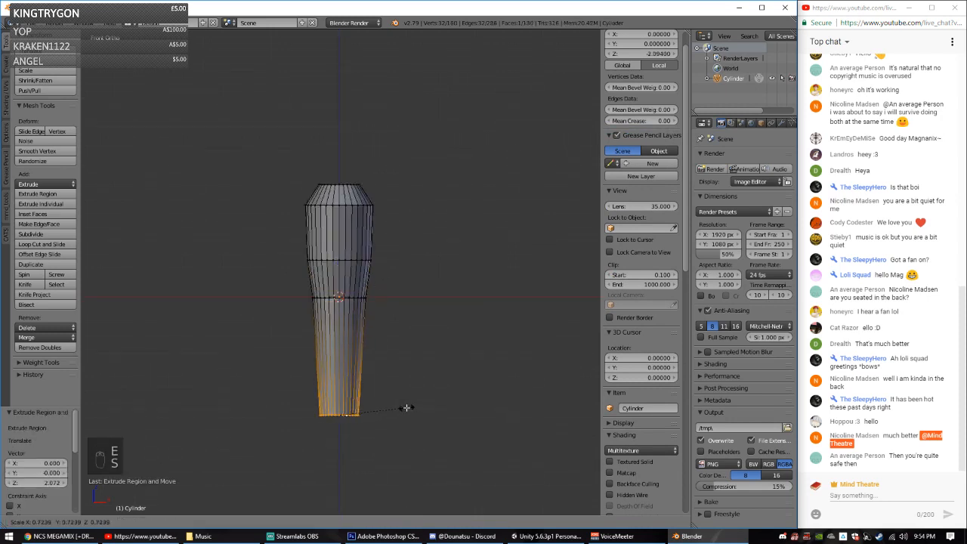
click(404, 408)
Step: Extrude the narrow lower end and move it about 0.33 units down along Z as a short straight section
key(e)
middle_click(395, 419)
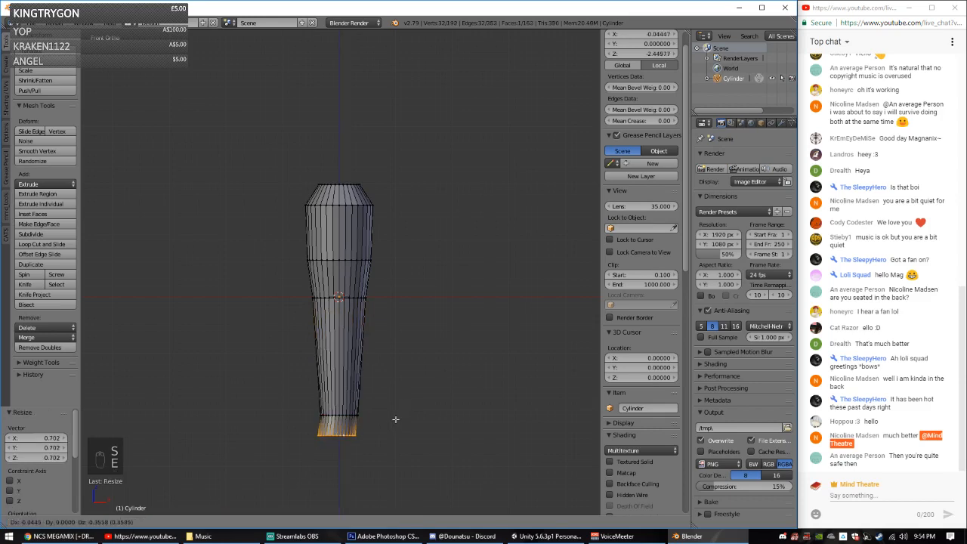
right_click(402, 424)
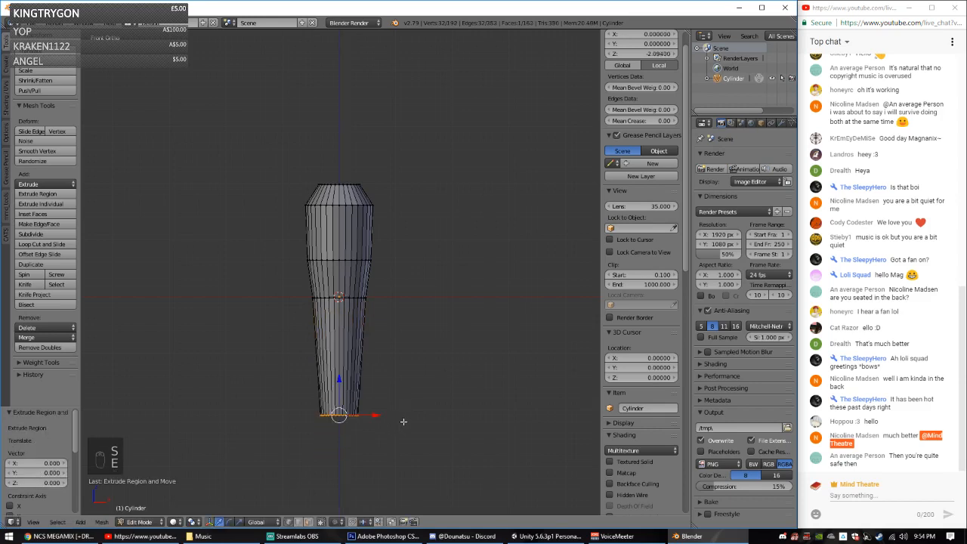
key(e)
click(343, 400)
key(s)
right_click(376, 406)
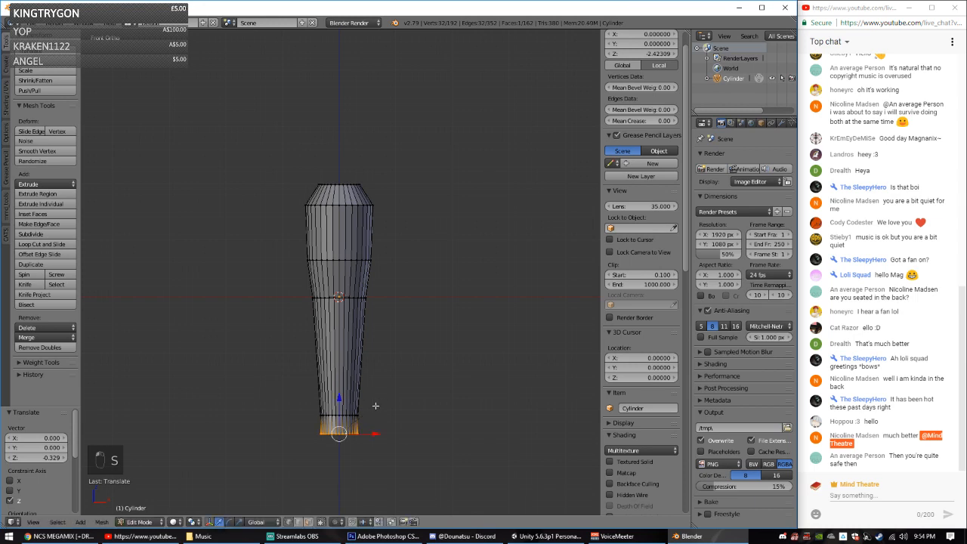
Step: Examine the tapered shape around its upper end and from the front
shift+middle_drag(396, 179, 403, 261)
scroll(402, 261, up, 3)
right_drag(512, 286, 316, 327)
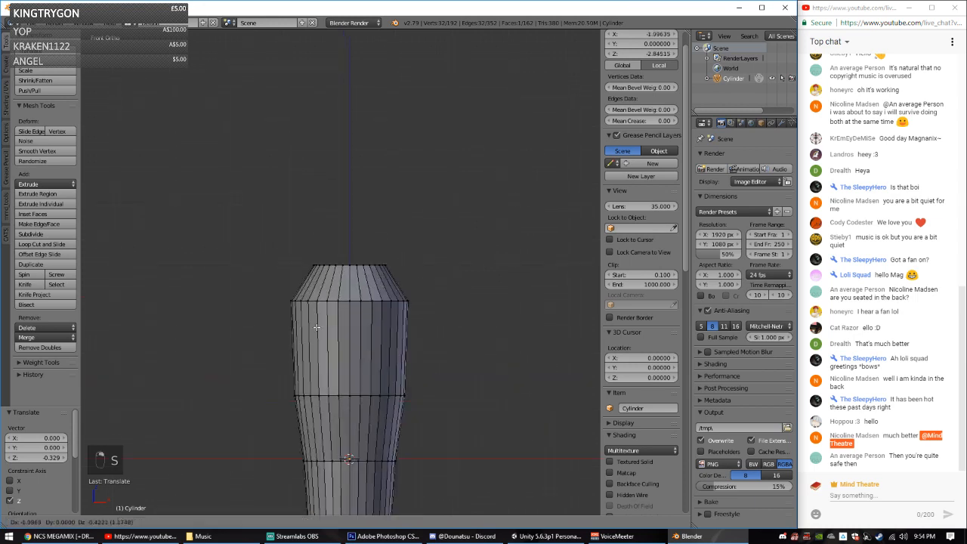
right_click(417, 355)
scroll(414, 378, down, 5)
middle_drag(411, 387, 475, 298)
key(KP_1)
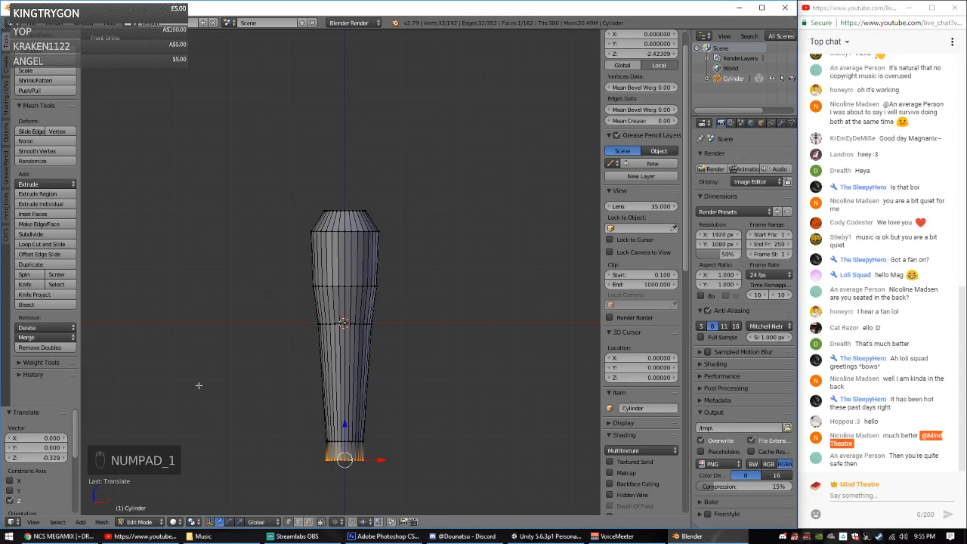
scroll(393, 344, up, 1)
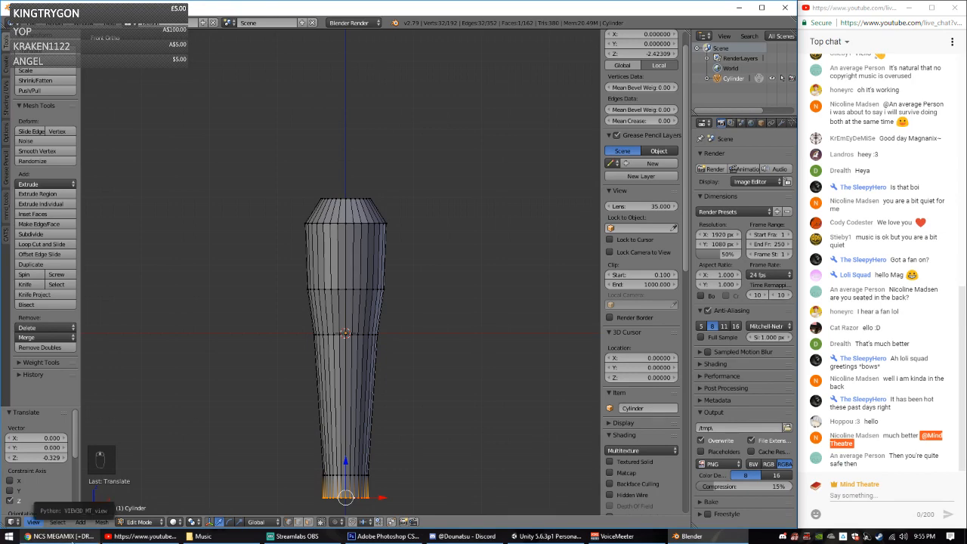
Step: Switch to Chrome and search Google Images for "foundation brush" in a new tab
click(58, 536)
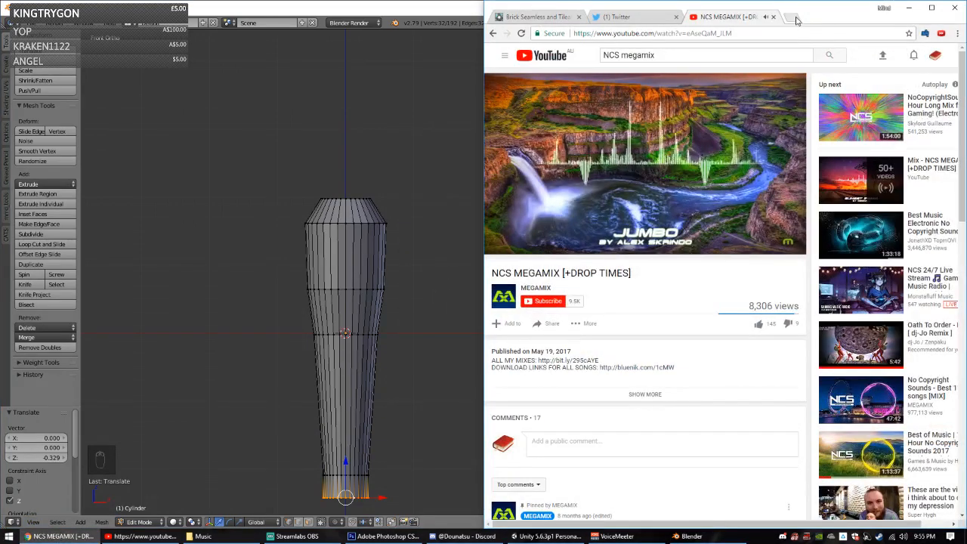
key(ctrl+t)
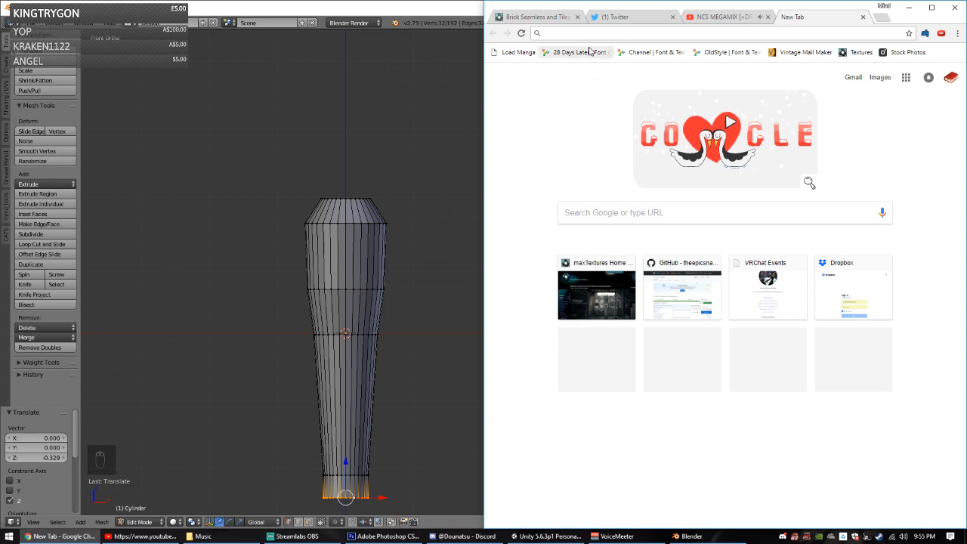
text(foundation brush)
key(Return)
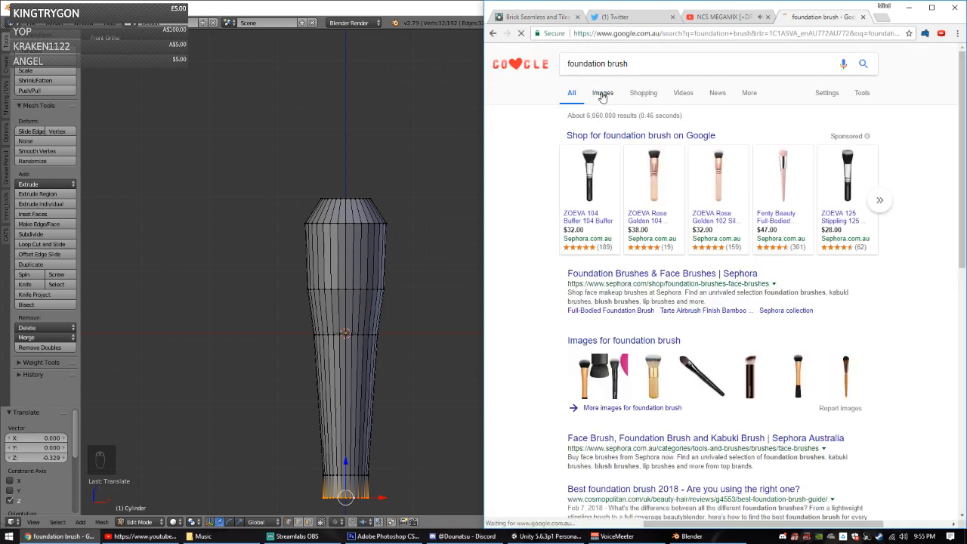
click(602, 94)
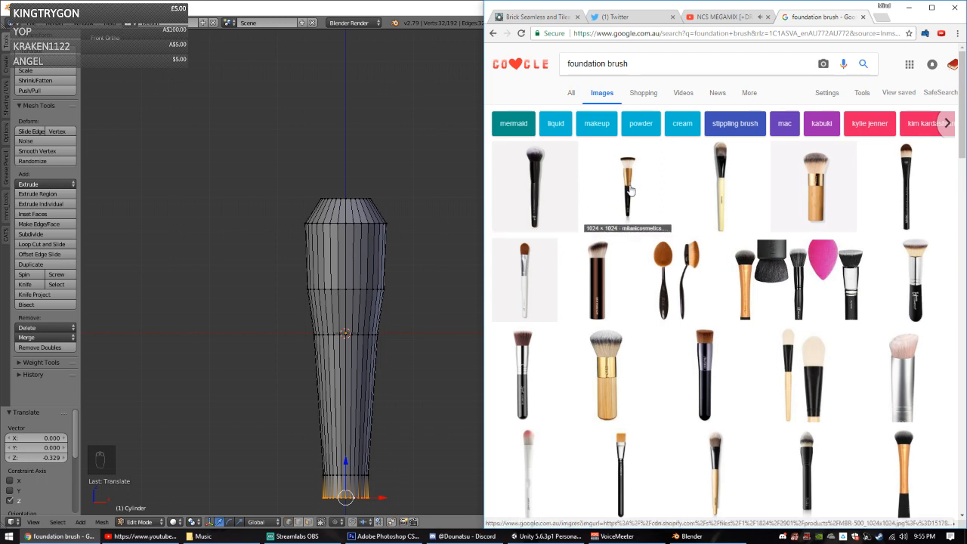
Step: Back in Blender, lower the edge loop nearest the origin by about 0.03 units, scale it to about 1.03 and deselect it
click(396, 7)
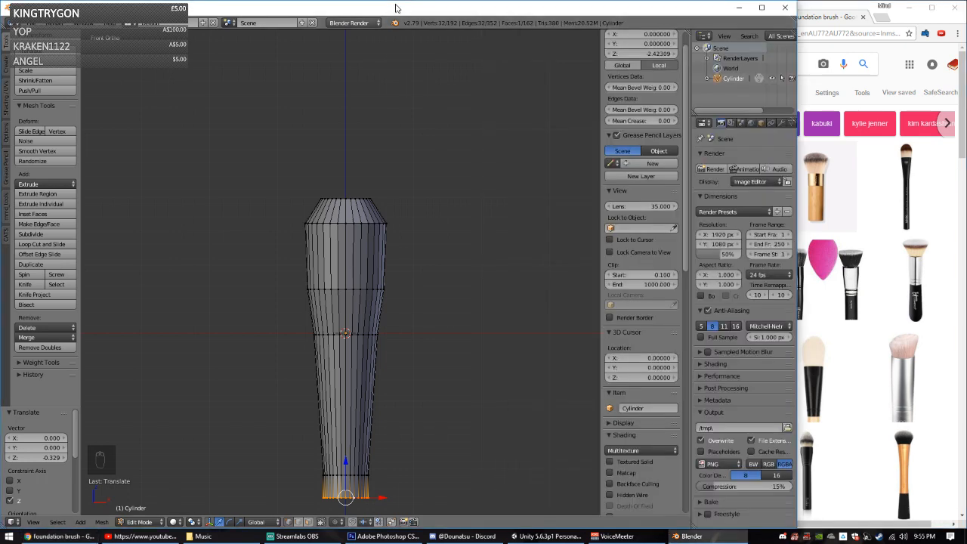
key(a)
alt+click(360, 334)
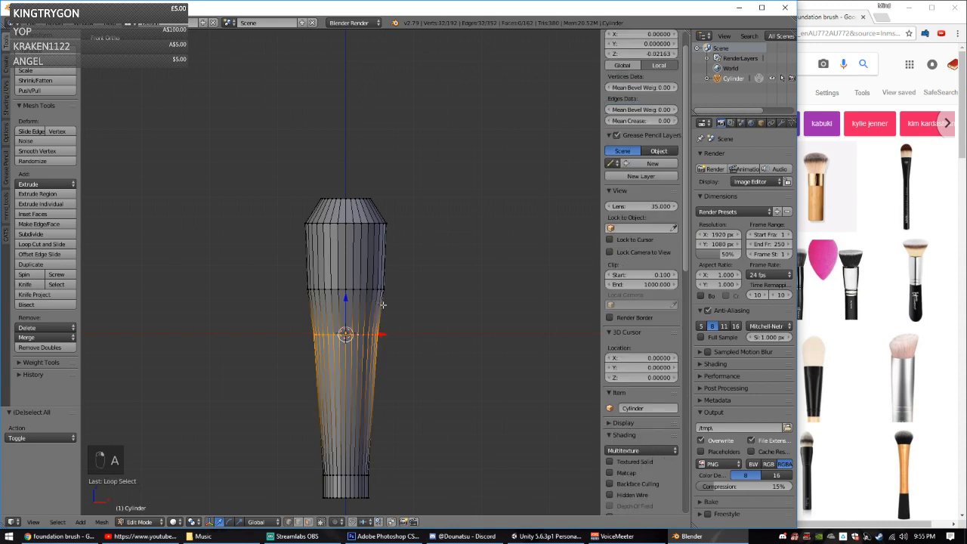
drag(346, 302, 346, 306)
key(s)
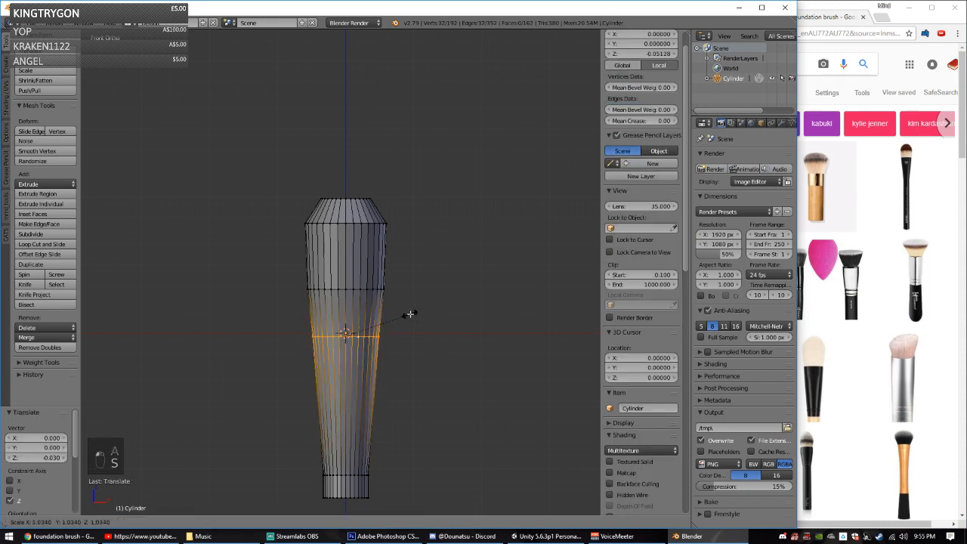
click(410, 314)
key(a)
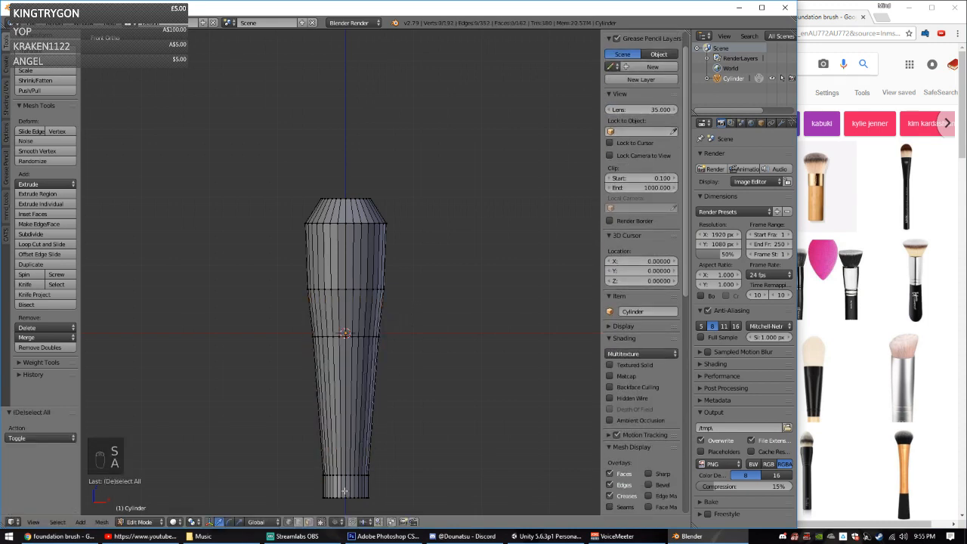
Step: Add one edge loop around the middle of the short section at the handle's lower end
key(ctrl+r)
click(358, 490)
click(358, 489)
key(a)
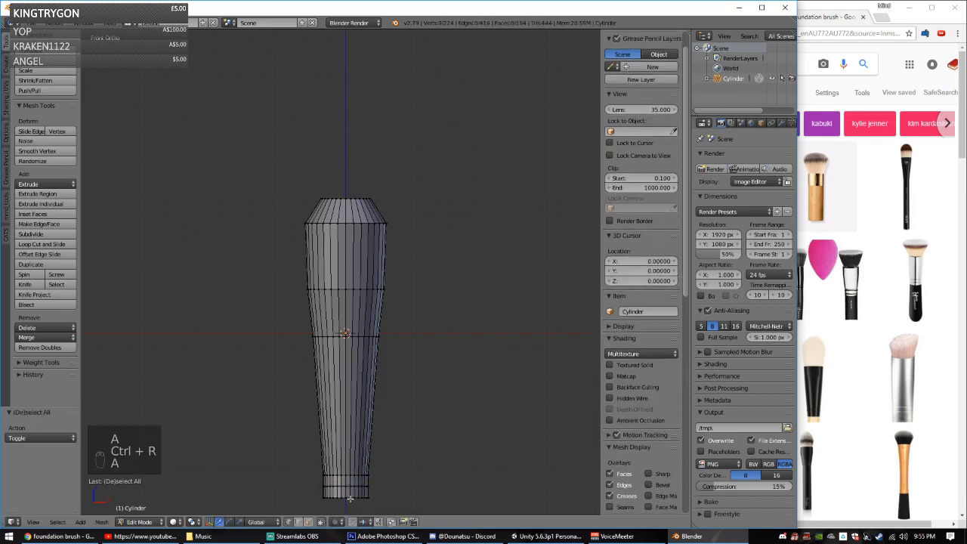
Step: Scale down the handle's bottommost edge loop to taper the end, leaving it deselected
alt+right_click(350, 499)
key(a)
alt+right_click(361, 497)
key(s)
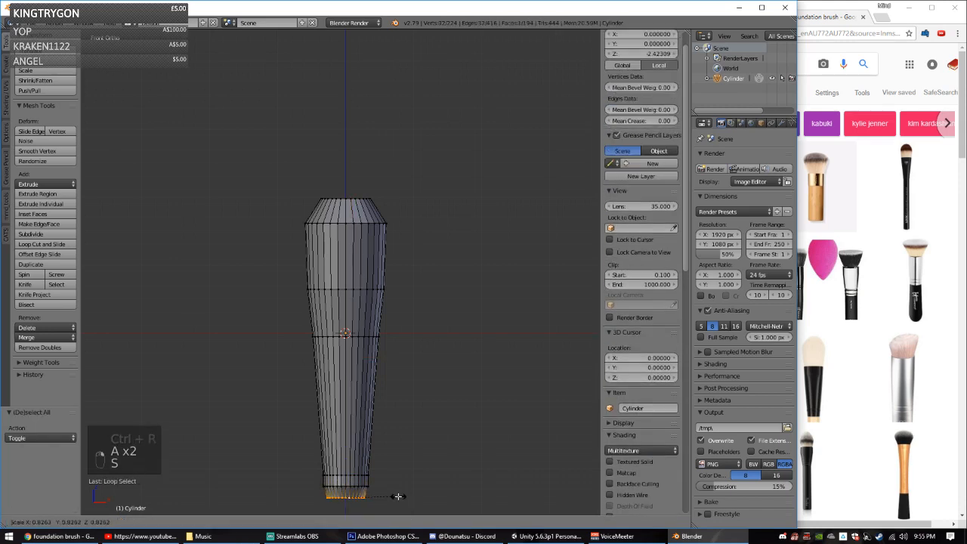
click(380, 499)
key(a)
Step: Scale the edge loop just above the bottom slightly inward and move the bottom end loop 0.03 up along Z
alt+right_click(354, 486)
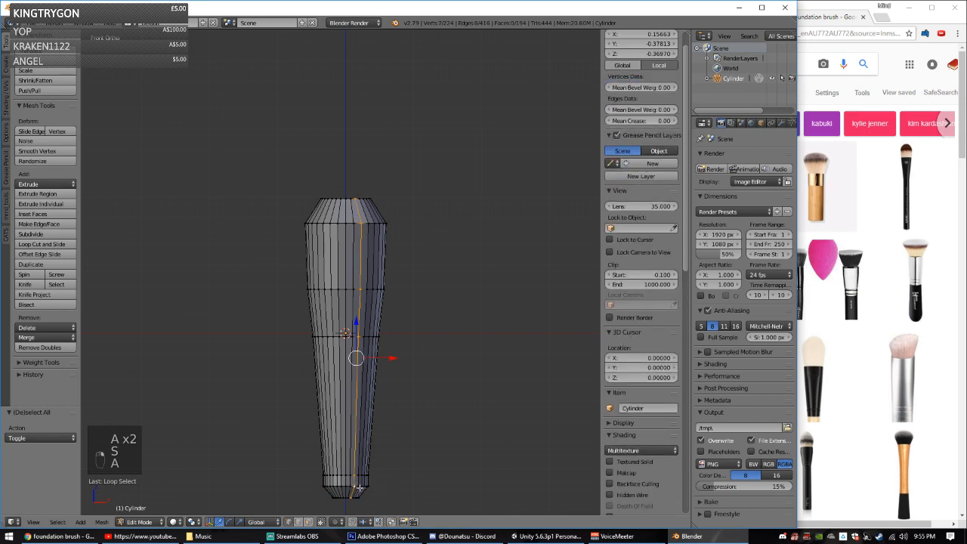
alt+right_click(356, 486)
key(s)
click(369, 493)
key(a)
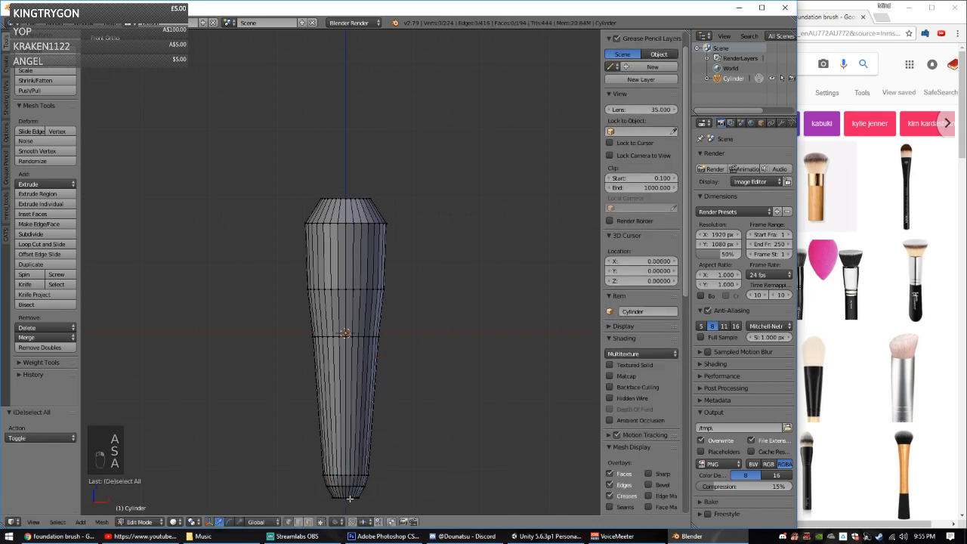
alt+right_click(355, 498)
key(a)
key(a)
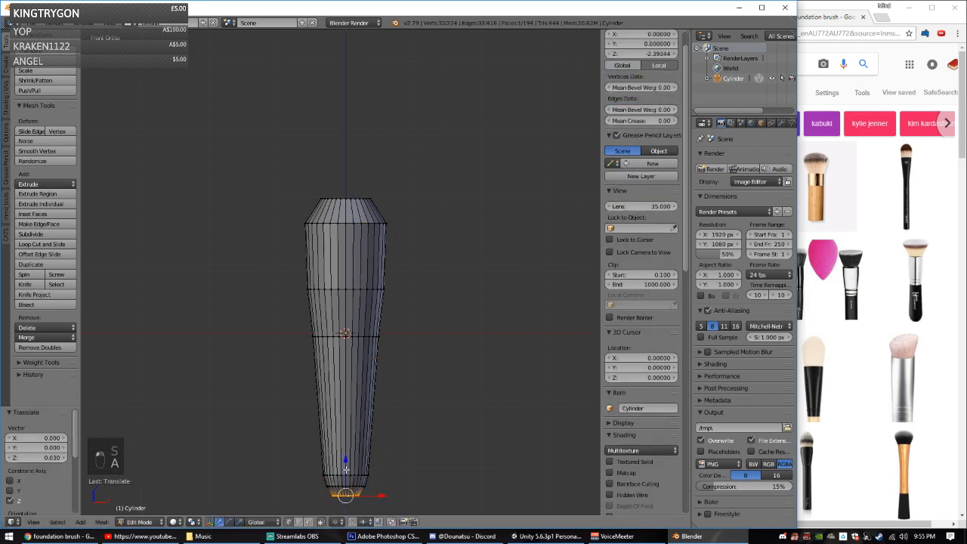
Step: Mark the rim loop of the upper end cap as a seam
middle_drag(399, 144, 380, 202)
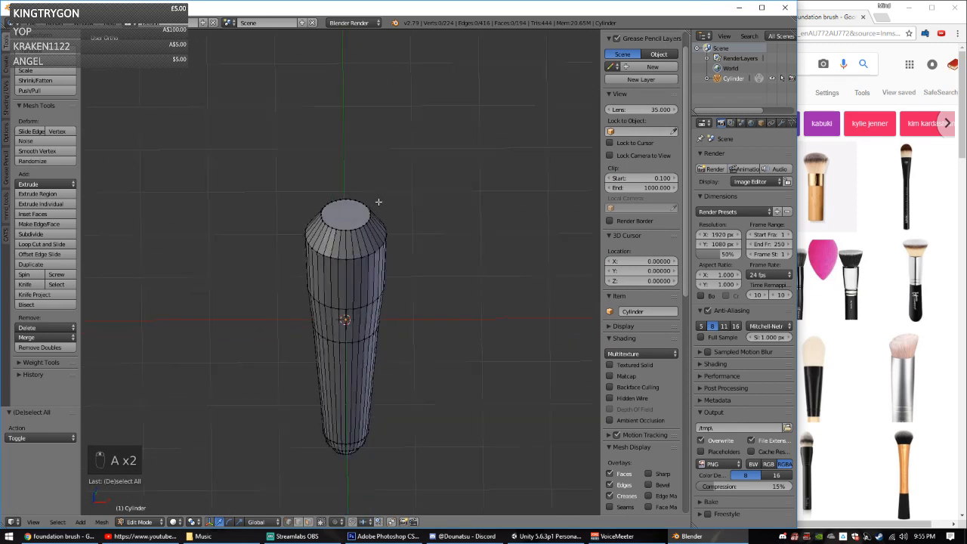
scroll(380, 201, up, 1)
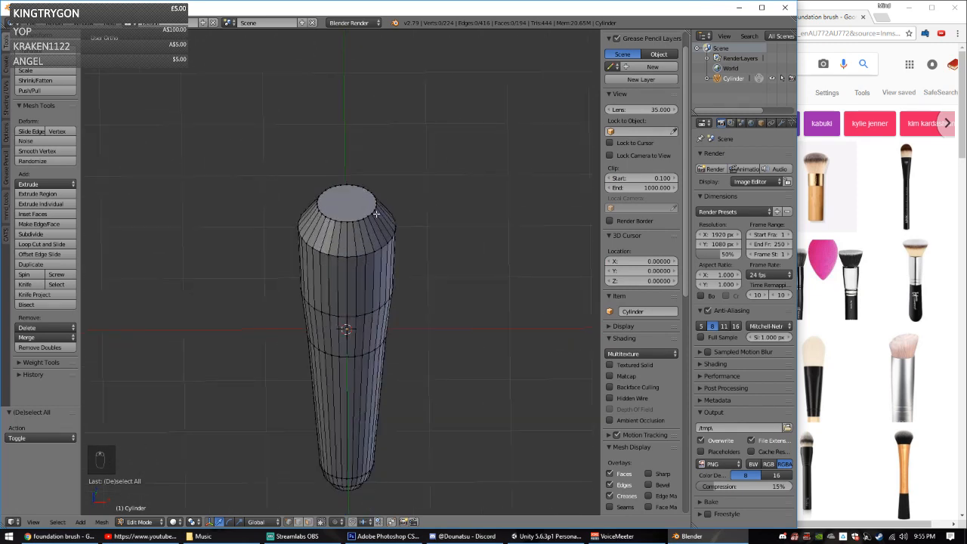
alt+right_click(365, 211)
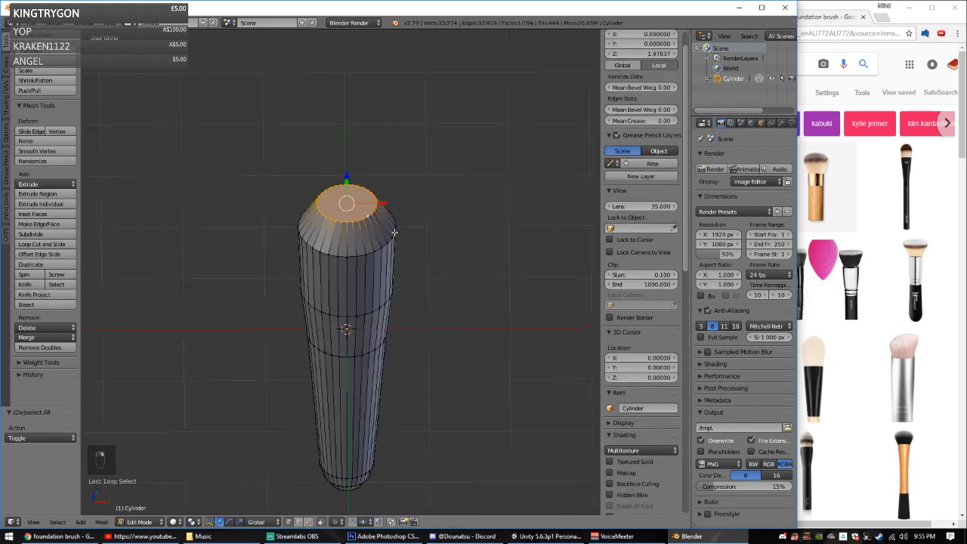
click(298, 521)
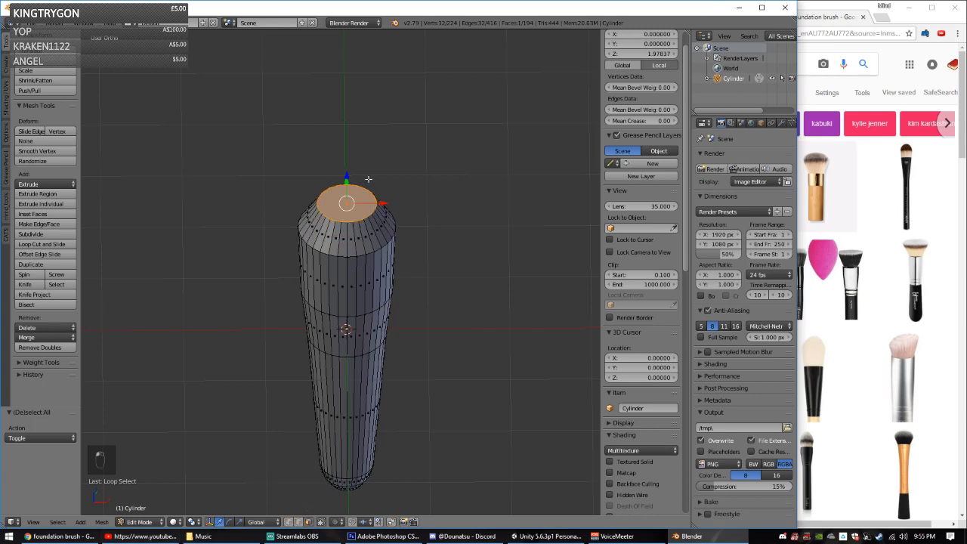
key(a)
key(a)
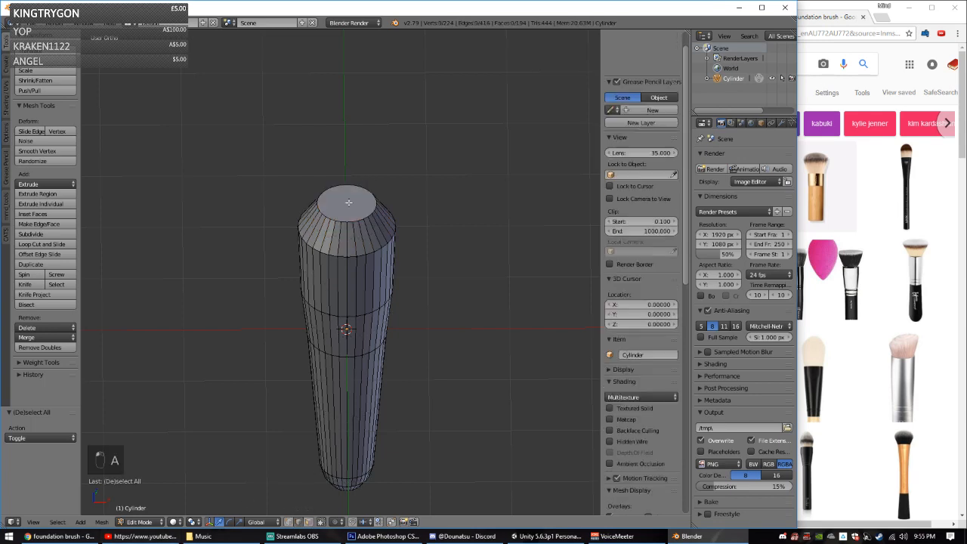
alt+right_click(361, 219)
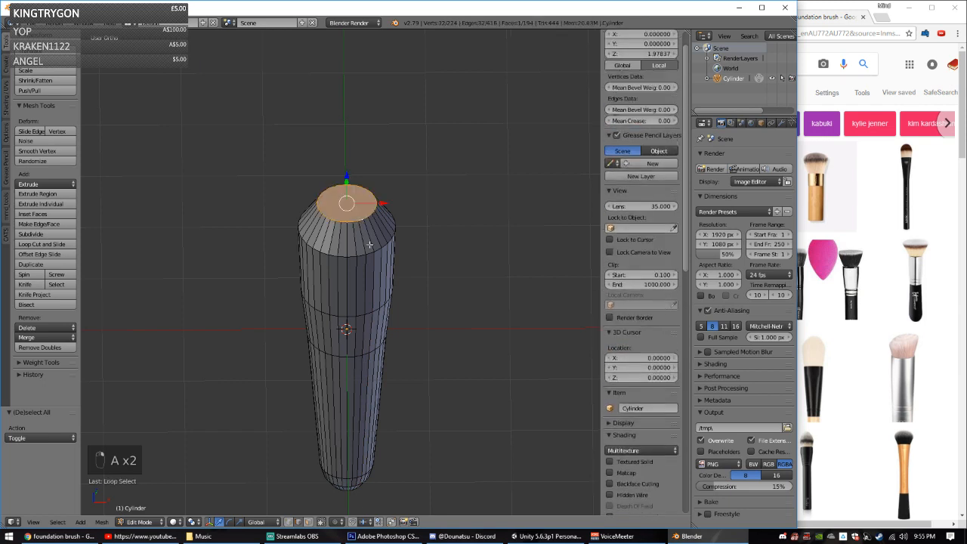
key(space)
key(ctrl+e)
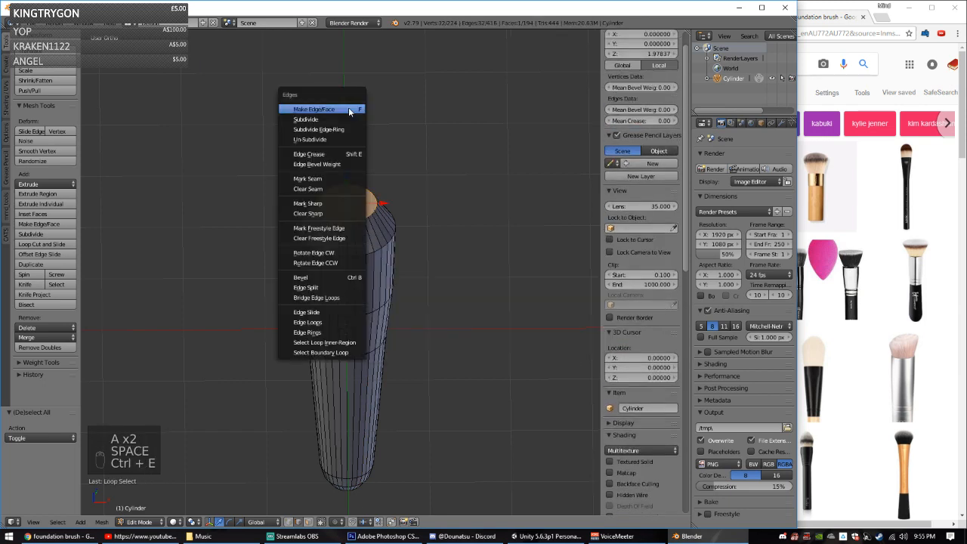
click(324, 179)
key(a)
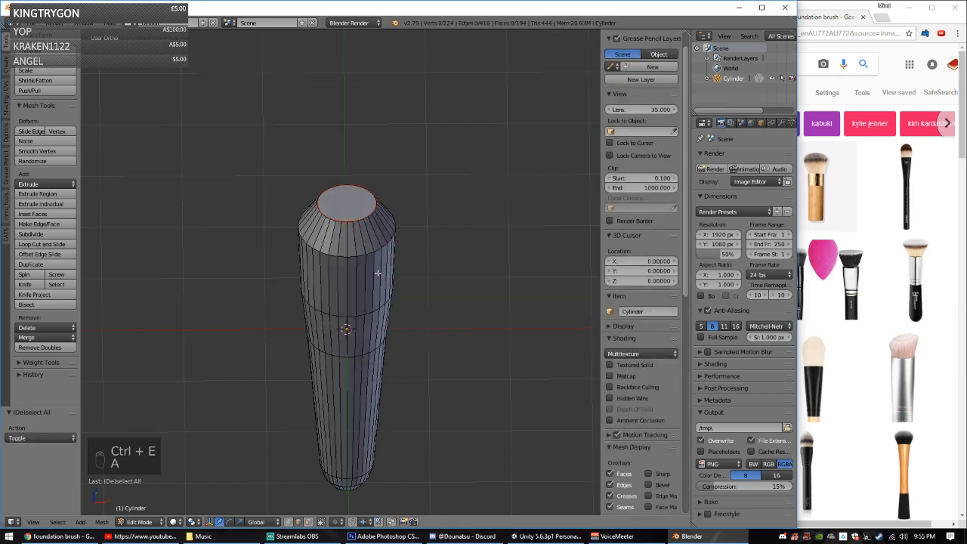
Step: Mark the horizontal edge loop nearest the origin as a seam
alt+right_click(352, 347)
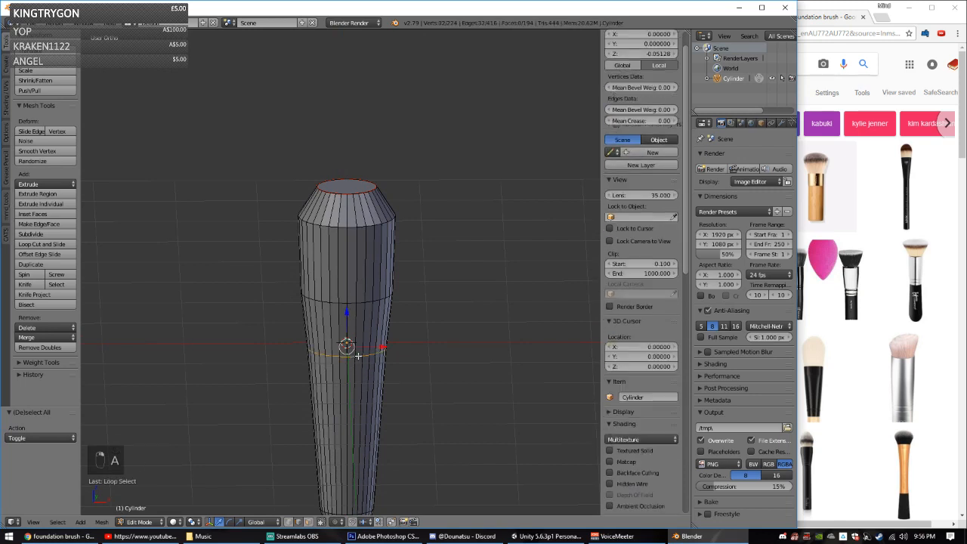
key(ctrl+e)
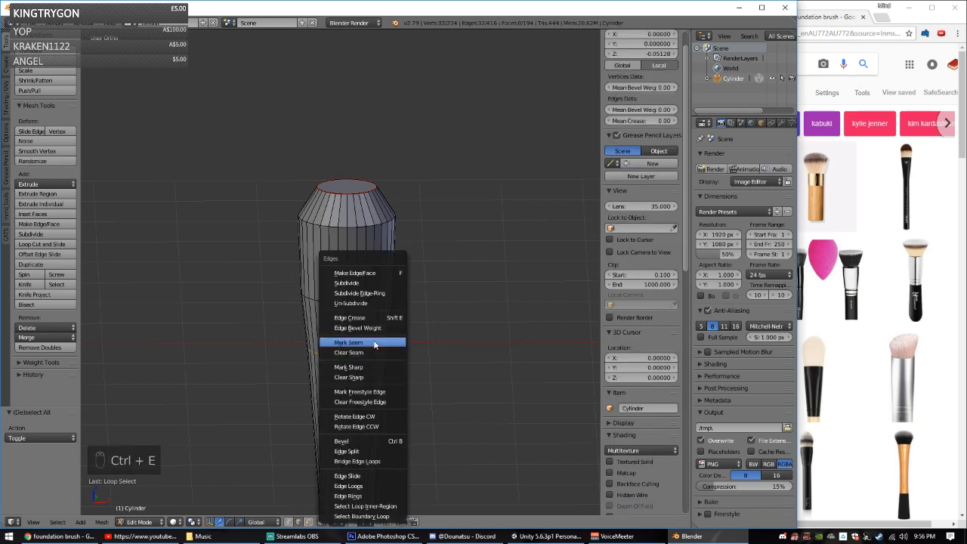
click(381, 342)
Step: Extrude the top cap face in place, scale it to about 2.03 and move it 1.007 up along Z as a flared section
middle_drag(391, 299, 381, 249)
right_click(377, 203)
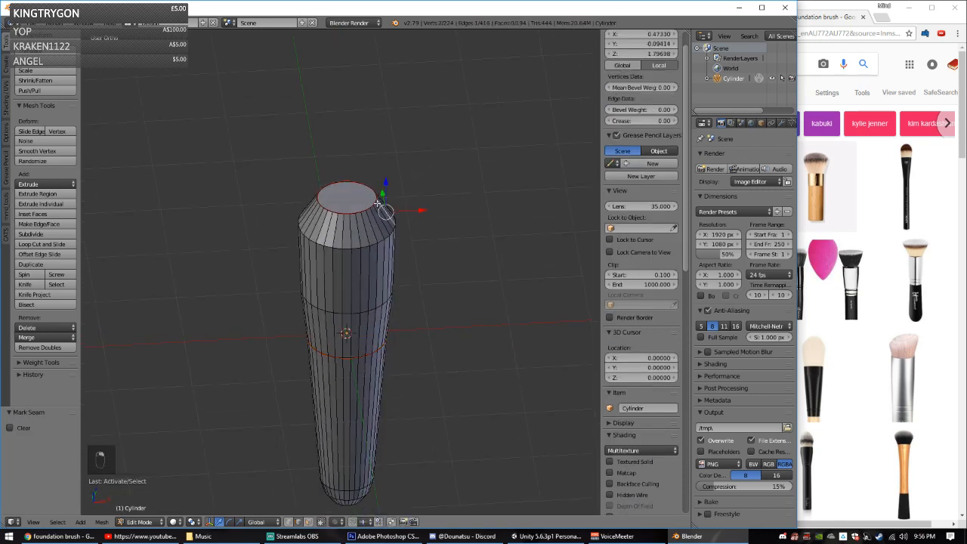
click(309, 522)
right_click(348, 195)
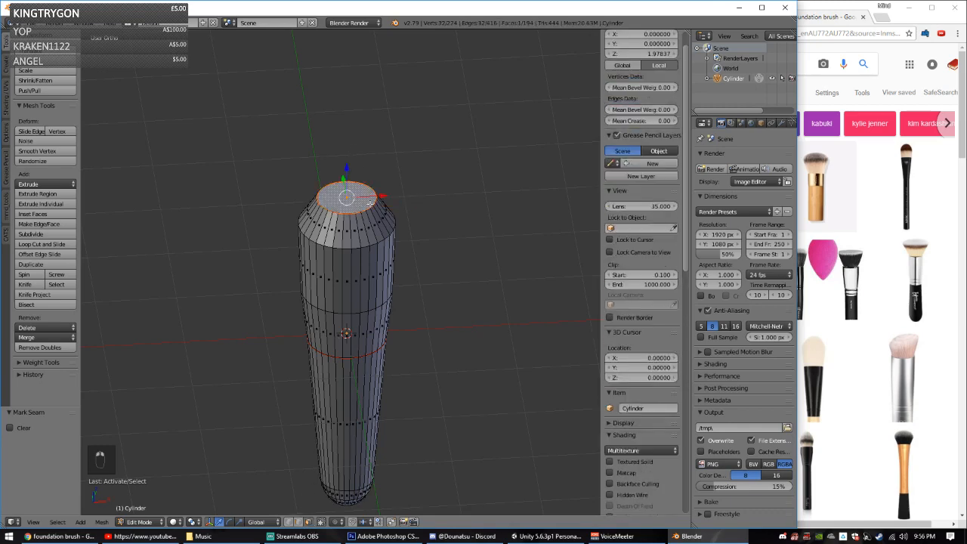
key(KP_1)
key(e)
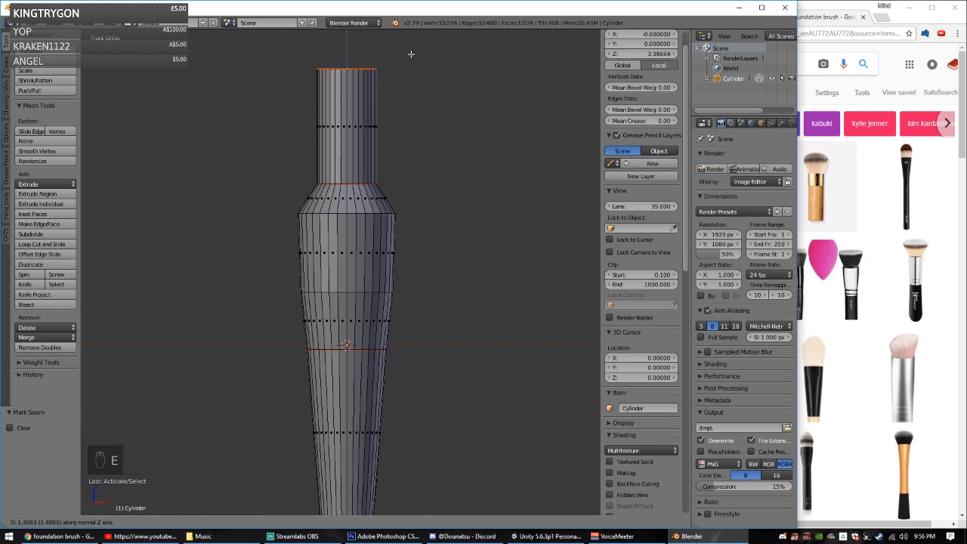
right_click(411, 53)
key(s)
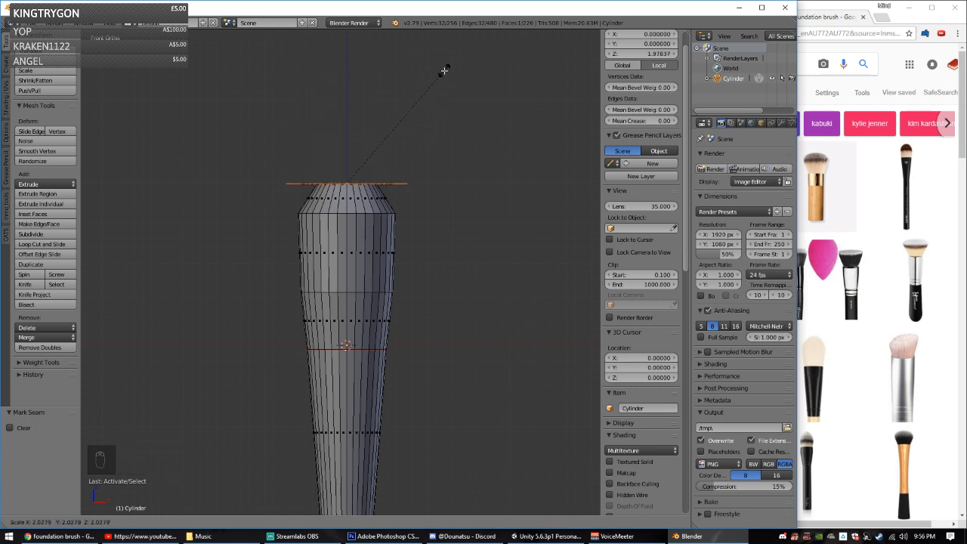
click(444, 70)
key(g)
key(z)
click(382, 85)
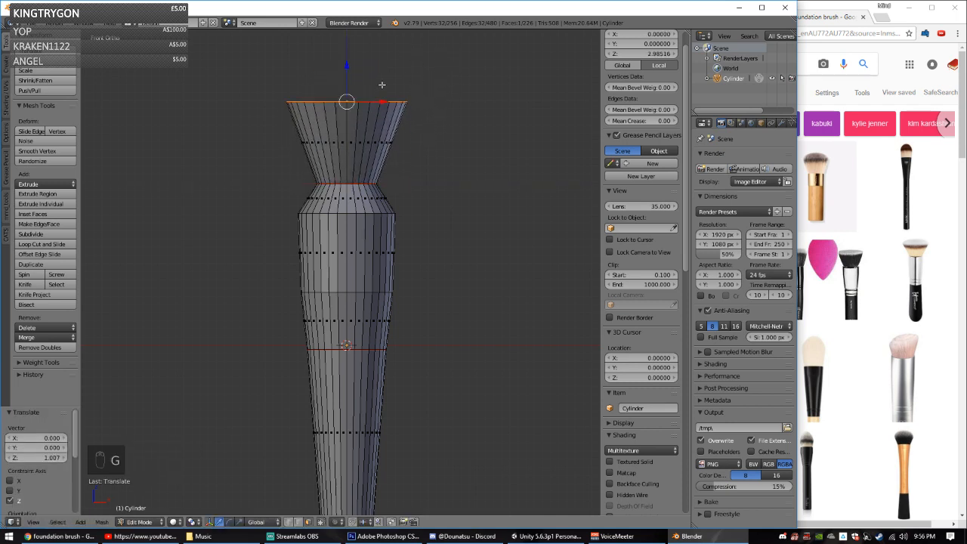
Step: Switch to the YouTube live chat window to read the messages and return to Blender
click(141, 536)
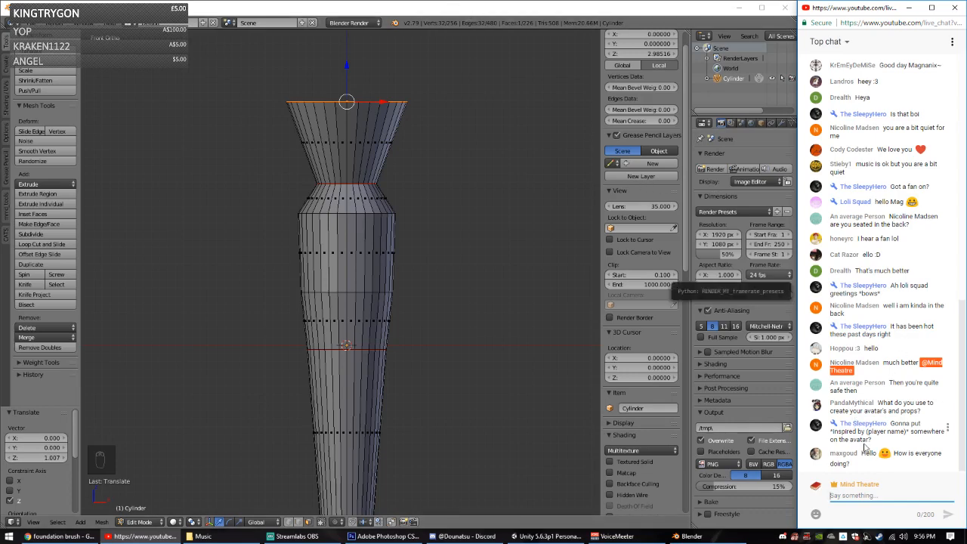
click(282, 98)
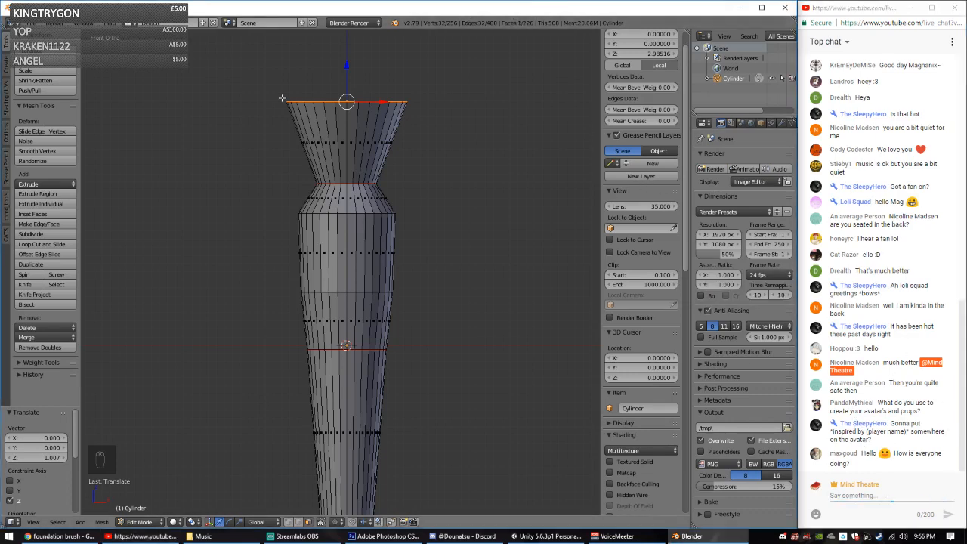
Step: Raise the flared top face by 0.229 along Z, scale it to 1.282 and raise it another 0.068
drag(341, 67, 347, 50)
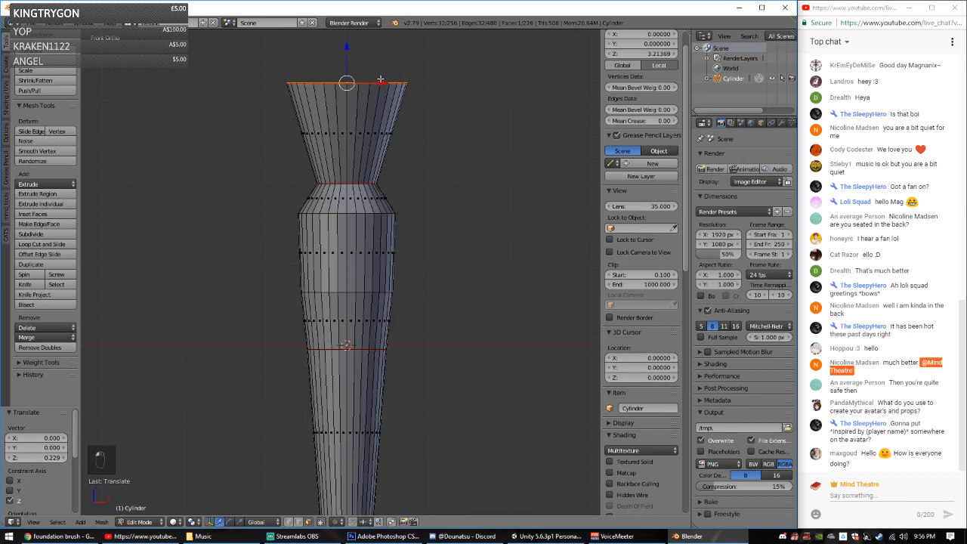
key(s)
click(455, 89)
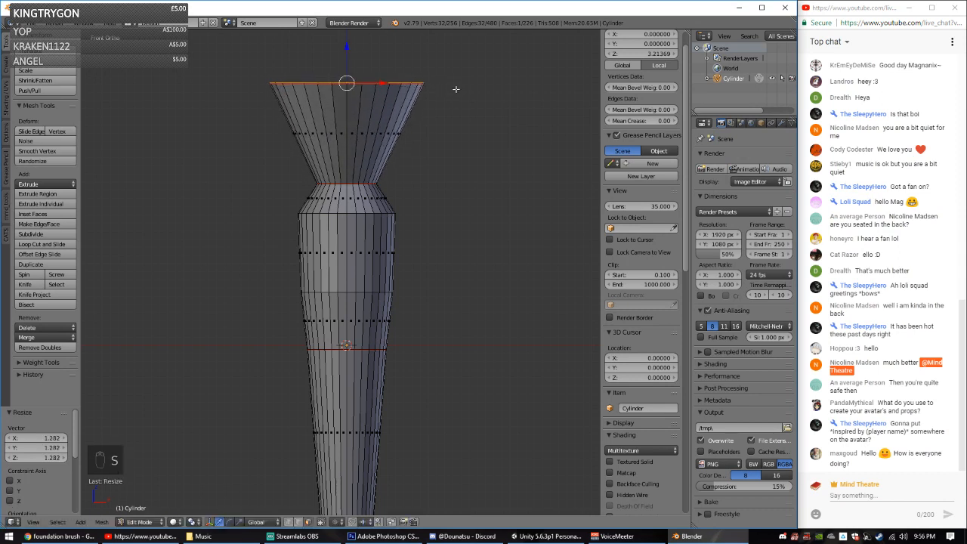
drag(347, 55, 347, 50)
Step: Add three evenly spaced edge loops around the flared section and scale them to 1.069
key(ctrl+r)
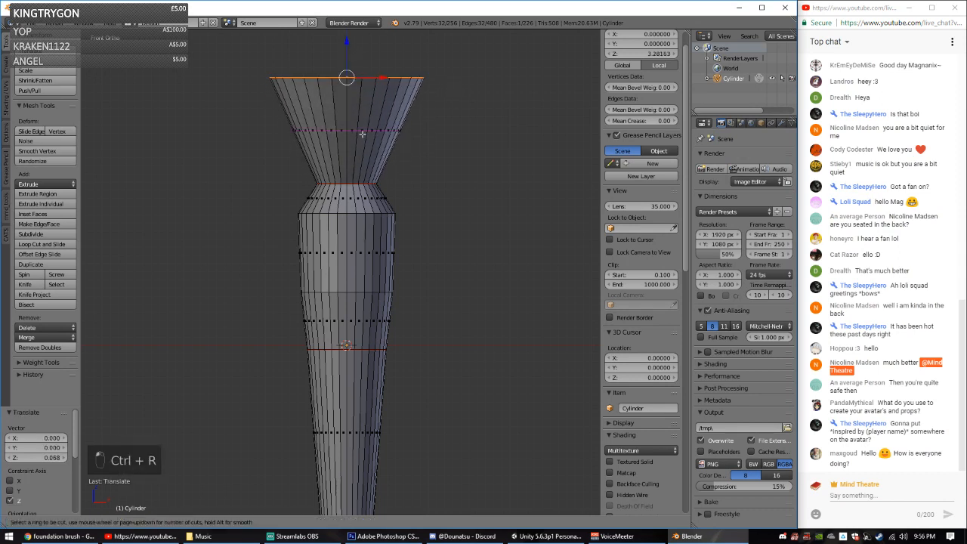
click(363, 130)
right_click(412, 125)
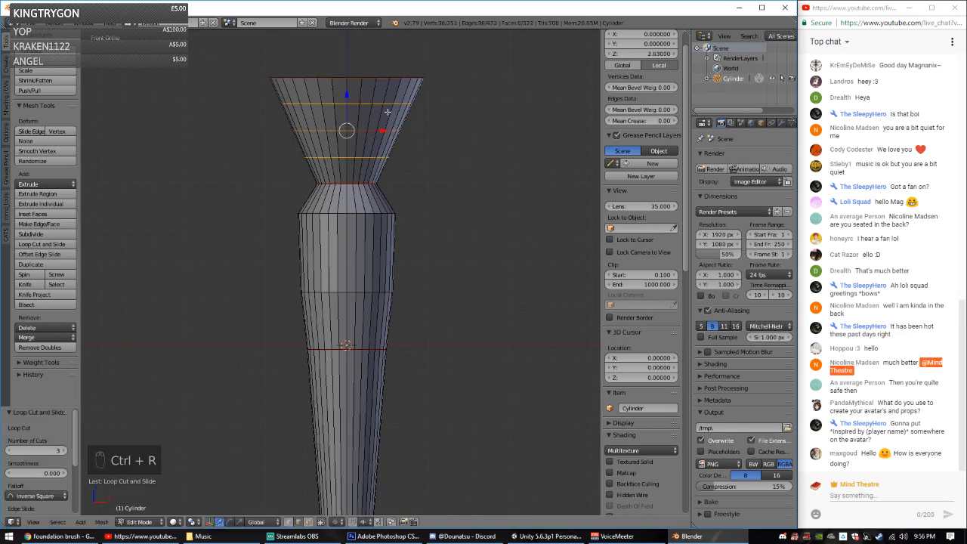
key(s)
click(448, 133)
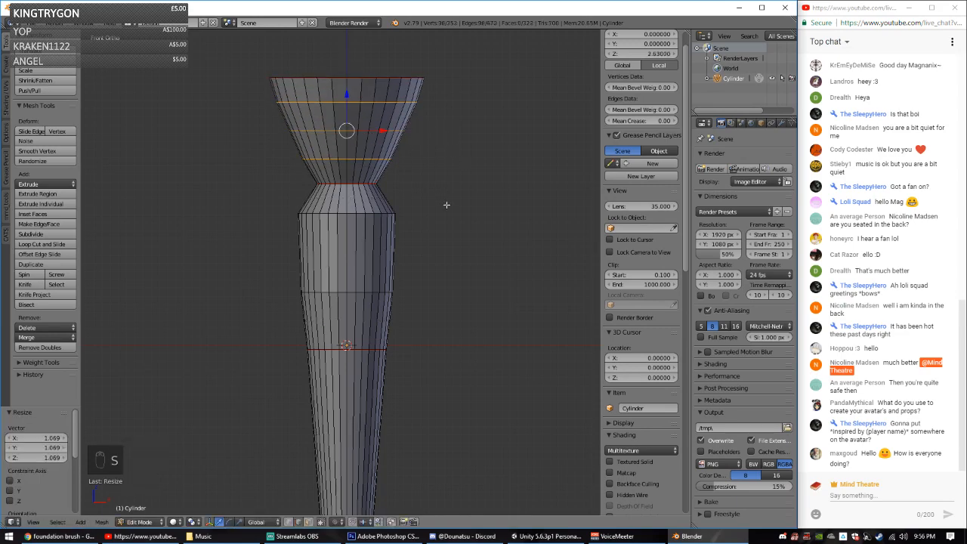
Step: In front wireframe view, circle-select all faces of the upper handle section between the neck seam and the seam near the origin
mouse_move(416, 153)
middle_down()
mouse_move(408, 174)
mouse_move(469, 179)
mouse_move(438, 134)
mouse_move(429, 220)
mouse_move(443, 154)
mouse_move(378, 161)
mouse_move(413, 168)
mouse_move(420, 158)
mouse_move(435, 176)
mouse_move(383, 121)
mouse_move(407, 136)
middle_up()
scroll(383, 120, down, 2)
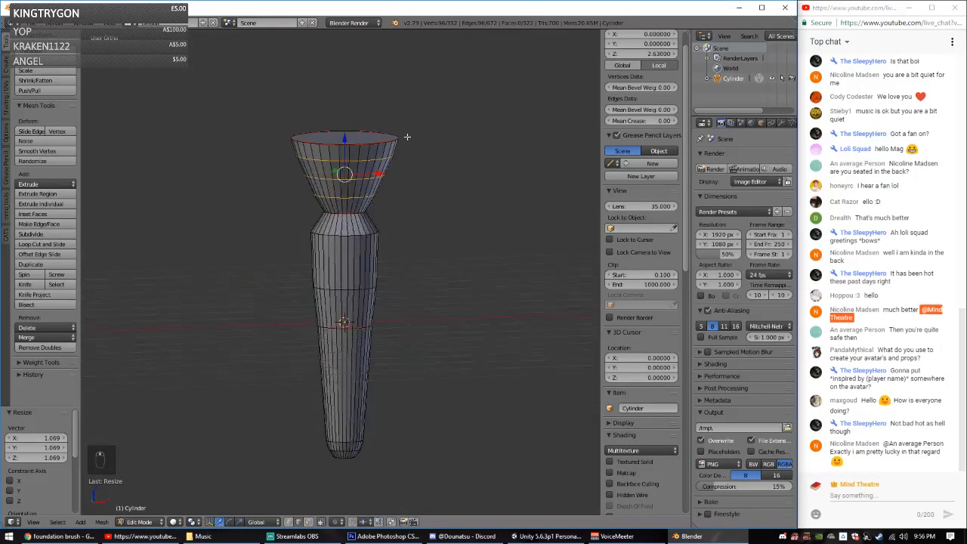
key(KP_1)
scroll(378, 166, up, 4)
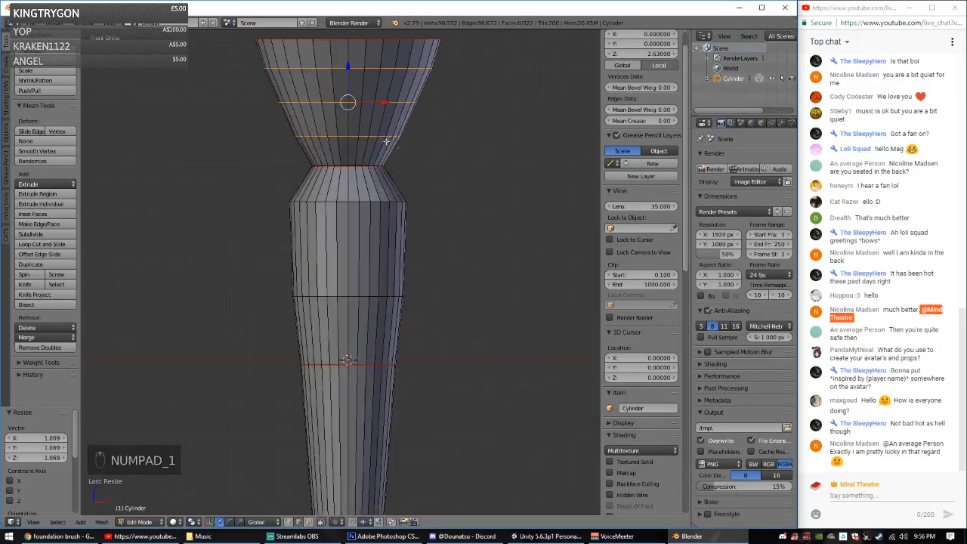
scroll(374, 192, up, 1)
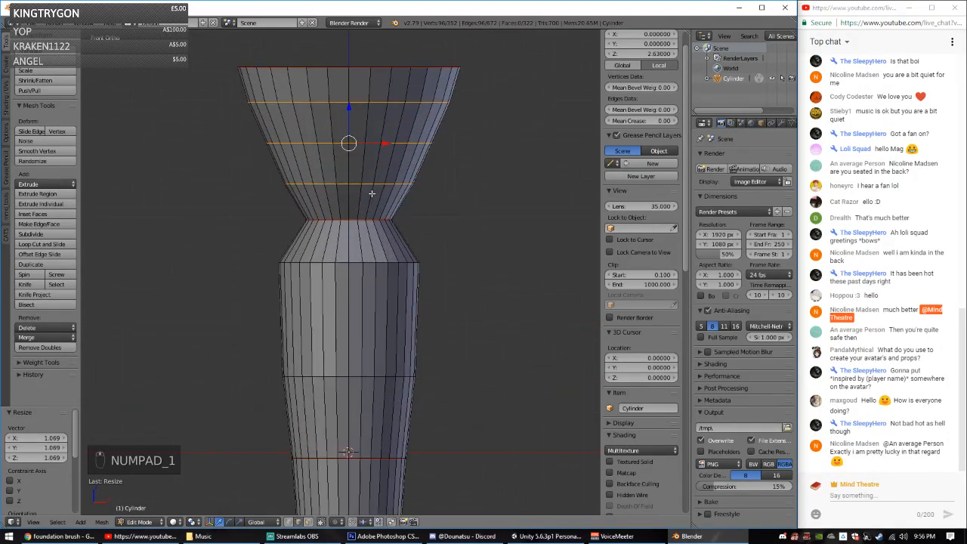
scroll(382, 215, down, 1)
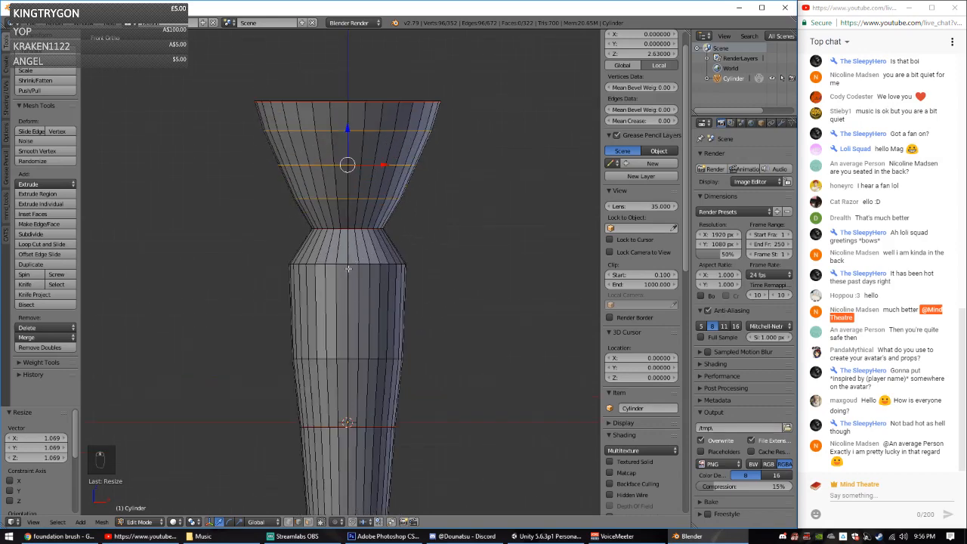
scroll(348, 268, down, 1)
key(z)
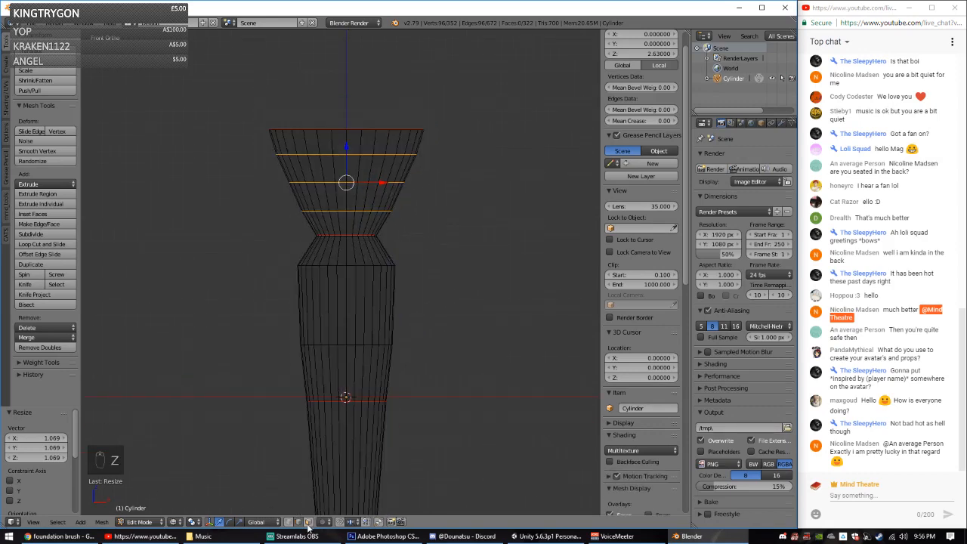
key(a)
key(c)
mouse_move(324, 287)
mouse_down()
mouse_move(342, 273)
mouse_move(371, 276)
mouse_move(377, 345)
mouse_move(408, 358)
mouse_up()
right_click(408, 358)
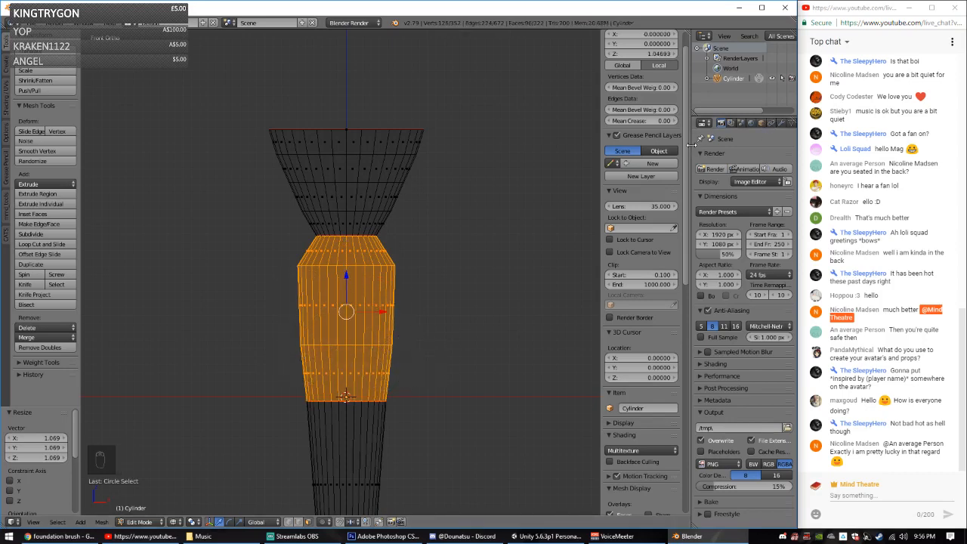
Step: Widen the properties area, select the whole brush mesh and unwrap it with the standard Unwrap operation
drag(691, 148, 555, 148)
key(a)
key(a)
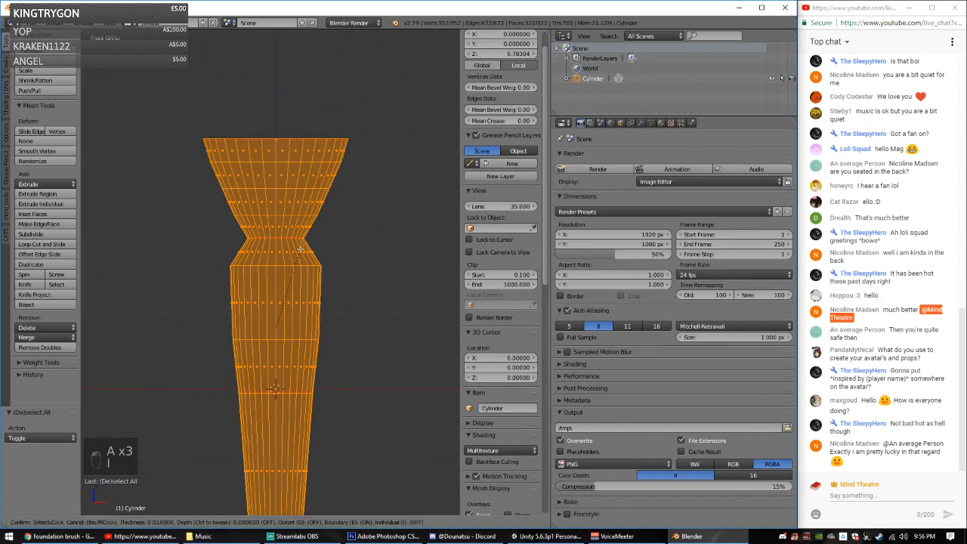
key(u)
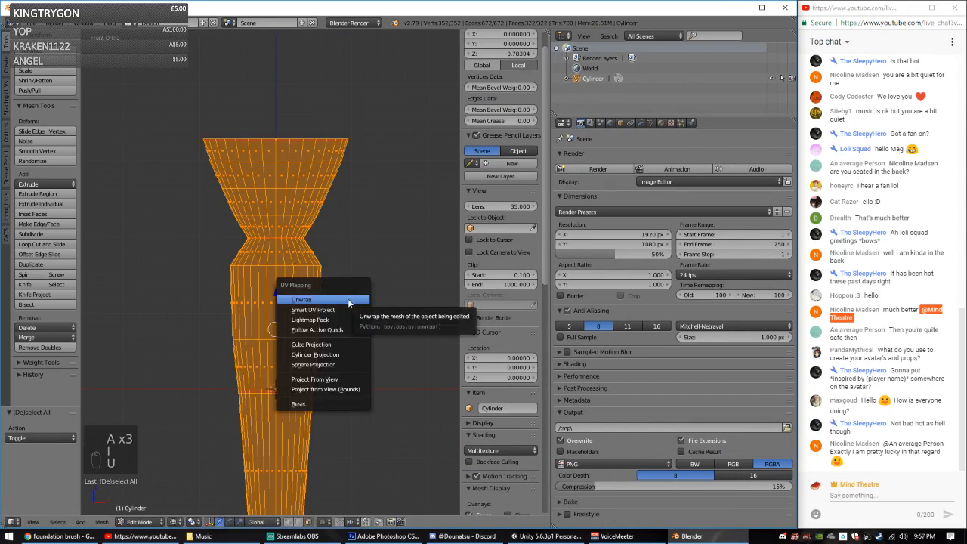
click(351, 299)
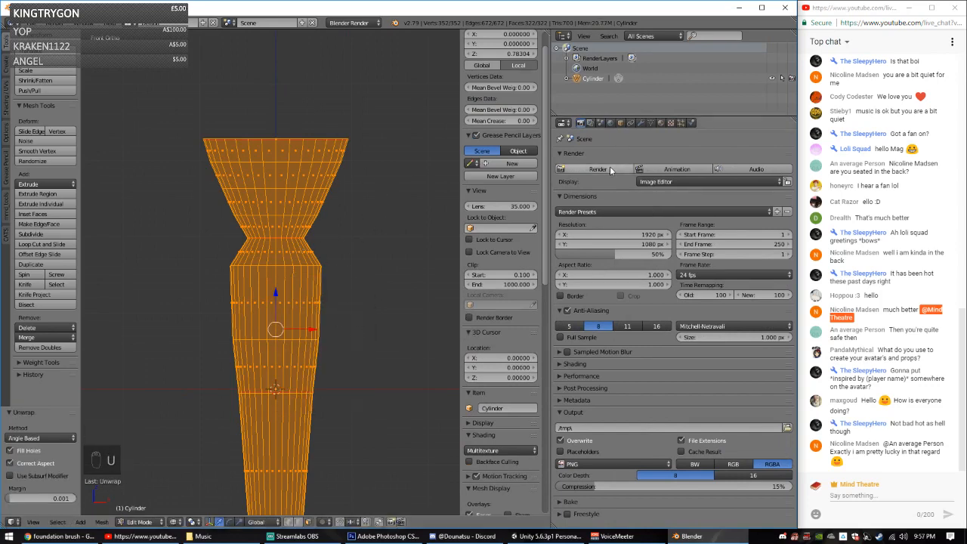
Step: Look through the scene, world and material properties, and expand the Bake settings in the render properties
click(661, 123)
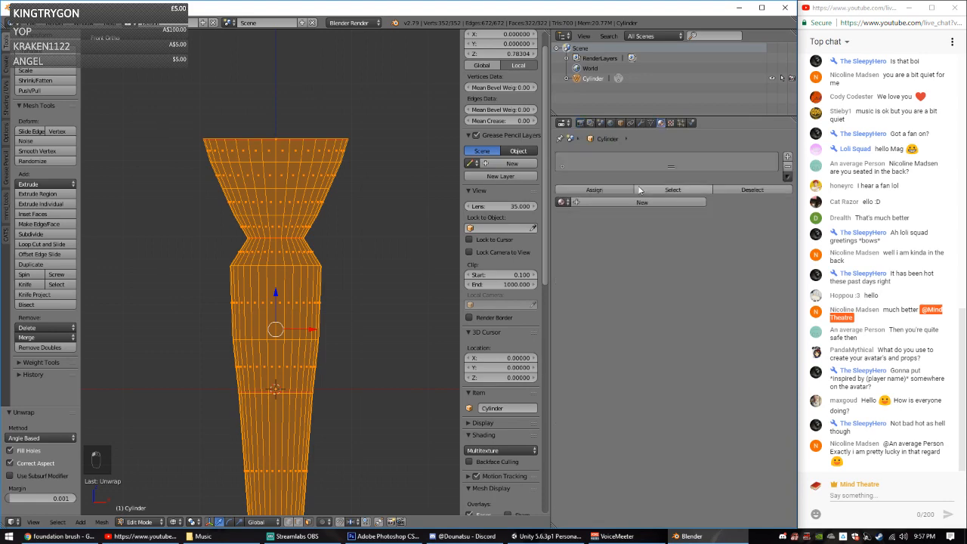
click(641, 123)
click(601, 123)
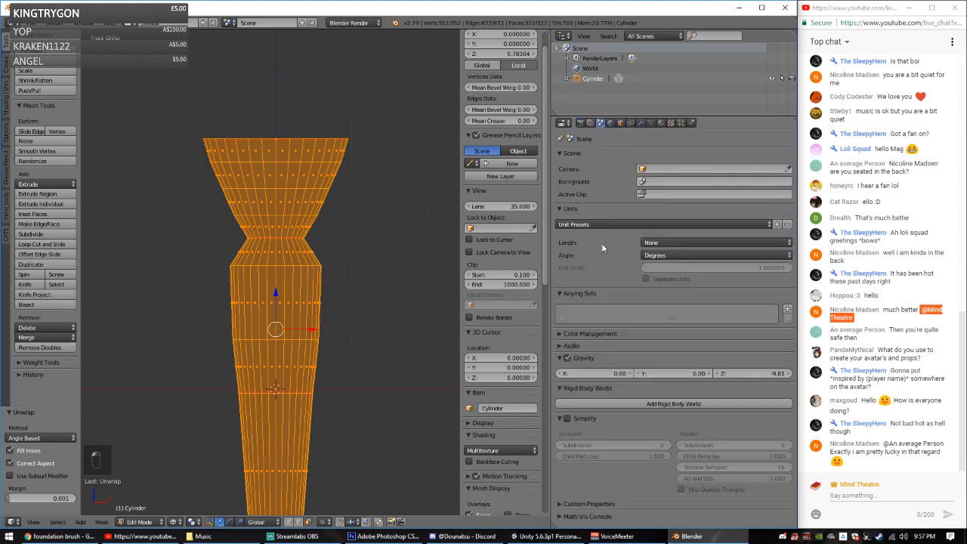
click(611, 124)
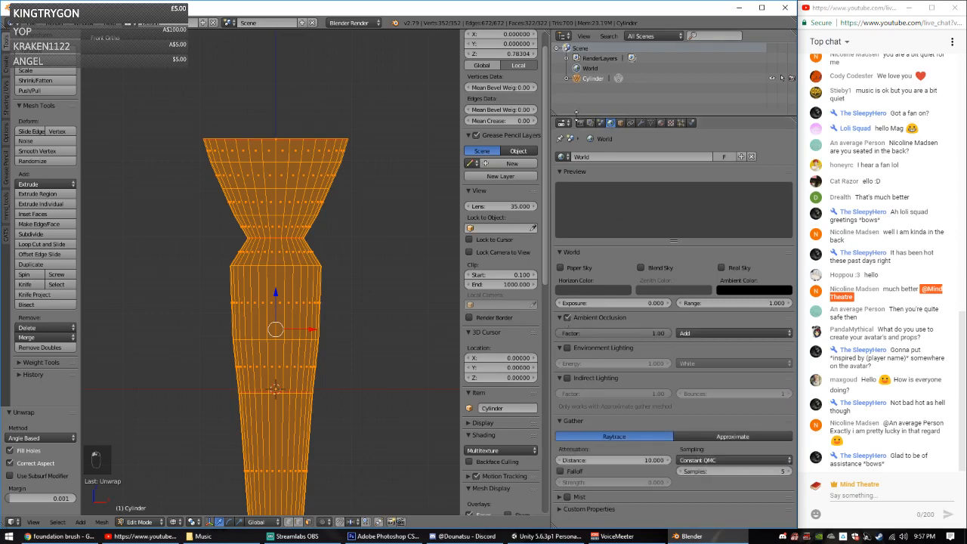
click(580, 123)
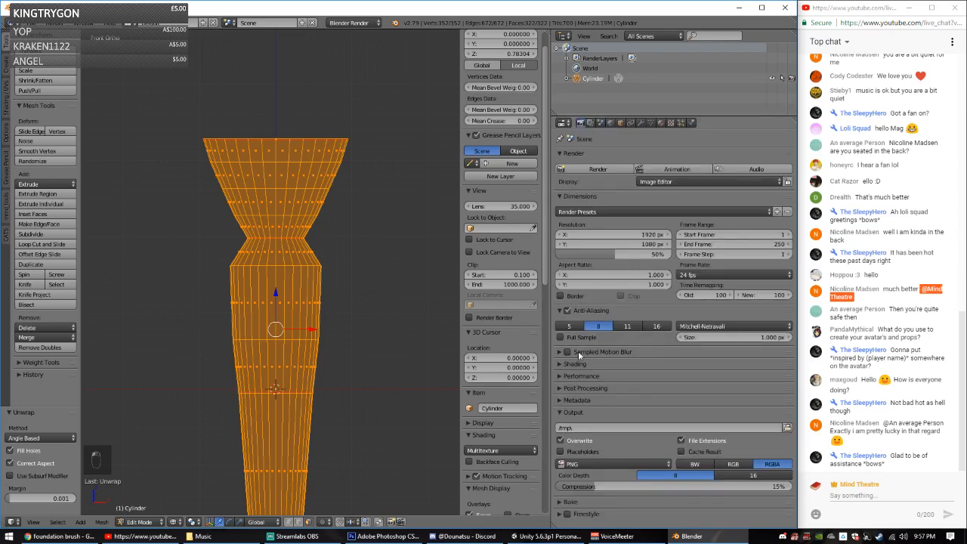
click(568, 503)
scroll(605, 469, down, 3)
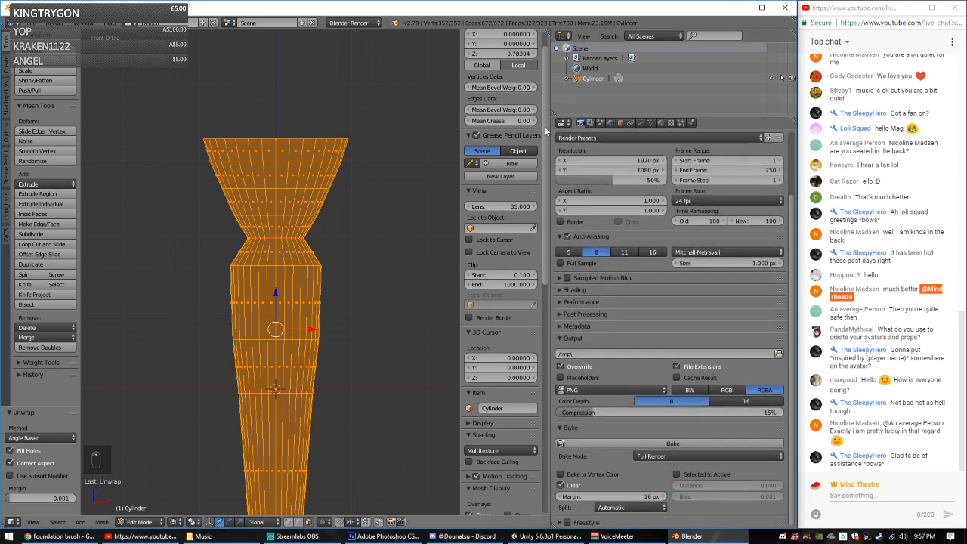
Step: Split off a new area between the outliner and the properties, make it a UV/Image Editor and widen it
drag(563, 120, 560, 150)
click(563, 151)
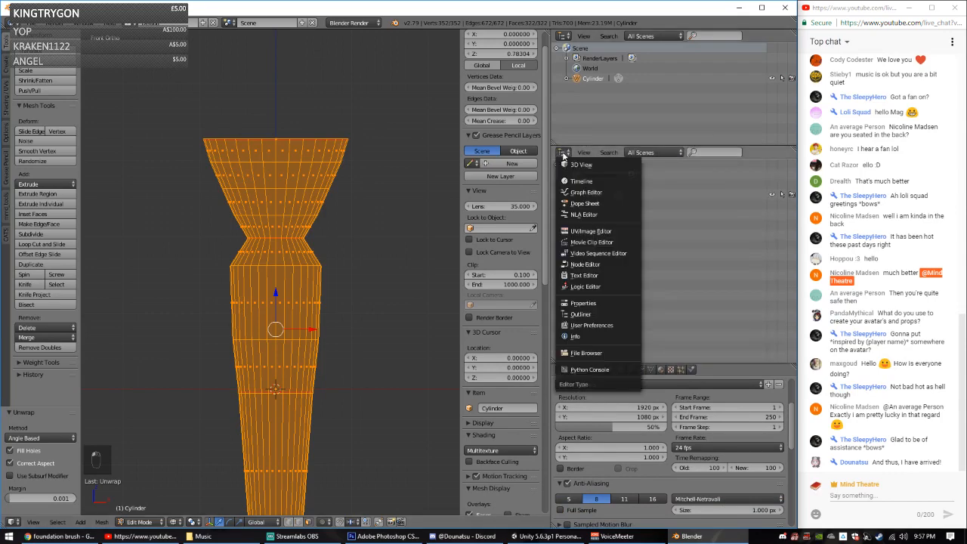
click(590, 231)
drag(552, 236, 463, 254)
Step: Try a Cylinder Projection on the whole mesh and inspect the resulting UV layout
key(u)
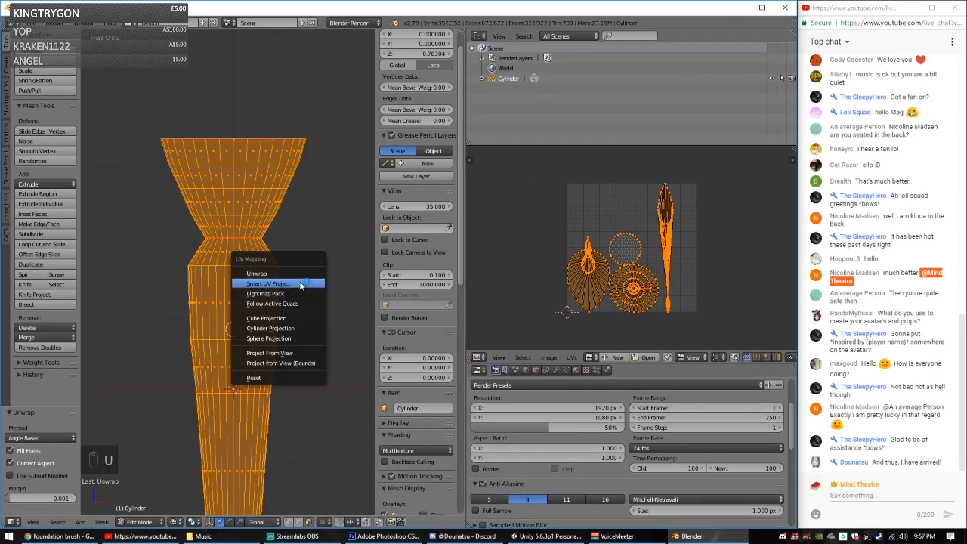
click(280, 329)
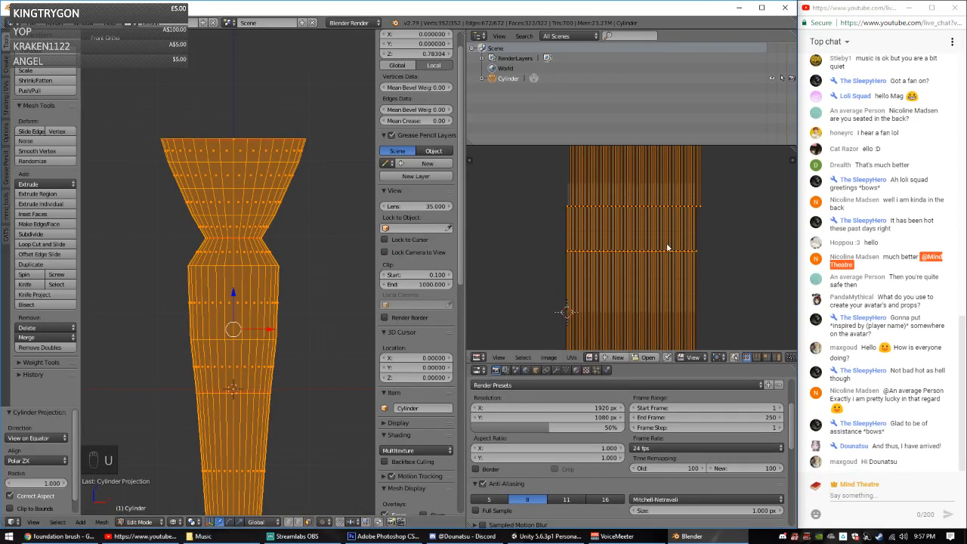
scroll(663, 236, down, 3)
scroll(662, 236, up, 3)
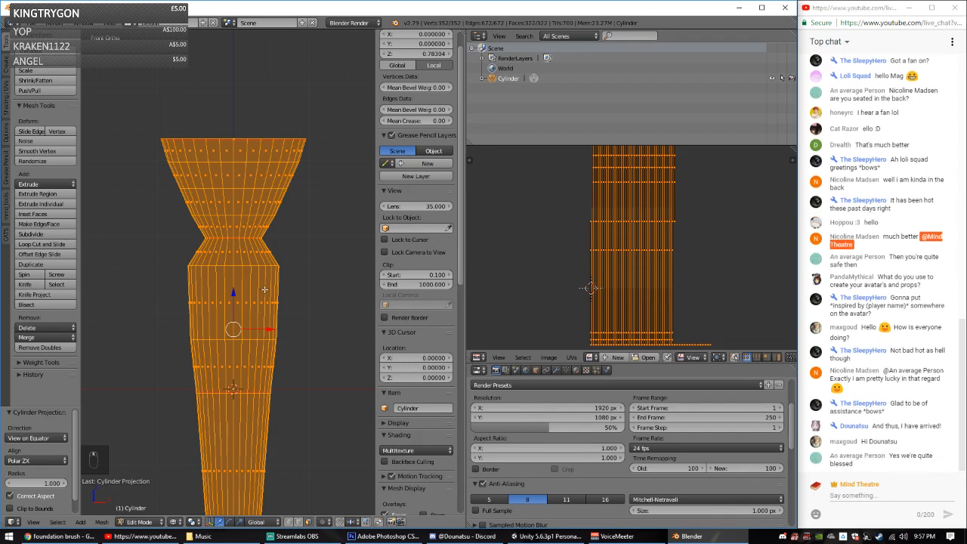
Step: Try Smart UV Project on the whole mesh with the default angle limit of 66
key(u)
click(260, 253)
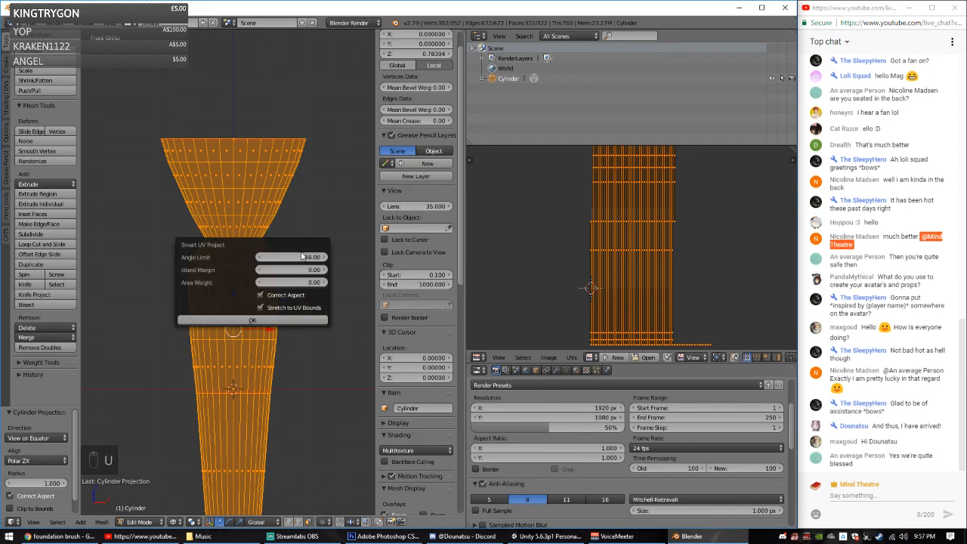
click(253, 321)
scroll(640, 272, up, 3)
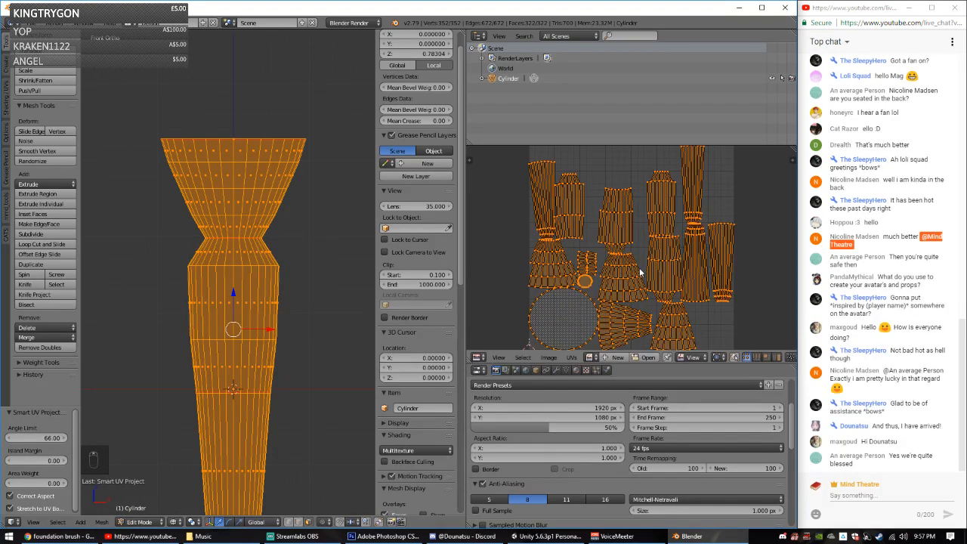
Step: Mark the full-length vertical edge lines on the brush's front and back, plus the edge loop around the handle's bottom rim, as seams
middle_drag(227, 202, 229, 218)
key(a)
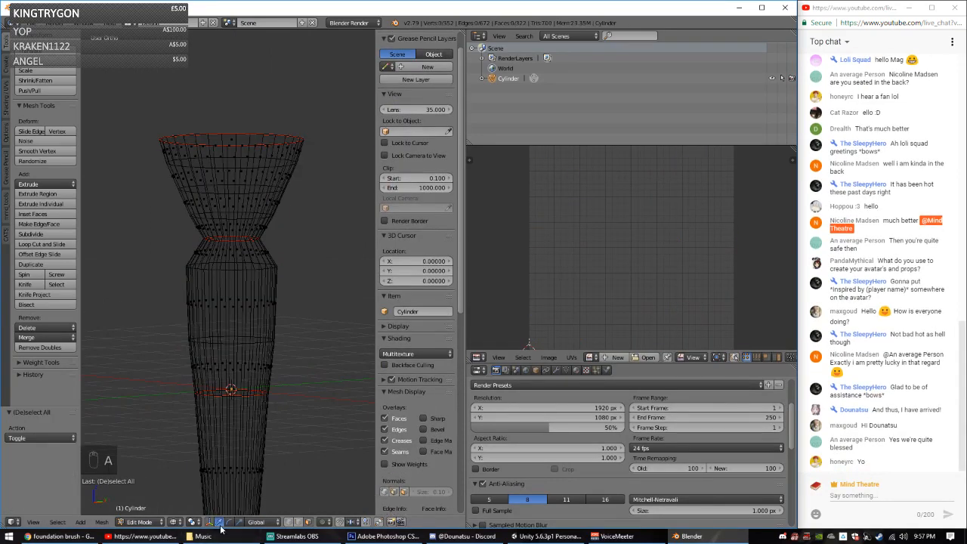
mouse_move(283, 303)
middle_down()
mouse_move(252, 290)
mouse_move(287, 310)
middle_up()
key(KP_1)
alt+right_click(234, 155)
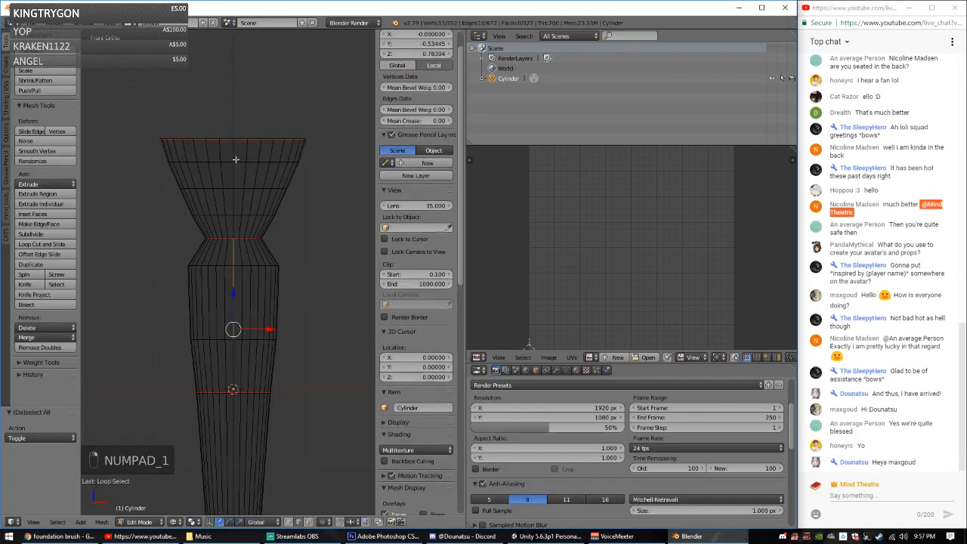
alt+shift+right_click(231, 255)
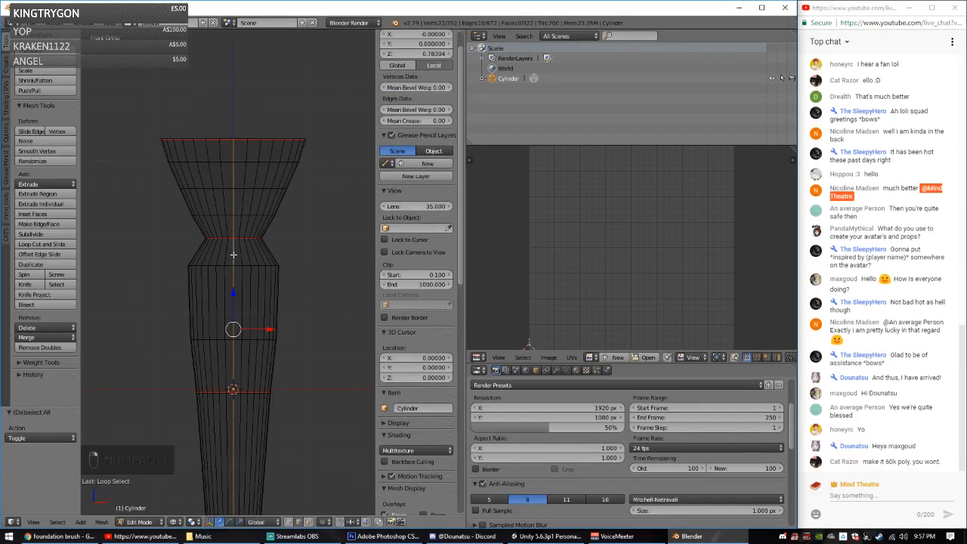
scroll(271, 266, down, 4)
middle_drag(270, 295, 223, 219)
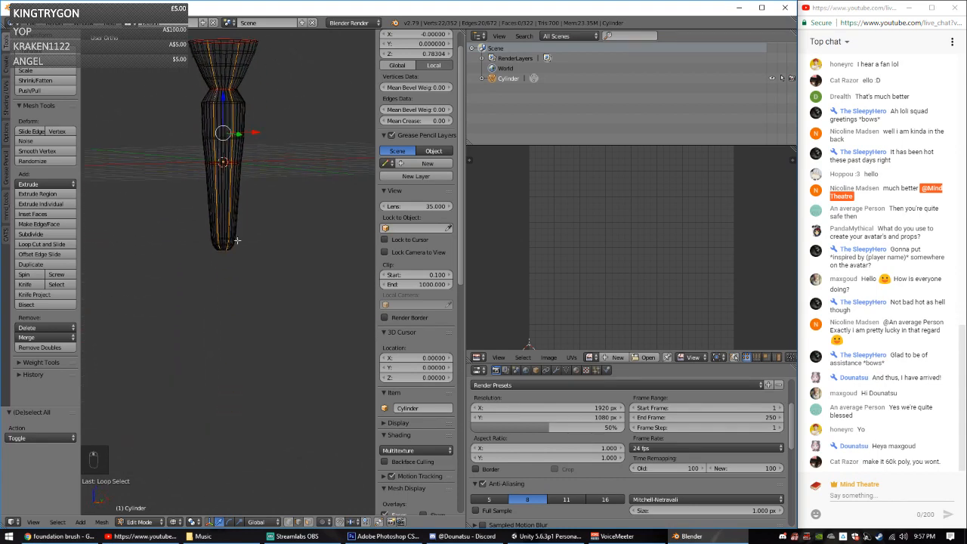
scroll(222, 219, up, 9)
shift+right_click(196, 109)
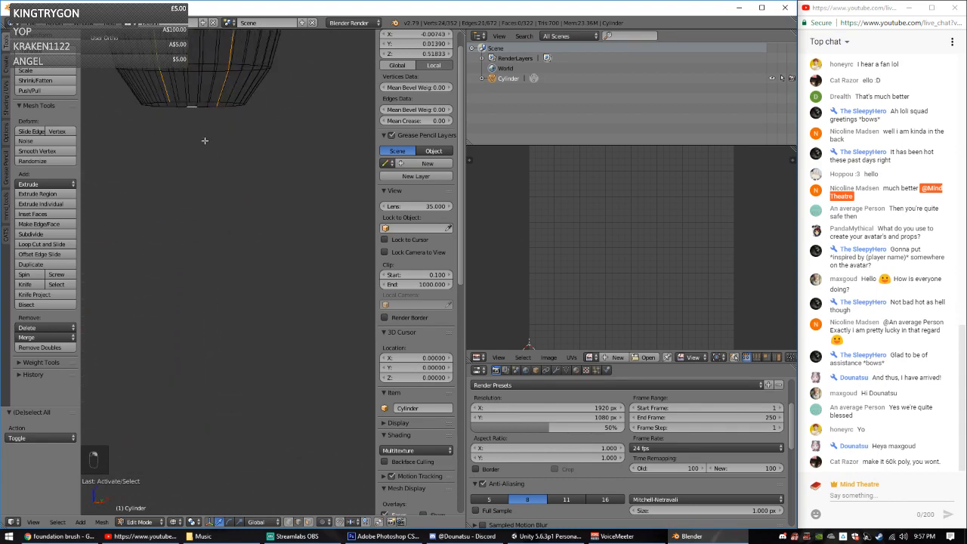
shift+middle_drag(205, 141, 219, 157)
alt+shift+right_click(206, 121)
scroll(211, 98, down, 7)
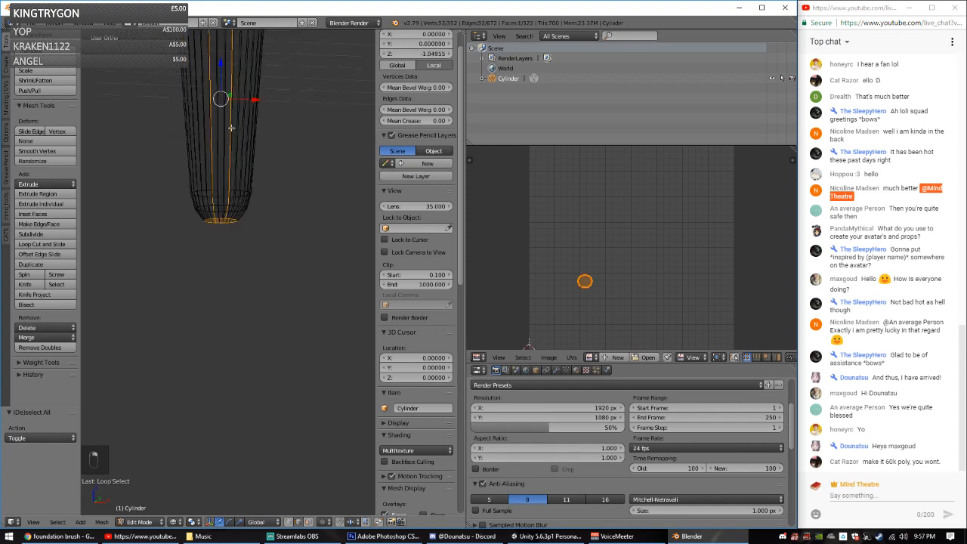
key(ctrl+e)
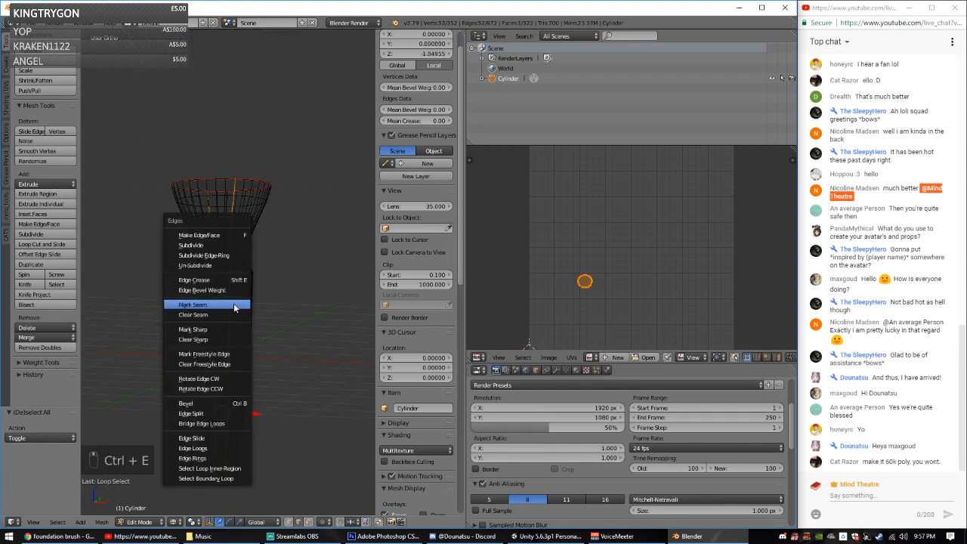
click(233, 304)
Step: In front view, select the whole mesh and try Smart UV Project again with the new seams in place
key(KP_1)
key(a)
key(a)
key(a)
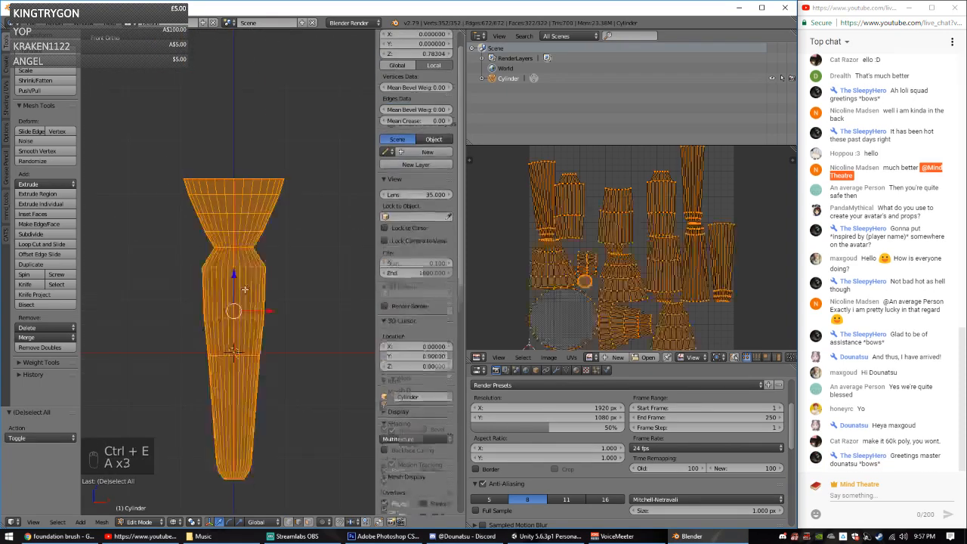
key(u)
click(237, 295)
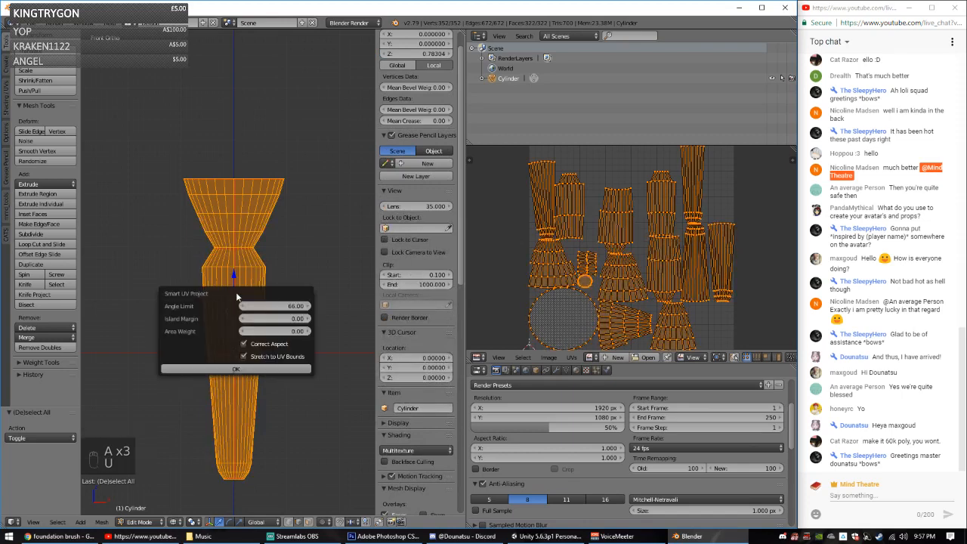
click(235, 372)
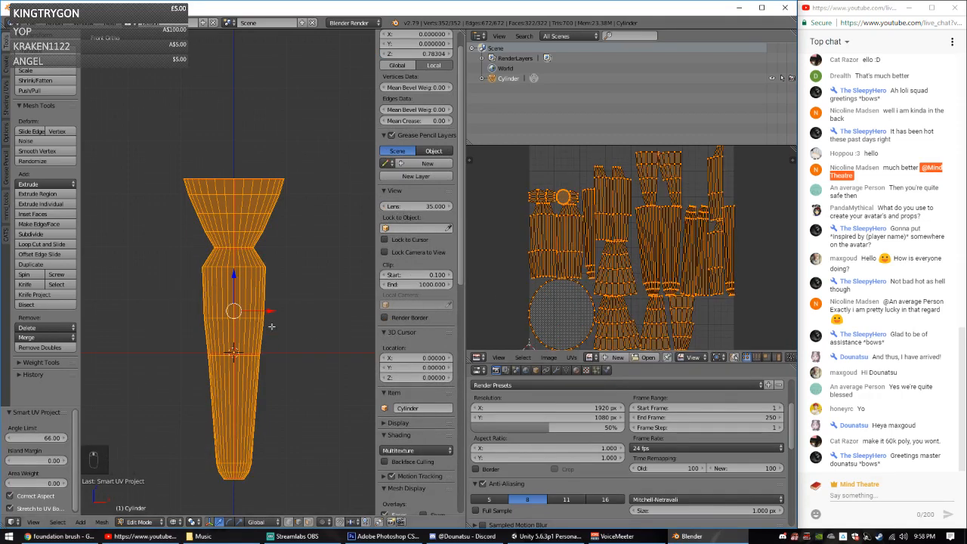
Step: Unwrap the whole mesh along the marked seams and leave all of it selected
key(u)
click(296, 242)
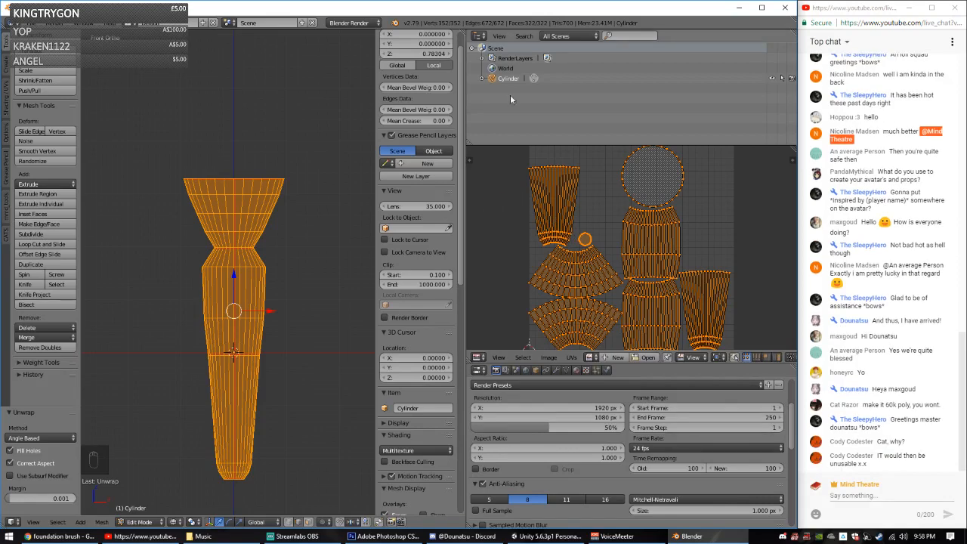
scroll(257, 306, down, 1)
key(a)
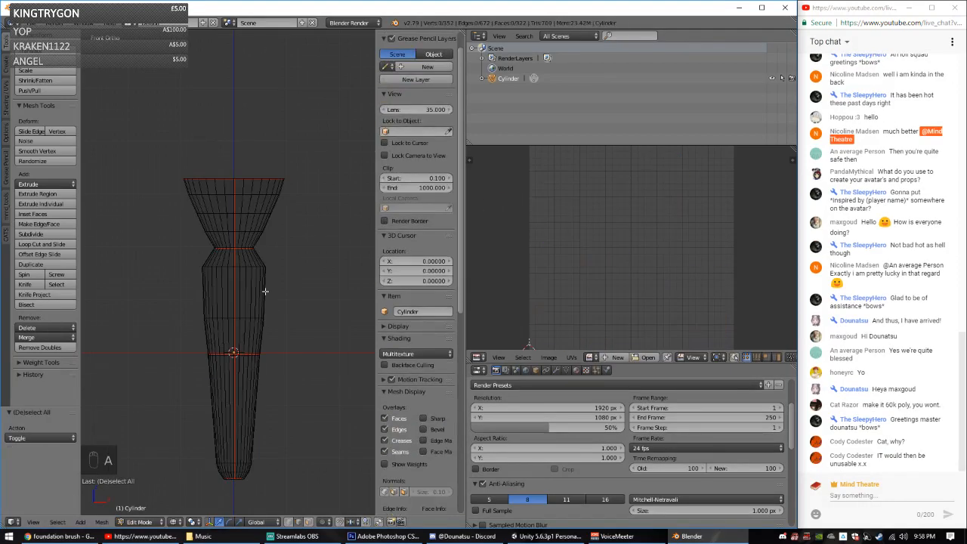
key(a)
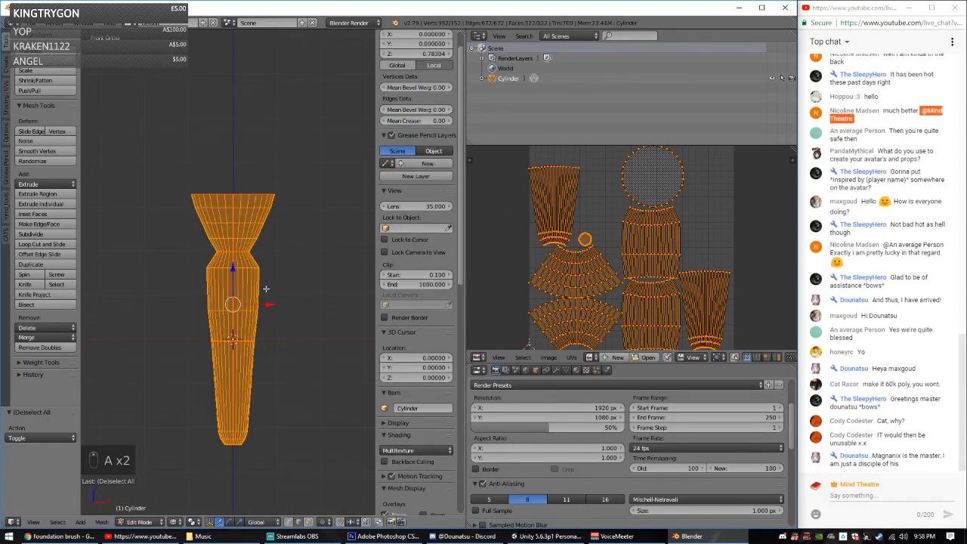
Step: Create a blank 1024 x 1024 px image named Foundation for the UV layout
click(616, 358)
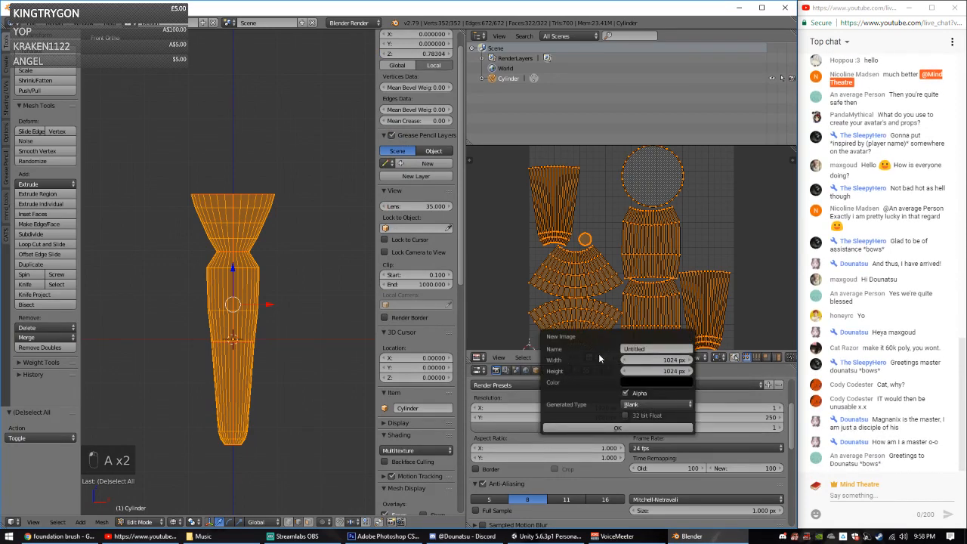
click(664, 349)
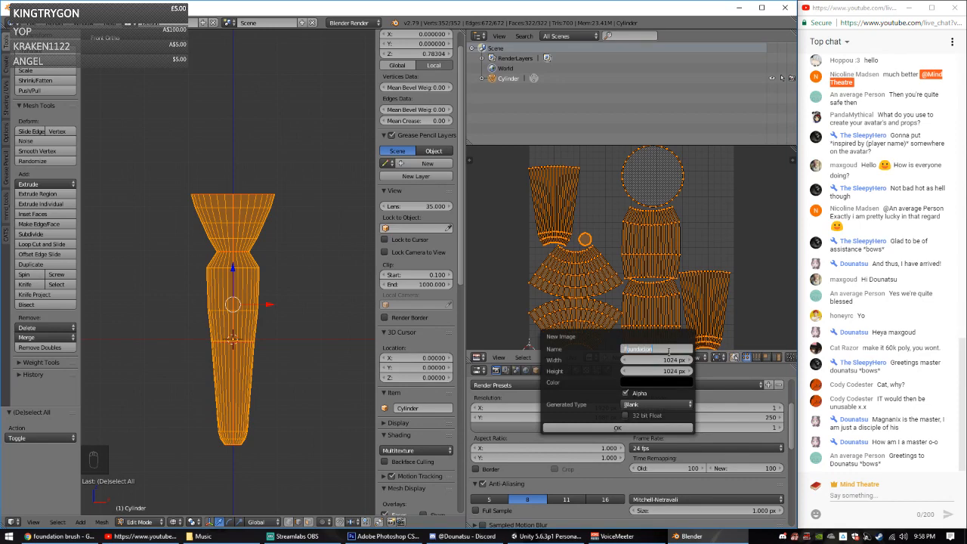
click(617, 427)
scroll(630, 287, down, 10)
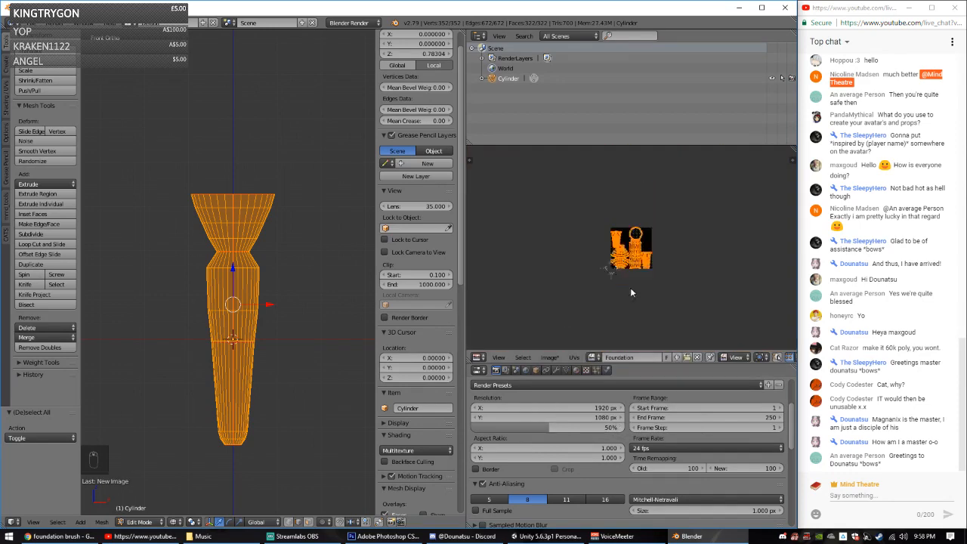
scroll(630, 287, up, 5)
Step: Set the bake mode to Ambient Occlusion and bake it to the Foundation image
scroll(627, 454, down, 10)
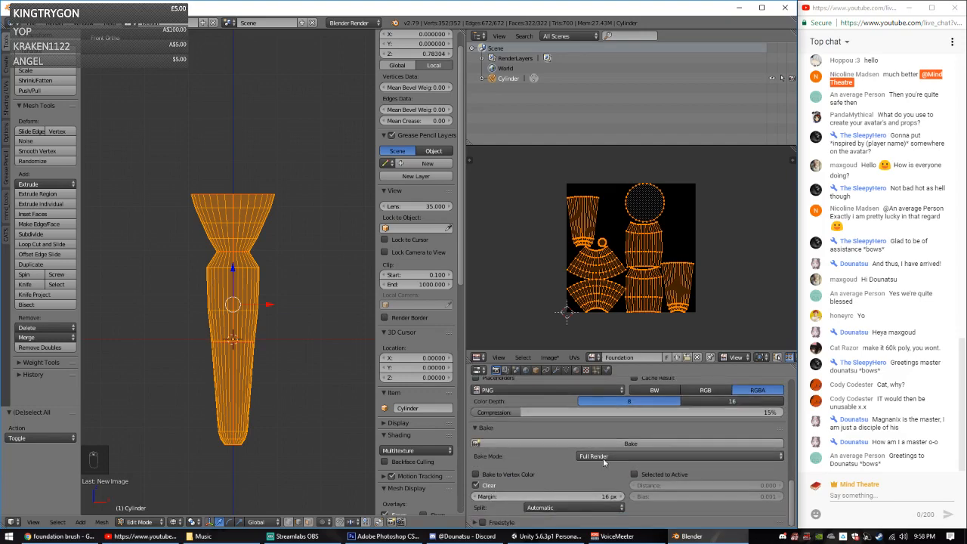
click(603, 458)
click(616, 437)
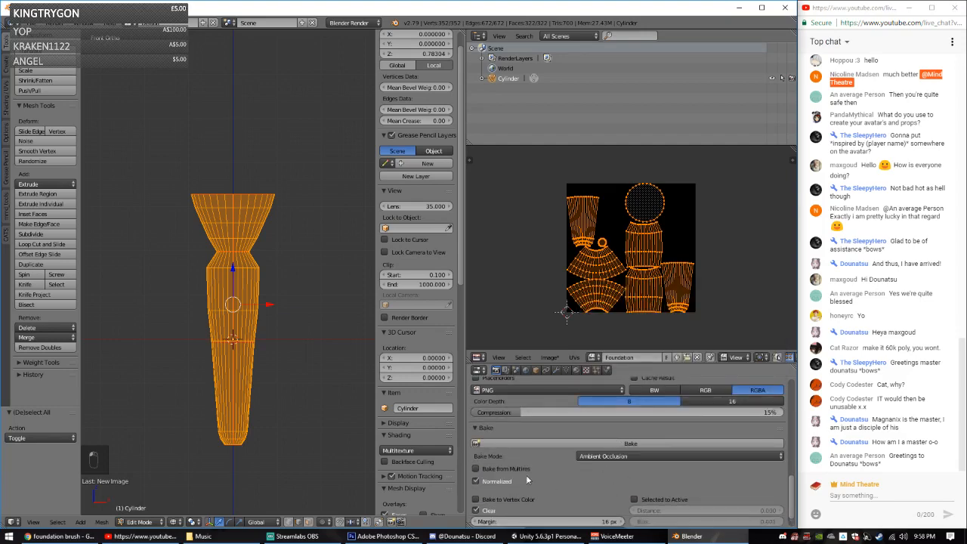
click(570, 443)
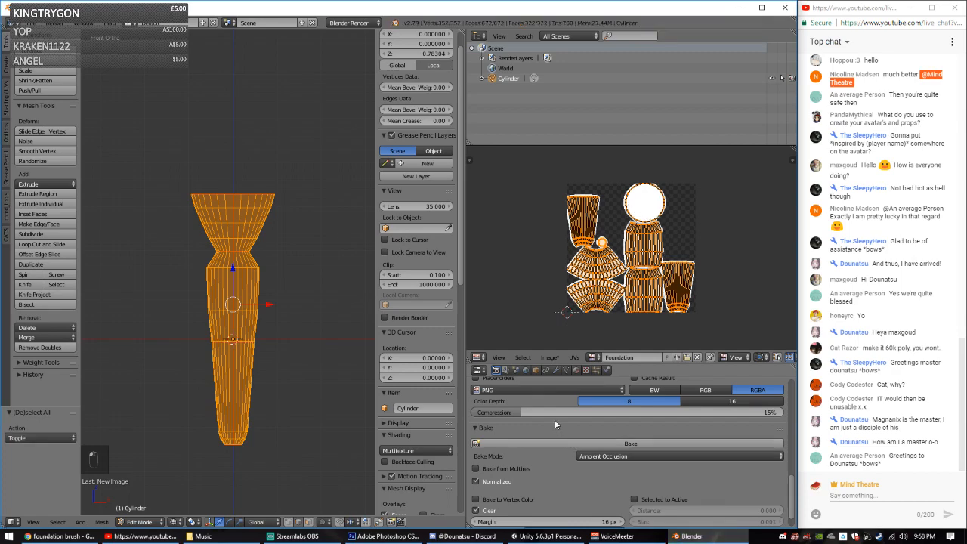
Step: Create an ASMR folder in the recent Lovely folder and save the baked image as Foundation.png in Lovely
scroll(600, 308, up, 5)
scroll(599, 308, down, 2)
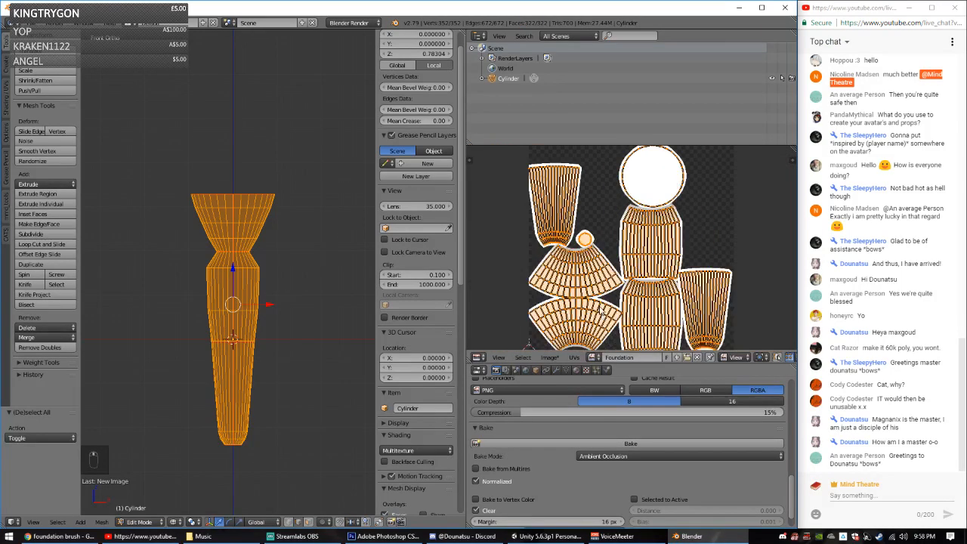
scroll(600, 311, up, 1)
scroll(600, 310, down, 1)
click(548, 358)
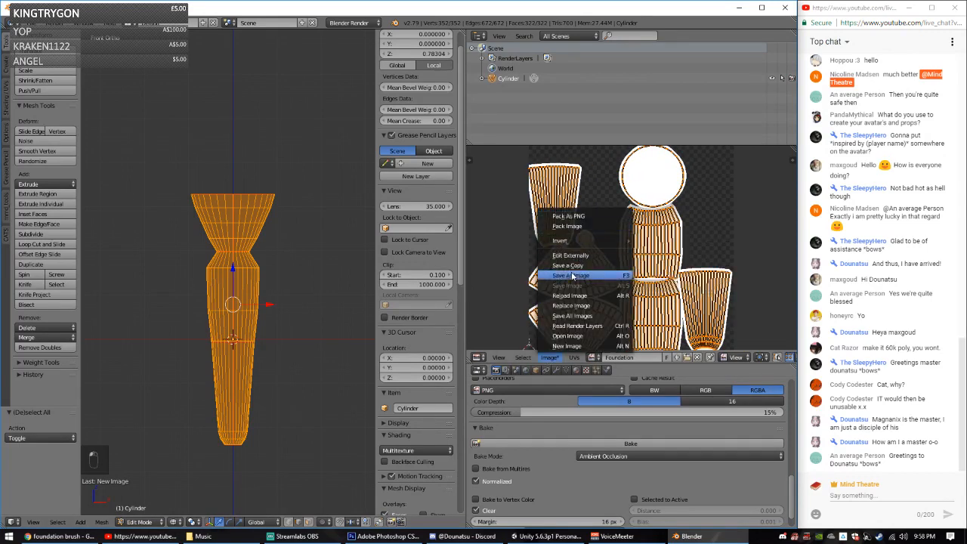
click(574, 276)
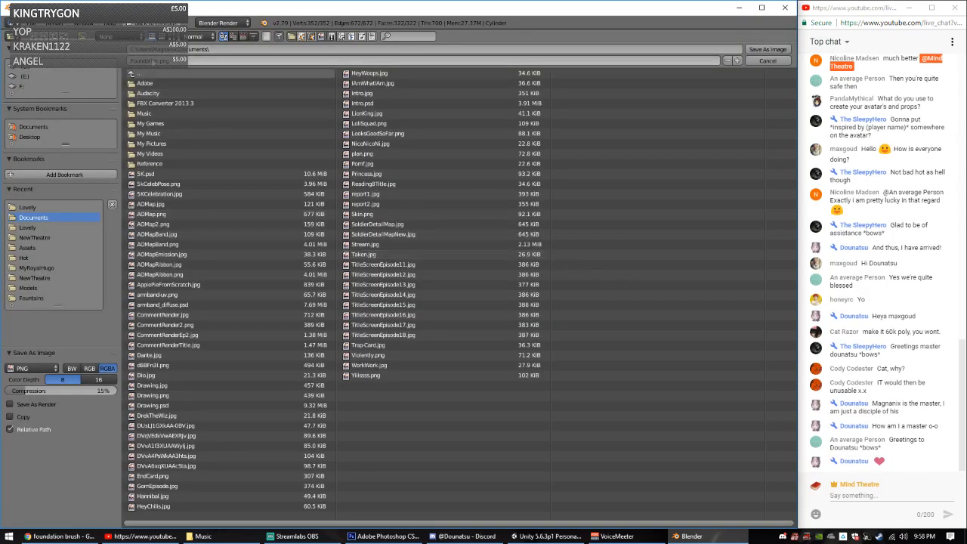
click(44, 207)
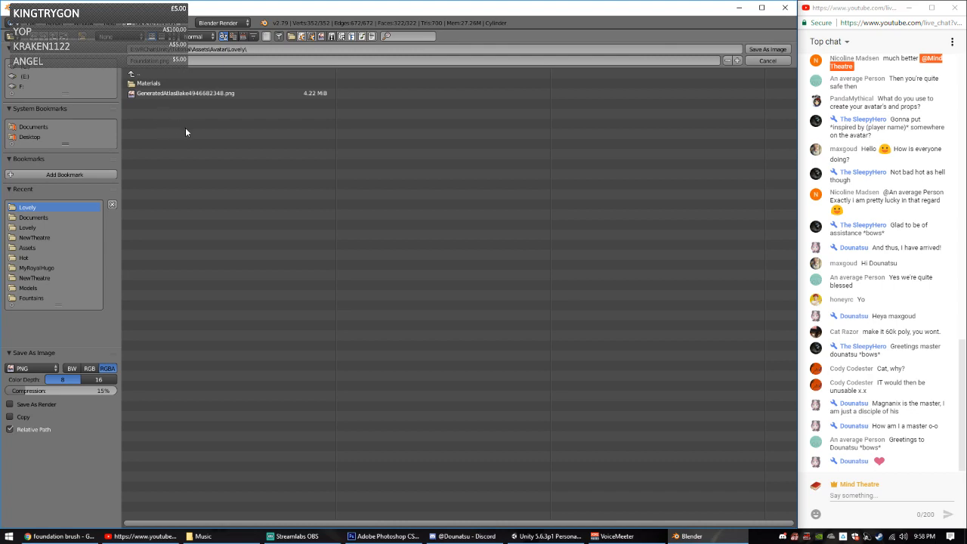
click(81, 37)
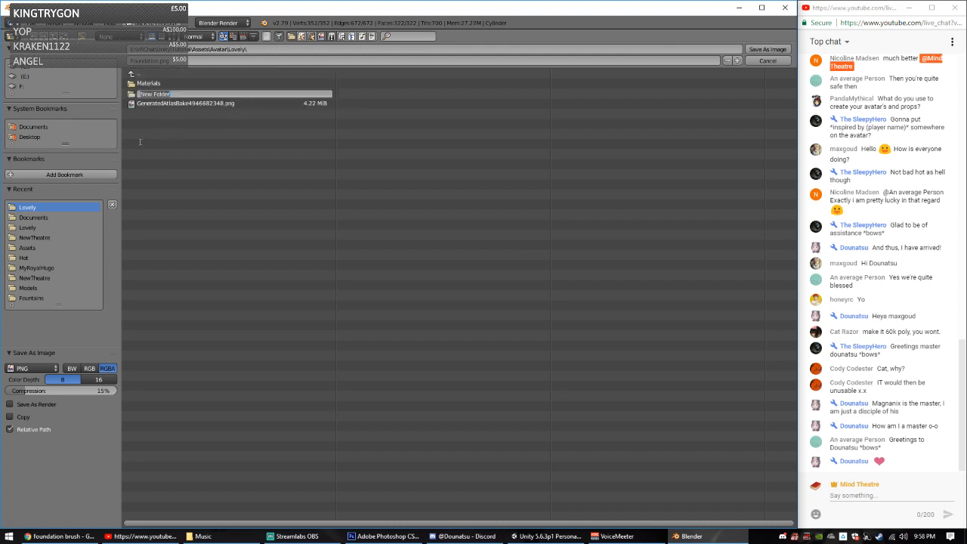
key(Return)
key(Return)
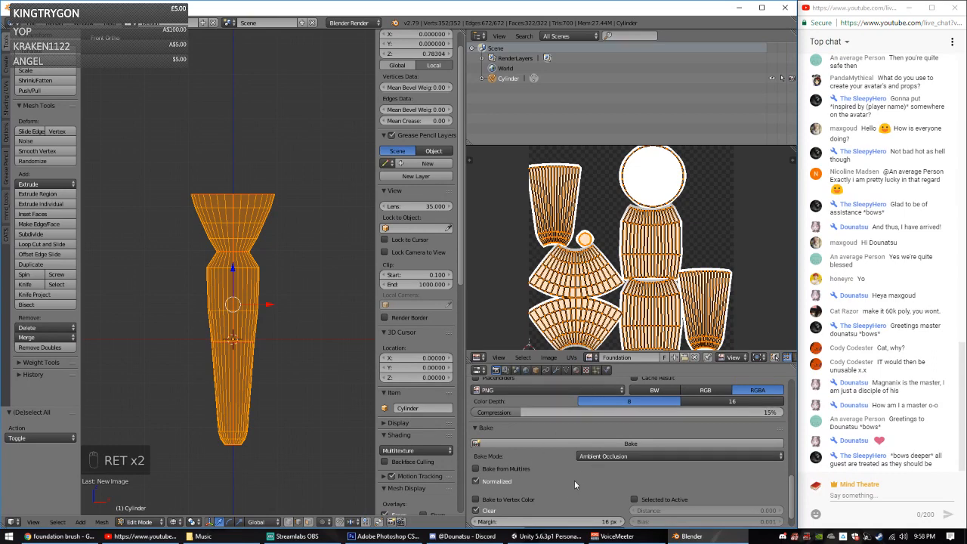
Step: Save the baked image again as Foundation.png, this time inside the ASMR folder
click(548, 358)
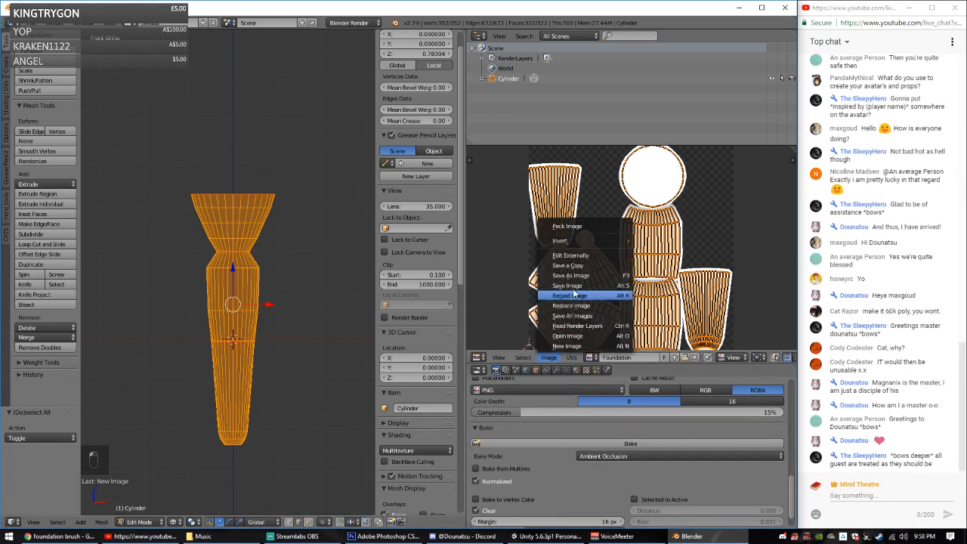
click(577, 275)
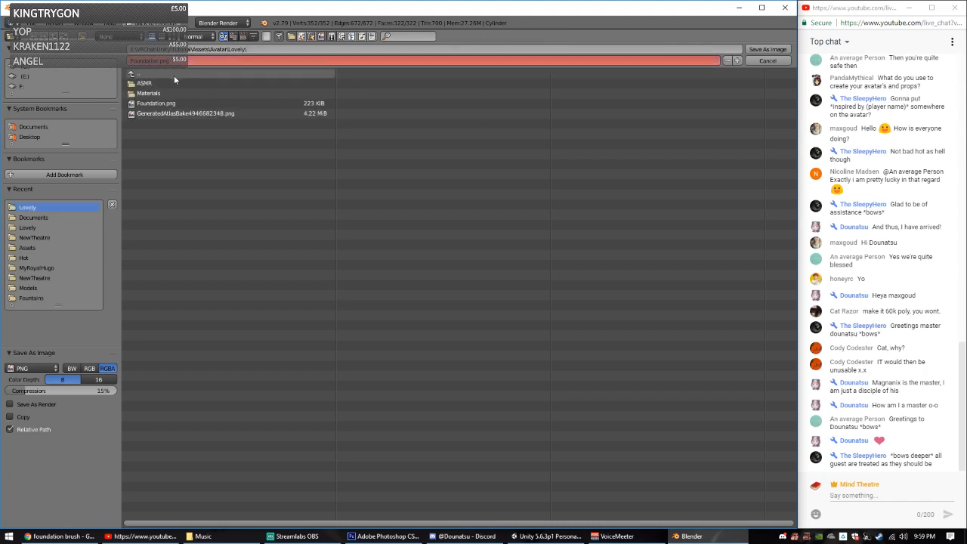
click(766, 48)
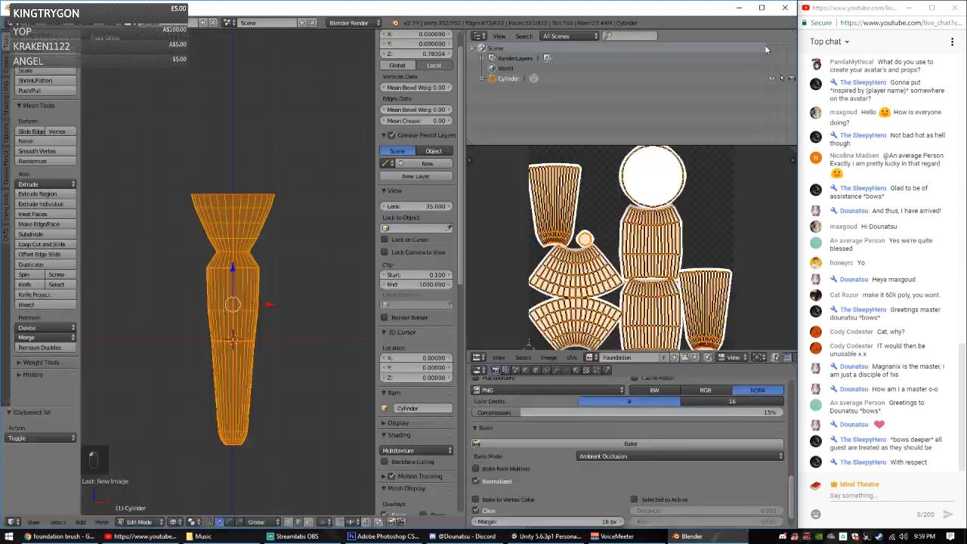
Step: Switch to Photoshop and start opening an existing file
click(368, 534)
click(29, 7)
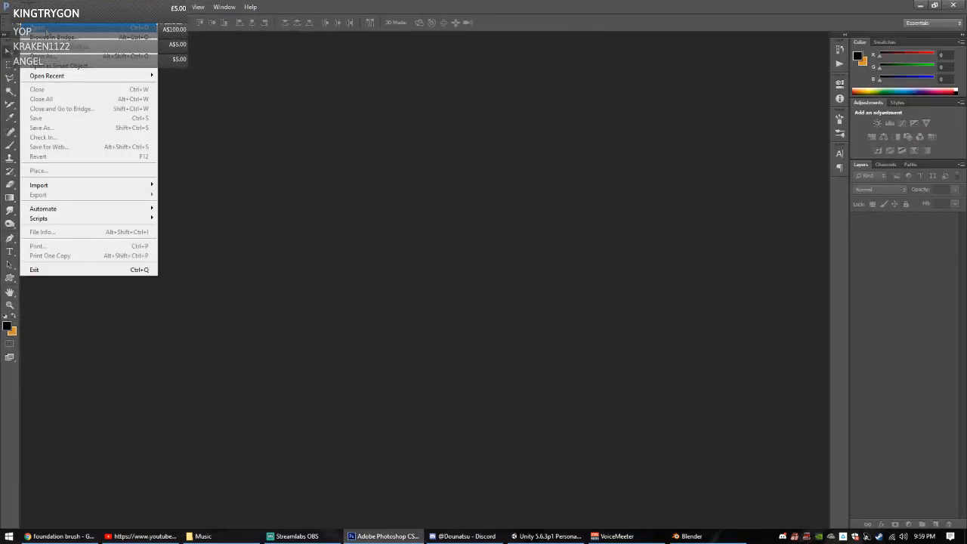
click(46, 32)
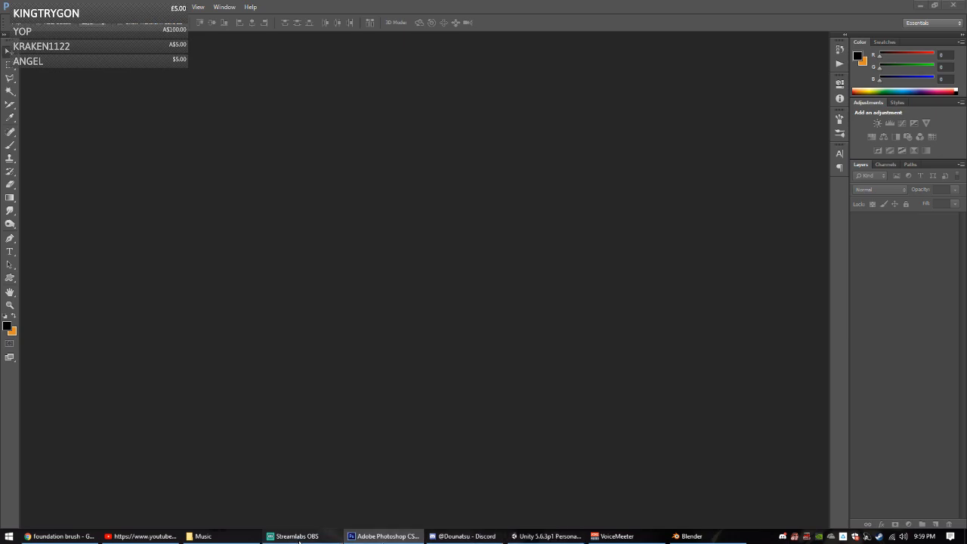
Step: Switch to Streamlabs OBS, toggle the visibility of the Display Capture source, and return to Photoshop
click(295, 535)
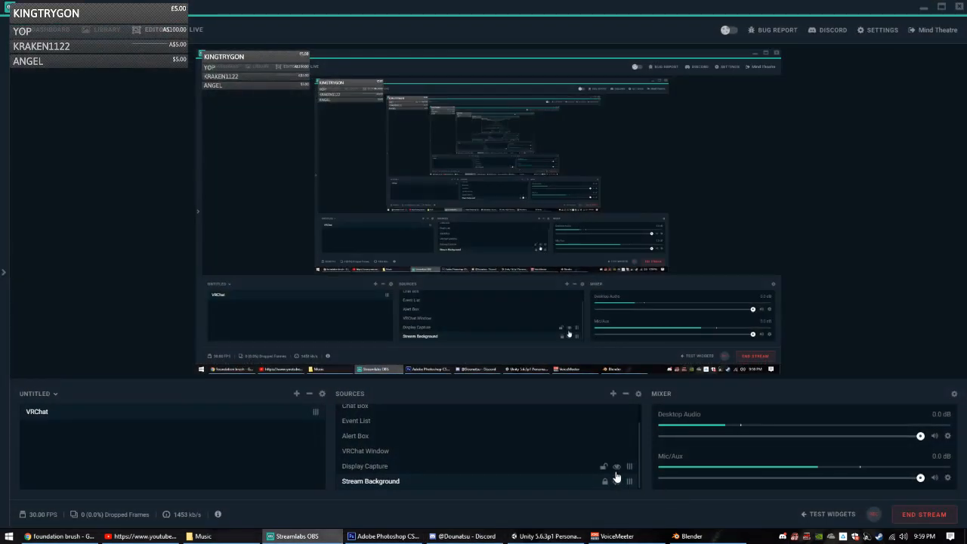
click(616, 467)
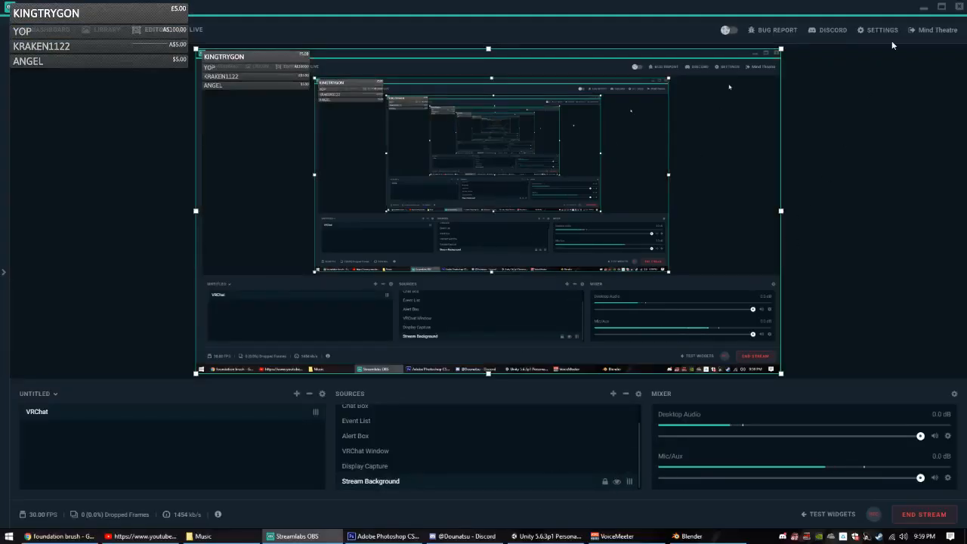
click(923, 7)
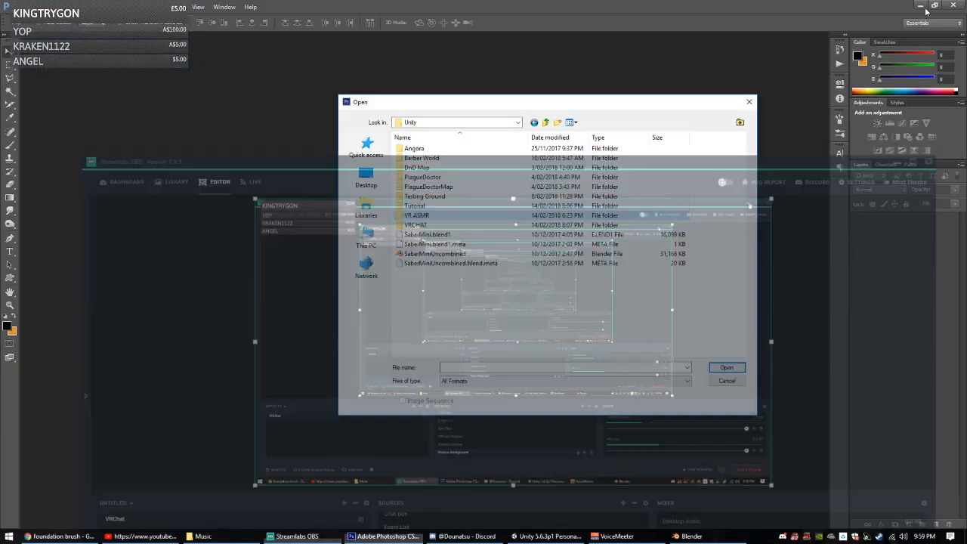
Step: Browse for the image to open in the VRCHAT project's Assets\Avatar\Lovely folder and move the file dialog aside
double_click(438, 224)
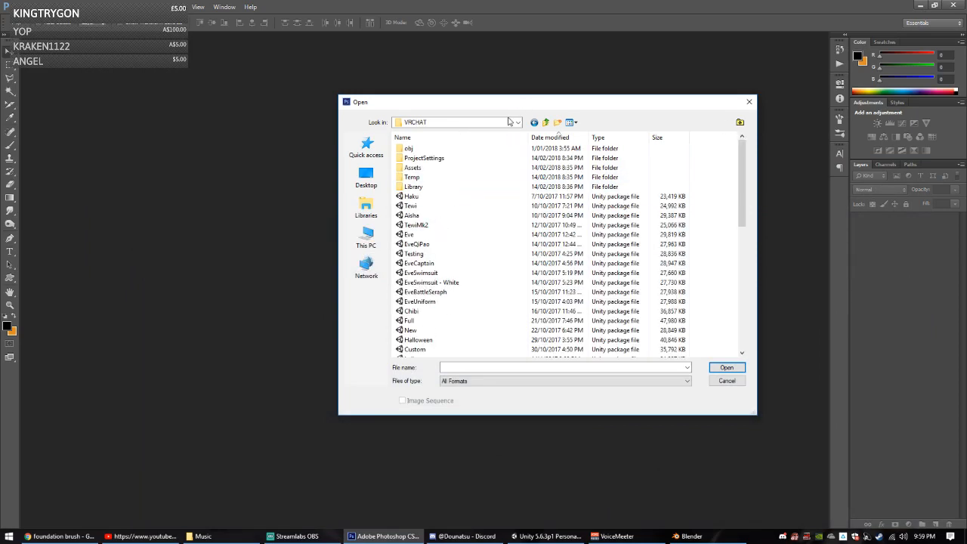
scroll(465, 260, down, 3)
scroll(467, 241, down, 1)
scroll(465, 242, up, 3)
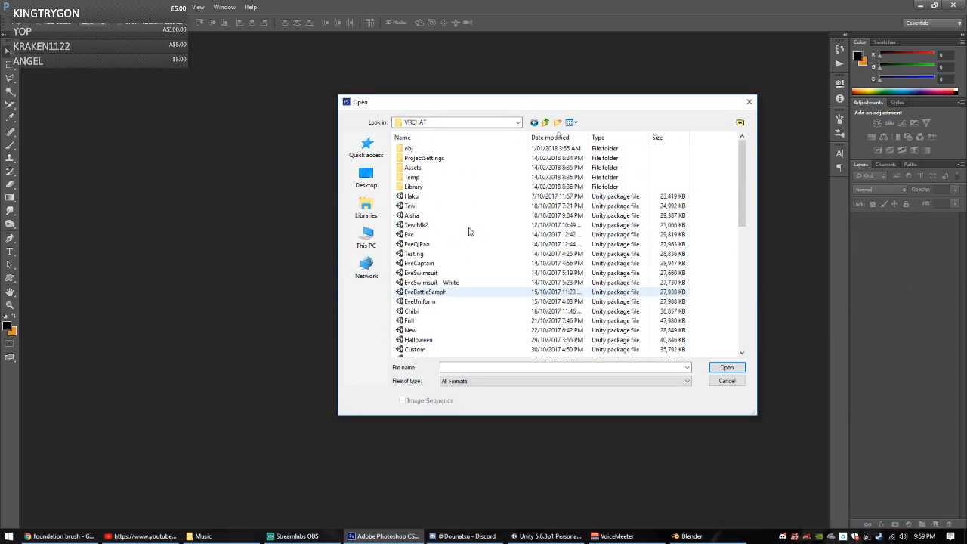
double_click(438, 167)
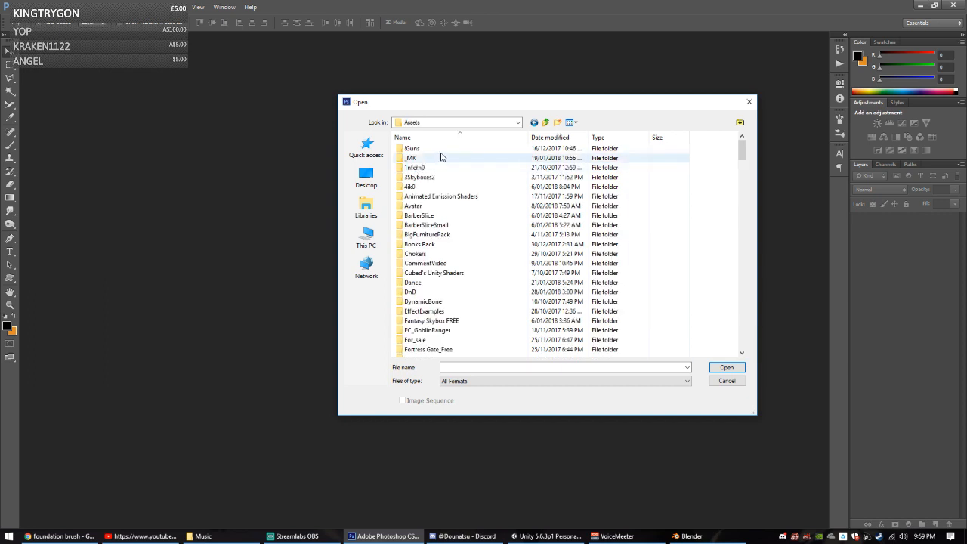
double_click(414, 206)
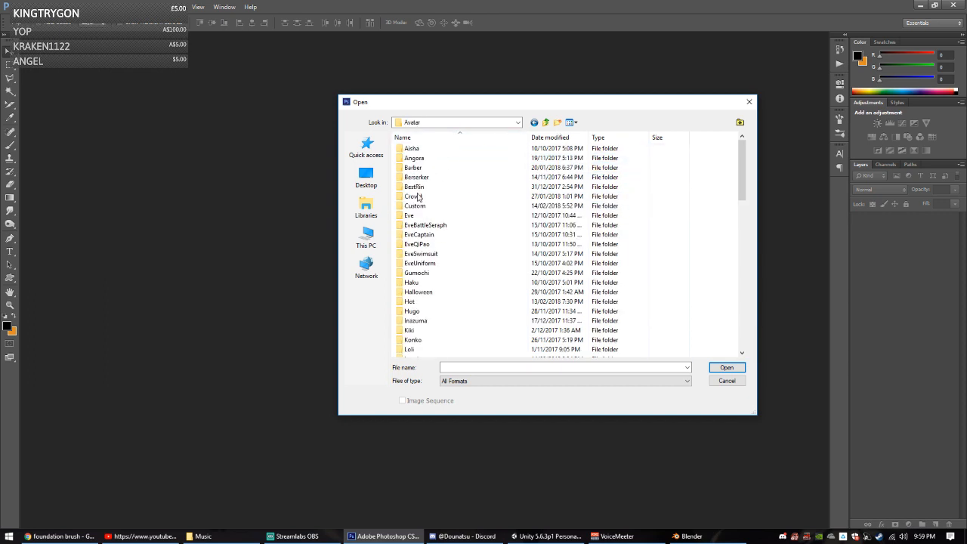
scroll(431, 216, down, 3)
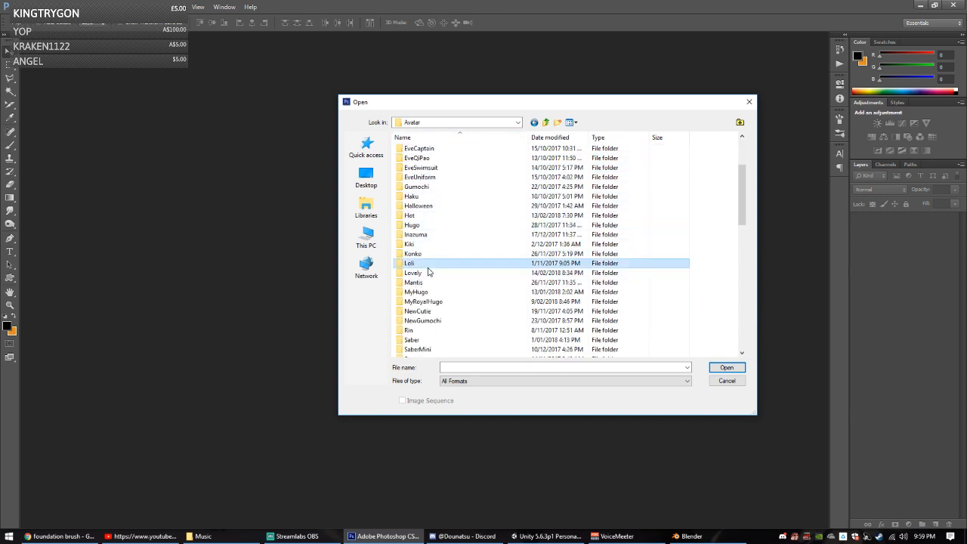
double_click(422, 272)
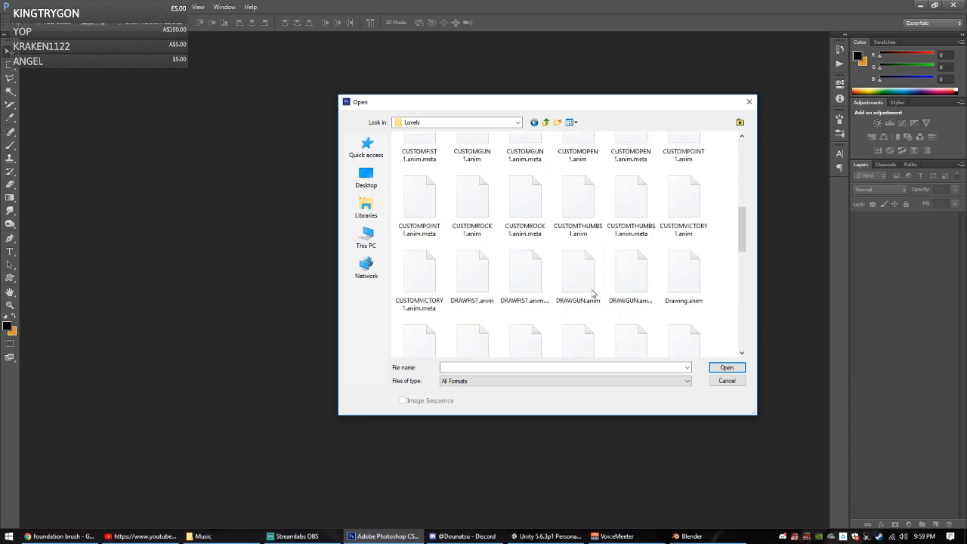
drag(505, 107, 230, 99)
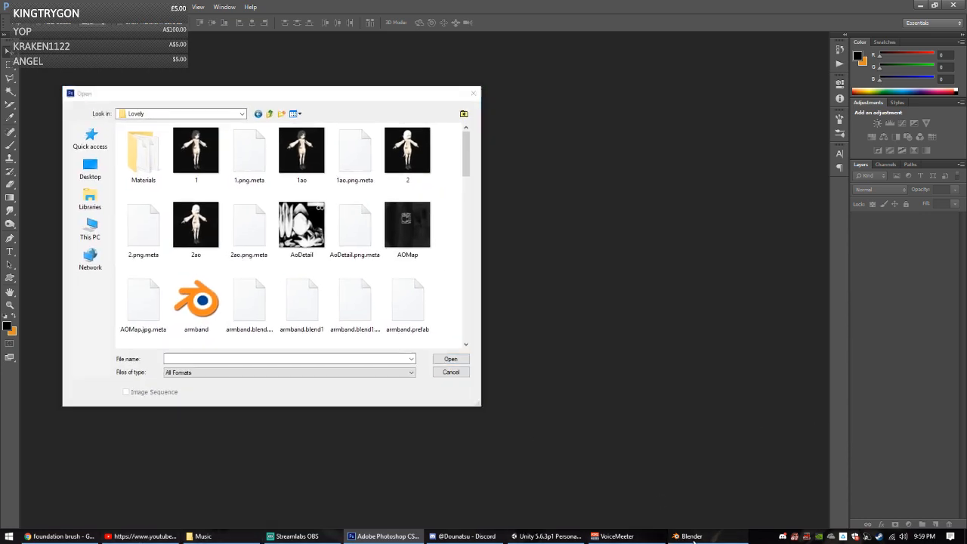
Step: Switch to Blender, start saving the Foundation image under a new location, and browse to VRCHAT\Assets\Avatar\Lovely on drive E
click(686, 536)
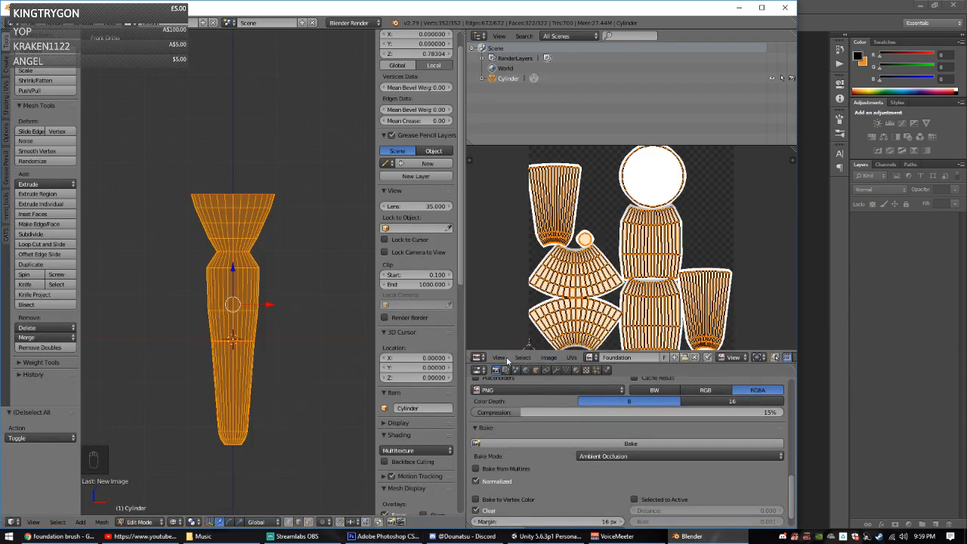
click(549, 358)
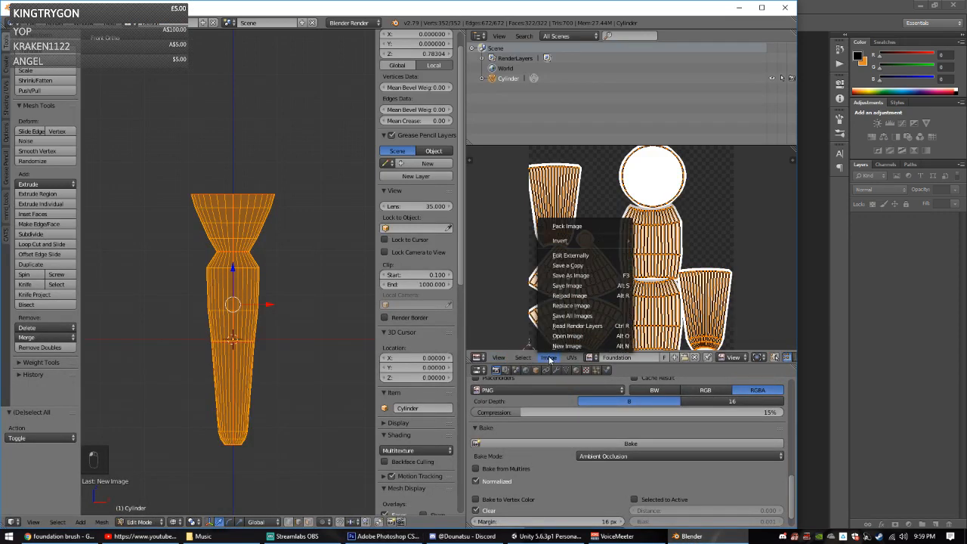
click(570, 275)
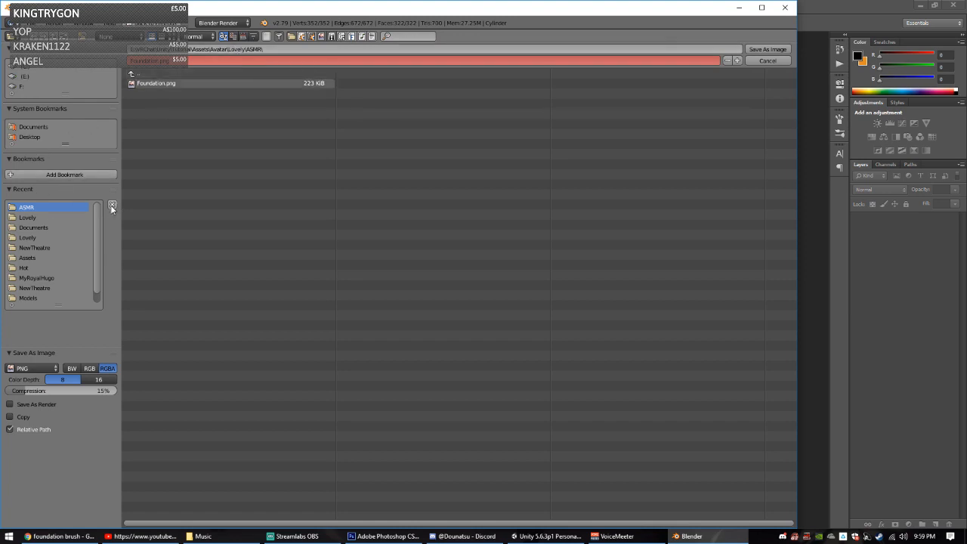
click(27, 77)
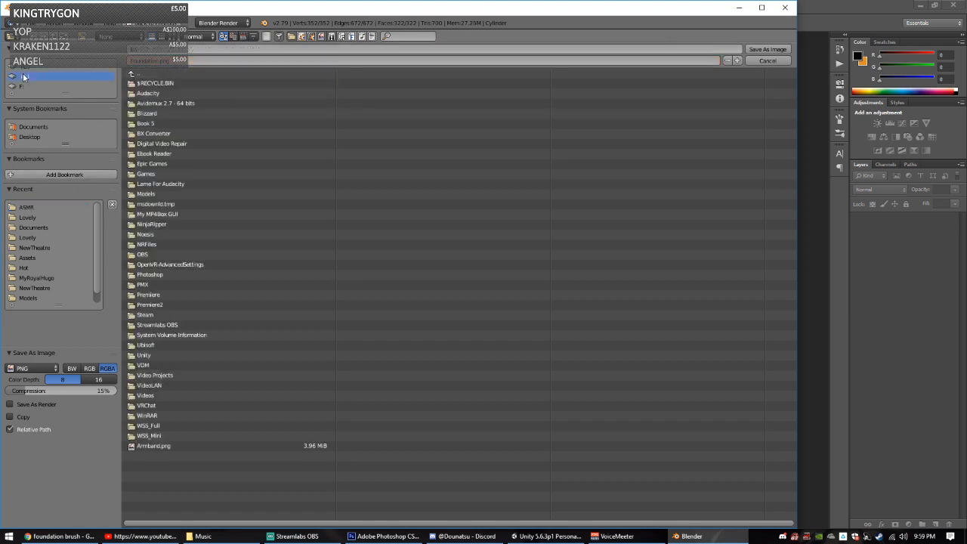
click(154, 395)
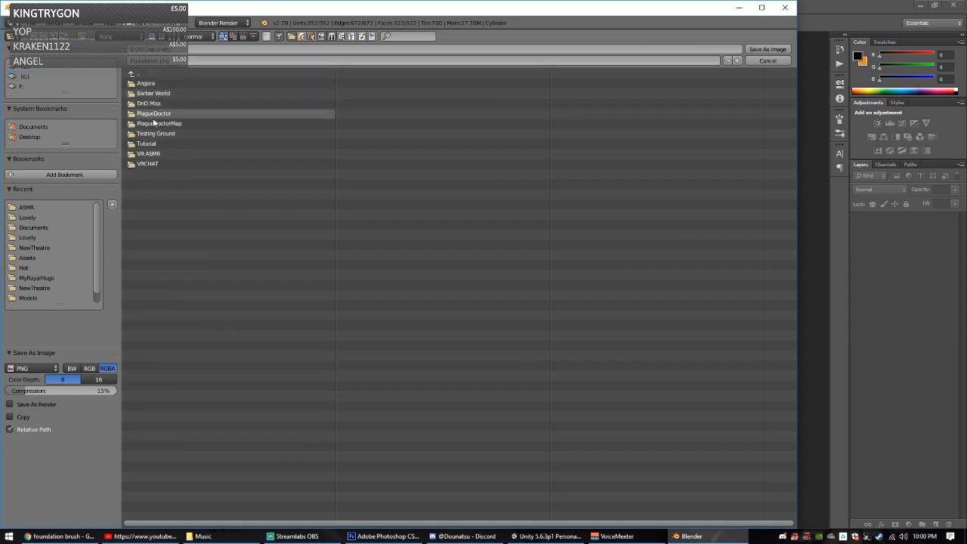
click(148, 164)
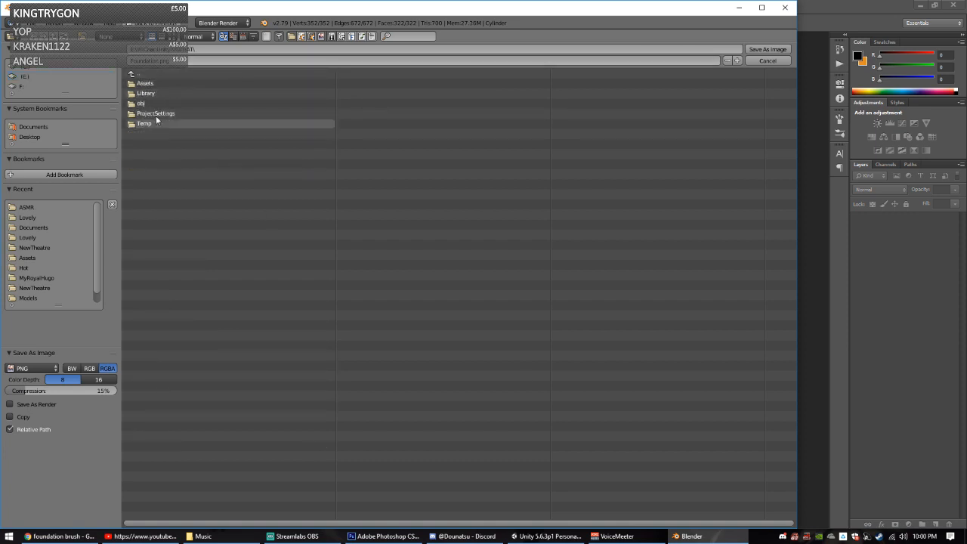
click(155, 84)
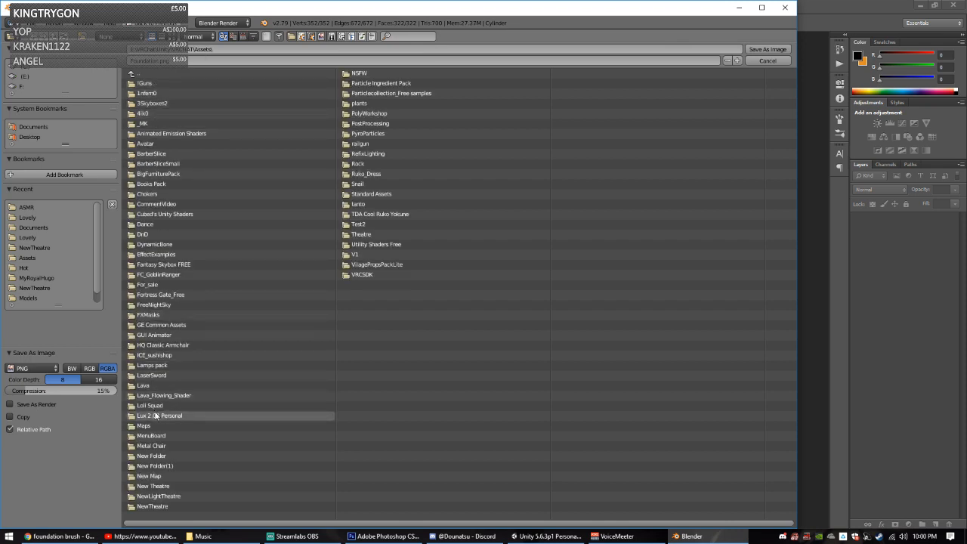
click(146, 143)
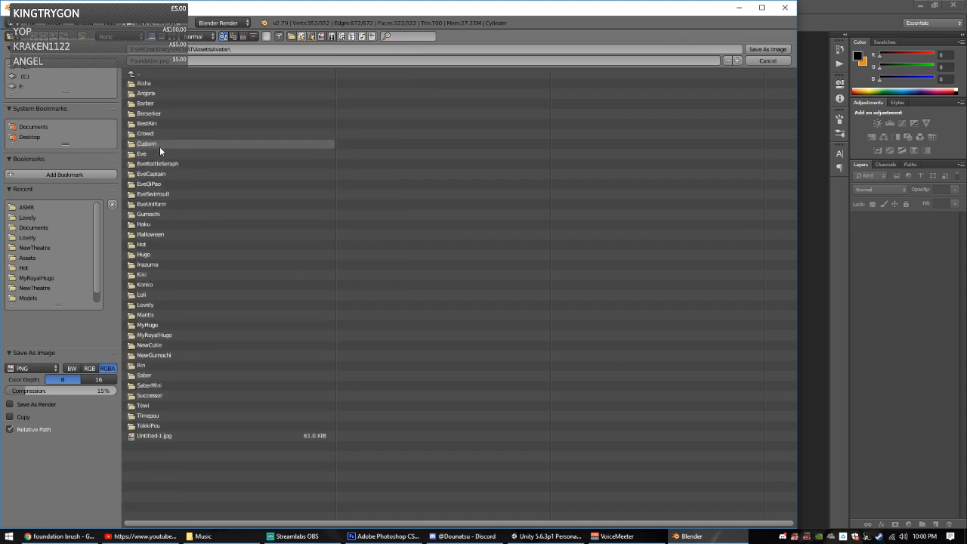
click(145, 306)
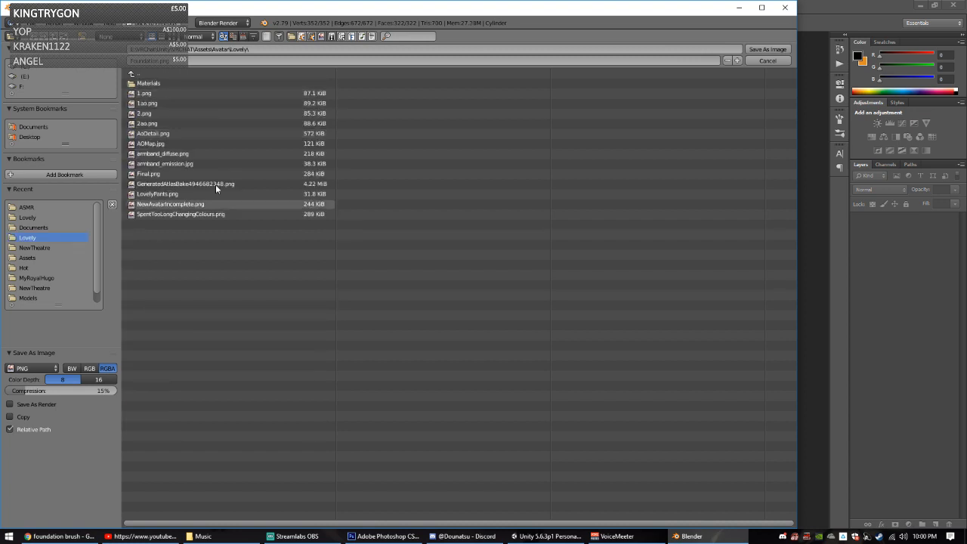
Step: Create a folder named ASMR inside Lovely and save the baked image in it as Foundation.png
text(i)
text(ASMR)
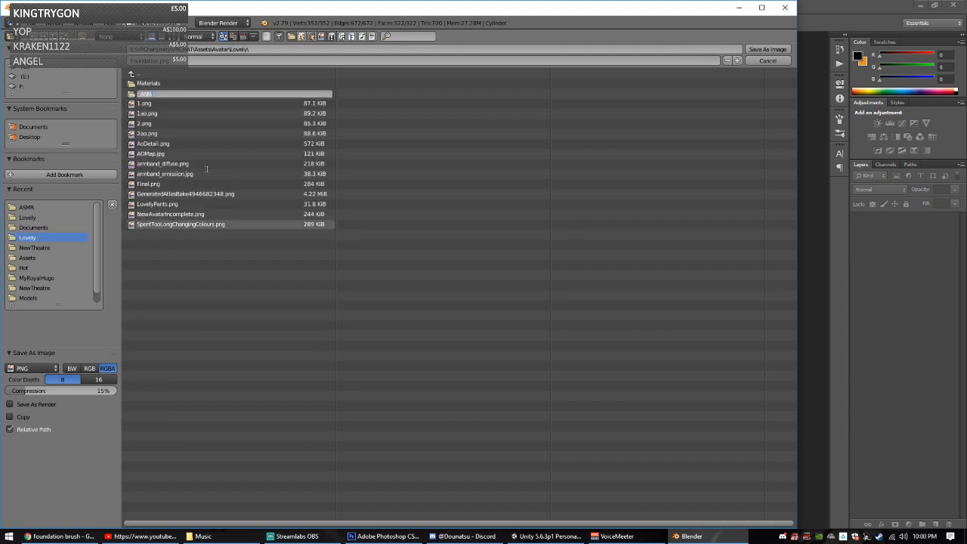
key(Return)
click(158, 83)
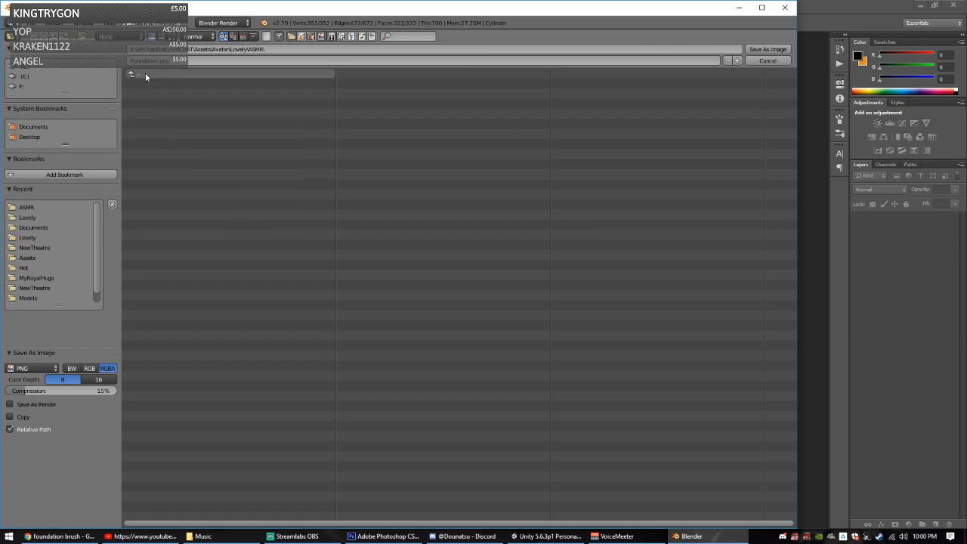
click(767, 49)
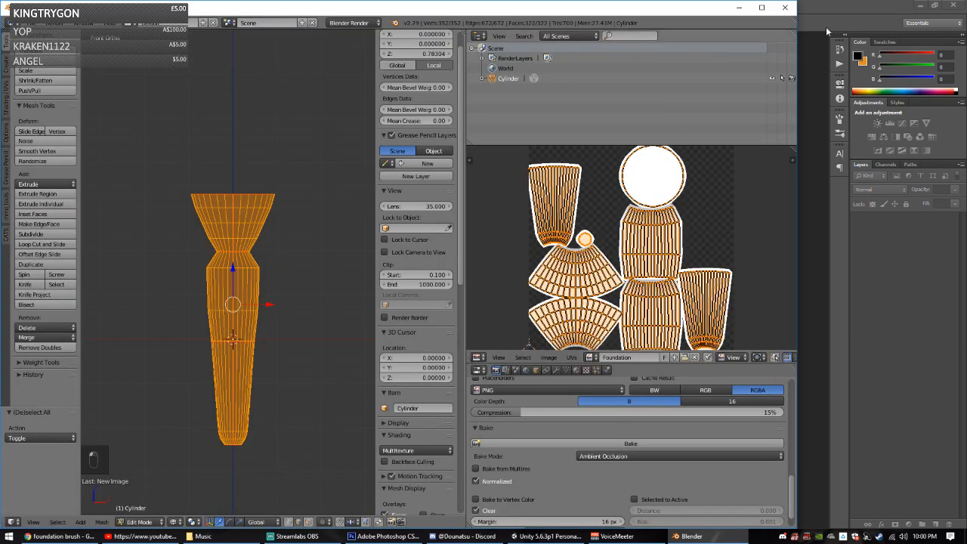
Step: Switch to Photoshop, open the Foundation image from the ASMR folder, and dock the window beside the live chat
click(872, 8)
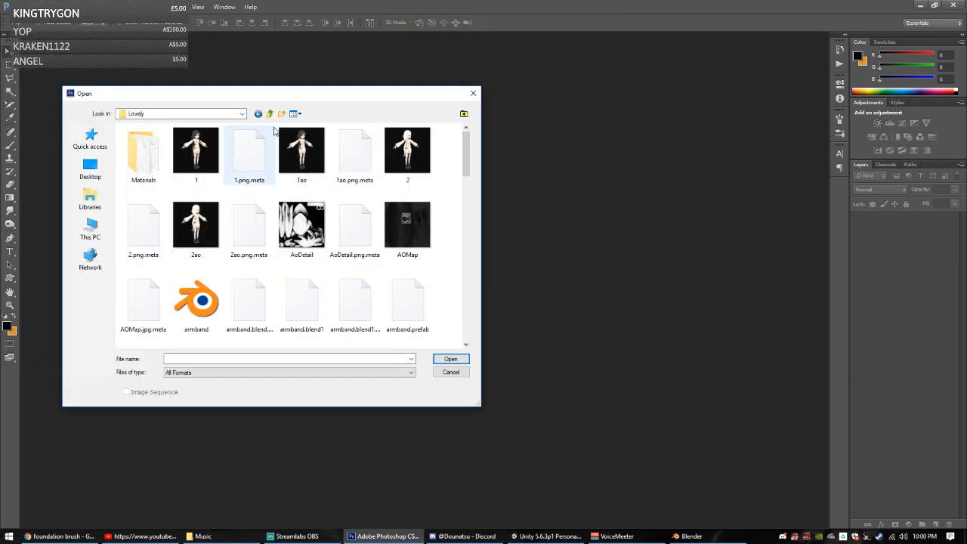
click(274, 309)
key(alt+Left)
click(143, 155)
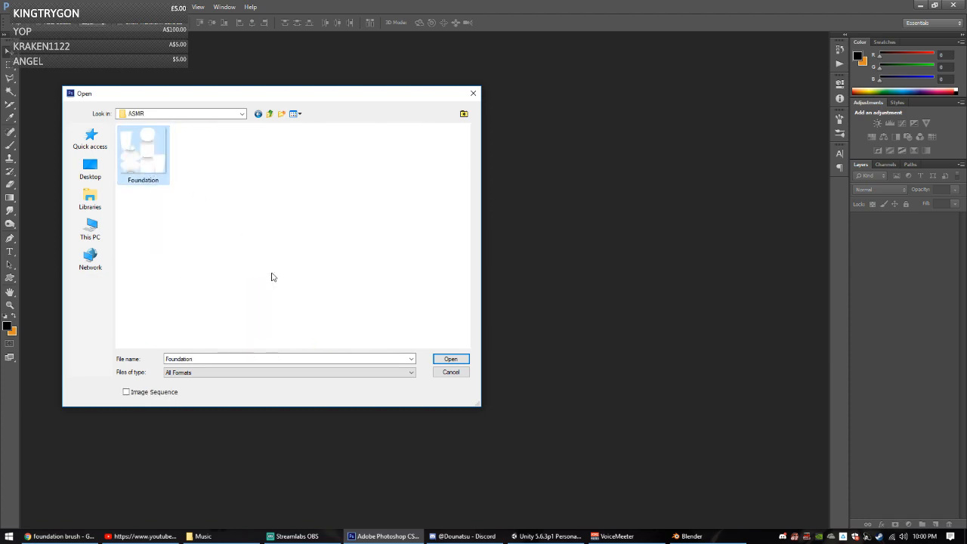
click(450, 361)
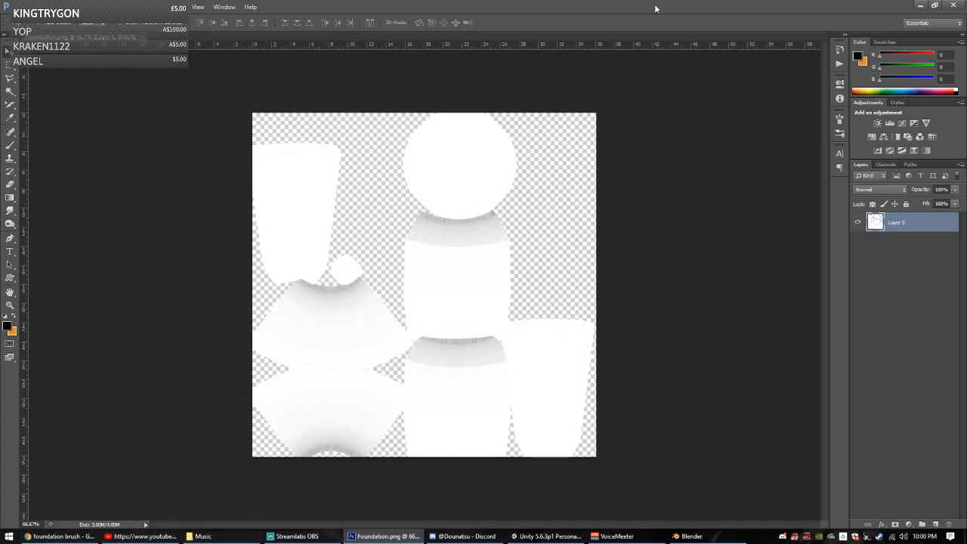
drag(657, 9, 0, 258)
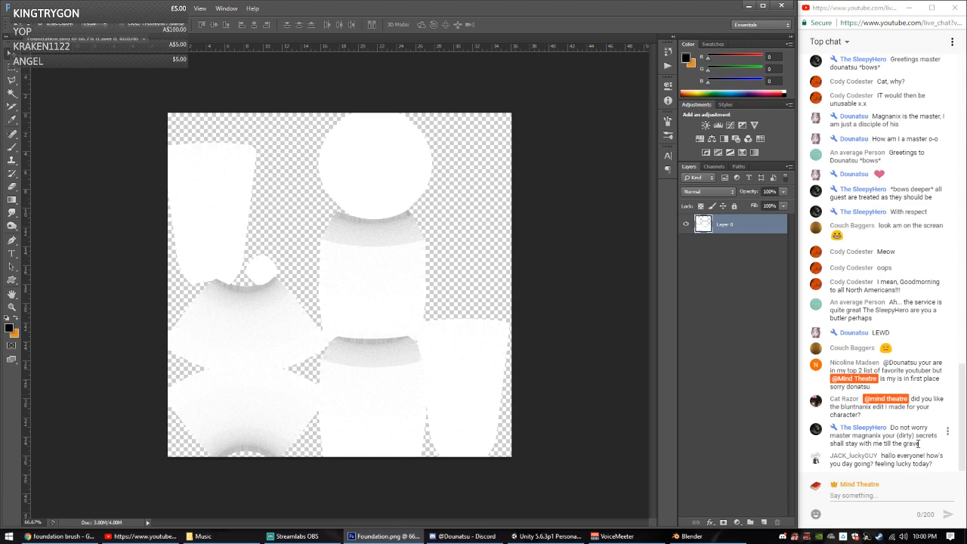
drag(919, 444, 896, 426)
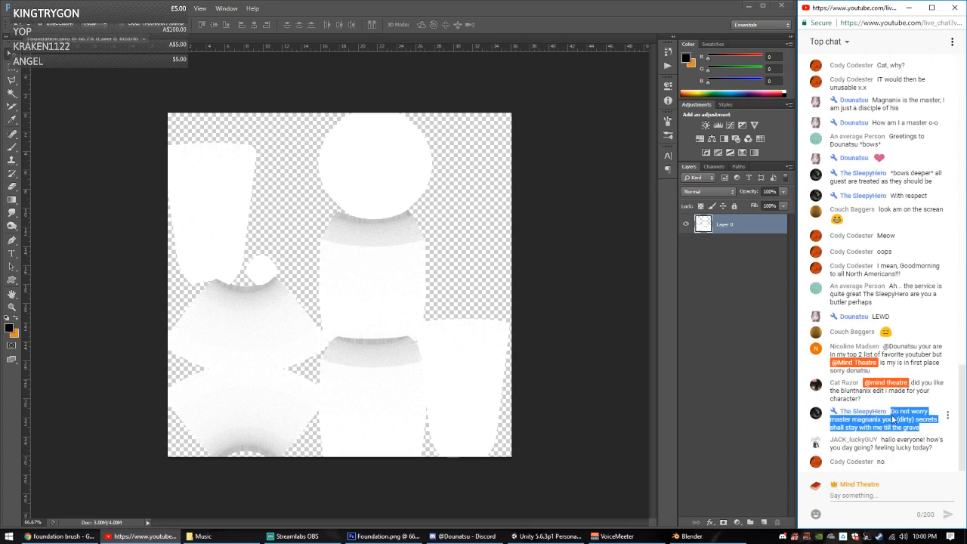
click(893, 418)
drag(892, 411, 919, 428)
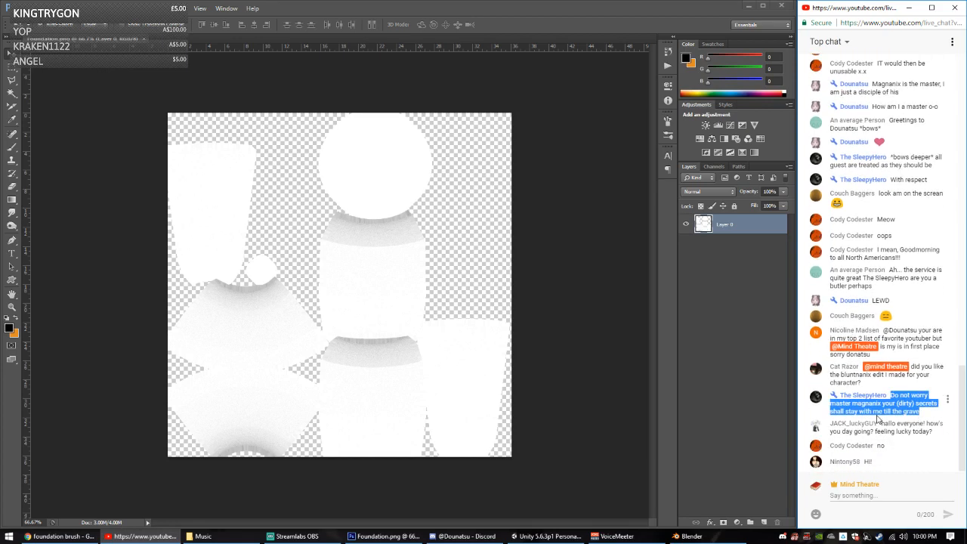
click(898, 432)
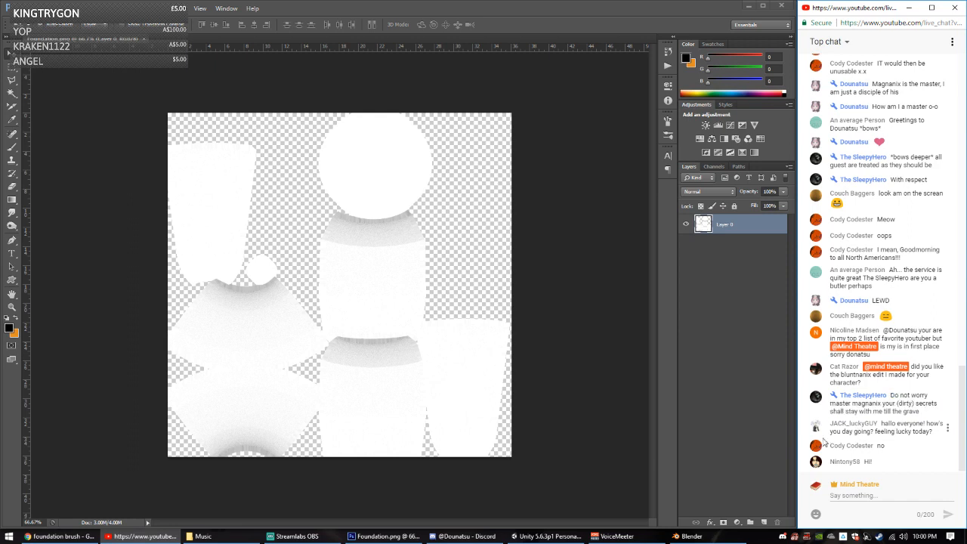
click(305, 6)
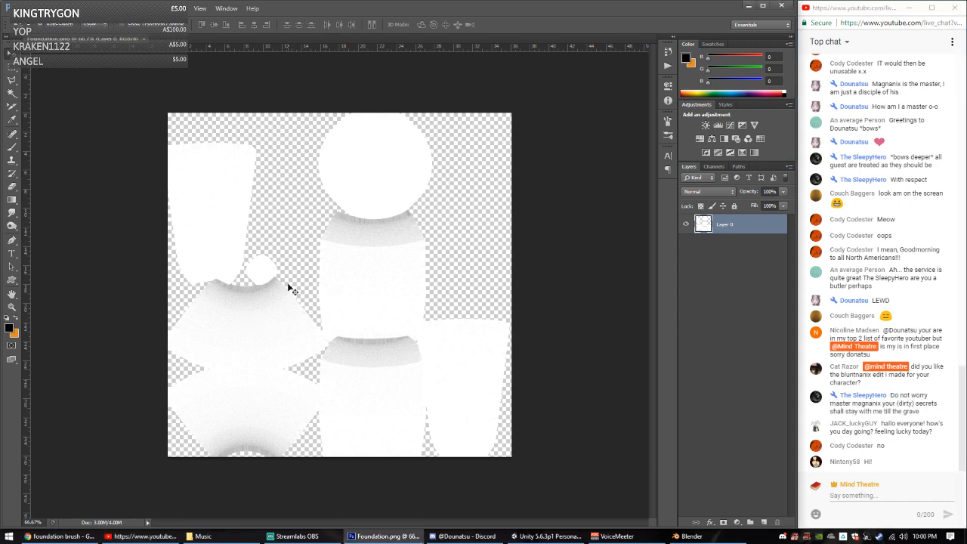
Step: Switch to Blender, deselect the whole mesh, and circle-select the upper part of the flared brush head to locate its UV islands
click(689, 536)
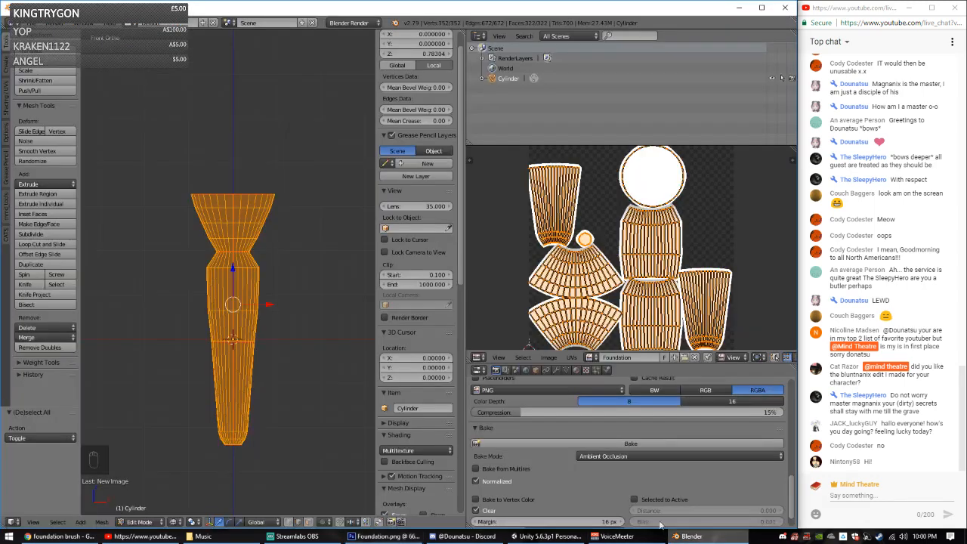
key(a)
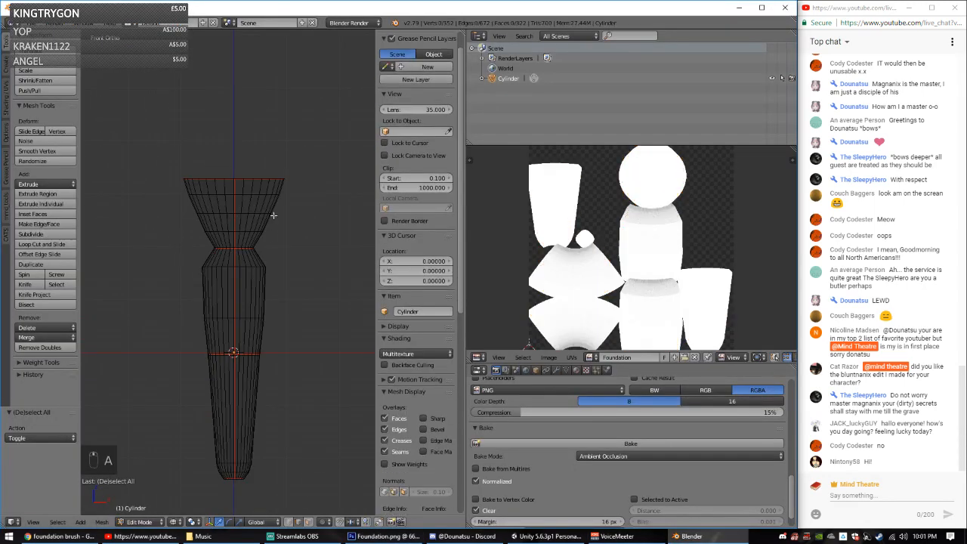
key(c)
mouse_move(274, 210)
mouse_down()
mouse_move(260, 198)
mouse_move(170, 194)
mouse_move(275, 189)
mouse_up()
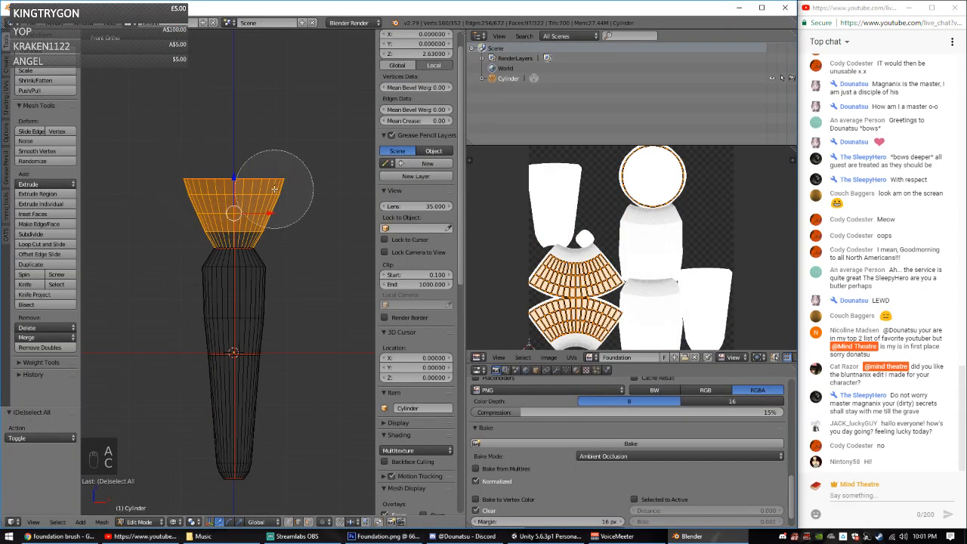
right_click(273, 189)
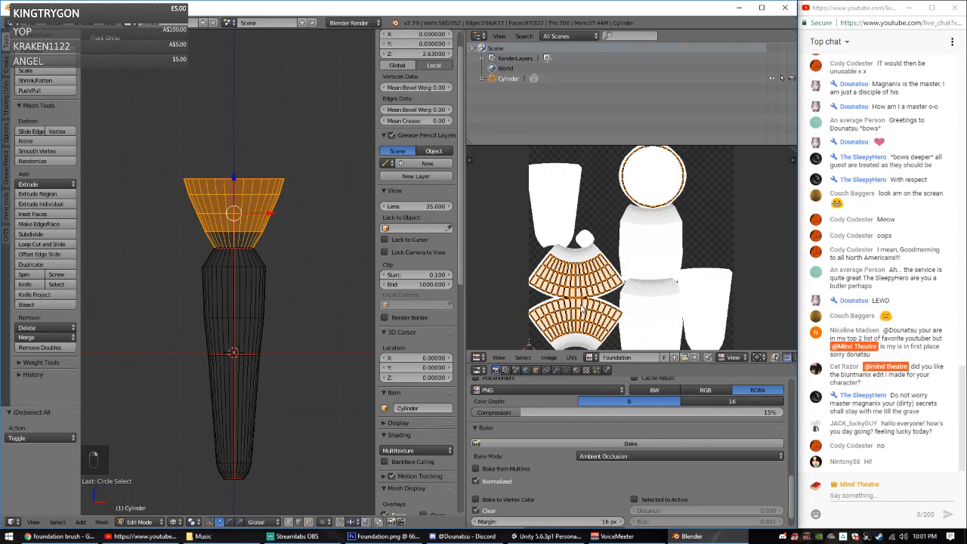
Step: Extend the circle selection down over the base of the brush head to check its UV islands, and return to Photoshop
key(alt+Tab)
key(alt+Tab)
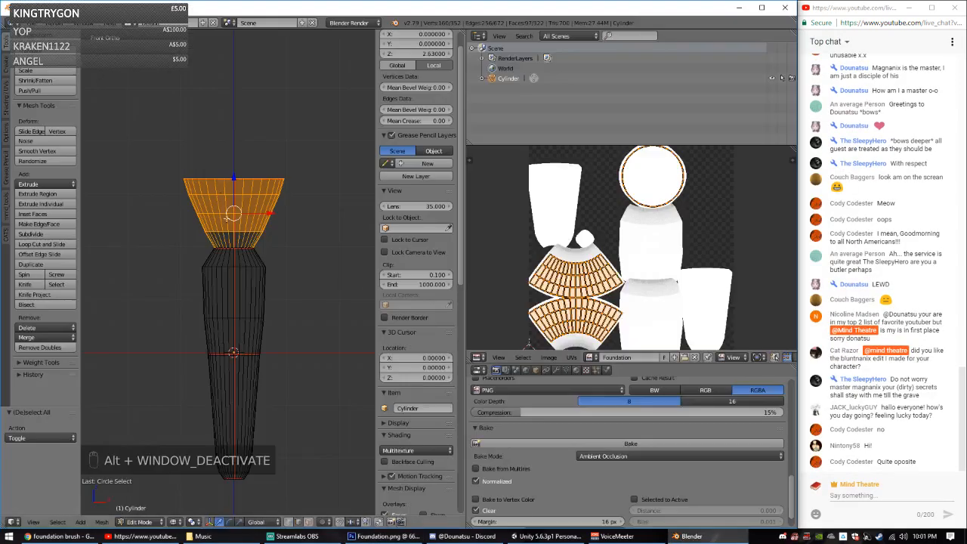
key(c)
drag(257, 232, 191, 218)
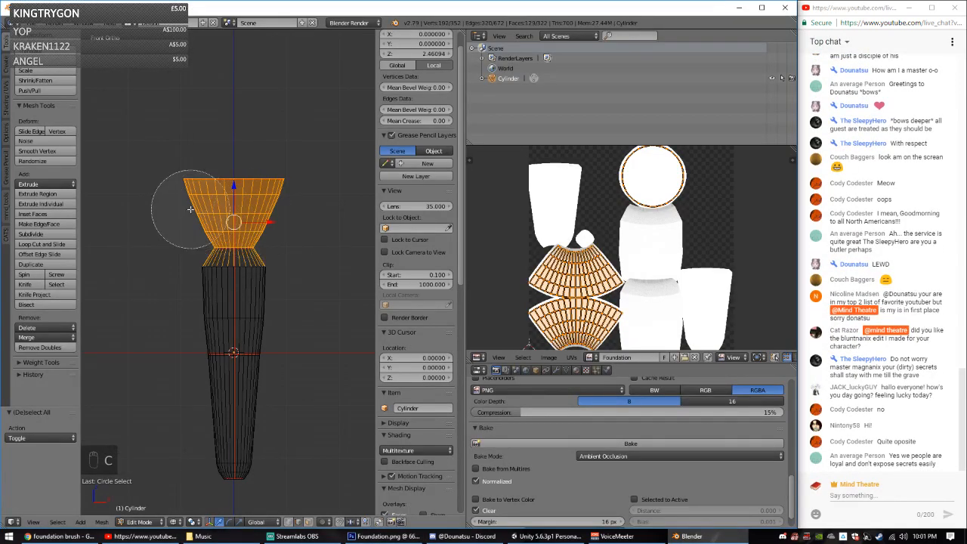
right_click(323, 224)
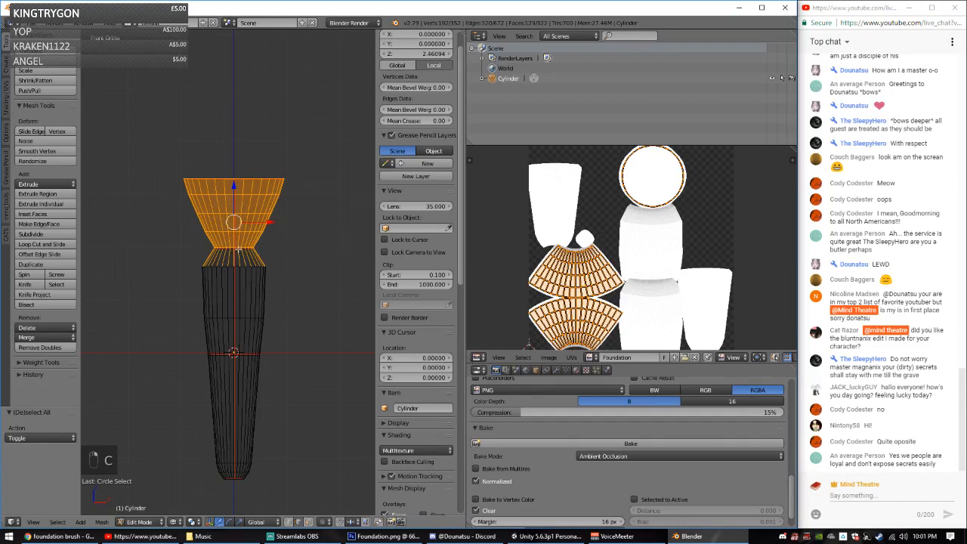
key(alt+Tab)
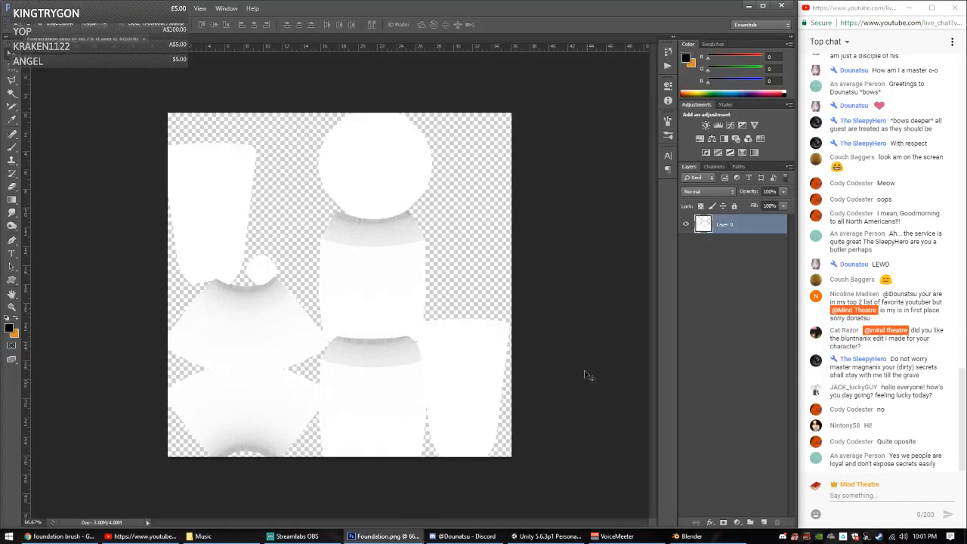
Step: Add a new layer beneath Layer 0 and set the background color to dark brown (R 85, G 47, B 0)
click(764, 522)
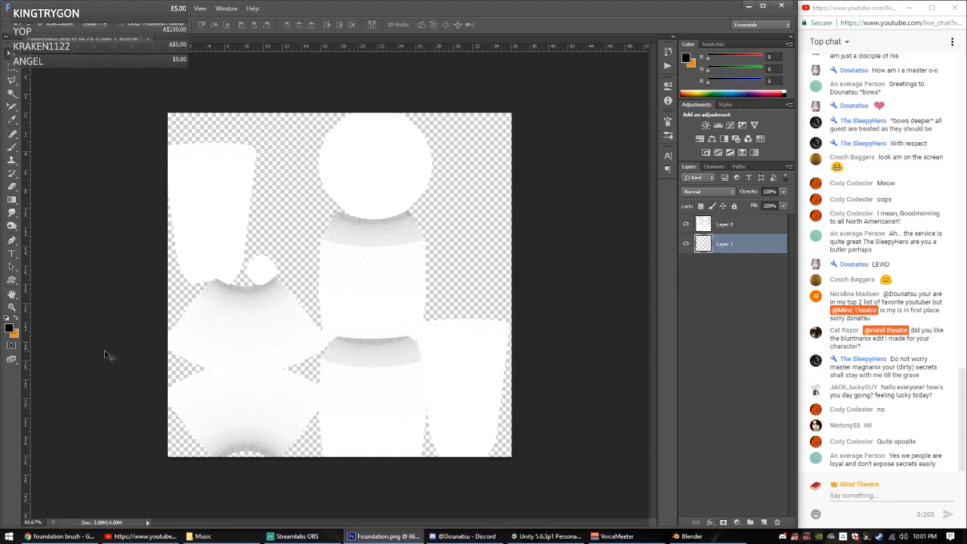
click(15, 334)
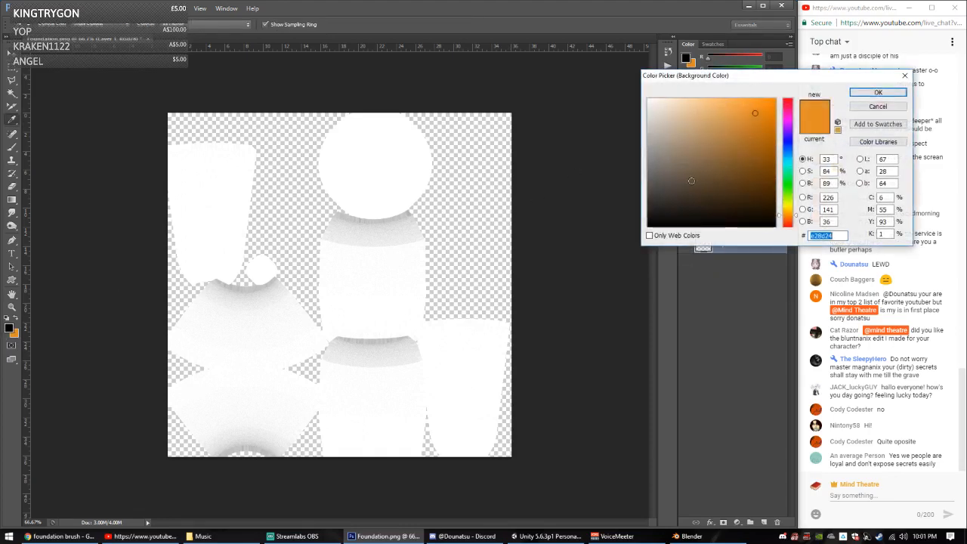
drag(692, 182, 774, 192)
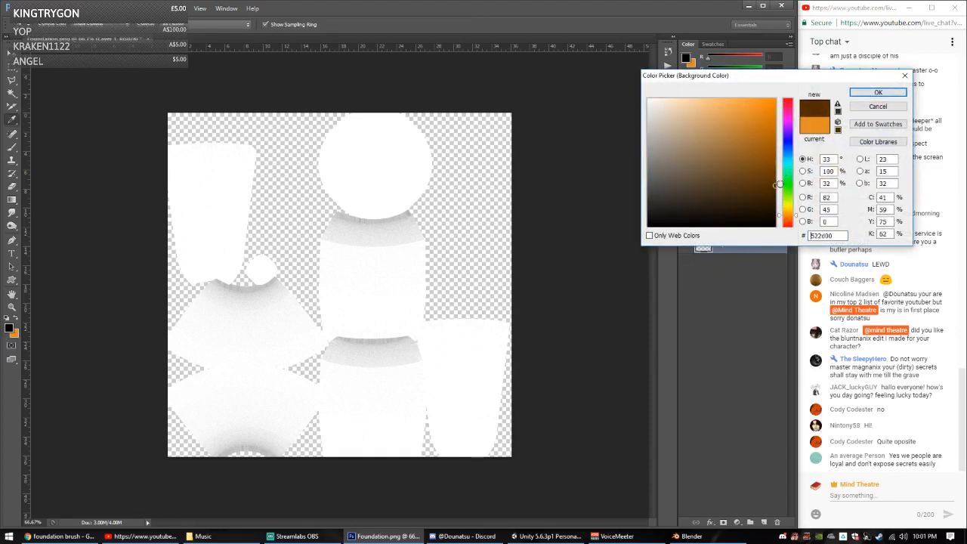
click(877, 92)
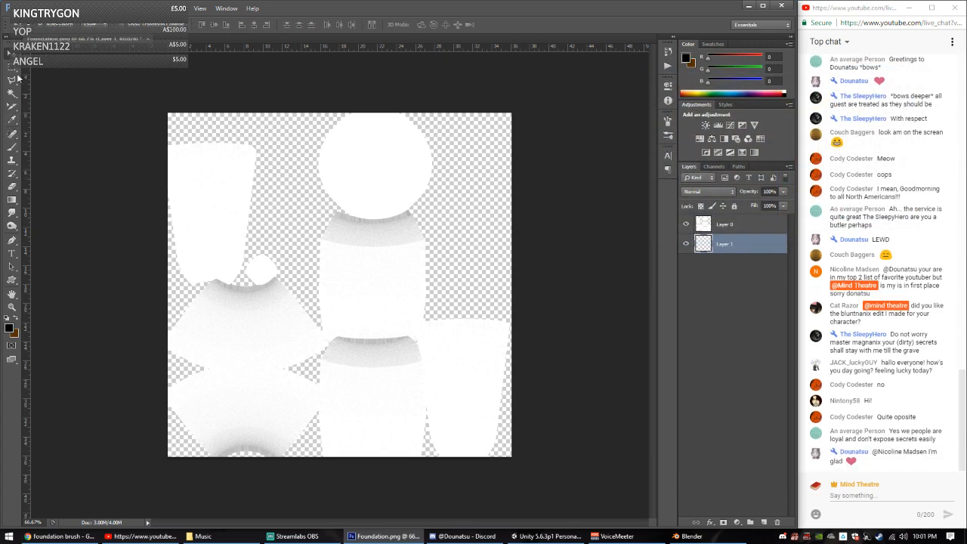
Step: Choose the Brush tool with a soft round tip at 0% hardness
click(12, 147)
click(60, 25)
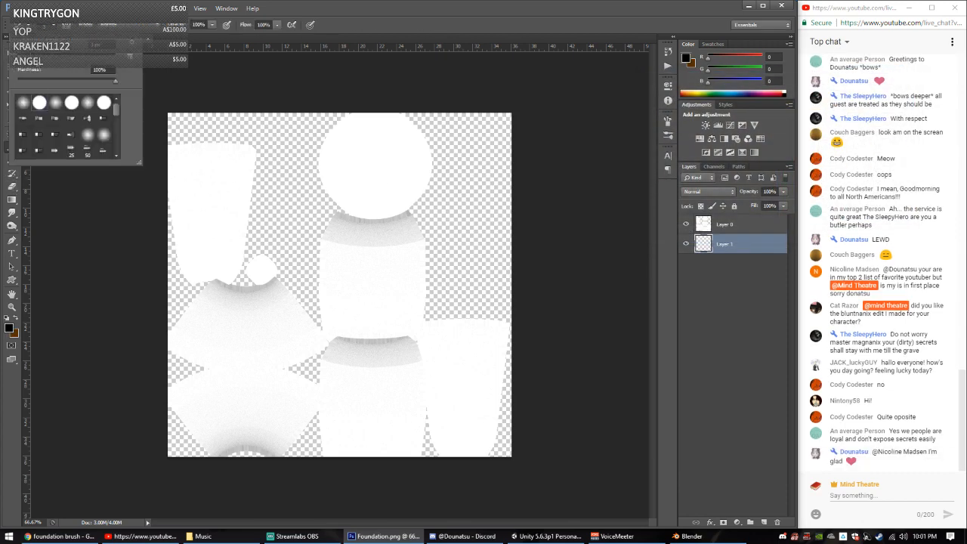
click(53, 102)
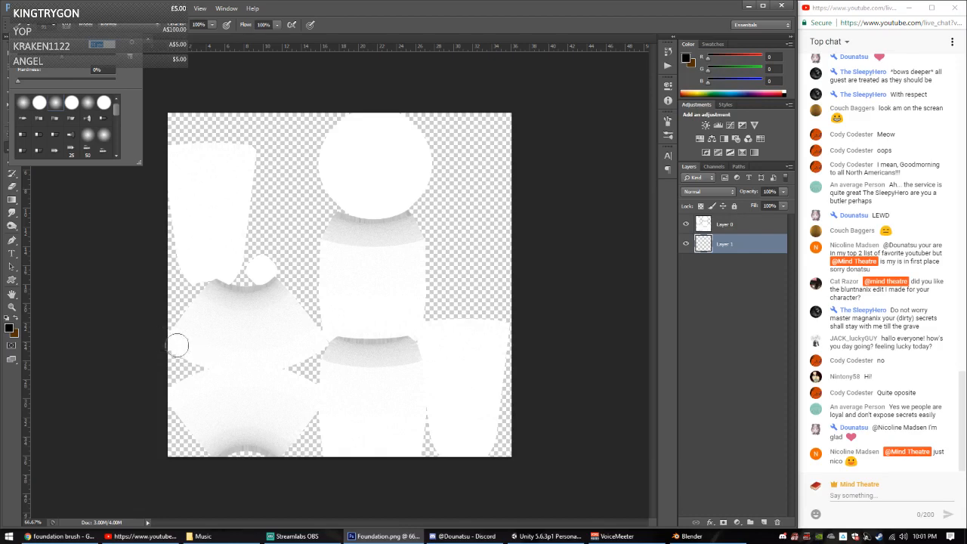
Step: Try painting a black stroke on Layer 1 along the outer edge of the upper fan-shaped island, and undo it
mouse_move(175, 348)
mouse_down()
mouse_move(242, 369)
mouse_move(297, 355)
mouse_up()
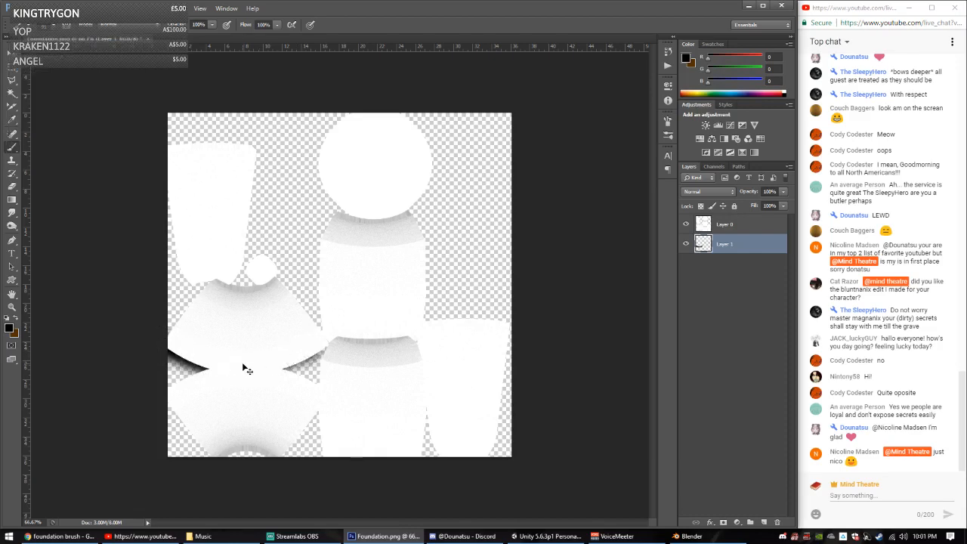
key(ctrl+alt+z)
key(ctrl+alt+z)
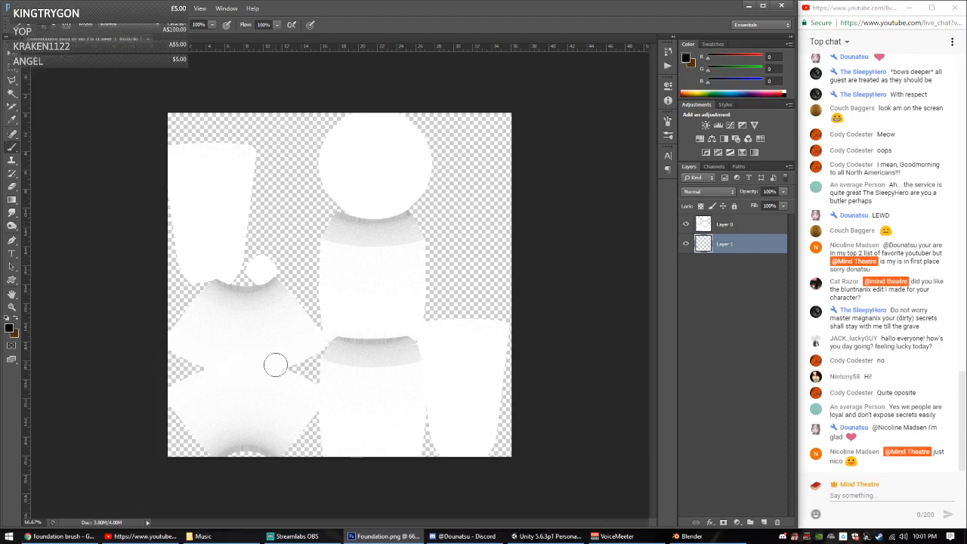
Step: Swap the foreground and background colors so brown is active, and set Layer 0's blending mode to Multiply
key(x)
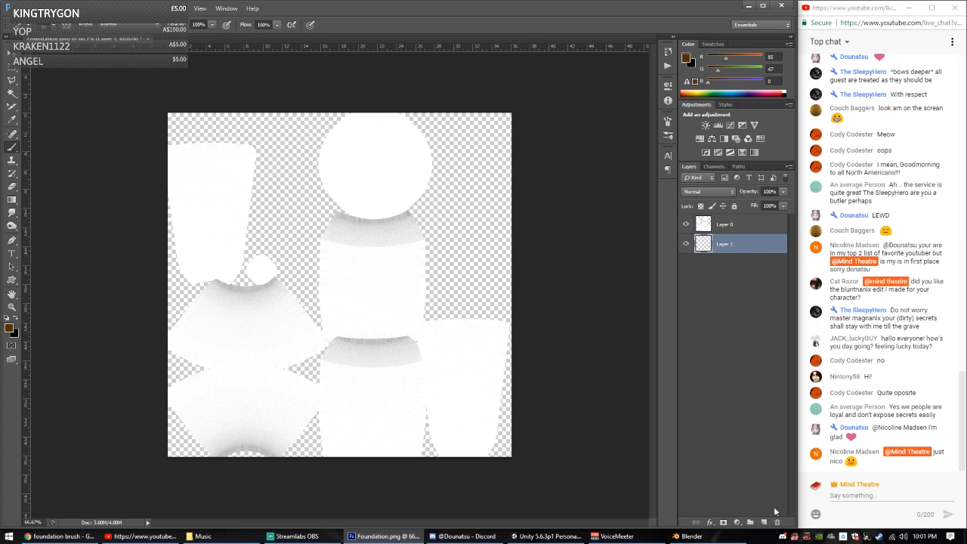
click(708, 191)
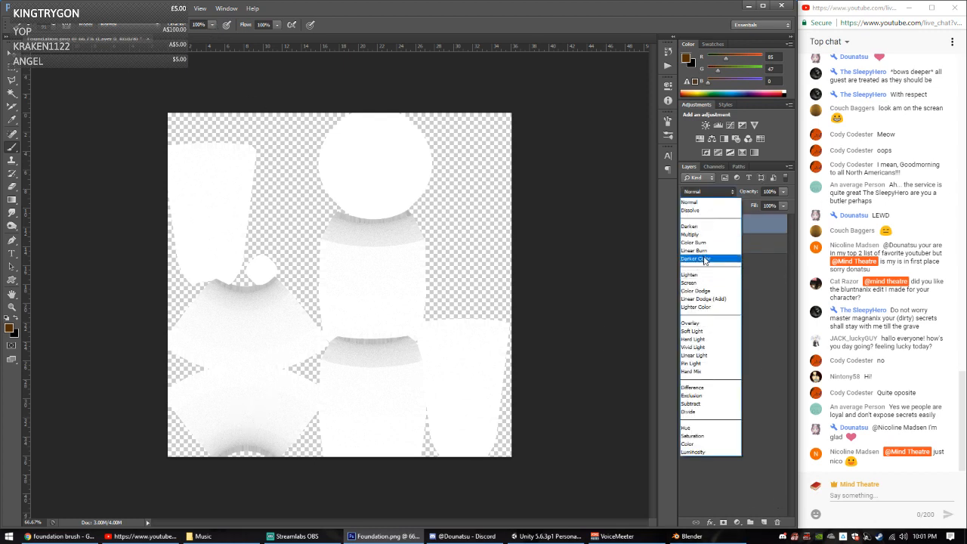
click(690, 234)
Step: Paint dark brown strokes on Layer 0 along the facing edges of the two fan-shaped islands, and add a new layer above
mouse_move(164, 339)
mouse_down()
mouse_move(232, 359)
mouse_move(319, 343)
mouse_move(172, 388)
mouse_move(290, 377)
mouse_move(318, 391)
mouse_move(282, 368)
mouse_move(317, 384)
mouse_move(231, 376)
mouse_move(177, 346)
mouse_up()
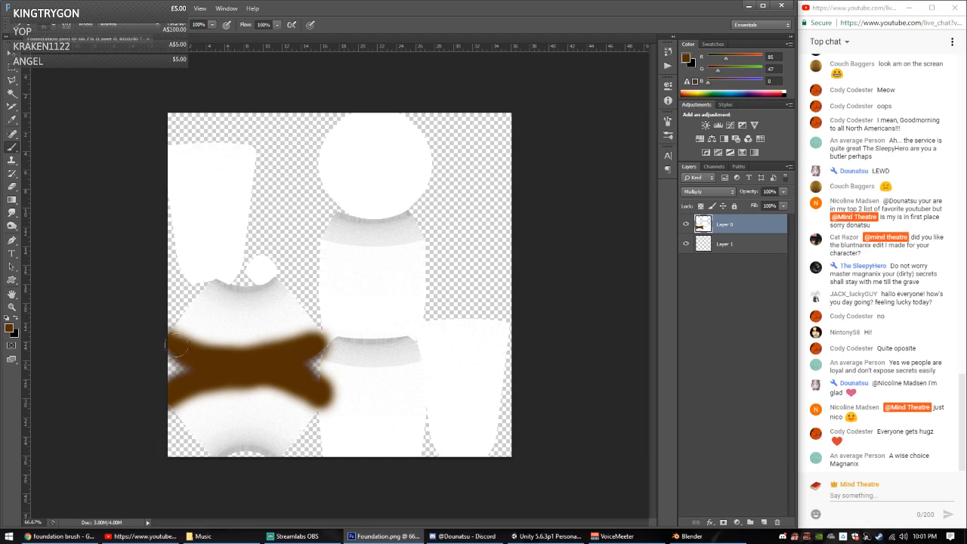
drag(317, 337, 268, 358)
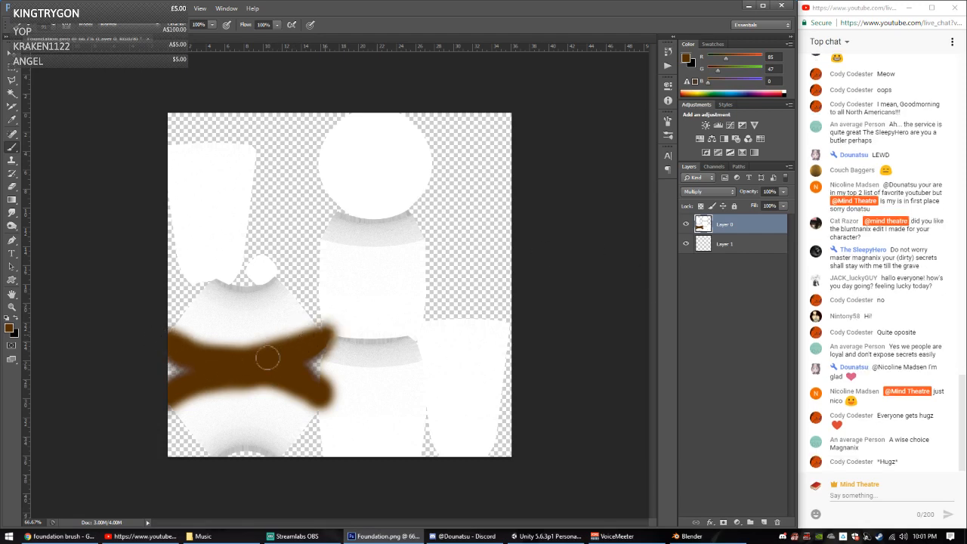
click(764, 522)
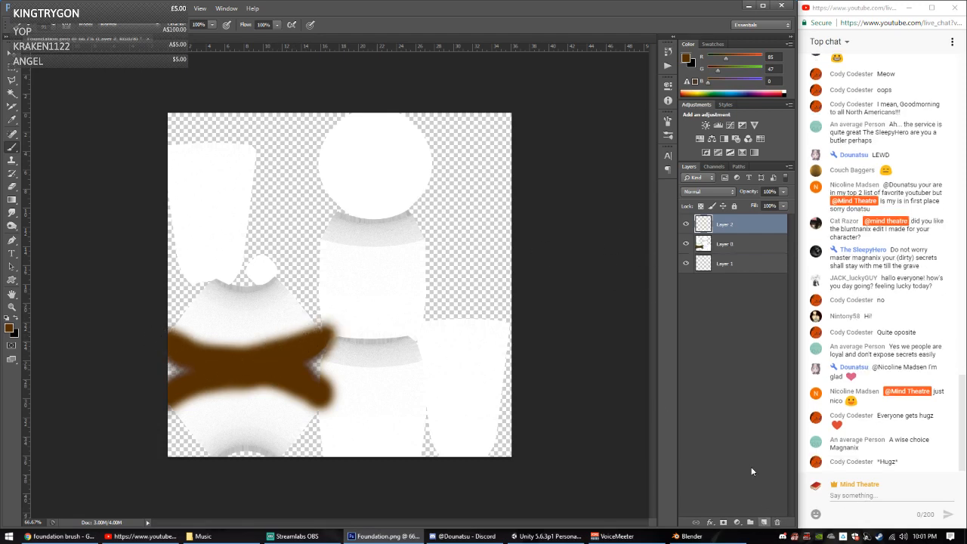
Step: Undo the added layer and all the brown strokes painted on Layer 0
key(ctrl+alt+z)
key(ctrl+alt+z)
key(ctrl+alt+z)
key(ctrl+alt+z)
key(ctrl+alt+z)
key(ctrl+alt+z)
key(ctrl+alt+z)
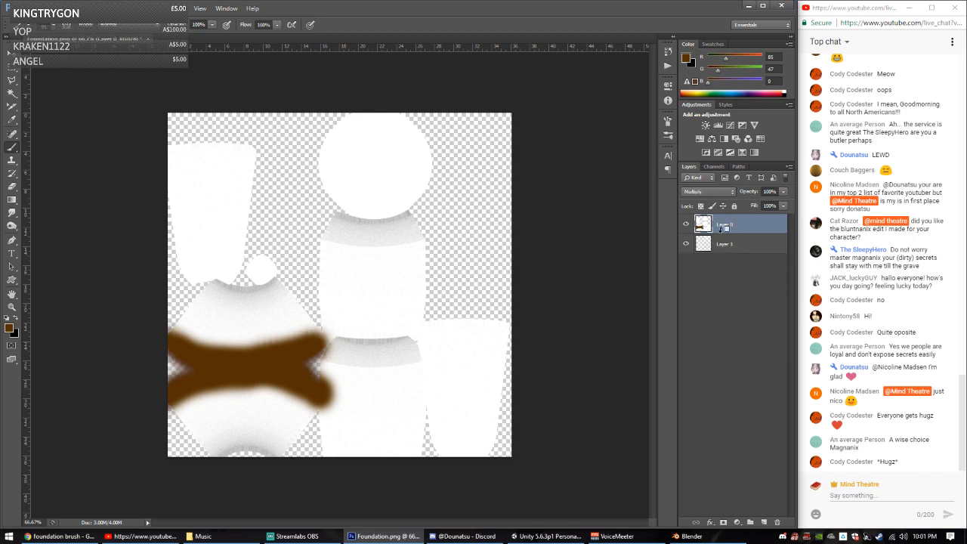
key(ctrl+alt+z)
key(ctrl+alt+z)
key(ctrl+alt+z)
key(ctrl+alt+z)
key(ctrl+alt+z)
key(ctrl+alt+z)
key(ctrl+alt+z)
key(ctrl+alt+z)
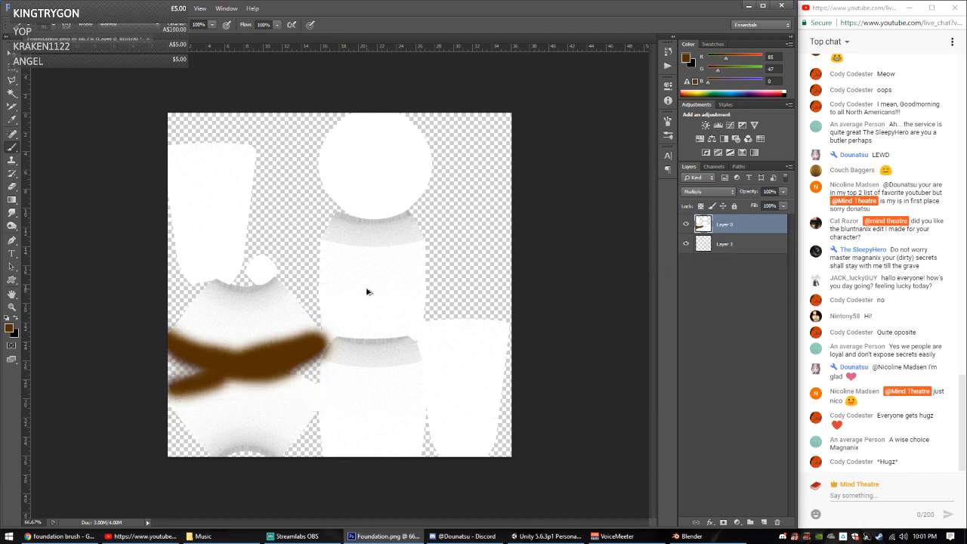
key(ctrl+alt+z)
Step: On Layer 1, paint dark brown strokes along the facing outer edges of the two fan-shaped islands
click(736, 243)
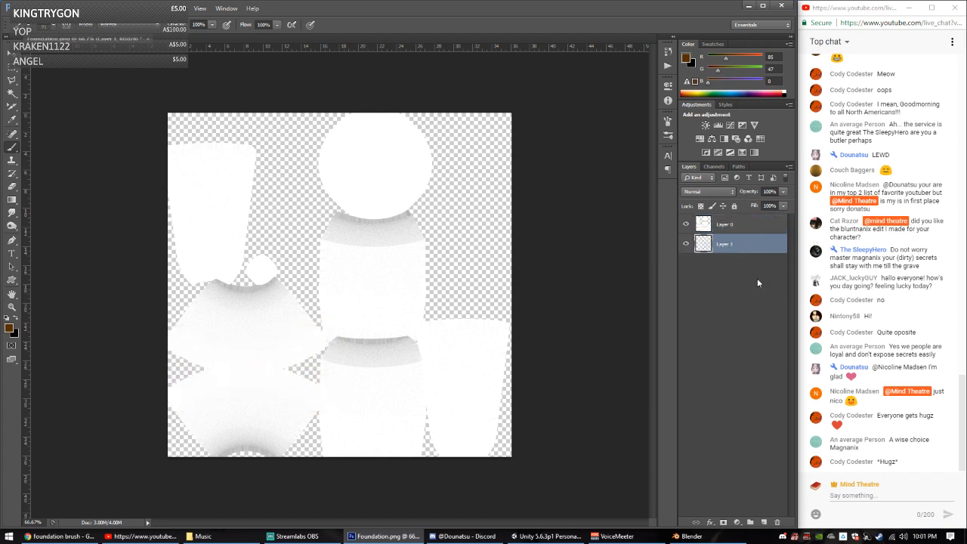
mouse_move(171, 333)
mouse_down()
mouse_move(216, 365)
mouse_move(340, 333)
mouse_up()
click(313, 388)
mouse_move(313, 387)
mouse_down()
mouse_move(325, 400)
mouse_move(269, 367)
mouse_move(198, 378)
mouse_move(186, 393)
mouse_move(268, 370)
mouse_move(173, 334)
mouse_move(265, 367)
mouse_up()
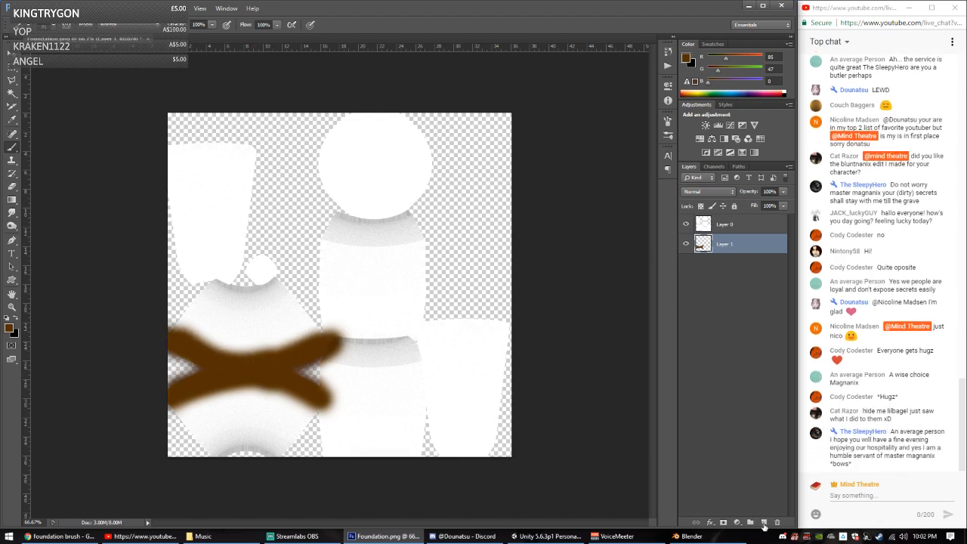
Step: Add a new layer above Layer 1 and set the foreground color to light peach (RGB 244, 214, 177)
click(763, 522)
click(9, 329)
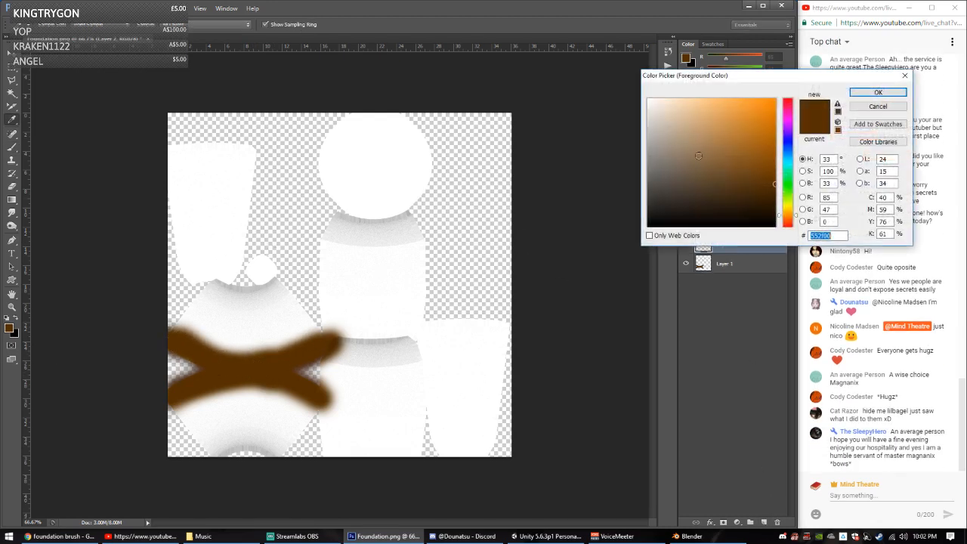
click(673, 136)
click(683, 111)
drag(686, 127, 684, 105)
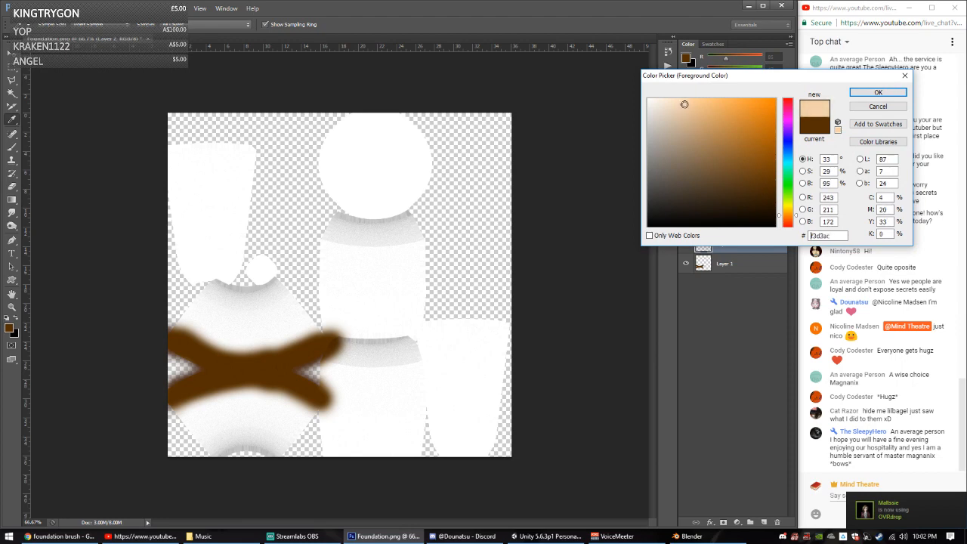
click(873, 94)
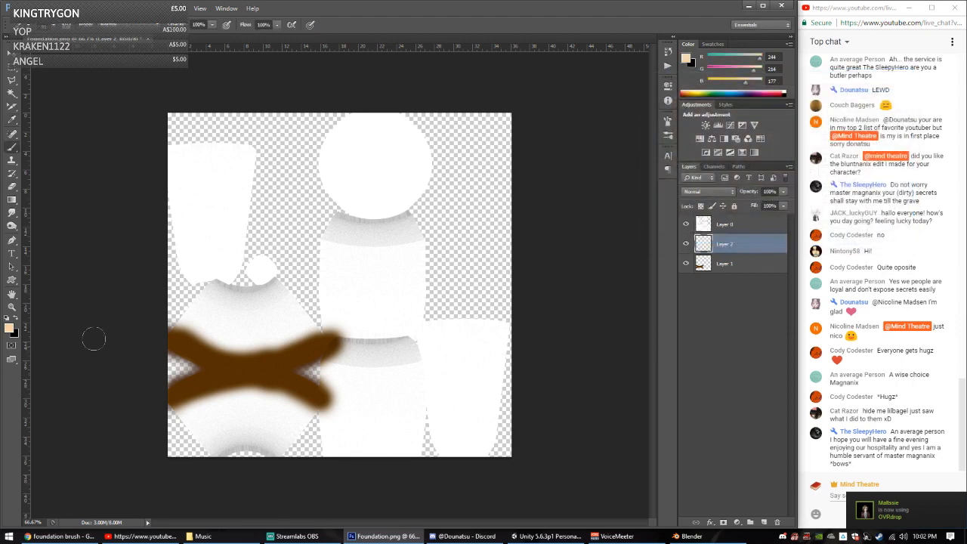
Step: Paint the two fan-shaped islands peach on Layer 2 and move that layer beneath Layer 1
mouse_move(198, 323)
mouse_down()
mouse_move(178, 326)
mouse_move(219, 290)
mouse_move(245, 281)
mouse_move(281, 289)
mouse_move(311, 329)
mouse_move(258, 310)
mouse_move(193, 348)
mouse_move(309, 328)
mouse_move(285, 351)
mouse_up()
mouse_move(305, 400)
mouse_down()
mouse_move(199, 405)
mouse_move(181, 437)
mouse_move(294, 420)
mouse_move(276, 441)
mouse_up()
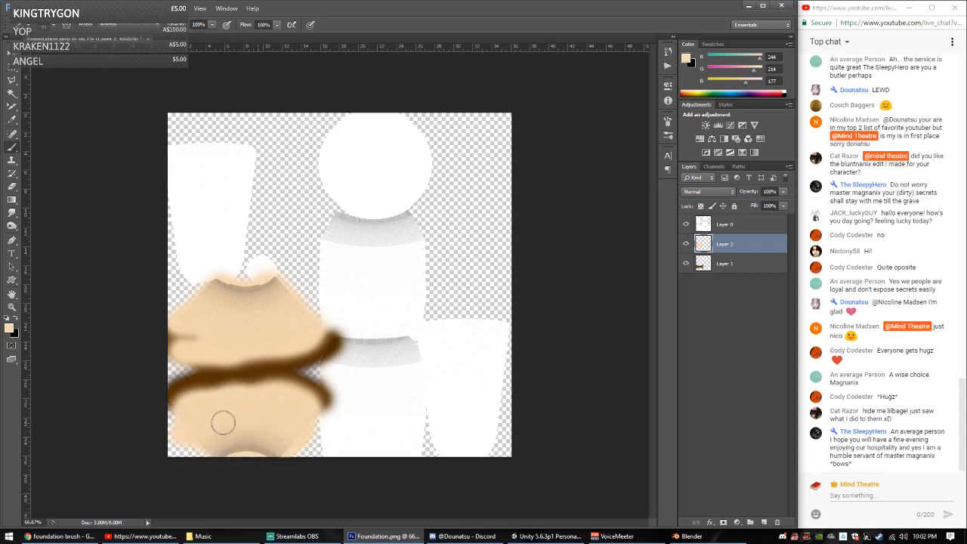
drag(706, 248, 715, 283)
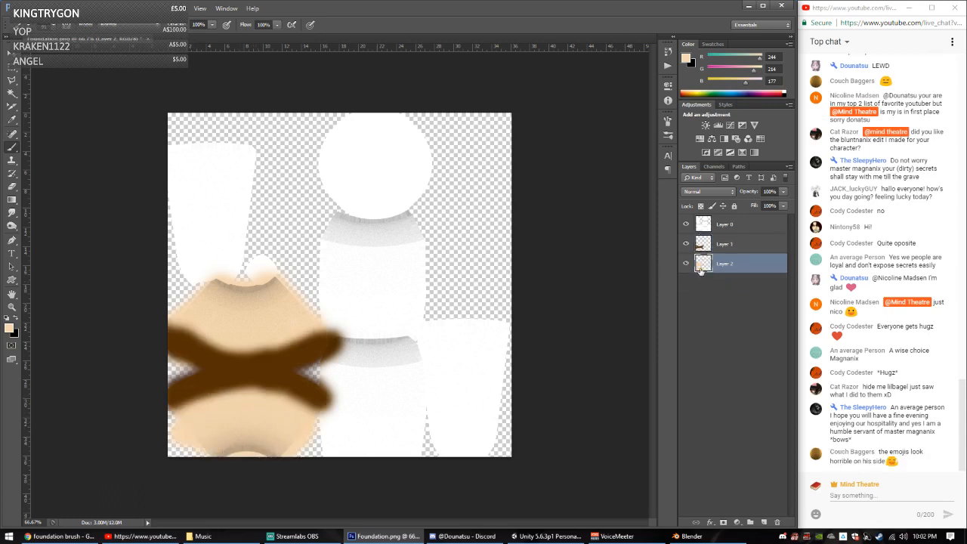
Step: Apply a Gaussian Blur with a 10-pixel radius to the brown strokes on Layer 1
click(723, 249)
click(168, 8)
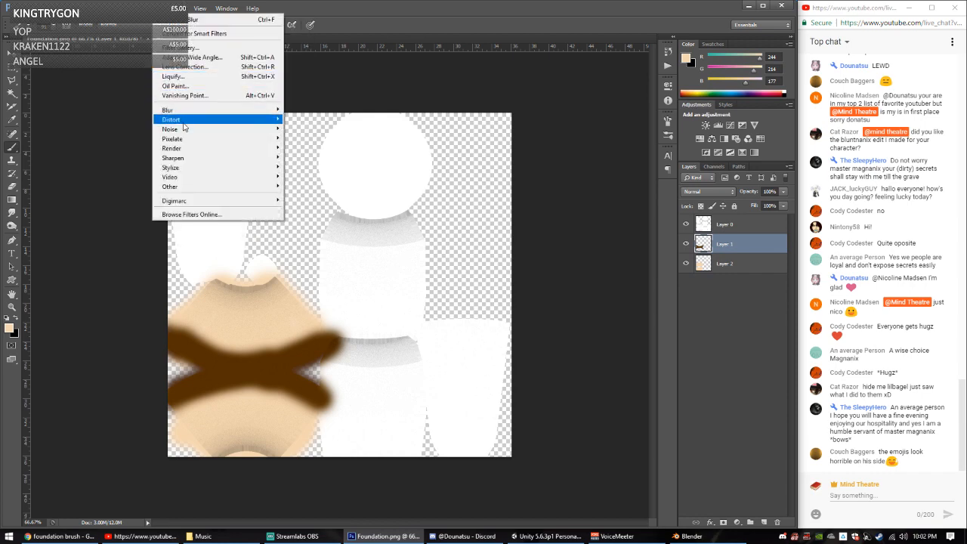
mouse_move(227, 111)
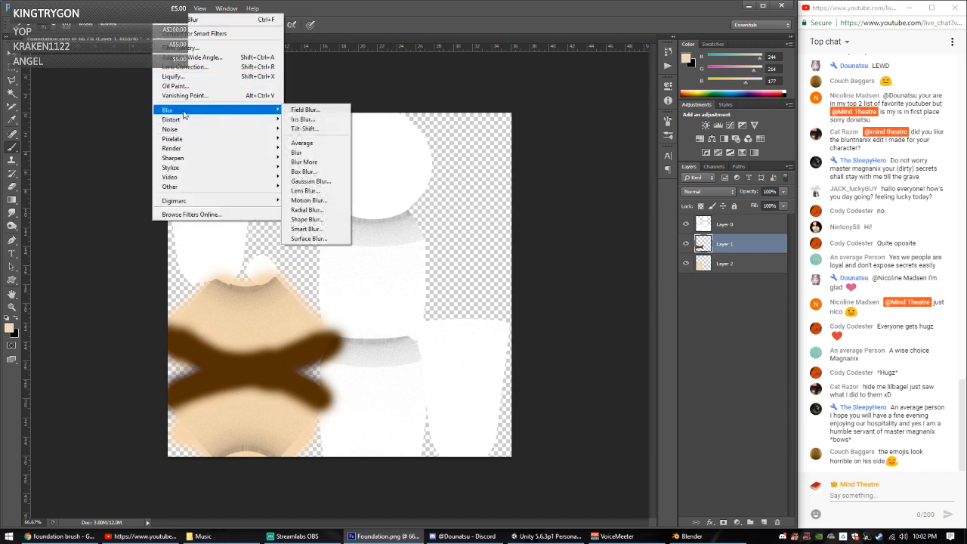
click(310, 181)
text(5)
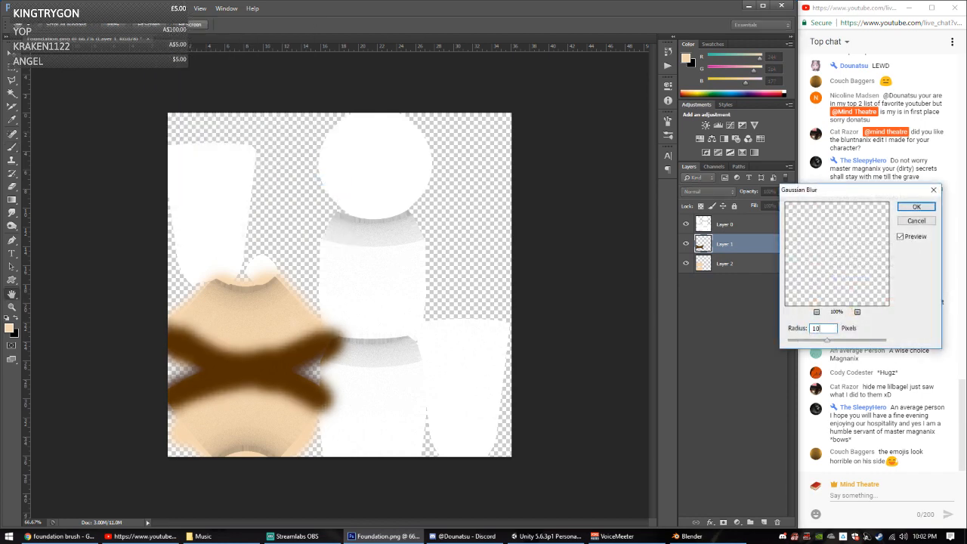
key(Return)
Step: Merge Layer 1 down into Layer 2
click(747, 264)
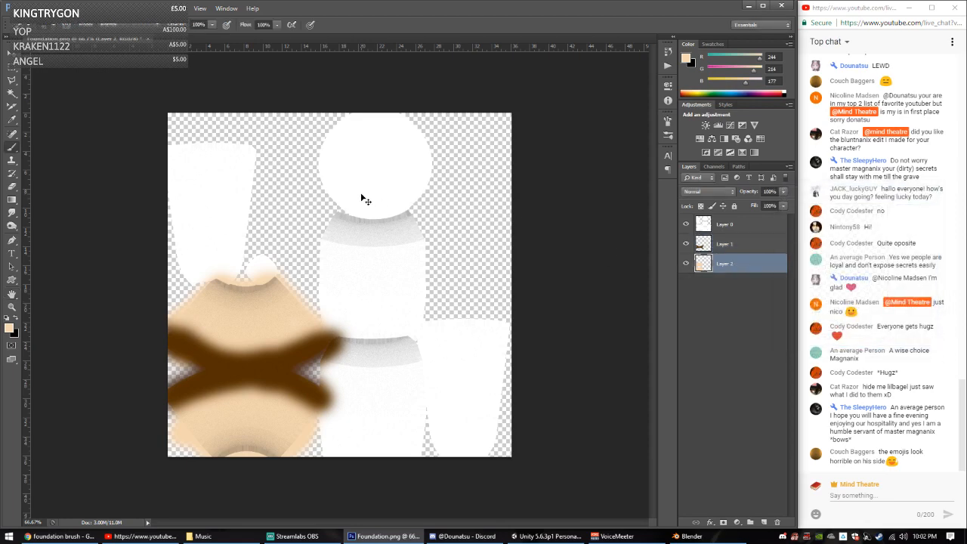
click(741, 244)
key(ctrl+e)
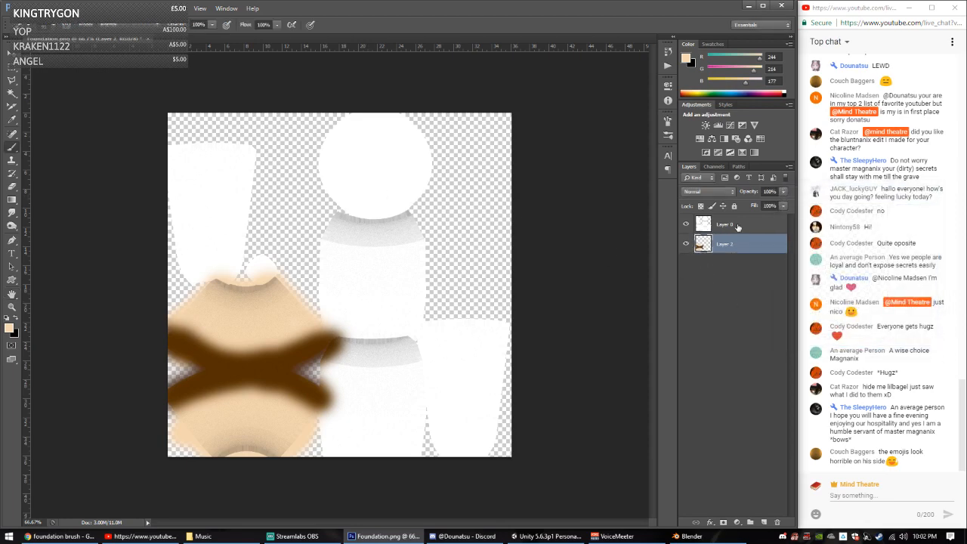
Step: Load Layer 0's island shapes as a selection and give the Eraser a hard round tip for cleaning up Layer 2
ctrl+click(703, 223)
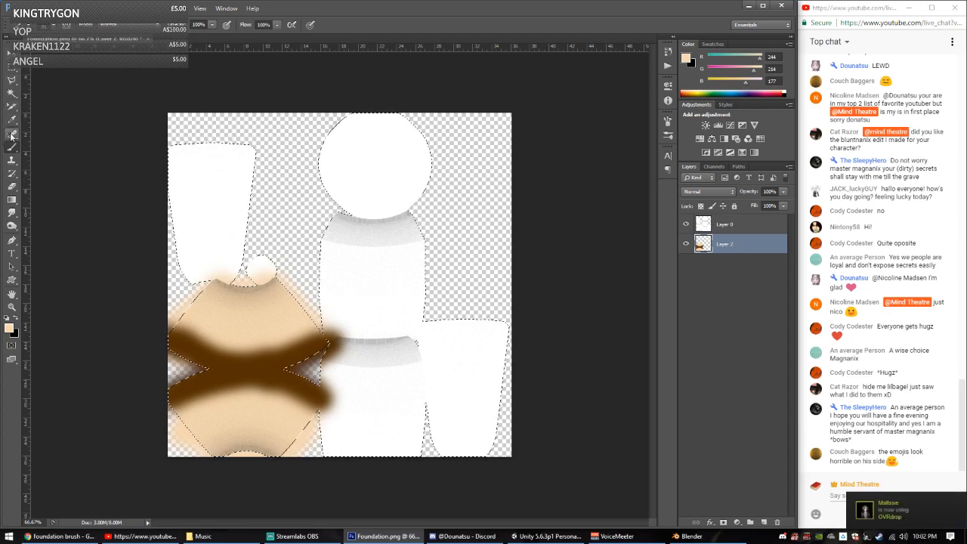
click(12, 186)
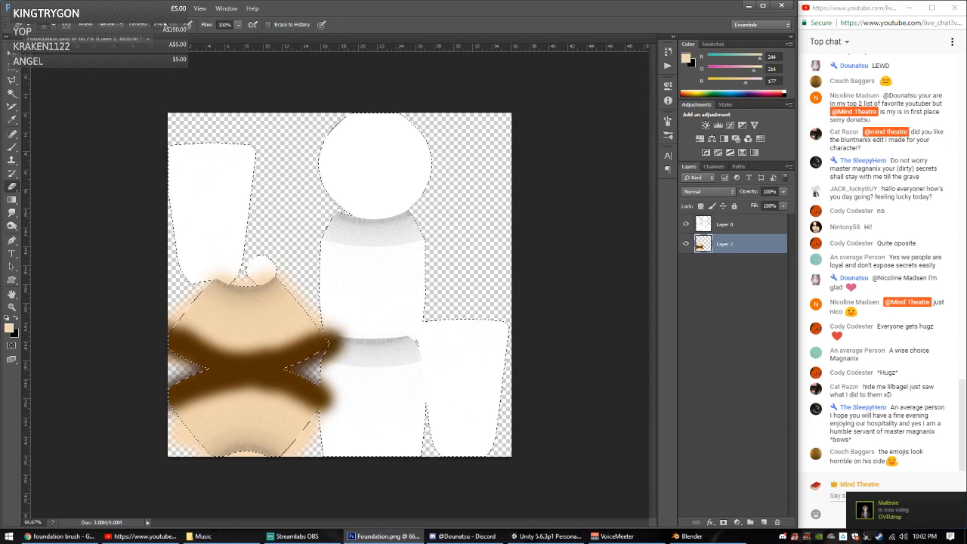
click(54, 27)
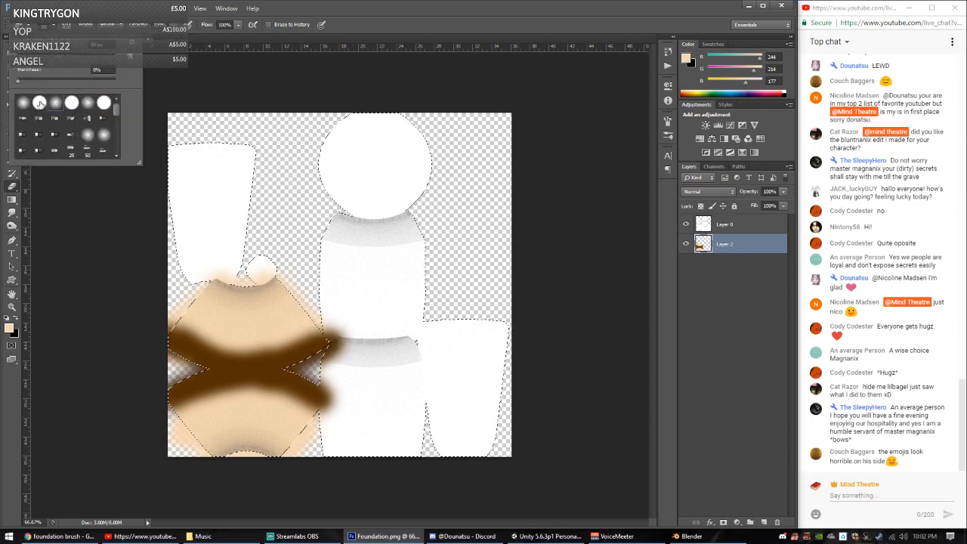
click(40, 104)
click(380, 258)
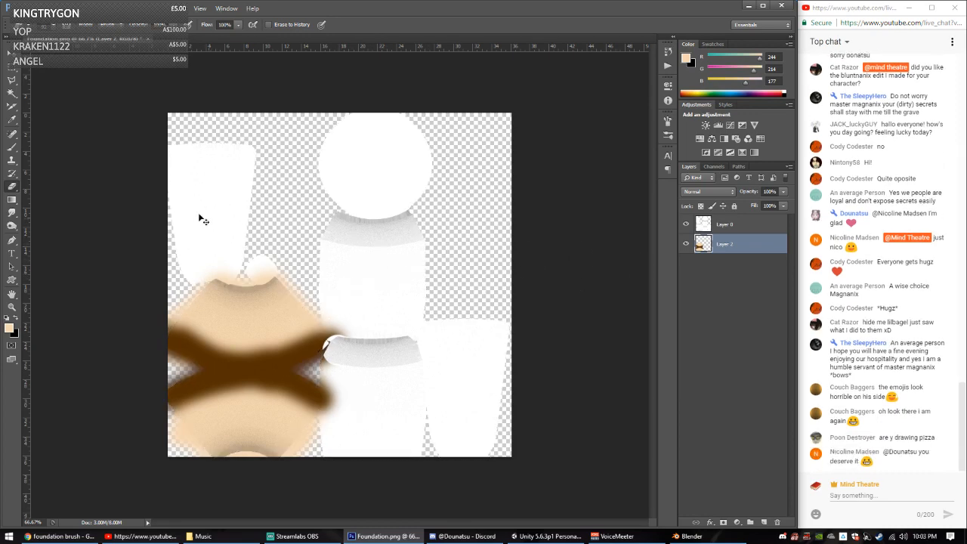
Step: Restore the island selection, erase the brown and peach overspill from the neighboring islands on Layer 2, and deselect
key(v)
key(ctrl+shift+d)
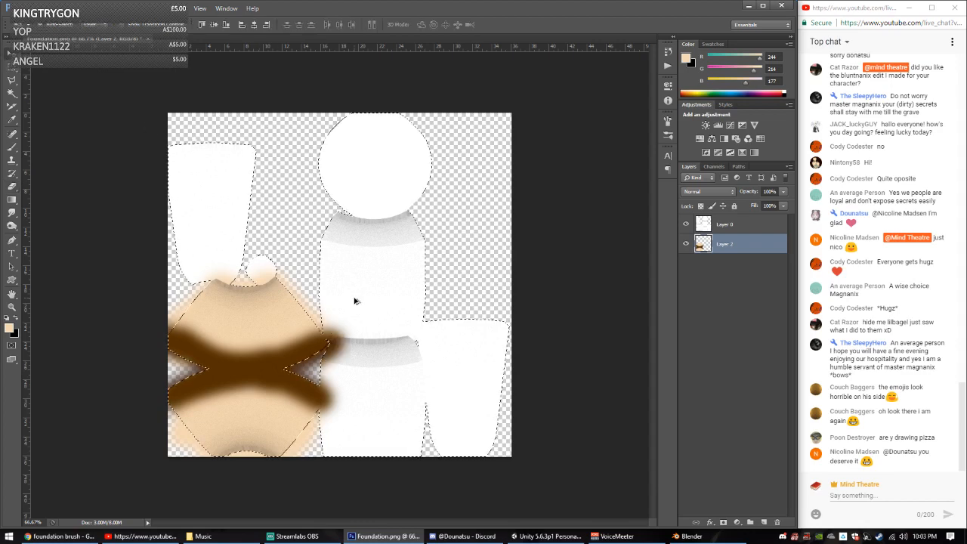
click(12, 186)
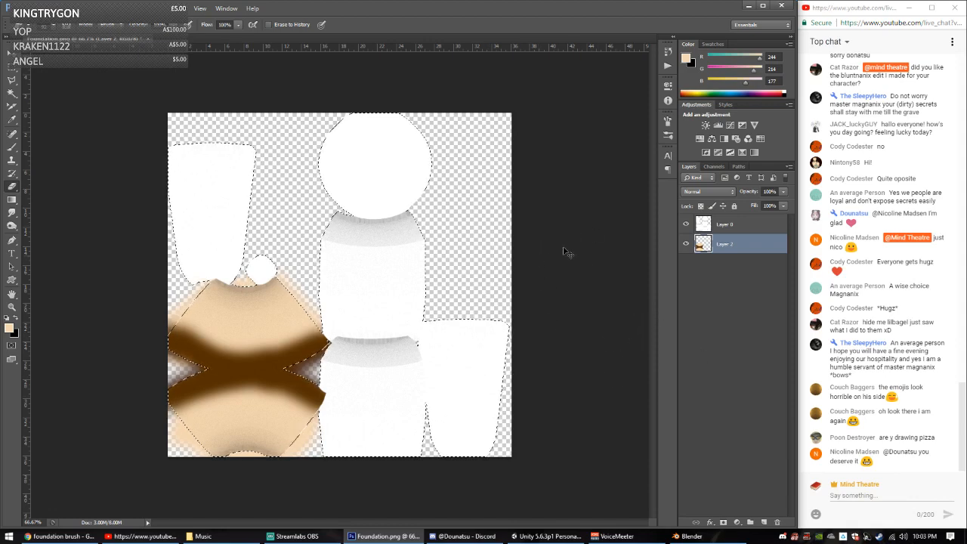
key(ctrl+d)
Step: Sample the dark brown from the painted stripes and select the large round island on Layer 0 with the Magic Wand
click(13, 118)
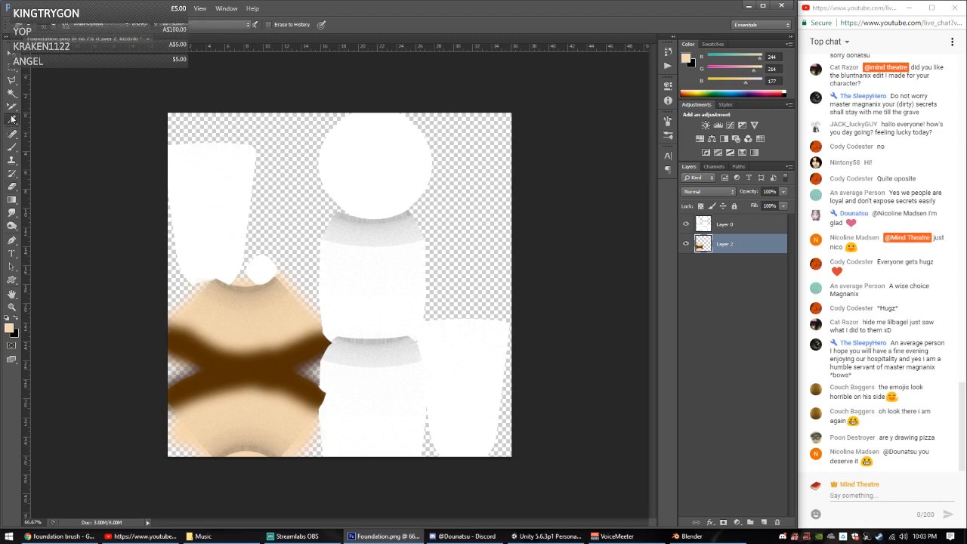
click(257, 364)
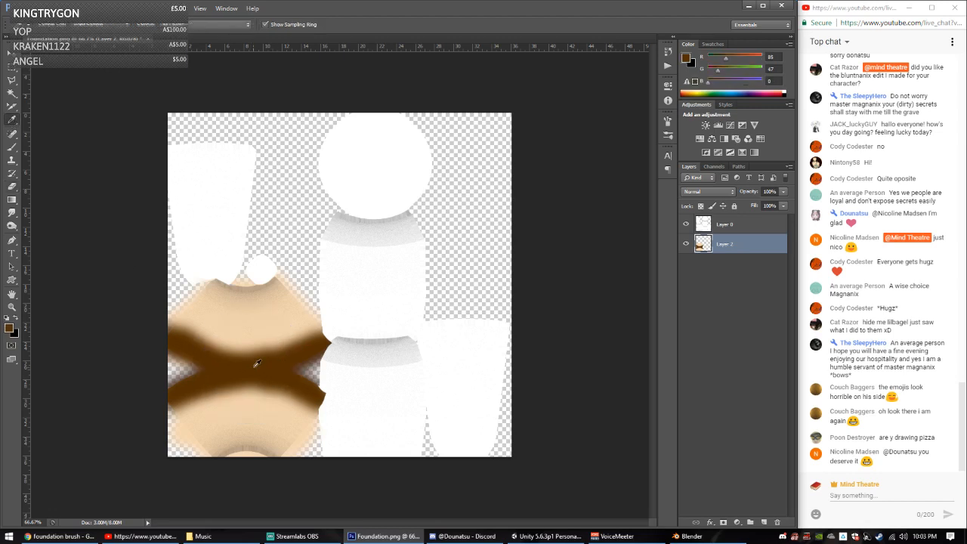
click(11, 144)
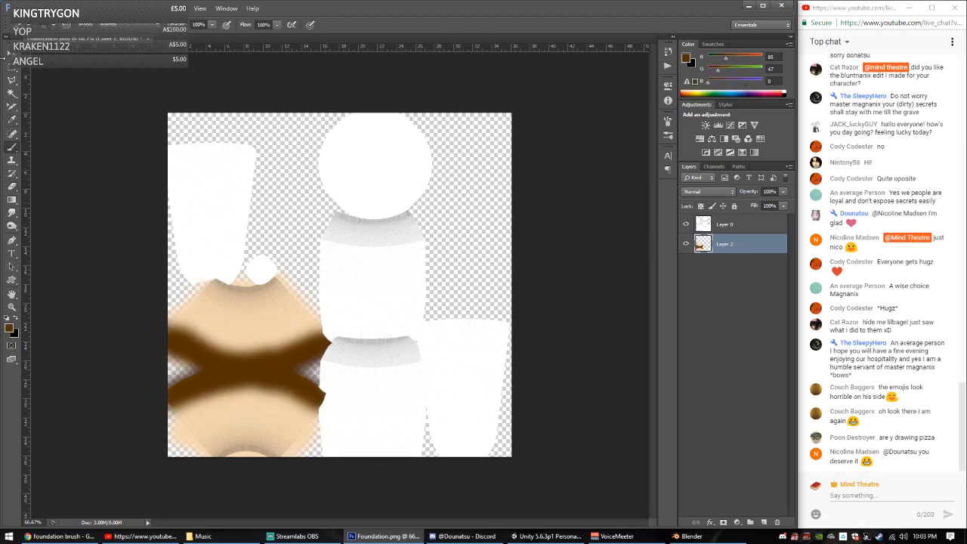
click(12, 92)
click(336, 272)
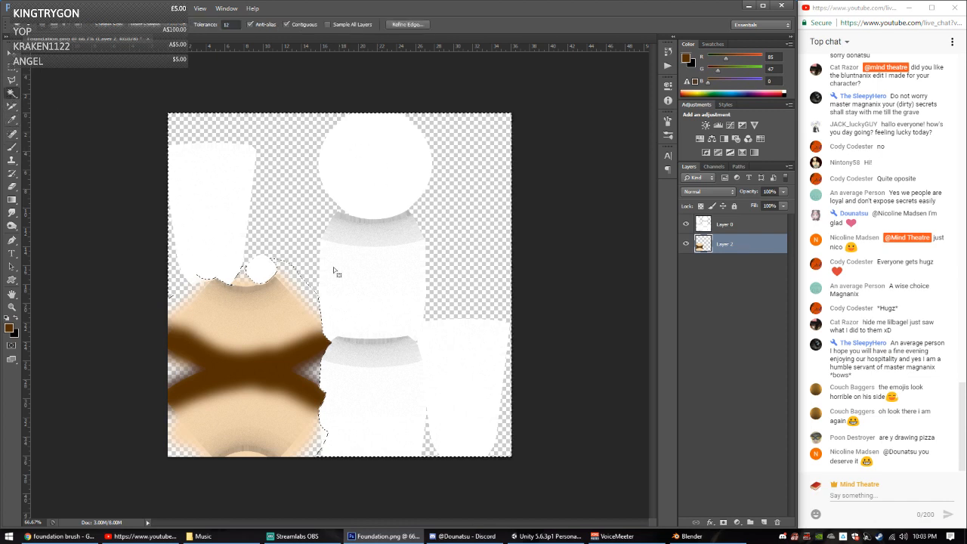
click(725, 224)
click(373, 195)
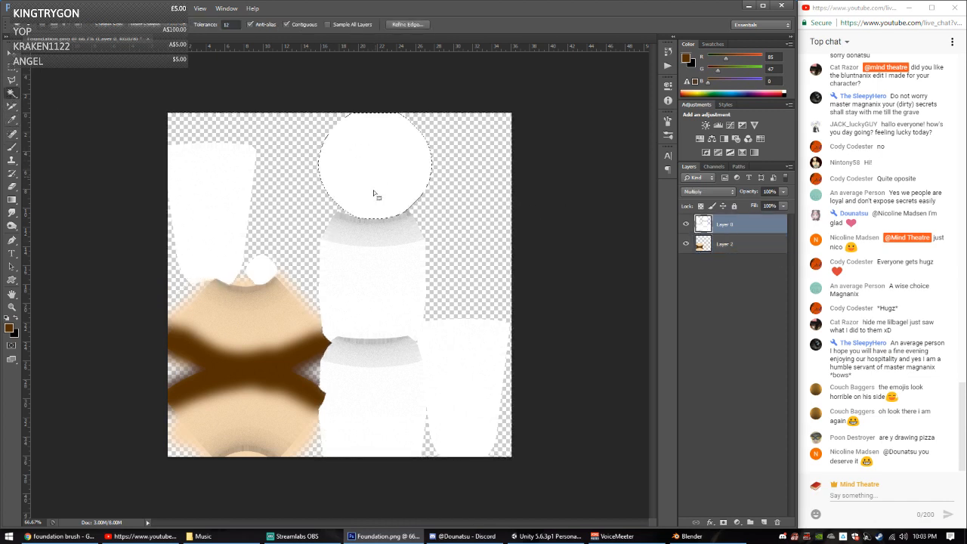
Step: Try to paint the selected round island dark brown on Layer 0 with a larger brush
click(12, 147)
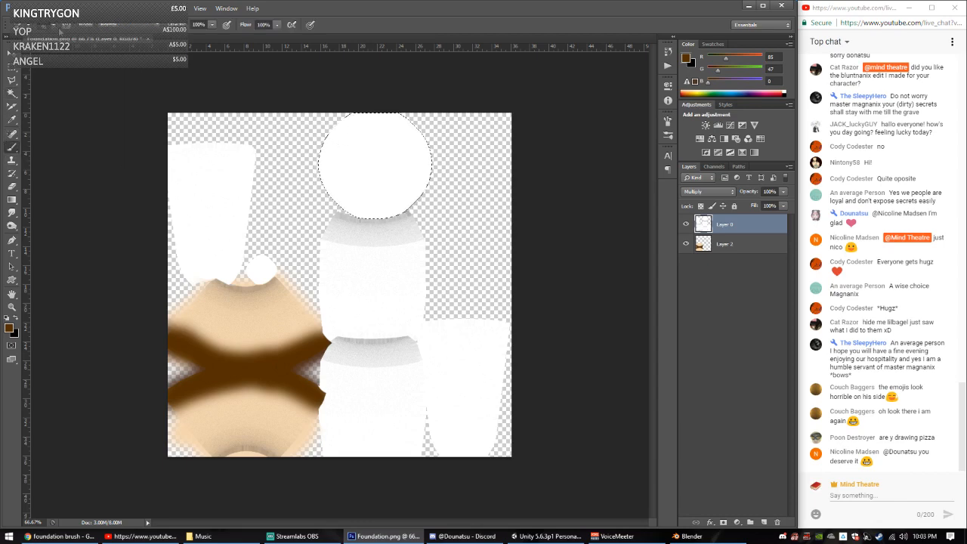
click(60, 30)
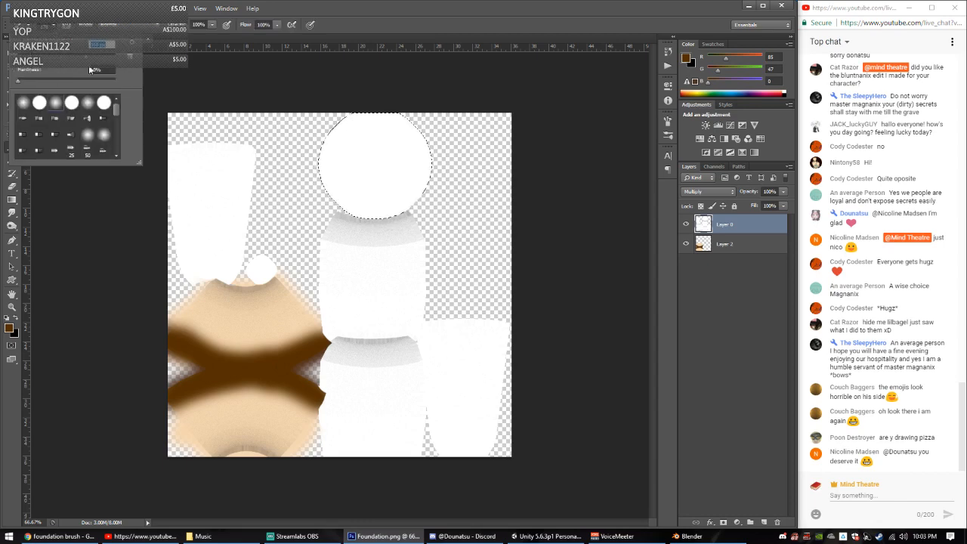
mouse_move(381, 162)
mouse_down()
mouse_move(407, 162)
mouse_move(326, 151)
mouse_up()
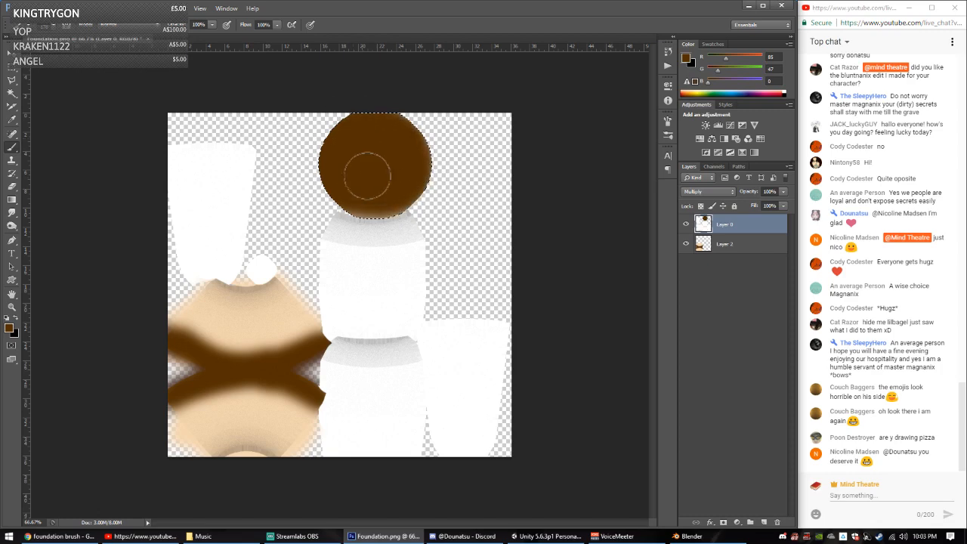
click(722, 247)
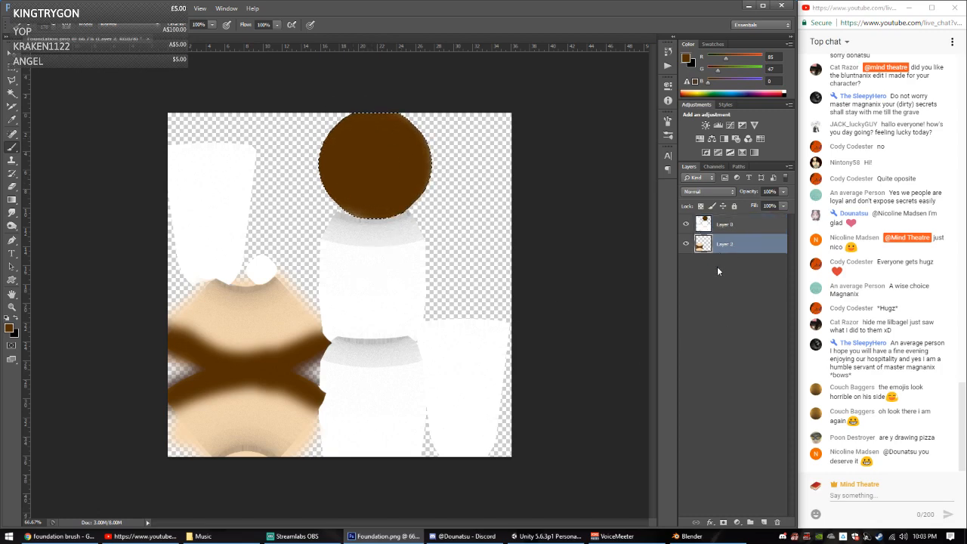
key(alt+bracketright)
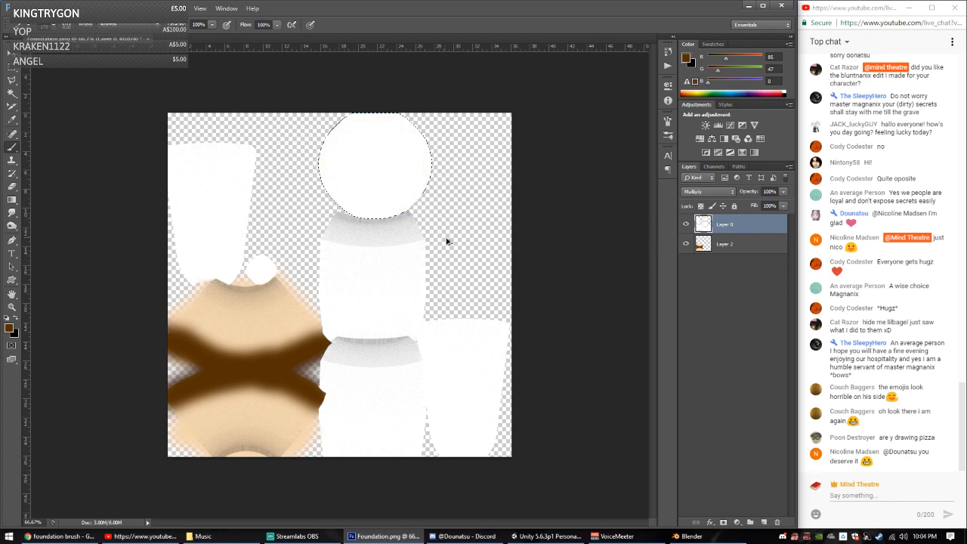
Step: Paint the selected round island dark brown on Layer 2 and add a new layer beneath it
click(735, 251)
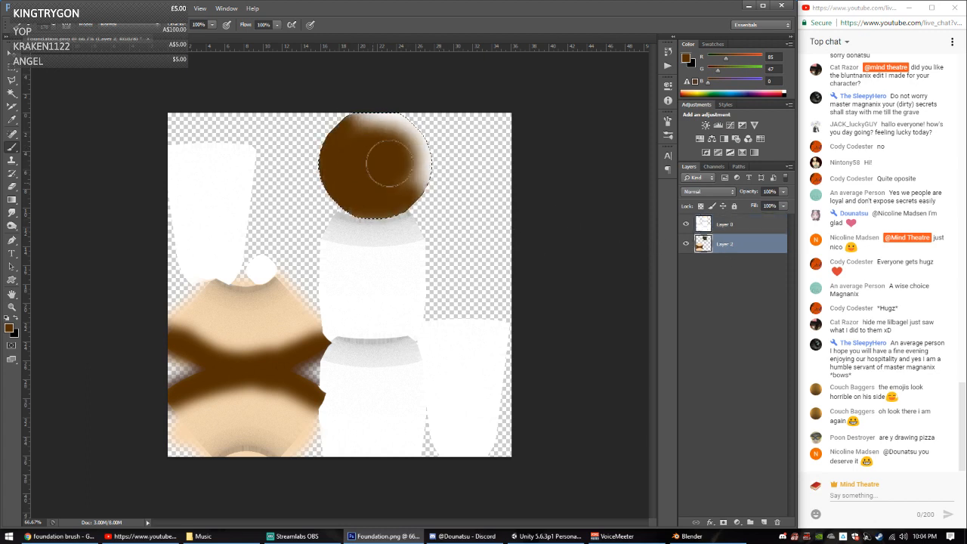
ctrl+click(763, 522)
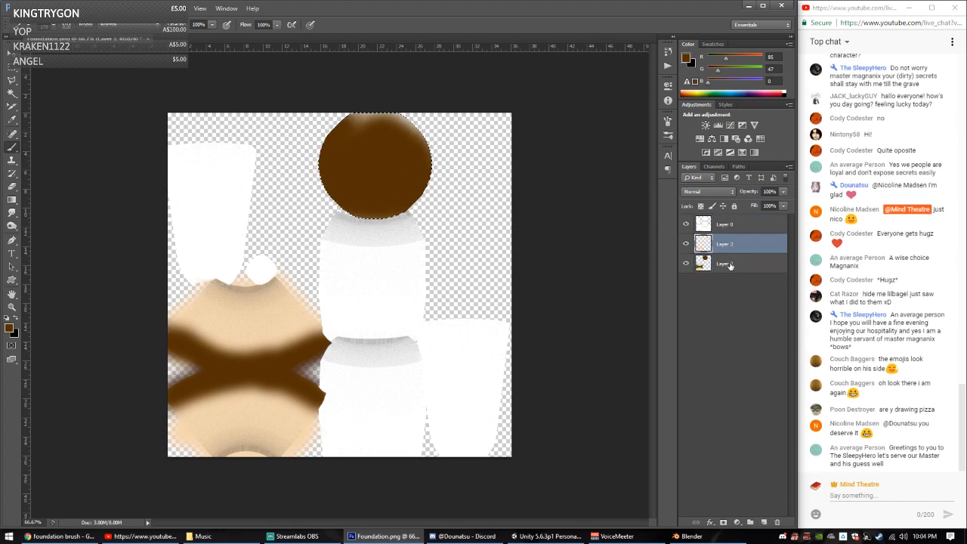
click(736, 261)
Step: Sample the peach from the upper fan-shaped island and paint the selected round island with it on Layer 3
click(12, 119)
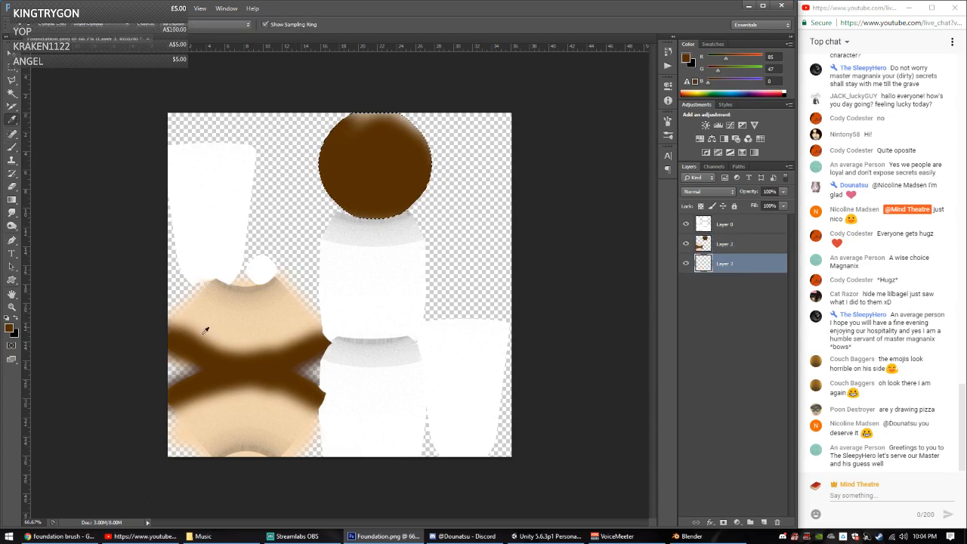
click(227, 323)
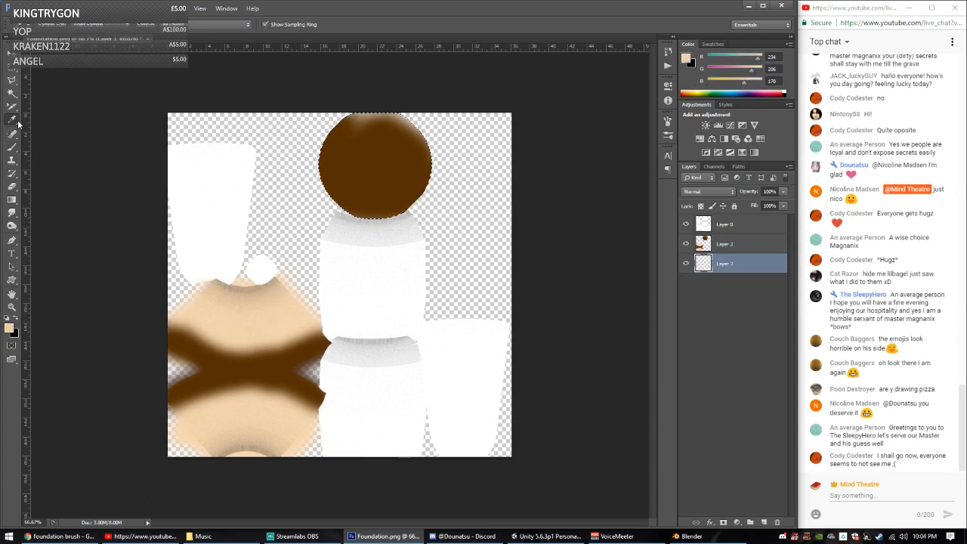
click(11, 146)
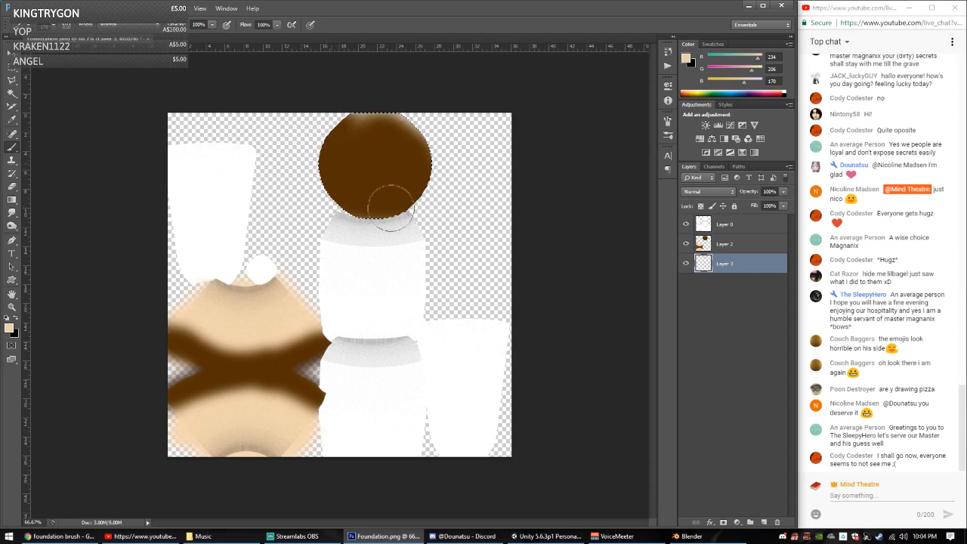
Step: Select Layer 2 and set the Eraser to the 59-pixel spatter brush tip
click(704, 245)
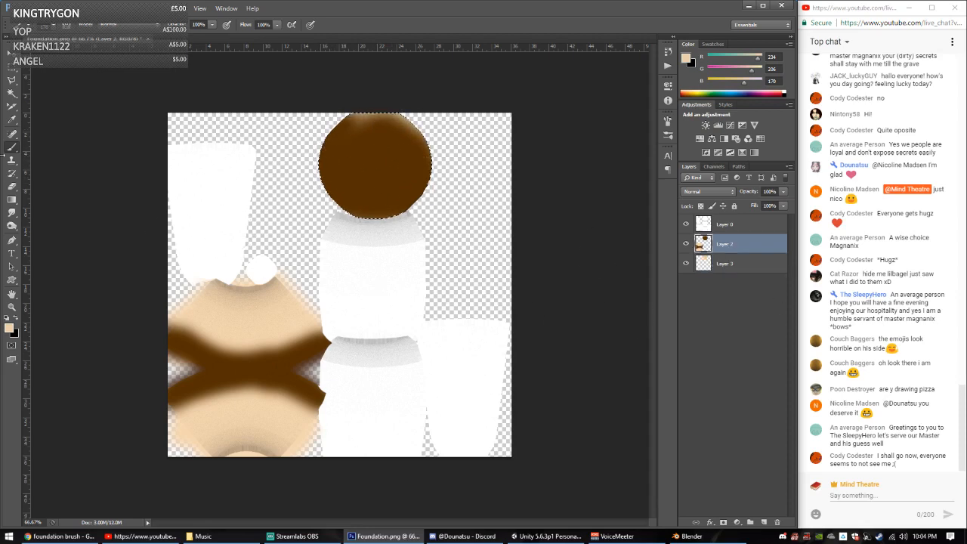
click(12, 186)
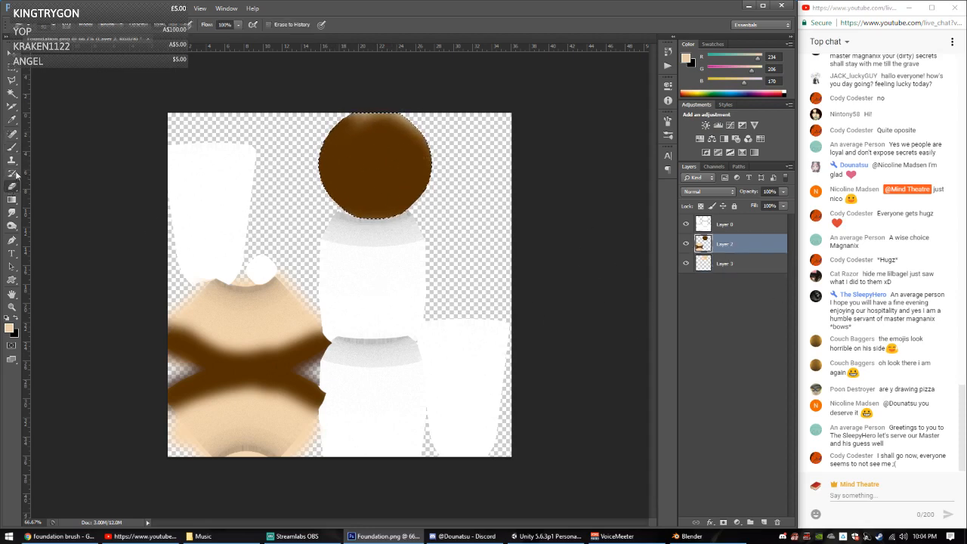
click(46, 27)
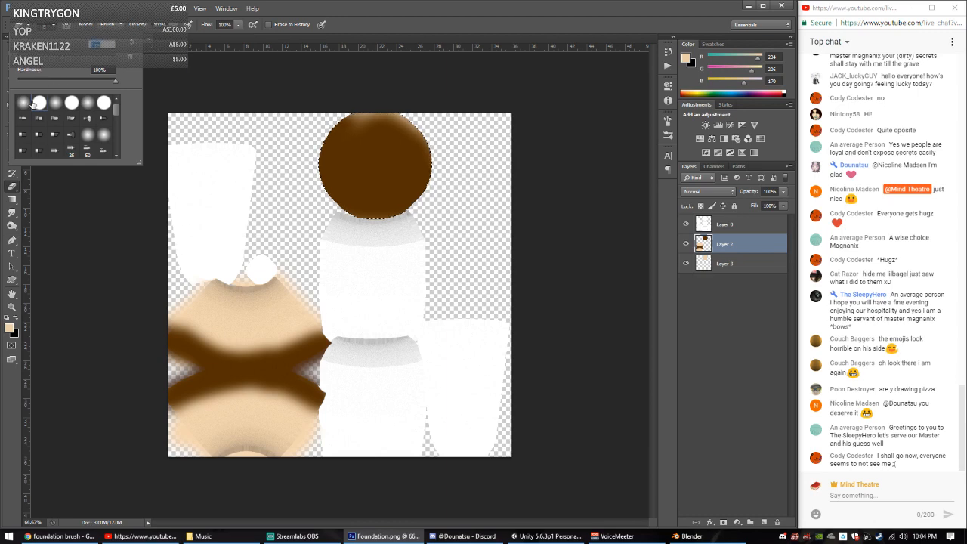
click(31, 102)
scroll(74, 127, down, 5)
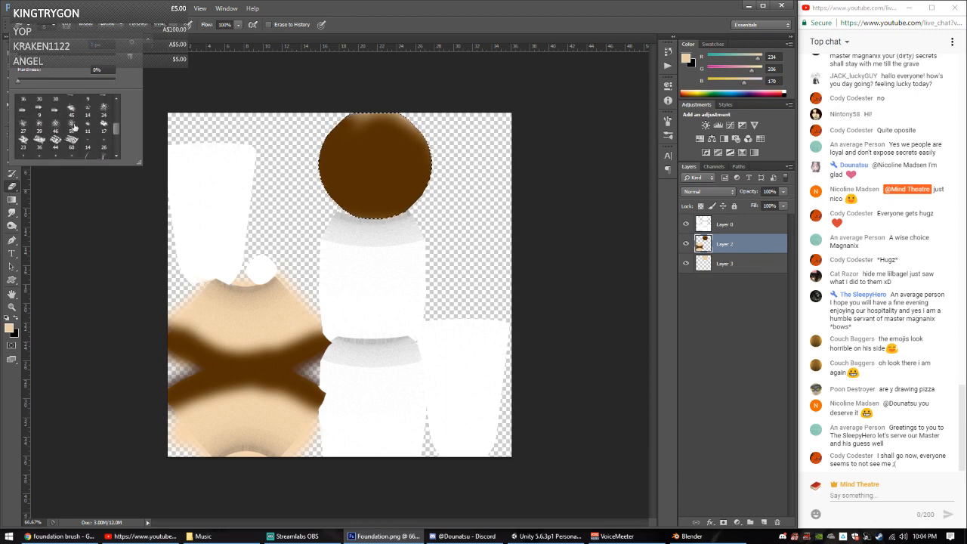
click(72, 127)
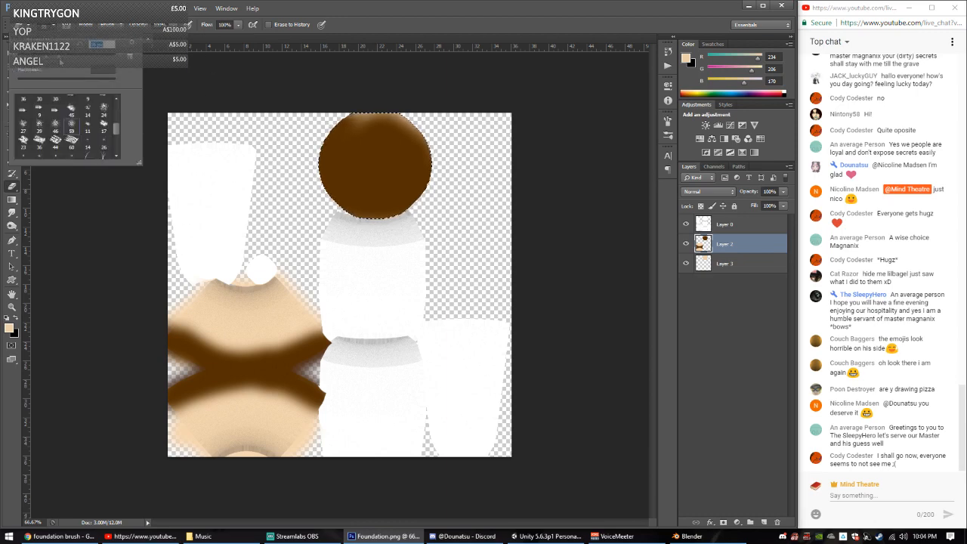
Step: Erase speckles from the brown round island on Layer 2 with an enlarged spatter tip to expose the peach beneath
click(305, 4)
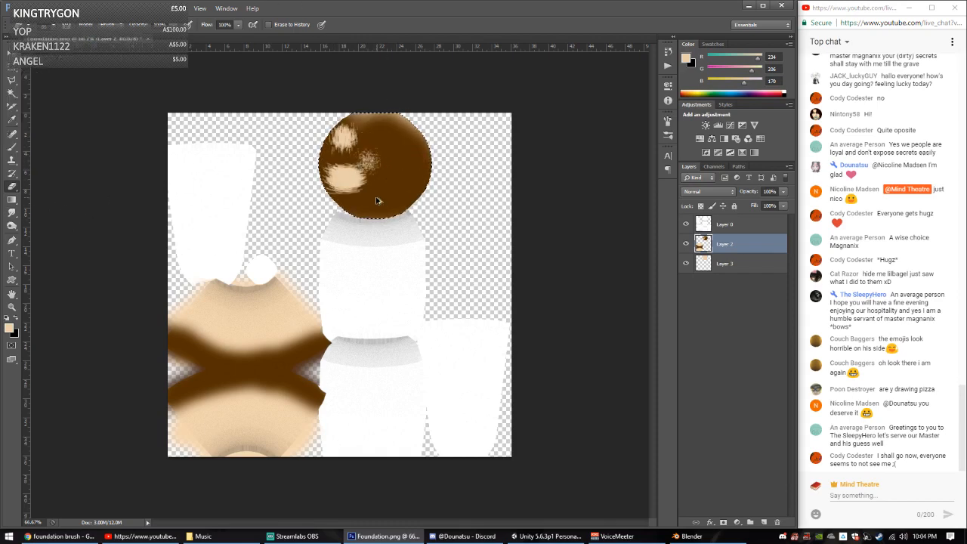
key(alt+bracketleft)
click(59, 28)
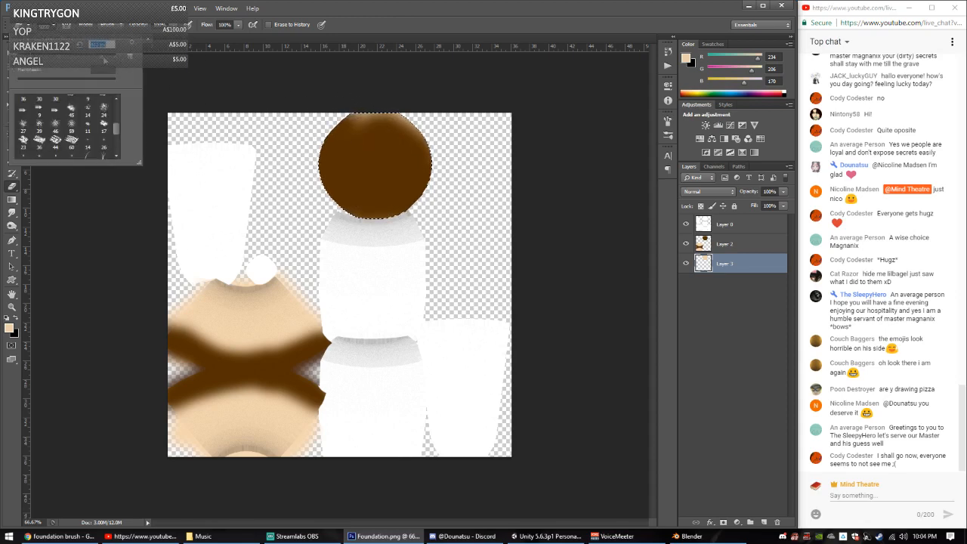
click(371, 193)
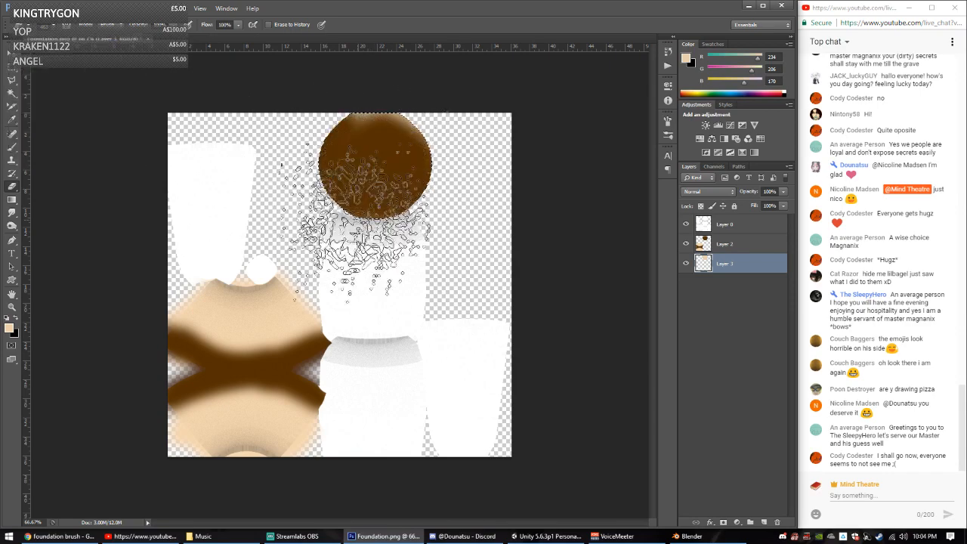
click(743, 246)
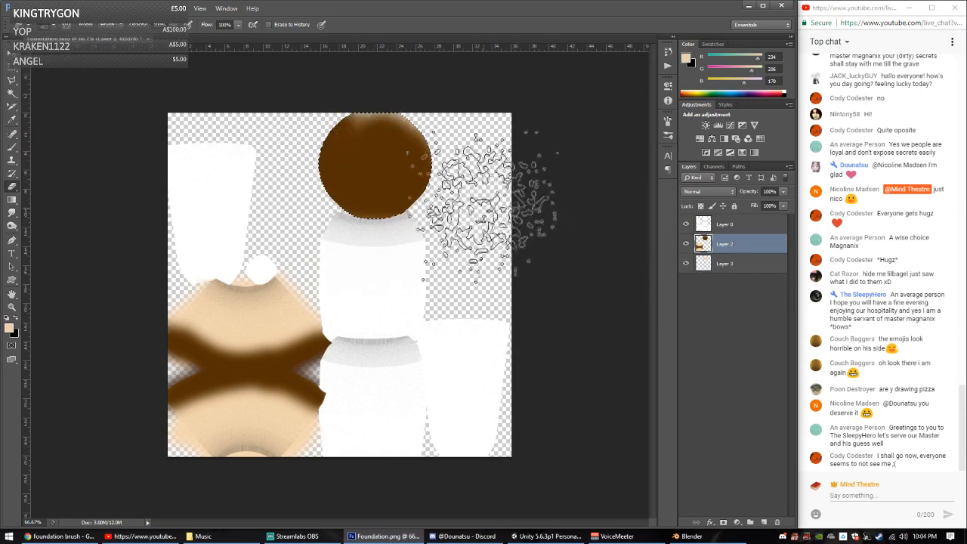
key(alt+bracketleft)
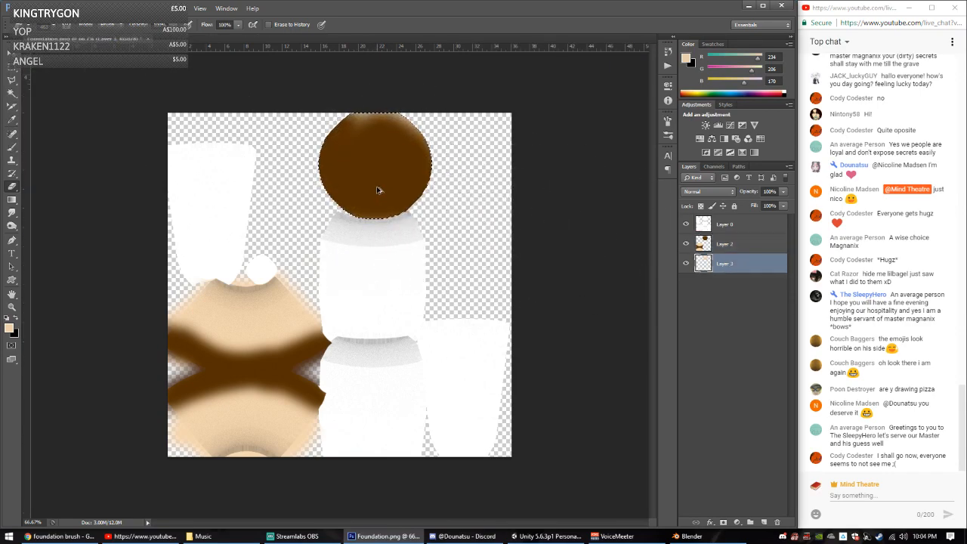
key(alt+bracketright)
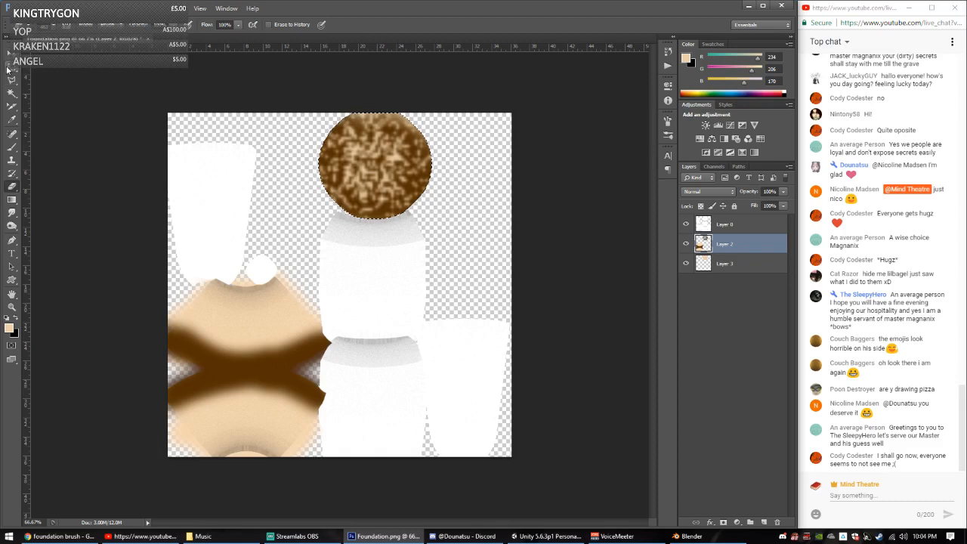
Step: Marquee-select the area around the round island and blur its speckles on Layer 2 by reapplying the last filter
key(m)
drag(283, 114, 489, 235)
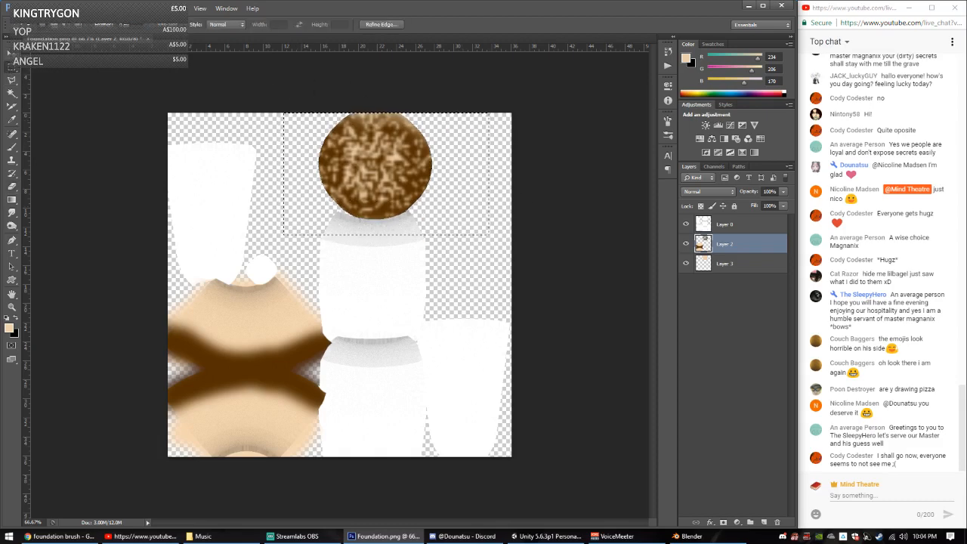
click(165, 8)
click(195, 19)
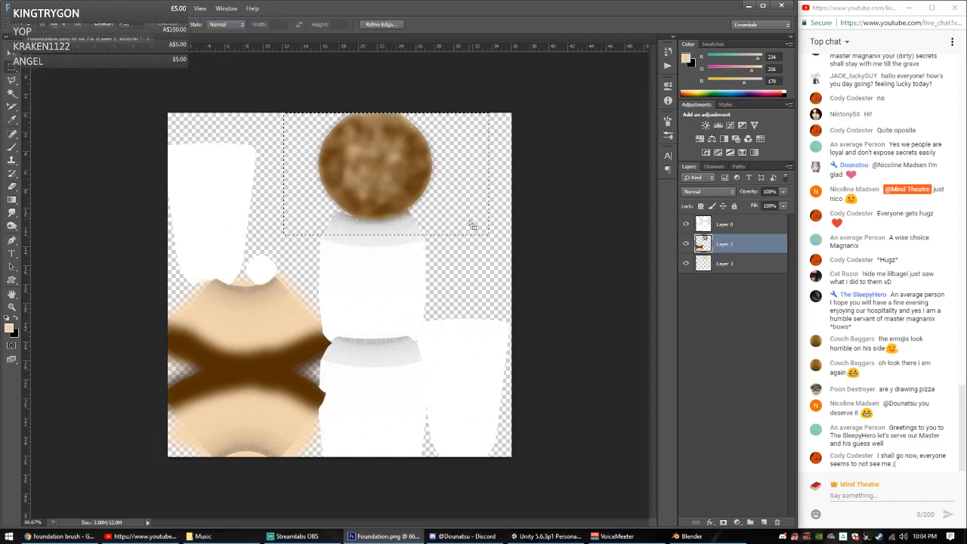
Step: Duplicate Layer 2 as Layer 2 copy in Foundation.png and clear the rectangular selection
right_click(729, 244)
click(769, 170)
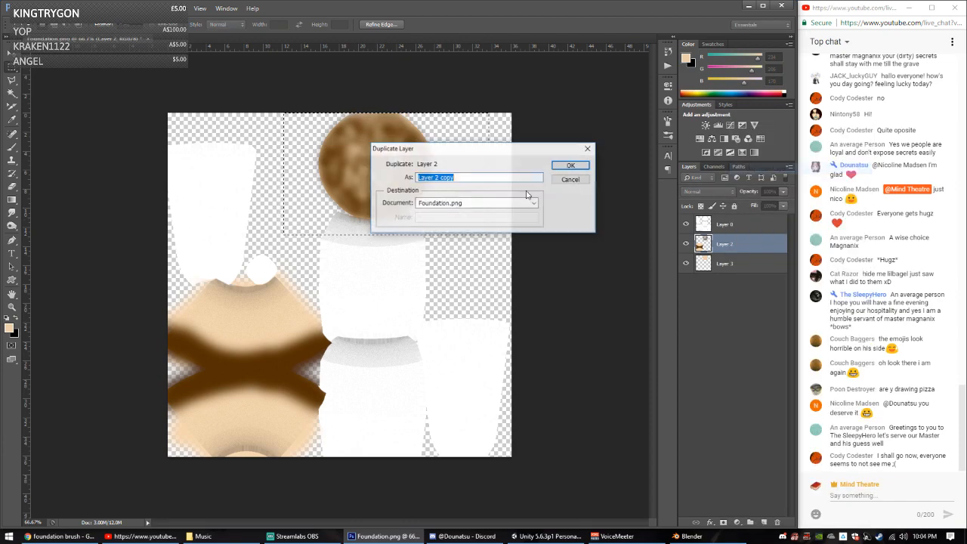
click(568, 166)
click(379, 244)
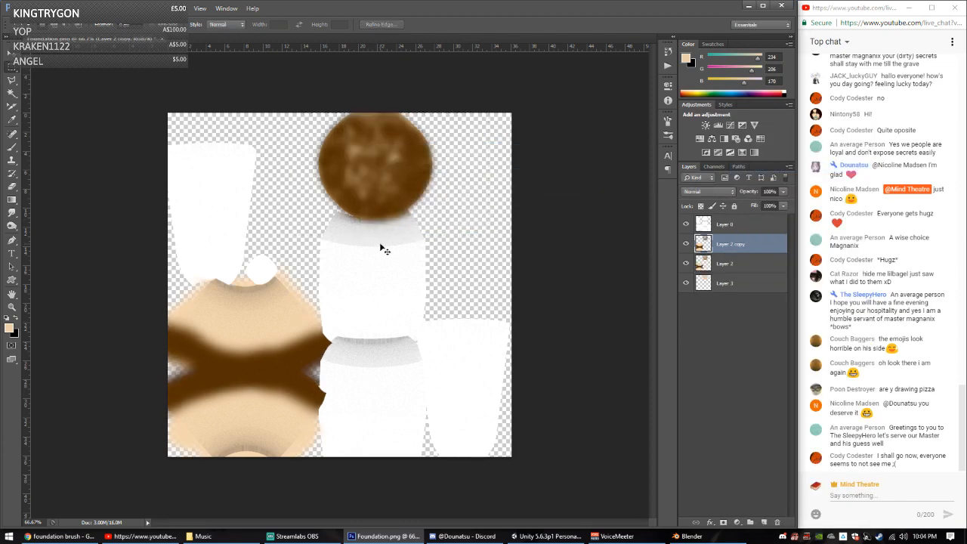
Step: Set Layer 2 copy's blend mode to Multiply and merge it down through Layer 2 into Layer 3
click(708, 191)
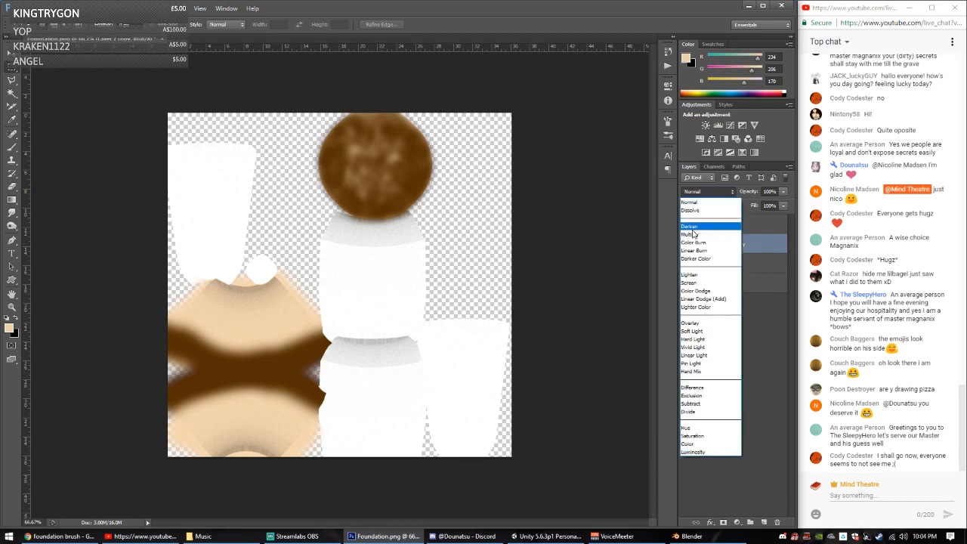
click(699, 237)
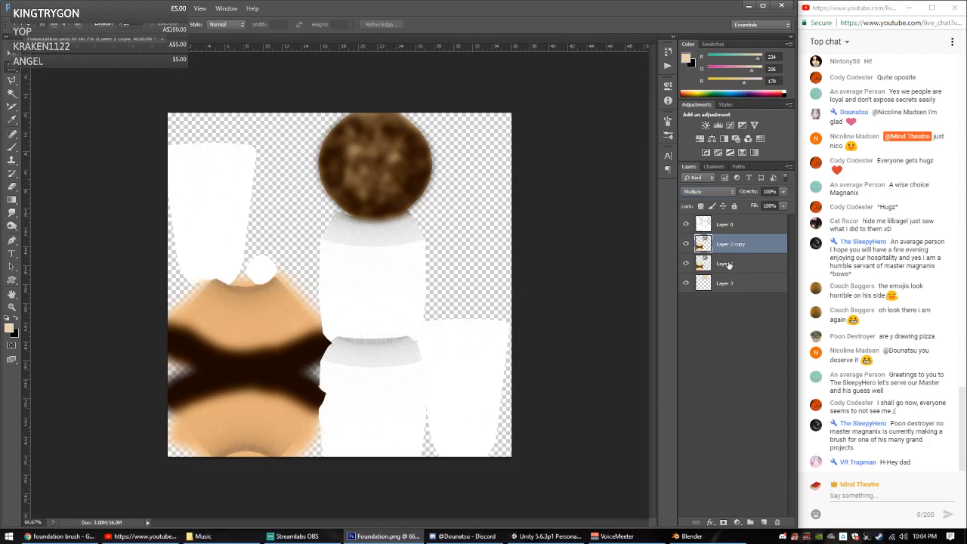
key(ctrl+e)
key(ctrl+e)
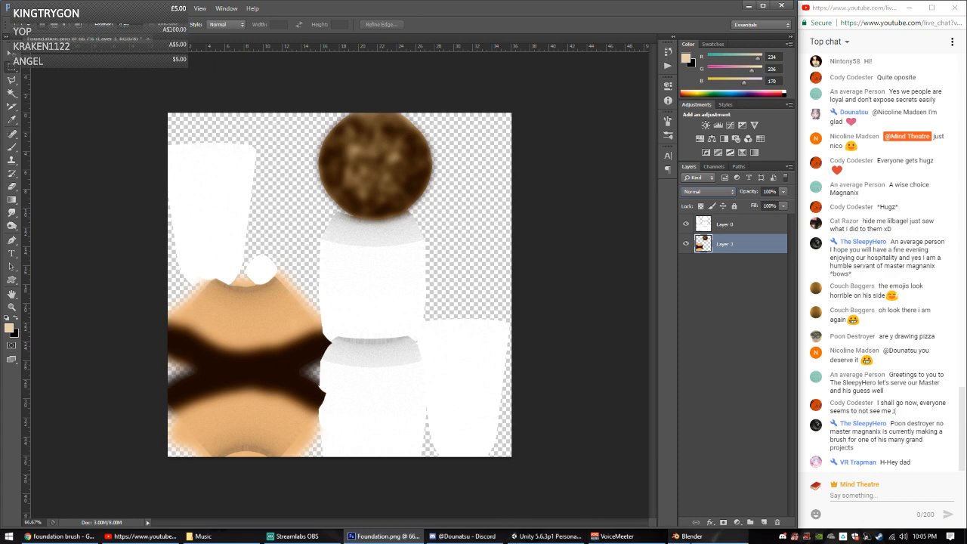
Step: Switch to Blender and circle-select the brush model's middle section to examine which UV islands belong to it
click(688, 535)
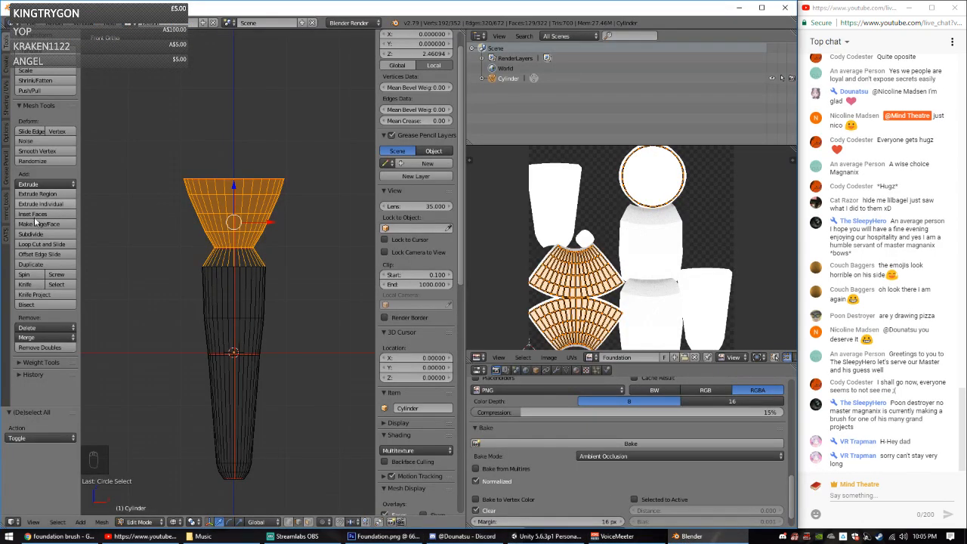
key(a)
key(c)
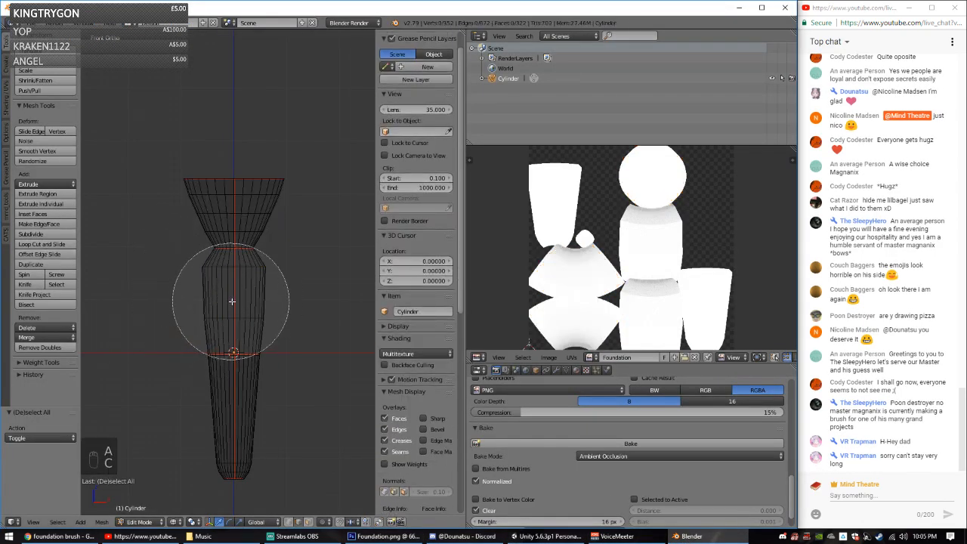
click(229, 303)
right_click(262, 304)
scroll(642, 288, down, 3)
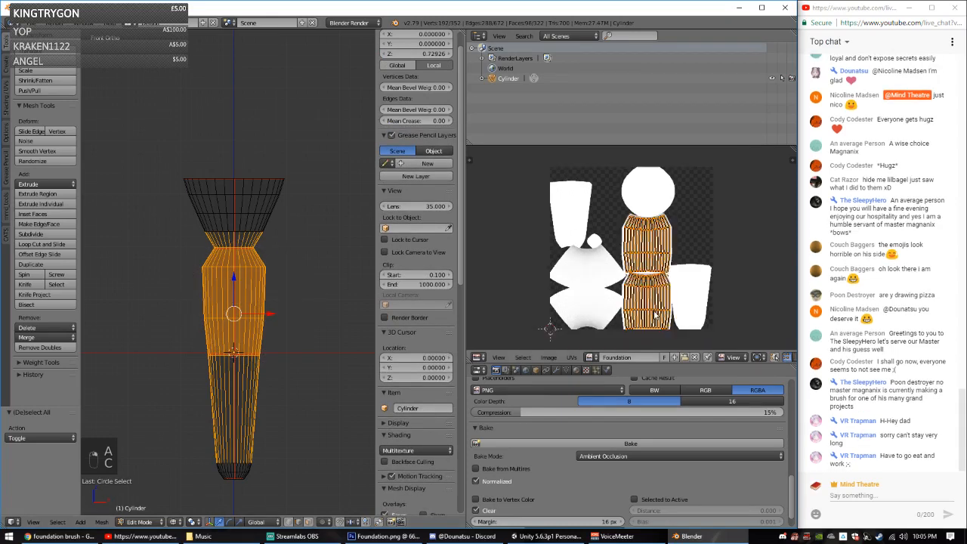
Step: Circle-select the lower handle to examine its UV islands and clear the selection
scroll(642, 287, up, 2)
key(a)
key(c)
drag(238, 446, 242, 407)
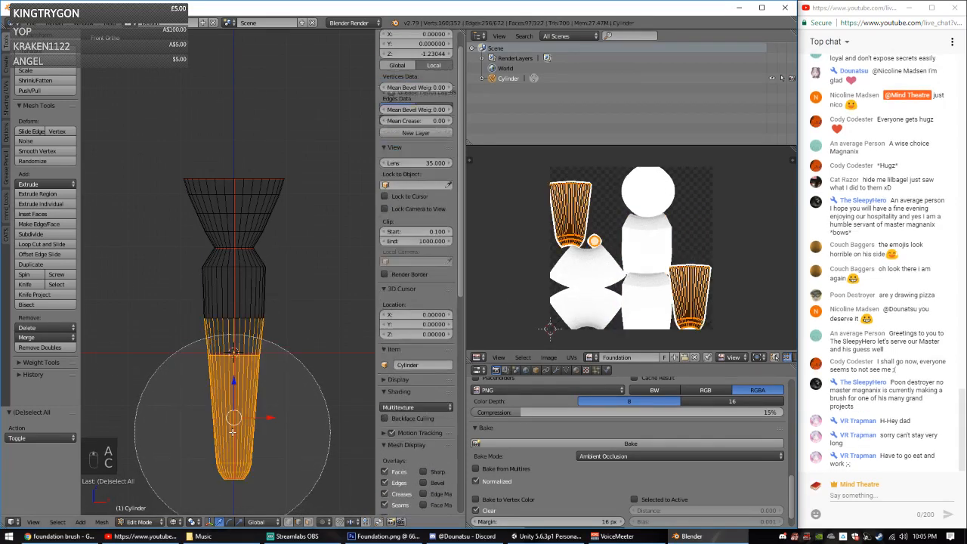
right_click(254, 398)
key(a)
Step: Switch to Photoshop, add a layer above Layer 3, and select the white middle column islands on Layer 0 with the Magic Wand
key(alt+Tab)
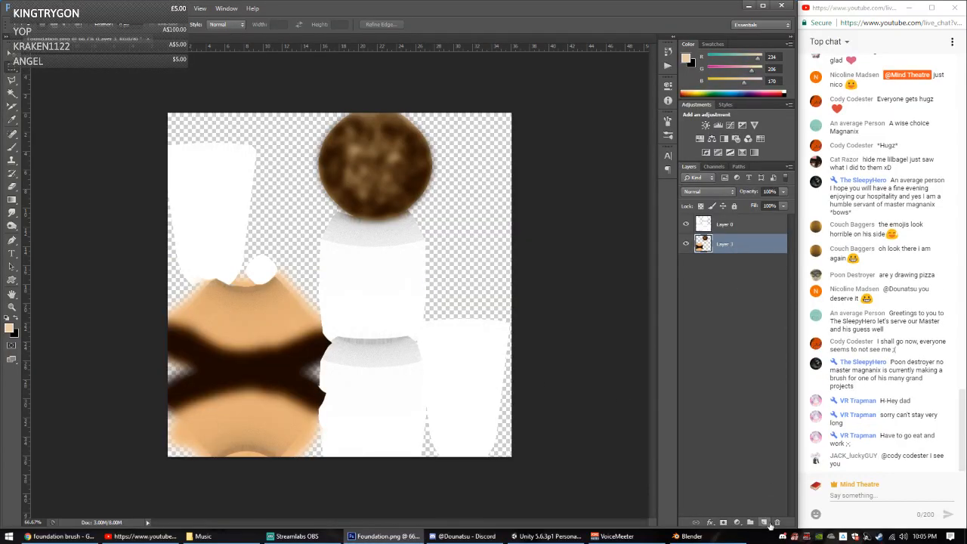
click(764, 522)
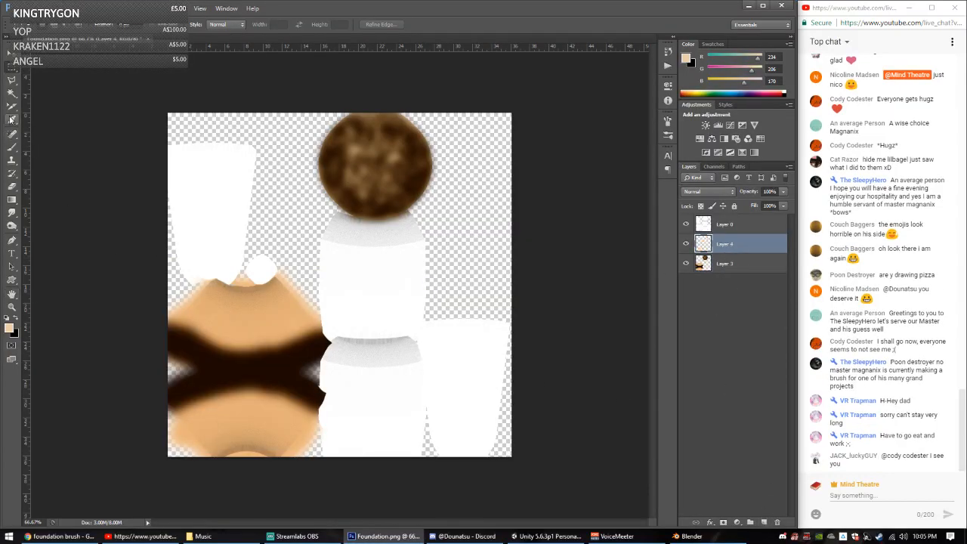
click(11, 91)
click(384, 356)
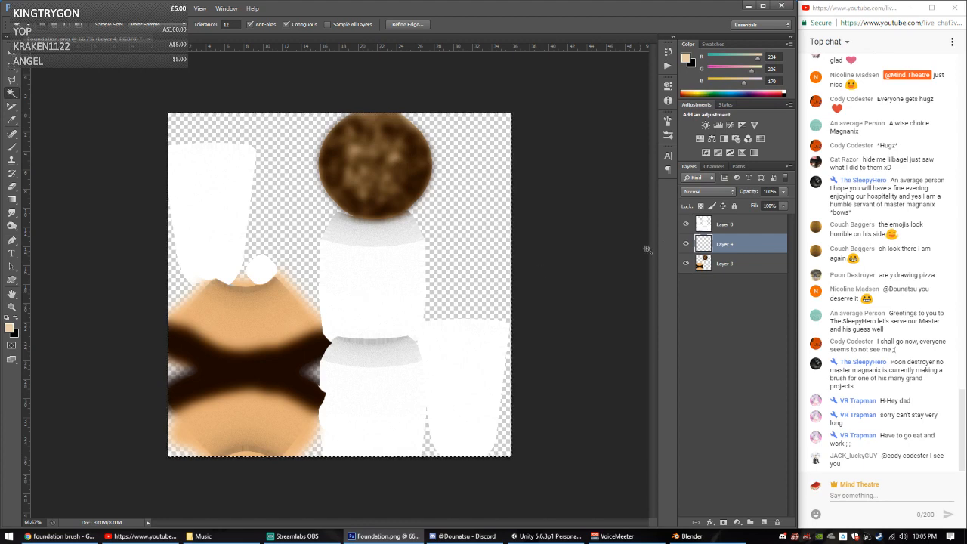
click(725, 223)
click(385, 297)
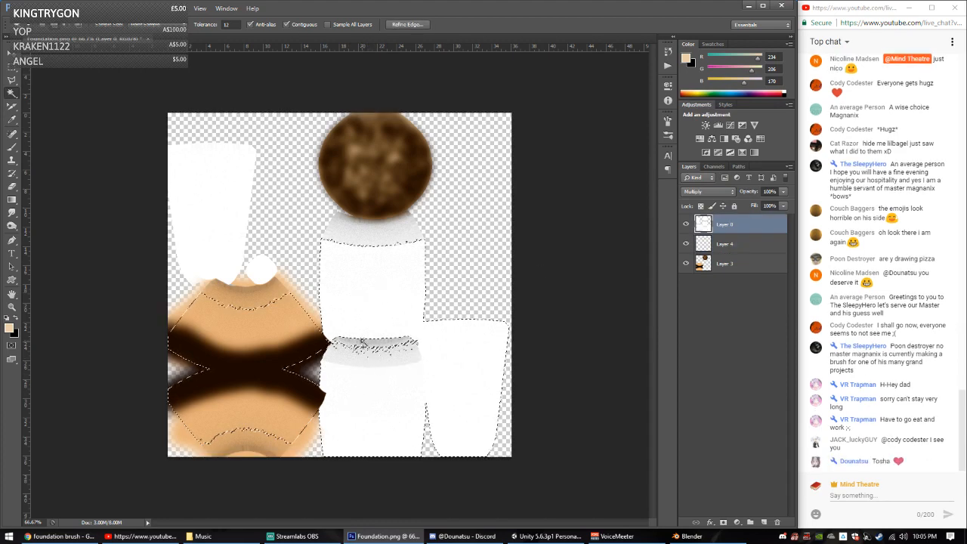
Step: Subtract the two fan-shaped bristle islands from the selection with the Polygonal Lasso
click(12, 79)
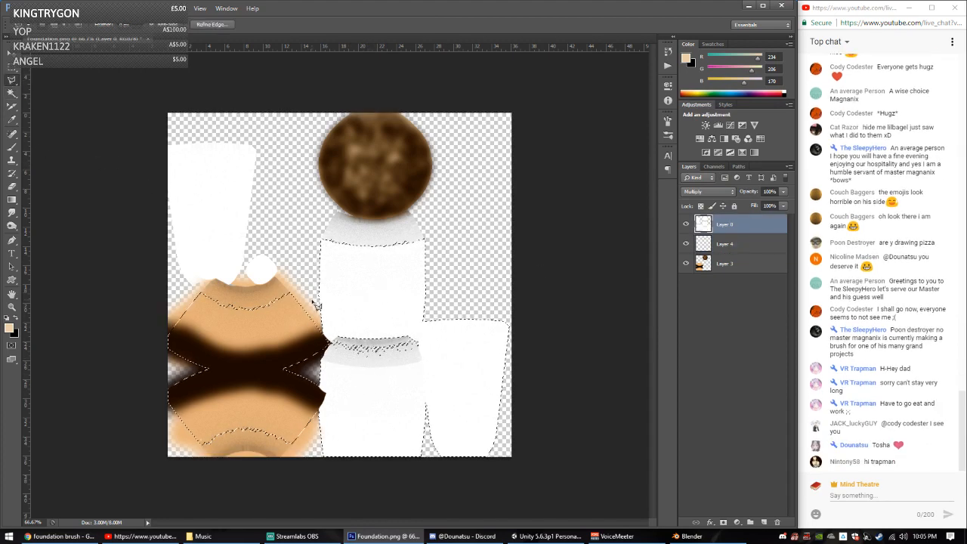
click(313, 303)
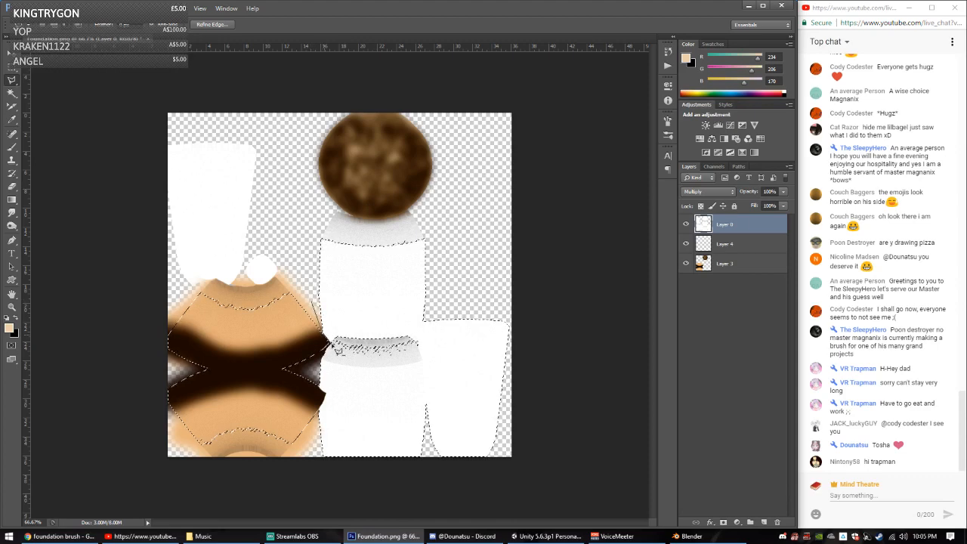
click(328, 344)
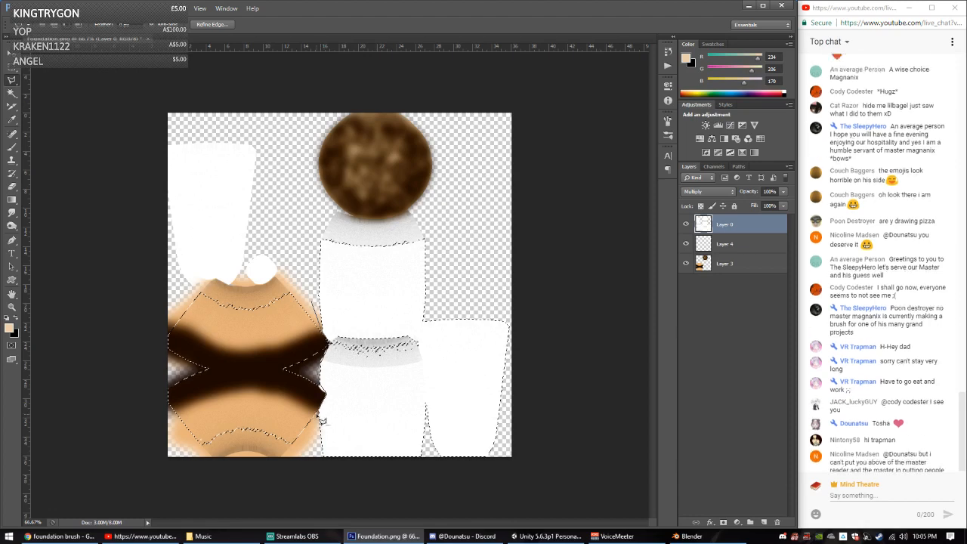
click(320, 456)
click(174, 501)
click(87, 447)
click(87, 267)
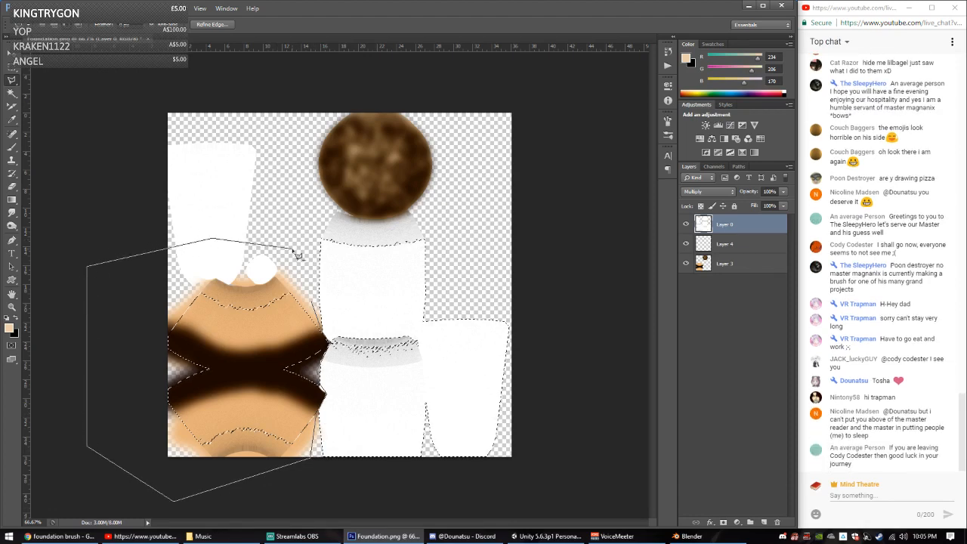
click(170, 236)
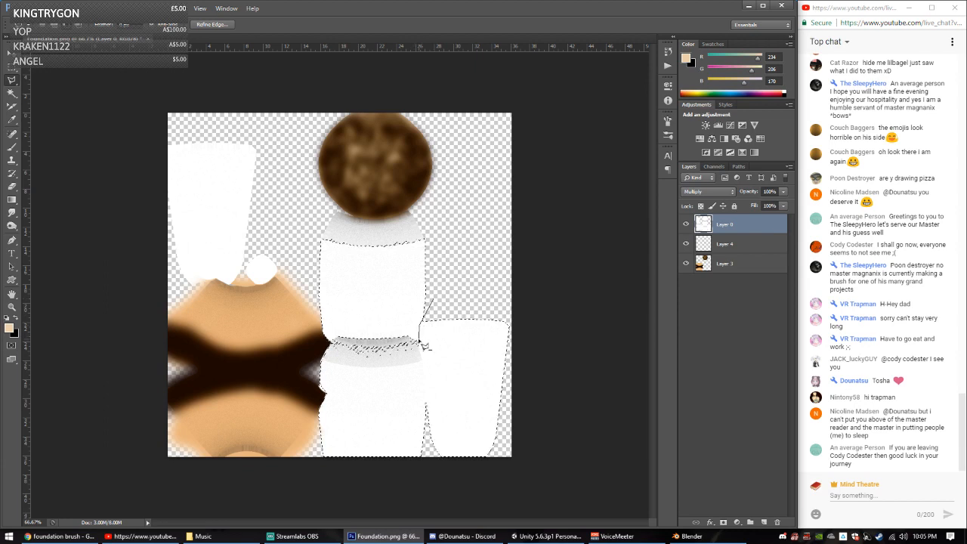
Step: Subtract the tapered handle island beside the middle column from the selection
click(424, 502)
click(547, 483)
click(563, 300)
click(532, 238)
double_click(476, 258)
Step: Add the grey shaded bands of both middle column islands to the selection and trim the overlap onto the handle island
click(335, 204)
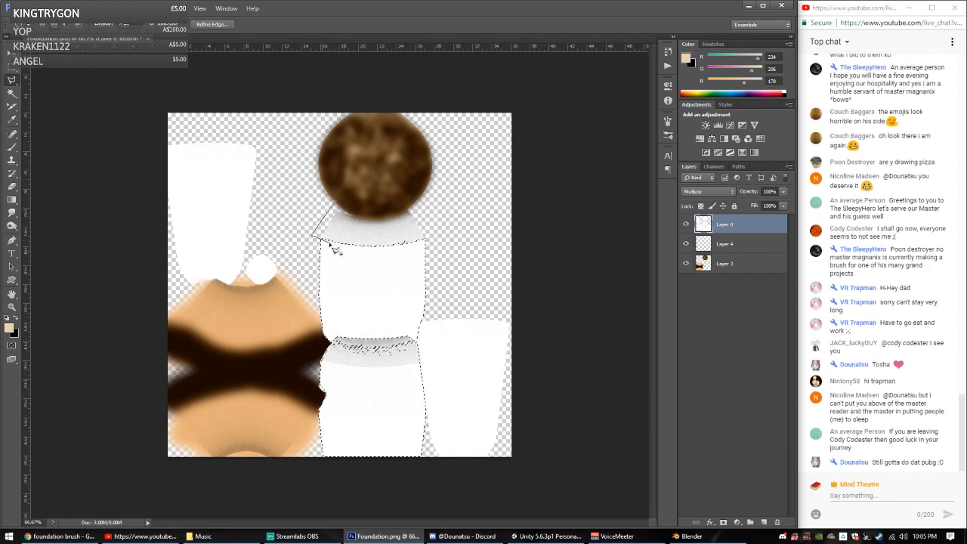
click(321, 247)
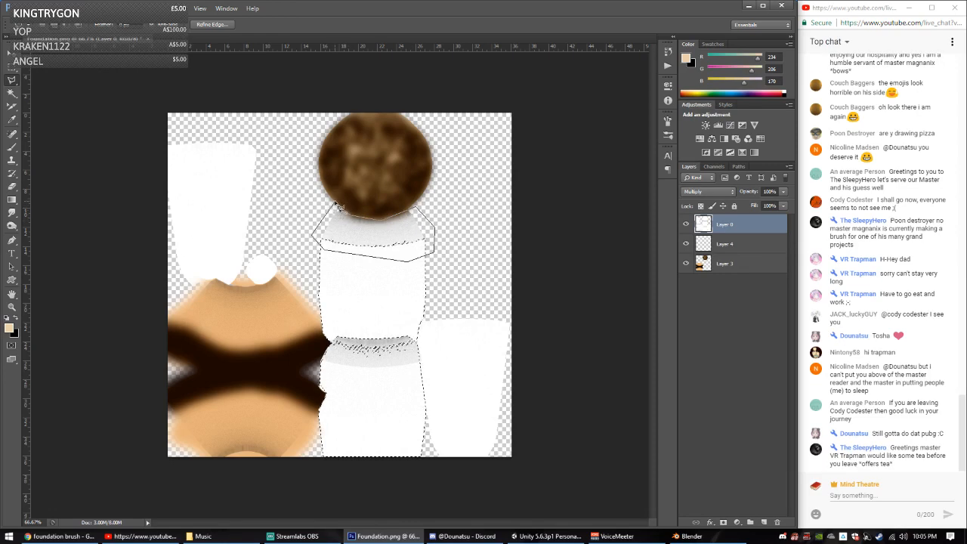
click(336, 205)
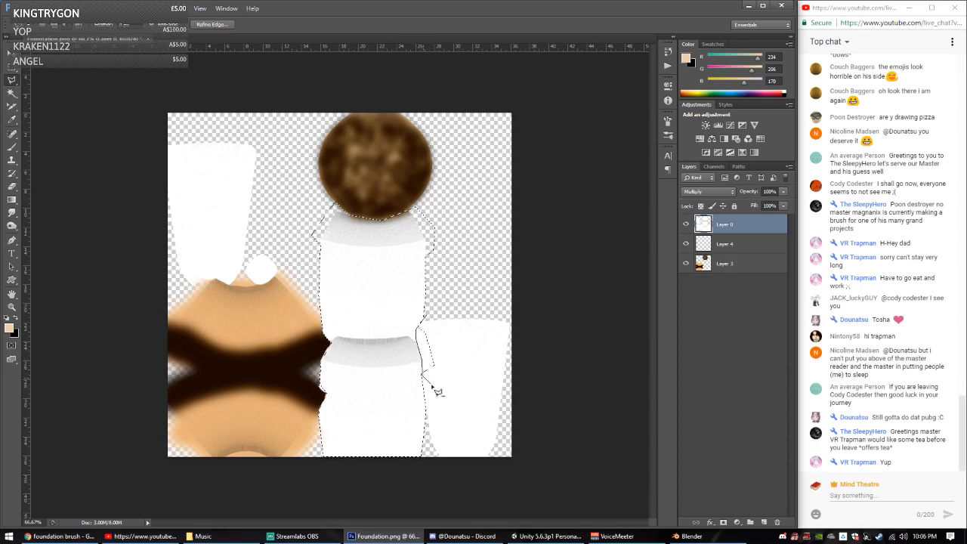
click(417, 254)
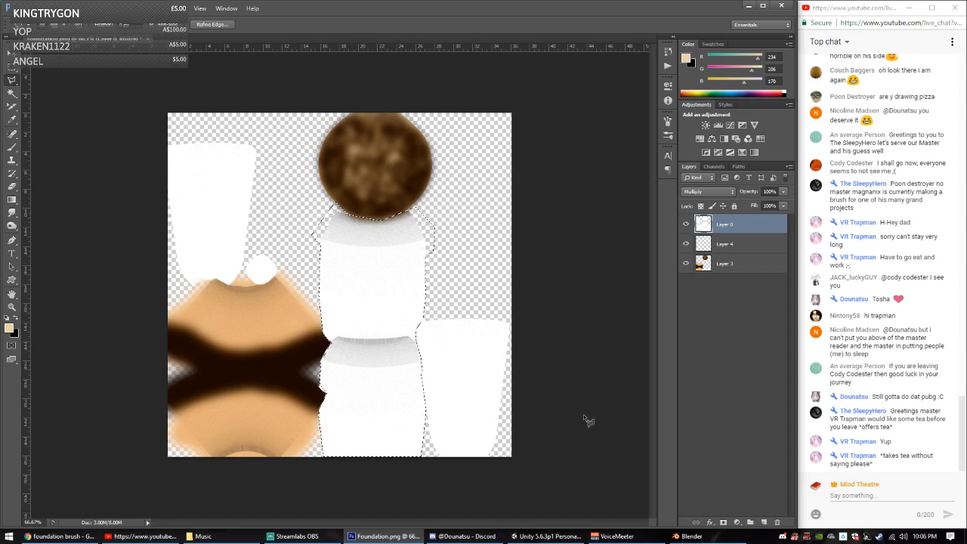
Step: Add a new layer above Layer 4 and set the background colour to gold (RGB 203, 157, 15)
click(737, 244)
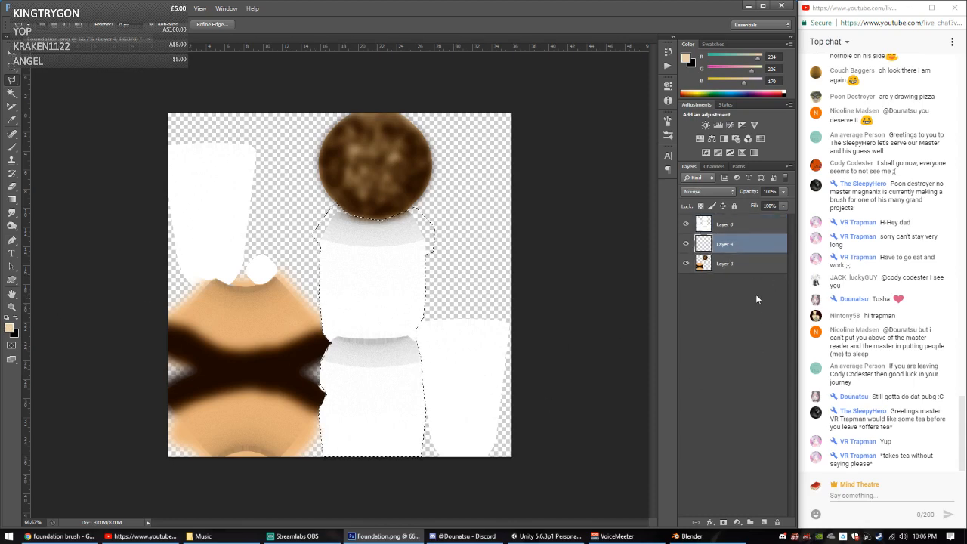
click(750, 522)
click(14, 332)
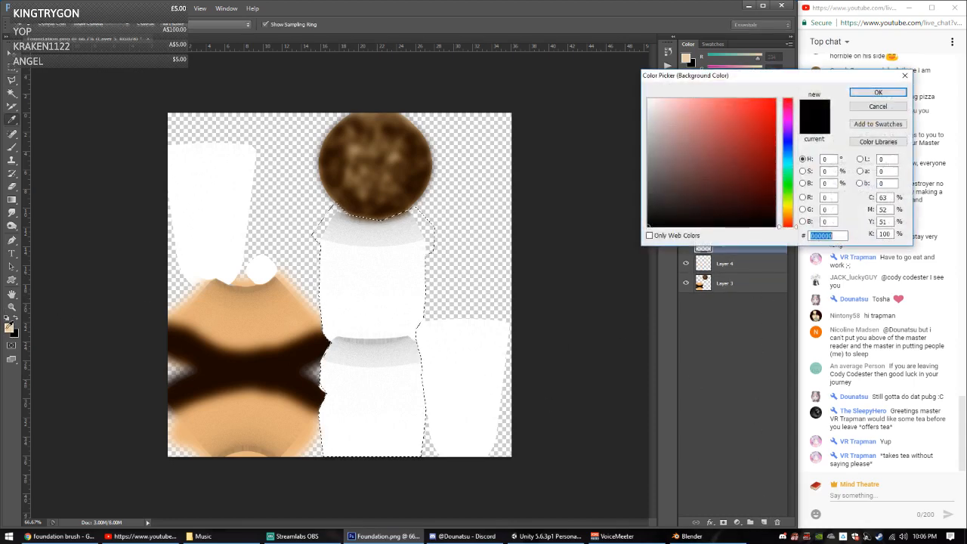
click(740, 101)
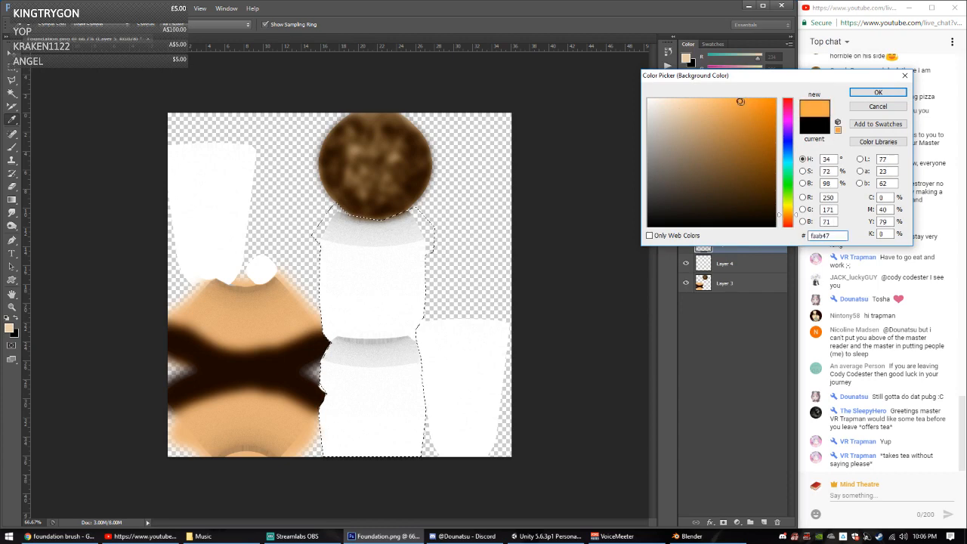
drag(788, 197, 788, 211)
drag(753, 124, 766, 125)
click(876, 92)
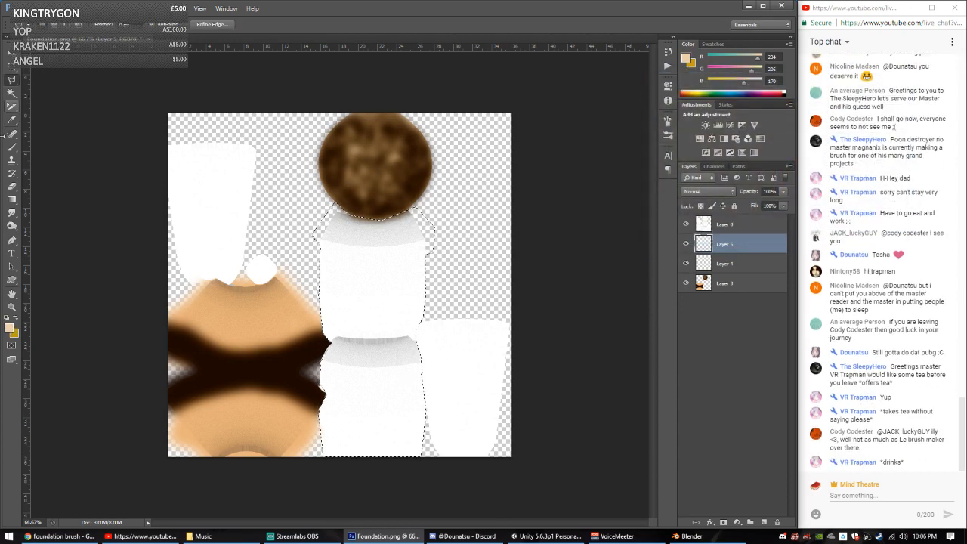
Step: Paint the selected middle column islands solid gold on Layer 5 with the Brush, undoing the stroke made in beige
click(12, 146)
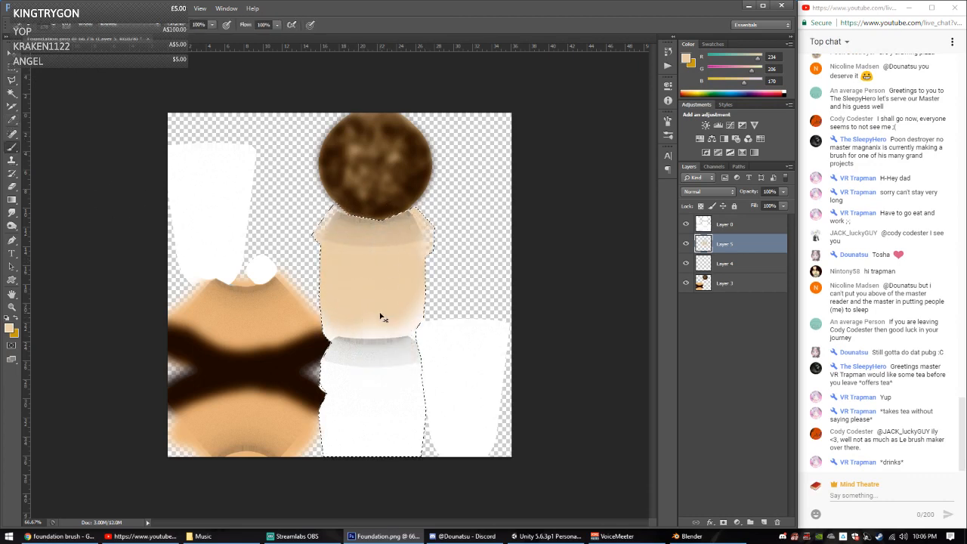
key(ctrl+z)
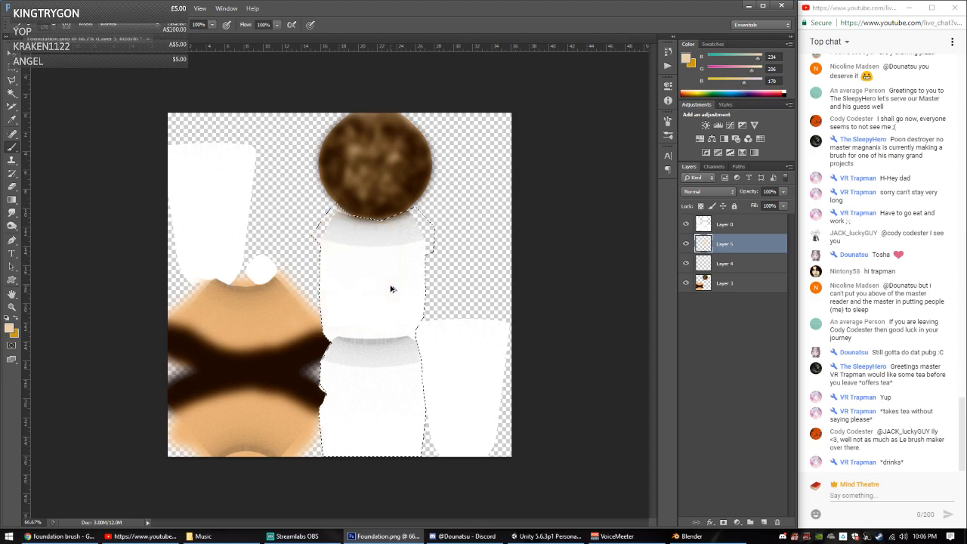
key(x)
click(353, 225)
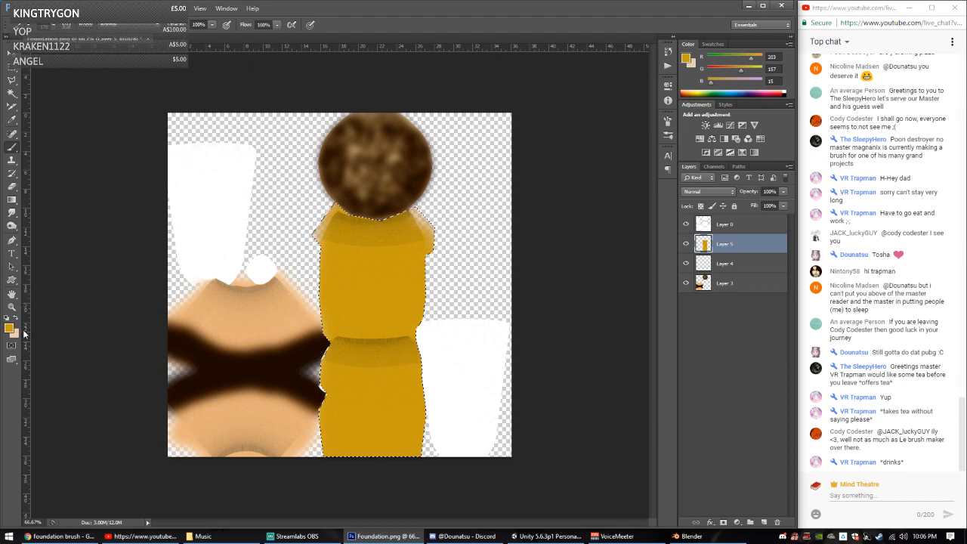
Step: Set the foreground colour to dark gold 9d7809 and shade the upper parts of both gold column islands
click(9, 329)
click(770, 152)
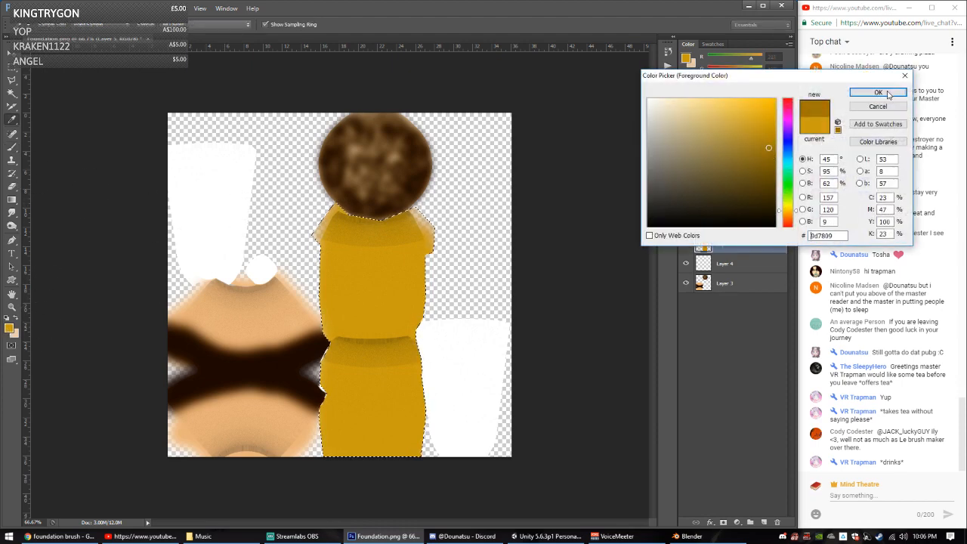
click(878, 92)
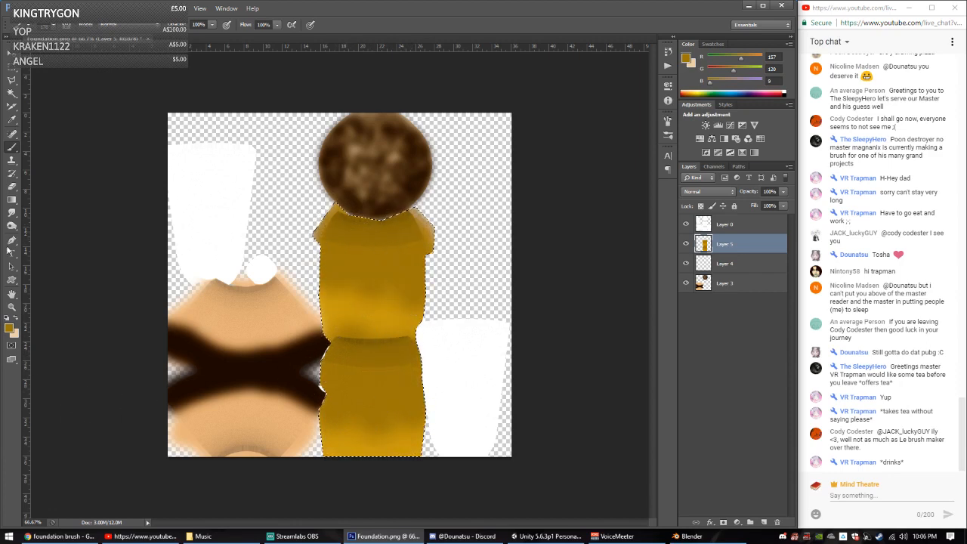
Step: Paint pale cream (RGB 245, 227, 173) highlights across both gold islands on a new layer with a smaller soft brush
click(9, 330)
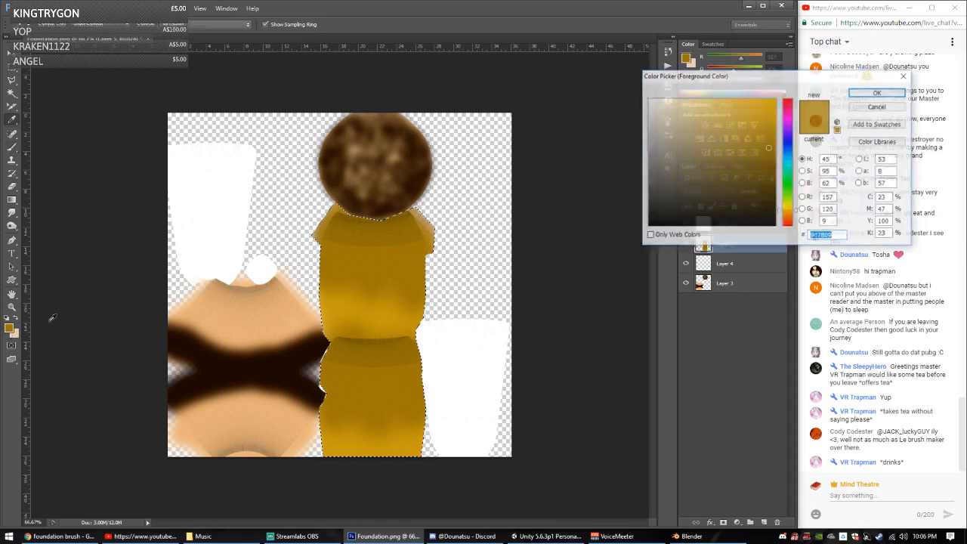
click(685, 102)
click(878, 92)
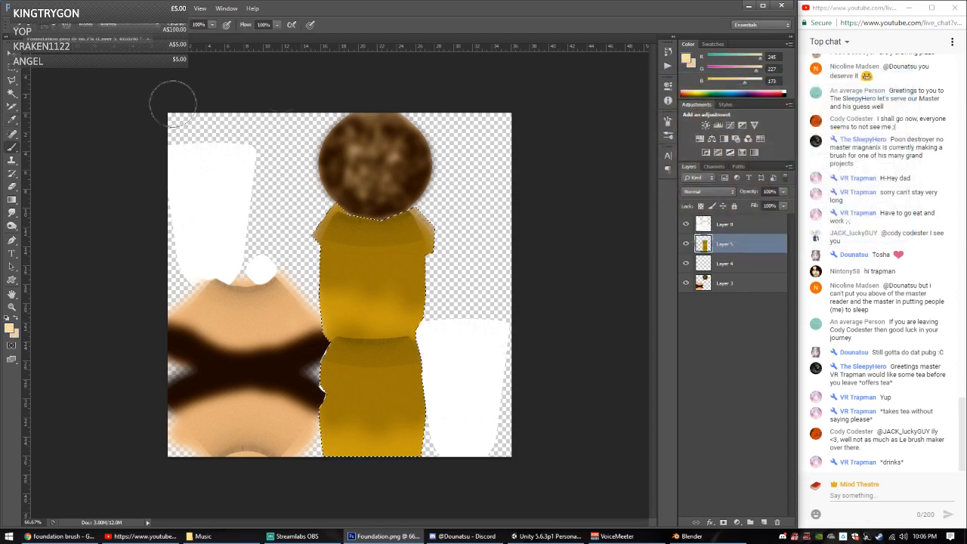
click(51, 28)
click(69, 57)
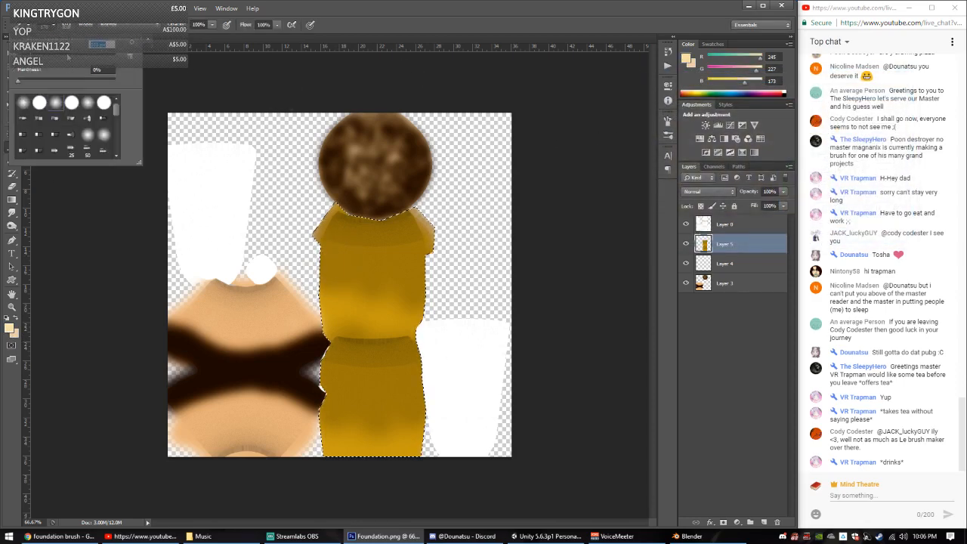
key(Return)
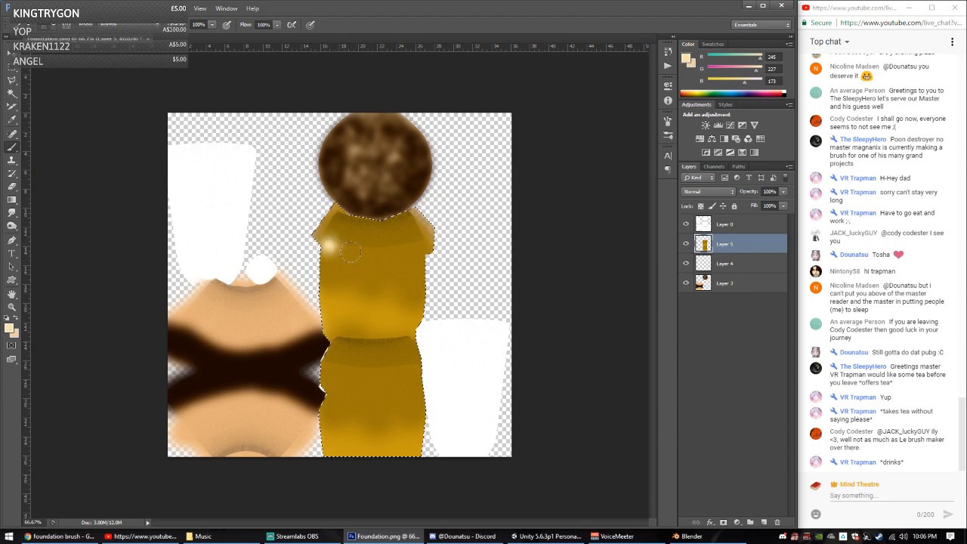
click(764, 522)
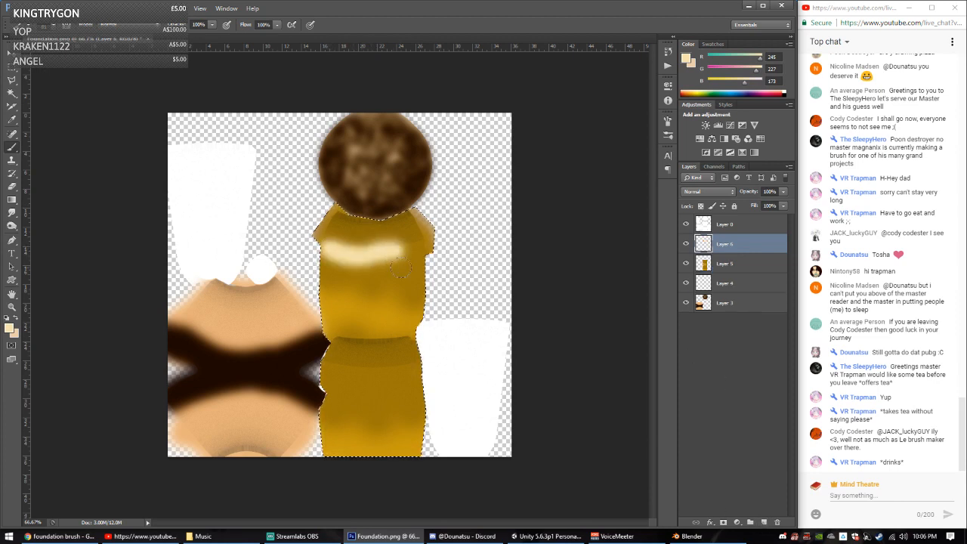
drag(346, 369, 338, 373)
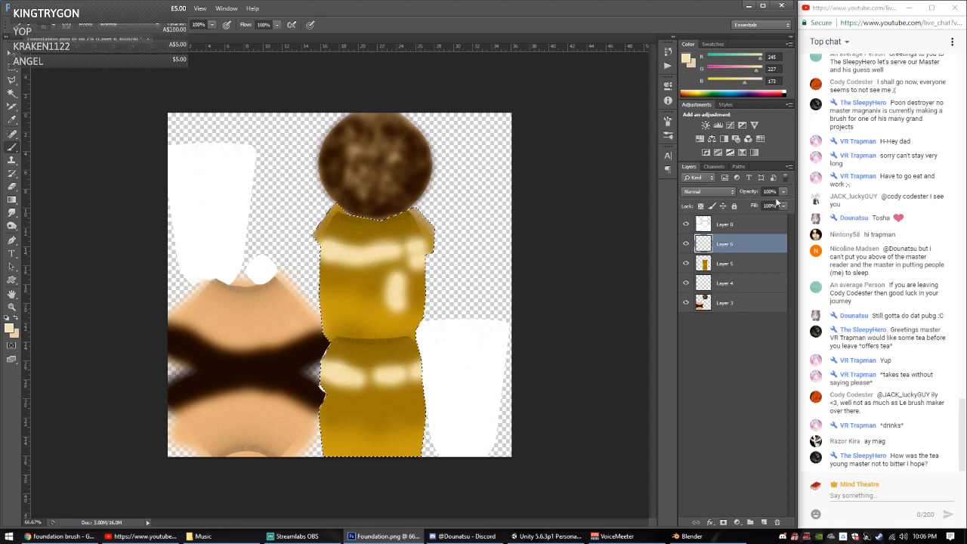
Step: Set the blend mode of the highlight layer, Layer 6, to Overlay
click(729, 192)
click(710, 236)
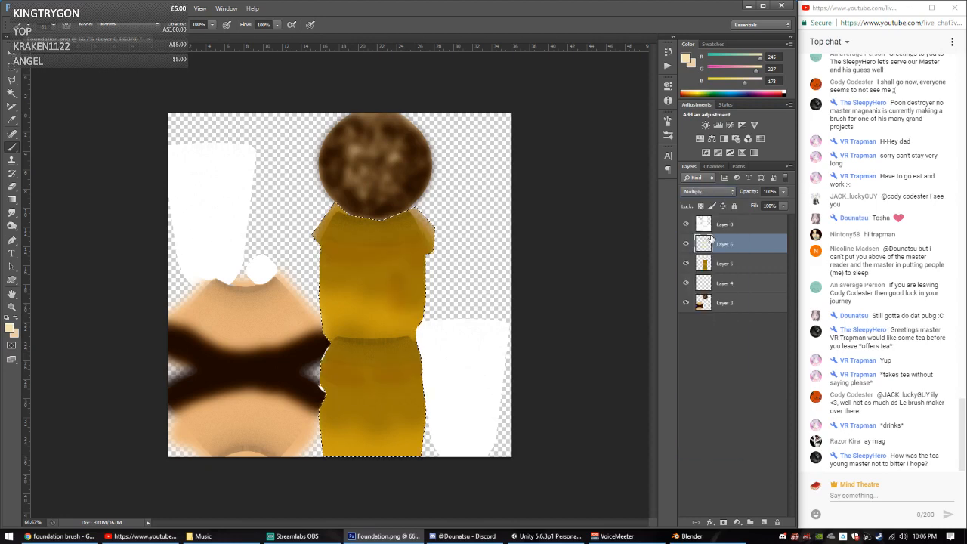
key(Down)
key(Down)
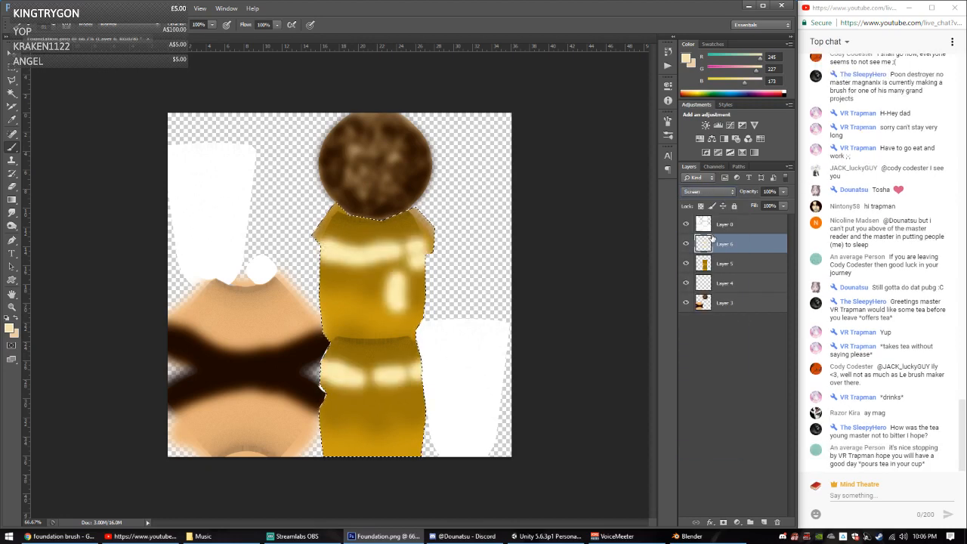
key(Down)
key(Down)
key(Down)
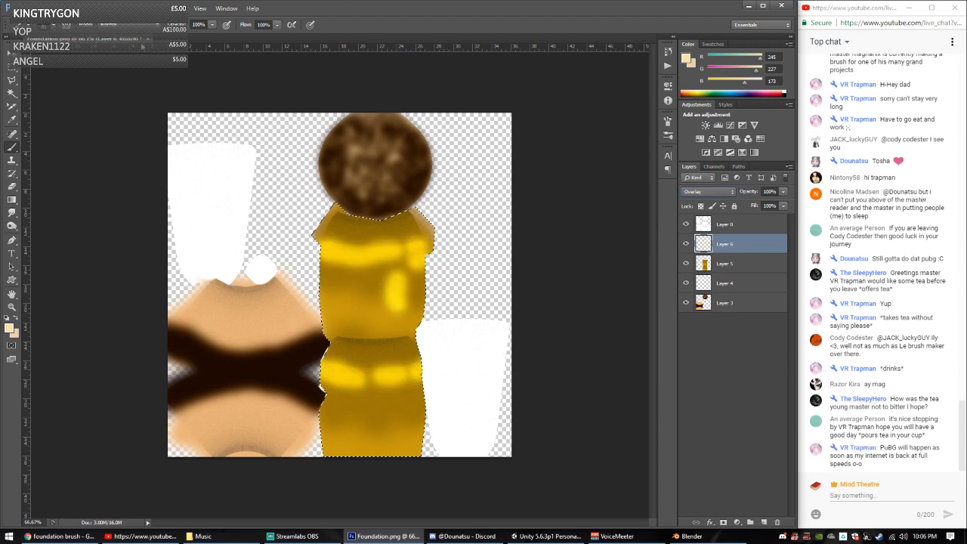
Step: Soften the highlights on Layer 6 with a Gaussian Blur of 30 pixels radius
click(164, 8)
mouse_move(209, 111)
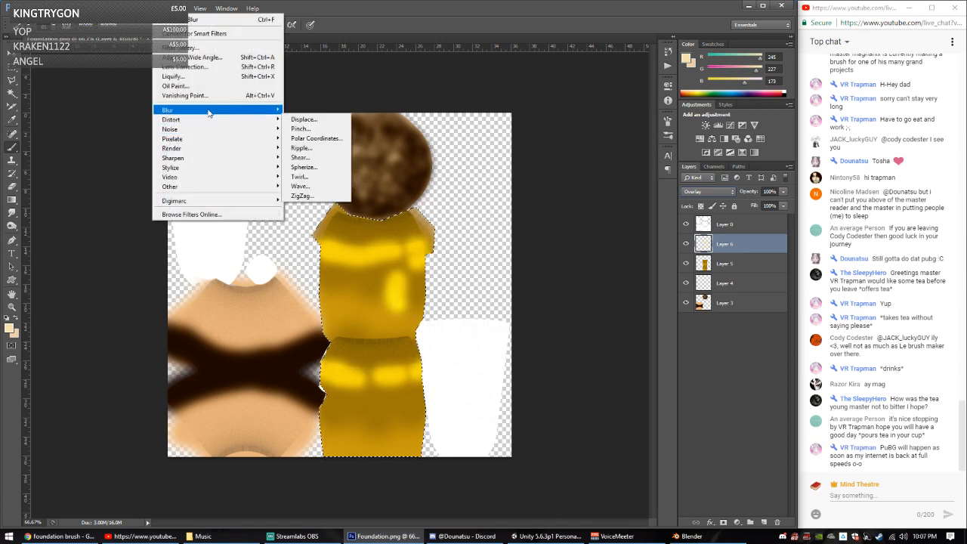
click(311, 181)
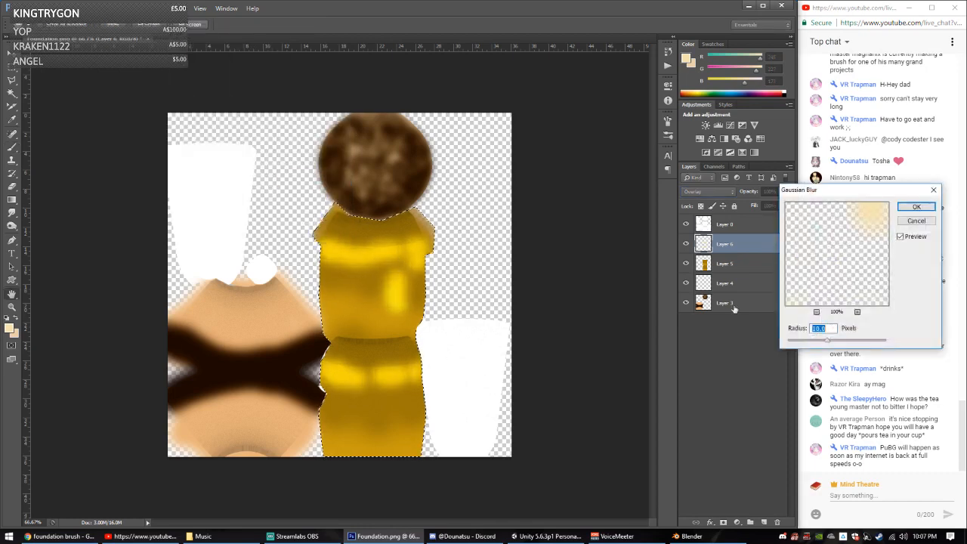
text(20)
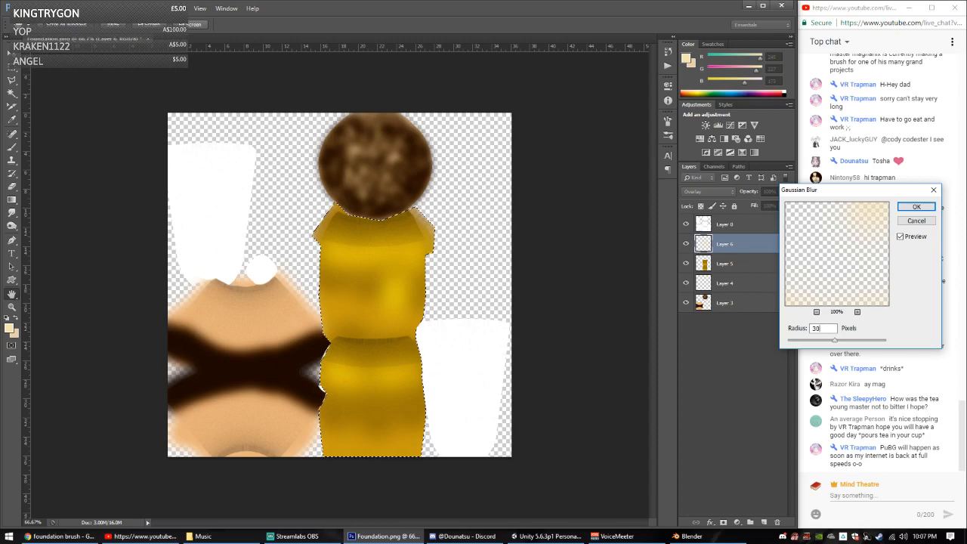
key(Return)
key(b)
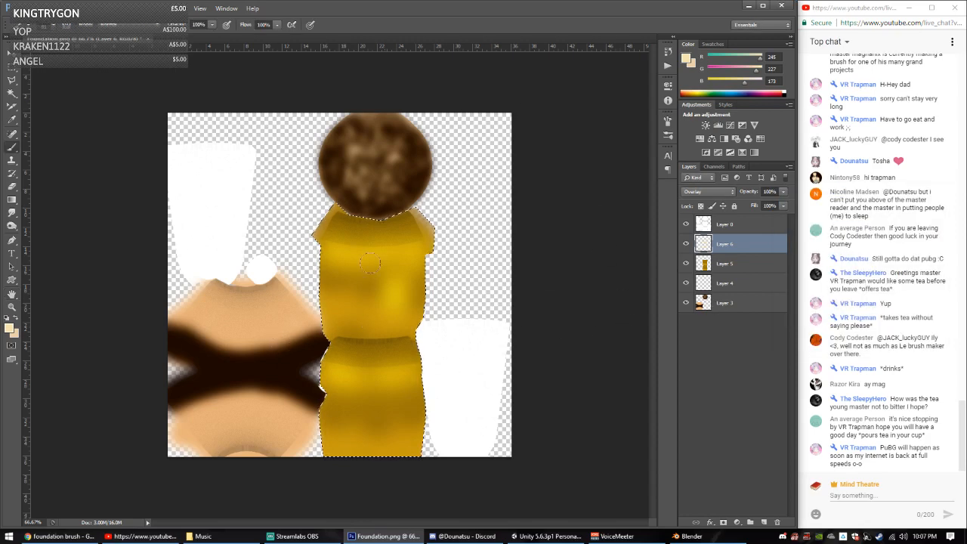
Step: Select the area around the painted islands, add a layer beneath Layer 3, and fill the selection with black
ctrl+click(704, 302)
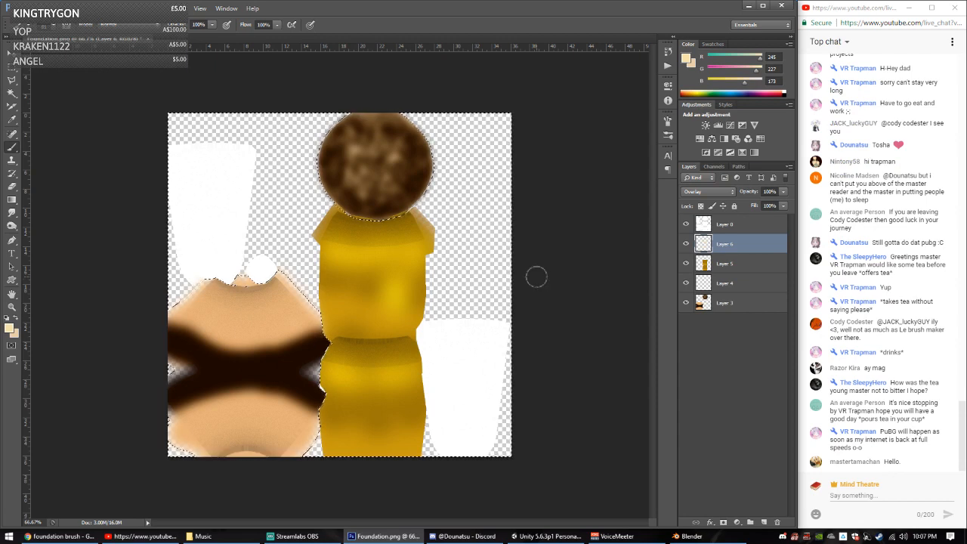
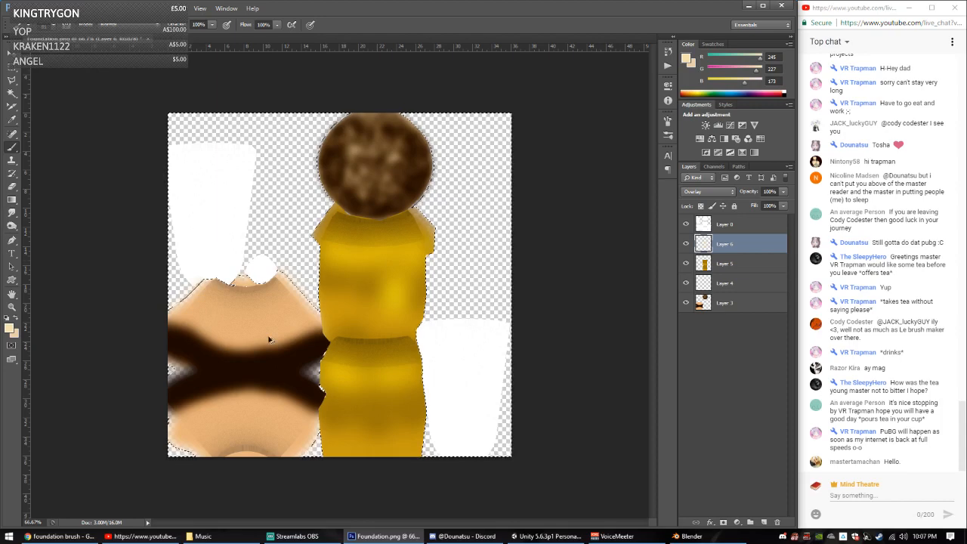
click(762, 523)
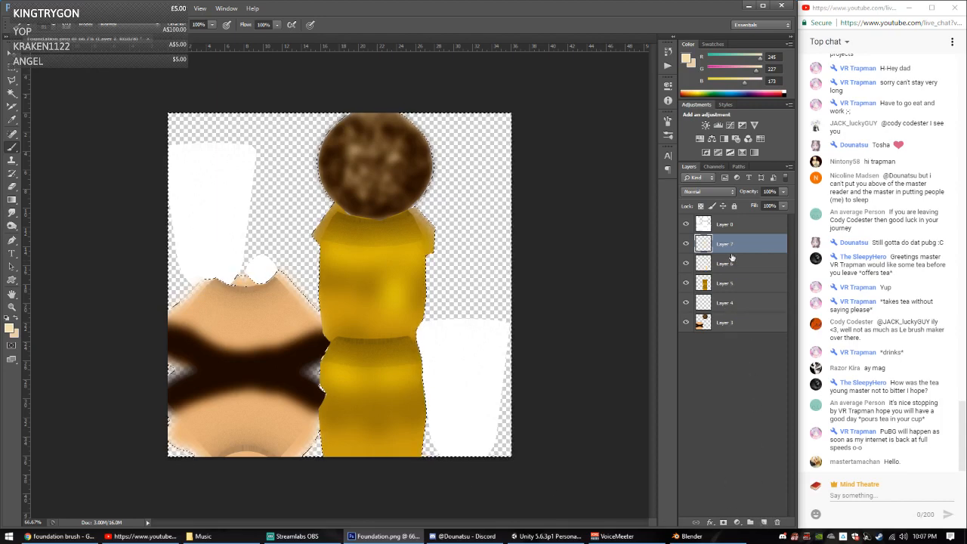
drag(731, 252, 741, 351)
key(d)
key(x)
key(ctrl+BackSpace)
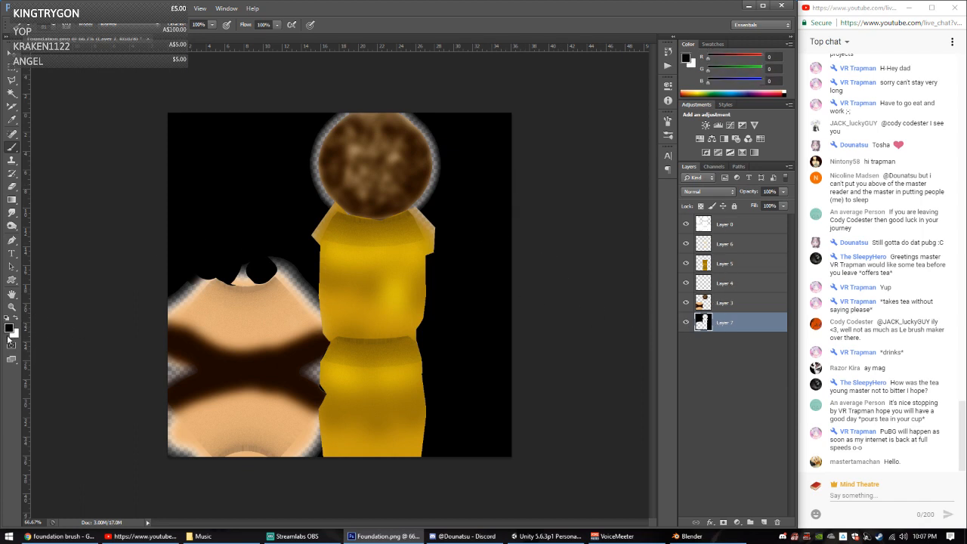
Step: Select the black fill on Layer 7, refill it with dark grey 434343, and deselect
ctrl+click(702, 322)
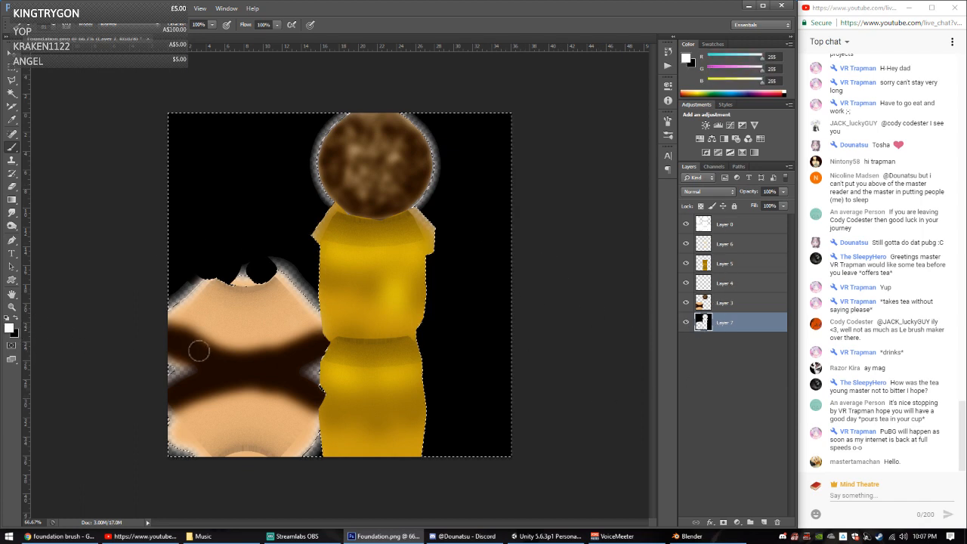
click(15, 330)
click(648, 194)
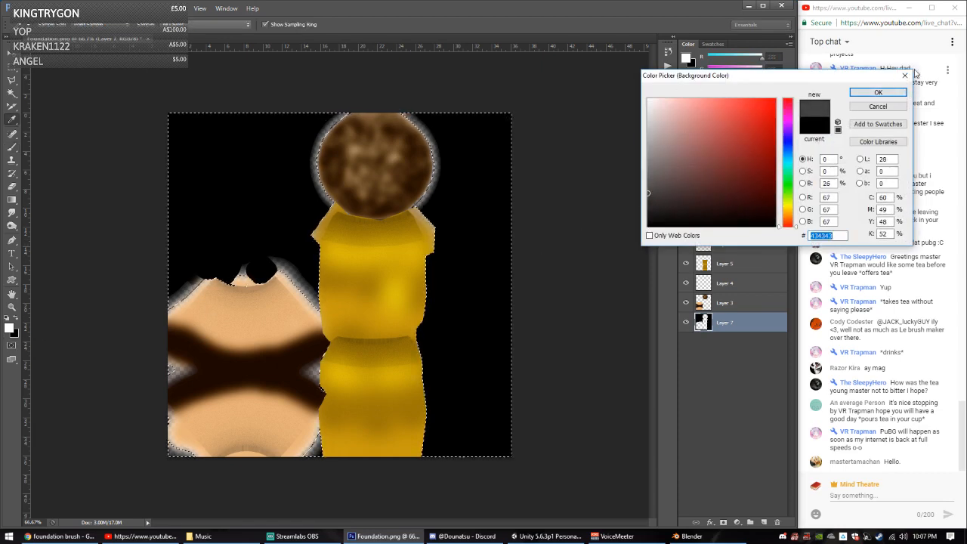
click(878, 92)
key(ctrl+BackSpace)
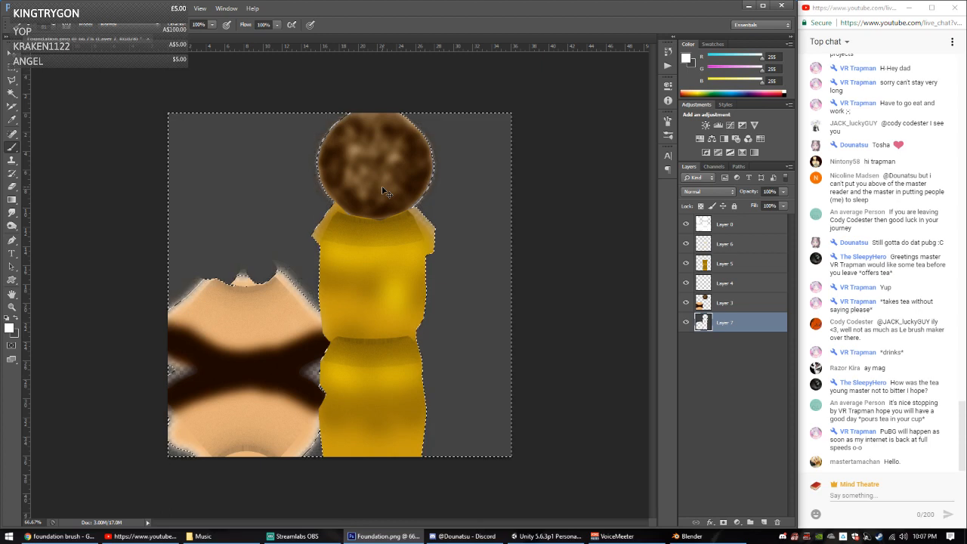
key(ctrl+d)
Step: Try opacities of 20% and 50% on Layer 7 and set it back to 100%
click(716, 226)
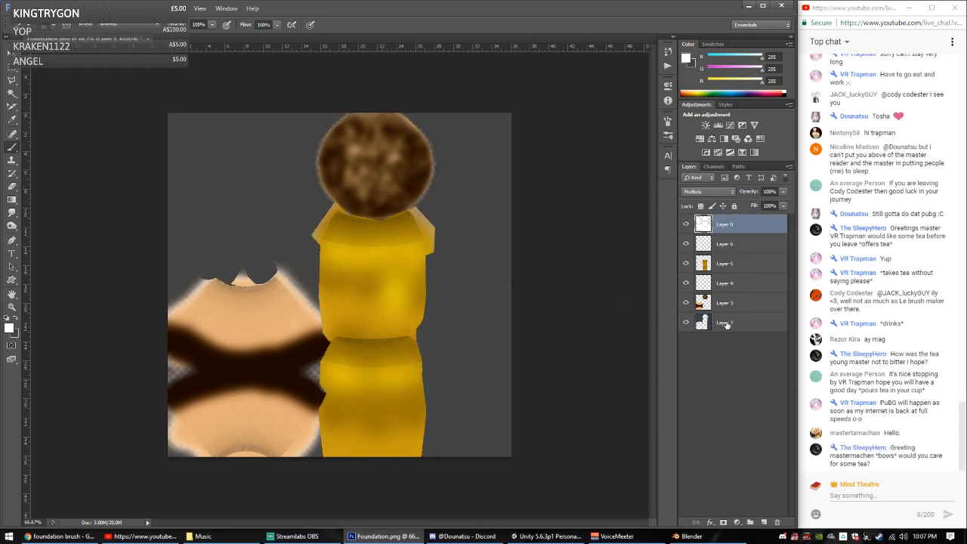
click(725, 326)
text(20)
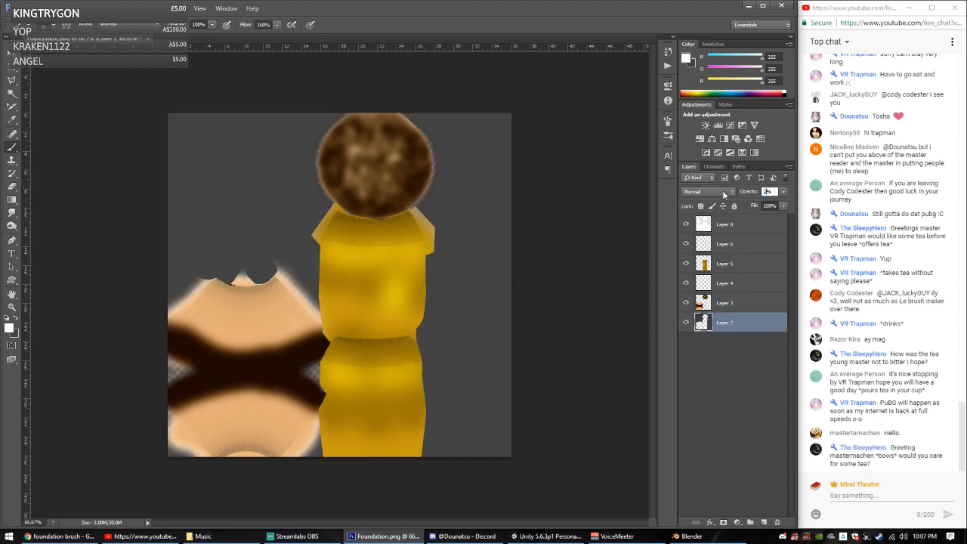
key(Return)
text(50)
key(Return)
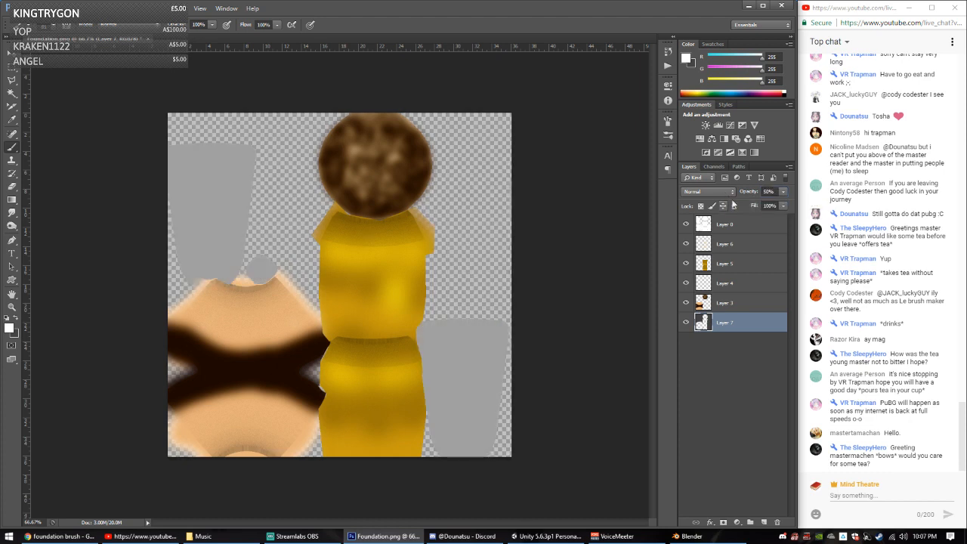
text(100)
key(Return)
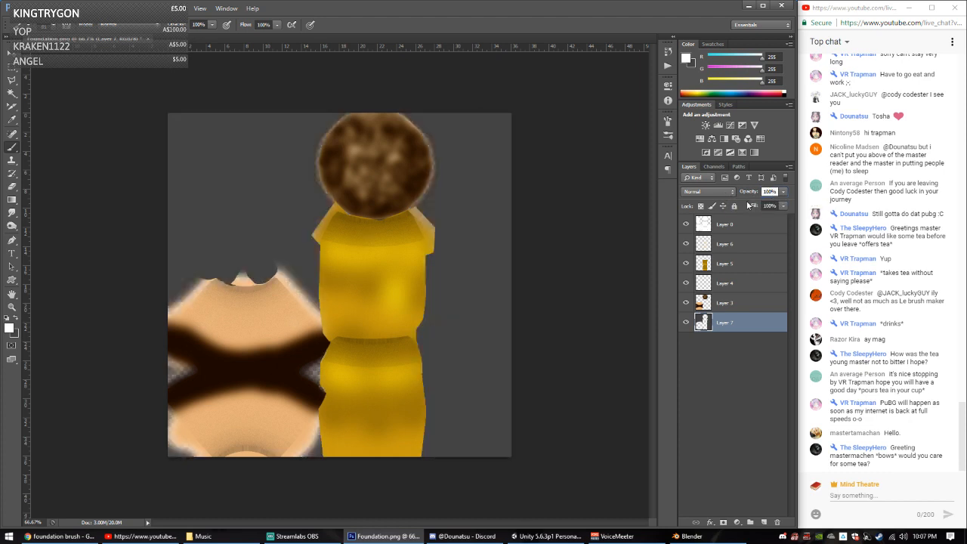
Step: Select the filled area of Layer 7 and refill it with black
ctrl+click(706, 326)
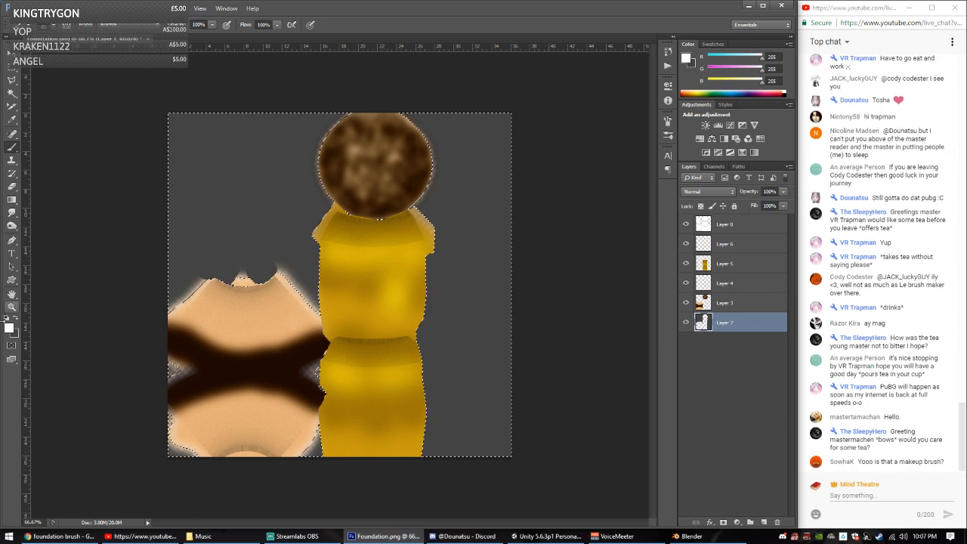
key(x)
key(alt+BackSpace)
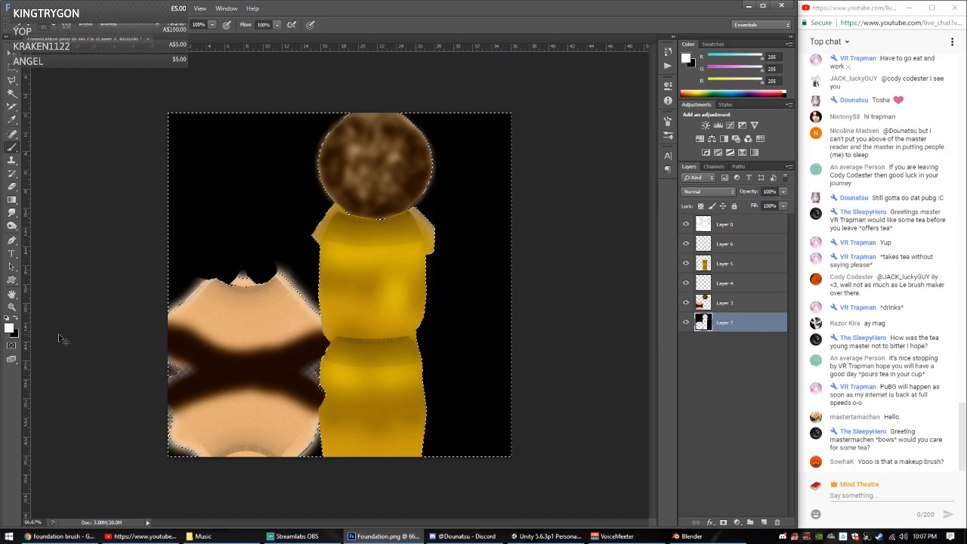
Step: Deselect the filled area and save the layered texture as a Photoshop file named Foundation in the ASMR folder
key(ctrl+d)
key(ctrl+shift+s)
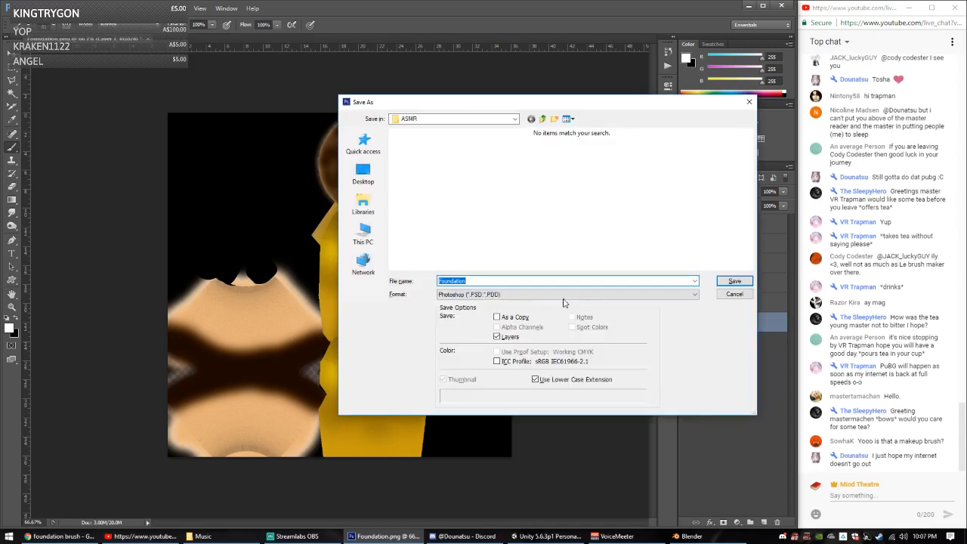
key(Return)
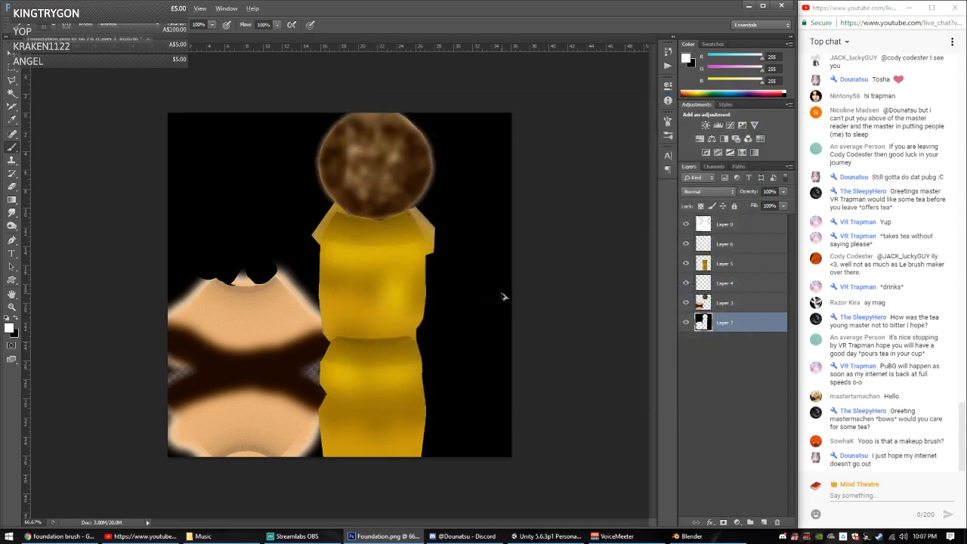
Step: Export the texture for the web as Foundation.jpg into E:\VRChat\Unity\VRCHAT\Assets\Avatar\Lovely\ASMR
key(ctrl+alt+shift+s)
click(555, 407)
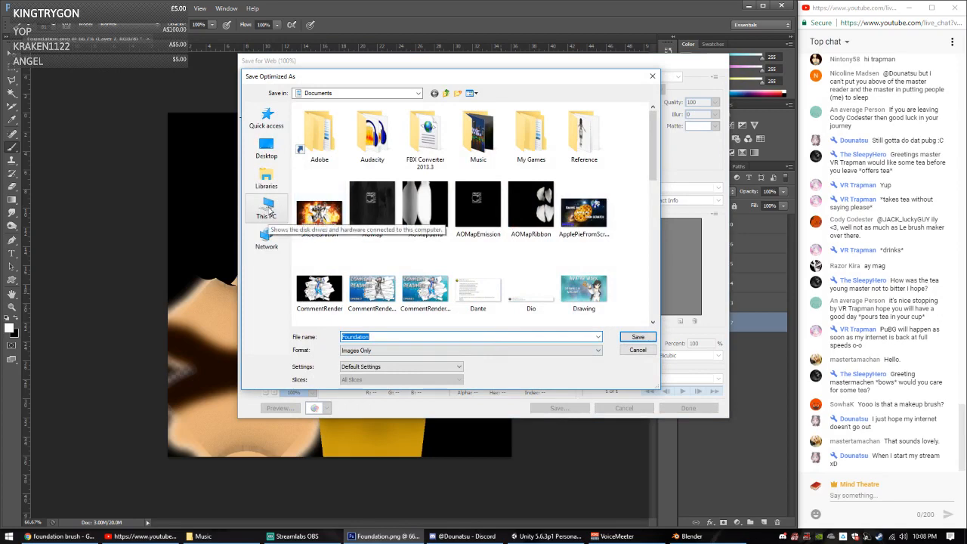
click(266, 209)
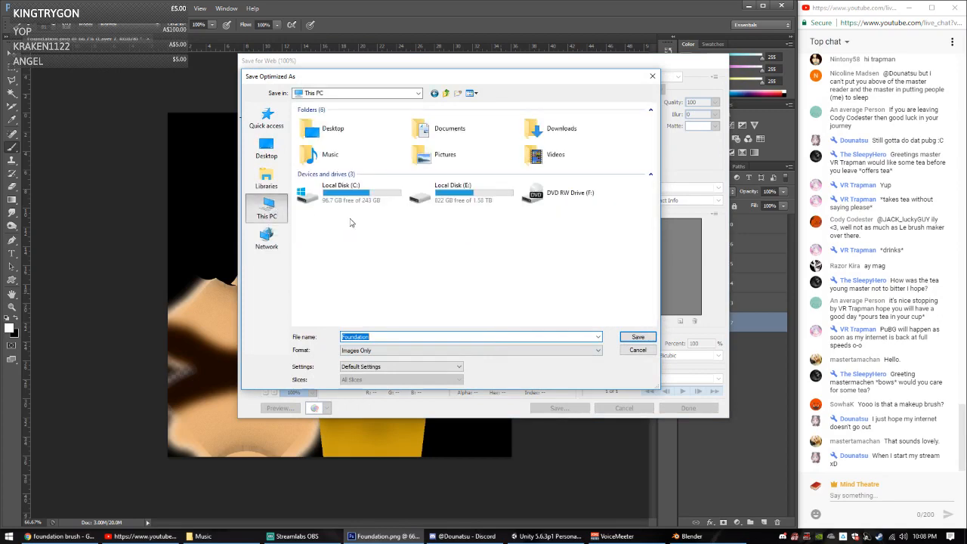
double_click(445, 195)
scroll(332, 279, down, 5)
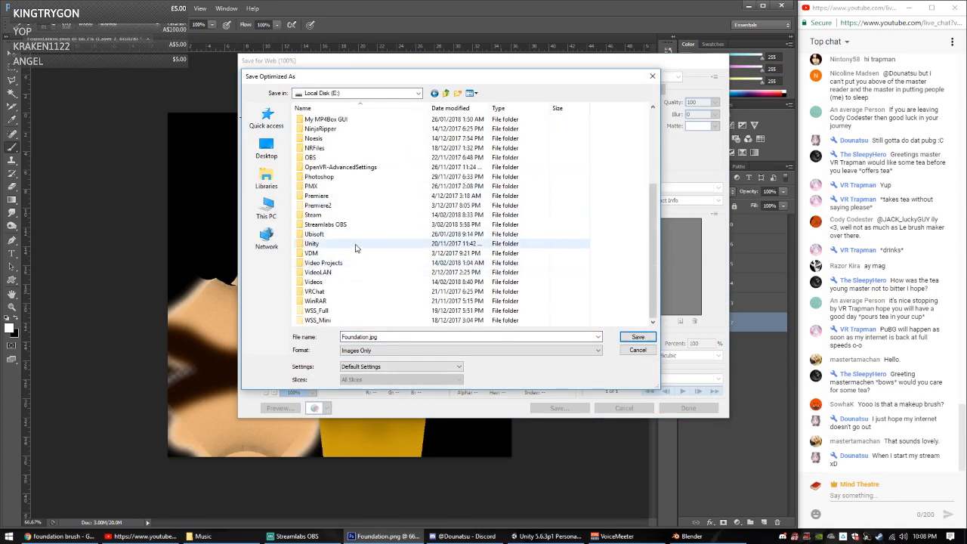
double_click(315, 292)
double_click(311, 129)
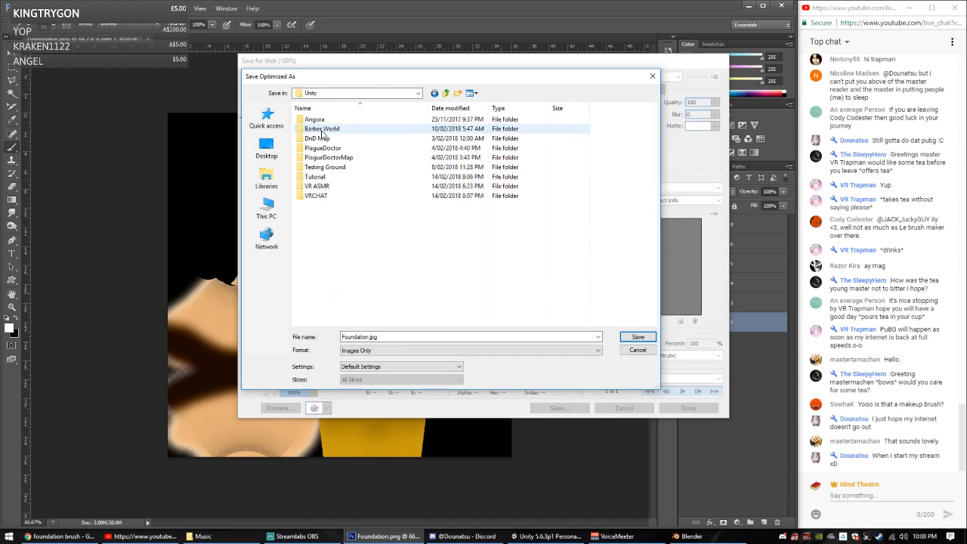
click(325, 196)
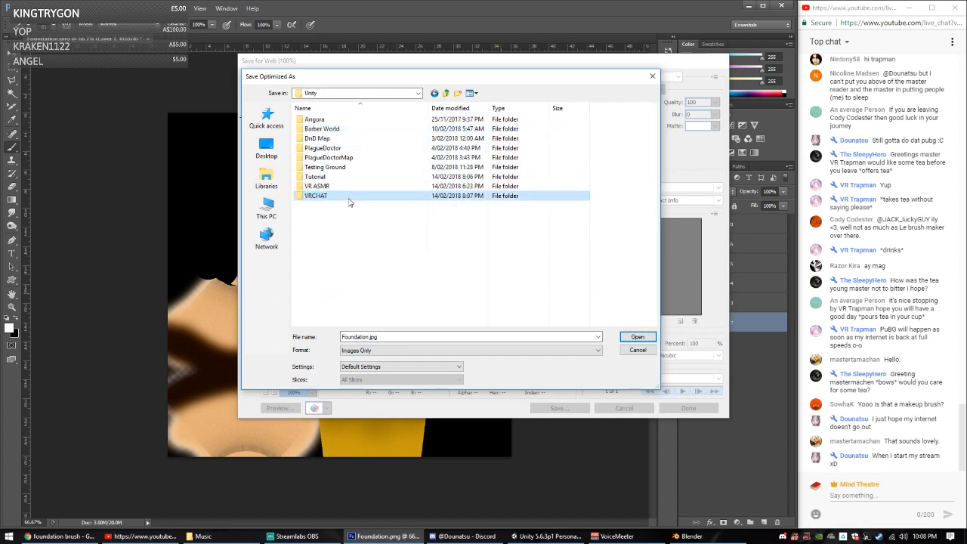
double_click(352, 198)
double_click(320, 140)
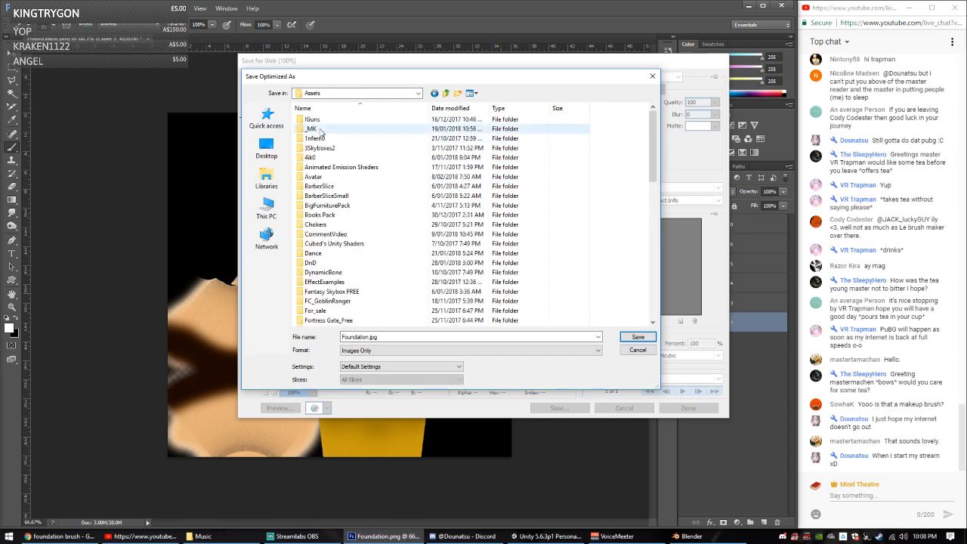
double_click(312, 176)
scroll(320, 204, down, 4)
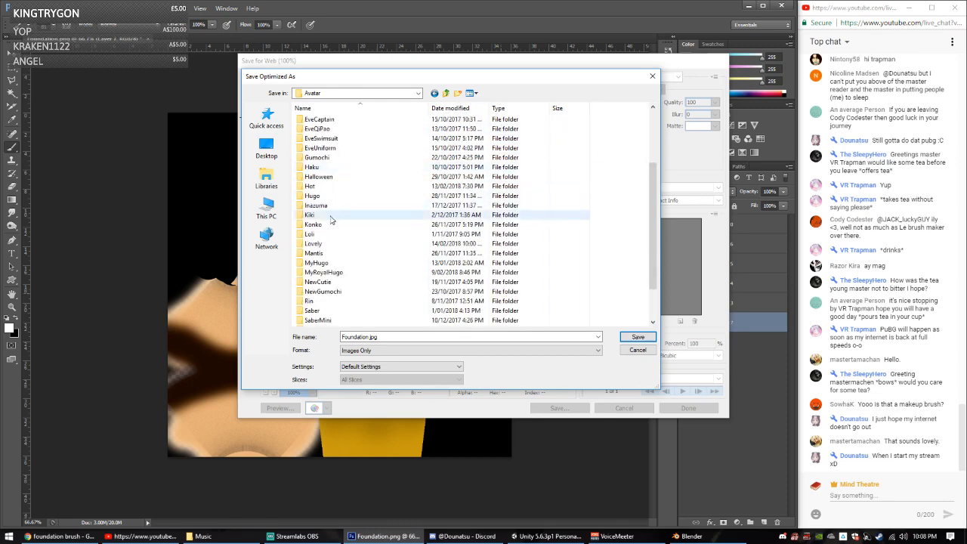
double_click(319, 218)
double_click(330, 144)
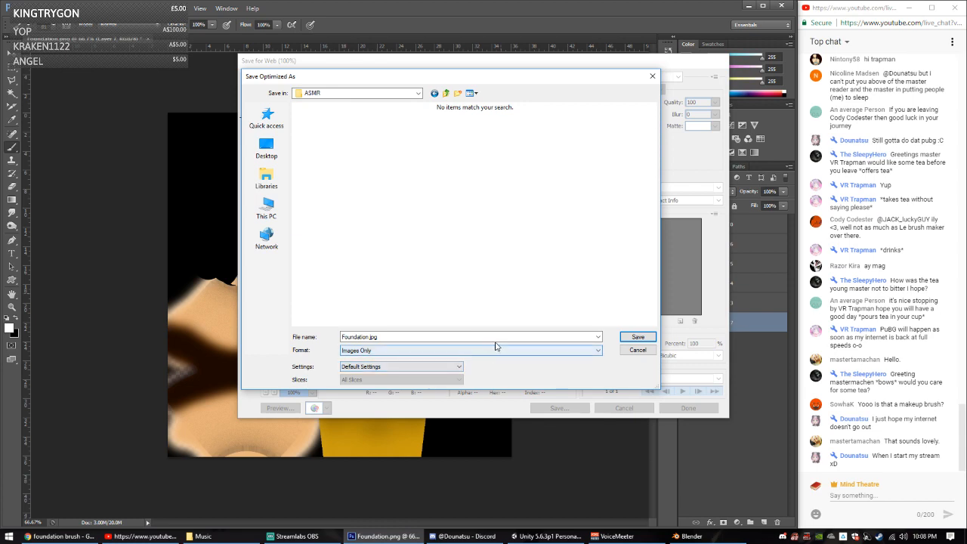
click(639, 336)
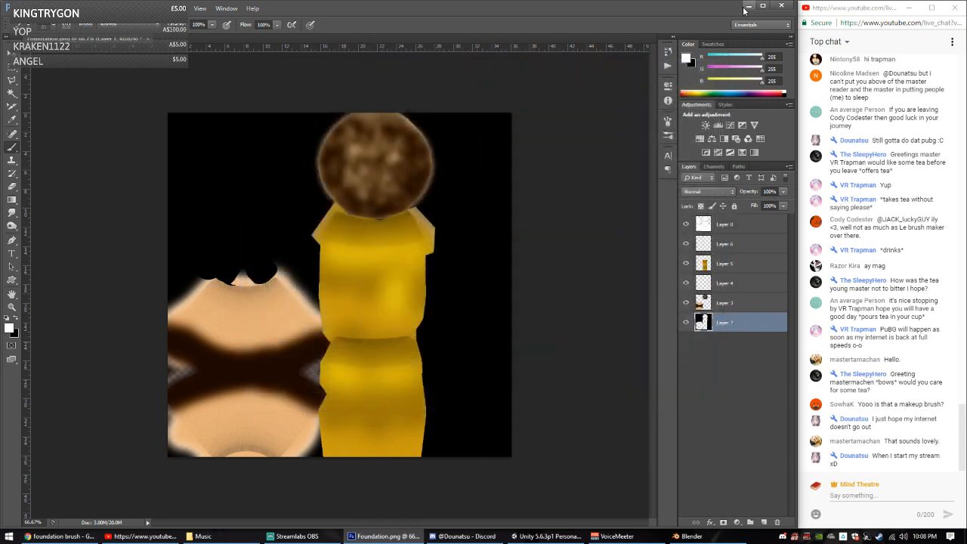
Step: Switch to Blender, select the entire brush mesh, and create a new material named Foundation for it
click(747, 8)
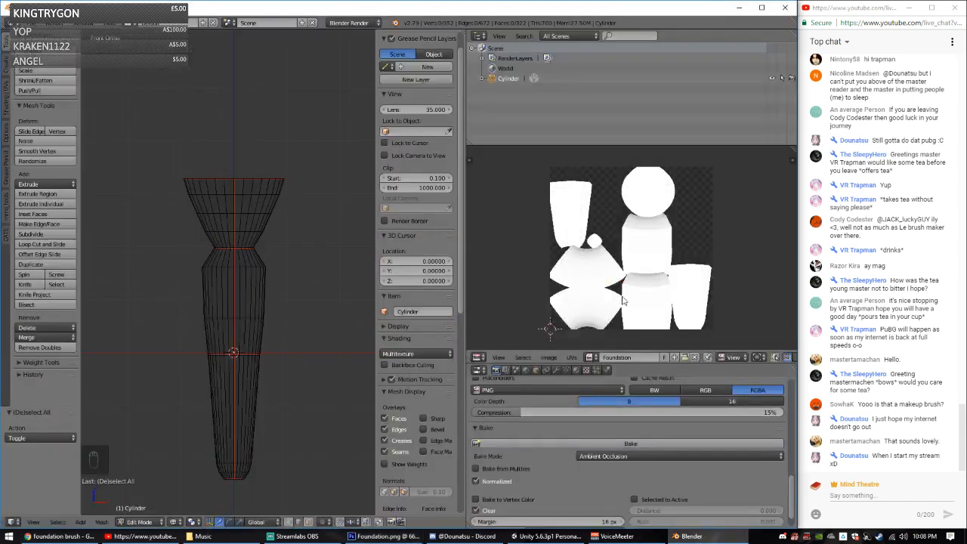
key(a)
key(a)
key(a)
key(a)
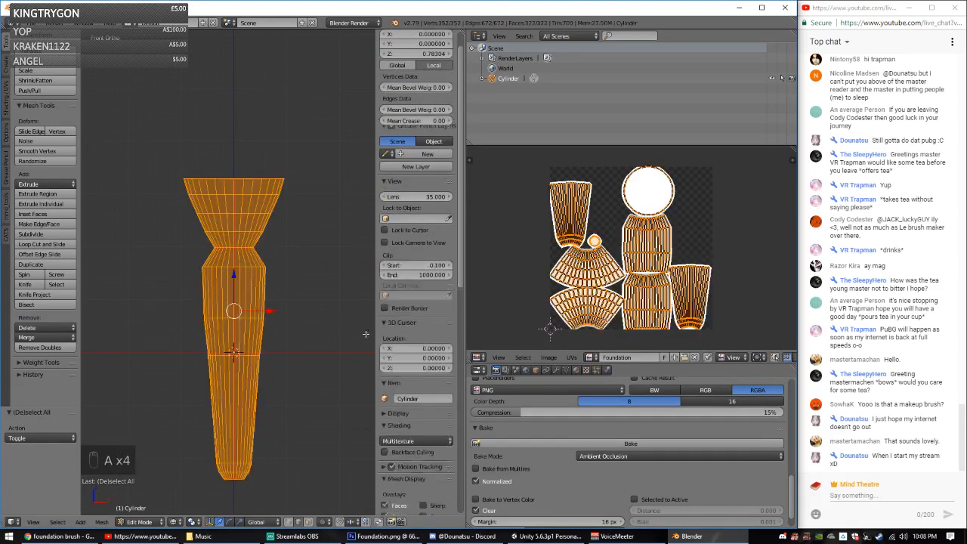
click(576, 370)
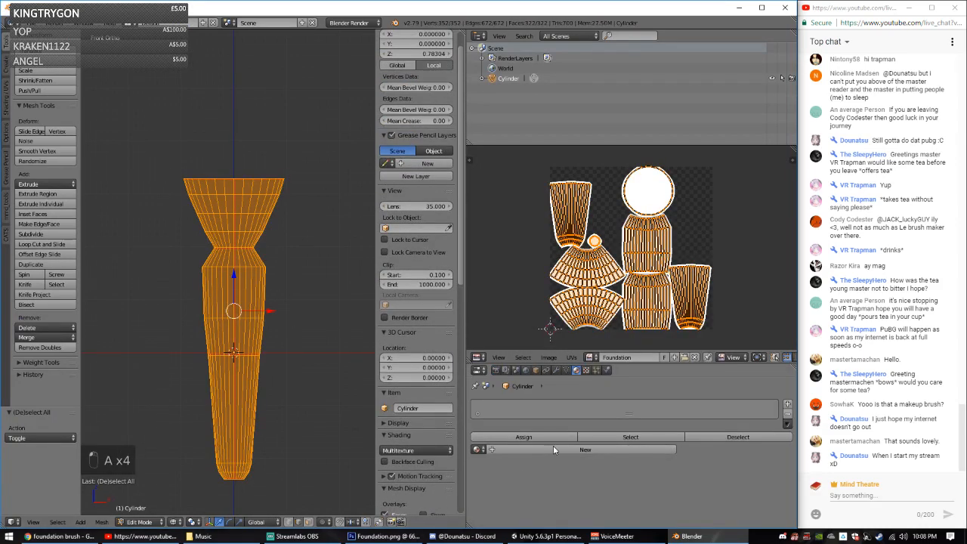
click(574, 450)
click(574, 449)
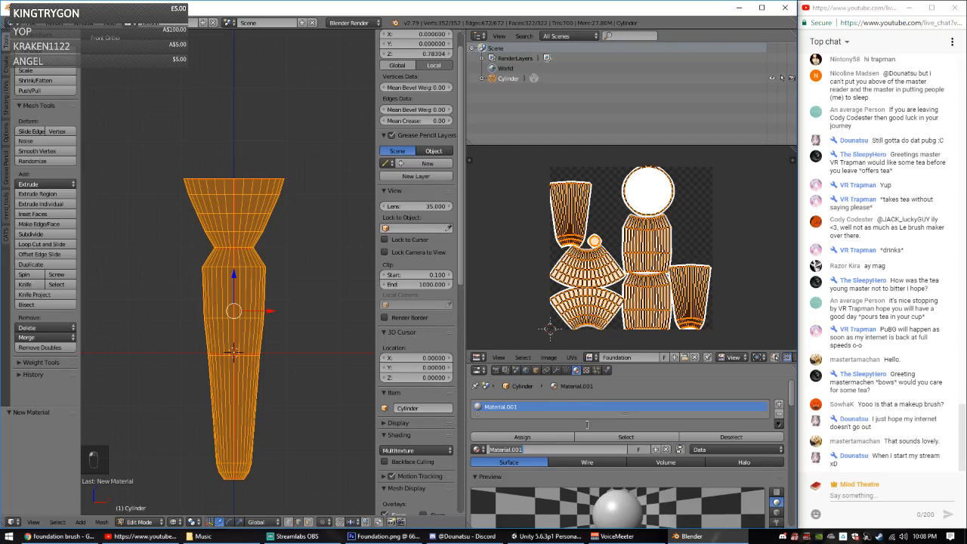
text(Foundation)
key(Return)
Step: Add an image texture to the Foundation material and load Foundation.jpg from the ASMR folder into it
click(586, 370)
click(670, 479)
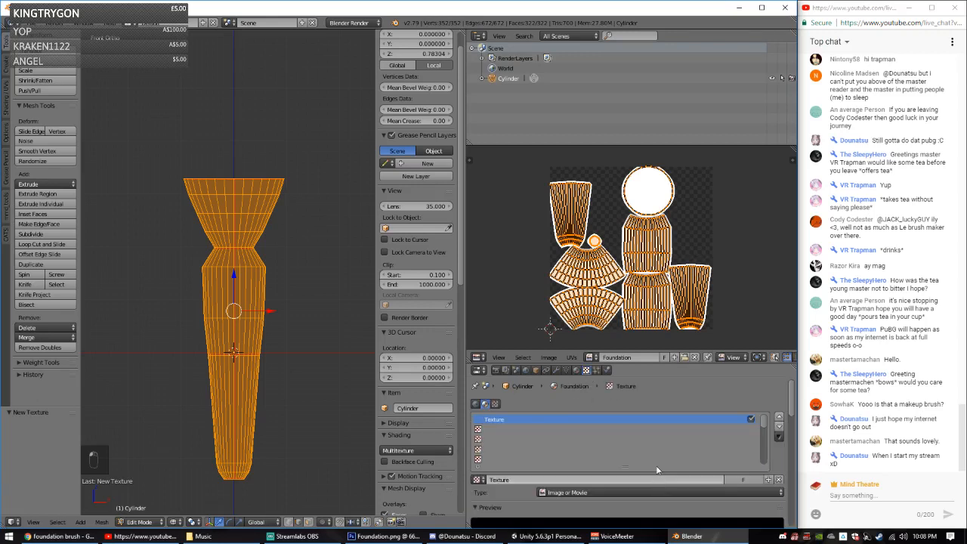
drag(649, 365, 634, 257)
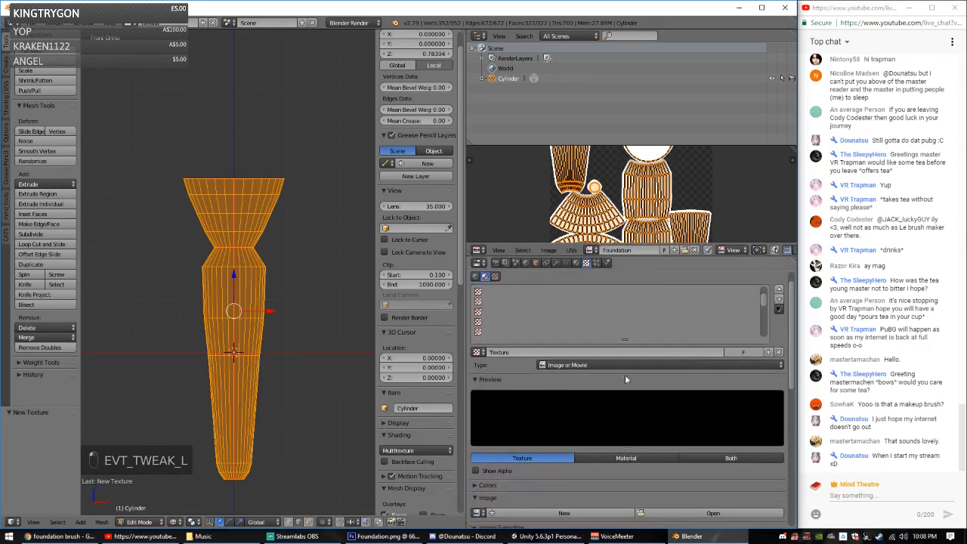
scroll(669, 481, down, 2)
click(650, 451)
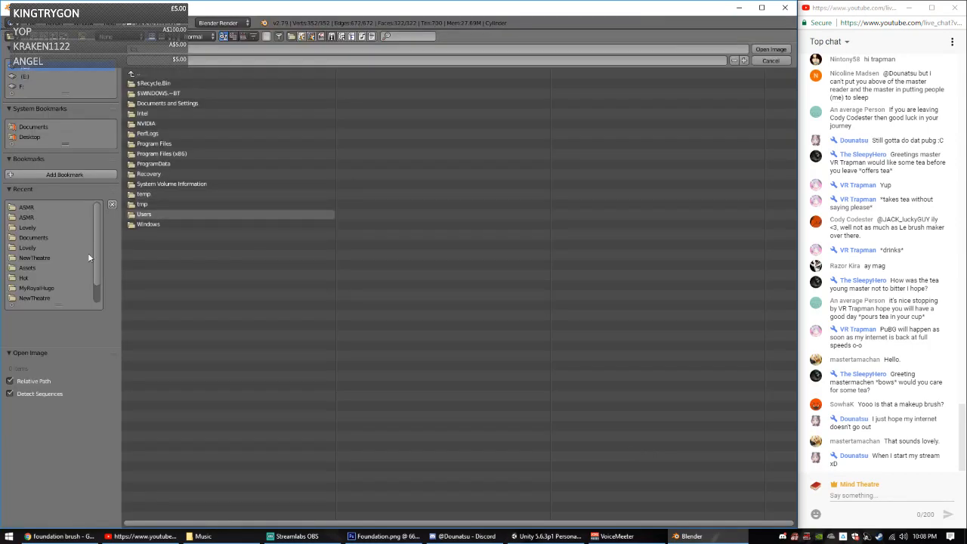
click(25, 212)
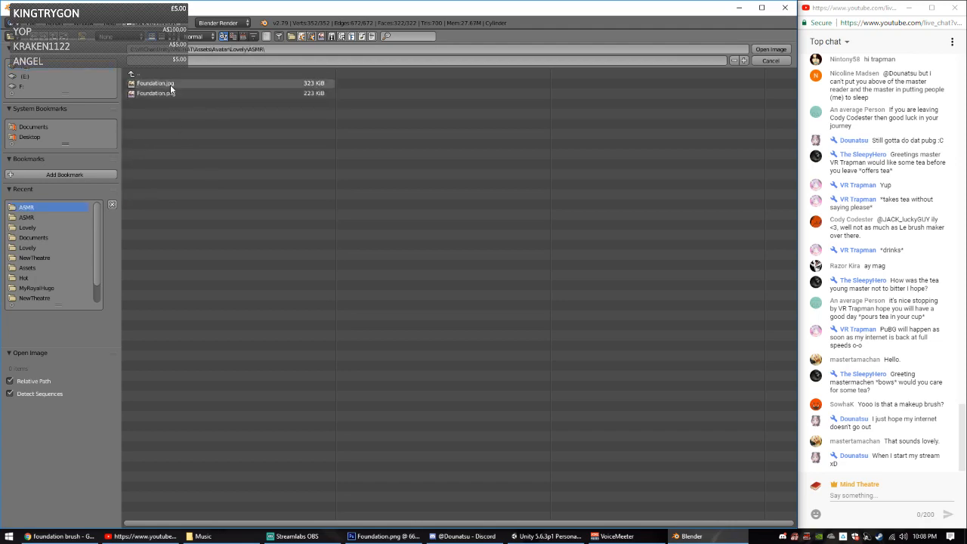
double_click(170, 83)
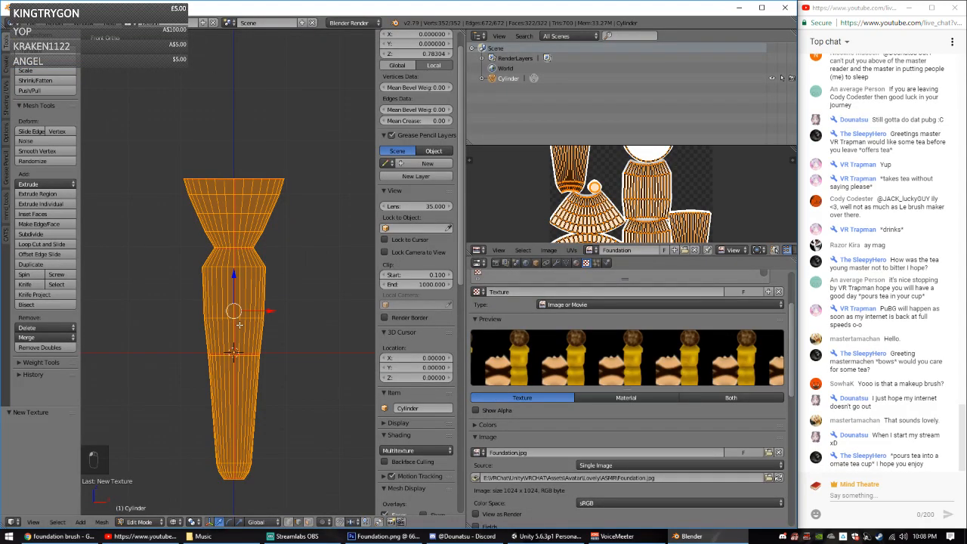
Step: Show the brush in textured shading and assign Foundation.jpg to all of its faces in the UV editor
key(alt+z)
key(a)
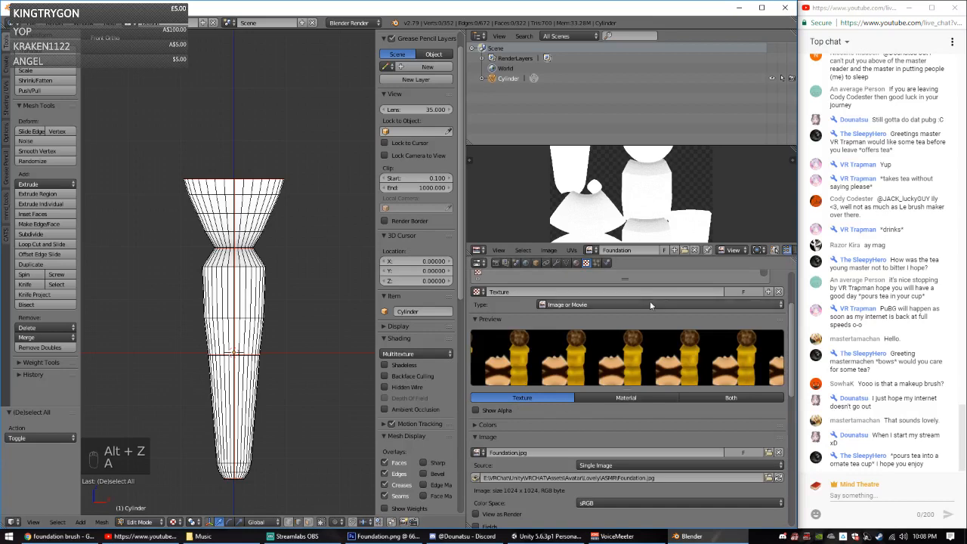
click(593, 250)
click(617, 279)
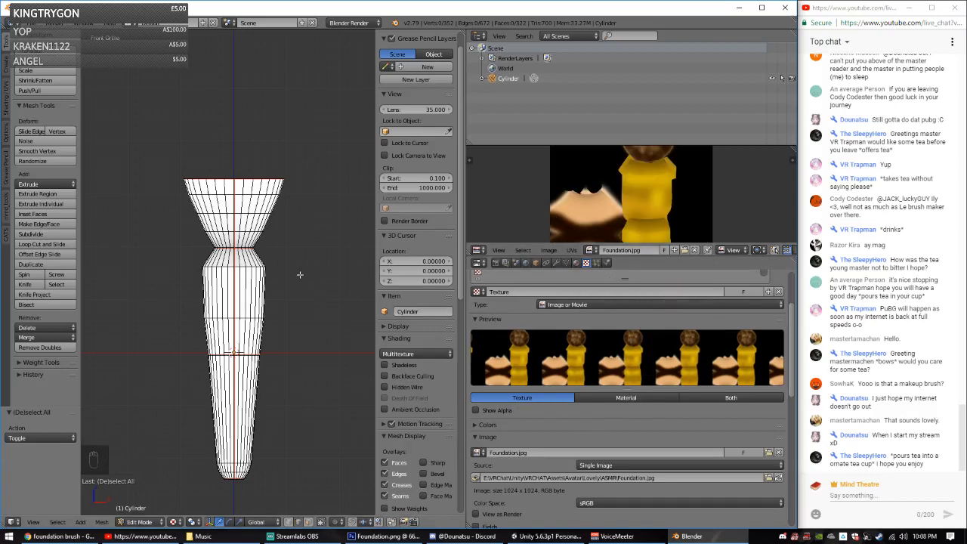
key(a)
click(590, 250)
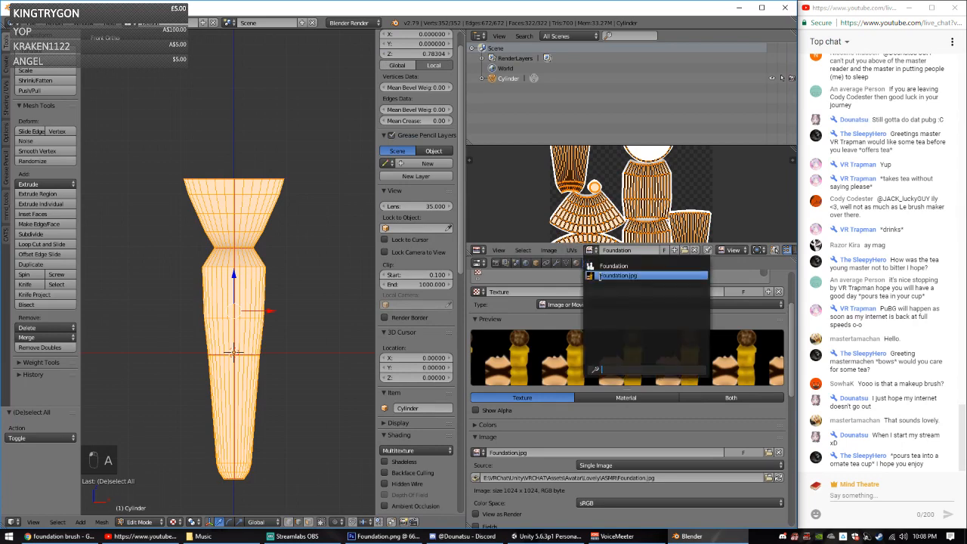
click(613, 275)
key(a)
mouse_move(276, 272)
middle_down()
mouse_move(242, 306)
mouse_move(313, 298)
mouse_move(332, 272)
mouse_move(256, 261)
mouse_move(279, 265)
middle_up()
Step: Switch to Photoshop, try merging Layer 0 down through the layers beneath it, and undo the merges
key(alt+Tab)
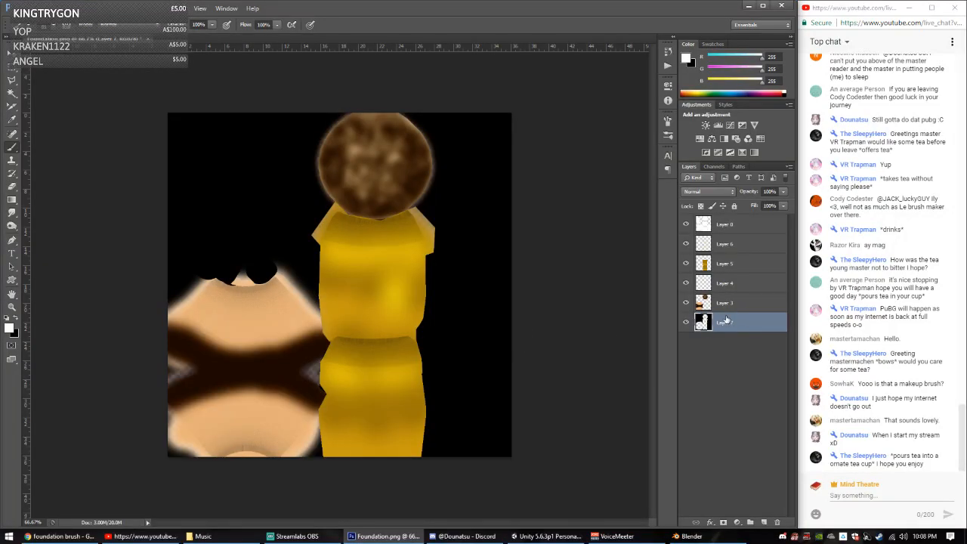
click(726, 227)
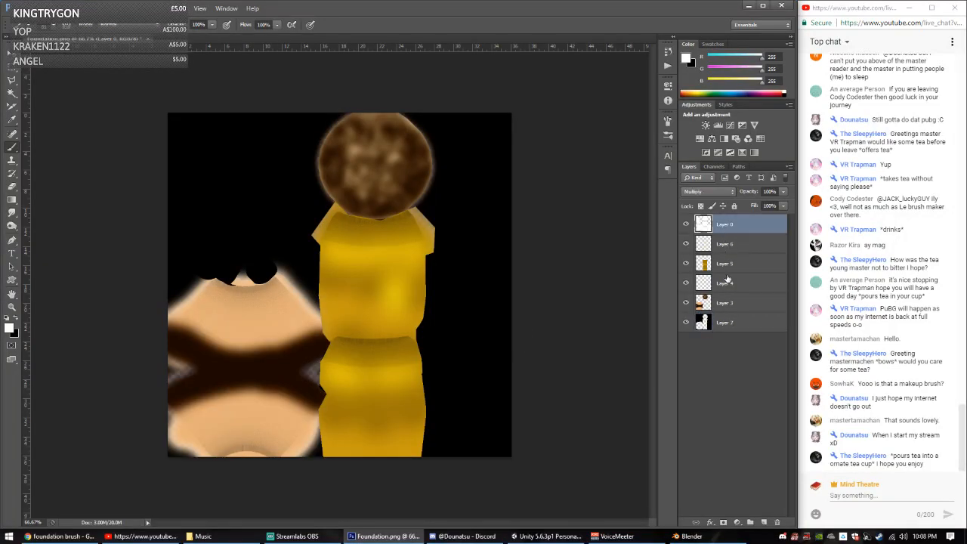
key(ctrl+e)
key(ctrl+e)
key(ctrl+e)
key(ctrl+e)
key(ctrl+alt+z)
key(ctrl+alt+z)
key(ctrl+alt+z)
key(ctrl+alt+z)
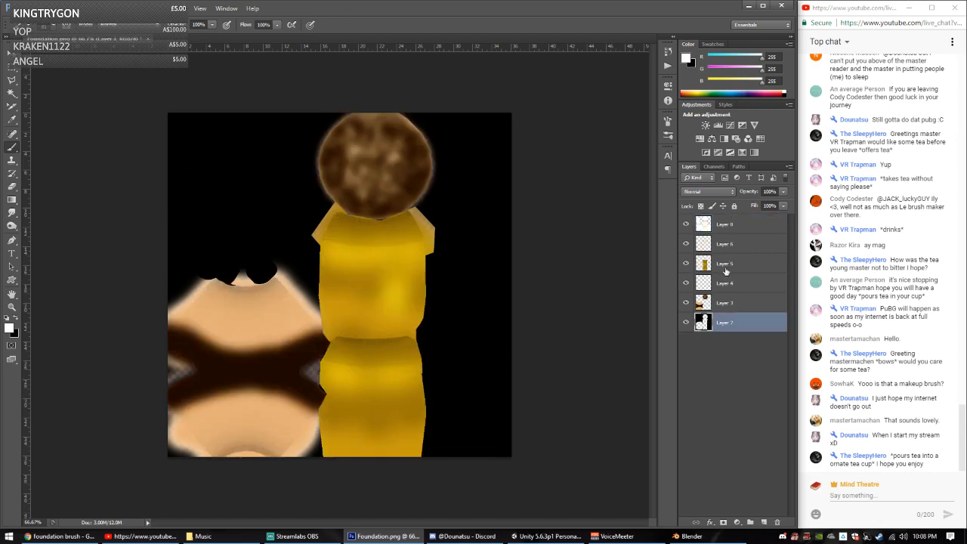
key(ctrl+alt+z)
Step: Merge Layer 6 and all layers beneath it into Layer 7, clear the selection, and delete Layer 0
click(727, 245)
key(ctrl+e)
key(ctrl+e)
key(ctrl+e)
key(ctrl+e)
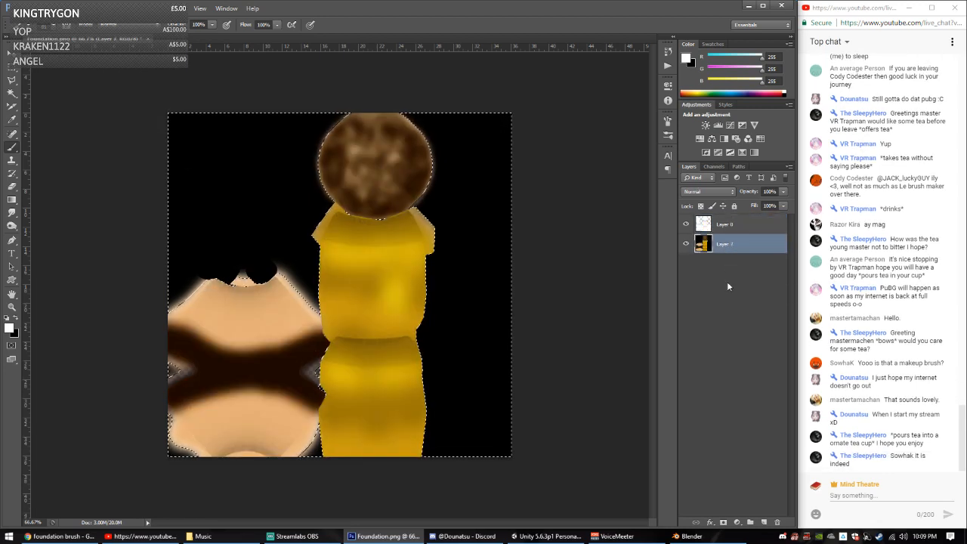
click(729, 229)
key(ctrl+d)
key(Delete)
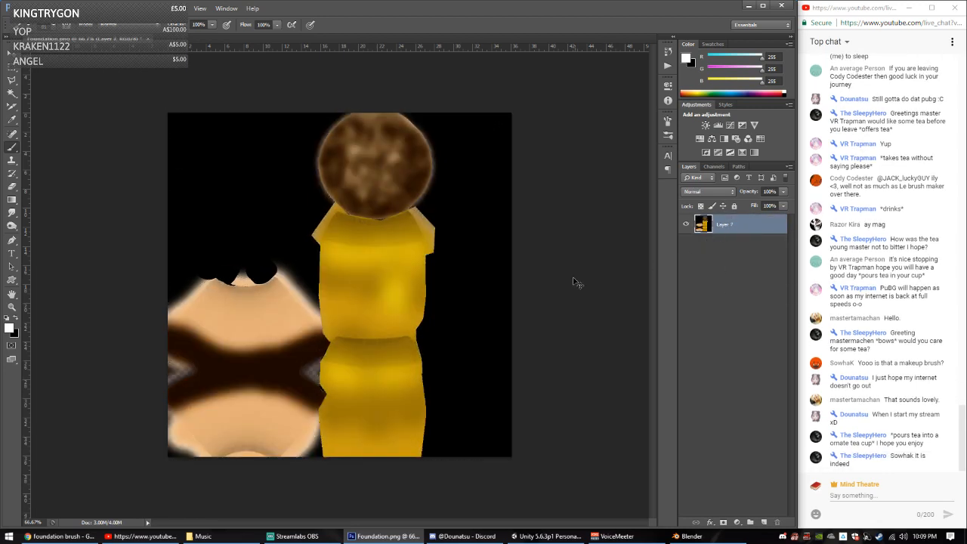
Step: Apply a Hue/Saturation adjustment to the merged layer with hue -1, saturation +2 and lightness +21
click(44, 9)
mouse_move(66, 9)
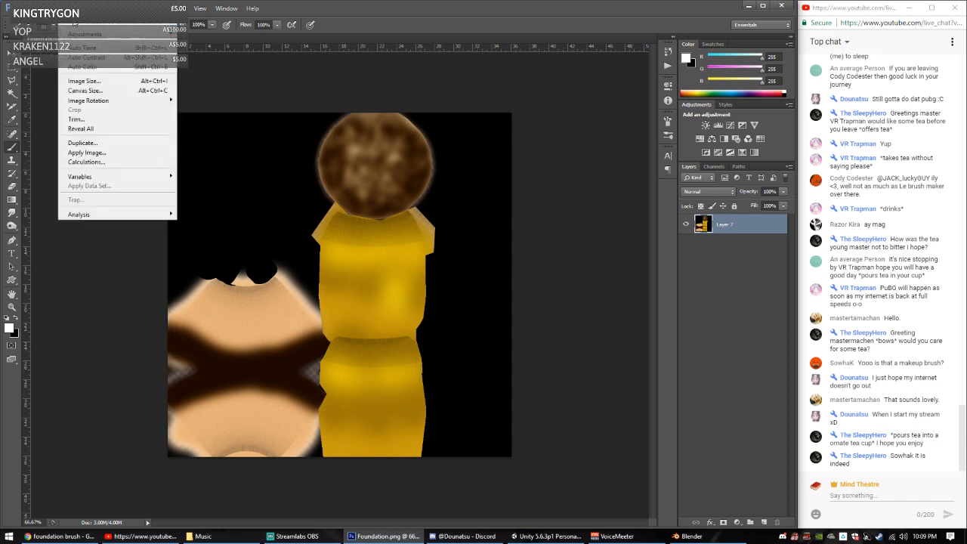
mouse_move(85, 34)
click(205, 86)
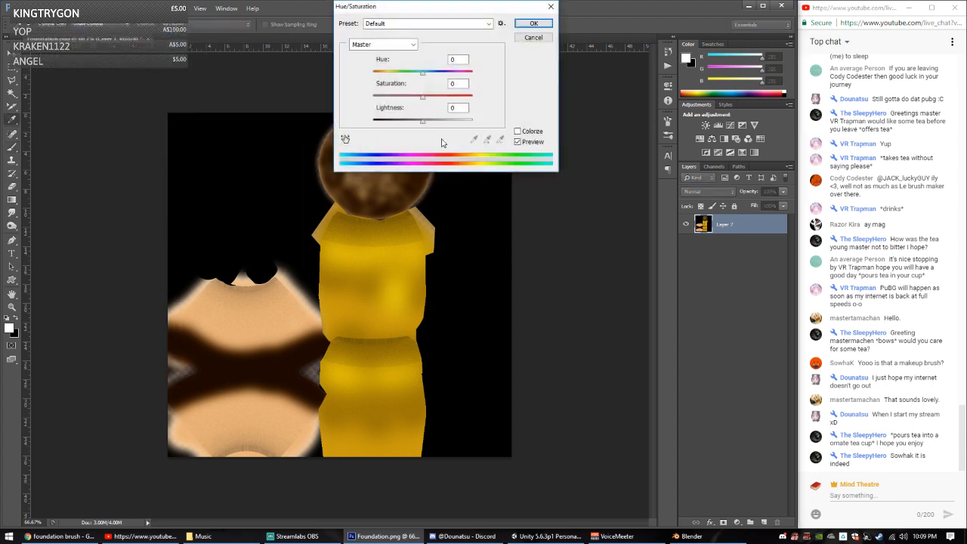
drag(423, 122, 421, 76)
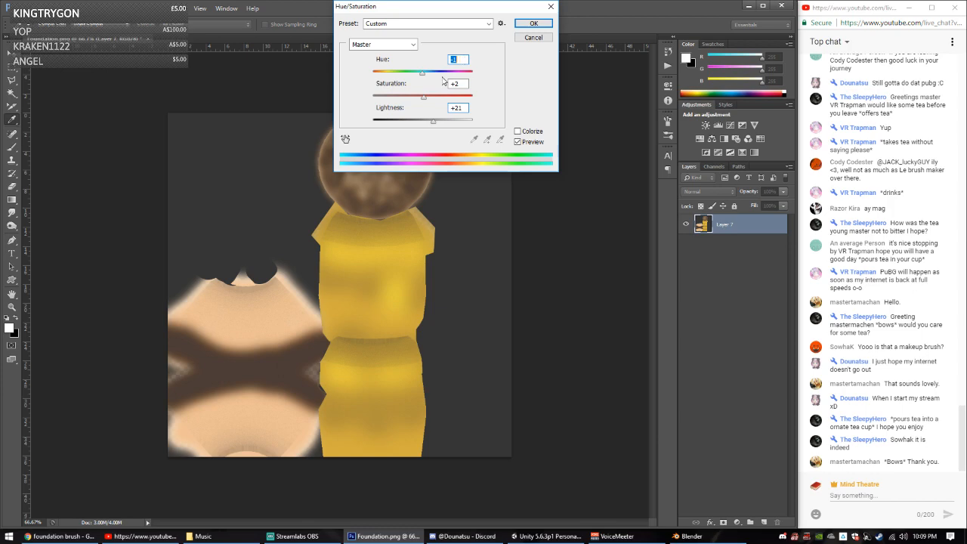
key(Return)
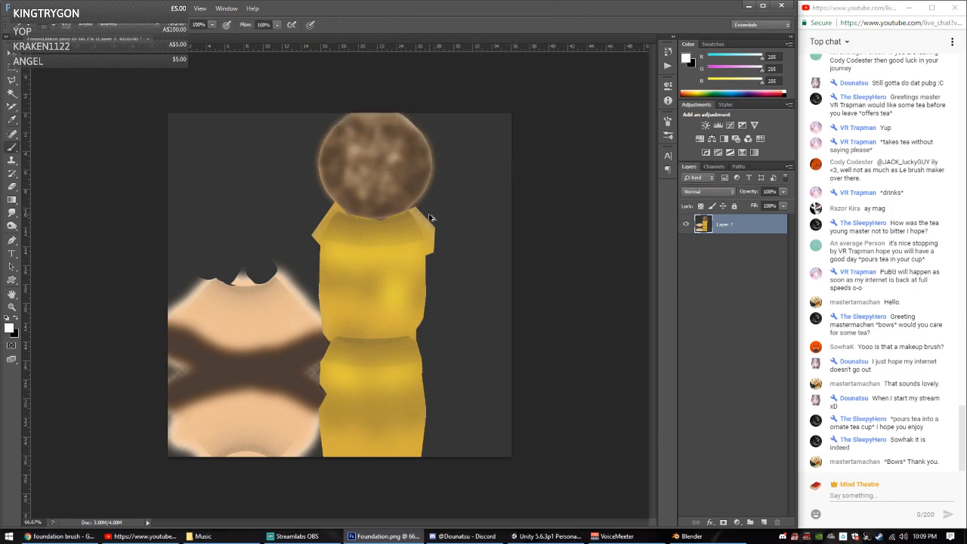
Step: Export the lightened texture for the web over the existing Foundation.jpg and switch back to Blender
key(ctrl+alt+shift+s)
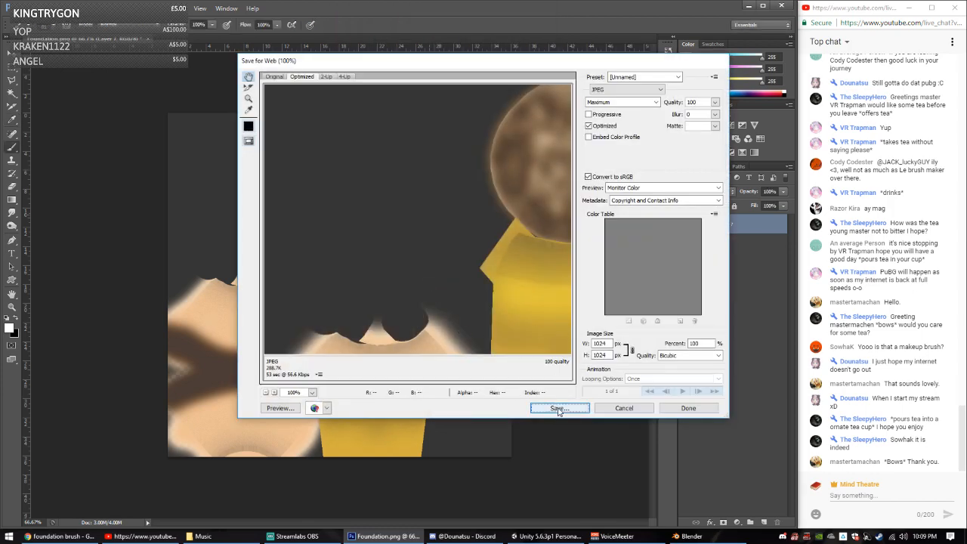
click(558, 409)
key(Return)
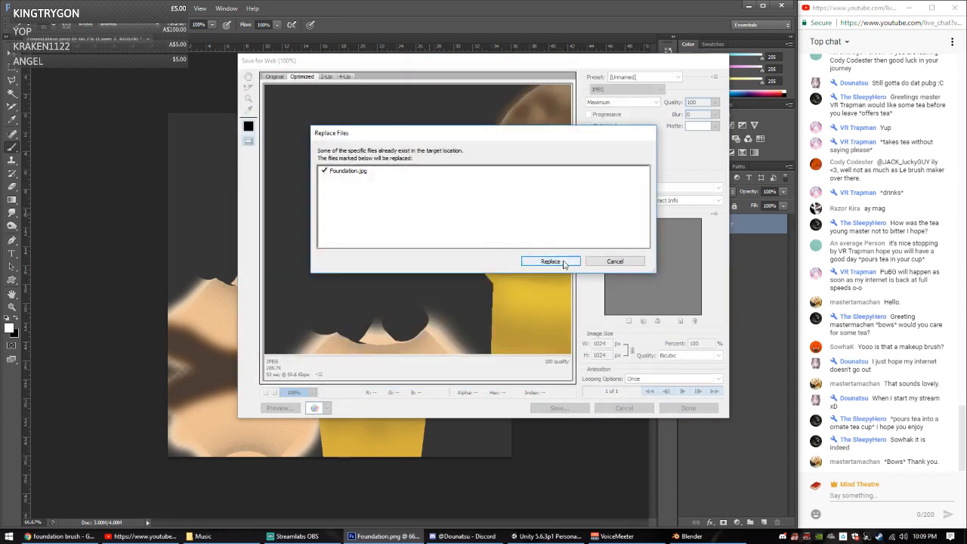
click(551, 261)
key(alt+Tab)
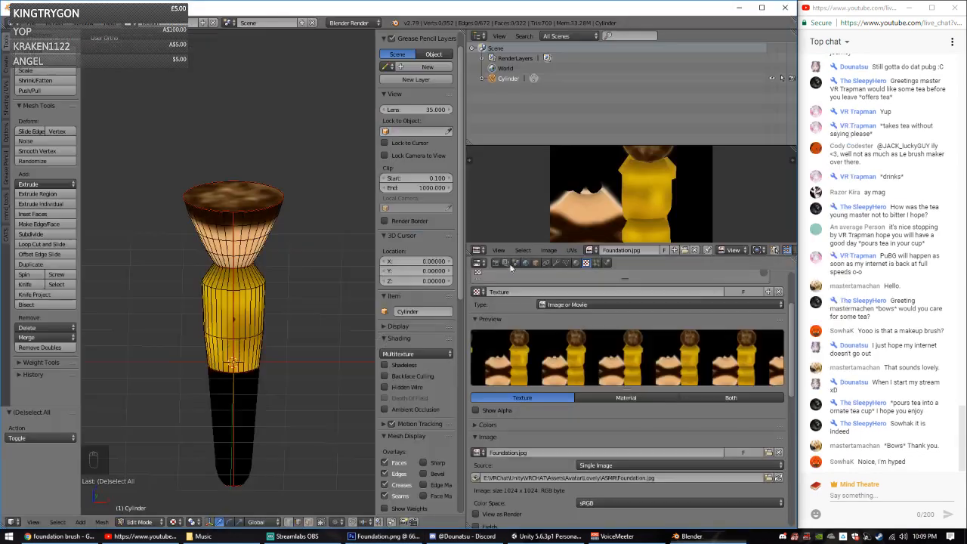
Step: Reload the Foundation.jpg image on the brush's texture and leave all vertices of the mesh deselected
click(779, 479)
right_click(257, 264)
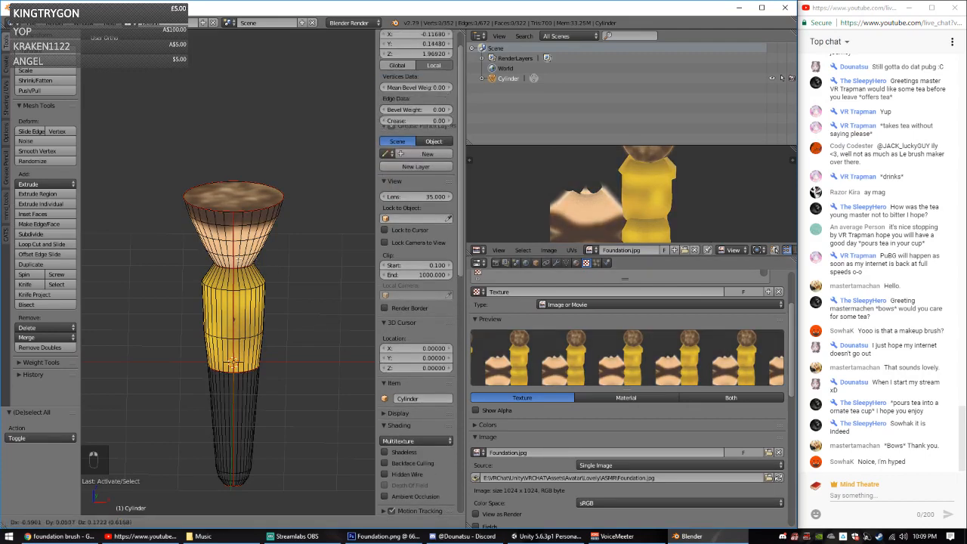
key(g)
click(258, 267)
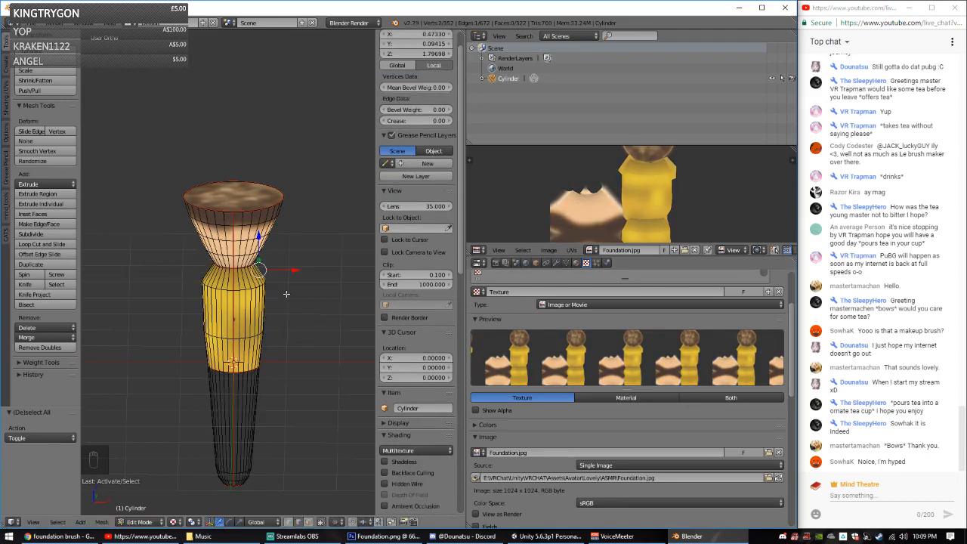
key(a)
key(alt+z)
key(alt+z)
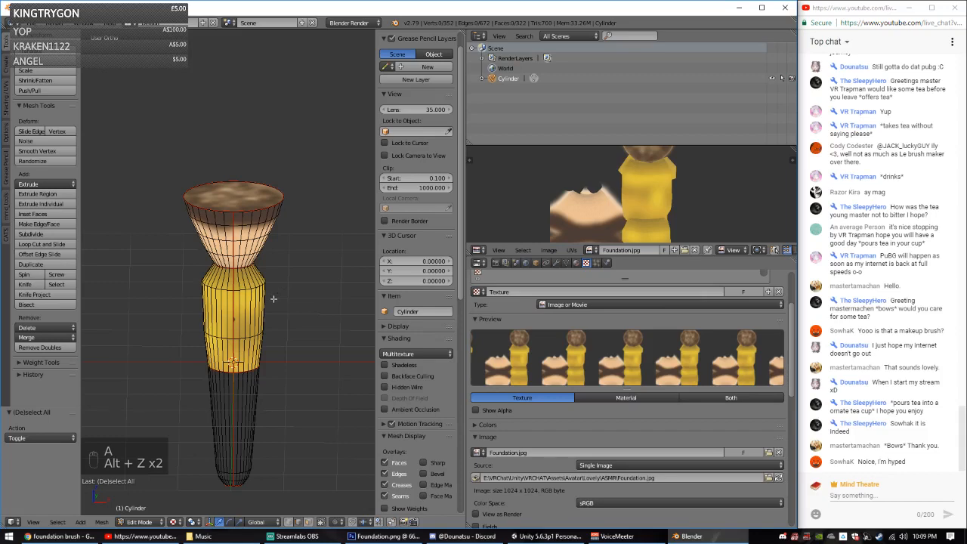
Step: Inspect the reloaded texture on the brush from the side and from above, with and without the mesh edges
key(Tab)
mouse_move(244, 287)
middle_down()
mouse_move(188, 302)
mouse_move(110, 266)
mouse_move(127, 287)
mouse_move(260, 268)
mouse_move(189, 303)
mouse_move(213, 280)
middle_up()
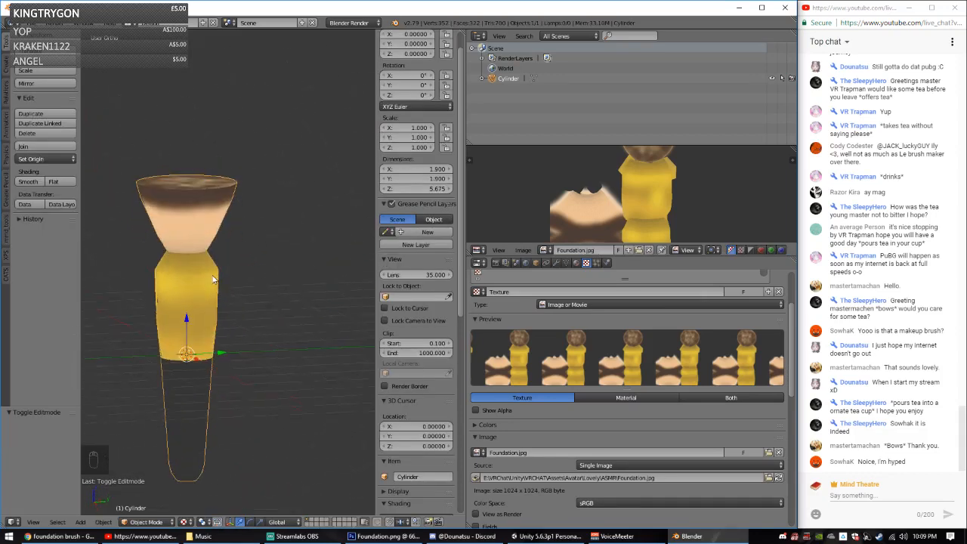
key(Tab)
key(Tab)
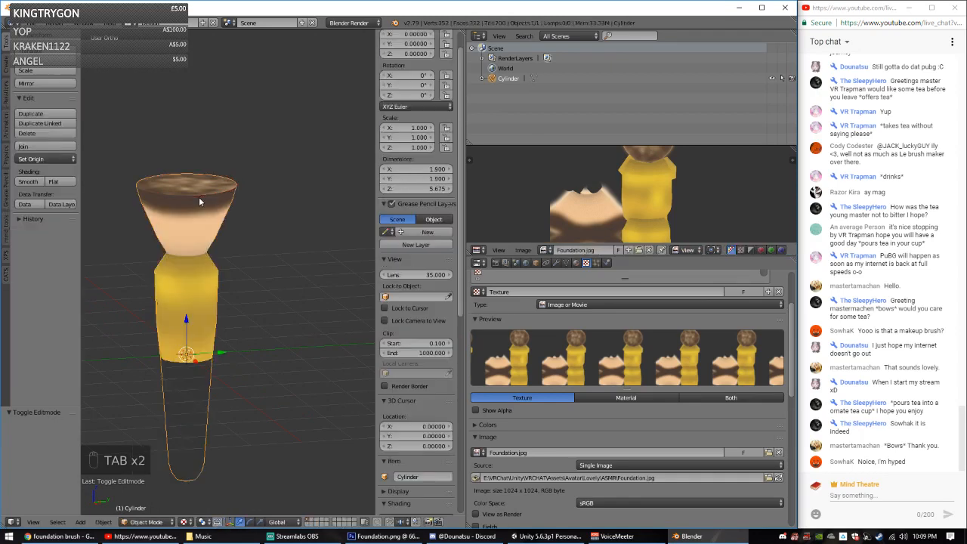
key(Tab)
key(Tab)
scroll(217, 276, up, 3)
middle_drag(217, 275, 205, 262)
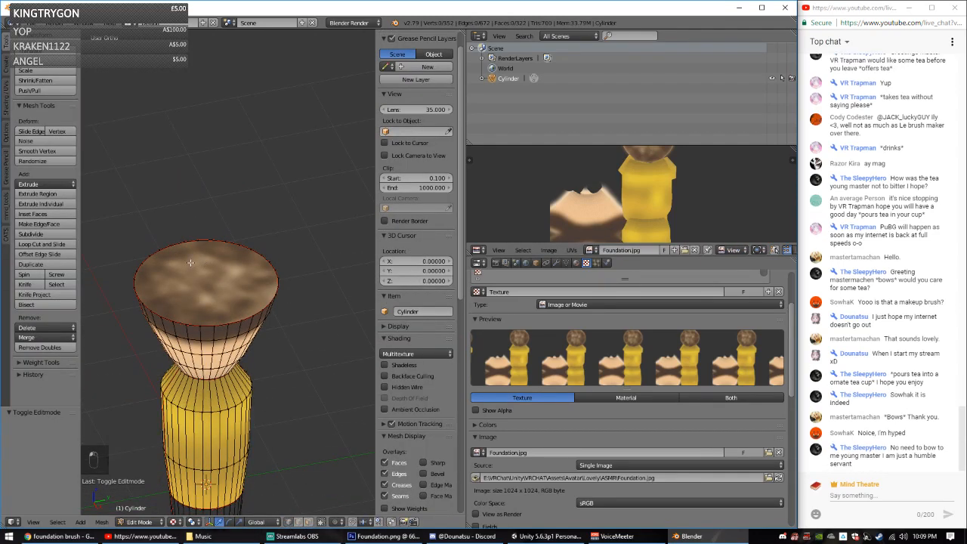
middle_drag(206, 261, 219, 304)
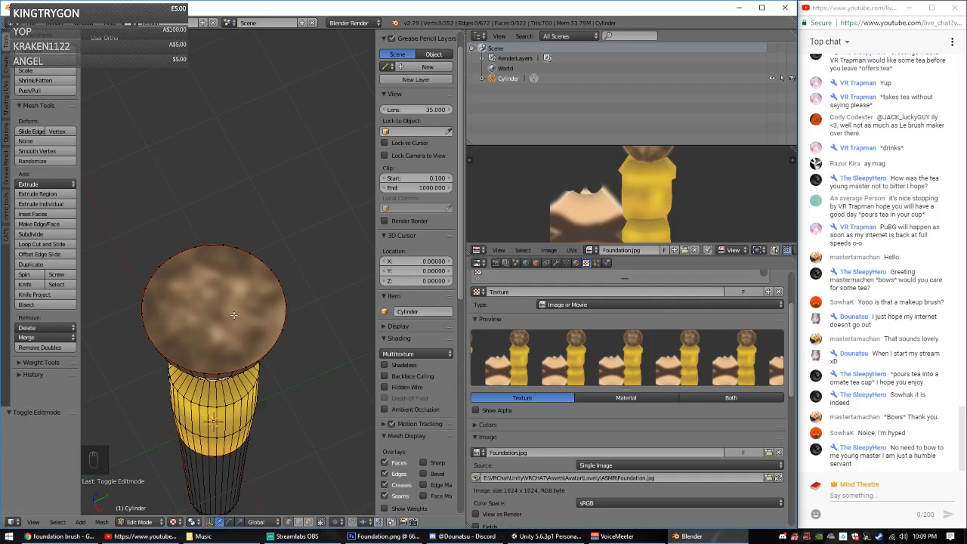
Step: In top view, knife-cut the brush head's circular top face into quarters with one vertical and one horizontal cut through the centre
key(KP_7)
shift+middle_drag(221, 286, 182, 269)
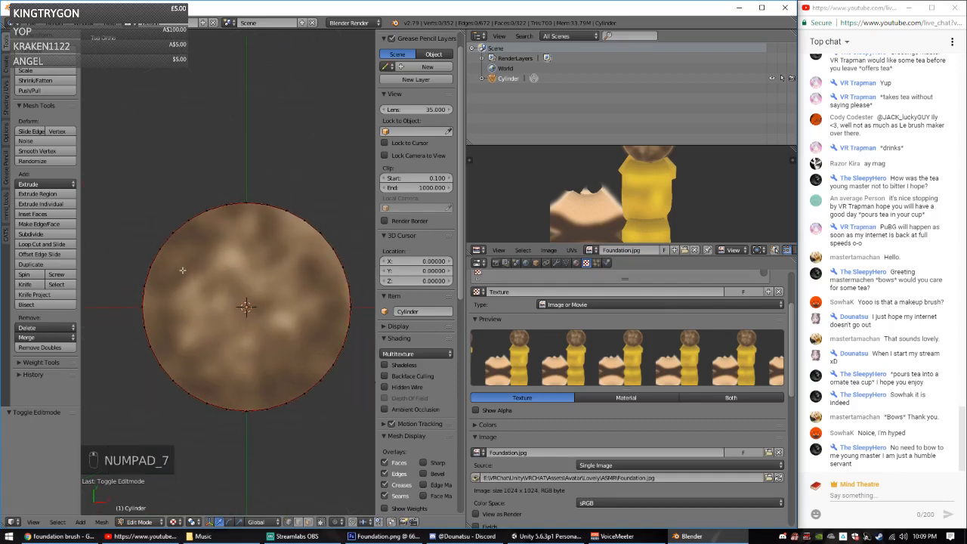
key(k)
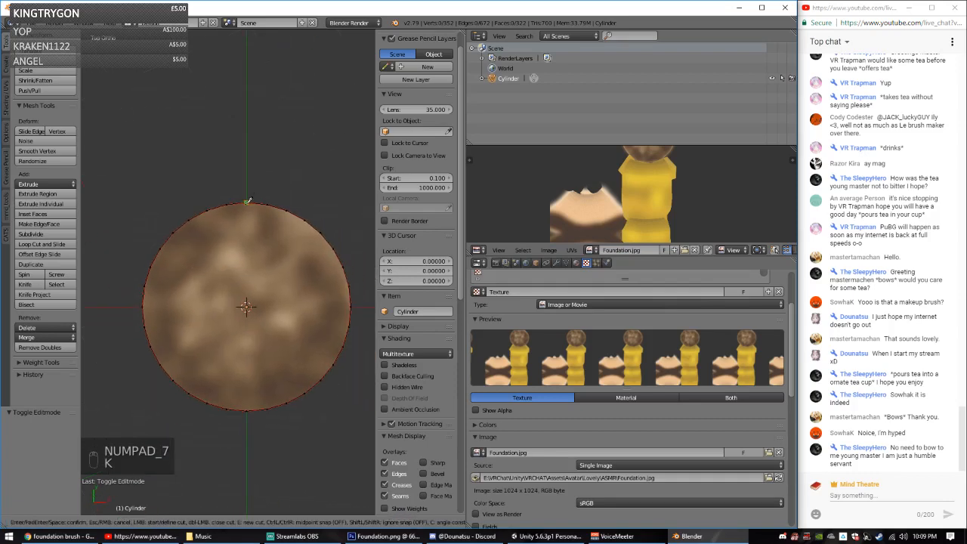
click(248, 201)
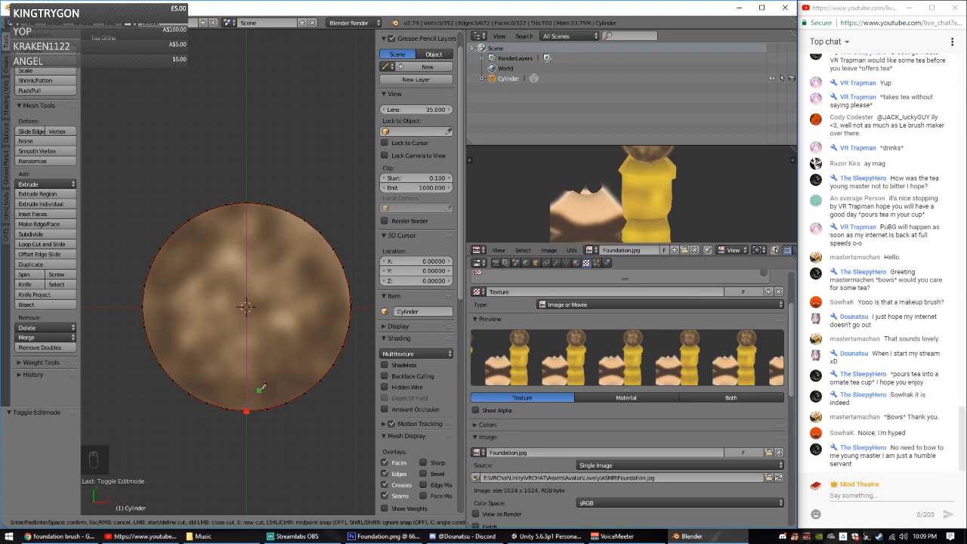
click(261, 388)
key(Return)
key(k)
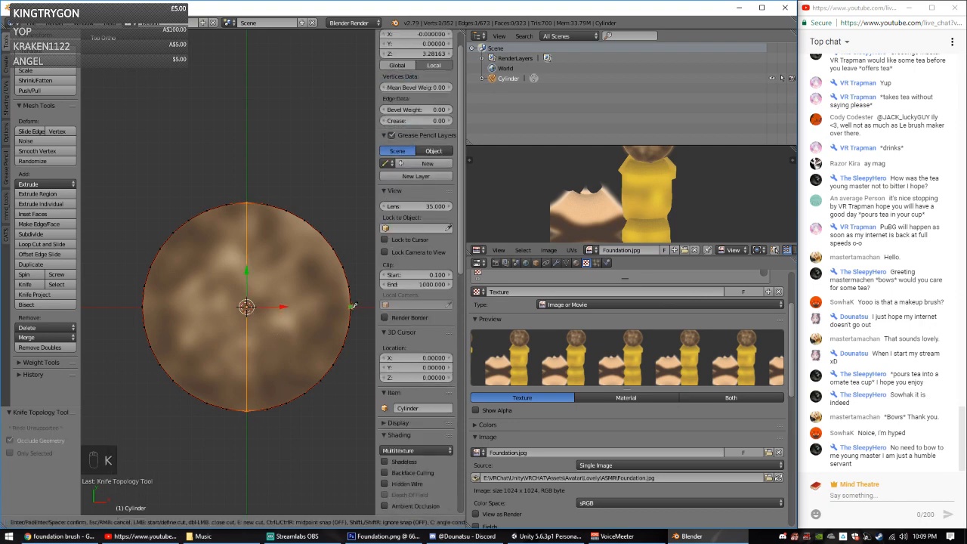
click(352, 306)
click(147, 303)
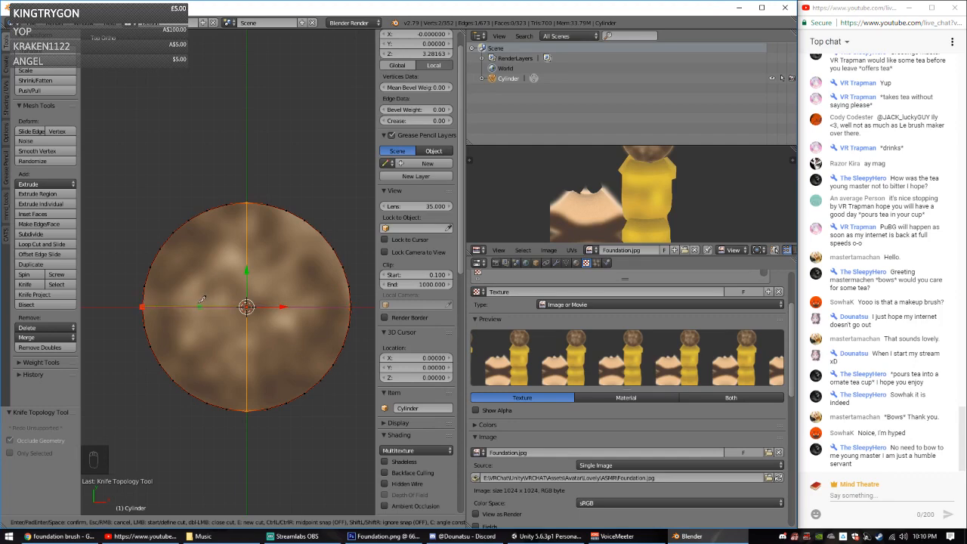
key(Return)
Step: Knife-cut both diagonals across the circular top face, from rim vertex to opposite rim vertex
key(k)
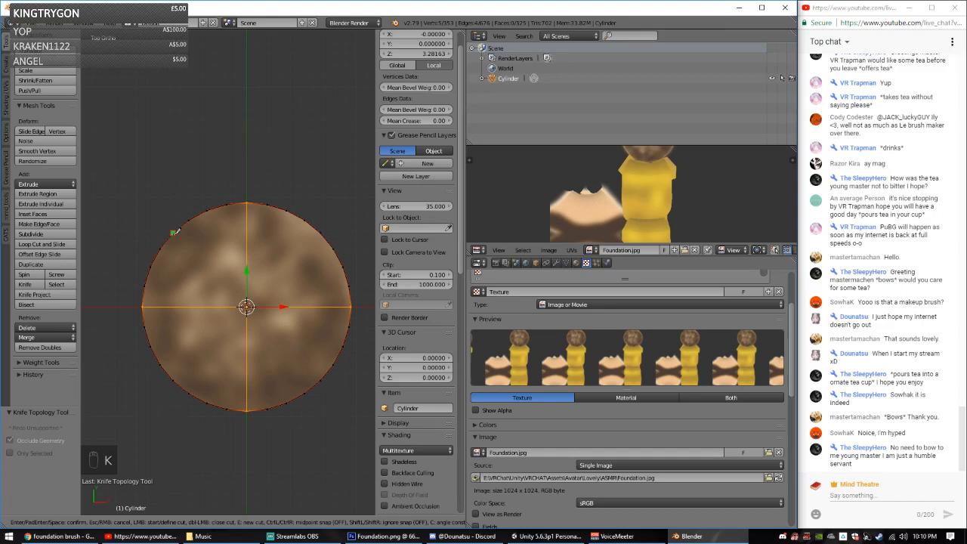
click(322, 377)
key(Return)
key(k)
click(175, 379)
key(Return)
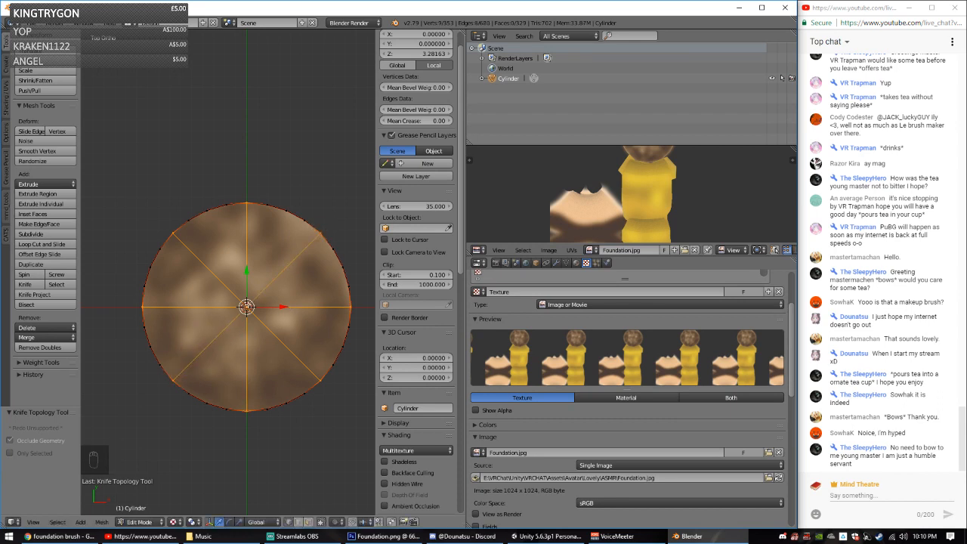
Step: Knife-cut further spokes from the rim vertices midway between the existing cuts to the centre, around the top face's upper half
key(k)
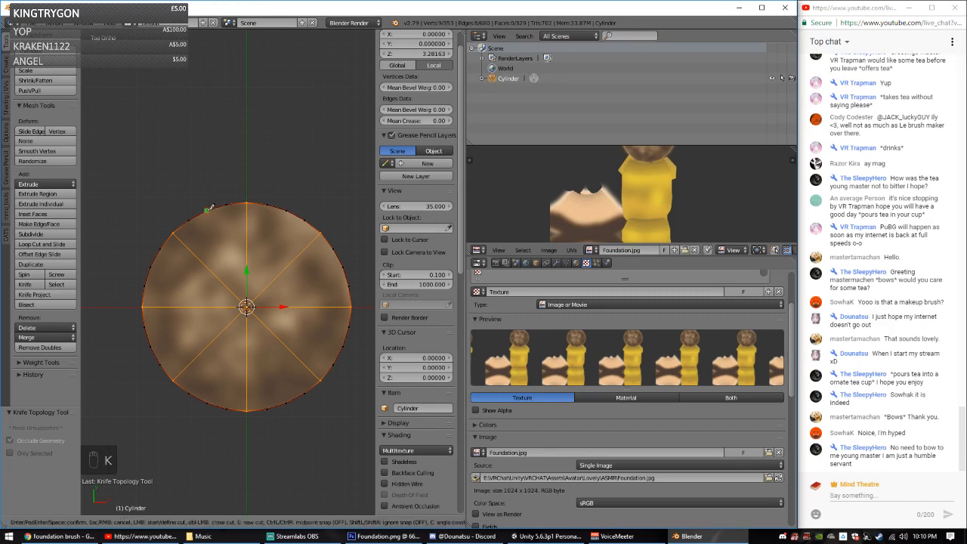
click(247, 302)
key(Return)
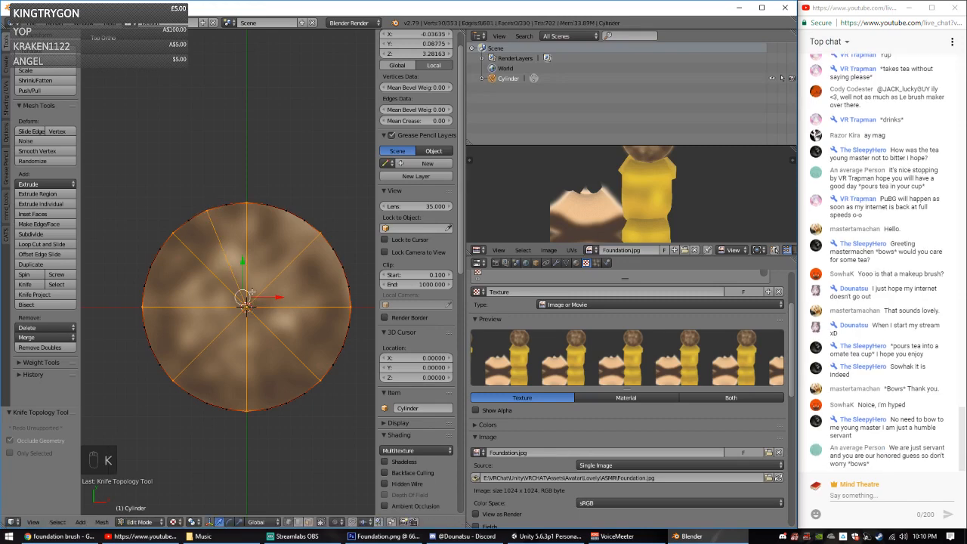
key(k)
click(287, 209)
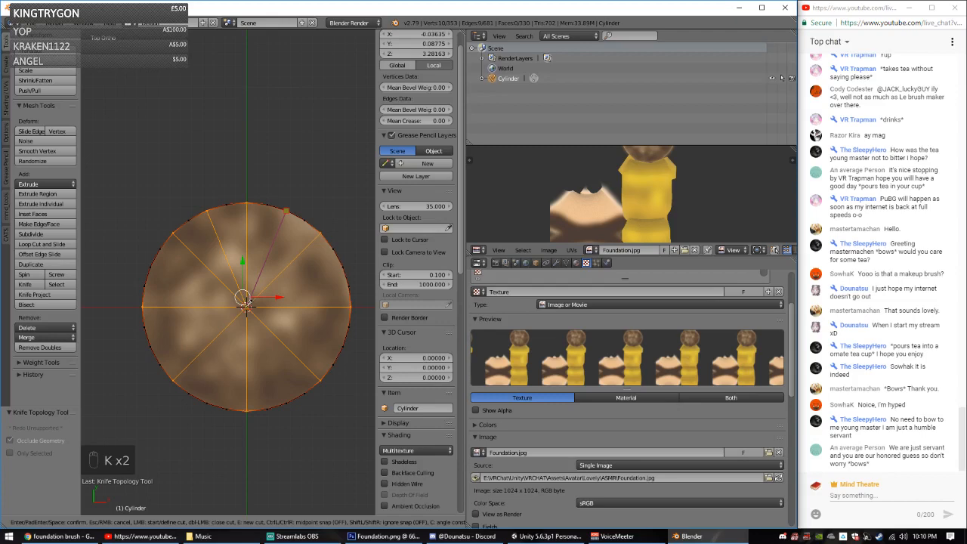
click(247, 302)
key(Return)
key(k)
click(343, 266)
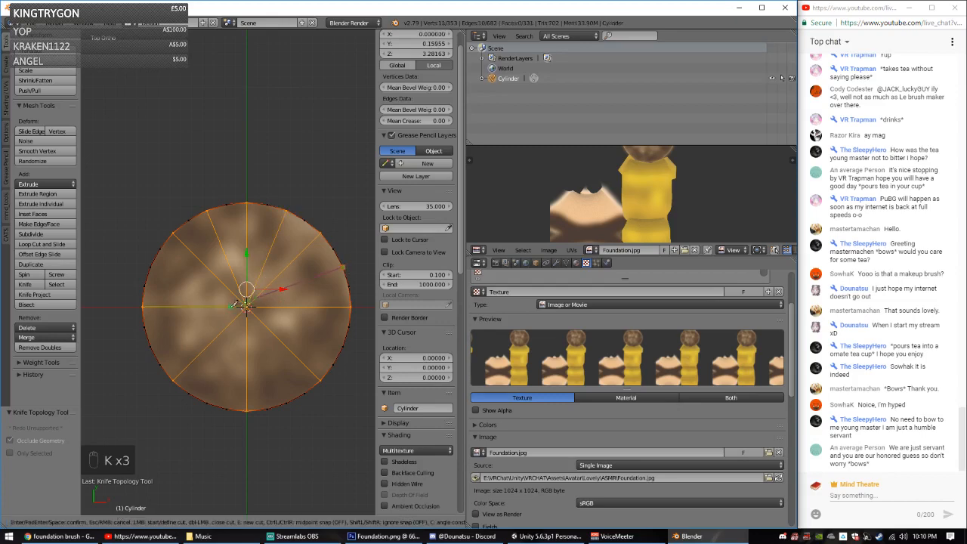
Step: Knife-cut the brush's top face from two rim vertices on its right side to the centre
click(249, 304)
key(Return)
key(k)
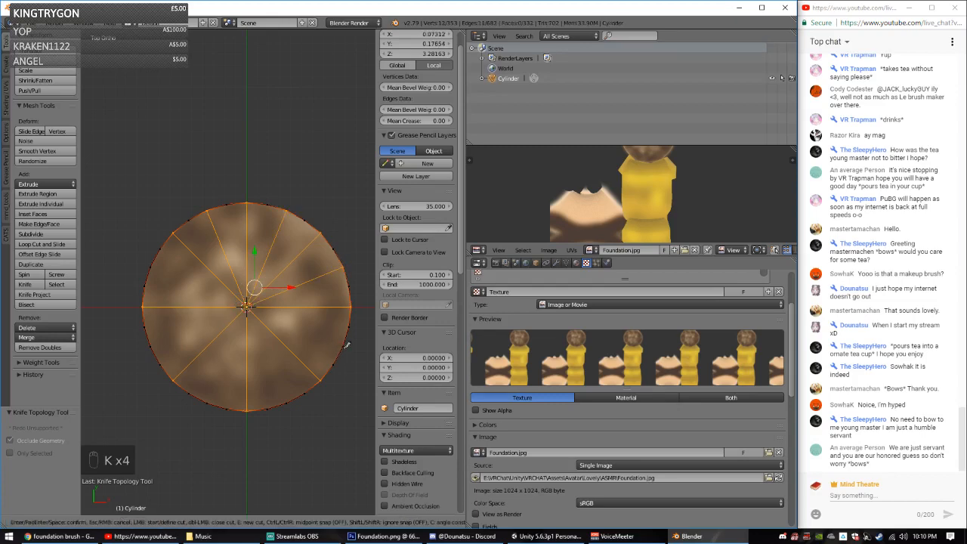
click(344, 346)
click(249, 306)
key(Return)
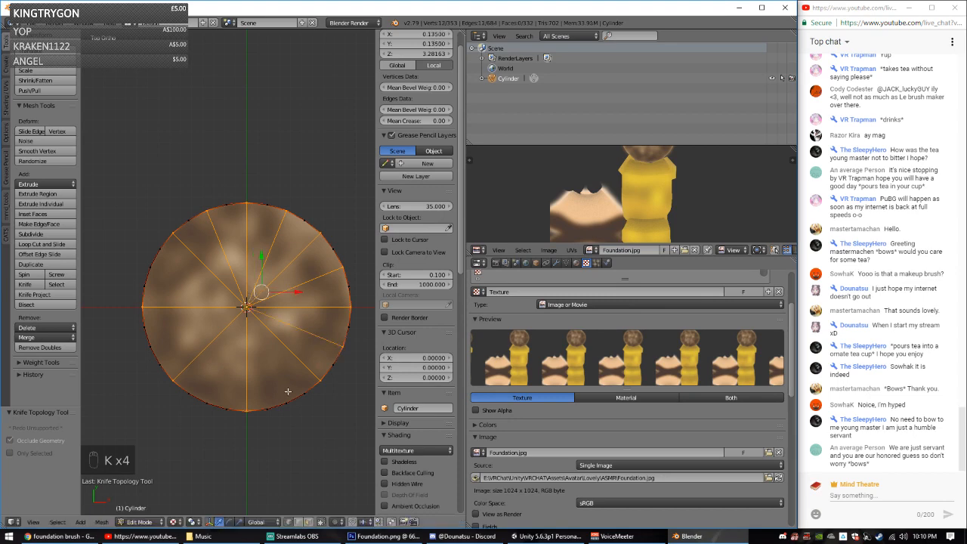
Step: Knife-cut the remaining lower and left segments of the top face from the rim to the centre, completing the sixteen radial wedges
key(k)
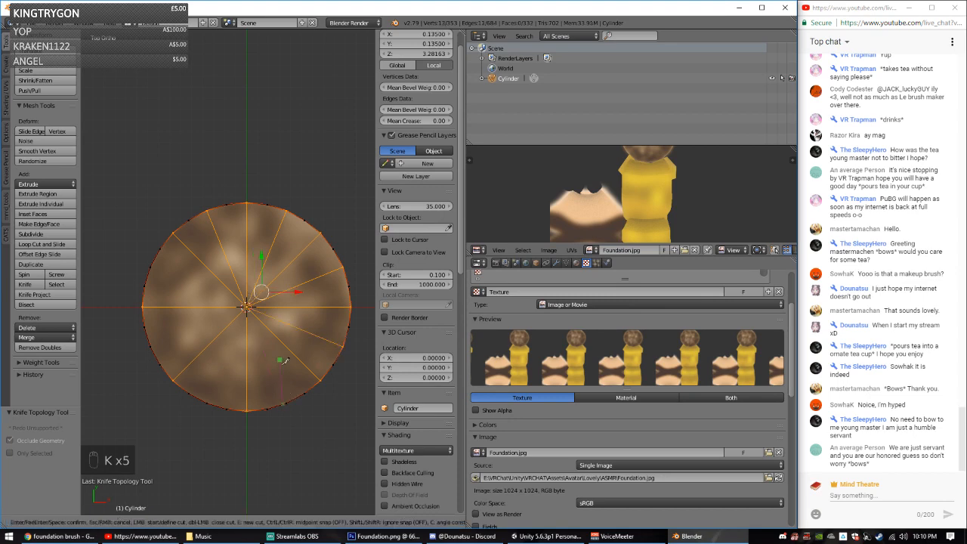
right_click(286, 409)
key(k)
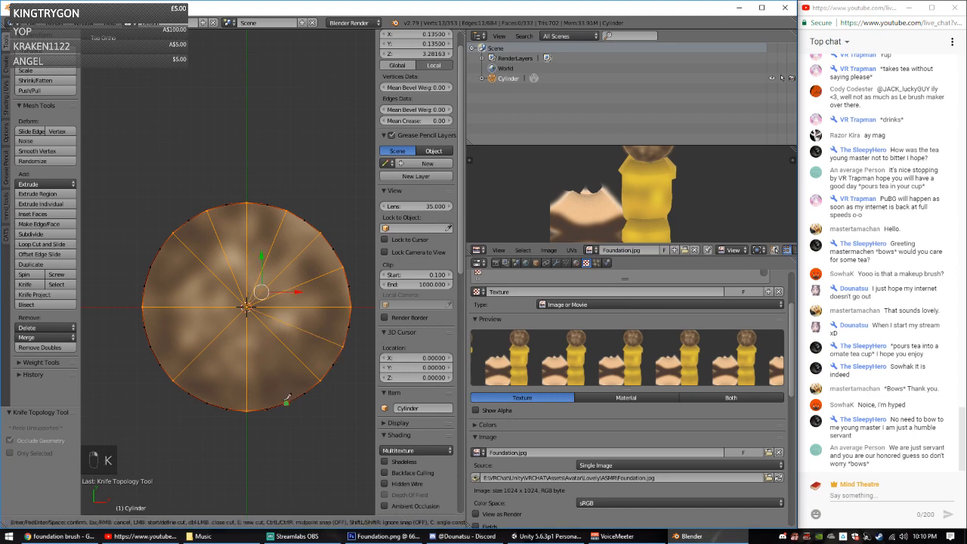
key(Return)
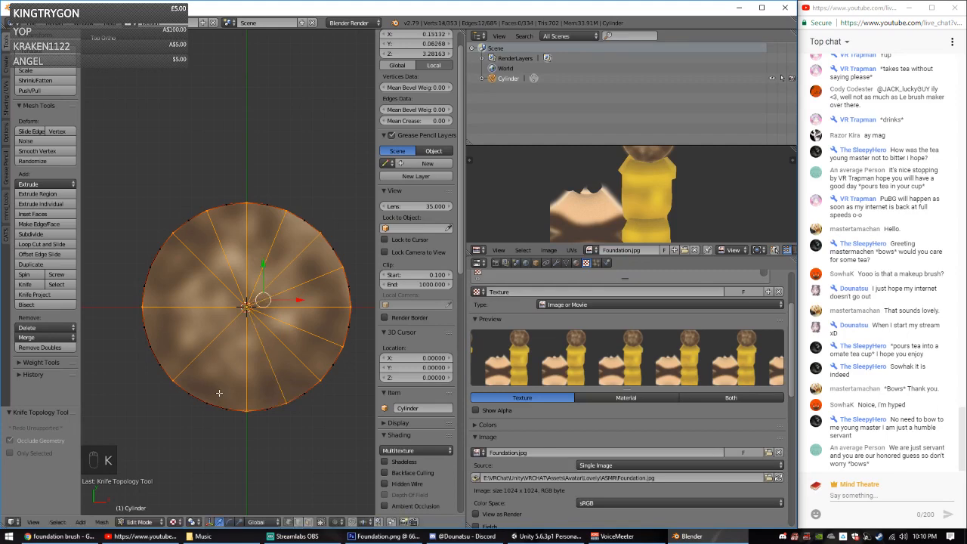
key(k)
key(Return)
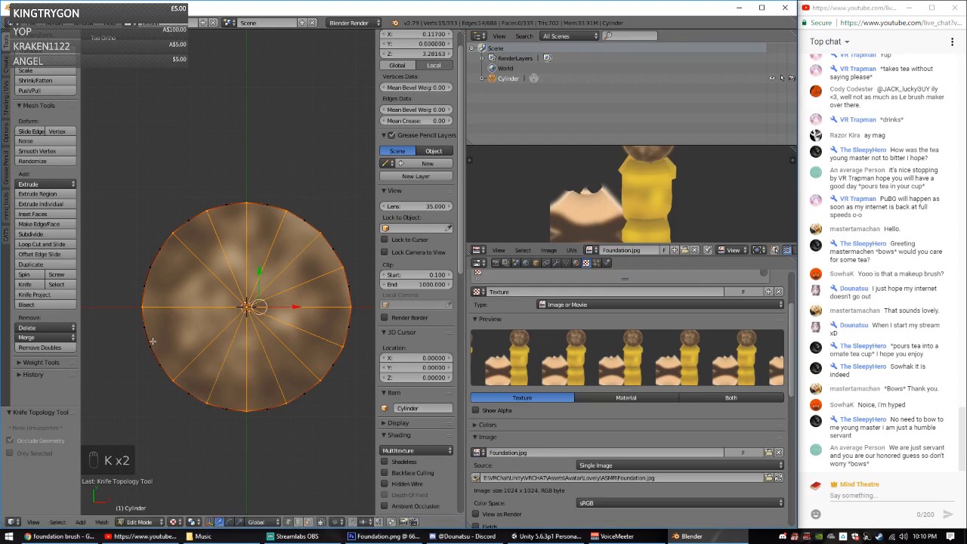
key(k)
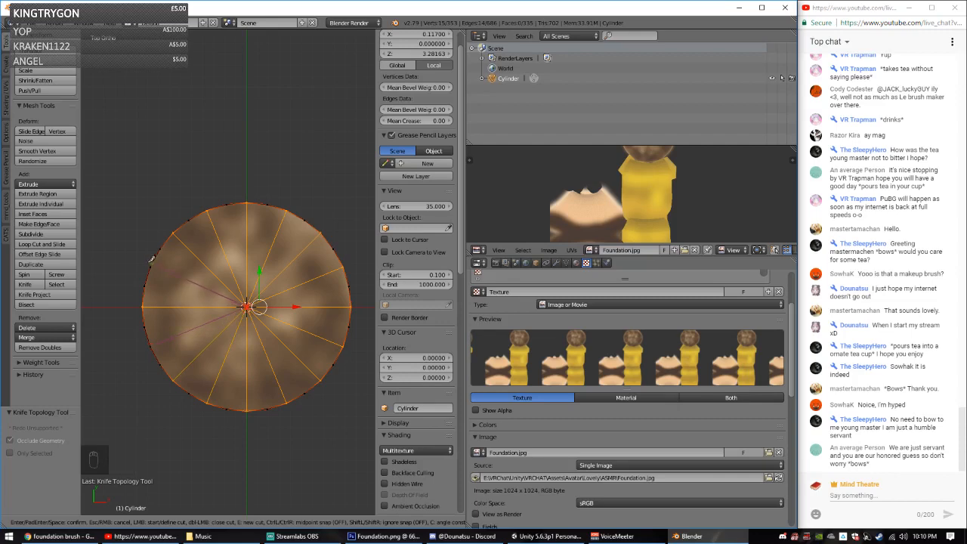
key(Return)
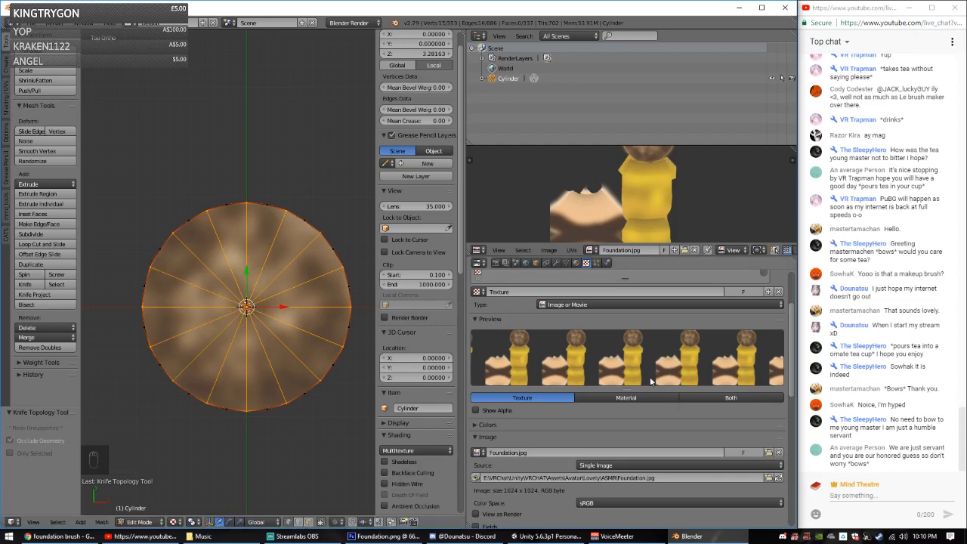
Step: Read back through the earlier live chat messages and return to the newest ones
scroll(890, 281, up, 3)
scroll(890, 281, up, 5)
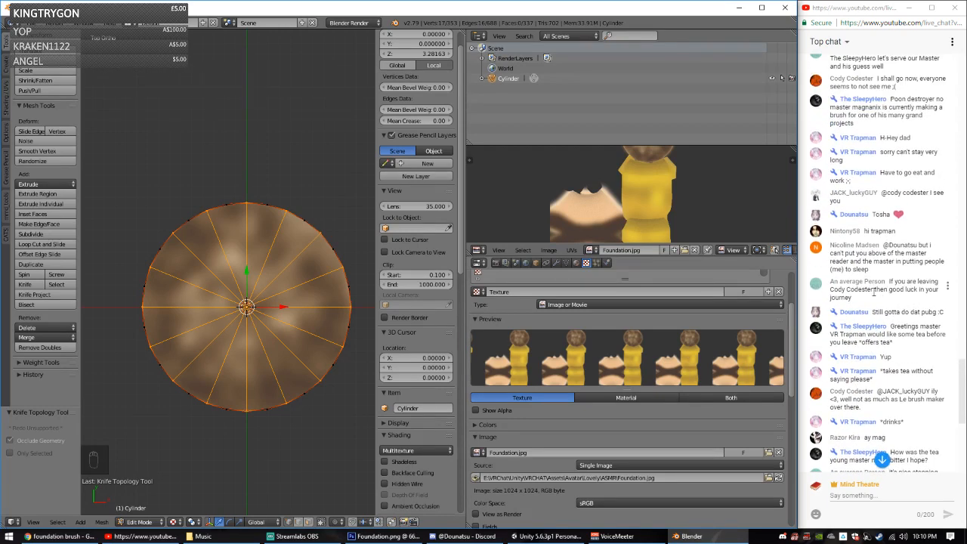
scroll(854, 275, up, 1)
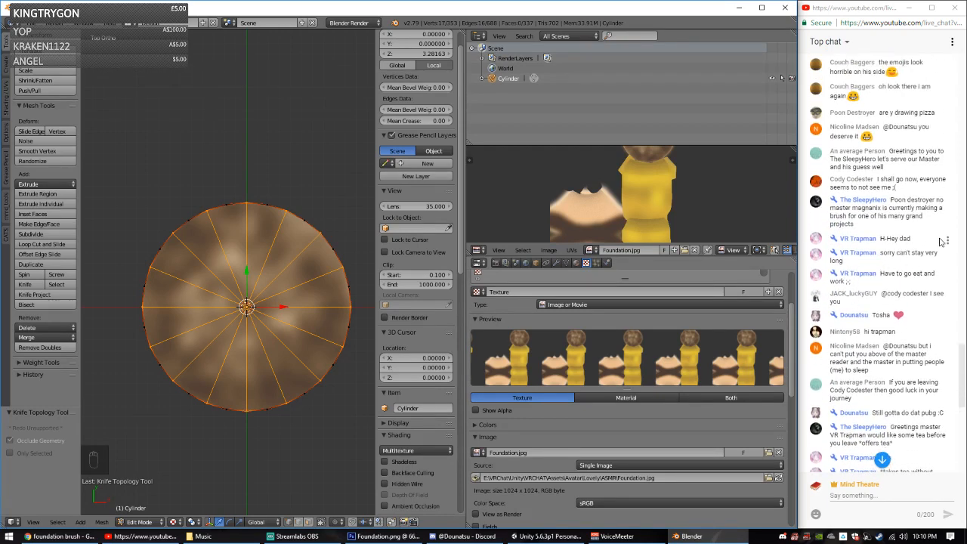
scroll(882, 273, up, 8)
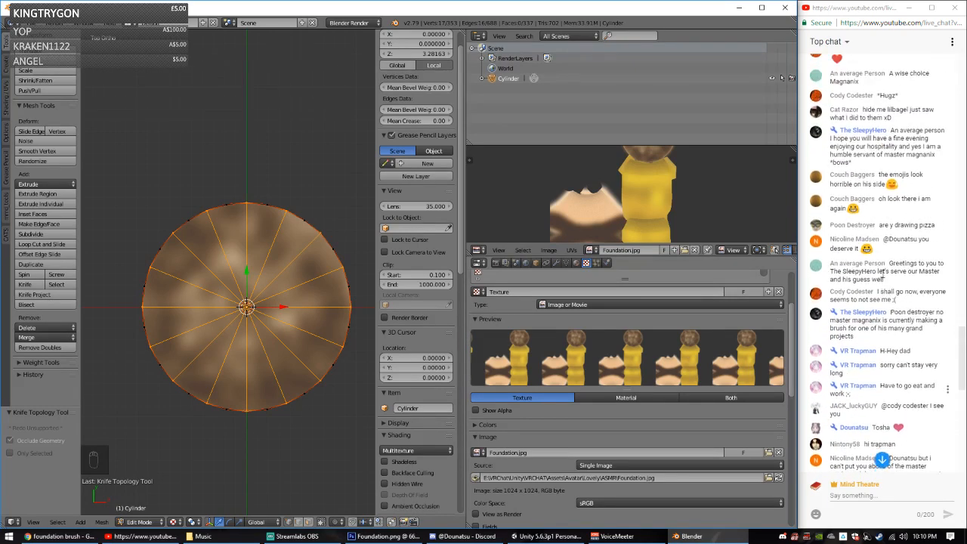
scroll(886, 232, down, 1)
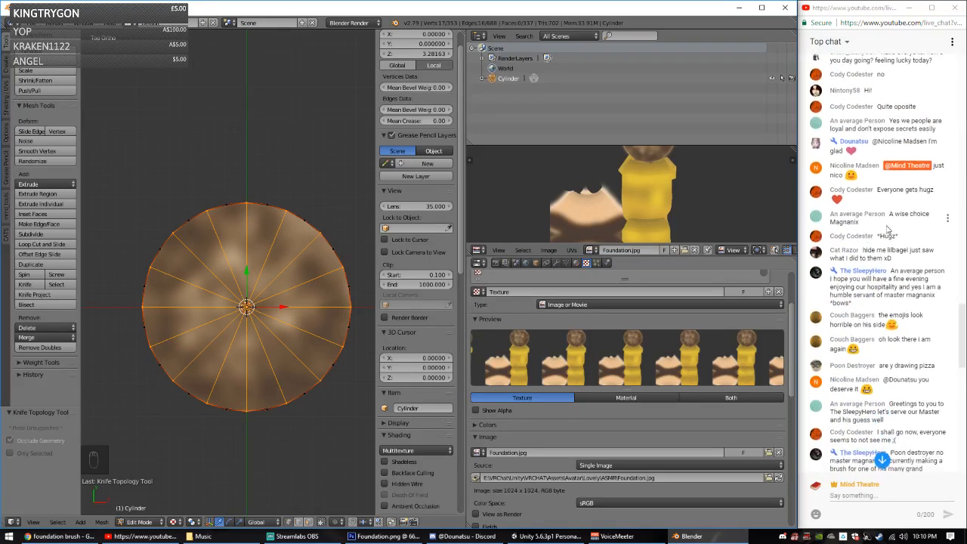
scroll(896, 208, up, 4)
scroll(904, 221, down, 2)
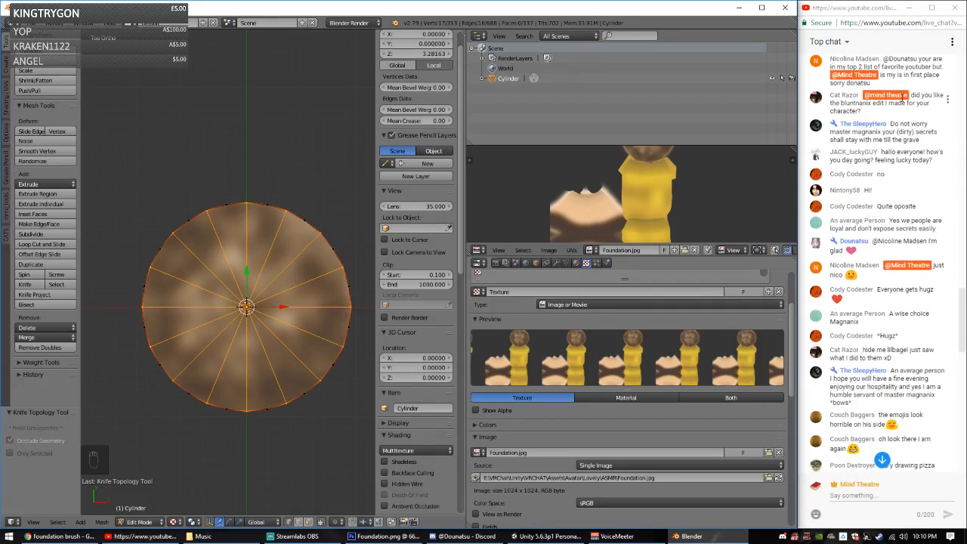
scroll(902, 96, down, 8)
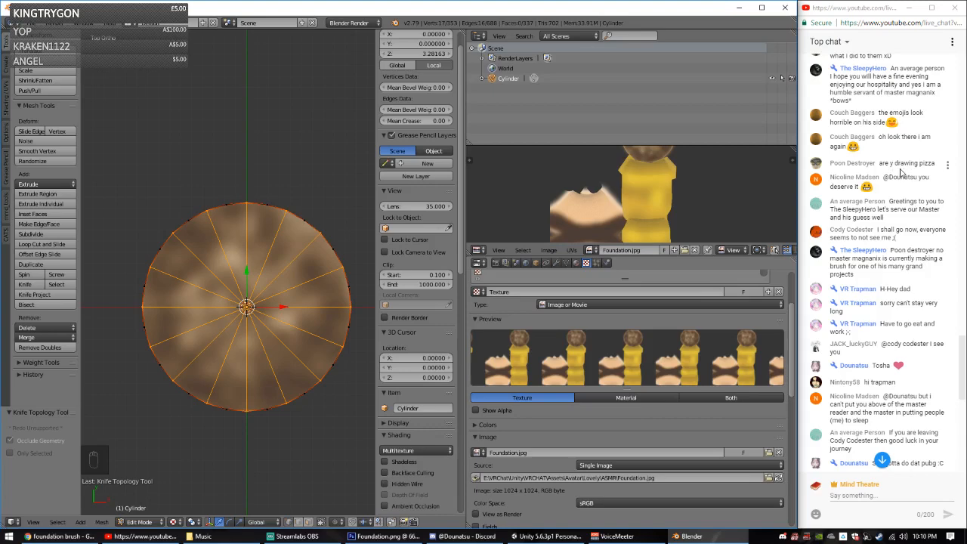
scroll(897, 181, down, 4)
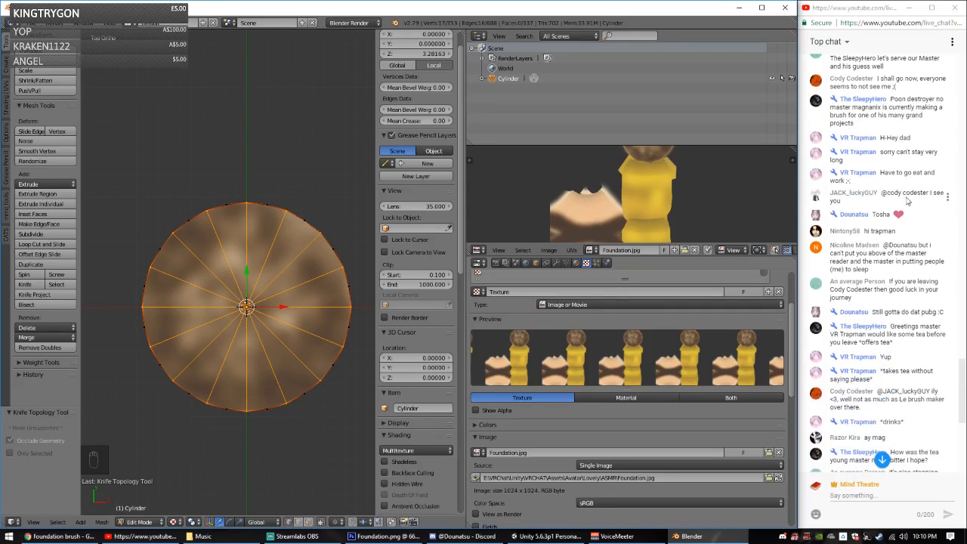
scroll(902, 216, down, 1)
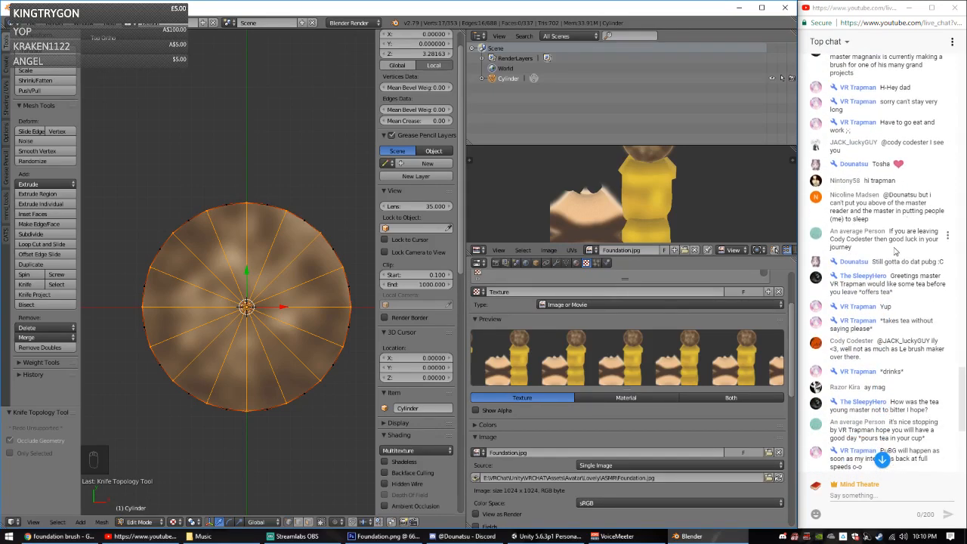
scroll(896, 251, down, 1)
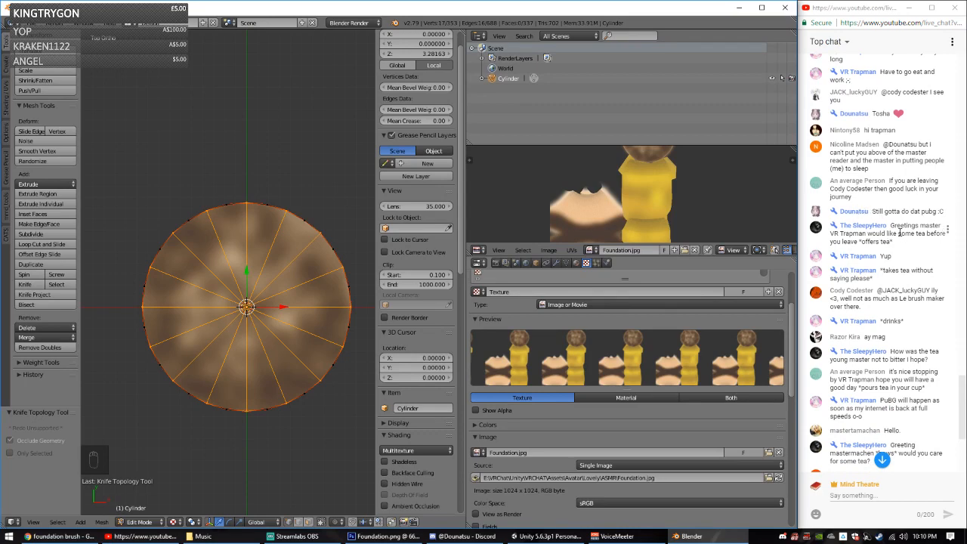
scroll(894, 219, down, 1)
scroll(896, 195, down, 1)
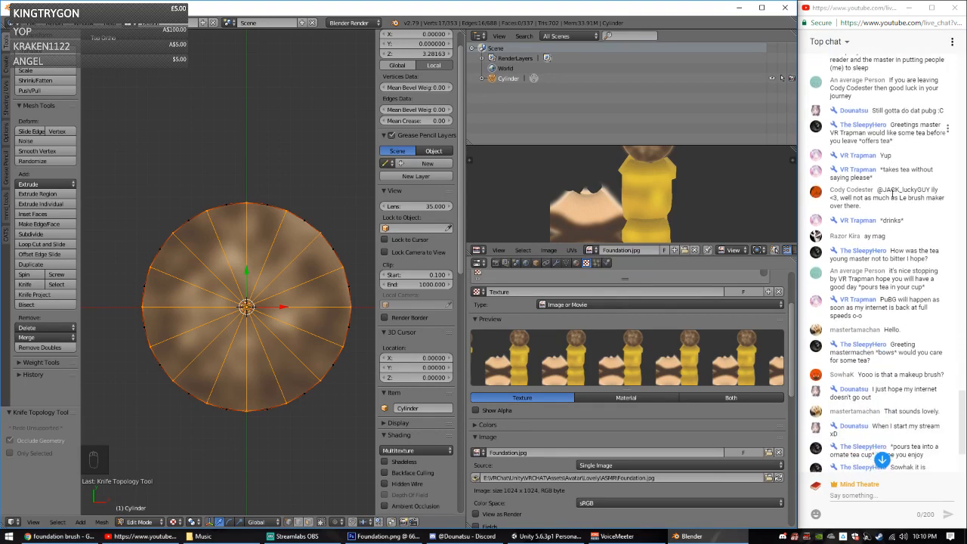
scroll(896, 174, down, 2)
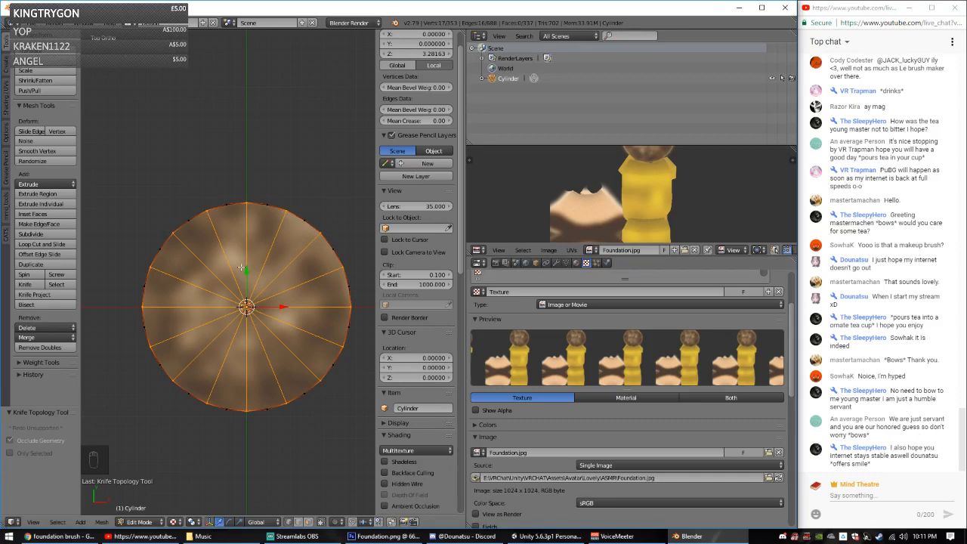
Step: Raise the centre vertex of the brush's top face along Z to form a shallow peak
key(ctrl+r)
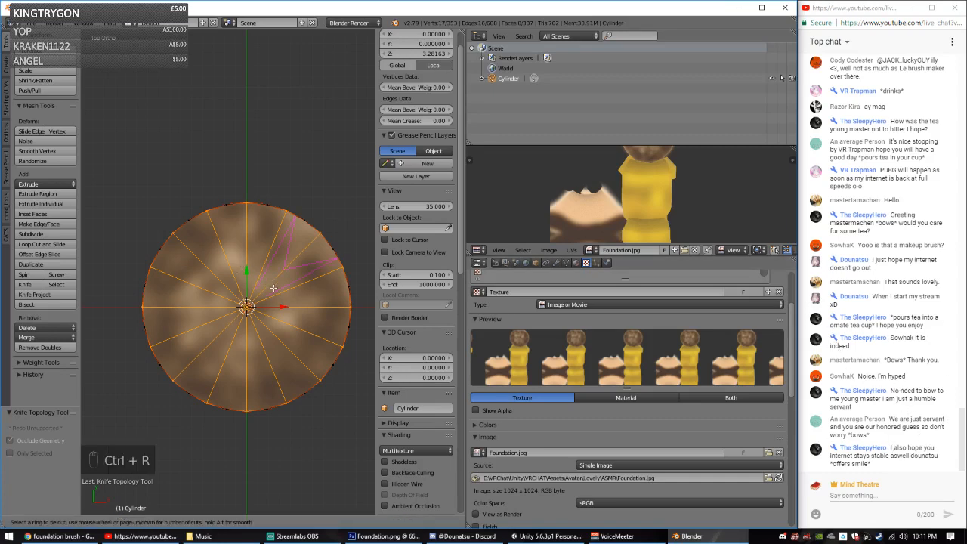
key(Escape)
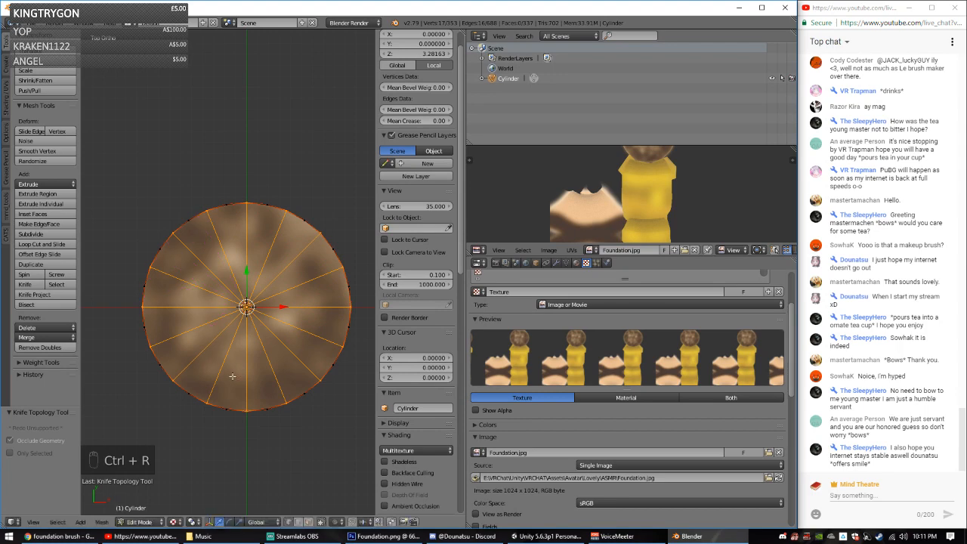
key(KP_1)
middle_drag(250, 248, 245, 248)
right_click(240, 257)
key(KP_1)
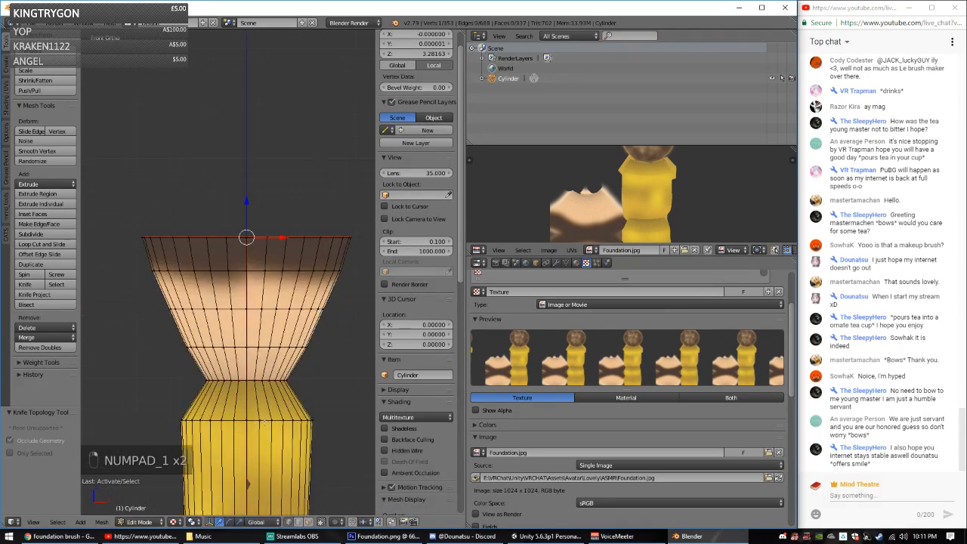
drag(248, 202, 247, 182)
Step: Select the whole top rim of the bristles, lower it 0.018 along Z and scale it slightly inward
key(a)
key(a)
key(a)
alt+right_click(258, 237)
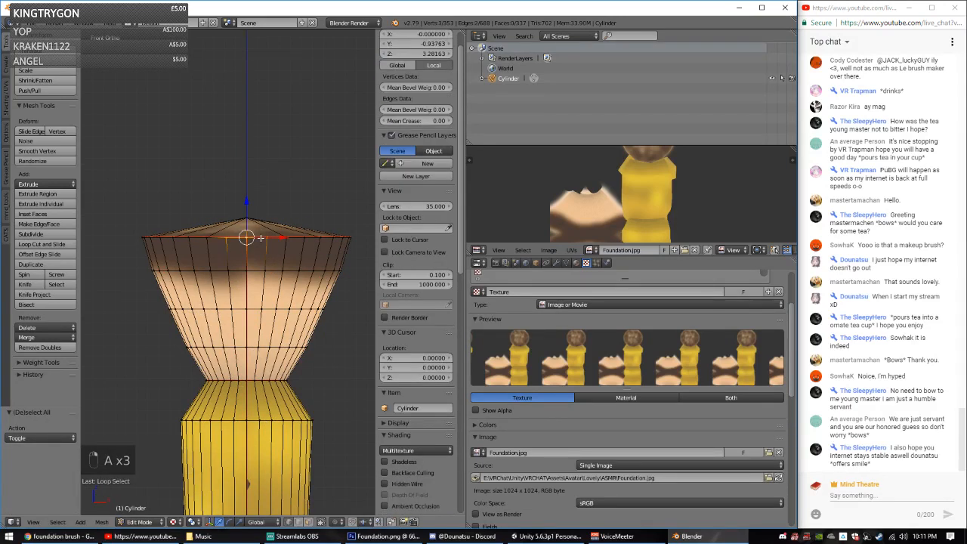
key(a)
key(z)
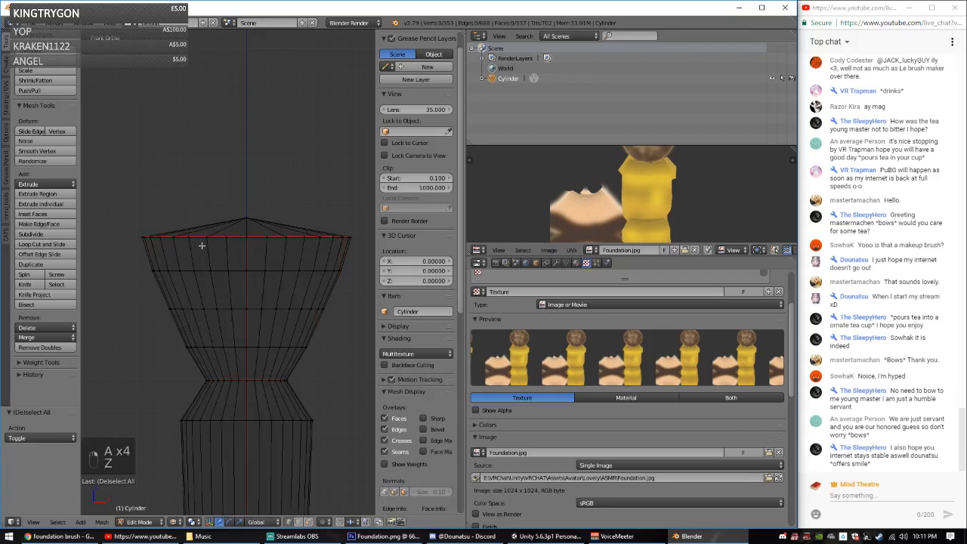
key(b)
drag(128, 229, 367, 250)
key(z)
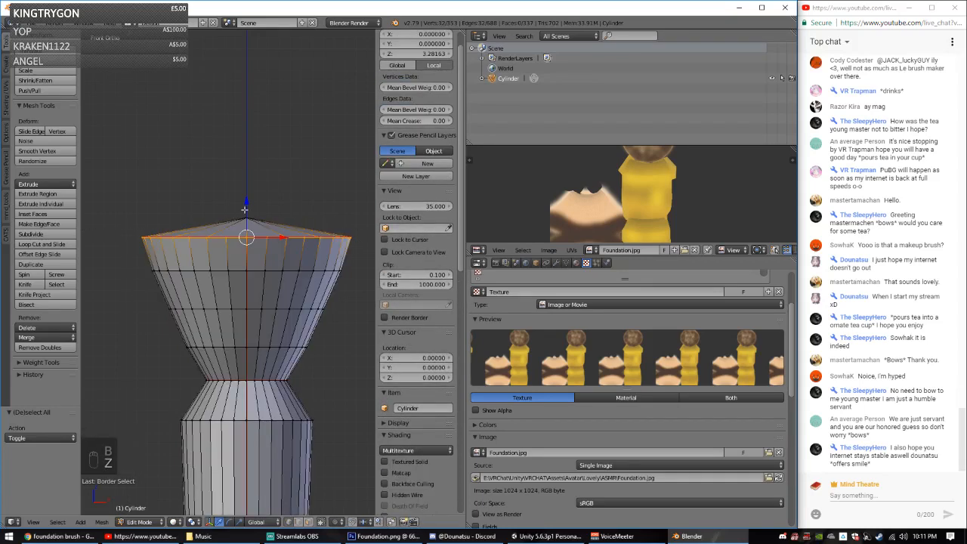
drag(245, 209, 250, 210)
key(s)
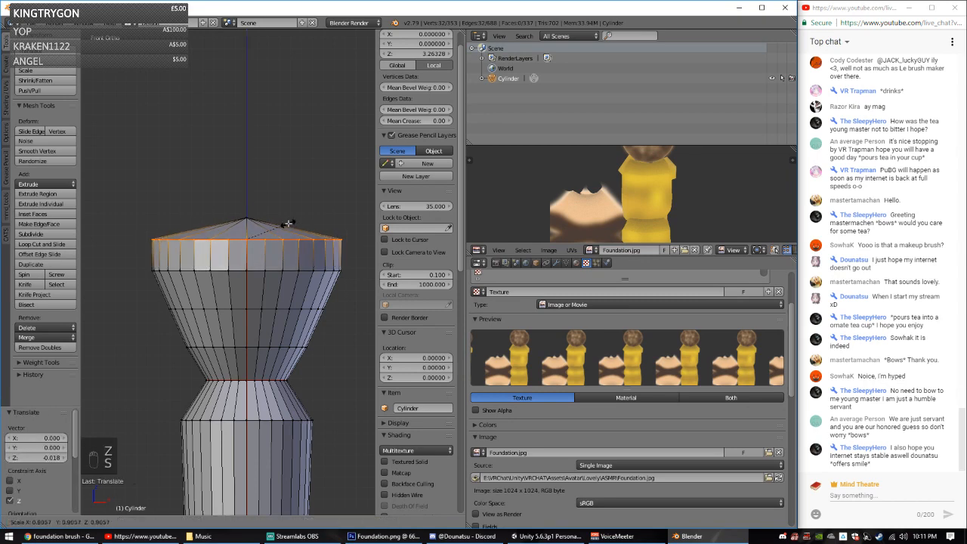
click(289, 225)
Step: Scale the bristles' middle edge loop outward by about 1.07 and the loop below it by about 1.05
key(a)
alt+right_click(252, 309)
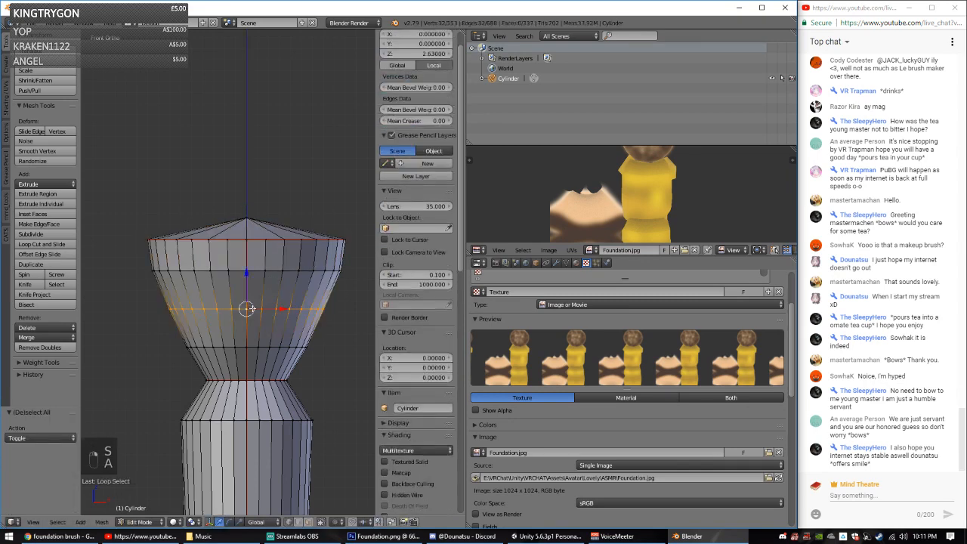
key(s)
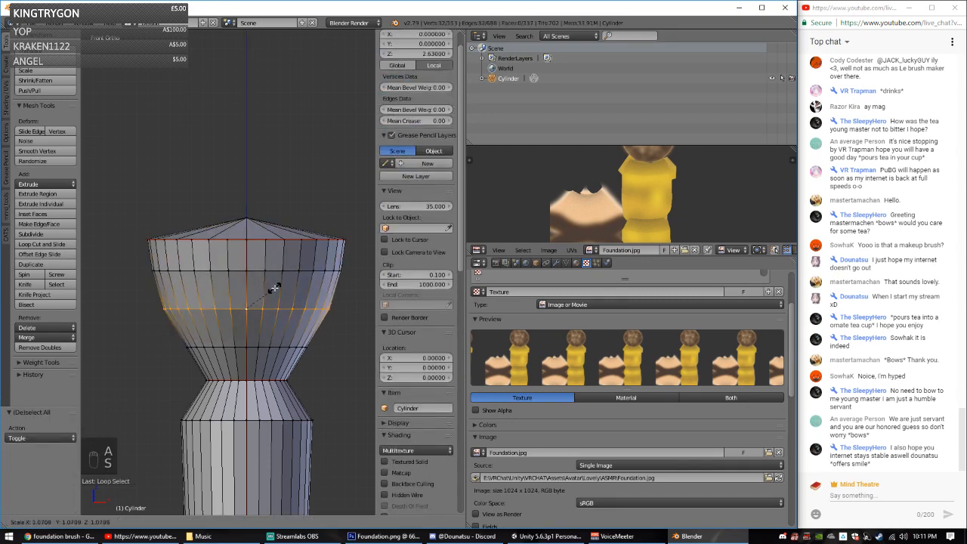
click(274, 290)
key(a)
alt+right_click(274, 346)
key(s)
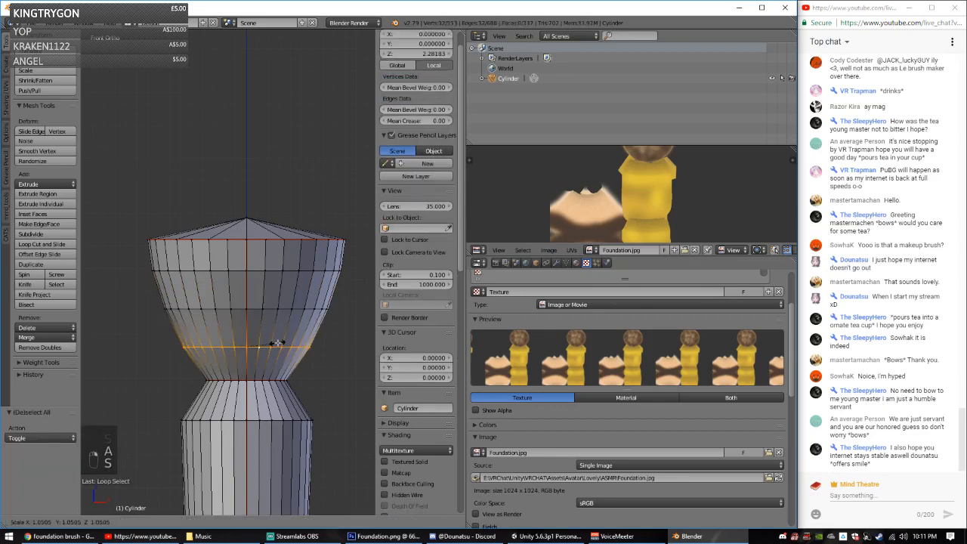
click(282, 339)
Step: Deselect the mesh, restore textured shading and return to Object Mode in front view
key(a)
scroll(276, 311, down, 3)
key(z)
key(alt+z)
key(Tab)
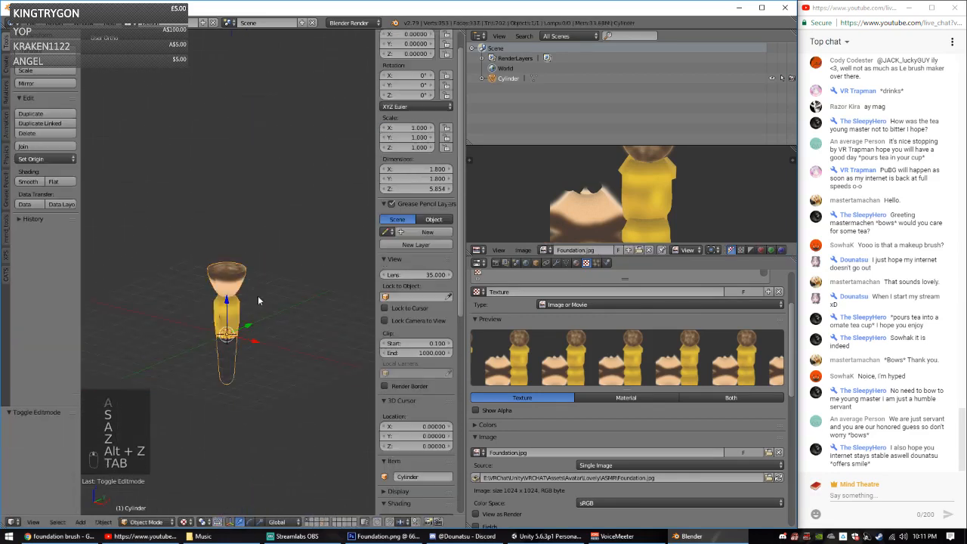
key(KP_1)
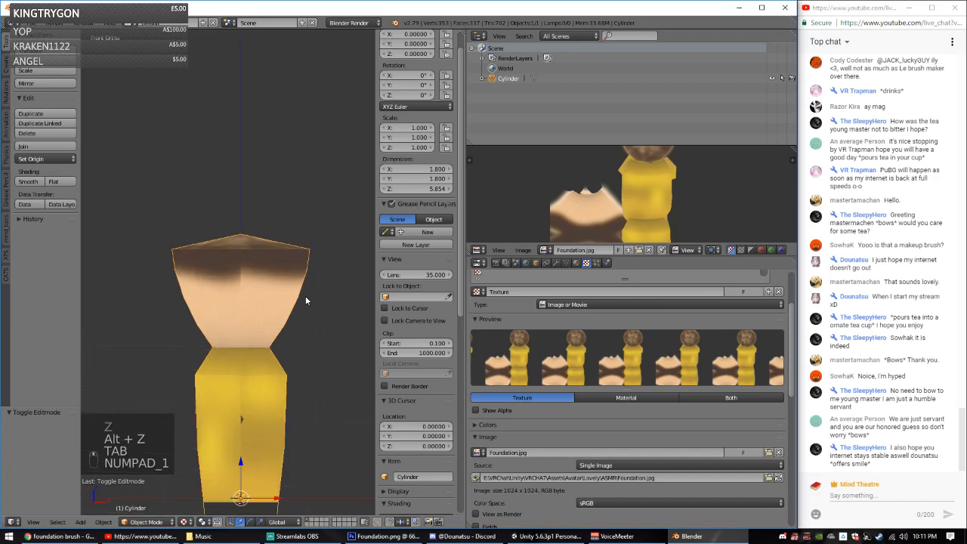
Step: Add a single-bone armature at the brush's origin and check its bone in Edit Mode
key(shift+a)
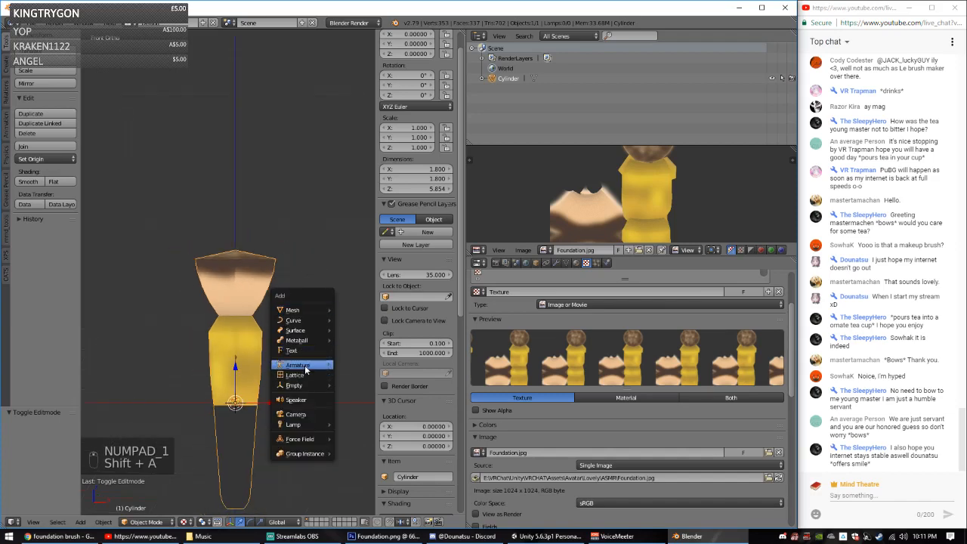
mouse_move(306, 366)
click(361, 365)
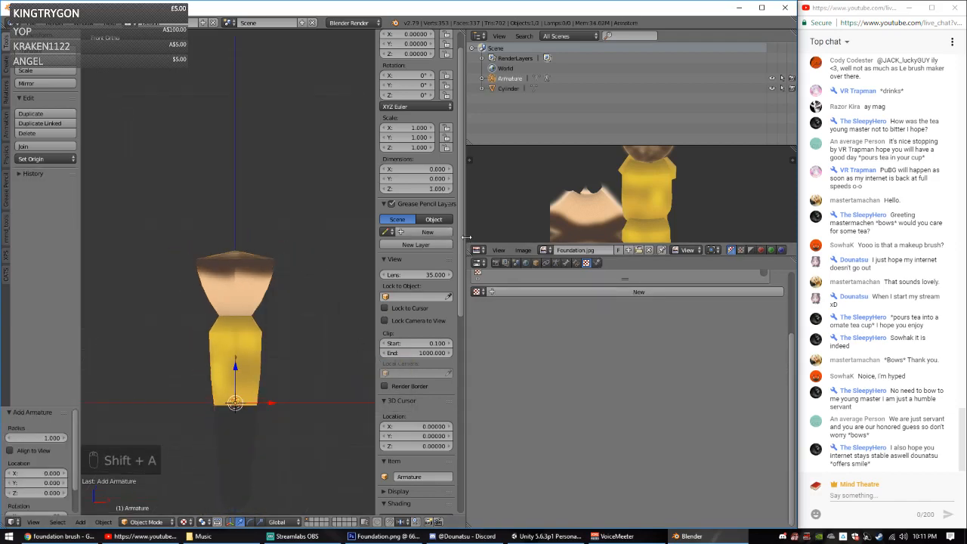
key(Tab)
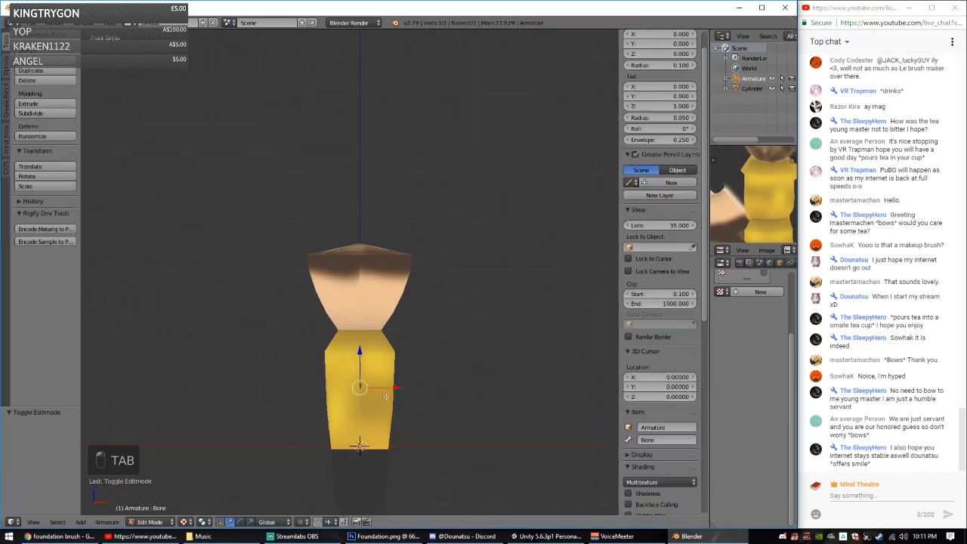
key(Tab)
key(shift+a)
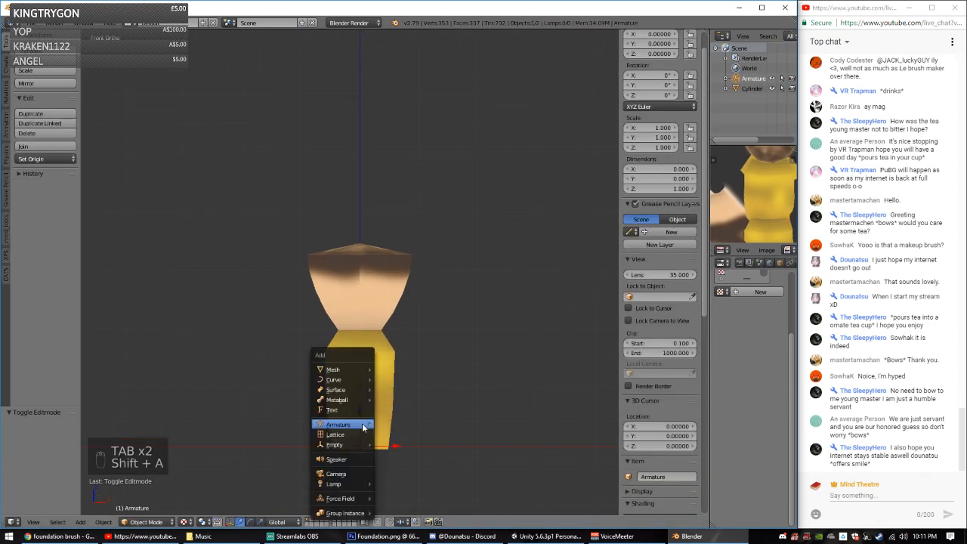
key(Escape)
key(Tab)
key(Tab)
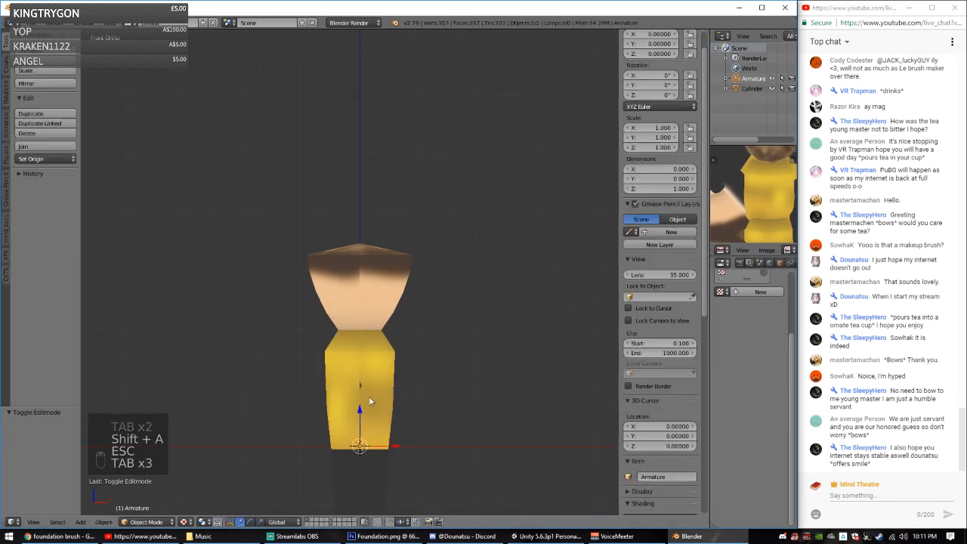
key(Tab)
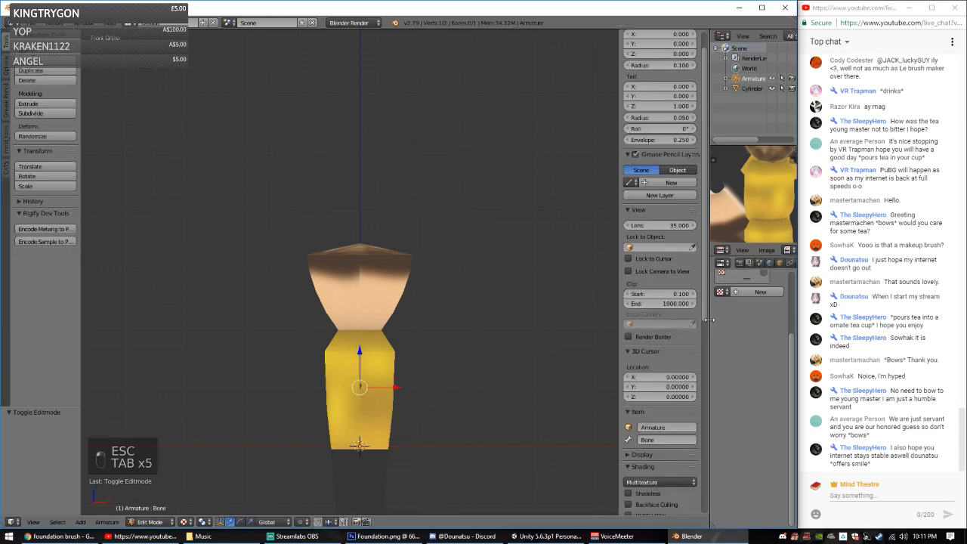
Step: Widen the properties editor and enable X-Ray display for the armature so its bone shows through the brush
drag(708, 320, 622, 320)
click(720, 263)
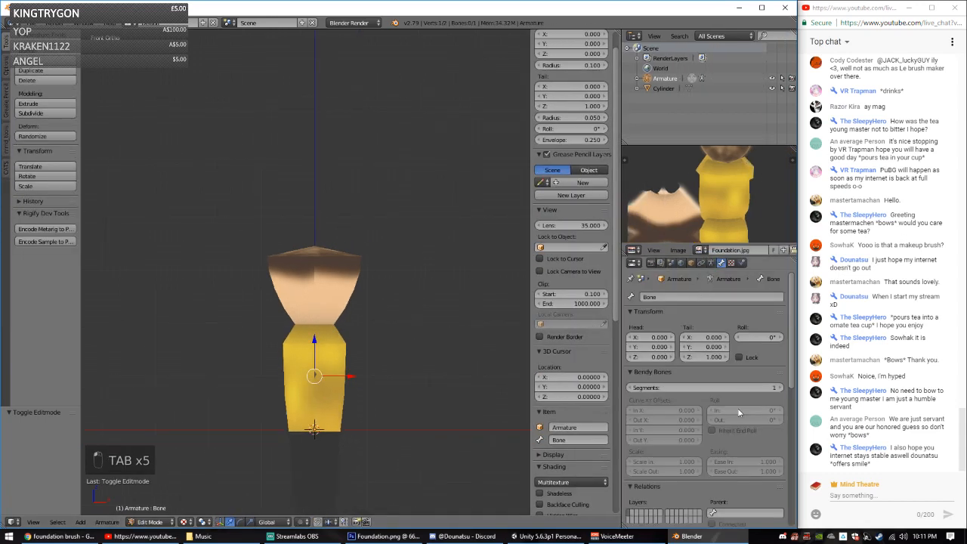
scroll(737, 417, down, 3)
click(703, 263)
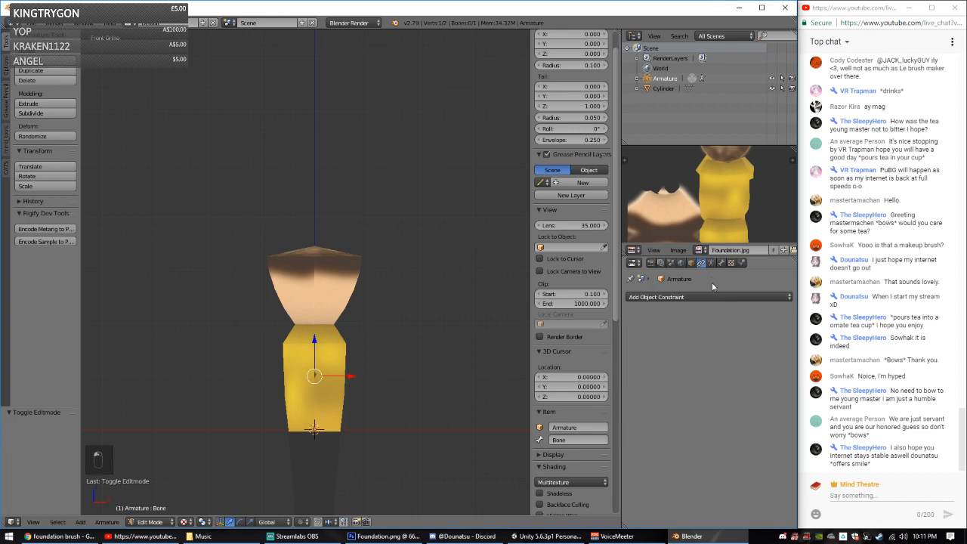
click(710, 263)
click(710, 439)
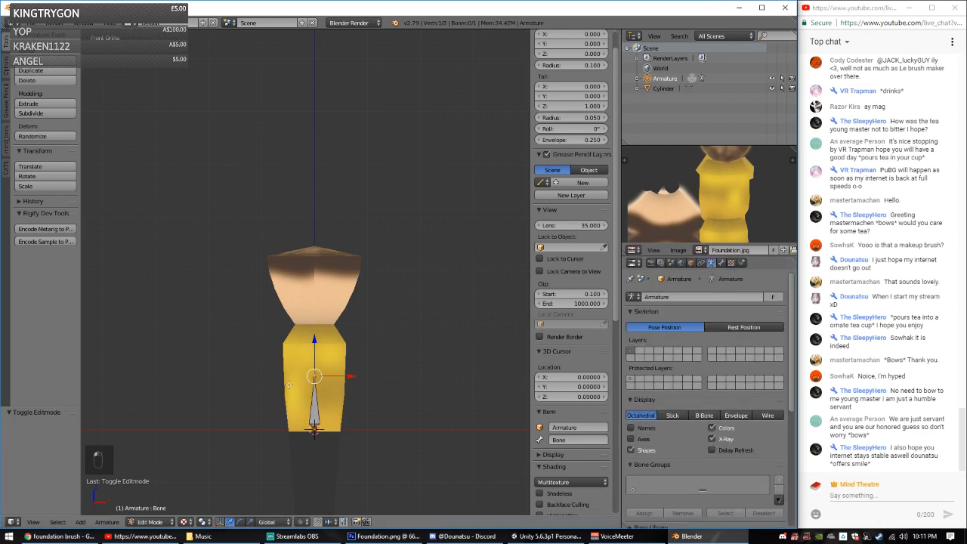
Step: Move the bone up inside the upper handle so it spans from about Z 1.170 to Z 1.951 at the neck
right_click(310, 410)
drag(315, 372, 315, 302)
right_click(314, 270)
Step: Extrude three bones straight up from the bone's tip through the bristles, with Z lengths of about 0.409, 0.428 and 0.751
right_click(310, 317)
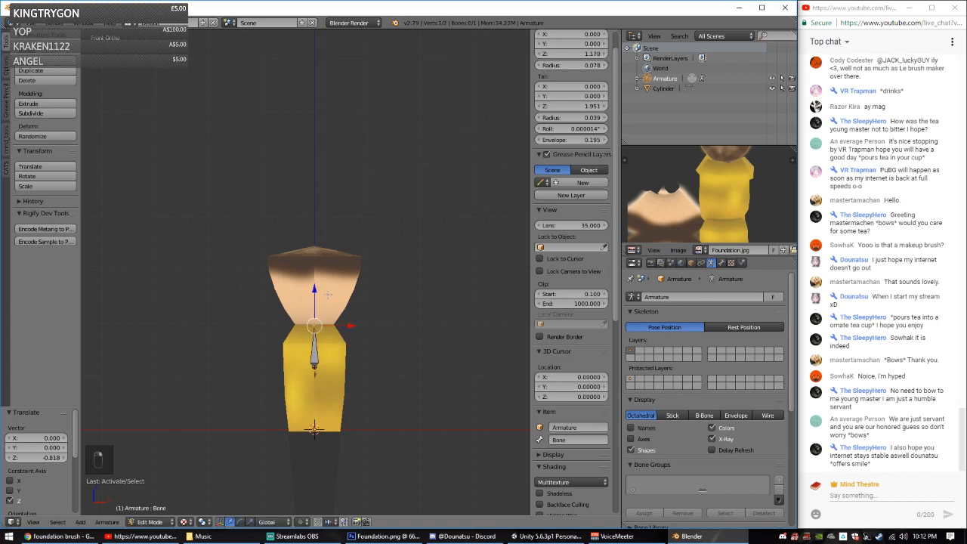
key(e)
click(319, 261)
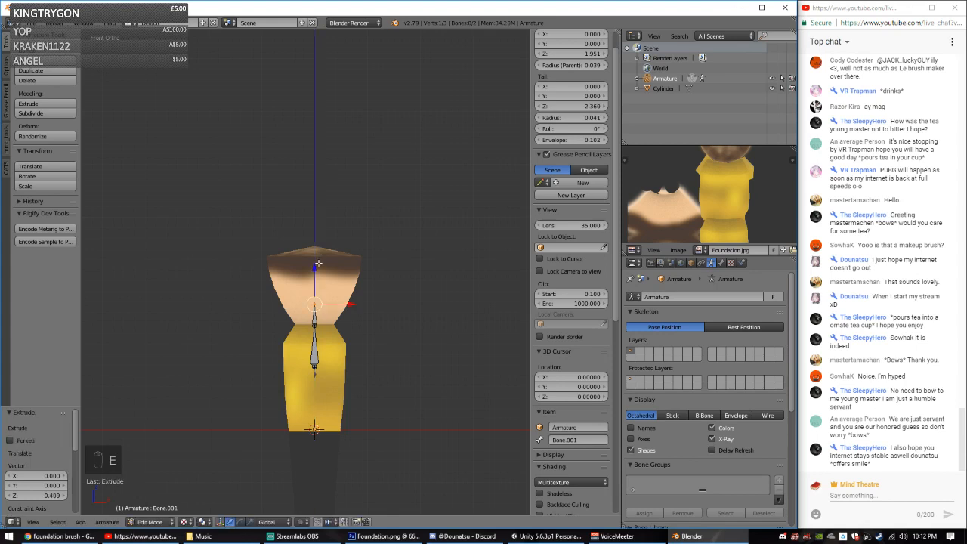
key(e)
click(317, 243)
key(e)
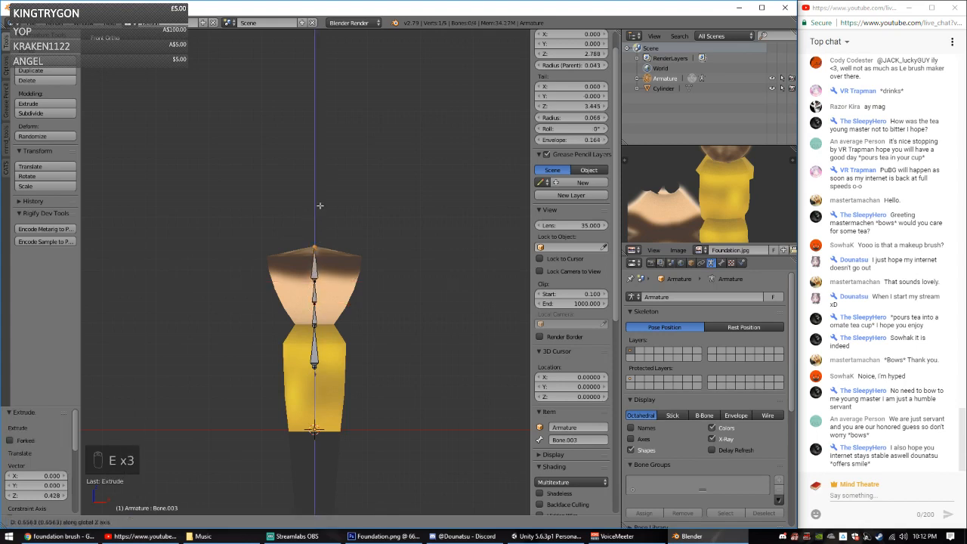
click(321, 200)
Step: Return to Object Mode and parent the brush mesh to the armature with empty groups
right_click(315, 338)
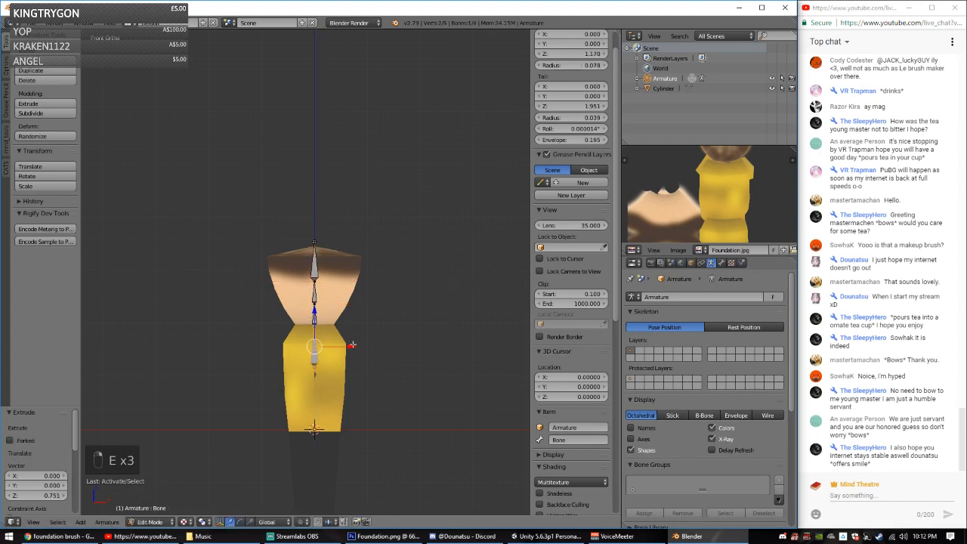
scroll(362, 332, down, 3)
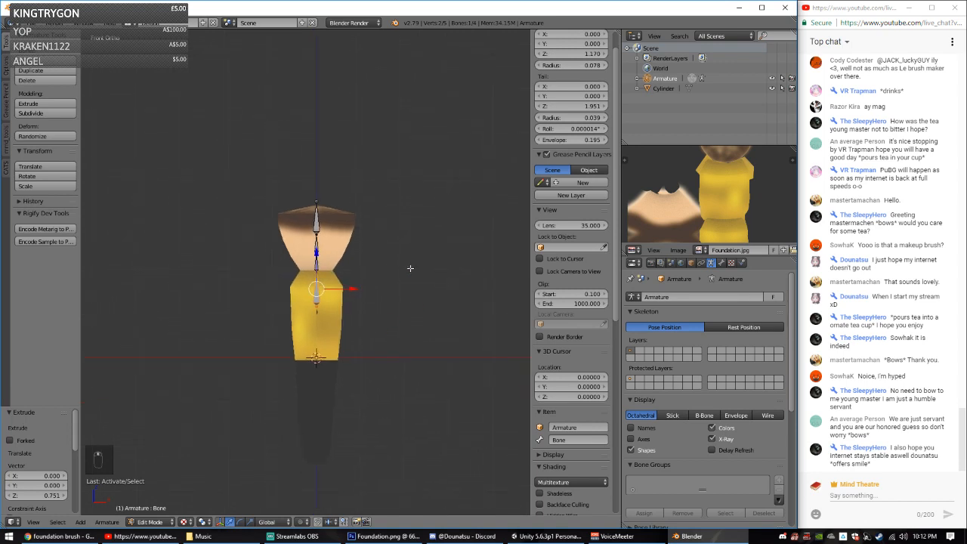
key(Tab)
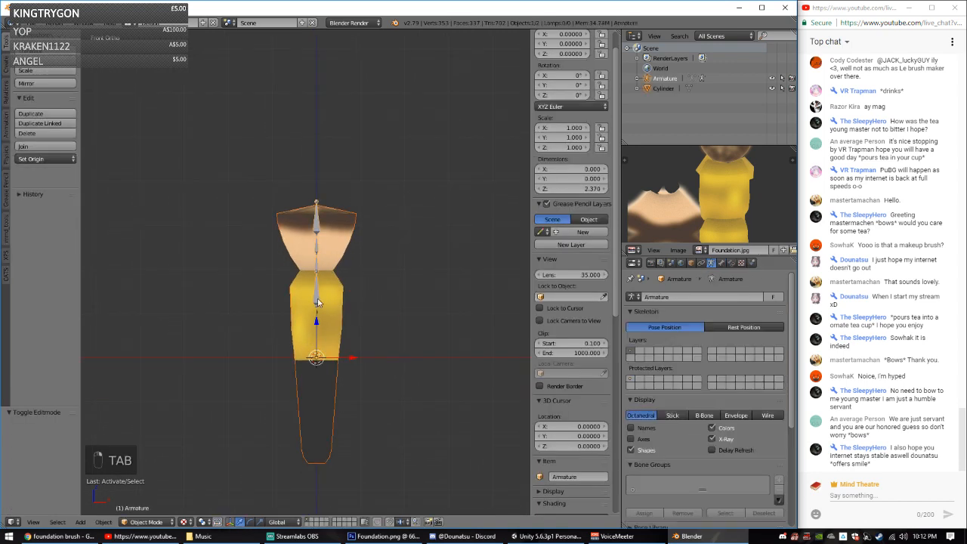
key(ctrl+p)
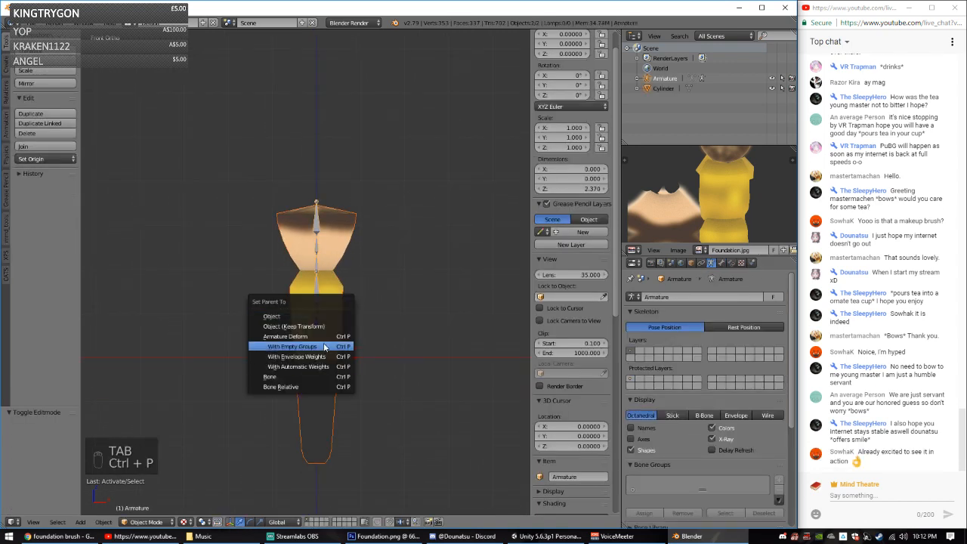
click(321, 346)
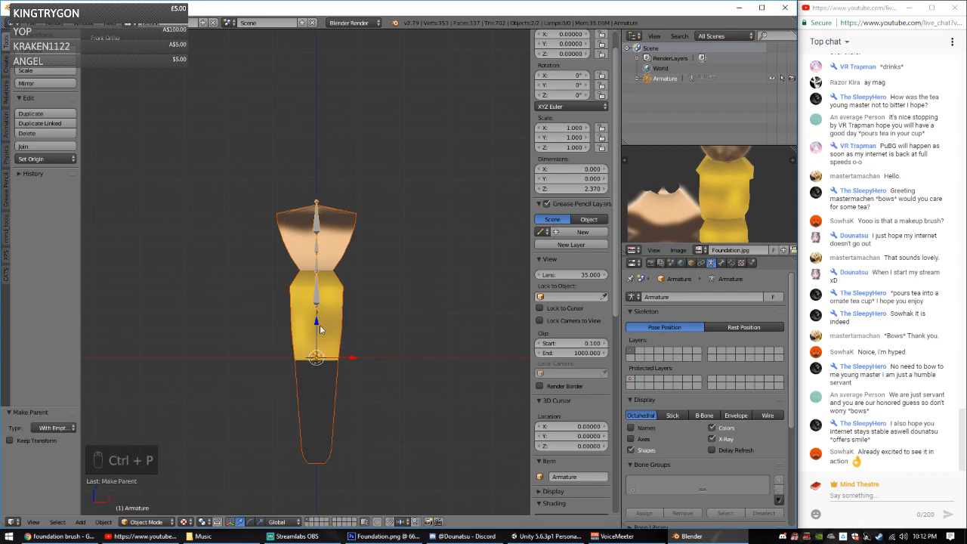
Step: Put the armature in Pose Mode, then select the brush mesh and switch it to Weight Paint mode
right_click(316, 303)
right_click(322, 305)
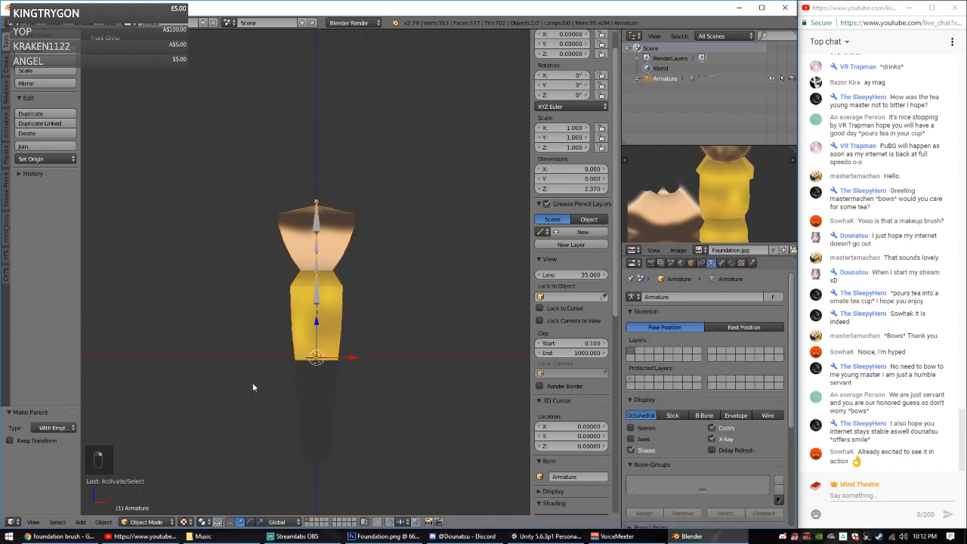
click(136, 522)
click(157, 490)
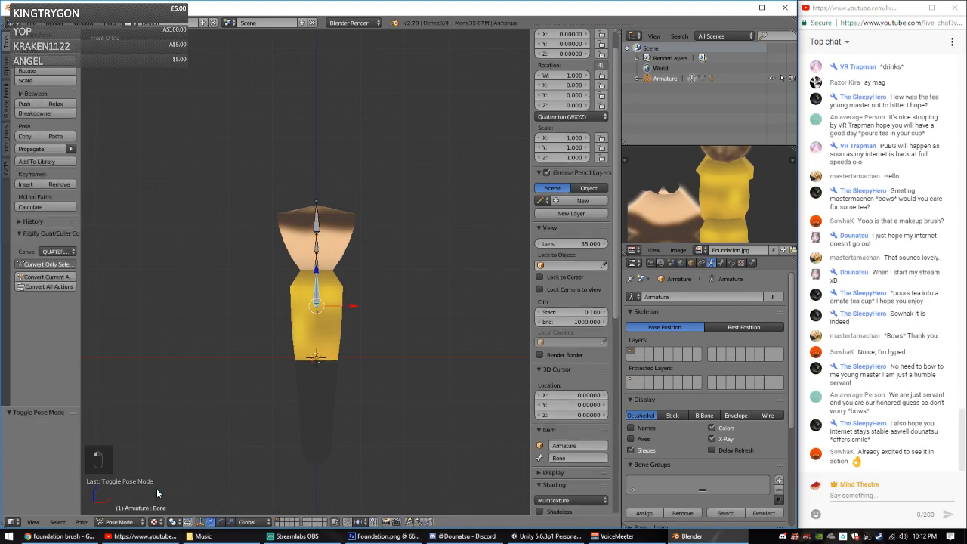
right_click(327, 335)
click(146, 521)
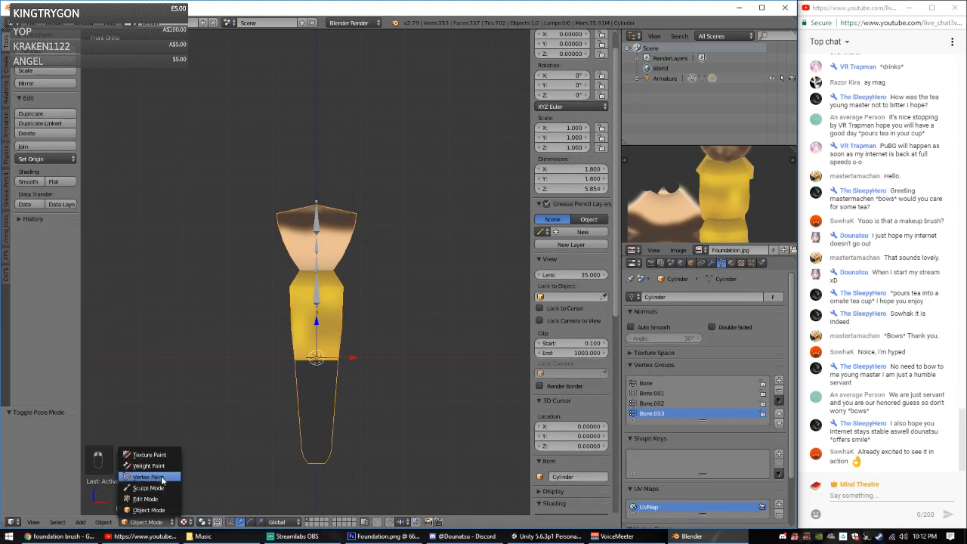
click(148, 465)
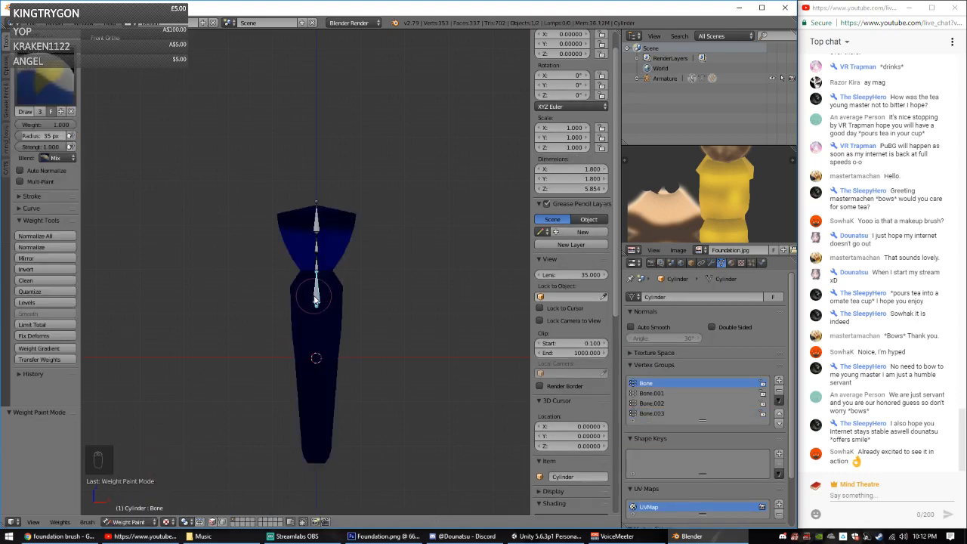
Step: Select the lowest bone, show the mesh in wireframe and paint full weight over the whole handle up to the neck
right_click(315, 300)
key(z)
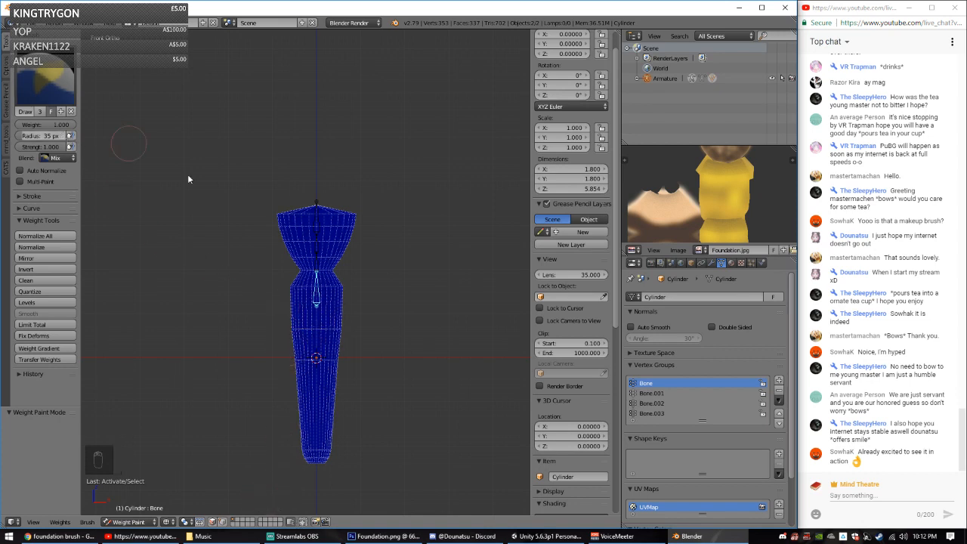
drag(303, 453, 349, 459)
mouse_move(268, 473)
mouse_down()
mouse_move(355, 347)
mouse_move(337, 340)
mouse_move(343, 291)
mouse_move(284, 294)
mouse_move(317, 273)
mouse_move(329, 282)
mouse_up()
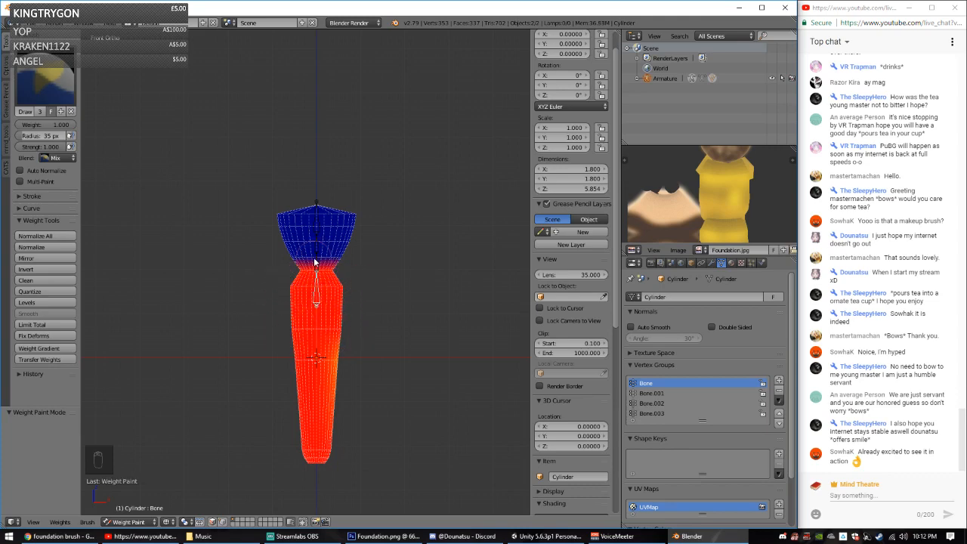
Step: Paint full weight on the neck loop for Bone.001 and on the first bristle loop above it for Bone.002
right_click(316, 262)
scroll(369, 273, up, 5)
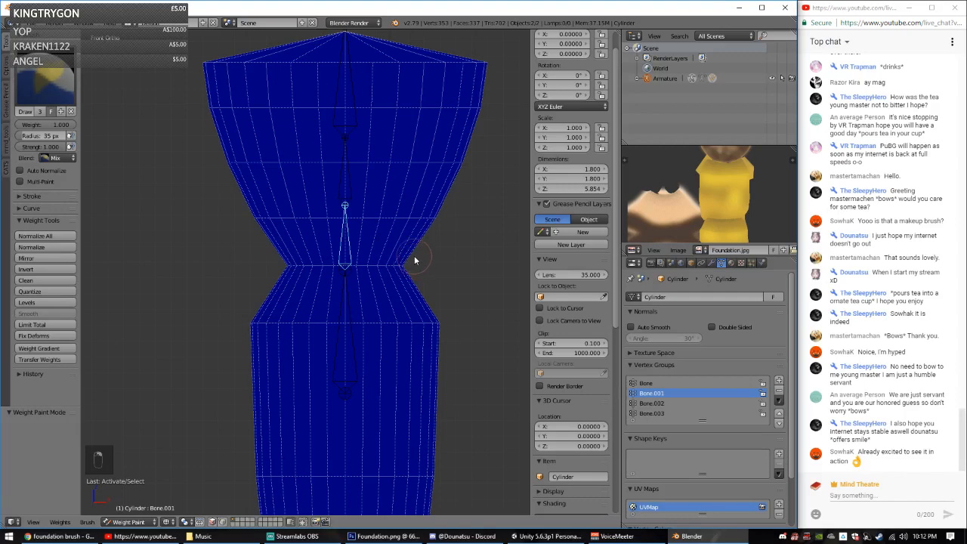
mouse_move(414, 260)
mouse_down()
mouse_move(284, 265)
mouse_move(432, 271)
mouse_up()
shift+middle_drag(317, 244, 284, 308)
right_click(327, 211)
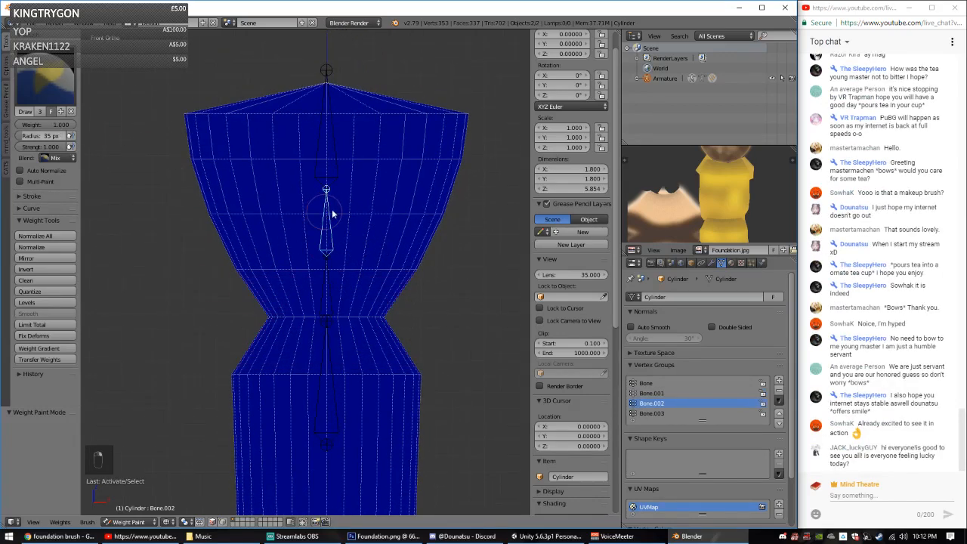
mouse_move(438, 258)
mouse_down()
mouse_move(323, 266)
mouse_move(367, 270)
mouse_up()
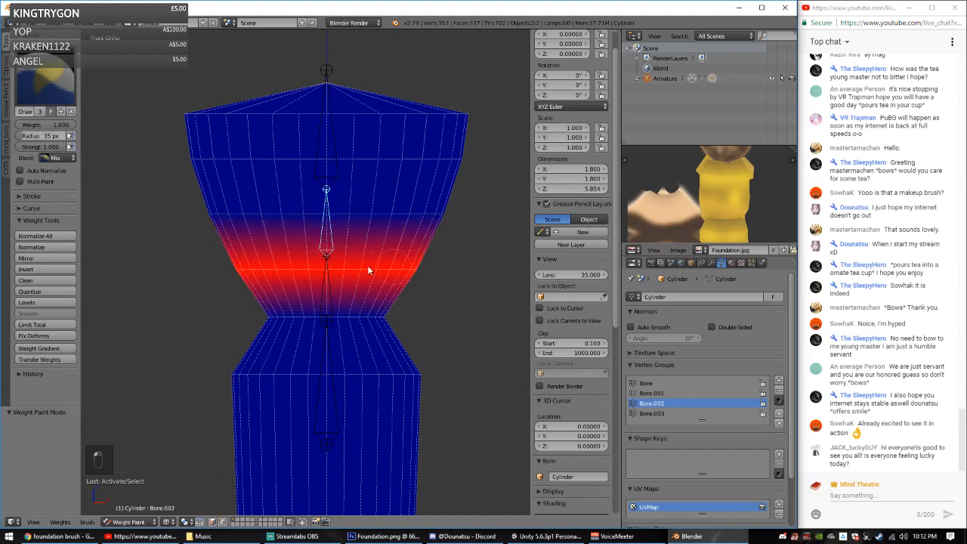
Step: Paint full weight for Bone.003 on the two middle bristle loops, then clear the lower of them with weight 0
right_click(321, 164)
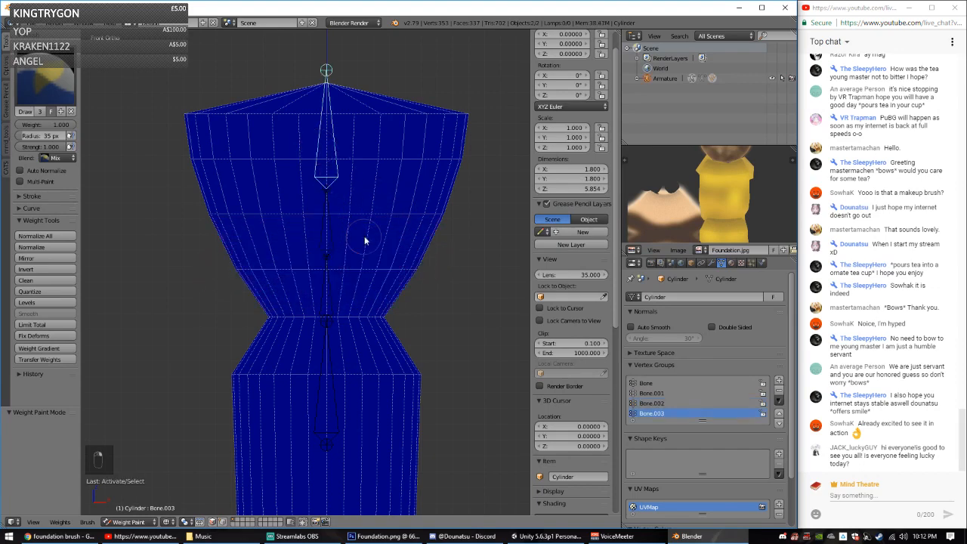
drag(459, 217, 189, 214)
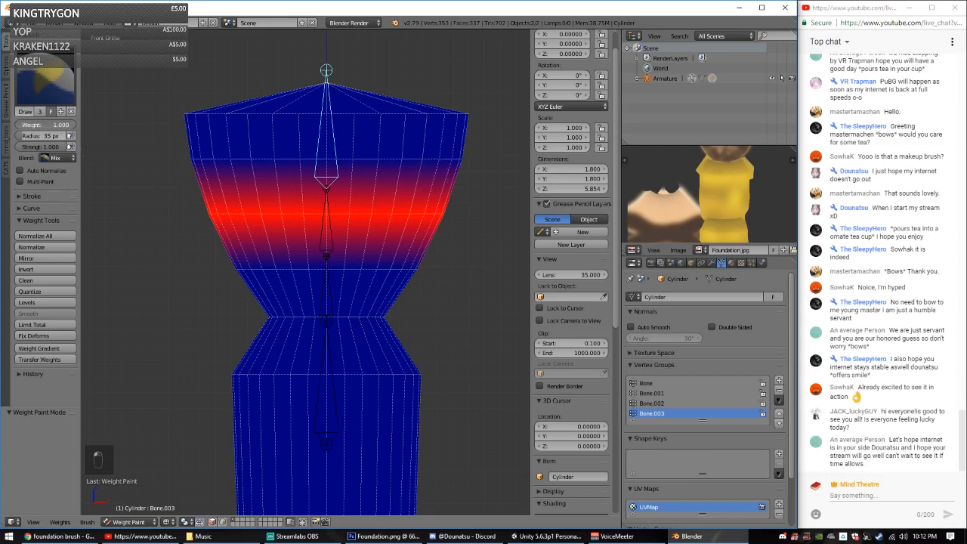
drag(454, 158, 221, 158)
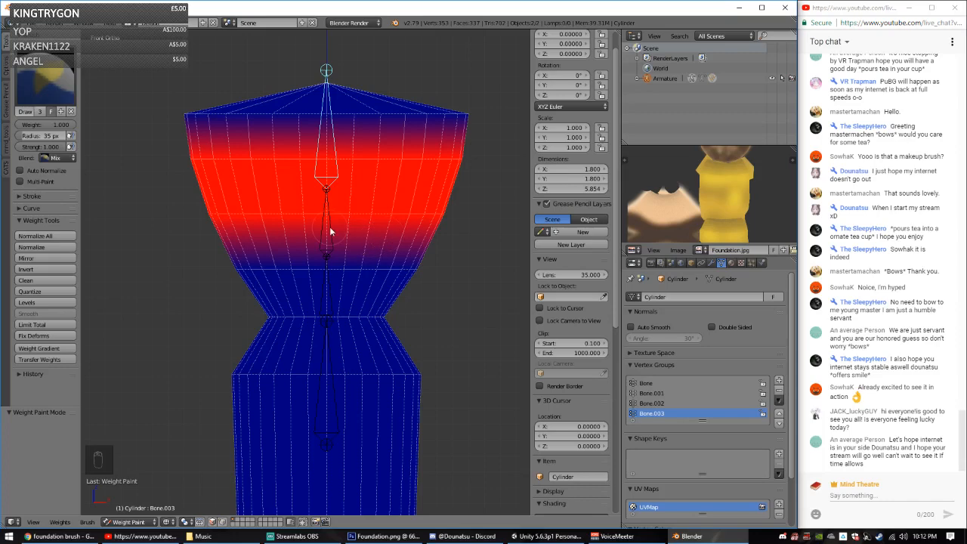
drag(59, 123, 22, 124)
mouse_move(458, 218)
mouse_down()
mouse_move(299, 208)
mouse_move(195, 217)
mouse_up()
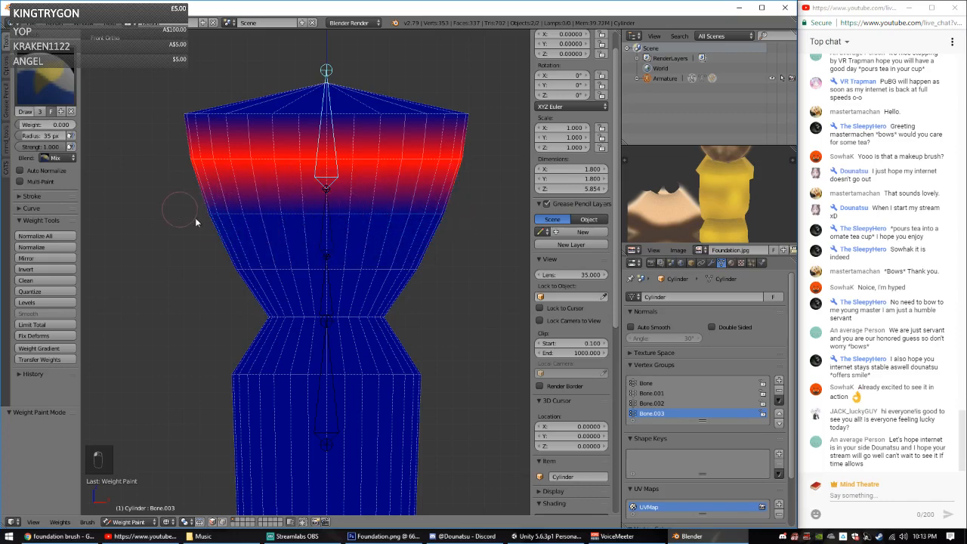
Step: Paint Bone.001 at weight 1 on the first bristle loop above the neck and clear its neck loop with weight 0
right_click(329, 252)
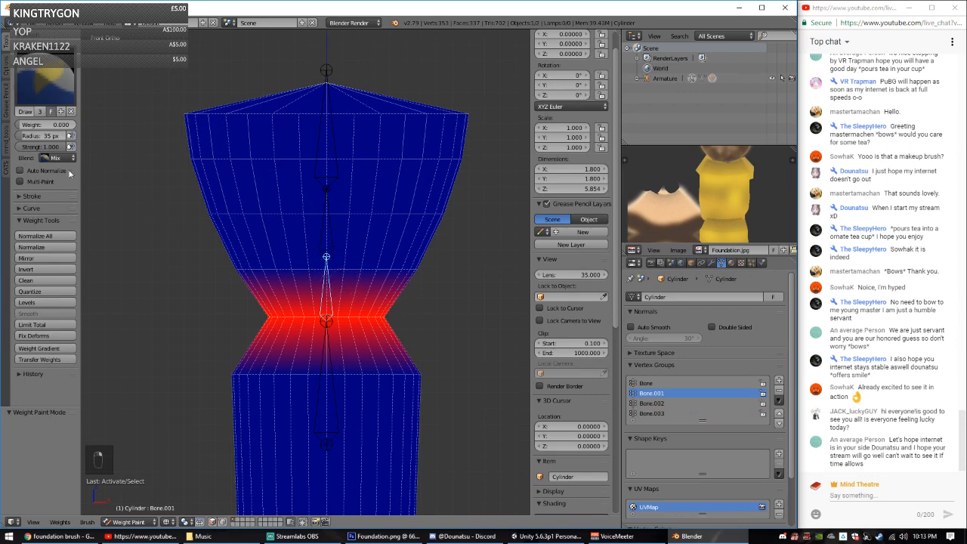
drag(24, 123, 76, 124)
drag(435, 269, 205, 270)
drag(53, 125, 21, 125)
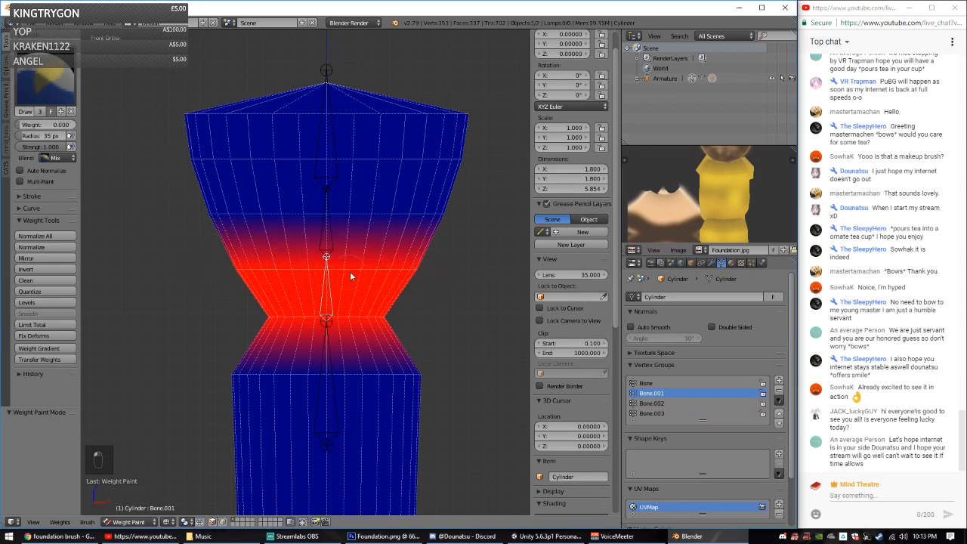
middle_drag(401, 324, 263, 304)
key(KP_1)
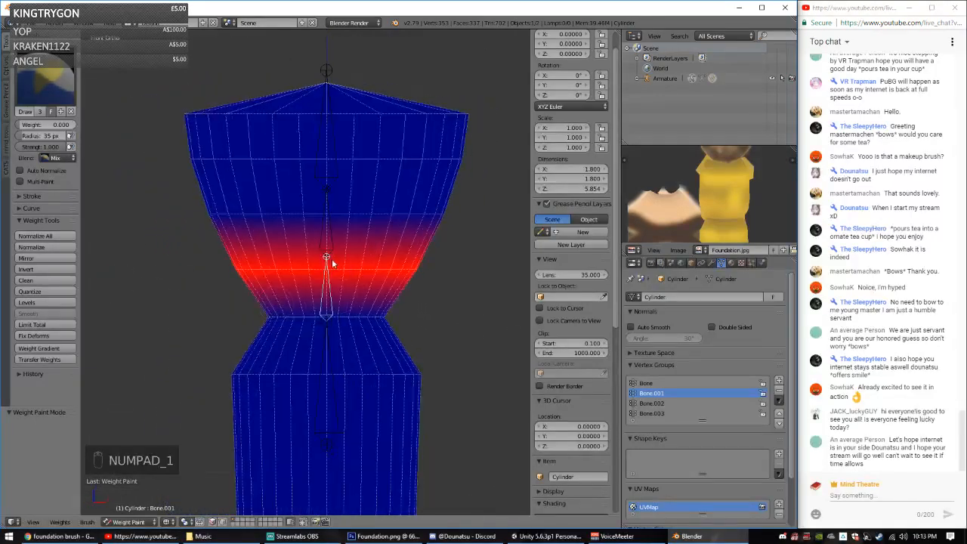
scroll(317, 263, up, 1)
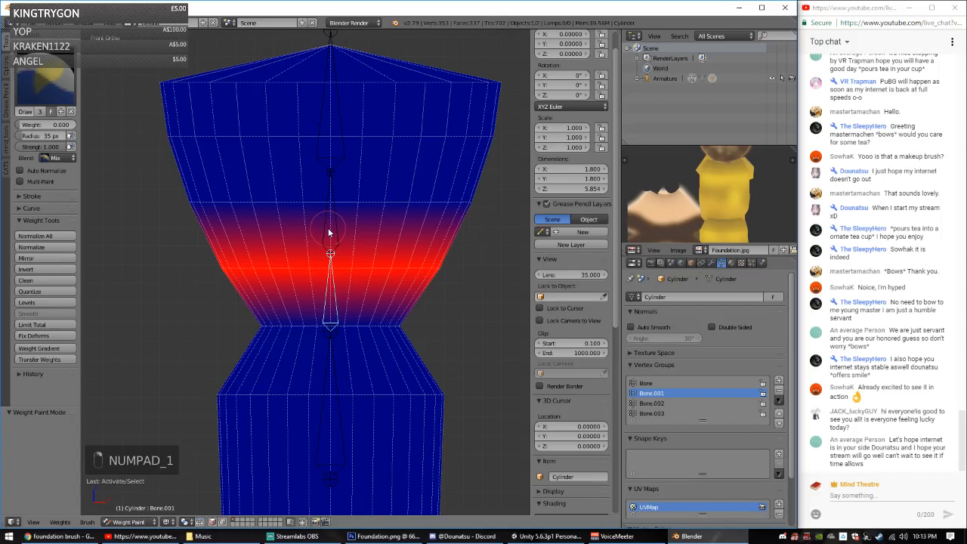
Step: Clear Bone.002's weight from the first bristle loop with weight 0 and paint full weight on the loop above it
right_click(328, 233)
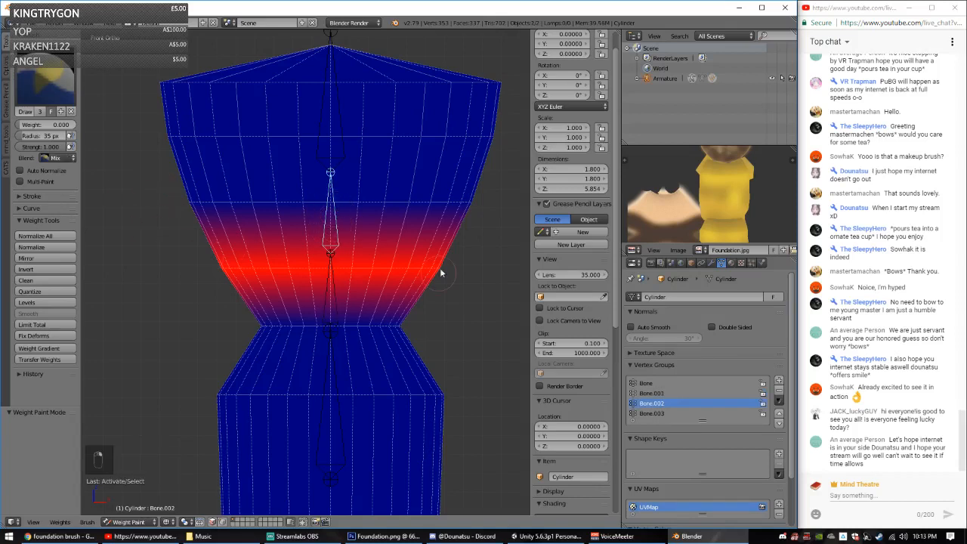
mouse_move(441, 274)
mouse_down()
mouse_move(371, 257)
mouse_move(460, 275)
mouse_move(192, 277)
mouse_up()
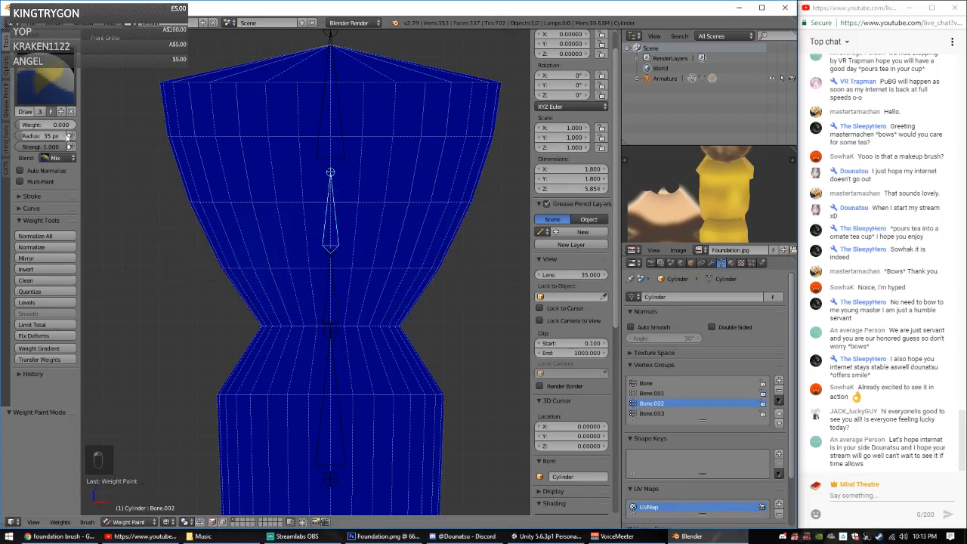
drag(56, 125, 128, 127)
drag(477, 201, 151, 211)
Step: Paint Bone.003 at weight 0.5 on the top rim and tip of the bristles
right_click(343, 144)
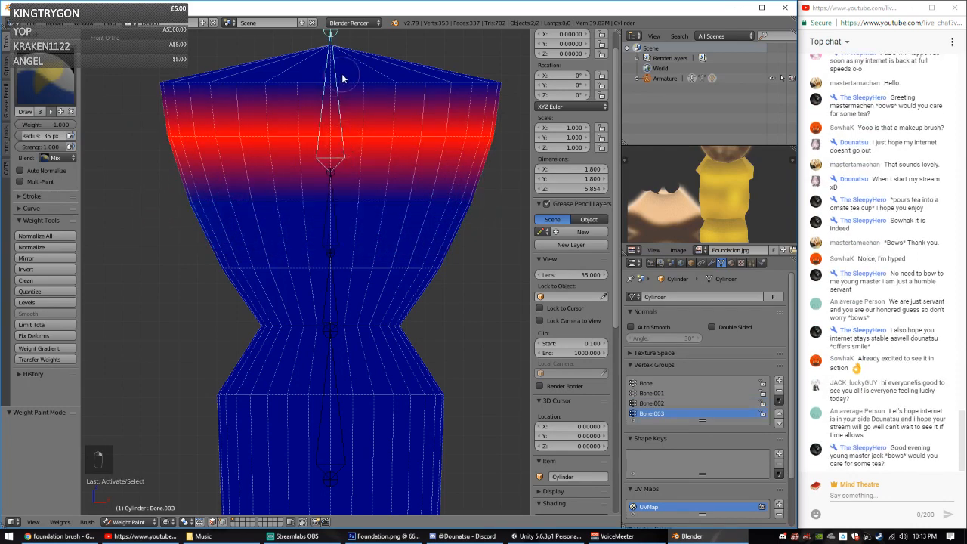
click(64, 126)
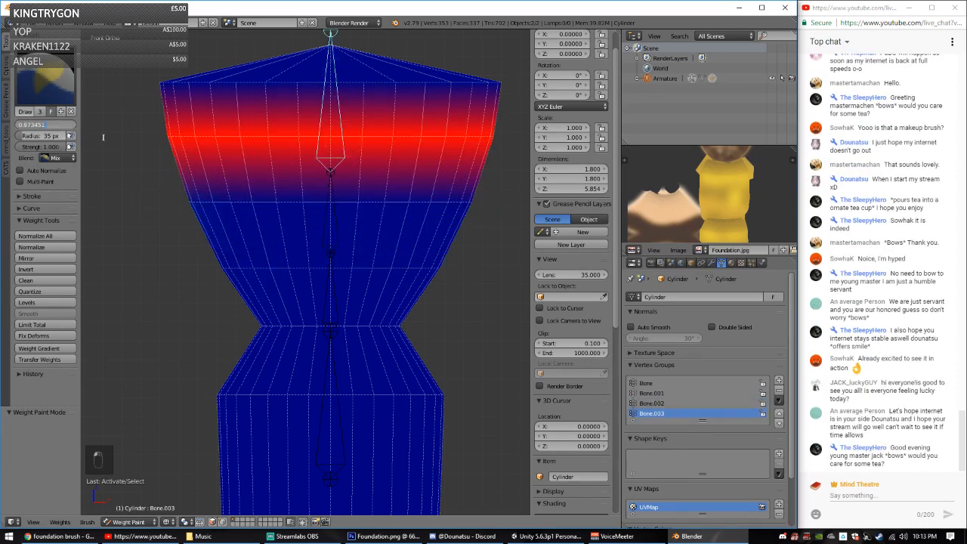
text(0.5)
key(Return)
scroll(427, 91, up, 2)
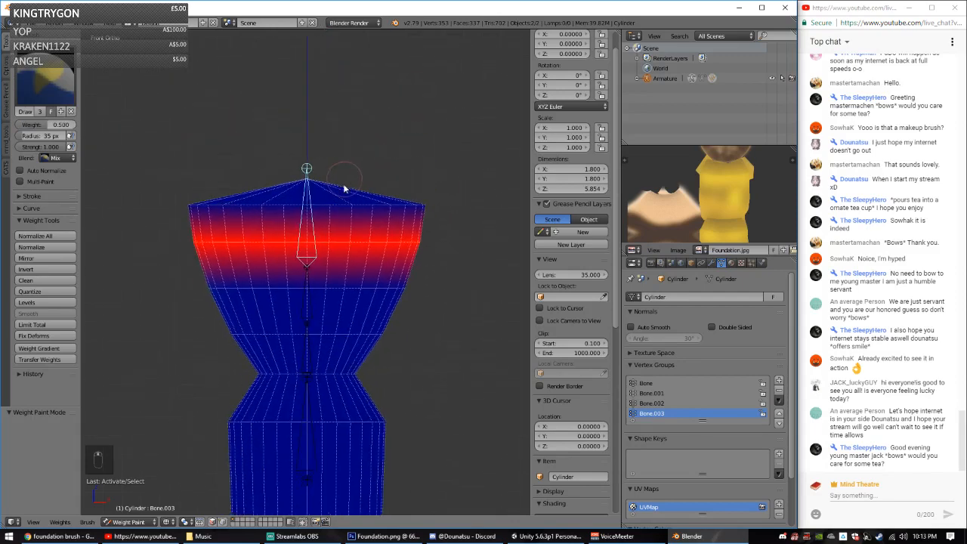
drag(98, 178, 505, 177)
drag(312, 143, 337, 144)
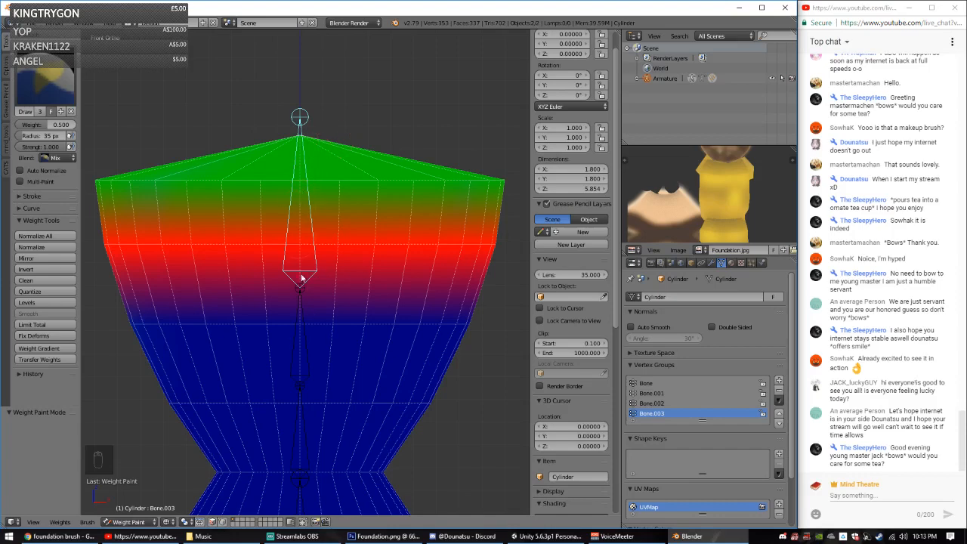
Step: Paint weight 0.5 for Bone.002 and for Bone.001 on the bristle loop directly above each bone's full-weight loop
right_click(302, 327)
mouse_move(467, 257)
mouse_down()
mouse_move(423, 244)
mouse_move(106, 252)
mouse_up()
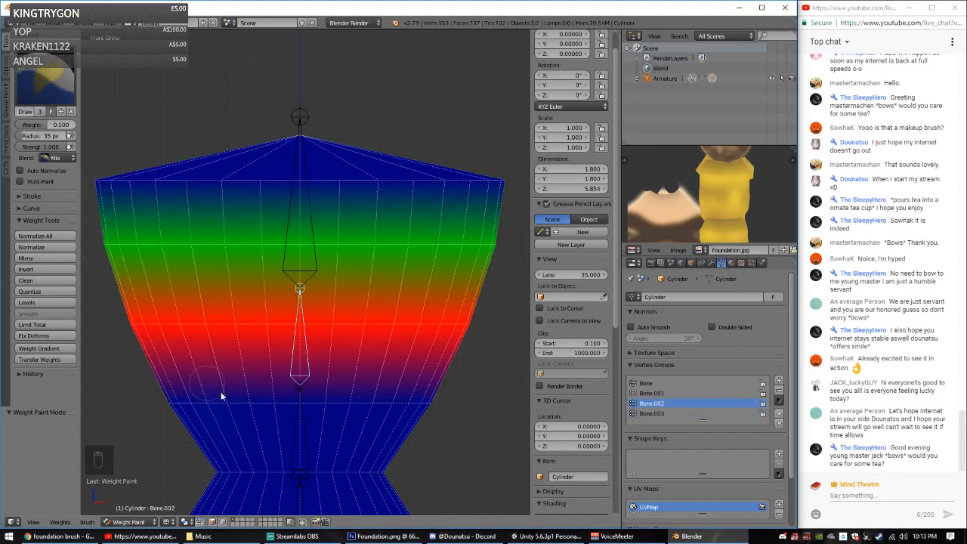
right_click(300, 392)
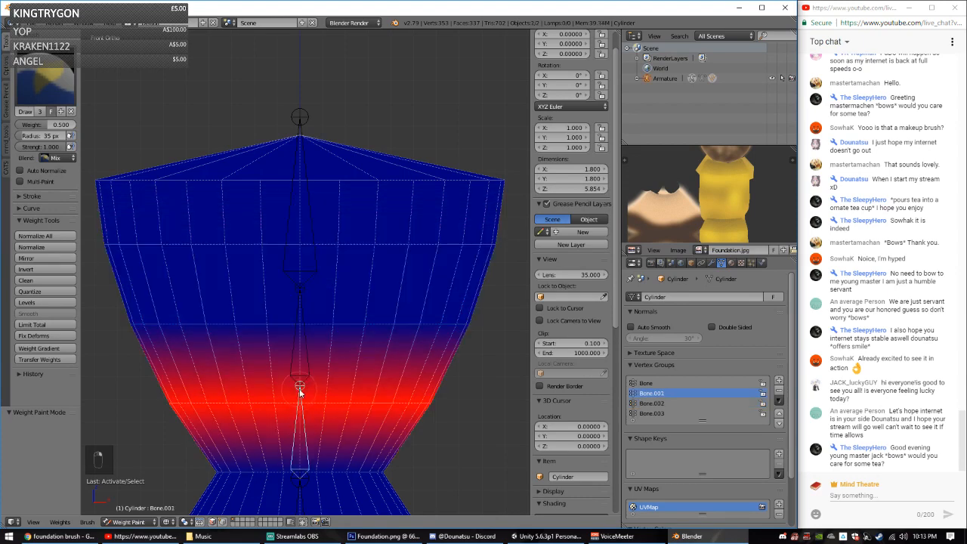
mouse_move(474, 337)
mouse_down()
mouse_move(423, 322)
mouse_move(166, 328)
mouse_move(109, 347)
mouse_up()
Step: Check the handle bone's weights, then leave Weight Paint and select that bone in Pose Mode with textured shading
right_click(305, 476)
scroll(330, 382, down, 4)
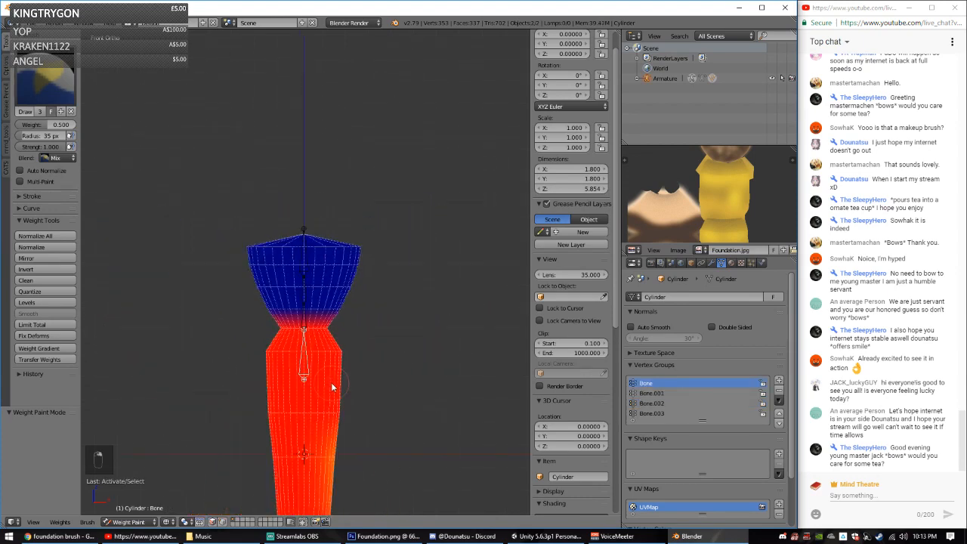
key(a)
scroll(333, 365, up, 2)
key(Tab)
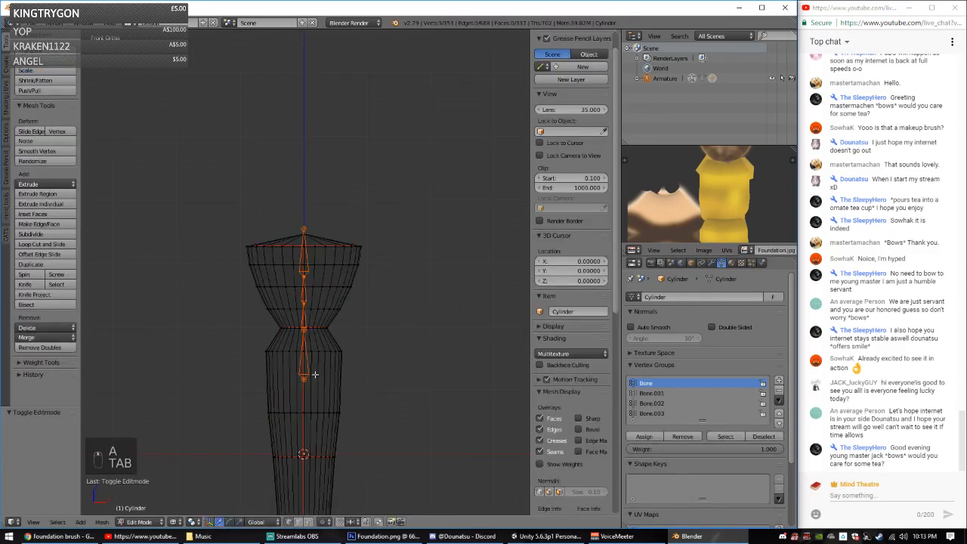
key(Tab)
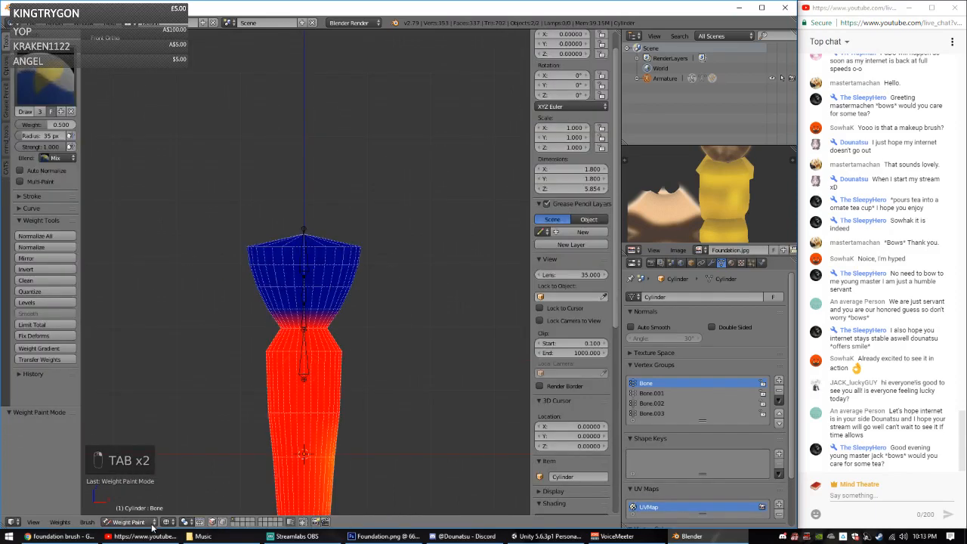
click(128, 521)
click(130, 511)
right_click(306, 376)
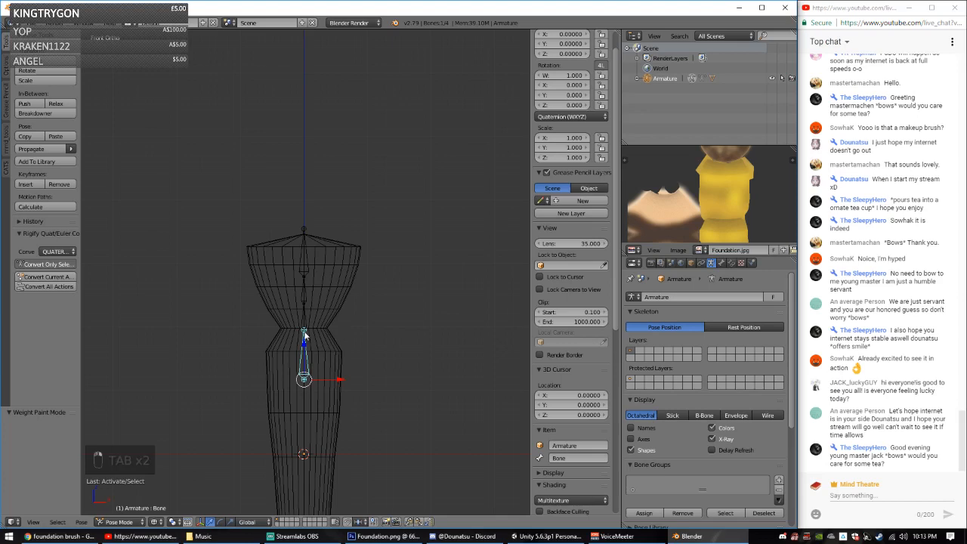
key(alt+z)
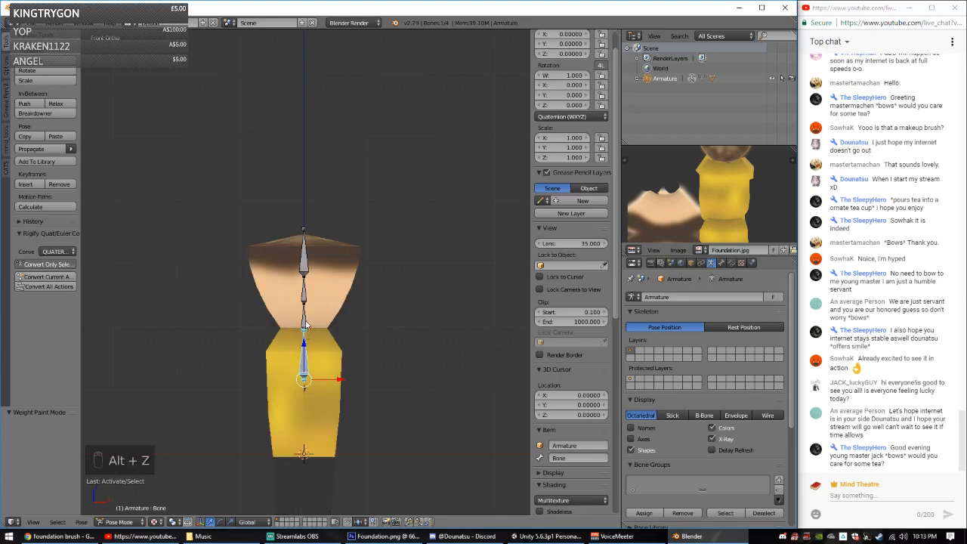
Step: Test the bristle deformation by rotating Bone.001 about 16.3°, then Bone.002, then Bone.003 about 9.85° to the same side
right_click(305, 325)
key(r)
click(355, 345)
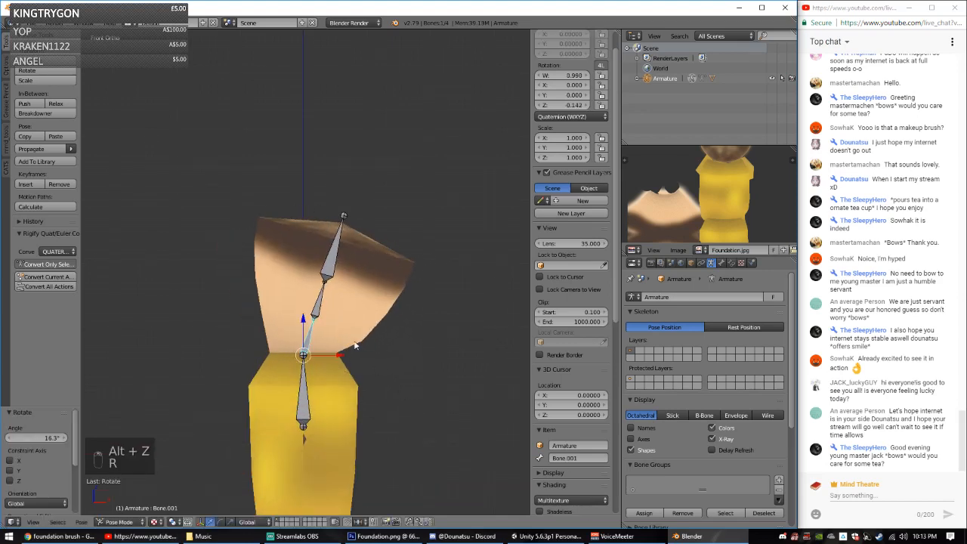
right_click(326, 300)
right_click(347, 303)
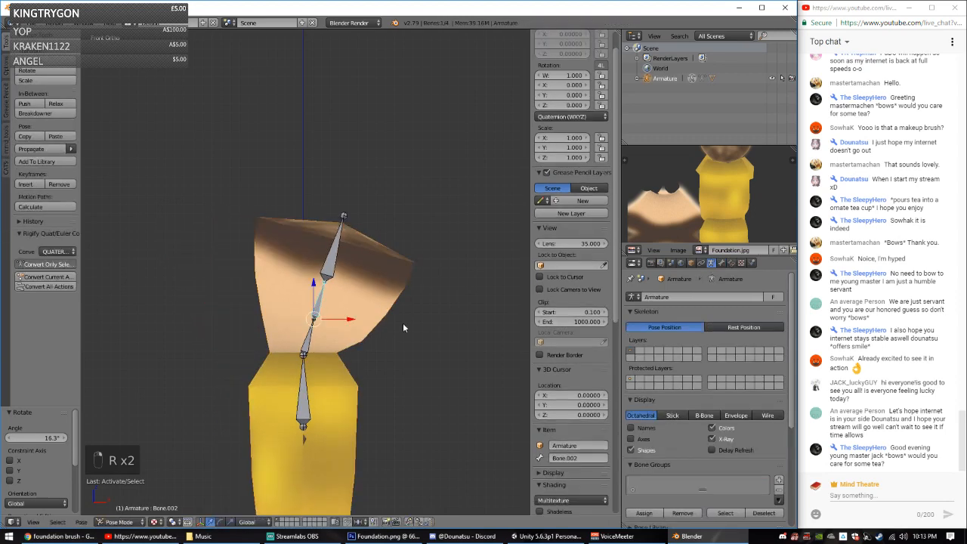
key(r)
click(351, 282)
click(374, 310)
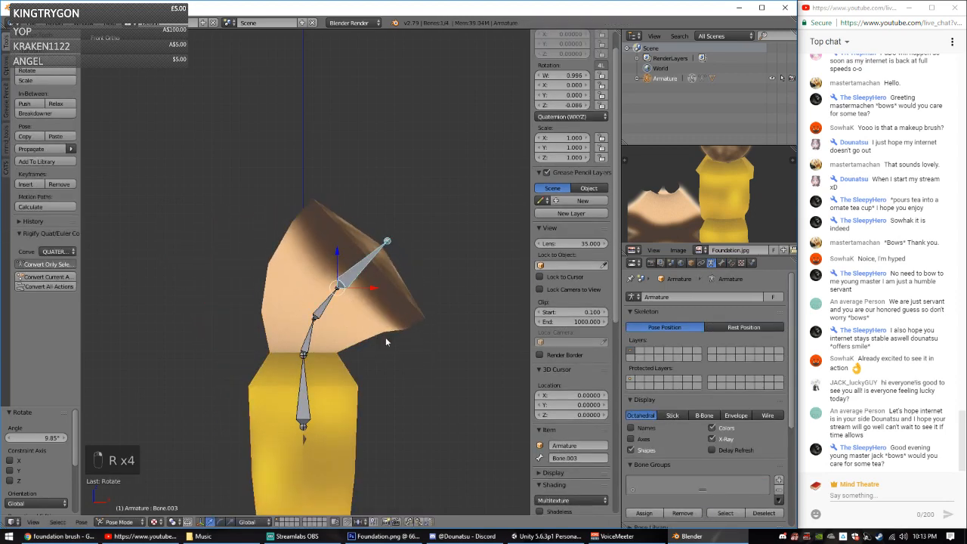
Step: Bend the bristles to the opposite side by rotating Bone.001, Bone.002 by about -45.3°, and Bone.003
right_click(325, 303)
key(r)
click(319, 272)
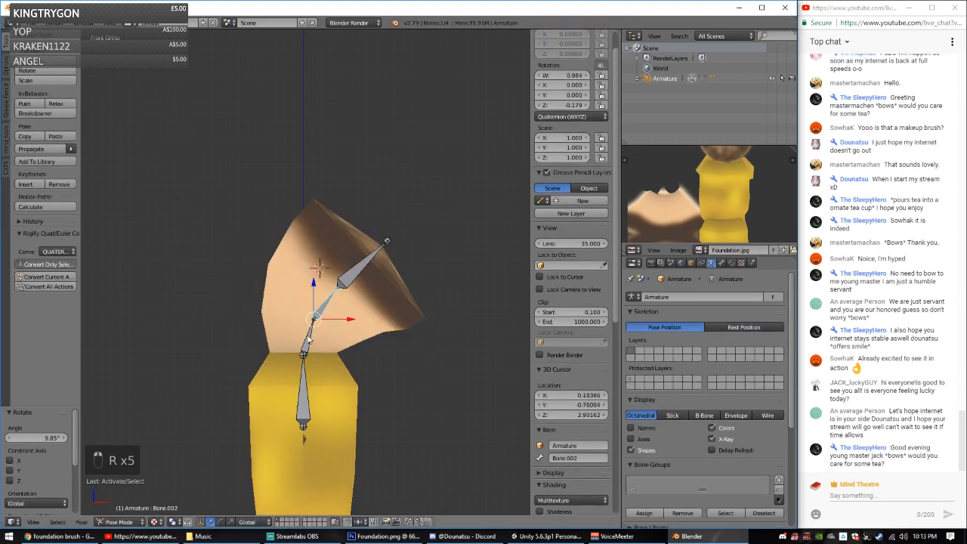
key(r)
click(293, 300)
key(r)
click(257, 277)
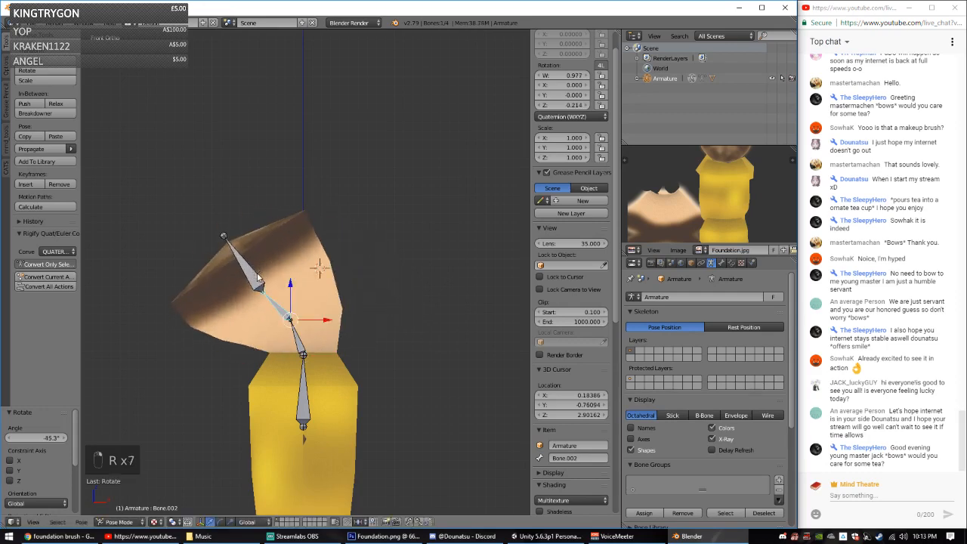
right_click(243, 266)
key(r)
click(206, 267)
Step: Test the bend from an angled view by rotating Bone.002 about 24.3° and then Bone.001
middle_drag(446, 295, 388, 380)
right_click(295, 321)
key(r)
click(347, 372)
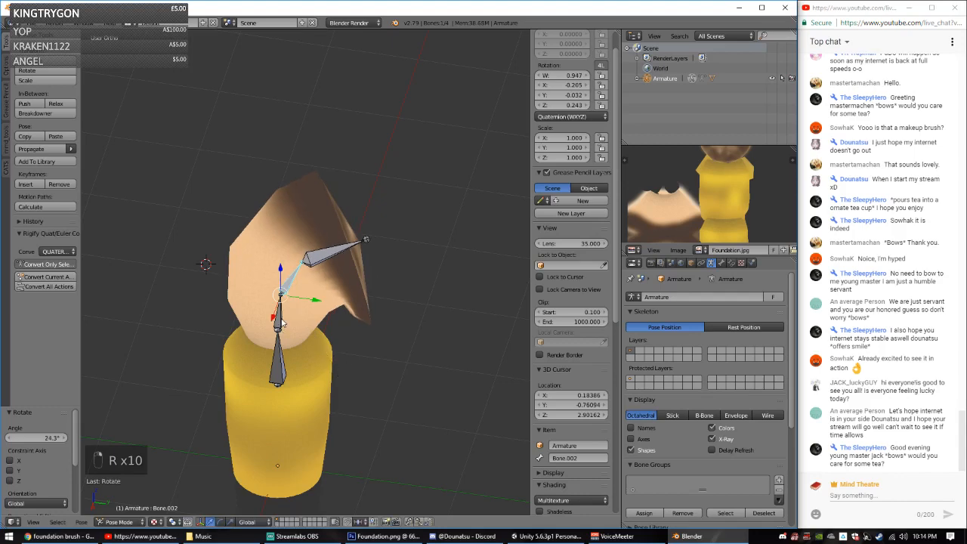
right_click(283, 321)
key(r)
click(340, 396)
Step: Select all bones and clear their pose rotation, location and scale
key(a)
key(a)
key(alt+r)
key(alt+g)
key(alt+s)
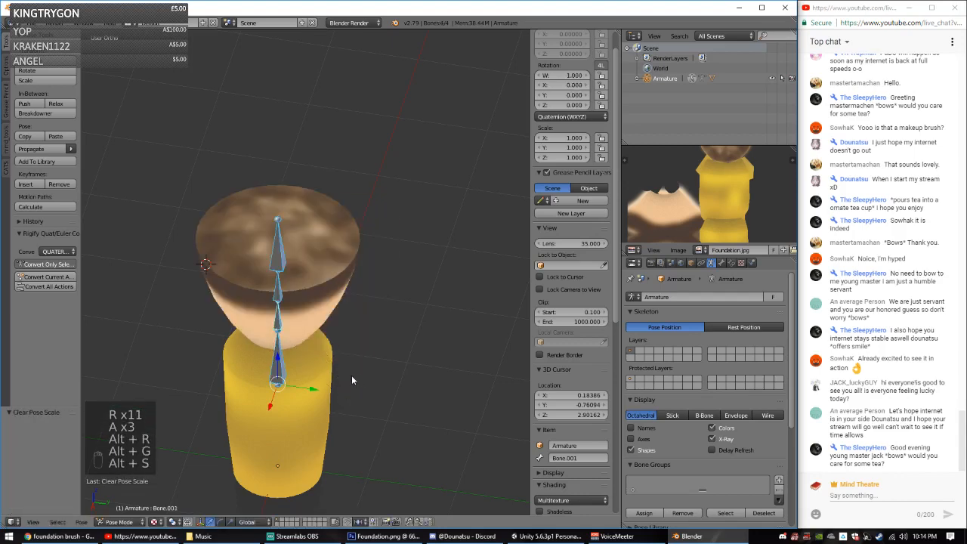
Step: Save the project as Foundation.blend in the Lovely folder and deselect all bones
middle_drag(352, 375, 466, 282)
key(ctrl+s)
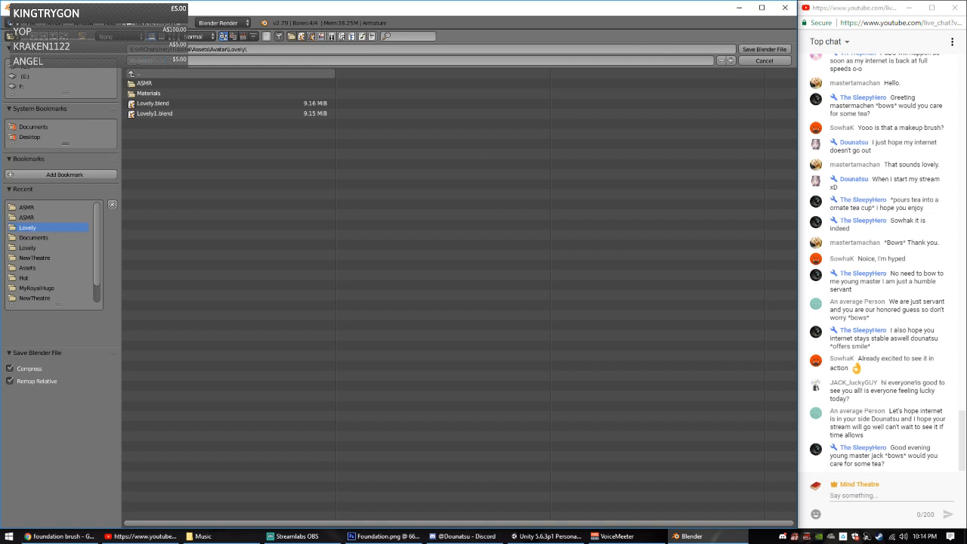
text(Foundation.blend)
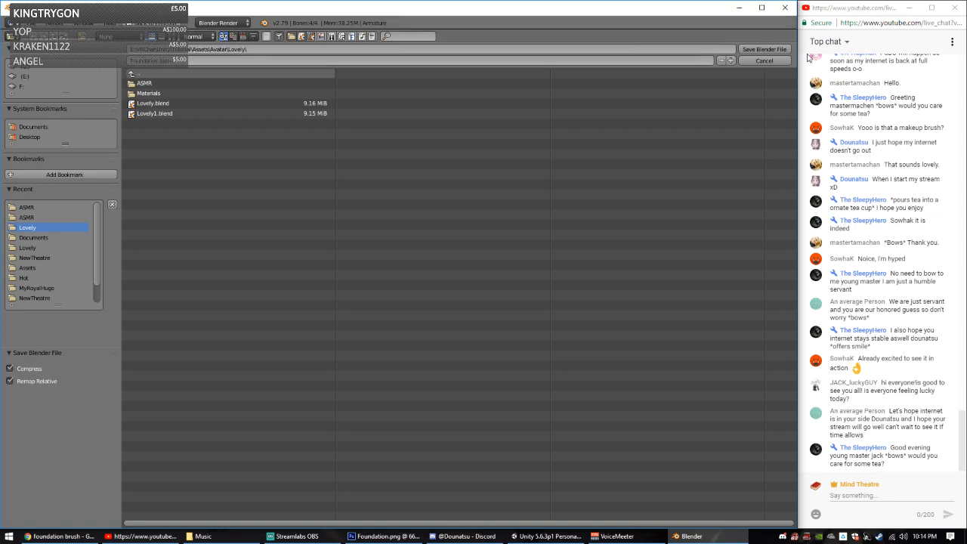
key(Return)
key(a)
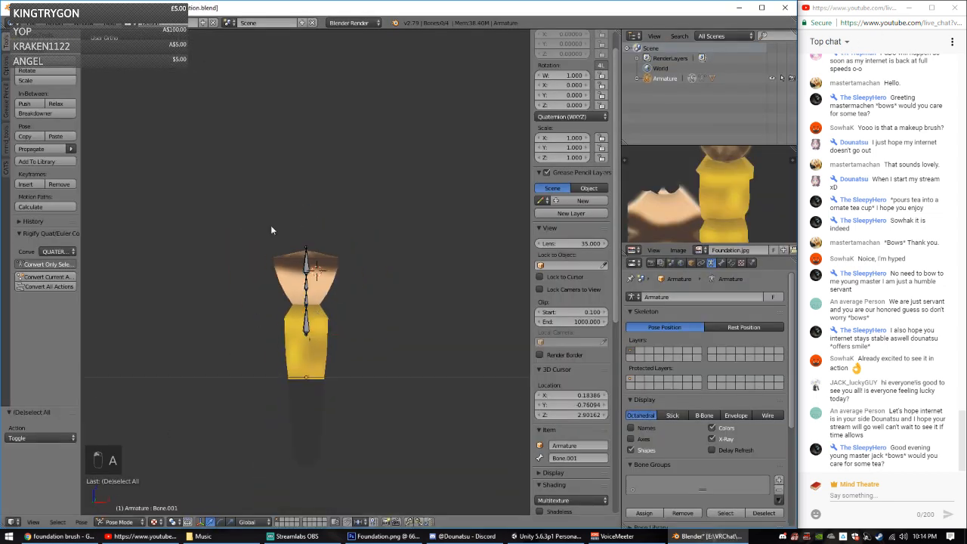
Step: Start a new file from the start-up scene and delete the default camera, cube and lamp
key(ctrl+n)
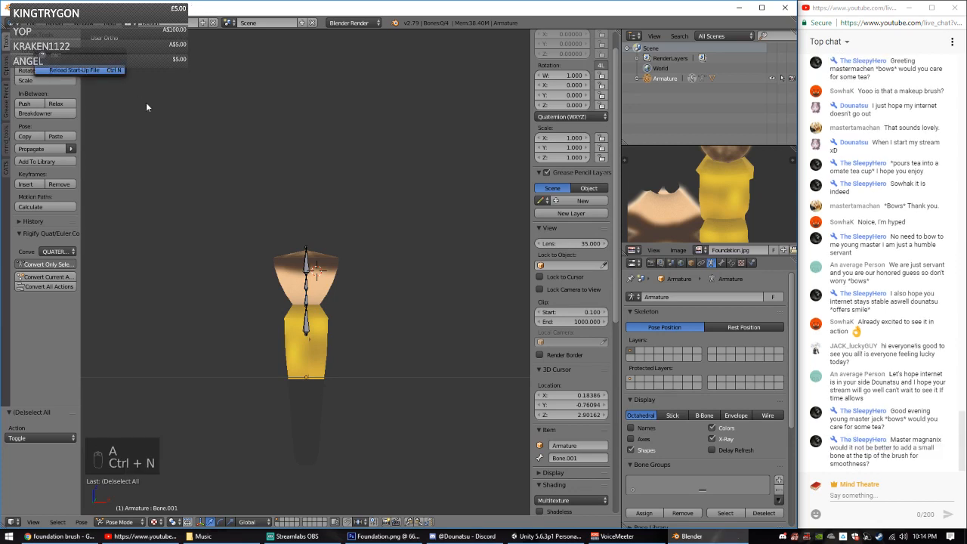
key(Return)
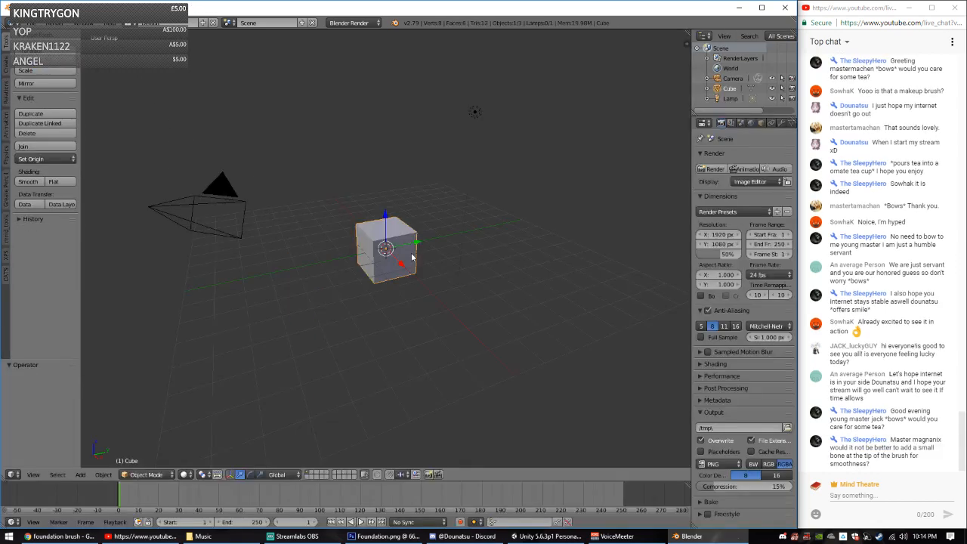
key(a)
key(a)
key(x)
click(454, 261)
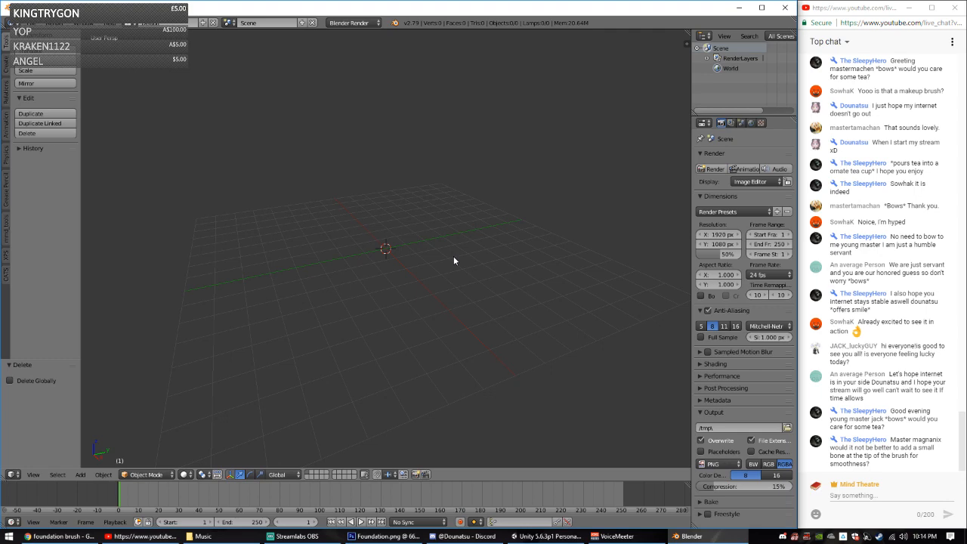
Step: Switch to the browser, search Google Images for "tweezer" as reference, and return to Blender
click(60, 537)
triple_click(642, 64)
text(tweezer)
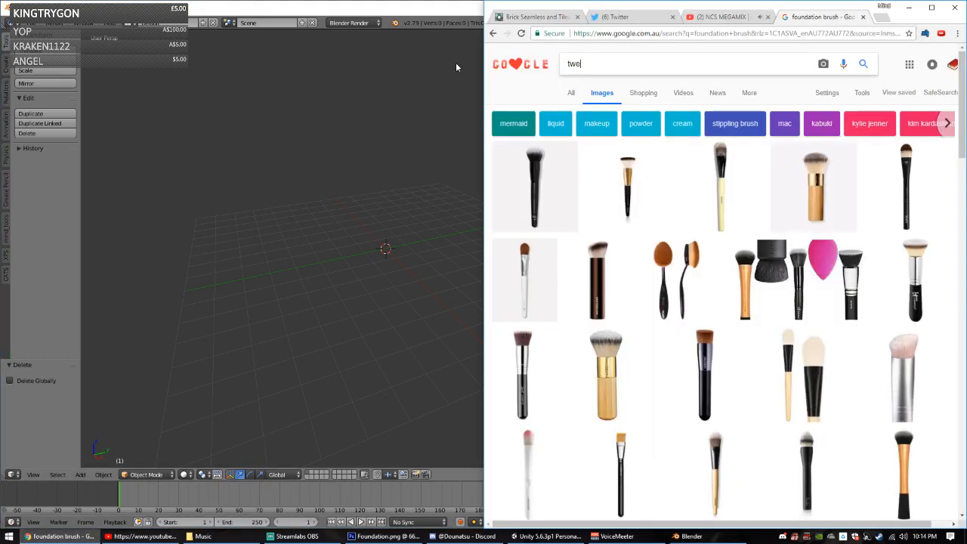
key(Return)
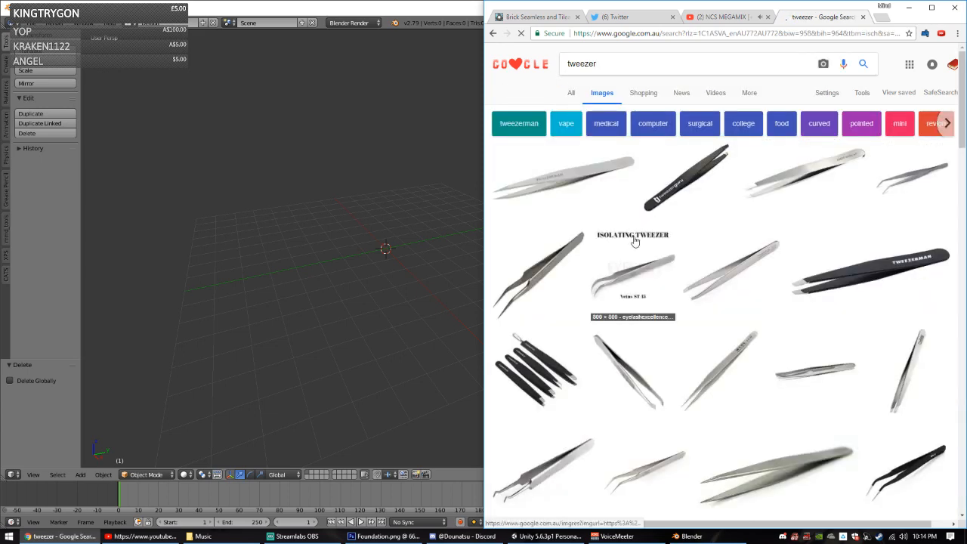
click(455, 10)
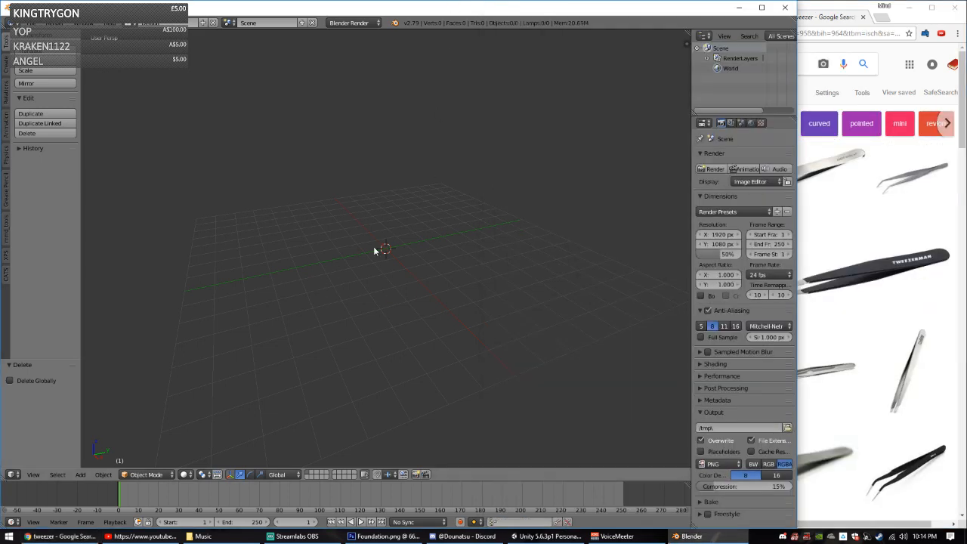
Step: Show the viewport properties and start the Screencast Keys display
key(n)
scroll(631, 434, down, 1)
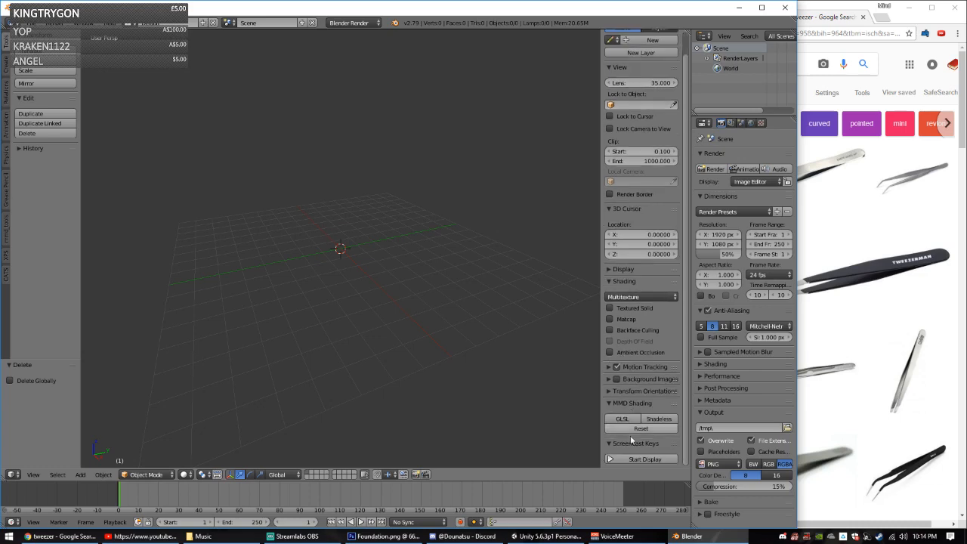
click(633, 458)
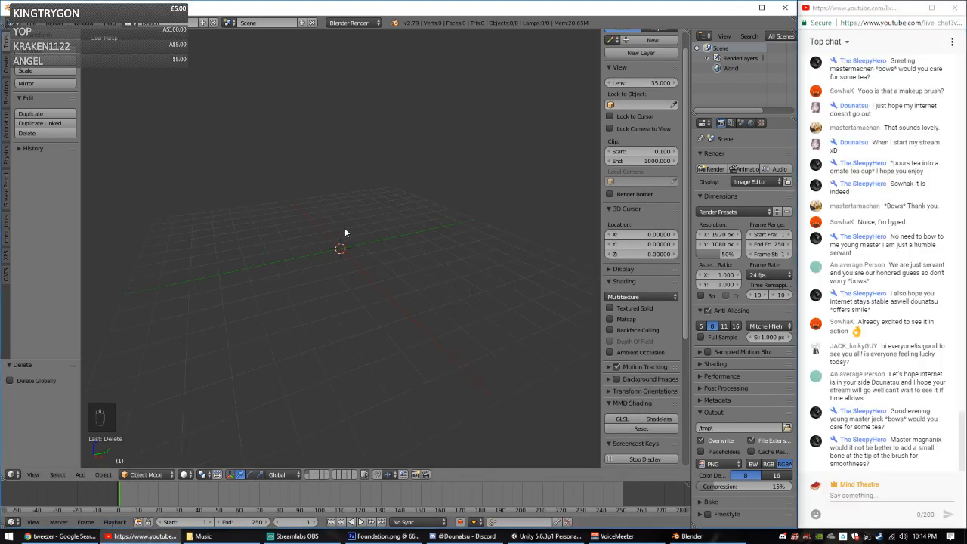
Step: Add a plane mesh at the origin and view it from the top
middle_drag(345, 229, 367, 239)
key(shift+a)
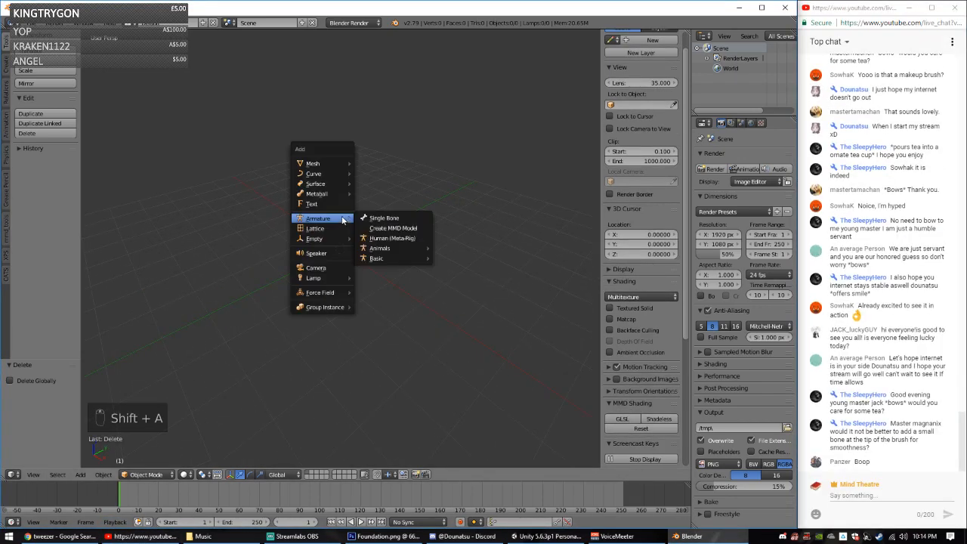
mouse_move(333, 163)
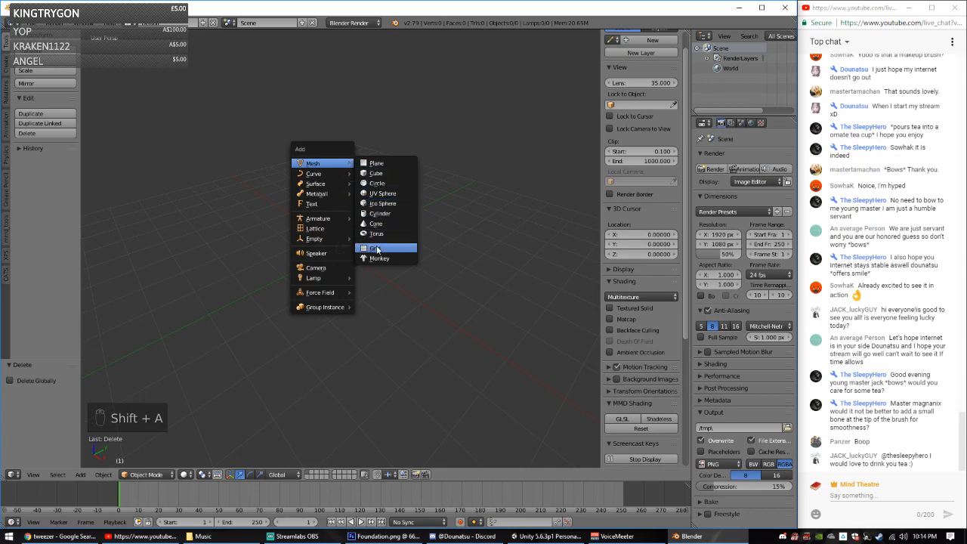
click(376, 163)
key(KP_7)
scroll(363, 246, up, 6)
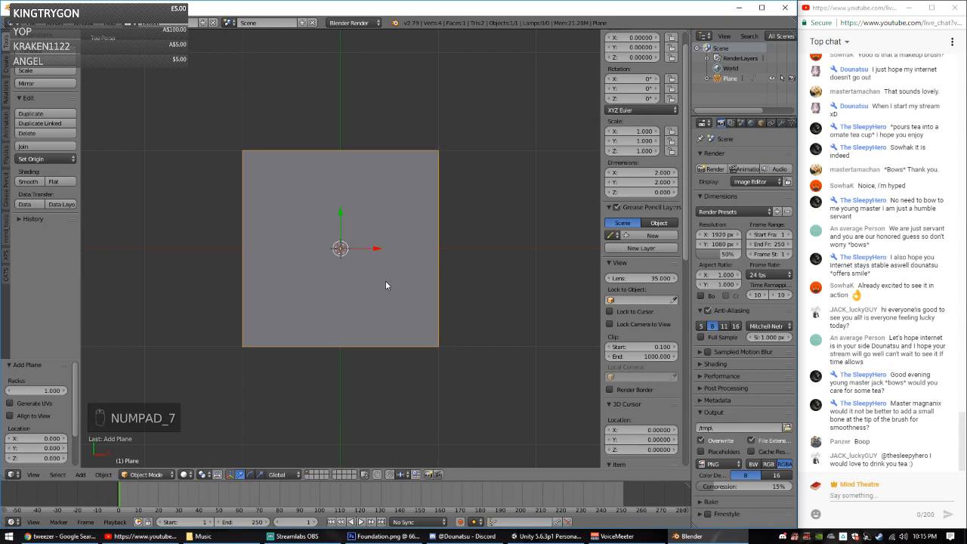
Step: Enter Edit Mode on the plane
key(Tab)
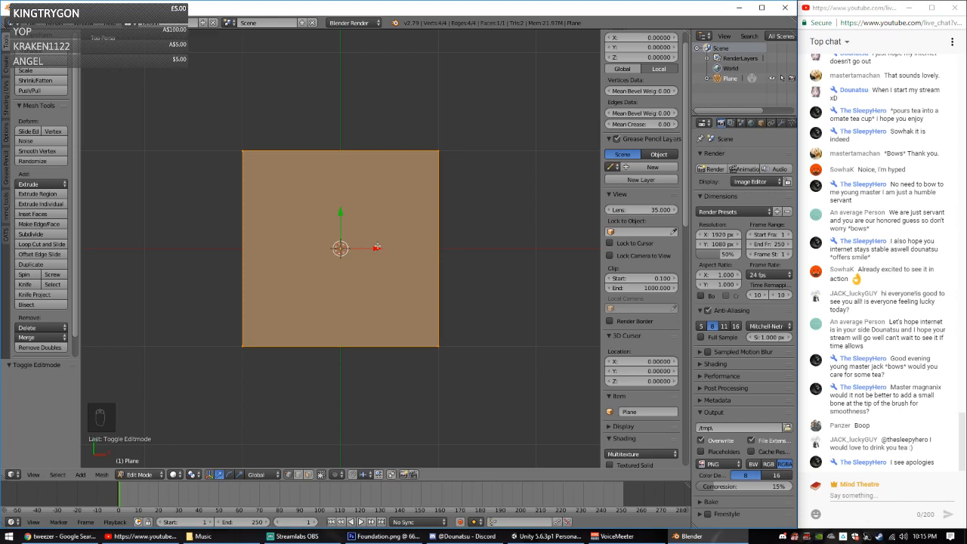
key(ctrl+r)
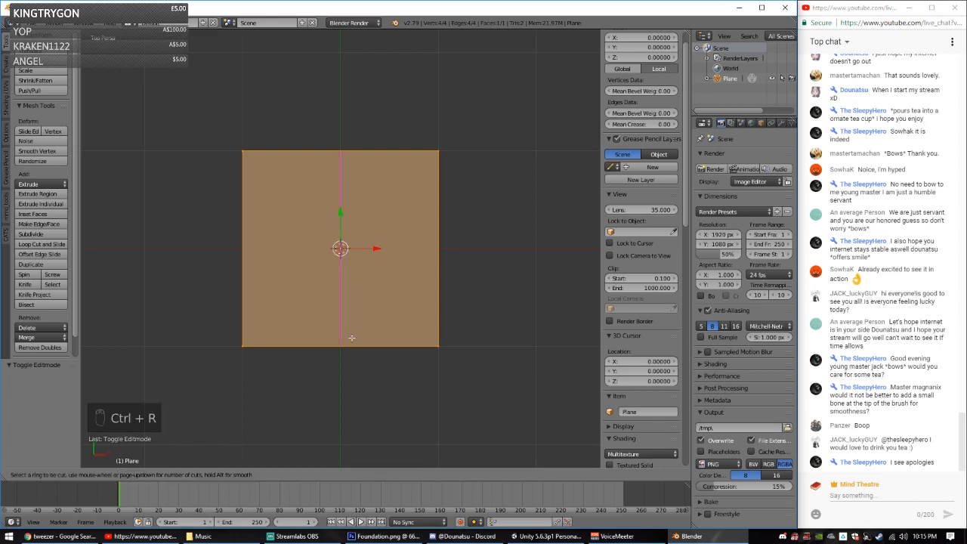
click(351, 338)
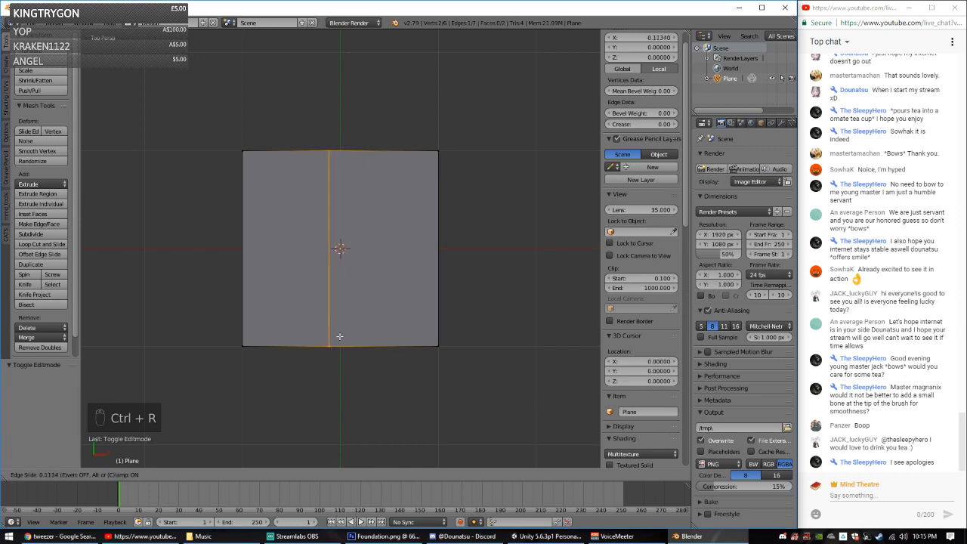
right_click(294, 327)
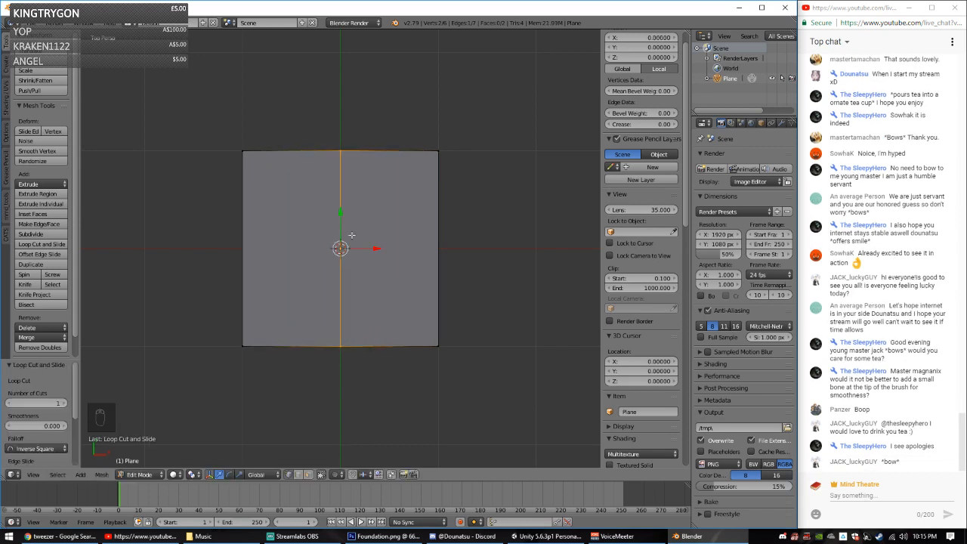
key(ctrl+z)
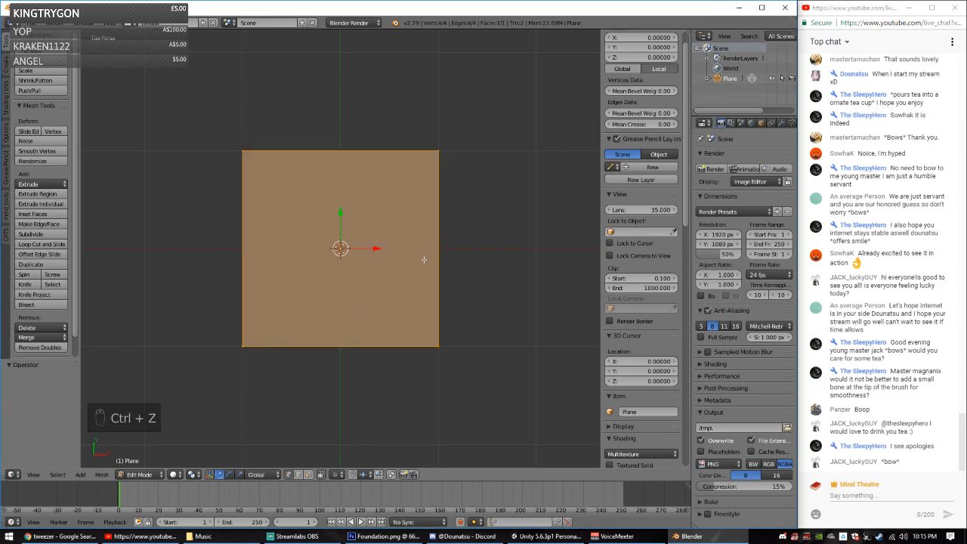
Step: Scale the plane along X by about 0.119 to make a narrow strip
key(s)
key(x)
click(343, 252)
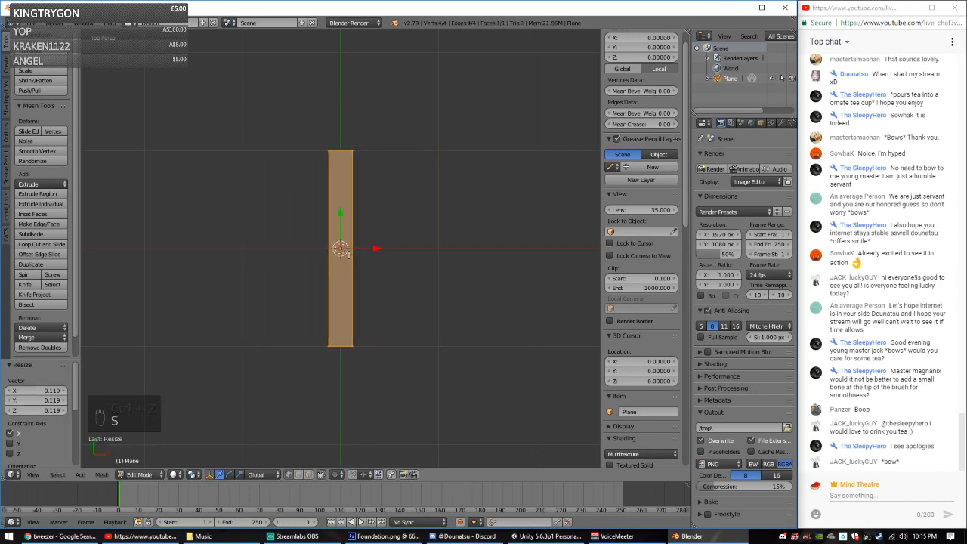
Step: Add four evenly spaced loop cuts across the strip's length, leaving them centred without sliding
key(ctrl+r)
scroll(346, 278, up, 2)
scroll(345, 278, up, 1)
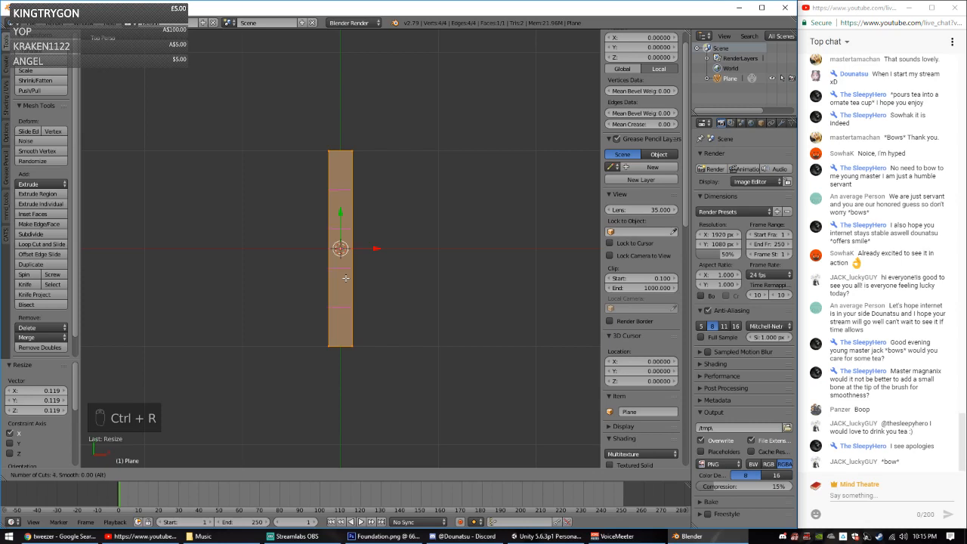
click(345, 278)
right_click(370, 284)
Step: Select the whole strip and unwrap its UVs with the standard Unwrap method
key(a)
key(a)
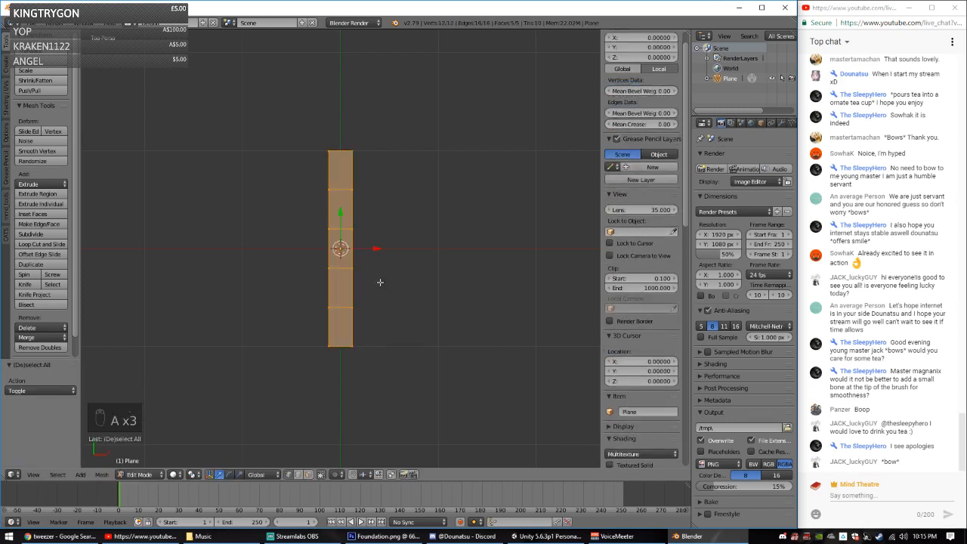
key(u)
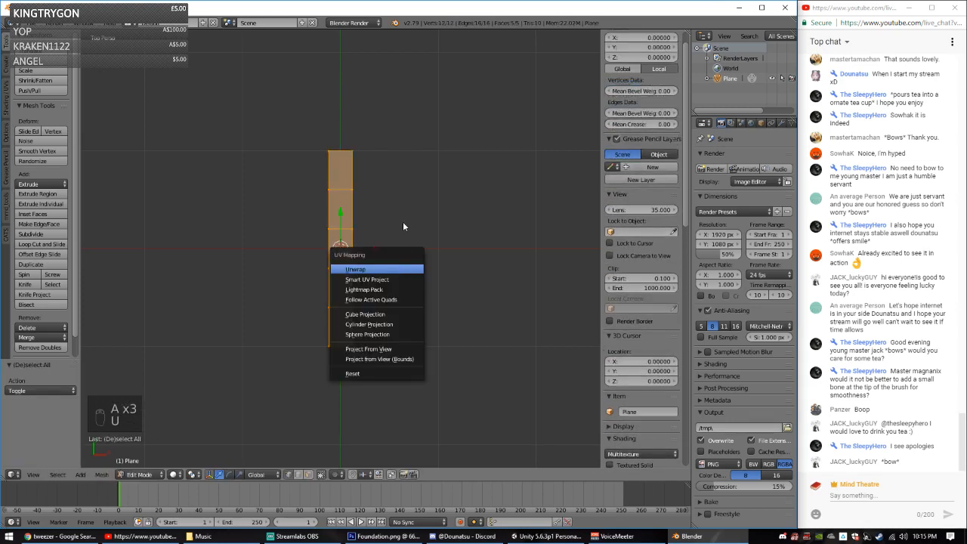
click(380, 270)
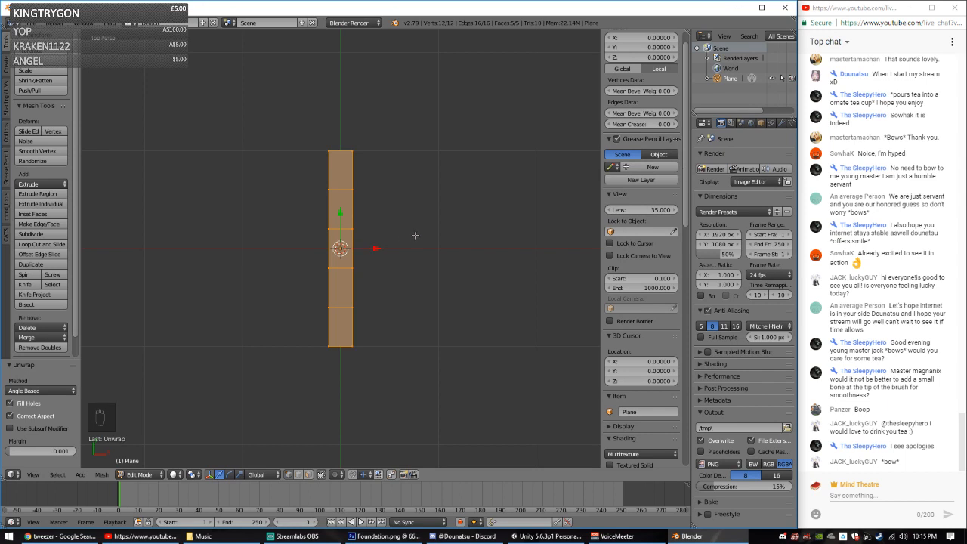
Step: Select the strip's end edge at Y -1 and extrude it -0.0625 along Z
key(KP_3)
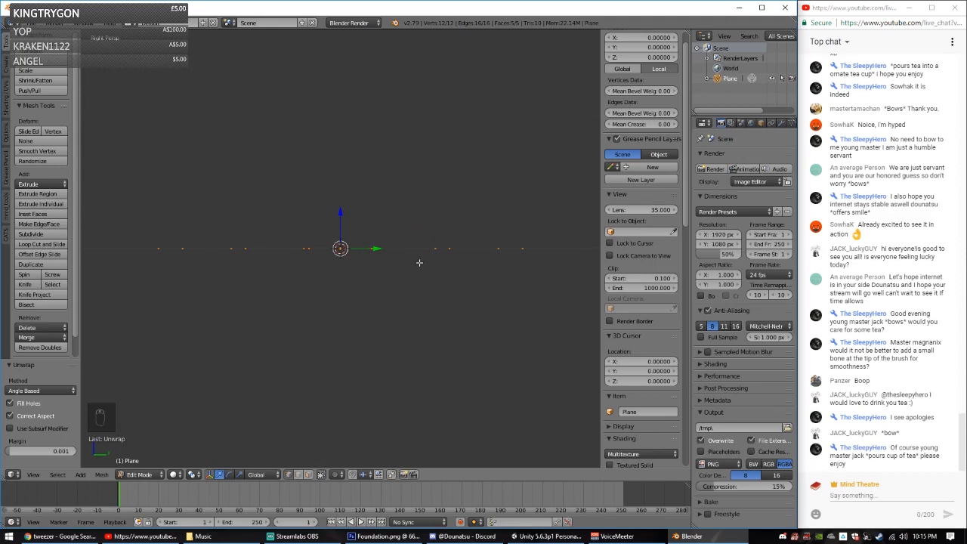
middle_drag(404, 258, 406, 302)
right_click(193, 257)
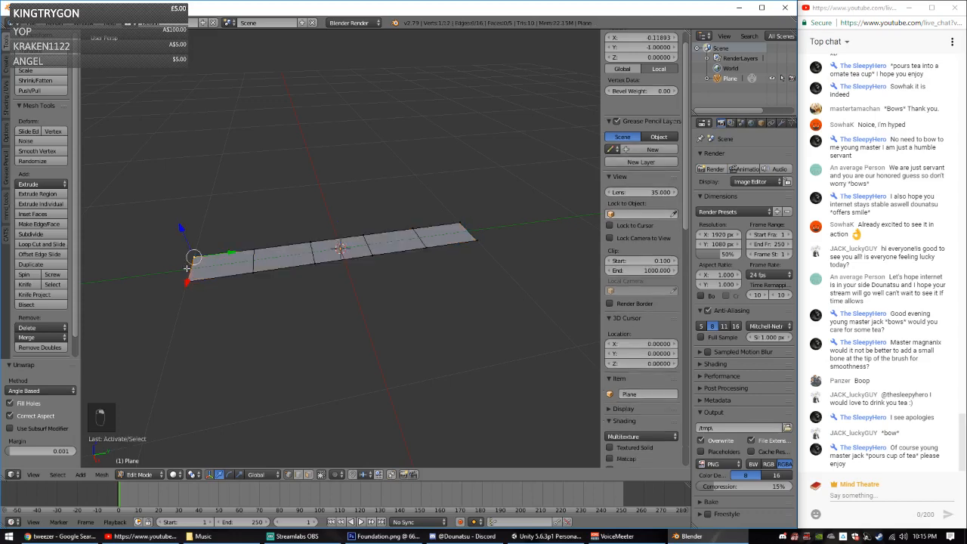
shift+right_click(198, 279)
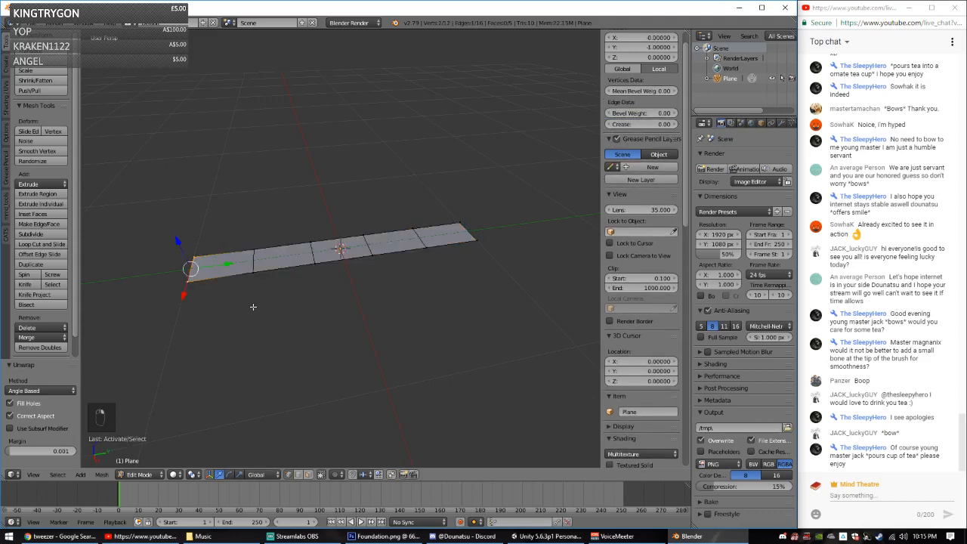
key(KP_1)
key(KP_3)
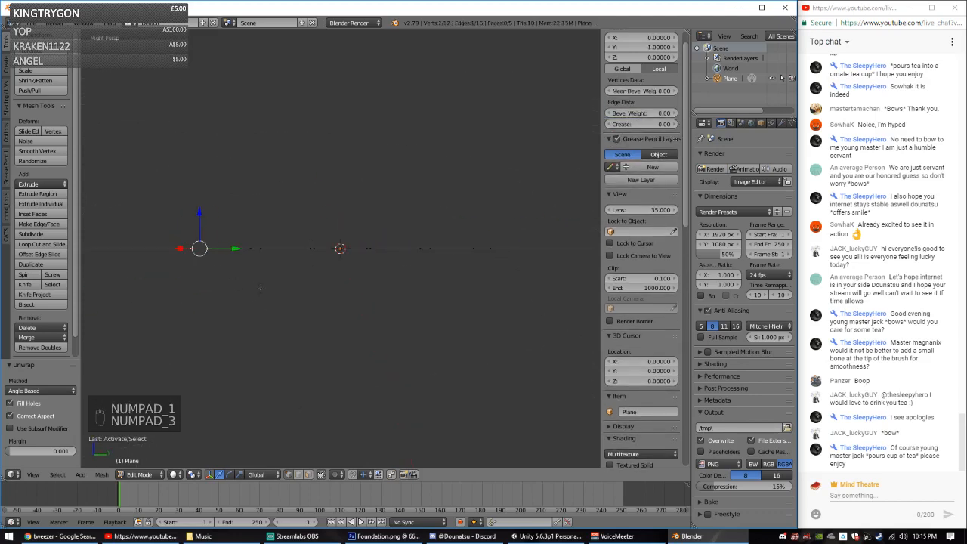
text(e.5)
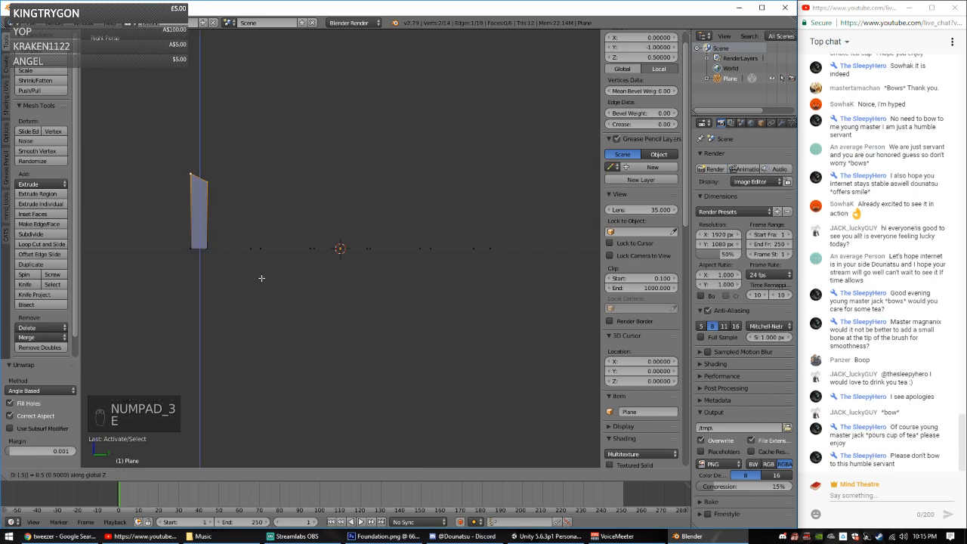
key(minus)
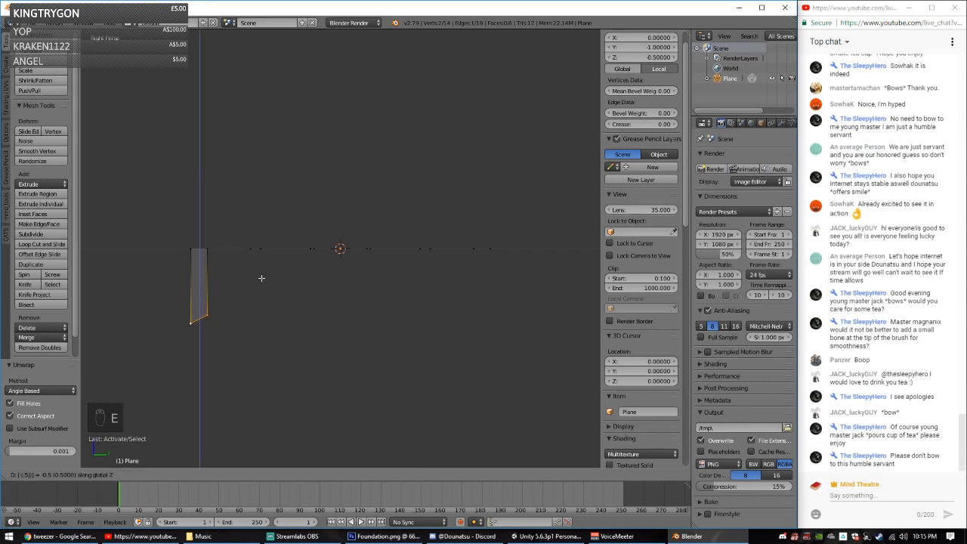
key(BackSpace)
key(BackSpace)
text(2)
key(BackSpace)
text(.25)
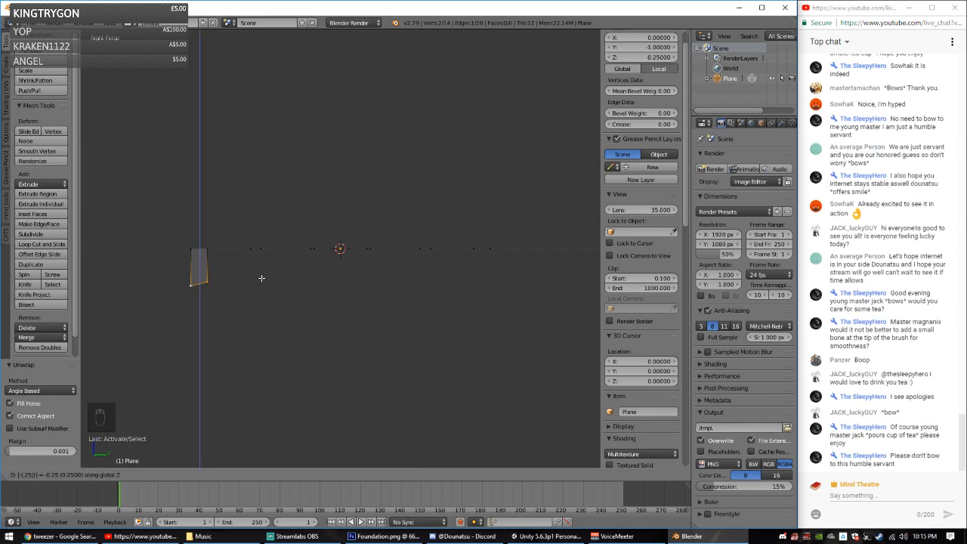
key(BackSpace)
key(BackSpace)
text(1)
key(BackSpace)
text(06)
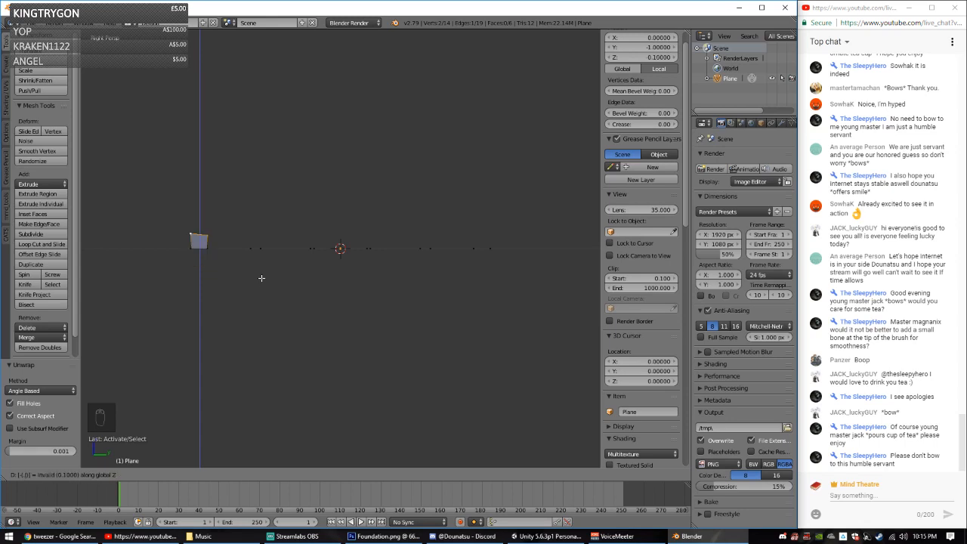
key(BackSpace)
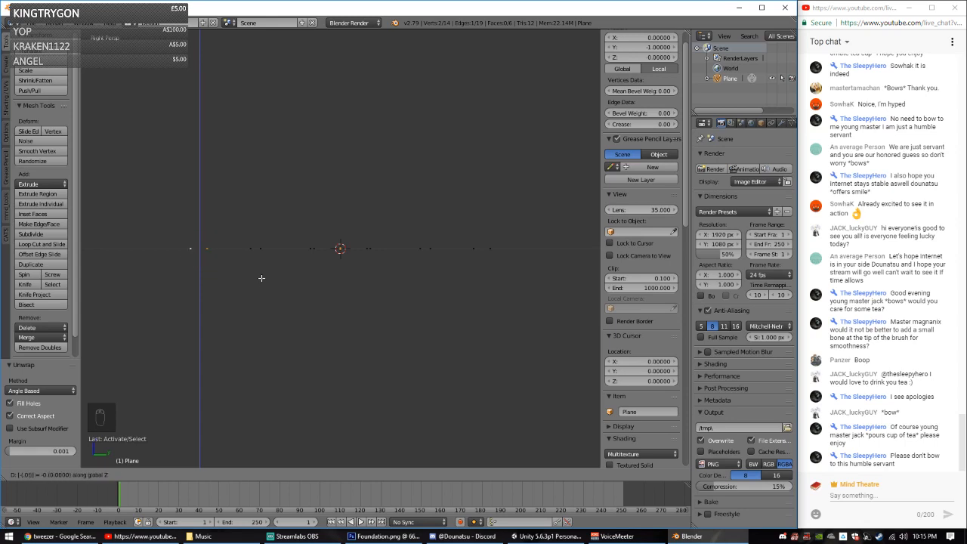
text(125)
key(BackSpace)
key(BackSpace)
key(BackSpace)
text(25)
key(BackSpace)
key(BackSpace)
text(625)
key(Return)
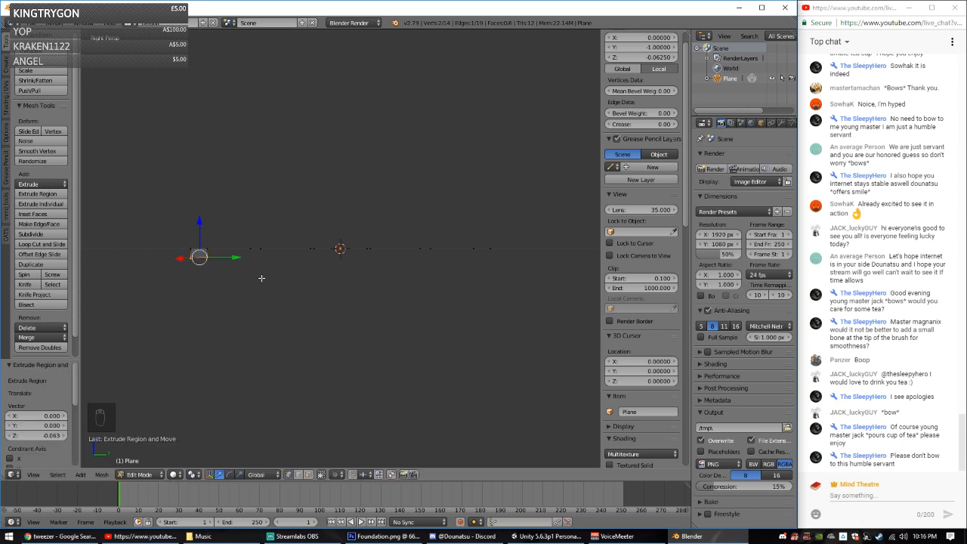
Step: In a wireframe orthographic top view, extrude the lowered edge about 1.996 along Y to form a second strip beneath the first
key(KP_7)
key(z)
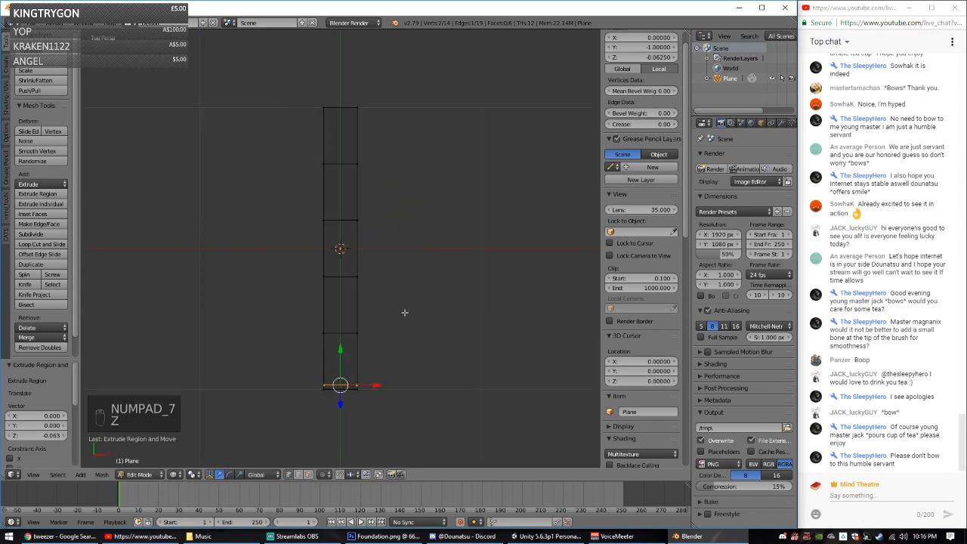
key(KP_5)
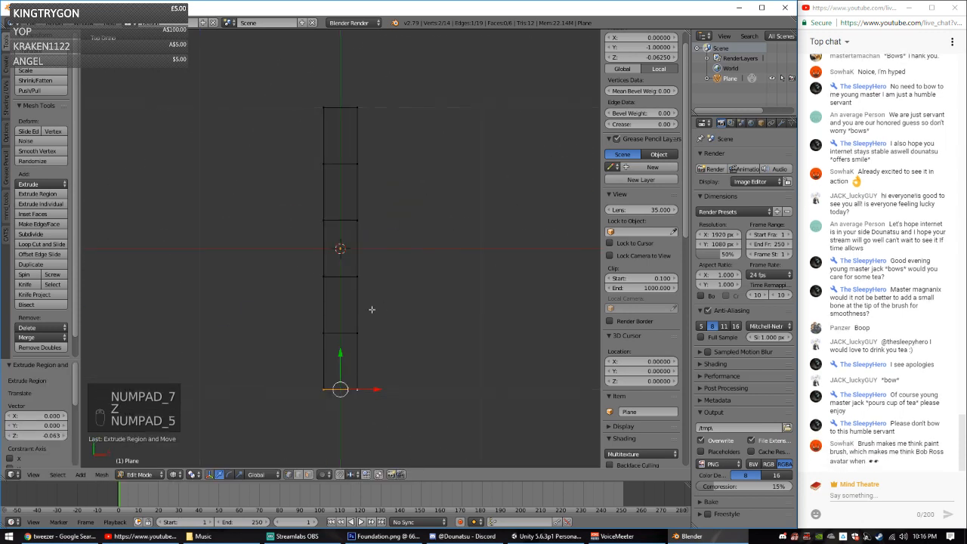
scroll(406, 315, up, 2)
shift+middle_drag(407, 329, 423, 349)
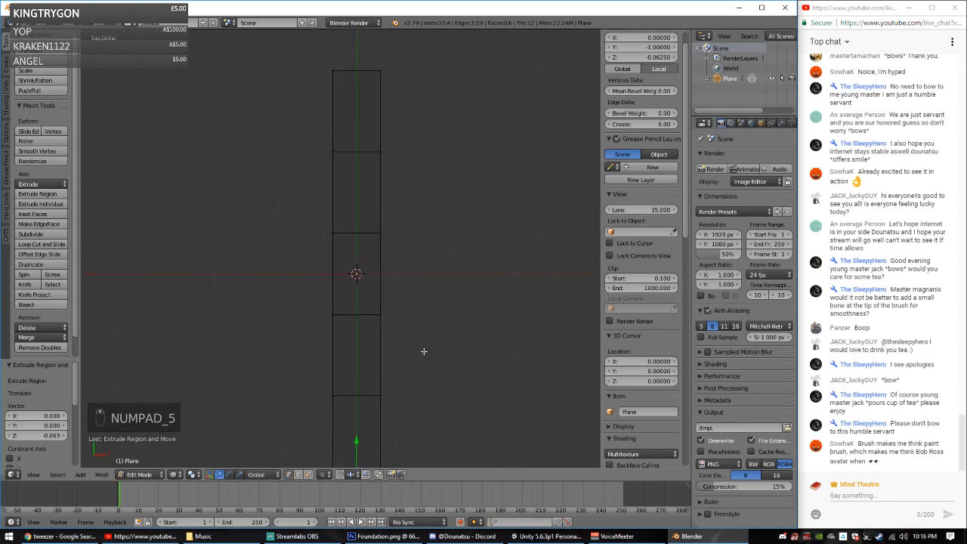
scroll(425, 345, down, 1)
key(e)
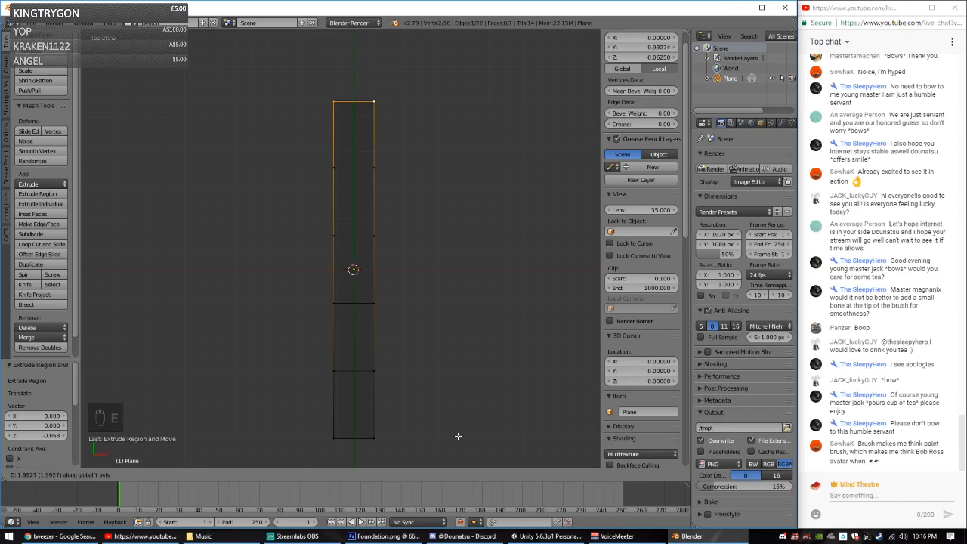
click(459, 435)
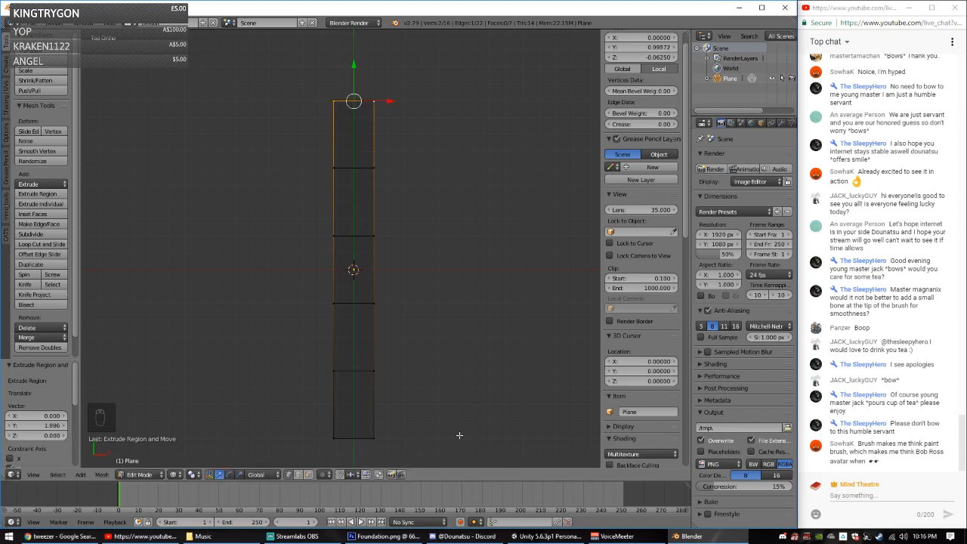
Step: Add four evenly spaced loop cuts across the lower strip to match the upper one
middle_drag(353, 343, 408, 265)
key(ctrl+r)
scroll(366, 259, up, 3)
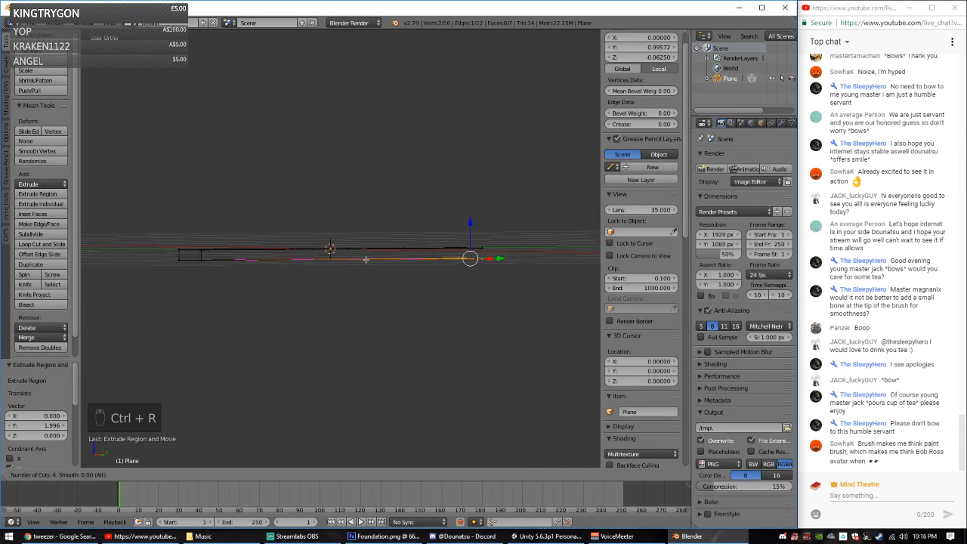
click(365, 259)
click(385, 333)
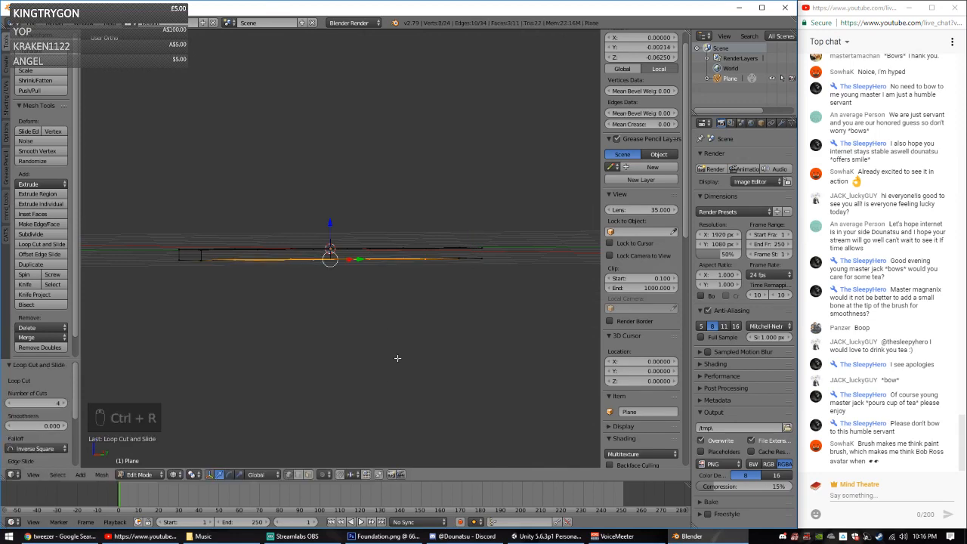
Step: Select all vertices of the lower strip from the side view and move them down along Z to widen the gap
middle_drag(387, 340, 431, 414)
key(KP_7)
key(a)
key(a)
middle_drag(466, 386, 397, 309)
key(a)
key(KP_1)
key(KP_3)
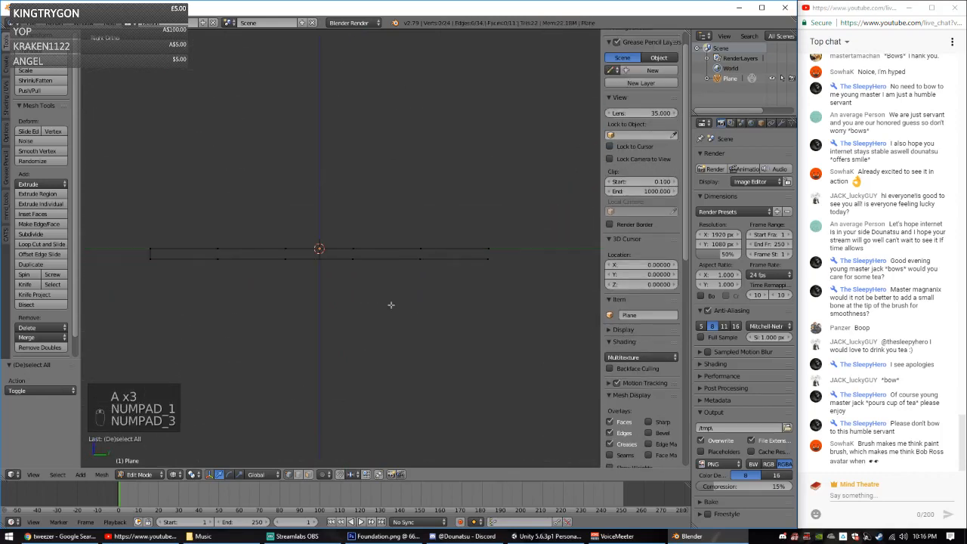
key(c)
scroll(491, 276, up, 5)
click(489, 272)
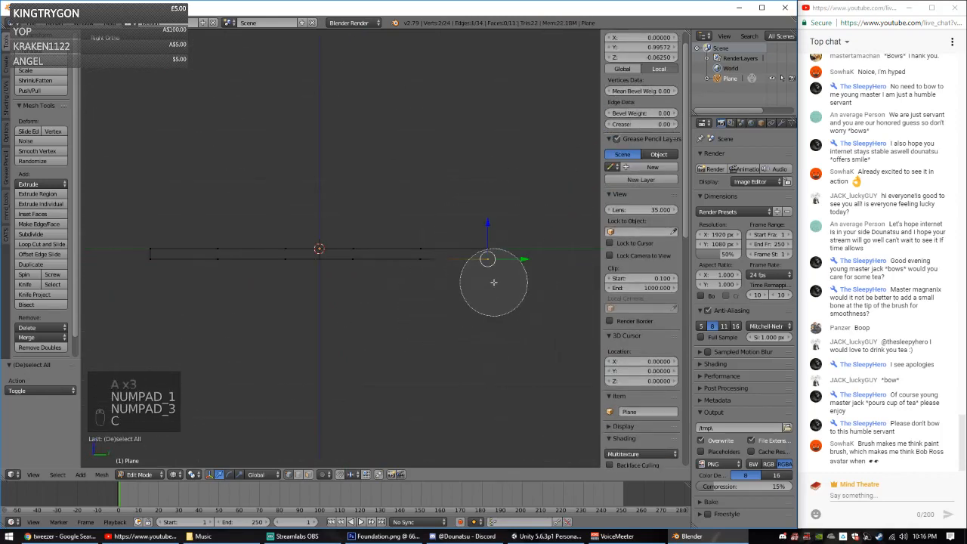
drag(434, 283, 132, 282)
right_click(132, 282)
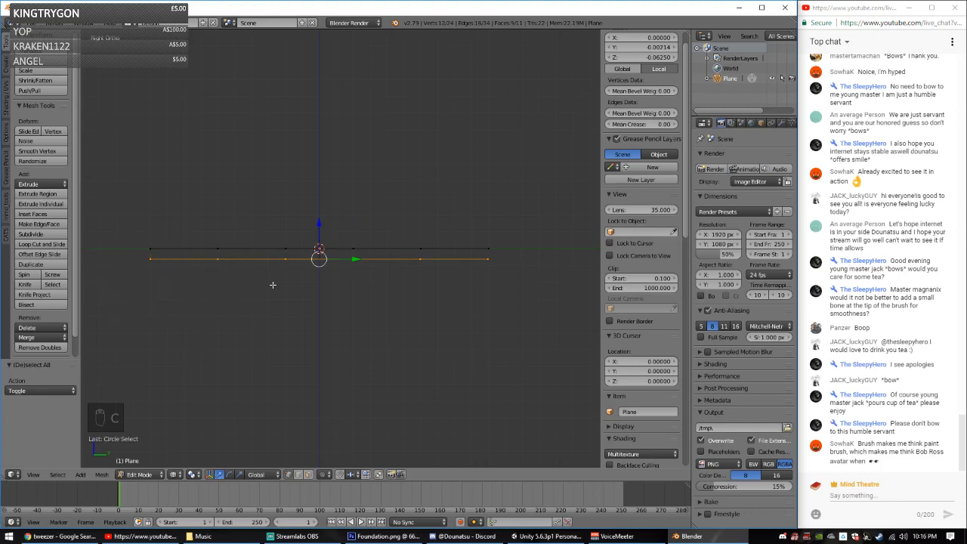
key(g)
key(z)
click(317, 237)
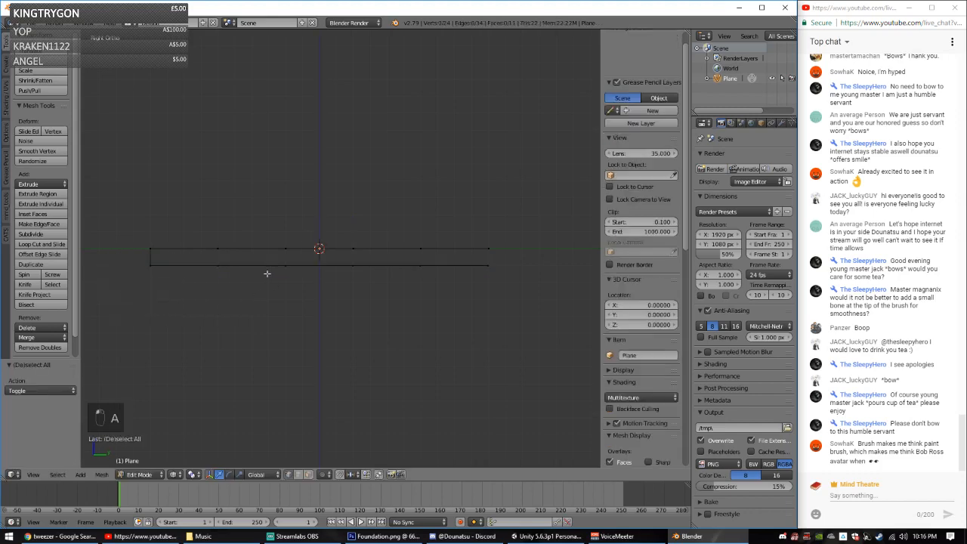
Step: Apply Solidify to the entire tweezer mesh with a thickness of 0.0260, then deselect everything
key(a)
key(a)
key(a)
key(space)
text(solidify)
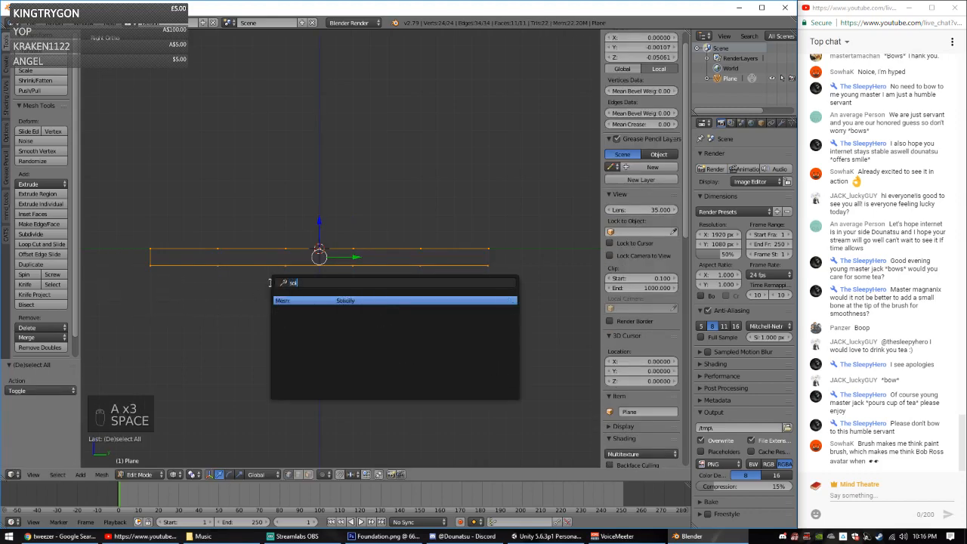
key(Return)
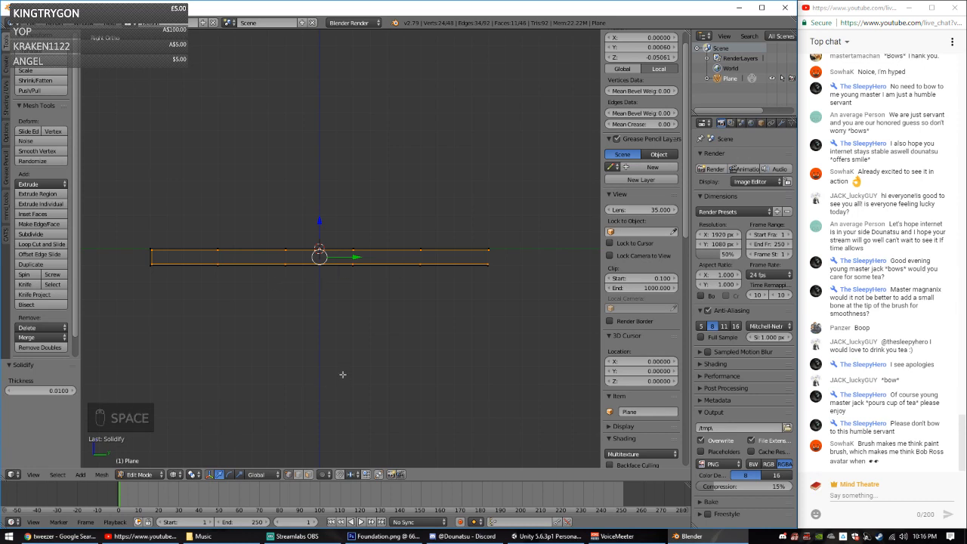
drag(66, 391, 76, 392)
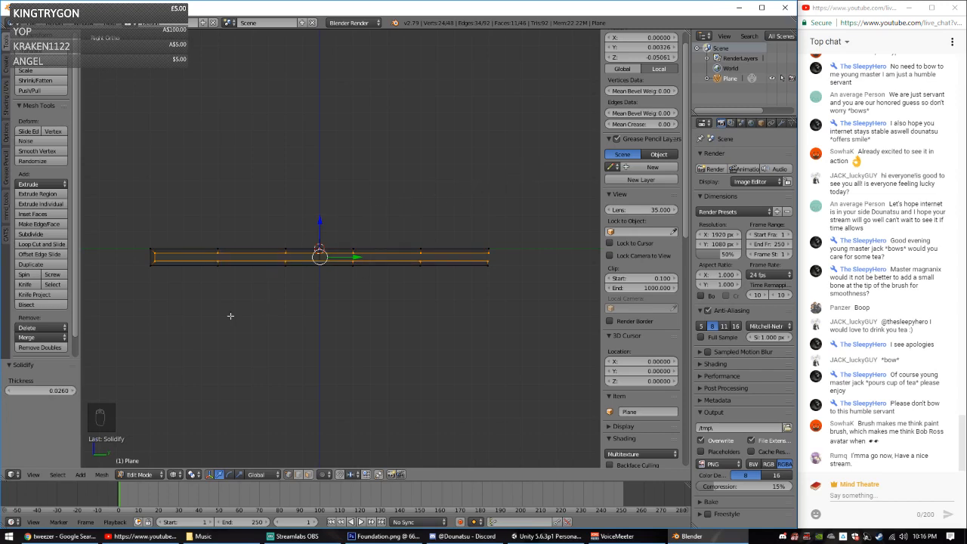
key(a)
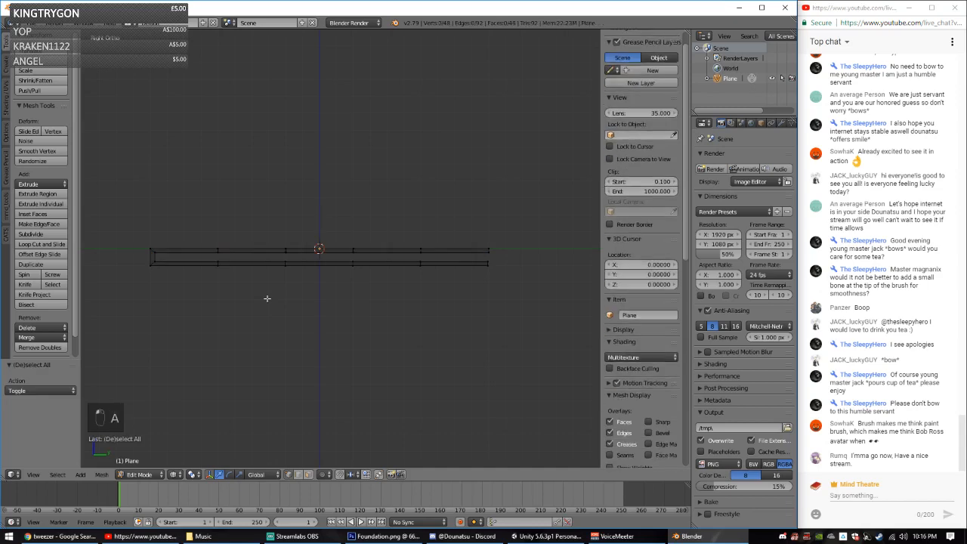
middle_drag(330, 254, 345, 251)
key(KP_3)
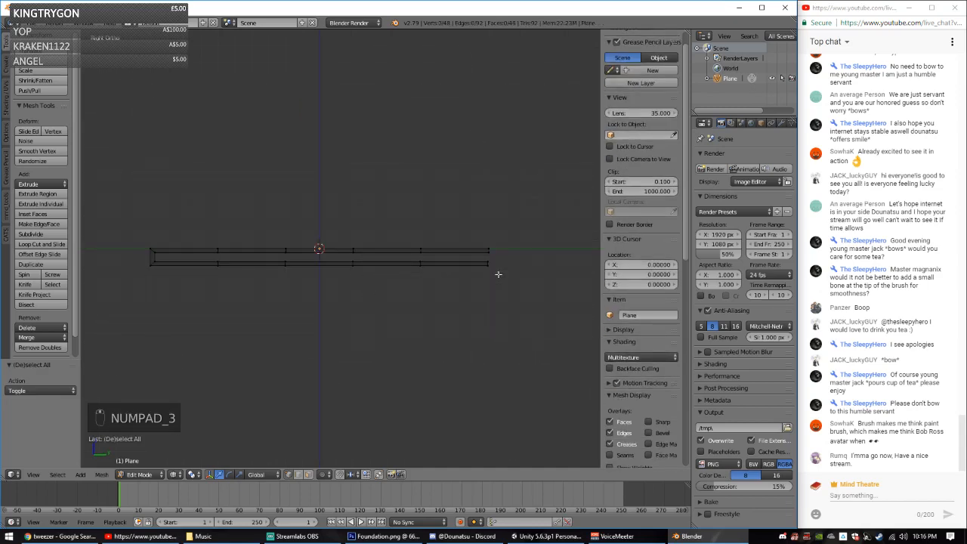
key(c)
key(Escape)
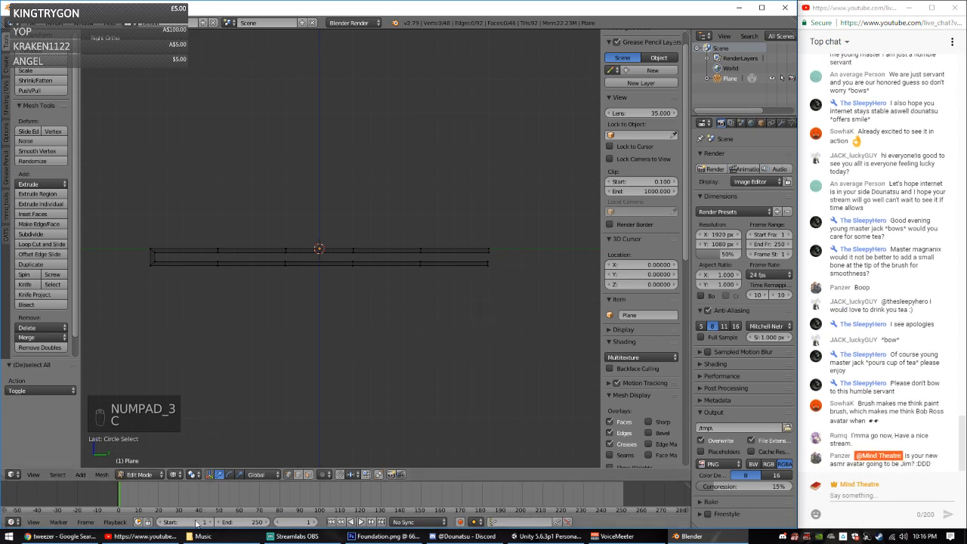
click(87, 538)
click(86, 538)
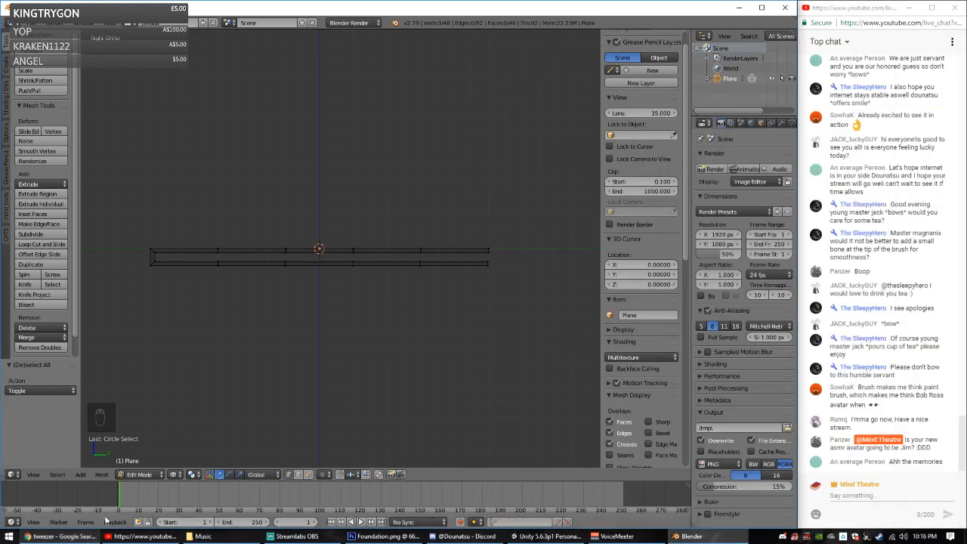
Step: Select the two middle vertex loops on both strips in the side view and enable proportional editing
key(c)
scroll(414, 257, up, 1)
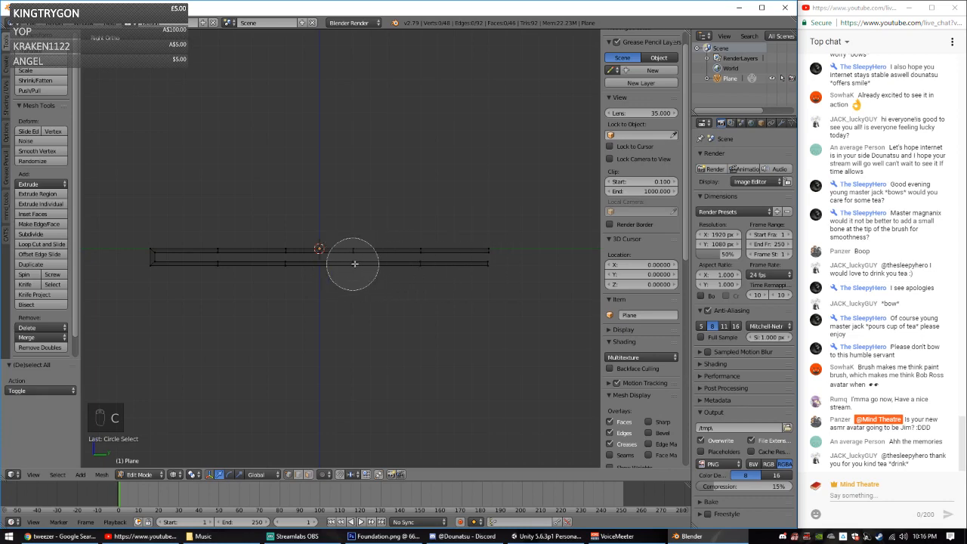
scroll(359, 256, up, 1)
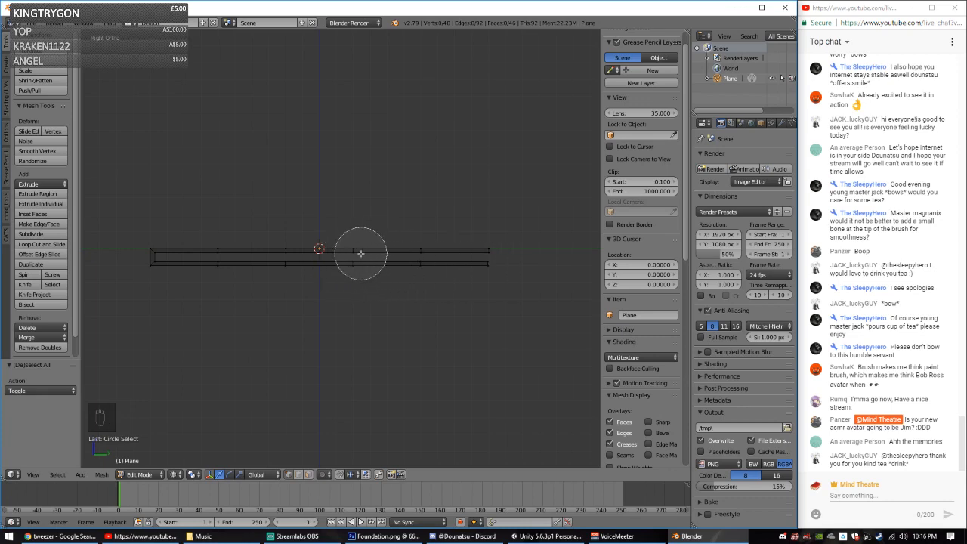
click(360, 252)
right_click(385, 250)
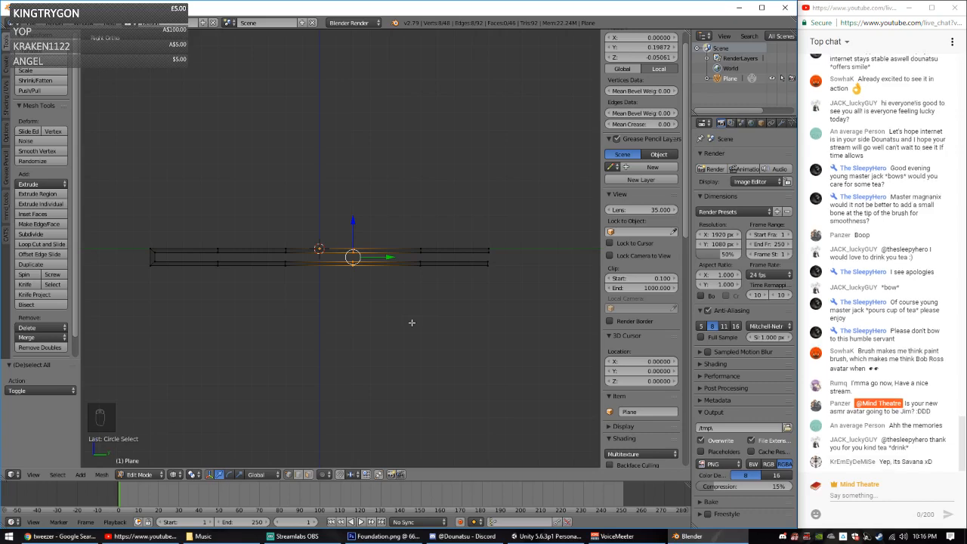
click(323, 475)
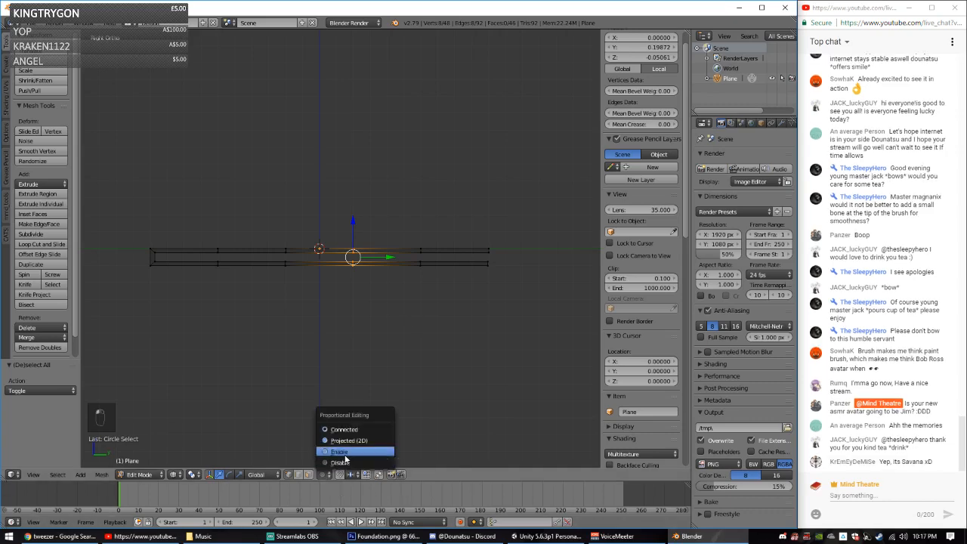
click(341, 453)
key(c)
drag(355, 259, 306, 261)
right_click(306, 261)
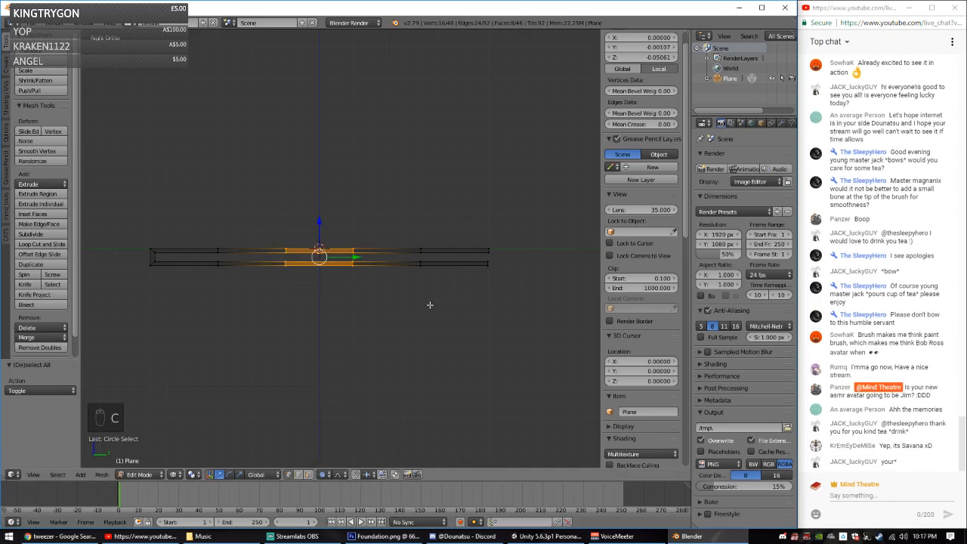
Step: Scale the selected middle section along Z with smooth proportional falloff, size about 0.91, so both strips bow apart
key(s)
key(z)
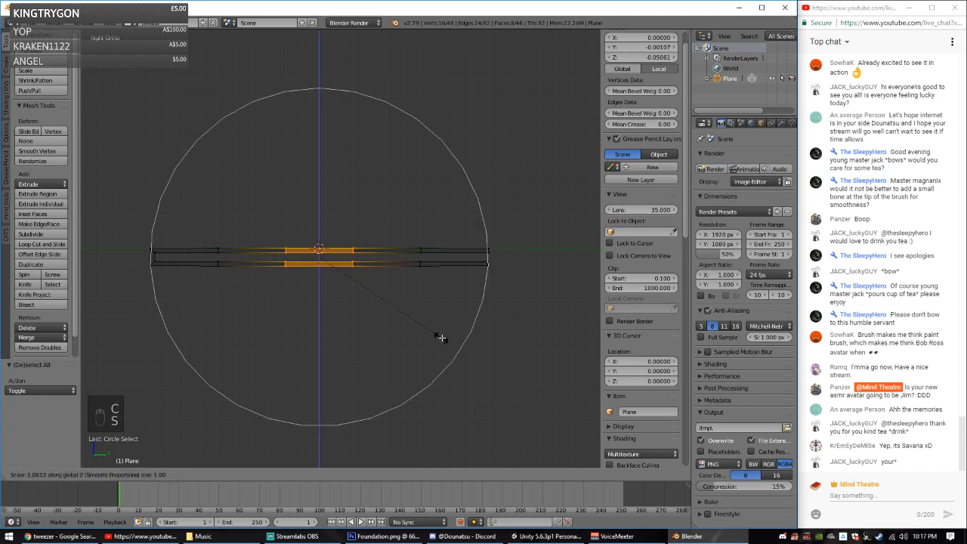
scroll(575, 335, up, 5)
scroll(101, 404, down, 5)
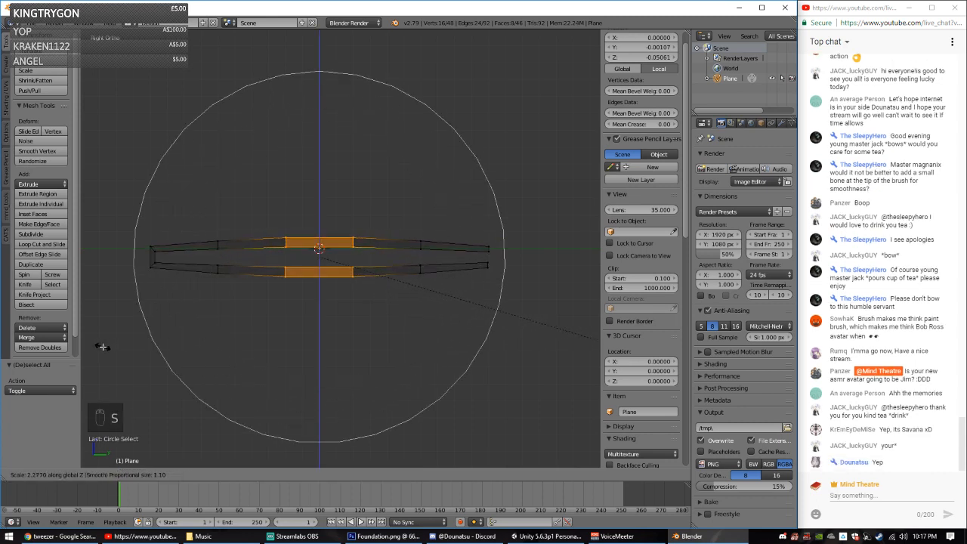
scroll(160, 355, down, 2)
scroll(160, 355, up, 3)
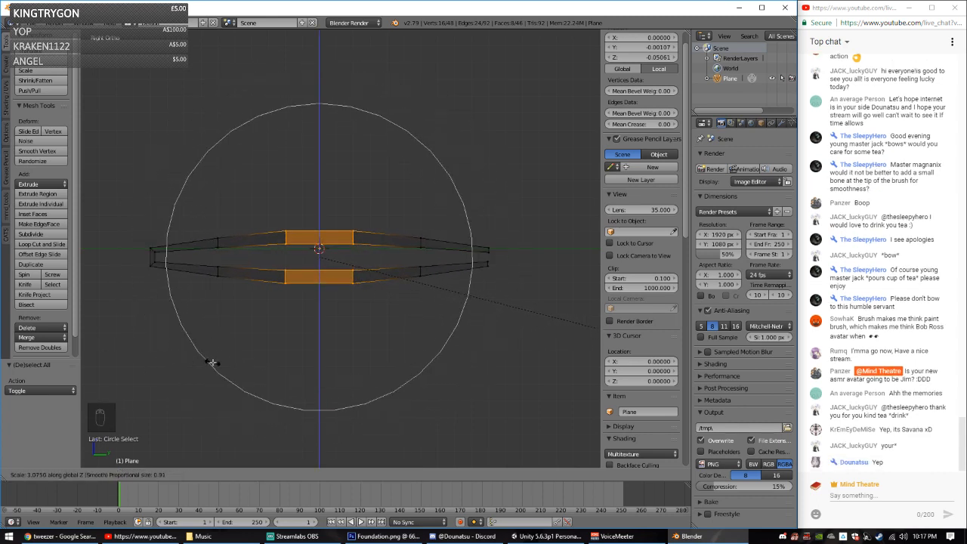
click(300, 360)
Step: Select only the middle section of the upper strip
key(a)
key(c)
drag(289, 242, 363, 231)
right_click(363, 231)
click(323, 475)
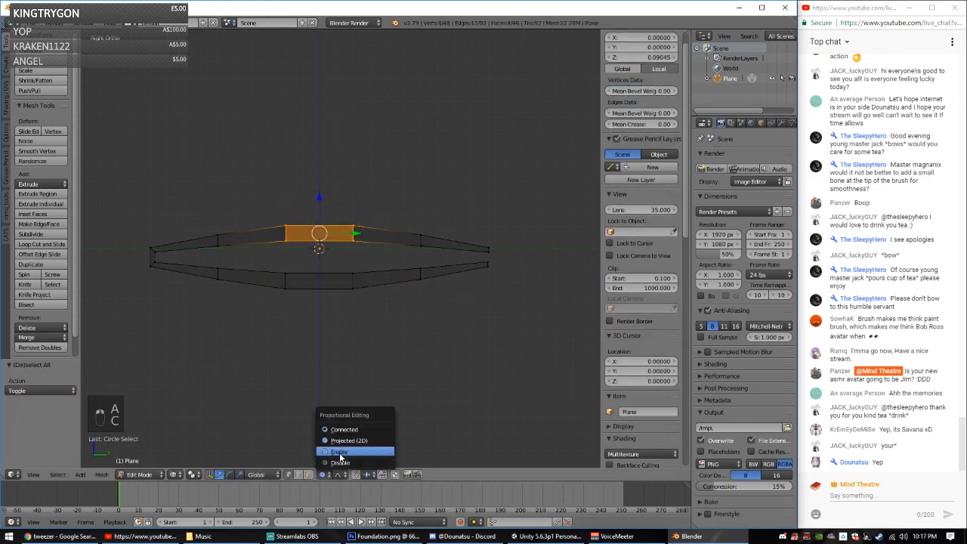
click(338, 520)
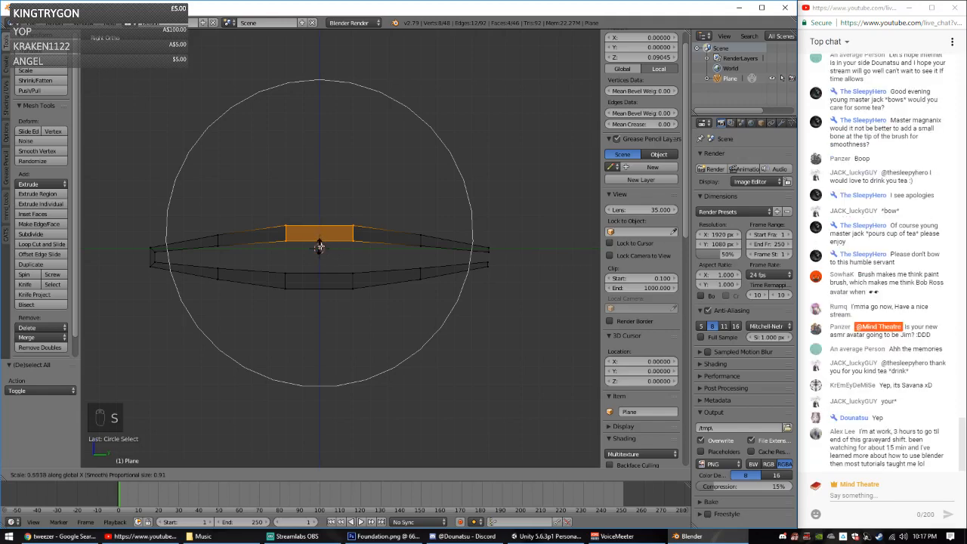
scroll(325, 251, up, 12)
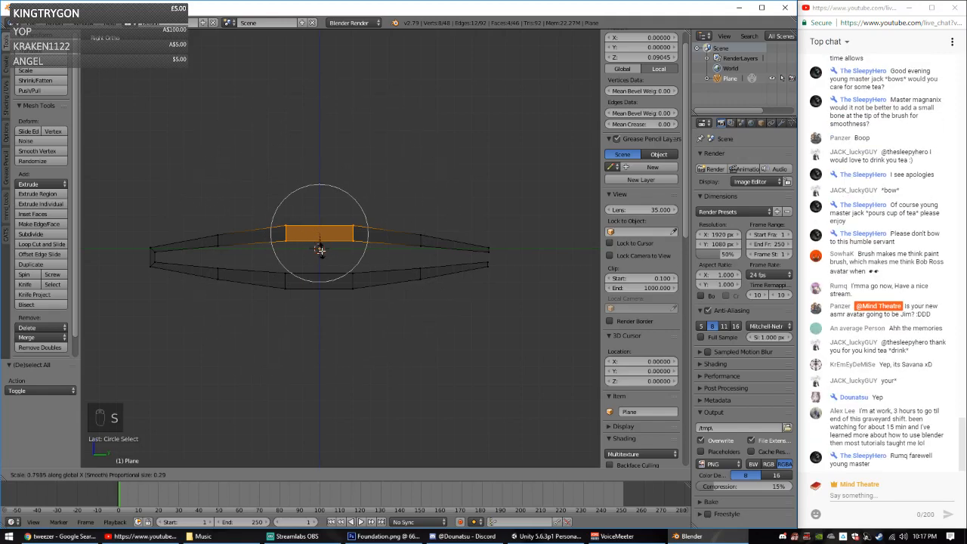
key(z)
scroll(319, 248, up, 7)
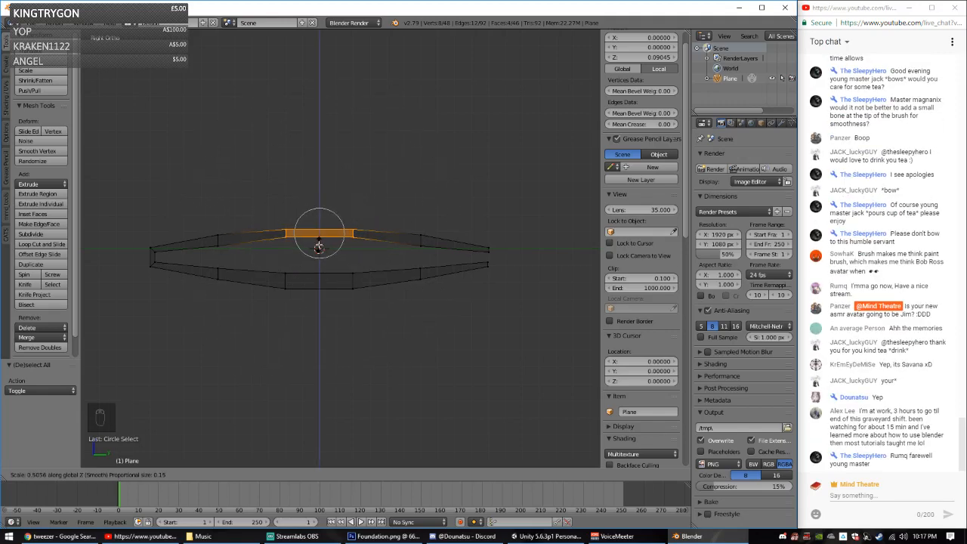
scroll(329, 249, down, 4)
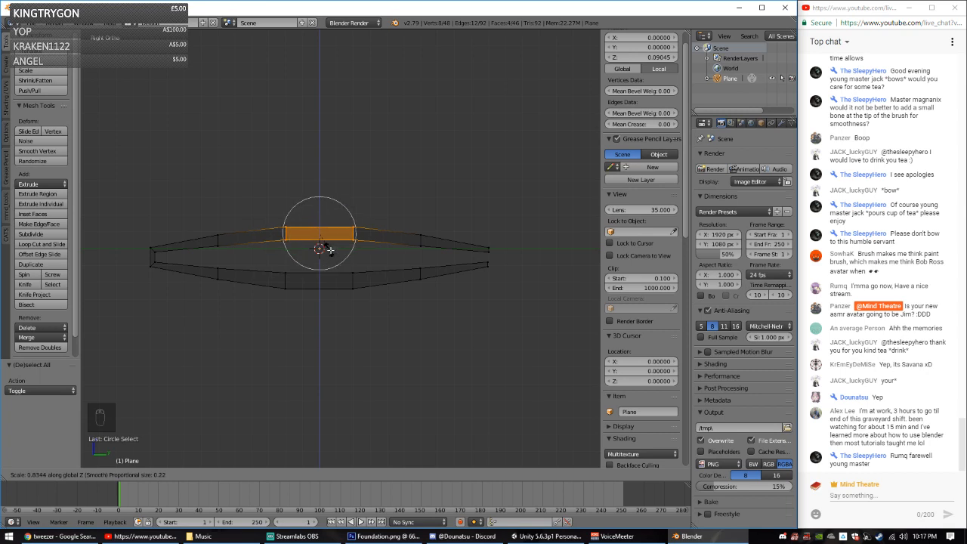
click(333, 253)
Step: Disable proportional editing, thin the upper strip's middle section by scaling along Z, and deselect everything
click(324, 474)
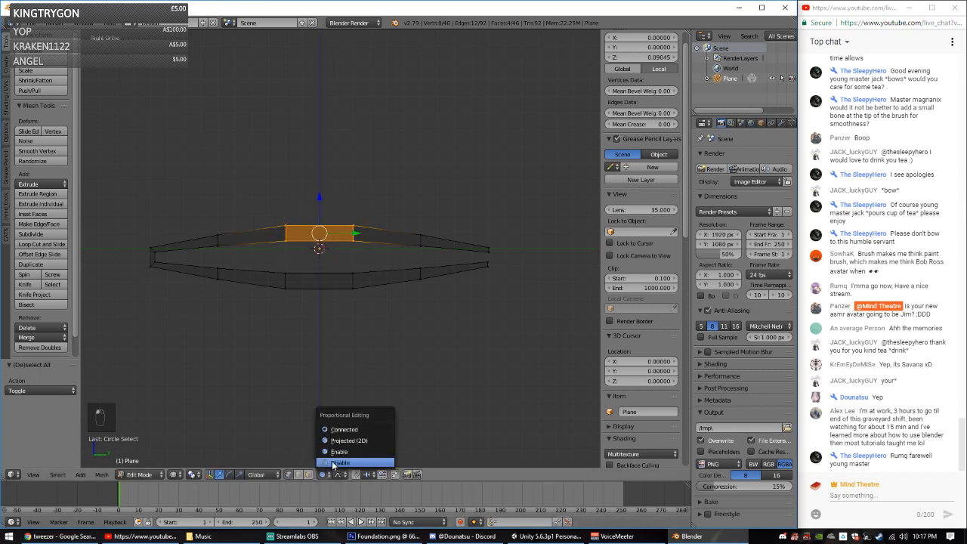
click(332, 463)
key(a)
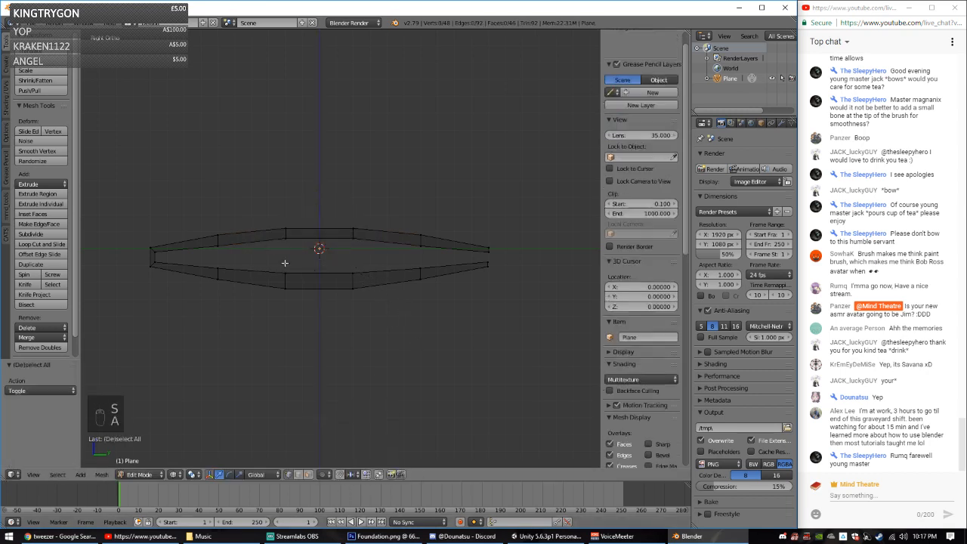
Step: Select the upper strip's vertex loops on either side of the middle section and scale them to 0.805 along Z
key(c)
drag(216, 237, 411, 241)
key(Escape)
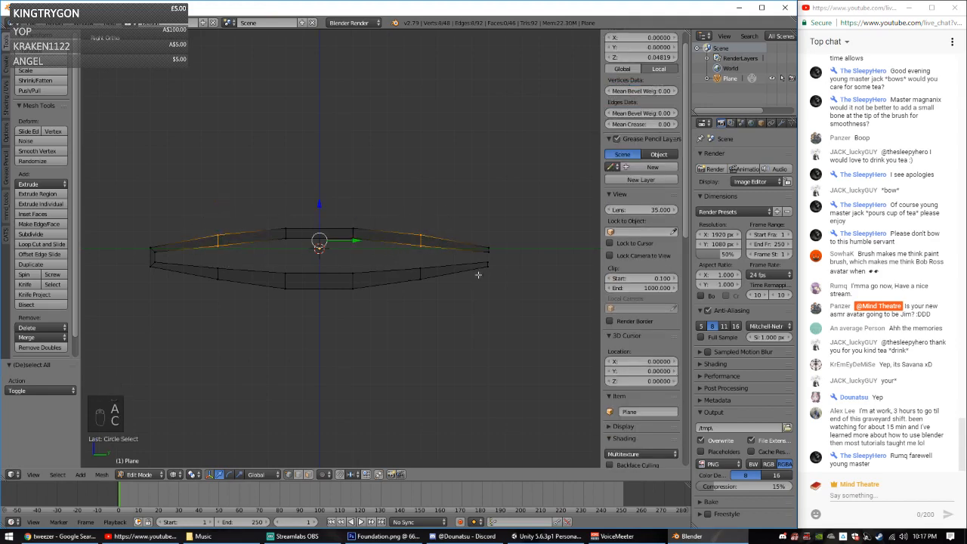
key(s)
key(z)
click(465, 286)
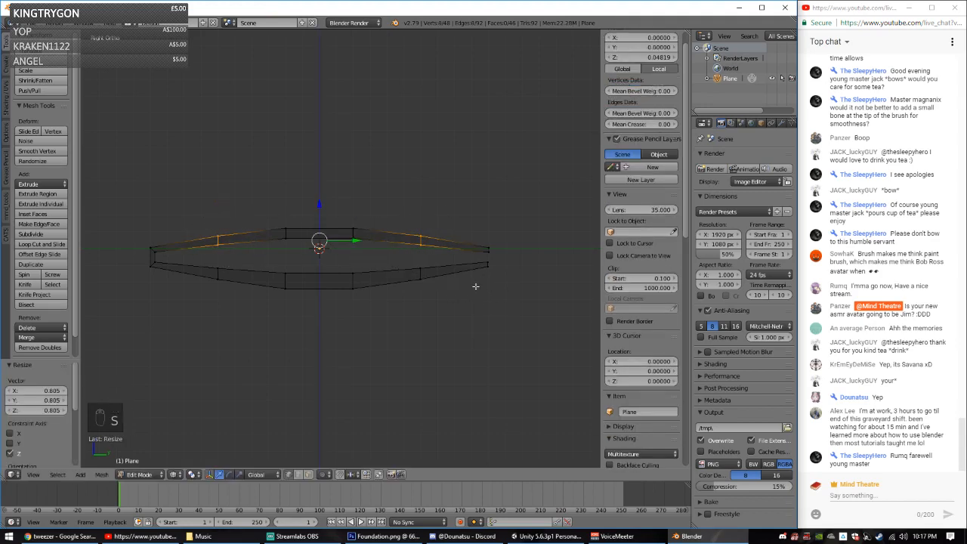
Step: Select the vertices at the upper strip's open tip and move them about 0.015 inward along Y
key(a)
key(c)
click(494, 234)
key(Escape)
key(g)
key(x)
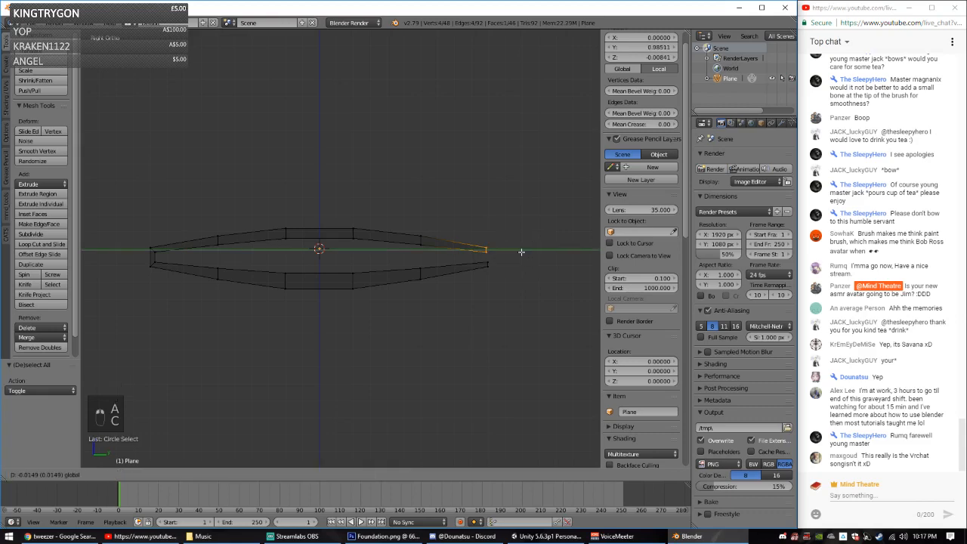
drag(521, 253, 520, 252)
Step: Select the lower strip's middle section and scale it down along Z to thin it
key(a)
key(c)
drag(311, 280, 352, 287)
right_click(352, 289)
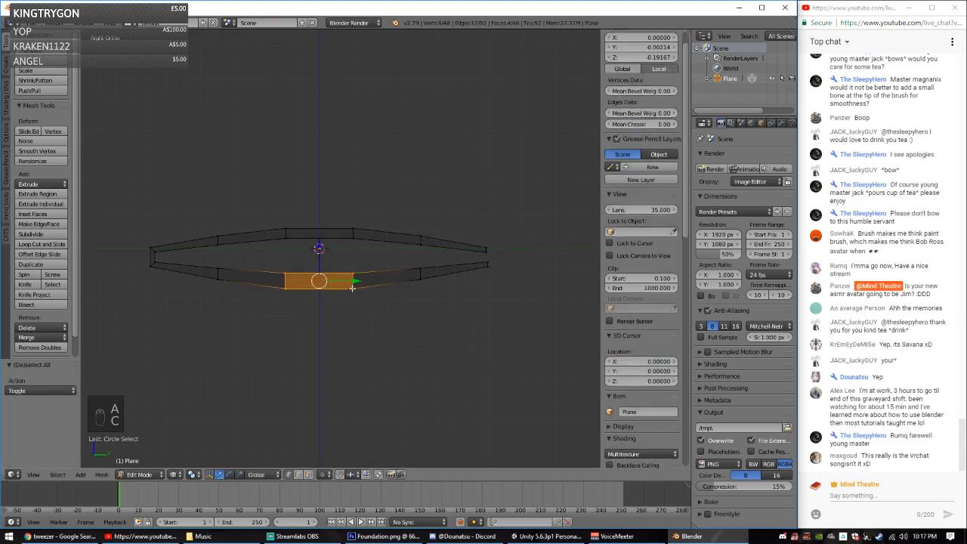
key(s)
key(z)
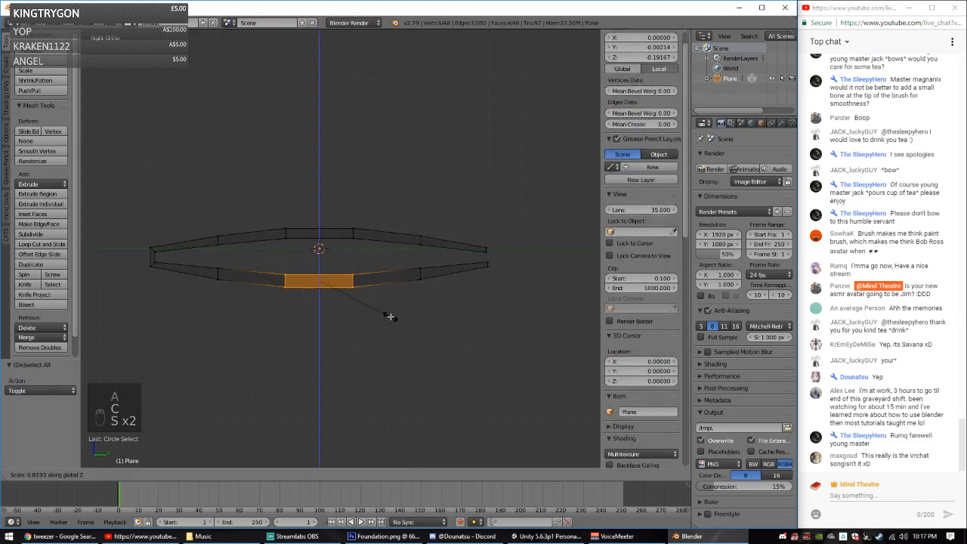
click(378, 312)
Step: Select the lower strip's vertex loops on either side of its middle section and scale them down along Z
key(a)
key(c)
click(420, 278)
right_click(420, 278)
key(s)
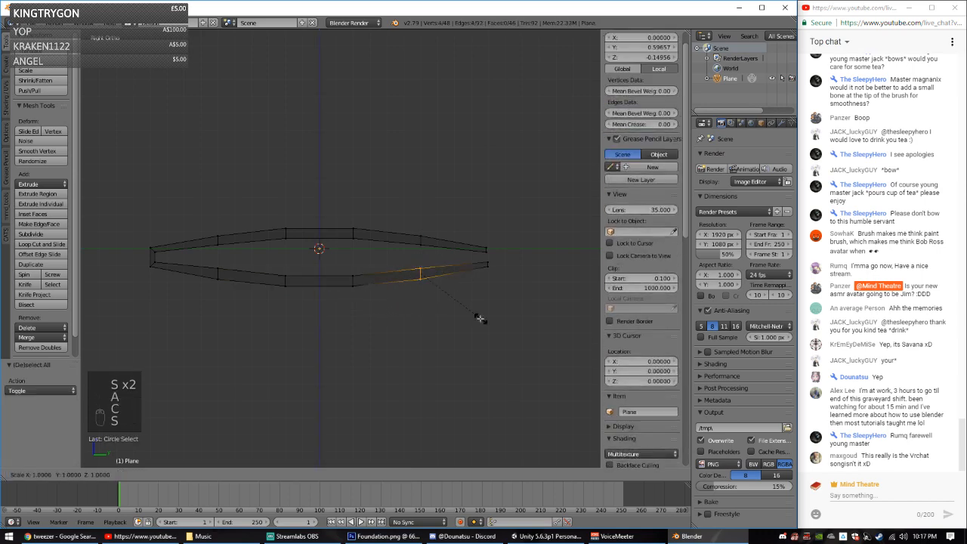
right_click(355, 318)
key(c)
click(218, 277)
right_click(391, 333)
key(s)
key(z)
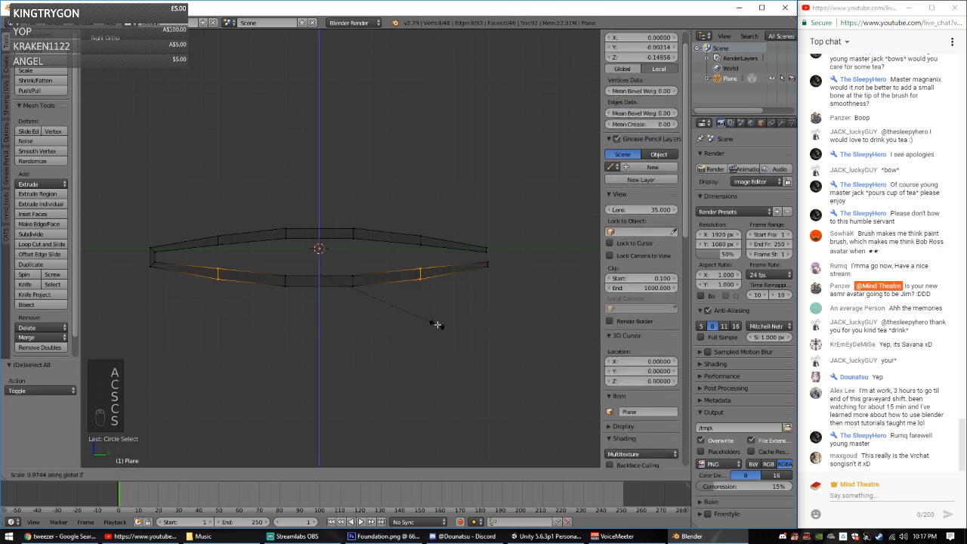
click(414, 317)
Step: Select the lower strip from its middle section to the open tip and shift it slightly inward along Y
key(a)
key(c)
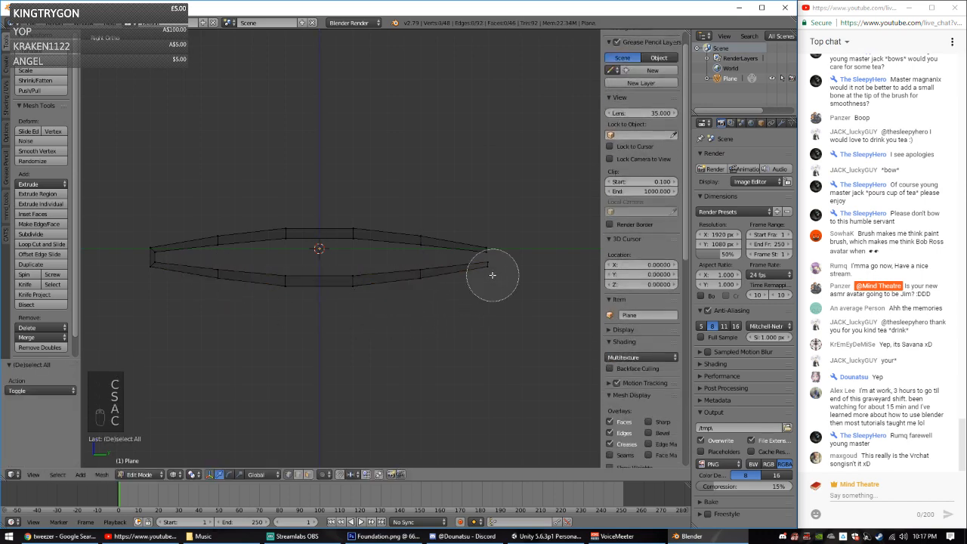
drag(487, 282, 319, 280)
right_click(384, 272)
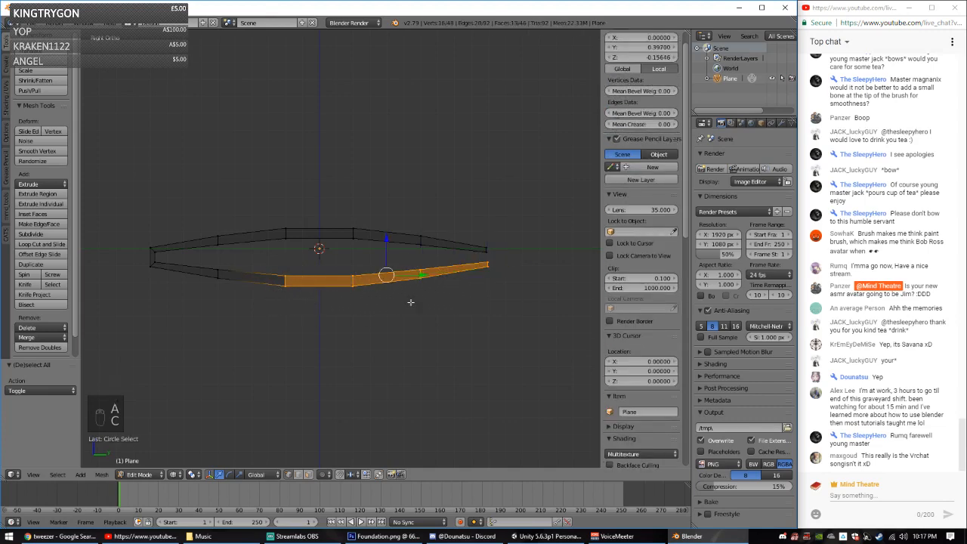
key(g)
key(y)
click(417, 276)
key(a)
Step: In the top view, select the vertices at the tweezer's open tip and scale them along X to roughly half width
middle_drag(395, 287, 464, 328)
key(KP_7)
key(a)
key(a)
key(a)
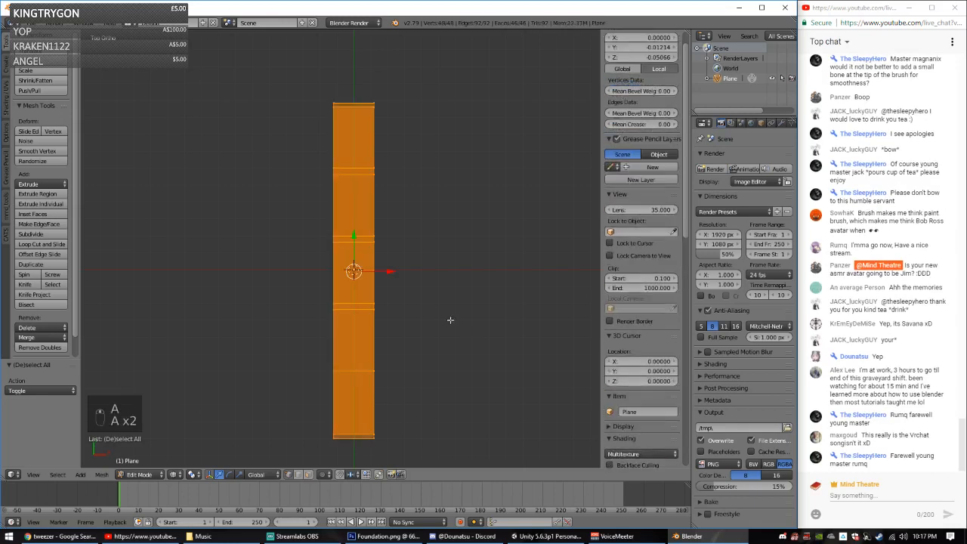
key(a)
scroll(419, 264, down, 5)
scroll(370, 200, up, 4)
key(c)
drag(336, 121, 384, 125)
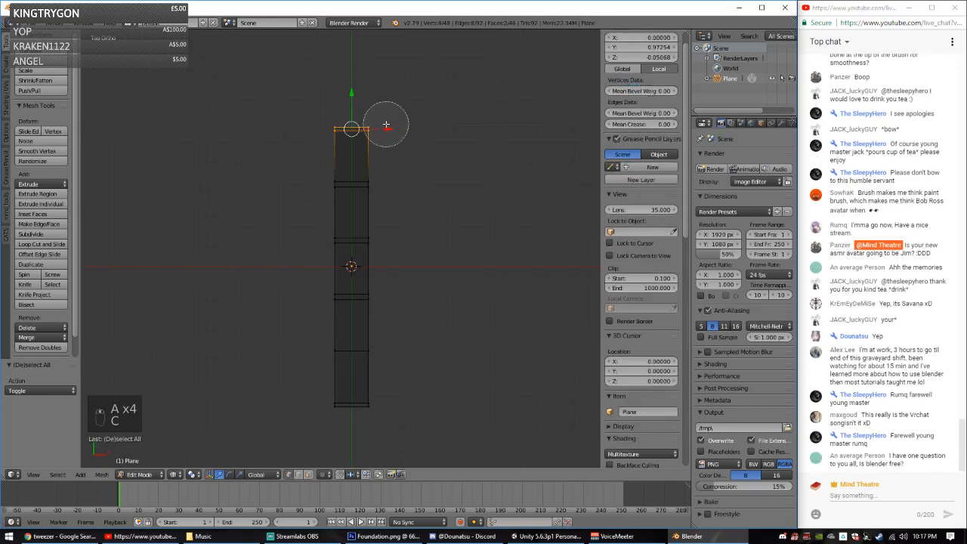
right_click(397, 134)
key(s)
key(x)
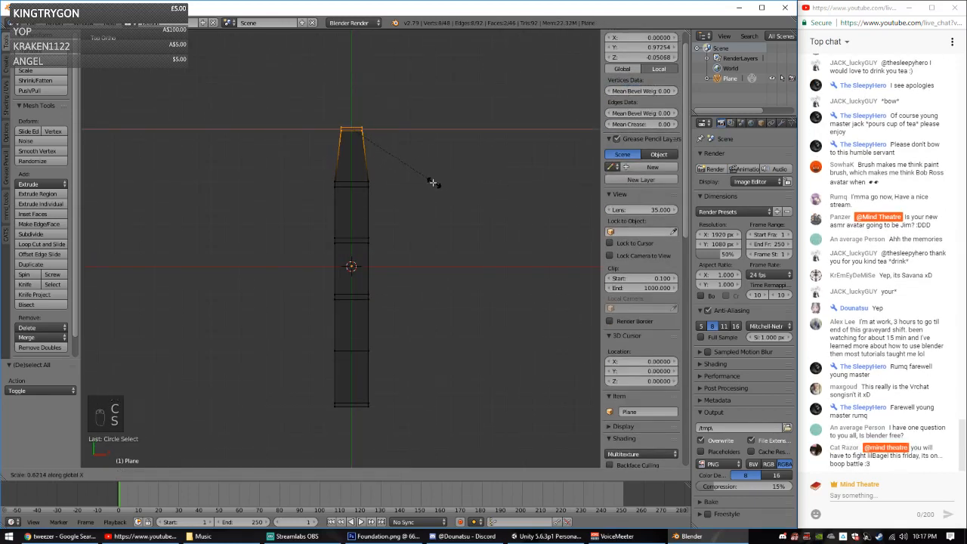
click(402, 184)
Step: Narrow the vertex loops nearest the open tip along X to continue the taper
key(a)
key(c)
drag(327, 189, 379, 188)
right_click(408, 195)
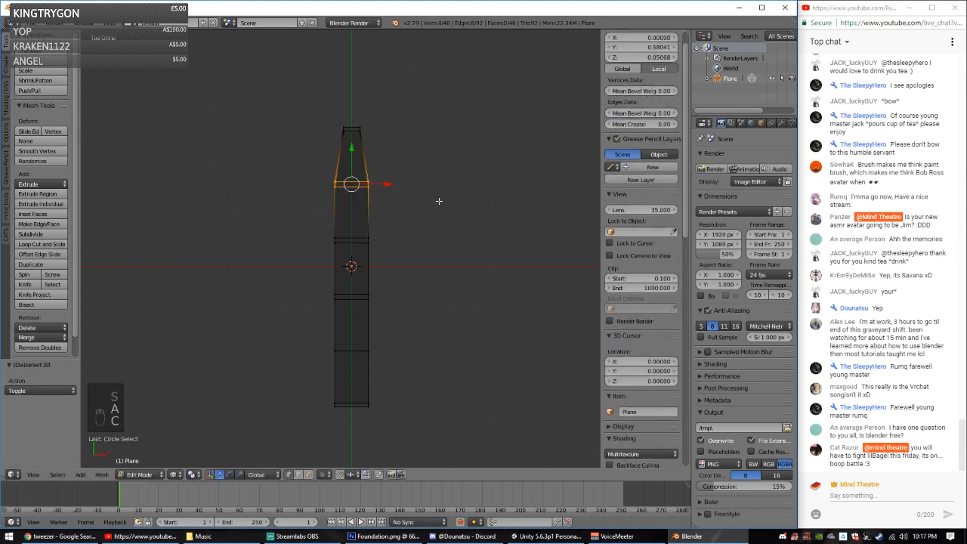
key(s)
key(x)
click(427, 203)
Step: Slightly narrow the middle vertex loops just on the tip side of the origin along X
key(a)
key(c)
drag(336, 240, 445, 239)
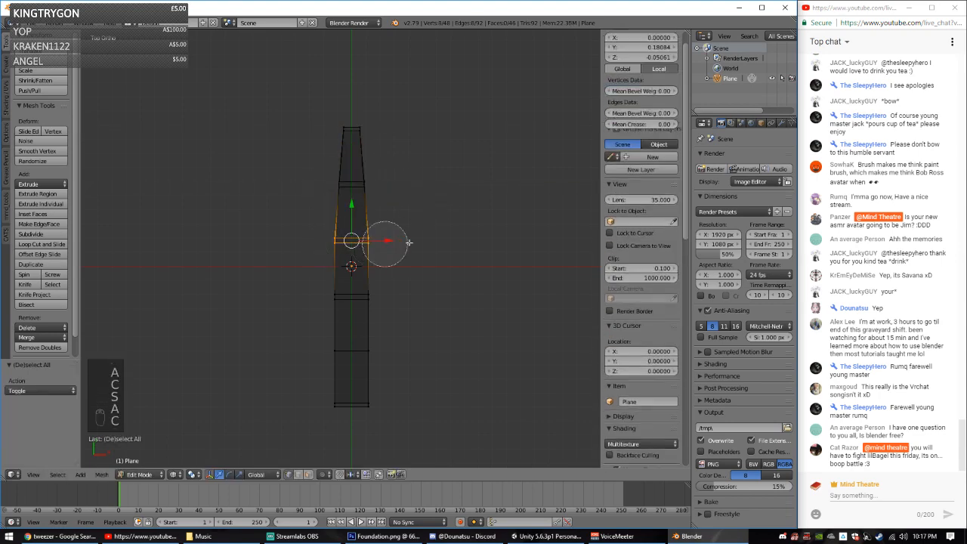
right_click(445, 239)
key(s)
key(x)
click(442, 259)
Step: Slightly narrow the middle vertex loops on the closed-end side of the origin along X, then deselect everything
key(a)
key(c)
drag(340, 296, 433, 309)
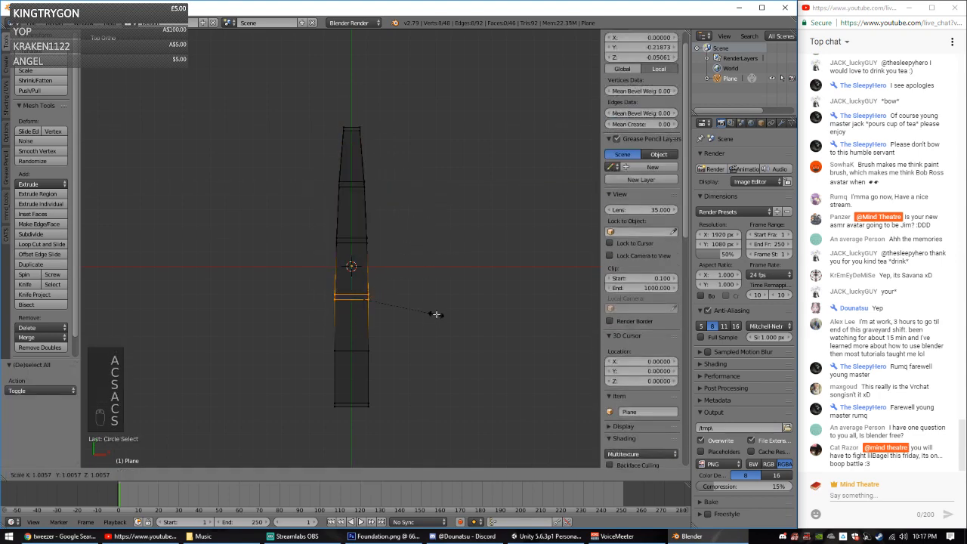
right_click(433, 308)
key(s)
key(x)
click(422, 318)
key(a)
key(x)
key(Escape)
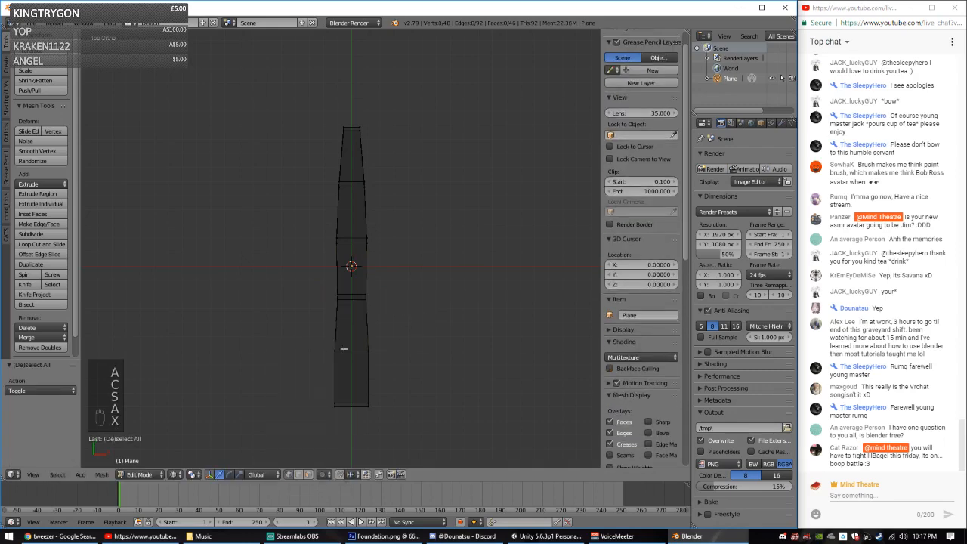
Step: Select the vertex loops nearest the closed end and scale them to 0.677 along X to form a narrow waist
key(c)
drag(345, 348, 400, 350)
right_click(406, 350)
key(s)
key(x)
click(406, 356)
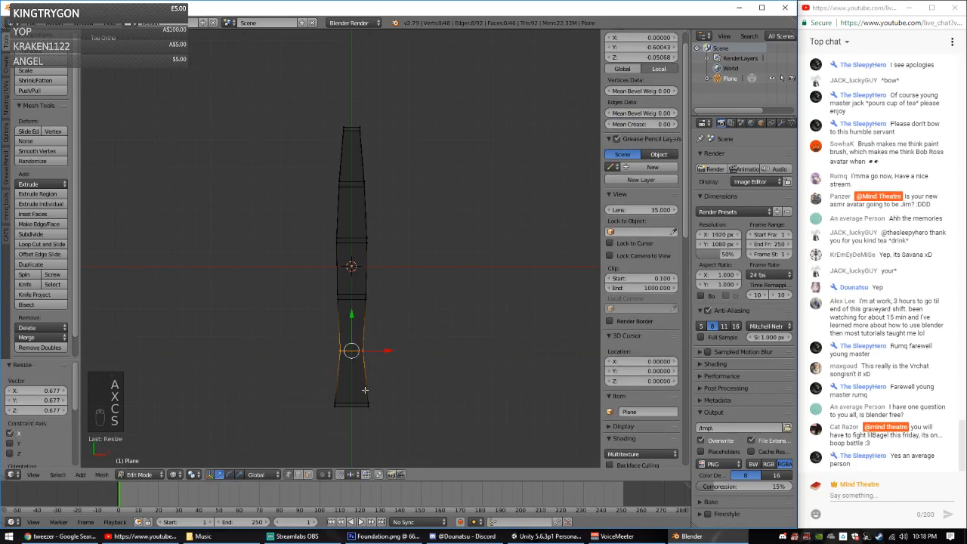
Step: Select the vertex loops at the tweezer's closed end and scale them to 0.529 along X
key(a)
key(c)
drag(344, 404, 394, 406)
right_click(408, 403)
key(s)
key(x)
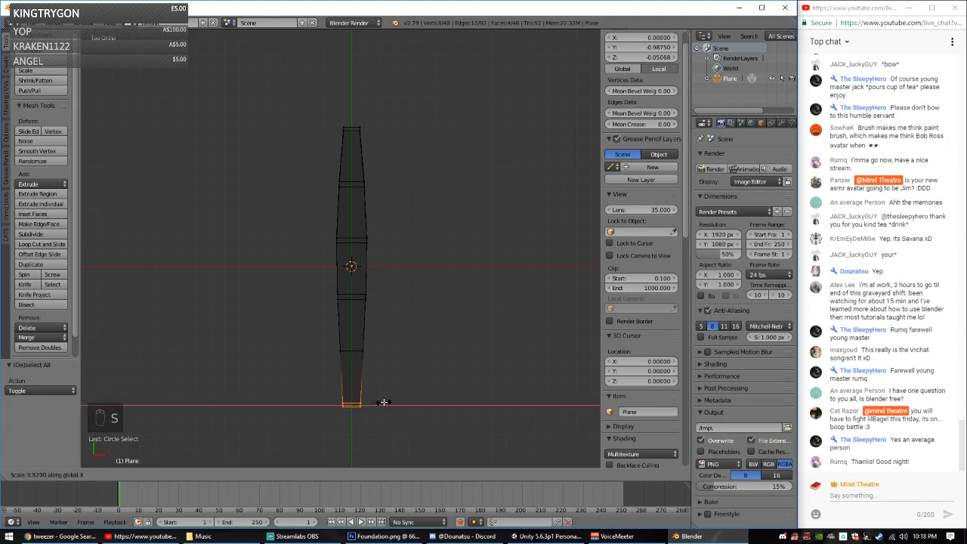
click(384, 401)
middle_drag(446, 363, 432, 280)
key(z)
key(KP_3)
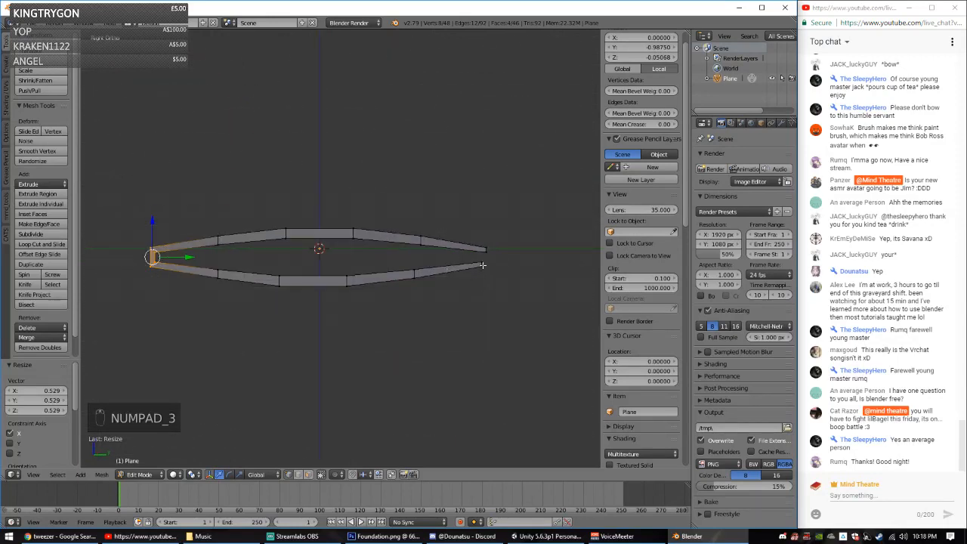
key(c)
right_click(484, 280)
key(a)
key(c)
click(479, 279)
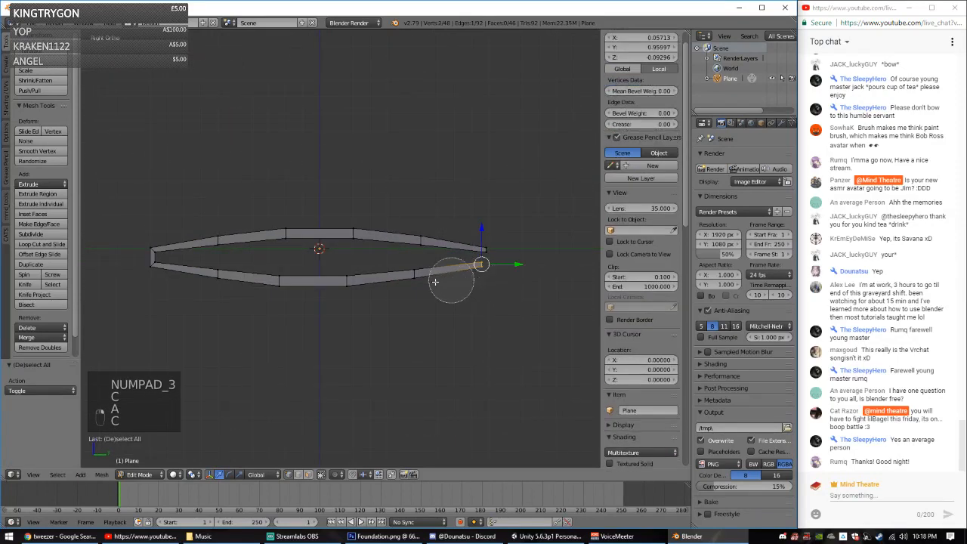
drag(434, 281, 173, 273)
right_click(173, 274)
key(c)
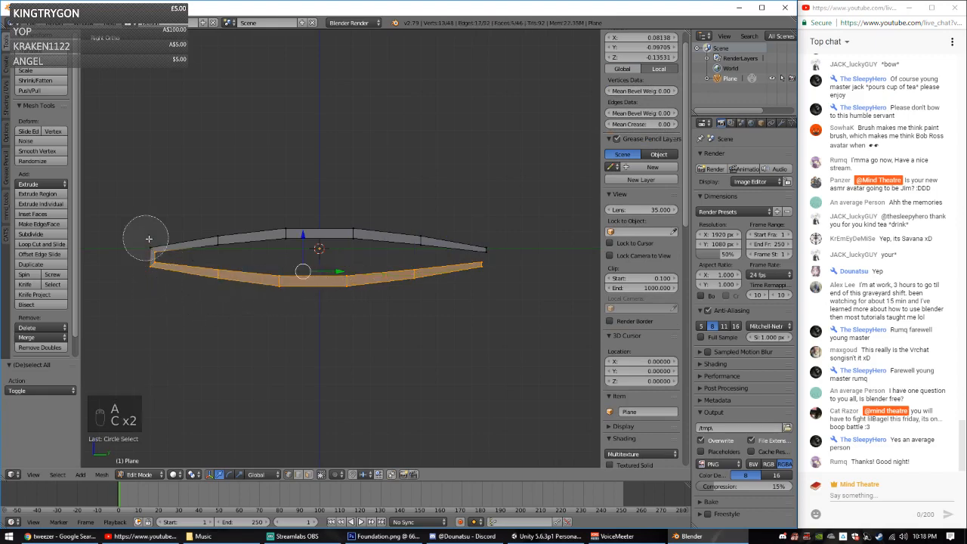
middle_click(149, 238)
right_click(173, 232)
key(z)
key(c)
drag(142, 279, 430, 287)
right_click(262, 302)
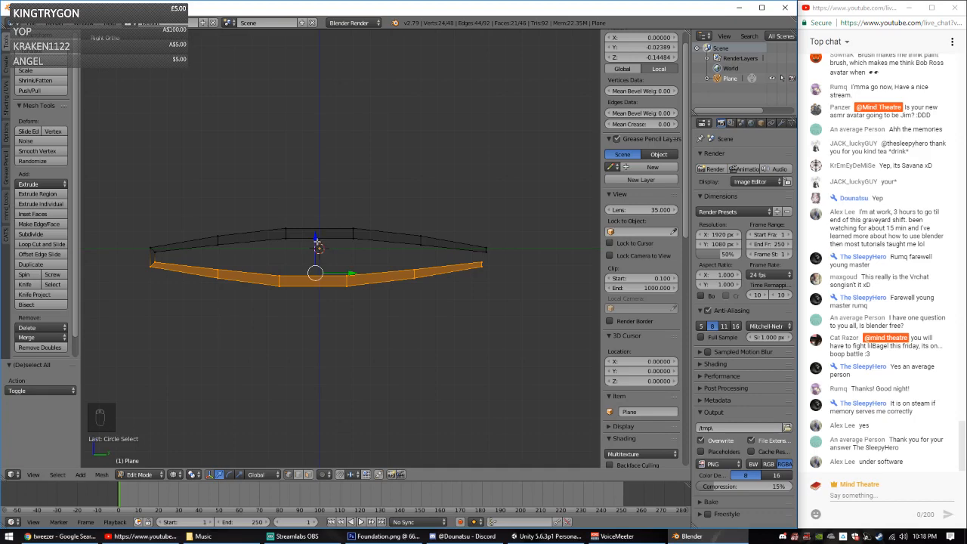
key(a)
Step: Select the whole mesh and create a new material named Tweezers with a dark grey diffuse colour
middle_drag(315, 239, 396, 301)
key(Tab)
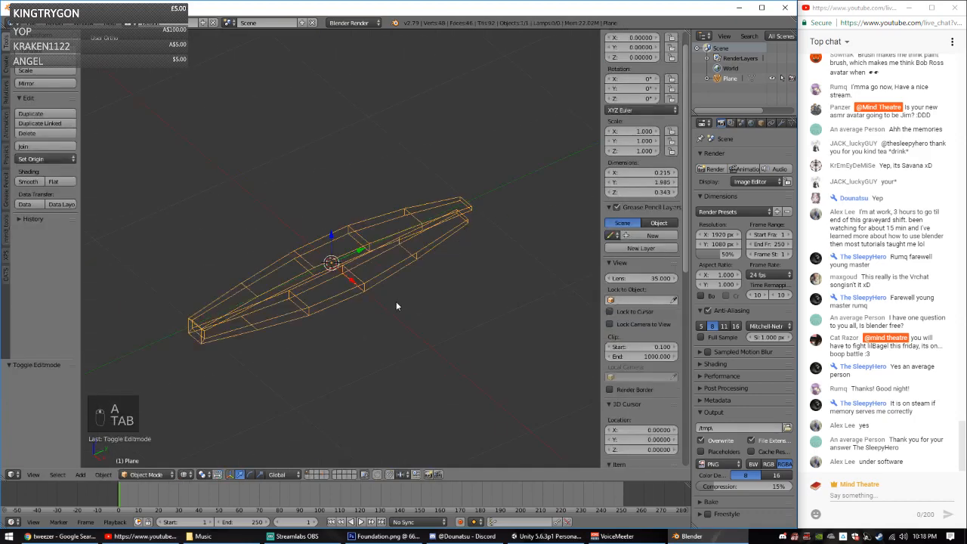
key(Tab)
key(a)
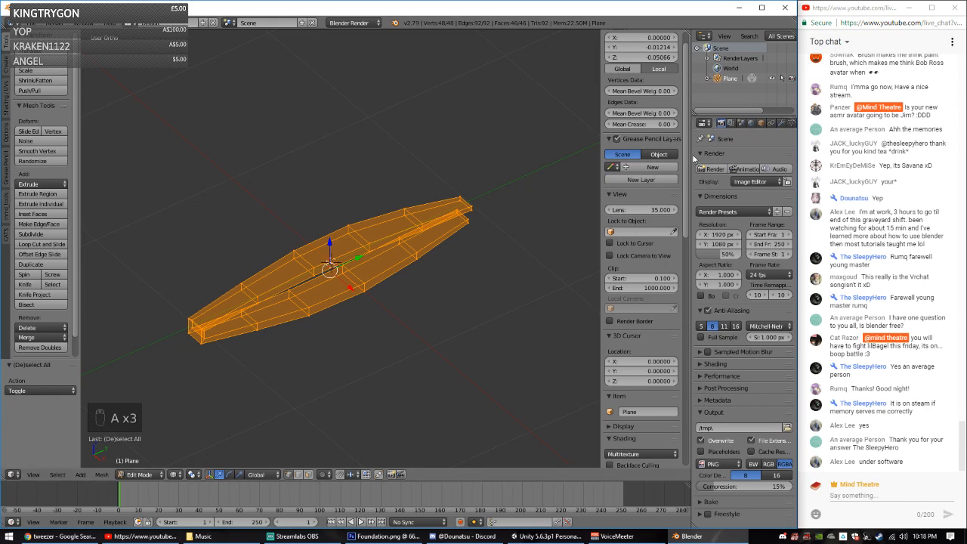
drag(692, 154, 624, 154)
click(733, 123)
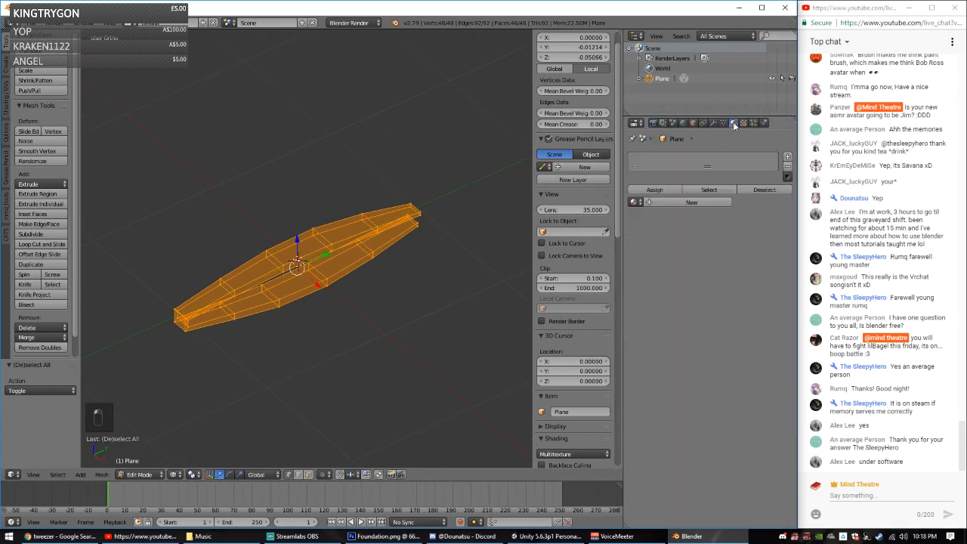
click(690, 202)
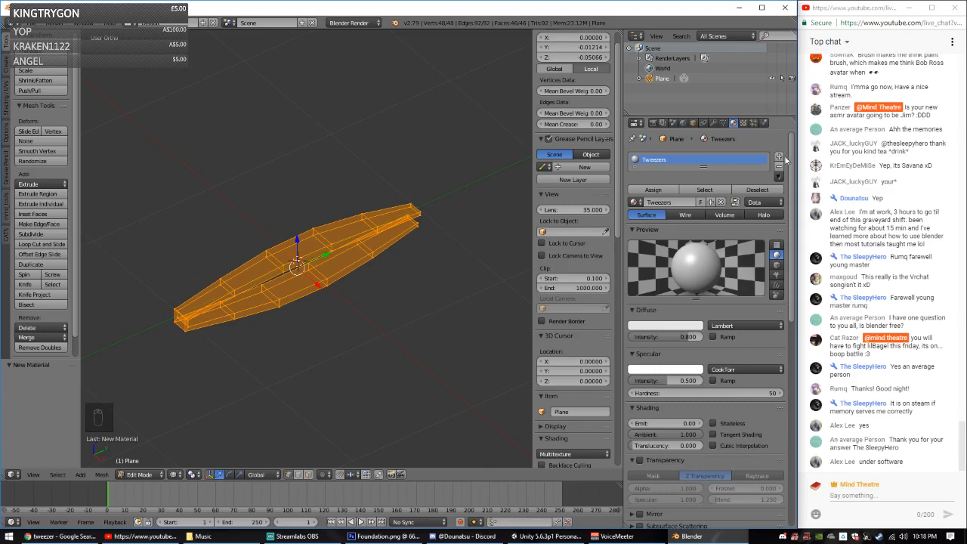
click(666, 326)
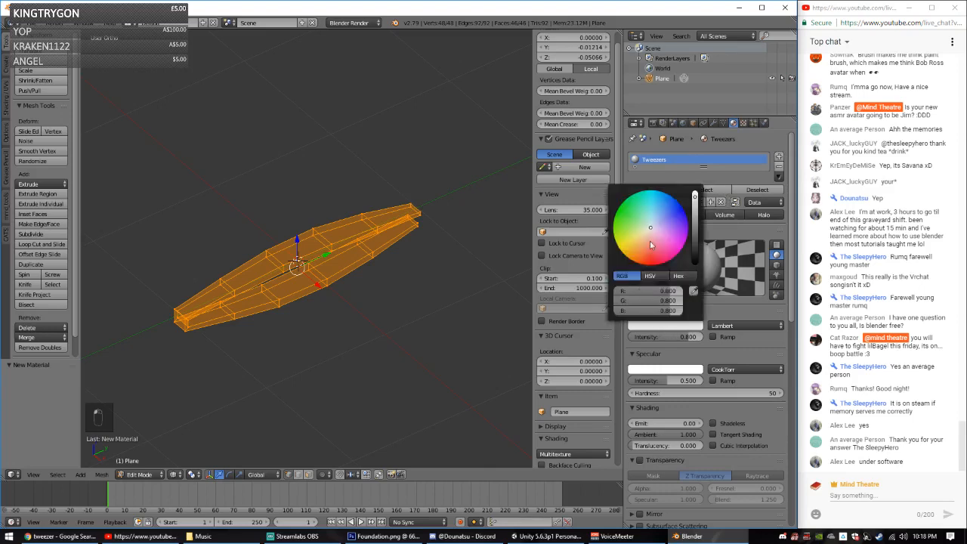
drag(695, 218, 695, 232)
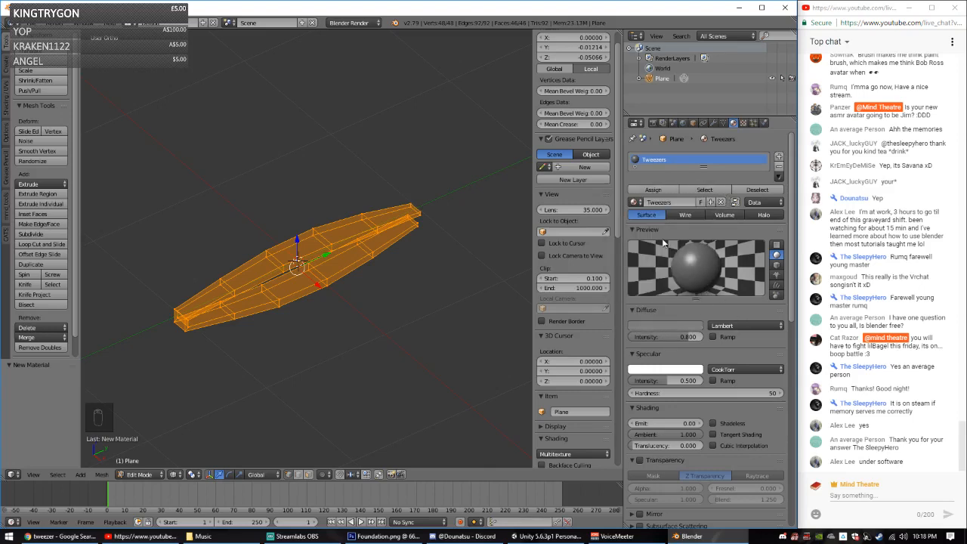
Step: Assign the Tweezers material to the whole mesh, make it shadeless, and deselect everything in solid shading
click(712, 423)
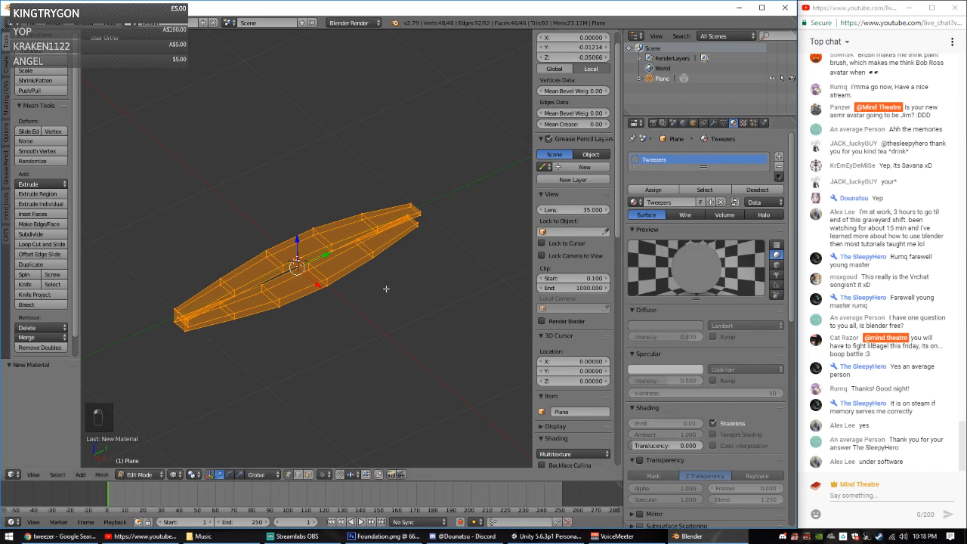
key(alt+z)
click(713, 424)
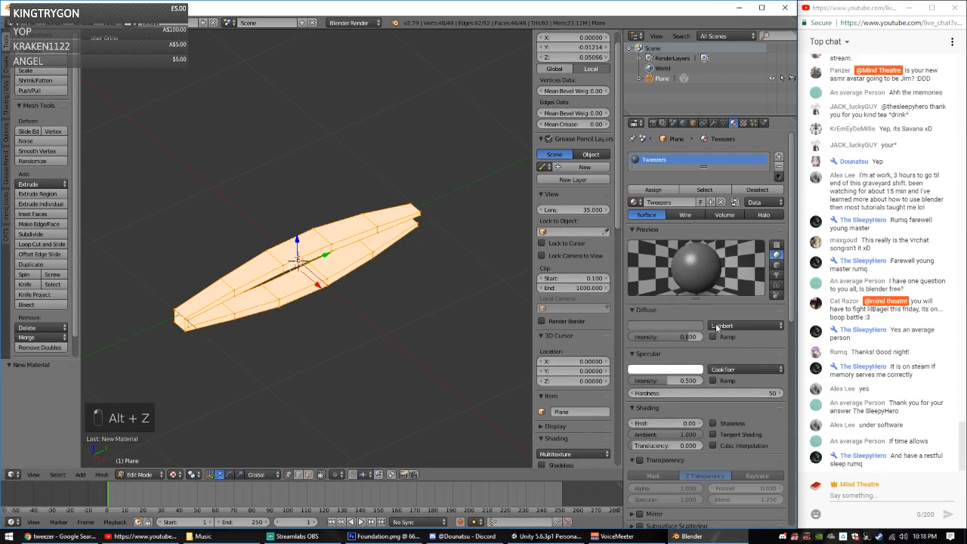
click(664, 191)
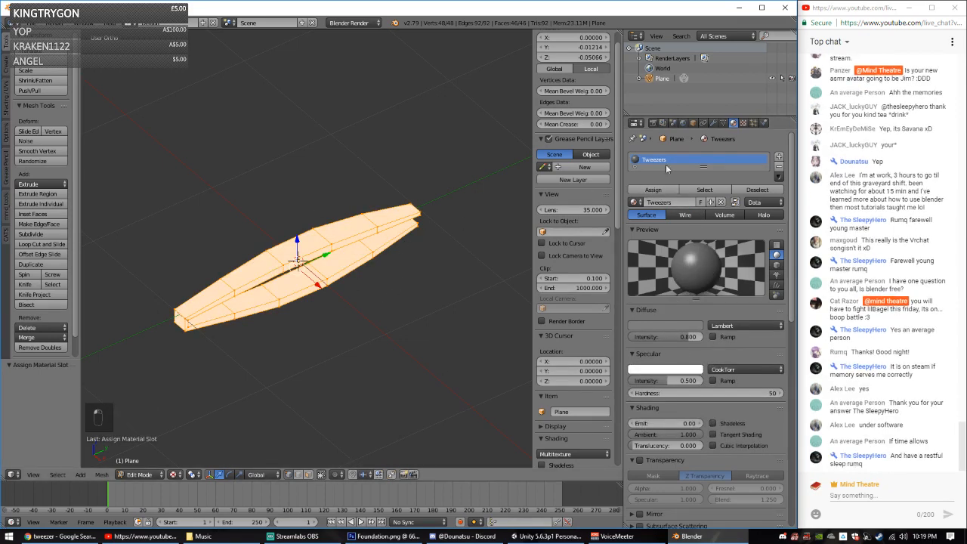
click(714, 424)
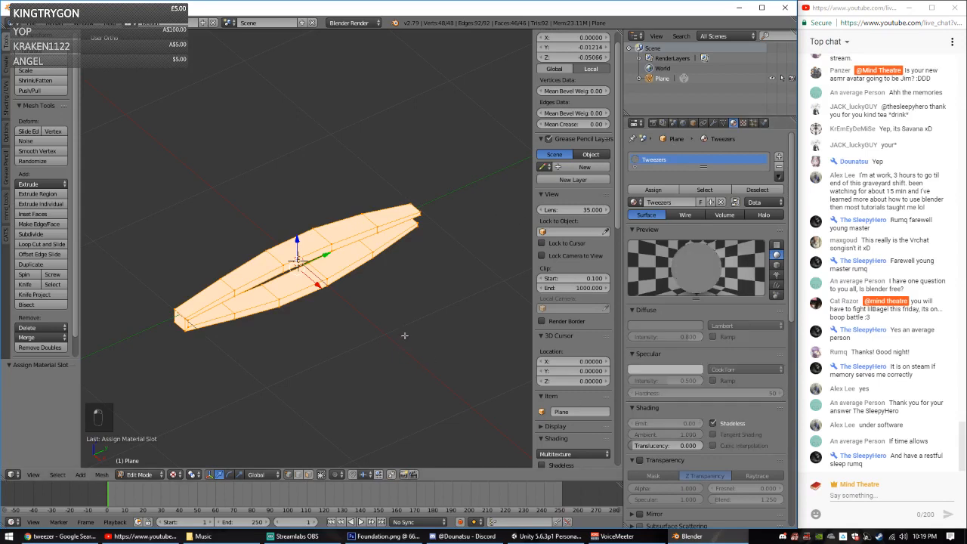
key(alt+z)
key(alt+z)
key(alt+z)
key(alt+z)
key(a)
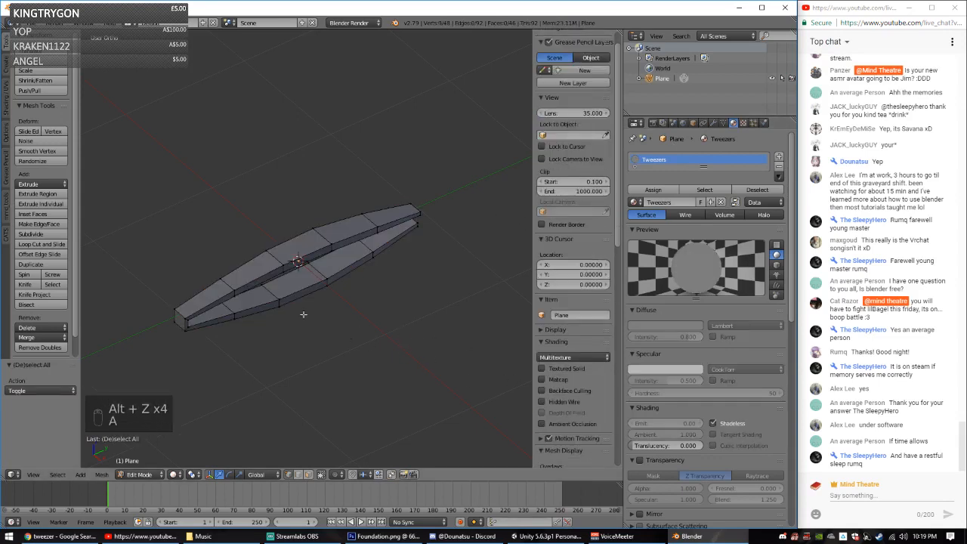
Step: Save the tweezer model as a new .blend file in the Lovely folder, then run Make Normals Consistent
key(KP_1)
key(ctrl+s)
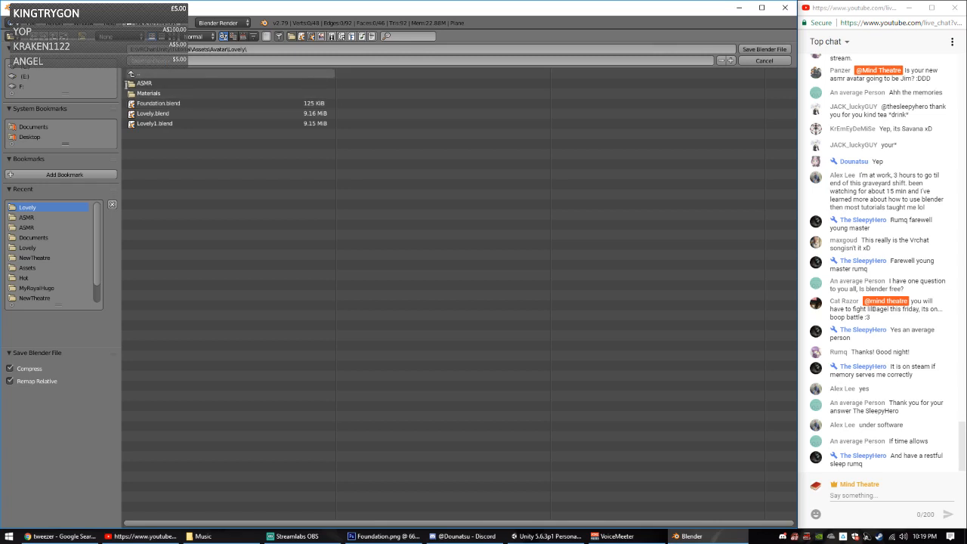
click(749, 47)
middle_drag(461, 226, 351, 274)
key(ctrl+n)
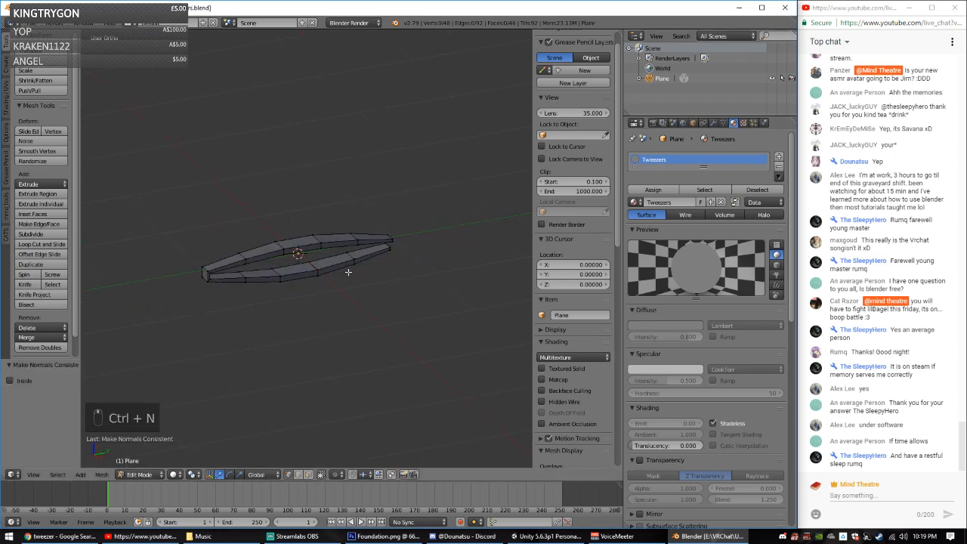
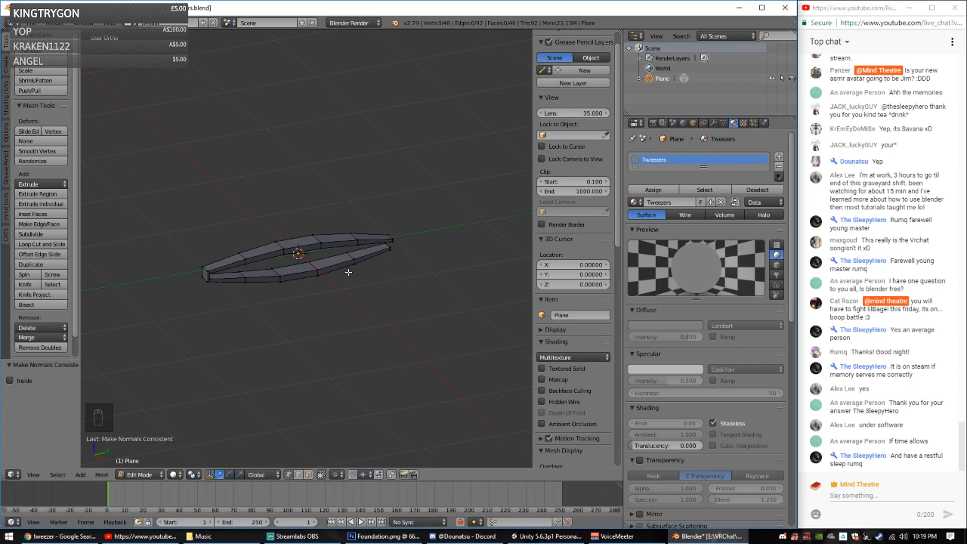
Step: Switch to the browser and search Google Images for "eye shadow" references
click(60, 536)
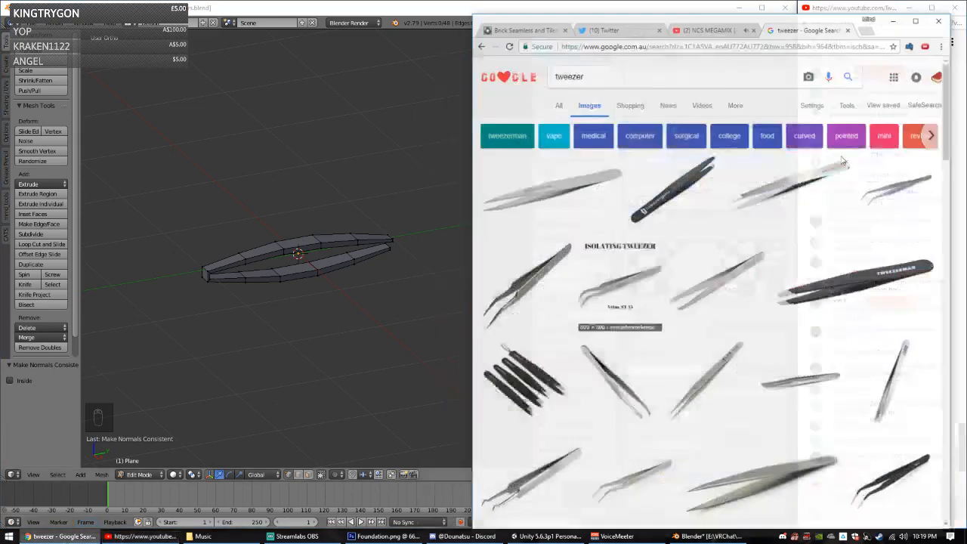
double_click(581, 63)
text(eye sha)
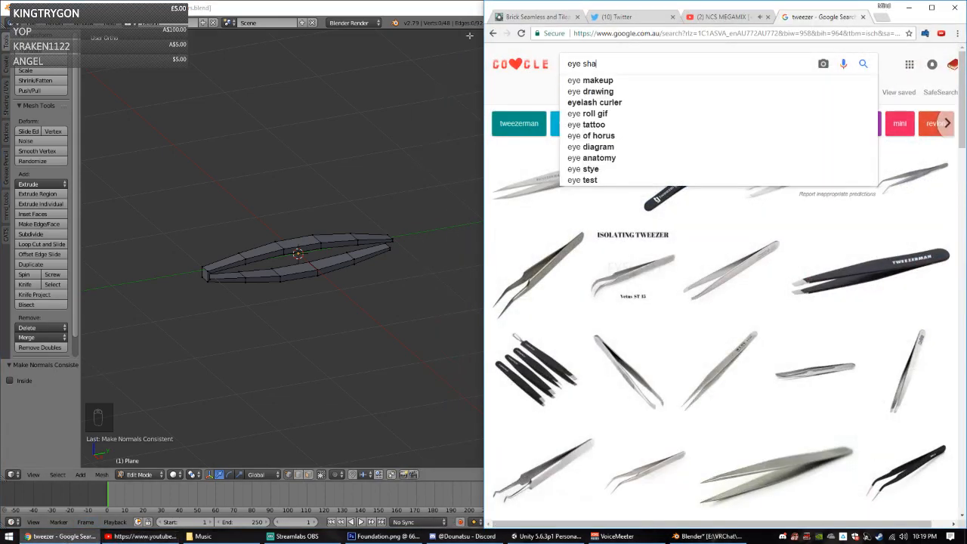
text(dow)
key(Return)
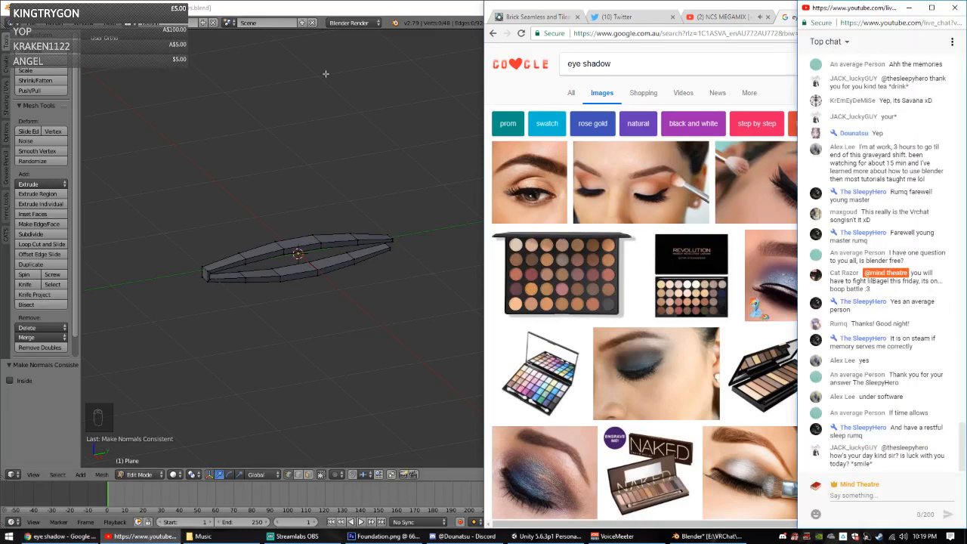
Step: Return to Blender and start a new file from the default startup scene
click(344, 10)
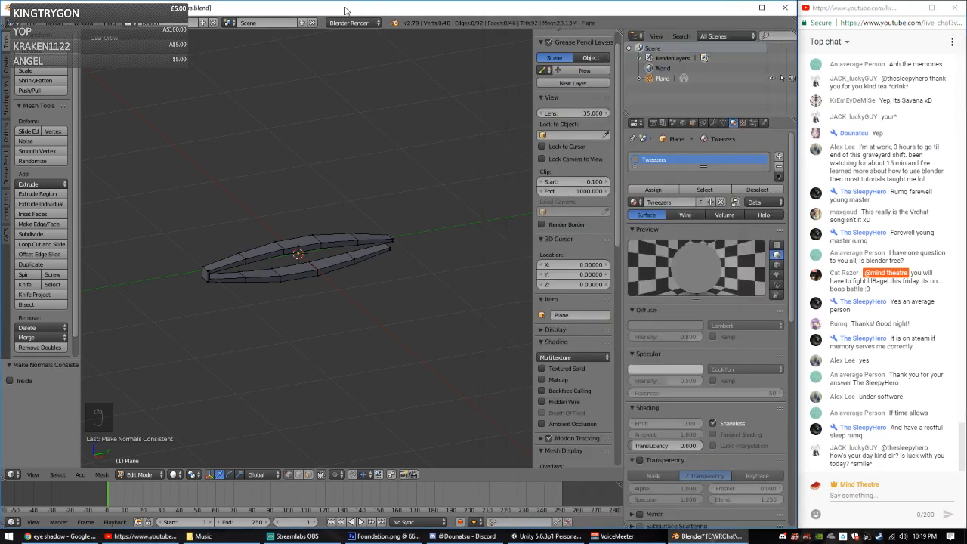
click(30, 23)
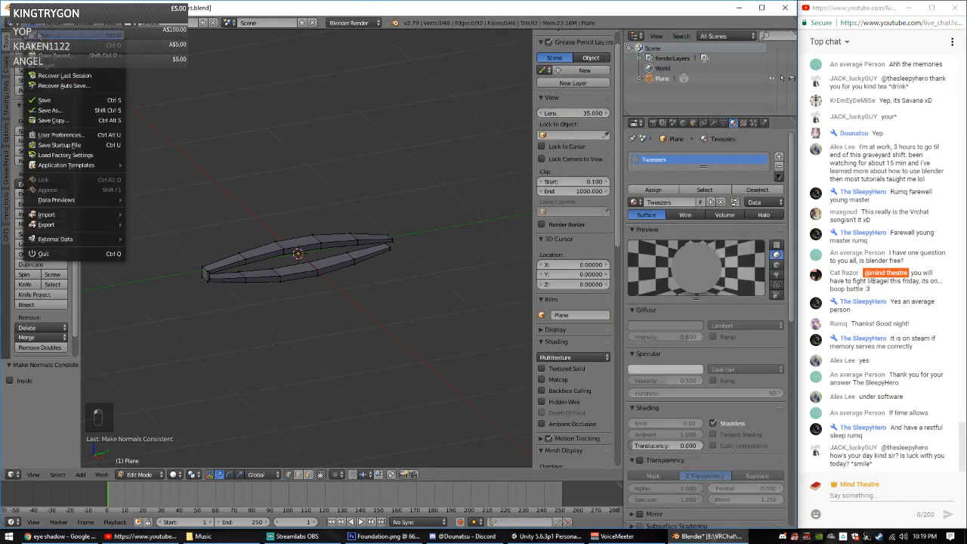
click(31, 22)
click(39, 38)
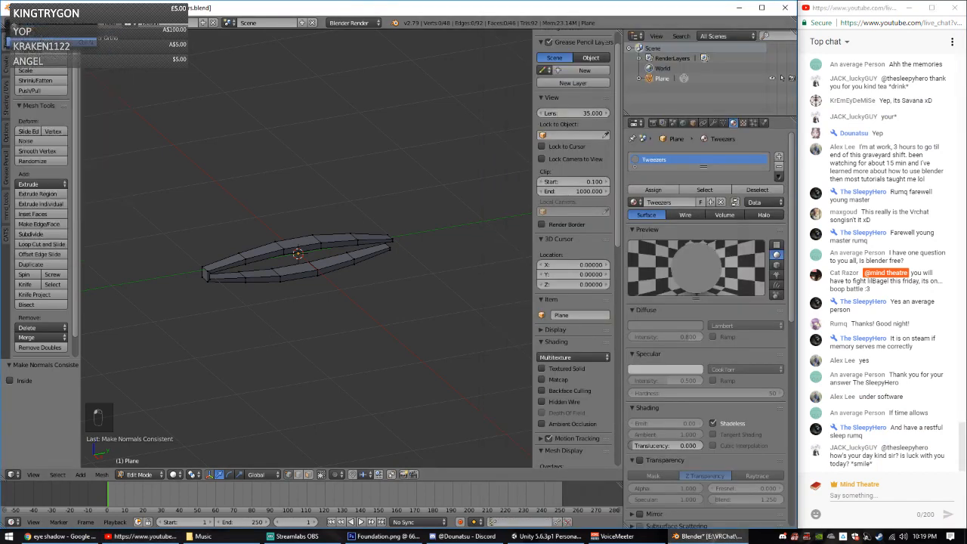
key(n)
Step: Delete the default camera, cube and lamp from the scene
scroll(619, 340, down, 5)
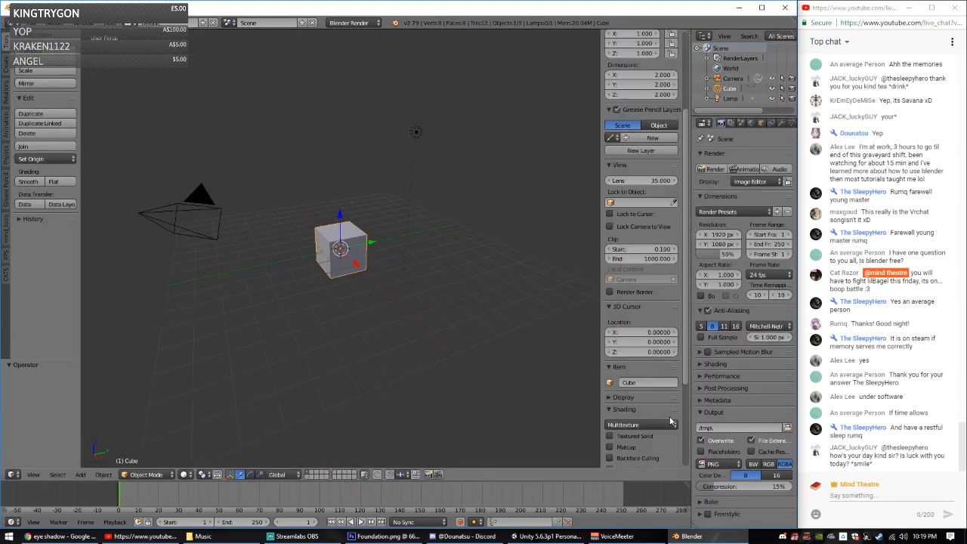
key(a)
key(a)
key(a)
key(x)
click(347, 266)
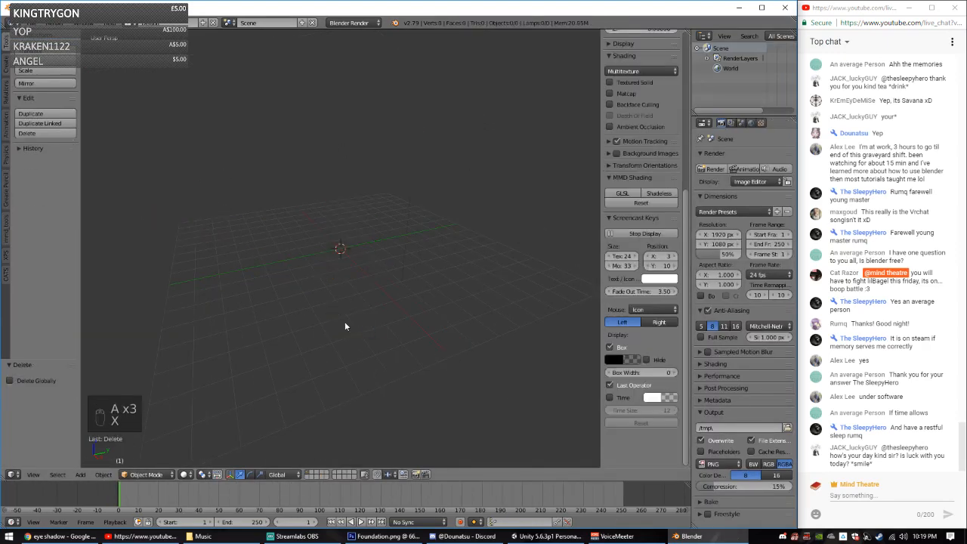
Step: Add a mesh cylinder at the origin in the front orthographic view
key(KP_3)
key(KP_1)
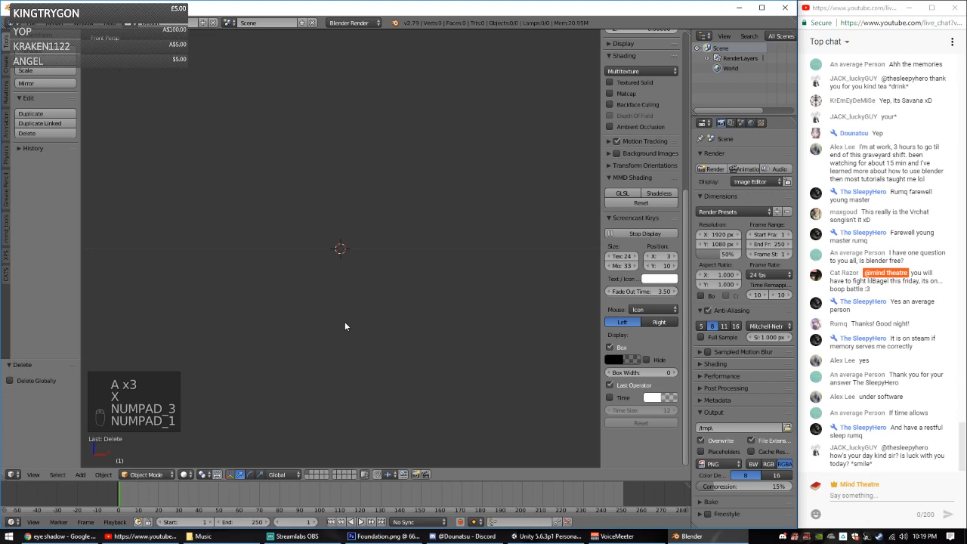
key(KP_1)
key(KP_5)
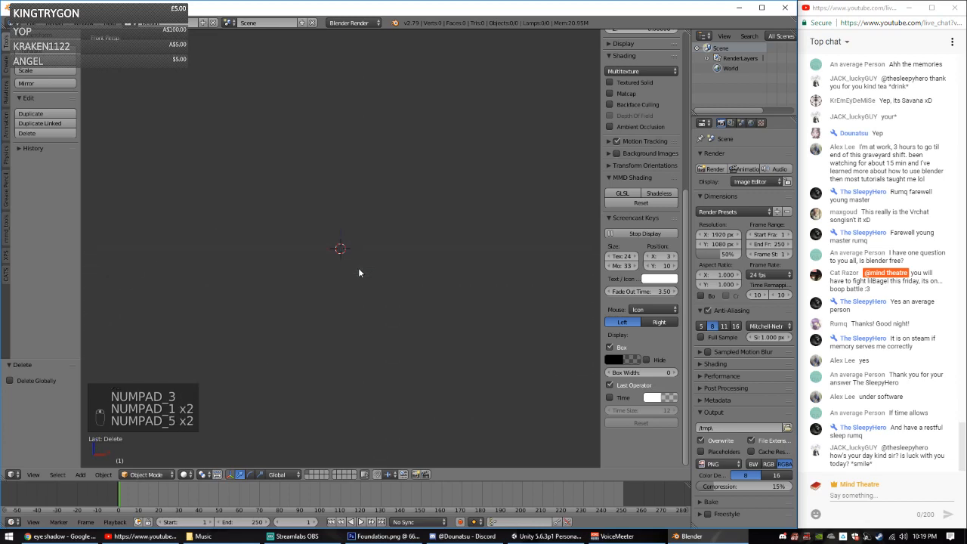
key(KP_5)
key(KP_5)
key(shift+a)
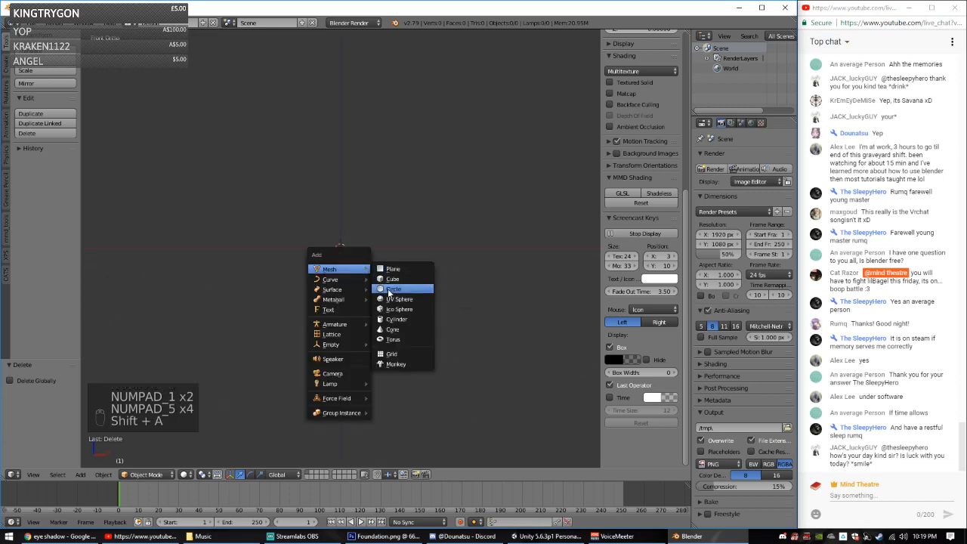
click(397, 319)
Step: Stretch the cylinder along Z into a tall, slim rod
key(s)
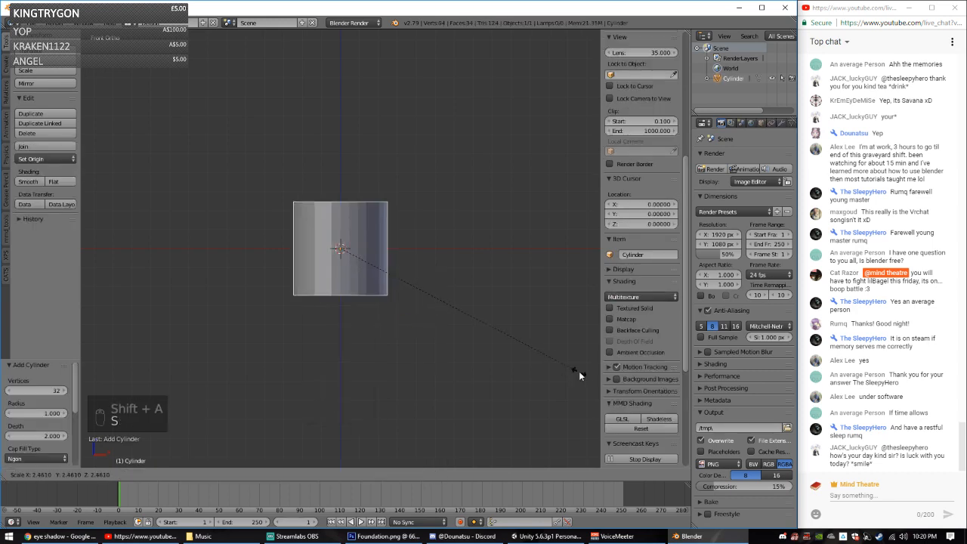
right_click(559, 367)
key(s)
key(z)
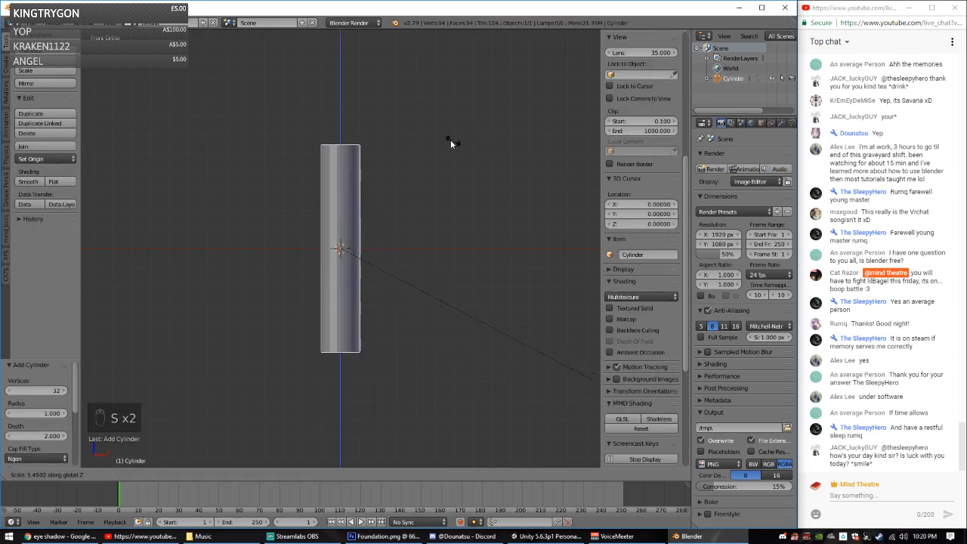
click(529, 159)
Step: Delete all of the cylinder's vertices in Edit Mode and return to Object Mode
key(Tab)
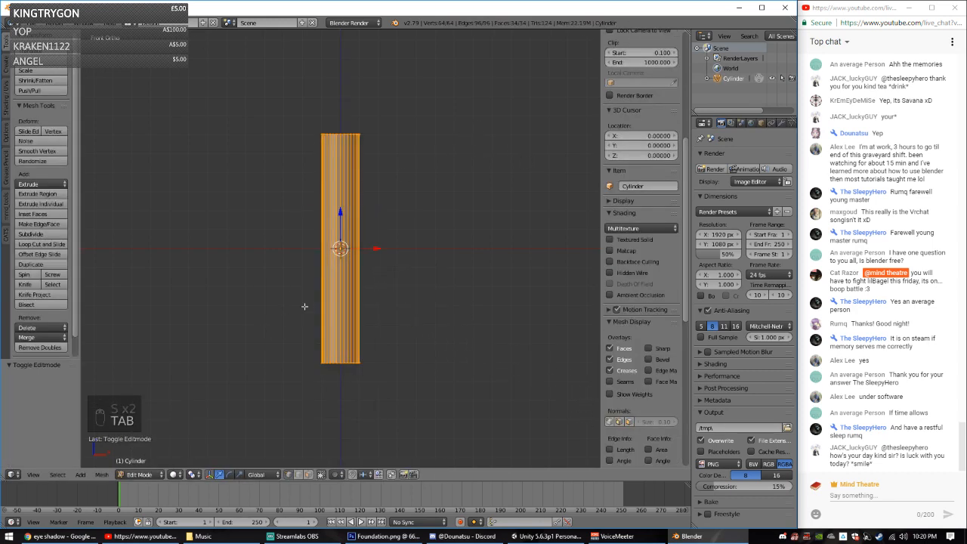
key(x)
click(313, 314)
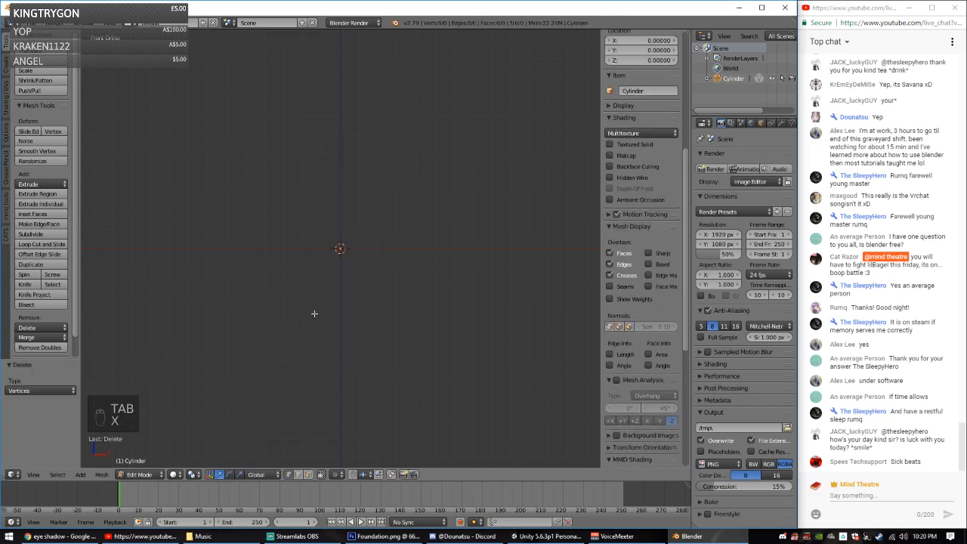
key(Tab)
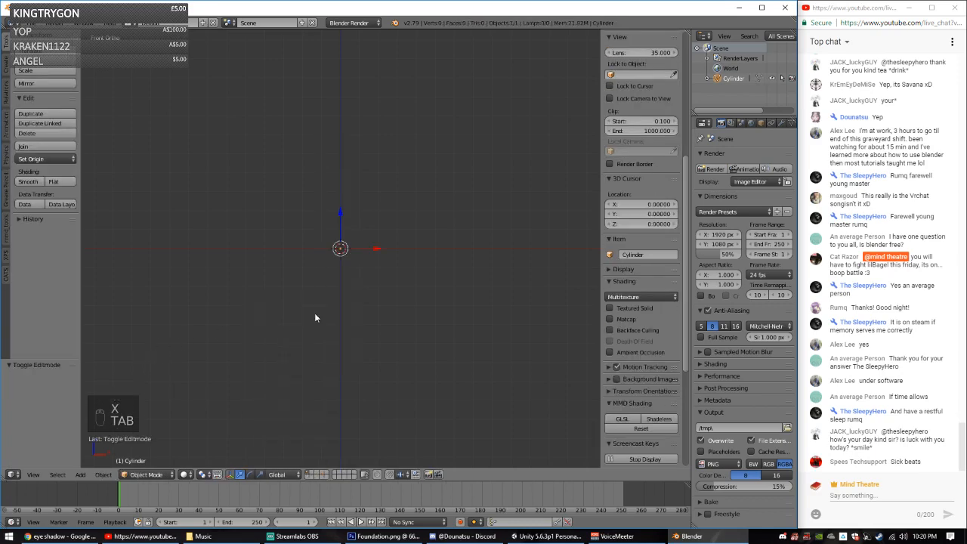
Step: Delete the empty cylinder object and add a new mesh cylinder with 16 vertices
key(x)
click(315, 313)
key(shift+a)
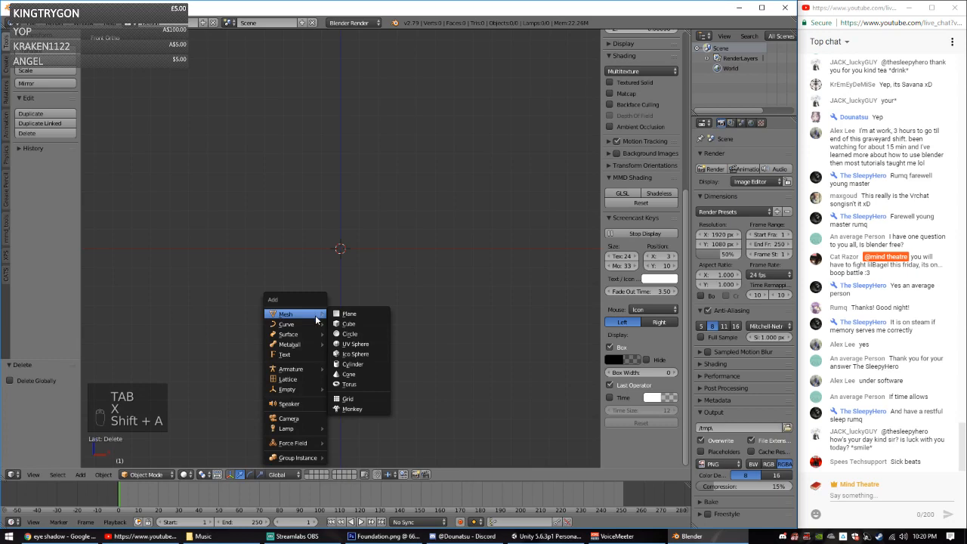
click(354, 367)
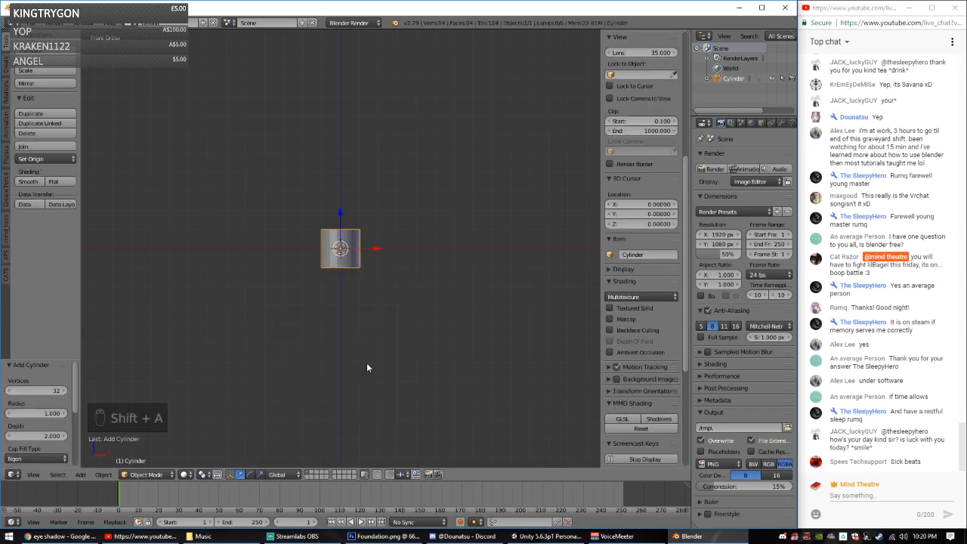
click(52, 390)
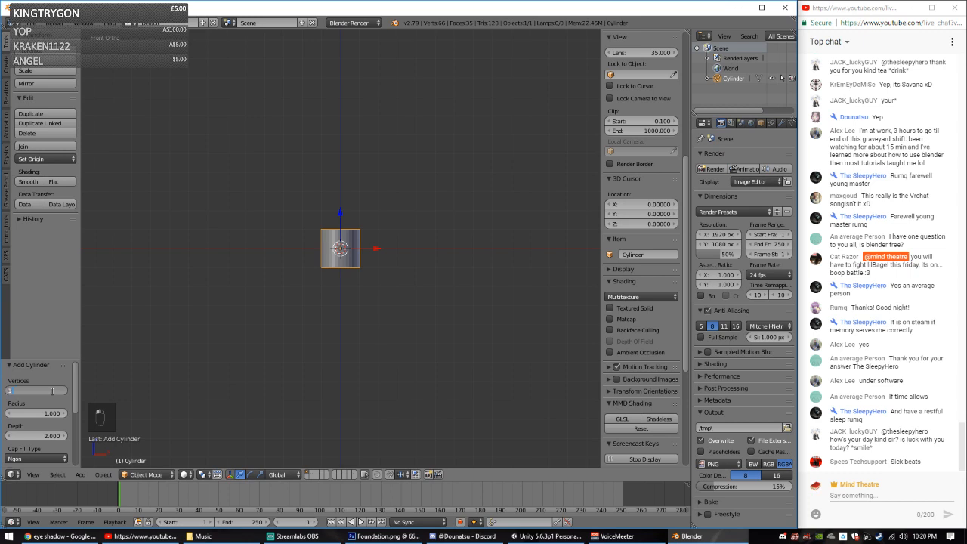
text(6)
key(Return)
scroll(362, 234, up, 2)
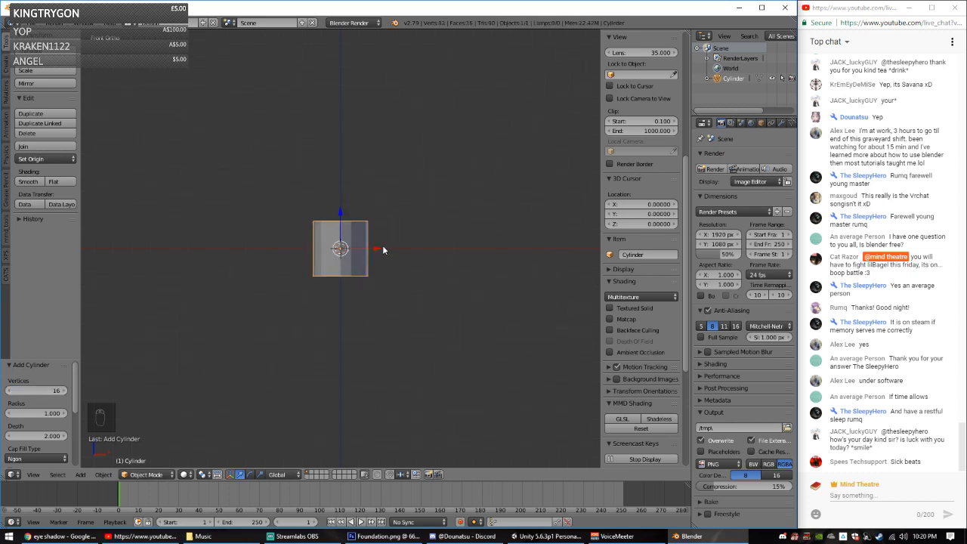
Step: In Edit Mode, scale the whole cylinder mesh by 10 along Z
key(Tab)
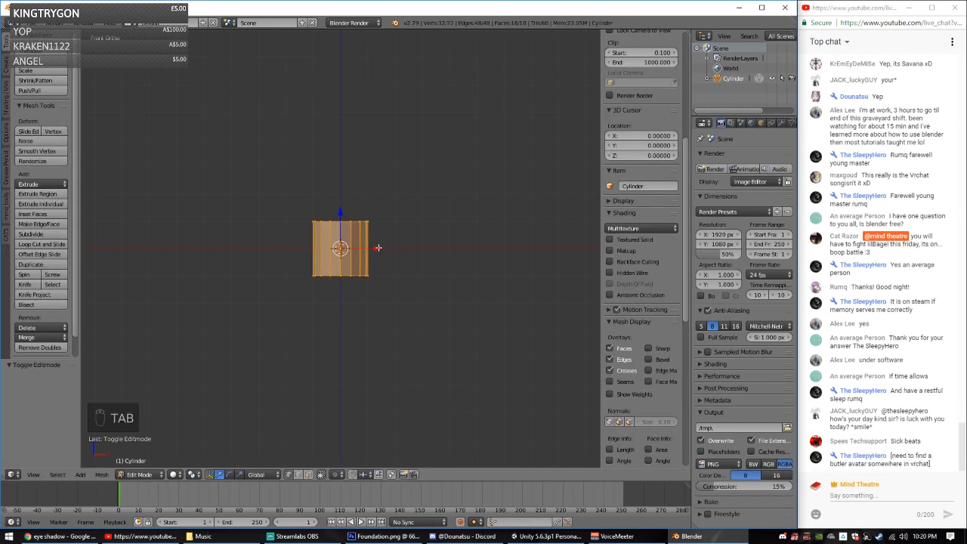
text(s5)
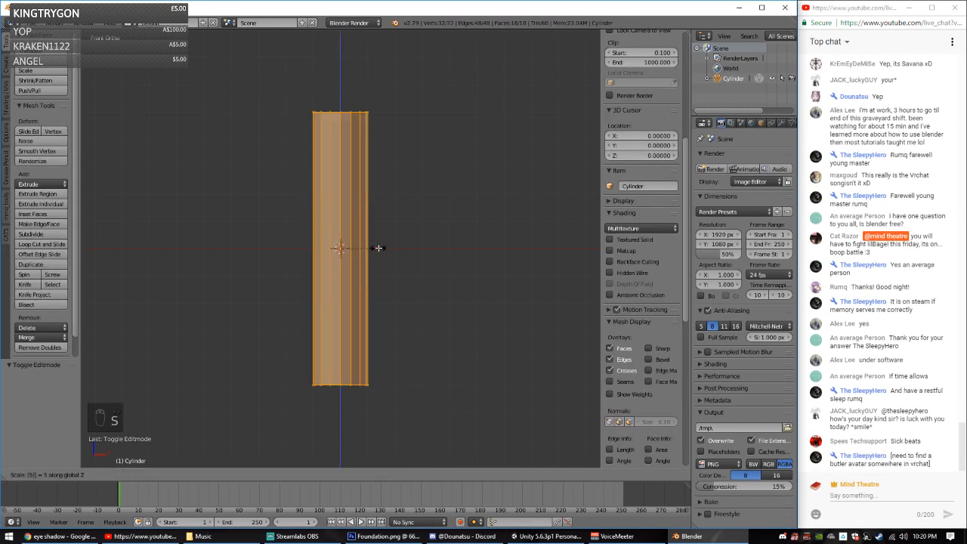
key(BackSpace)
text(10)
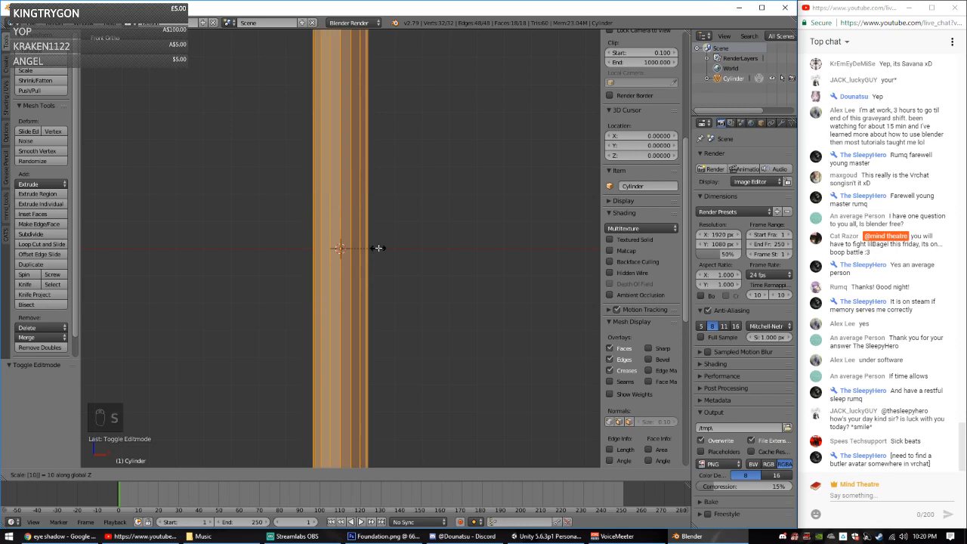
key(Return)
Step: Add six evenly spaced horizontal loop cuts along the tall cylinder
scroll(405, 251, down, 5)
key(ctrl+r)
scroll(349, 247, up, 7)
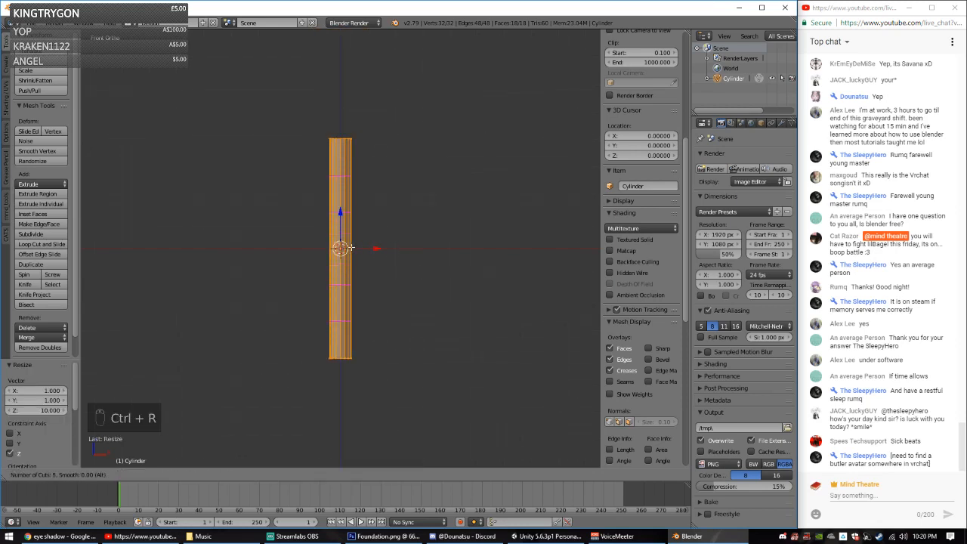
click(349, 247)
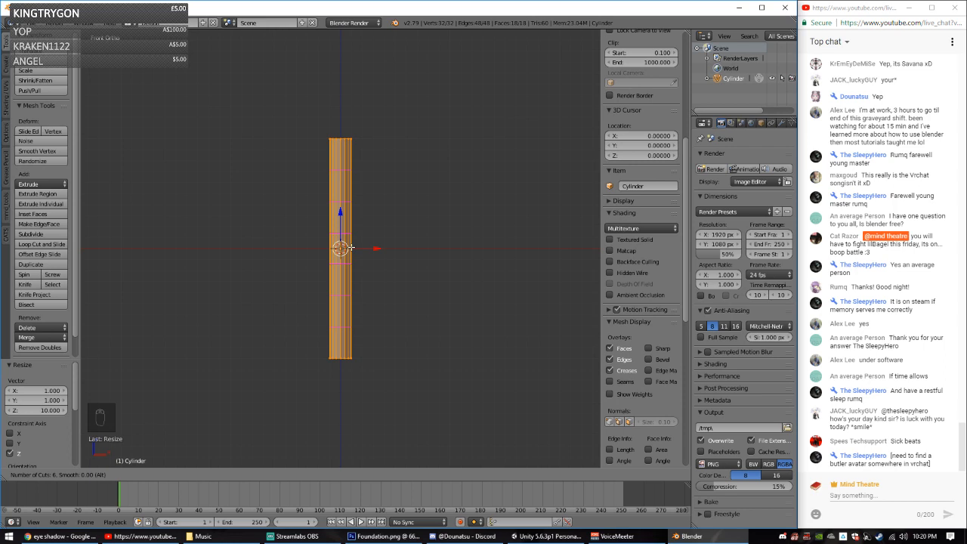
right_click(321, 327)
Step: Add one more loop cut in the lowest segment and slide it towards the cylinder's bottom end
key(a)
key(a)
click(338, 360)
key(Escape)
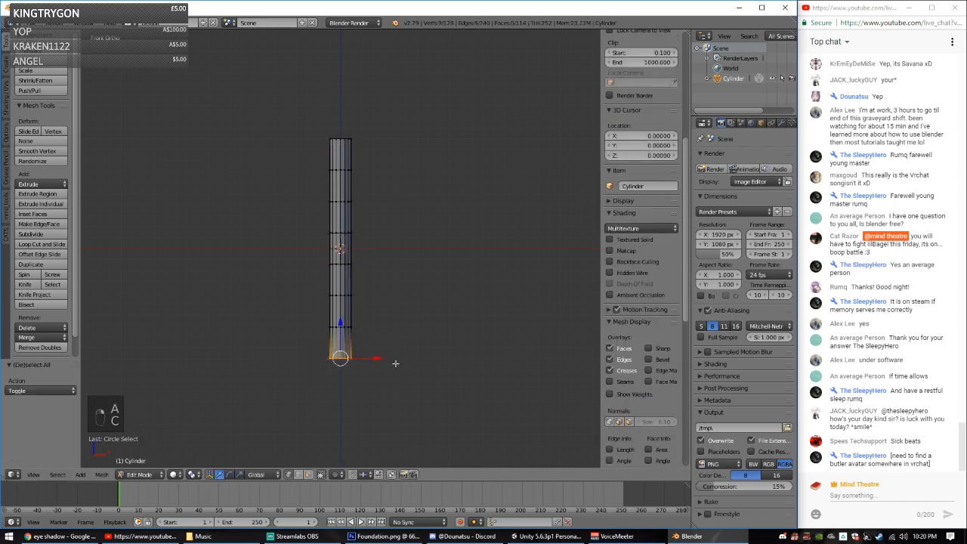
key(ctrl+r)
click(345, 346)
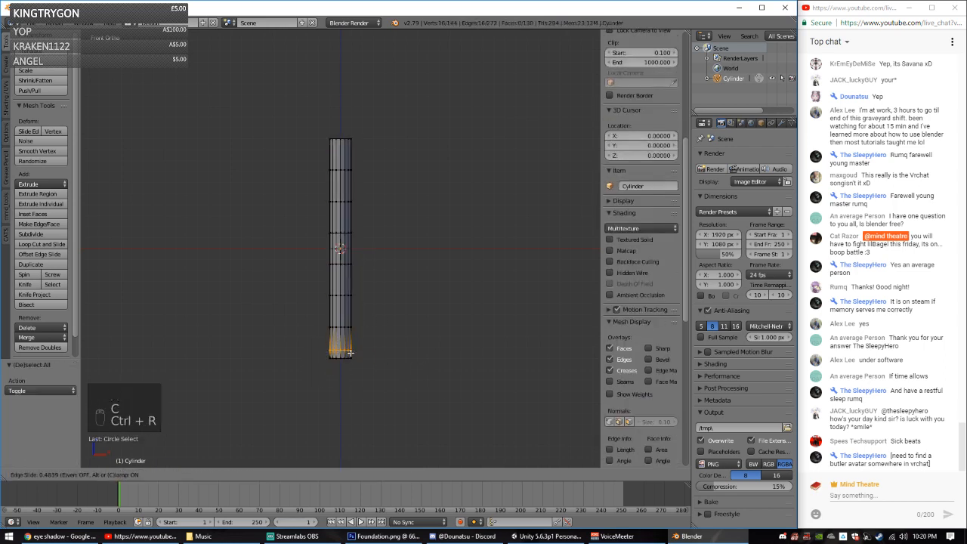
click(350, 352)
Step: In wireframe display, shrink the cylinder's bottom end ring to a taper, scaling it to about 0.67 along X
key(a)
key(c)
key(z)
key(c)
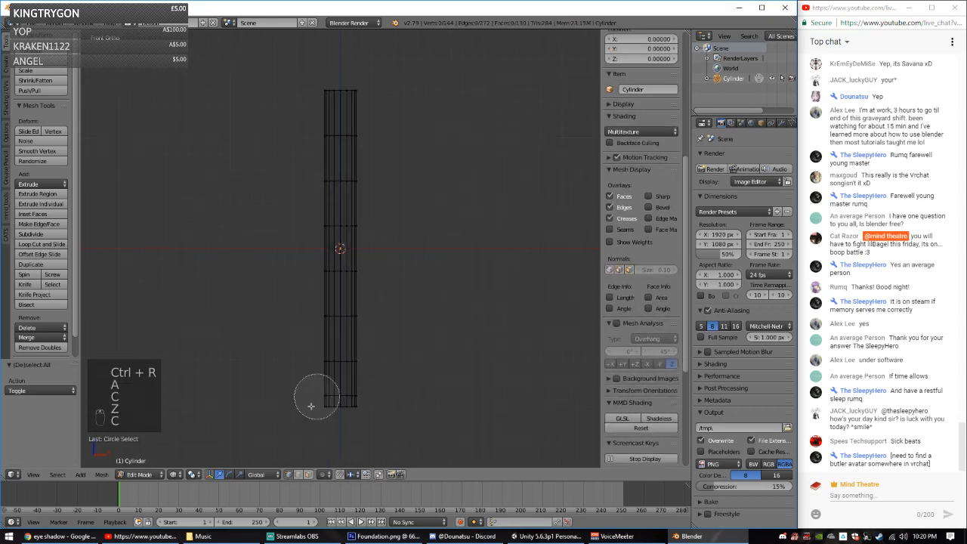
drag(313, 416, 384, 416)
key(Escape)
key(s)
key(x)
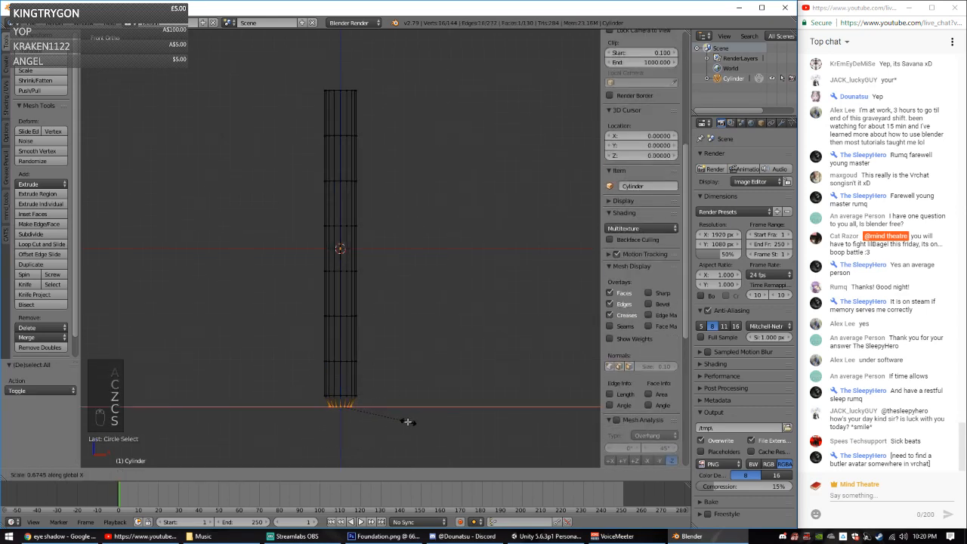
click(407, 421)
key(s)
click(393, 421)
Step: Scale in the edge loop just above the cylinder's bottom end to soften the taper
key(a)
key(c)
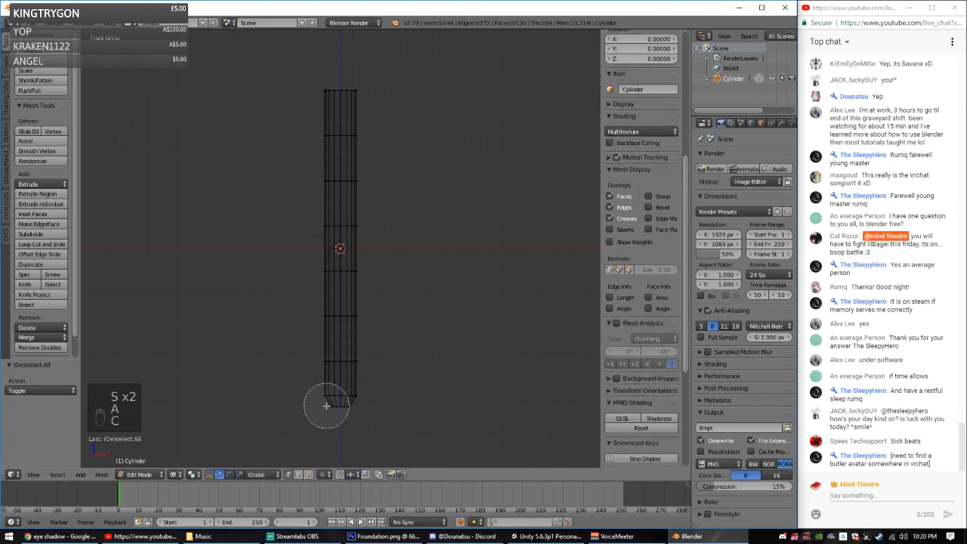
click(326, 406)
key(Escape)
key(s)
click(420, 411)
Step: Narrow the second edge loop above the cylinder's bottom end slightly
key(a)
key(c)
click(368, 361)
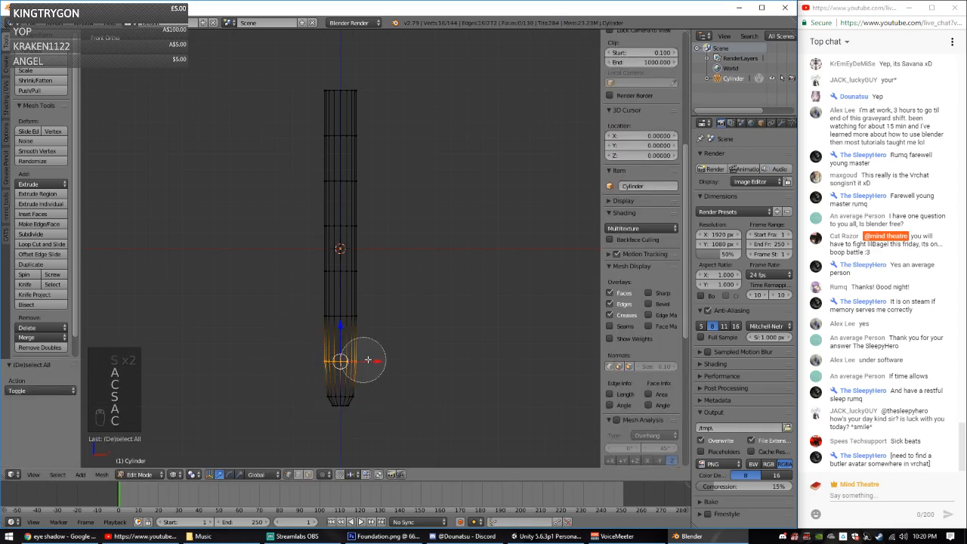
right_click(404, 350)
key(s)
click(425, 354)
Step: Narrow the third edge loop above the cylinder's bottom end slightly
key(a)
key(c)
right_click(415, 319)
mouse_move(336, 318)
mouse_down()
mouse_move(364, 318)
mouse_move(321, 318)
mouse_up()
key(s)
click(424, 319)
key(a)
key(c)
right_click(304, 318)
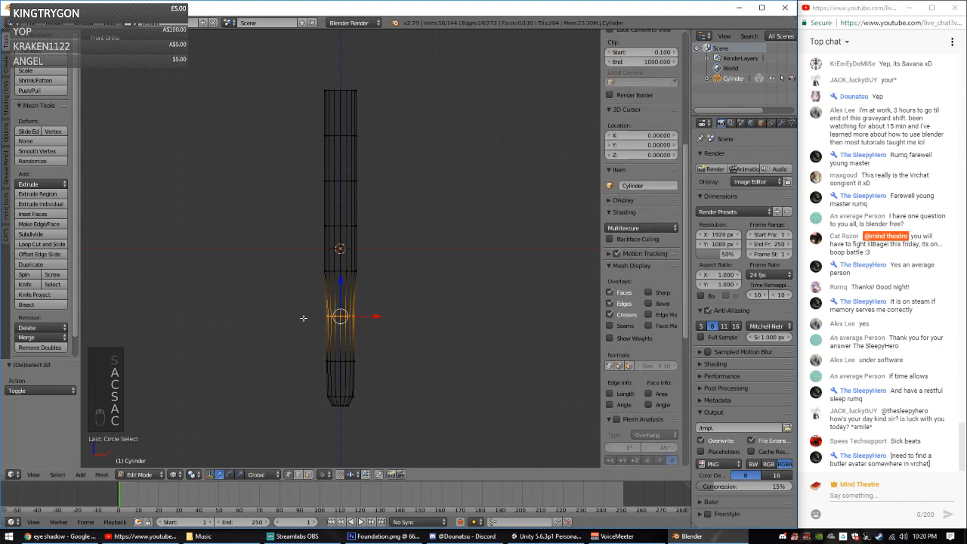
key(s)
click(423, 318)
Step: Scale the edge loop just below the cylinder's middle to about 0.95
key(a)
key(c)
drag(340, 272, 408, 275)
right_click(411, 276)
key(s)
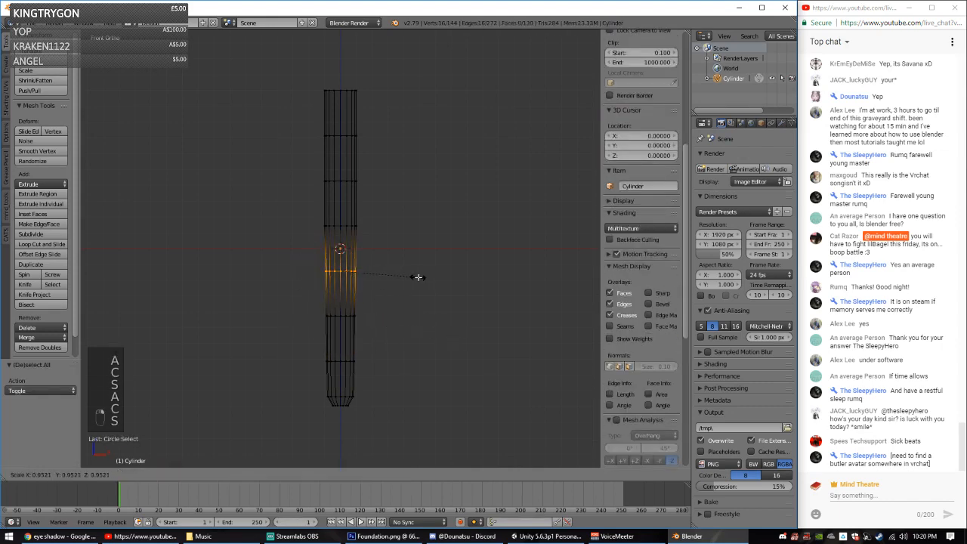
click(418, 278)
Step: Widen the third edge loop from the cylinder's top to form a slight bulge
key(a)
key(c)
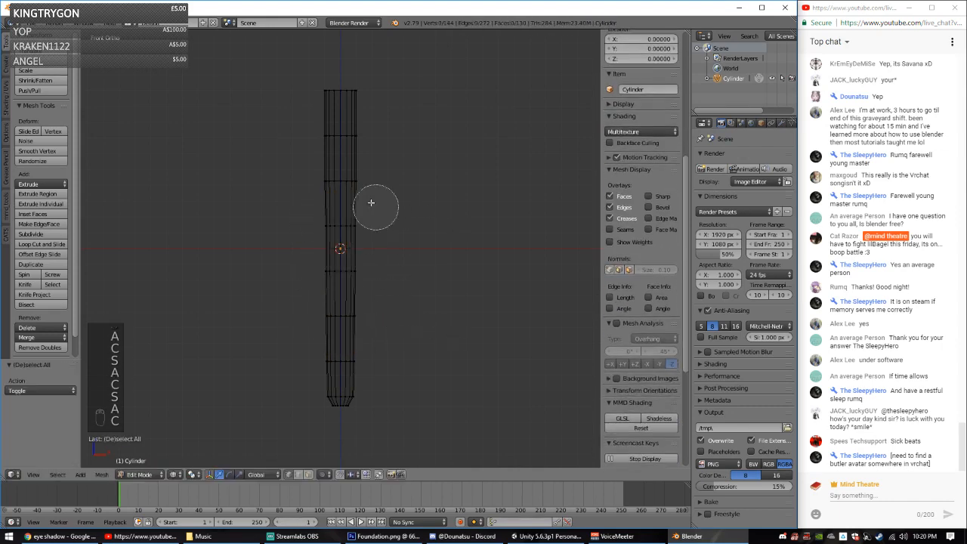
drag(337, 184, 389, 179)
right_click(412, 179)
key(s)
click(451, 181)
Step: Narrow the edge loop directly below the cylinder's top end slightly
key(a)
key(c)
drag(340, 135, 387, 131)
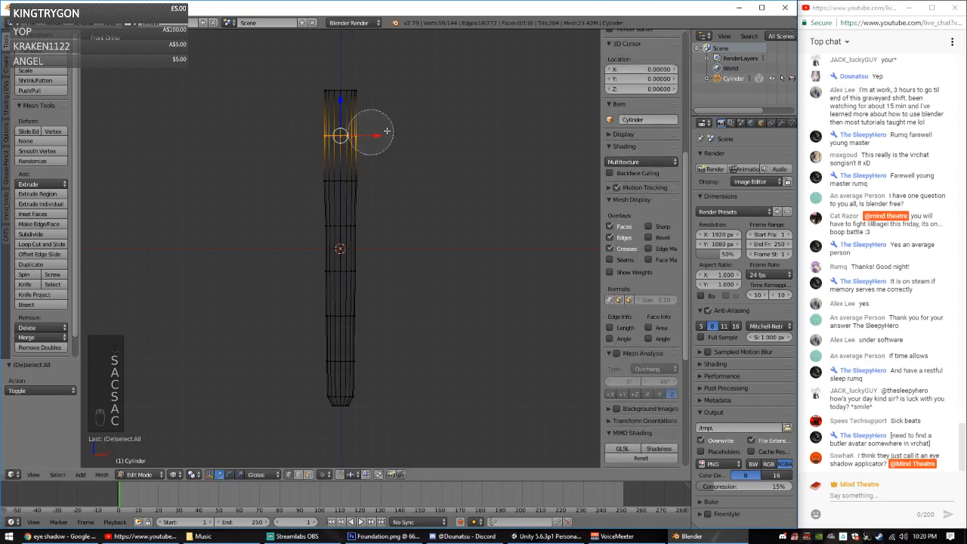
right_click(397, 132)
key(a)
key(c)
right_click(332, 136)
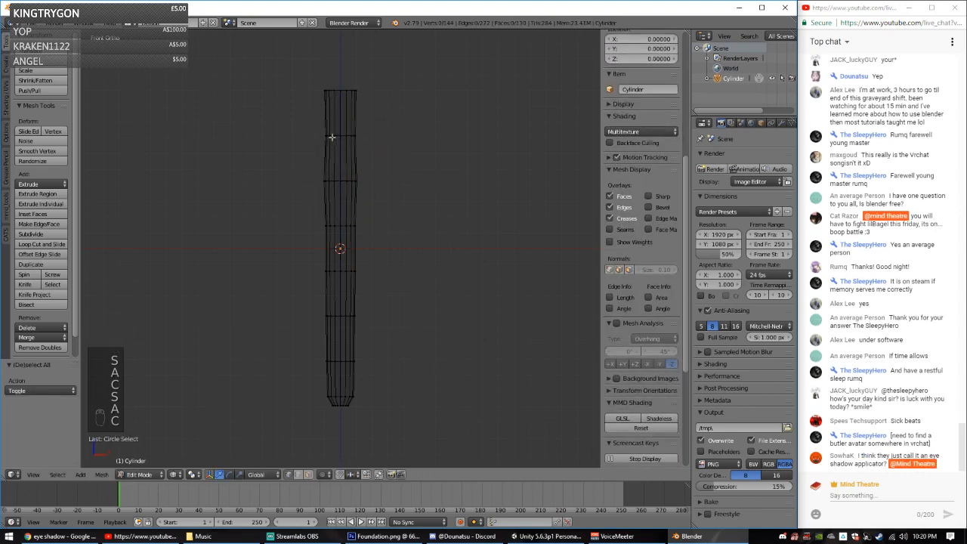
Step: Scale the cylinder's top end ring inward to about 0.78
key(c)
drag(341, 96, 334, 97)
right_click(410, 96)
key(s)
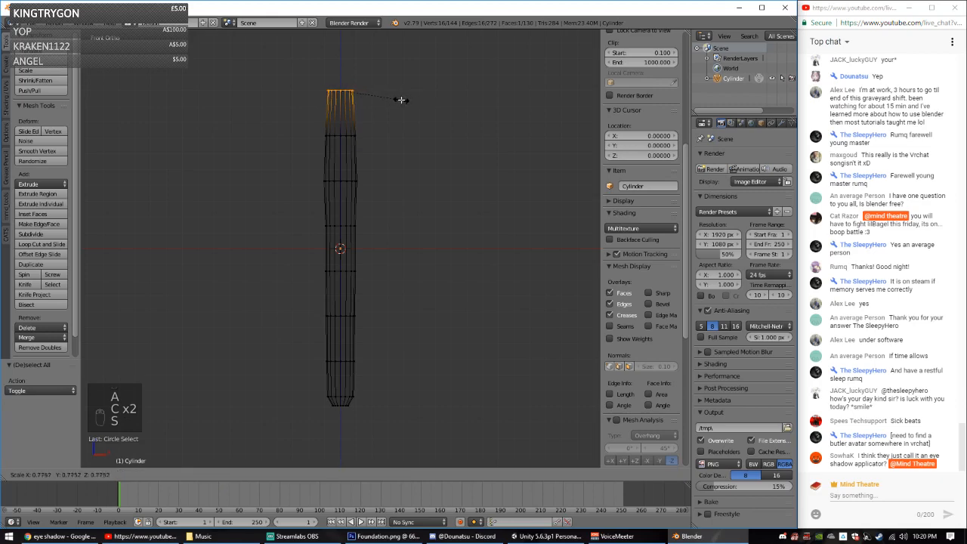
click(402, 100)
Step: Scale the bulging third edge loop from the top up by 1.025
key(a)
key(c)
drag(338, 181, 355, 179)
right_click(404, 178)
key(s)
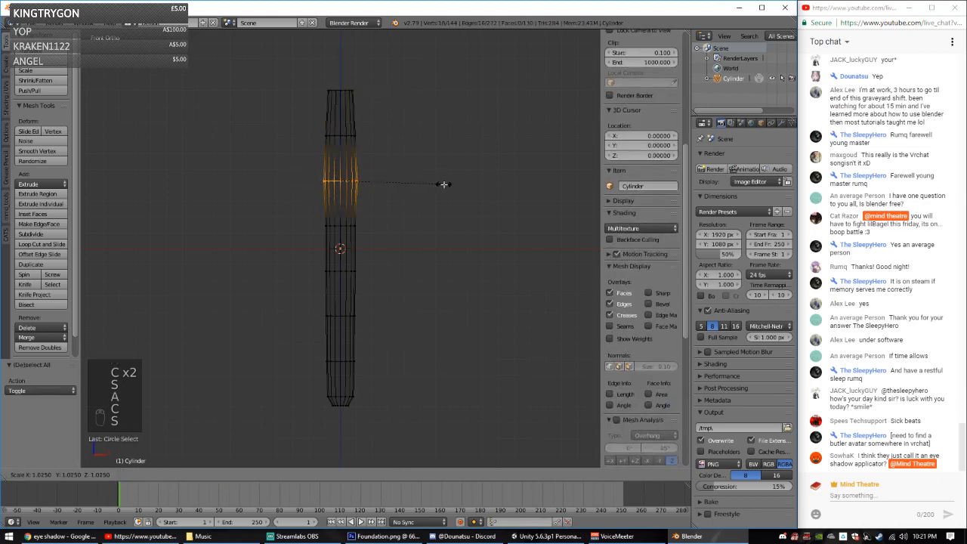
click(443, 184)
Step: Scale the edge loop just above the cylinder's middle up by 1.024 in the front wireframe view
middle_drag(408, 160, 401, 324)
key(z)
scroll(416, 259, down, 1)
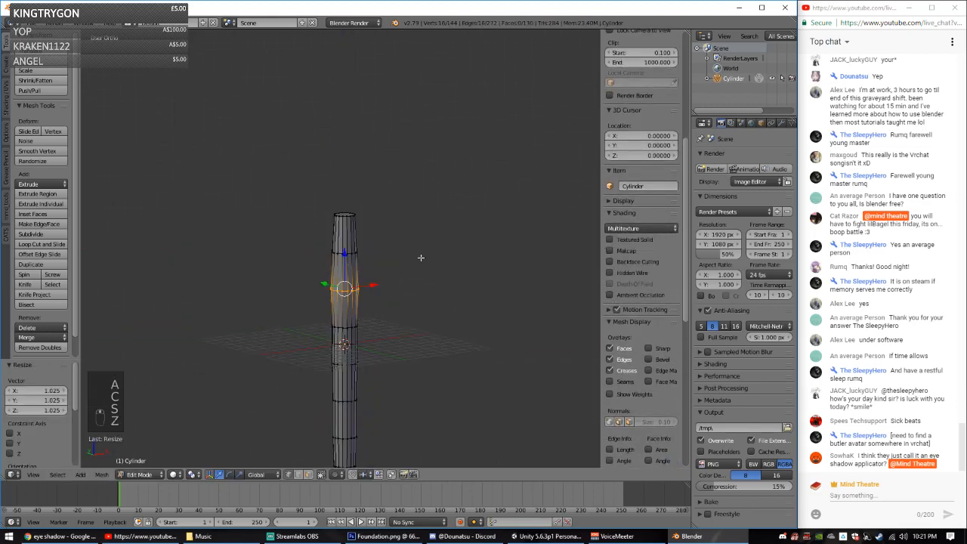
key(KP_1)
key(a)
key(a)
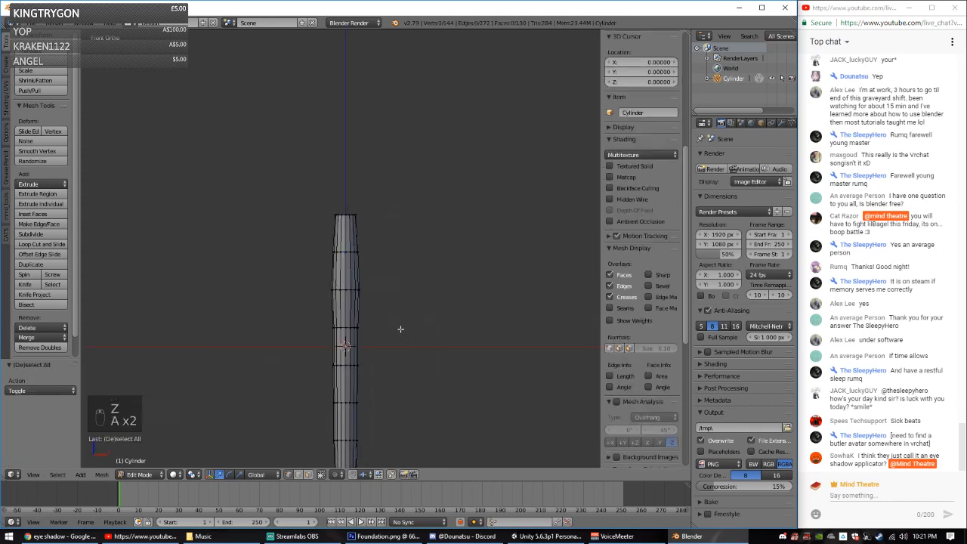
key(c)
click(399, 328)
right_click(422, 325)
key(z)
key(c)
right_click(423, 325)
key(s)
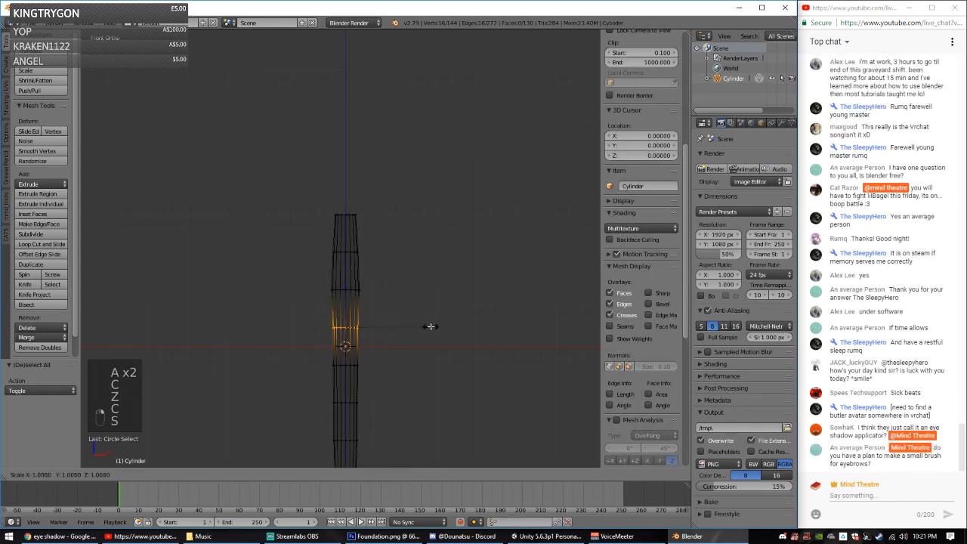
click(433, 327)
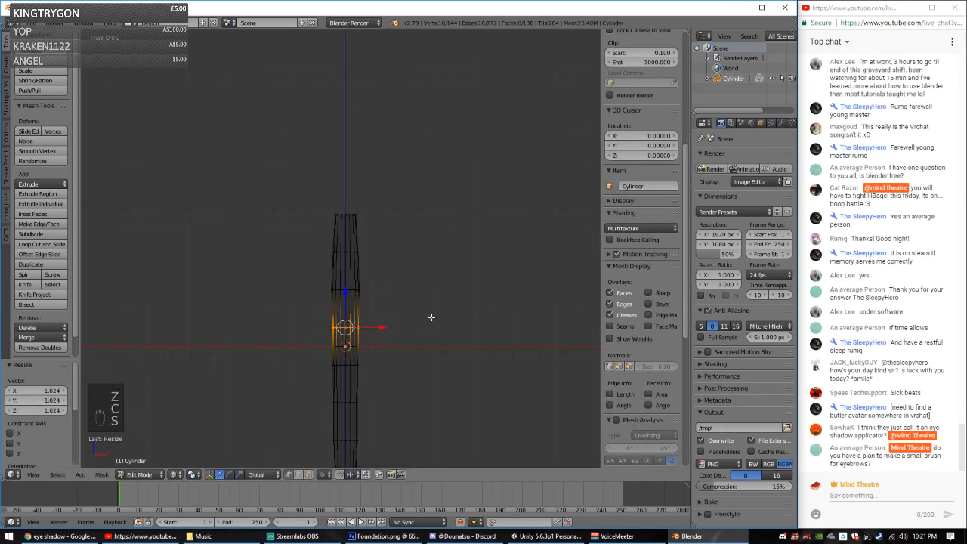
Step: Scale the edge loop directly below the handle's top ring inward to 0.814
scroll(428, 317, down, 1)
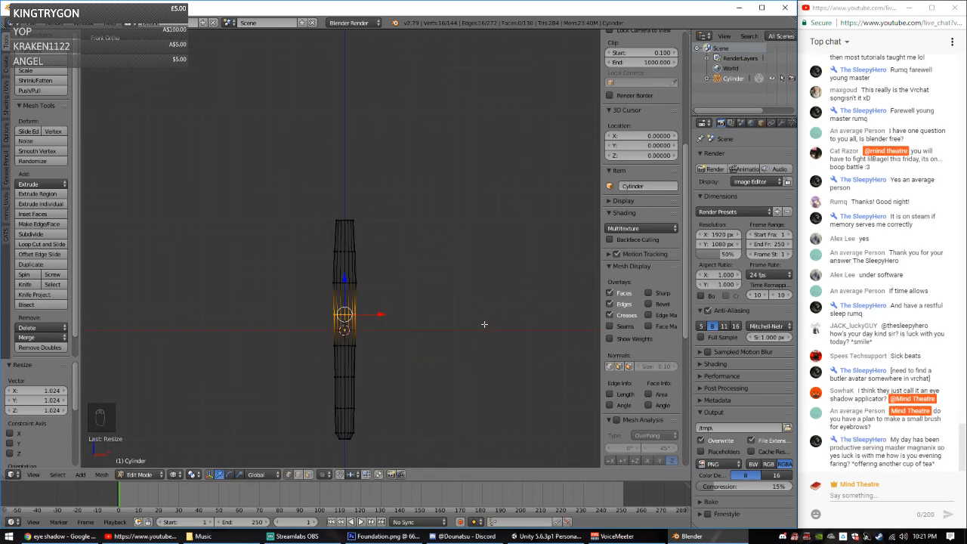
scroll(481, 324, up, 3)
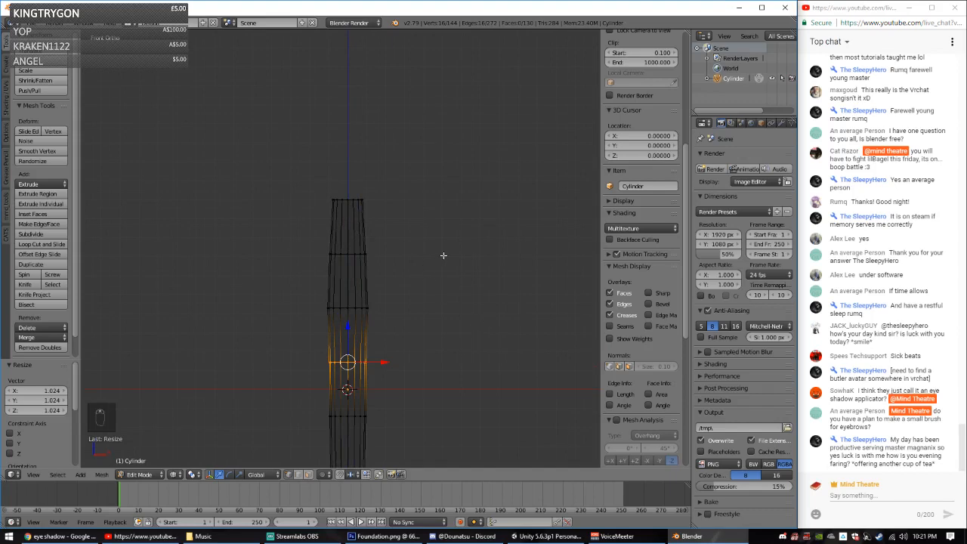
shift+middle_drag(443, 255, 400, 306)
scroll(476, 350, up, 2)
scroll(331, 304, up, 1)
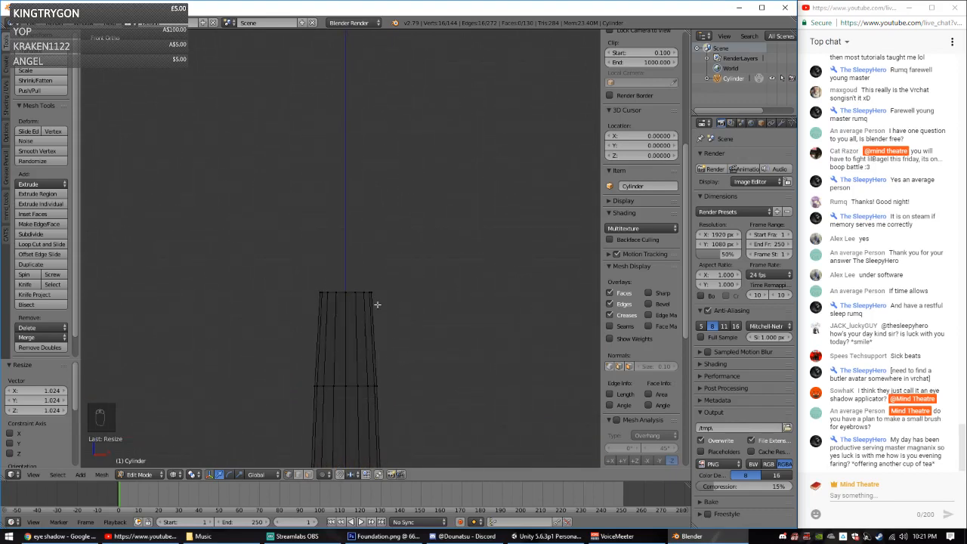
scroll(377, 305, up, 1)
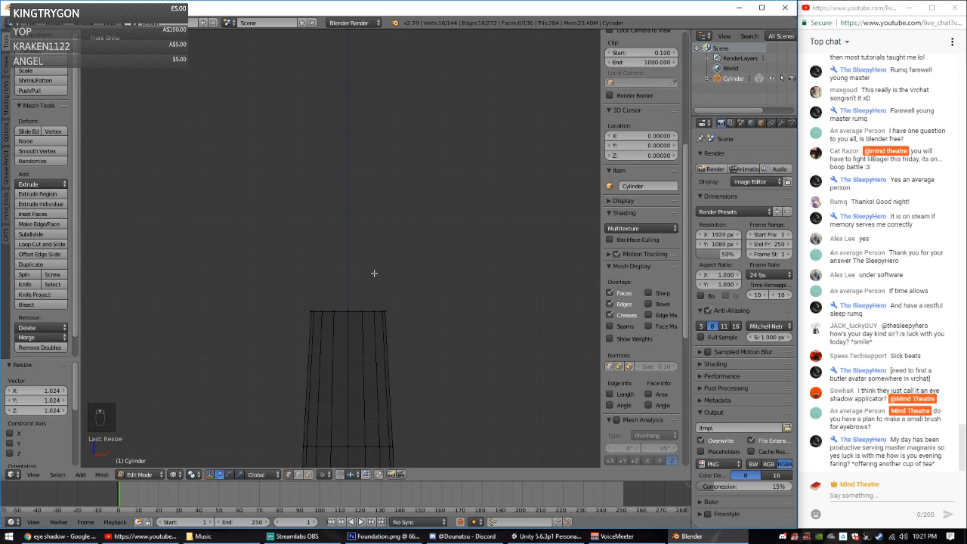
middle_drag(415, 289, 409, 334)
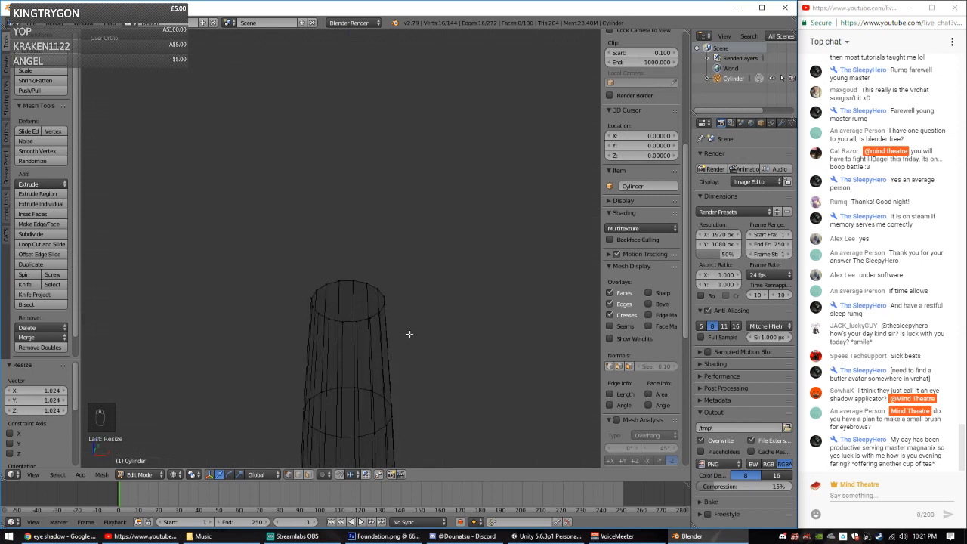
alt+right_click(358, 322)
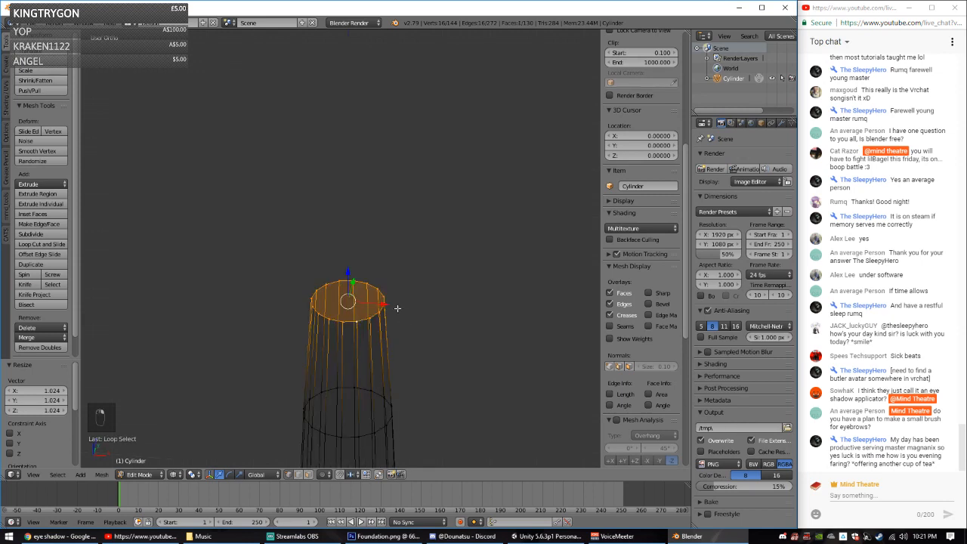
key(KP_1)
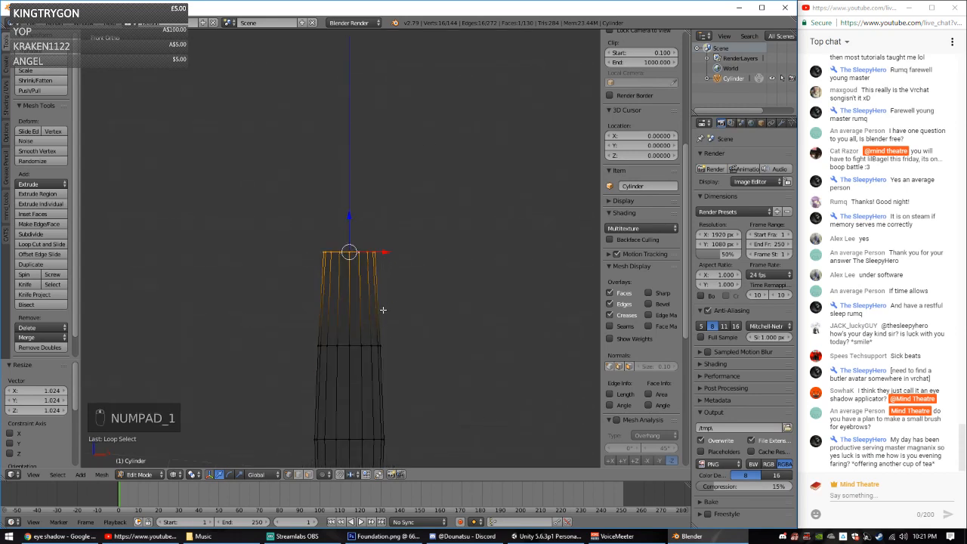
key(a)
key(c)
drag(314, 338, 431, 353)
right_click(454, 346)
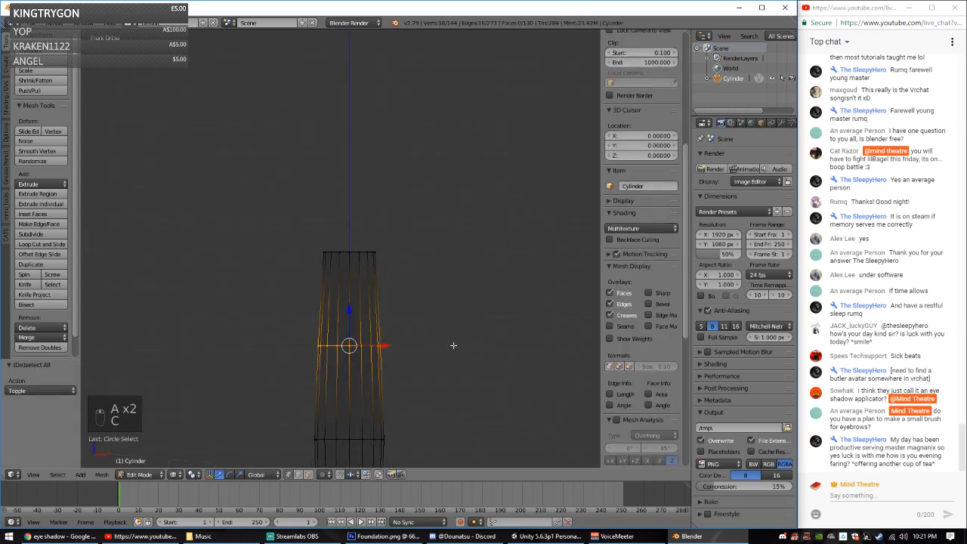
key(c)
right_click(318, 250)
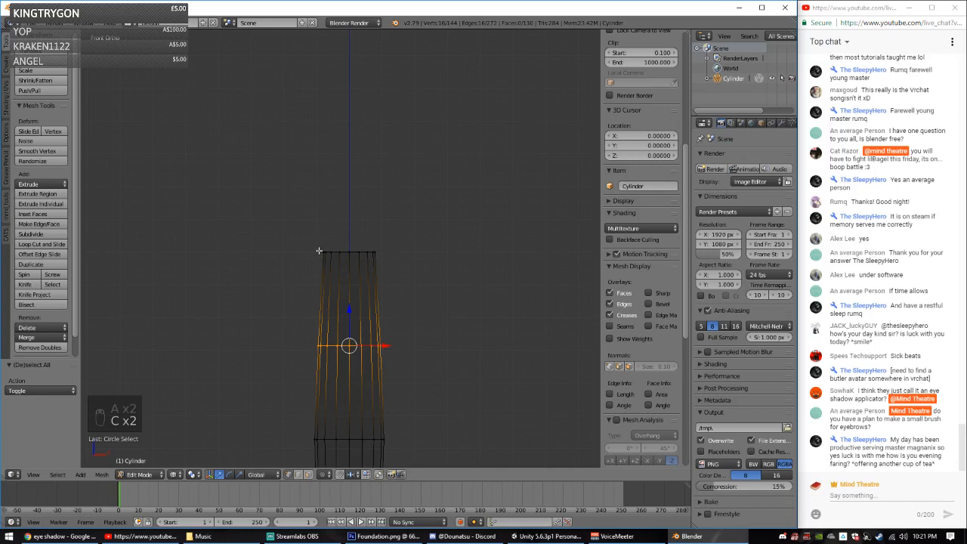
key(s)
click(400, 345)
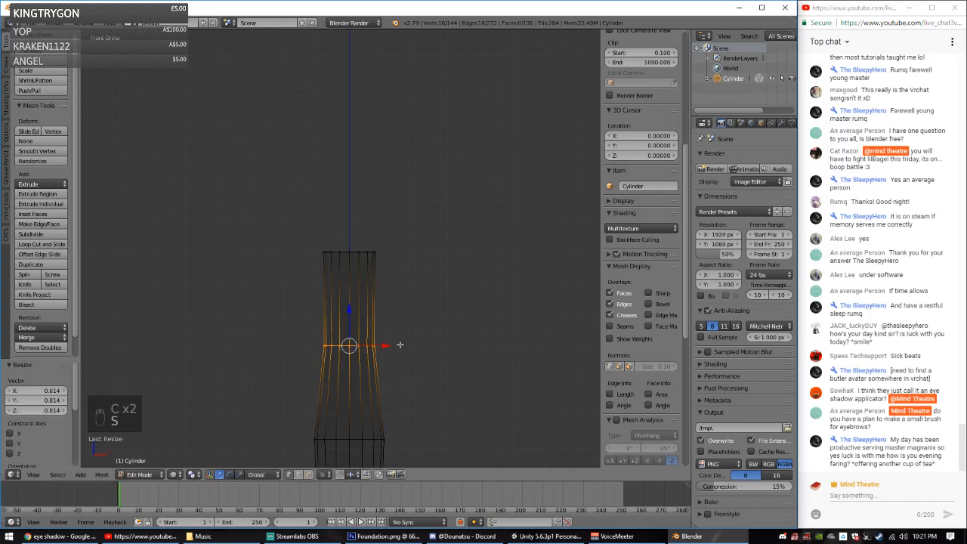
Step: Select the handle's top segment, covering its two uppermost edge loops
key(a)
key(c)
drag(309, 339, 309, 270)
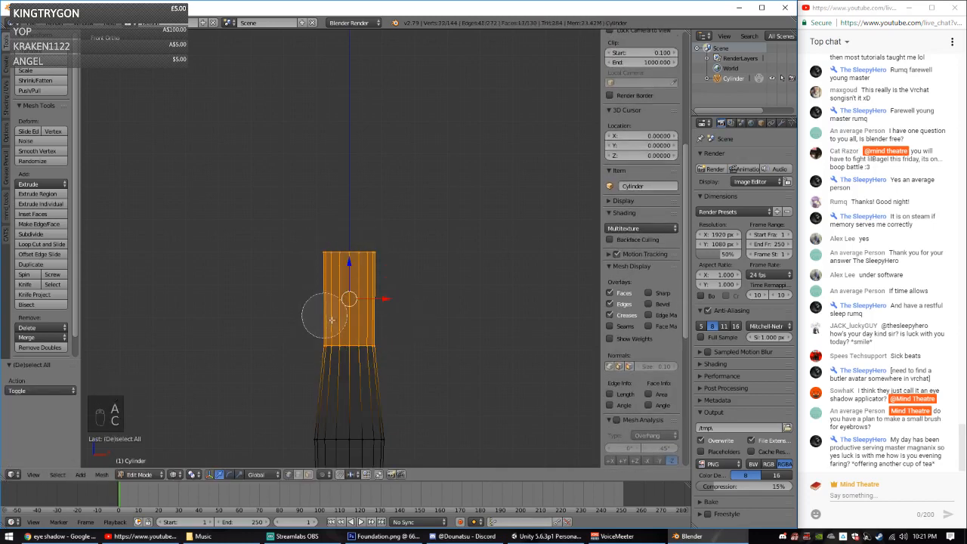
key(a)
key(c)
mouse_move(304, 347)
mouse_down()
mouse_move(296, 284)
mouse_move(493, 275)
mouse_move(306, 280)
mouse_up()
right_click(306, 280)
scroll(362, 355, down, 4)
mouse_move(354, 462)
shift+middle_down()
mouse_move(359, 271)
mouse_move(396, 382)
shift+middle_up()
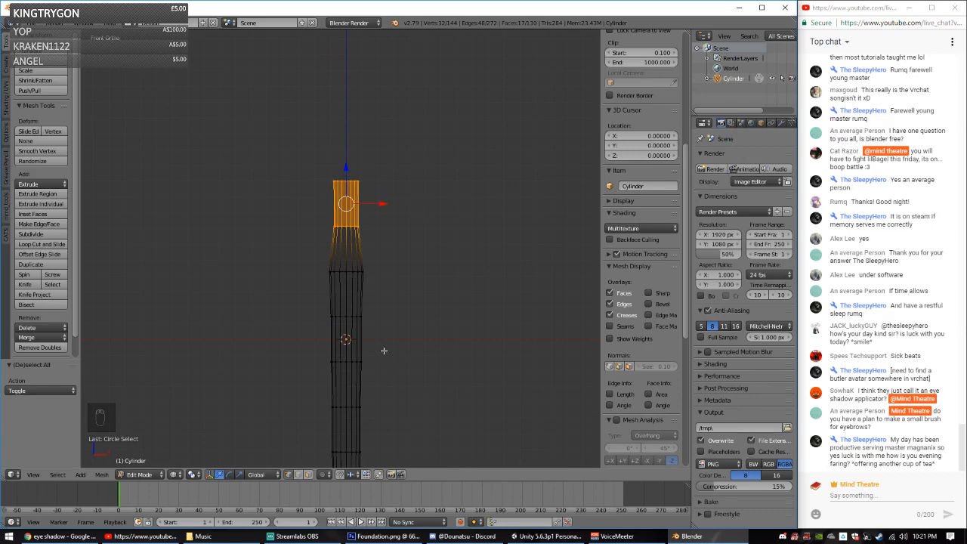
Step: Try marking all edges of the selected top segment as seams, and undo it
key(ctrl+e)
click(385, 354)
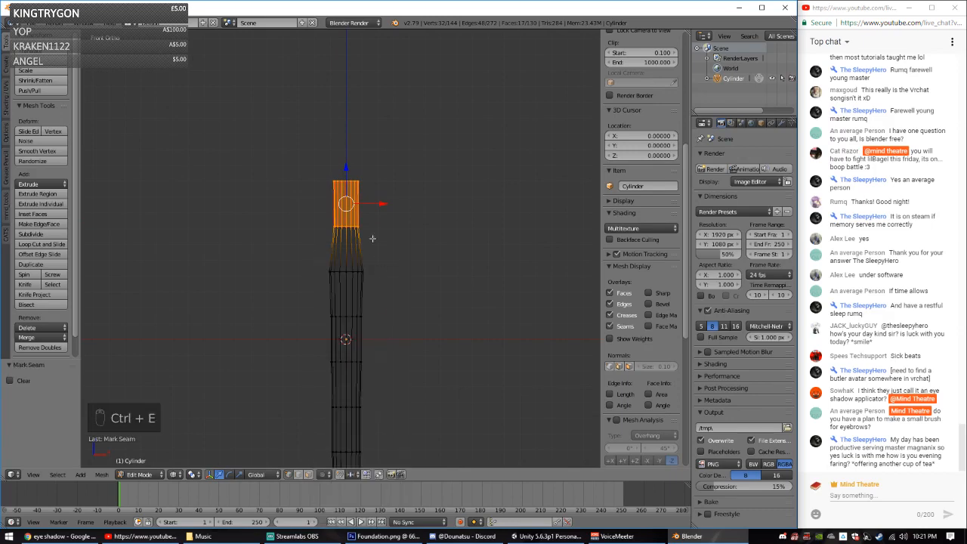
shift+middle_drag(372, 239, 378, 330)
scroll(383, 317, up, 4)
key(ctrl+z)
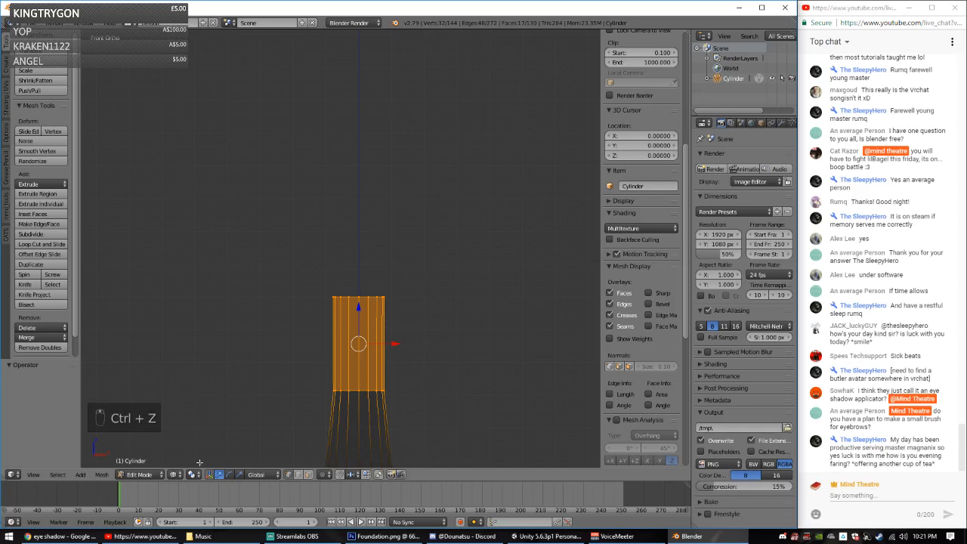
Step: Reduce the selection to the top segment's two horizontal edge rings and mark them as seams
key(c)
middle_drag(294, 348, 392, 337)
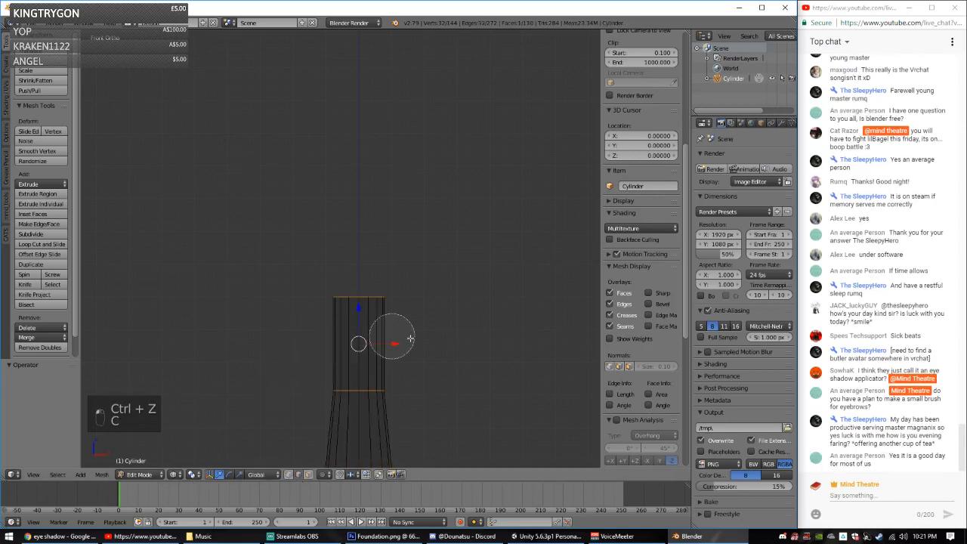
right_click(537, 338)
key(ctrl+e)
click(528, 345)
Step: Mark one vertical edge loop running along the handle's full length as a seam
scroll(404, 371, down, 4)
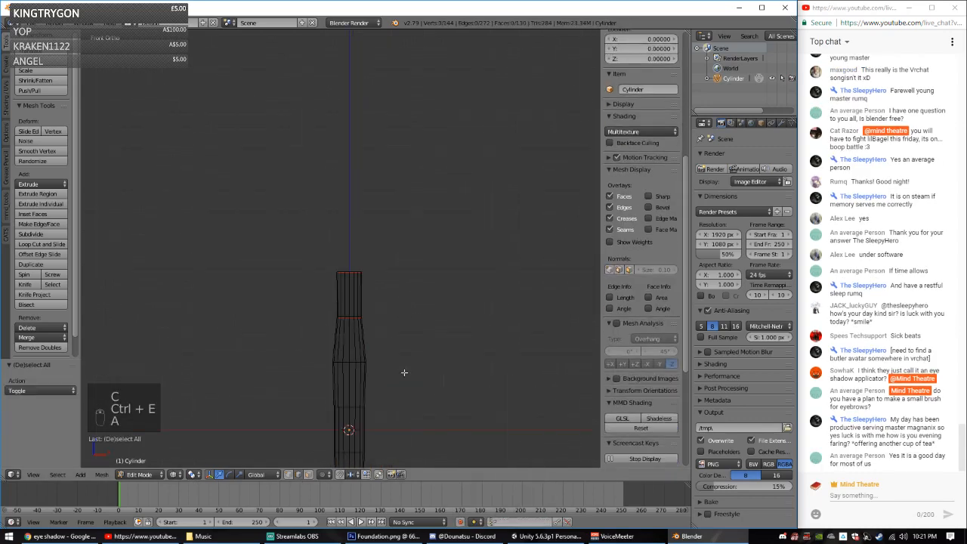
key(a)
alt+right_click(360, 149)
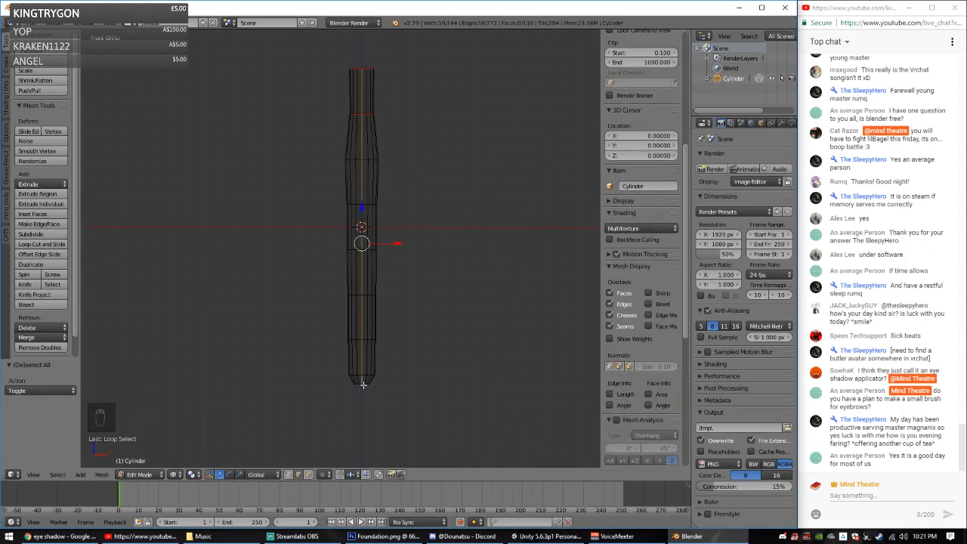
key(ctrl+e)
click(418, 145)
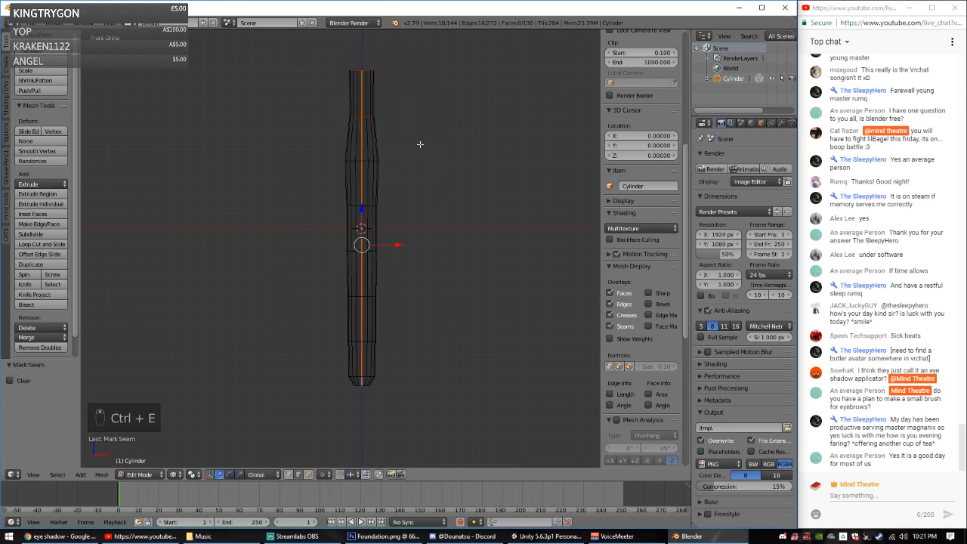
Step: Extrude the handle's top ring upward by 3.01 and scale the new ring up to 1.695
scroll(408, 241, up, 3)
middle_drag(399, 265, 337, 321)
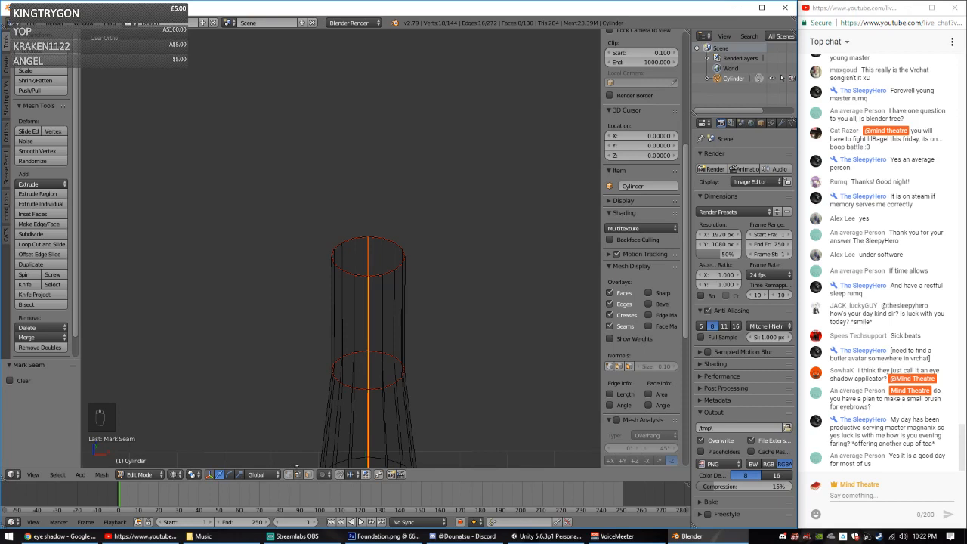
right_click(368, 257)
key(KP_1)
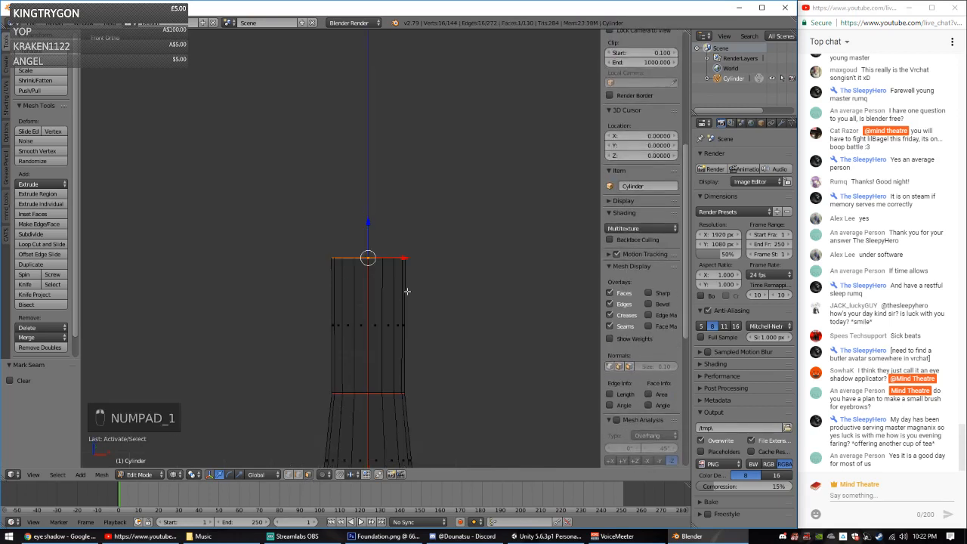
key(e)
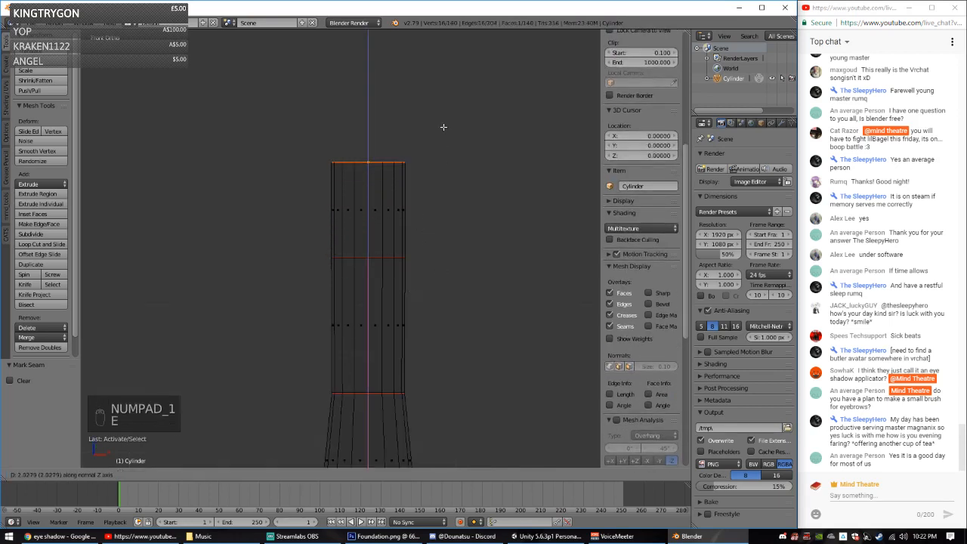
click(453, 93)
key(s)
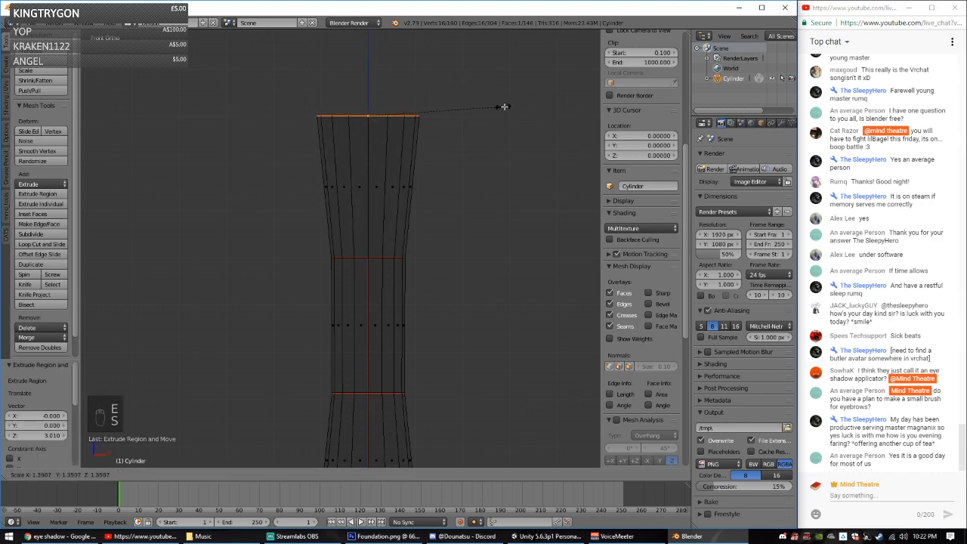
click(525, 108)
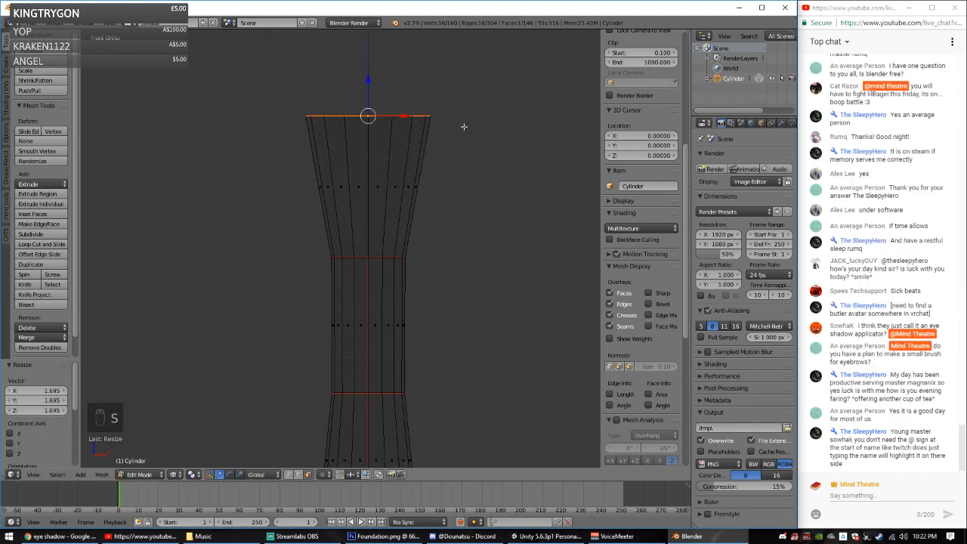
Step: Extrude the widened top ring straight up along Z by 1.984
shift+middle_drag(464, 127, 466, 235)
key(e)
key(z)
key(z)
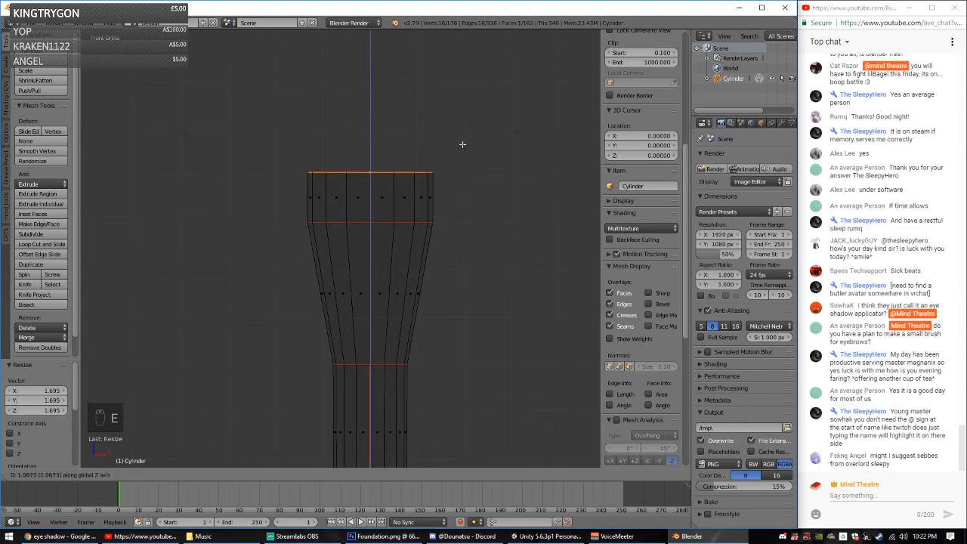
click(472, 102)
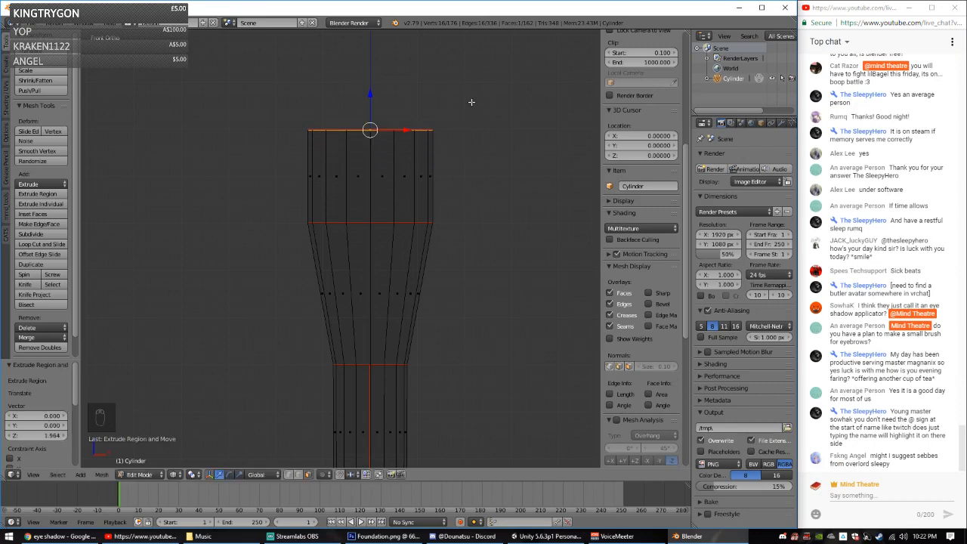
Step: Scale the ring at the upper end of the flared section slightly inward
key(a)
key(c)
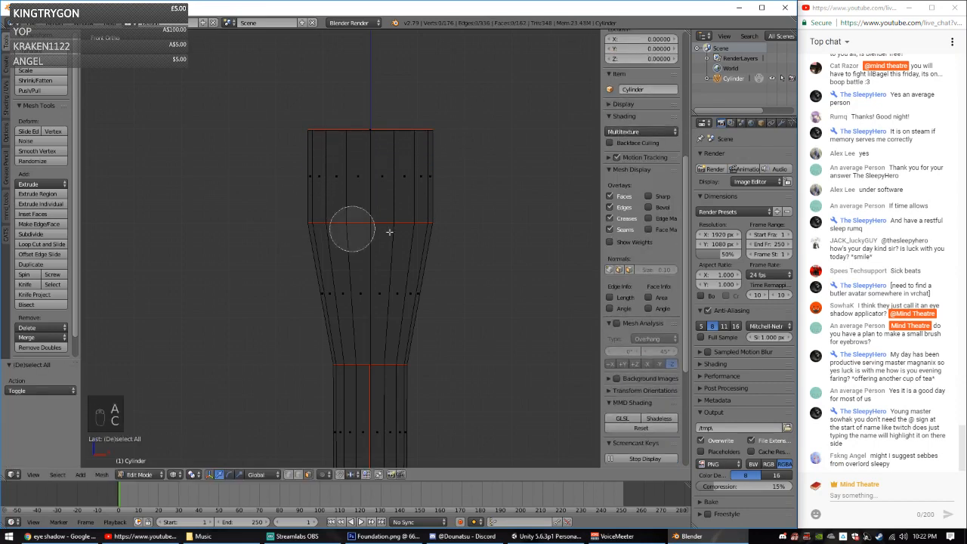
right_click(367, 382)
key(c)
drag(295, 216, 461, 229)
right_click(511, 232)
key(s)
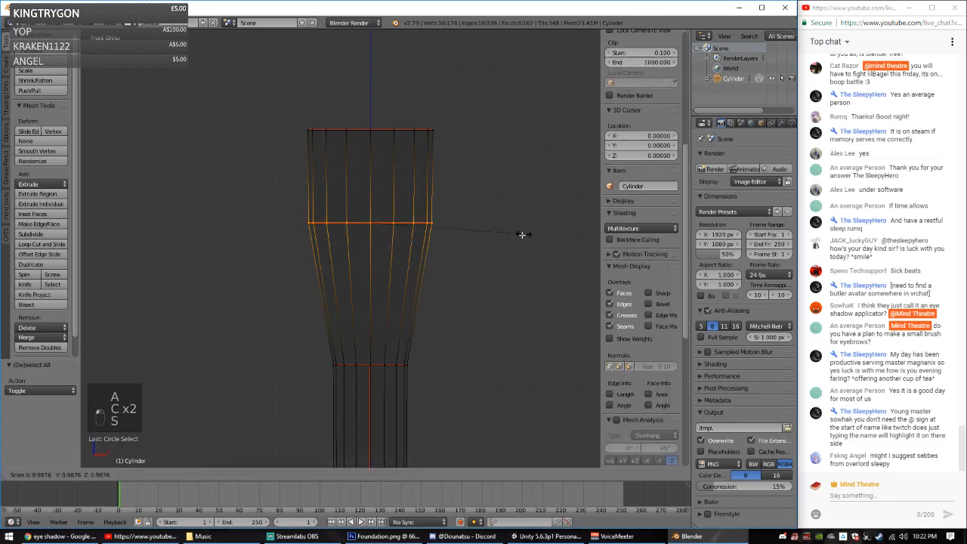
click(517, 231)
Step: Scale the topmost ring slightly inward to straighten the sides of the top segment
key(c)
drag(323, 139, 466, 132)
right_click(499, 143)
key(a)
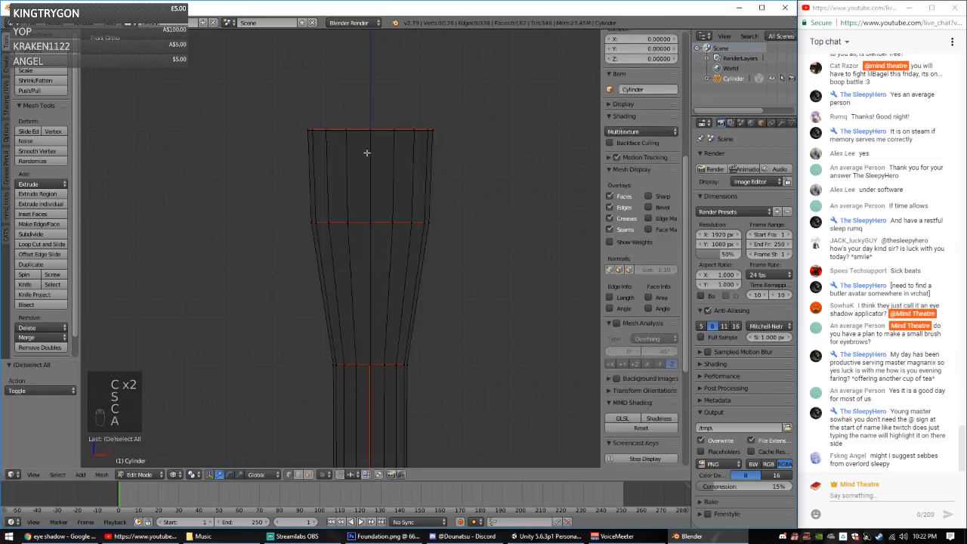
key(c)
drag(296, 138, 460, 139)
right_click(512, 144)
key(s)
click(517, 151)
Step: Add two evenly spaced loop cuts to the flared section below the top segment
key(a)
key(ctrl+r)
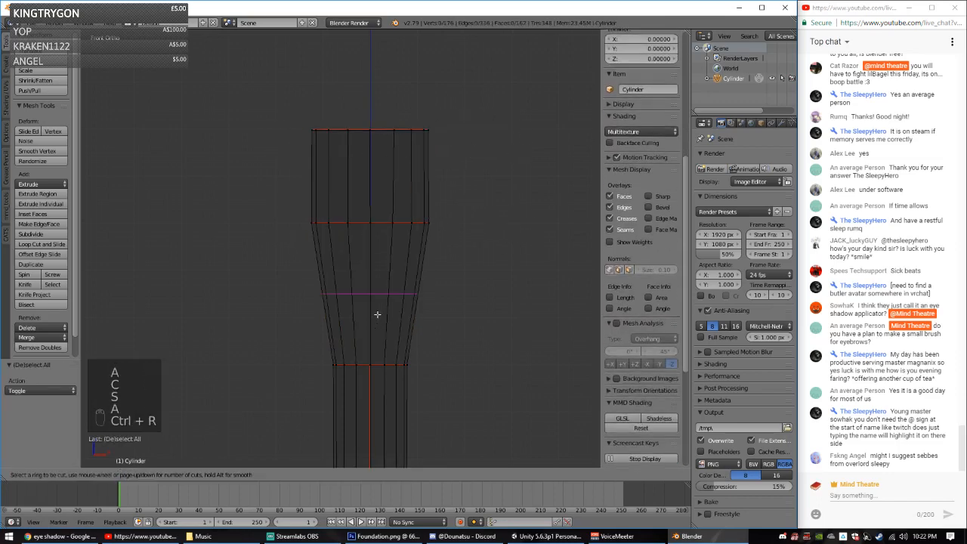
scroll(378, 312, up, 1)
click(380, 312)
right_click(435, 305)
Step: Scale the upper of the two new loops in the flared section slightly outward
key(a)
key(c)
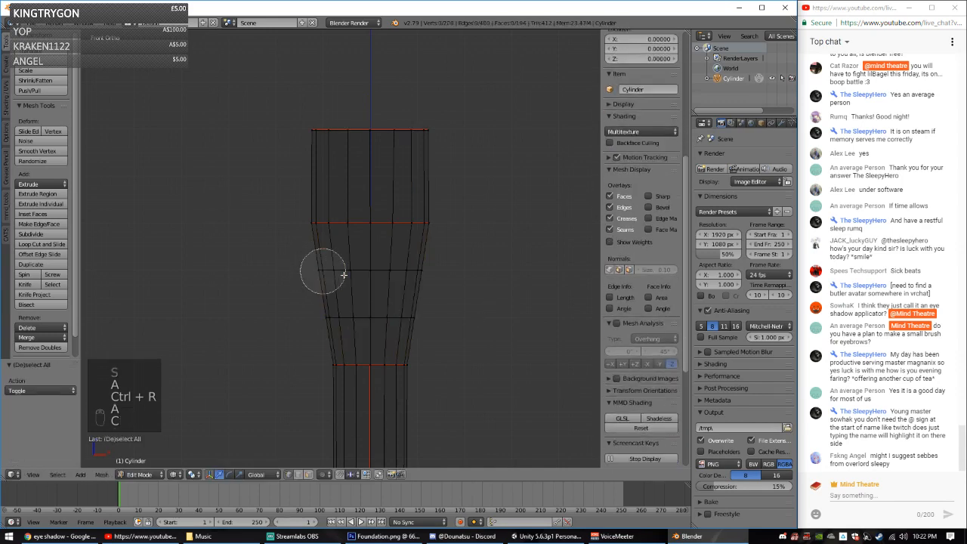
drag(323, 271, 454, 272)
right_click(485, 272)
key(s)
click(503, 275)
Step: Scale the lower of the two new loops slightly outward to round the flare
key(a)
key(c)
drag(423, 316, 301, 319)
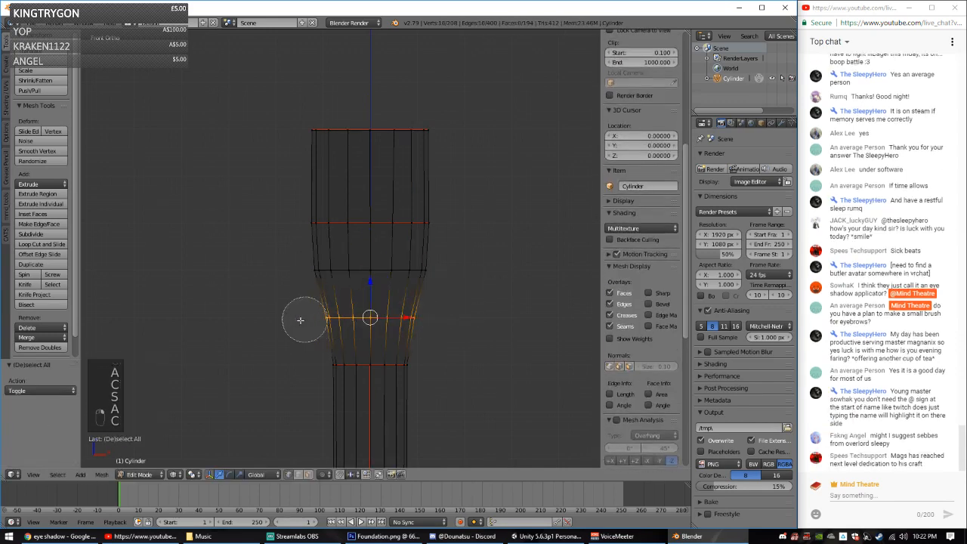
right_click(306, 320)
key(s)
click(465, 327)
Step: Scale the flared section's upper inner loop slightly back inward to smooth the curve
key(a)
key(c)
drag(304, 271, 454, 275)
right_click(460, 277)
key(s)
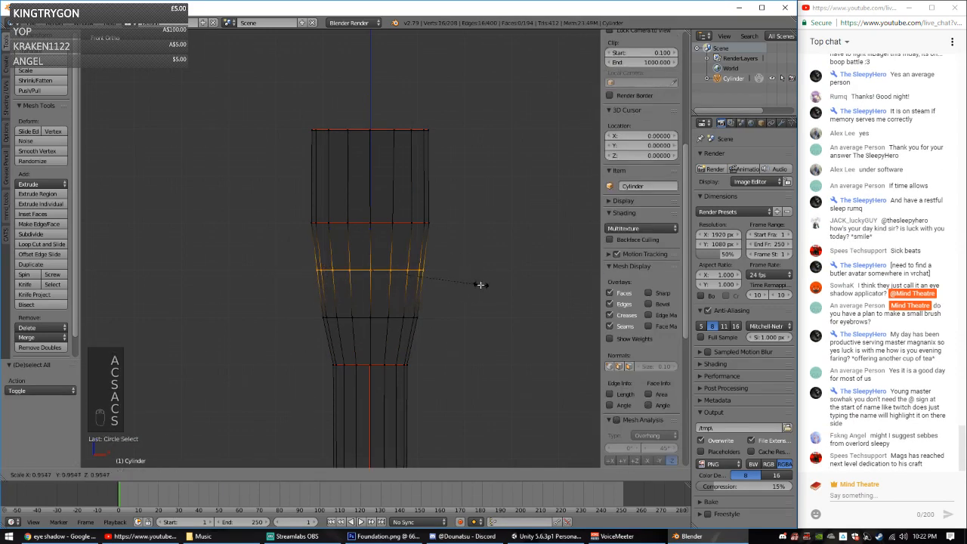
click(479, 285)
Step: Move the topmost ring down slightly to shorten the top segment
key(a)
key(c)
drag(318, 223, 446, 223)
right_click(462, 223)
key(a)
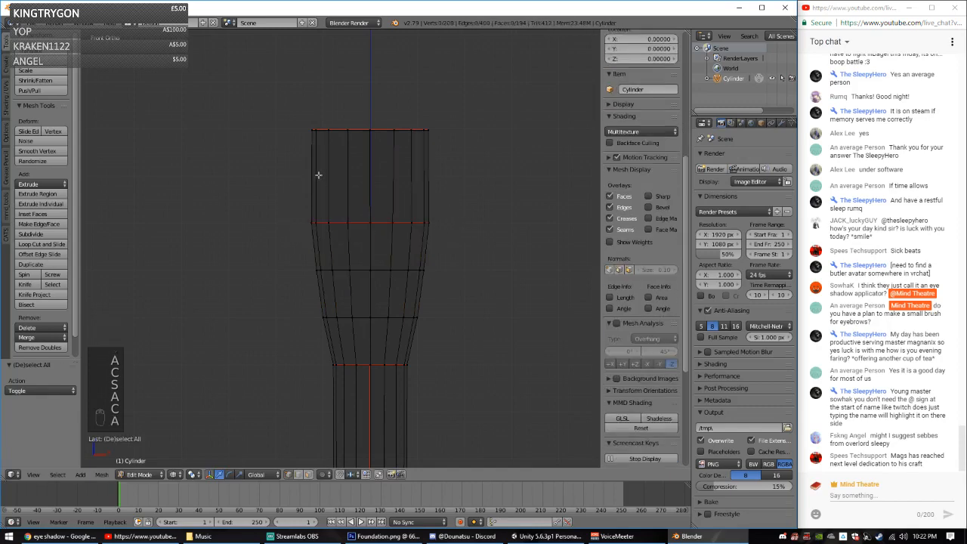
key(c)
drag(316, 131, 432, 130)
right_click(475, 123)
drag(380, 102, 376, 123)
Step: Clear the UV seams from the topmost section of the flared tip
mouse_move(404, 136)
middle_down()
mouse_move(421, 194)
mouse_move(443, 212)
mouse_move(371, 258)
mouse_move(409, 249)
mouse_move(367, 282)
mouse_move(367, 302)
mouse_move(330, 296)
mouse_move(322, 328)
mouse_move(447, 216)
mouse_move(398, 284)
mouse_move(324, 218)
mouse_move(373, 239)
mouse_move(362, 288)
mouse_move(374, 264)
middle_up()
key(a)
key(KP_1)
key(KP_3)
key(z)
key(z)
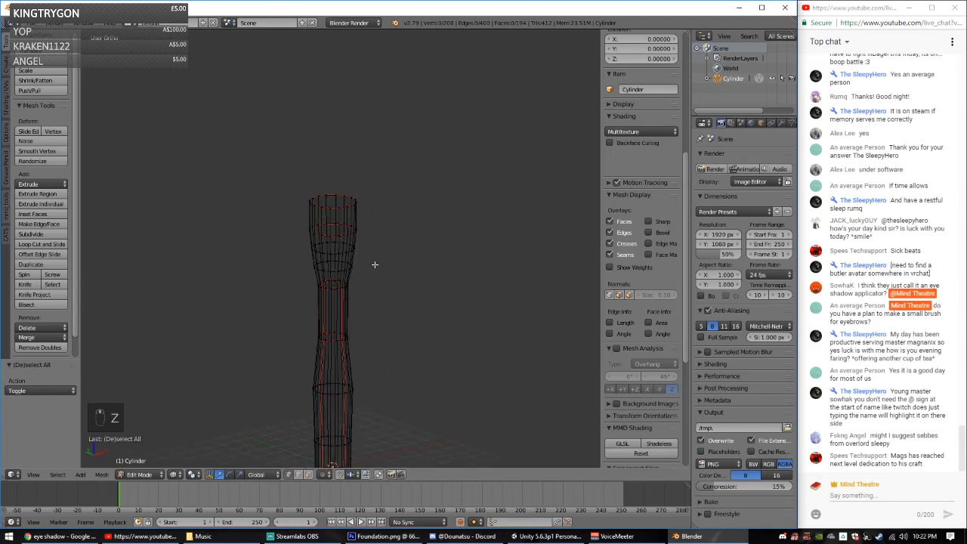
key(c)
drag(292, 216, 352, 211)
right_click(407, 213)
key(ctrl+e)
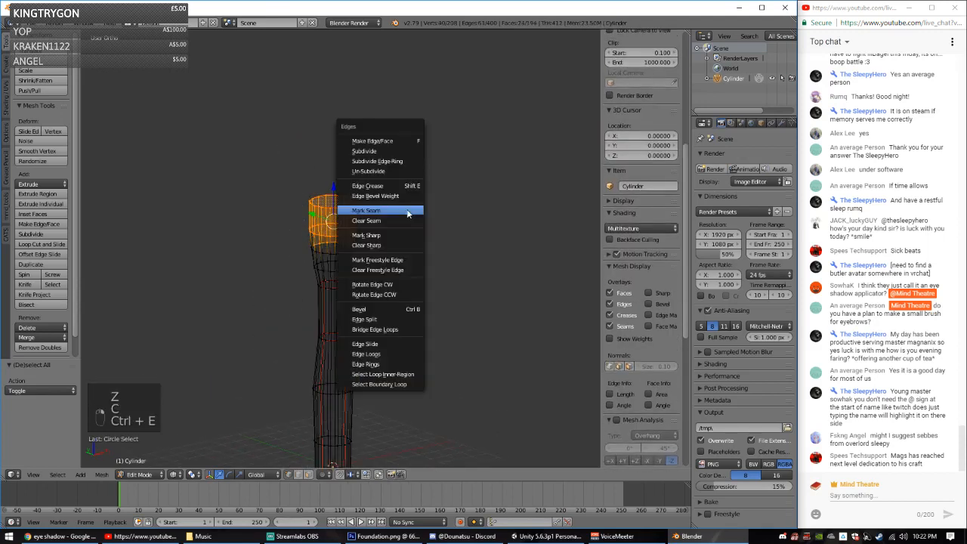
click(406, 213)
key(a)
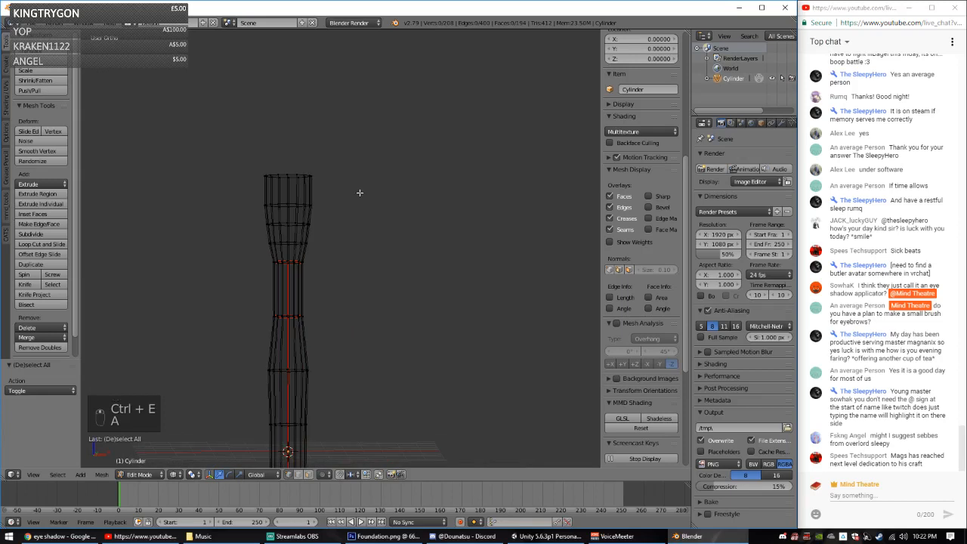
Step: Mark a UV seam around the topmost ring of the tip
key(KP_1)
middle_drag(360, 192, 437, 243)
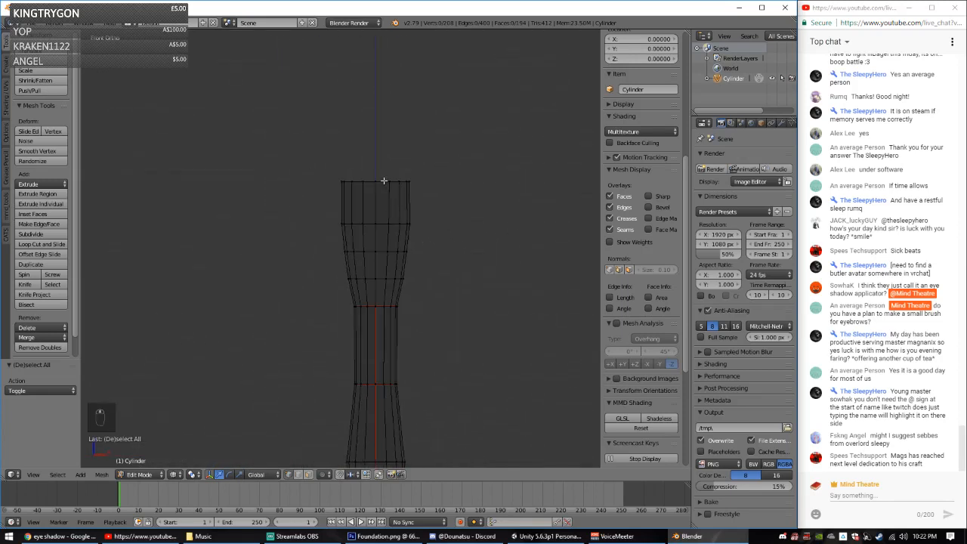
alt+right_click(384, 182)
key(ctrl+e)
click(416, 189)
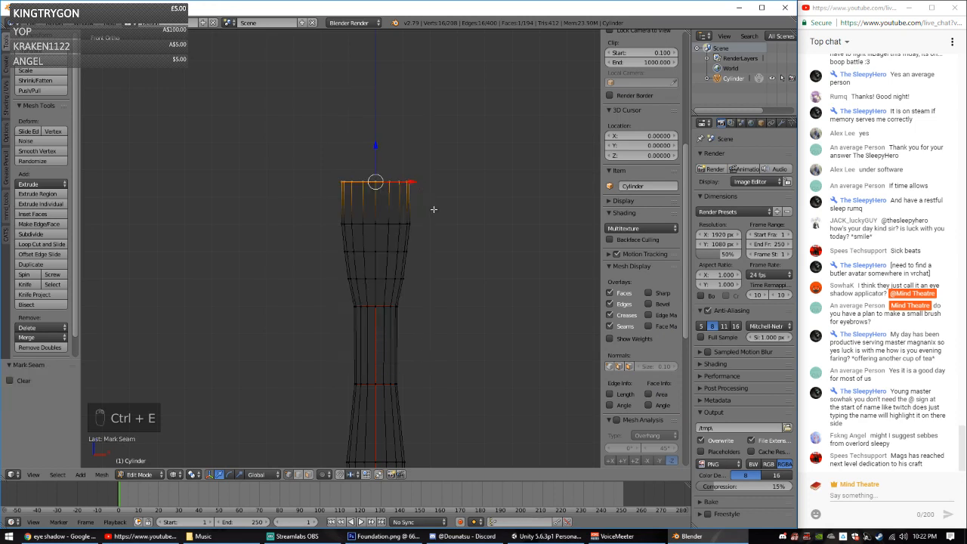
Step: Select the whole mesh and split the viewport, turning the second area into a UV/Image Editor with side panels hidden
key(a)
key(a)
key(a)
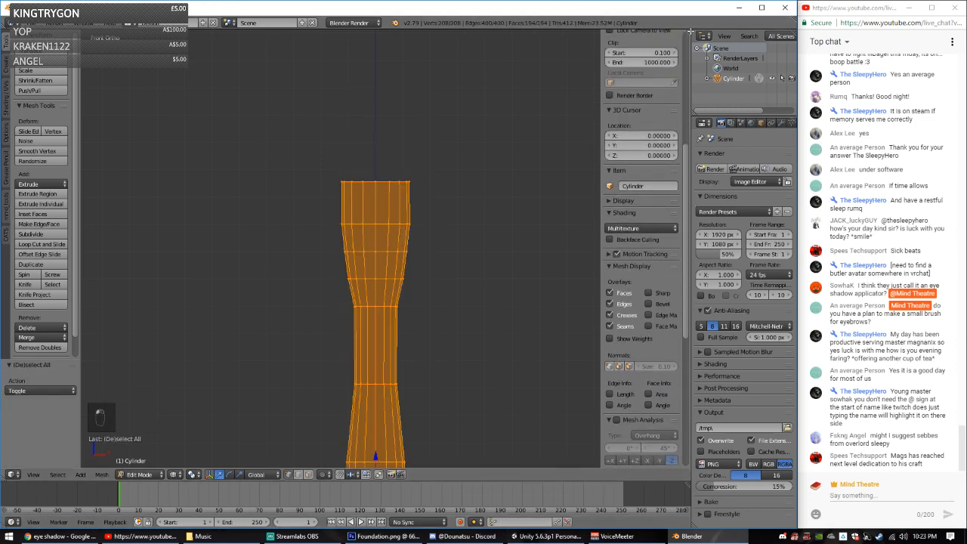
drag(690, 31, 395, 111)
key(n)
key(t)
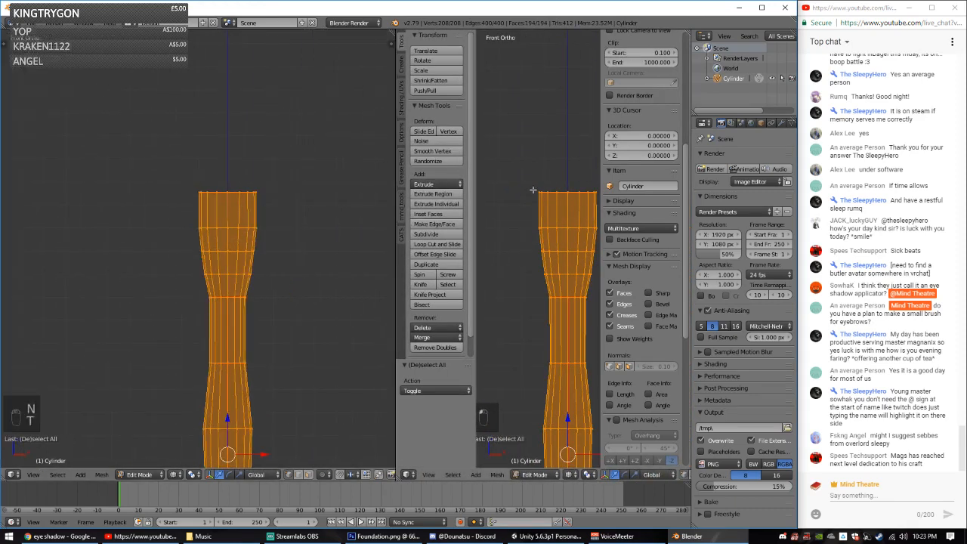
key(n)
key(t)
click(409, 474)
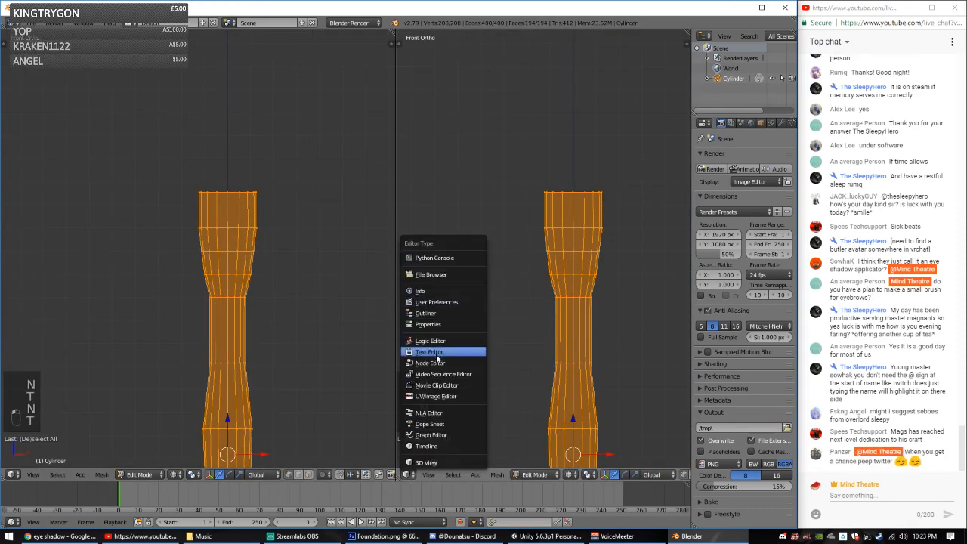
click(424, 396)
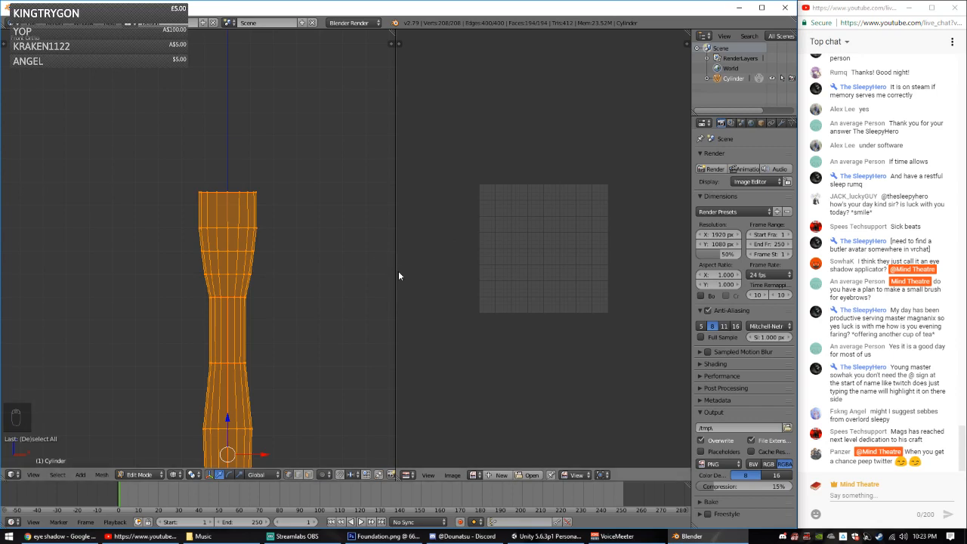
Step: Unwrap the whole applicator mesh along its marked seams
key(u)
click(282, 269)
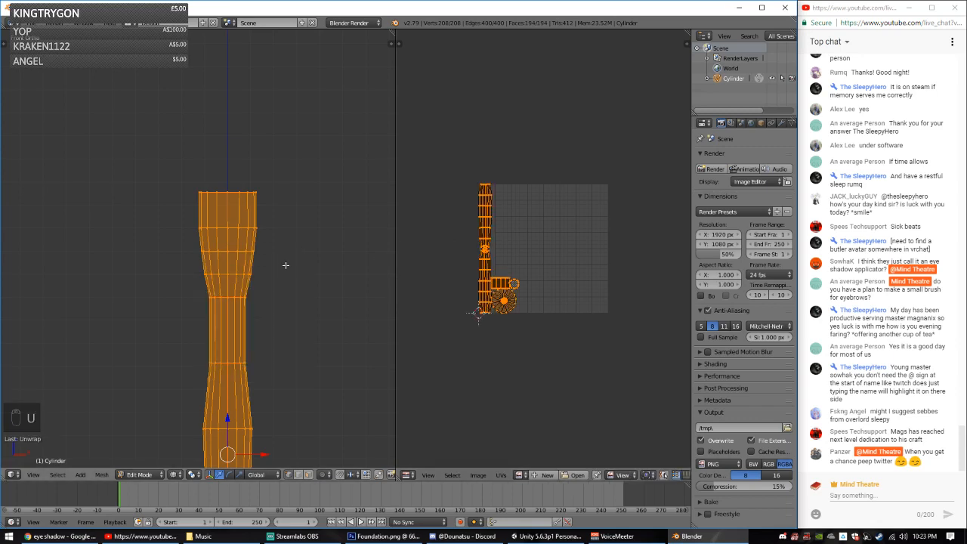
scroll(531, 278, up, 2)
Step: Try Smart UV Project on the mesh with a 66 angle limit and pack the resulting islands
key(u)
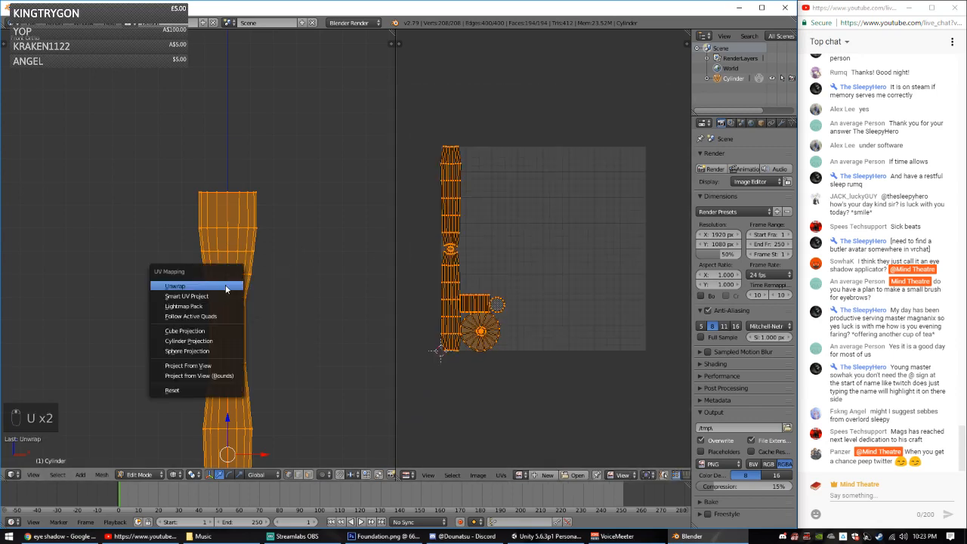
click(204, 296)
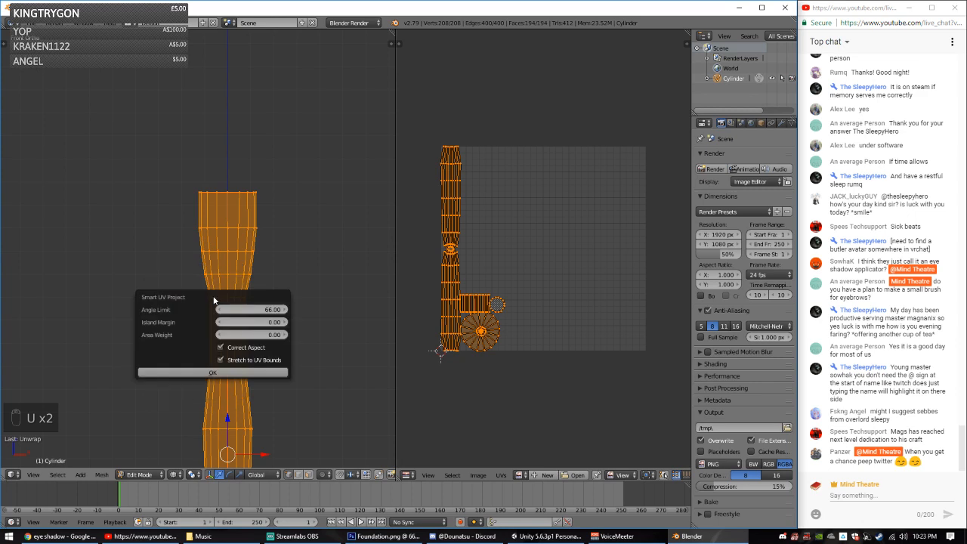
click(228, 372)
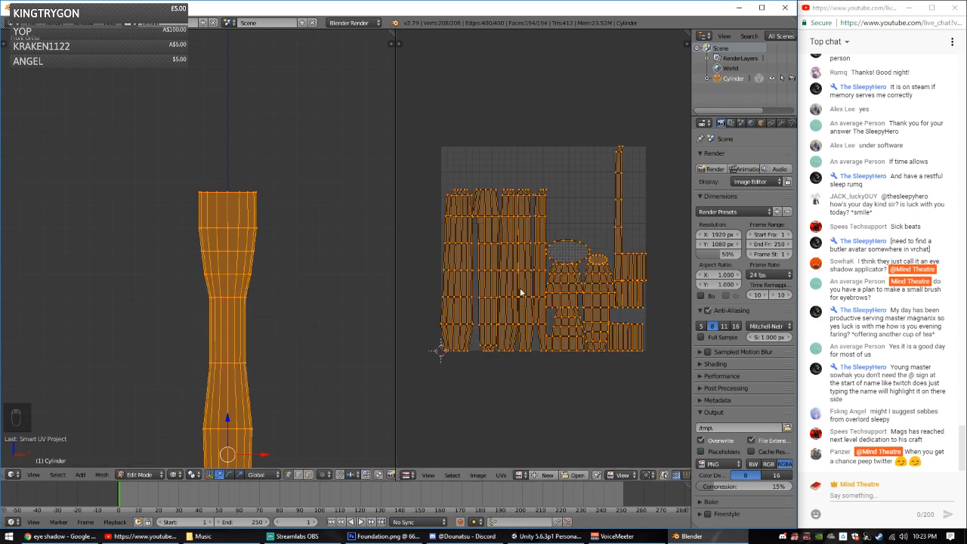
click(511, 474)
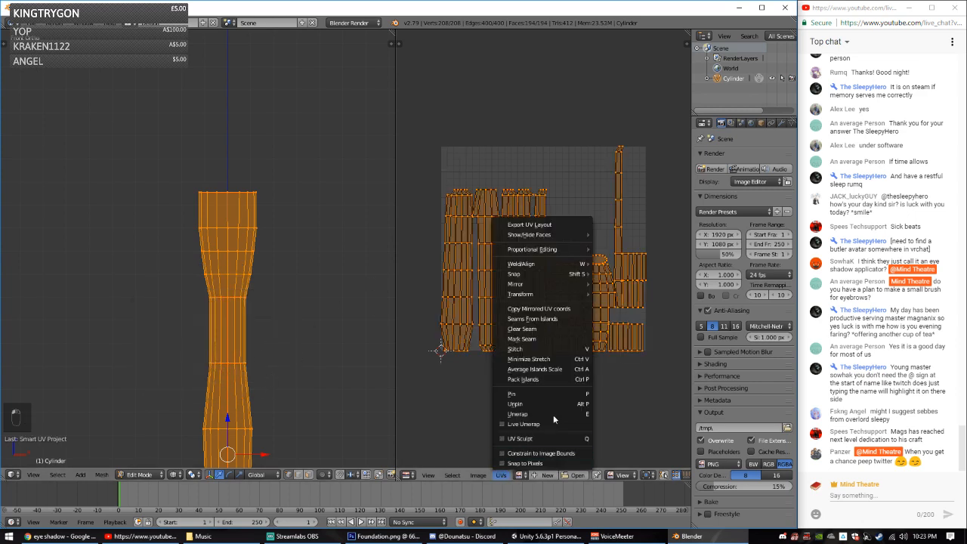
click(532, 380)
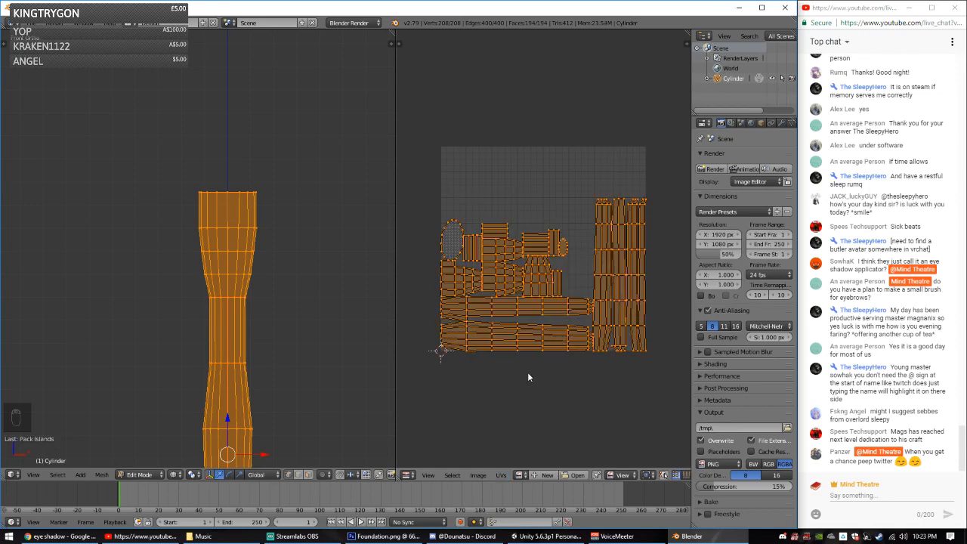
Step: Unwrap the mesh again along its seams and pack the islands
key(u)
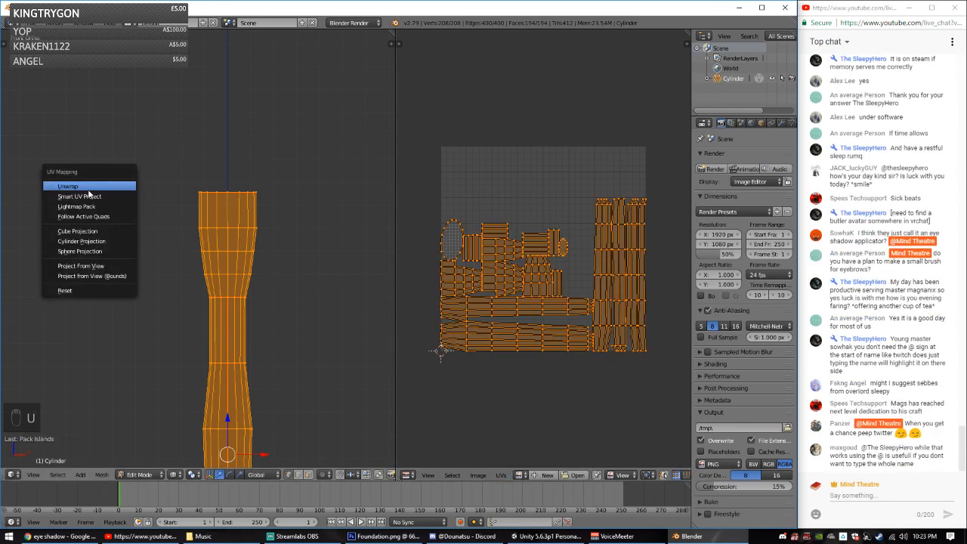
click(89, 189)
click(502, 474)
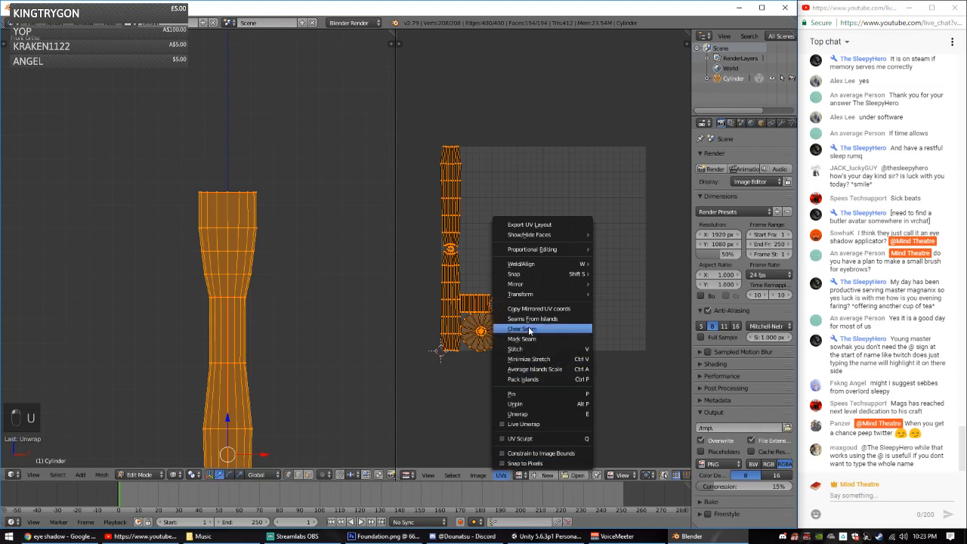
click(543, 375)
Step: Project the mesh's UVs with Smart UV Project using an angle limit of 89
key(u)
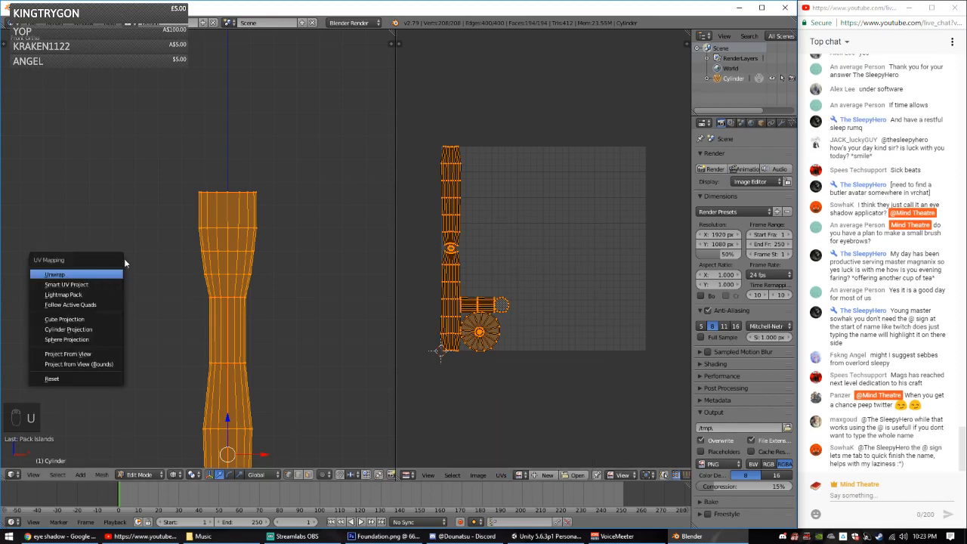
click(91, 284)
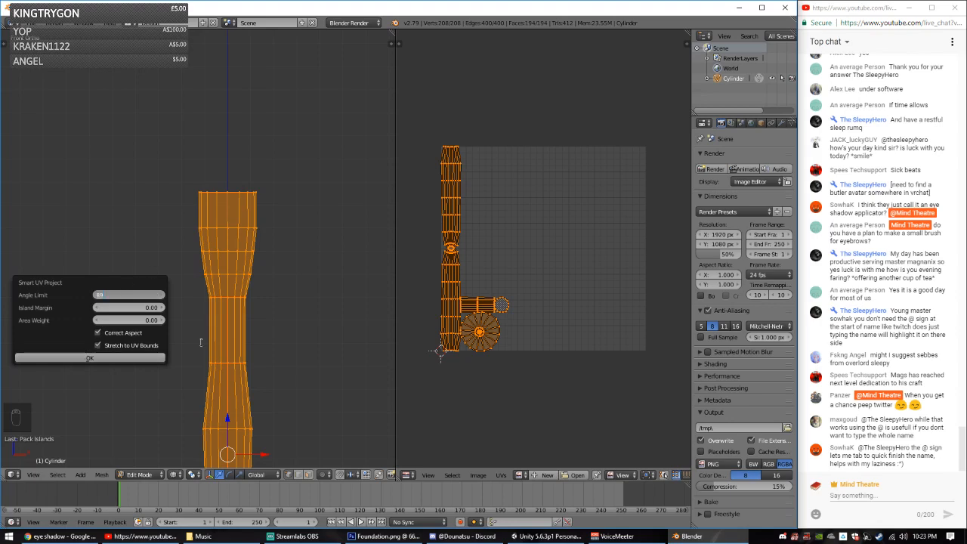
click(140, 357)
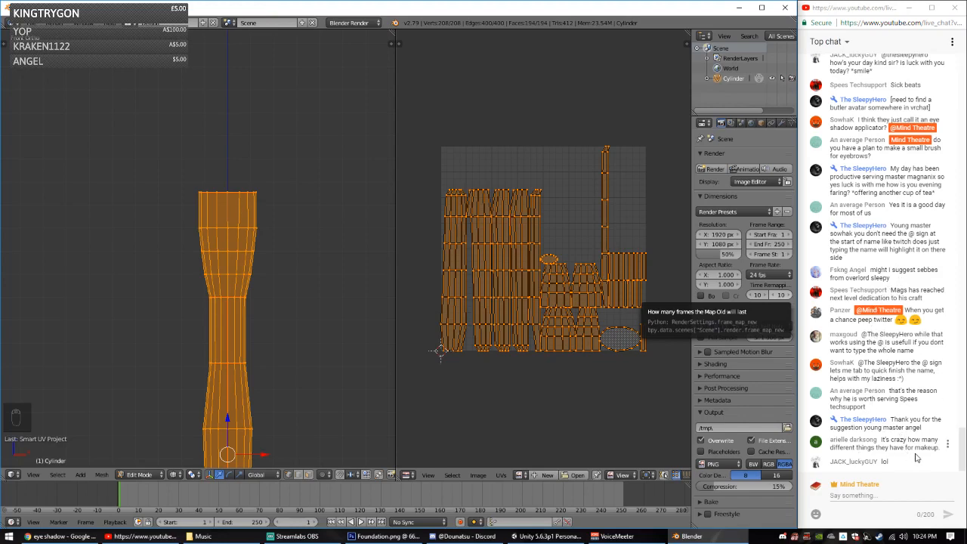
click(891, 497)
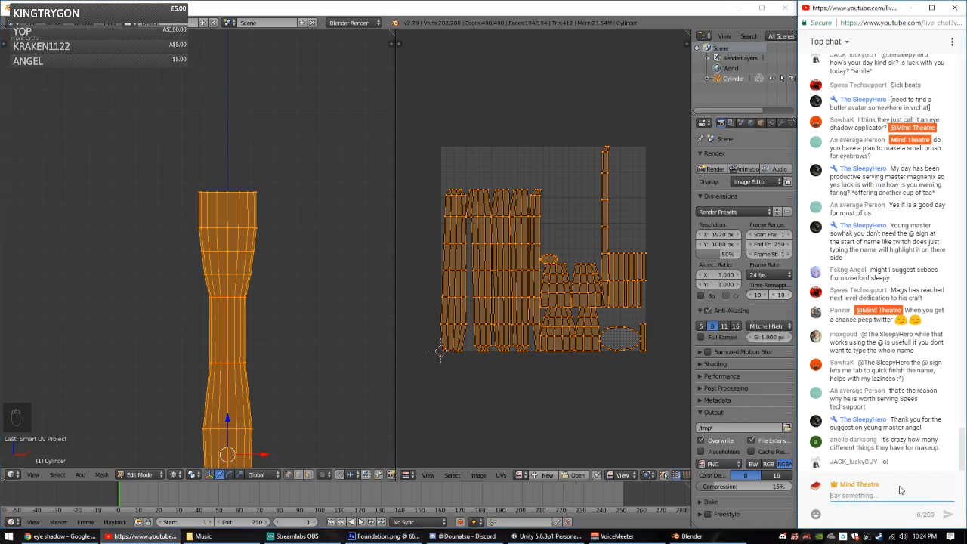
click(406, 285)
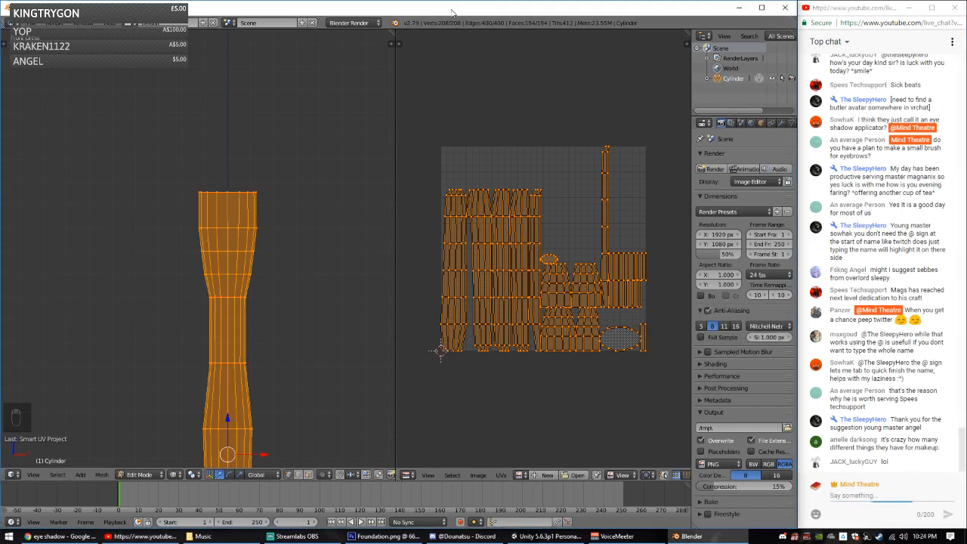
scroll(477, 234, up, 1)
scroll(483, 237, down, 1)
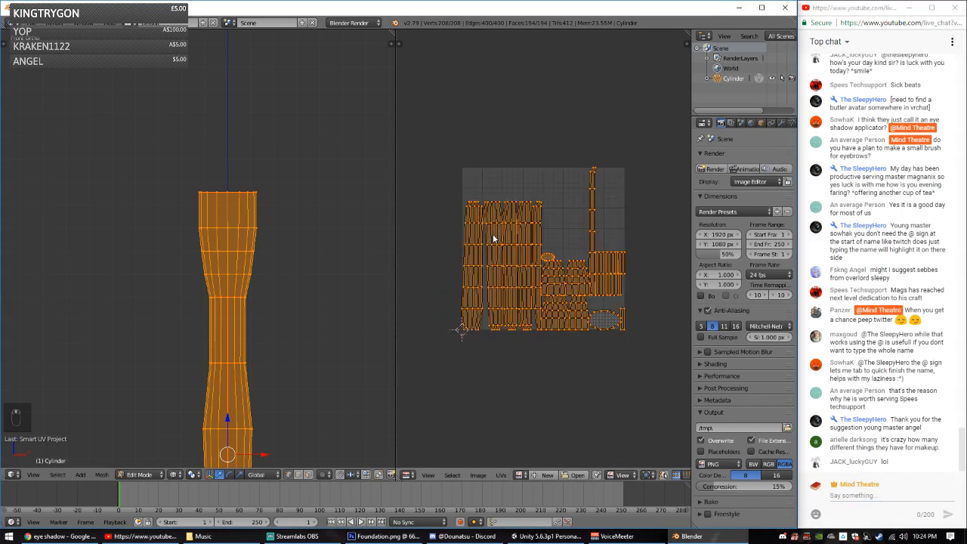
scroll(491, 240, up, 2)
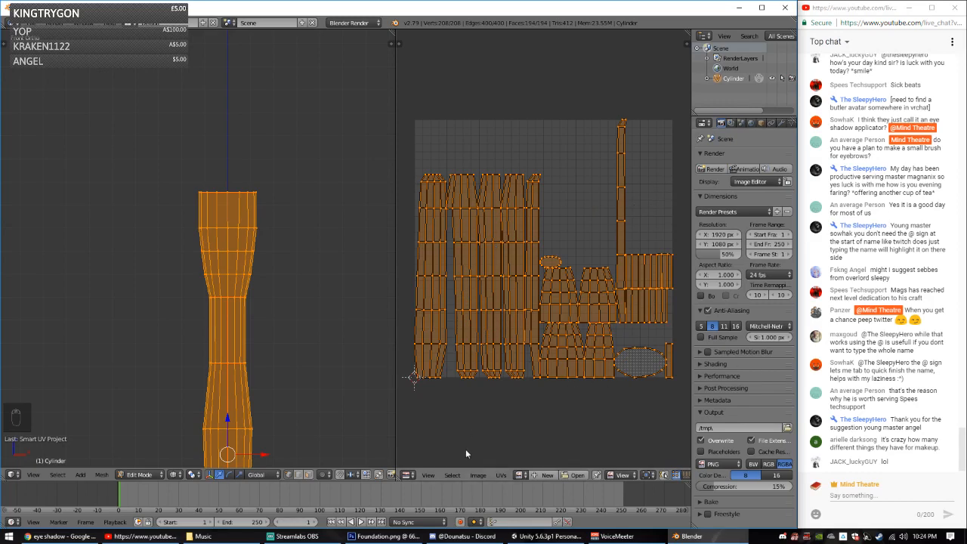
Step: Create a new blank 1024 × 1024 px image named EyeBrush for the UV layout
click(547, 474)
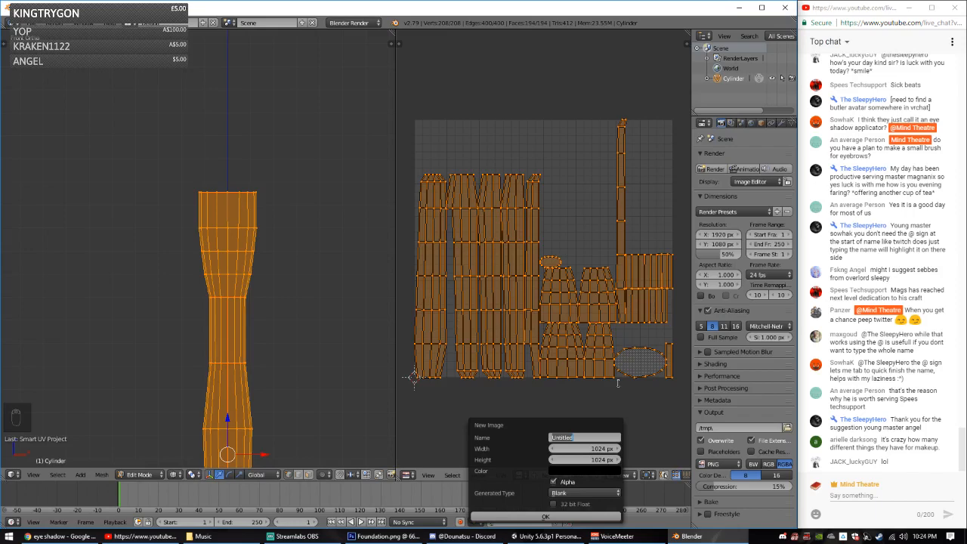
text(E)
click(518, 517)
scroll(522, 434, up, 5)
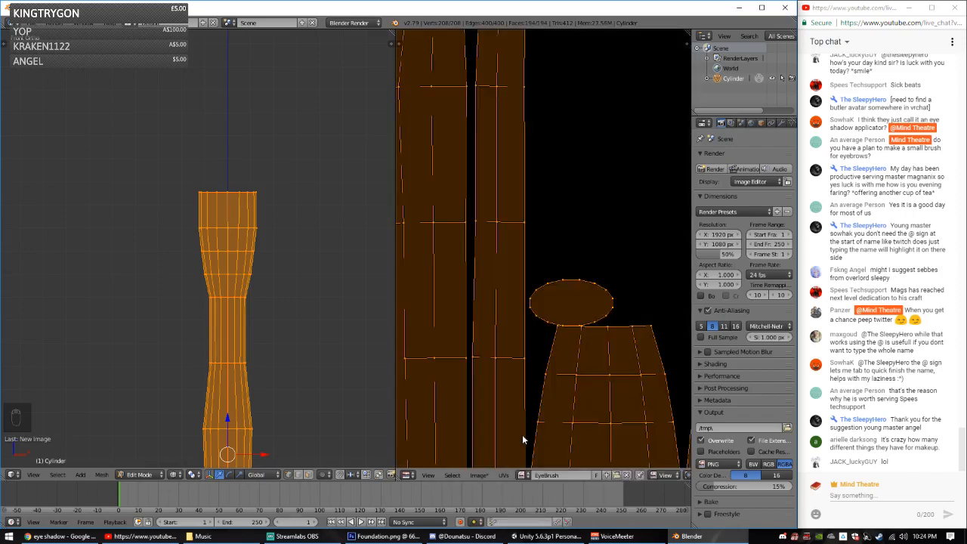
scroll(522, 434, down, 4)
scroll(524, 277, up, 2)
scroll(524, 277, down, 2)
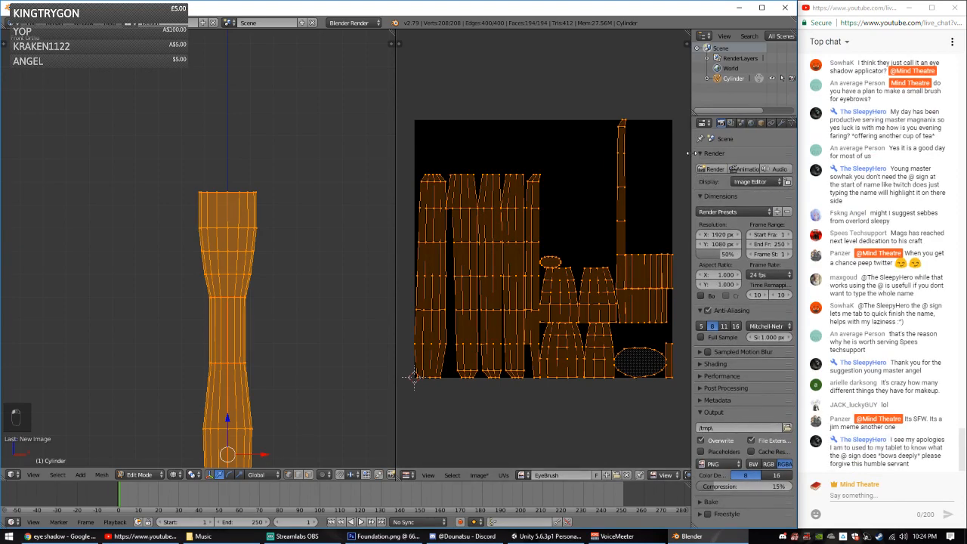
Step: Widen the properties area and add a new material named EyeBrush to the cylinder
drag(690, 157, 658, 159)
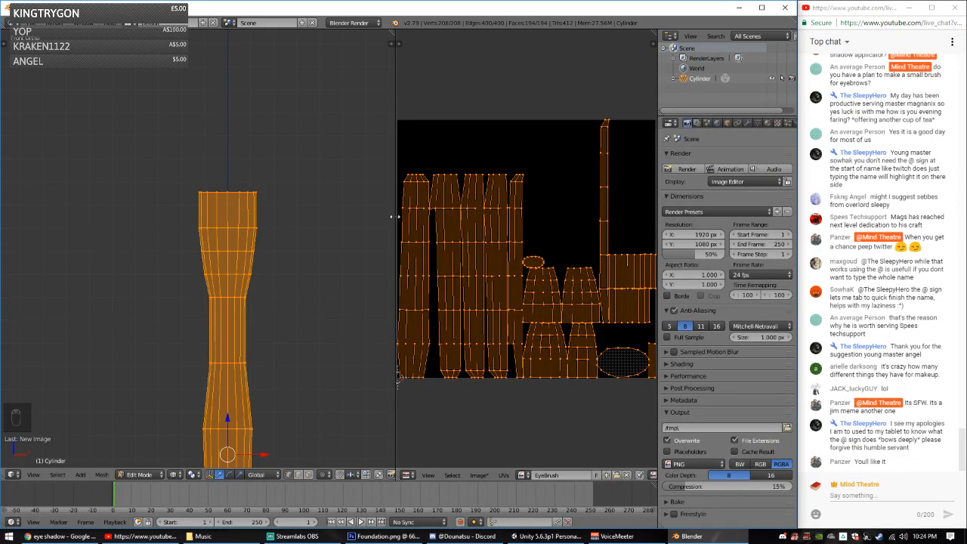
drag(396, 277, 340, 277)
click(767, 123)
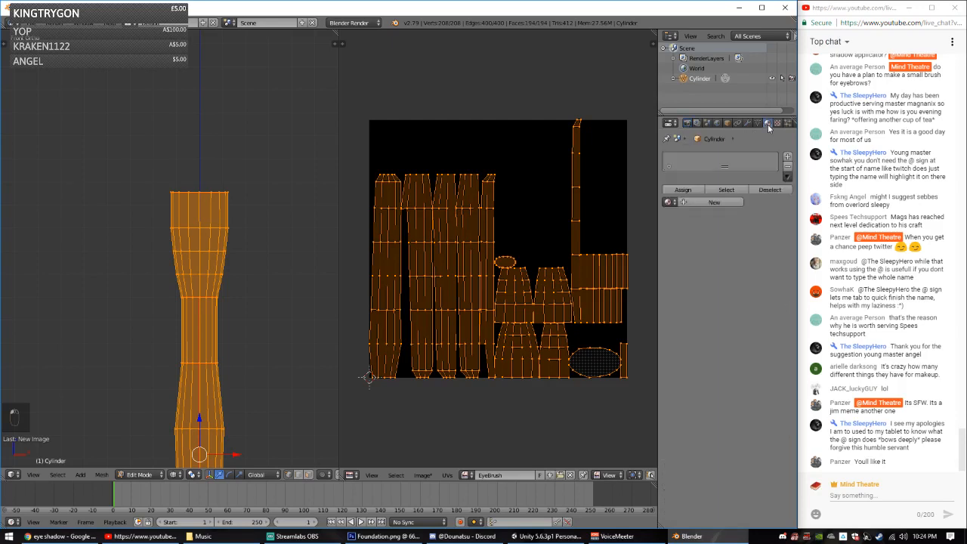
click(704, 203)
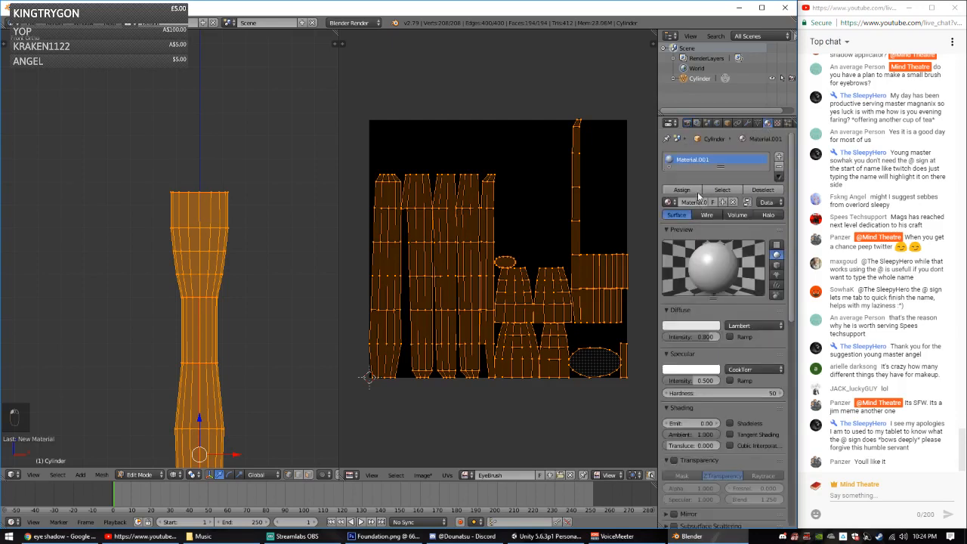
click(689, 203)
text(EyeBrush)
key(Return)
Step: Enable Ambient Occlusion in the world settings
click(707, 123)
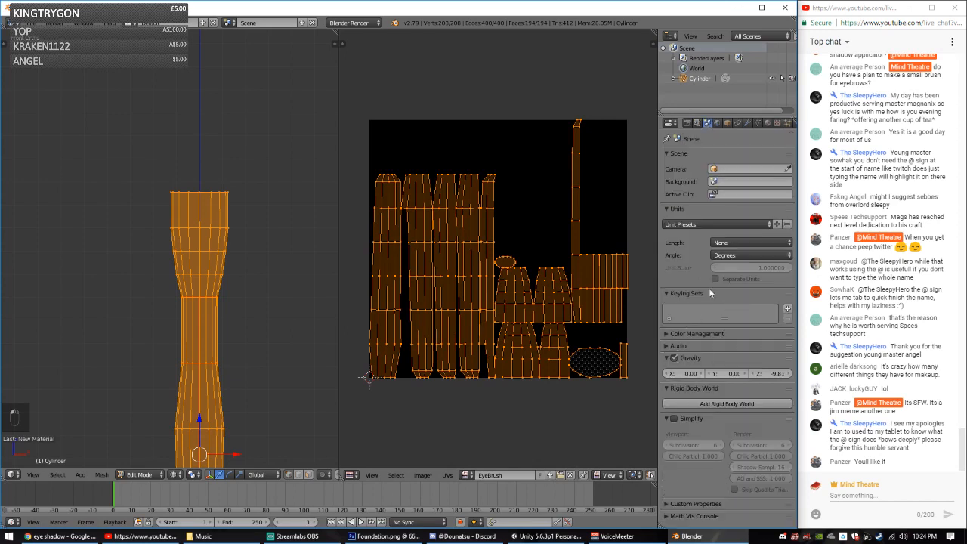
click(697, 123)
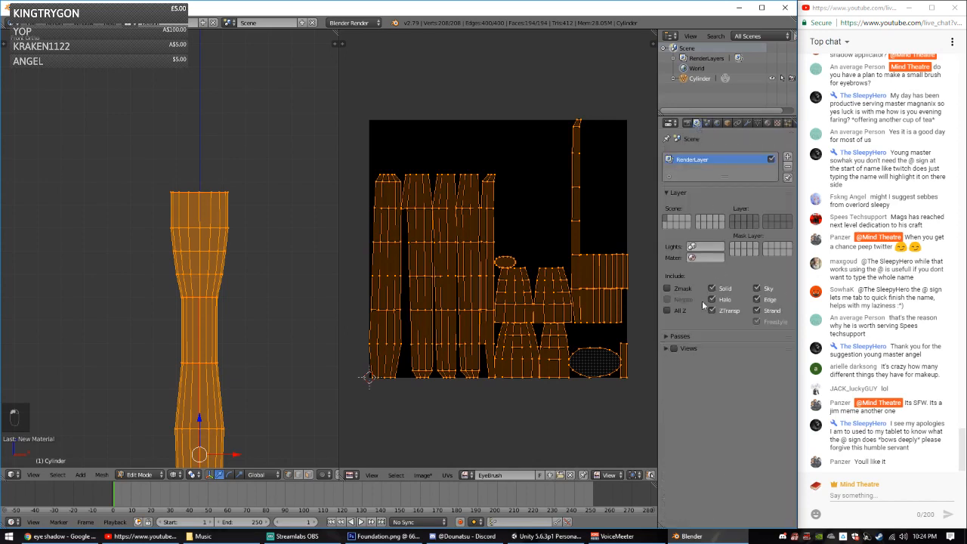
click(717, 124)
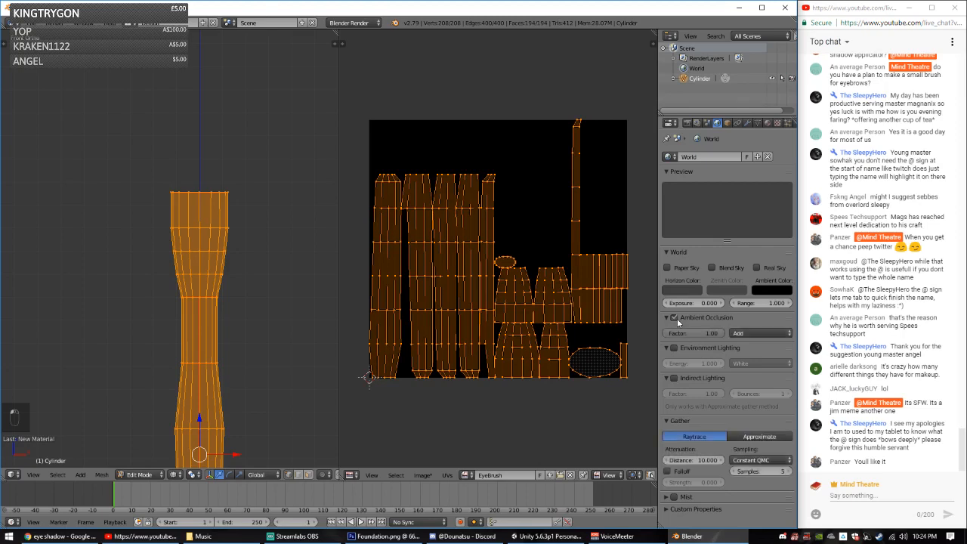
Step: Set the bake mode to Ambient Occlusion and bake it onto the EyeBrush image
click(686, 123)
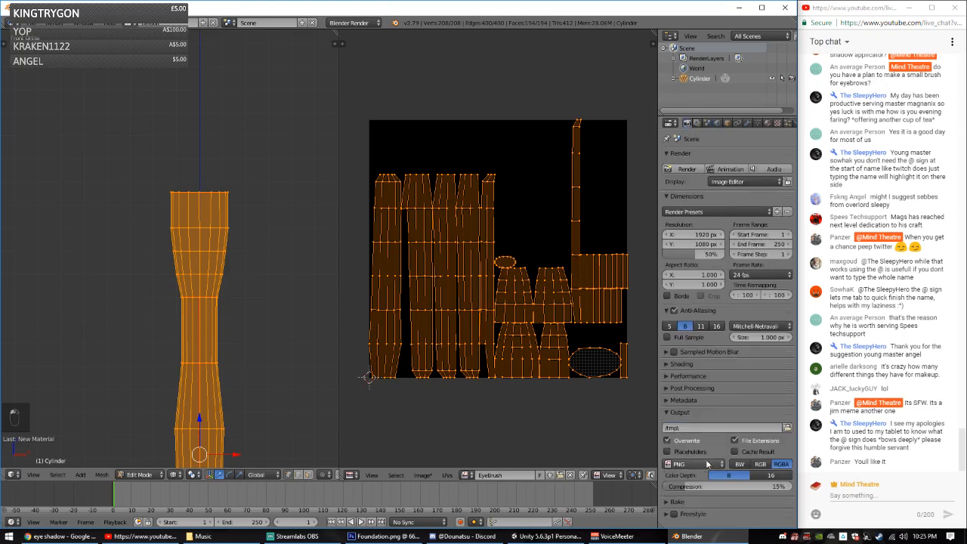
click(680, 501)
scroll(688, 504, down, 3)
click(725, 456)
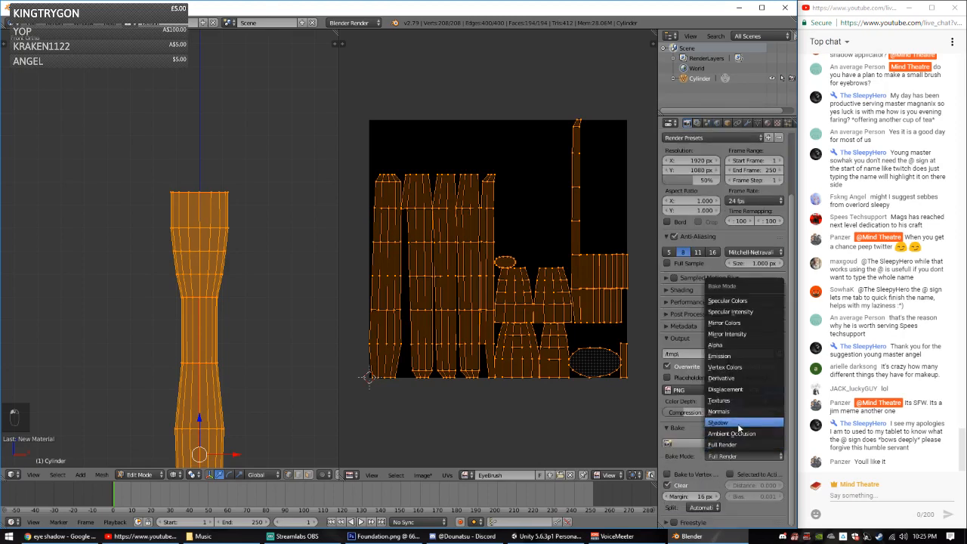
click(729, 442)
click(726, 443)
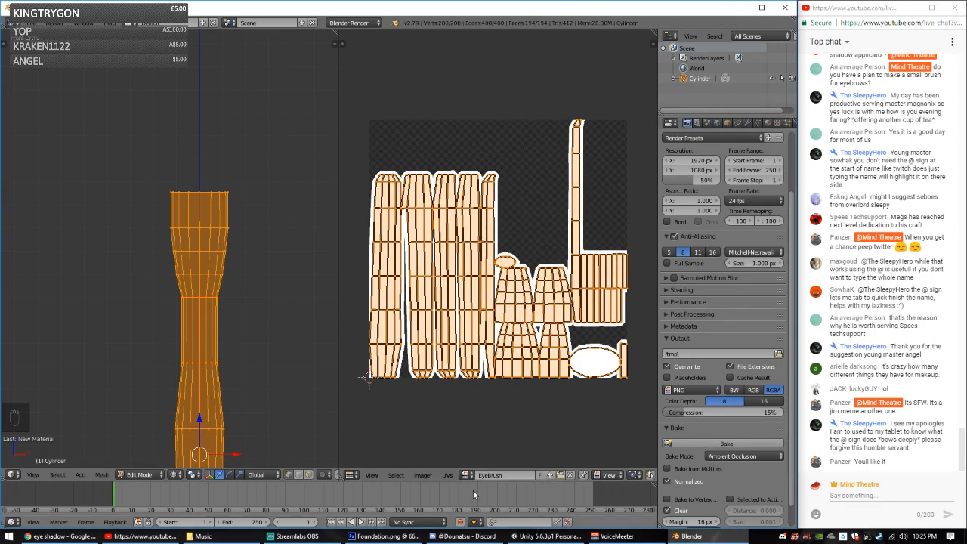
Step: Save the baked image as EyeBrush.png in the ASMR folder
click(422, 475)
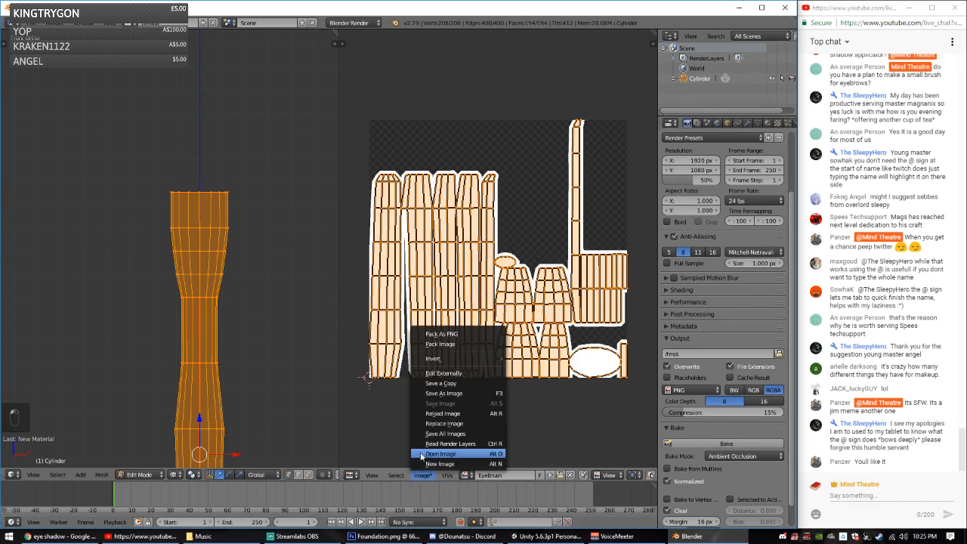
click(445, 393)
click(151, 61)
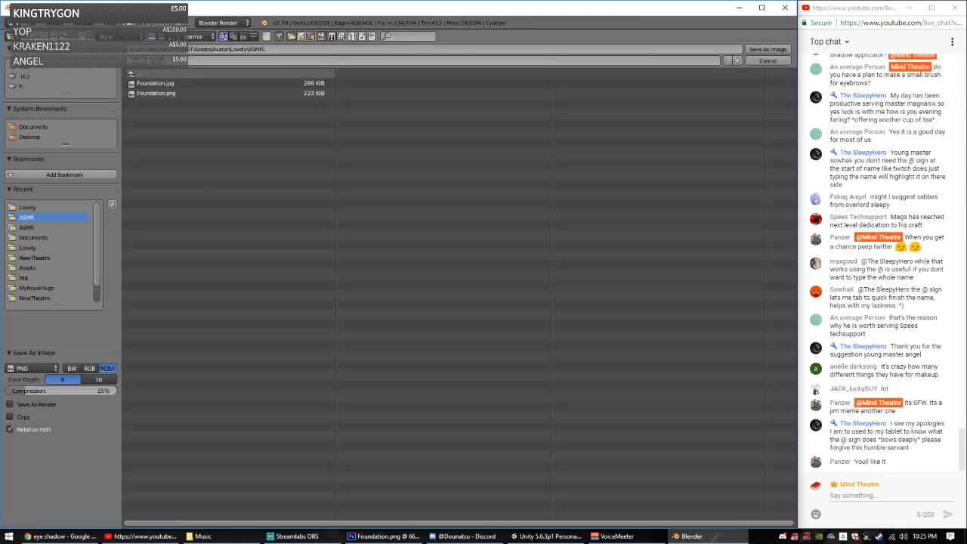
click(767, 50)
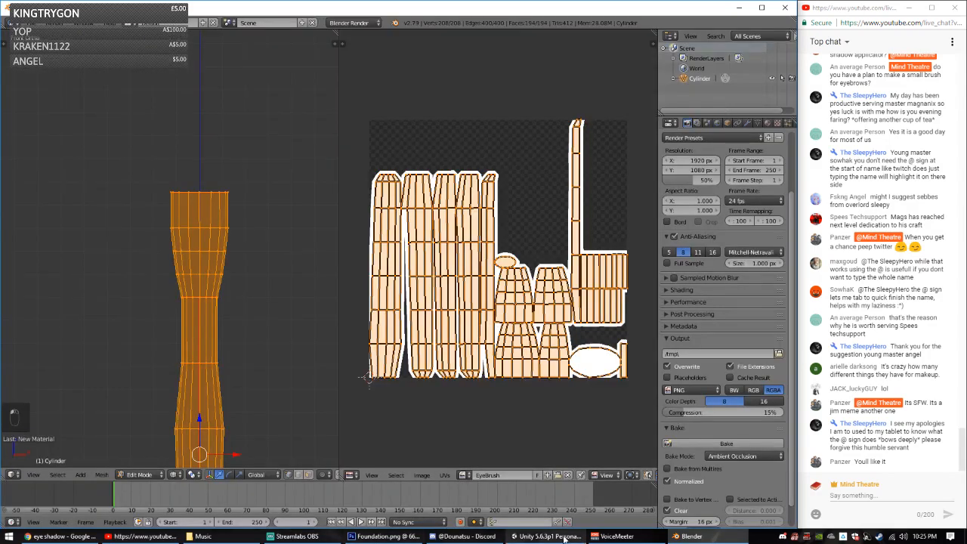
Step: Switch to Photoshop and open the baked EyeBrush.png texture
click(381, 535)
click(23, 8)
click(34, 41)
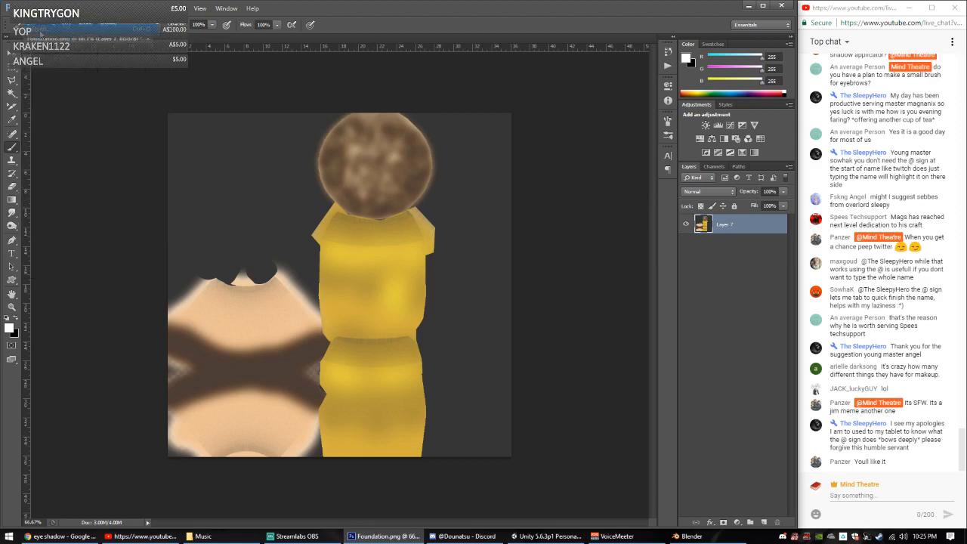
double_click(143, 155)
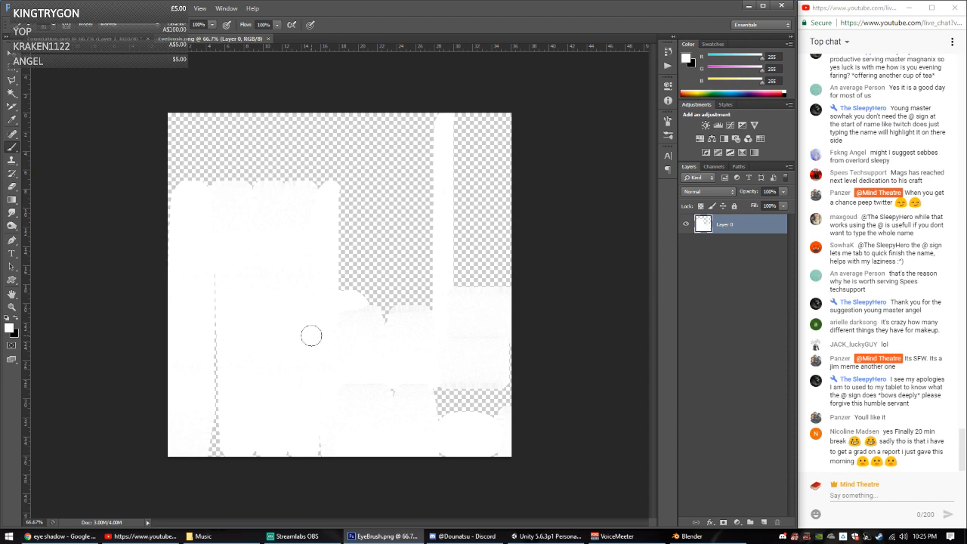
Step: Return to Blender and circle-select only the brush handle, excluding the narrow collar, to identify its UV islands
key(alt+Tab)
key(a)
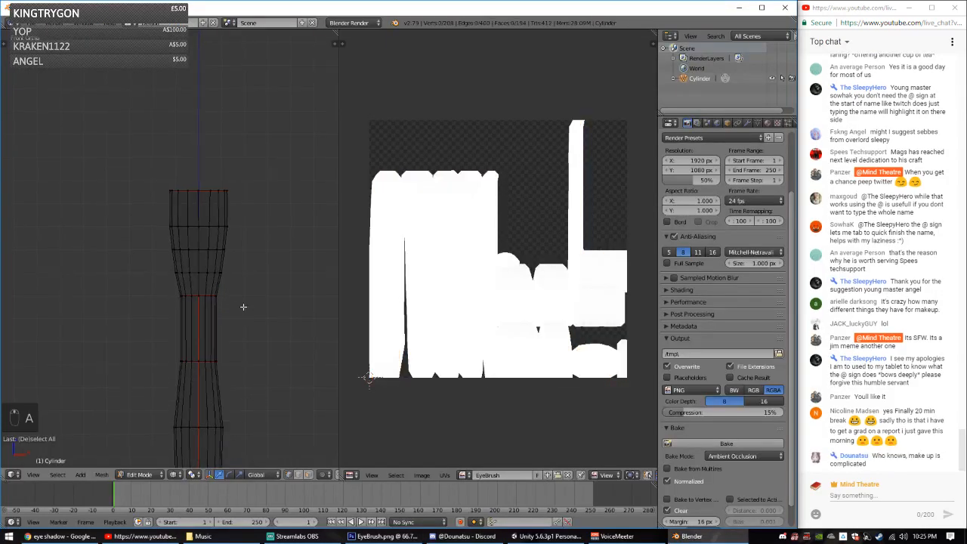
scroll(226, 303, down, 2)
key(c)
mouse_move(192, 434)
mouse_down()
mouse_move(179, 223)
mouse_move(193, 225)
mouse_up()
right_click(201, 232)
key(c)
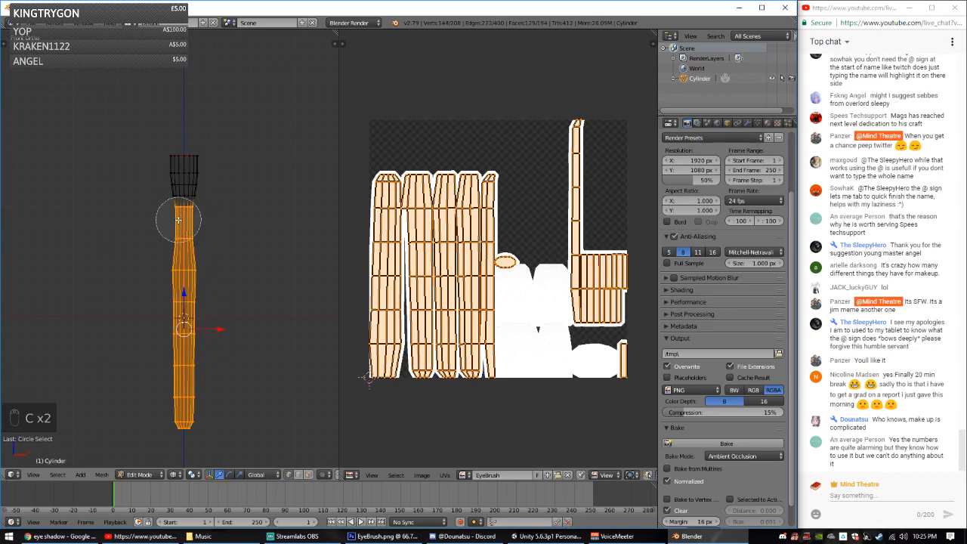
middle_drag(179, 220, 199, 221)
right_click(205, 224)
key(c)
drag(196, 270, 161, 261)
right_click(160, 262)
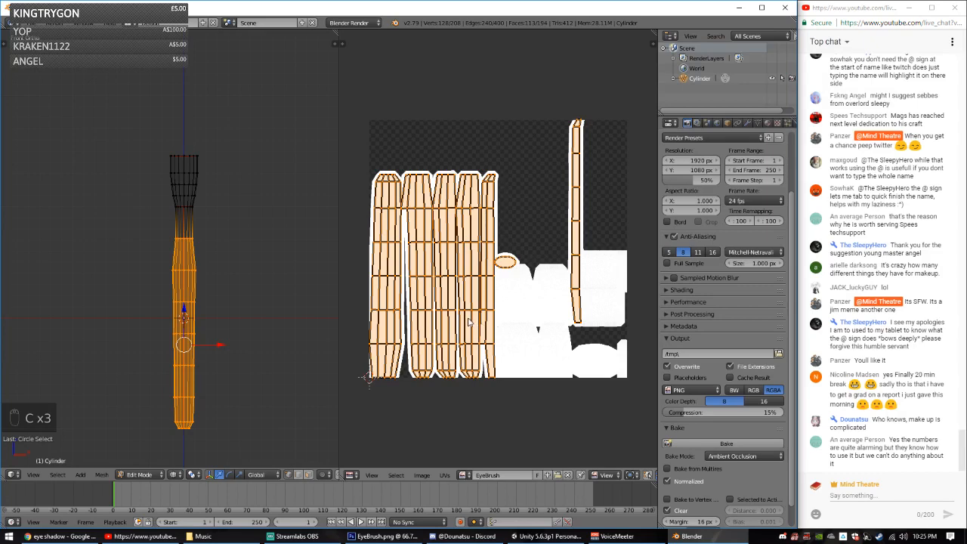
Step: Select only the narrow collar between handle and brush head to identify its UV islands
key(a)
key(c)
click(184, 224)
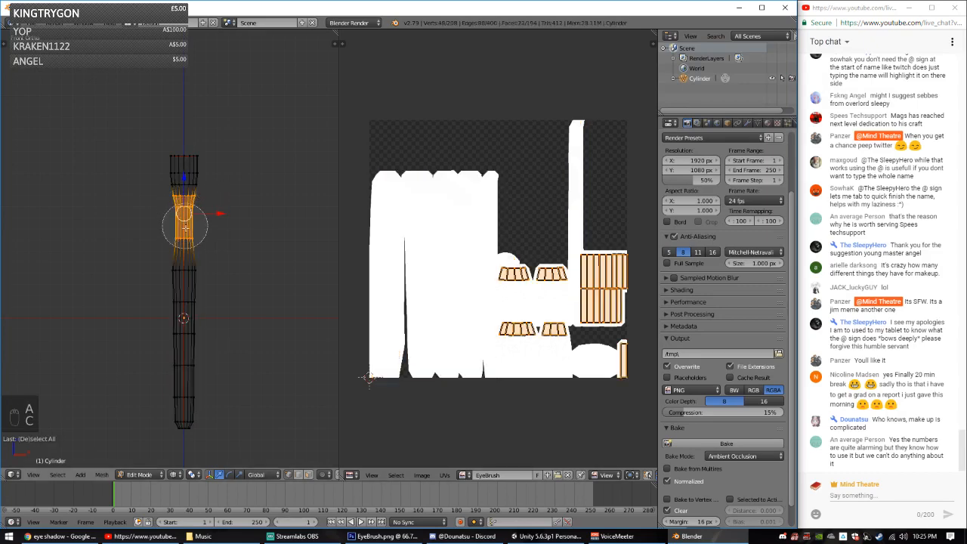
right_click(194, 226)
key(c)
middle_drag(193, 182, 171, 177)
right_click(170, 177)
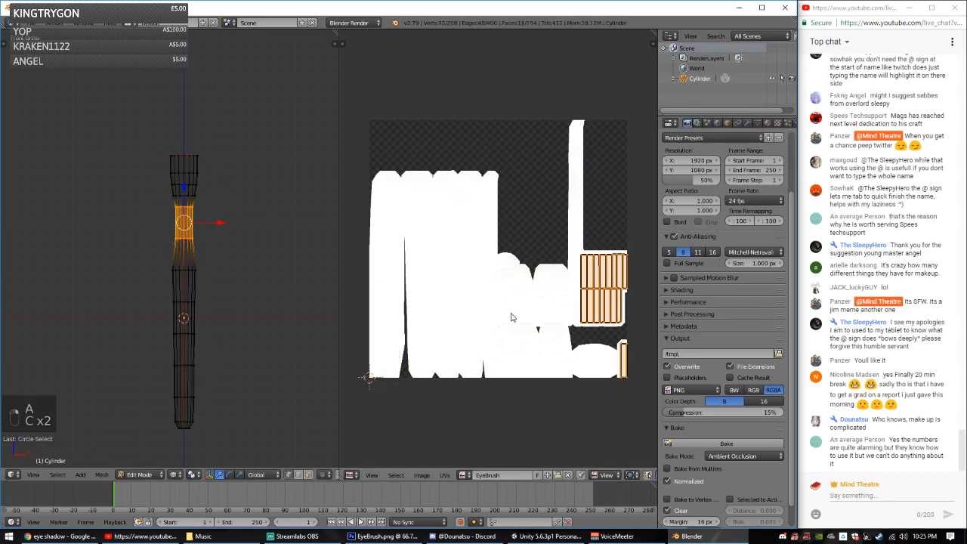
Step: Switch to Photoshop, set the background colour to dark grey, and add a new layer beneath Layer 0
key(alt+Tab)
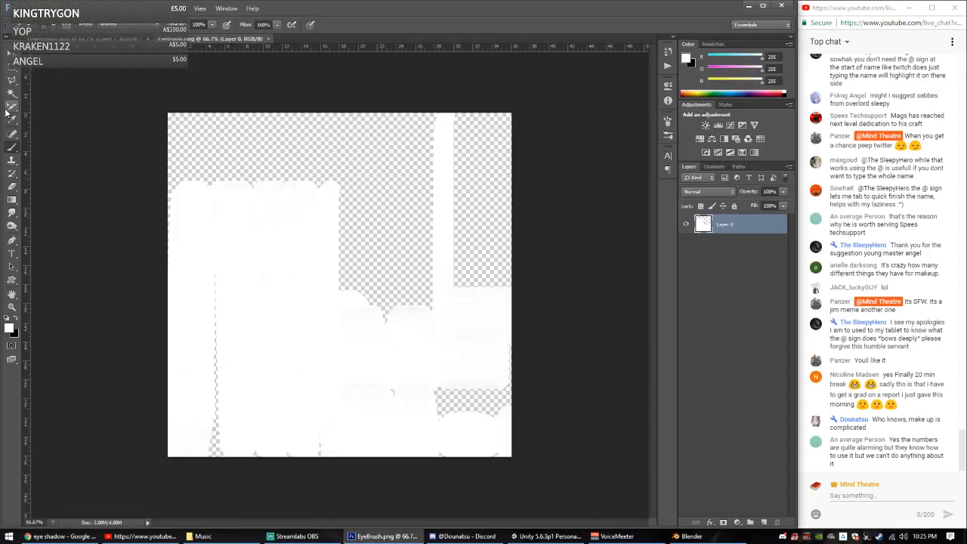
click(12, 79)
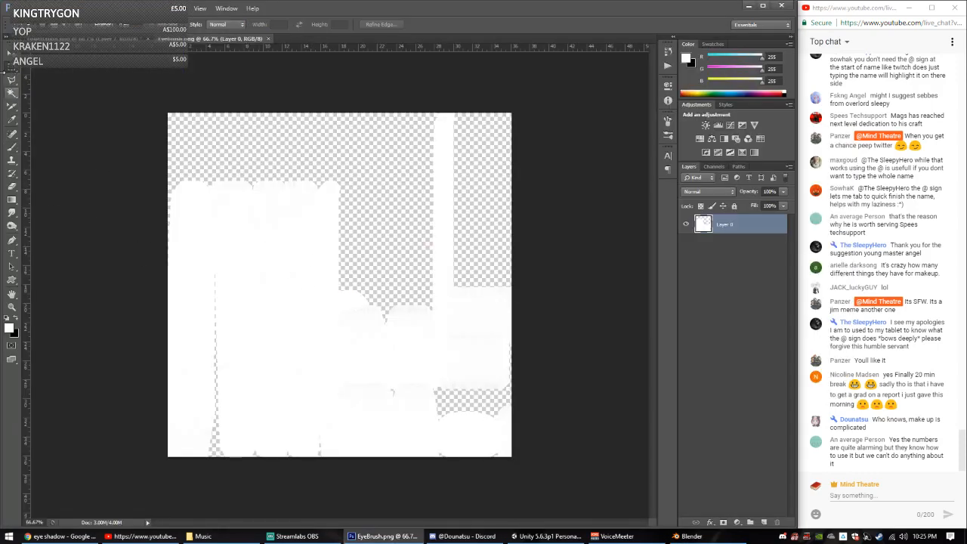
click(12, 119)
click(12, 332)
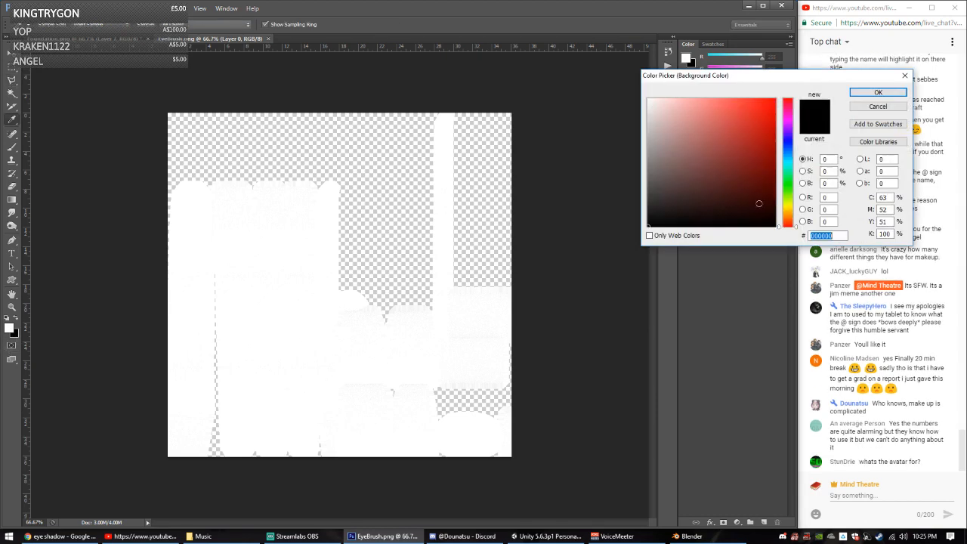
click(877, 92)
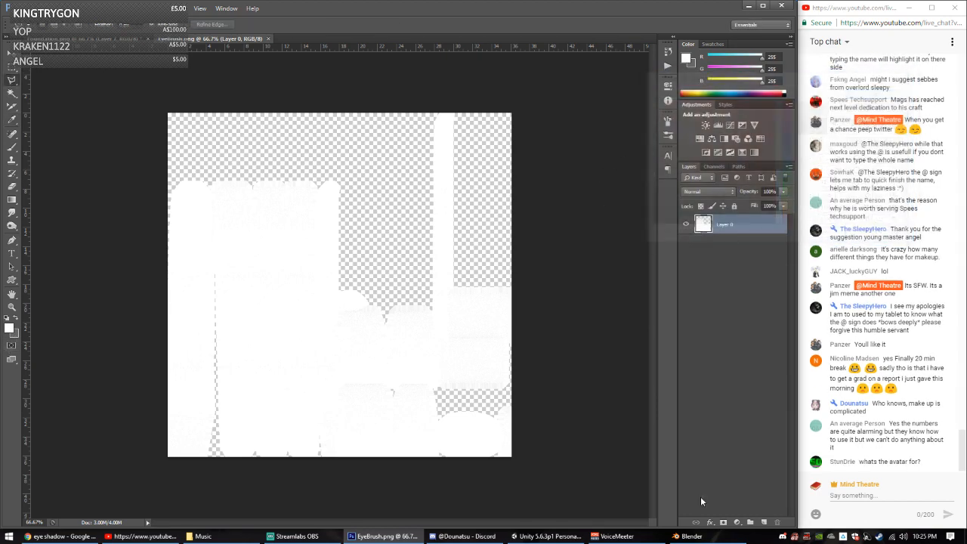
ctrl+click(763, 522)
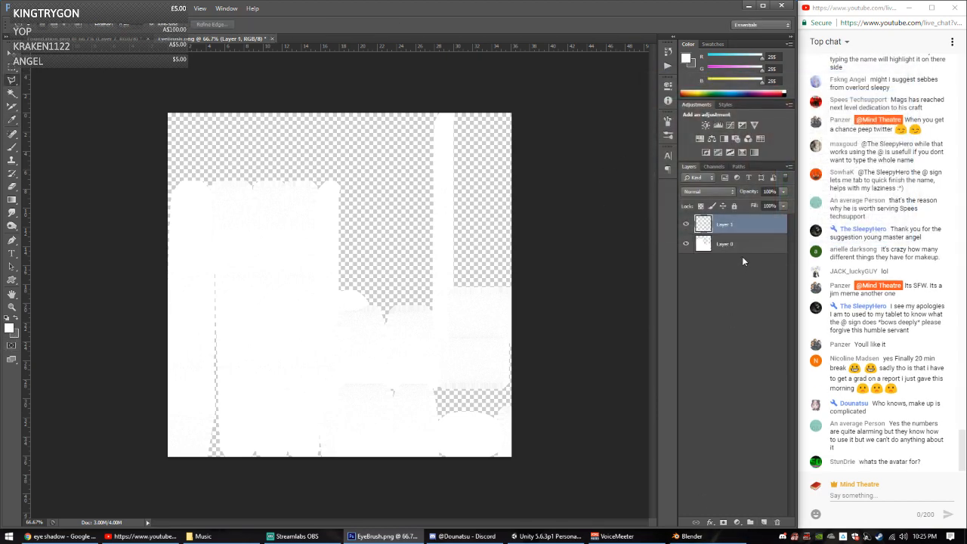
Step: Outline the collar's UV area with the Polygonal Lasso and fill it with the dark grey background colour on Layer 1
click(454, 285)
click(452, 316)
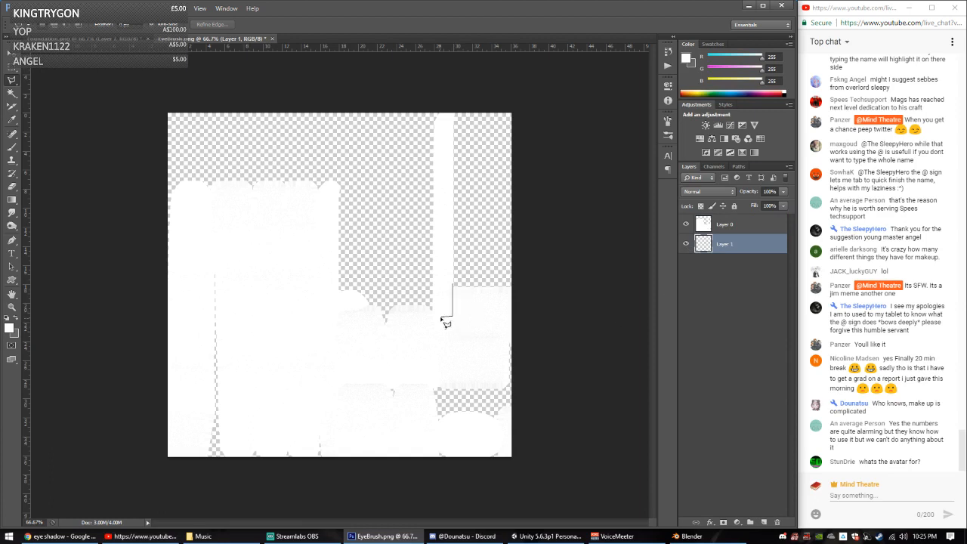
click(440, 315)
click(438, 389)
click(510, 389)
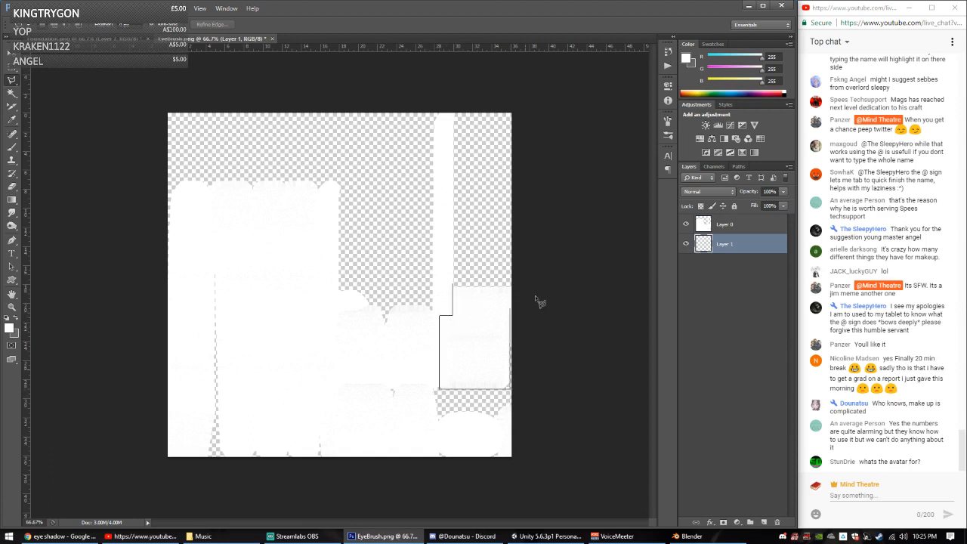
shift+click(502, 252)
shift+double_click(462, 277)
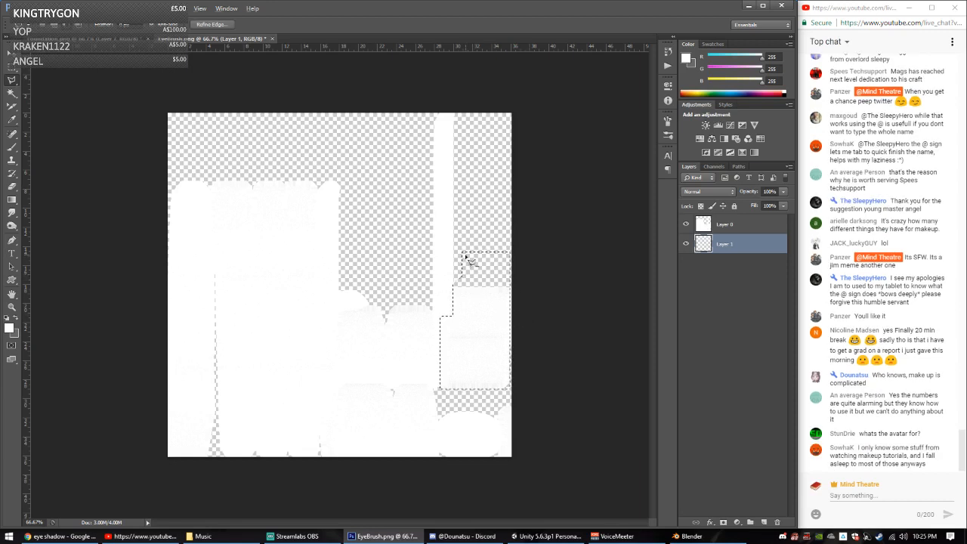
mouse_move(447, 270)
alt+mouse_down()
mouse_move(495, 281)
mouse_move(557, 216)
mouse_move(421, 201)
mouse_move(448, 274)
alt+mouse_up()
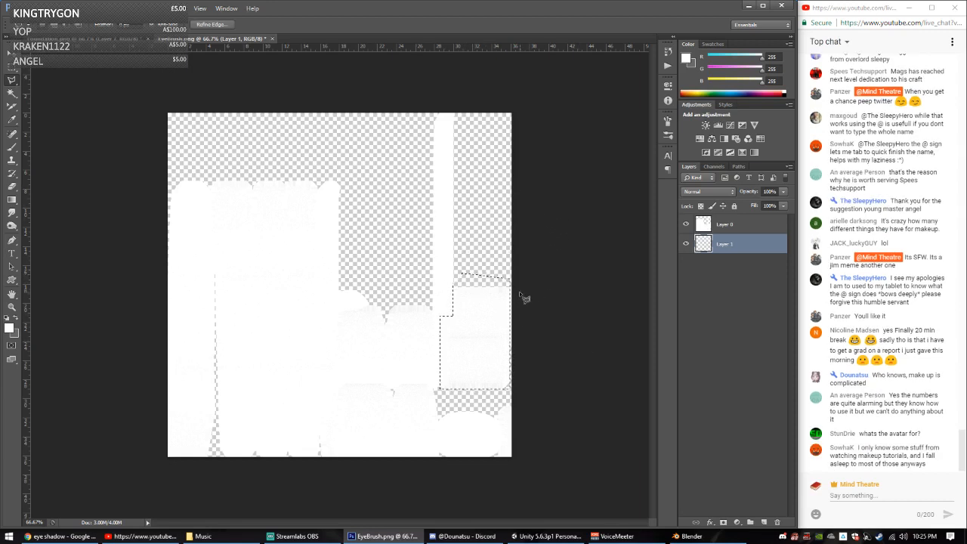
mouse_move(503, 291)
shift+mouse_down()
mouse_move(544, 410)
mouse_move(476, 396)
shift+mouse_up()
key(ctrl+BackSpace)
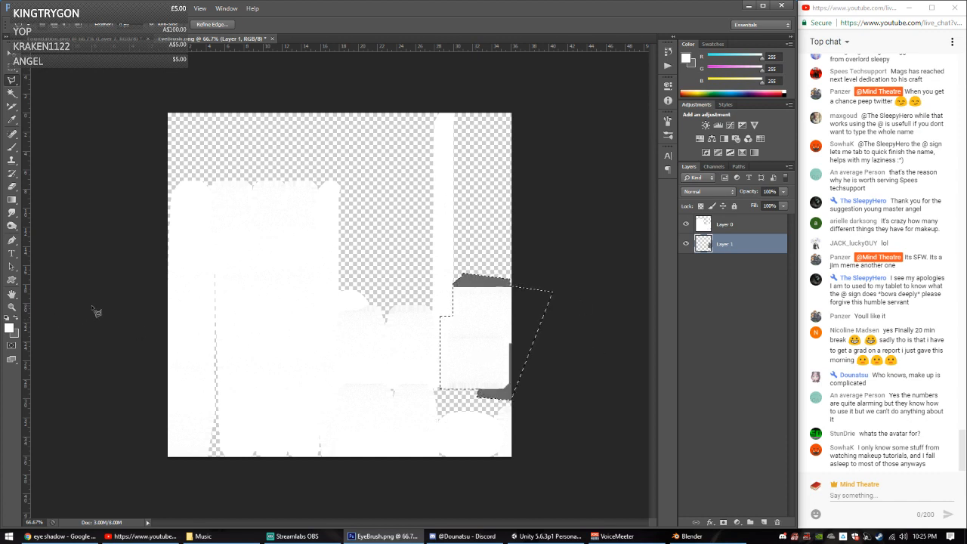
Step: Set Layer 0's blend mode to Multiply and make Layer 1 active
click(726, 223)
click(708, 191)
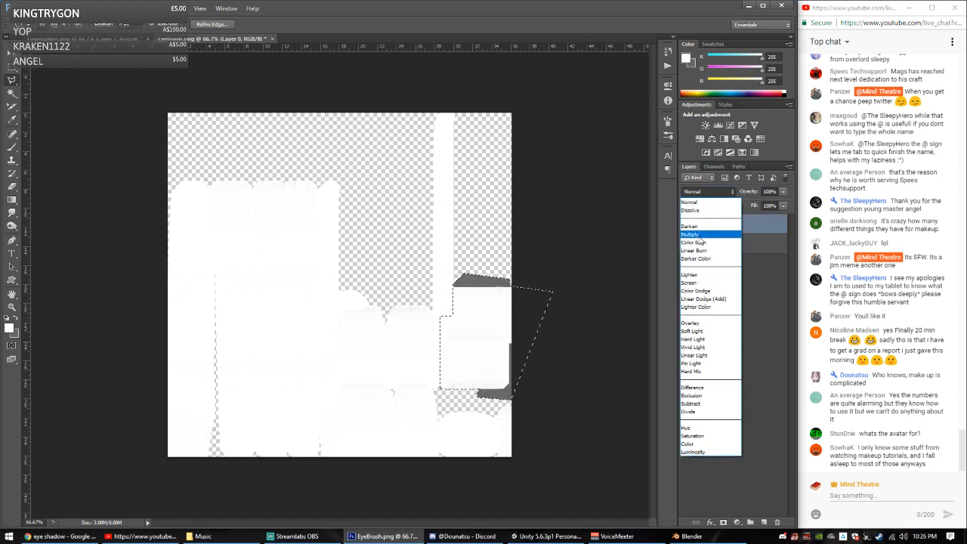
click(682, 241)
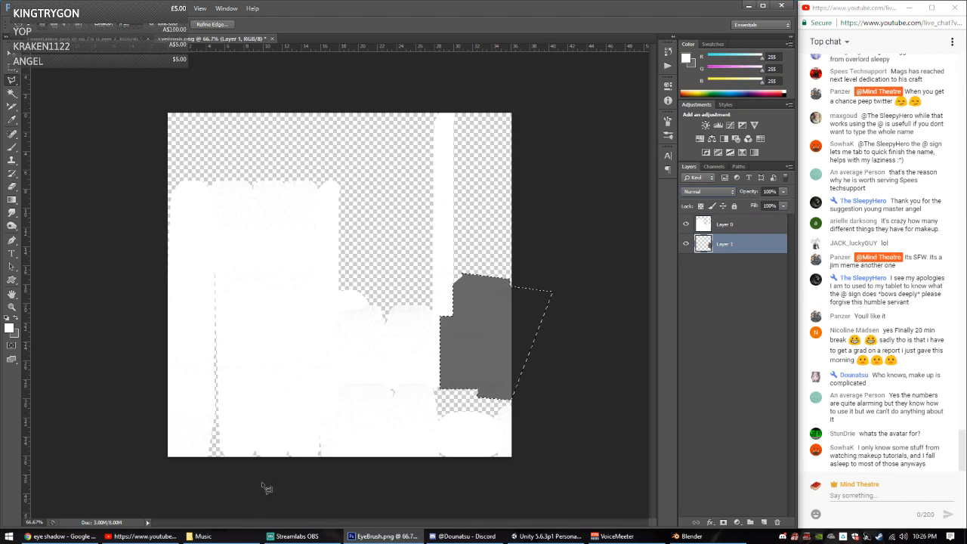
Step: Switch to Blender and select only the flared brush head to compare its UV islands with the Photoshop texture
key(alt+Tab)
key(a)
key(c)
mouse_move(167, 160)
mouse_down()
mouse_move(197, 197)
mouse_move(164, 179)
mouse_up()
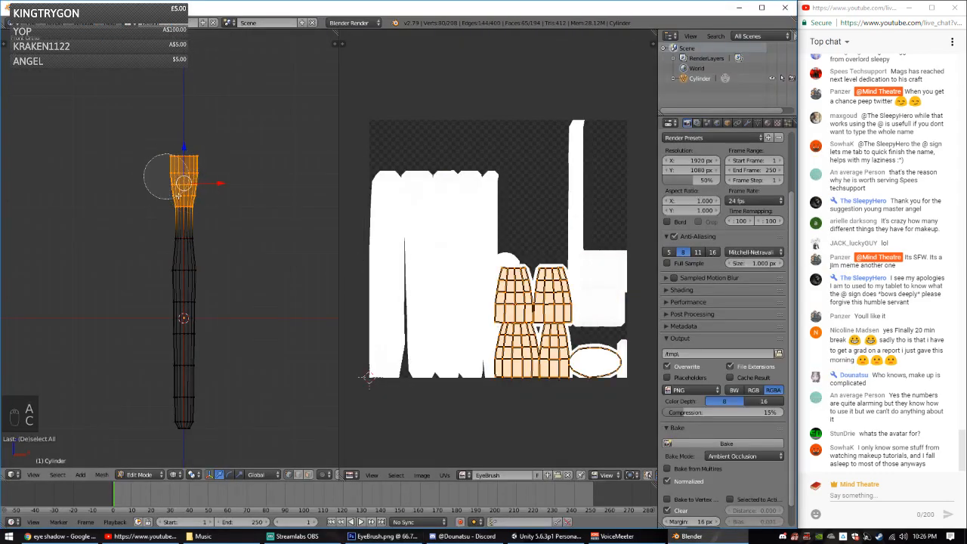
right_click(164, 179)
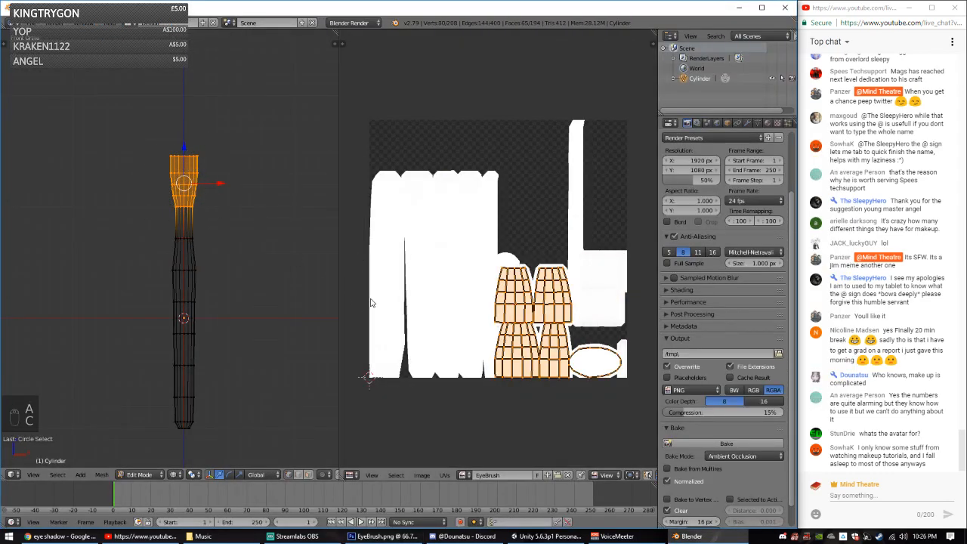
key(alt+Tab)
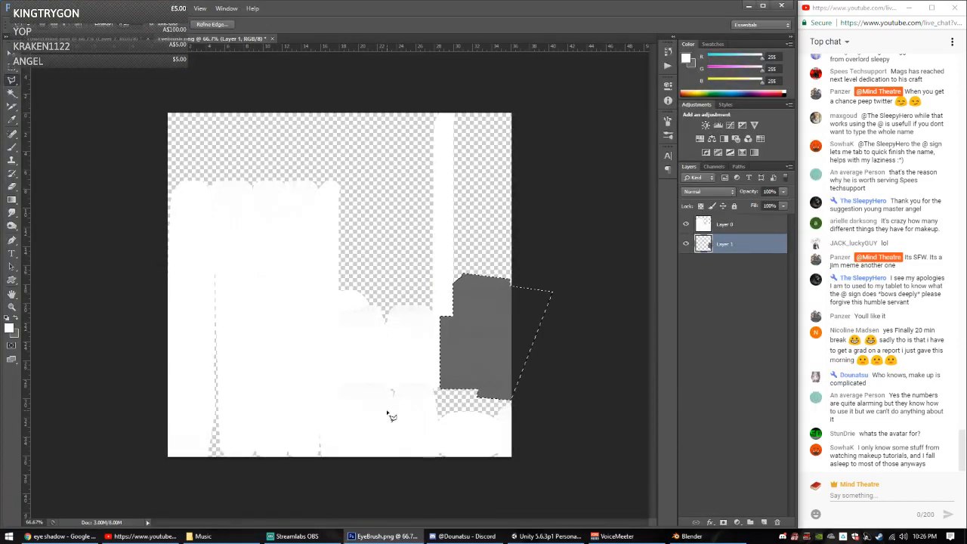
key(alt+Tab)
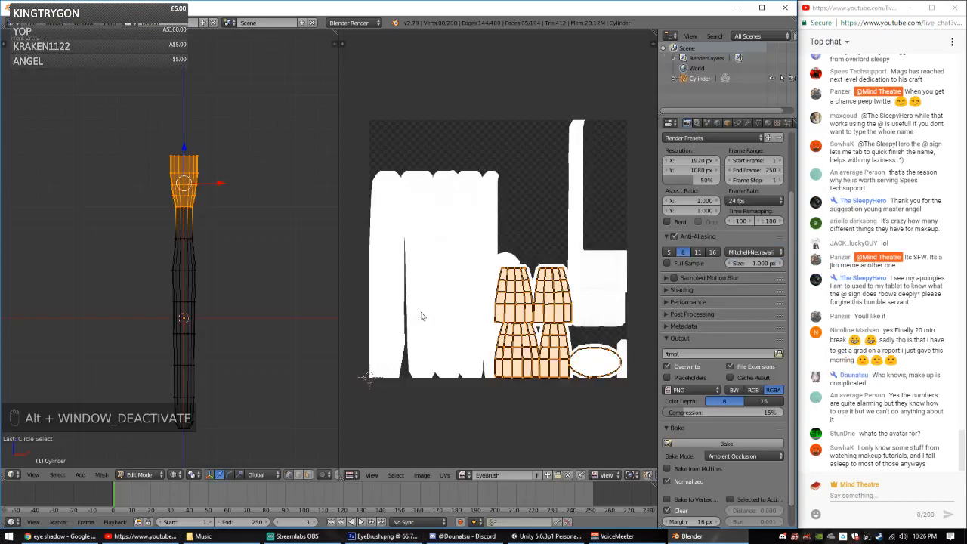
Step: Back in Photoshop, outline the brush head's UV area with the lasso and add a new layer beneath Layer 1
key(alt+Tab)
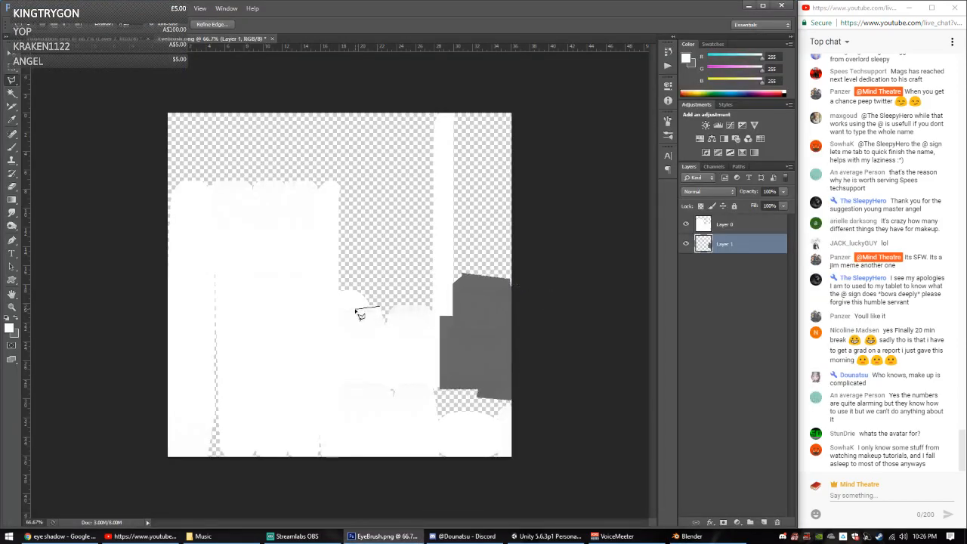
mouse_move(338, 310)
mouse_down()
mouse_move(322, 374)
mouse_move(323, 460)
mouse_move(422, 500)
mouse_move(528, 491)
mouse_move(538, 470)
mouse_move(501, 470)
mouse_move(503, 427)
mouse_move(443, 401)
mouse_move(440, 333)
mouse_move(387, 310)
mouse_up()
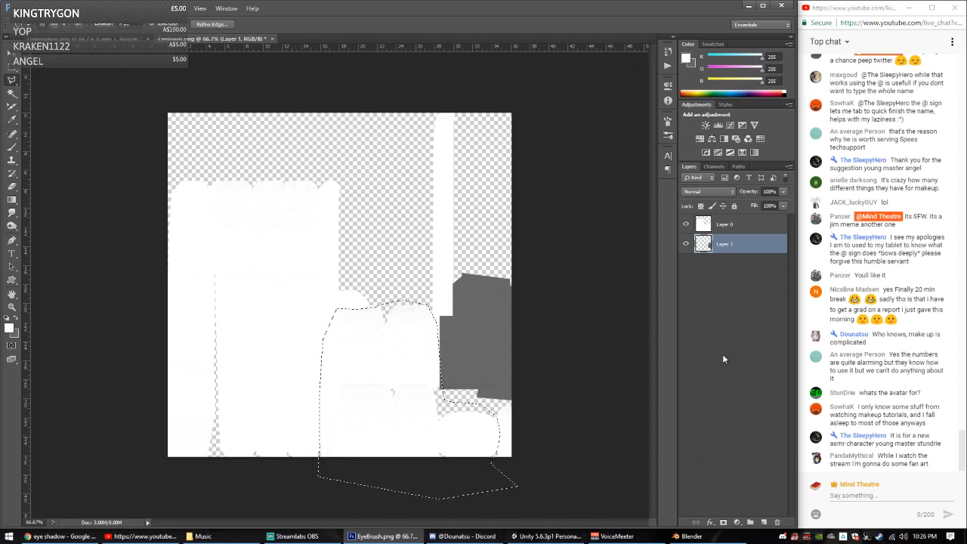
click(764, 522)
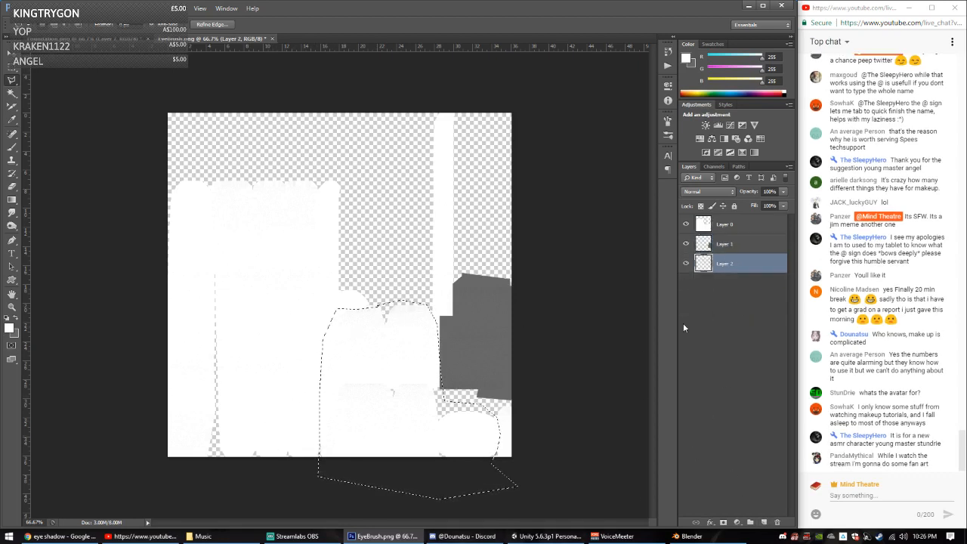
Step: Choose a pale cream colour (RGB 255, 247, 214) and fill the brush head selection with it on Layer 2
click(8, 329)
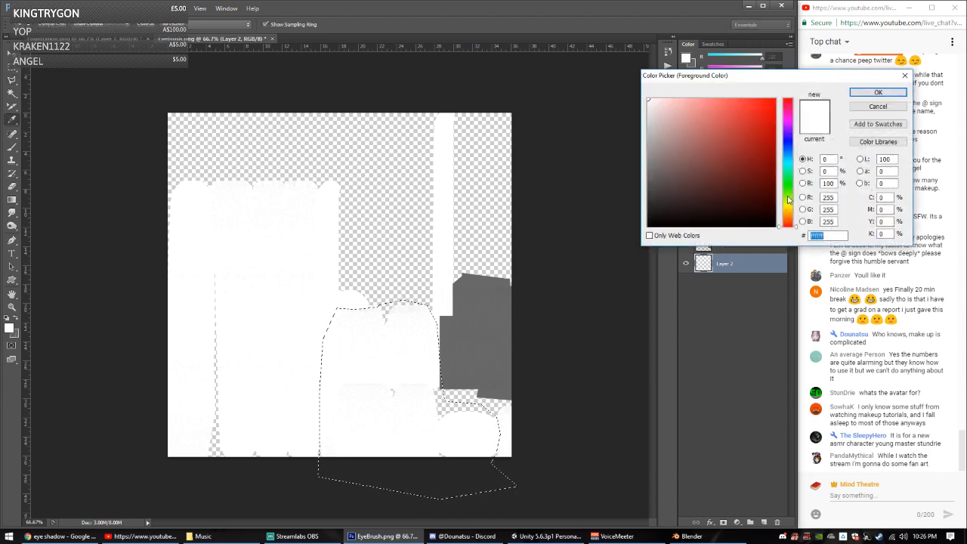
drag(787, 199, 788, 209)
drag(694, 140, 667, 96)
click(878, 92)
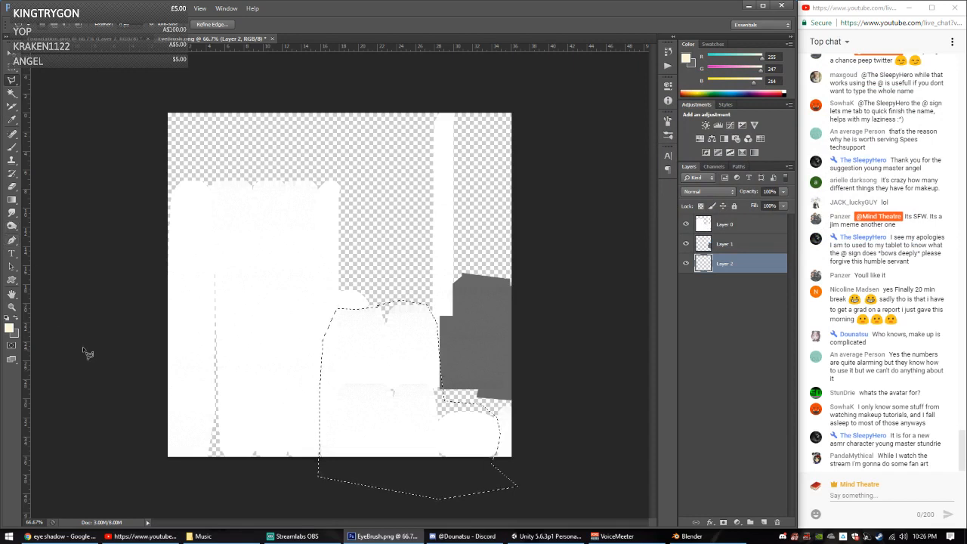
key(x)
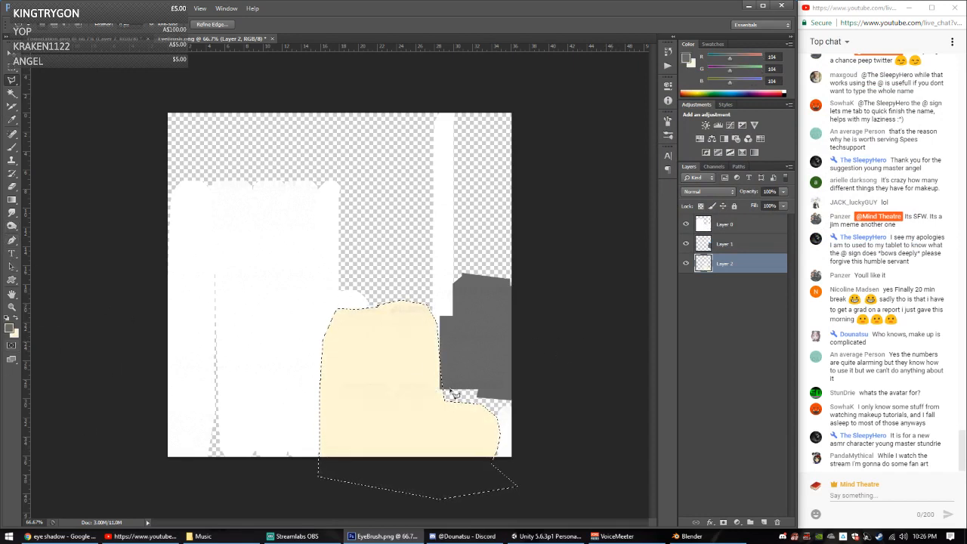
Step: Add a new layer above Layer 2 and set the foreground colour to dark plum (RGB 99, 17, 75)
click(763, 522)
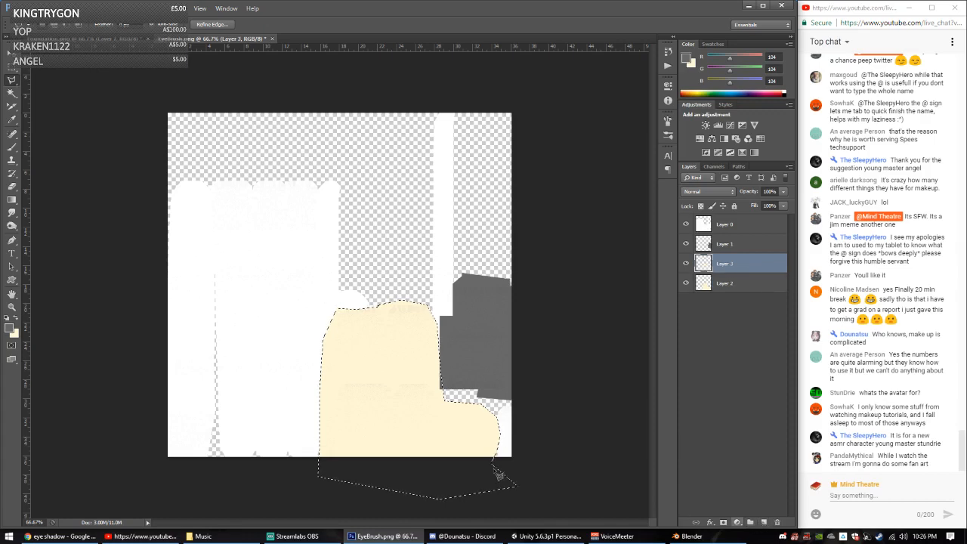
click(9, 329)
click(761, 190)
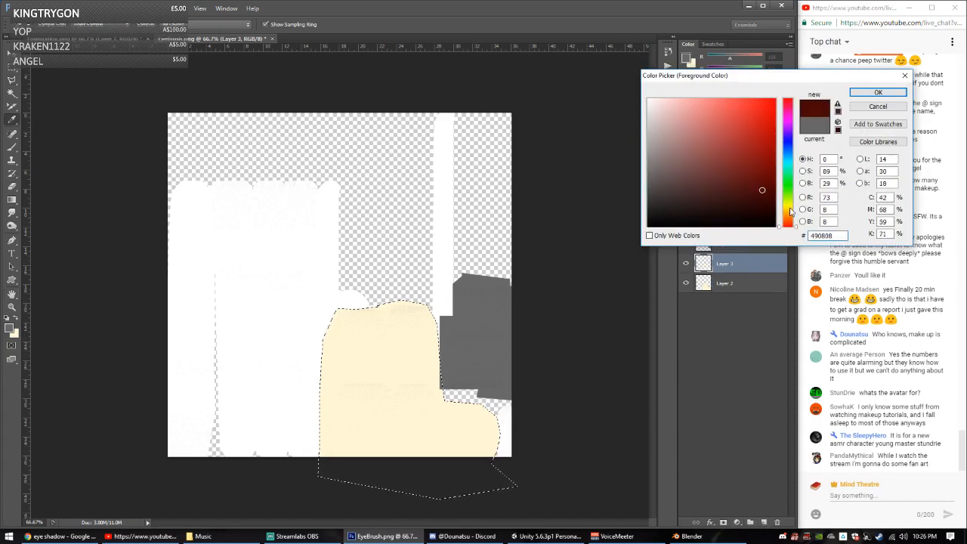
drag(795, 134, 790, 122)
click(741, 166)
click(742, 172)
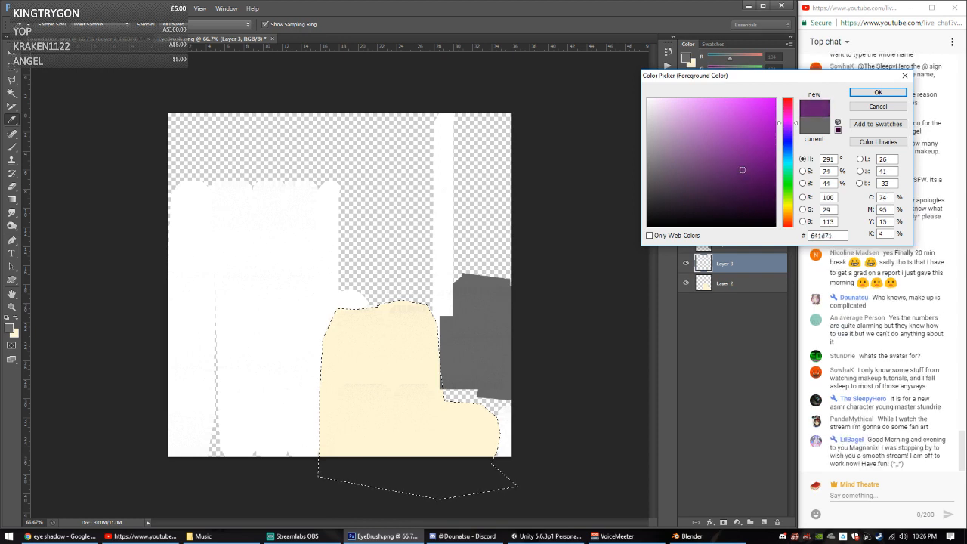
click(753, 177)
drag(795, 224, 786, 118)
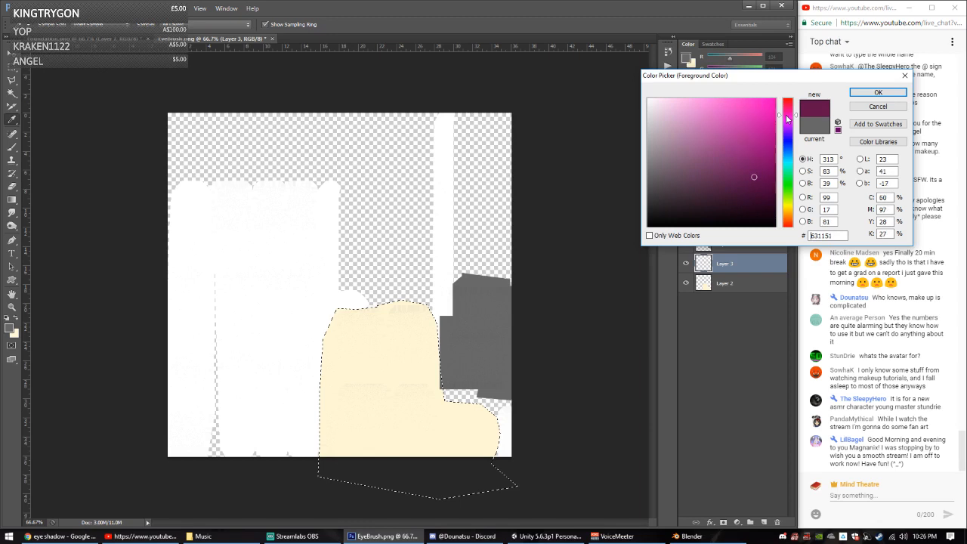
click(878, 92)
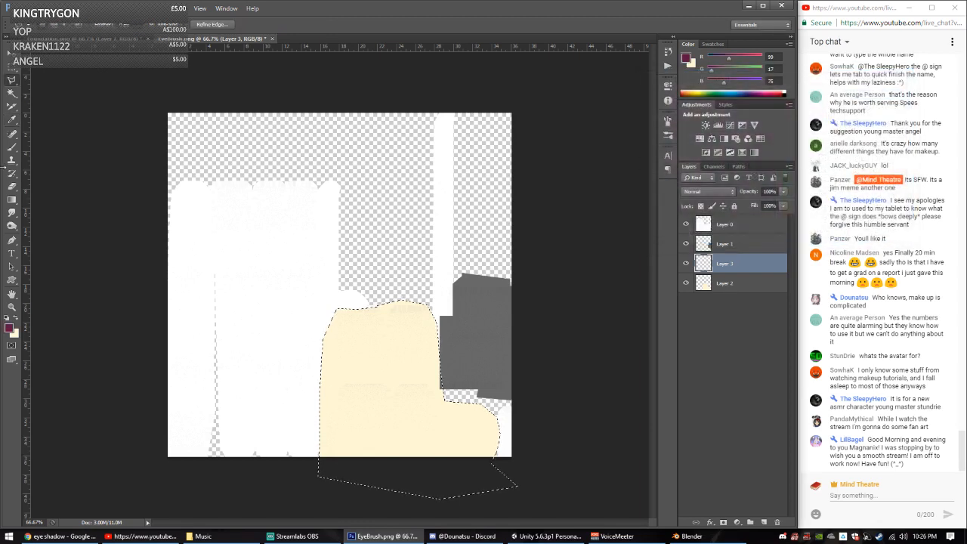
Step: Choose a speckled bristle-textured brush tip and paint a rough plum band across the middle of the cream brush head area
click(12, 135)
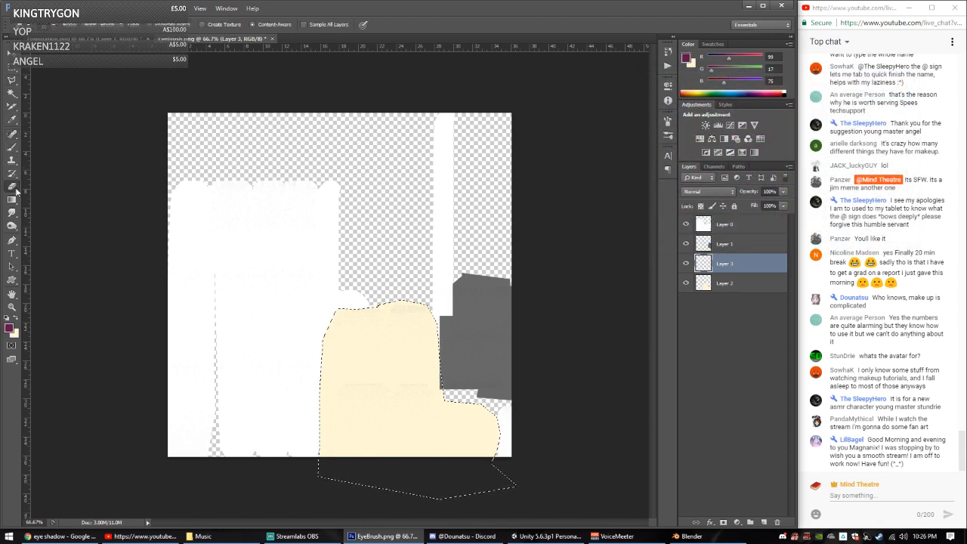
click(15, 188)
click(53, 25)
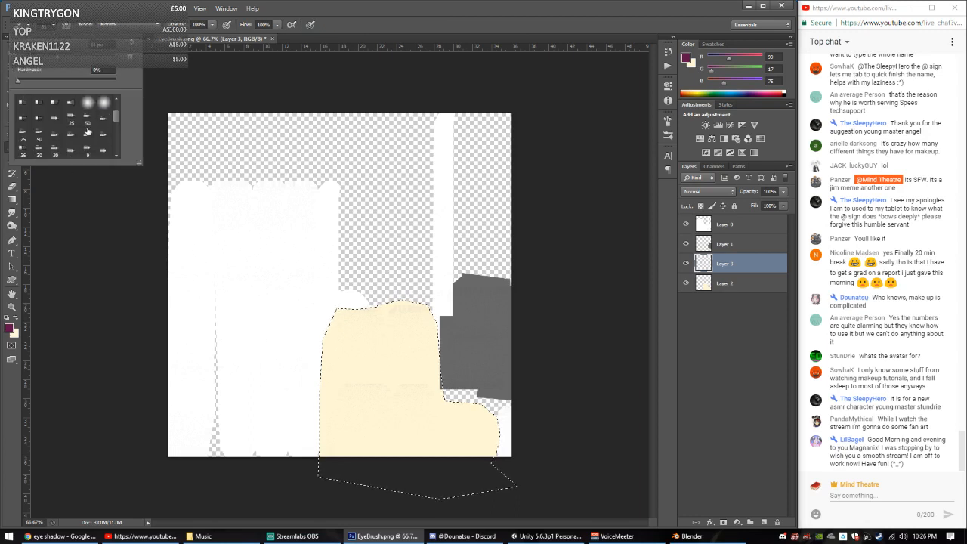
scroll(83, 136, down, 4)
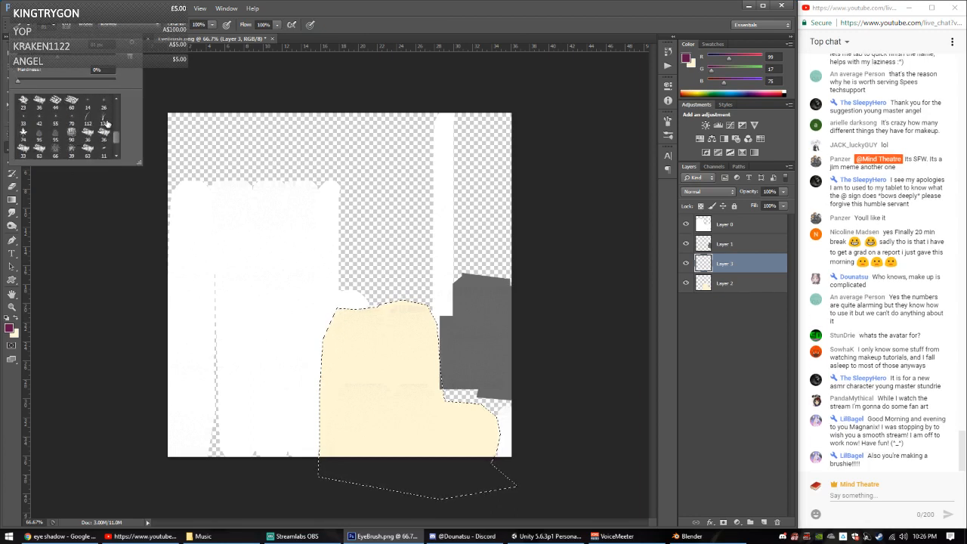
scroll(87, 132, down, 2)
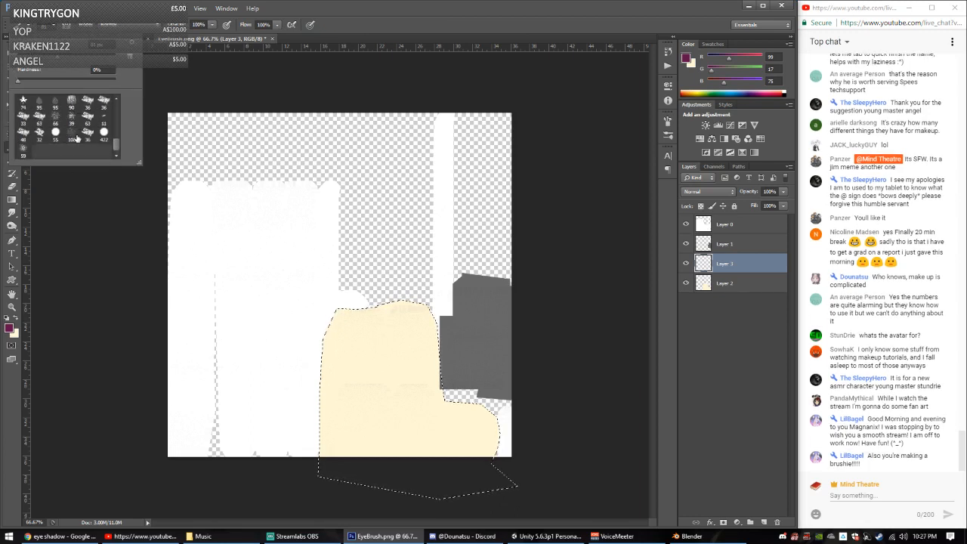
click(76, 138)
click(400, 399)
mouse_move(332, 412)
mouse_down()
mouse_move(340, 387)
mouse_move(327, 393)
mouse_move(347, 382)
mouse_move(393, 400)
mouse_move(408, 381)
mouse_move(444, 385)
mouse_up()
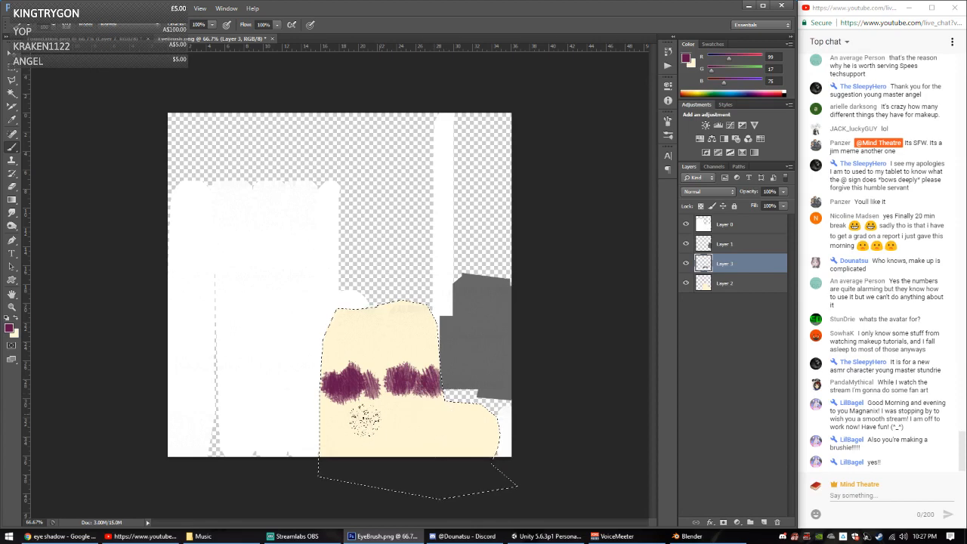
Step: Check the brush head's UV islands in Blender, and in Photoshop paint a second plum band along the cream area's lower edge
key(alt+Tab)
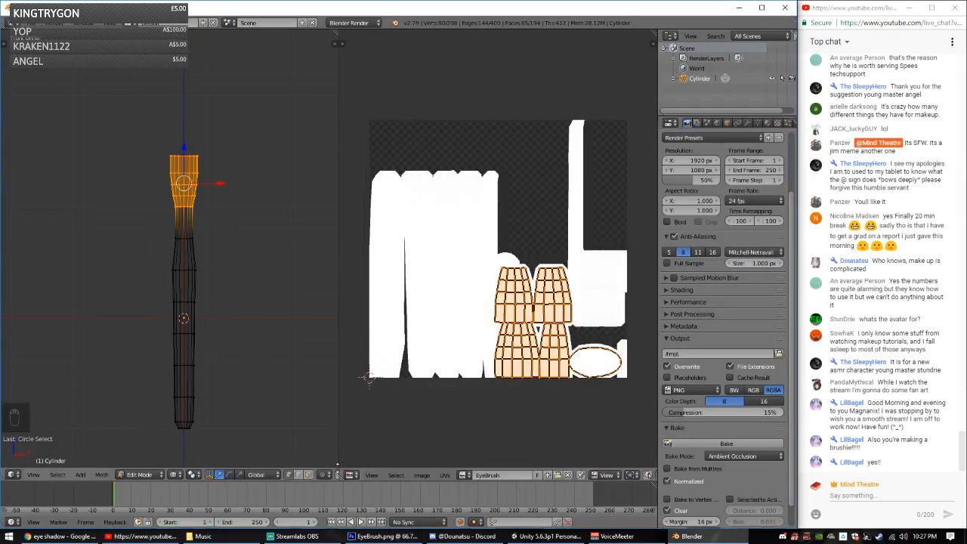
key(alt+Tab)
mouse_move(321, 442)
mouse_down()
mouse_move(348, 453)
mouse_move(457, 445)
mouse_up()
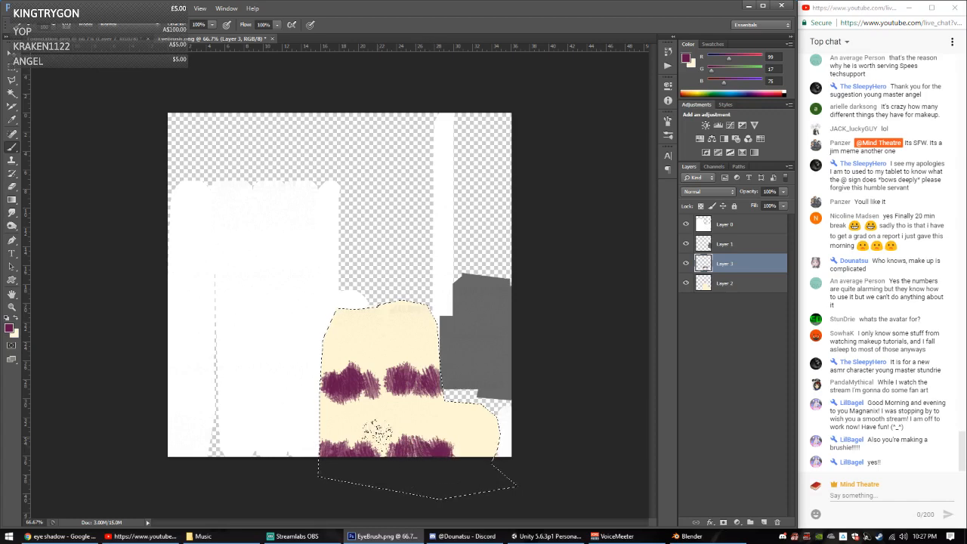
key(alt+Tab)
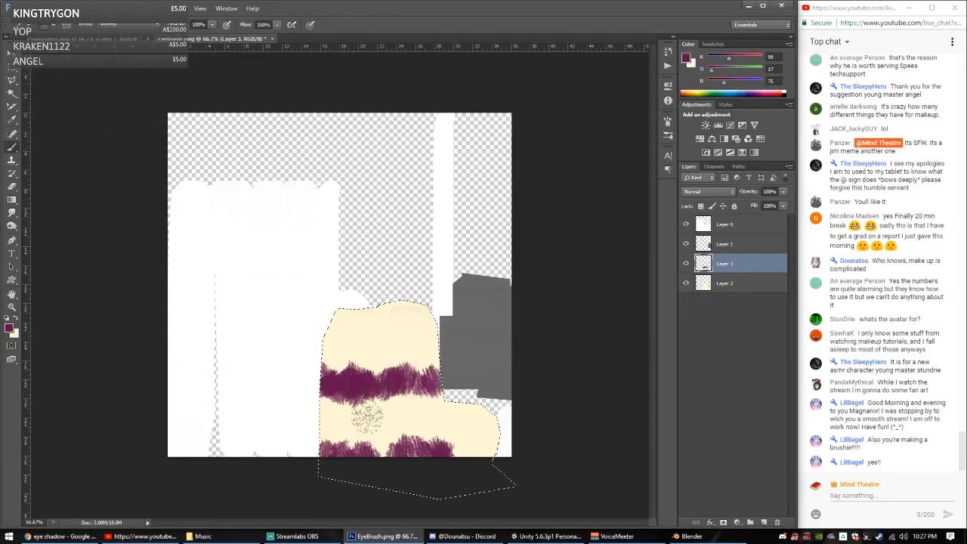
key(alt+Tab)
key(alt+Tab)
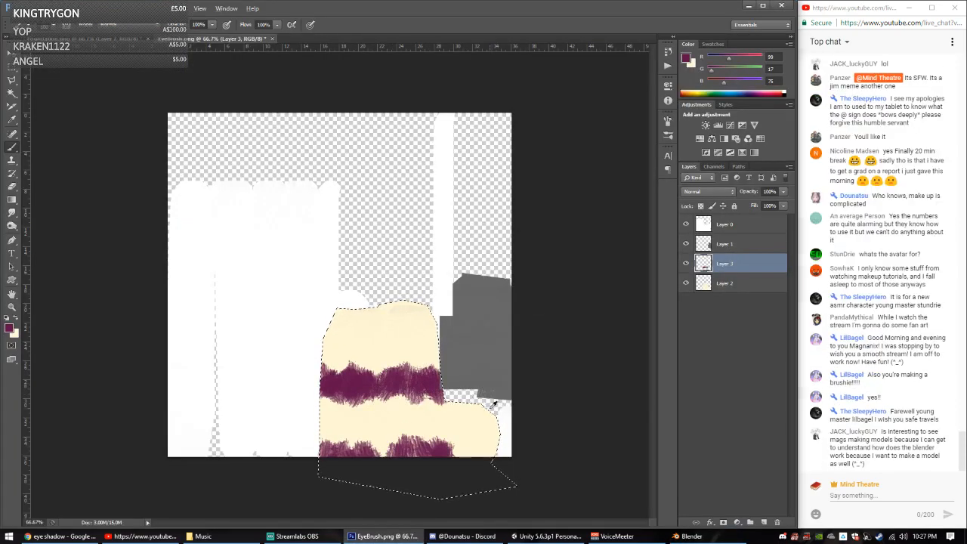
Step: Compare with Blender's UV layout again and cover the oval brush tip island with plum in Photoshop
key(alt+Tab)
key(alt+Tab)
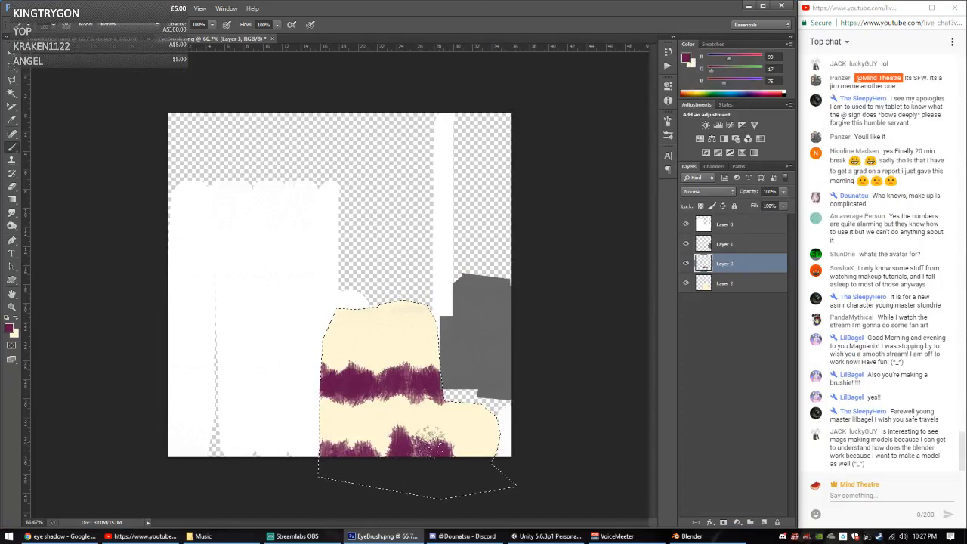
key(alt+Tab)
key(alt+Tab)
mouse_move(454, 445)
mouse_down()
mouse_move(457, 411)
mouse_move(454, 426)
mouse_move(483, 427)
mouse_move(472, 457)
mouse_move(445, 402)
mouse_move(467, 438)
mouse_move(453, 401)
mouse_move(469, 406)
mouse_move(453, 473)
mouse_move(441, 427)
mouse_up()
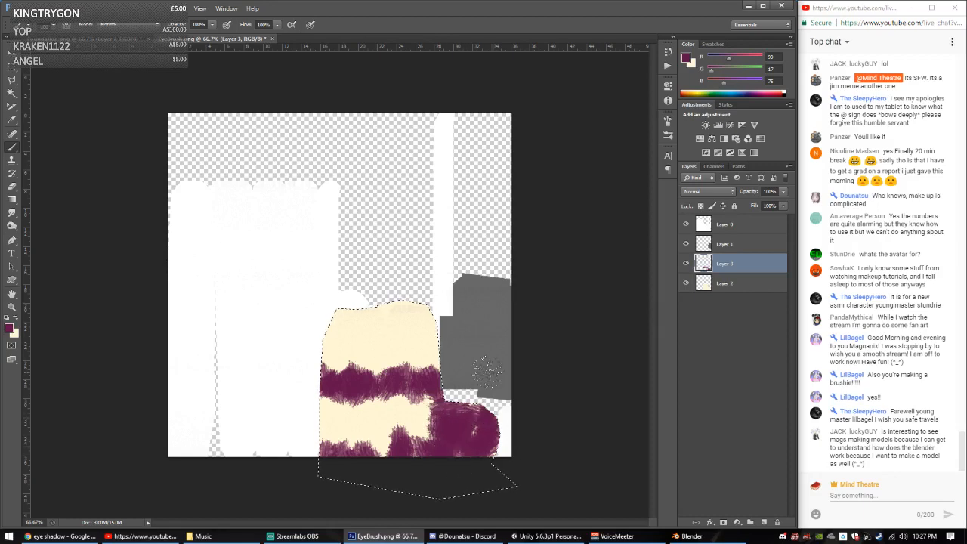
Step: Switch to Blender and select only the brush handle to examine its UV islands
key(alt+Tab)
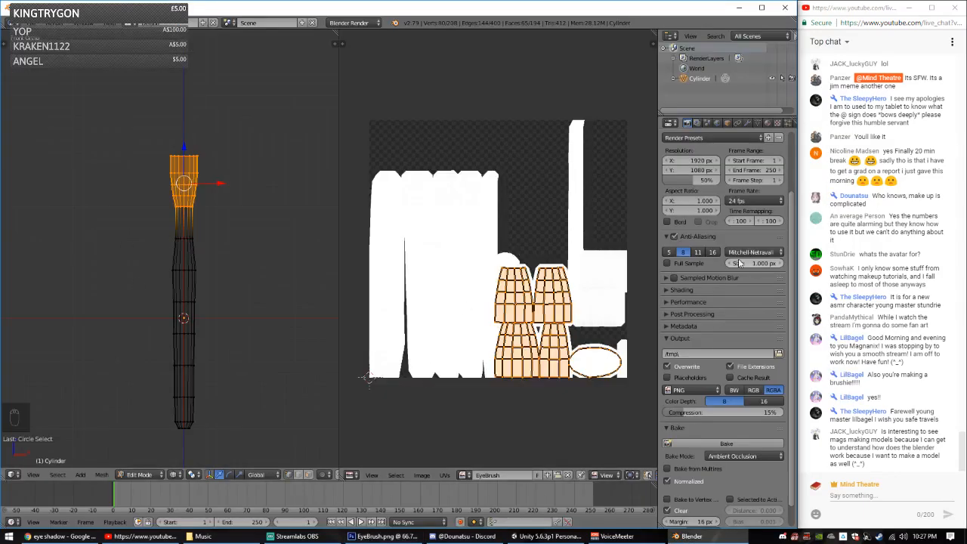
key(a)
key(c)
key(a)
key(c)
mouse_move(183, 270)
mouse_down()
mouse_move(189, 423)
mouse_move(187, 241)
mouse_move(183, 346)
mouse_up()
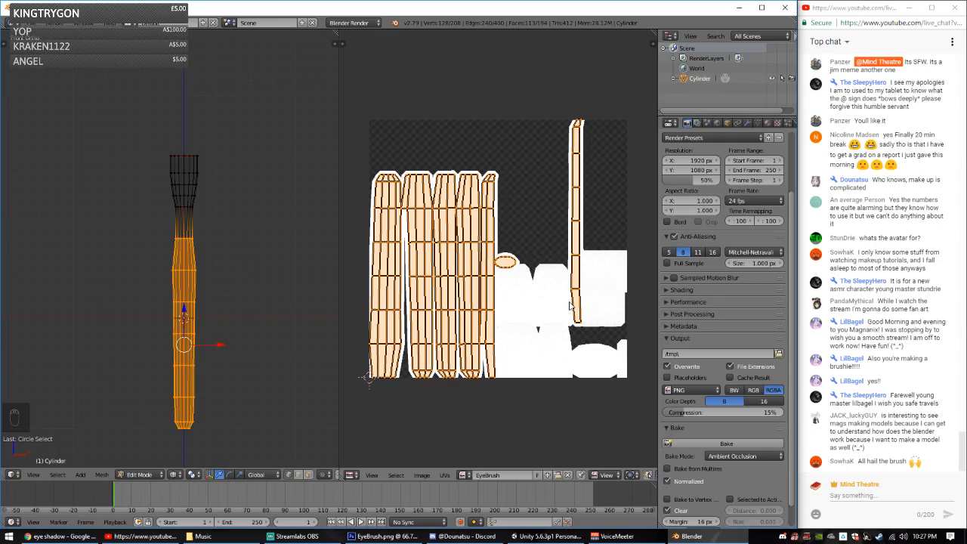
Step: Back in Photoshop, select everything outside the grey and cream areas, and add a new layer beneath Layer 2
key(alt+Tab)
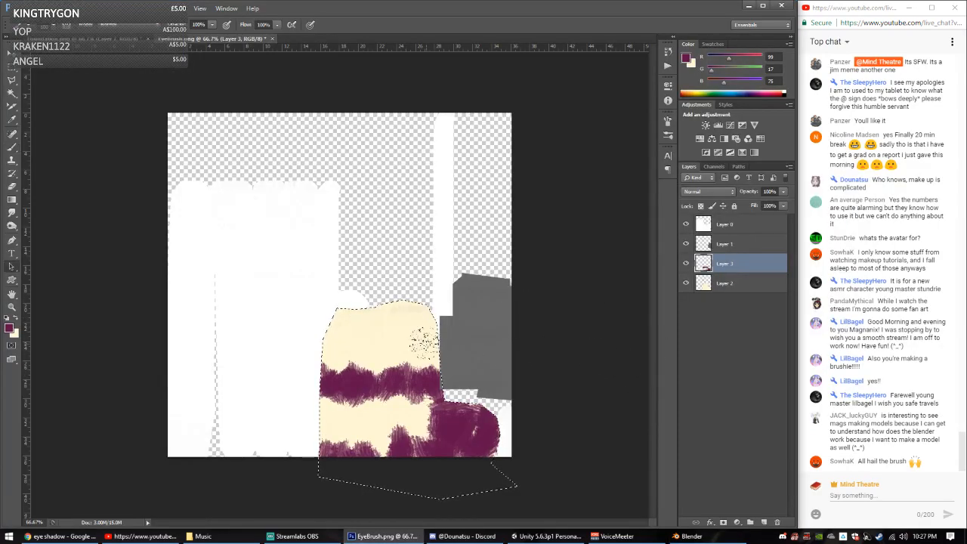
key(a)
key(ctrl+d)
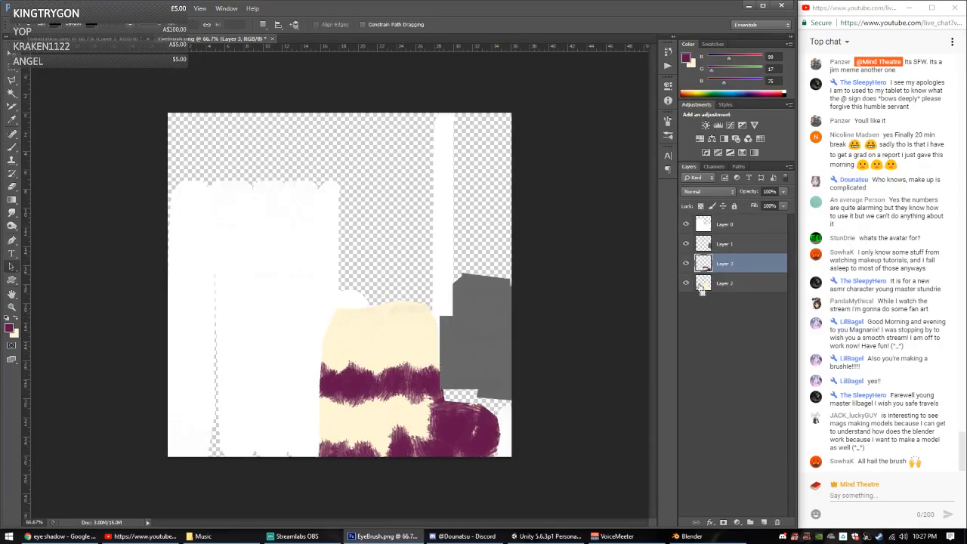
ctrl+click(704, 243)
click(763, 522)
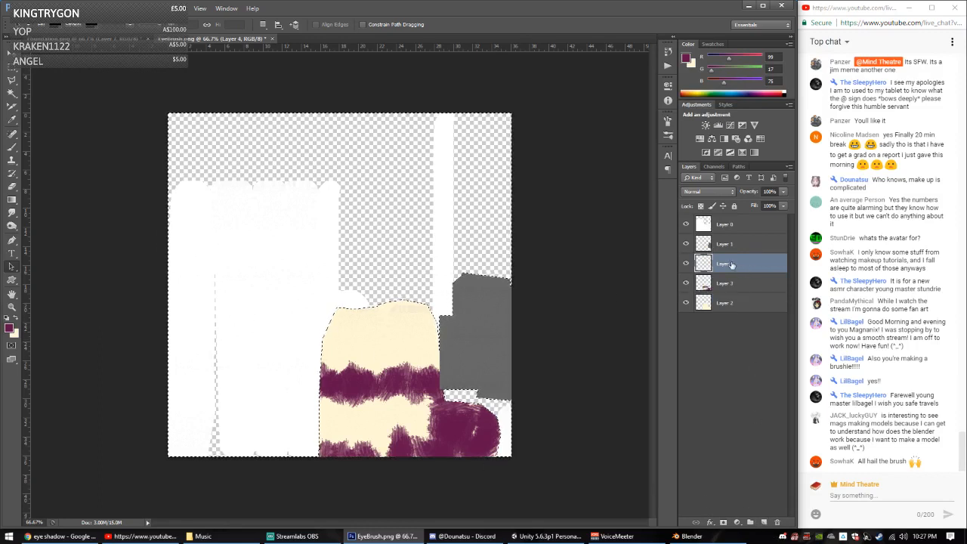
drag(732, 264, 729, 361)
Step: Reset the colours to black and white and fill the selected handle and surrounding area with black on Layer 4
key(d)
key(x)
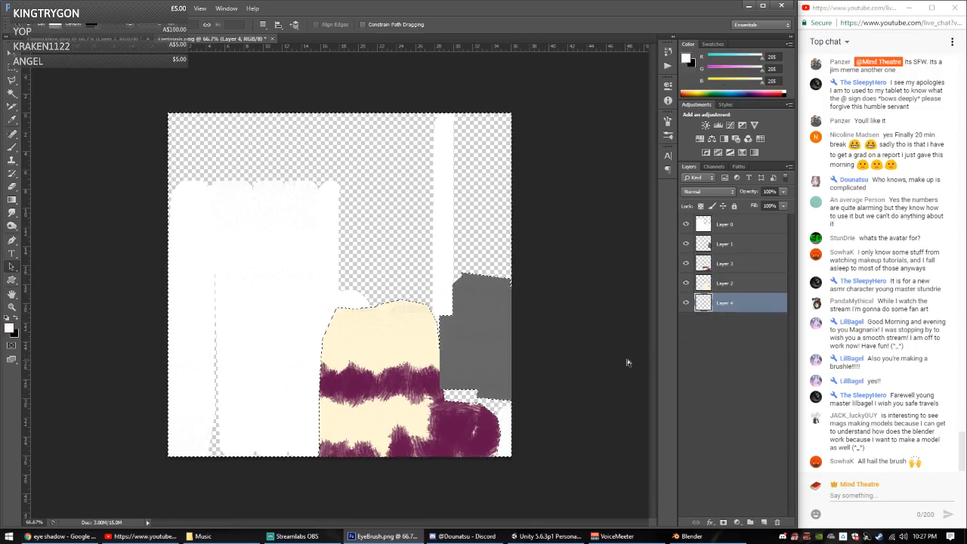
key(ctrl+plus)
key(ctrl+BackSpace)
alt+scroll(444, 305, down, 6)
alt+scroll(444, 305, up, 1)
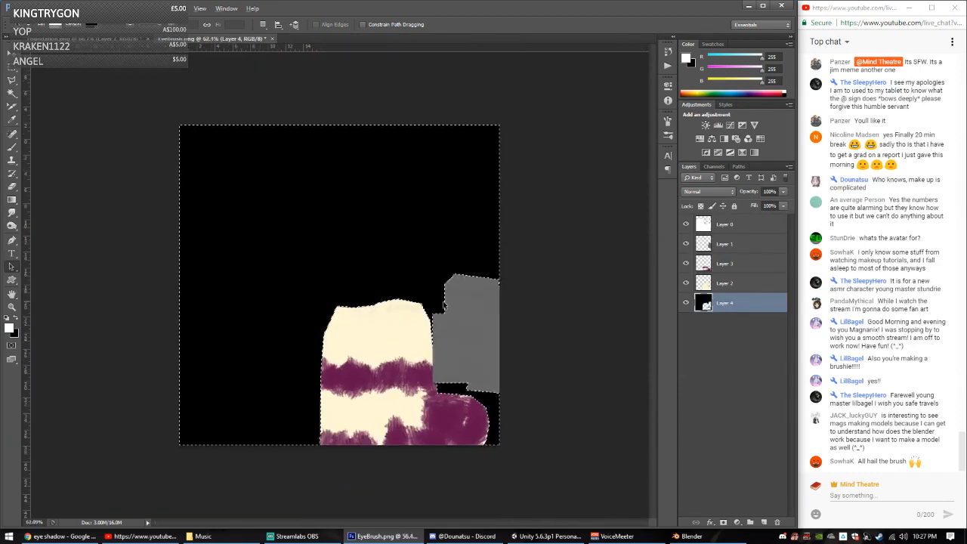
Step: Clear the selection and open Save for Web to export the texture
key(ctrl+d)
key(ctrl+alt+shift+s)
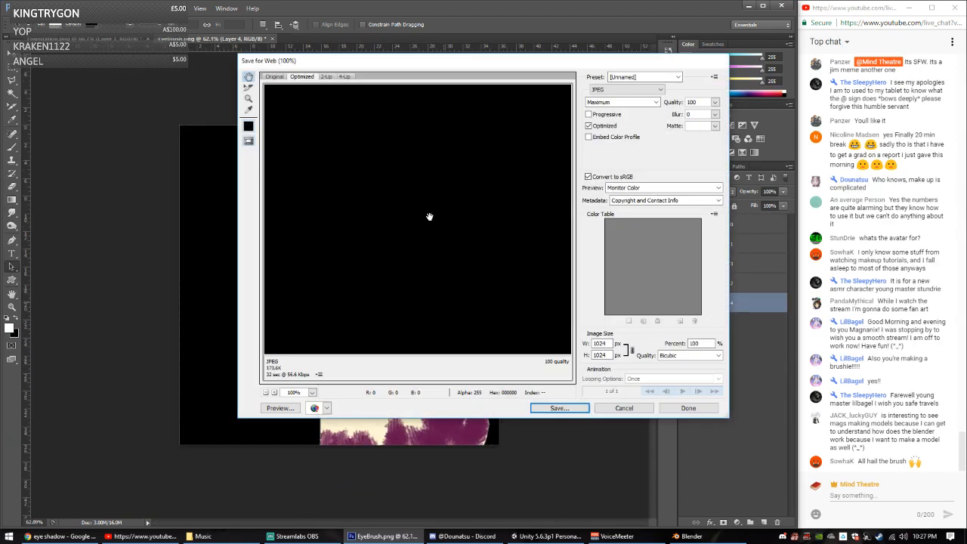
Step: Export the texture as a maximum-quality JPEG named EyeBrush in the ASMR folder, and switch to Blender
click(559, 407)
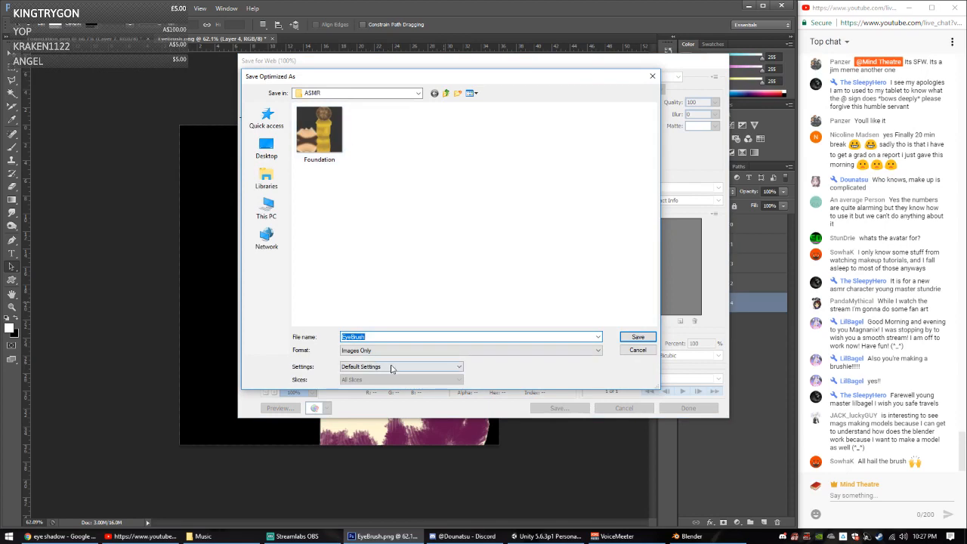
click(639, 338)
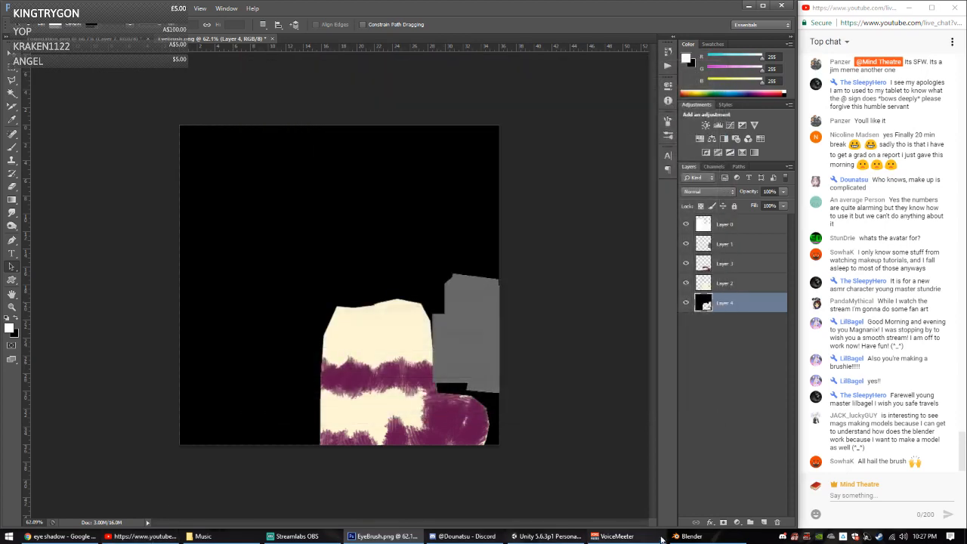
click(721, 537)
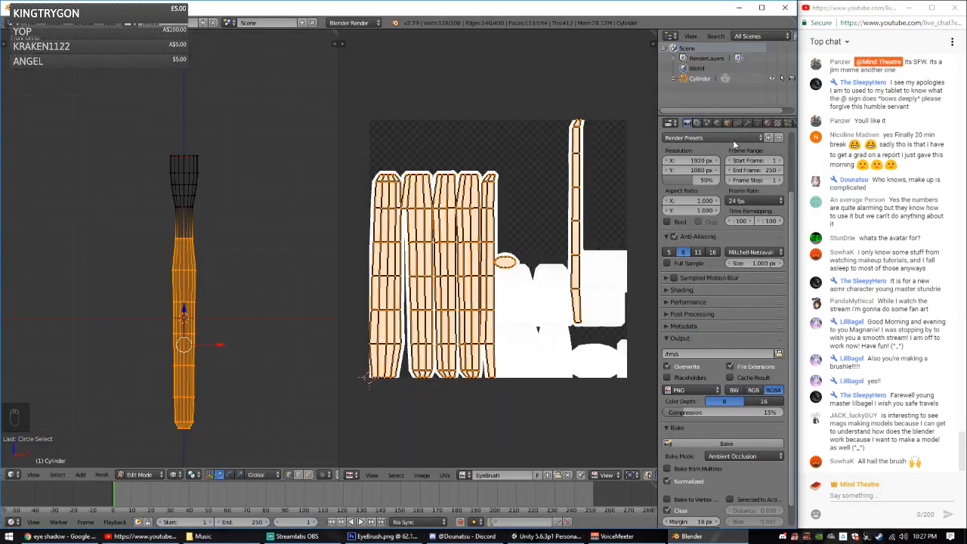
Step: Select the whole mesh, add a new image texture to the EyeBrush material and load EyeBrush.jpg from the ASMR folder
click(767, 122)
key(a)
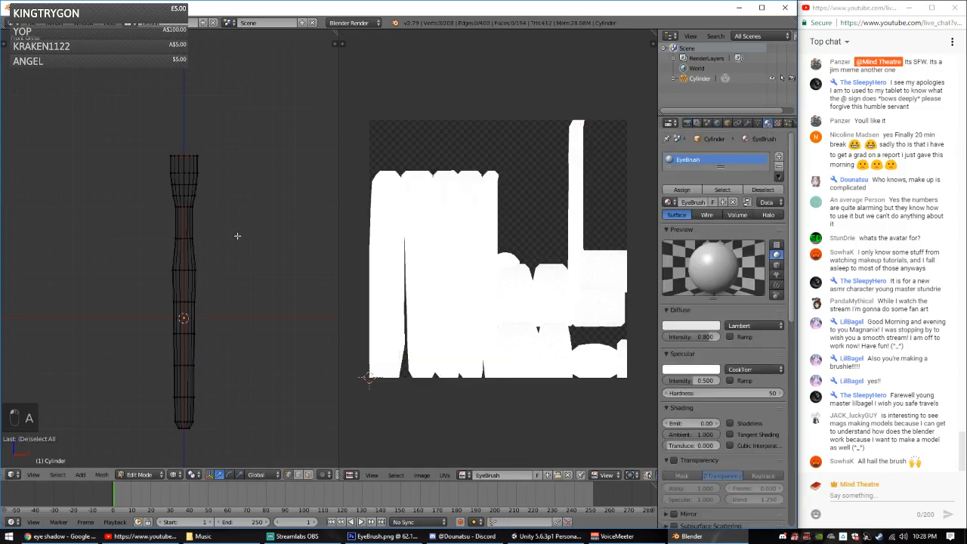
key(a)
click(777, 125)
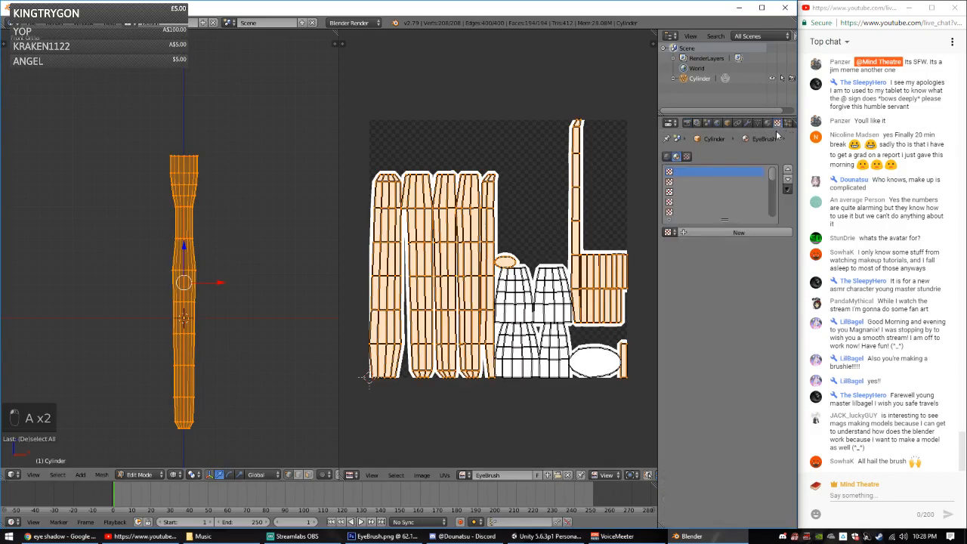
click(716, 234)
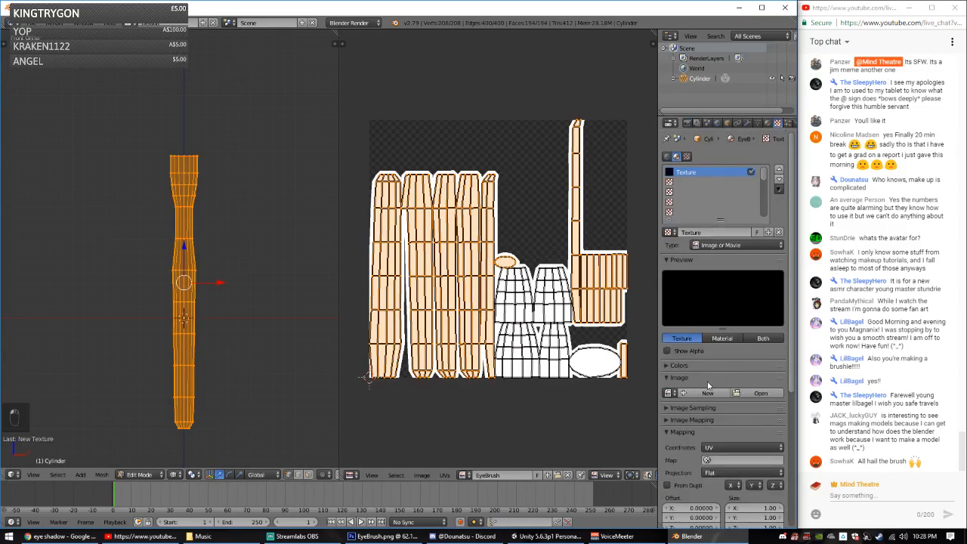
click(759, 394)
click(27, 207)
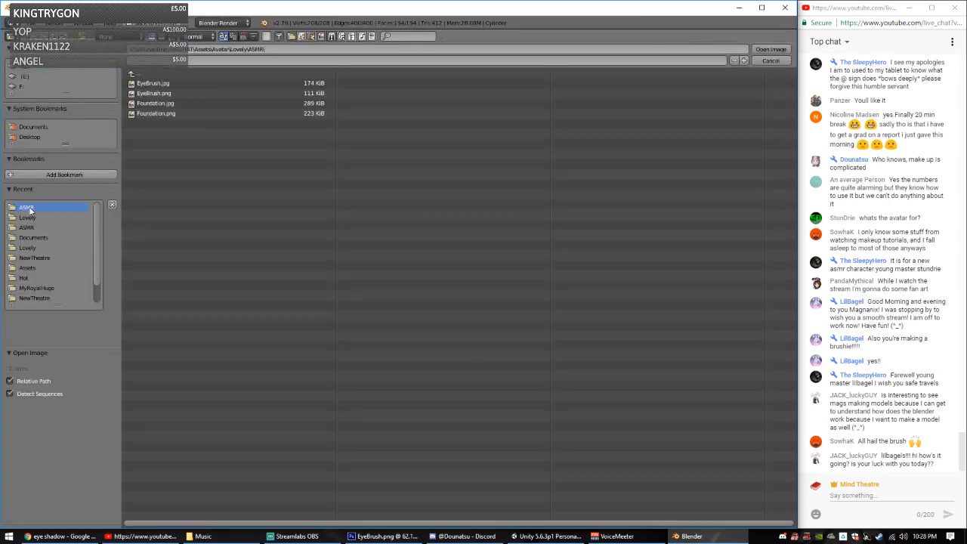
double_click(155, 83)
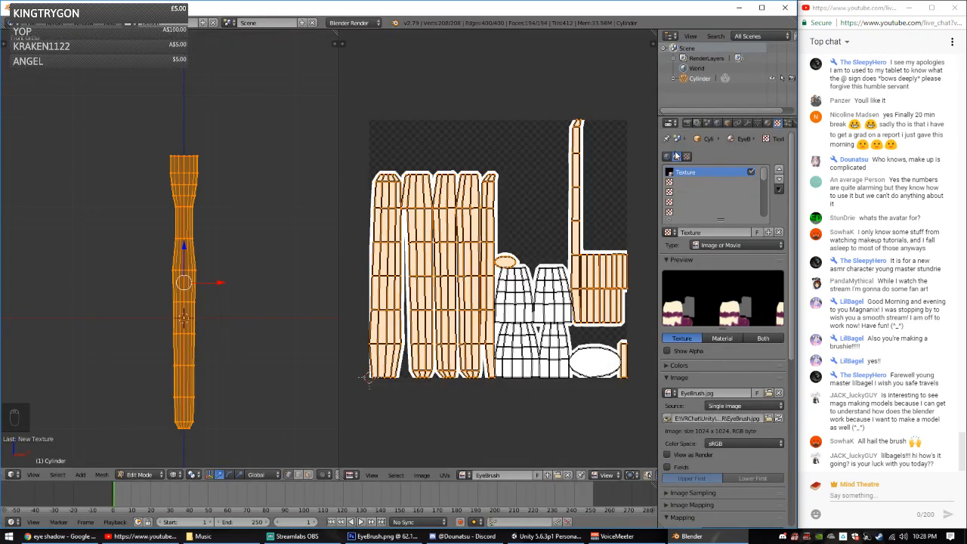
Step: Assign EyeBrush.jpg to the brush's UVs and display the model with textured shading in Object Mode
click(464, 475)
click(478, 386)
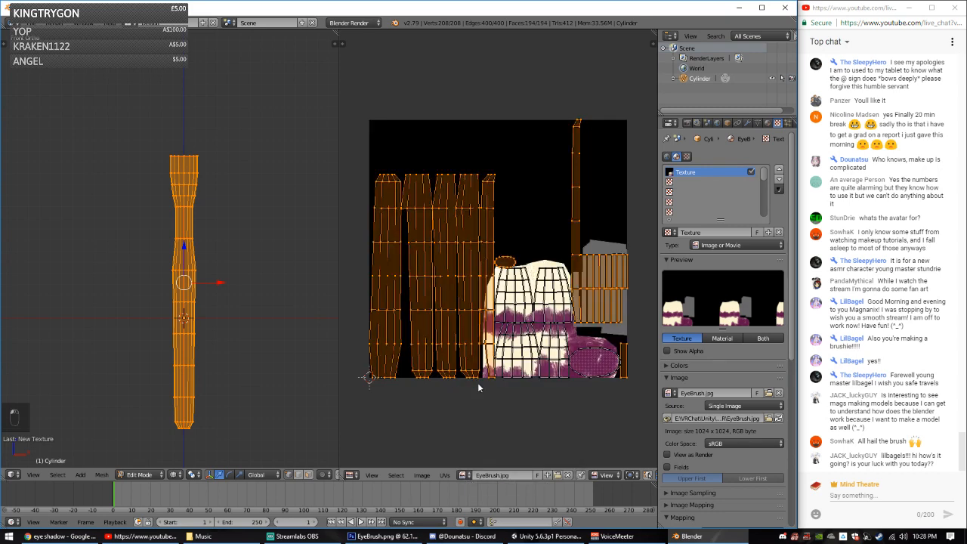
key(Tab)
key(alt+z)
scroll(230, 253, up, 2)
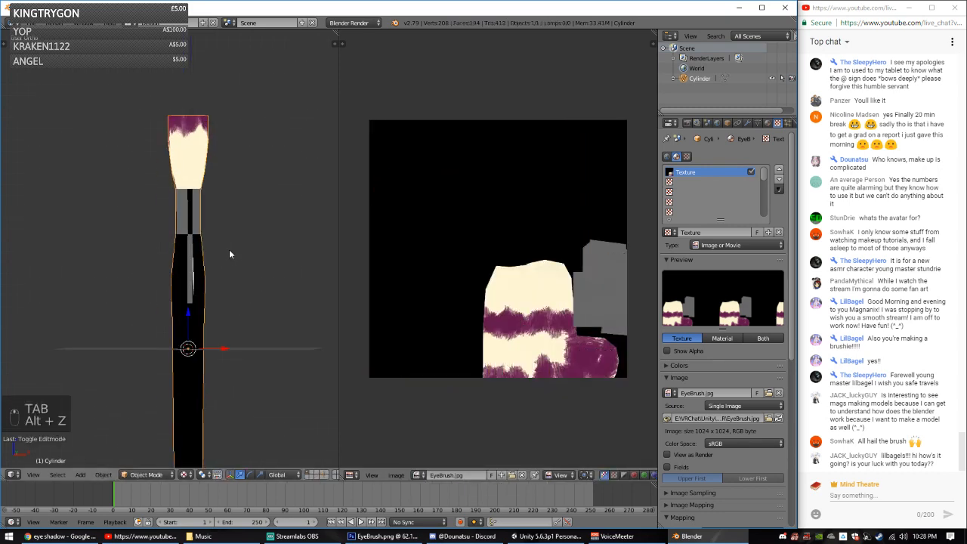
Step: Select the purple-stained faces at the base of the bristles in Edit Mode to locate them on the UV map
mouse_move(229, 254)
middle_down()
mouse_move(30, 266)
mouse_move(108, 266)
mouse_move(101, 291)
mouse_move(120, 233)
mouse_move(160, 269)
mouse_move(120, 277)
mouse_move(207, 288)
mouse_move(148, 279)
mouse_move(302, 274)
mouse_move(134, 269)
mouse_move(298, 295)
mouse_move(241, 280)
middle_up()
scroll(173, 258, up, 4)
scroll(207, 288, up, 2)
key(Tab)
key(a)
key(a)
key(c)
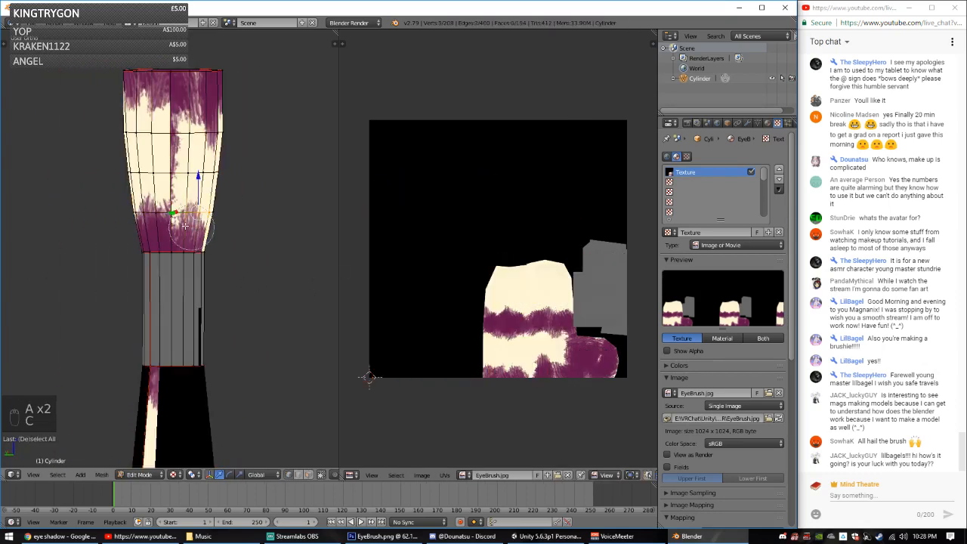
mouse_move(185, 225)
mouse_down()
mouse_move(134, 241)
mouse_move(170, 226)
mouse_move(128, 229)
mouse_up()
right_click(127, 229)
Step: Extend the selection around the bristle base and up into the next row of faces to check their UV positions
middle_drag(177, 274, 205, 267)
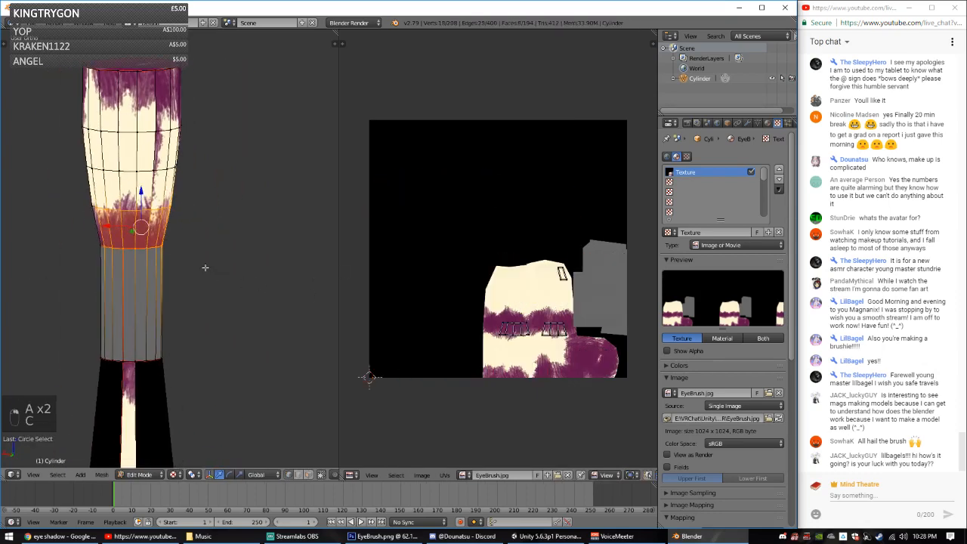
drag(93, 208, 108, 241)
right_click(108, 241)
mouse_move(168, 239)
middle_down()
mouse_move(201, 238)
mouse_move(173, 237)
middle_up()
key(c)
mouse_move(111, 206)
mouse_down()
mouse_move(120, 163)
mouse_move(150, 199)
mouse_up()
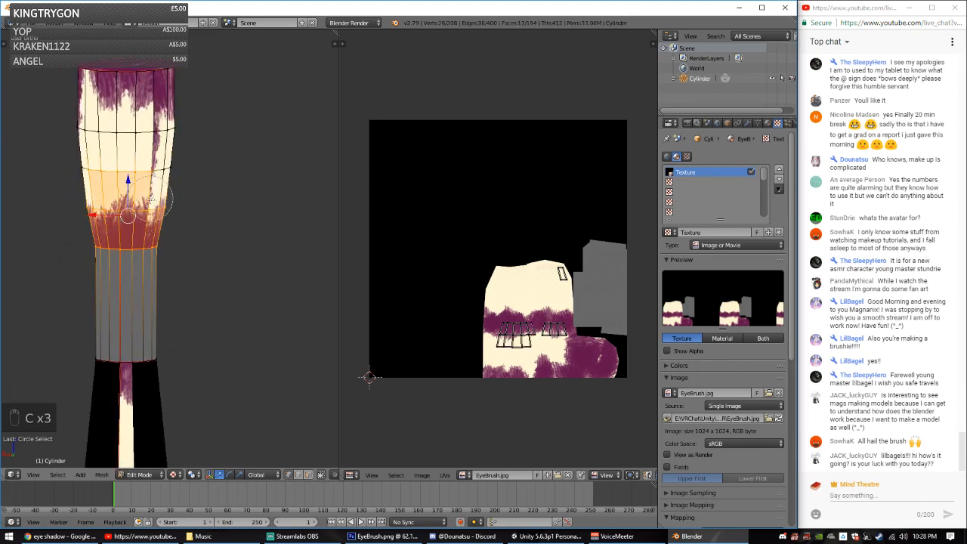
right_click(151, 205)
middle_drag(164, 229, 170, 229)
Step: Switch to Photoshop and erase the lower part of the upper purple band on Layer 3
key(alt+Tab)
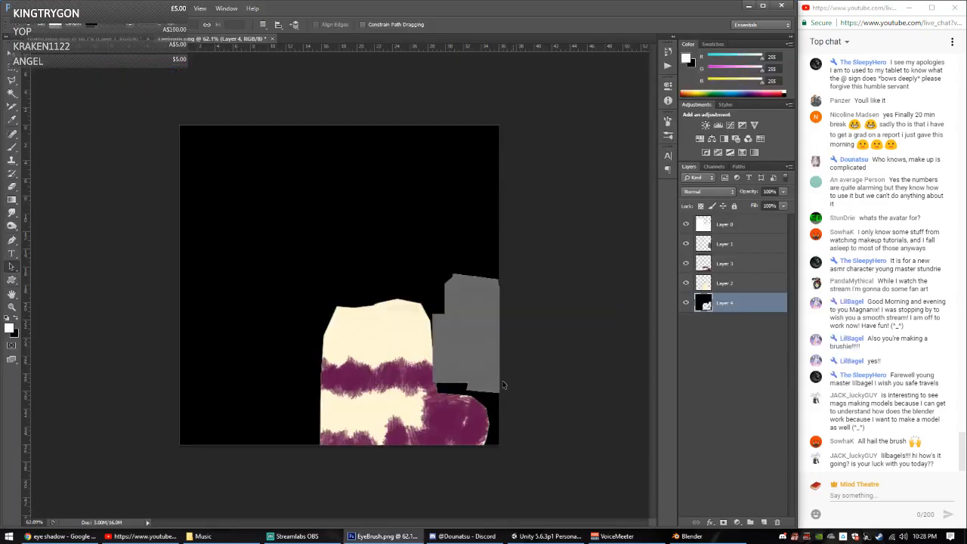
click(11, 185)
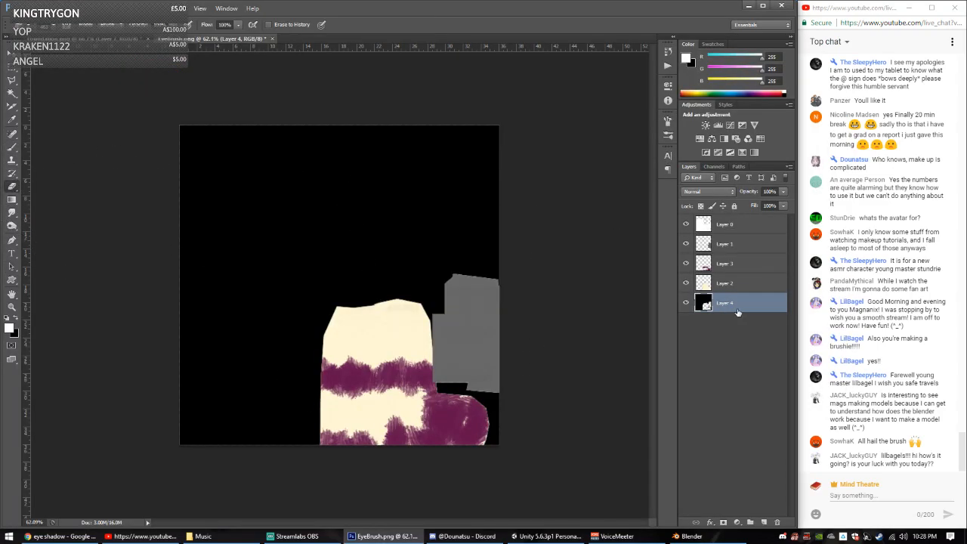
click(724, 262)
click(58, 32)
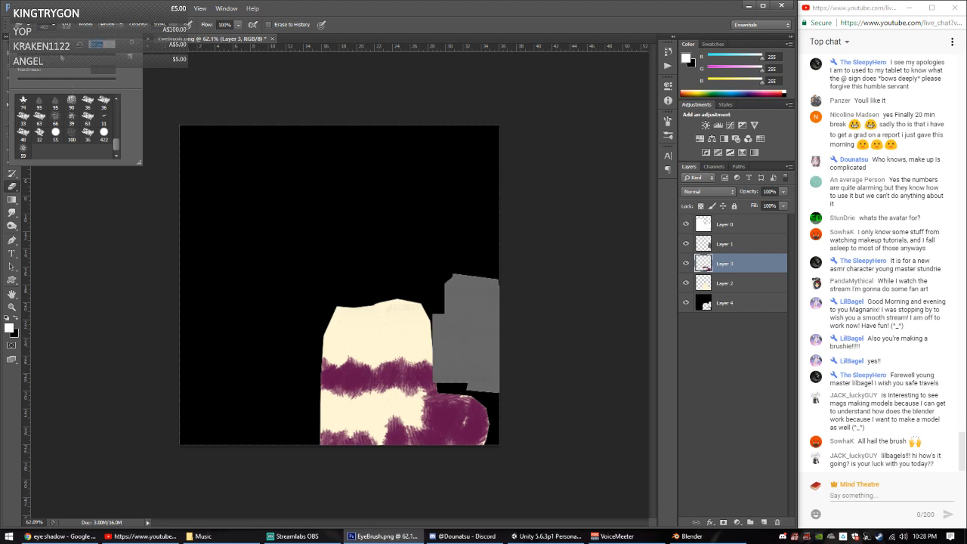
click(345, 6)
mouse_move(382, 389)
mouse_down()
mouse_move(330, 393)
mouse_move(423, 395)
mouse_move(367, 399)
mouse_up()
Step: Switch to Blender and select the handle faces showing stray cream and purple to locate them on the UV map
key(alt+Tab)
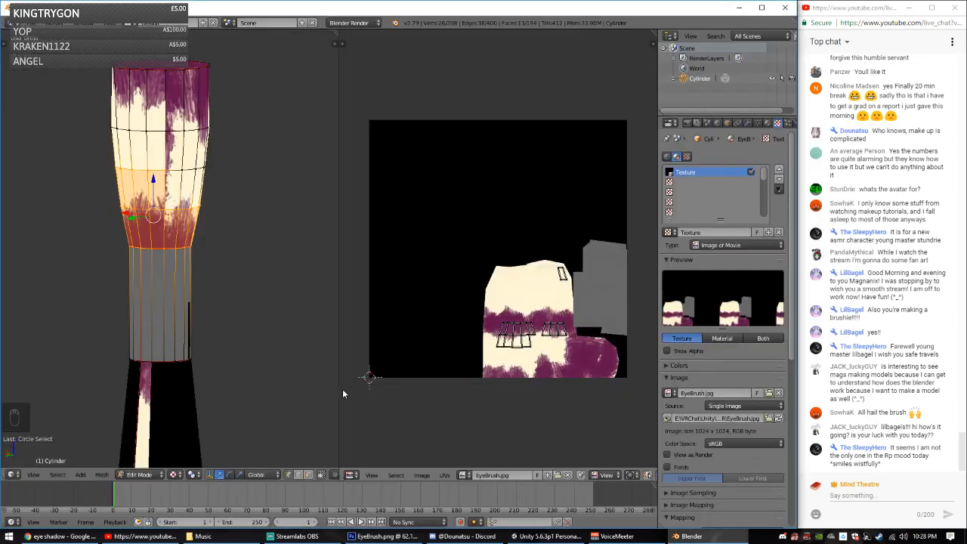
mouse_move(182, 211)
middle_down()
mouse_move(136, 205)
mouse_move(231, 216)
middle_up()
scroll(143, 399, down, 3)
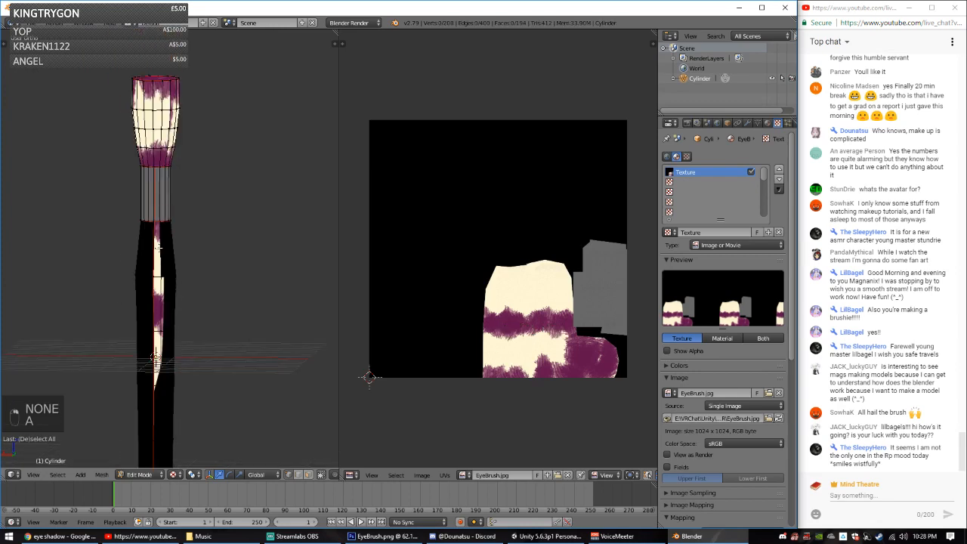
key(a)
key(c)
mouse_move(159, 196)
mouse_down()
mouse_move(167, 341)
mouse_move(159, 401)
mouse_up()
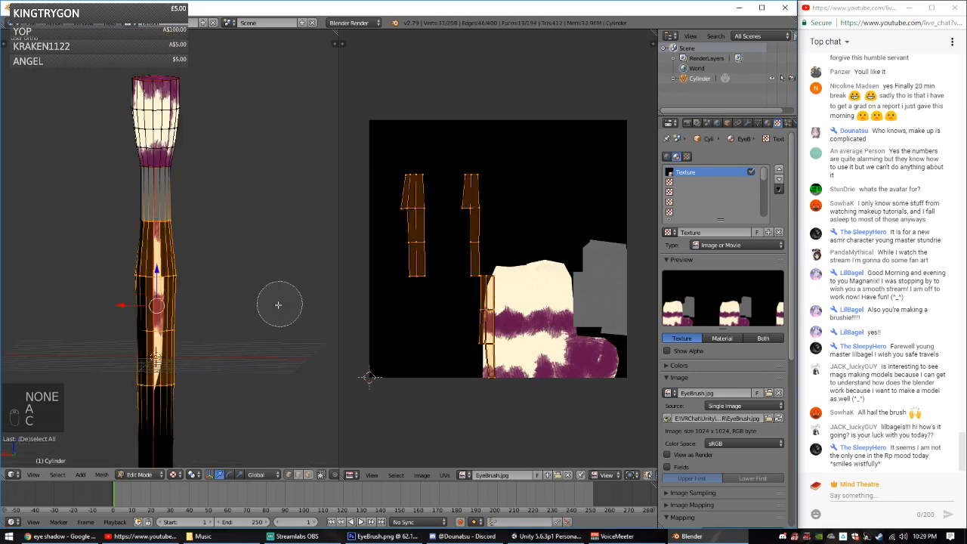
Step: Switch to Photoshop, lasso the cream area's left edge and fill it with black on a new layer above Layer 1
key(alt+Tab)
click(720, 308)
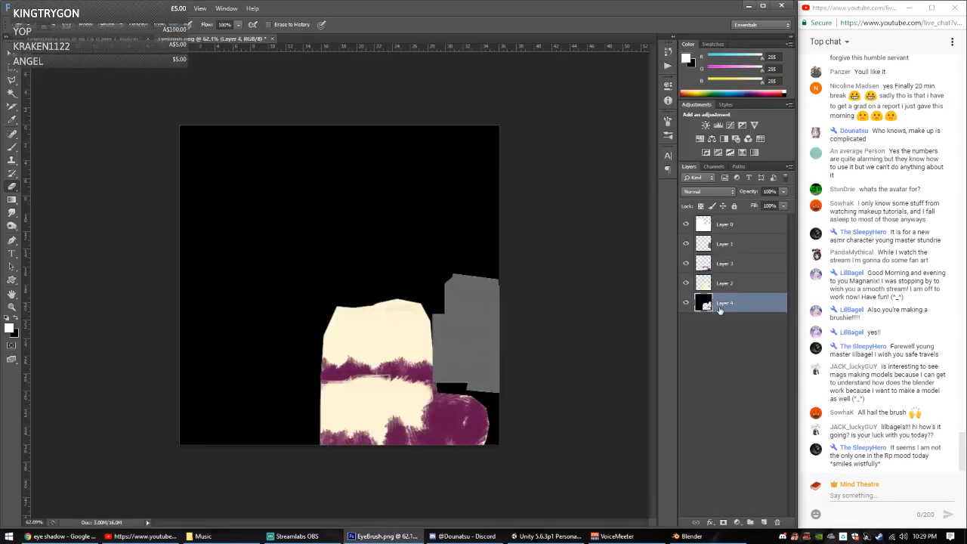
click(10, 80)
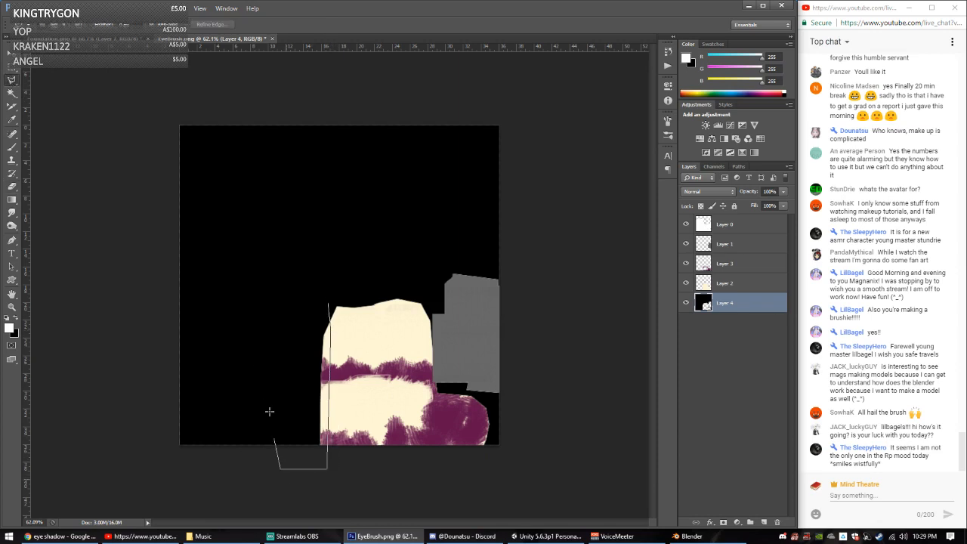
double_click(257, 358)
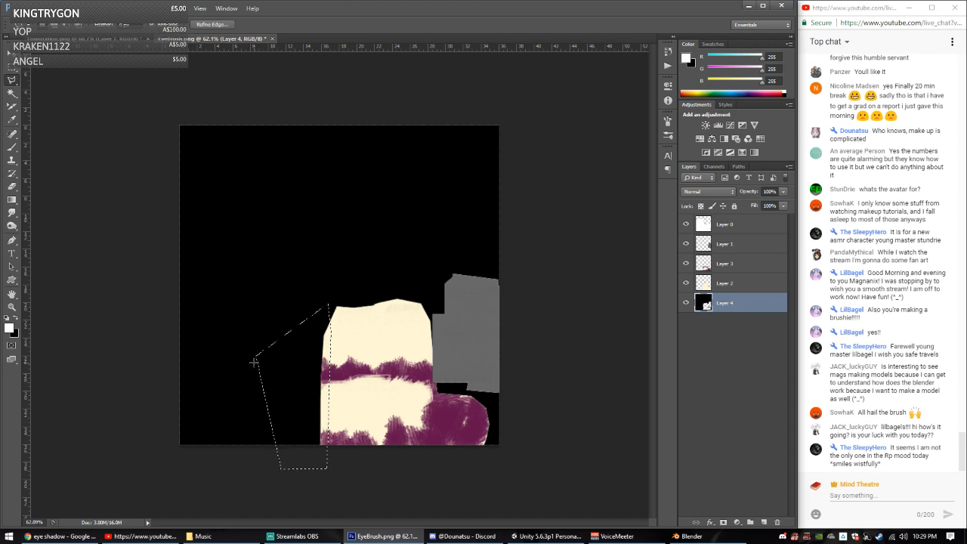
click(727, 244)
click(763, 522)
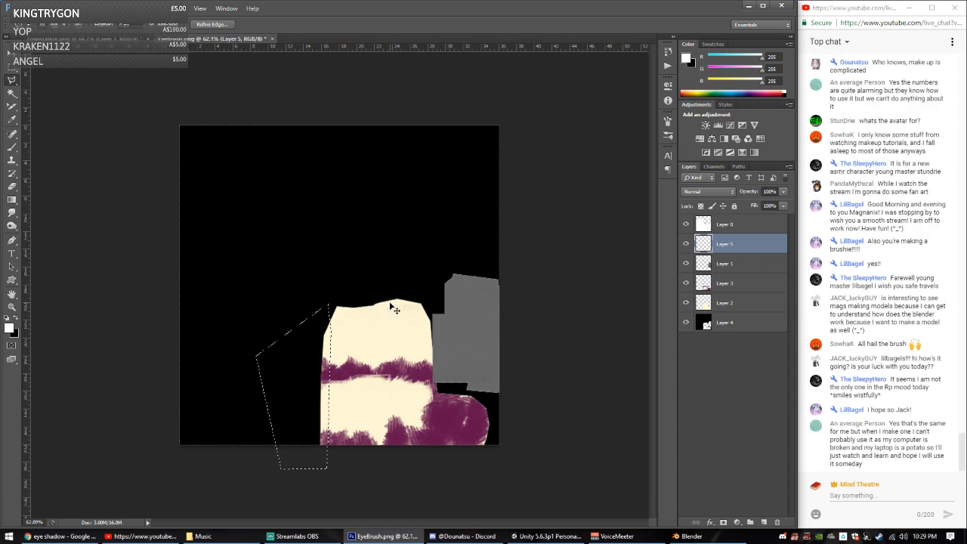
key(ctrl+BackSpace)
Step: Switch to Blender and select the handle faces around the stray grey strip to find their UV positions
key(alt+Tab)
middle_drag(174, 266, 179, 262)
scroll(179, 262, up, 2)
key(a)
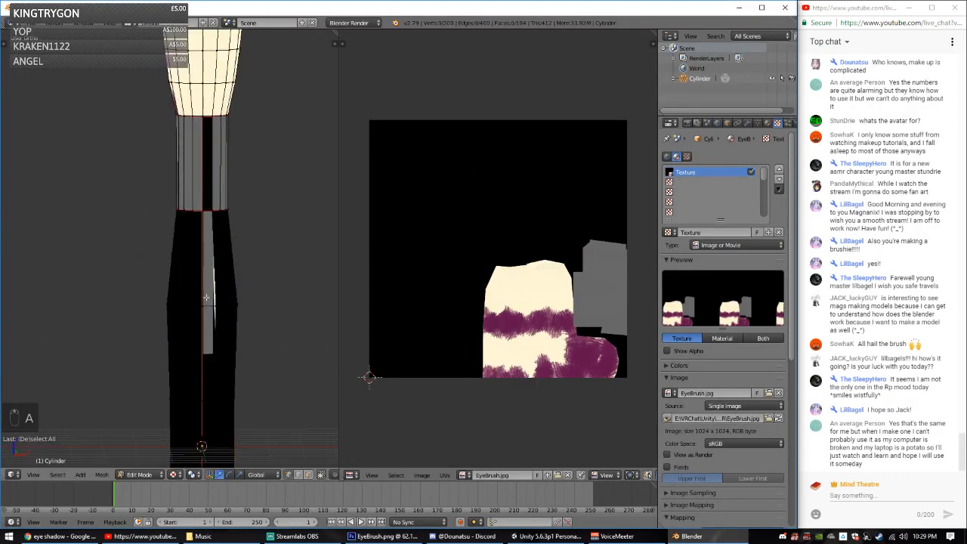
key(c)
drag(199, 387, 203, 434)
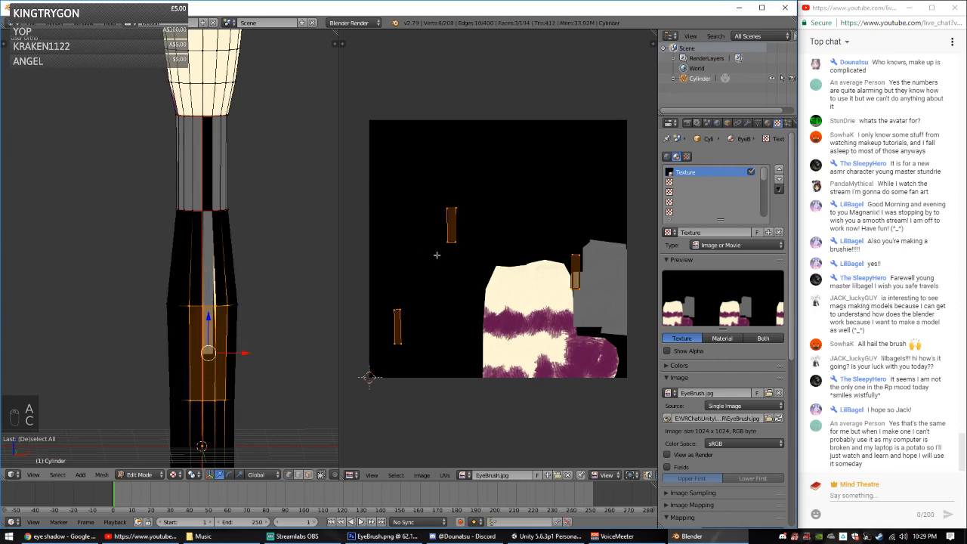
Step: Switch to Photoshop, fill the grey block's upper-left edge with black on Layer 5, and export the texture over the existing EyeBrush JPEG
key(alt+Tab)
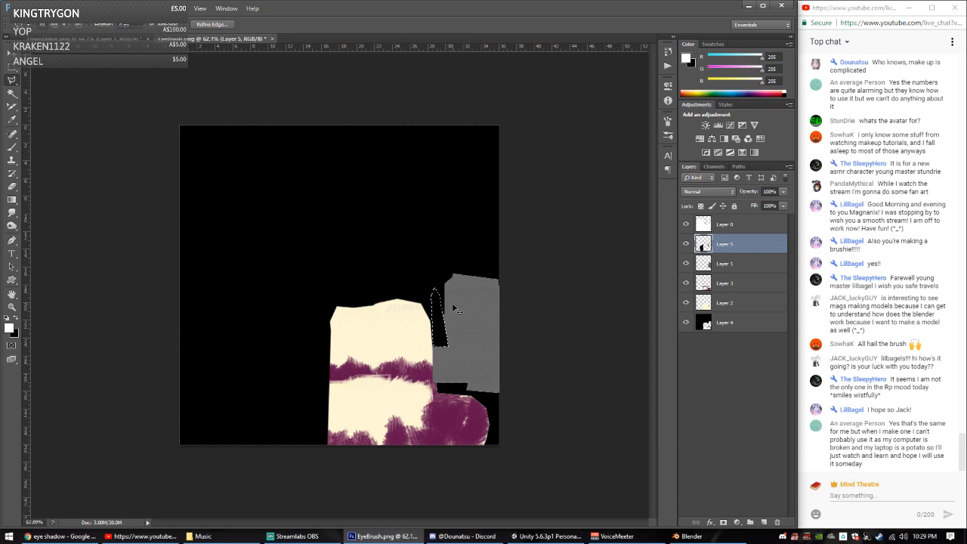
key(ctrl+s)
key(Escape)
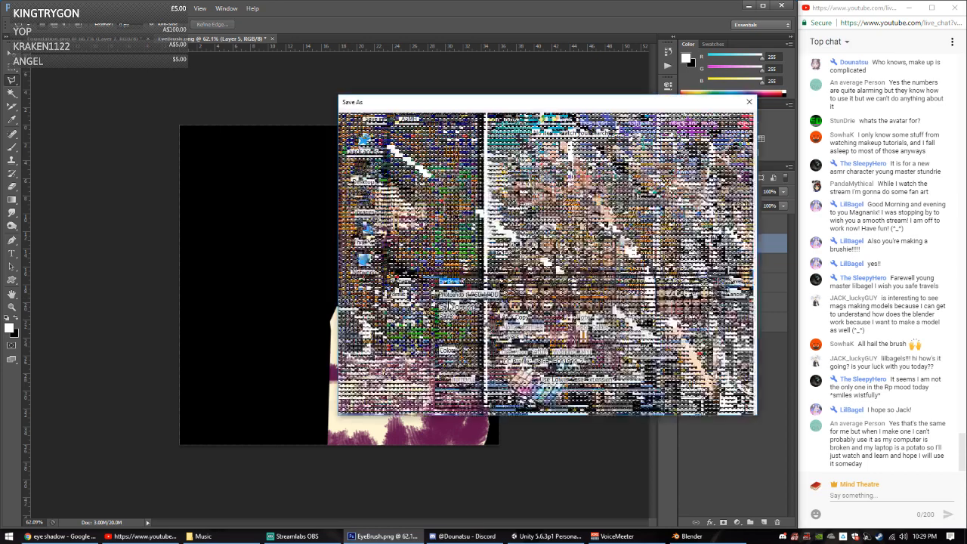
key(ctrl+alt+shift+s)
click(557, 408)
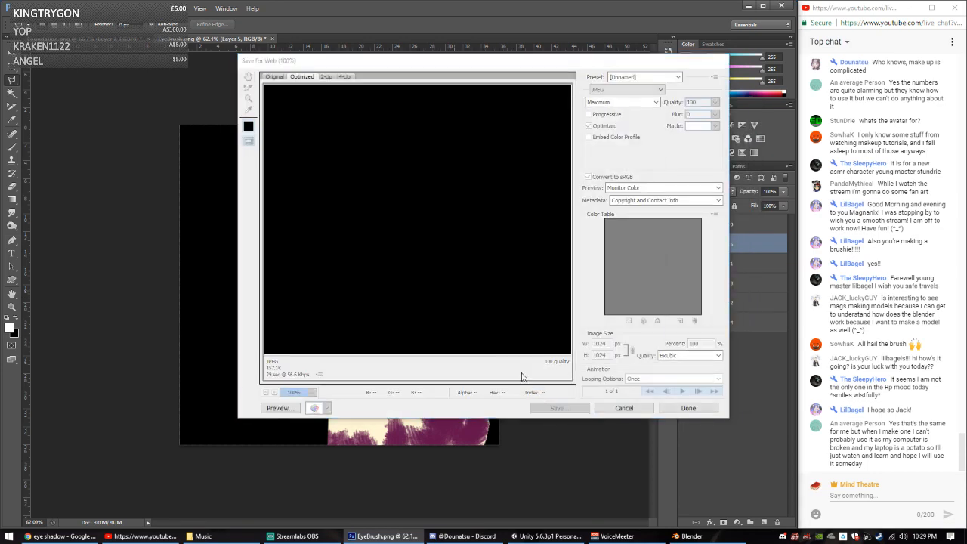
click(319, 130)
key(Return)
key(Return)
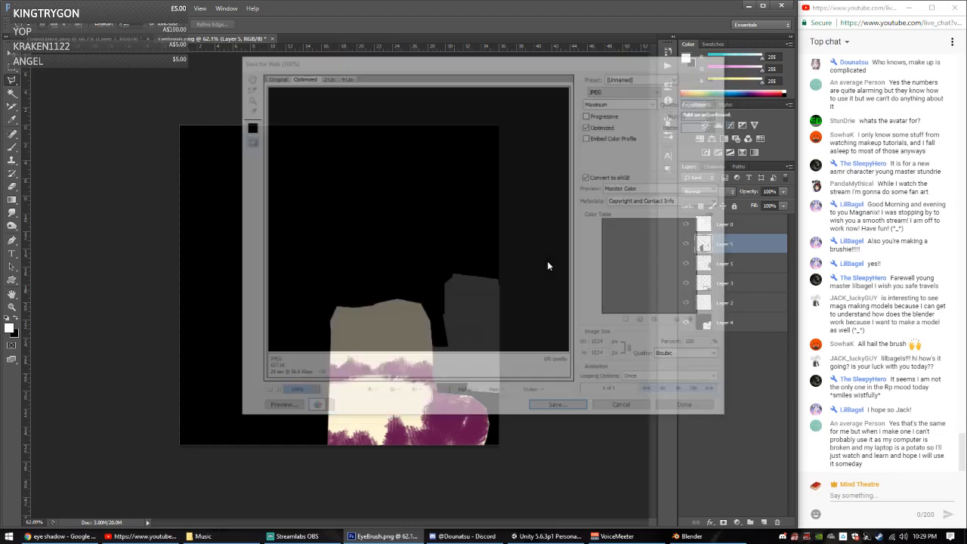
Step: Switch to Blender and reload the EyeBrush.jpg image texture
key(alt+Tab)
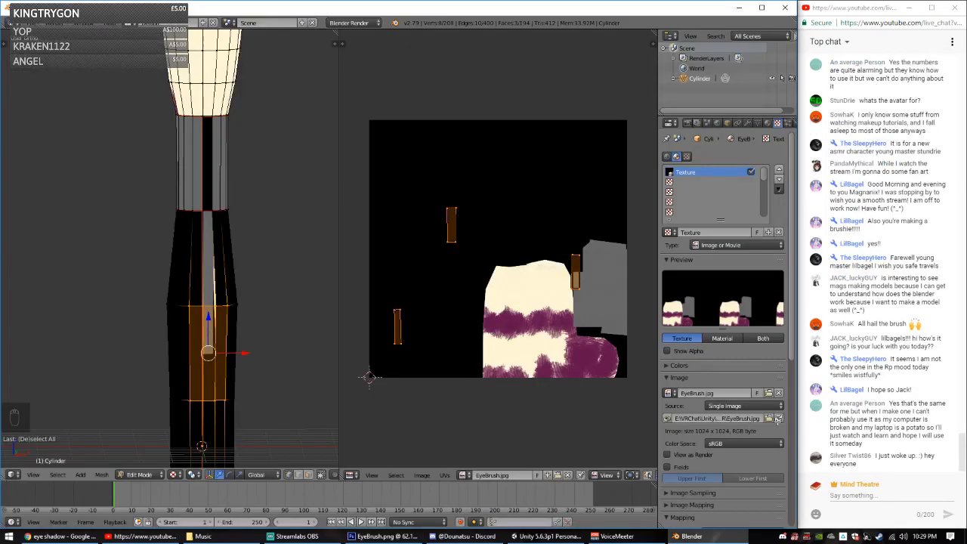
right_click(343, 331)
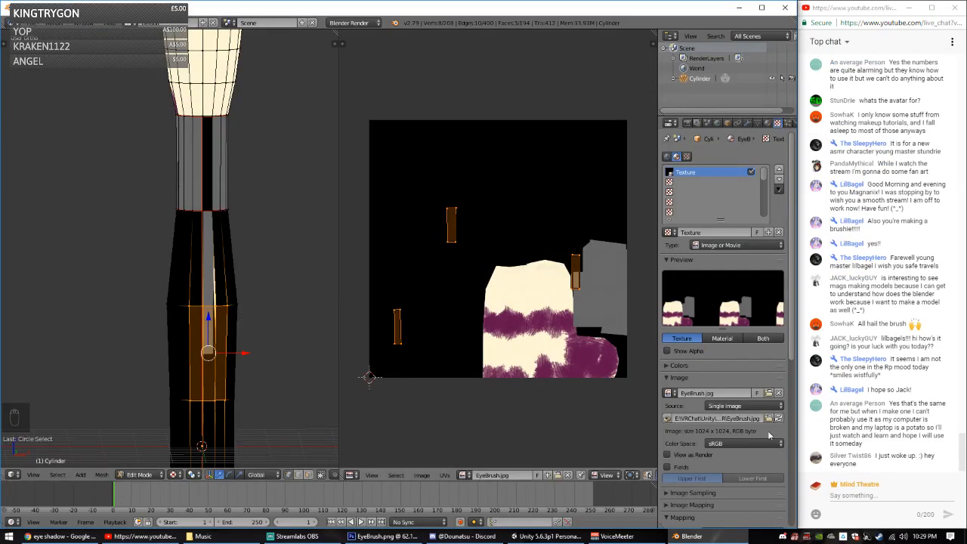
click(779, 418)
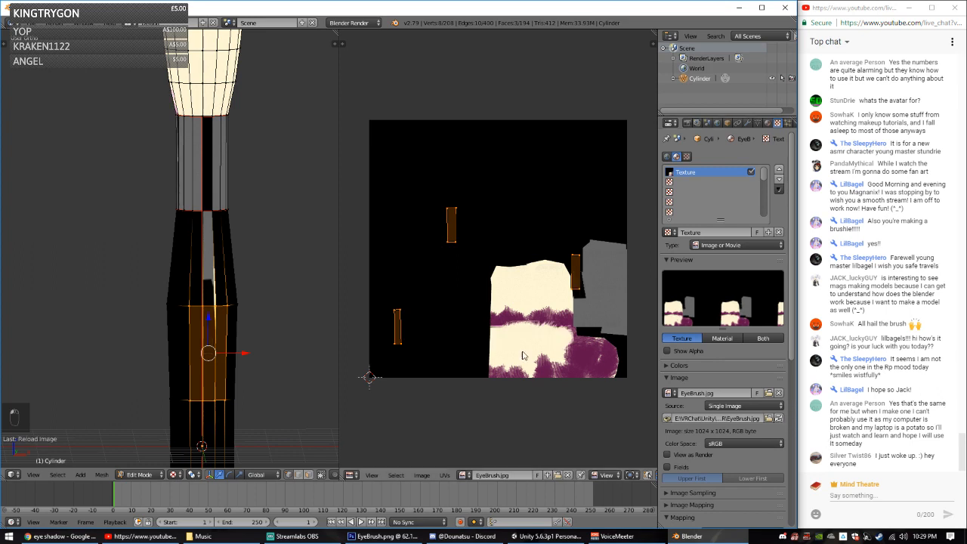
Step: Select the faces along the other side of the brush handle to check their UVs against the reloaded texture
middle_drag(257, 302, 144, 272)
key(a)
key(c)
drag(152, 224, 149, 449)
Step: Switch to Photoshop, marquee a narrow vertical strip along the cream area's left edge and fill it with black on Layer 5
key(alt+Tab)
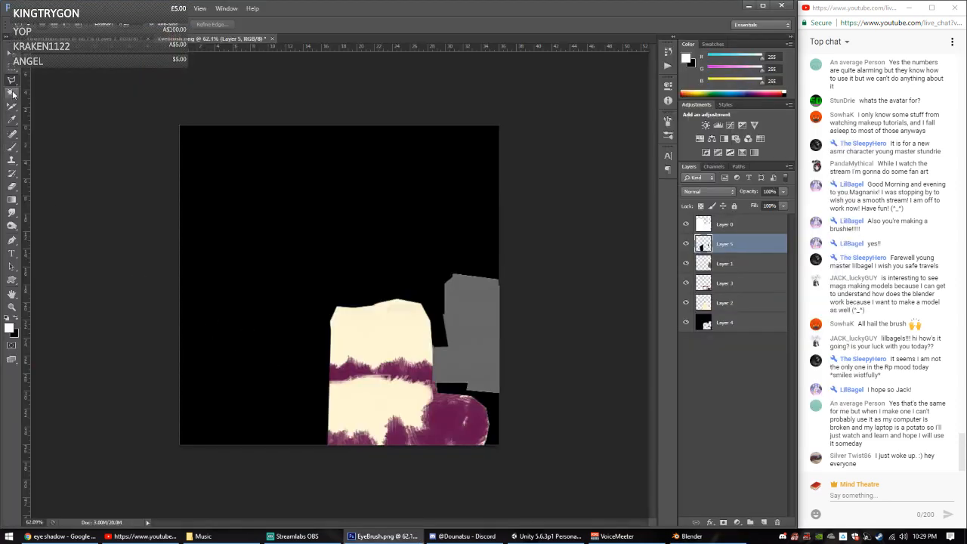
click(11, 67)
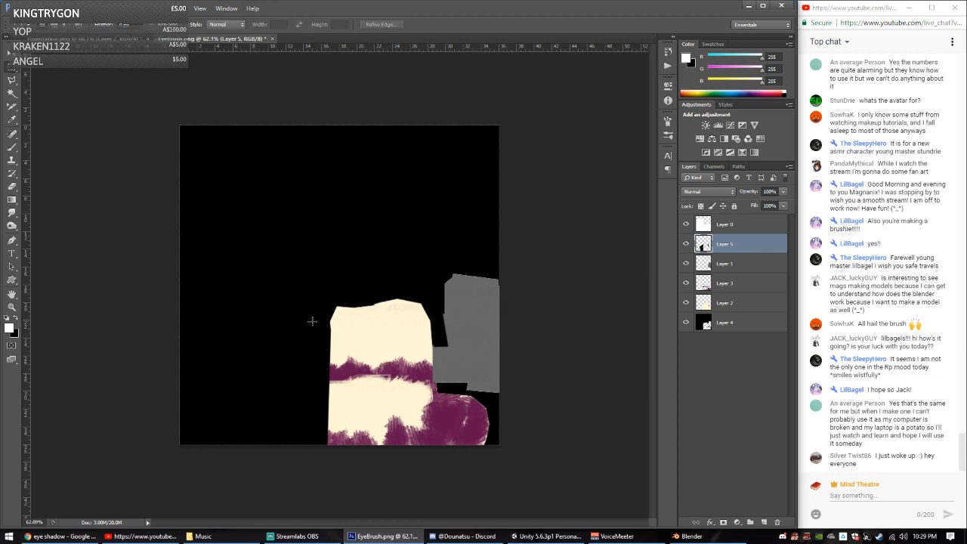
drag(312, 321, 333, 468)
key(Delete)
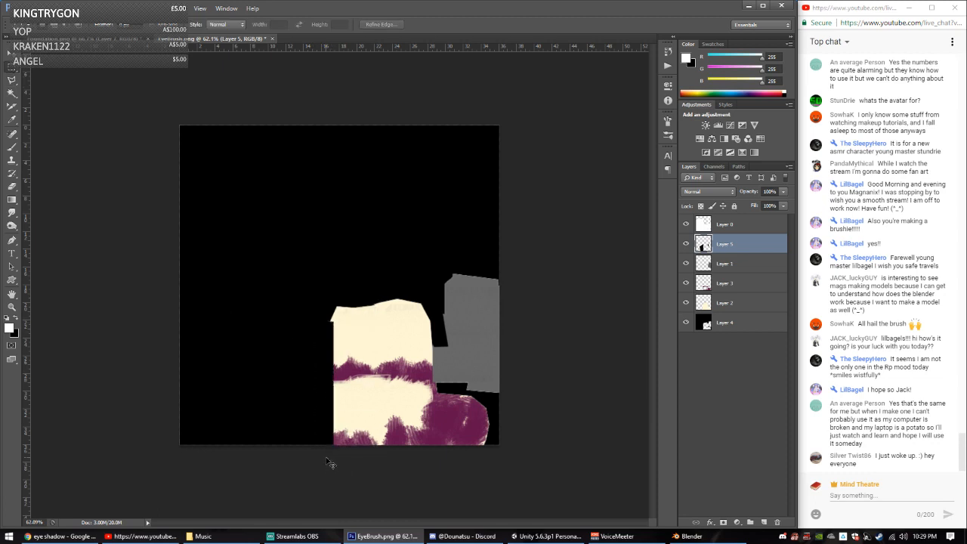
Step: Export the texture for web as a maximum-quality JPEG, replacing the existing EyeBrush.jpg
key(ctrl+alt+shift+s)
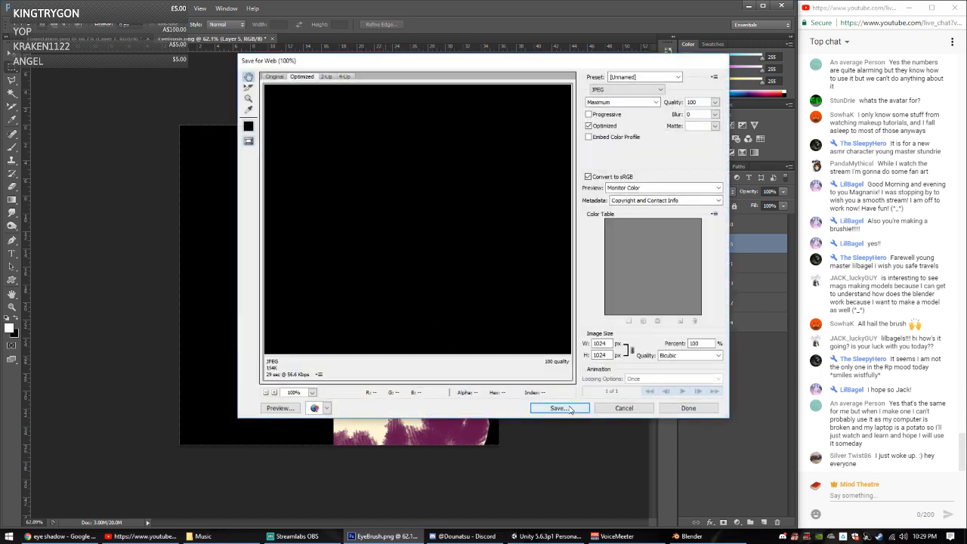
click(571, 409)
key(Return)
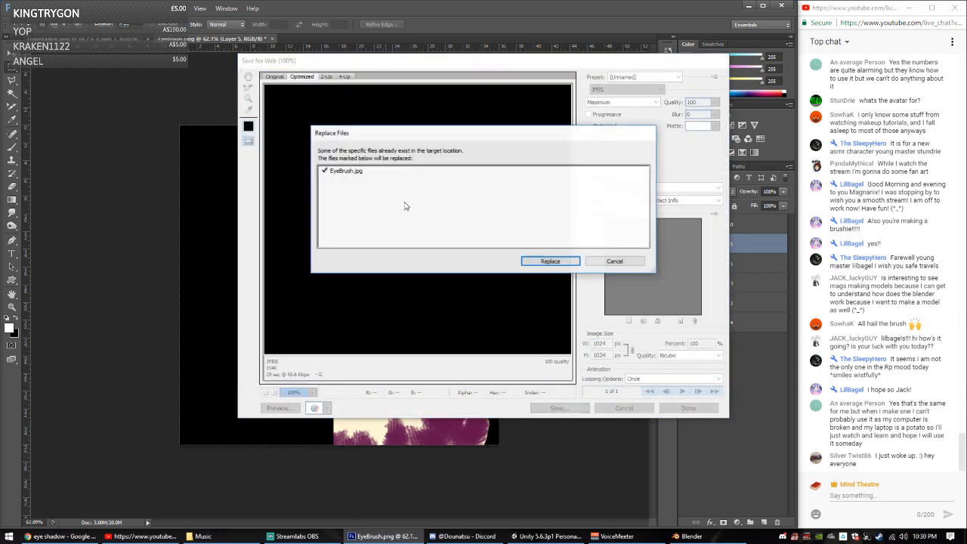
click(550, 261)
Step: Switch to Blender, reload the EyeBrush.jpg texture, and deselect the handle faces while checking the brush for leftover colour errors
key(alt+Tab)
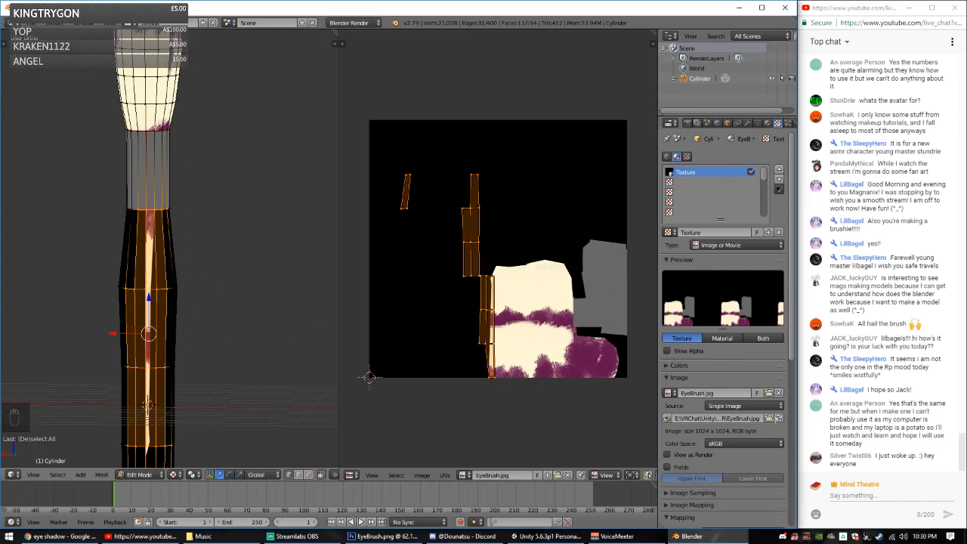
click(779, 418)
middle_drag(253, 362, 251, 241)
scroll(251, 241, up, 6)
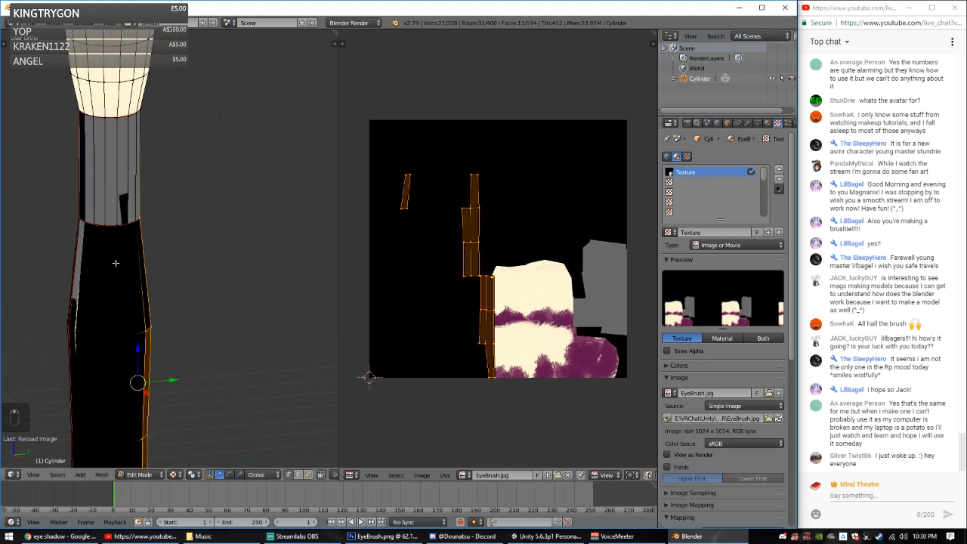
scroll(203, 259, down, 7)
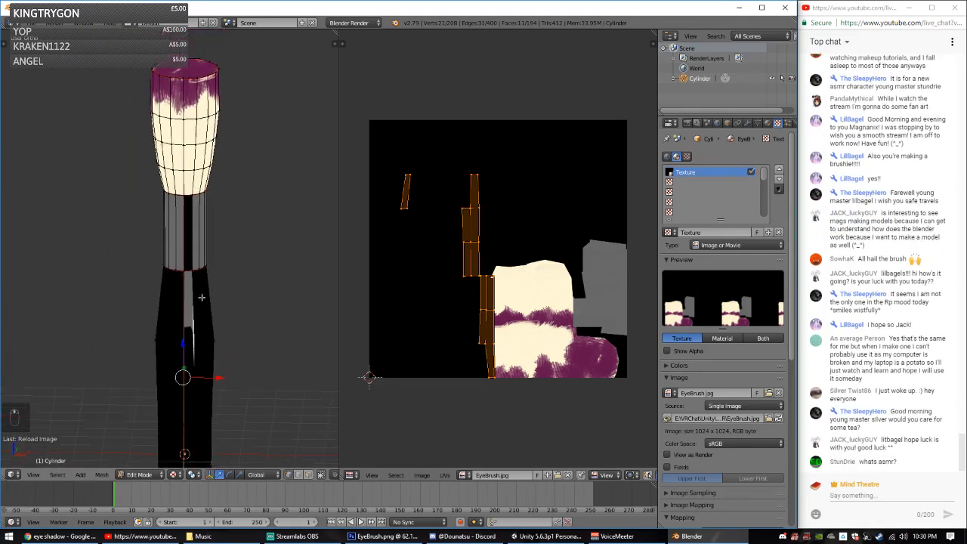
key(a)
middle_drag(205, 295, 227, 319)
Step: Switch to Photoshop and erase speckles into the round purple patch on Layer 3 using a textured eraser brush
key(alt+Tab)
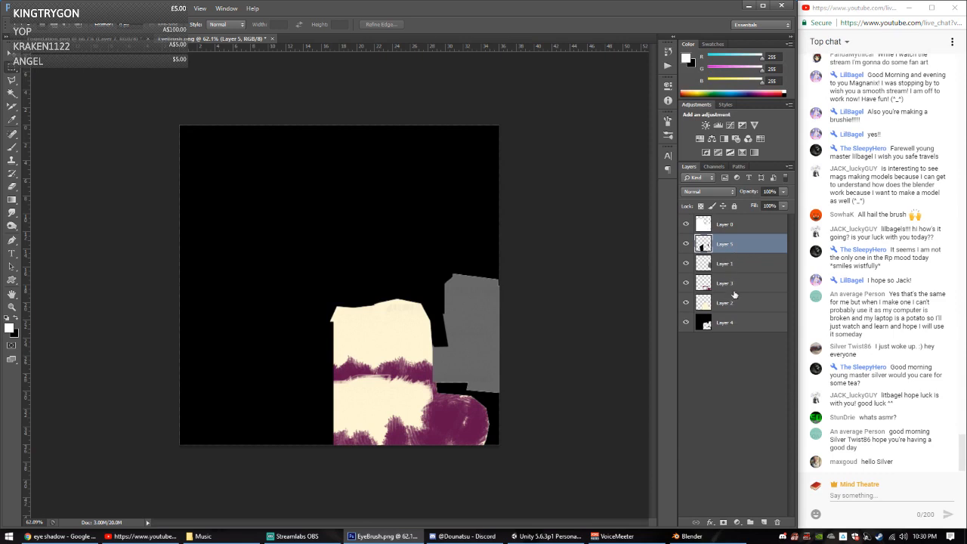
click(731, 287)
click(12, 186)
click(50, 24)
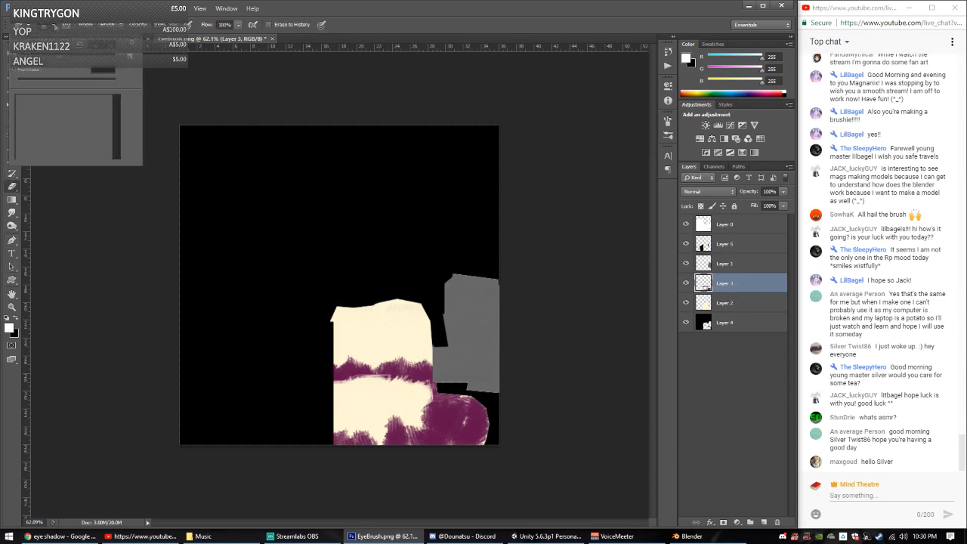
click(320, 129)
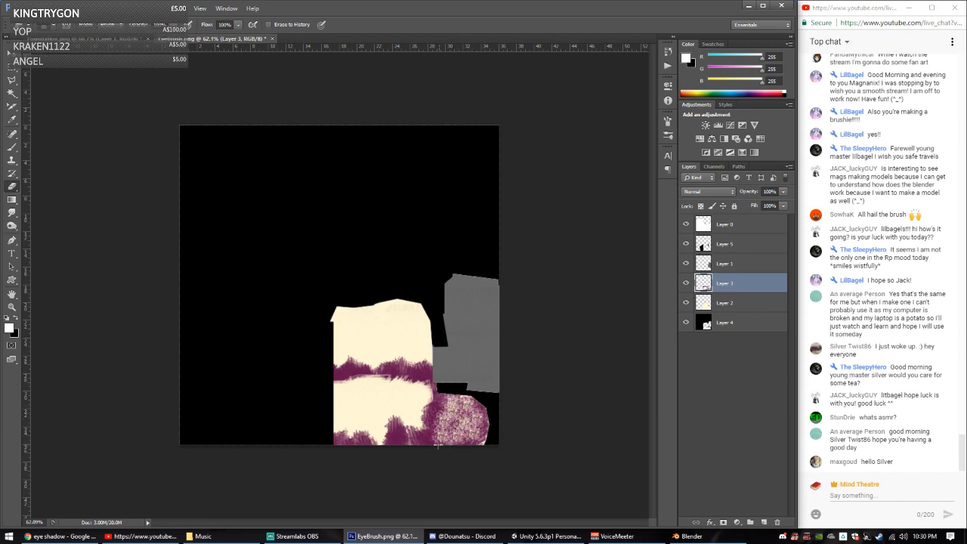
Step: Export the speckled texture for web, replacing the existing EyeBrush JPEG in the ASMR folder
key(ctrl+s)
key(Escape)
key(ctrl+alt+shift+s)
click(557, 411)
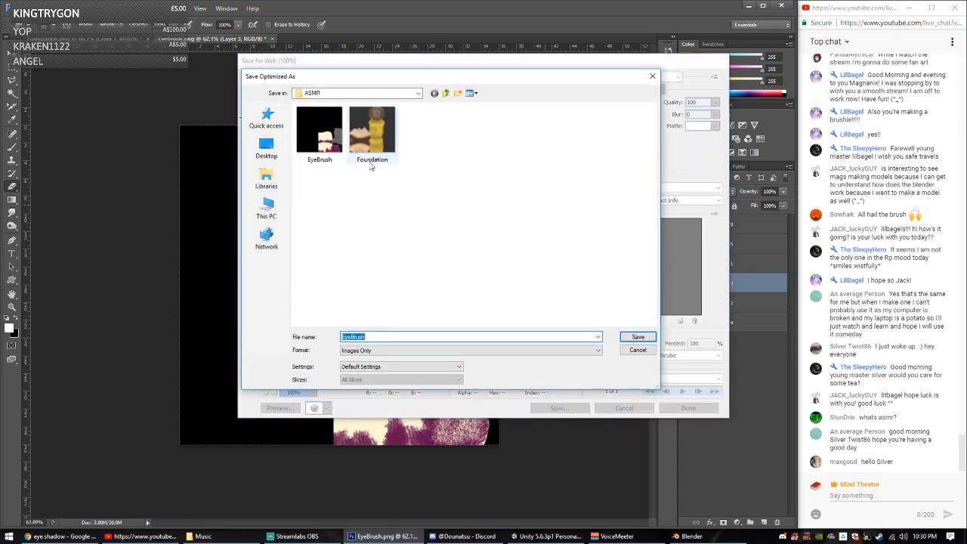
double_click(367, 169)
click(550, 261)
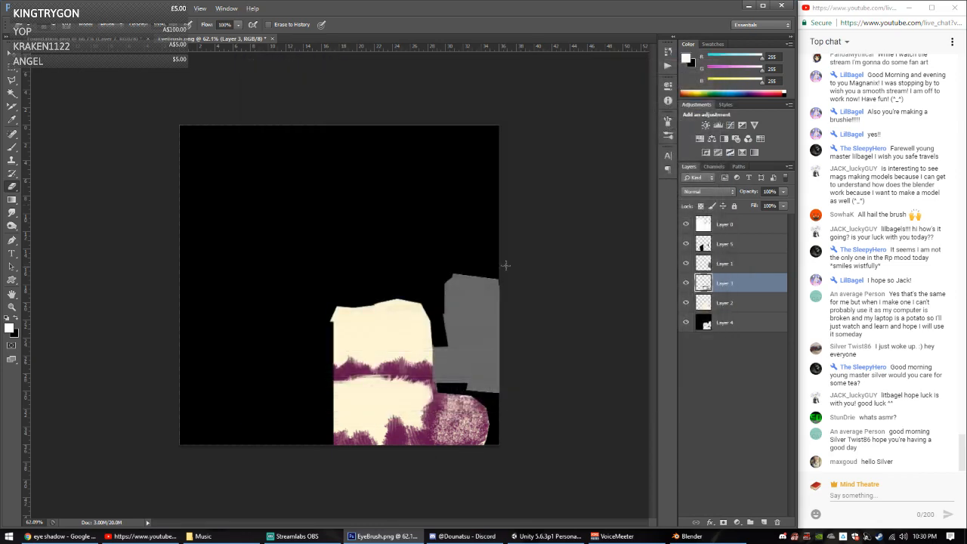
Step: Switch to Blender, reload the EyeBrush.jpg texture, and return the brush to Object Mode
key(alt+Tab)
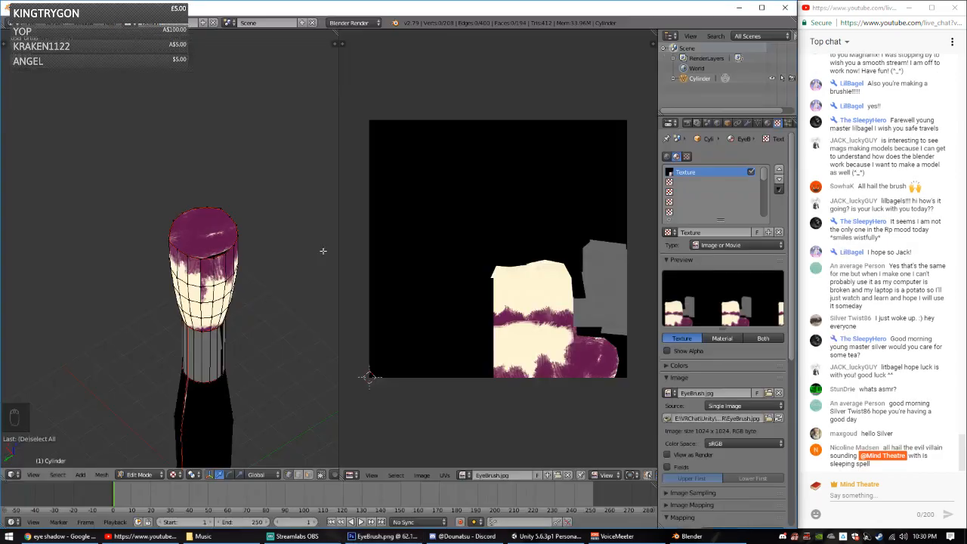
click(778, 420)
middle_drag(244, 274, 225, 263)
key(KP_1)
key(Tab)
Step: Save the Blender file as EyeBrush.blend in the Lovely folder
key(ctrl+s)
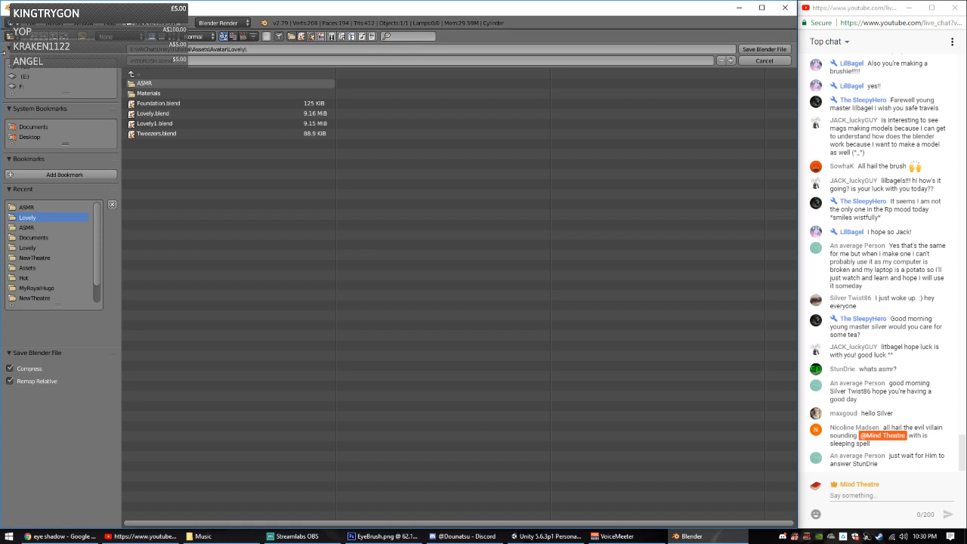
click(161, 60)
key(BackSpace)
drag(161, 59, 91, 53)
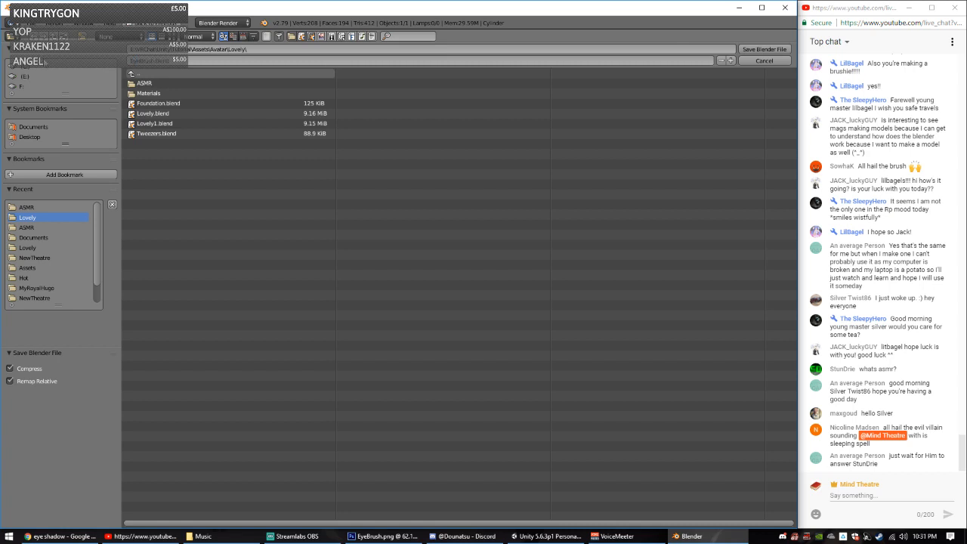
click(752, 50)
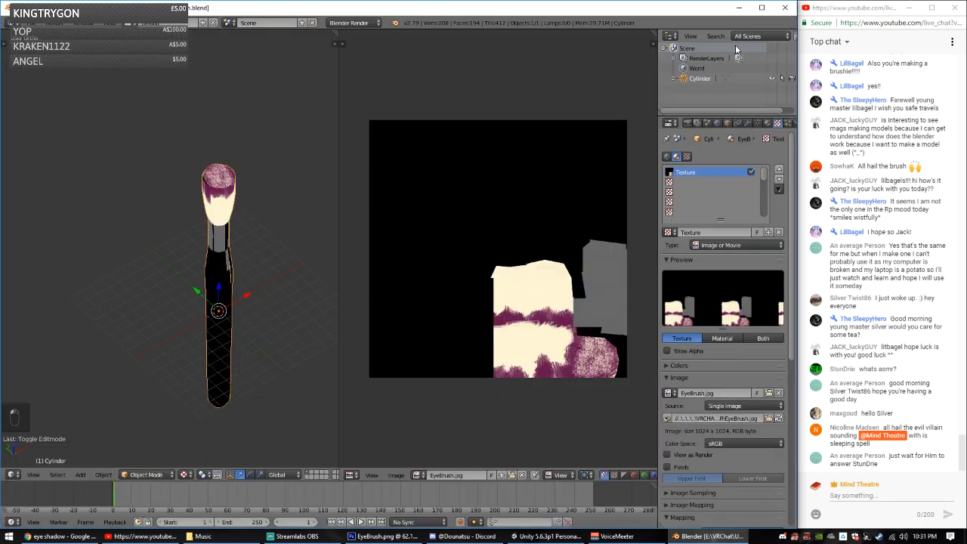
scroll(233, 175, up, 4)
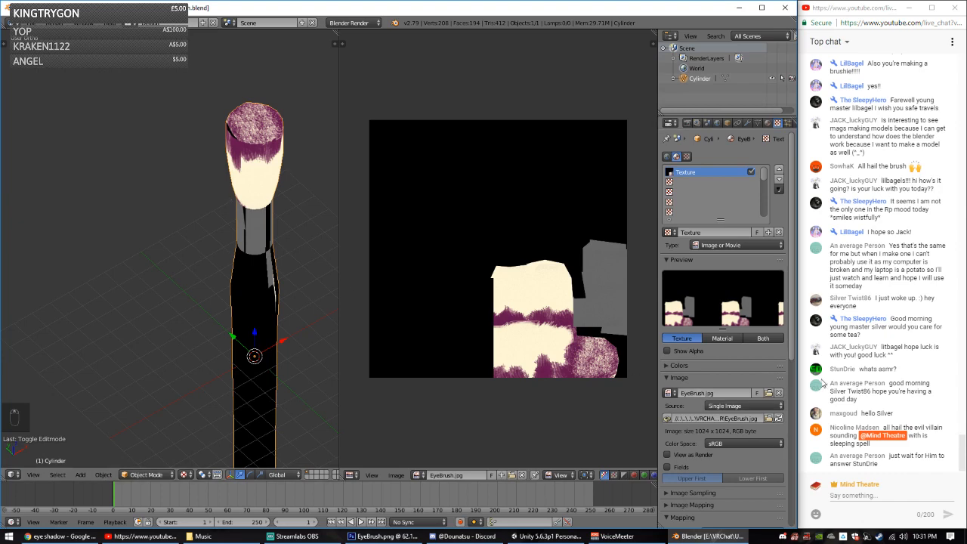
scroll(200, 254, down, 1)
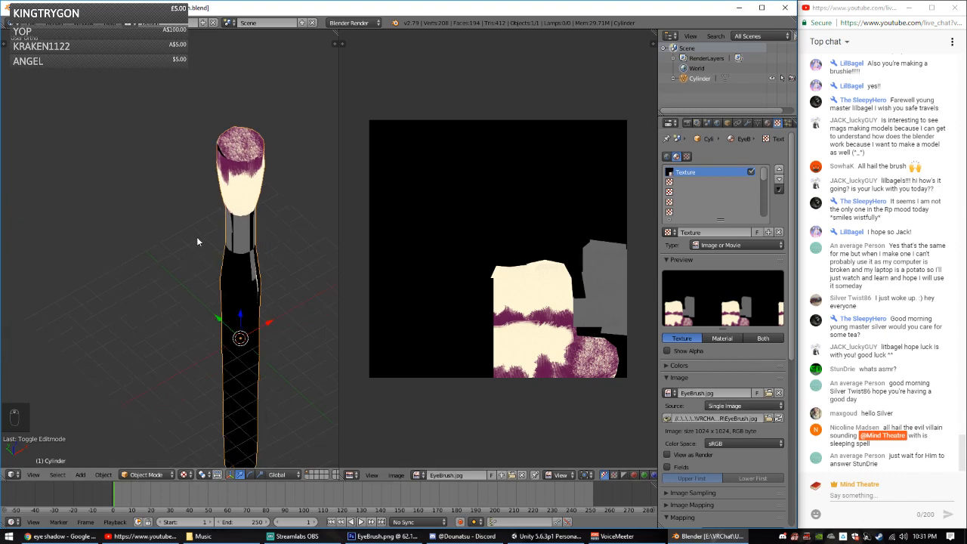
mouse_move(194, 236)
middle_down()
mouse_move(157, 224)
mouse_move(172, 232)
middle_up()
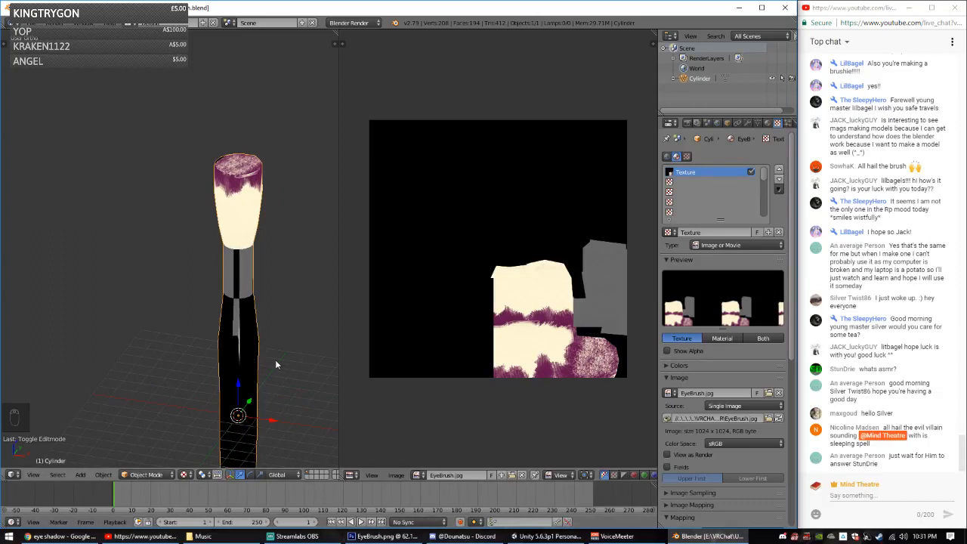
mouse_move(275, 360)
middle_down()
mouse_move(212, 341)
mouse_move(223, 351)
middle_up()
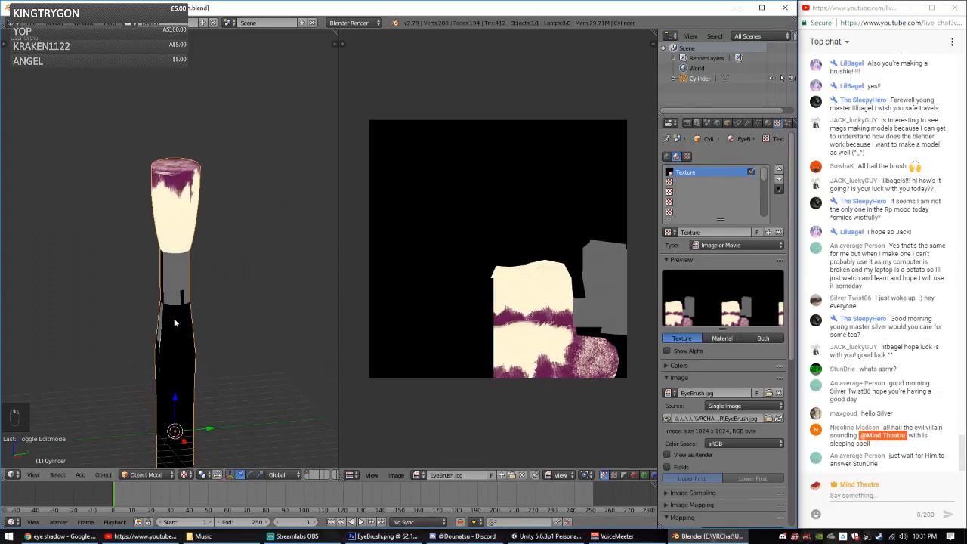
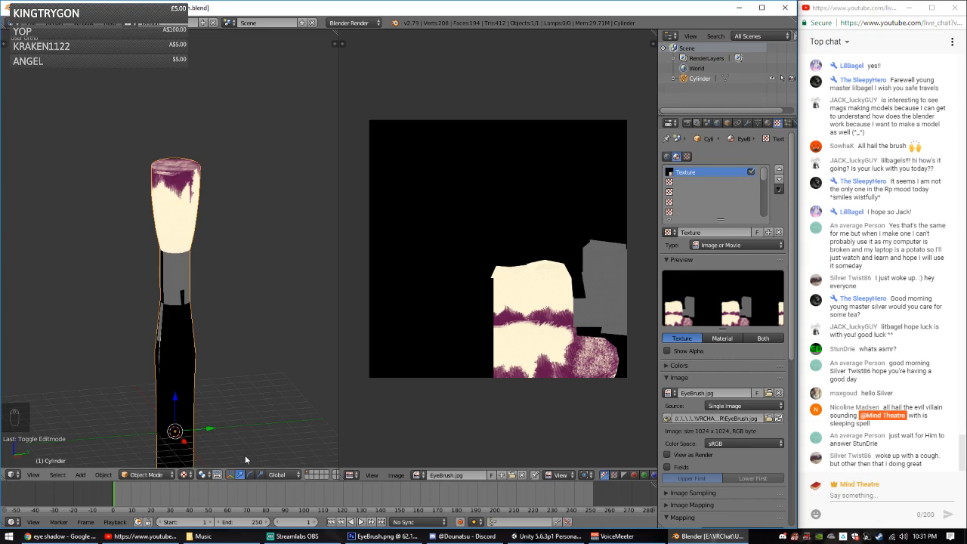
Step: Switch to the Chrome window with the eye shadow images and run an image search for "mascara"
key(alt+Tab)
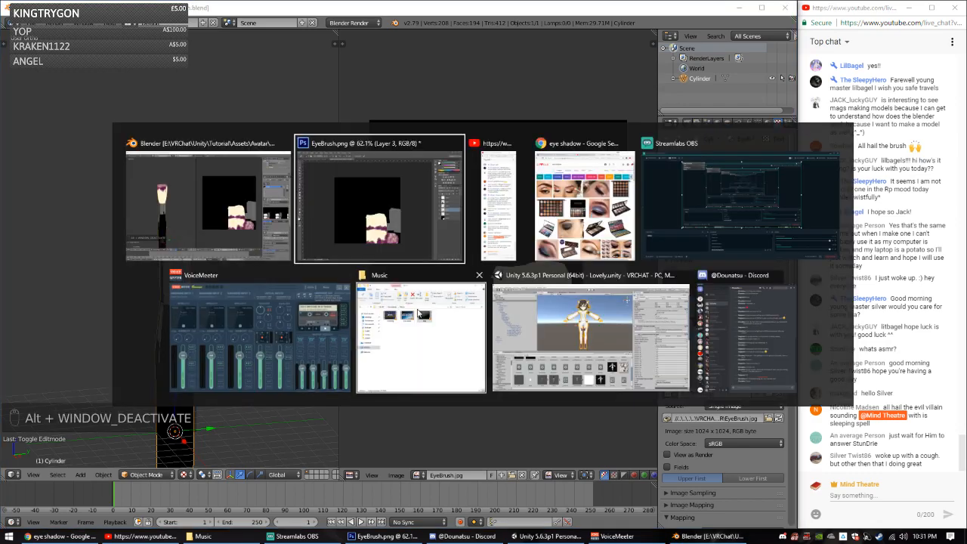
key(alt+Tab)
key(alt+Tab)
drag(631, 67, 486, 52)
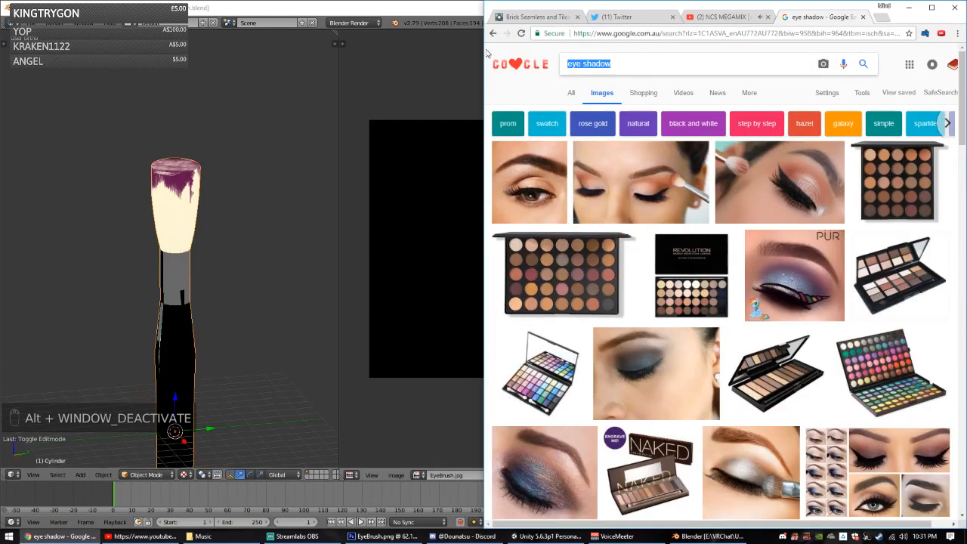
text(mascara)
key(Return)
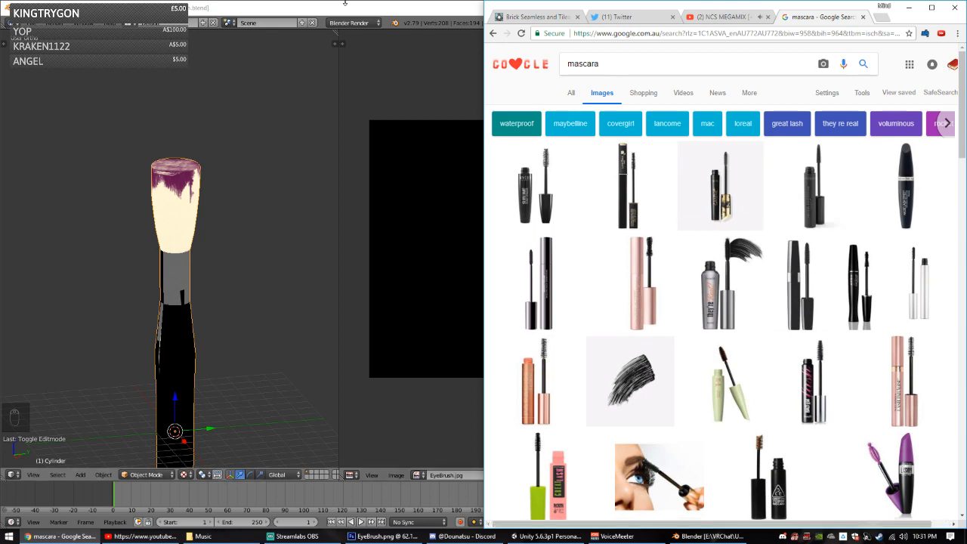
Step: Switch to Blender, start a new file from the default scene, and bring the live chat window to the front
click(264, 266)
click(32, 24)
click(45, 35)
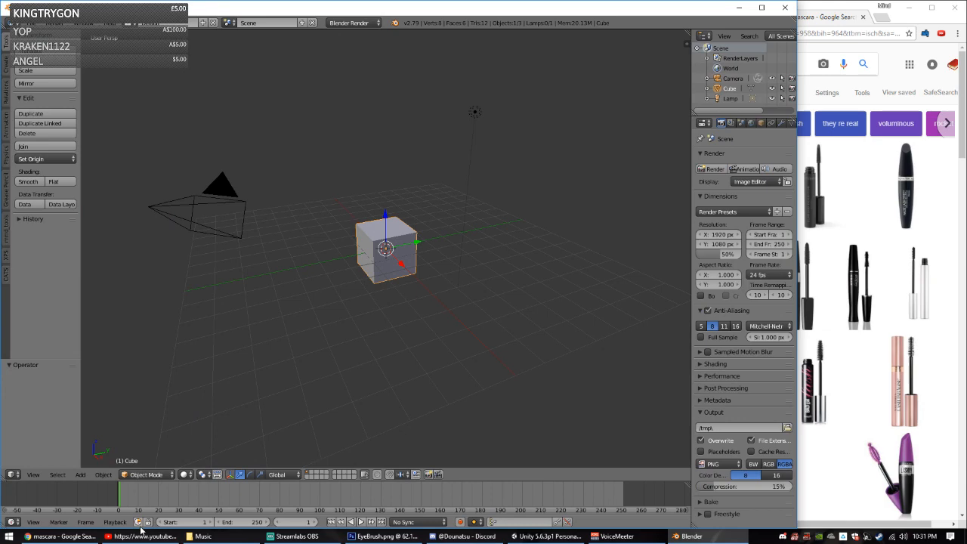
click(144, 536)
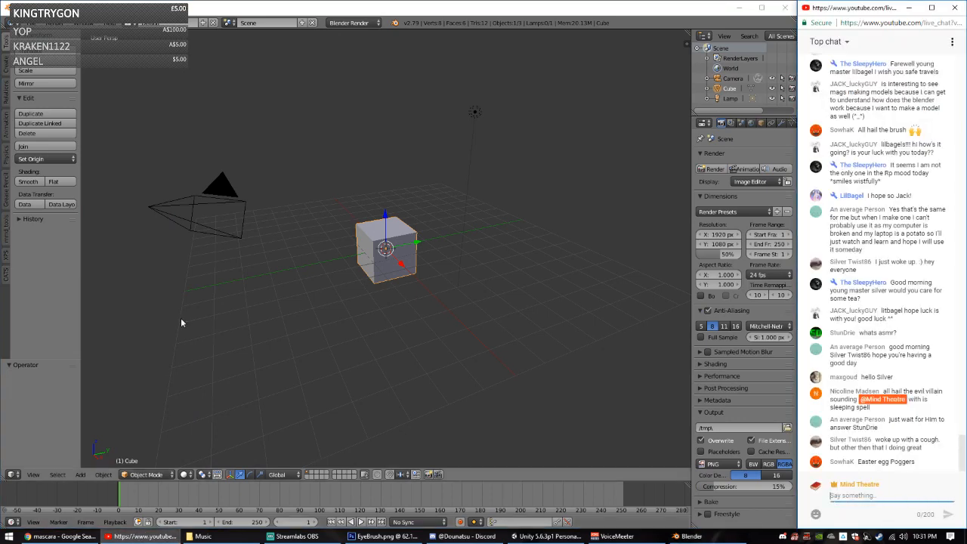
Step: Select all the default objects in the new Blender scene and delete them
text(aaa)
click(305, 254)
key(a)
key(a)
key(x)
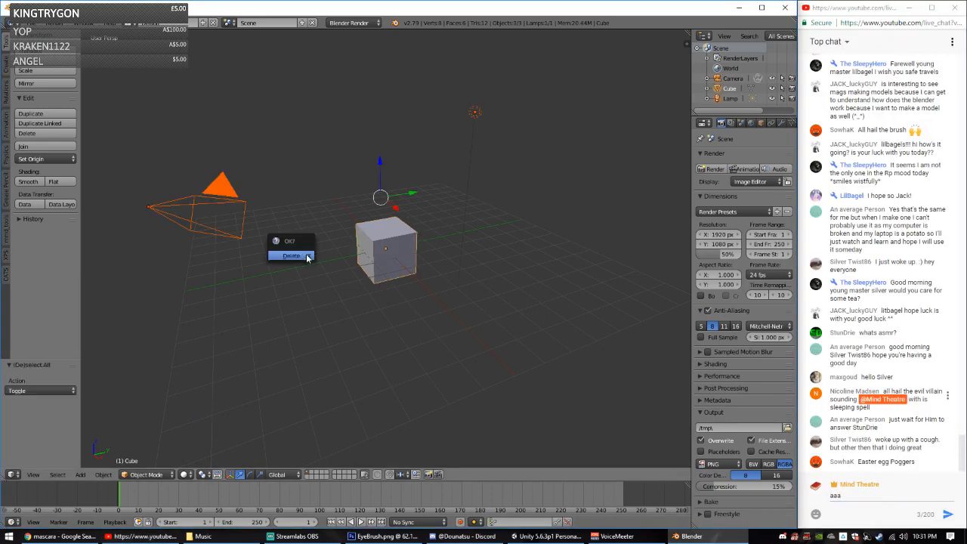
click(306, 257)
Step: Start the Screencast Keys display in the 3D view and collapse the timeline area
key(n)
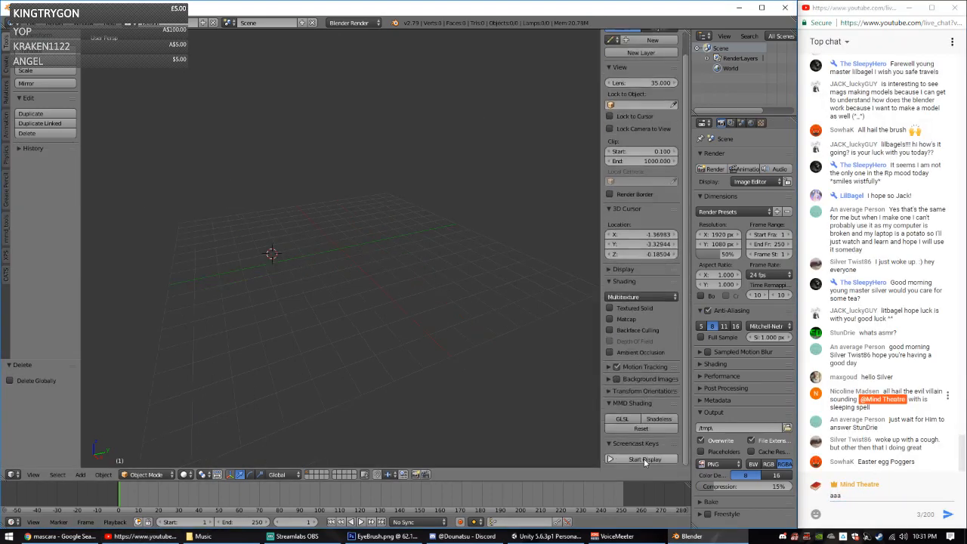
drag(2, 479, 7, 496)
Step: Reset the 3D cursor to the world origin and add a cylinder mesh there
key(KP_1)
key(KP_3)
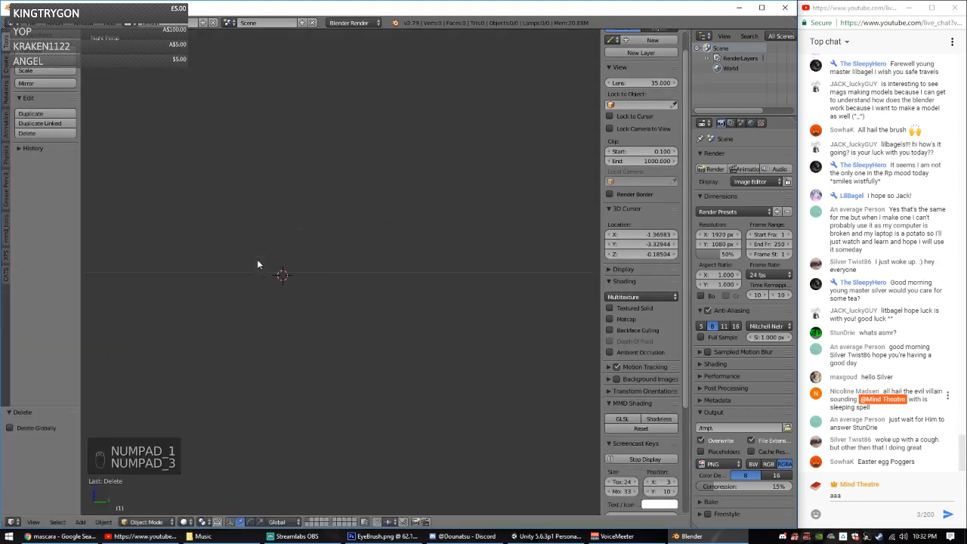
key(shift+c)
middle_drag(318, 257, 373, 253)
key(shift+a)
mouse_move(380, 258)
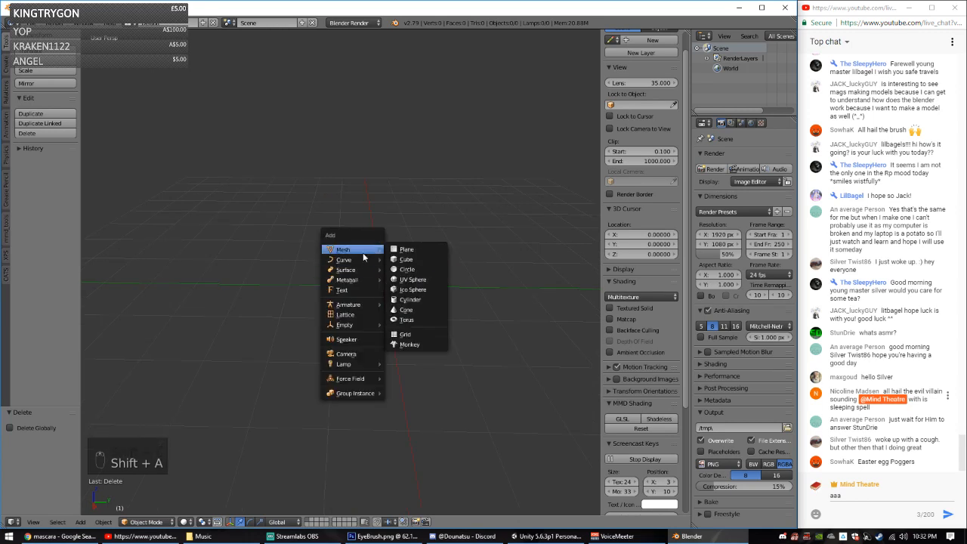
click(414, 300)
Step: Set the new cylinder's vertex count to 16 and enter Edit Mode in the front orthographic view
key(KP_1)
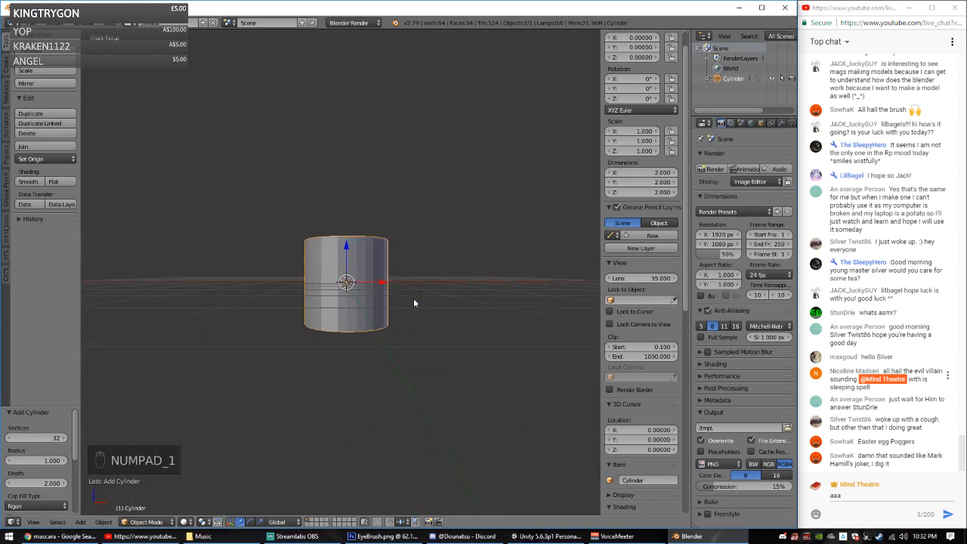
key(KP_3)
key(KP_5)
key(KP_1)
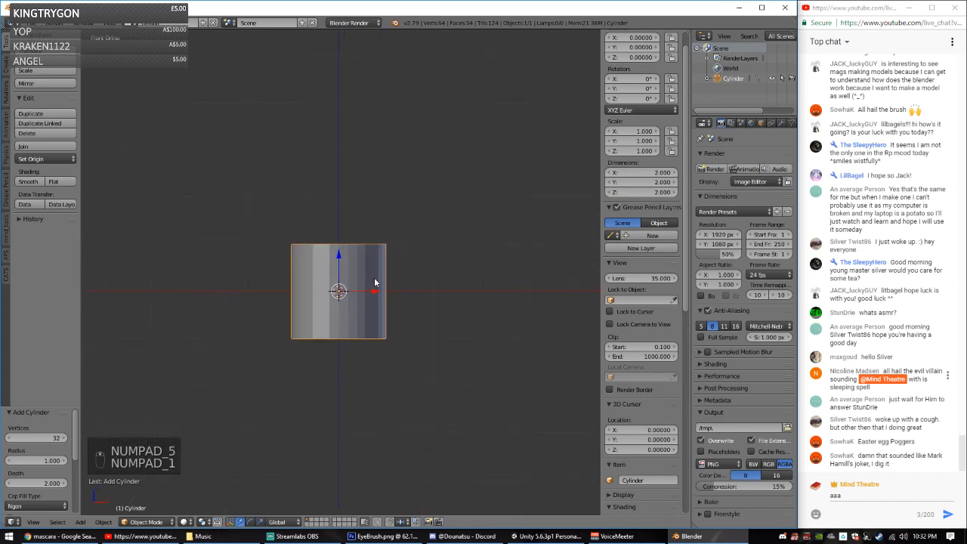
click(51, 436)
key(Return)
key(Tab)
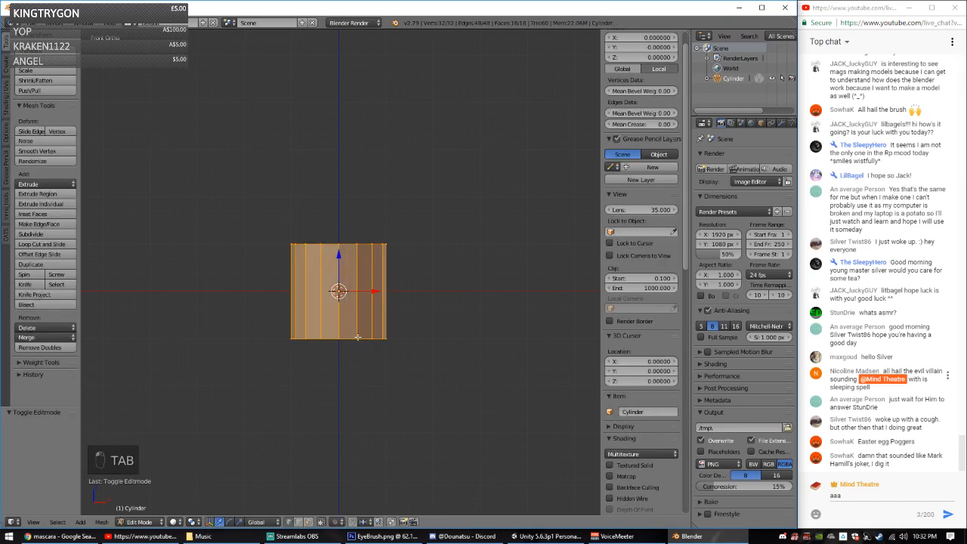
Step: Try scaling the whole cylinder mesh along the Z axis by 10 and by 8, and undo the scaling
text(s)
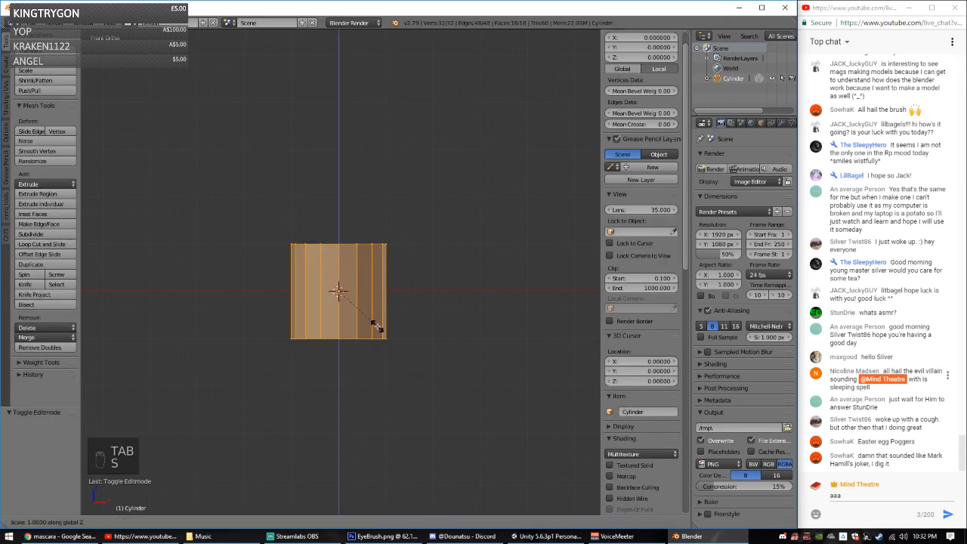
text(10)
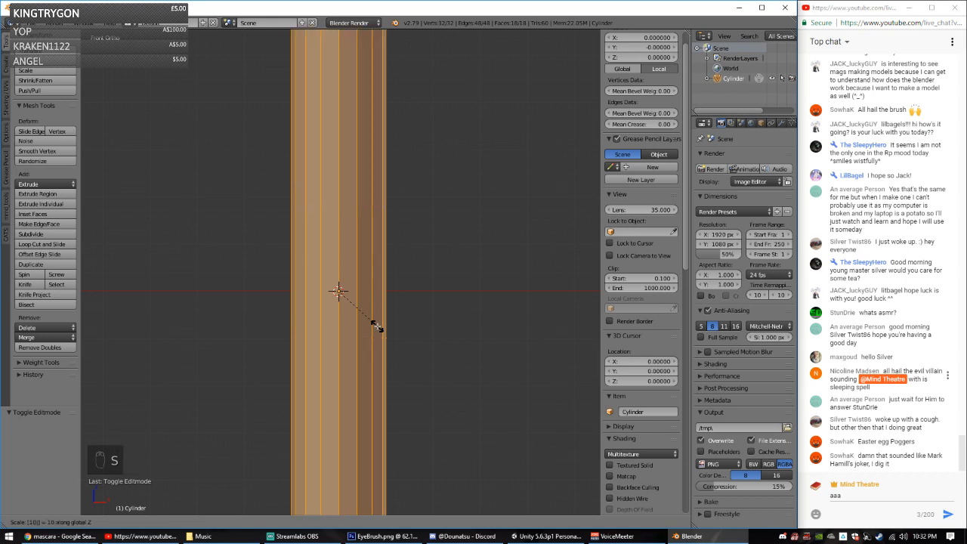
key(BackSpace)
text(8)
key(Return)
key(ctrl+z)
key(ctrl+z)
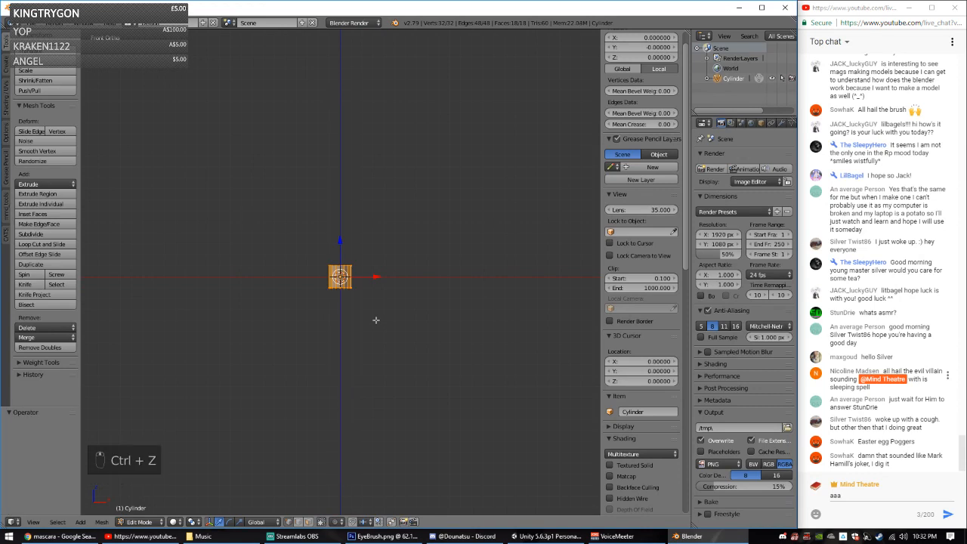
Step: Scale the whole cylinder mesh by 8 along the Z axis
text(sz5)
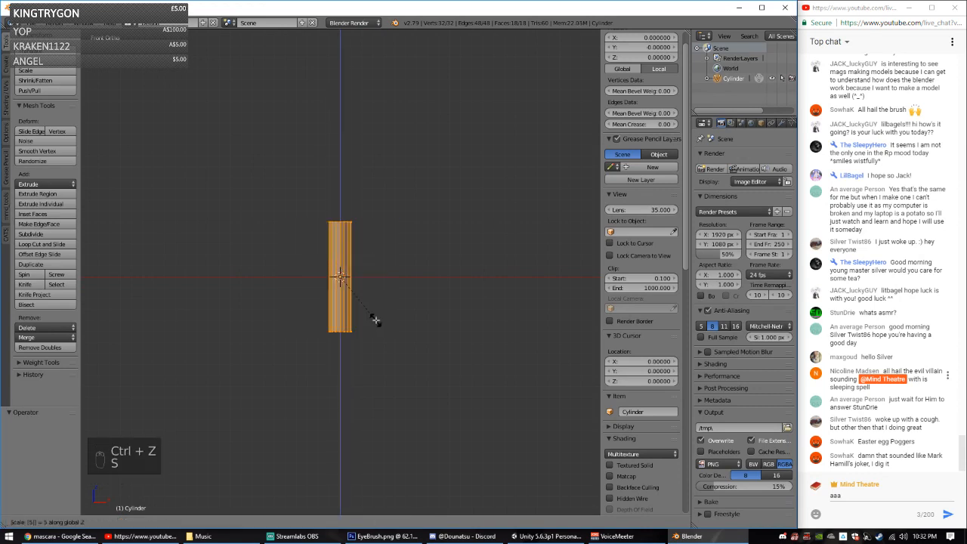
key(BackSpace)
text(6)
key(BackSpace)
text(7)
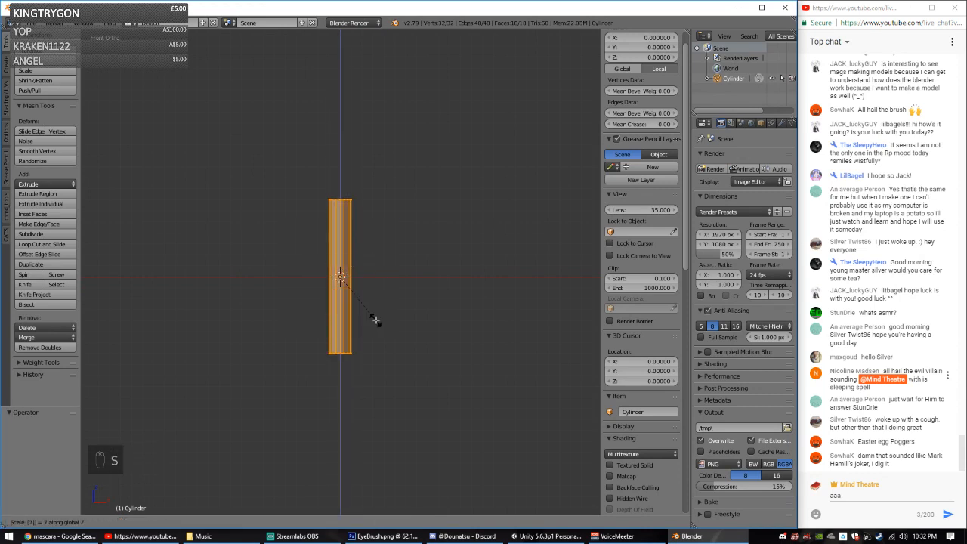
key(BackSpace)
text(8)
key(Return)
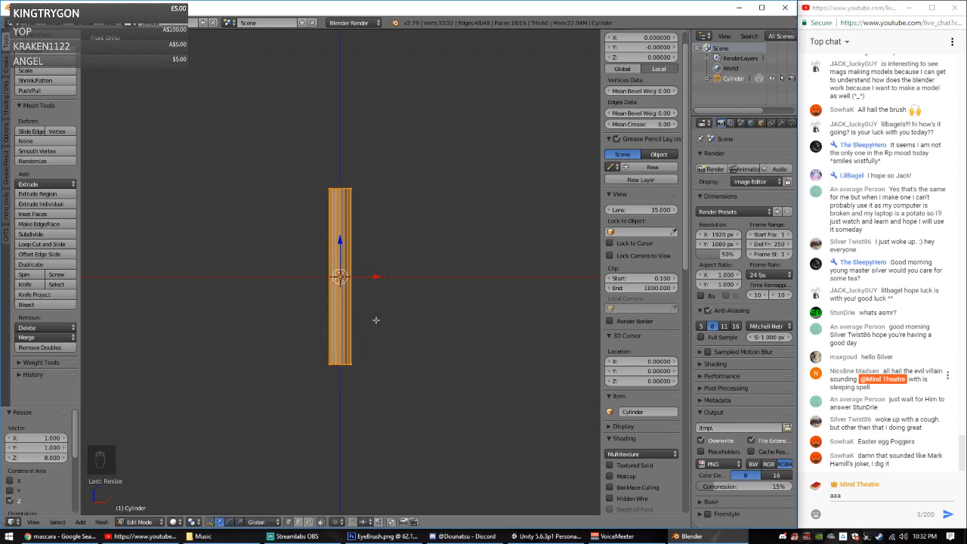
Step: Add one horizontal loop cut around the cylinder and slide it below the middle, to about Z -2.47
scroll(376, 320, up, 3)
key(ctrl+r)
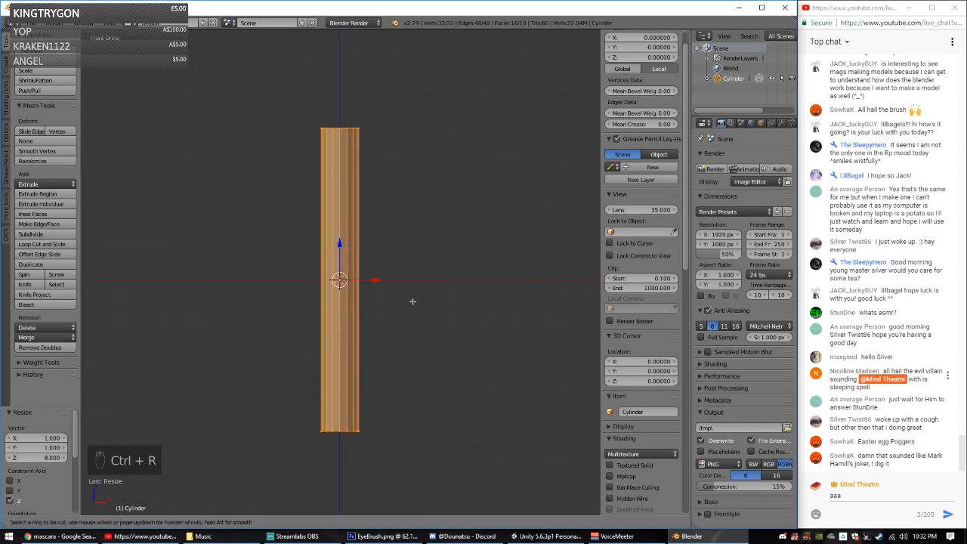
key(ctrl+r)
click(337, 312)
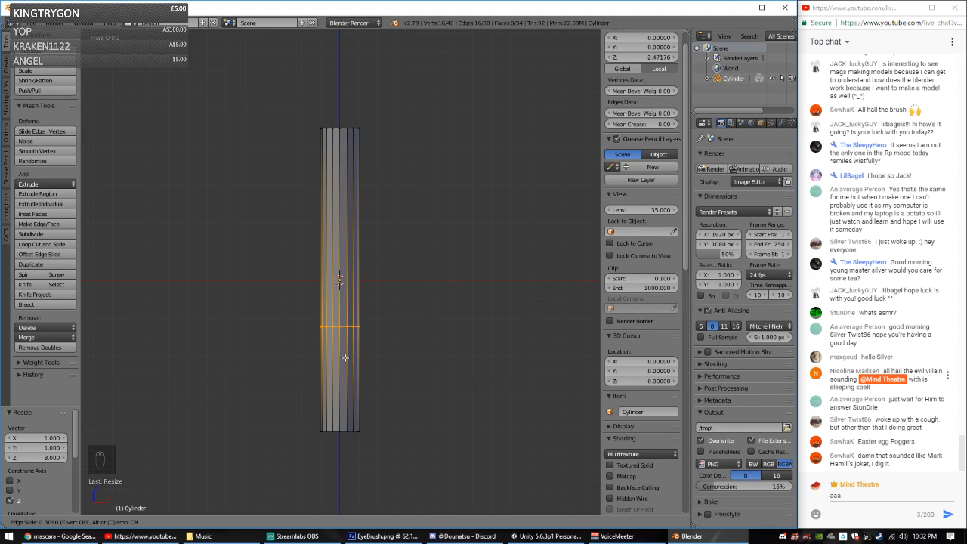
click(345, 357)
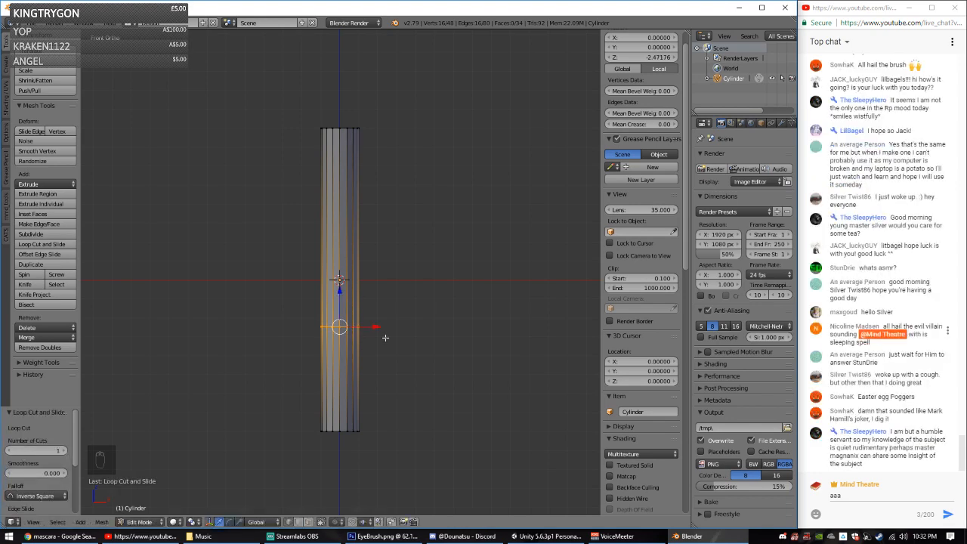
Step: Separate the cylinder section above the loop cut into its own object from the solid front view and return to Object Mode
key(a)
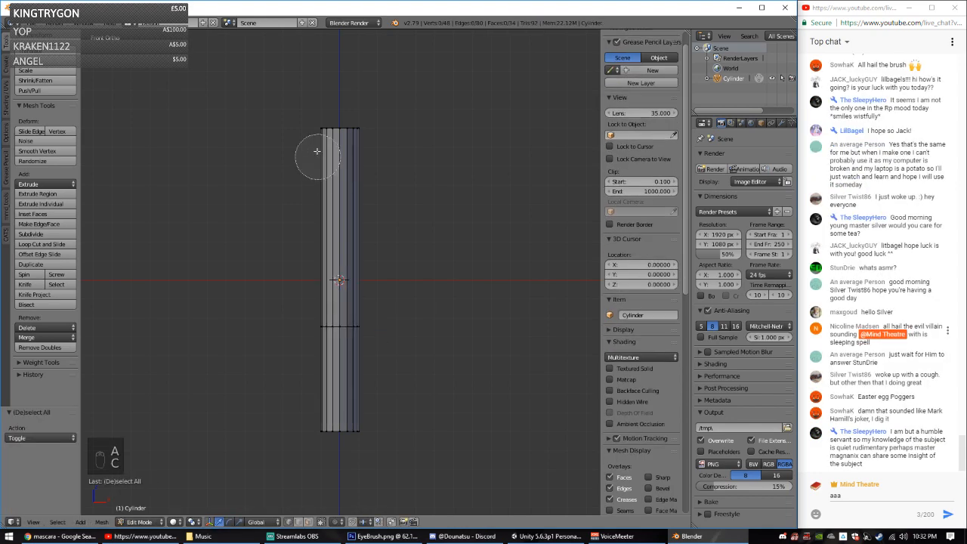
key(c)
drag(345, 118, 341, 292)
key(Escape)
key(p)
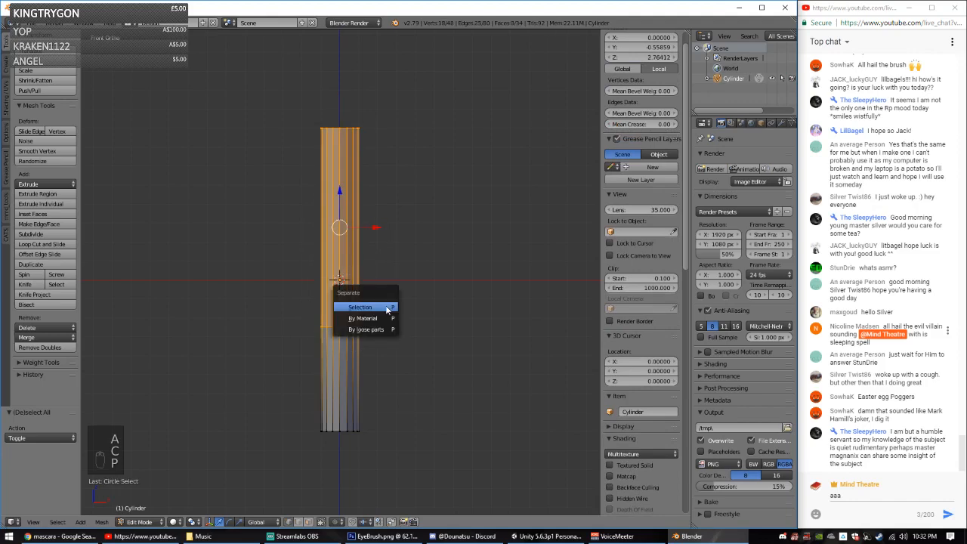
click(378, 306)
key(Tab)
right_click(344, 311)
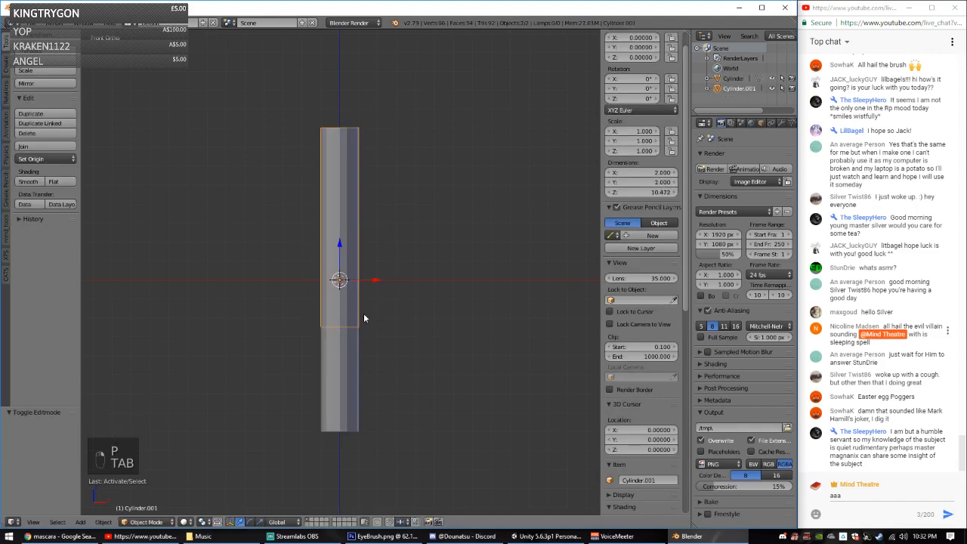
Step: Hide one cylinder piece, undo back through the history, and redo to the separated state
key(h)
key(ctrl+z)
key(ctrl+z)
key(ctrl+z)
key(ctrl+alt+z)
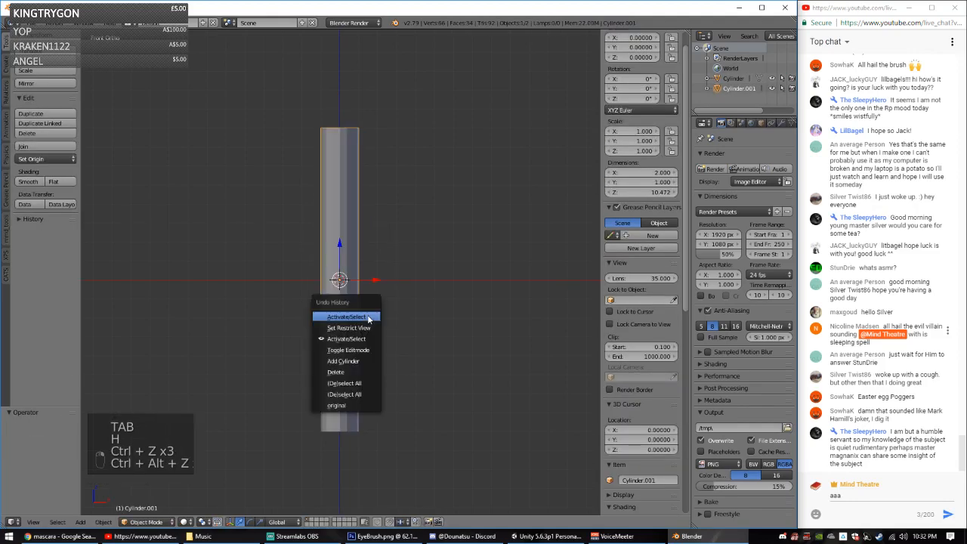
key(ctrl+alt+z)
key(ctrl+z)
key(ctrl+z)
key(ctrl+z)
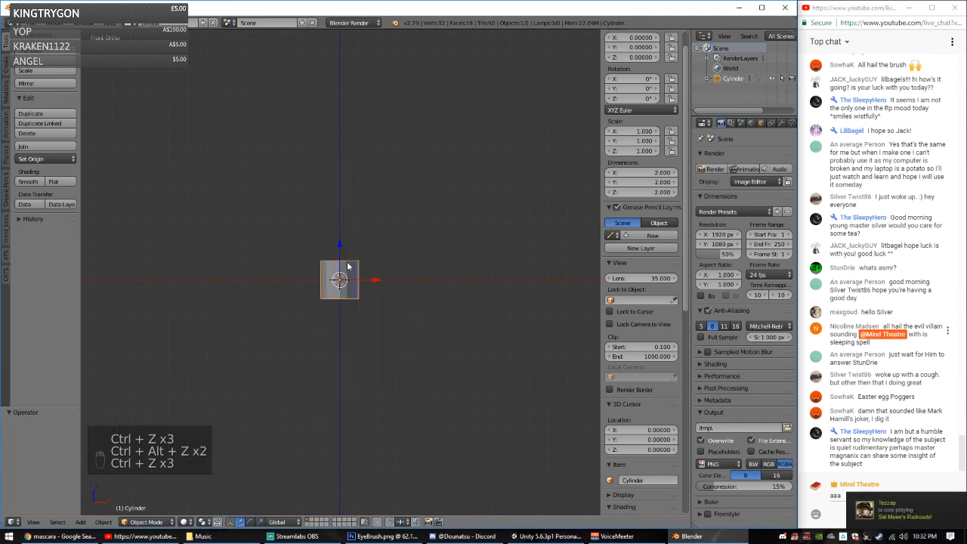
key(ctrl+shift+z)
key(Tab)
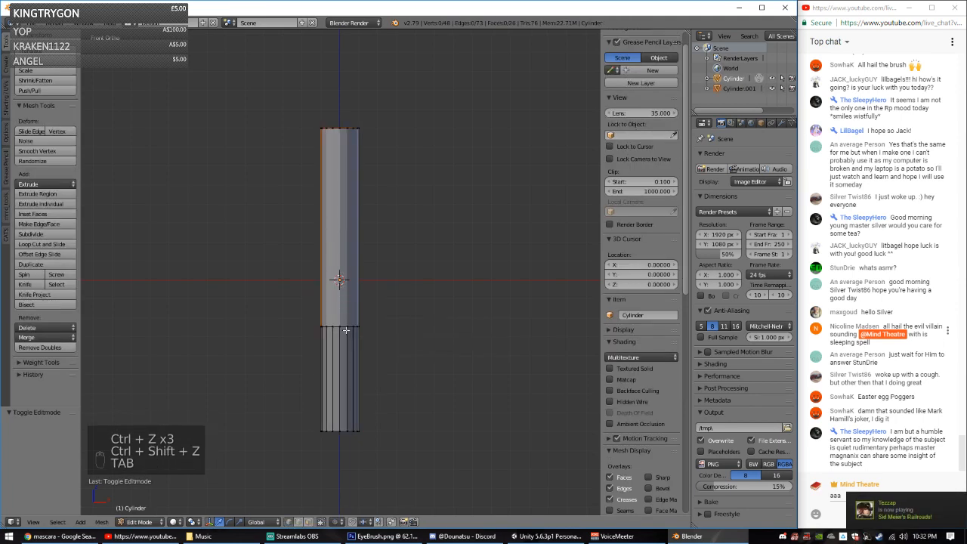
key(Tab)
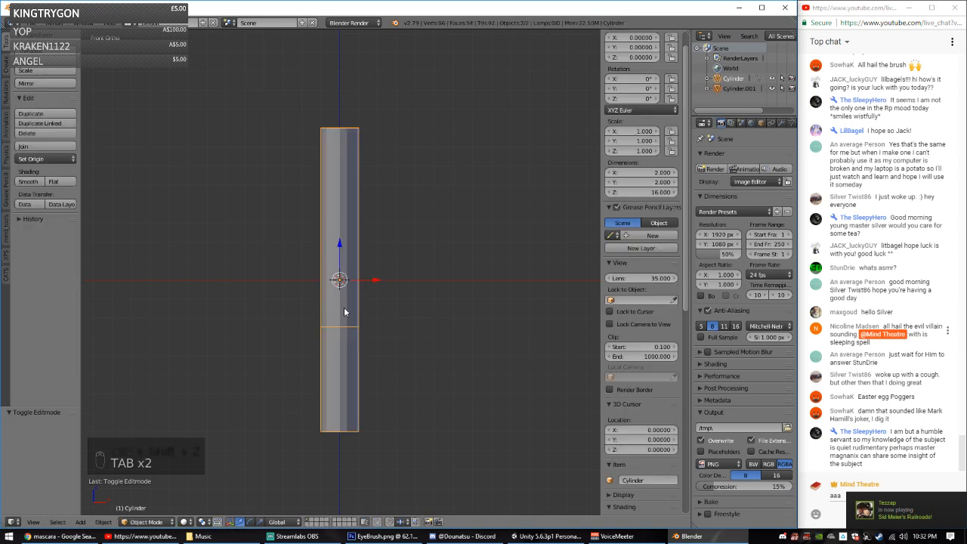
Step: Join the two cylinder pieces into one object and remove the doubled vertices along their seam
shift+right_click(340, 352)
key(ctrl+p)
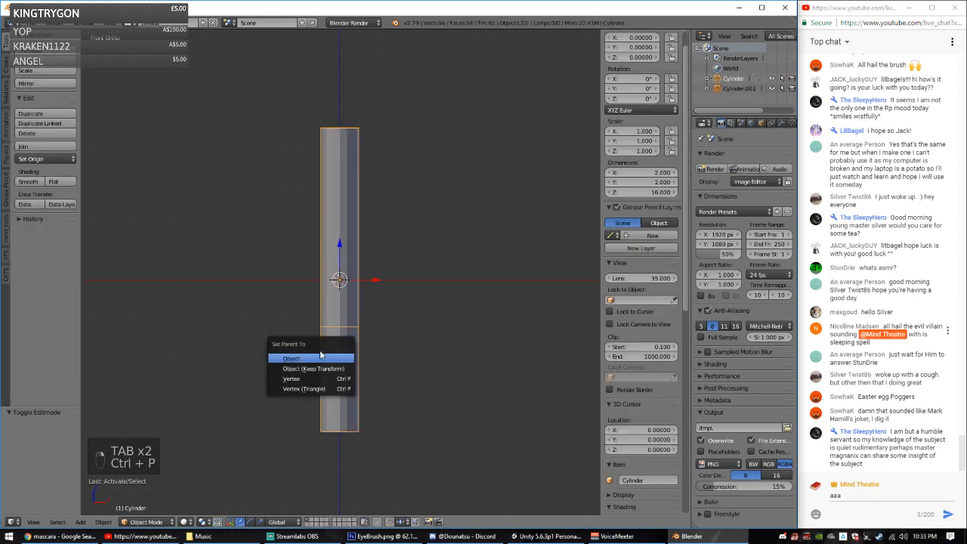
click(316, 358)
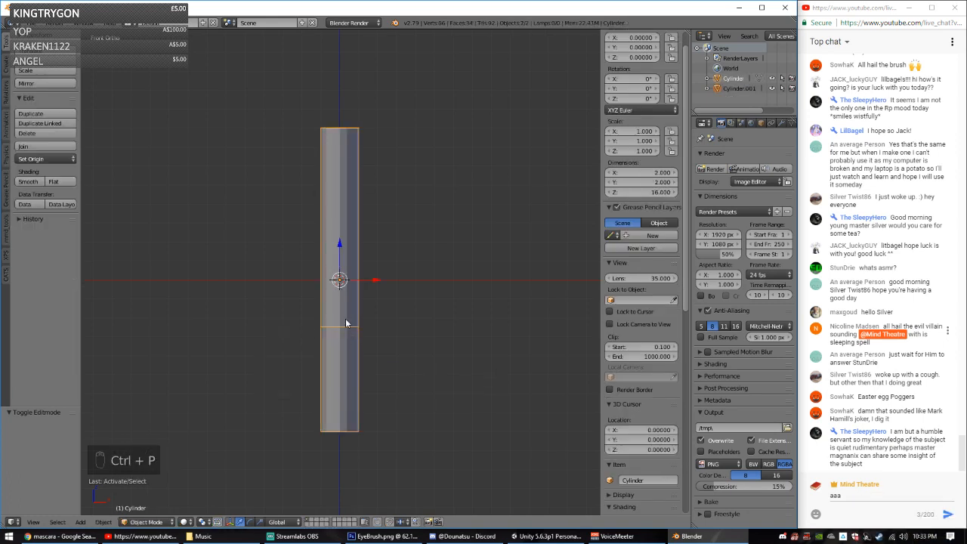
key(ctrl+j)
key(Tab)
key(a)
key(a)
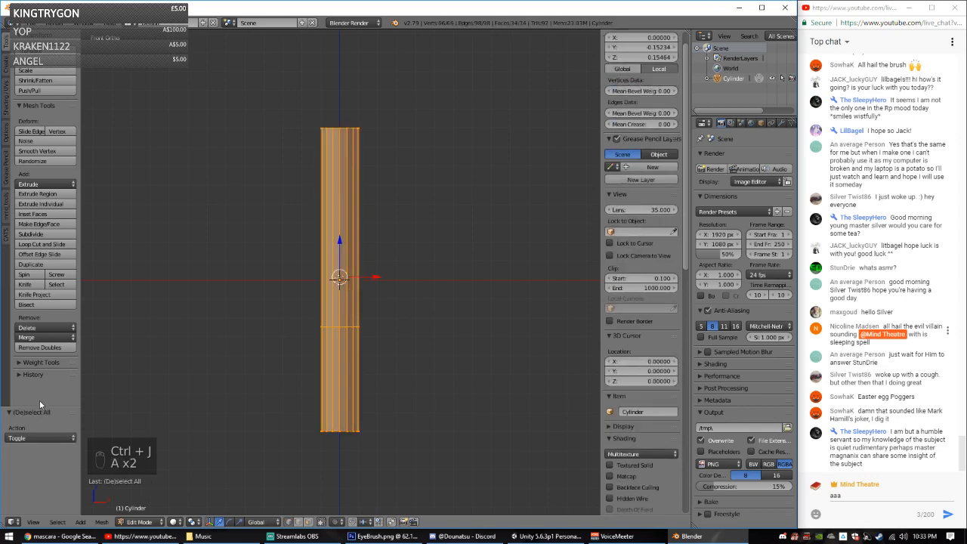
click(39, 347)
key(Tab)
key(a)
key(a)
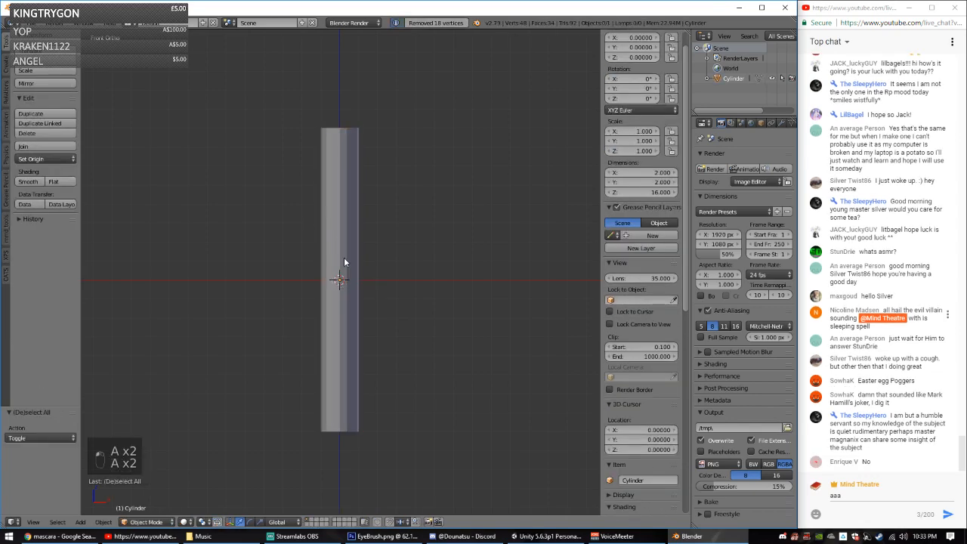
Step: Open the cylinder in Edit Mode with wireframe shading in the front view and deselect all vertices
right_click(343, 262)
key(Tab)
middle_drag(344, 262, 138, 264)
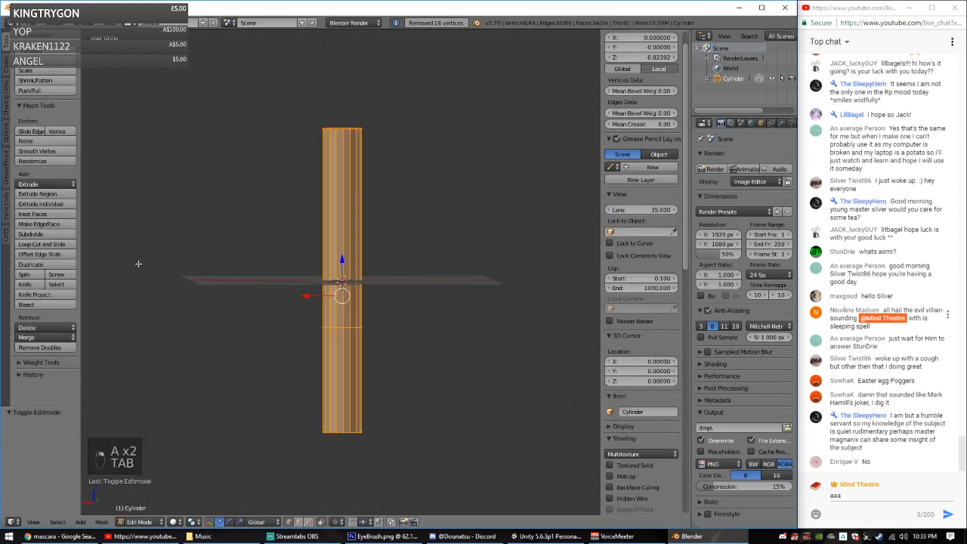
key(z)
key(KP_1)
scroll(252, 263, up, 2)
key(a)
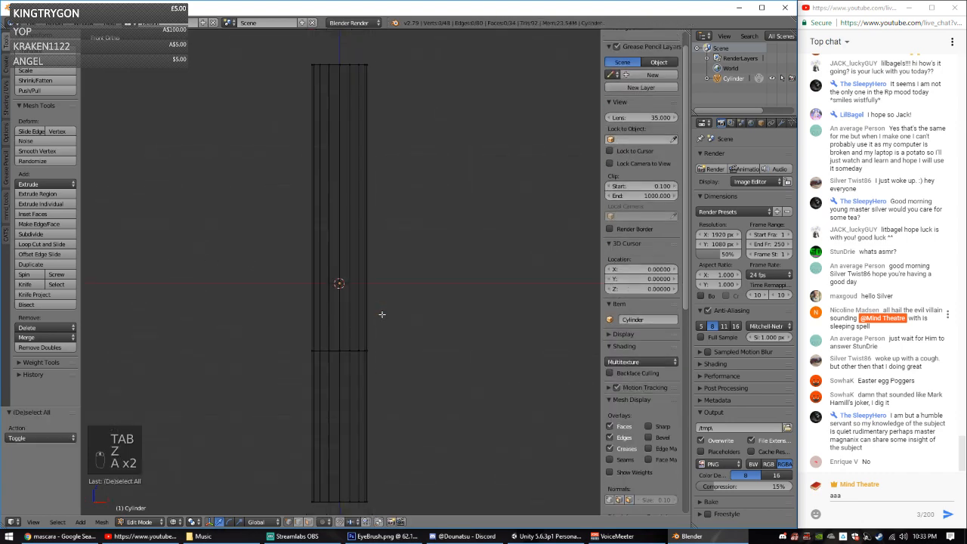
Step: Select all vertices from the loop cut upward, separate them as a new object, and return to Object Mode
scroll(382, 314, down, 4)
key(c)
drag(332, 178, 339, 301)
right_click(340, 301)
key(p)
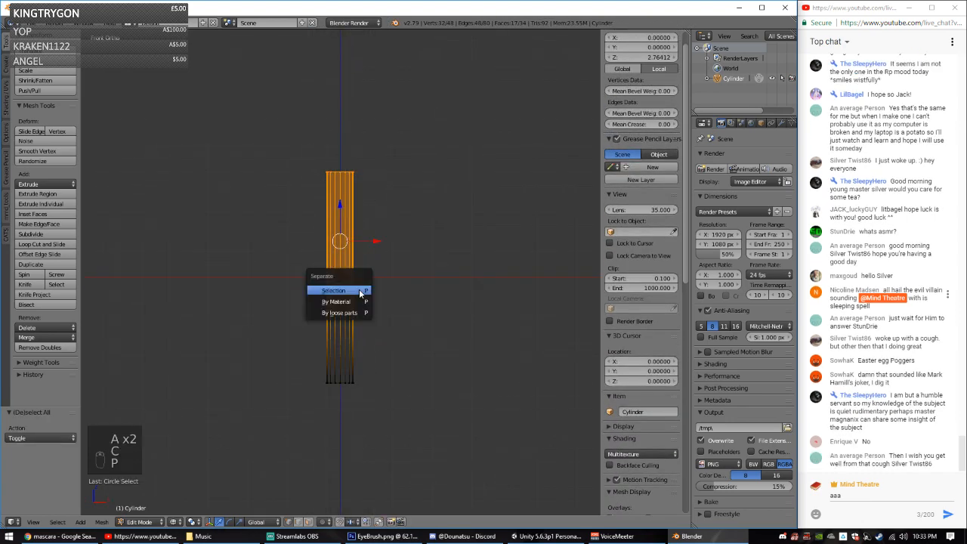
click(360, 292)
key(Tab)
Step: Enter Edit Mode on the lower cylinder piece and select only its upper ring of vertices
right_click(347, 331)
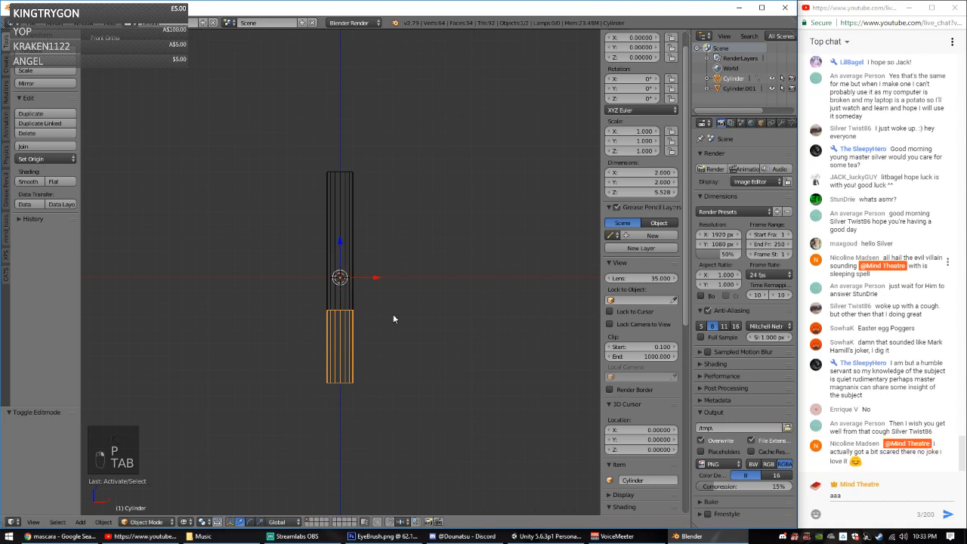
key(Tab)
scroll(352, 343, up, 3)
key(a)
key(a)
key(a)
key(c)
right_click(369, 336)
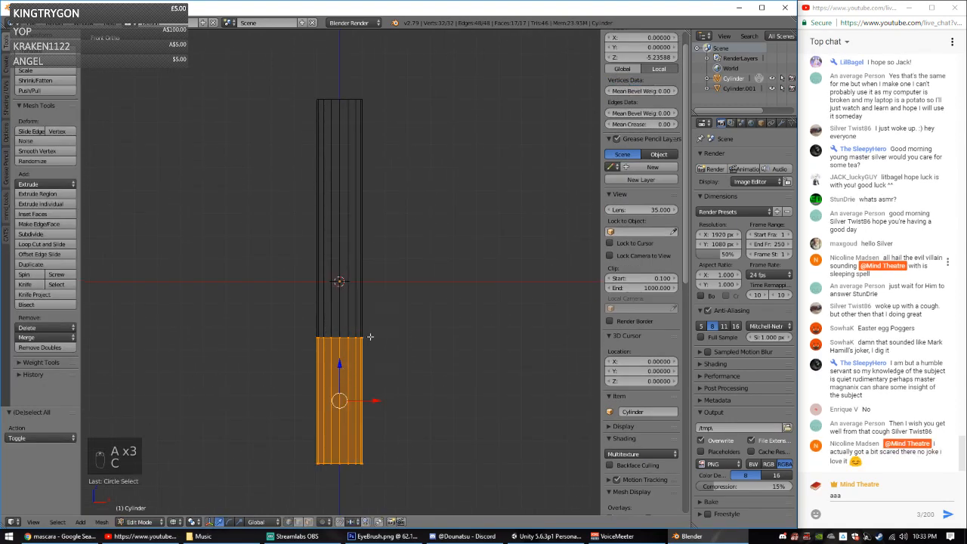
key(a)
key(c)
drag(371, 336, 329, 331)
right_click(284, 323)
Step: Extrude the selected ring inward in the top view, scaling it to about 0.183 around the centre
key(KP_7)
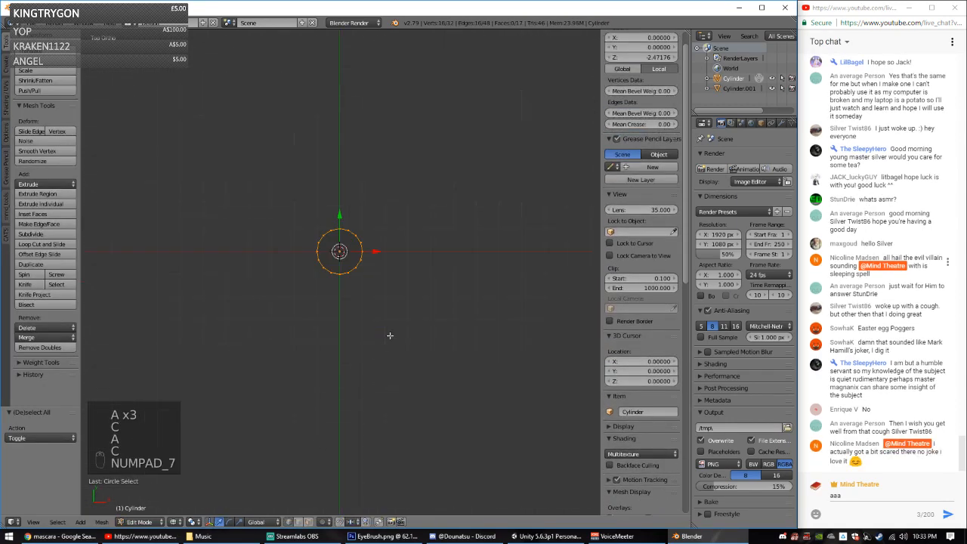
scroll(430, 268, up, 4)
shift+middle_drag(444, 303, 426, 323)
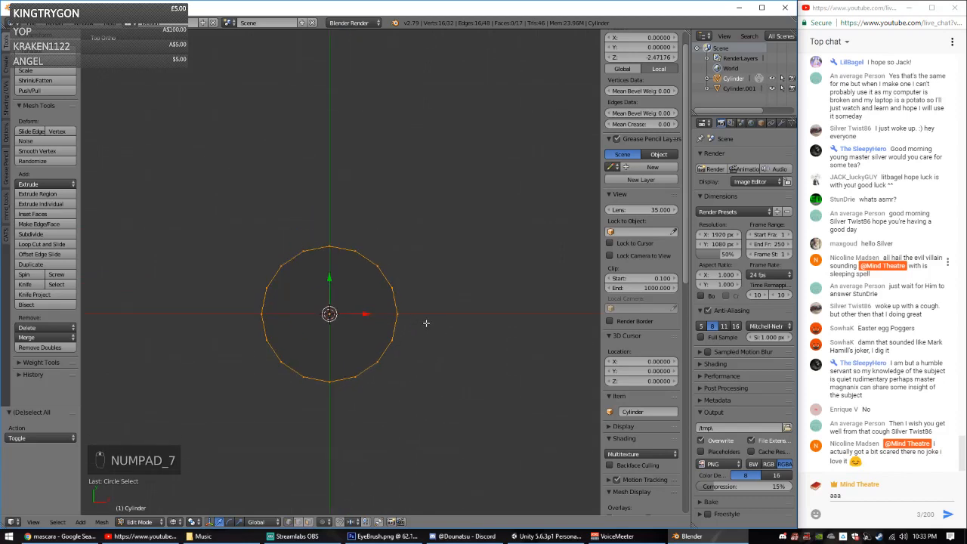
key(e)
key(s)
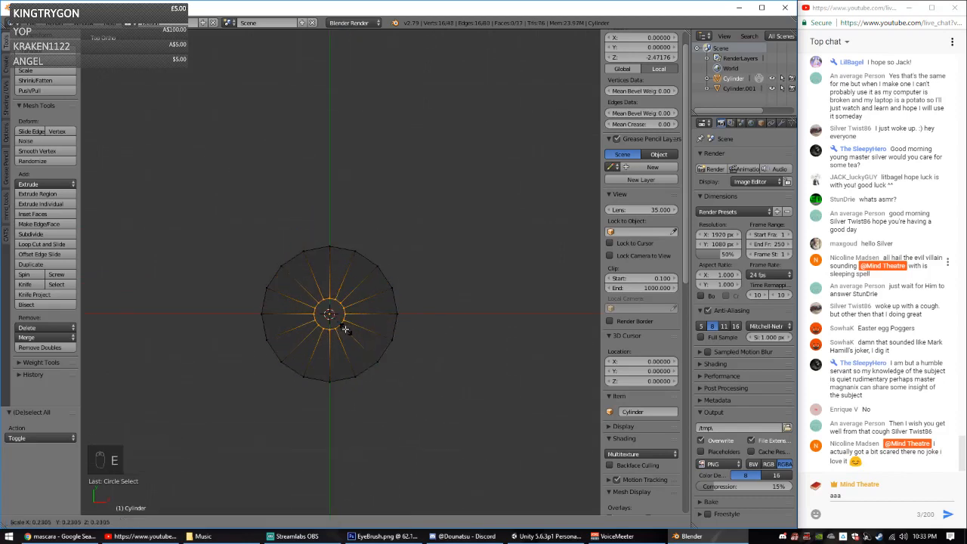
click(341, 330)
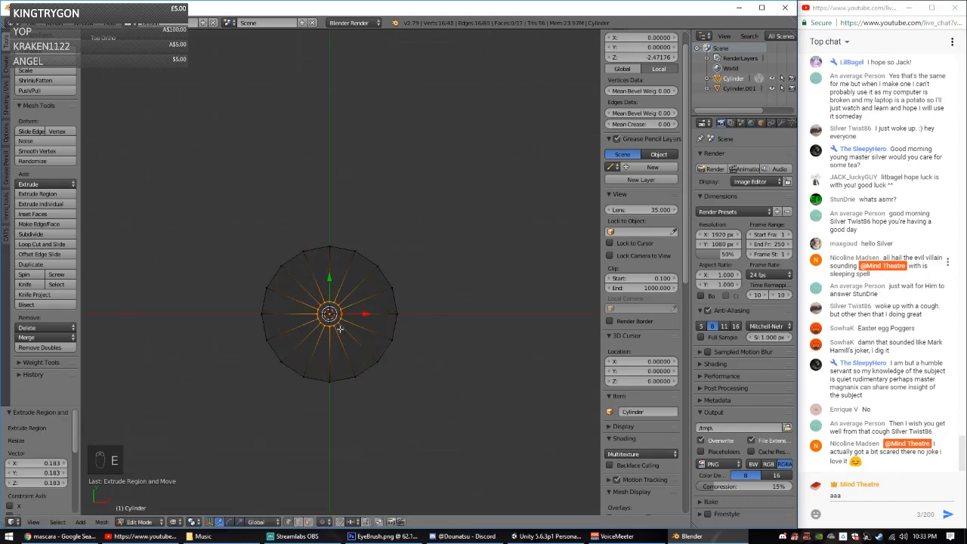
Step: Extrude the small inner ring up along Z to about Z 7.84 as a thin rod and cap its end with a face
key(KP_1)
scroll(341, 330, down, 3)
key(e)
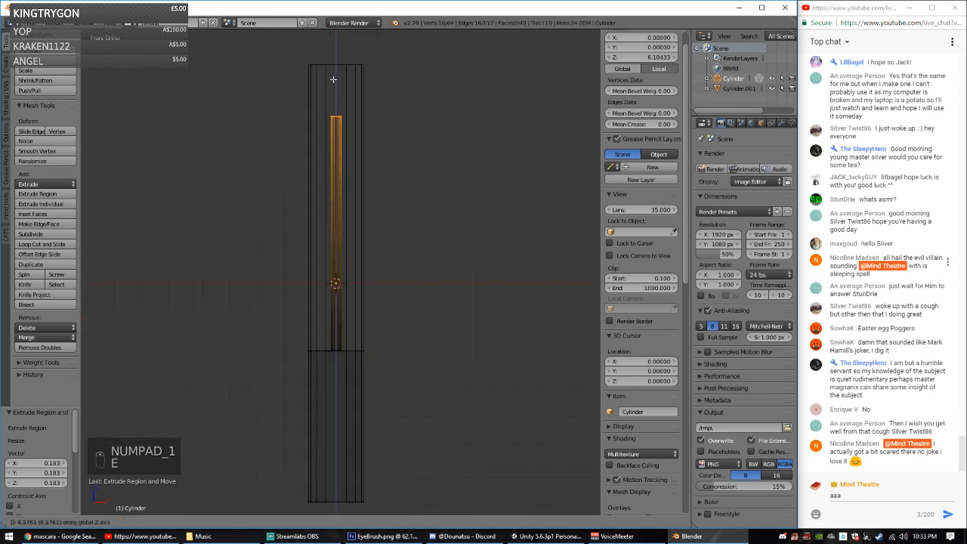
click(337, 40)
middle_drag(337, 41, 330, 322)
key(f)
Step: Add a loop cut around the thin rod and slide it upward to mark off the brush head section
key(KP_1)
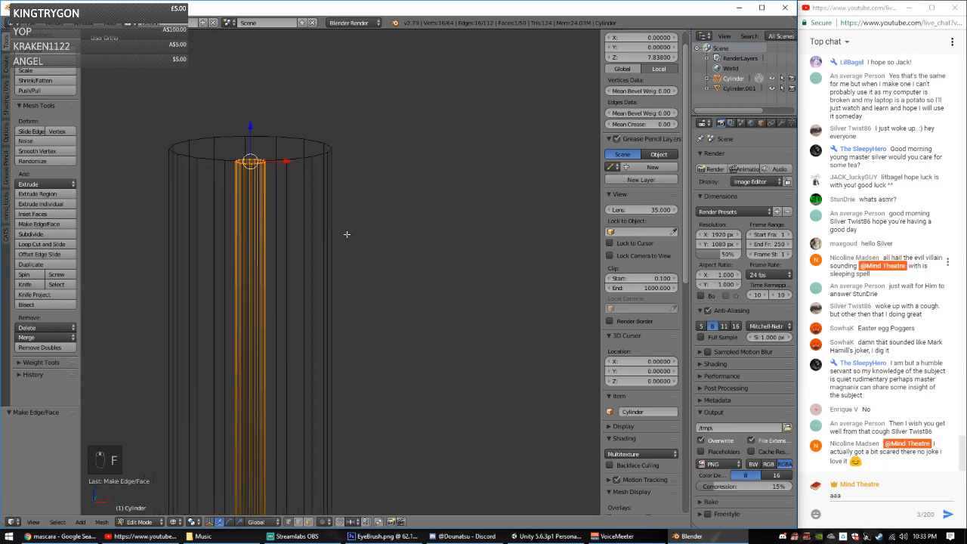
scroll(336, 250, down, 5)
key(ctrl+r)
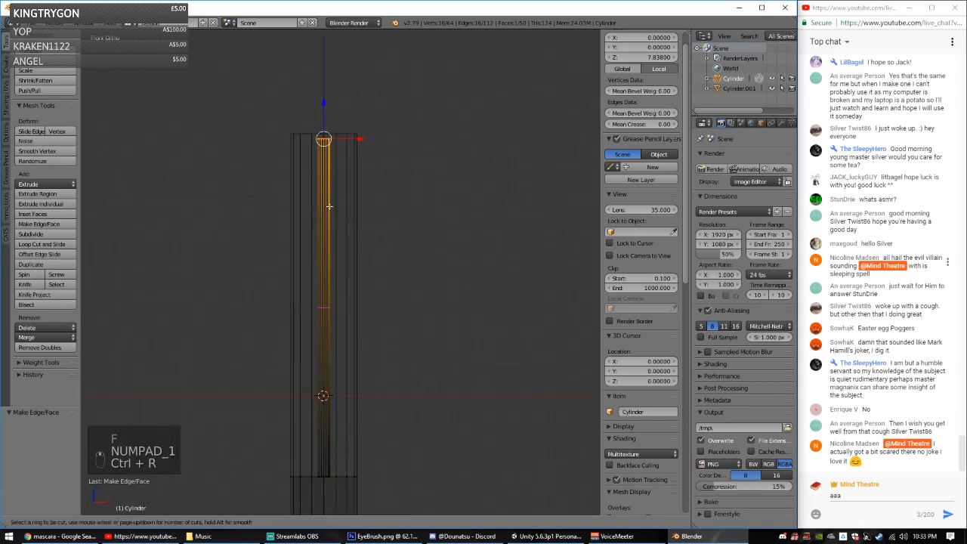
click(330, 206)
click(324, 144)
Step: Extrude the rod's upper section scaled by about 3.06 and shrink it along Z by about 0.33 to form the brush head
key(a)
key(c)
drag(327, 151, 337, 234)
right_click(363, 231)
key(e)
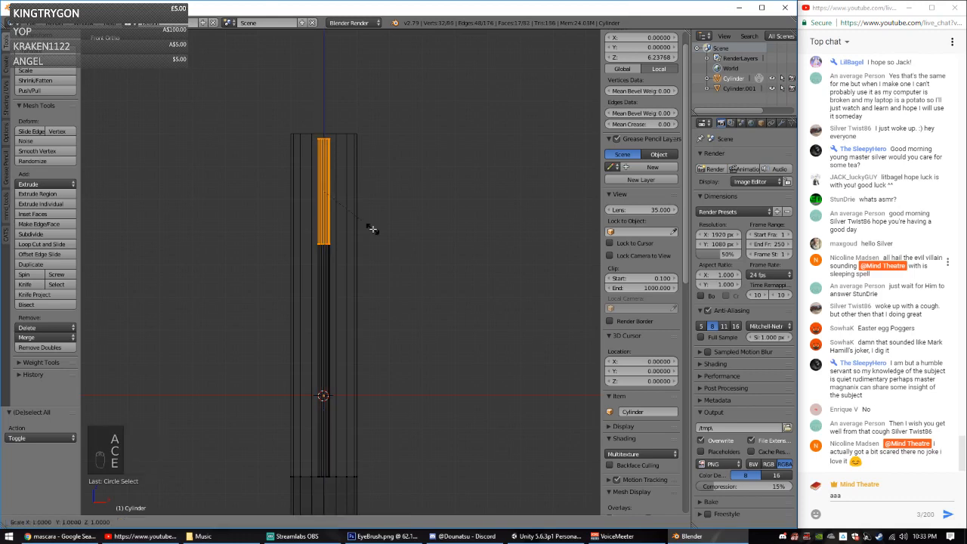
key(s)
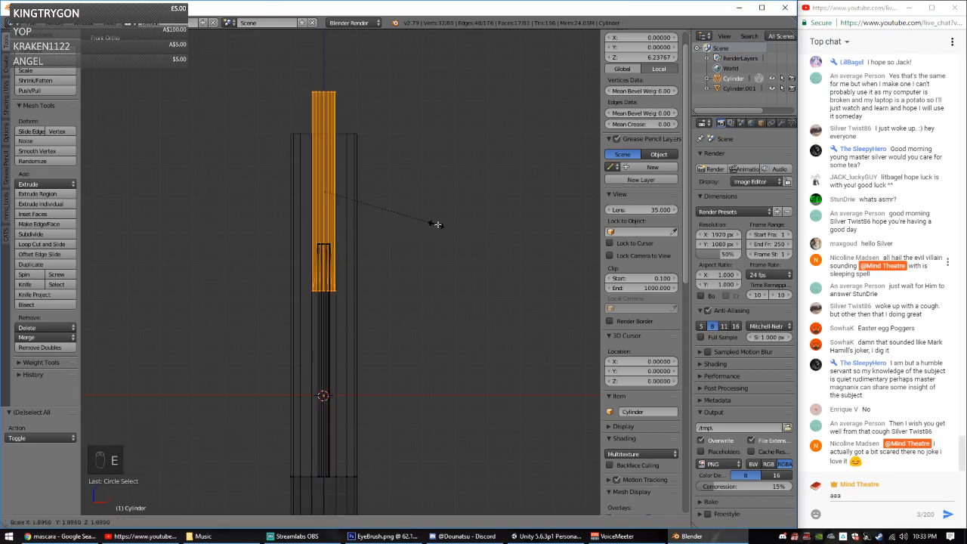
click(510, 227)
key(s)
key(z)
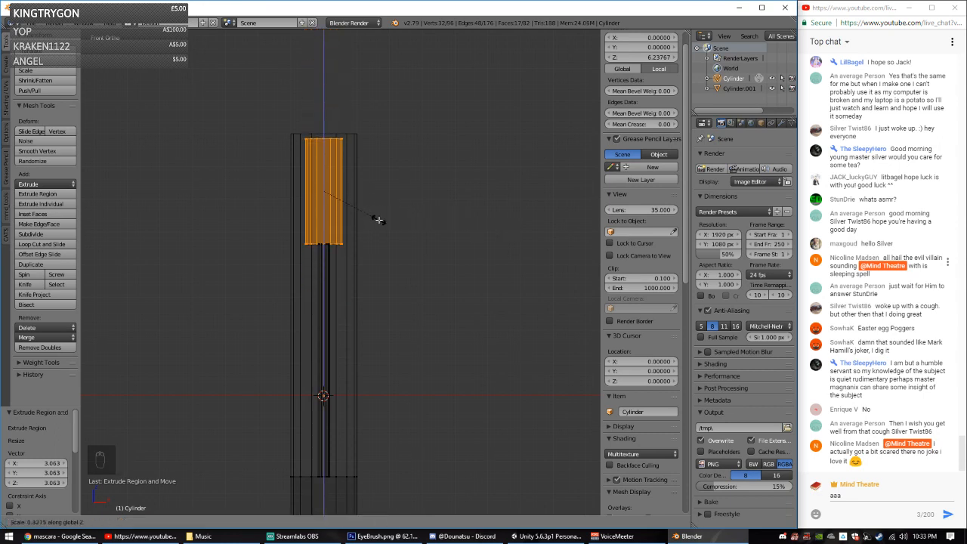
click(378, 219)
Step: Try a single centred loop cut around the brush head and undo it
key(ctrl+r)
click(330, 222)
click(330, 221)
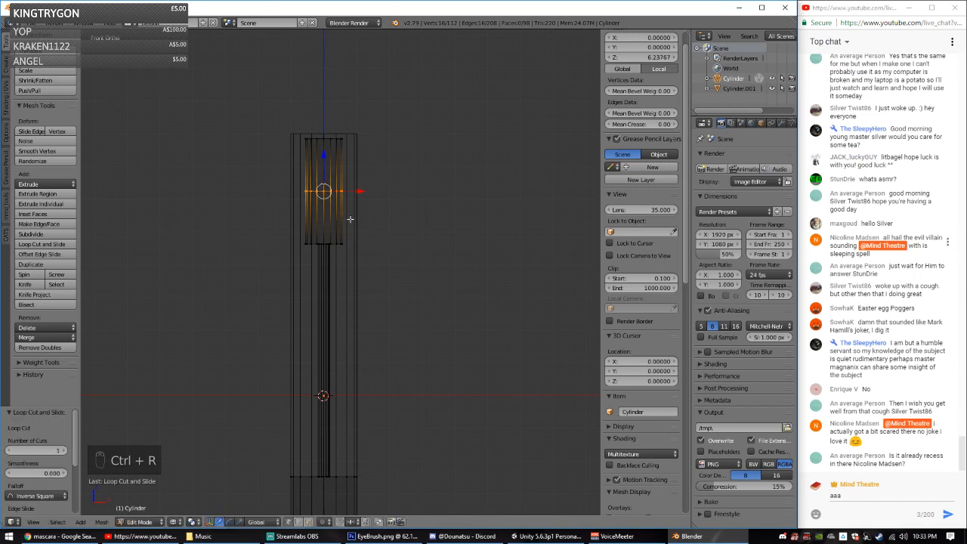
key(ctrl+z)
Step: Add five evenly spaced loop cuts around the brush head
key(ctrl+r)
scroll(323, 212, up, 4)
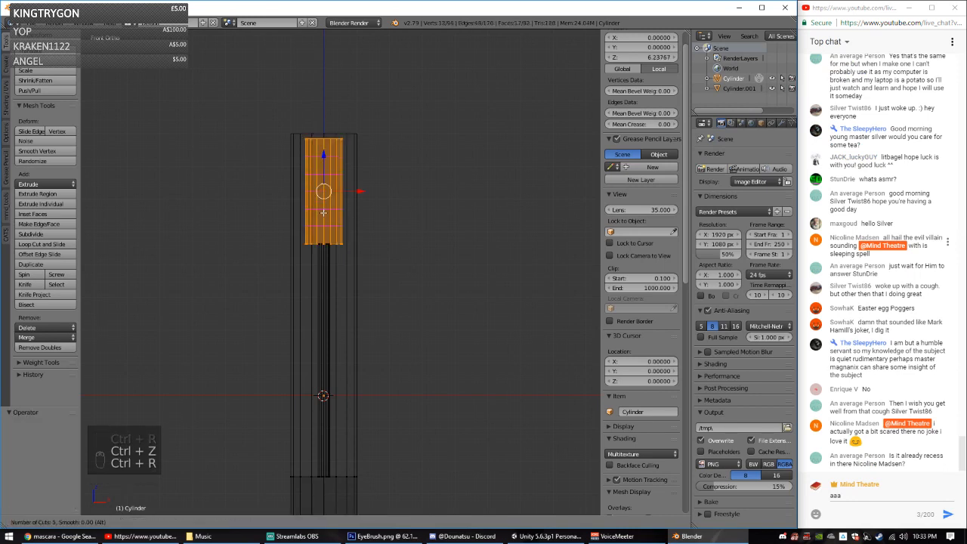
click(323, 212)
click(321, 204)
Step: Try to groove the brush head by extruding its second band from the top and scaling it inward
key(a)
key(c)
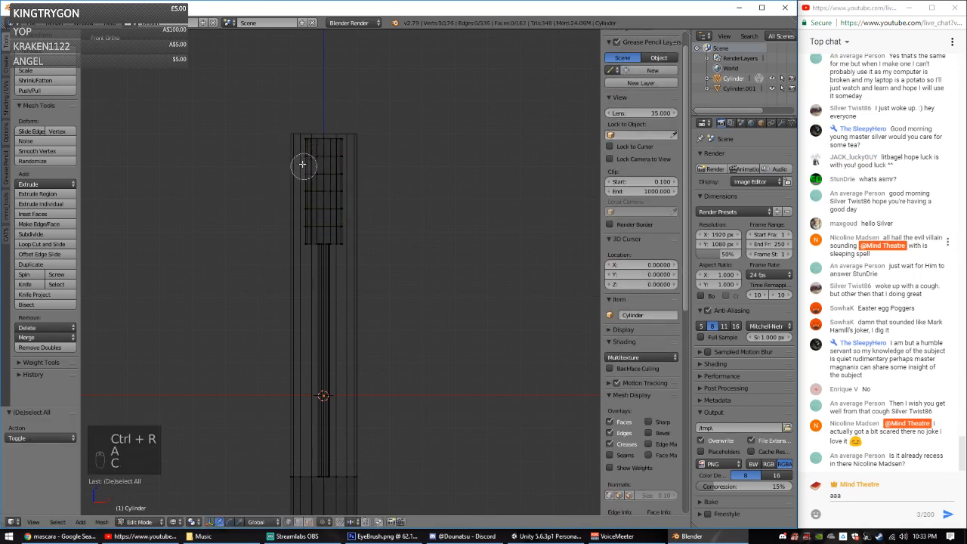
mouse_move(302, 166)
mouse_down()
mouse_move(317, 158)
mouse_move(344, 169)
mouse_up()
right_click(356, 174)
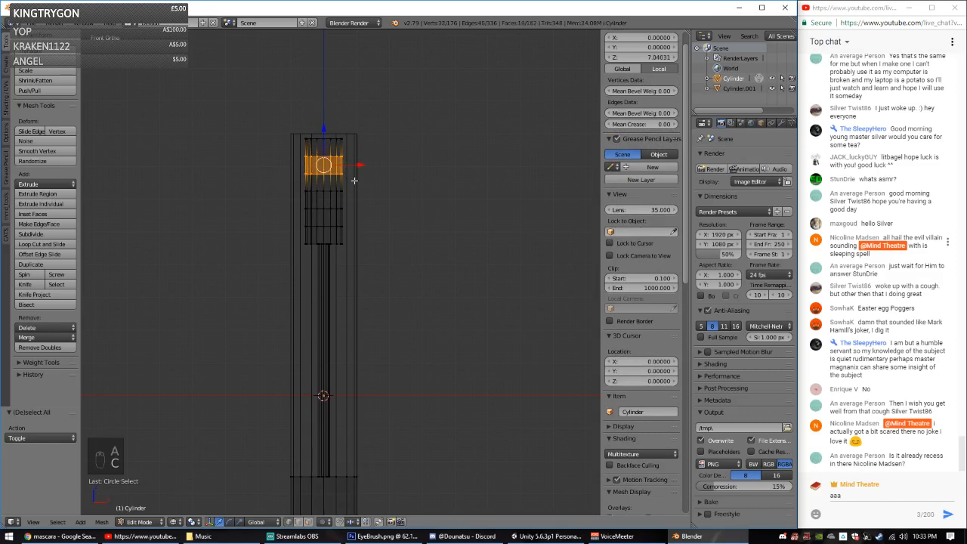
key(e)
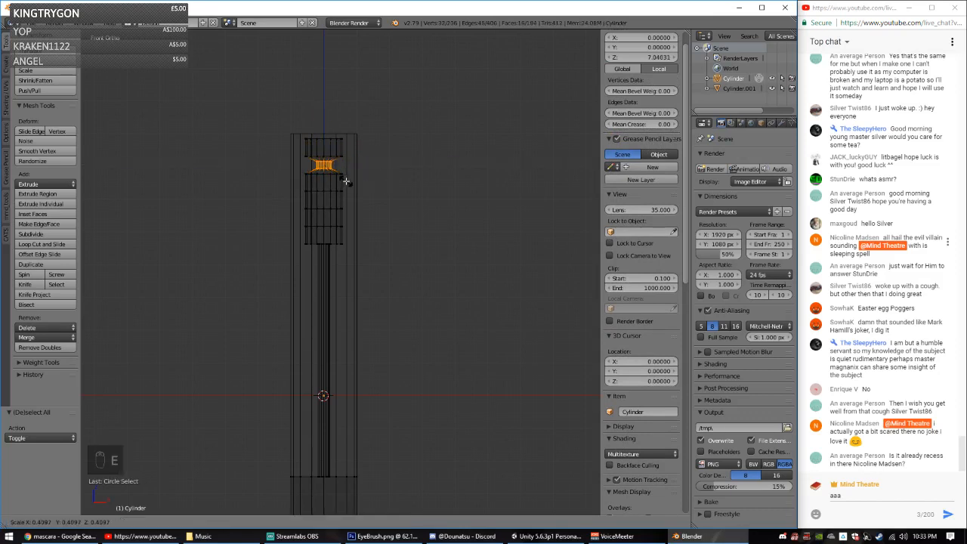
click(348, 178)
Step: Try the same inward extrusion on the brush head's fourth band, and undo both groove attempts
key(a)
key(c)
drag(341, 199, 317, 200)
right_click(318, 200)
key(e)
key(s)
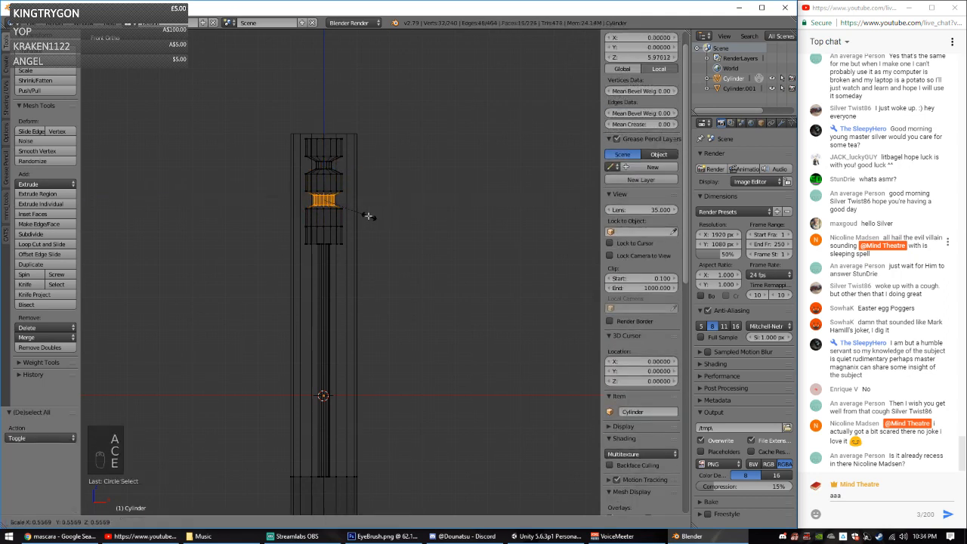
right_click(397, 215)
key(ctrl+z)
key(ctrl+z)
key(ctrl+z)
key(ctrl+z)
key(ctrl+z)
key(ctrl+z)
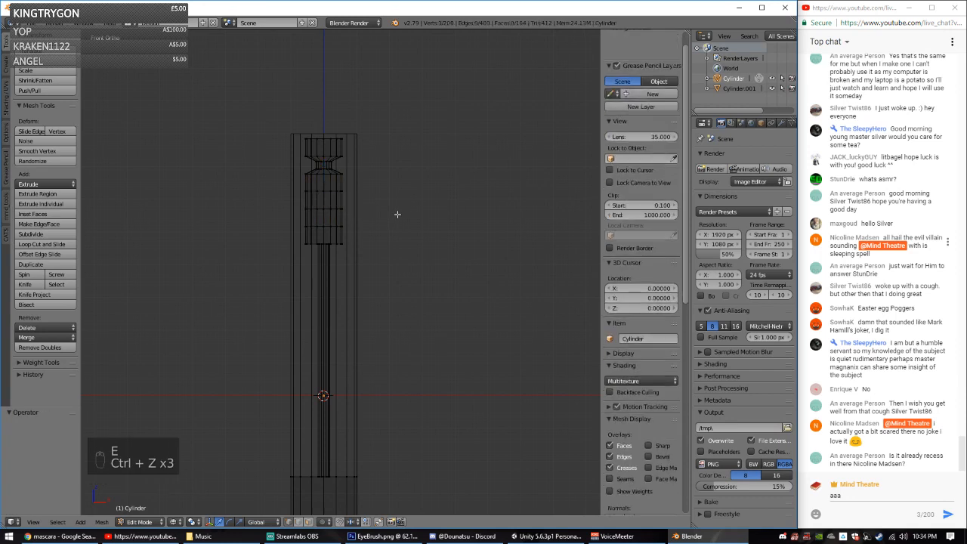
key(c)
drag(346, 205, 311, 201)
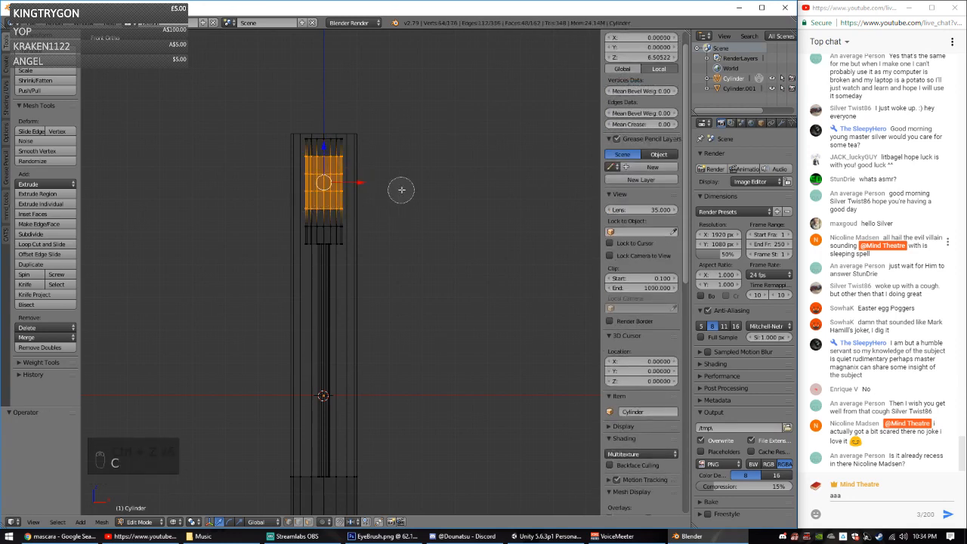
right_click(386, 204)
key(ctrl+z)
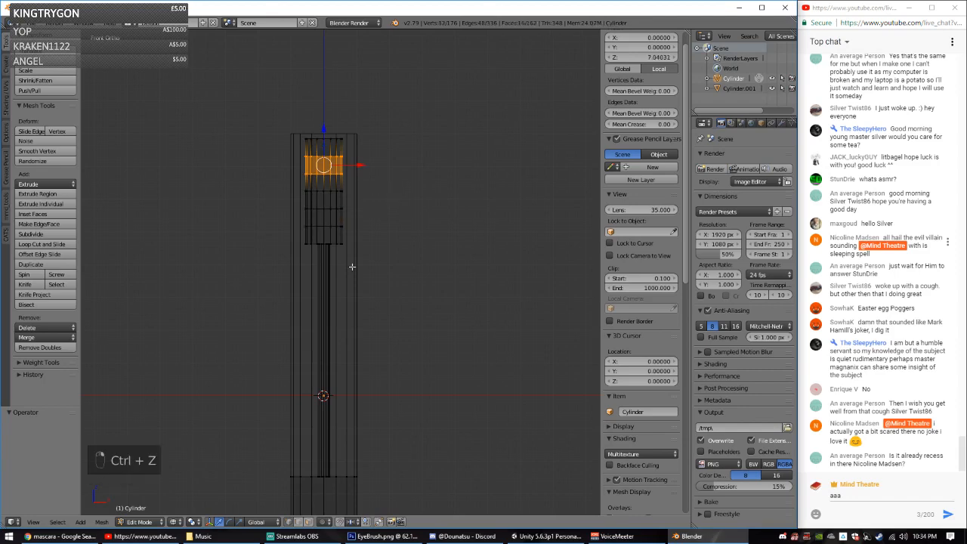
key(a)
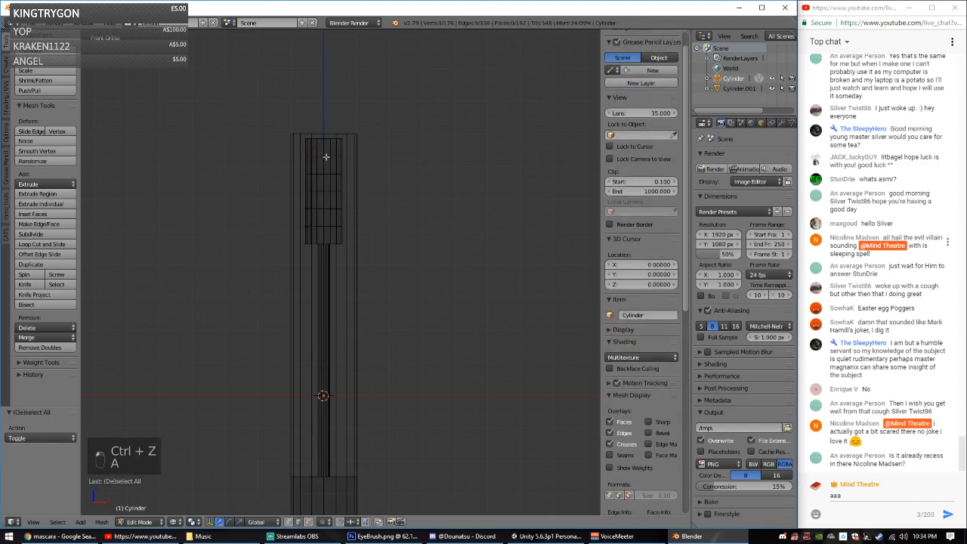
alt+right_click(326, 159)
alt+right_click(330, 174)
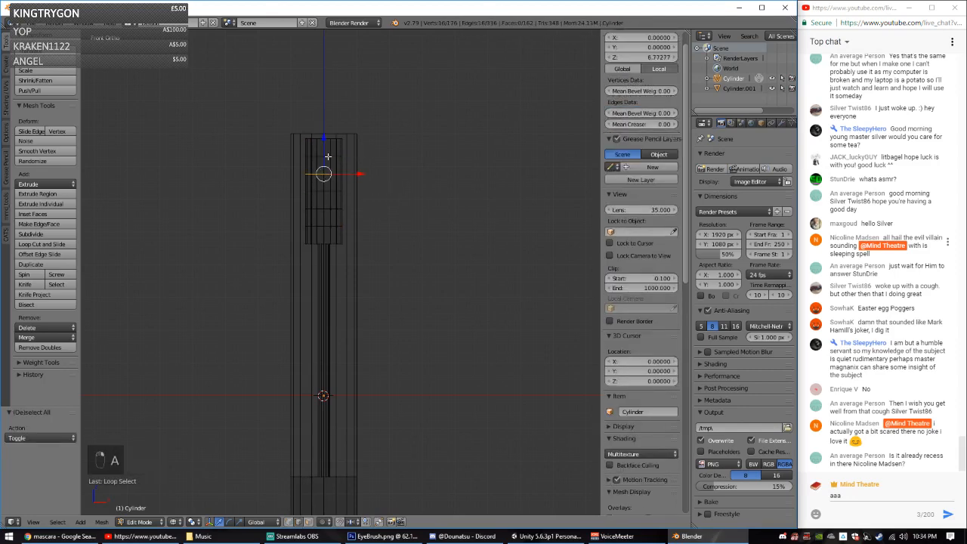
alt+shift+right_click(328, 157)
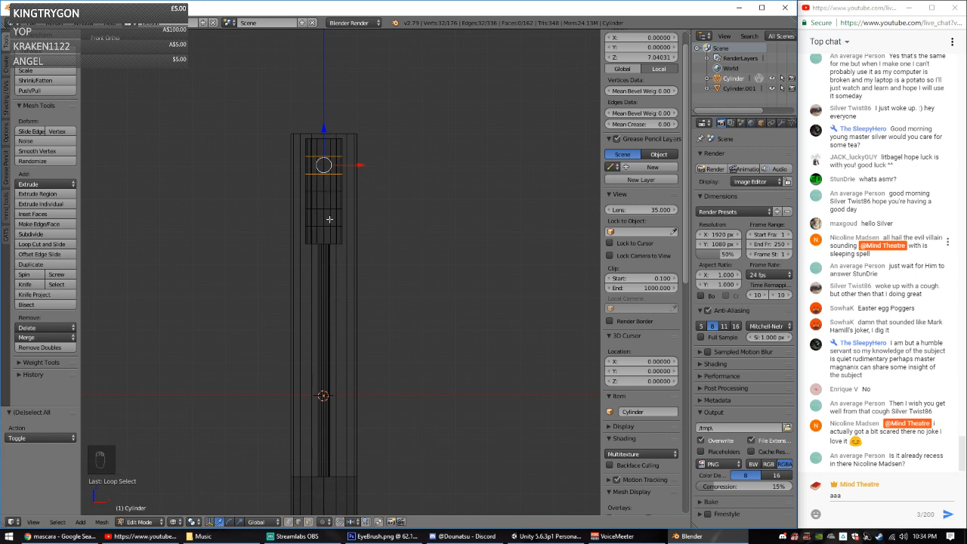
key(a)
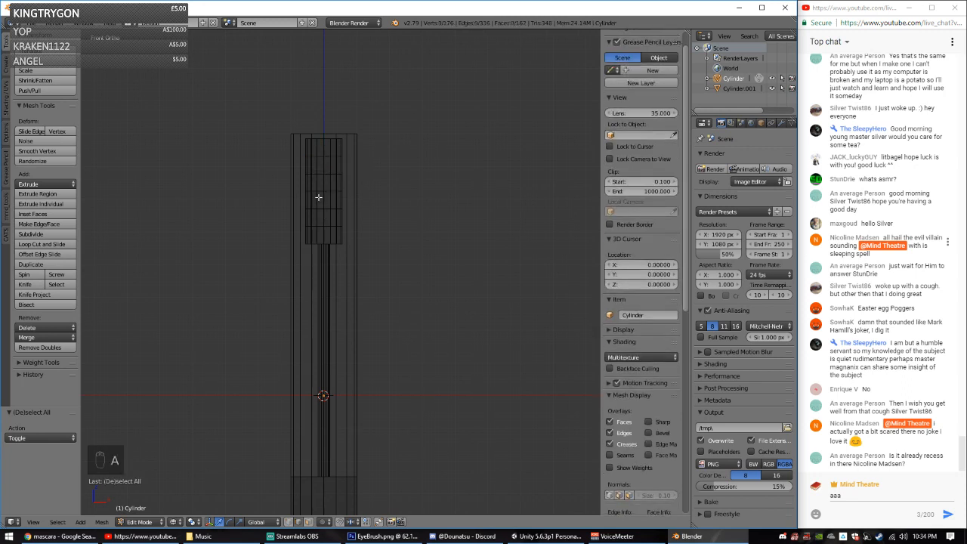
Step: Bevel the brush head's five horizontal edge loops together with an offset of 0.15
alt+right_click(326, 159)
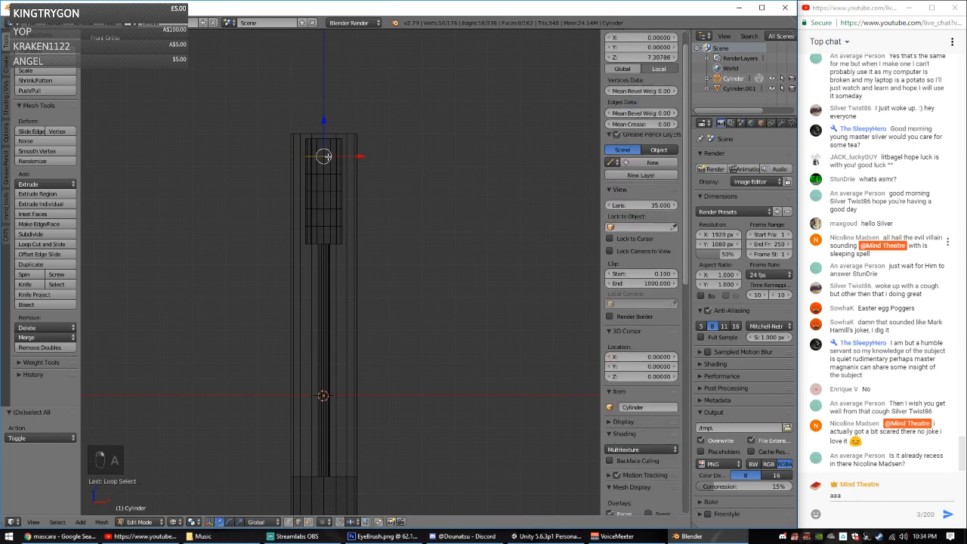
key(ctrl+b)
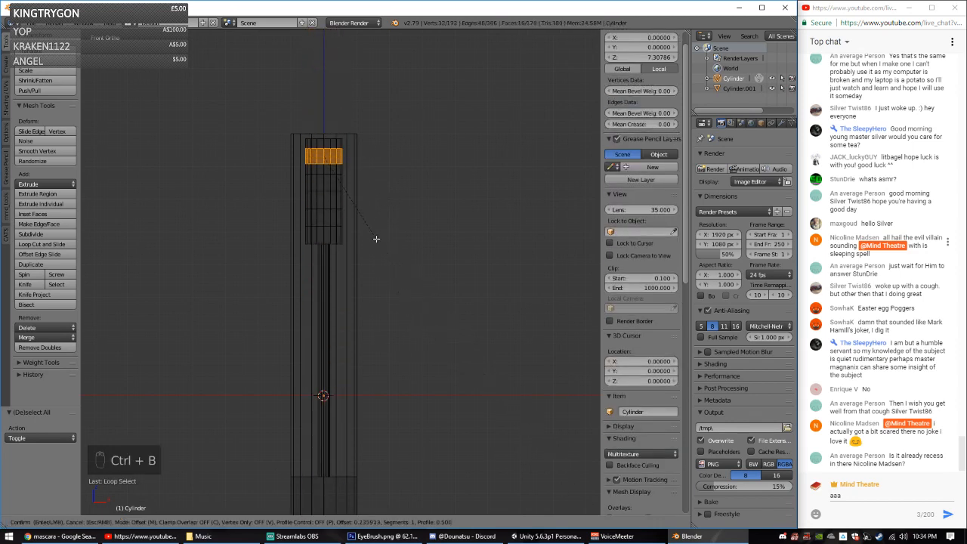
key(Escape)
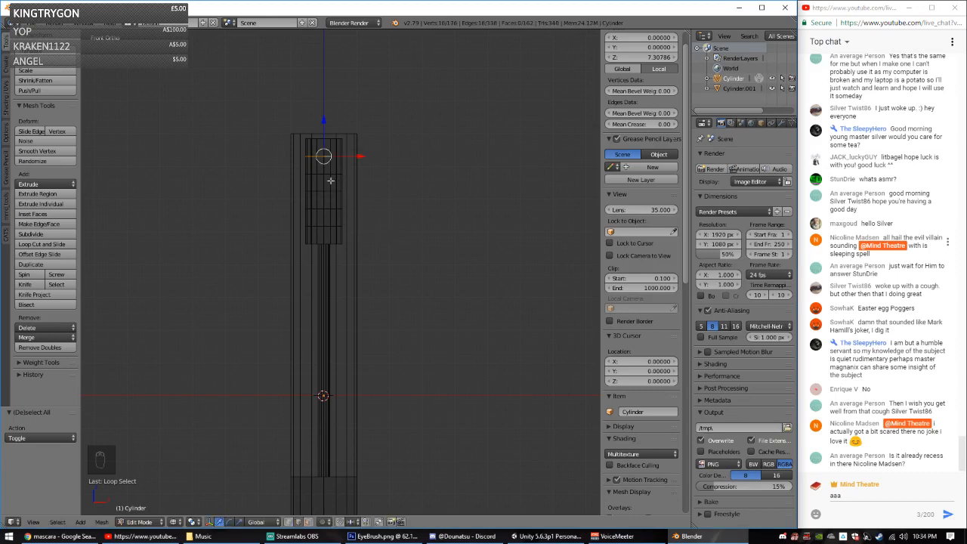
alt+shift+right_click(326, 171)
alt+shift+right_click(330, 193)
alt+shift+right_click(330, 210)
alt+shift+right_click(330, 227)
key(ctrl+b)
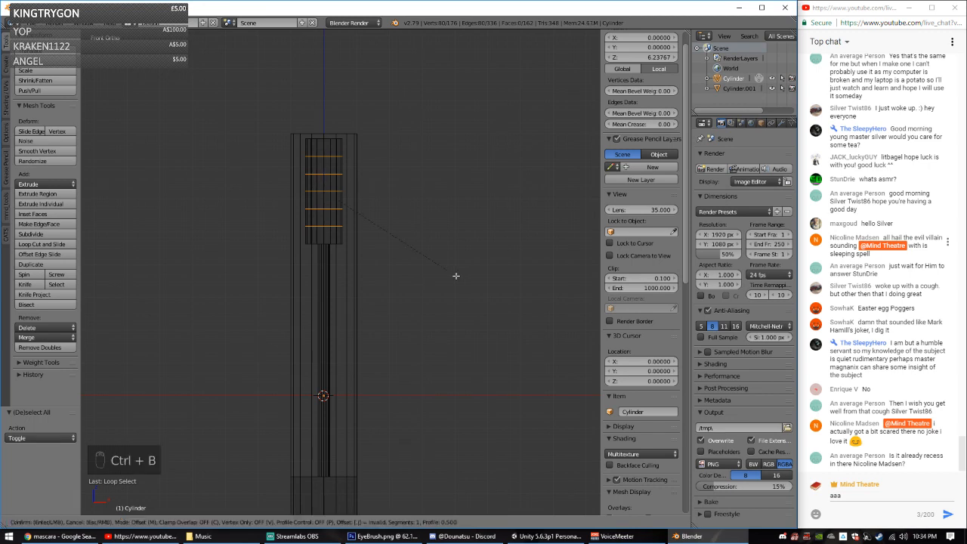
text(.5)
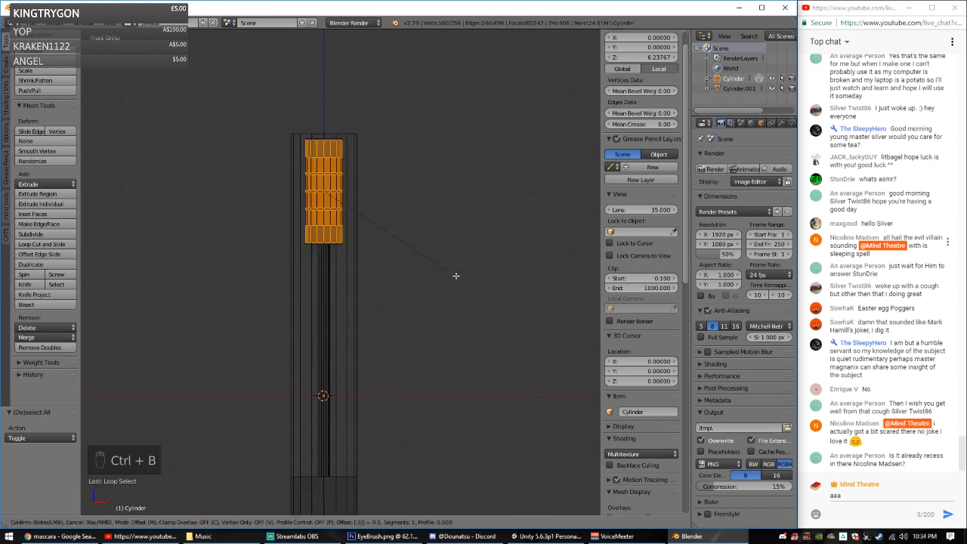
key(BackSpace)
text(025)
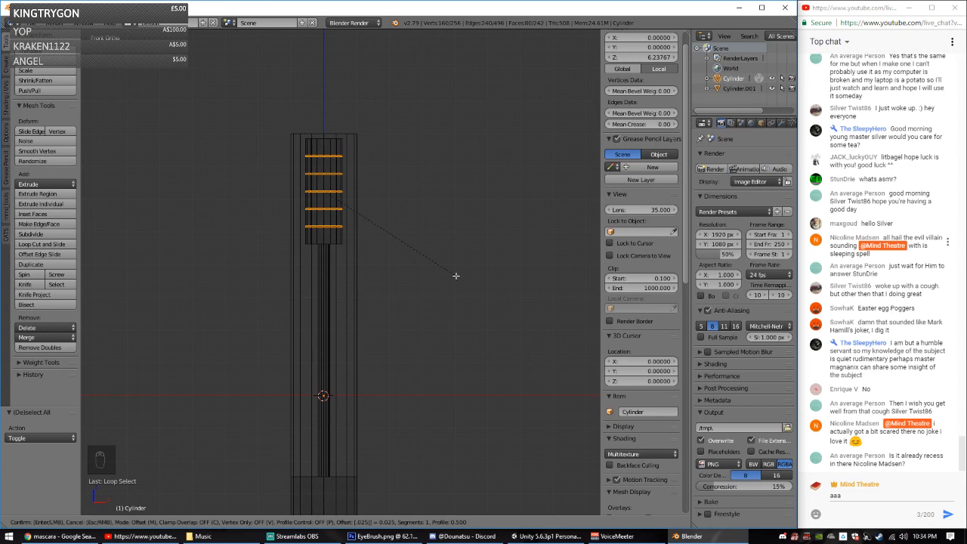
key(BackSpace)
key(BackSpace)
text(5)
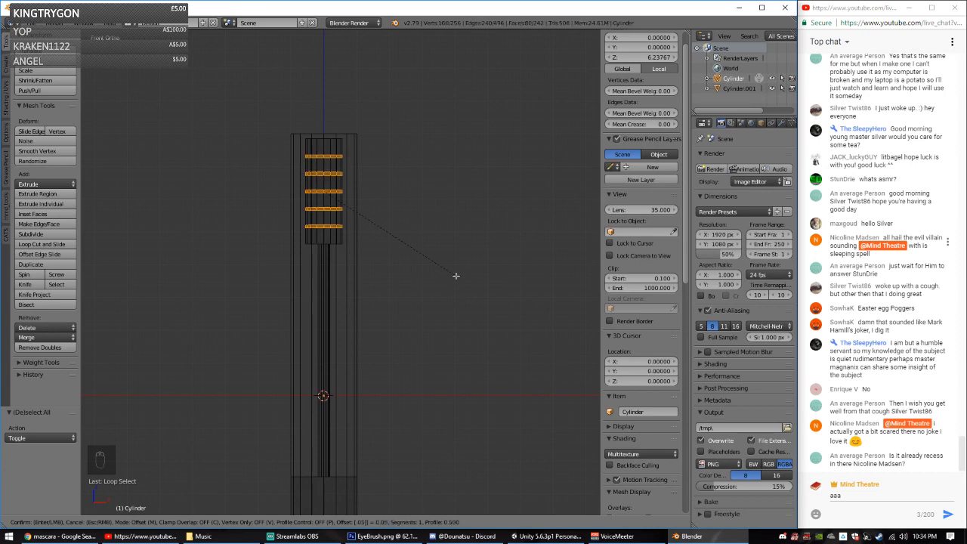
key(BackSpace)
text(1)
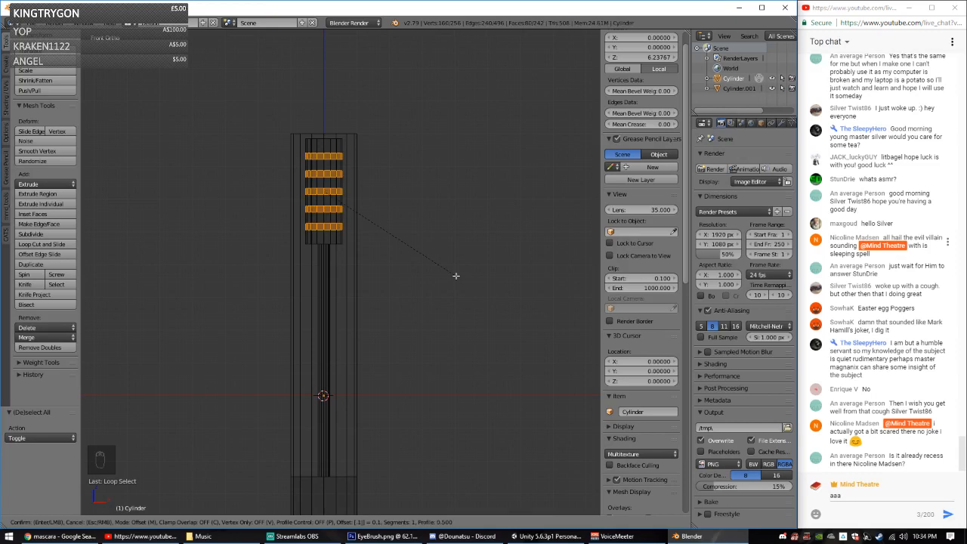
key(BackSpace)
key(BackSpace)
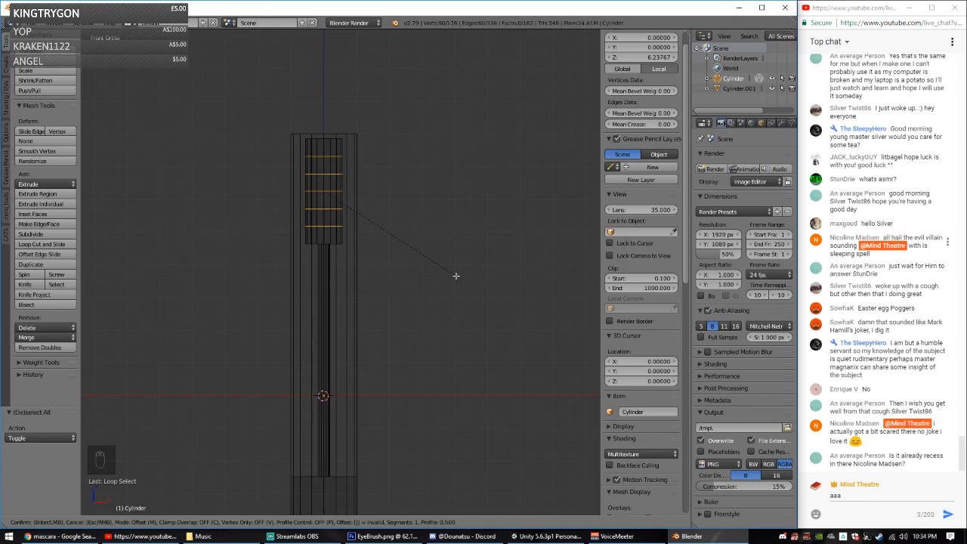
text(1)
key(BackSpace)
key(BackSpace)
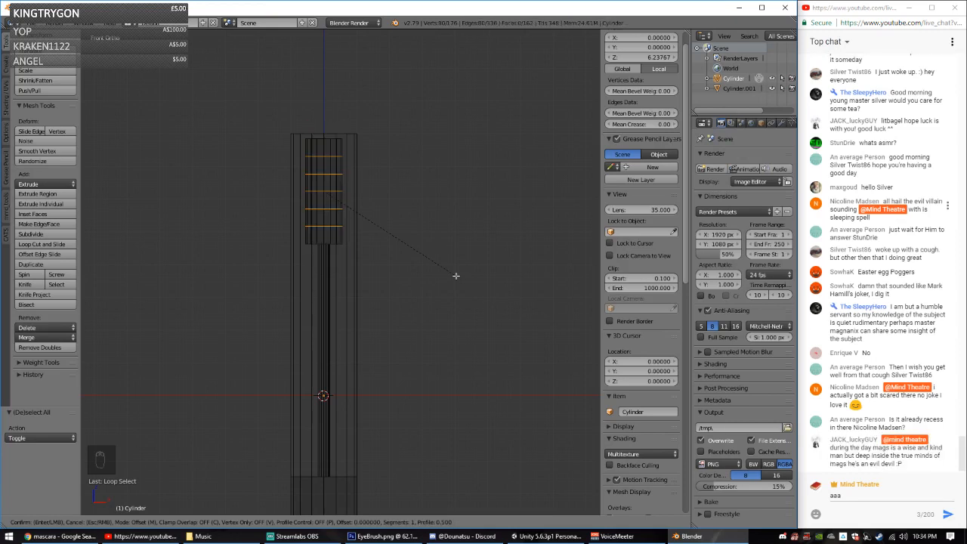
text(1)
key(BackSpace)
key(BackSpace)
text(.1)
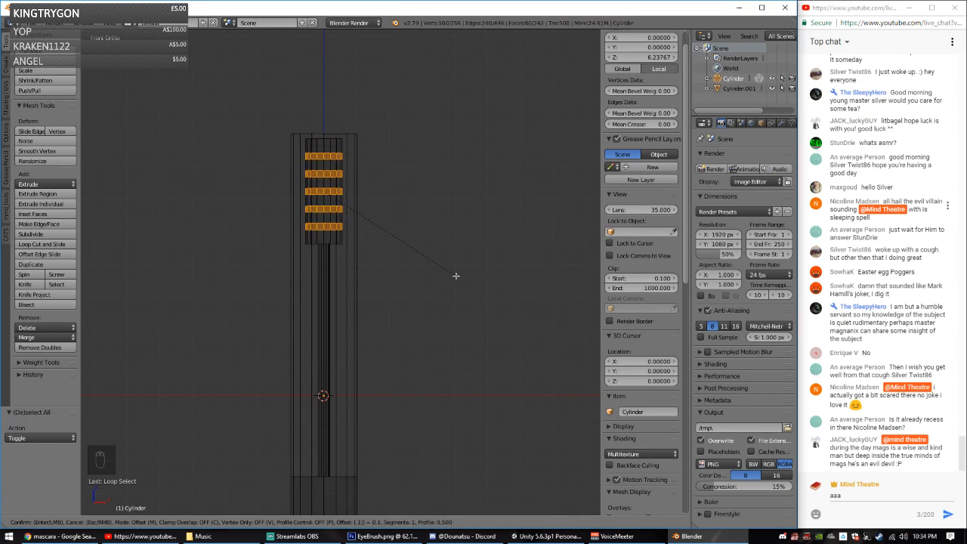
text(5)
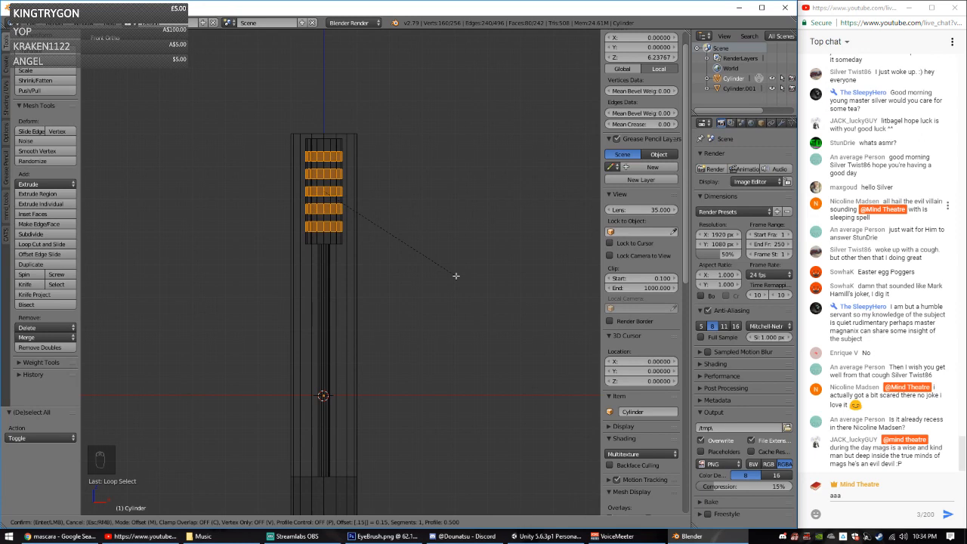
key(Return)
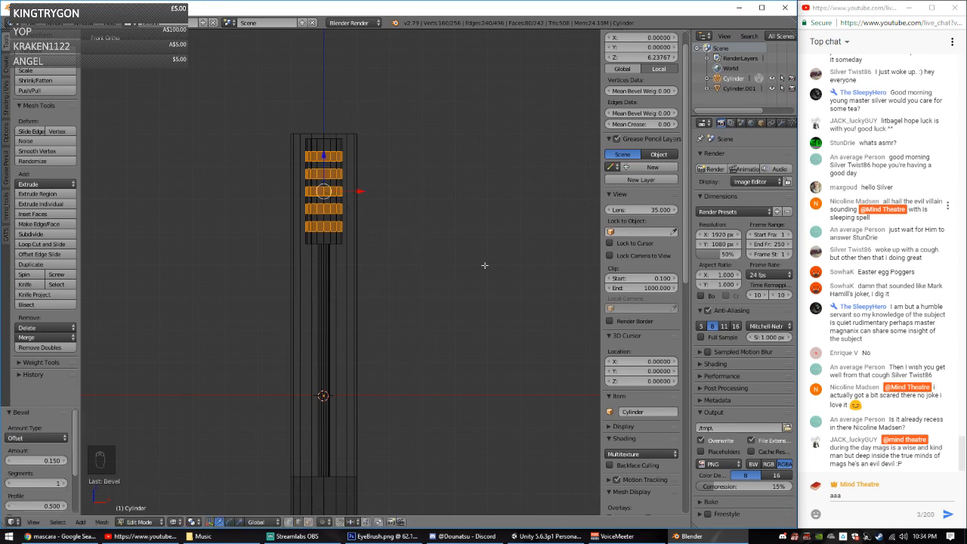
Step: Extrude the five bevelled bands in place, scale them to about 0.577 and stretch them along Z to form grooves
key(e)
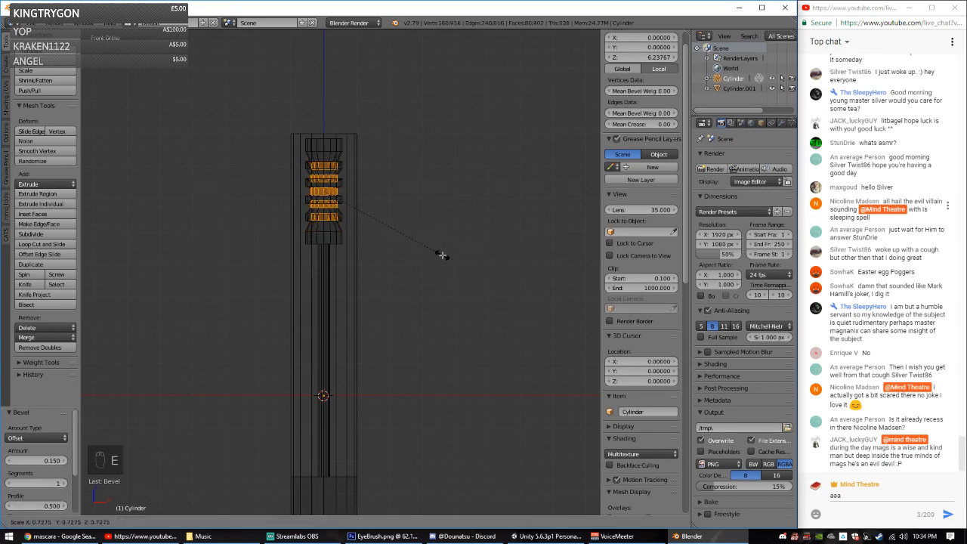
right_click(441, 255)
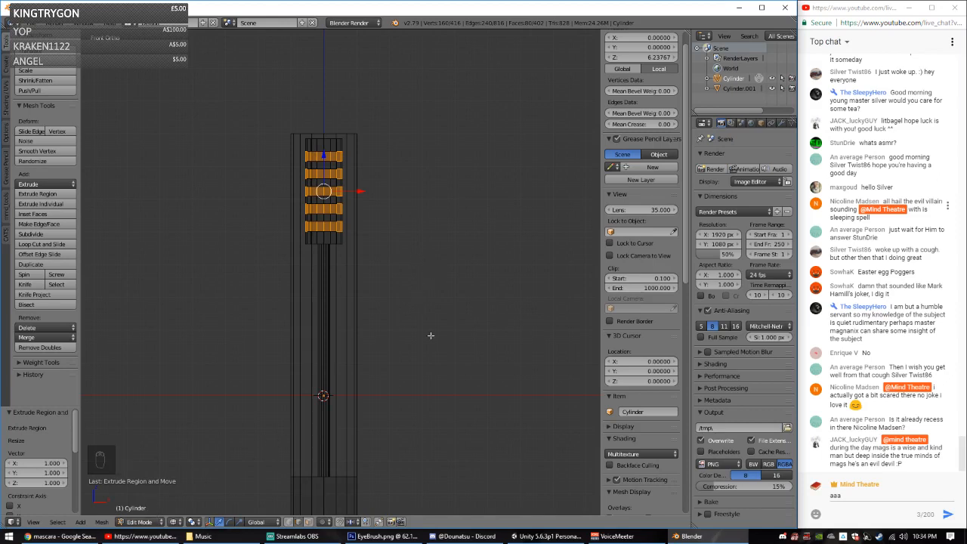
key(s)
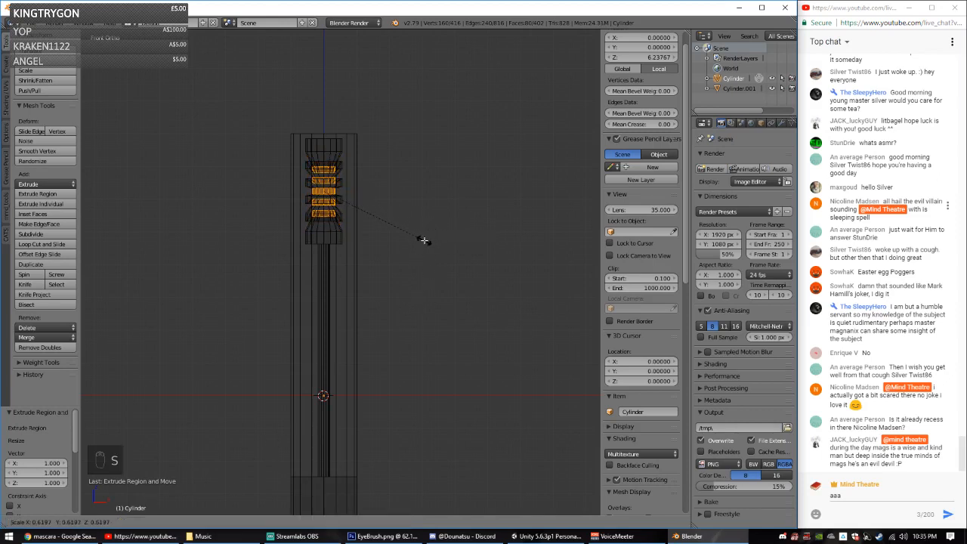
click(418, 241)
key(s)
key(z)
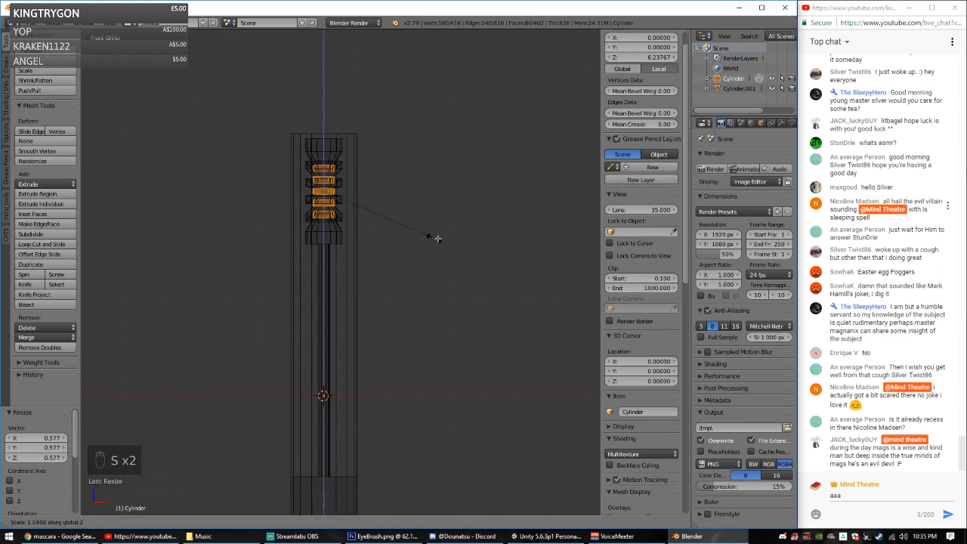
click(487, 236)
scroll(419, 210, up, 2)
key(a)
key(c)
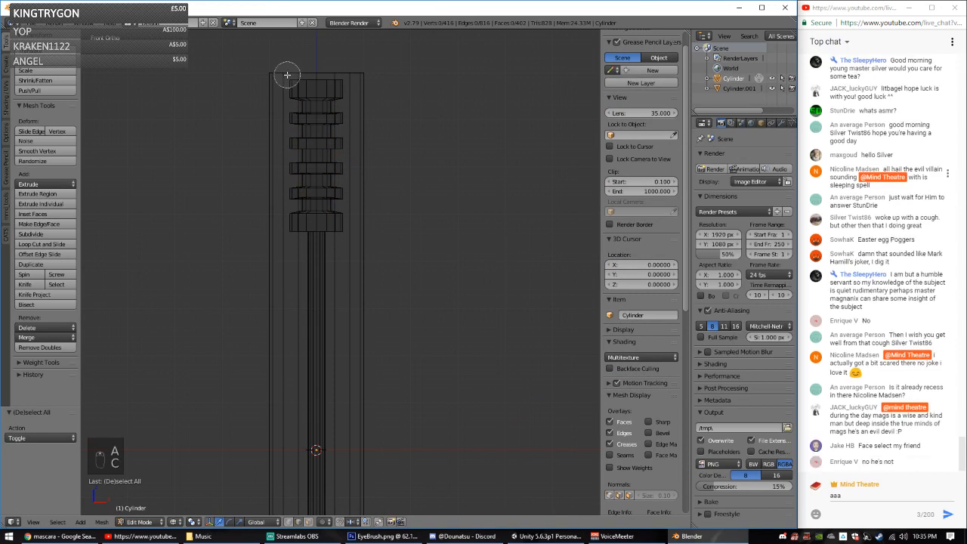
right_click(290, 74)
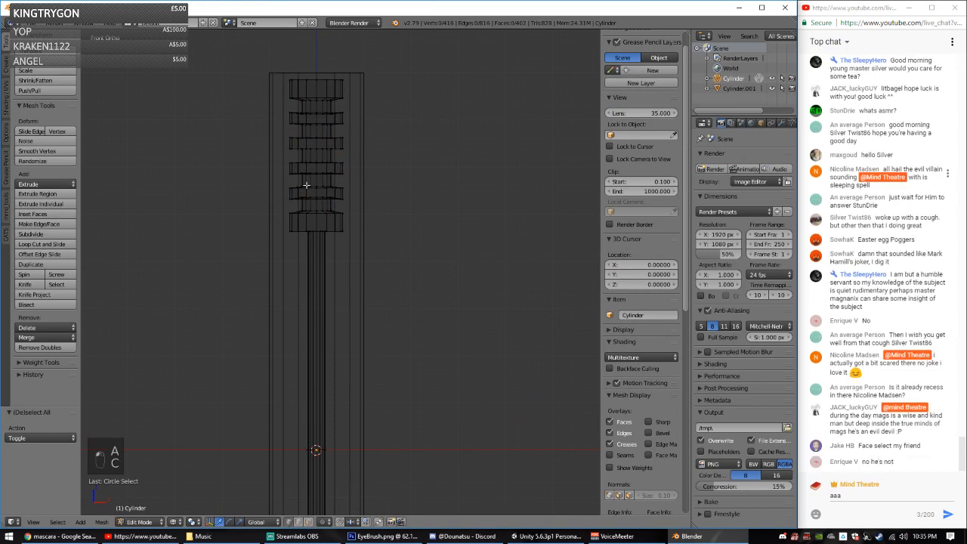
key(a)
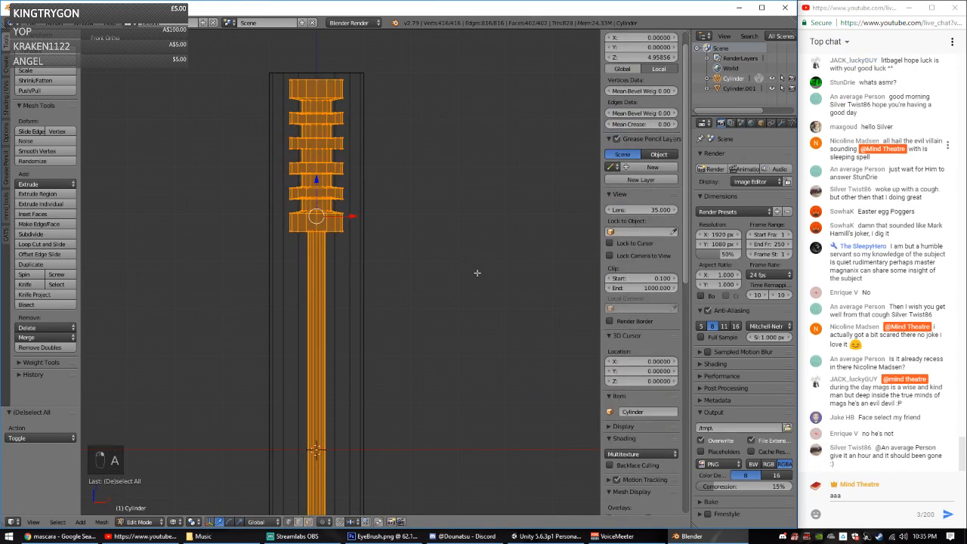
key(a)
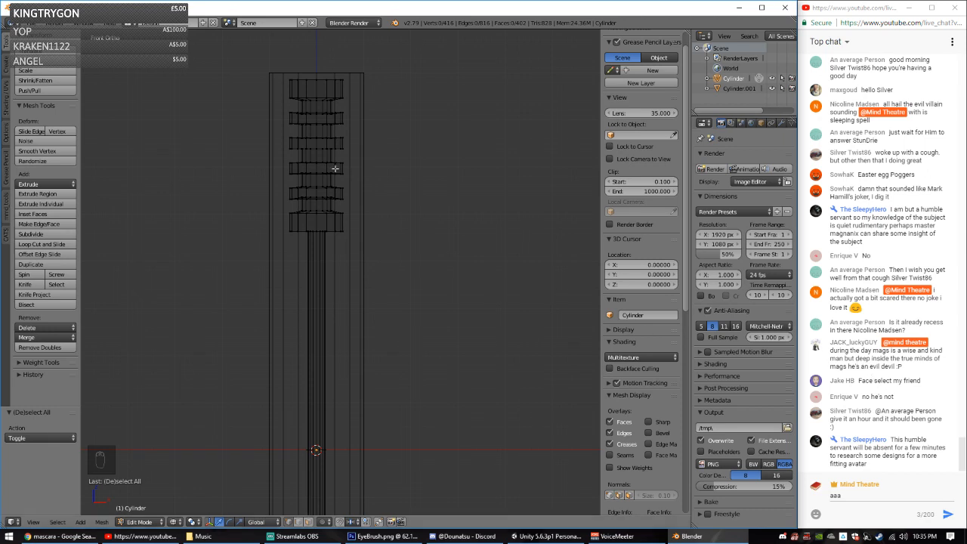
Step: Lower the brush head's top ring of vertices slightly along Z to thin the uppermost disc
key(c)
drag(270, 77, 349, 80)
right_click(380, 92)
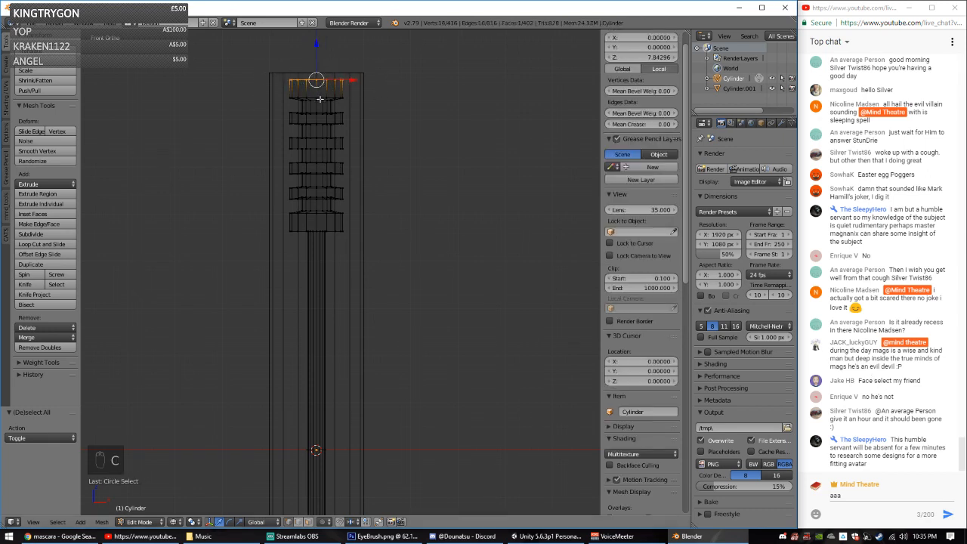
drag(320, 43, 325, 53)
Step: Select all of the brush head except its bottom ring and lower it about 0.149 along Z to thin the lowest disc
key(a)
key(c)
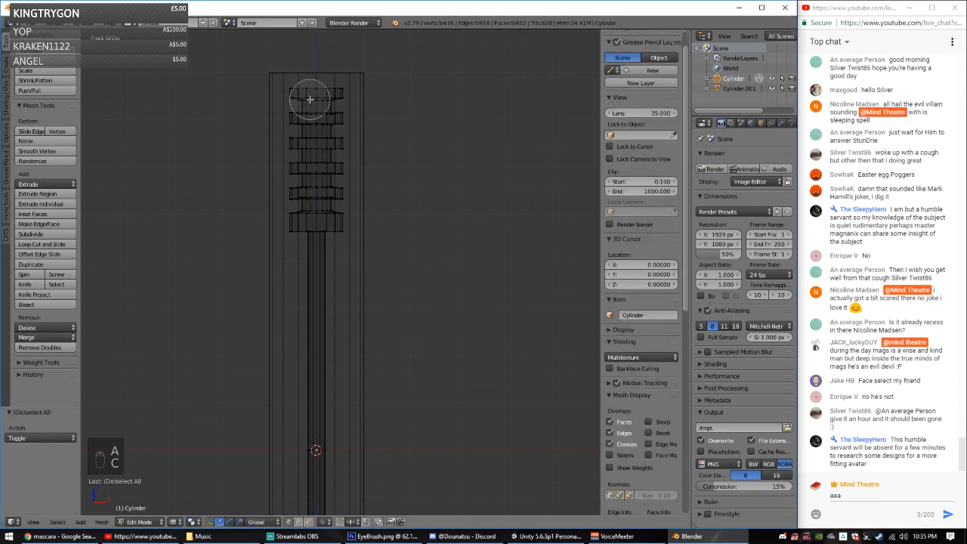
scroll(308, 97, down, 5)
drag(307, 95, 315, 178)
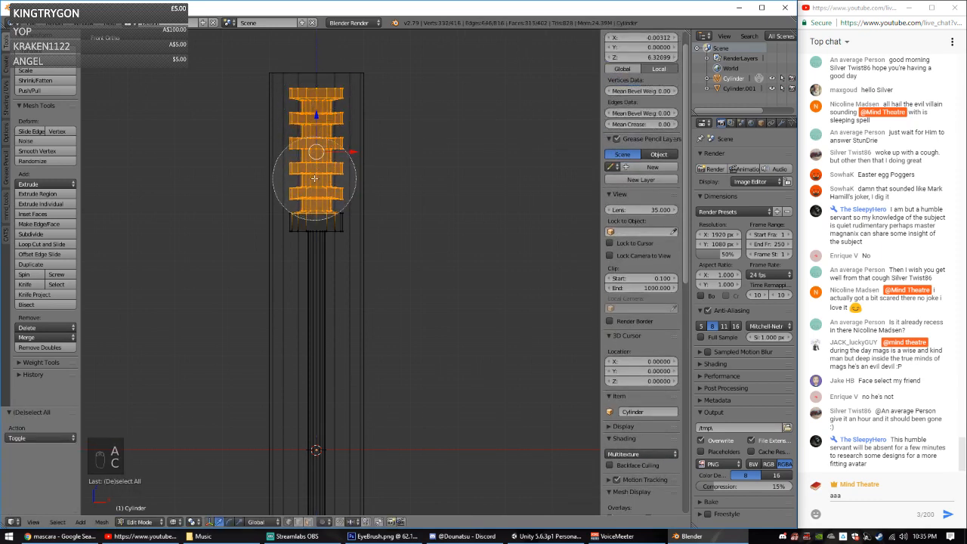
key(Escape)
key(g)
key(z)
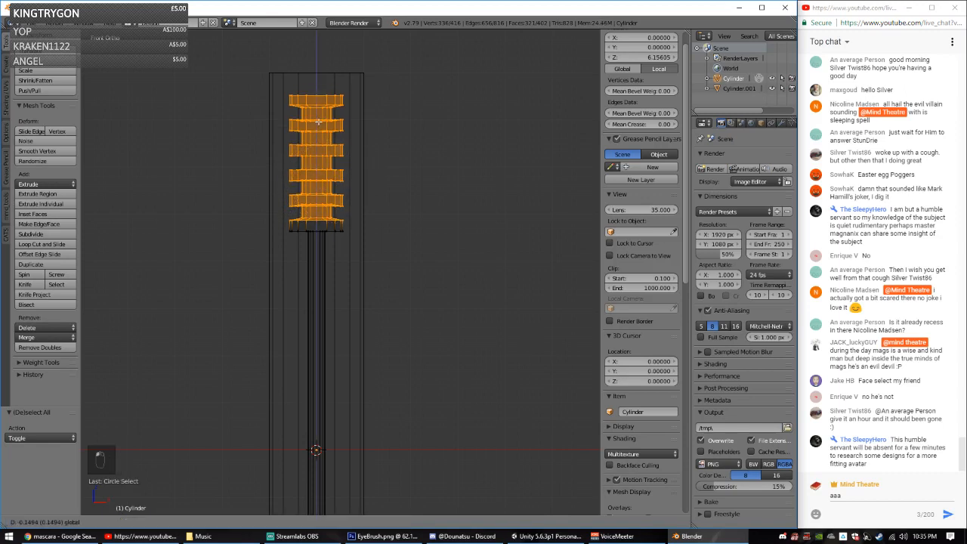
click(320, 121)
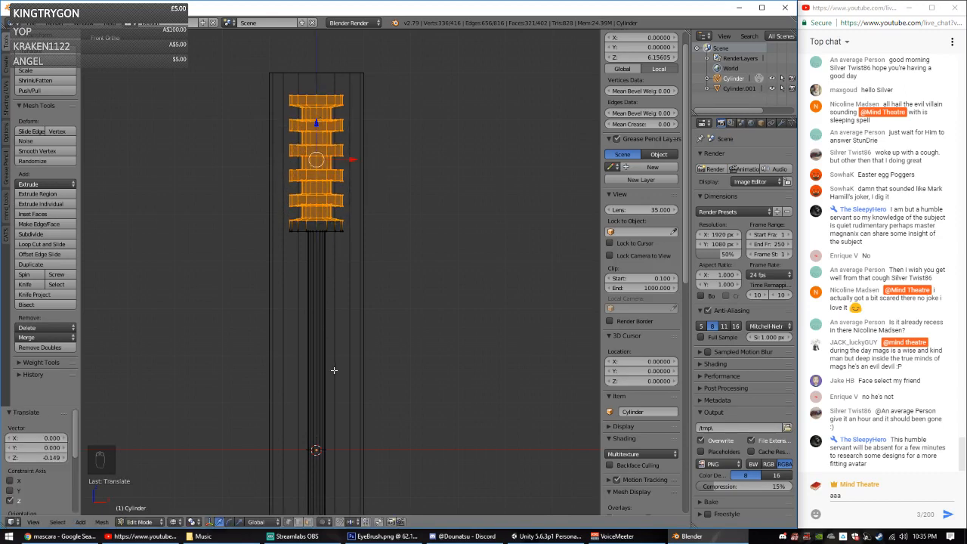
Step: Add the brush head's bottom ring to the selection and scale the whole head along Z to about 0.93
key(c)
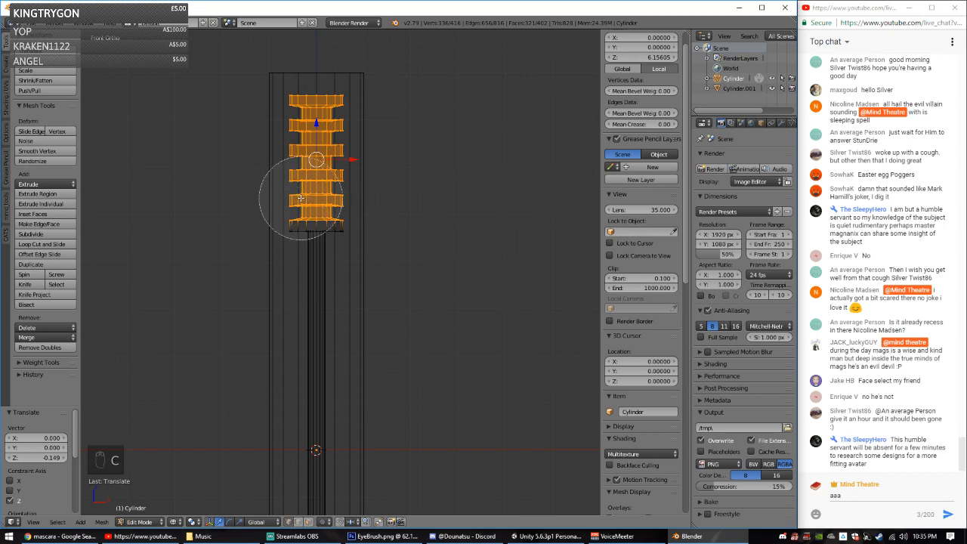
drag(313, 189, 336, 140)
right_click(337, 140)
key(s)
key(z)
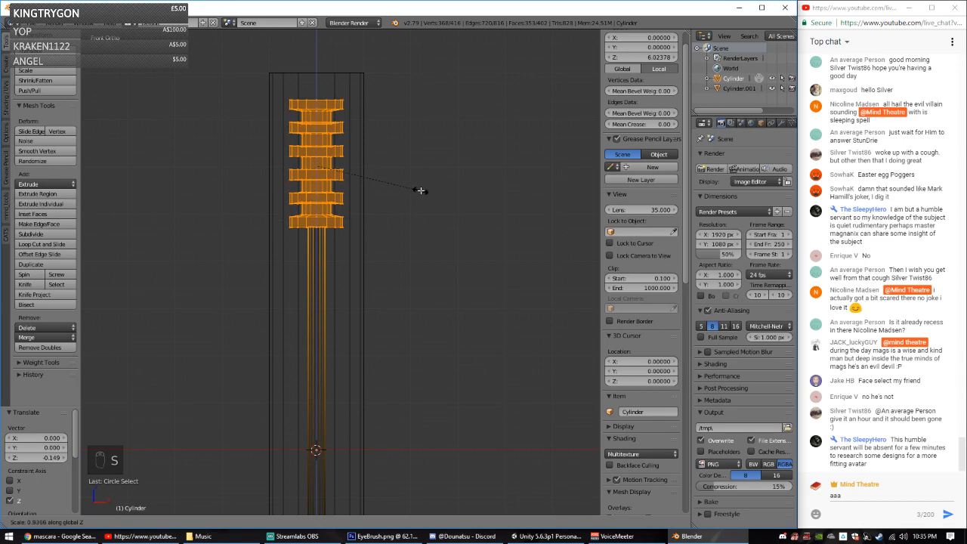
click(415, 189)
key(a)
scroll(371, 181, down, 2)
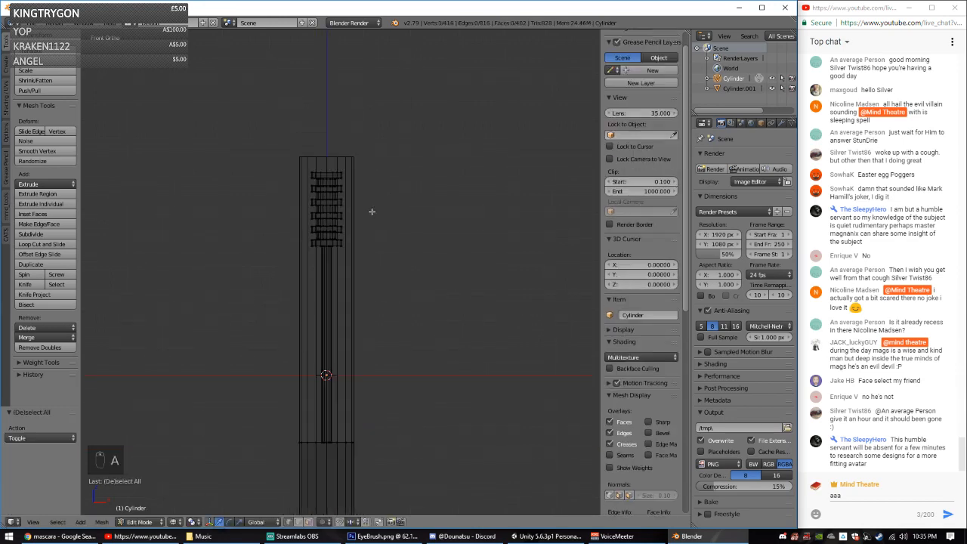
mouse_move(371, 209)
middle_down()
mouse_move(287, 218)
mouse_move(329, 250)
middle_up()
key(z)
key(z)
key(z)
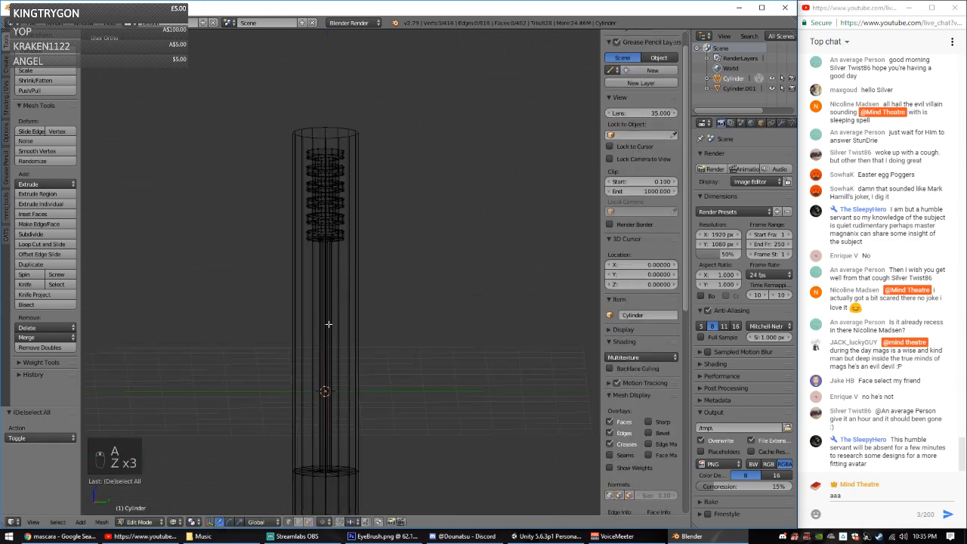
key(Tab)
key(Tab)
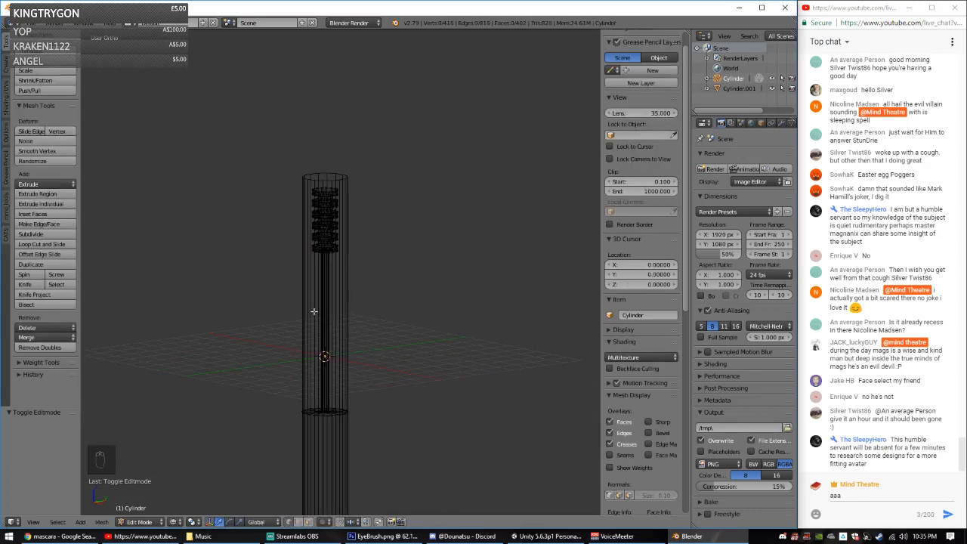
Step: Rename the outer sleeve object as Cap and the object with the rod and brush head as Brush
key(Tab)
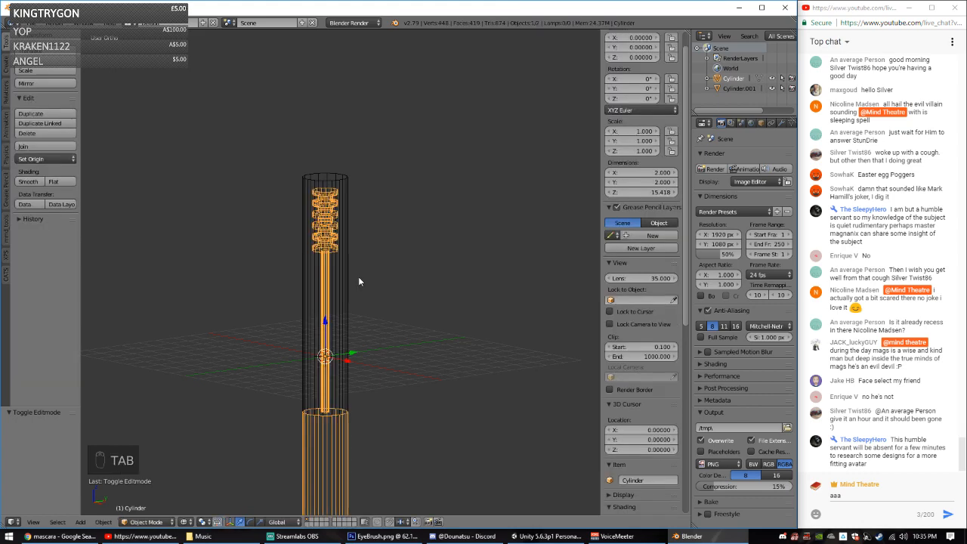
right_click(327, 301)
scroll(328, 301, down, 2)
middle_drag(407, 340, 335, 312)
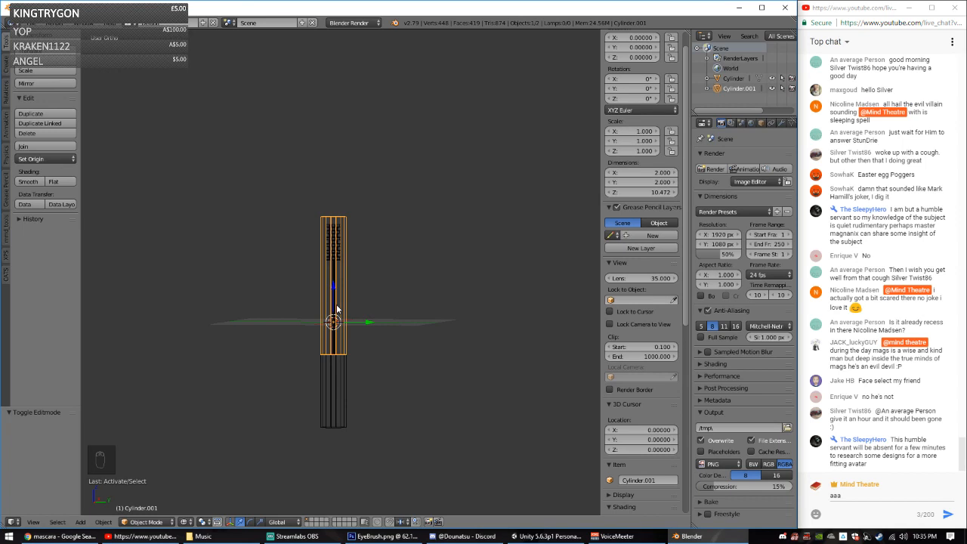
scroll(337, 272, up, 3)
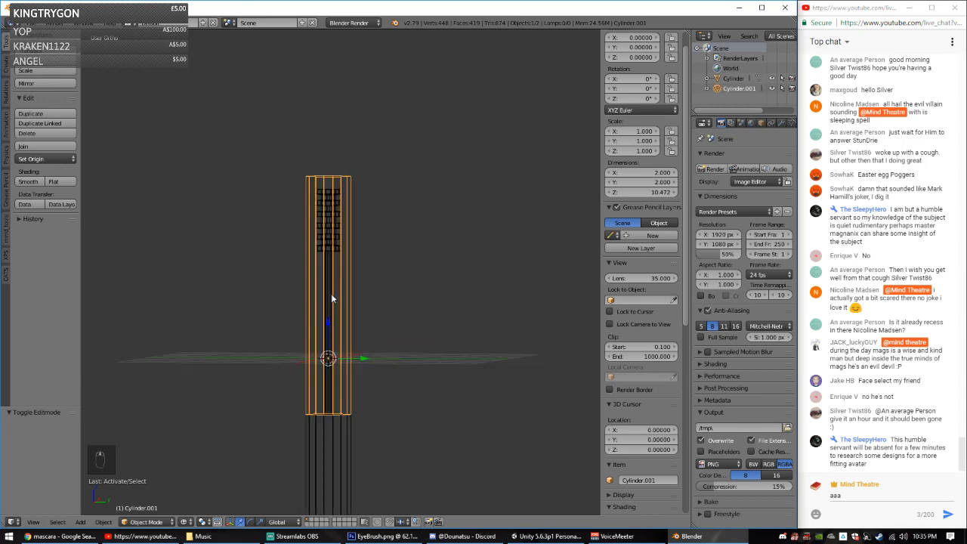
double_click(742, 88)
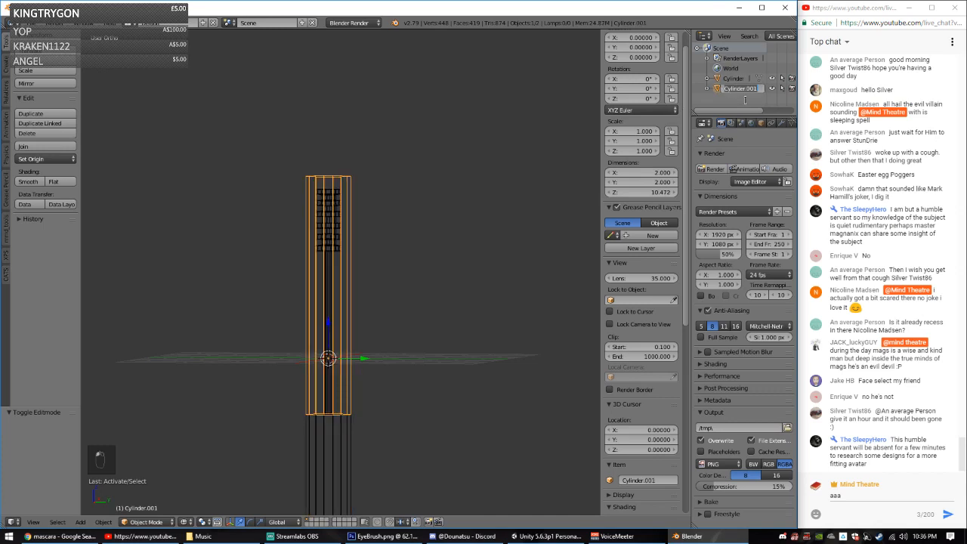
text(Cap)
key(Return)
double_click(737, 88)
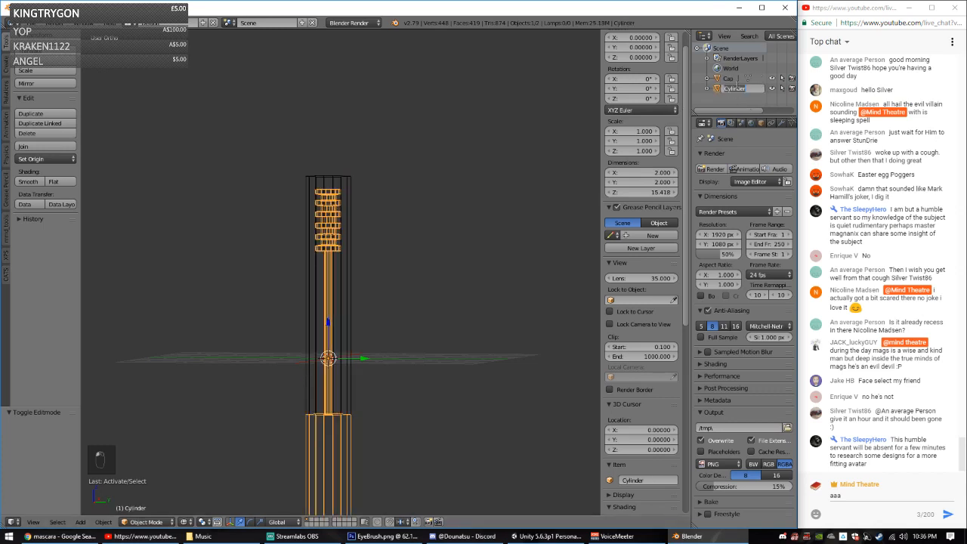
text(Bl)
key(Return)
Step: Show the model in solid shading and give the Cap object a new material named Mascara
key(z)
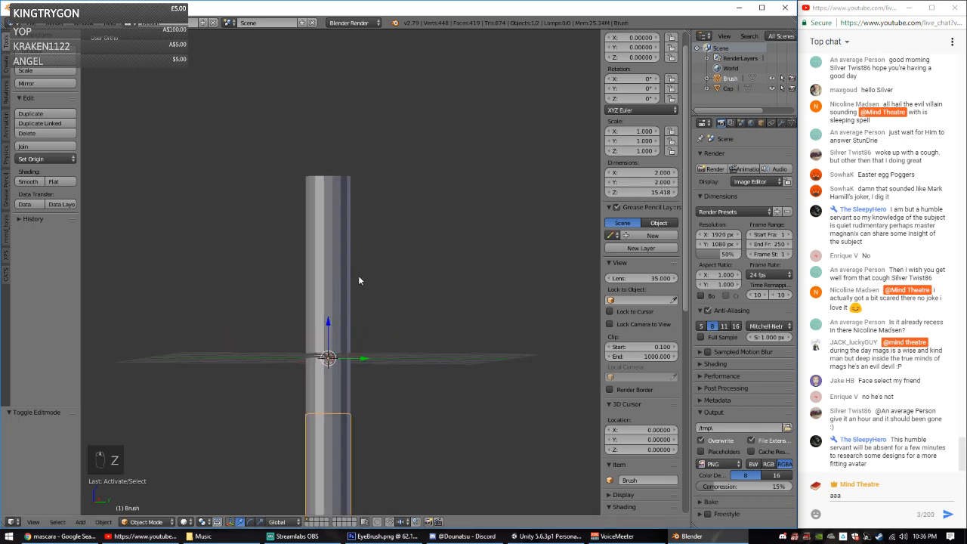
key(a)
key(a)
key(a)
right_click(343, 291)
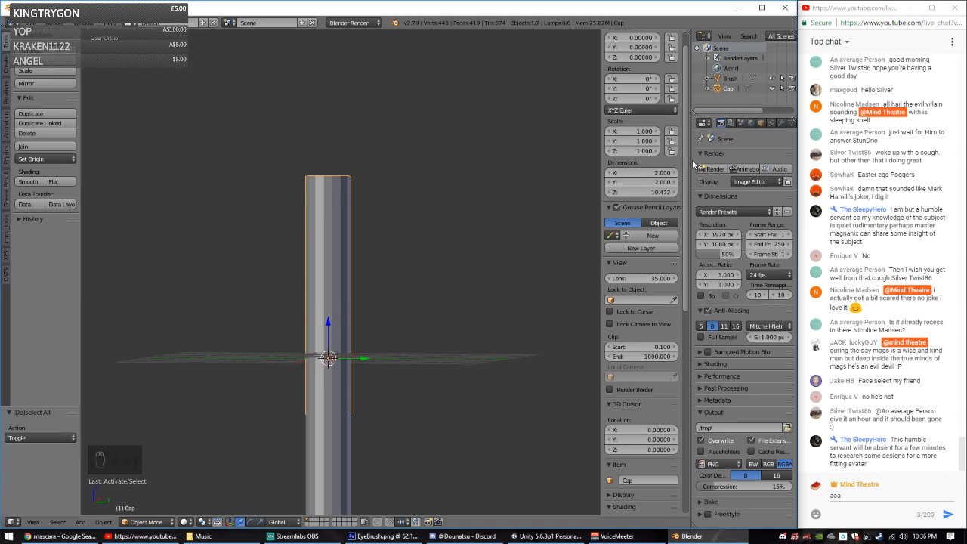
drag(692, 160, 621, 160)
click(730, 123)
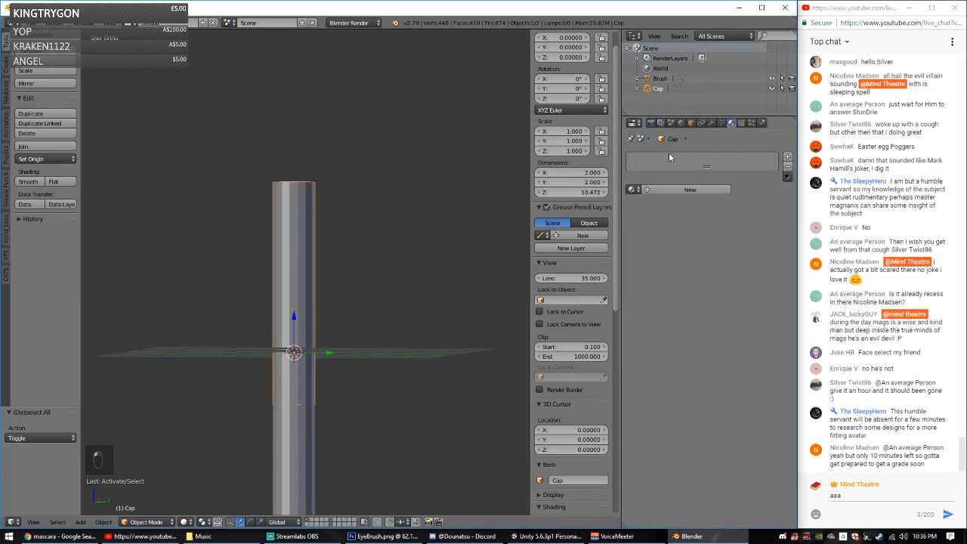
click(666, 190)
text(Ma)
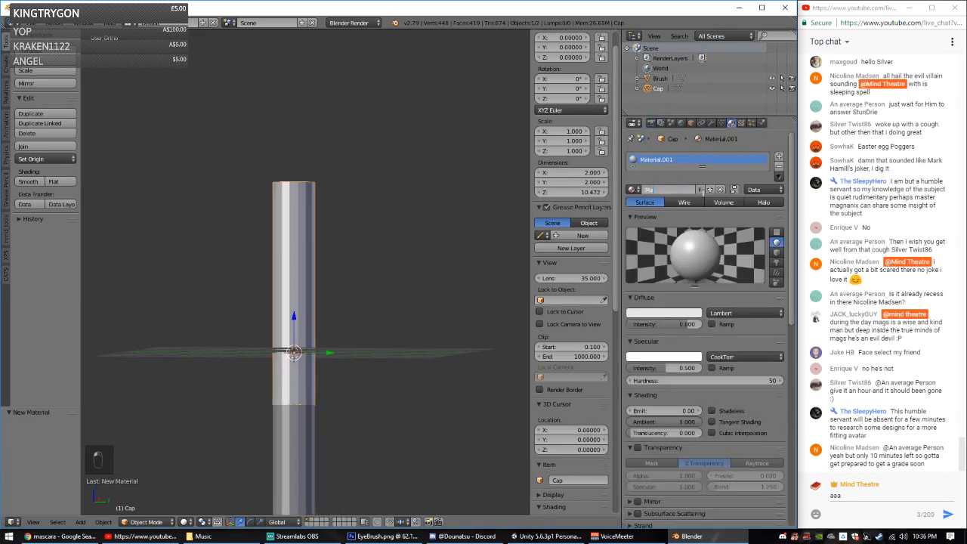
text(scara)
key(Return)
Step: Give the Brush object its own new material and name it Mascara
right_click(309, 428)
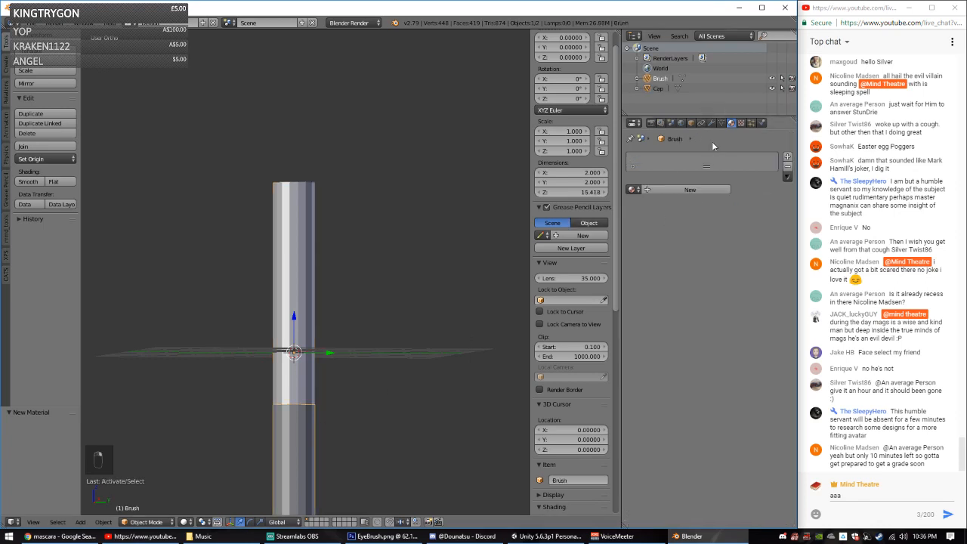
click(689, 190)
key(shift+m)
key(a)
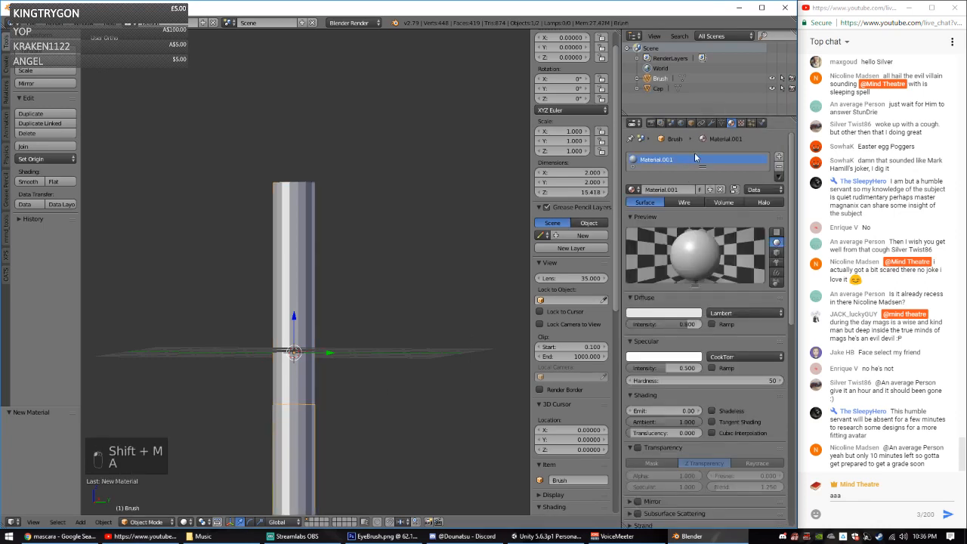
double_click(657, 160)
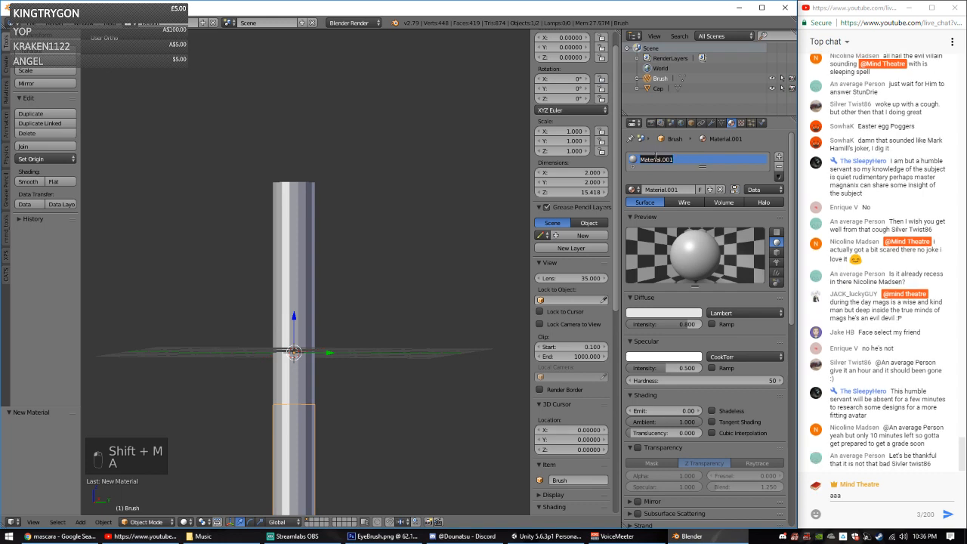
text(Mascara)
key(Return)
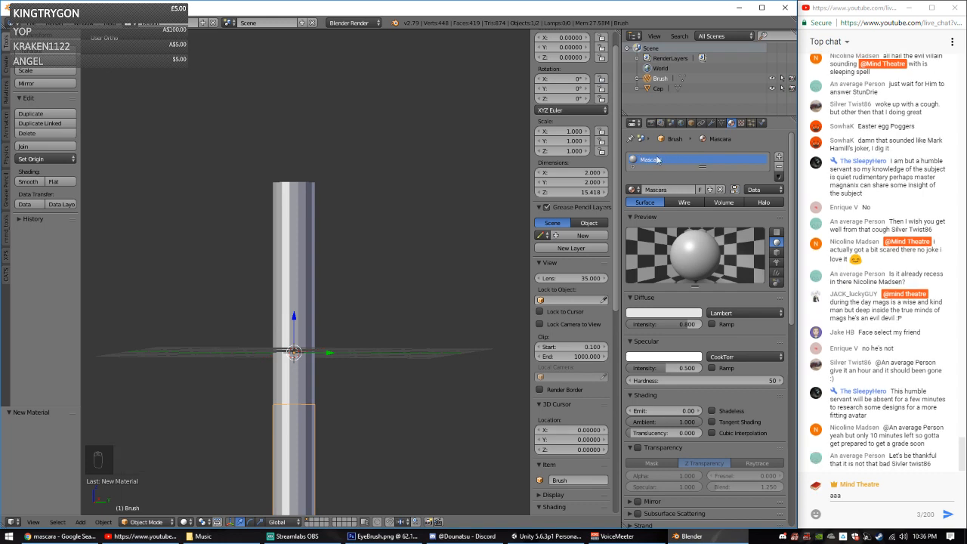
Step: Save the Blender file as Mascara in the Lovely folder
key(Tab)
scroll(353, 256, down, 3)
key(Tab)
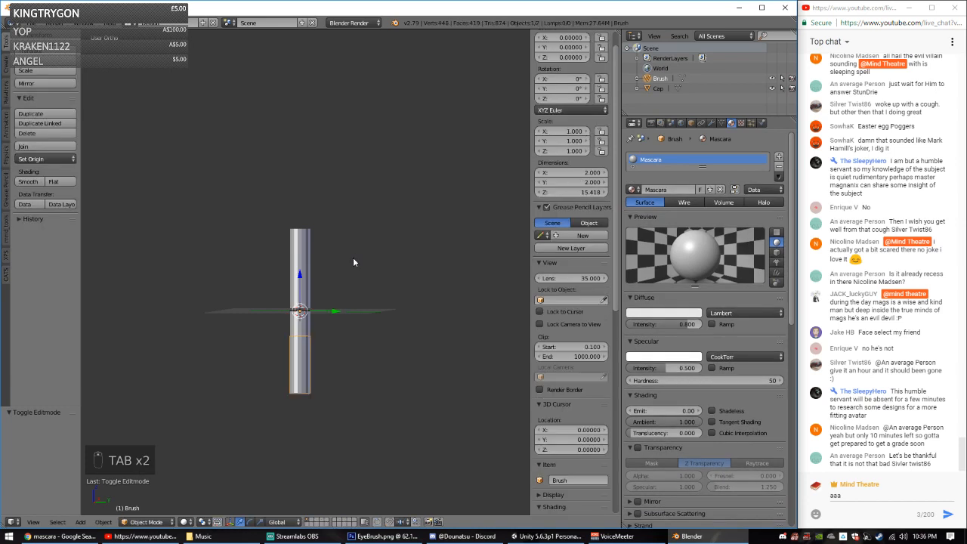
key(ctrl+s)
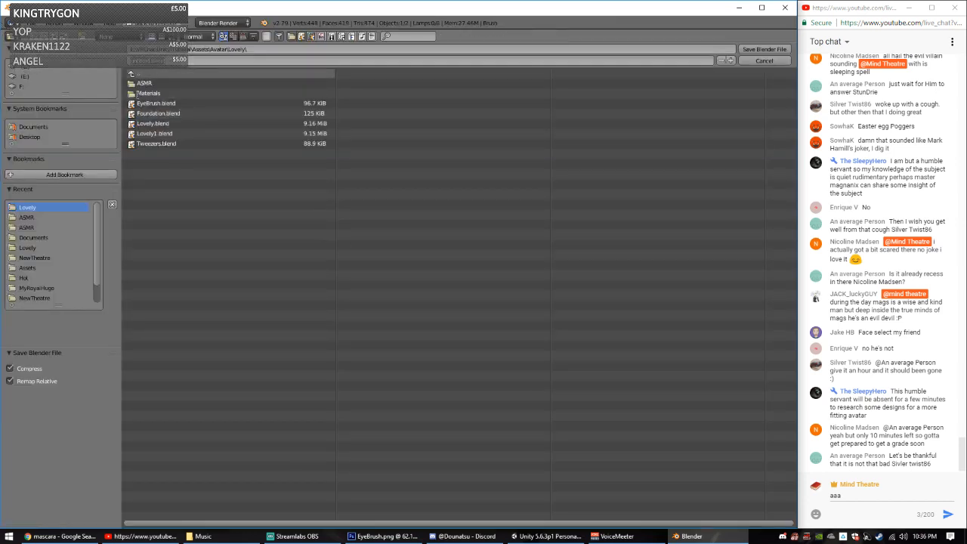
click(149, 60)
text(Mascara)
key(Return)
click(763, 49)
Step: Apply smooth shading to the Cap and Brush objects and save the file over the existing one
right_click(304, 279)
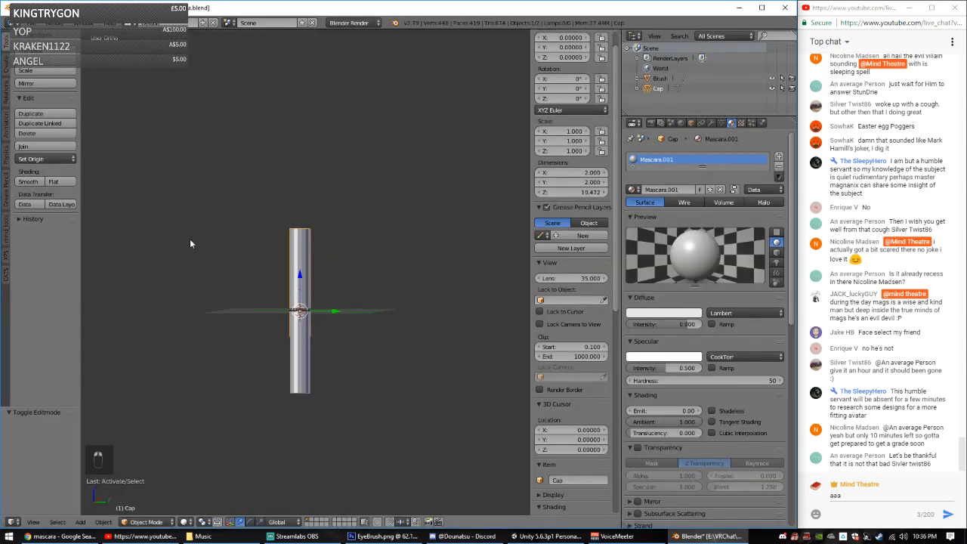
click(28, 181)
right_click(301, 360)
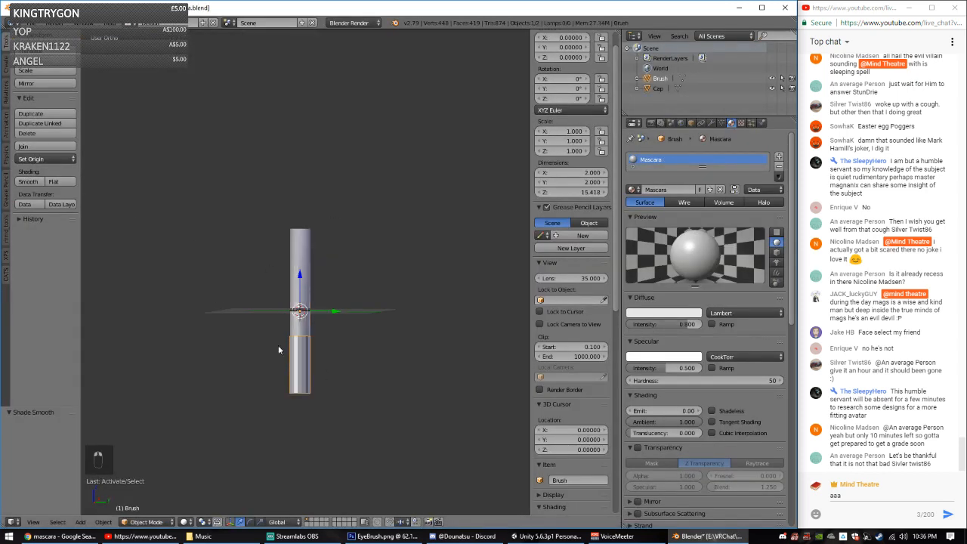
click(28, 181)
scroll(325, 262, up, 3)
mouse_move(325, 262)
middle_down()
mouse_move(212, 238)
mouse_move(214, 316)
mouse_move(395, 332)
mouse_move(449, 287)
mouse_move(438, 263)
middle_up()
key(ctrl+s)
click(439, 263)
Step: Switch to the YouTube live chat window and clear the unsent draft message
key(alt+Tab)
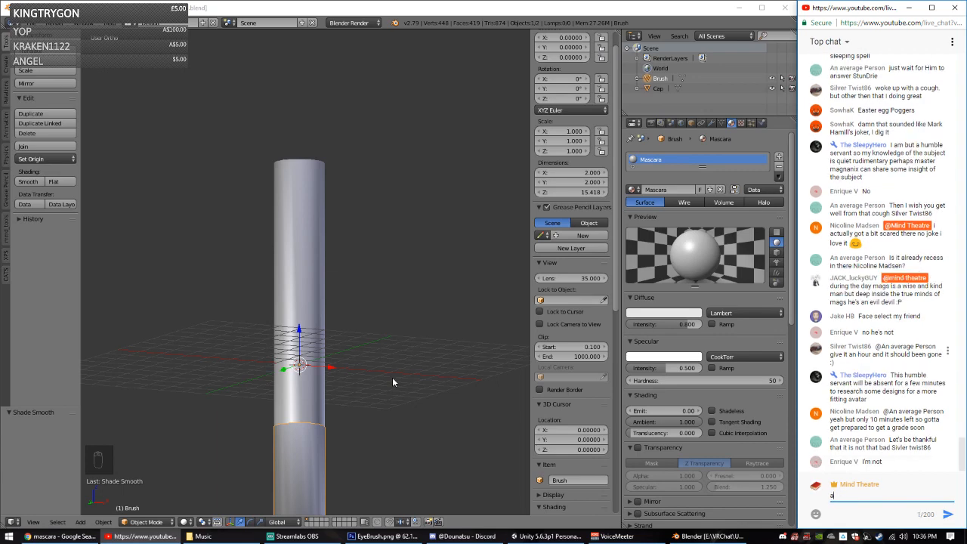
key(BackSpace)
key(BackSpace)
key(BackSpace)
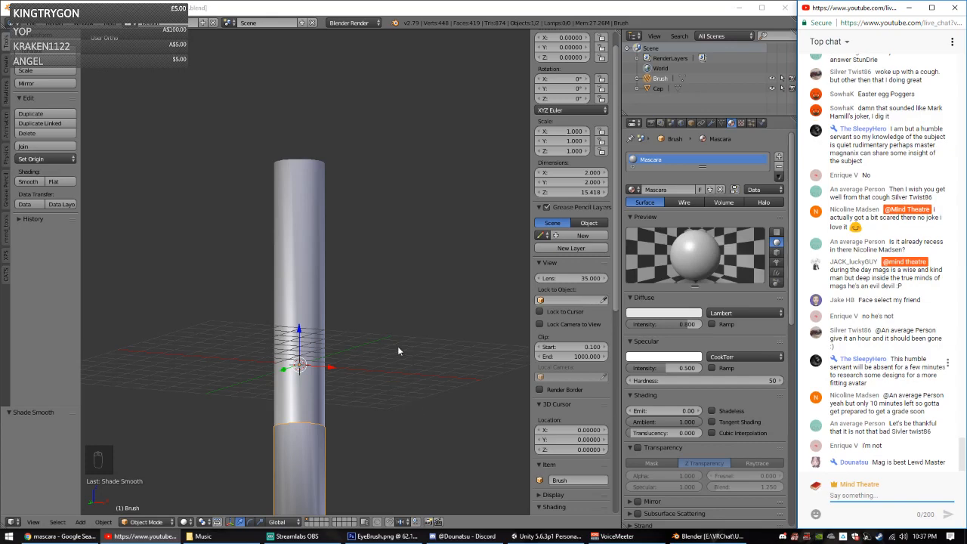
text(a)
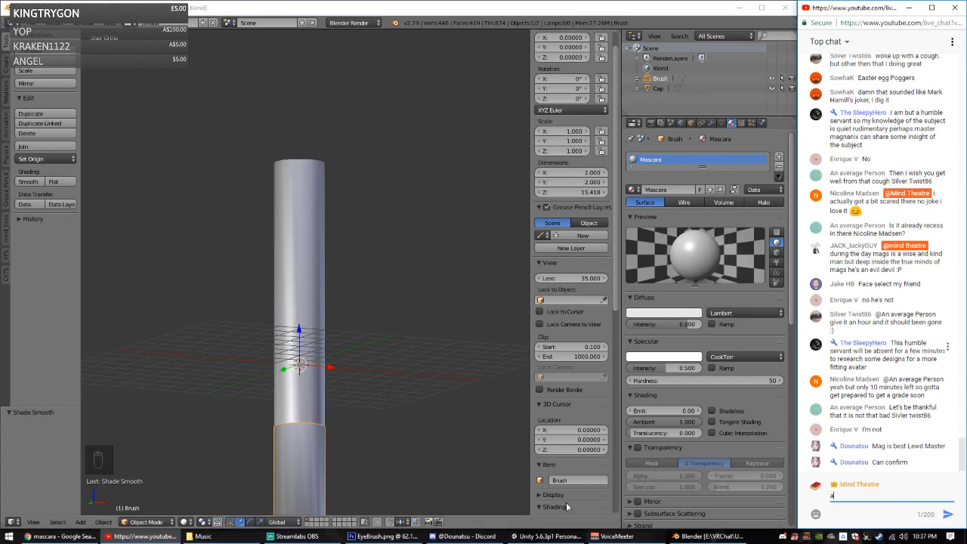
key(BackSpace)
Step: Return to Blender, reset the 3D cursor to the origin and start a new default file
click(427, 246)
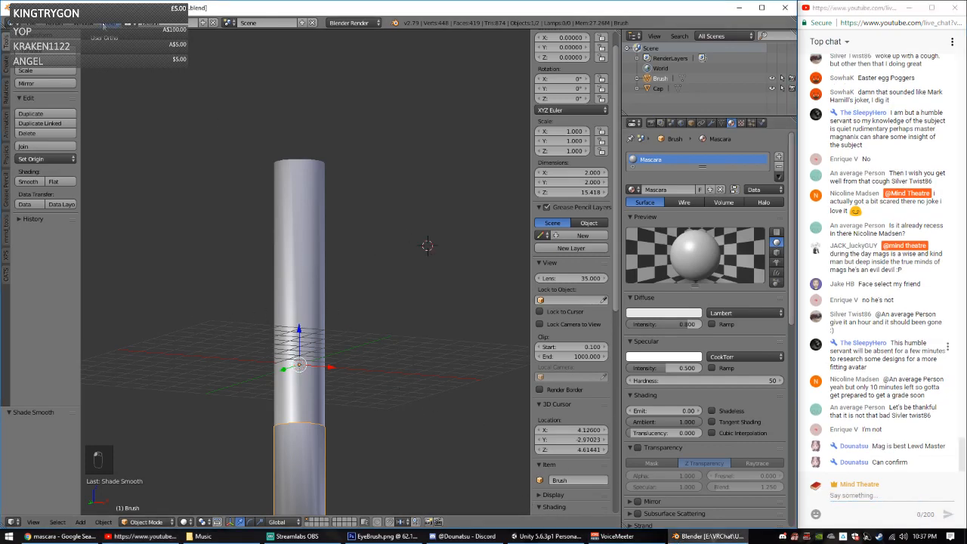
key(shift+c)
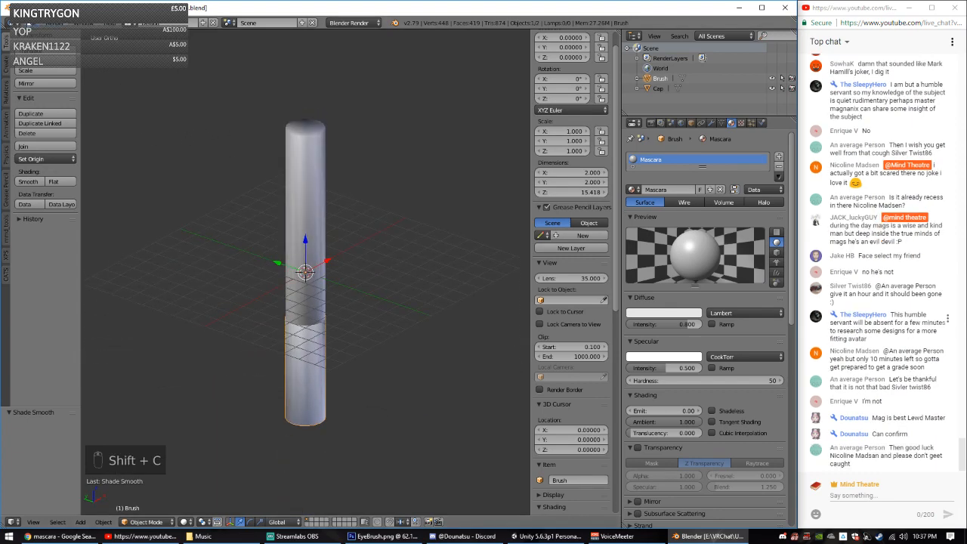
click(28, 24)
click(53, 36)
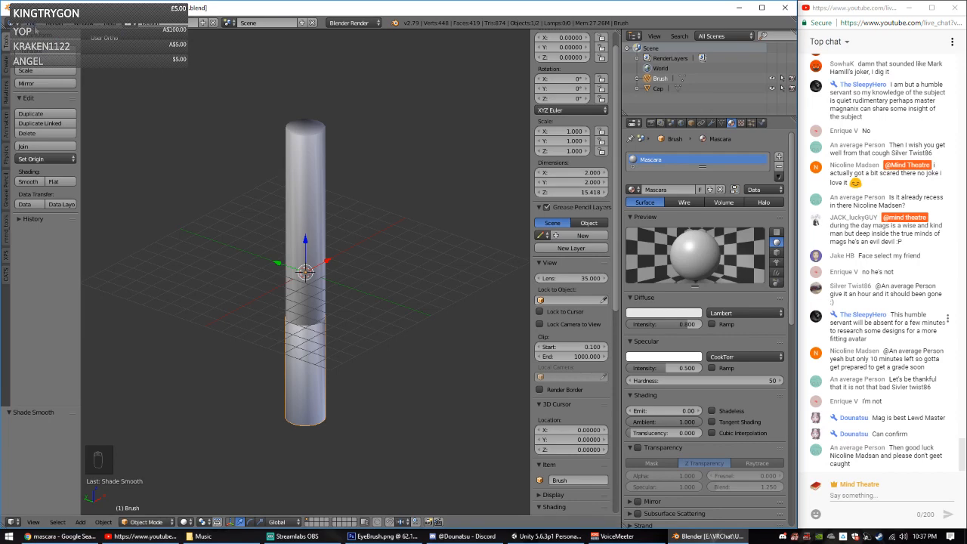
click(29, 22)
click(37, 31)
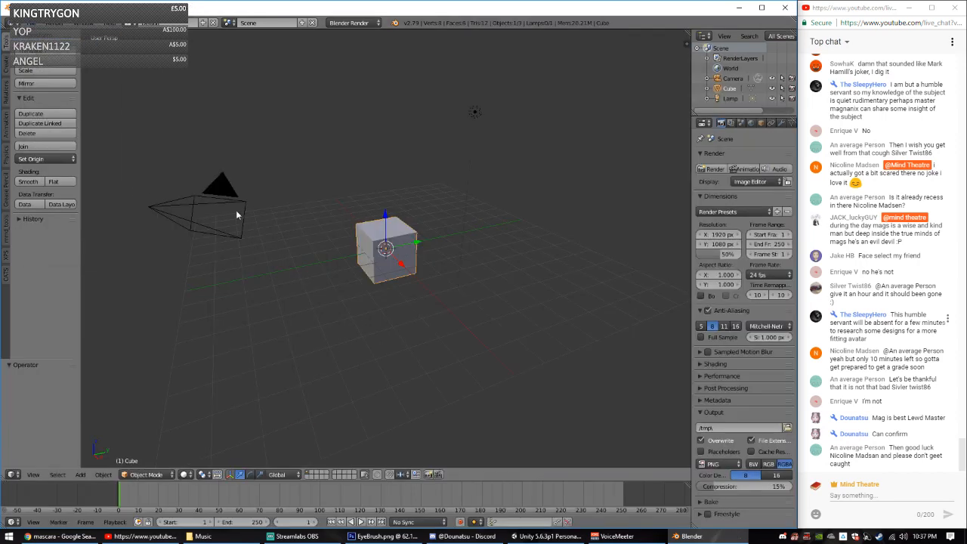
Step: Delete the default camera, cube and lamp from the new scene
key(a)
key(a)
key(x)
click(231, 208)
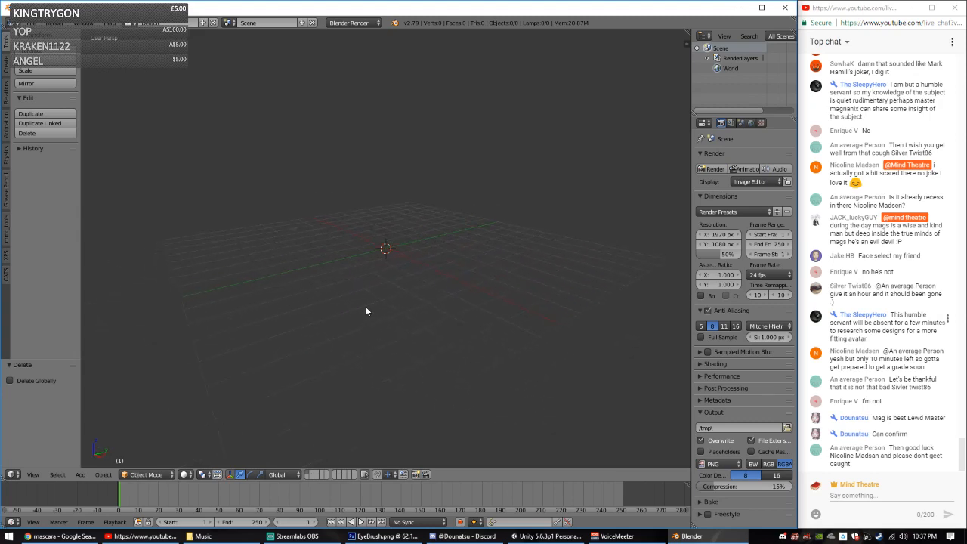
middle_drag(365, 308, 379, 307)
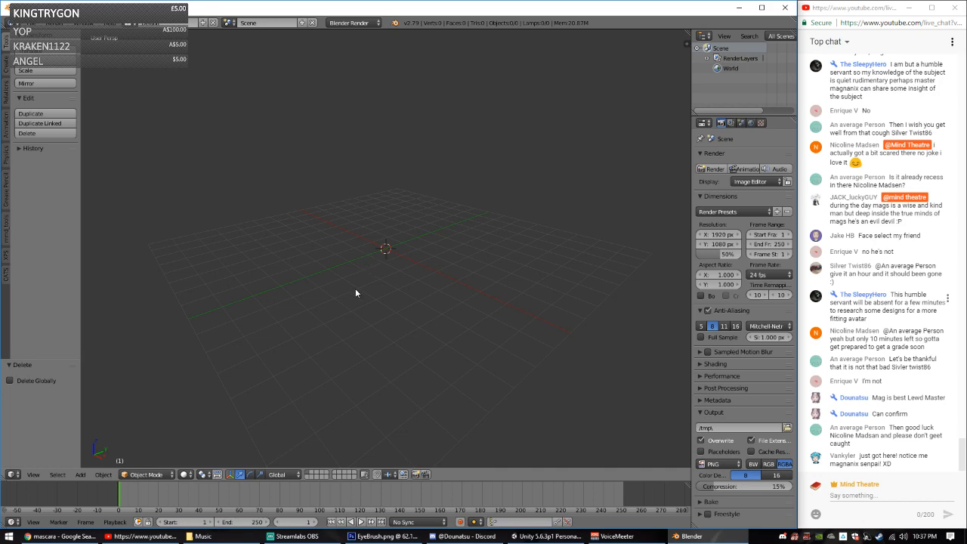
Step: Add a cylinder mesh at the scene origin, working in front orthographic view
key(KP_7)
click(406, 285)
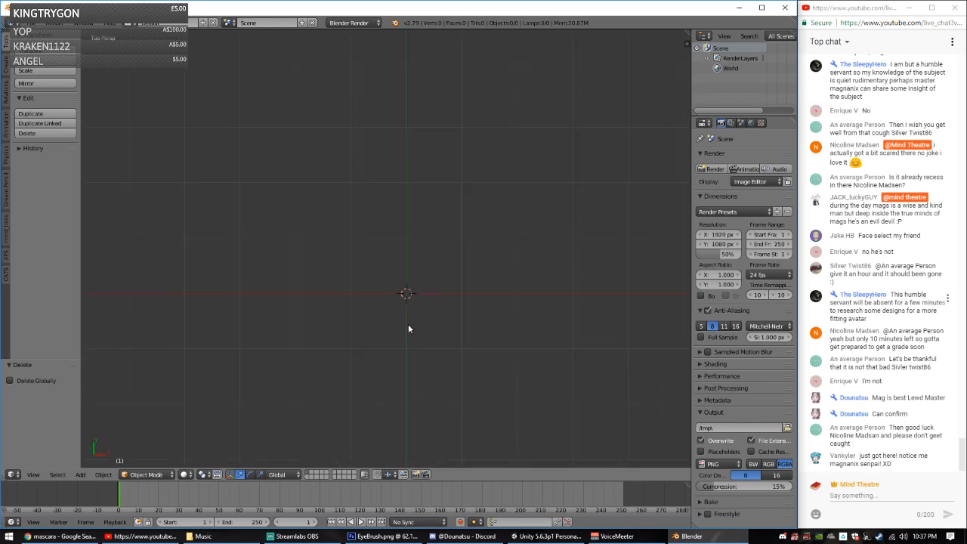
key(KP_1)
key(KP_3)
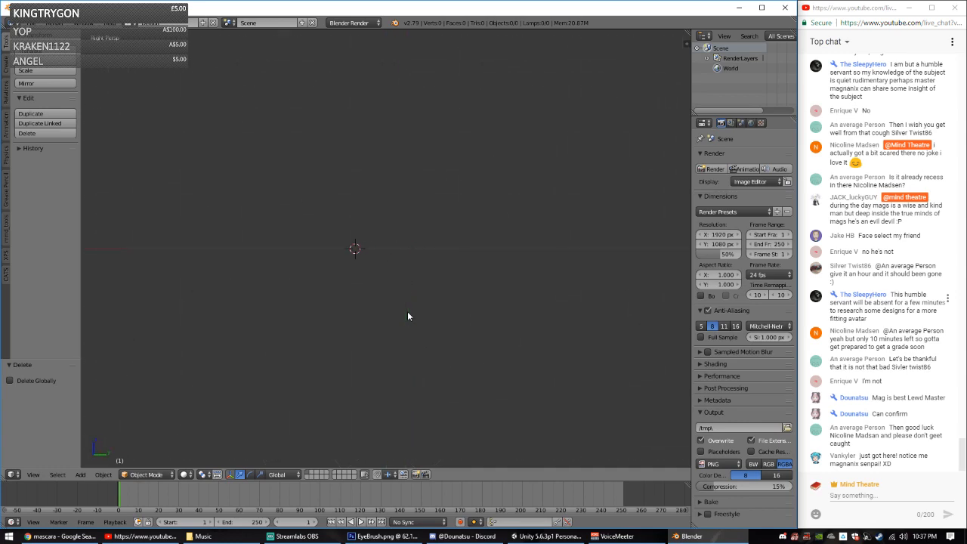
key(KP_5)
key(ctrl+a)
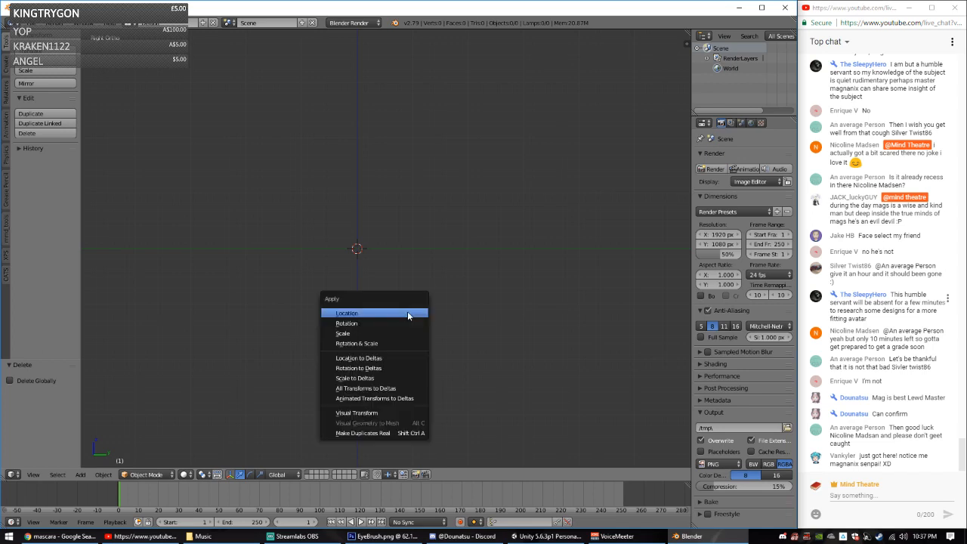
key(KP_1)
key(ctrl+a)
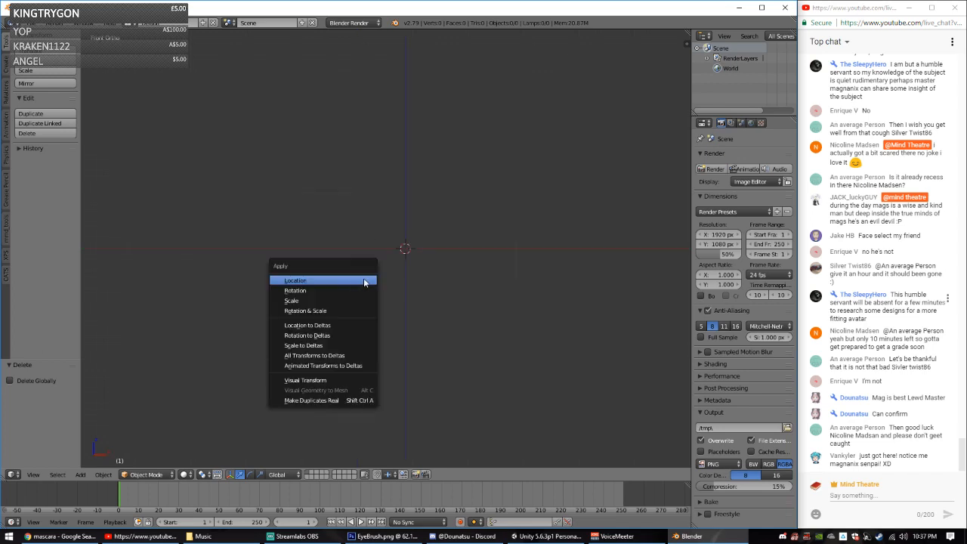
key(shift+a)
mouse_move(417, 235)
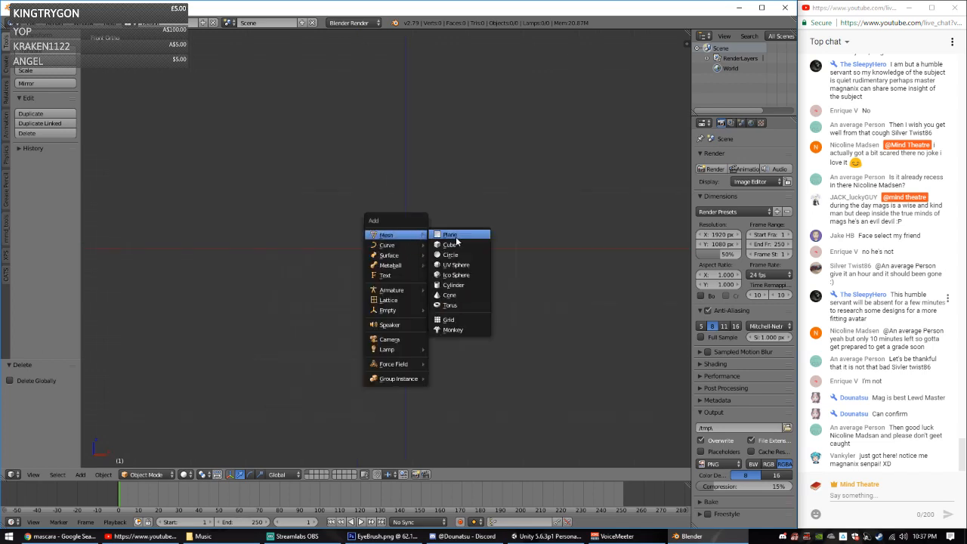
click(451, 285)
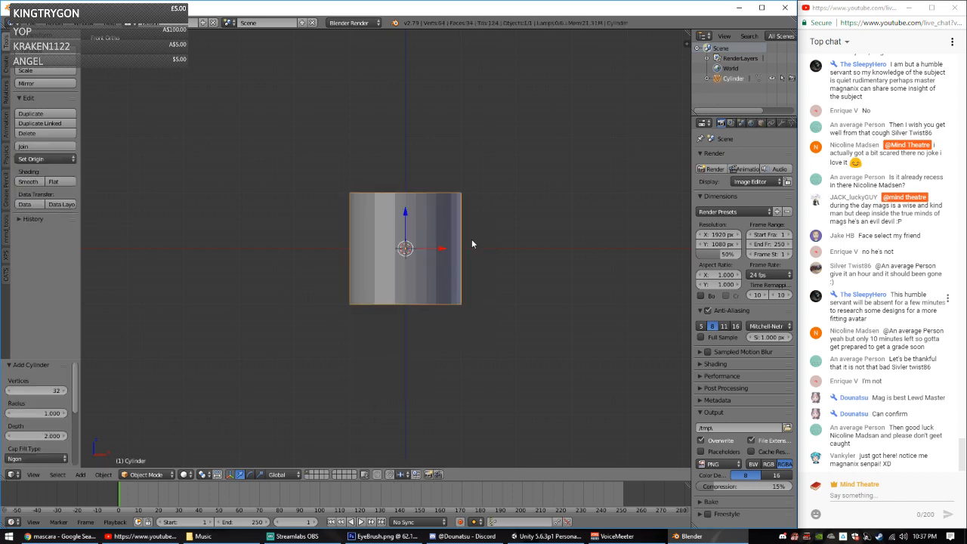
Step: Flatten the cylinder into a thin disc by scaling it along Z to about 0.102
key(s)
key(z)
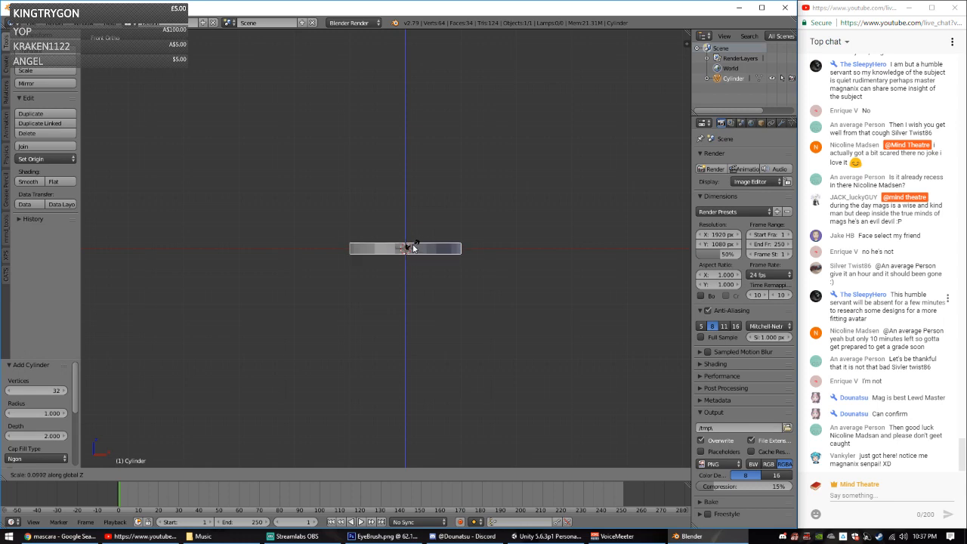
click(413, 250)
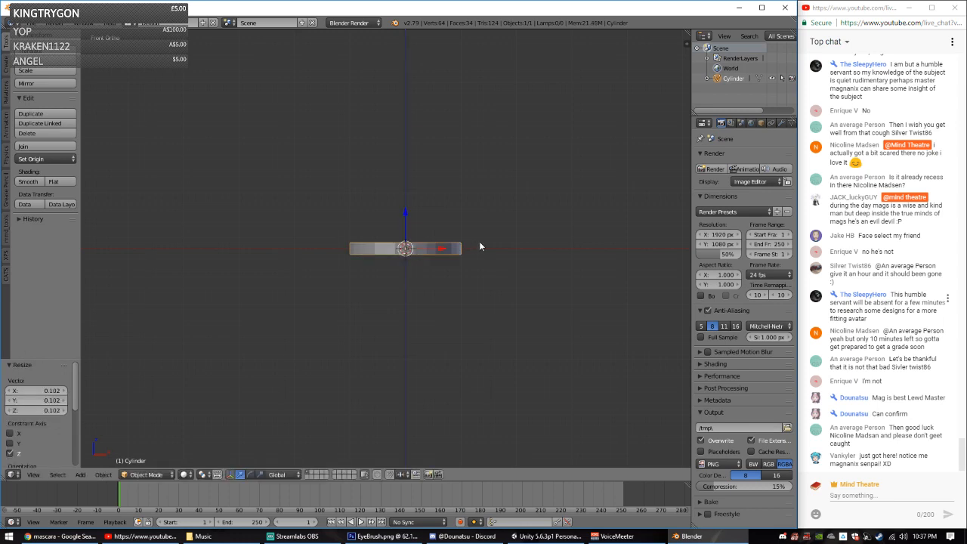
scroll(479, 241, up, 3)
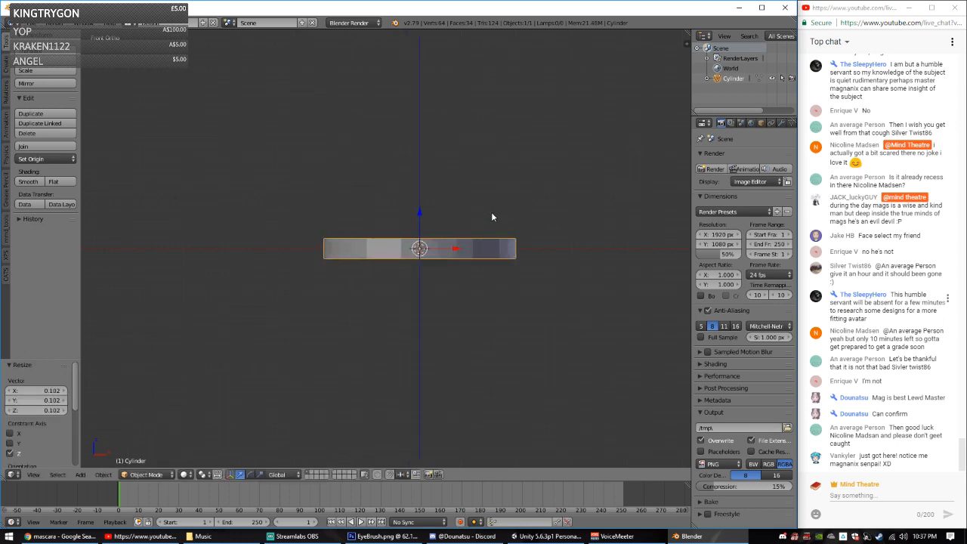
shift+middle_drag(486, 201, 458, 285)
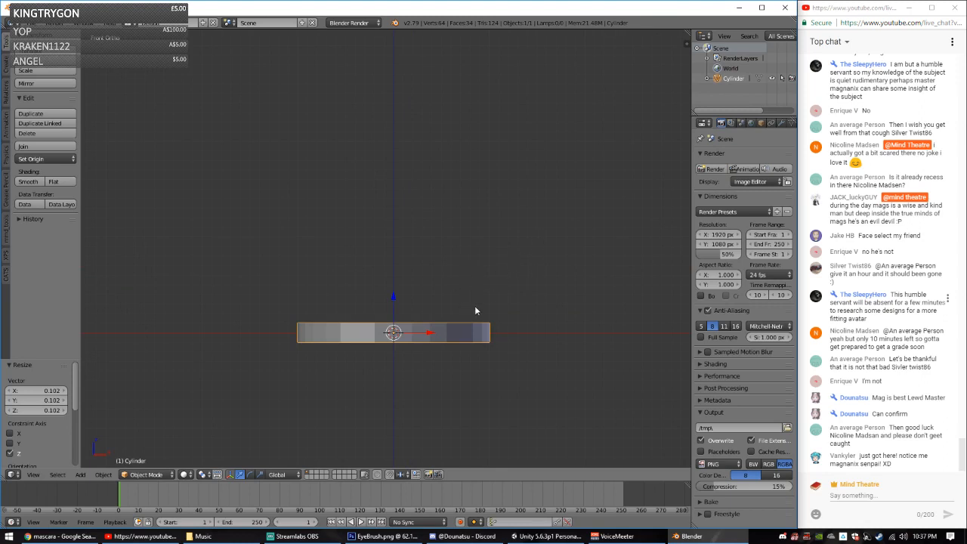
middle_drag(475, 305, 269, 348)
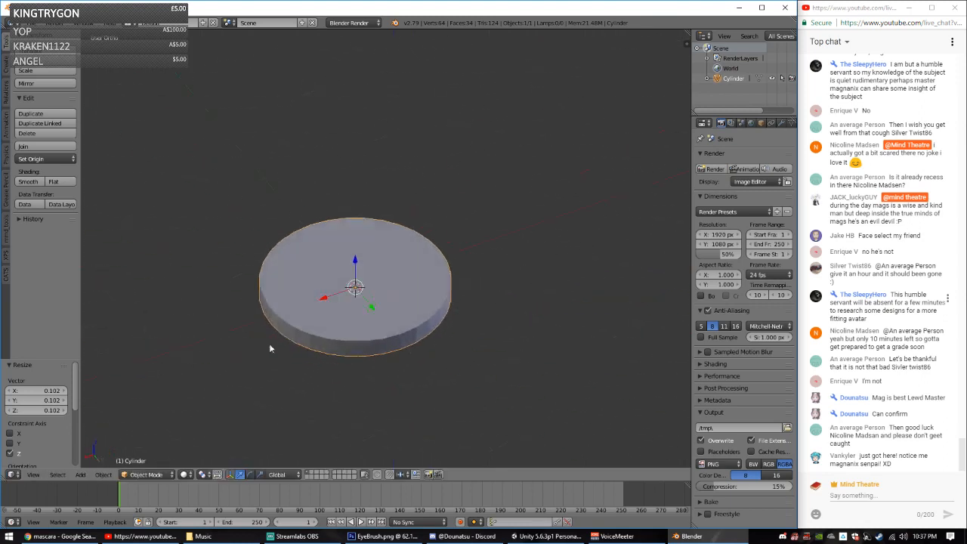
Step: Apply smooth shading to the flattened cylinder
key(KP_Decimal)
key(KP_7)
scroll(440, 337, down, 4)
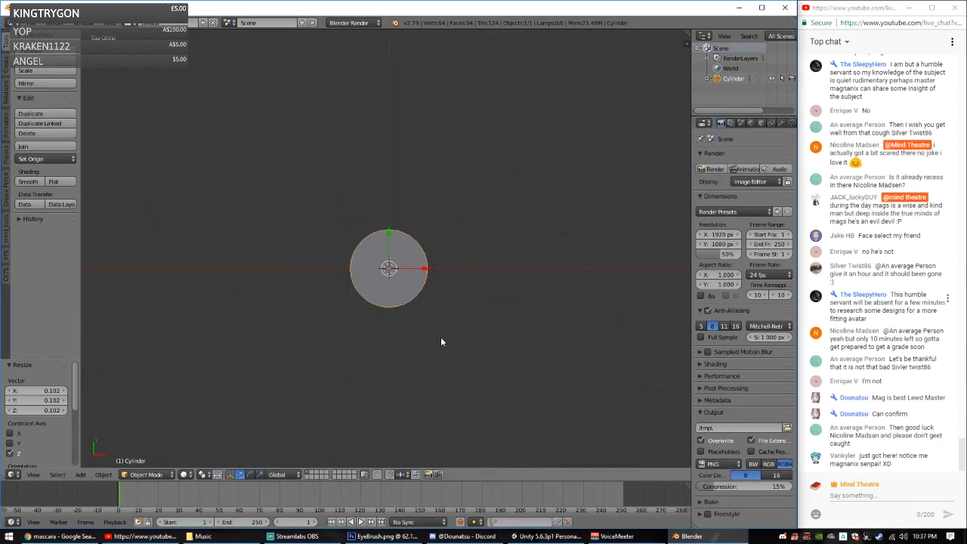
scroll(428, 298, up, 4)
key(KP_3)
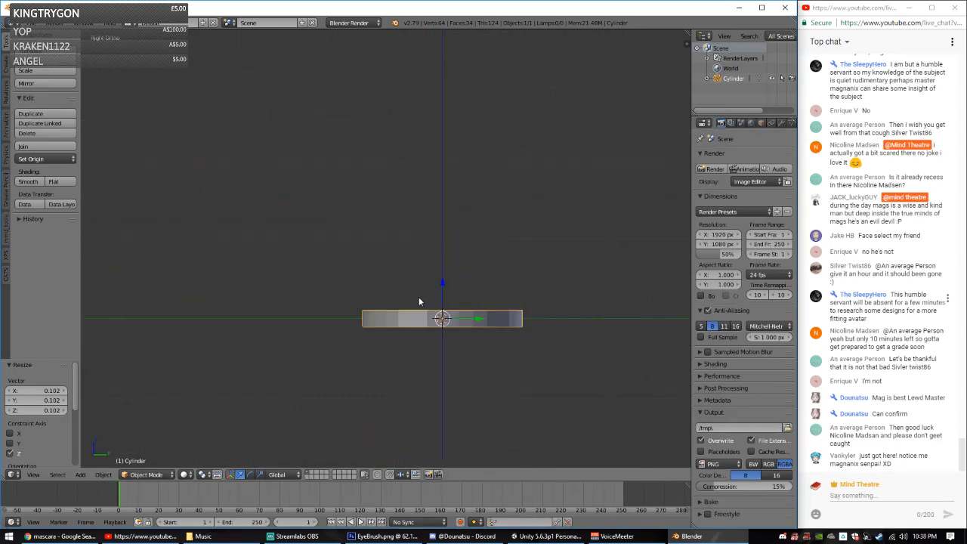
shift+middle_drag(294, 261, 187, 227)
click(28, 182)
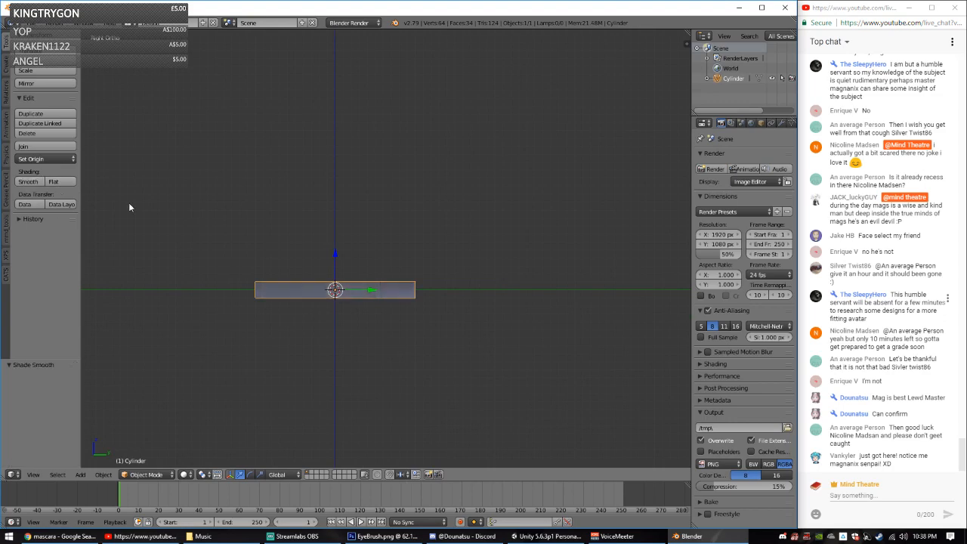
key(KP_1)
key(g)
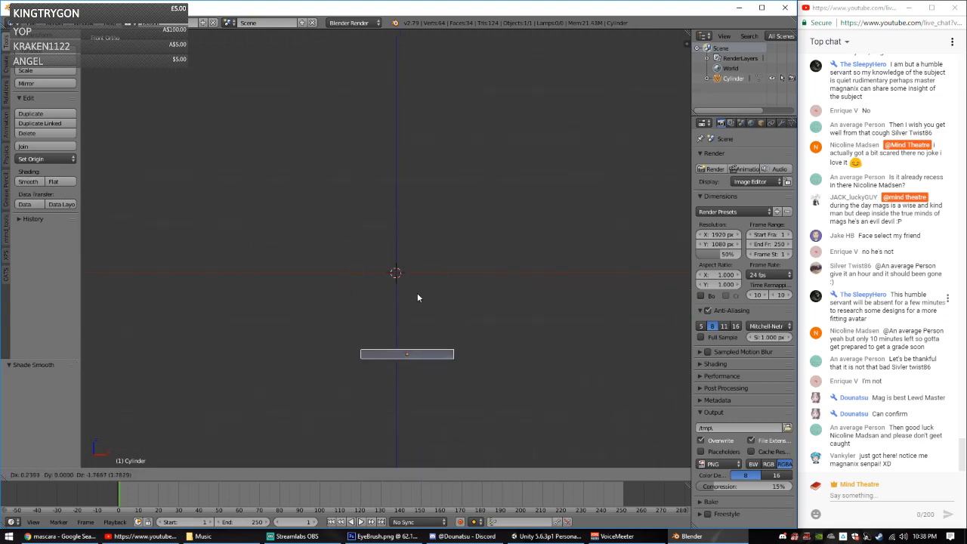
right_click(430, 255)
middle_drag(430, 255, 459, 274)
scroll(342, 302, up, 4)
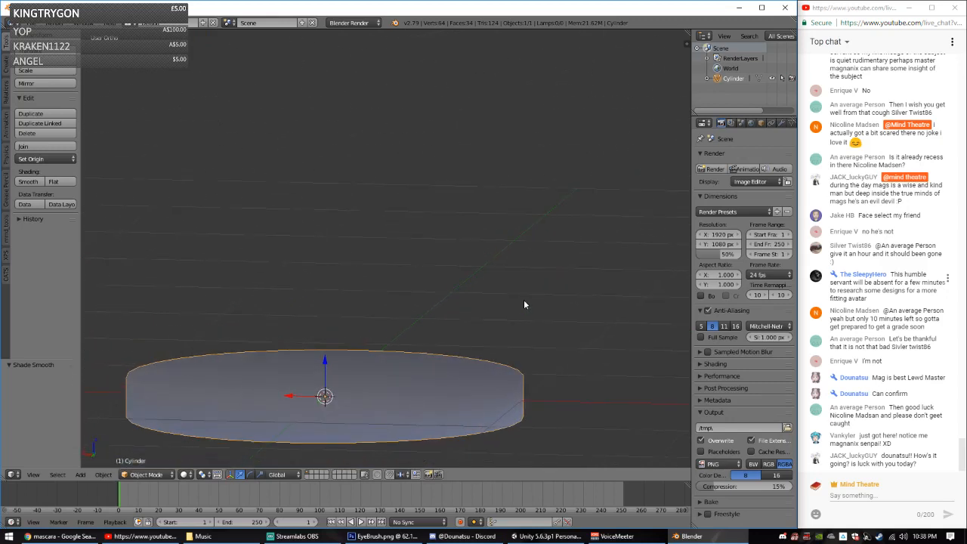
scroll(413, 318, down, 1)
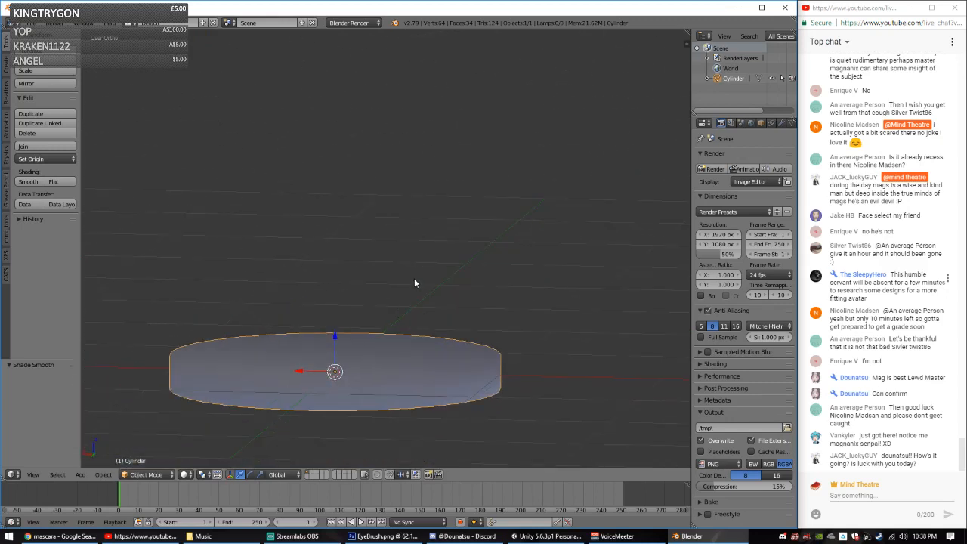
Step: Enter Edit Mode on the disc and select only its side faces, leaving out the top and bottom caps
key(KP_7)
scroll(414, 278, down, 6)
shift+middle_drag(411, 221, 413, 292)
scroll(413, 273, up, 5)
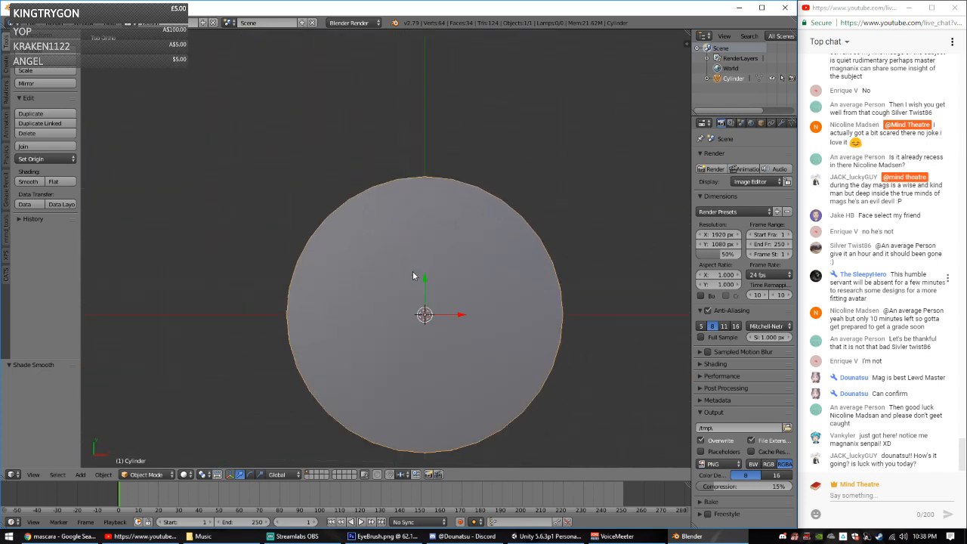
key(Tab)
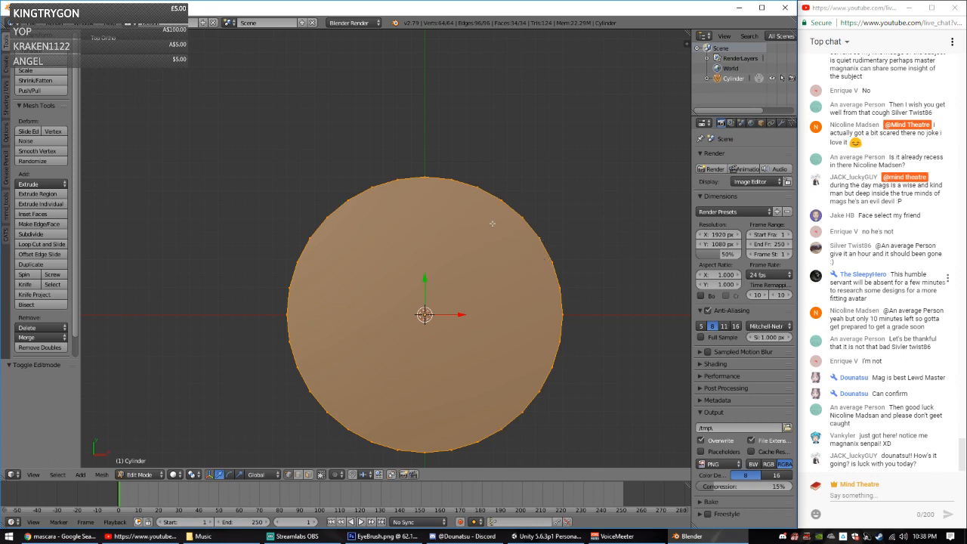
key(a)
key(a)
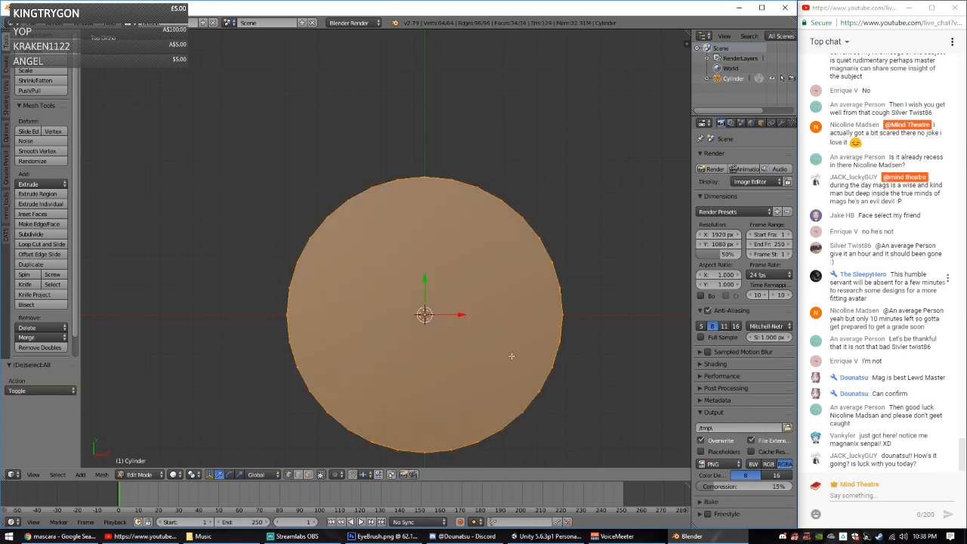
click(308, 475)
shift+right_click(436, 324)
shift+right_click(435, 378)
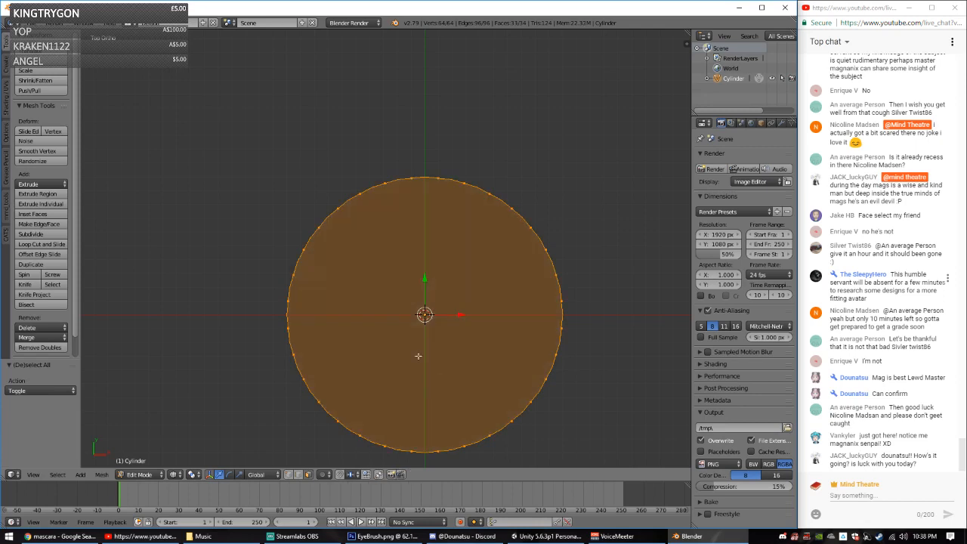
shift+right_click(425, 317)
shift+right_click(425, 317)
shift+right_click(426, 316)
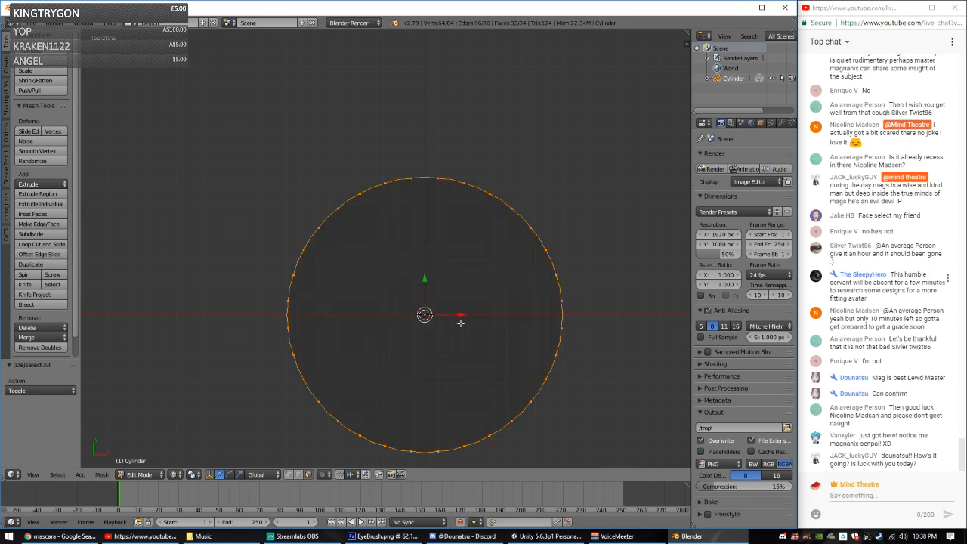
Step: Extrude the disc's side faces and scale them outward to about 1.326 to form a rim
key(e)
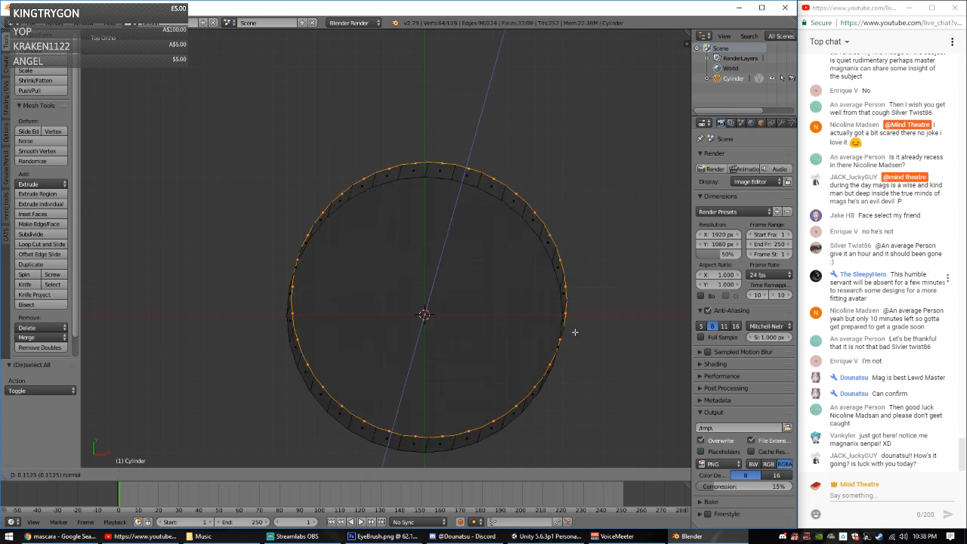
middle_click(604, 321)
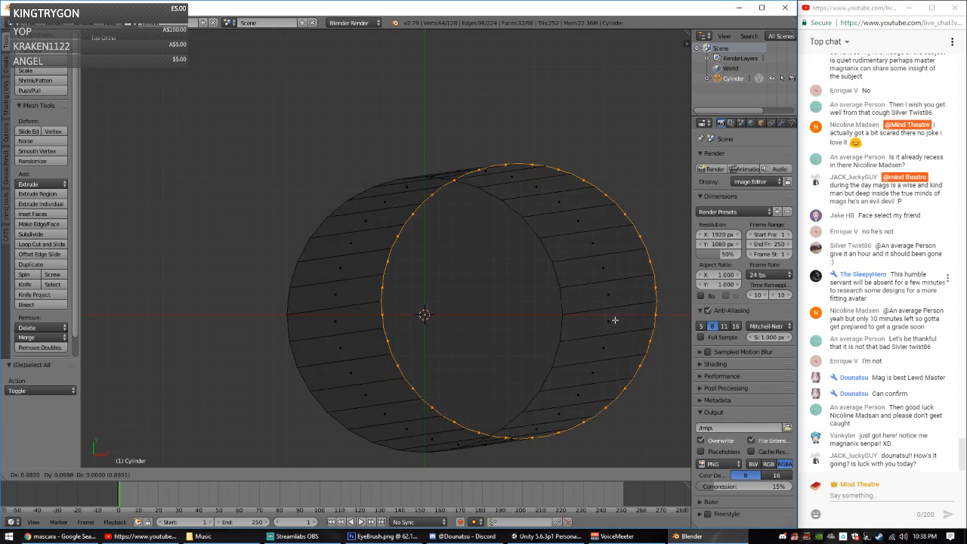
key(s)
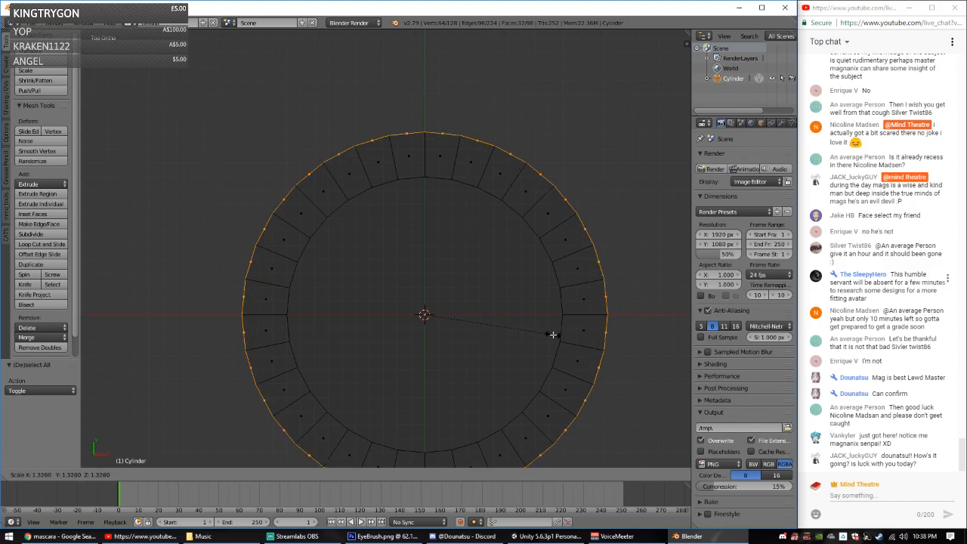
click(552, 335)
Step: Thin the outer rim by scaling it along Z to about 0.240
key(KP_1)
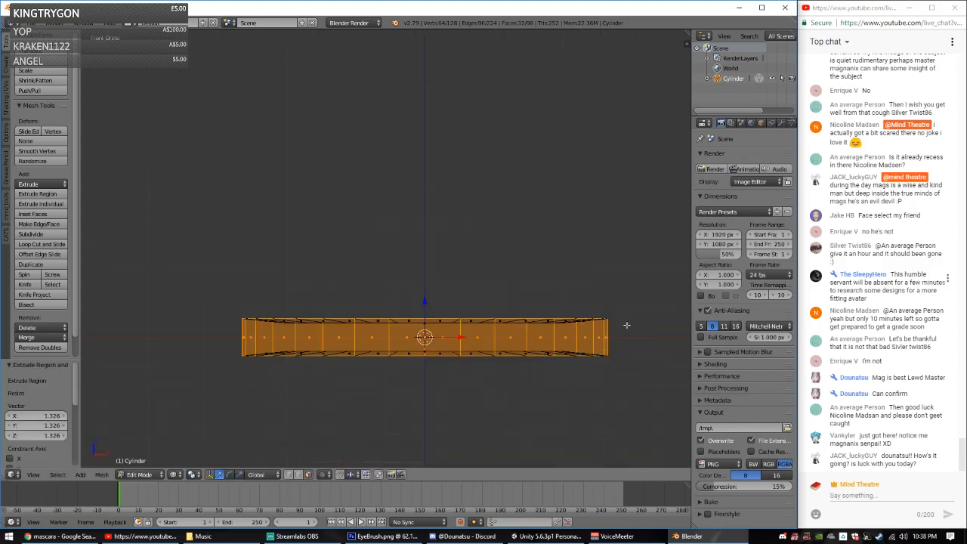
key(s)
key(z)
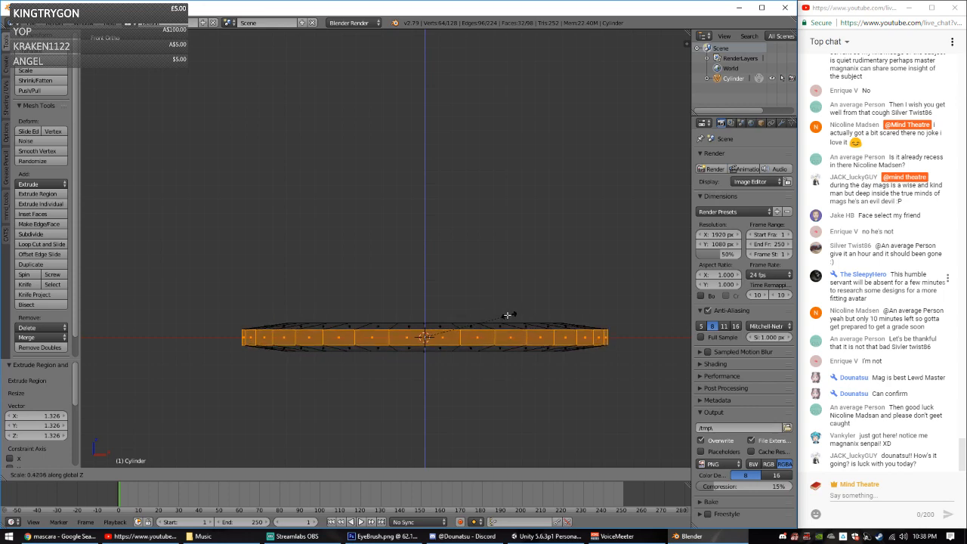
click(468, 312)
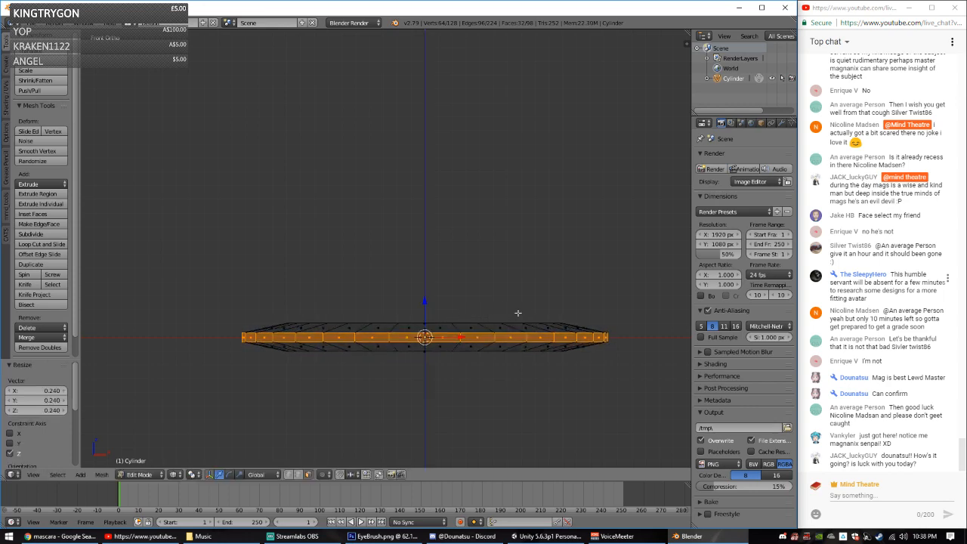
Step: Return the mesh to solid display and deselect all of its faces
key(KP_7)
scroll(471, 302, down, 5)
middle_drag(447, 304, 391, 253)
key(z)
mouse_move(404, 298)
middle_down()
mouse_move(393, 253)
mouse_move(331, 258)
mouse_move(355, 283)
mouse_move(420, 310)
mouse_move(401, 274)
mouse_move(408, 271)
middle_up()
scroll(393, 252, up, 3)
key(a)
key(a)
scroll(412, 311, up, 1)
key(a)
scroll(408, 270, up, 3)
right_click(415, 268)
key(a)
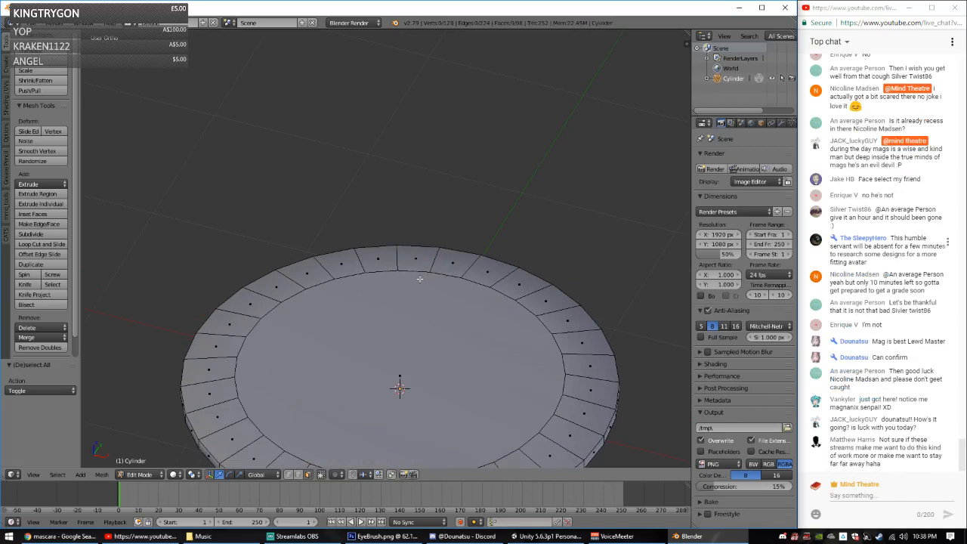
Step: Switch to edge selection and select the inner edge loops on both the top and underside of the disc
click(298, 475)
alt+right_click(453, 279)
middle_drag(454, 308, 435, 239)
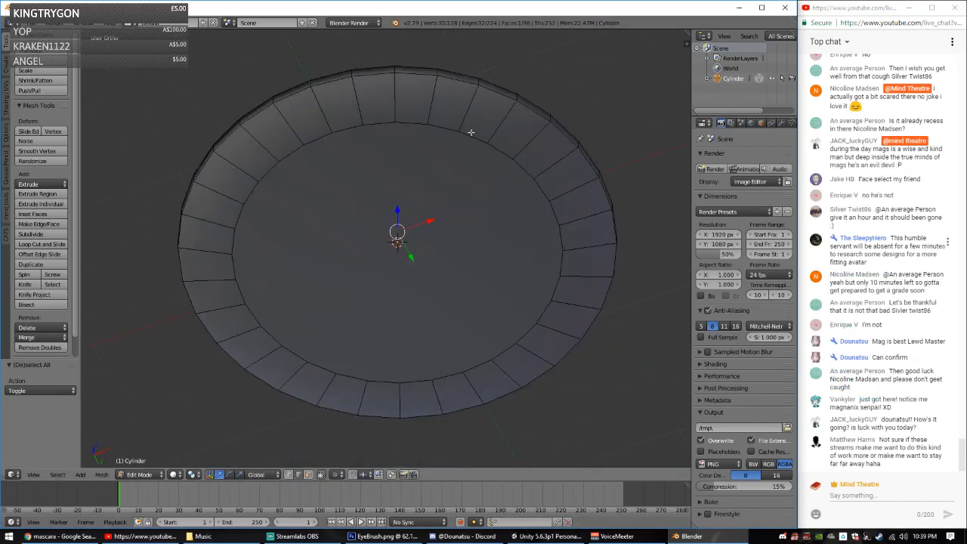
alt+shift+right_click(485, 142)
Step: Enlarge the two selected cap loops by scaling them to about 1.158, narrowing the sloped rim
key(KP_7)
key(z)
scroll(476, 163, down, 5)
scroll(479, 227, up, 3)
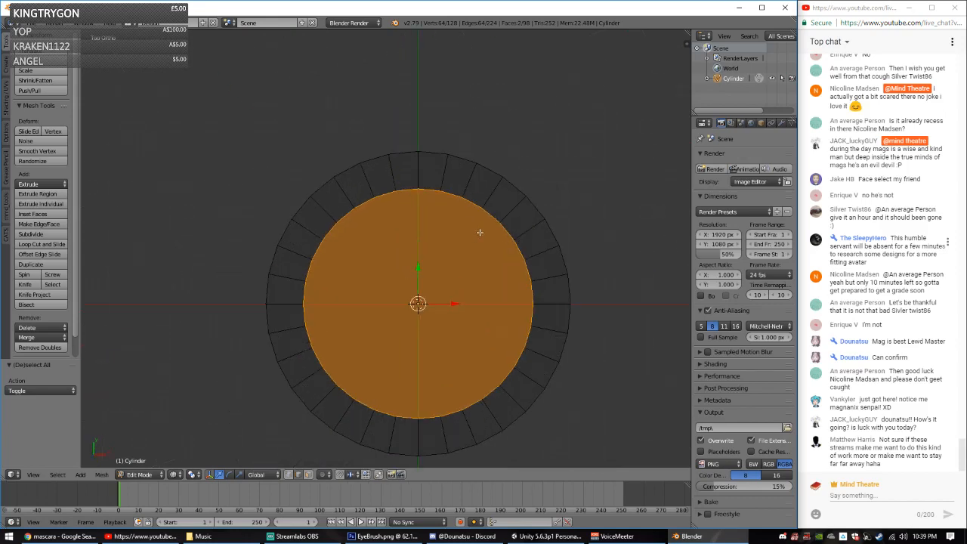
key(s)
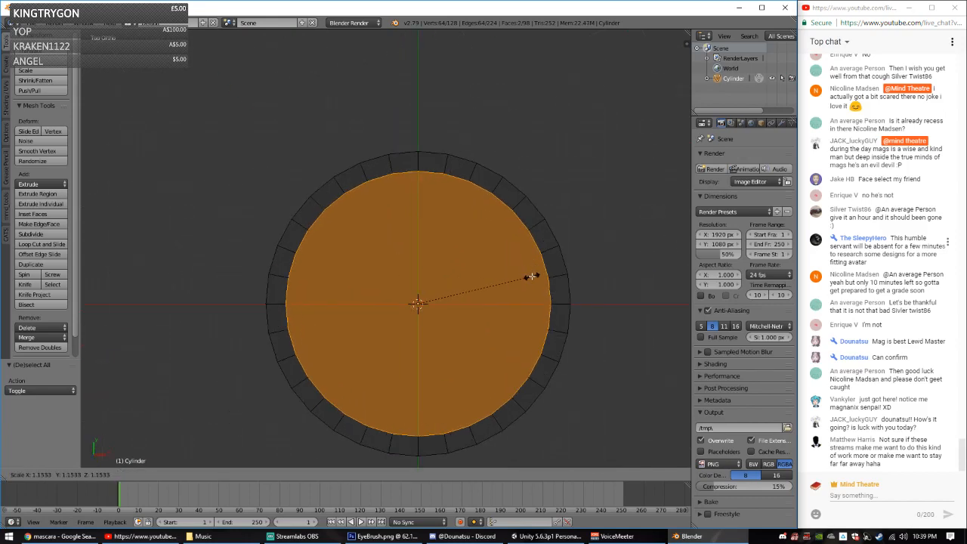
click(530, 274)
Step: Extrude the top and bottom caps and scale them inward to about 0.976
key(e)
key(s)
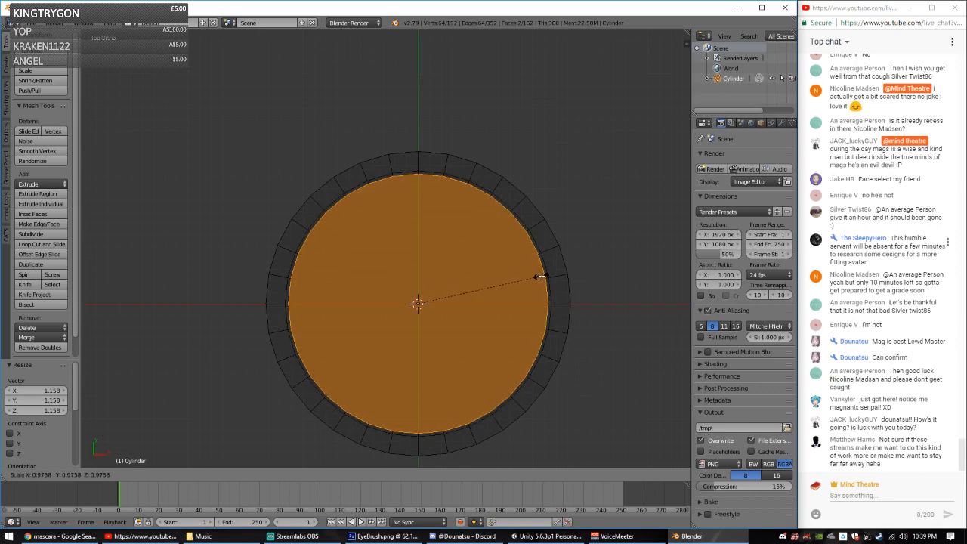
click(541, 277)
Step: Subdivide the selected cap geometry with one cut
key(KP_1)
middle_drag(529, 273, 516, 311)
key(w)
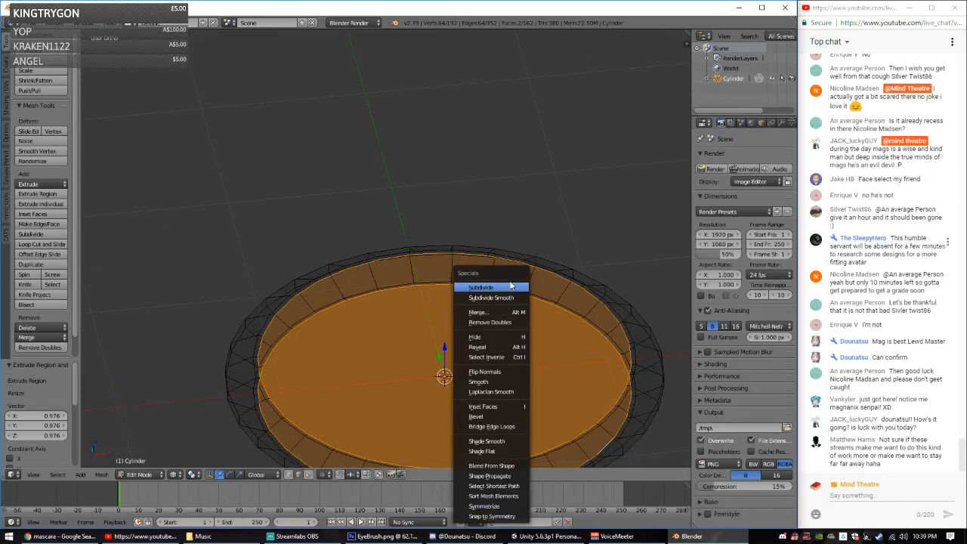
click(512, 288)
scroll(511, 306, down, 3)
middle_drag(512, 306, 480, 313)
scroll(480, 312, up, 1)
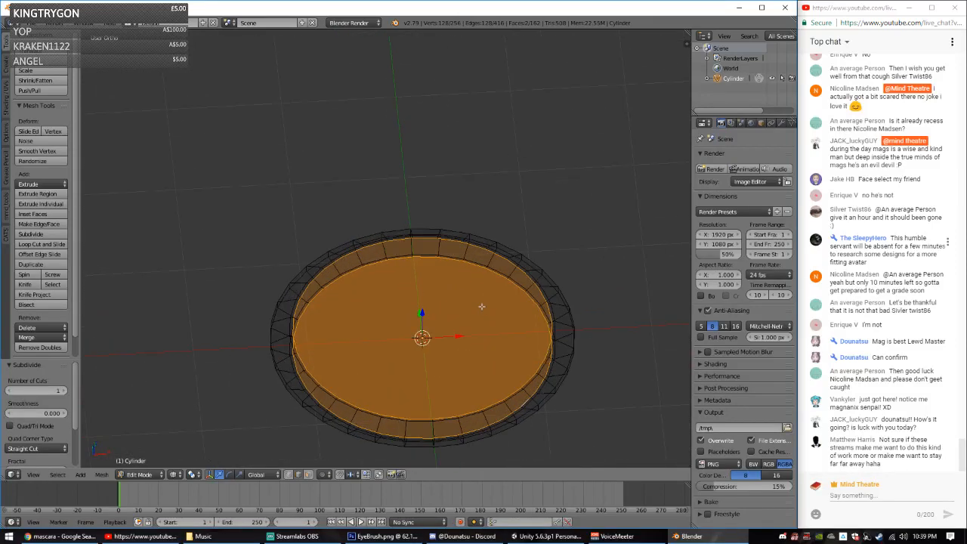
Step: Undo the last subdivision of the disc's top and bottom caps and return to the straight top view
key(ctrl+z)
scroll(484, 298, up, 2)
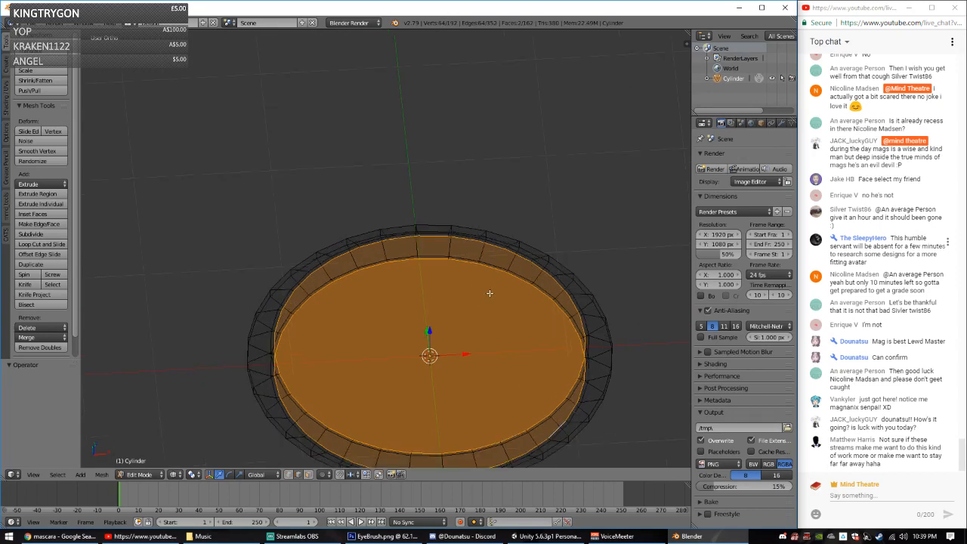
key(KP_1)
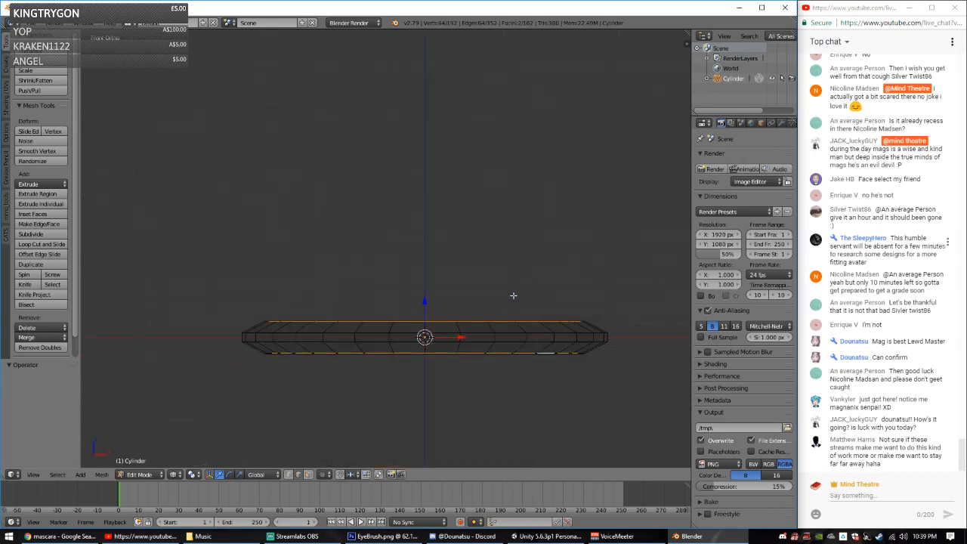
middle_drag(479, 294, 482, 380)
key(KP_7)
scroll(483, 385, down, 4)
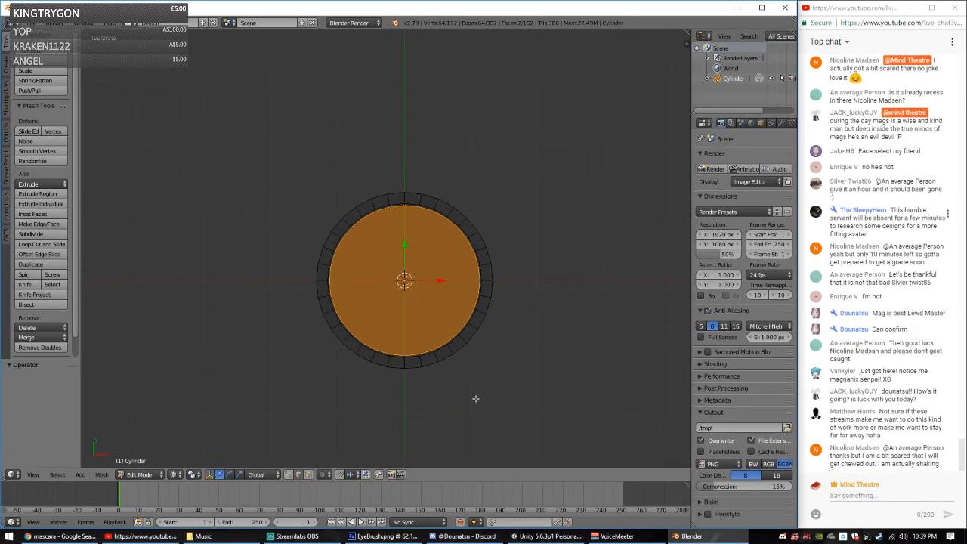
key(ctrl+r)
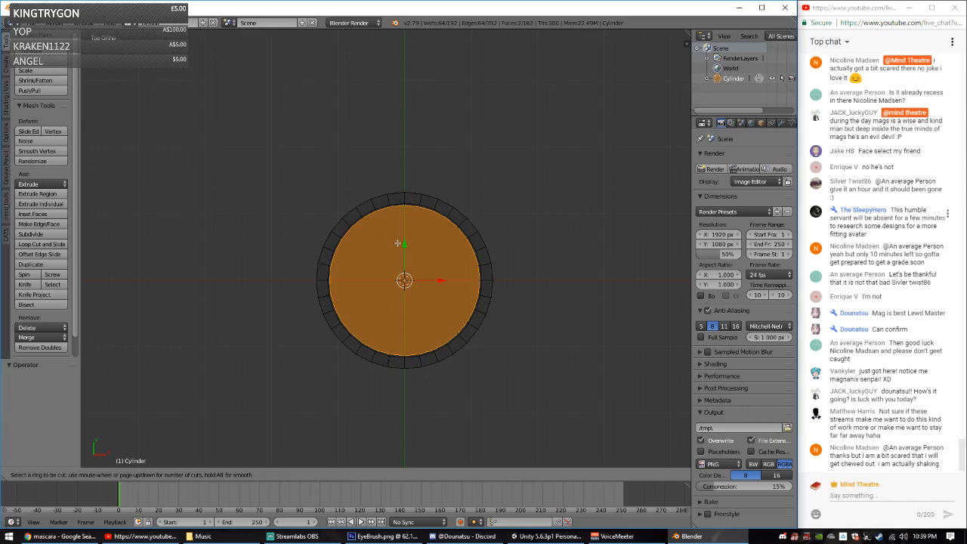
right_click(398, 220)
middle_drag(425, 328, 435, 313)
scroll(438, 307, up, 3)
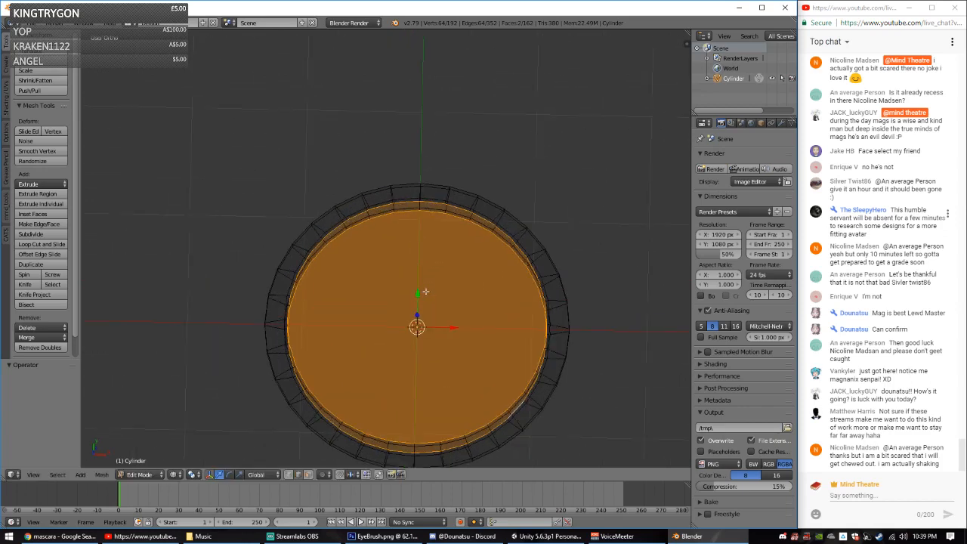
key(KP_7)
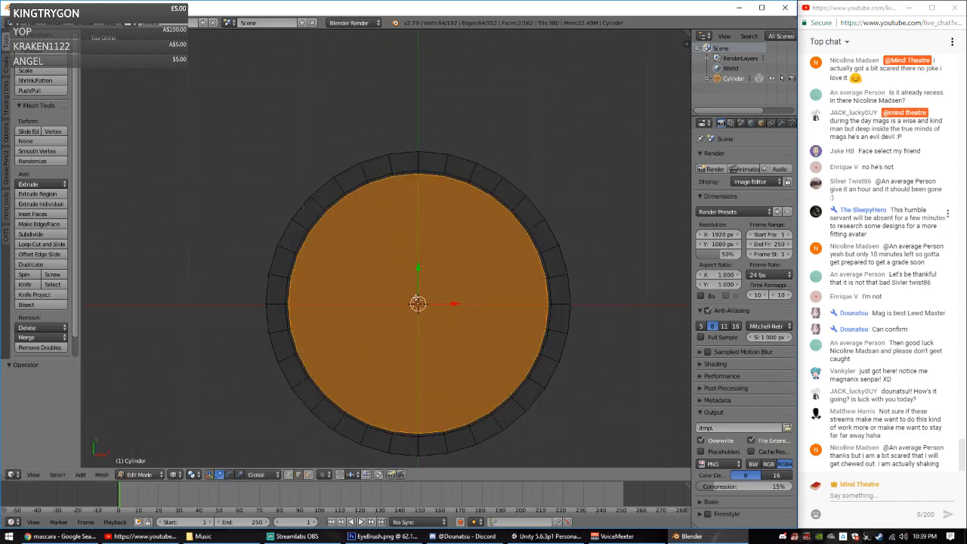
Step: Deselect everything and add a horizontal loop cut around the middle of the disc's side wall
key(KP_3)
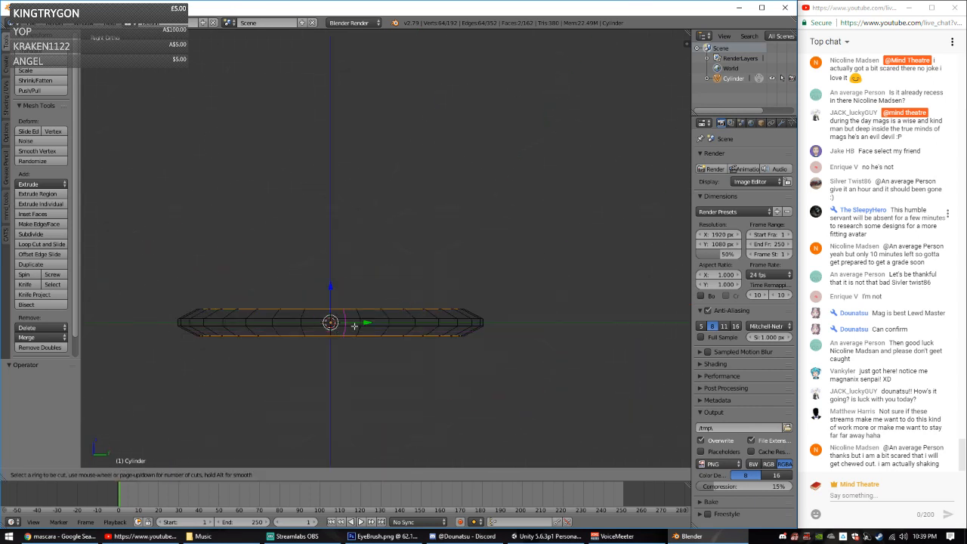
key(a)
key(ctrl+r)
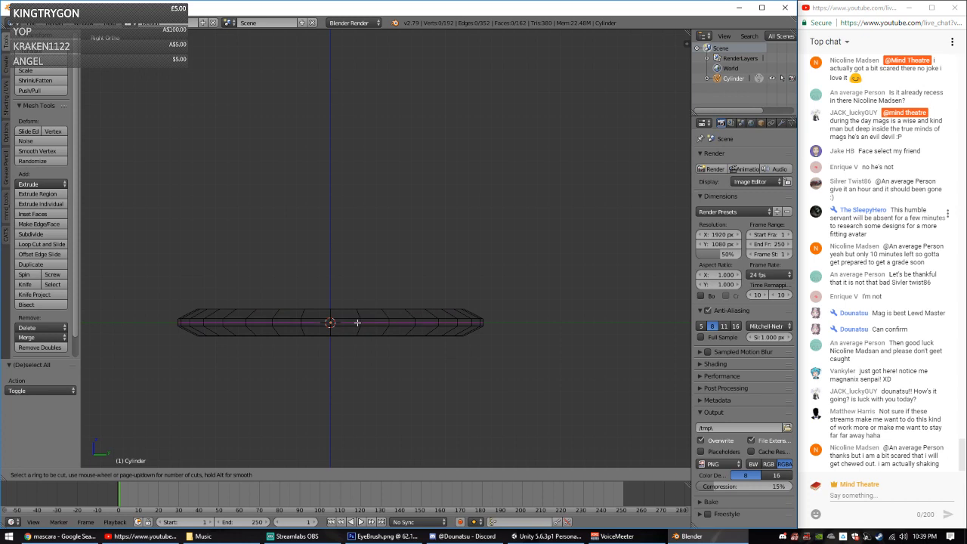
click(358, 323)
Step: Box-select the lower half of the disc below the middle loop and delete its faces
key(c)
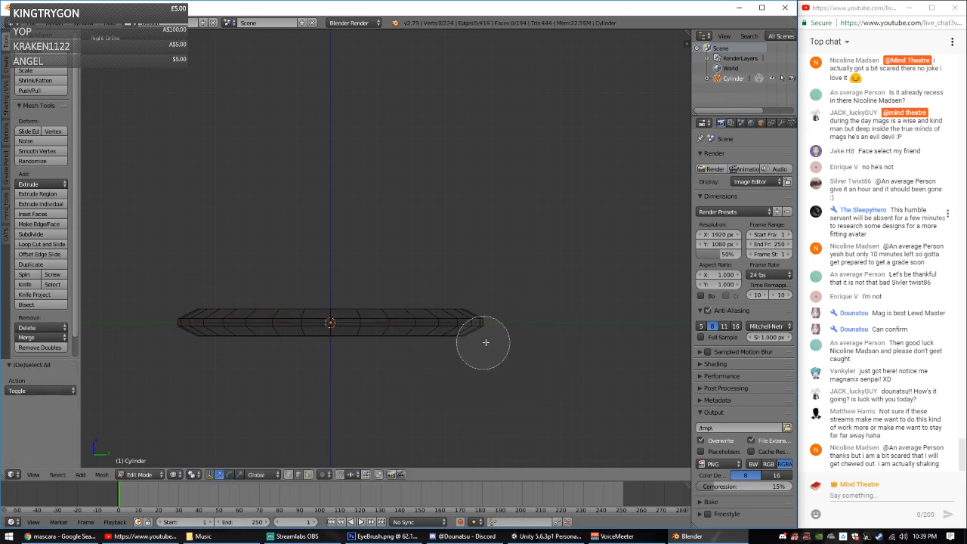
key(Escape)
key(b)
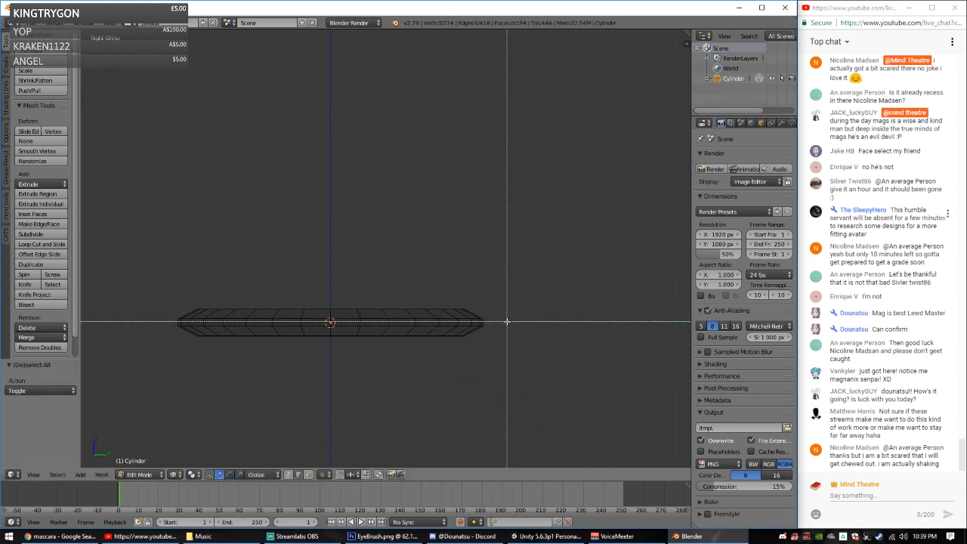
drag(495, 319, 70, 410)
key(x)
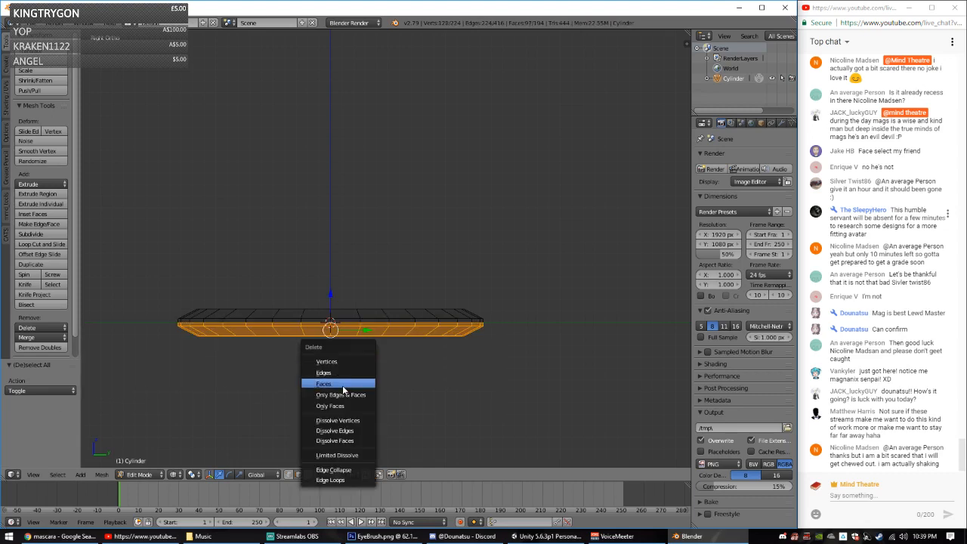
click(342, 383)
key(a)
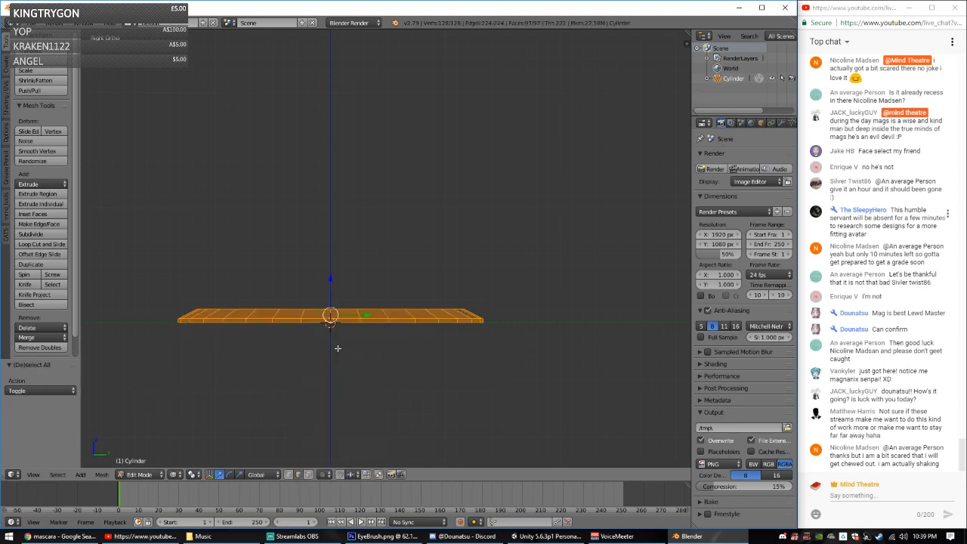
Step: Add a Mirror modifier to the half disc that mirrors only on Z, with Clipping enabled
click(750, 123)
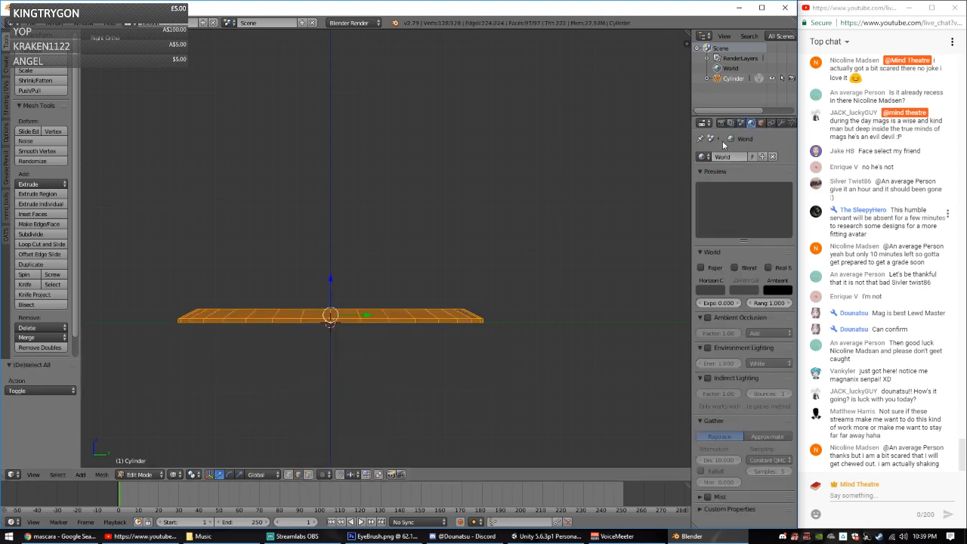
drag(691, 146, 614, 147)
click(698, 124)
click(671, 156)
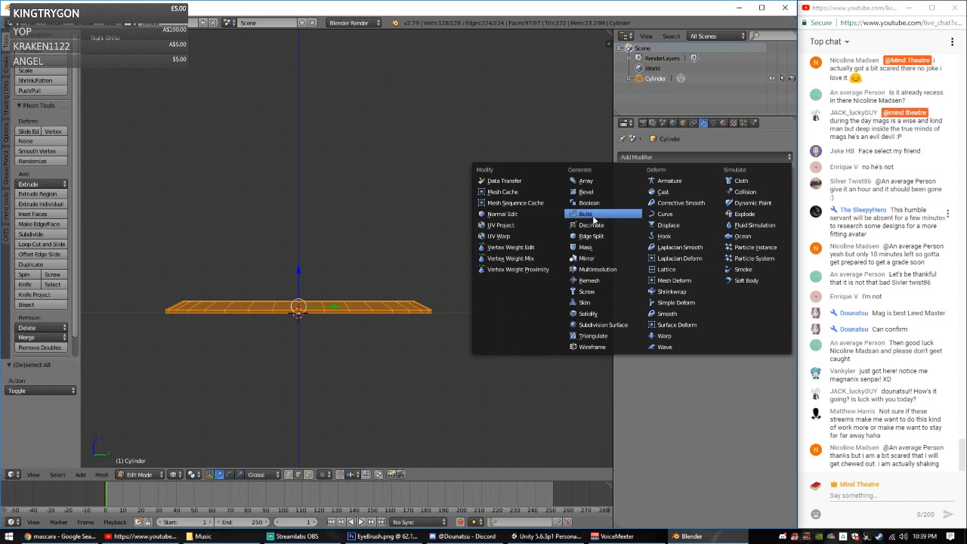
click(595, 257)
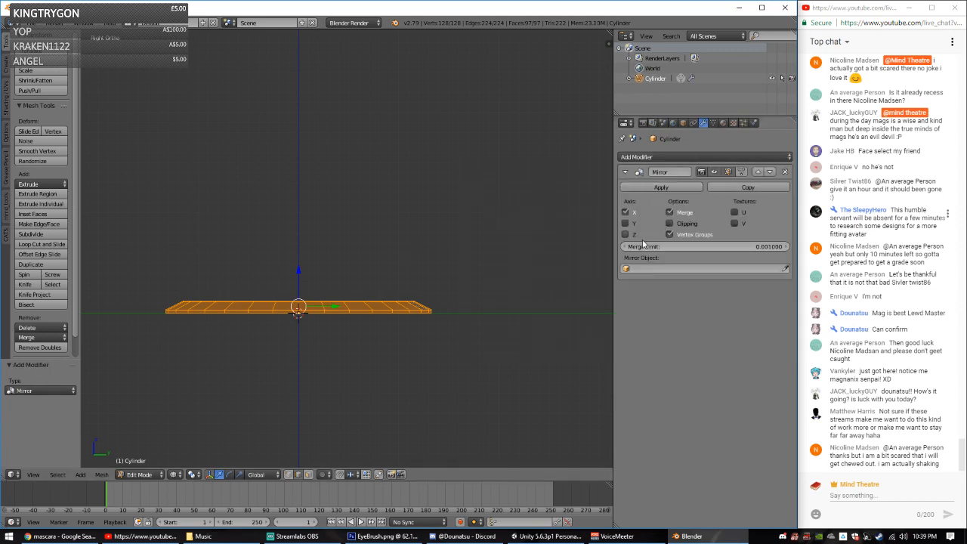
click(625, 223)
click(625, 235)
click(625, 224)
click(625, 213)
Step: Select the large round cap face inside the rim and delete it as a face
key(KP_7)
scroll(353, 283, up, 3)
key(a)
scroll(374, 282, down, 1)
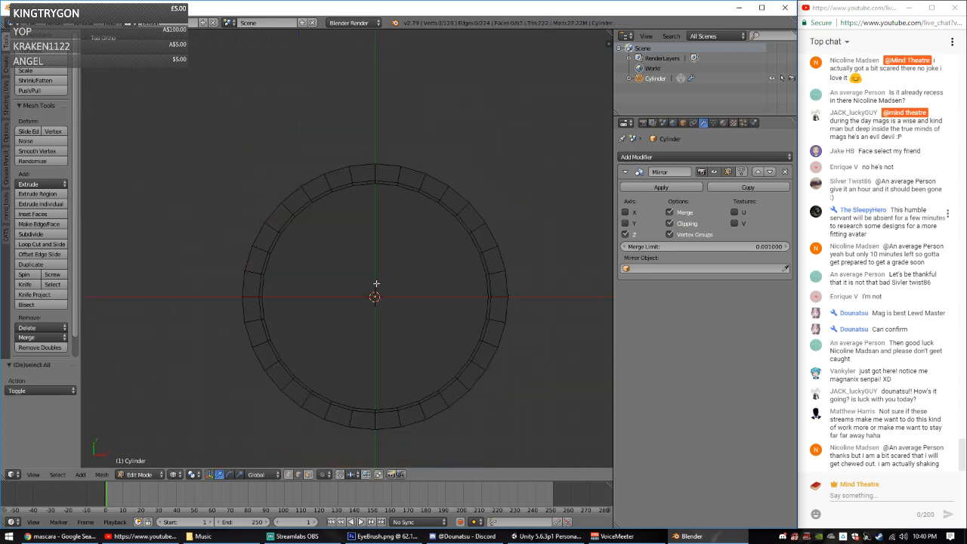
alt+right_click(404, 156)
key(x)
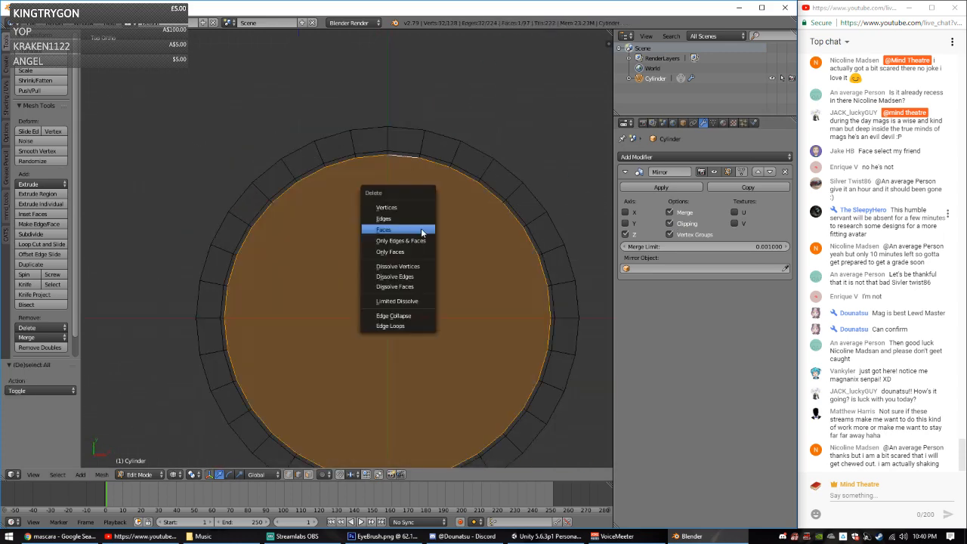
click(421, 230)
scroll(336, 374, down, 1)
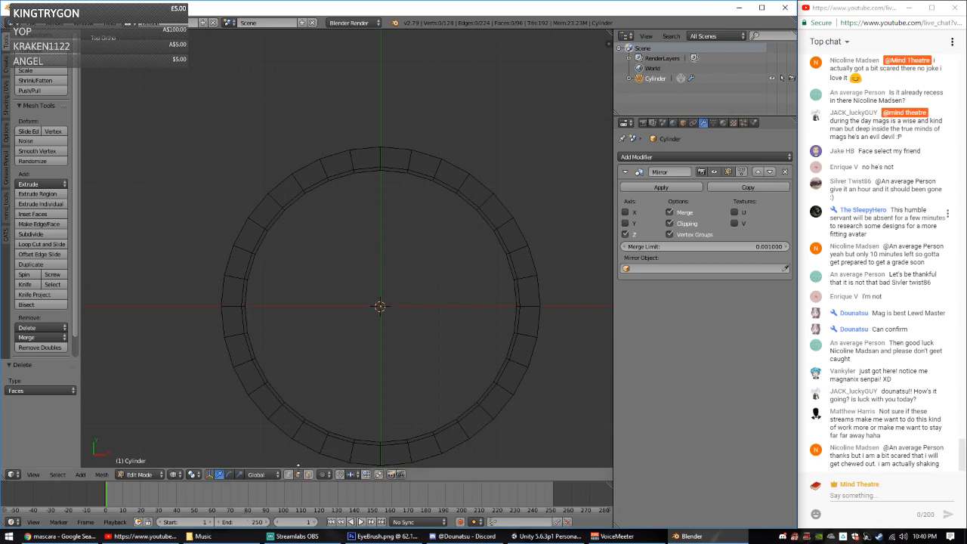
Step: Join opposite inner rim vertices with one edge along the Y axis and one along the X axis
shift+middle_drag(377, 237, 319, 219)
right_click(324, 152)
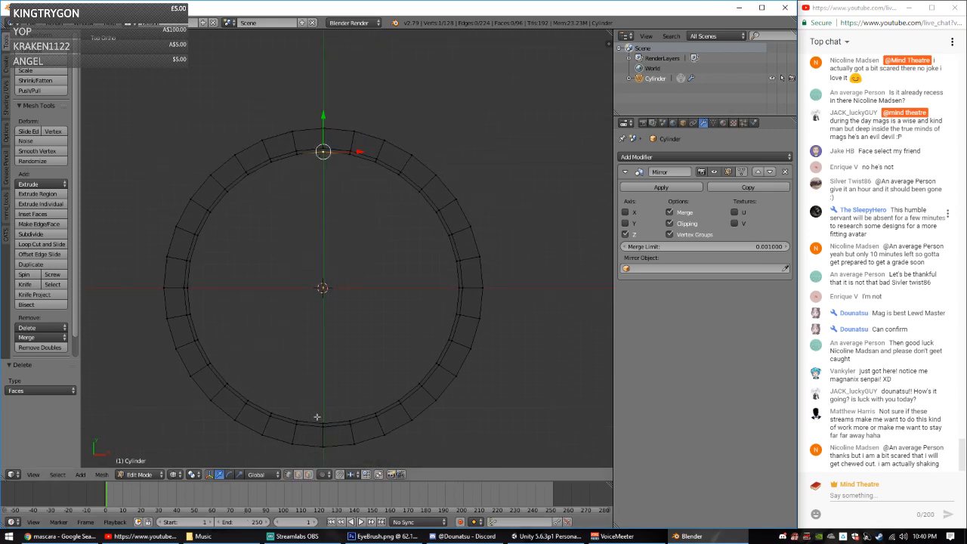
shift+right_click(322, 421)
key(f)
right_click(195, 288)
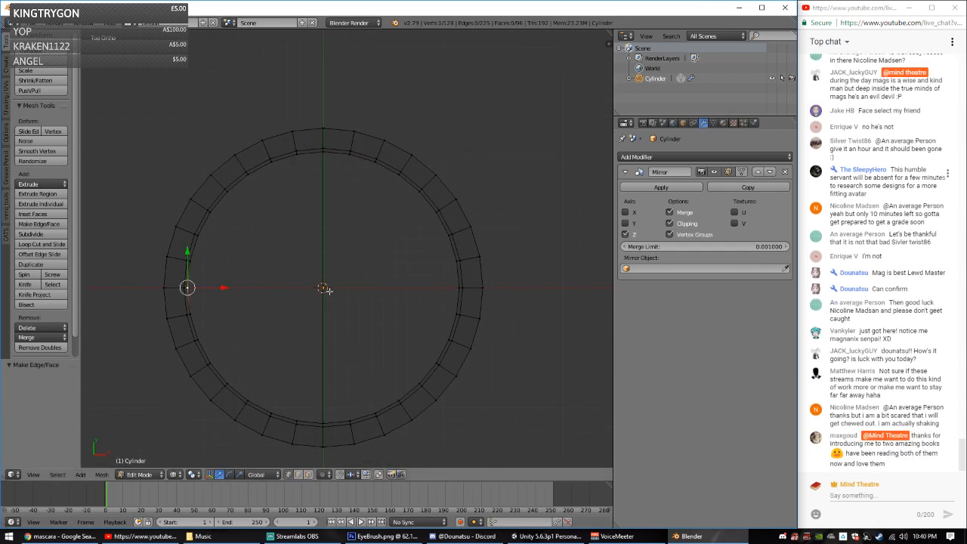
shift+right_click(450, 287)
key(f)
Step: Add the two diagonal edges between opposite inner rim vertices, crossing at the centre of the opening
right_click(420, 190)
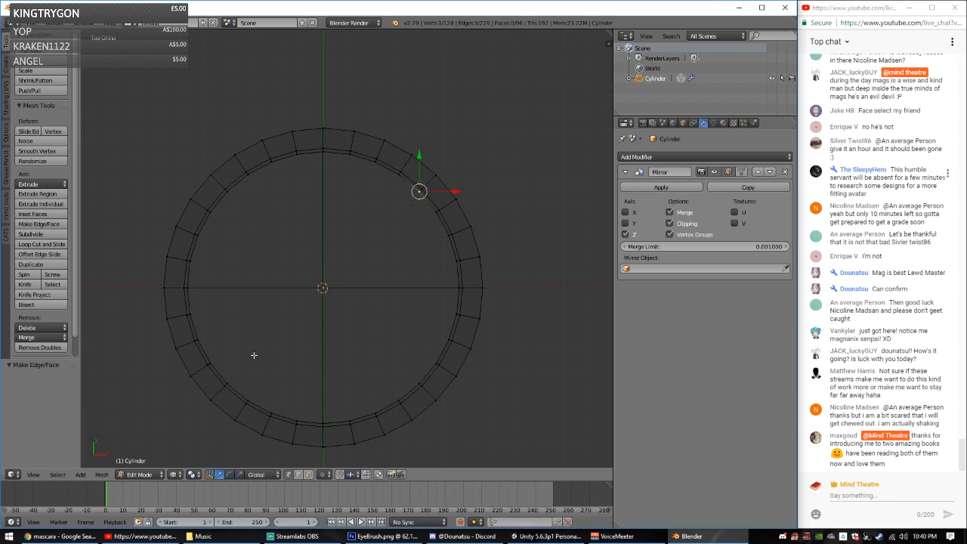
shift+right_click(231, 381)
key(f)
right_click(227, 192)
shift+right_click(419, 382)
key(f)
Step: Connect the next two inner rim vertices after the upper-left diagonal to their opposite vertices with edges
right_click(399, 401)
shift+right_click(248, 173)
key(f)
right_click(271, 157)
shift+right_click(374, 410)
key(f)
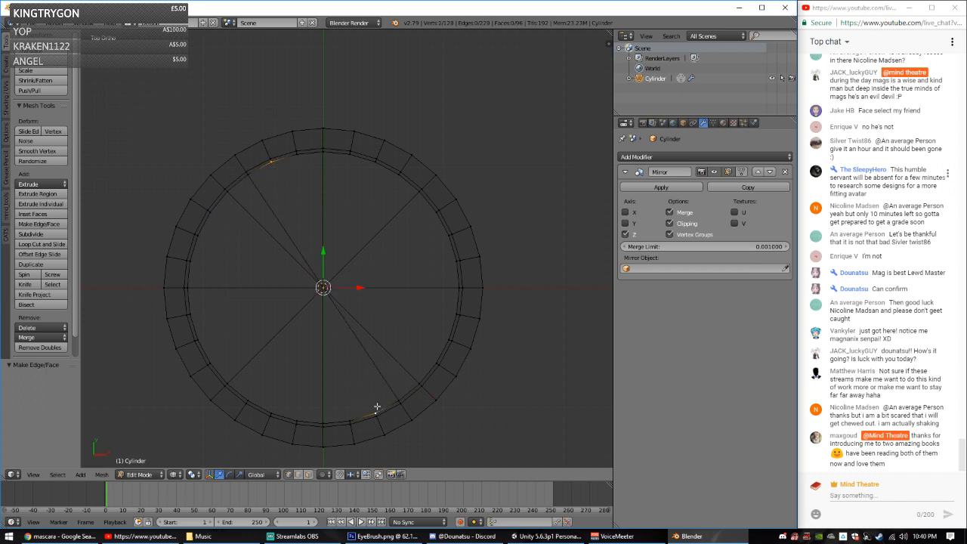
Step: Connect the opposite inner rim vertices on either side of the vertical spoke with edges across the opening
right_click(348, 420)
shift+right_click(296, 152)
key(f)
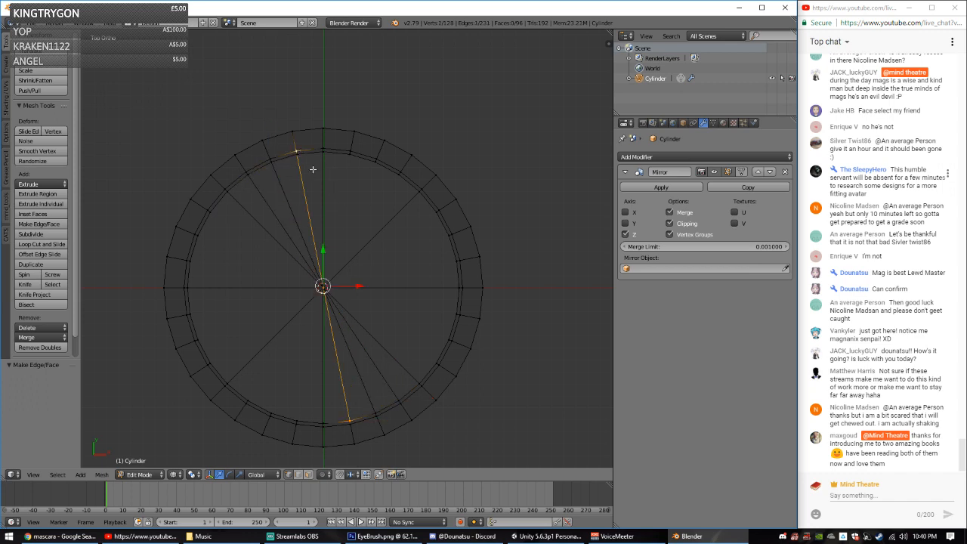
key(ctrl+z)
key(f)
right_click(323, 151)
shift+right_click(291, 405)
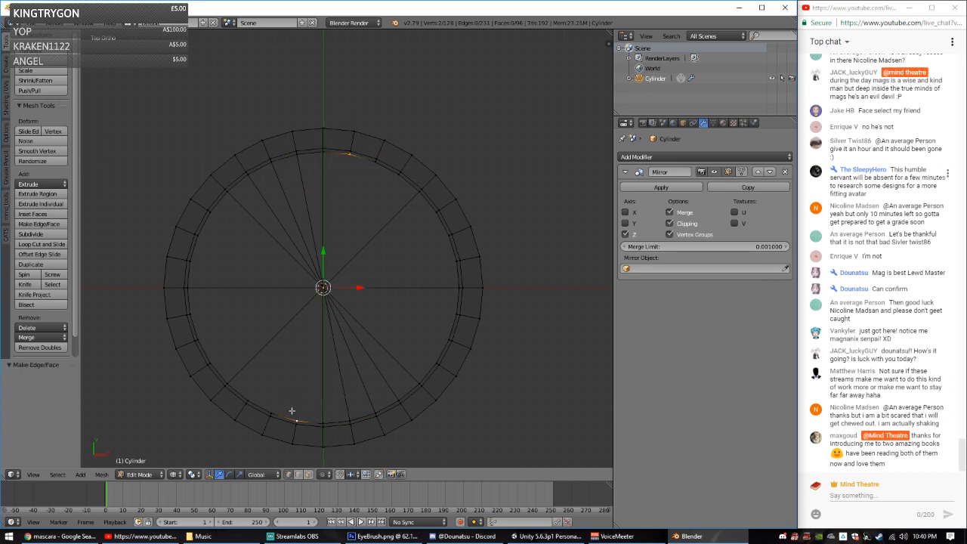
right_click(291, 410)
shift+right_click(399, 172)
key(f)
right_click(400, 172)
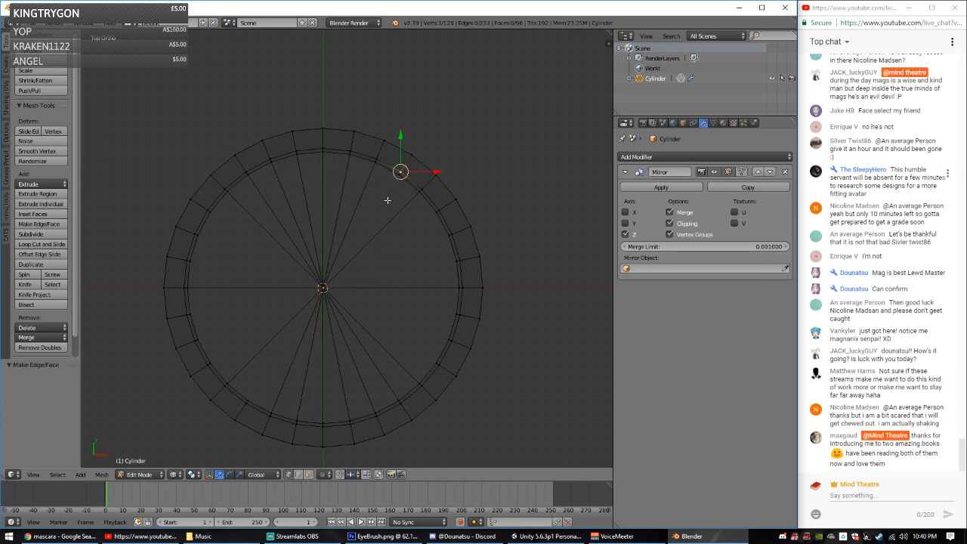
Step: Add spoke edges from the upper-right inner rim vertices around the diagonal to their opposite lower-left vertices
right_click(388, 192)
shift+right_click(243, 392)
key(f)
right_click(435, 211)
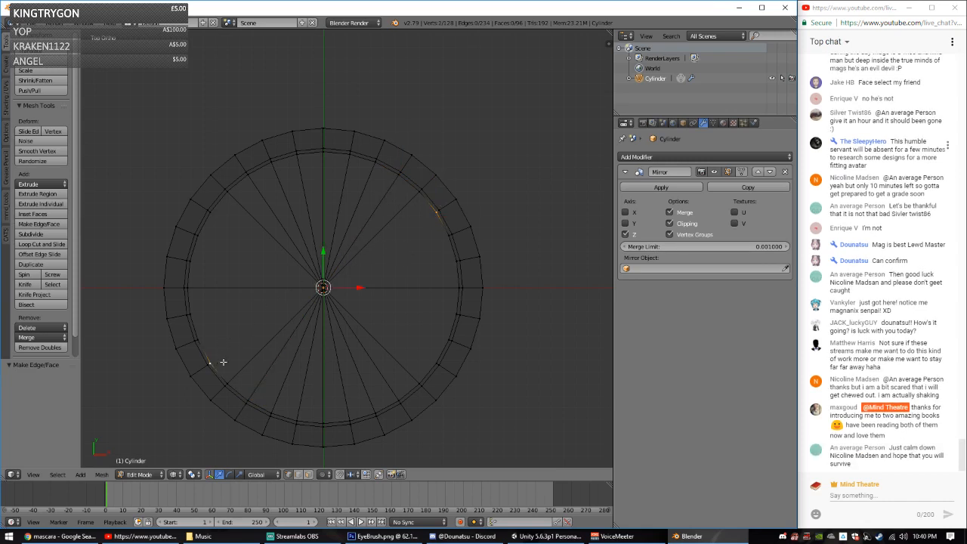
key(f)
right_click(197, 339)
key(f)
Step: Join the remaining opposite inner rim vertices around the horizontal spoke with edges, then clear the selection
right_click(457, 262)
shift+right_click(191, 314)
right_click(443, 315)
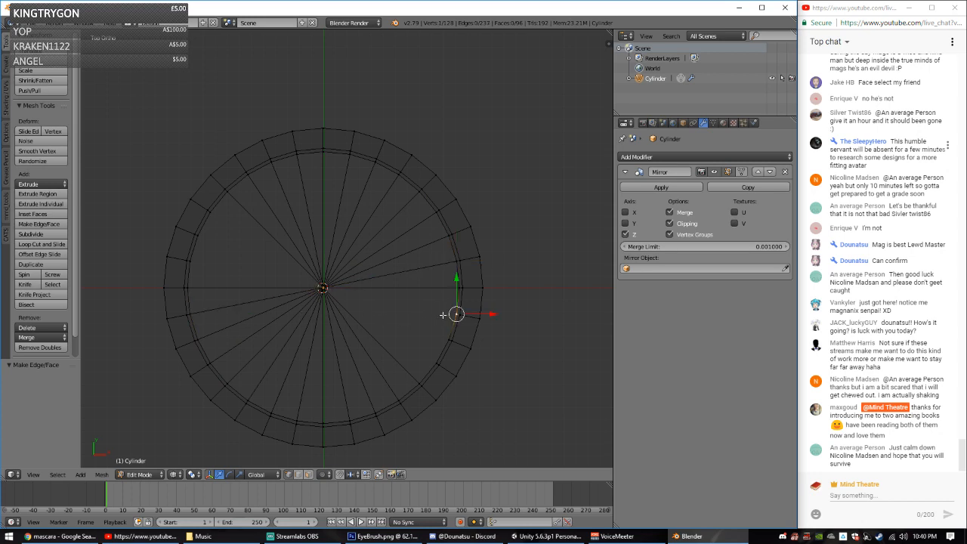
shift+right_click(189, 260)
key(f)
right_click(449, 339)
key(f)
right_click(428, 362)
key(f)
key(a)
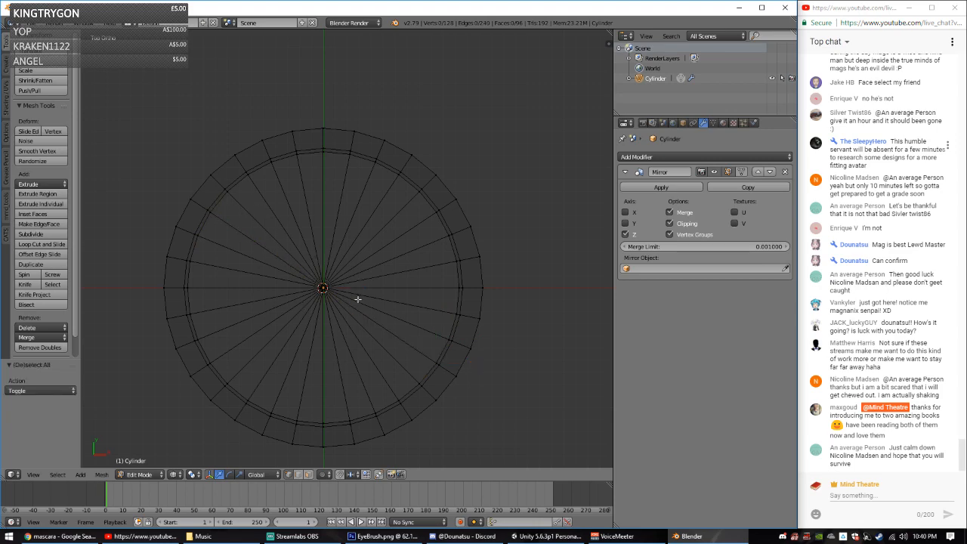
key(KP_1)
middle_drag(270, 268, 292, 362)
key(ctrl+r)
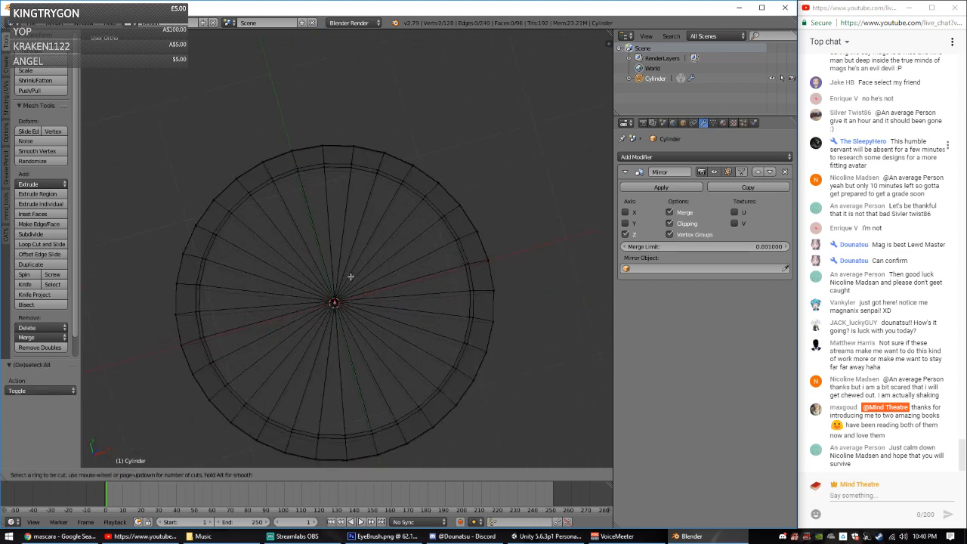
key(Escape)
middle_drag(384, 322, 386, 299)
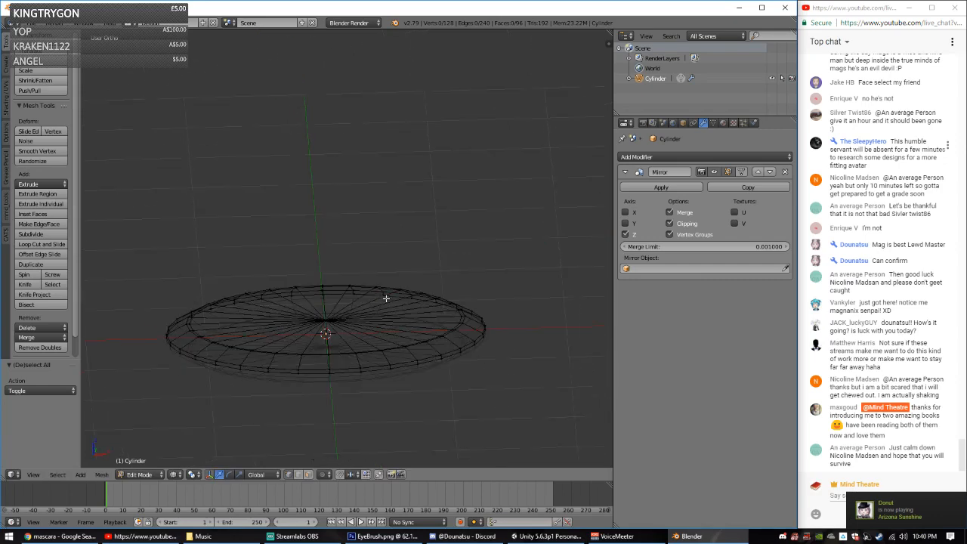
key(KP_7)
scroll(388, 297, up, 1)
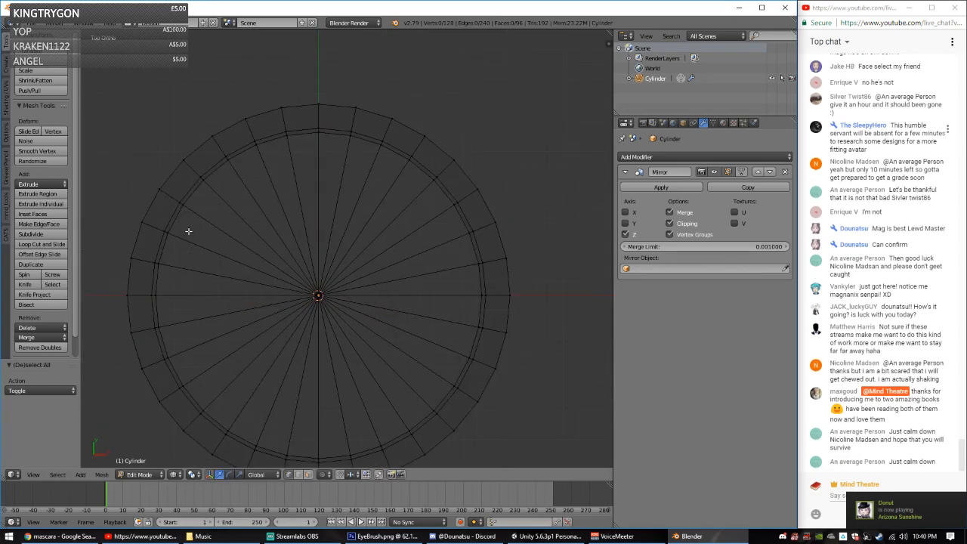
Step: Undo the most recently added spoke edges, keeping only the first six across the opening
key(ctrl+z)
key(ctrl+z)
key(ctrl+z)
key(ctrl+z)
key(ctrl+z)
key(ctrl+z)
key(ctrl+z)
key(ctrl+z)
key(ctrl+z)
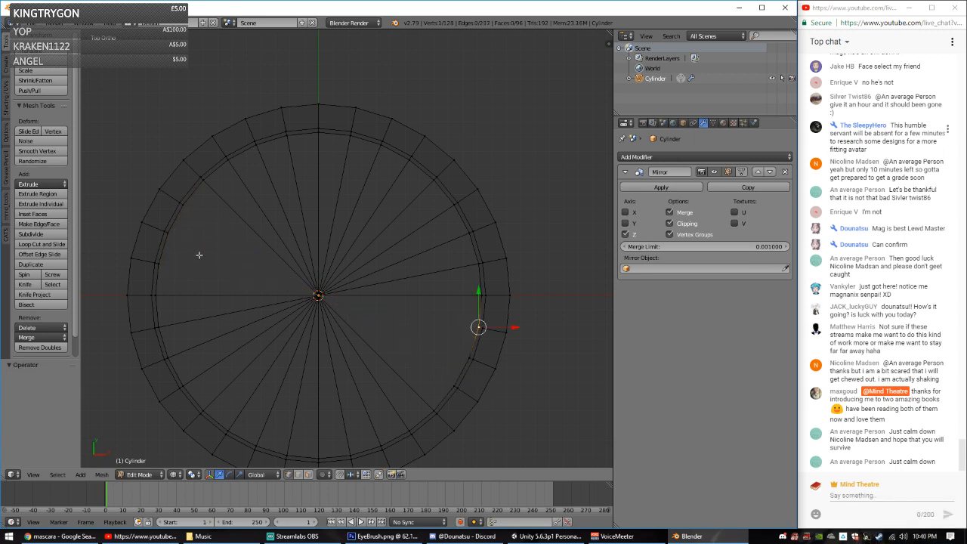
key(ctrl+z)
key(ctrl+z)
key(ctrl+z)
key(ctrl+z)
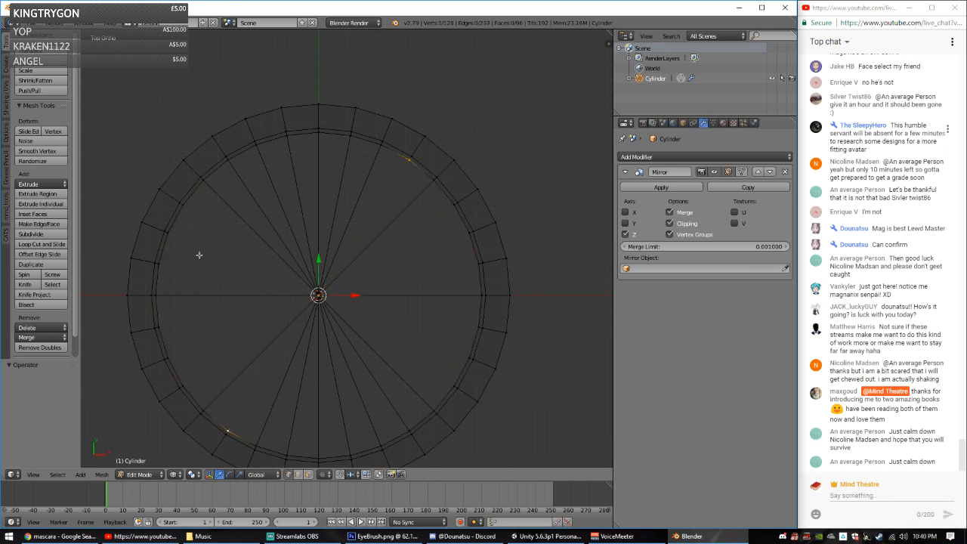
key(ctrl+z)
key(ctrl+z)
key(ctrl+z)
key(ctrl+z)
key(a)
key(c)
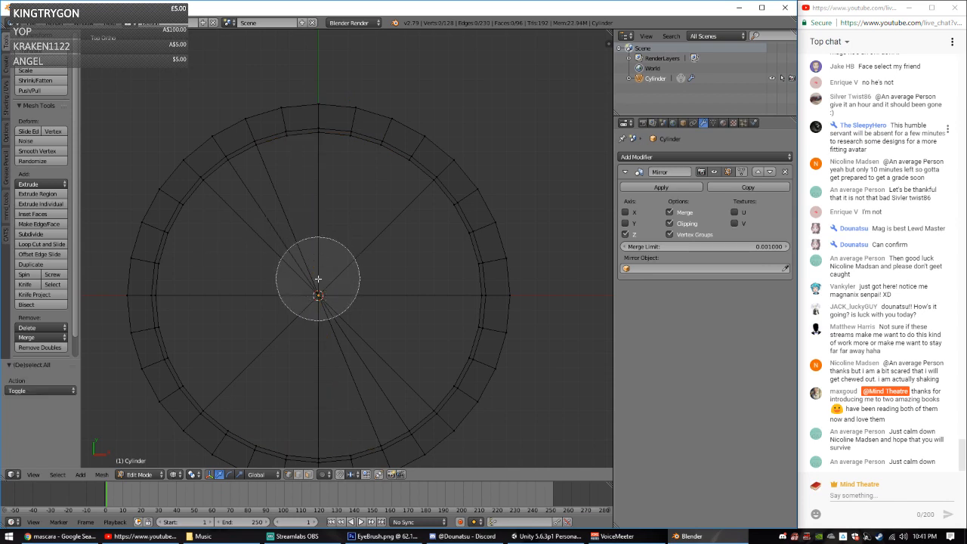
key(Escape)
key(c)
key(Escape)
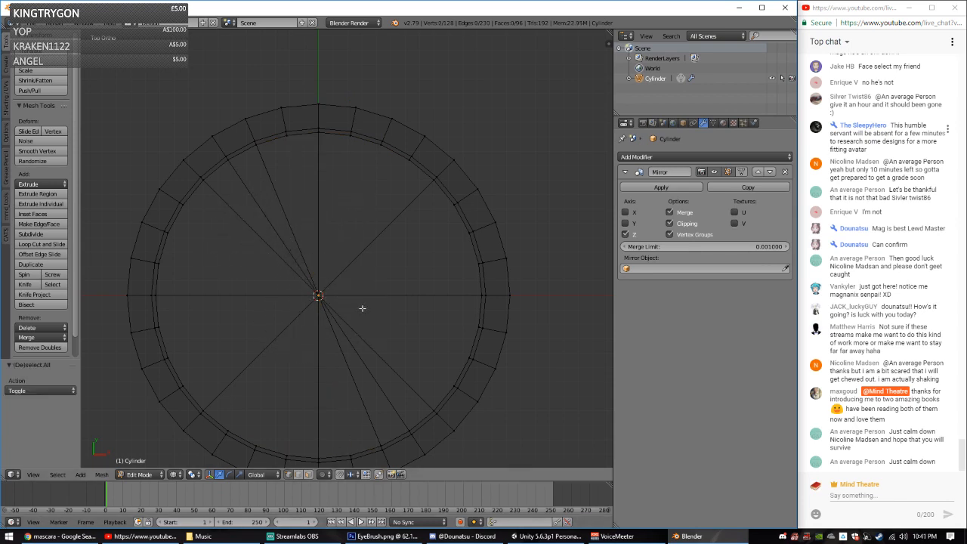
Step: Delete all the existing spoke edges inside the disc's inner rim
click(297, 475)
key(c)
drag(337, 239, 271, 242)
key(Escape)
key(x)
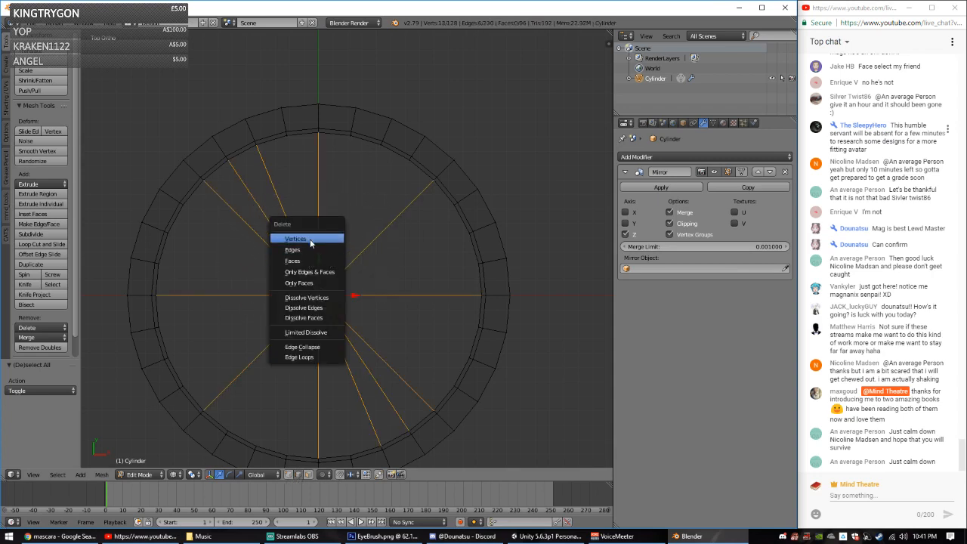
click(302, 249)
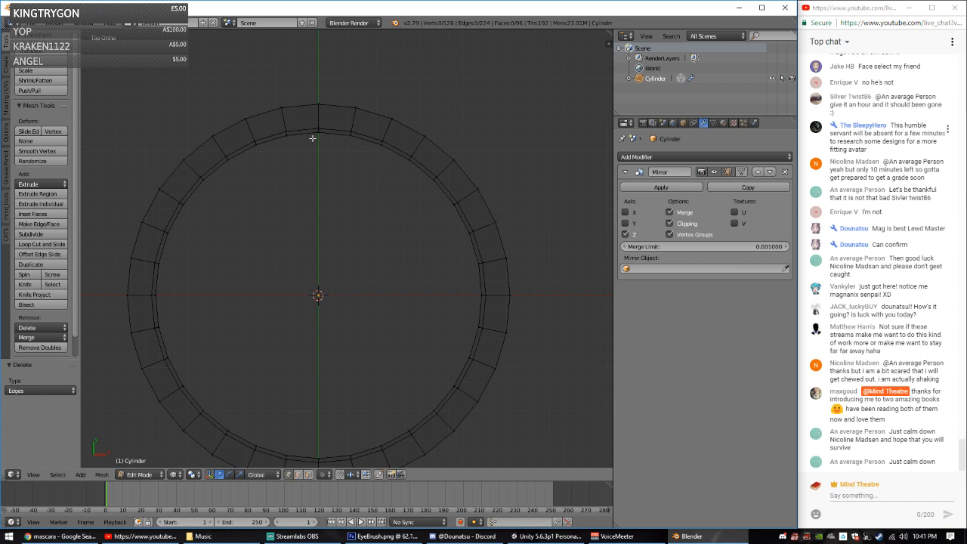
Step: Connect opposite inner rim vertices with one vertical and one horizontal edge across the opening
right_click(318, 134)
shift+right_click(318, 458)
key(f)
right_click(161, 295)
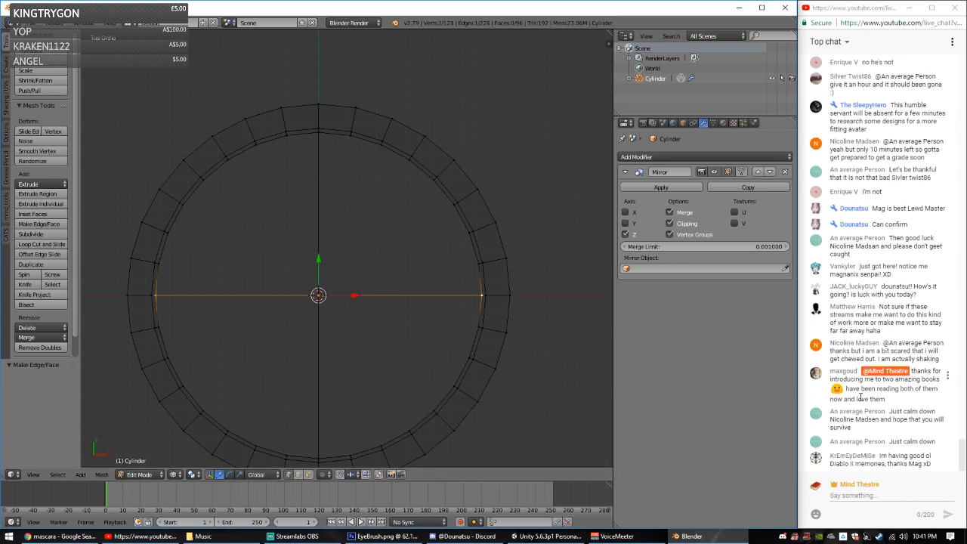
Step: Add two diagonal edges between opposite inner rim vertices, midway between the vertical and horizontal spokes
right_click(435, 183)
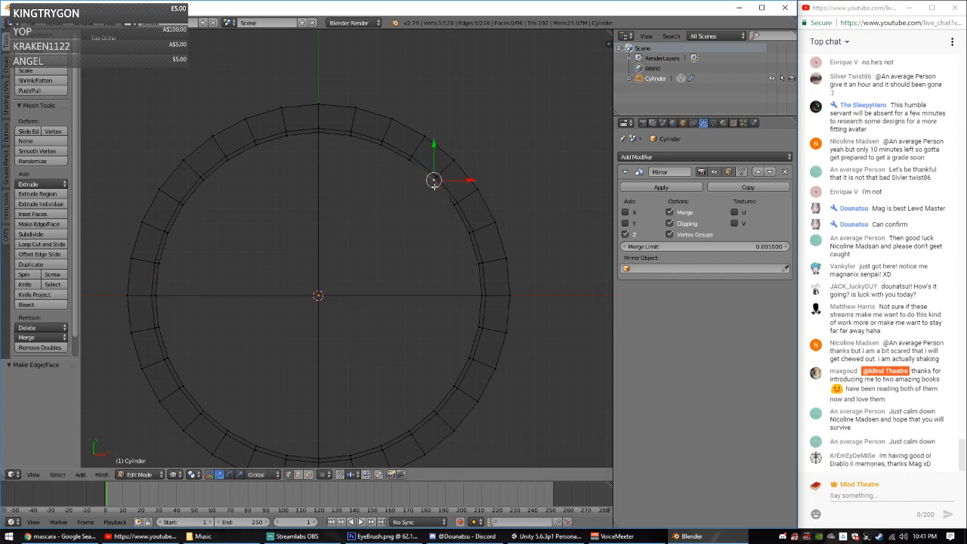
shift+right_click(206, 410)
key(f)
right_click(221, 199)
shift+right_click(432, 412)
key(f)
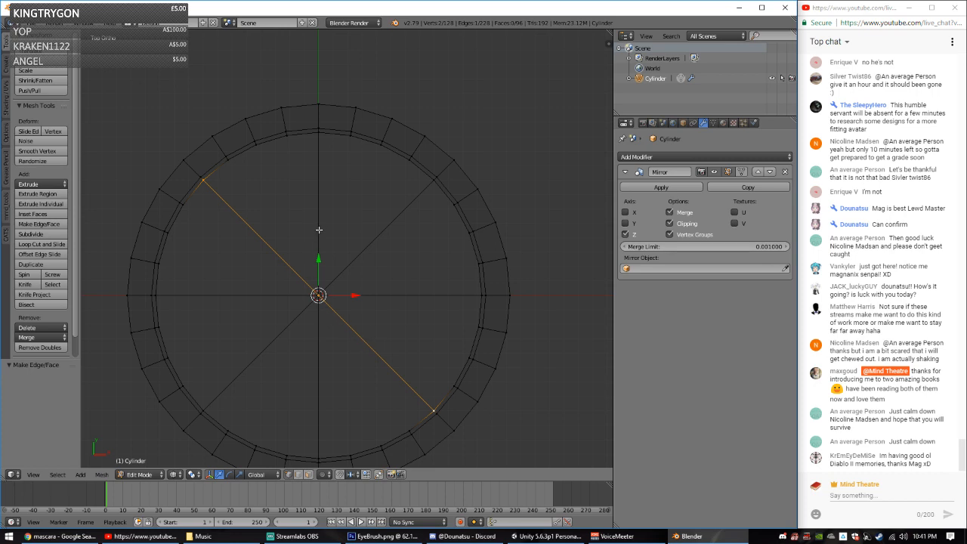
Step: Add four more spoke edges between opposite inner rim vertices, one in each gap between the existing spokes
right_click(376, 155)
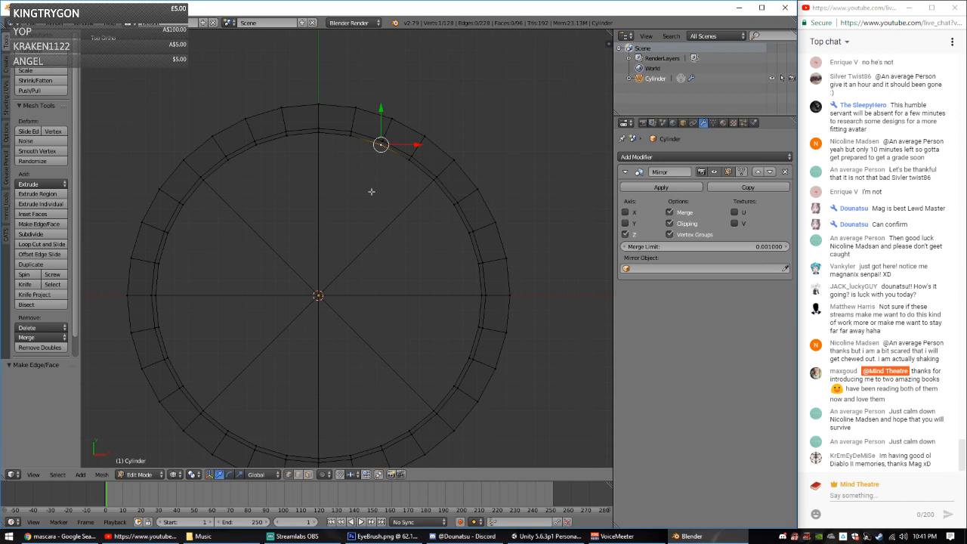
shift+right_click(256, 423)
right_click(175, 361)
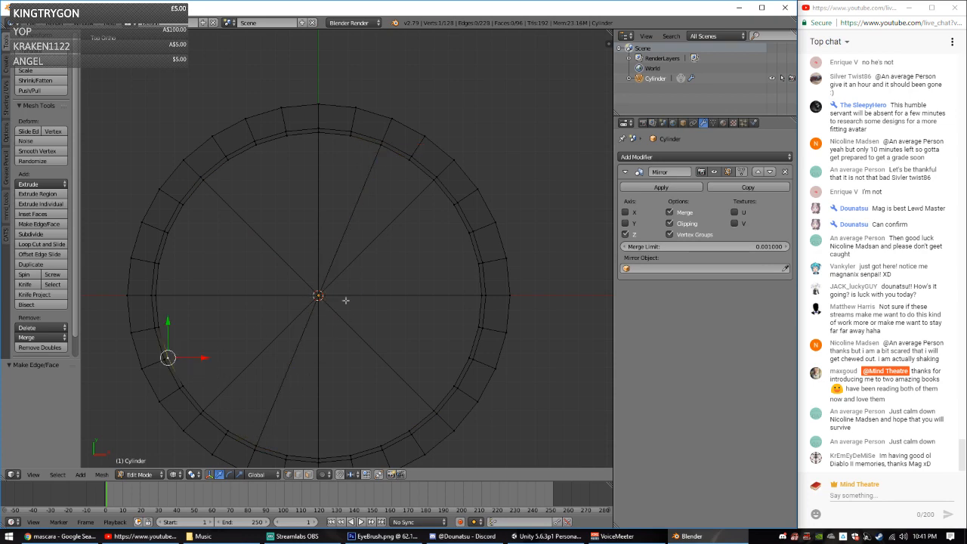
shift+right_click(463, 228)
right_click(254, 148)
shift+right_click(379, 444)
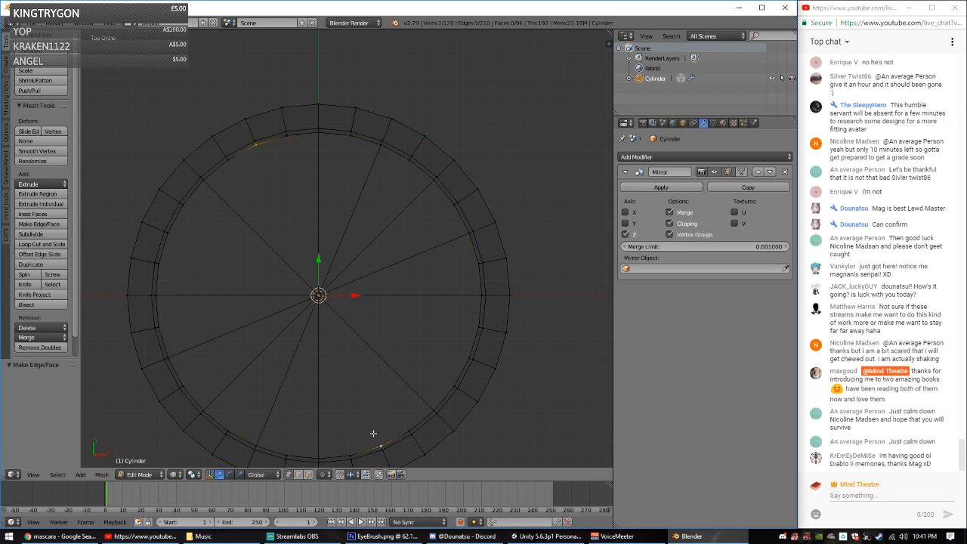
key(f)
right_click(167, 233)
shift+right_click(465, 354)
key(f)
right_click(160, 295)
shift+right_click(163, 324)
shift+right_click(172, 350)
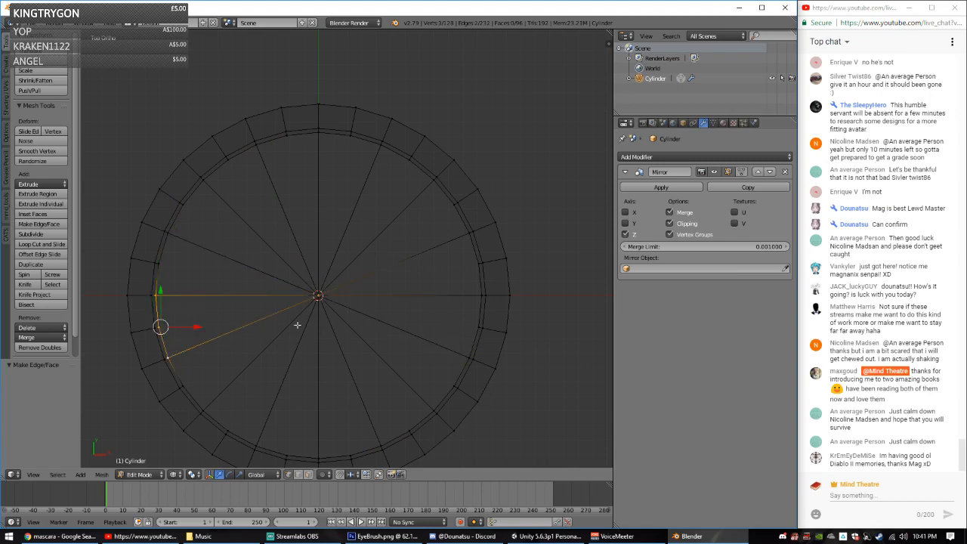
scroll(319, 295, up, 4)
key(c)
right_click(285, 353)
scroll(280, 348, down, 6)
key(a)
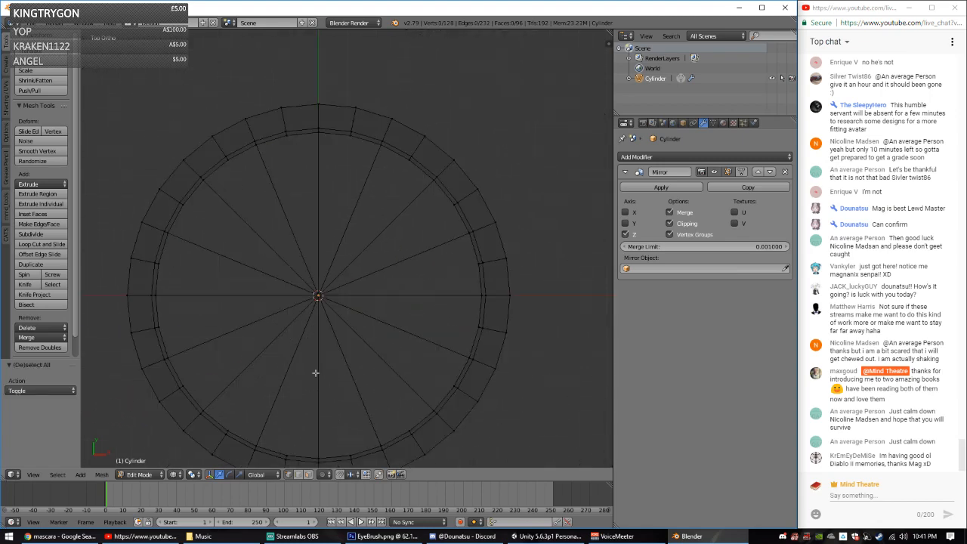
key(a)
scroll(325, 287, up, 6)
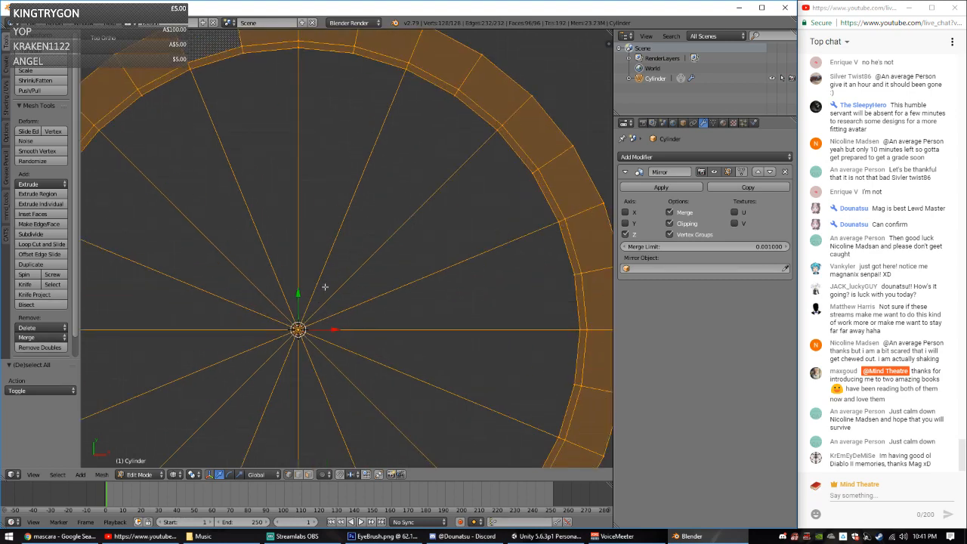
key(a)
key(a)
scroll(320, 257, down, 5)
key(a)
key(c)
key(Escape)
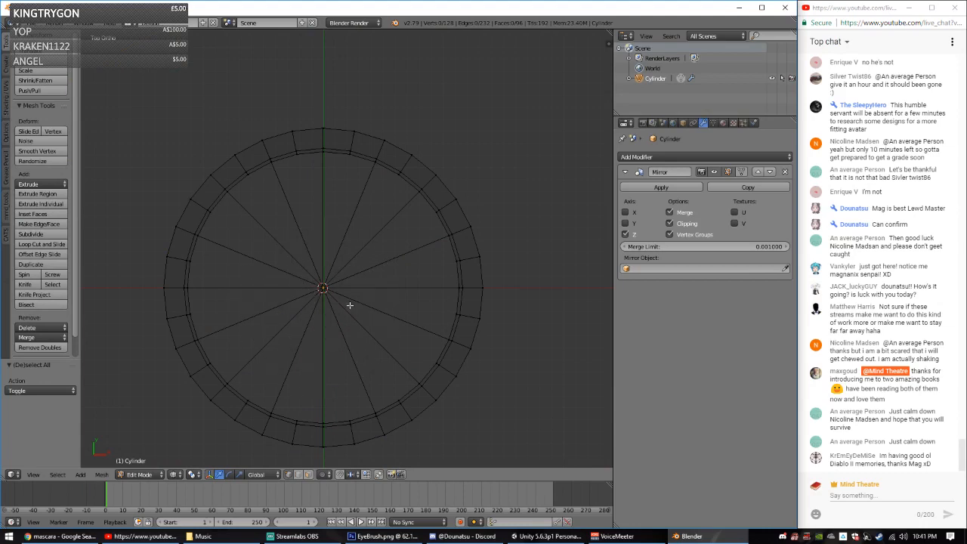
Step: Select all the spoke edges and subdivide them with one cut to add vertices at the centre
scroll(317, 365, up, 1)
key(c)
mouse_move(344, 264)
mouse_down()
mouse_move(352, 358)
mouse_move(307, 290)
mouse_up()
key(Escape)
key(w)
click(327, 290)
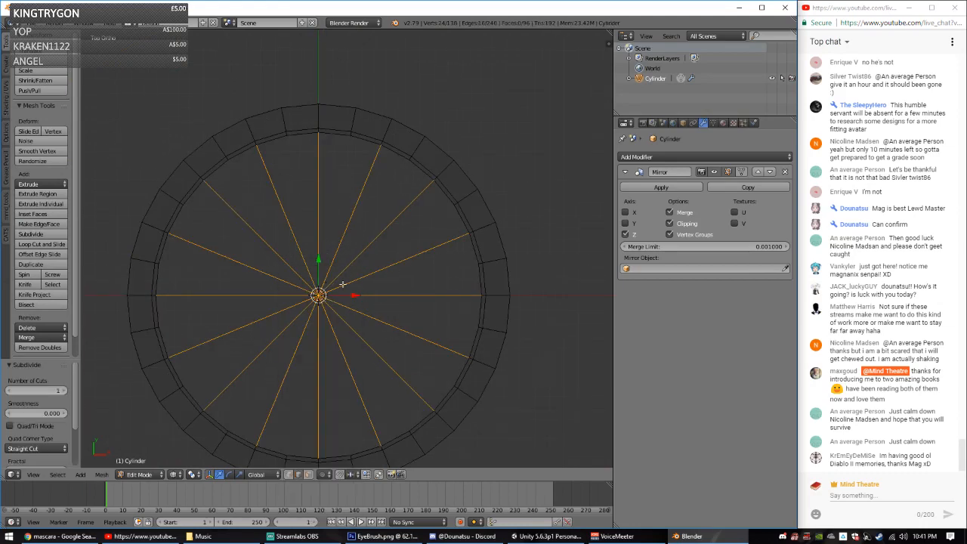
Step: Select the whole mesh and remove doubles to merge the overlapping spoke vertices at the centre
key(Tab)
key(Tab)
key(a)
key(a)
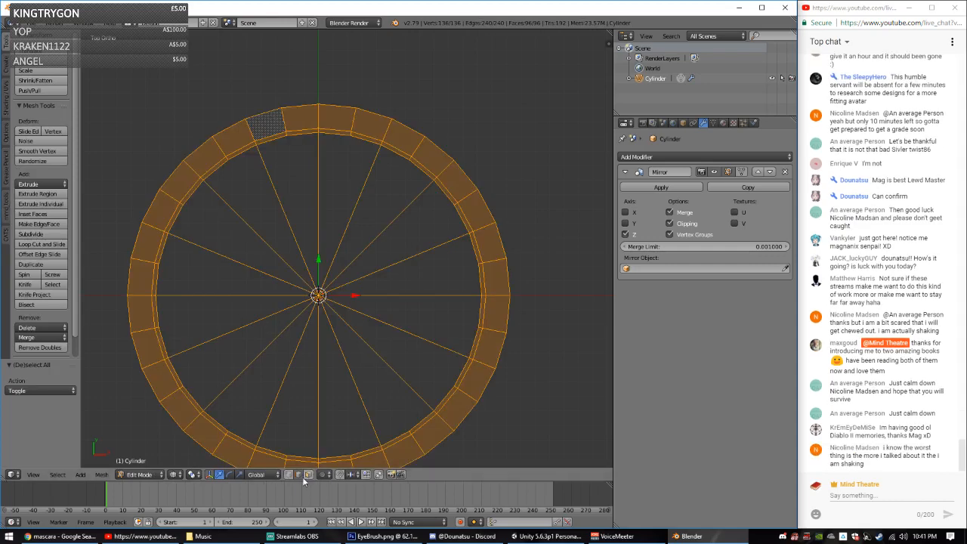
click(46, 348)
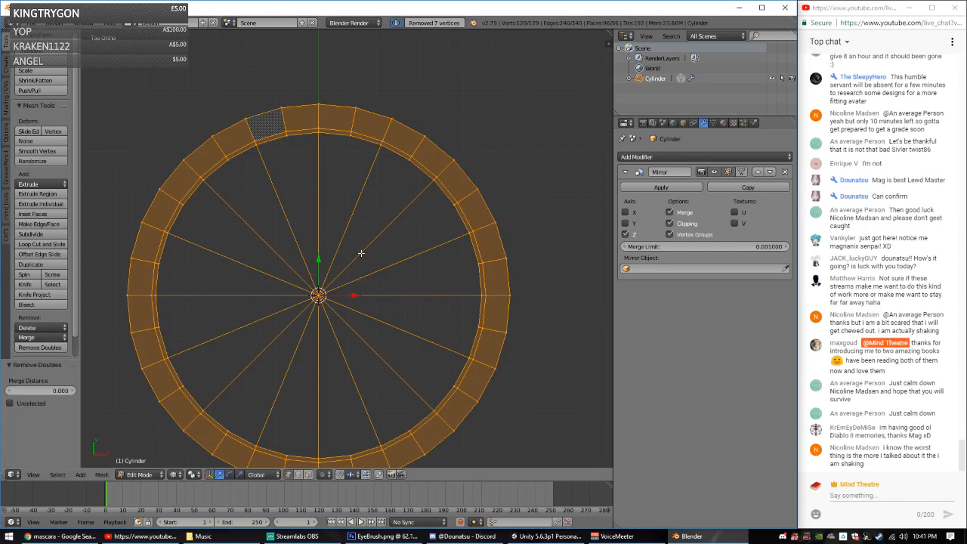
key(a)
key(a)
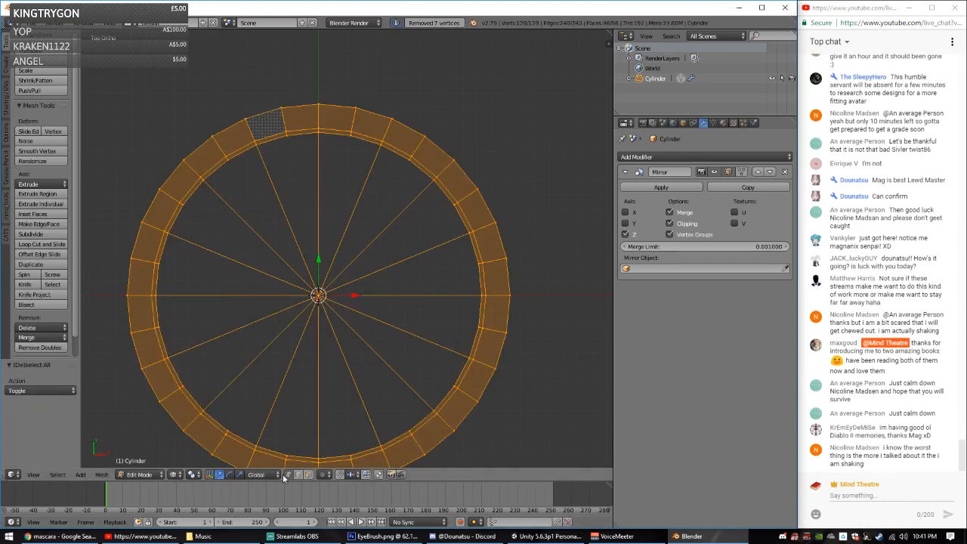
Step: Fill the lower-left wedge and the one just below the horizontal spoke with faces meeting at the centre vertex
right_click(169, 359)
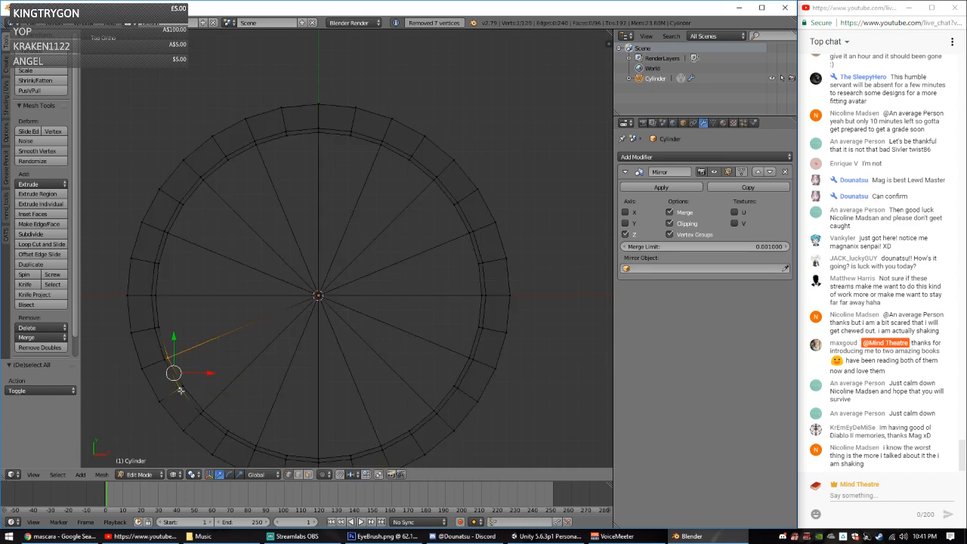
shift+right_click(202, 412)
shift+right_click(318, 295)
key(f)
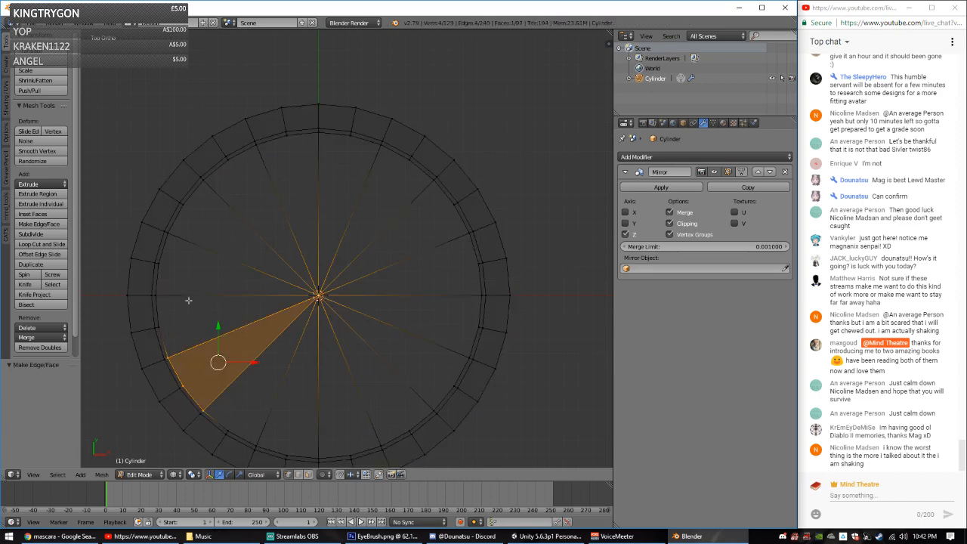
right_click(155, 295)
shift+right_click(167, 358)
shift+right_click(318, 296)
key(f)
Step: Fill the two left-side wedges above the horizontal spoke with faces meeting at the centre vertex
right_click(168, 233)
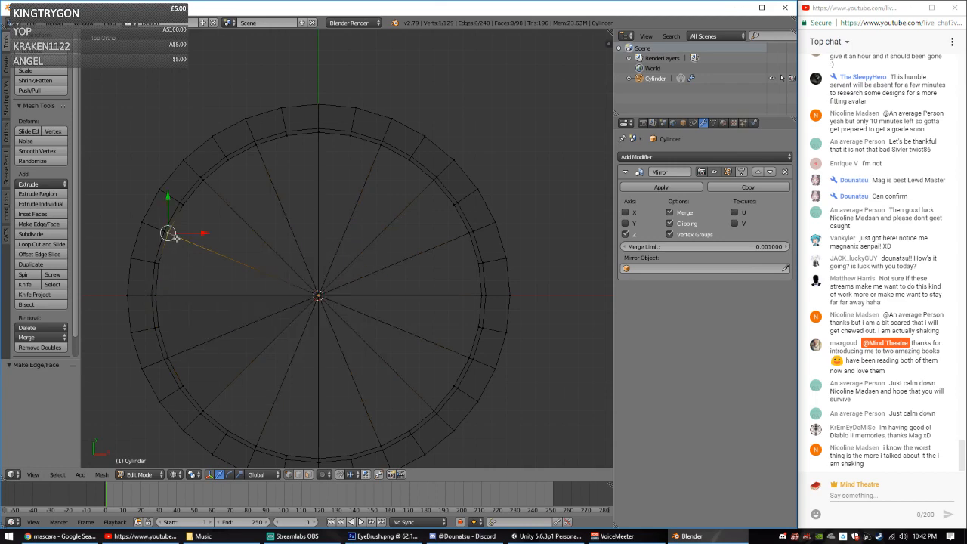
shift+right_click(155, 295)
shift+right_click(318, 295)
key(f)
right_click(200, 183)
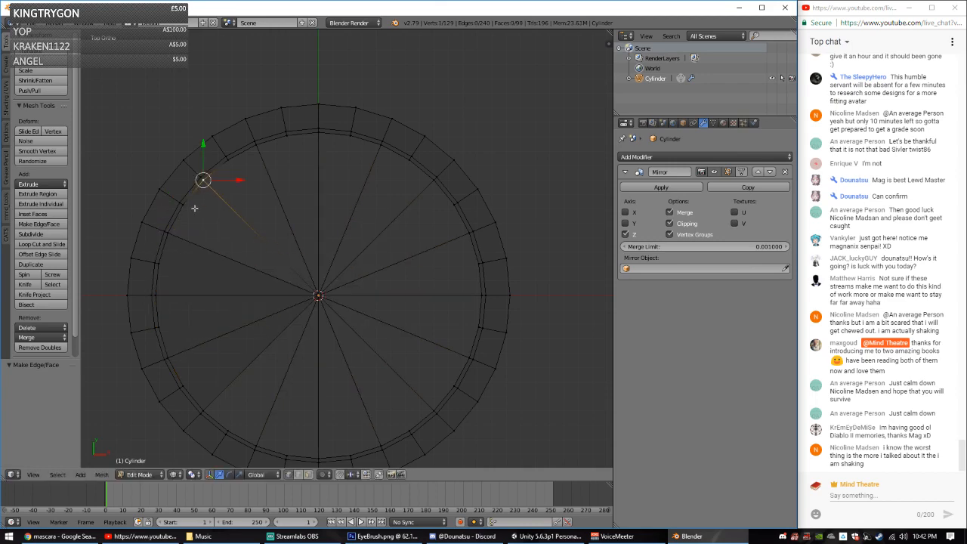
shift+right_click(181, 238)
shift+right_click(318, 295)
key(f)
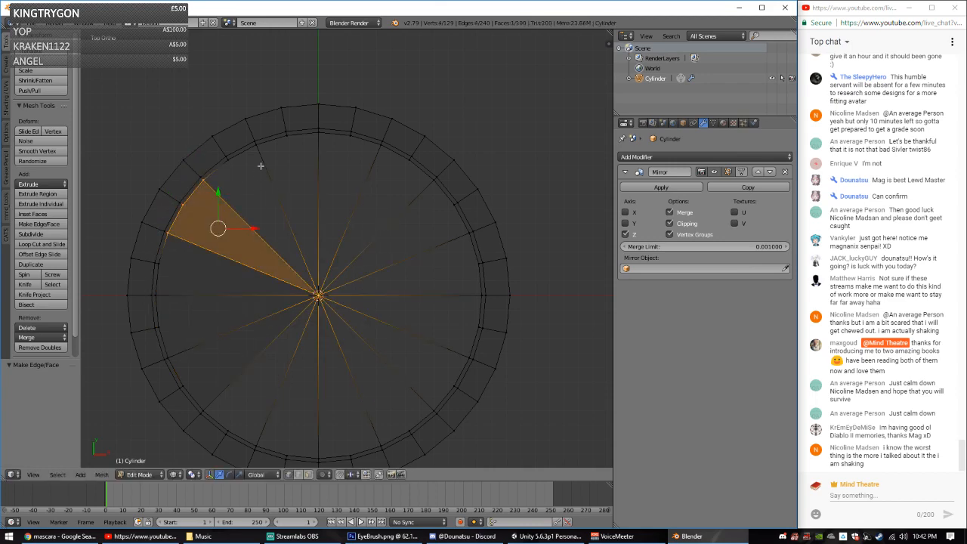
Step: Fill the two remaining upper-left wedges with faces, up to the vertical spoke
right_click(257, 163)
shift+right_click(211, 176)
shift+right_click(305, 276)
key(f)
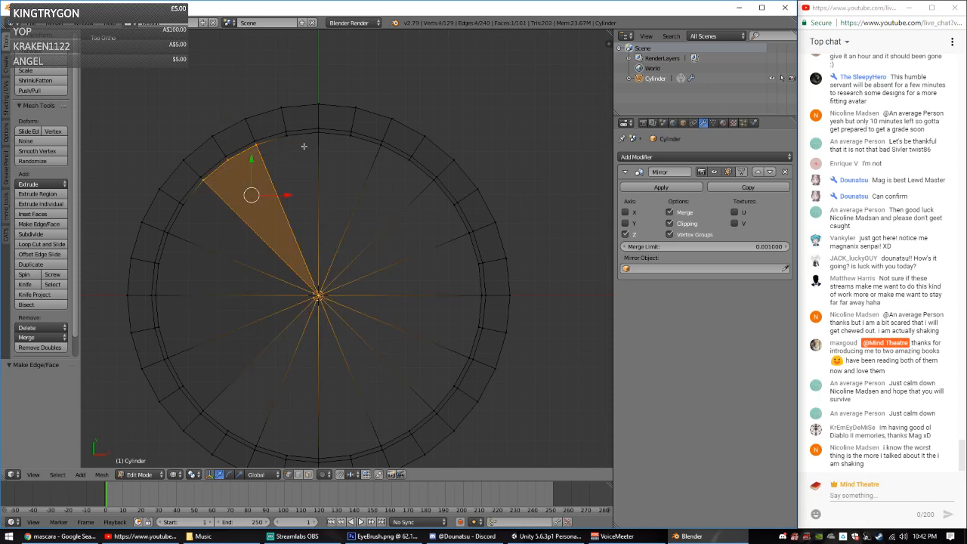
right_click(305, 146)
shift+right_click(289, 143)
shift+right_click(318, 295)
key(f)
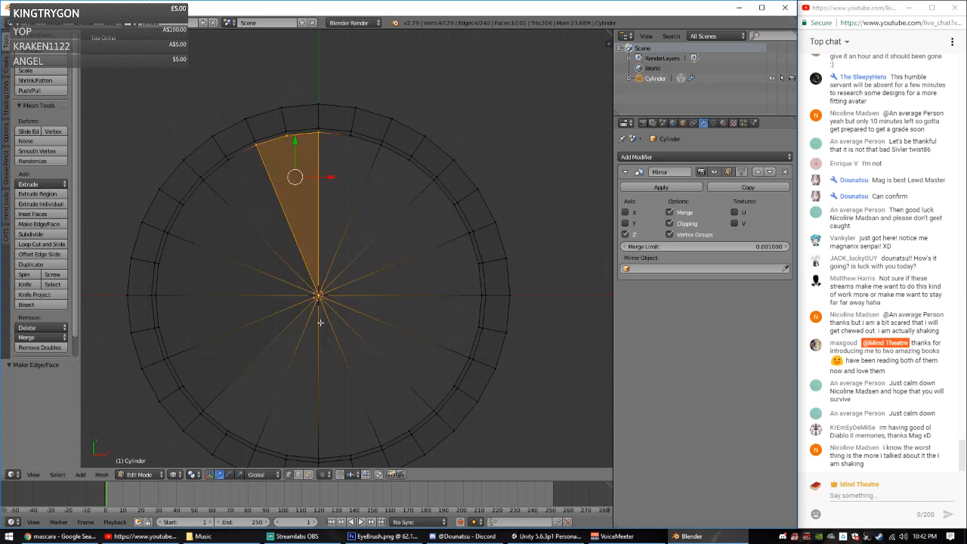
Step: Fill the last two lower-left wedges with faces, down to the vertical spoke
right_click(257, 438)
shift+right_click(235, 423)
shift+right_click(215, 407)
shift+right_click(319, 303)
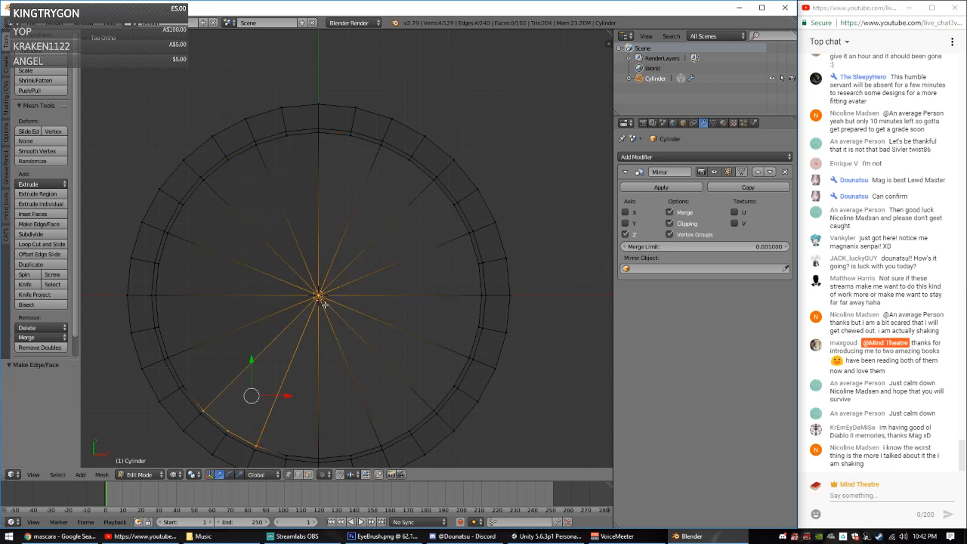
key(f)
right_click(319, 457)
shift+right_click(289, 455)
shift+right_click(257, 446)
shift+right_click(319, 295)
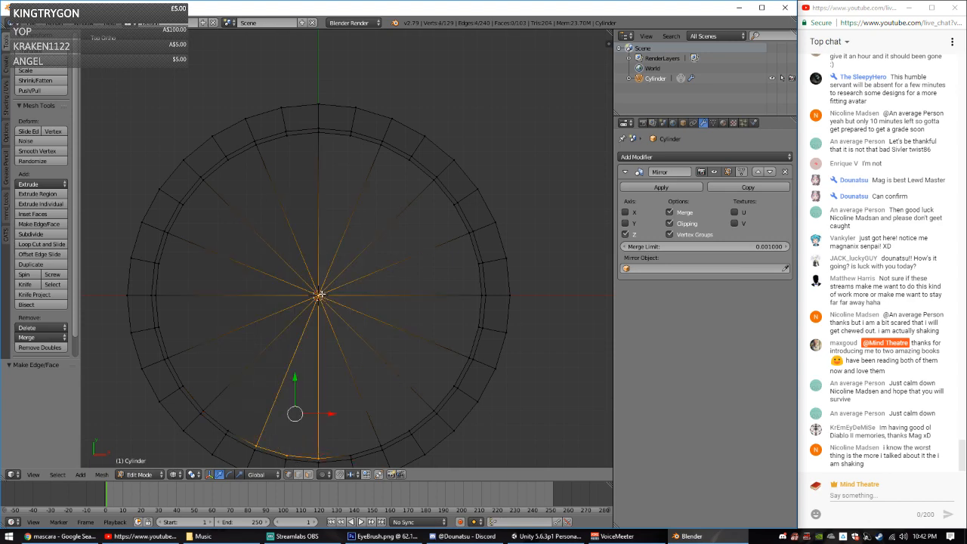
key(f)
Step: Turn on the Screencast Keys display for the 3D viewport
key(n)
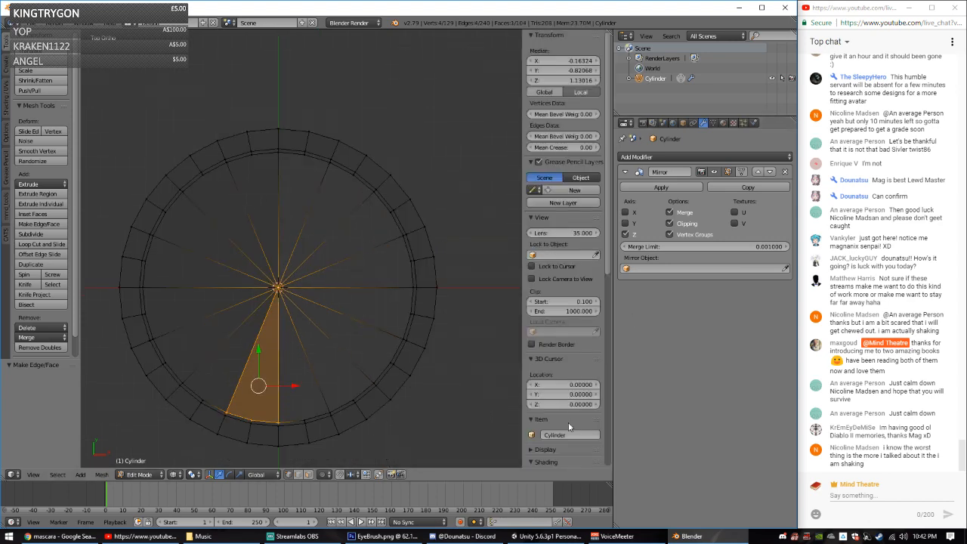
scroll(584, 431, down, 5)
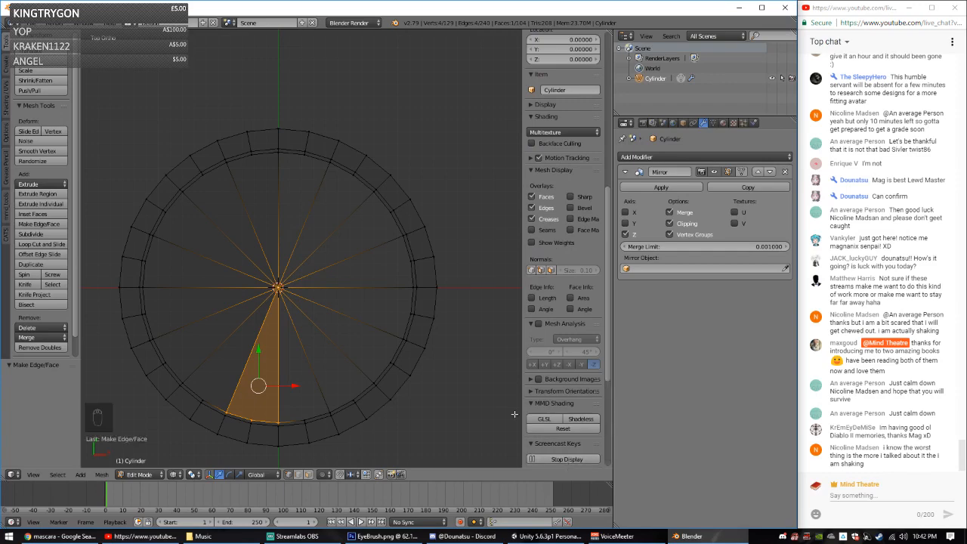
key(n)
Step: In top view, select the right half of the disc and delete its faces
key(KP_7)
key(a)
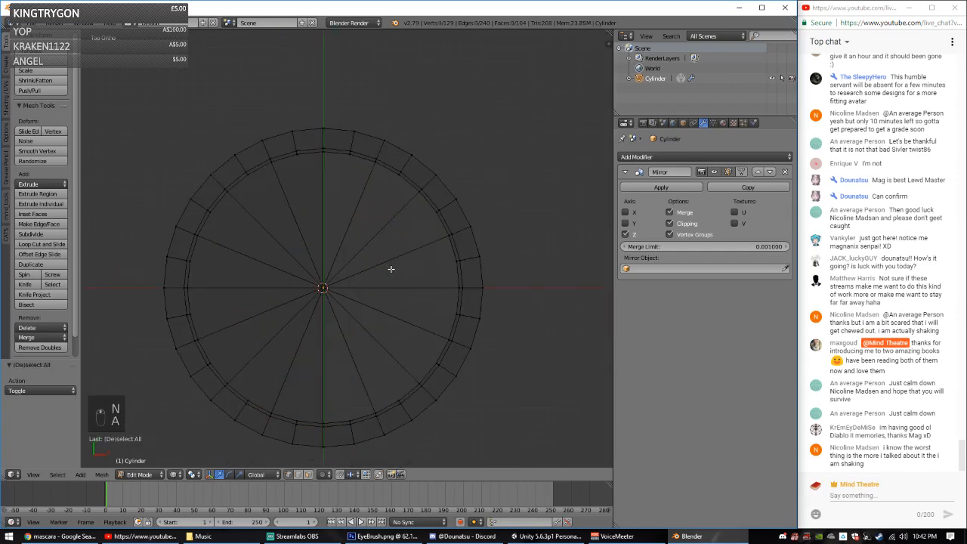
scroll(390, 269, down, 5)
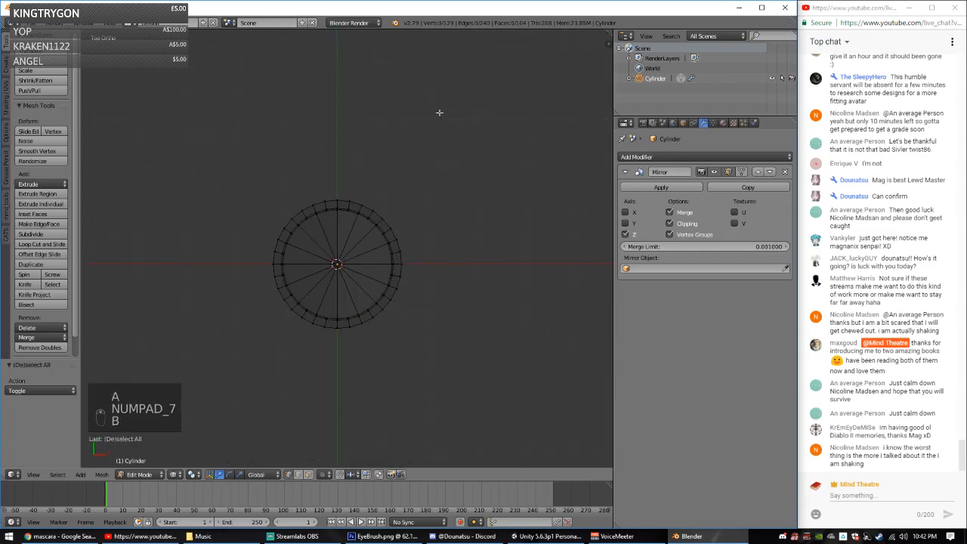
key(b)
drag(440, 112, 331, 420)
key(x)
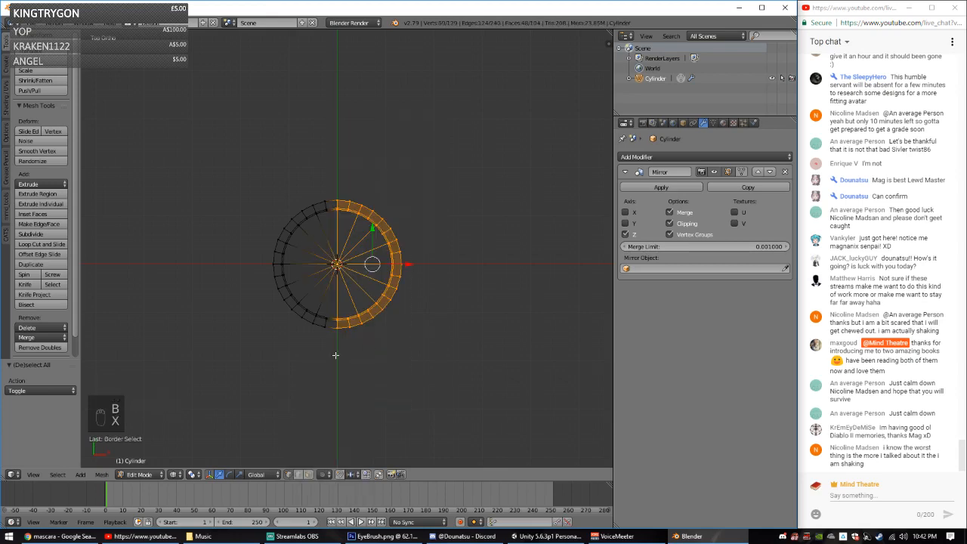
key(x)
click(349, 301)
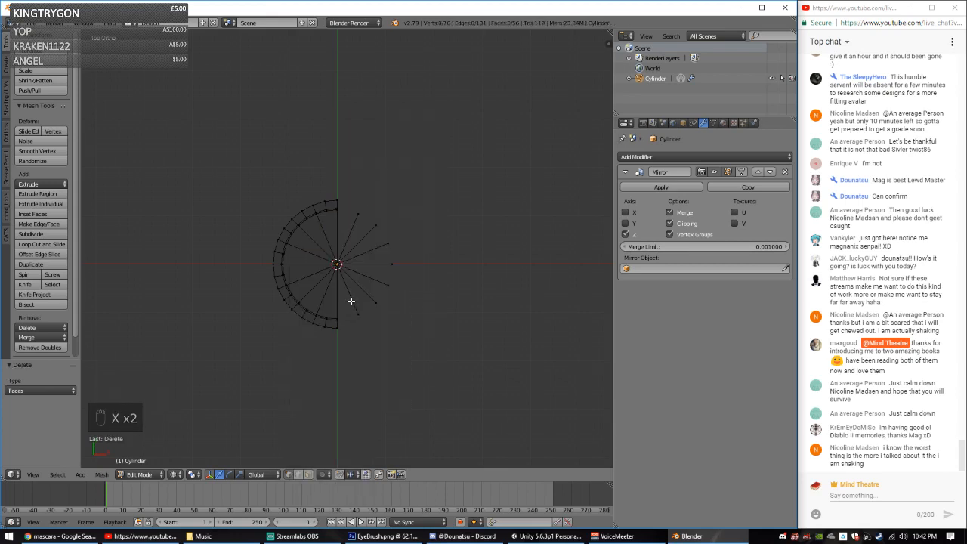
Step: Select the outer ends of the leftover spokes on the right half and delete their vertices
scroll(371, 209, up, 3)
key(c)
drag(392, 204, 388, 352)
right_click(389, 352)
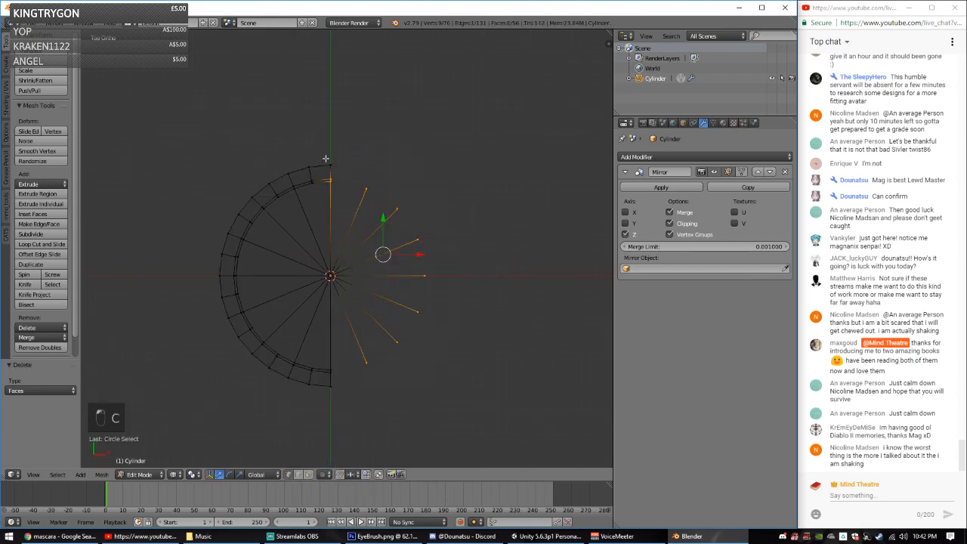
key(c)
middle_click(323, 165)
right_click(324, 165)
key(x)
click(375, 182)
Step: Mirror the half disc on the X axis as well, and select its centre vertex in solid shading
key(a)
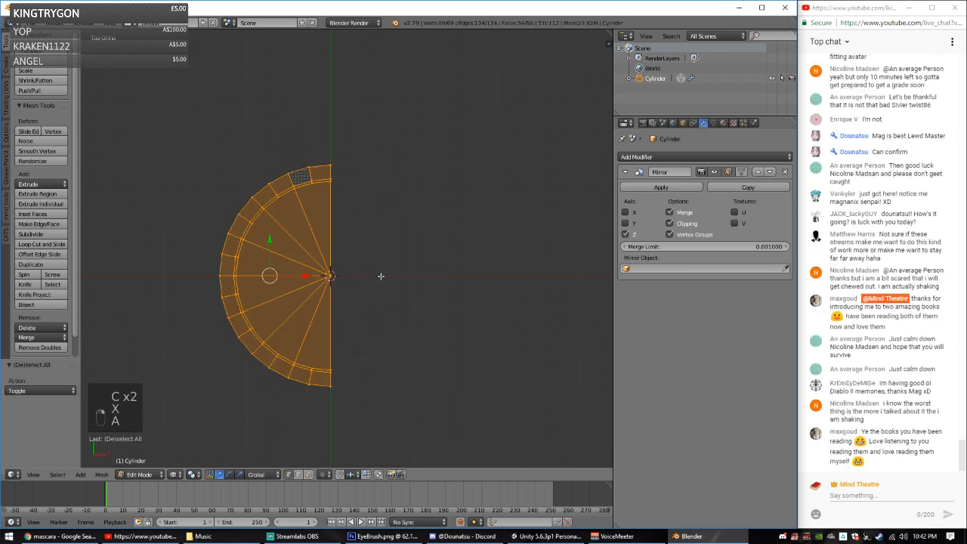
click(625, 213)
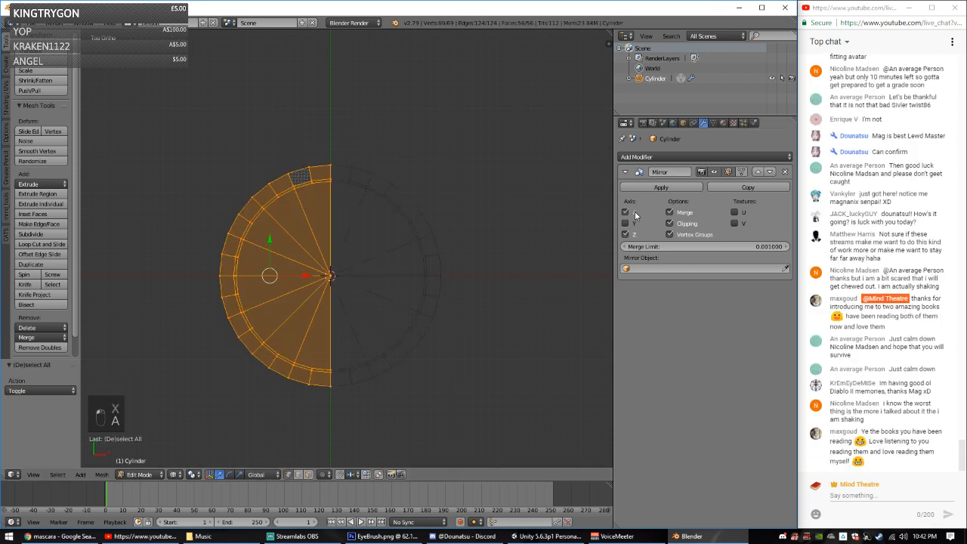
mouse_move(412, 318)
middle_down()
mouse_move(411, 277)
mouse_move(442, 225)
mouse_move(348, 243)
mouse_move(433, 265)
middle_up()
key(z)
scroll(391, 279, up, 2)
right_click(333, 296)
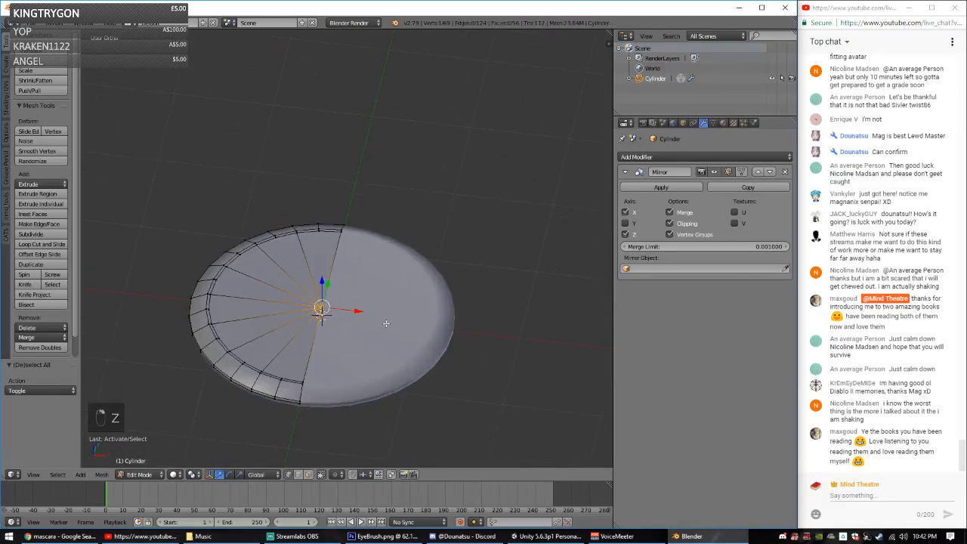
Step: In side view, raise the half disc's centre vertex slightly along Z to dome the cap, using wireframe display
middle_drag(333, 296, 402, 286)
key(KP_7)
key(KP_3)
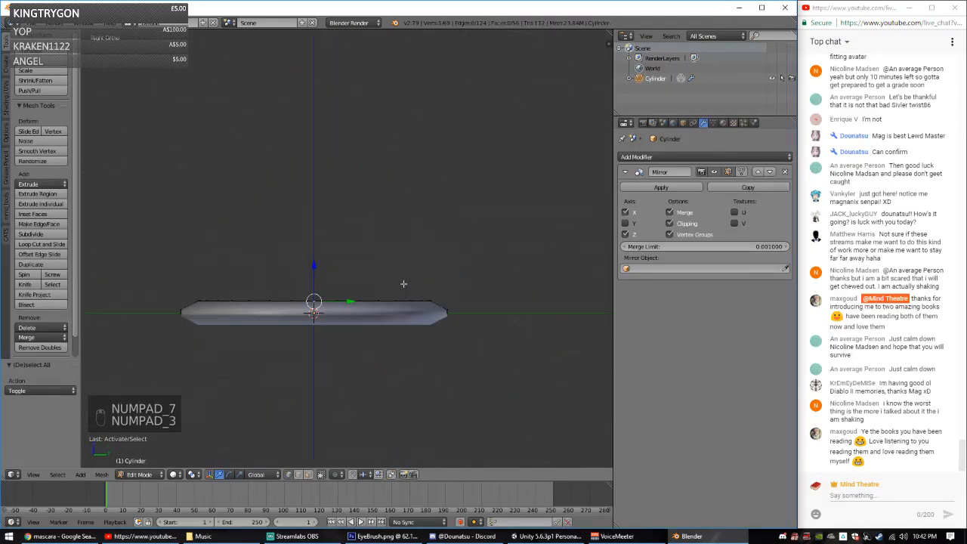
drag(308, 276, 316, 262)
key(z)
mouse_move(325, 258)
middle_down()
mouse_move(370, 279)
mouse_move(441, 274)
mouse_move(436, 259)
mouse_move(363, 280)
mouse_move(305, 330)
mouse_move(373, 309)
mouse_move(457, 322)
middle_up()
middle_drag(389, 342, 350, 364)
Step: Select only the outer of the two inner rim loops and scale it up by about 1.043 in top view
key(a)
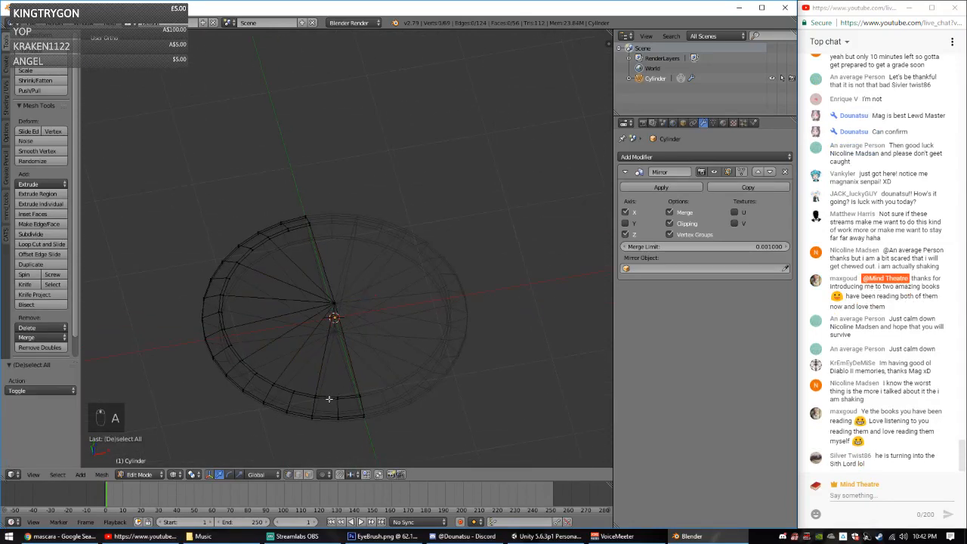
alt+right_click(363, 397)
key(KP_7)
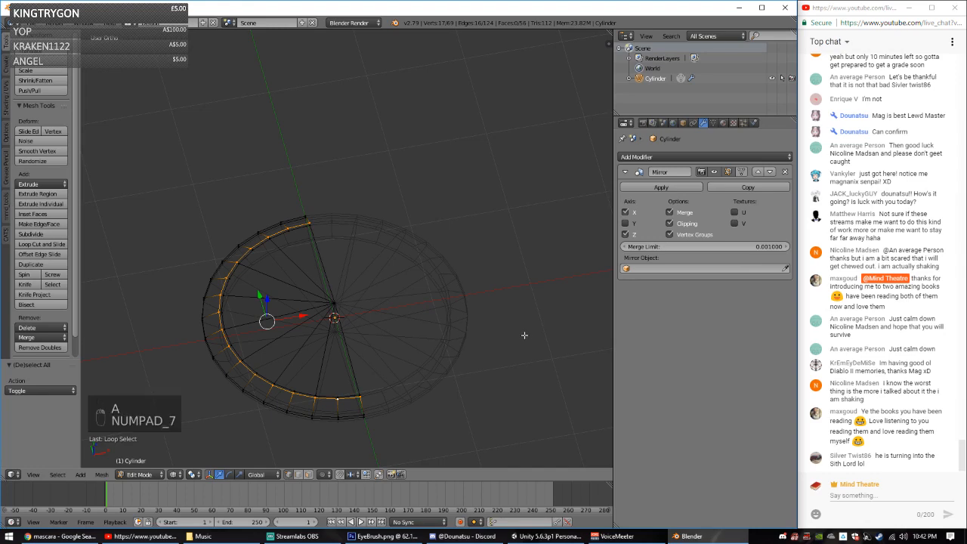
key(s)
click(547, 330)
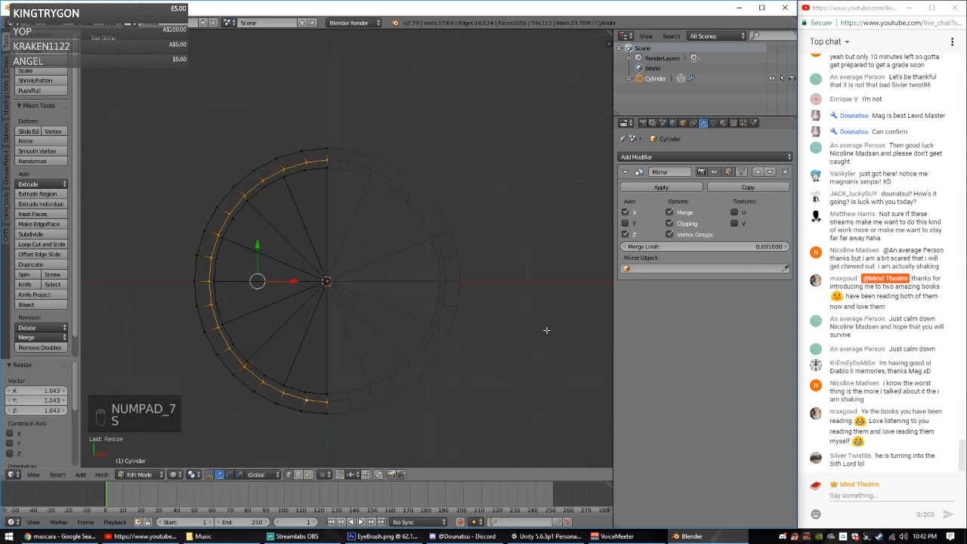
middle_drag(398, 326, 277, 270)
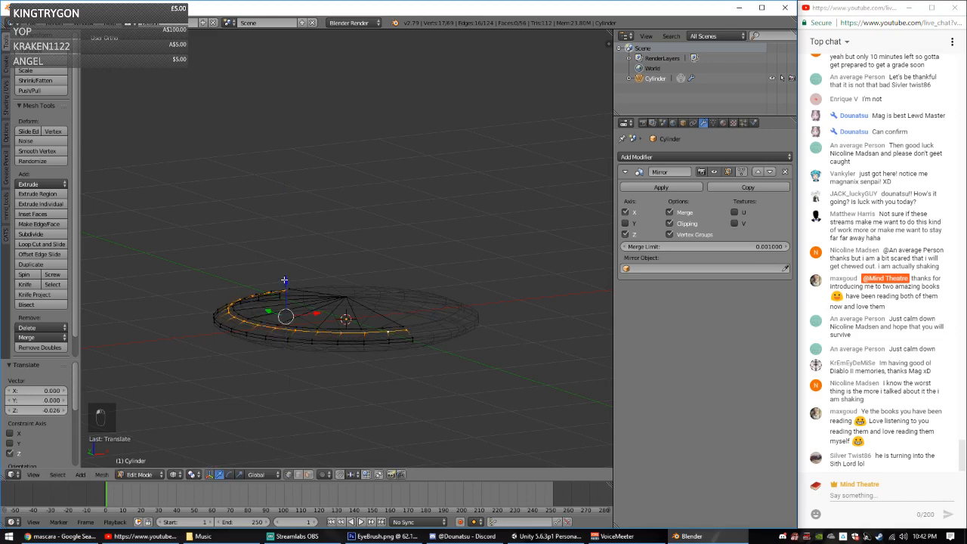
key(ctrl+z)
middle_drag(284, 279, 305, 398)
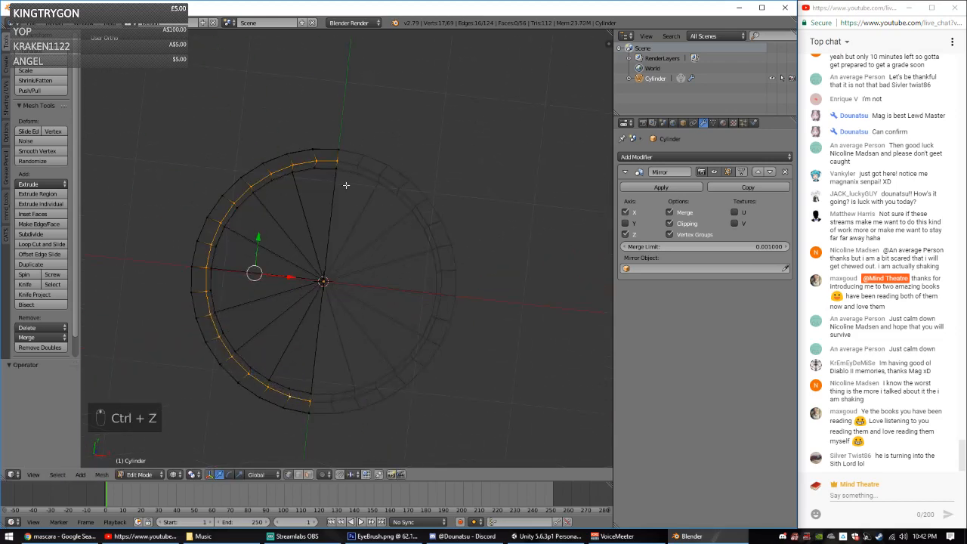
Step: Add the innermost rim ring to the selected loop and flatten both to one height by scaling Z to 0
key(c)
mouse_move(336, 185)
mouse_down()
mouse_move(279, 179)
mouse_move(281, 119)
mouse_move(279, 253)
mouse_move(246, 248)
mouse_move(252, 340)
mouse_move(325, 354)
mouse_move(219, 336)
mouse_move(205, 361)
mouse_move(242, 306)
mouse_move(247, 321)
mouse_up()
right_click(247, 320)
key(KP_3)
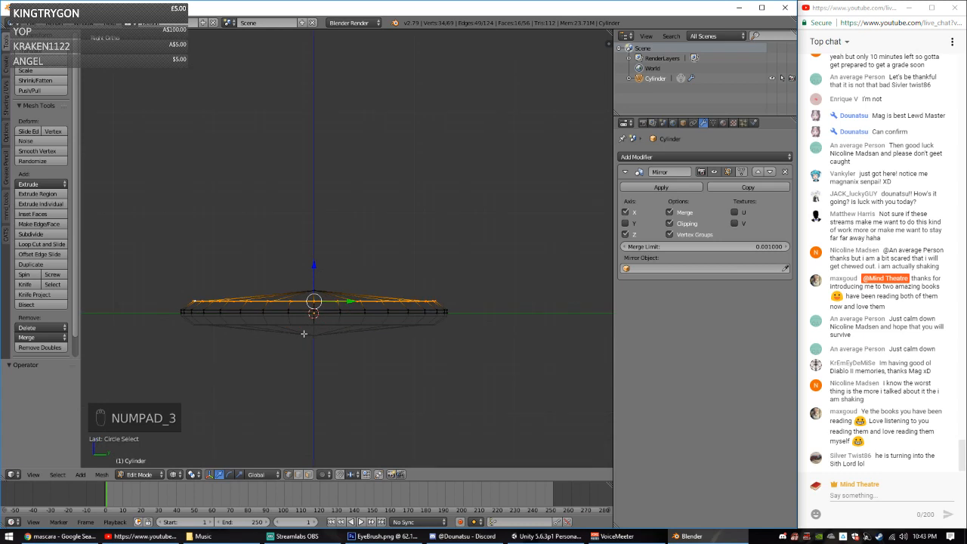
scroll(397, 320, up, 1)
text(sz)
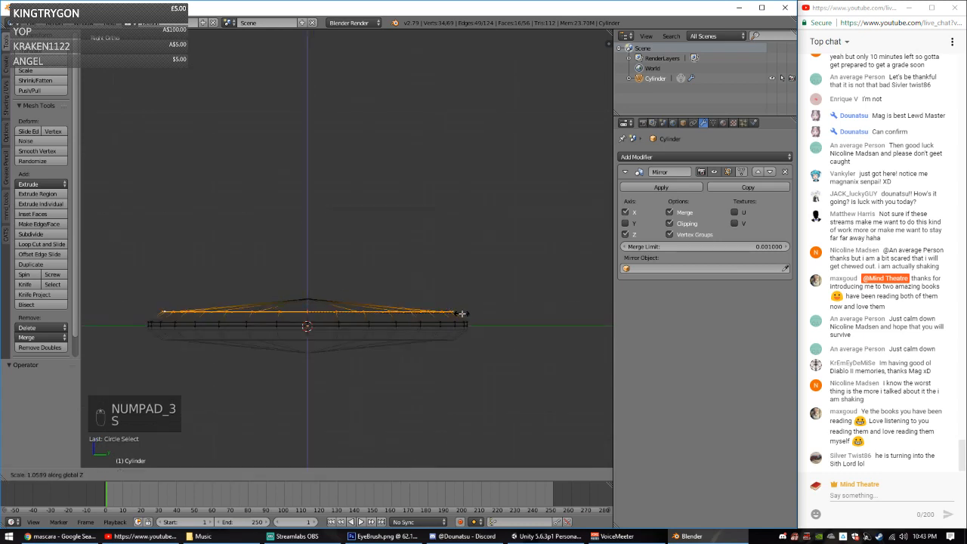
text(0)
key(Return)
Step: Lower the flattened rings about 0.042 along Z, clear the selection, and return to object mode in solid shading
key(g)
key(z)
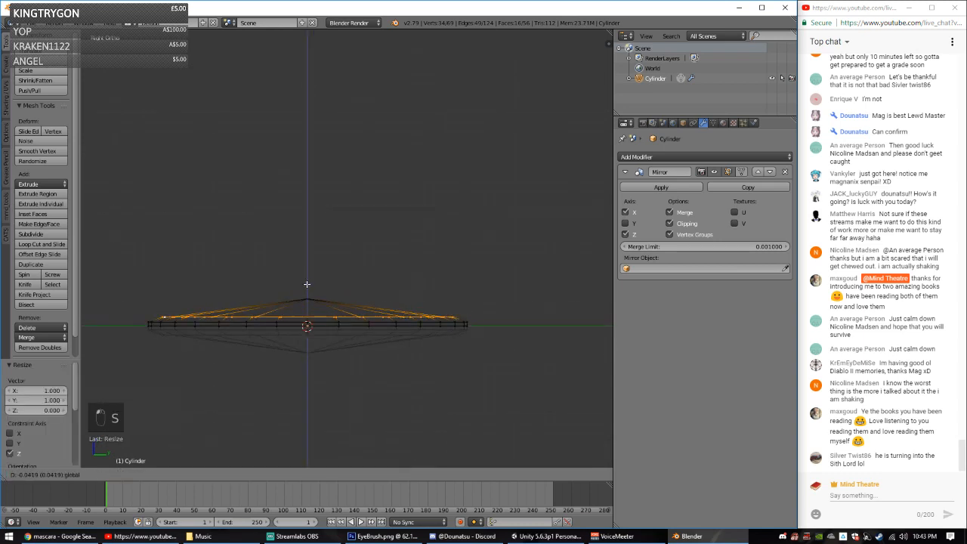
click(309, 285)
mouse_move(310, 285)
middle_down()
mouse_move(391, 331)
mouse_move(446, 339)
mouse_move(423, 299)
middle_up()
key(a)
scroll(453, 340, down, 2)
key(z)
key(Tab)
scroll(477, 323, up, 1)
middle_drag(478, 318, 504, 329)
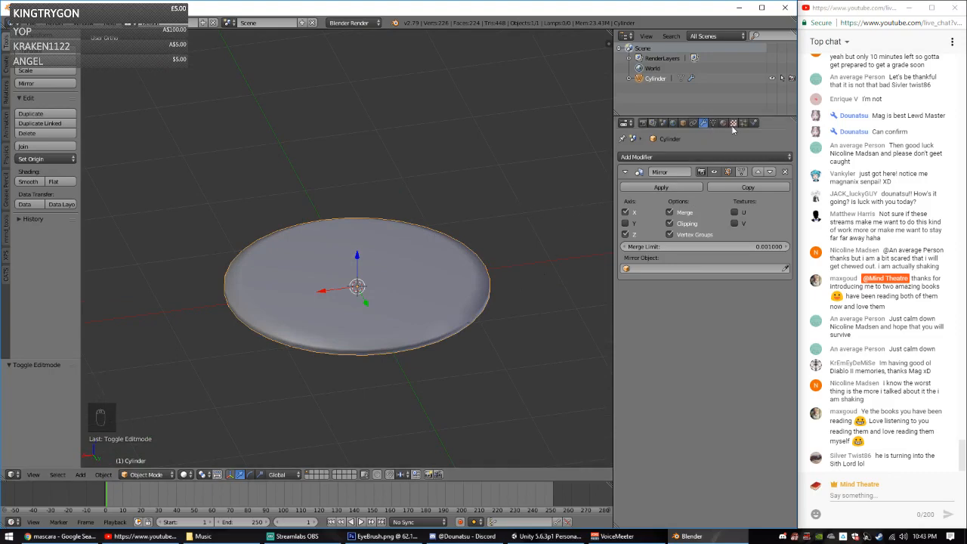
Step: Try applying the Mirror modifier and selecting the whole mesh, and undo back to the half disc
click(680, 188)
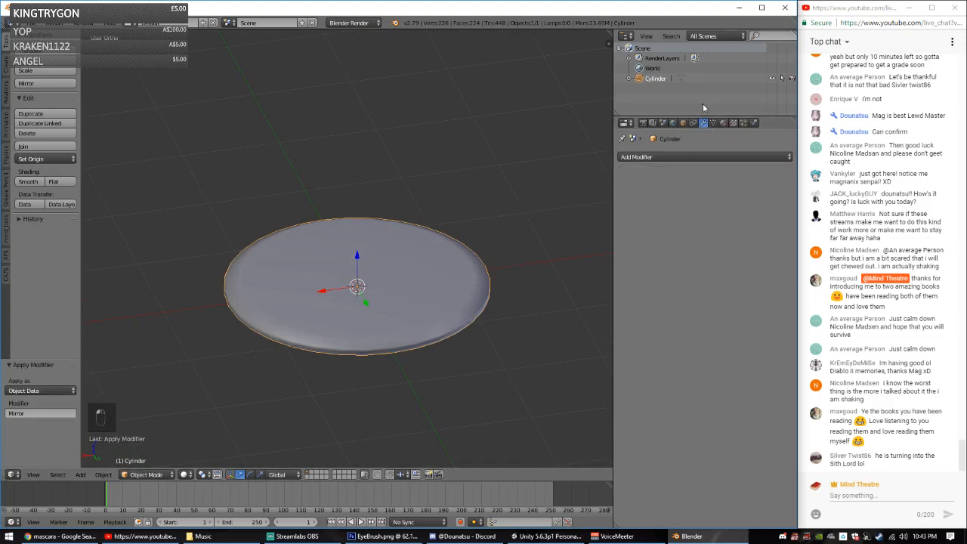
key(Tab)
key(a)
key(a)
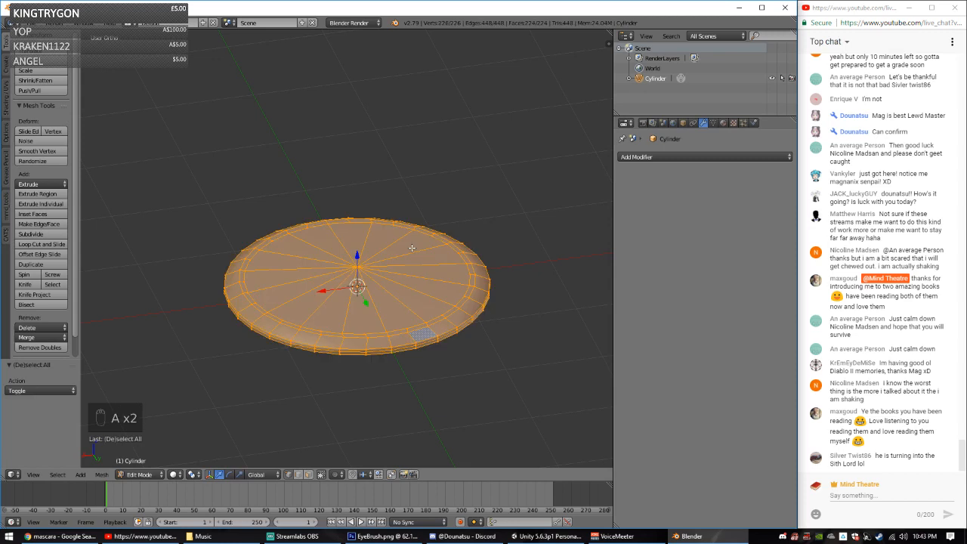
middle_drag(411, 248, 408, 269)
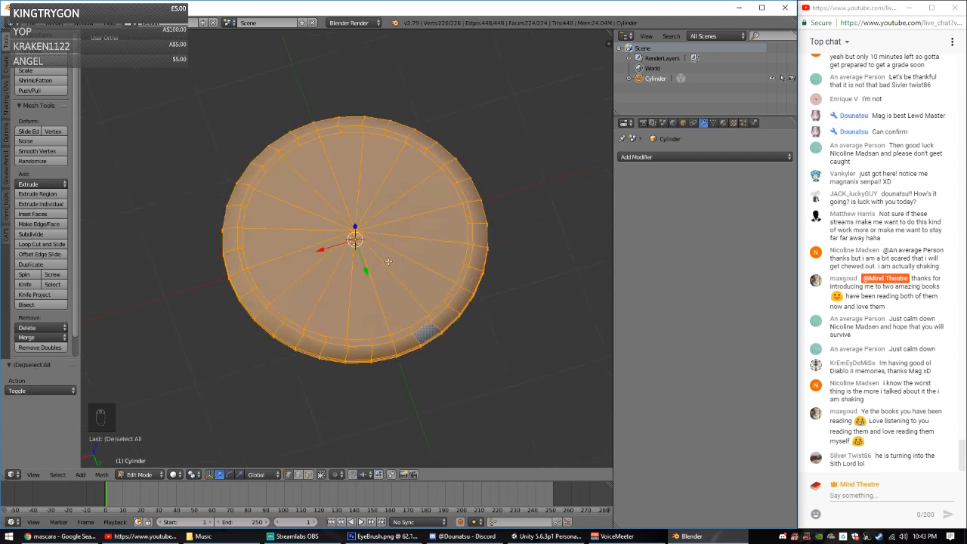
key(ctrl+z)
key(ctrl+z)
middle_drag(366, 290, 372, 276)
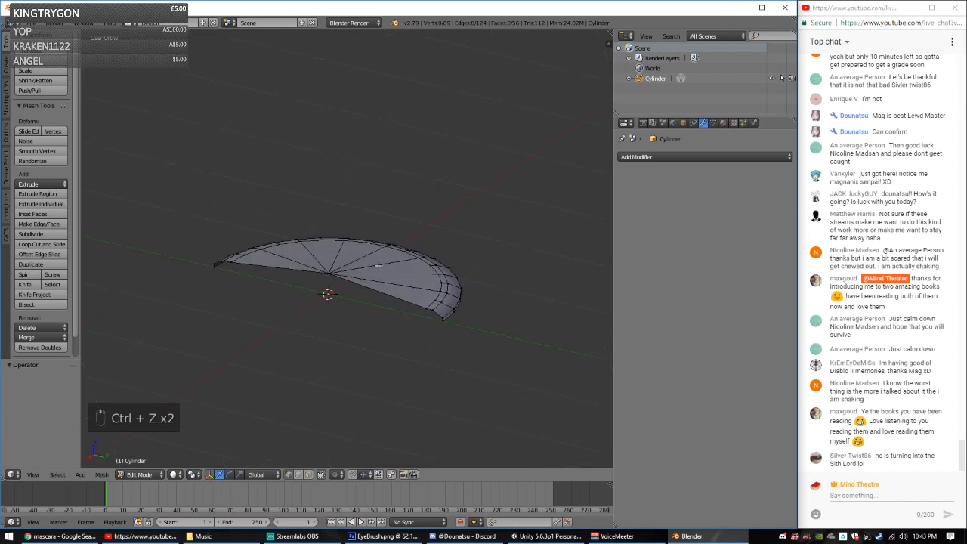
Step: Add a new Mirror modifier to the half disc in object mode, mirroring on X and Z
key(Tab)
click(665, 156)
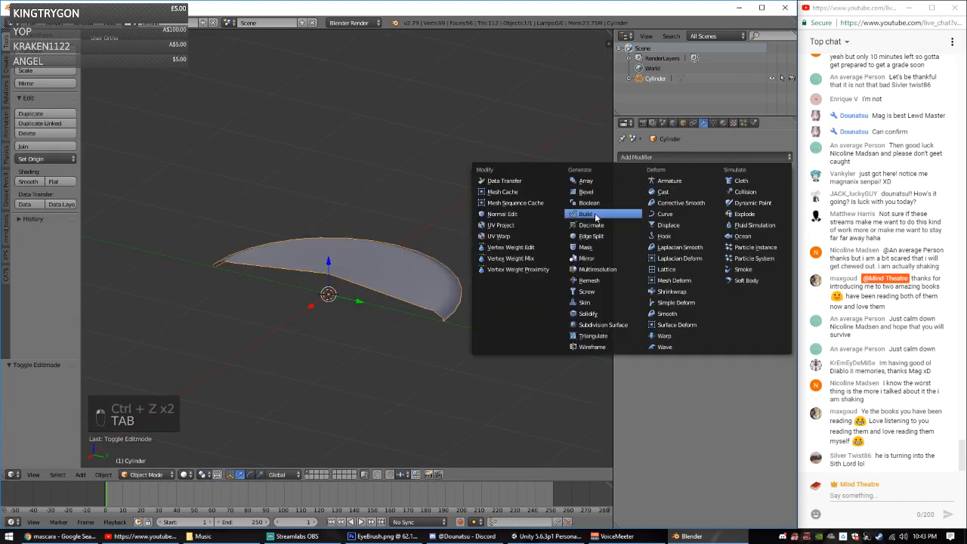
click(598, 257)
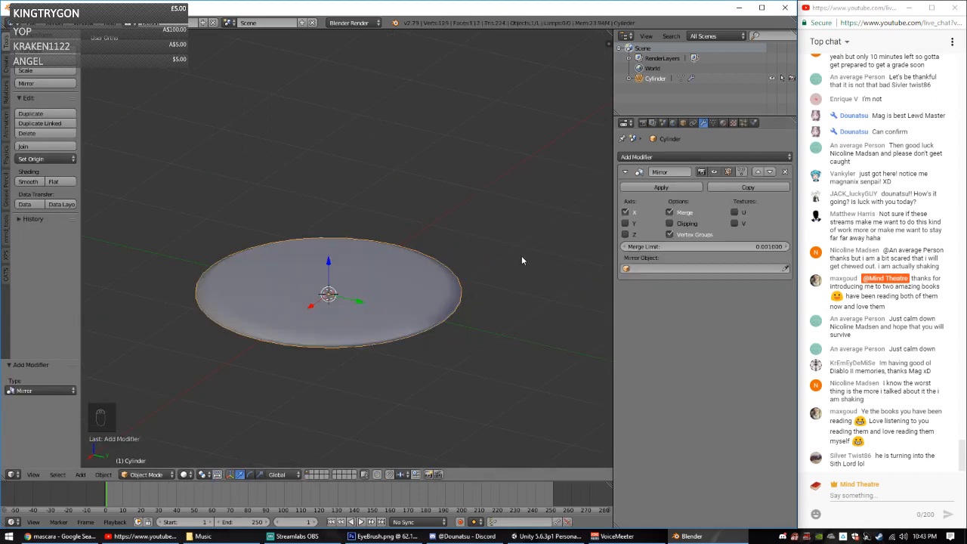
middle_drag(516, 249, 424, 194)
click(626, 235)
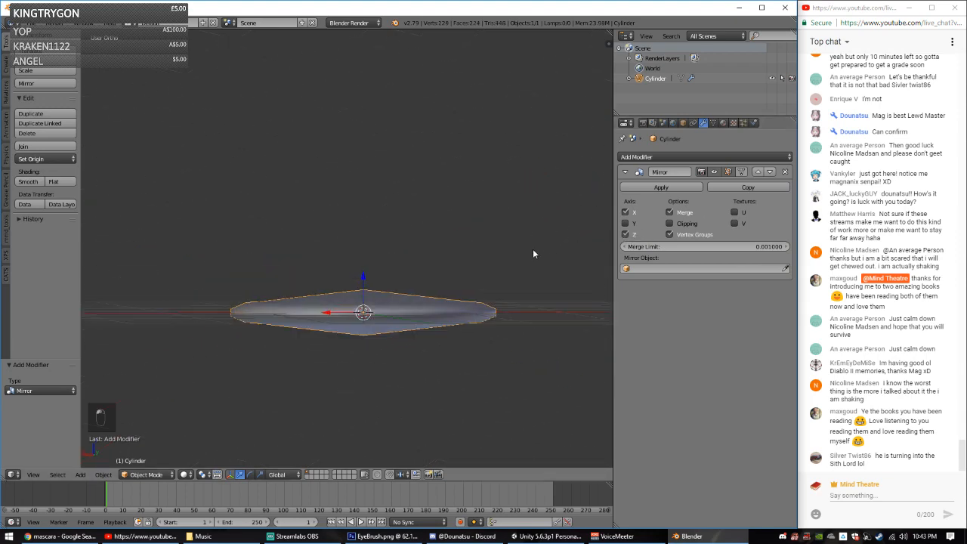
middle_drag(532, 248, 529, 302)
key(Tab)
key(KP_7)
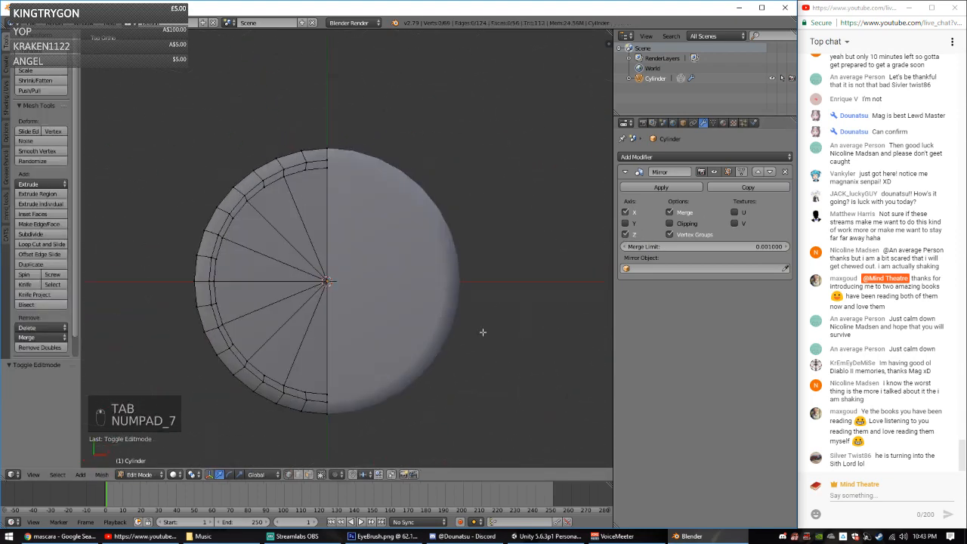
alt+right_click(324, 239)
middle_drag(325, 239, 362, 188)
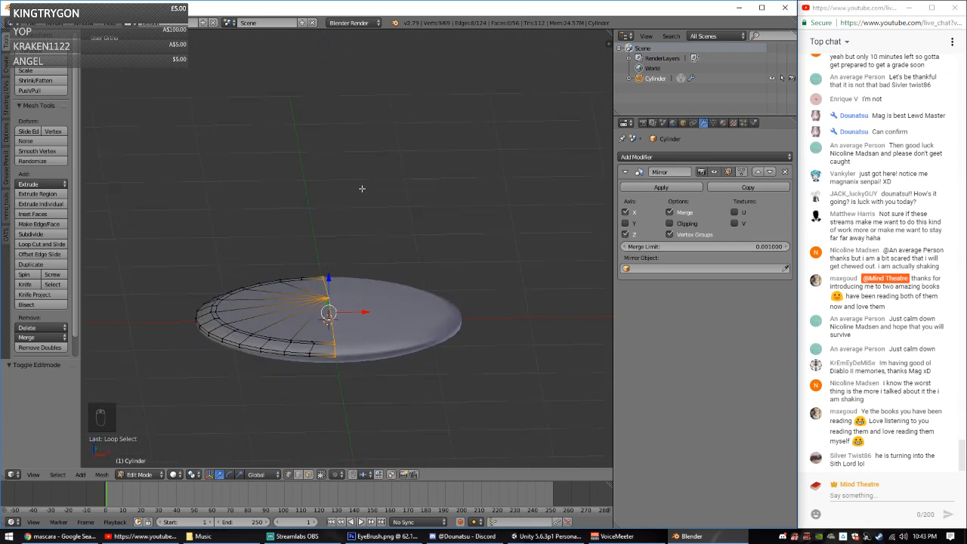
alt+right_click(294, 355)
middle_drag(387, 313, 412, 330)
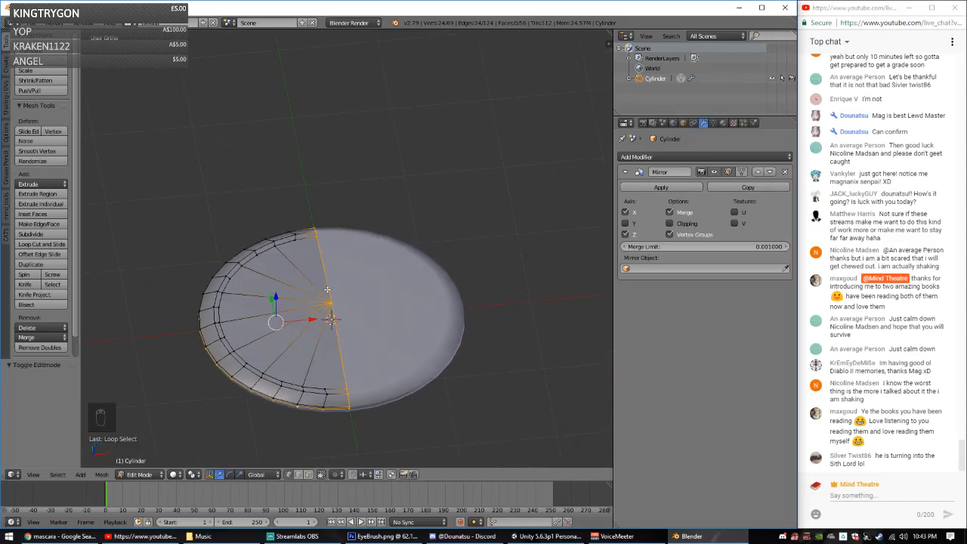
key(a)
key(a)
key(a)
key(a)
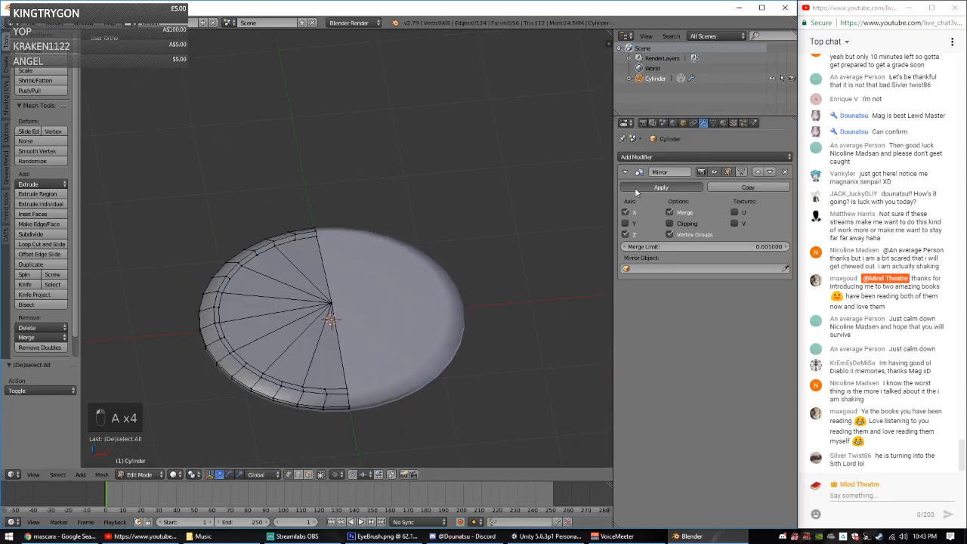
Step: Apply the Mirror modifier in object mode and reopen the full disc for mesh editing
click(638, 188)
key(Tab)
click(638, 188)
key(Tab)
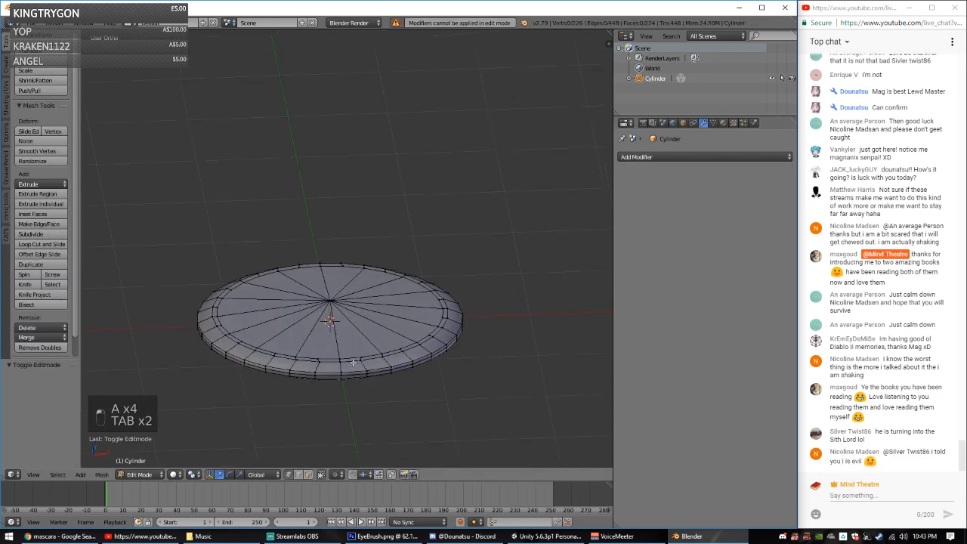
Step: Select the disc's outer rim edge loop plus one line running from the centre to the rim, and mark them as seams
alt+right_click(348, 377)
key(a)
key(a)
key(a)
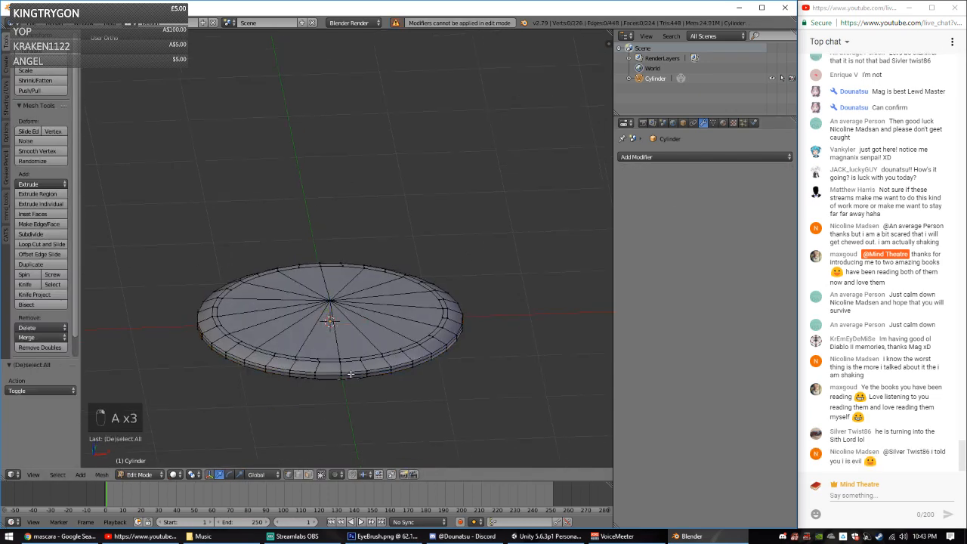
middle_drag(390, 359, 387, 326)
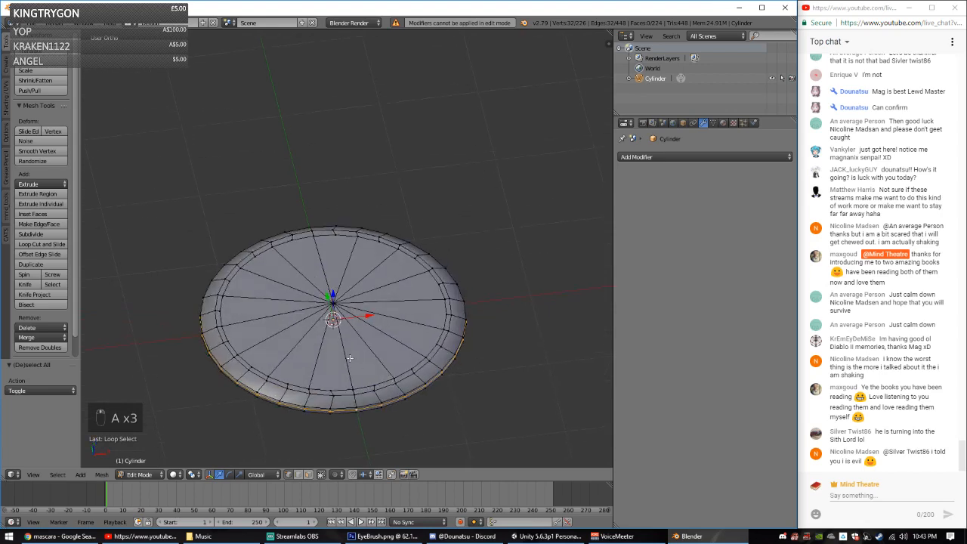
middle_drag(330, 320, 351, 390)
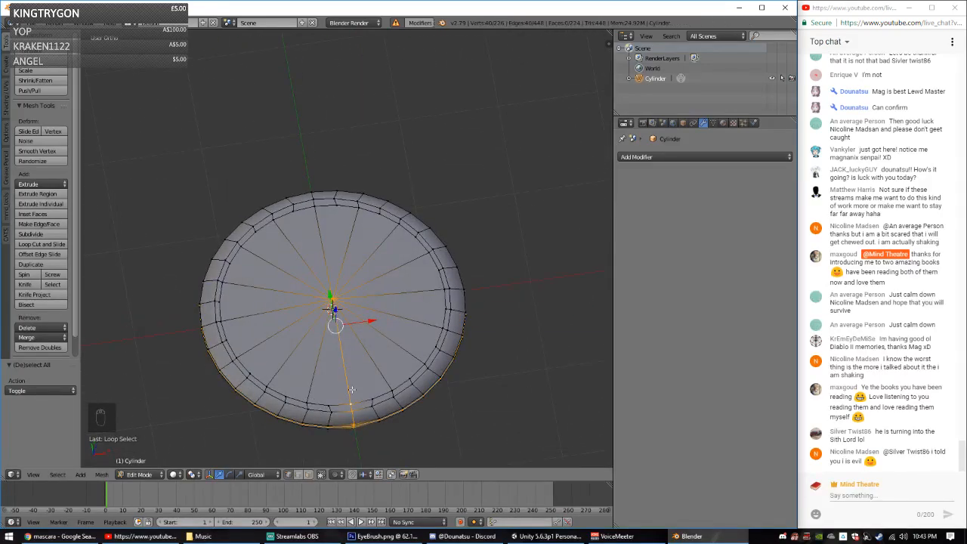
key(ctrl+e)
click(334, 353)
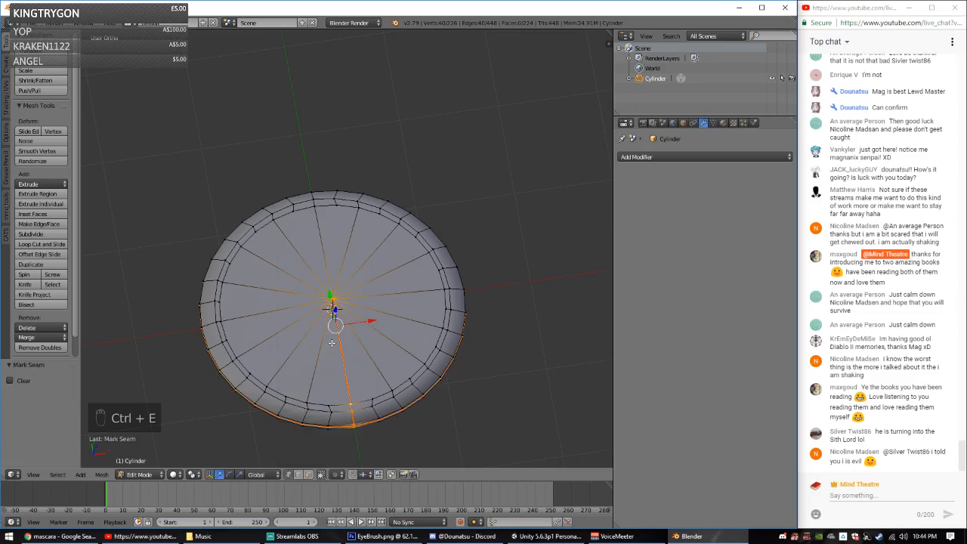
Step: Select the disc's whole mesh and remove its doubled vertices
key(a)
key(a)
key(a)
click(40, 347)
Step: Unwrap the whole disc mesh along its marked seams in edit mode
key(Tab)
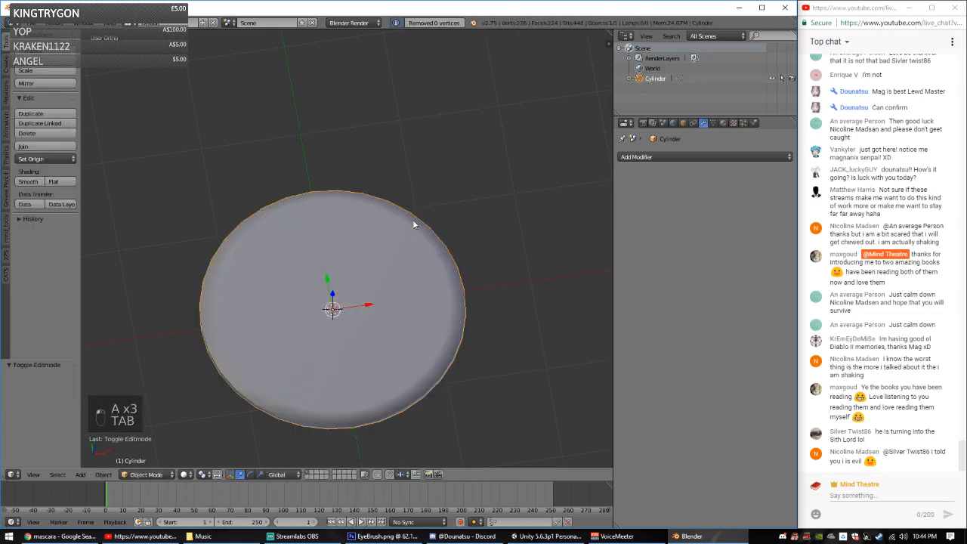
key(u)
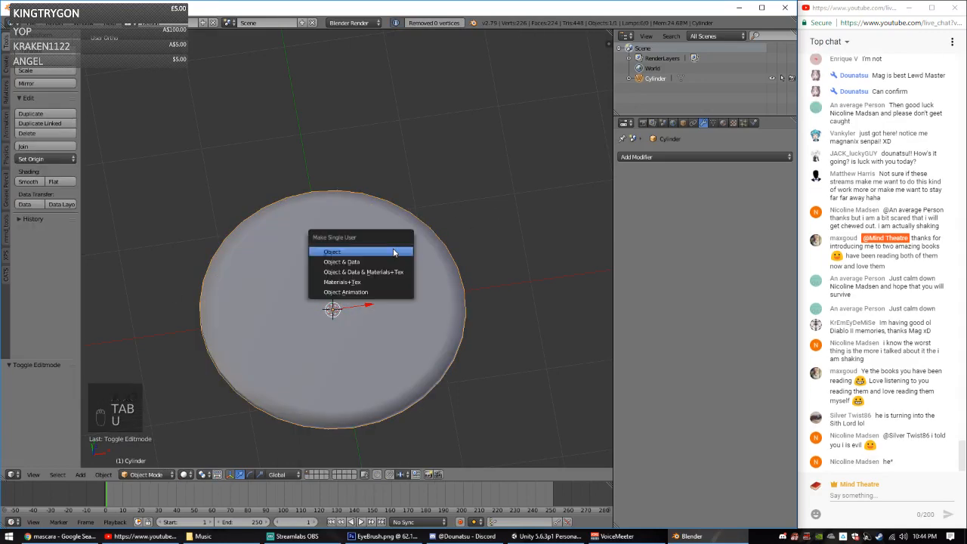
key(Tab)
key(u)
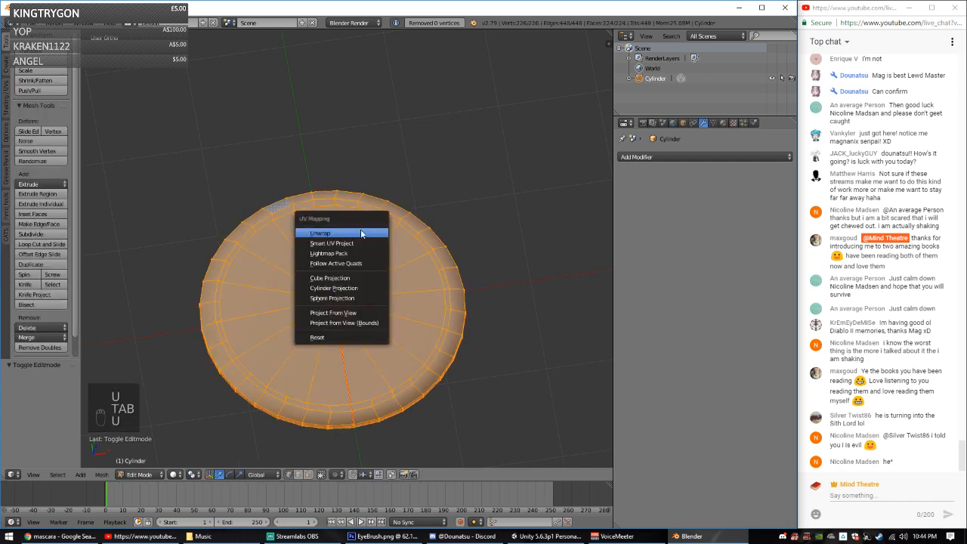
click(370, 242)
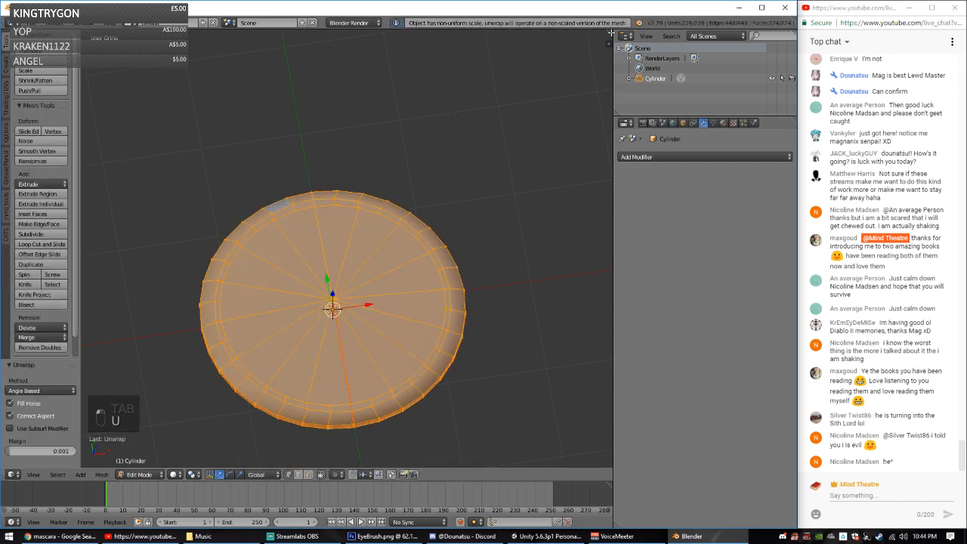
Step: Split the 3D viewport in two and show the disc's unwrapped layout in a UV/Image Editor
drag(610, 33, 382, 240)
click(394, 474)
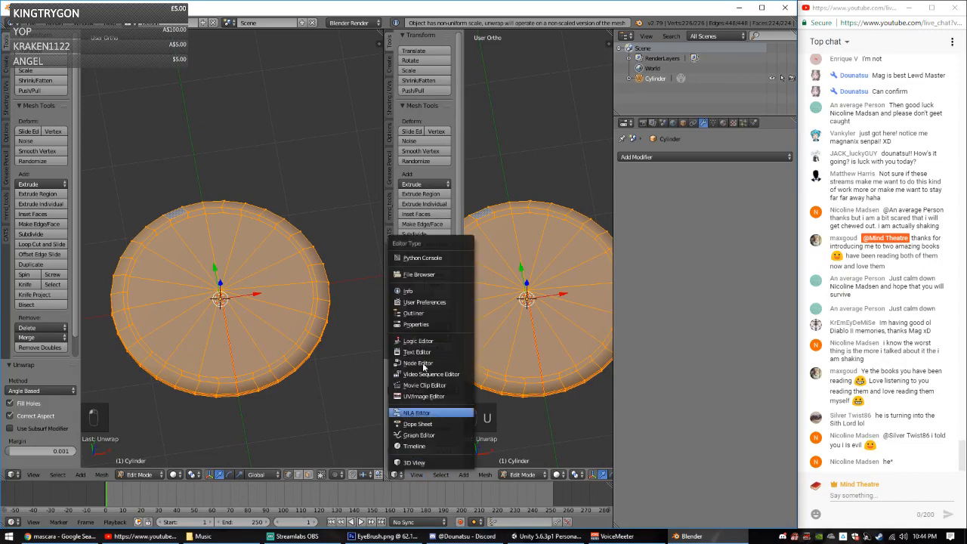
click(426, 396)
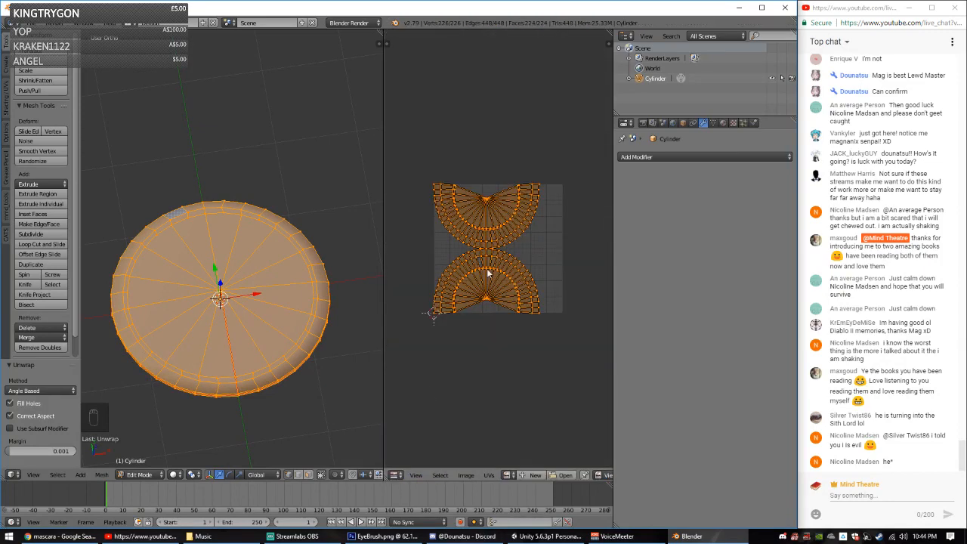
scroll(491, 276, up, 4)
scroll(506, 283, down, 2)
middle_drag(510, 285, 515, 292)
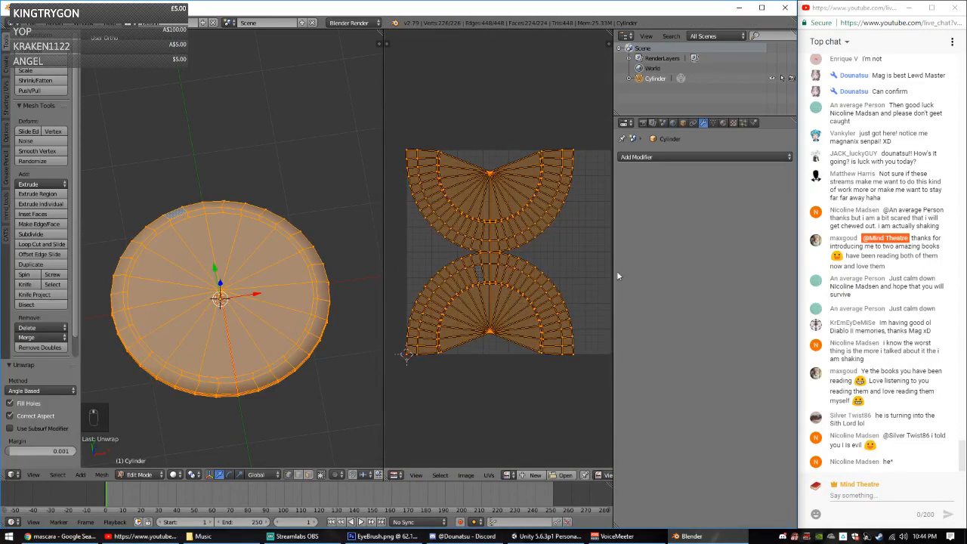
click(654, 157)
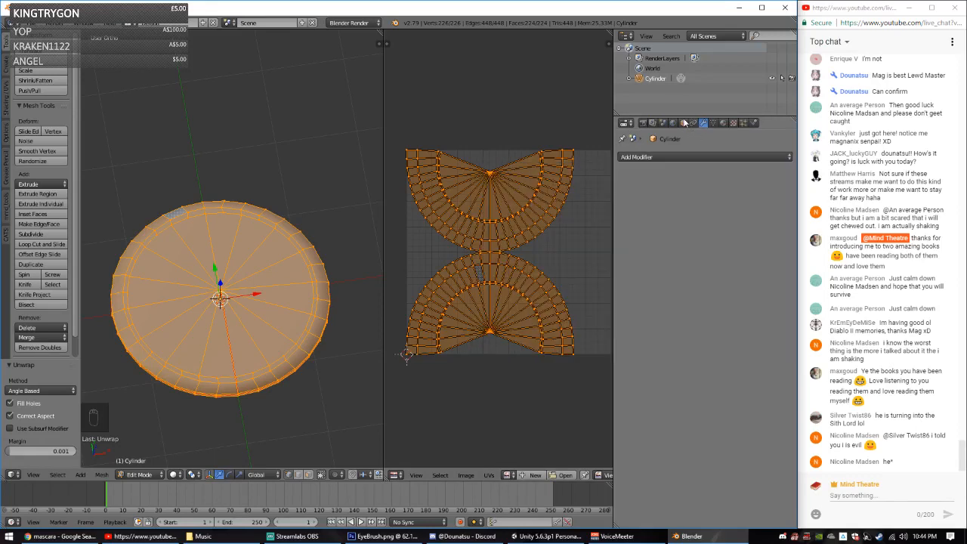
click(662, 124)
click(652, 123)
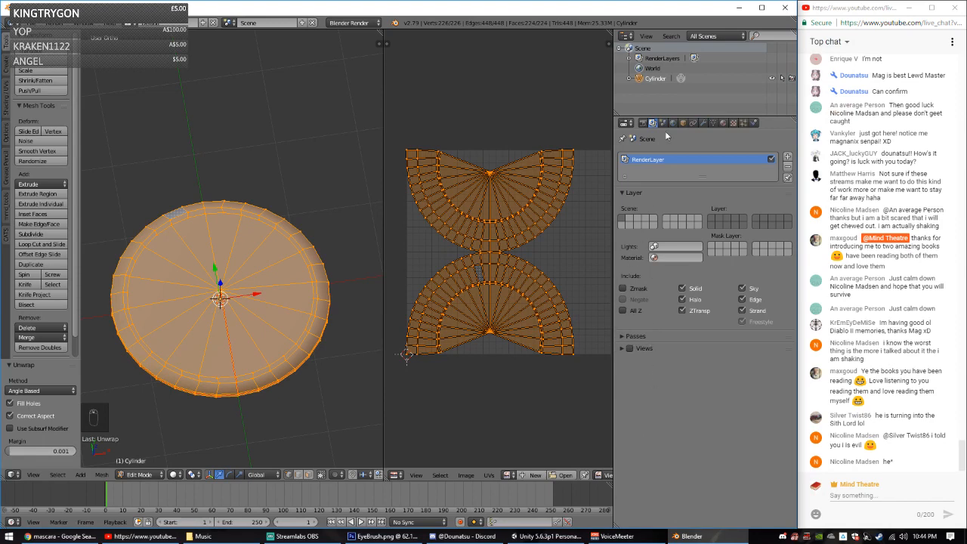
Step: Set the render bake mode to Ambient Occlusion with normalized results and try to bake the disc
click(671, 123)
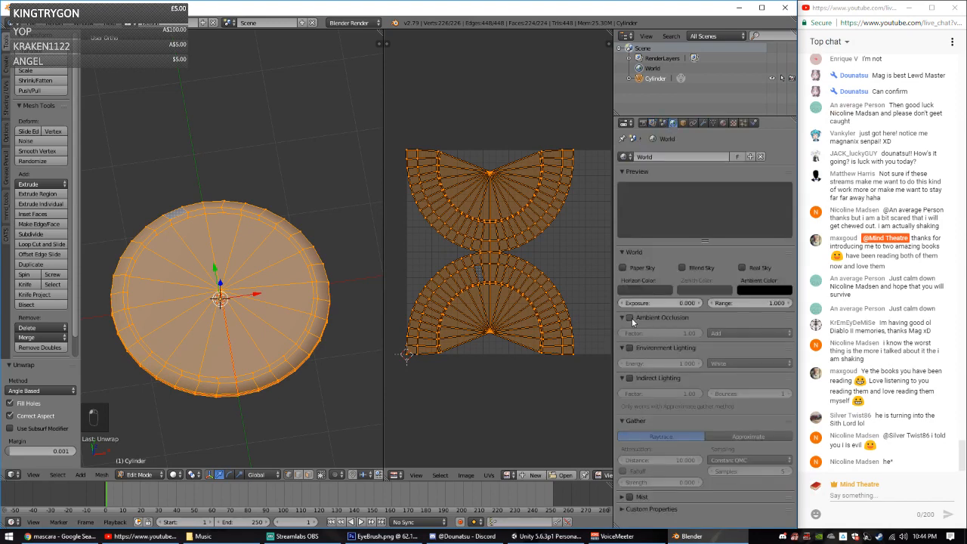
click(643, 123)
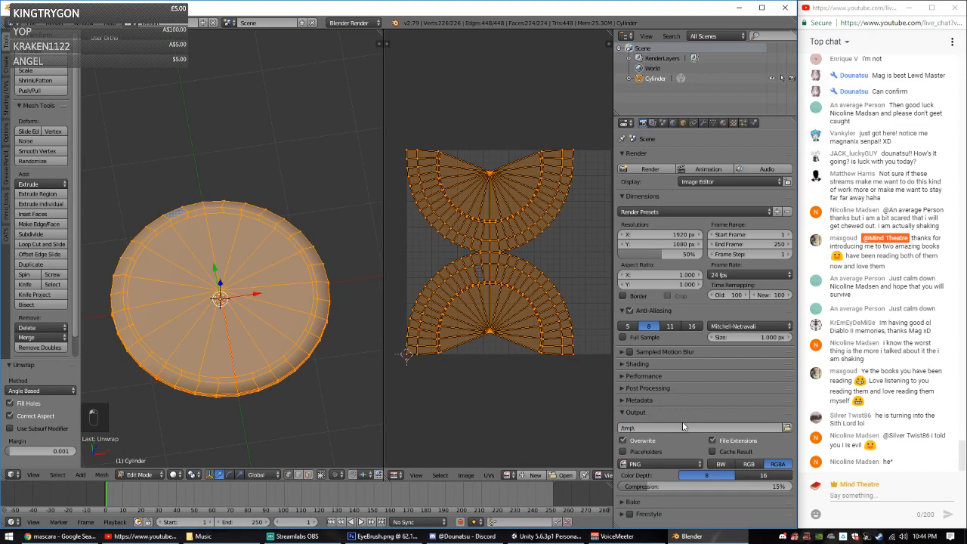
click(635, 502)
scroll(637, 499, down, 2)
click(699, 455)
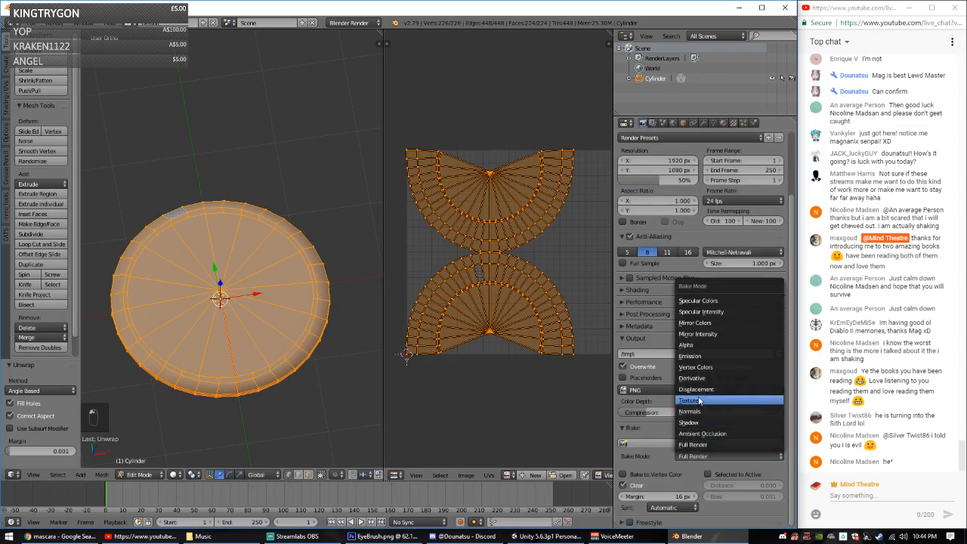
click(699, 434)
click(624, 481)
scroll(632, 482, down, 1)
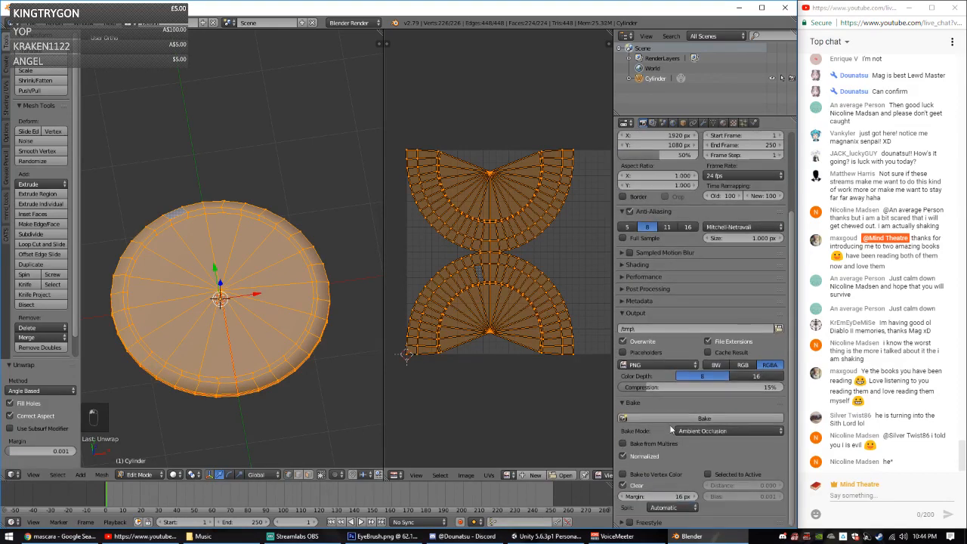
click(695, 418)
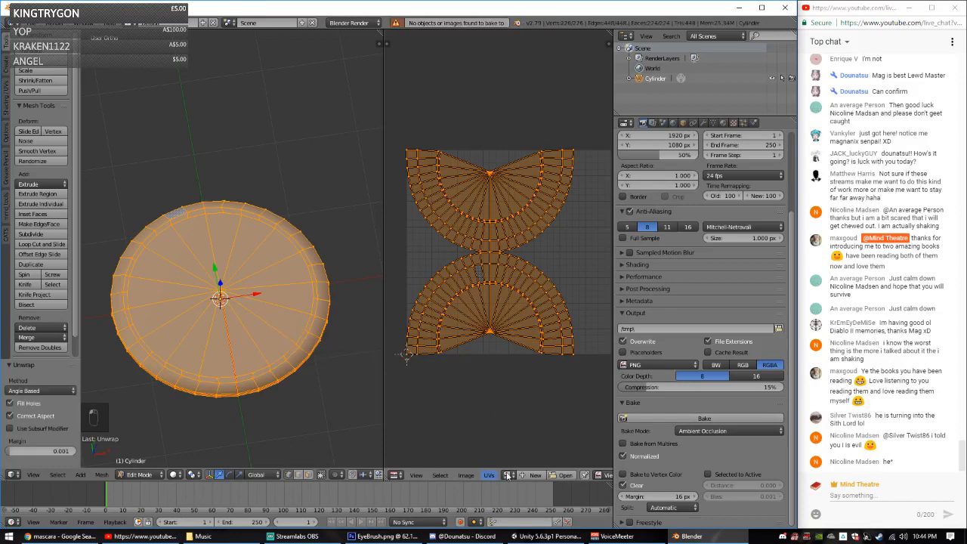
Step: Create a new blank 1024 x 1024 px image named Blush for the disc's UV layout
click(533, 475)
click(545, 440)
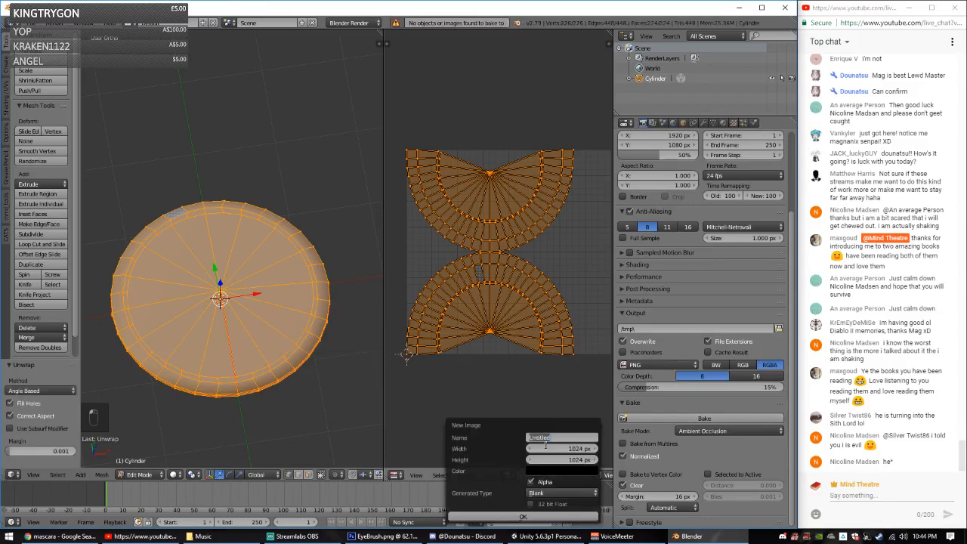
text(Blush)
key(Return)
click(521, 517)
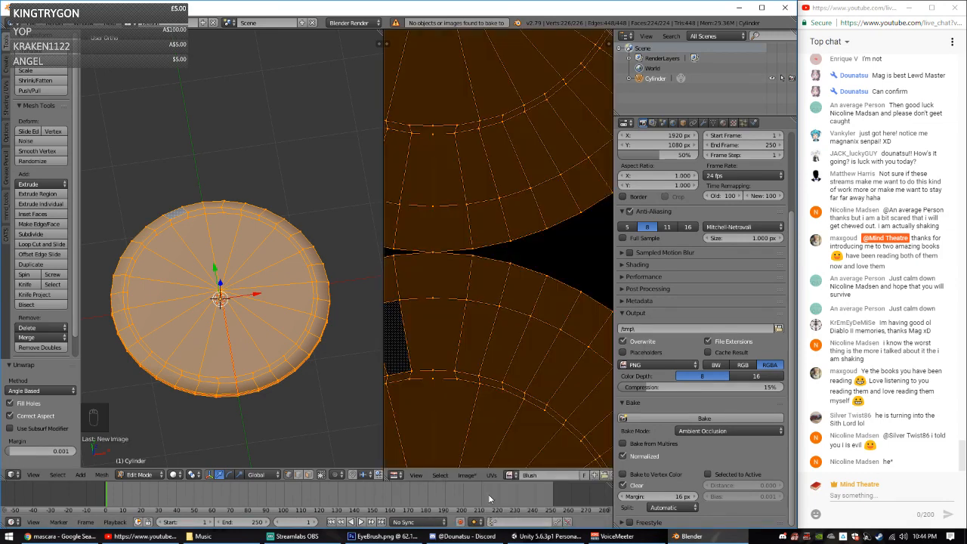
scroll(478, 347, down, 6)
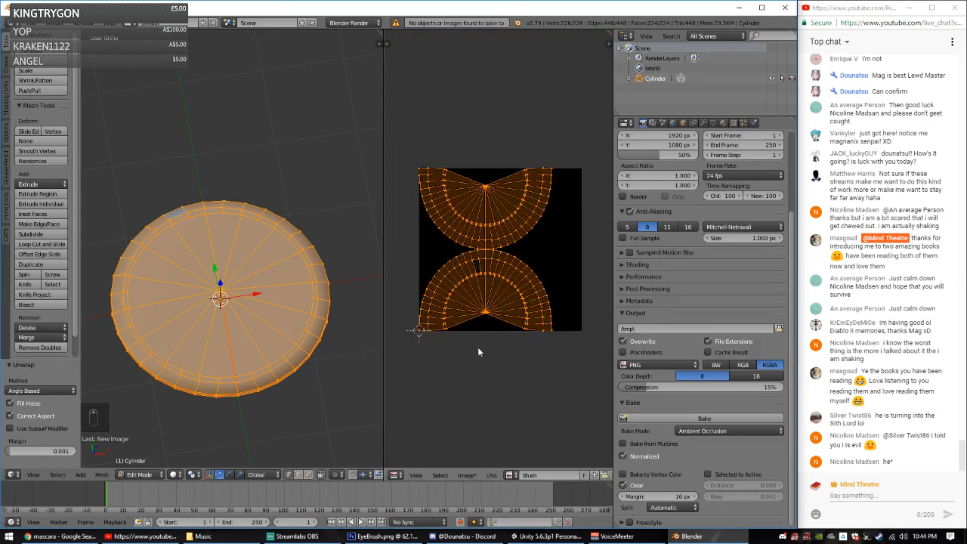
Step: Bake the disc's ambient occlusion into the Blush image and check it on the deselected mesh in textured shading
click(685, 418)
scroll(505, 268, up, 5)
scroll(505, 268, down, 3)
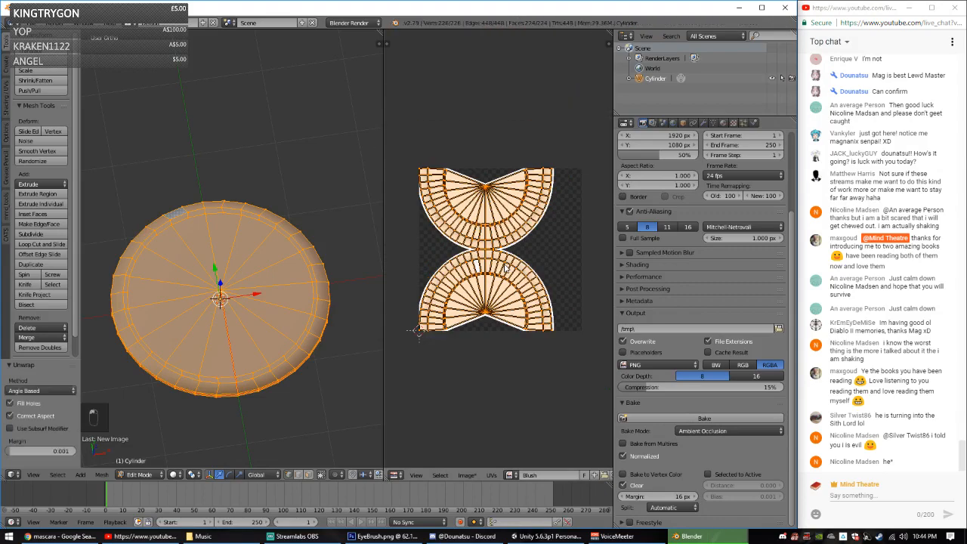
scroll(505, 268, up, 1)
key(alt+z)
key(a)
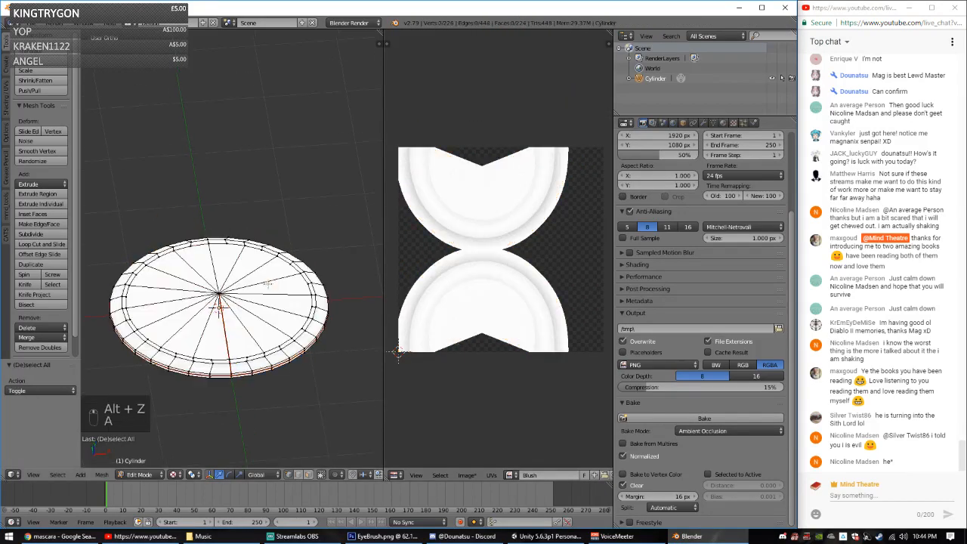
middle_drag(331, 331, 318, 301)
Step: Save the disc as a blend file in the Lovely folder and start a new file from the startup scene
key(ctrl+shift+s)
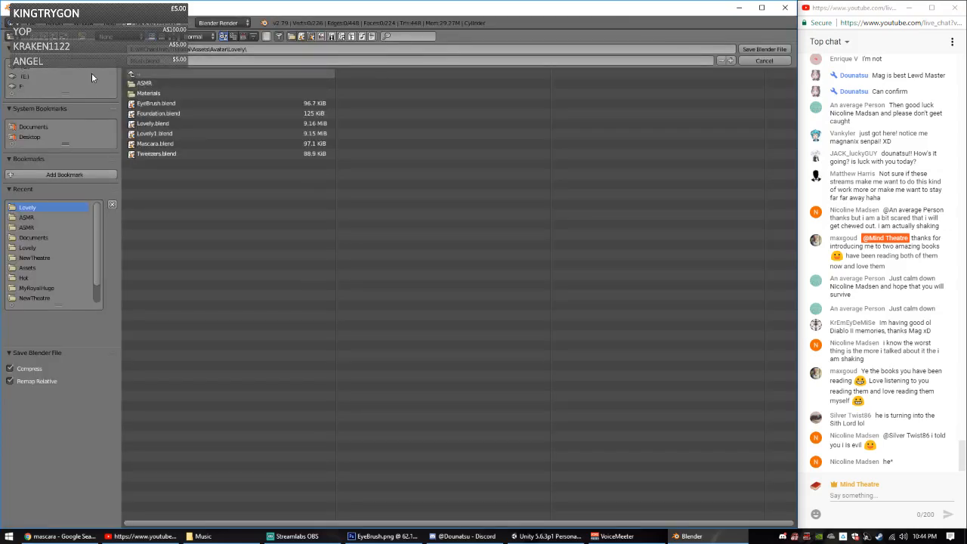
click(764, 50)
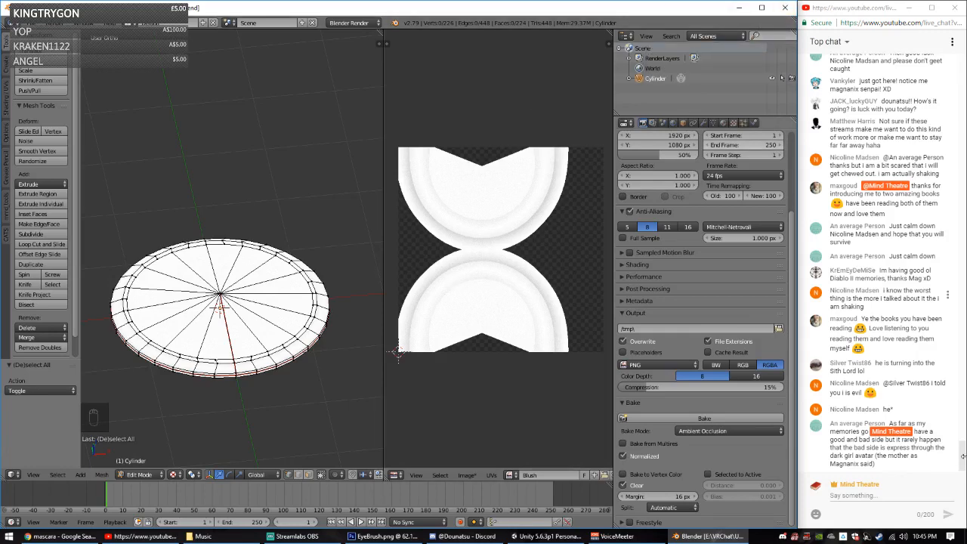
click(30, 23)
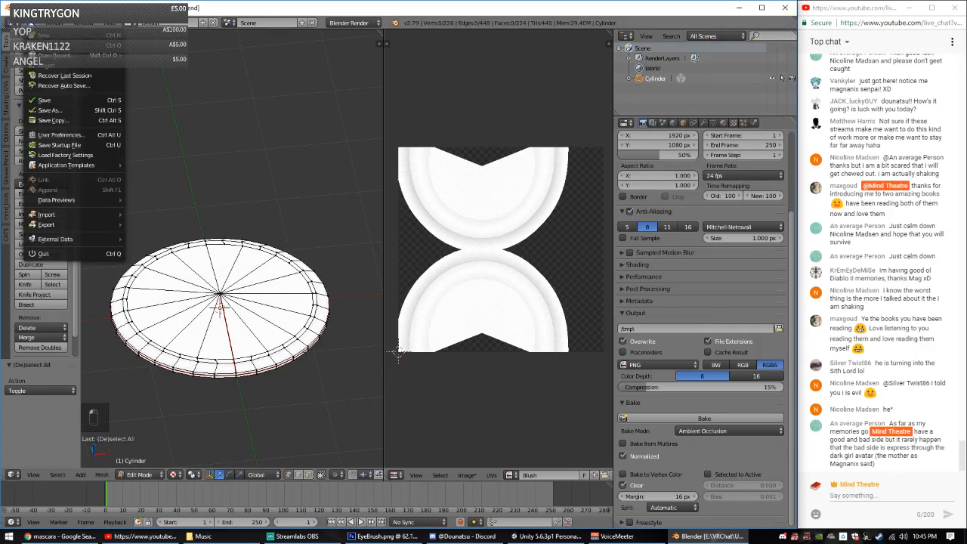
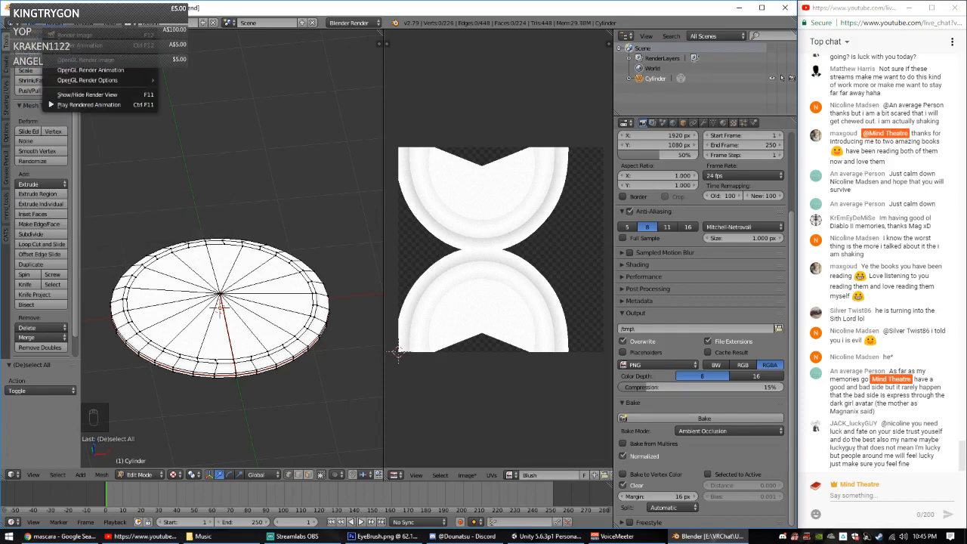
click(36, 36)
click(38, 43)
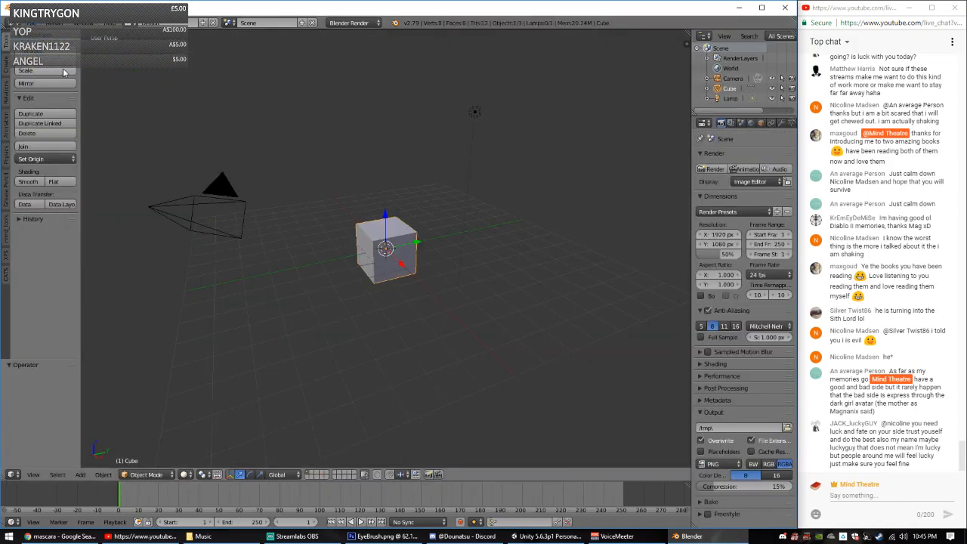
Step: Delete all default objects from the new scene
key(a)
key(a)
key(x)
click(391, 215)
Step: Add a mesh cylinder with 16 vertices at the scene's origin, seen from the right-side view
key(KP_1)
key(KP_3)
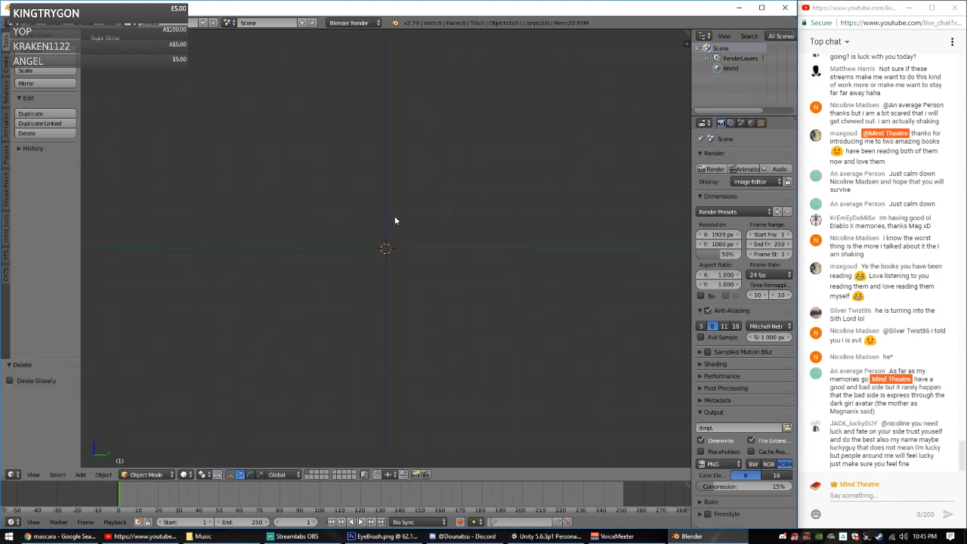
key(shift+a)
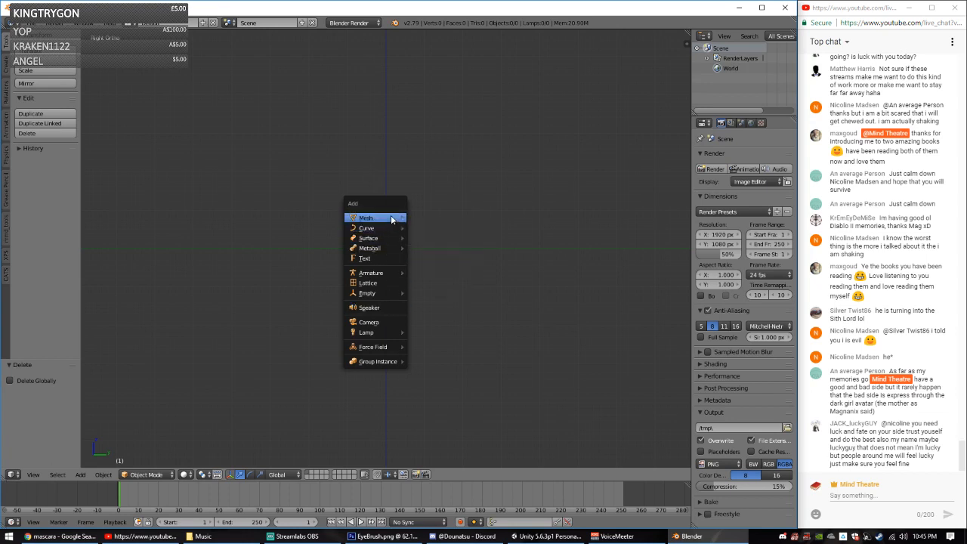
mouse_move(406, 217)
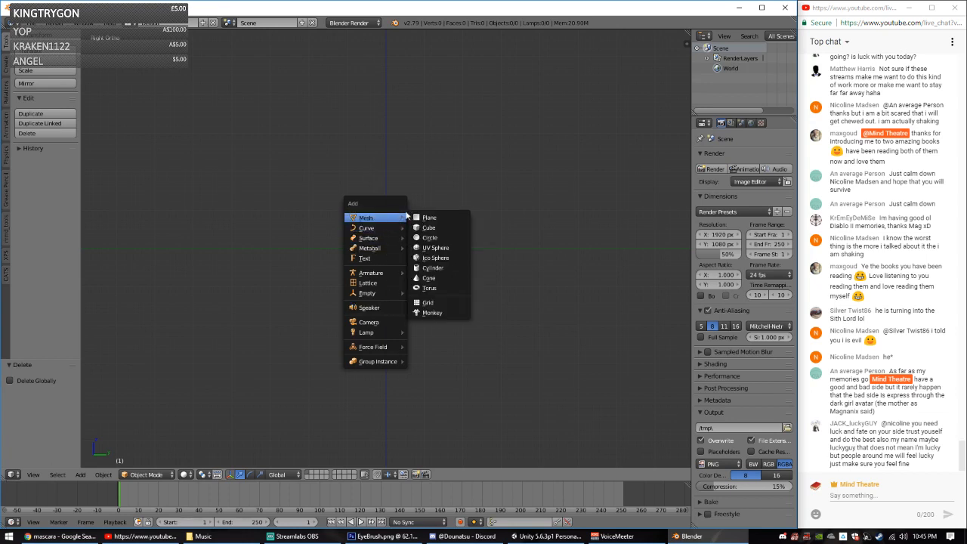
click(442, 267)
click(55, 389)
text(1)
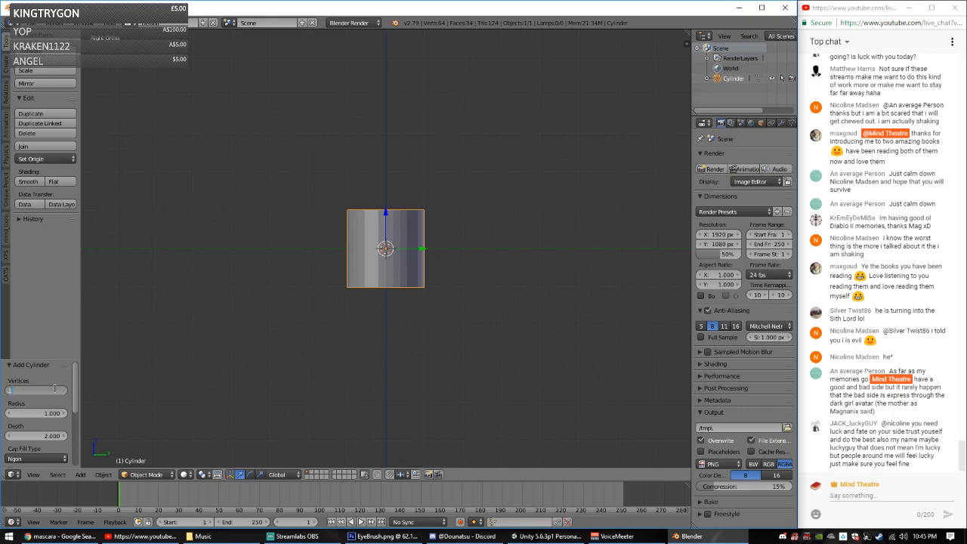
text(6)
key(Return)
scroll(418, 317, up, 1)
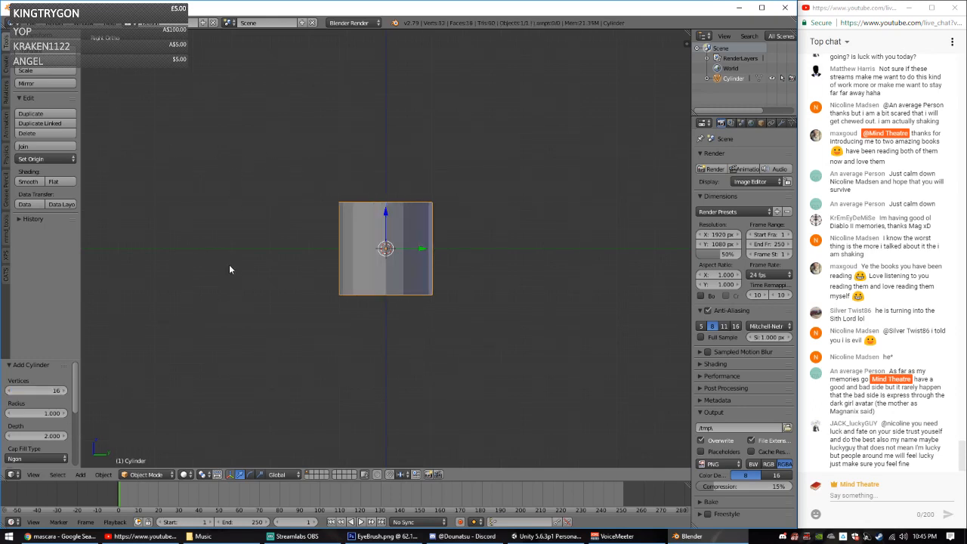
scroll(268, 318, up, 1)
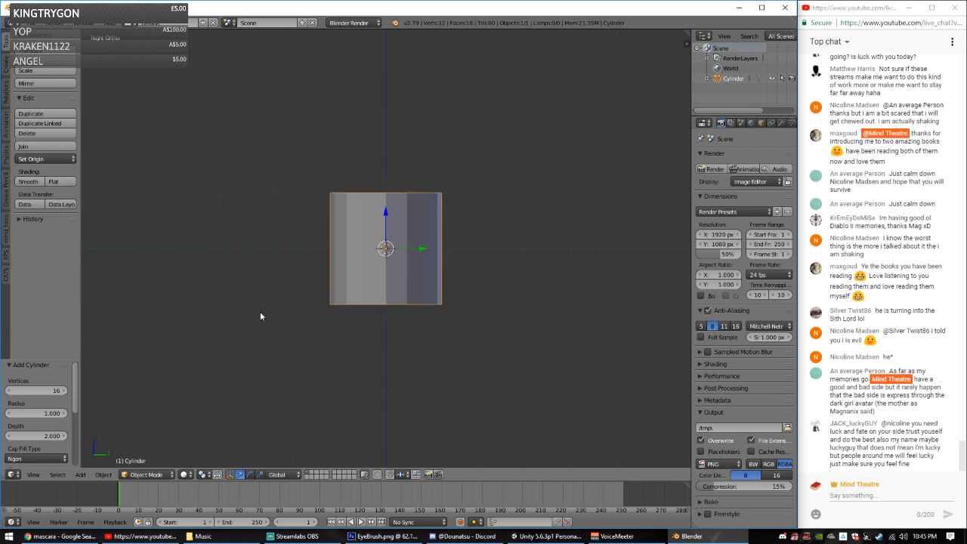
Step: Stretch the cylinder along the Z axis by a factor of 6
scroll(302, 307, down, 3)
text(sz)
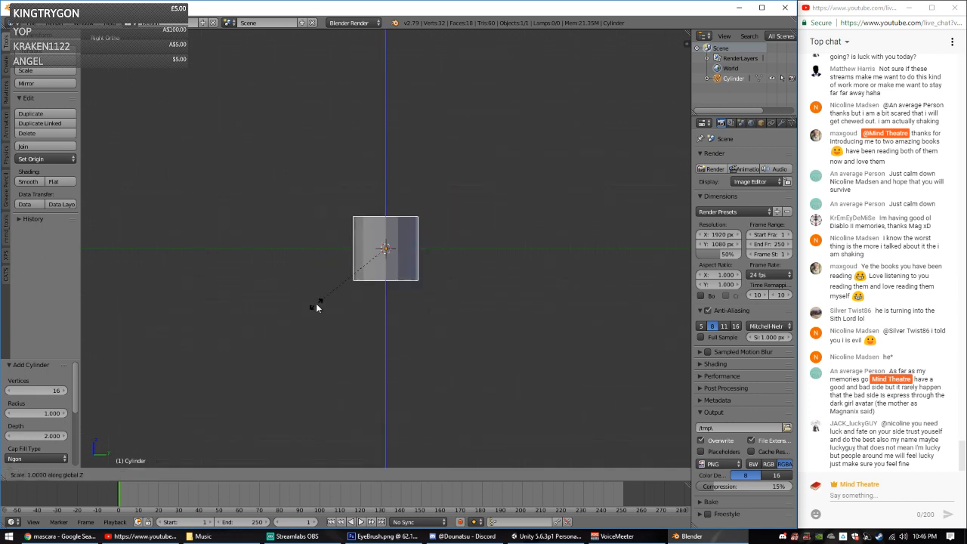
text(2)
key(BackSpace)
text(5)
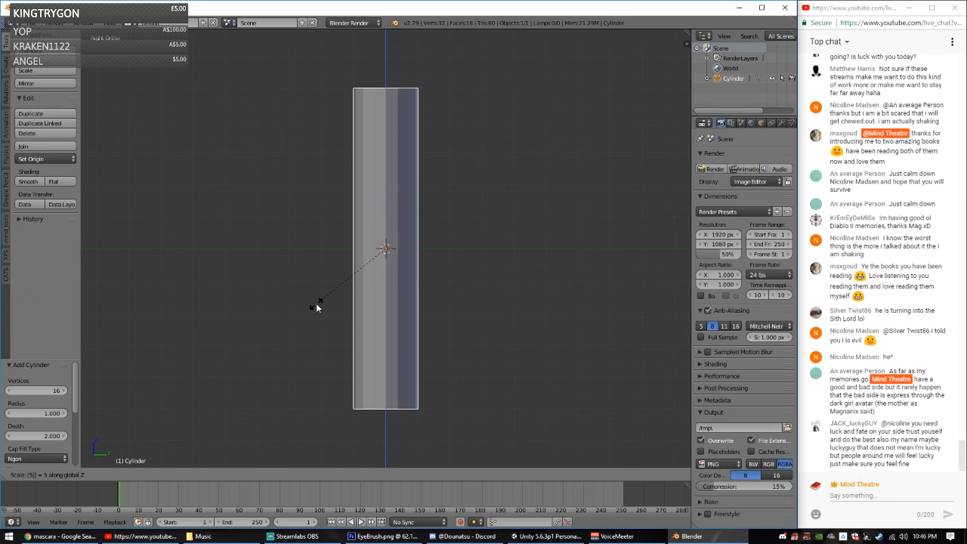
key(BackSpace)
text(6)
key(Return)
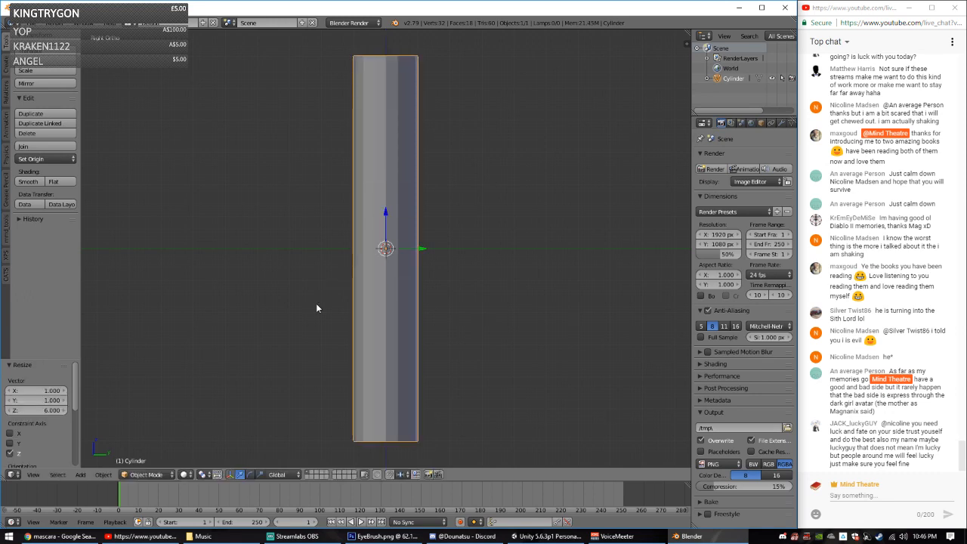
Step: Clear the cylinder's scale and stretch it along the Z axis by a factor of 5
key(alt+s)
text(sz5)
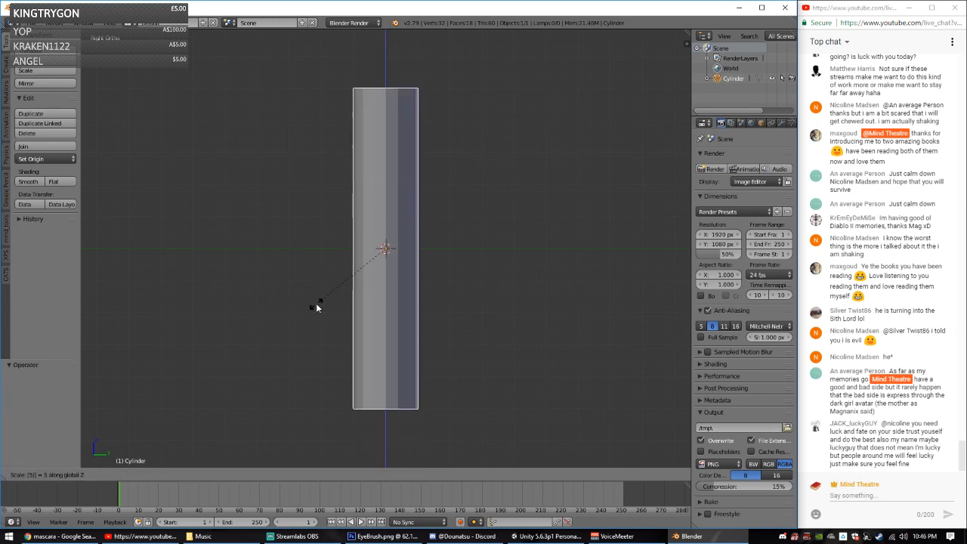
key(Return)
Step: In edit mode with wireframe shading, add one horizontal loop cut about a third of the way below the cylinder's top
key(Tab)
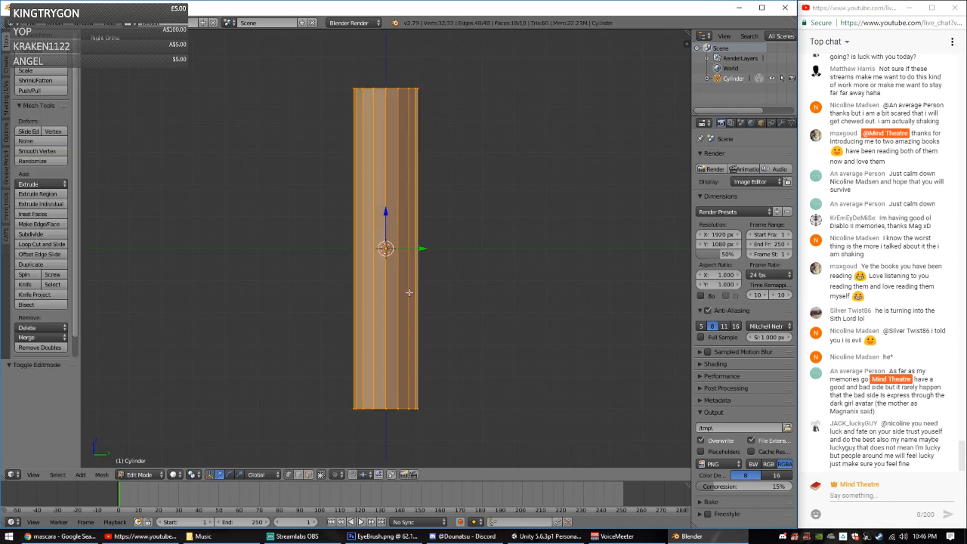
key(w)
key(Escape)
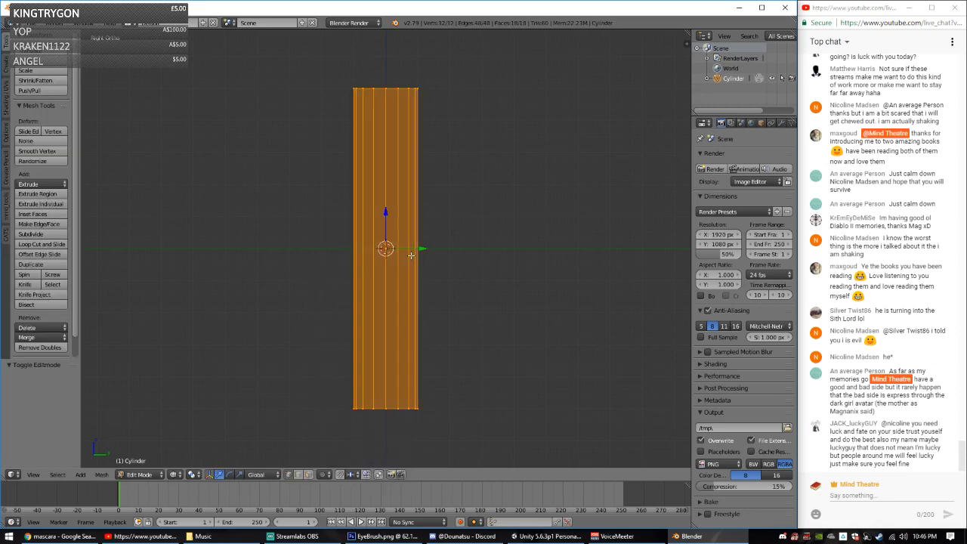
key(ctrl+r)
click(394, 311)
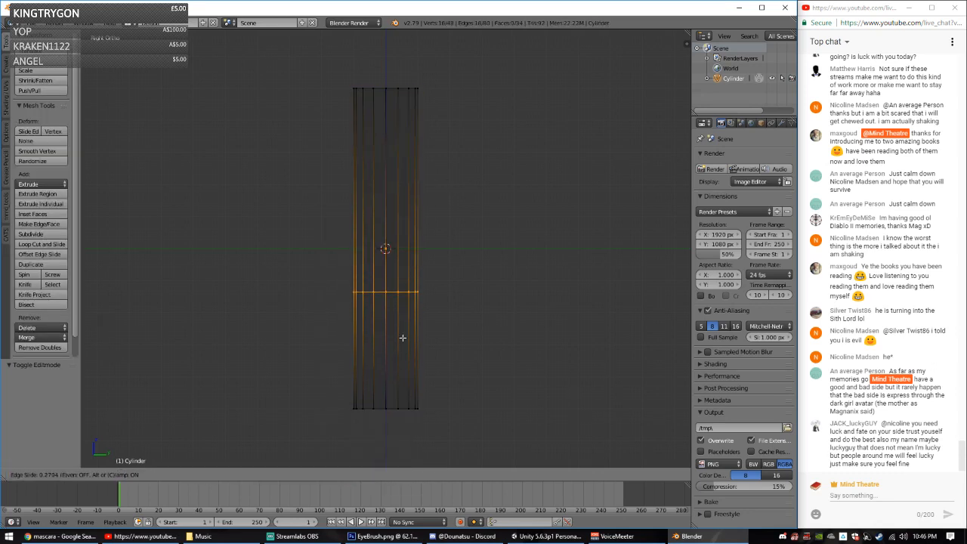
click(391, 237)
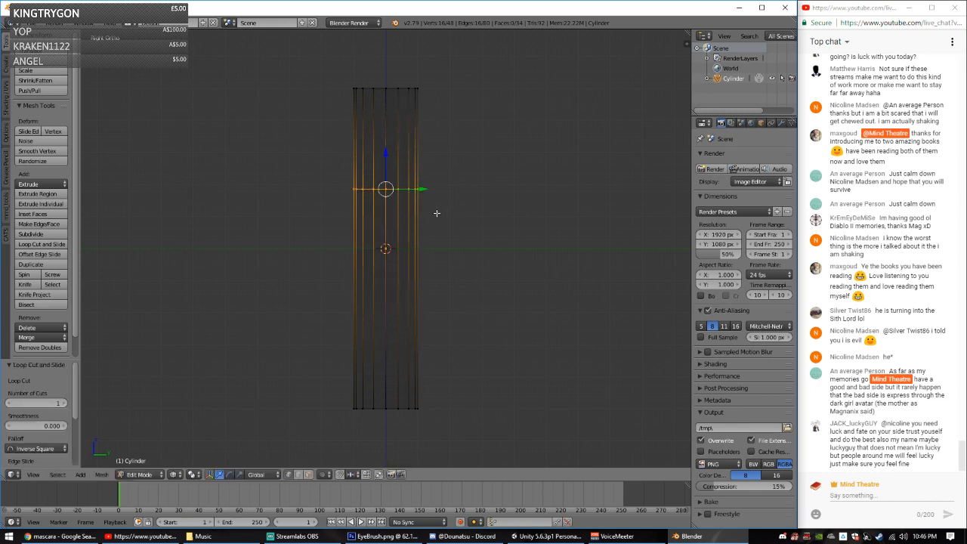
Step: Circle-select only the cylinder's upper section, from the loop cut to the top
key(Tab)
key(Tab)
key(a)
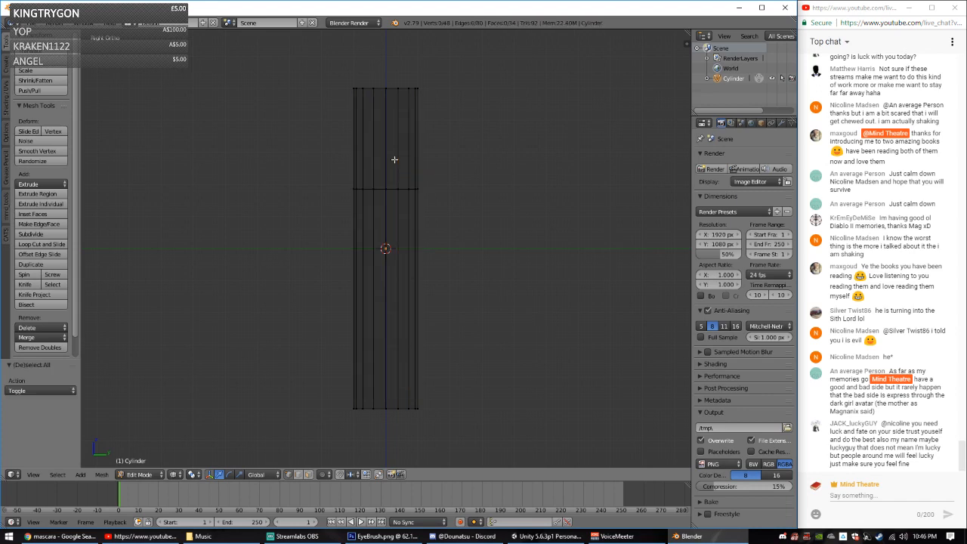
key(c)
mouse_move(400, 113)
mouse_down()
mouse_move(346, 103)
mouse_move(425, 151)
mouse_up()
key(p)
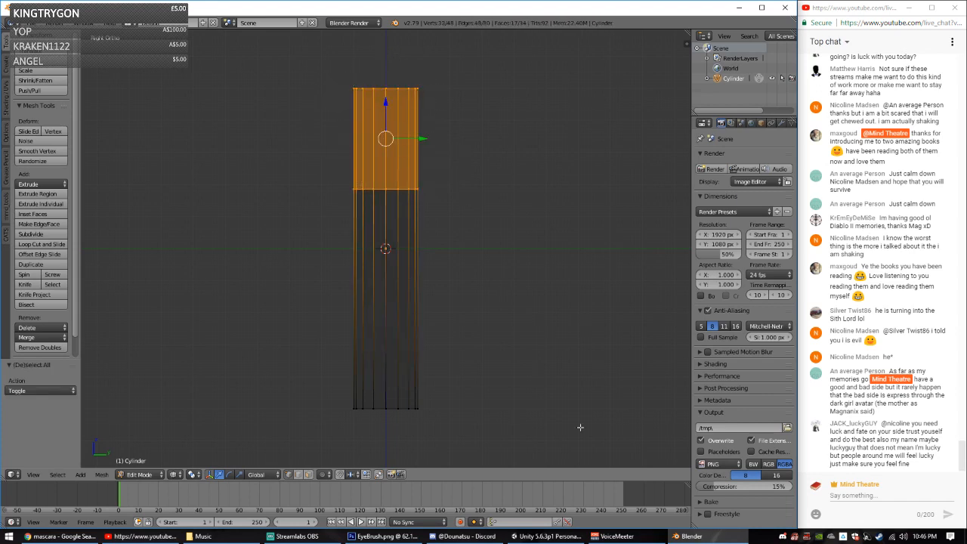
Step: Start the Screencast Keys display in the 3D viewport
key(n)
scroll(653, 369, down, 3)
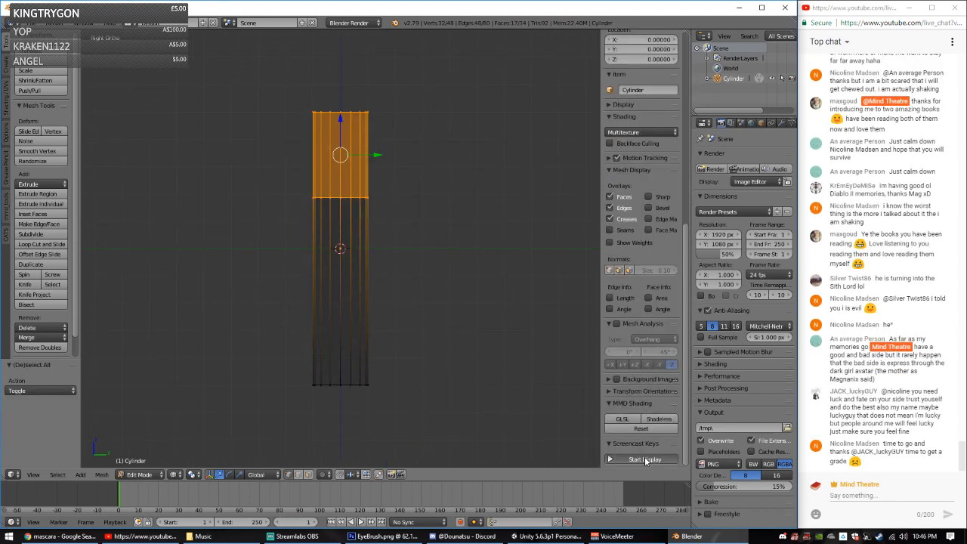
key(n)
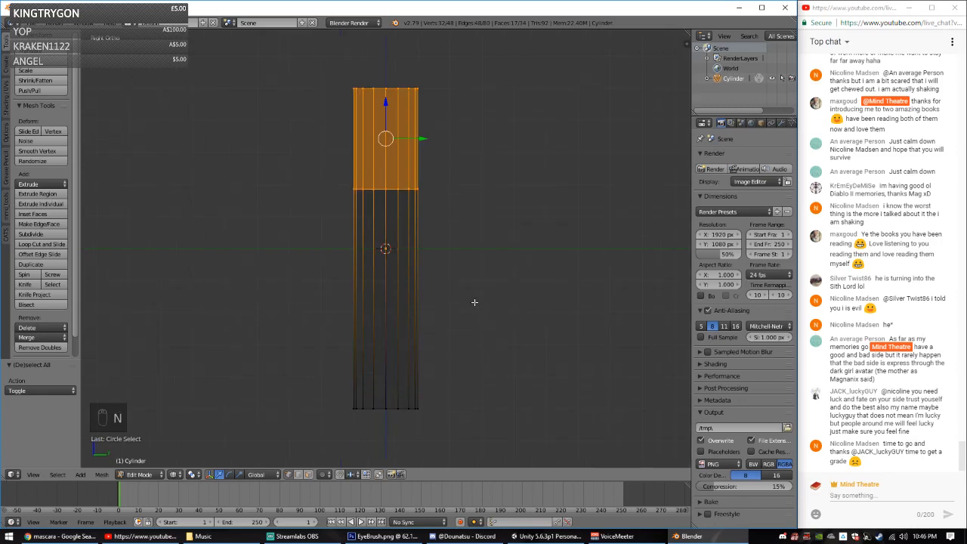
Step: Separate the selected upper section into its own object and select that object in object mode
key(p)
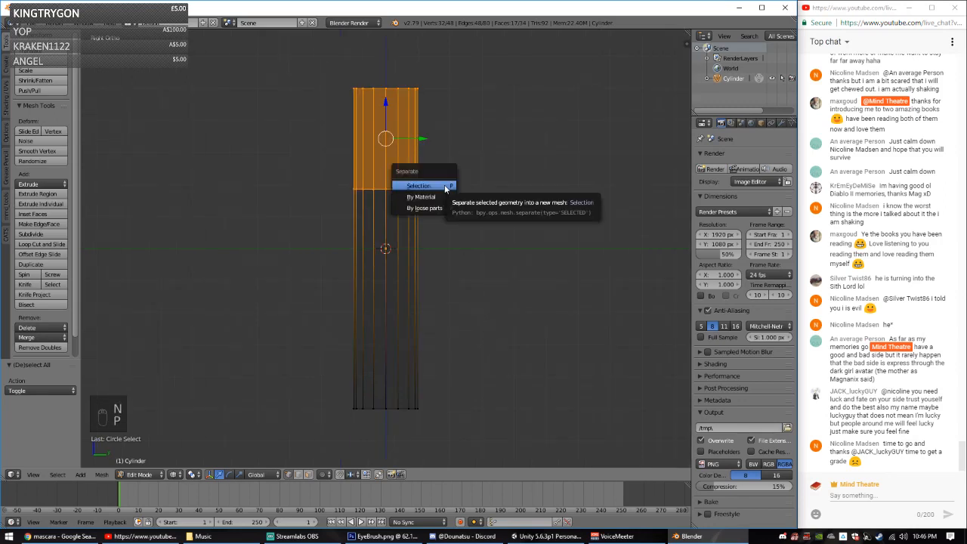
click(444, 185)
key(Tab)
right_click(400, 174)
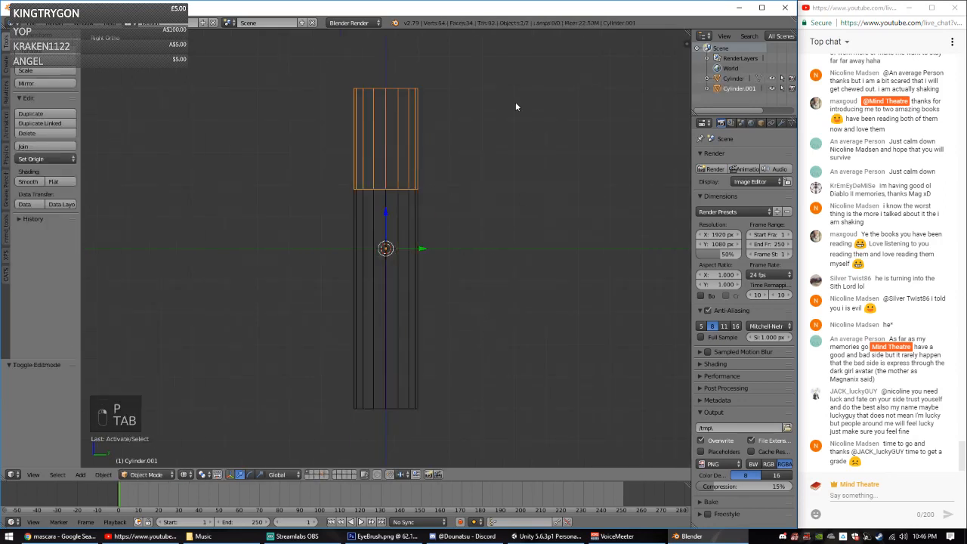
Step: Rename the separated upper section as cap and the lower cylinder part as base
double_click(737, 90)
text(cap)
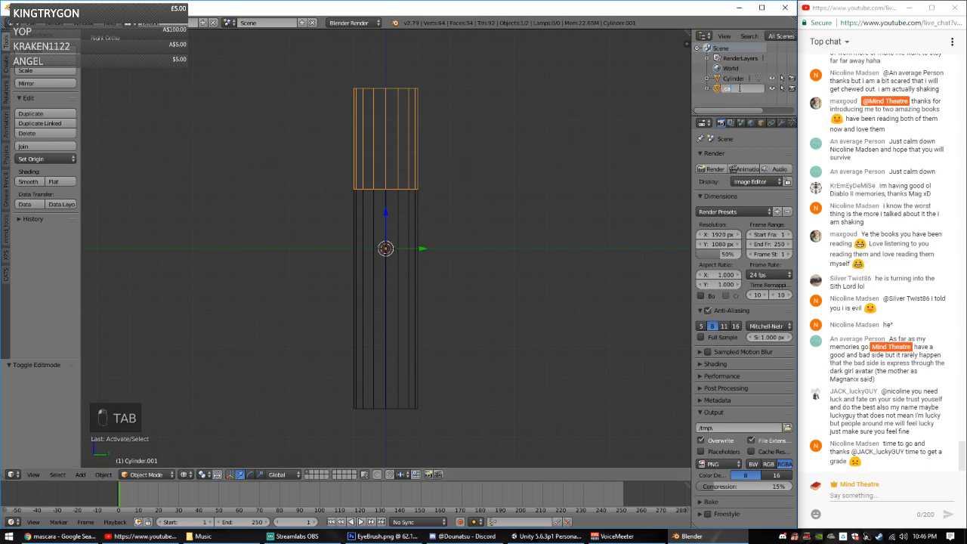
key(Return)
click(731, 78)
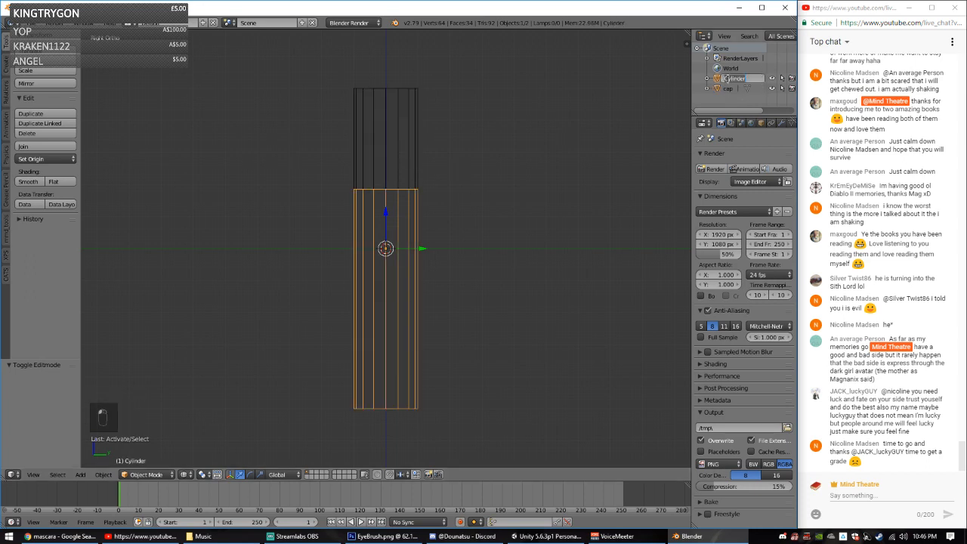
text(base)
key(Return)
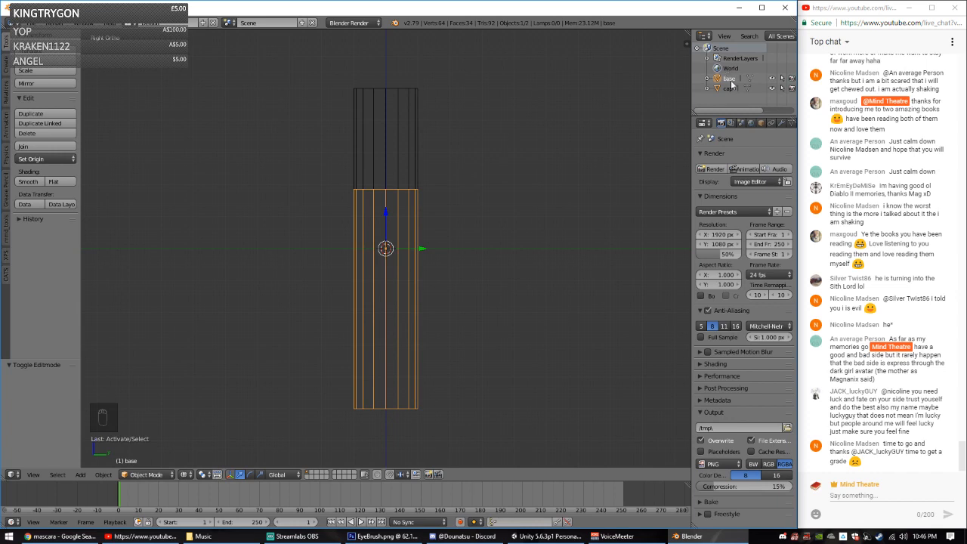
Step: In edit mode on the base, circle-select only the vertex ring around its open upper end
key(Tab)
key(a)
key(a)
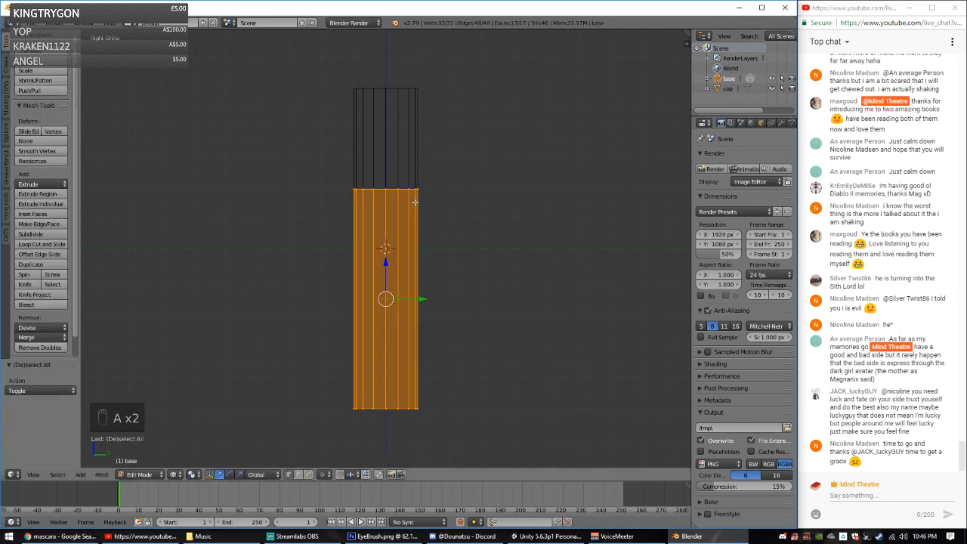
key(KP_7)
key(KP_1)
key(a)
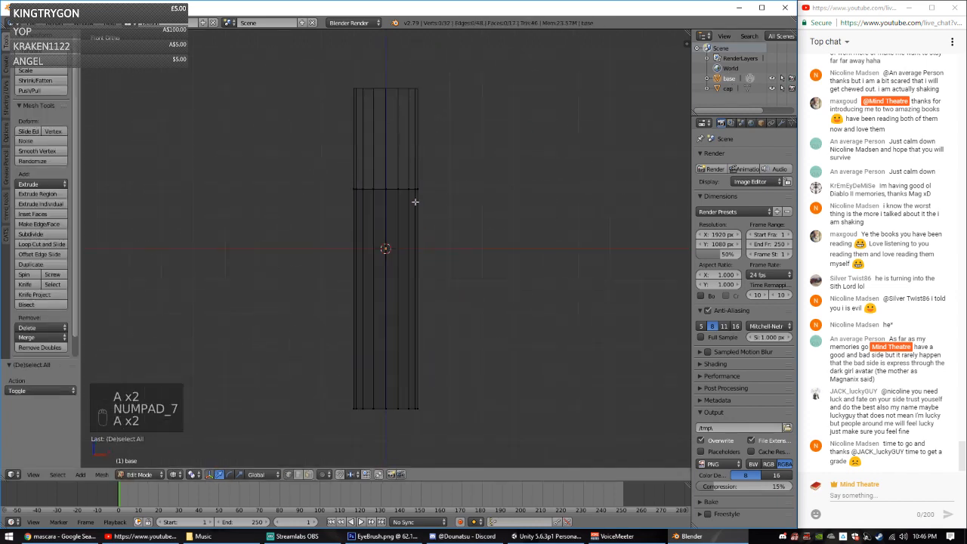
key(c)
drag(441, 190, 307, 180)
right_click(307, 180)
Step: Extrude the ring inward at a scale of about 0.758, and extrude the inner ring up about 3.015 units to just below the cap's top
key(KP_7)
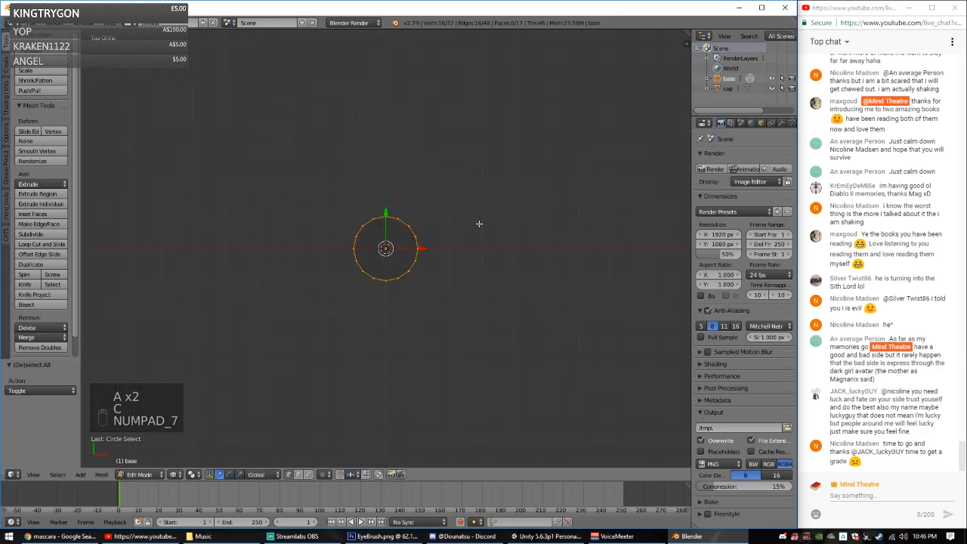
key(e)
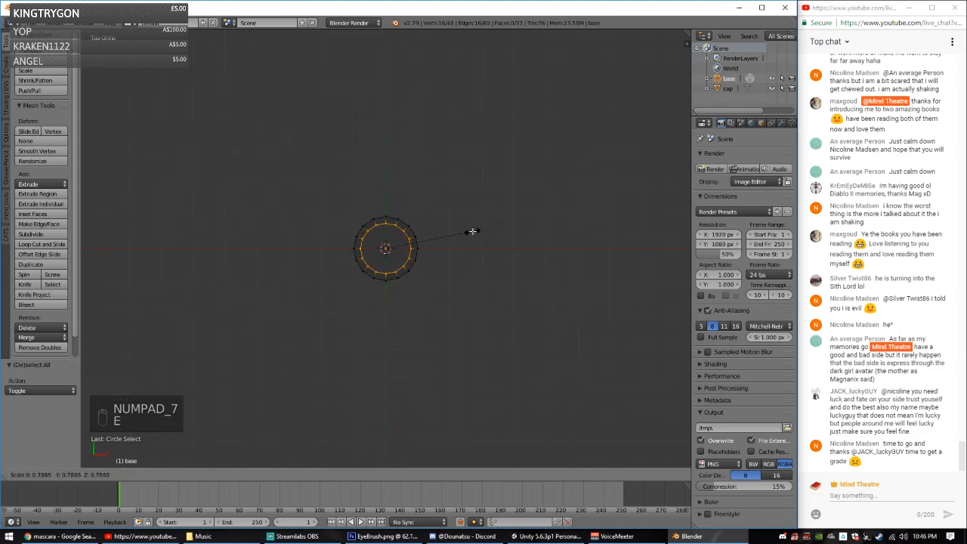
click(469, 231)
key(KP_3)
key(e)
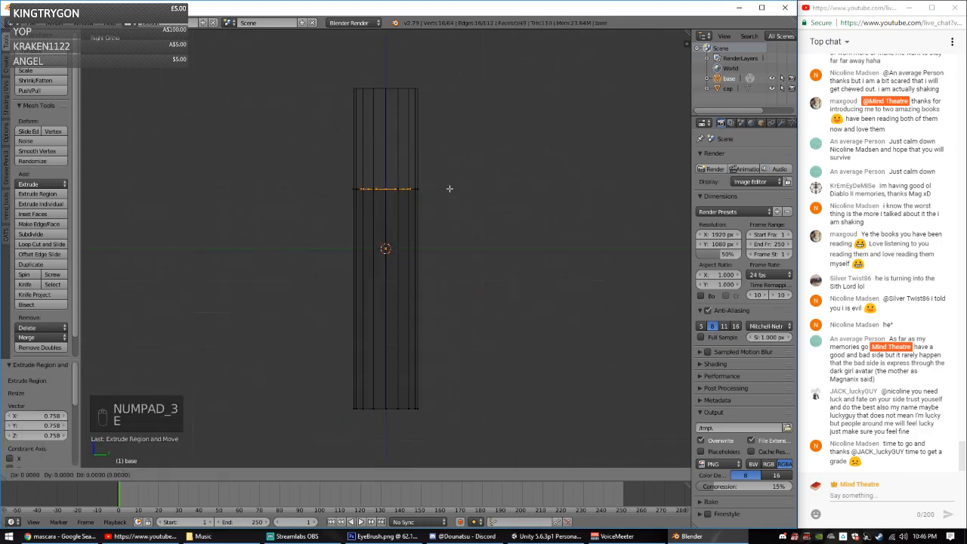
click(446, 91)
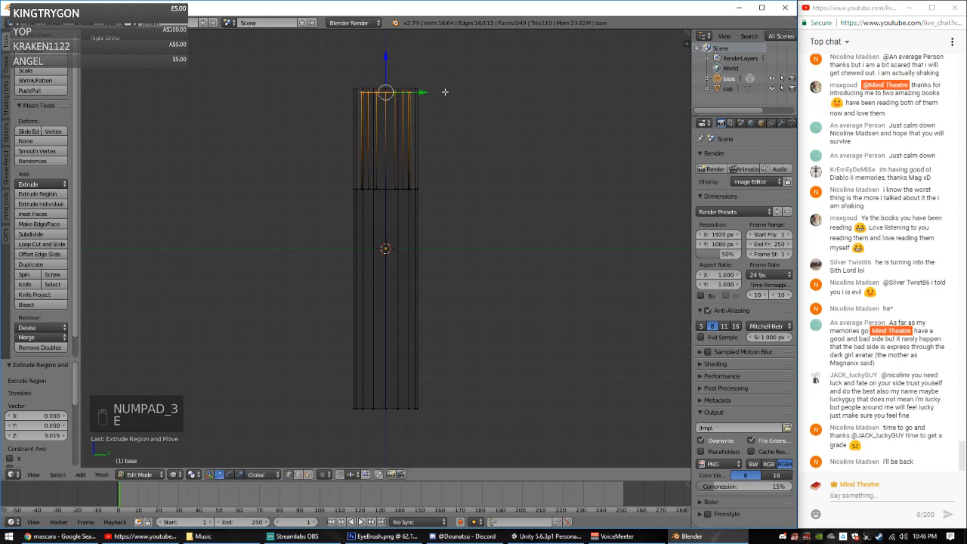
Step: Reselect only the uppermost ring of the base's inner neck and fill it with a face
key(a)
key(c)
key(c)
drag(423, 94, 379, 93)
right_click(396, 98)
key(f)
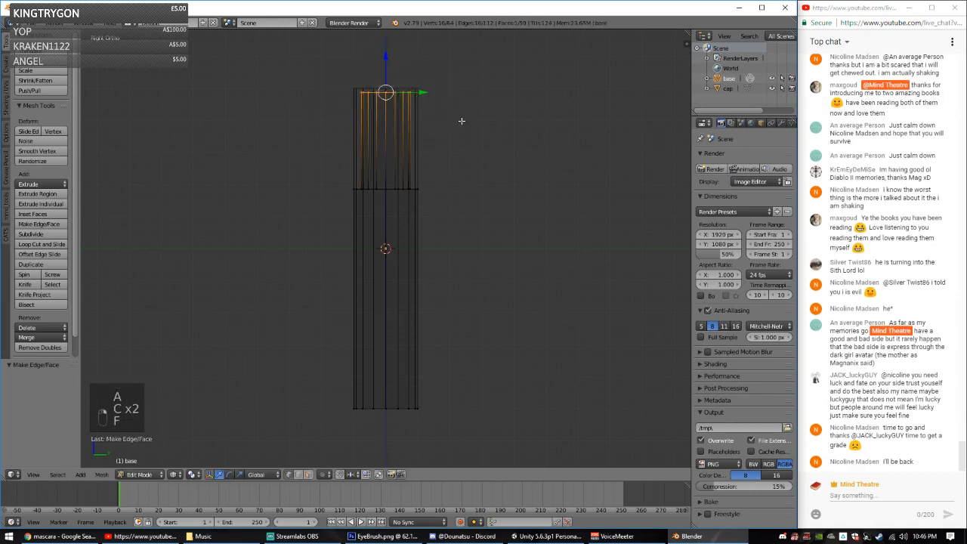
Step: Enable proportional editing with the outermost vertex on the inner cylinder's top rim selected, working in front view
scroll(460, 122, up, 1)
middle_drag(451, 108, 464, 201)
key(z)
key(z)
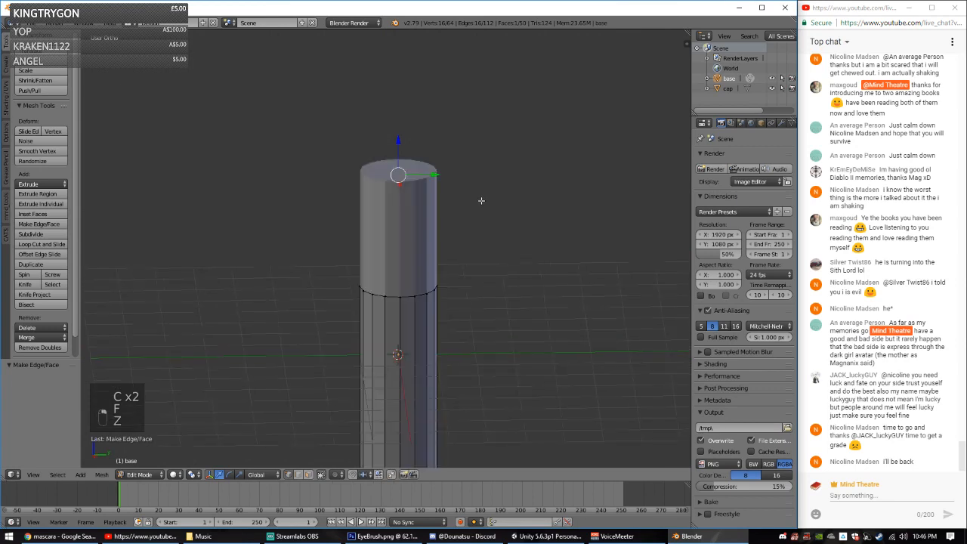
key(KP_1)
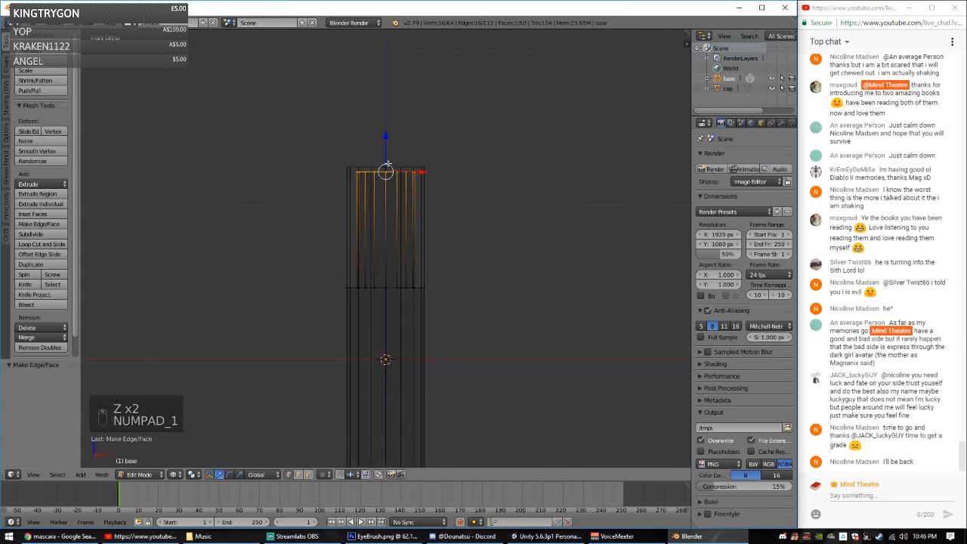
right_click(413, 172)
right_click(419, 174)
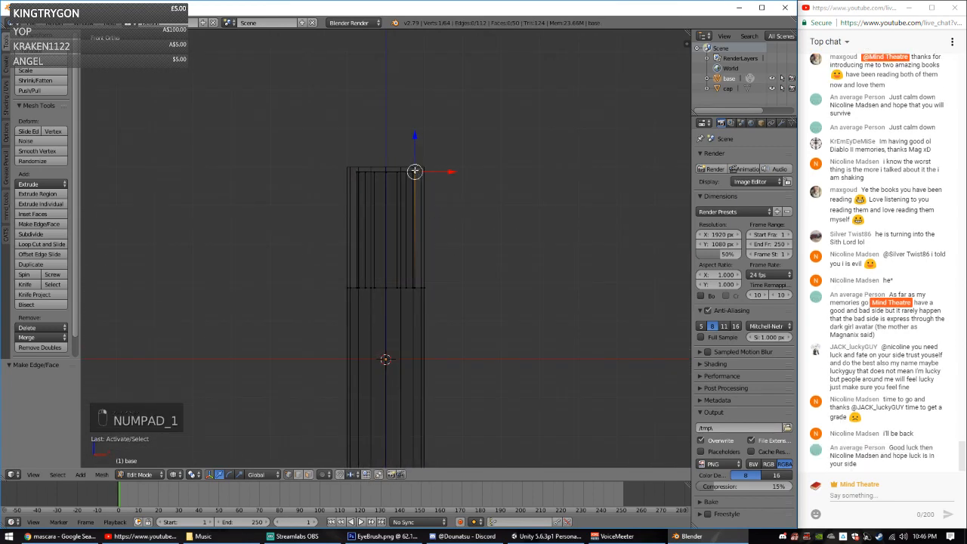
click(324, 474)
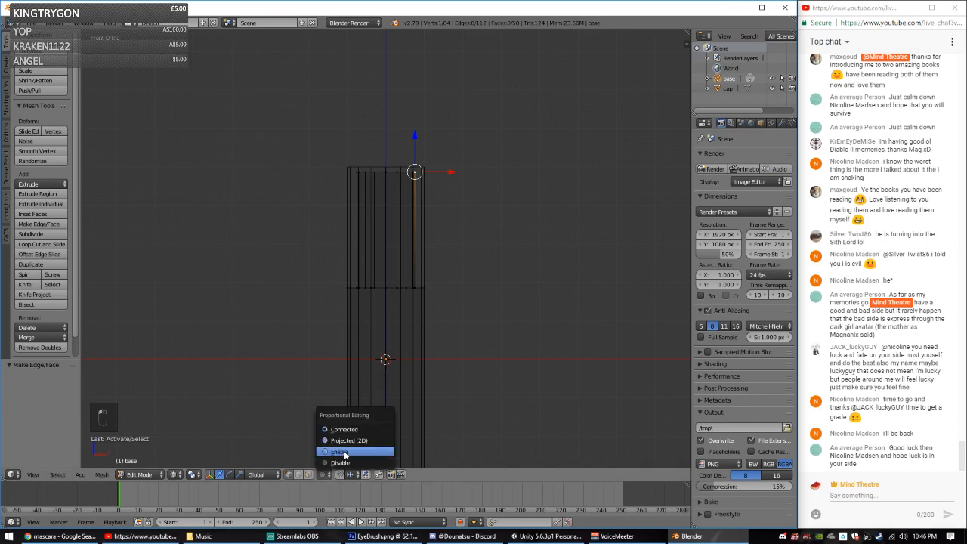
click(340, 451)
Step: Lower the selected rim vertex by about 1.03 units along Z with smooth falloff and proportional size 1.46, slanting the lipstick tip
click(417, 143)
key(g)
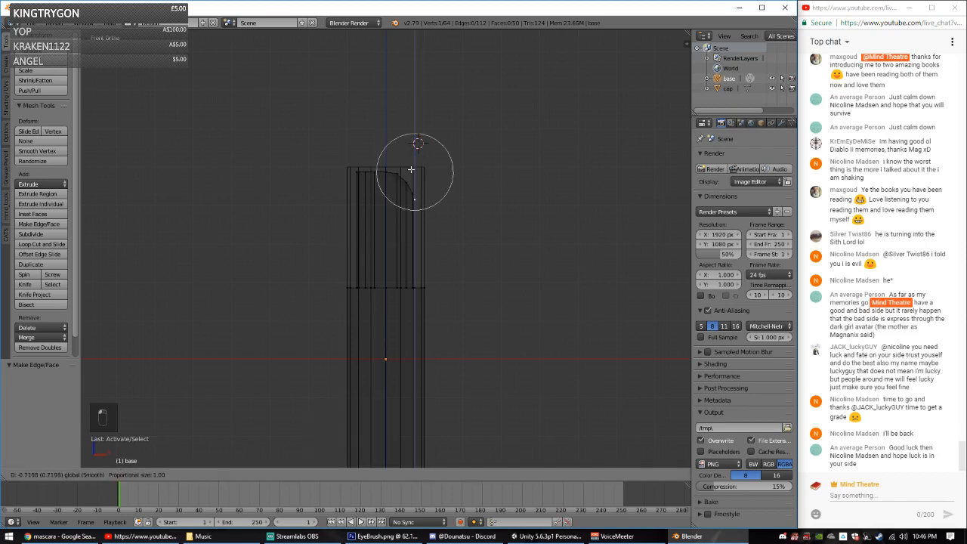
scroll(417, 181, down, 8)
scroll(416, 186, up, 2)
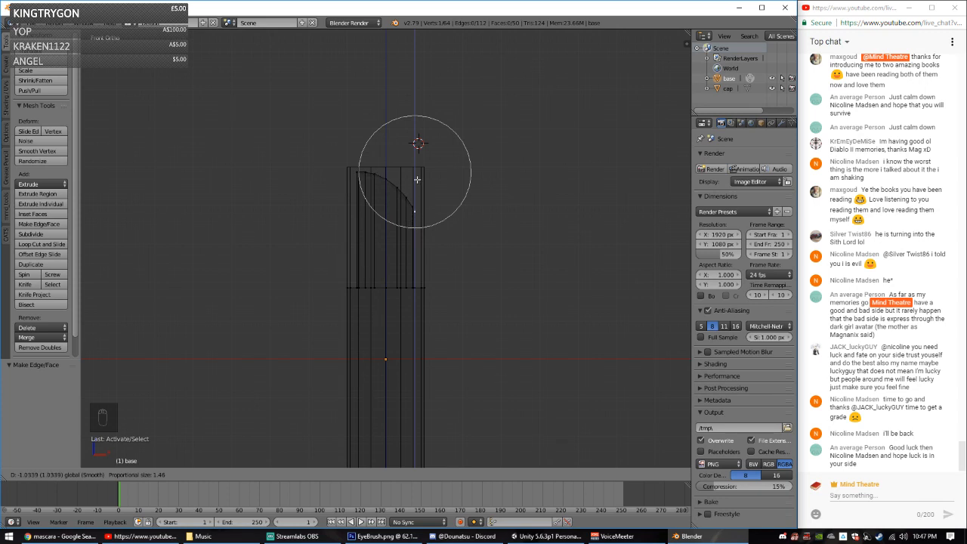
click(416, 189)
Step: Select the whole slanted top edge loop of the inner cylinder and lower it slightly along Z
alt+click(383, 175)
key(g)
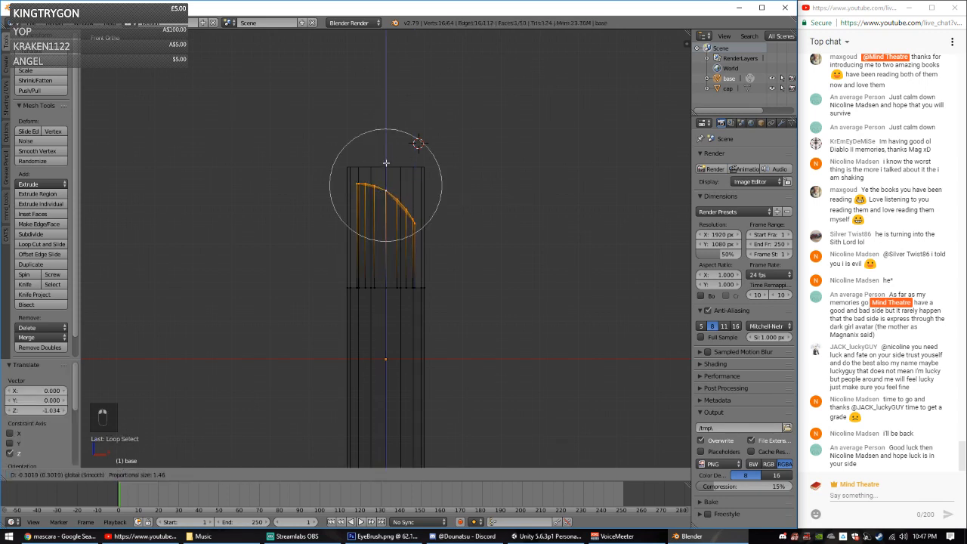
scroll(419, 211, down, 2)
click(423, 217)
Step: Mark the edge loop at the bottom of the inner lipstick cylinder as a seam
middle_drag(424, 217, 390, 290)
key(a)
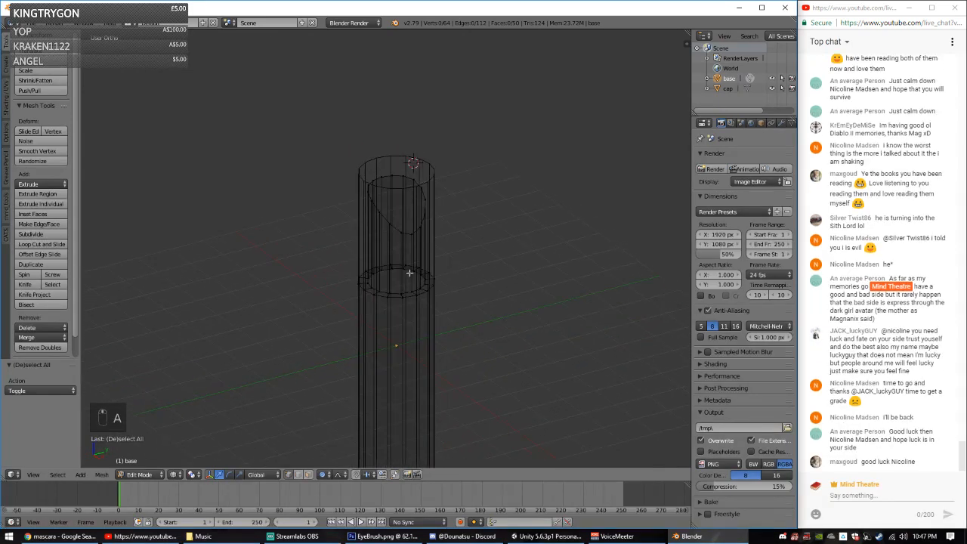
alt+click(390, 290)
alt+click(396, 290)
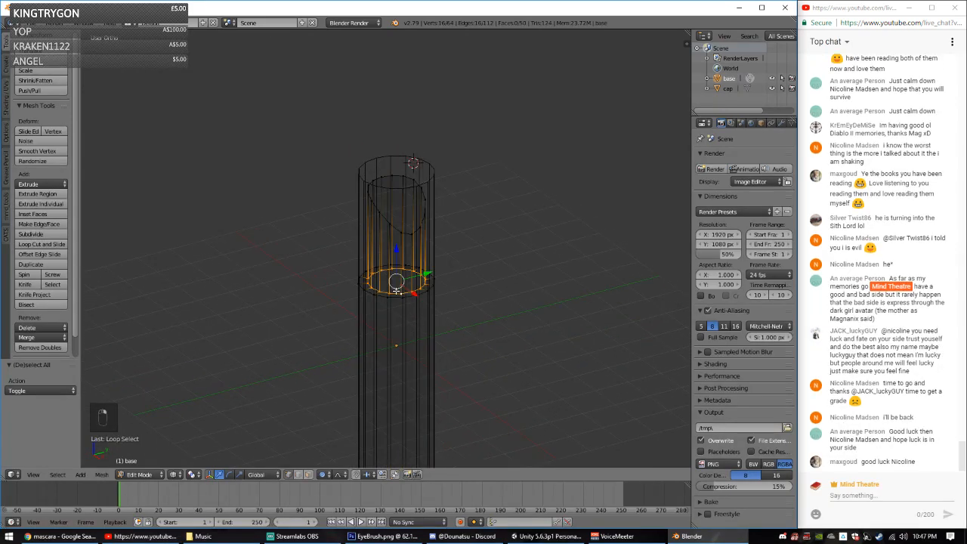
key(ctrl+e)
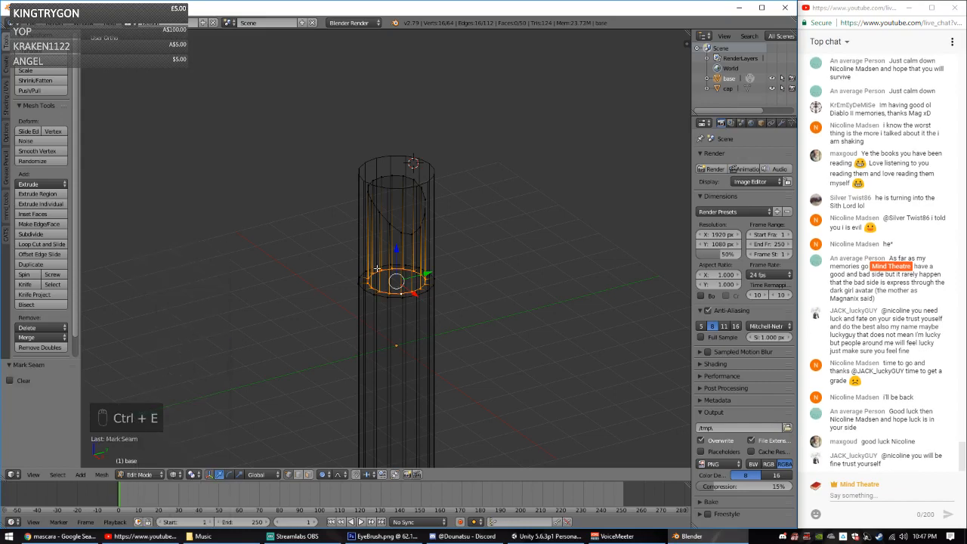
scroll(368, 269, up, 2)
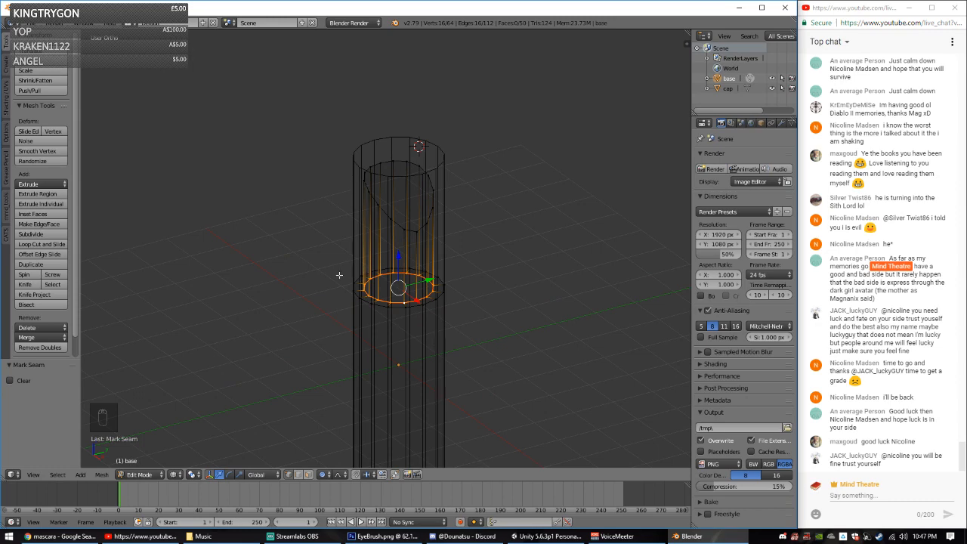
Step: Select the inner lipstick geometry, create a new material named Lipstick on the base, and assign it to the selection
alt+right_click(397, 225)
alt+shift+right_click(400, 298)
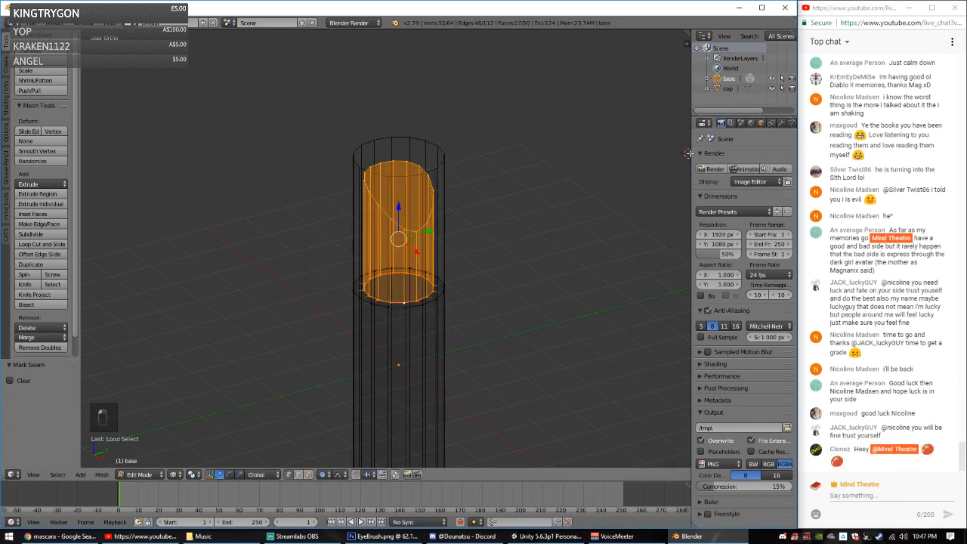
drag(689, 153, 515, 154)
click(624, 123)
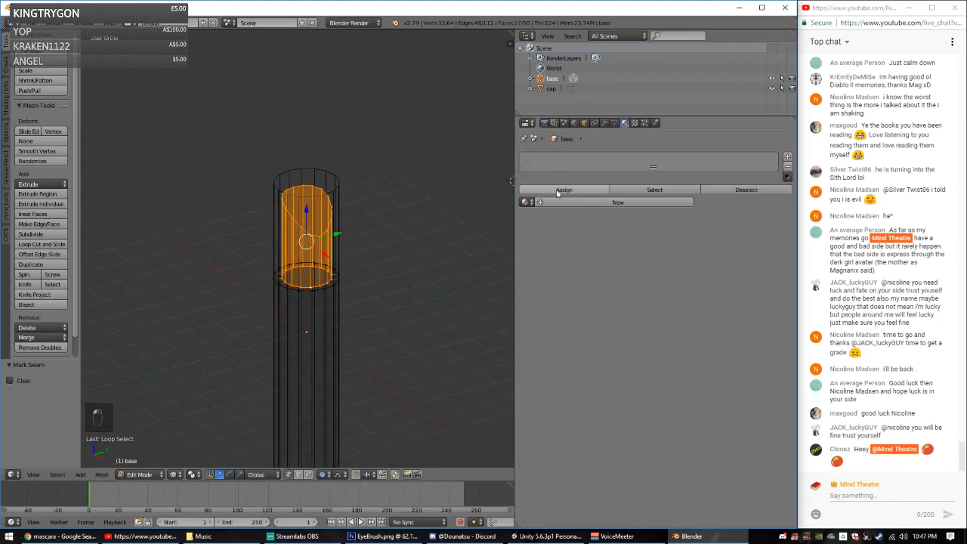
click(582, 202)
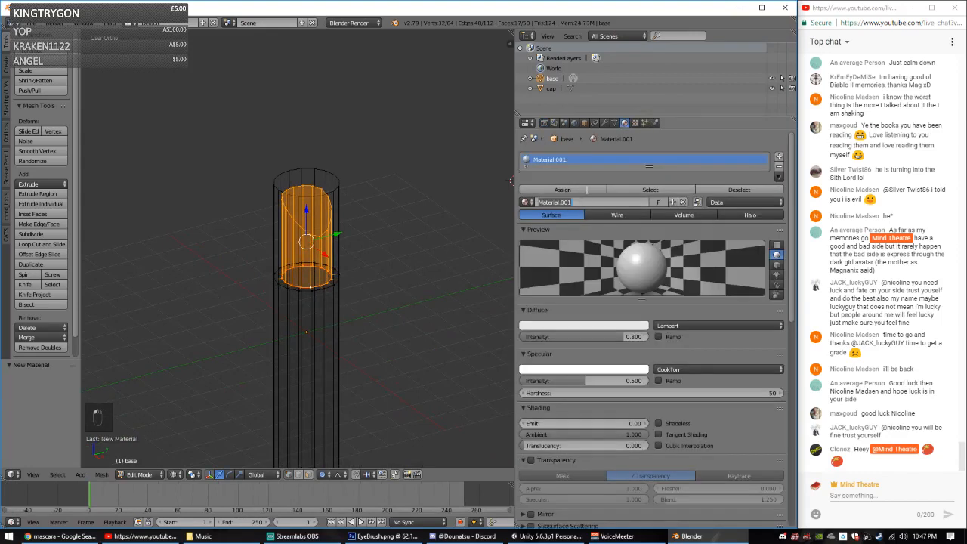
text(Lid)
text(stick)
key(Return)
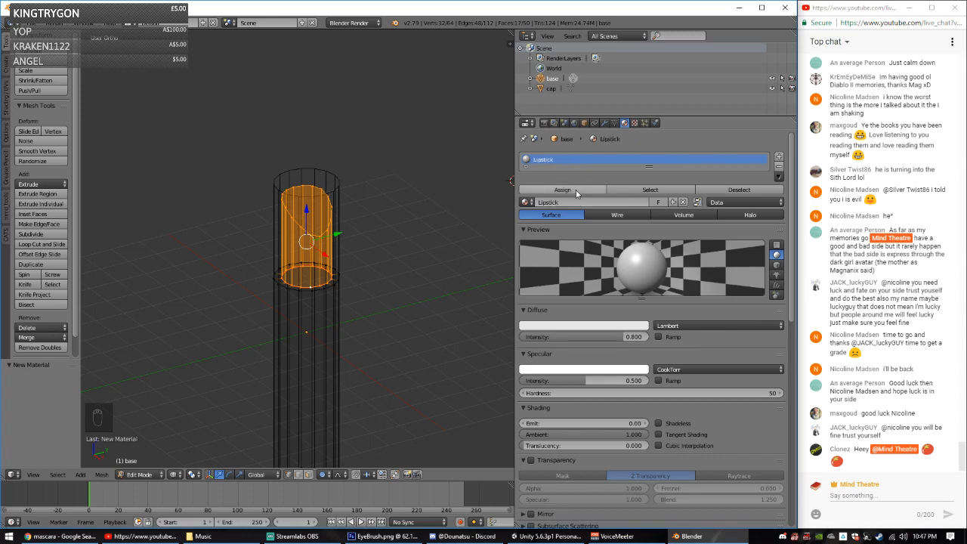
click(574, 191)
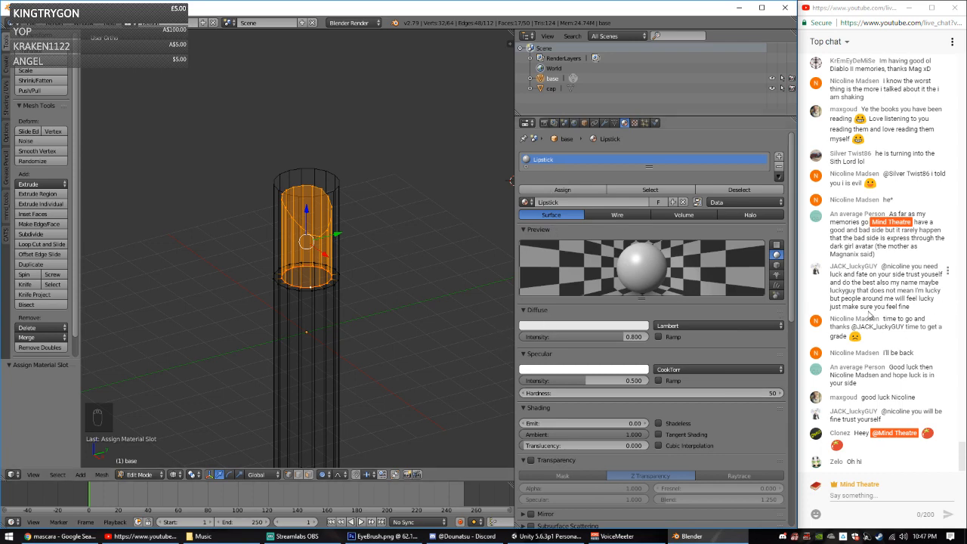
scroll(834, 256, up, 3)
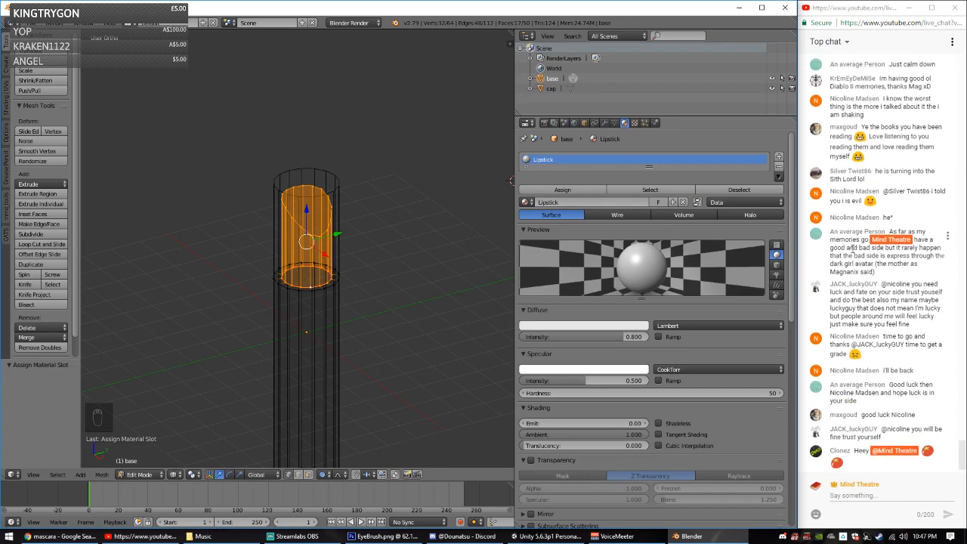
scroll(834, 255, up, 4)
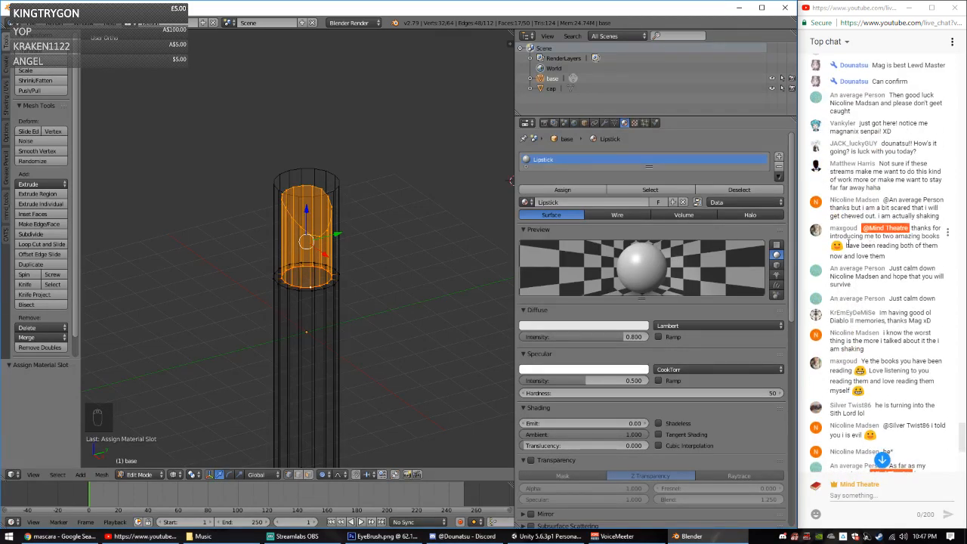
scroll(848, 244, up, 8)
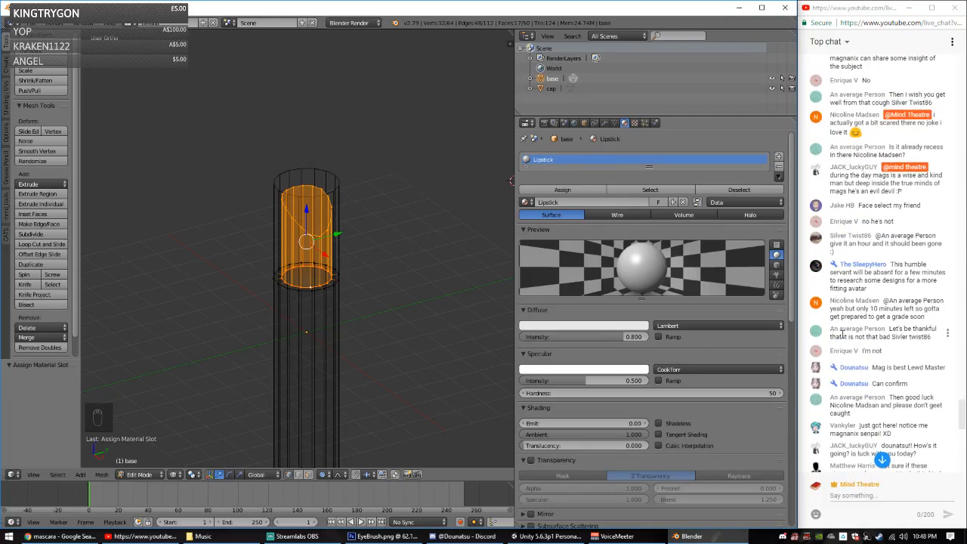
scroll(841, 334, down, 10)
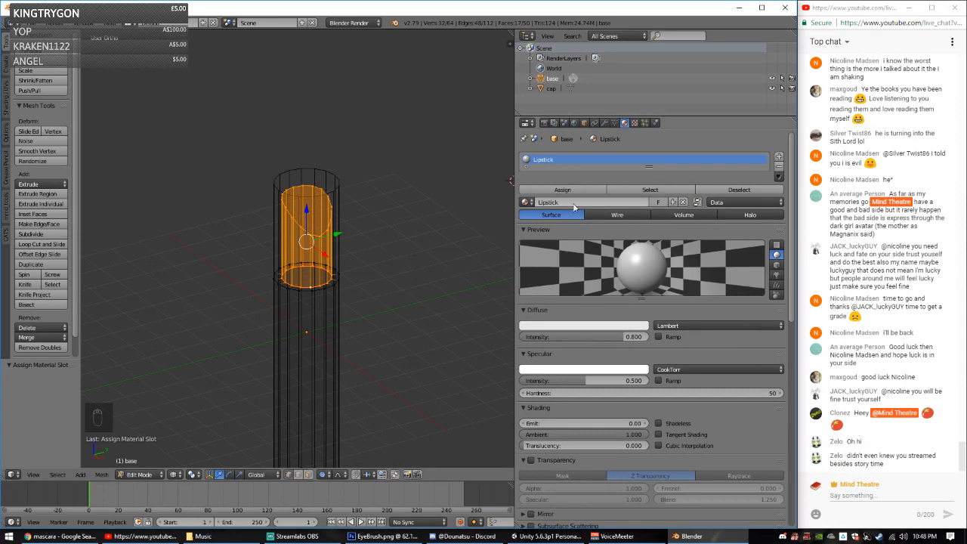
Step: Set the Lipstick material's diffuse color to a muted red and reassign it to the selected lipstick geometry
click(620, 330)
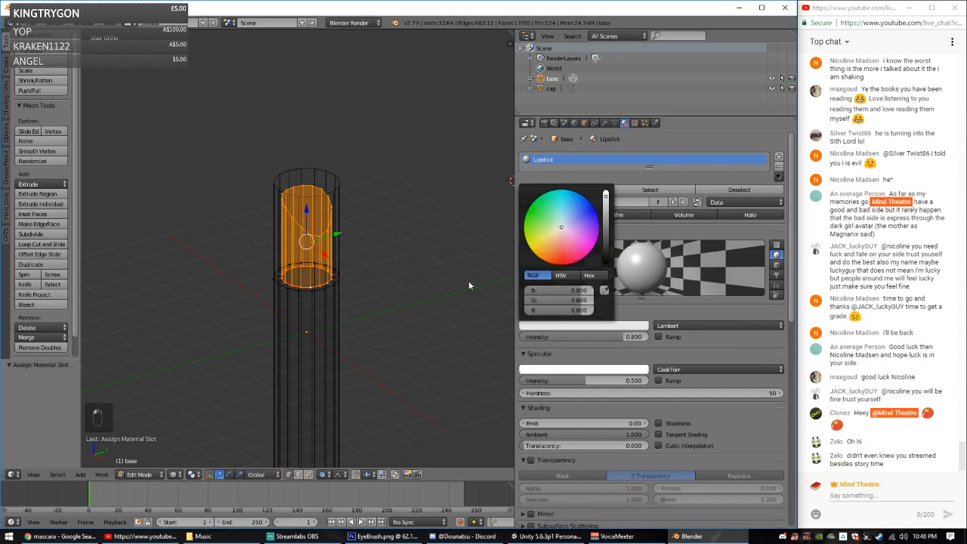
click(598, 331)
drag(572, 249, 563, 253)
drag(606, 228, 606, 215)
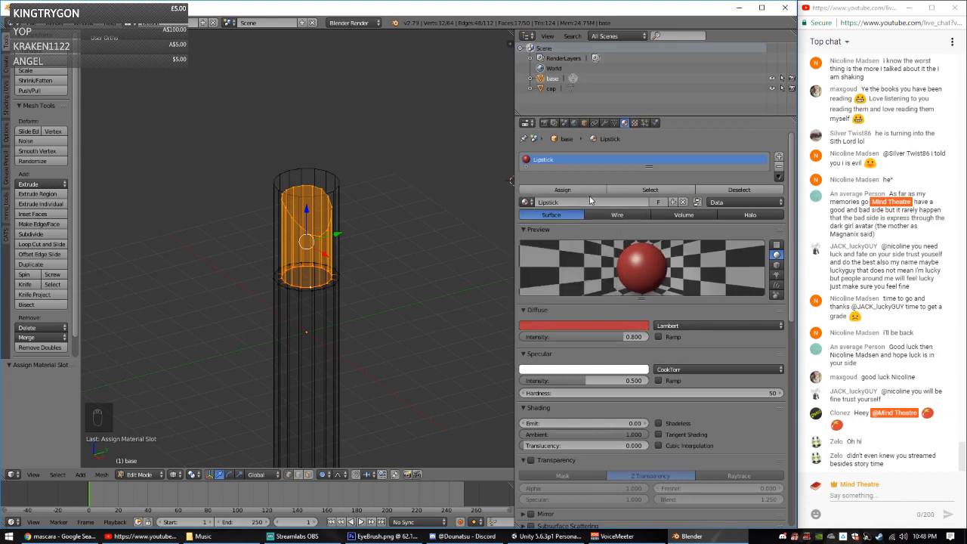
click(586, 189)
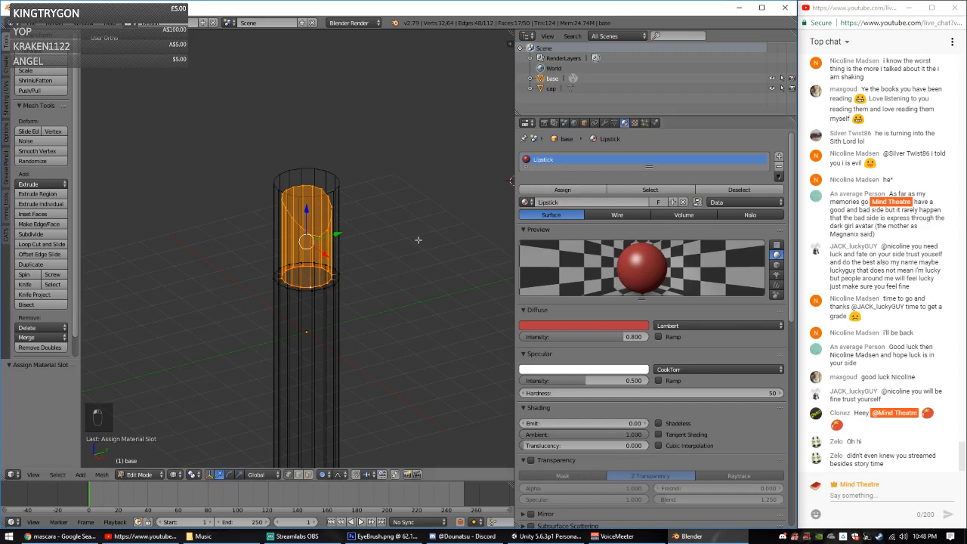
Step: Replace the selection with the base's tube body below the lipstick, using Circle Select in front view
key(KP_1)
key(a)
key(a)
scroll(327, 294, up, 3)
key(c)
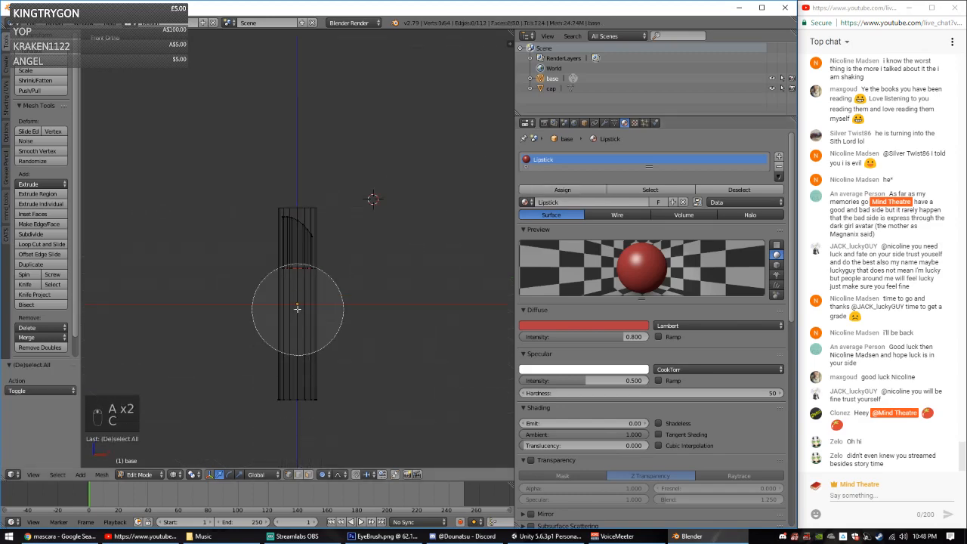
scroll(296, 308, down, 2)
mouse_move(294, 303)
mouse_down()
mouse_move(294, 295)
mouse_move(289, 376)
mouse_up()
right_click(336, 374)
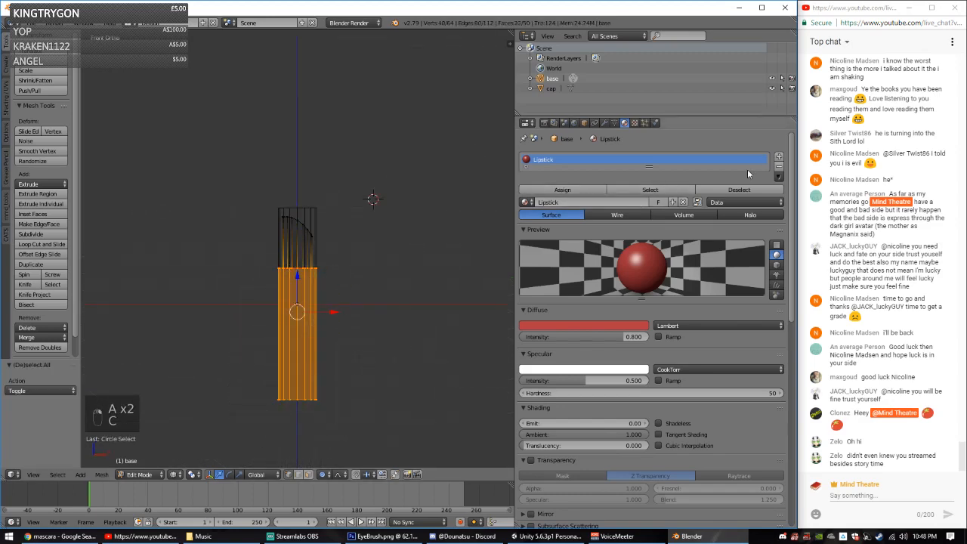
Step: Add a second material slot to the base with a new material named Mascara, and return to Object Mode
click(779, 156)
click(574, 227)
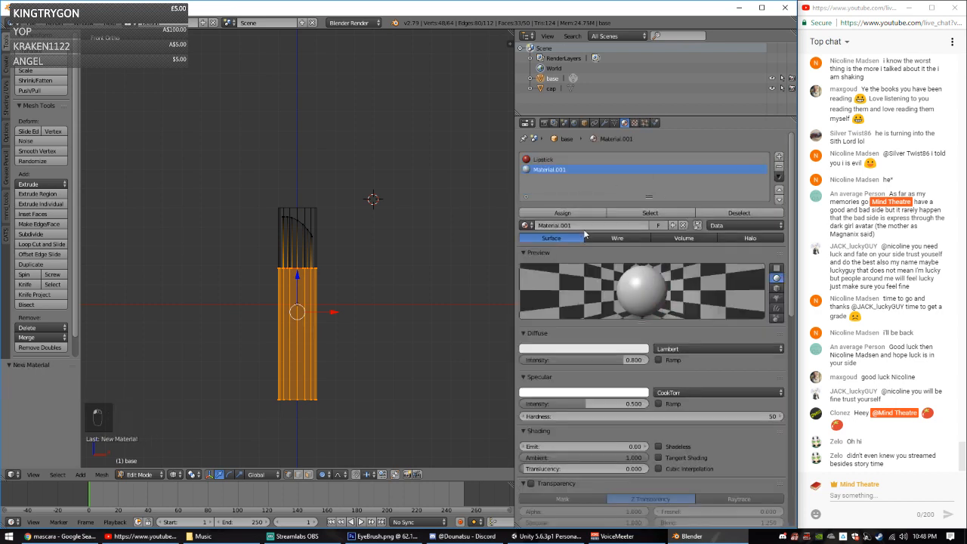
click(584, 225)
text(Mascara)
key(Return)
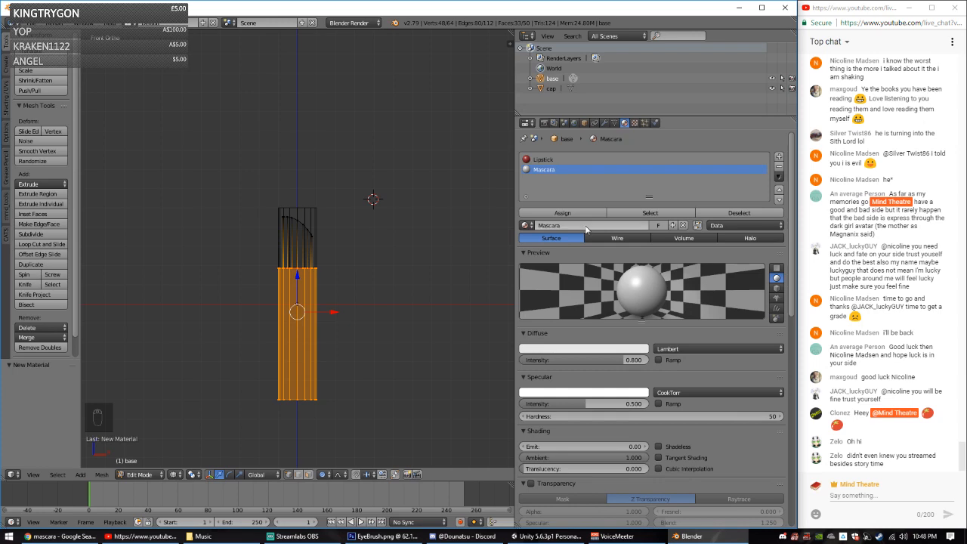
key(Tab)
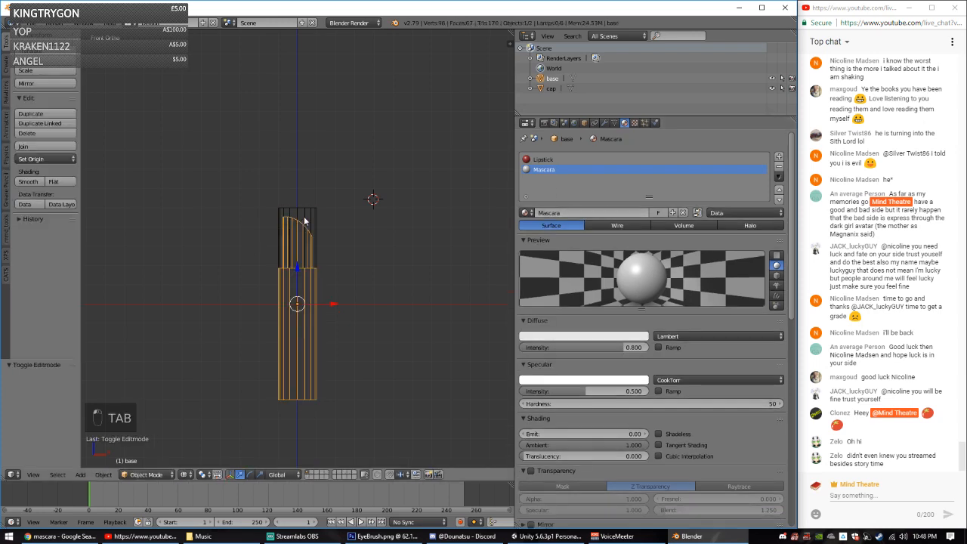
Step: Create a new material named Mascara on the cap object with all its geometry selected, and return to Object Mode
right_click(305, 221)
key(Tab)
click(586, 201)
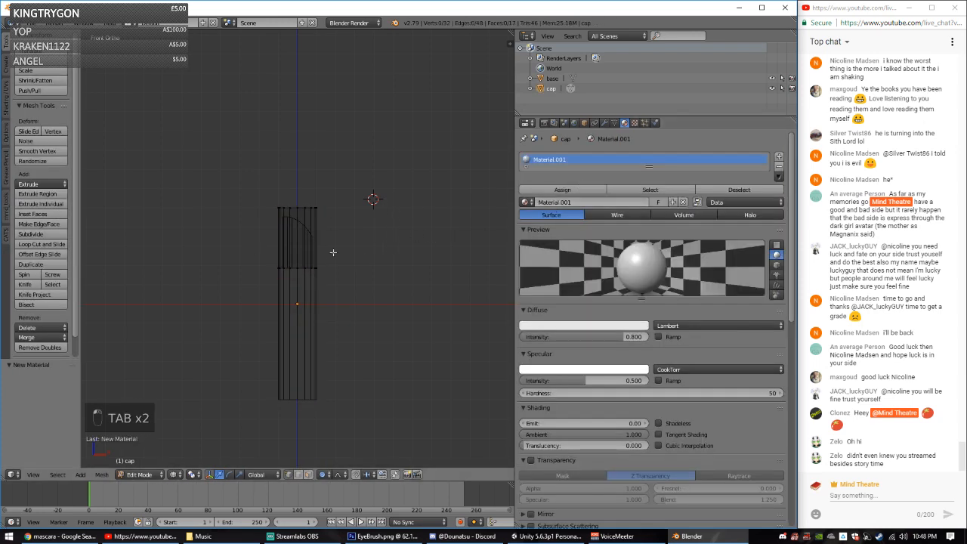
key(a)
key(a)
key(a)
double_click(564, 202)
text(Mascara)
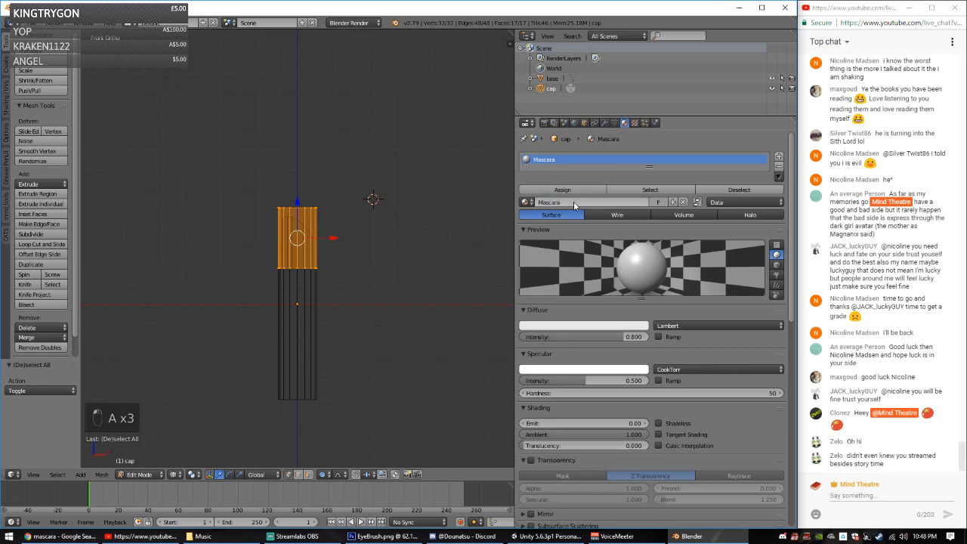
key(Return)
key(Tab)
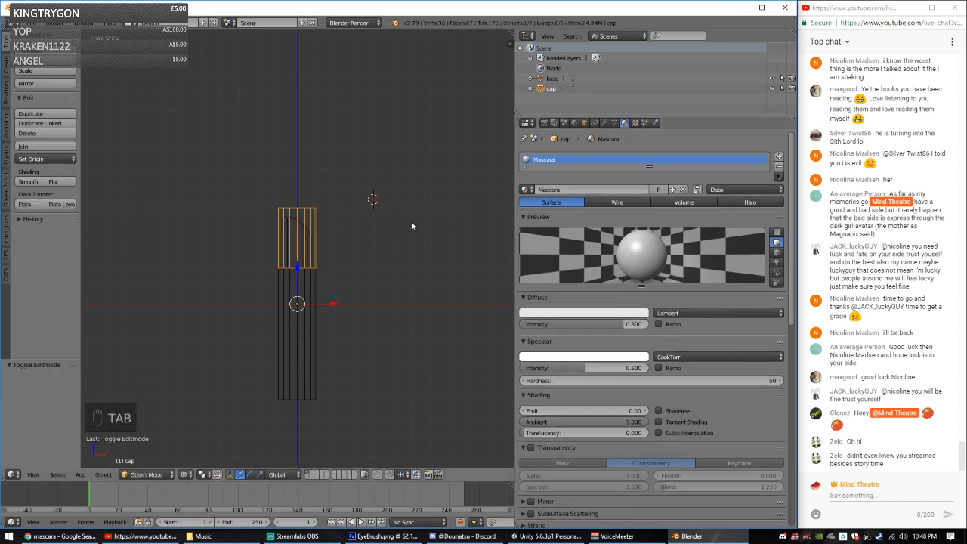
key(Tab)
key(Tab)
Step: Save the scene as a .blend file in the Lovely folder
key(ctrl+s)
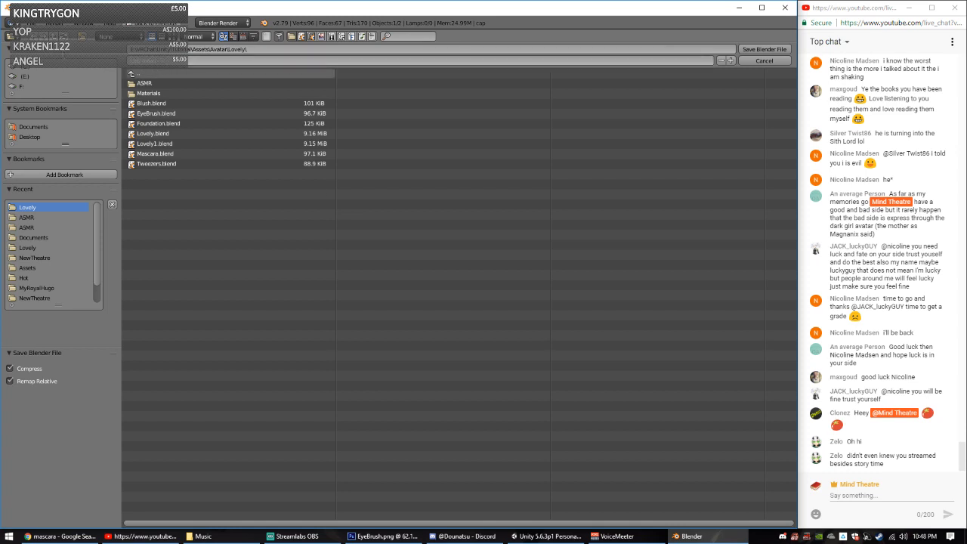
key(Return)
click(764, 49)
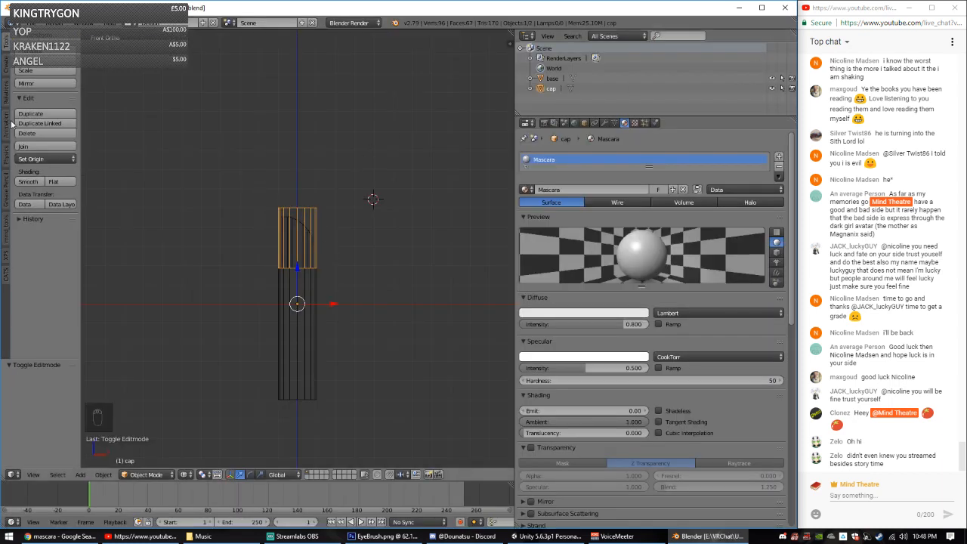
Step: Start a new file from the default start-up scene
click(35, 24)
mouse_move(57, 24)
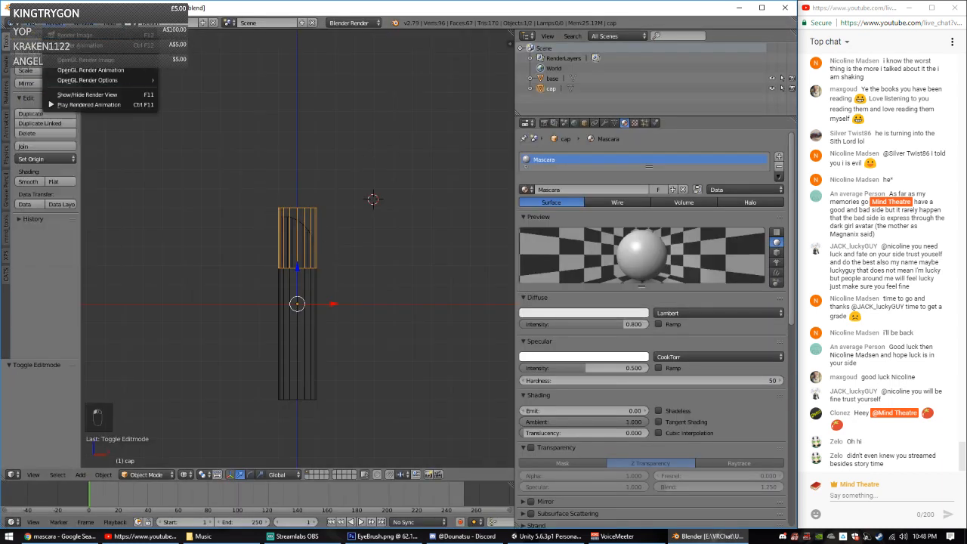
click(35, 37)
click(29, 23)
click(36, 36)
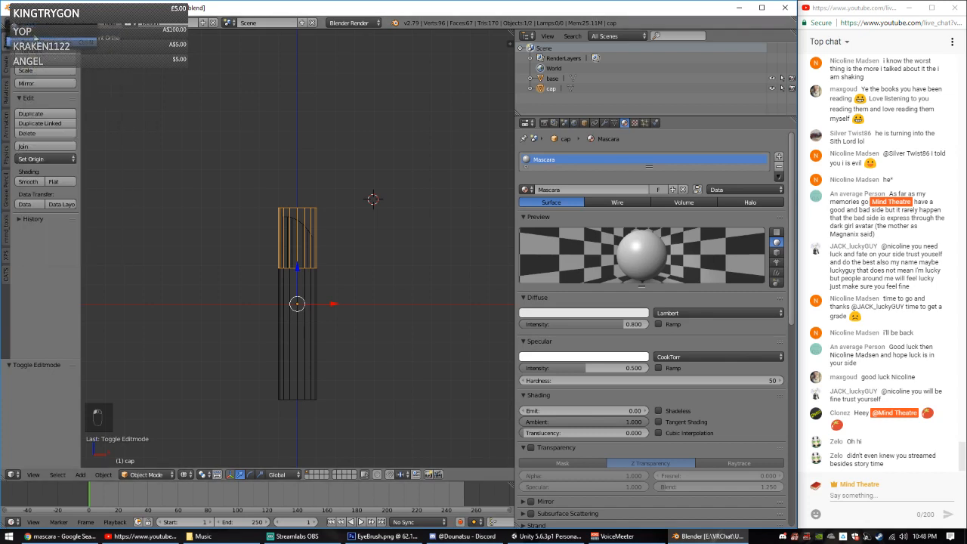
click(36, 40)
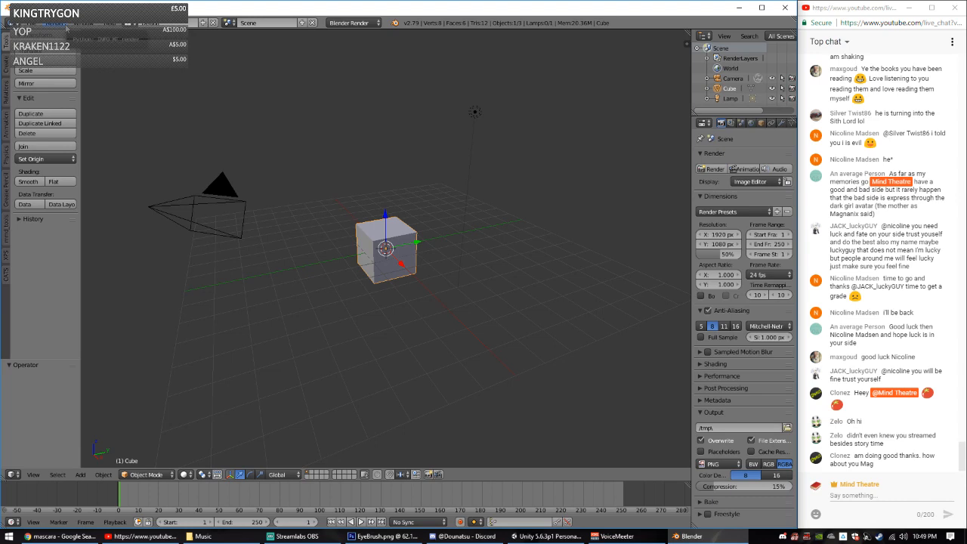
Step: Delete all the default objects from the scene
key(a)
key(a)
key(Delete)
Step: Start the Screencast Keys display and set the viewport to the right orthographic view
key(n)
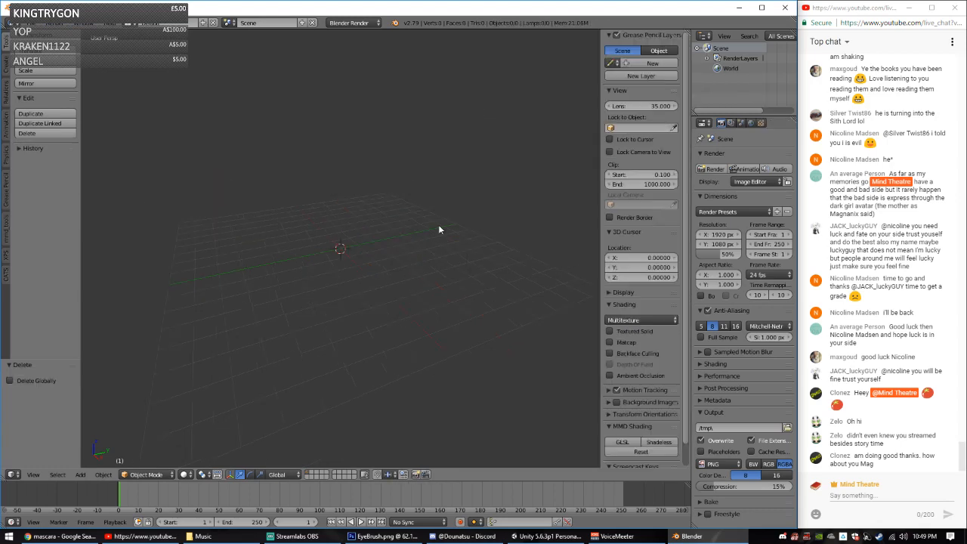
scroll(641, 323, down, 1)
click(645, 459)
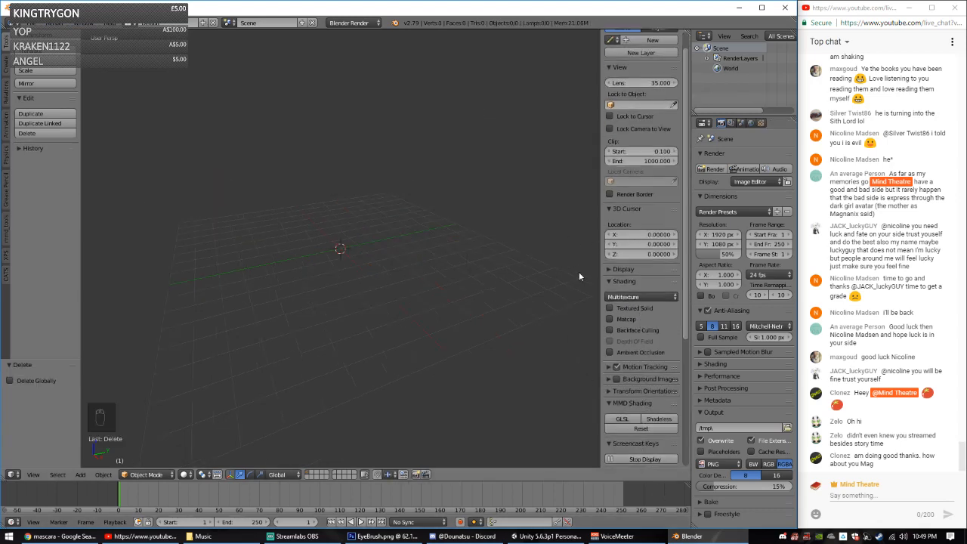
key(n)
key(KP_1)
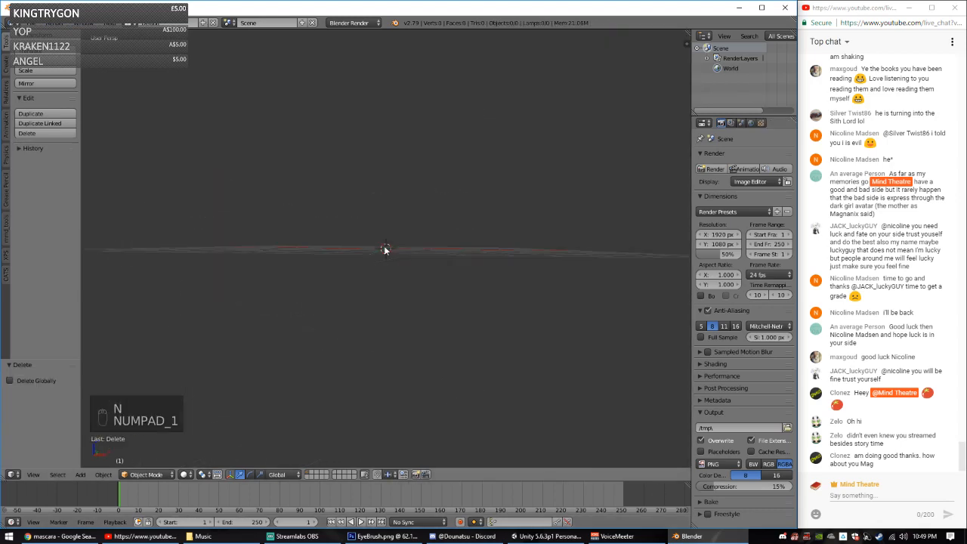
key(KP_3)
key(KP_5)
mouse_move(423, 247)
shift+middle_down()
mouse_move(403, 270)
mouse_move(420, 263)
shift+middle_up()
scroll(420, 263, up, 1)
key(shift+a)
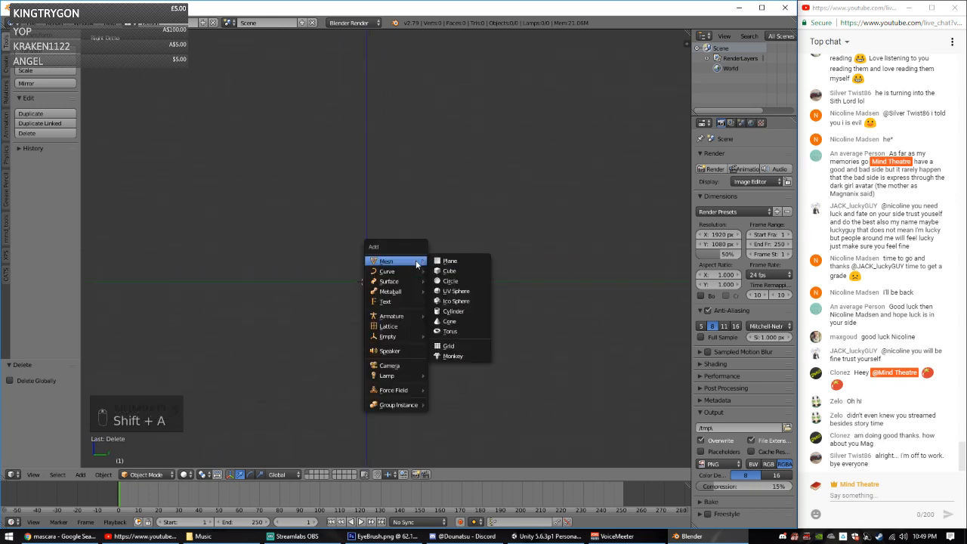
click(449, 271)
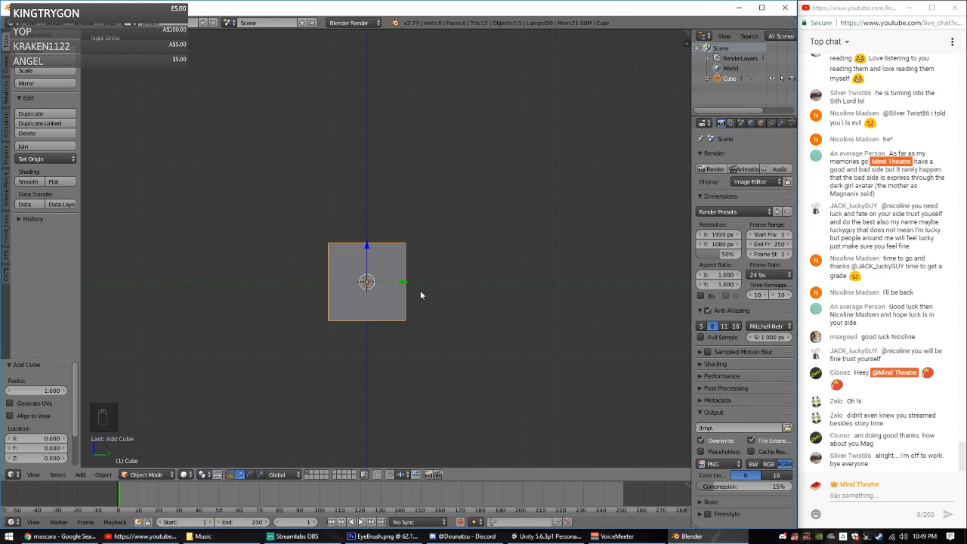
key(x)
click(397, 282)
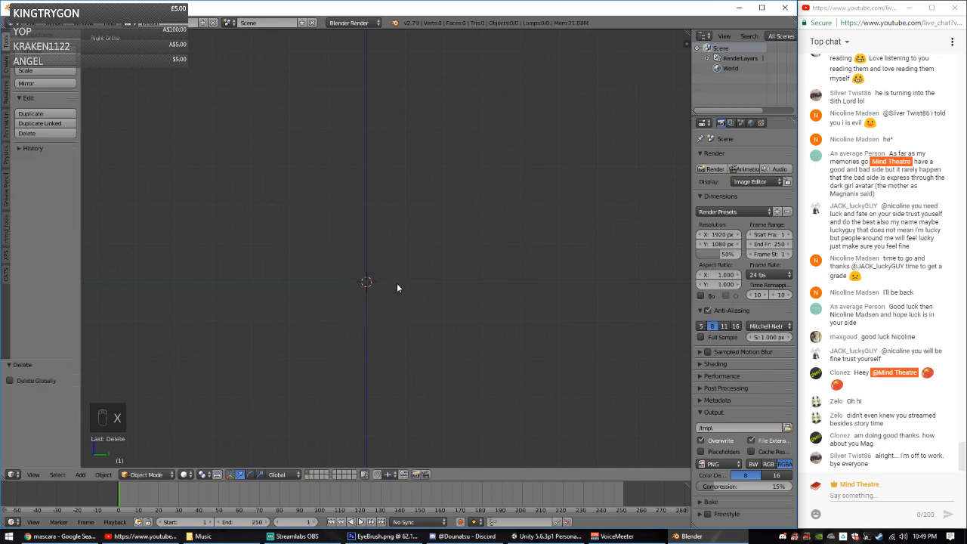
Step: Add a cylinder mesh at the origin with 16 vertices
key(shift+a)
mouse_move(398, 284)
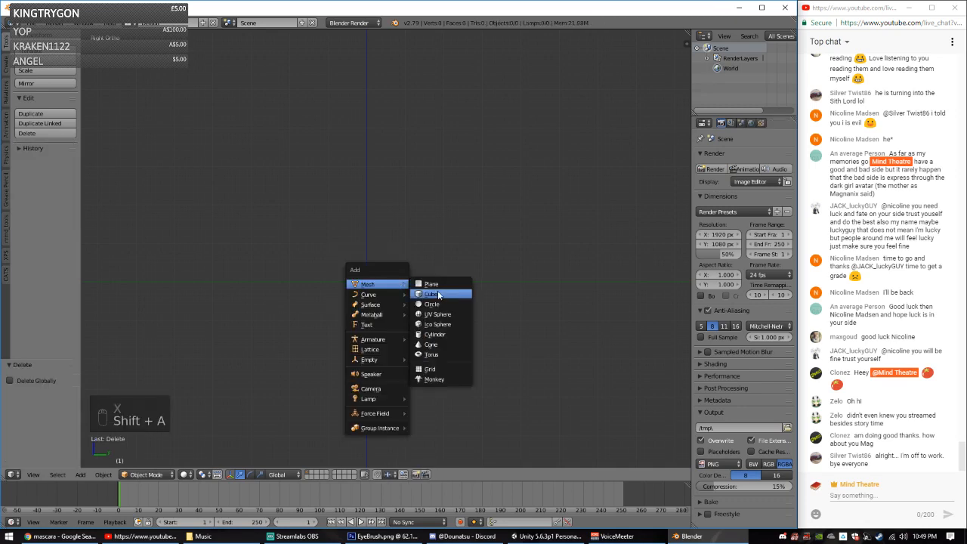
click(436, 334)
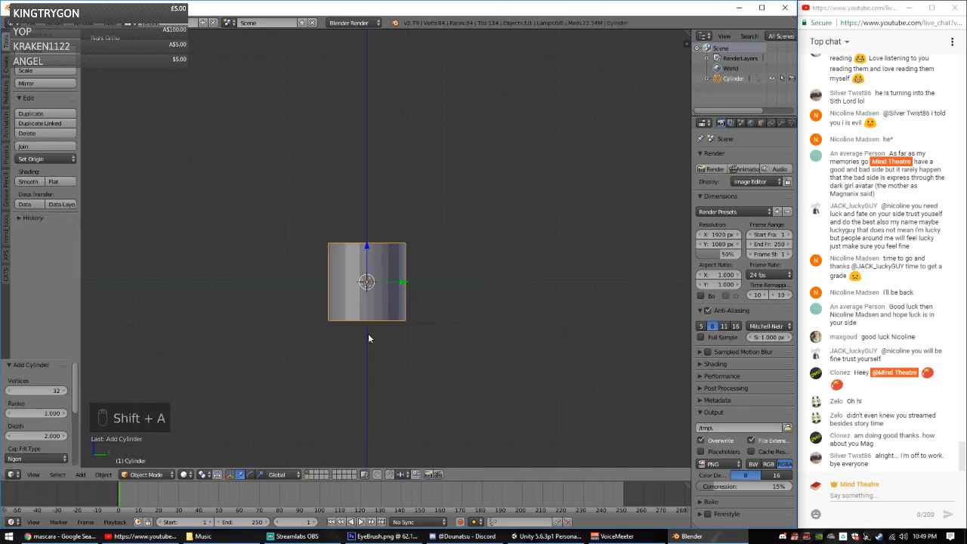
click(54, 391)
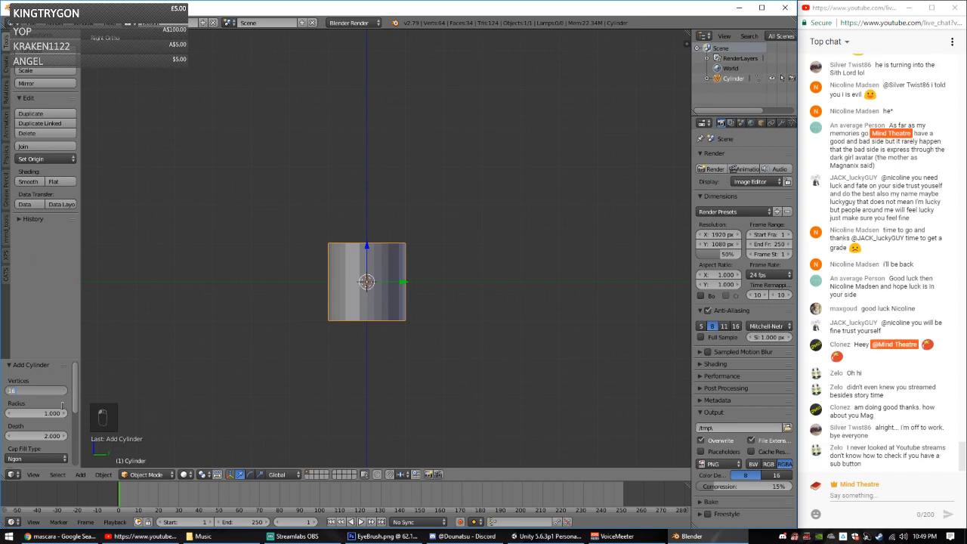
text(16)
key(Return)
Step: Scale the whole cylinder mesh by a factor of 2 in Edit Mode
scroll(364, 144, up, 2)
shift+middle_drag(367, 292, 397, 277)
key(Tab)
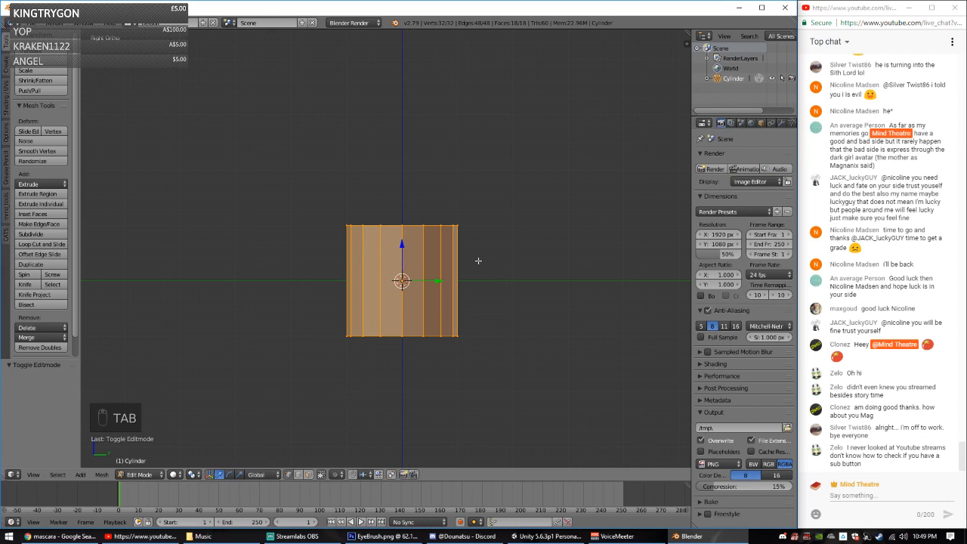
text(s2)
click(478, 261)
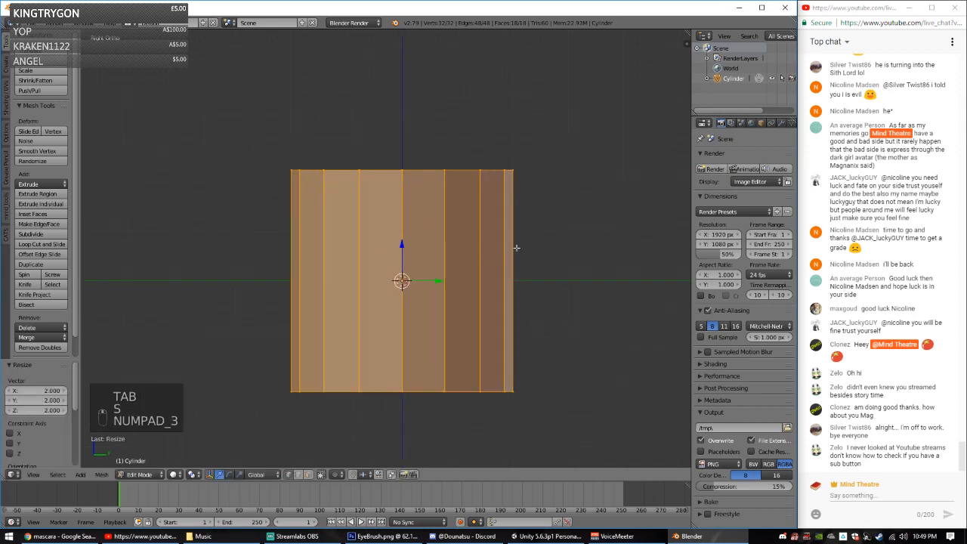
Step: Switch to wireframe display and add a horizontal loop cut just below the cylinder's top edge
key(a)
key(a)
key(a)
key(z)
key(ctrl+r)
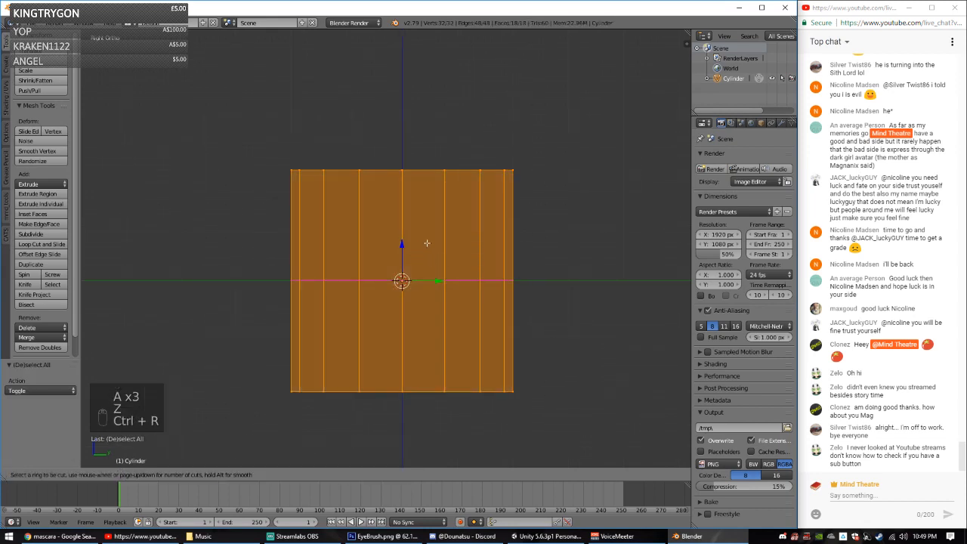
click(436, 214)
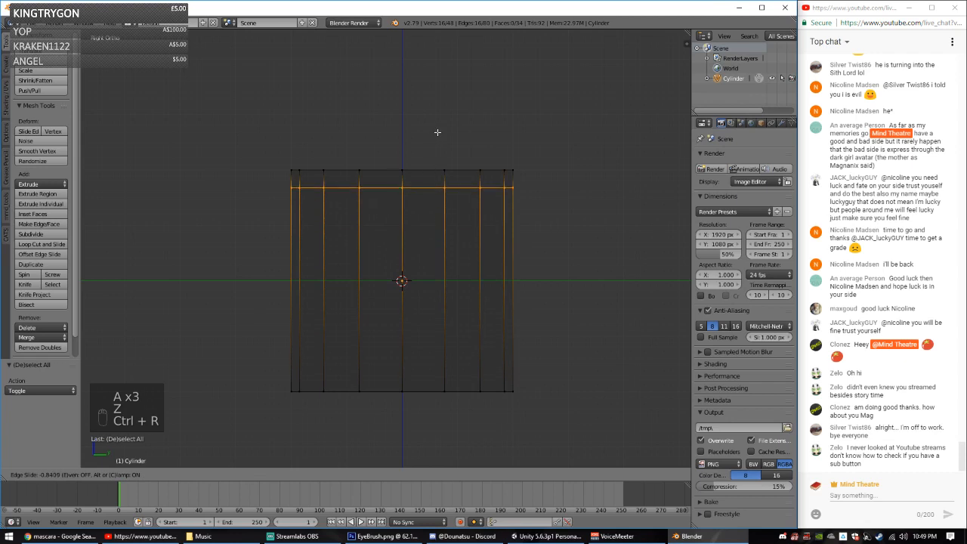
click(438, 134)
Step: Select the top two edge loops with Circle Select and scale them to about 0.28 to form a narrow neck
key(a)
key(c)
drag(286, 167, 502, 173)
right_click(584, 166)
key(s)
click(541, 198)
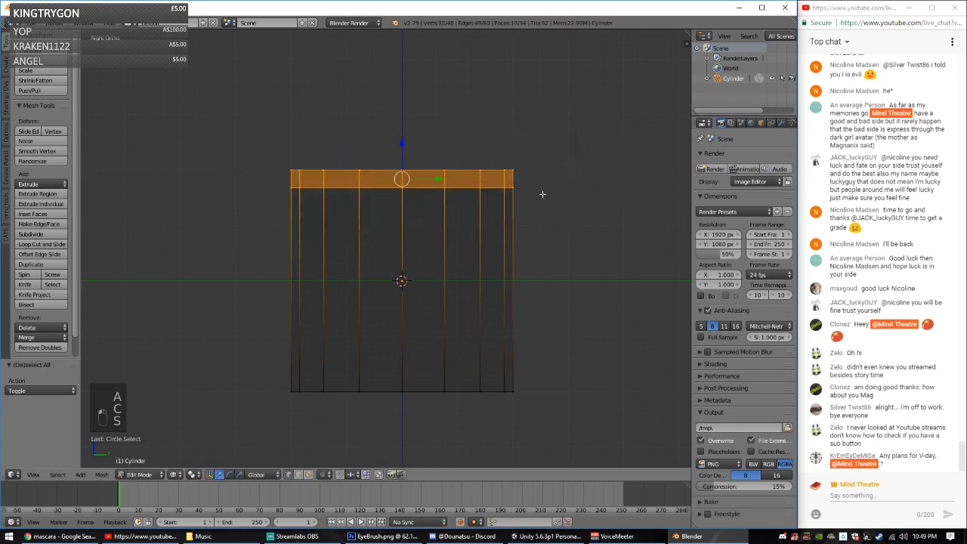
key(s)
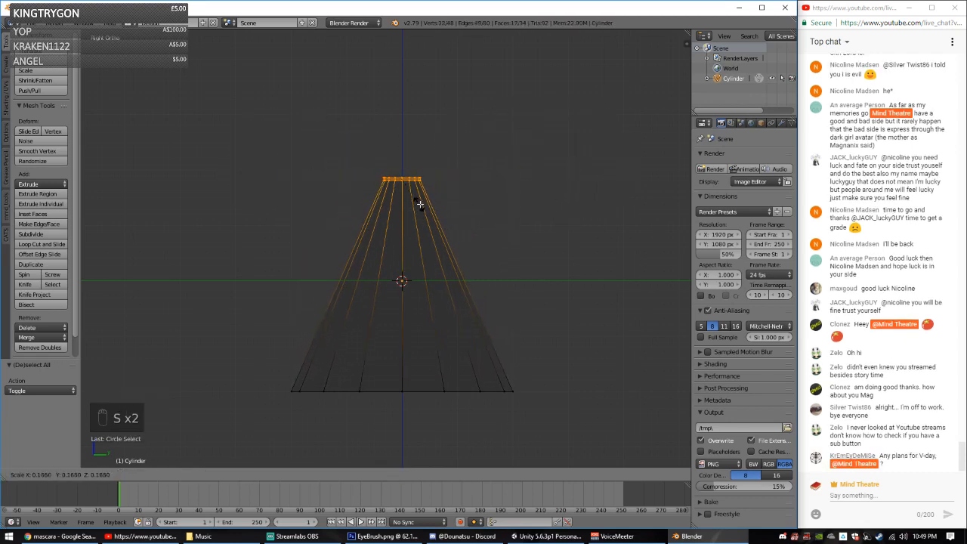
click(446, 205)
key(s)
key(z)
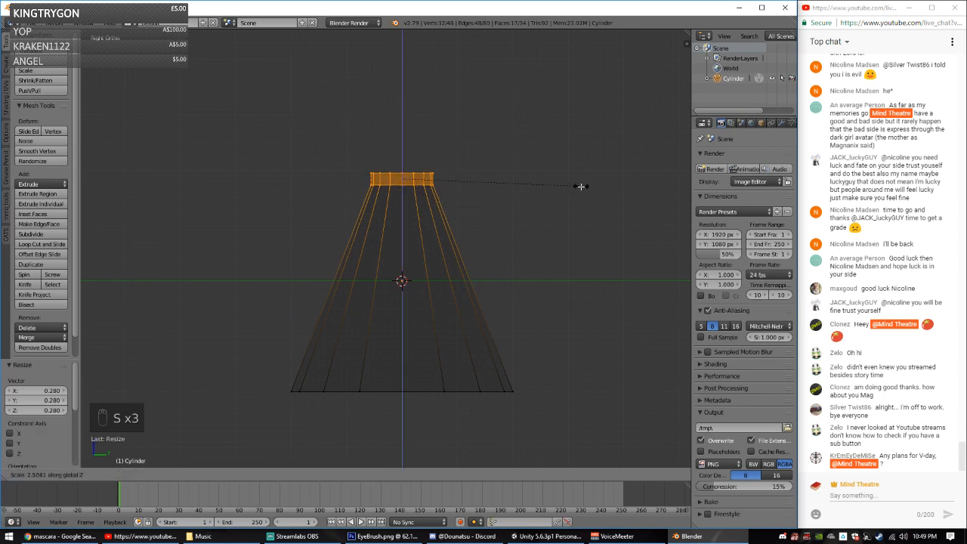
right_click(578, 184)
Step: Add a loop cut to the upper part of the tapered body and scale it outward to shape the bottle's shoulder
key(a)
key(c)
right_click(395, 249)
key(ctrl+r)
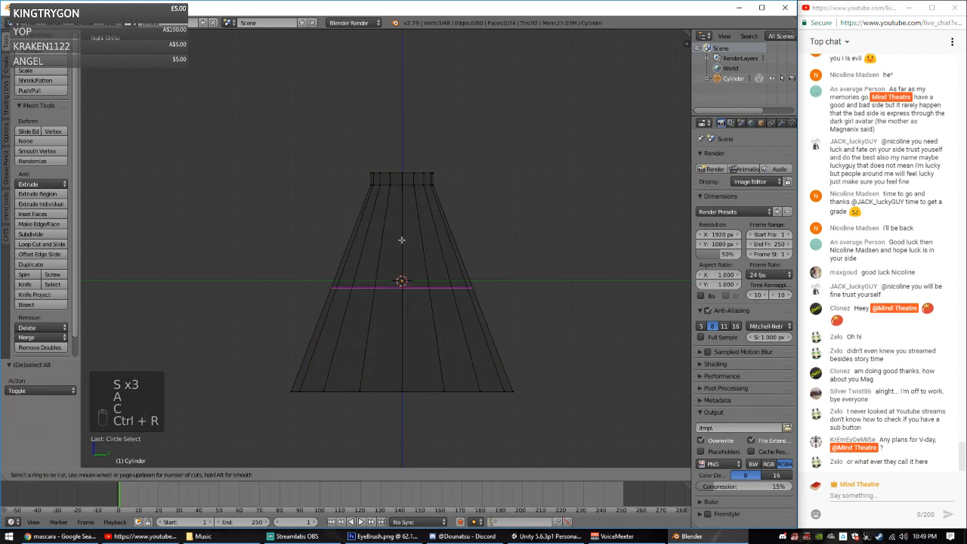
click(400, 280)
click(415, 172)
key(s)
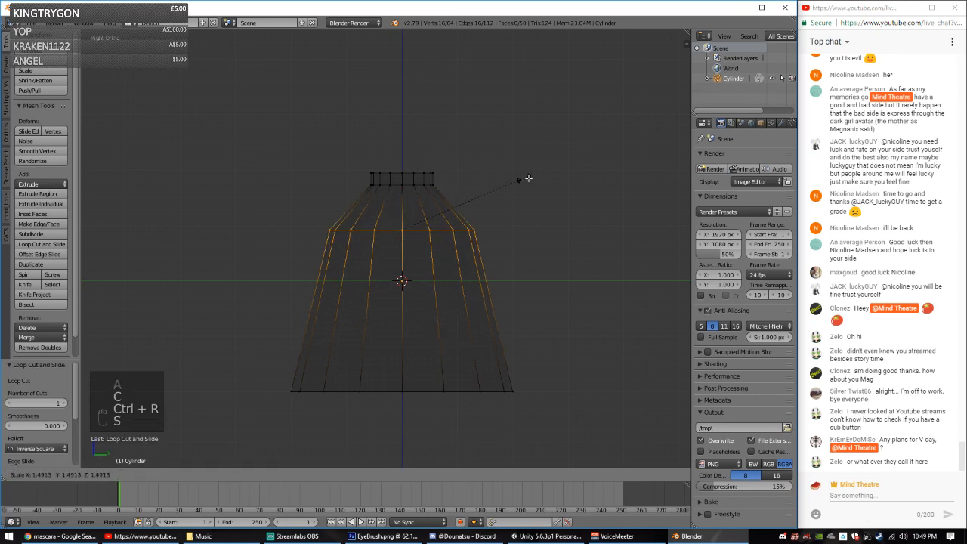
click(568, 185)
key(a)
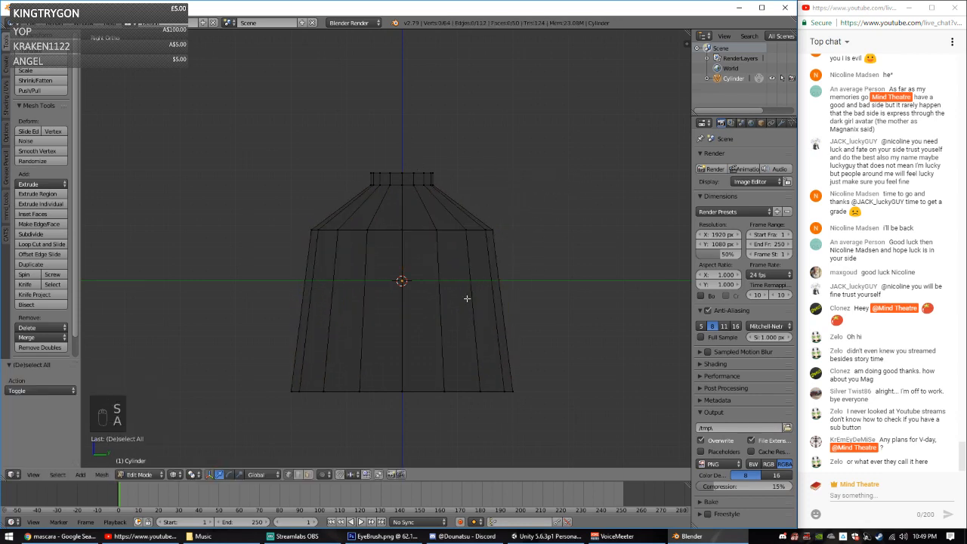
Step: Add a loop cut just above the bottle's bottom edge and scale it outward to bevel the base
key(c)
drag(338, 386, 539, 368)
right_click(539, 367)
key(ctrl+r)
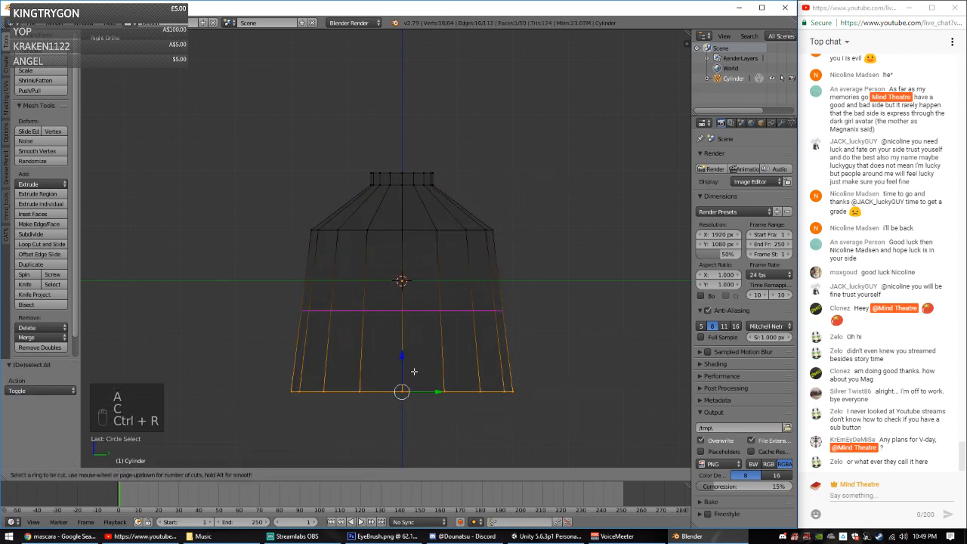
click(415, 371)
click(423, 389)
key(s)
click(457, 419)
key(a)
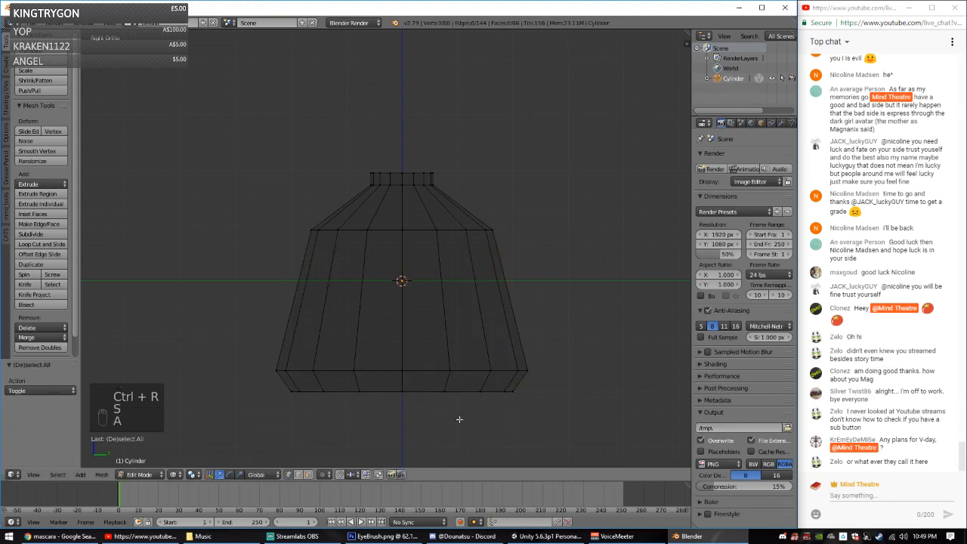
Step: Scale the two lowest edge loops of the bottle inward slightly and switch to solid display
key(c)
drag(317, 385, 587, 410)
right_click(587, 410)
key(s)
click(579, 403)
key(a)
mouse_move(491, 325)
middle_down()
mouse_move(433, 272)
mouse_move(386, 252)
mouse_move(558, 264)
mouse_move(544, 286)
middle_up()
key(z)
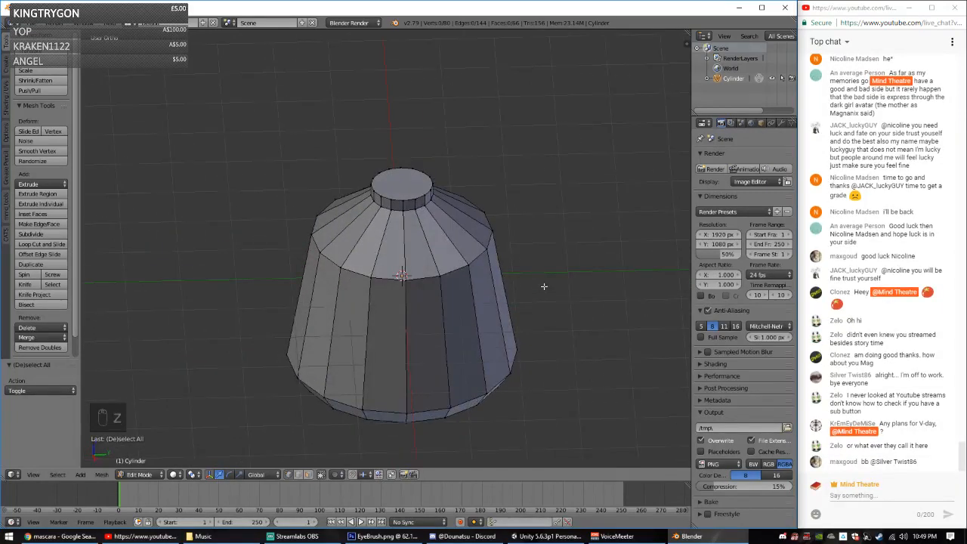
Step: Return to right-view wireframe, select only the bottle's two neck loops, and scale them up slightly
key(KP_1)
key(KP_3)
key(z)
key(c)
click(404, 167)
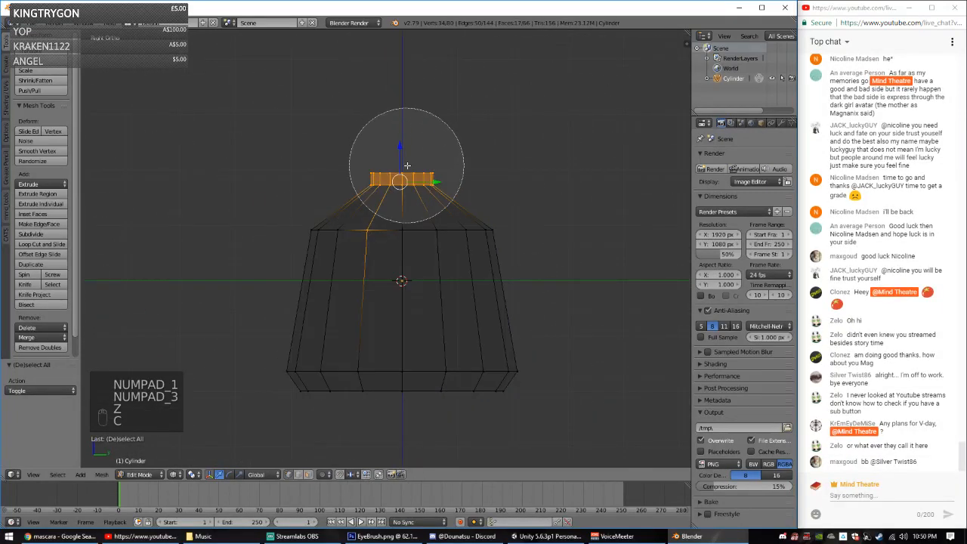
right_click(441, 171)
key(c)
right_click(358, 252)
key(s)
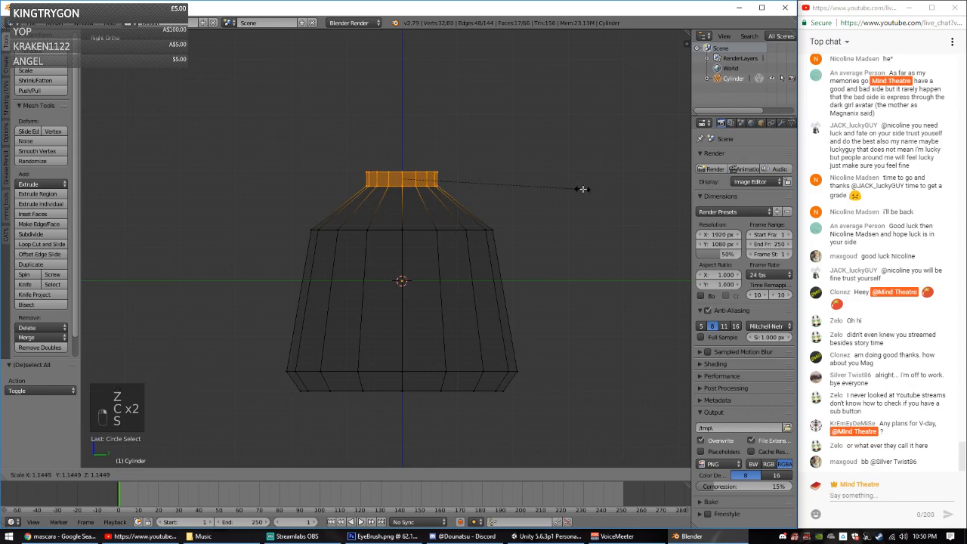
click(547, 175)
key(a)
Step: Examine the bottle mesh from an angle and its neck and shoulder in the right view
middle_drag(537, 179, 523, 213)
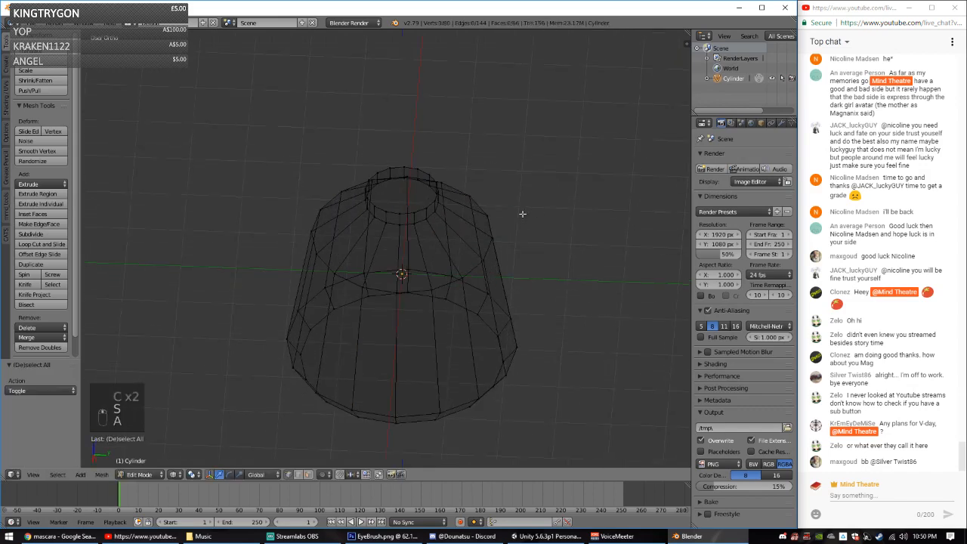
key(KP_1)
key(KP_3)
middle_drag(503, 258, 446, 259)
key(KP_1)
key(KP_3)
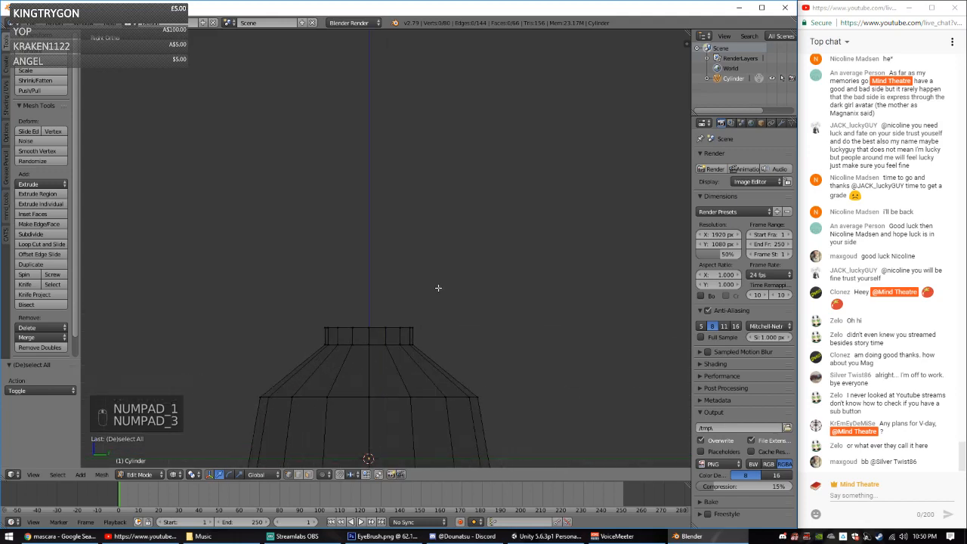
shift+middle_drag(451, 290, 468, 223)
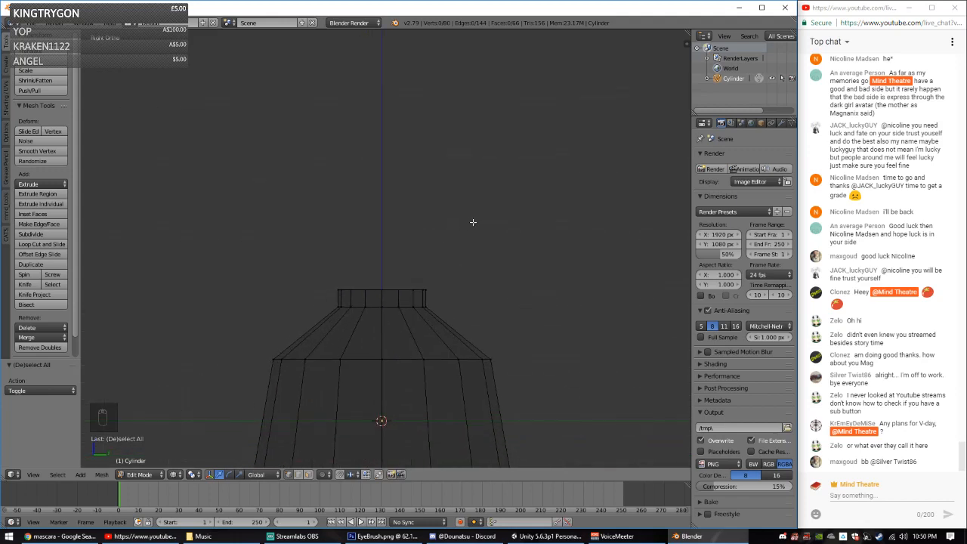
shift+middle_drag(423, 302, 469, 239)
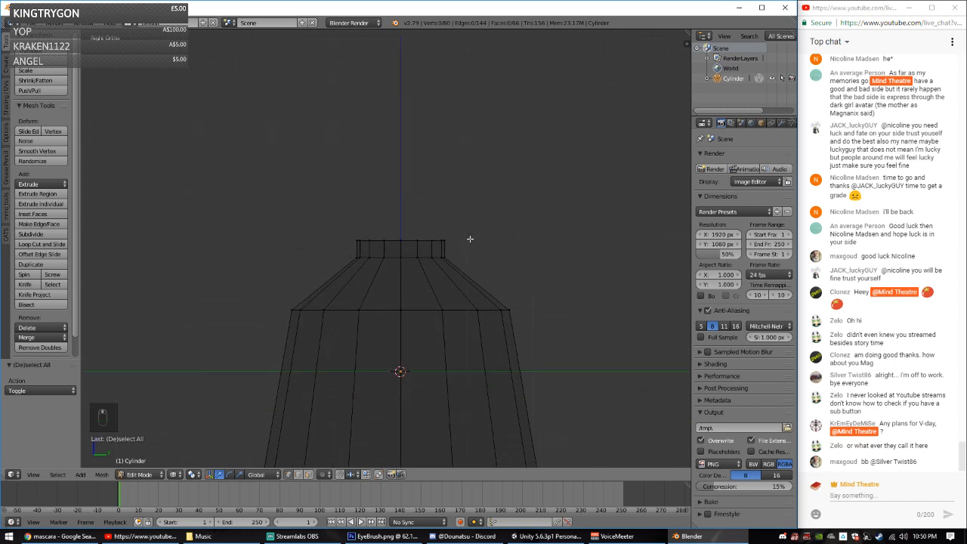
Step: Select the top rim of the neck with Circle Select and extrude it upward by about 3.03 units
key(a)
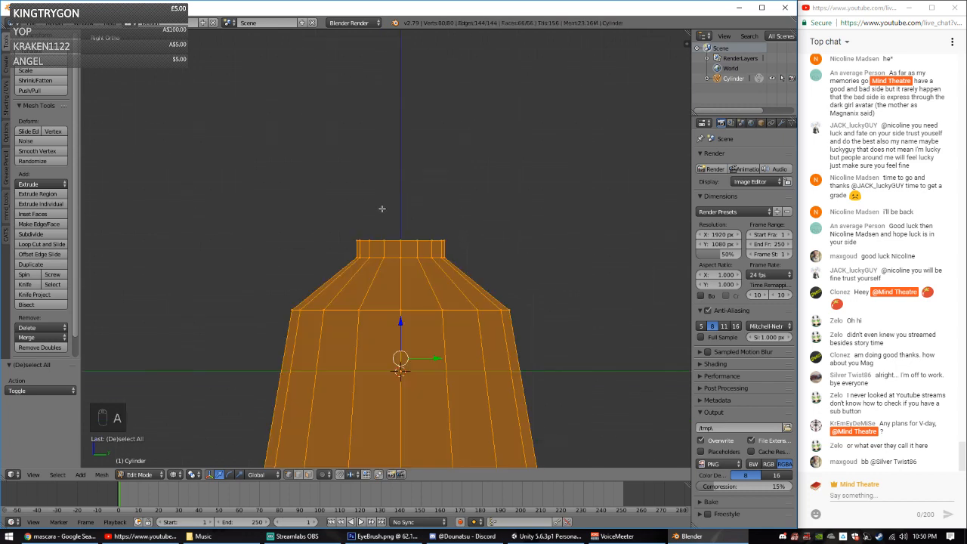
key(a)
key(c)
mouse_move(367, 201)
mouse_down()
mouse_move(405, 224)
mouse_move(437, 225)
mouse_up()
right_click(474, 219)
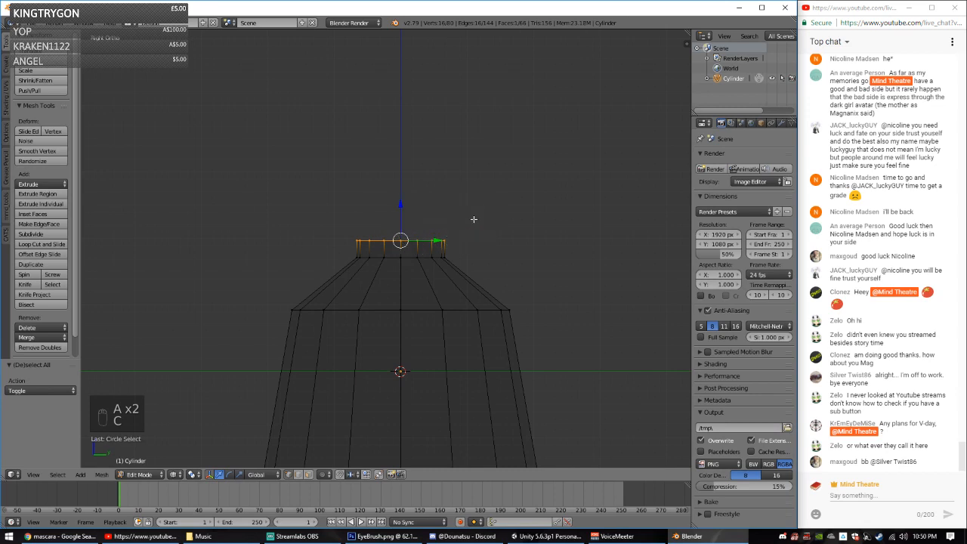
key(e)
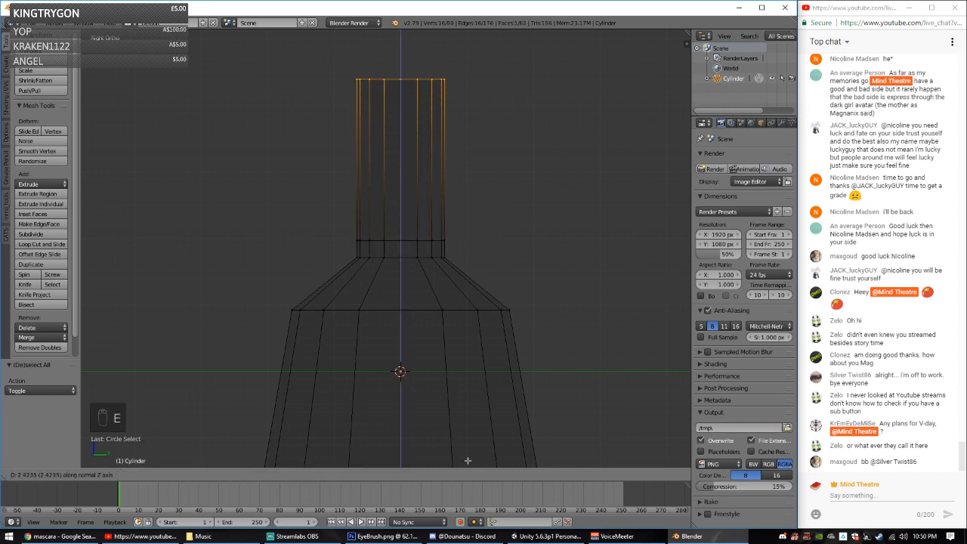
click(466, 425)
scroll(460, 408, down, 4)
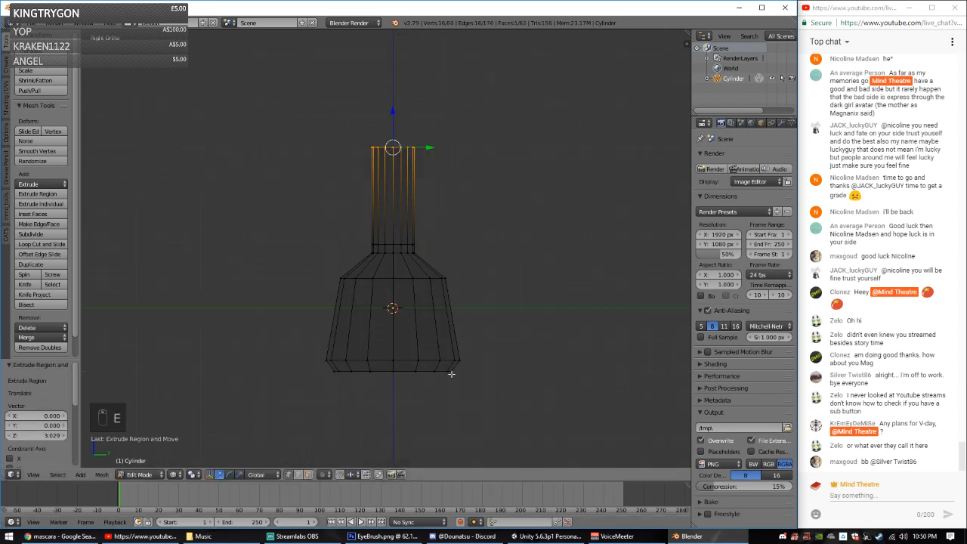
Step: Scale the top rim of the extruded neck up by about 1.244 to flare the future cap
scroll(448, 360, up, 1)
key(s)
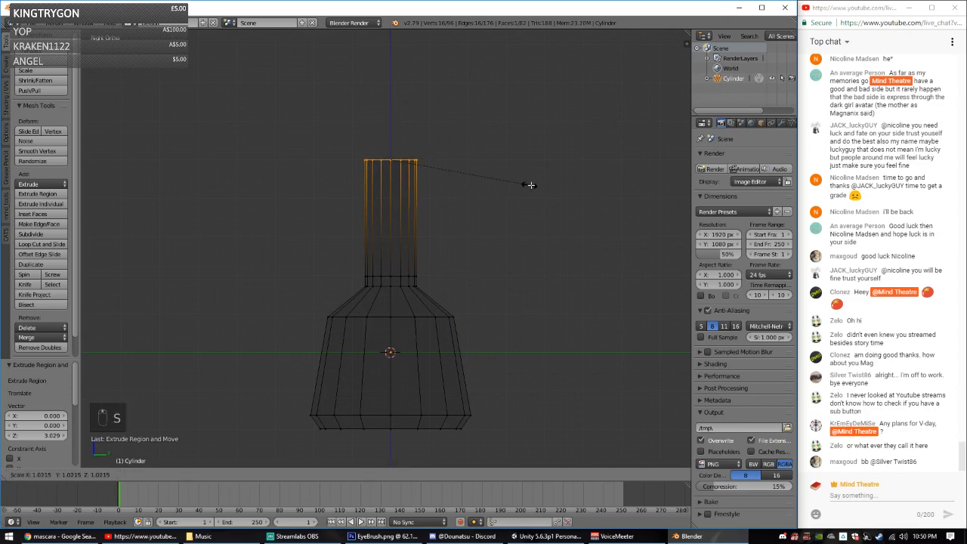
click(538, 190)
scroll(392, 182, up, 1)
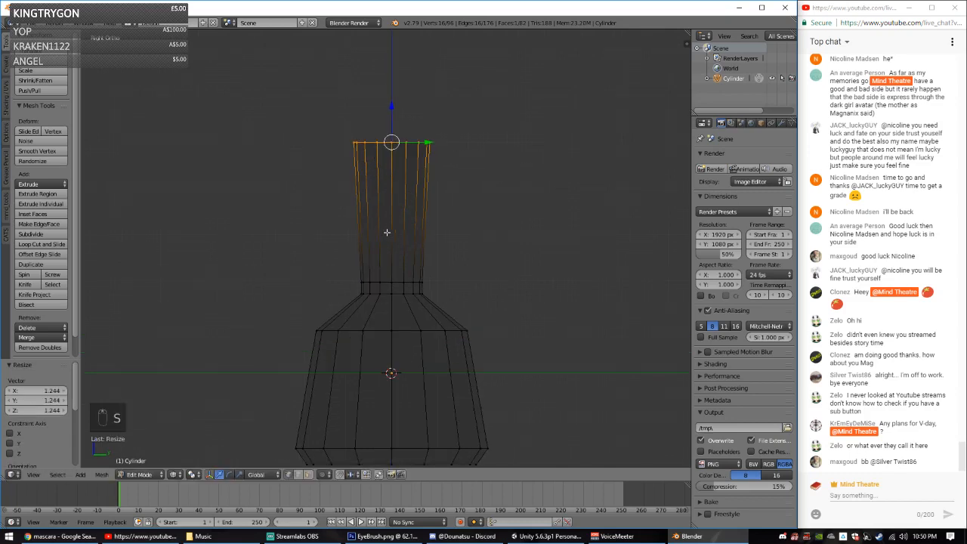
Step: Add the lower rim of the extruded section to the selection, separate the section into its own object, and select that object
key(c)
drag(410, 249, 442, 255)
right_click(448, 256)
key(p)
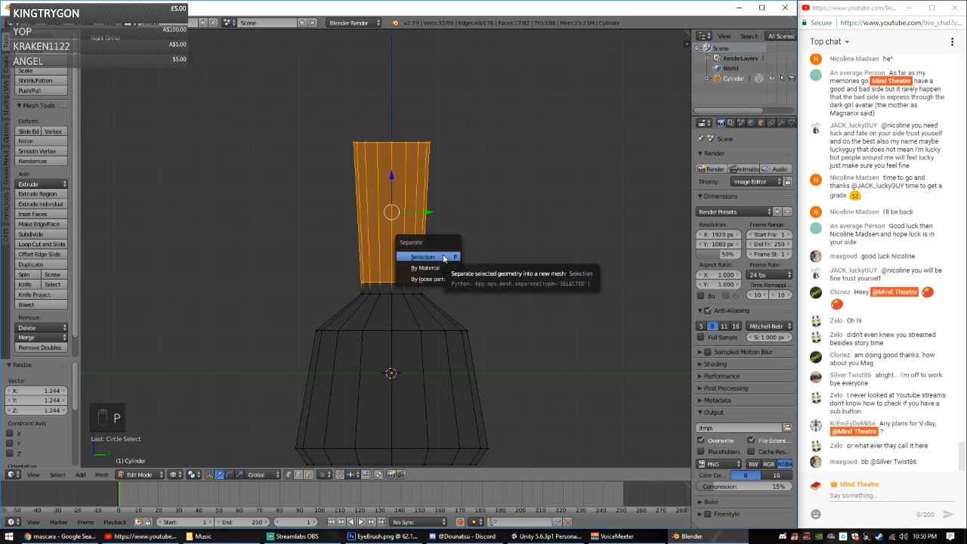
click(444, 258)
key(Tab)
right_click(408, 231)
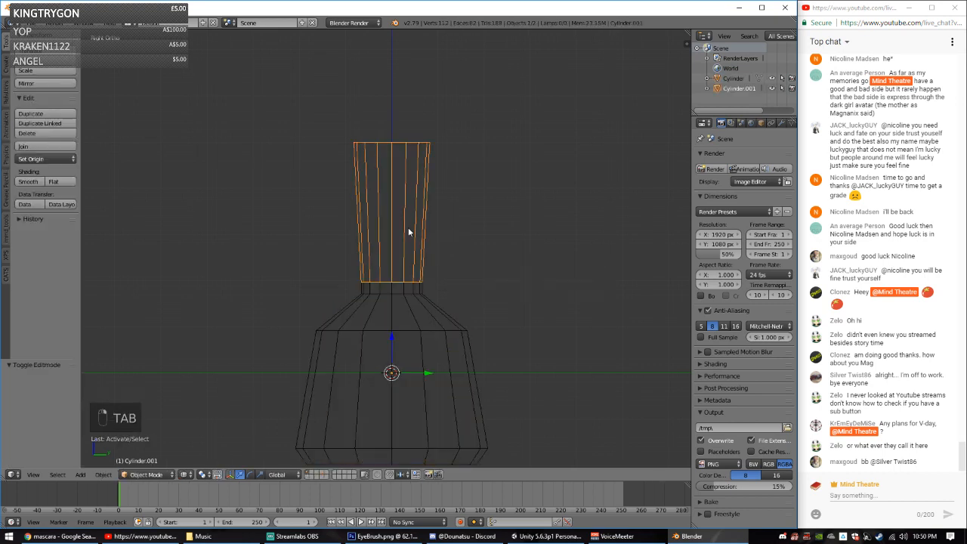
Step: Select only the lower rim of the separated cap and extrude it inward at a scale of about 0.324
key(Tab)
key(a)
key(a)
key(a)
key(c)
drag(364, 285, 484, 289)
key(Escape)
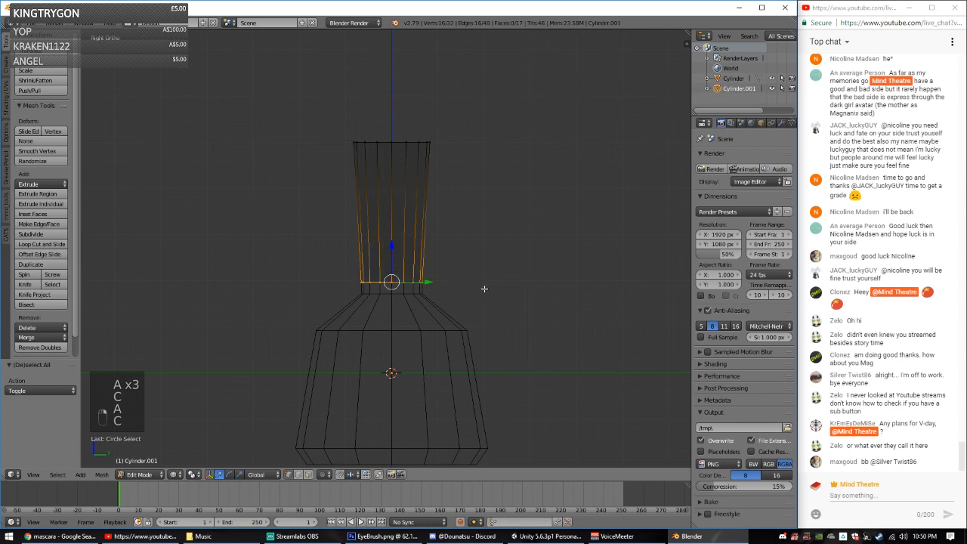
key(e)
key(s)
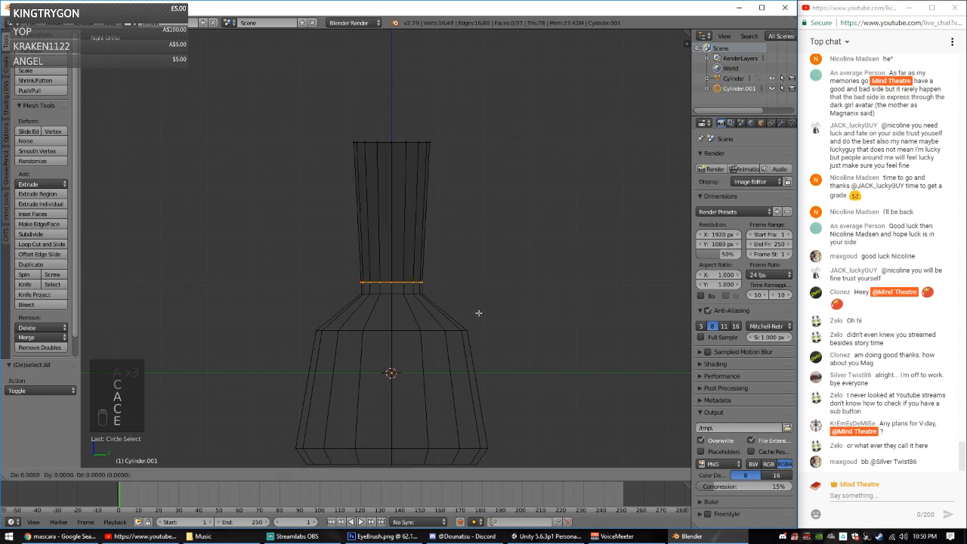
click(401, 304)
Step: Extrude the inner ring down about 2.89 units as an applicator stem and inset its lower end at about 0.783 scale
key(e)
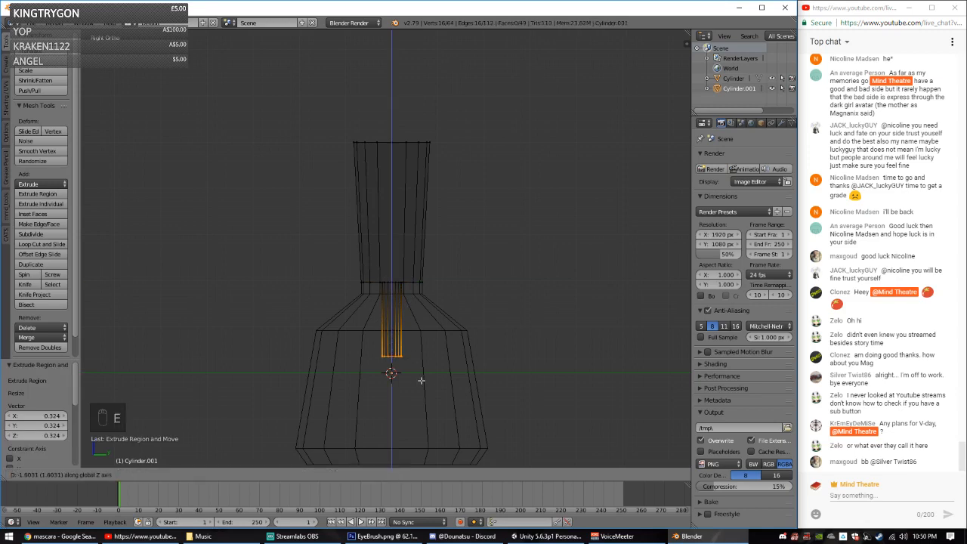
click(411, 434)
scroll(445, 413, up, 5)
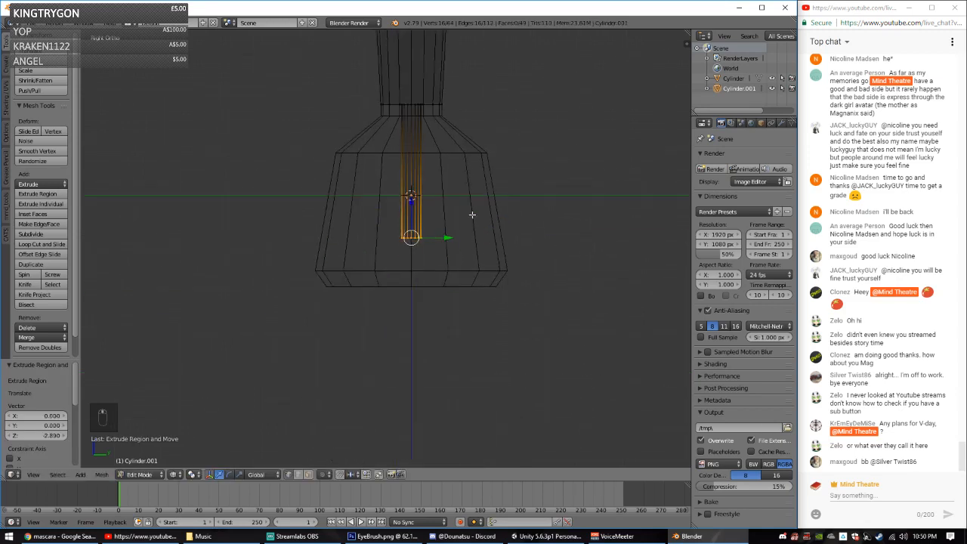
key(e)
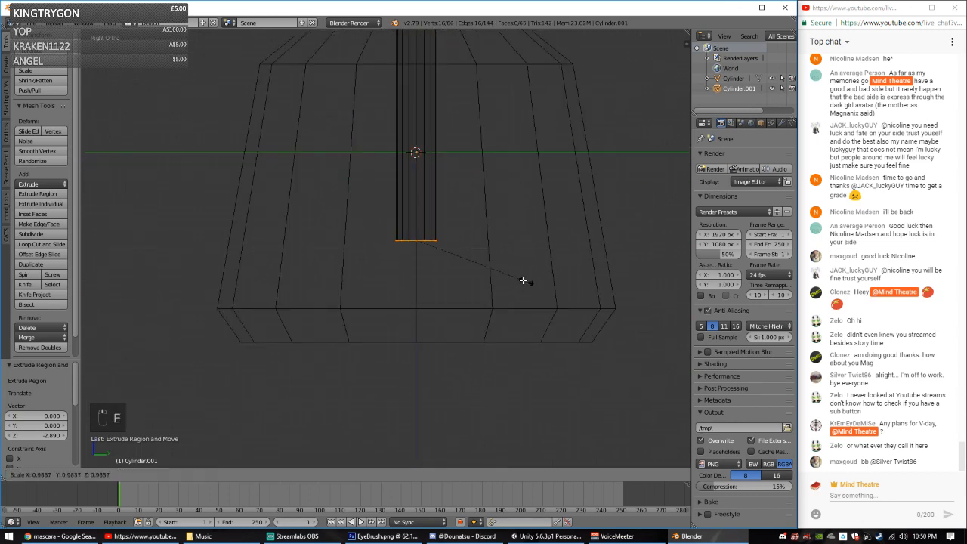
click(500, 274)
Step: Extrude the inset ring down about 0.663 units as a brush tip, flare its lower end outward, and lower it by about 0.042
key(e)
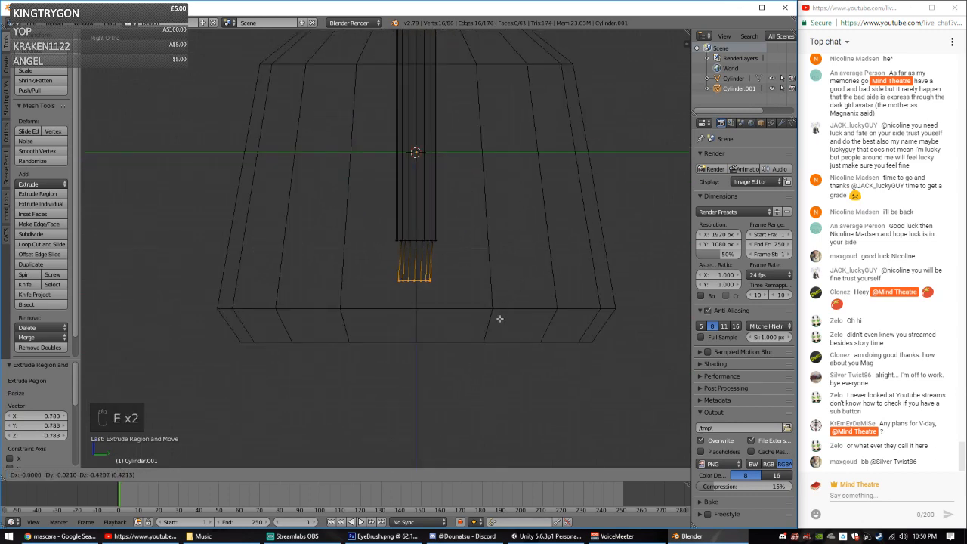
key(z)
click(500, 341)
key(s)
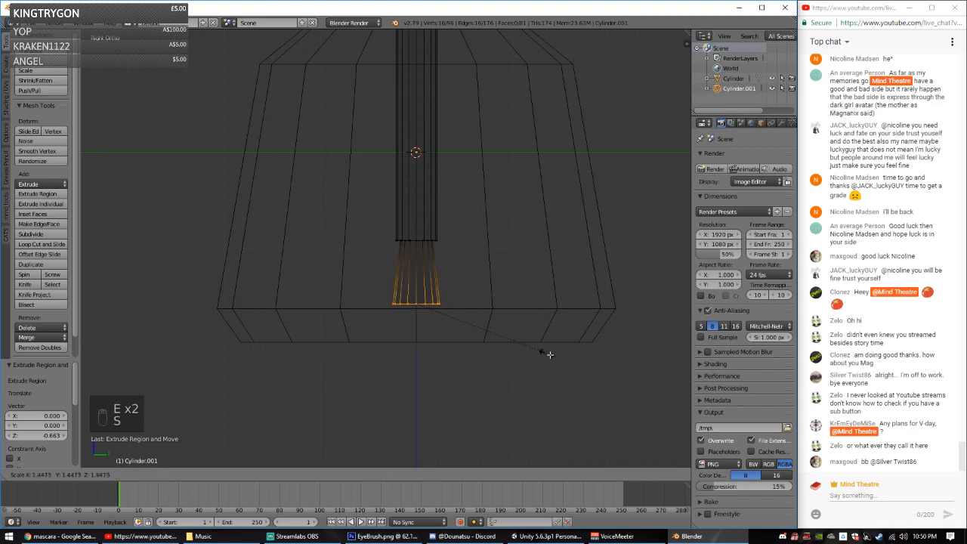
click(567, 355)
drag(418, 269, 418, 272)
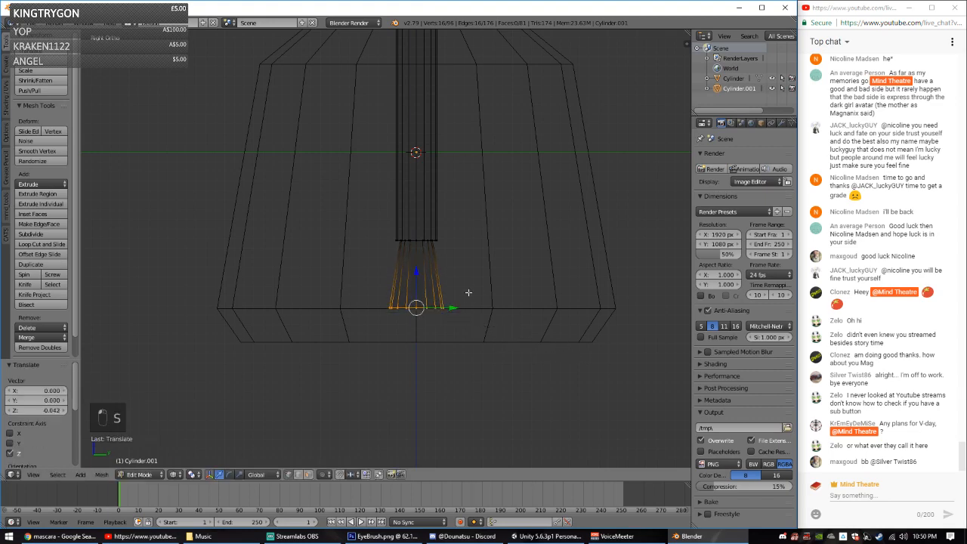
Step: Mark a seam along the edge loop where the brush tip meets the stem
middle_drag(418, 273, 401, 256)
key(KP_1)
scroll(430, 303, up, 5)
alt+right_click(398, 241)
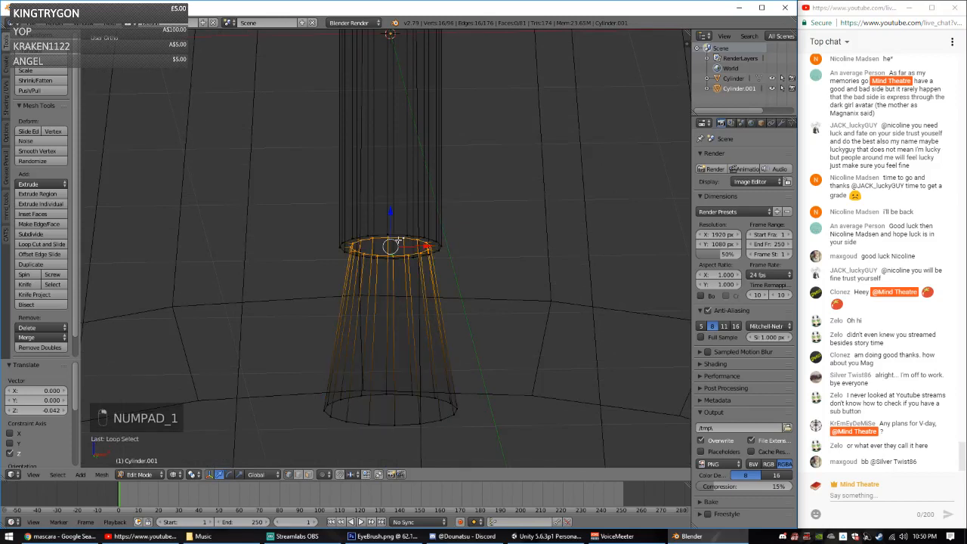
key(ctrl+e)
click(409, 309)
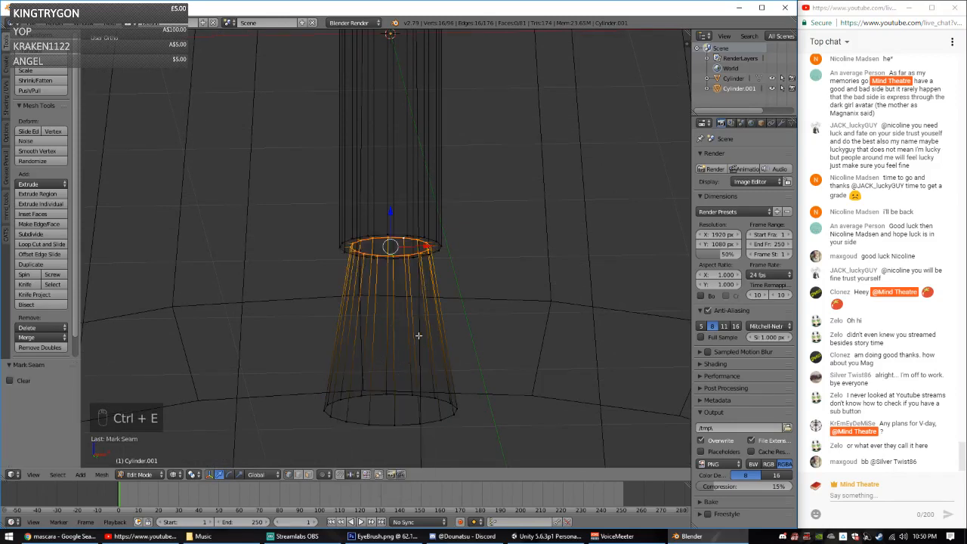
Step: Select the brush tip between its two edge loops and assign it a new material named Brush
alt+right_click(403, 392)
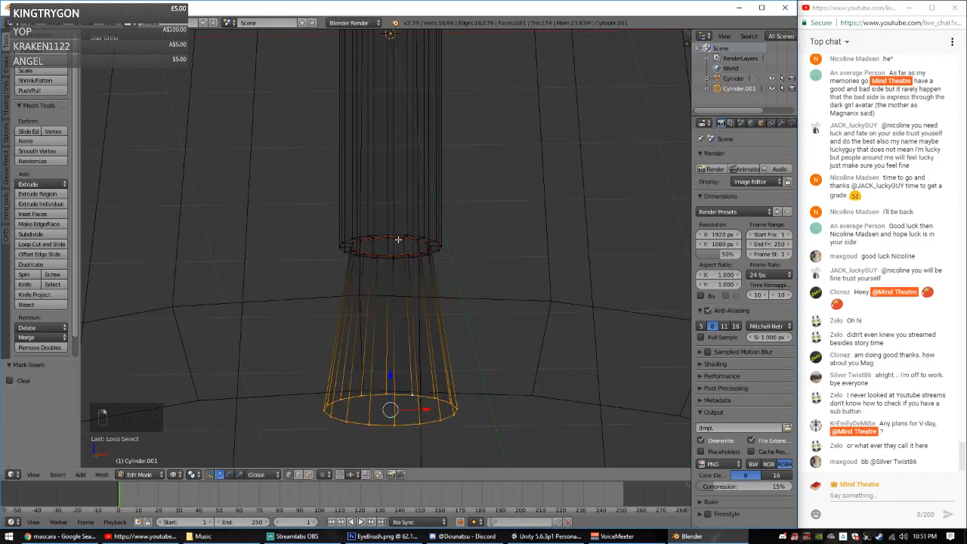
alt+shift+right_click(392, 246)
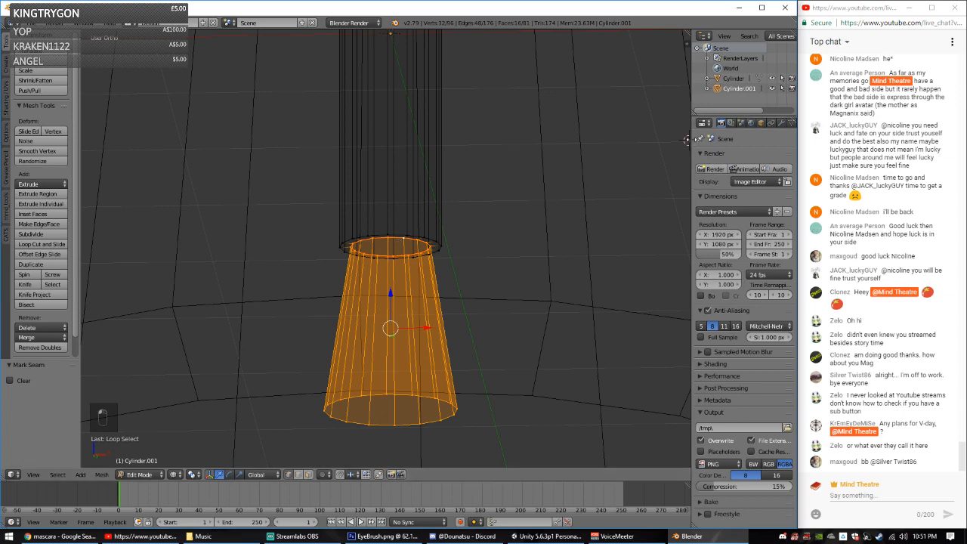
drag(692, 139, 555, 138)
click(656, 123)
click(665, 123)
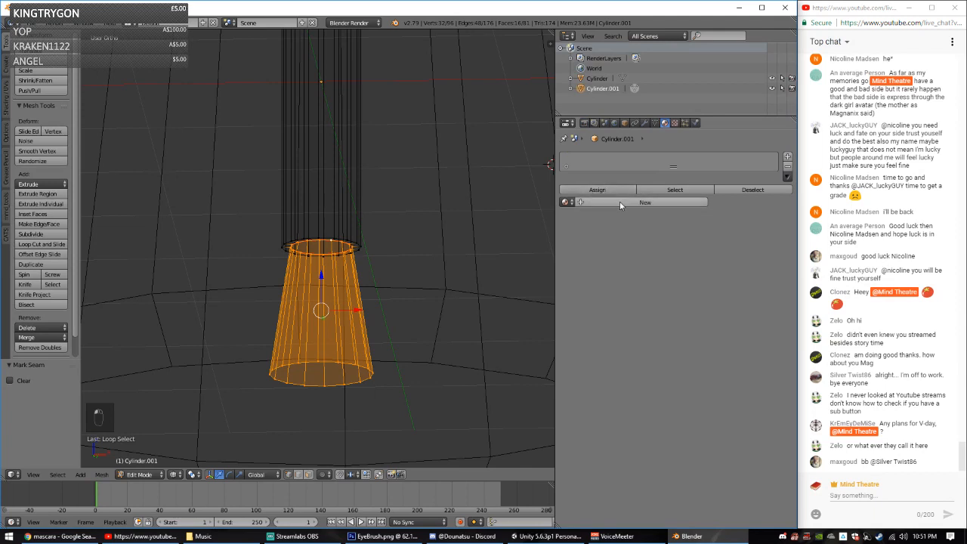
click(619, 202)
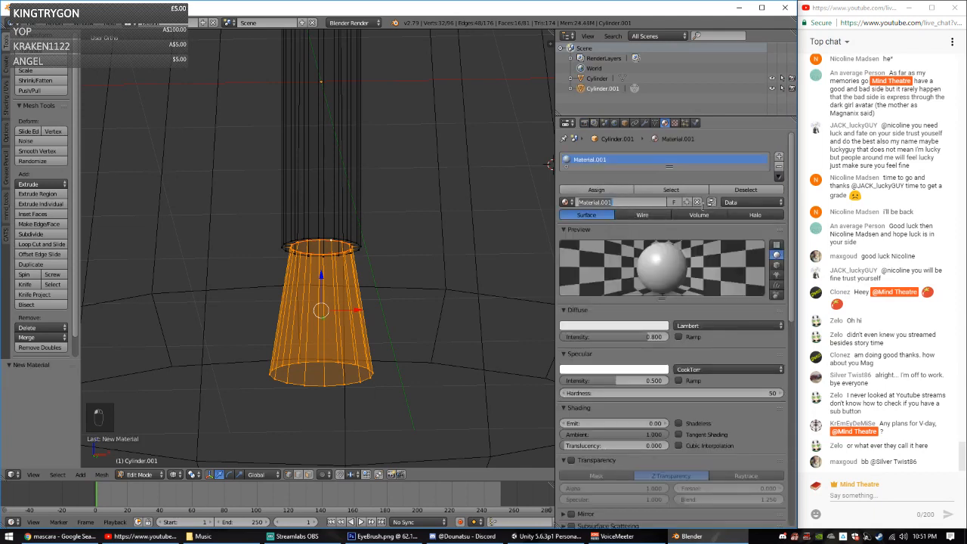
text(Brush)
key(Return)
click(577, 191)
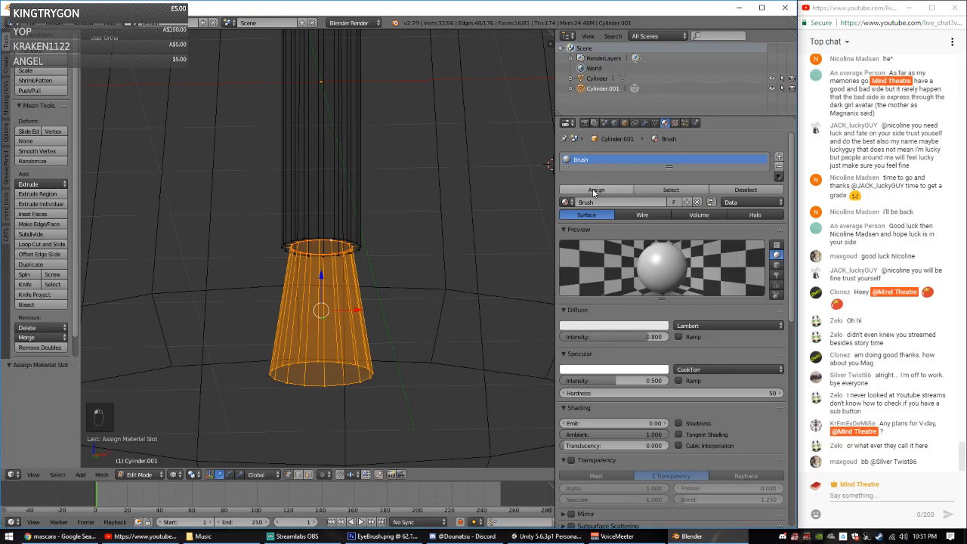
Step: Set the Brush material's diffuse color to dark gray at about RGB 0.147
click(624, 329)
drag(646, 198, 645, 230)
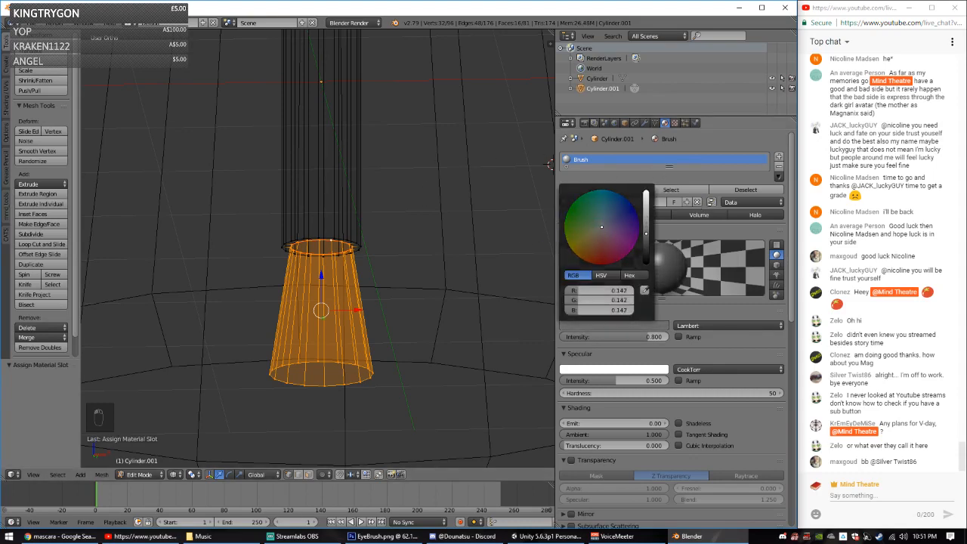
scroll(389, 176, down, 4)
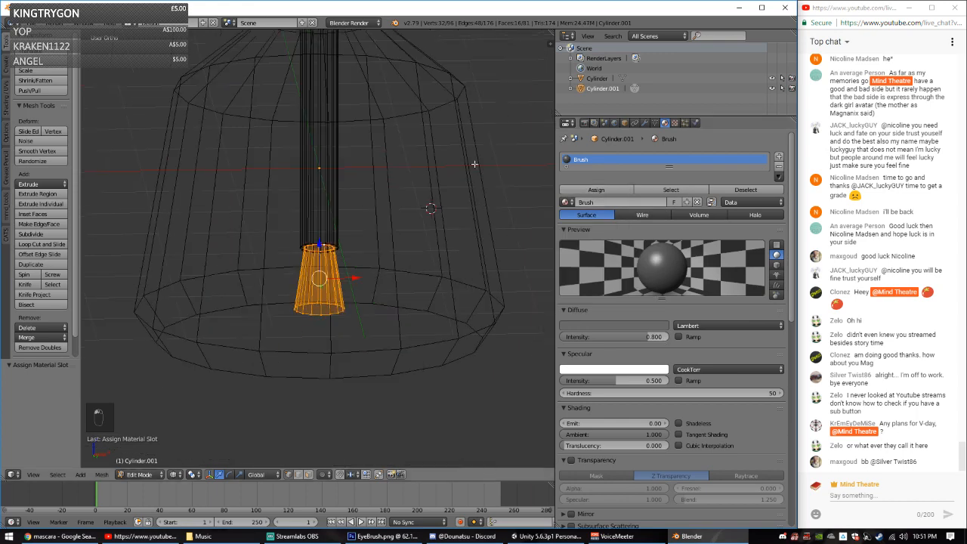
Step: Select the cap and stem of the applicator, leaving the brush tip out of the selection
key(a)
scroll(362, 211, up, 5)
key(a)
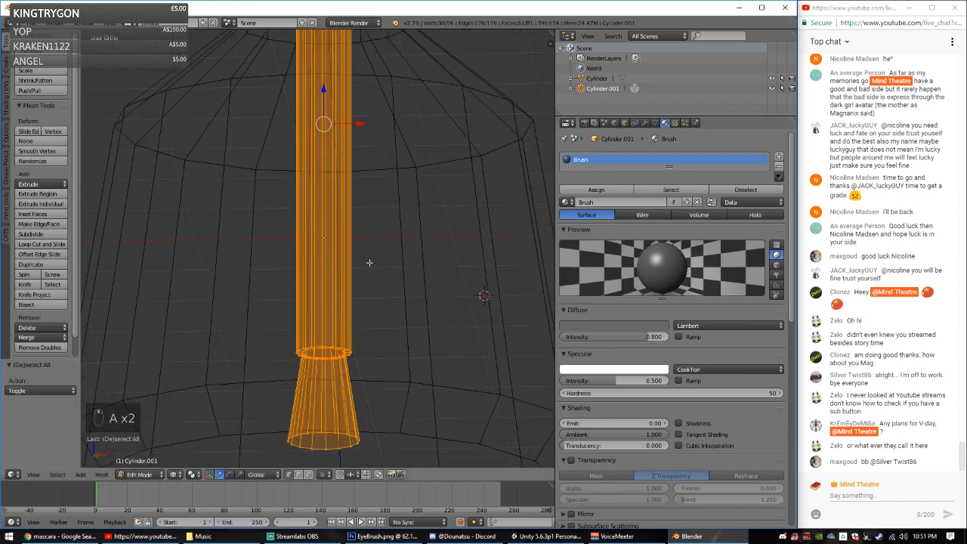
key(KP_1)
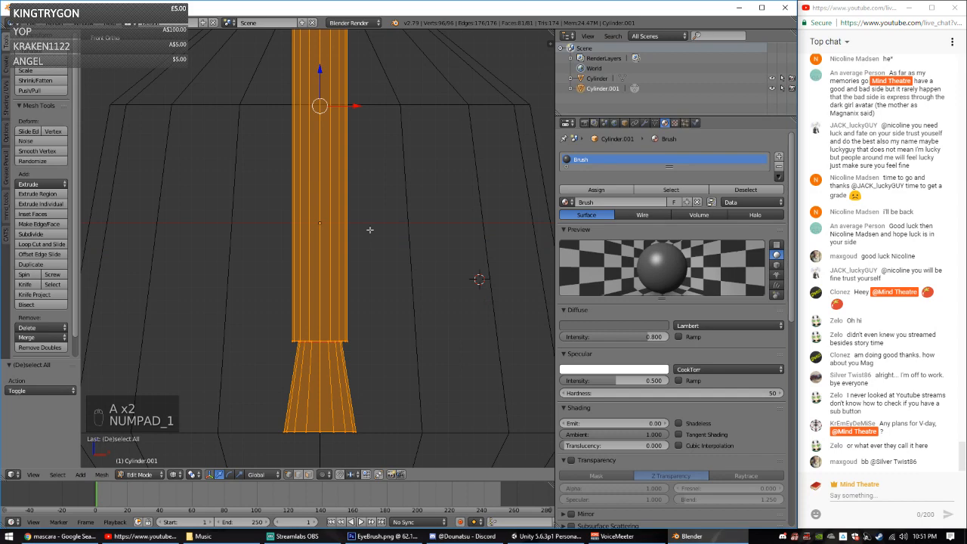
scroll(326, 384, up, 6)
mouse_move(327, 383)
shift+middle_down()
mouse_move(337, 196)
mouse_move(345, 282)
shift+middle_up()
alt+shift+right_click(332, 250)
scroll(306, 331, down, 3)
key(KP_1)
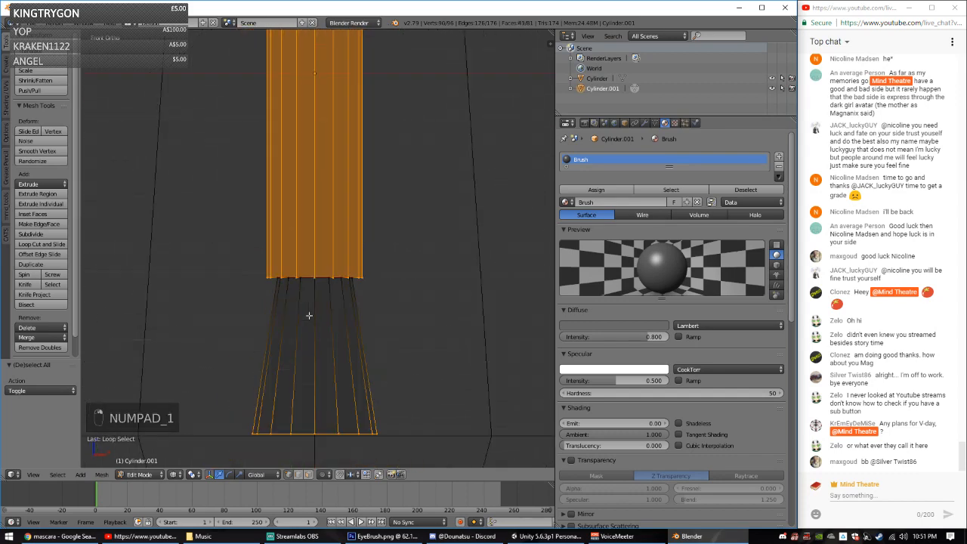
scroll(386, 394, down, 6)
key(c)
middle_drag(370, 327, 241, 340)
right_click(83, 357)
mouse_move(359, 198)
middle_down()
mouse_move(375, 270)
mouse_move(368, 204)
middle_up()
key(KP_1)
scroll(368, 202, up, 4)
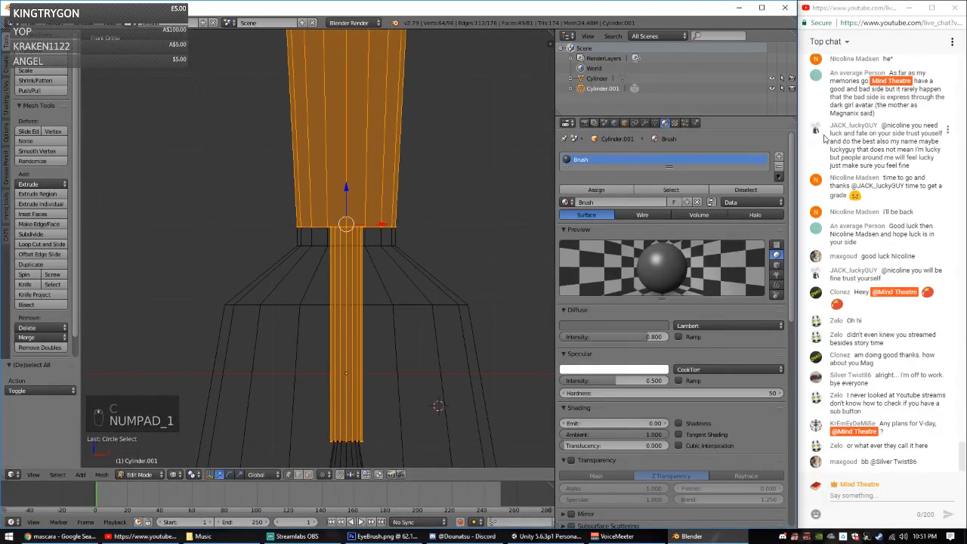
Step: Add a second material slot to the applicator with a new material named Mascara
click(779, 157)
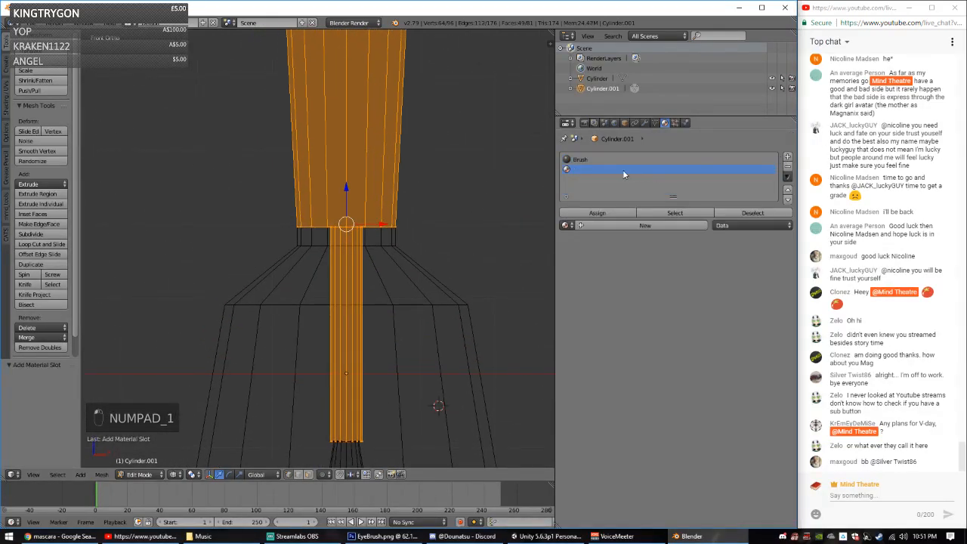
click(618, 225)
click(624, 226)
text(Mascar)
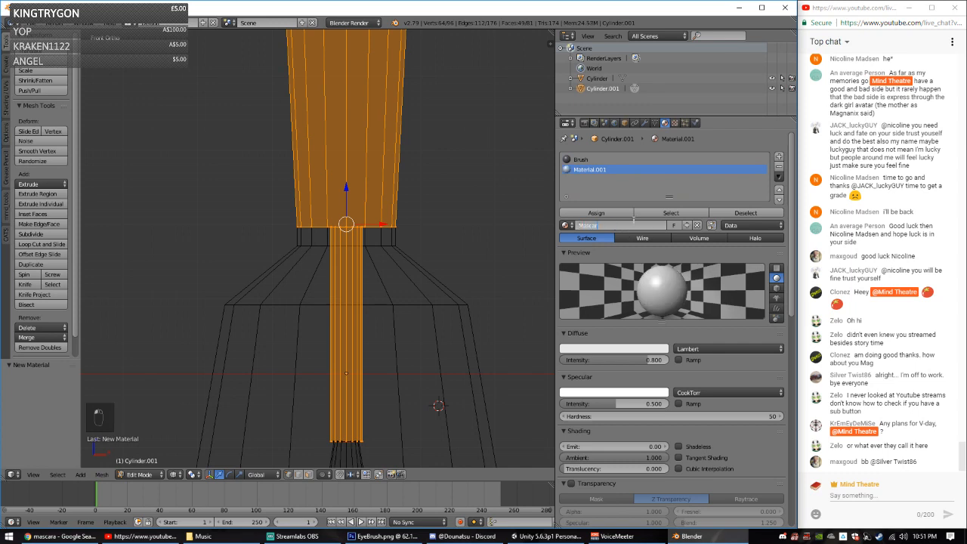
key(Return)
click(635, 224)
text(Mascara)
key(Return)
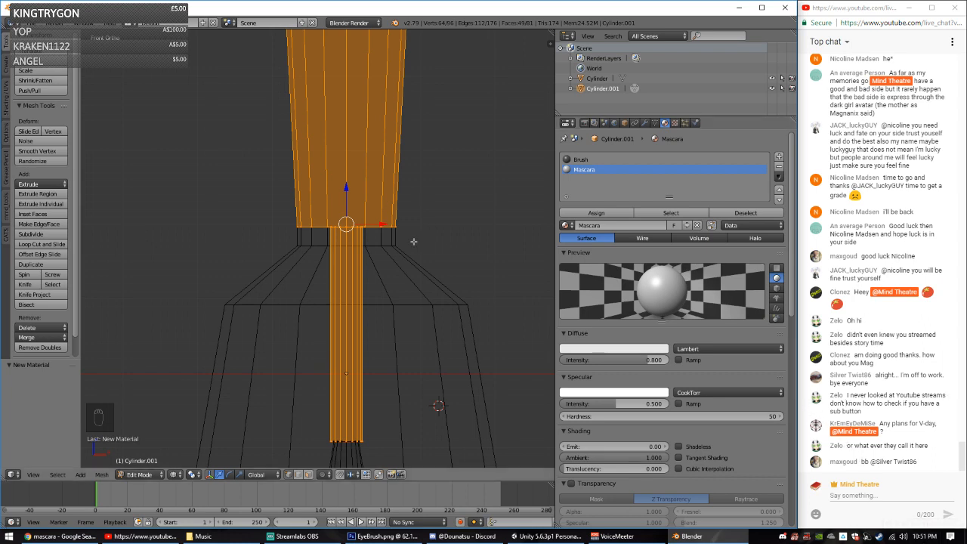
Step: Add one edge loop around the cap just below its top rim and scale it up slightly
scroll(413, 241, down, 3)
scroll(400, 226, up, 4)
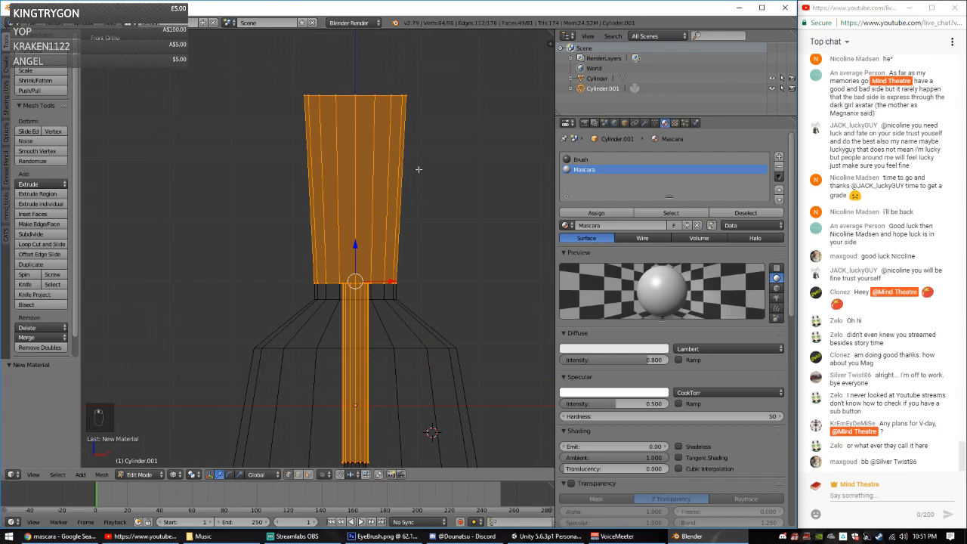
shift+middle_drag(418, 170, 396, 253)
key(ctrl+r)
click(345, 190)
click(353, 115)
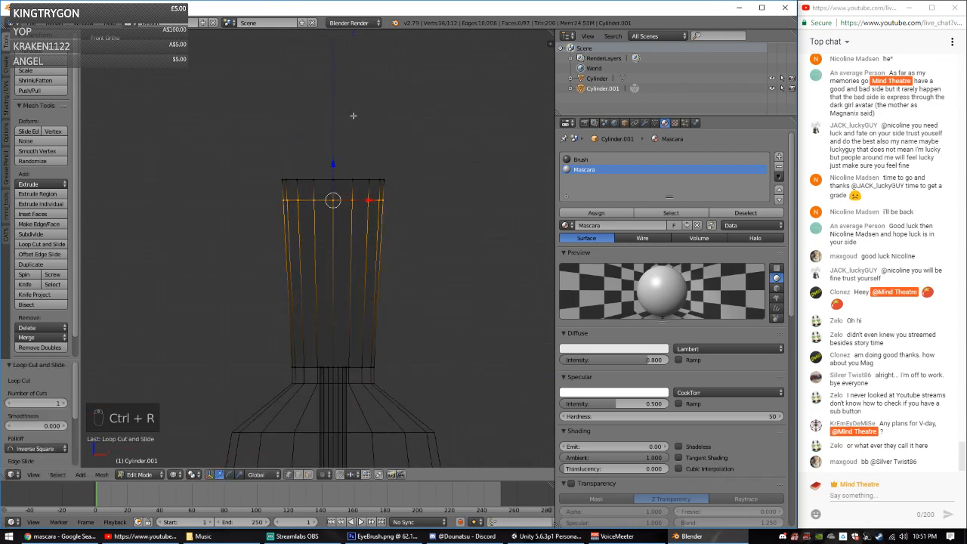
key(s)
click(401, 121)
Step: Select the cap's two uppermost edge loops with Circle Select, scale them up slightly, and clear the selection
key(a)
key(c)
drag(269, 164, 368, 198)
right_click(370, 197)
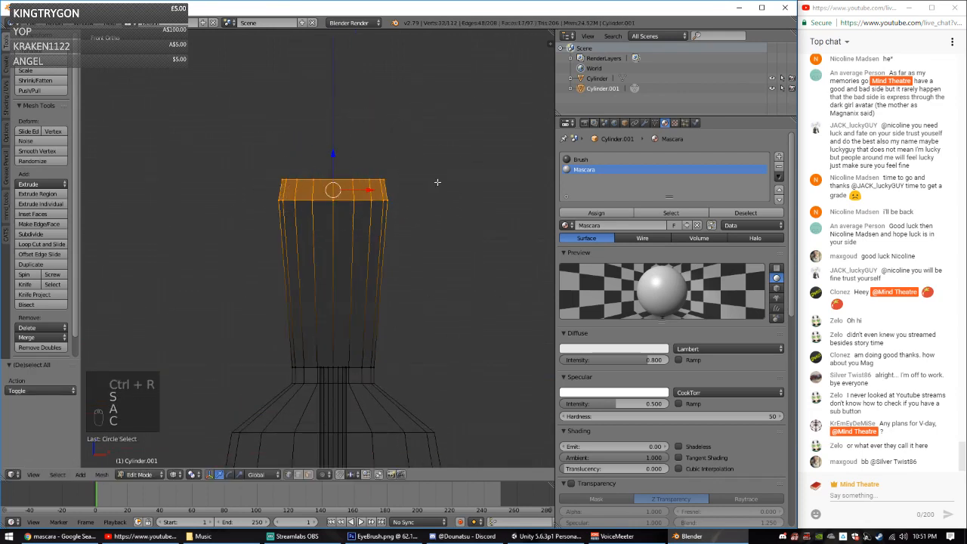
key(s)
click(467, 186)
key(a)
Step: Select the edge loop where the stem meets the cap's underside and scale it inward slightly
mouse_move(401, 274)
middle_down()
mouse_move(369, 173)
mouse_move(361, 216)
mouse_move(386, 220)
mouse_move(371, 162)
mouse_move(395, 190)
mouse_move(413, 272)
middle_up()
key(KP_1)
scroll(394, 234, up, 2)
scroll(413, 272, up, 4)
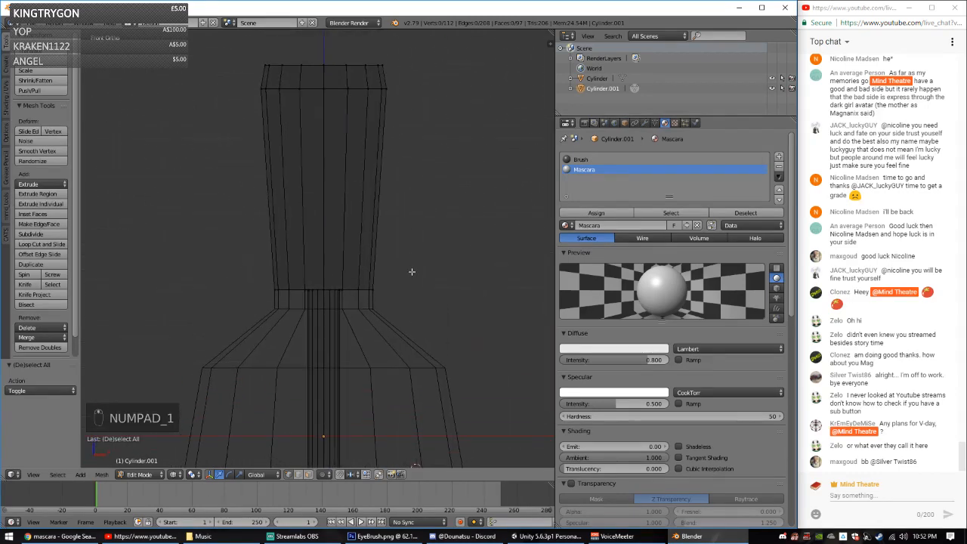
key(a)
middle_drag(346, 302, 353, 326)
key(a)
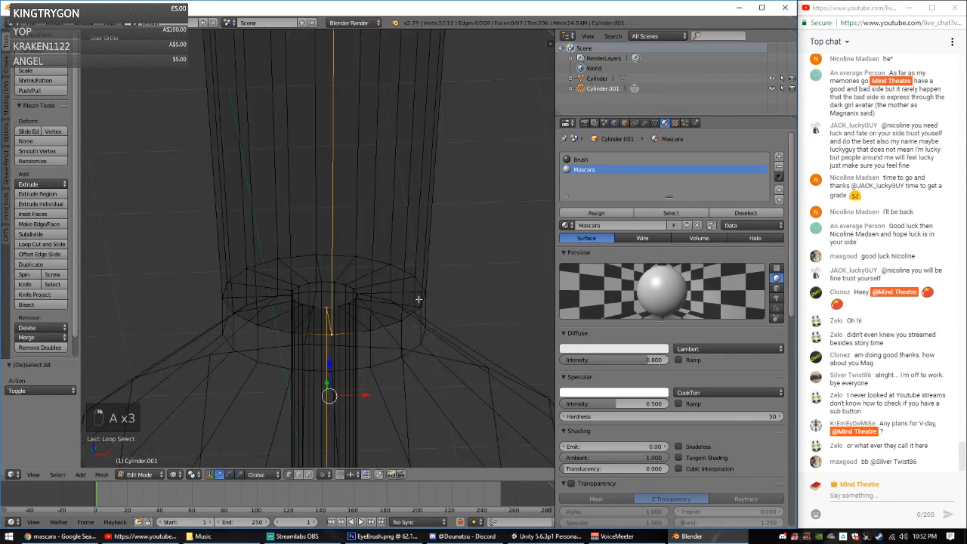
alt+click(334, 307)
alt+click(350, 306)
alt+right_click(345, 306)
key(s)
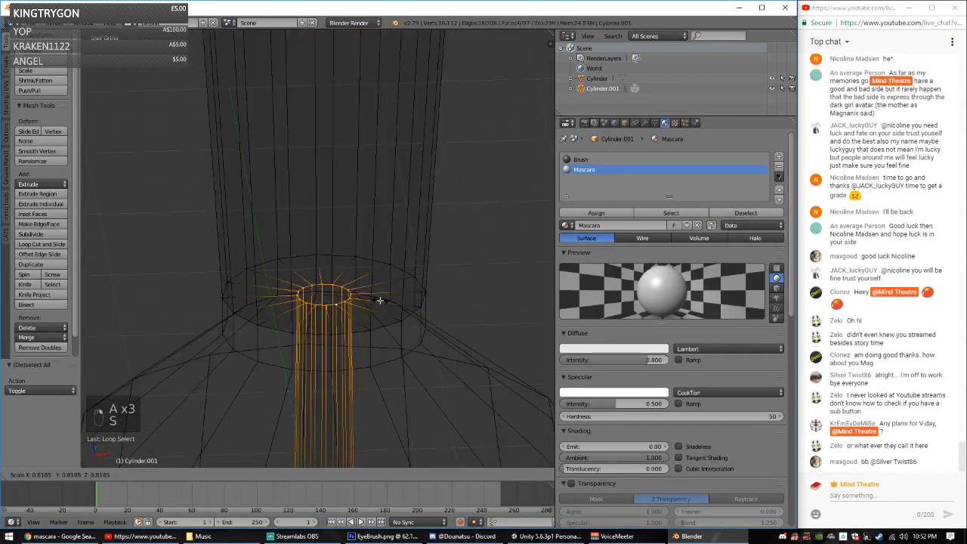
click(370, 304)
Step: Clear the selection on the applicator mesh and return it to Object Mode
scroll(382, 336, down, 2)
middle_drag(382, 337, 353, 268)
key(a)
scroll(363, 302, down, 4)
middle_drag(375, 349, 384, 278)
key(a)
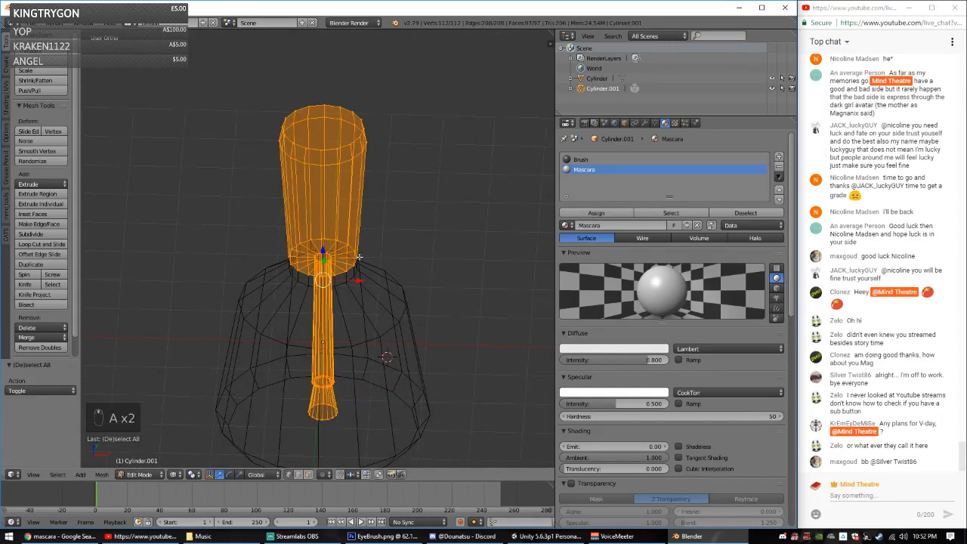
key(a)
key(Tab)
key(Tab)
key(Tab)
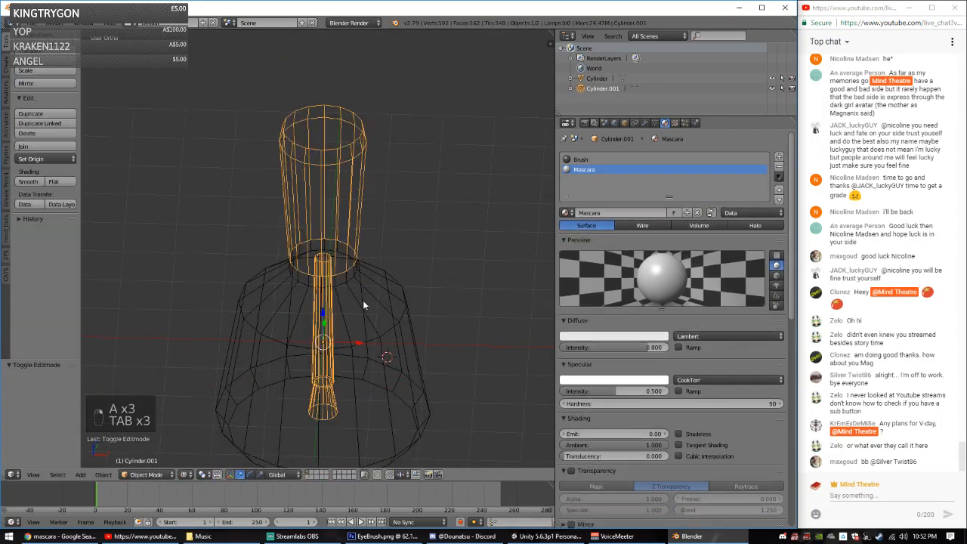
Step: Select the bottle's entire mesh in Edit Mode and assign it a new material named Mascara
right_click(362, 300)
key(Tab)
key(a)
key(a)
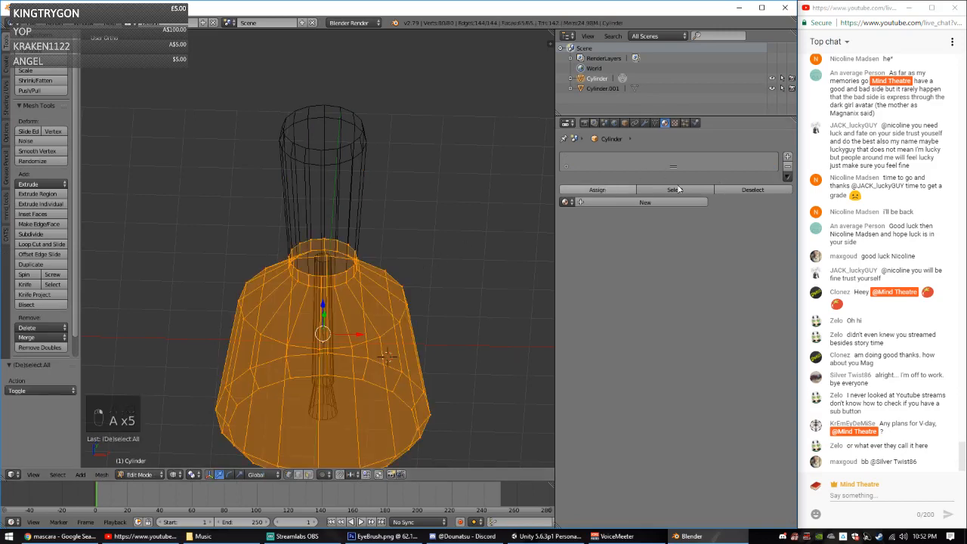
click(640, 201)
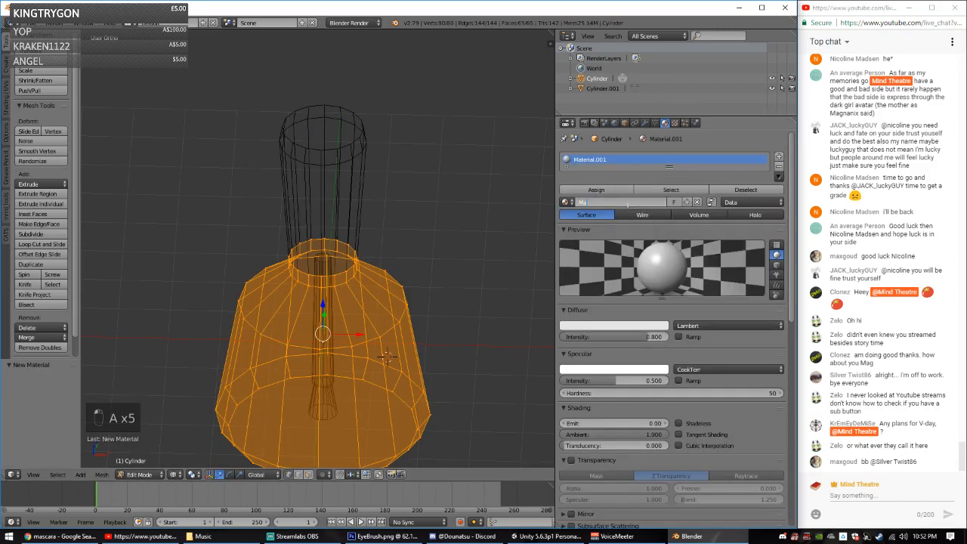
text(Mascara)
click(629, 209)
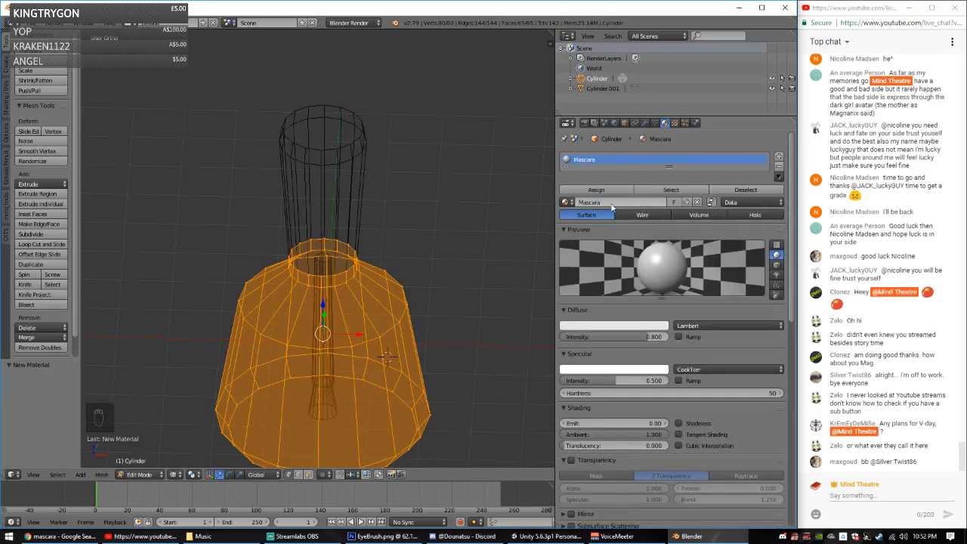
click(625, 189)
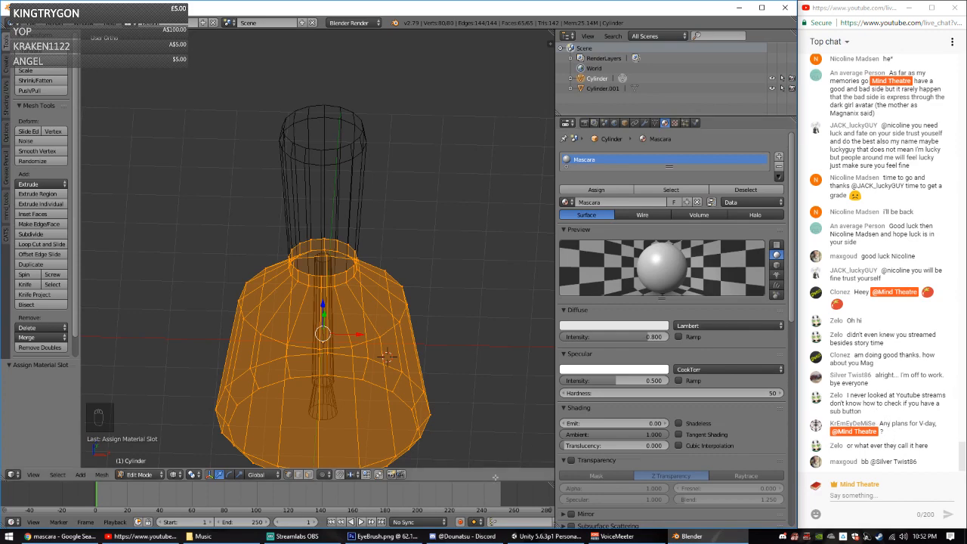
Step: Switch to Streamlabs OBS, check the recent events in its live view, and return to Blender
click(313, 534)
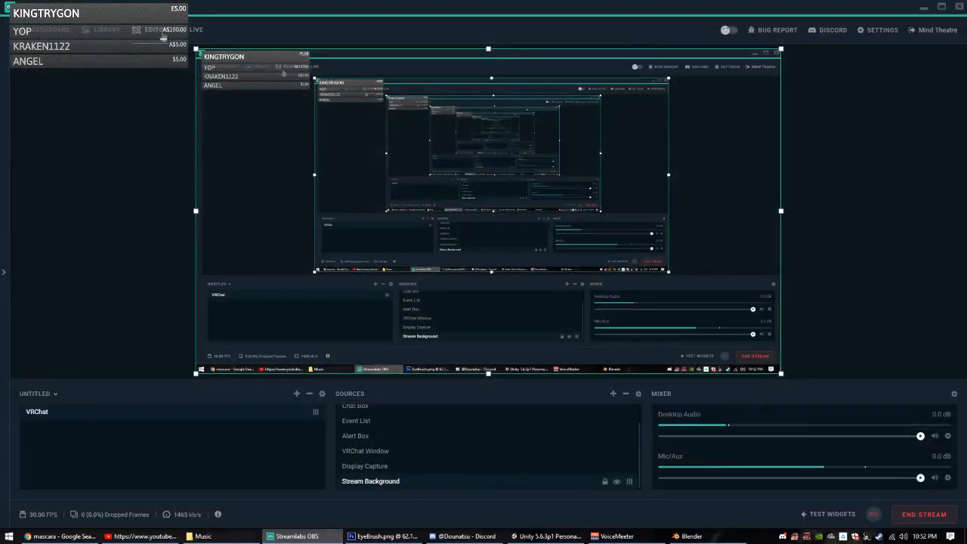
click(198, 29)
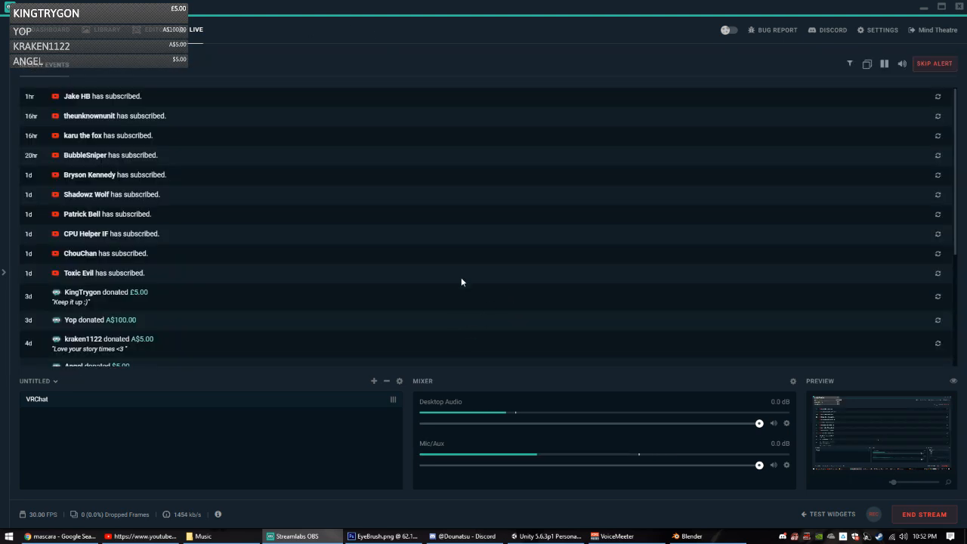
click(316, 541)
Step: Return the bottle to Object Mode, switch the viewport to textured shading, and save the scene as a new file in the Lovely folder
scroll(330, 256, down, 5)
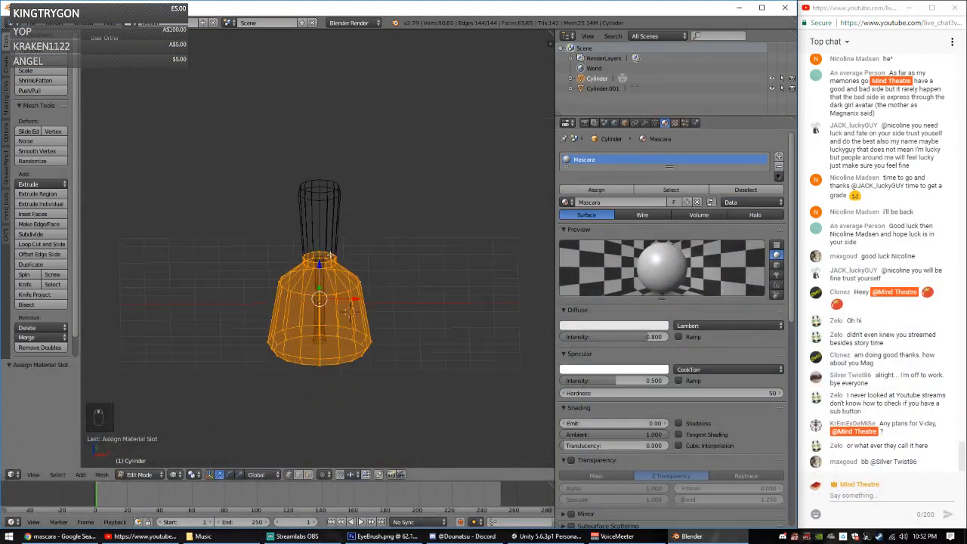
key(Tab)
key(alt+z)
key(ctrl+shift+s)
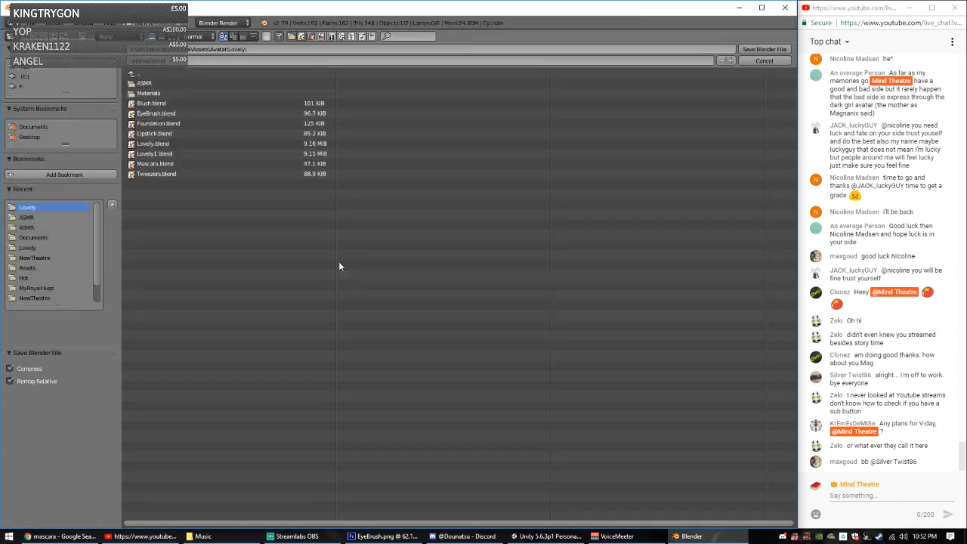
click(763, 48)
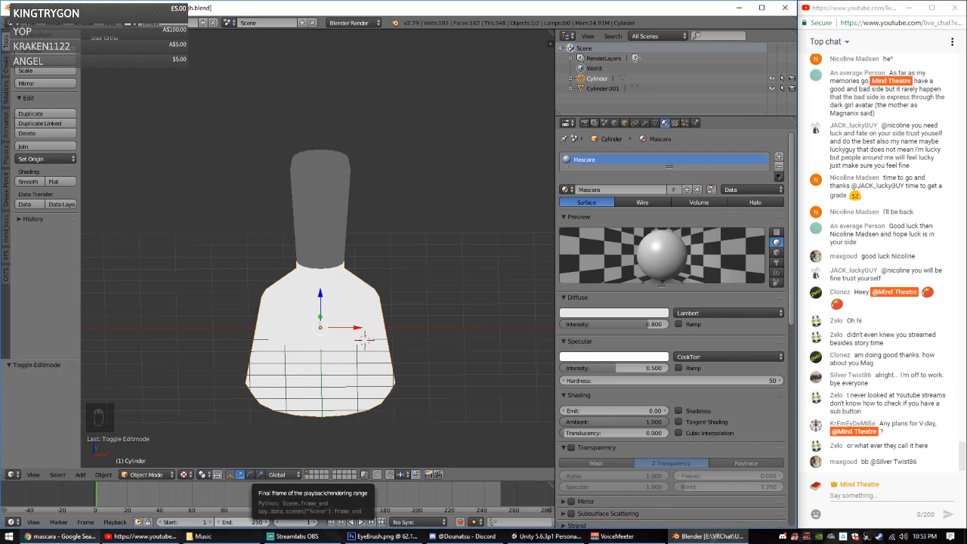
Step: Switch to Chrome, pause the NCS MEGAMIX video, and minimise the browser
click(60, 537)
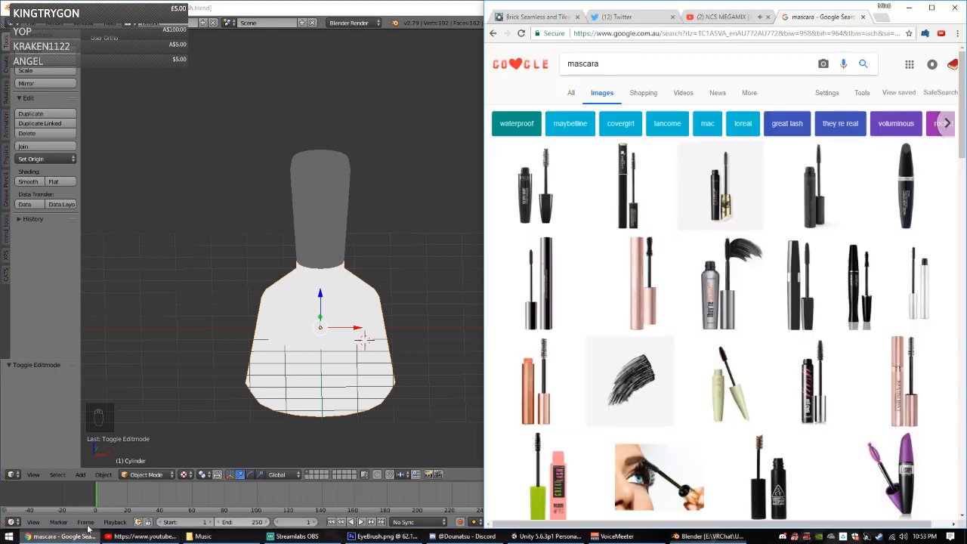
click(729, 17)
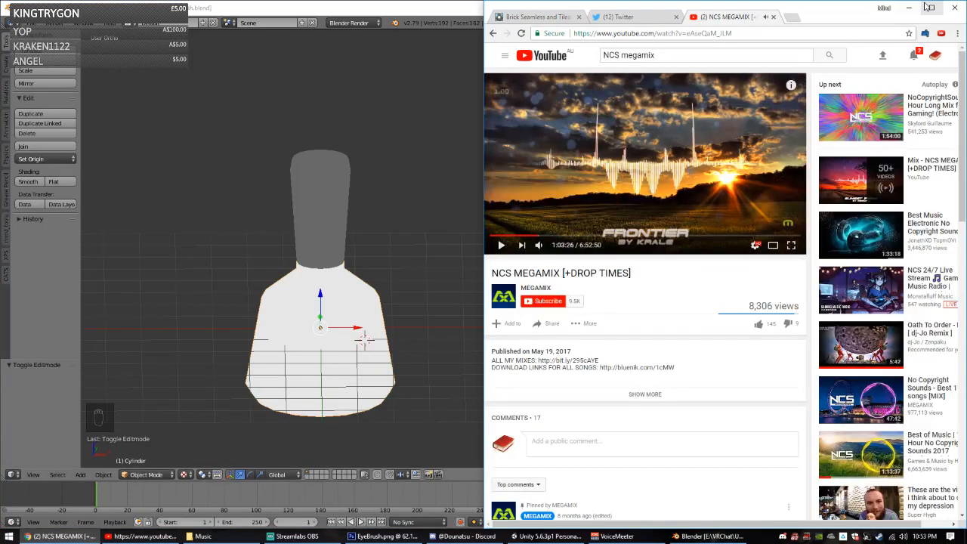
click(909, 7)
Step: Launch Audacity and restore its window from full screen so the live chat is uncovered
click(9, 537)
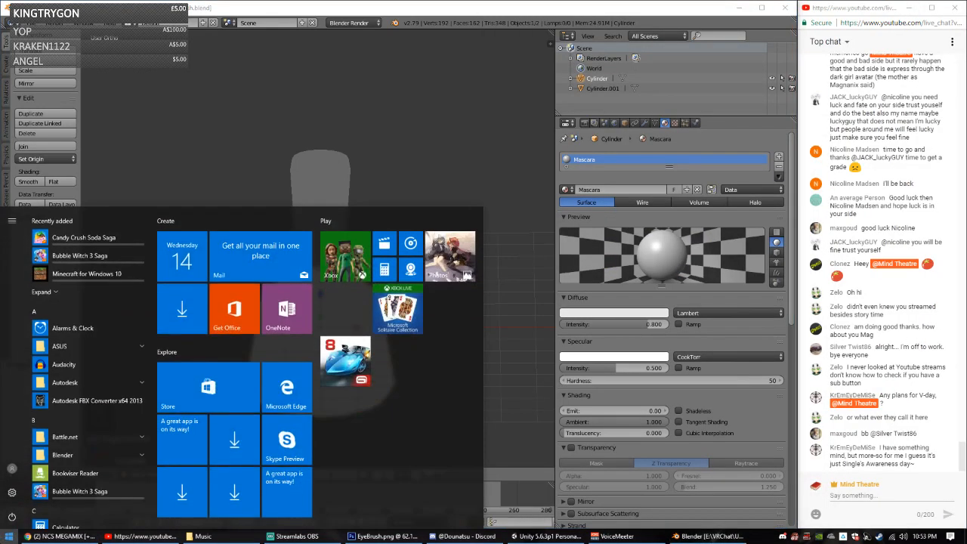
text(aud)
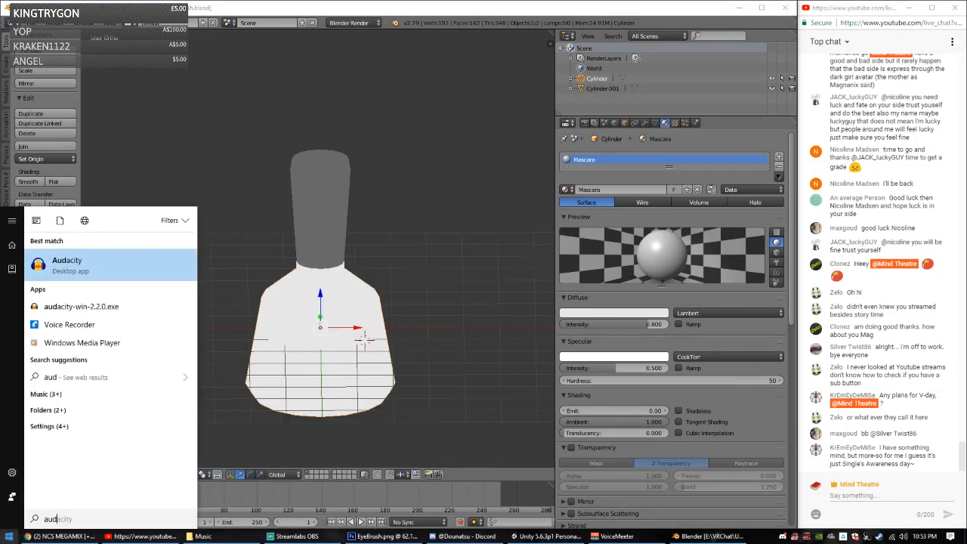
key(Return)
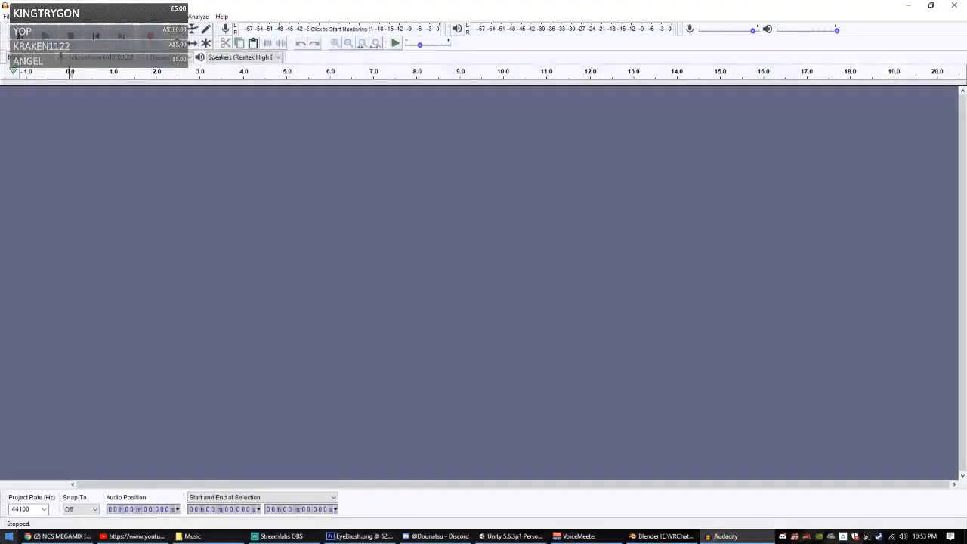
double_click(400, 9)
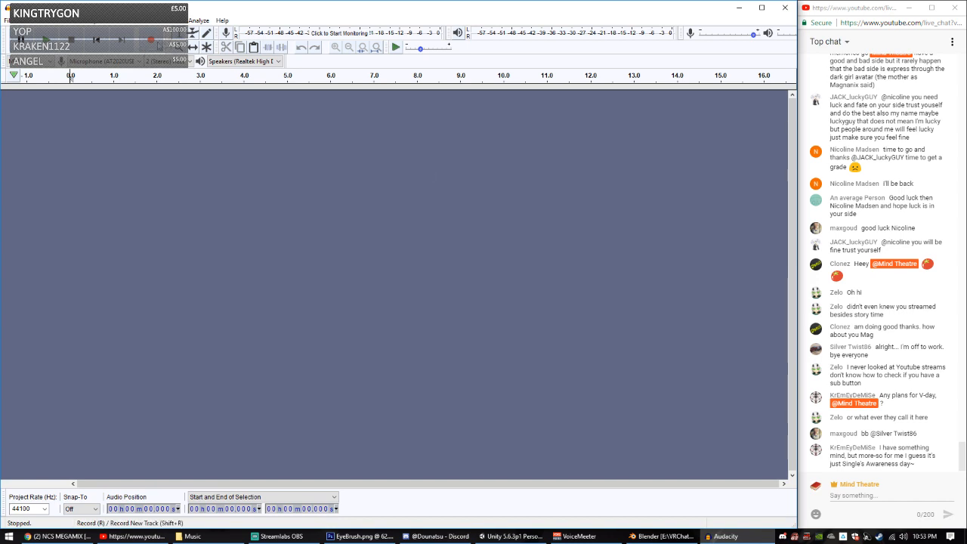
Step: Record a microphone test clip of about 3.5 seconds
click(158, 46)
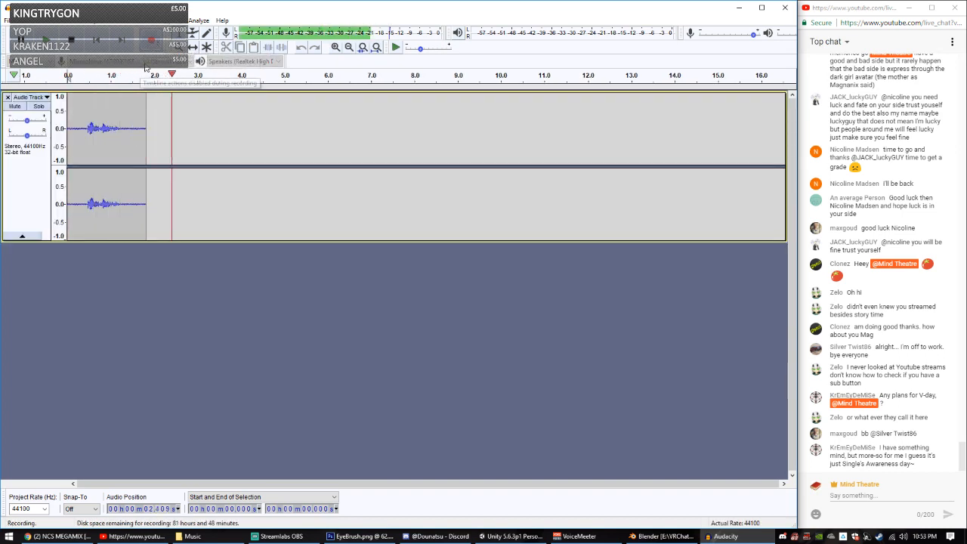
key(space)
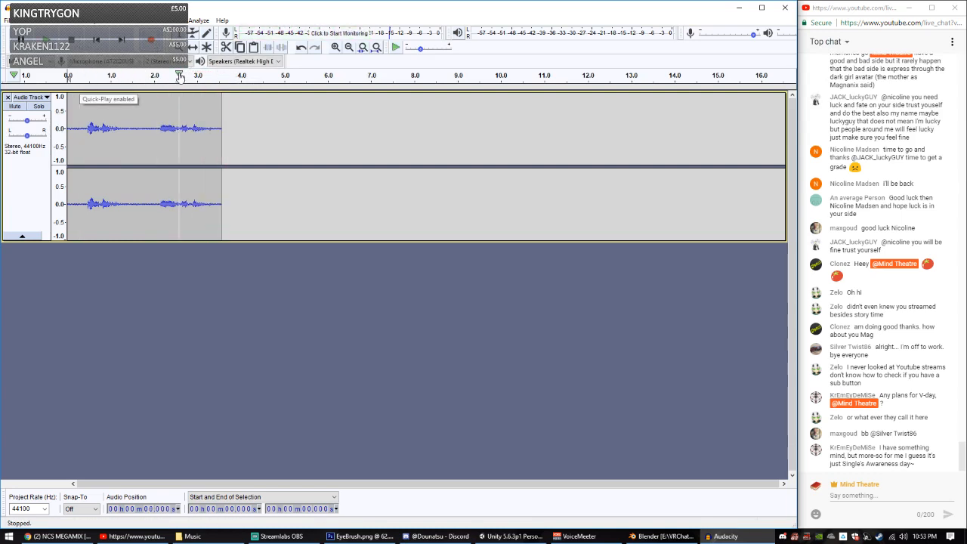
Step: Switch to Streamlabs OBS to check the desktop and microphone levels in the mixer, and return to Audacity
click(296, 537)
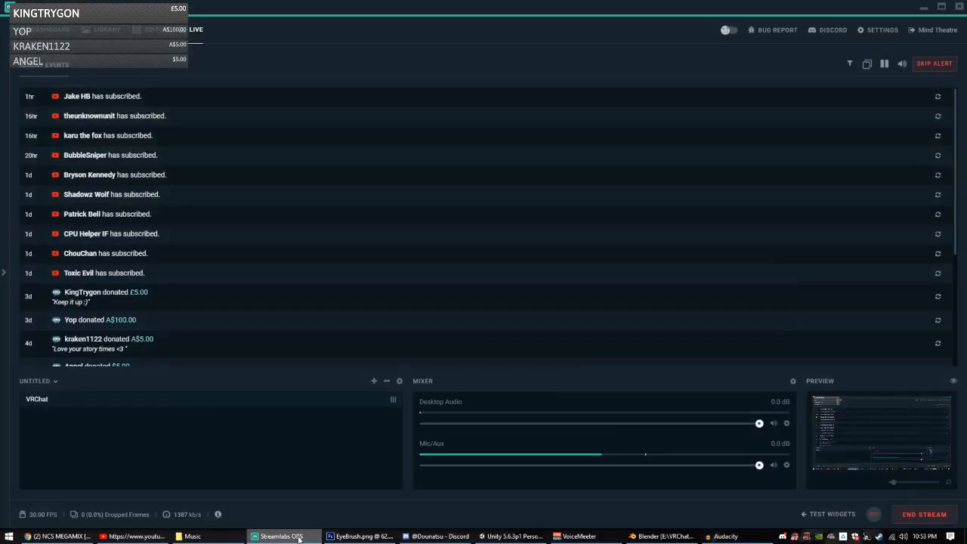
click(298, 537)
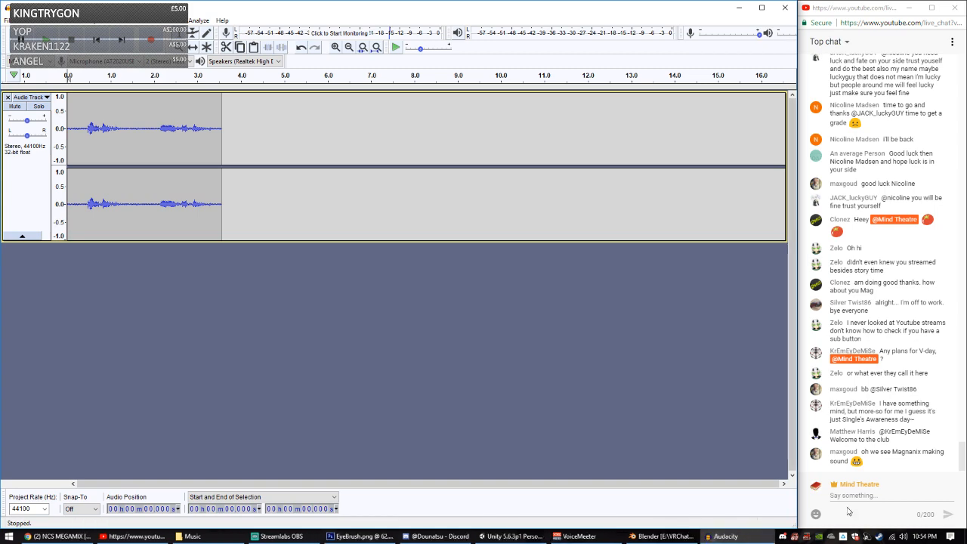
right_click(903, 536)
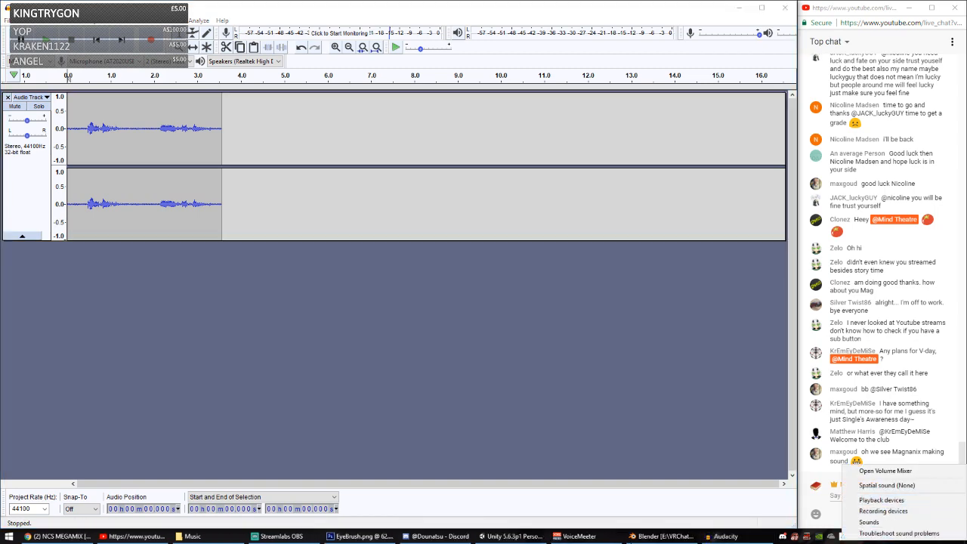
click(278, 536)
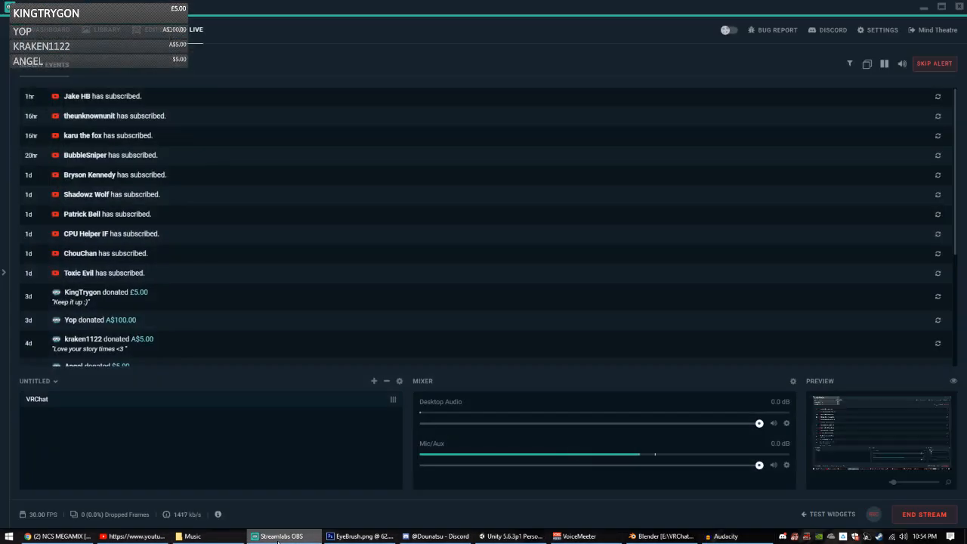
click(278, 537)
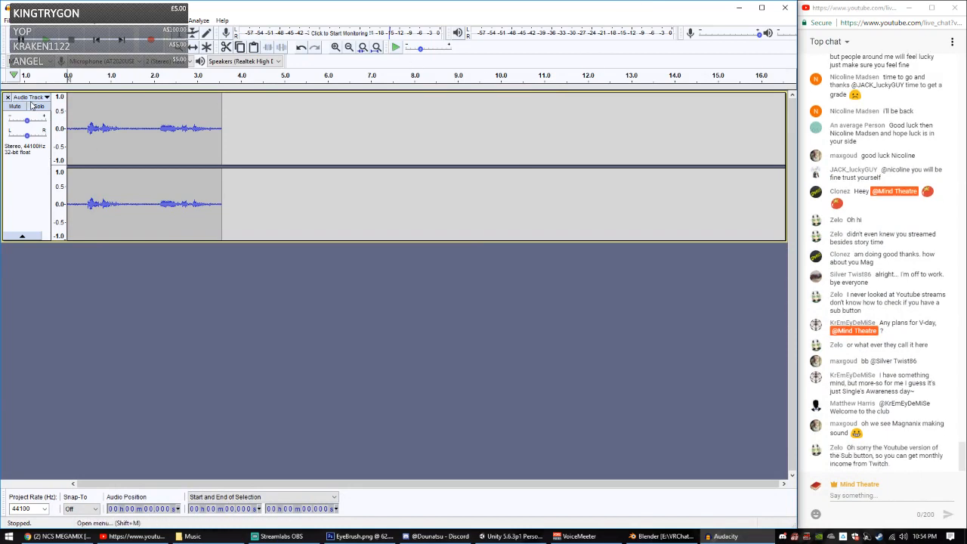
Step: Replace the test clip with a new recording of about 4 seconds, play it back, and remove the track
key(ctrl+z)
key(r)
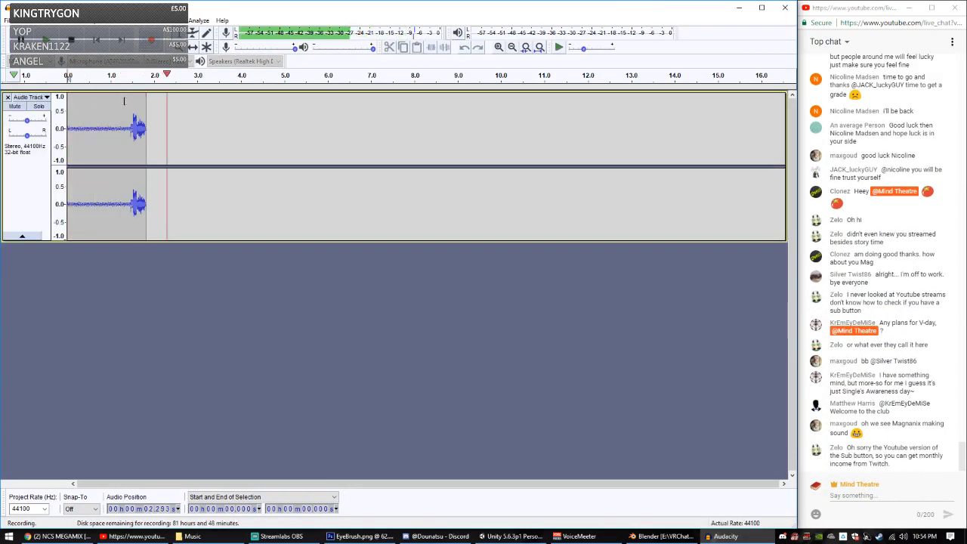
click(72, 40)
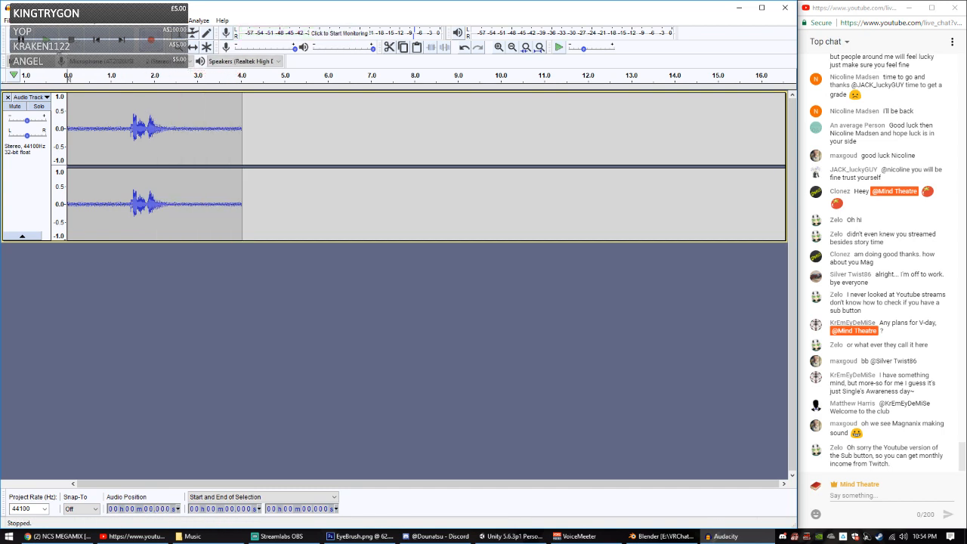
click(47, 40)
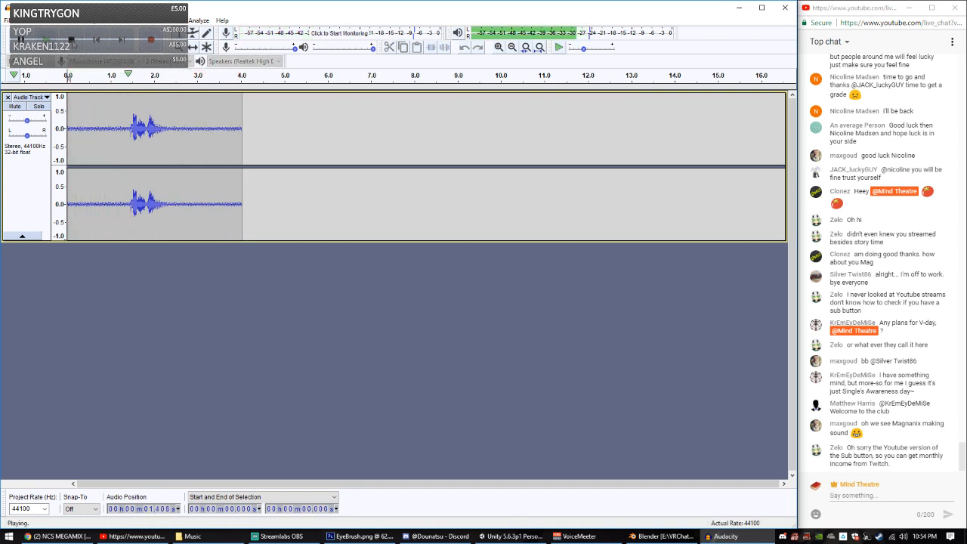
click(7, 99)
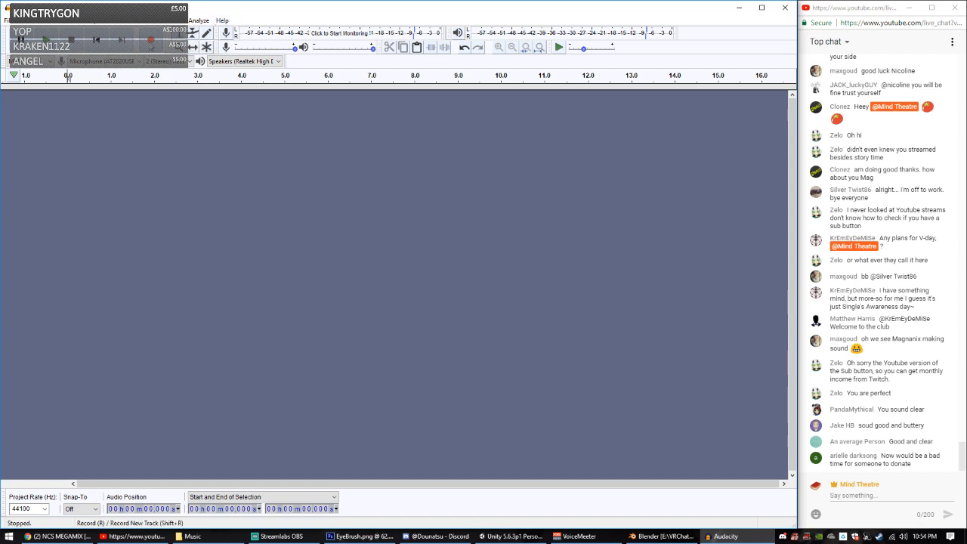
Step: Record a stereo audio track of about 43 seconds
click(151, 40)
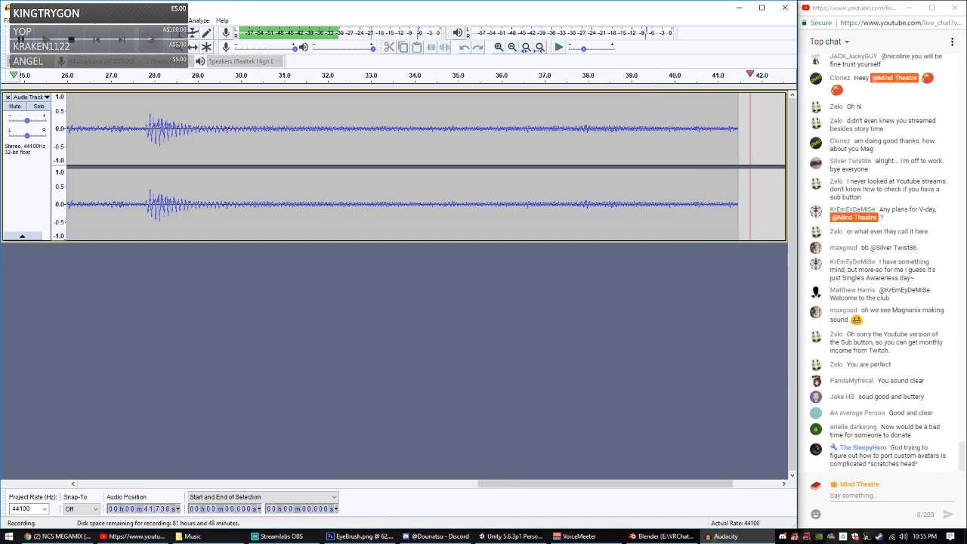
key(space)
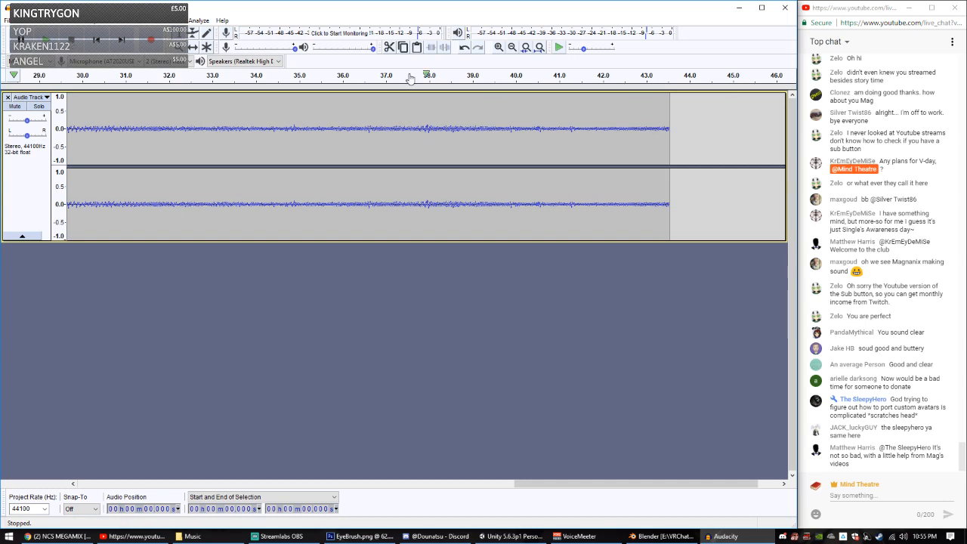
Step: Add a second, empty stereo track and mute the first recorded track
click(124, 23)
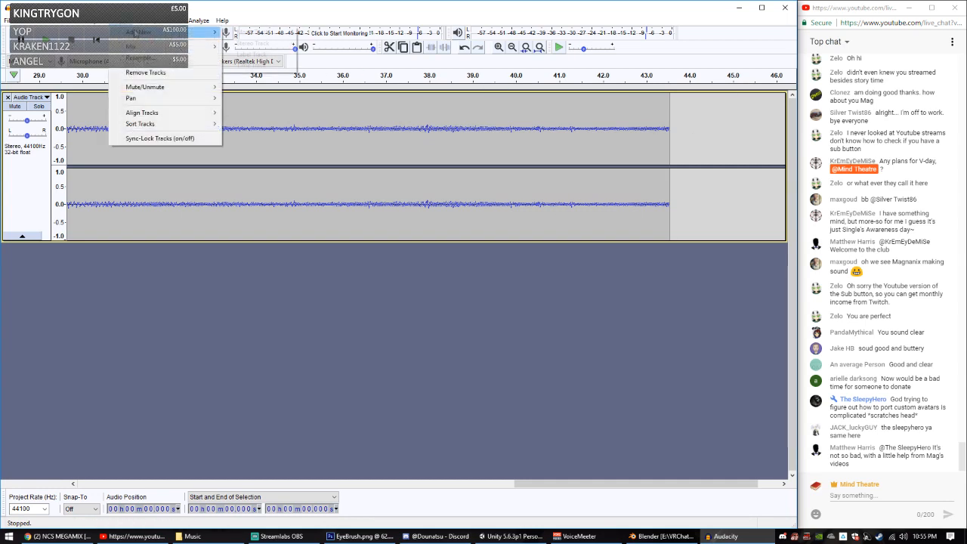
mouse_move(189, 31)
click(262, 45)
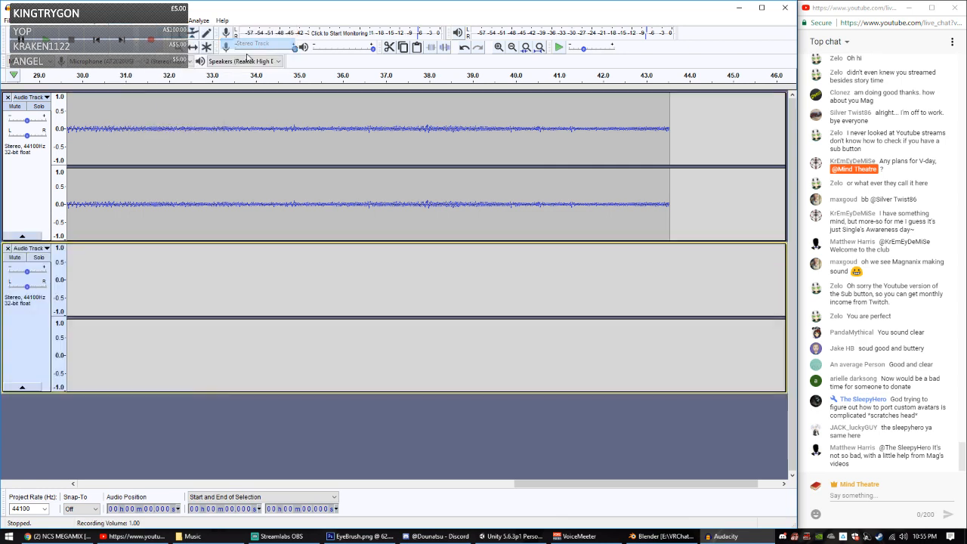
click(15, 106)
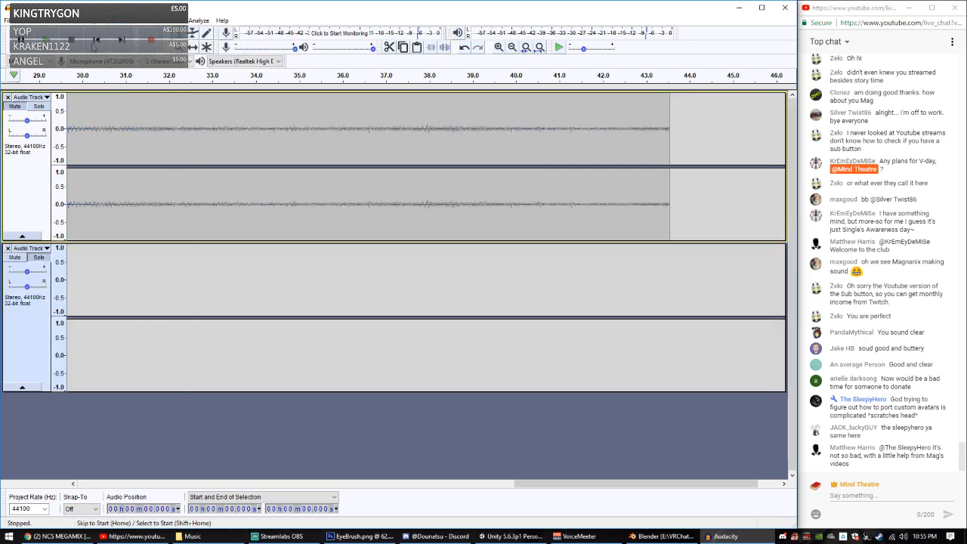
Step: Record about 8 seconds of background noise from the start of the second track
key(Home)
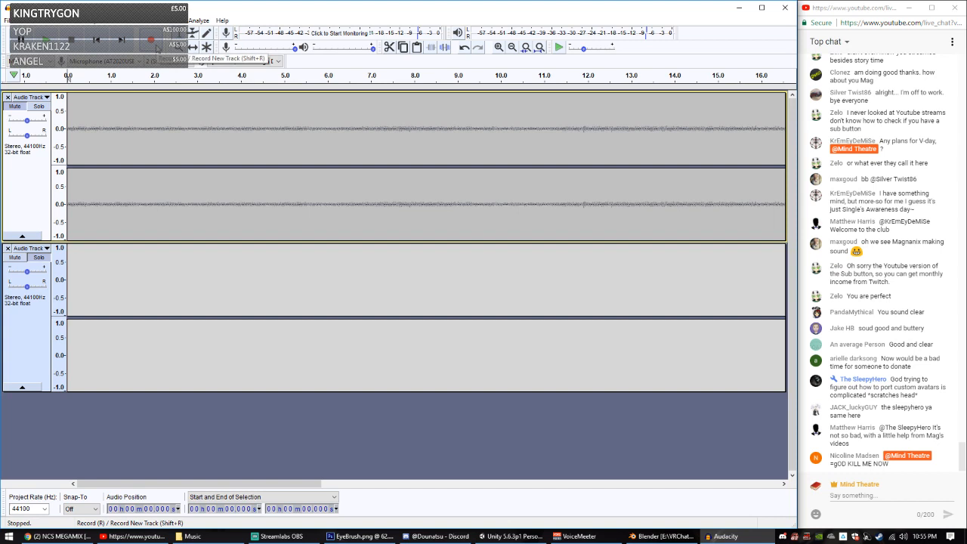
click(157, 48)
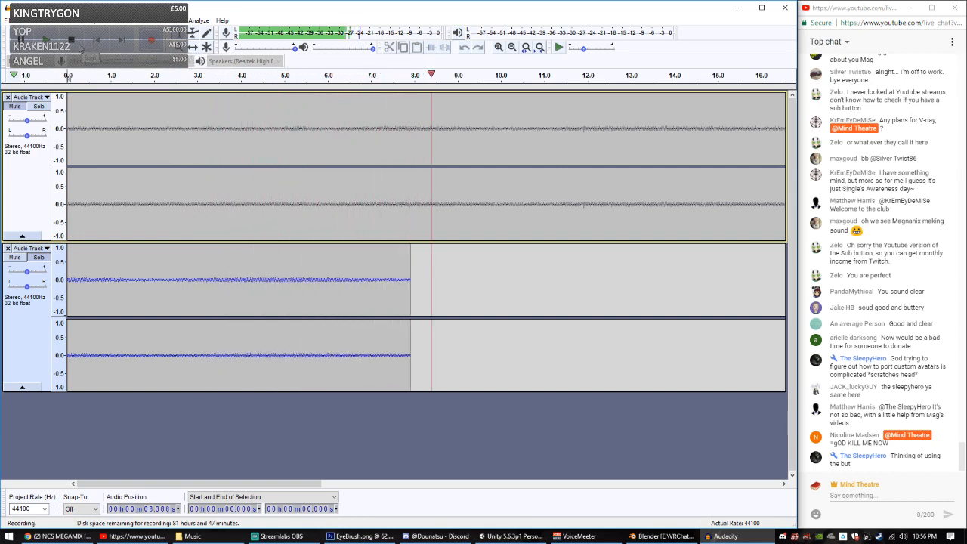
click(73, 41)
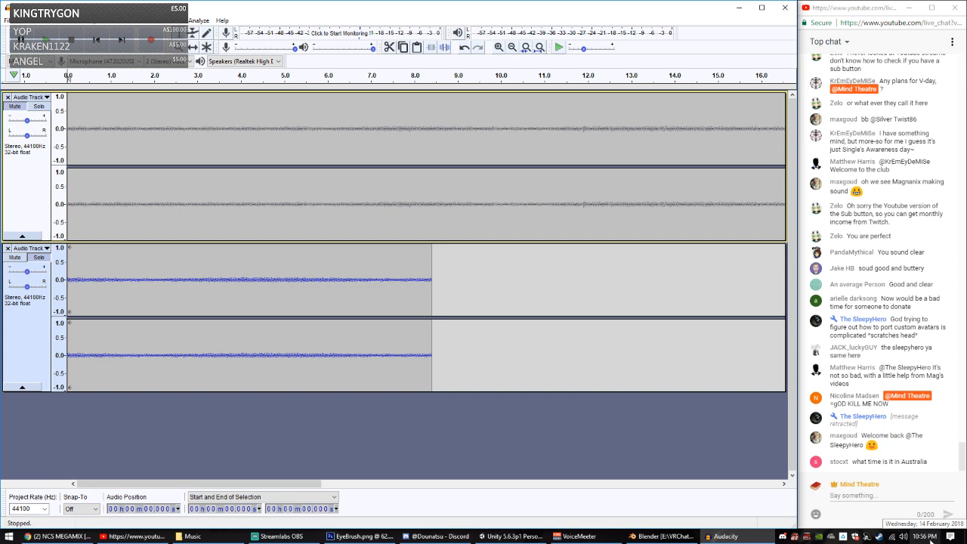
Step: Get the Noise Reduction profile from the background noise clip in the second track
double_click(291, 275)
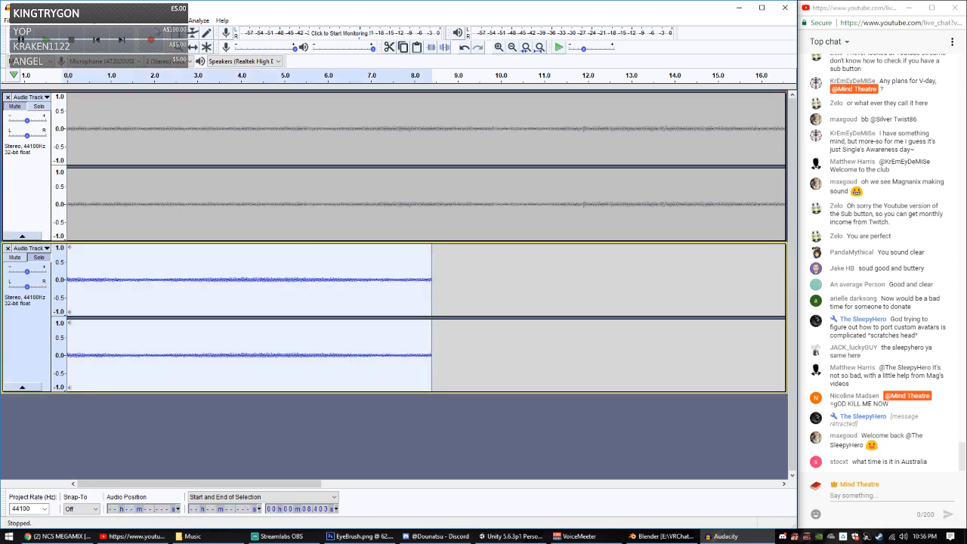
click(183, 21)
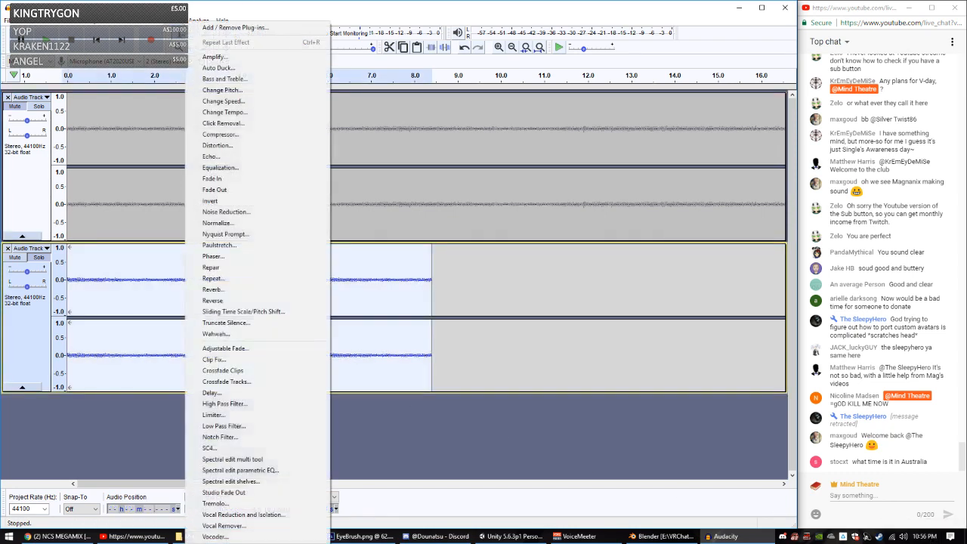
click(263, 214)
click(398, 220)
Step: Apply Noise Reduction to the full length of both tracks
click(252, 140)
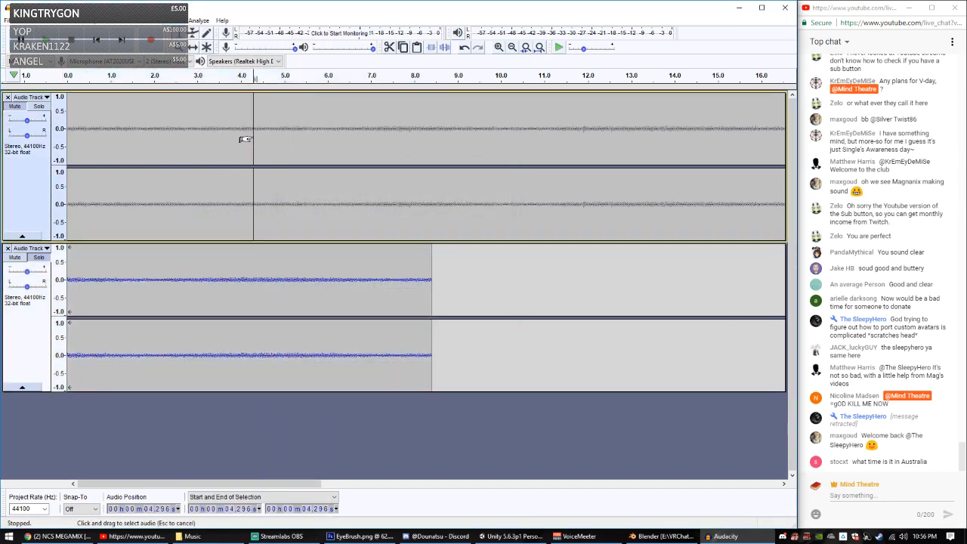
double_click(245, 140)
click(259, 254)
key(ctrl+a)
click(182, 20)
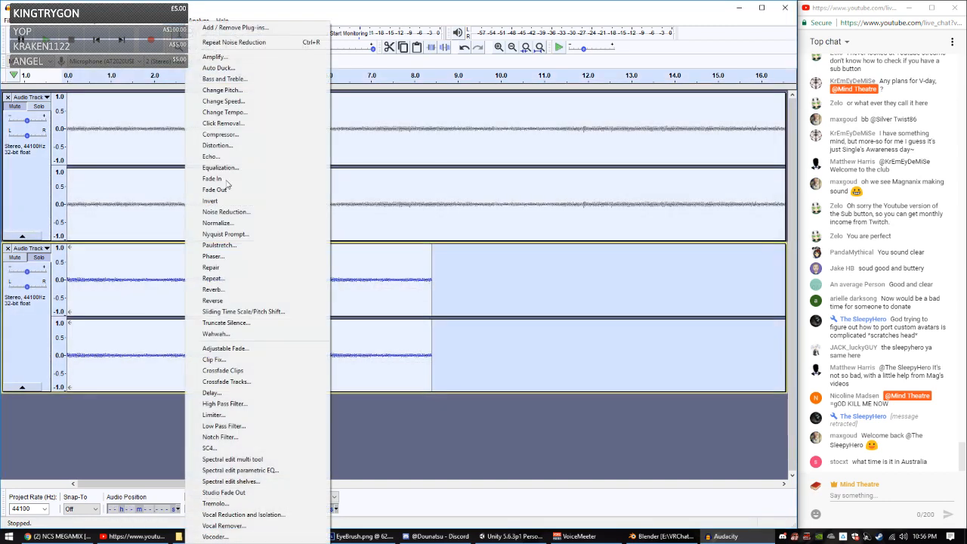
click(226, 212)
click(438, 354)
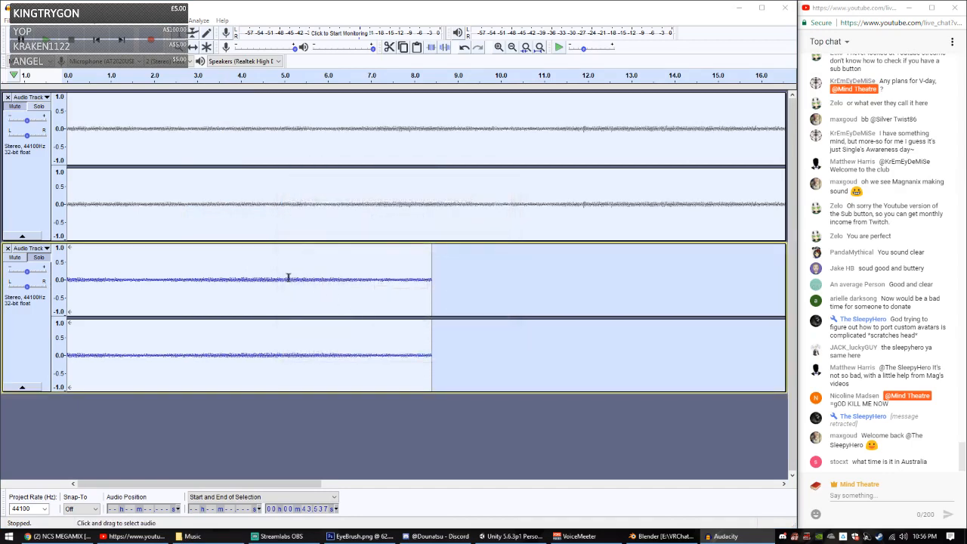
Step: Take a fresh noise profile from the second track's clip and run Noise Reduction on both tracks again
double_click(212, 281)
click(183, 20)
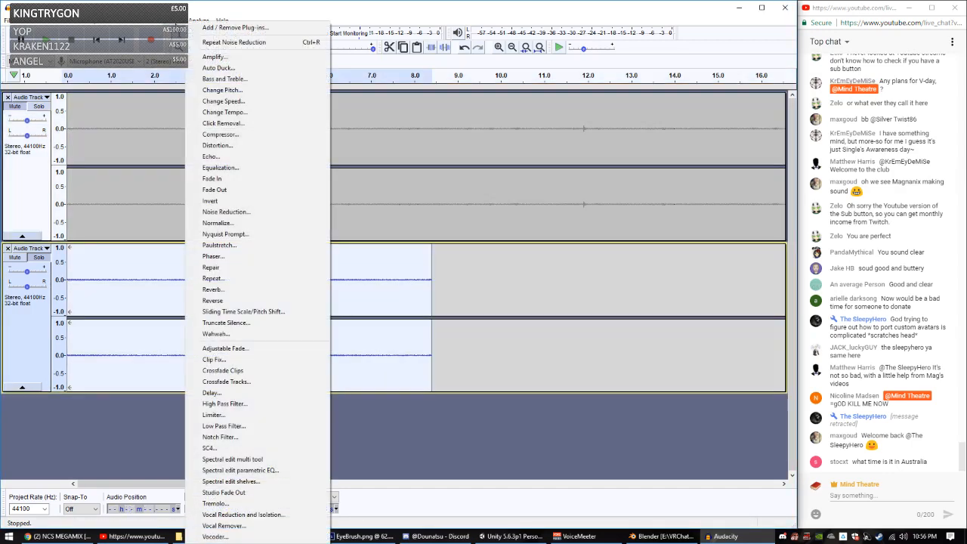
click(225, 211)
click(394, 217)
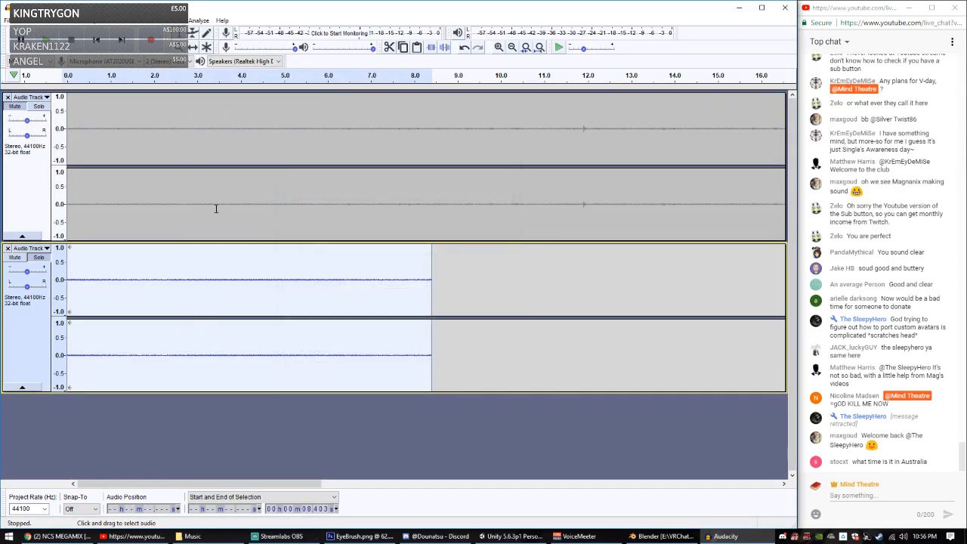
key(ctrl+a)
click(181, 21)
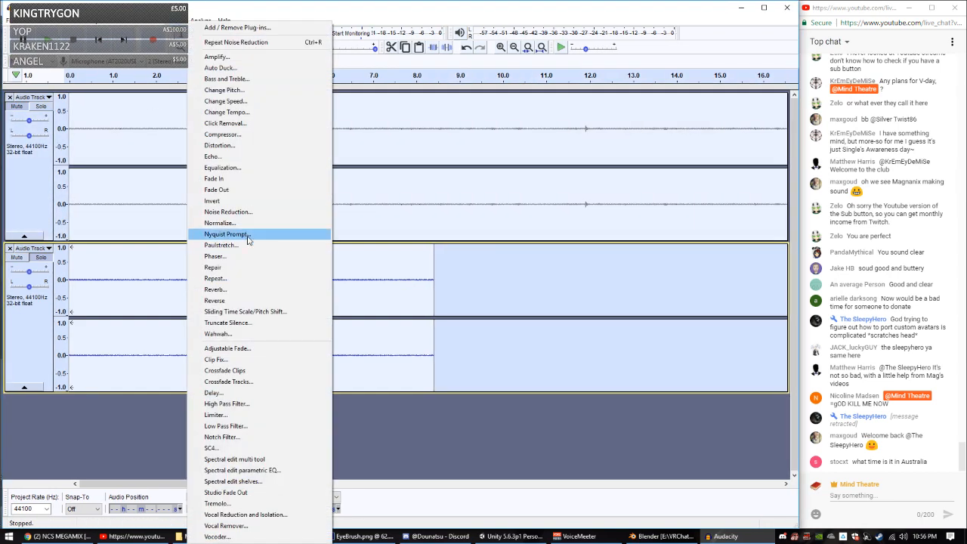
click(226, 211)
click(445, 351)
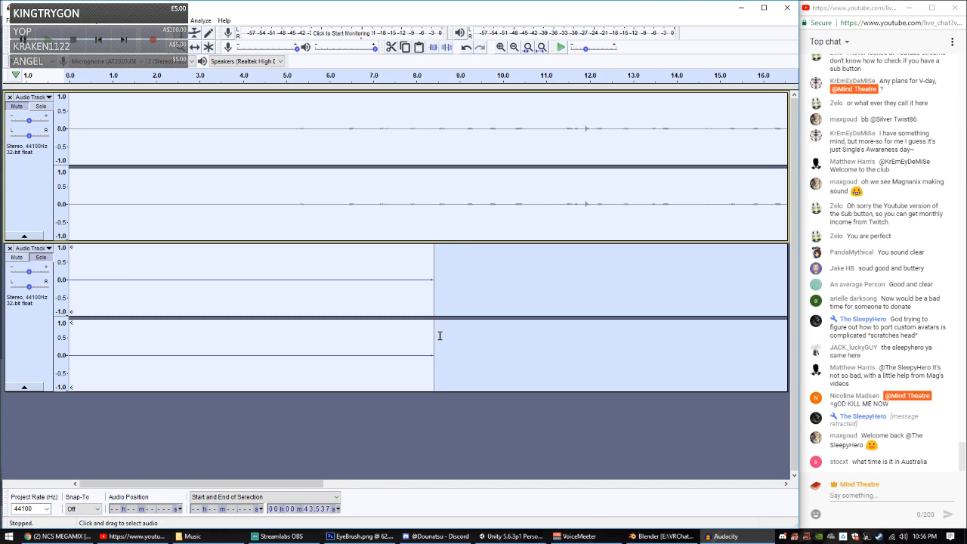
Step: Remove the background noise track and play the cleaned recording from the start
click(198, 268)
click(10, 248)
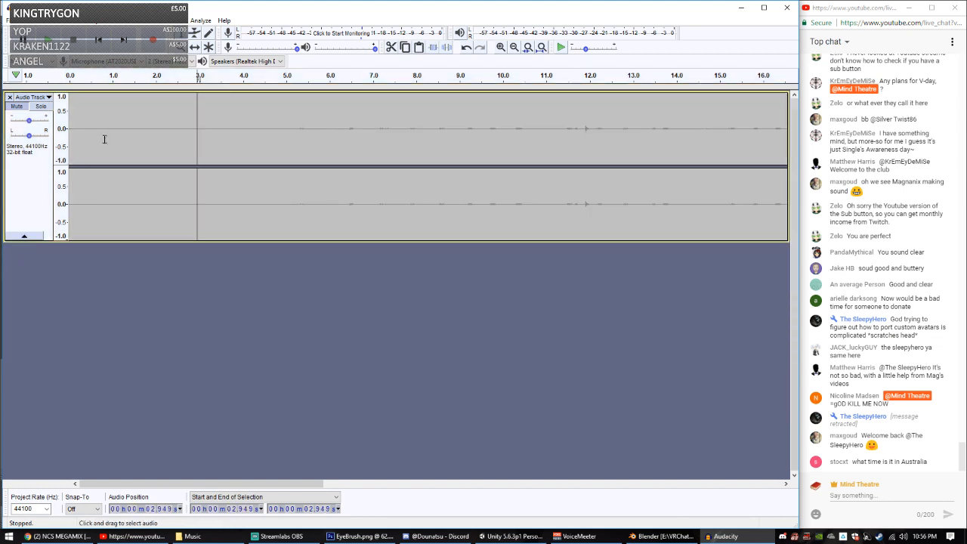
click(98, 41)
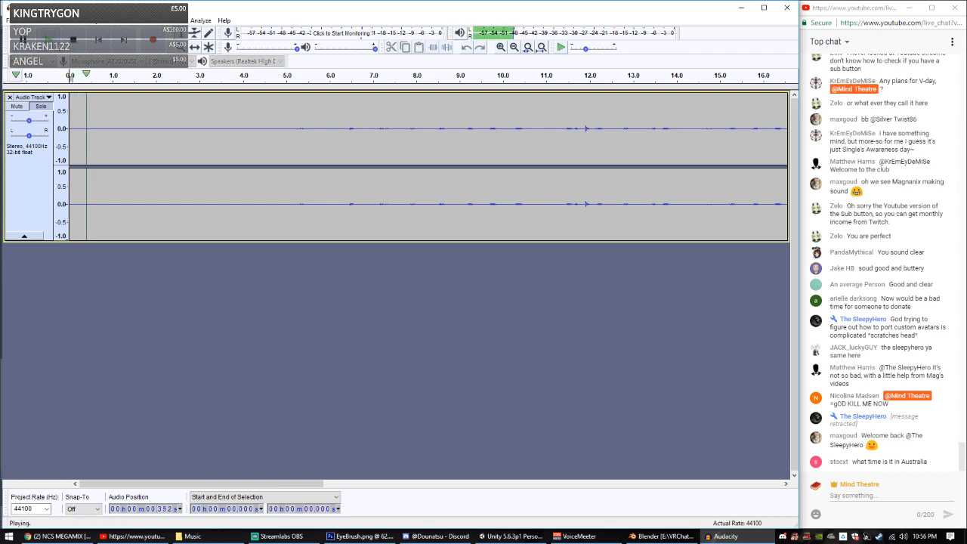
click(80, 42)
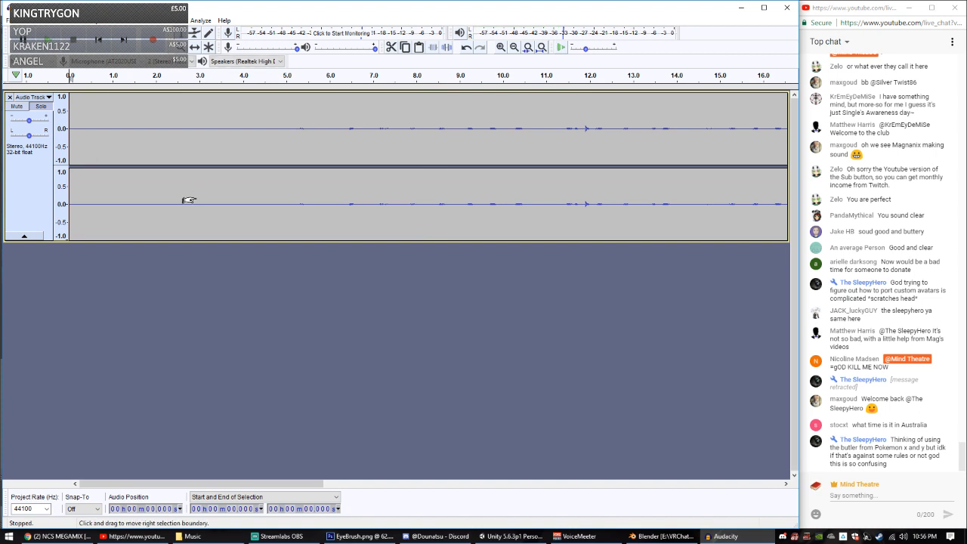
Step: Undo the noise track's removal and both Noise Reduction passes
click(196, 199)
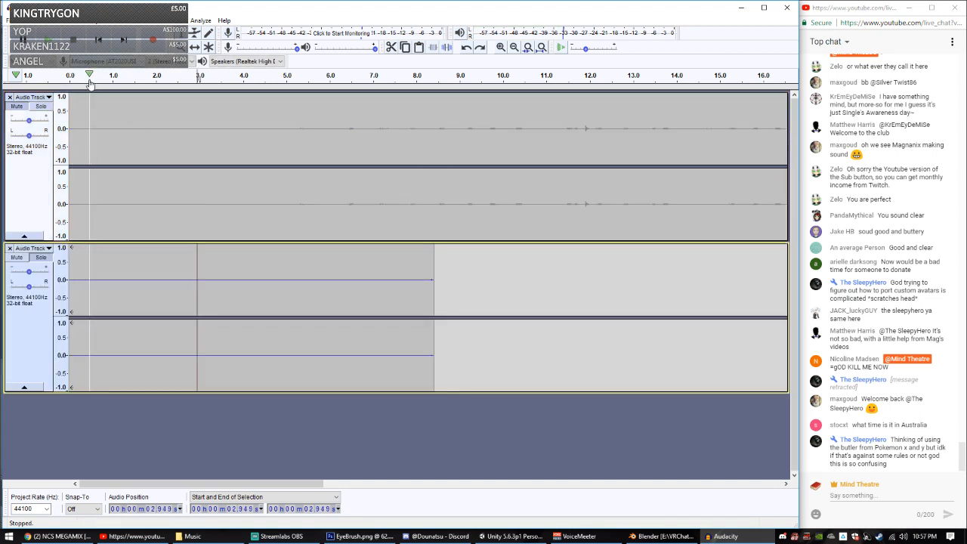
key(ctrl+a)
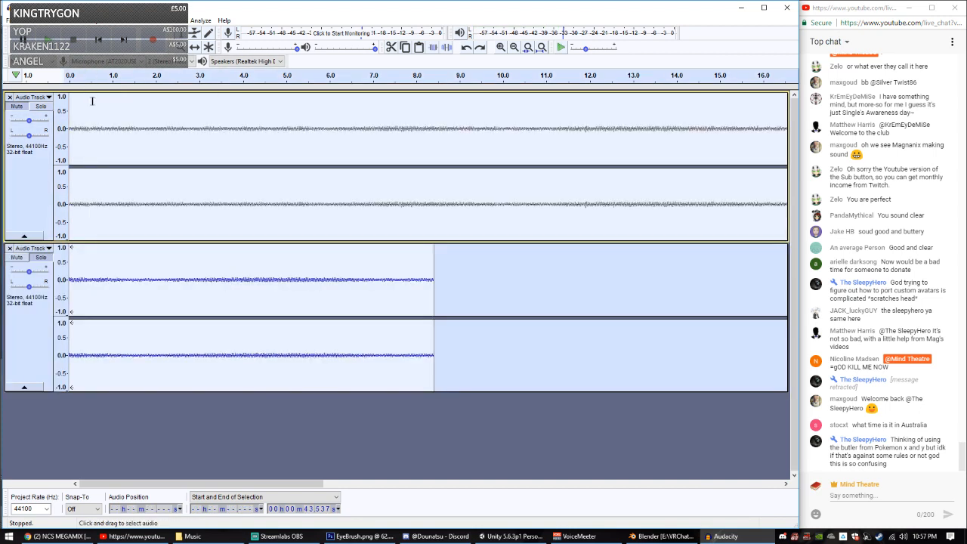
click(130, 126)
Step: Mute the second track, unmute the first, and listen to the unprocessed recording from about 1.4 seconds
click(14, 261)
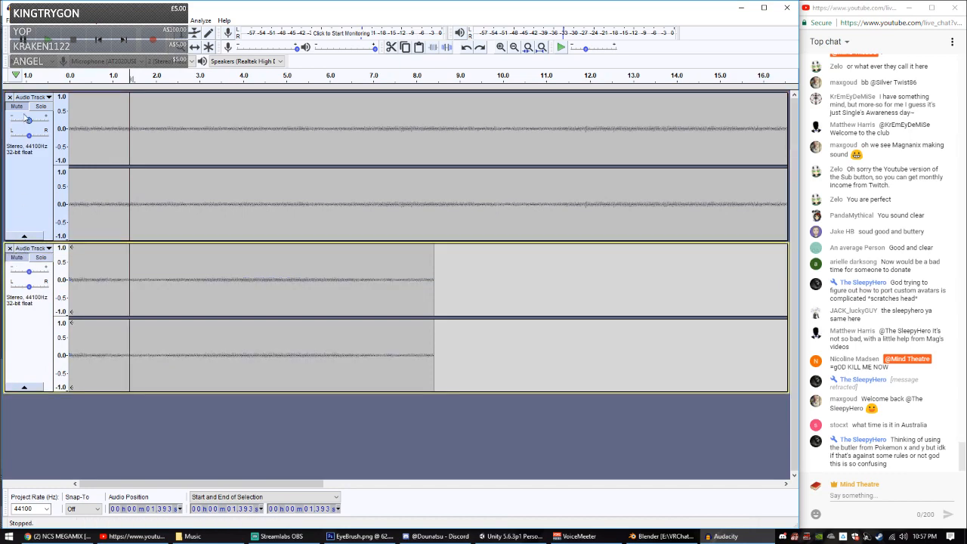
click(15, 105)
key(space)
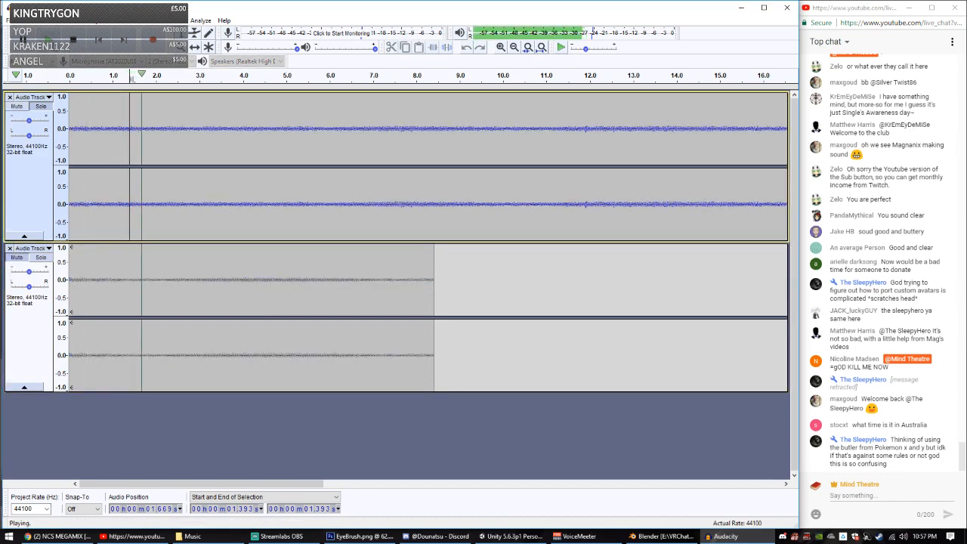
key(space)
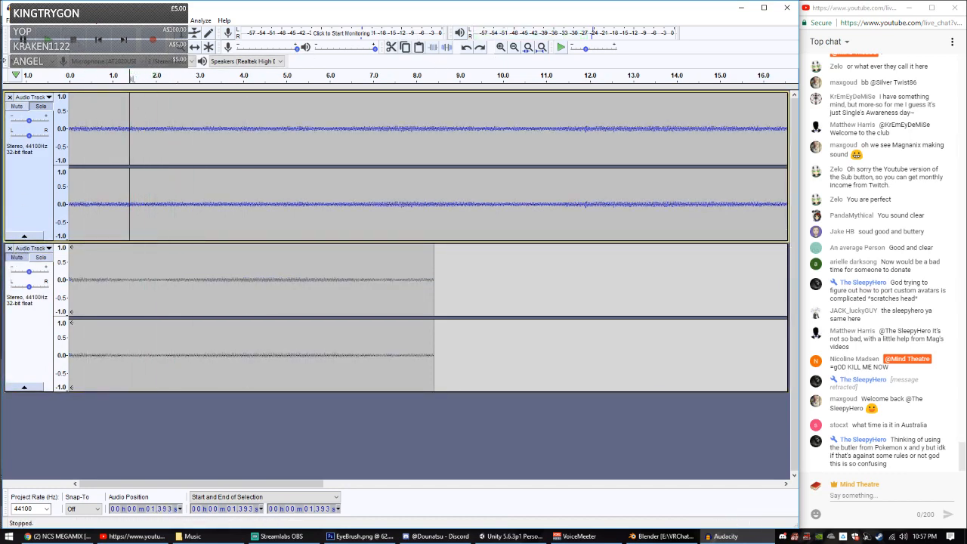
key(space)
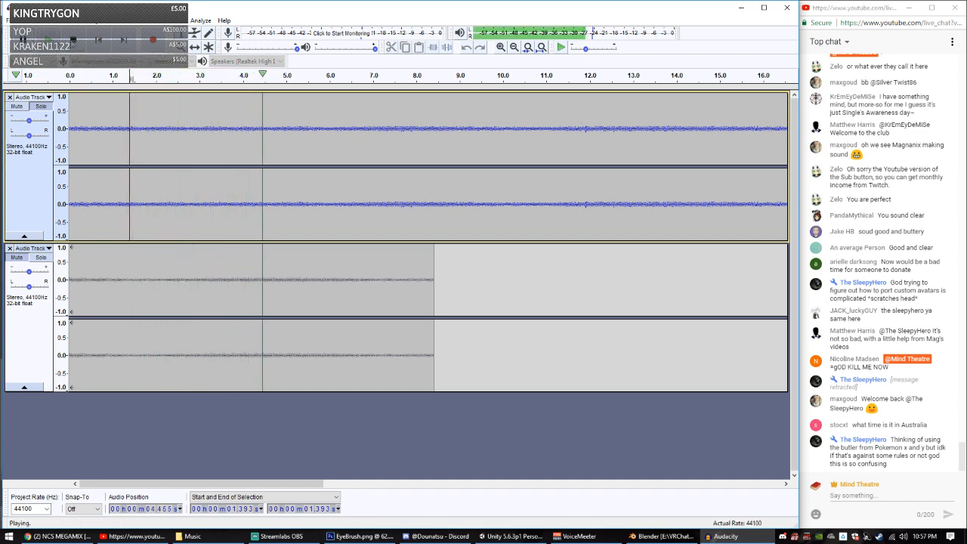
key(space)
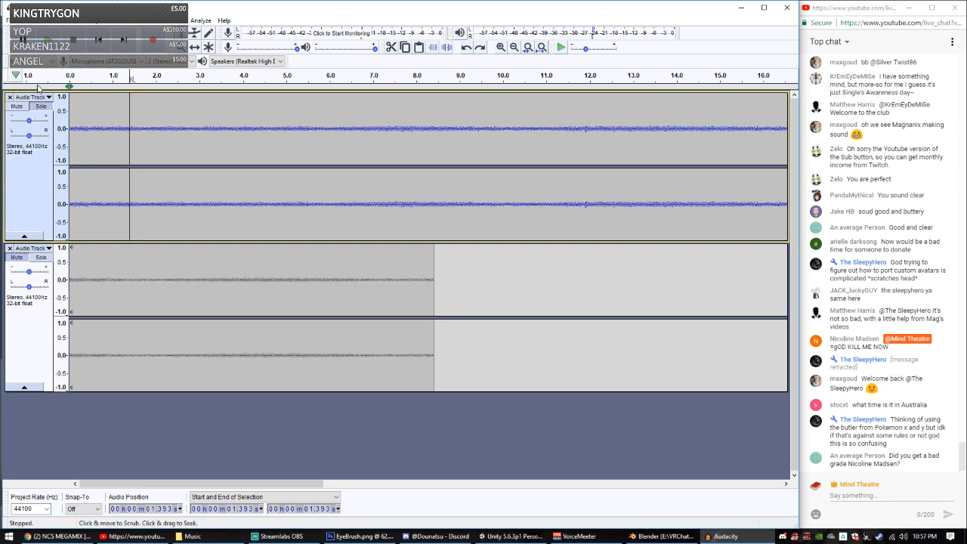
Step: Remove both audio tracks from the project
click(15, 99)
click(9, 98)
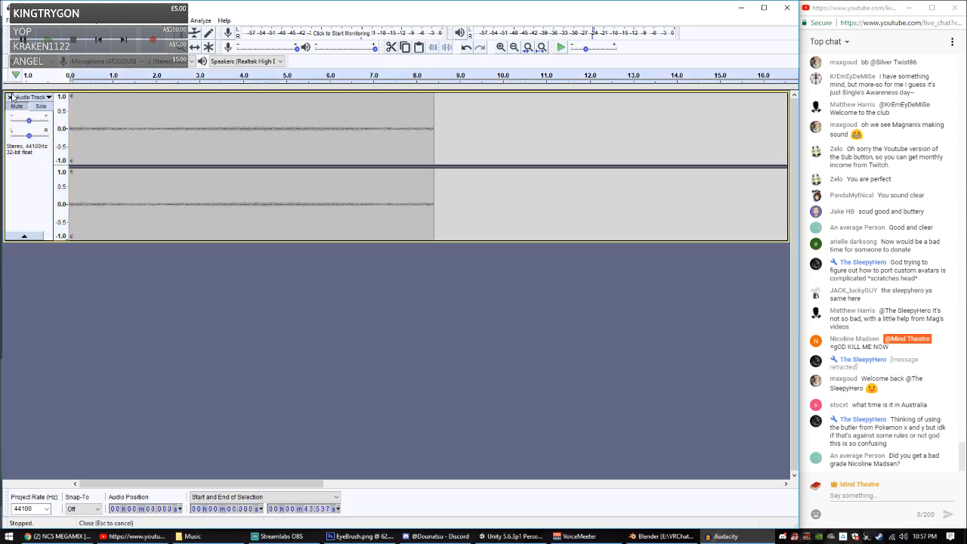
click(10, 98)
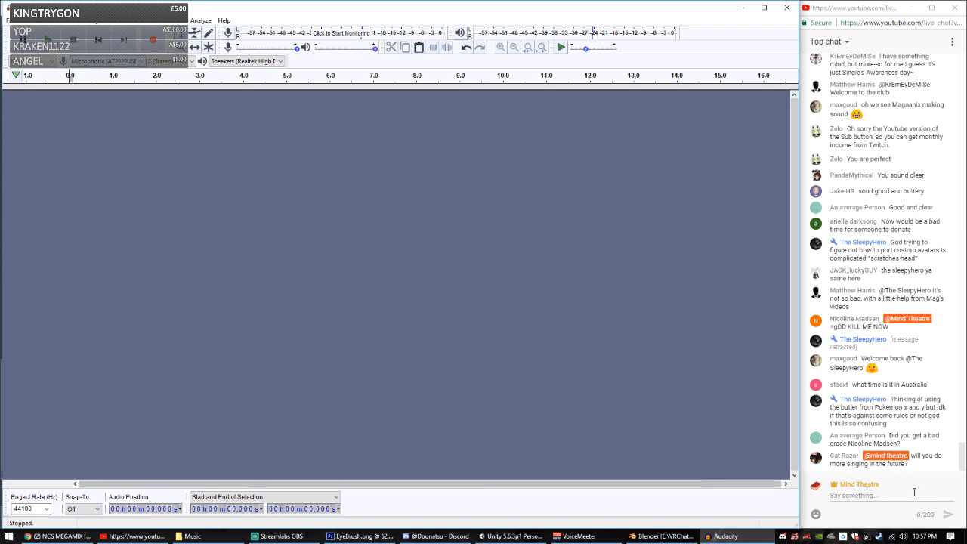
Step: Check the default AT2020USB+ microphone's level in the Windows recording devices and the mixer in Streamlabs OBS, and return to Audacity
right_click(892, 536)
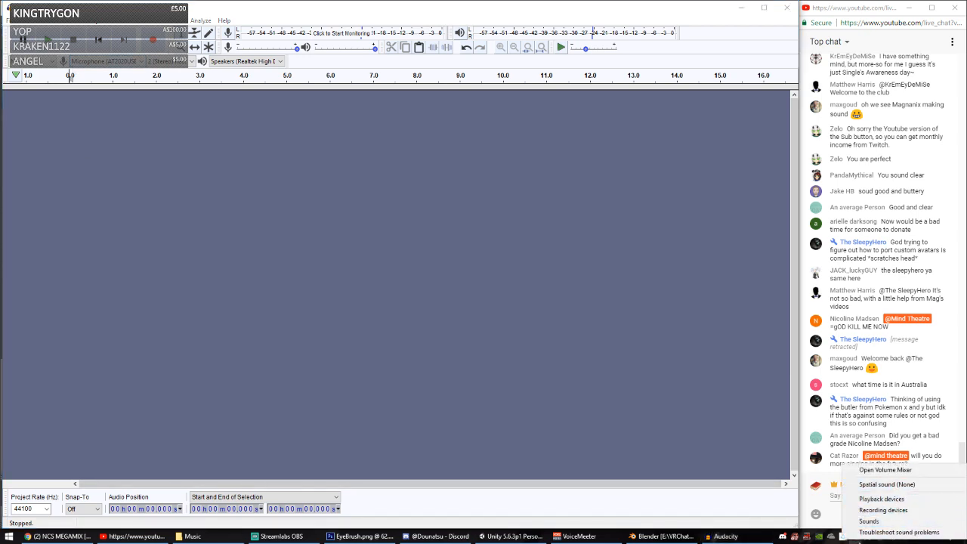
click(891, 510)
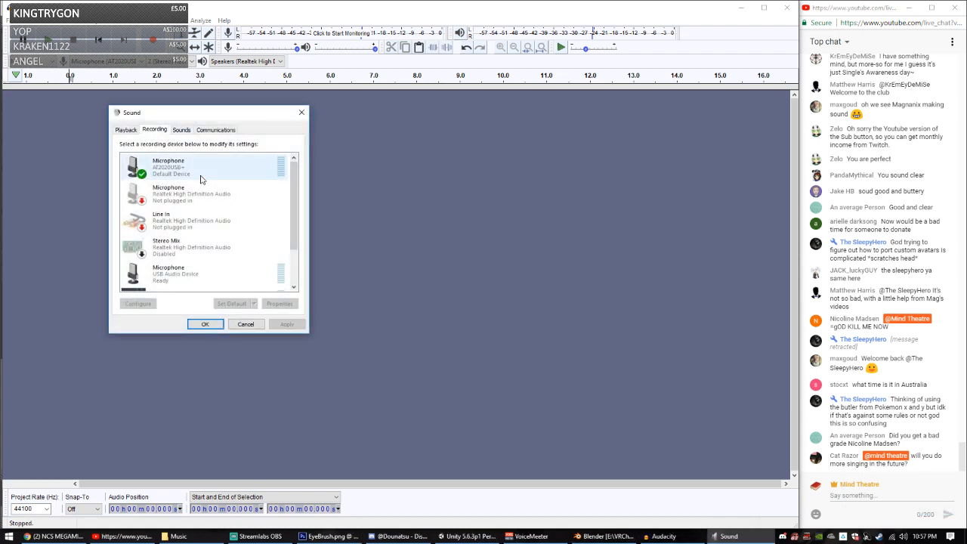
double_click(214, 170)
click(183, 168)
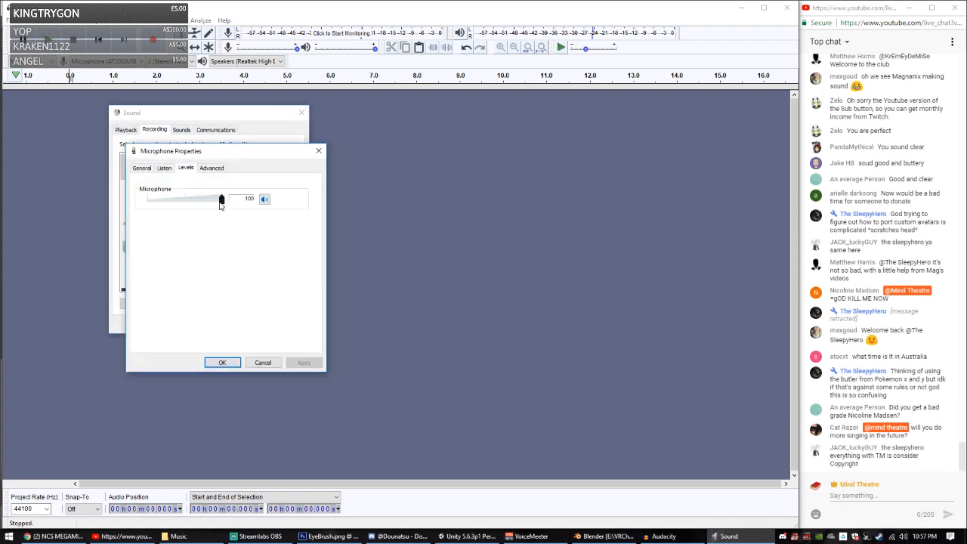
click(224, 363)
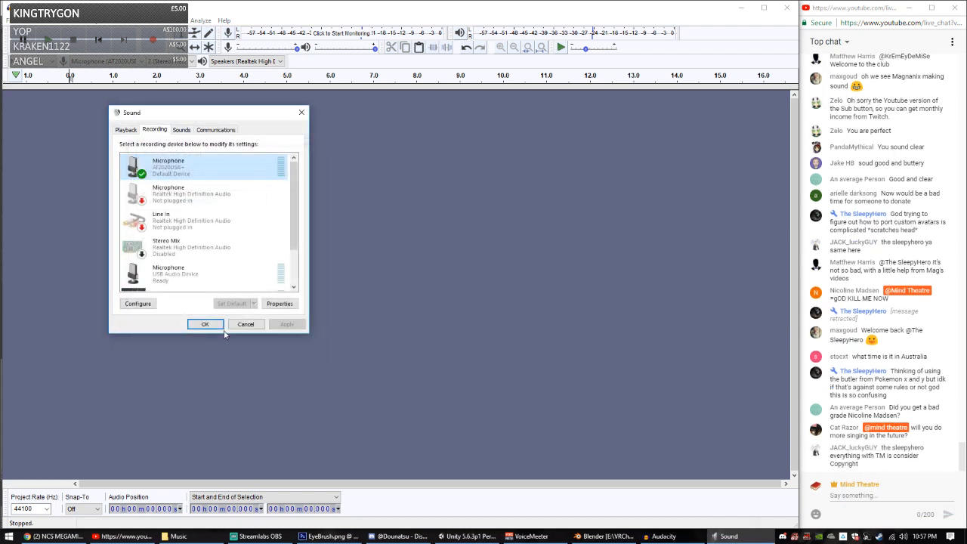
click(209, 326)
click(302, 538)
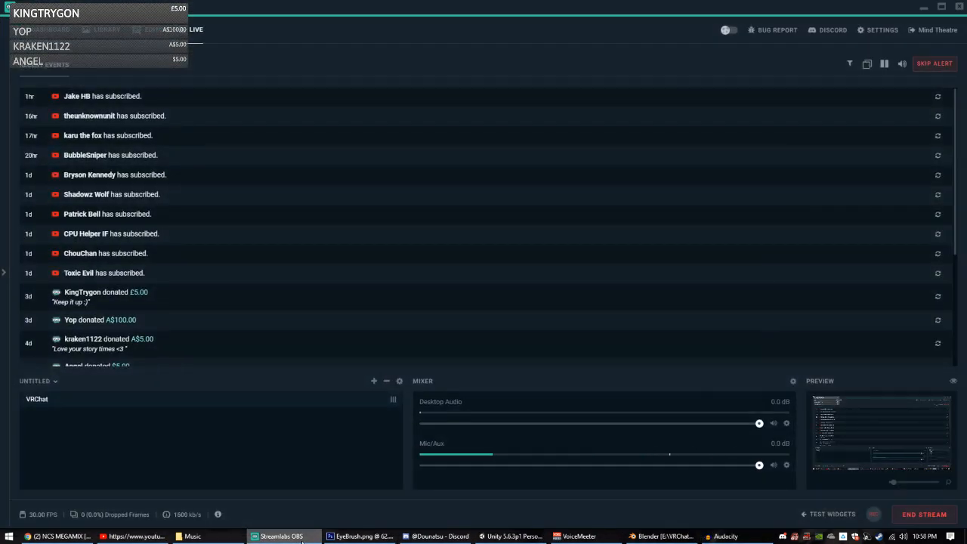
click(283, 537)
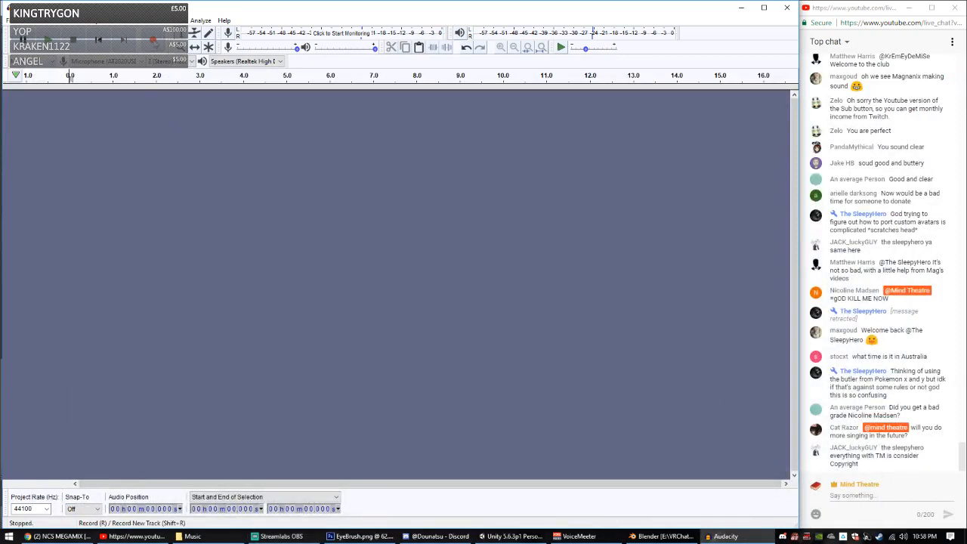
Step: Record a new stereo track of about 55 seconds and delete everything after about 53.5 seconds
click(152, 40)
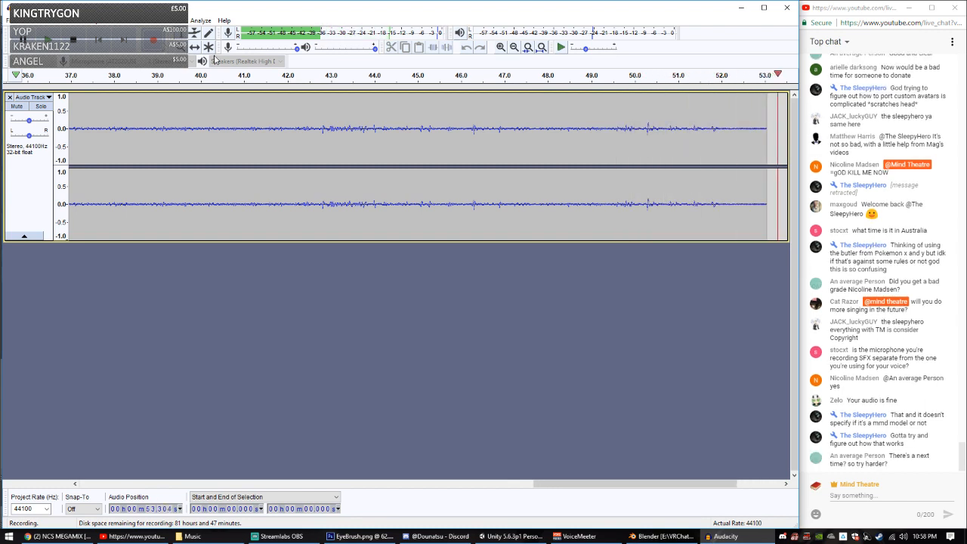
key(space)
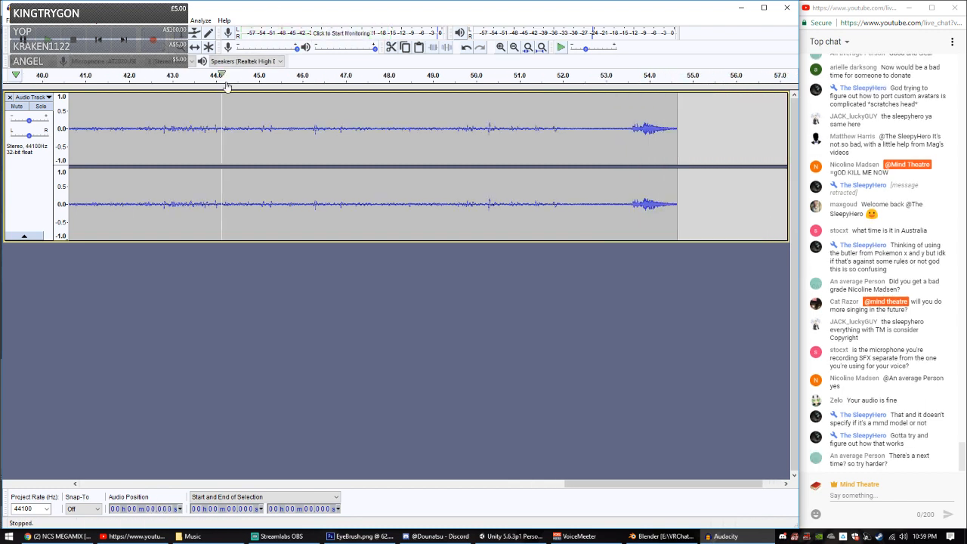
drag(621, 142, 695, 140)
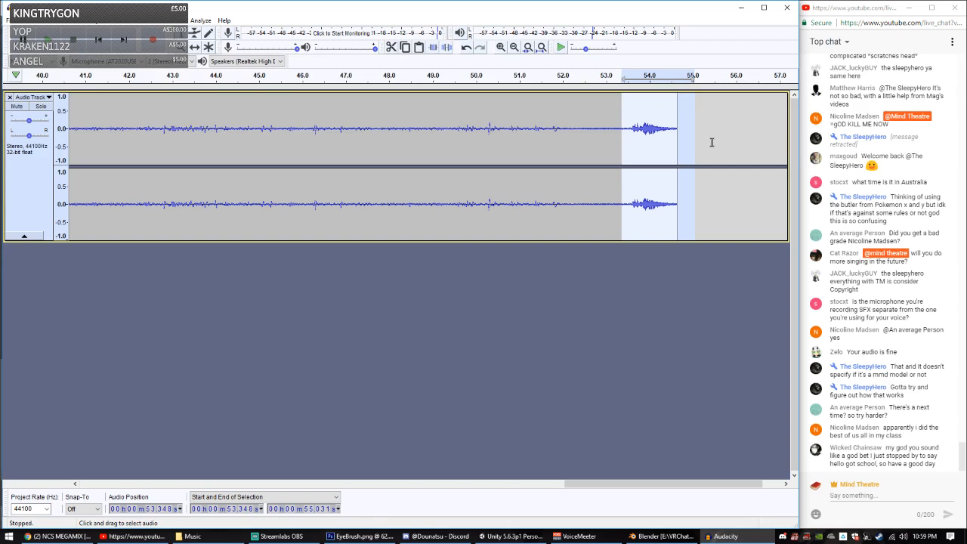
click(642, 142)
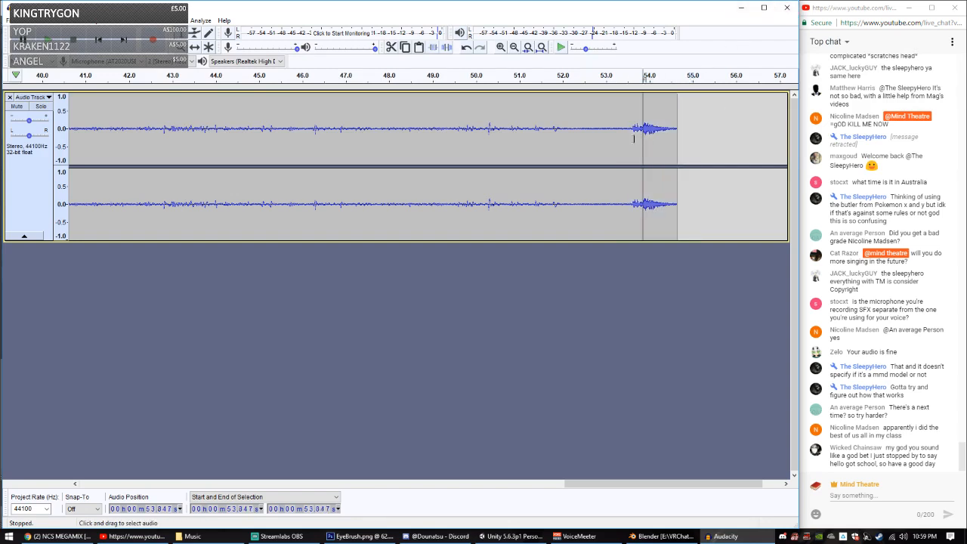
drag(625, 138, 713, 134)
key(Delete)
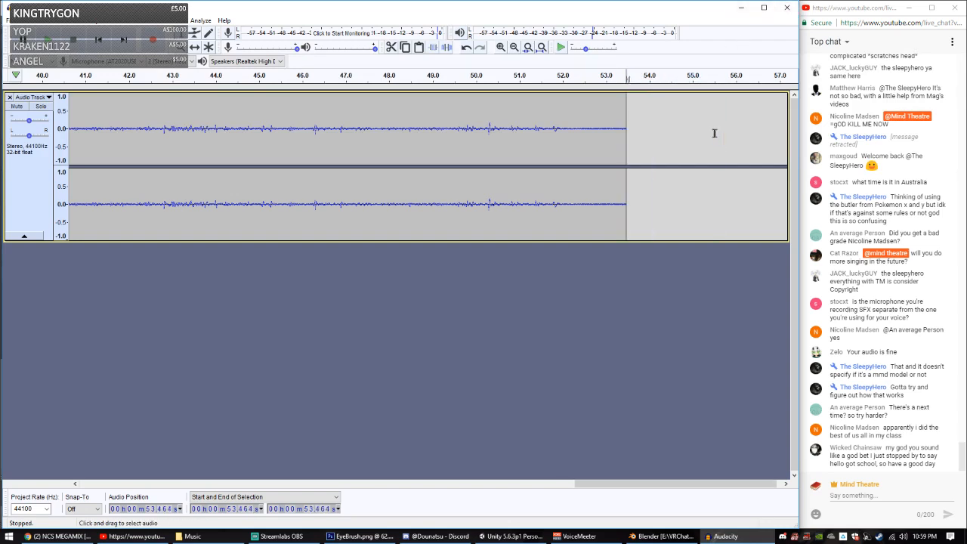
Step: Listen to the loud spike near the start of the recording, playing from about 7.1 seconds
click(98, 40)
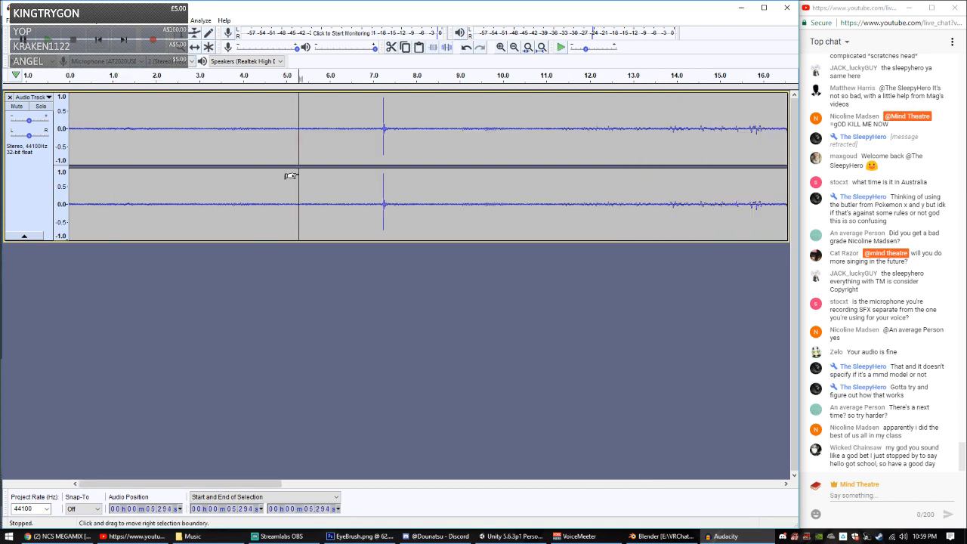
click(367, 169)
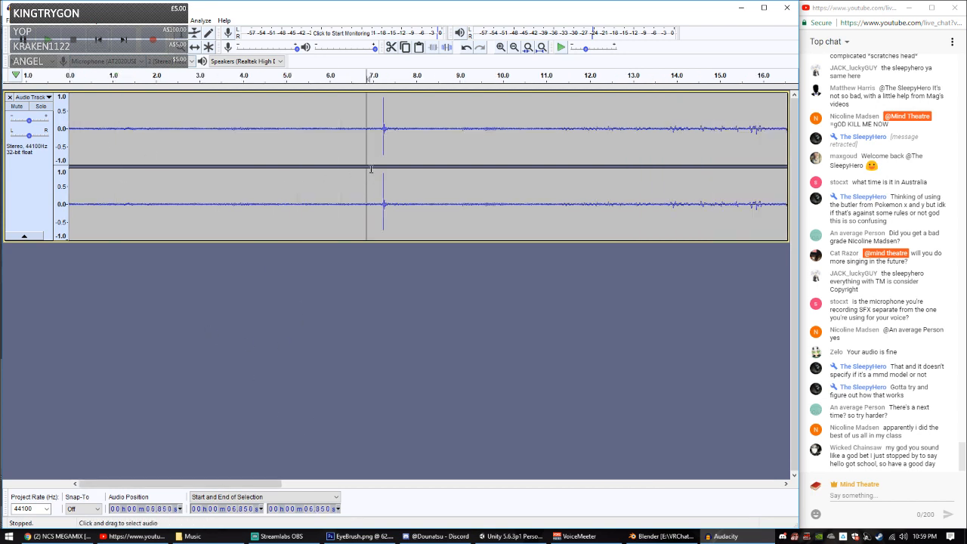
click(378, 133)
key(space)
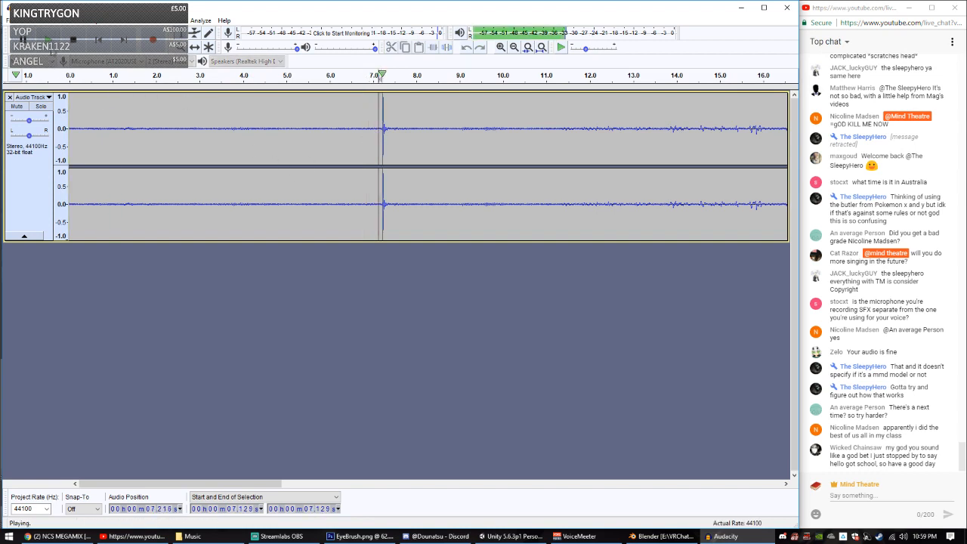
key(space)
Step: Lower the playback volume to about a quarter and listen to the recording from about 7.9 seconds
click(411, 123)
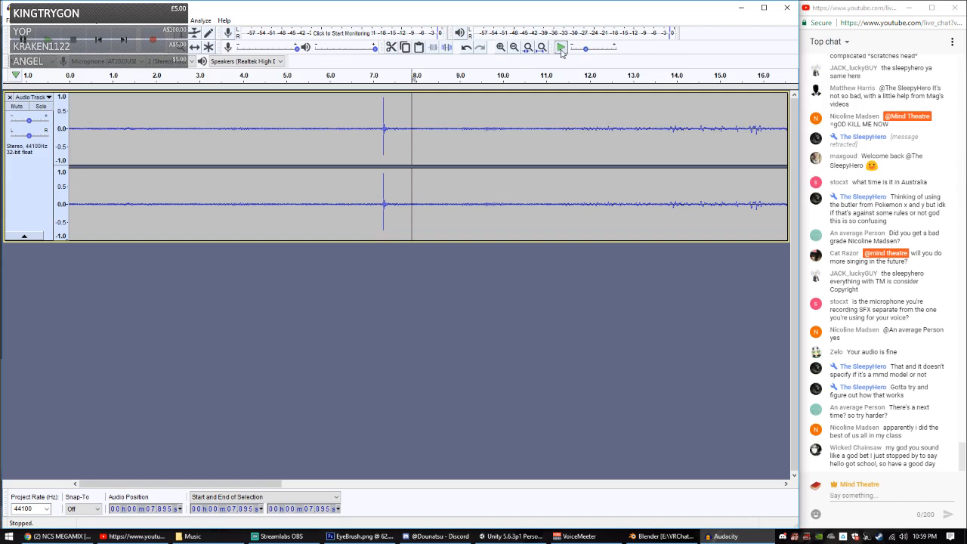
click(351, 50)
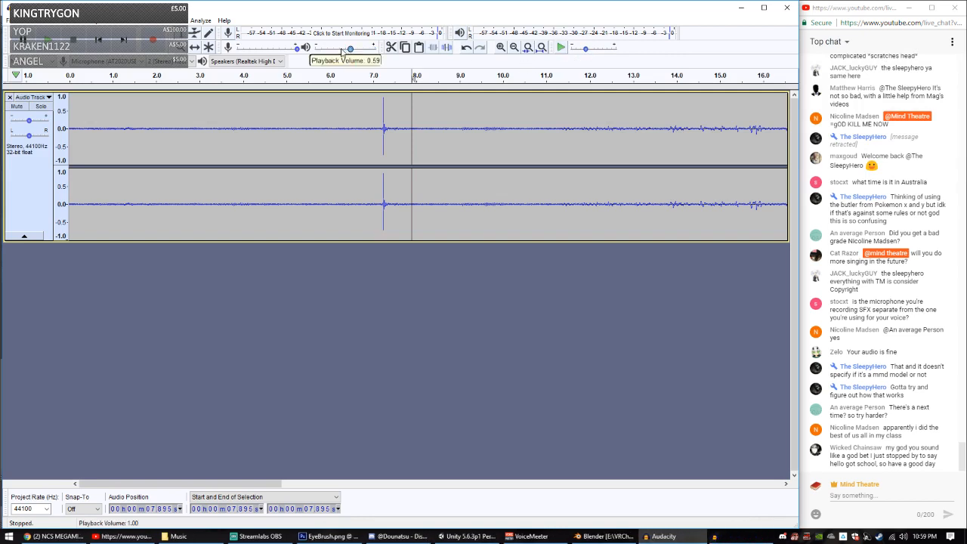
drag(341, 51, 328, 55)
key(space)
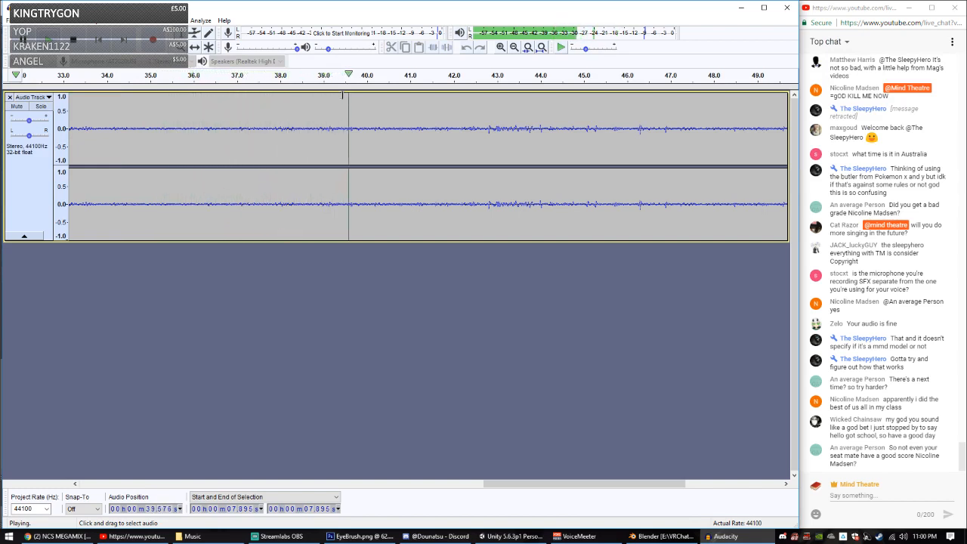
key(space)
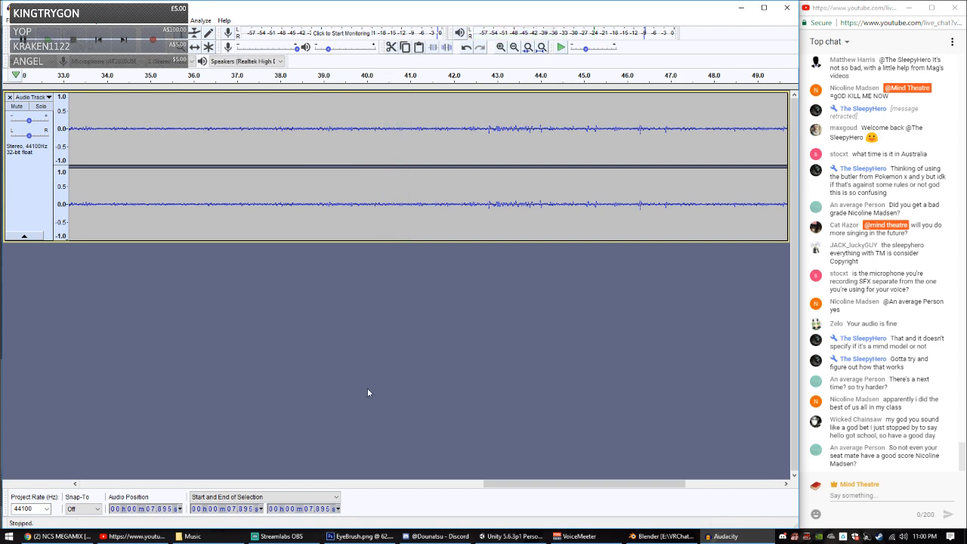
Step: Listen to the beginning of the recording and delete the loud spike between about 7.0 and 7.6 seconds
drag(535, 483, 121, 484)
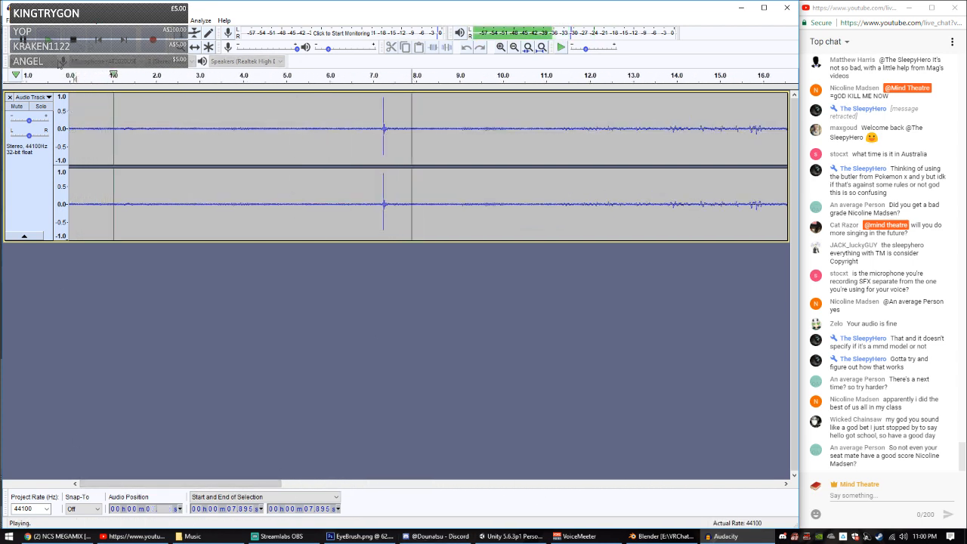
key(space)
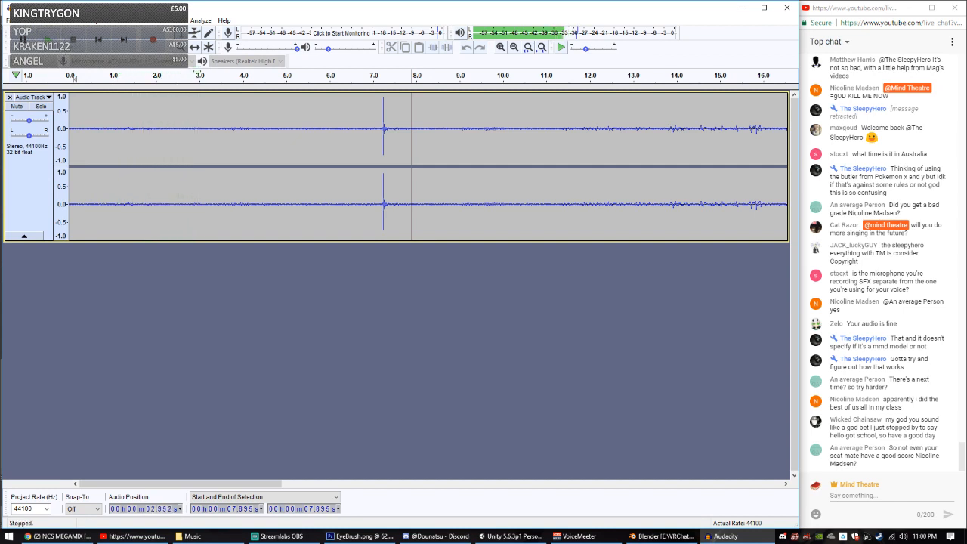
drag(374, 135, 400, 130)
key(Delete)
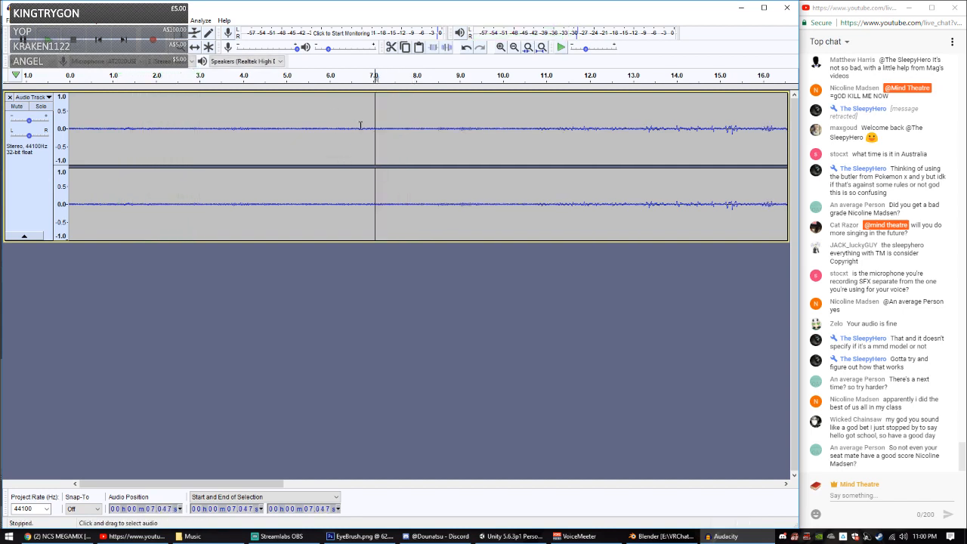
Step: Move the first 7 seconds of background noise out of the recording into a new stereo track
key(shift+Home)
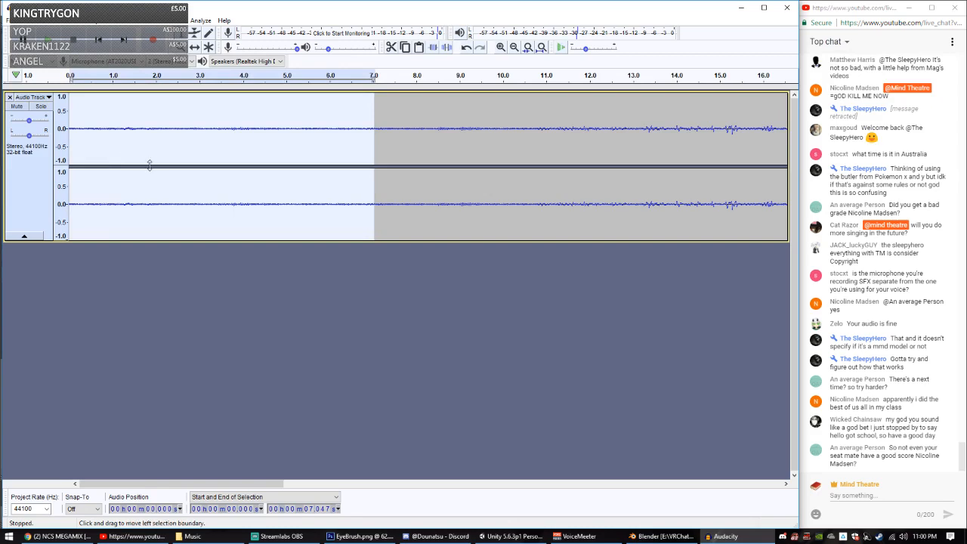
key(Delete)
click(121, 20)
mouse_move(151, 30)
click(254, 43)
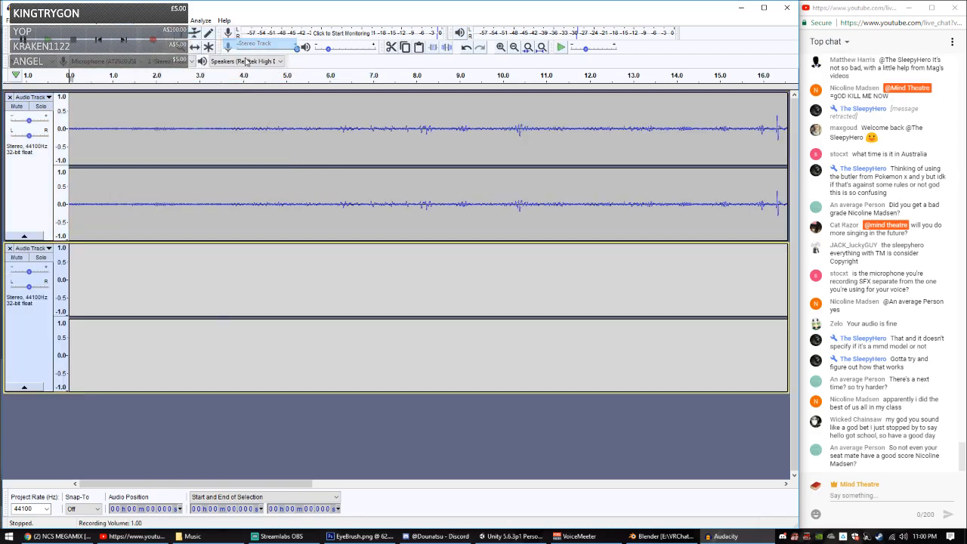
key(ctrl+v)
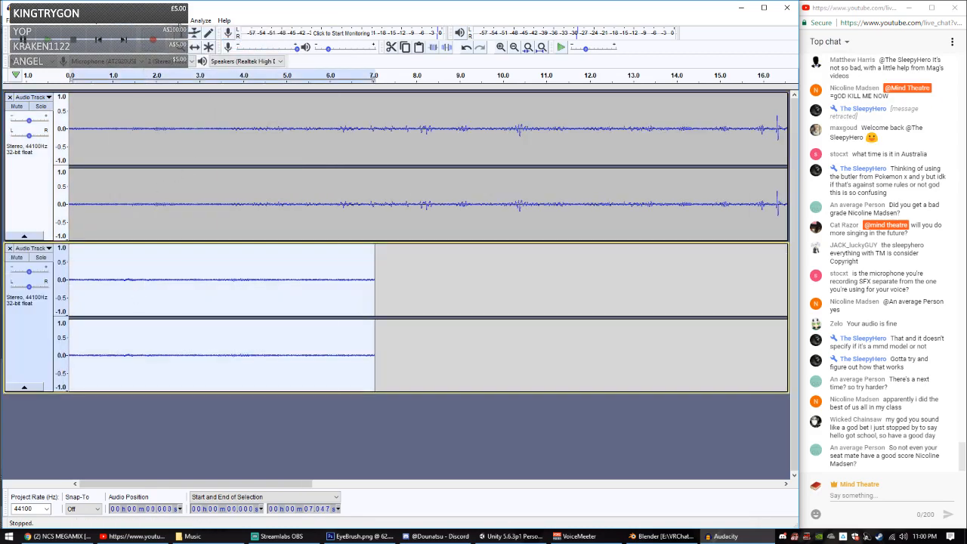
Step: Capture a noise profile from the second track's audio and apply Noise Reduction at 12 dB, sensitivity 6.00 and 3 smoothing bands to both tracks
click(180, 20)
click(244, 219)
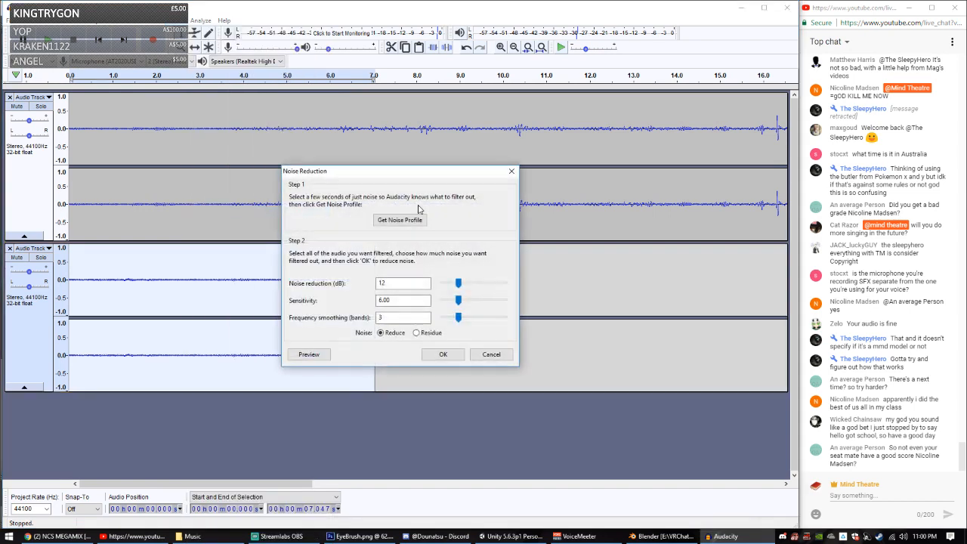
click(399, 220)
key(ctrl+a)
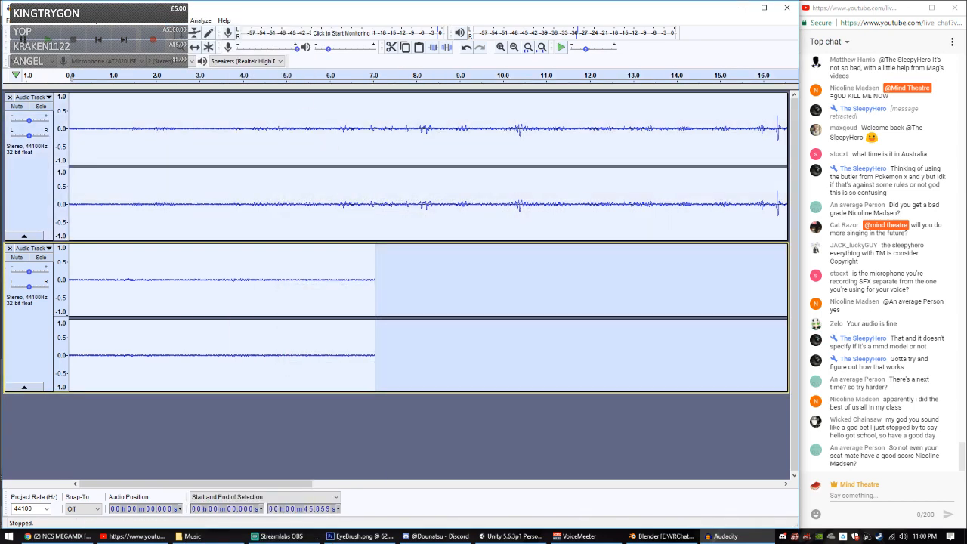
click(176, 20)
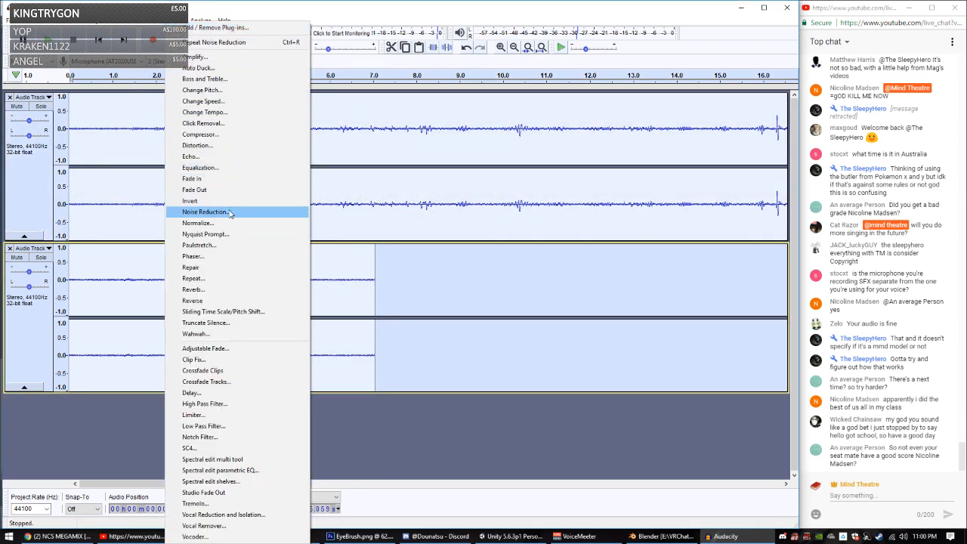
click(219, 212)
click(445, 353)
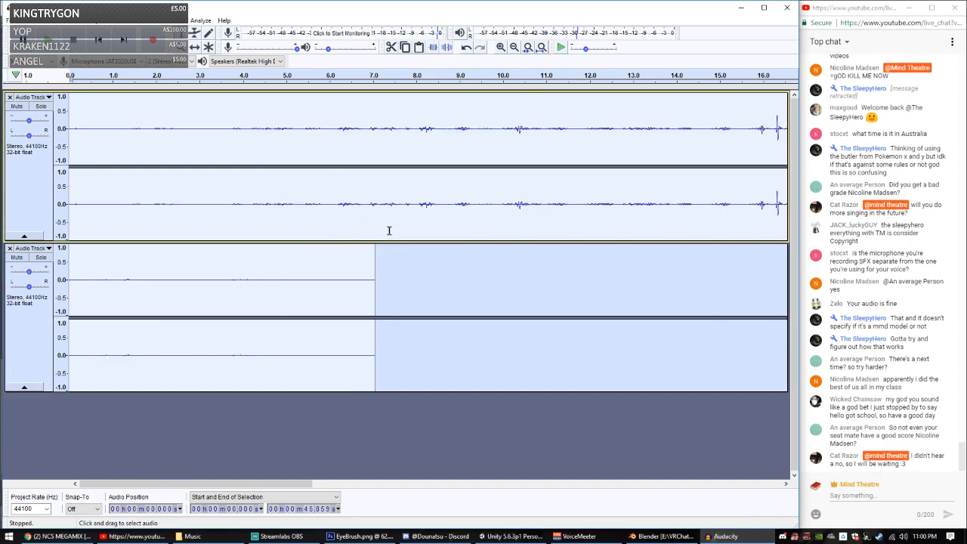
Step: Solo the first track with the second one muted and listen to the cleaned recording from the beginning
click(118, 143)
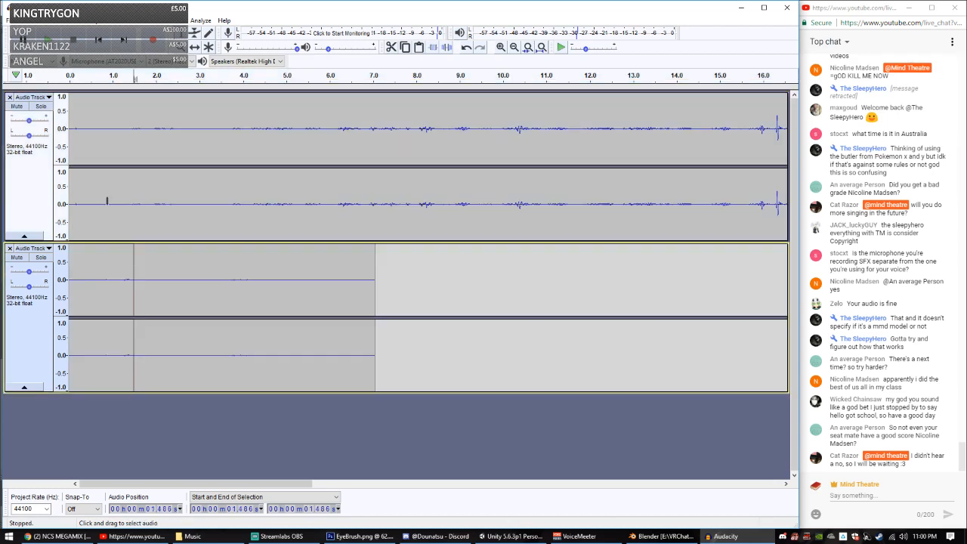
click(108, 285)
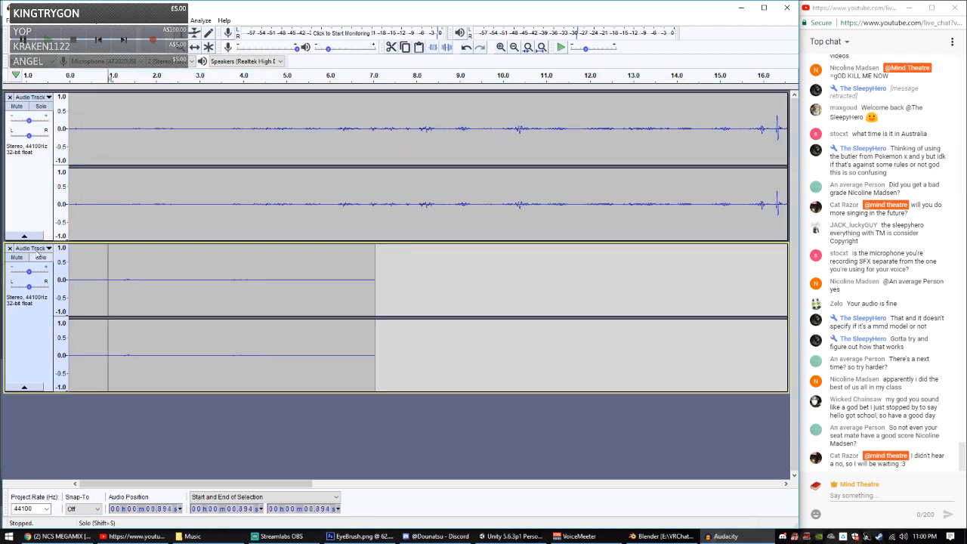
click(17, 258)
click(129, 125)
click(102, 38)
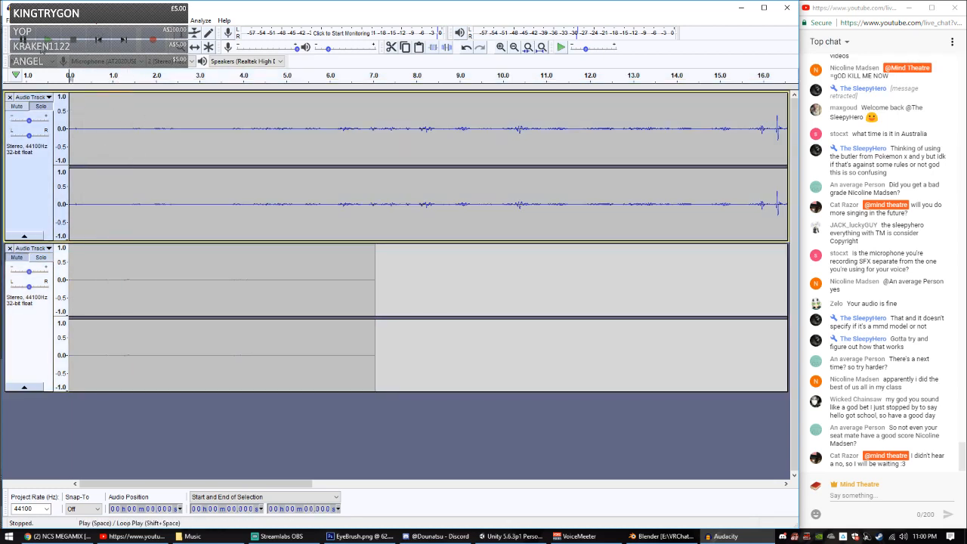
click(47, 41)
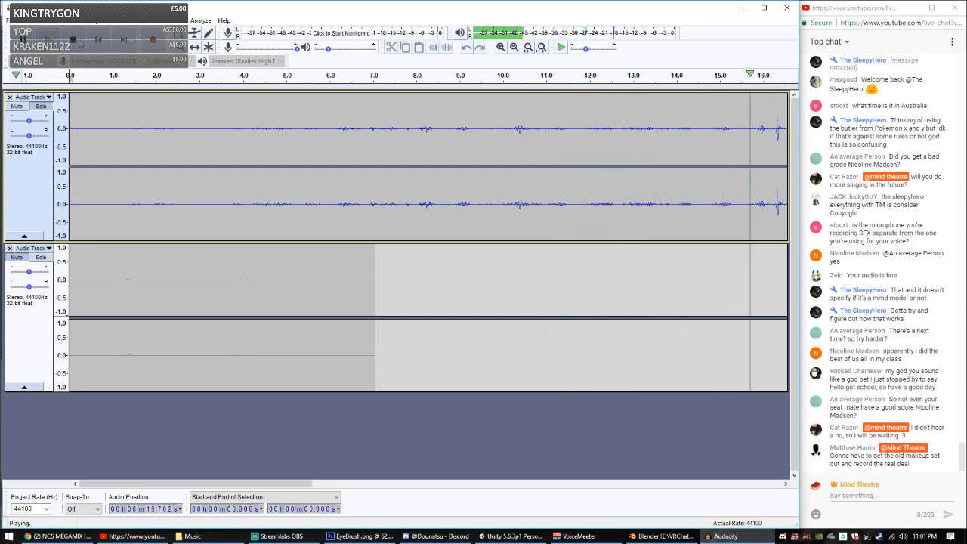
Step: Delete the first 3.3 seconds of the cleaned recording and remove the second track with the noise sample
drag(210, 155, 15, 146)
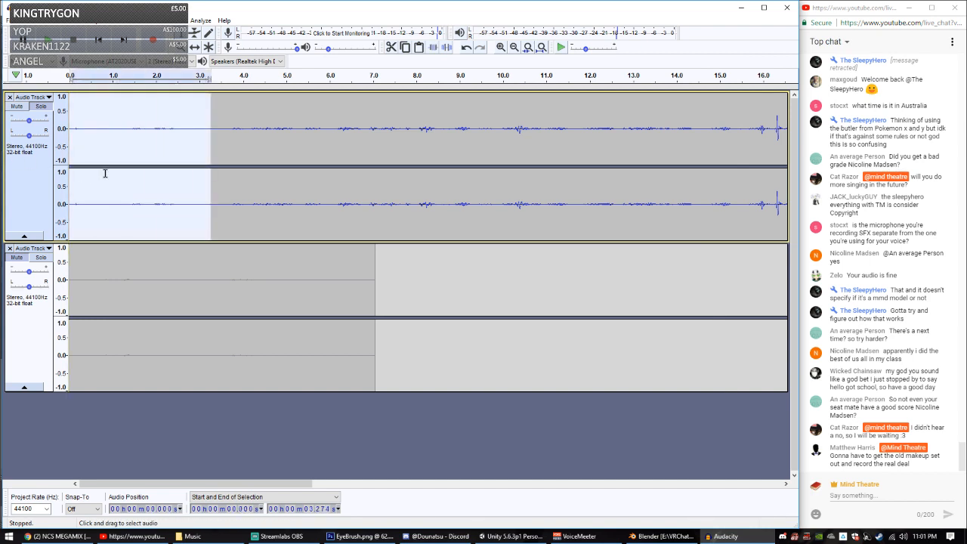
key(Delete)
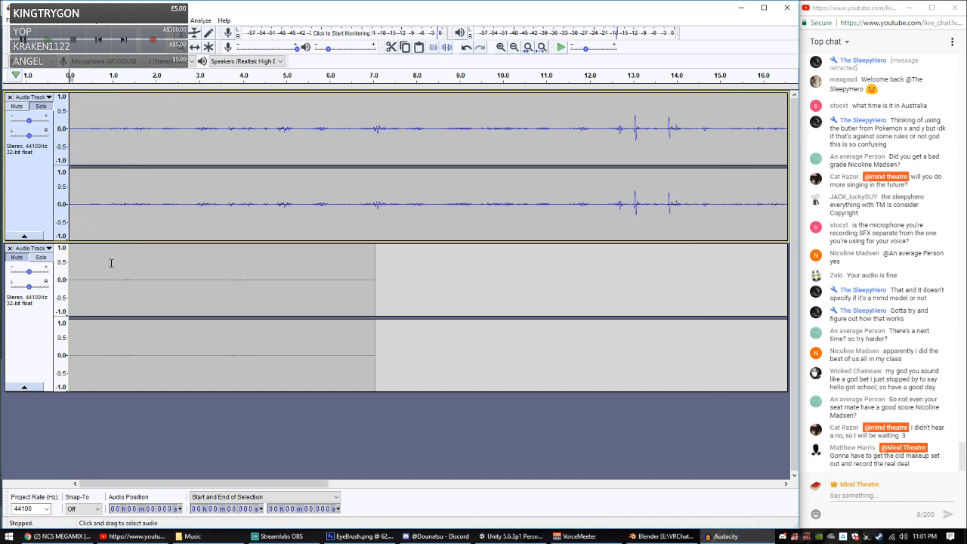
click(10, 248)
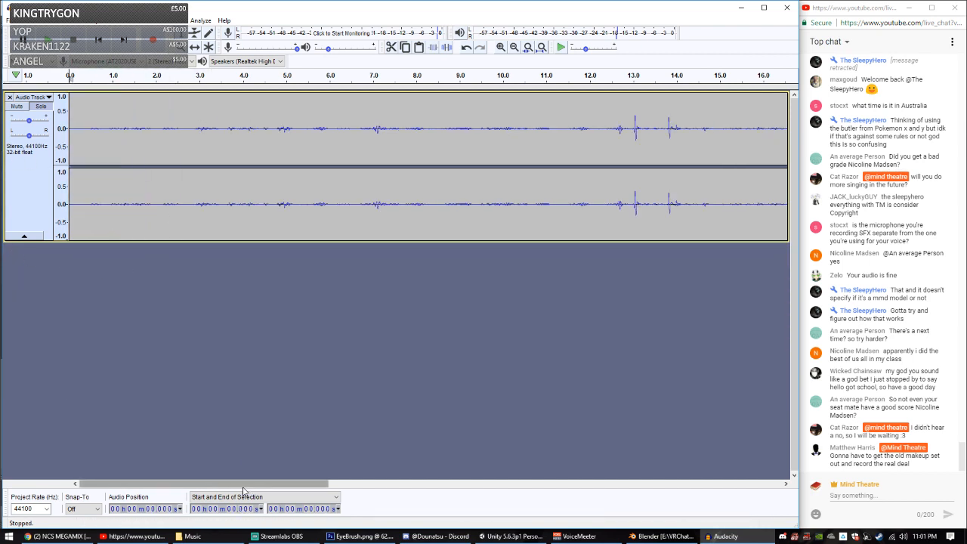
Step: Listen to the end of the recording from about 39.9 seconds
drag(244, 486, 691, 487)
click(512, 114)
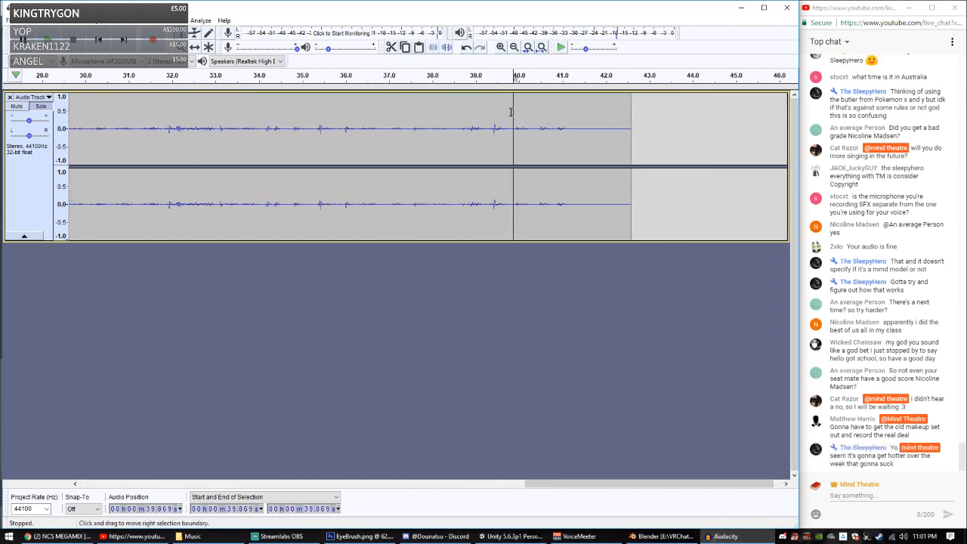
click(48, 39)
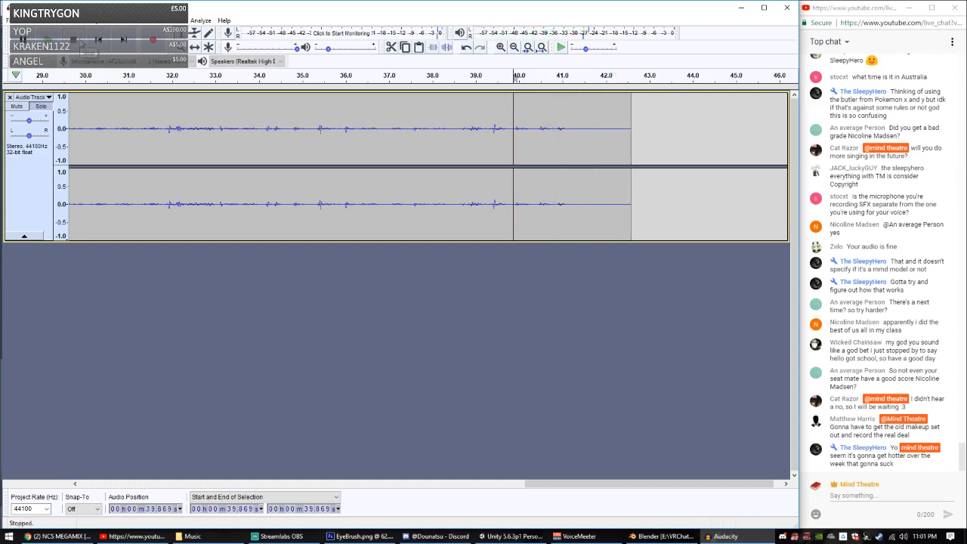
Step: Play the recording from its start, delete its first 0.3 seconds, and listen to the new beginning
drag(535, 484, 36, 481)
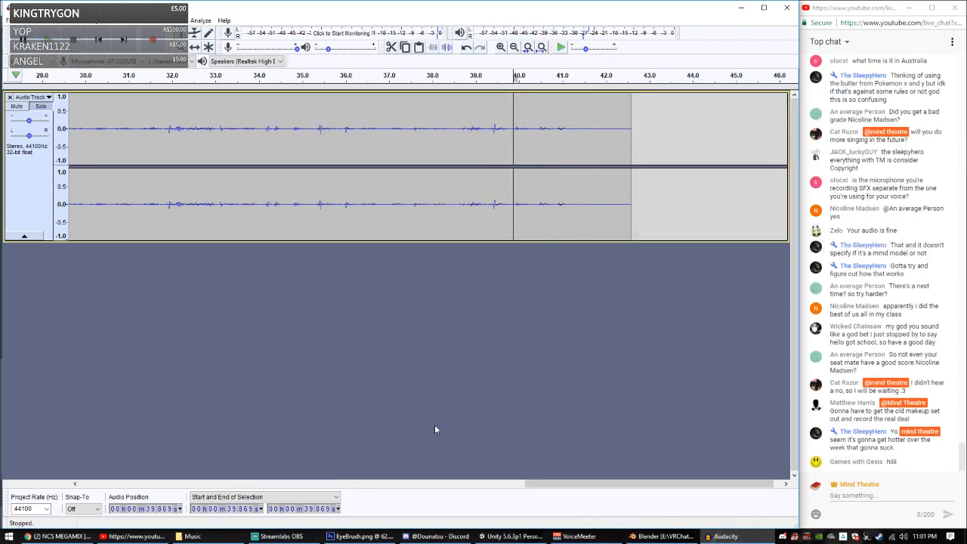
click(98, 40)
click(49, 40)
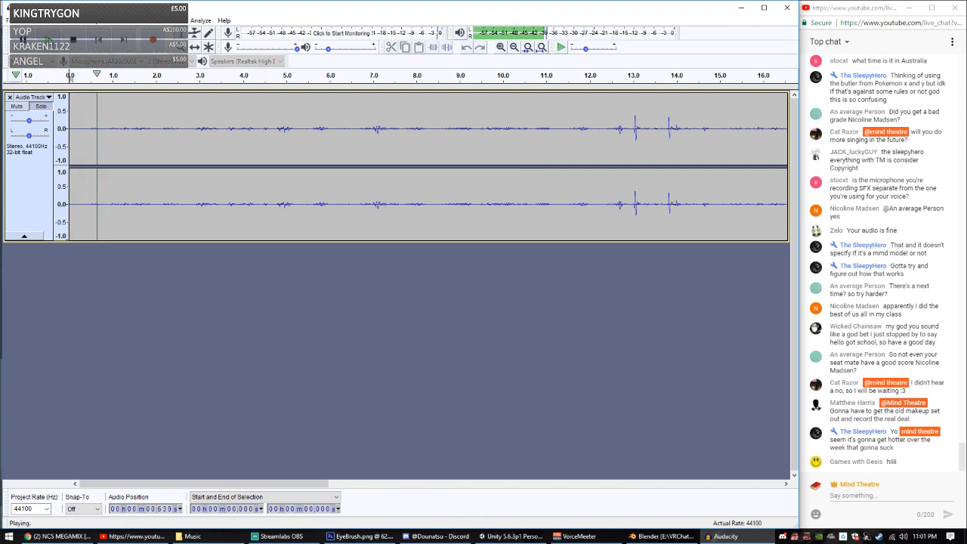
click(73, 40)
drag(81, 128, 67, 128)
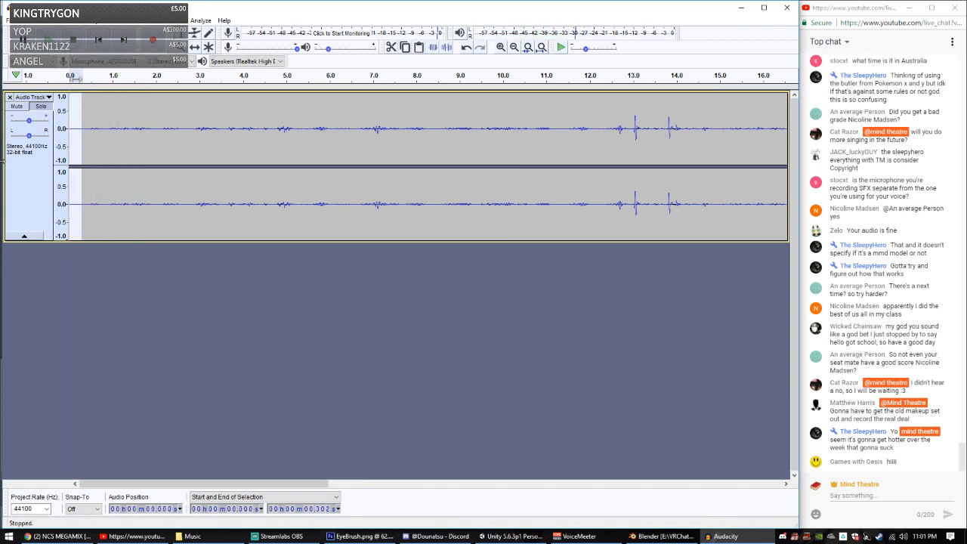
key(Delete)
click(49, 40)
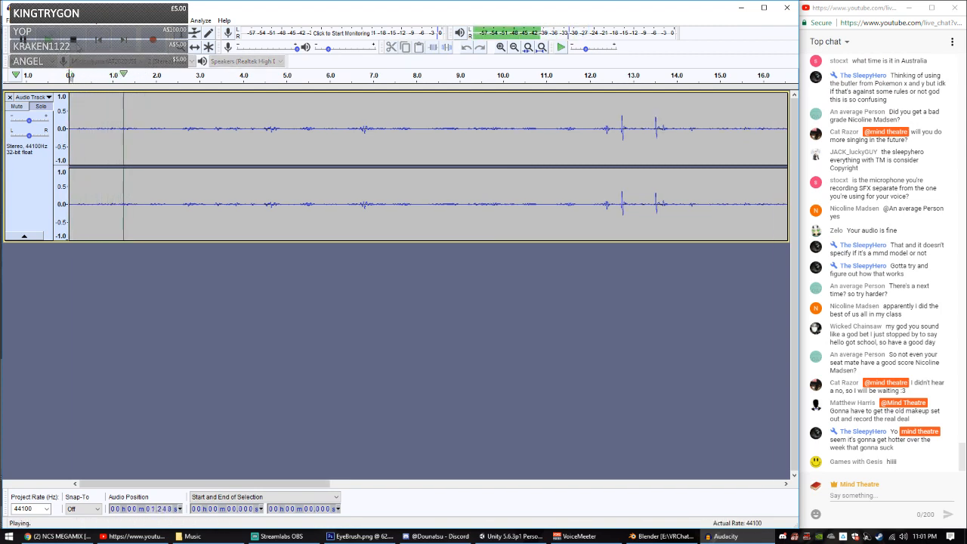
click(74, 40)
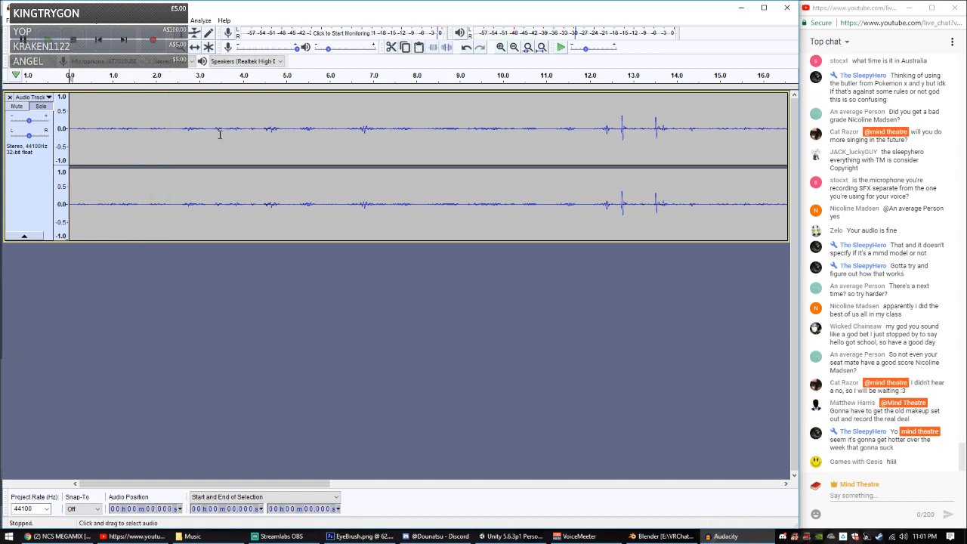
Step: Save the project as Moisturize in the Audacity projects folder
key(ctrl+s)
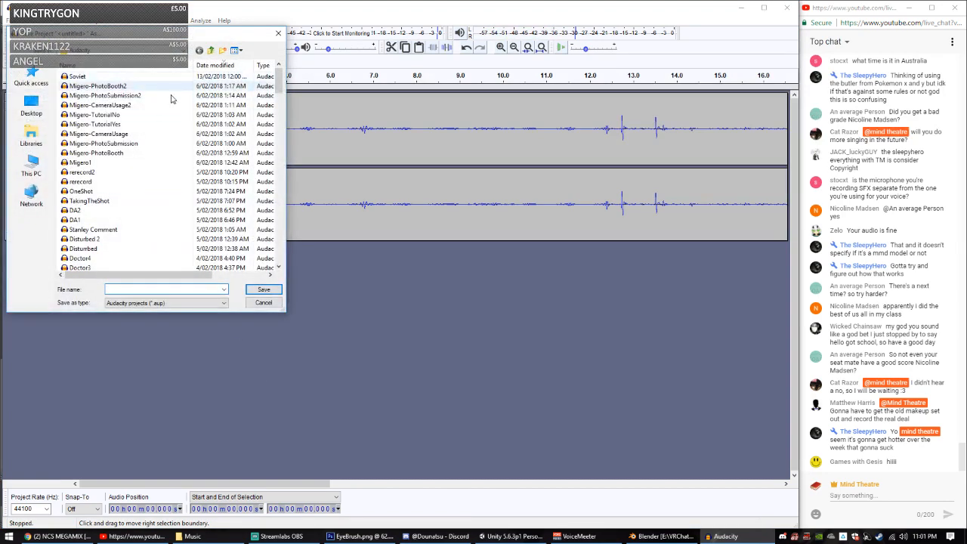
scroll(171, 142, down, 15)
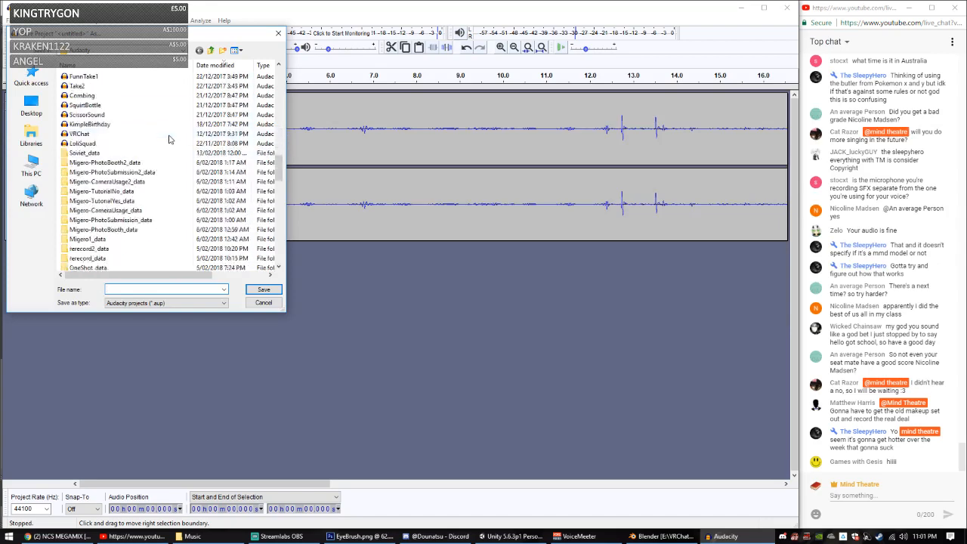
scroll(123, 209, up, 20)
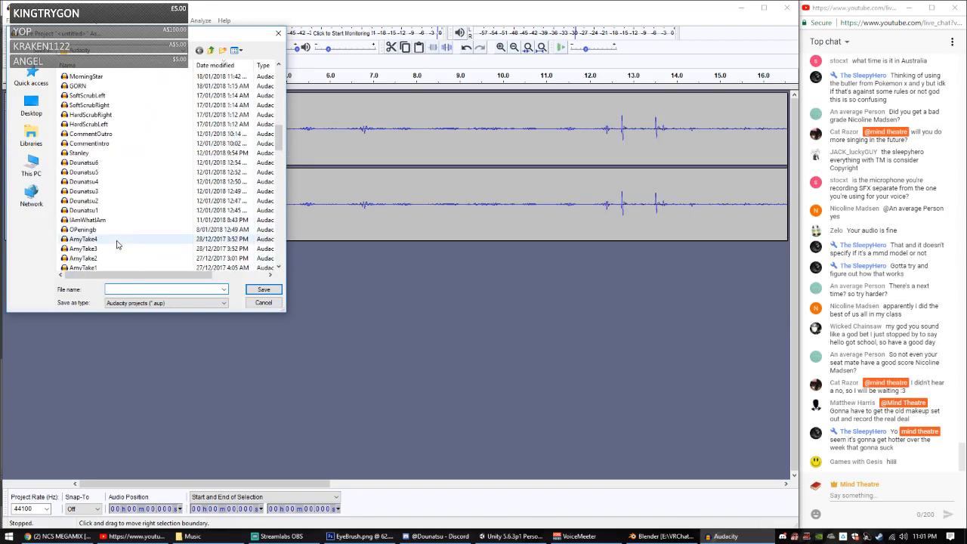
scroll(116, 239, up, 4)
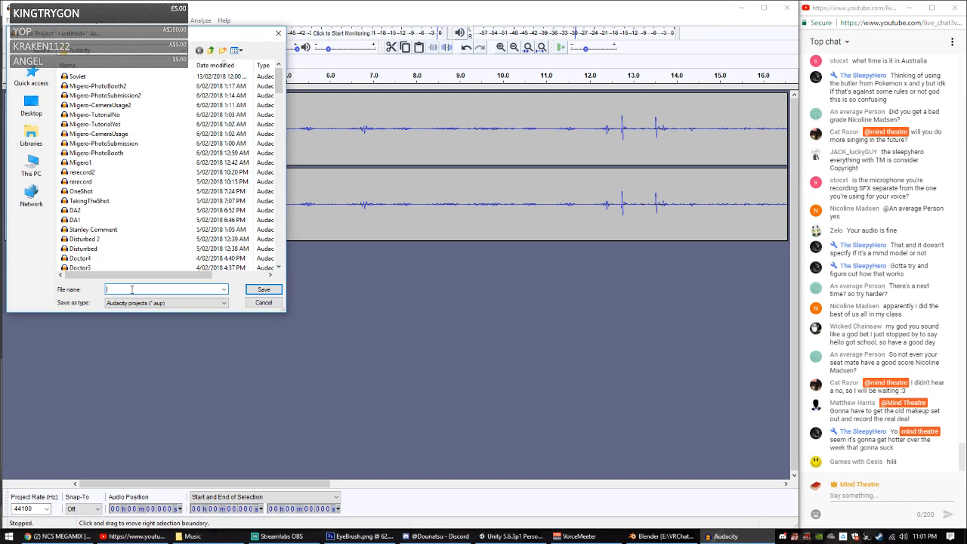
text(Moisturize)
key(Return)
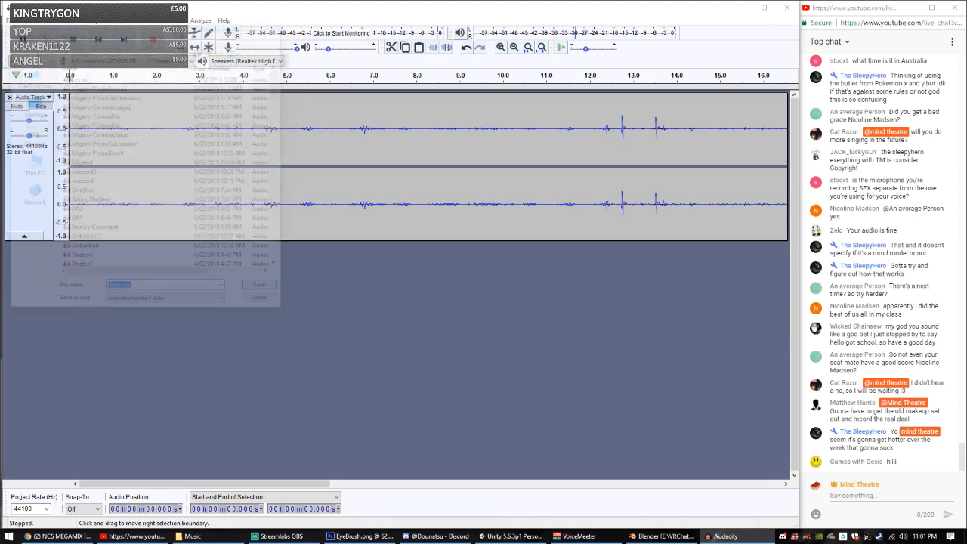
Step: Export the recording as an Ogg Vorbis file named Moisturize at quality 10, leaving the metadata tags empty
key(ctrl+shift+e)
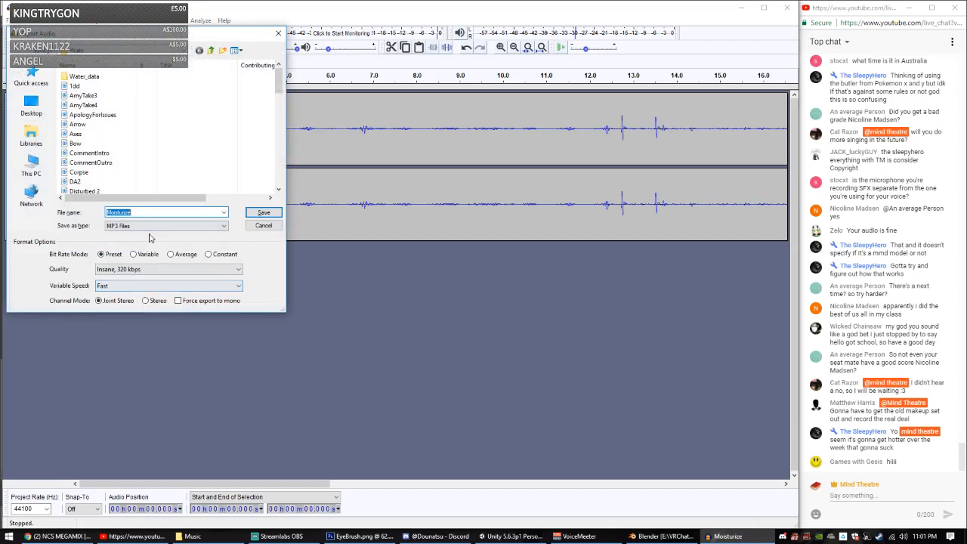
click(150, 226)
click(147, 274)
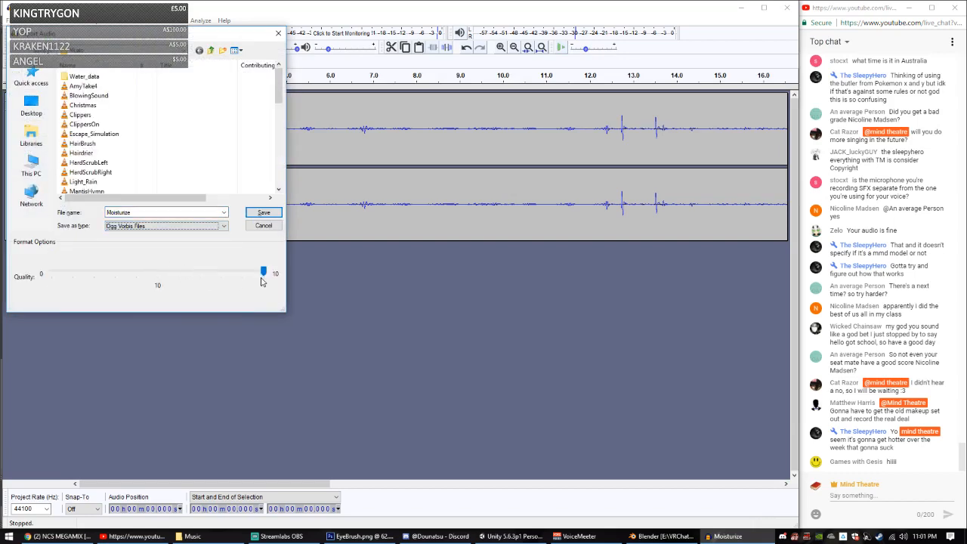
click(264, 213)
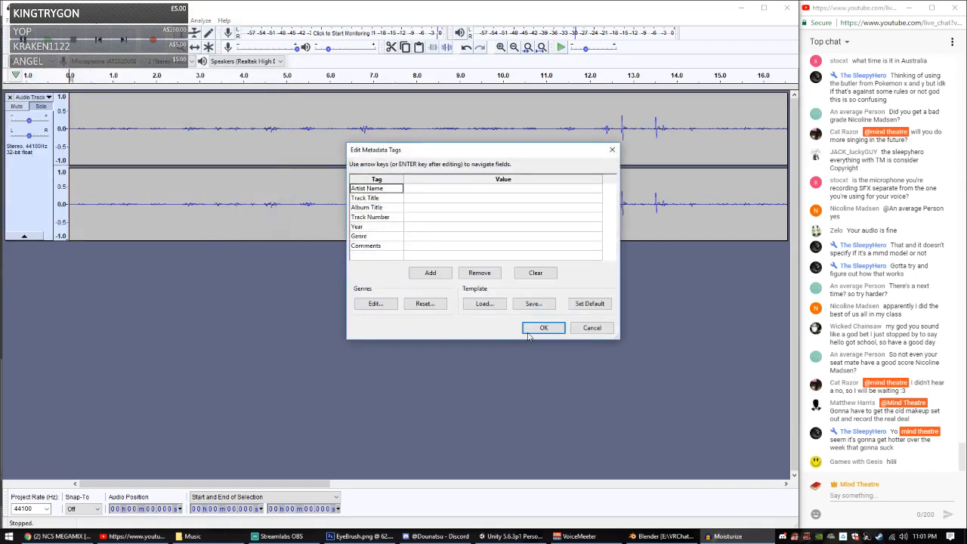
click(529, 329)
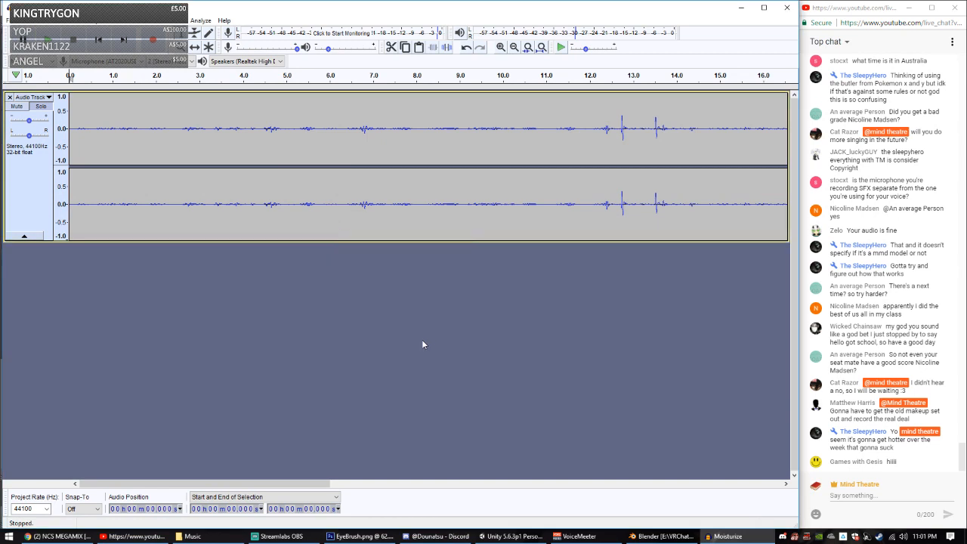
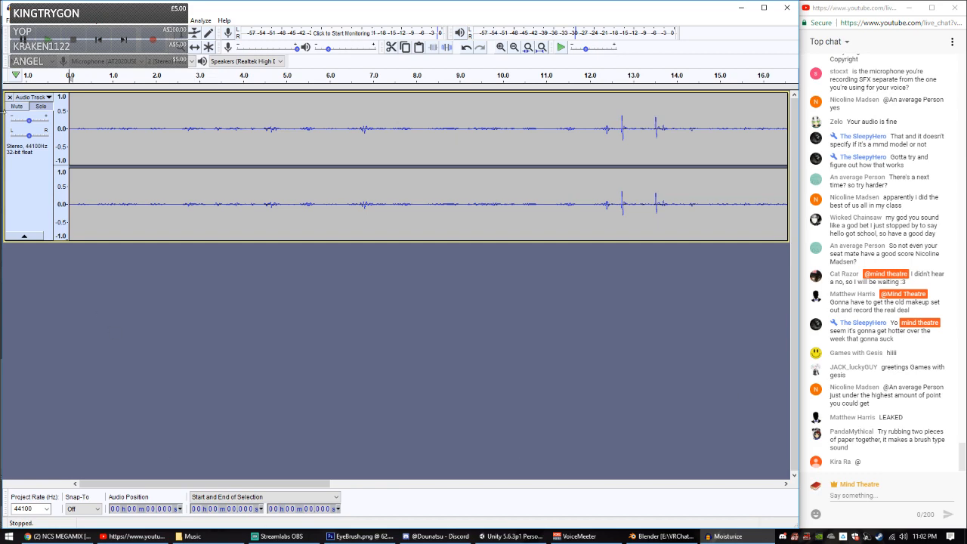
Step: Start a new empty project and record a take of about 14 seconds
click(11, 21)
click(30, 33)
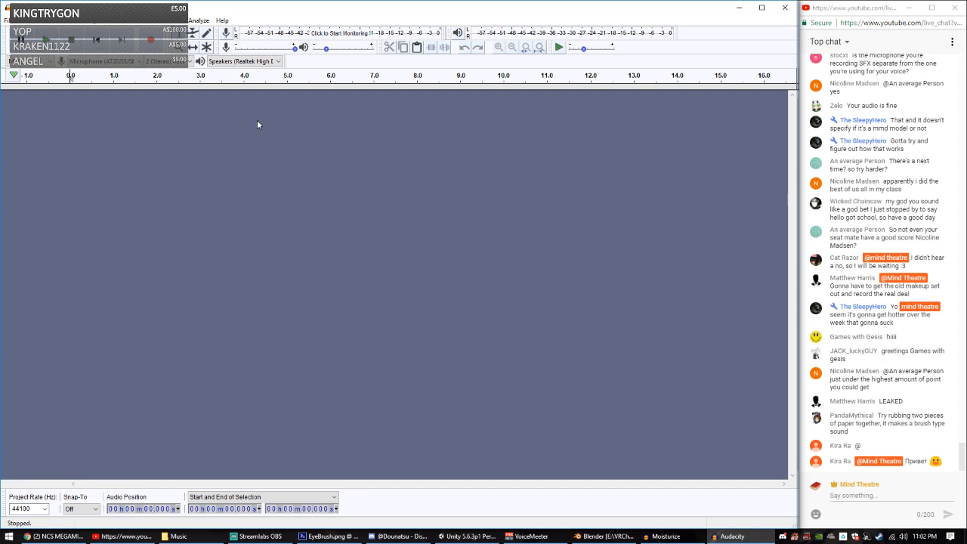
click(152, 40)
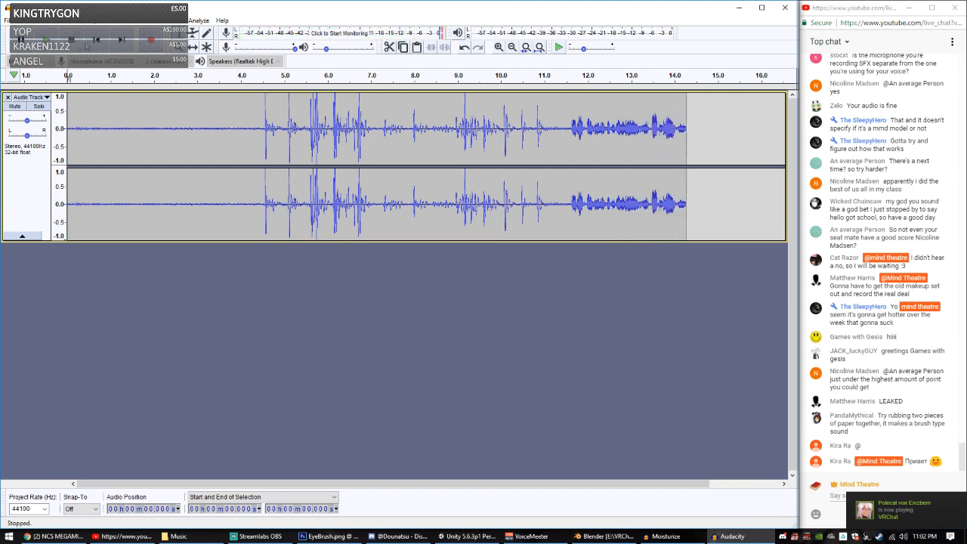
Step: Play back the new take and delete everything after about 4.4 seconds, keeping the quiet opening as the noise sample
key(space)
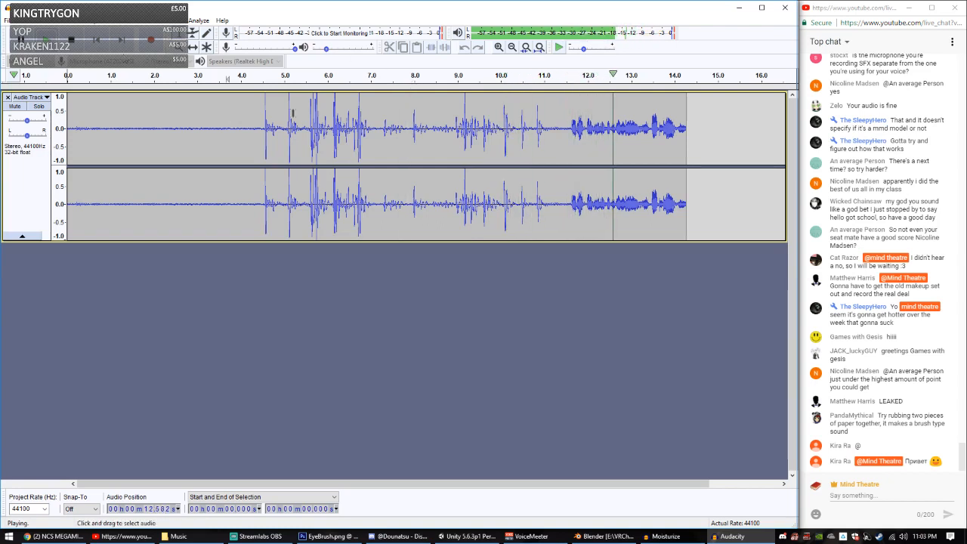
drag(259, 121, 771, 165)
key(Delete)
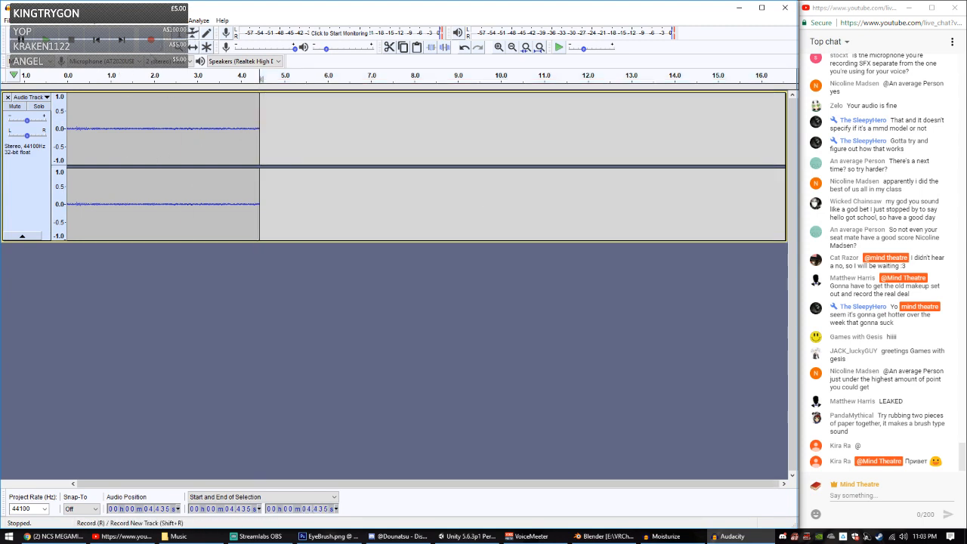
Step: Add a second stereo track and record about 40 seconds of sound into it, starting from 4.4 seconds
click(124, 20)
mouse_move(182, 32)
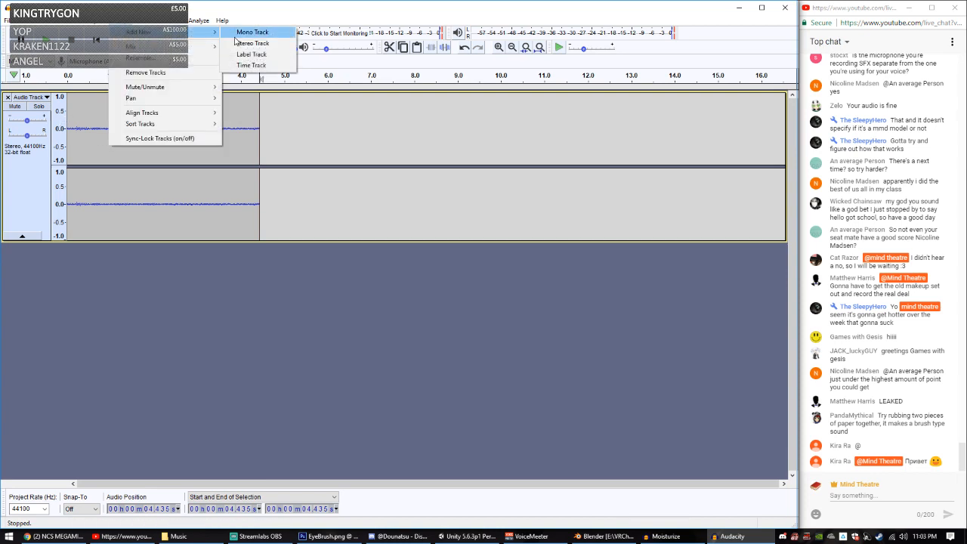
click(242, 43)
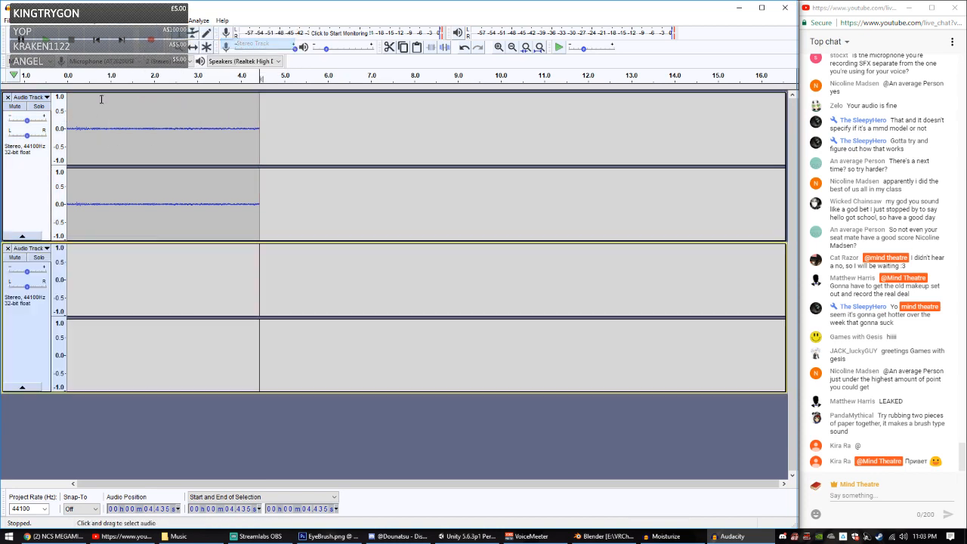
click(149, 46)
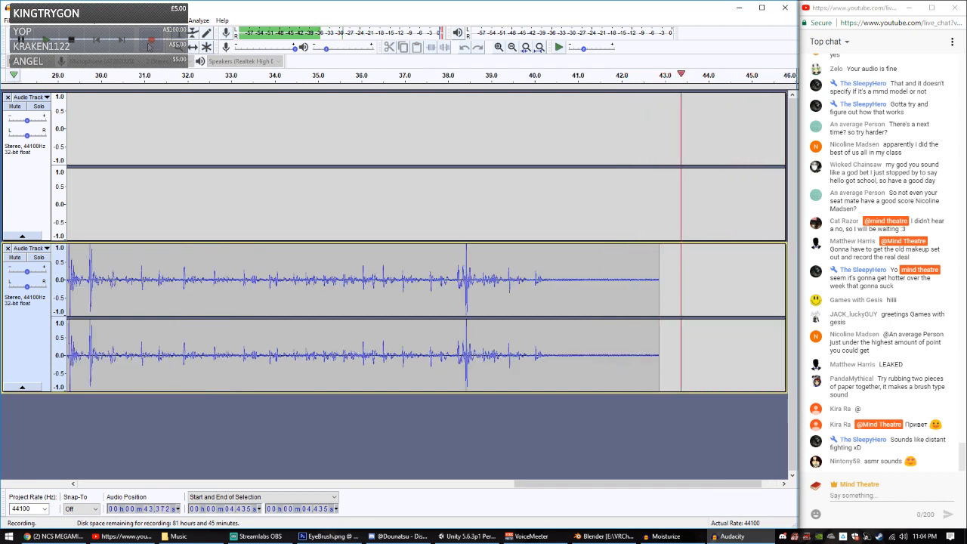
click(77, 44)
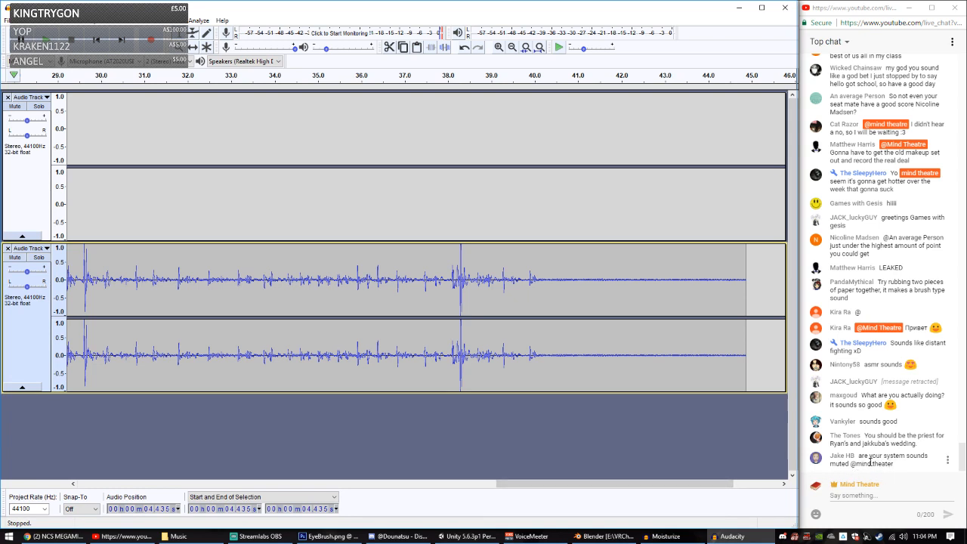
Step: Check the Music folder and the desktop audio level in the Streamlabs OBS mixer, and return to Audacity
click(214, 537)
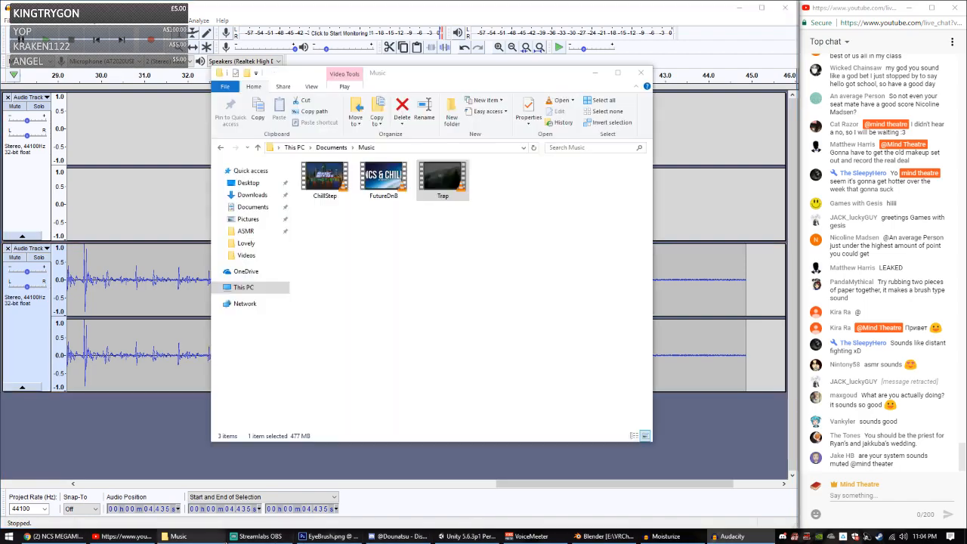
click(219, 537)
click(263, 538)
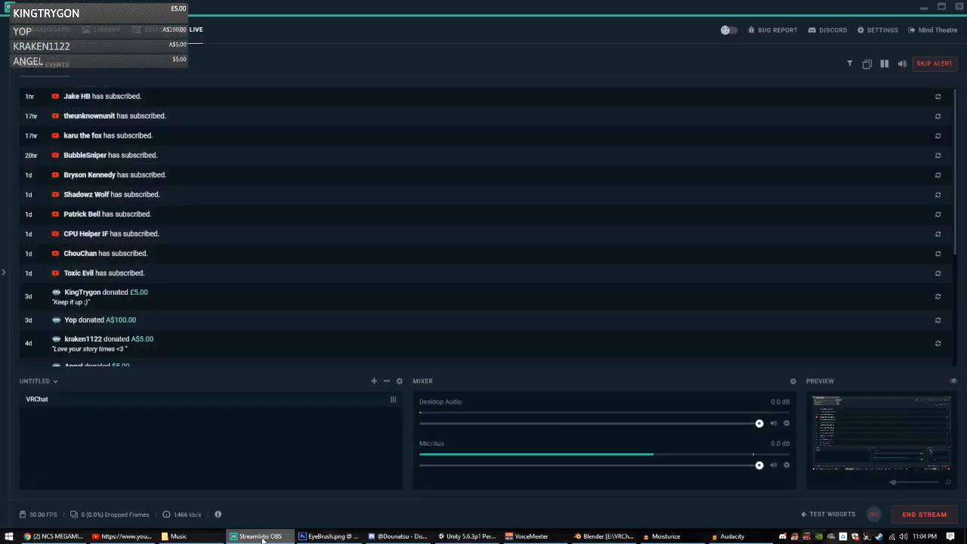
click(262, 538)
Step: Delete the silent beginning of the second track, about 6.2 seconds up to the first loud sound
drag(501, 484, 85, 487)
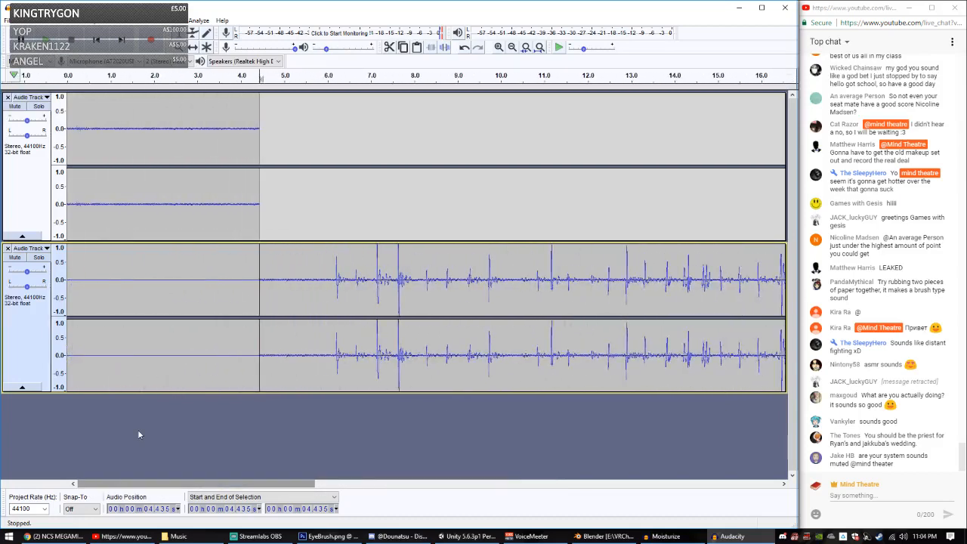
drag(331, 290, 228, 295)
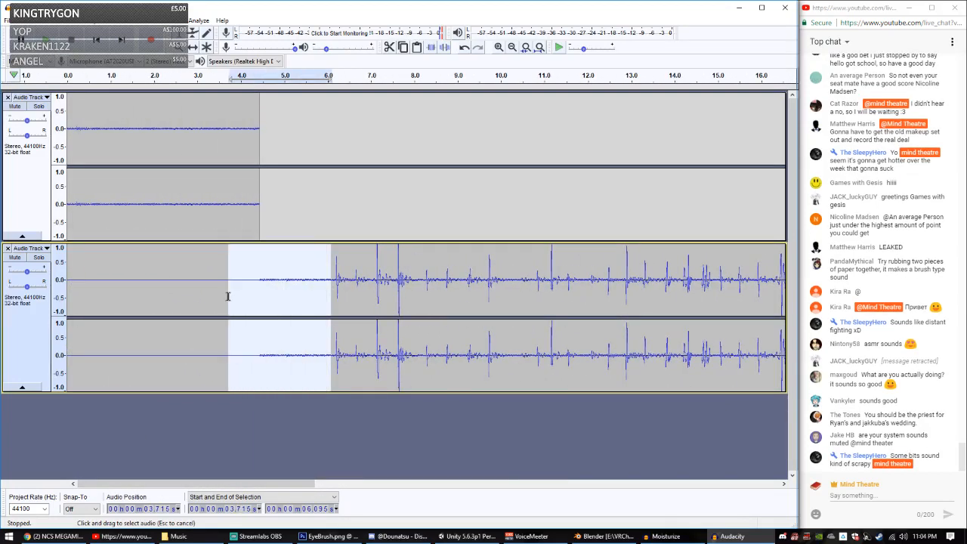
click(317, 293)
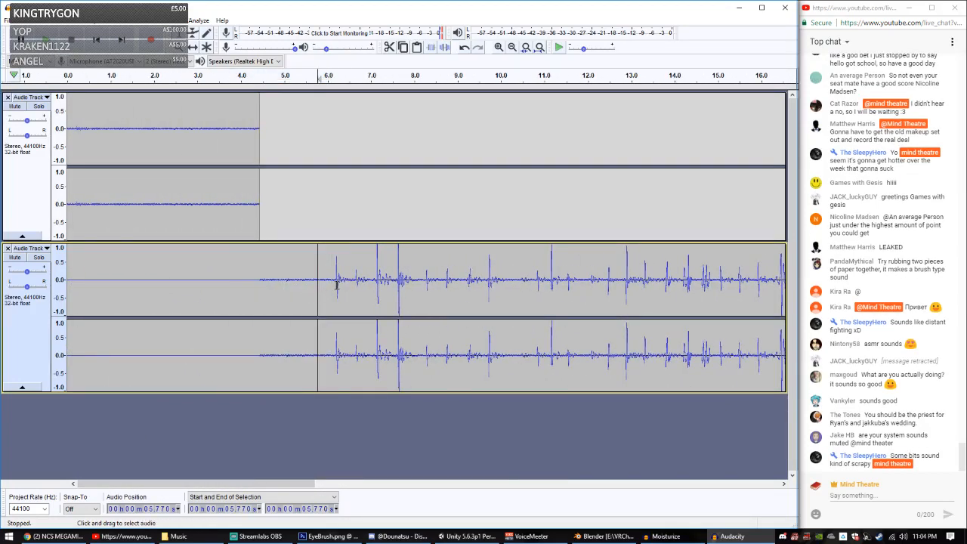
drag(338, 286, 322, 287)
click(343, 290)
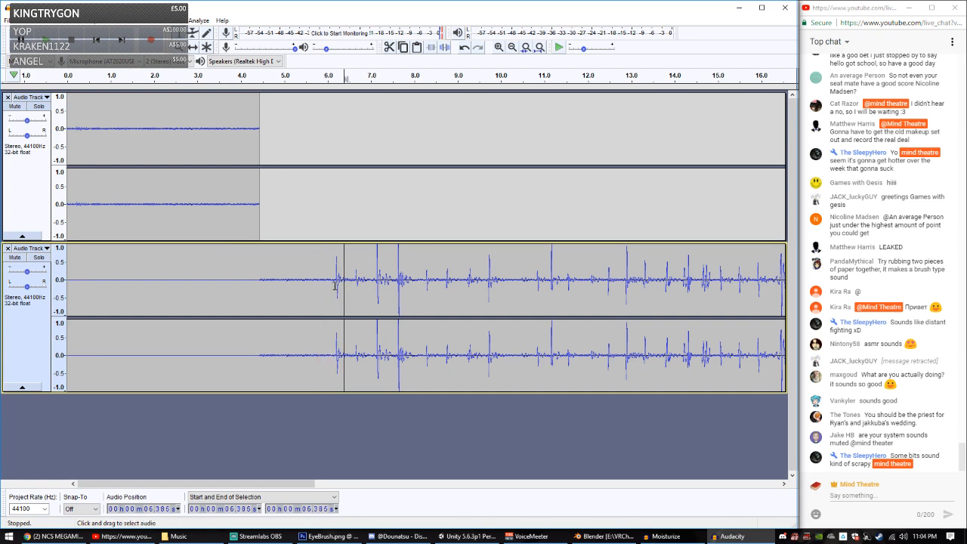
drag(337, 286, 60, 302)
key(Delete)
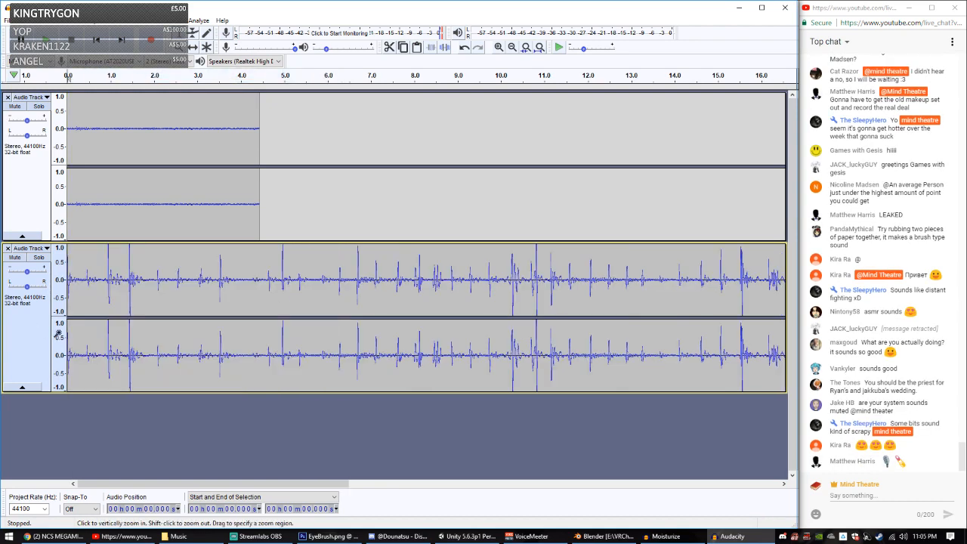
Step: Select the whole quiet clip in the first track and capture it as the Noise Reduction profile
click(21, 107)
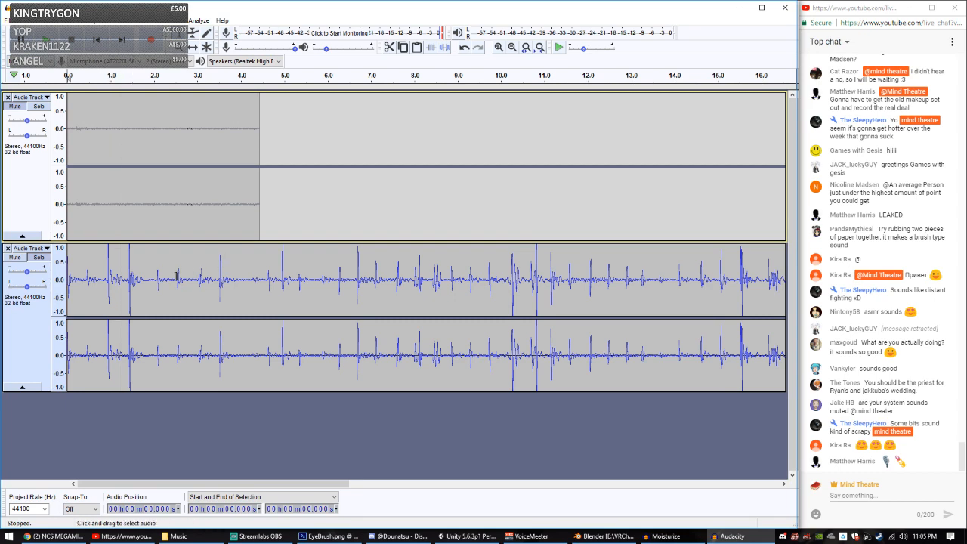
double_click(136, 194)
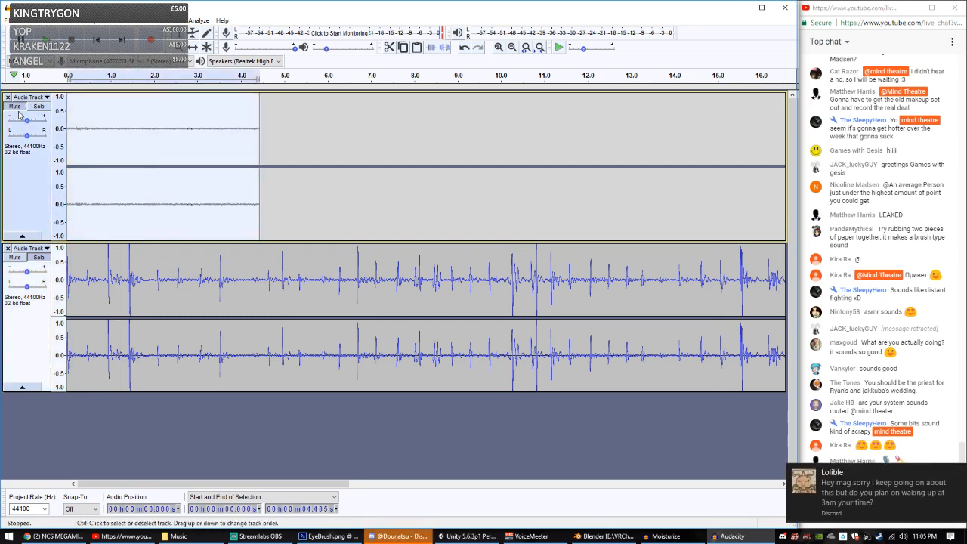
click(147, 21)
mouse_move(174, 20)
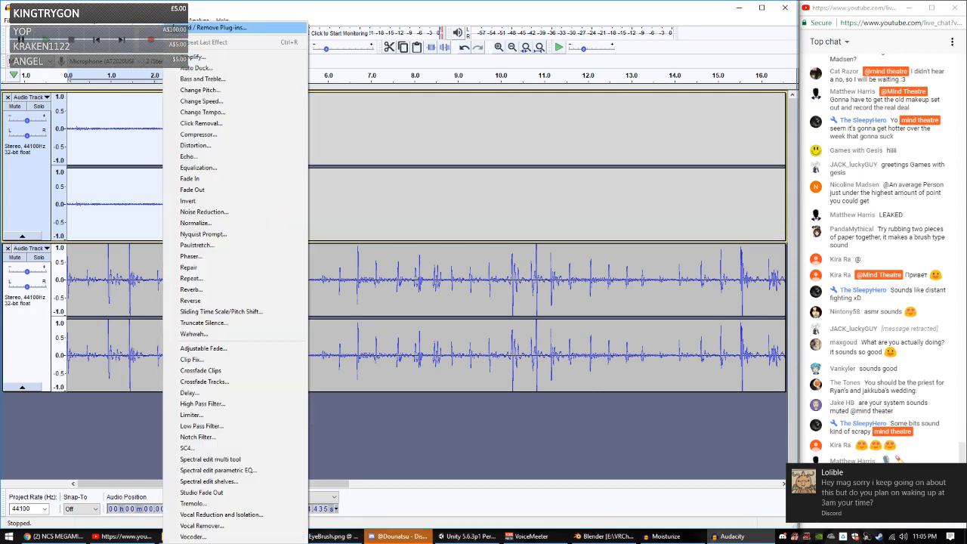
click(204, 212)
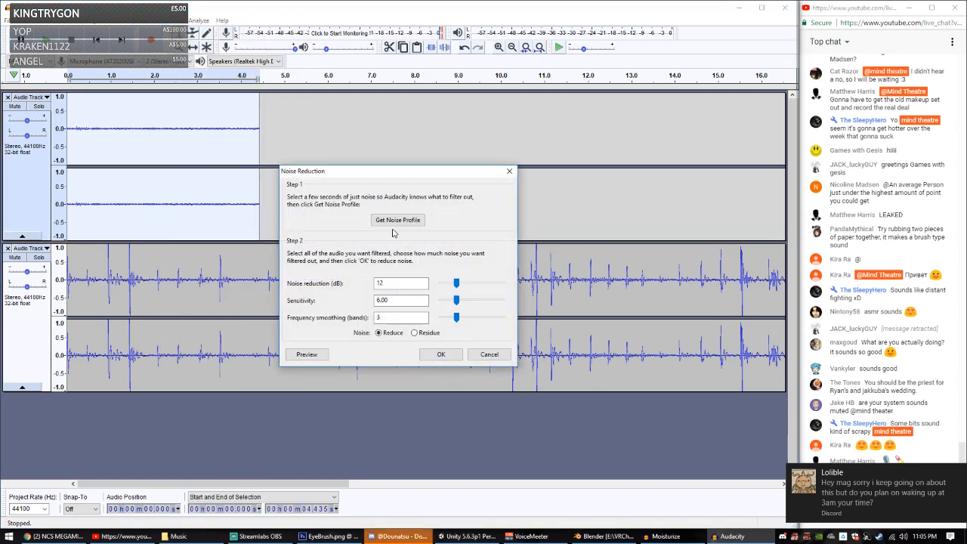
click(398, 219)
Step: Apply Noise Reduction to both tracks with 12 dB reduction, sensitivity 6.00 and 3 frequency smoothing bands
key(ctrl+a)
click(147, 21)
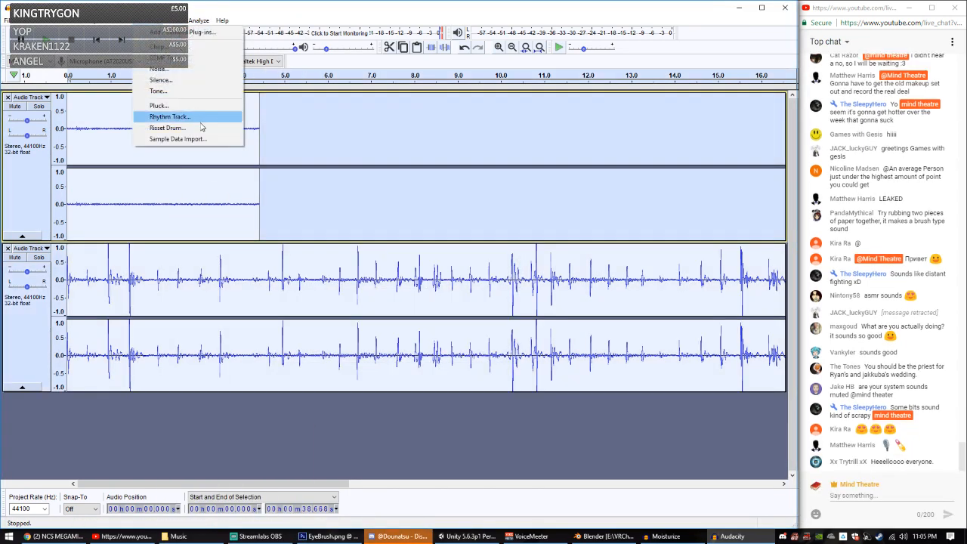
mouse_move(173, 20)
click(200, 209)
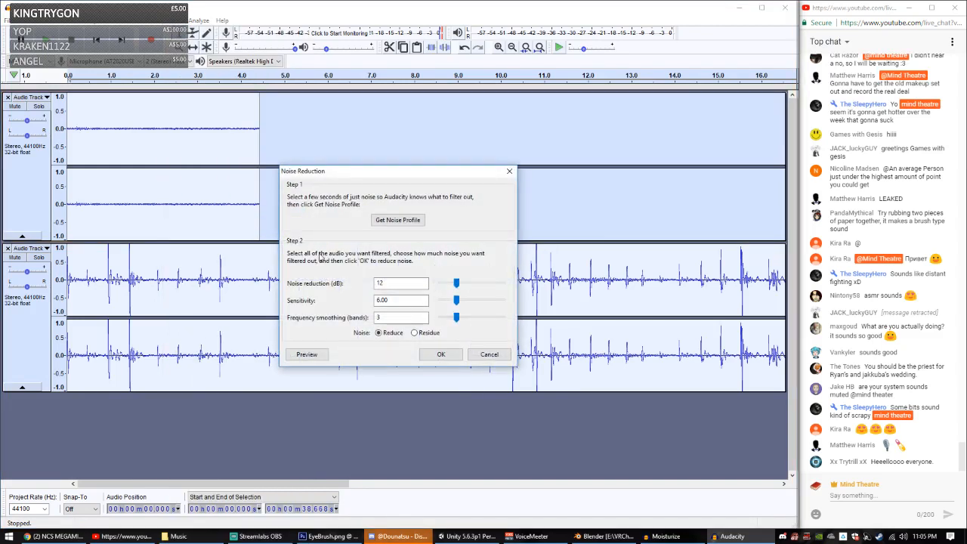
click(441, 354)
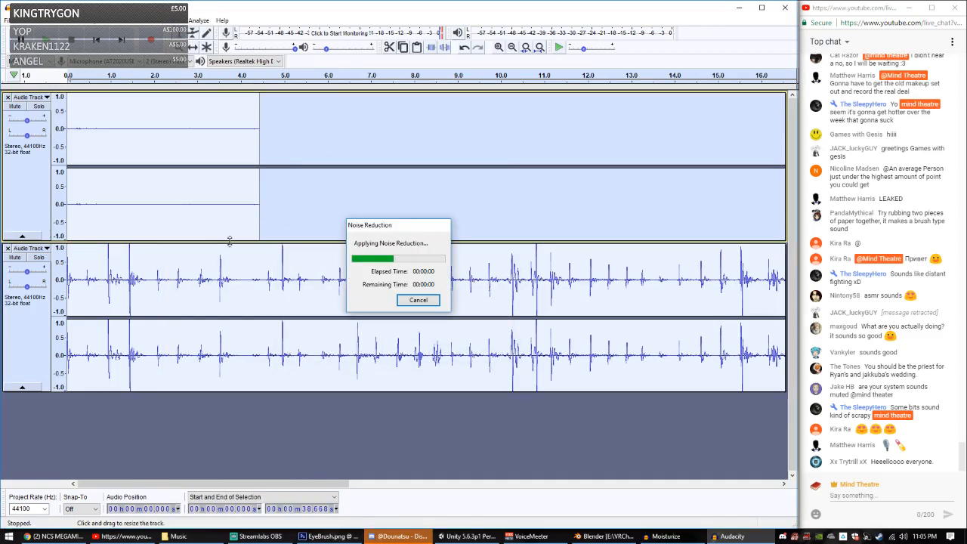
Step: Remove the first track with the noise sample and listen to the cleaned recording from the beginning
click(113, 108)
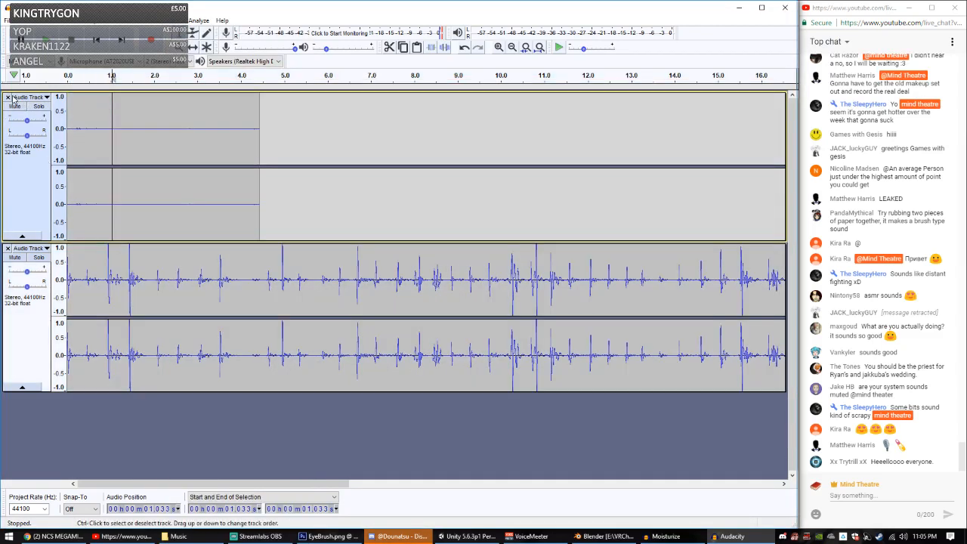
click(7, 97)
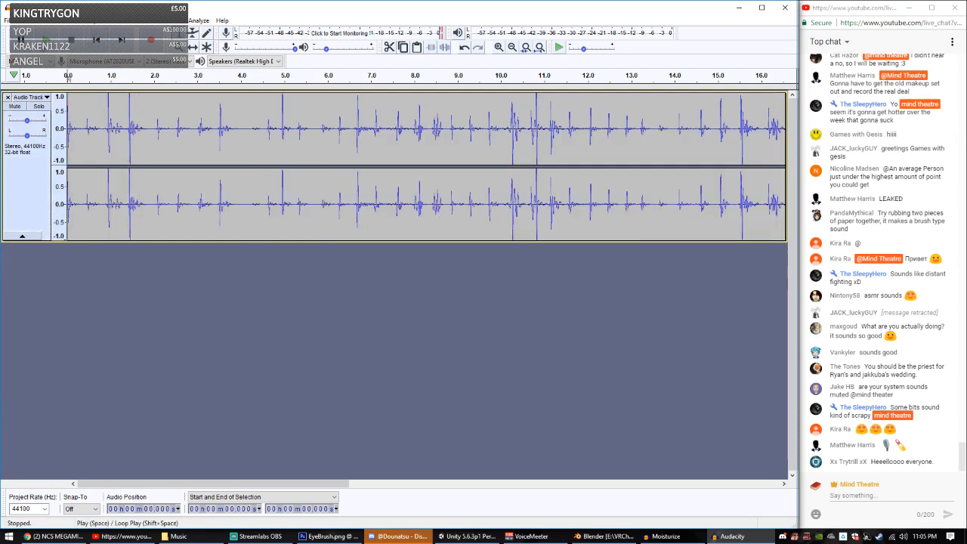
key(space)
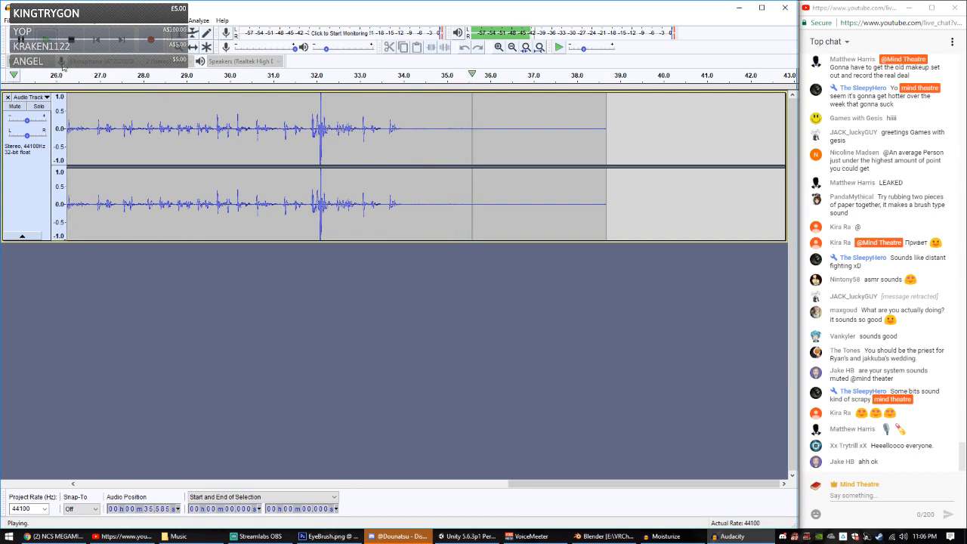
Step: Stop playback and delete the silent end of the recording from about 34.1 seconds onward
key(space)
drag(409, 128, 617, 151)
key(Delete)
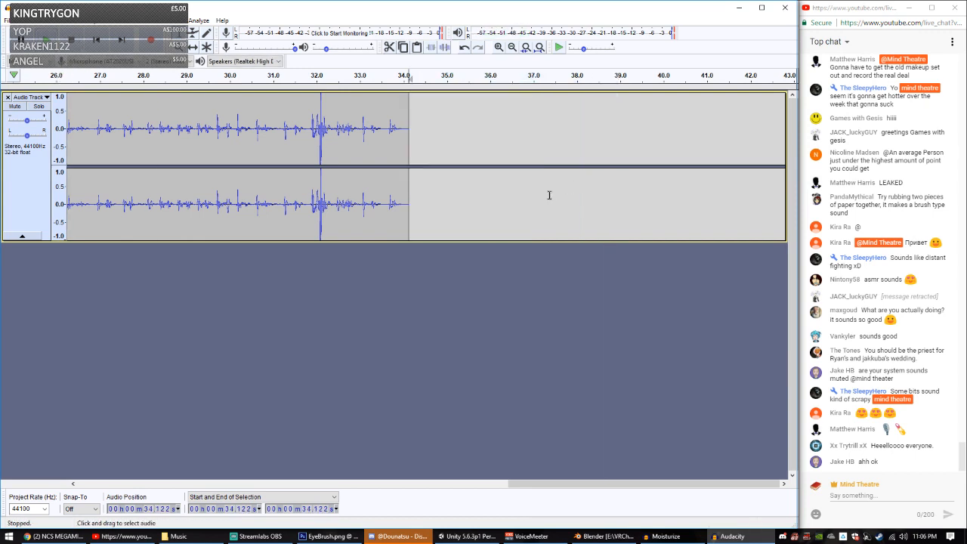
Step: Play short passages near the end and at the start of the trimmed recording and look over its waveform
click(425, 134)
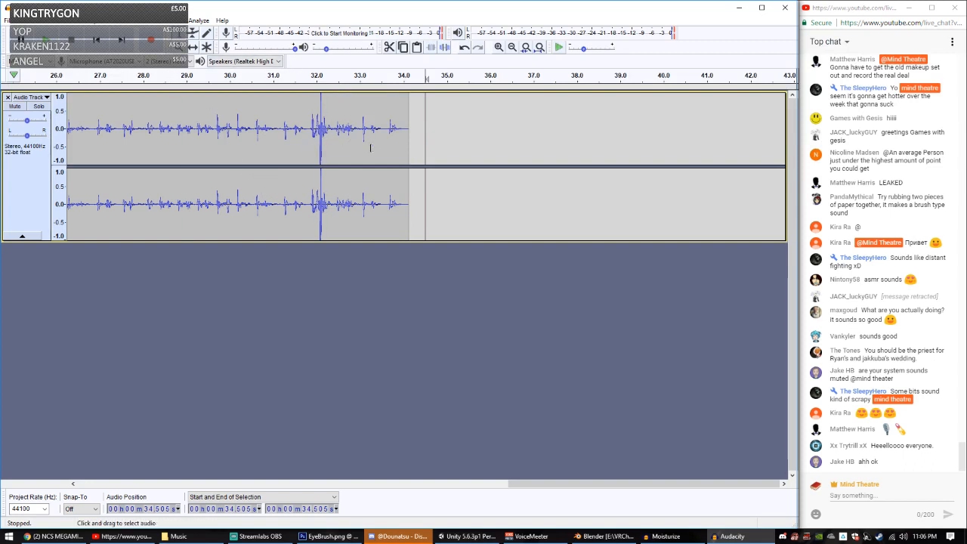
click(398, 116)
click(374, 115)
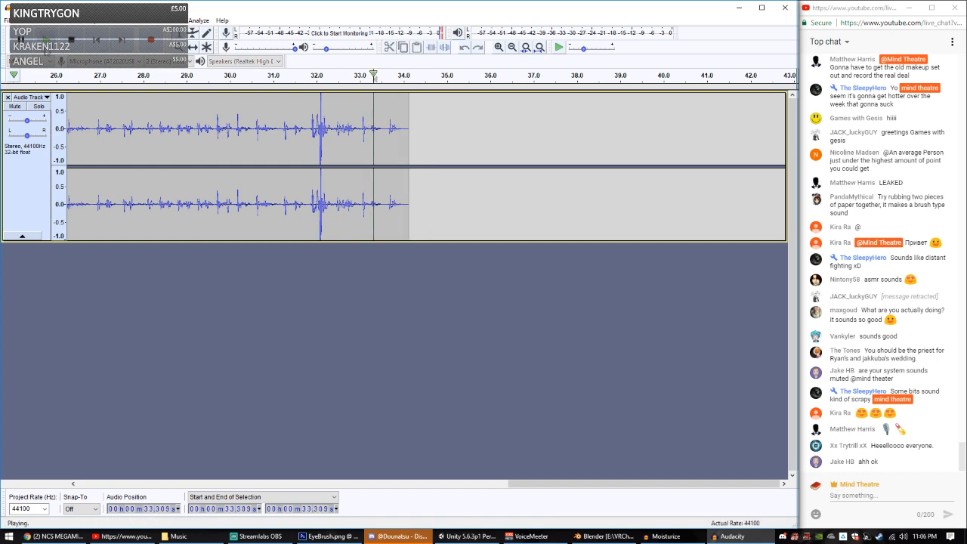
drag(539, 487, 107, 487)
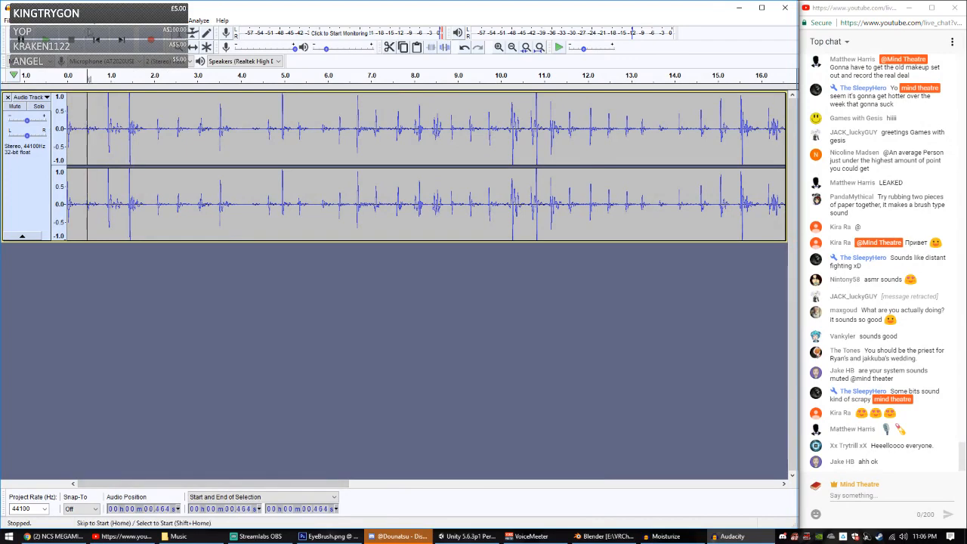
click(68, 76)
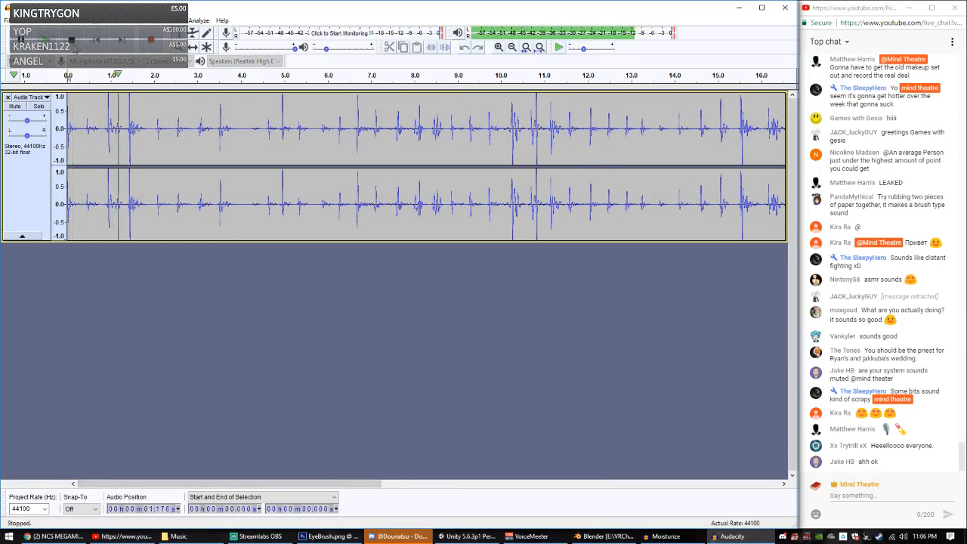
click(72, 40)
drag(314, 483, 684, 479)
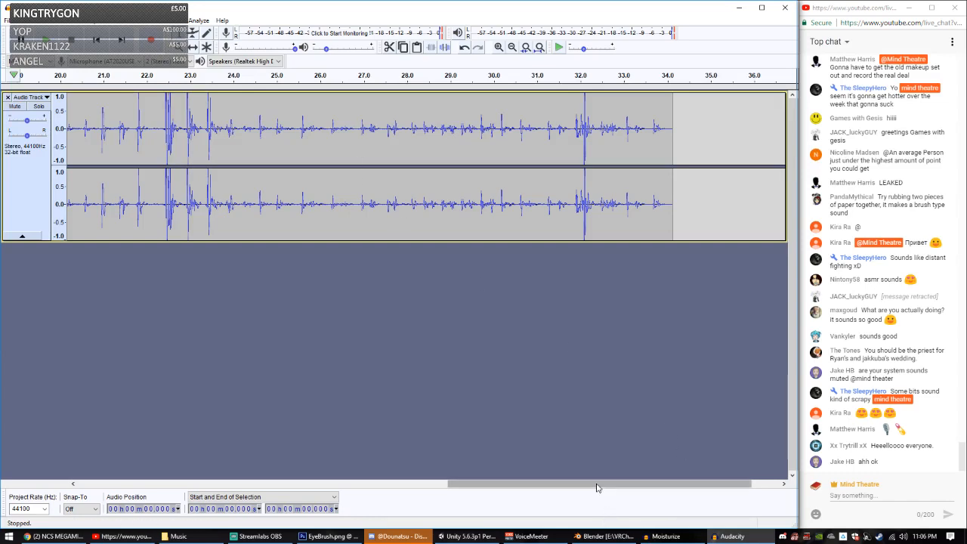
drag(597, 483, 309, 484)
Step: Save the Audacity project as Foundation
key(ctrl+s)
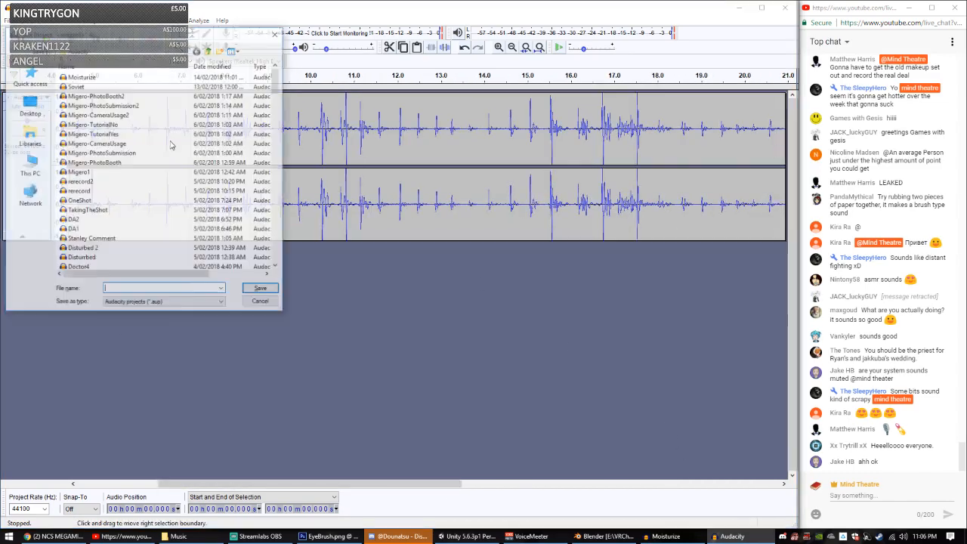
text(Foundation)
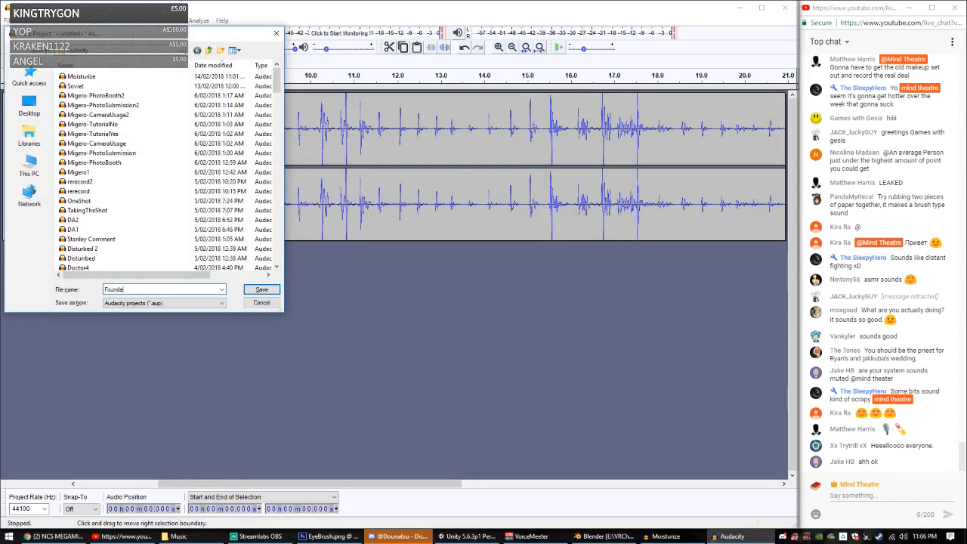
key(Return)
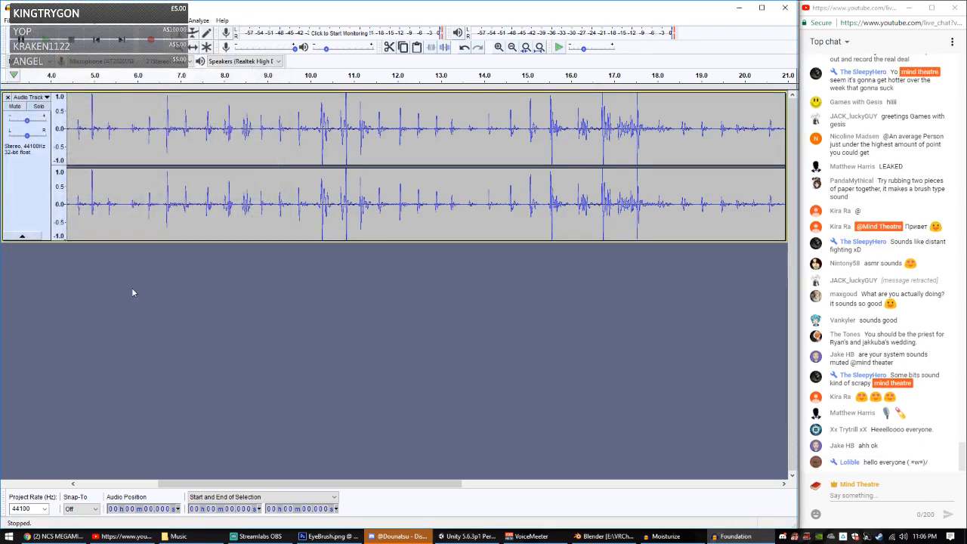
Step: Export the recording as an Ogg Vorbis file named Foundation at quality 10
key(ctrl+shift+e)
click(261, 212)
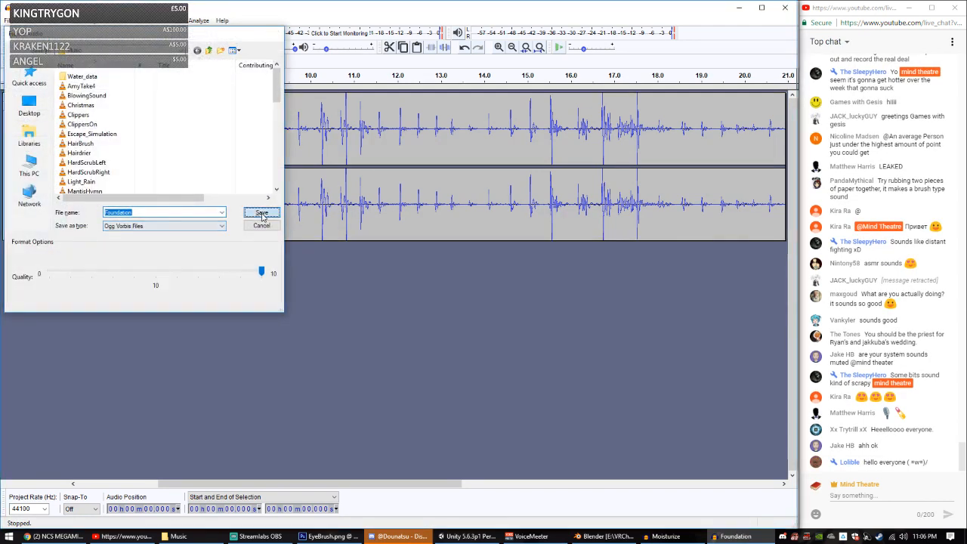
click(544, 325)
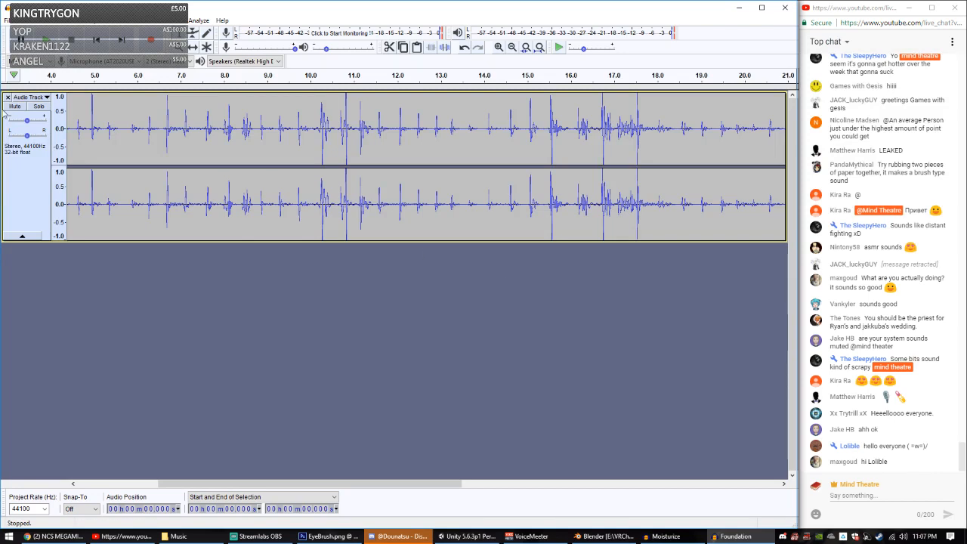
Step: Create a new empty project and record a new stereo clip about 32 seconds long
click(6, 19)
click(23, 32)
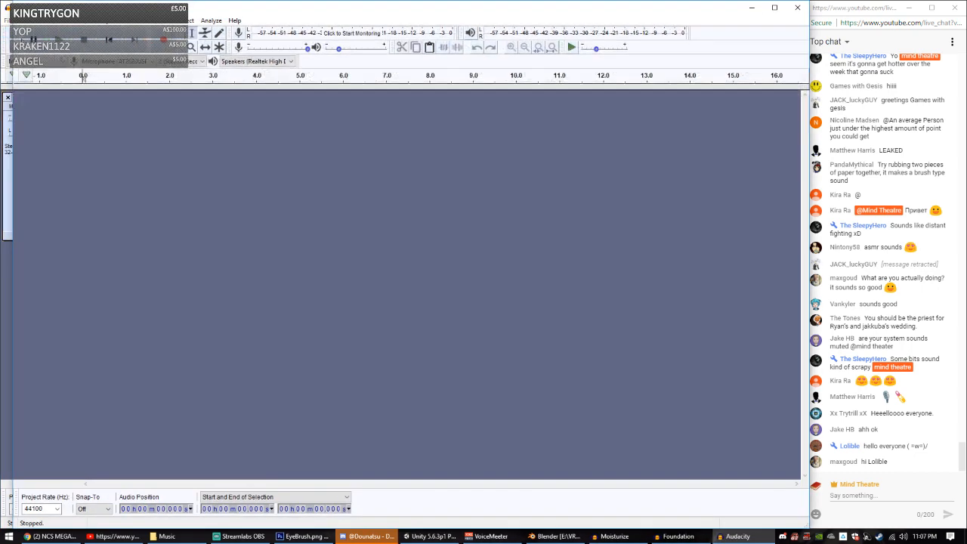
mouse_move(262, 9)
mouse_down()
mouse_move(257, 193)
mouse_move(250, 9)
mouse_up()
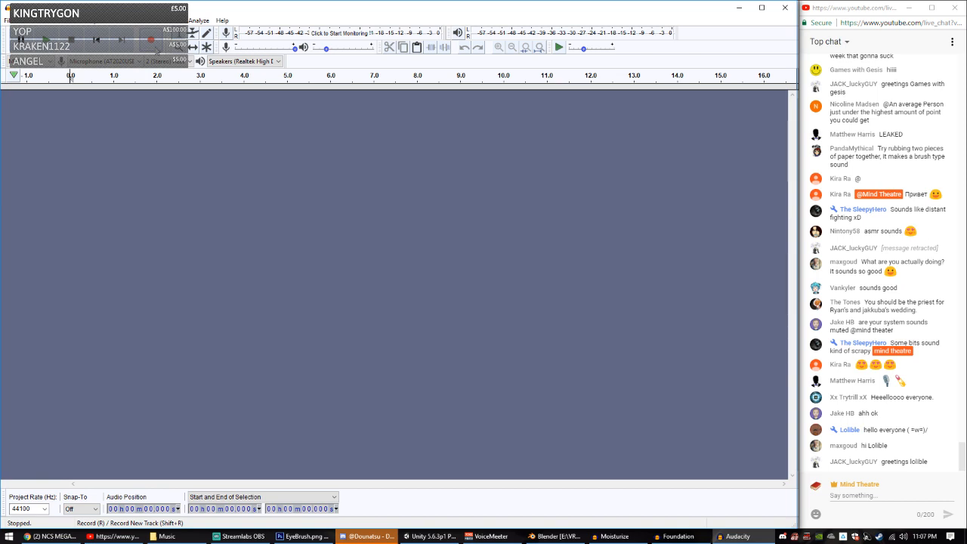
click(155, 50)
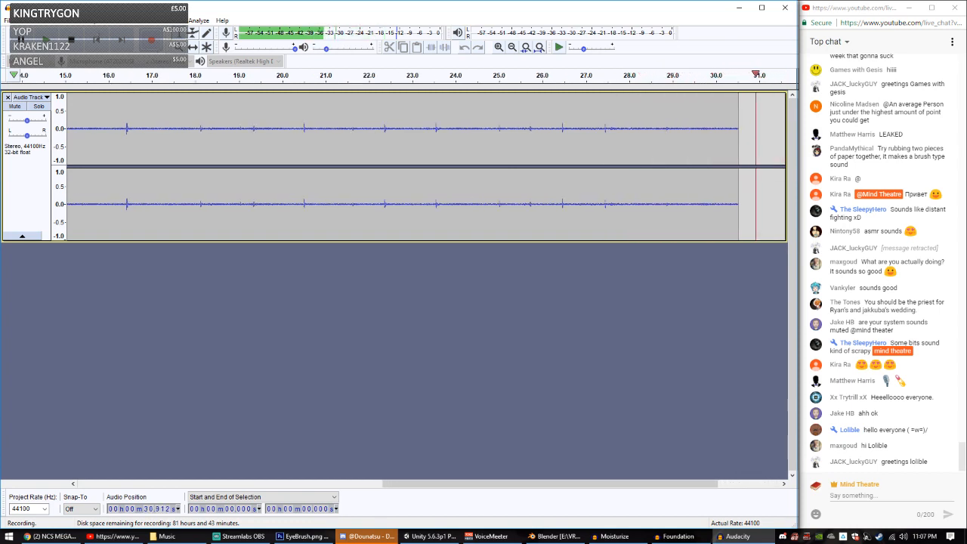
key(space)
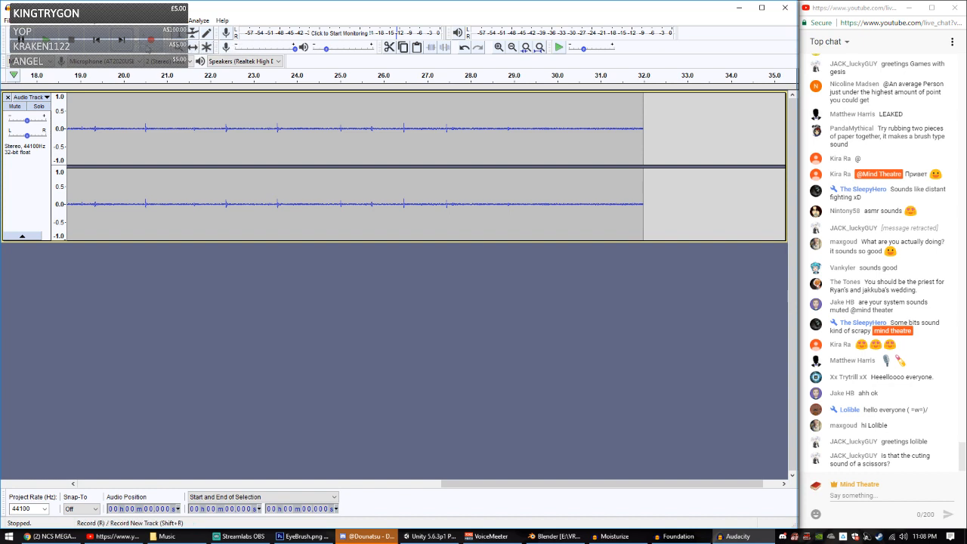
Step: Listen to the new clip from about 8.8 seconds and delete its quiet ending from about 28.5 seconds onward
drag(688, 491, 324, 492)
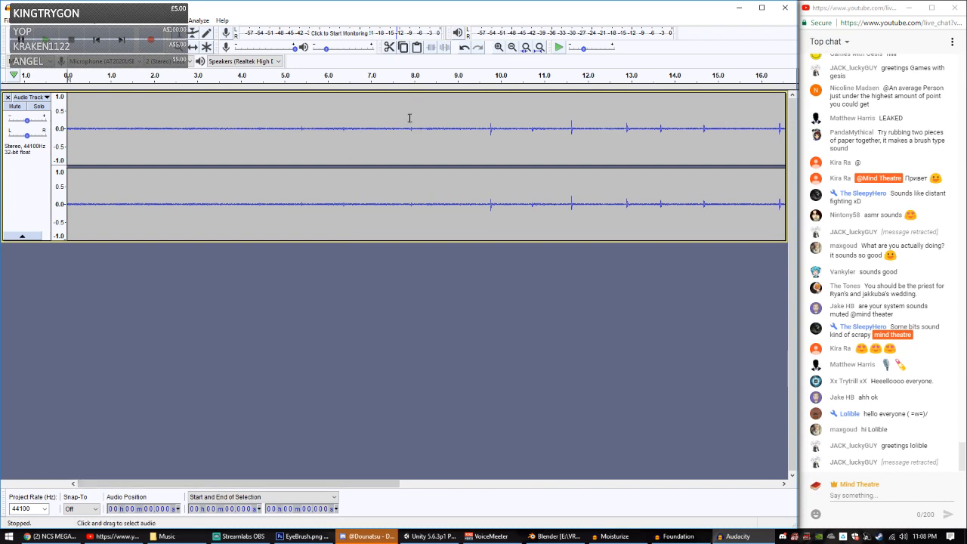
click(449, 119)
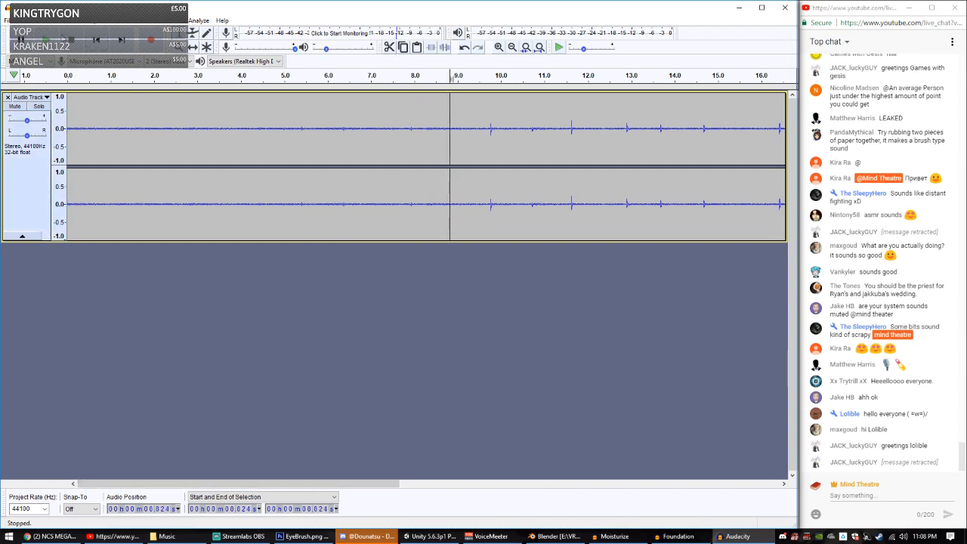
key(space)
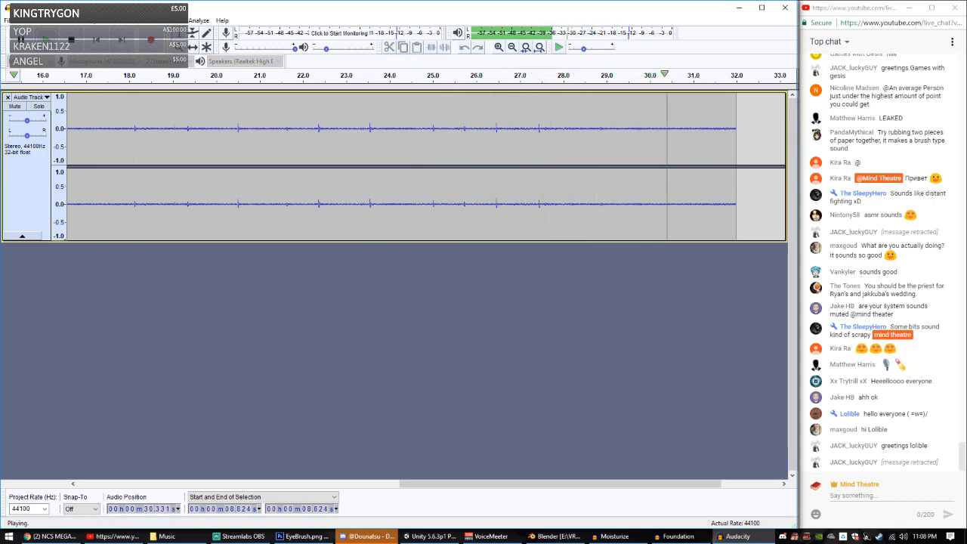
key(space)
drag(585, 136, 822, 166)
key(Delete)
Step: Listen to the opening of the clip and cut its first 4.4 seconds of background noise
drag(459, 485, 65, 485)
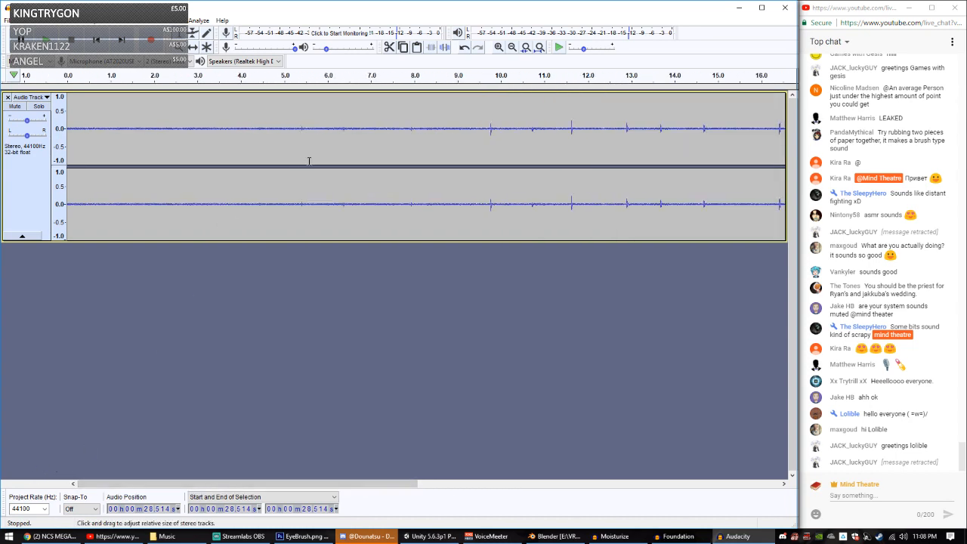
click(325, 122)
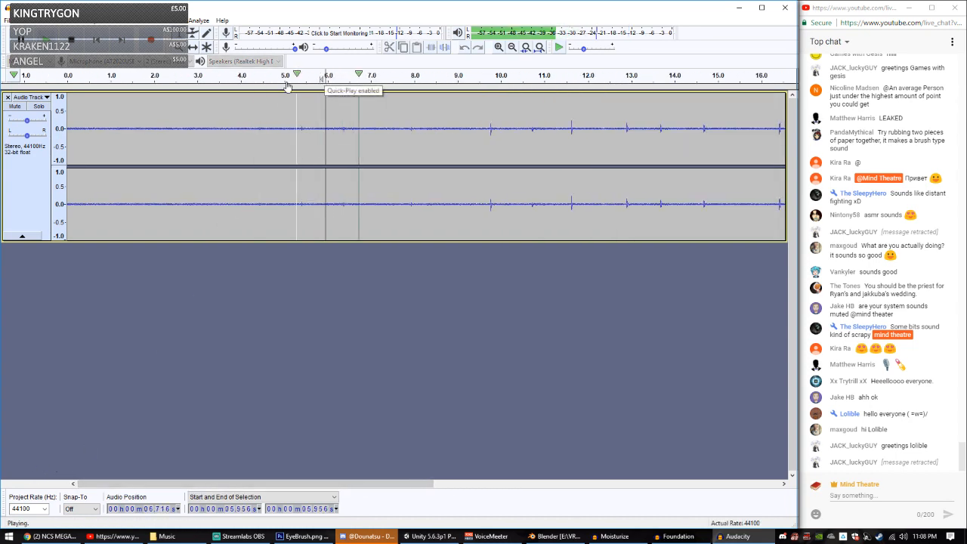
click(240, 75)
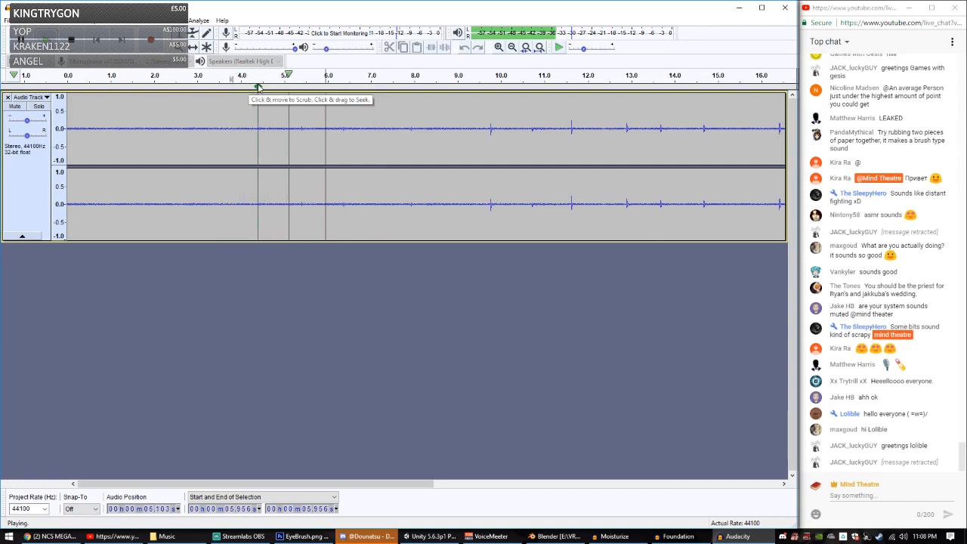
click(240, 76)
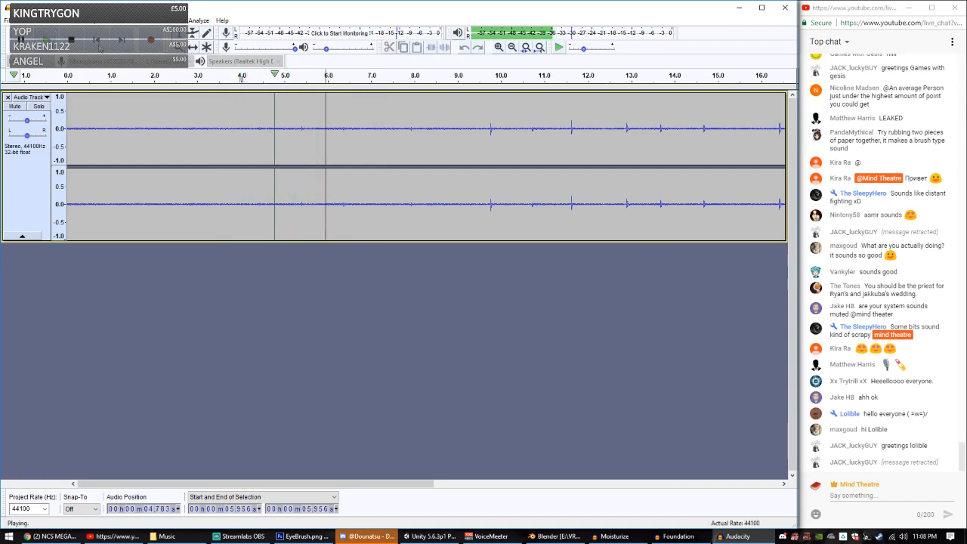
drag(256, 121, 68, 139)
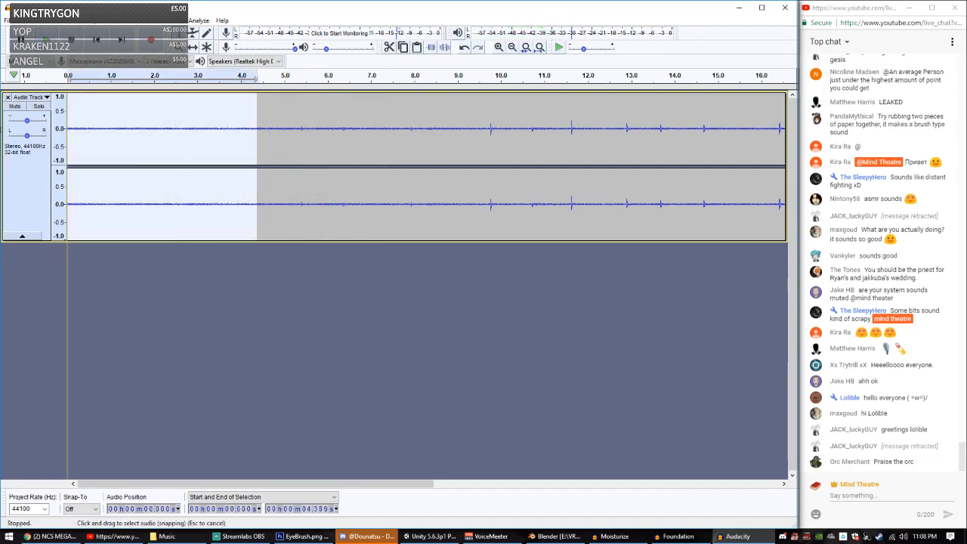
key(Delete)
Step: Add a new stereo track and paste the cut background noise into it
click(170, 20)
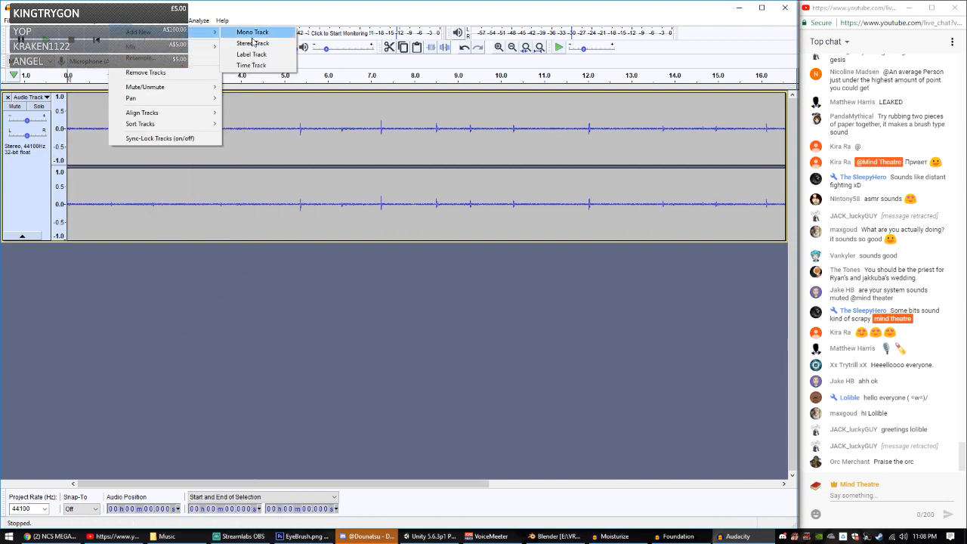
click(247, 43)
key(ctrl+v)
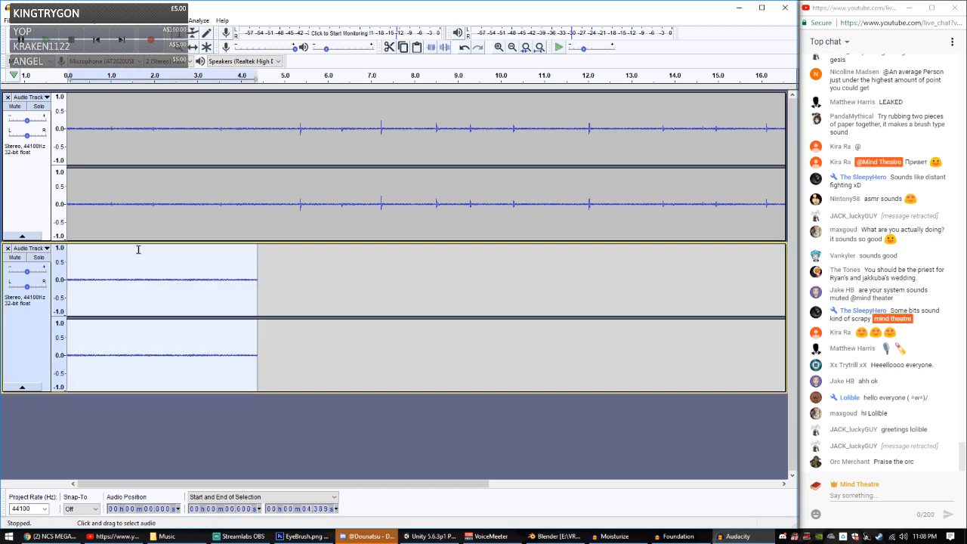
Step: Capture the pasted background noise in the second track as the Noise Reduction profile
click(170, 20)
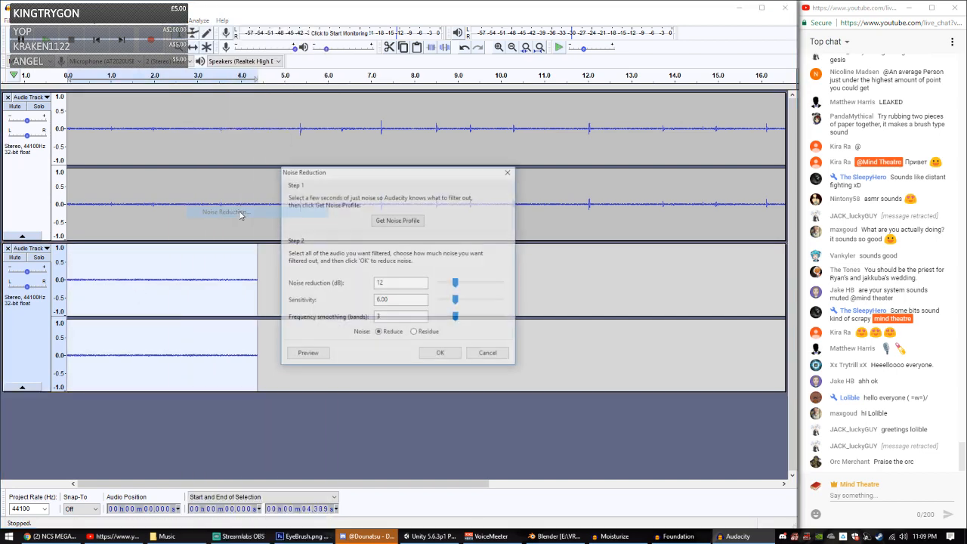
click(242, 211)
click(397, 220)
Step: Select all audio and apply Noise Reduction with 12 dB reduction, sensitivity 6.00 and 3 frequency smoothing bands
key(ctrl+a)
click(147, 21)
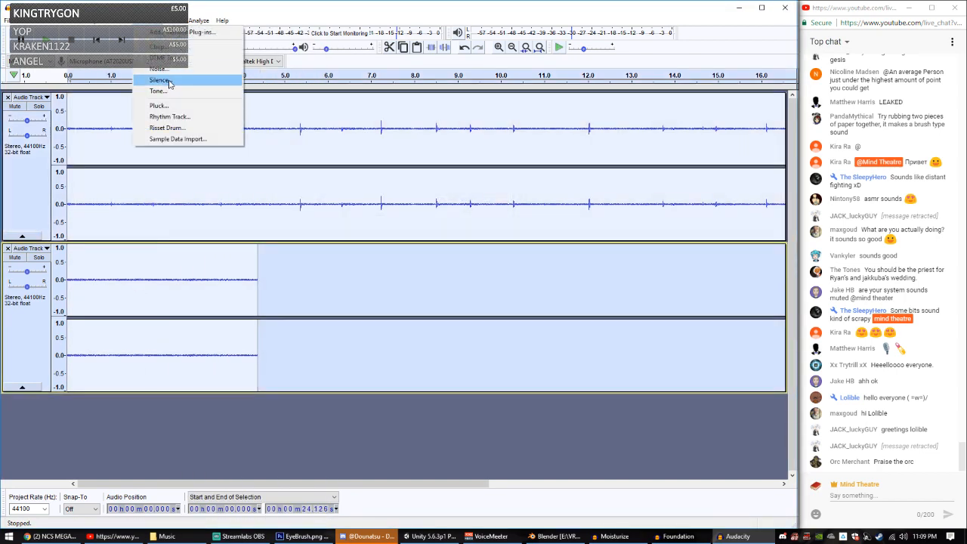
mouse_move(171, 23)
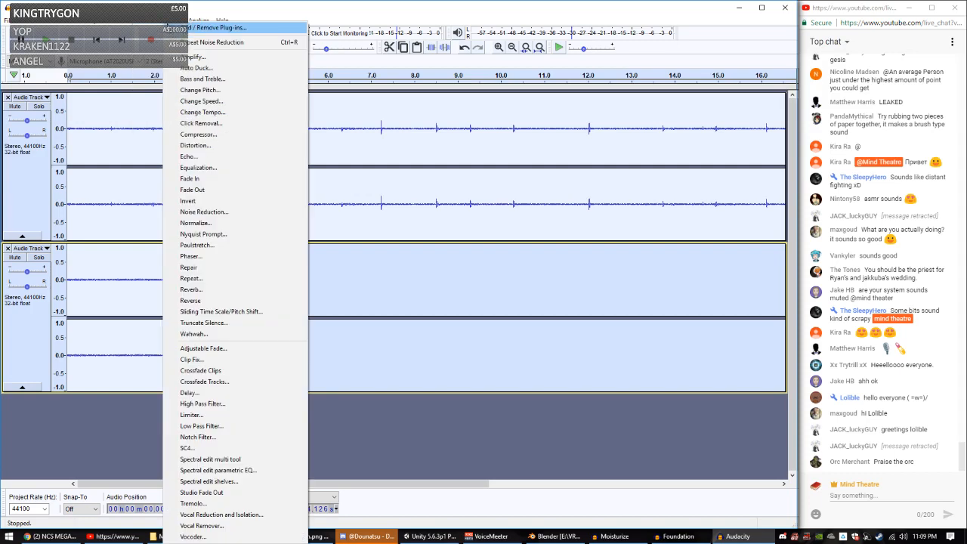
click(227, 218)
click(439, 352)
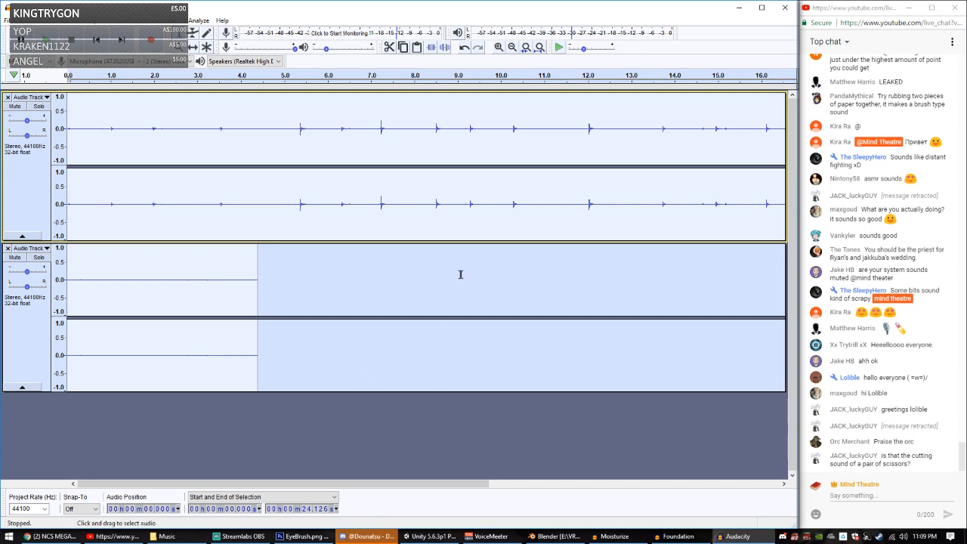
Step: Remove the second track with the noise sample and play the cleaned clip from its start
click(273, 300)
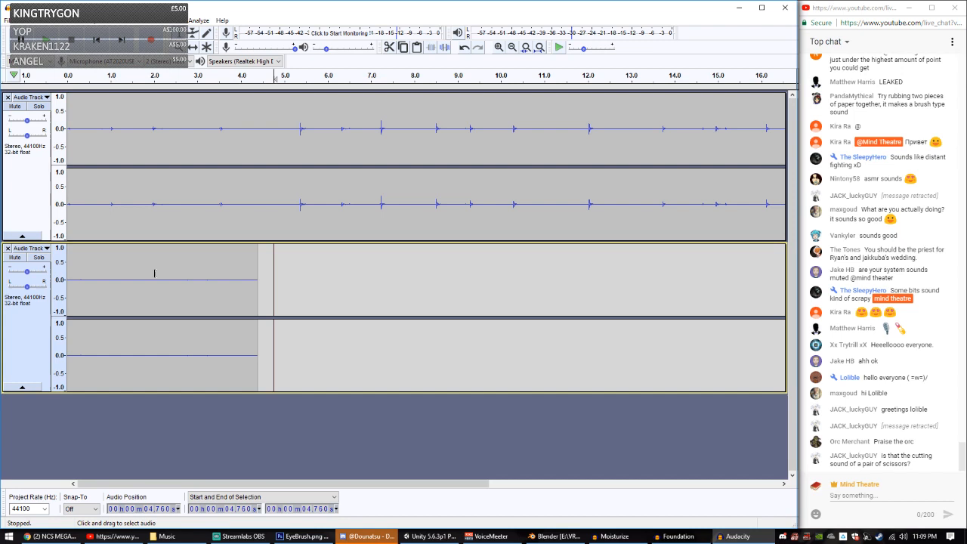
click(7, 248)
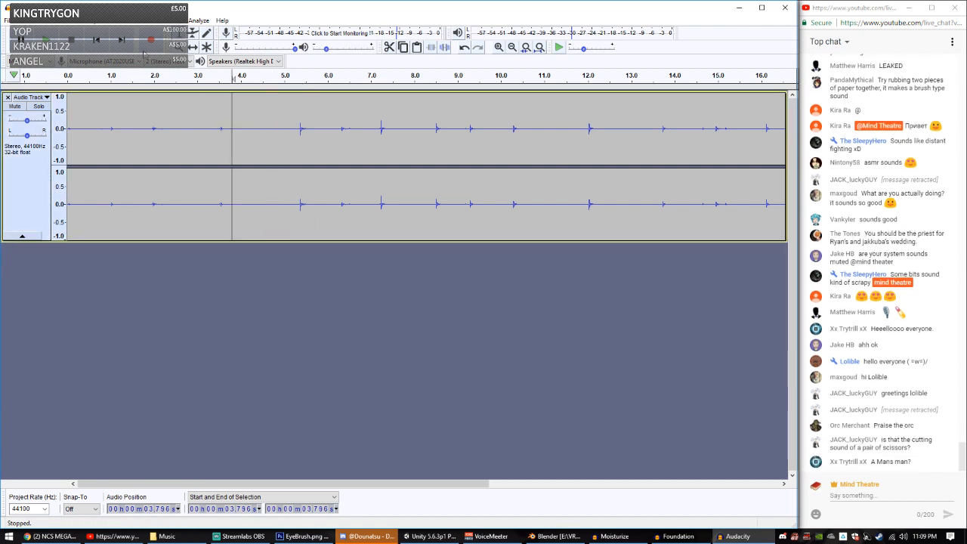
click(96, 39)
click(45, 39)
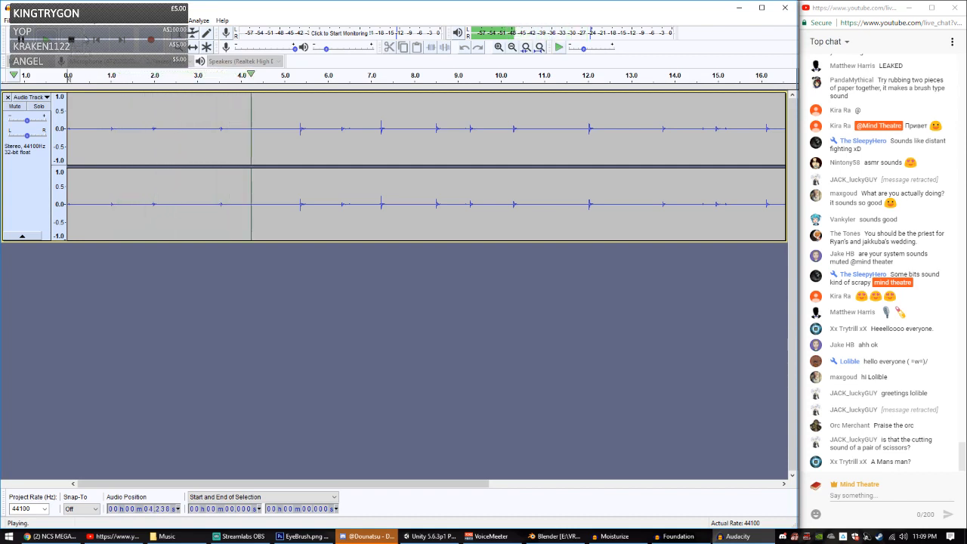
key(space)
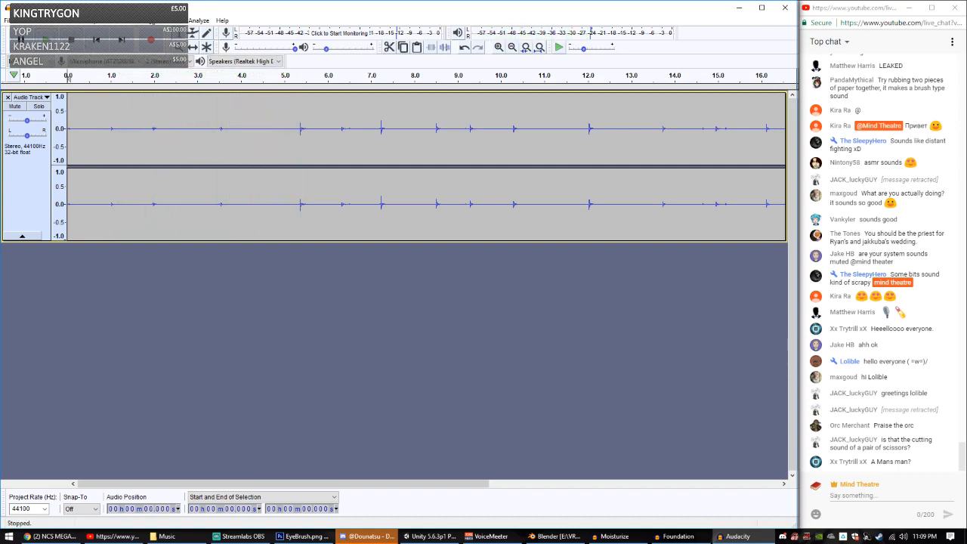
Step: Select all audio, apply Click Removal to it and play back the beginning of the clip
click(172, 20)
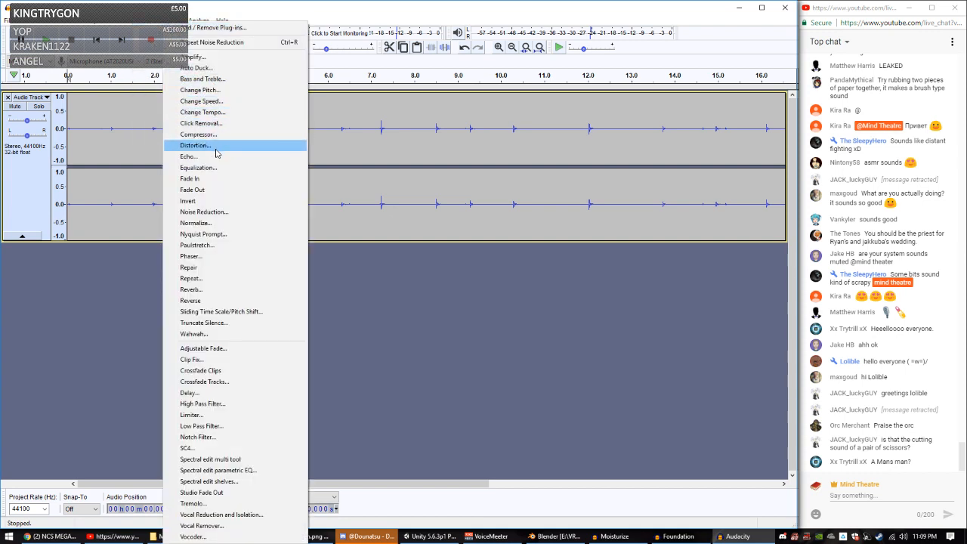
click(219, 125)
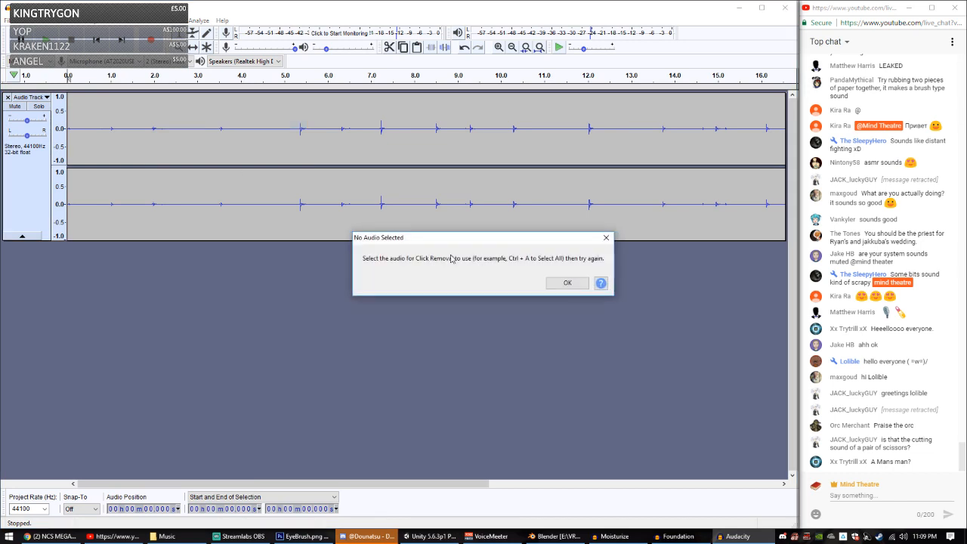
click(568, 283)
key(ctrl+a)
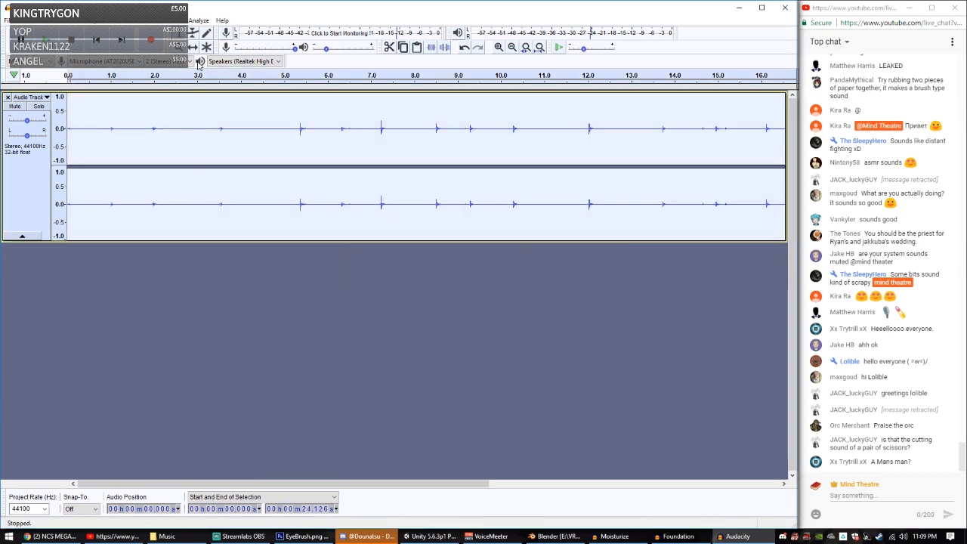
click(172, 20)
click(201, 123)
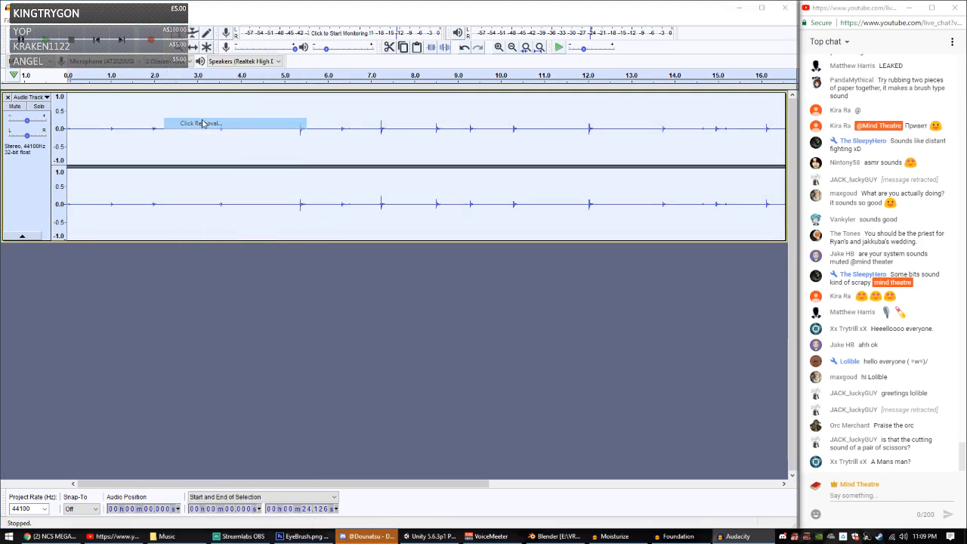
click(425, 300)
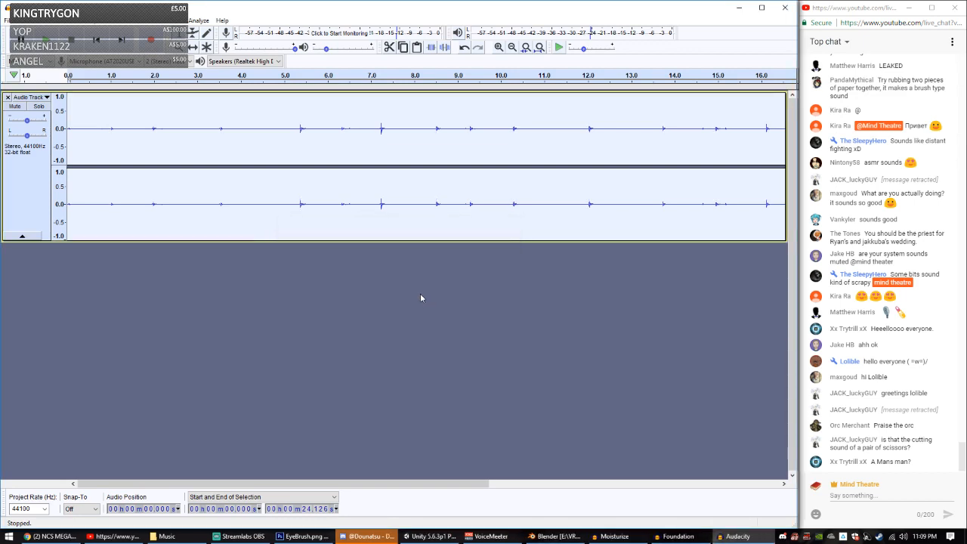
key(space)
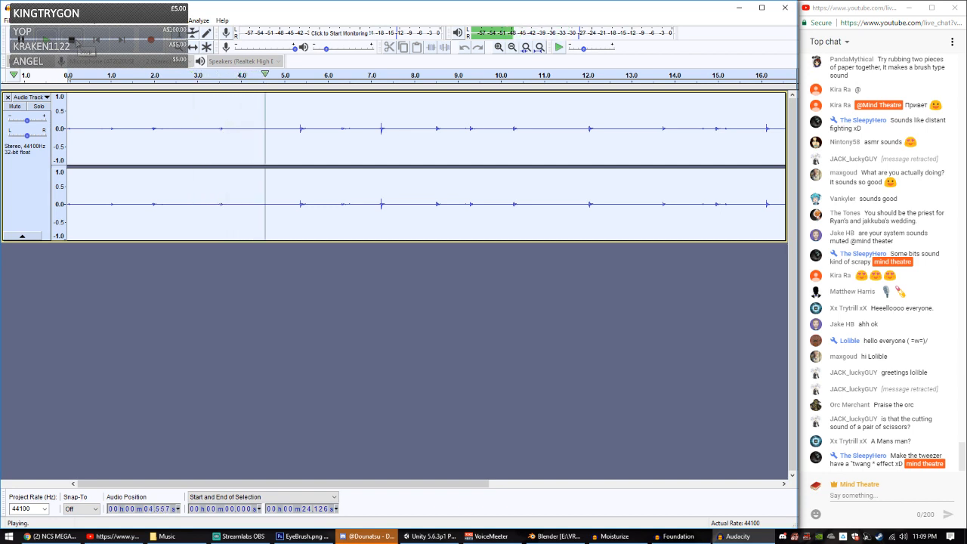
key(space)
click(174, 21)
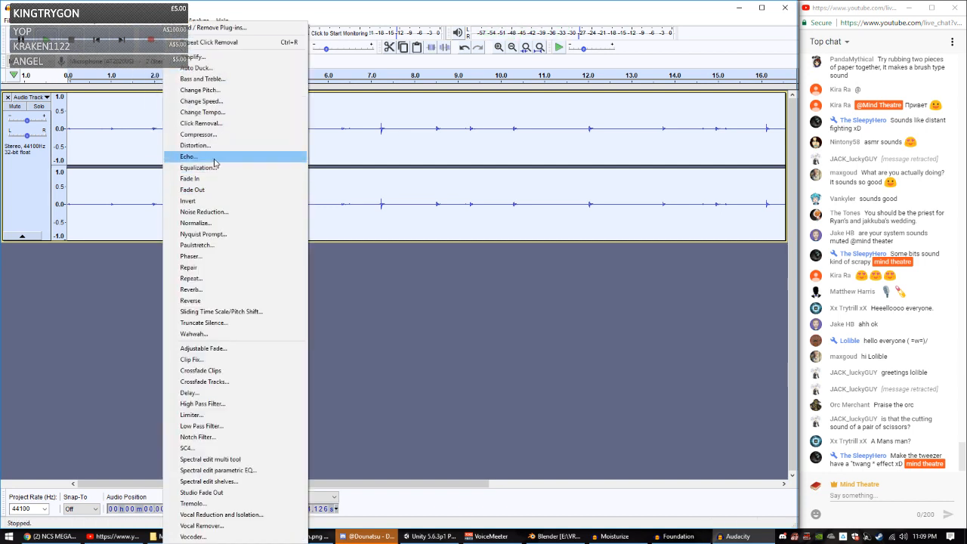
click(198, 134)
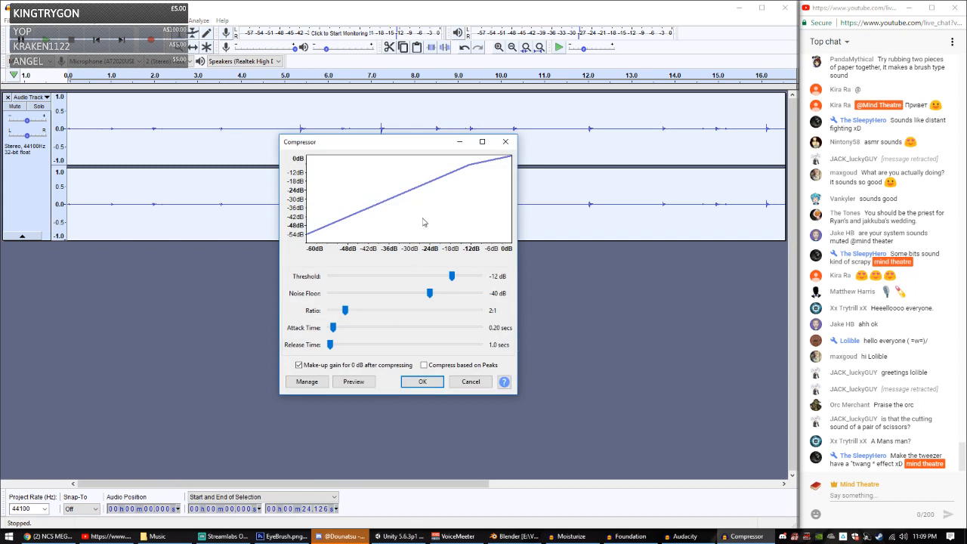
mouse_move(452, 276)
mouse_down()
mouse_move(417, 276)
mouse_move(474, 277)
mouse_move(453, 277)
mouse_up()
click(422, 381)
Step: Try Change Speed on the selected audio, previewing it with a speed multiplier of 0.360
click(154, 21)
mouse_move(174, 20)
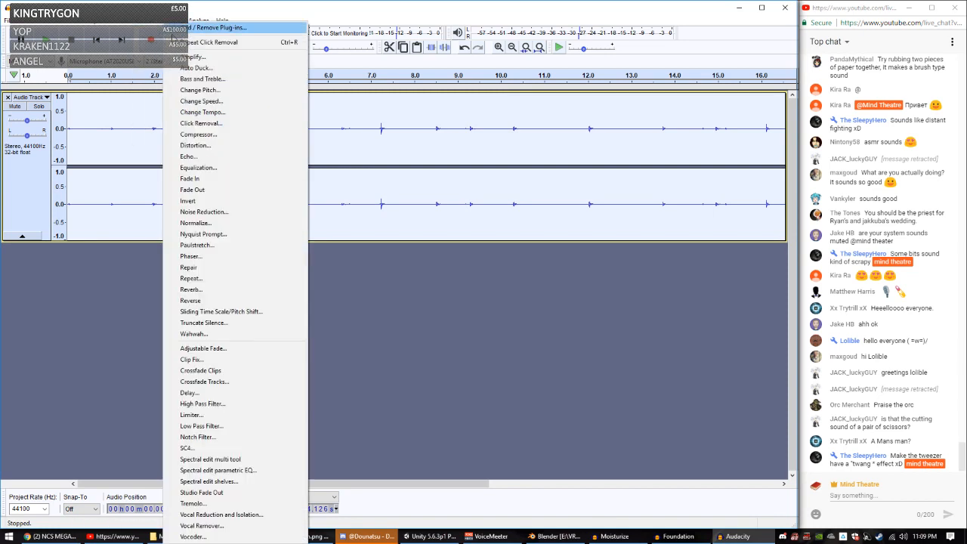
click(203, 101)
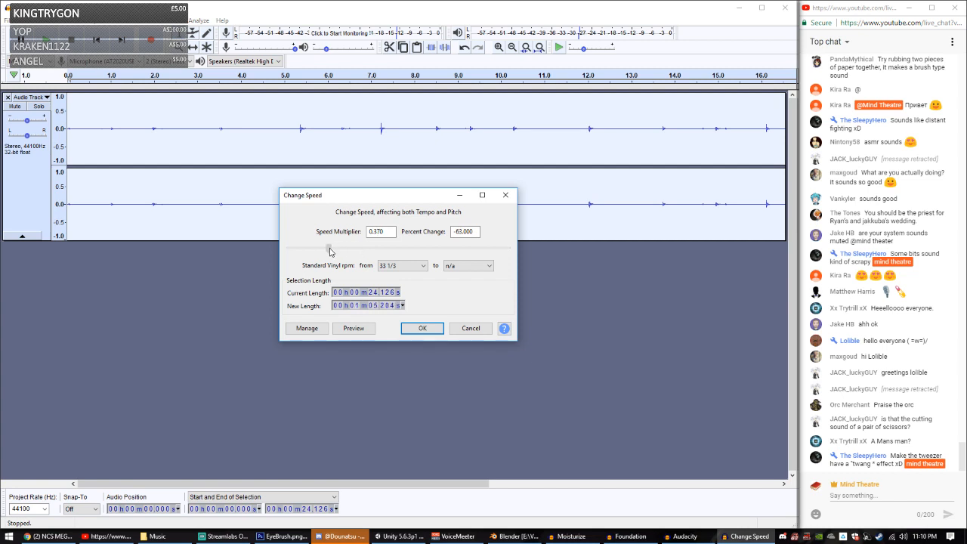
click(343, 328)
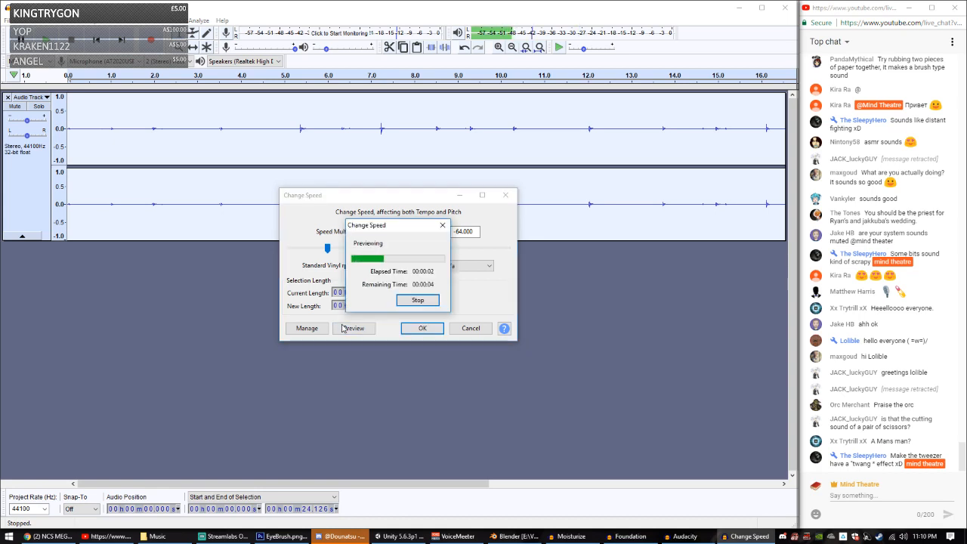
click(442, 225)
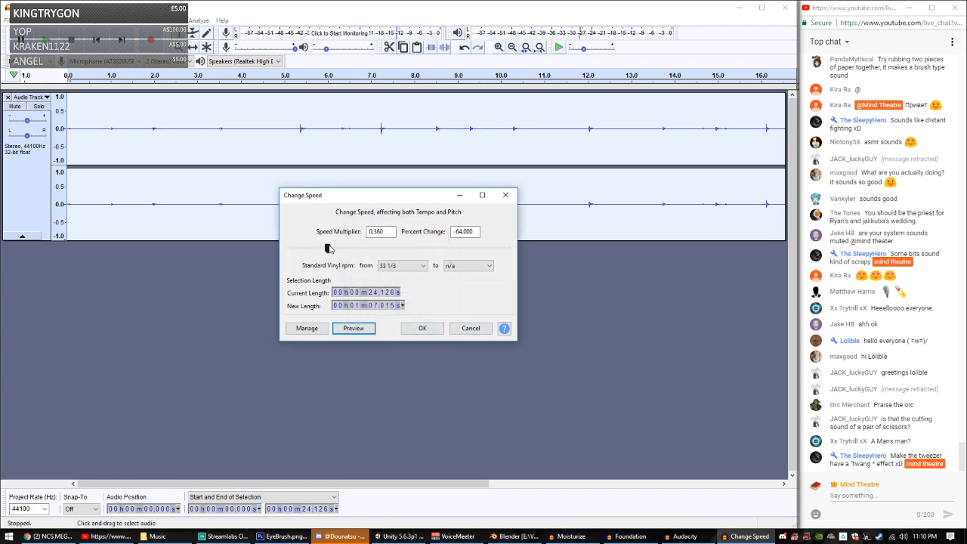
Step: Preview faster speed multipliers from 0.810 up to 1.042 and leave Change Speed without applying it
drag(329, 249, 344, 254)
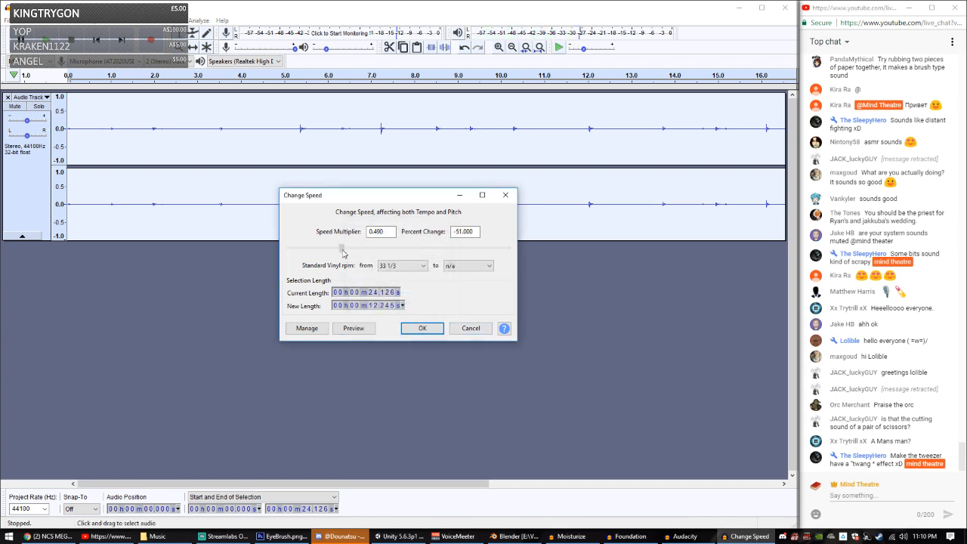
click(355, 328)
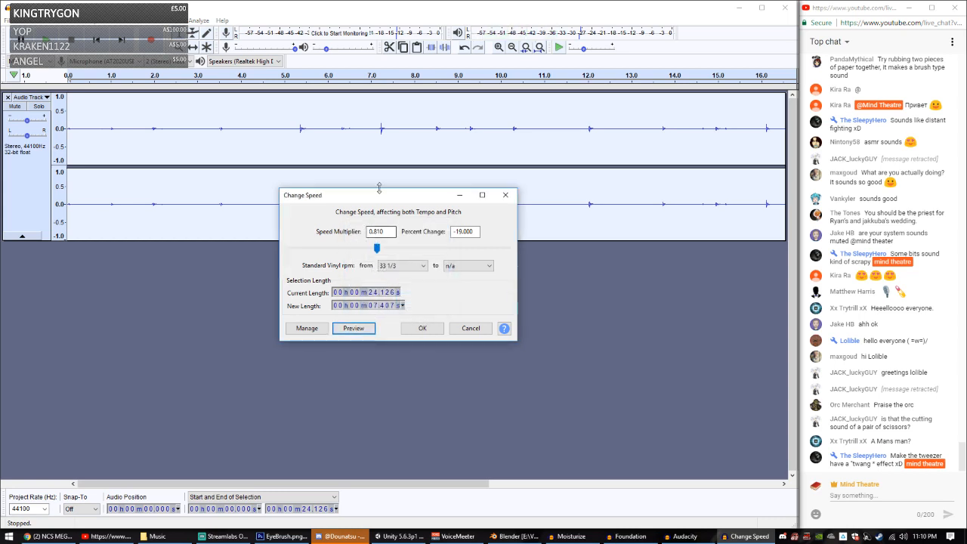
drag(375, 250, 380, 250)
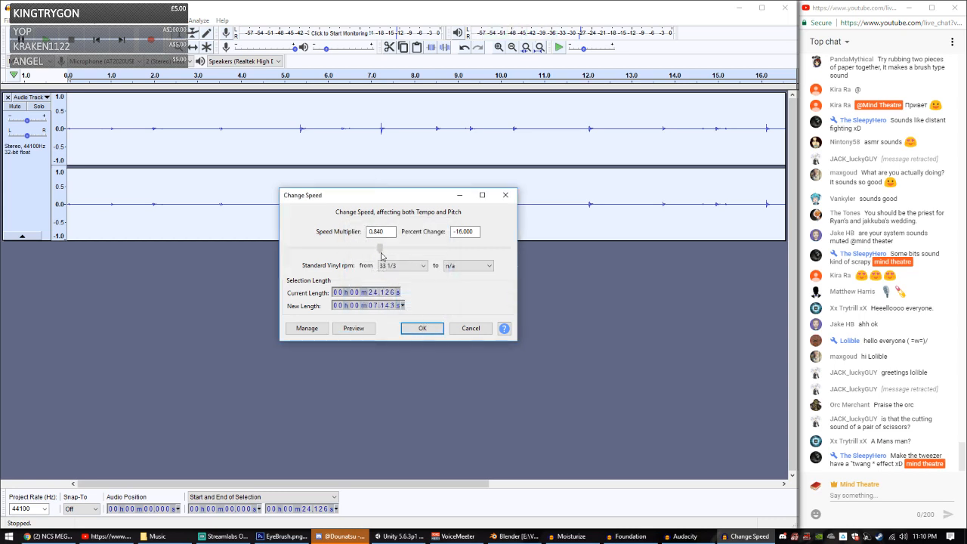
click(369, 327)
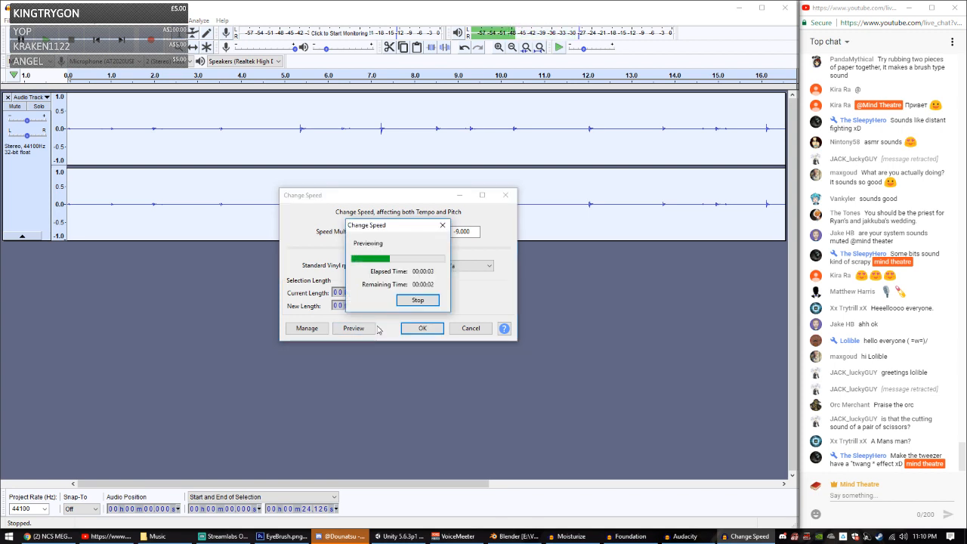
drag(391, 249, 401, 249)
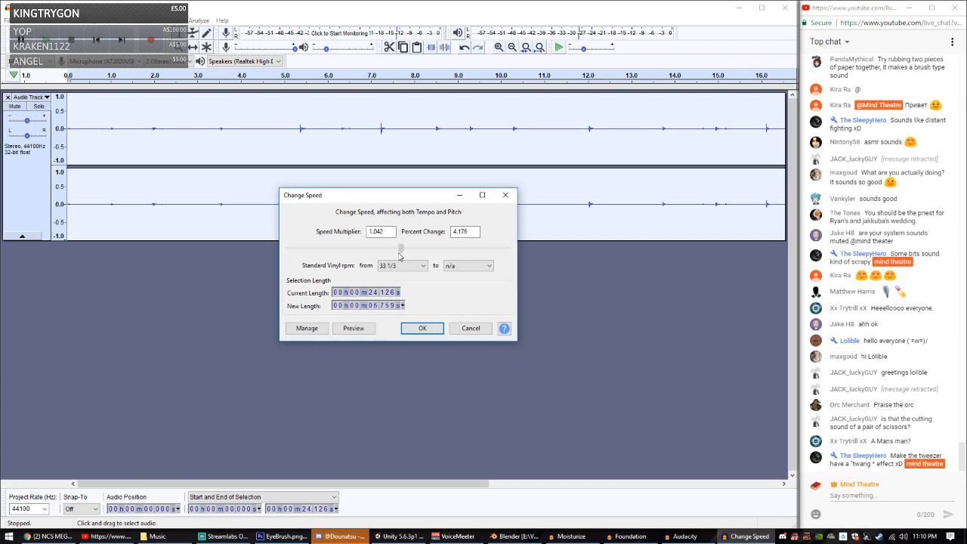
click(369, 329)
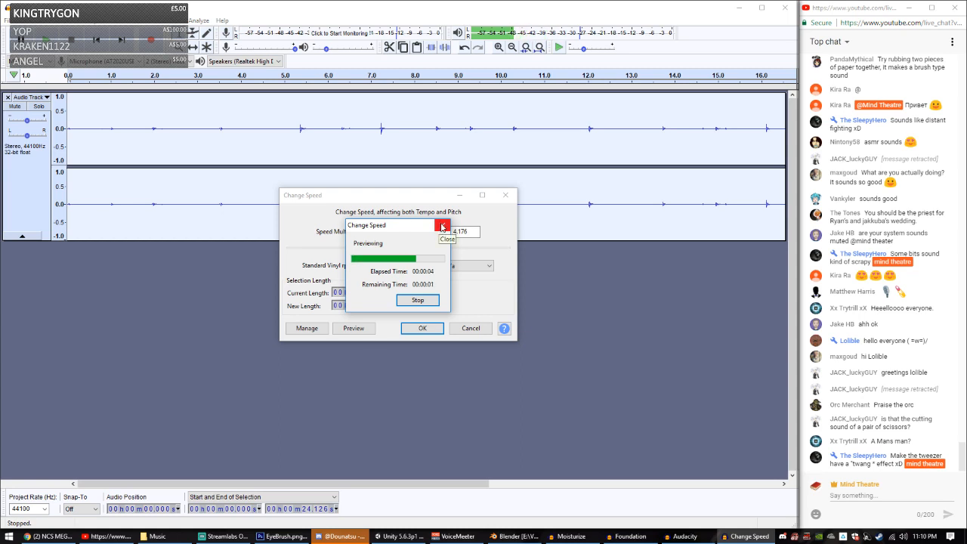
click(442, 329)
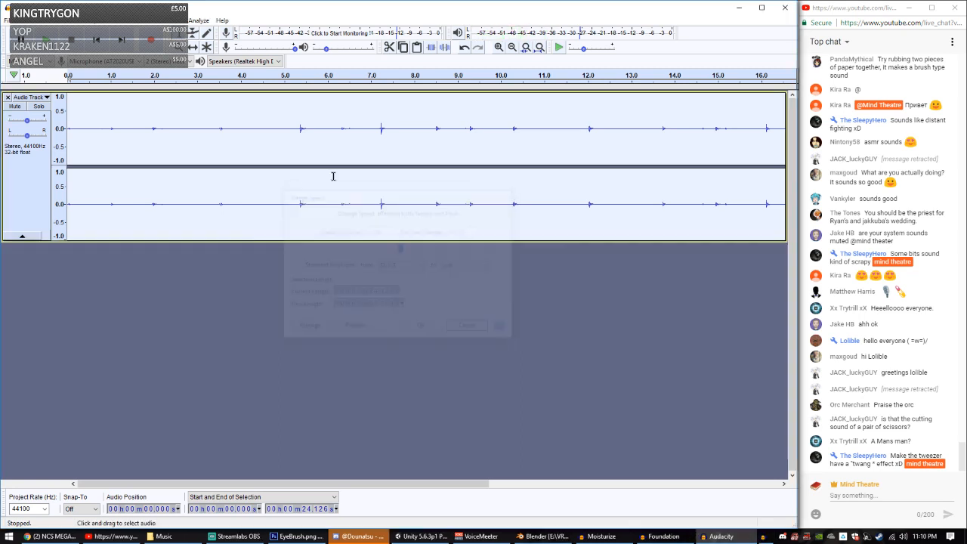
Step: Try Change Pitch on the selected audio, previewing a shift from D to F#/Gb
click(148, 21)
mouse_move(174, 21)
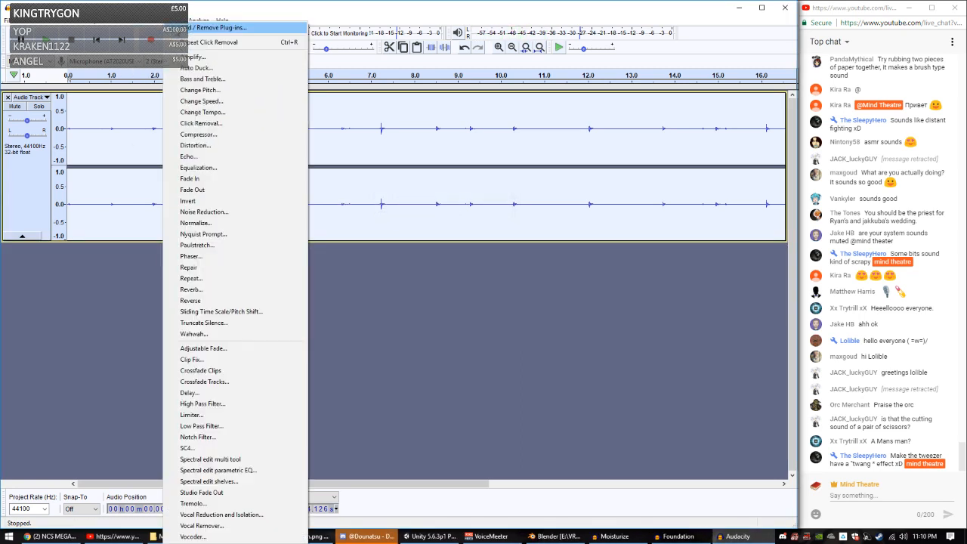
click(199, 90)
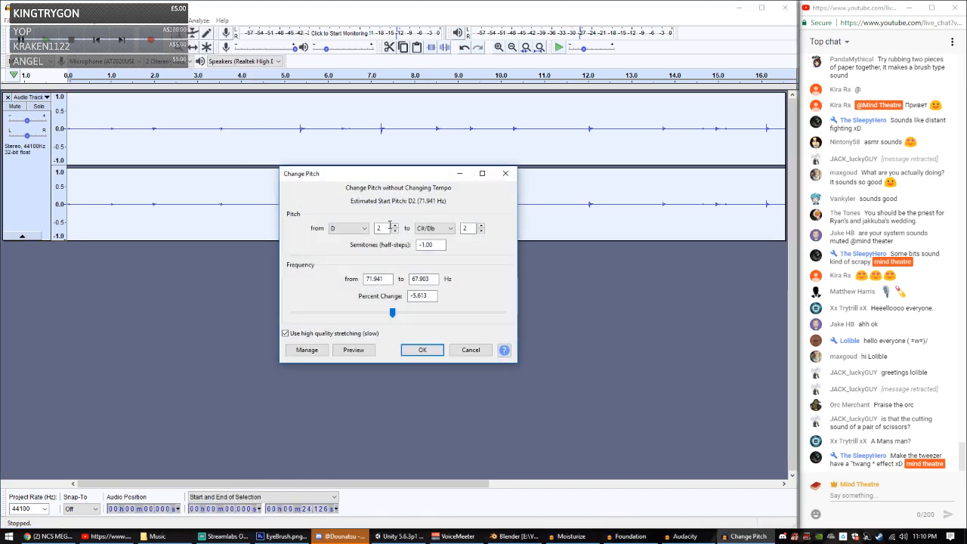
click(433, 228)
click(421, 289)
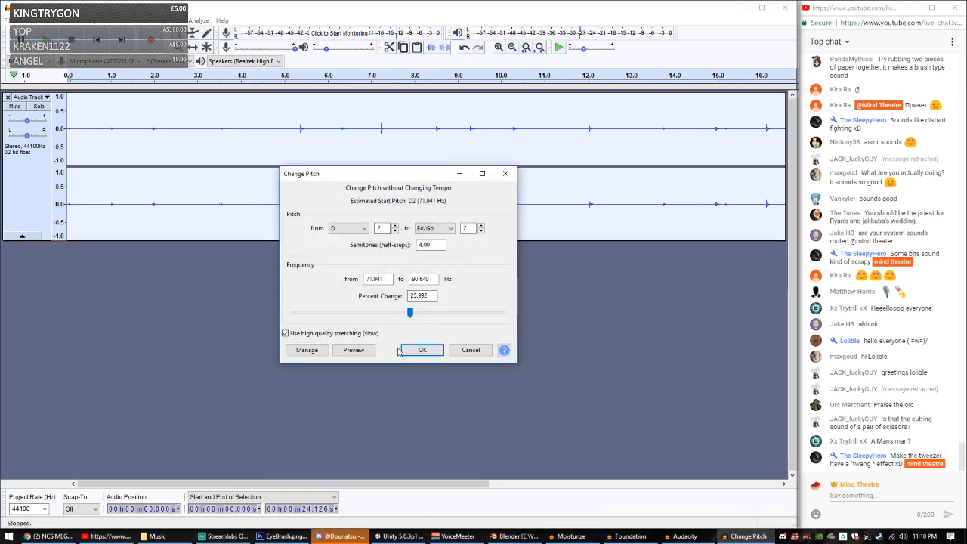
click(352, 352)
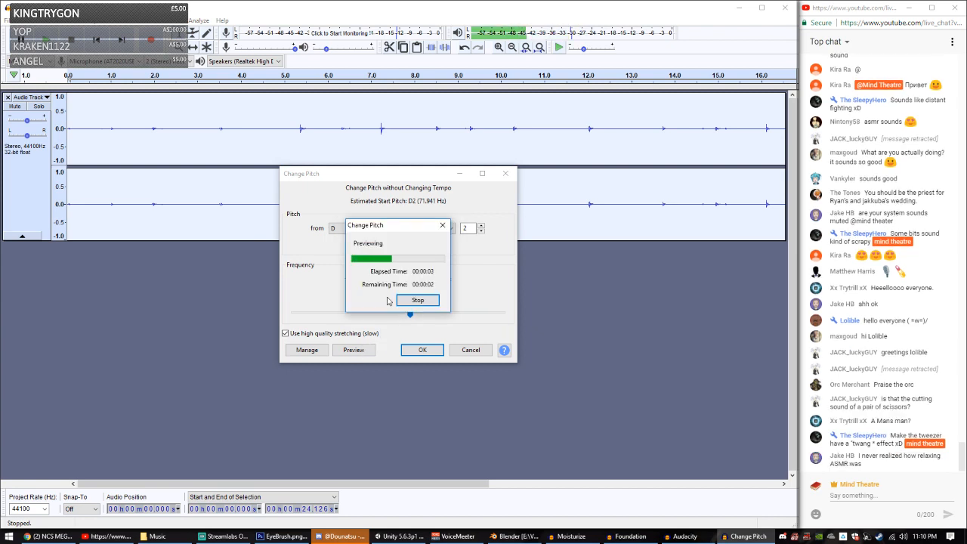
click(444, 228)
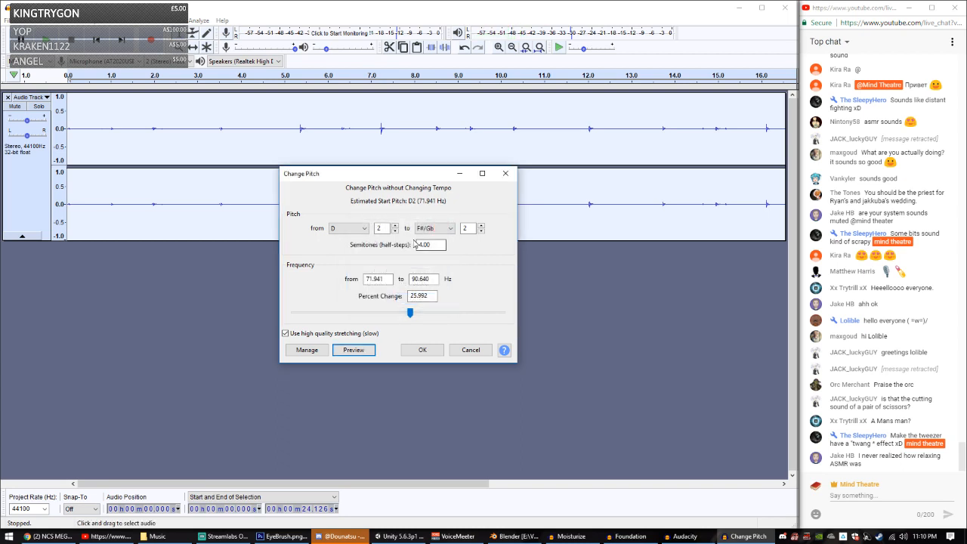
Step: Preview lower target pitches, down to a -29 percent change, and cancel Change Pitch
click(433, 229)
click(436, 264)
click(370, 349)
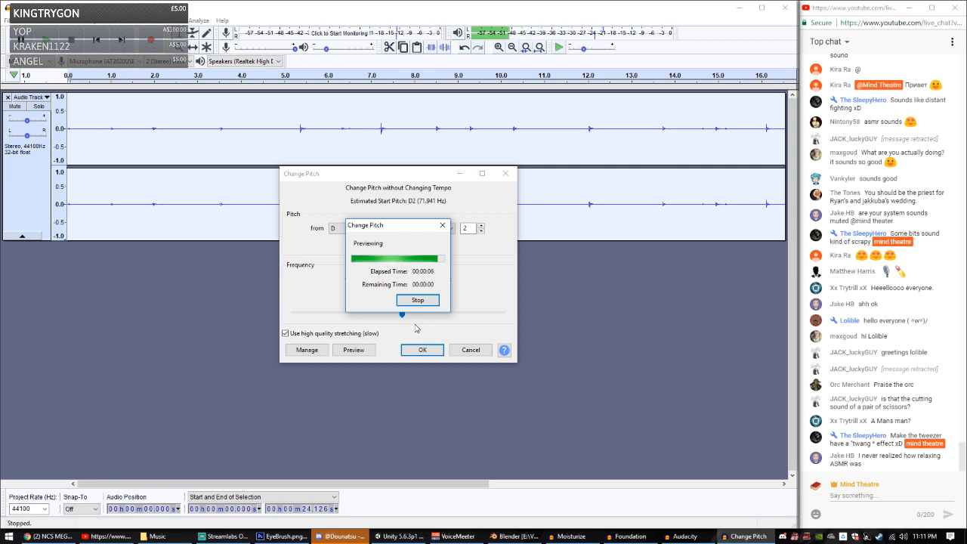
drag(400, 316, 367, 315)
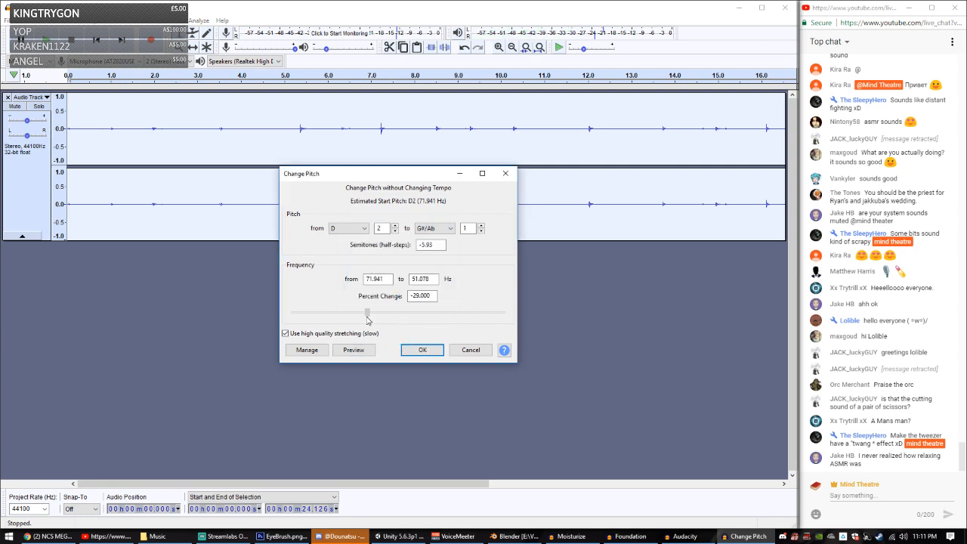
click(368, 350)
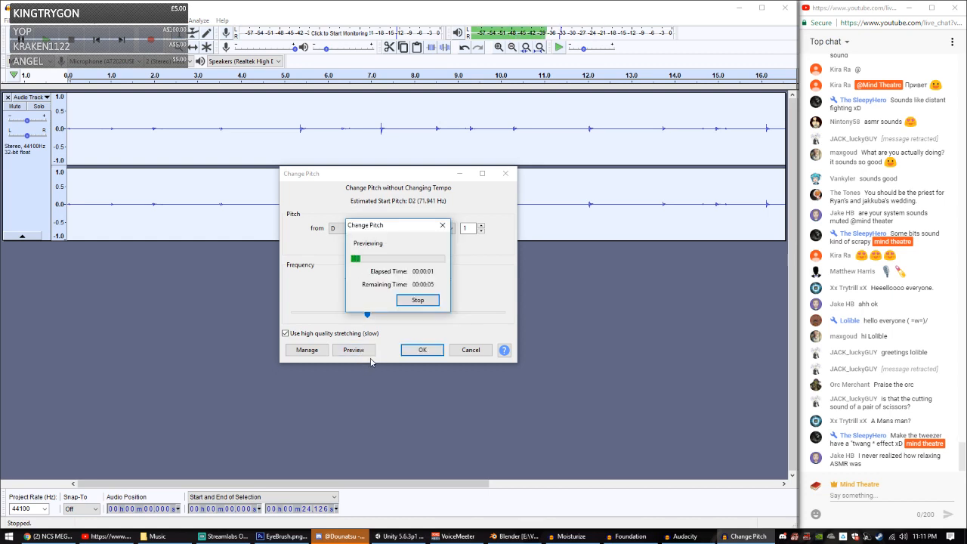
click(417, 300)
click(470, 350)
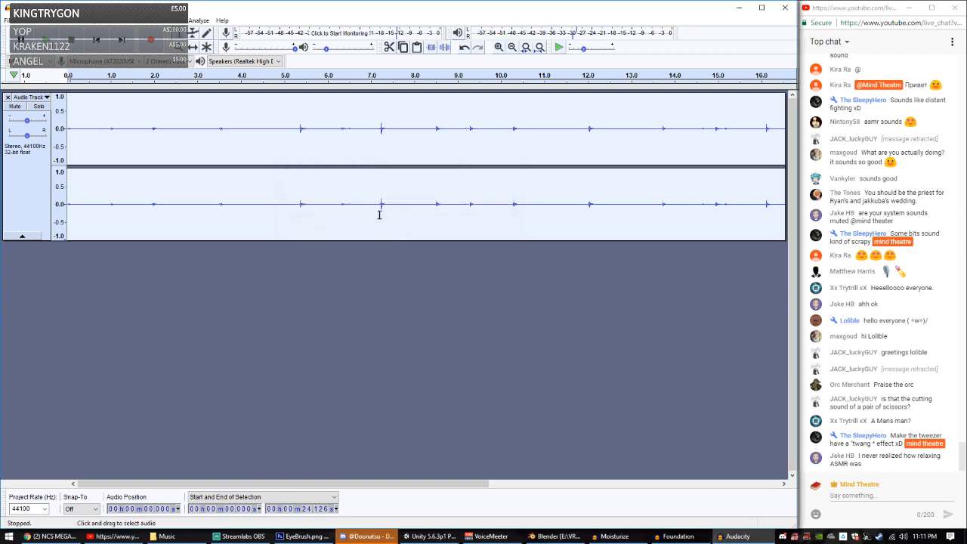
Step: Export the audio as an Ogg Vorbis file named Tweezers at quality 10
key(ctrl+shift+e)
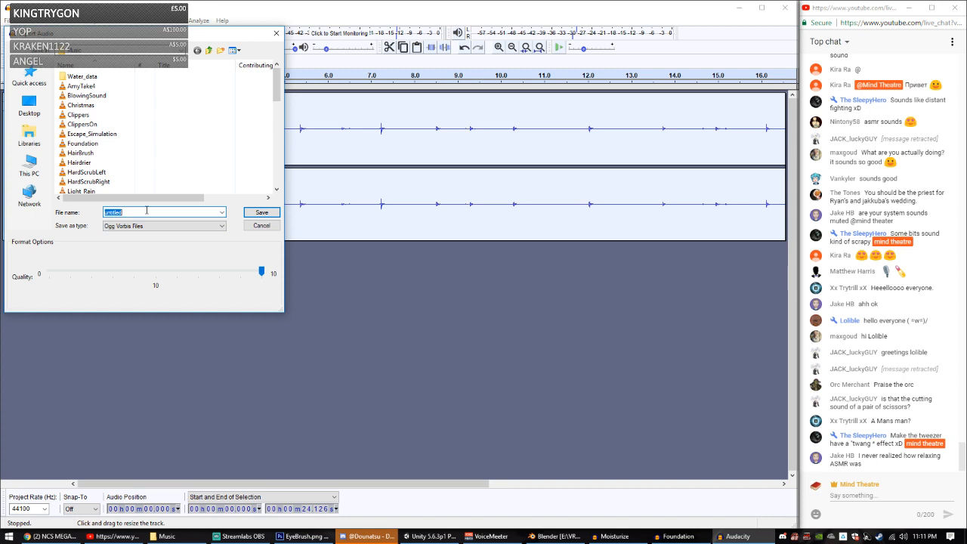
text(Tweezers)
key(Return)
key(Return)
Step: Save the Audacity project under the name Tweezers
key(ctrl+s)
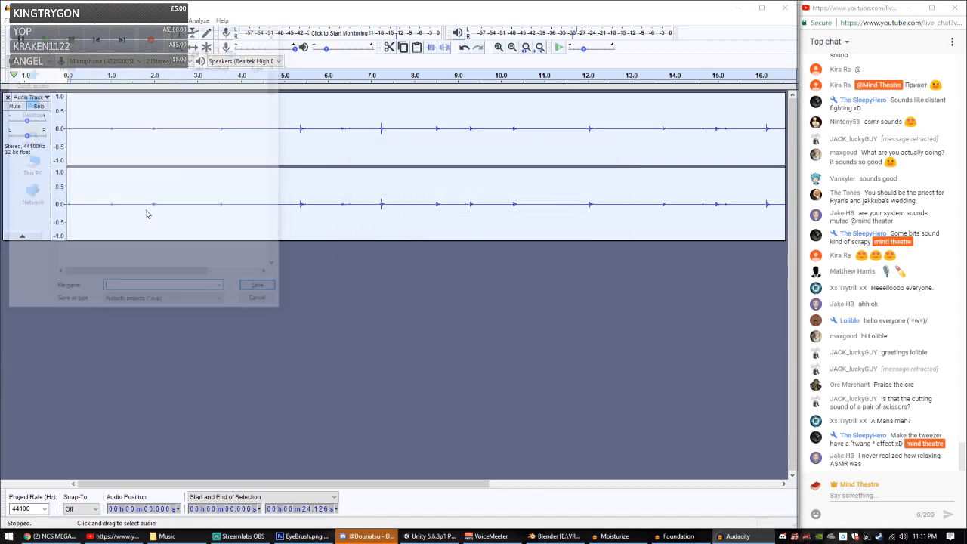
text(Tweez)
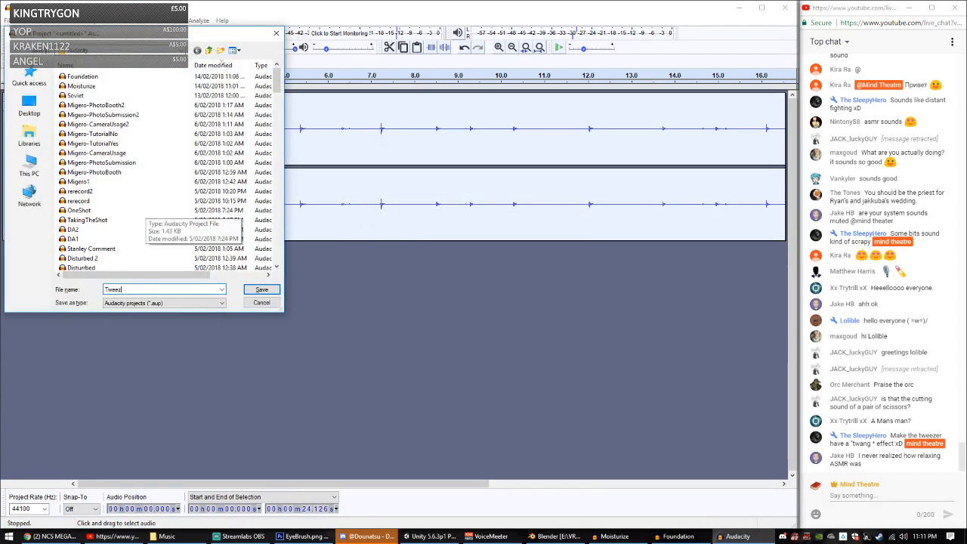
text(ers)
key(Return)
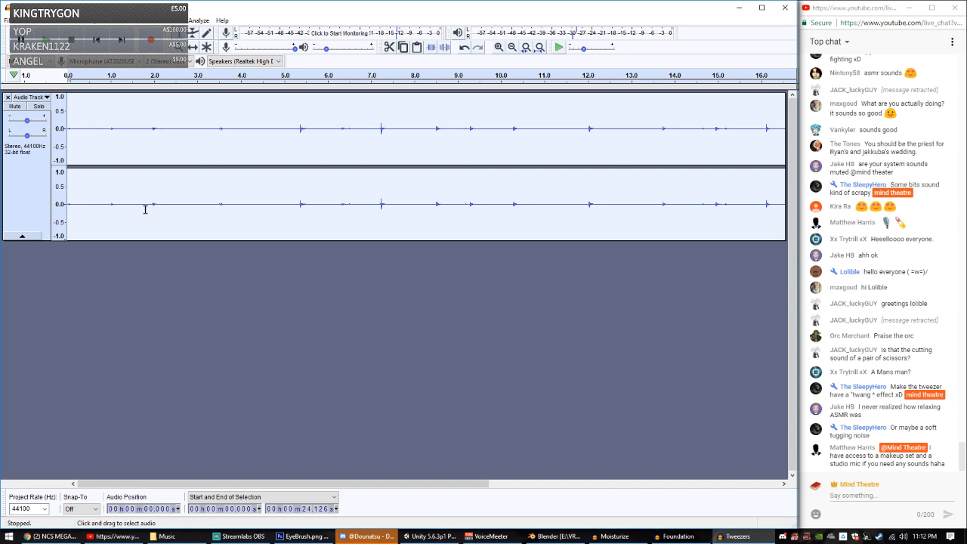
Step: Open a new empty project window for another recording
click(7, 20)
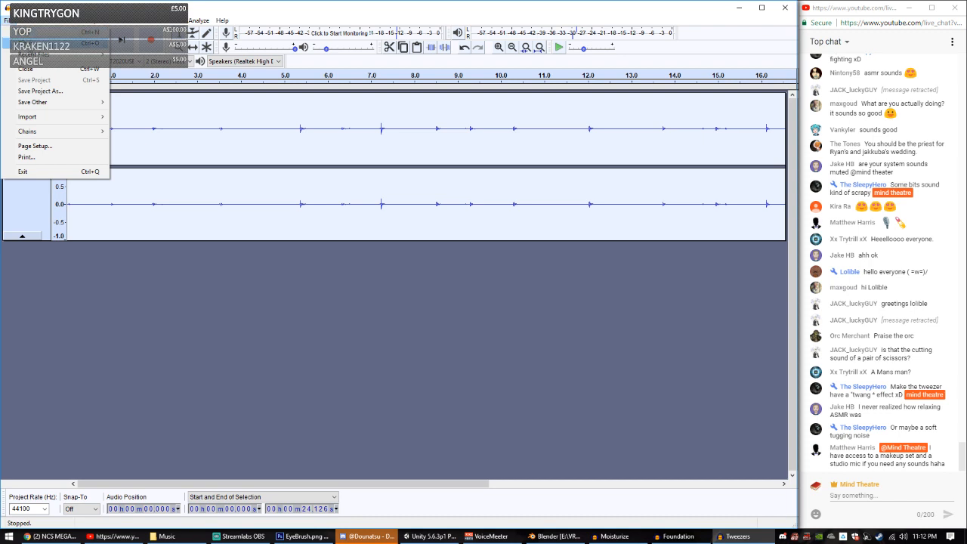
click(38, 43)
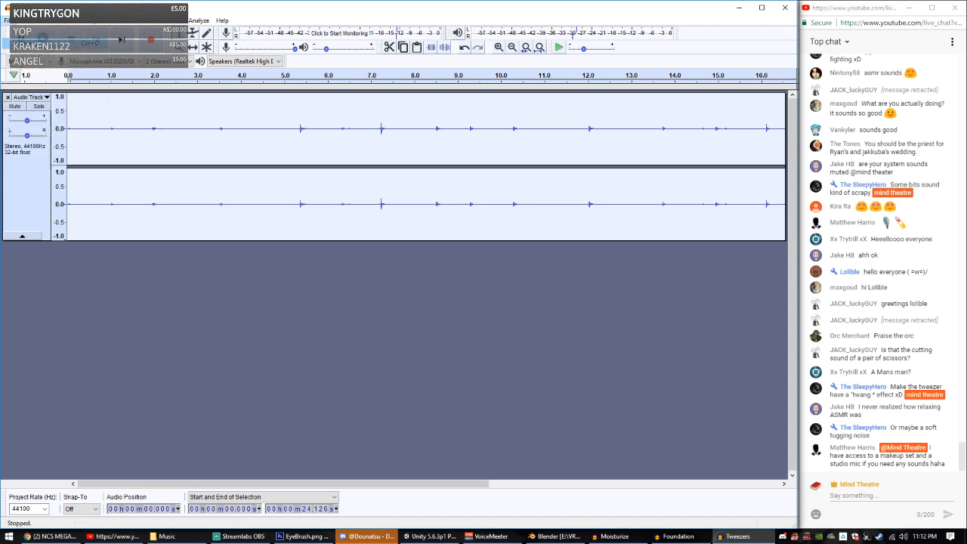
key(Escape)
click(8, 21)
click(26, 69)
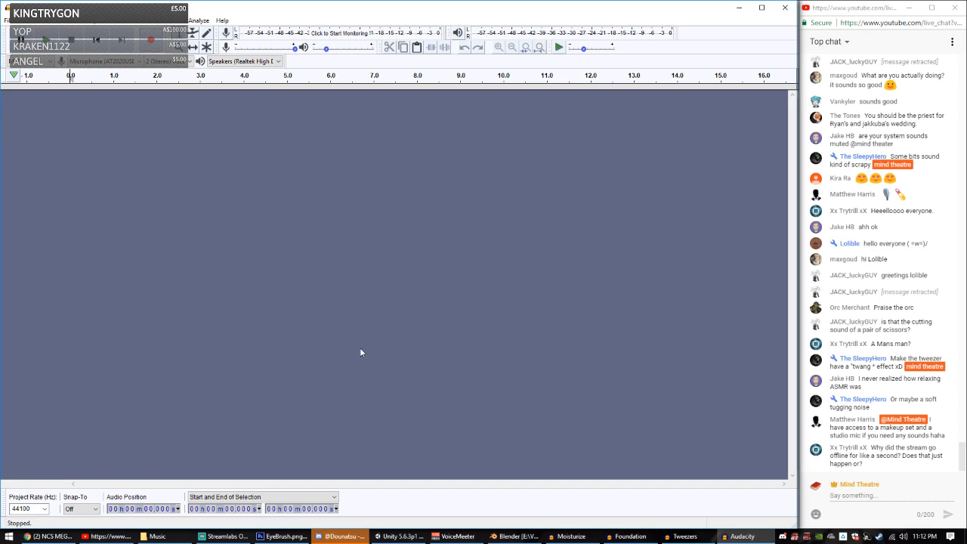
click(224, 536)
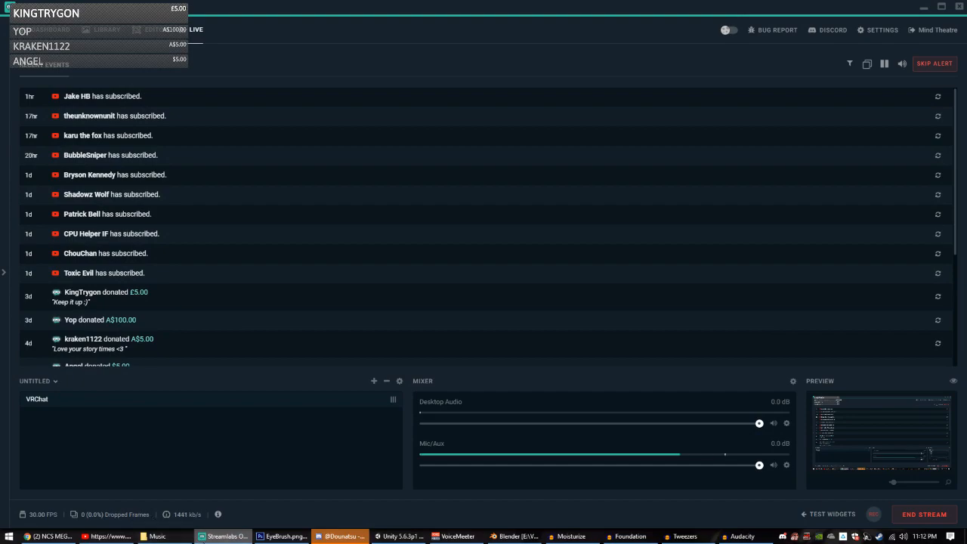
key(alt+Tab)
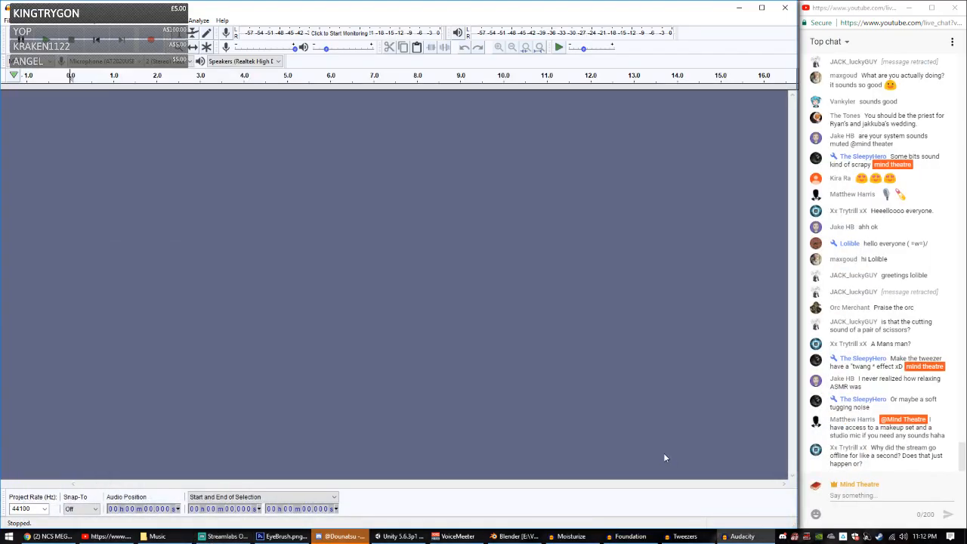
click(159, 51)
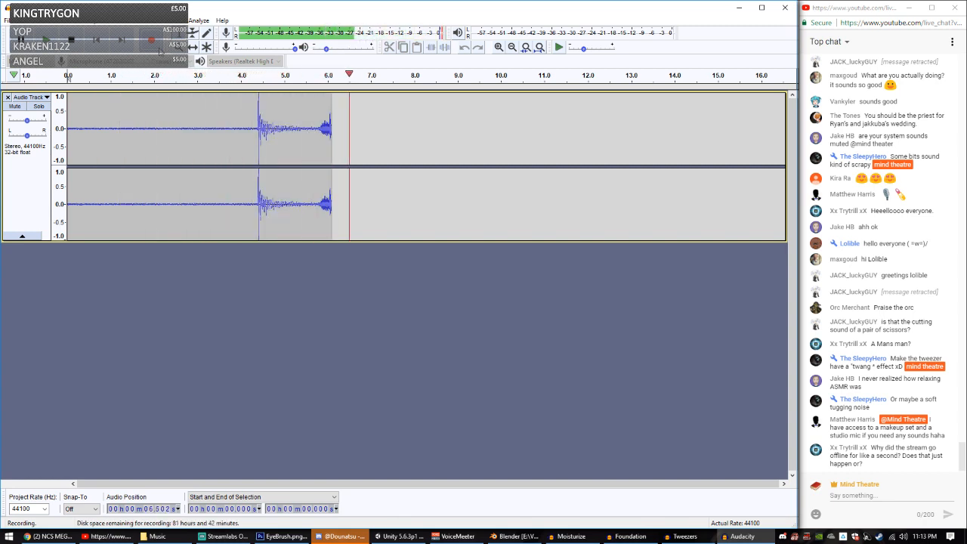
key(space)
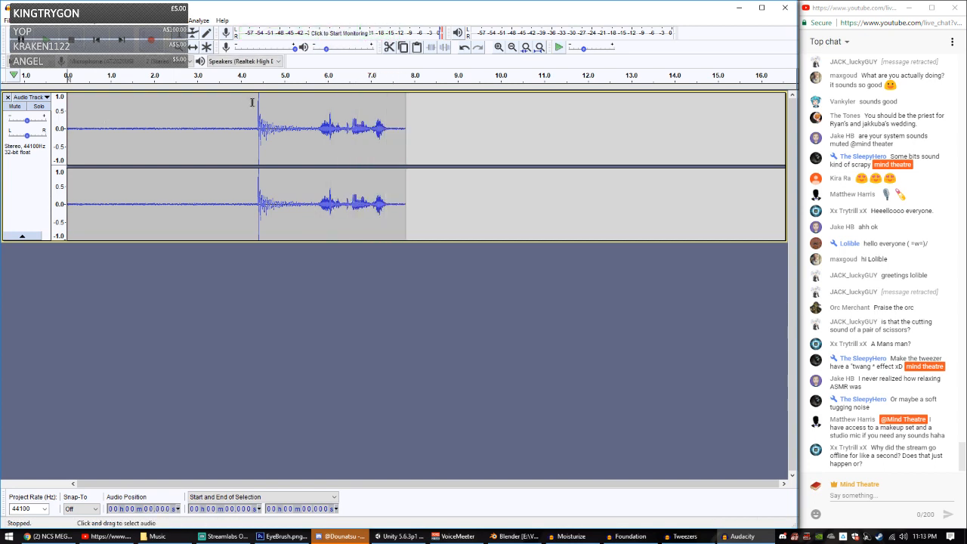
click(243, 76)
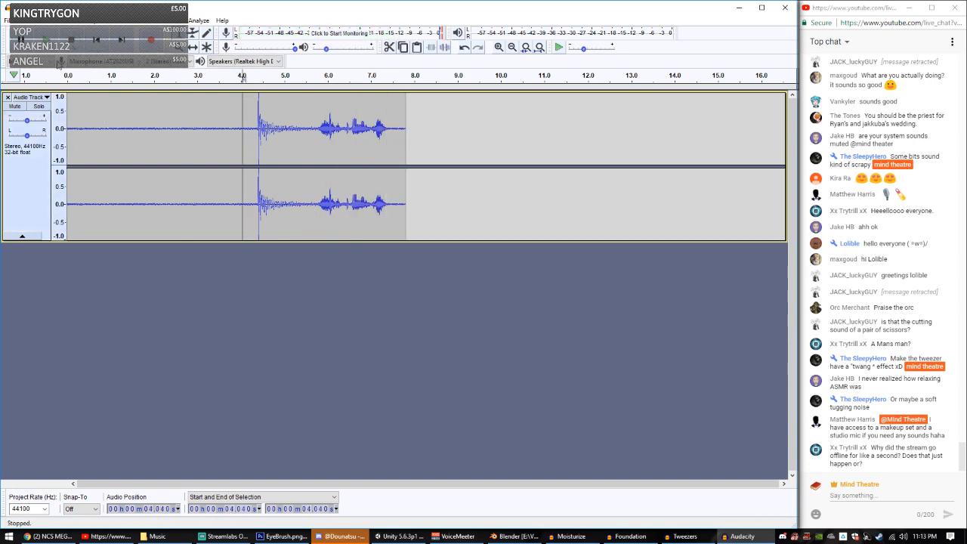
click(243, 76)
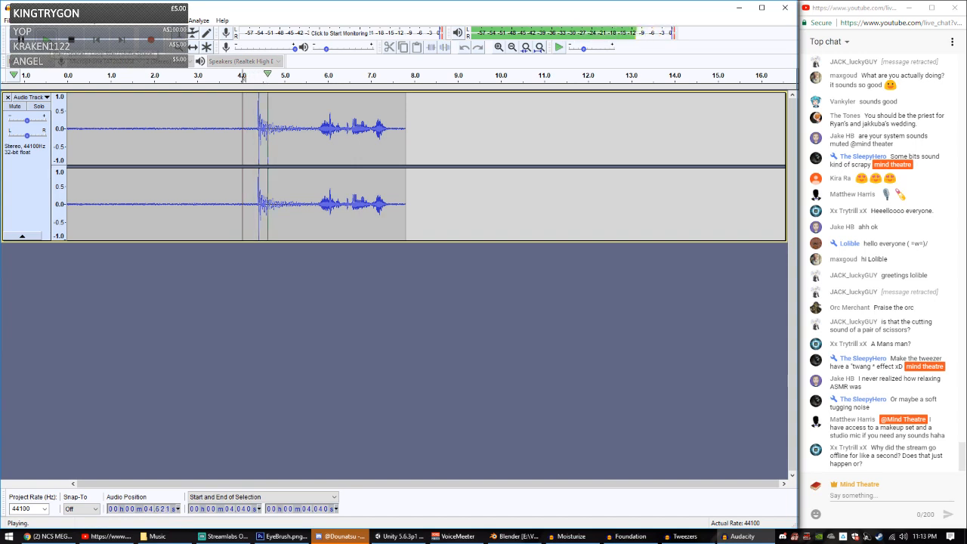
key(space)
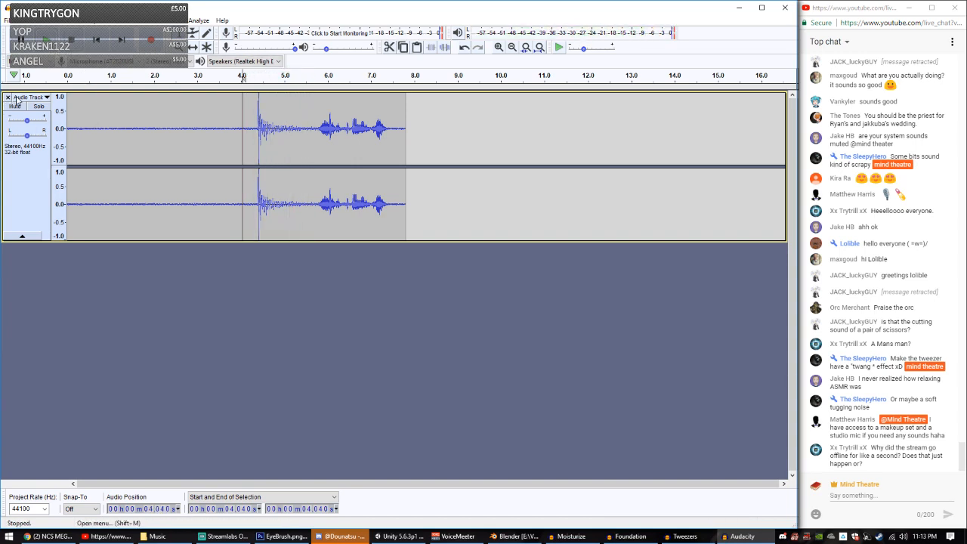
click(8, 97)
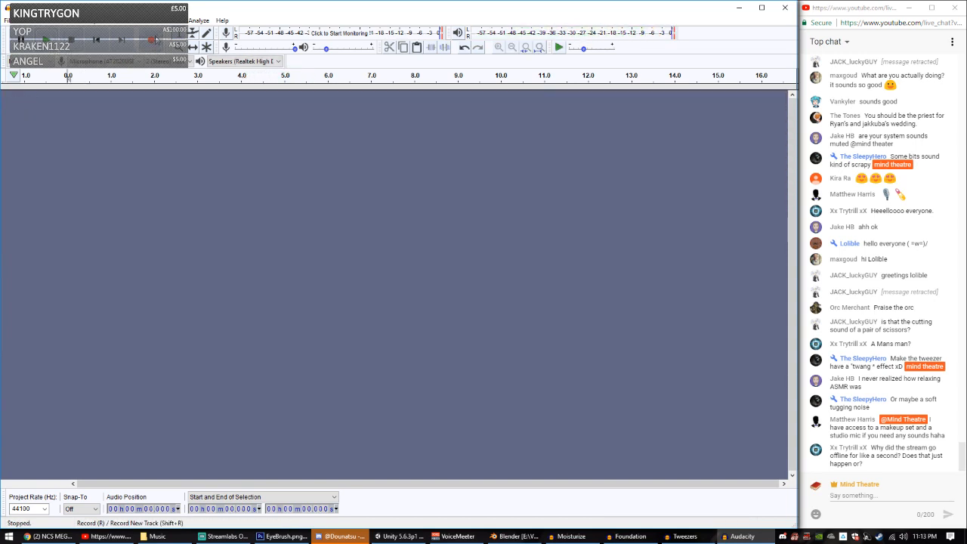
Step: Record a new stereo take about 38 seconds long and play it back from the start
click(155, 39)
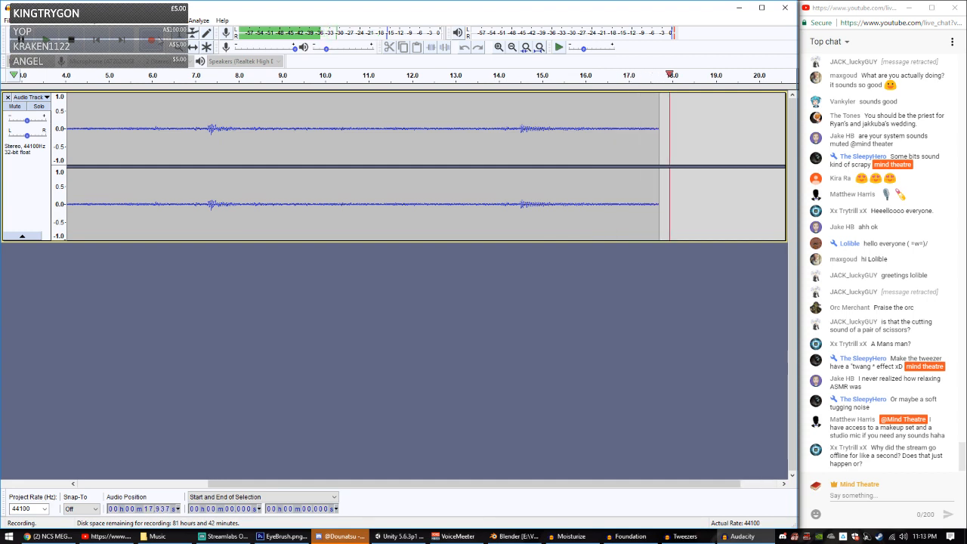
click(71, 42)
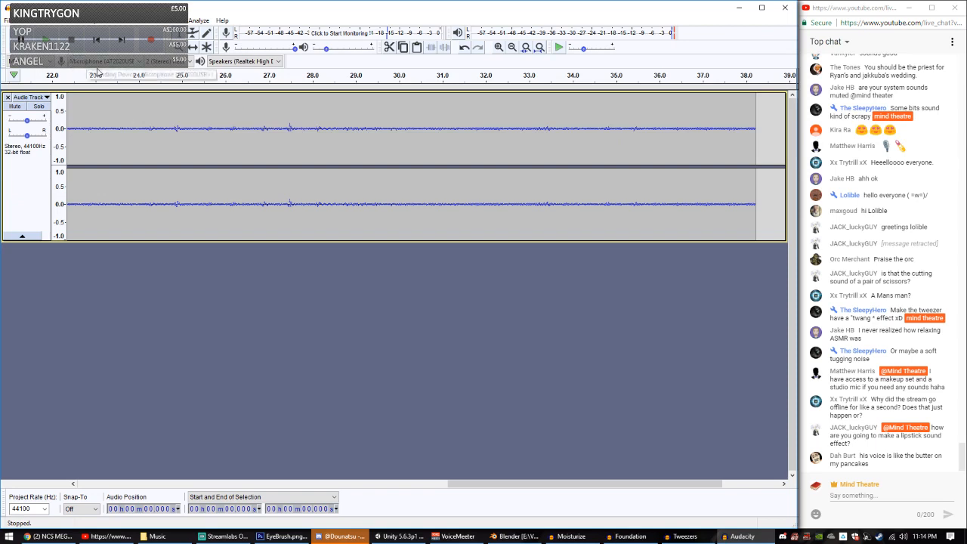
click(97, 41)
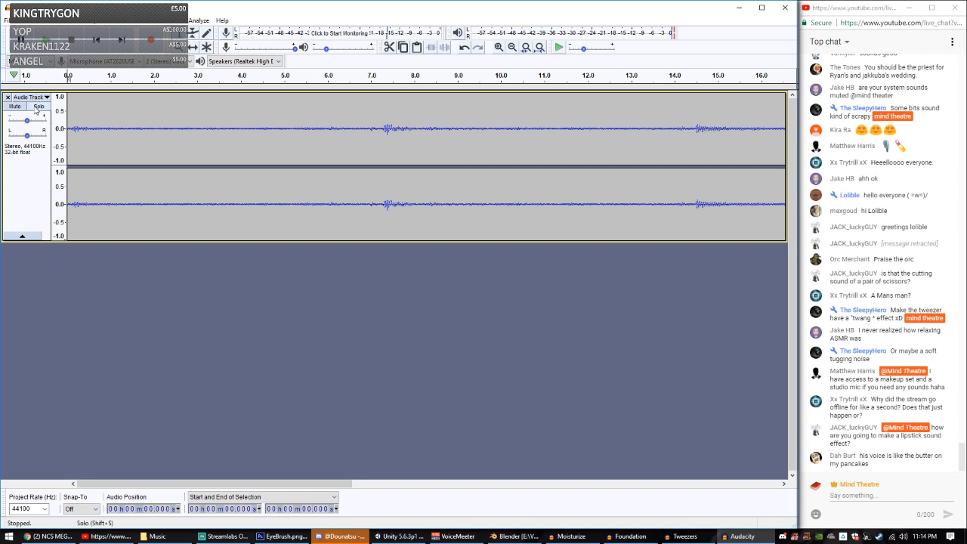
key(space)
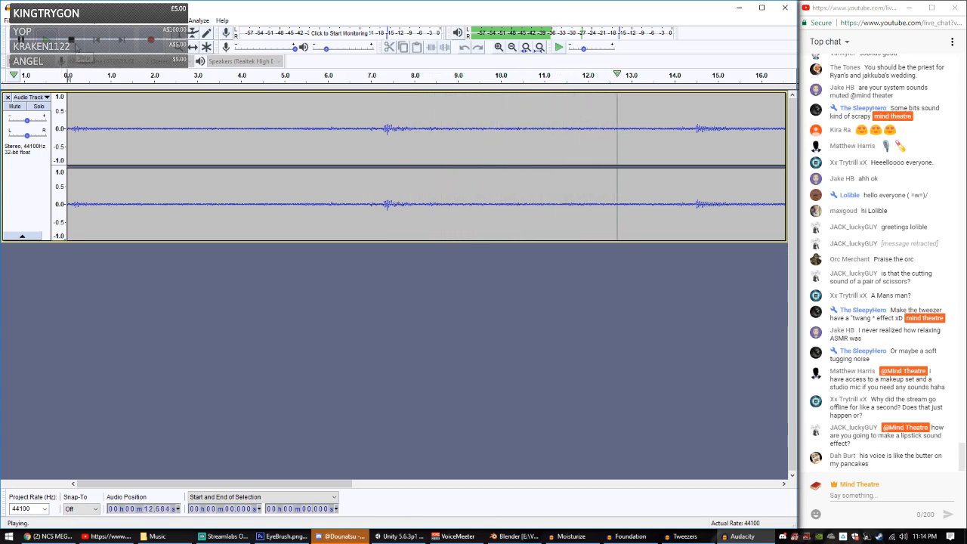
click(76, 45)
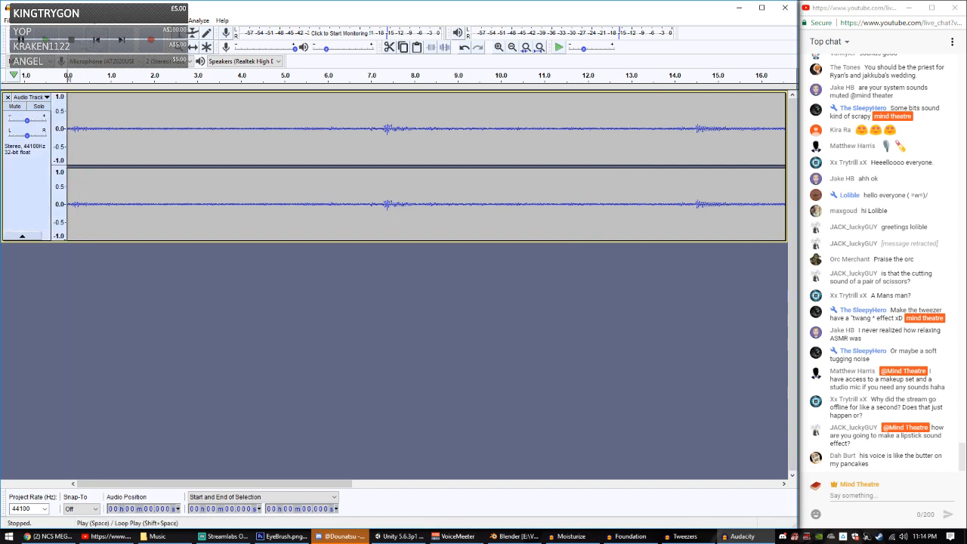
Step: Play the opening of the take and delete its first 1.428 seconds
click(45, 39)
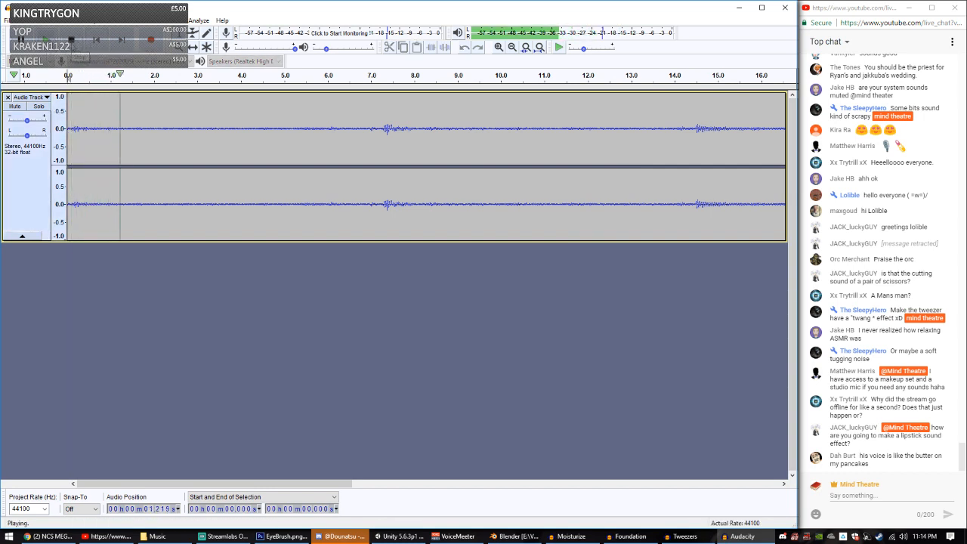
click(70, 39)
drag(127, 129, 67, 130)
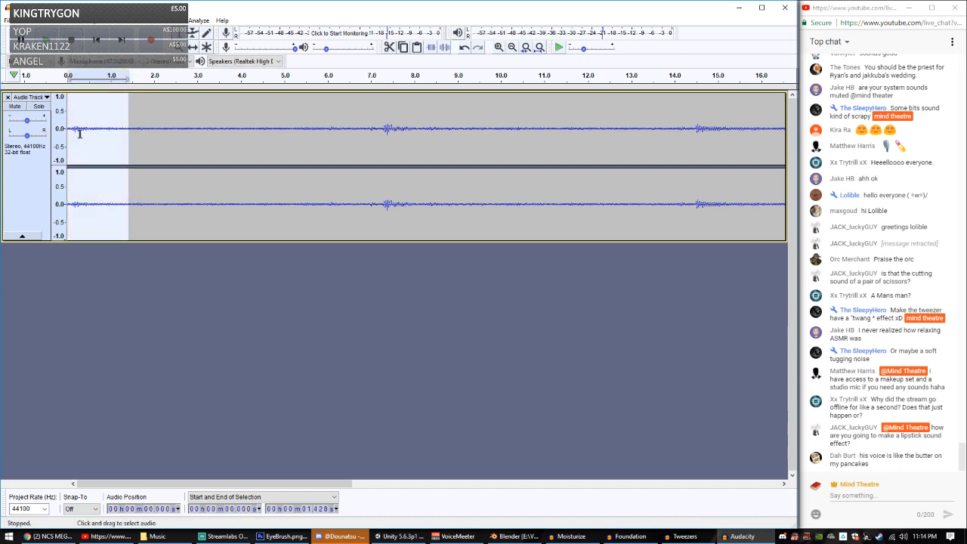
key(Delete)
Step: Cut the first 1.474 seconds of background noise from the recording after previewing that selection
click(55, 40)
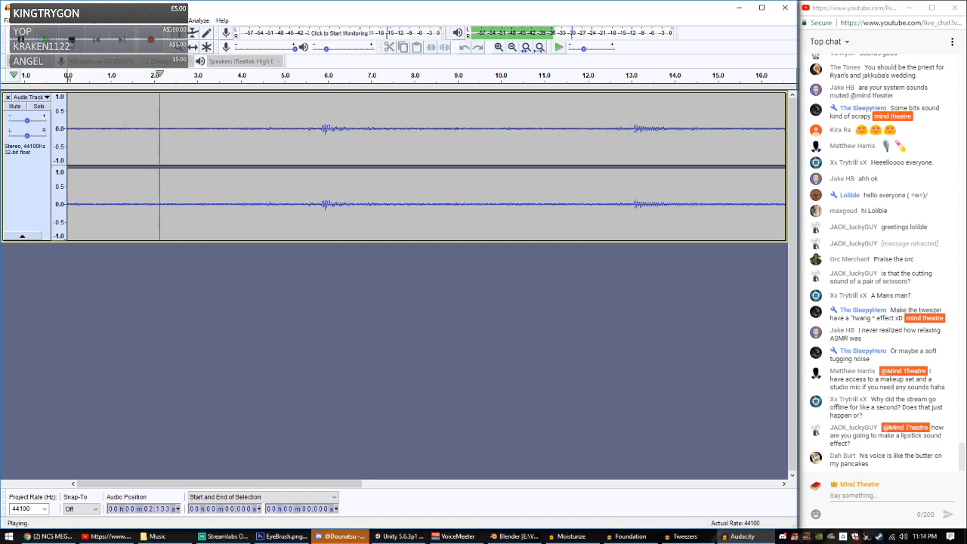
click(70, 40)
drag(137, 125, 54, 126)
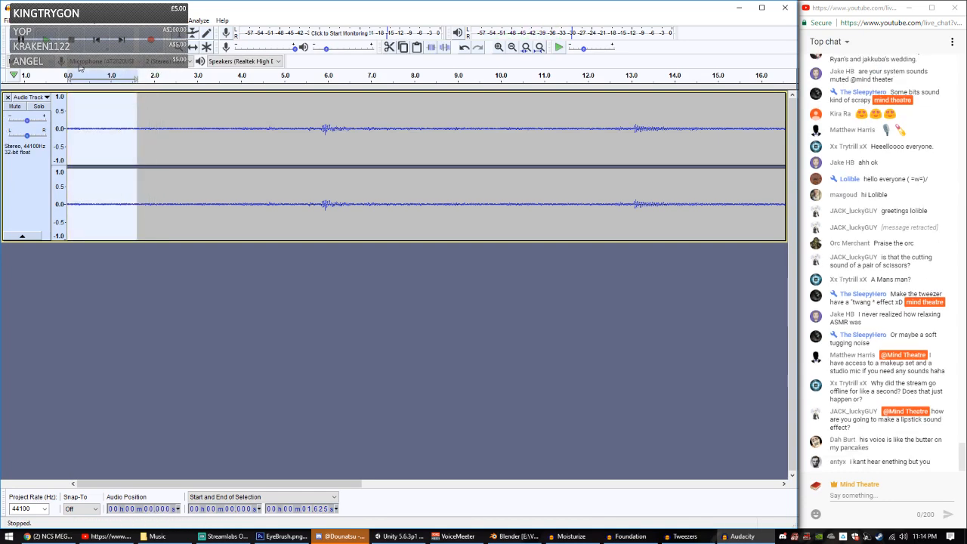
click(54, 41)
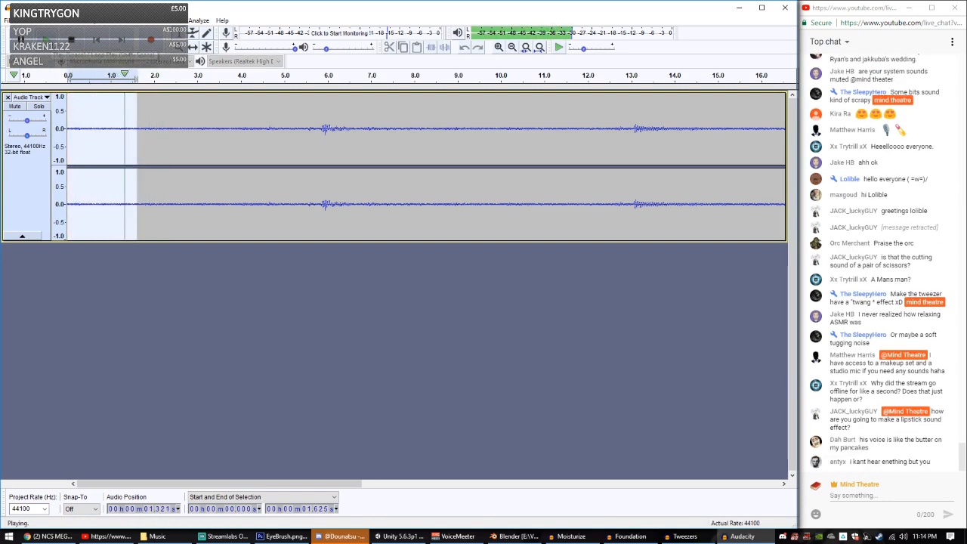
drag(135, 128, 131, 129)
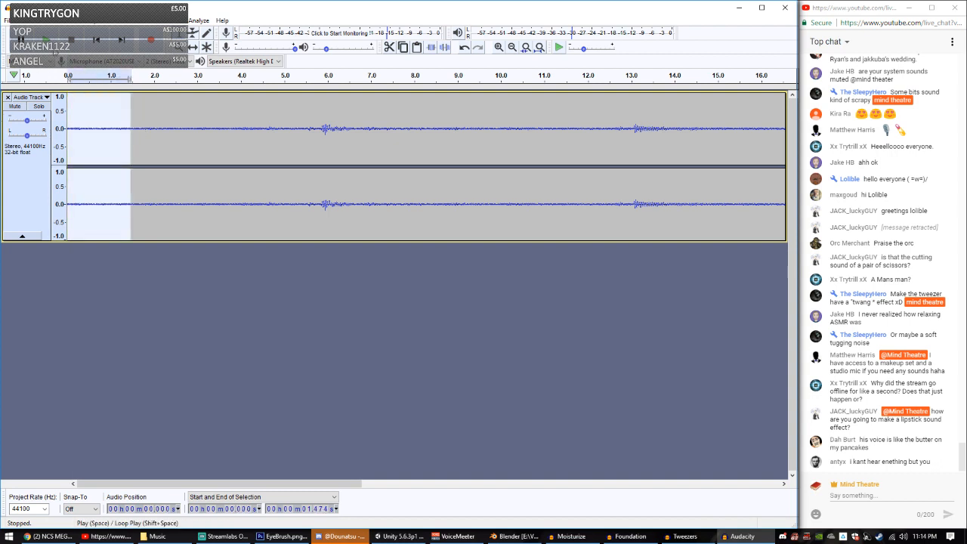
click(53, 42)
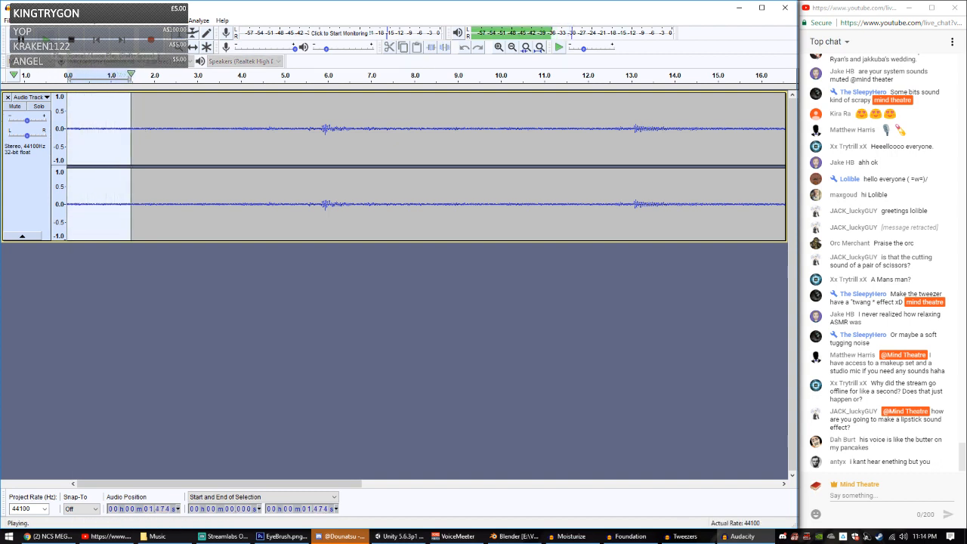
key(Delete)
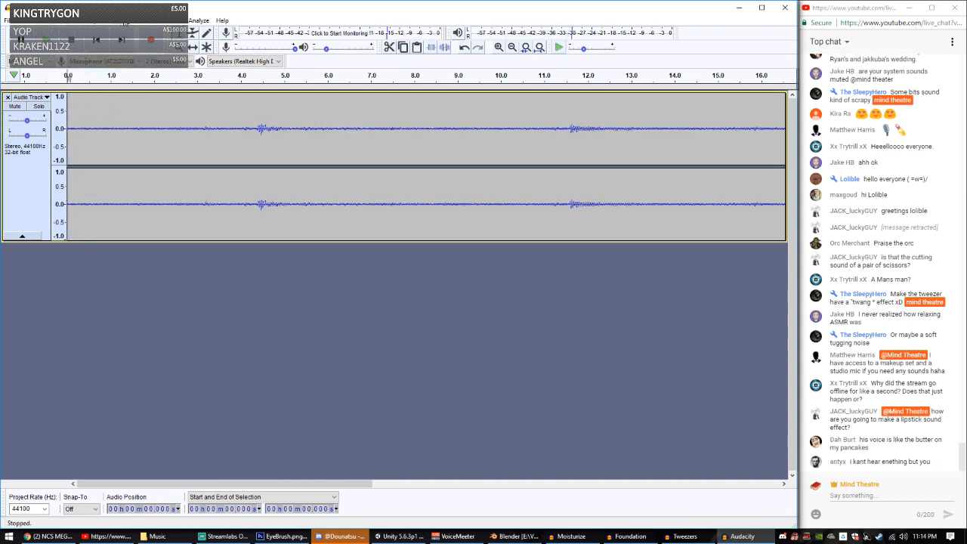
Step: Add a new stereo track and paste the cut background noise at its start
click(132, 21)
mouse_move(57, 25)
mouse_move(119, 21)
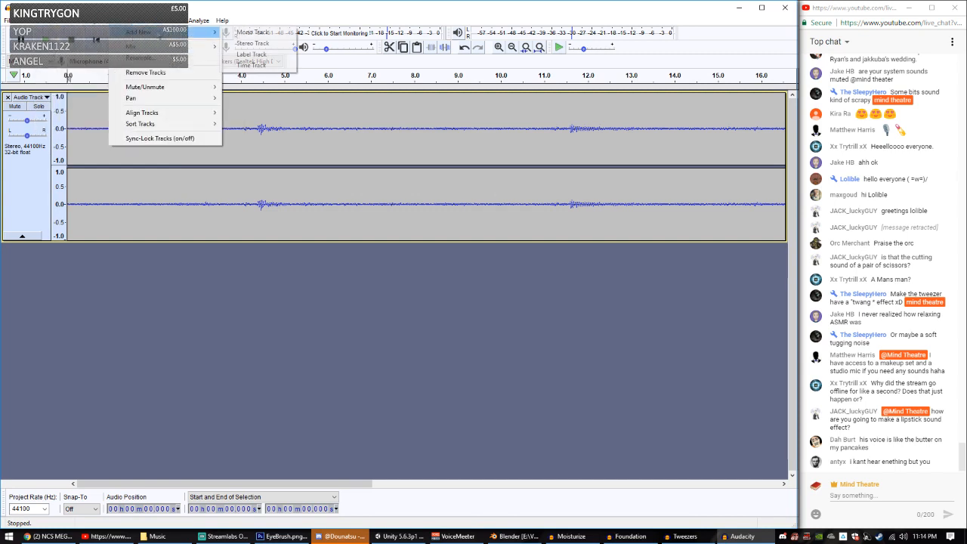
click(253, 41)
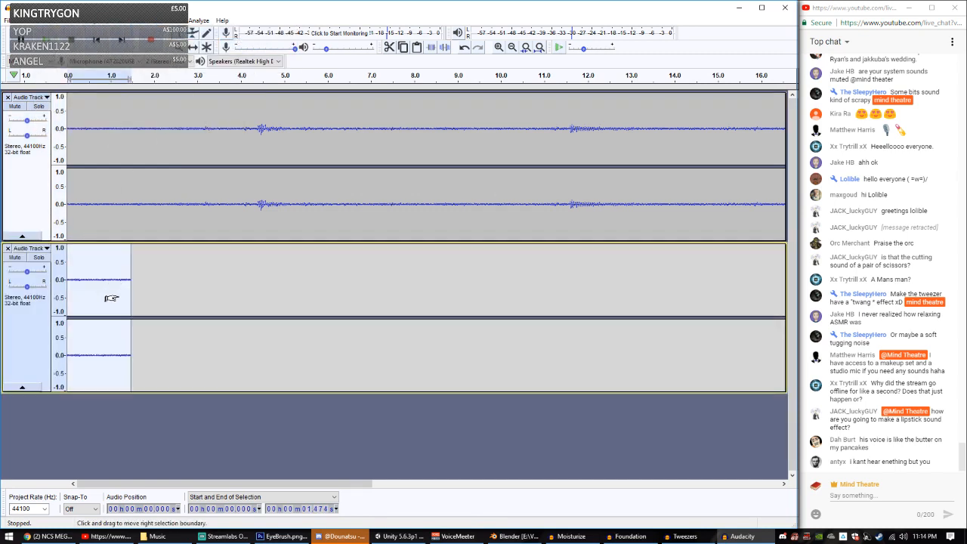
key(ctrl+v)
Step: Capture a noise profile from the pasted noise clip and apply Noise Reduction to all audio in both tracks
click(179, 21)
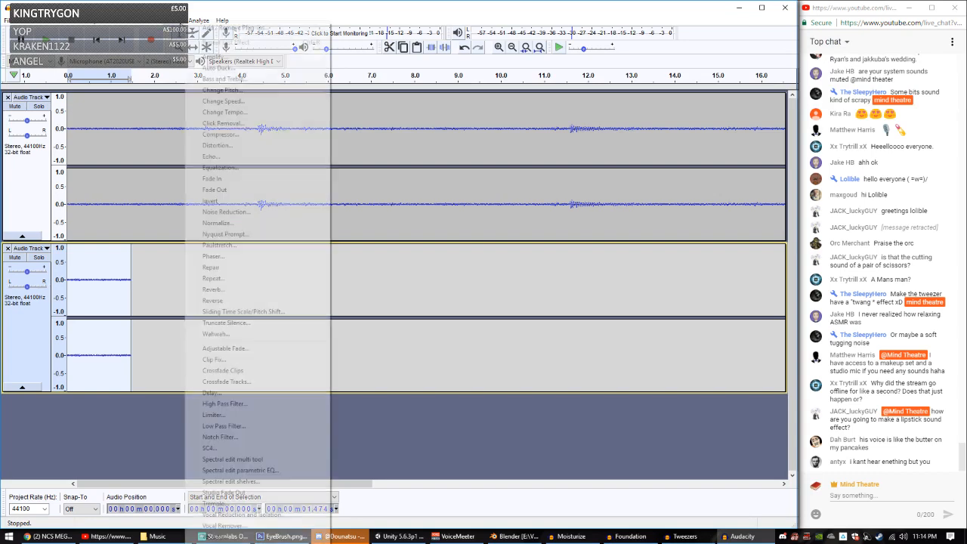
click(242, 211)
click(389, 221)
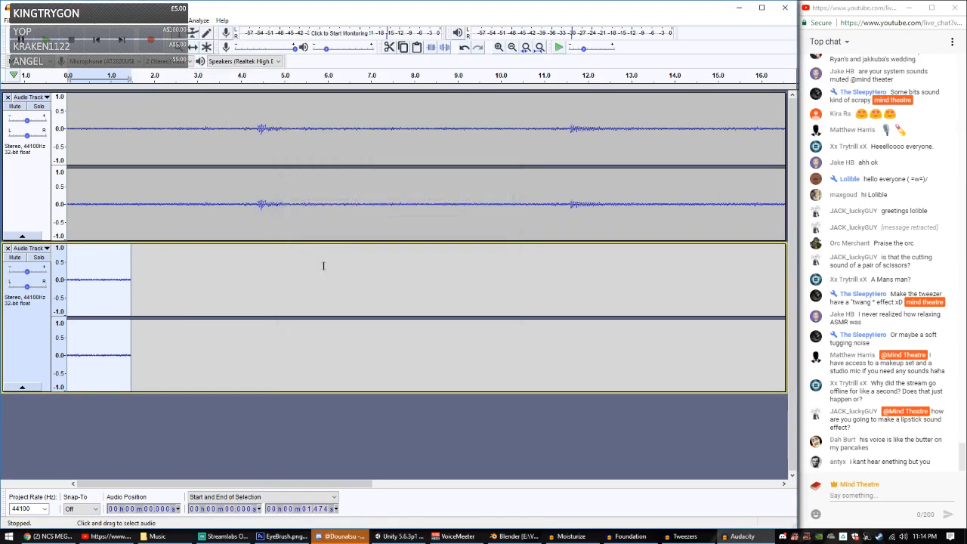
key(ctrl+a)
click(179, 20)
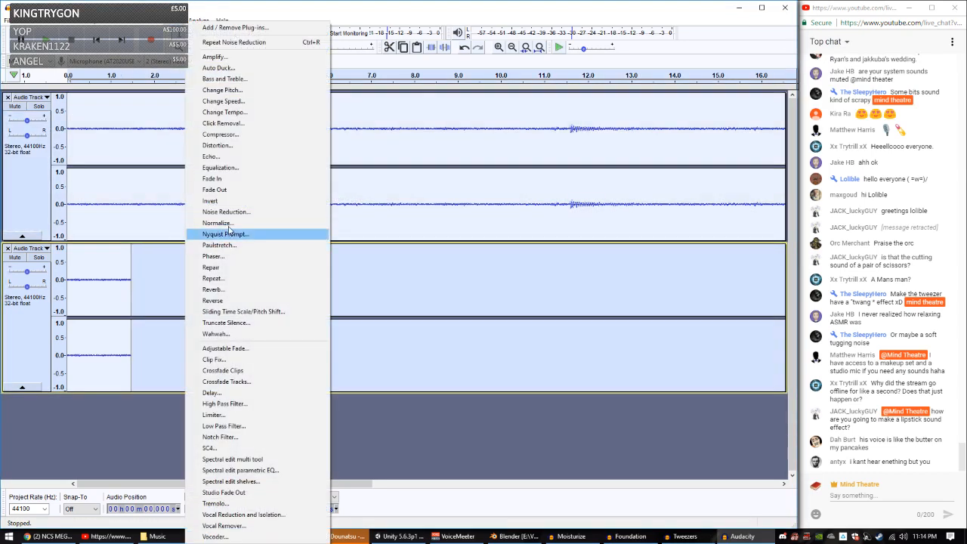
click(224, 213)
click(437, 351)
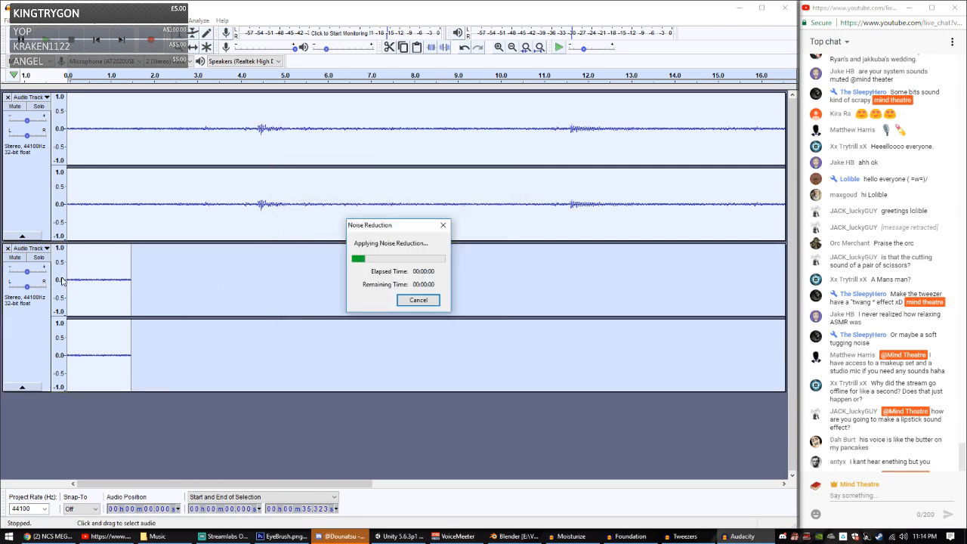
Step: Mute the noise-sample track, play the cleaned recording, and delete its tail from 33.309 seconds onward
click(12, 257)
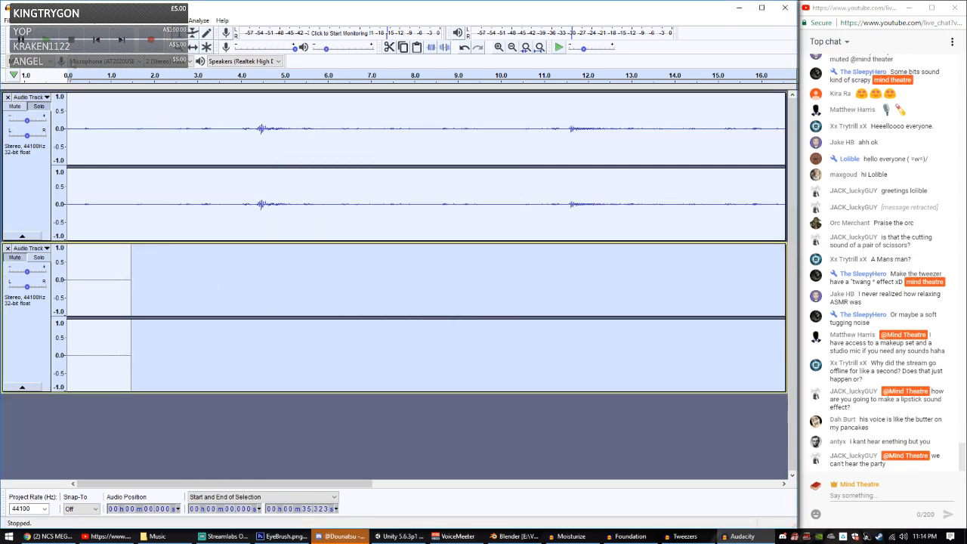
key(space)
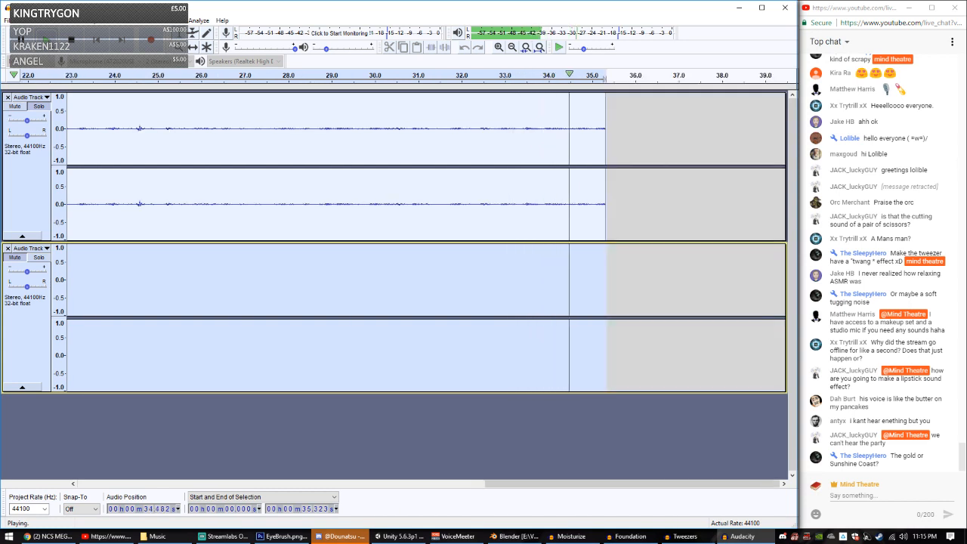
drag(517, 128, 654, 129)
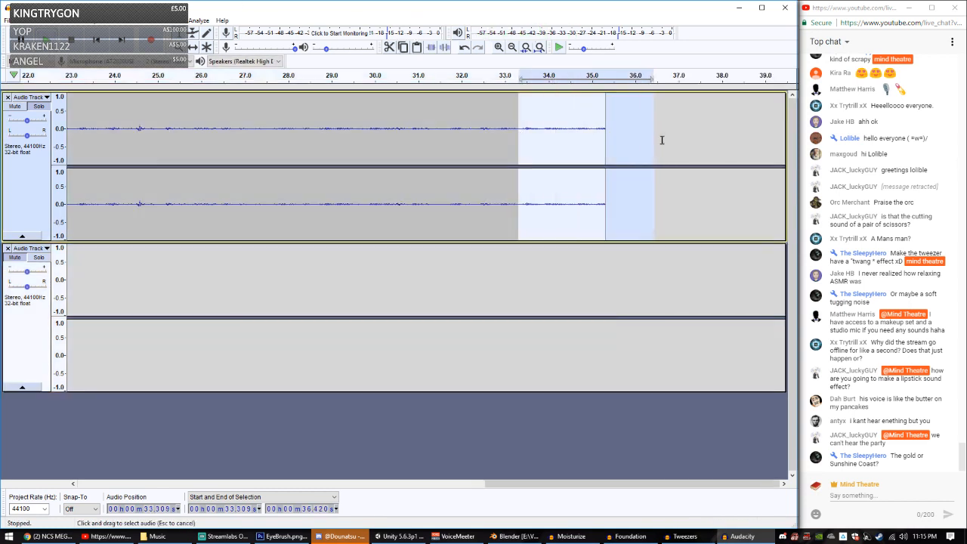
key(Delete)
click(452, 76)
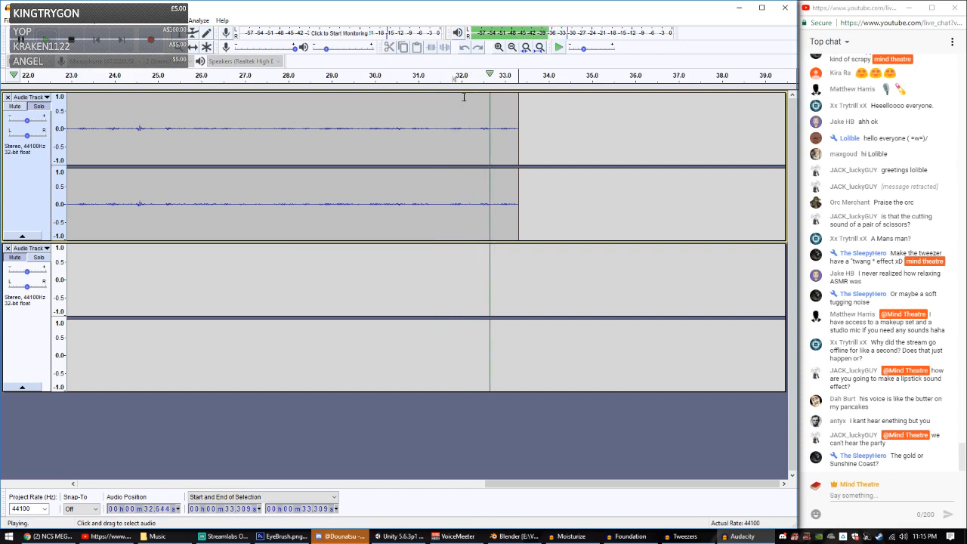
Step: Remove the muted noise-sample track and save the project as Mascara
drag(500, 483, 89, 483)
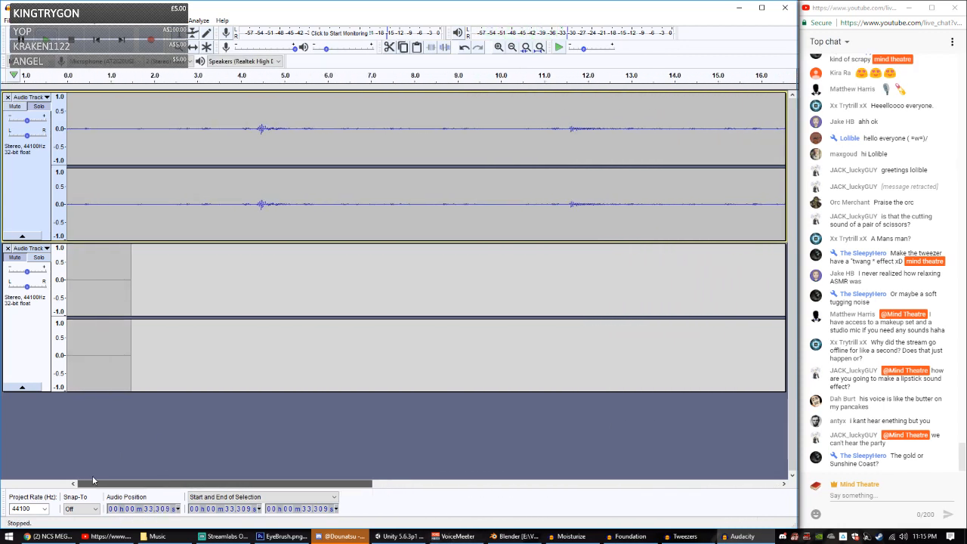
click(7, 248)
click(180, 21)
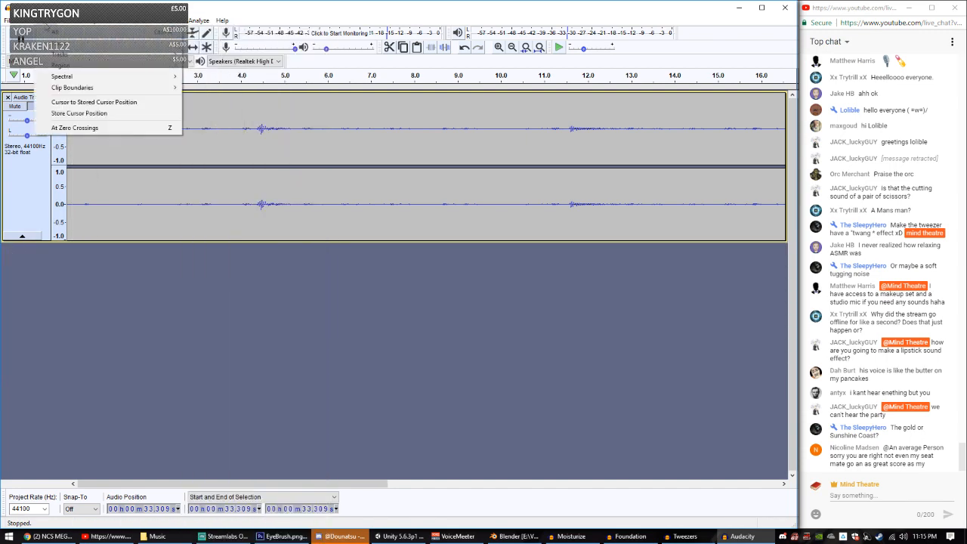
click(44, 21)
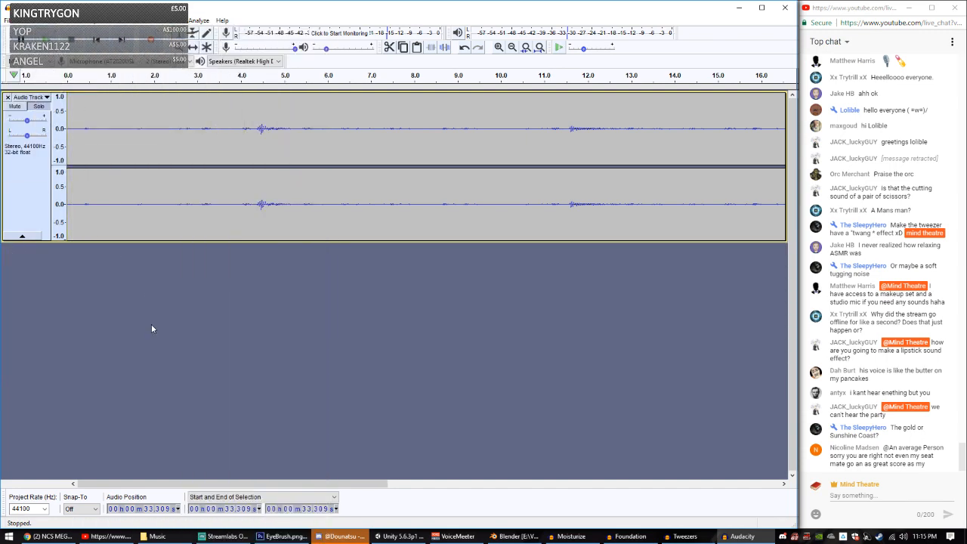
key(ctrl+s)
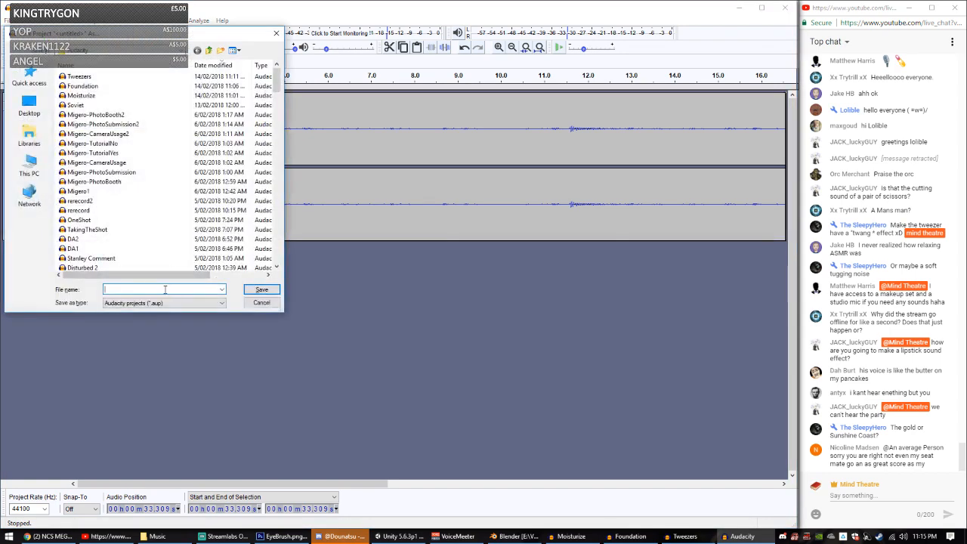
text(Mascara)
key(Return)
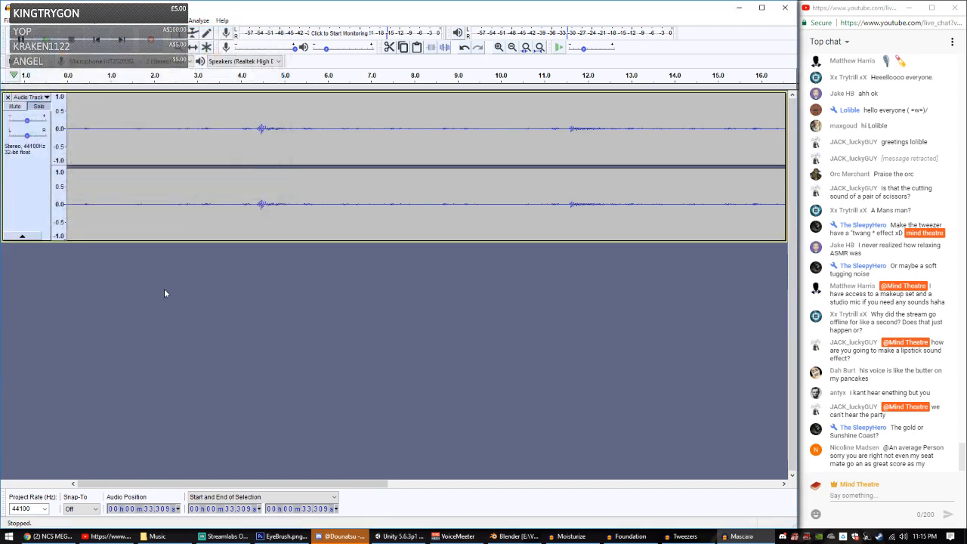
Step: Export the cleaned mascara audio, leaving all metadata tags blank
key(ctrl+shift+e)
click(259, 212)
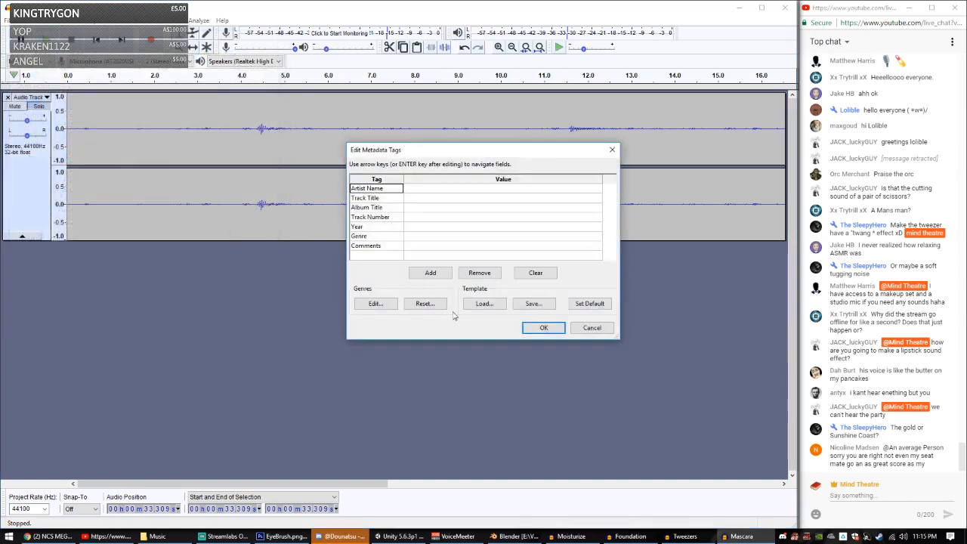
click(526, 330)
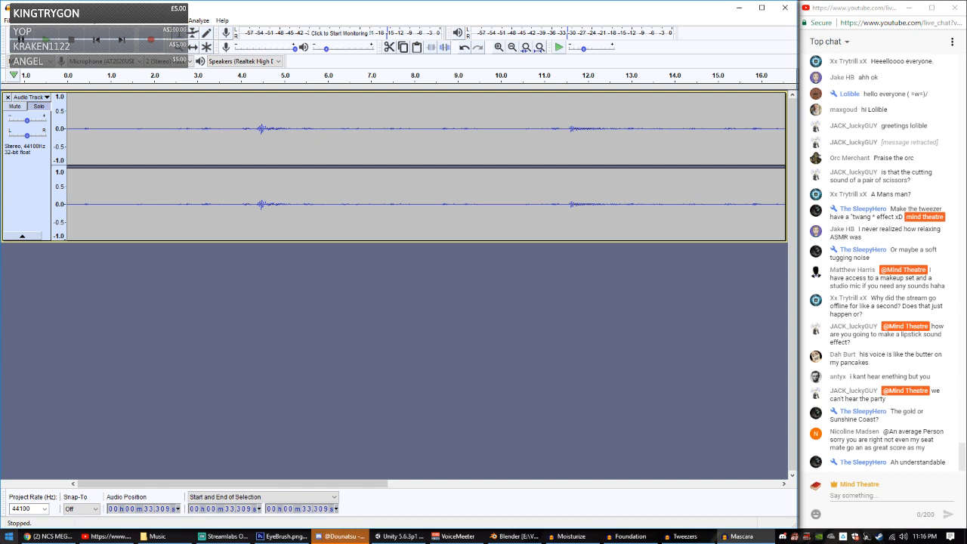
Step: Create a new empty audio project and align its window with the previous one
mouse_move(107, 536)
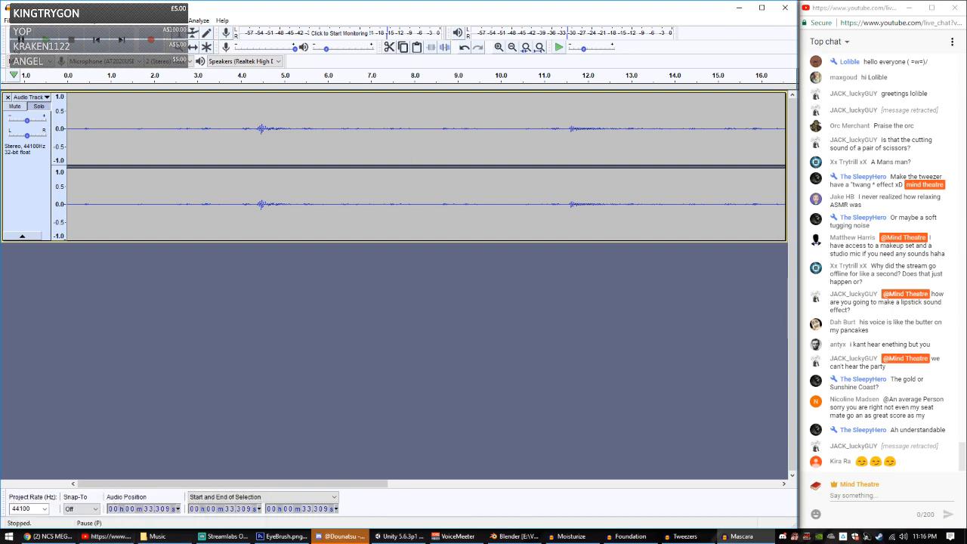
click(6, 20)
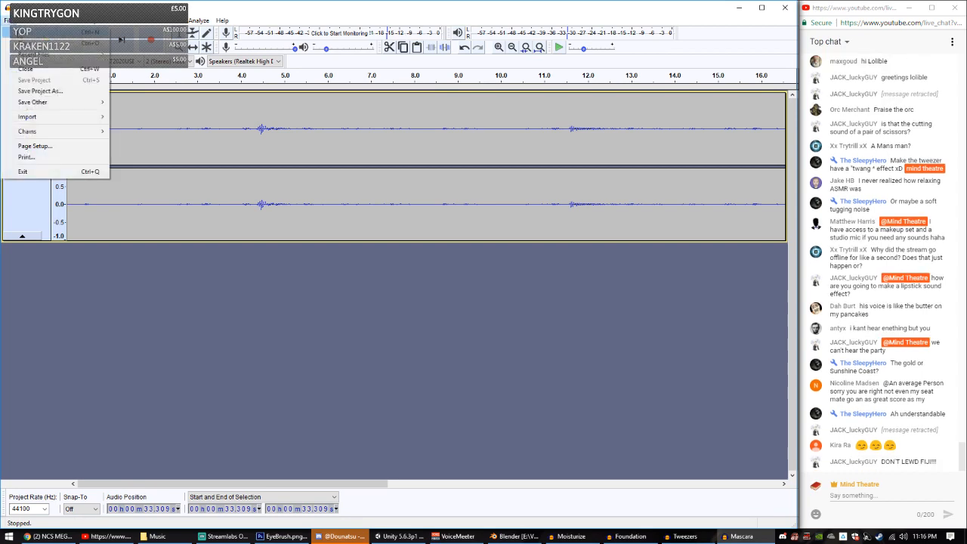
click(23, 34)
drag(241, 7, 0, 119)
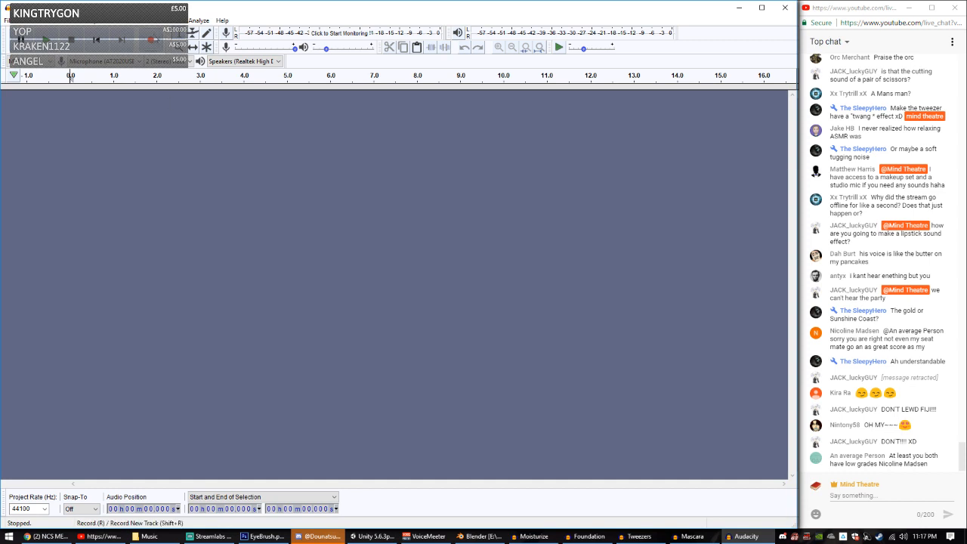
Step: Record a trial take of about 11 seconds and remove its track after playing it back
click(155, 39)
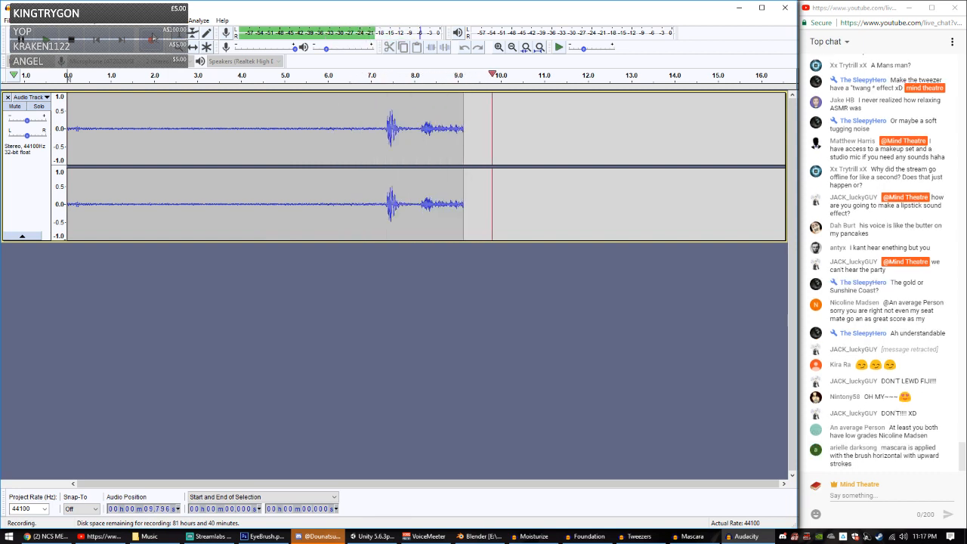
key(space)
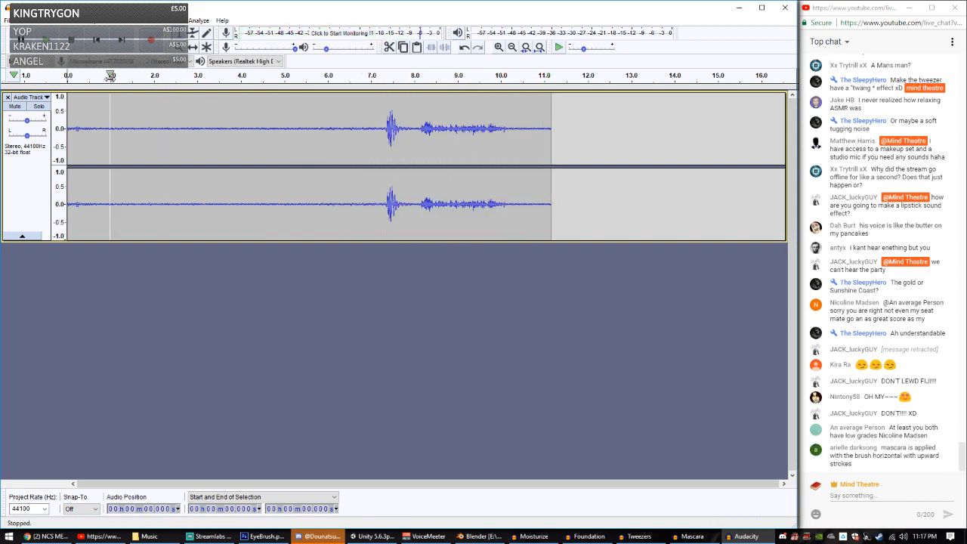
click(111, 75)
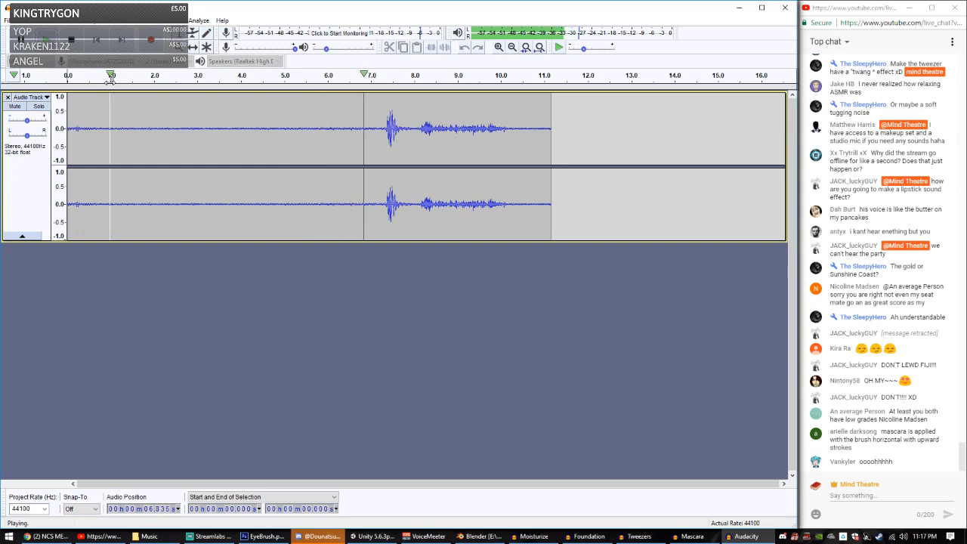
key(space)
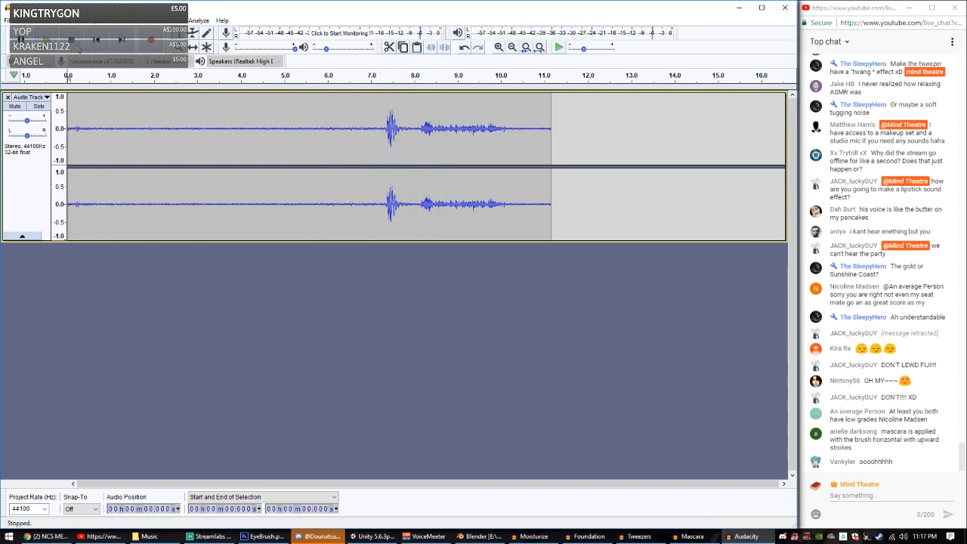
click(6, 97)
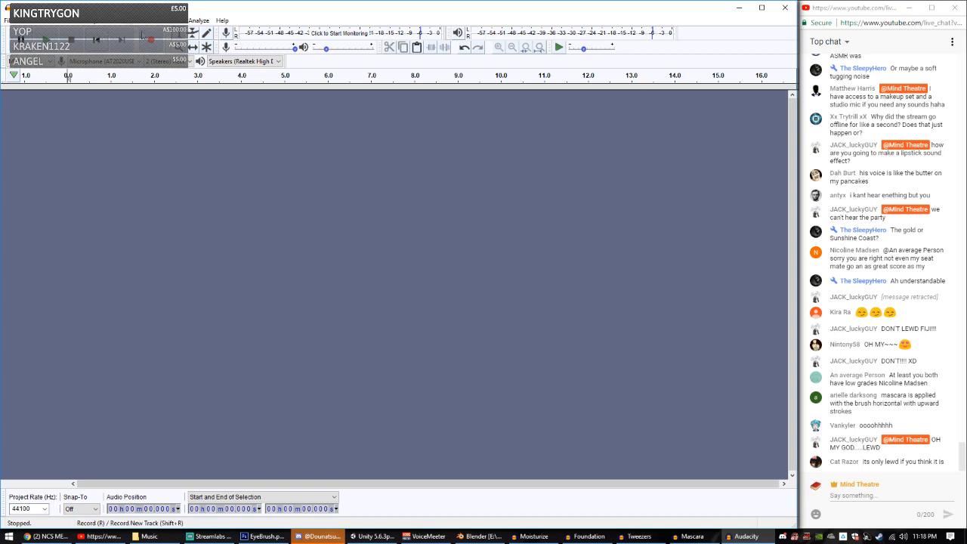
Step: Record a new take of about 41 seconds and delete its tail from 37.732 seconds onward, playing back the rest
click(150, 46)
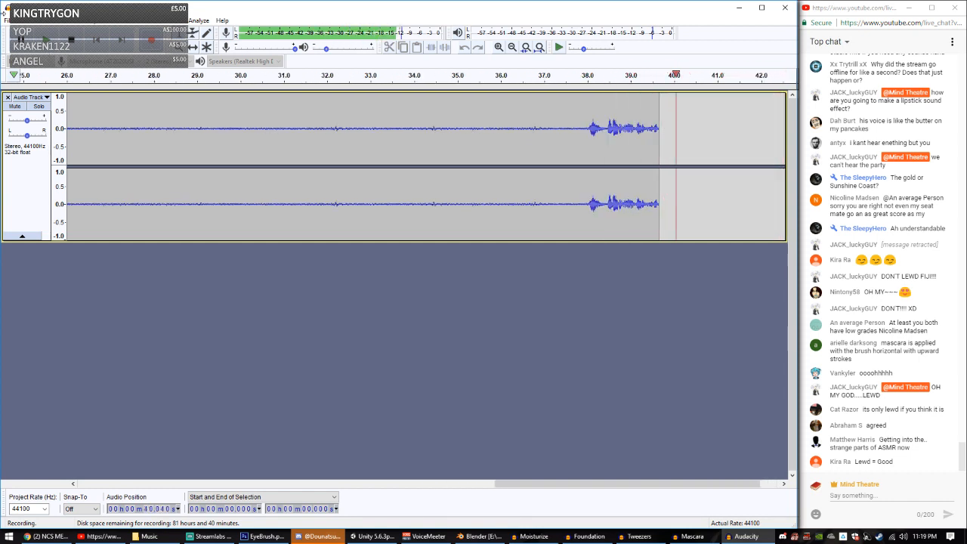
key(space)
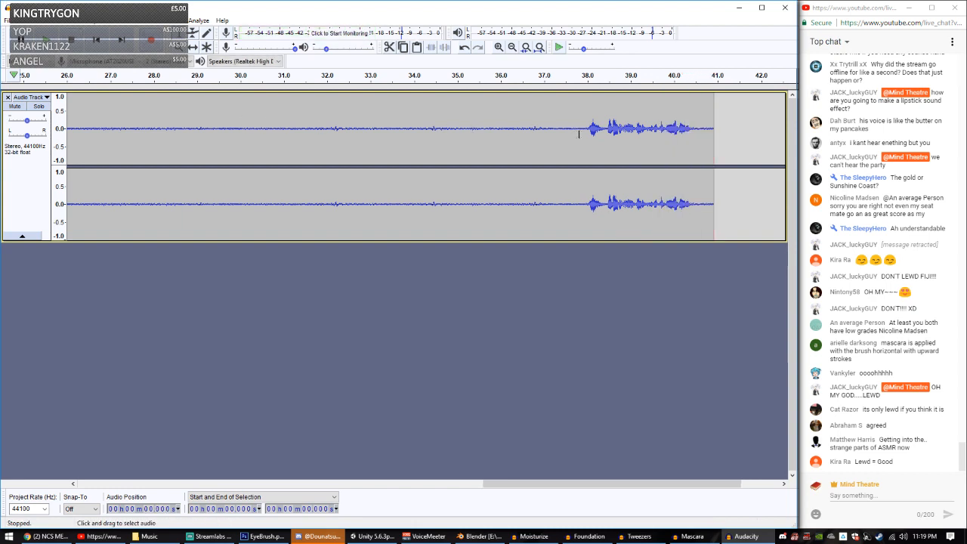
drag(579, 134, 807, 148)
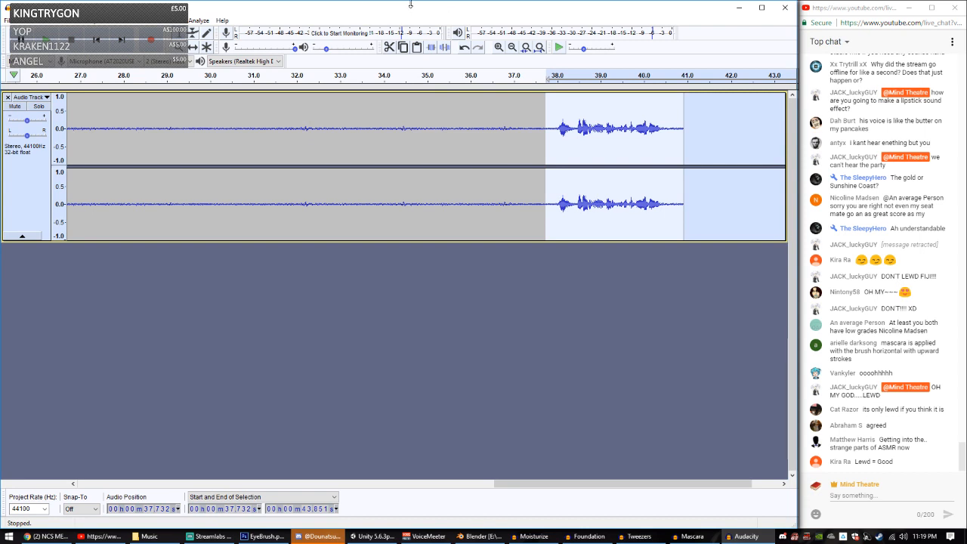
key(Delete)
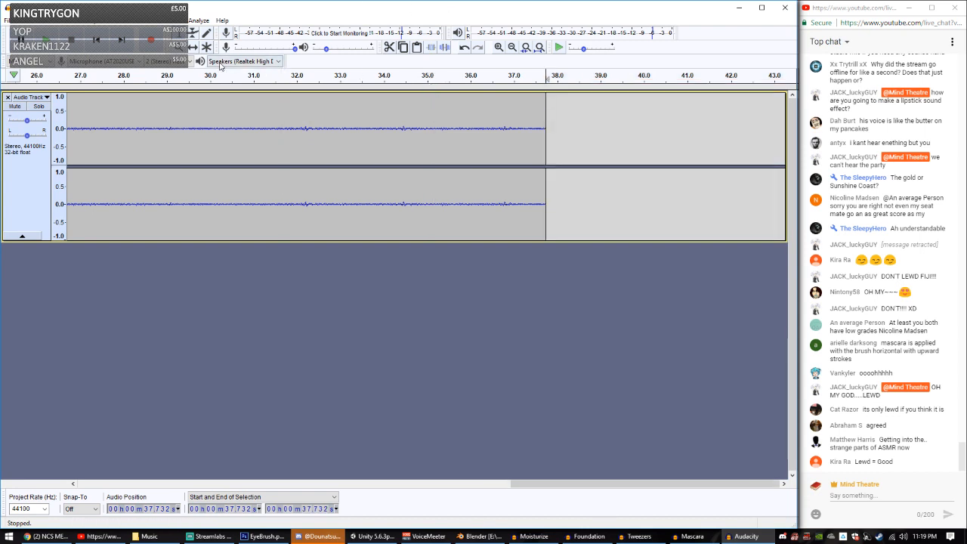
key(Home)
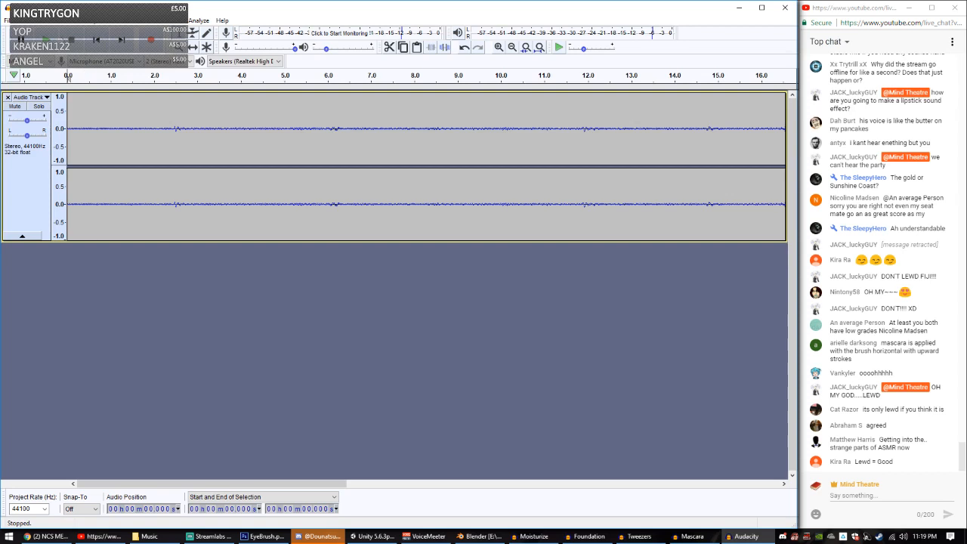
key(space)
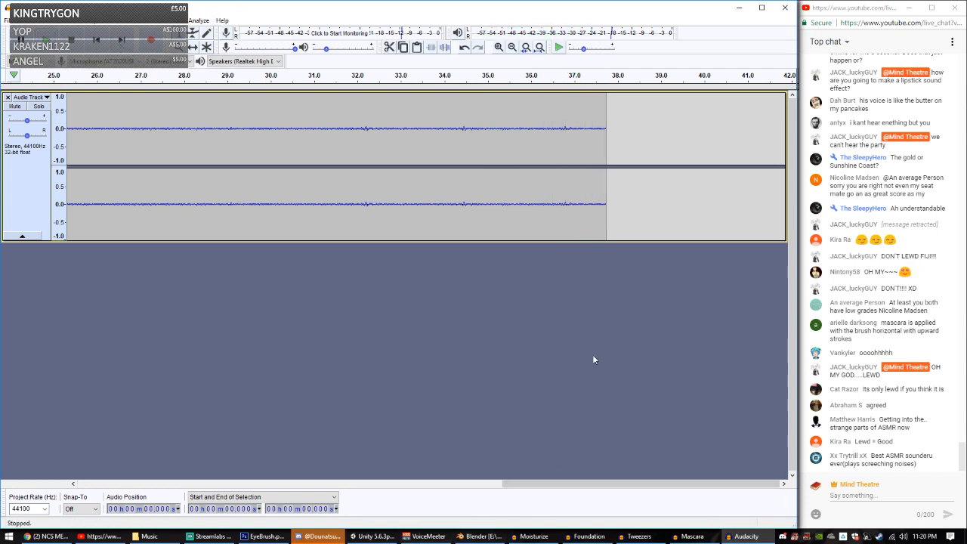
Step: Play back the opening seconds of the recorded track from its beginning, then stop playback
drag(555, 482, 256, 309)
drag(531, 484, 80, 458)
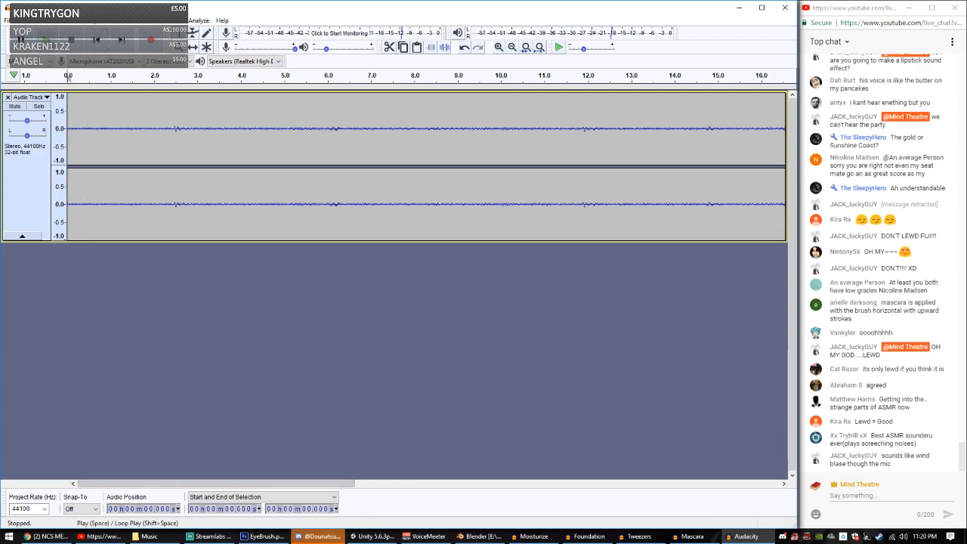
click(46, 39)
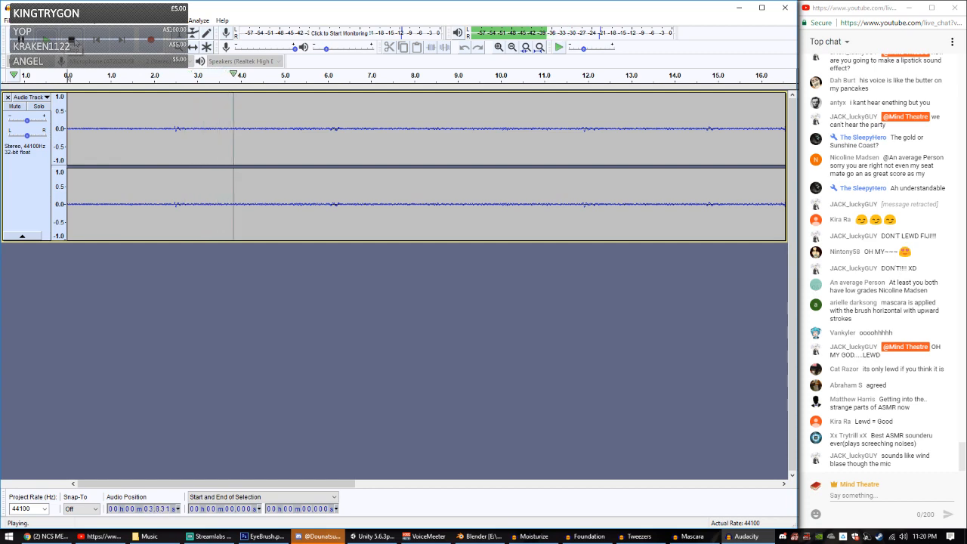
click(71, 39)
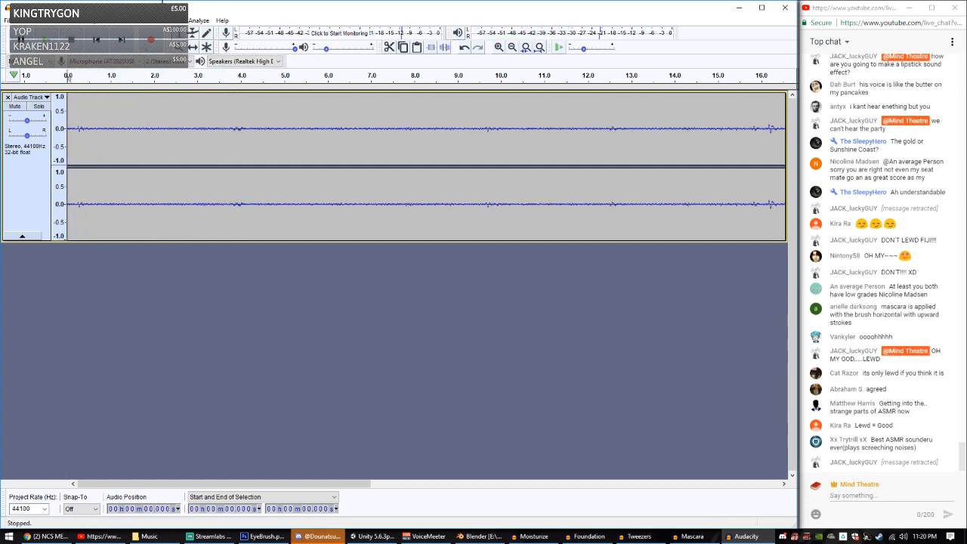
Step: Cut about the first 2.2 seconds of background noise from the recording and paste it into a new stereo track
click(176, 21)
click(176, 20)
click(198, 21)
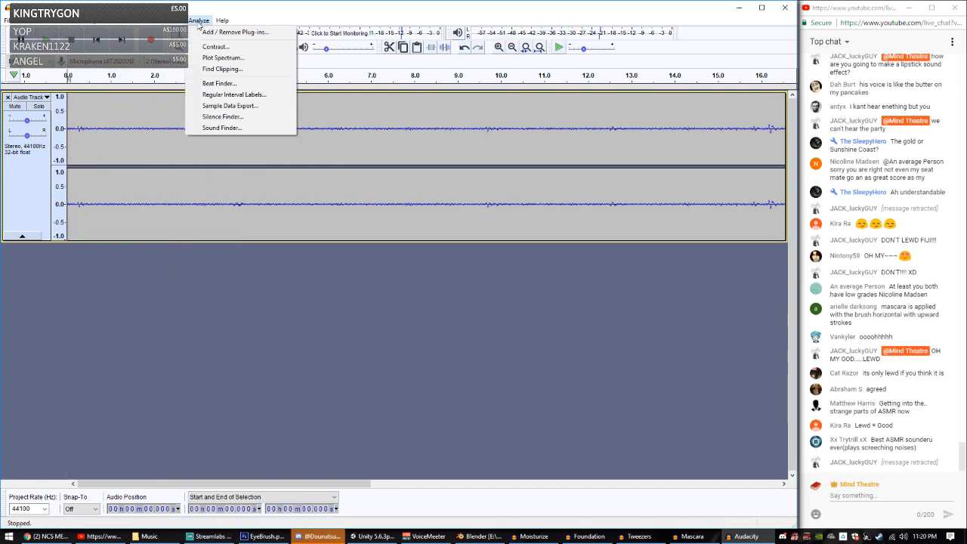
click(145, 21)
click(172, 21)
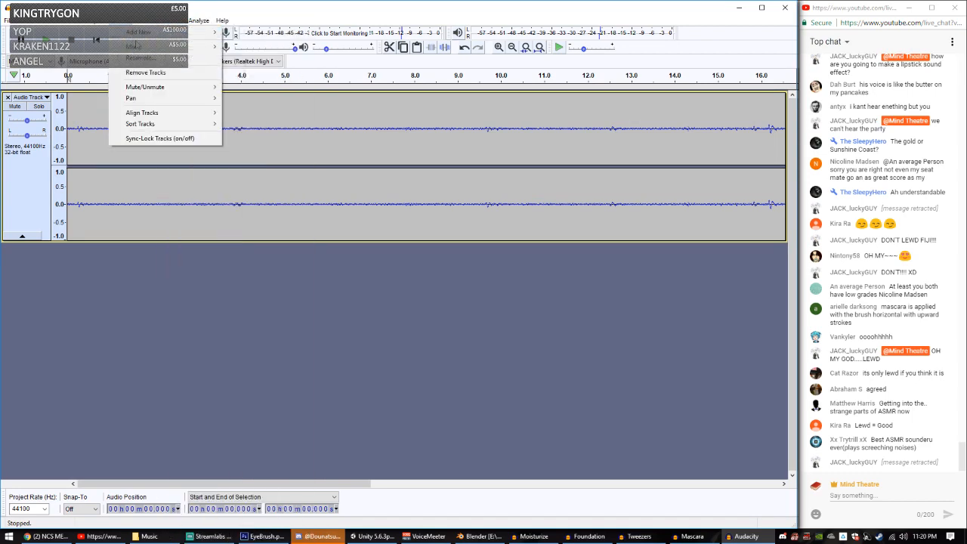
mouse_move(183, 34)
click(252, 43)
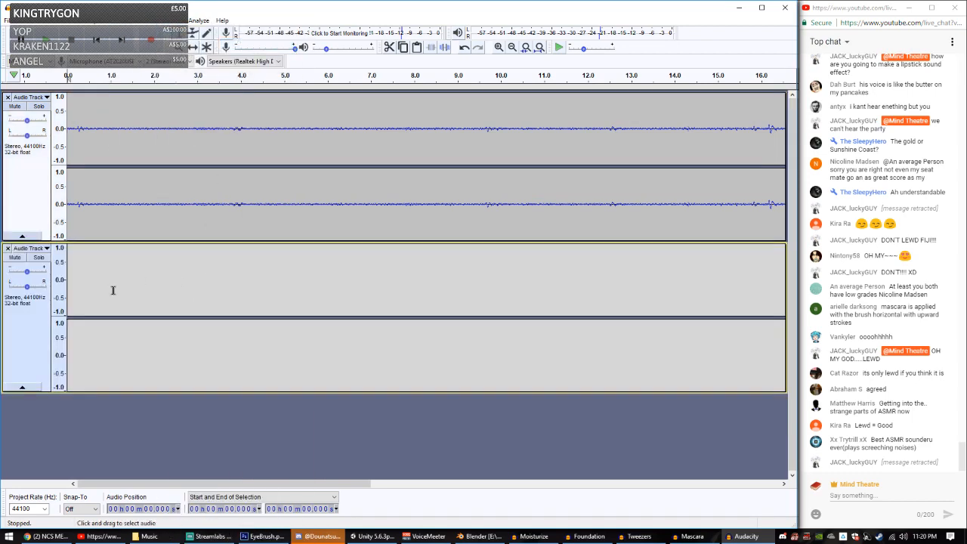
mouse_move(113, 290)
mouse_down()
mouse_move(210, 291)
mouse_move(115, 274)
mouse_up()
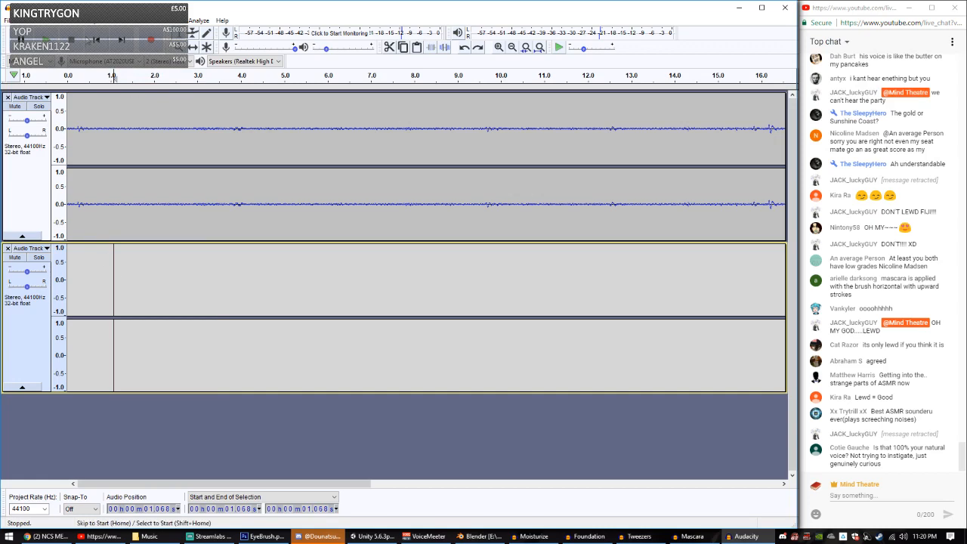
Step: Capture a noise profile for Noise Reduction from the whole noise clip on the second track
double_click(110, 266)
click(172, 21)
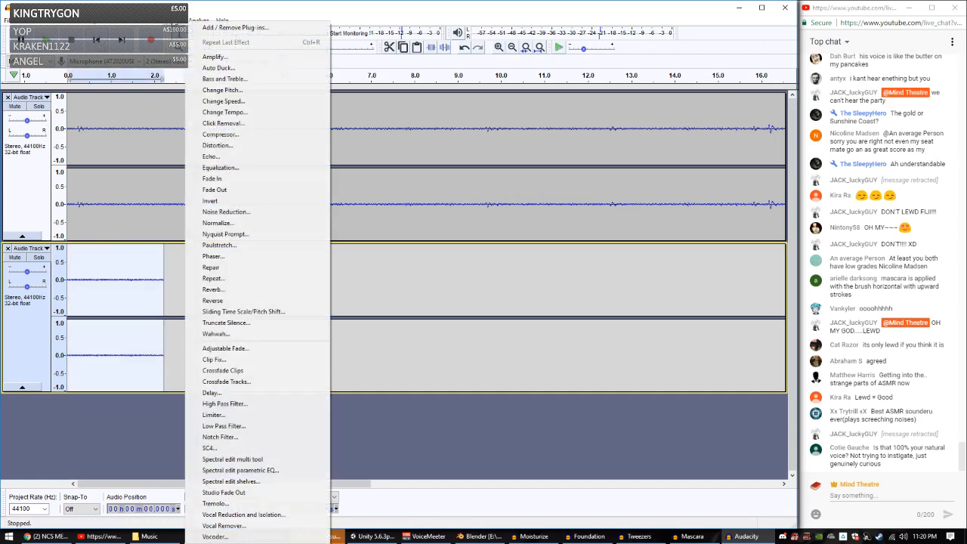
click(237, 210)
click(398, 220)
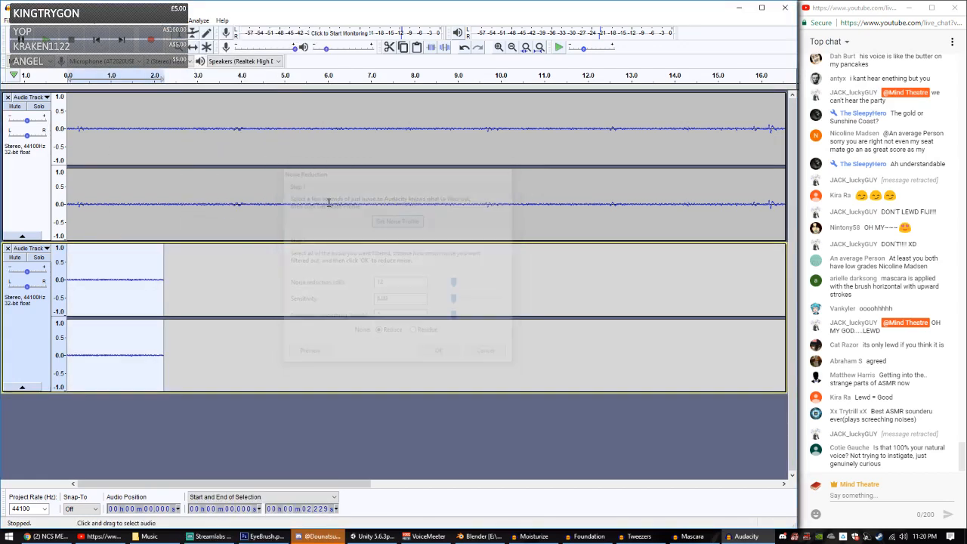
Step: Apply Noise Reduction with the captured profile to all audio in both tracks
key(ctrl+a)
click(172, 20)
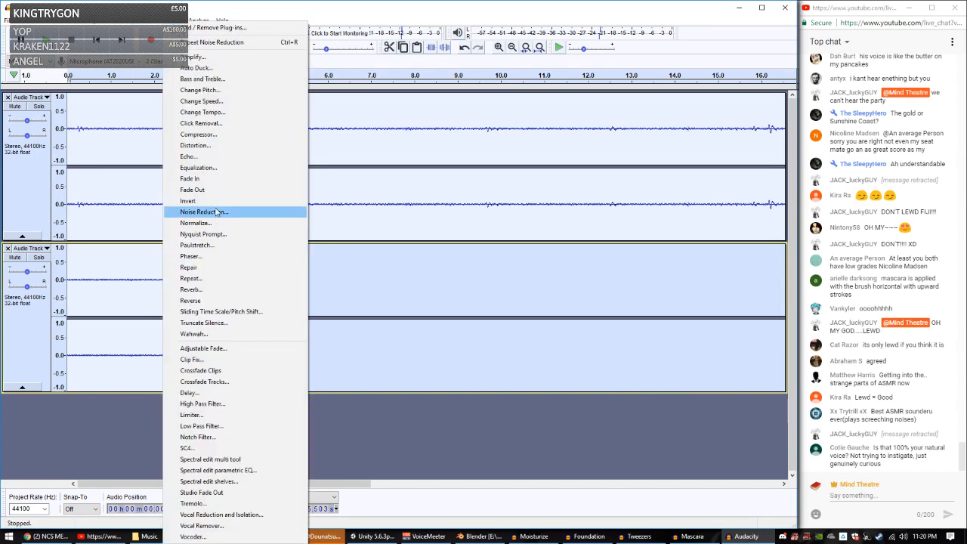
click(219, 212)
click(439, 355)
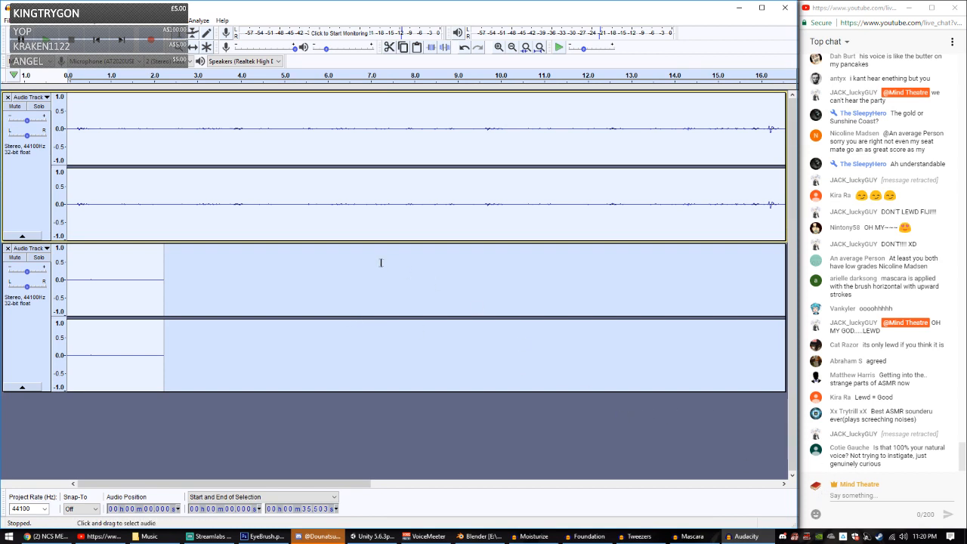
Step: Remove the second track holding the noise sample and play back the start of the cleaned recording
click(96, 281)
click(7, 247)
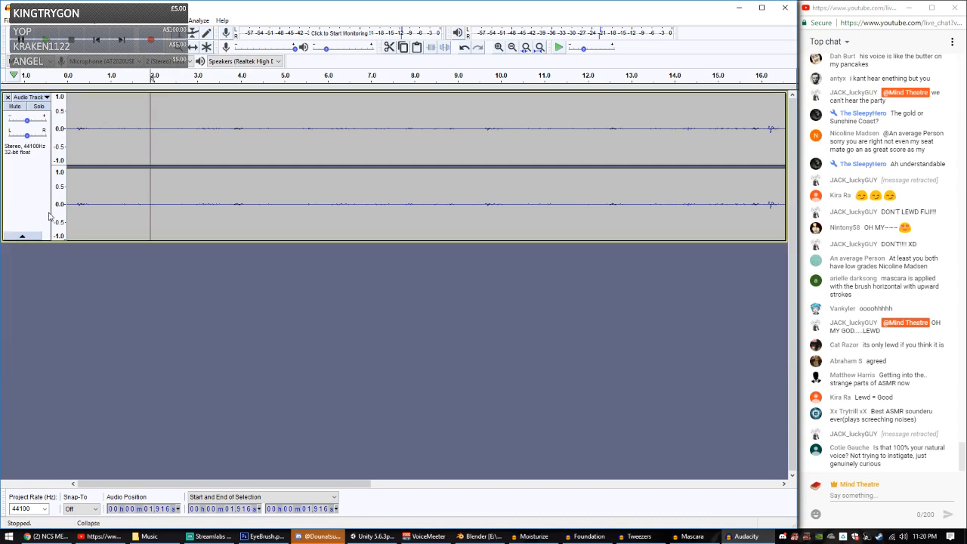
click(68, 74)
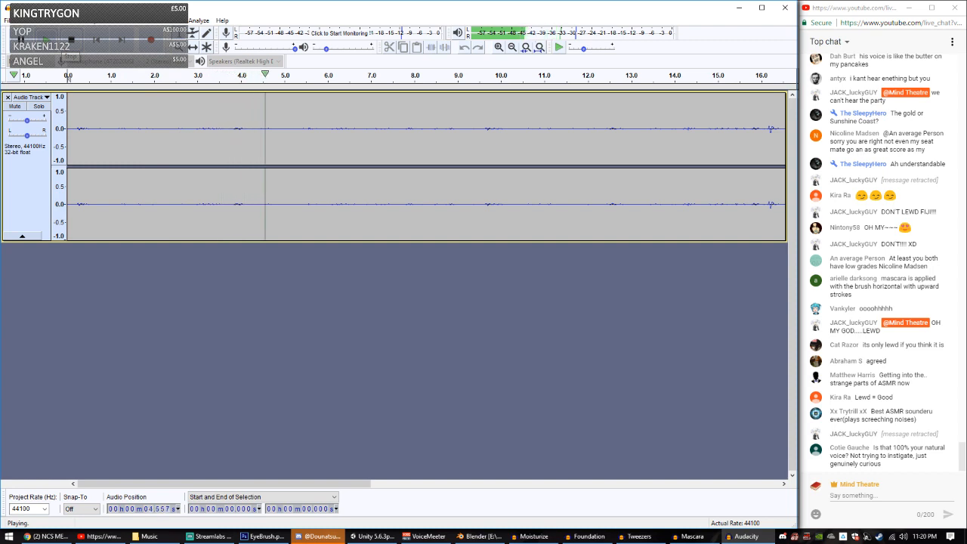
click(70, 39)
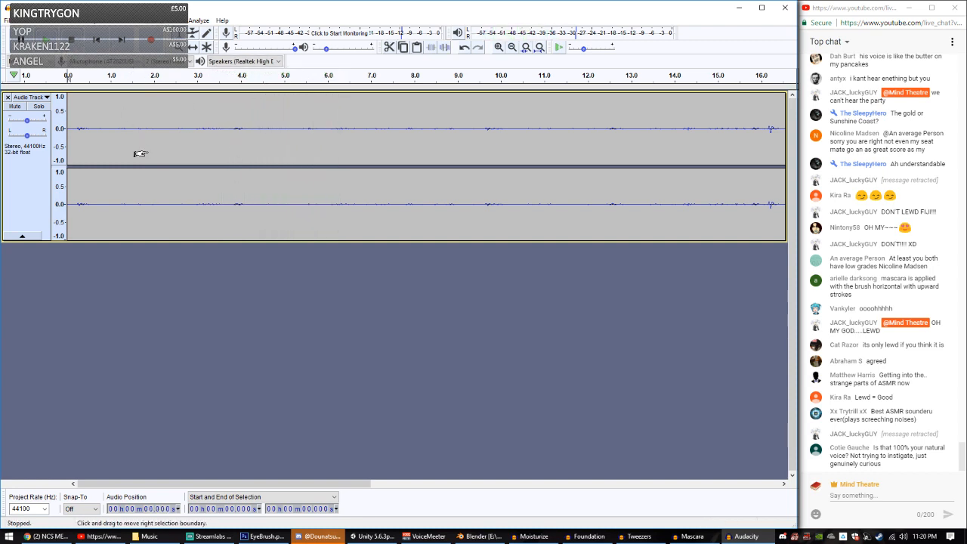
Step: Save the project under the name Lipstick in the Audacity folder
key(ctrl+s)
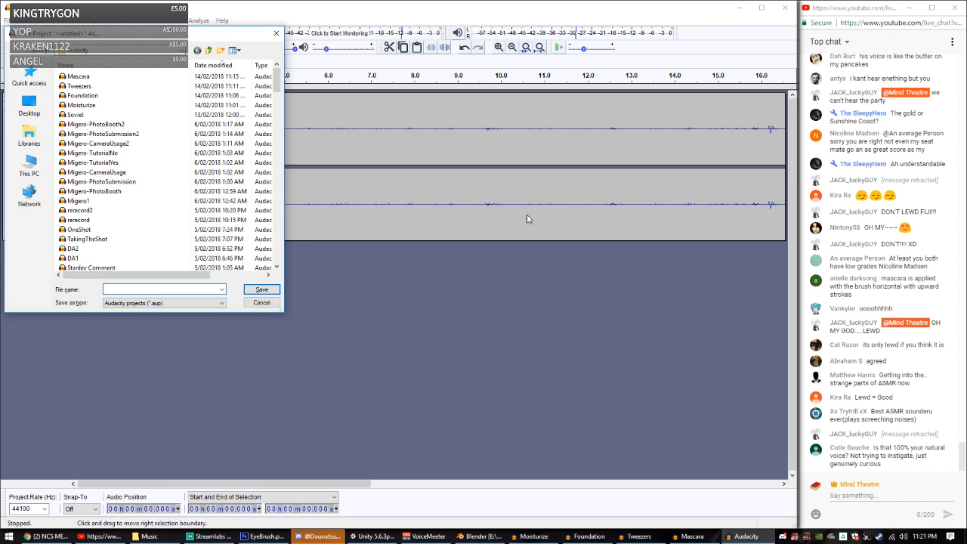
text(tick)
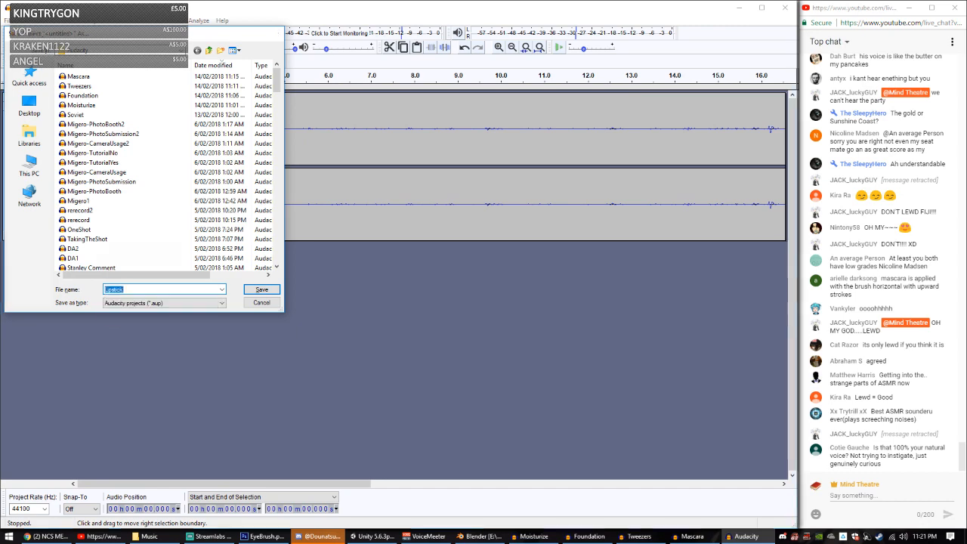
key(Return)
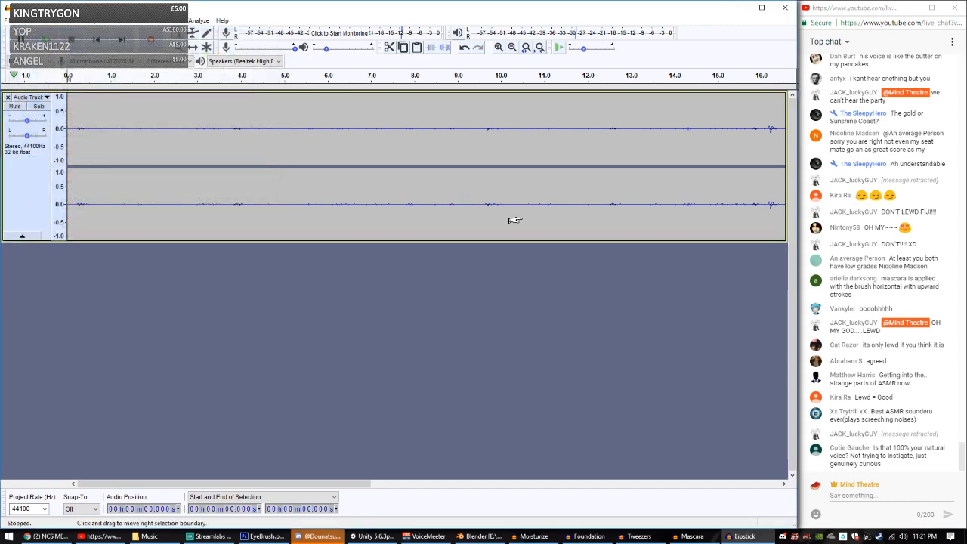
Step: Export the recording as the audio file Lipstick, leaving all metadata tags empty
key(ctrl+shift+e)
click(261, 212)
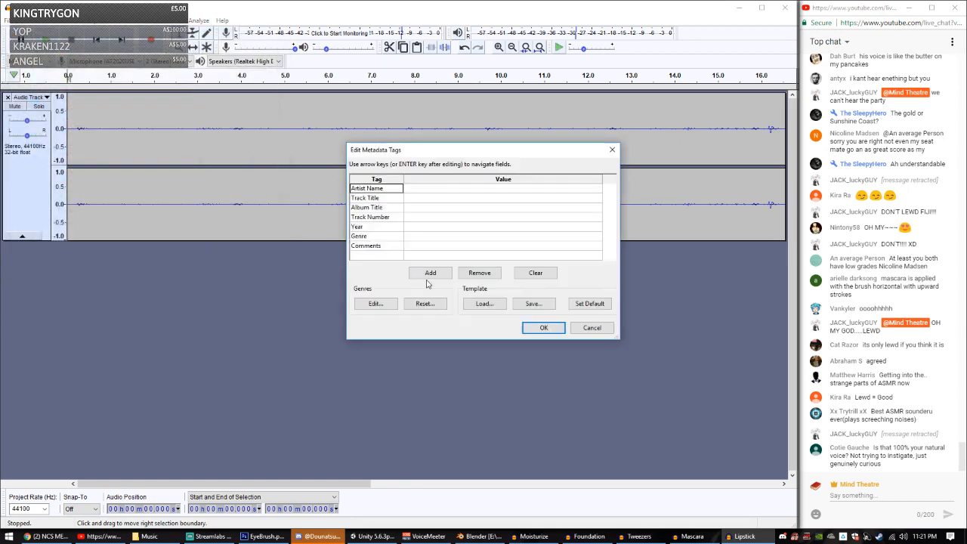
click(538, 331)
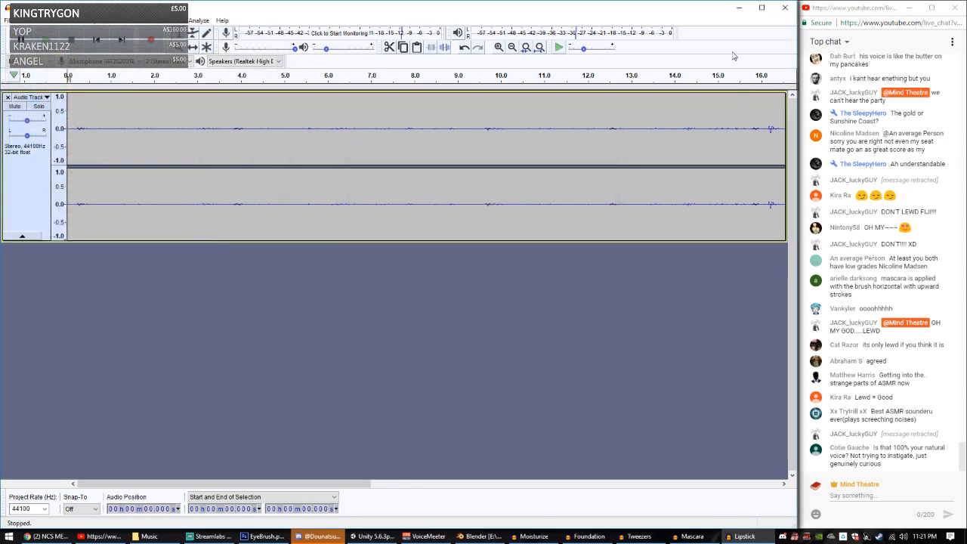
Step: Minimize the open Audacity project windows and switch to the Lovely project in Unity
click(736, 9)
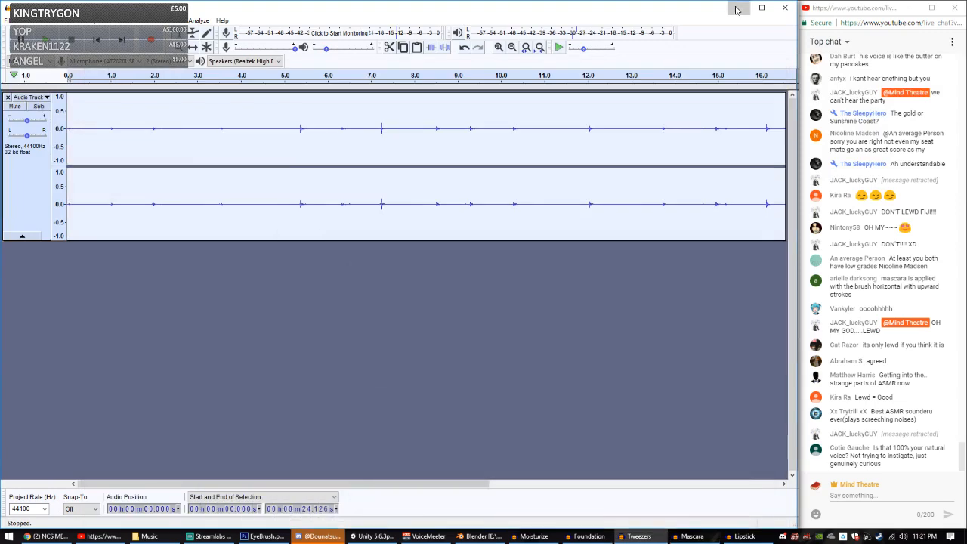
click(738, 9)
click(738, 9)
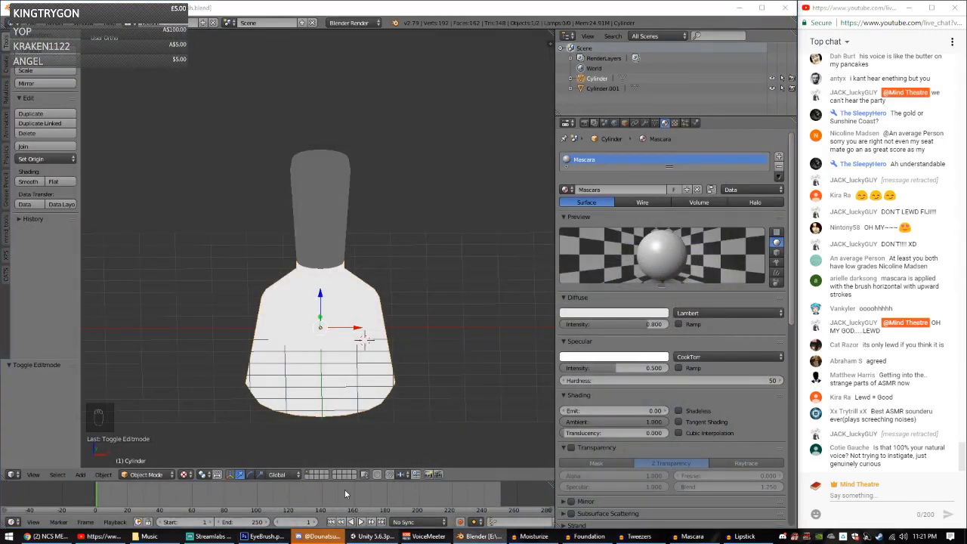
mouse_move(370, 538)
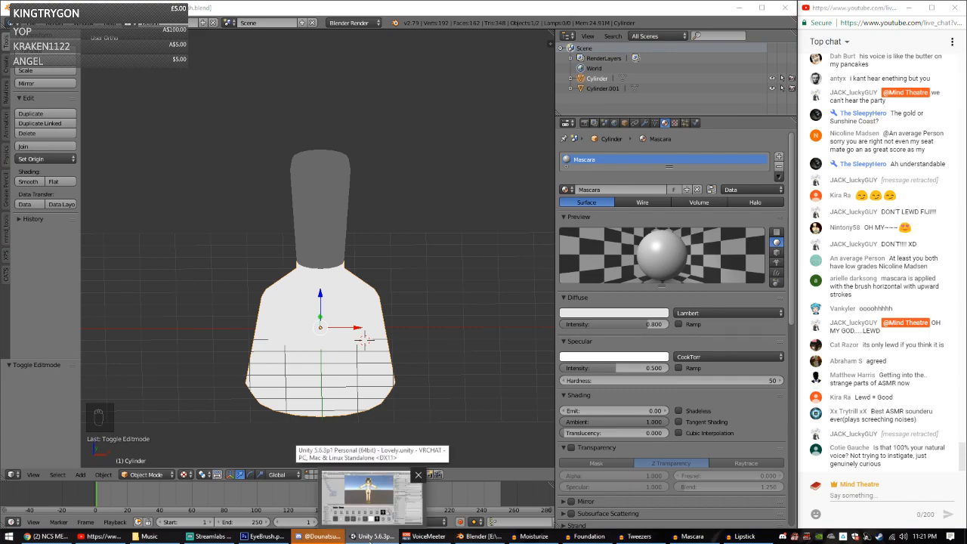
click(374, 536)
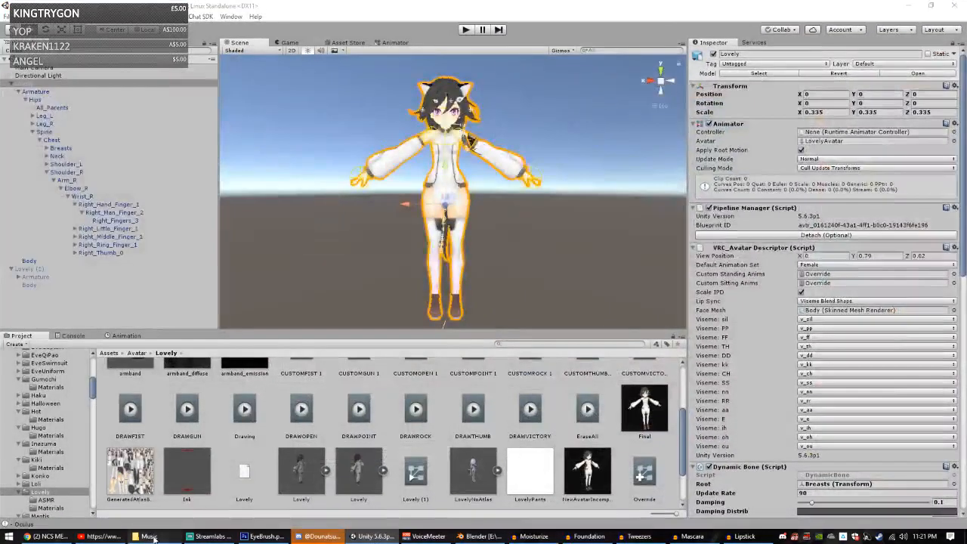
Step: In File Explorer, open the E:\VRChat\Music folder and select the five files from Lipstick to Moisturize
click(148, 536)
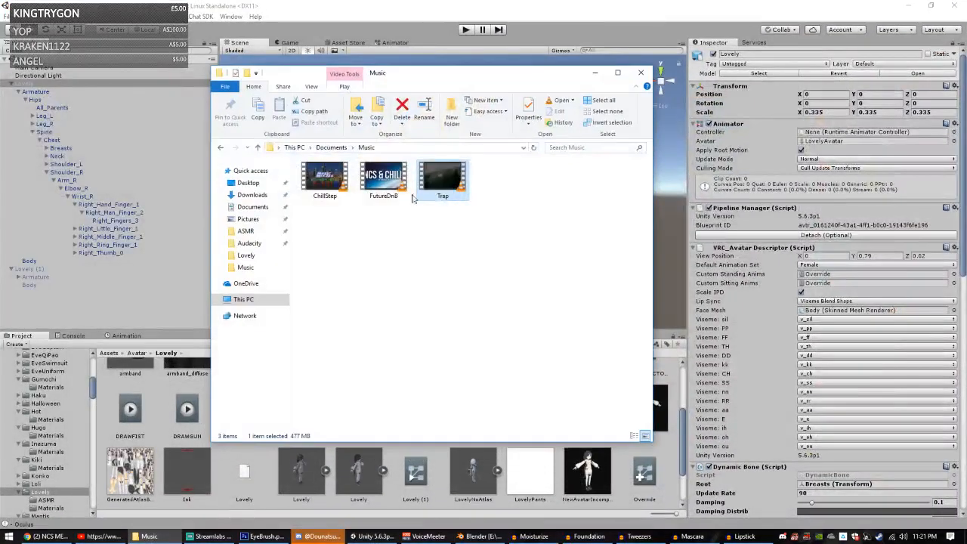
click(242, 300)
double_click(340, 323)
scroll(336, 355, down, 4)
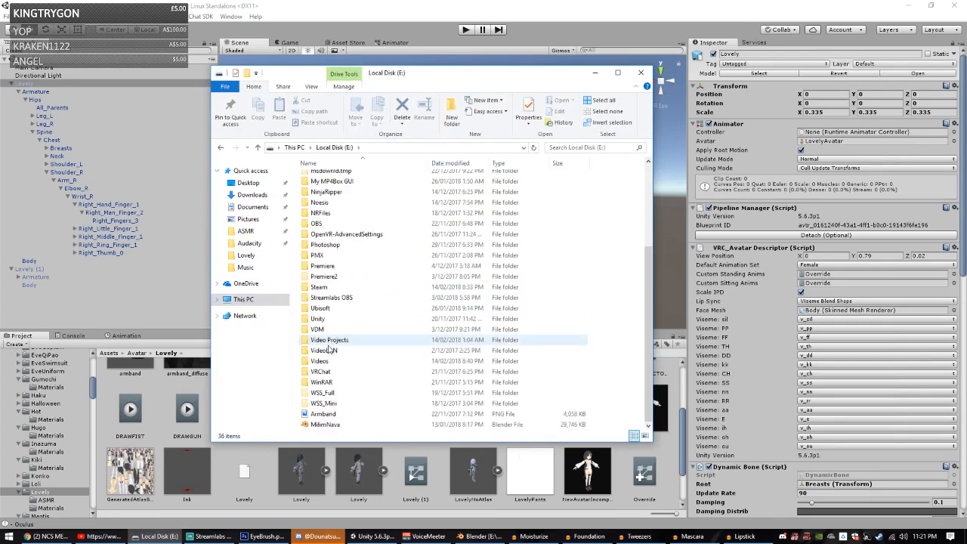
double_click(324, 372)
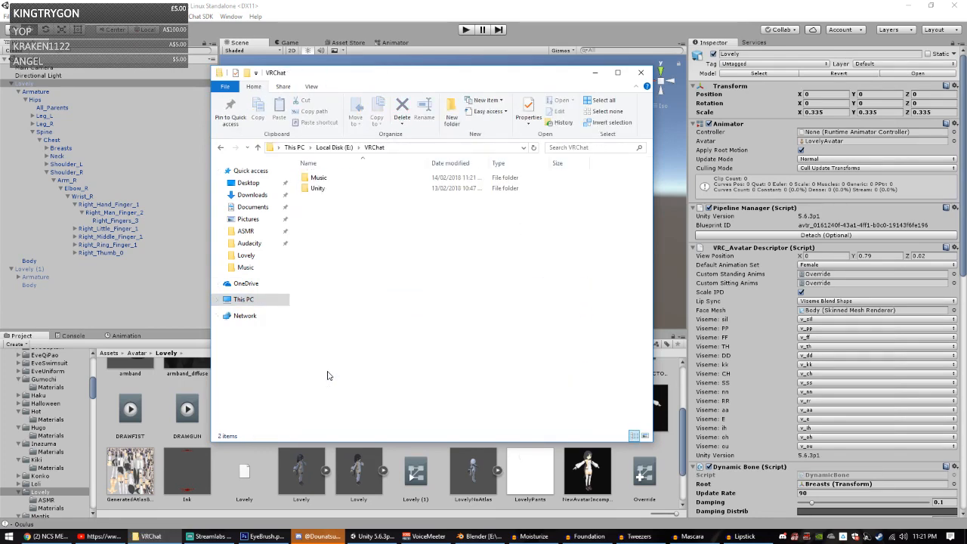
double_click(325, 179)
click(321, 178)
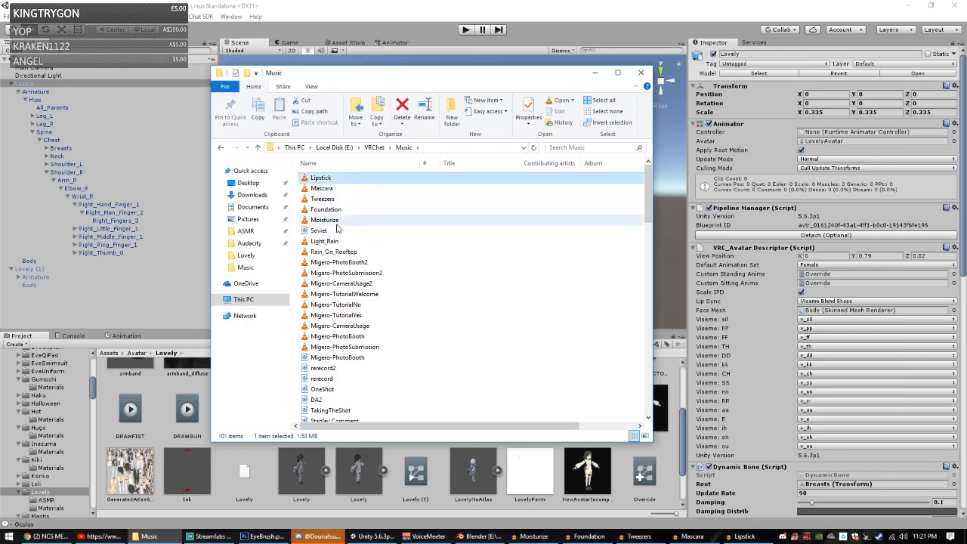
shift+click(332, 220)
Step: Arrange the Unity and Music folder windows so the selected sounds and the project assets are both visible
drag(374, 66, 537, 127)
drag(518, 7, 98, 1)
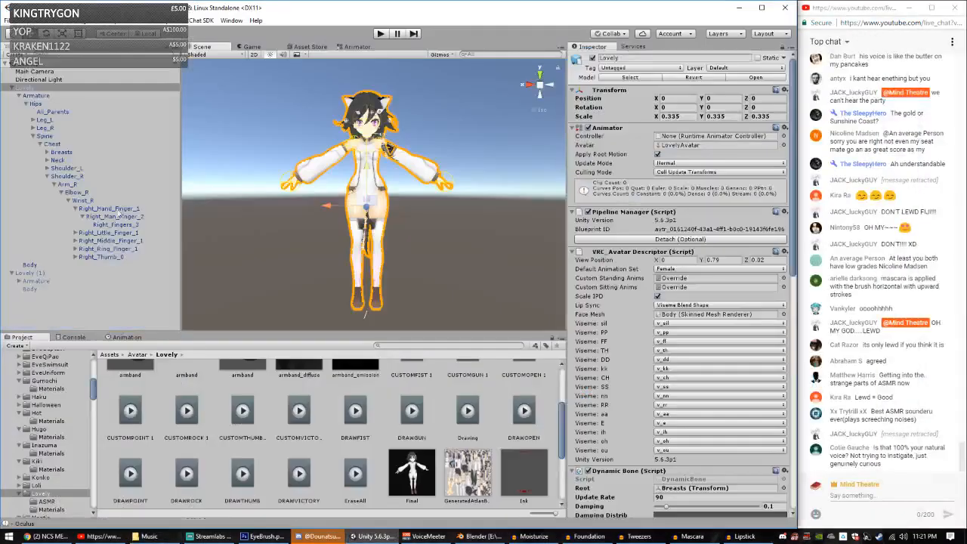
key(alt+Tab)
drag(528, 134, 627, 36)
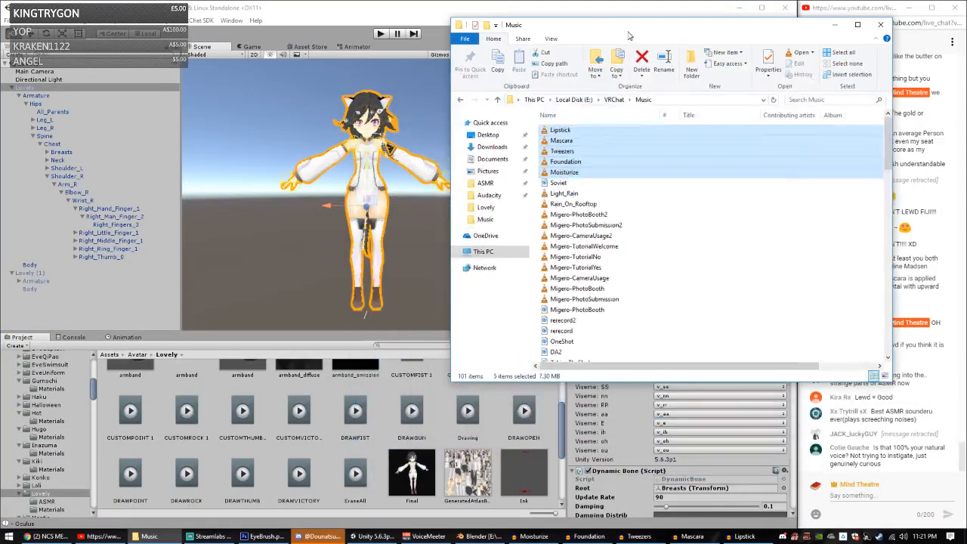
Step: Import the five selected audio files into the ASMR folder inside the Lovely avatar's assets
scroll(351, 438, down, 3)
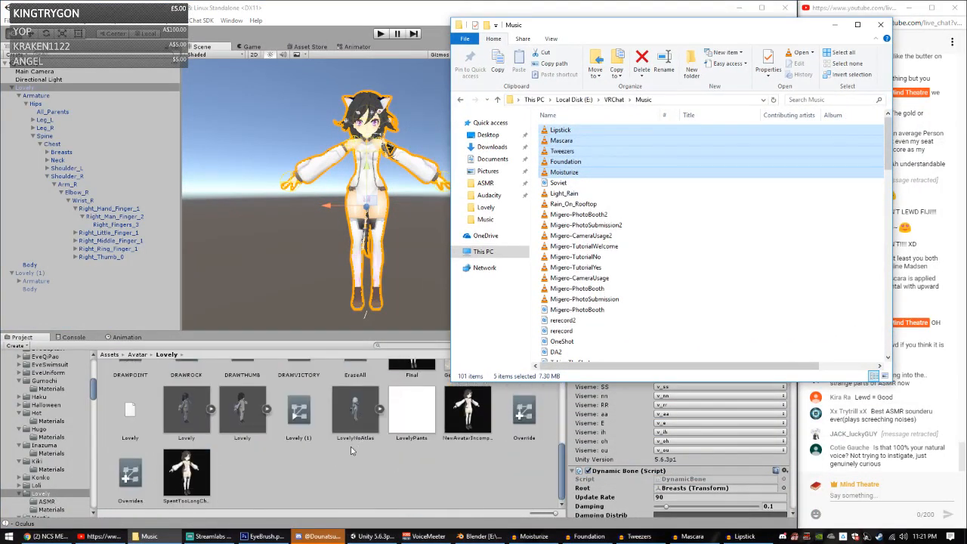
scroll(334, 469, up, 10)
double_click(131, 396)
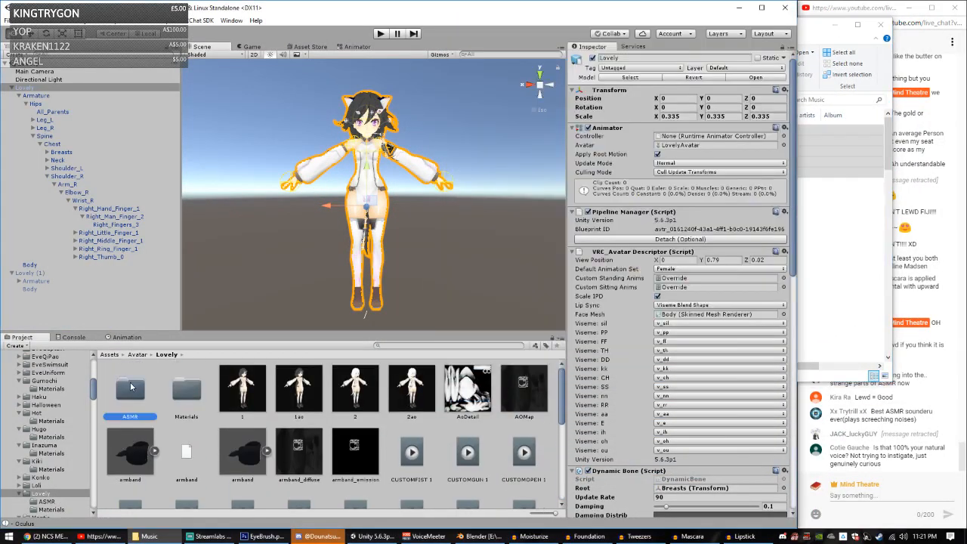
click(149, 536)
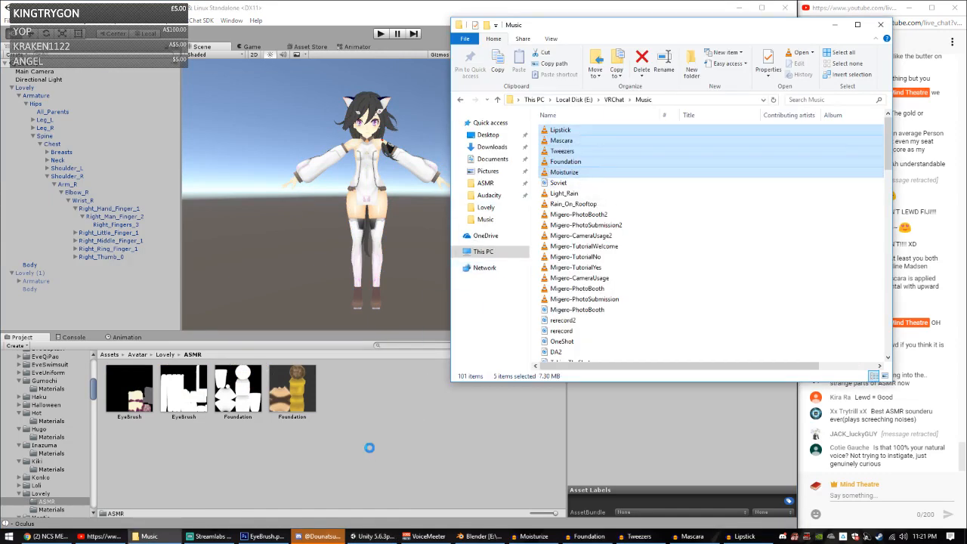
drag(168, 360, 170, 360)
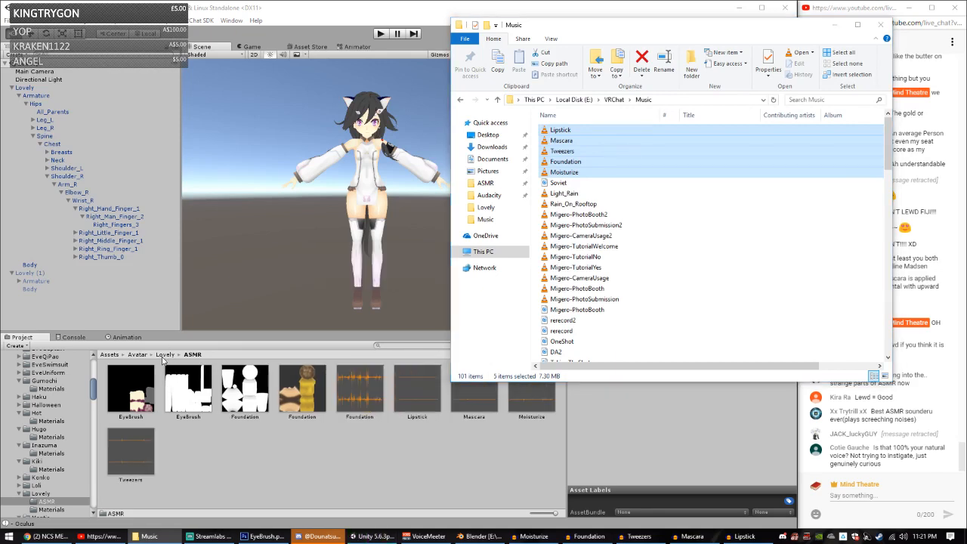
Step: Open the avatar's Lovely folder in the project assets and look through its contents
click(165, 354)
scroll(339, 428, down, 10)
scroll(339, 427, down, 3)
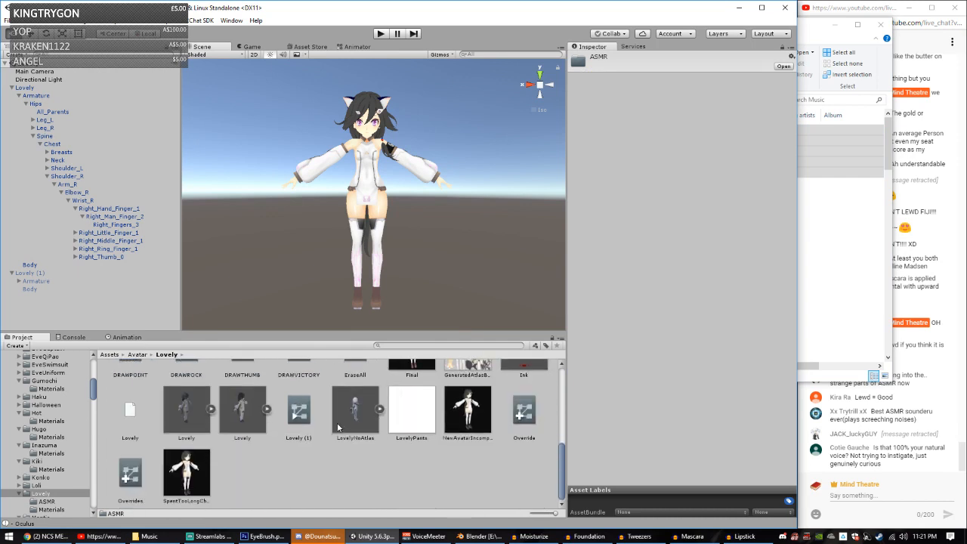
scroll(339, 427, up, 5)
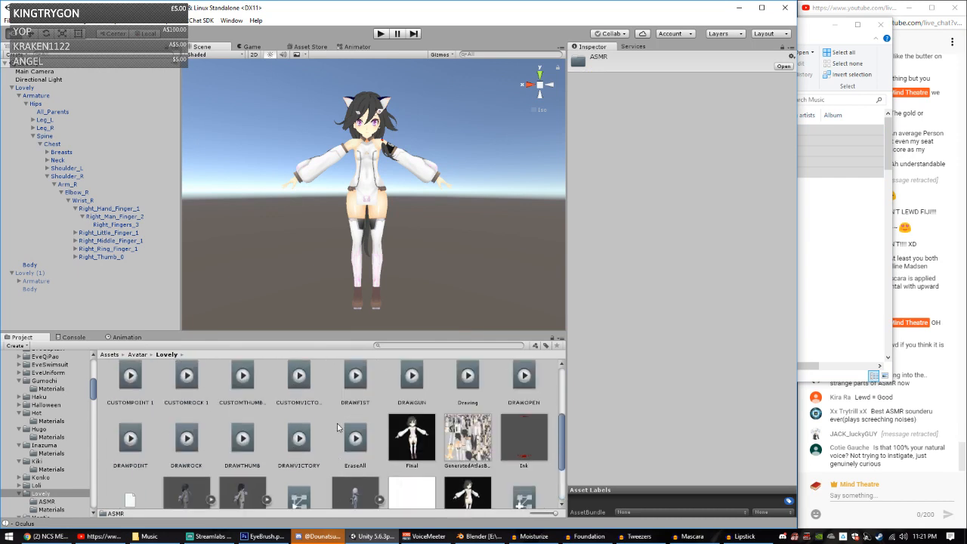
scroll(483, 408, down, 4)
scroll(381, 432, up, 10)
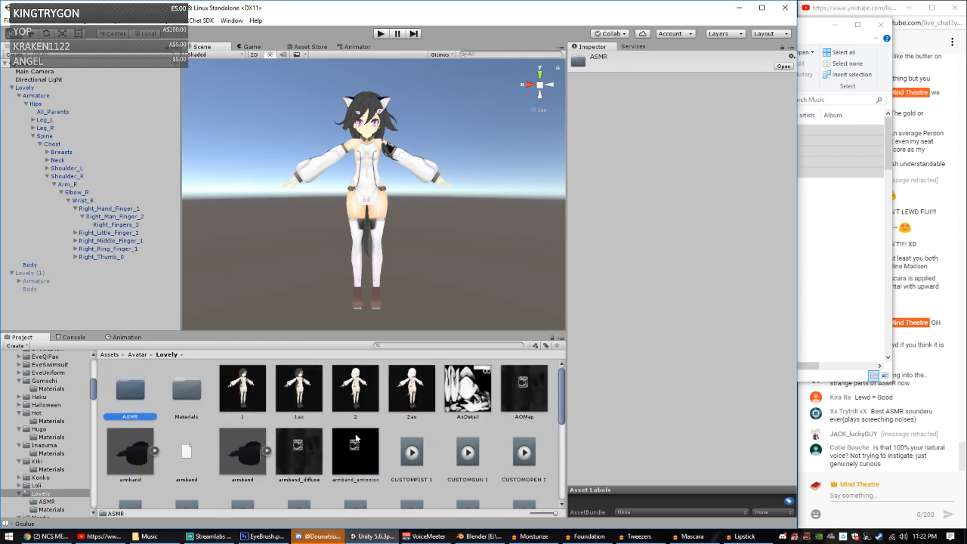
Step: Switch back to File Explorer and open Local Disk (E:)
click(149, 536)
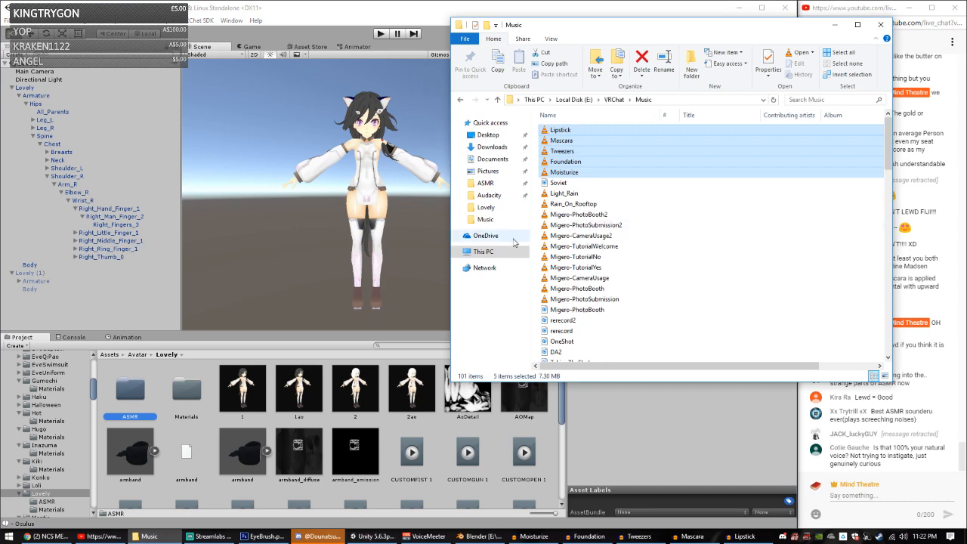
click(487, 254)
double_click(606, 272)
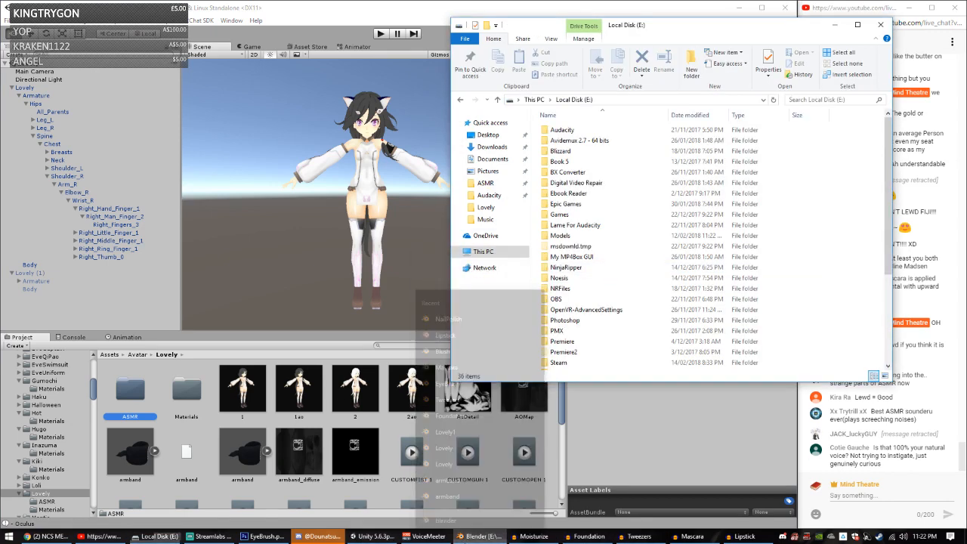
Step: Bring up the Blender window with the nail polish model and close it
click(481, 536)
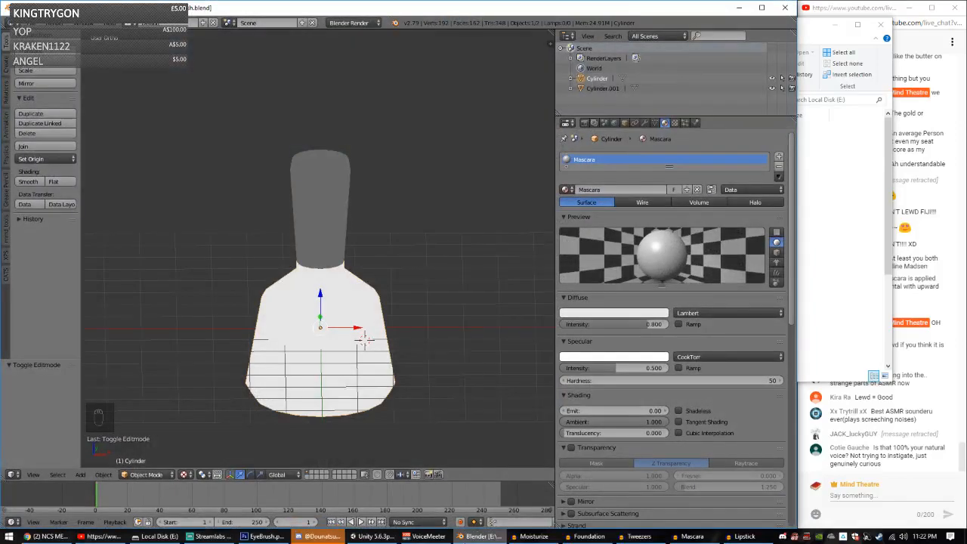
right_click(481, 536)
click(453, 520)
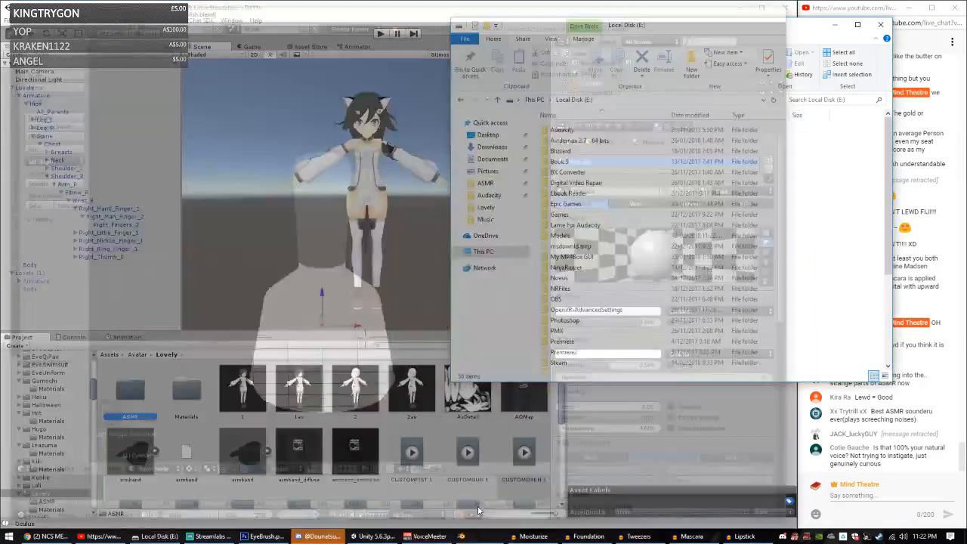
Step: In File Explorer, browse from the E: drive to VRChat\Unity\Tutorial\Assets\Avatar
click(631, 302)
scroll(630, 305, down, 5)
double_click(571, 318)
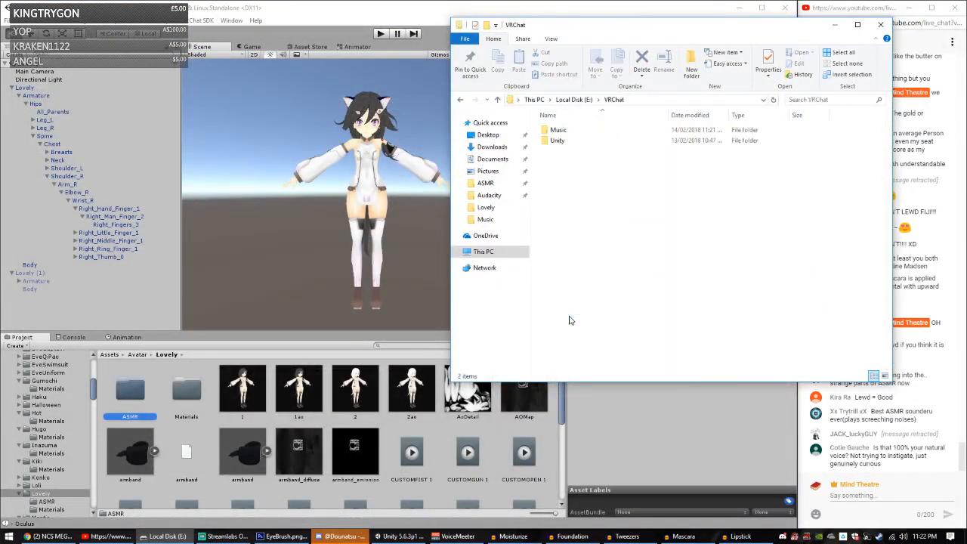
double_click(562, 139)
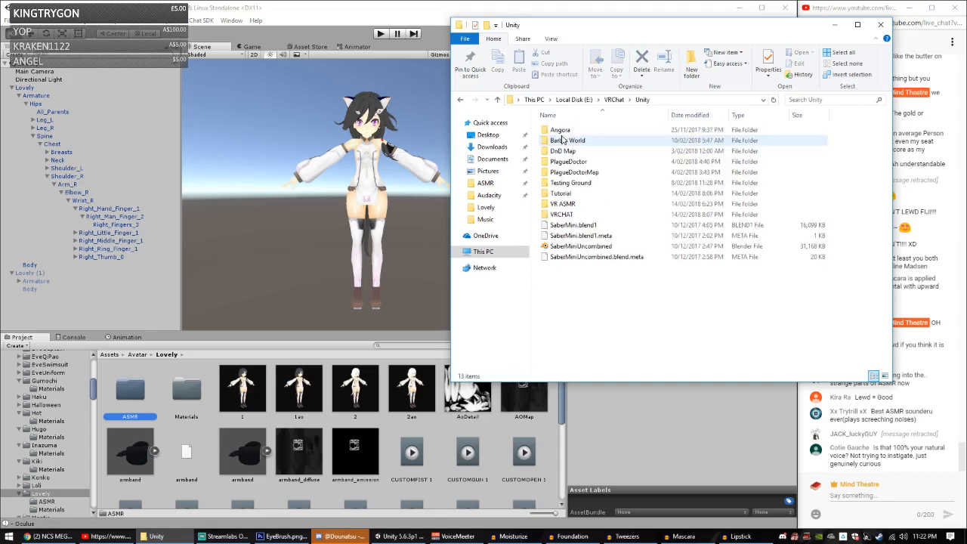
double_click(575, 195)
double_click(572, 130)
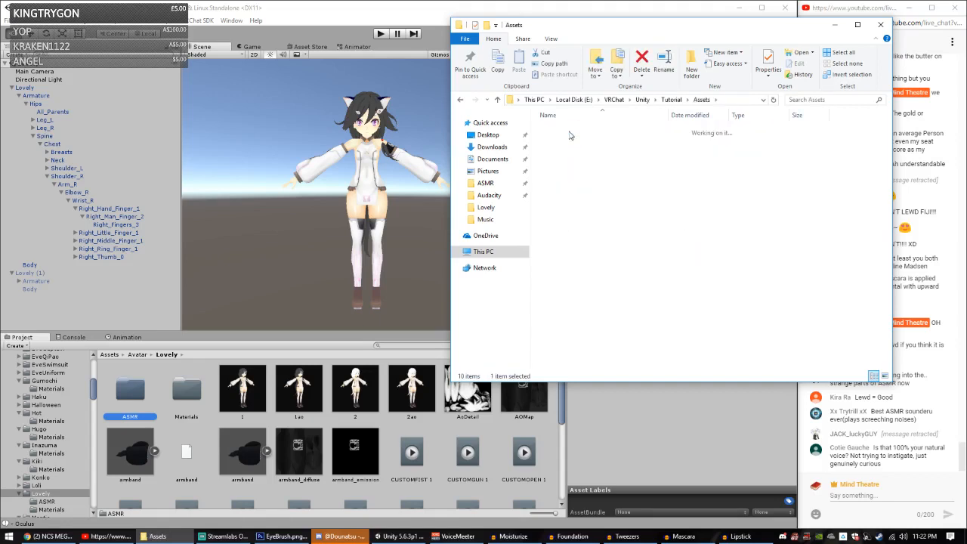
double_click(571, 133)
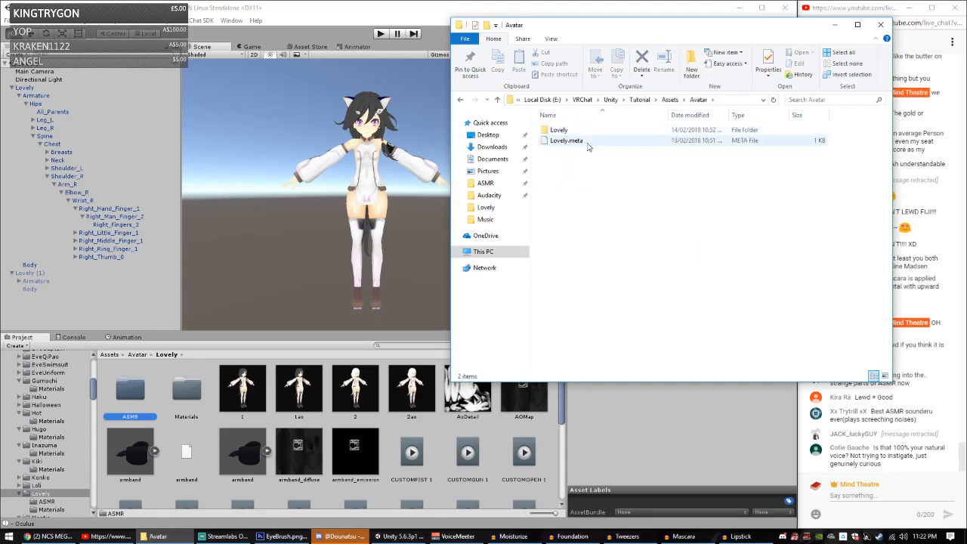
click(111, 537)
click(49, 537)
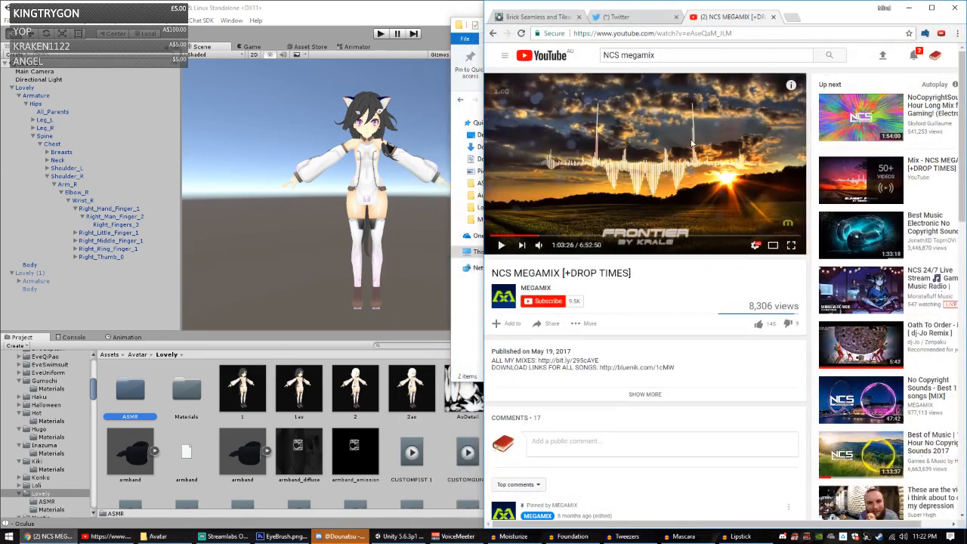
click(908, 8)
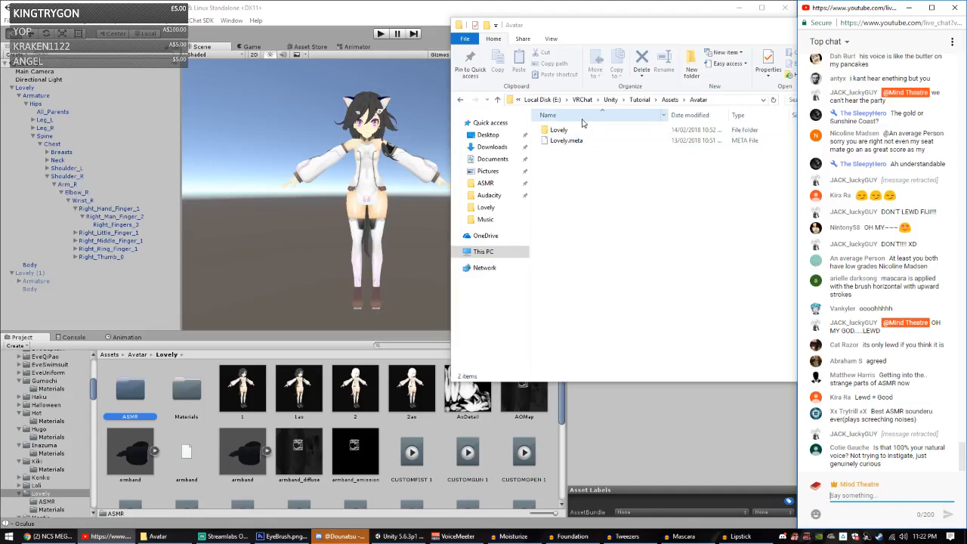
Step: Open the Tutorial project's Lovely folder and look through its files for the Blender models
double_click(559, 130)
scroll(593, 202, down, 3)
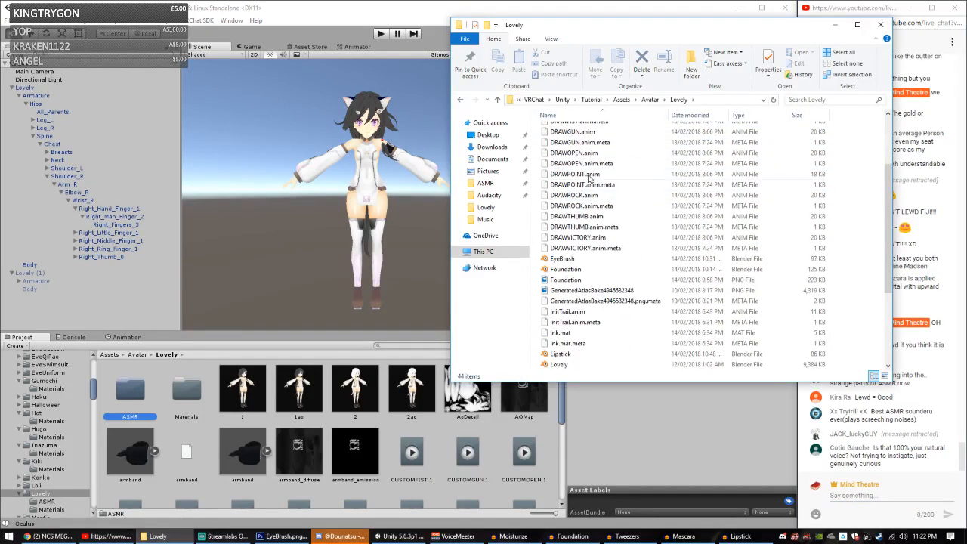
scroll(585, 181, up, 3)
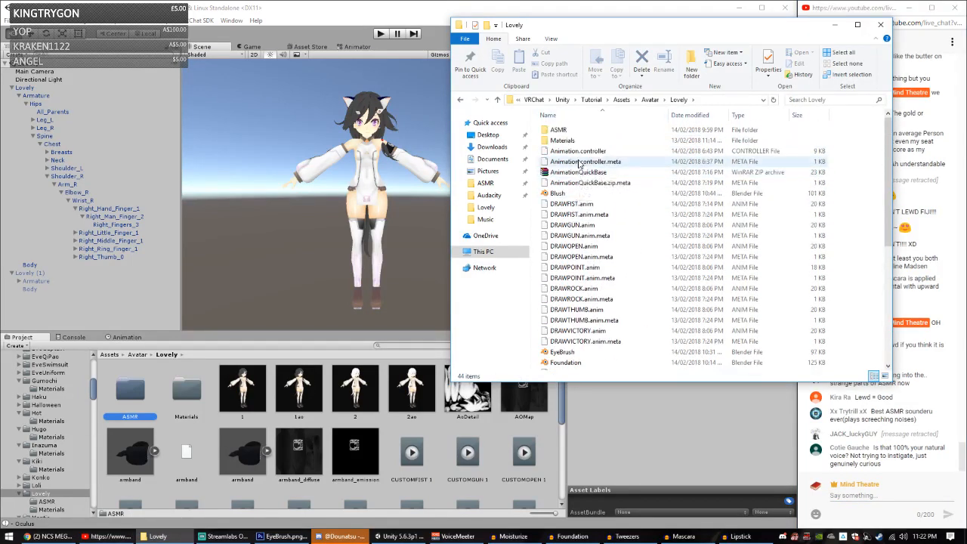
Step: Import the Blender files Blush, EyeBrush, Foundation, Lipstick, Mascara, NailPolish and Tweezers into Unity's Lovely asset folder, and minimize File Explorer
click(559, 193)
scroll(562, 198, down, 2)
click(577, 291)
ctrl+click(567, 300)
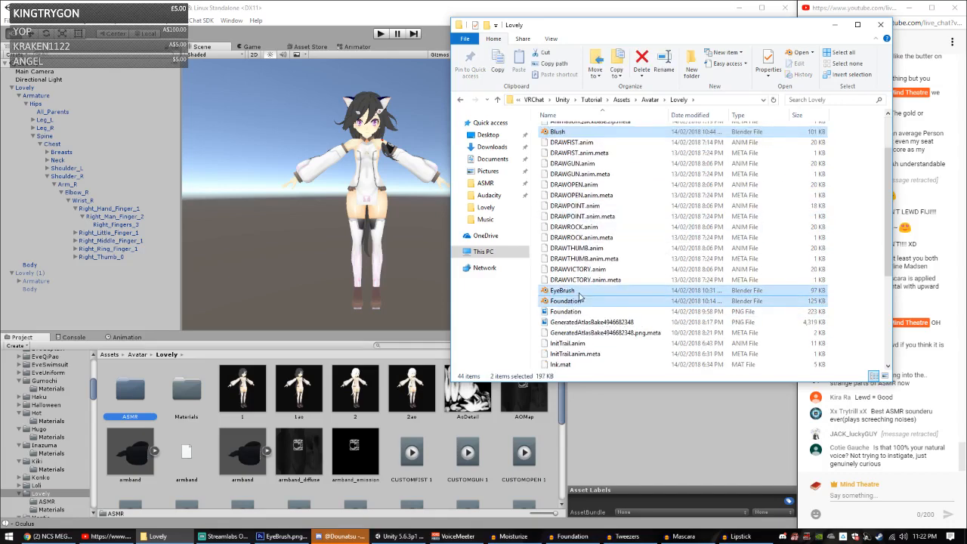
scroll(574, 294, down, 5)
ctrl+click(561, 227)
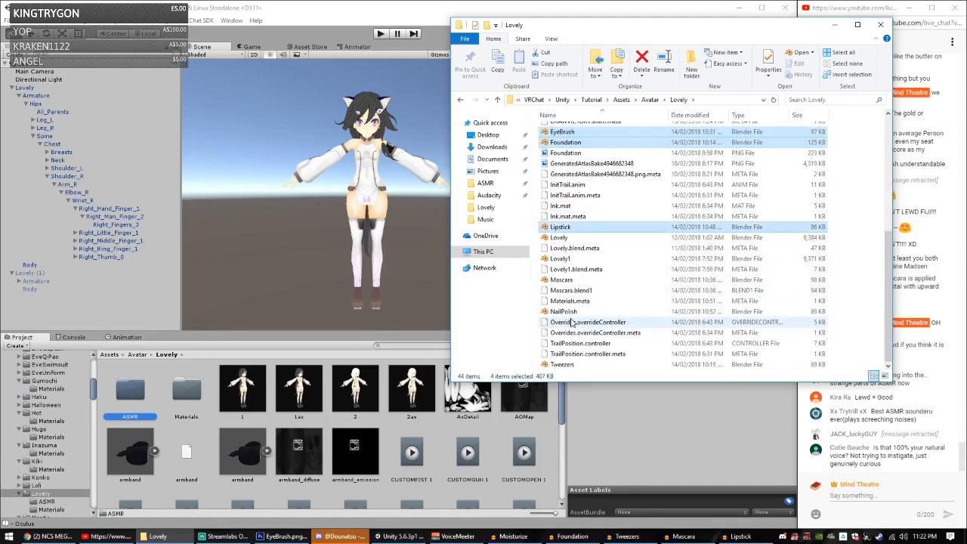
ctrl+click(563, 279)
ctrl+click(569, 300)
ctrl+click(575, 311)
ctrl+click(569, 301)
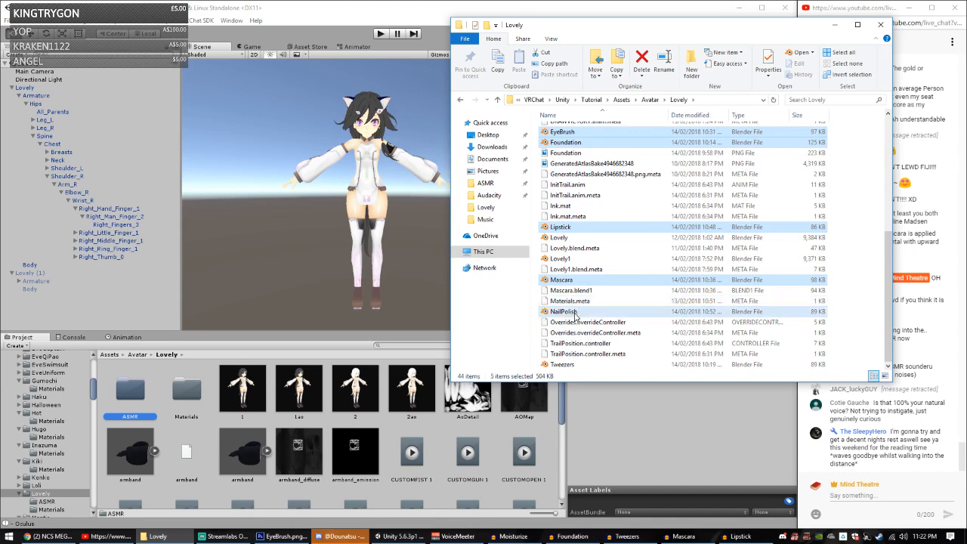
ctrl+click(575, 311)
ctrl+click(562, 364)
scroll(583, 240, up, 6)
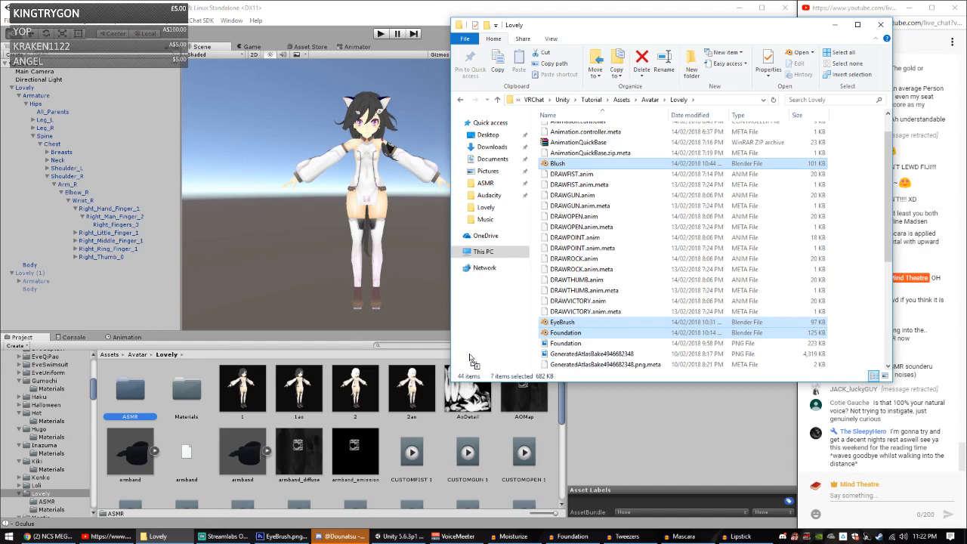
drag(470, 359, 500, 412)
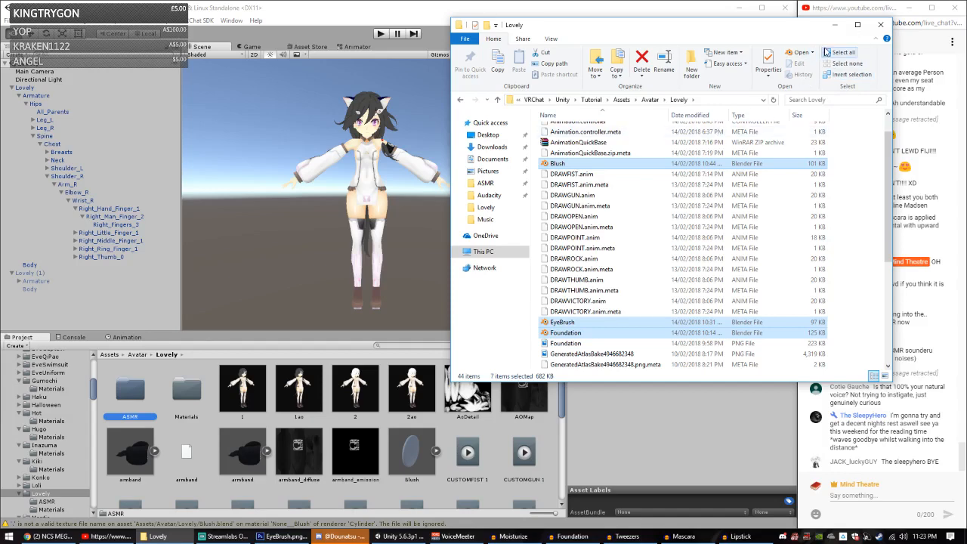
click(835, 25)
Step: Show the imported Blush model's import settings, and delete the duplicate Lovely (1) object from the scene hierarchy
click(423, 464)
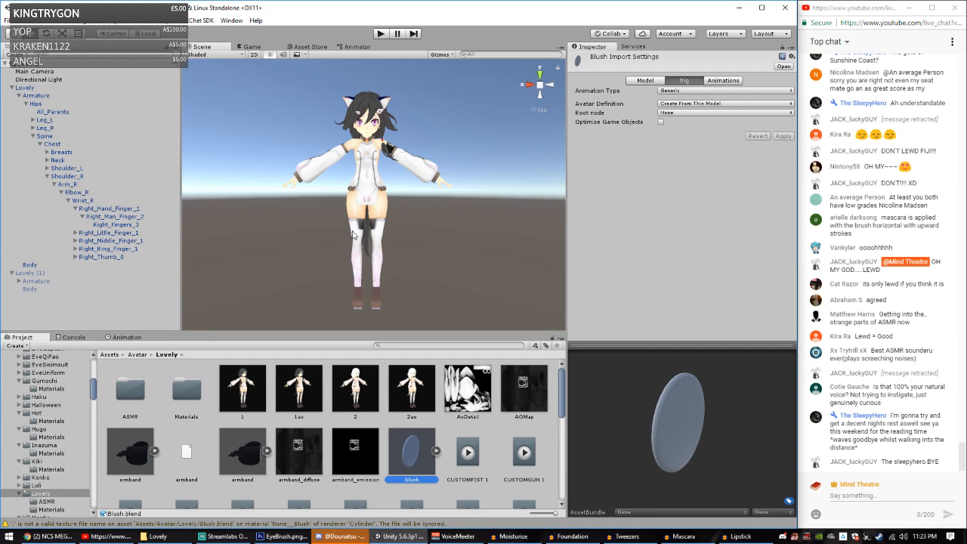
scroll(353, 235, up, 8)
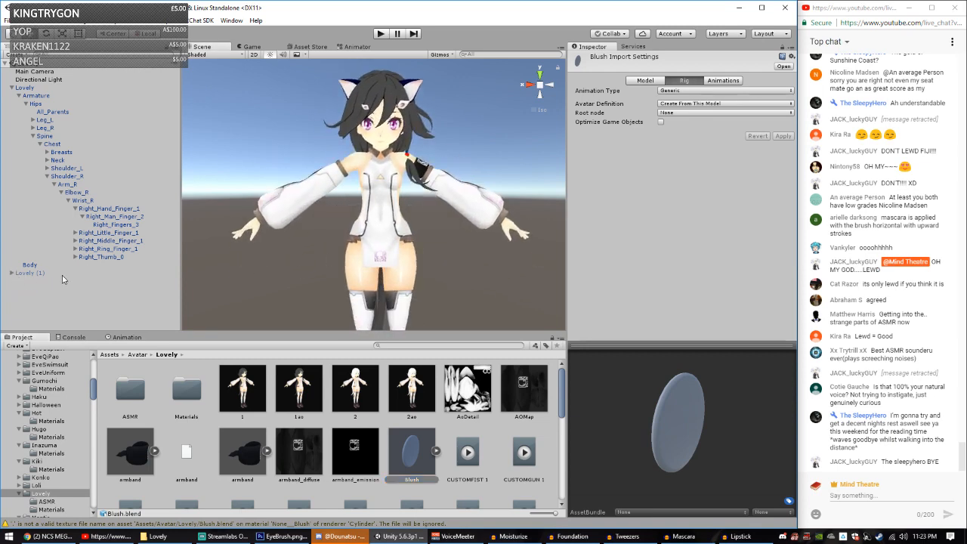
right_click(25, 274)
click(51, 329)
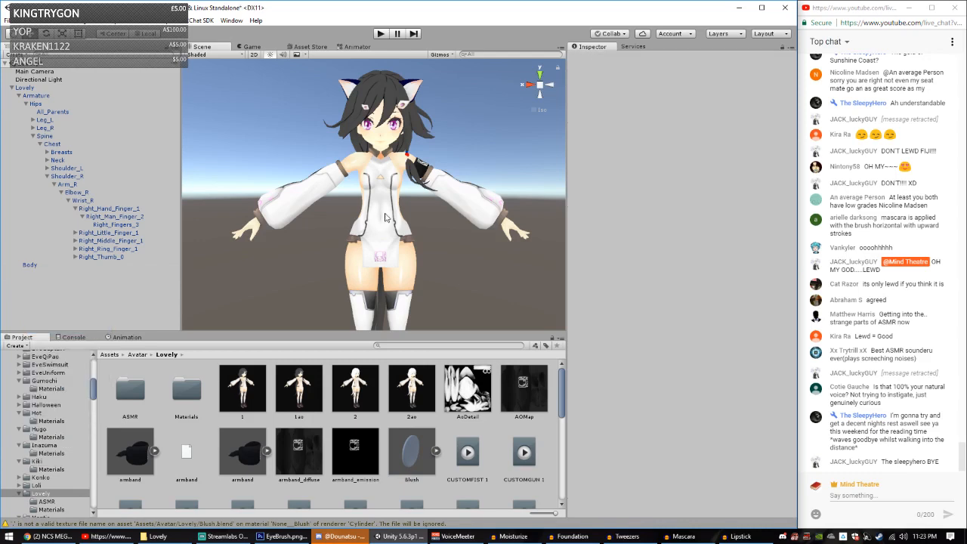
Step: Import the MuscleAnimationEditor custom package from the Downloads folder into the project
click(78, 20)
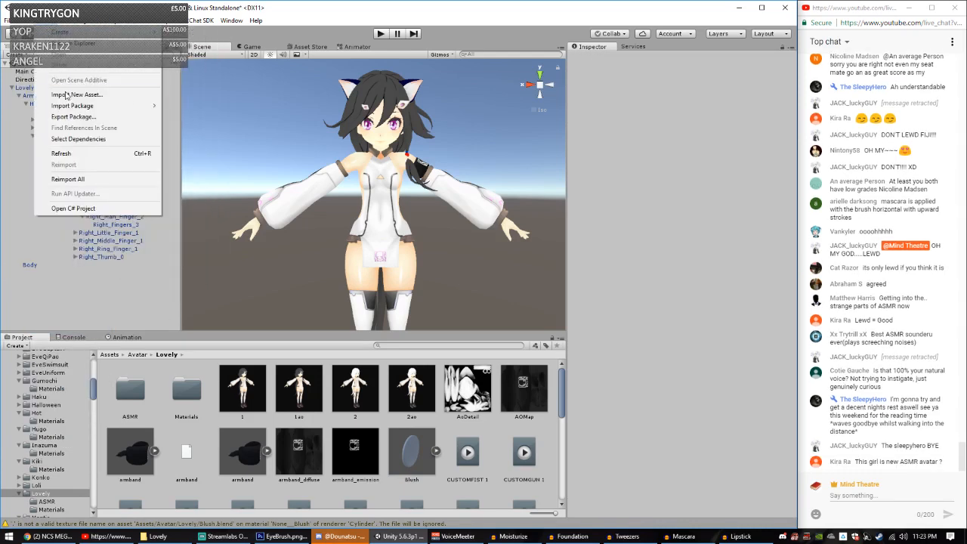
mouse_move(67, 108)
click(198, 106)
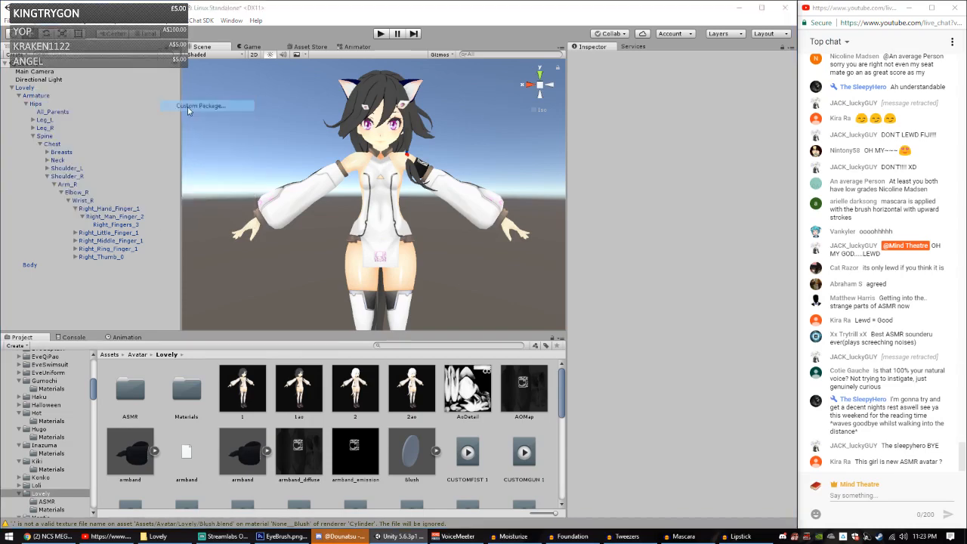
click(46, 112)
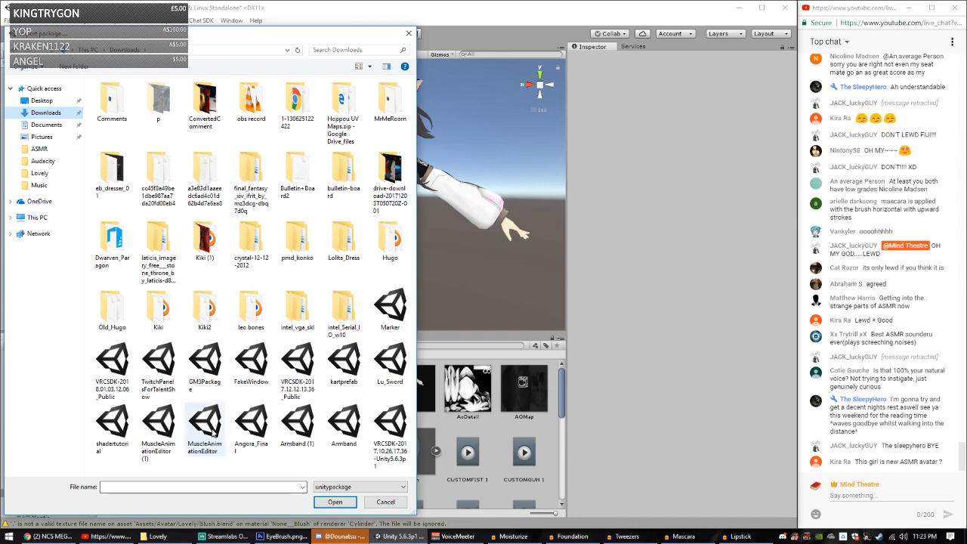
double_click(204, 421)
click(306, 294)
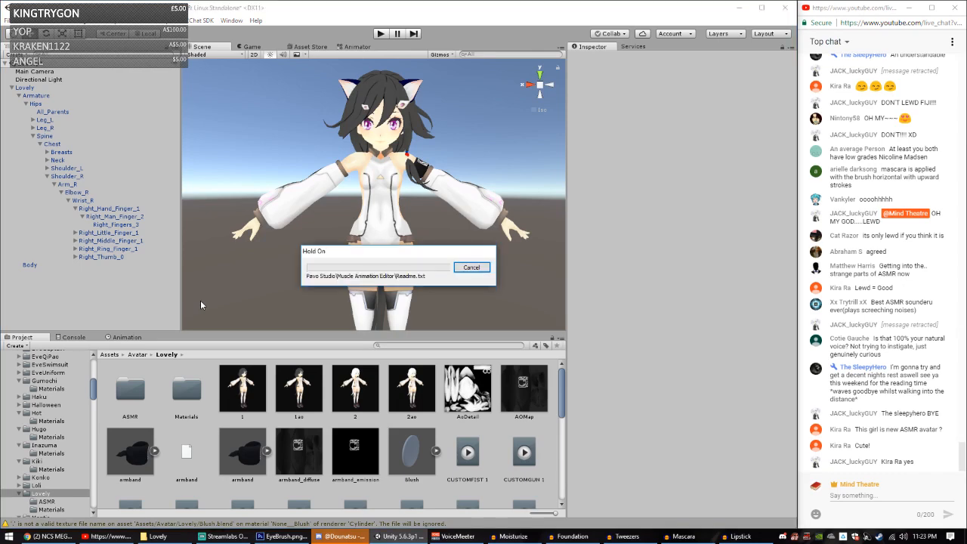
Step: Enlarge the Scene view by narrowing both the Inspector and the Hierarchy
scroll(348, 194, up, 2)
scroll(348, 195, up, 3)
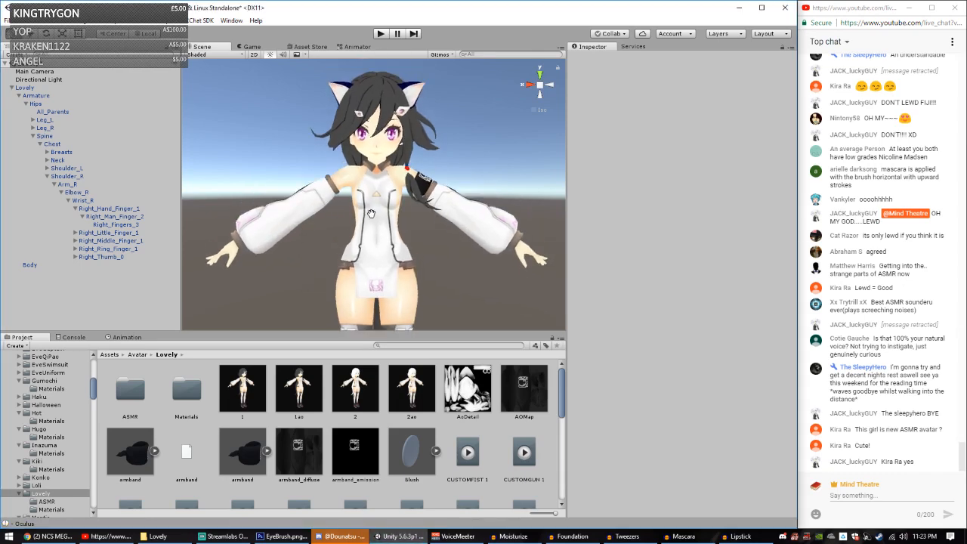
scroll(374, 221, down, 1)
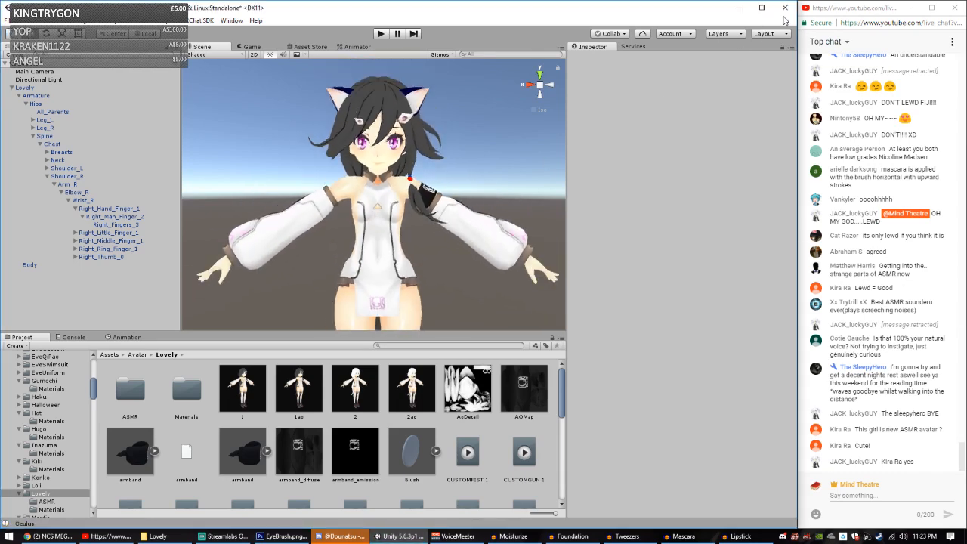
drag(566, 299, 702, 310)
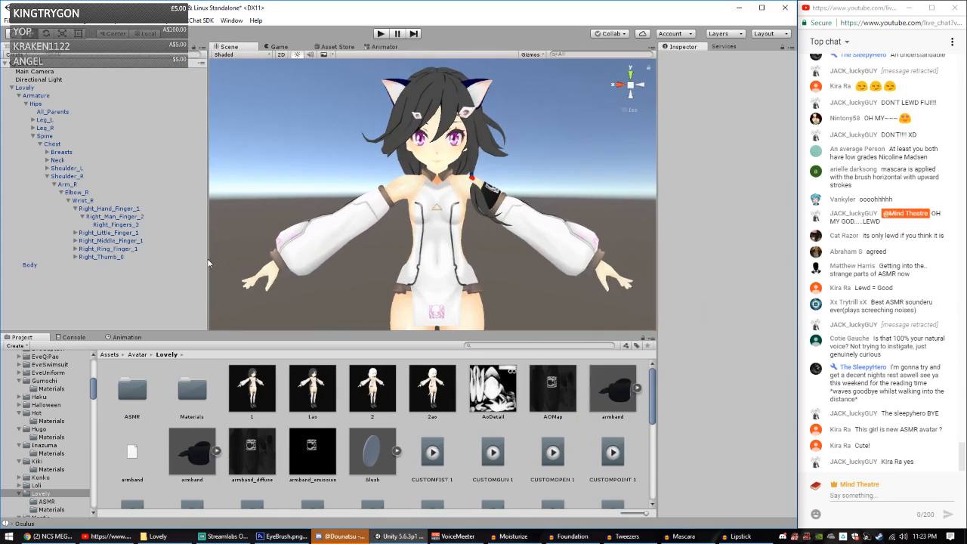
drag(203, 264, 155, 263)
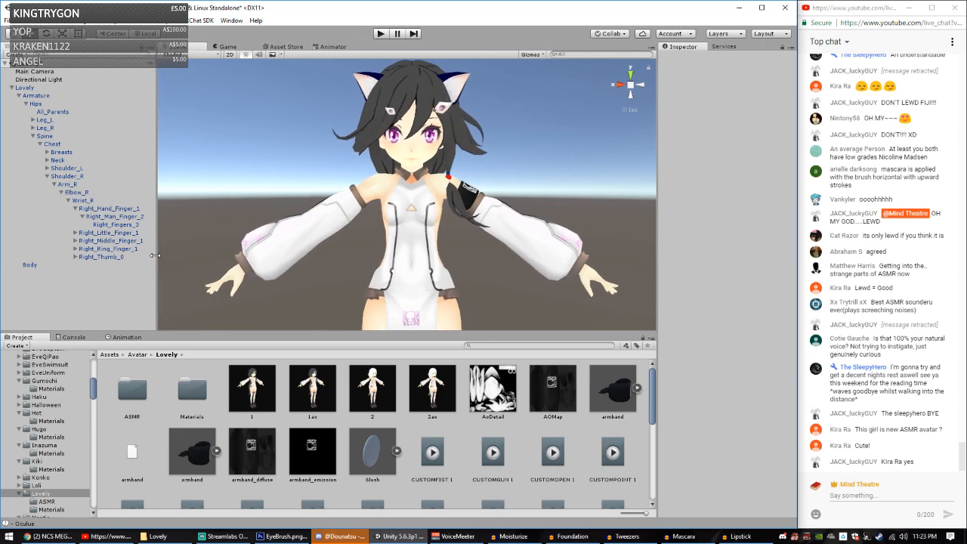
Step: Frame the avatar in the Scene view, align the view to the front and zoom in on the torso
scroll(368, 253, down, 2)
middle_drag(368, 253, 376, 195)
scroll(376, 195, down, 4)
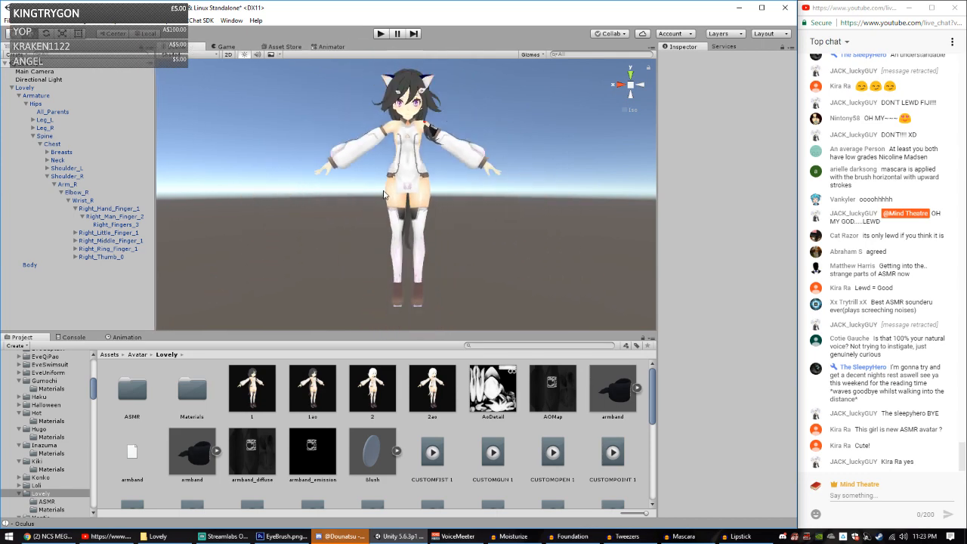
alt+drag(376, 195, 414, 215)
middle_drag(437, 198, 457, 225)
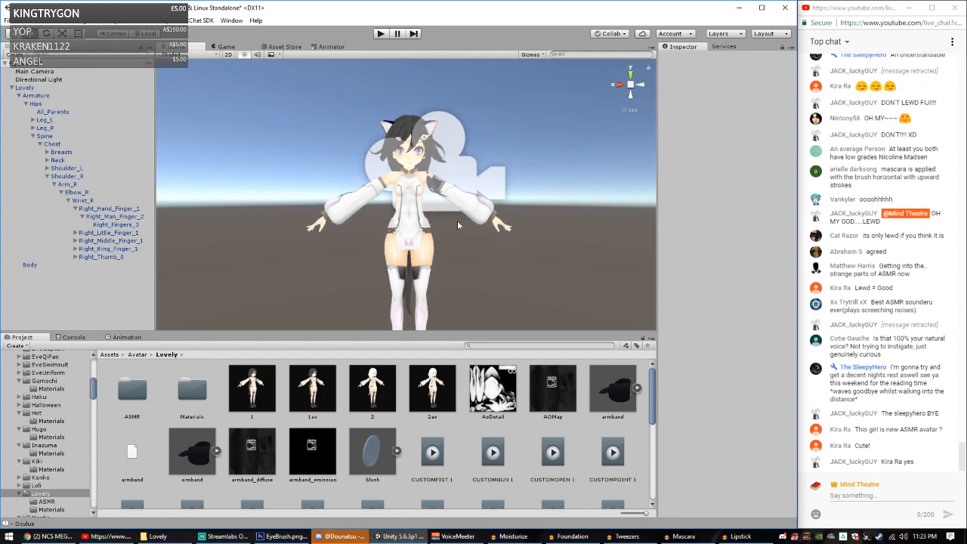
click(636, 95)
click(632, 91)
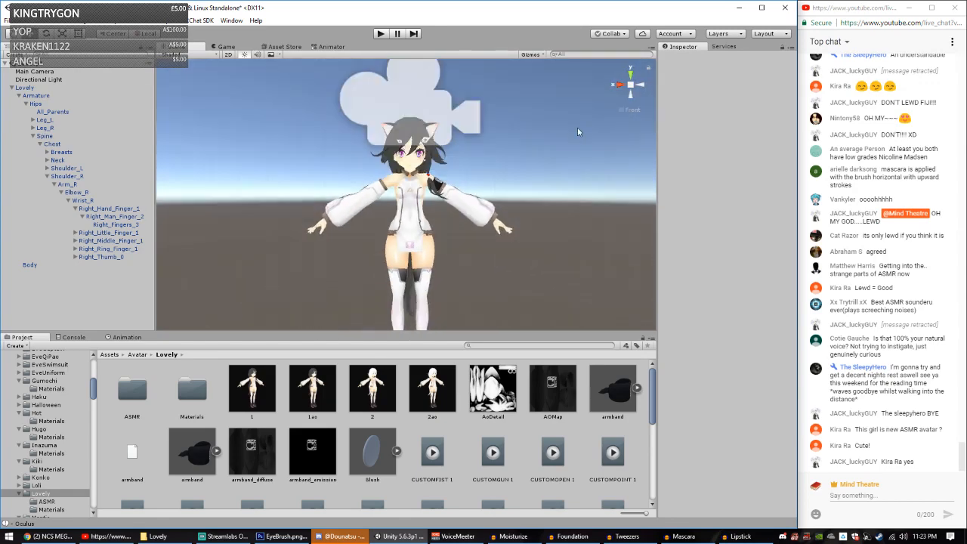
scroll(577, 132, up, 5)
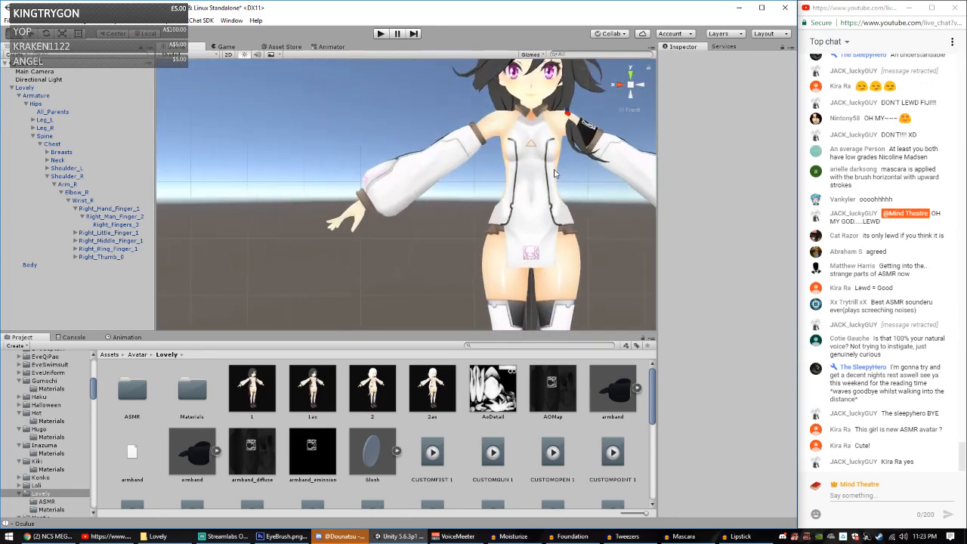
Step: Select the Blush, EyeBrush, Foundation, Lipstick, Mascara, NailPolish and Tweezers models together in the Lovely folder
scroll(555, 174, up, 4)
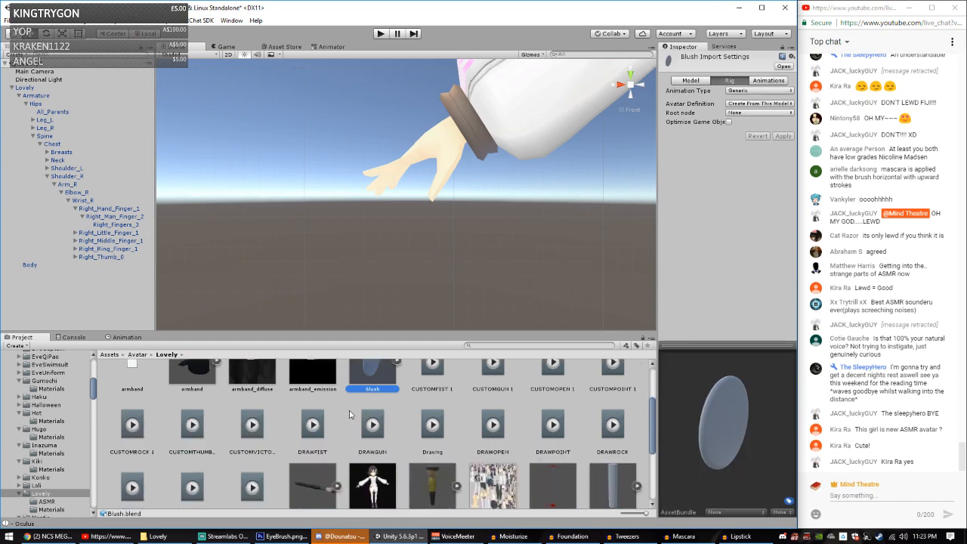
scroll(349, 412, down, 5)
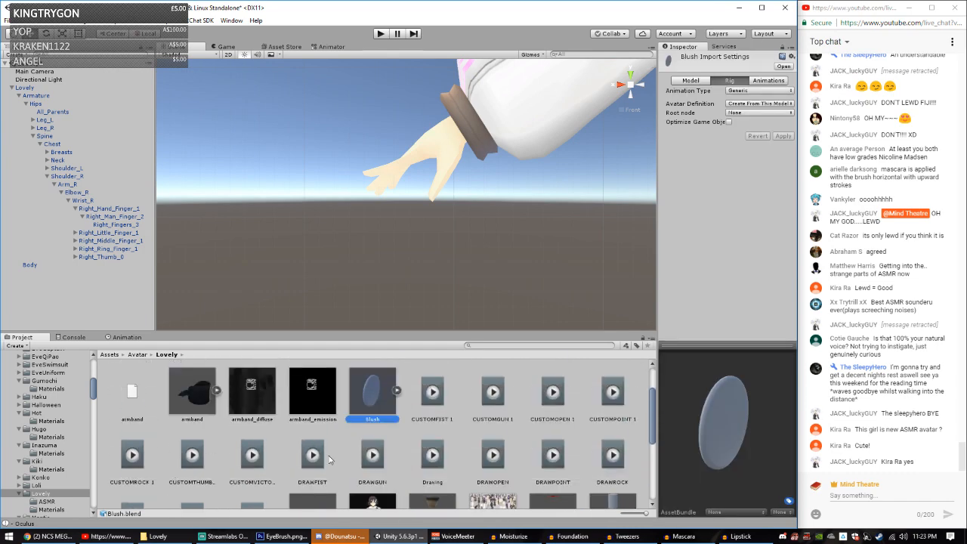
ctrl+click(305, 402)
ctrl+click(432, 398)
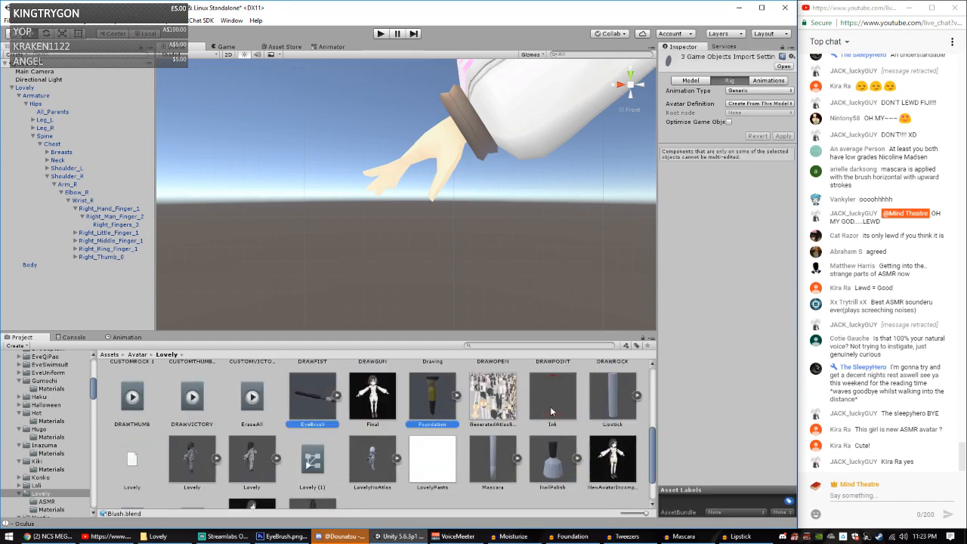
ctrl+click(552, 466)
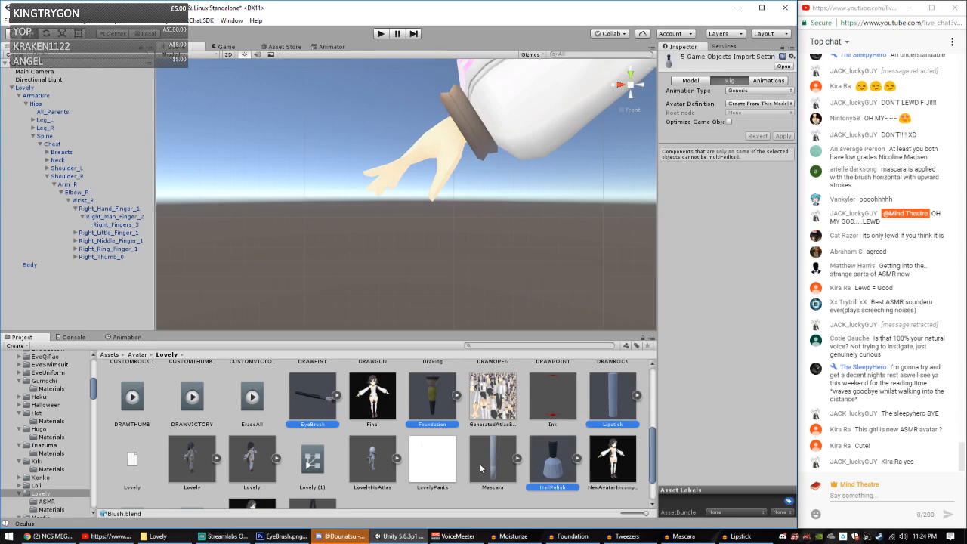
ctrl+click(483, 466)
scroll(251, 451, down, 1)
ctrl+click(327, 474)
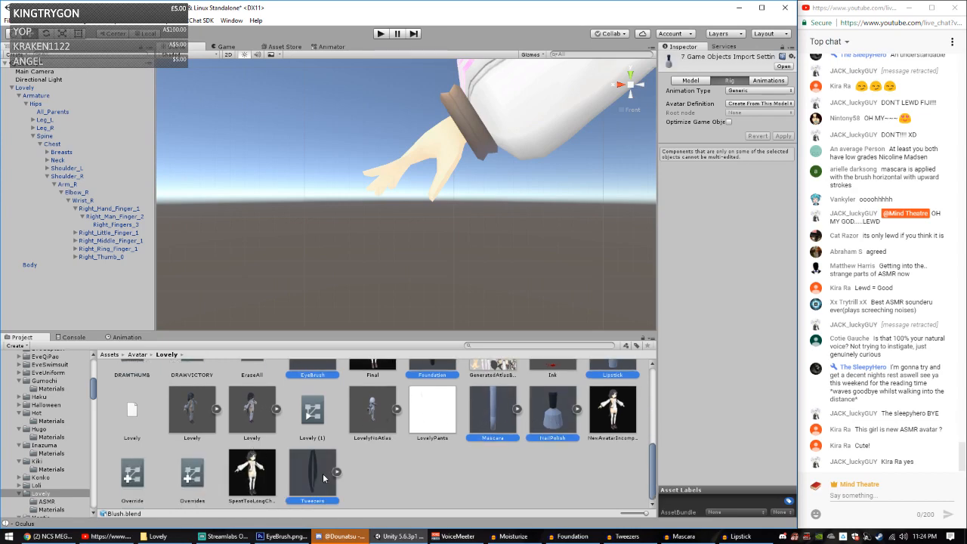
scroll(440, 423, up, 5)
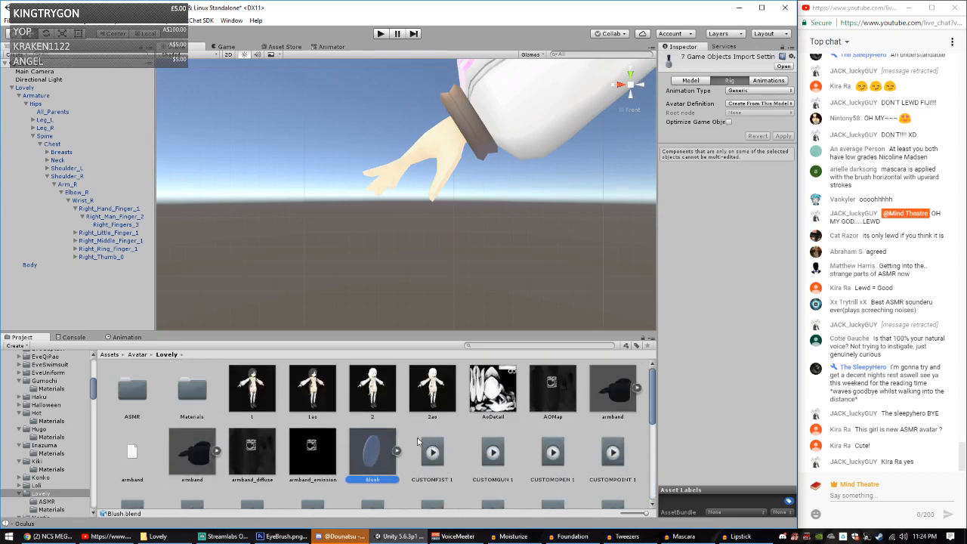
scroll(413, 443, down, 3)
scroll(385, 443, up, 3)
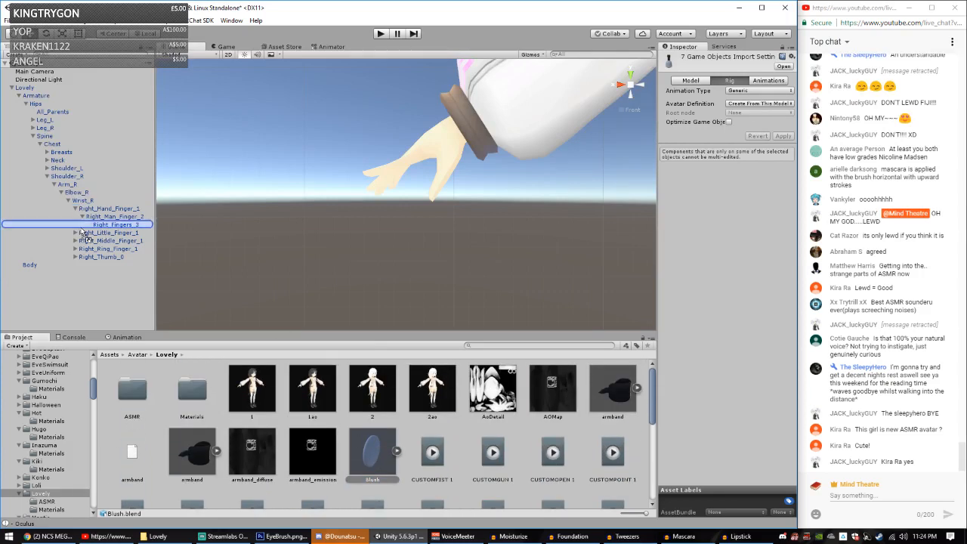
Step: Add the Blush model as a child of the avatar's Wrist_R bone and frame it in the Scene view
scroll(386, 421, down, 1)
click(389, 429)
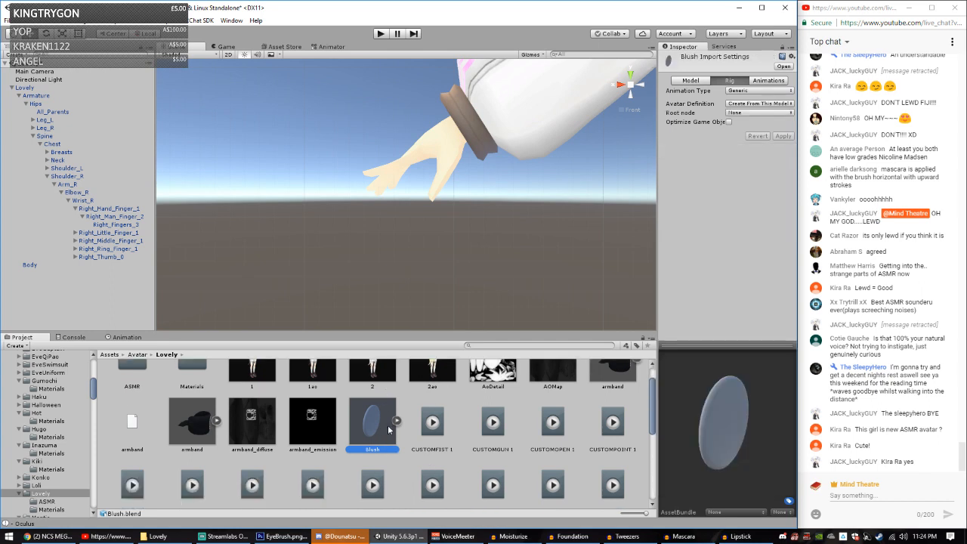
drag(244, 319, 87, 203)
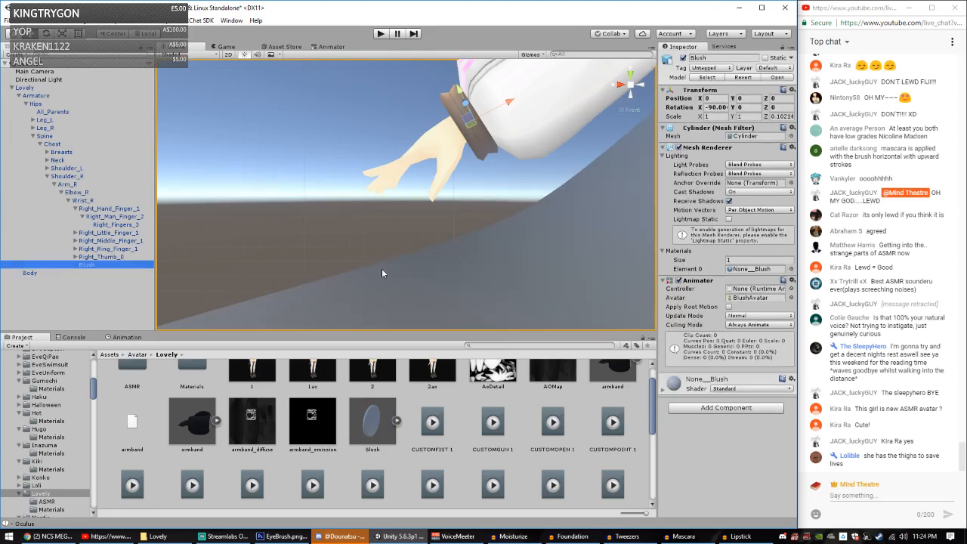
key(f)
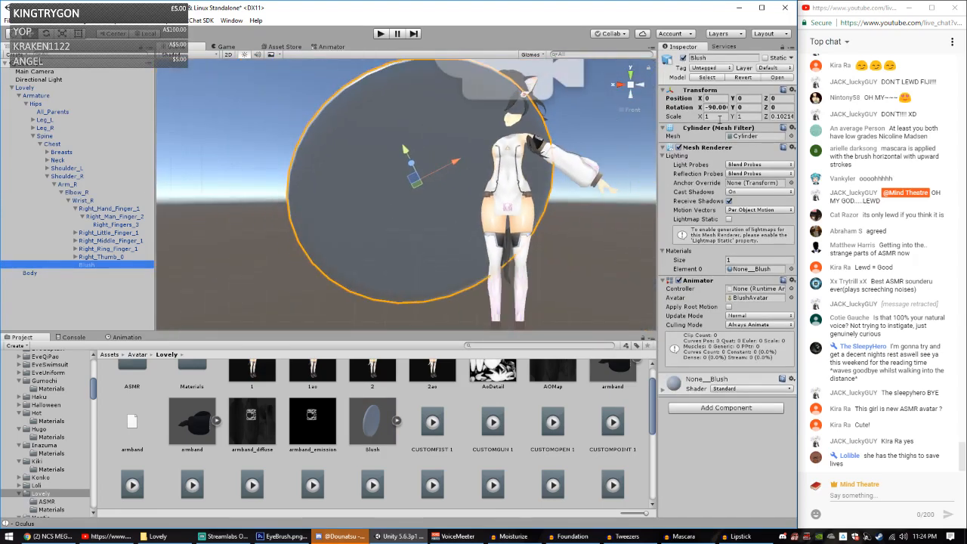
click(718, 118)
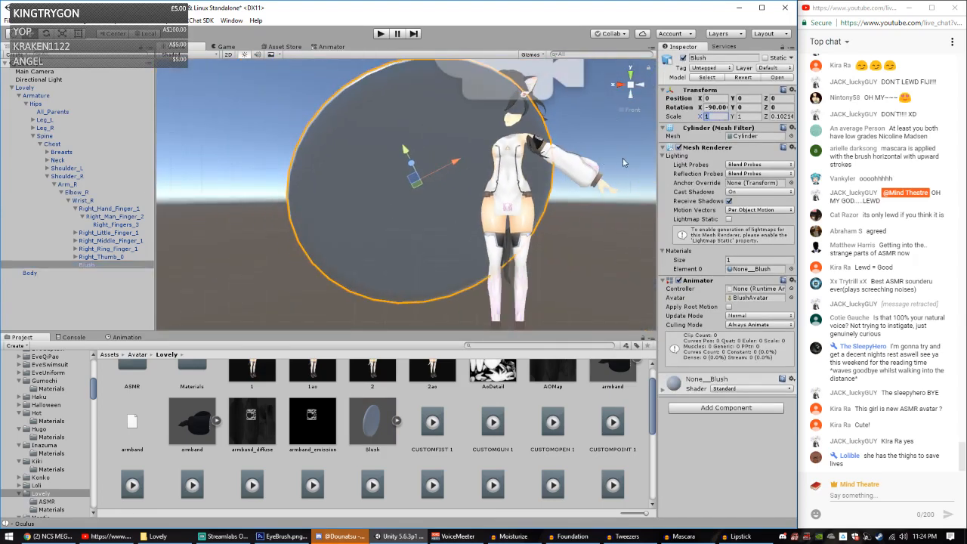
Step: Open the Blush model in Blender and scale the cylinder by 0.1 in Object Mode
double_click(373, 423)
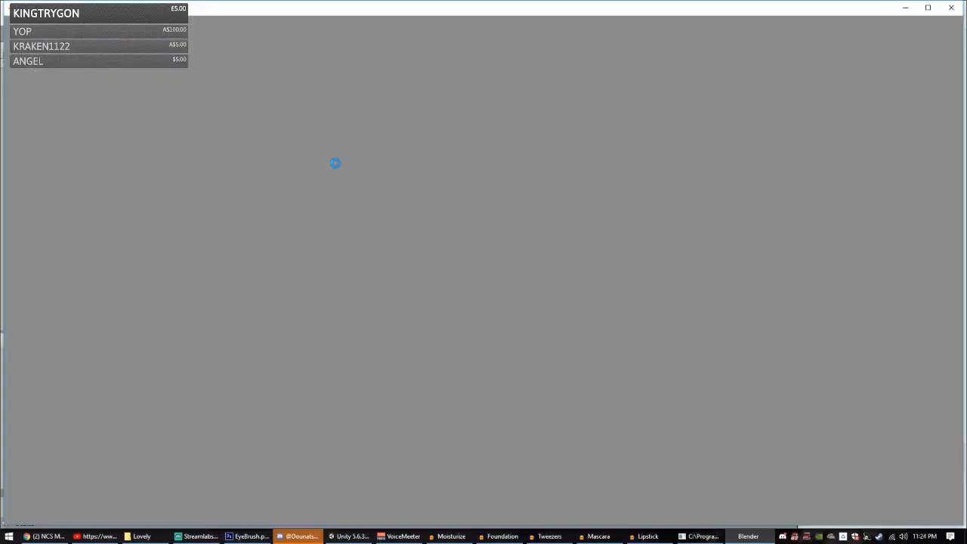
key(a)
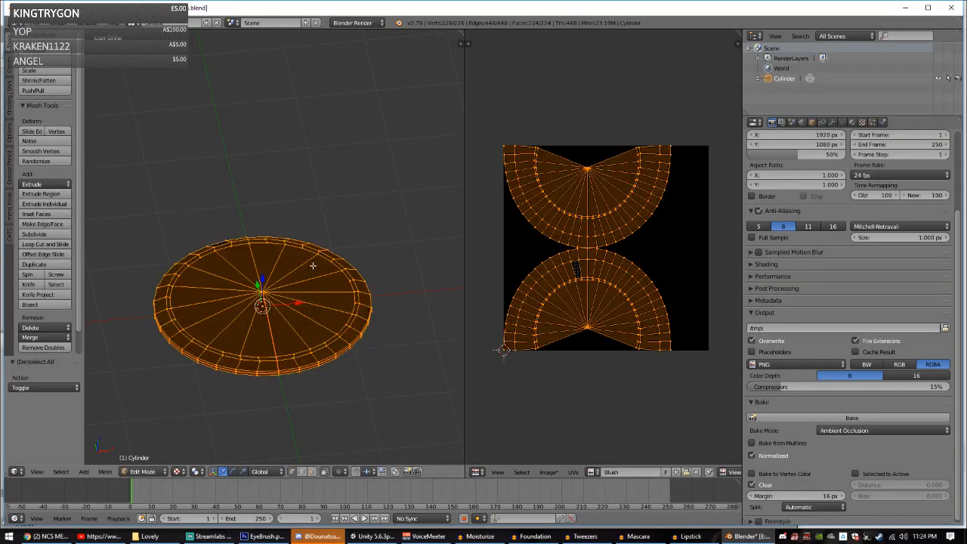
key(Tab)
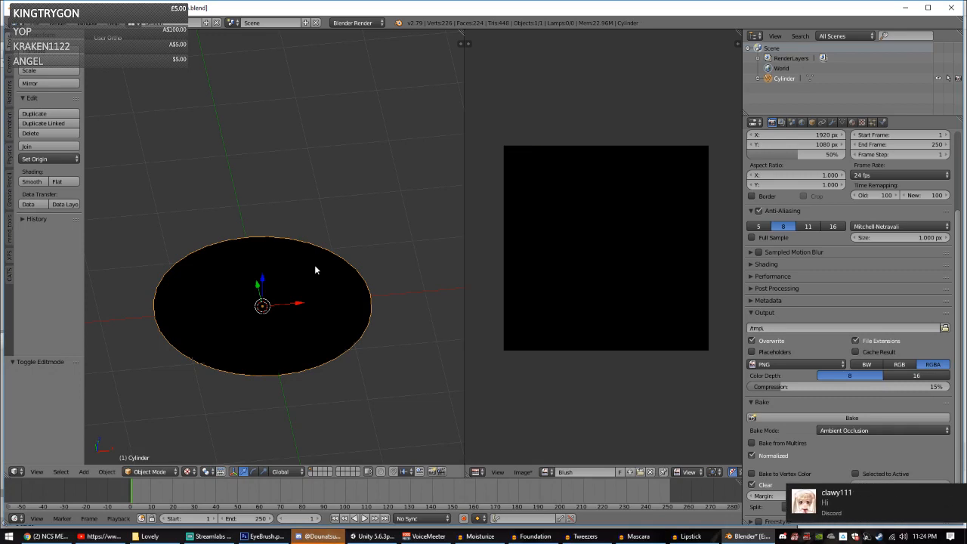
text(s.1)
key(Return)
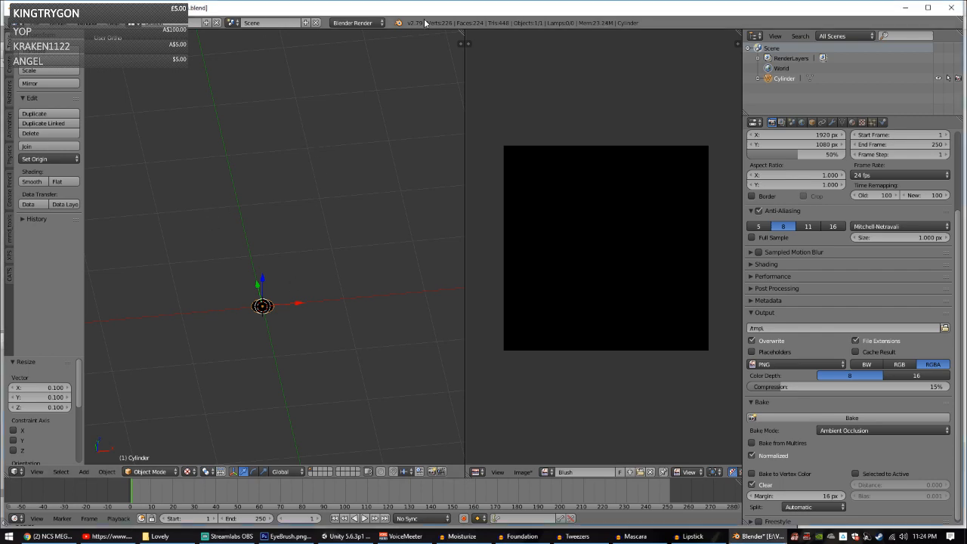
Step: Apply the cylinder's rotation and scale, and save the Blush file over the existing one
drag(297, 13, 1, 274)
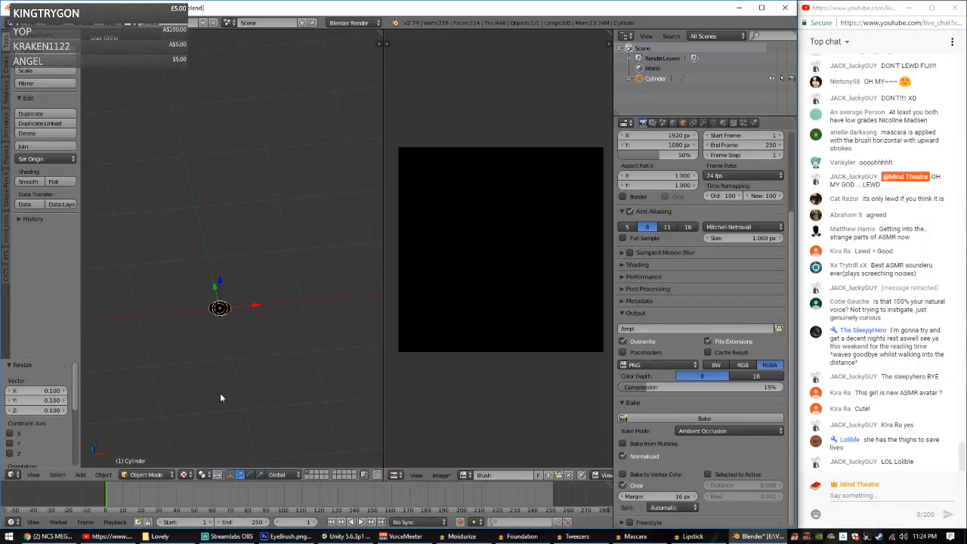
scroll(210, 327, up, 5)
shift+middle_drag(237, 355, 245, 258)
scroll(242, 275, up, 3)
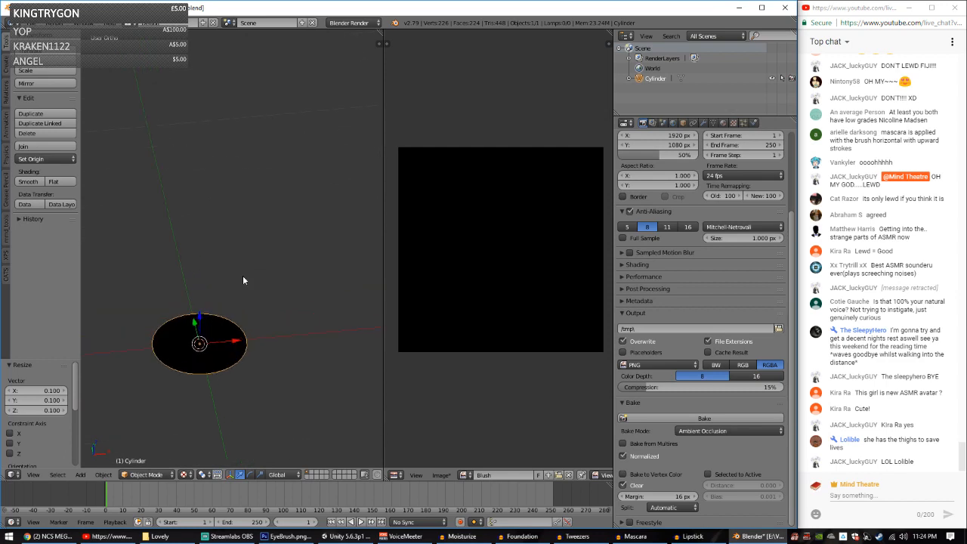
shift+middle_drag(224, 299, 260, 274)
scroll(229, 301, up, 1)
scroll(228, 303, down, 1)
scroll(228, 303, down, 1)
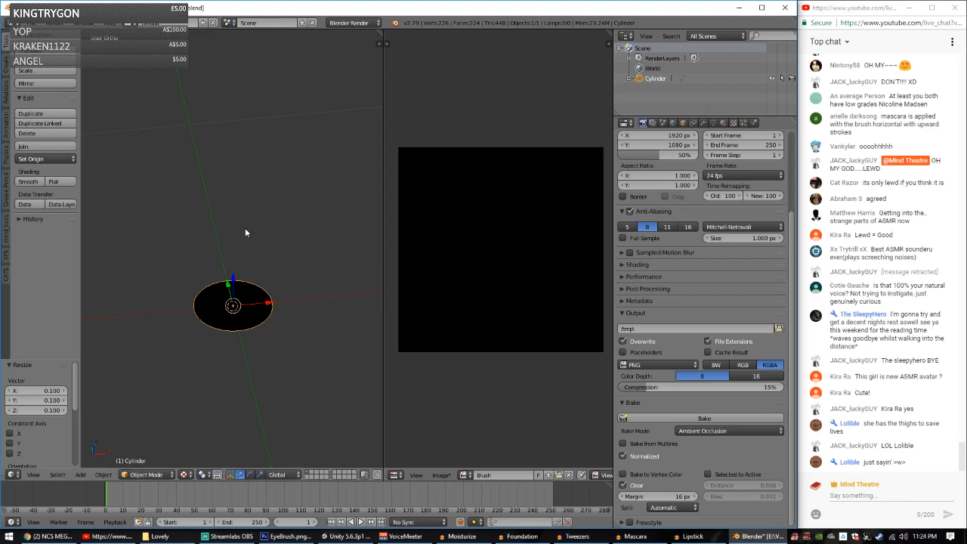
key(ctrl+a)
click(250, 256)
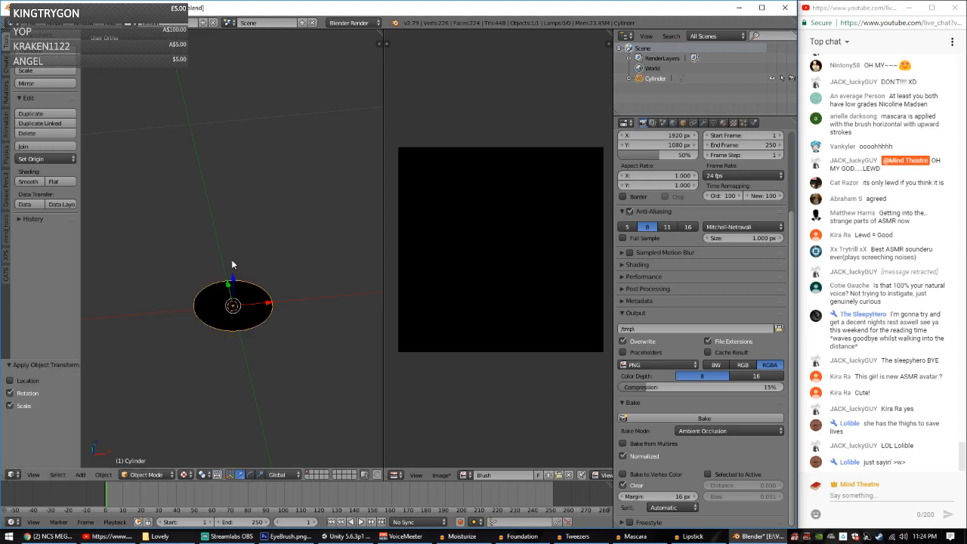
key(ctrl+s)
click(233, 262)
Step: Switch back to Unity and select the Blush object at the avatar's right wrist
key(alt+Tab)
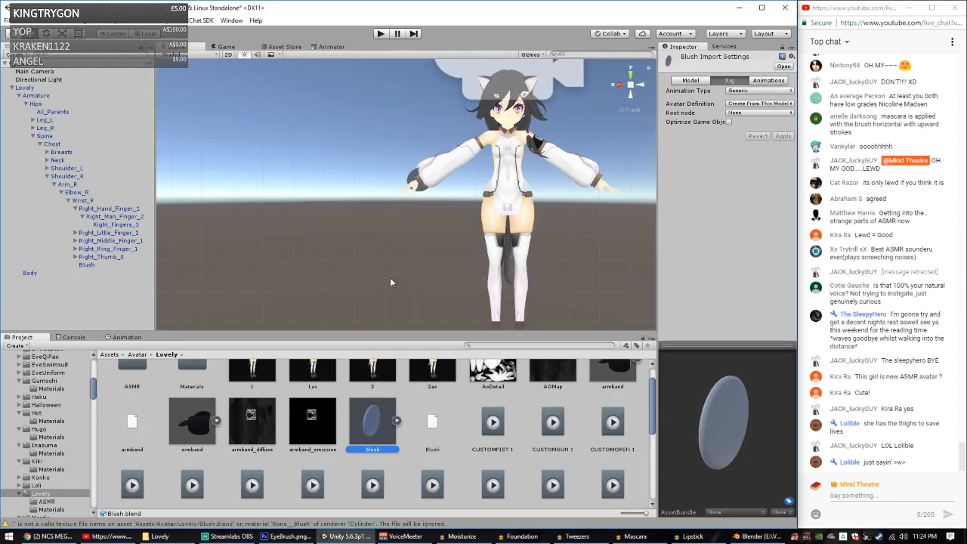
scroll(446, 191, up, 5)
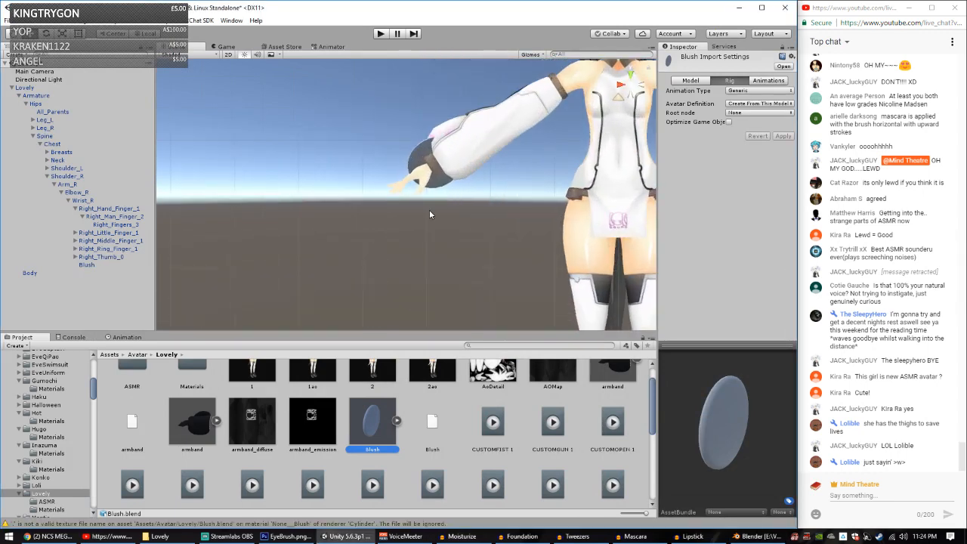
alt+drag(429, 212, 399, 219)
click(399, 219)
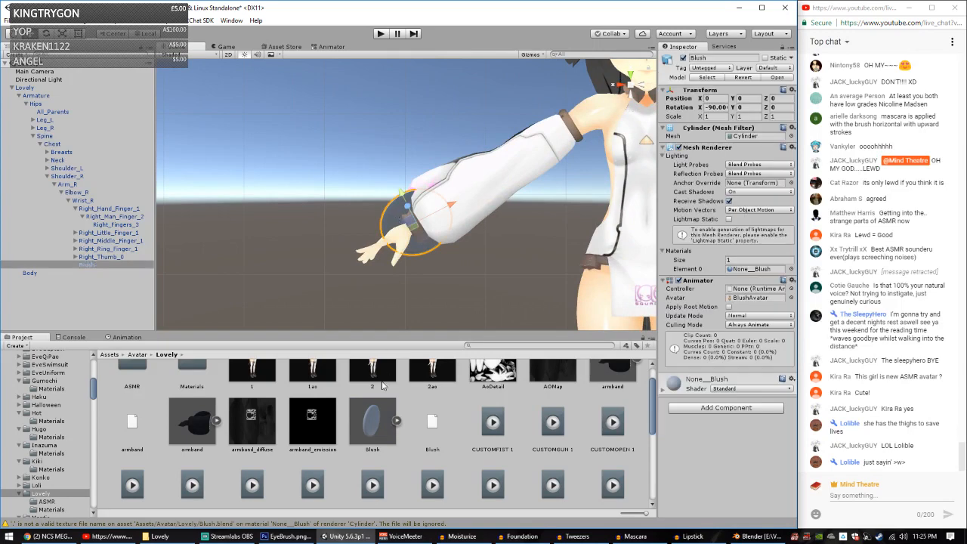
Step: Set the Blush object's scale to 0.5 on all three axes and inspect its size against the hand
click(720, 119)
text(0.85)
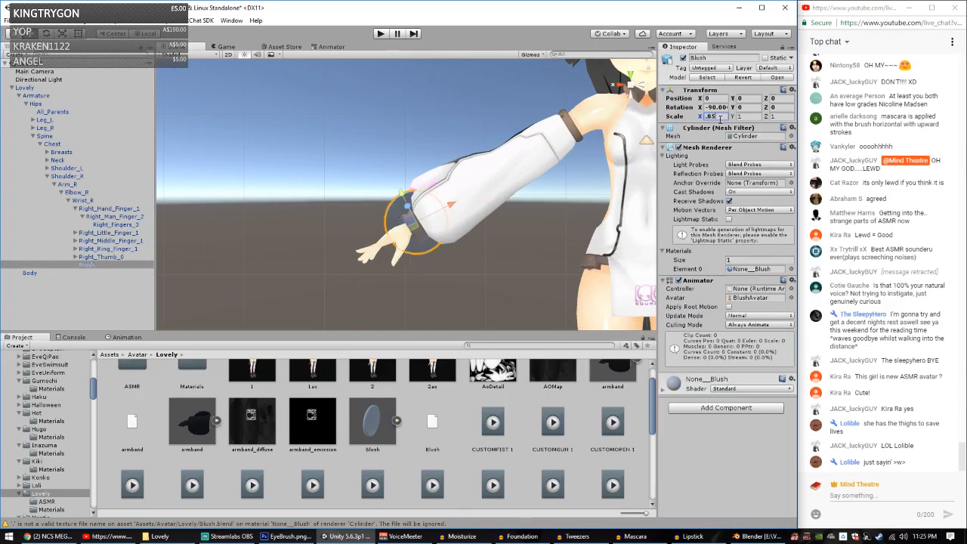
key(Tab)
text(.5)
key(shift+Tab)
text(.5)
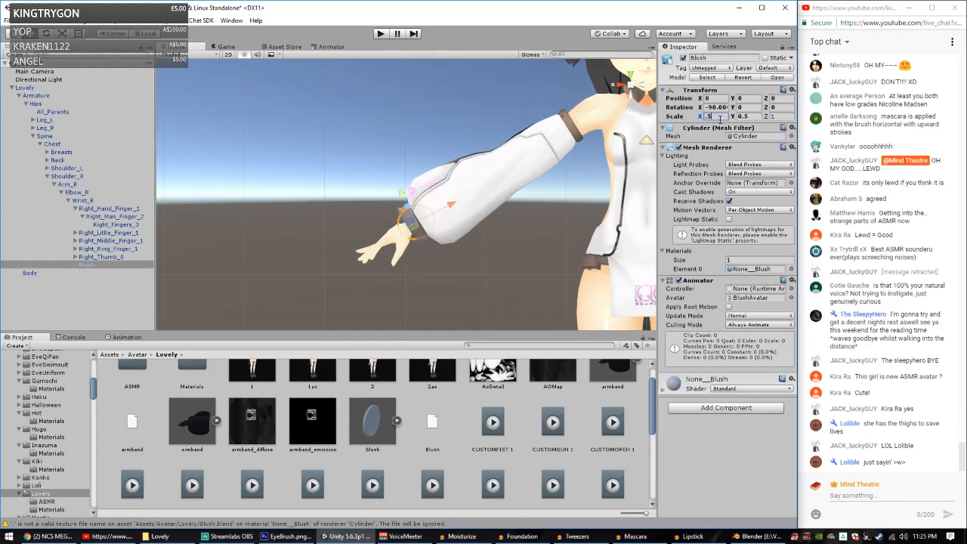
key(Tab)
key(Tab)
alt+drag(380, 197, 366, 179)
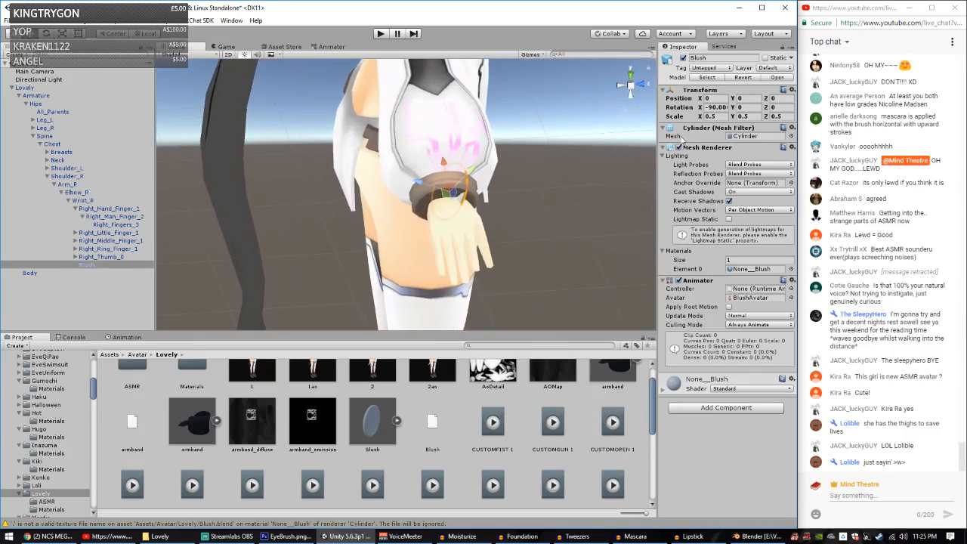
Step: Set the Blush object's scale to 0.375 on the X, Y and Z axes
click(721, 118)
text(.375)
key(Tab)
text(.375)
key(Tab)
text(.375)
key(Return)
Step: Try to move the Blush object from the wrist toward the avatar's right hand
alt+drag(492, 185, 208, 268)
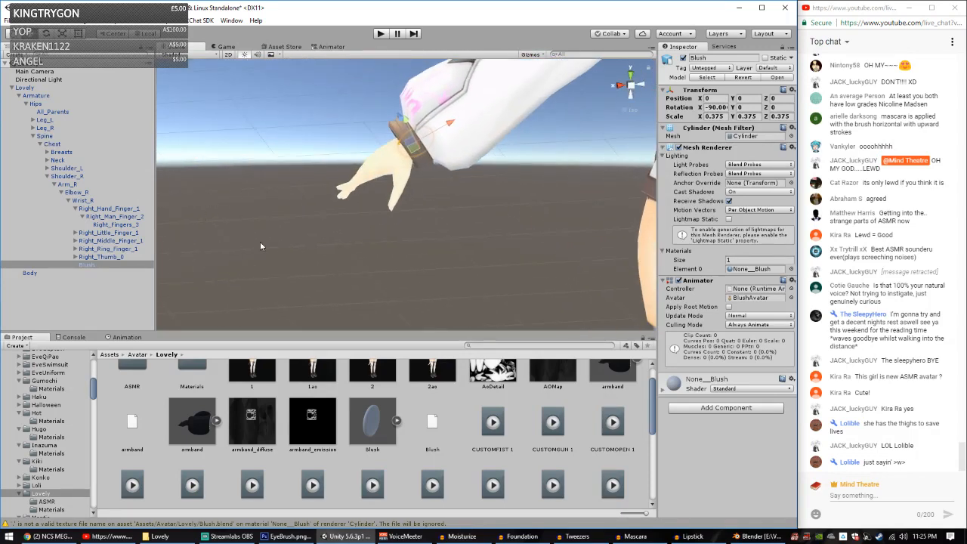
scroll(369, 438, up, 1)
scroll(361, 436, down, 2)
scroll(361, 442, up, 2)
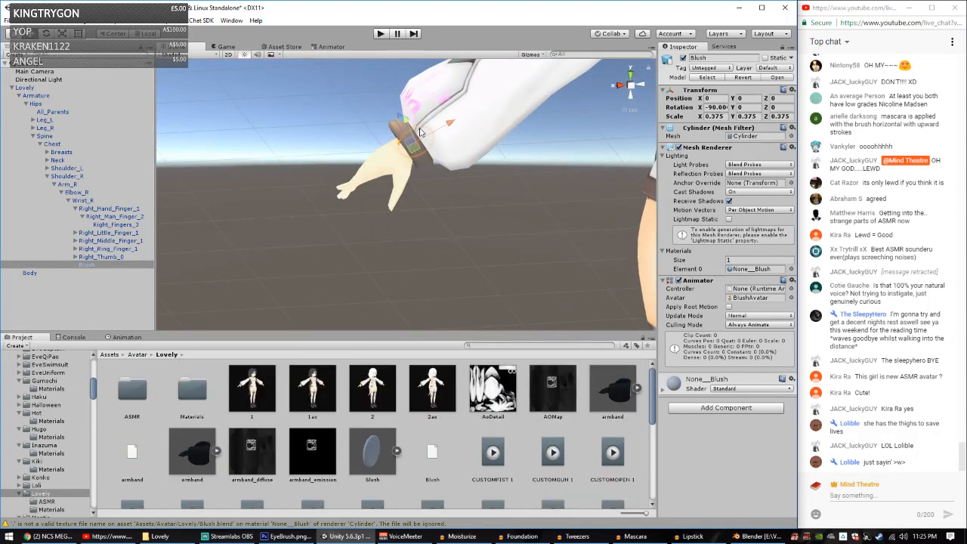
drag(448, 127, 332, 201)
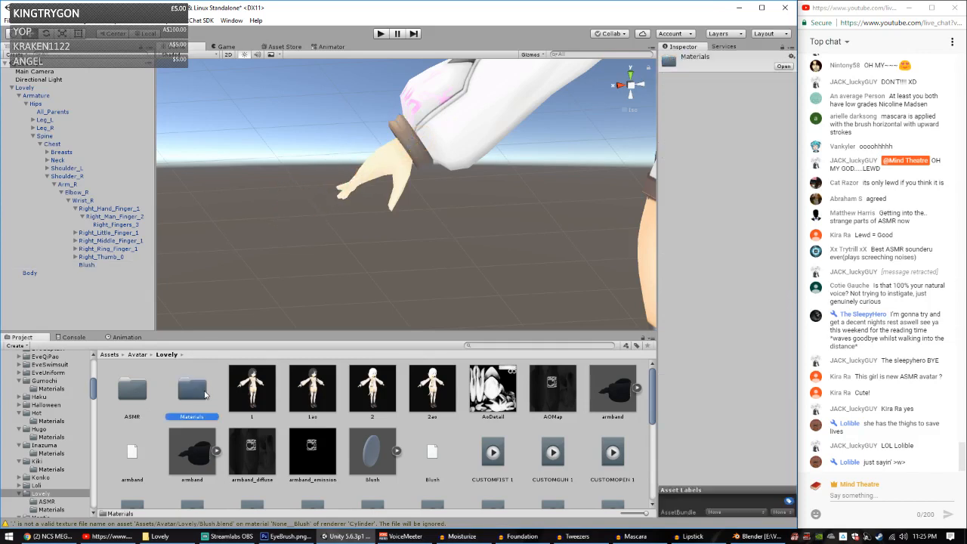
Step: Rename the Blush object's None__Blush material in the Lovely Materials folder as Blush
double_click(192, 389)
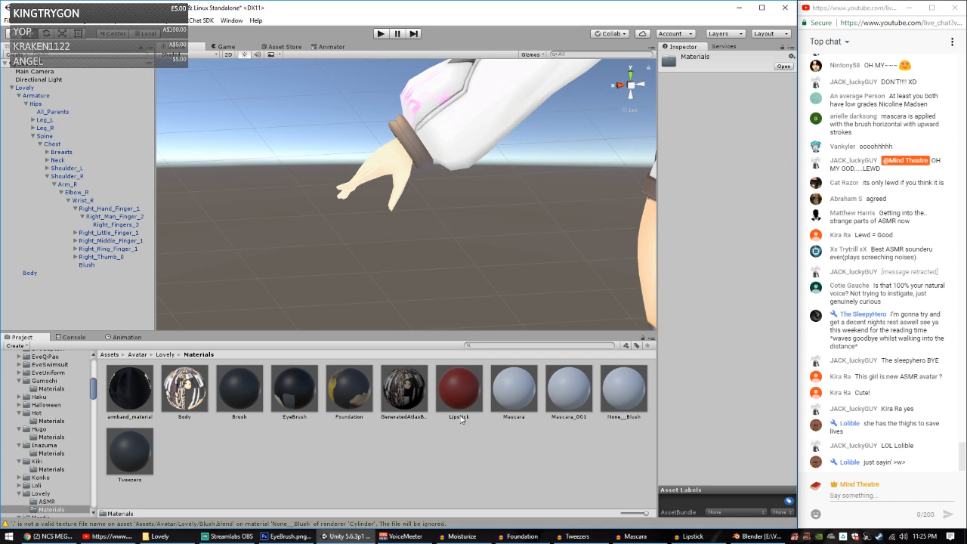
click(109, 225)
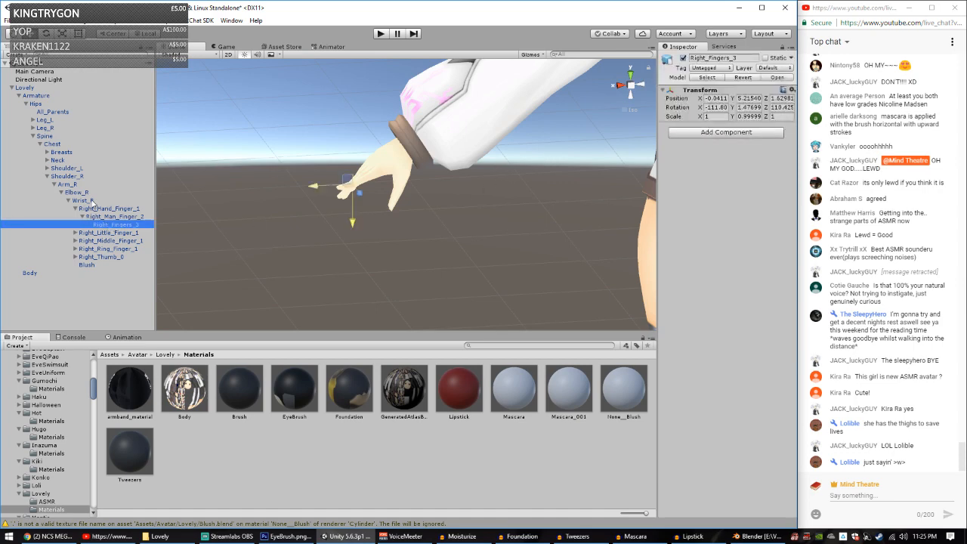
click(88, 265)
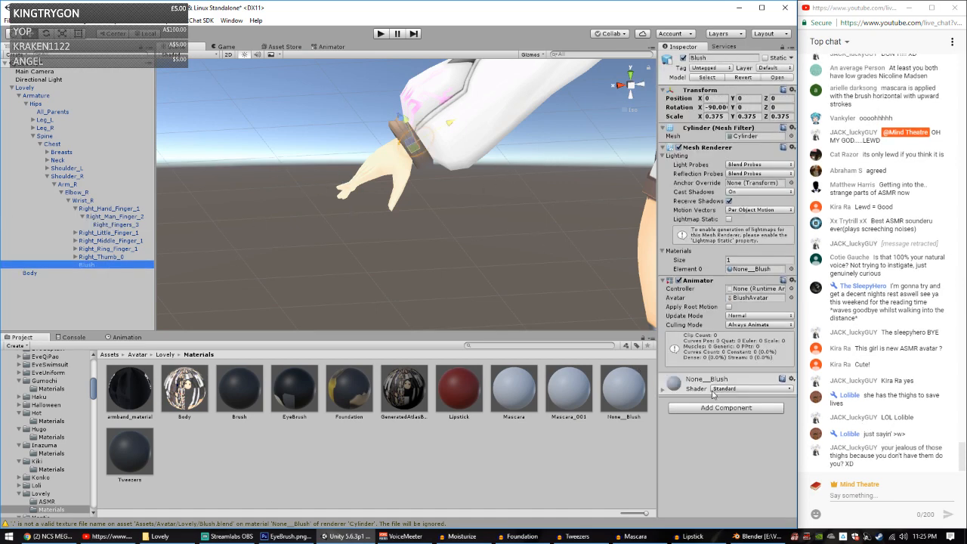
click(607, 400)
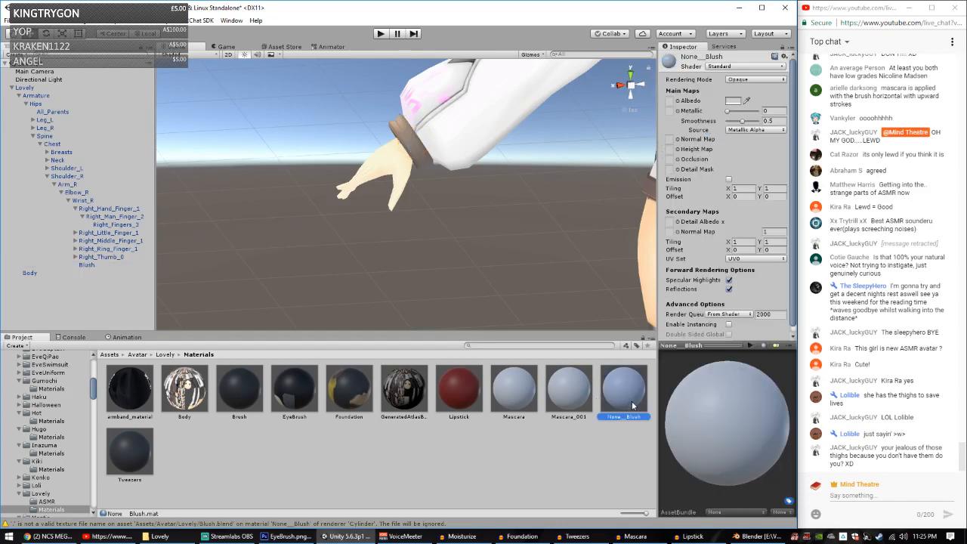
click(635, 400)
text(Blush)
key(Return)
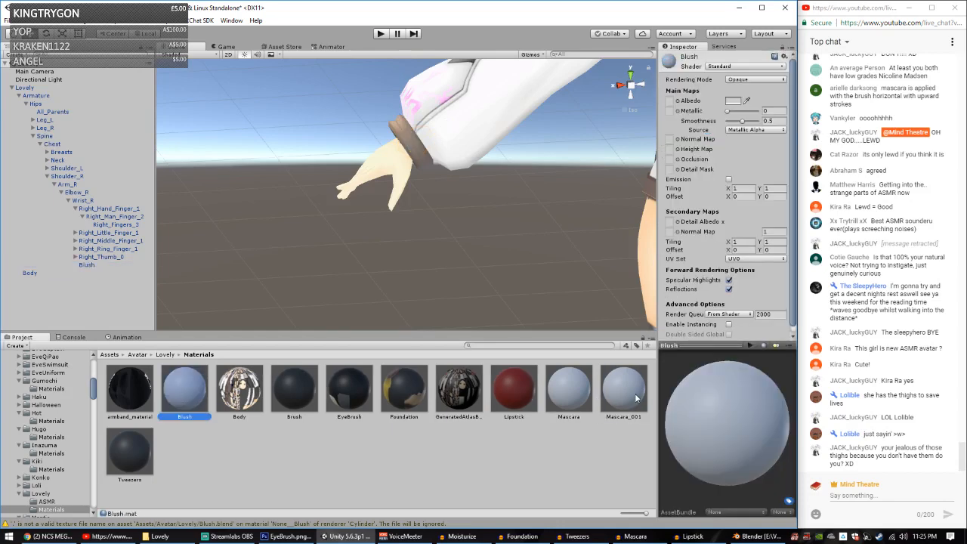
Step: Set the Blush material's shader to CubedParadox Flat Lit Toon and its Main Texture colour to near-white F4F4F4
click(729, 66)
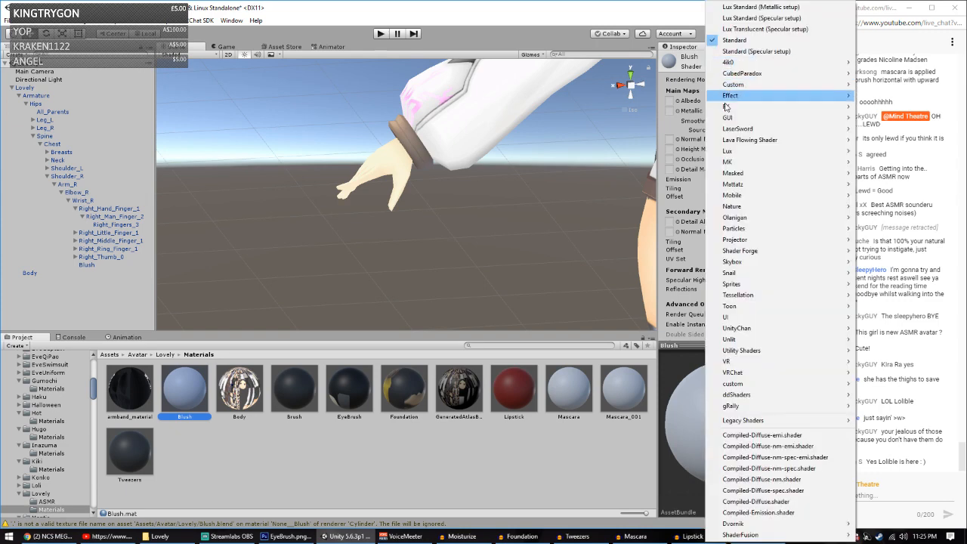
mouse_move(729, 75)
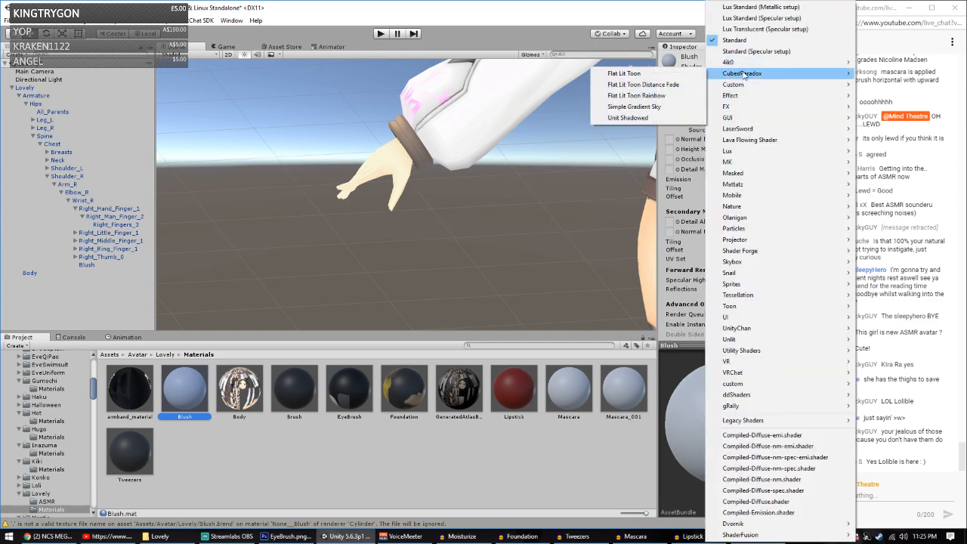
click(626, 73)
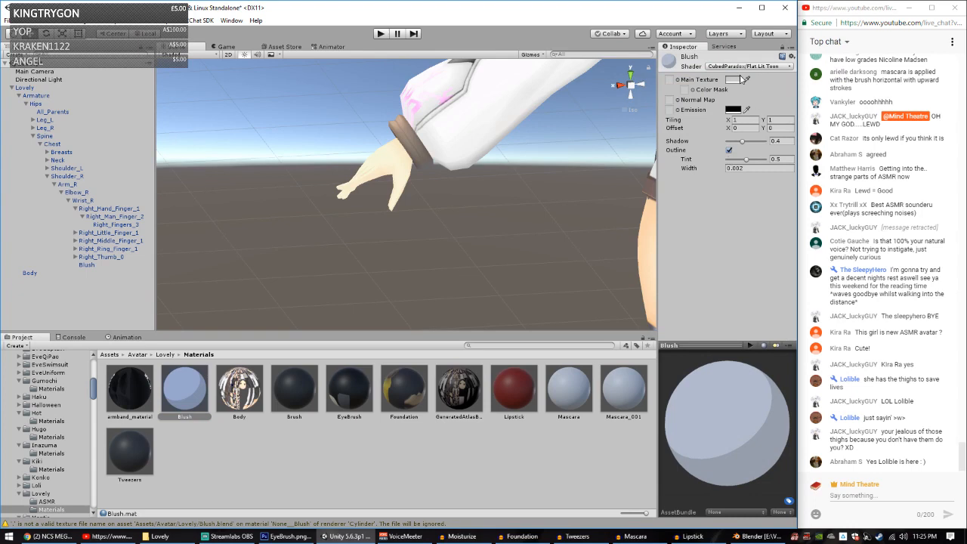
click(737, 79)
mouse_move(125, 308)
mouse_down()
mouse_move(109, 293)
mouse_move(91, 299)
mouse_up()
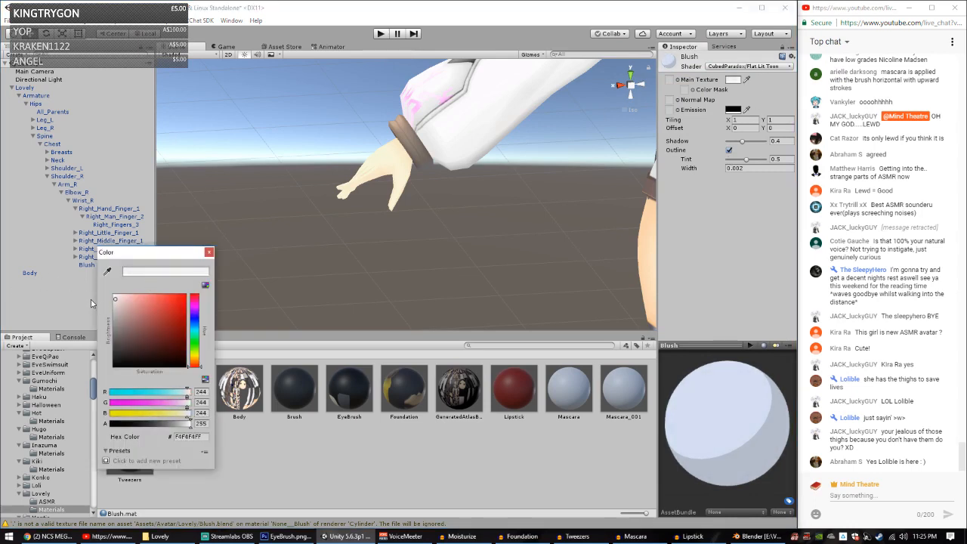
click(209, 251)
Step: Look for a Blush texture among the project textures and in the Lovely avatar's ASMR folder
click(670, 80)
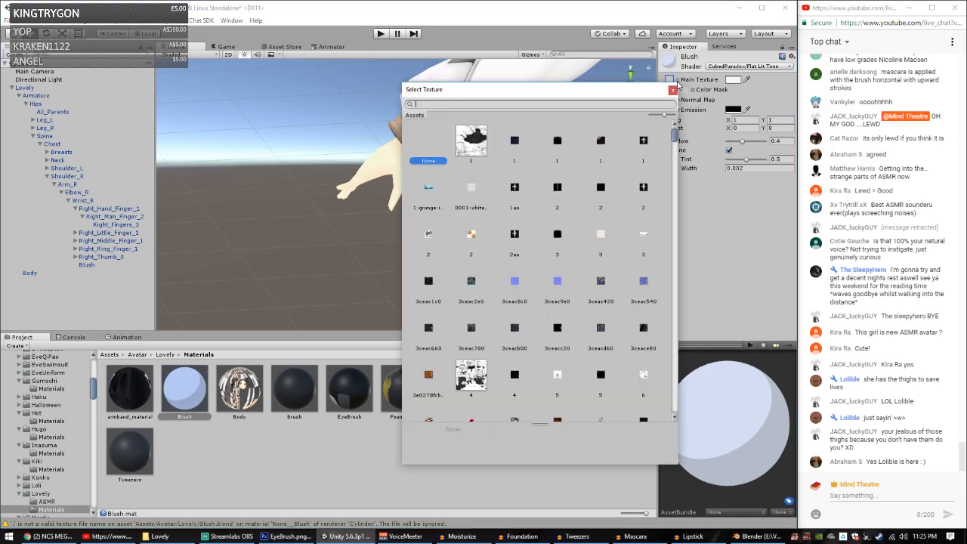
click(673, 90)
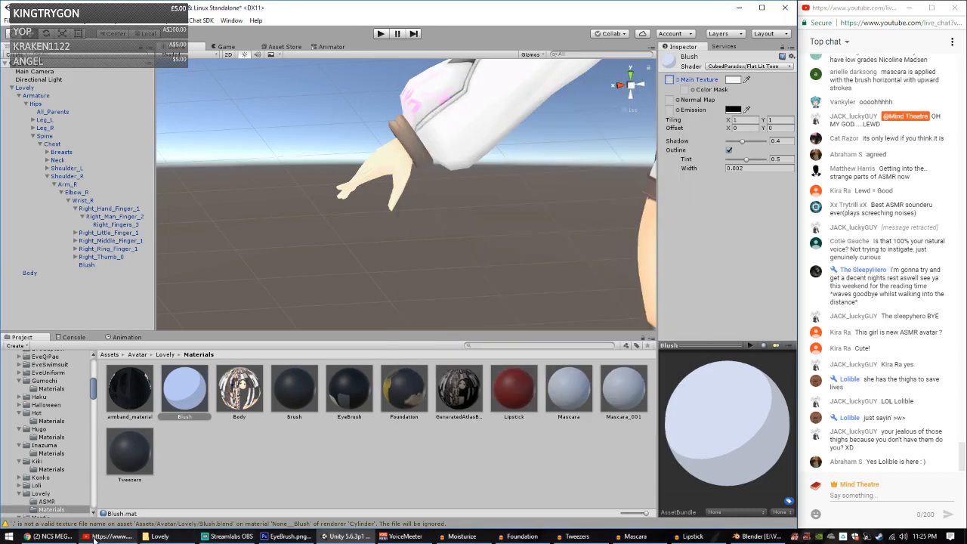
mouse_move(181, 539)
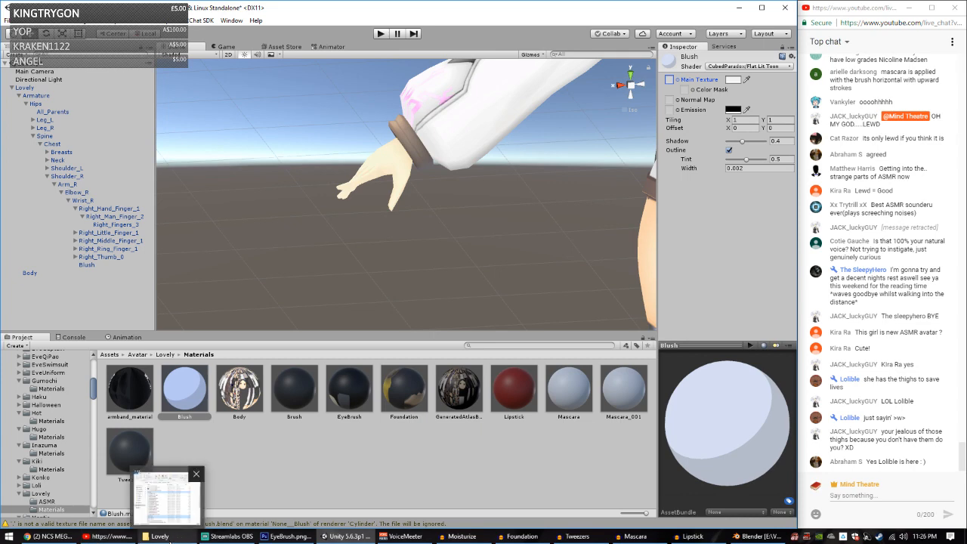
click(166, 354)
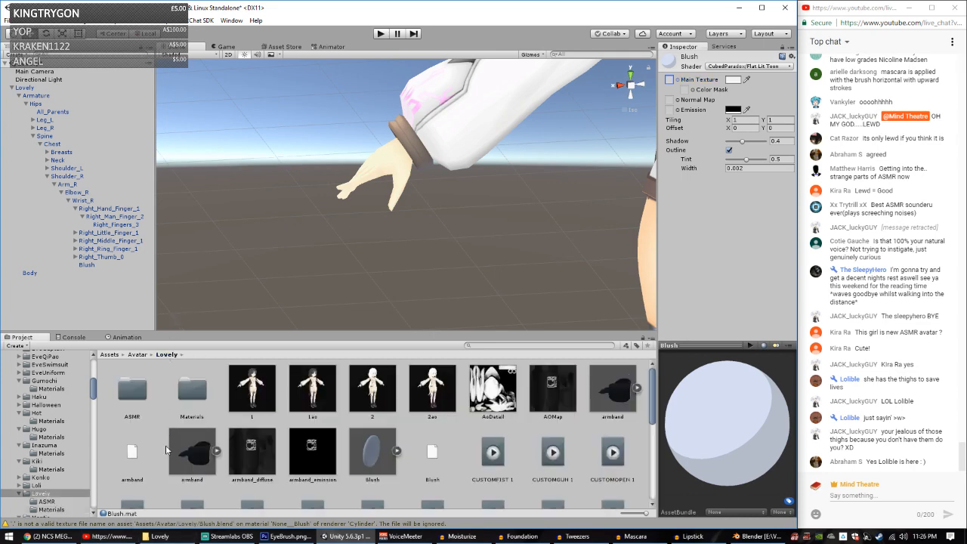
double_click(133, 390)
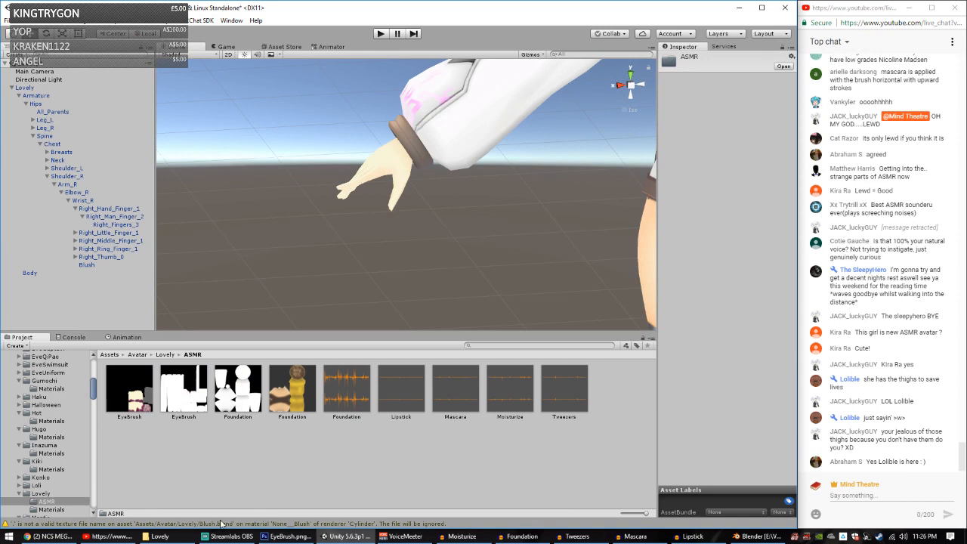
mouse_move(163, 538)
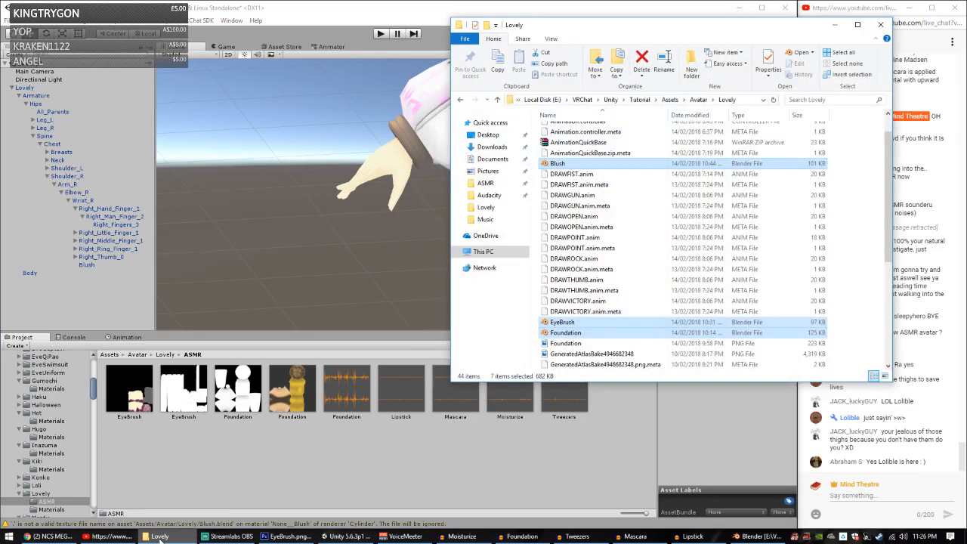
Step: Switch to Blender and bake the cylinder's ambient occlusion into the Blush image
click(758, 536)
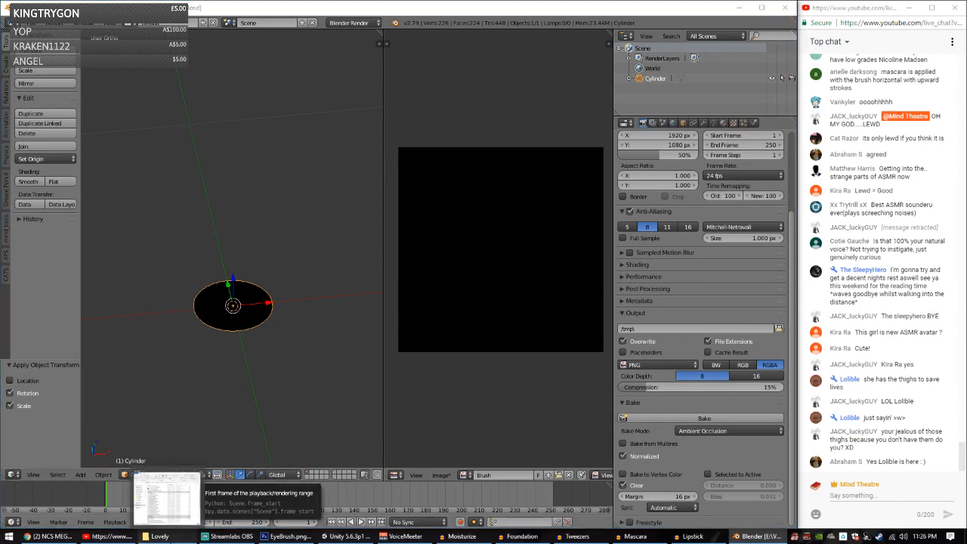
click(159, 536)
click(160, 536)
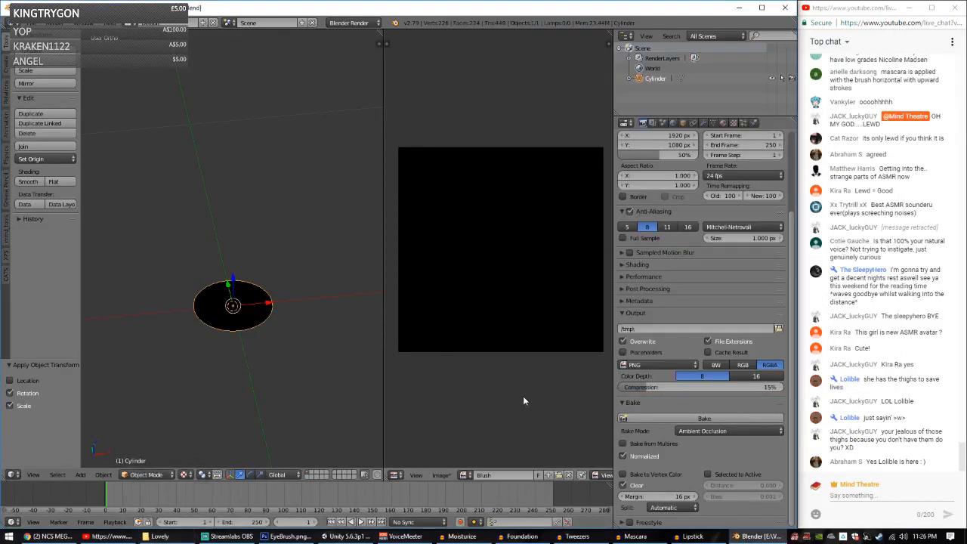
click(464, 474)
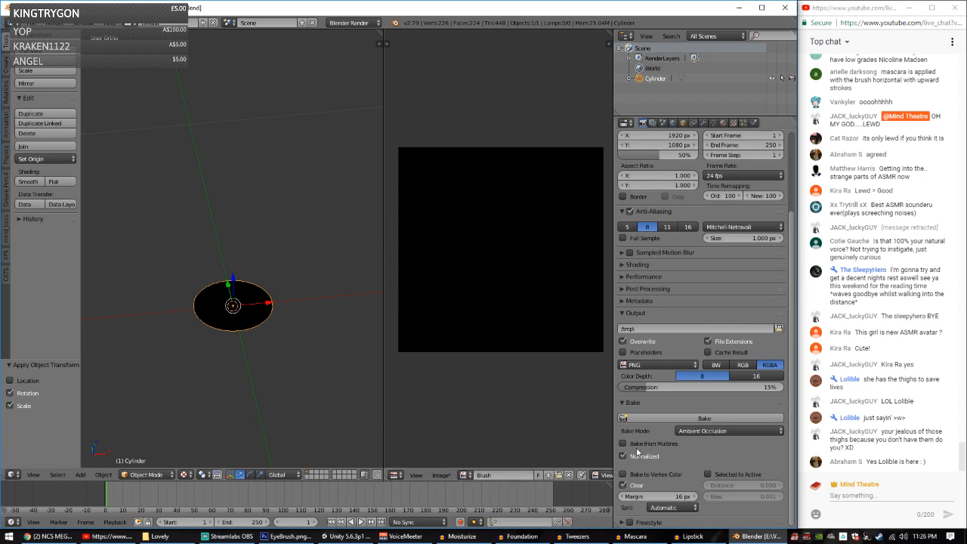
click(688, 420)
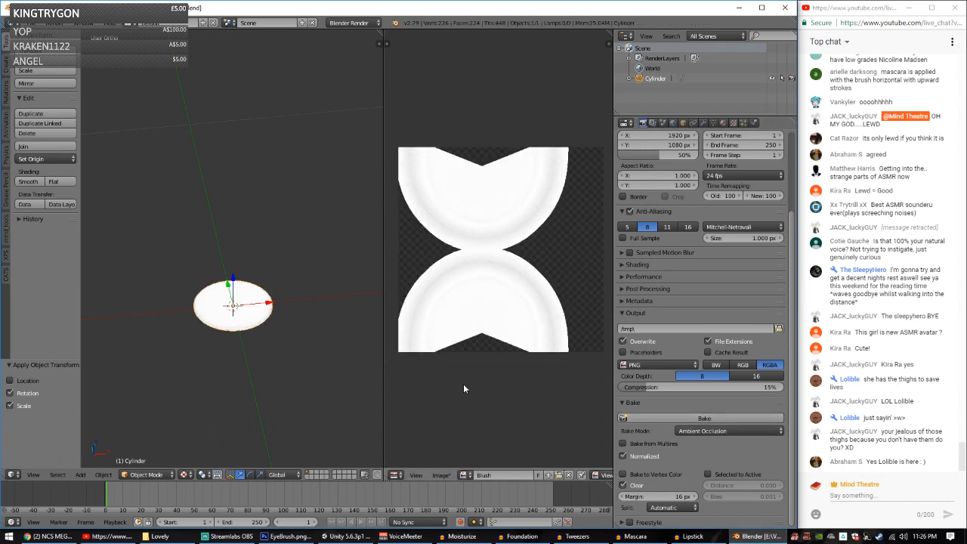
Step: Save the baked image as Blush.png in the Lovely avatar's ASMR folder
click(441, 474)
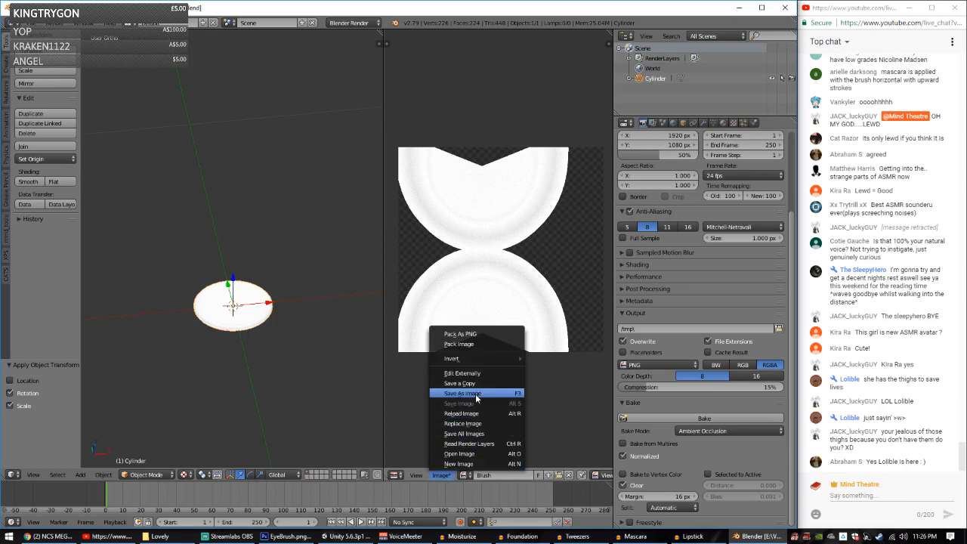
click(475, 392)
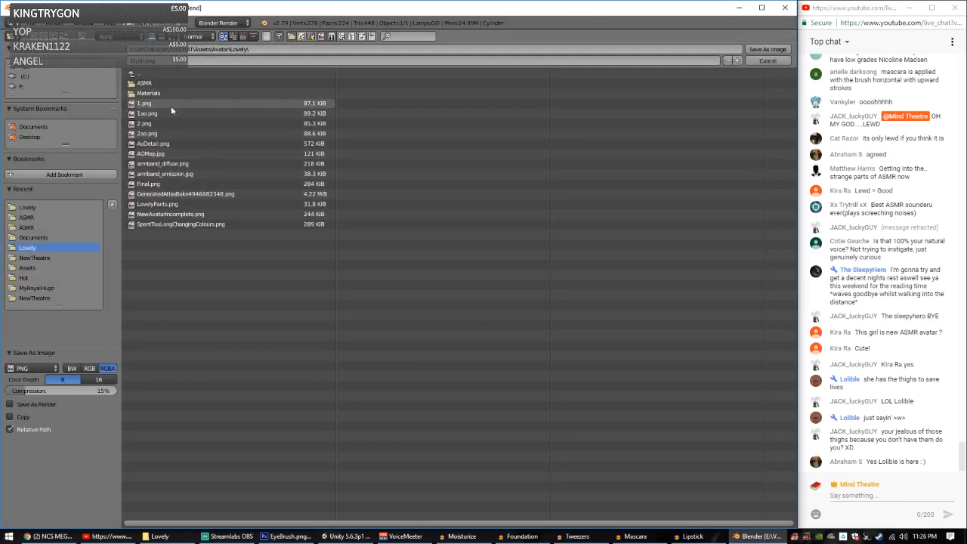
click(167, 83)
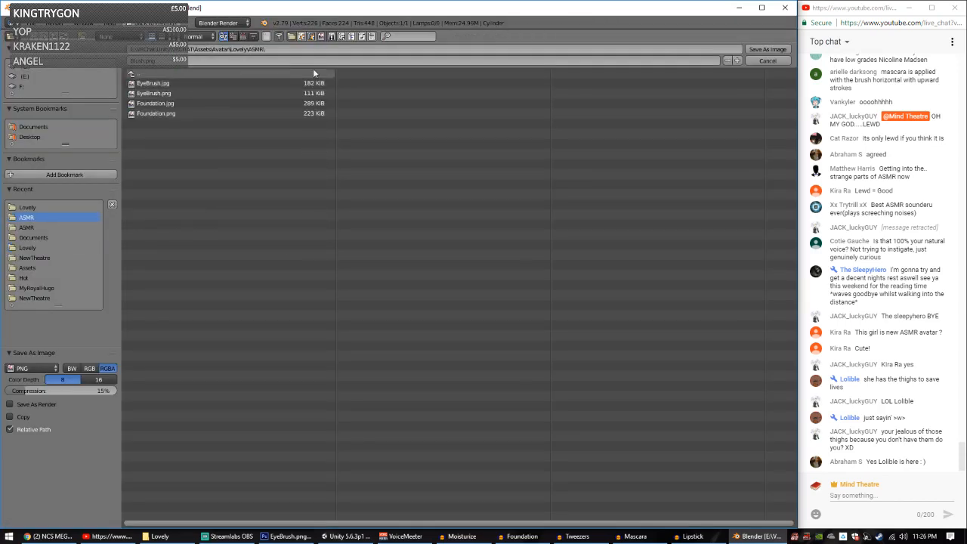
click(767, 49)
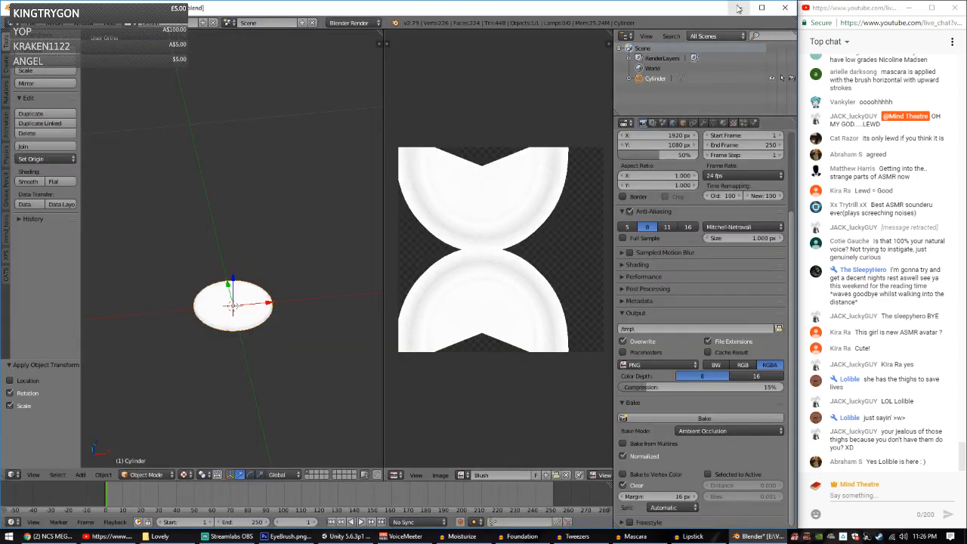
Step: Switch back to Unity and assign the Blush texture as the Main Texture of the Blush object's material
key(alt+Tab)
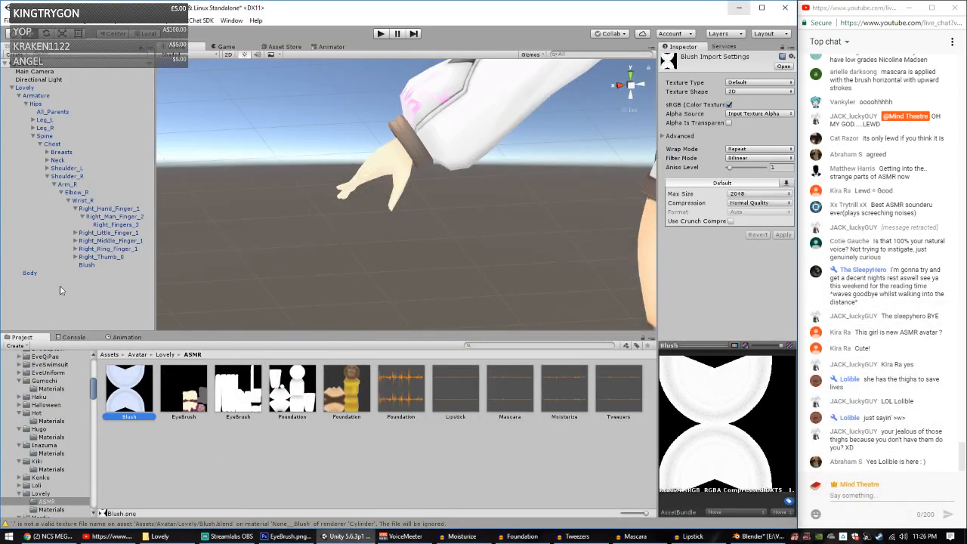
click(89, 265)
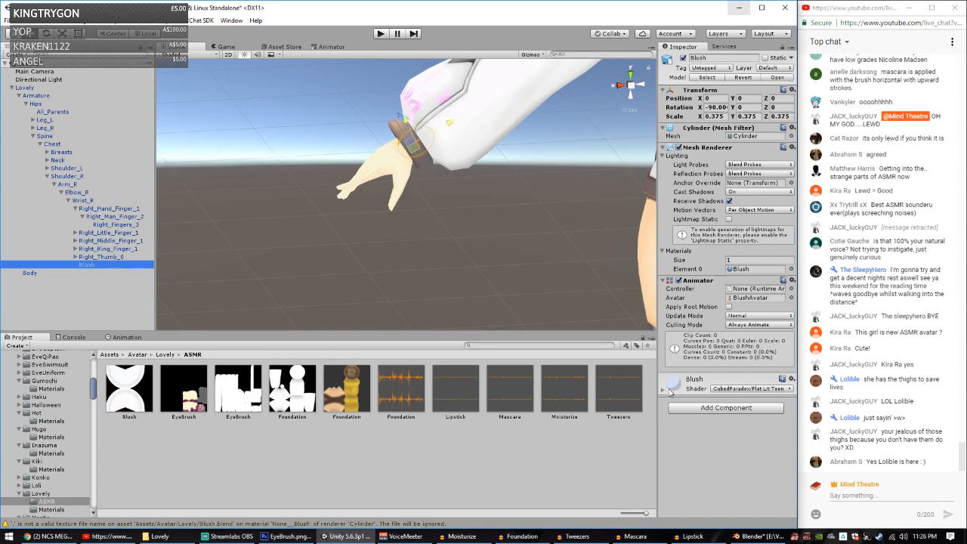
click(668, 394)
drag(137, 391, 669, 402)
Step: Try to move the Blush object from the wrist toward the hand, and undo the move
drag(449, 119, 364, 173)
key(ctrl+z)
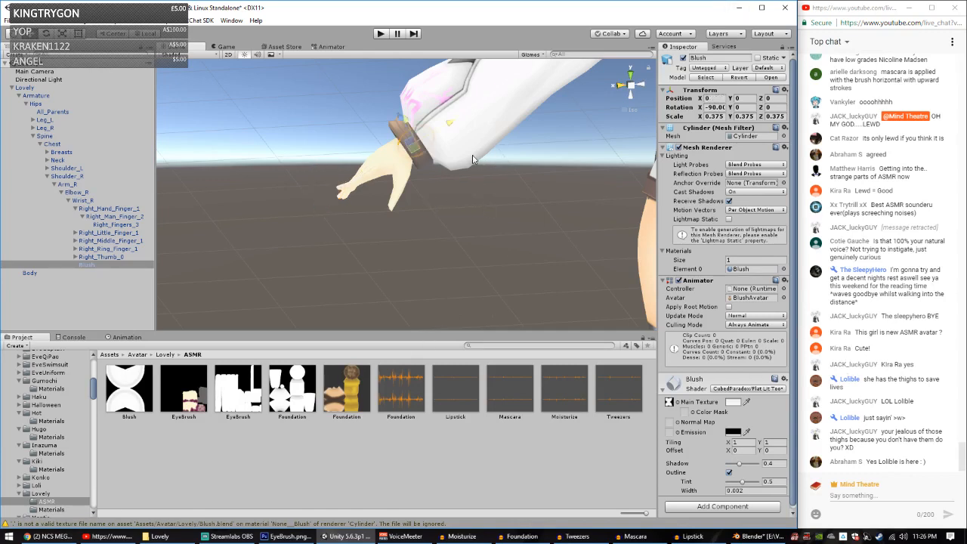
middle_drag(474, 156, 445, 180)
scroll(445, 180, up, 3)
scroll(446, 180, down, 4)
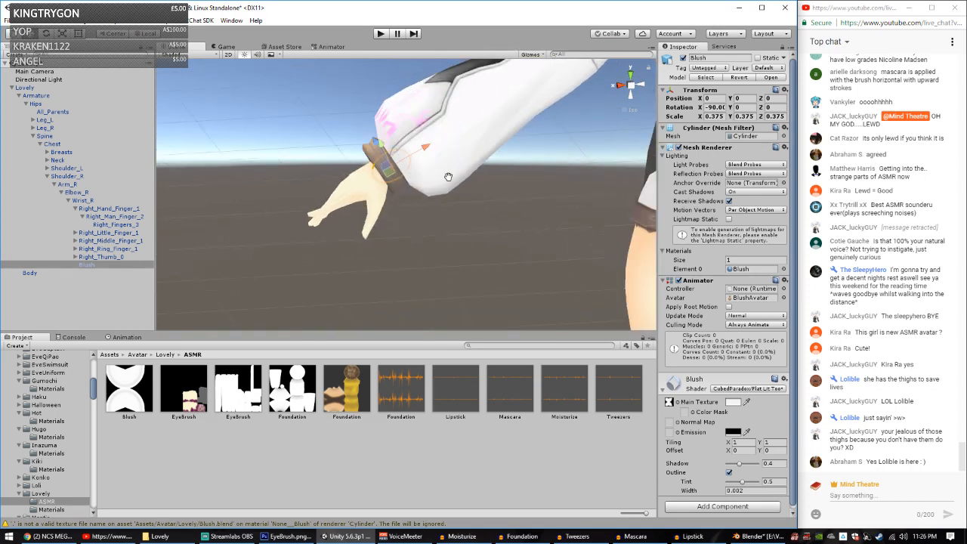
Step: Add the EyeBrush and Foundation models from the Lovely folder as children of the Wrist_R bone
click(166, 355)
scroll(397, 406, down, 5)
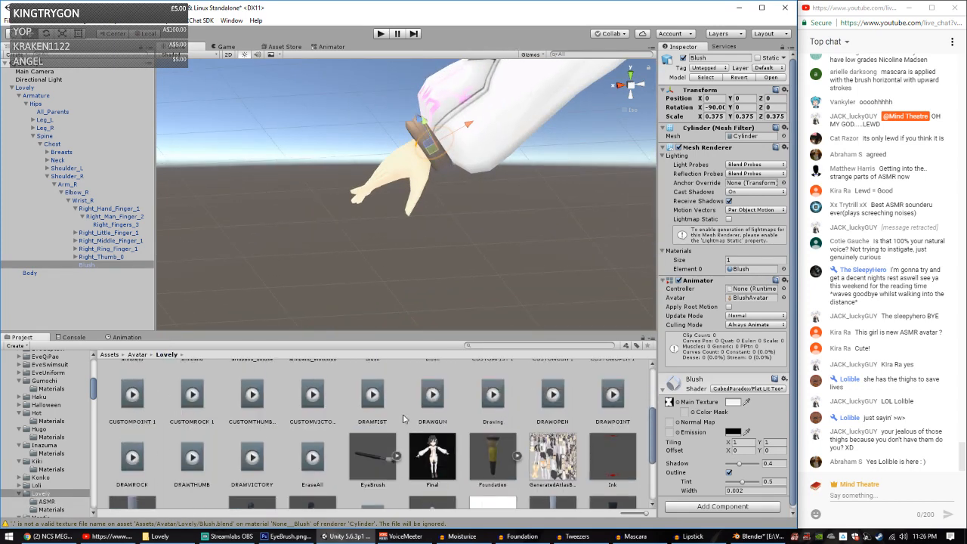
click(380, 448)
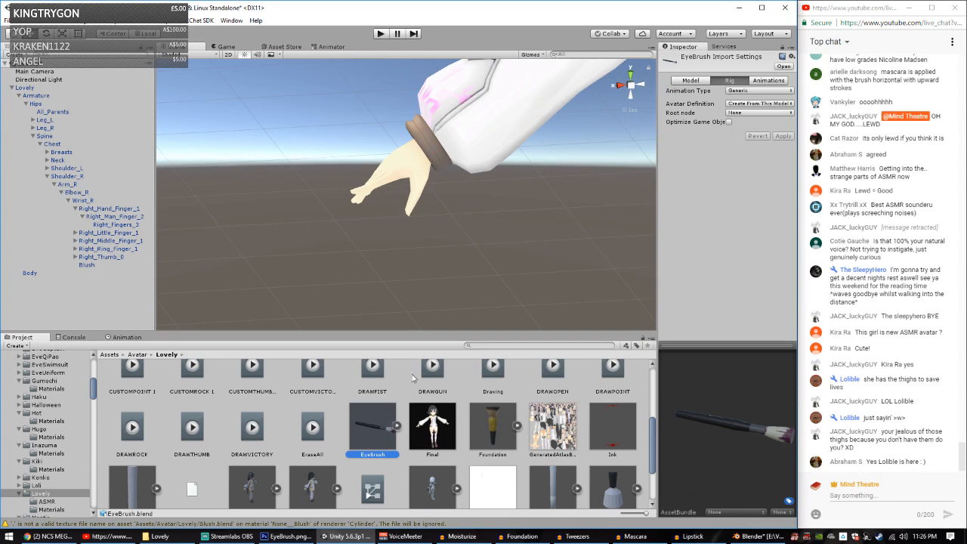
drag(372, 426, 94, 203)
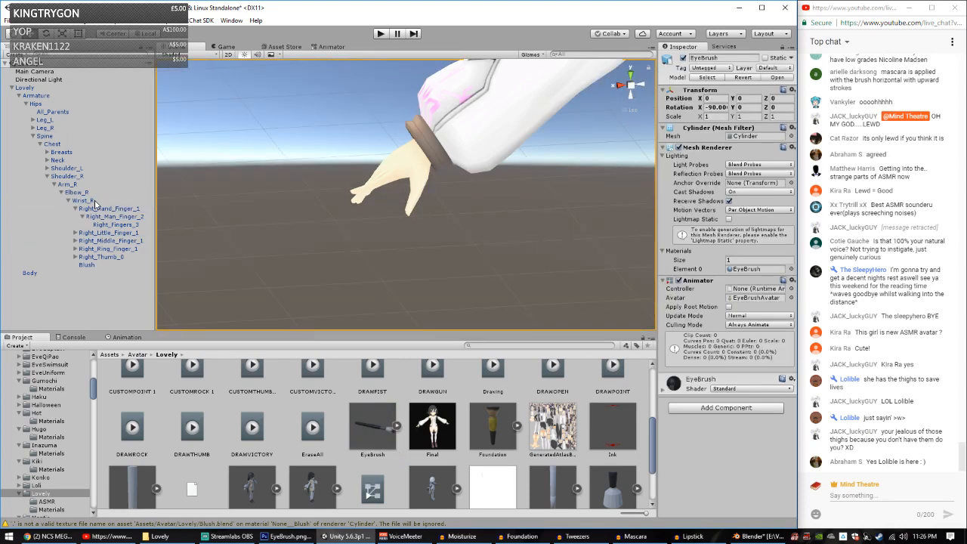
drag(494, 431, 89, 203)
Step: Set the Foundation object's scale to 0.01 on the X, Y and Z axes
scroll(556, 451, down, 2)
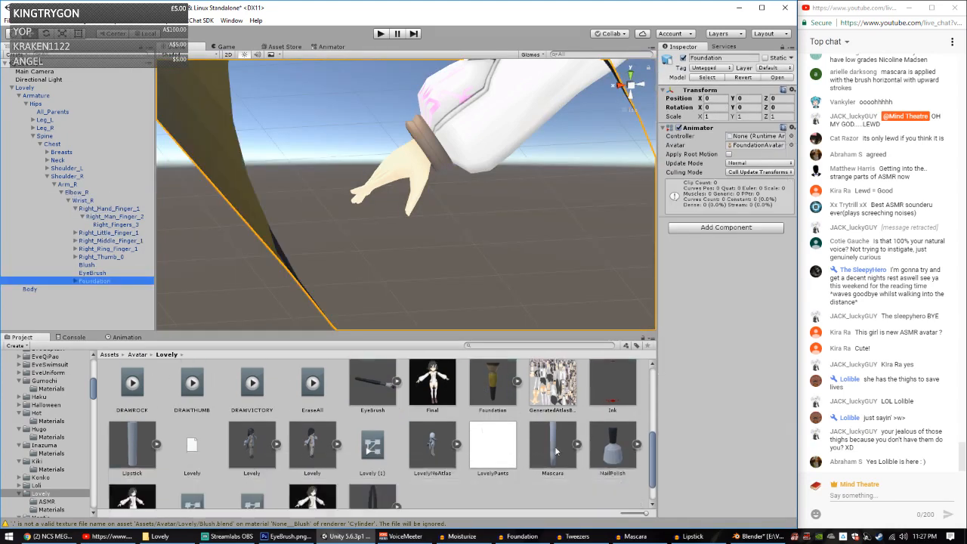
key(f)
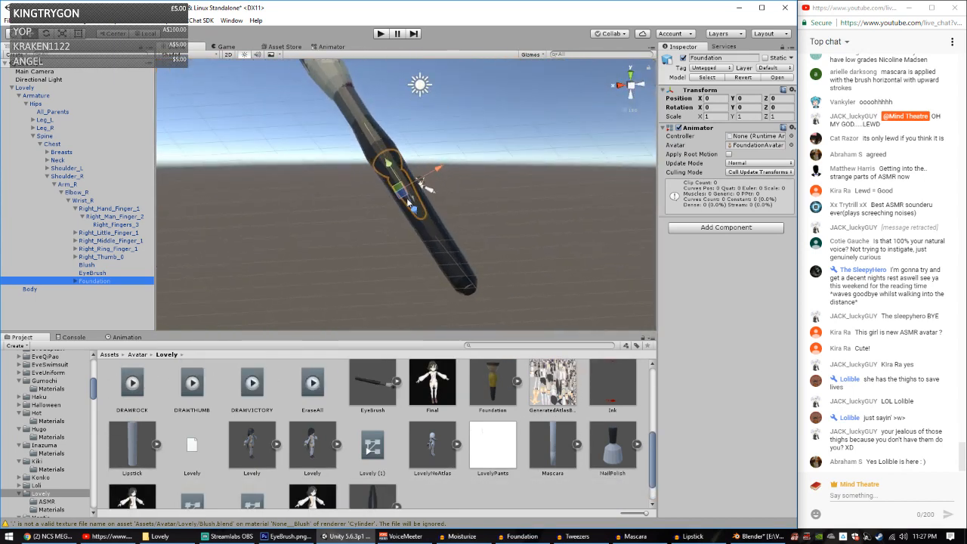
click(714, 117)
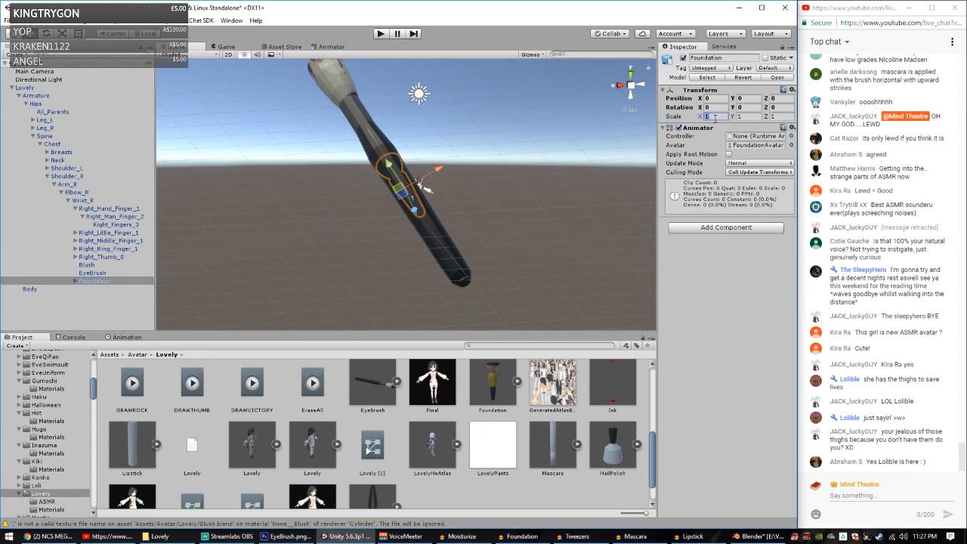
text(.01)
key(Tab)
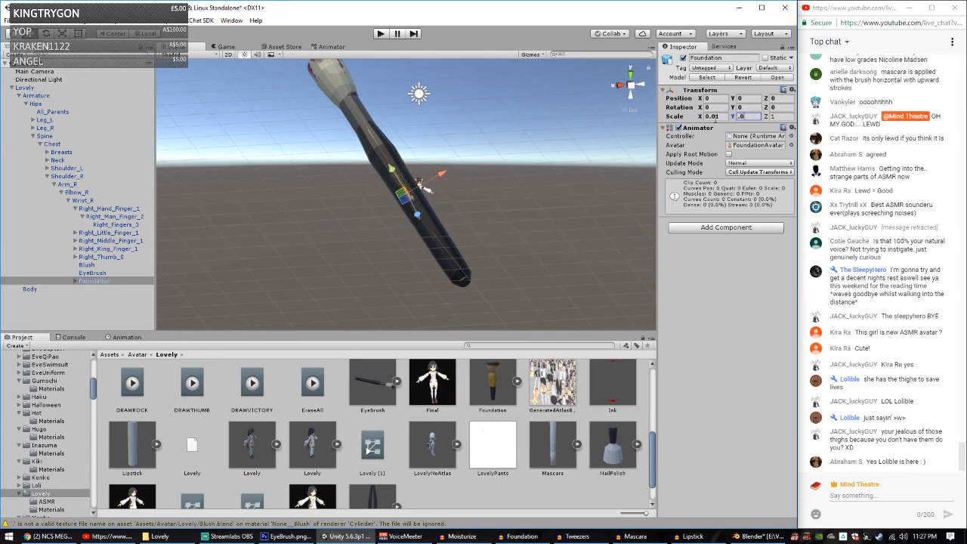
text(.01)
key(Tab)
text(.0)
key(Return)
Step: Set the EyeBrush object's scale to 0.01 on the X, Y and Z axes
click(437, 234)
double_click(717, 115)
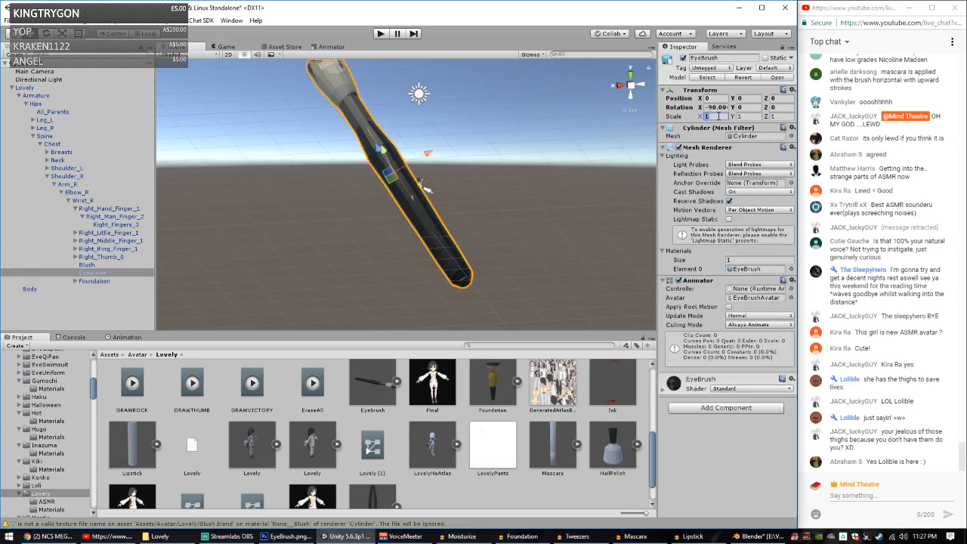
text(.01)
text(1)
key(Tab)
text(.0)
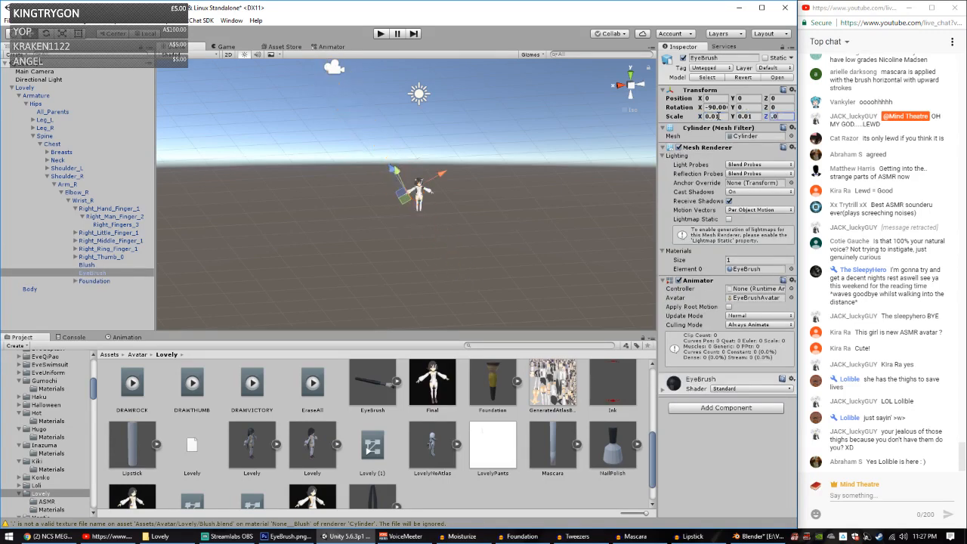
text(1)
key(Return)
Step: Examine the size of the EyeBrush and Foundation objects against the avatar's right hand
scroll(415, 182, up, 10)
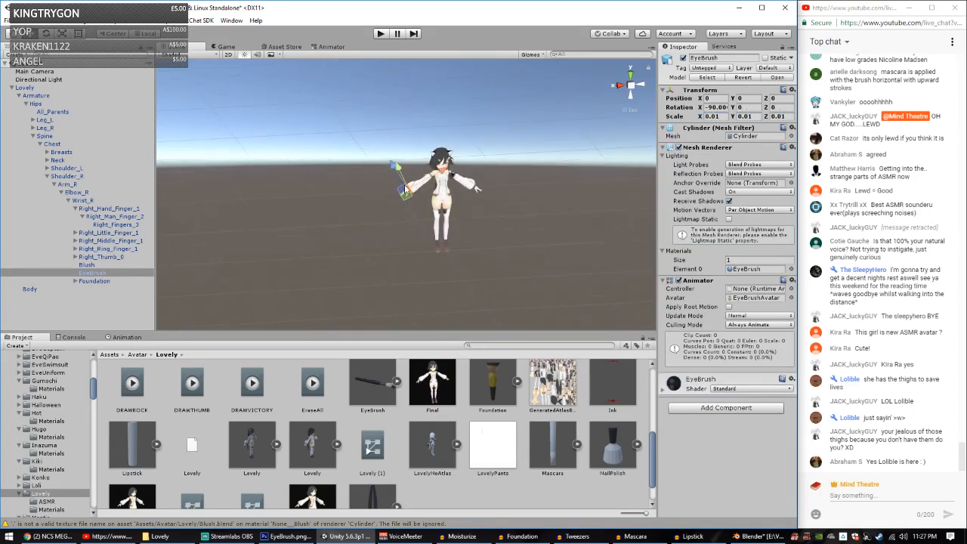
scroll(417, 167, up, 10)
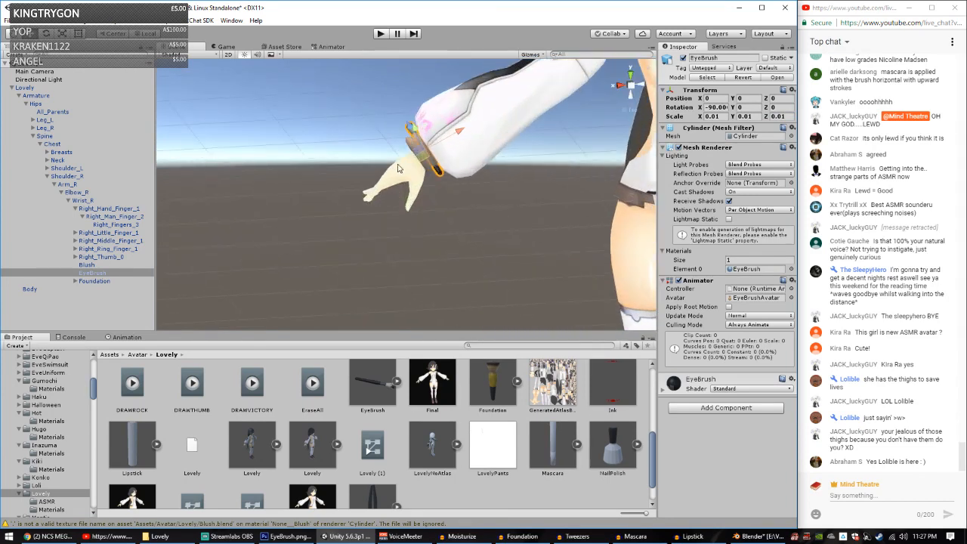
scroll(411, 202, down, 2)
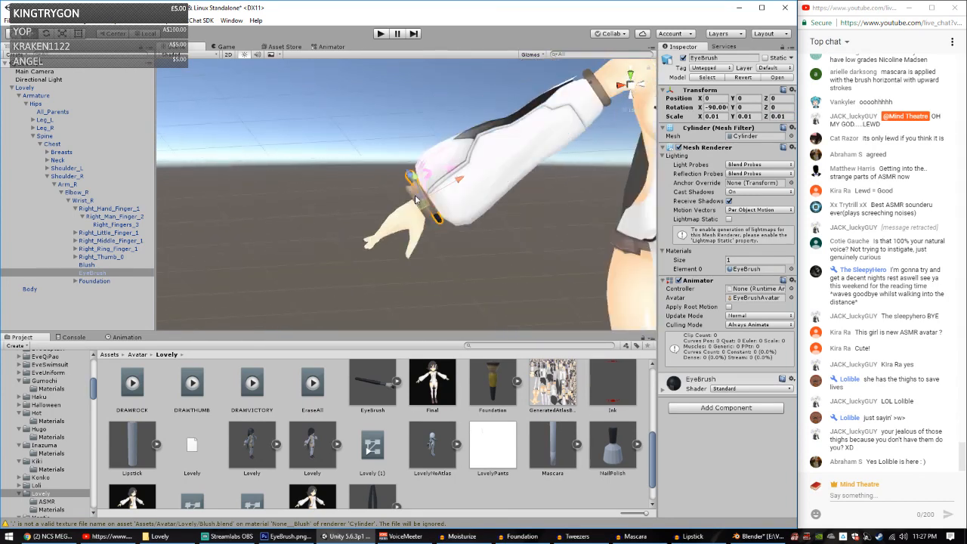
double_click(91, 271)
click(75, 284)
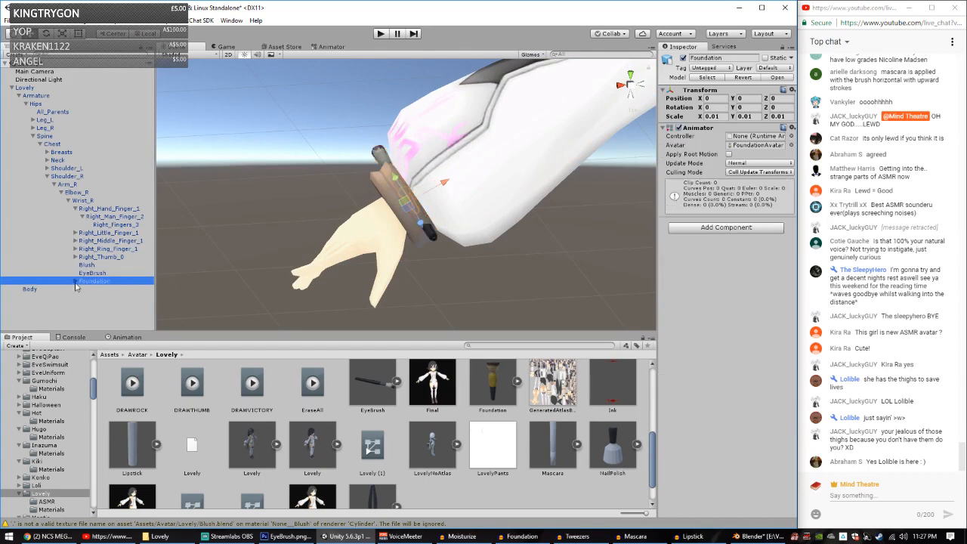
Step: Add a Dynamic Bone component to the Foundation object under the Wrist_R bone
click(75, 281)
click(95, 289)
click(97, 297)
click(96, 290)
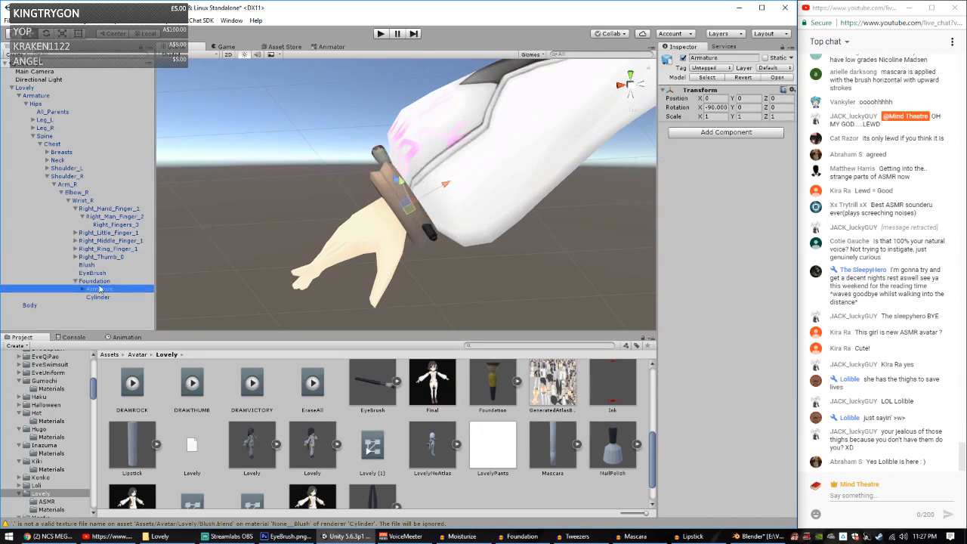
click(98, 281)
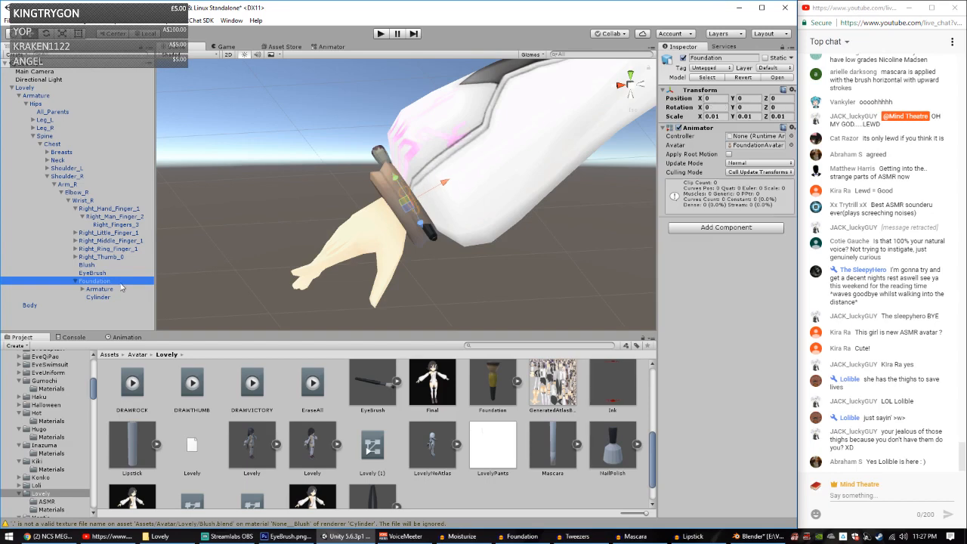
click(694, 227)
text(dyn)
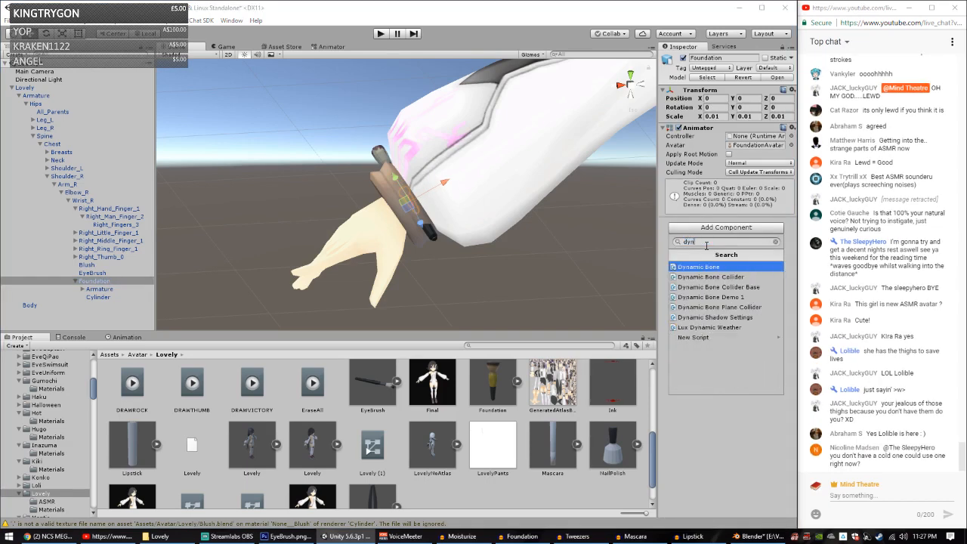
click(710, 268)
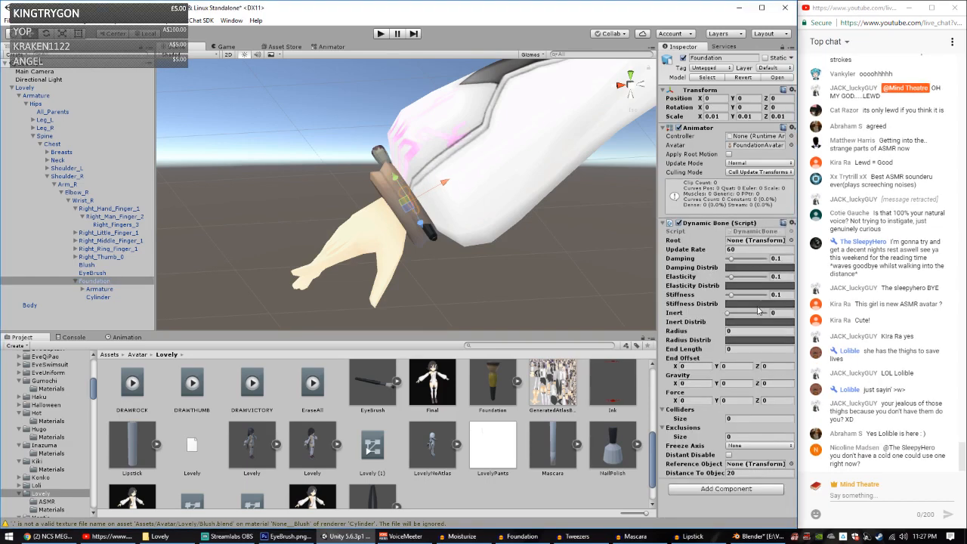
Step: Set the Foundation's Dynamic Bone to update rate 90 and elasticity 0, with the prop's own Bone as root
click(744, 250)
click(83, 289)
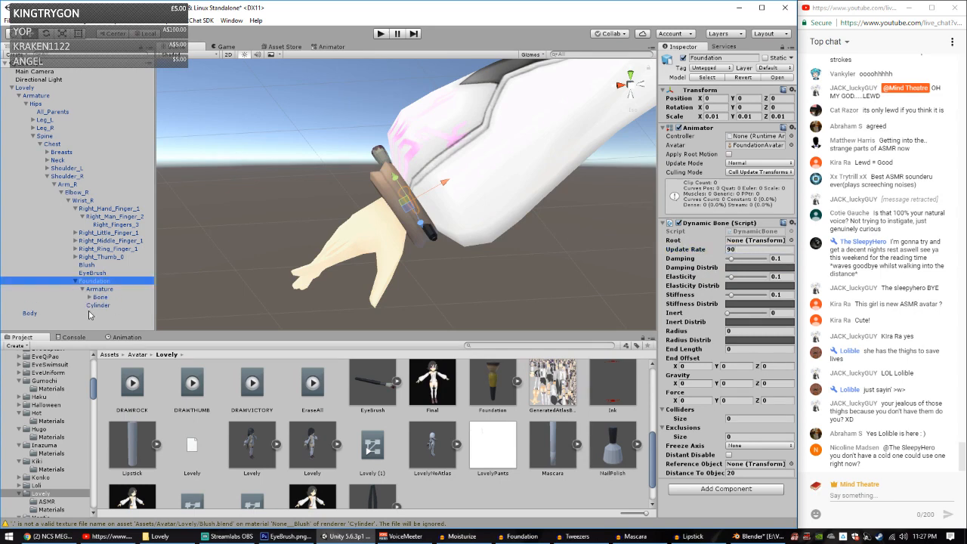
click(97, 298)
drag(96, 301, 758, 240)
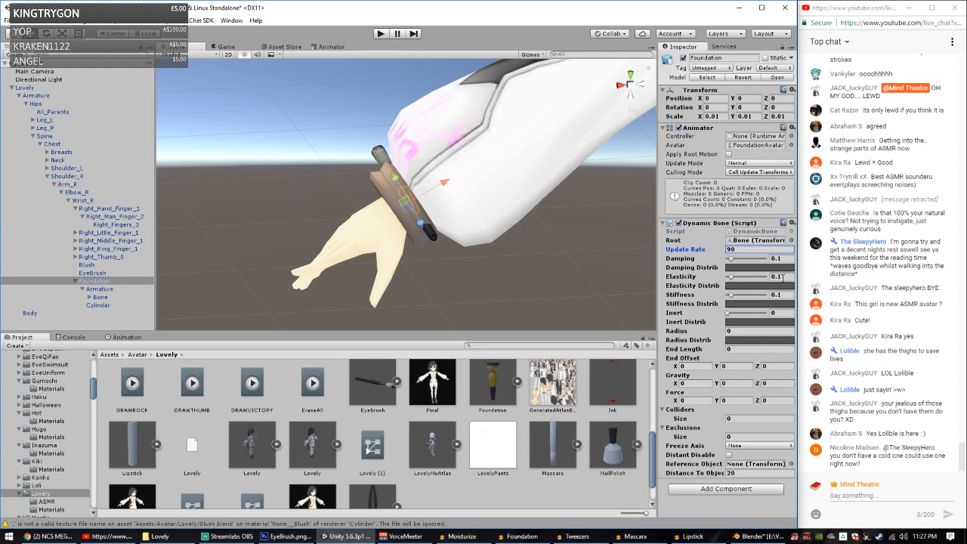
click(786, 276)
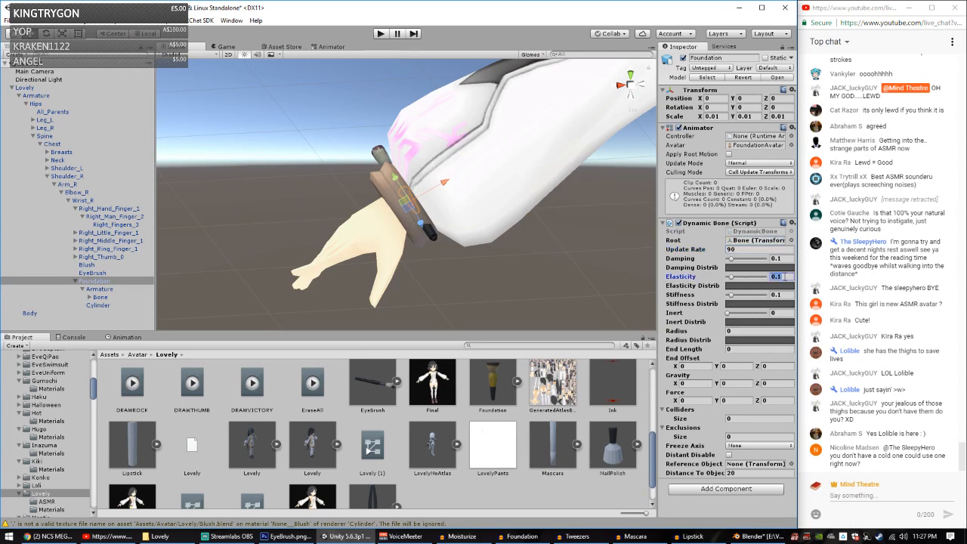
drag(731, 280, 673, 277)
Step: Copy the Dynamic Bone component from the armband object under the Arm_L bone
scroll(374, 185, down, 5)
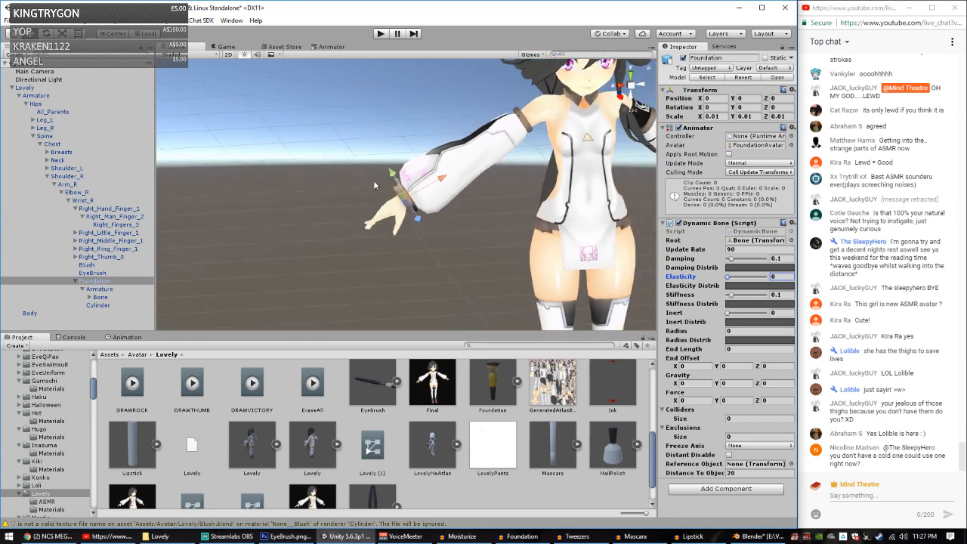
click(47, 167)
click(59, 176)
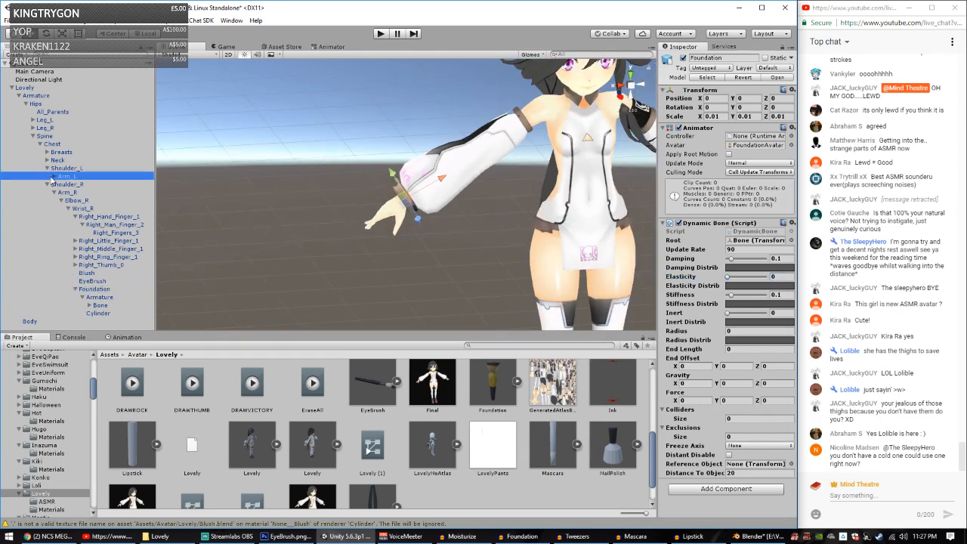
click(54, 176)
click(74, 192)
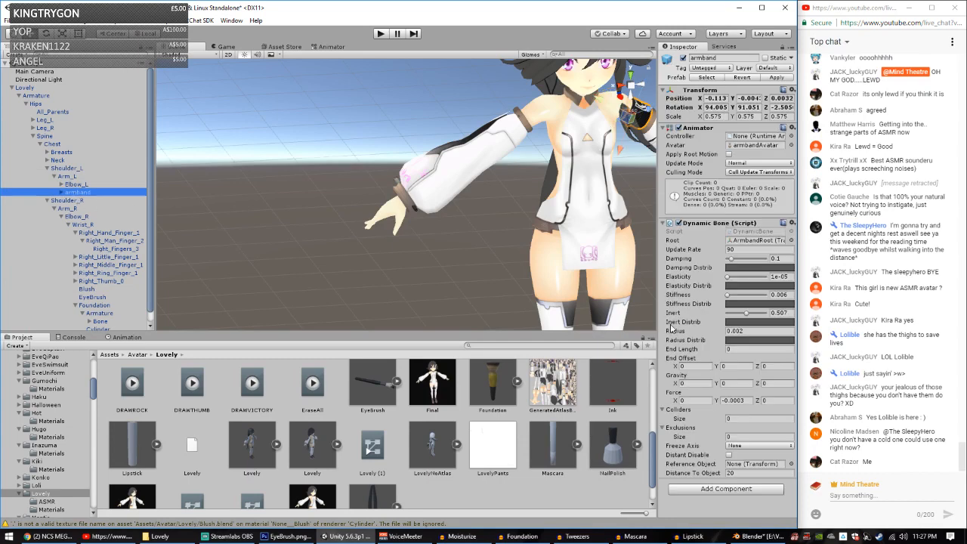
right_click(720, 223)
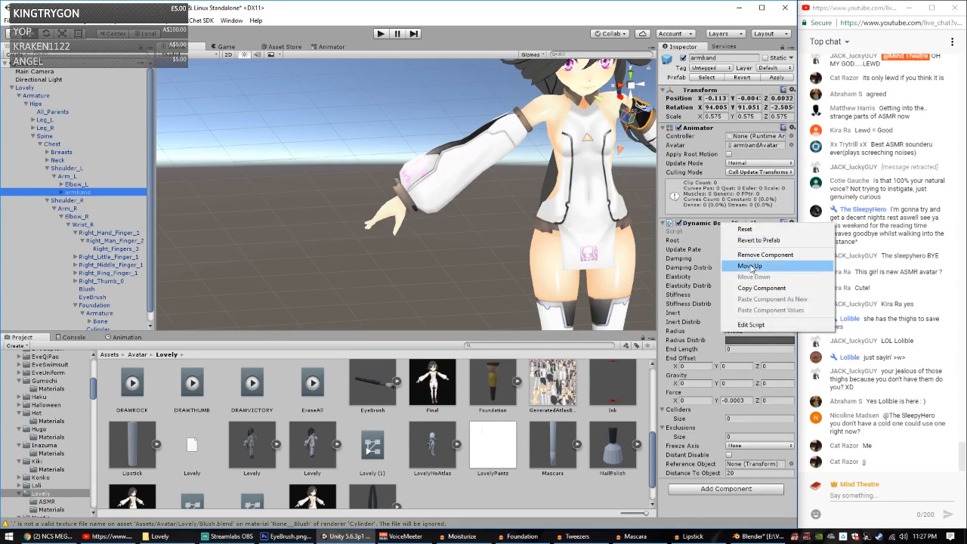
click(767, 289)
Step: Paste the copied component values onto the Foundation's Dynamic Bone and assign the Foundation's Bone as its root
click(46, 168)
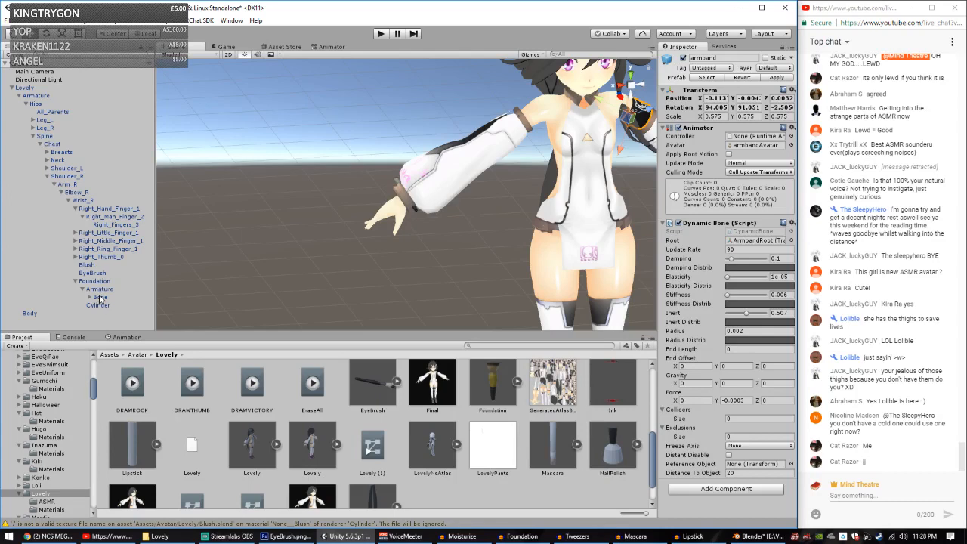
click(96, 281)
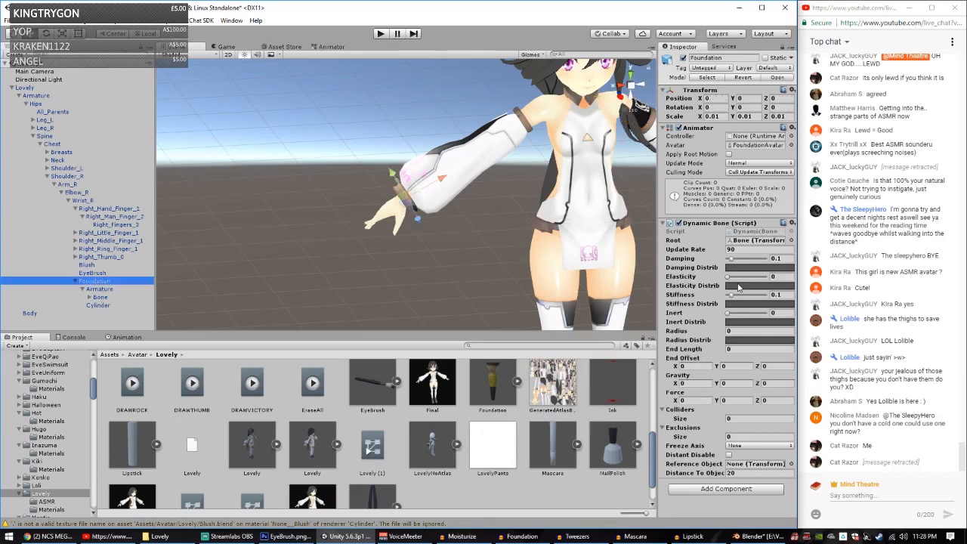
right_click(719, 224)
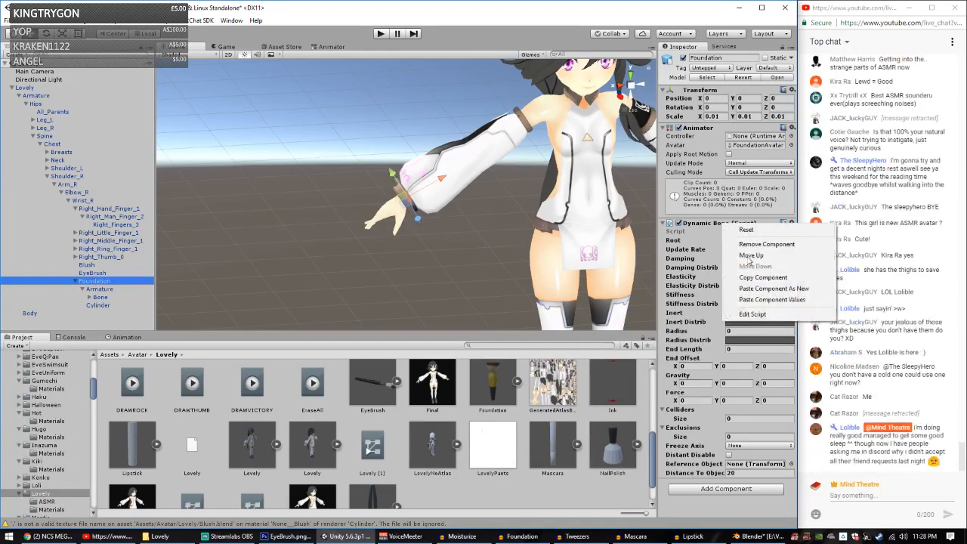
click(759, 300)
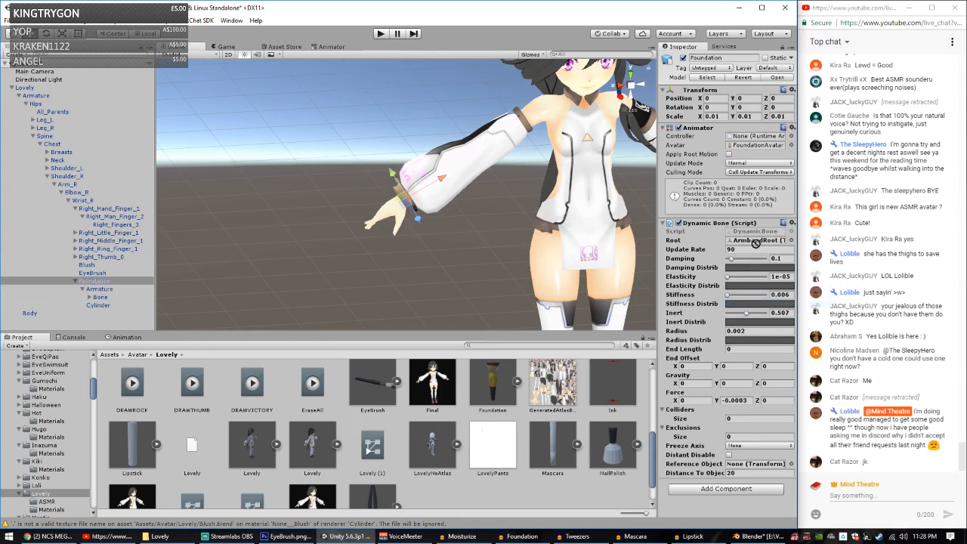
drag(755, 244, 757, 242)
Step: Set the Y force of the Foundation's Dynamic Bone to -0.00001
click(742, 401)
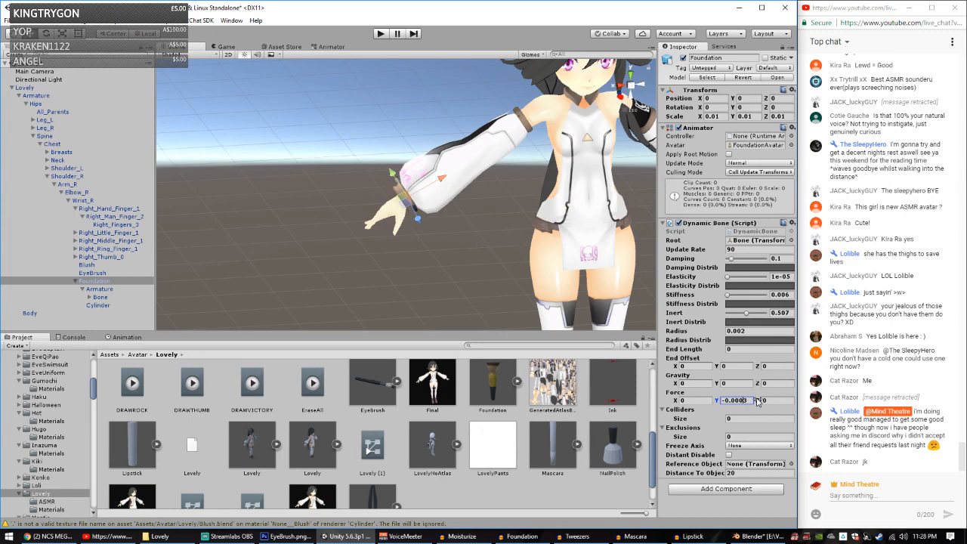
text(-0.00001)
click(736, 383)
Step: Scale the Foundation object up uniformly to about 0.048 on all axes
middle_drag(474, 229, 421, 248)
scroll(442, 234, up, 6)
scroll(412, 247, up, 1)
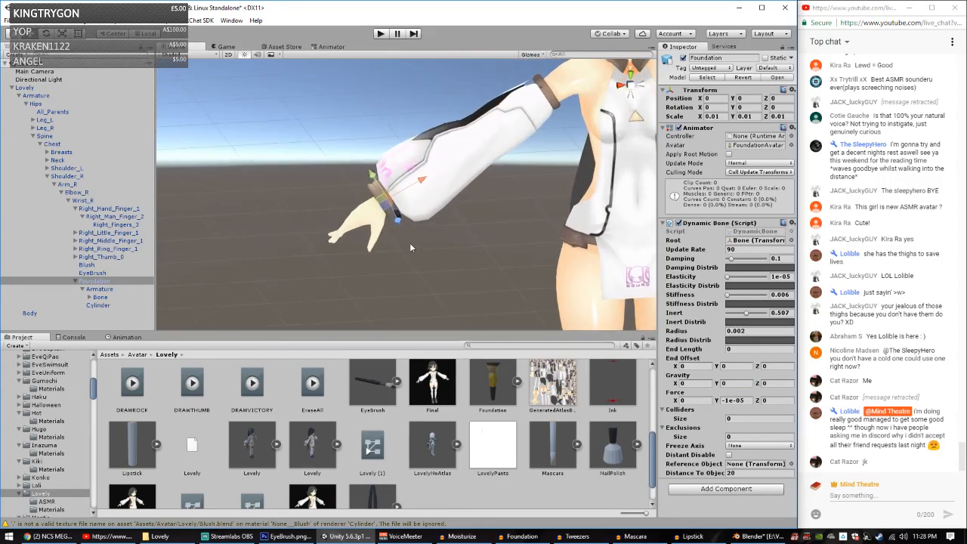
click(92, 273)
click(99, 283)
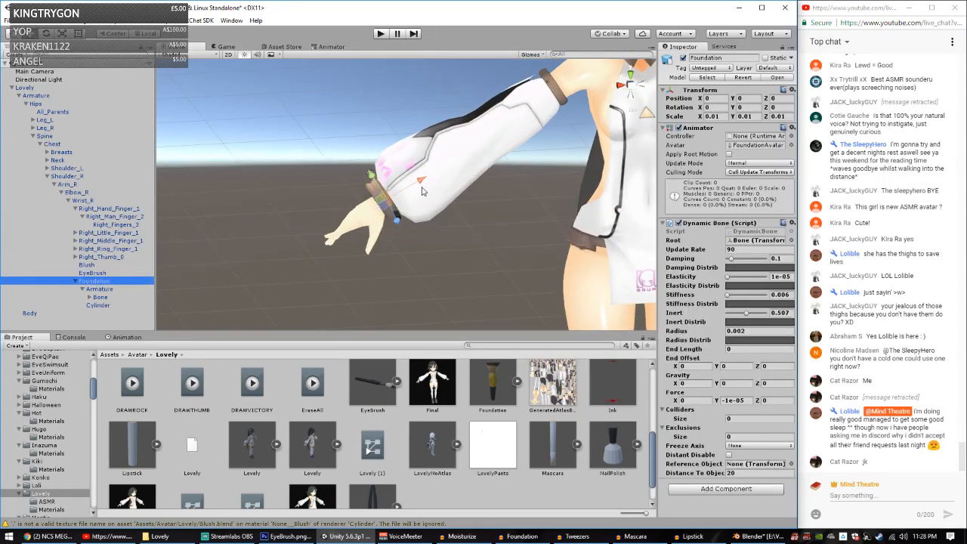
alt+drag(423, 189, 553, 227)
middle_drag(525, 231, 435, 242)
scroll(435, 241, up, 4)
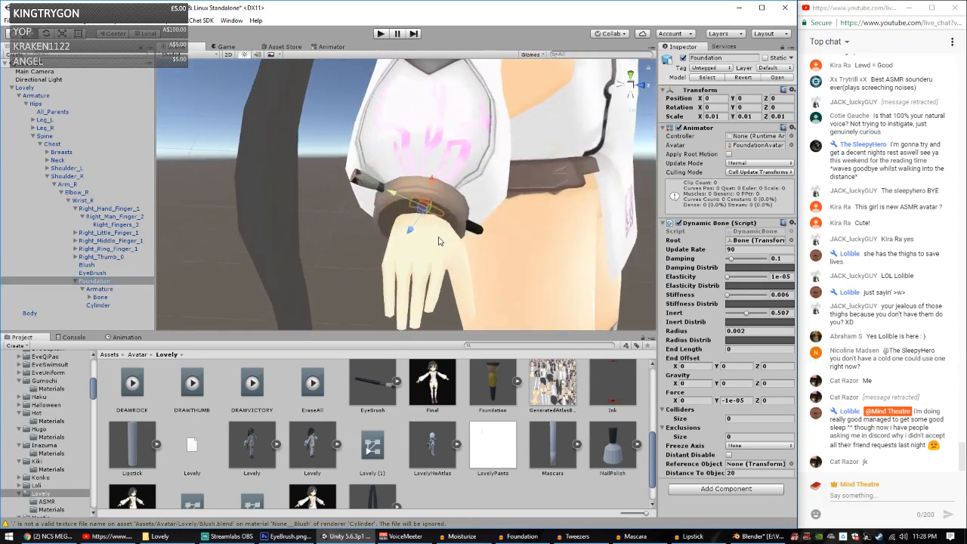
click(715, 117)
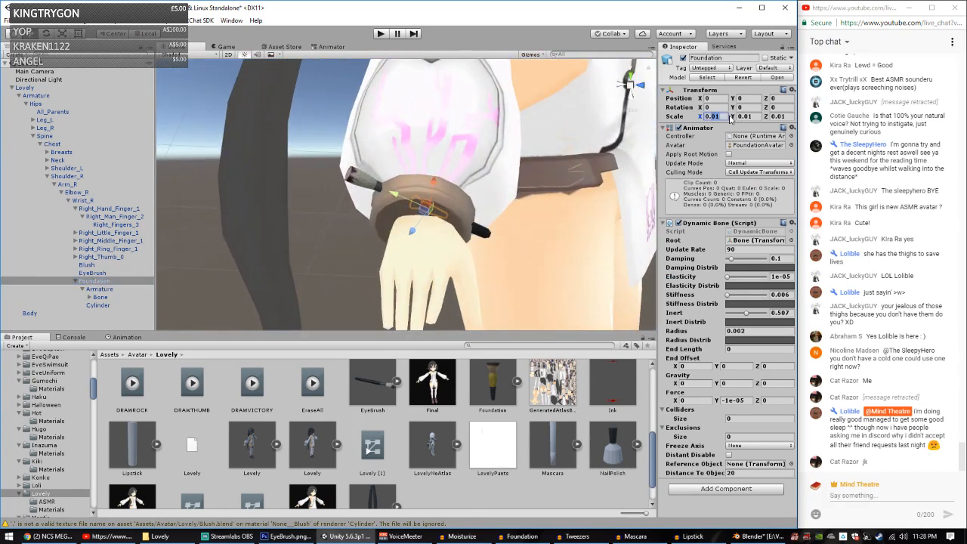
click(64, 37)
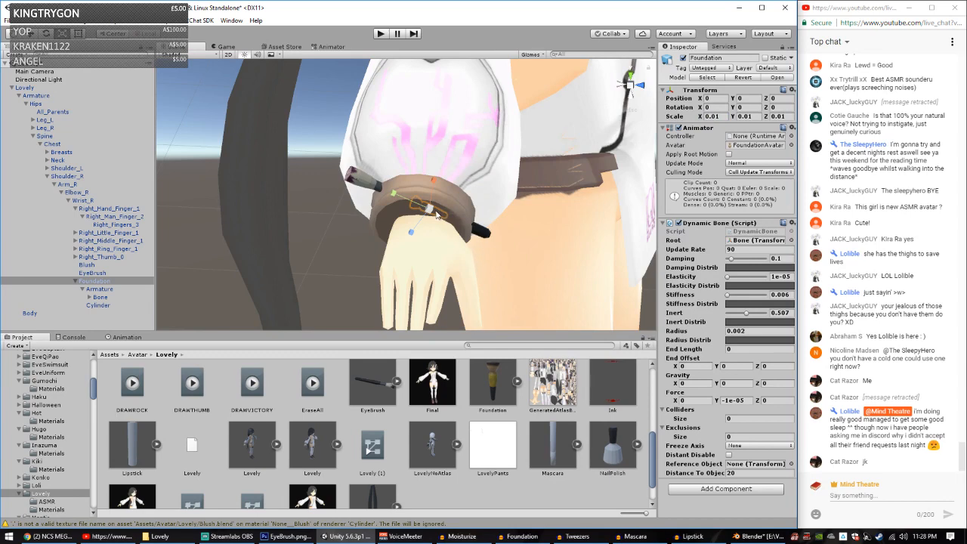
drag(433, 214, 619, 204)
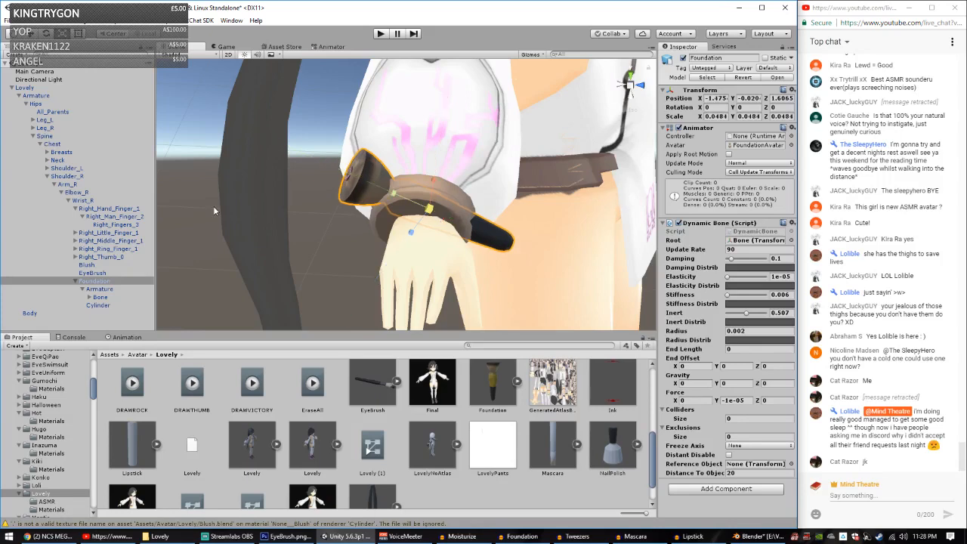
Step: Deactivate the Foundation object and scale the EyeBrush object up uniformly to about 0.0117
click(682, 57)
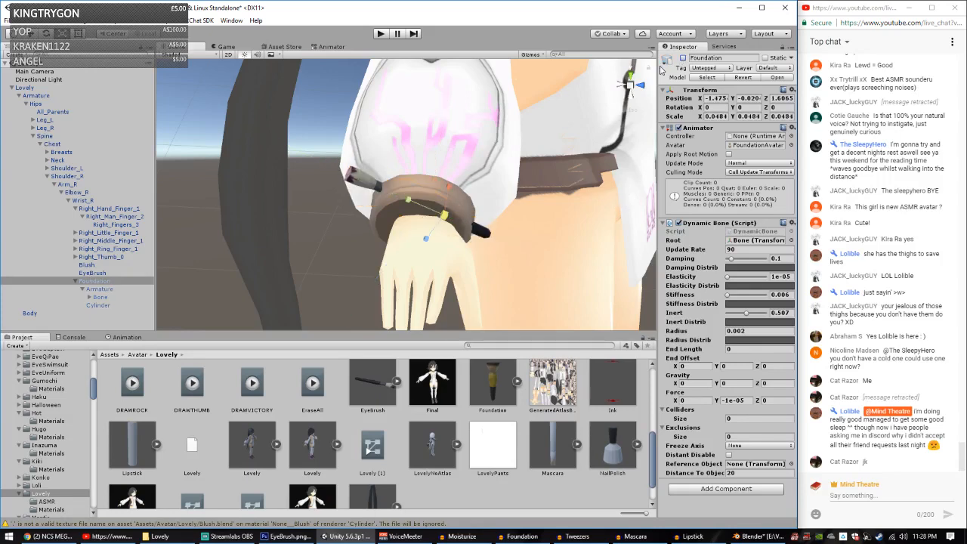
click(97, 266)
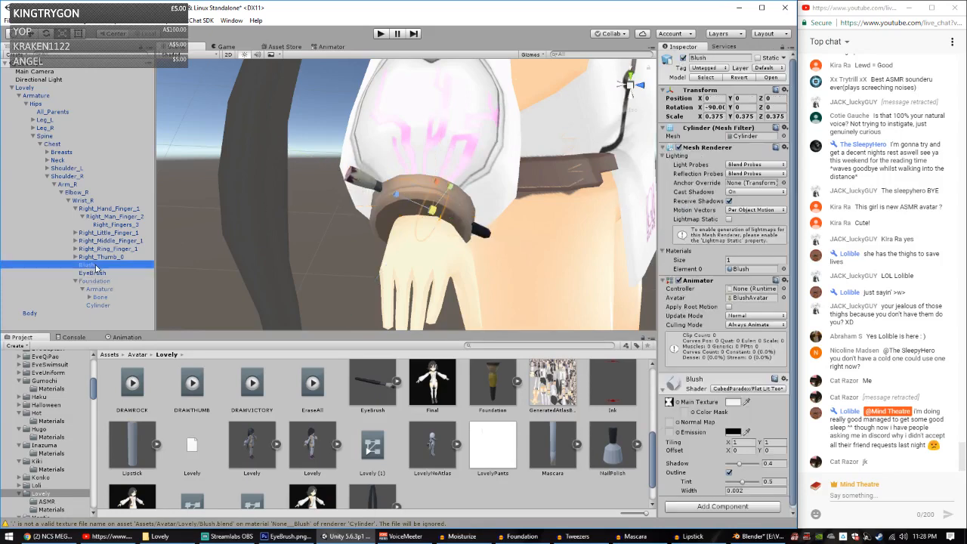
click(106, 272)
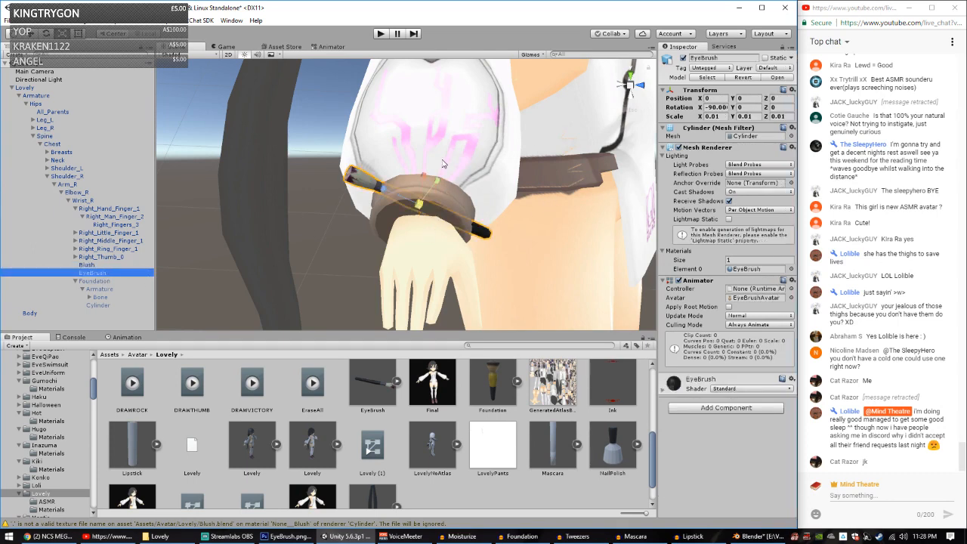
mouse_move(420, 204)
mouse_down()
mouse_move(431, 206)
mouse_move(425, 212)
mouse_up()
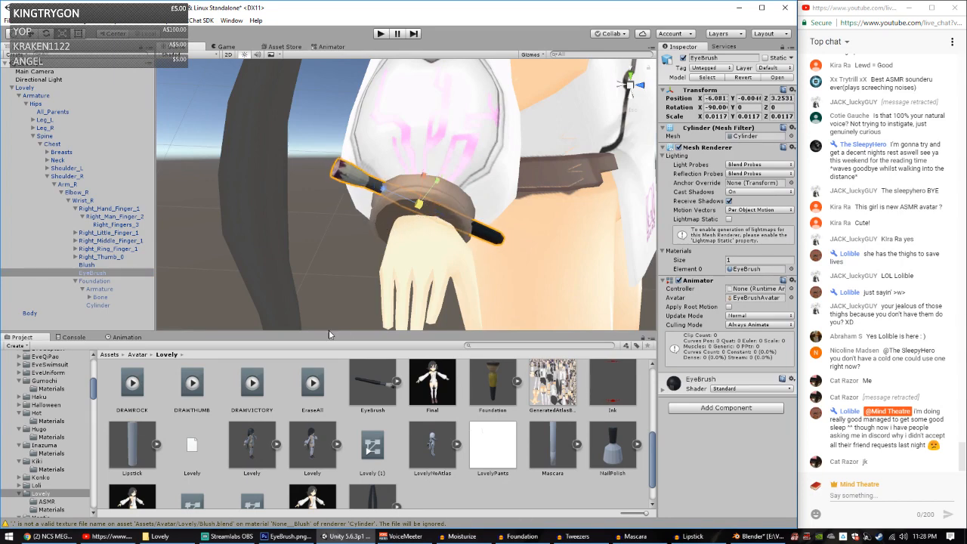
Step: Open the Foundation model in Blender, apply smooth shading to its Cylinder mesh, save the file and return to Unity
scroll(381, 449, up, 2)
scroll(381, 449, down, 2)
double_click(491, 393)
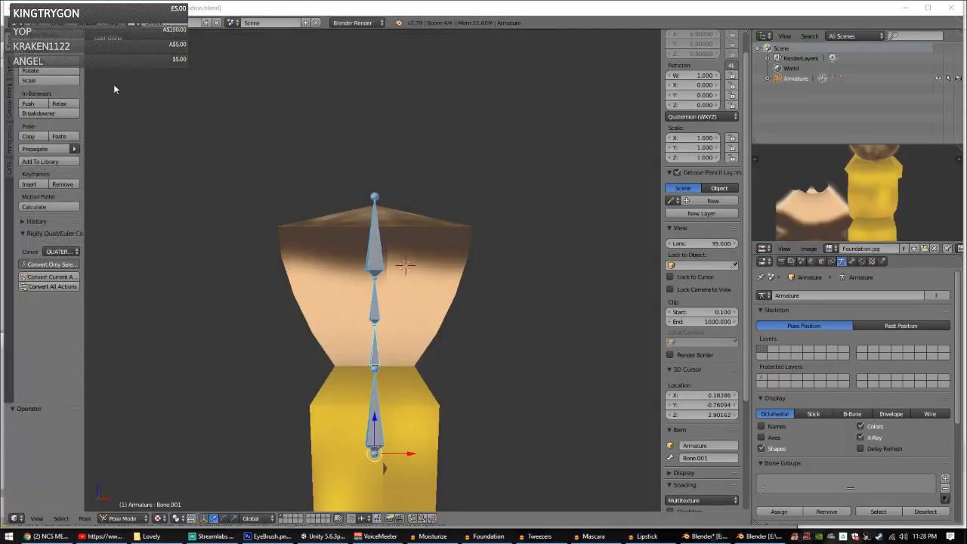
right_click(353, 263)
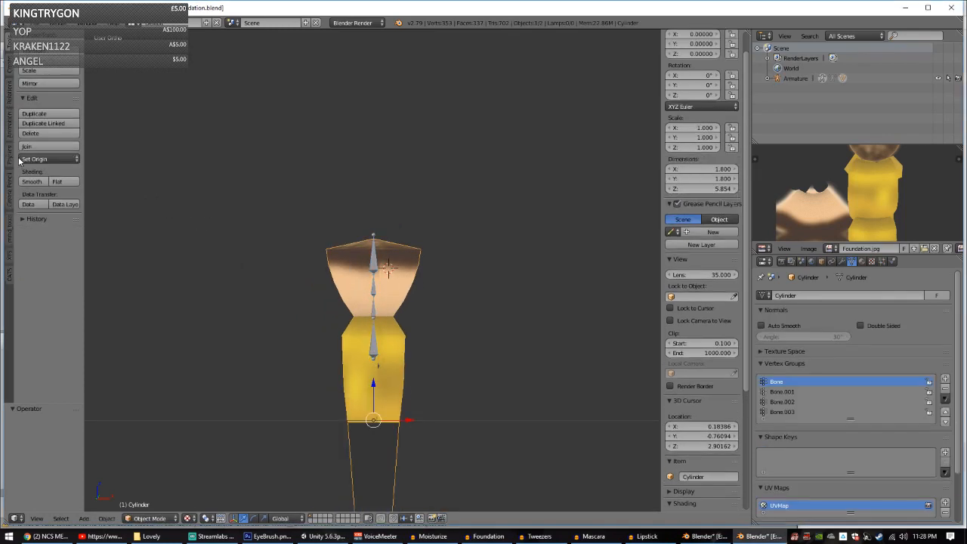
click(35, 184)
key(ctrl+s)
click(324, 190)
click(906, 8)
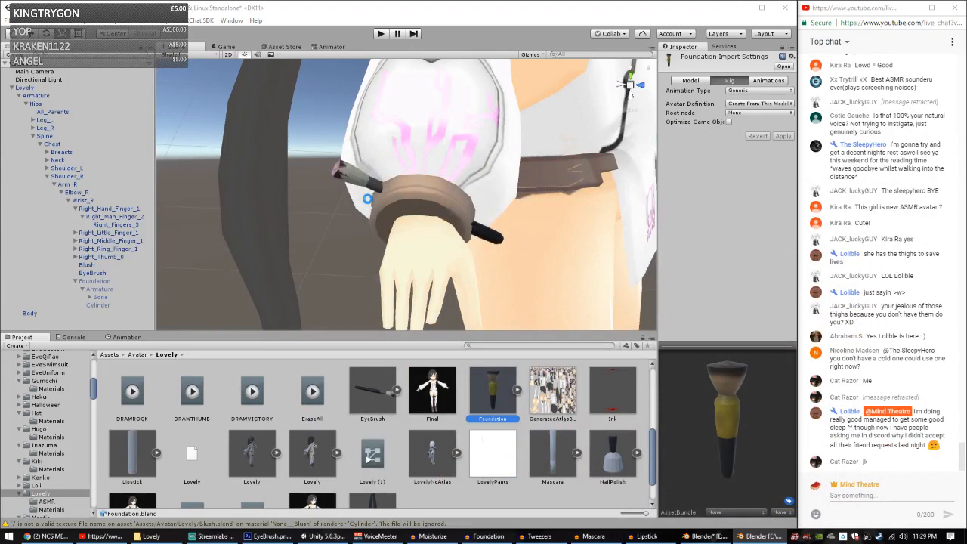
Step: Open the EyeBrush model in Blender, apply smooth shading to its mesh, save the file and return to Unity
click(325, 190)
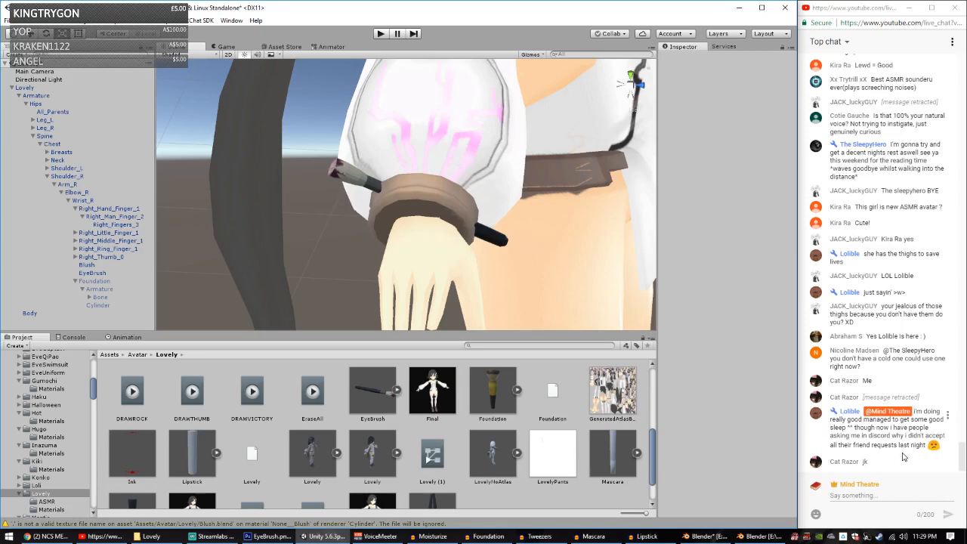
click(352, 179)
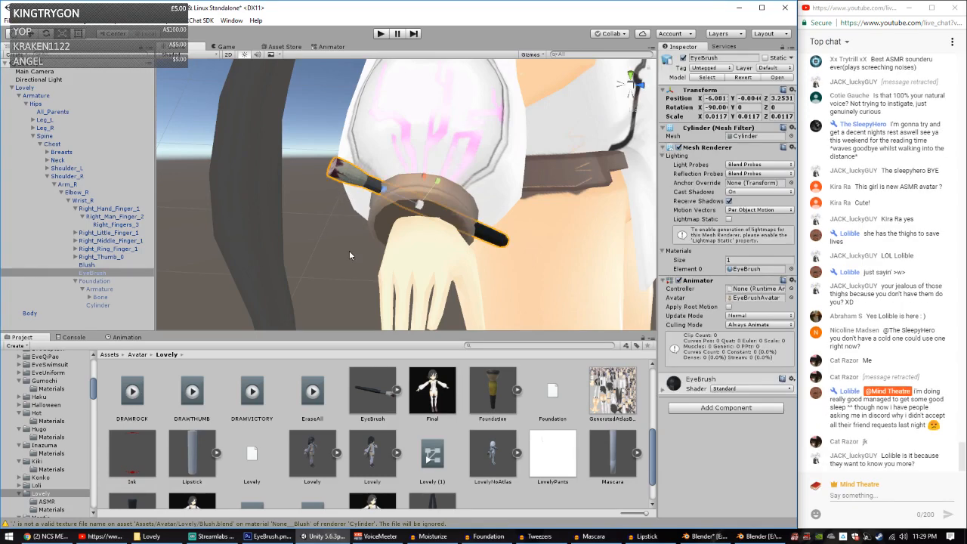
double_click(371, 385)
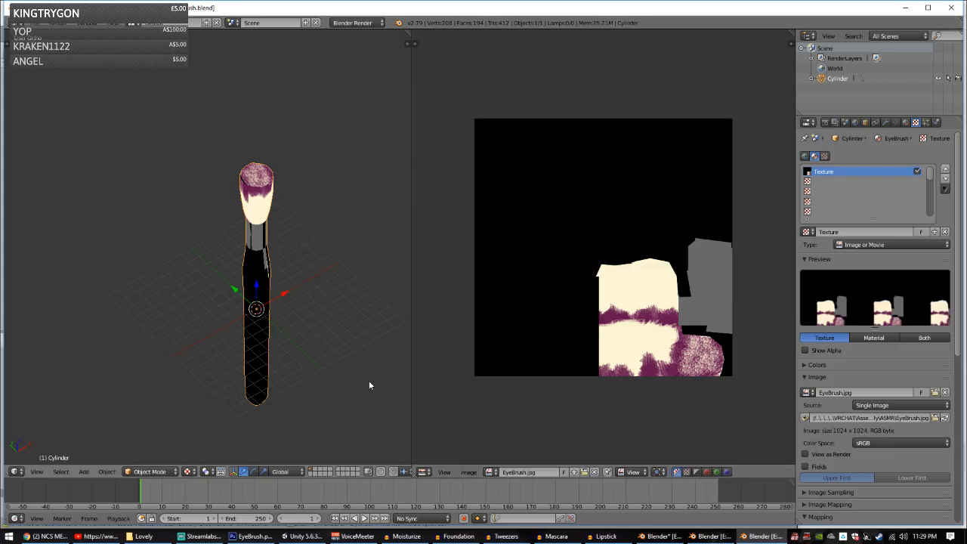
key(t)
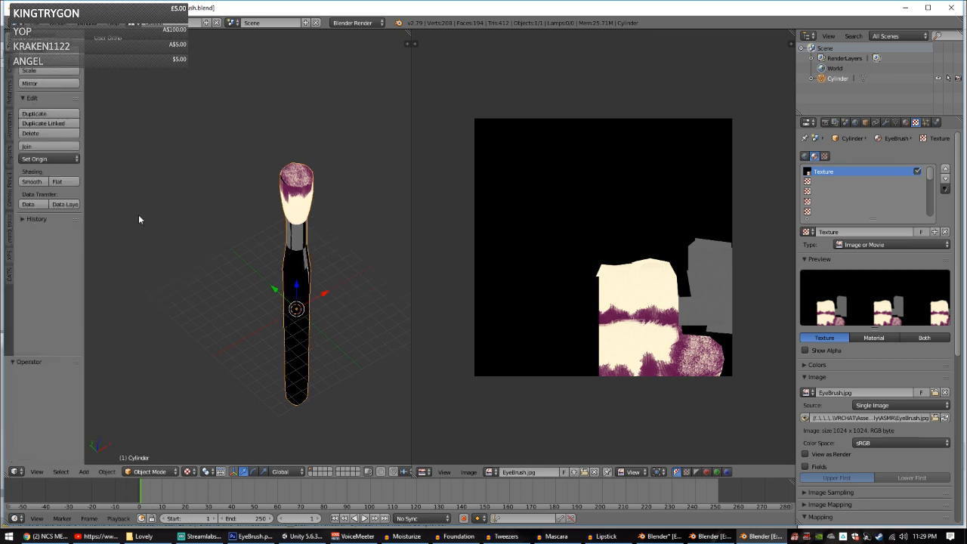
click(32, 181)
click(950, 7)
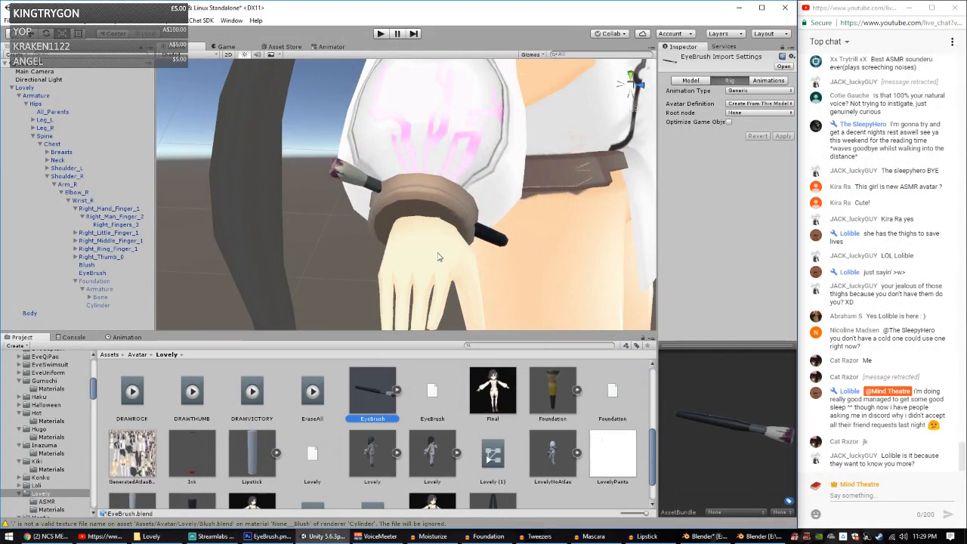
scroll(346, 189, up, 3)
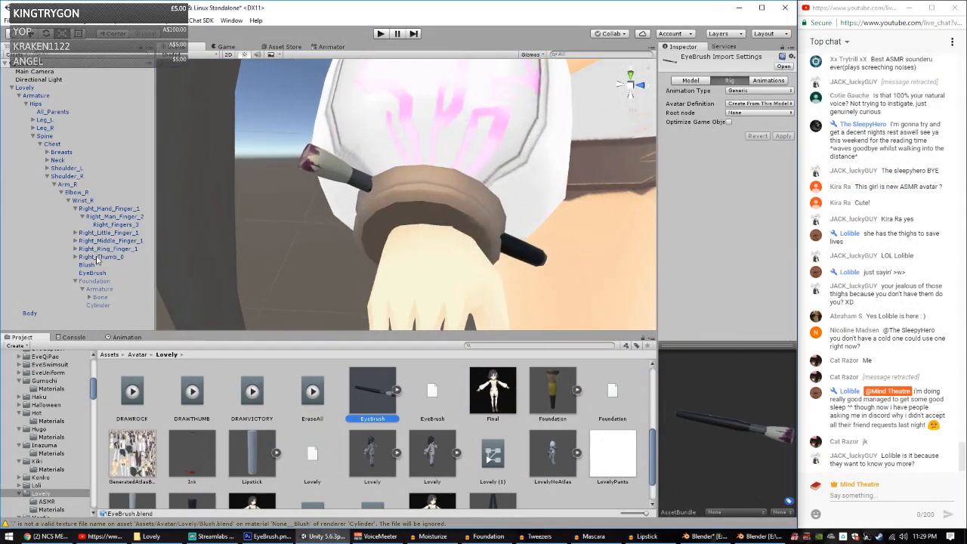
Step: Open the NailPolish model in Blender, apply smooth shading to both of its cylinder meshes, save the file and return to Unity
scroll(335, 438, down, 1)
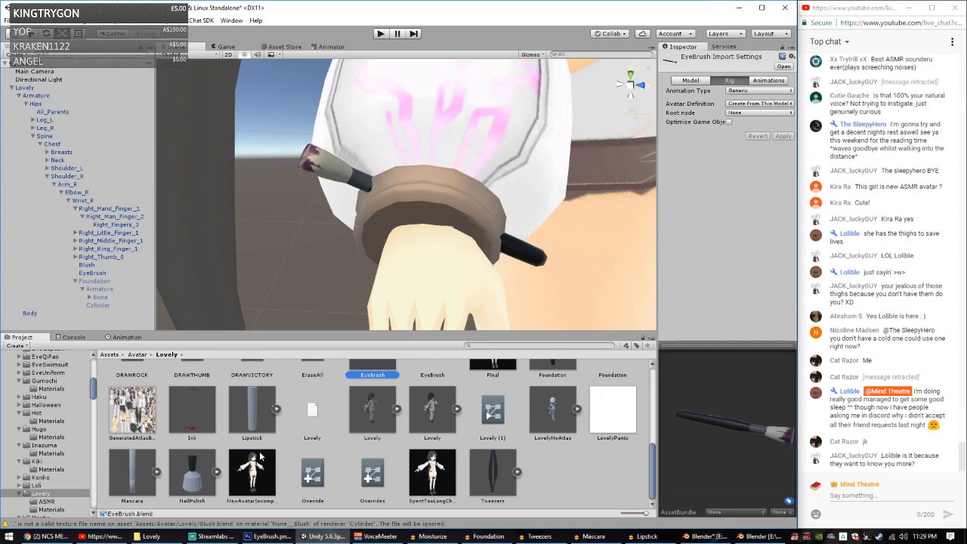
double_click(201, 491)
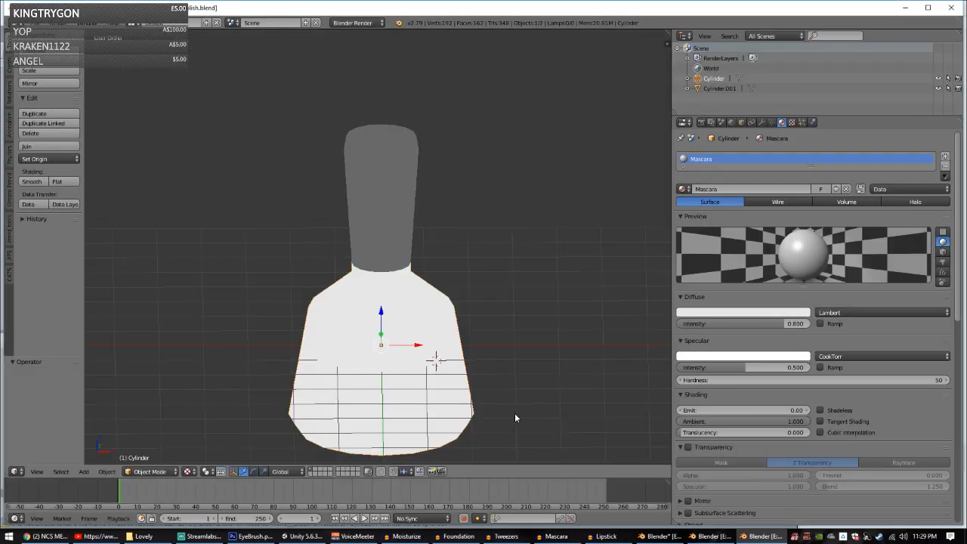
click(31, 181)
right_click(328, 207)
click(32, 181)
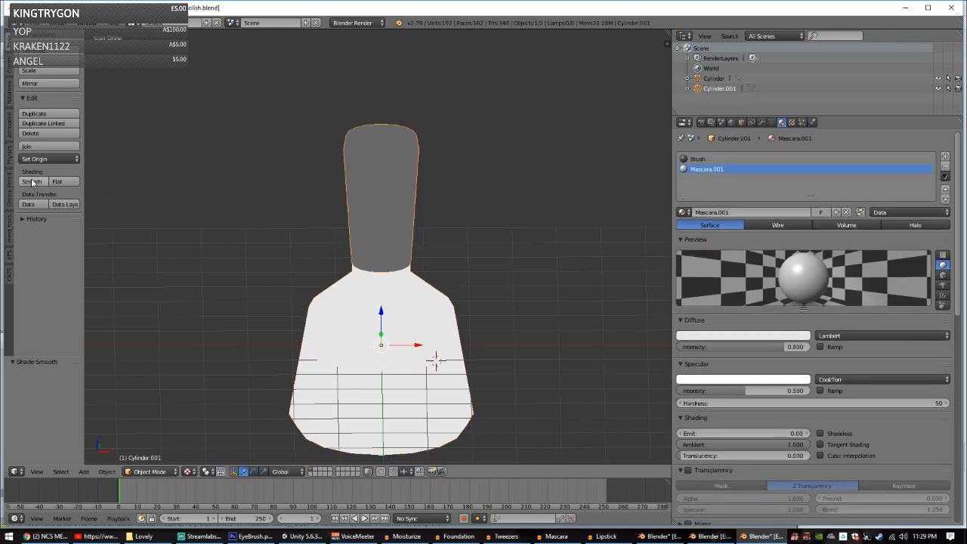
key(ctrl+s)
click(494, 151)
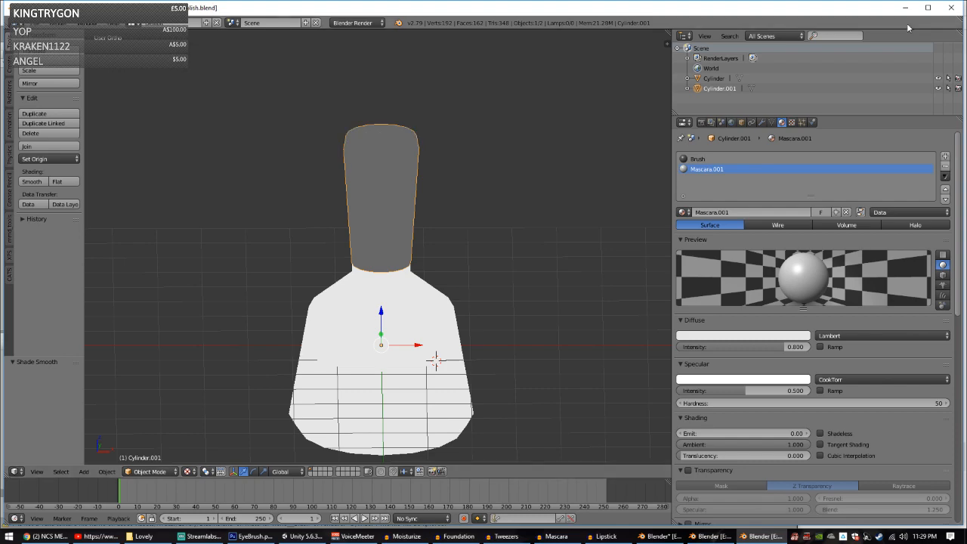
click(951, 10)
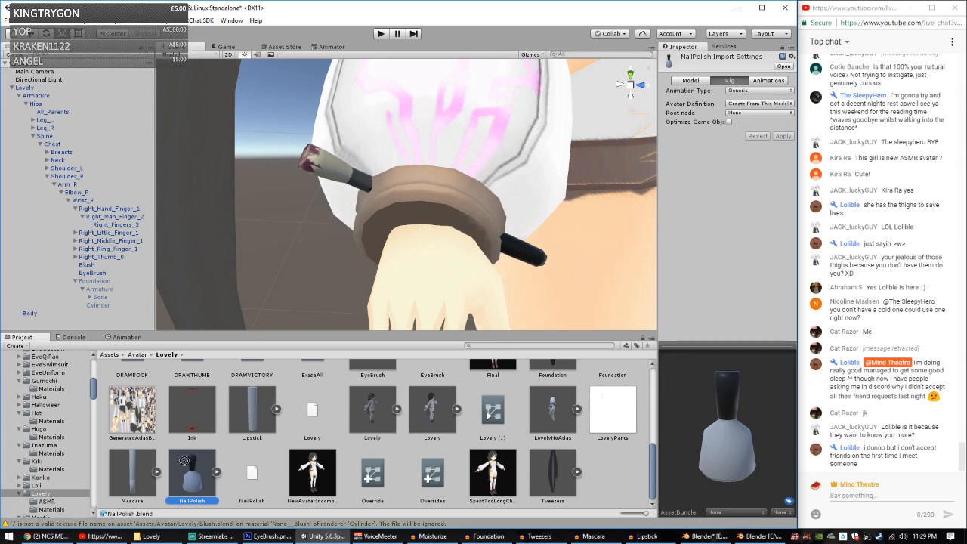
Step: Attach the NailPolish model to the Wrist_R bone and set its scale to 0.02 on all axes
drag(184, 461, 91, 208)
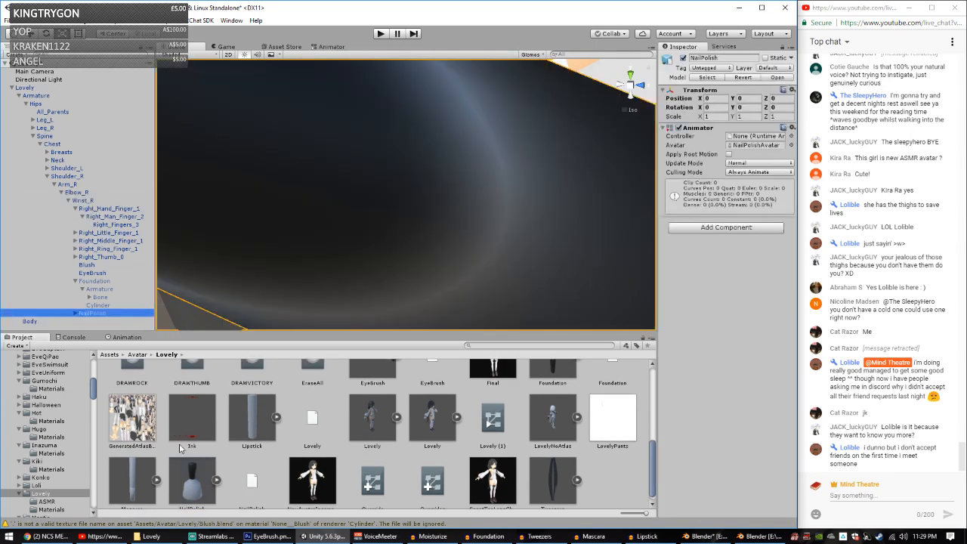
key(f)
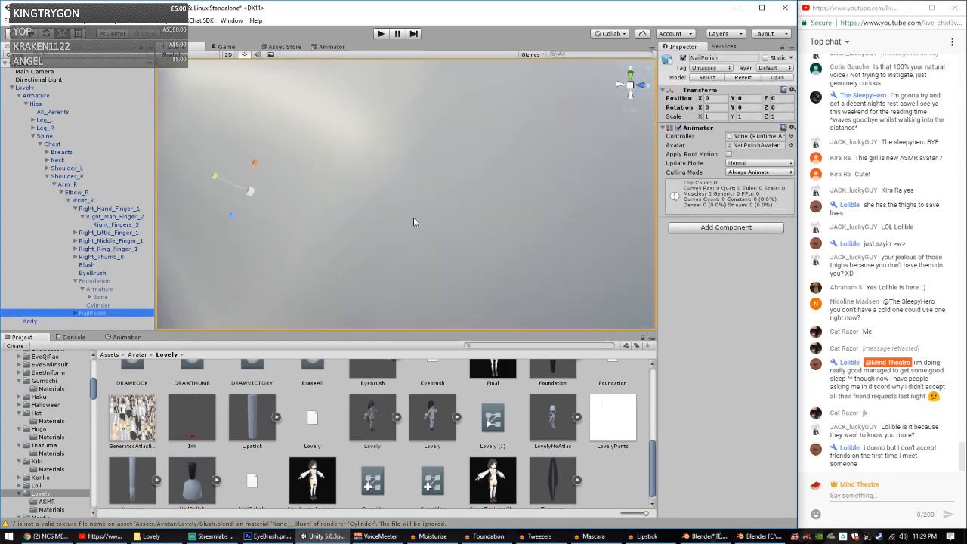
click(722, 116)
text(.0)
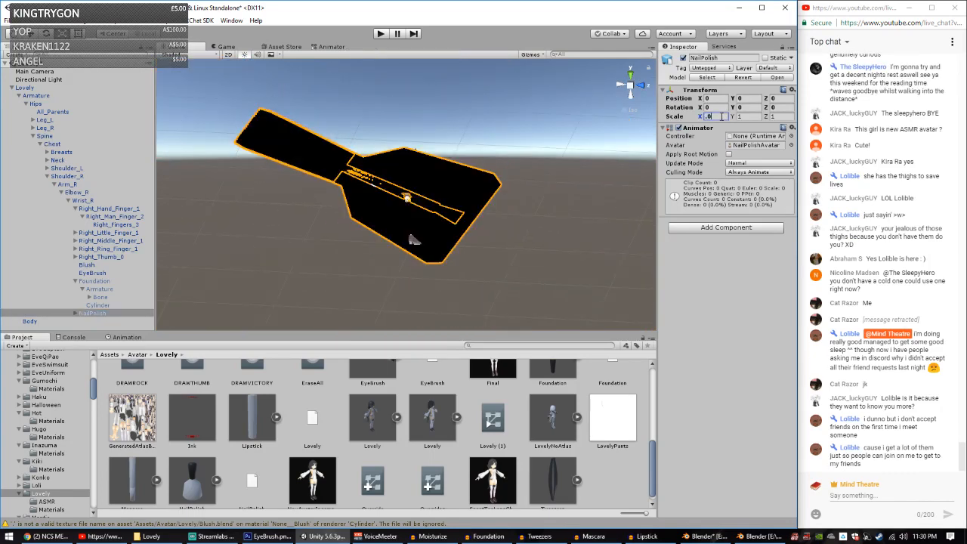
text(2)
key(Tab)
text(.02)
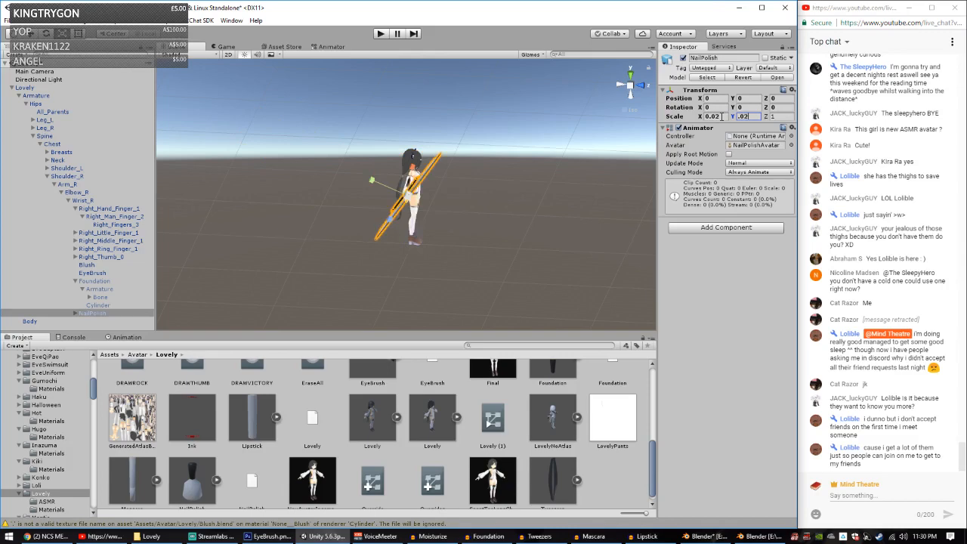
key(Tab)
text(.)
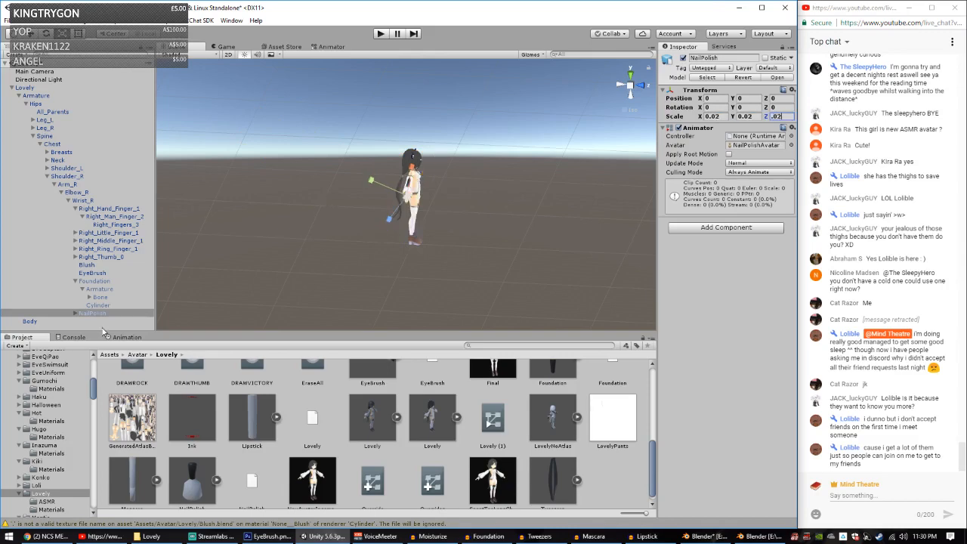
text(02)
double_click(93, 313)
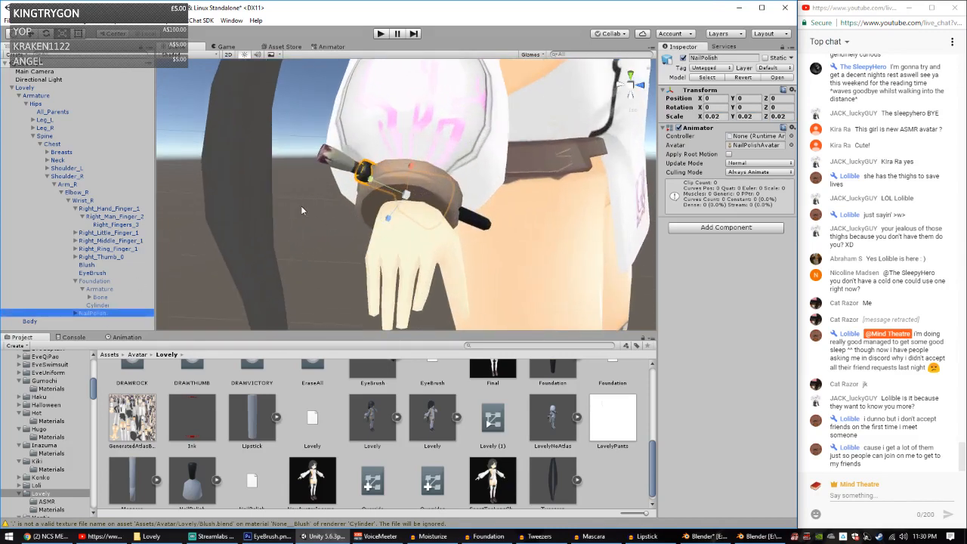
Step: Scale NailPolish down uniformly to about 0.0165 and copy its Transform component
drag(406, 196, 402, 203)
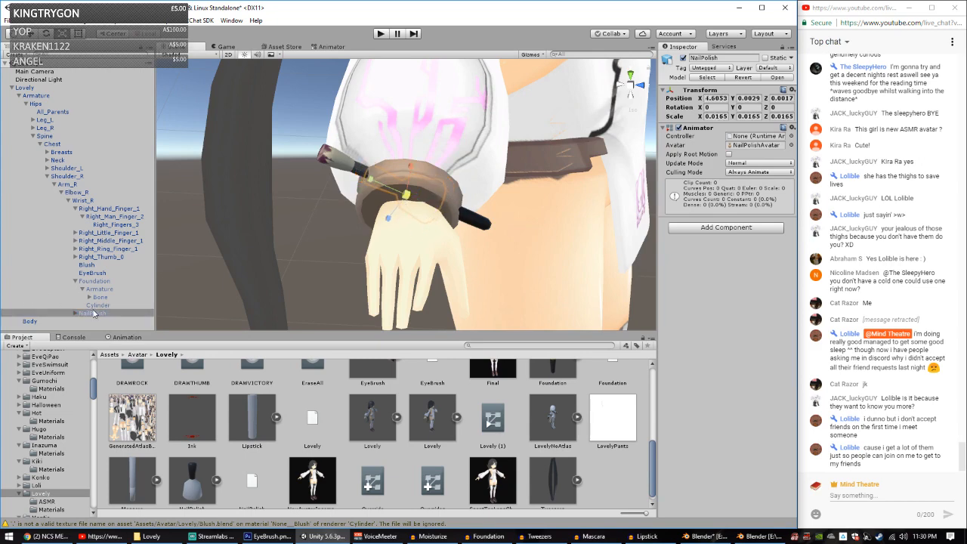
right_click(710, 92)
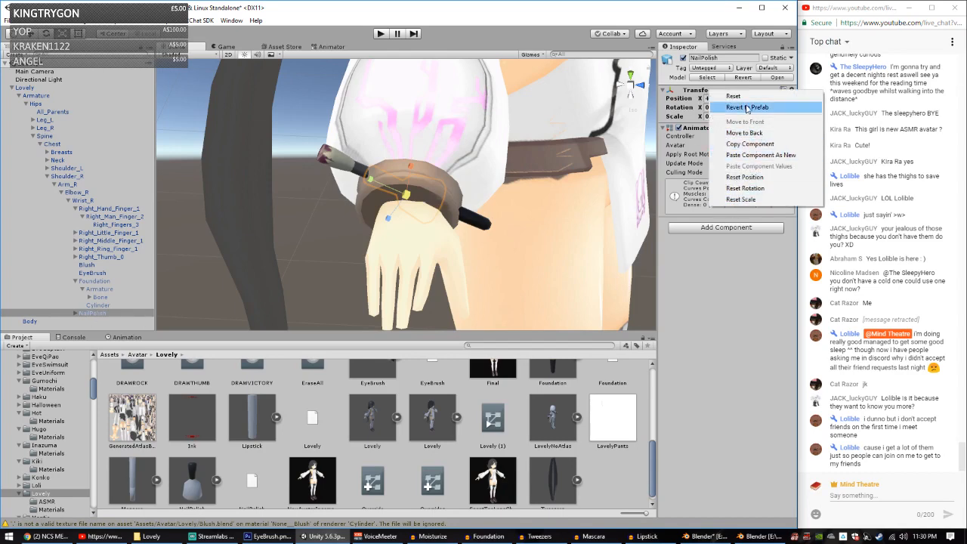
click(750, 145)
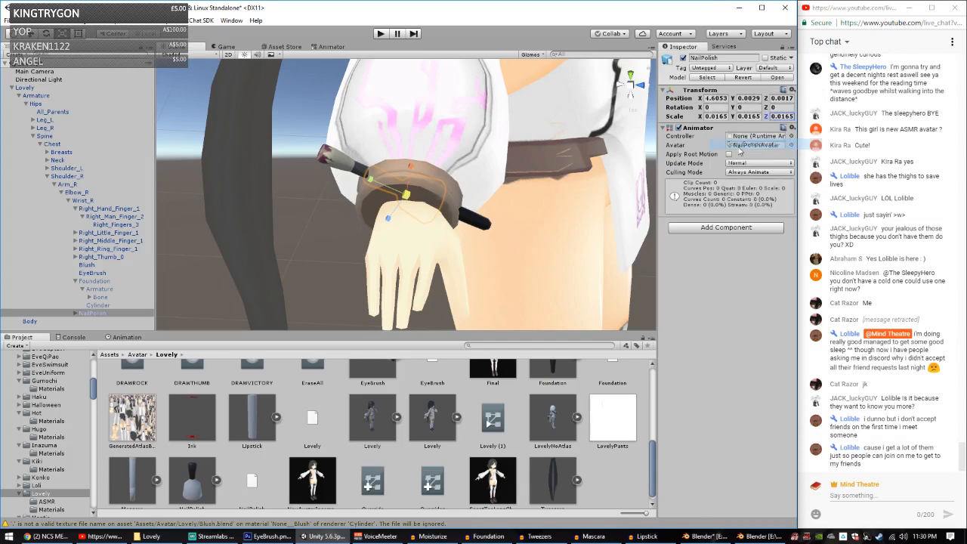
Step: Attach a second NailPolish model to the Wrist_L bone and paste the copied Transform values onto it
click(48, 168)
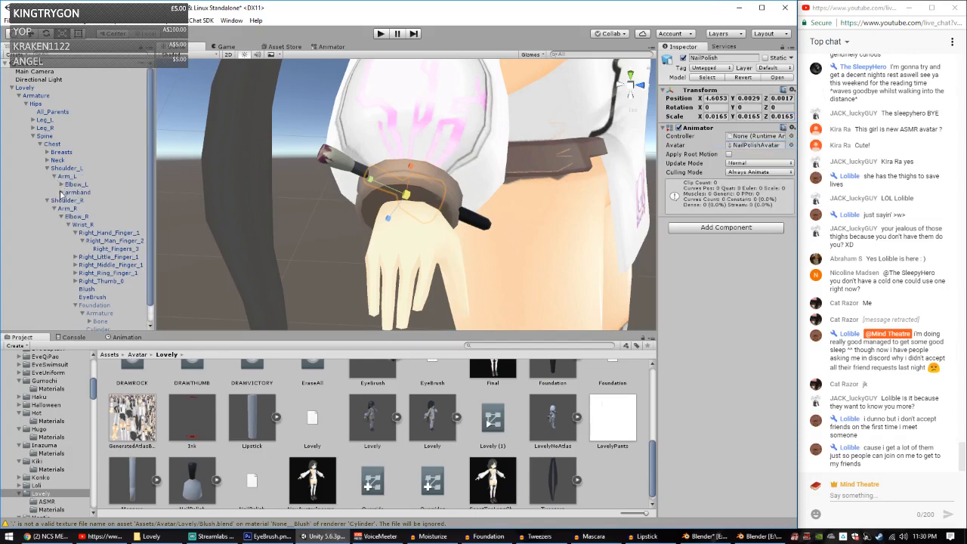
click(61, 184)
click(68, 192)
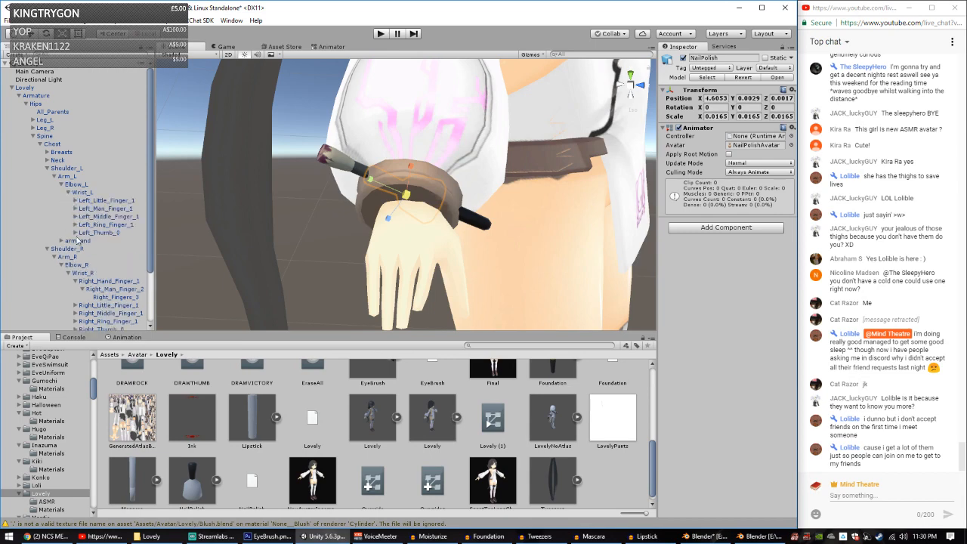
drag(192, 477, 84, 213)
scroll(458, 185, down, 6)
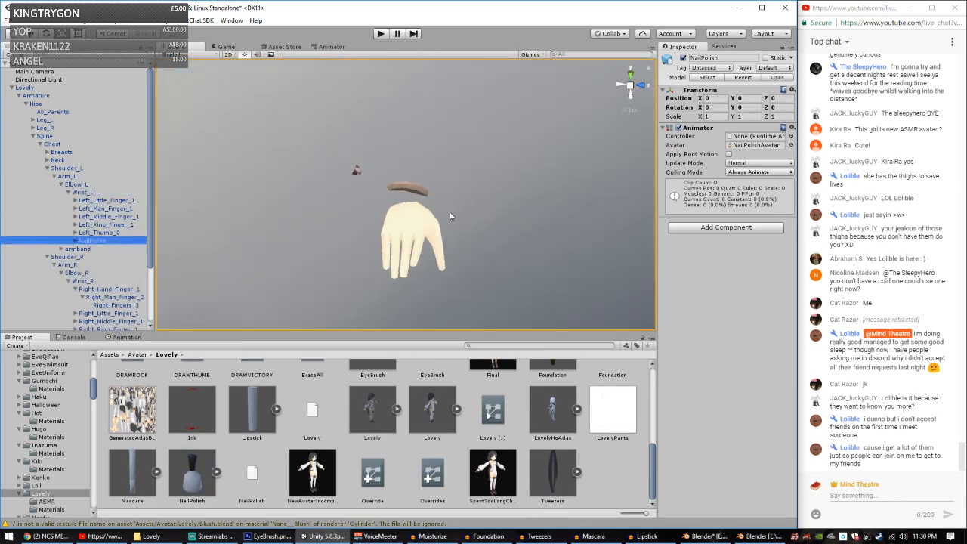
scroll(446, 232, down, 5)
alt+drag(450, 232, 316, 248)
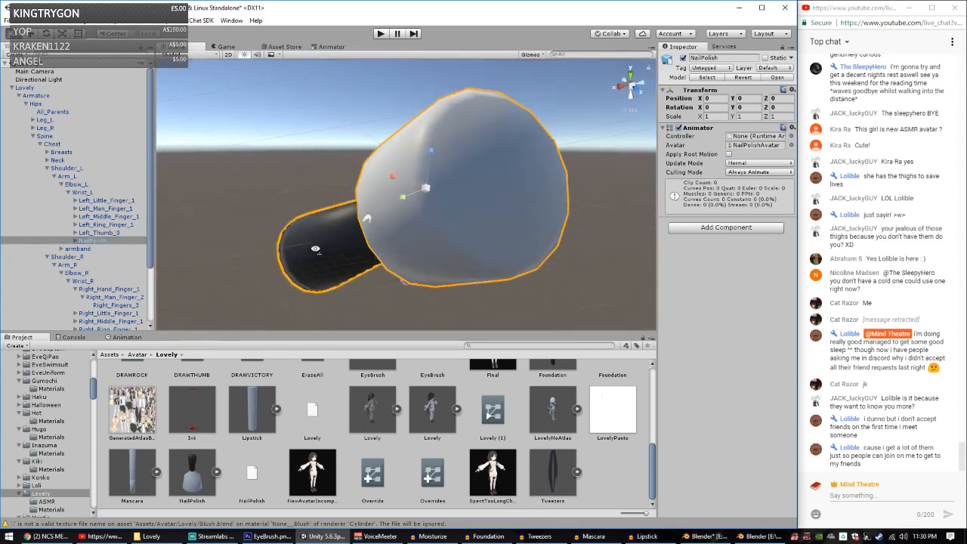
right_click(744, 89)
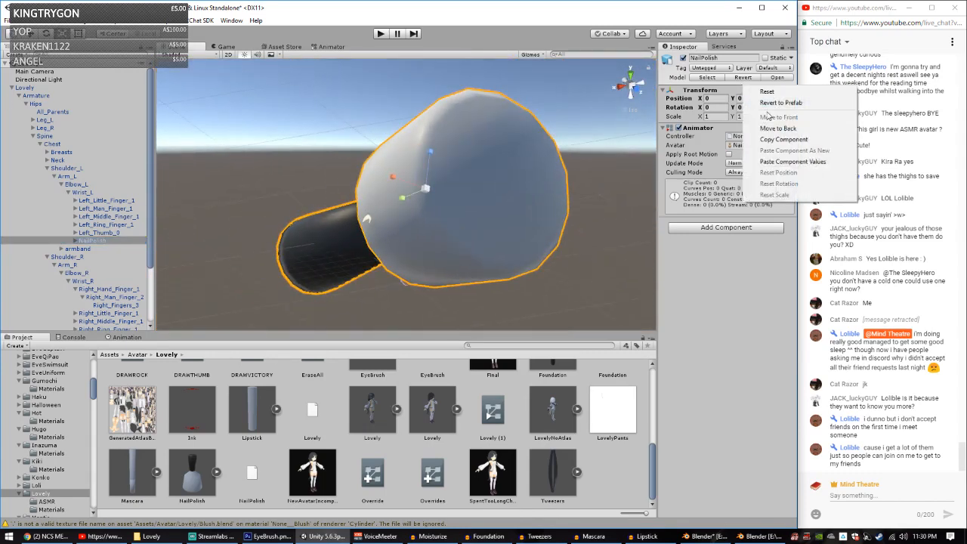
click(780, 162)
Step: Attach the Mascara model to the Wrist_L bone and paste the copied Transform values onto it
scroll(386, 236, up, 10)
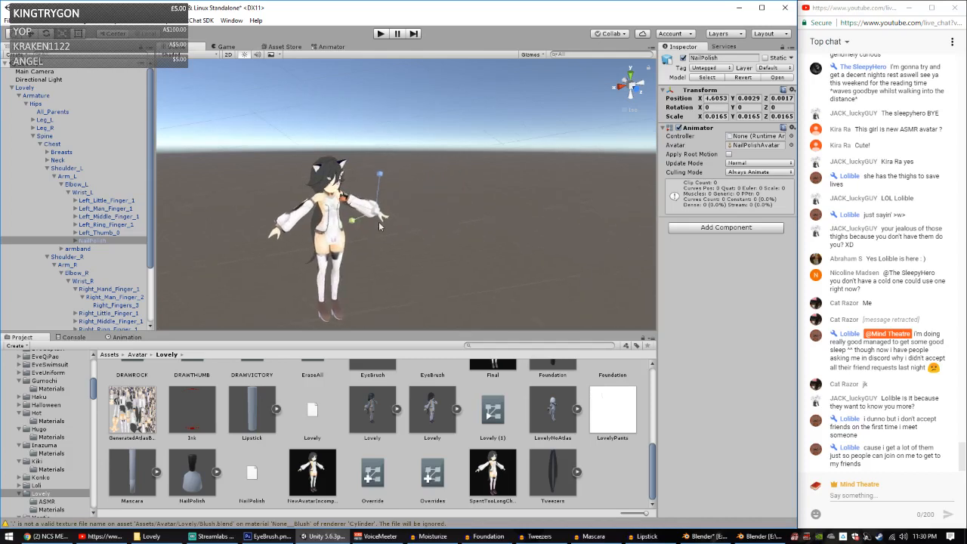
right_drag(382, 226, 331, 204)
key(s)
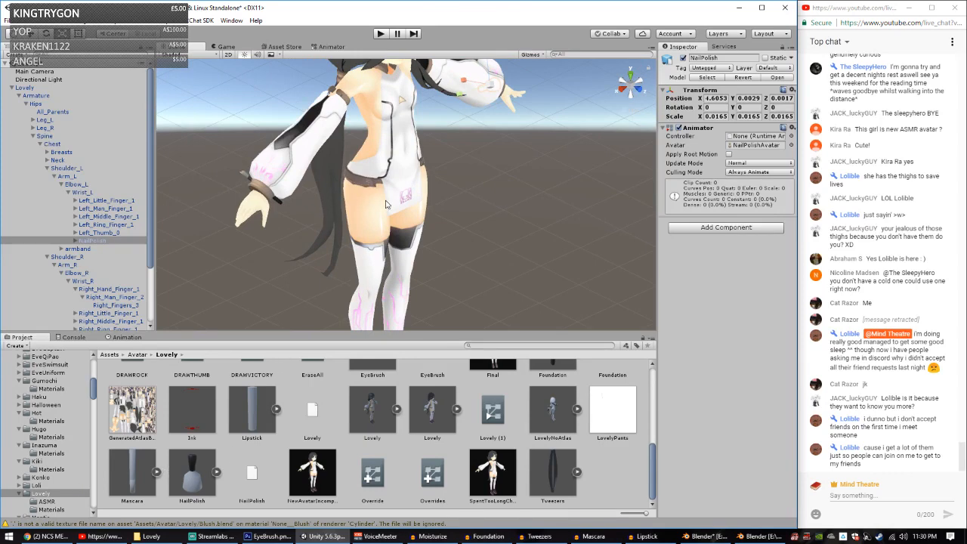
right_drag(385, 204, 340, 219)
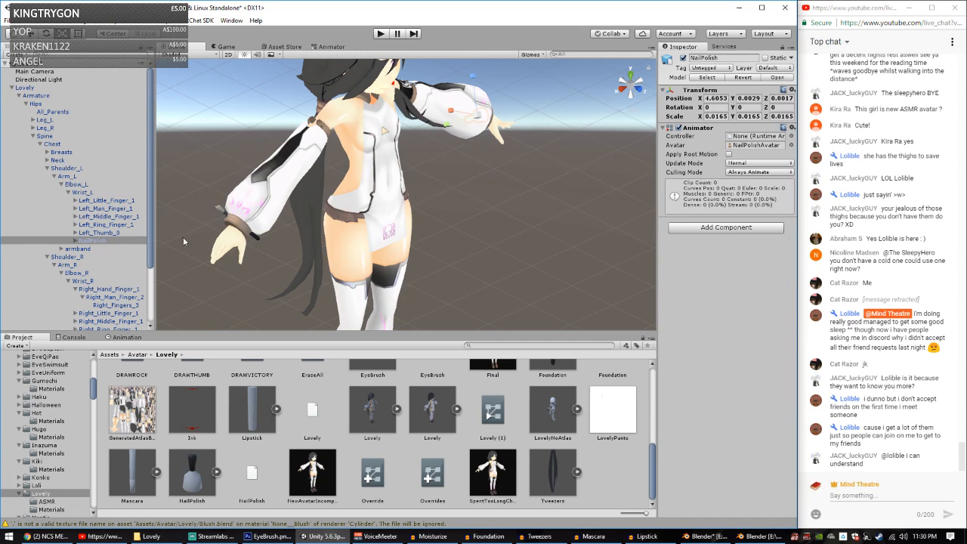
scroll(183, 242, down, 1)
drag(112, 242, 82, 193)
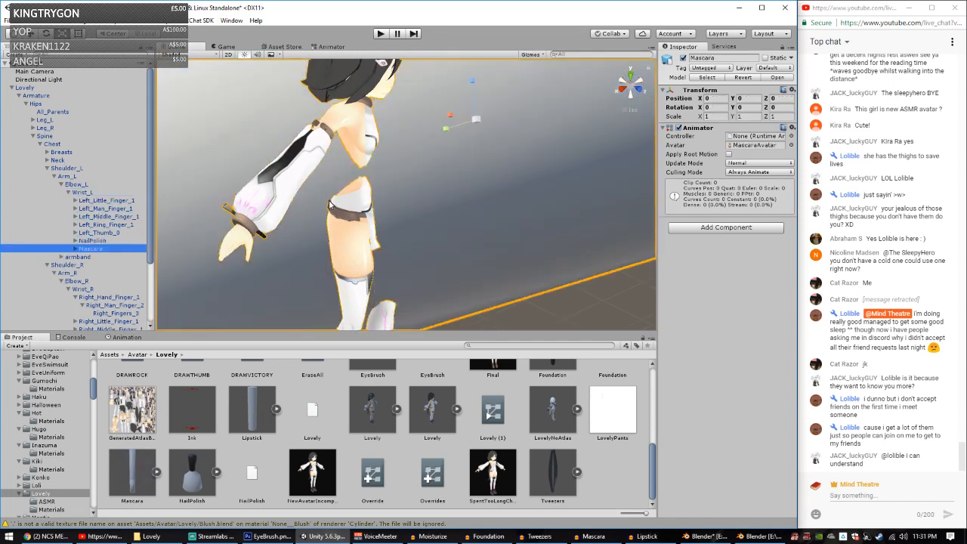
right_click(727, 94)
click(755, 166)
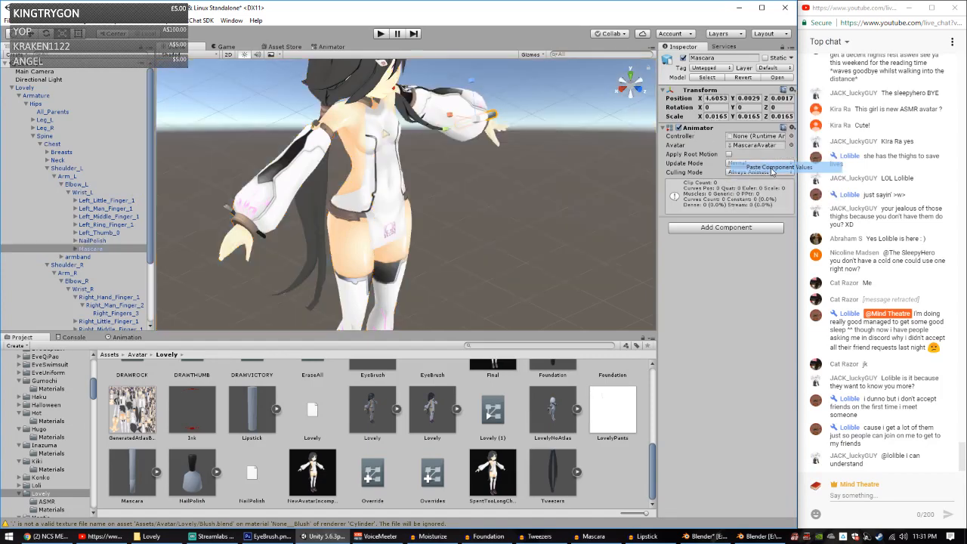
Step: Attach another Mascara model to the Wrist_R bone and paste the copied Transform values onto it
alt+drag(477, 180, 378, 245)
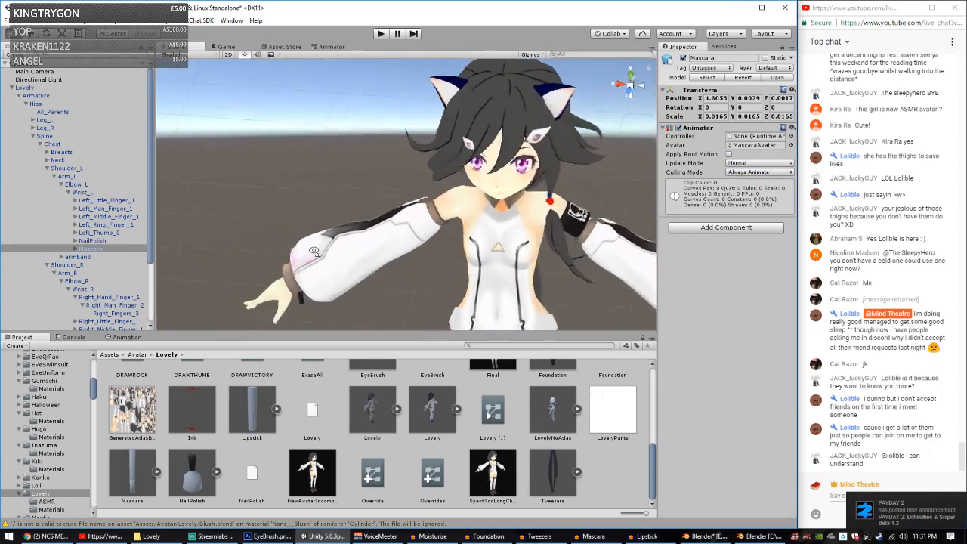
middle_drag(528, 249, 462, 168)
scroll(467, 167, up, 3)
alt+drag(468, 170, 518, 201)
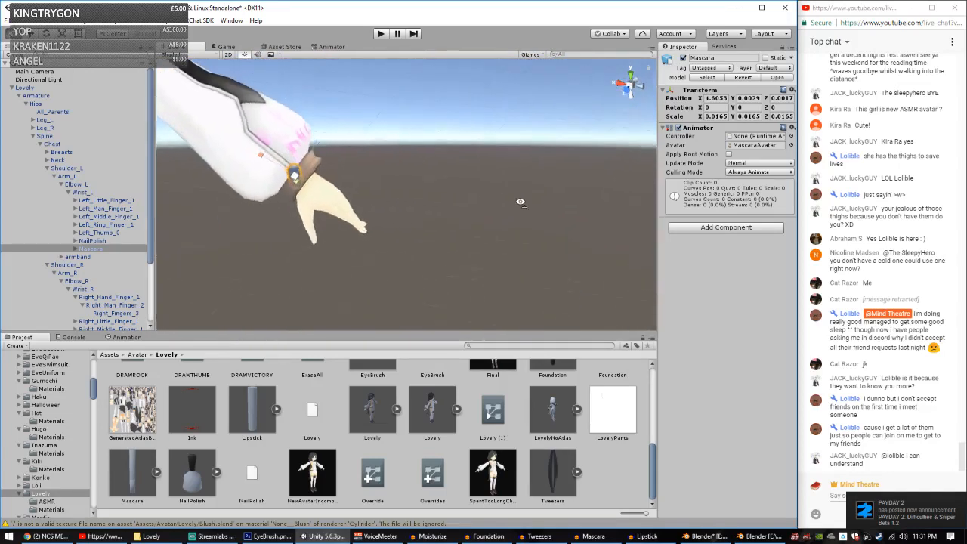
scroll(518, 201, down, 3)
middle_drag(249, 195, 453, 198)
alt+drag(453, 198, 446, 170)
scroll(29, 262, down, 3)
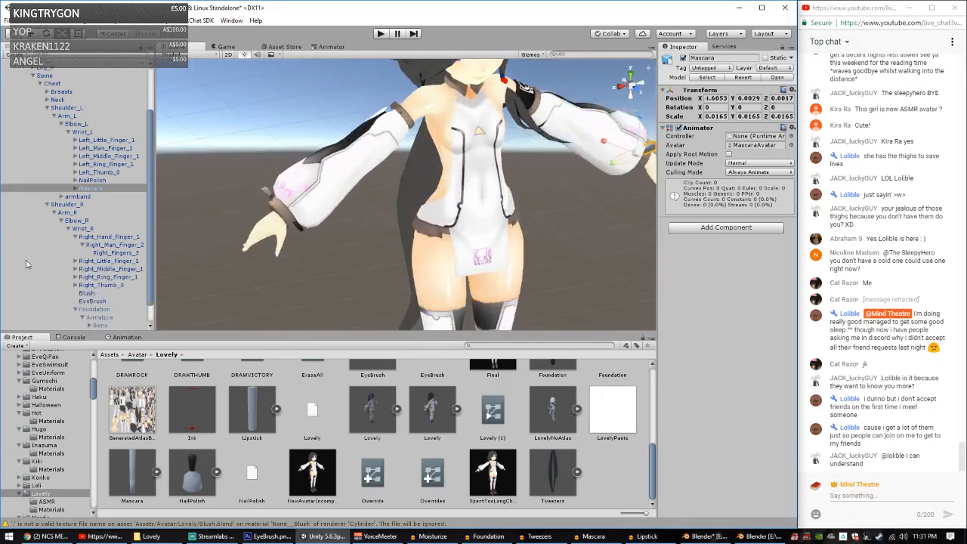
drag(144, 489, 110, 207)
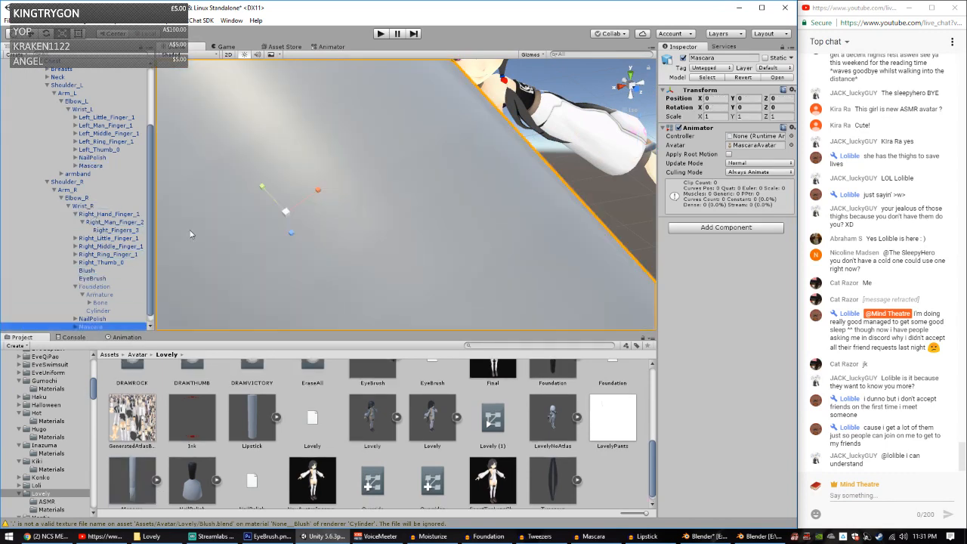
right_click(98, 326)
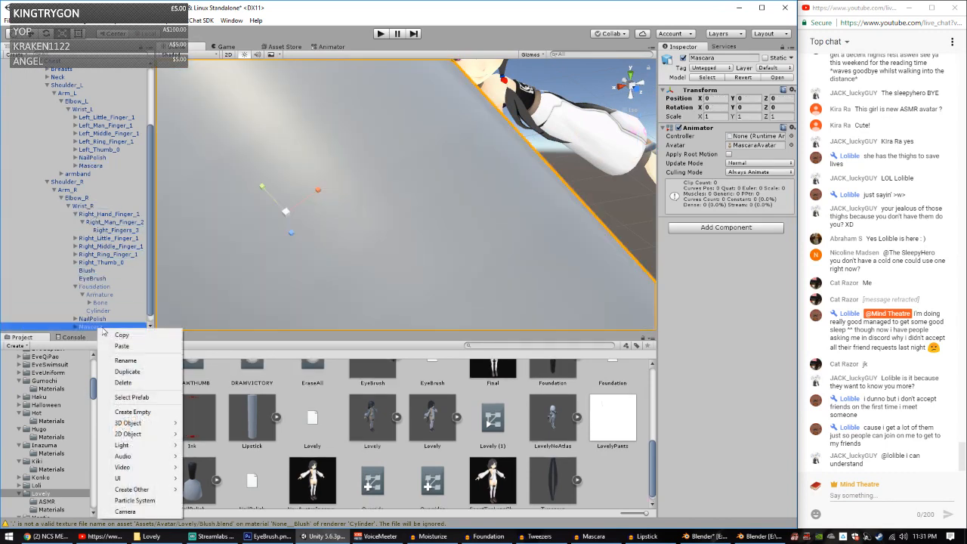
right_click(714, 92)
click(766, 163)
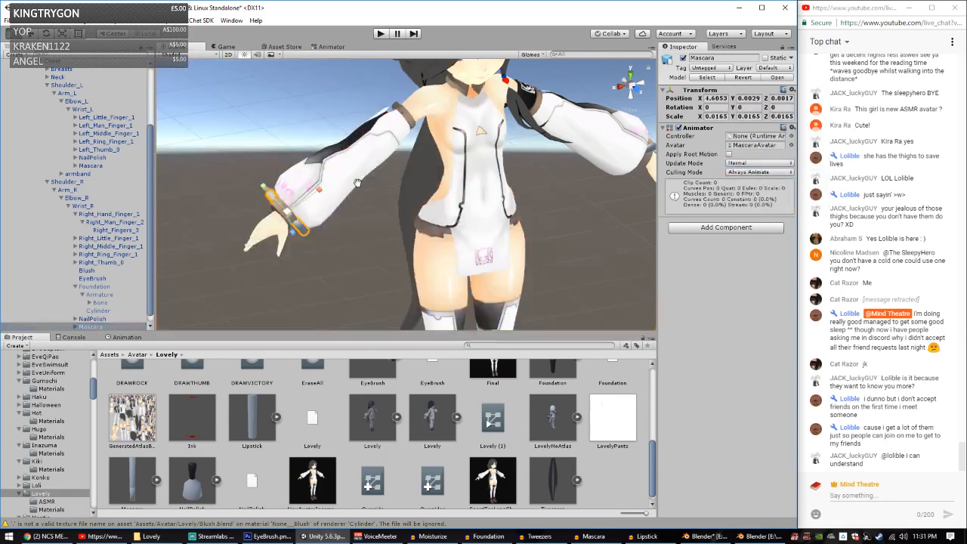
Step: Examine the Mascara's fit at the right wrist and preview the Tweezers and Lipstick models in the Lovely folder
middle_drag(358, 183, 409, 179)
scroll(408, 179, up, 3)
alt+drag(365, 200, 423, 197)
middle_drag(370, 166, 445, 165)
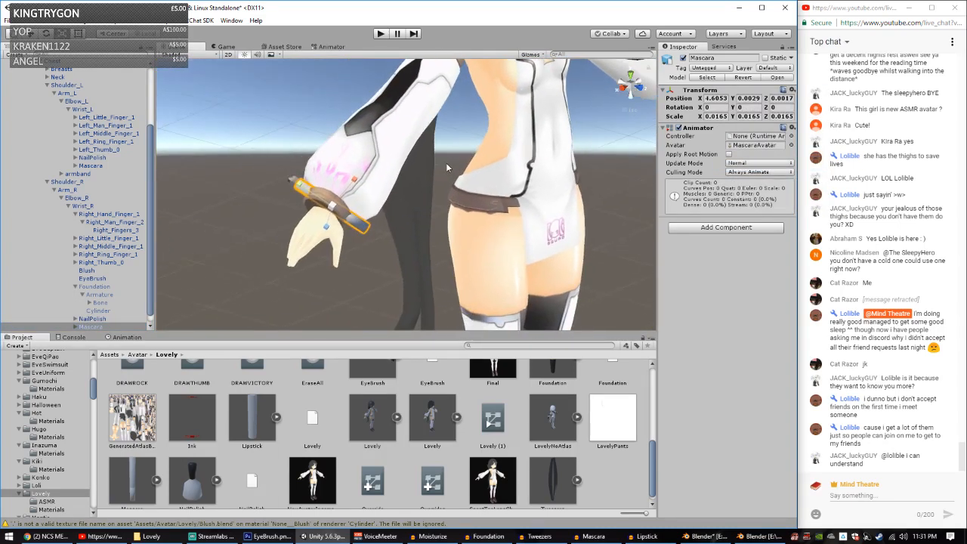
scroll(77, 278, down, 1)
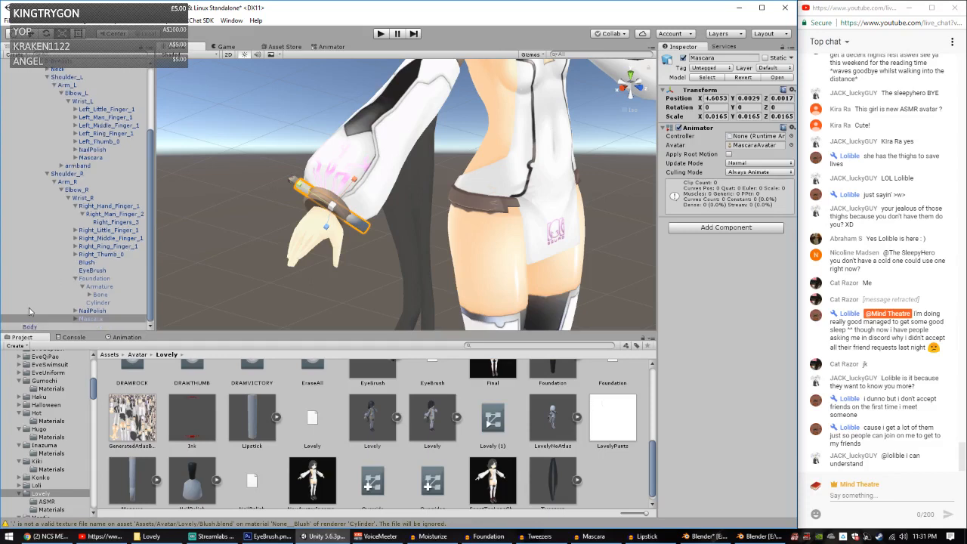
scroll(353, 439, down, 1)
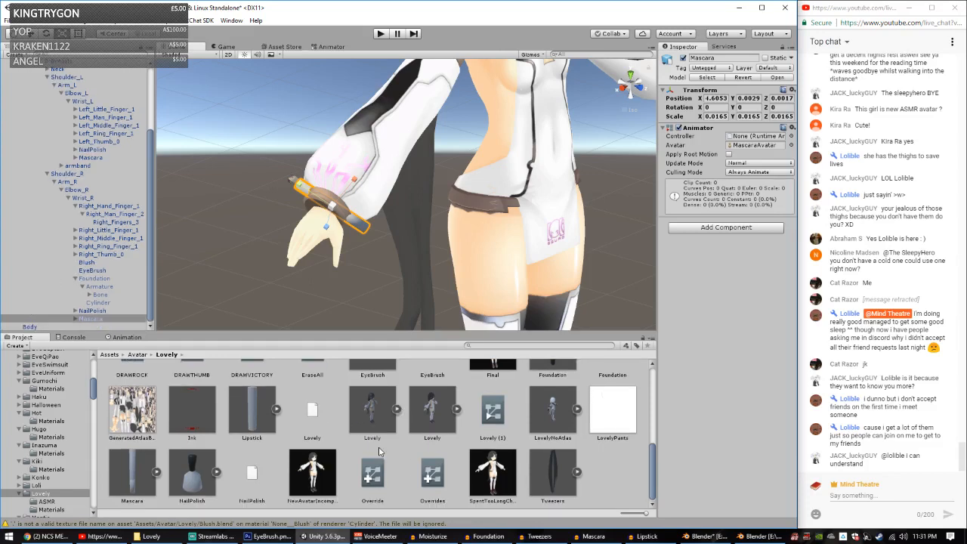
click(551, 474)
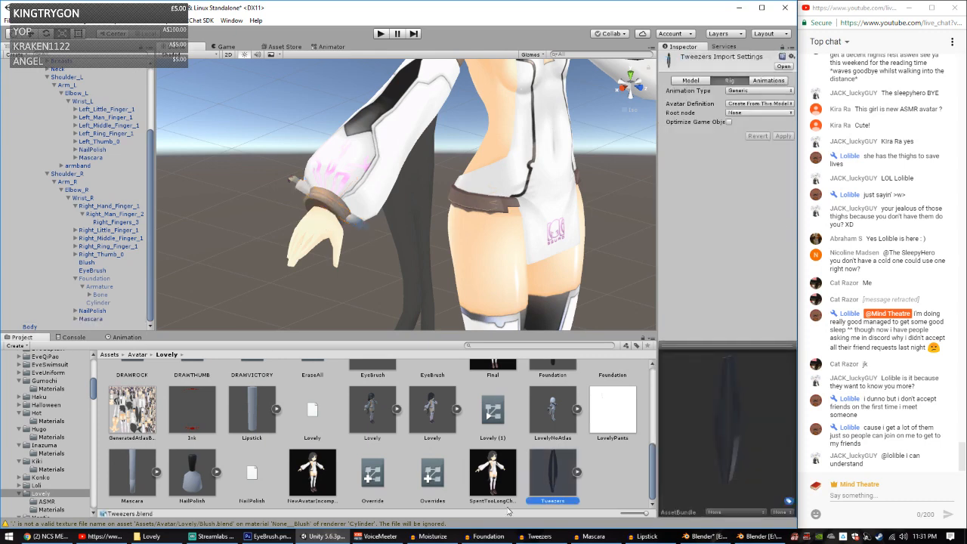
click(252, 427)
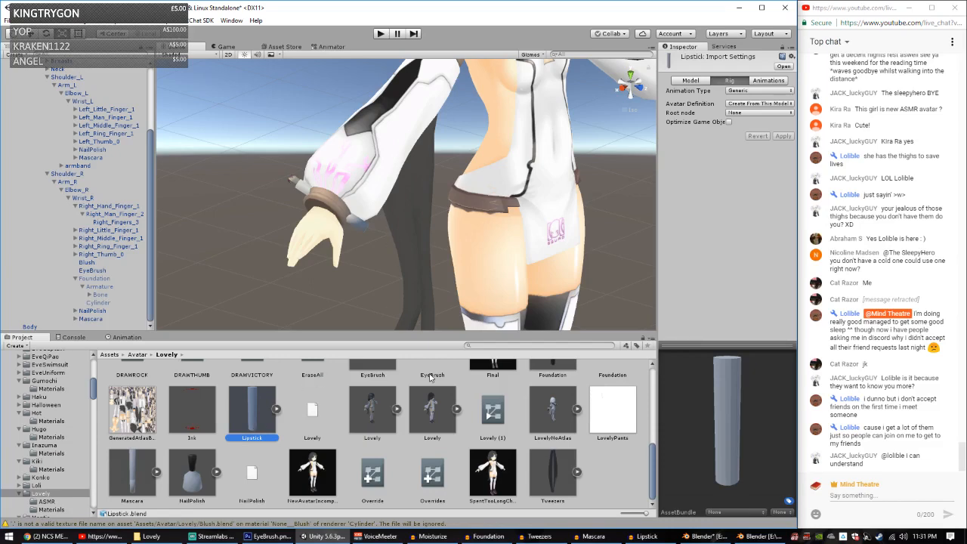
Step: Attach the Tweezers model to the Wrist_R bone and paste the copied Transform values onto it
drag(251, 412, 88, 204)
right_click(722, 89)
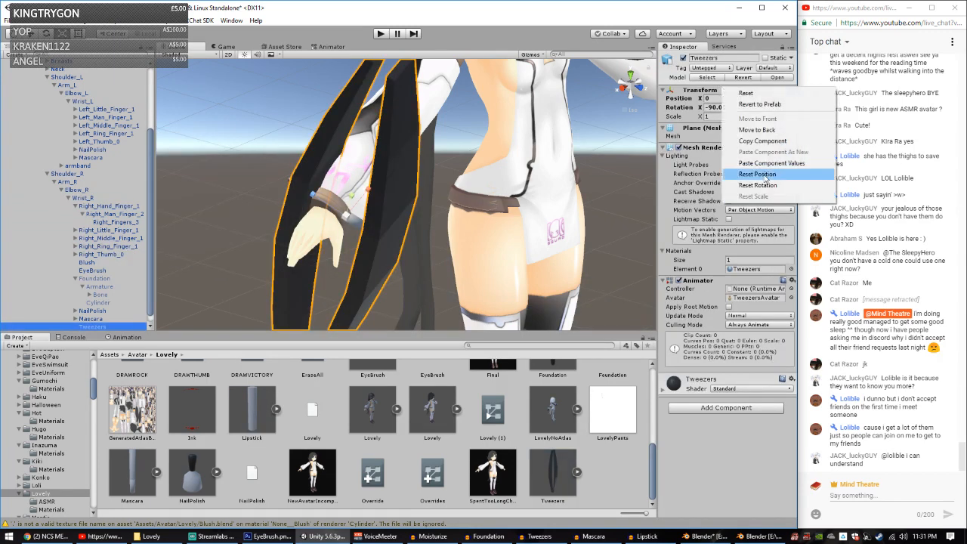
click(759, 163)
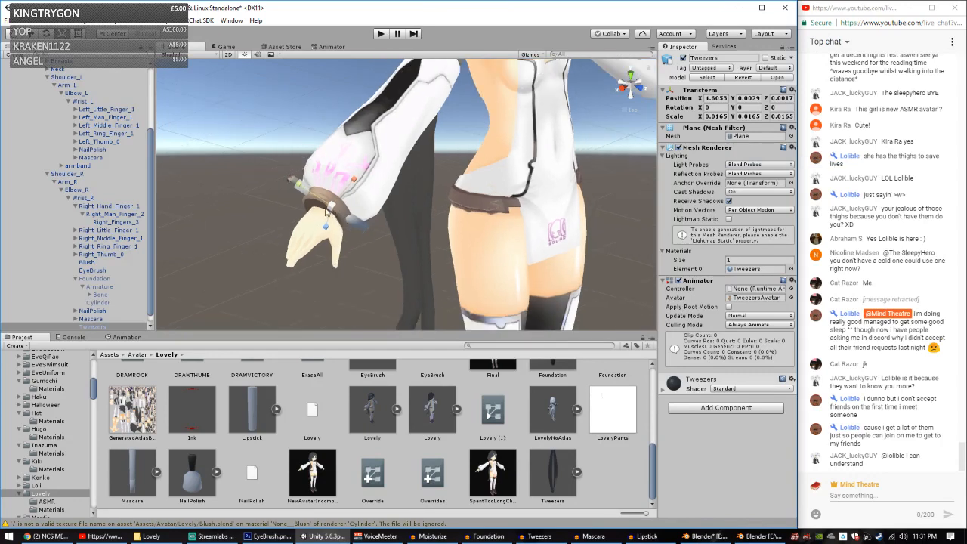
drag(332, 211, 397, 182)
Step: Attach the Lipstick model to the Wrist_R bone and paste the copied Transform values onto it
drag(255, 420, 101, 214)
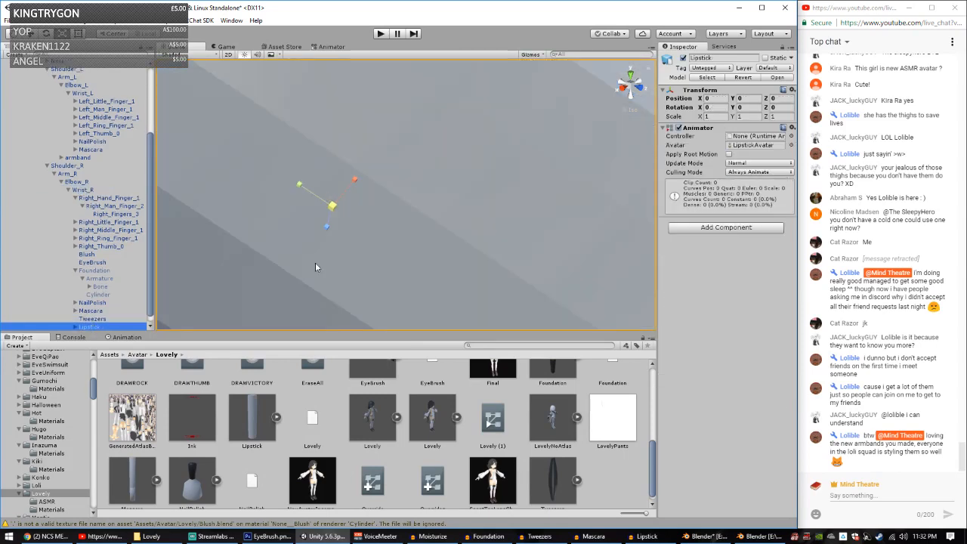
right_click(726, 90)
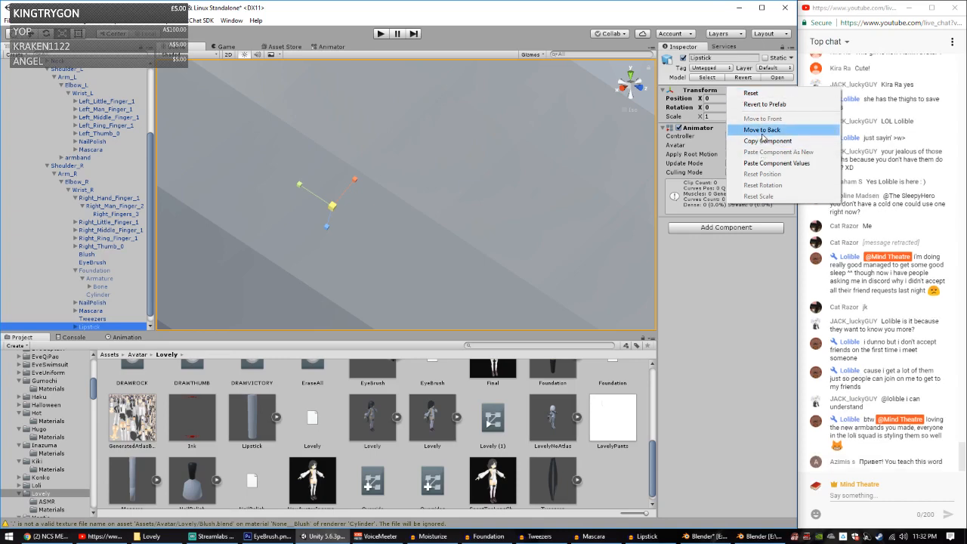
click(764, 163)
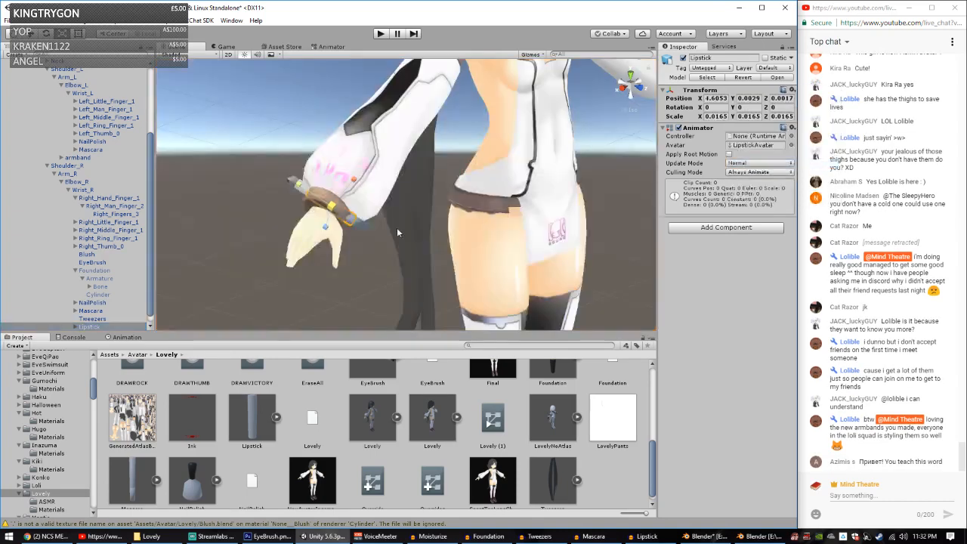
Step: Open the Lipstick model in Blender, apply smooth shading to its cap and base, and return to Unity
double_click(251, 418)
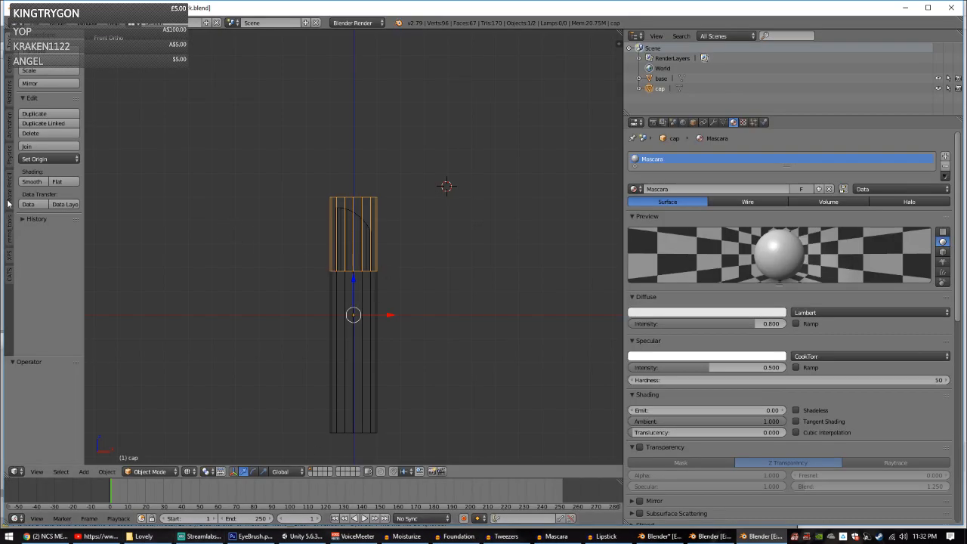
click(31, 182)
right_click(318, 337)
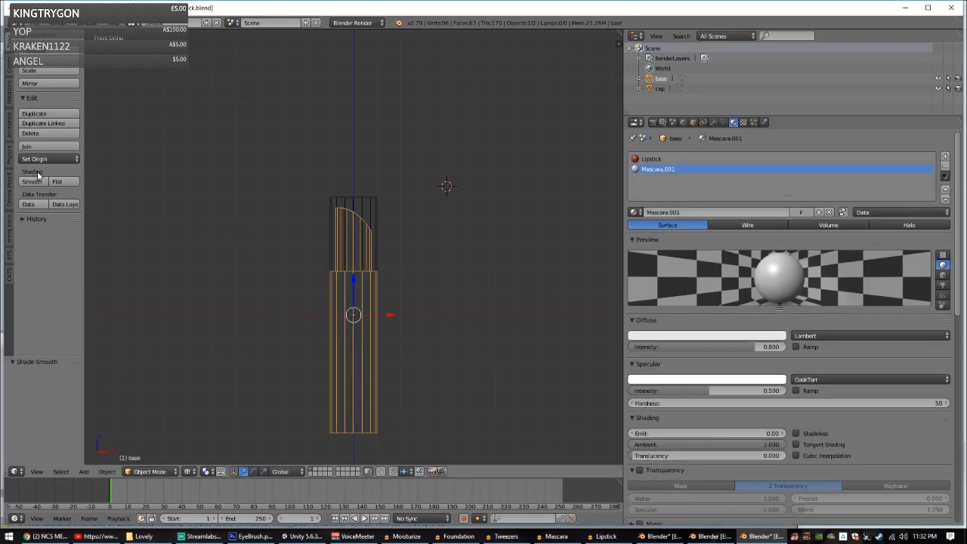
click(902, 7)
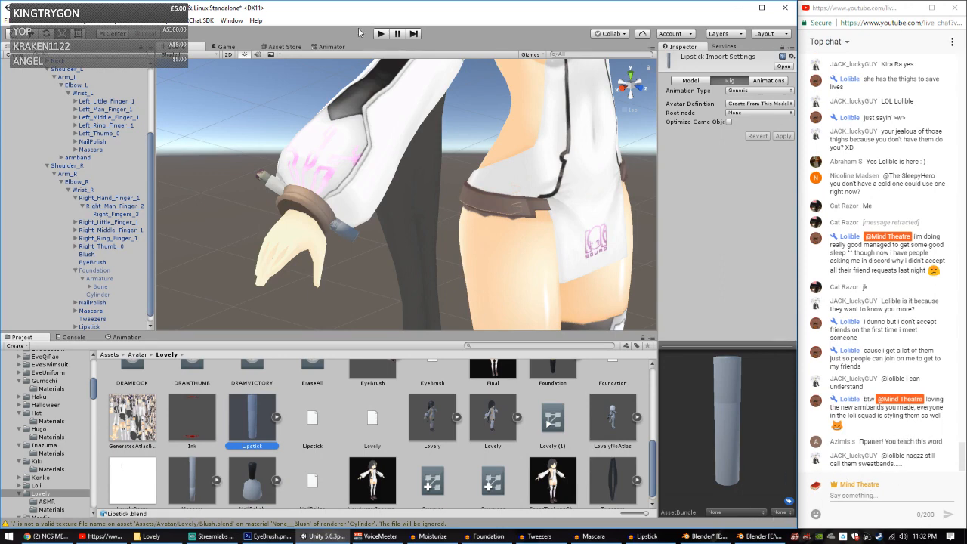
Step: Activate the hidden Foundation object under the Wrist_R bone
scroll(414, 198, up, 5)
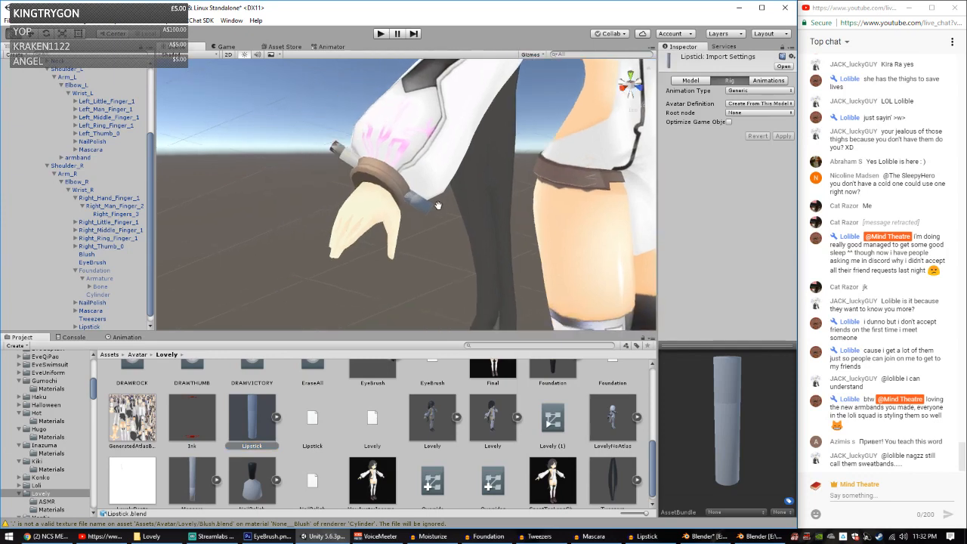
alt+drag(412, 190, 443, 226)
scroll(430, 222, down, 3)
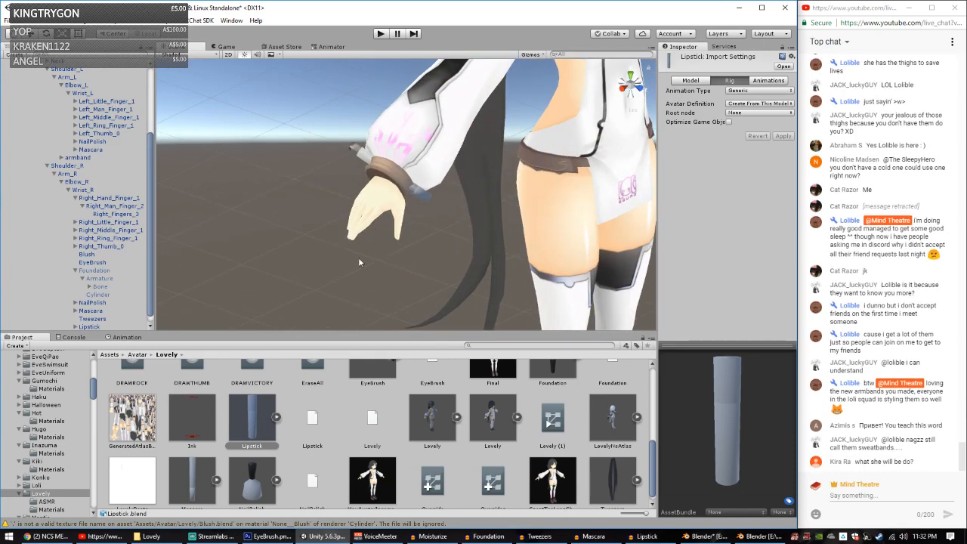
alt+drag(358, 256, 385, 242)
scroll(98, 286, down, 1)
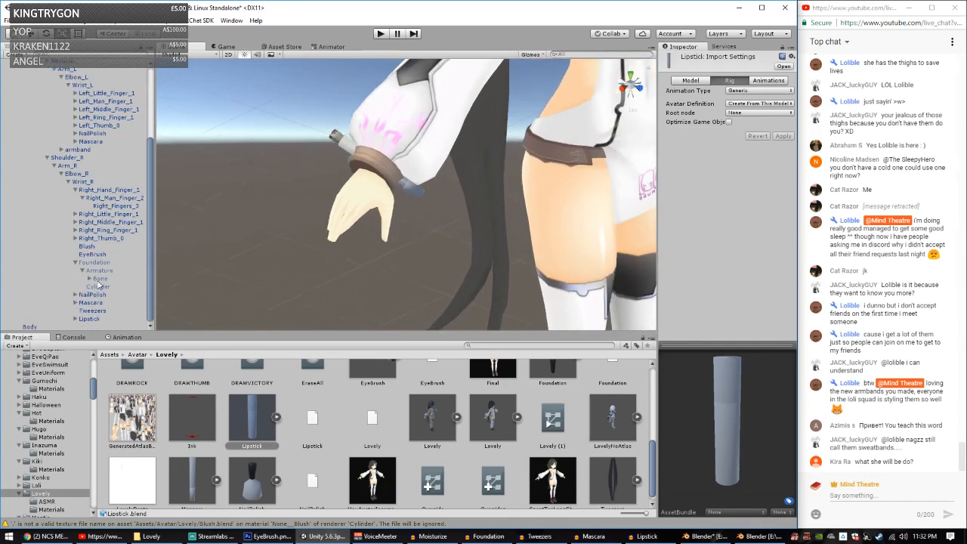
click(111, 263)
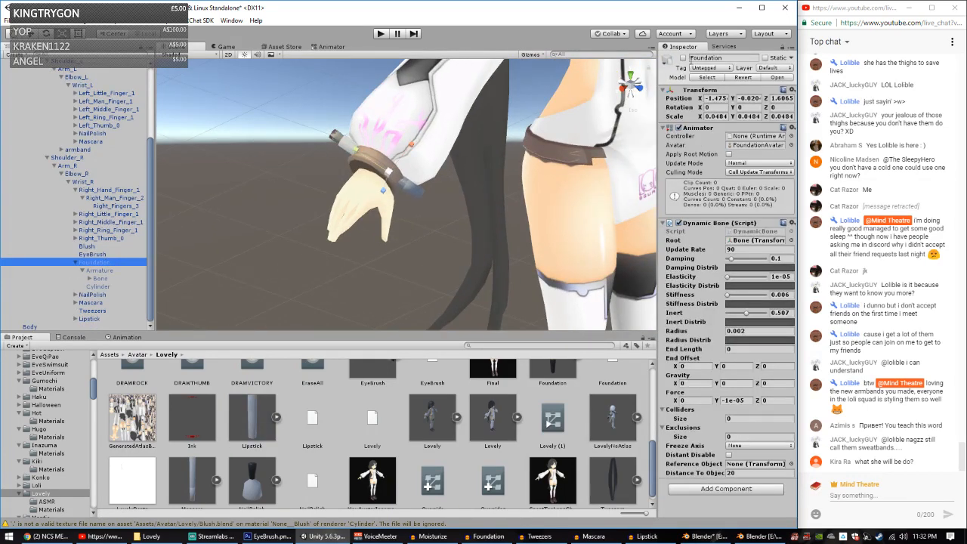
alt+drag(348, 148, 355, 206)
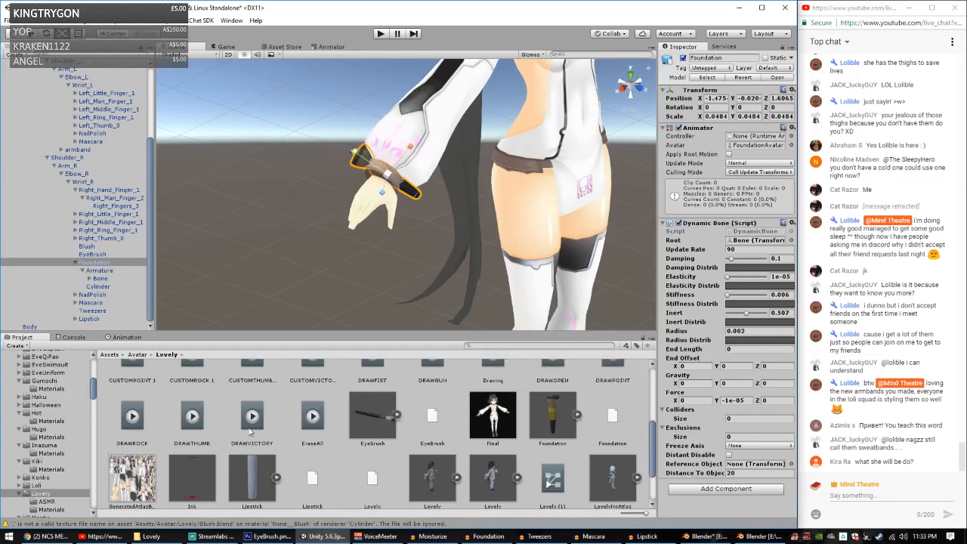
Step: Preview the NailPolish model and open the Materials folder inside the Lovely folder
scroll(250, 406, down, 1)
scroll(406, 466, up, 5)
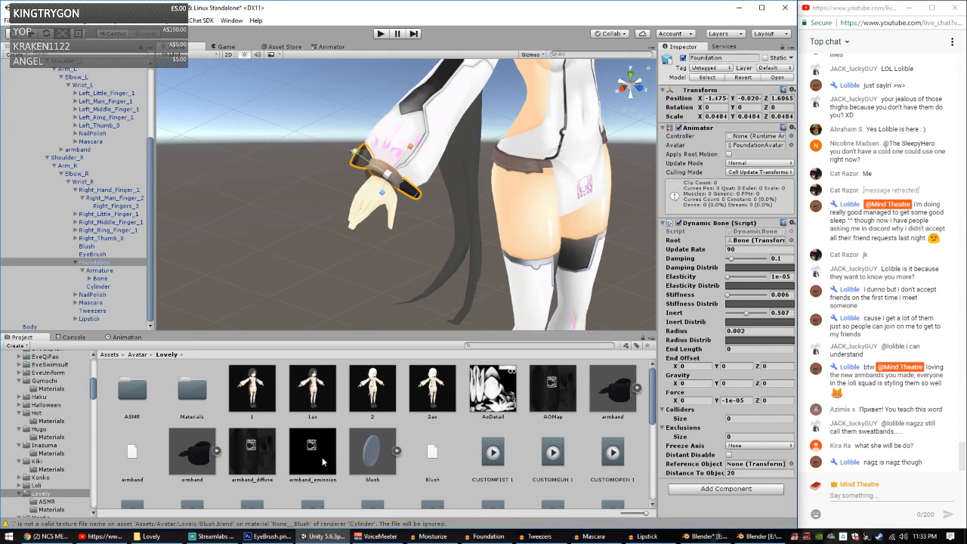
scroll(371, 447, down, 5)
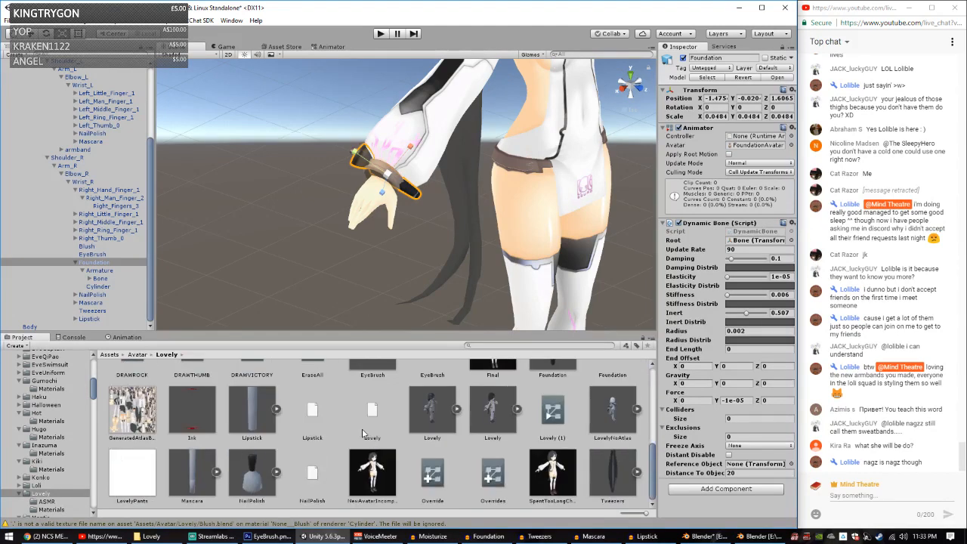
click(253, 476)
scroll(155, 452, up, 5)
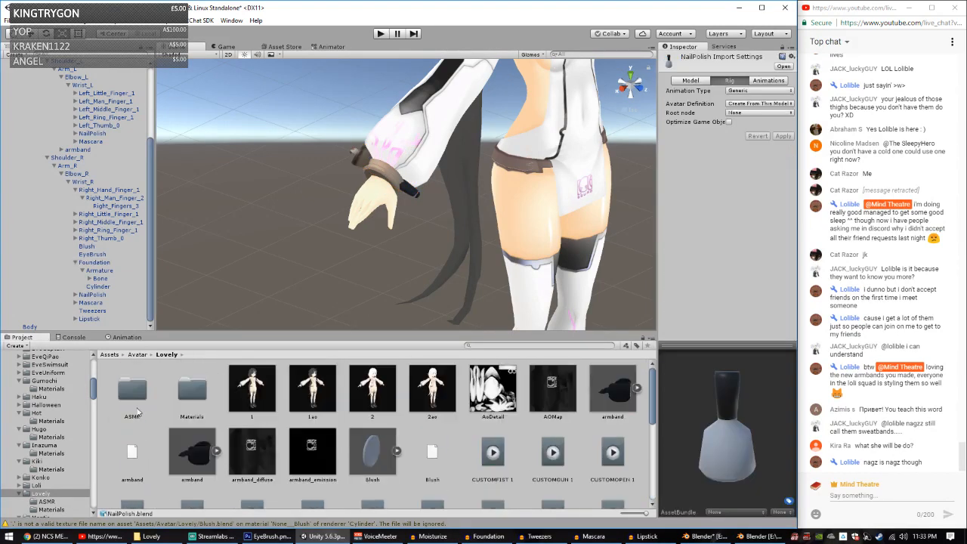
double_click(192, 389)
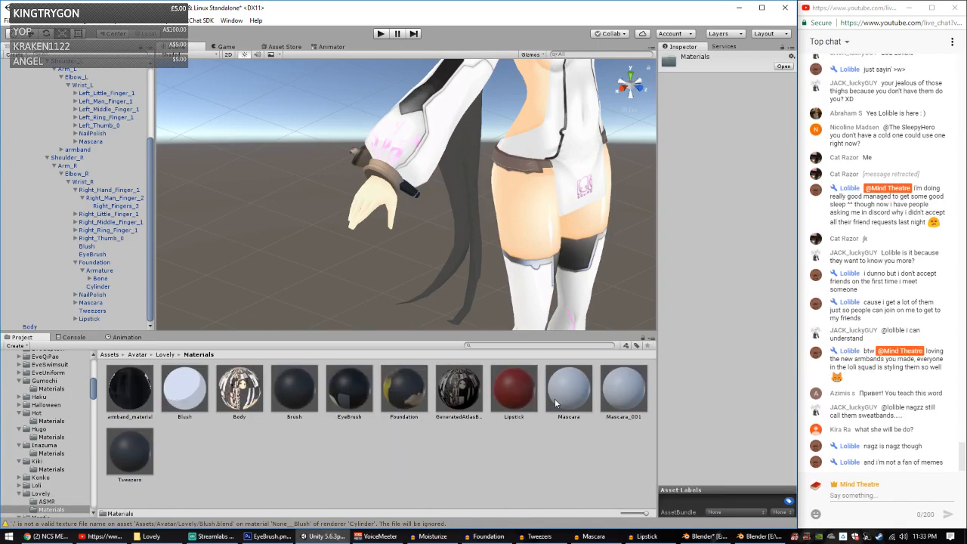
Step: Switch the Mascara material to the Lux Translucent (Specular setup) shader and set its Smoothness to 1
click(555, 380)
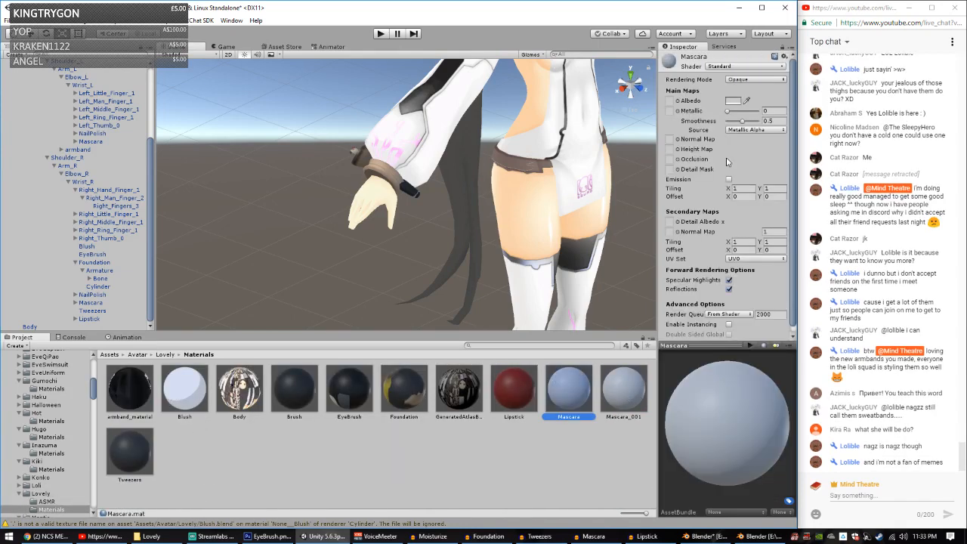
click(732, 66)
click(755, 32)
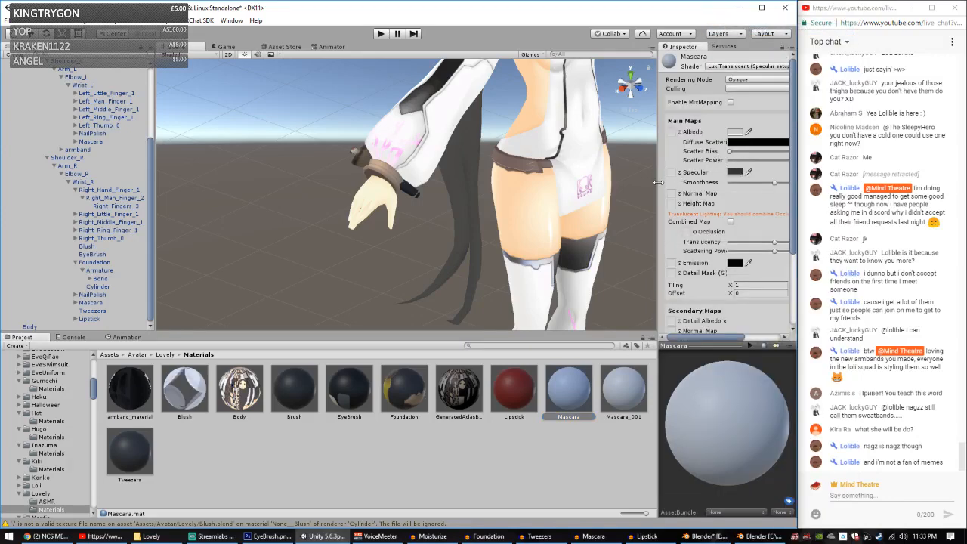
drag(660, 185, 597, 185)
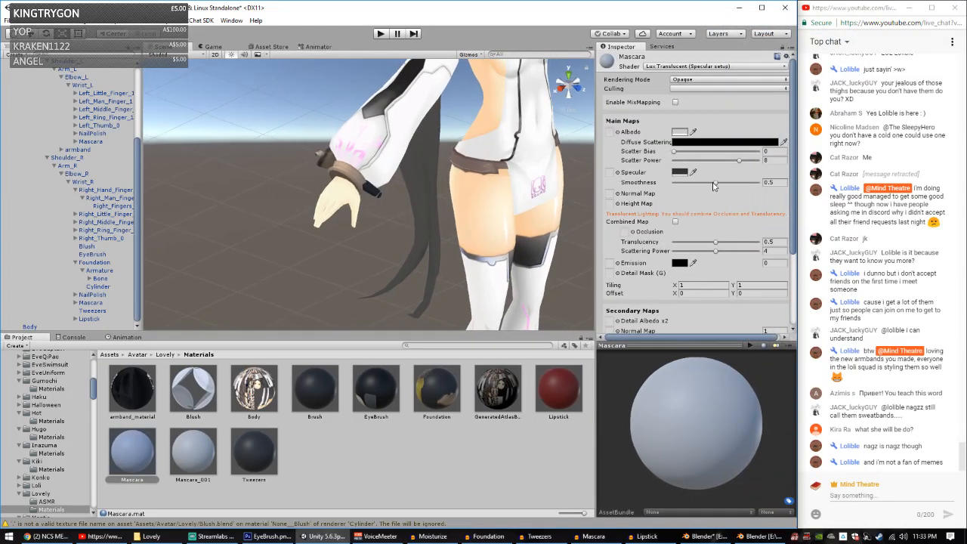
drag(714, 184, 769, 188)
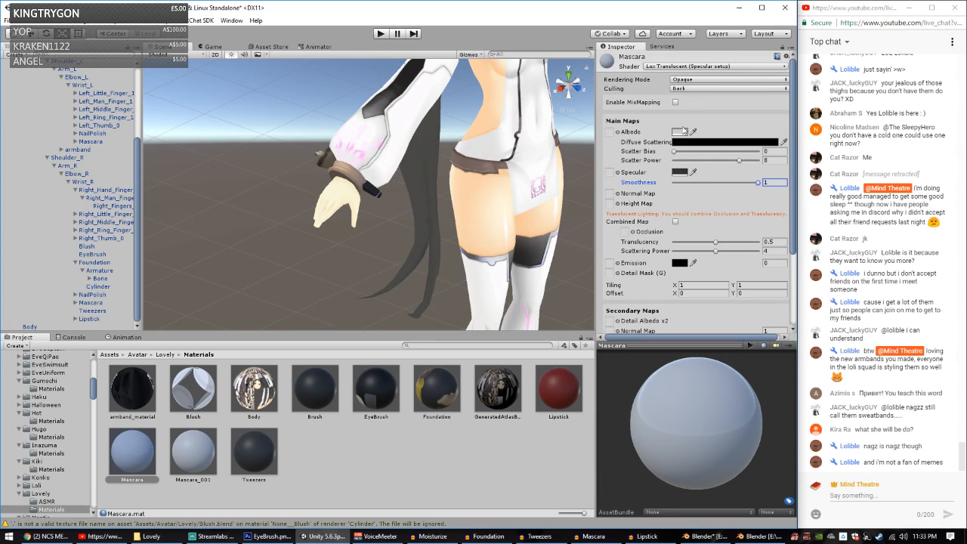
Step: Set the Mascara material's Albedo colour to dark grey, hex 424242
click(680, 132)
click(108, 349)
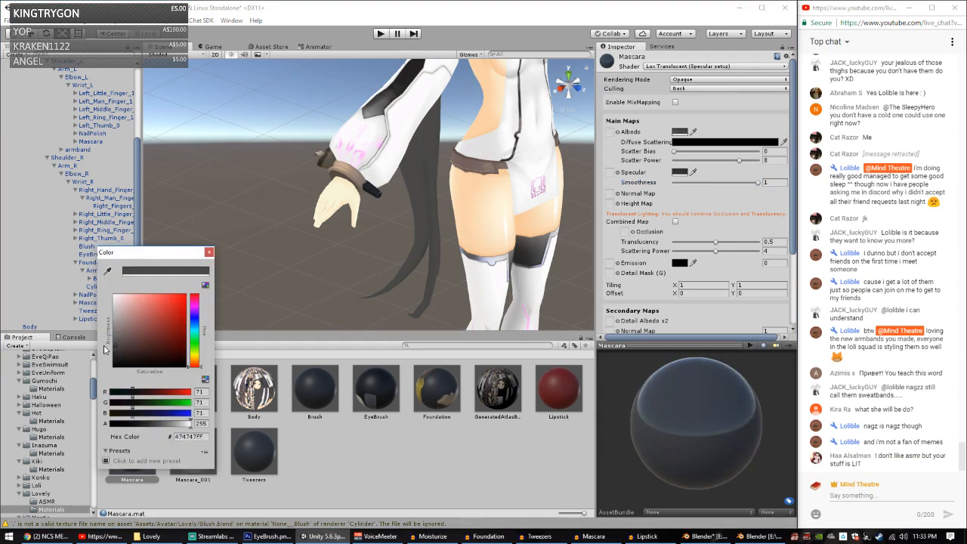
click(105, 351)
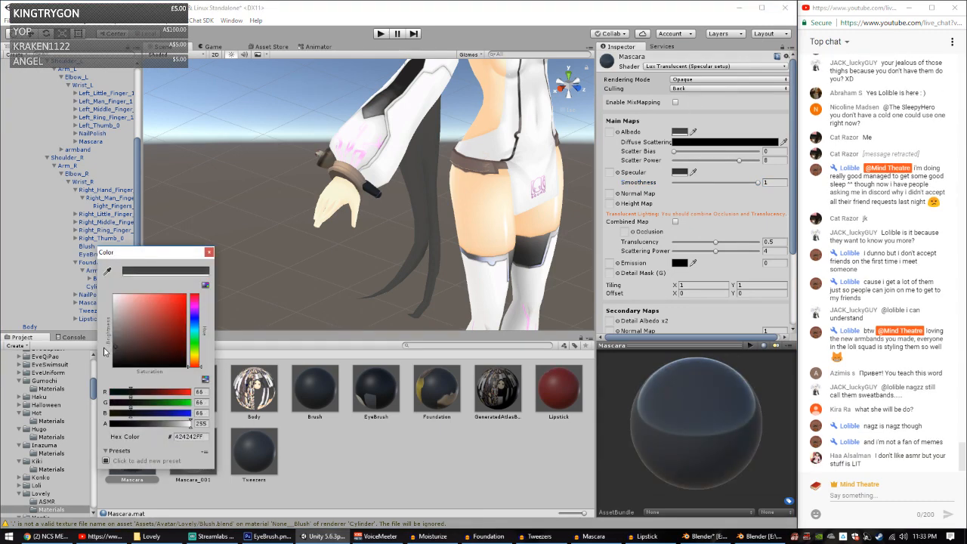
click(208, 252)
Step: Set the Mascara material's Scatter Bias to 0.185 and its Scatter Power to 8.39
drag(674, 151, 705, 152)
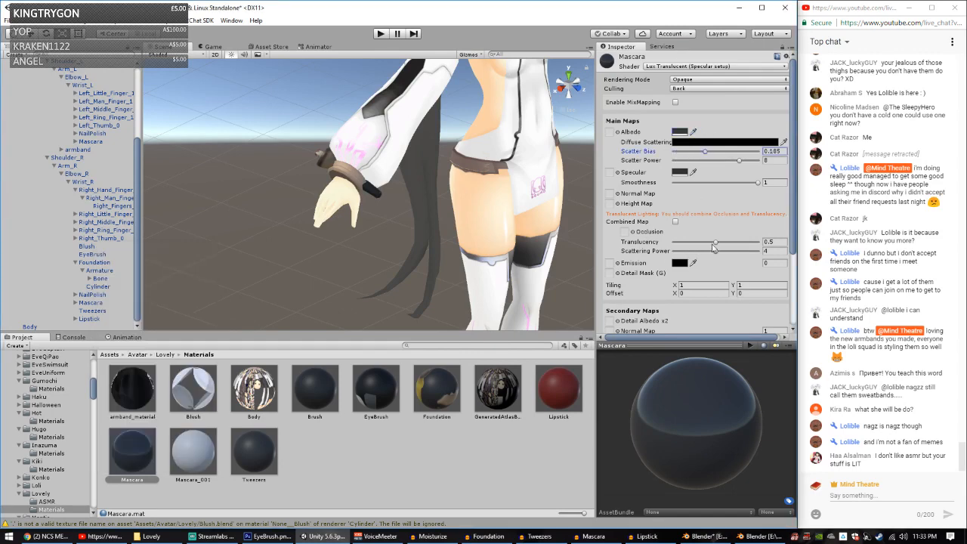
drag(741, 163, 744, 165)
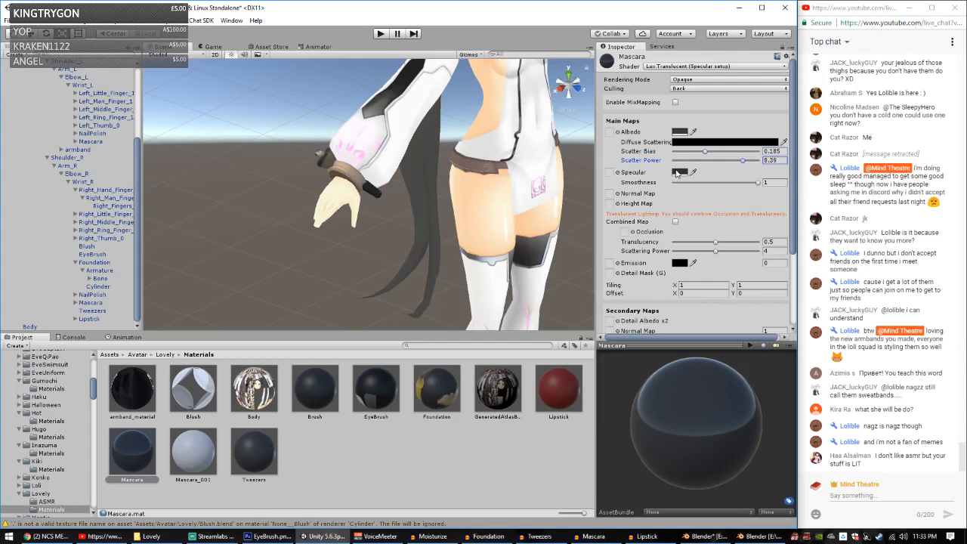
scroll(639, 193, down, 3)
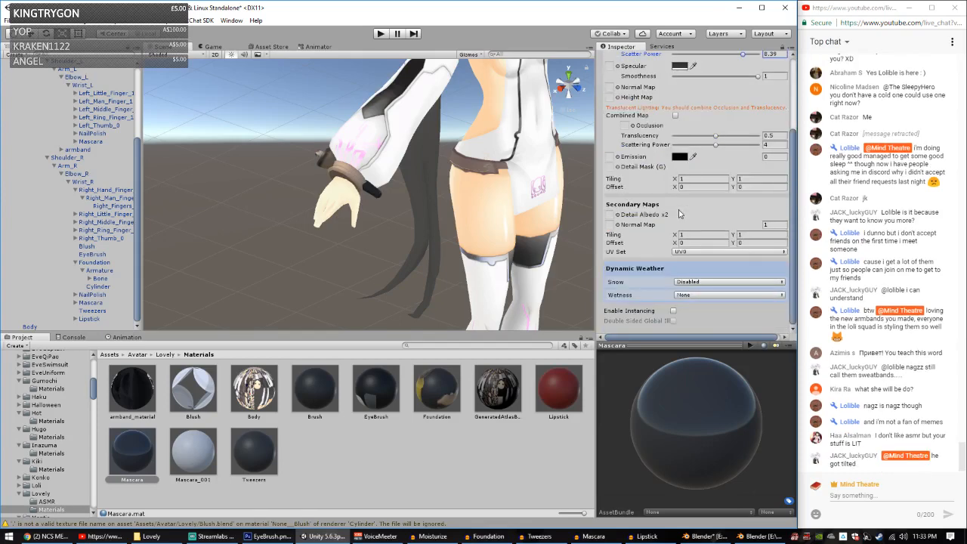
scroll(679, 211, up, 3)
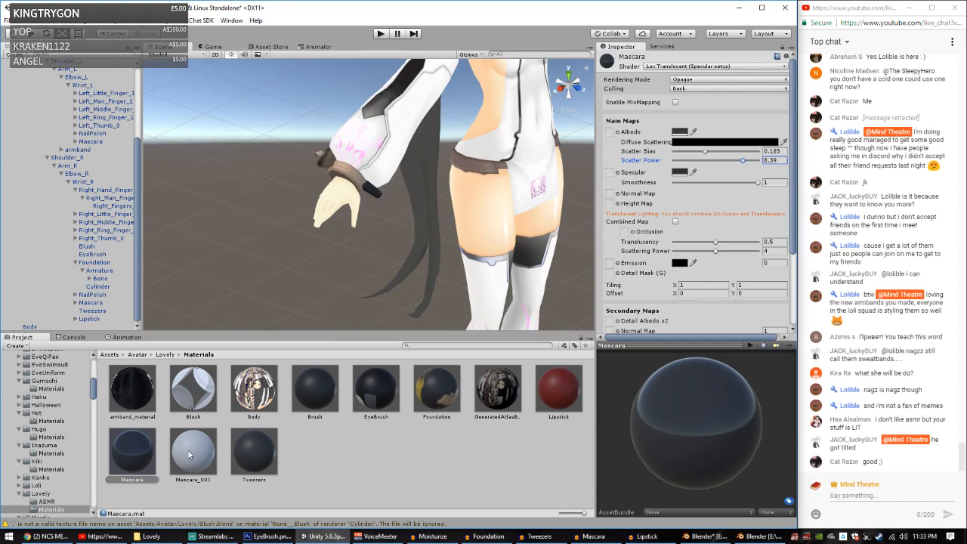
Step: Switch the Mascara_001 material to the Lux Standard (Metallic setup) shader
click(189, 454)
click(678, 103)
click(656, 66)
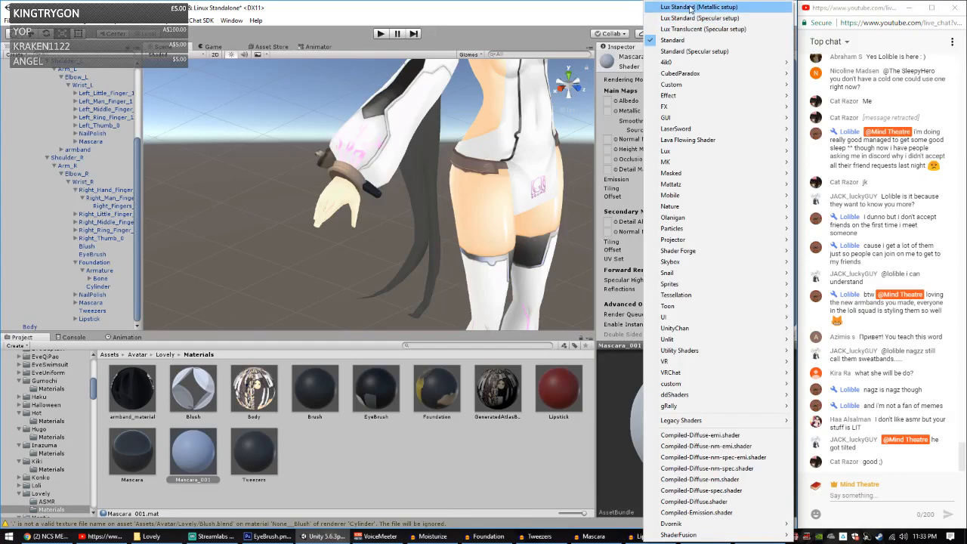
click(686, 7)
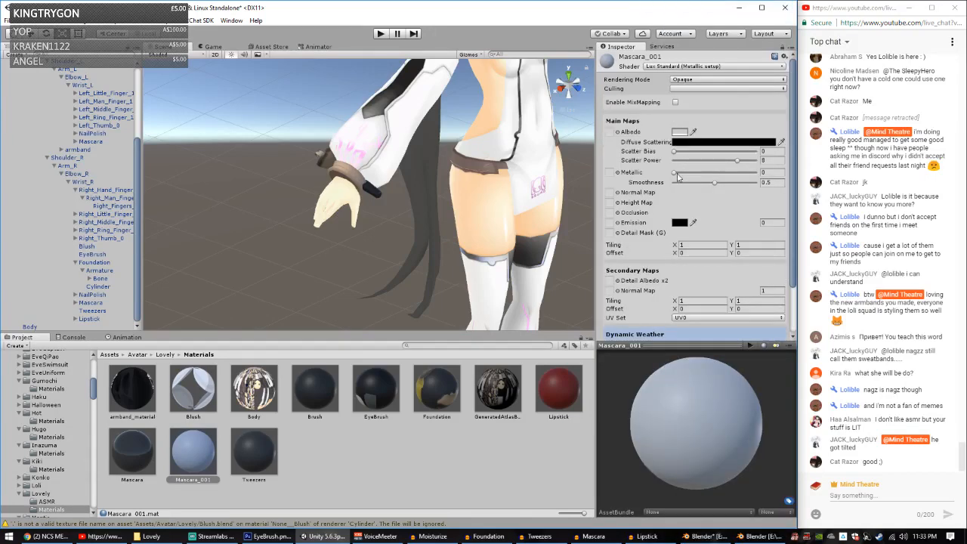
Step: Switch the Mascara material to the Lux Standard (Metallic setup) shader with Metallic 1 and Smoothness 0.871
click(151, 462)
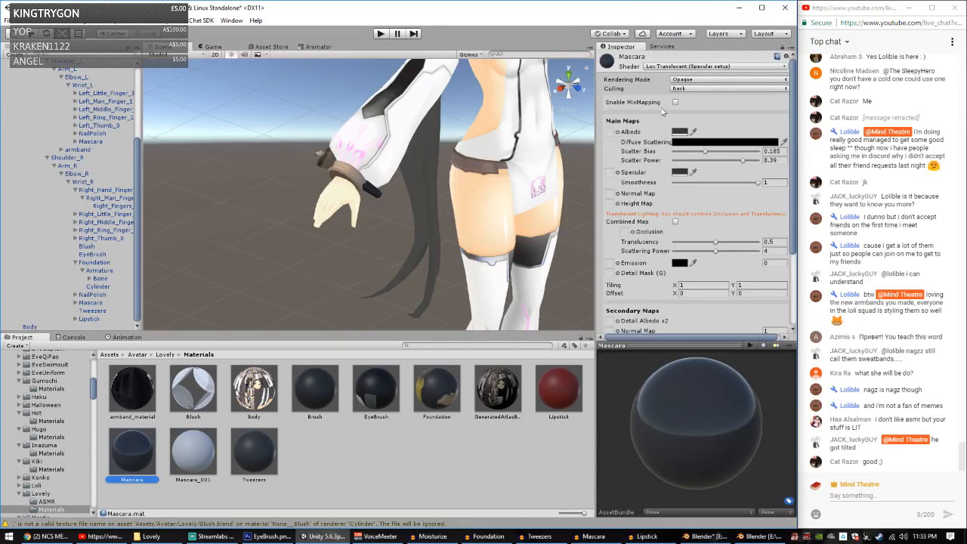
click(691, 67)
click(691, 7)
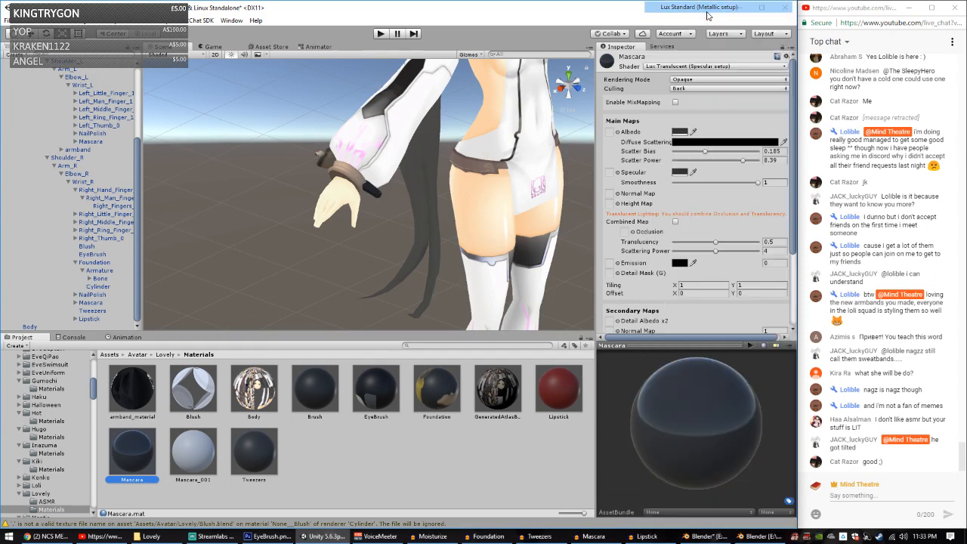
drag(677, 176, 747, 192)
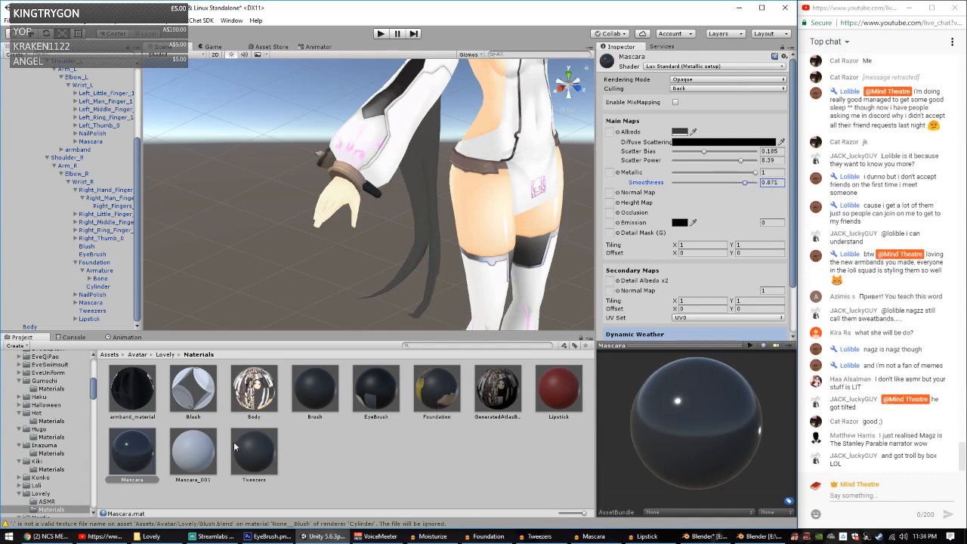
Step: Set the Mascara_001 material's Metallic to 1, Smoothness to about 0.9 and Albedo to dark grey, hex 262626
click(194, 458)
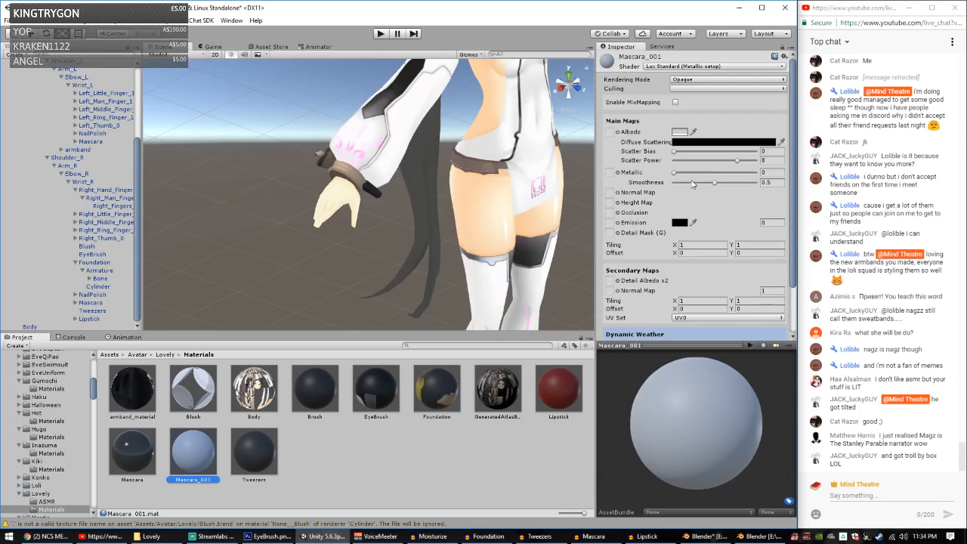
drag(674, 172, 748, 184)
click(680, 133)
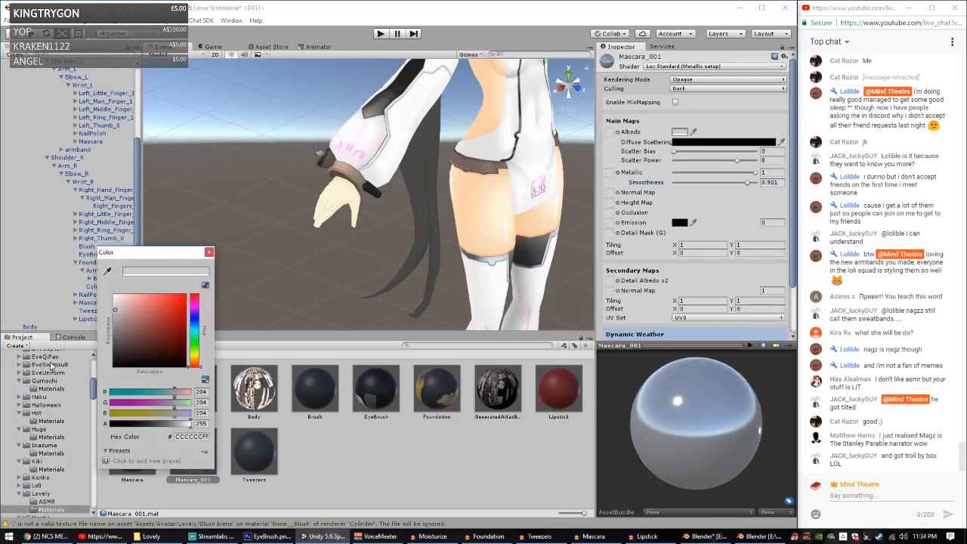
click(111, 360)
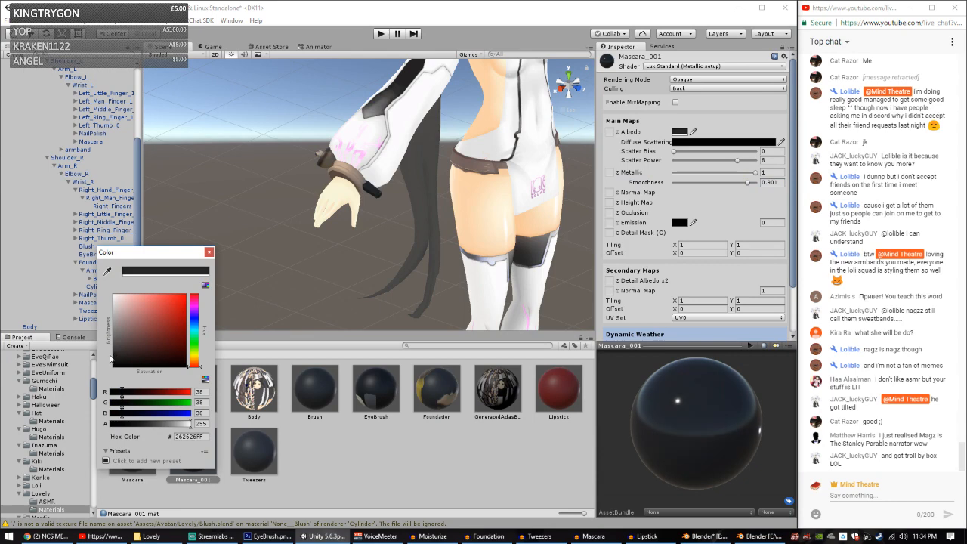
Step: Switch the Tweezers material to the Lux Standard (Metallic setup) shader
click(209, 252)
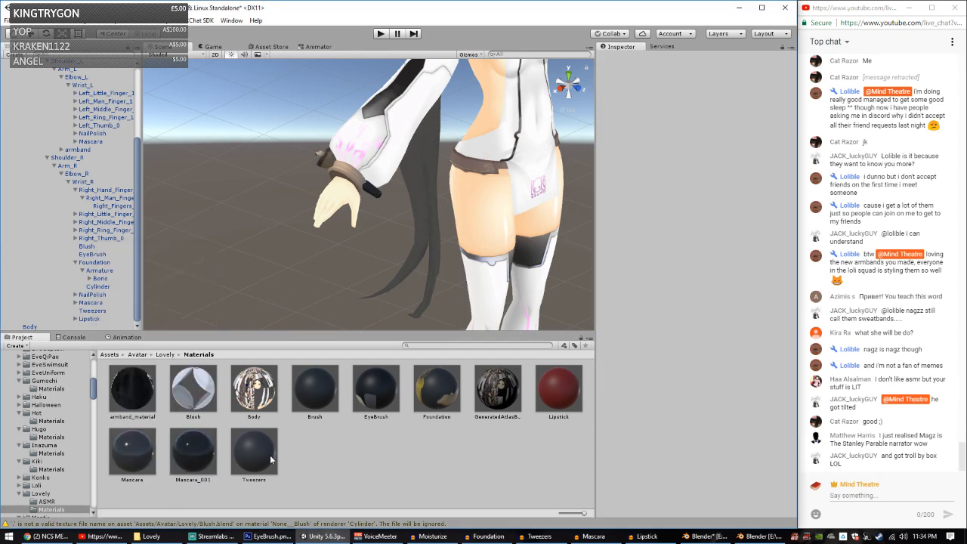
click(270, 455)
click(727, 66)
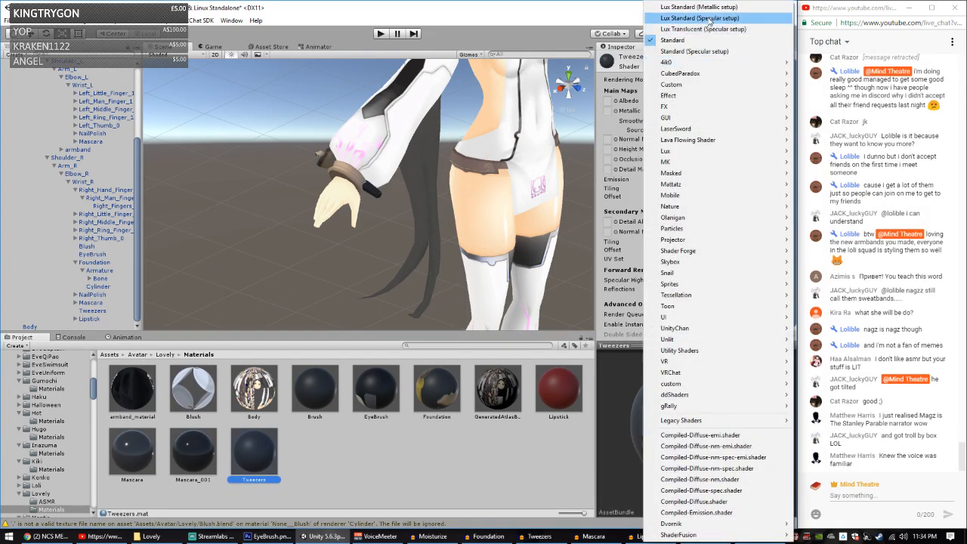
click(718, 20)
Step: Lighten the Tweezers material's Albedo to a mid grey and set its Metallic to 0.821 and Smoothness to 0.729
click(682, 132)
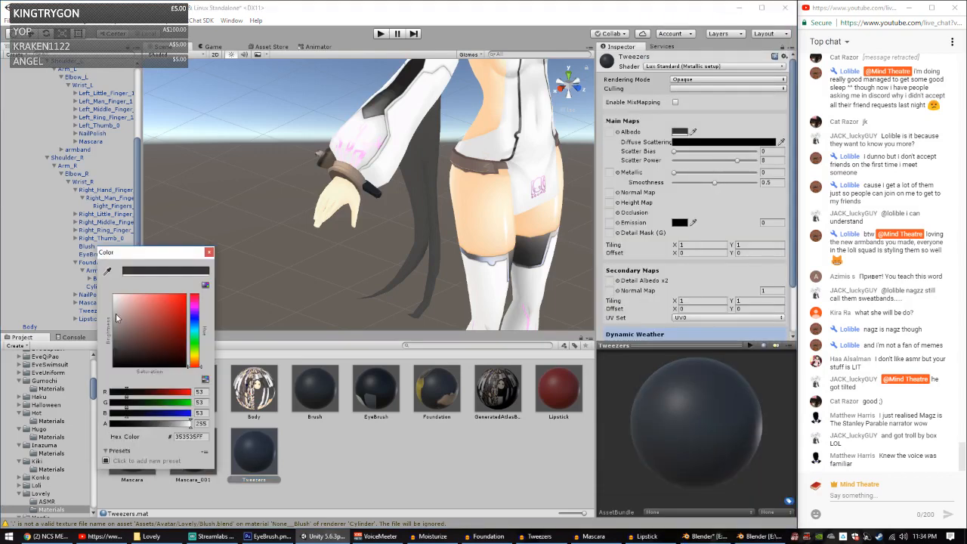
drag(117, 331, 90, 344)
click(209, 251)
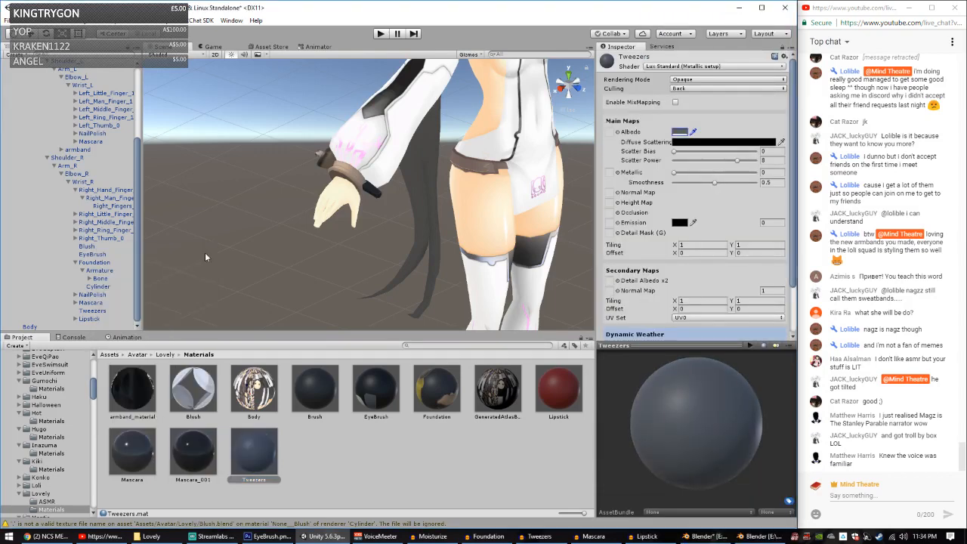
mouse_move(714, 182)
mouse_down()
mouse_move(748, 182)
mouse_move(702, 172)
mouse_move(742, 172)
mouse_move(735, 183)
mouse_move(741, 172)
mouse_up()
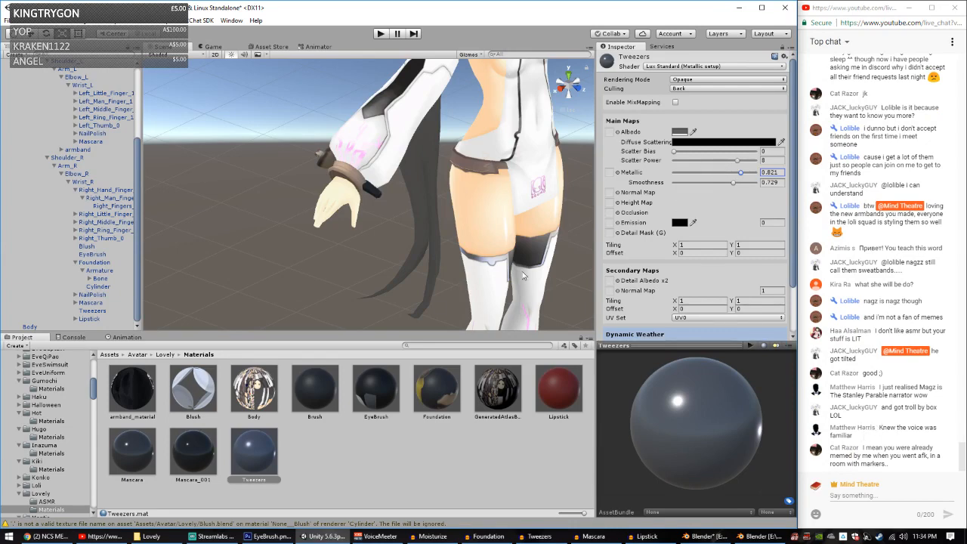
Step: Switch the Brush material to the Lux Standard (Metallic setup) shader with Metallic 0.723 and Smoothness 0.796
click(321, 404)
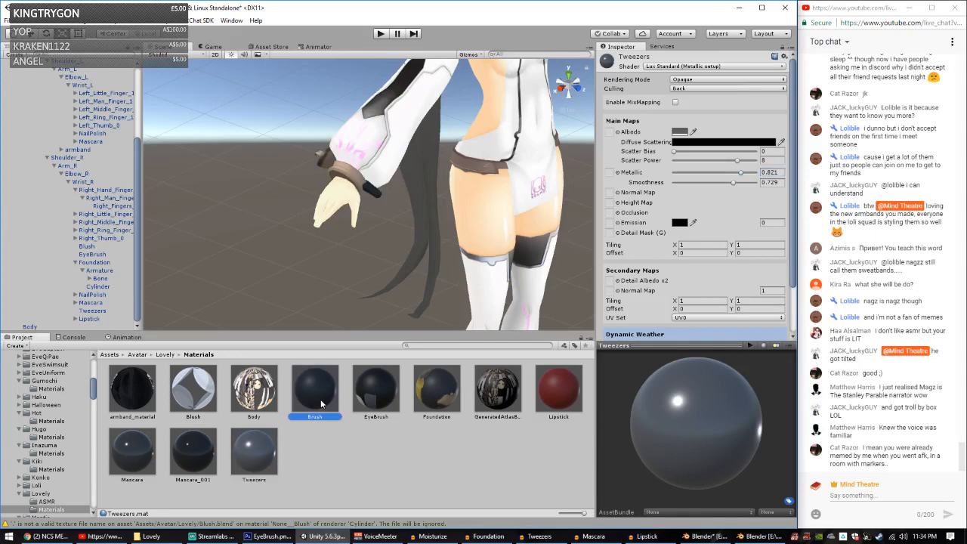
click(680, 66)
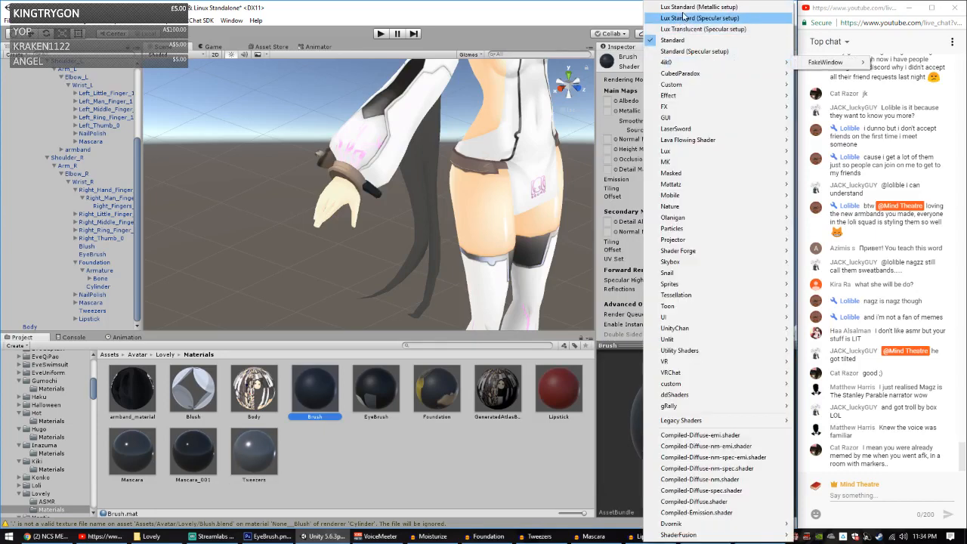
click(695, 7)
drag(679, 173, 739, 183)
click(717, 182)
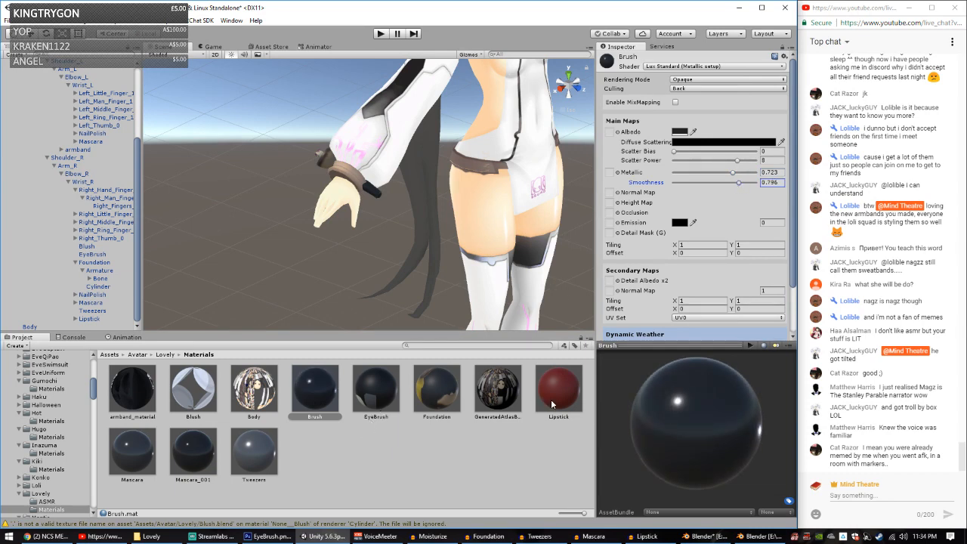
Step: Switch the Foundation material to the CubedParadox/Flat Lit Toon shader and turn off its outline
click(552, 402)
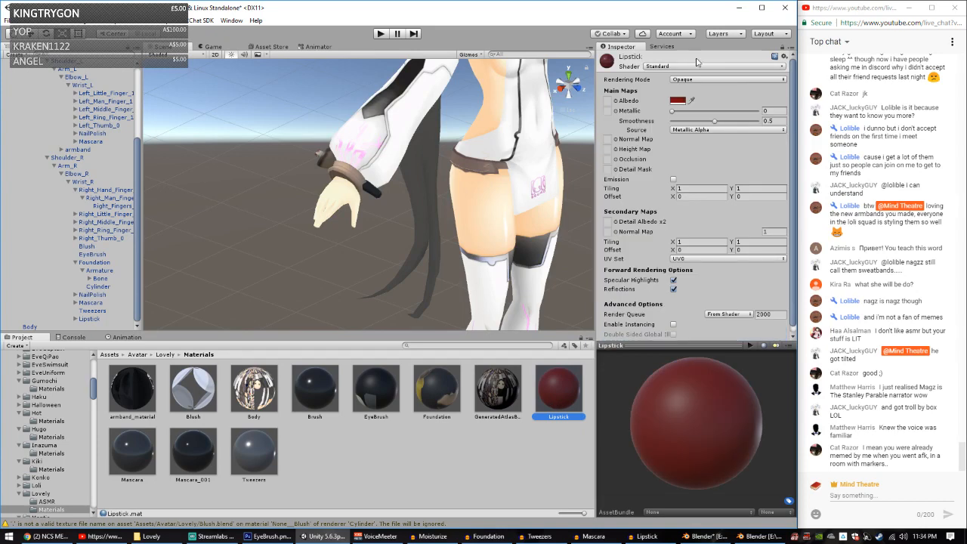
click(201, 410)
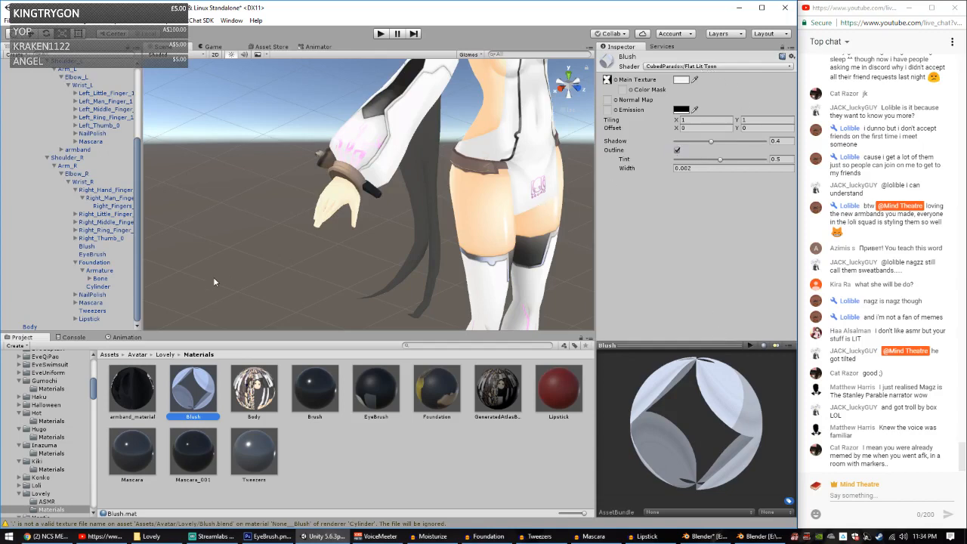
click(423, 397)
click(689, 70)
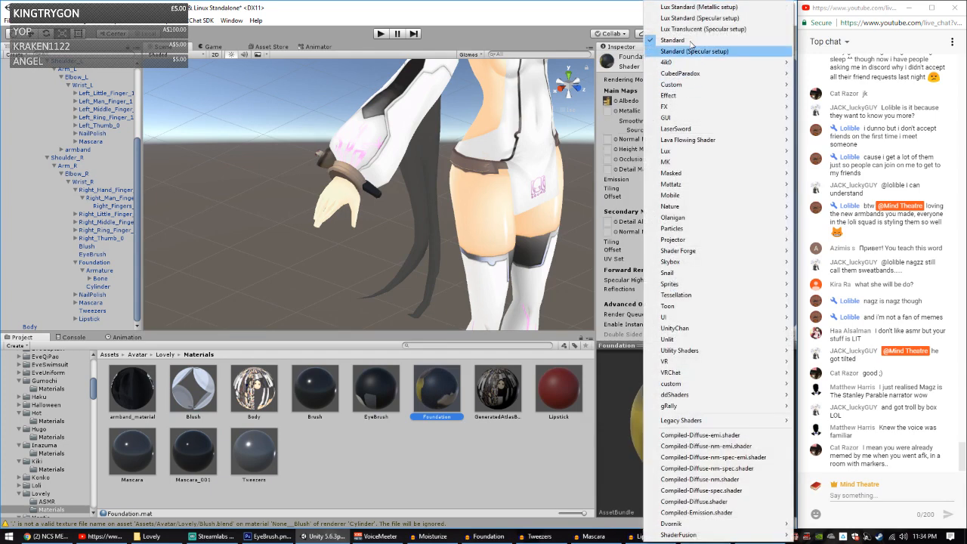
mouse_move(706, 73)
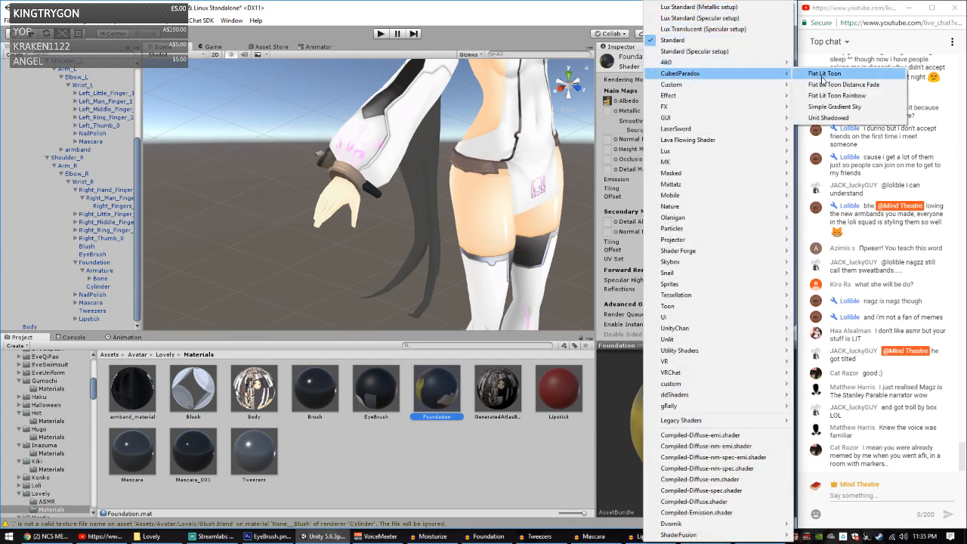
click(775, 75)
scroll(388, 268, up, 5)
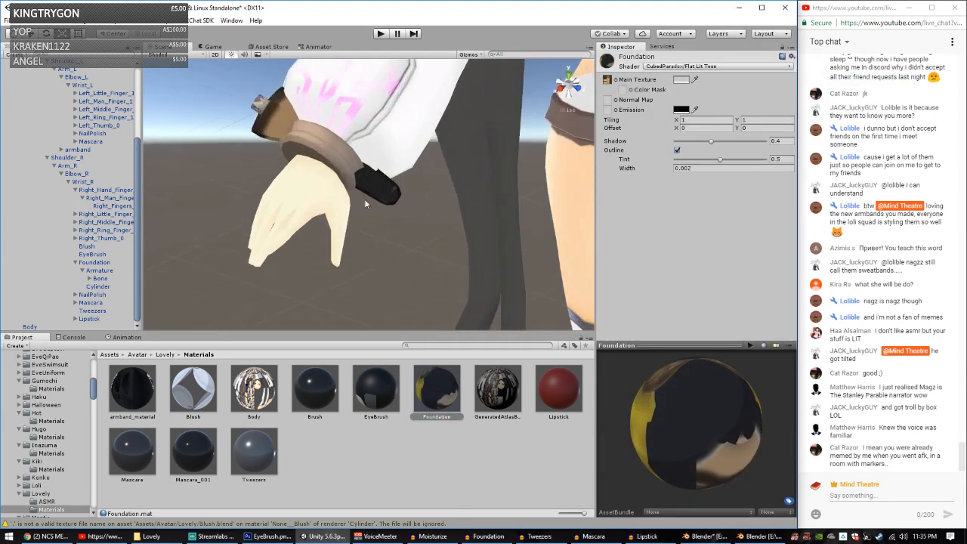
click(677, 151)
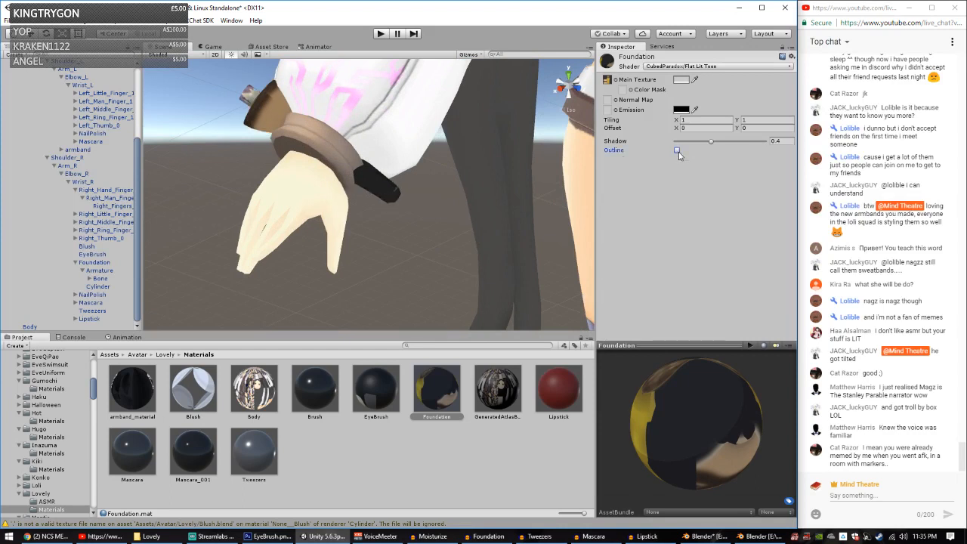
Step: Turn off the outline on the Blush material
click(193, 389)
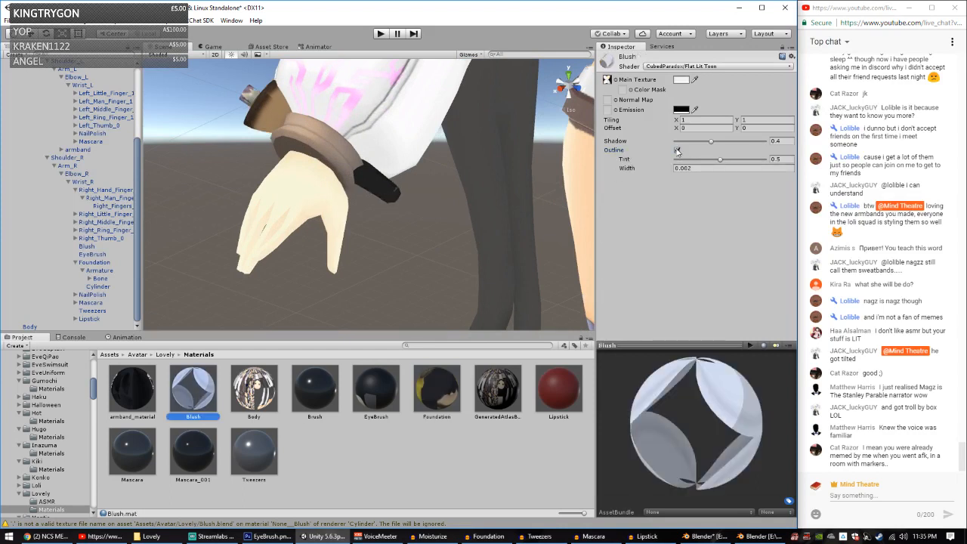
click(434, 385)
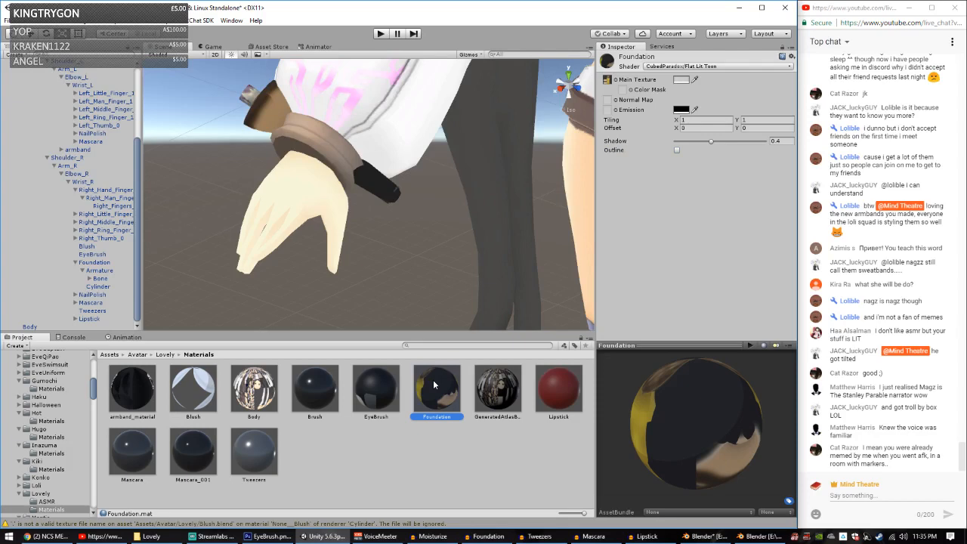
click(506, 398)
Step: Switch the EyeBrush material to the CubedParadox/Flat Lit Toon shader and disable its outline
click(352, 403)
click(383, 400)
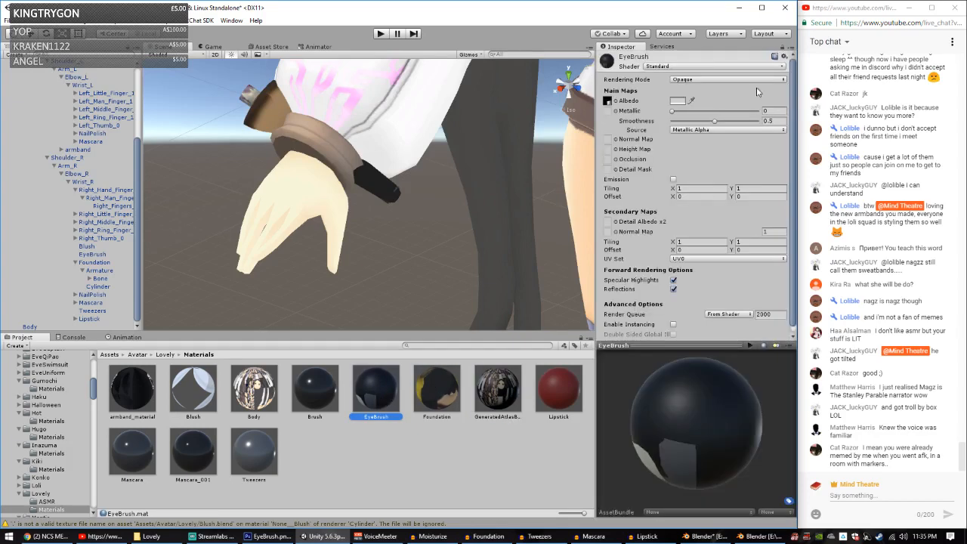
click(722, 65)
mouse_move(793, 76)
click(824, 73)
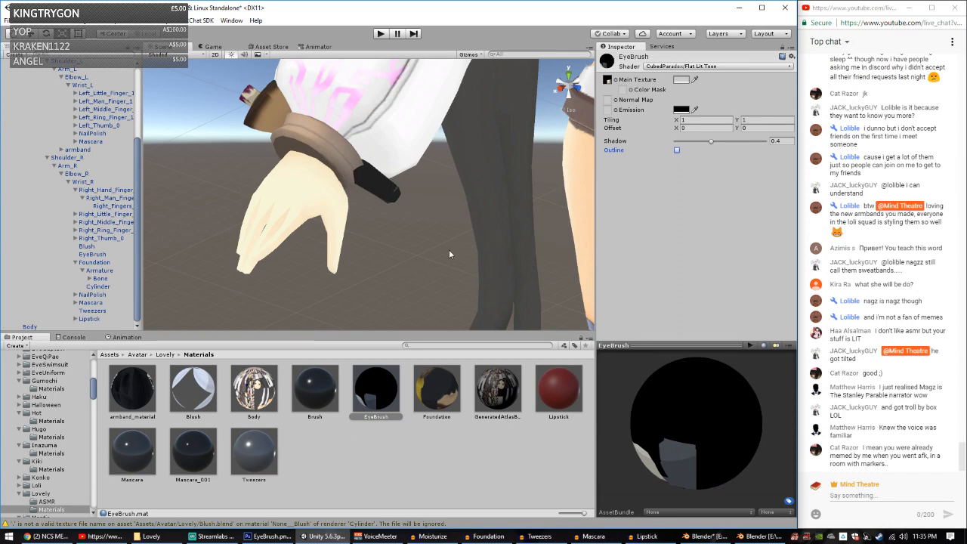
Step: Give the Lipstick material the CubedParadox/Flat Lit Toon shader without an outline
click(559, 389)
click(721, 66)
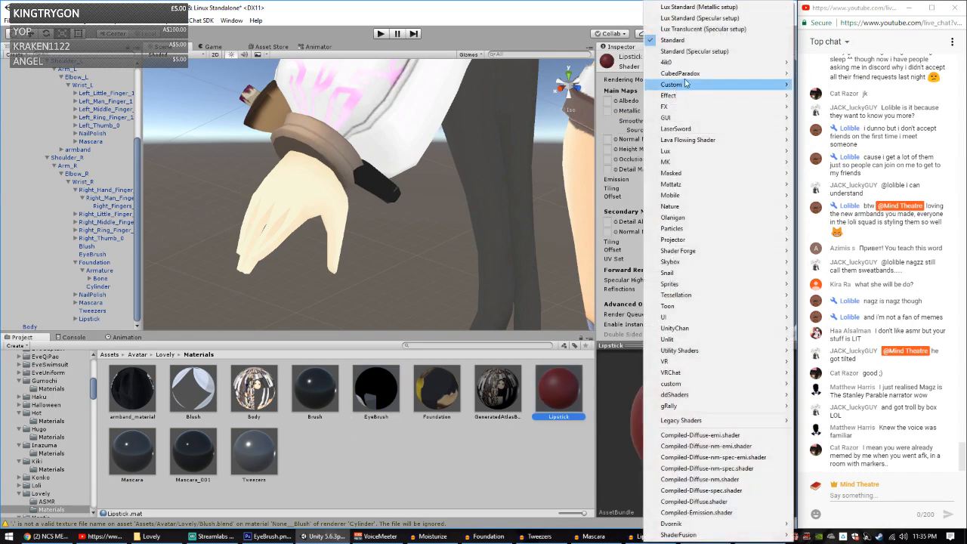
mouse_move(705, 75)
click(824, 73)
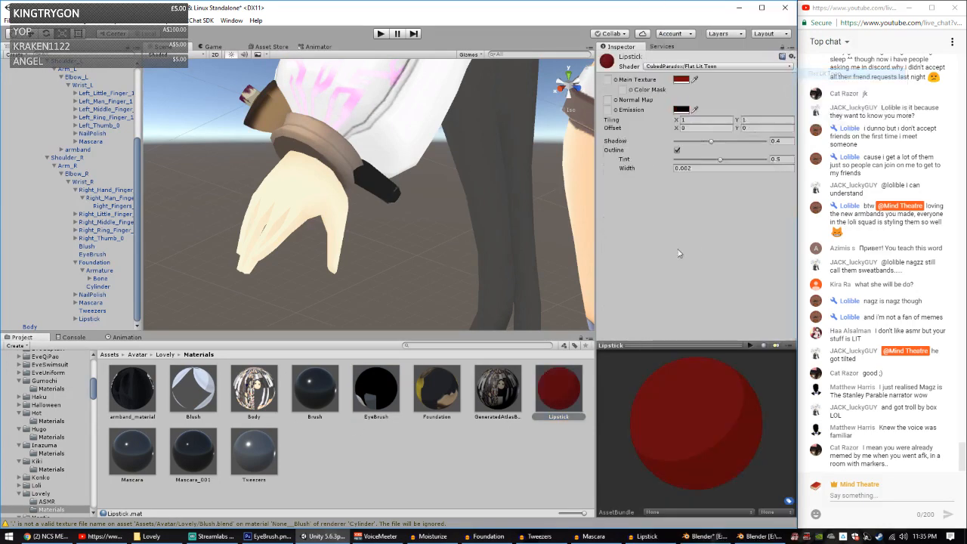
click(676, 150)
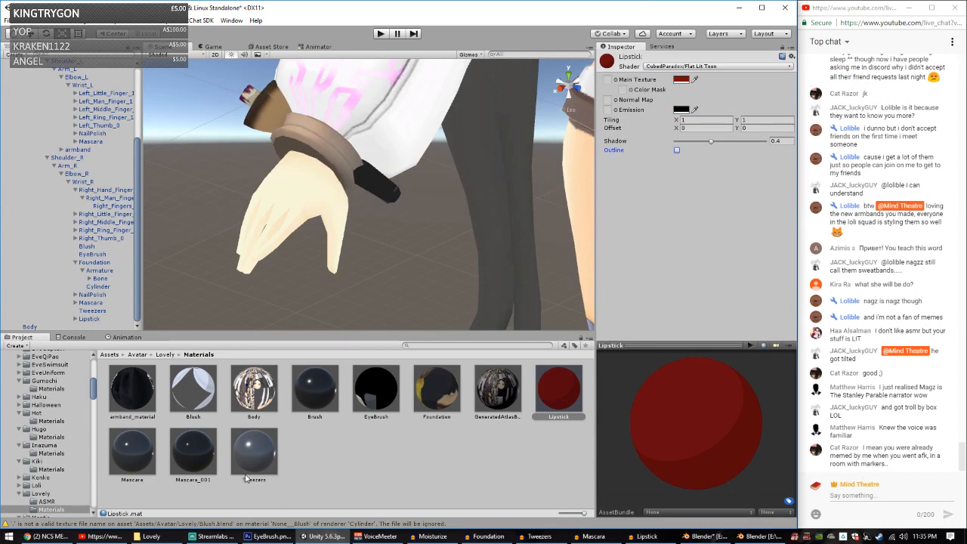
click(438, 397)
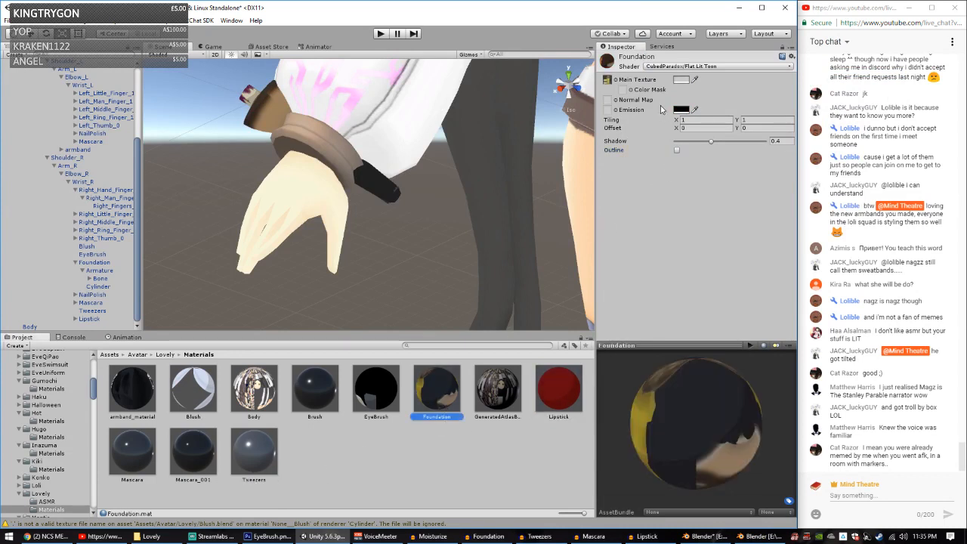
click(371, 387)
click(306, 470)
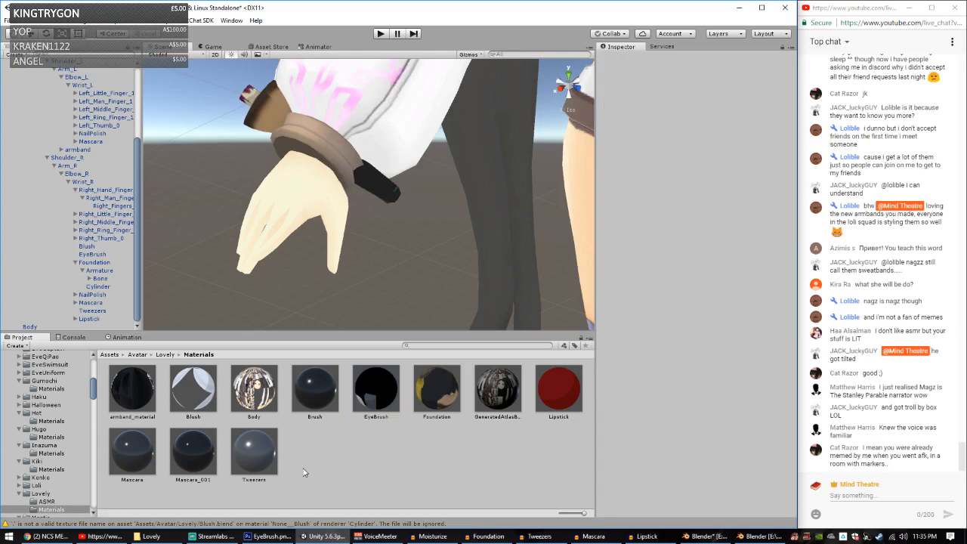
Step: Return to the Lovely asset folder and examine the avatar and its wrist props from several angles
click(167, 355)
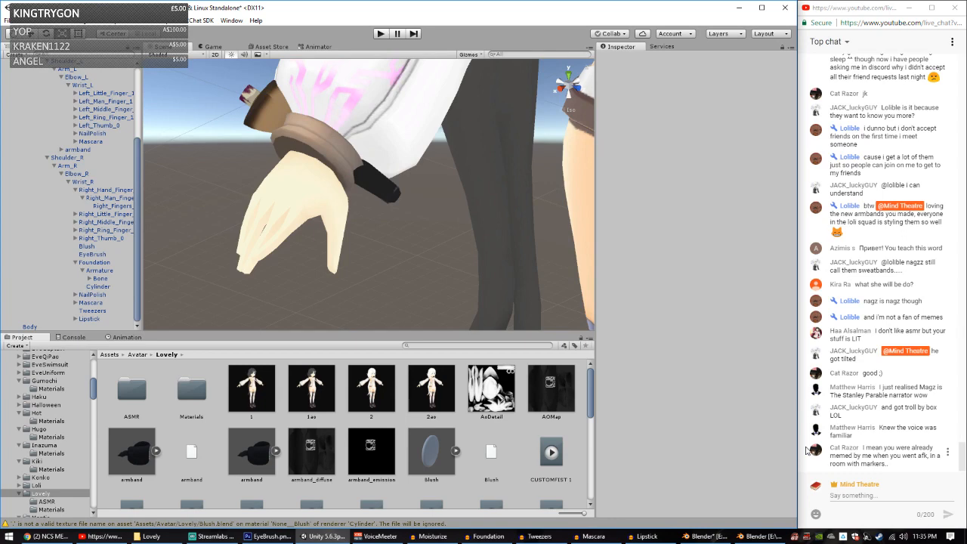
scroll(350, 228, down, 10)
right_drag(359, 235, 431, 228)
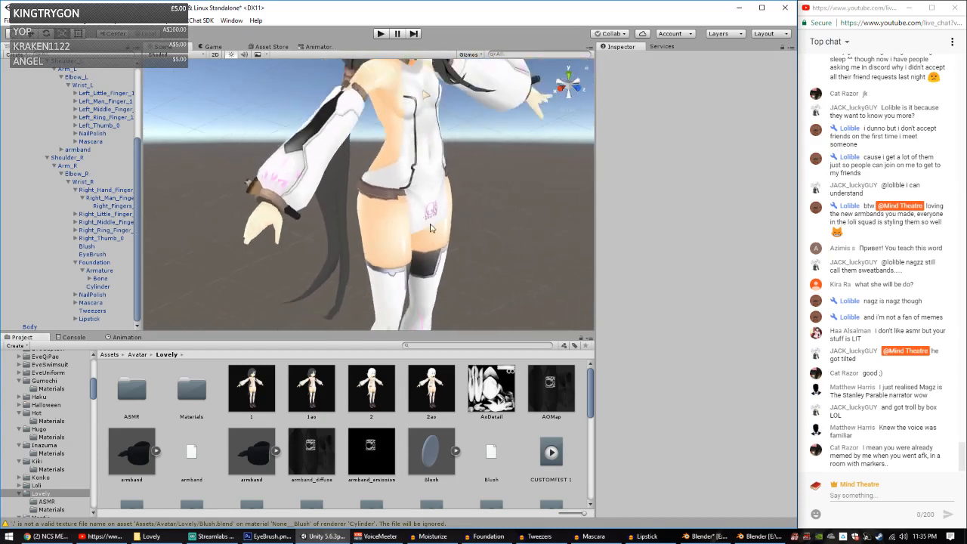
scroll(439, 222, down, 6)
alt+drag(460, 219, 400, 220)
scroll(462, 229, down, 4)
middle_drag(464, 230, 400, 244)
drag(400, 244, 388, 204)
alt+drag(401, 244, 423, 186)
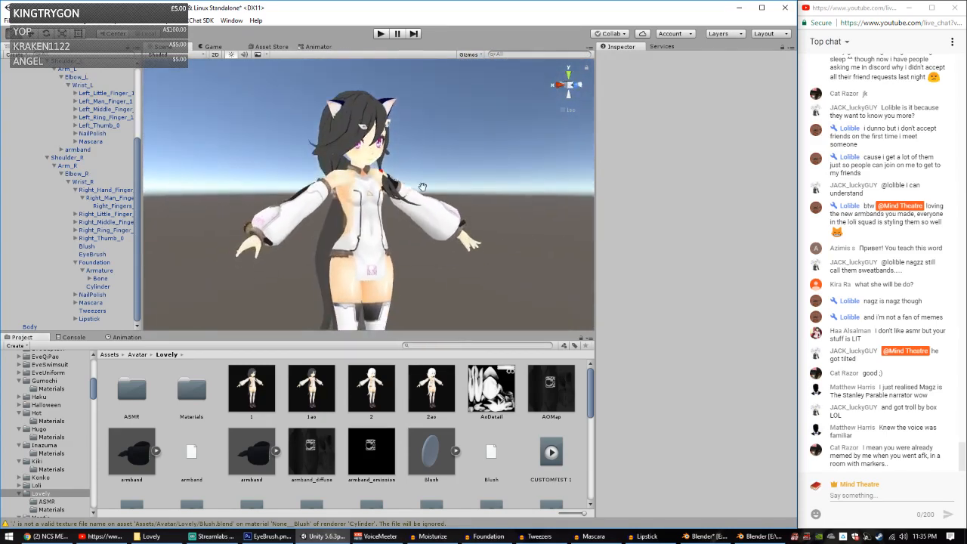
middle_drag(423, 187, 425, 170)
scroll(425, 170, up, 5)
alt+drag(439, 164, 498, 220)
middle_drag(487, 219, 490, 232)
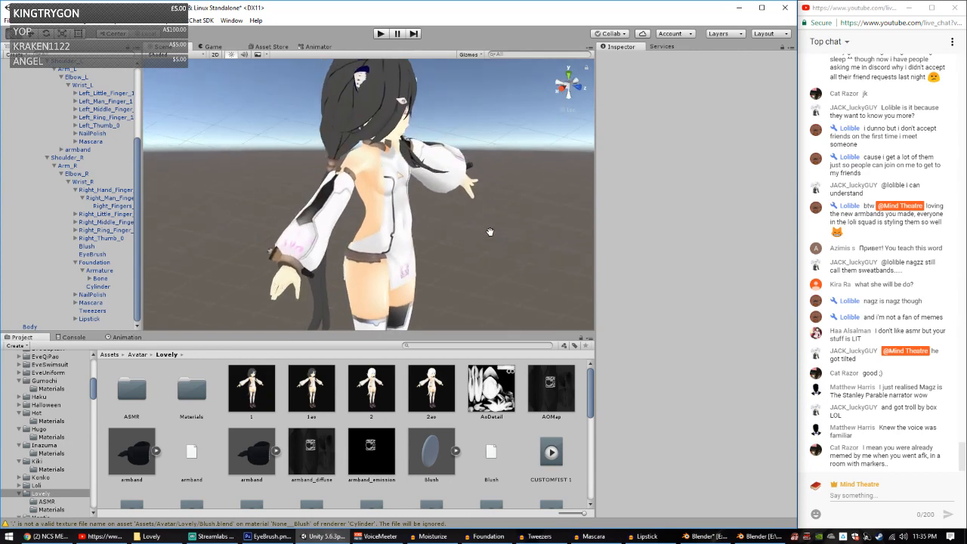
alt+drag(490, 231, 335, 195)
Step: Enlarge the object hierarchy area and look through the Lovely avatar's bones and attached props
drag(142, 235, 272, 249)
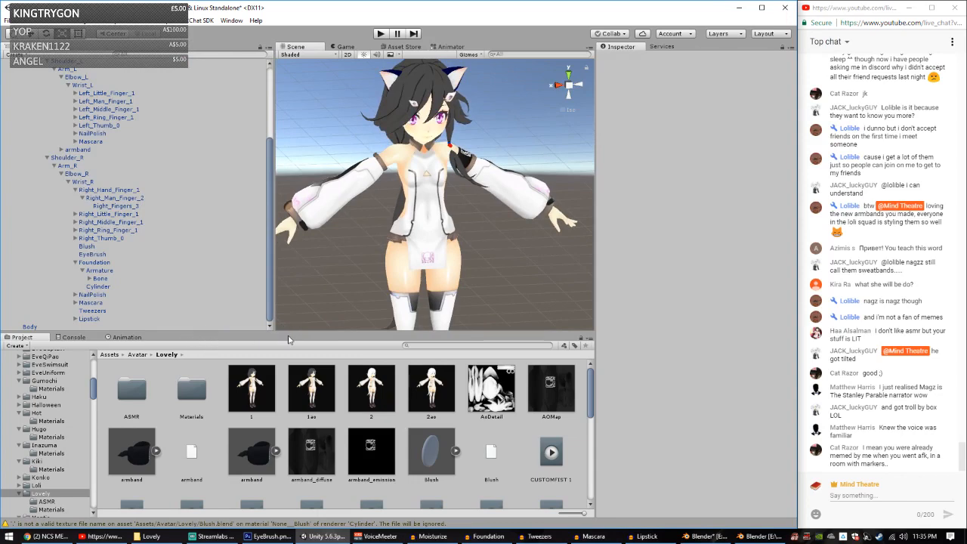
drag(291, 331, 292, 381)
scroll(336, 198, up, 3)
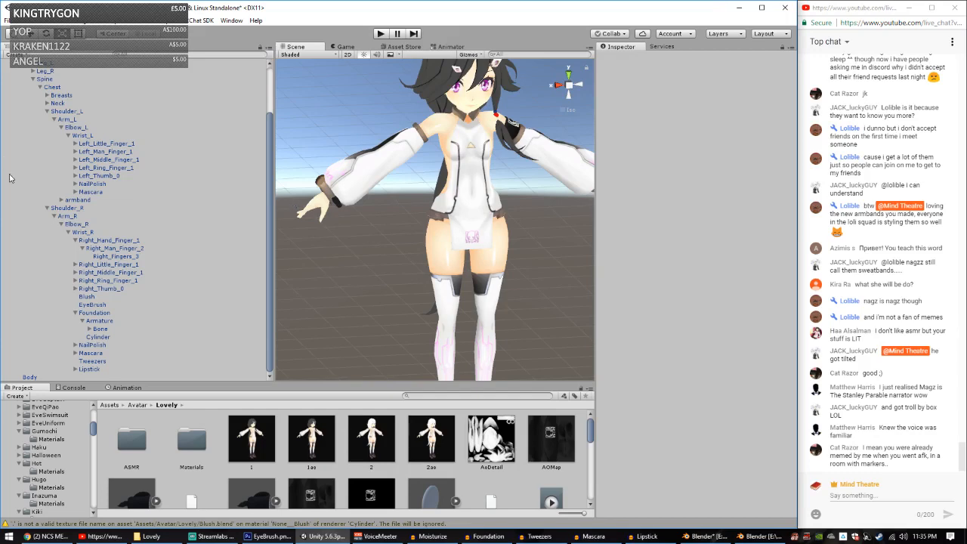
scroll(160, 216, up, 2)
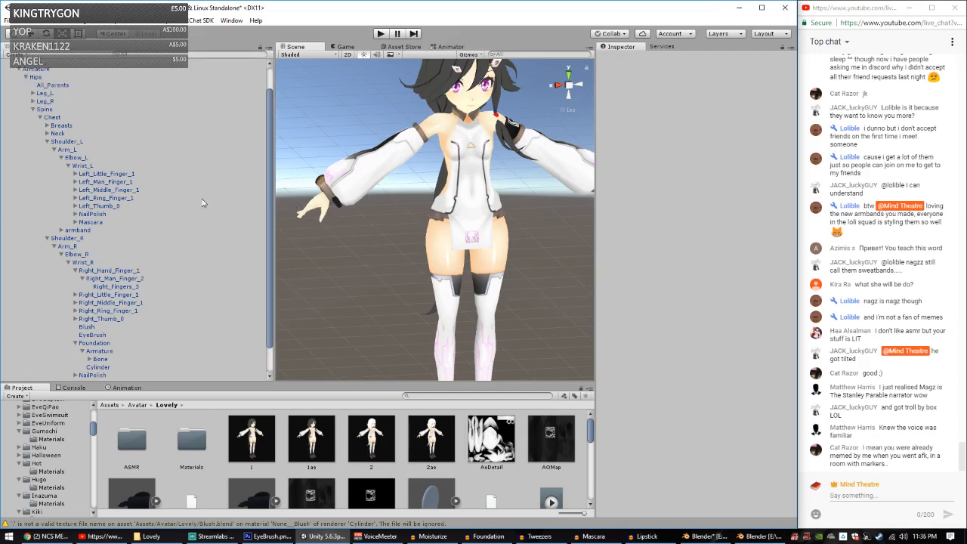
scroll(193, 244, up, 2)
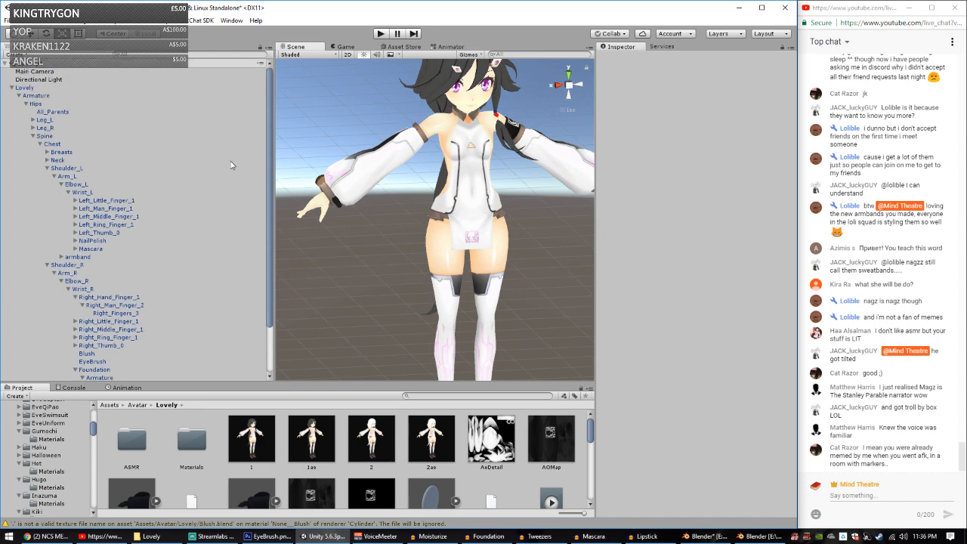
scroll(148, 187, down, 4)
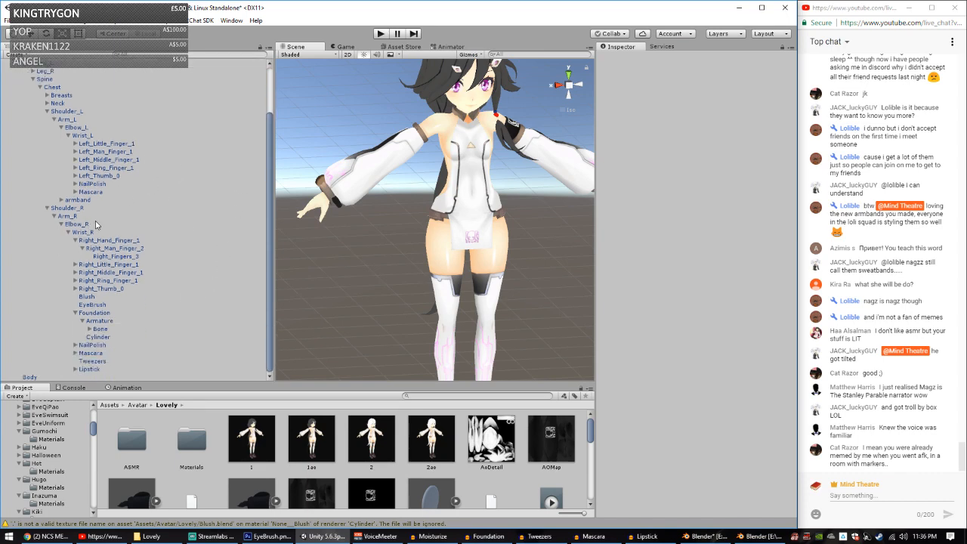
Step: Create an empty child object under the Blush prop on the right wrist
click(98, 297)
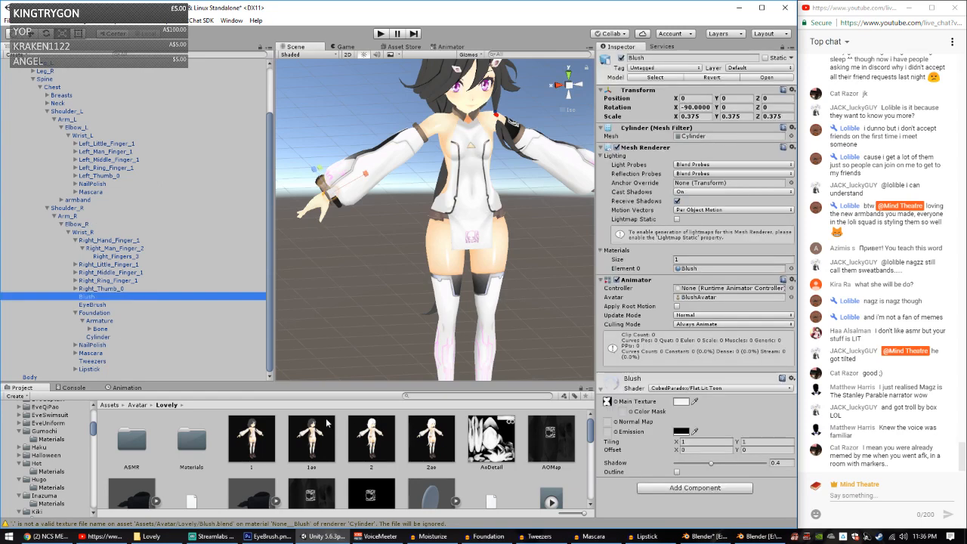
drag(346, 381, 346, 286)
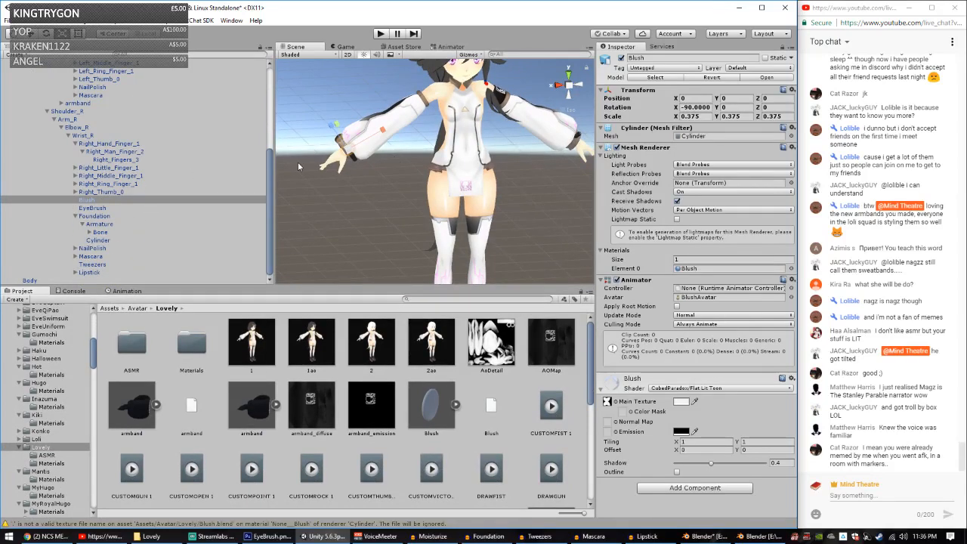
right_click(96, 200)
click(130, 283)
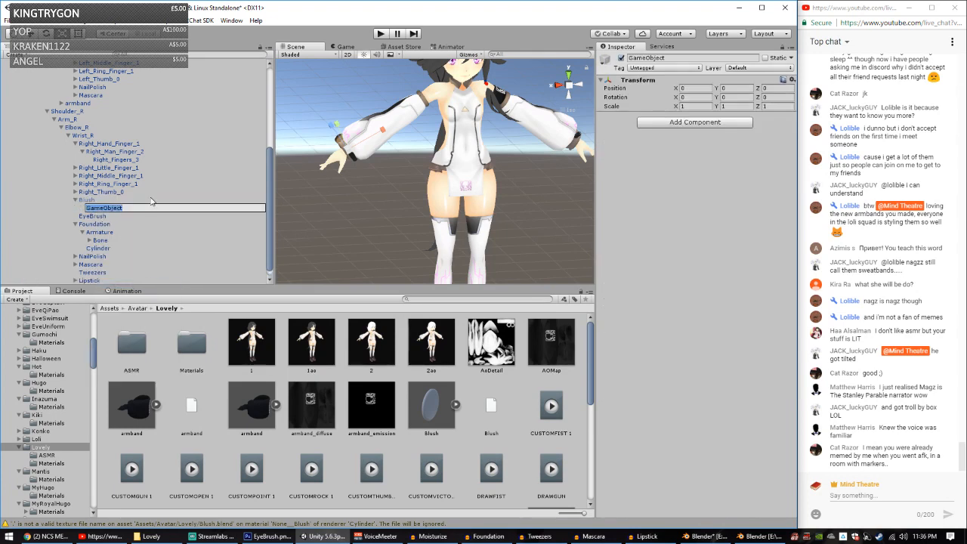
Step: Name the new empty child of the Blush prop Sound and add an Audio Source object beneath it
text(Sound)
key(Return)
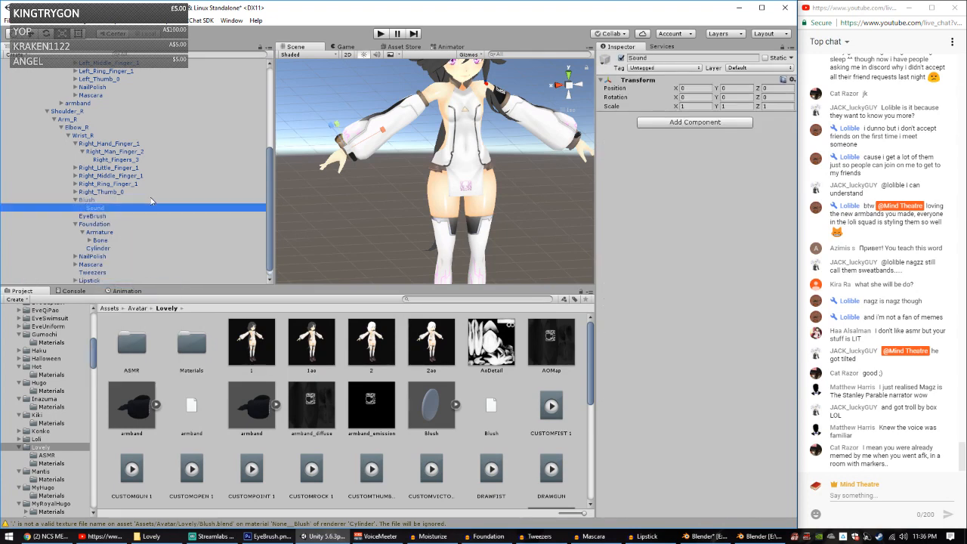
right_click(117, 208)
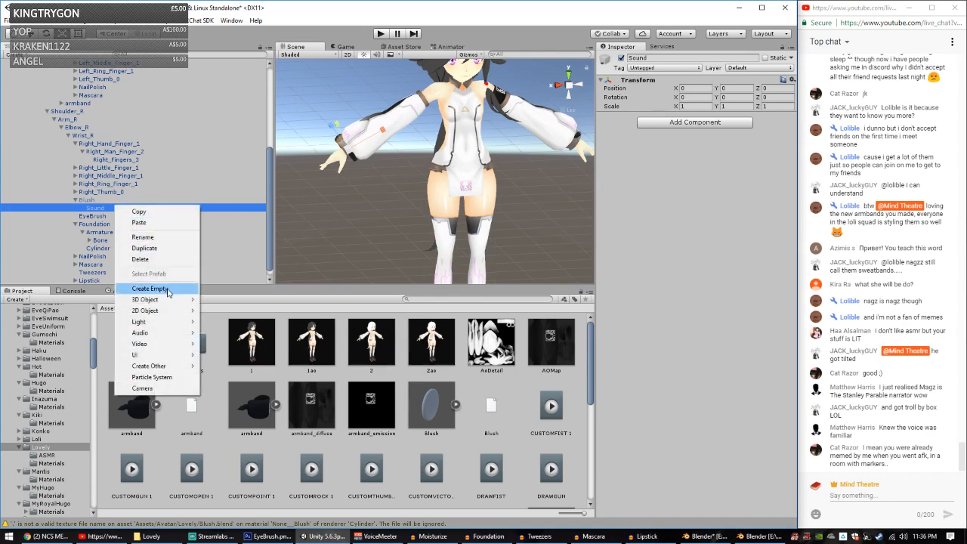
mouse_move(172, 311)
mouse_move(167, 334)
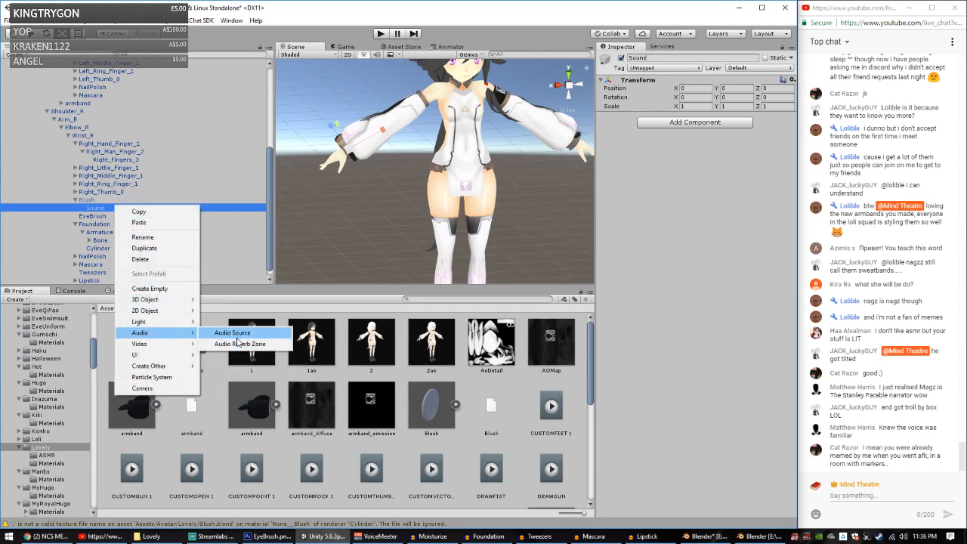
click(240, 333)
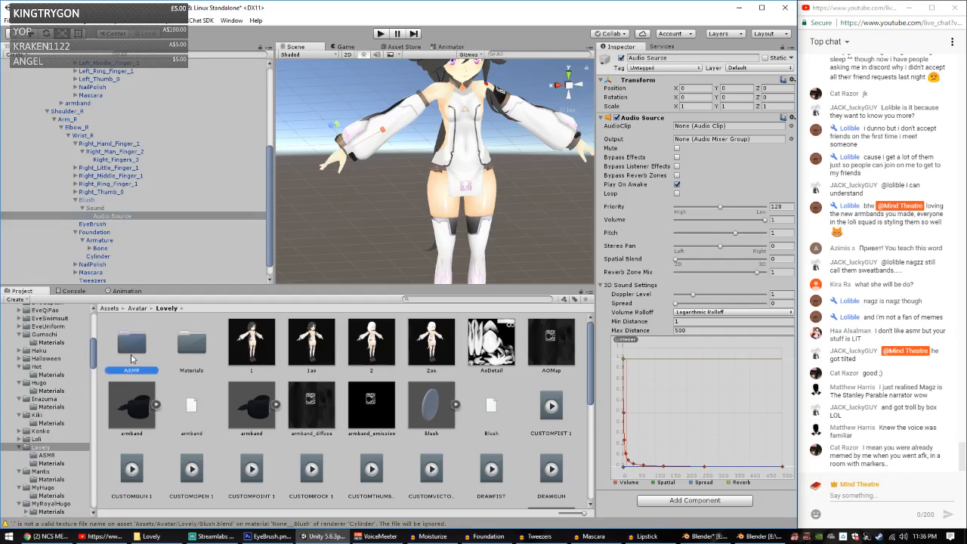
Step: Assign the Foundation sound from the ASMR folder as the AudioClip of the Blush prop's Audio Source
double_click(130, 355)
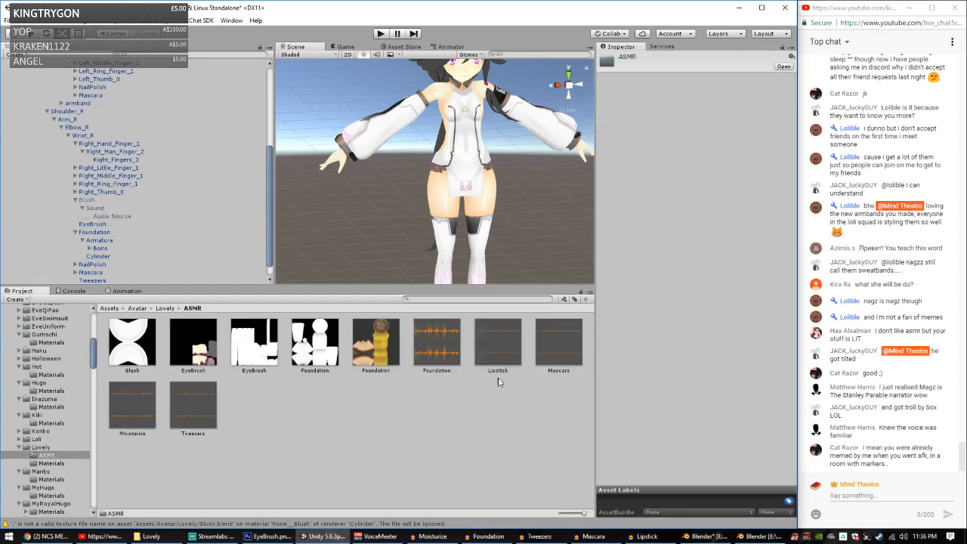
click(100, 216)
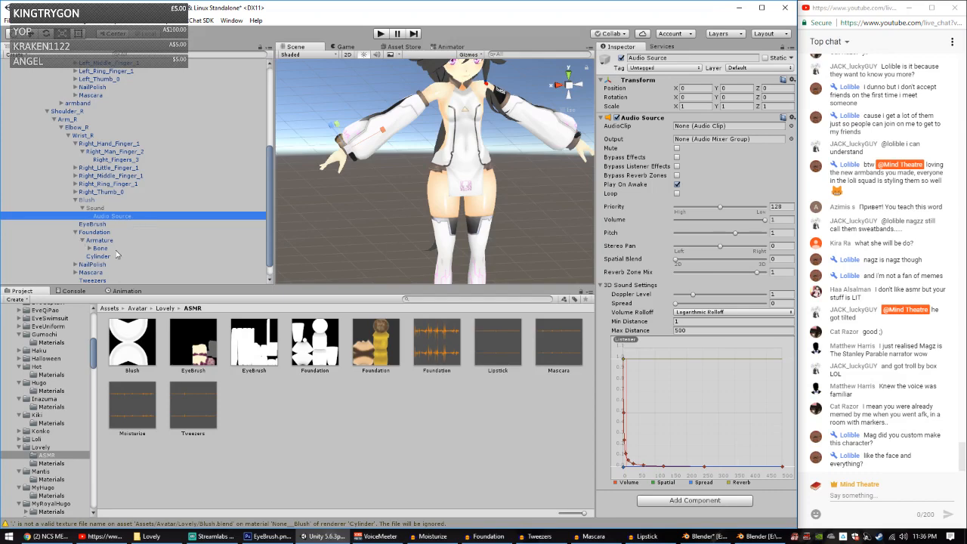
drag(435, 368, 693, 129)
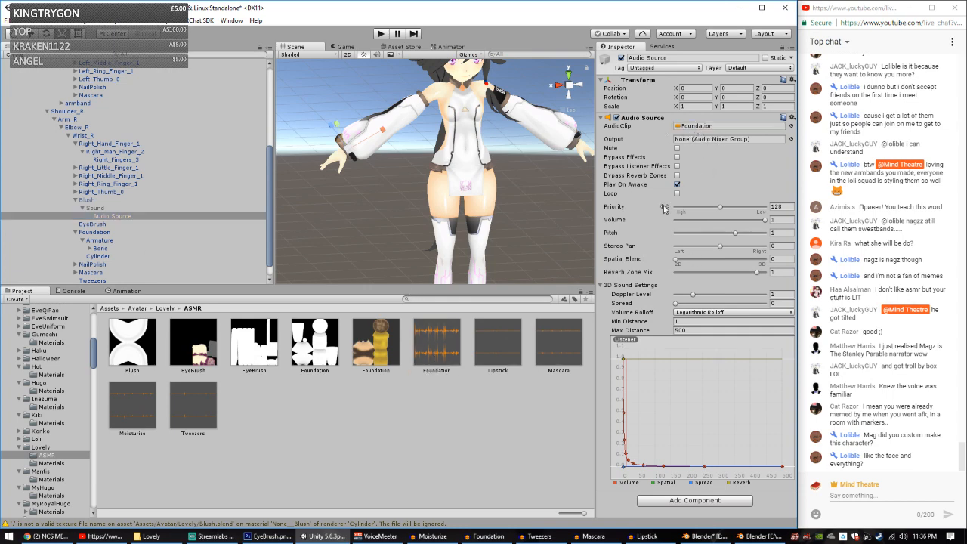
Step: Give the Audio Source a Linear Rolloff with a Min Distance of 0 and a Max Distance of 1
click(766, 221)
click(732, 312)
click(711, 333)
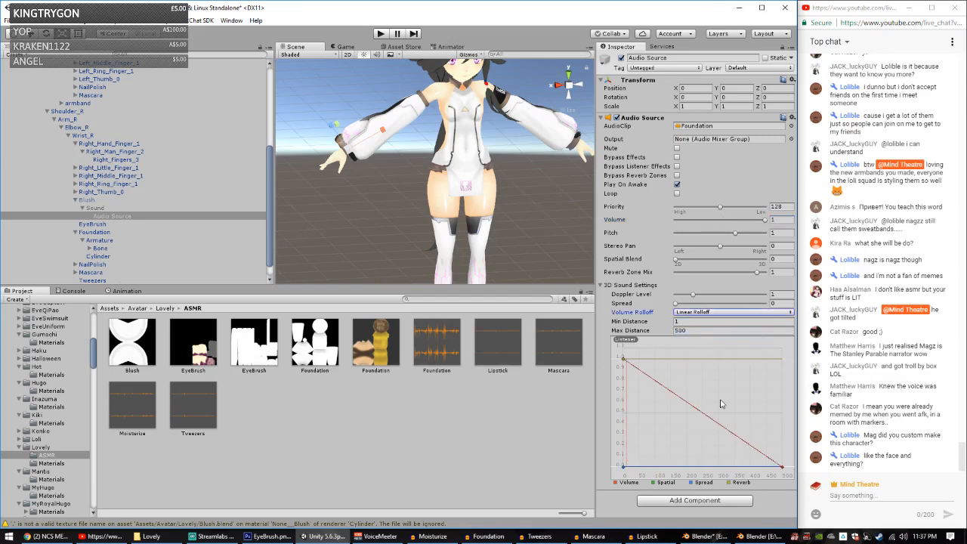
click(700, 330)
text(2)
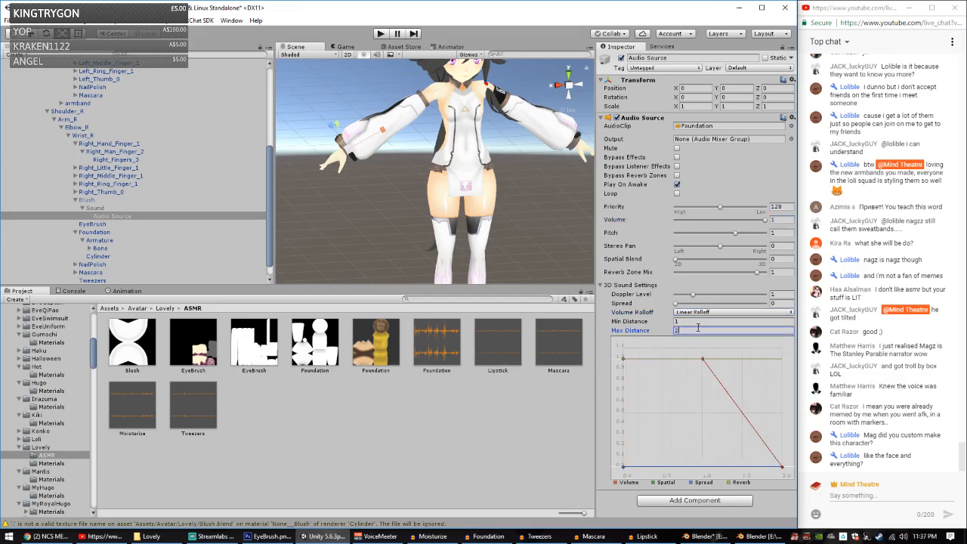
click(692, 321)
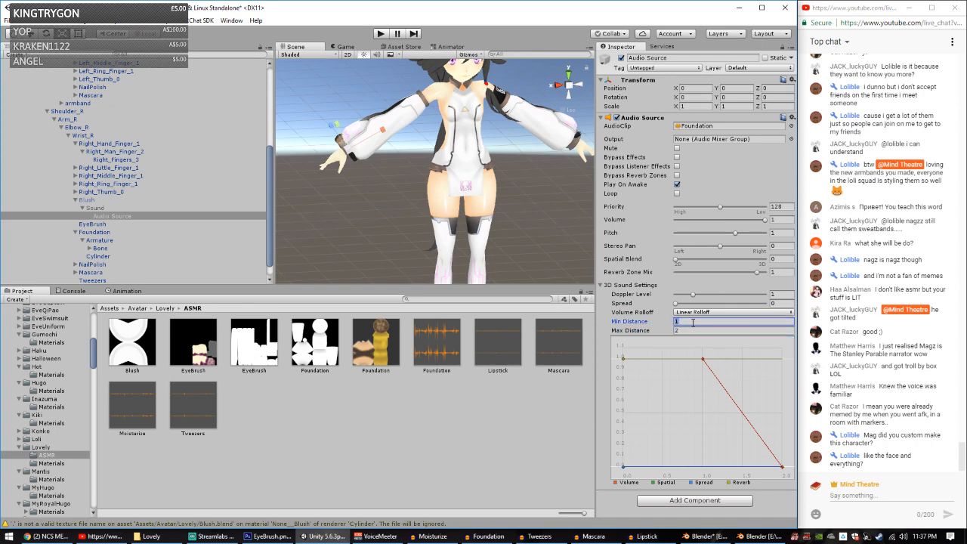
text(0)
click(692, 330)
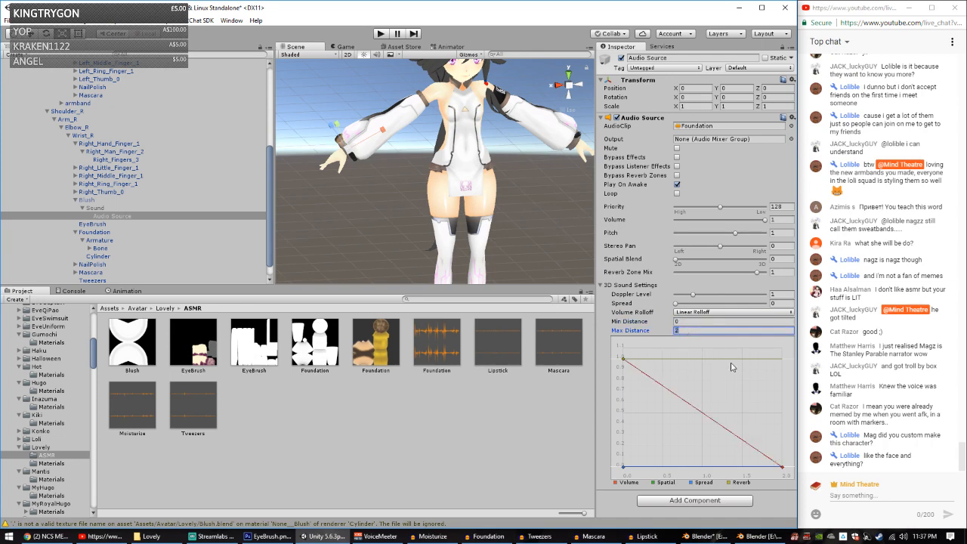
text(1)
scroll(418, 217, down, 5)
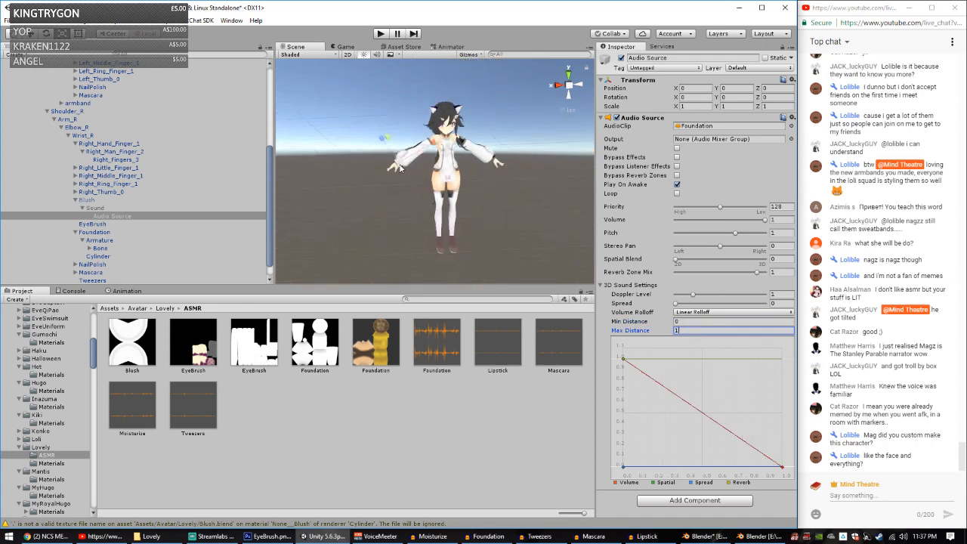
Step: Activate the Blush prop and try a Max Distance of 0.5 on its Audio Source
click(167, 199)
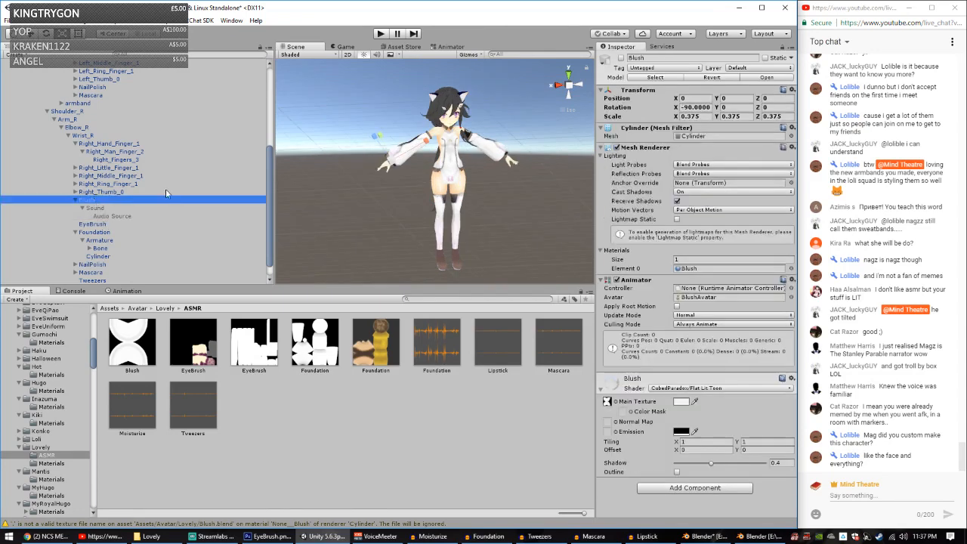
click(621, 58)
click(120, 217)
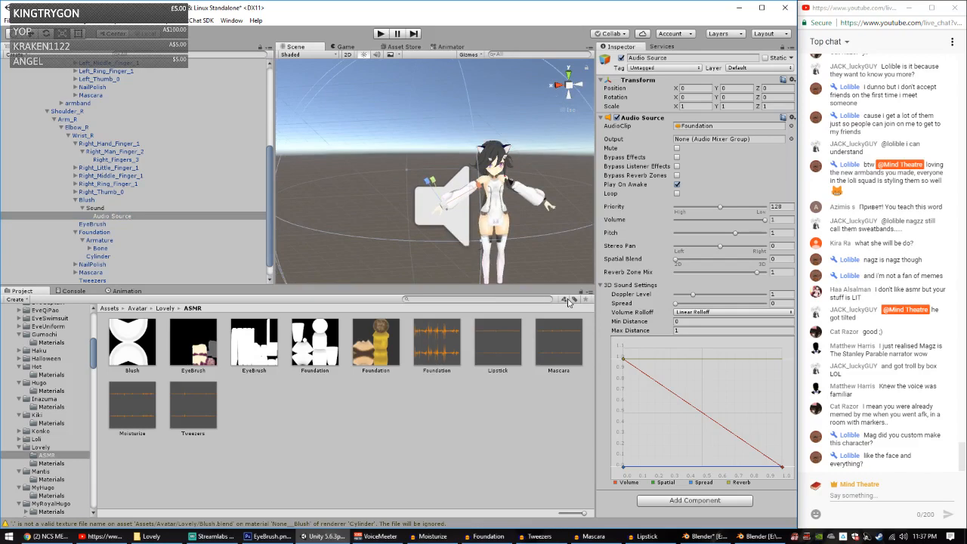
middle_drag(510, 221, 497, 198)
right_drag(497, 198, 521, 178)
click(691, 329)
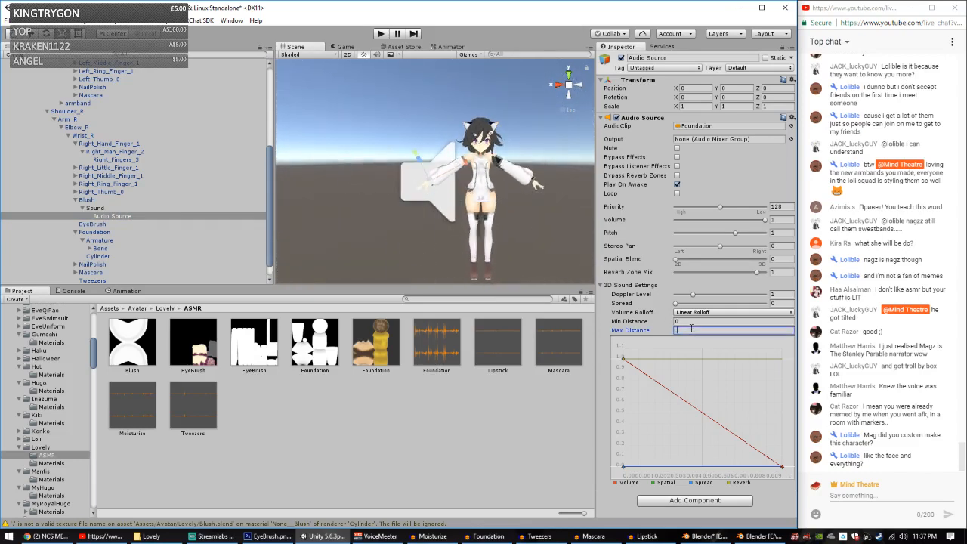
text(.5)
key(Return)
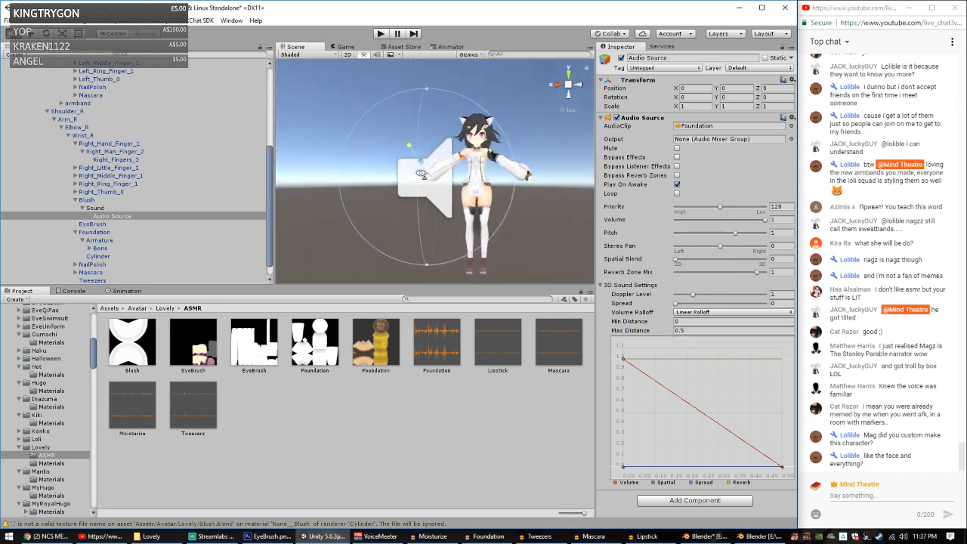
Step: Set the Max Distance of the Blush prop's Audio Source to 0.75
click(699, 330)
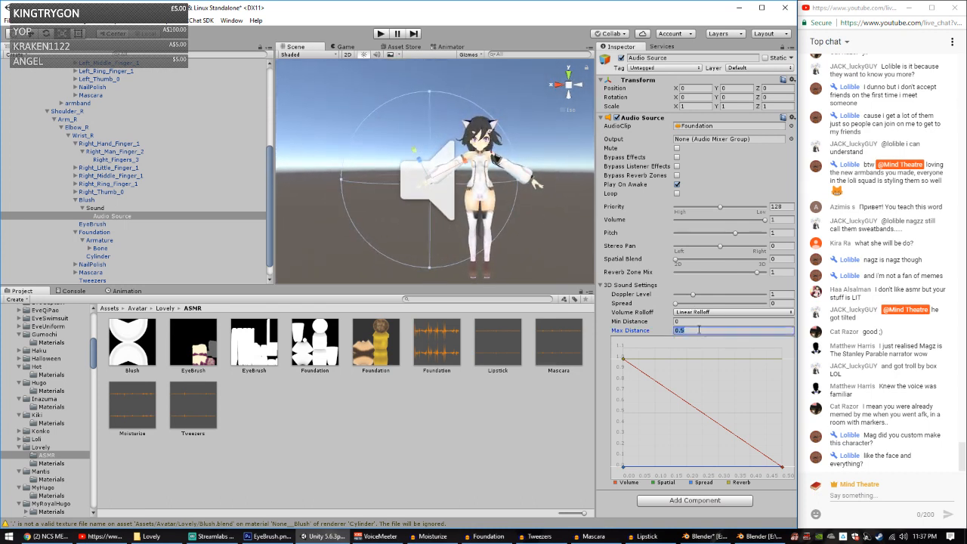
text(.75)
key(Return)
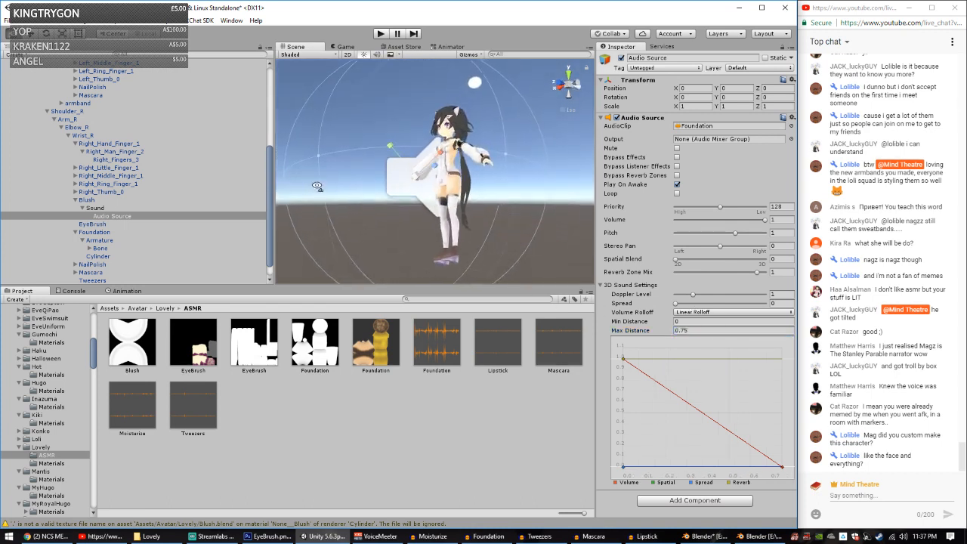
click(701, 330)
text(.5)
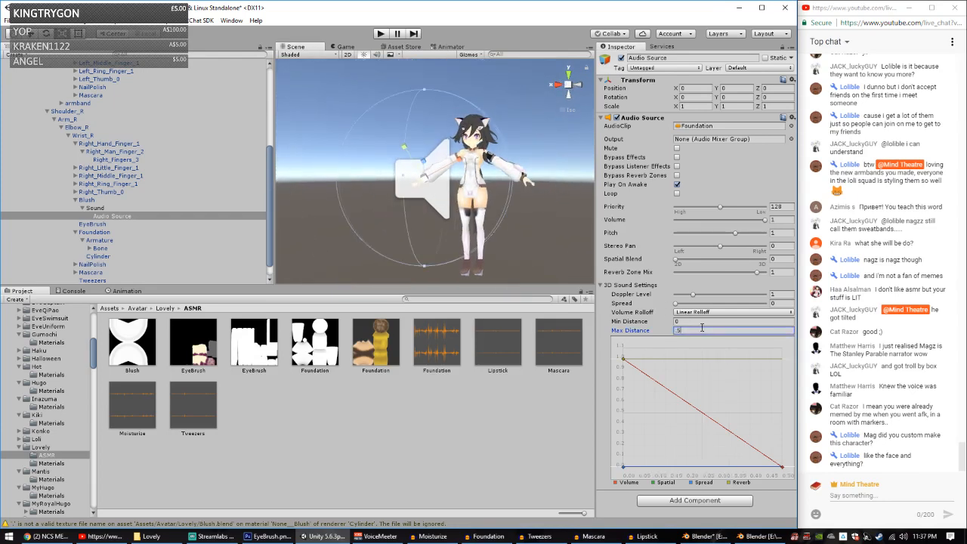
key(BackSpace)
text(75)
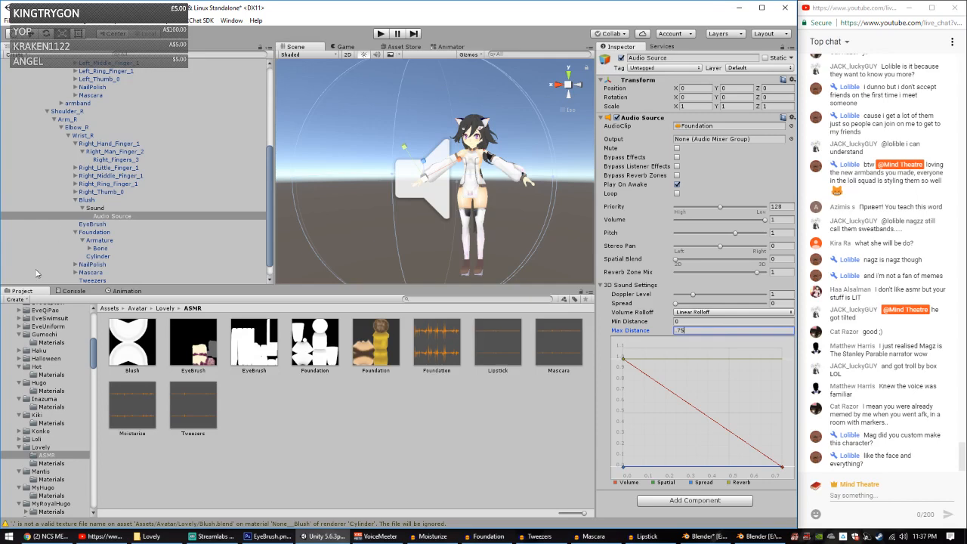
Step: Deactivate the Sound object under Blush and the Blush prop itself
click(87, 199)
click(95, 208)
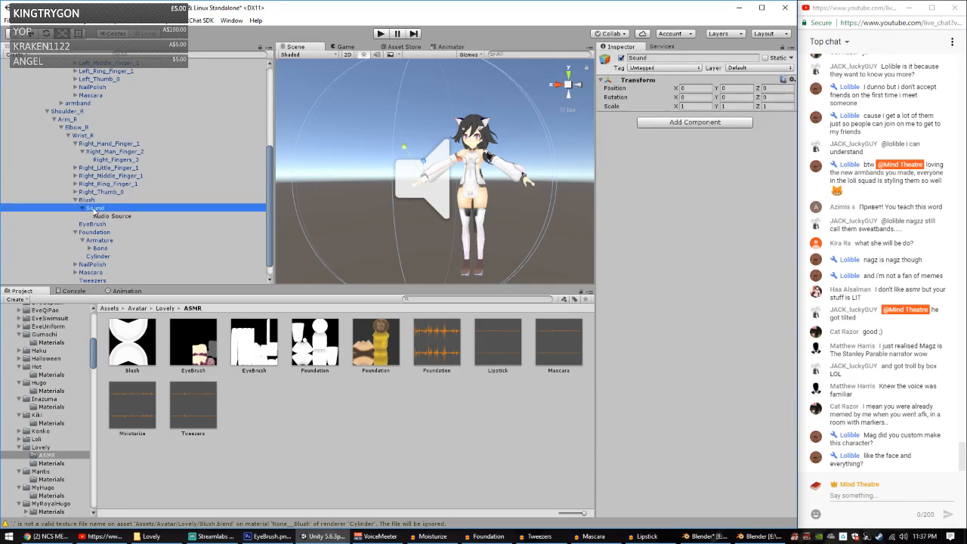
click(110, 216)
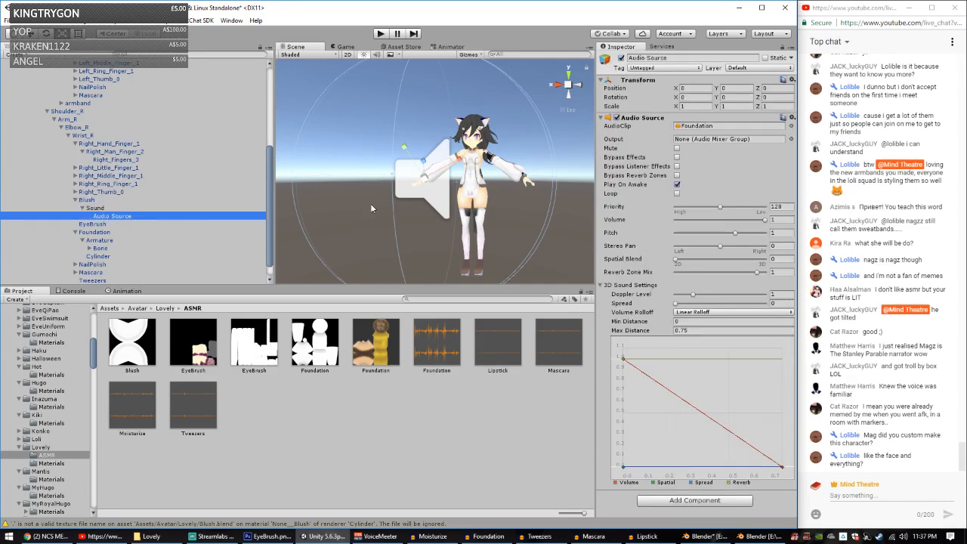
click(99, 202)
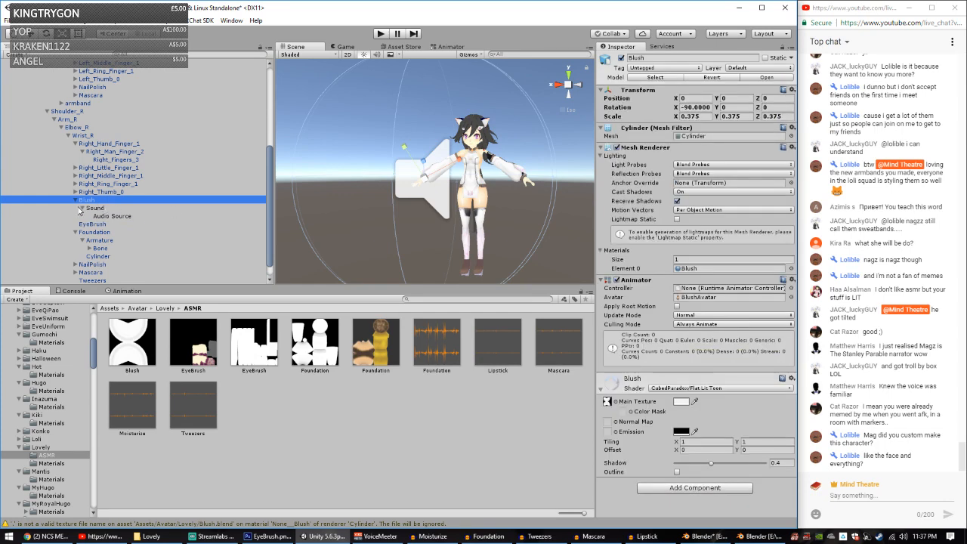
click(94, 208)
click(621, 59)
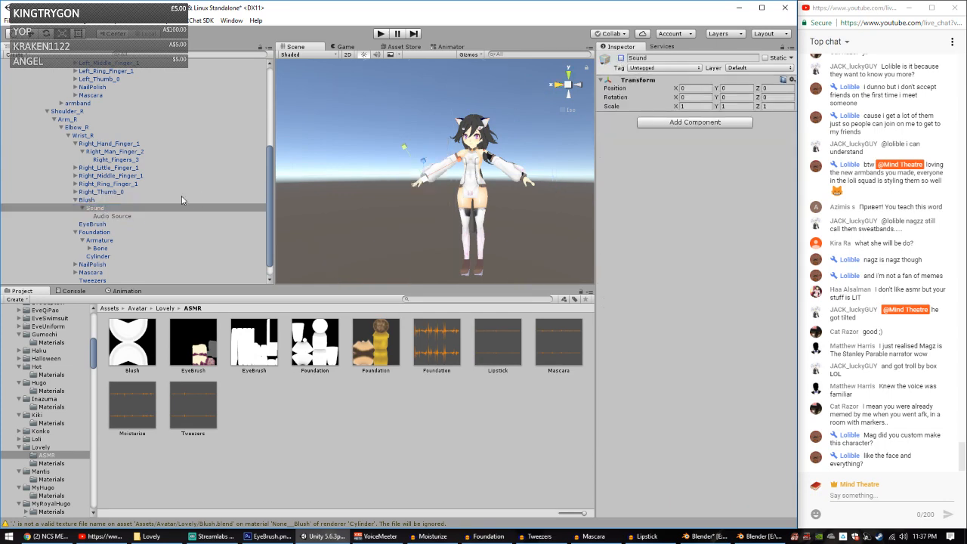
click(89, 201)
click(620, 58)
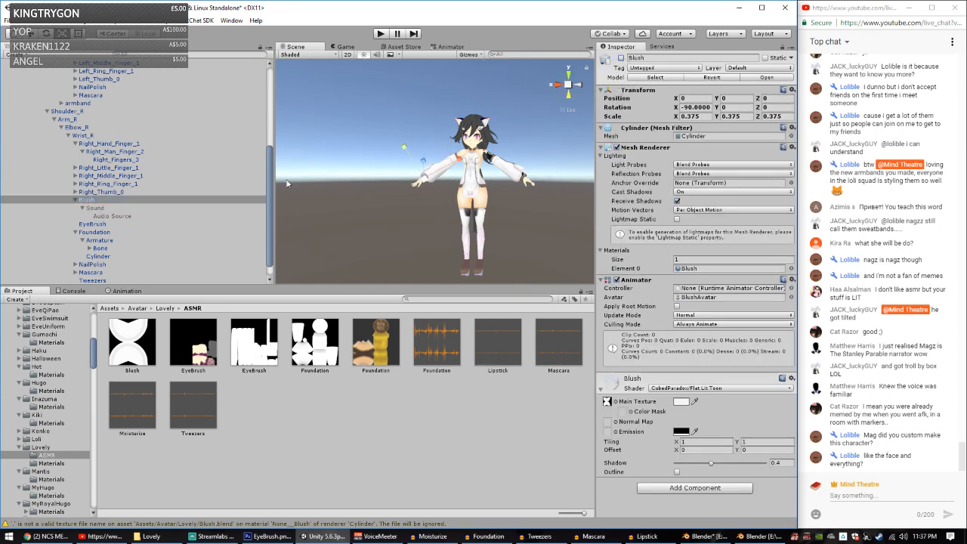
Step: Turn on Loop for the Blush prop's Audio Source
click(115, 217)
click(677, 193)
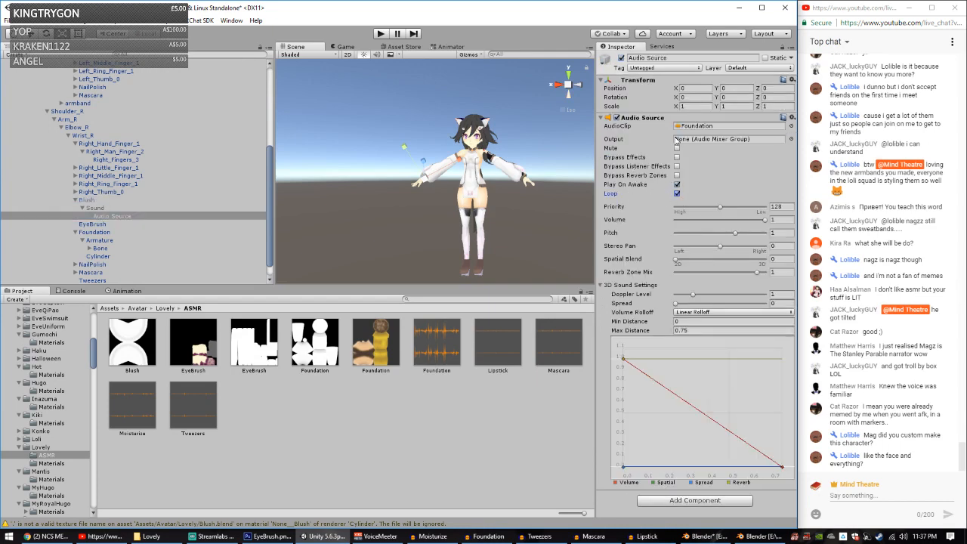
click(744, 142)
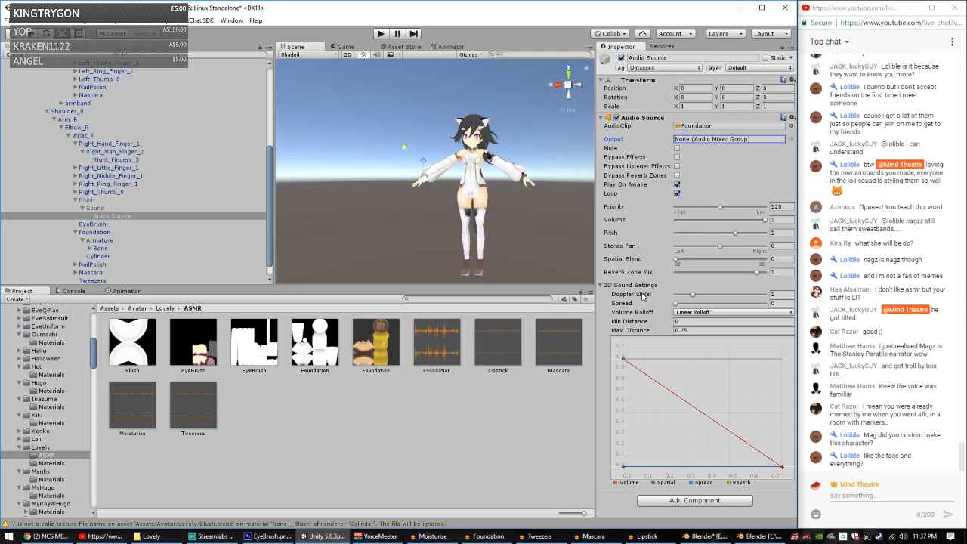
Step: Copy Blush's Sound object with its Audio Source into the Foundation prop, placing it above Armature
right_click(104, 209)
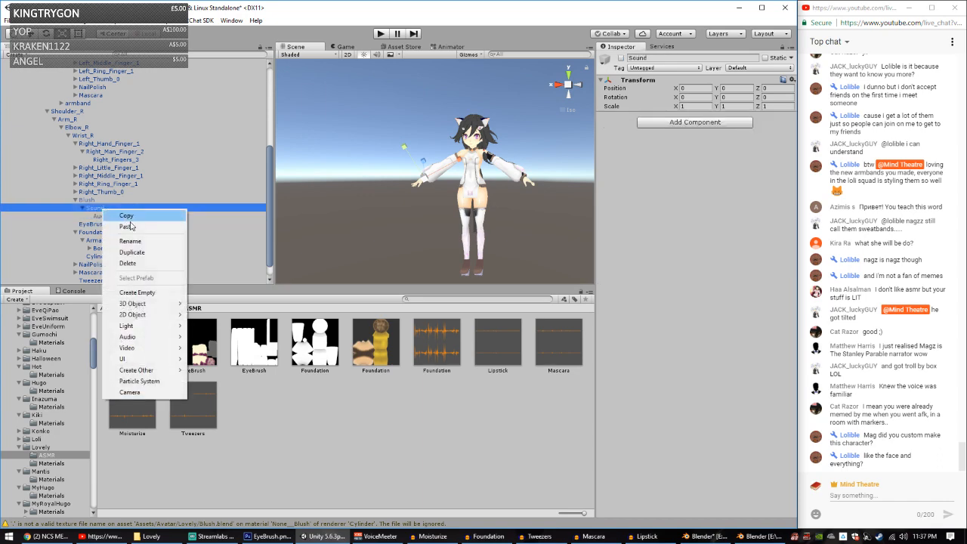
click(150, 215)
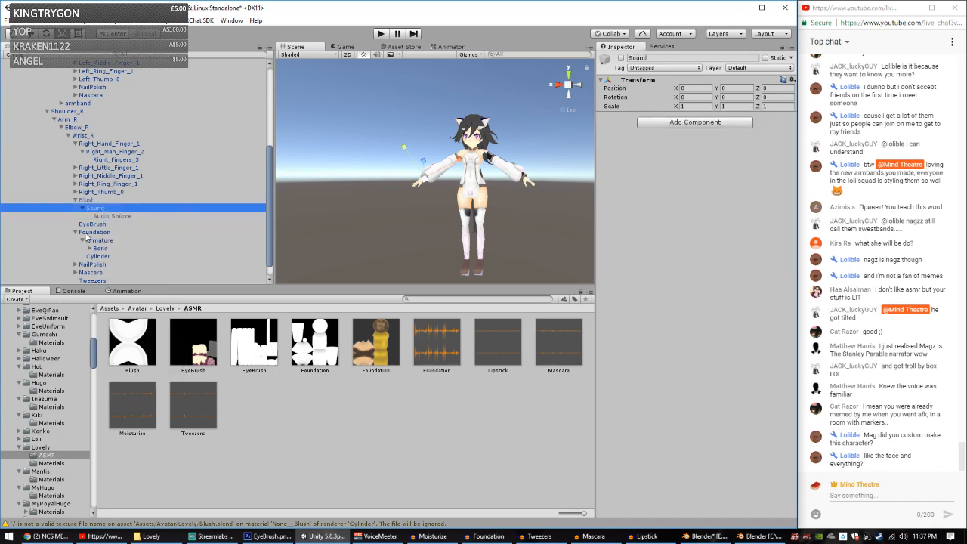
click(95, 234)
right_click(100, 232)
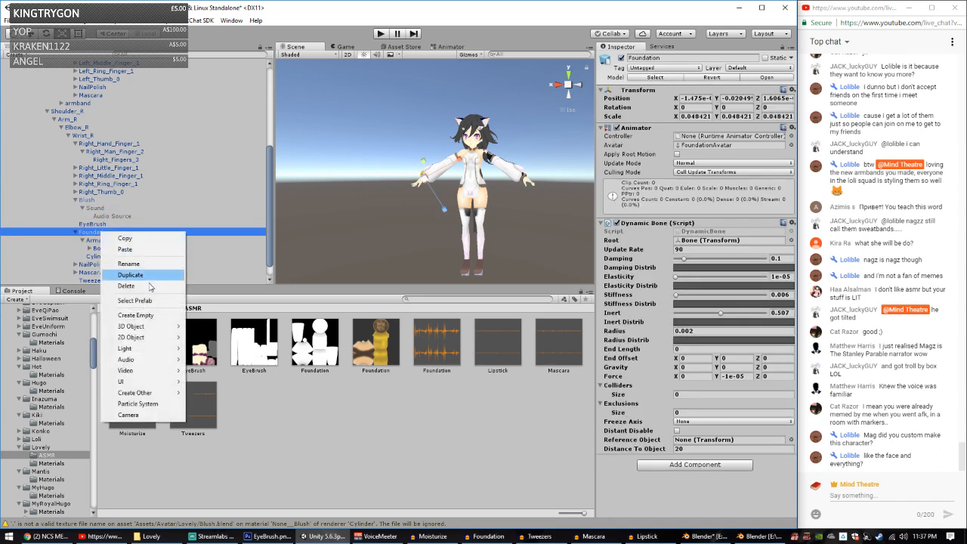
click(137, 253)
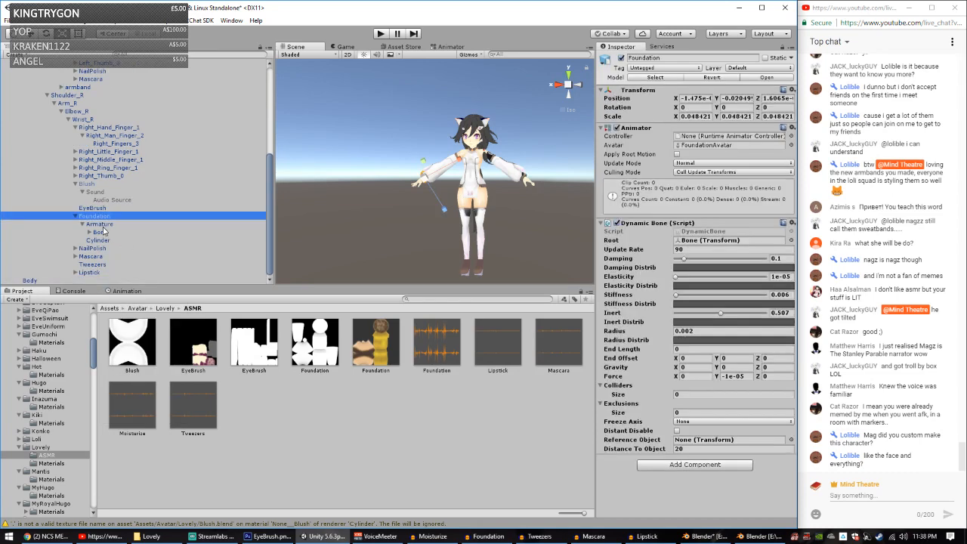
right_click(103, 226)
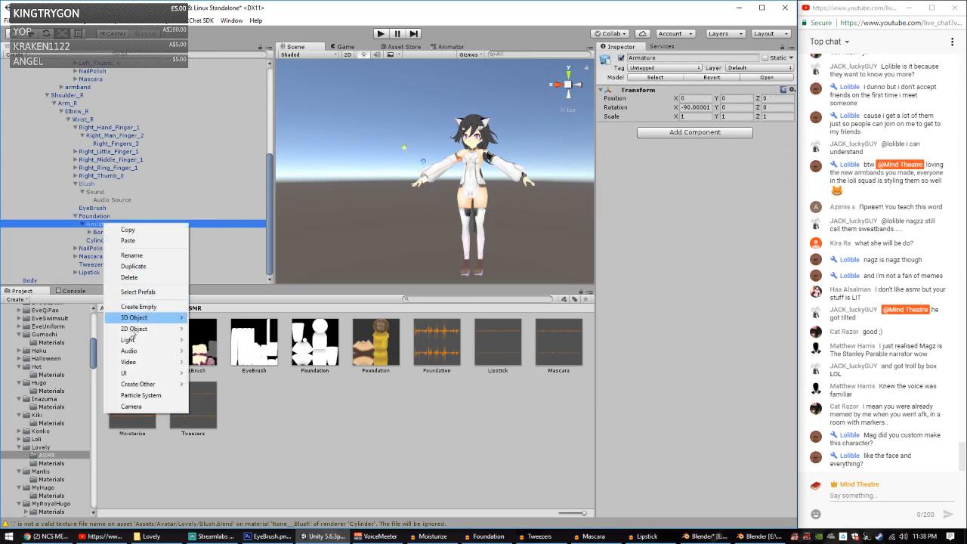
click(137, 242)
drag(93, 250, 103, 224)
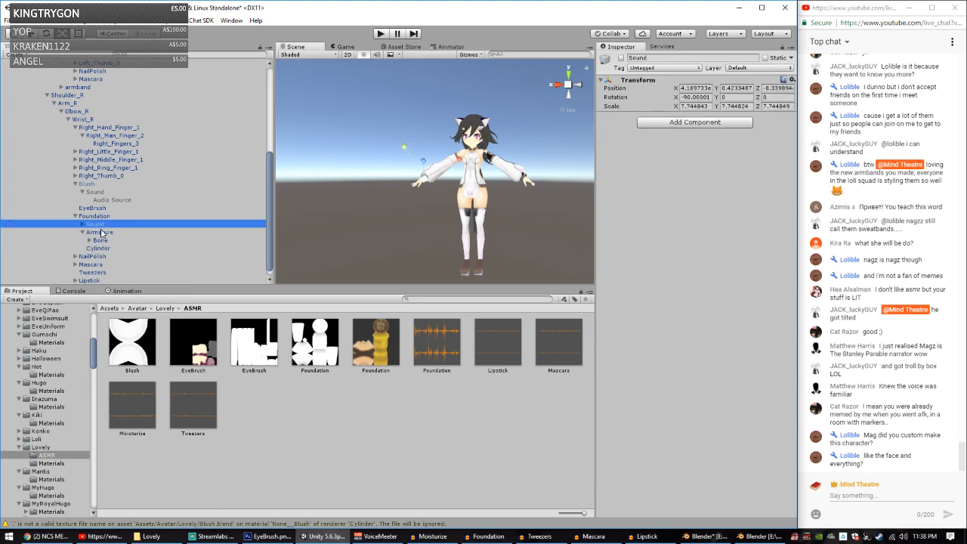
click(84, 225)
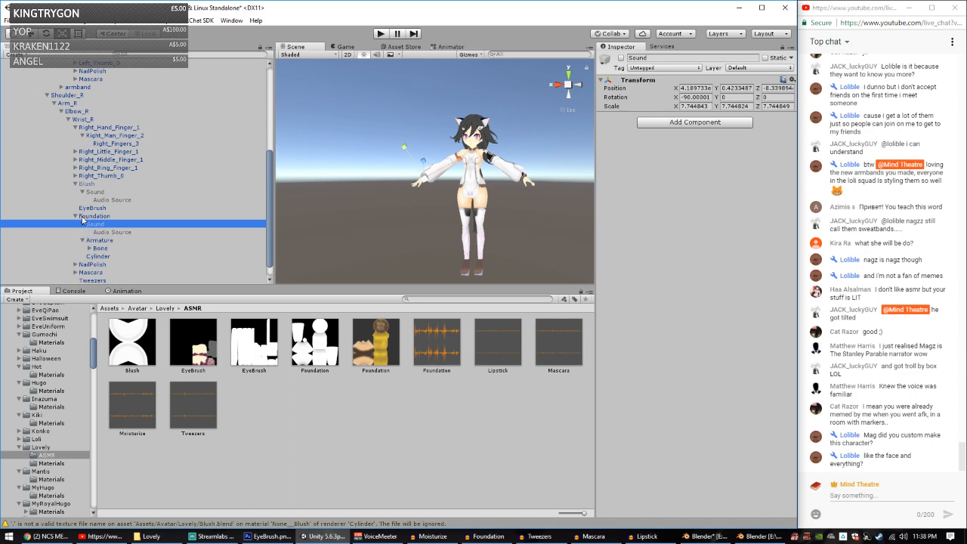
click(97, 217)
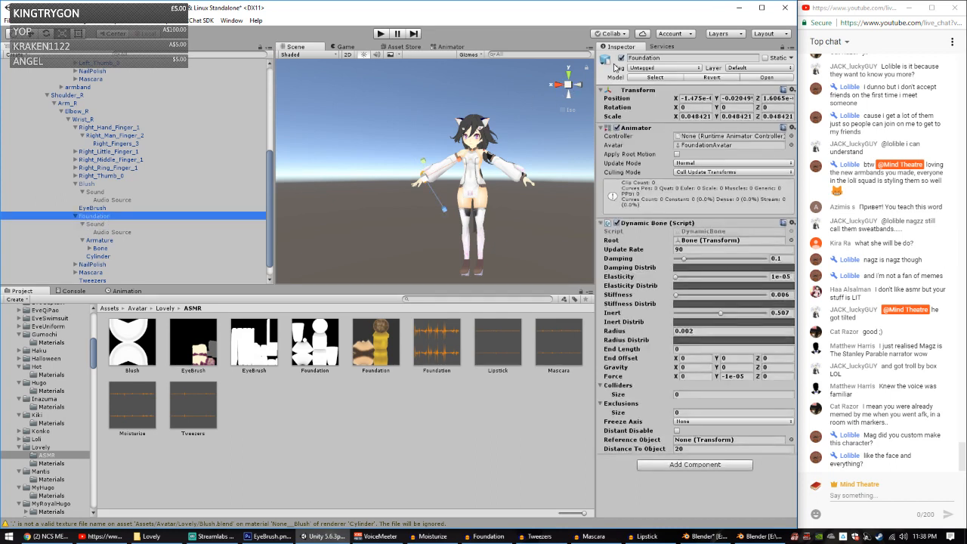
Step: Deactivate the Foundation prop under Wrist_R and collapse Foundation and Blush in the hierarchy
click(621, 58)
click(75, 216)
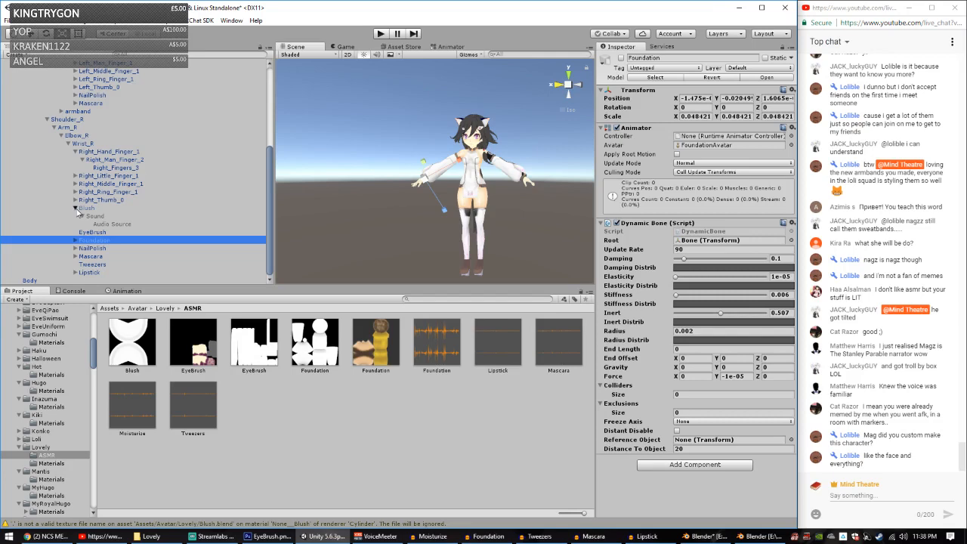
click(76, 209)
Step: Paste the copied Sound object into the EyeBrush prop, using a temporary empty child as the paste location and removing it
click(91, 232)
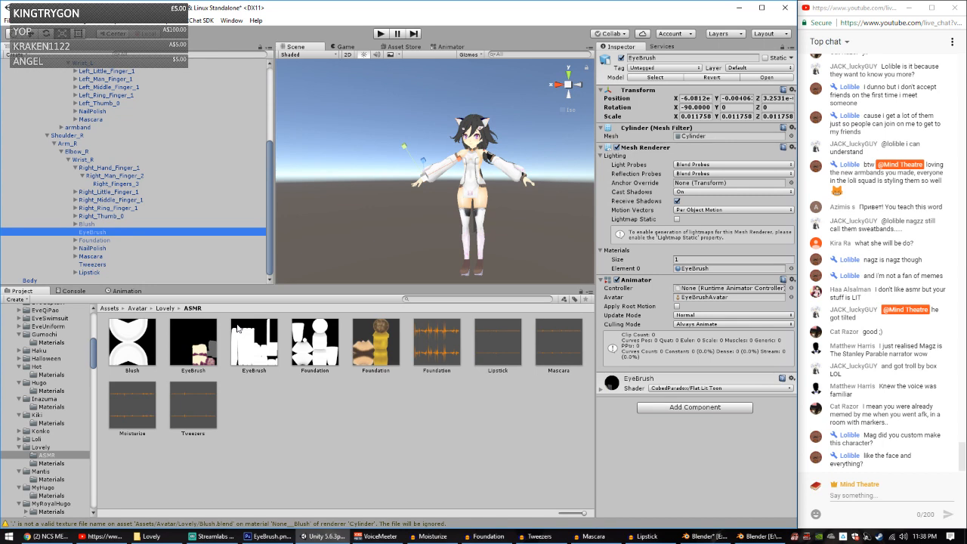
right_click(104, 232)
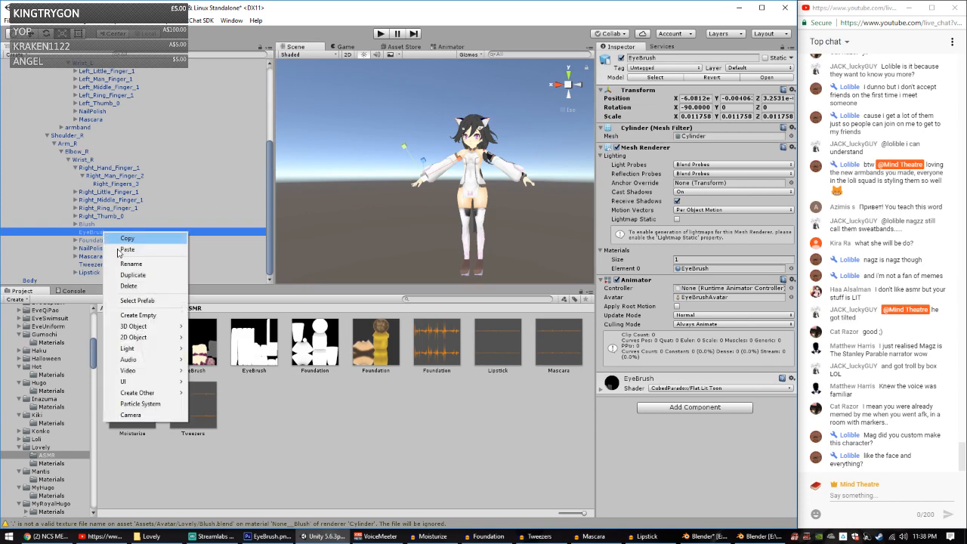
click(136, 315)
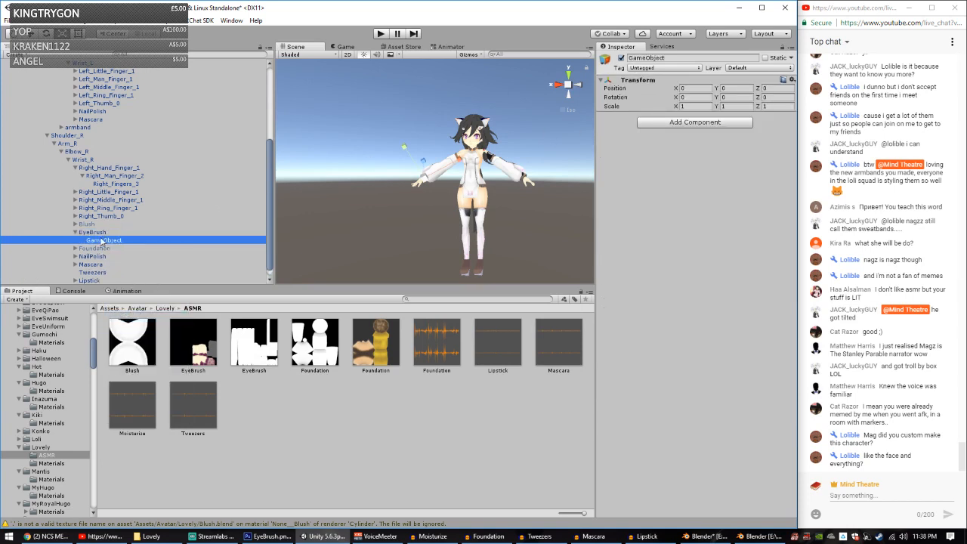
right_click(102, 240)
click(117, 259)
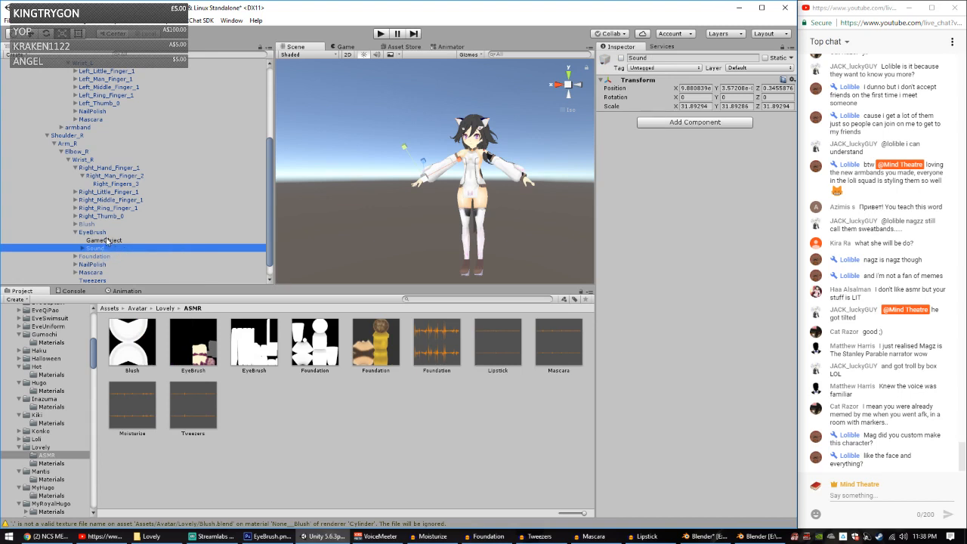
right_click(107, 240)
click(147, 293)
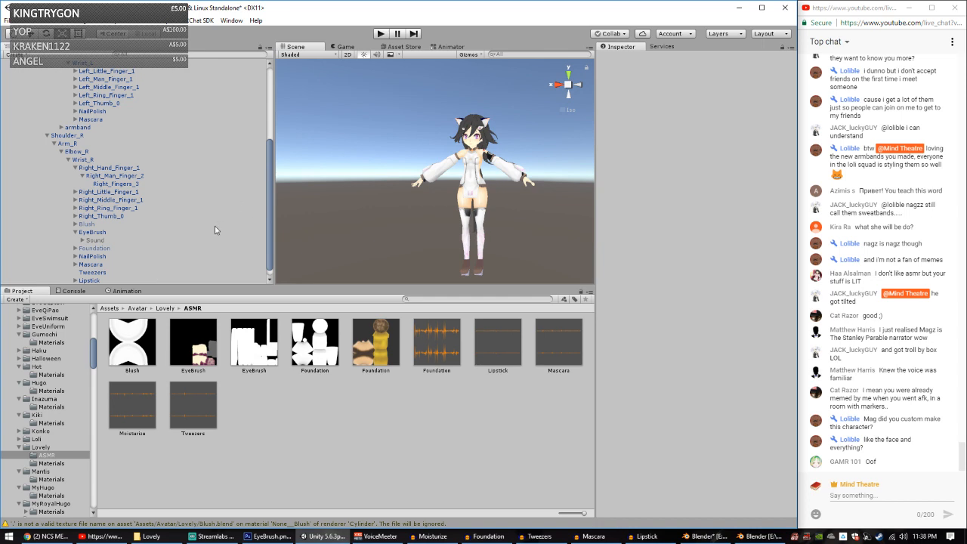
Step: Examine the avatar's face, hair and upper body up close in the Scene view
scroll(453, 208, up, 5)
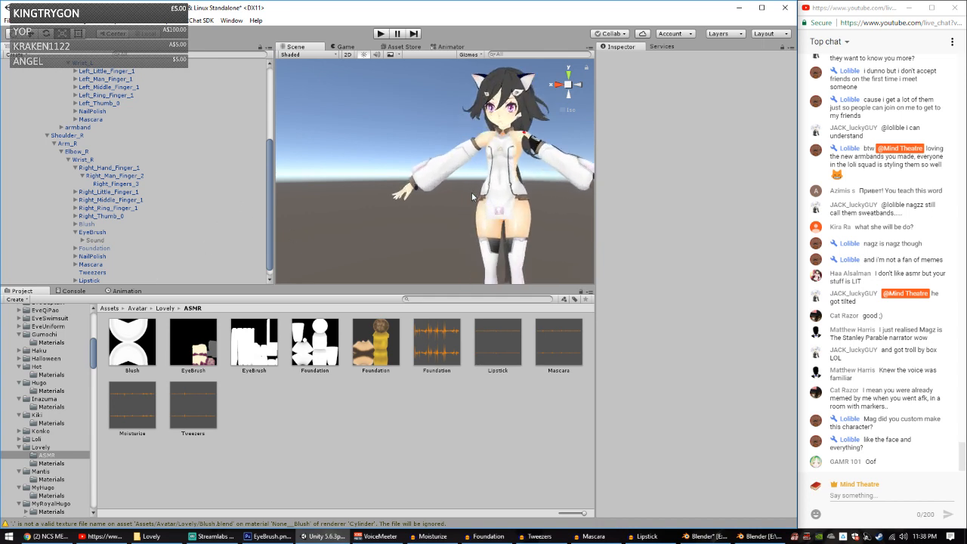
scroll(396, 221, up, 5)
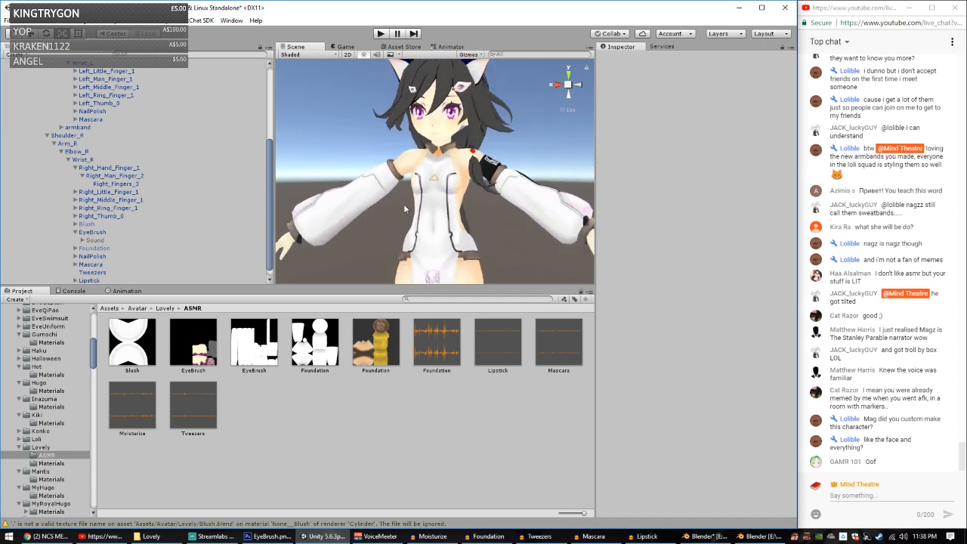
middle_drag(403, 204, 412, 242)
scroll(408, 215, up, 3)
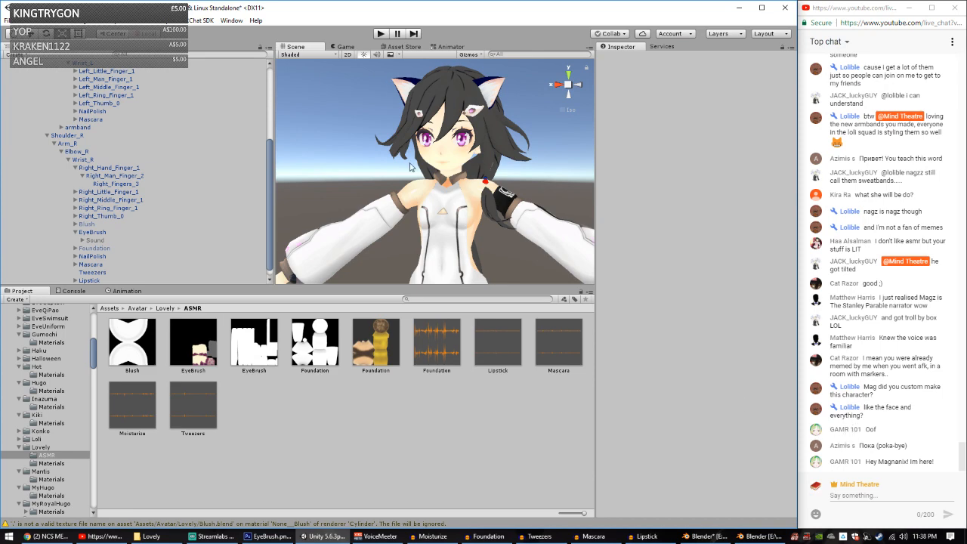
scroll(429, 161, up, 3)
middle_drag(429, 160, 407, 194)
scroll(407, 194, up, 8)
scroll(427, 192, down, 4)
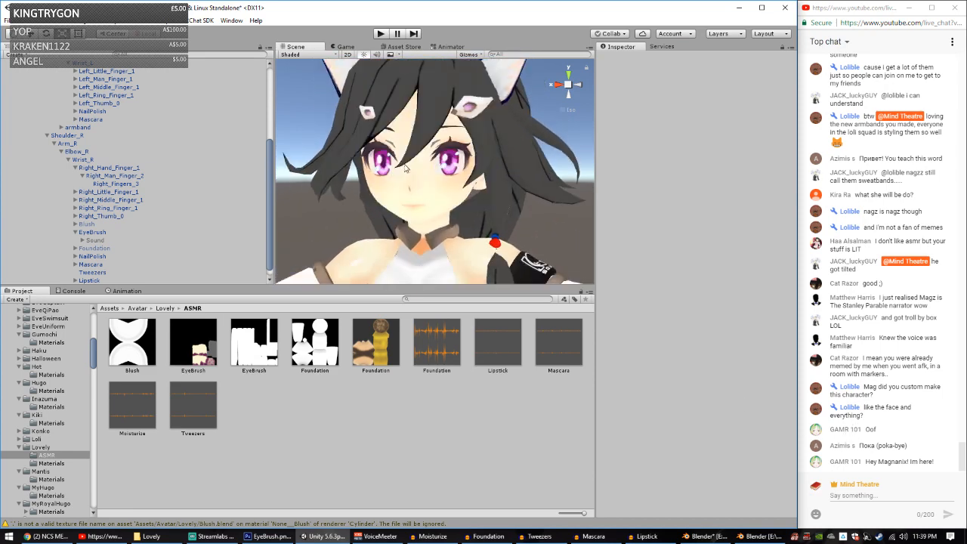
scroll(442, 155, up, 5)
scroll(432, 170, down, 5)
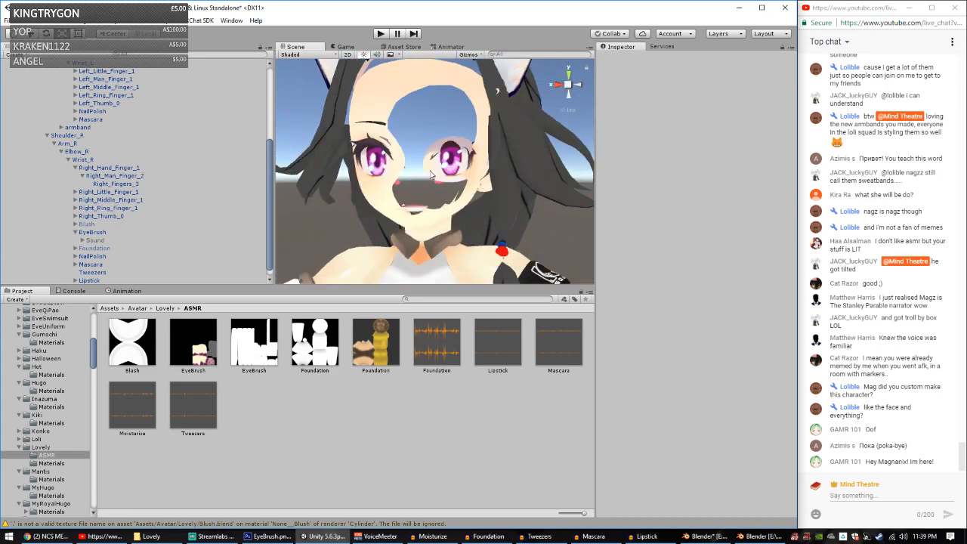
scroll(431, 175, down, 3)
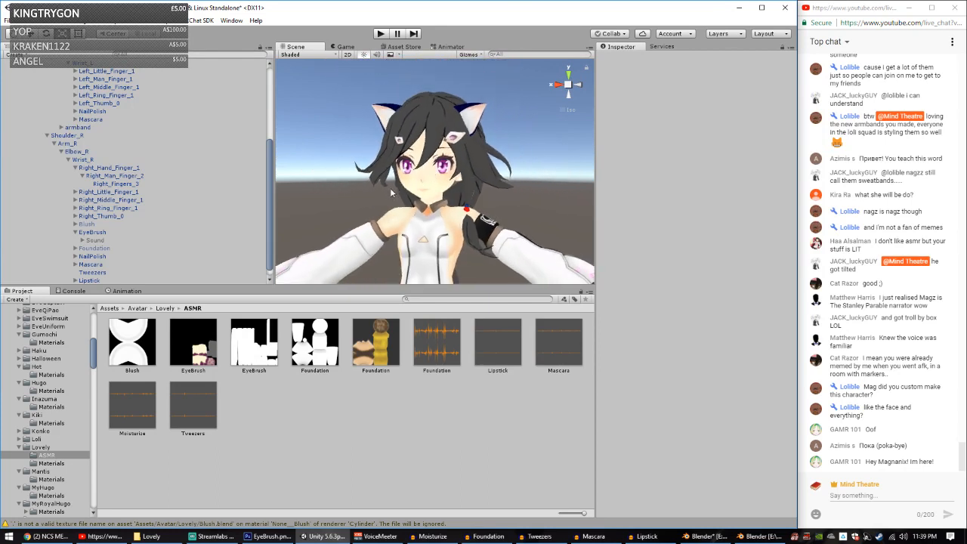
right_drag(390, 190, 436, 204)
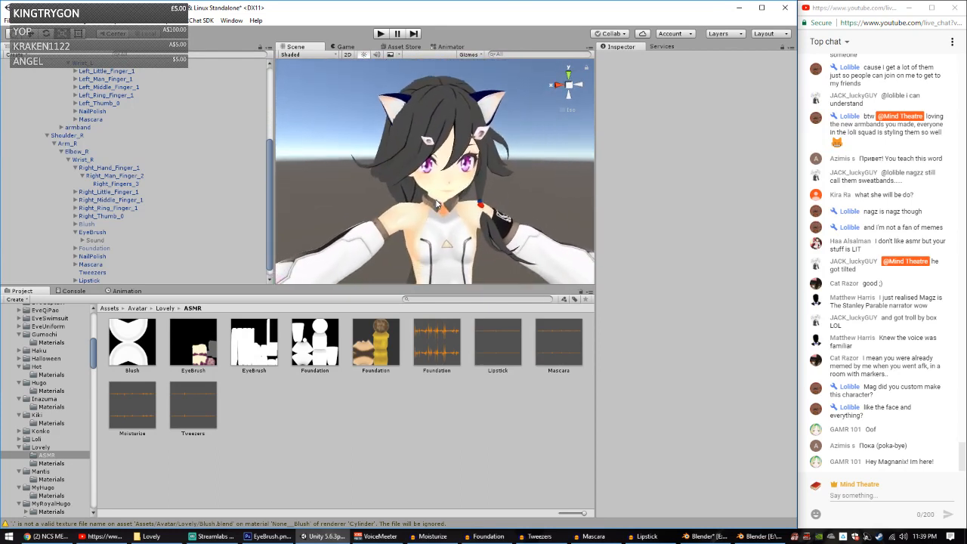
scroll(437, 204, up, 1)
alt+drag(436, 204, 482, 189)
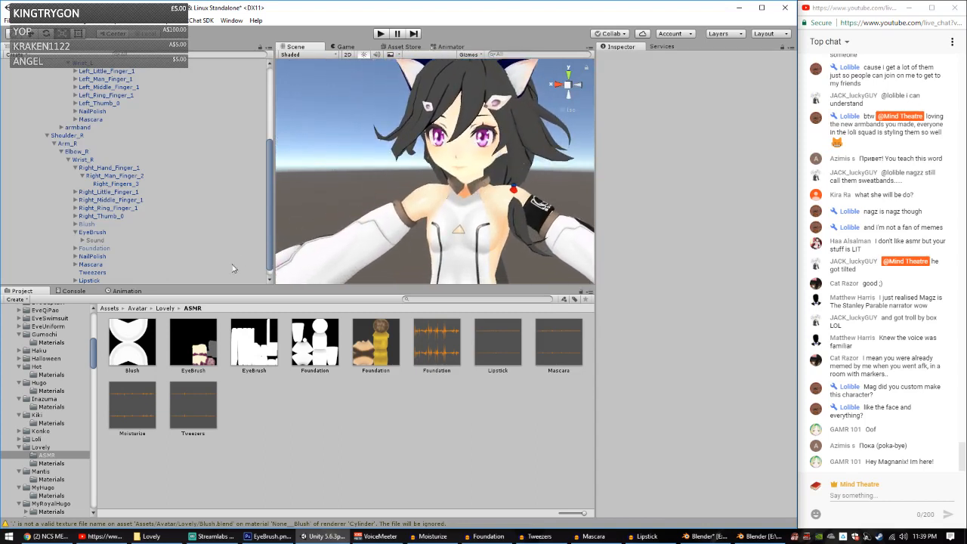
Step: Deactivate the EyeBrush and NailPolish props under Wrist_R and expand NailPolish's children
click(94, 233)
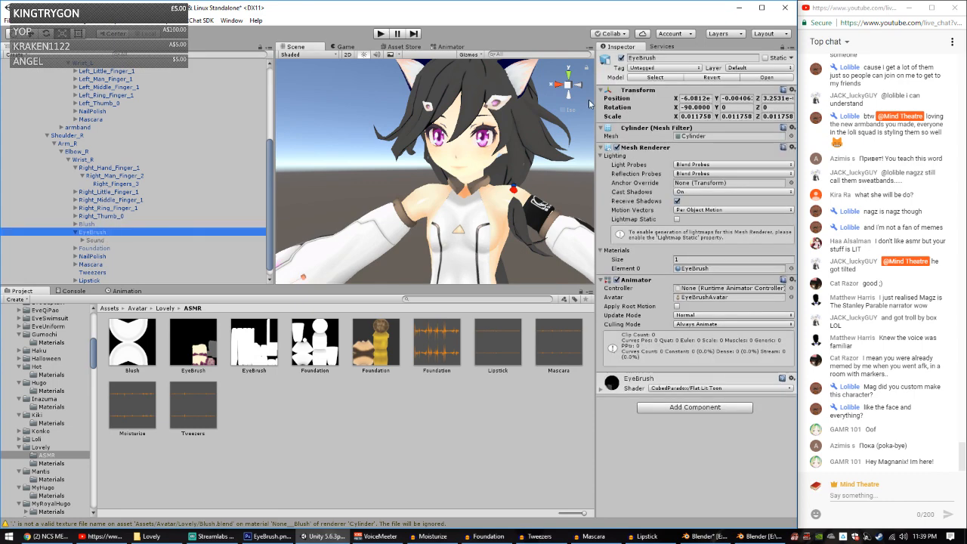
click(107, 256)
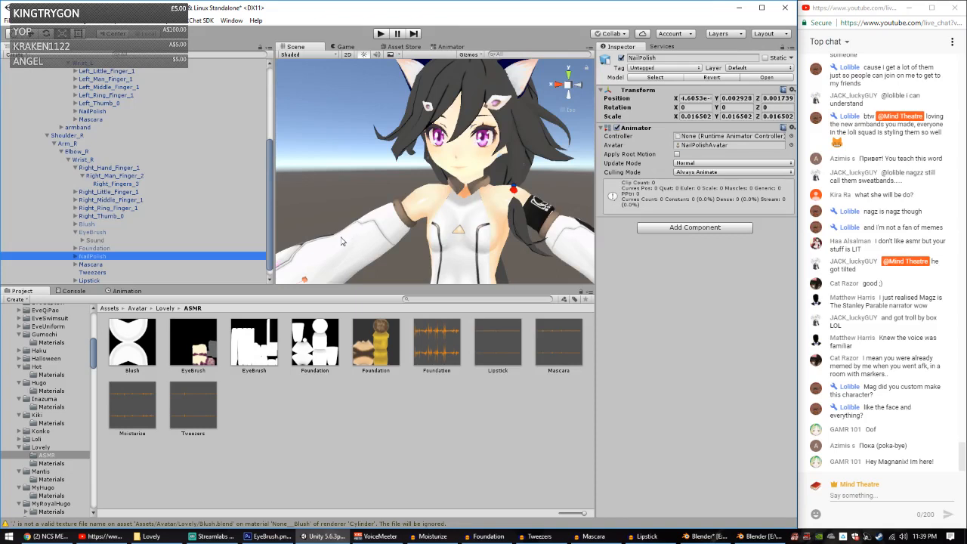
click(76, 257)
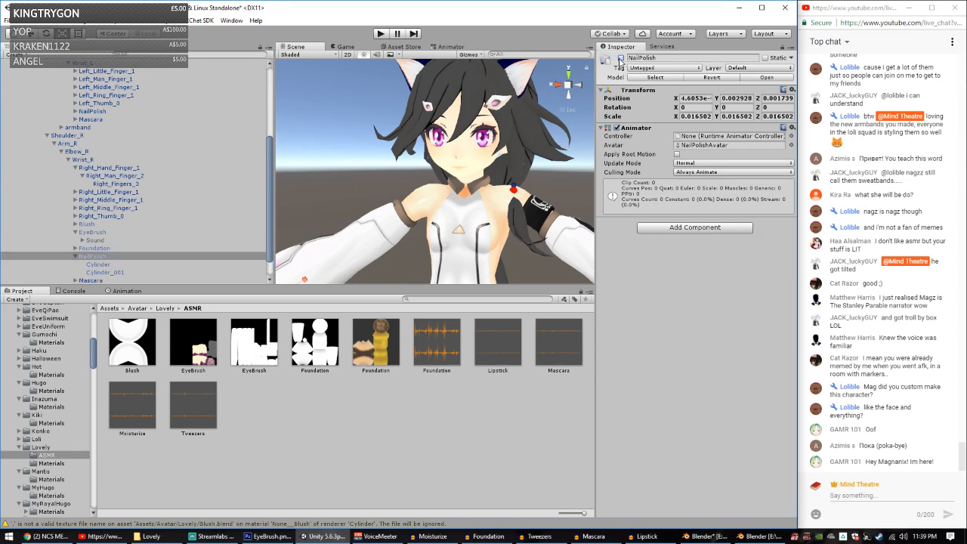
scroll(83, 261, down, 1)
Step: Paste the copied Sound object into the right wrist's Mascara prop, alongside Brush and Cap
click(90, 257)
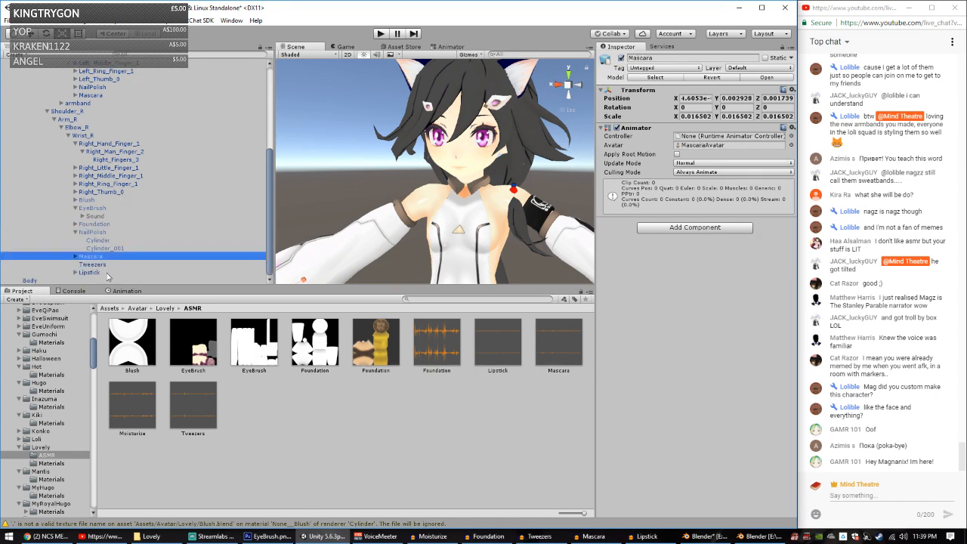
scroll(407, 228, up, 2)
right_drag(406, 228, 390, 235)
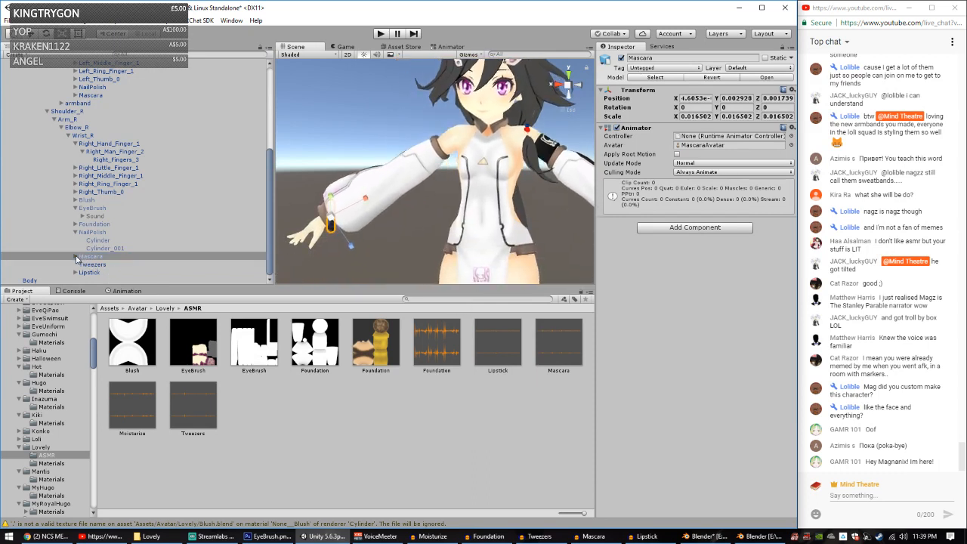
click(76, 258)
right_click(166, 271)
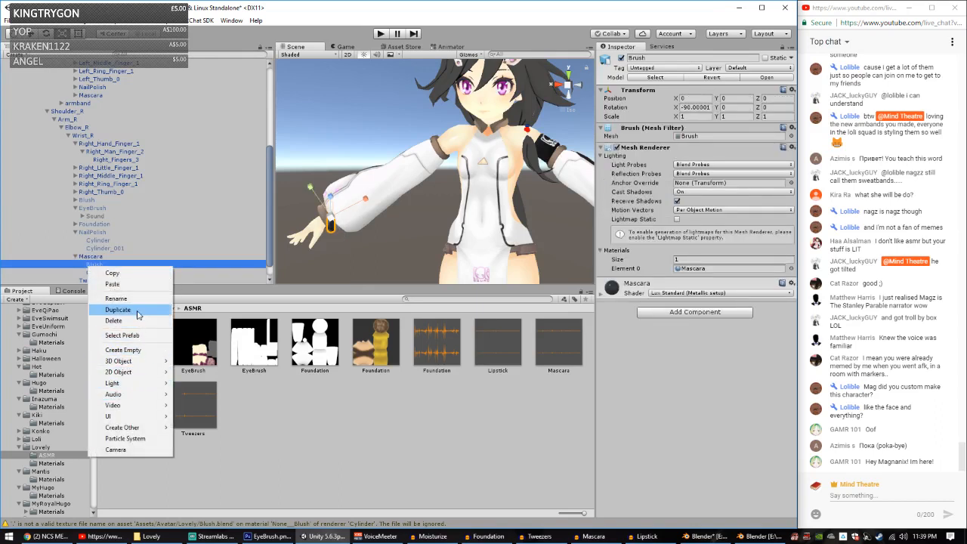
click(111, 284)
scroll(190, 272, down, 1)
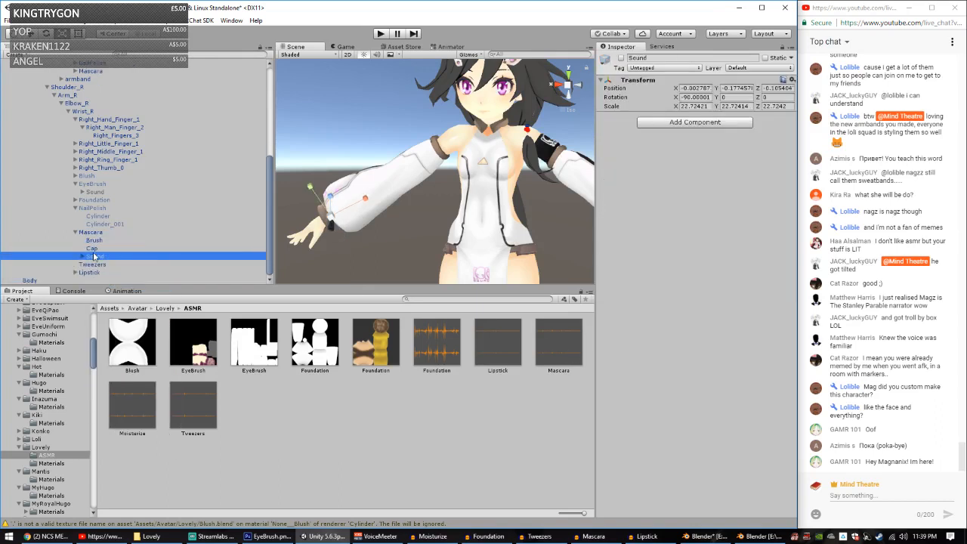
Step: Assign the Mascara audio clip to the Audio Source inside the Mascara prop's Sound object
click(82, 257)
click(113, 264)
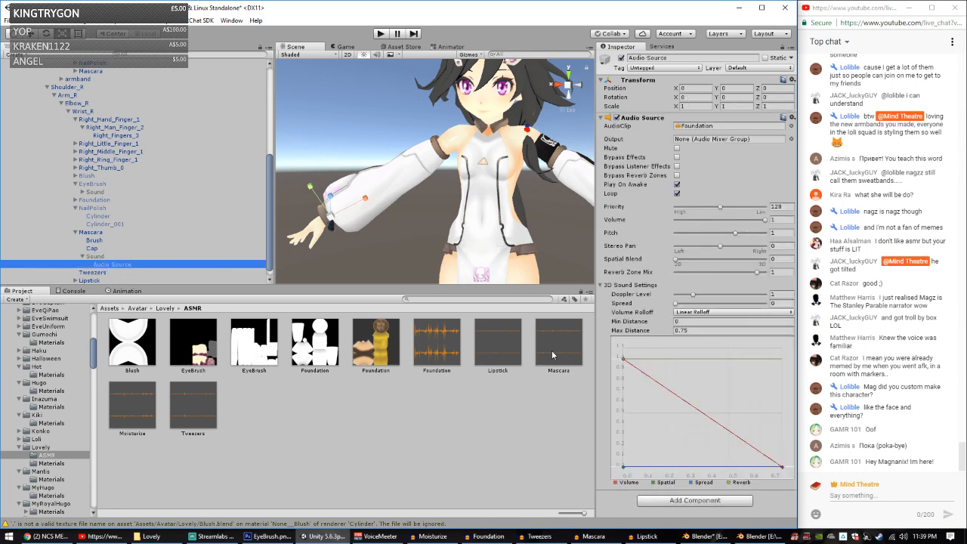
drag(551, 350, 712, 128)
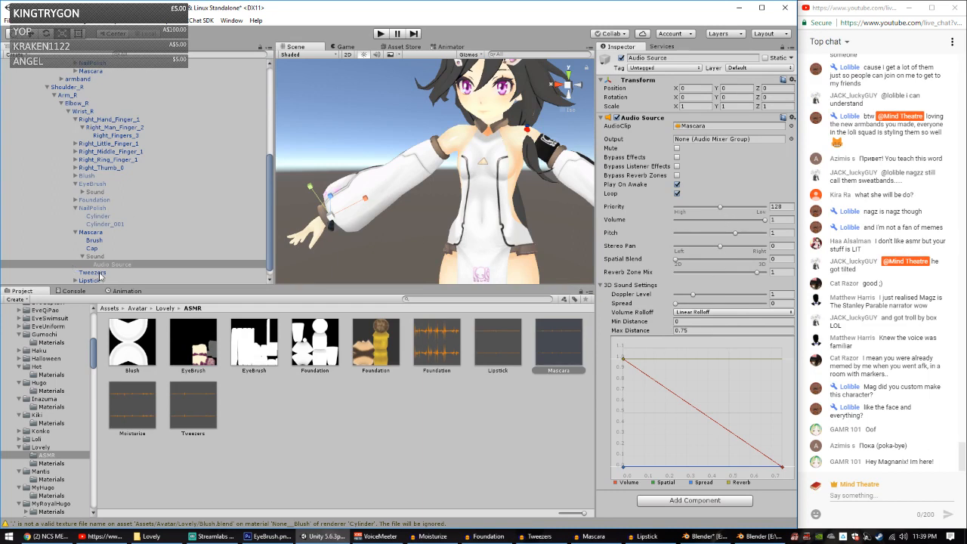
Step: Deactivate the right wrist's Mascara prop and collapse Mascara and NailPolish in the hierarchy
click(91, 232)
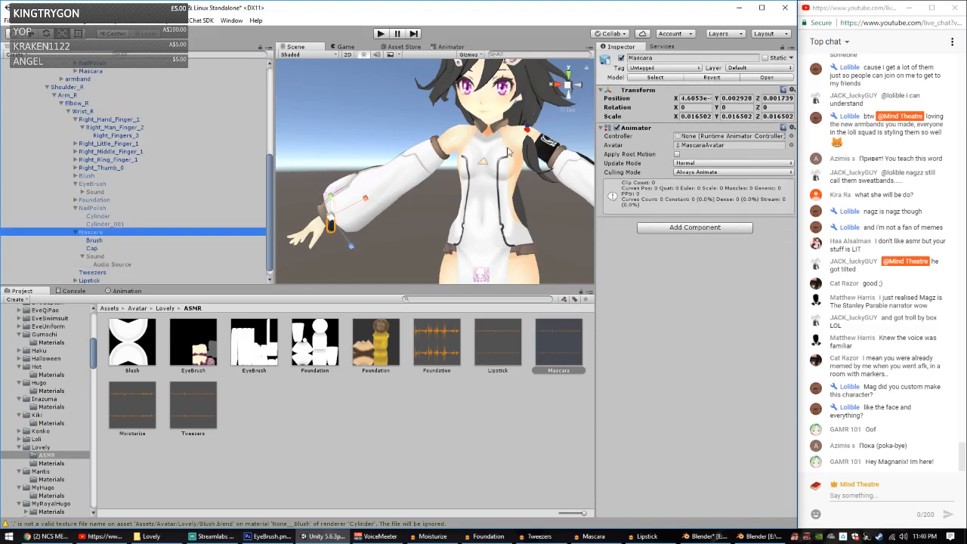
click(620, 58)
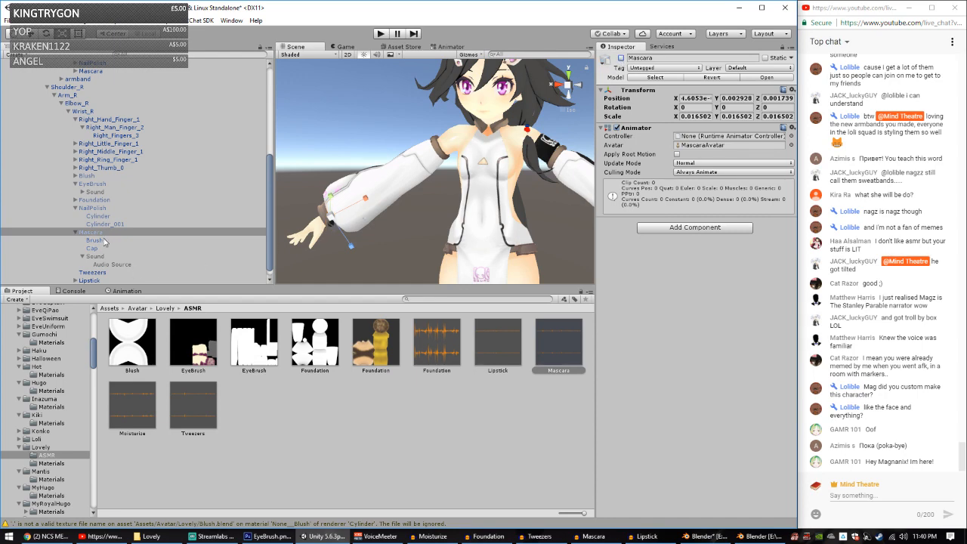
click(76, 231)
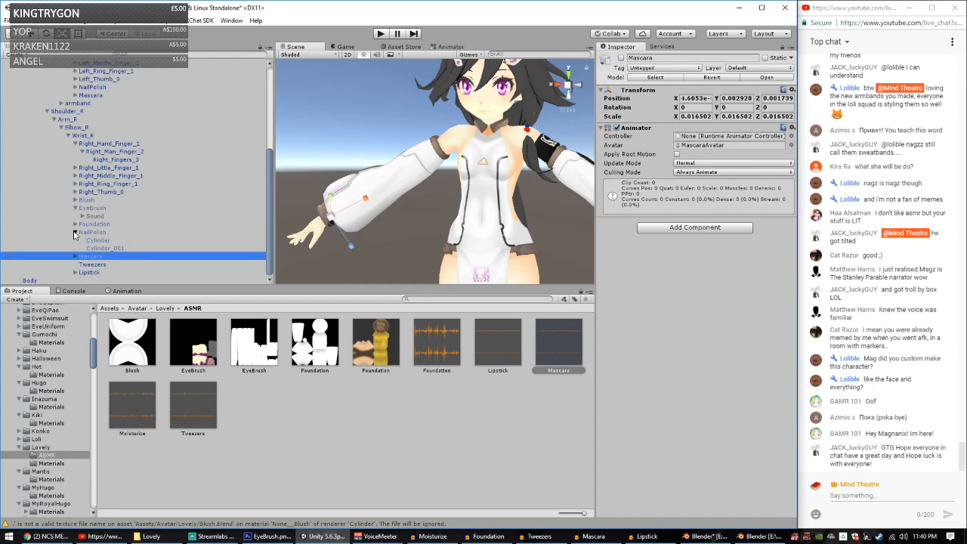
click(75, 232)
Step: Paste the copied Sound object into the Tweezers prop by way of a temporary empty child, and delete that child
click(92, 265)
right_click(94, 268)
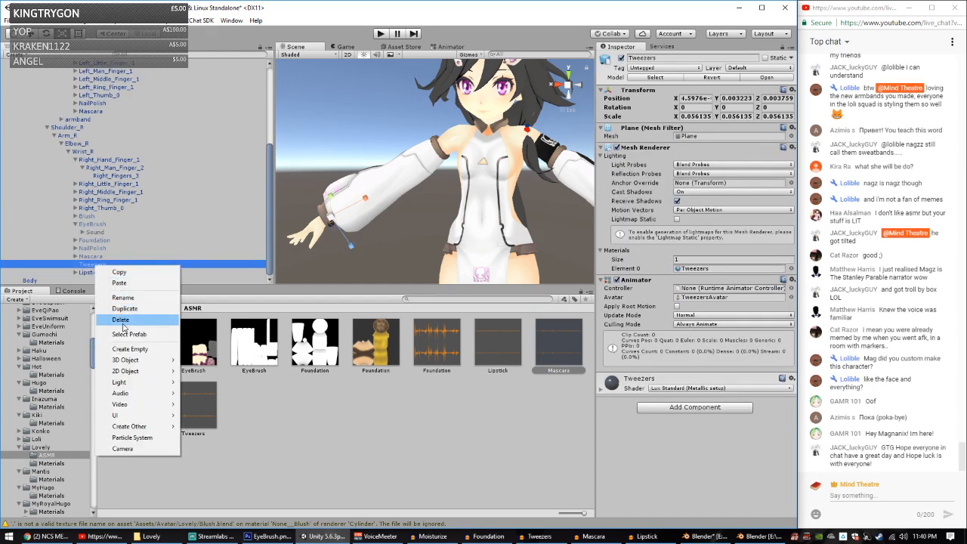
click(135, 349)
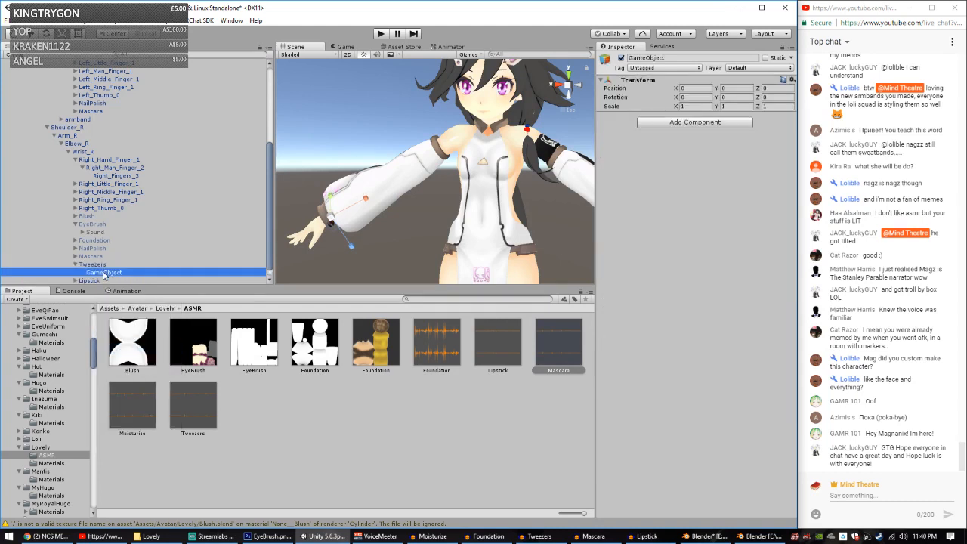
right_click(103, 275)
click(119, 293)
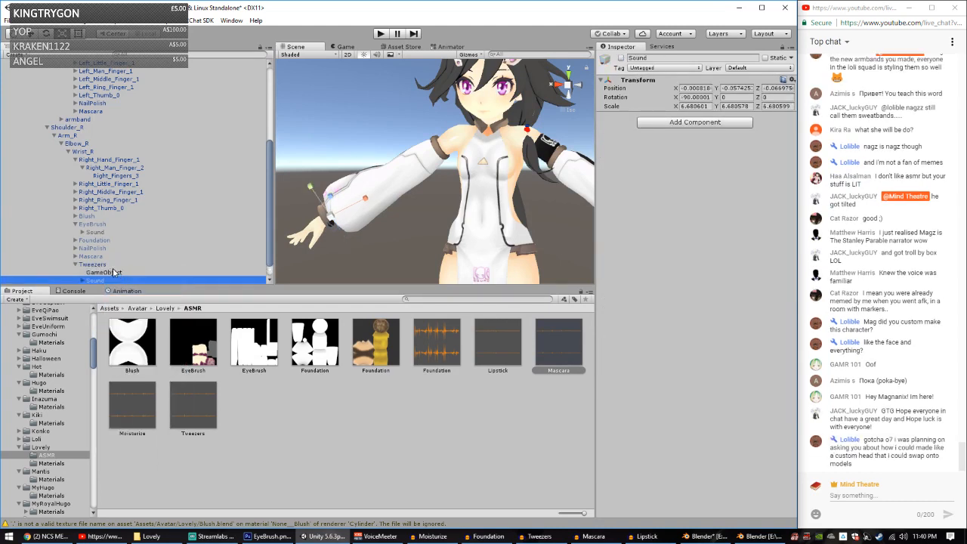
click(113, 272)
key(Delete)
Step: Assign the Tweezers audio clip to the Audio Source inside the Tweezers prop's Sound object
click(111, 274)
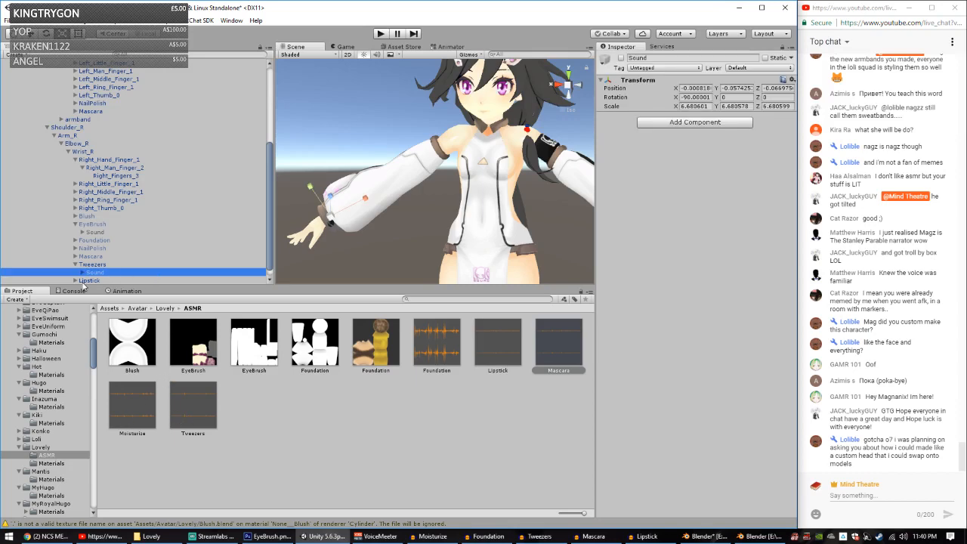
click(83, 273)
click(106, 281)
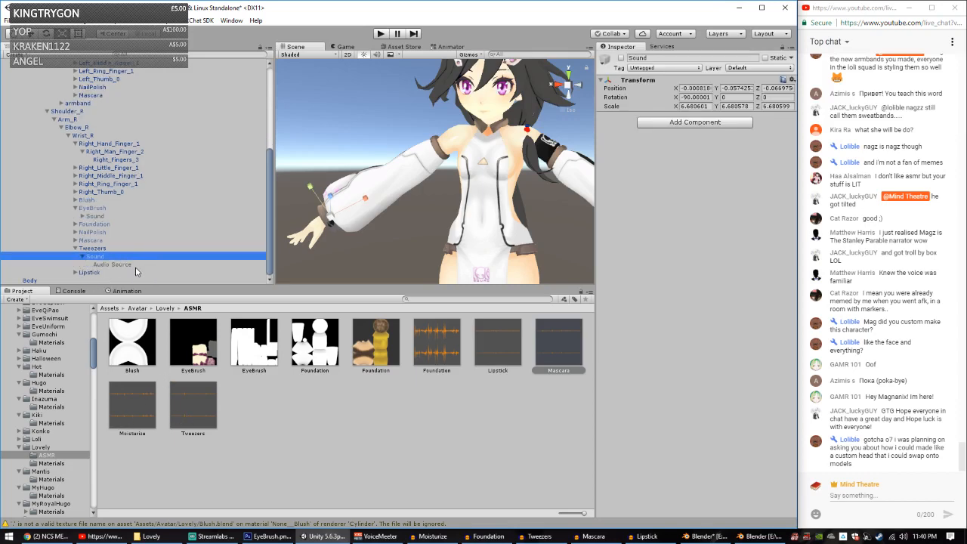
click(125, 407)
click(185, 409)
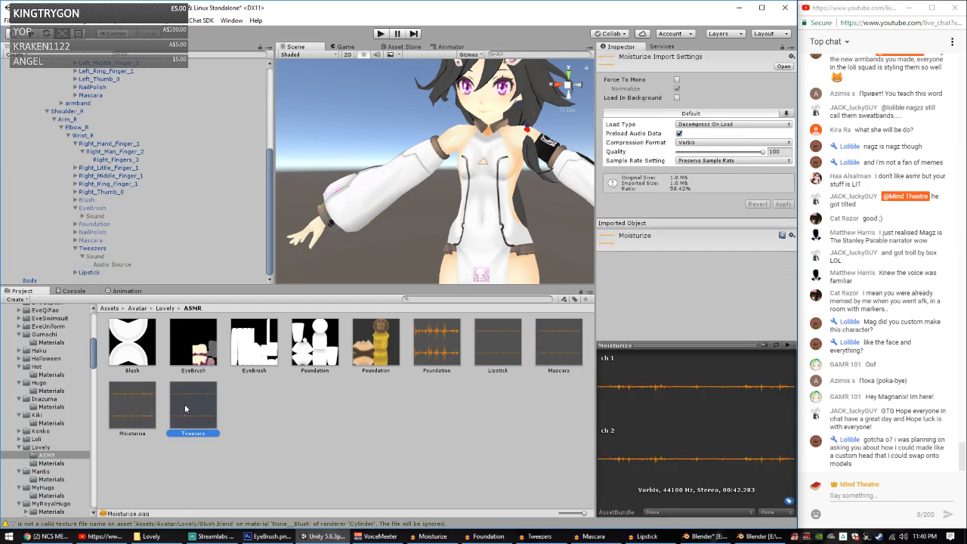
click(110, 265)
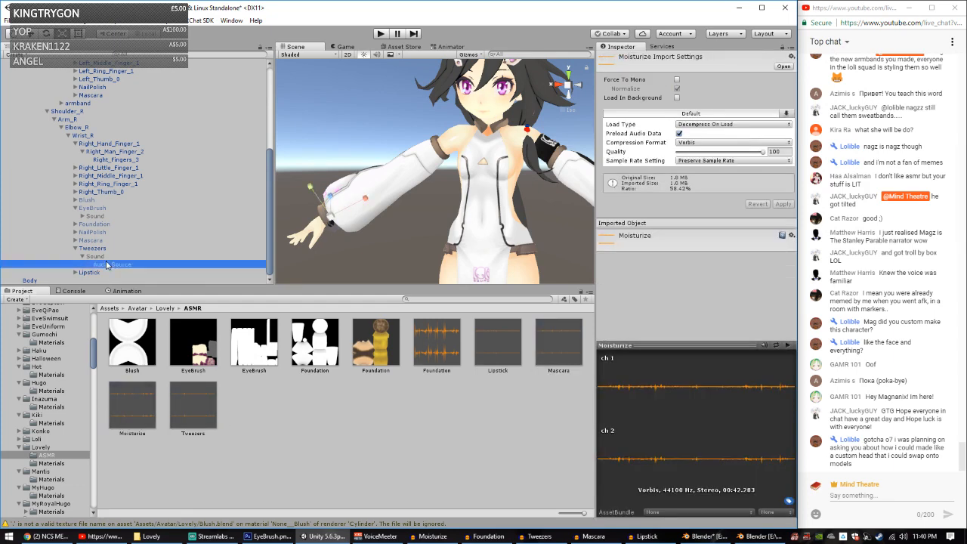
drag(189, 394, 703, 127)
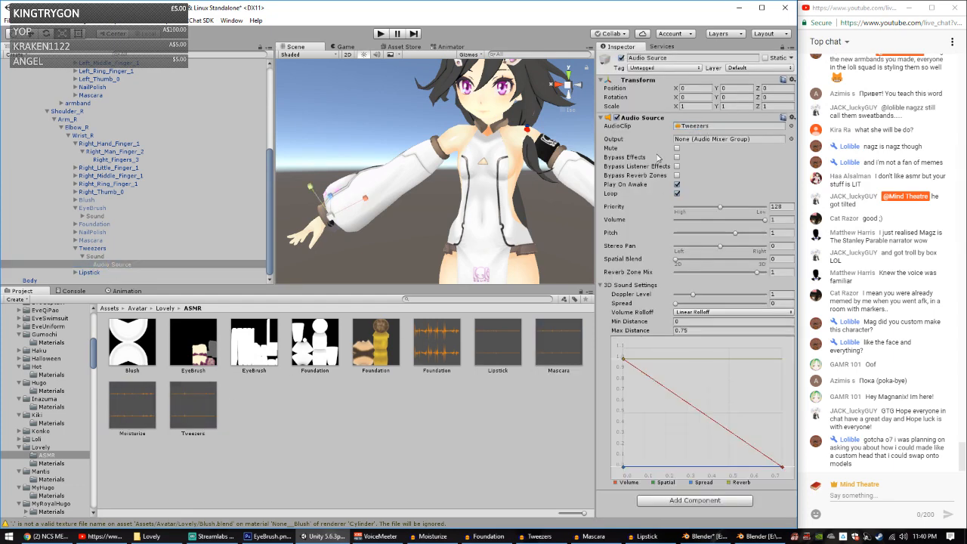
Step: Deactivate the right wrist's Tweezers prop
click(88, 248)
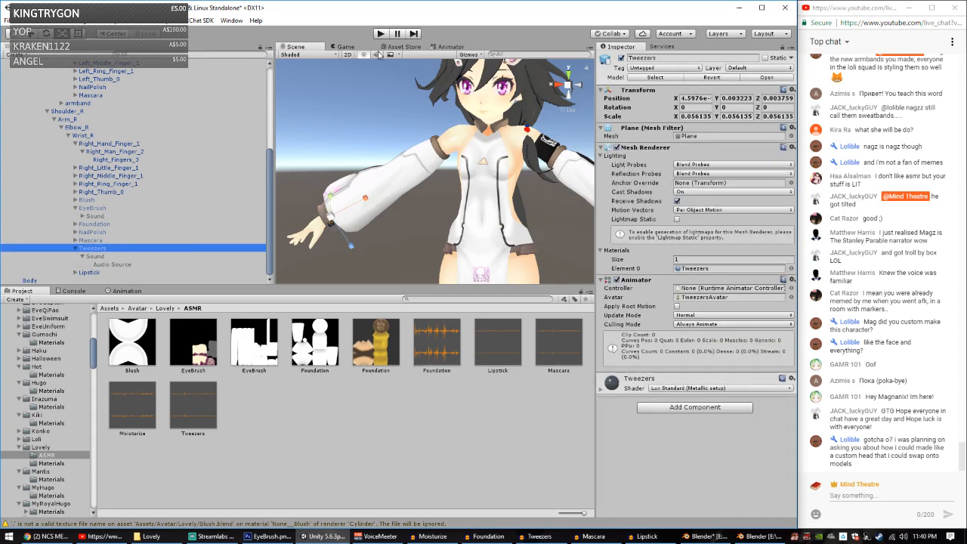
click(620, 57)
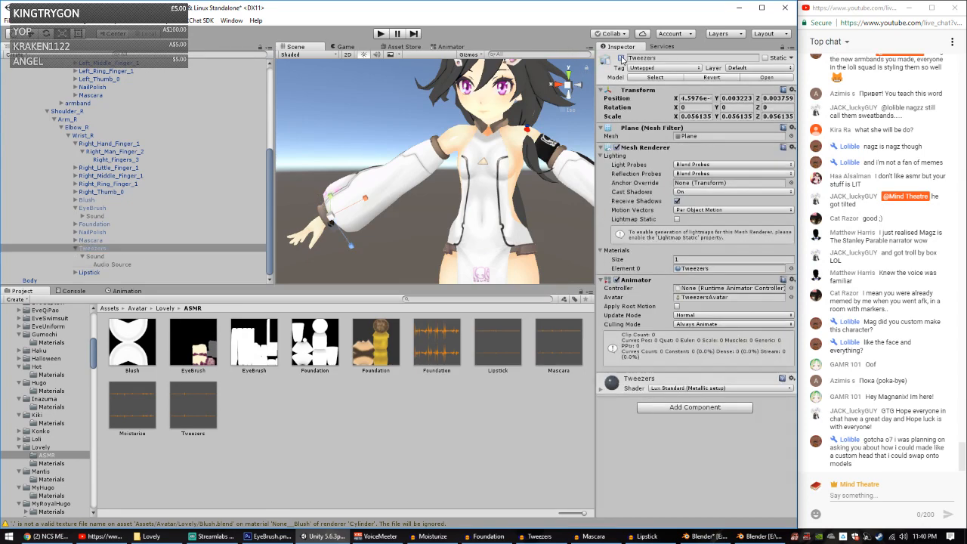
Step: Paste the copied Sound object into the right wrist's Lipstick prop and assign the Lipstick audio clip to its Audio Source
click(89, 272)
click(75, 273)
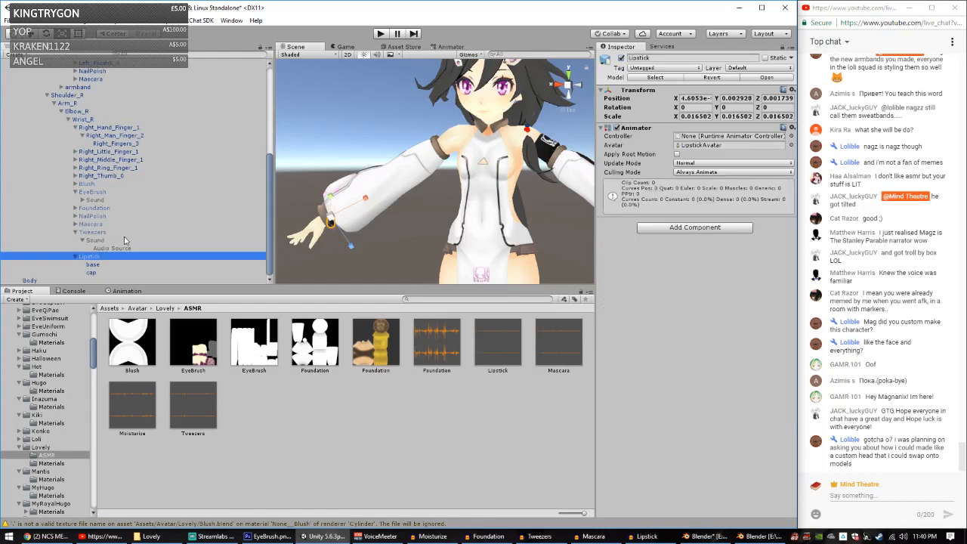
right_click(92, 266)
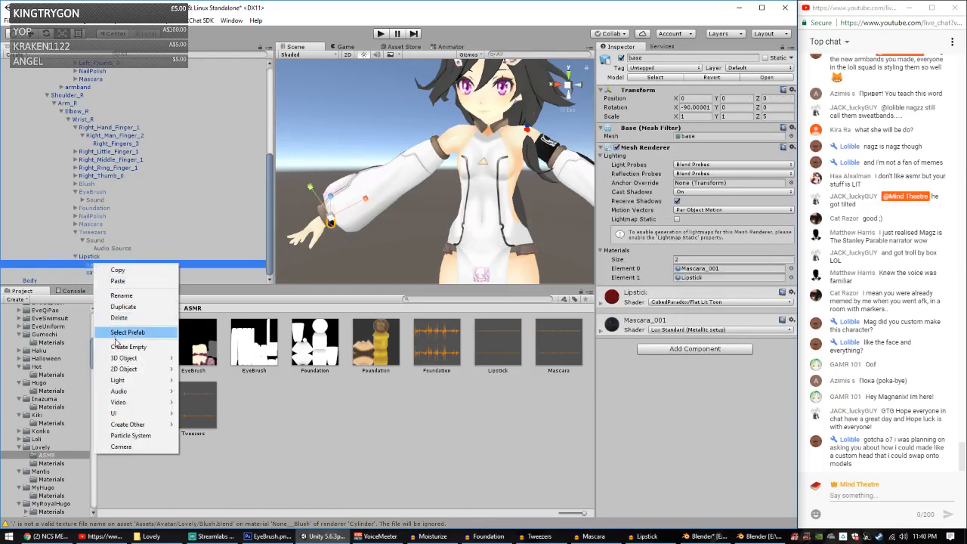
click(118, 281)
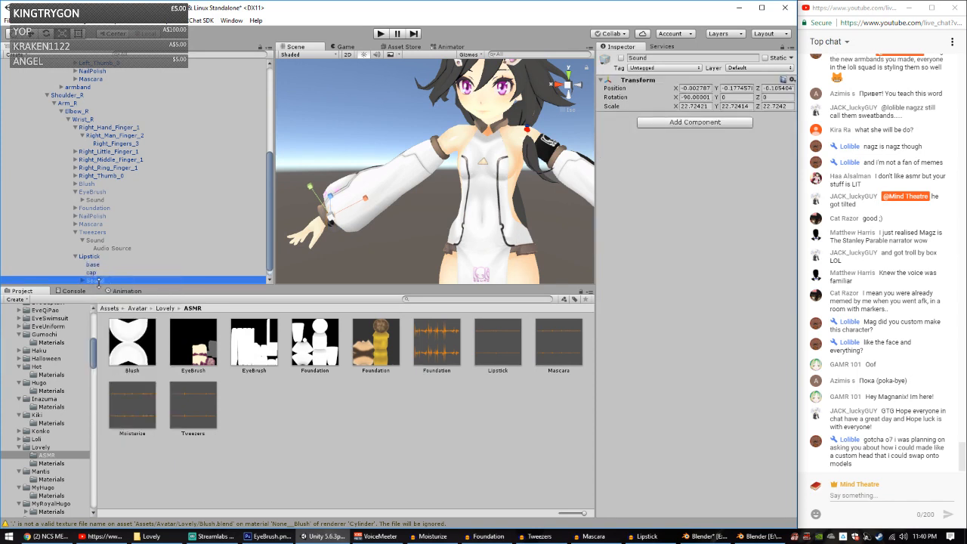
click(82, 280)
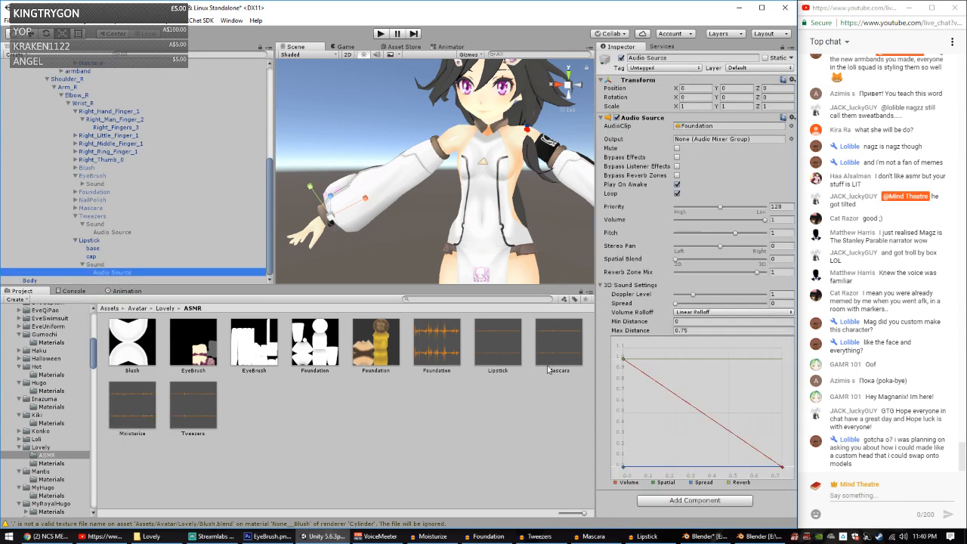
drag(437, 342, 699, 131)
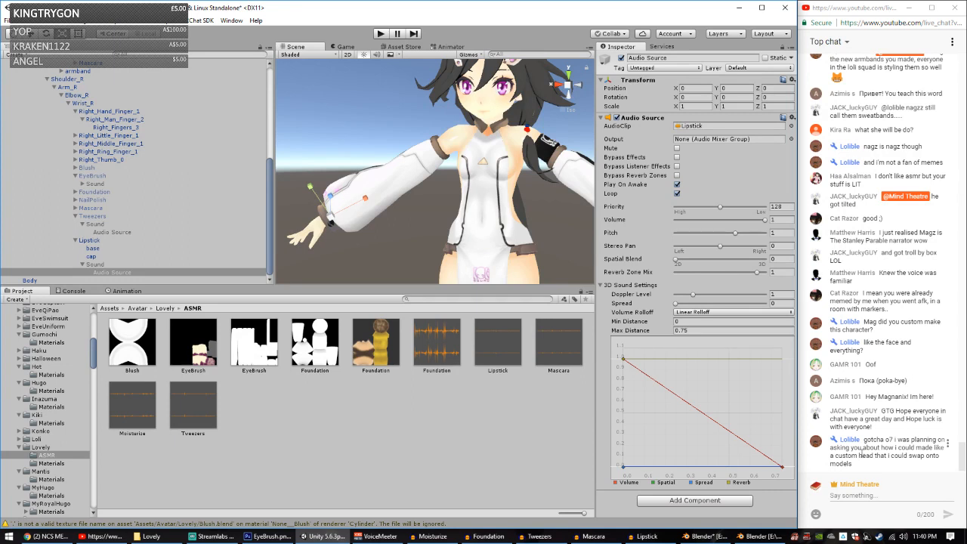
scroll(443, 172, up, 10)
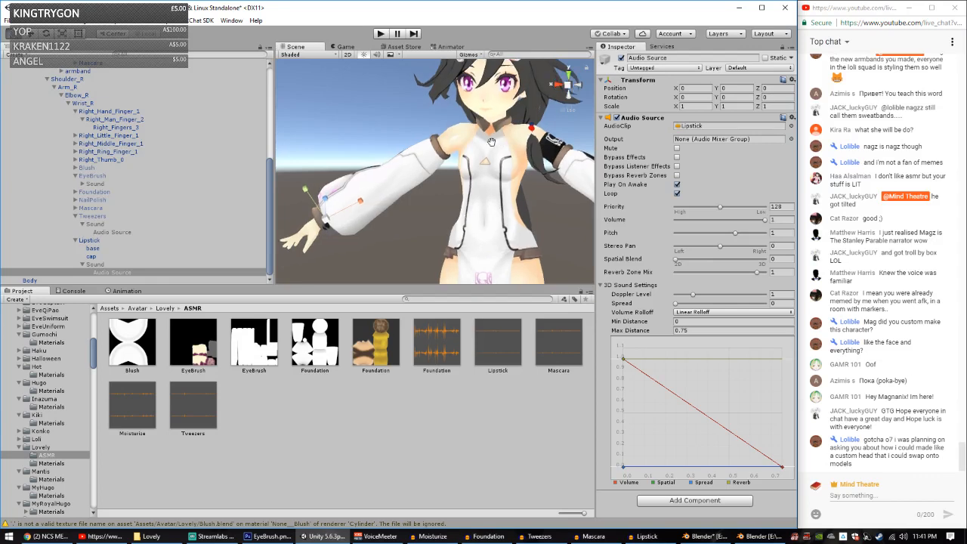
scroll(441, 167, down, 5)
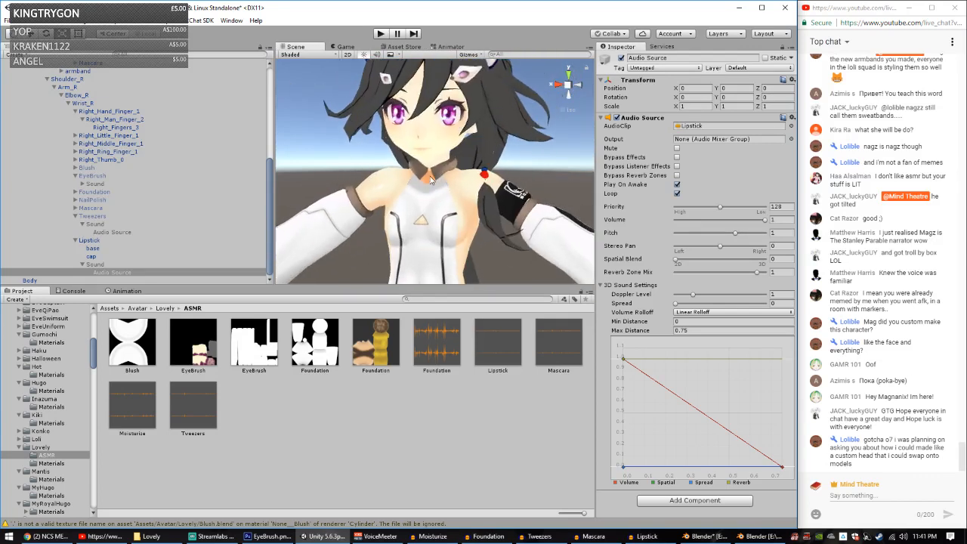
scroll(427, 188, up, 3)
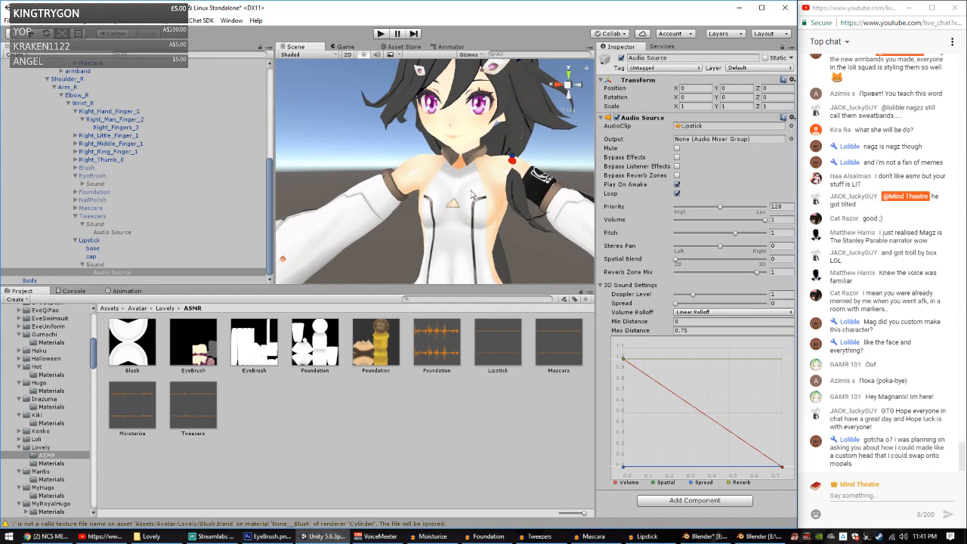
scroll(471, 190, down, 3)
middle_drag(460, 191, 479, 165)
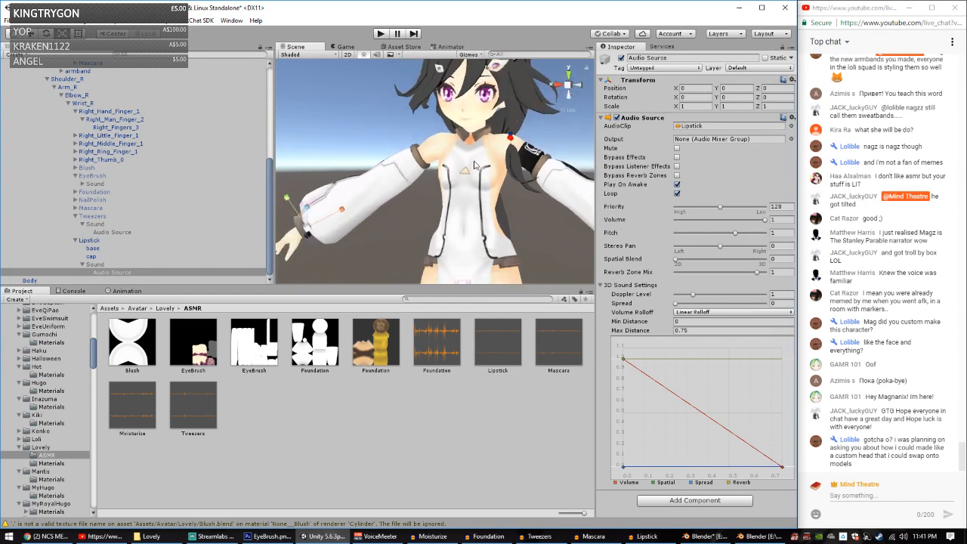
Step: Examine the avatar's face, torso and outstretched arms in the scene from the front
alt+drag(474, 165, 465, 176)
scroll(466, 175, down, 3)
scroll(460, 186, up, 3)
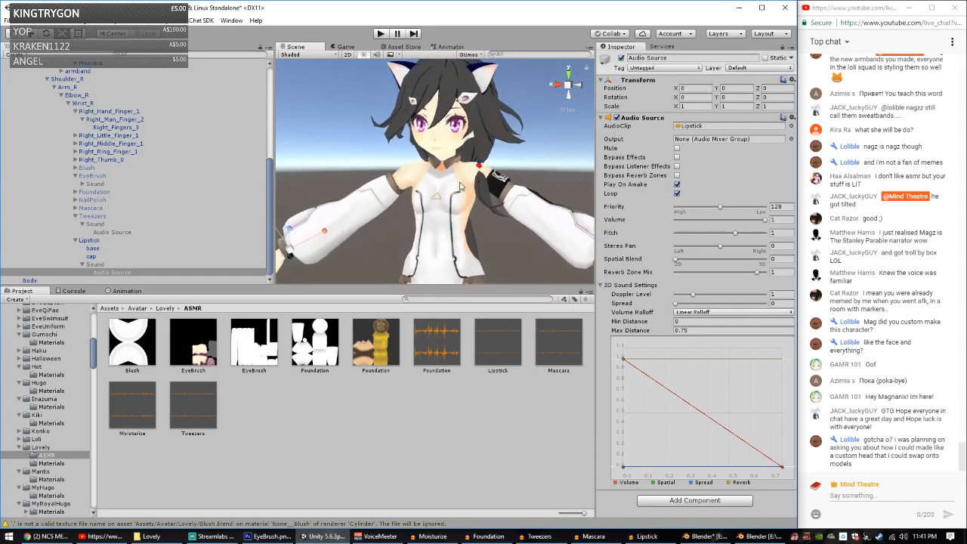
middle_drag(414, 215, 464, 98)
alt+drag(453, 136, 455, 163)
middle_drag(457, 144, 464, 246)
middle_drag(470, 129, 476, 223)
scroll(476, 223, up, 2)
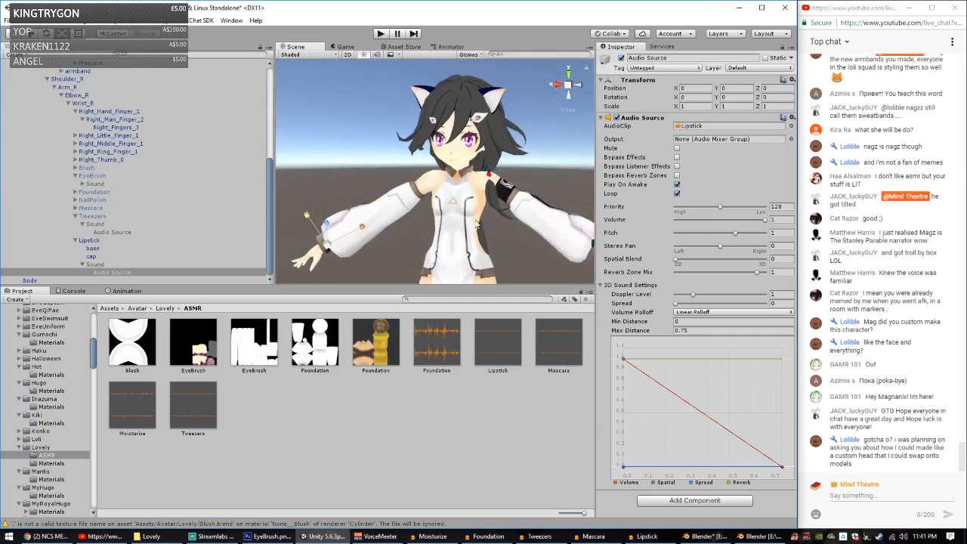
alt+drag(475, 224, 441, 208)
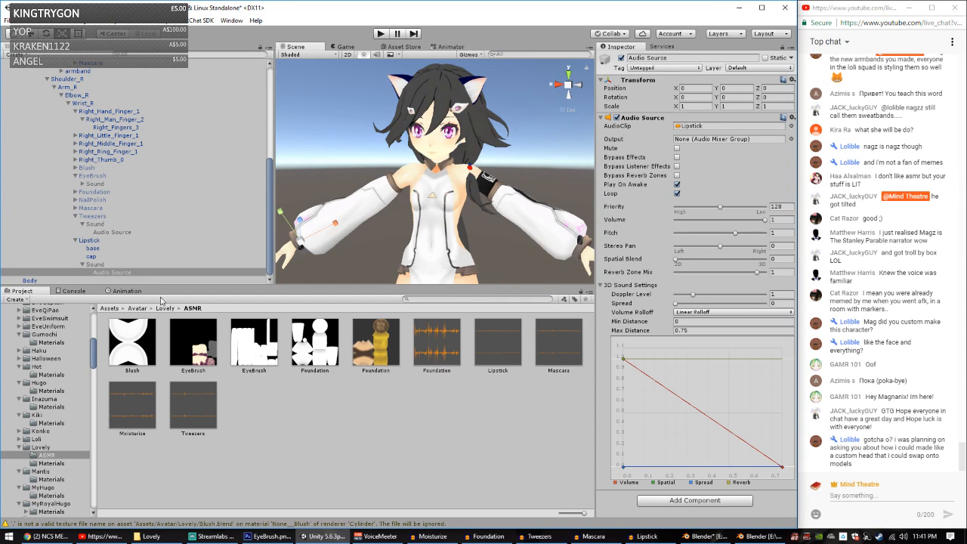
Step: Deactivate the Lipstick object under Wrist_R and collapse the expanded prop hierarchies there
click(84, 240)
click(627, 58)
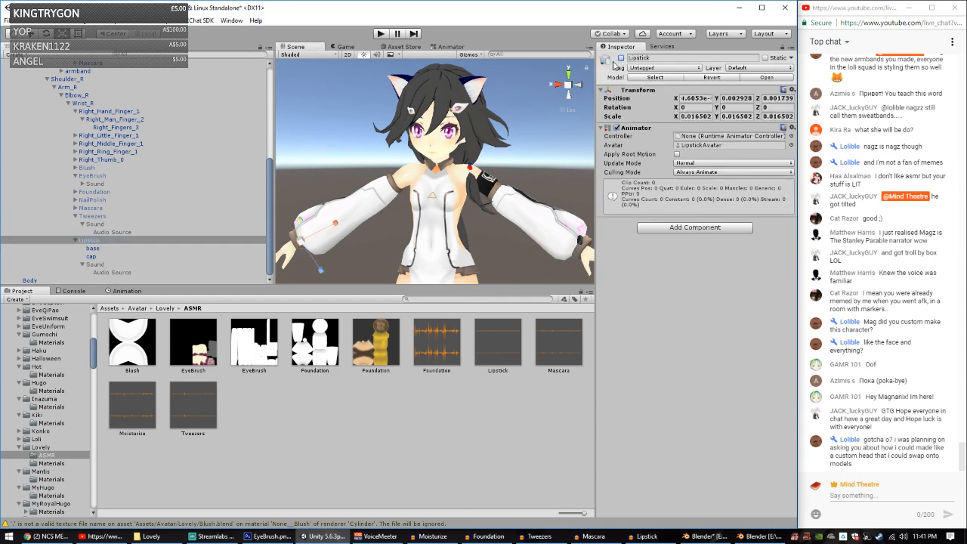
click(75, 240)
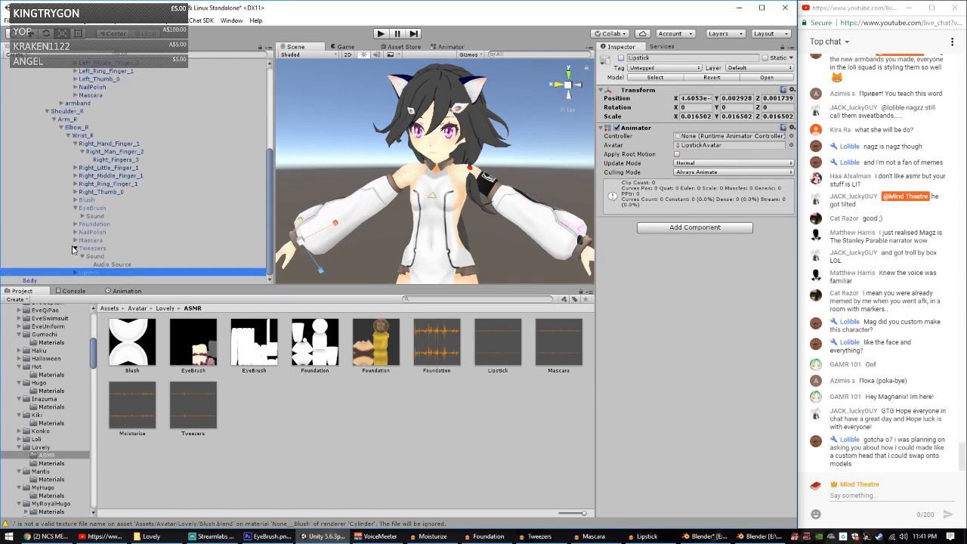
click(74, 248)
click(75, 224)
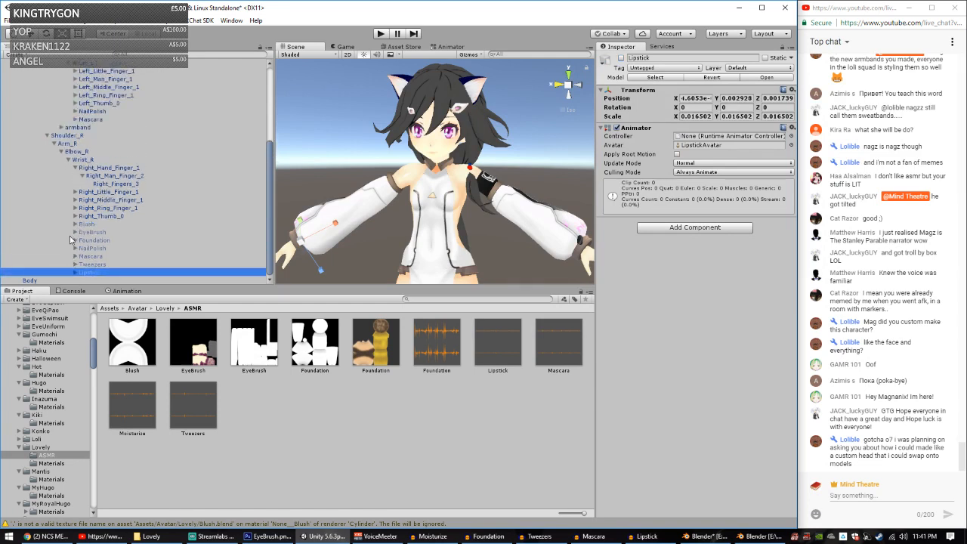
Step: Deactivate the Brush part of the Mascara object under Wrist_L
scroll(72, 234, up, 5)
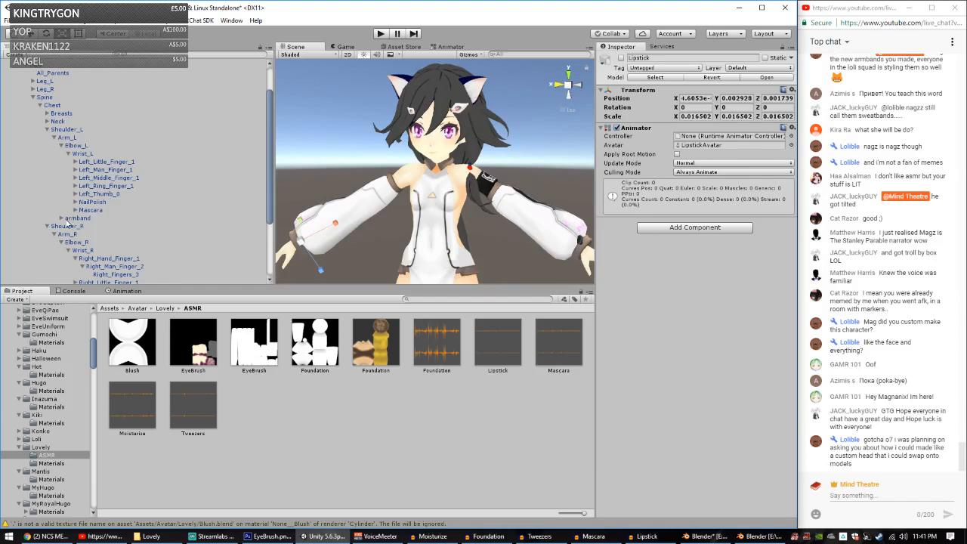
click(86, 210)
click(76, 210)
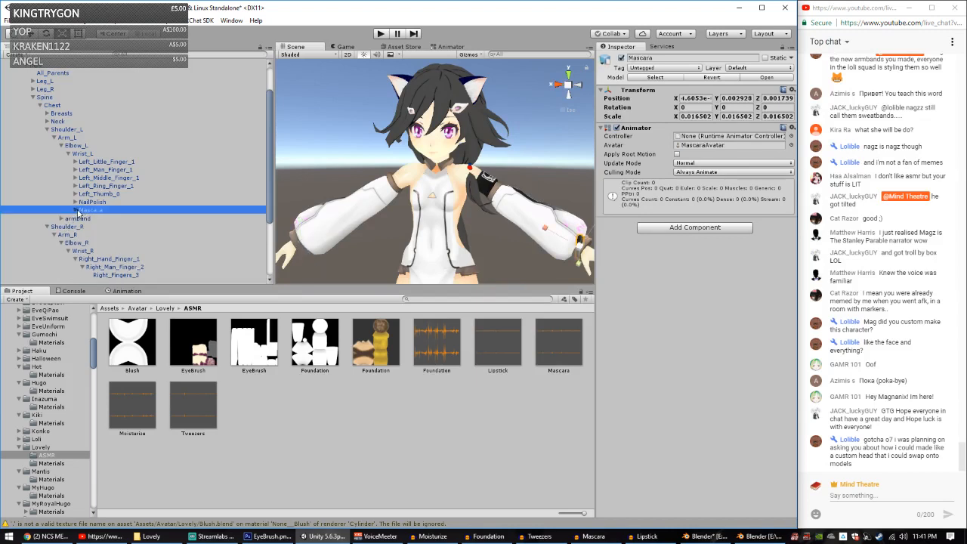
click(97, 218)
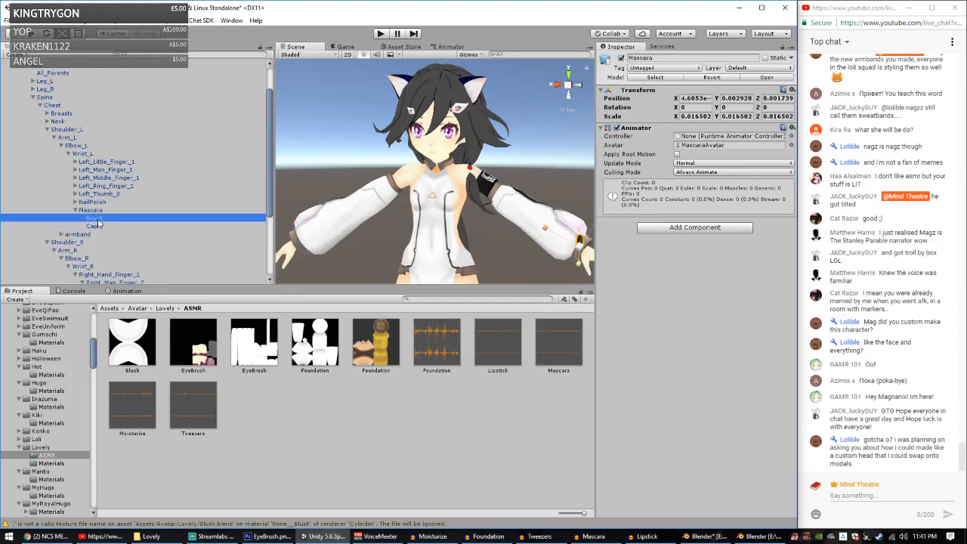
click(621, 58)
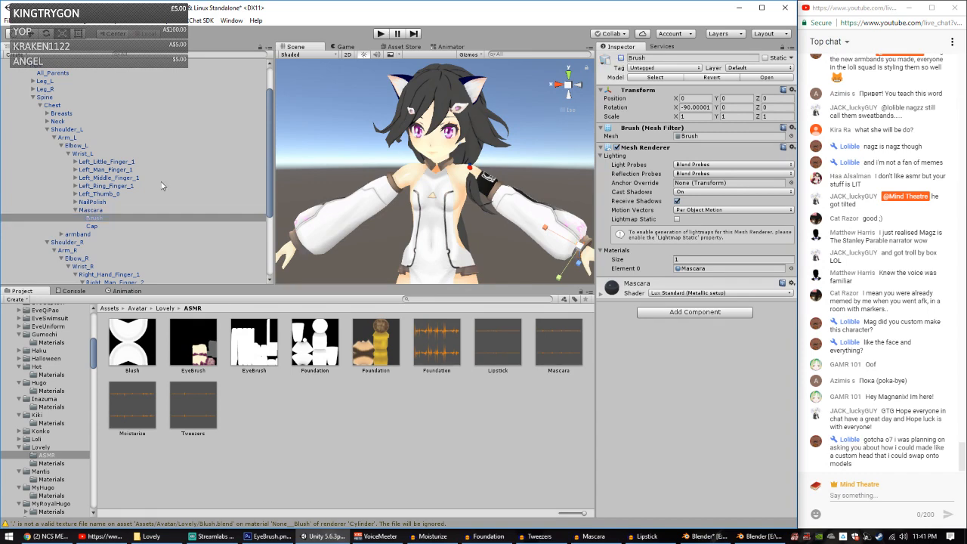
Step: Deactivate the cap part of the Lipstick object under Wrist_R
middle_drag(436, 189, 407, 110)
scroll(559, 162, up, 4)
middle_drag(588, 163, 509, 161)
scroll(508, 161, up, 5)
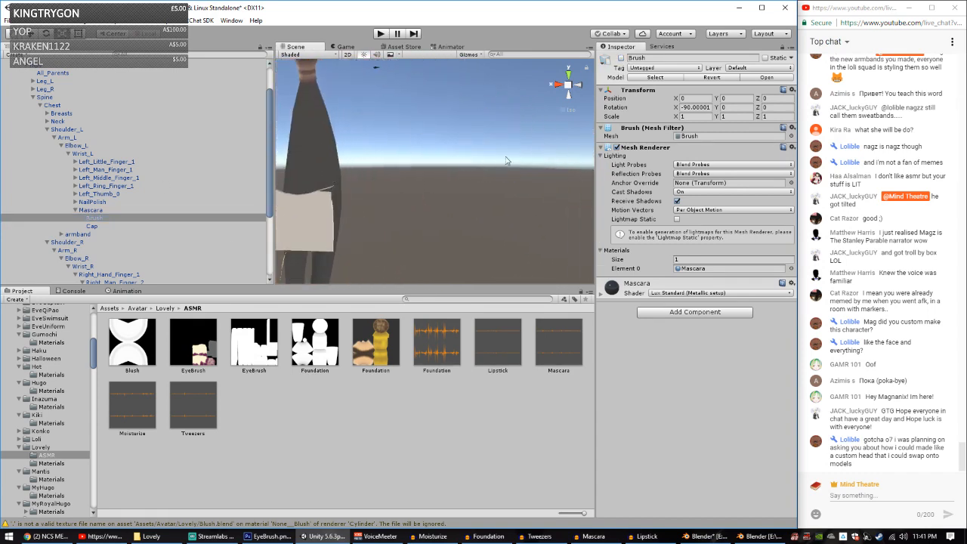
scroll(509, 163, down, 5)
right_drag(510, 162, 537, 155)
scroll(170, 233, down, 3)
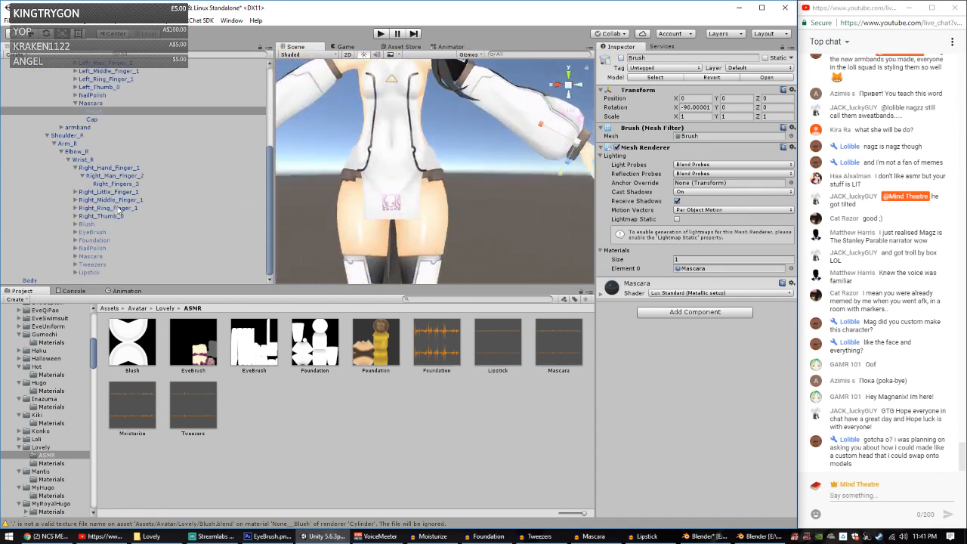
click(75, 272)
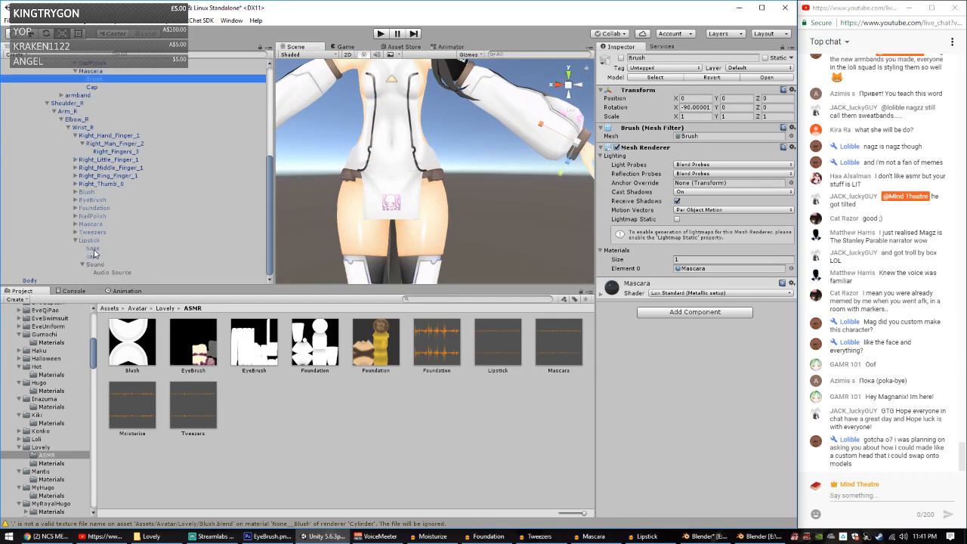
click(92, 256)
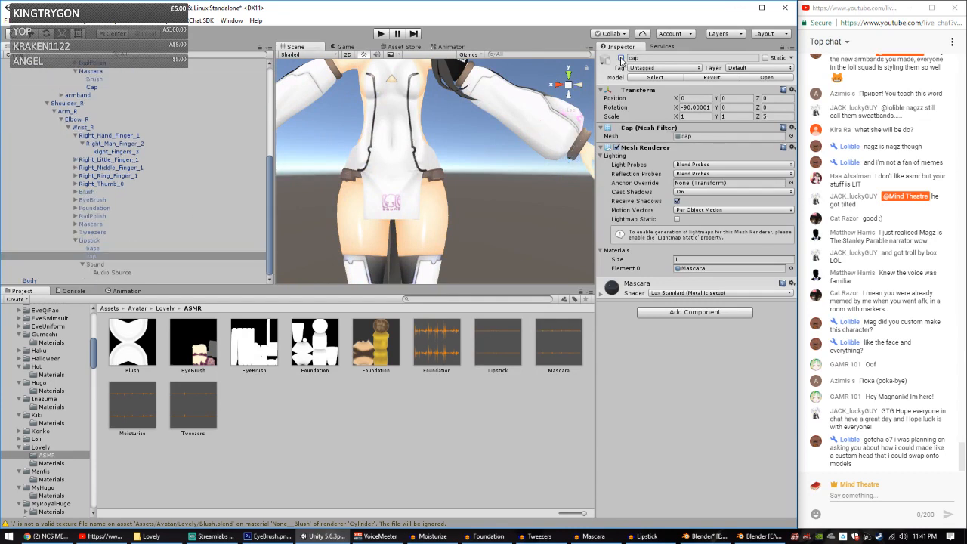
Step: Deactivate the Cap part of the Mascara object under Wrist_R
click(75, 224)
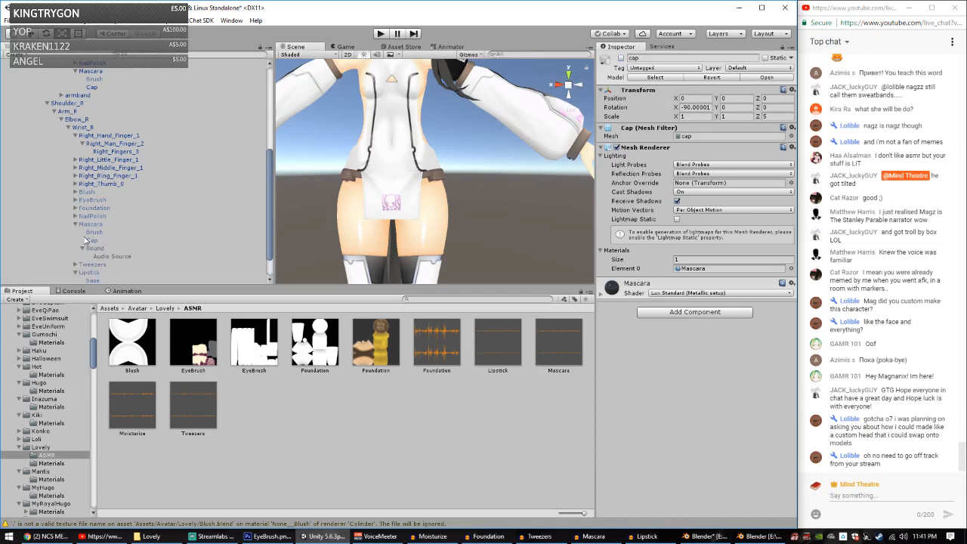
click(97, 241)
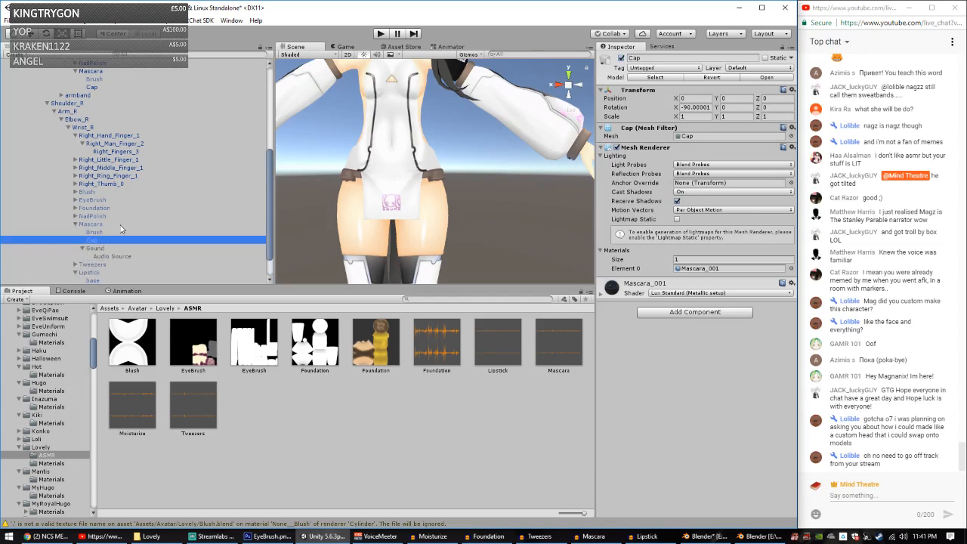
click(621, 58)
Step: Activate the NailPolish object under Wrist_R and frame it in the scene
click(75, 216)
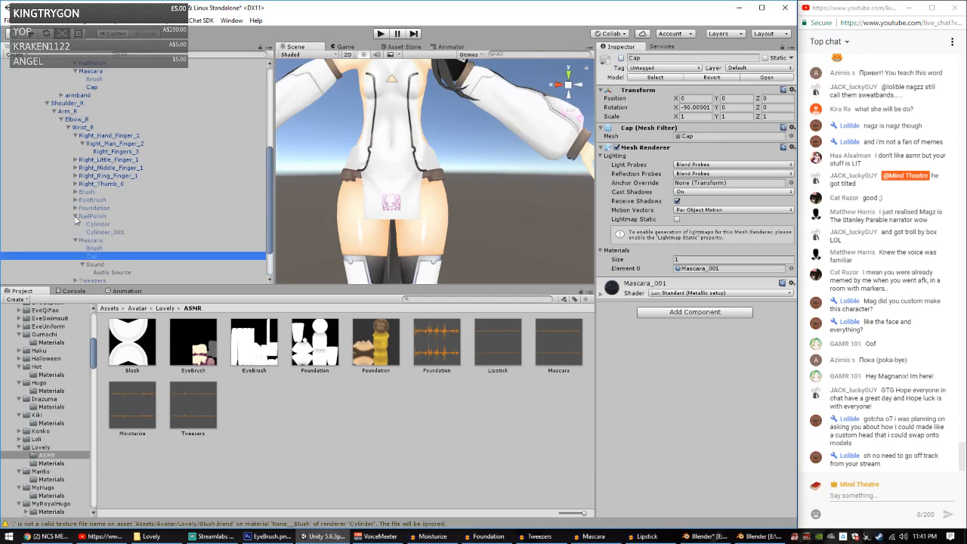
click(100, 233)
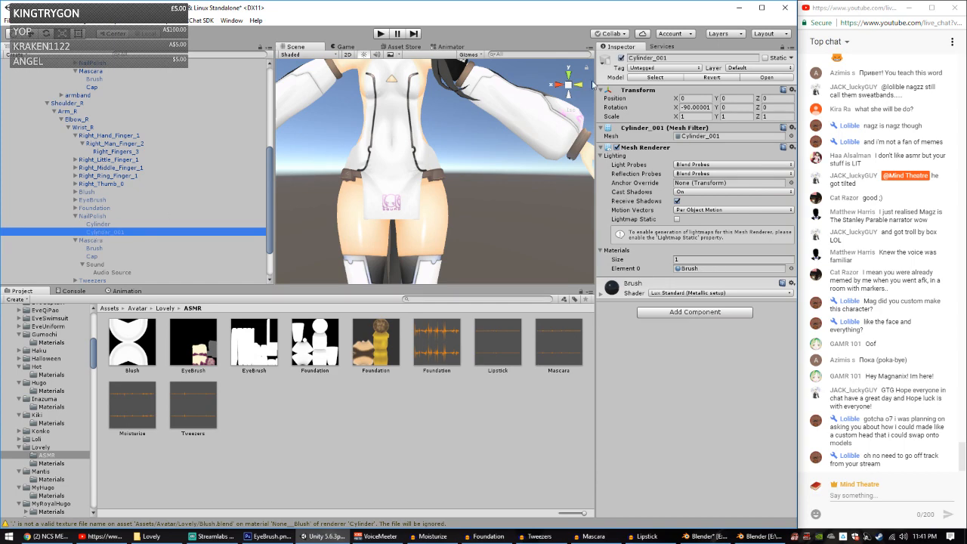
scroll(402, 144, down, 3)
middle_drag(402, 152, 495, 162)
scroll(408, 178, up, 3)
middle_drag(408, 179, 499, 187)
scroll(497, 186, up, 5)
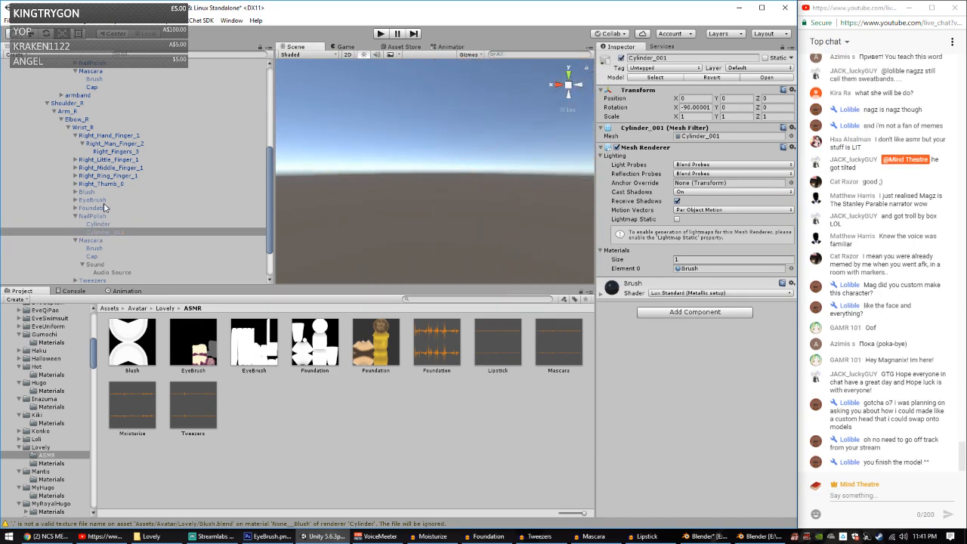
click(99, 217)
click(620, 58)
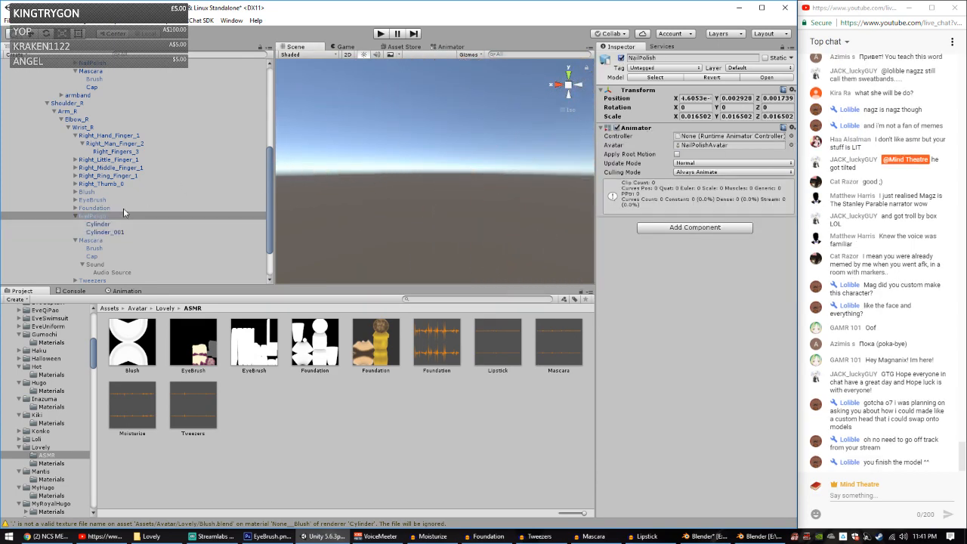
double_click(121, 216)
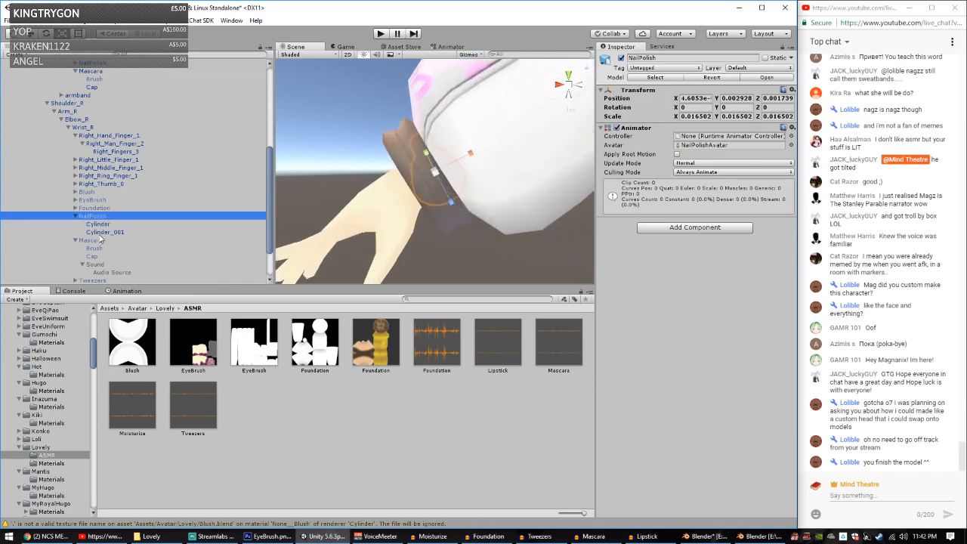
Step: Deactivate the Cylinder part of the NailPolish object under Wrist_R
click(102, 232)
click(105, 225)
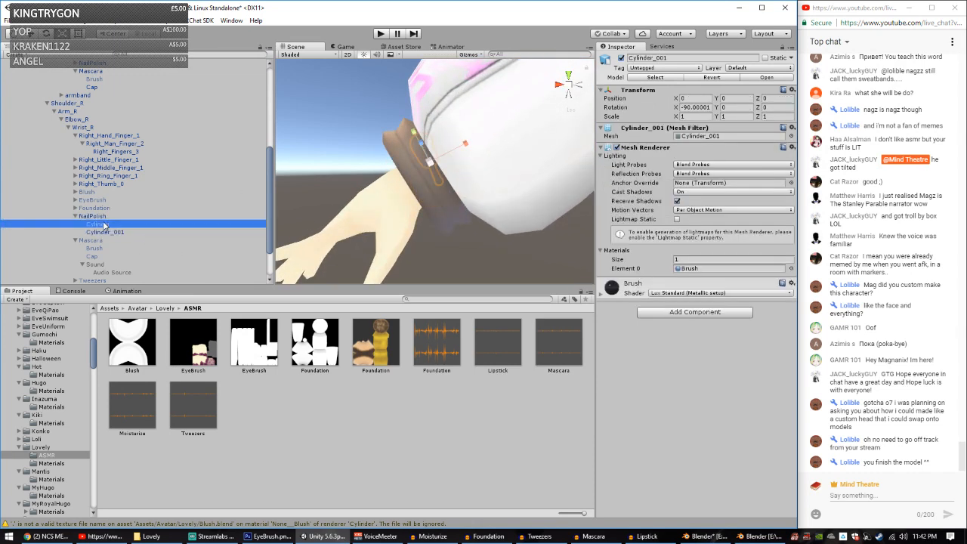
click(623, 58)
Step: Deactivate the Cylinder_001 part of the NailPolish object under Wrist_L
scroll(136, 177, up, 5)
scroll(97, 191, down, 3)
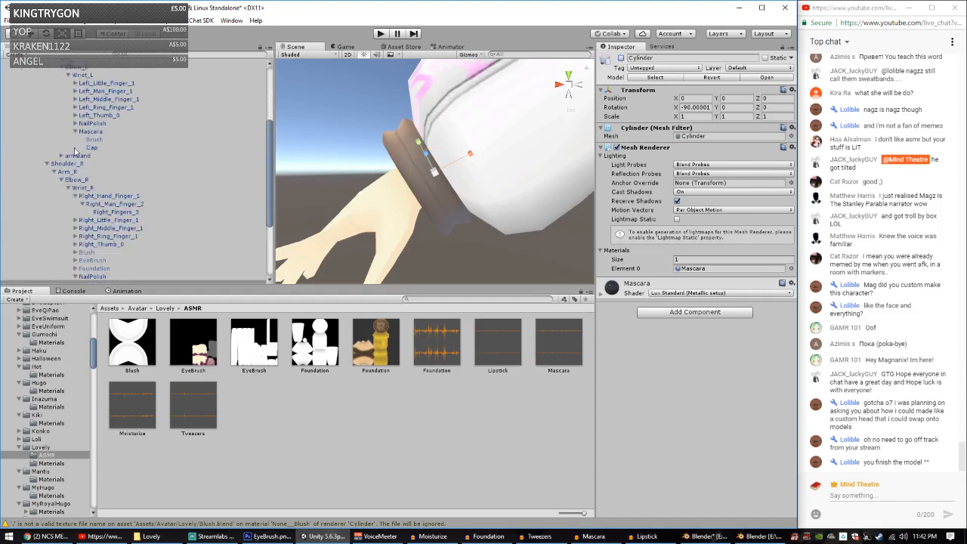
click(76, 132)
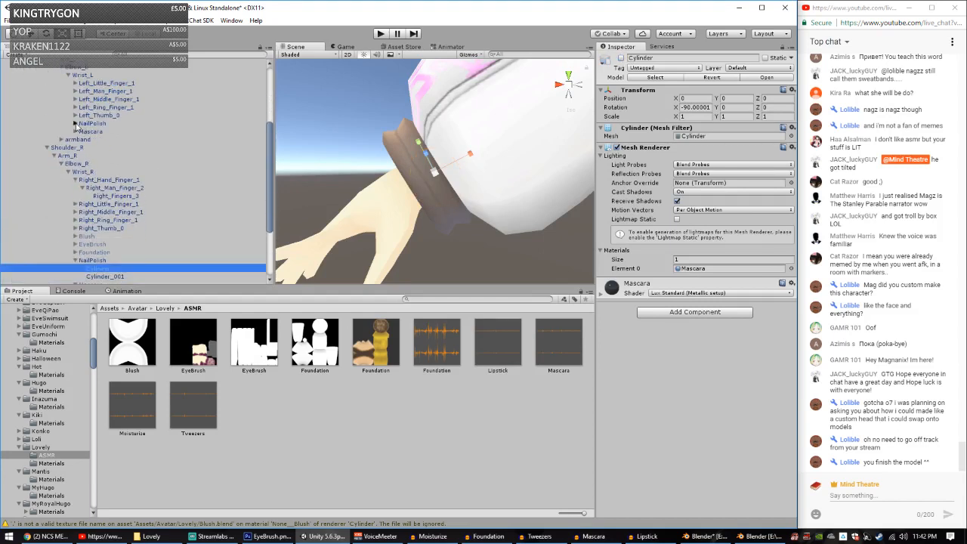
click(76, 123)
click(102, 134)
click(106, 140)
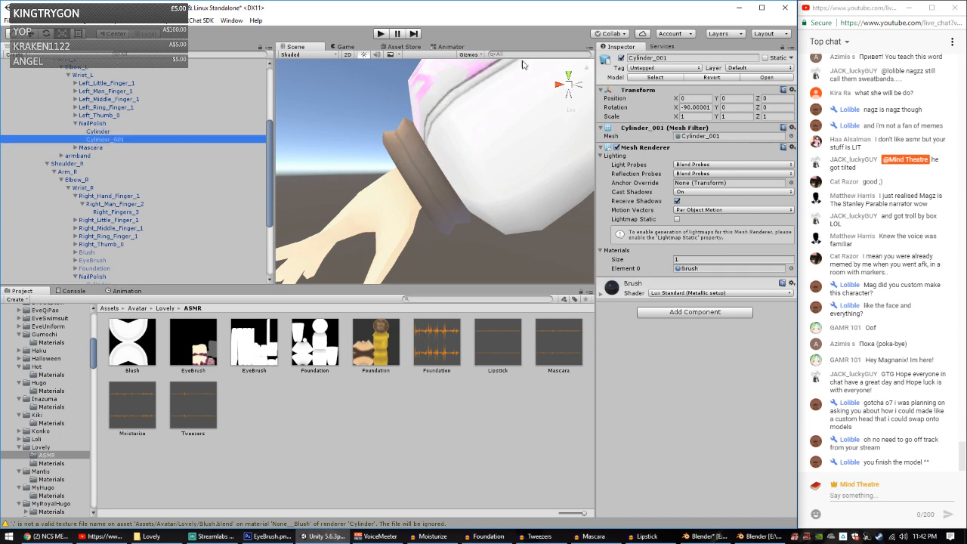
click(621, 58)
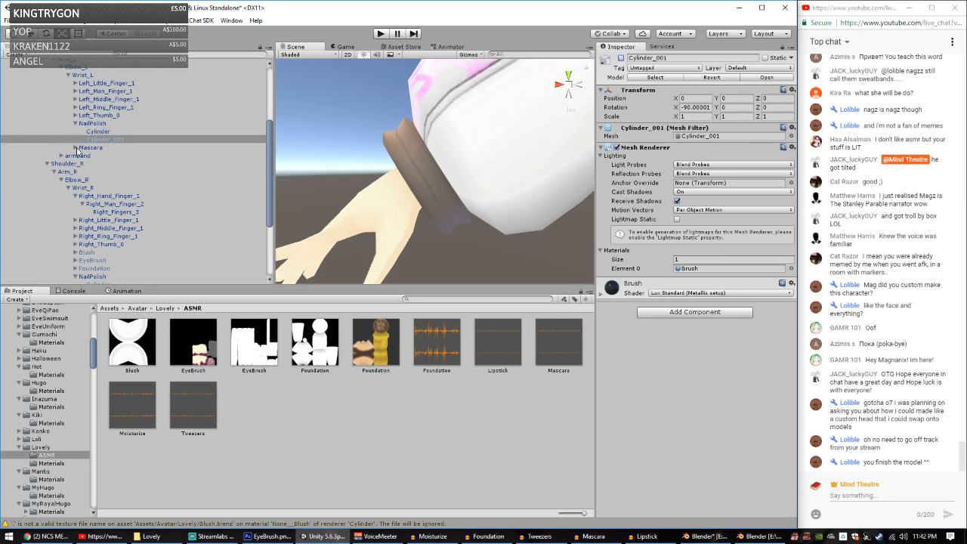
Step: Add the Lipstick model from the Lovely assets folder as a child of Wrist_L
scroll(74, 151, up, 2)
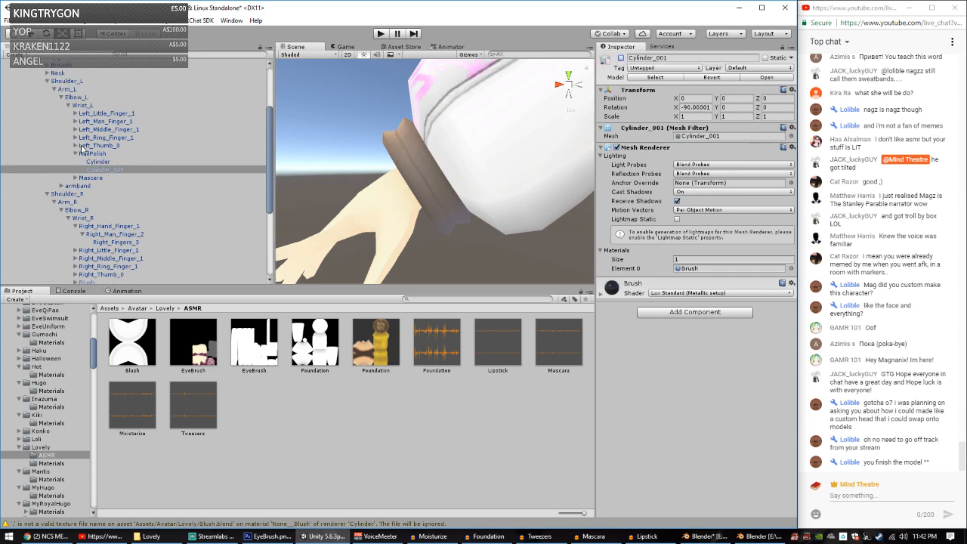
scroll(82, 150, down, 4)
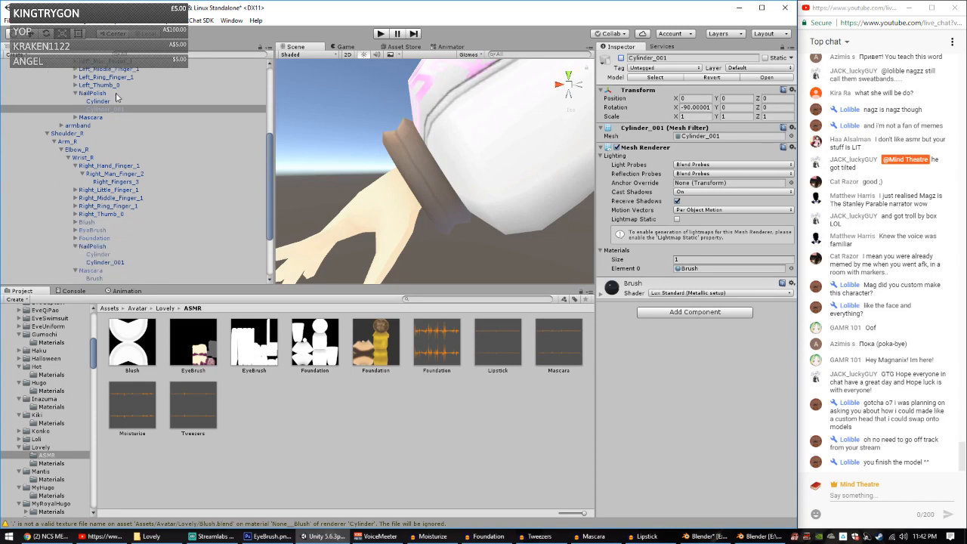
scroll(92, 130, up, 2)
scroll(92, 136, up, 2)
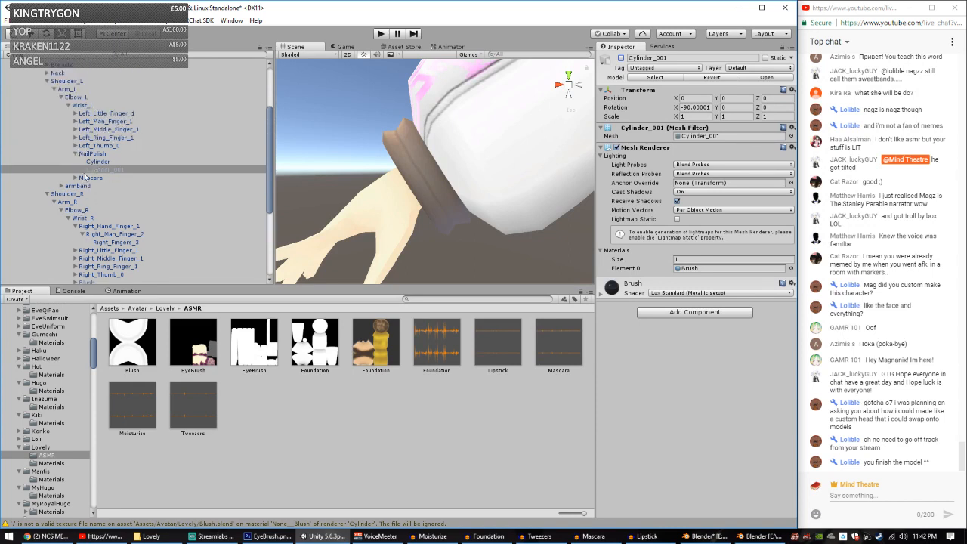
click(166, 310)
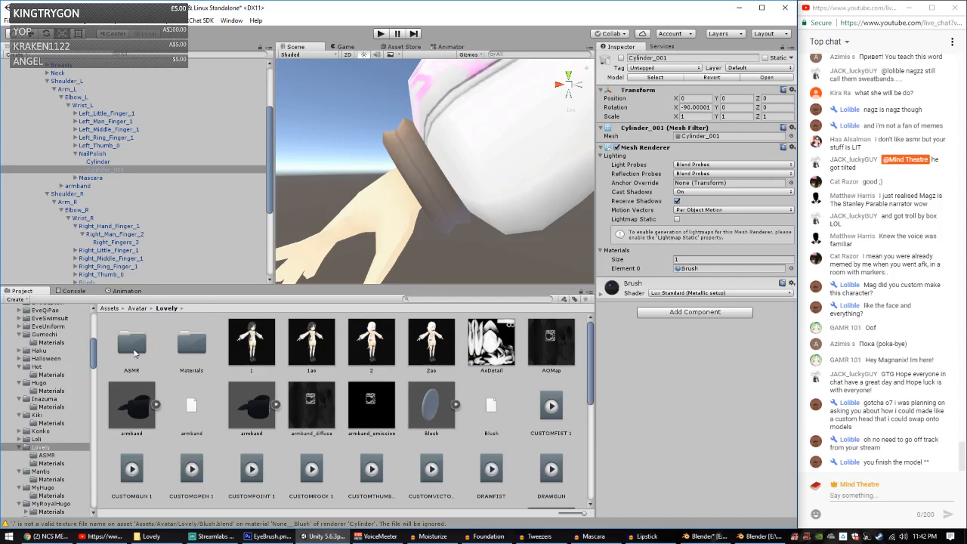
double_click(131, 357)
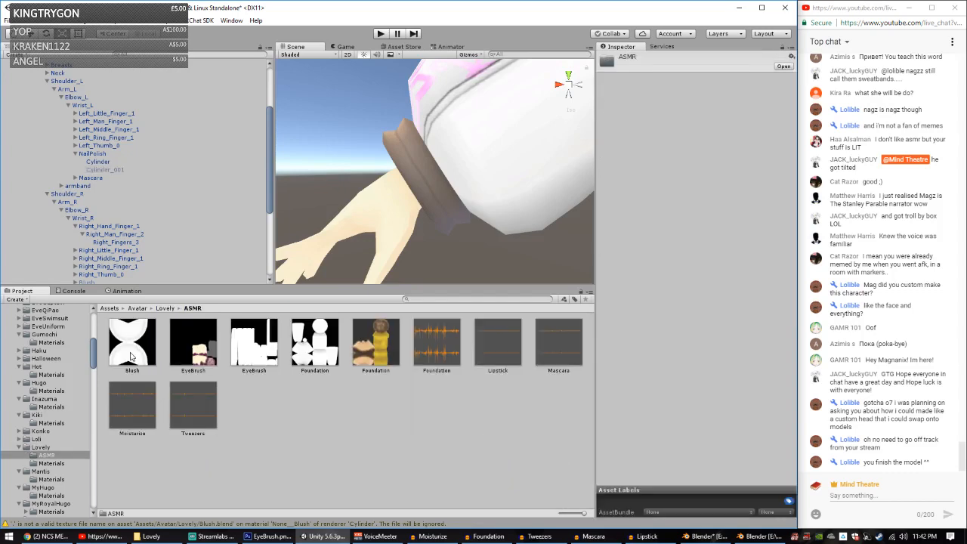
click(166, 309)
scroll(511, 414, down, 1)
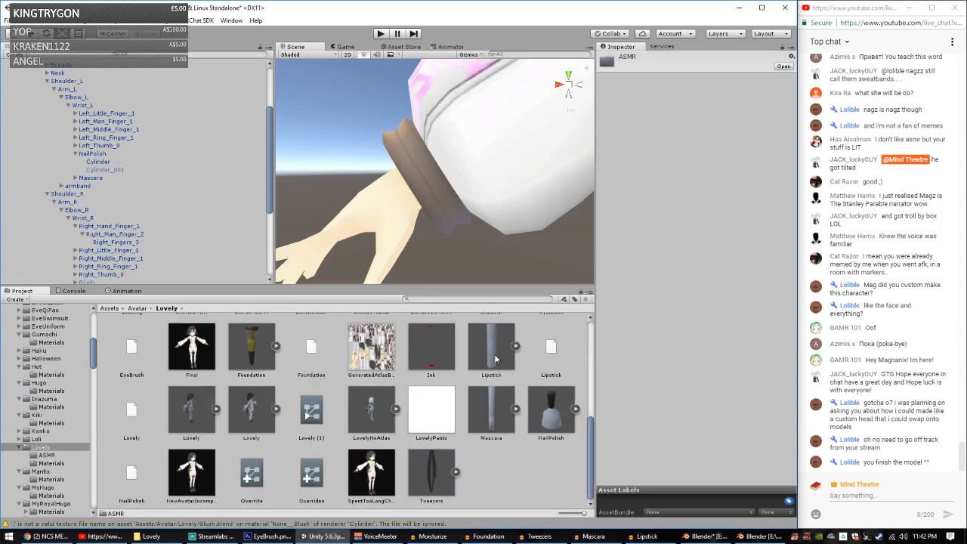
drag(494, 354, 80, 107)
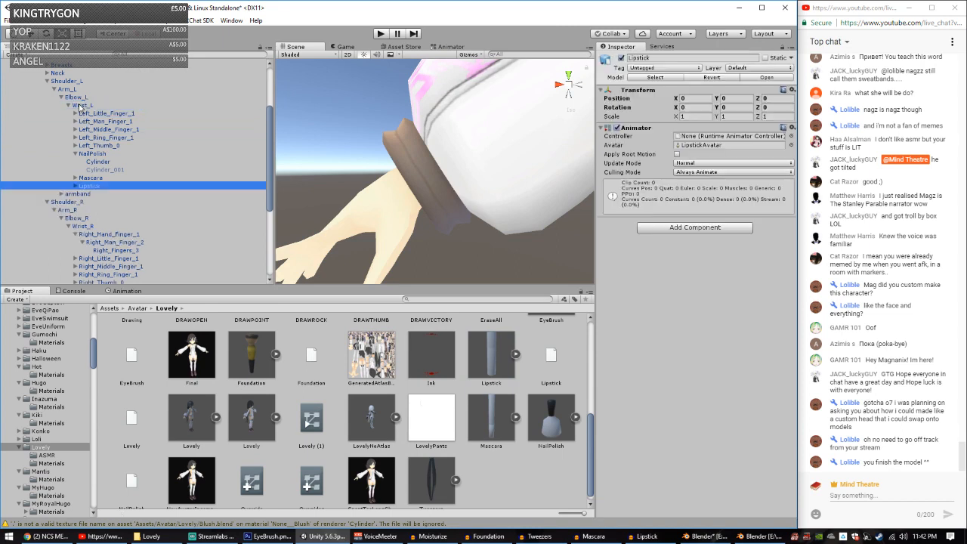
Step: Copy the Mascara object's transform values onto the Lipstick object under Wrist_L
click(74, 186)
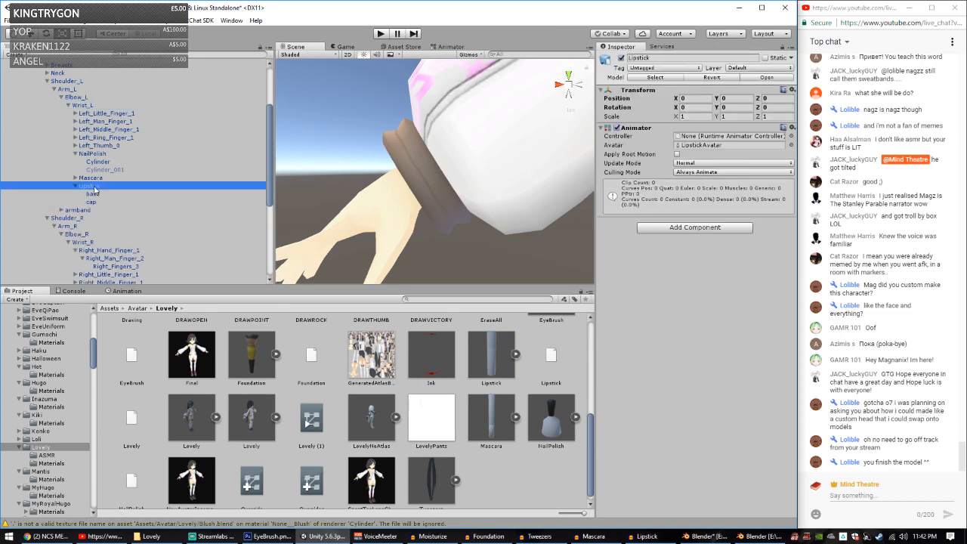
right_click(699, 89)
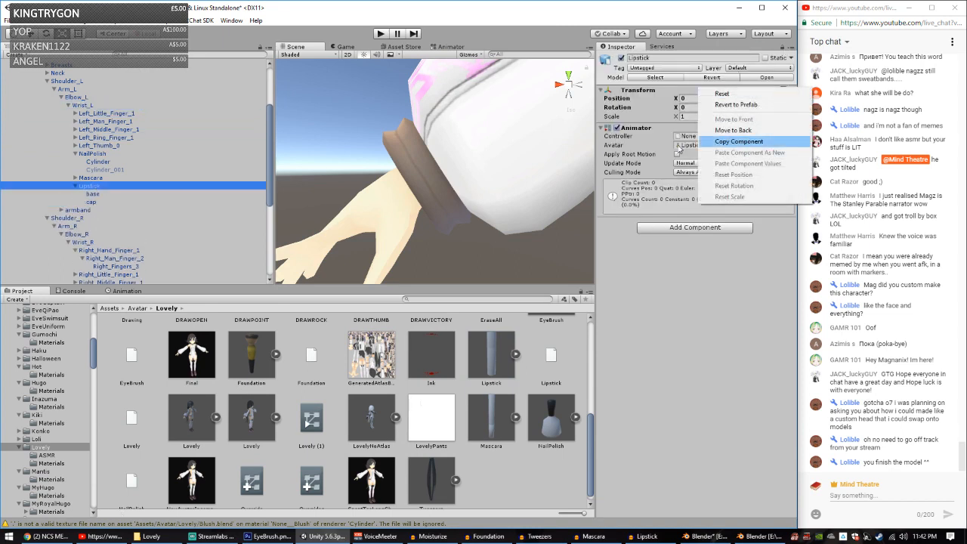
click(113, 178)
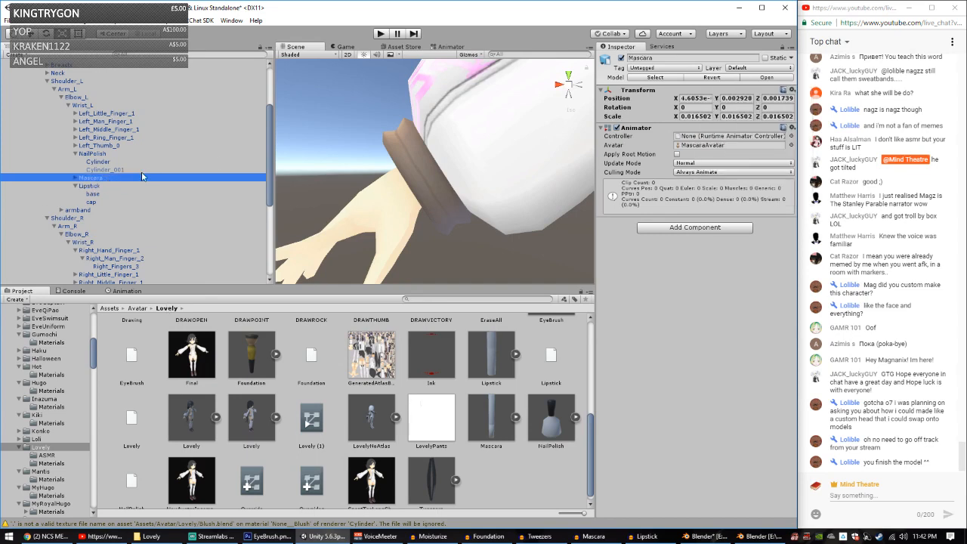
right_click(692, 90)
click(723, 144)
key(Down)
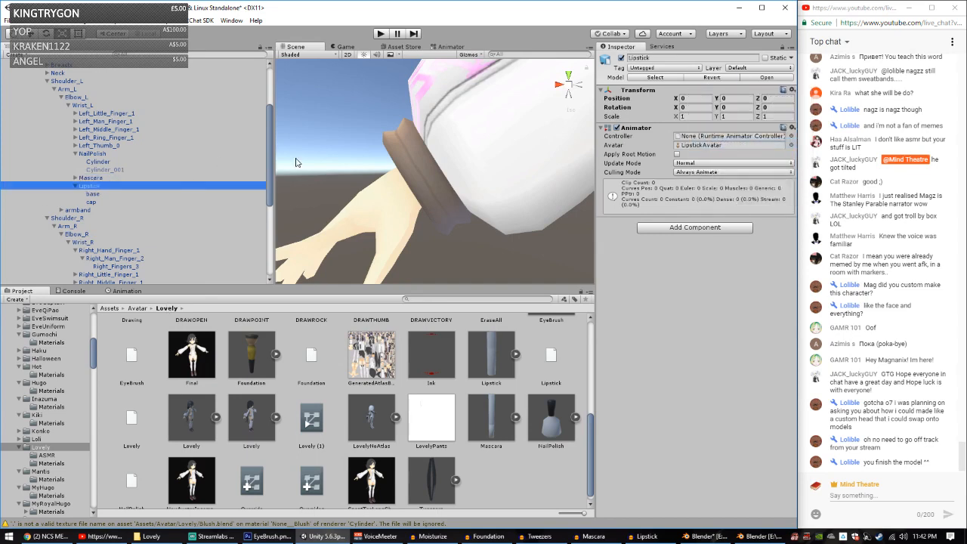
right_click(694, 95)
click(729, 173)
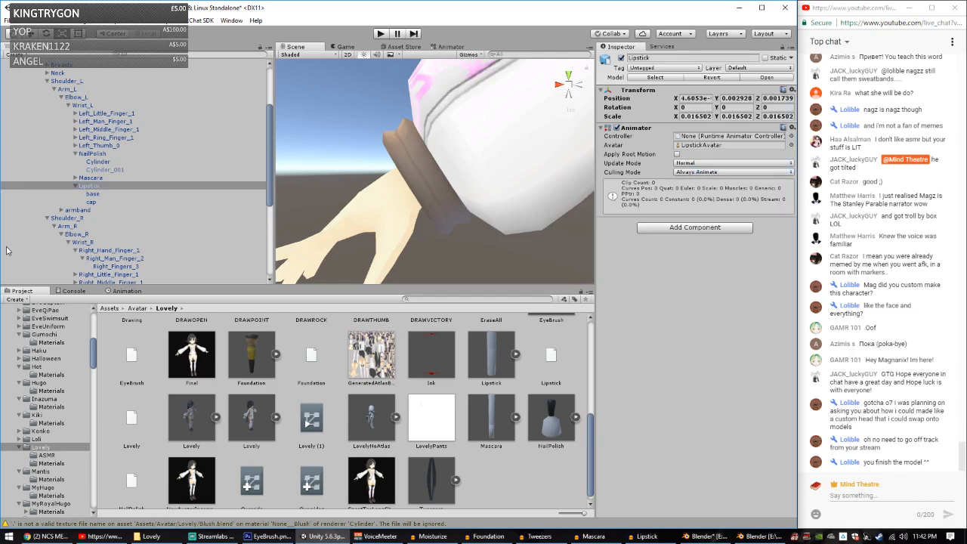
Step: Deactivate the base part of the Lipstick object under Wrist_L and enlarge the scene view
click(94, 194)
click(620, 58)
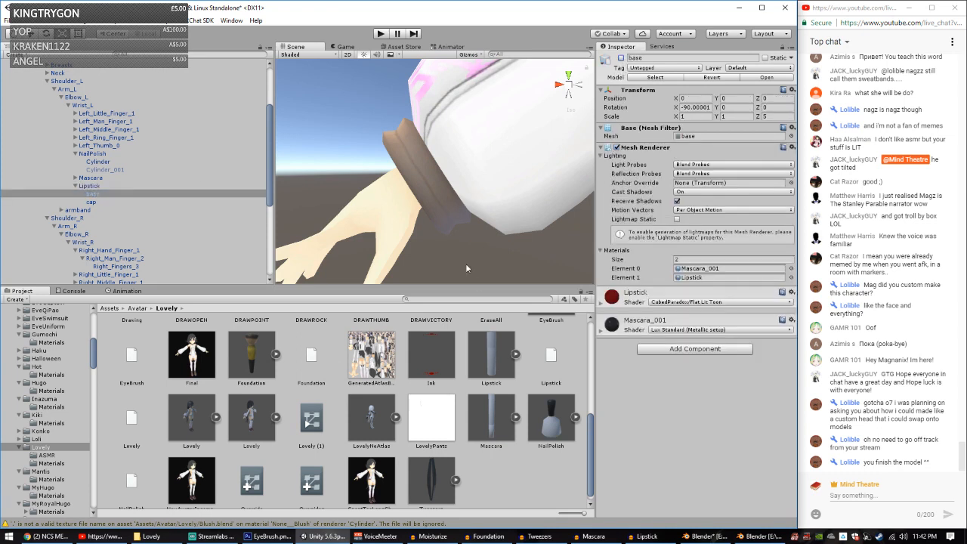
drag(475, 284, 513, 378)
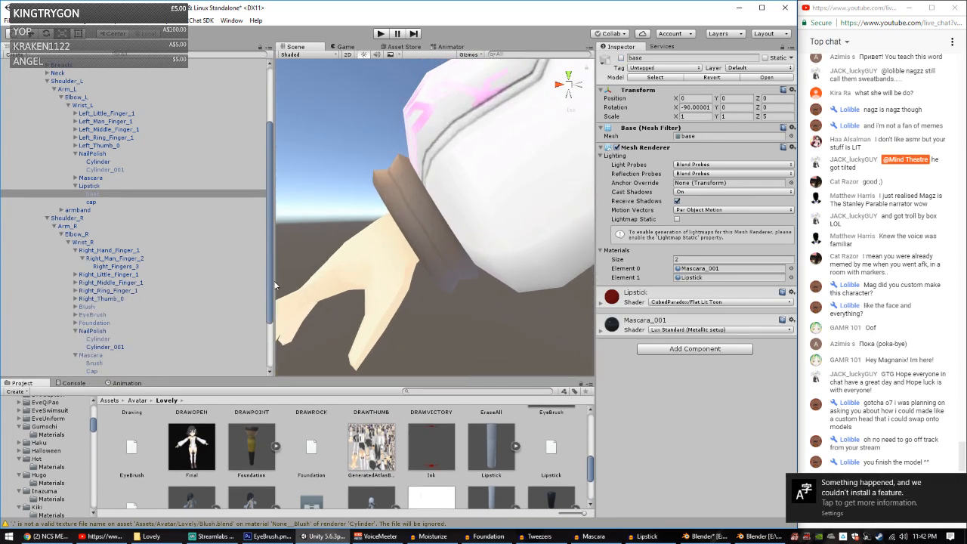
click(271, 251)
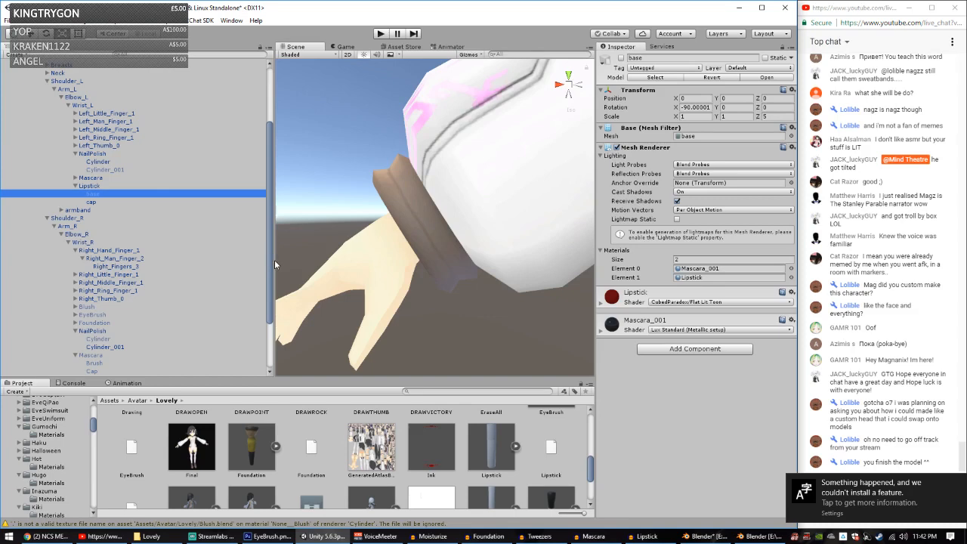
drag(274, 260, 185, 252)
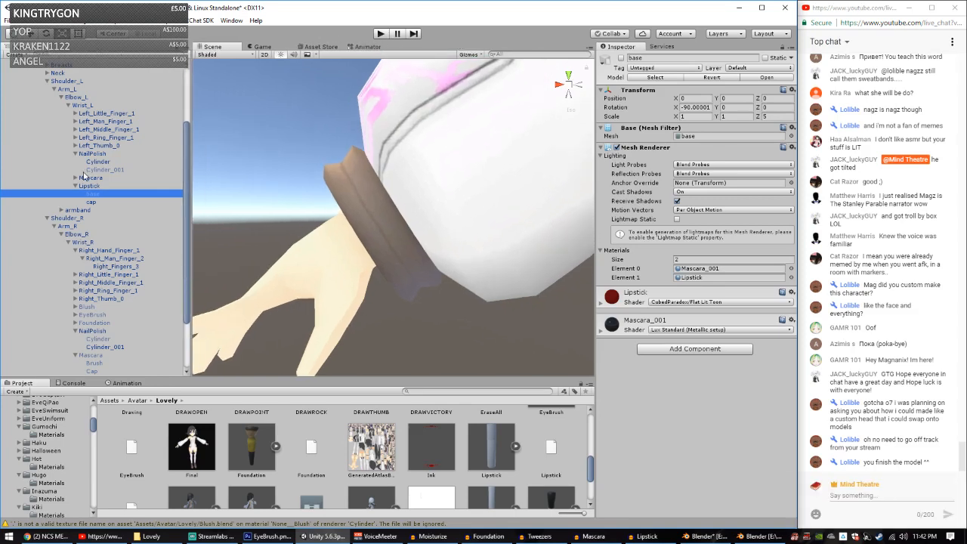
Step: Deactivate the whole Lipstick, Mascara and NailPolish objects under Wrist_L and collapse their parts
click(90, 186)
click(75, 185)
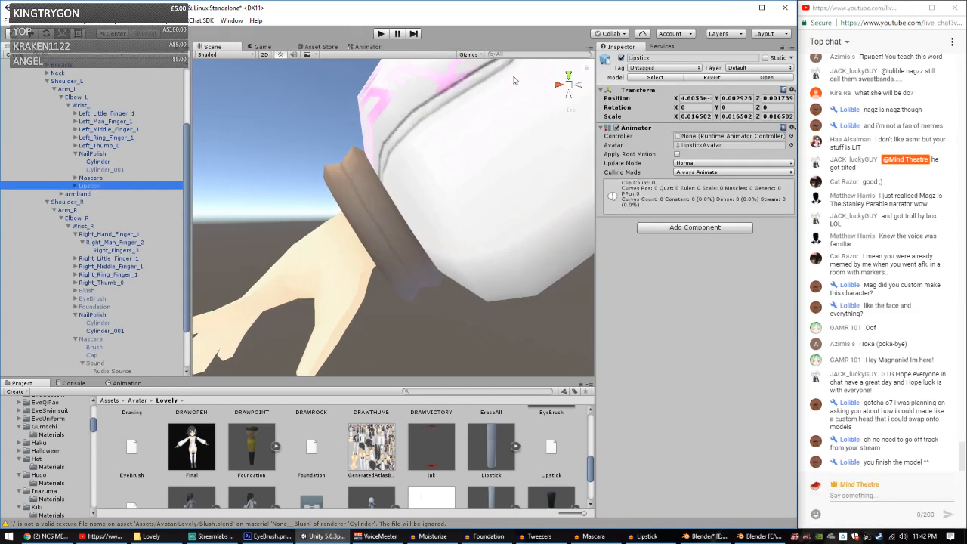
click(621, 58)
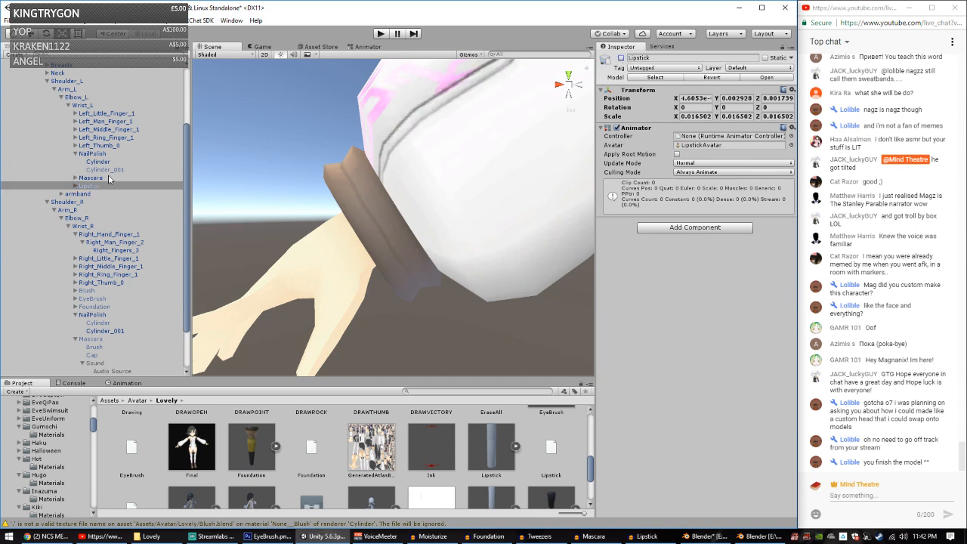
click(110, 179)
click(621, 58)
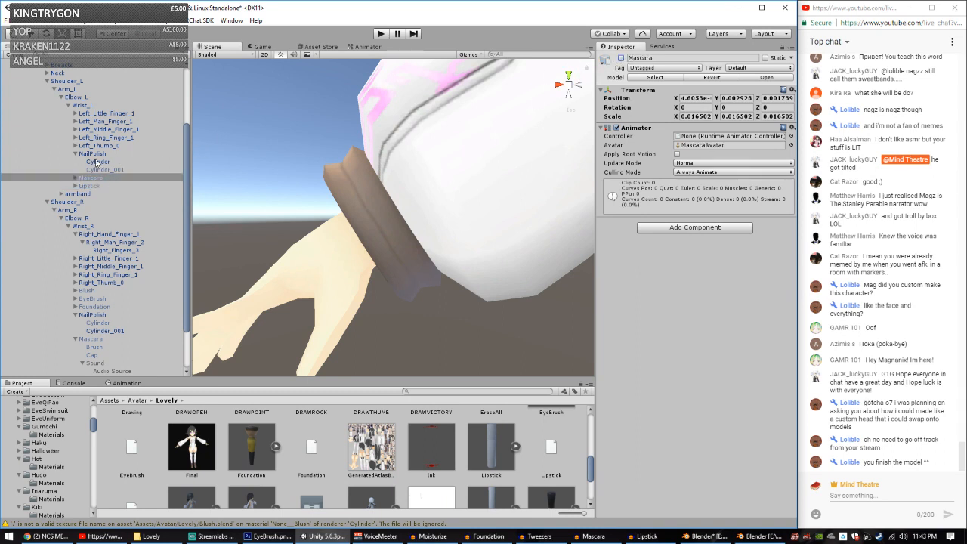
click(73, 155)
click(75, 154)
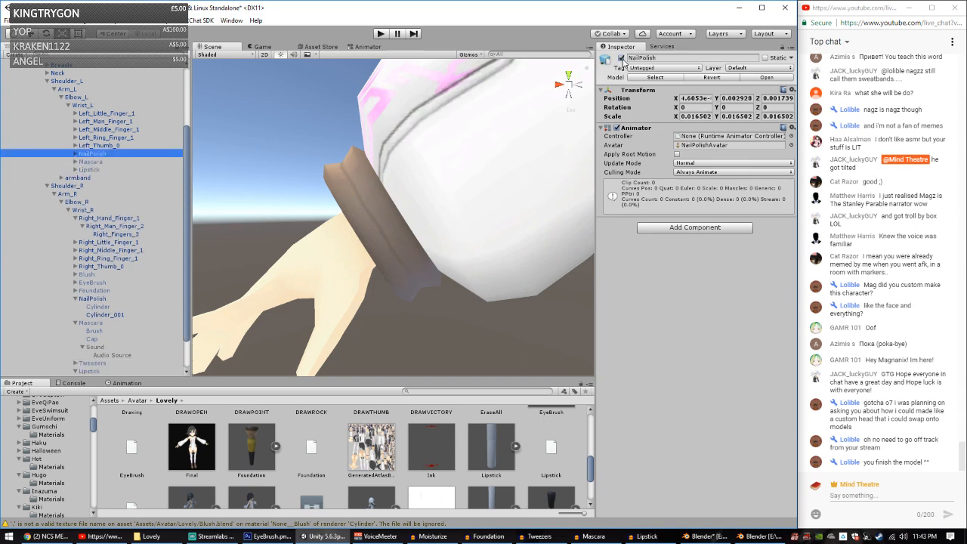
click(621, 59)
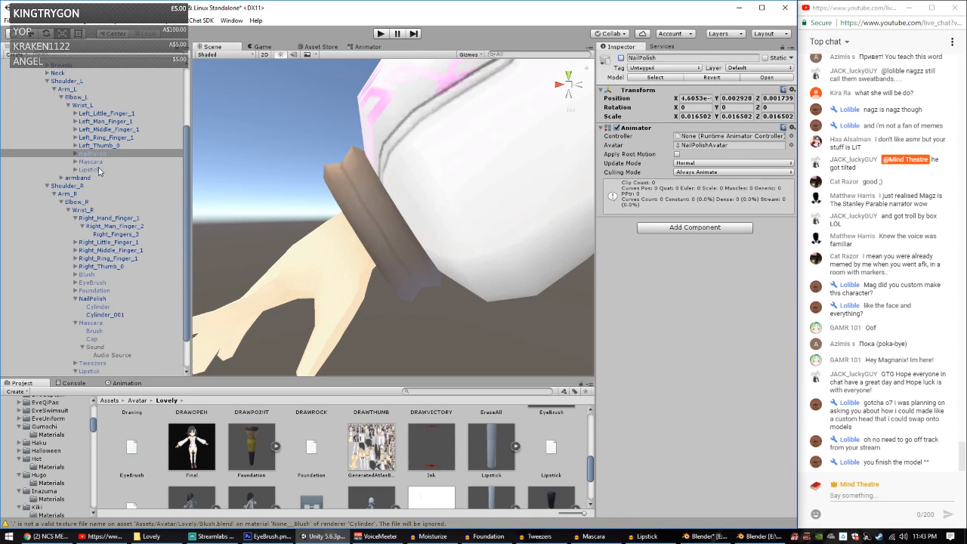
Step: Deactivate the NailPolish object under Wrist_R and collapse the NailPolish, Mascara and Lipstick objects there
scroll(98, 171, down, 3)
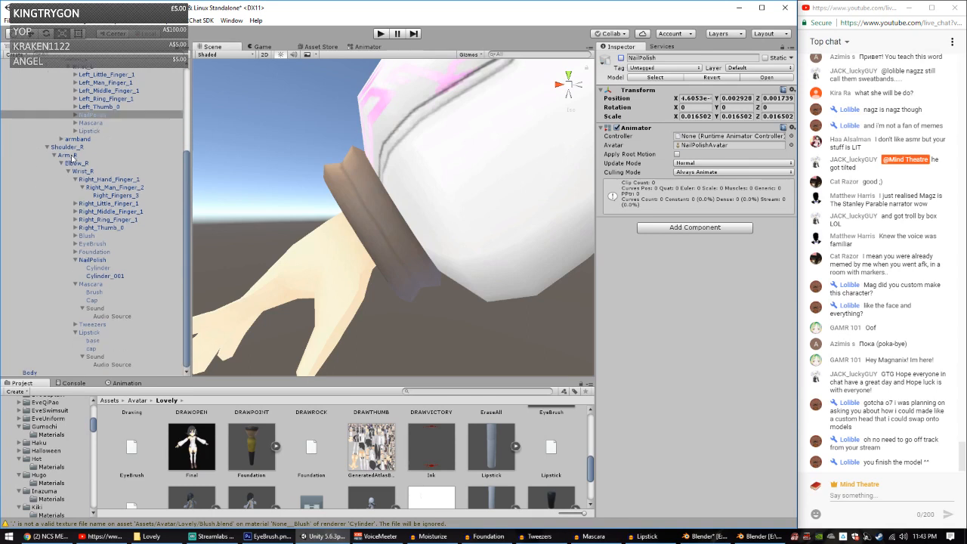
click(89, 260)
click(75, 259)
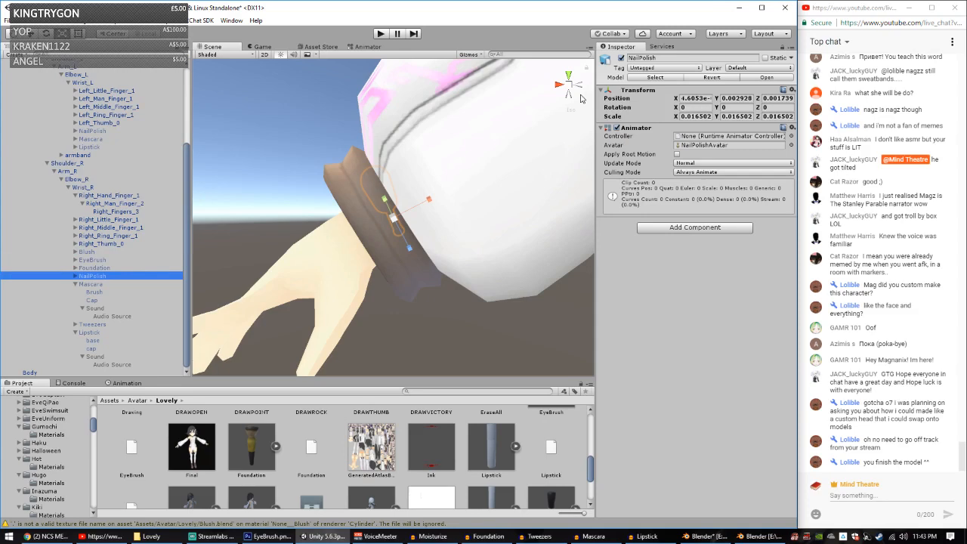
click(622, 58)
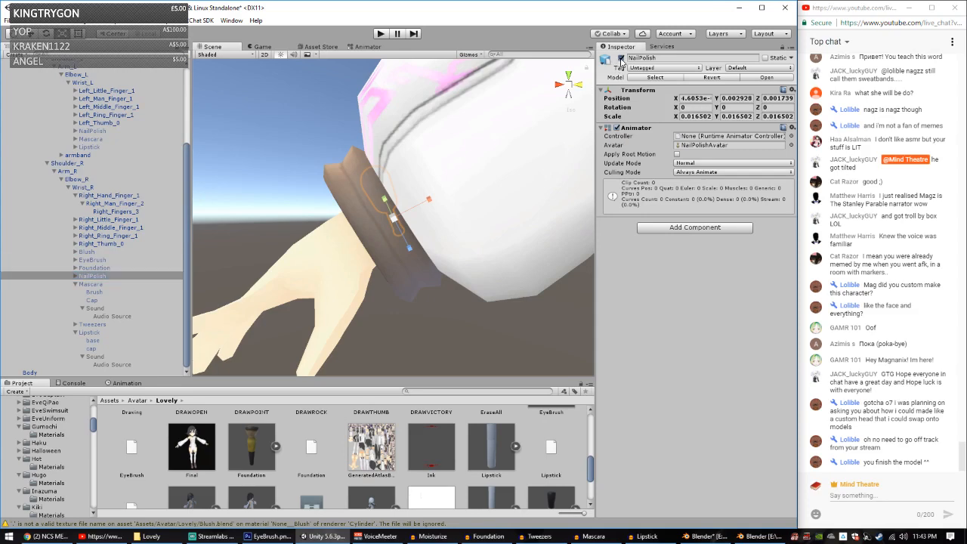
click(77, 285)
click(76, 332)
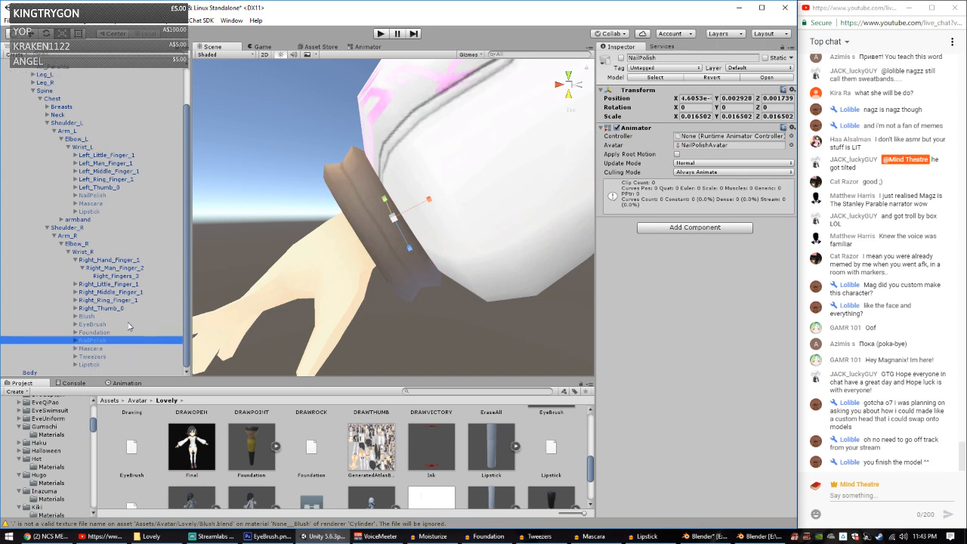
Step: Duplicate the Lovely avatar and deactivate the original
scroll(86, 284, up, 3)
click(62, 273)
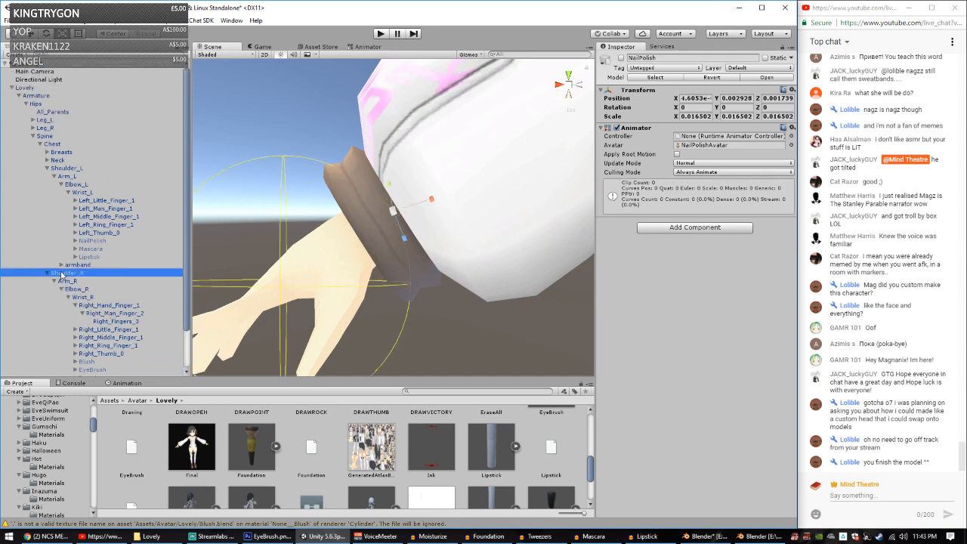
click(46, 135)
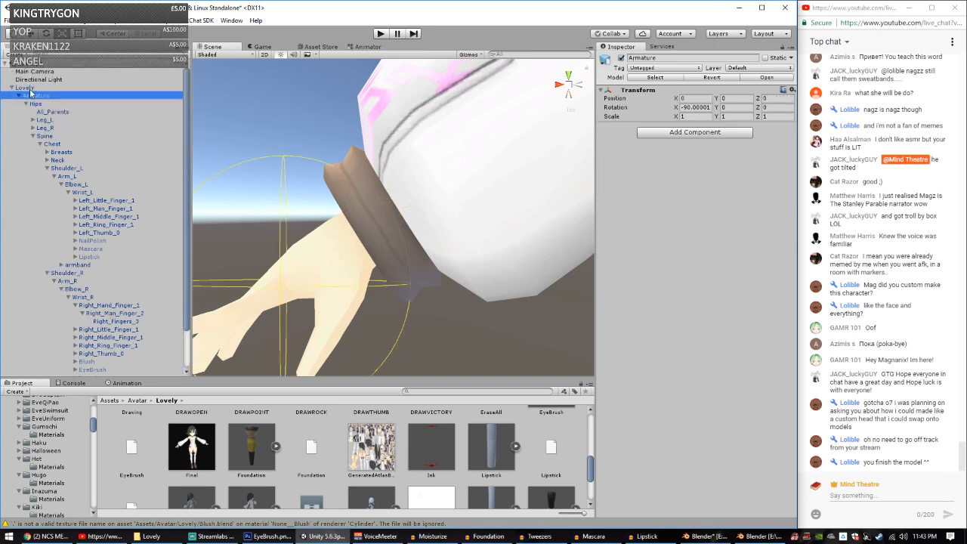
click(33, 92)
click(12, 88)
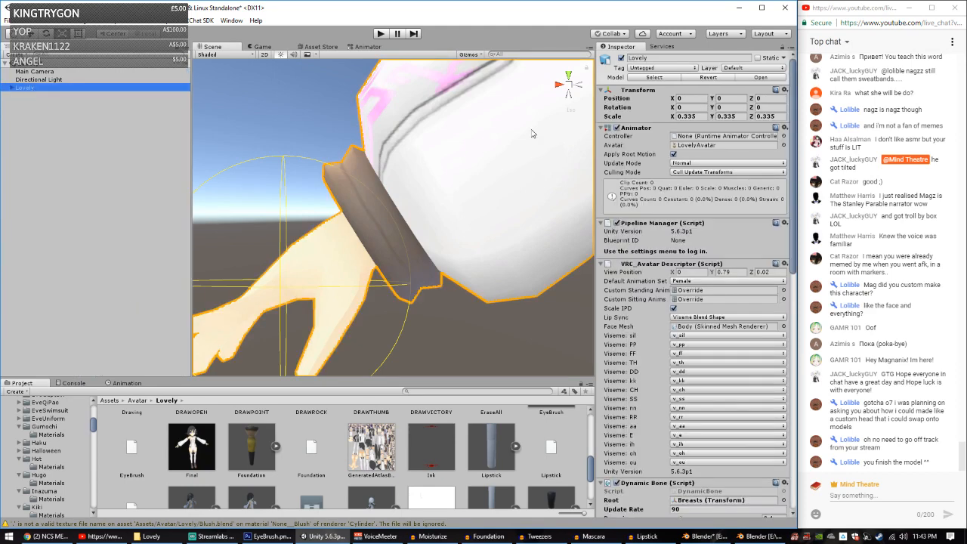
key(ctrl+d)
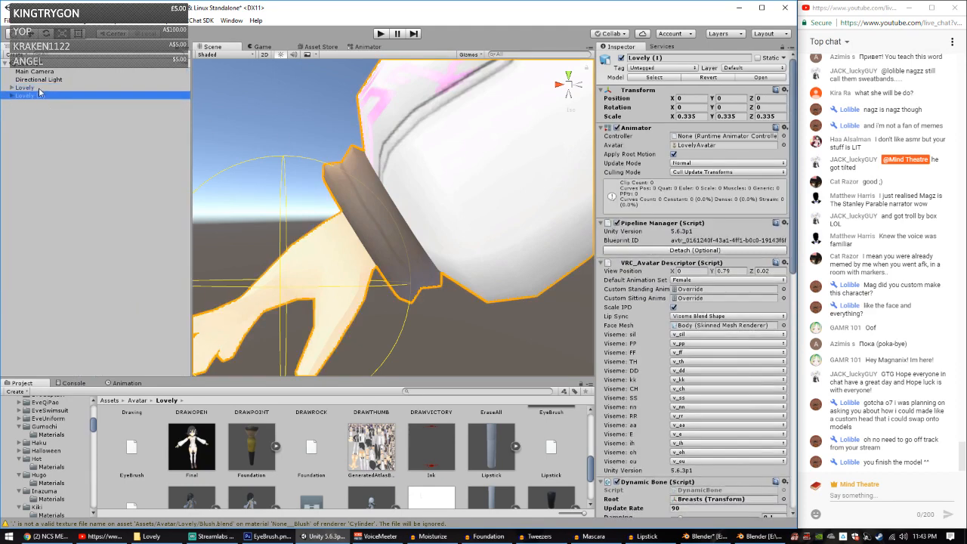
click(39, 87)
click(620, 57)
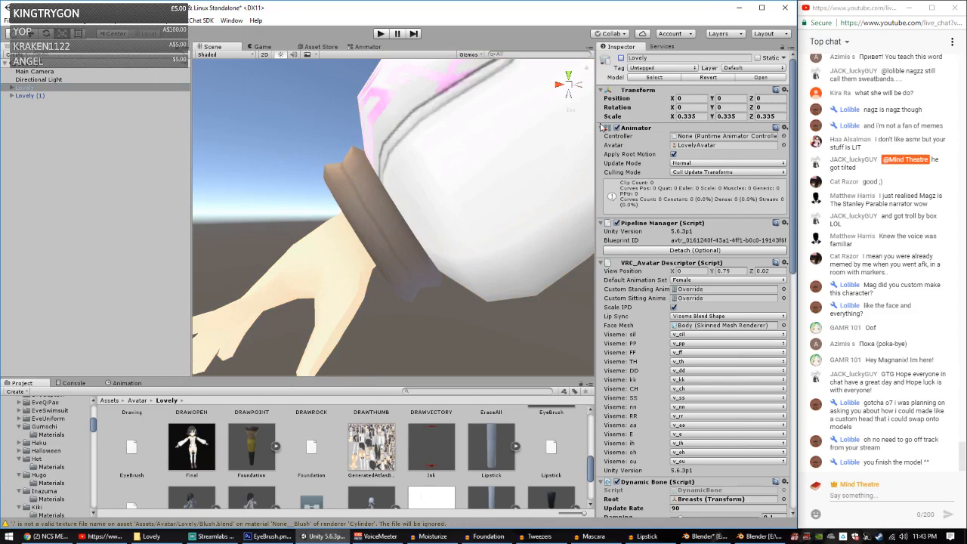
Step: Rename the duplicated Lovely avatar as Animation
drag(596, 122, 658, 122)
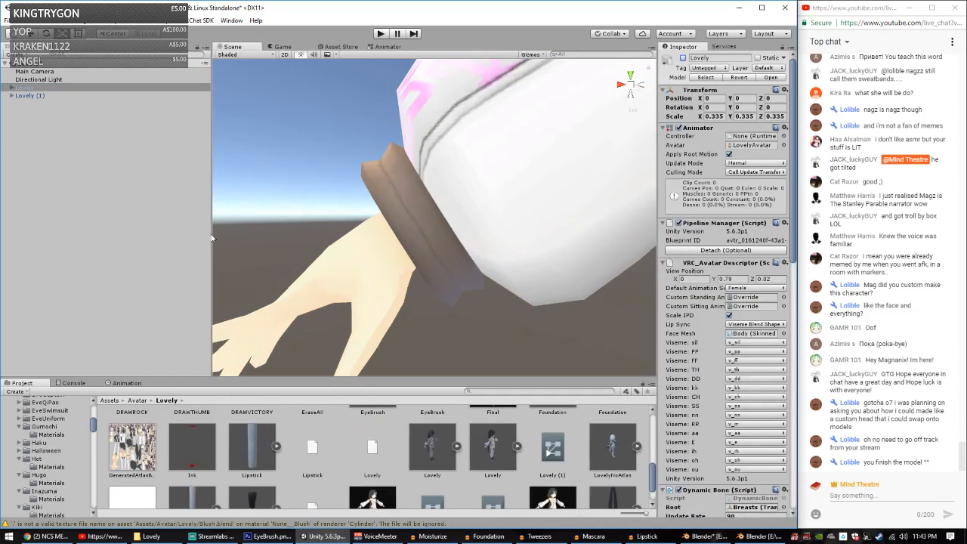
drag(210, 233, 117, 235)
scroll(328, 375, down, 2)
drag(328, 377, 328, 382)
scroll(382, 302, down, 5)
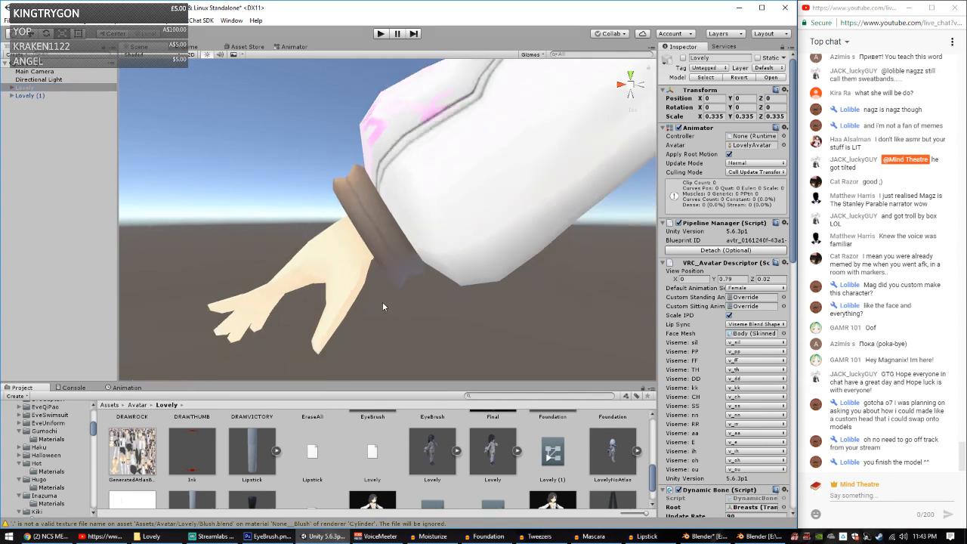
middle_drag(423, 211, 234, 253)
scroll(450, 248, down, 3)
middle_drag(450, 247, 384, 290)
scroll(367, 309, down, 1)
click(26, 95)
click(57, 95)
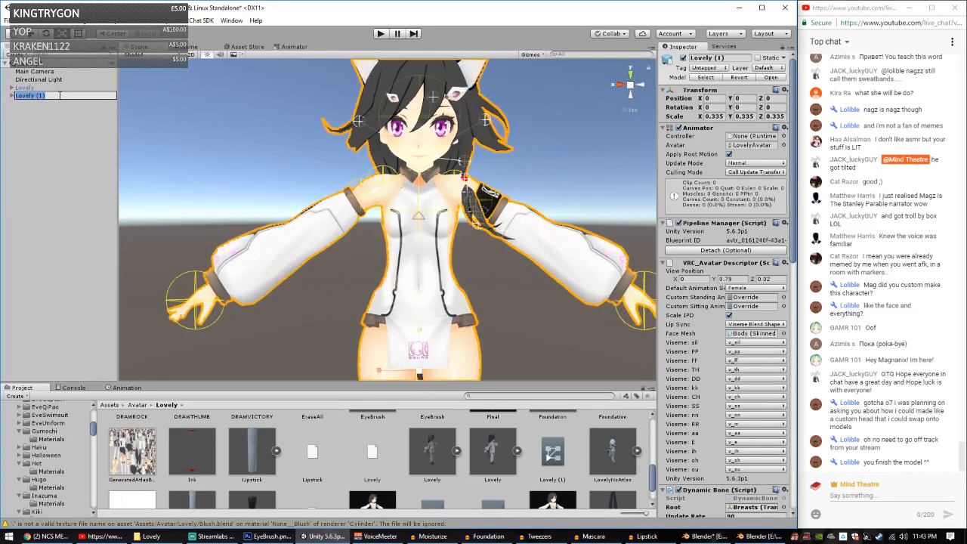
text(Animation)
key(Return)
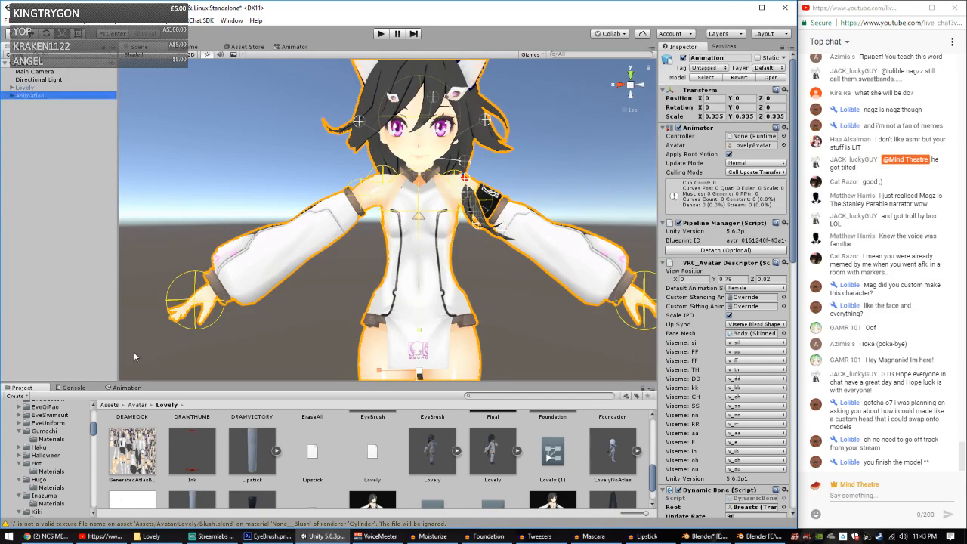
Step: Delete all the DRAW gesture clips plus the Drawing and EraseAll clips from the Lovely assets folder
drag(232, 381, 233, 220)
click(252, 349)
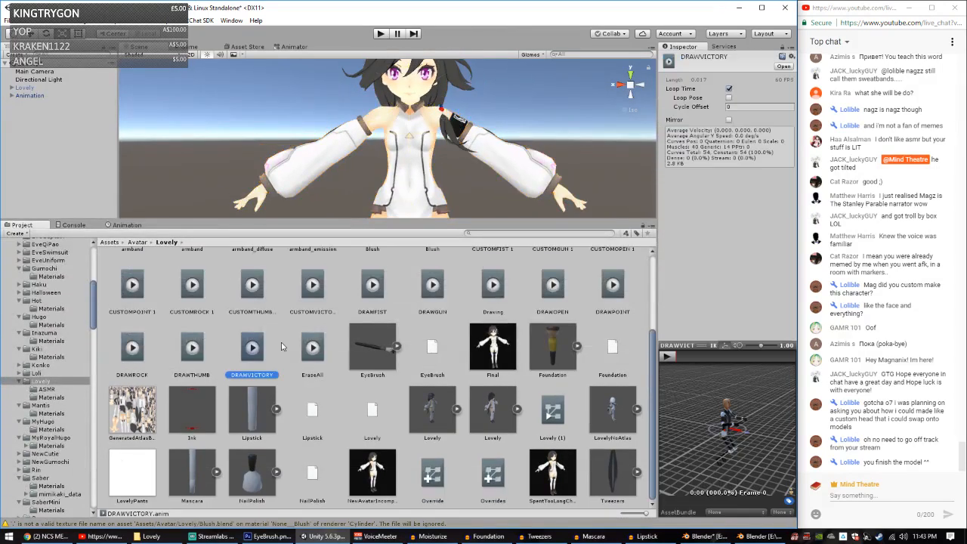
shift+click(375, 291)
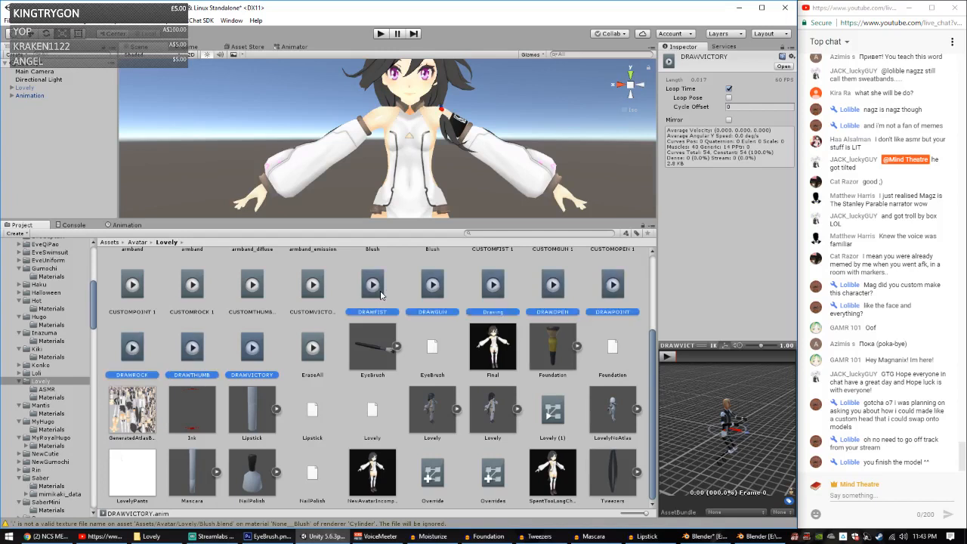
ctrl+click(314, 353)
key(Delete)
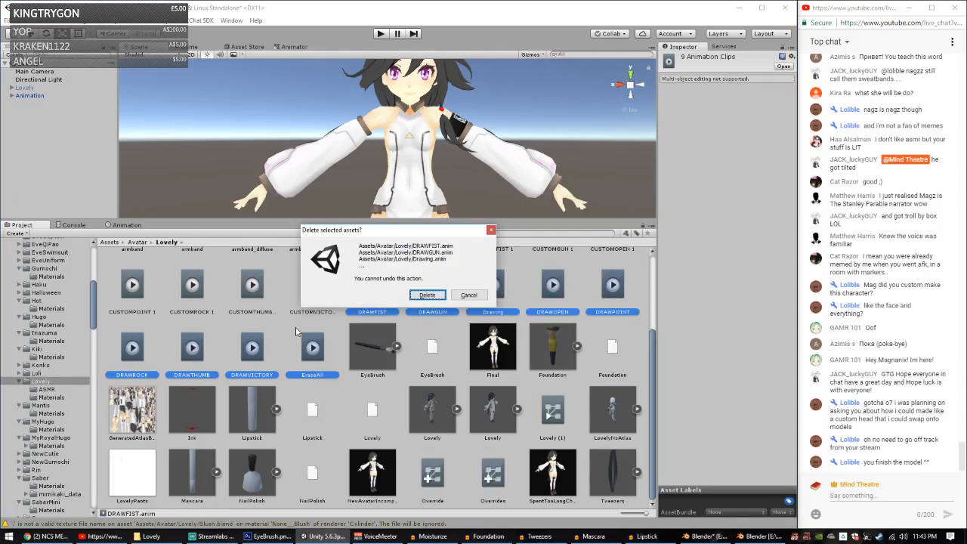
click(423, 298)
Step: Duplicate the seven clips from CUSTOMFIST 1 to CUSTOMVICTORY 1 and rename the CUSTOMFIST 2 copy as ASMRFIST
click(331, 369)
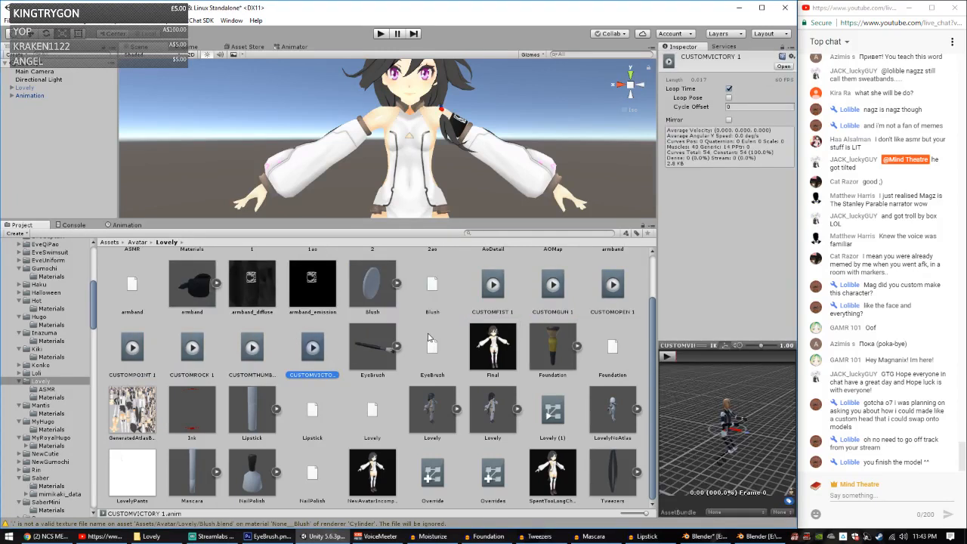
shift+click(486, 298)
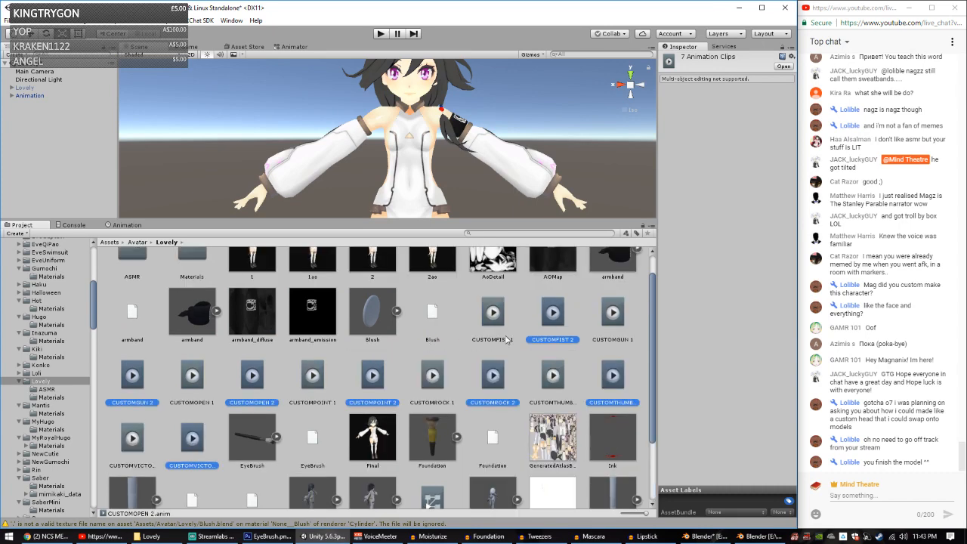
click(564, 327)
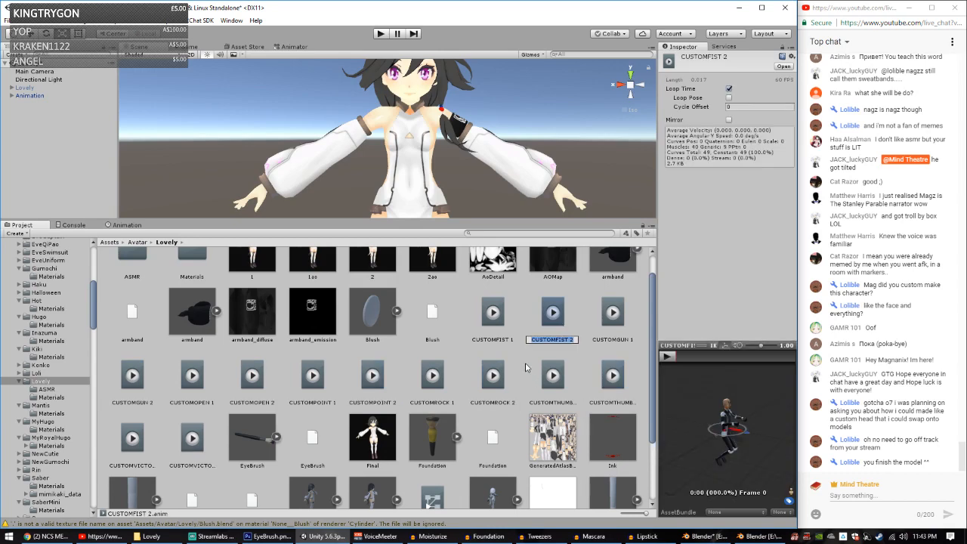
text(ASMRFIST)
key(Return)
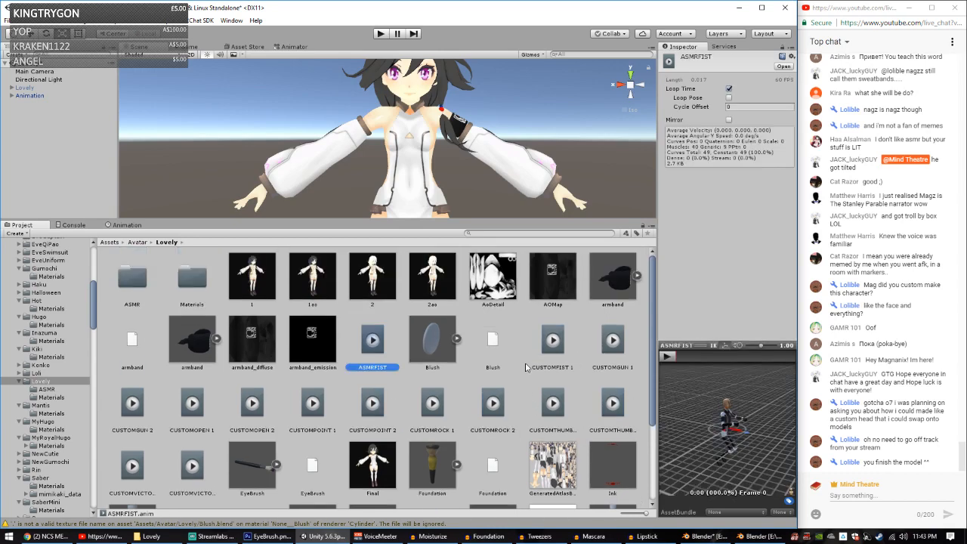
Step: Rename the duplicated CUSTOMGUN 2 clip as ASMRGUN
click(373, 368)
click(376, 367)
double_click(373, 368)
click(123, 414)
click(138, 430)
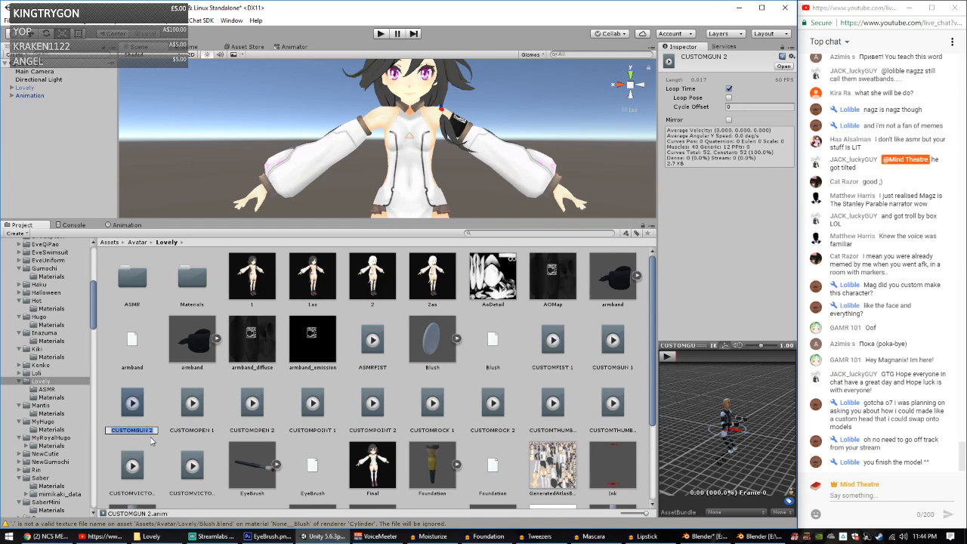
text(ASMRGUN)
key(Return)
Step: Rename the CUSTOMOPEN 2 clip as ASMROPEN and the CUSTOMPOINT 2 clip as ASMRPOINT
click(259, 415)
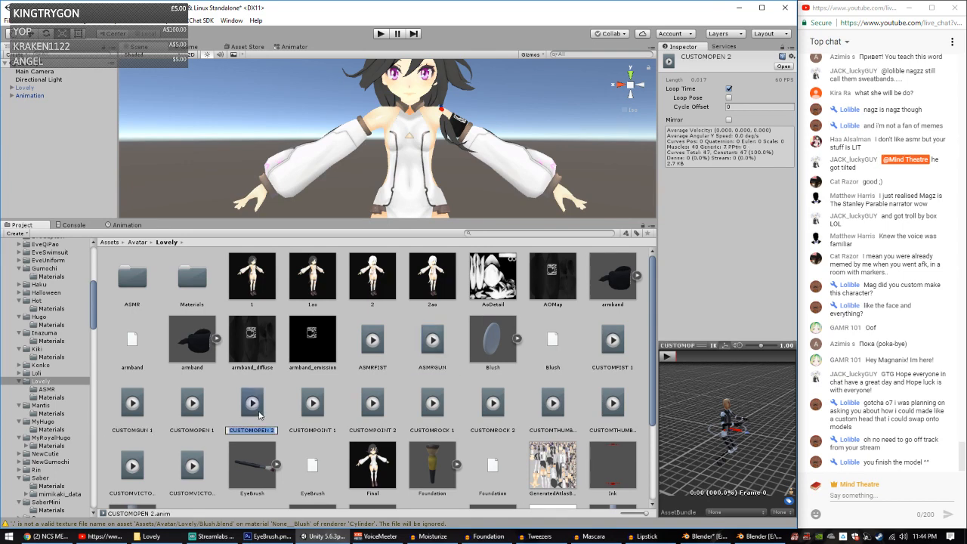
click(259, 415)
text(ASMROPEN)
key(Return)
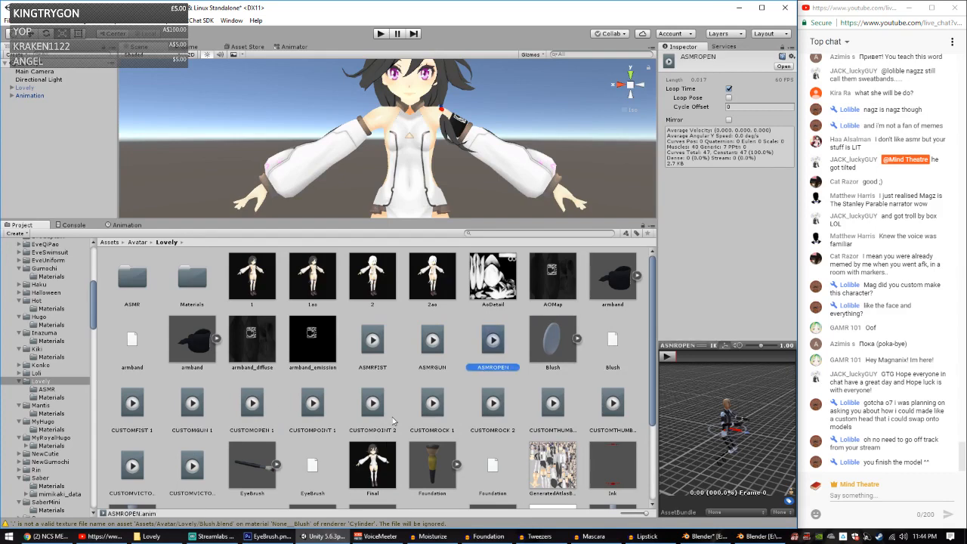
click(349, 431)
click(349, 430)
text(ASMRPOINT)
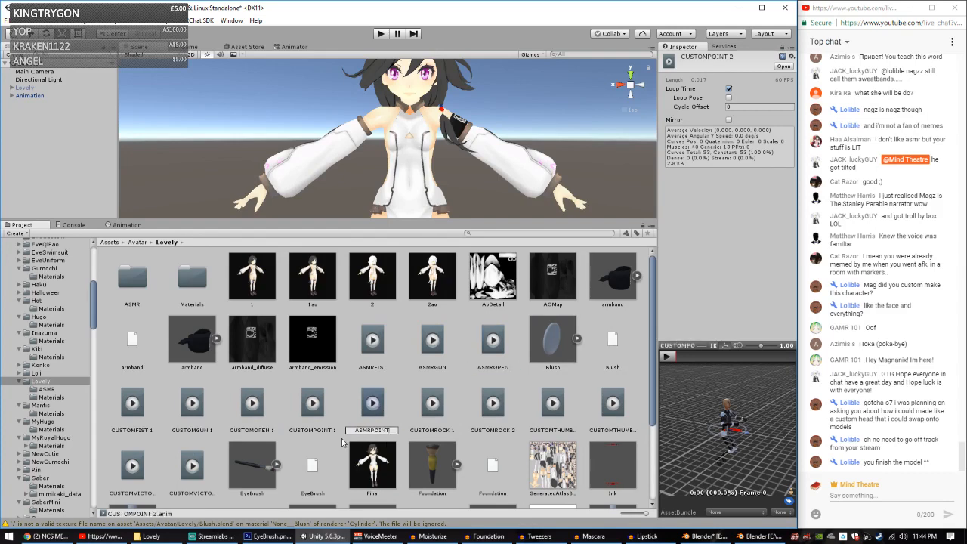
key(Return)
Step: Rename the CUSTOMROCK 2 clip as ASMRROCK and the CUSTOMTHUMBS 2 clip as ASMRTHUMBS
click(506, 412)
click(506, 412)
text(ASMROCK)
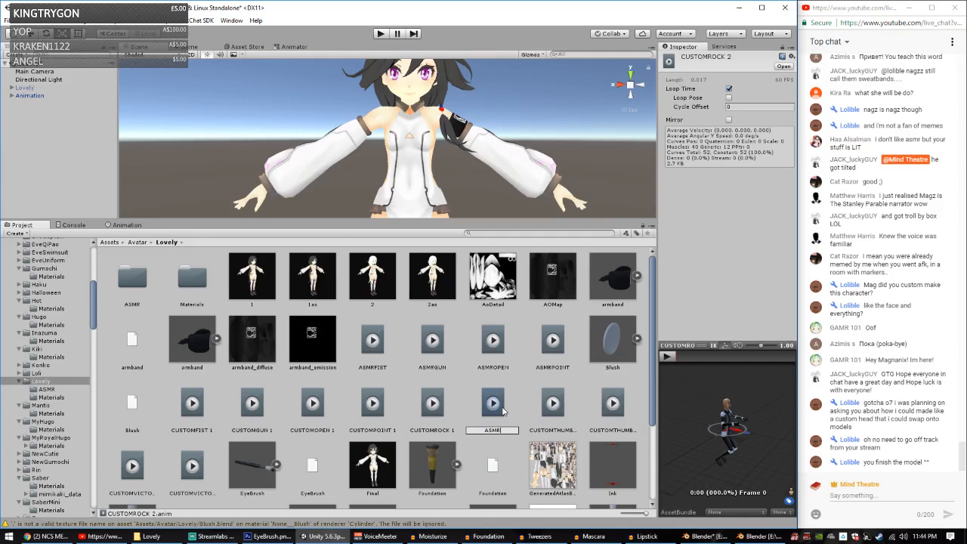
key(Return)
click(617, 407)
click(619, 408)
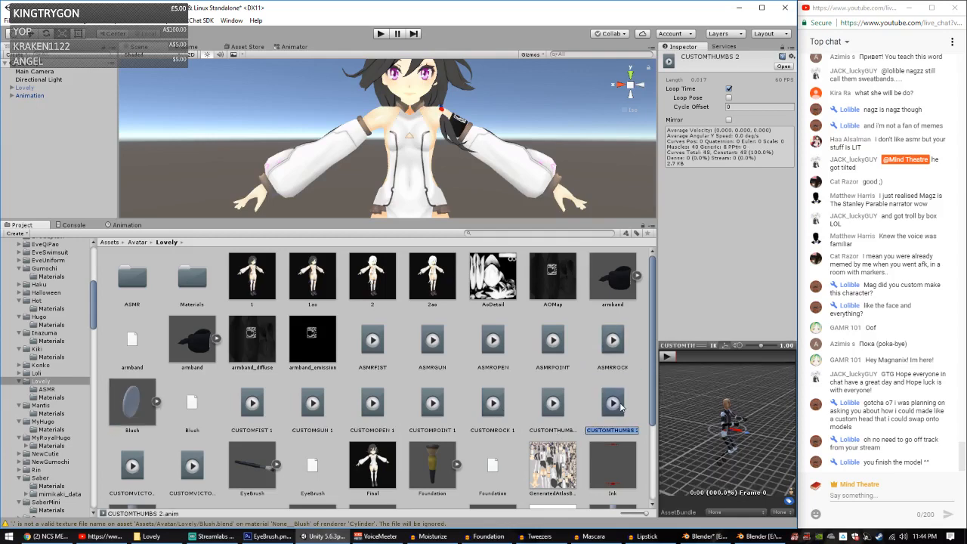
text(ASMRTHUMBS)
key(Return)
Step: Rename the CUSTOMVICTORY 2 clip as ASMRVICTORY
click(193, 442)
click(193, 443)
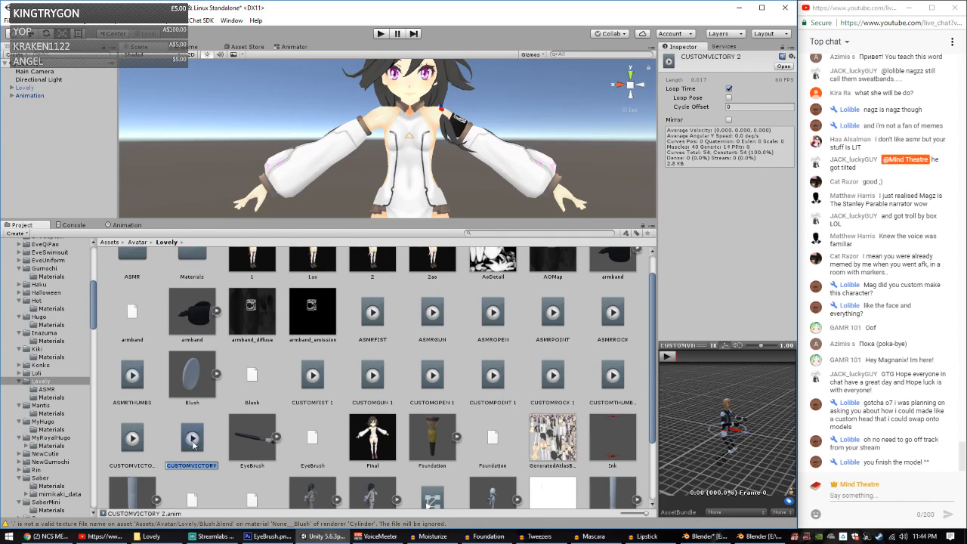
text(ASMRVICTORY)
key(Return)
Step: Assign all seven ASMR clips to the Animation avatar in the scene and show its animation timeline
scroll(349, 415, up, 1)
shift+click(378, 345)
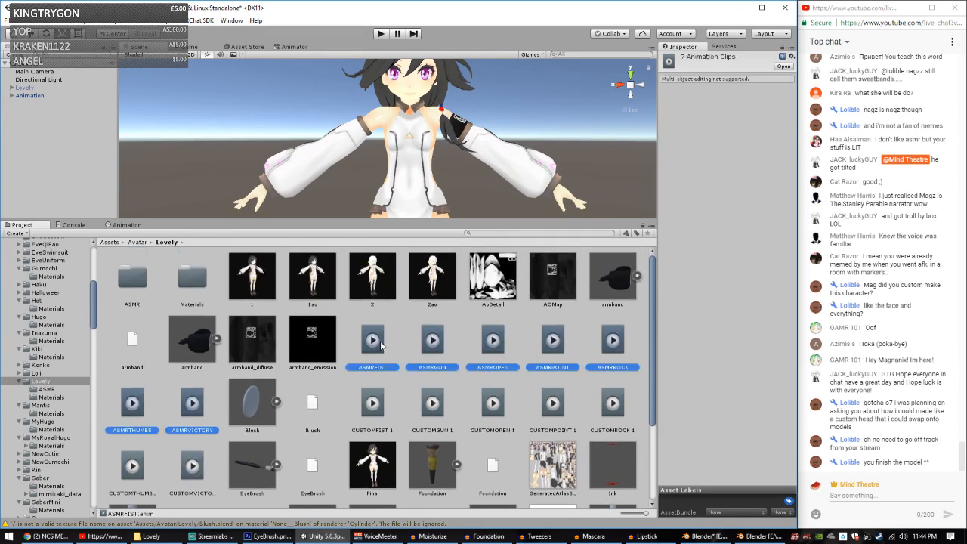
drag(381, 347, 75, 156)
drag(43, 99, 43, 99)
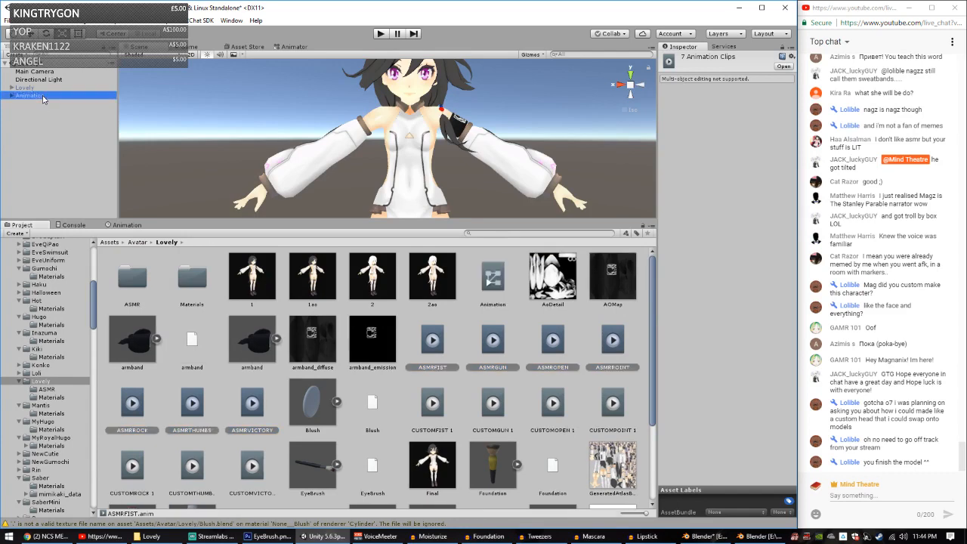
click(117, 225)
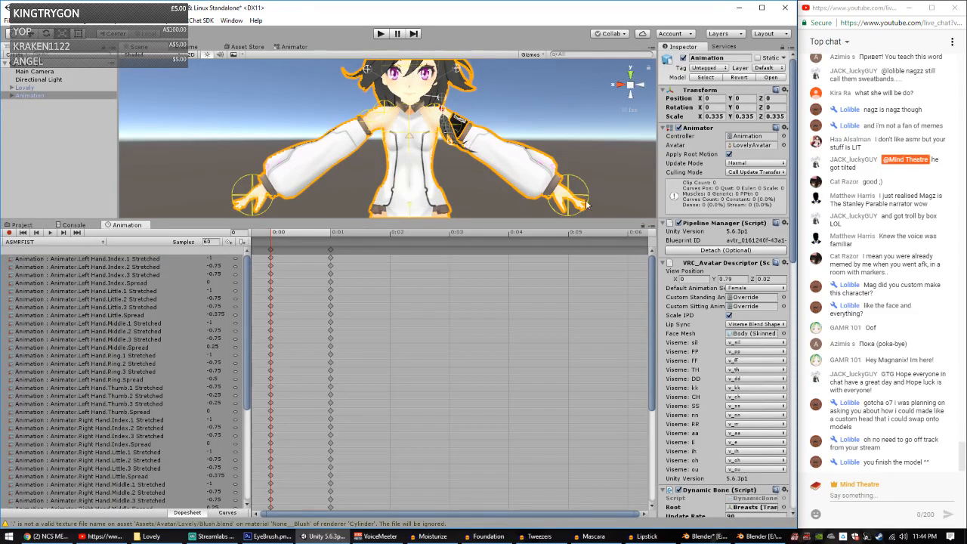
Step: Open the Muscle Animation Editor, dock it beside the Inspector, and enlarge the scene view with the Animation avatar selected
drag(659, 112, 566, 115)
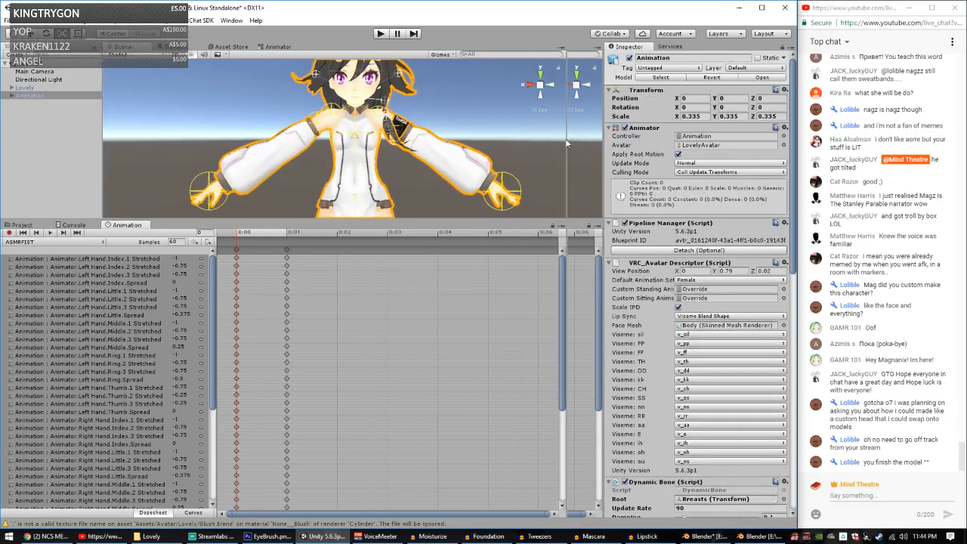
click(227, 22)
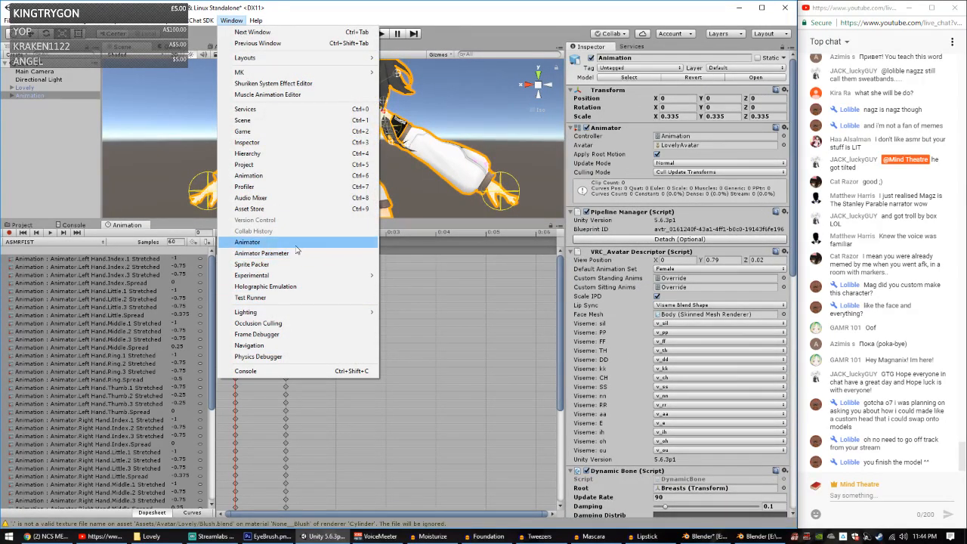
mouse_move(279, 276)
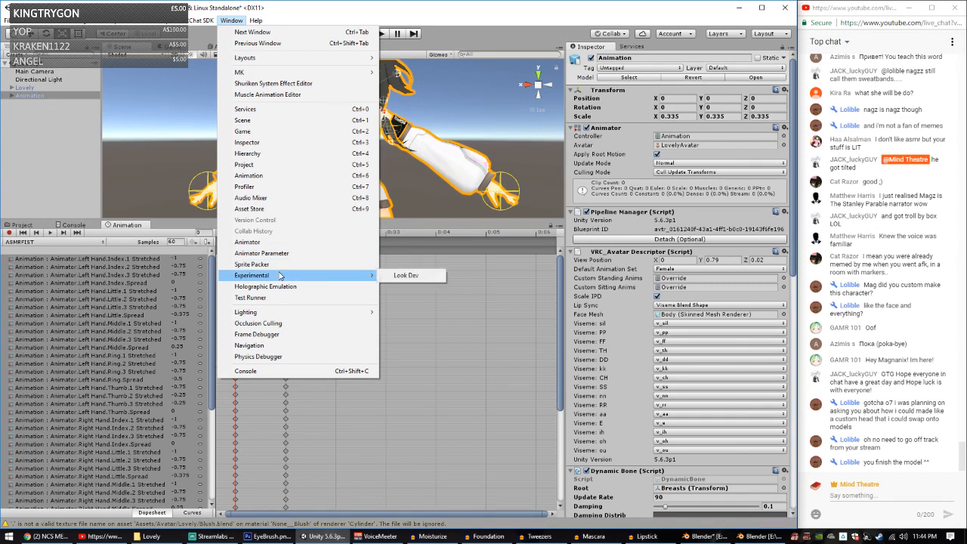
mouse_move(277, 313)
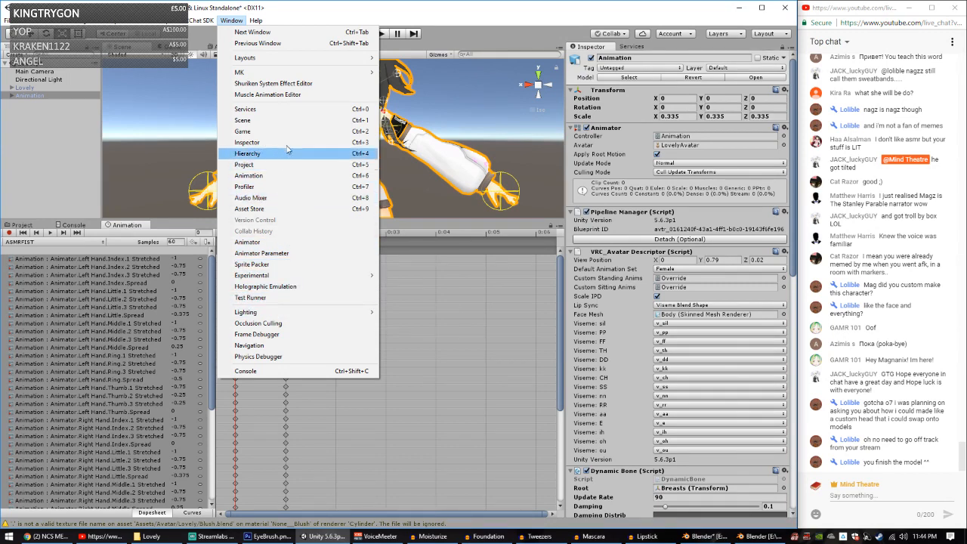
click(287, 94)
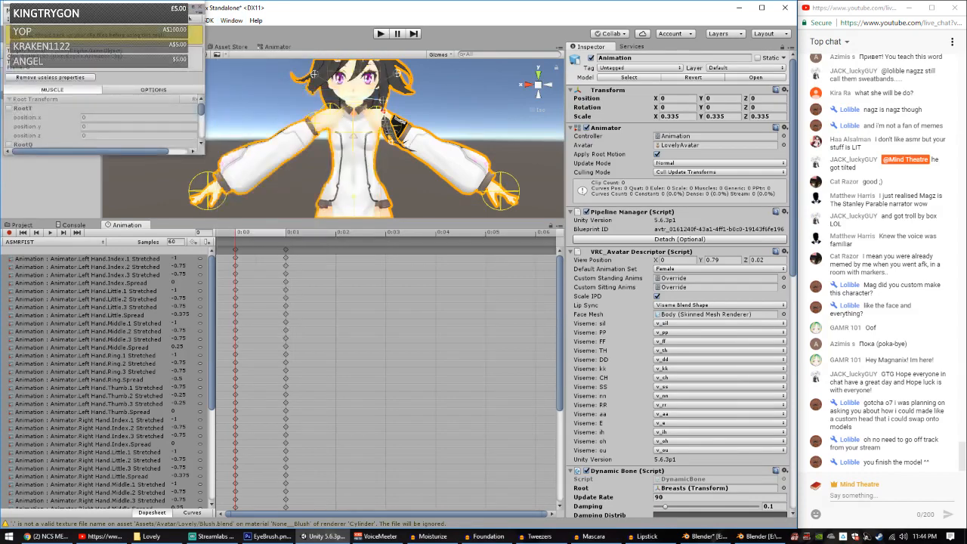
drag(26, 10, 679, 49)
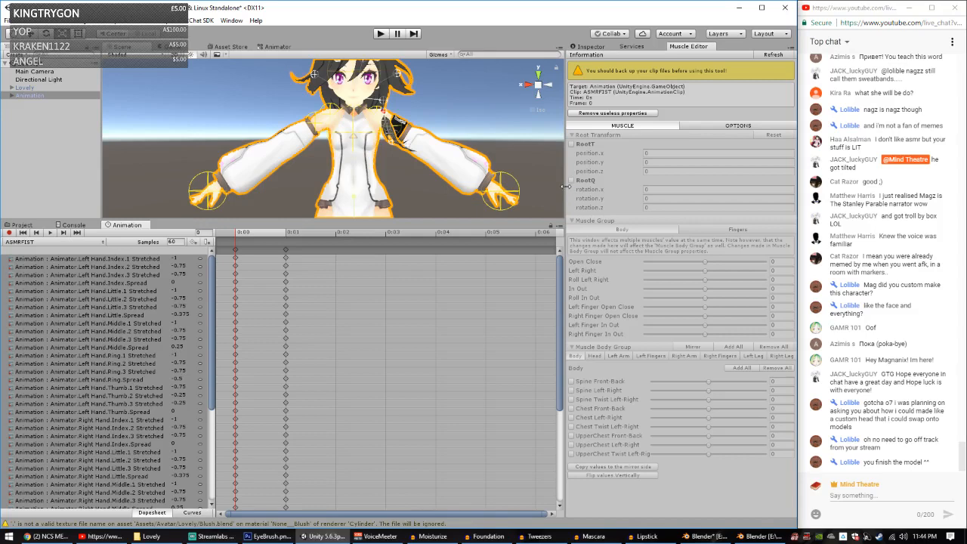
drag(565, 186, 538, 187)
drag(493, 218, 467, 337)
click(26, 96)
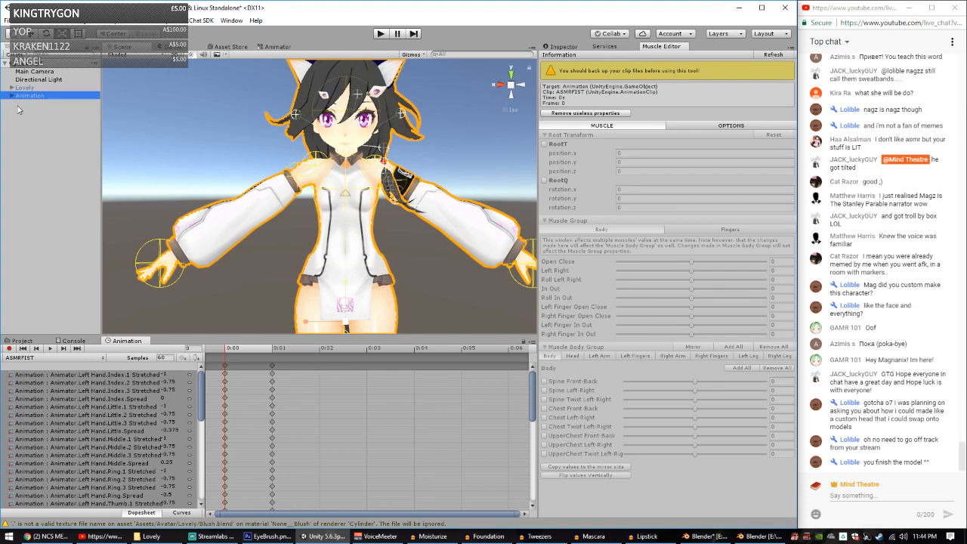
Step: Remove useless properties from the ASMRFIST clip and turn on animation recording for it
click(589, 113)
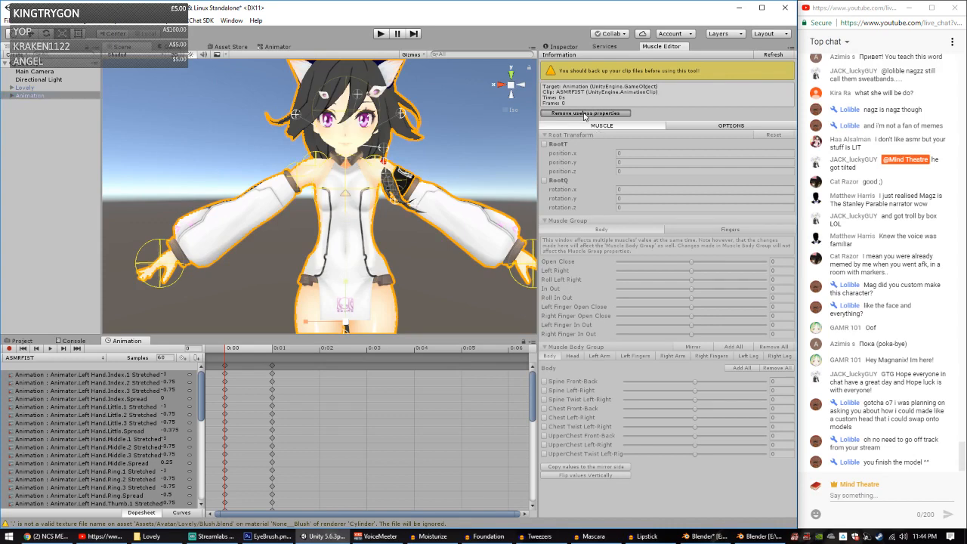
click(696, 127)
click(633, 127)
click(11, 96)
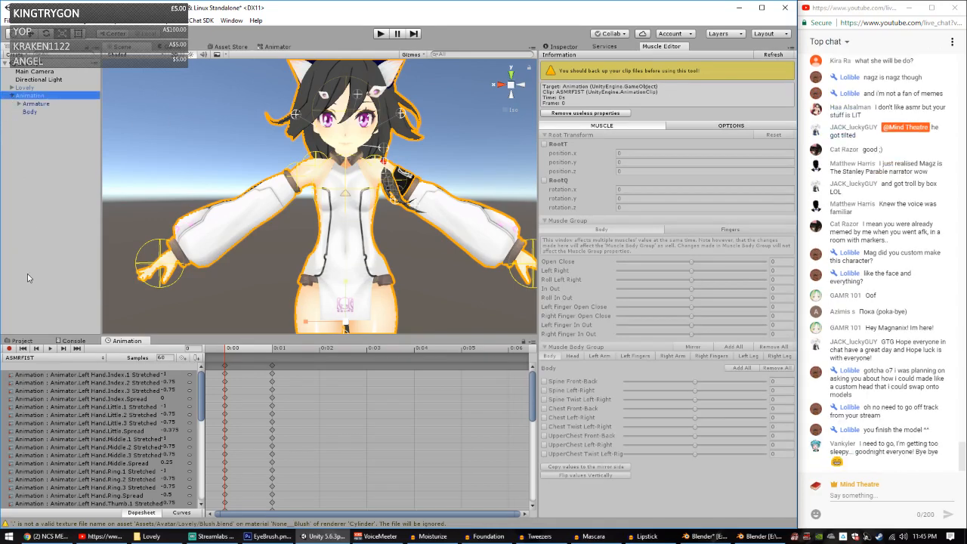
key(ctrl+p)
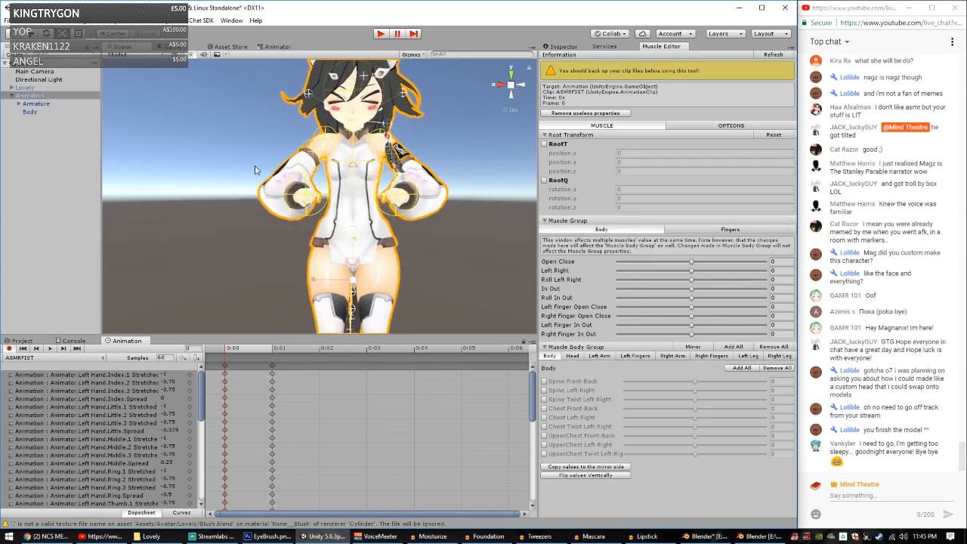
Step: Display the Left Fingers muscles of the ASMRFIST clip in the Muscle Editor and collapse the Root Transform section
click(32, 105)
click(30, 113)
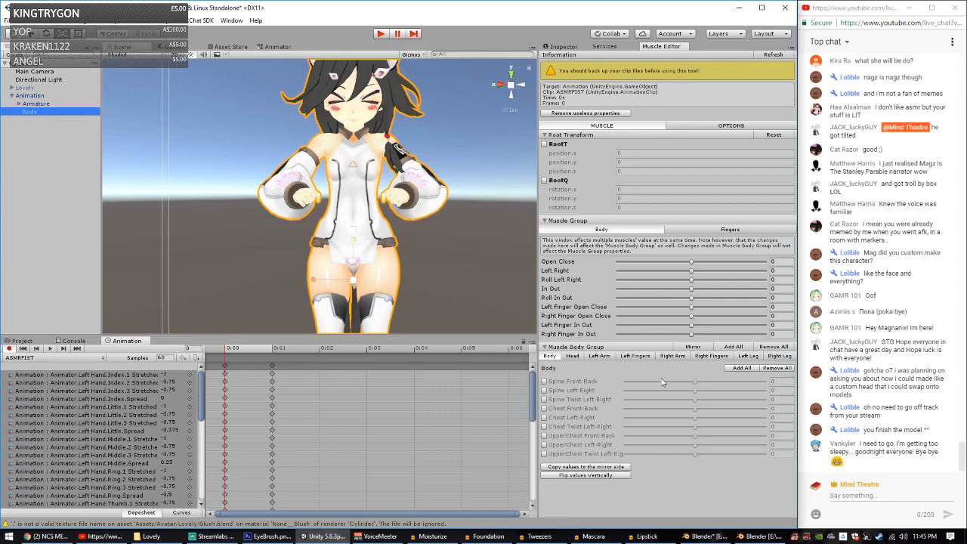
click(569, 356)
click(599, 357)
click(637, 355)
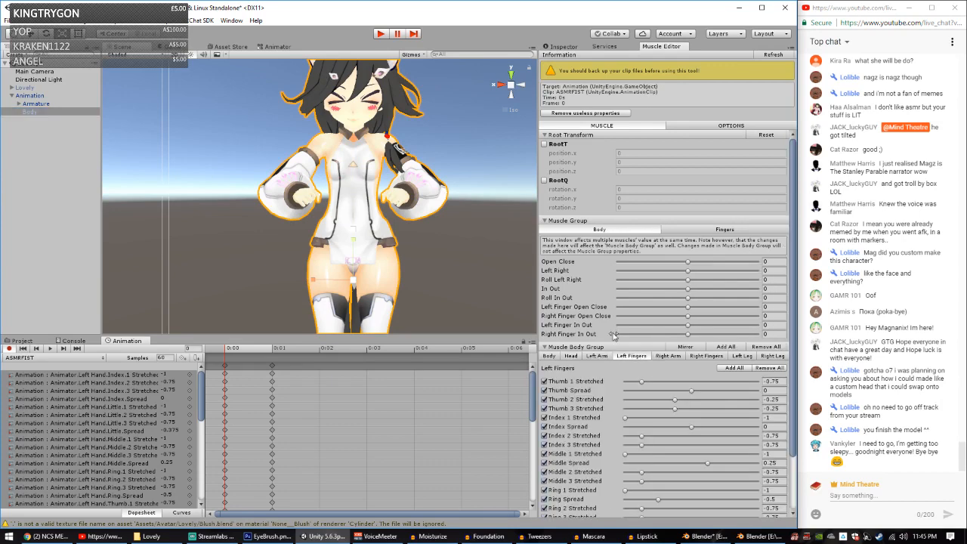
scroll(675, 183, down, 1)
scroll(675, 183, up, 1)
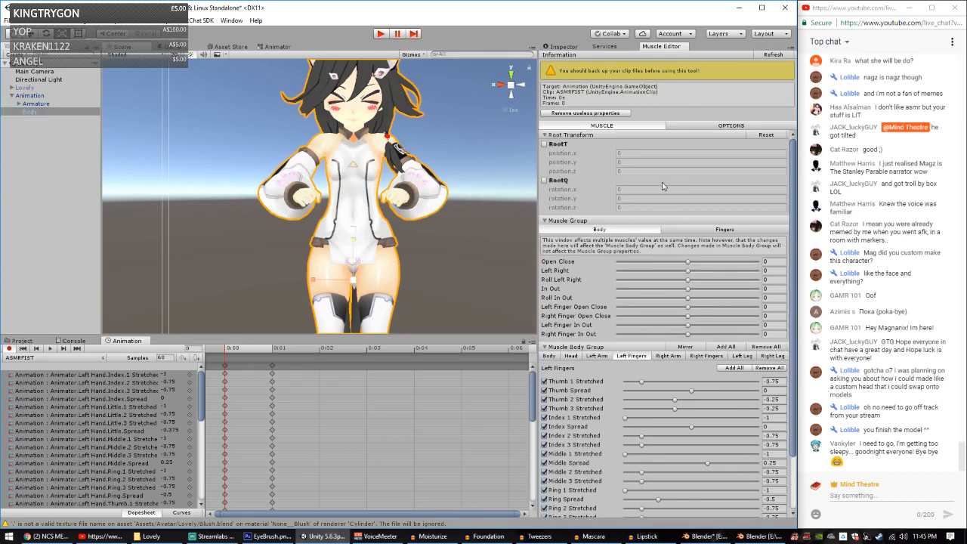
click(546, 134)
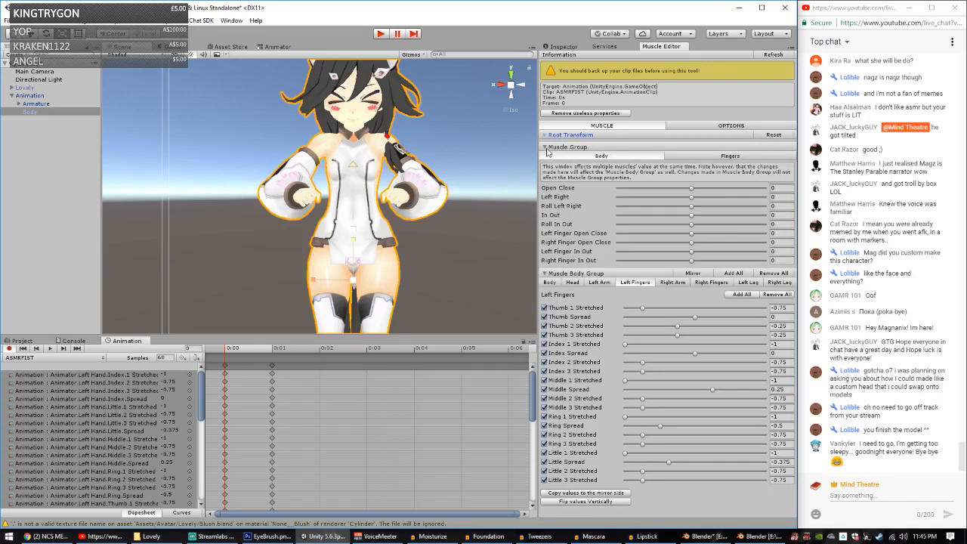
Step: Examine the avatar's hands in the ASMRFIST pose from several angles
scroll(346, 207, up, 8)
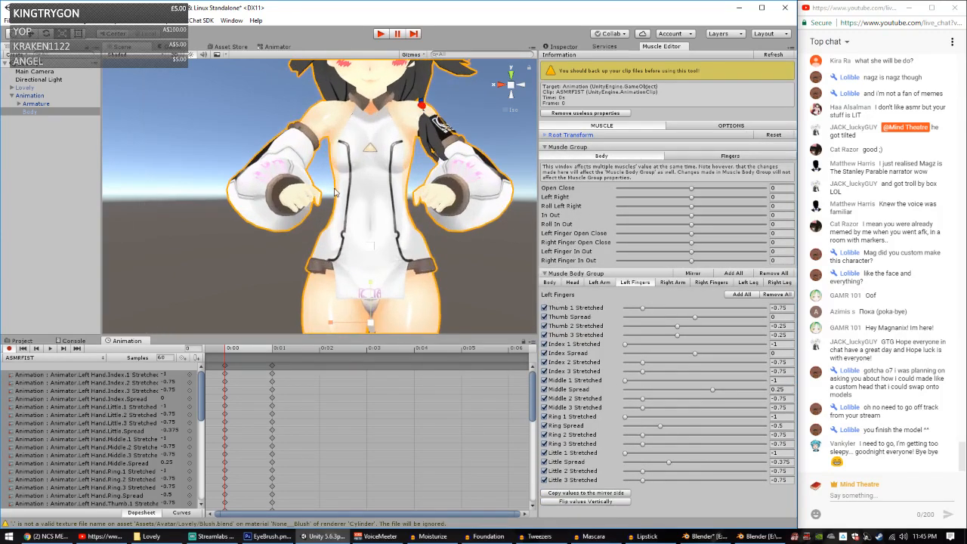
middle_drag(292, 202, 321, 222)
right_drag(321, 222, 287, 225)
scroll(274, 222, down, 4)
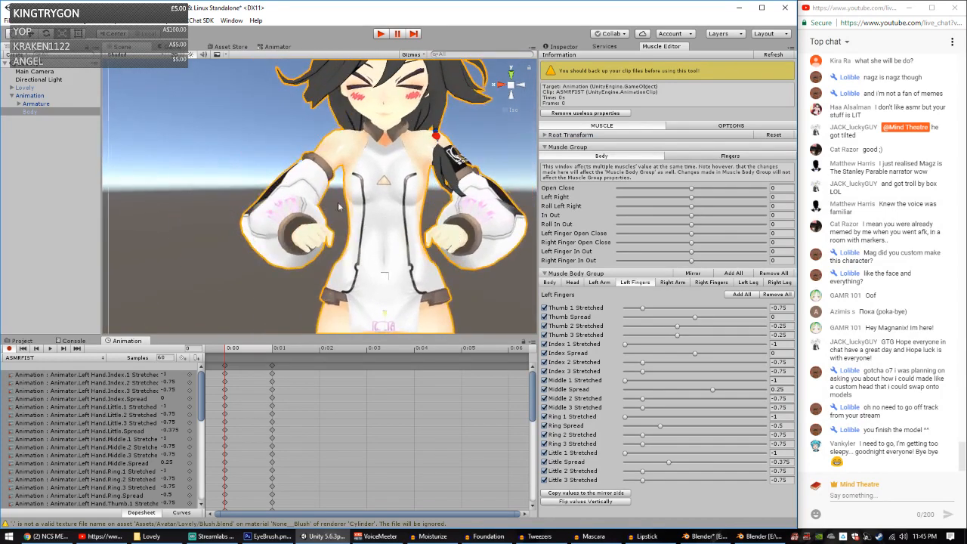
alt+drag(362, 141, 332, 143)
click(31, 96)
middle_drag(340, 222, 349, 193)
scroll(350, 193, up, 3)
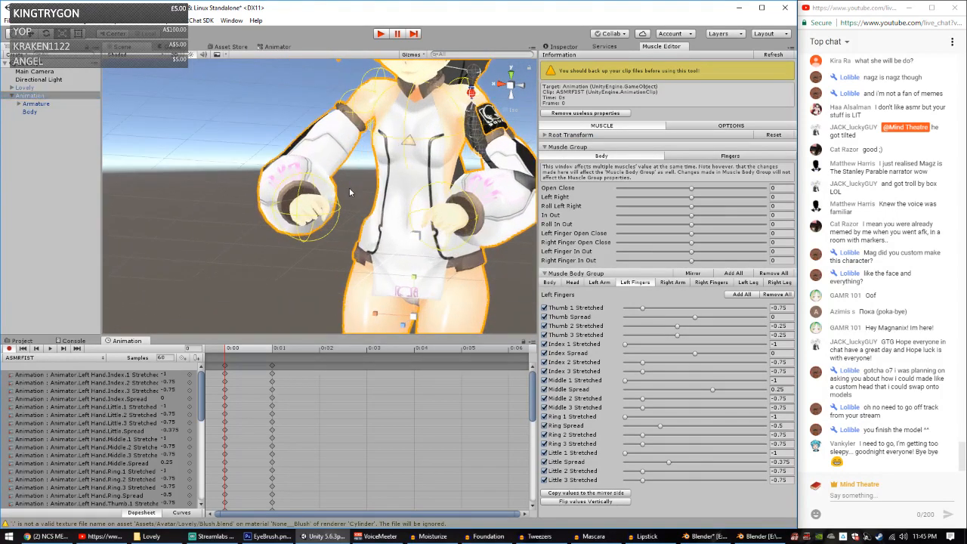
alt+drag(384, 187, 251, 188)
middle_drag(251, 188, 305, 155)
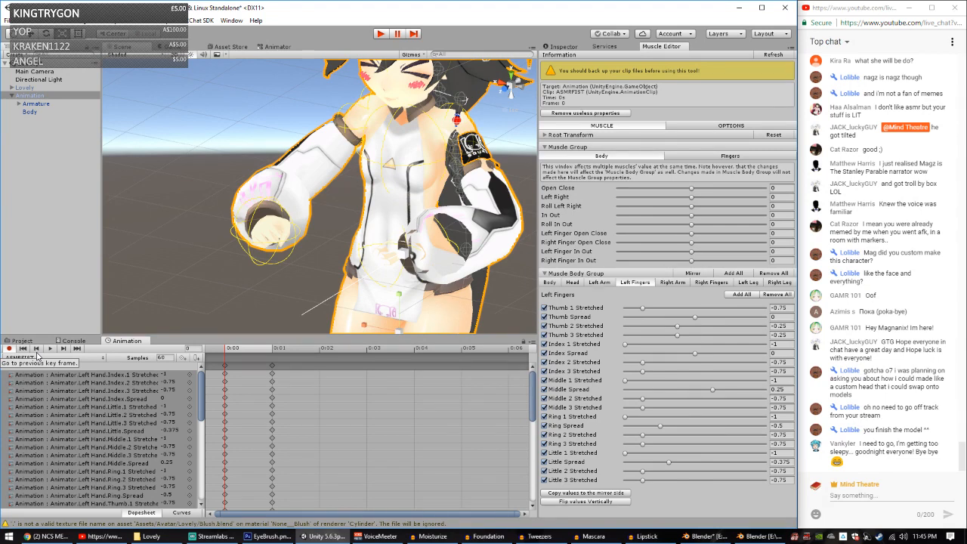
Step: Switch the Animation avatar's timeline to the ASMRVICTORY clip and view both hands from the front
click(78, 357)
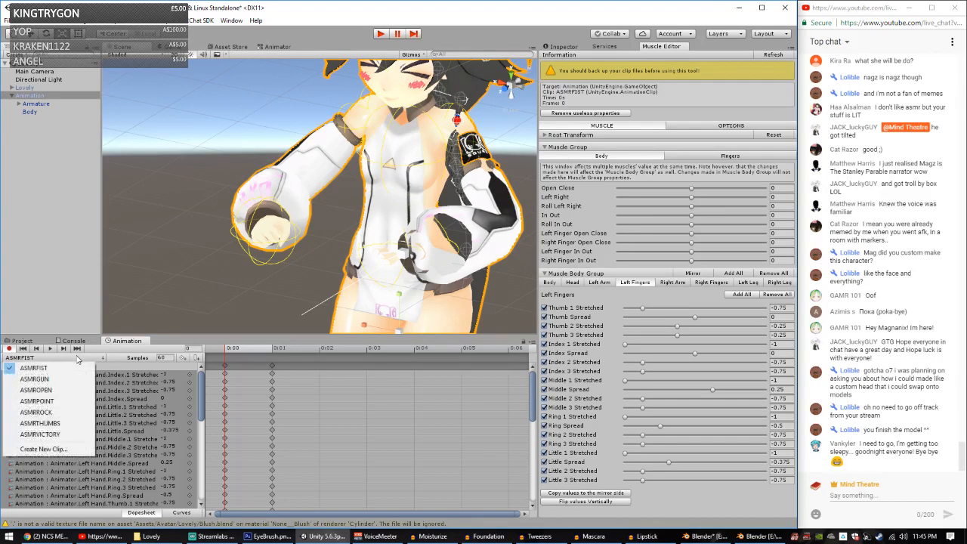
click(46, 434)
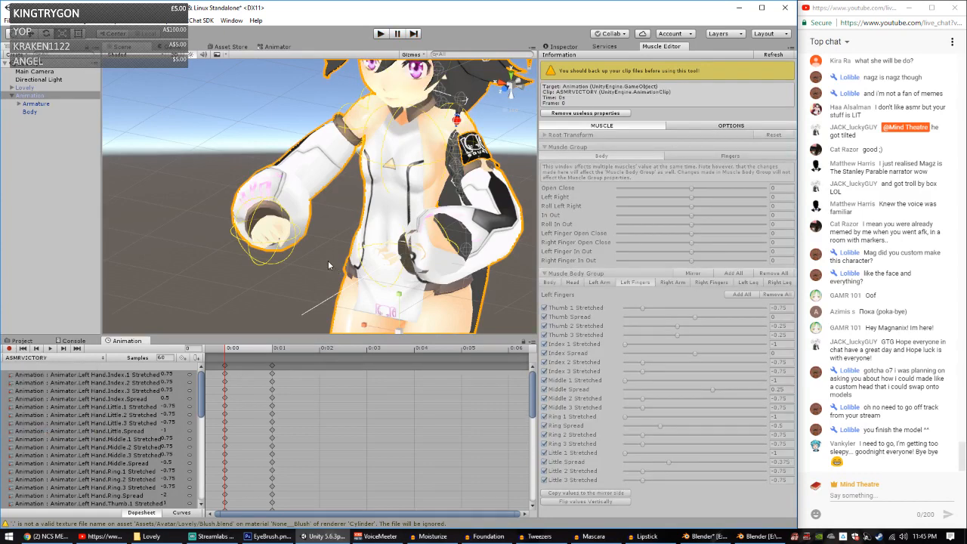
middle_drag(327, 265, 335, 228)
alt+drag(334, 229, 433, 229)
middle_drag(432, 229, 303, 257)
Step: Expand the Animation avatar's armature through the right arm to Wrist_R and widen the hierarchy to show the makeup props' full names
double_click(10, 94)
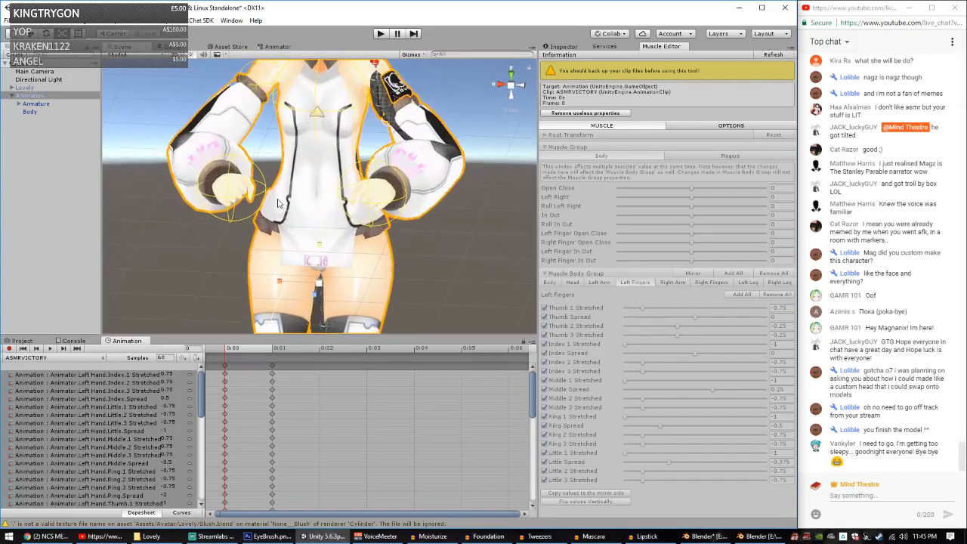
click(18, 104)
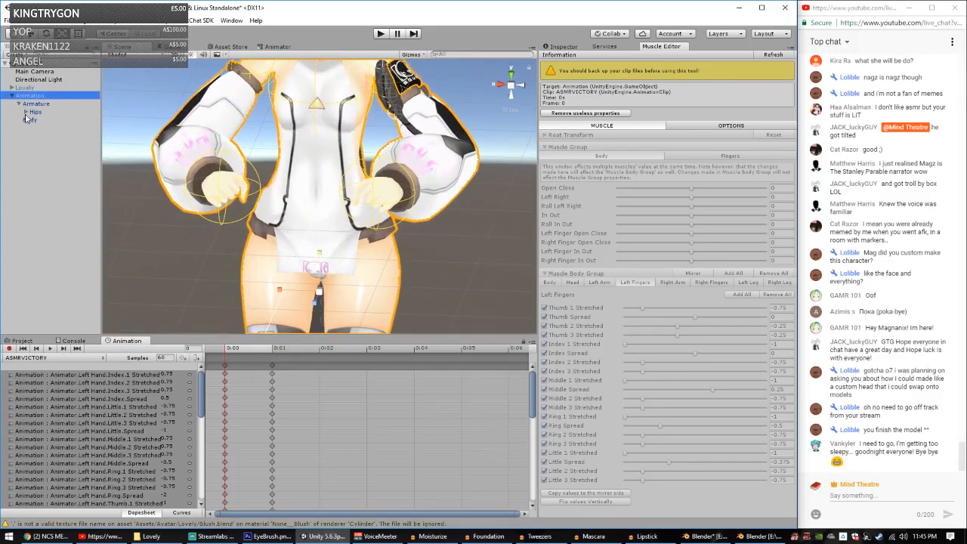
click(26, 111)
click(32, 143)
click(40, 152)
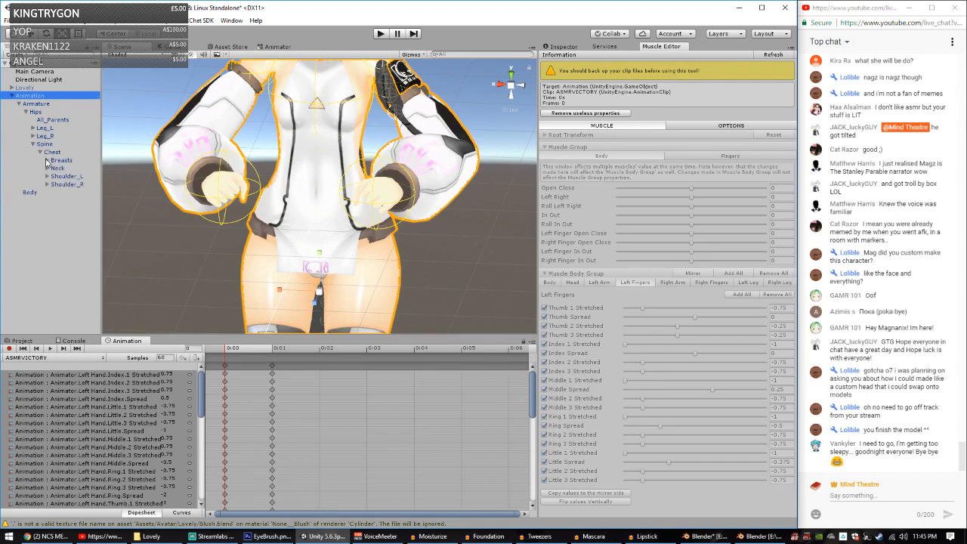
click(47, 183)
click(53, 193)
click(61, 200)
click(68, 209)
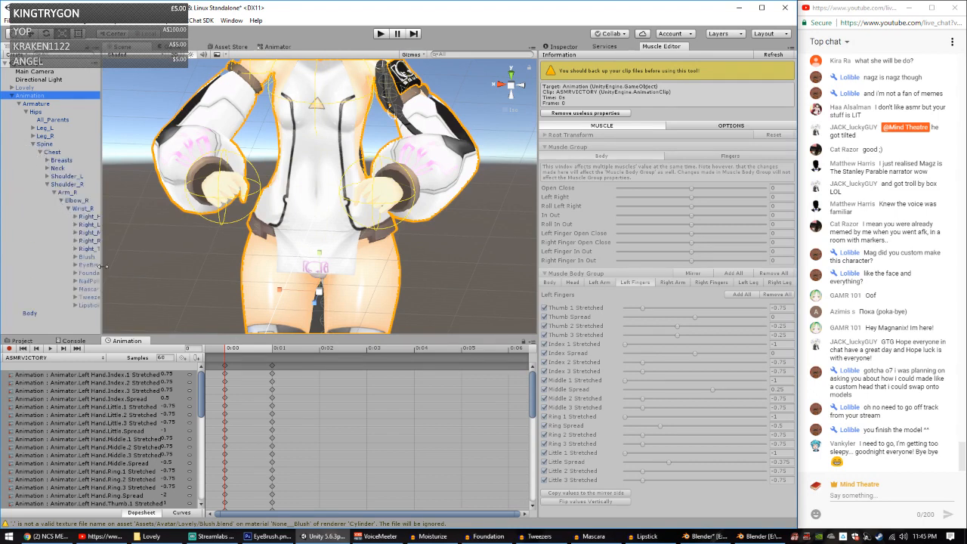
drag(102, 266, 167, 270)
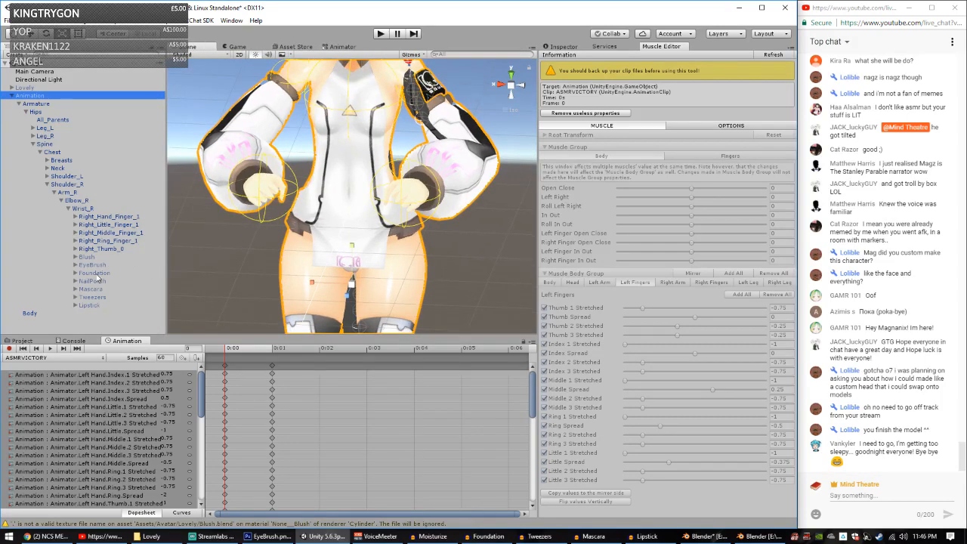
Step: Reselect the Animation avatar and switch its timeline to the ASMRVICTORY clip
click(97, 273)
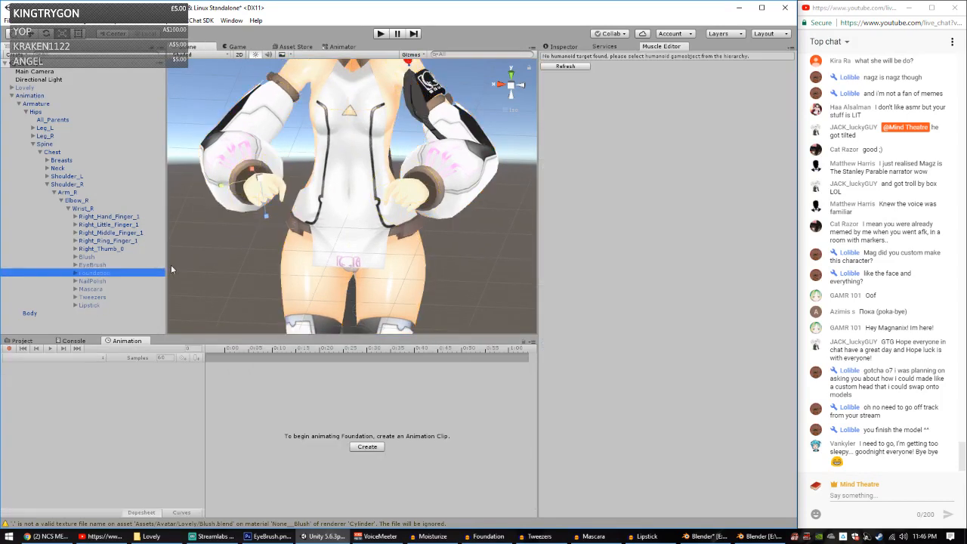
click(28, 96)
click(34, 360)
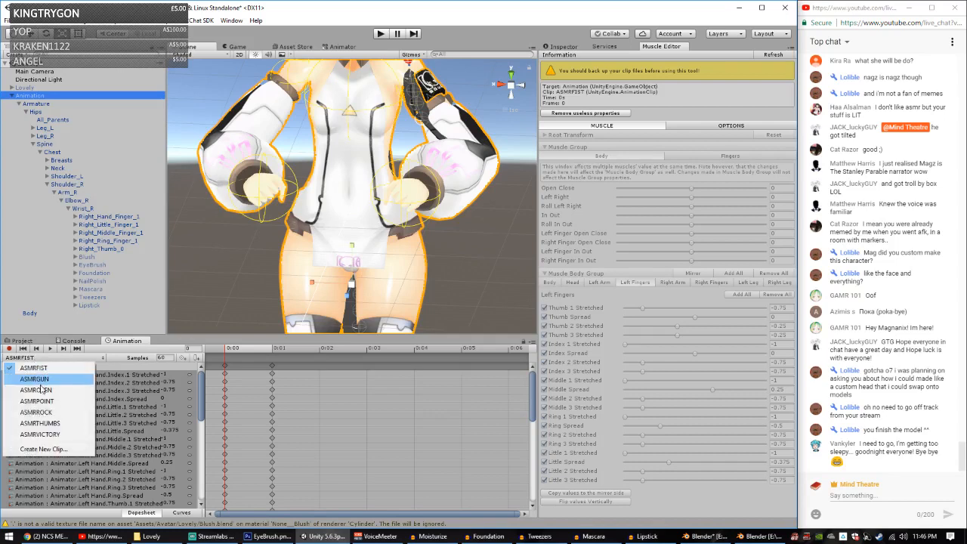
click(45, 433)
scroll(150, 413, down, 10)
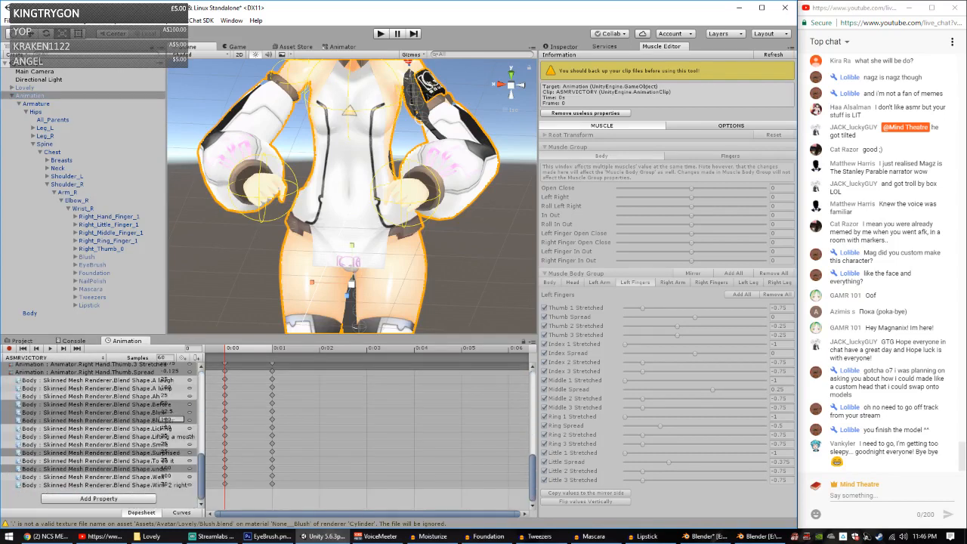
Step: Add the Is Active property of the right wrist's Foundation prop to the ASMRVICTORY clip
click(128, 498)
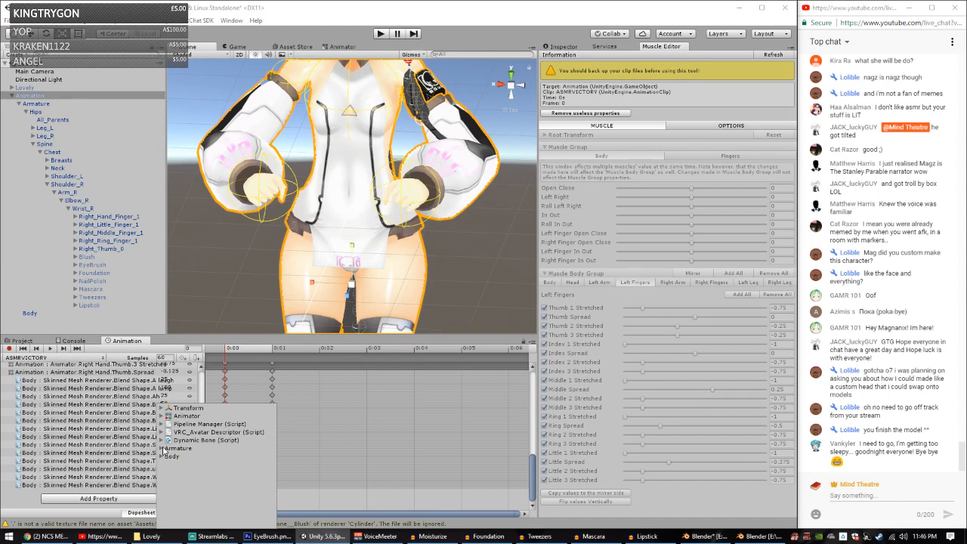
click(163, 449)
click(170, 473)
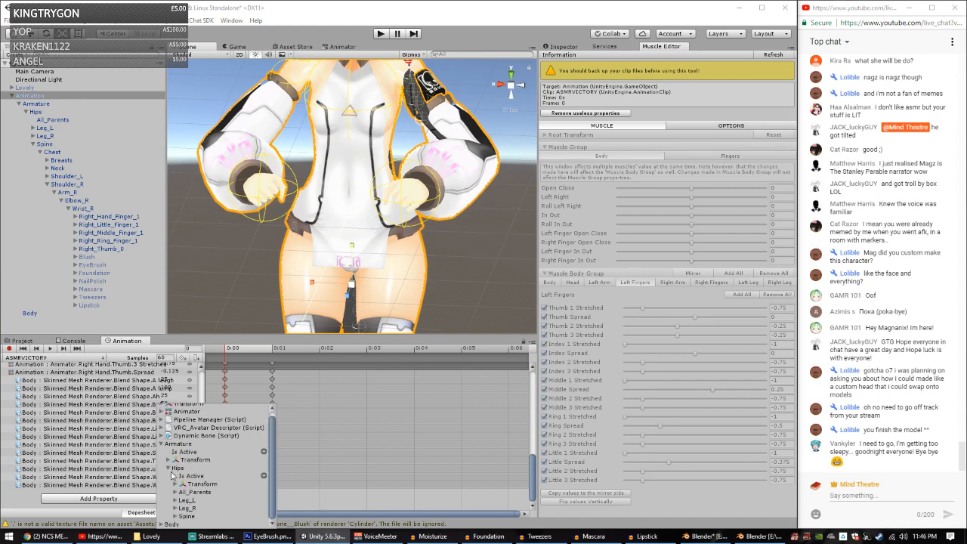
click(176, 516)
click(184, 511)
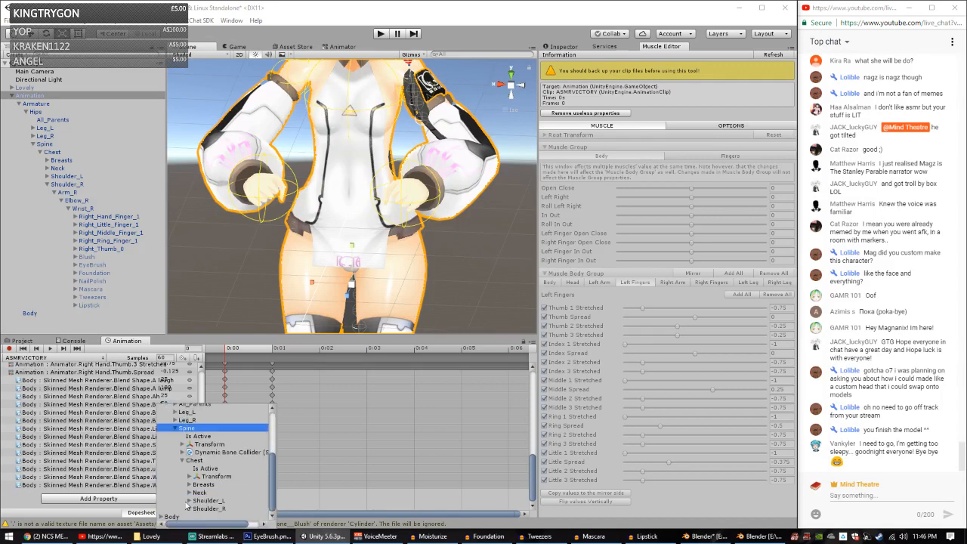
click(188, 511)
click(197, 511)
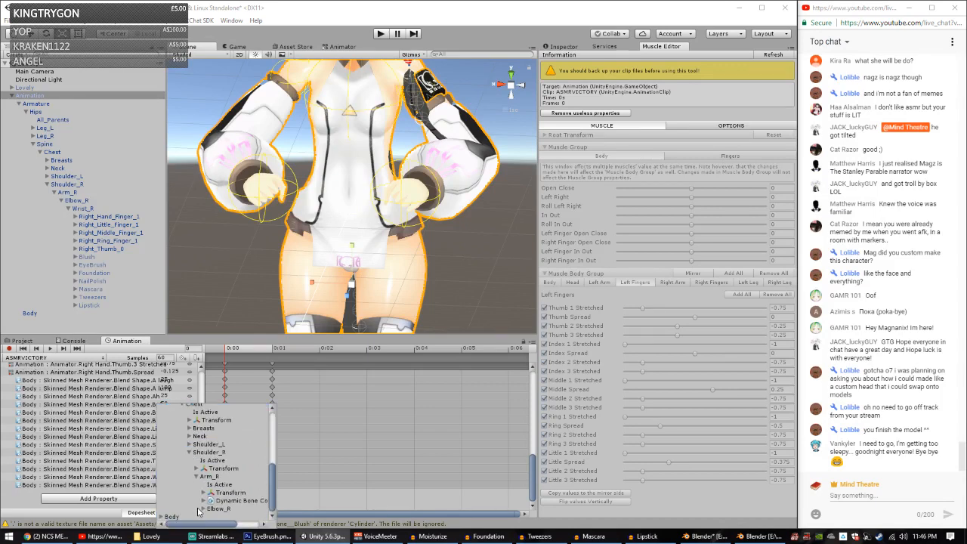
click(203, 511)
click(211, 512)
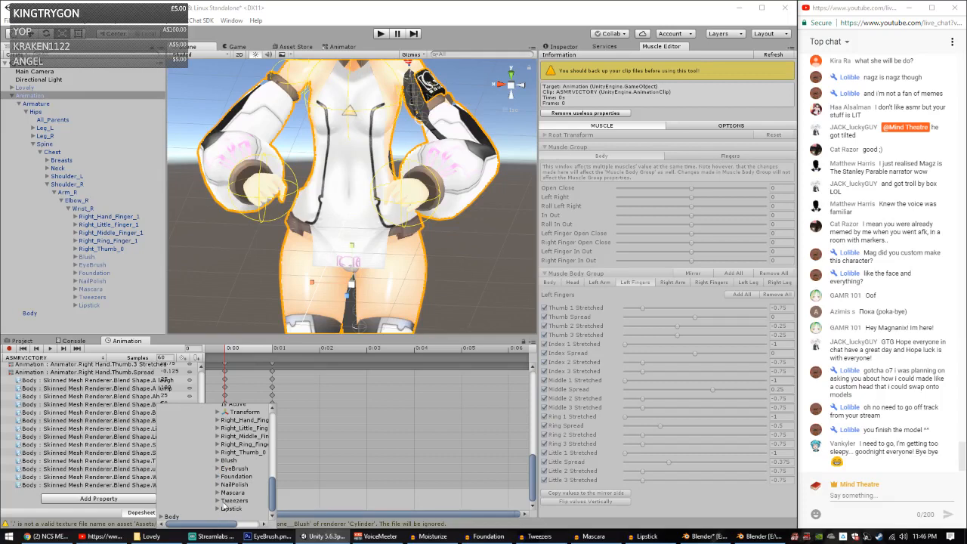
click(231, 475)
click(218, 476)
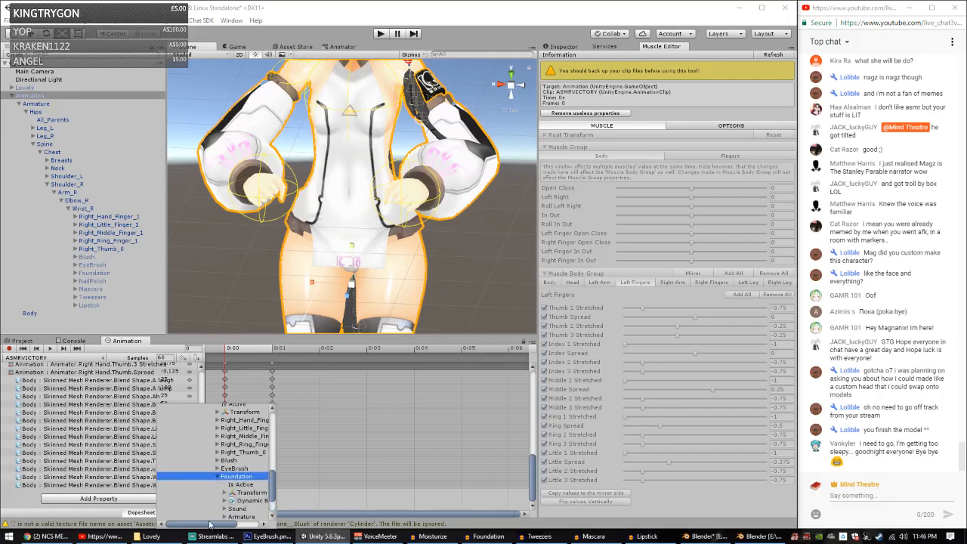
drag(212, 524, 261, 523)
click(264, 485)
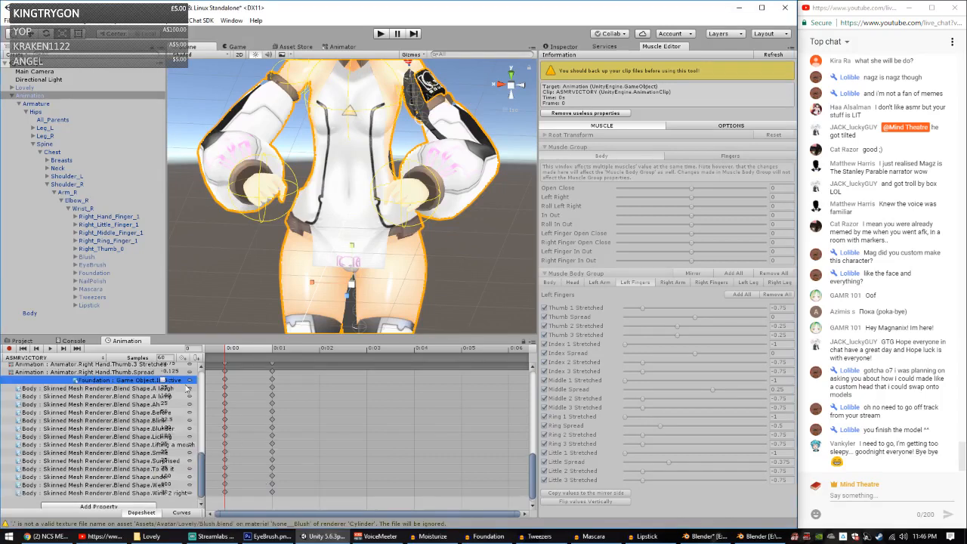
Step: Set the Foundation prop to active at both frame 0 and frame 1 of the ASMRVICTORY clip
key(ctrl+p)
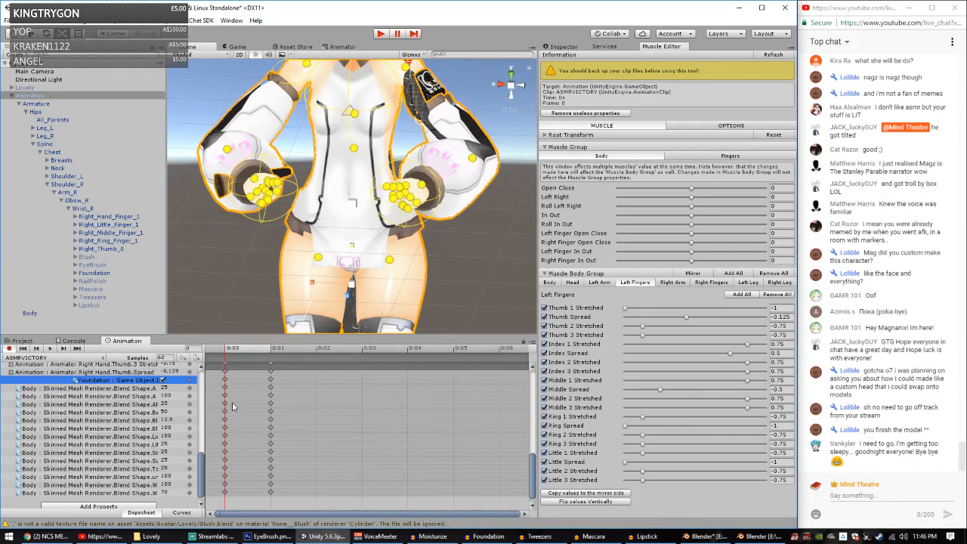
click(276, 350)
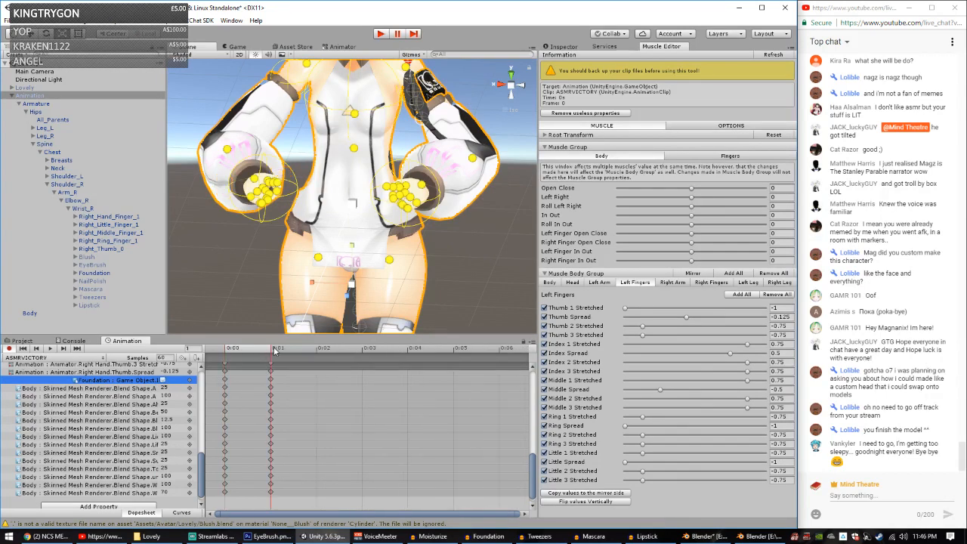
click(162, 381)
click(224, 349)
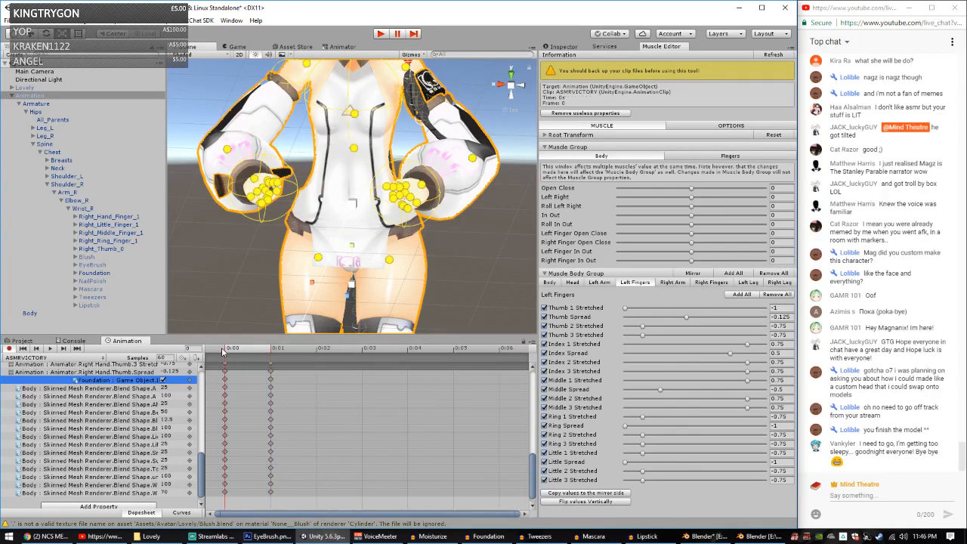
Step: Inspect the Foundation prop on the Animation avatar's right wrist and activate the object
click(96, 273)
key(f)
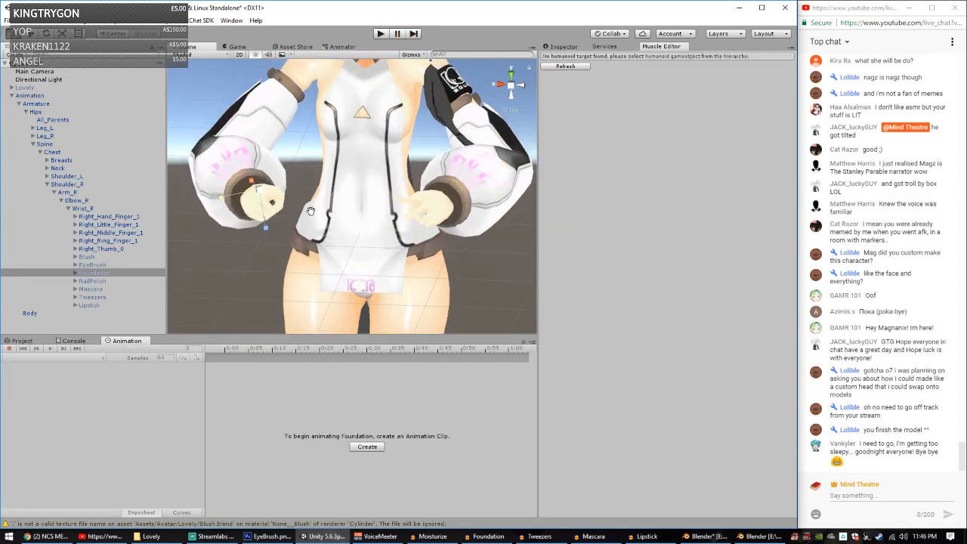
click(565, 48)
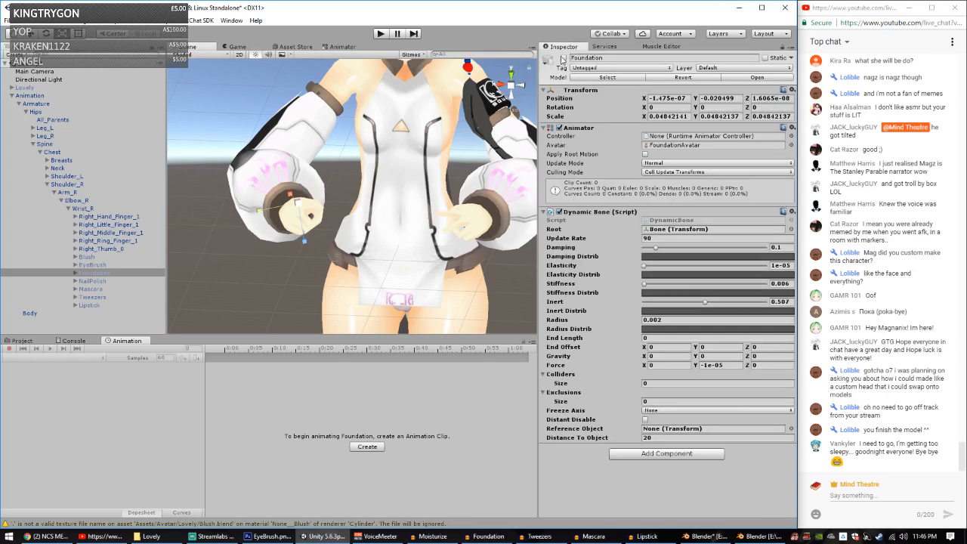
click(563, 58)
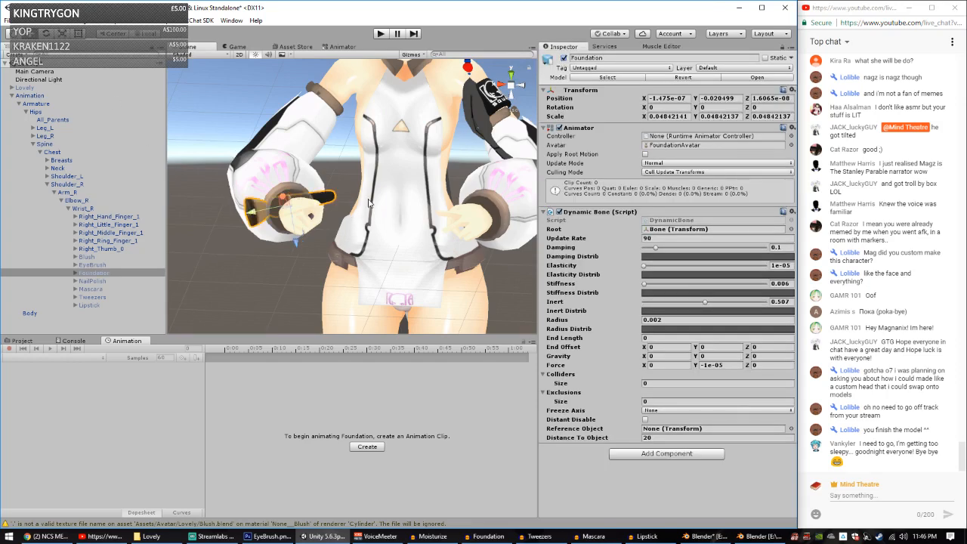
Step: Rotate the Foundation brush to about 132° on Z and move it into the right hand near X -0.148, Y -0.027, Z 0.021
mouse_move(369, 203)
alt+mouse_down()
mouse_move(231, 236)
mouse_move(399, 183)
mouse_move(392, 191)
mouse_move(375, 190)
mouse_move(415, 168)
alt+mouse_up()
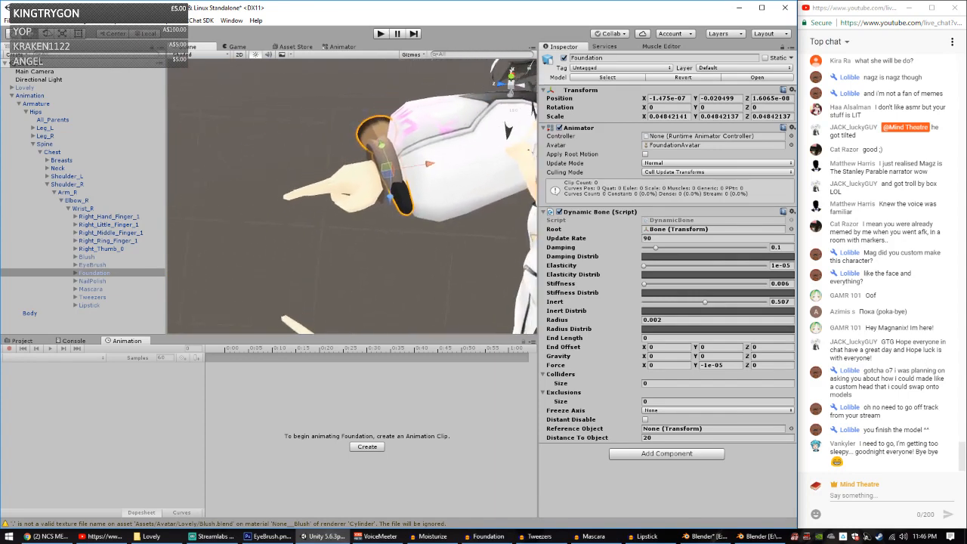
key(e)
mouse_move(382, 202)
mouse_down()
mouse_move(355, 162)
mouse_move(393, 151)
mouse_move(571, 193)
mouse_move(165, 92)
mouse_up()
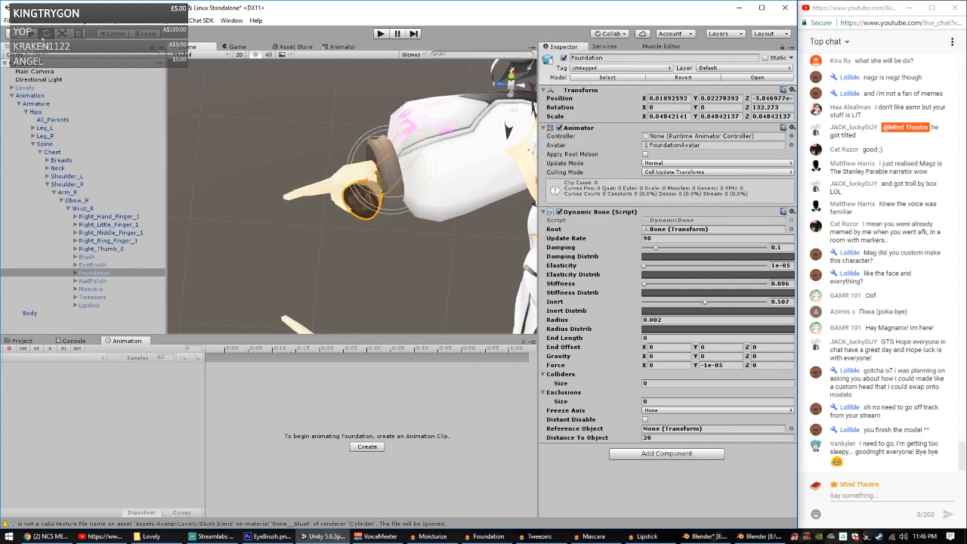
click(31, 34)
mouse_move(375, 186)
mouse_down()
mouse_move(328, 217)
mouse_move(311, 197)
mouse_up()
mouse_move(378, 266)
alt+mouse_down()
mouse_move(381, 139)
mouse_move(402, 229)
mouse_move(370, 211)
mouse_move(383, 234)
mouse_move(406, 230)
mouse_move(570, 318)
alt+mouse_up()
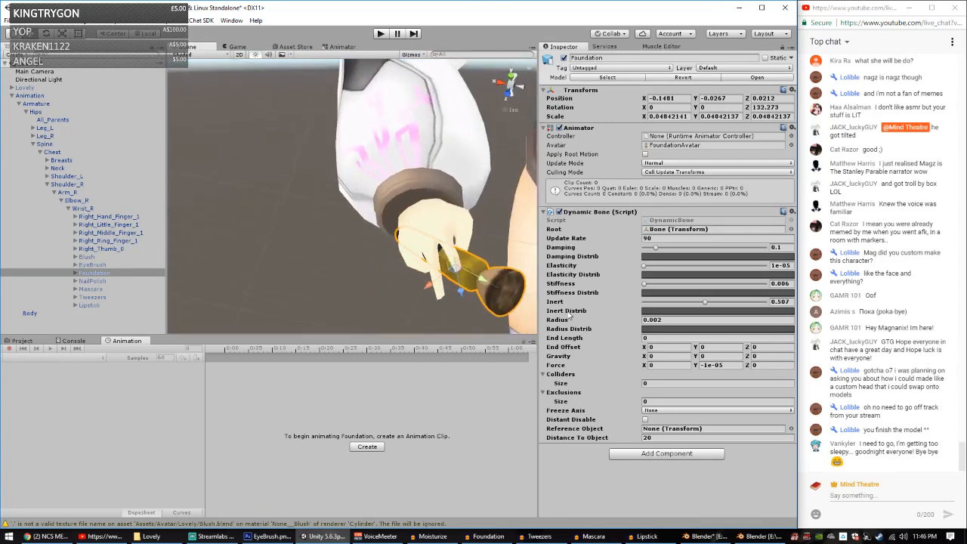
Step: Rotate the Foundation brush to about 71.9° on Z and fit it into the right hand's grip at X -0.1613, Y -0.0254, Z 0.0235
key(e)
mouse_move(472, 282)
mouse_down()
mouse_move(394, 307)
mouse_move(407, 314)
mouse_move(342, 252)
mouse_up()
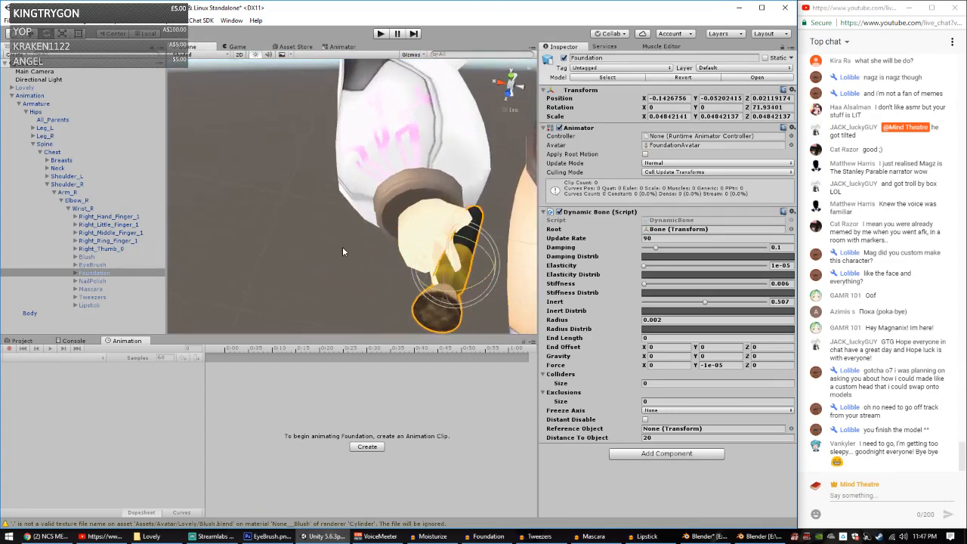
key(w)
mouse_move(443, 282)
mouse_down()
mouse_move(409, 274)
mouse_move(419, 271)
mouse_move(448, 195)
mouse_move(345, 144)
mouse_move(349, 276)
mouse_move(316, 205)
mouse_move(327, 202)
mouse_up()
drag(335, 252, 337, 256)
right_drag(408, 212, 375, 164)
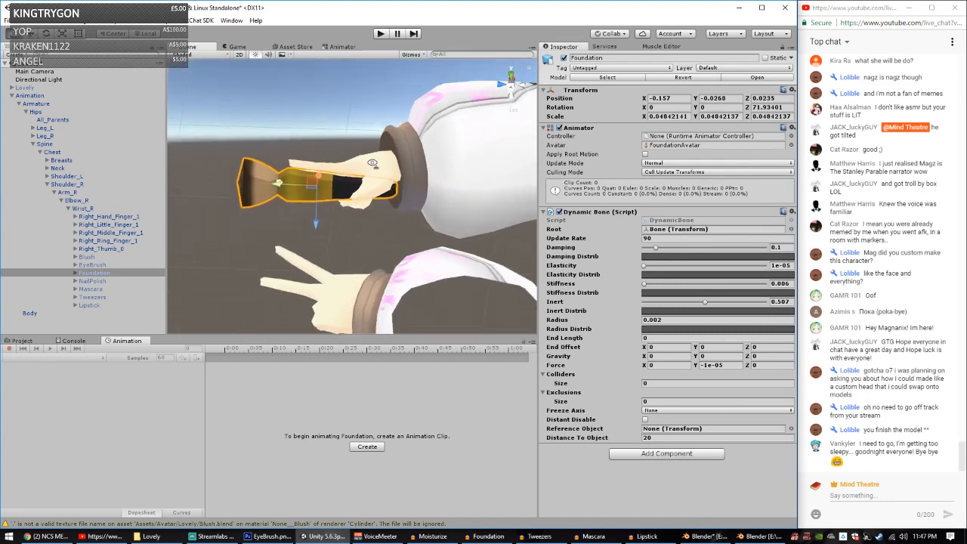
drag(291, 183, 288, 183)
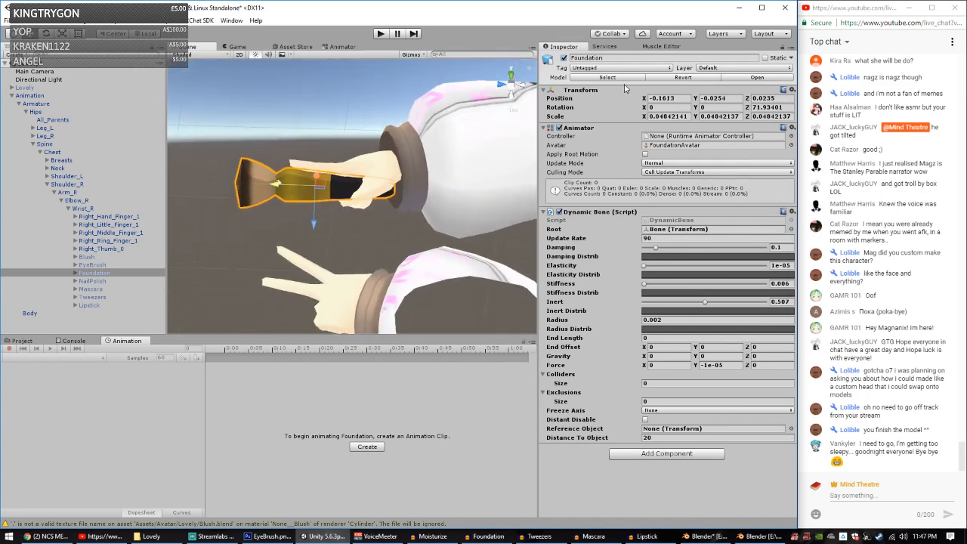
Step: Copy the Foundation brush's Transform and paste its values onto the Foundation prop of the Lovely avatar's right wrist
right_click(624, 89)
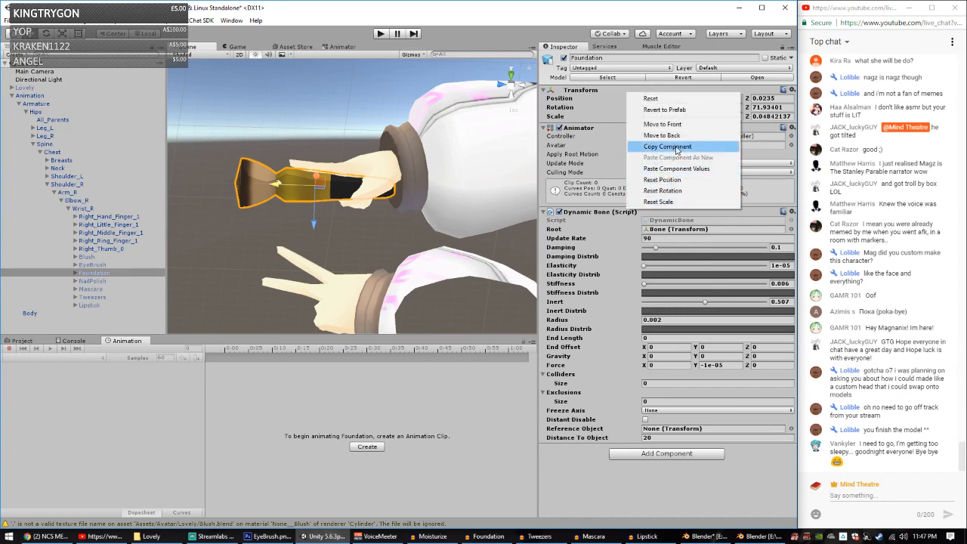
click(668, 146)
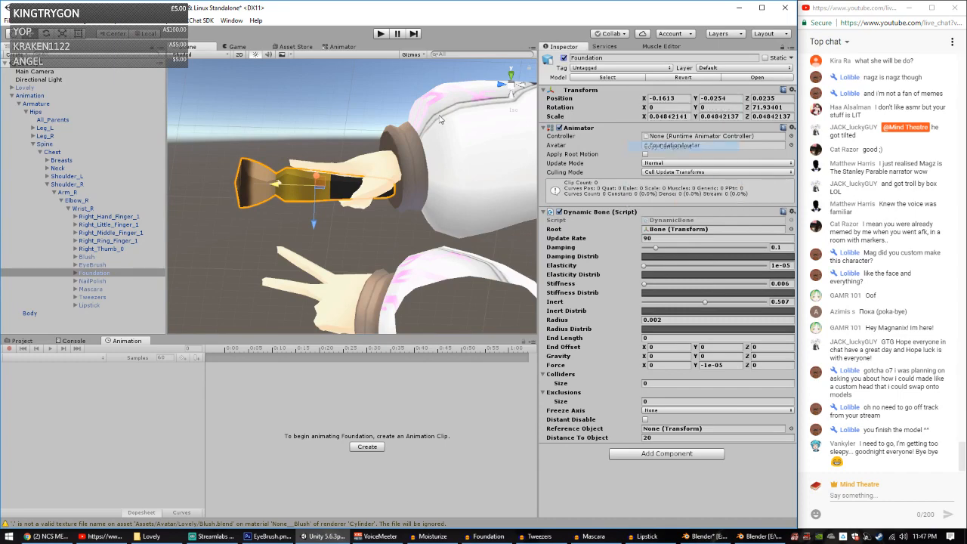
click(13, 89)
scroll(96, 131, down, 5)
scroll(90, 159, up, 2)
scroll(91, 176, down, 4)
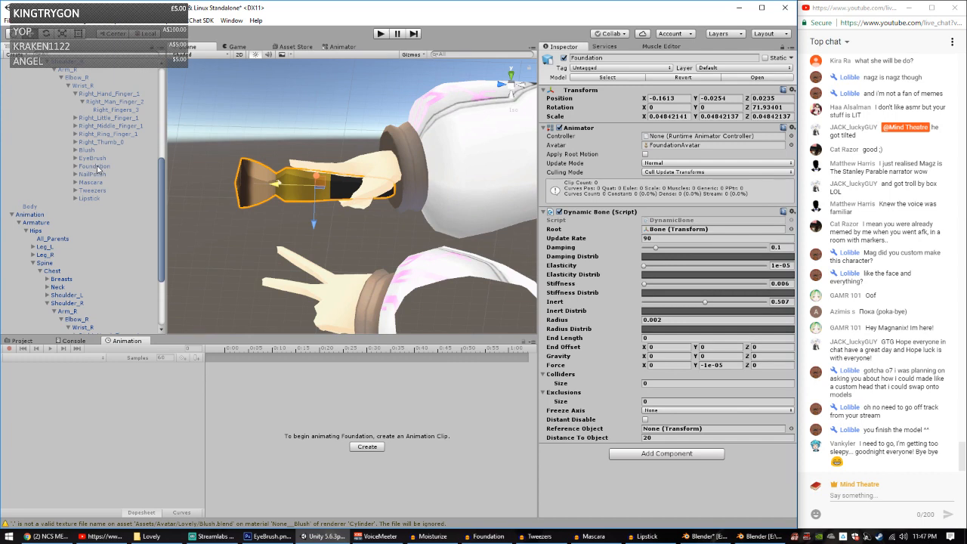
right_click(97, 166)
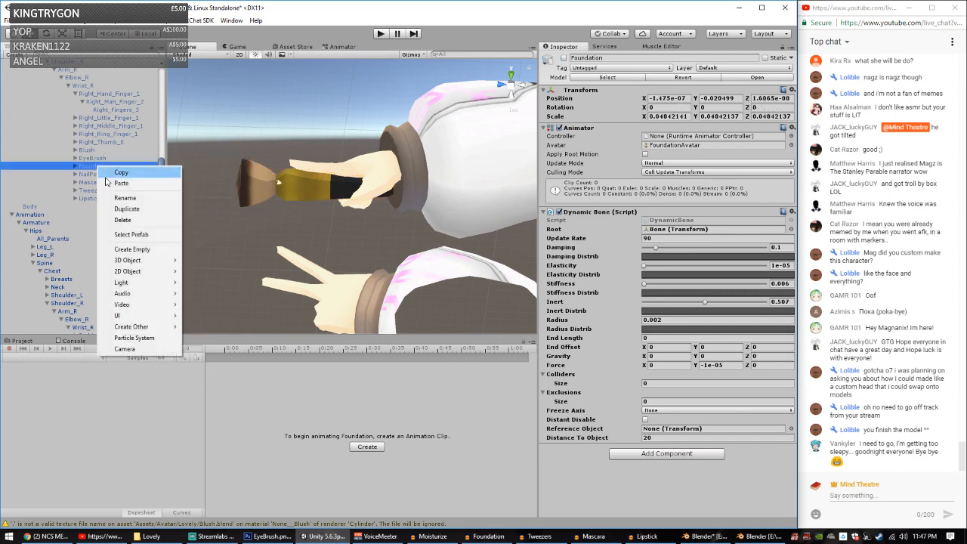
right_click(619, 90)
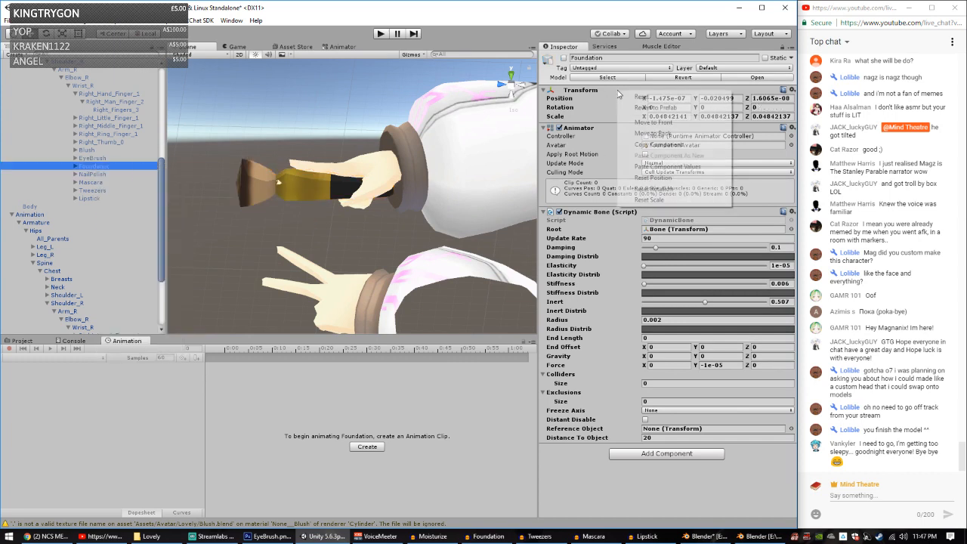
click(665, 167)
Step: Select the Animation avatar again, load its ASMRVICTORY clip and bring the Right Hand finger properties into view
scroll(87, 215, down, 3)
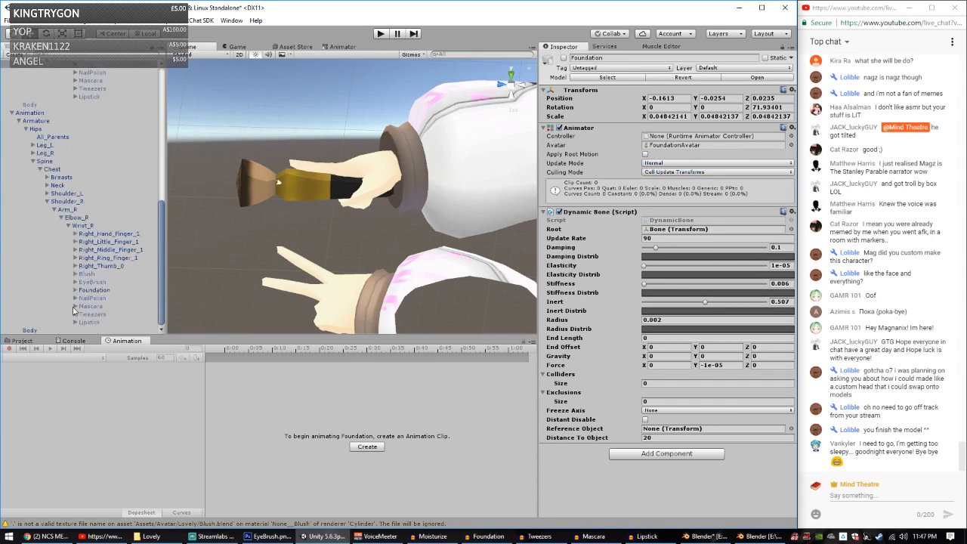
click(35, 114)
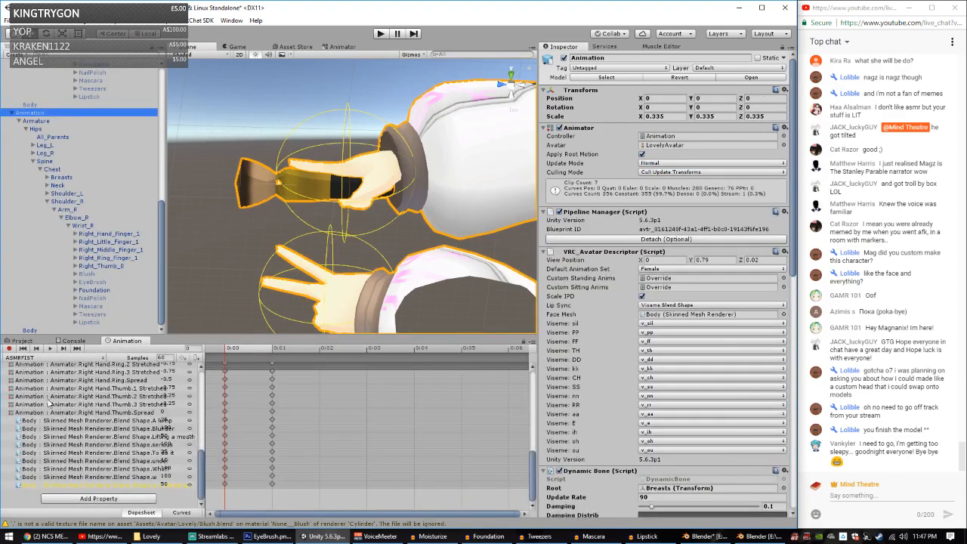
click(54, 358)
click(54, 436)
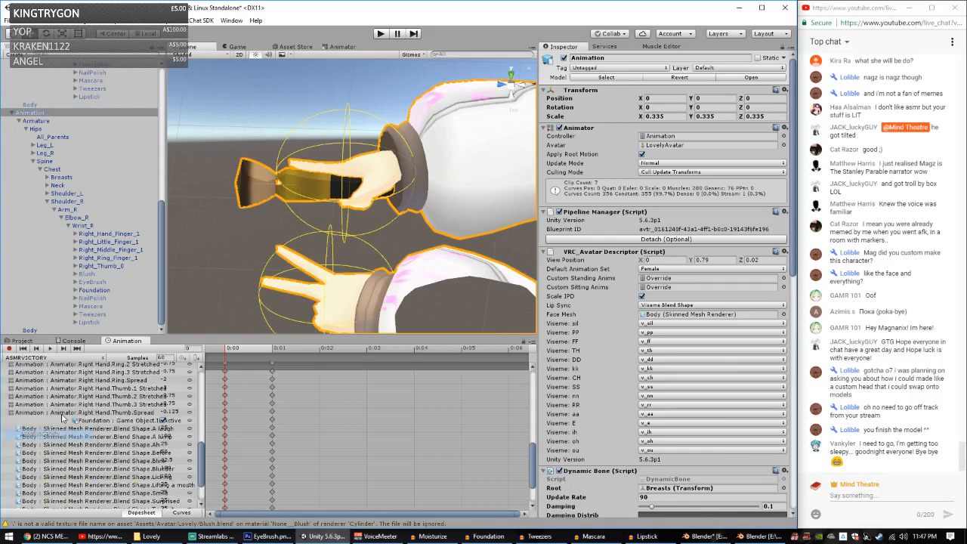
scroll(102, 427, up, 5)
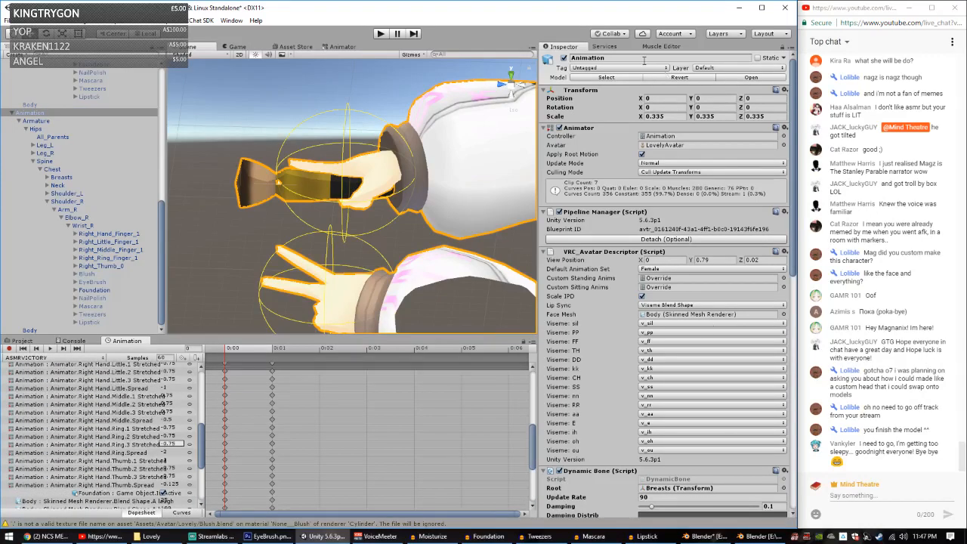
Step: Show the ASMRVICTORY clip's muscle settings in the Muscle Editor and turn on animation recording for the Animation avatar
click(664, 46)
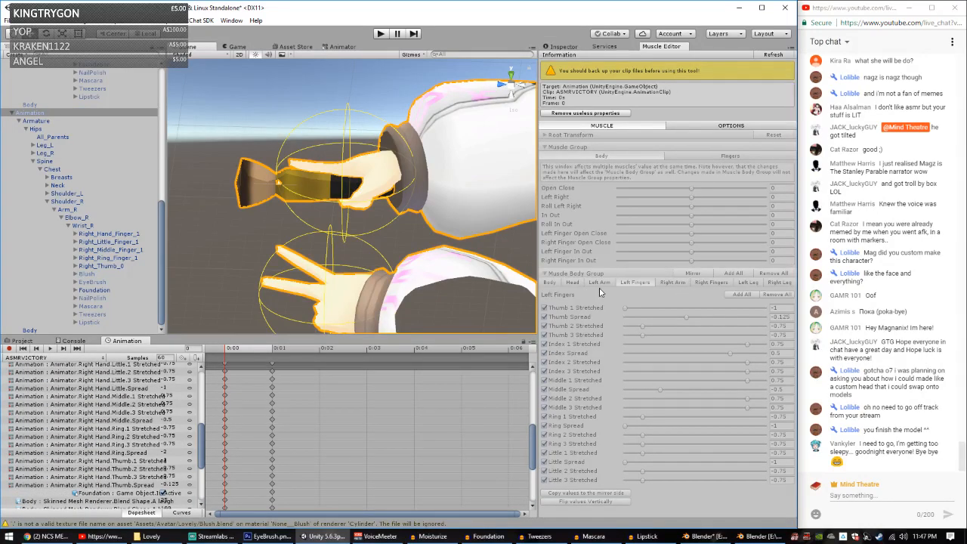
click(716, 126)
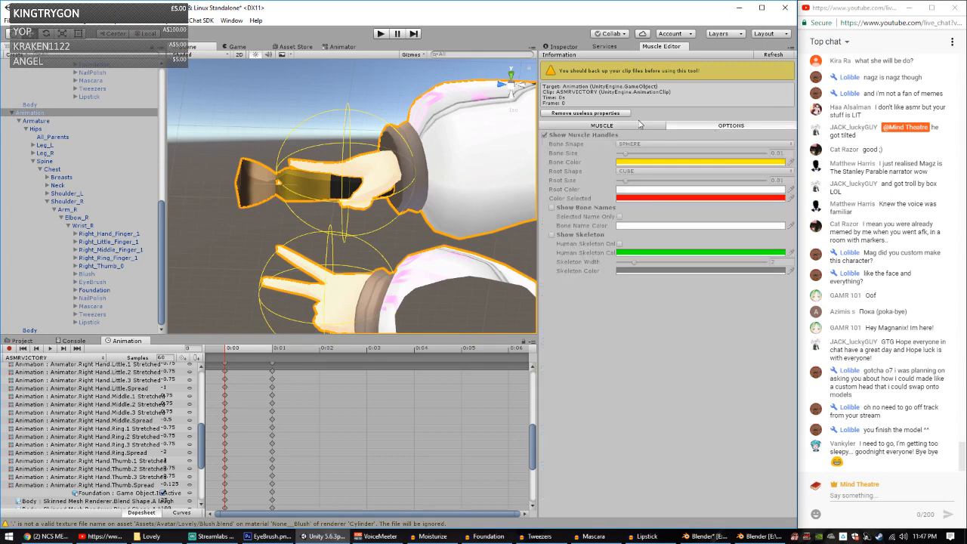
click(631, 127)
click(40, 112)
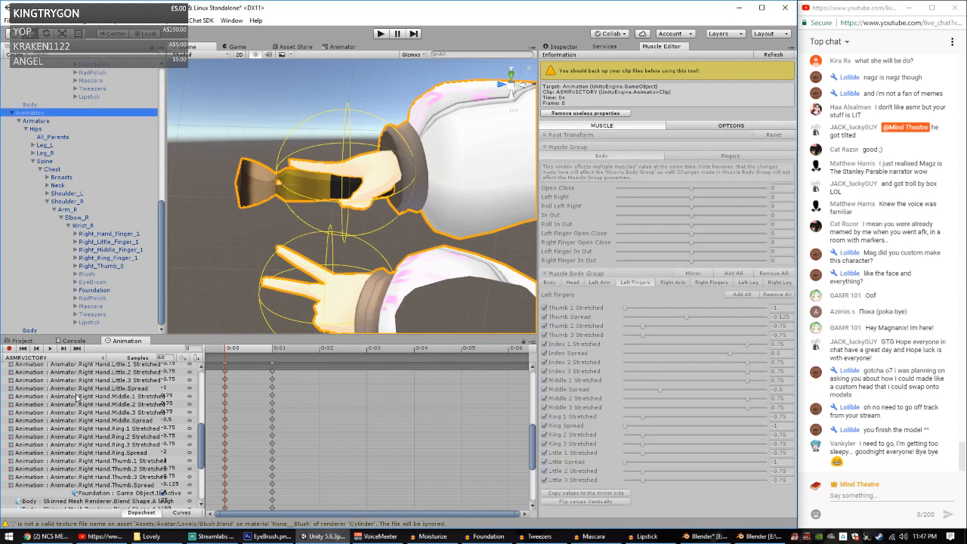
click(9, 349)
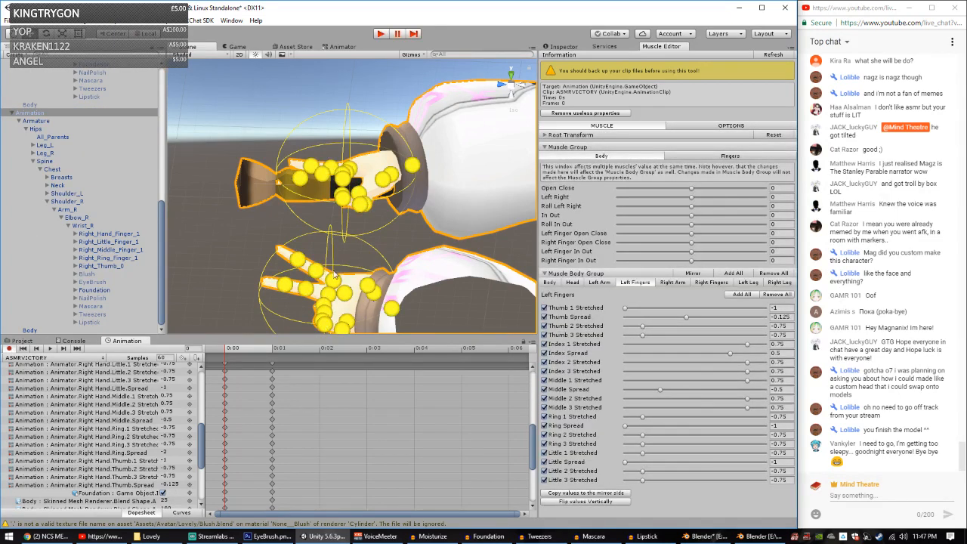
alt+drag(334, 275, 500, 108)
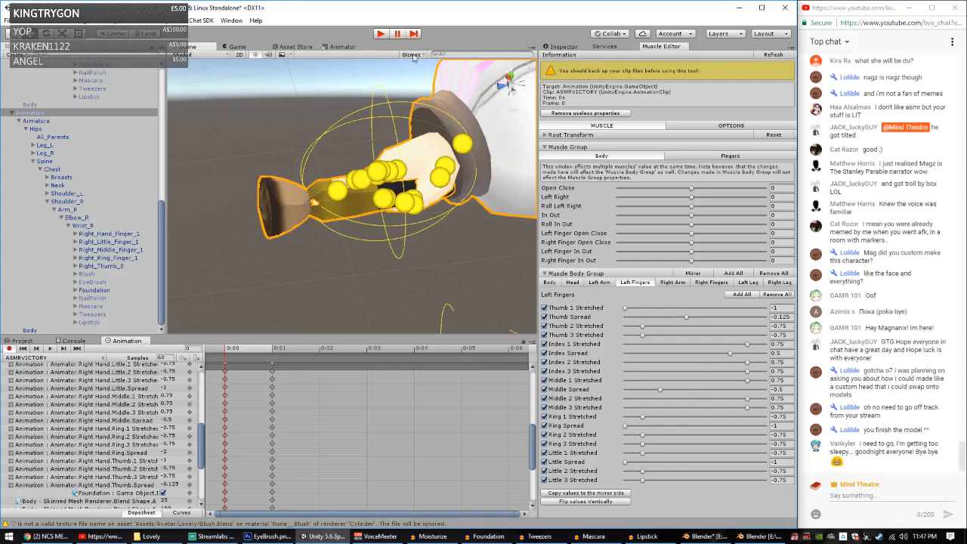
click(412, 55)
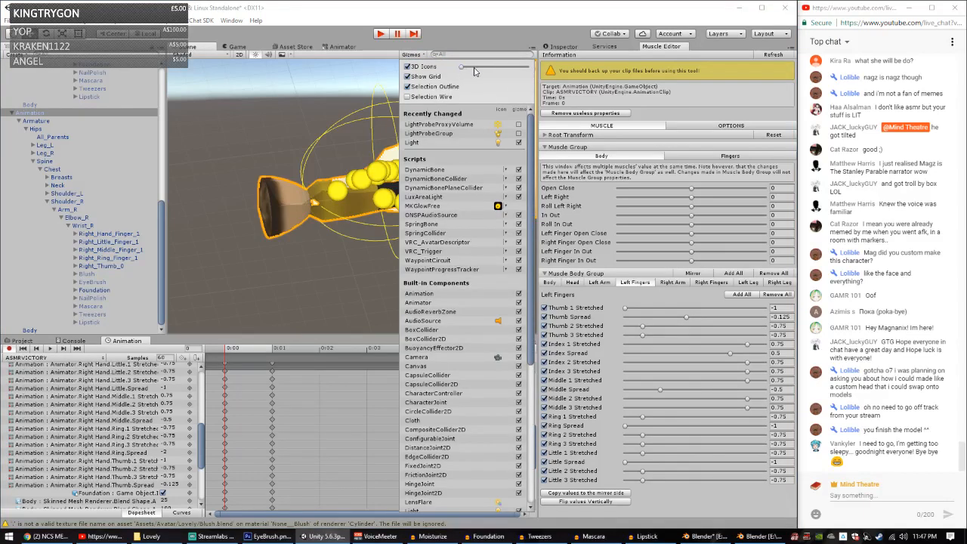
click(411, 56)
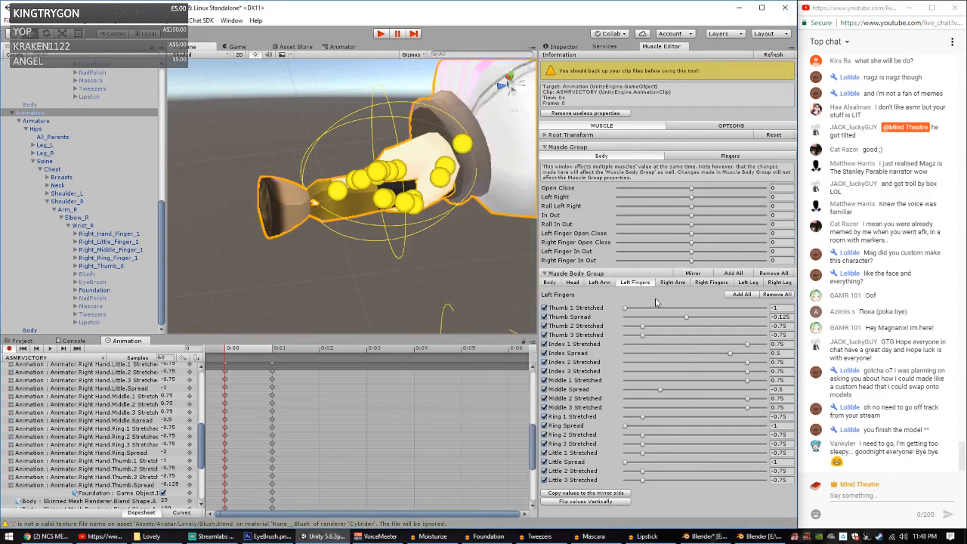
Step: Try the combined Muscle Group controls for the fingers, moving Left Thumb Stretched to about 0.296
drag(691, 189, 687, 190)
click(730, 156)
mouse_move(689, 189)
mouse_down()
mouse_move(735, 192)
mouse_move(702, 198)
mouse_up()
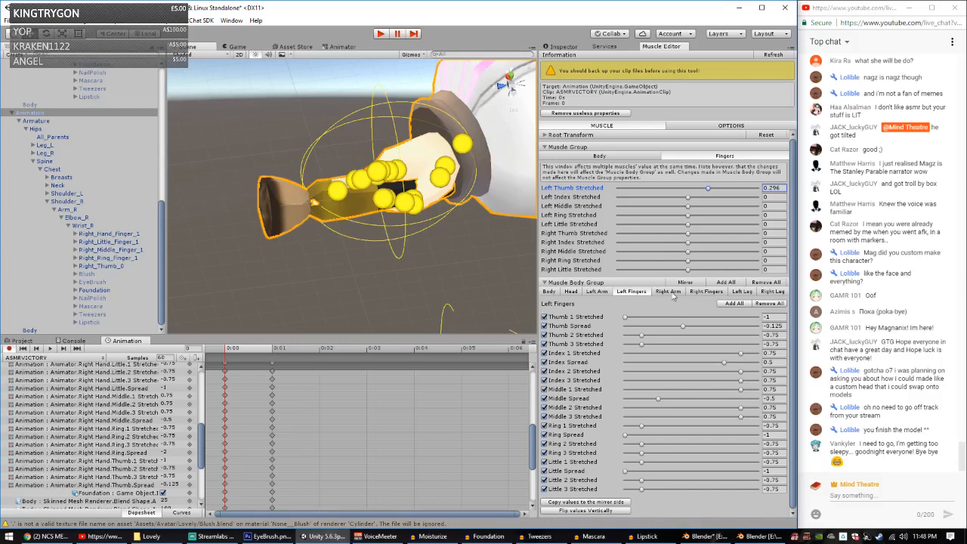
Step: Show the Right Fingers muscles and set Thumb Spread to about -0.414 and Thumb 2 Stretched to about -0.37
click(717, 294)
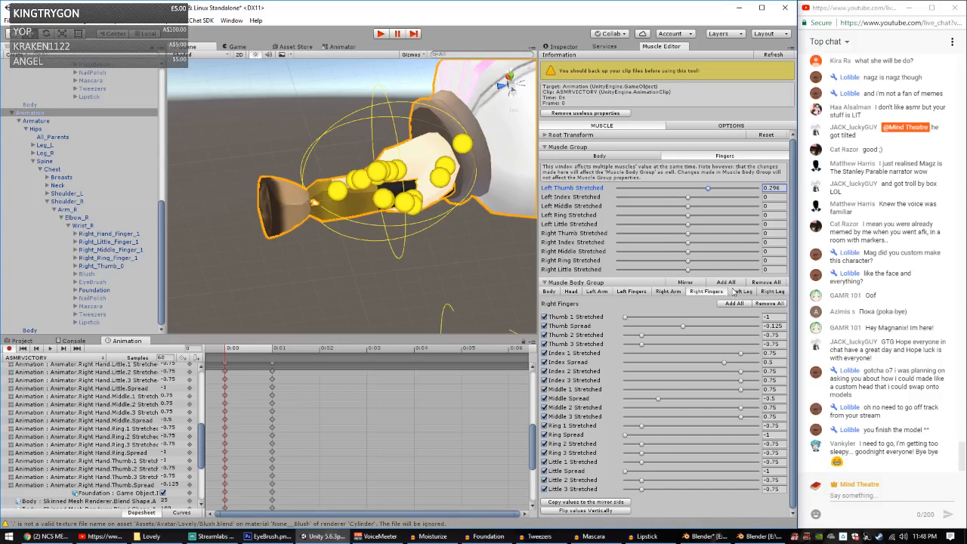
click(549, 147)
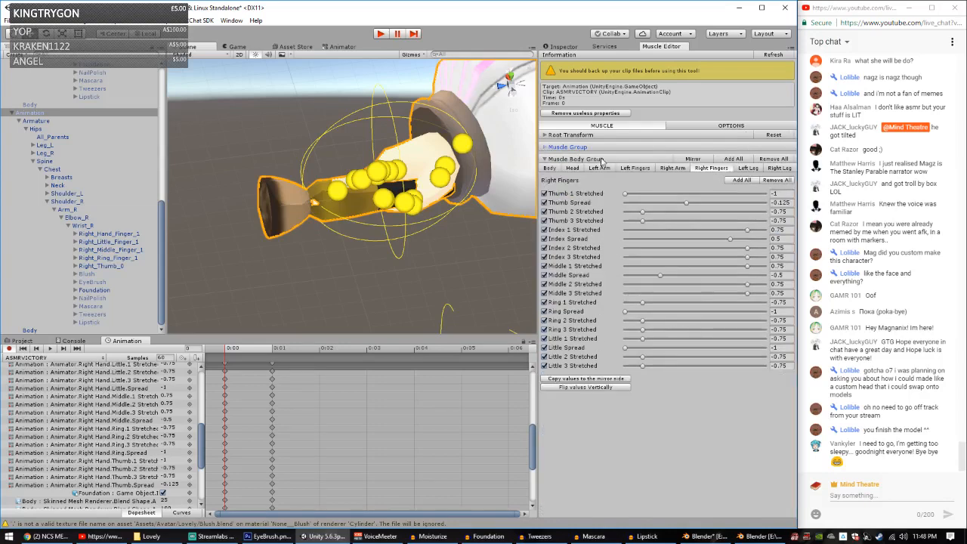
click(546, 150)
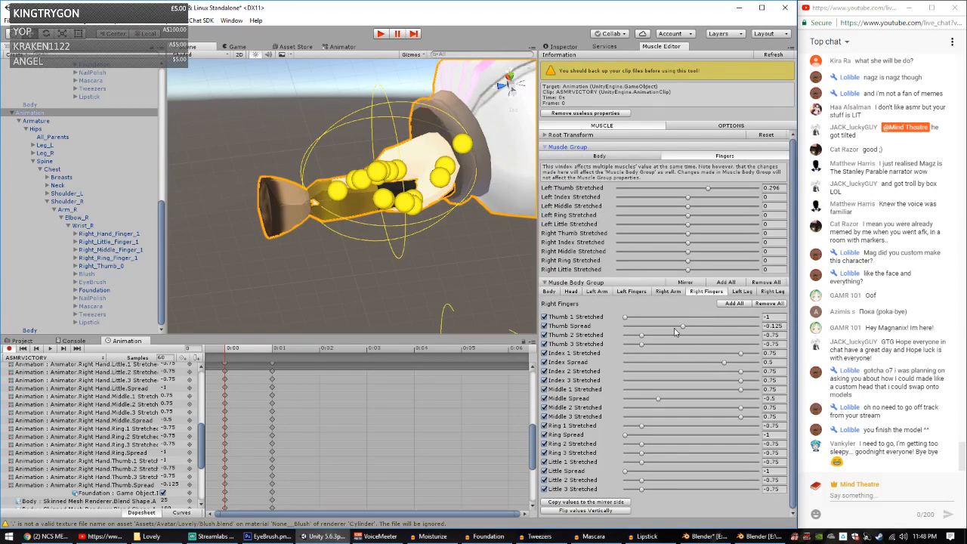
mouse_move(675, 331)
mouse_down()
mouse_move(650, 339)
mouse_move(670, 340)
mouse_up()
Step: Set the right Index 1, 2 and 3 Stretched muscles to about -0.163, -0.178 and 0.186, and Index Spread to about 0.24
mouse_move(429, 229)
right_down()
mouse_move(444, 220)
mouse_move(420, 240)
right_up()
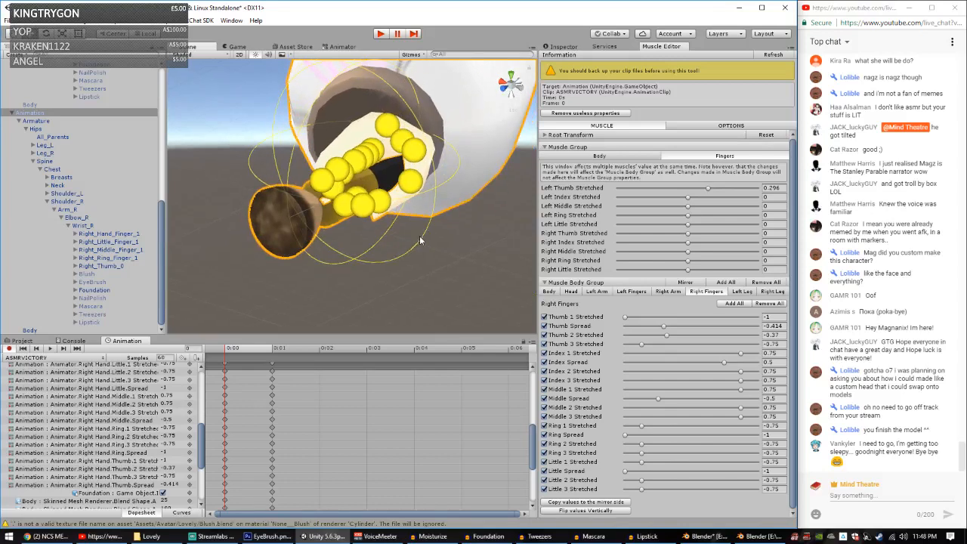
scroll(421, 240, up, 3)
alt+drag(427, 238, 459, 214)
middle_drag(459, 214, 413, 272)
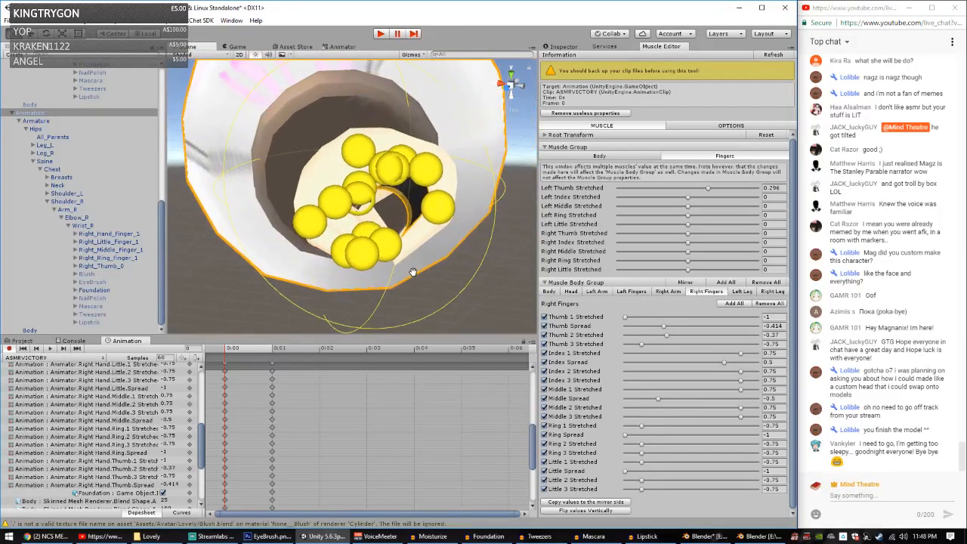
alt+drag(413, 272, 417, 185)
middle_drag(417, 185, 440, 217)
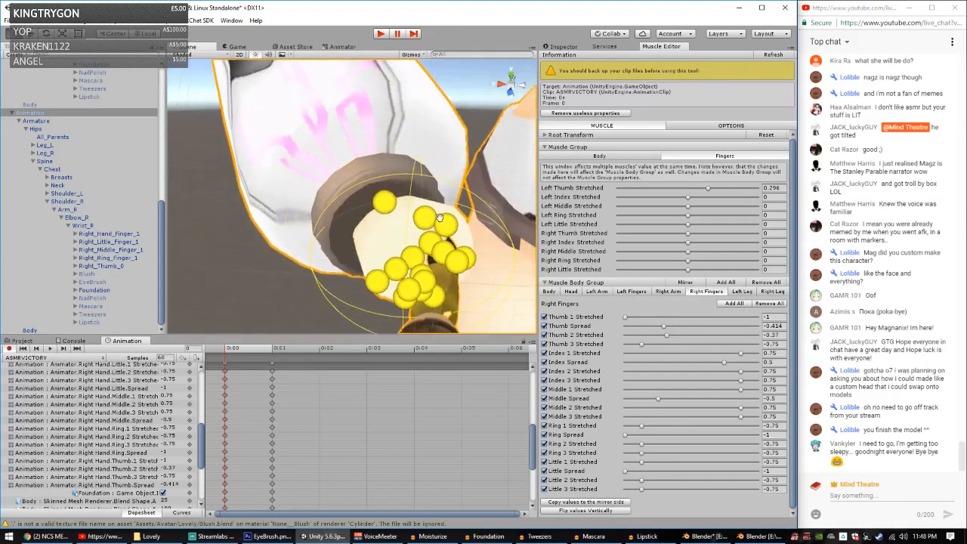
alt+drag(440, 217, 402, 199)
middle_drag(402, 199, 410, 235)
scroll(410, 235, up, 1)
scroll(618, 339, down, 1)
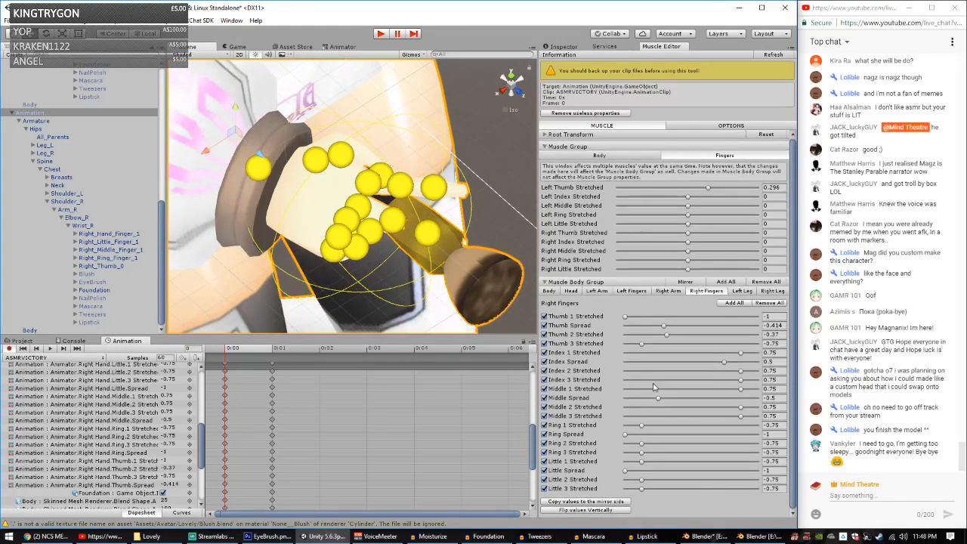
drag(742, 354, 679, 374)
drag(741, 379, 696, 376)
right_drag(461, 278, 457, 240)
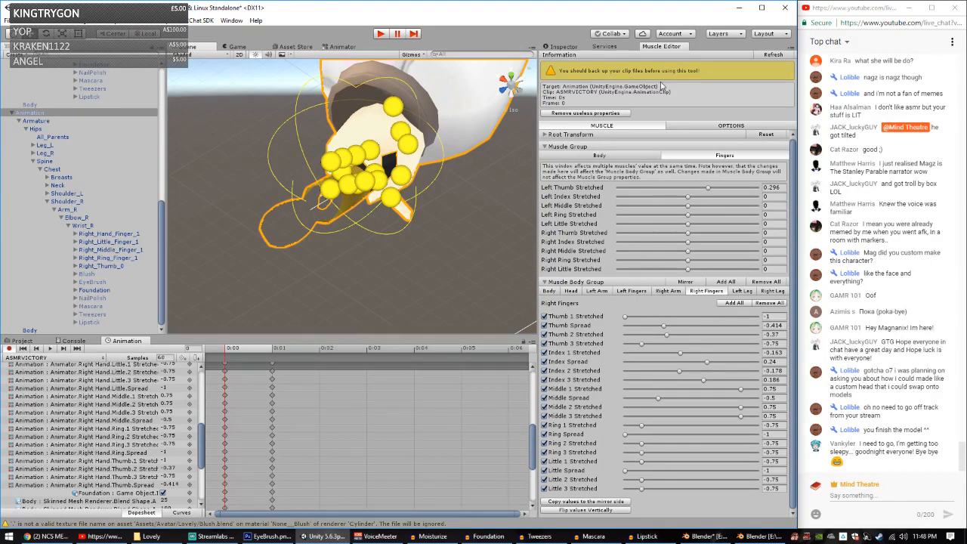
Step: Close the Muscle Editor and enlarge the Animation window and its property list to show the Right Hand finger values
right_click(672, 47)
click(702, 66)
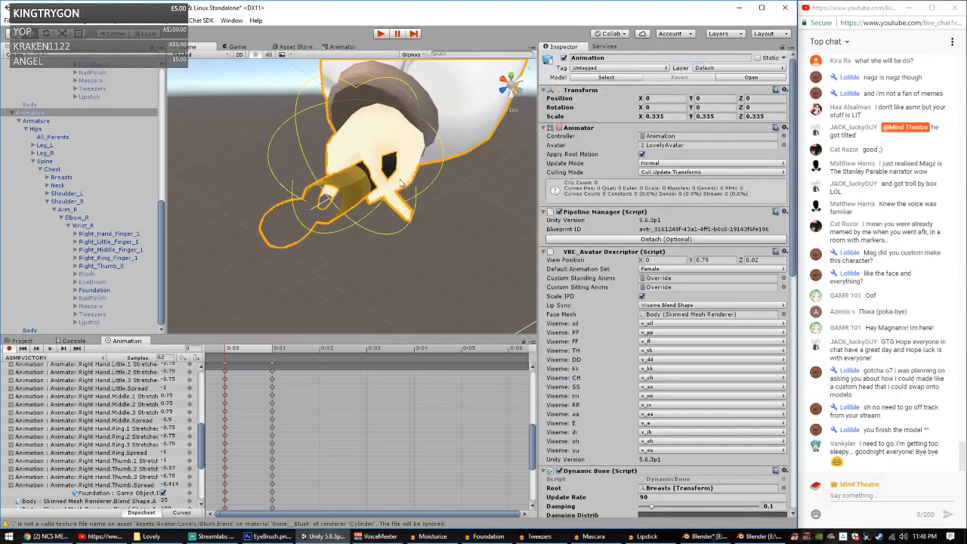
alt+drag(400, 182, 345, 193)
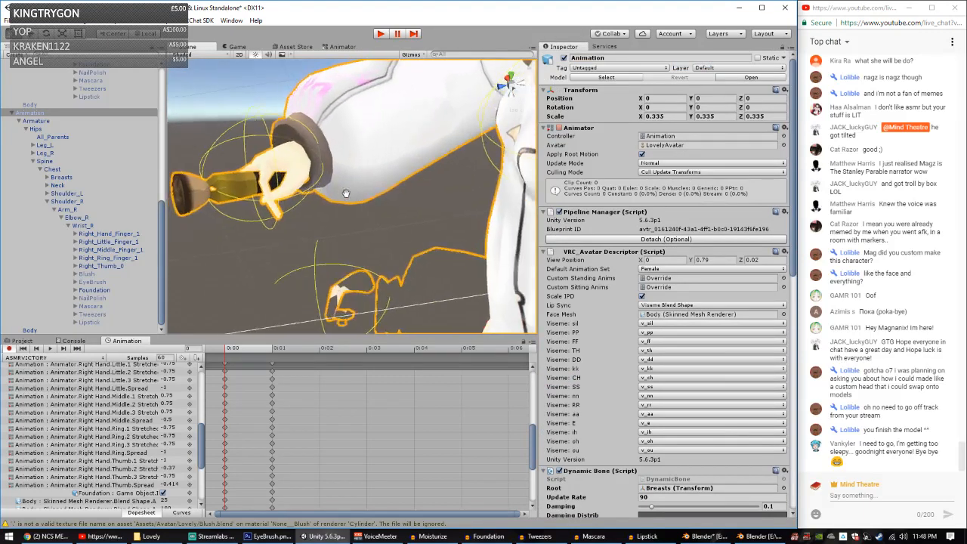
key(f)
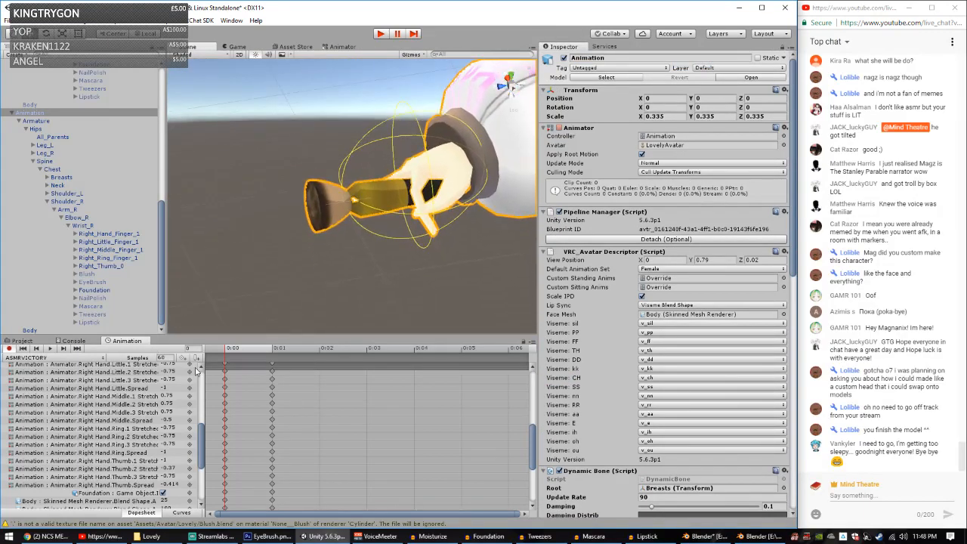
drag(204, 375, 346, 375)
drag(248, 337, 226, 251)
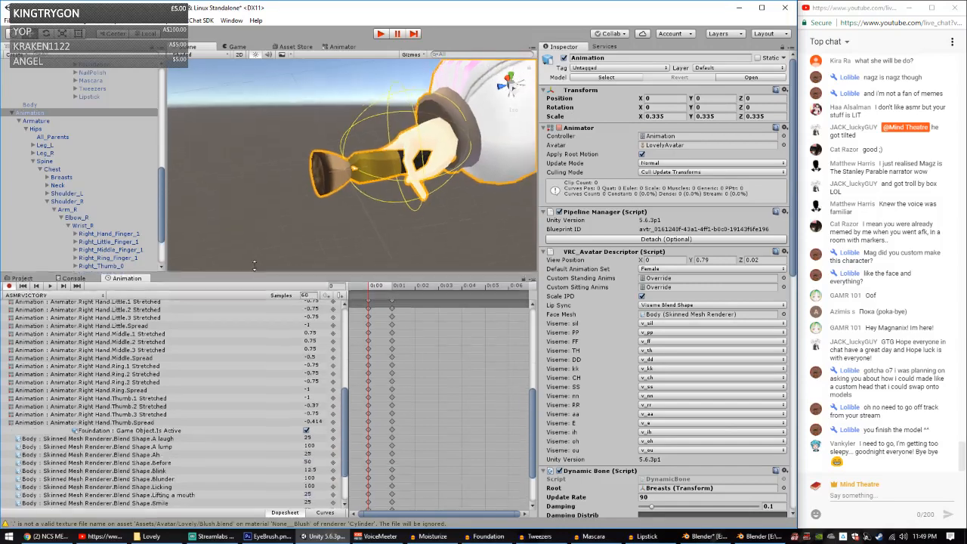
scroll(209, 348, down, 5)
scroll(193, 373, down, 3)
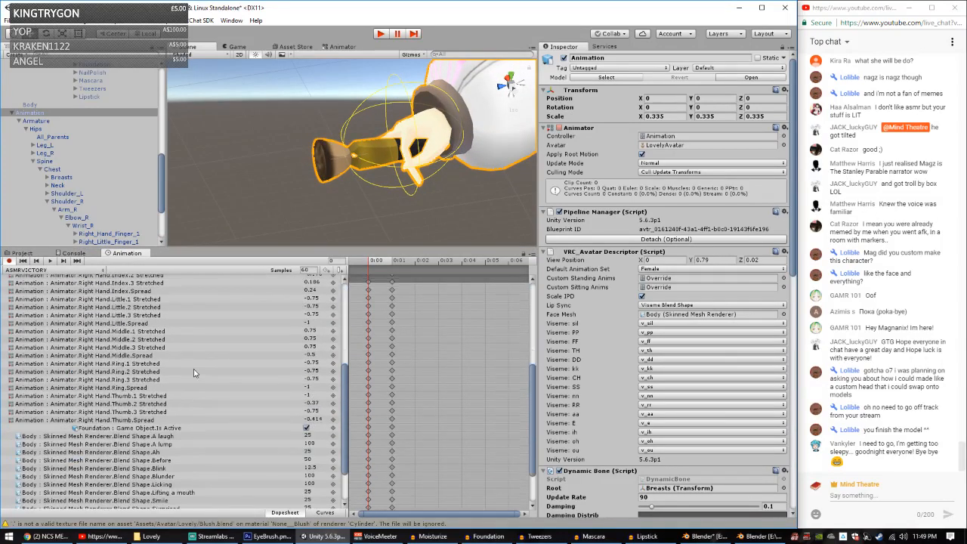
scroll(169, 368, up, 2)
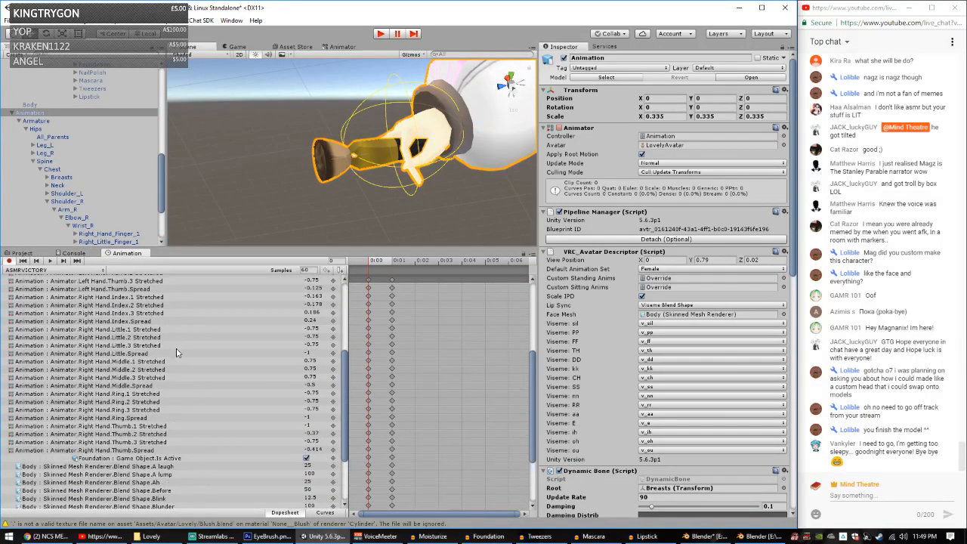
scroll(187, 362, up, 2)
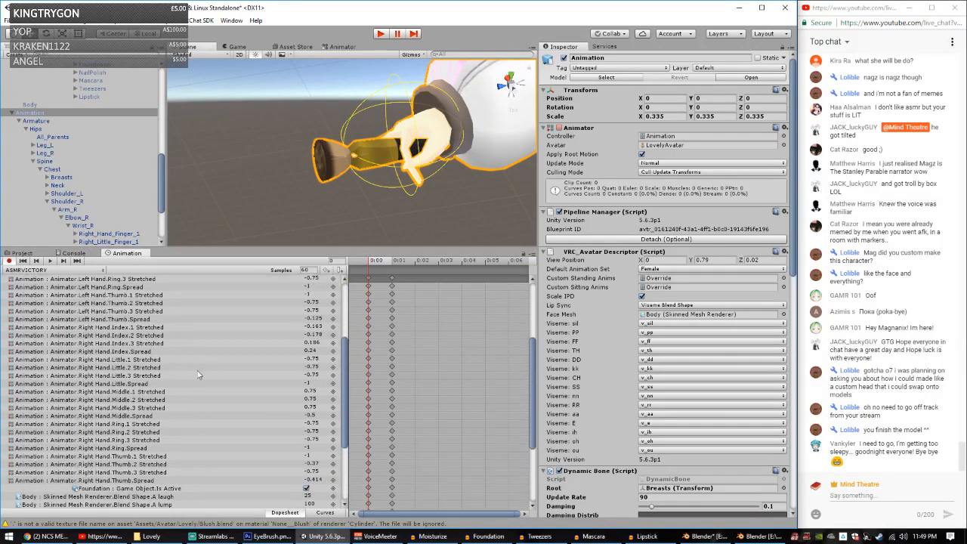
Step: Set the Right Hand Index 1, Index 2 and Index 3 Stretched properties and Index Spread to 0 in the ASMRVICTORY clip
click(317, 327)
text(0)
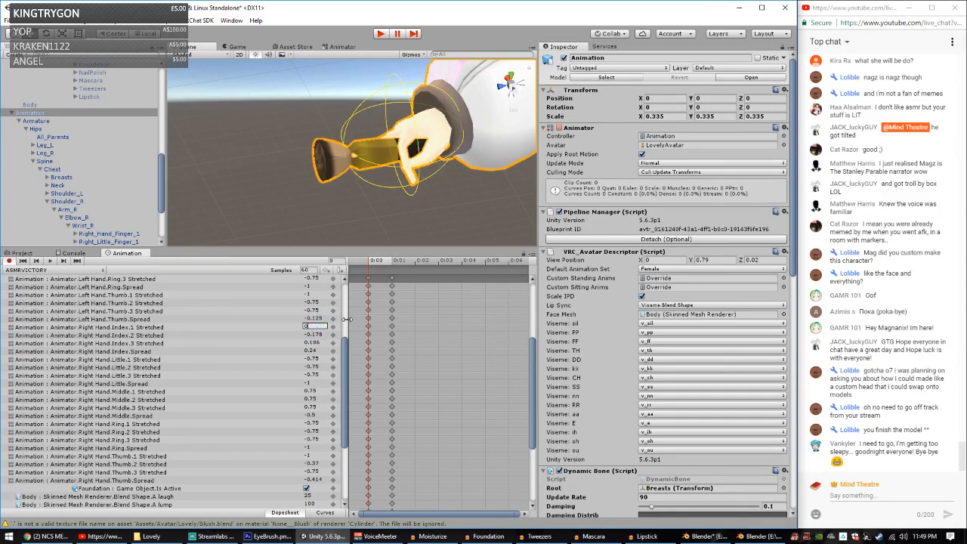
key(Return)
click(321, 334)
text(0)
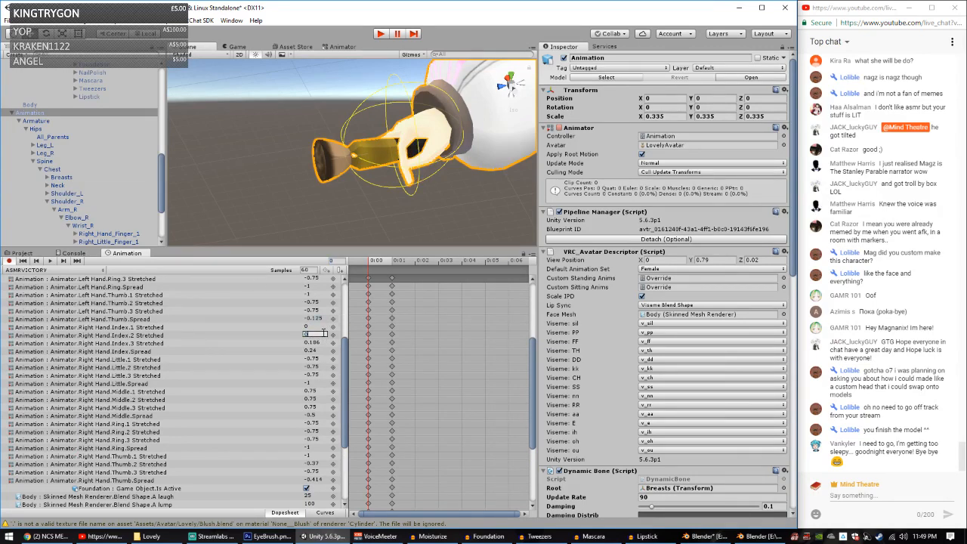
click(316, 343)
text(0)
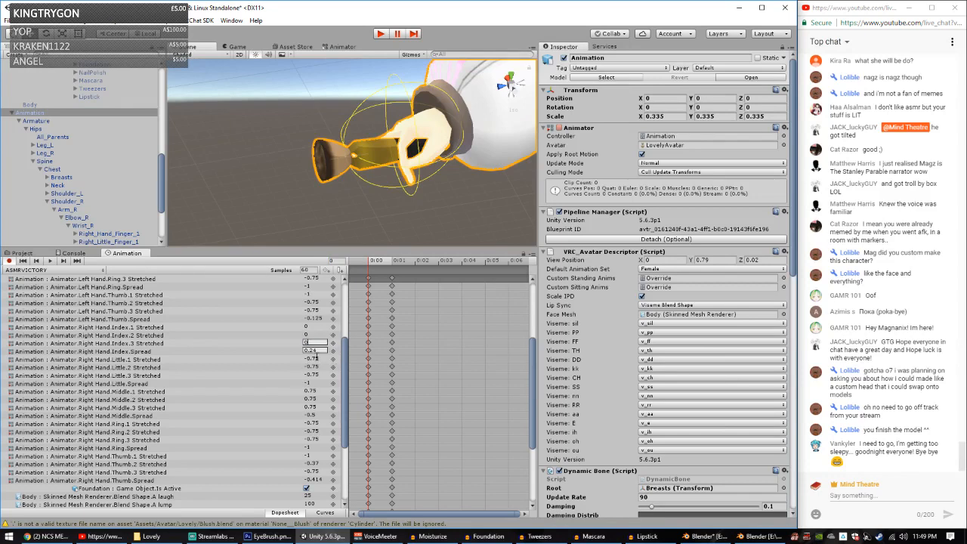
click(316, 351)
text(0)
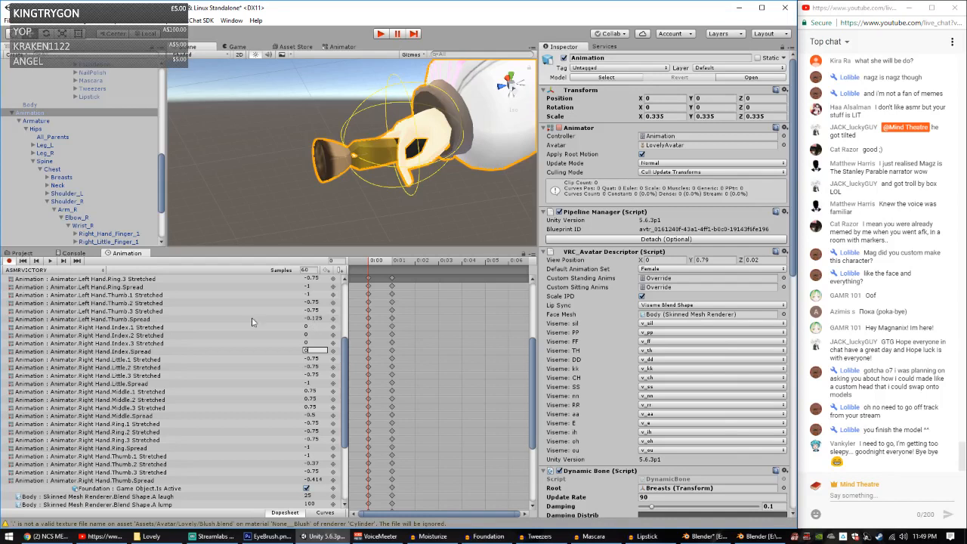
Step: Set the Right Hand Index 1 Stretched property to 1 and Index Spread to -1
click(316, 326)
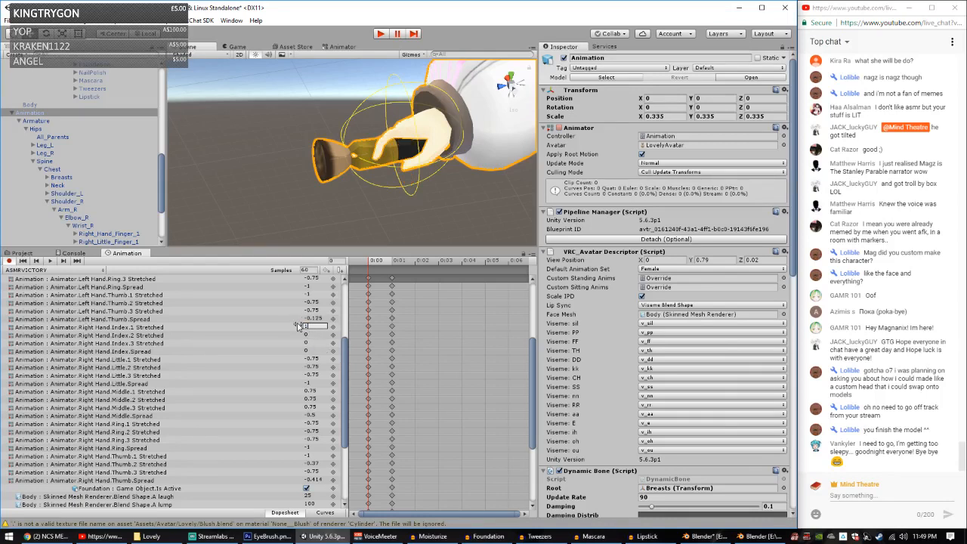
click(310, 301)
click(316, 351)
text(1)
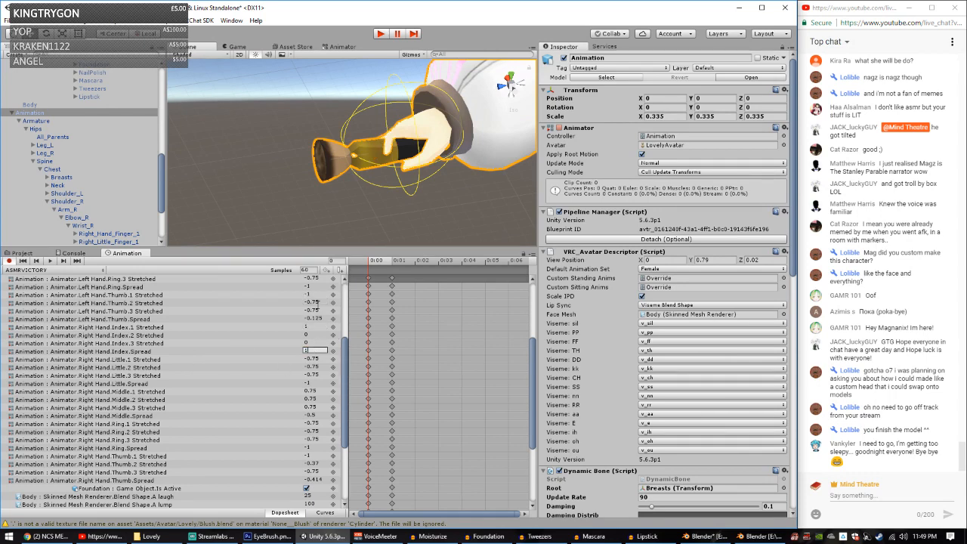
key(BackSpace)
text(-1)
Step: Check the index finger against the Foundation brush and set Right Hand Index 1 Stretched to 1.25
alt+drag(227, 177, 385, 176)
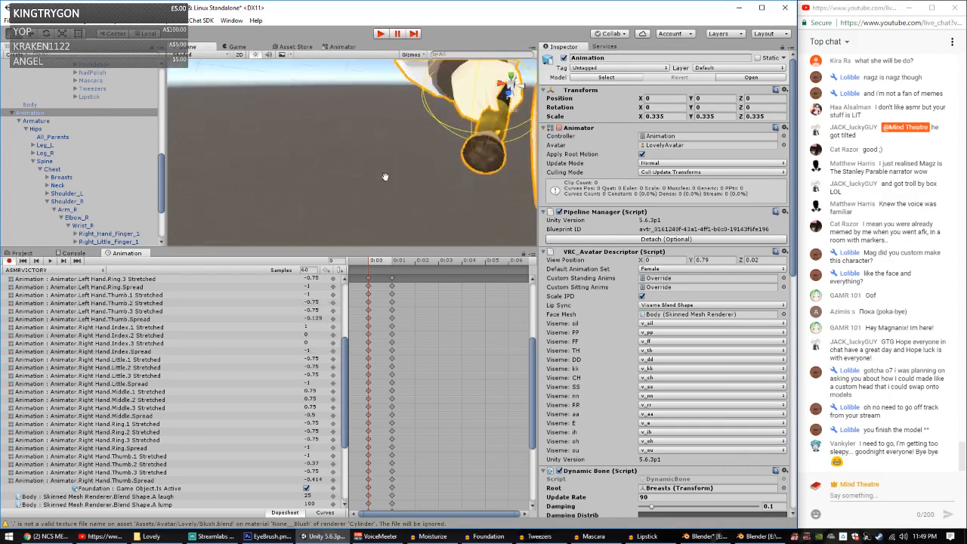
middle_drag(385, 176, 360, 223)
mouse_move(358, 202)
alt+mouse_down()
mouse_move(361, 224)
mouse_move(360, 198)
alt+mouse_up()
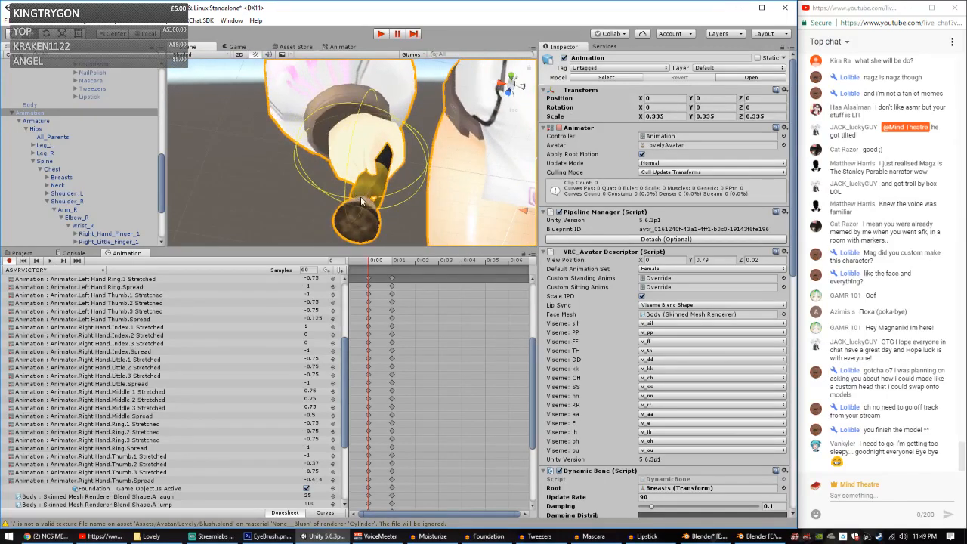
click(317, 345)
click(312, 327)
text(-0.1)
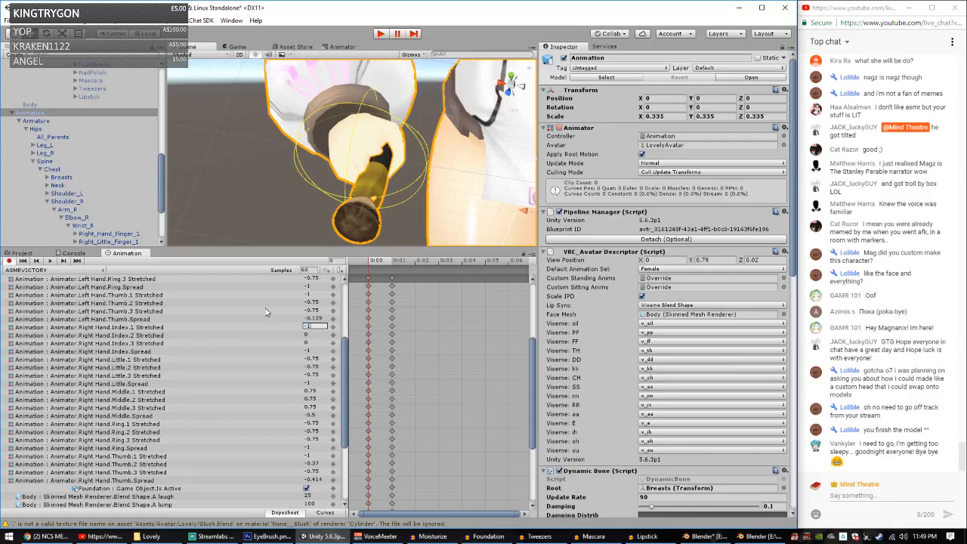
text(2)
key(BackSpace)
text(1.25)
Step: Set Right Hand Index 2 Stretched to 0.25 and Index 3 Stretched to 0.125 to curl the finger around the brush
alt+drag(340, 151, 423, 132)
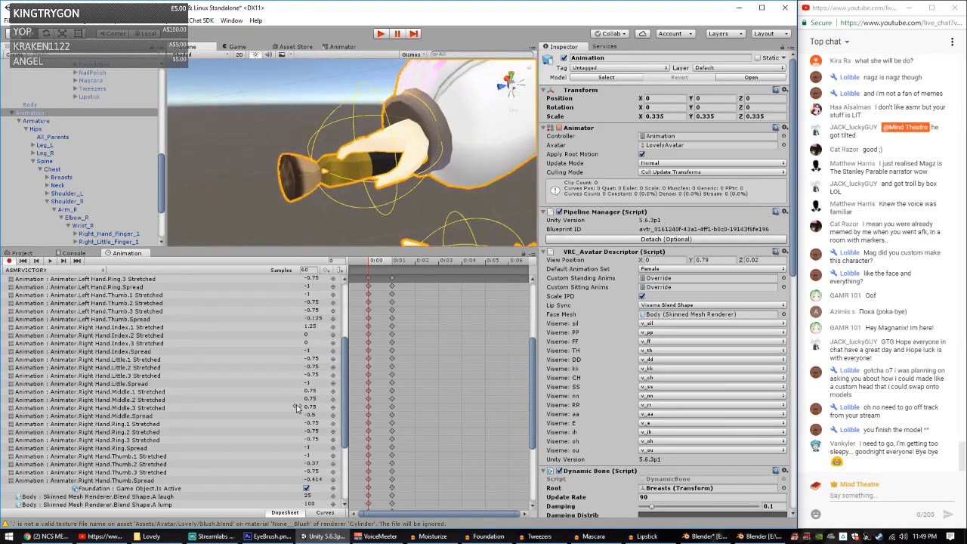
click(310, 335)
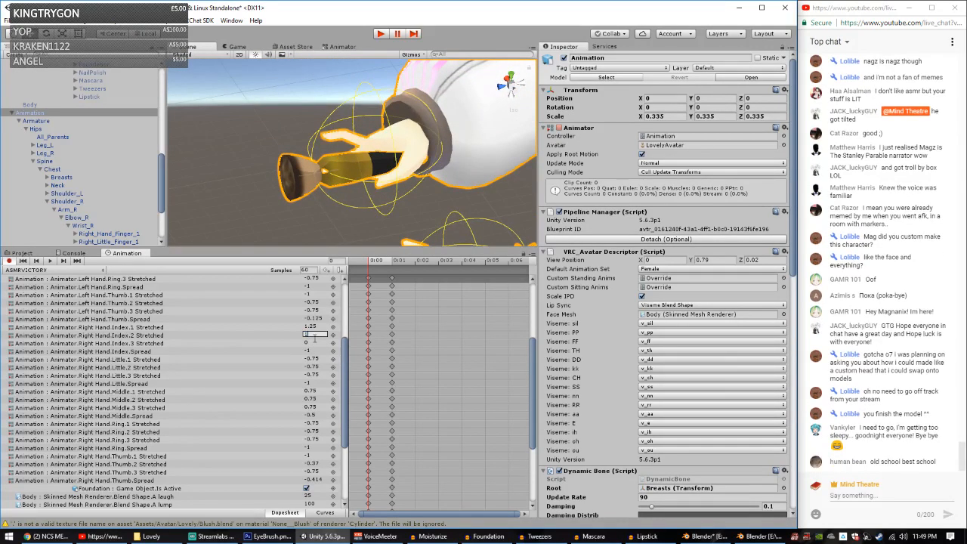
text(-.5)
text(25)
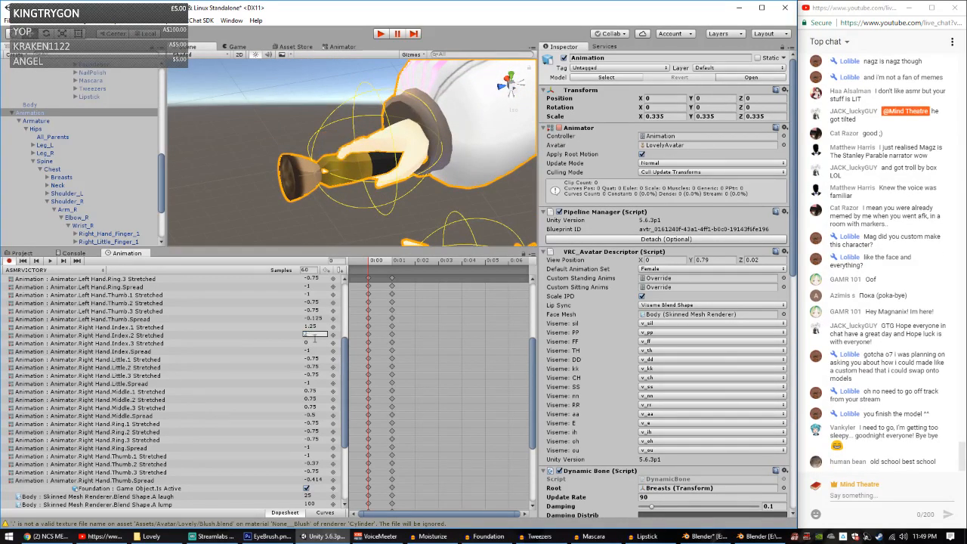
click(318, 343)
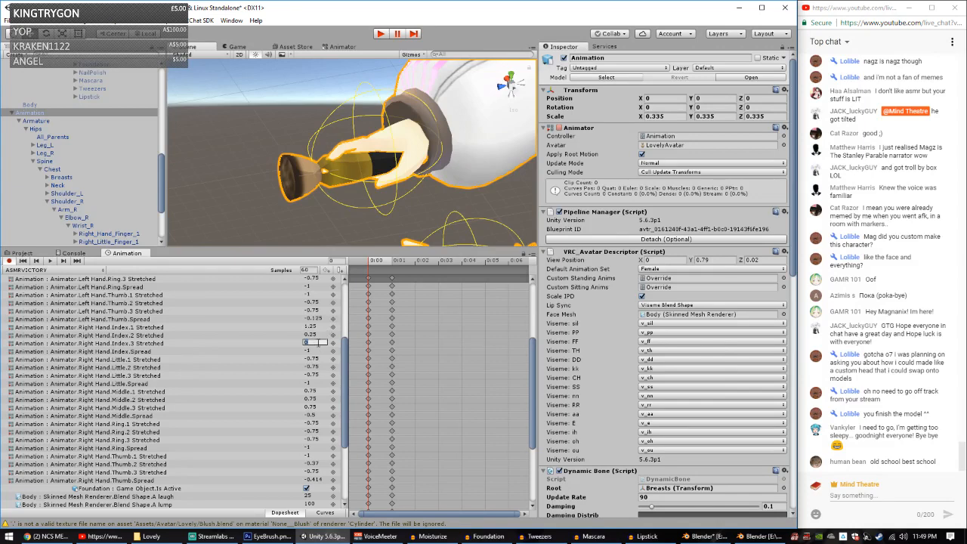
text(-.125)
Step: Set the Right Hand Thumb 1 Stretched property to -0.25
right_drag(349, 127, 434, 137)
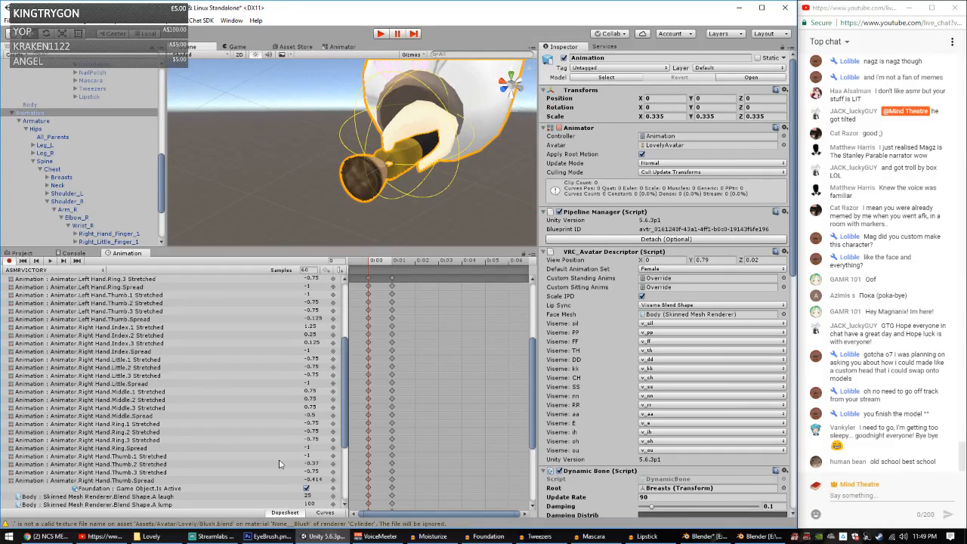
click(317, 455)
text(0)
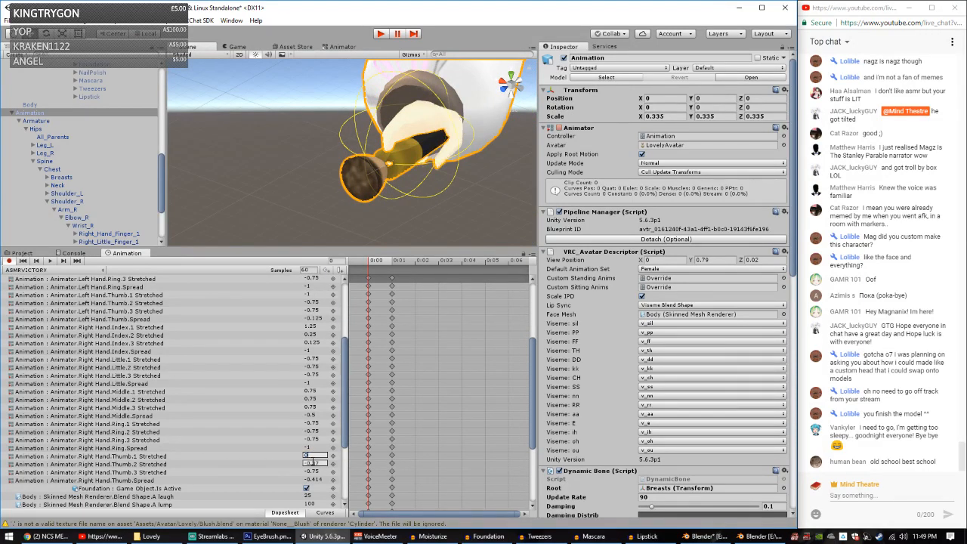
key(BackSpace)
text(-1.25)
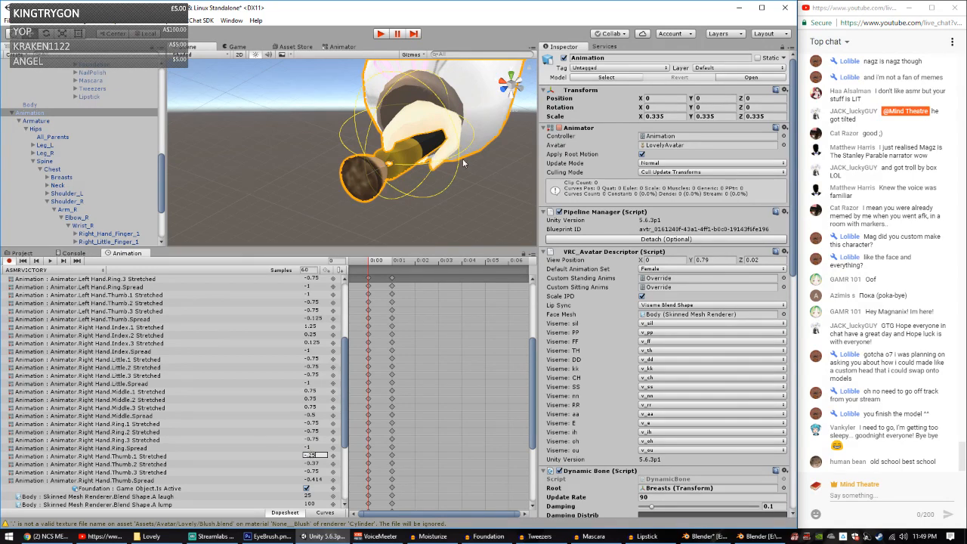
Step: Try Right Hand Thumb 2 Stretched at -1, check the thumb against the Foundation brush, and set it to -0.825
alt+drag(463, 163, 385, 309)
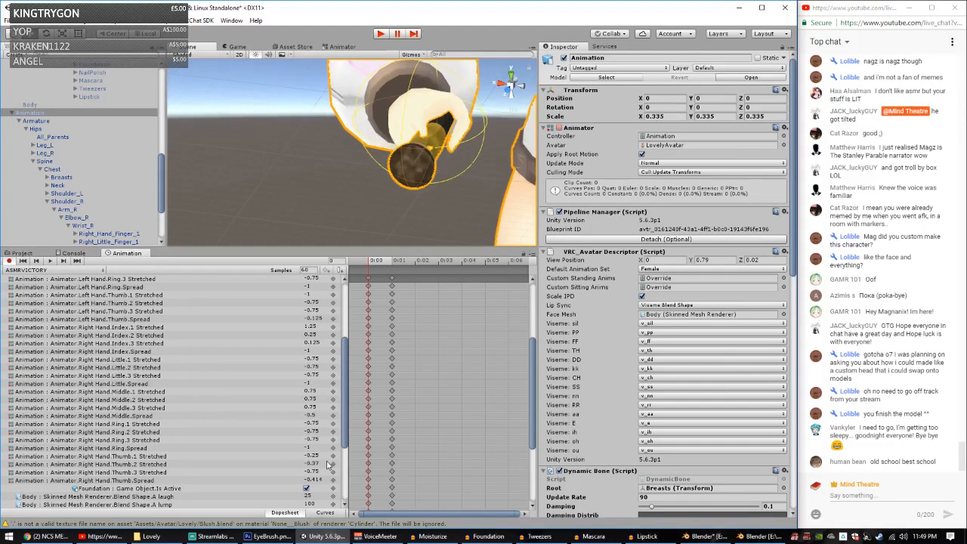
click(313, 457)
click(321, 464)
text(-1)
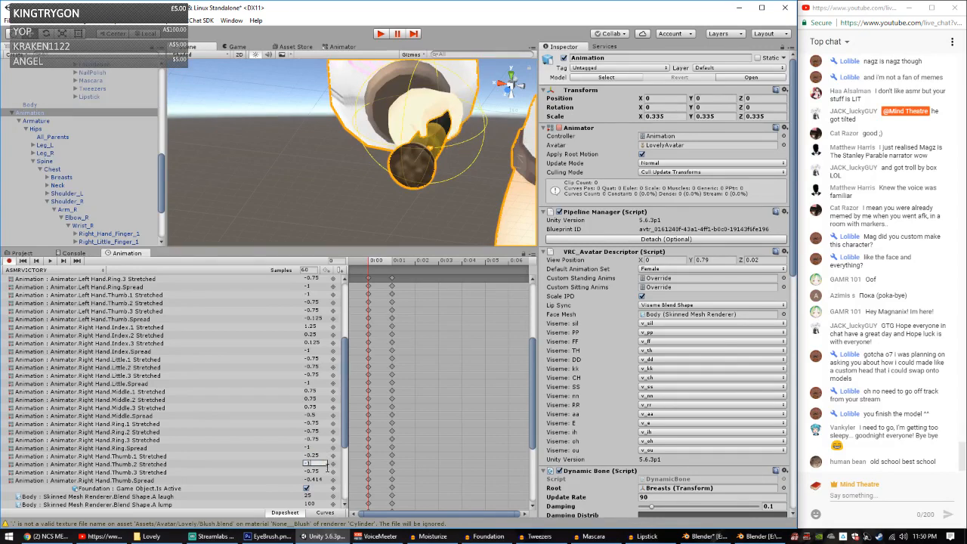
alt+drag(376, 178, 453, 189)
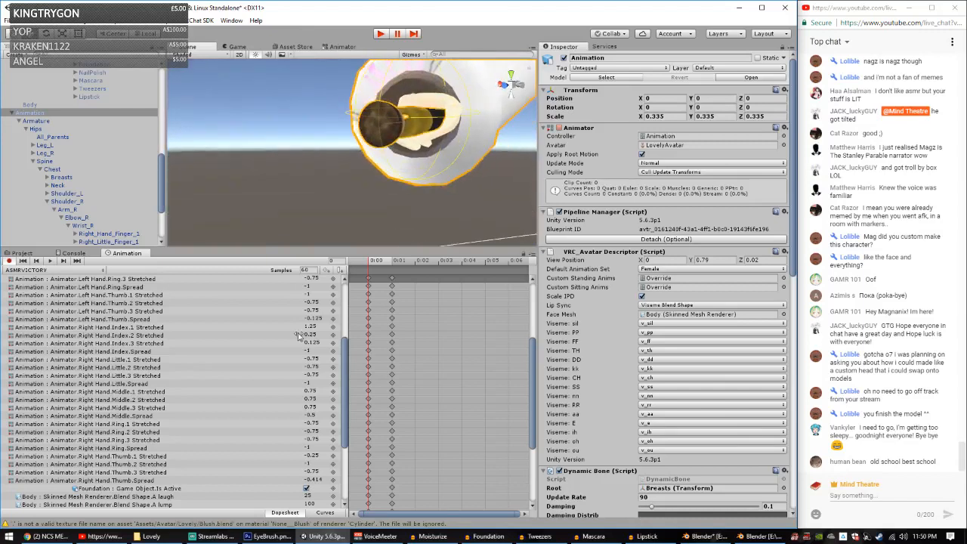
click(312, 448)
click(312, 455)
text(-.8)
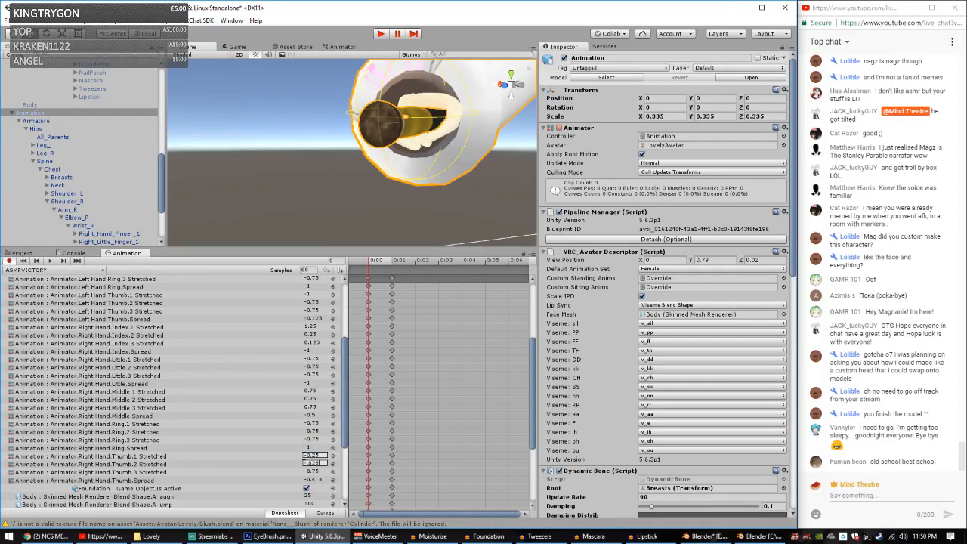
right_drag(402, 201, 453, 242)
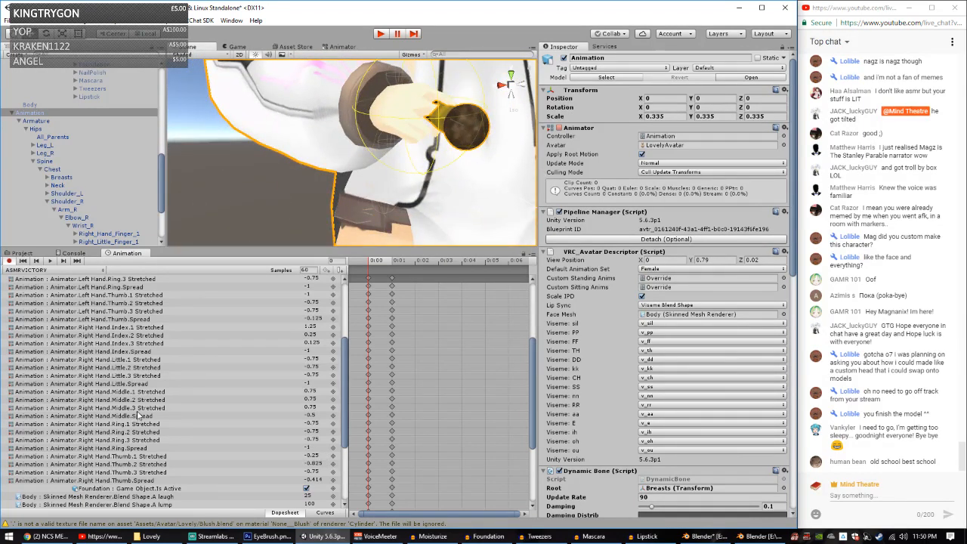
Step: Set Right Hand Middle Spread to -2 and Right Hand Middle 1 Stretched to 1.25
click(311, 415)
key(BackSpace)
text(-1)
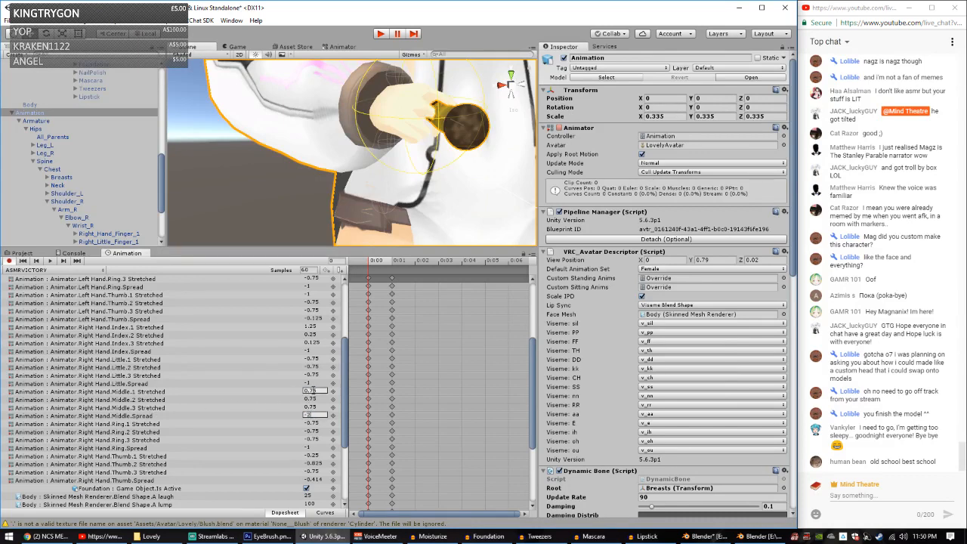
click(318, 390)
text(0)
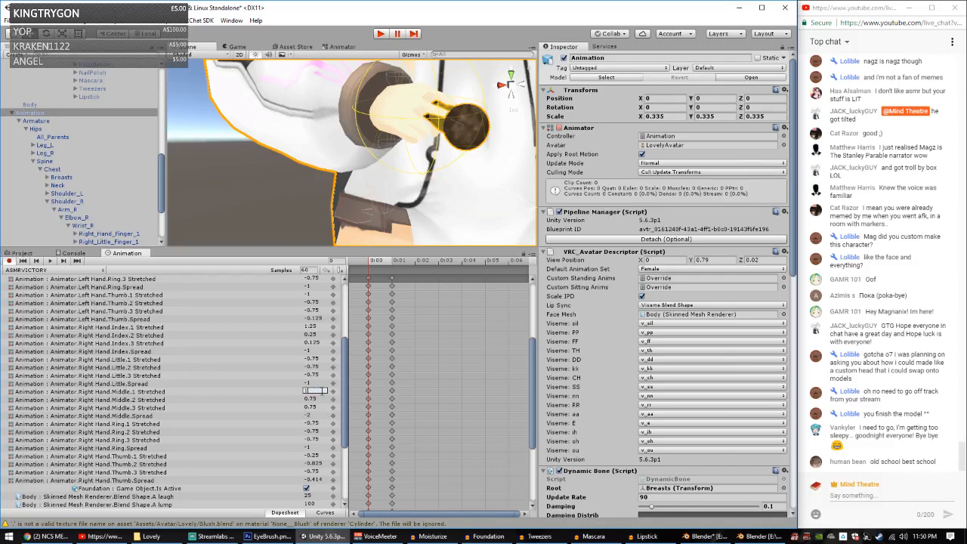
text(.25)
alt+drag(340, 165, 308, 223)
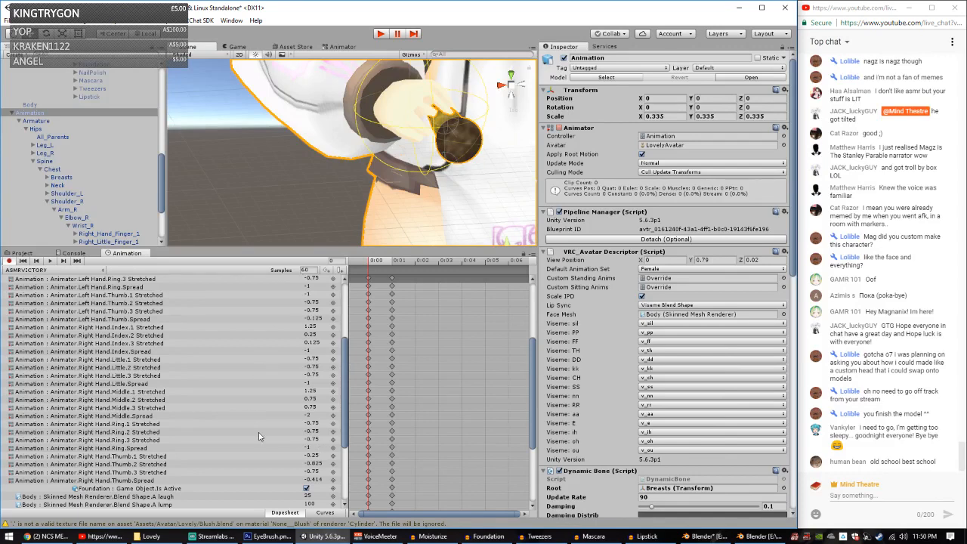
Step: Try Right Hand Middle 2 Stretched at 1.25 and check the middle finger against the brush from the side
click(314, 399)
text(1)
text(.5)
key(BackSpace)
text(25)
alt+drag(291, 162, 438, 125)
middle_drag(365, 91, 371, 175)
alt+drag(370, 174, 331, 218)
Step: Set Right Hand Middle 2 Stretched to 0.5 and Middle 3 Stretched to 0.125, and check the grip from the front
click(315, 399)
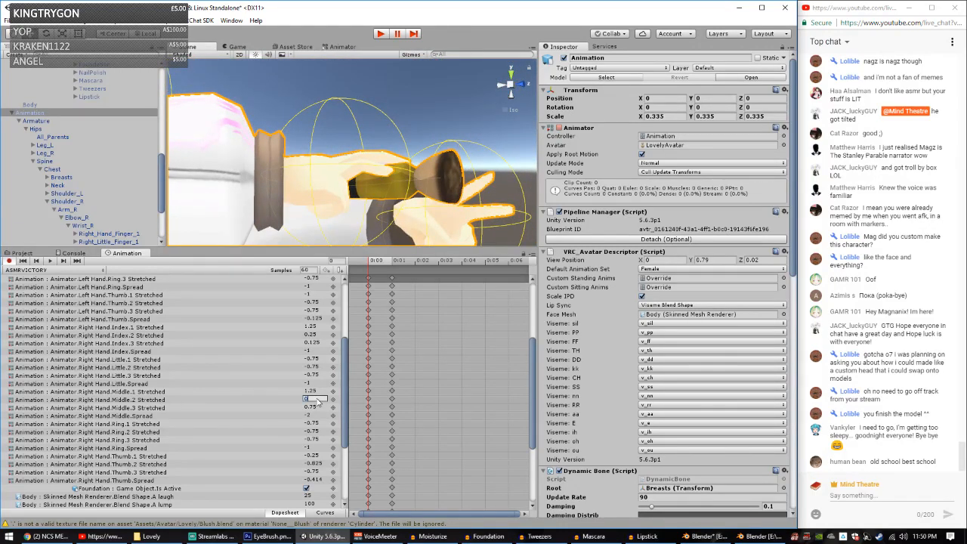
click(316, 383)
text(.25)
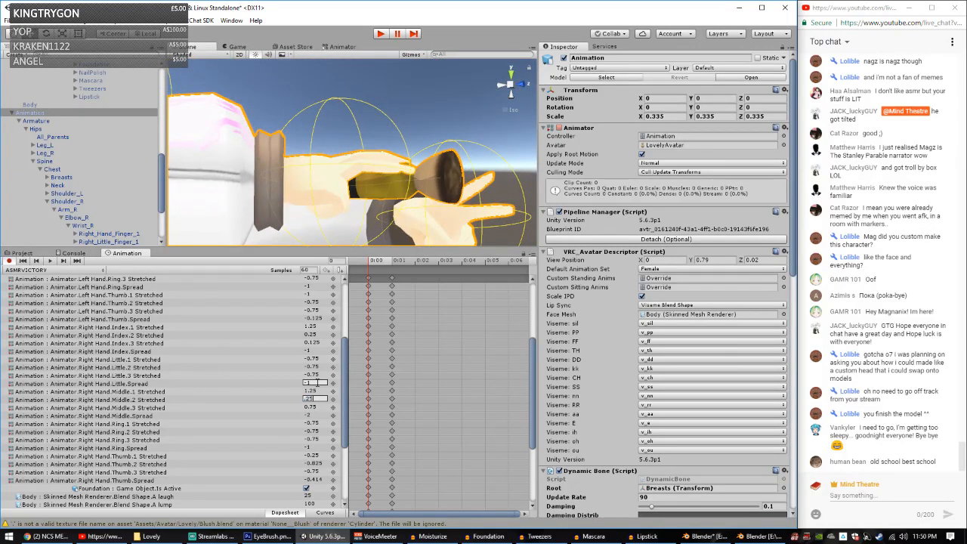
click(317, 407)
text(0)
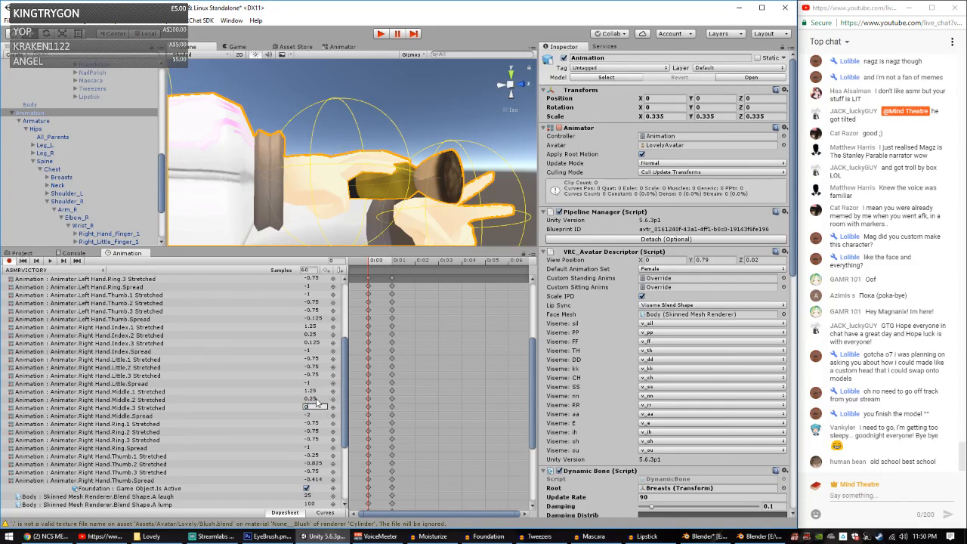
click(312, 399)
text(.5)
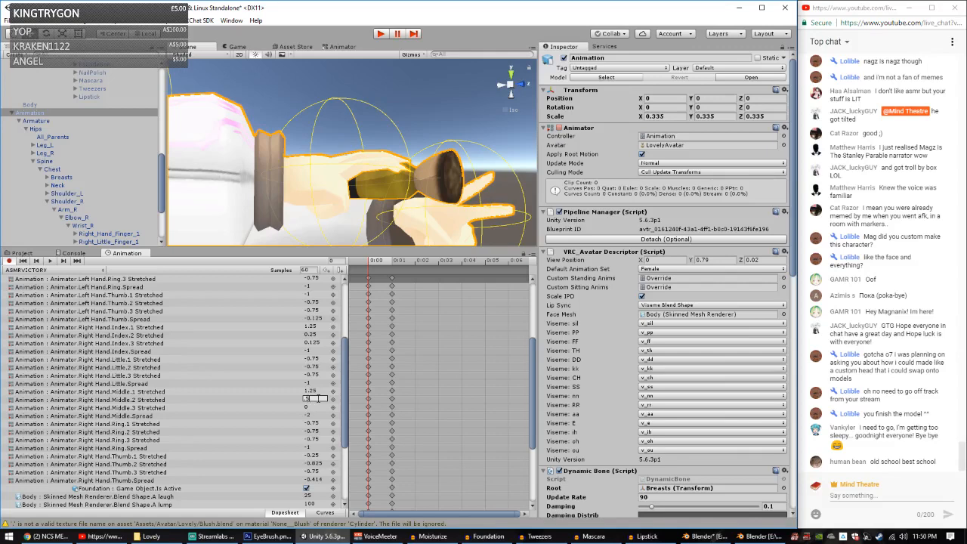
click(320, 407)
text(0.125)
alt+drag(306, 236, 390, 143)
middle_drag(389, 173, 389, 114)
scroll(371, 181, up, 3)
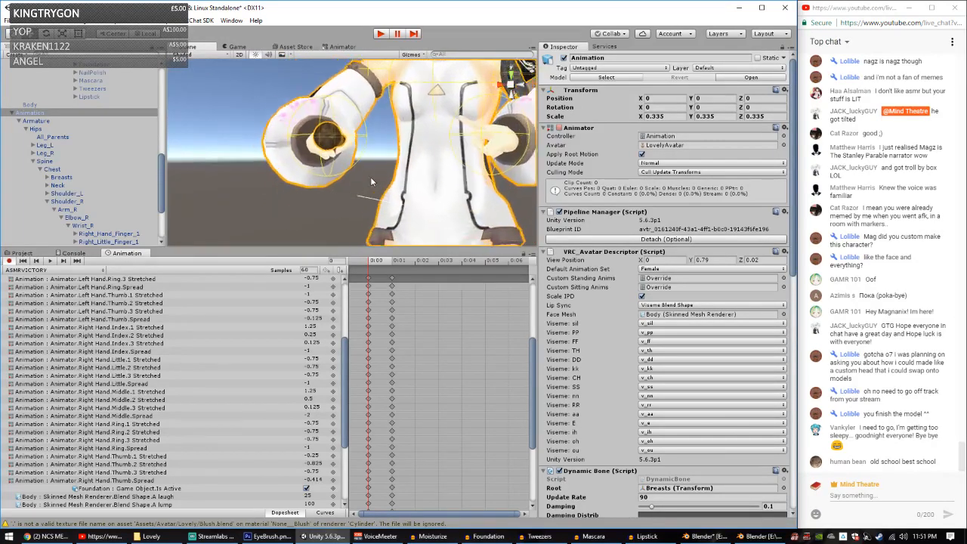
mouse_move(371, 181)
alt+mouse_down()
mouse_move(407, 159)
mouse_move(535, 196)
mouse_move(377, 175)
alt+mouse_up()
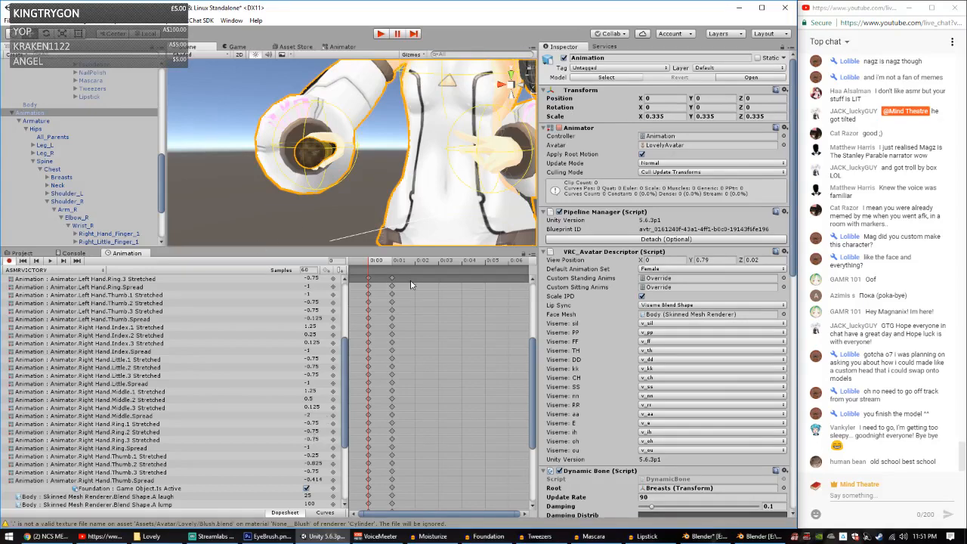
Step: Replace all keys at frame 1 of the ASMRVICTORY clip with a copy of the frame 0 keys
drag(534, 366, 525, 272)
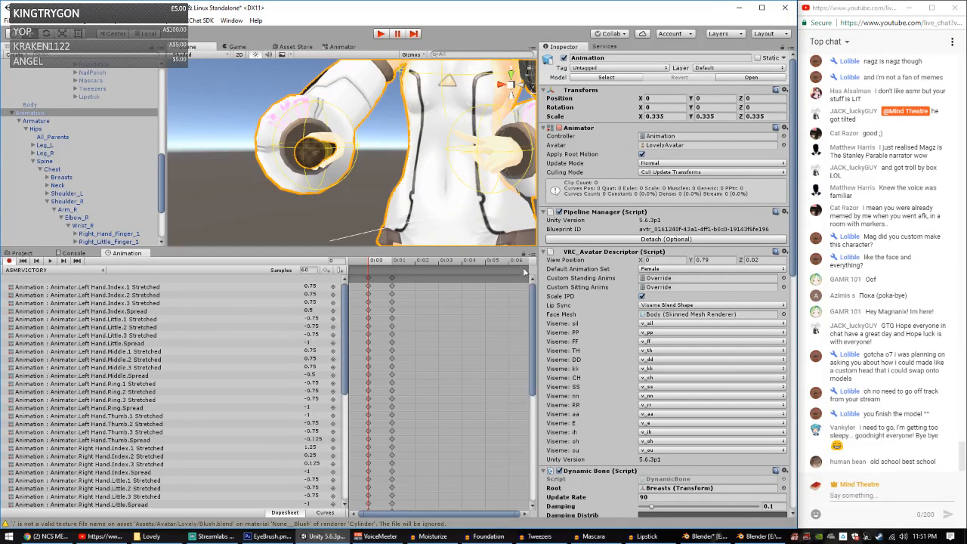
click(392, 278)
right_click(392, 281)
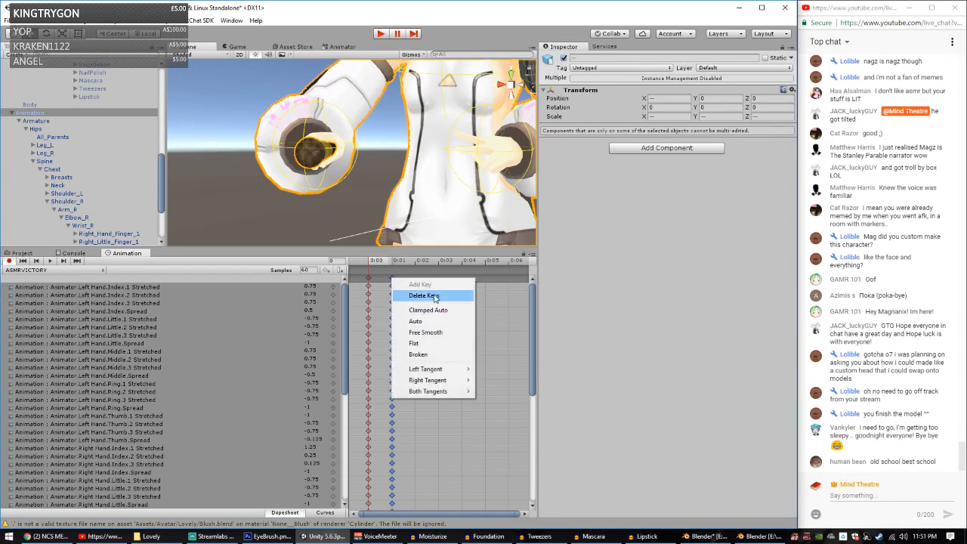
click(423, 295)
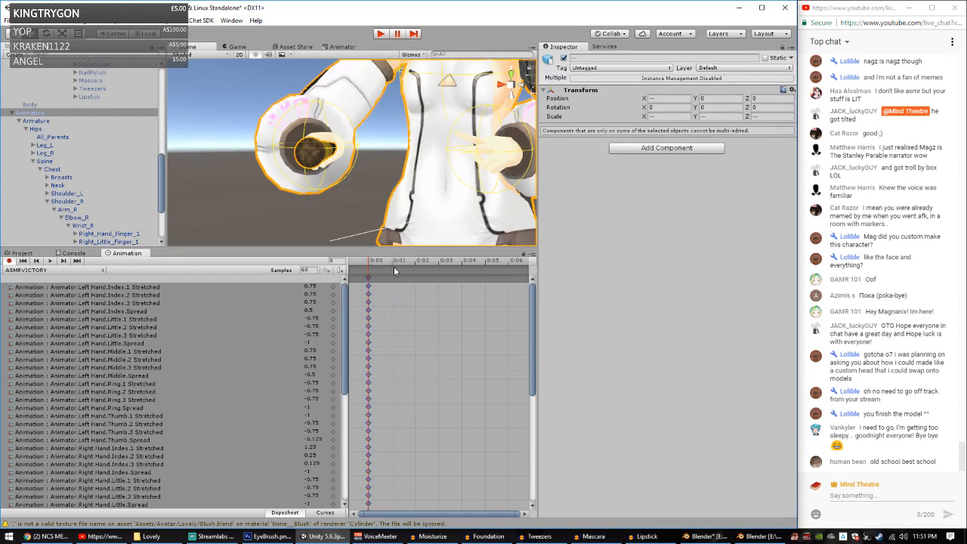
click(398, 260)
key(ctrl+v)
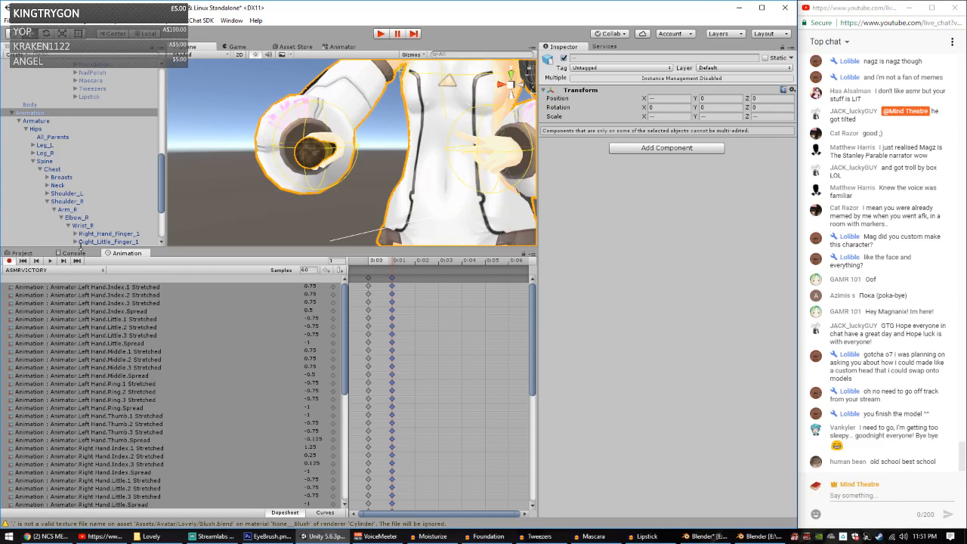
Step: Switch to the ASMRTHUMBS clip and view the avatar's right hand at its first frame
click(66, 271)
click(69, 334)
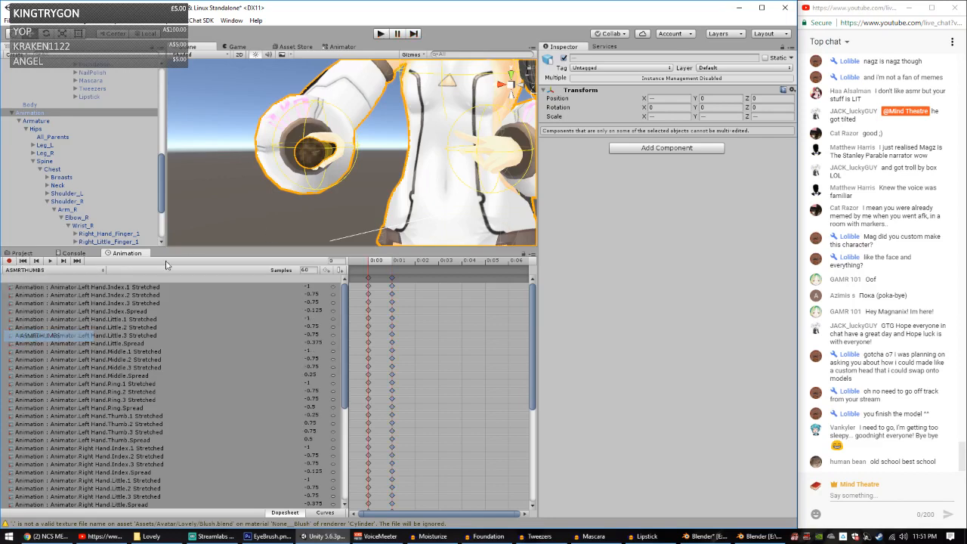
mouse_move(394, 151)
middle_down()
mouse_move(396, 261)
mouse_move(367, 180)
mouse_move(390, 143)
middle_up()
scroll(393, 245, down, 2)
scroll(367, 180, down, 1)
click(380, 262)
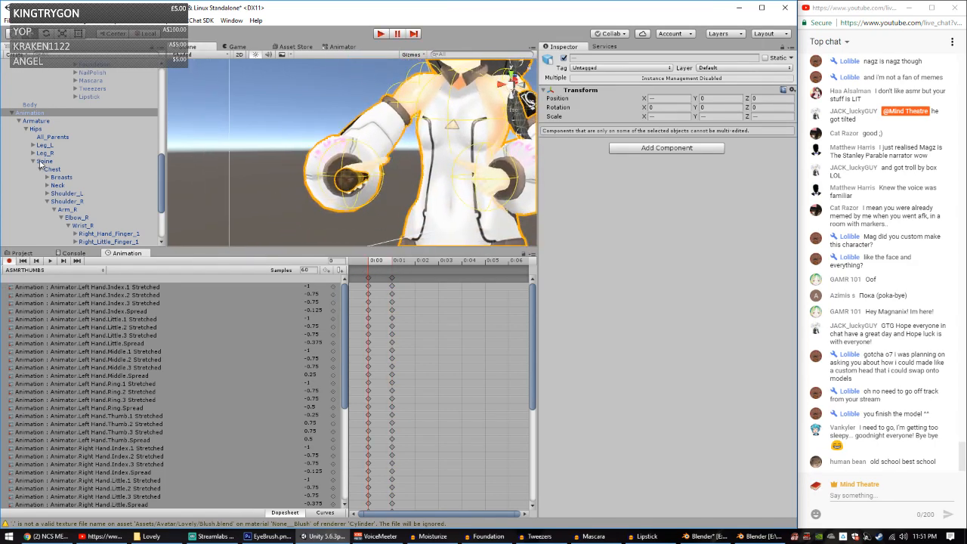
Step: Deactivate the Foundation prop under the right wrist and activate the Tweezers prop
scroll(44, 160, down, 3)
click(94, 202)
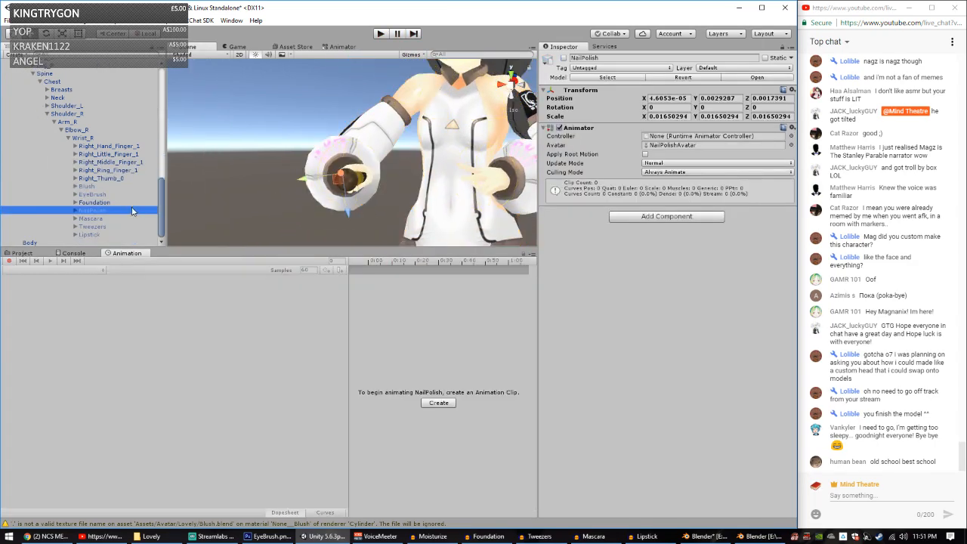
click(564, 59)
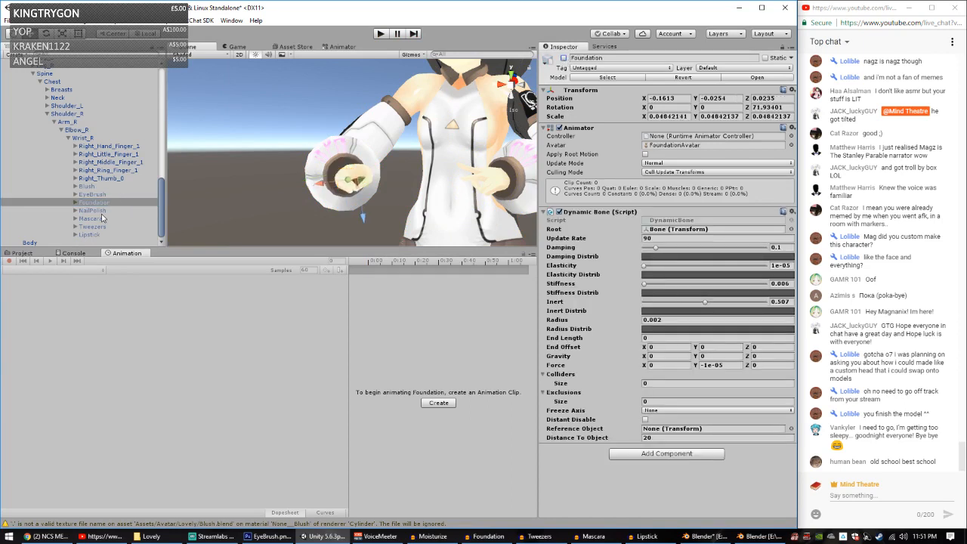
click(91, 227)
click(563, 58)
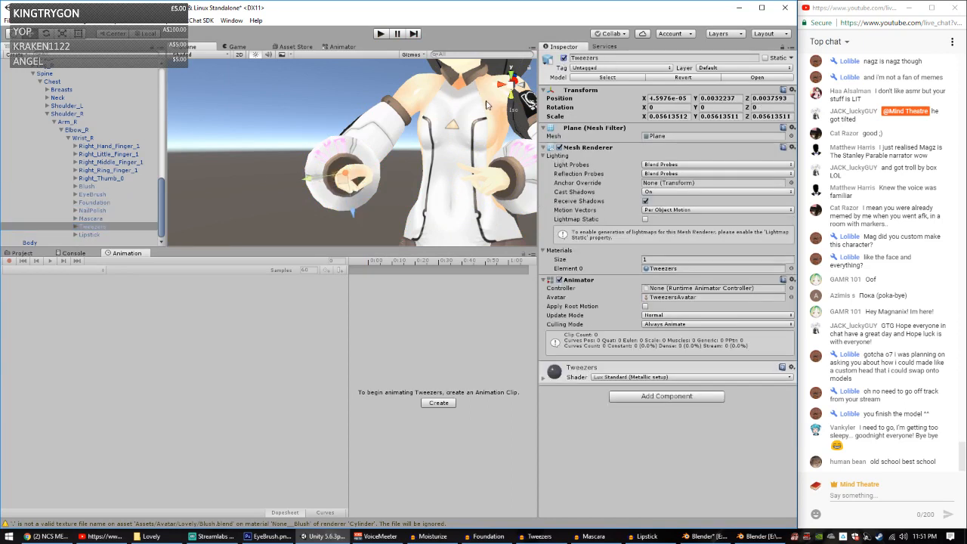
Step: Reselect the Animation avatar and preview the hand pose at the first frame of the ASMRTHUMBS clip
alt+drag(401, 175, 314, 192)
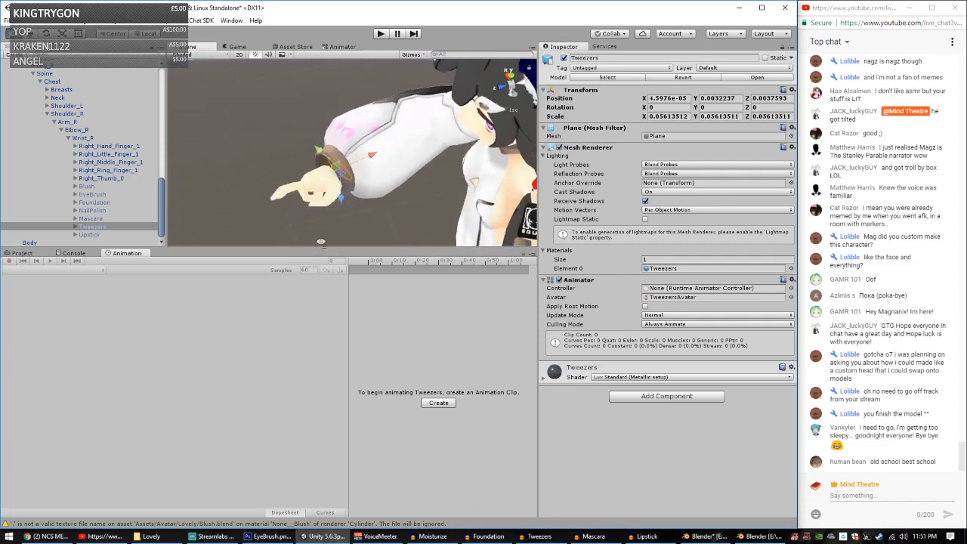
middle_drag(314, 192, 389, 154)
alt+drag(389, 154, 371, 180)
click(25, 254)
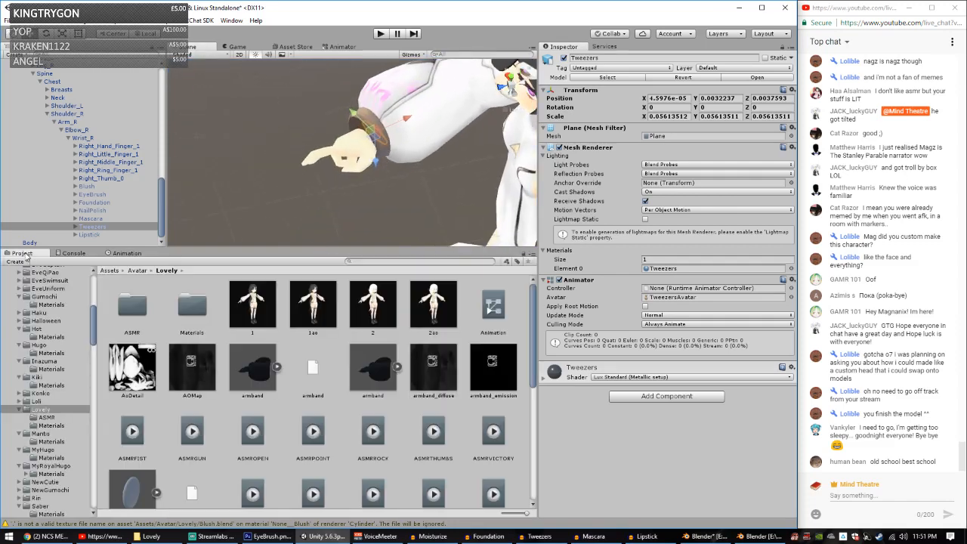
click(119, 253)
scroll(57, 83, down, 3)
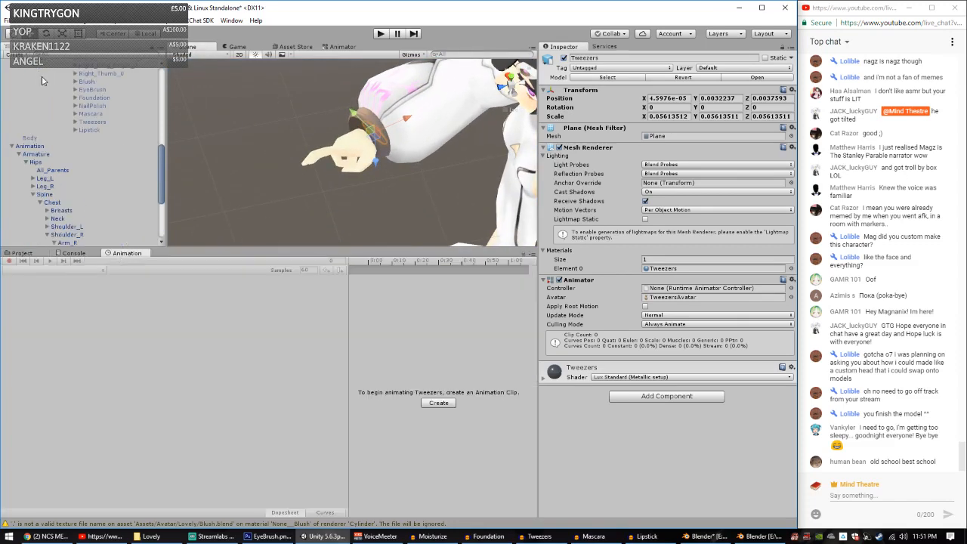
click(23, 146)
click(97, 270)
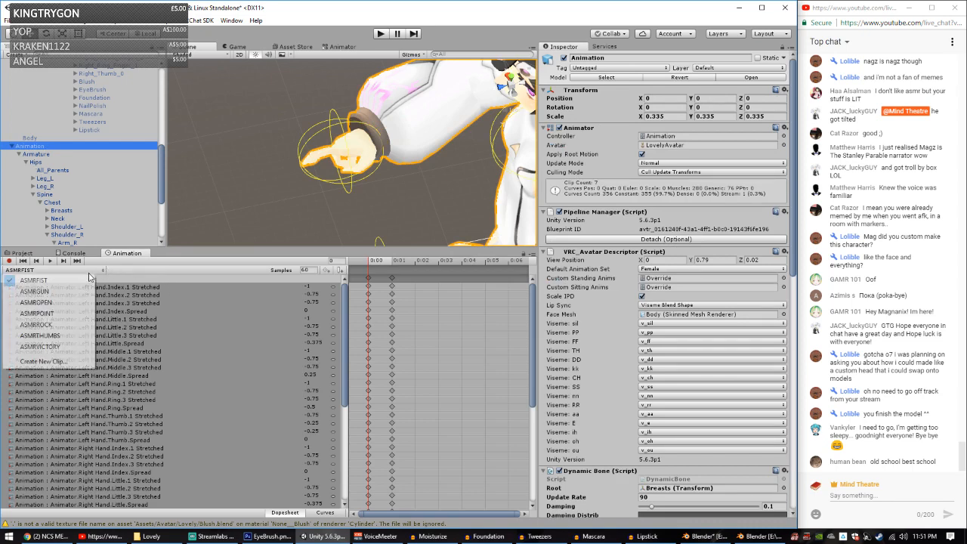
click(31, 346)
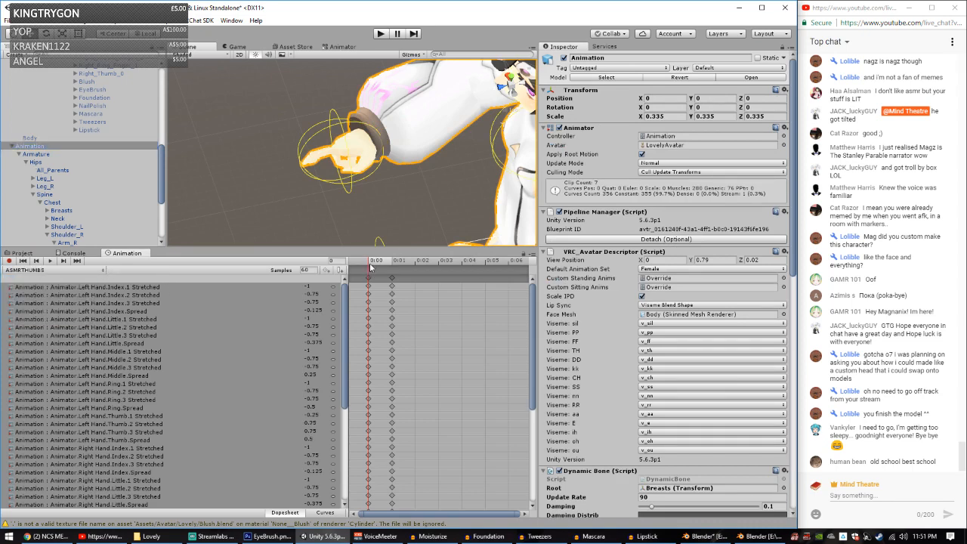
click(368, 268)
scroll(76, 185, up, 5)
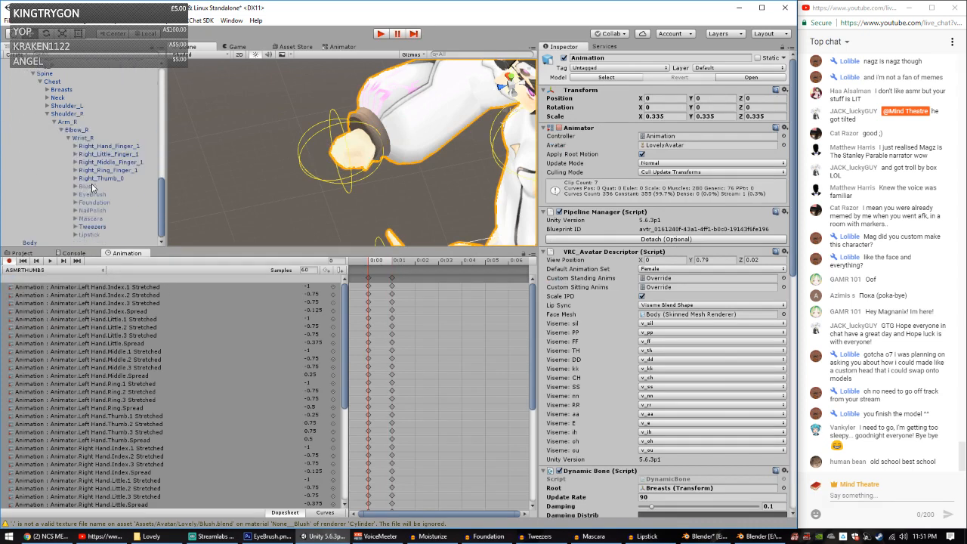
Step: Move the Tweezers from the wrist into the right palm, at about X -0.117, Y -0.02, Z 0.032
click(93, 226)
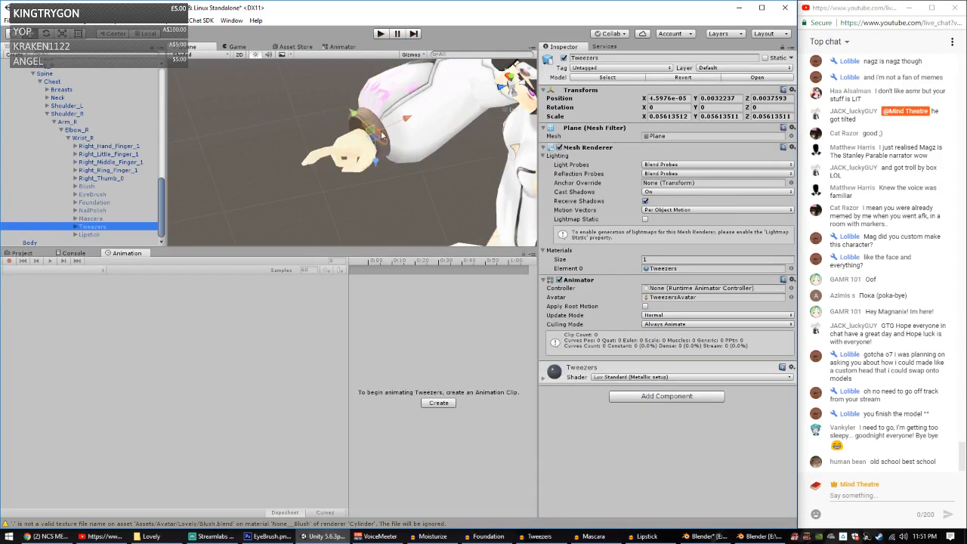
alt+drag(382, 135, 387, 183)
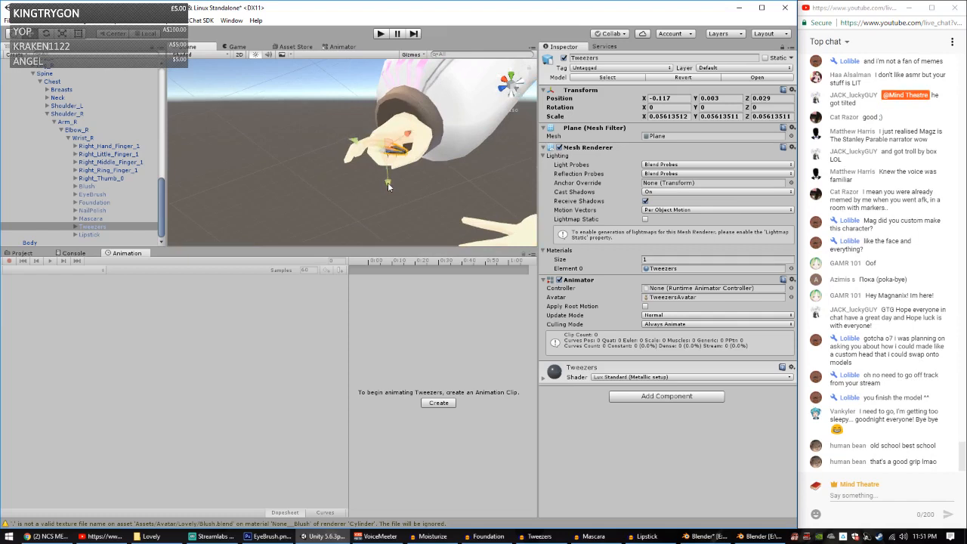
drag(359, 143, 368, 190)
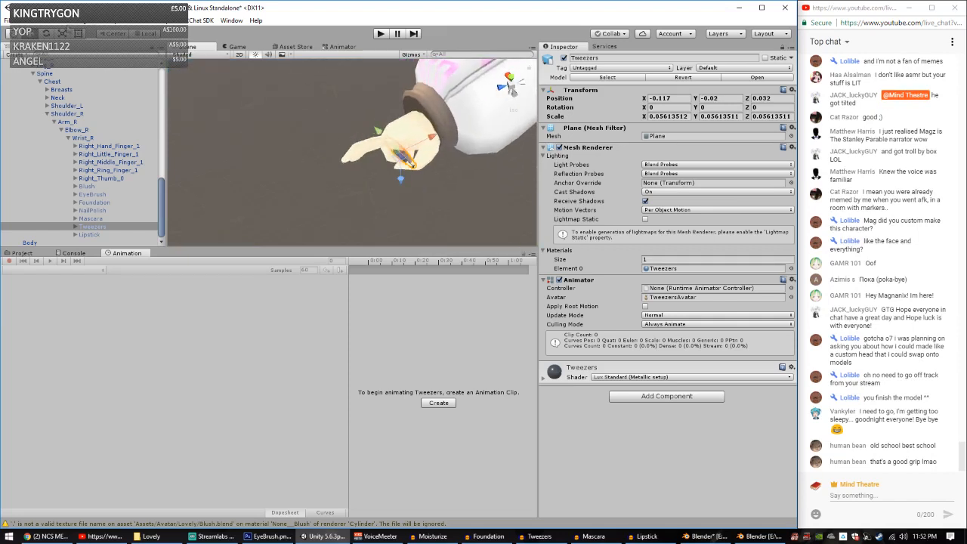
Step: Rotate the Tweezers in the hand to about X 26.6, Y -3.5, Z 82.2
click(48, 35)
drag(390, 181, 402, 105)
right_drag(402, 105, 318, 86)
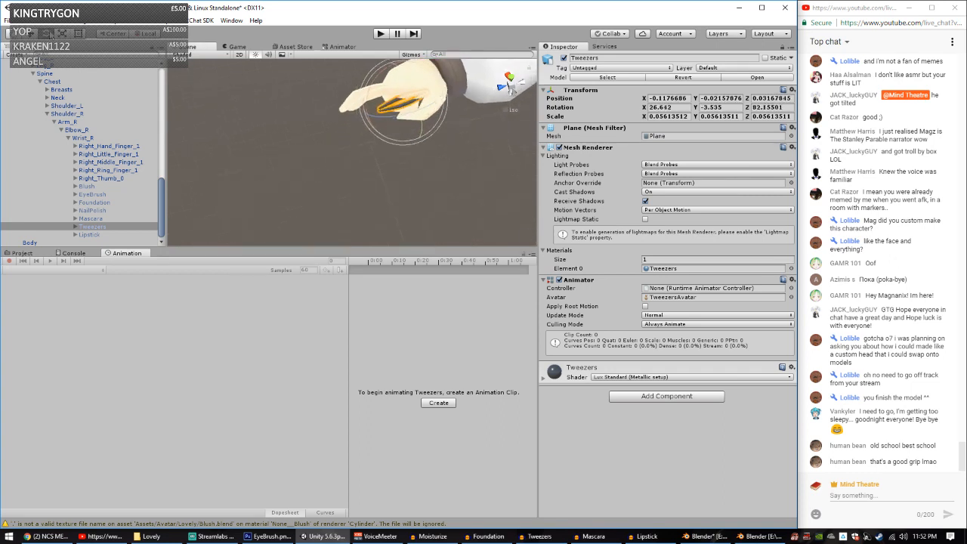
Step: Move the Tweezers forward between the fingers to about X -0.177, Y -0.037, Z 0.018
click(31, 34)
drag(405, 122, 353, 124)
right_drag(374, 129, 349, 162)
drag(306, 178, 345, 182)
click(343, 176)
key(ctrl+z)
alt+drag(375, 151, 288, 152)
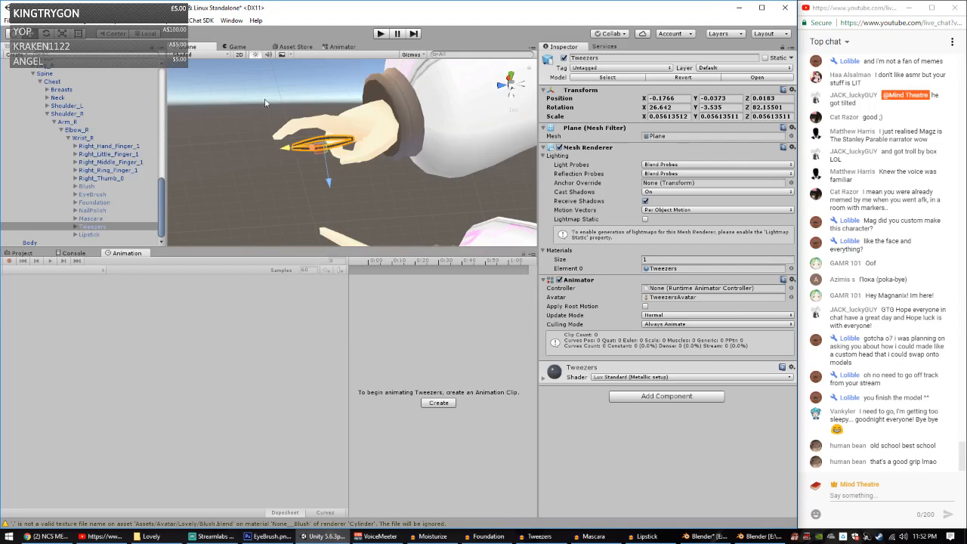
Step: Copy the Transform values of the Animation avatar's Tweezers onto the matching Tweezers object under the original avatar's right wrist
right_click(650, 91)
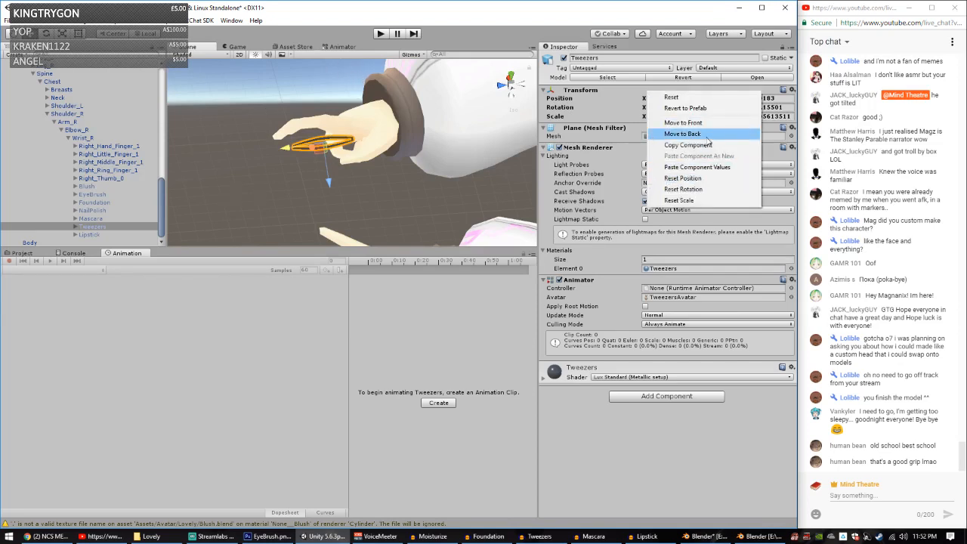
click(695, 148)
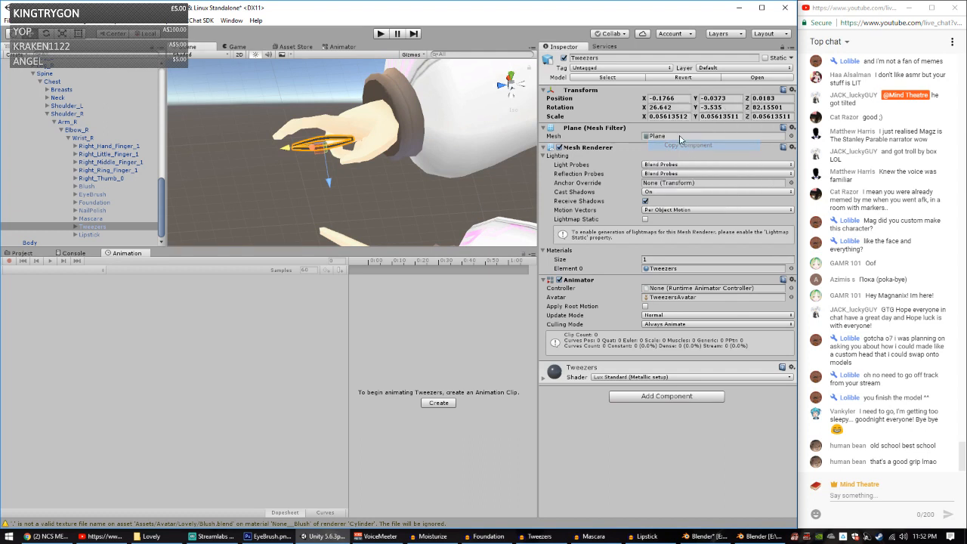
scroll(110, 122, up, 9)
scroll(75, 133, down, 3)
scroll(76, 132, down, 1)
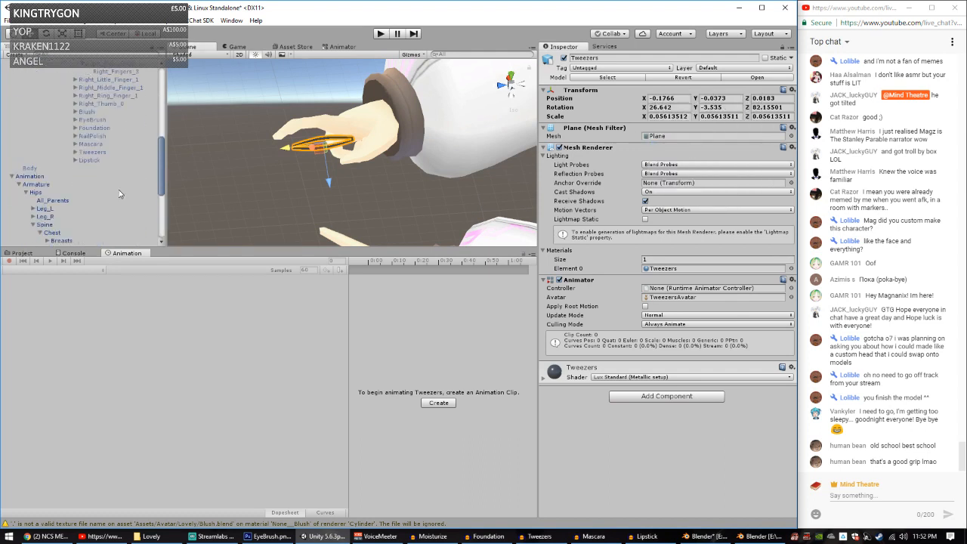
right_click(93, 152)
click(92, 151)
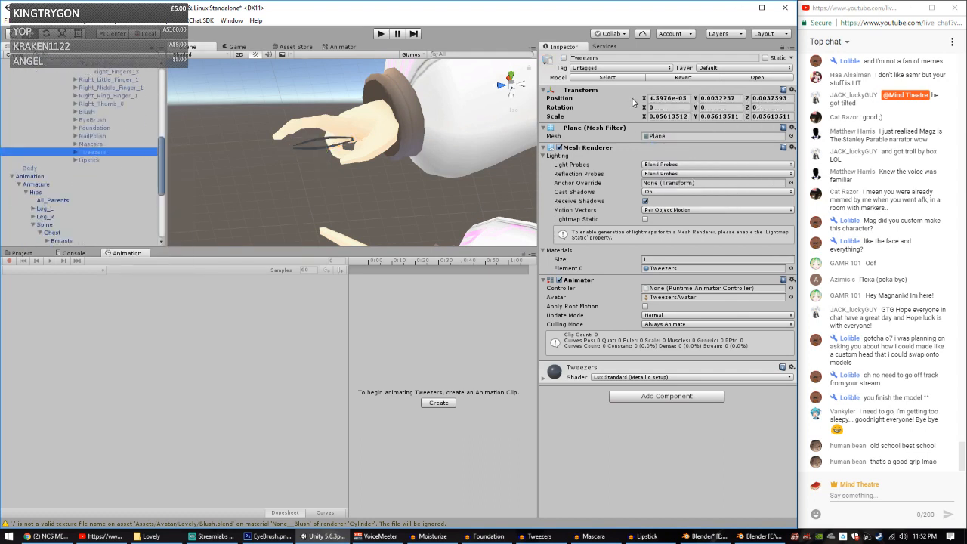
right_click(611, 90)
click(665, 164)
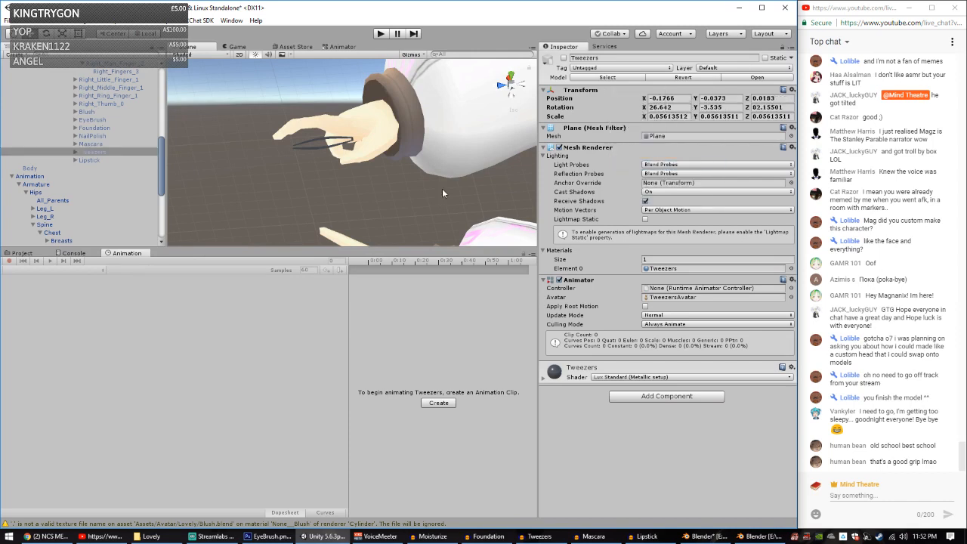
Step: Return to the Animation avatar's armature in the hierarchy and open its ASMRTHUMBS clip for editing
scroll(83, 180, down, 5)
click(91, 226)
scroll(70, 130, up, 1)
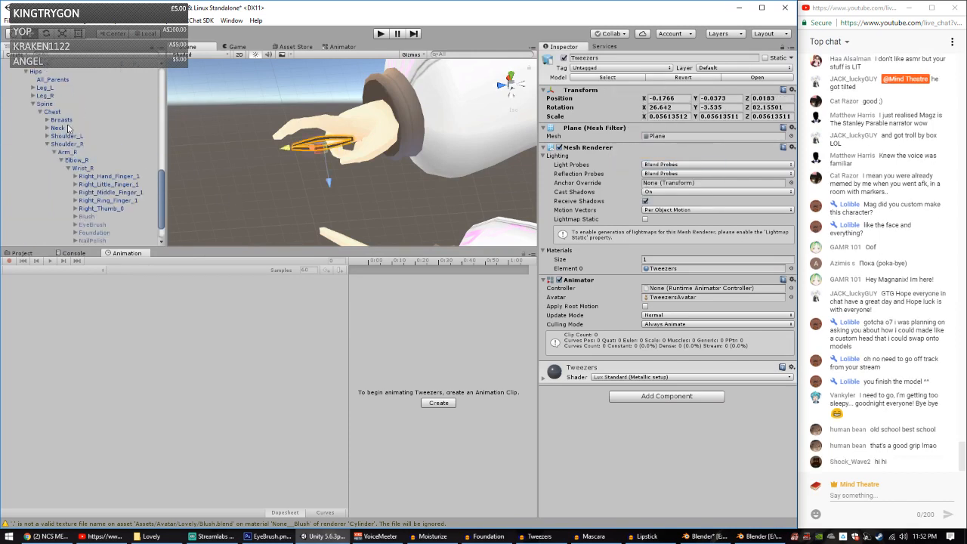
click(39, 64)
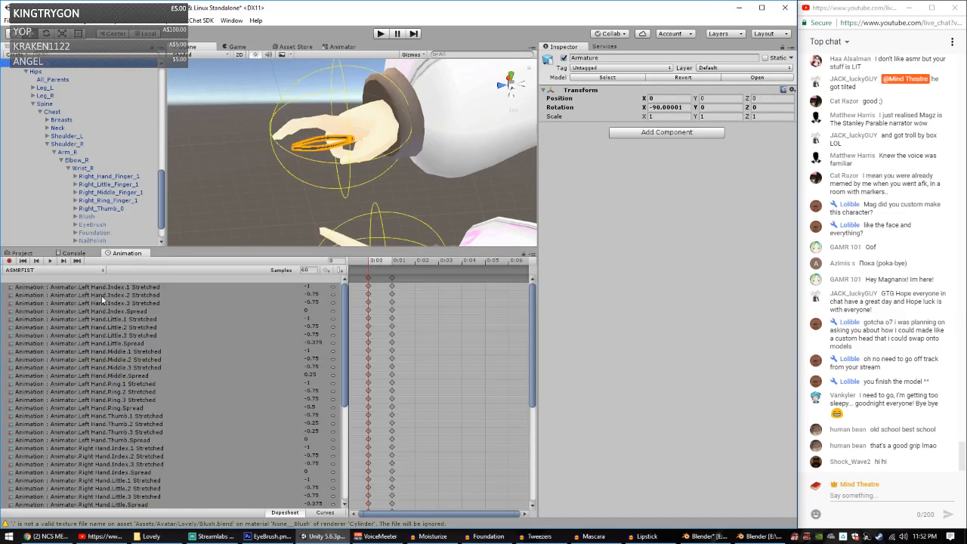
click(83, 270)
click(72, 332)
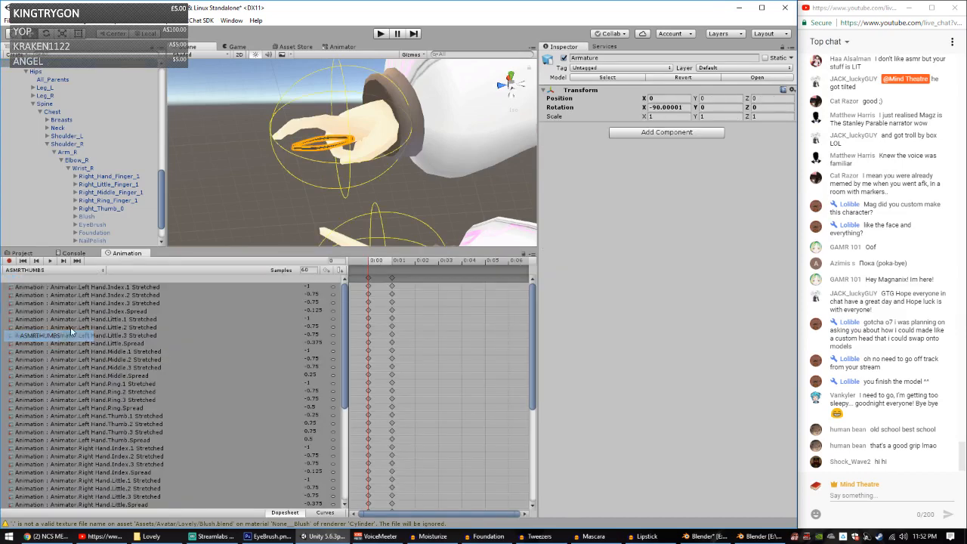
Step: Add the Is Active property of the Tweezers under Wrist_R to the ASMRTHUMBS clip
key(ctrl+a)
scroll(174, 423, down, 5)
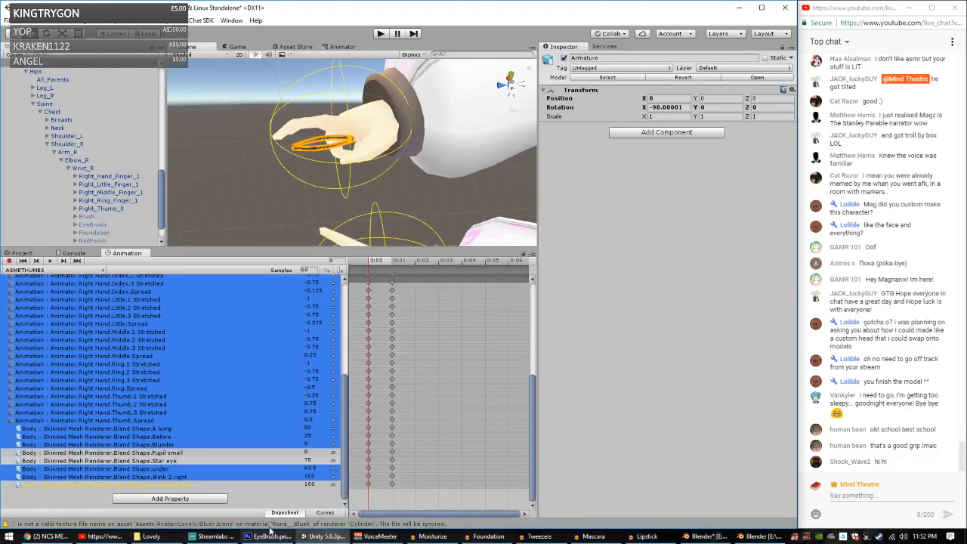
click(170, 498)
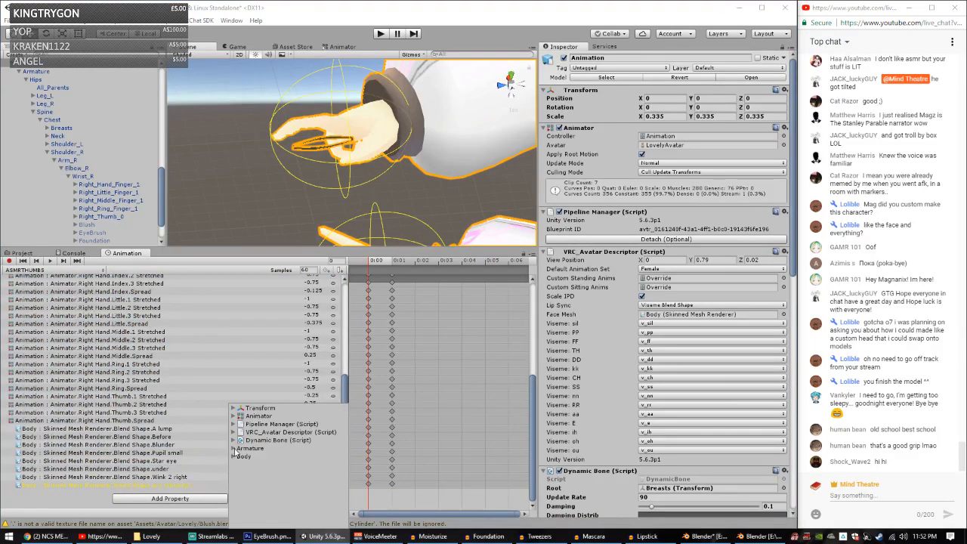
click(235, 449)
click(241, 472)
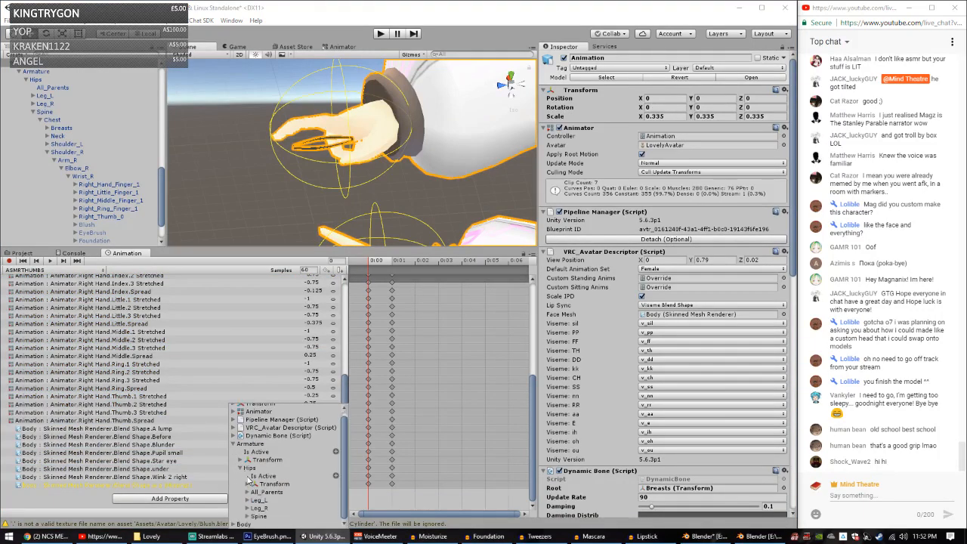
click(247, 516)
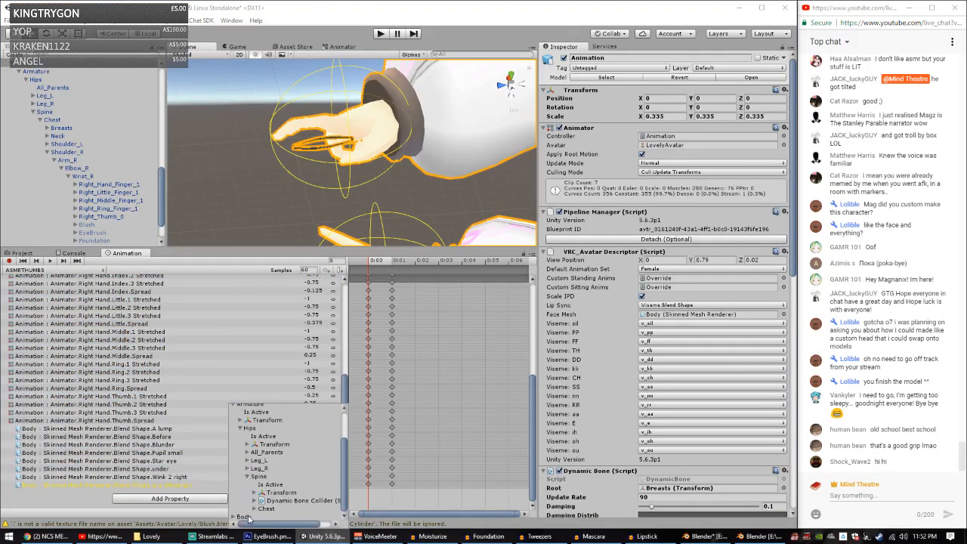
click(255, 509)
click(261, 509)
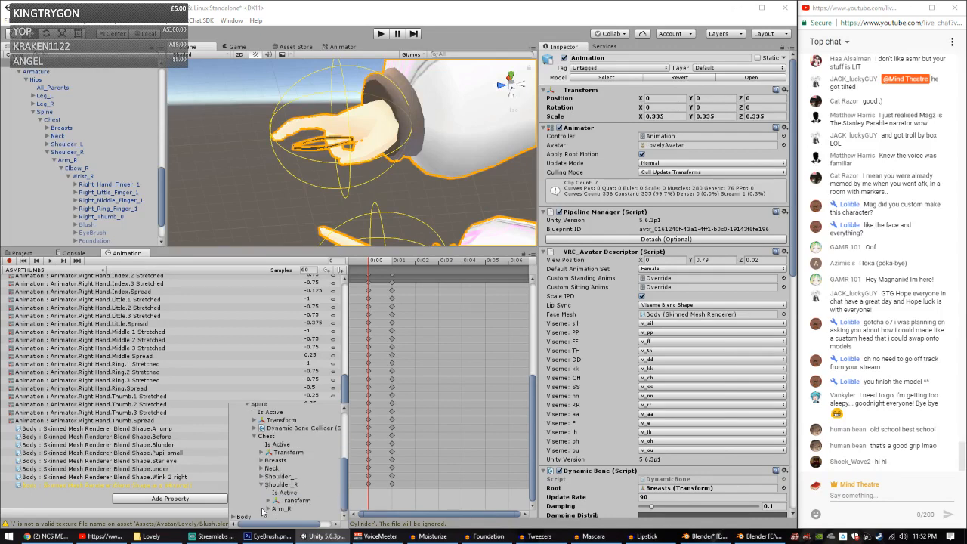
click(268, 510)
click(275, 511)
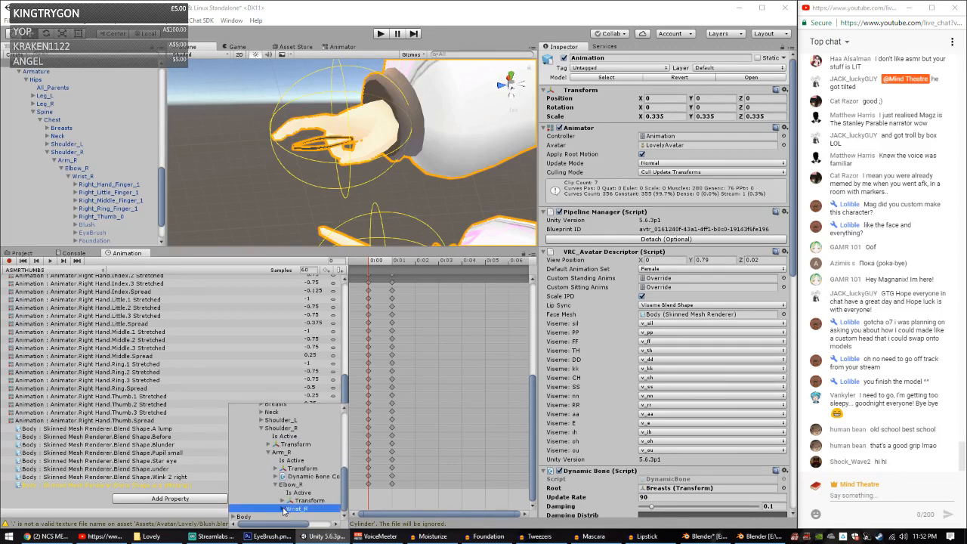
click(284, 509)
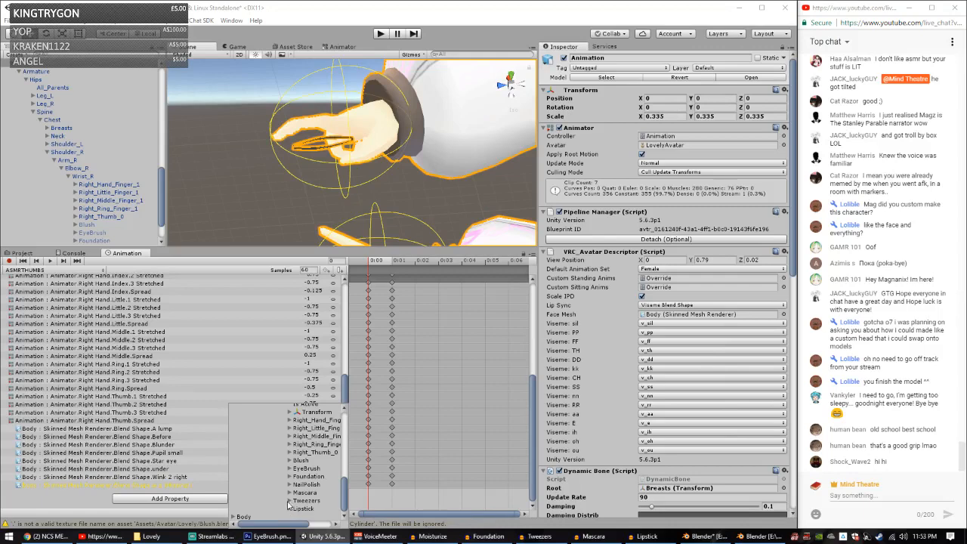
click(288, 501)
drag(278, 526, 326, 481)
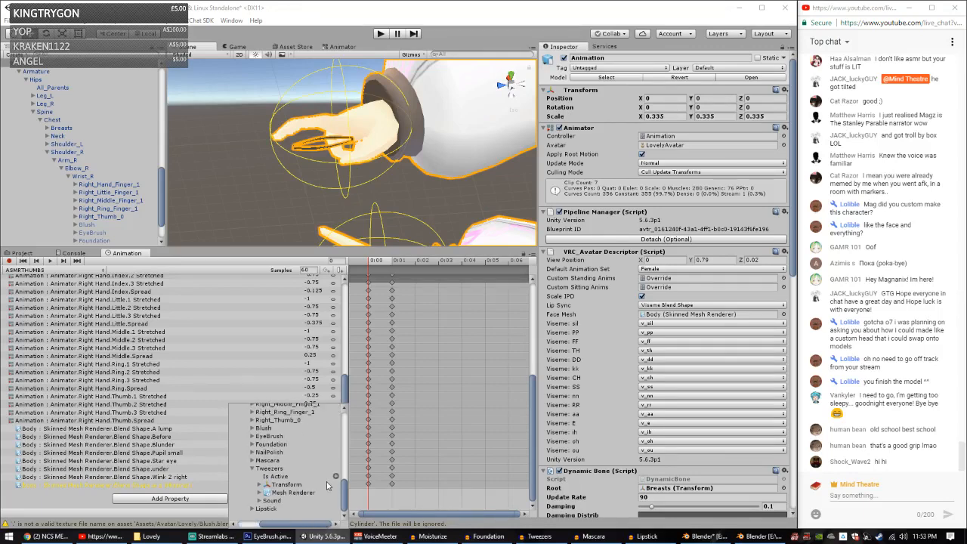
click(336, 478)
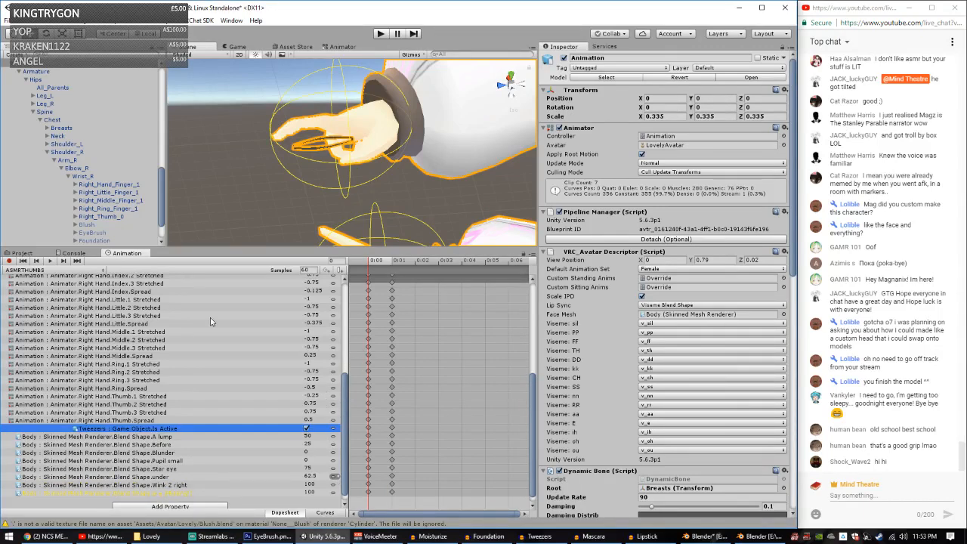
Step: Set Right Hand Thumb.Spread to -1 at the first frame of the ASMRTHUMBS clip
click(371, 262)
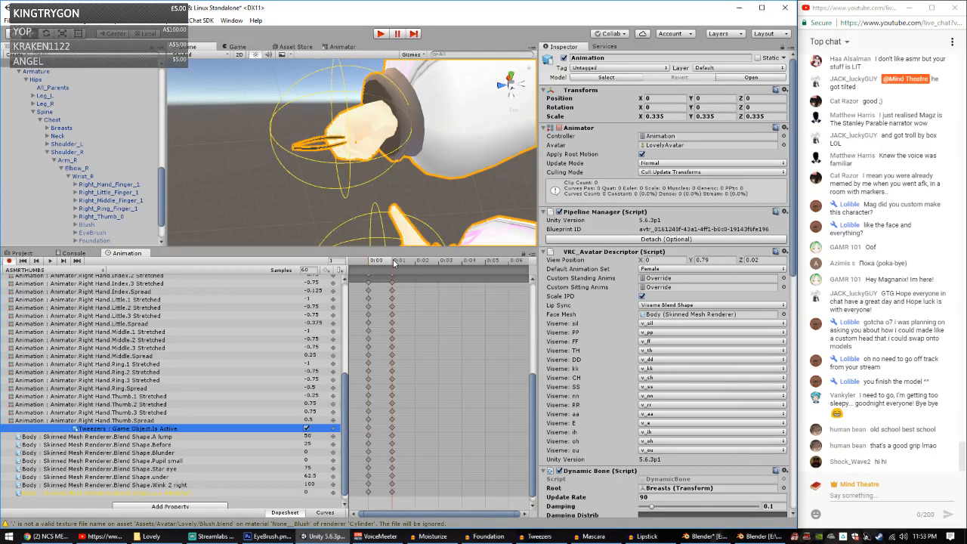
right_drag(317, 128, 385, 130)
click(352, 261)
alt+drag(391, 157, 309, 170)
middle_drag(310, 171, 410, 168)
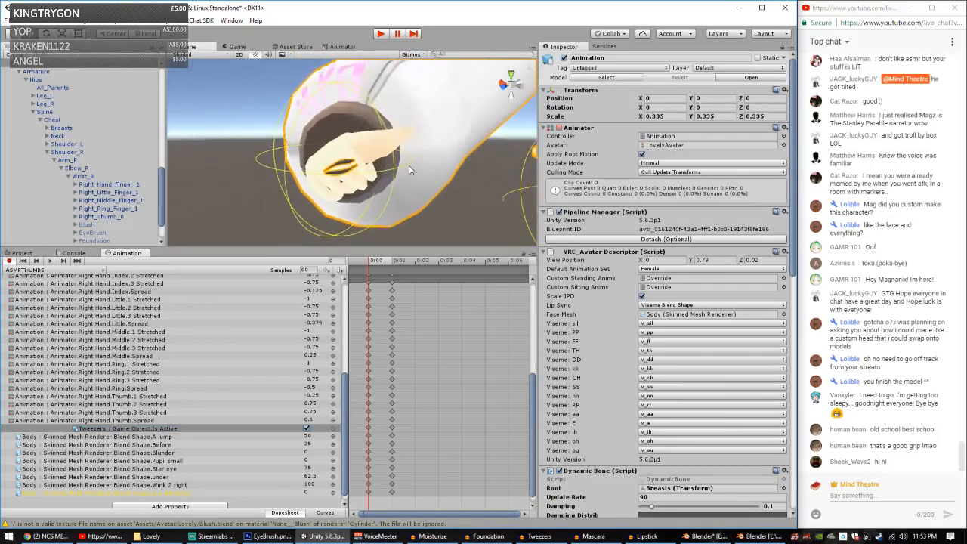
alt+drag(410, 168, 321, 185)
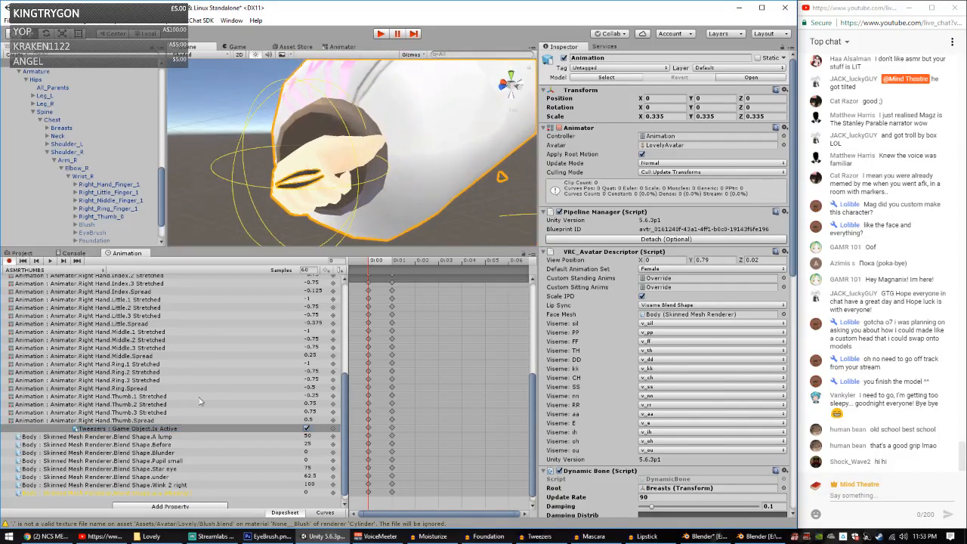
click(311, 420)
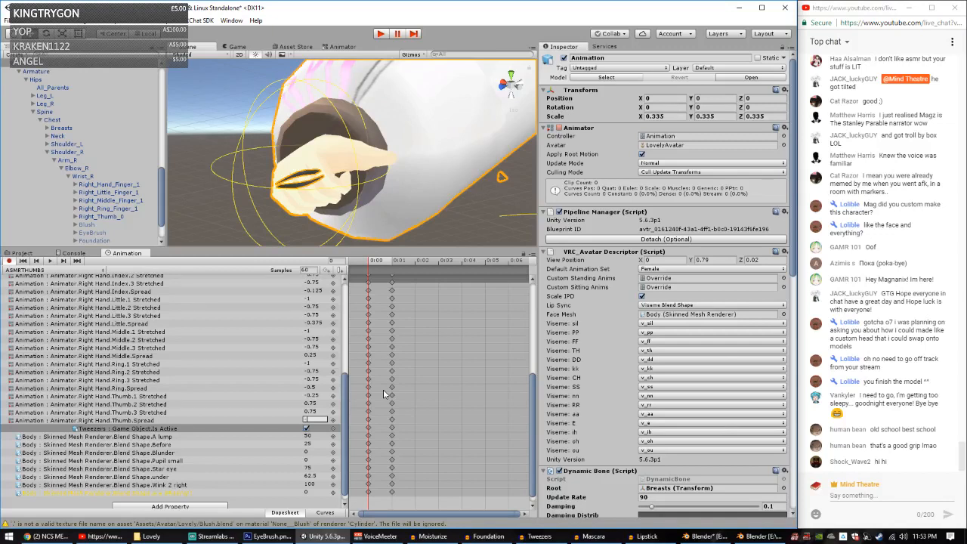
text(-1)
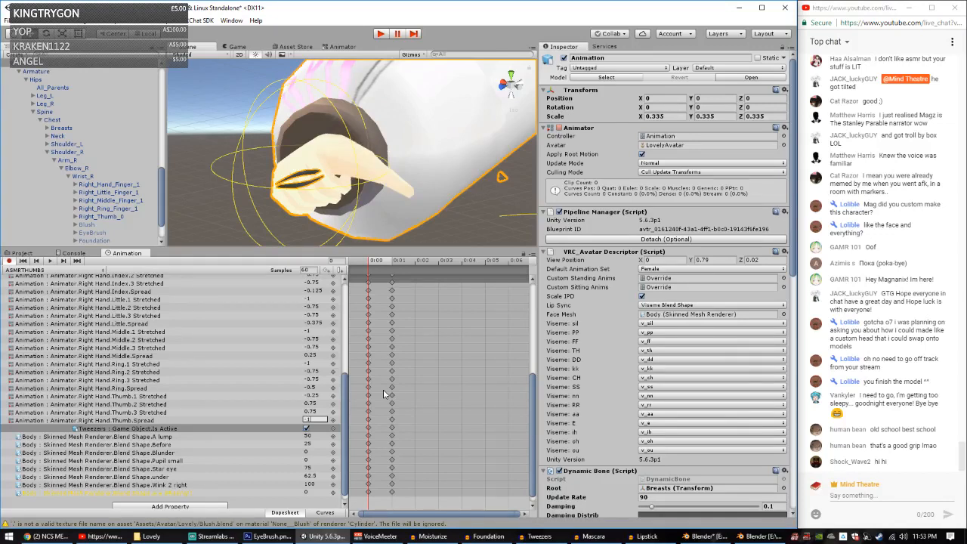
text(.5)
key(BackSpace)
key(BackSpace)
Step: Try different bends for Right Hand Thumb.1 Stretched, settle on -1.5, and check the thumb against the tweezers
click(317, 396)
click(317, 406)
click(318, 395)
click(317, 414)
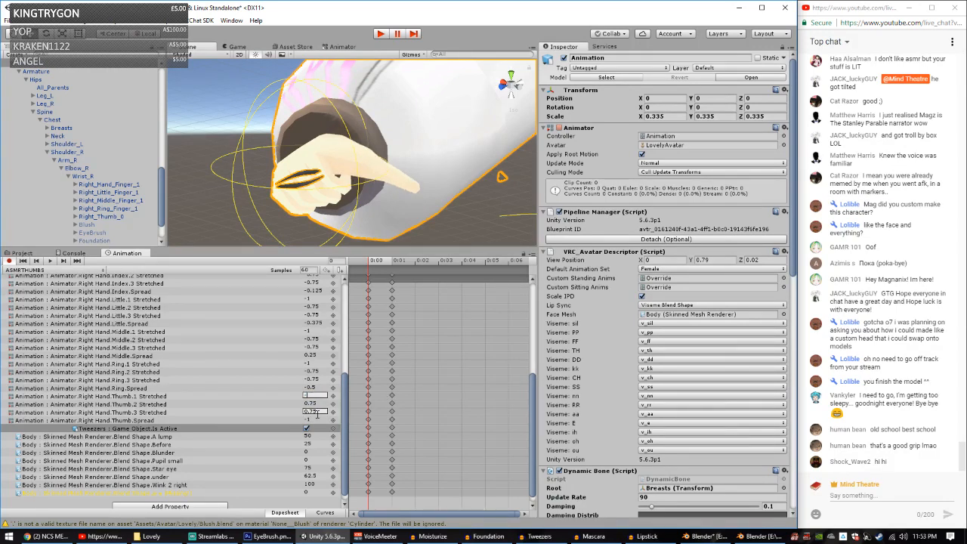
text(-)
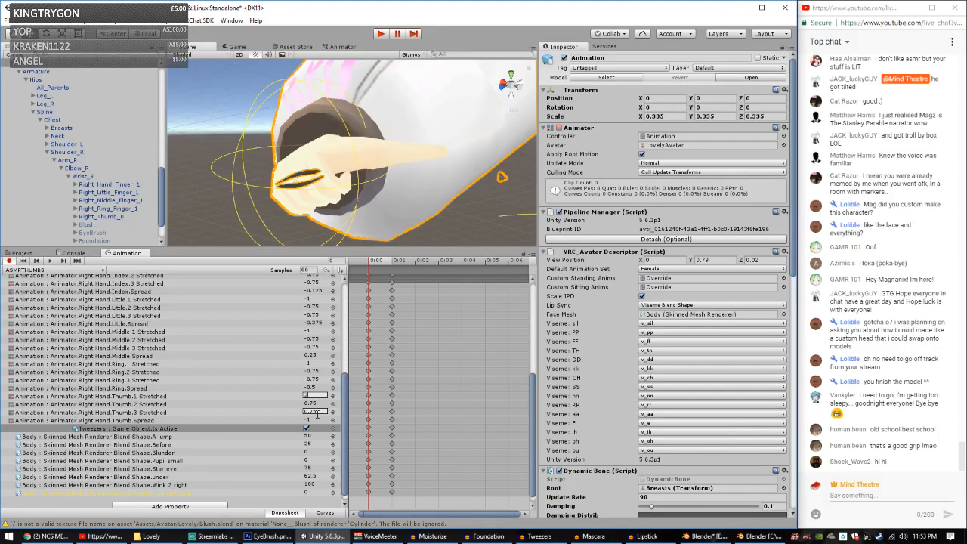
text(.25)
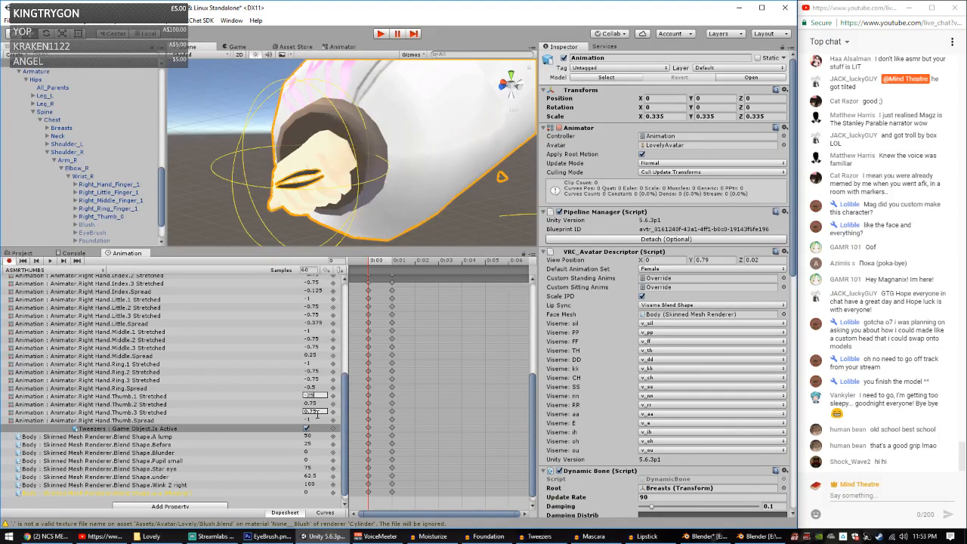
key(BackSpace)
key(BackSpace)
text(1.)
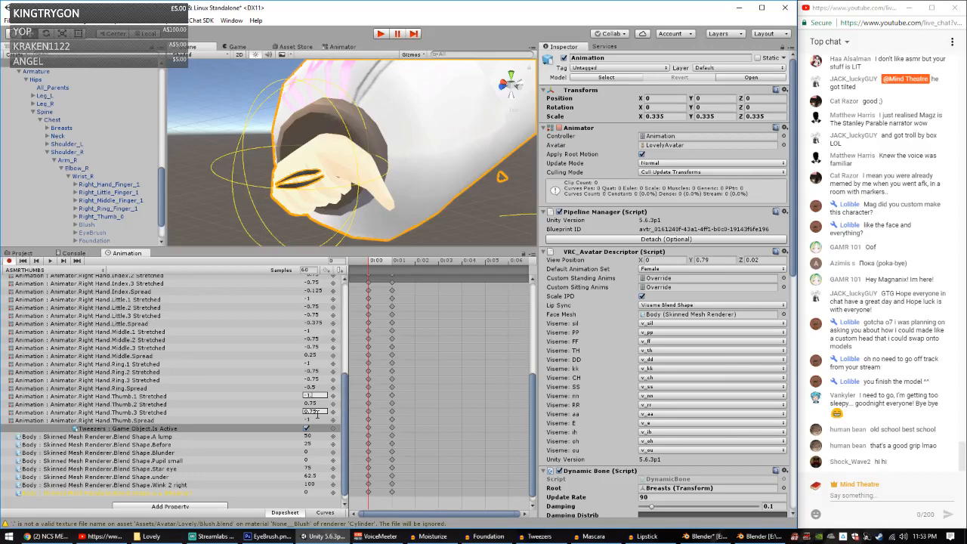
text(5)
alt+drag(314, 179, 248, 204)
middle_drag(248, 204, 362, 120)
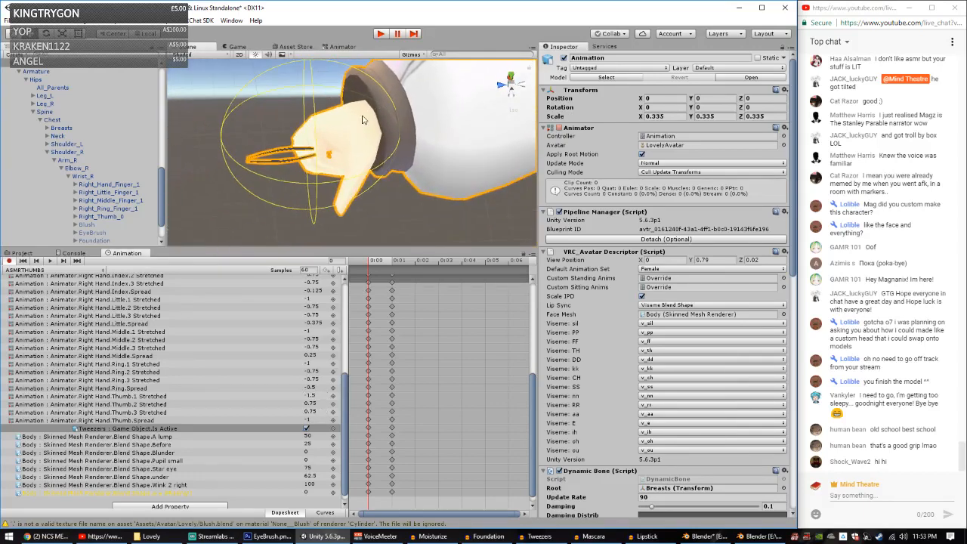
Step: Set Right Hand Thumb.2 Stretched to -0.75 and Thumb.3 Stretched to -0.5 at the first frame
click(311, 404)
text(0)
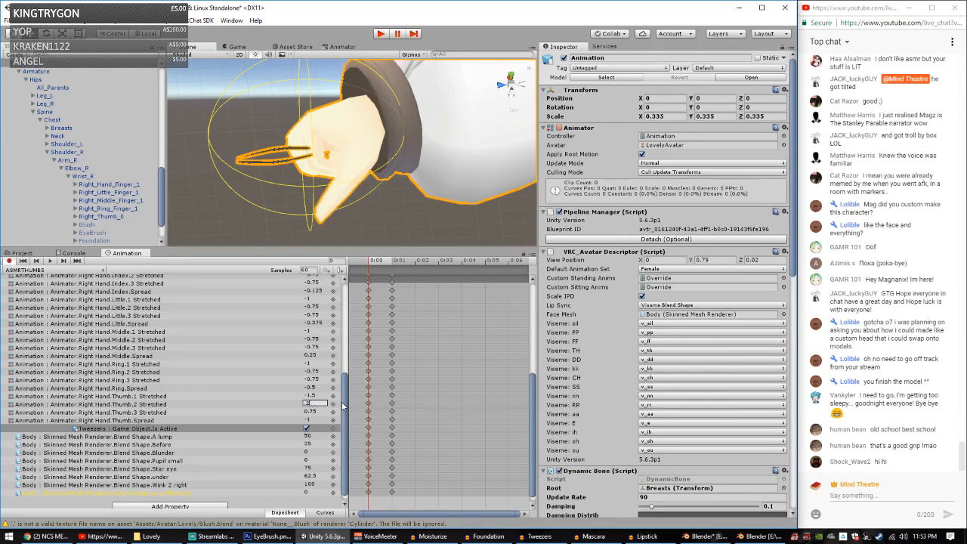
text(5)
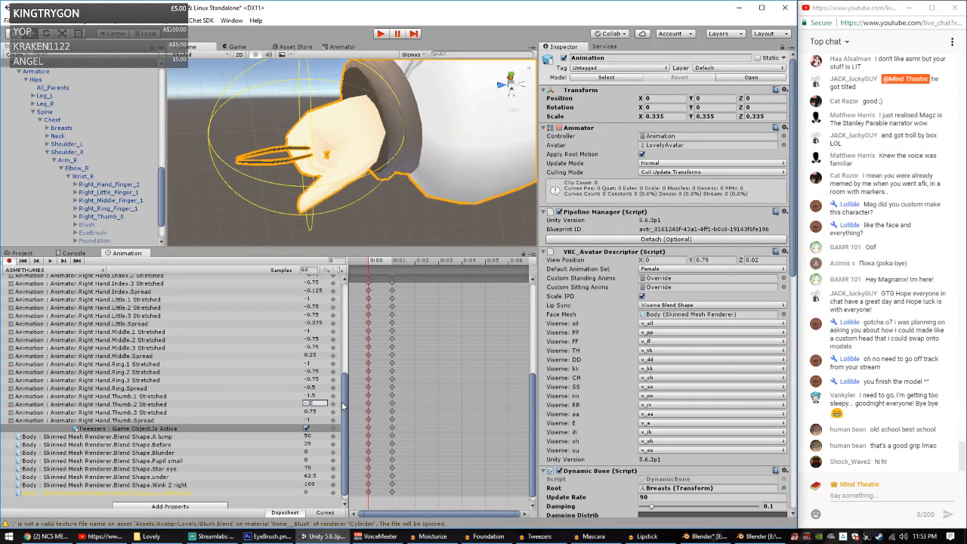
text(5)
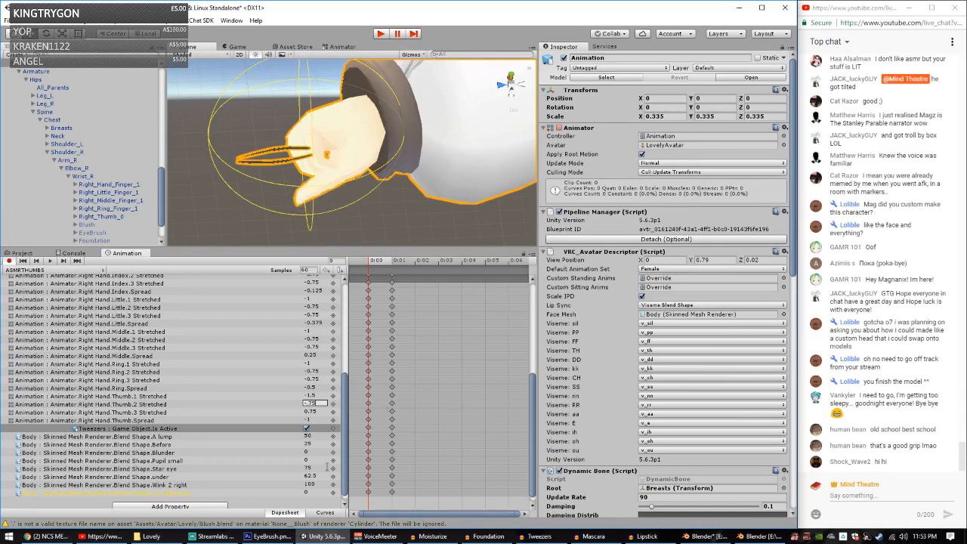
click(313, 413)
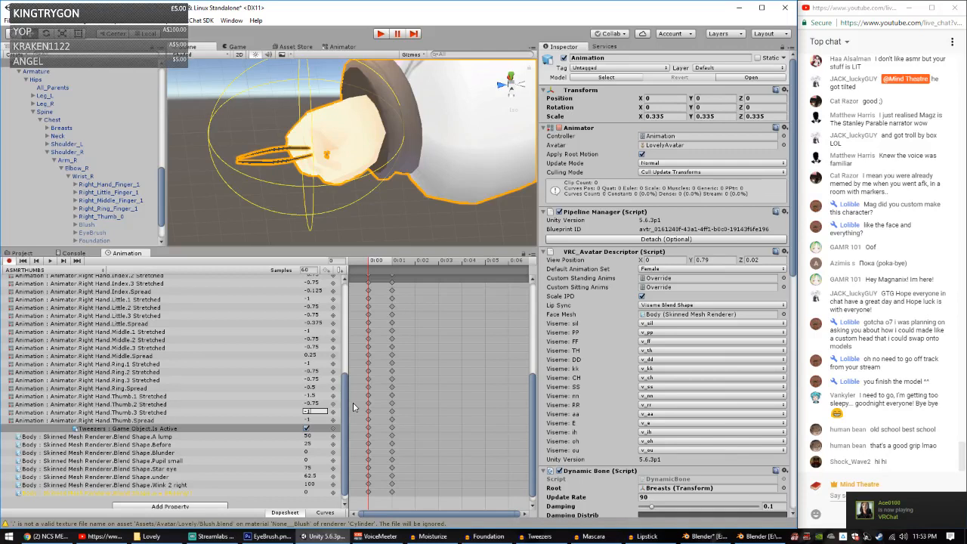
text(-.5)
Step: Set Right Hand Thumb.1 Stretched to -2 at the first frame and check the thumb against the tweezers
click(314, 396)
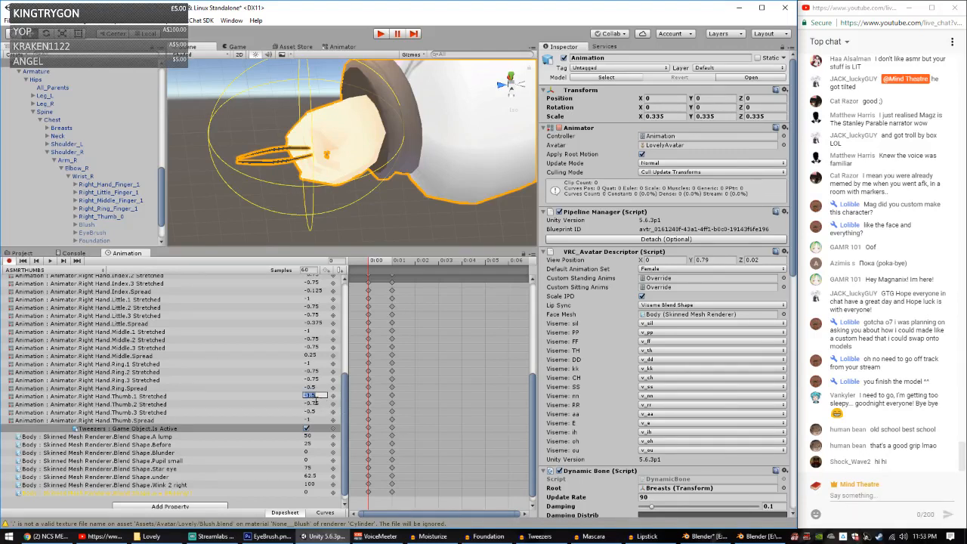
text(-2)
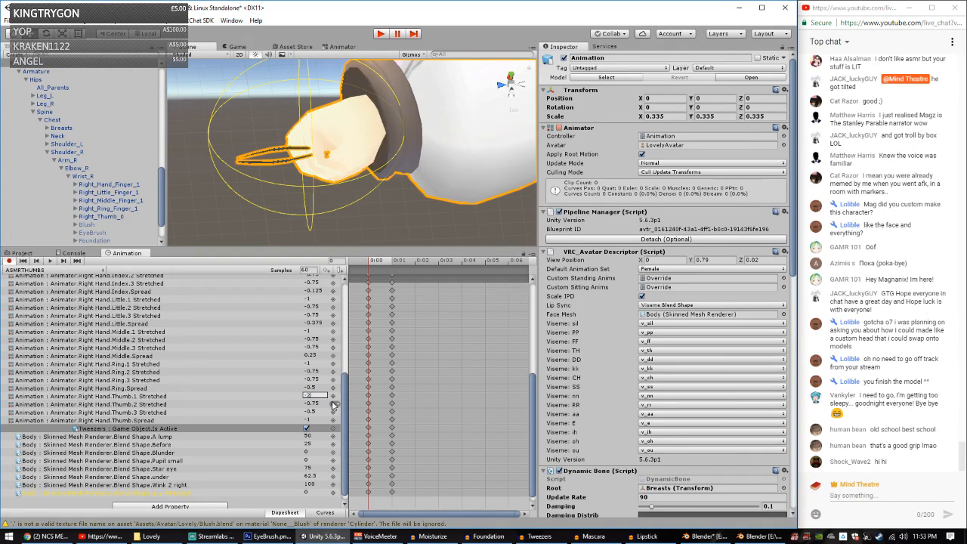
right_drag(409, 226, 407, 137)
right_drag(351, 197, 408, 151)
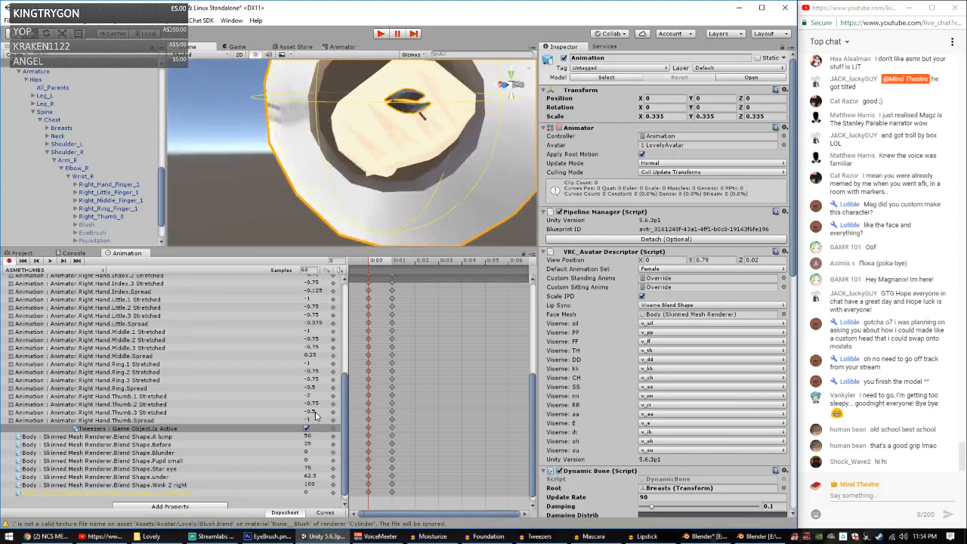
Step: Set Right Hand Thumb.3 Stretched to 0, Thumb.Spread to -1 and Thumb.2 Stretched to 0 at the first frame
click(316, 412)
text(0)
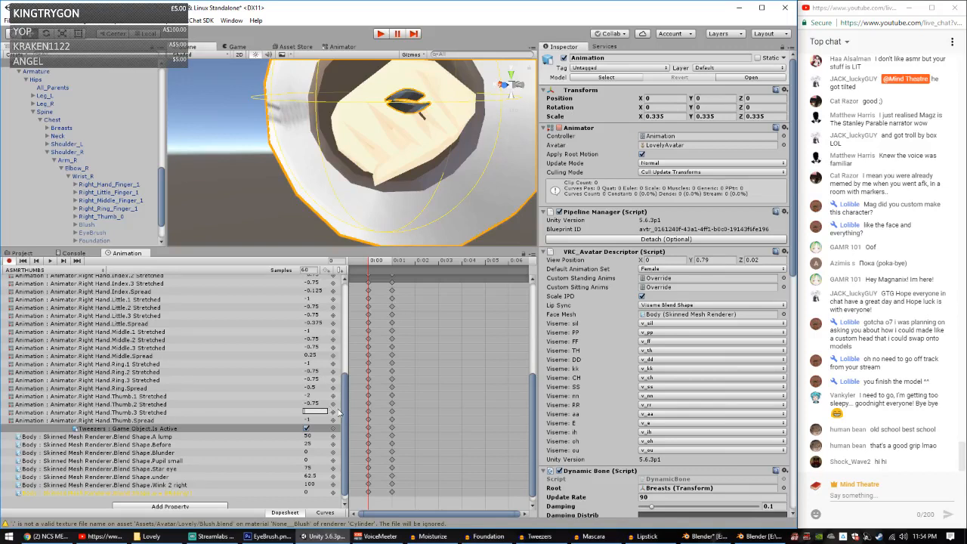
click(316, 420)
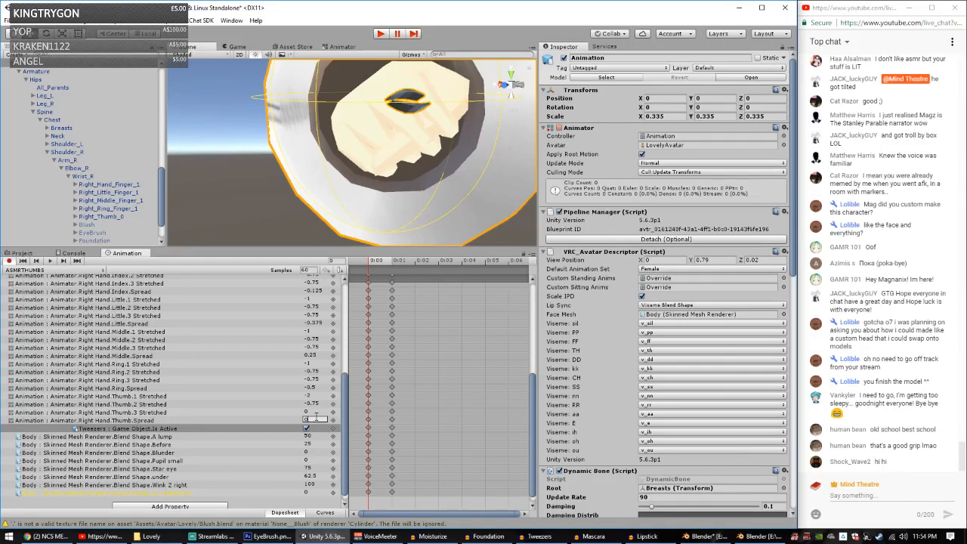
text(-1)
click(314, 404)
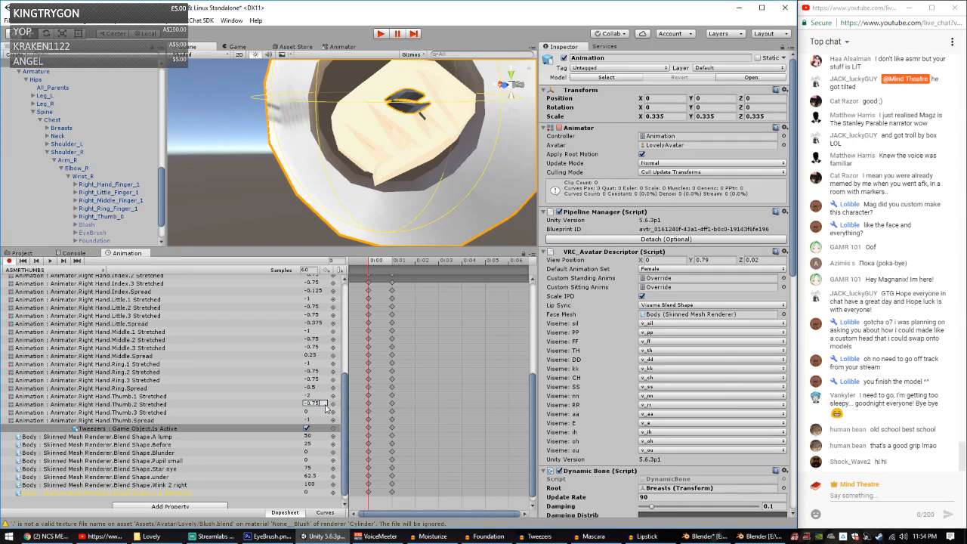
text(0)
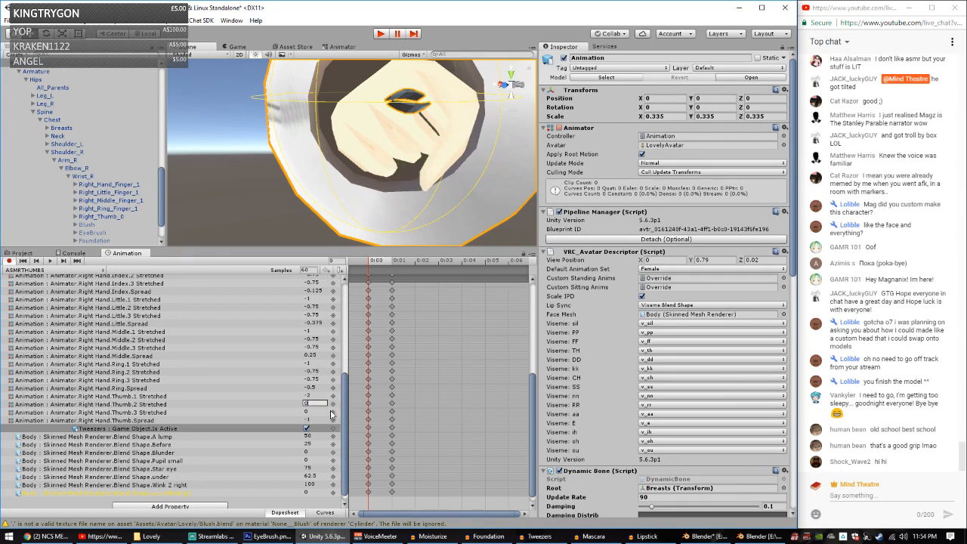
Step: Try -0.5 for Right Hand Thumb.3 Stretched, settle on -1, and check the grip from another angle
click(315, 412)
text(-0.5)
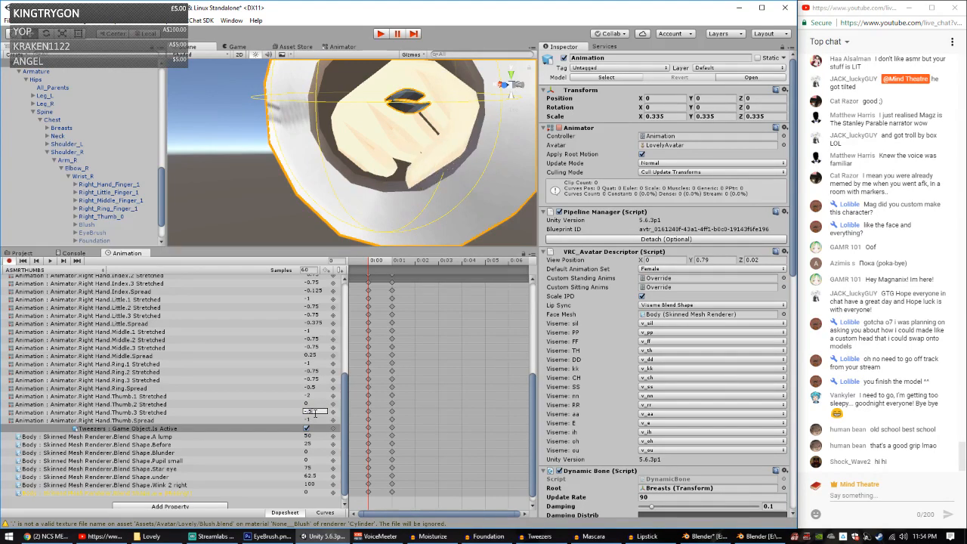
key(BackSpace)
key(BackSpace)
text(1)
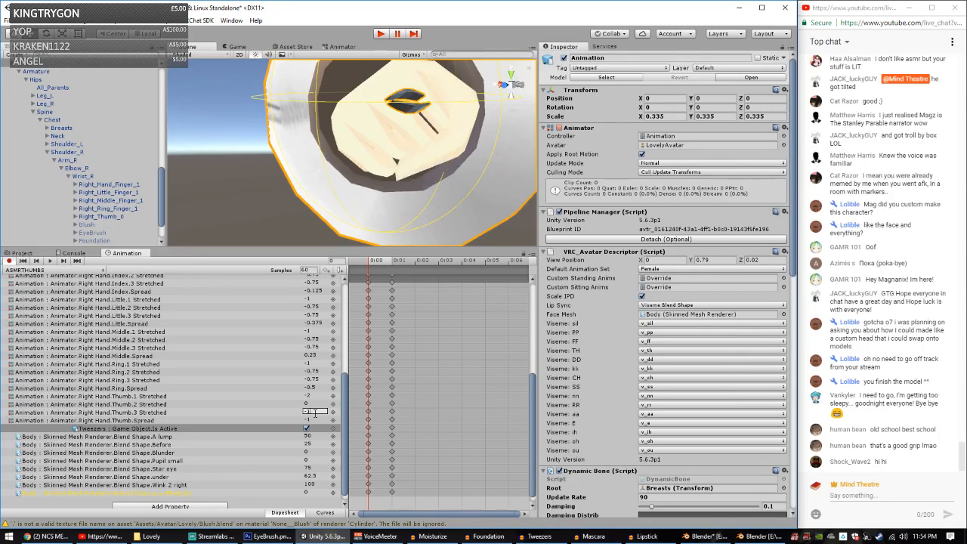
alt+drag(382, 158, 349, 178)
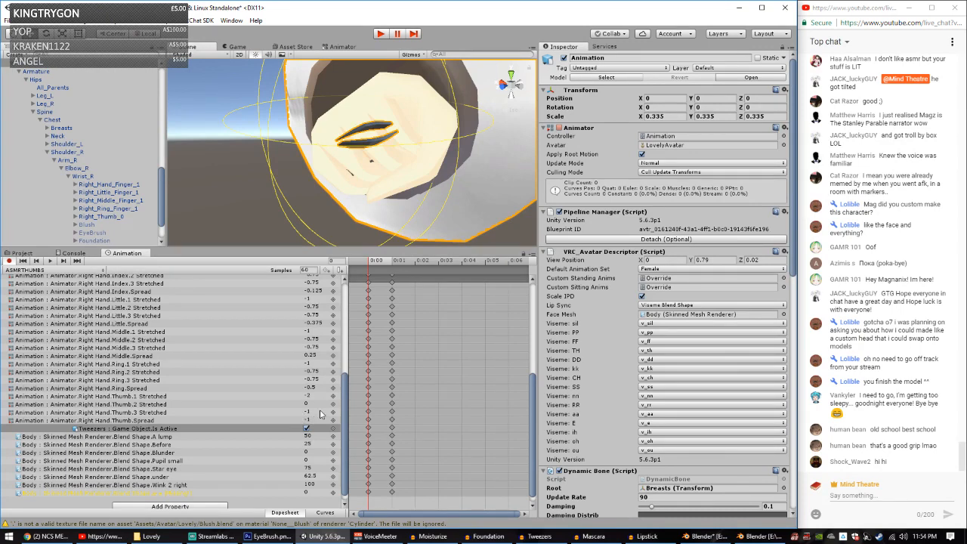
Step: Try different values for Right Hand Thumb.Spread, settle on 0.375, and check the thumb around the tweezers
click(318, 413)
click(319, 420)
text(-2)
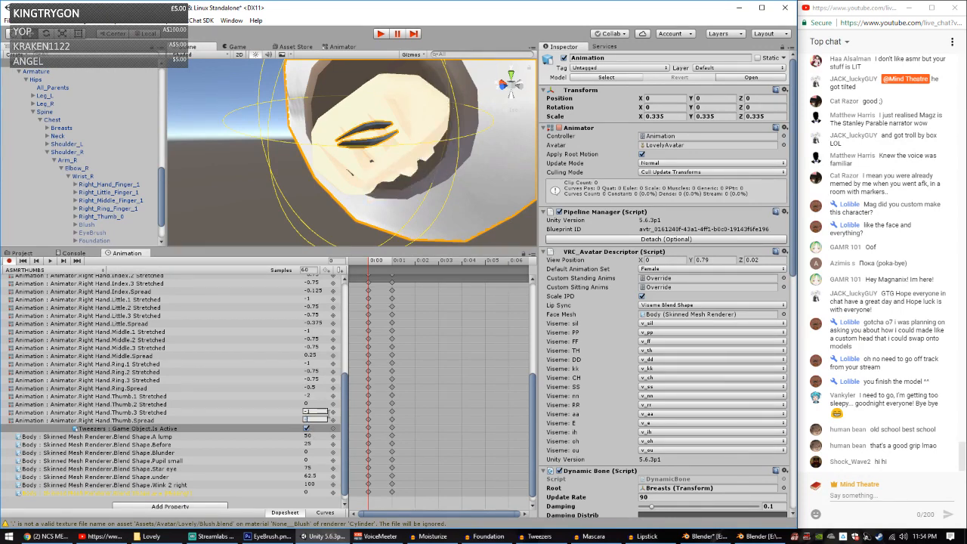
key(BackSpace)
key(BackSpace)
text(-5)
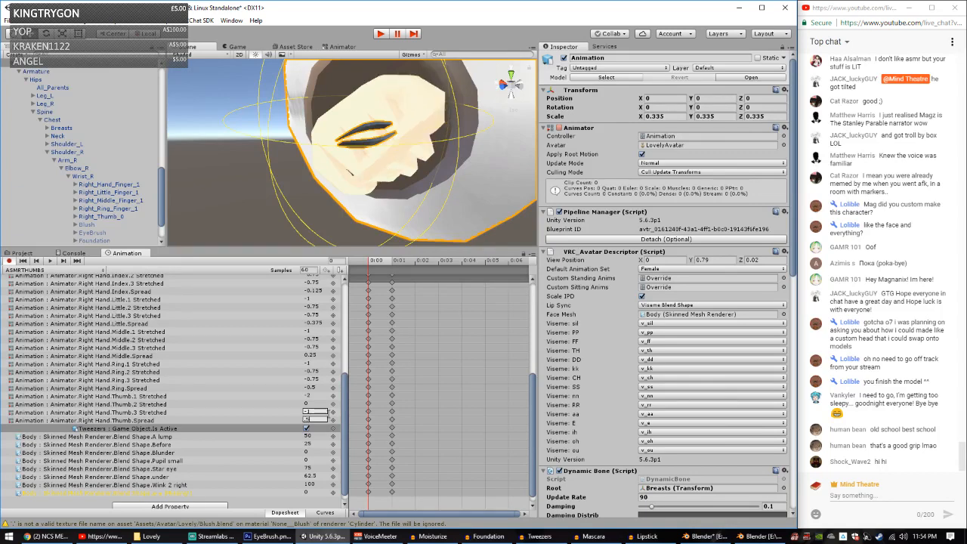
alt+drag(478, 200, 435, 212)
click(320, 418)
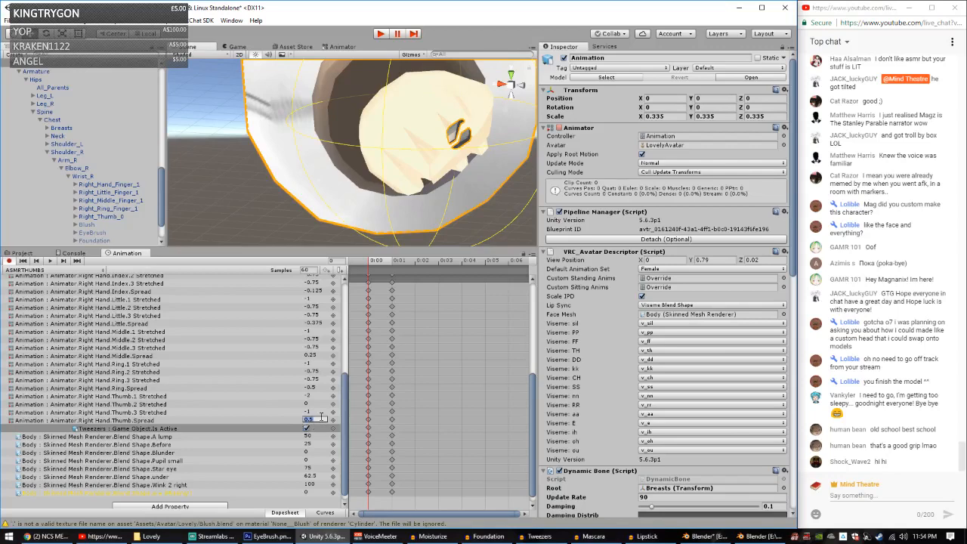
text(-.375)
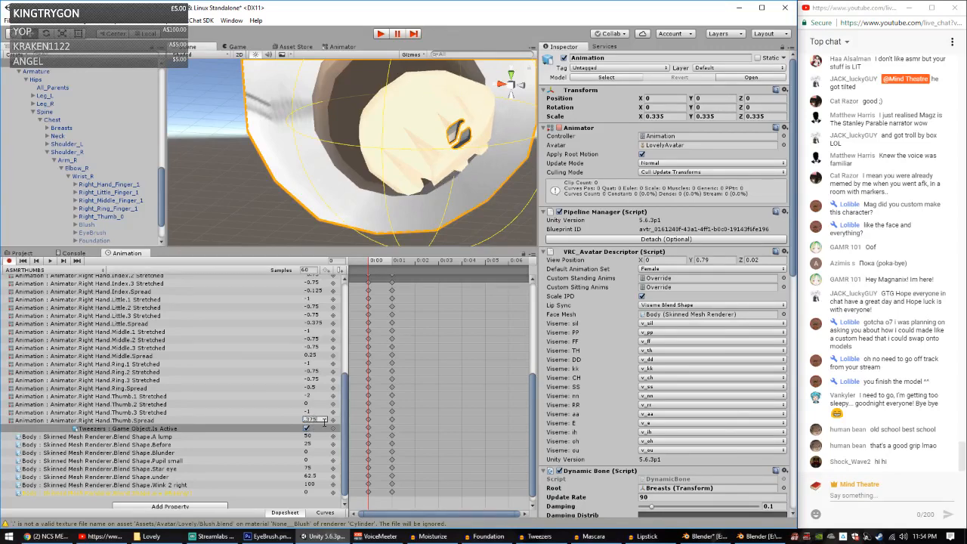
alt+drag(398, 232, 357, 184)
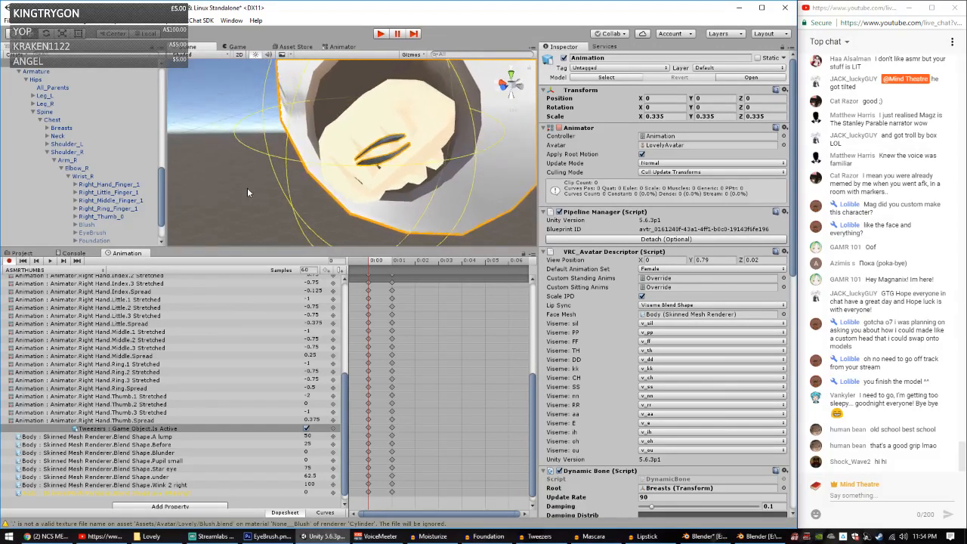
Step: Try 0, 1 and 2 for Right Hand Index.1 Stretched at the first frame and settle on 1
scroll(291, 415, up, 2)
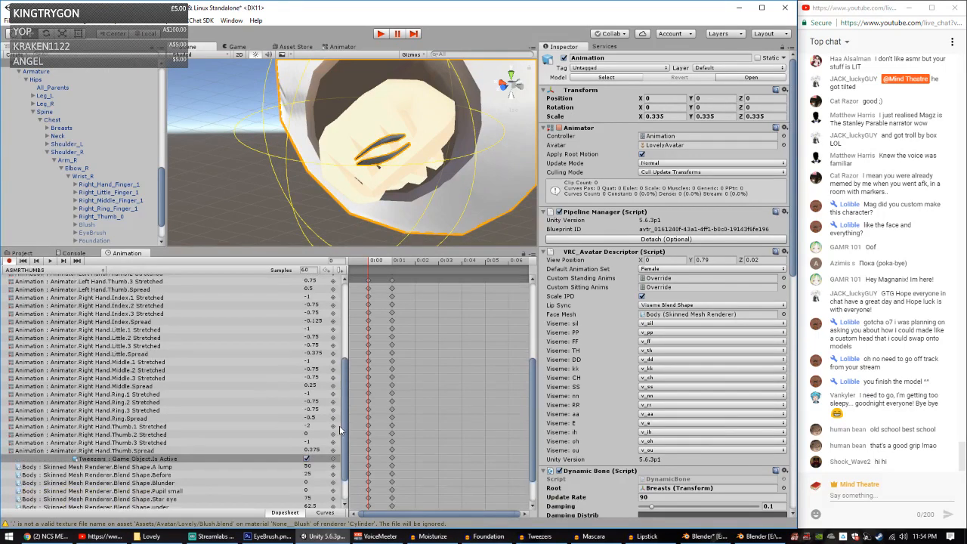
mouse_move(453, 151)
alt+mouse_down()
mouse_move(501, 122)
mouse_move(450, 151)
alt+mouse_up()
scroll(253, 366, up, 2)
scroll(253, 366, up, 2)
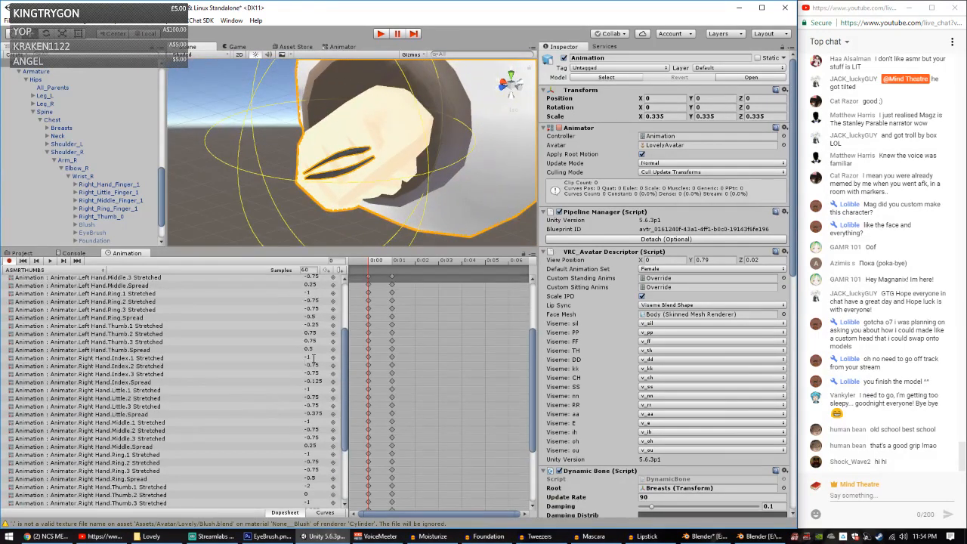
click(314, 357)
text(0)
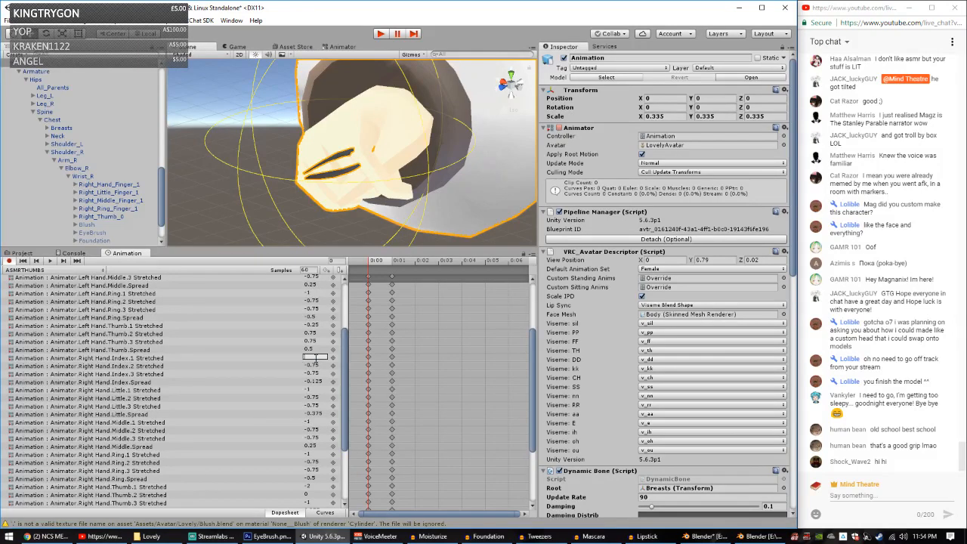
text(1)
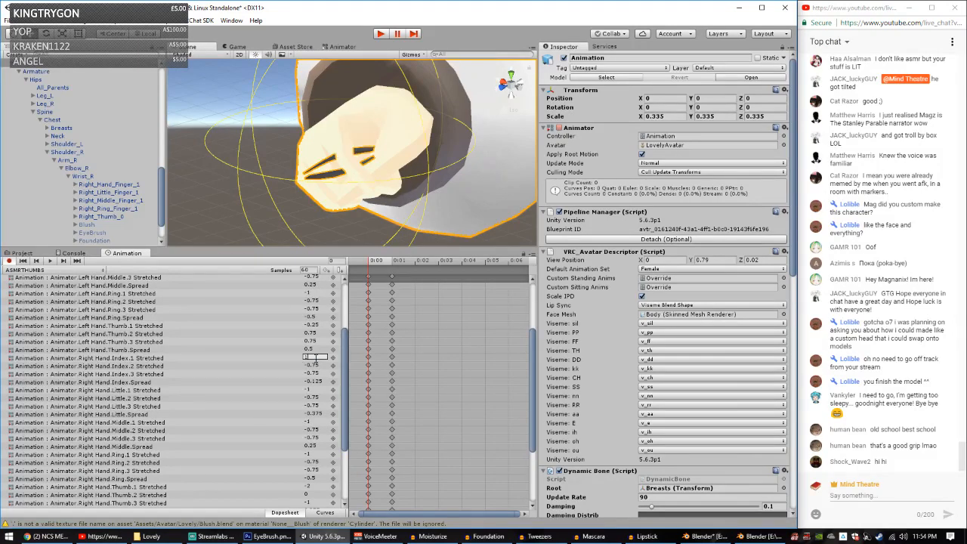
key(BackSpace)
text(2)
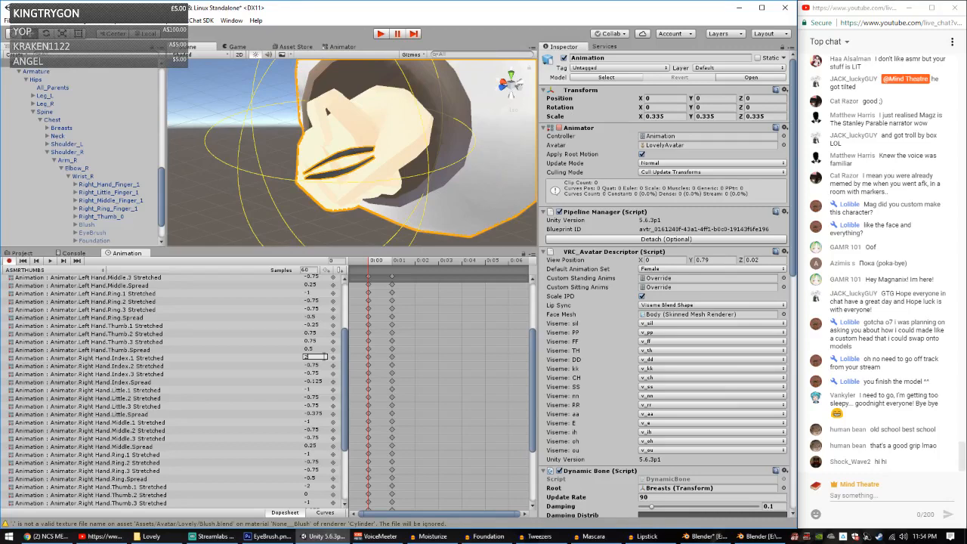
key(BackSpace)
text(1)
Step: Set Right Hand Index.2 Stretched to 0 and inspect the index finger against the tweezers
click(325, 366)
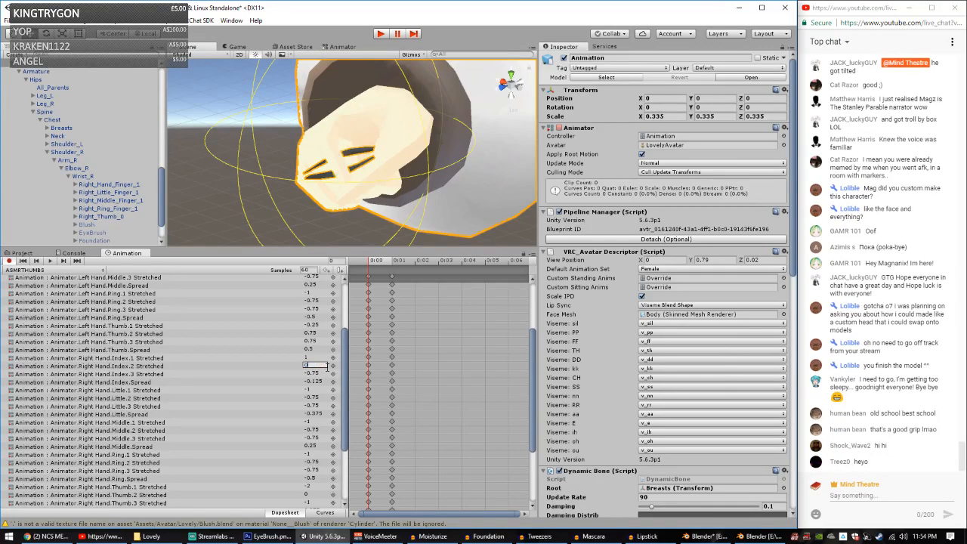
alt+drag(351, 206, 299, 176)
middle_drag(298, 176, 413, 155)
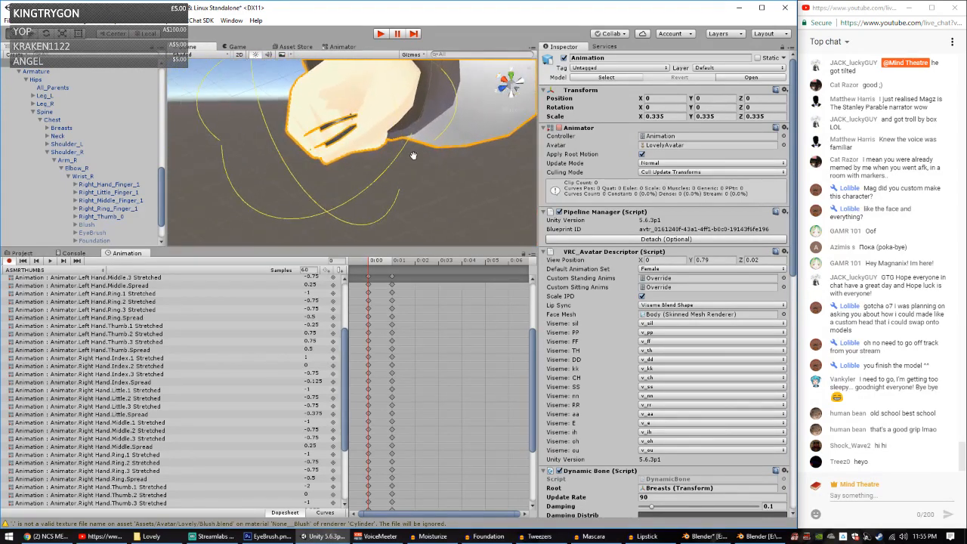
alt+drag(362, 133, 368, 149)
Step: Set Right Hand Thumb.Spread and Thumb.3 Stretched to 0 at the first frame, checking the hand's pose
scroll(278, 417, down, 4)
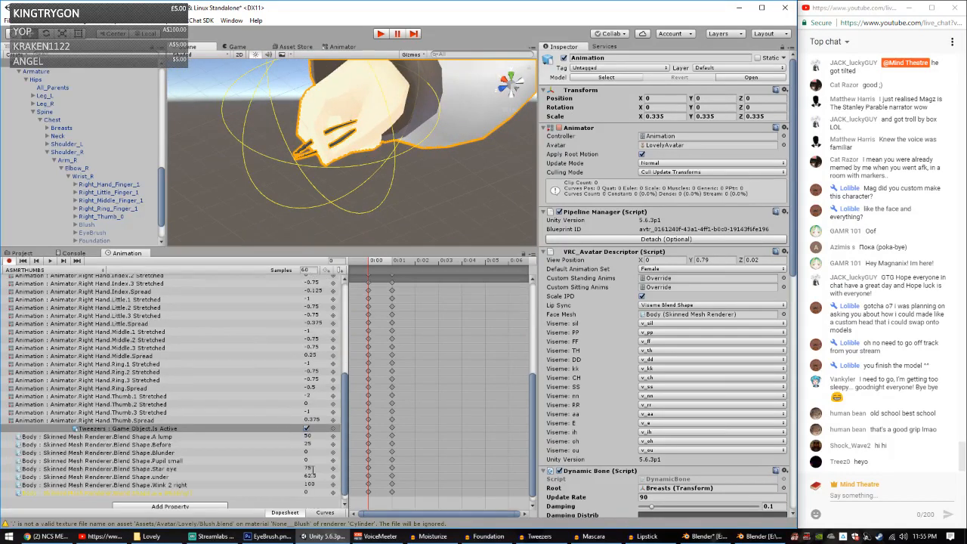
click(318, 417)
text(0)
right_drag(392, 189, 425, 182)
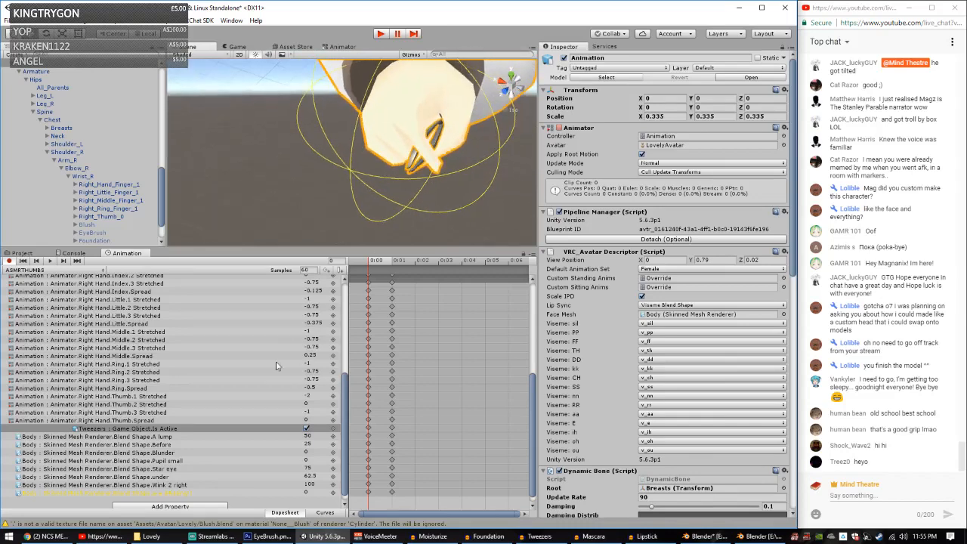
click(319, 411)
text(0)
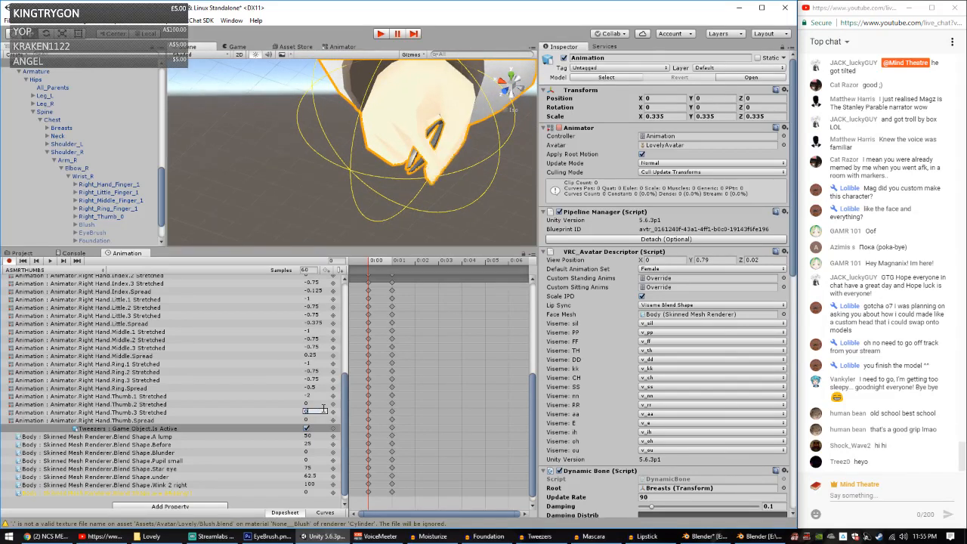
right_drag(411, 185, 294, 170)
Step: Try -2.25 and 0 for Right Hand Thumb.1 Stretched, settle on -1, and check the thumb's position
click(314, 396)
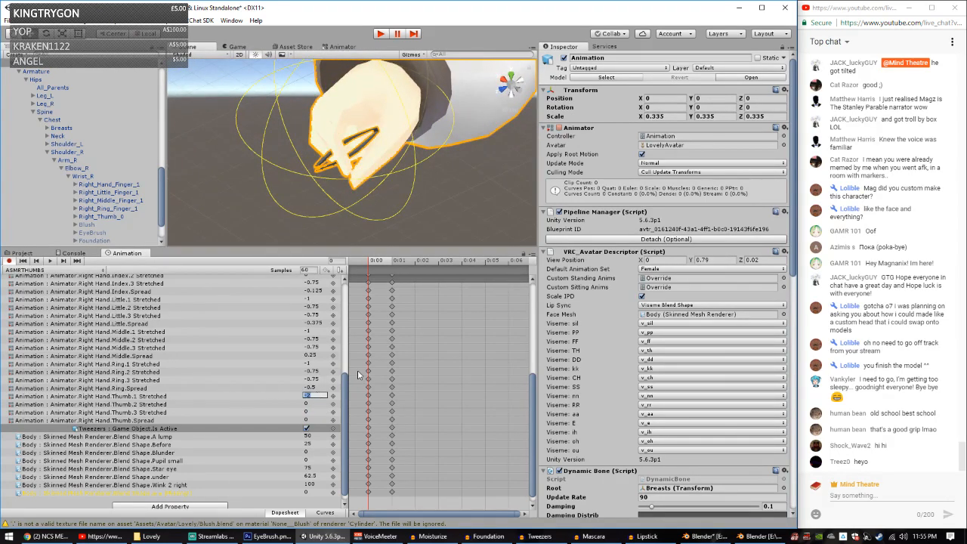
text(-2.25)
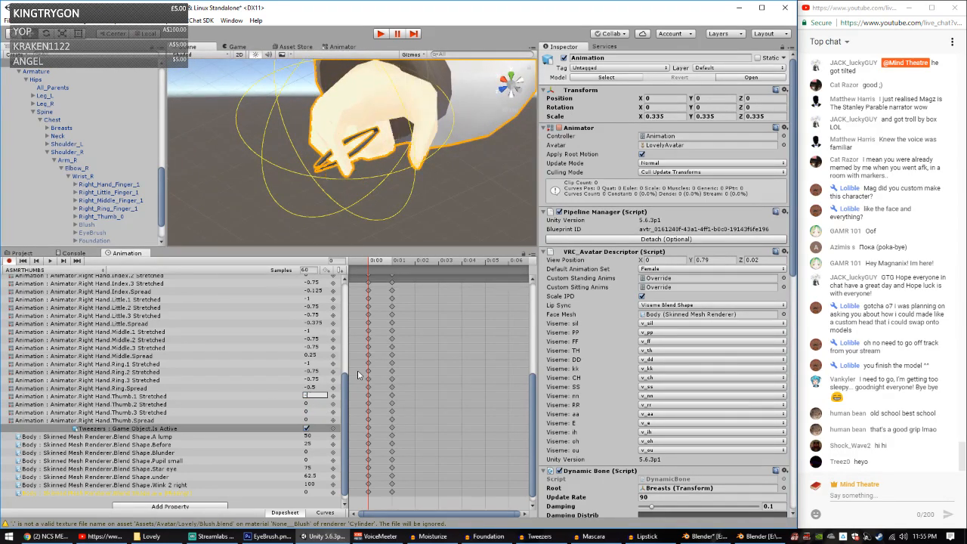
right_drag(317, 221, 372, 185)
click(314, 387)
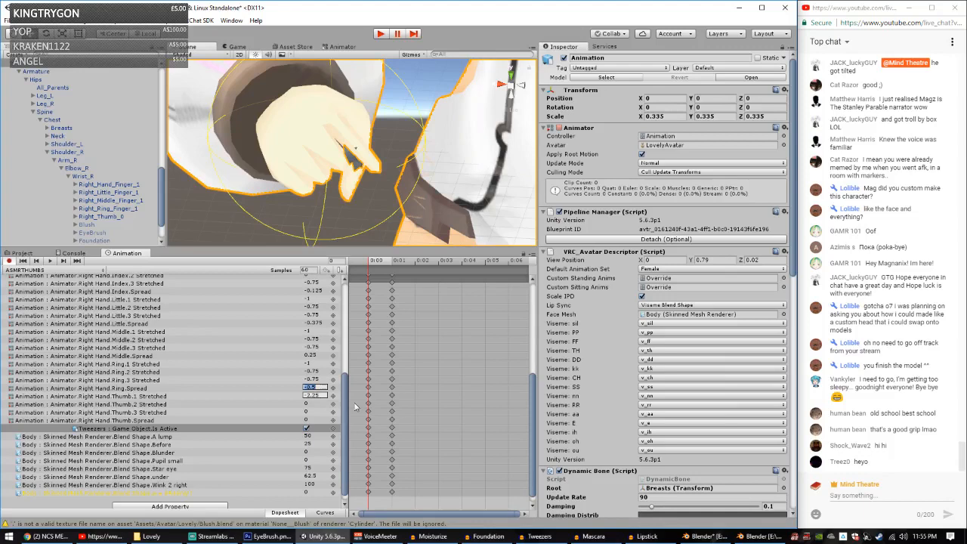
click(315, 396)
text(0)
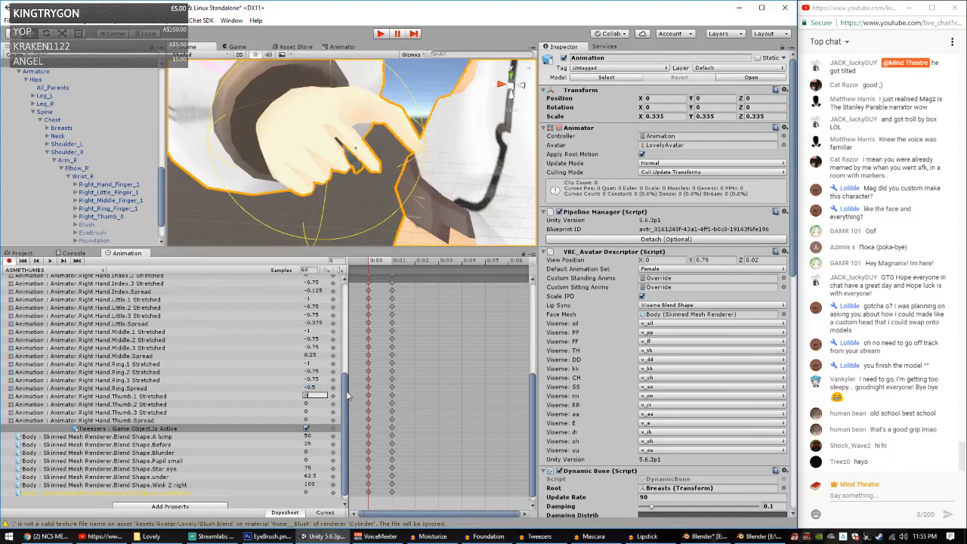
text(-1)
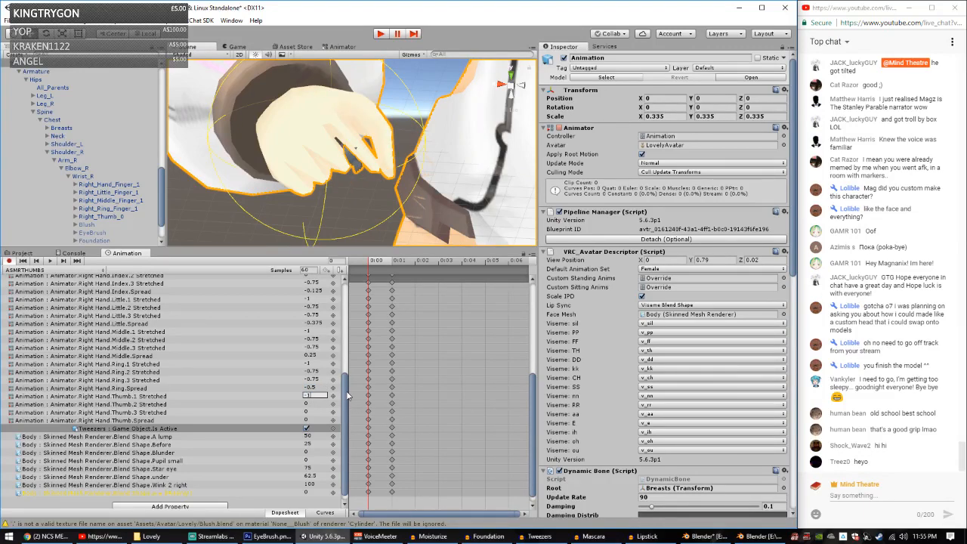
alt+drag(420, 157, 348, 174)
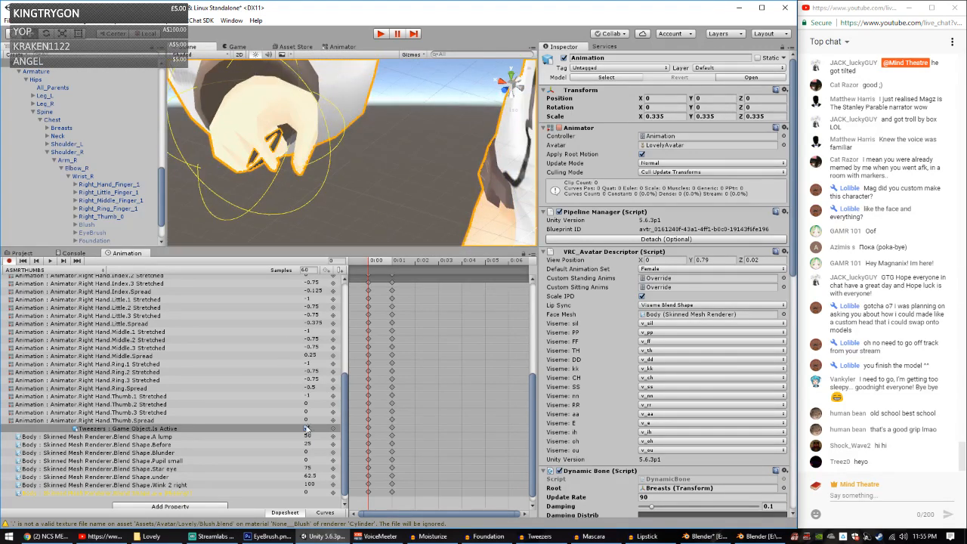
Step: Set Right Hand Thumb.2 Stretched to -0.25 and check the thumb from the side of the hand
click(316, 405)
text(-.25)
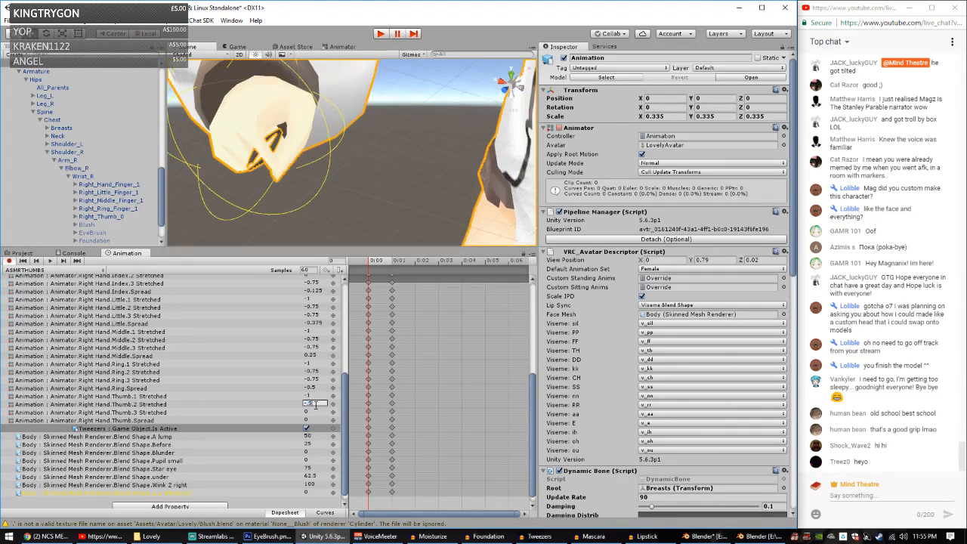
alt+drag(351, 181, 281, 193)
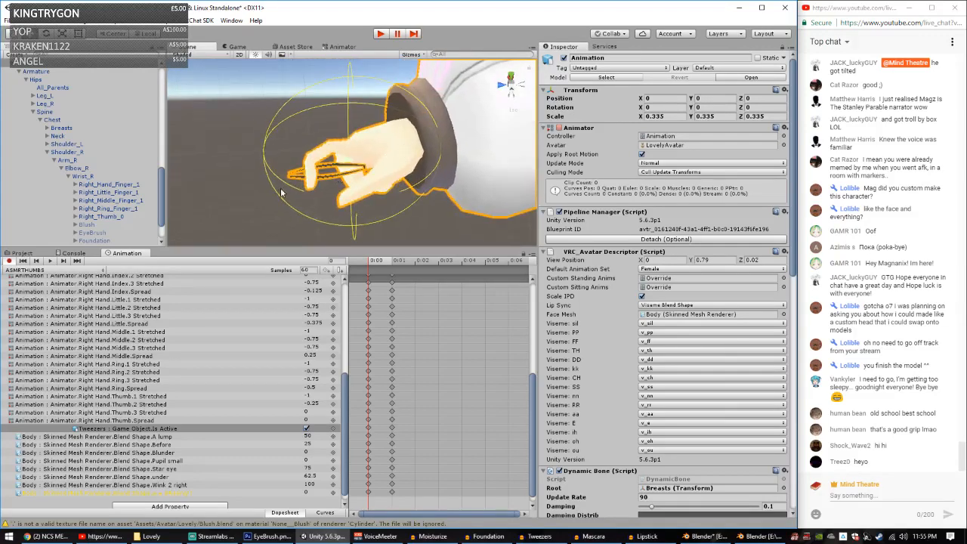
Step: Try 0 and 0.5 for Right Hand Index.1 Stretched at the first frame and settle on 0.75
scroll(215, 345, up, 3)
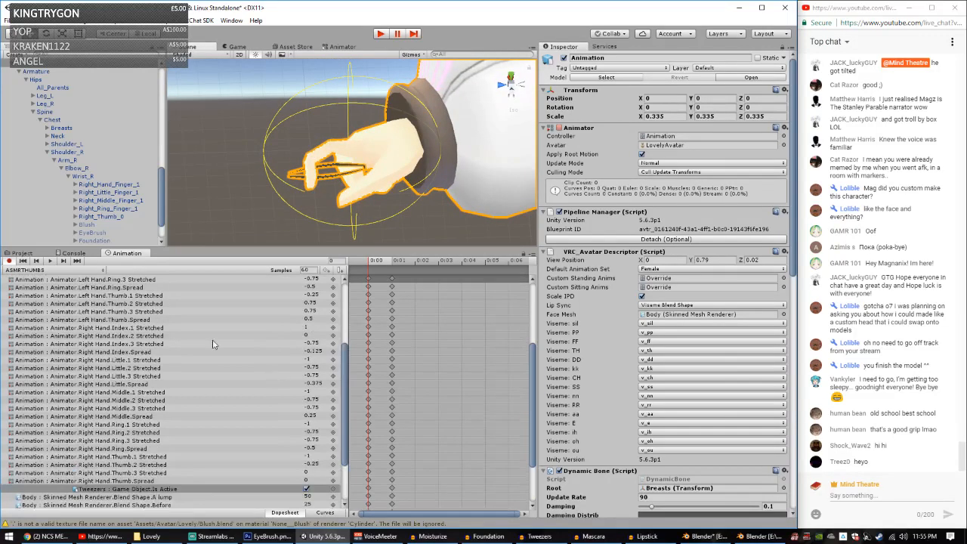
click(315, 326)
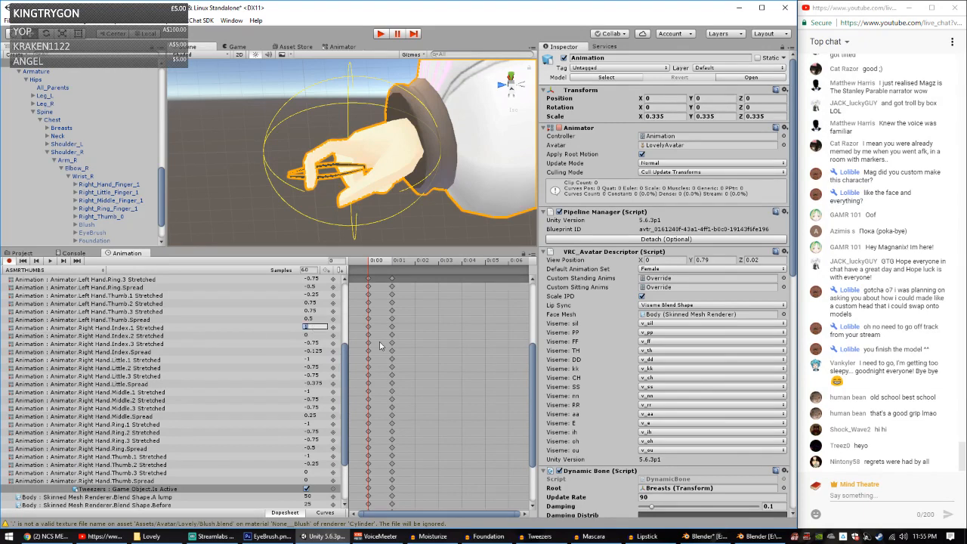
text(0)
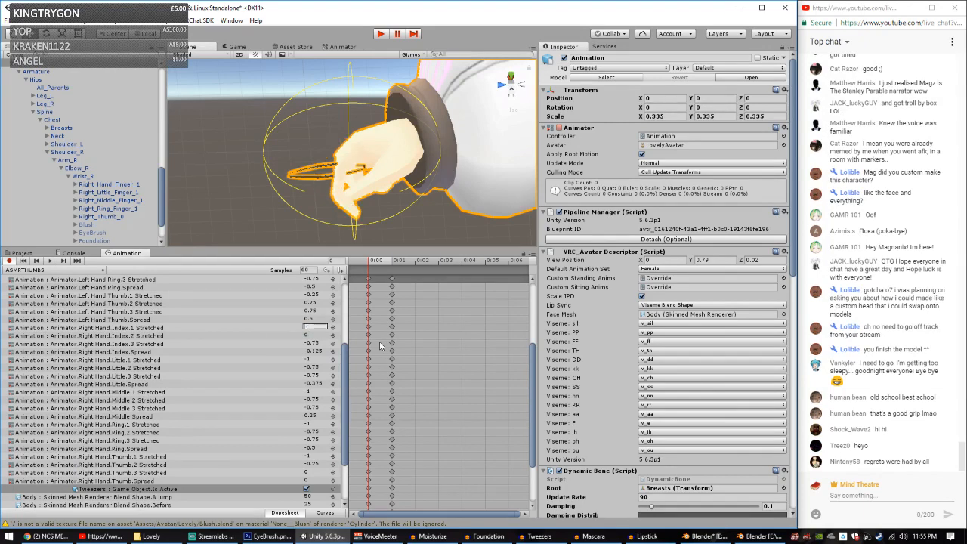
text(-.5)
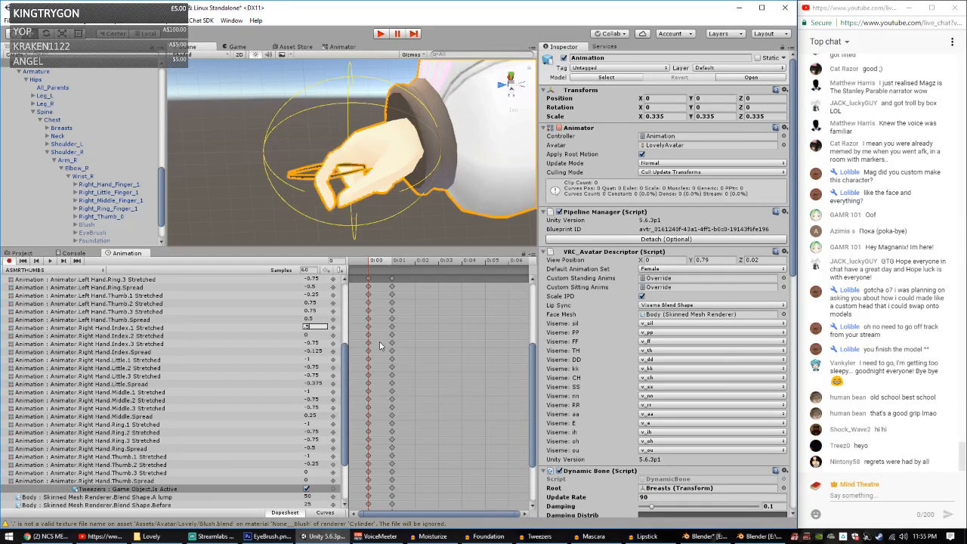
key(BackSpace)
text(6)
key(BackSpace)
text(75)
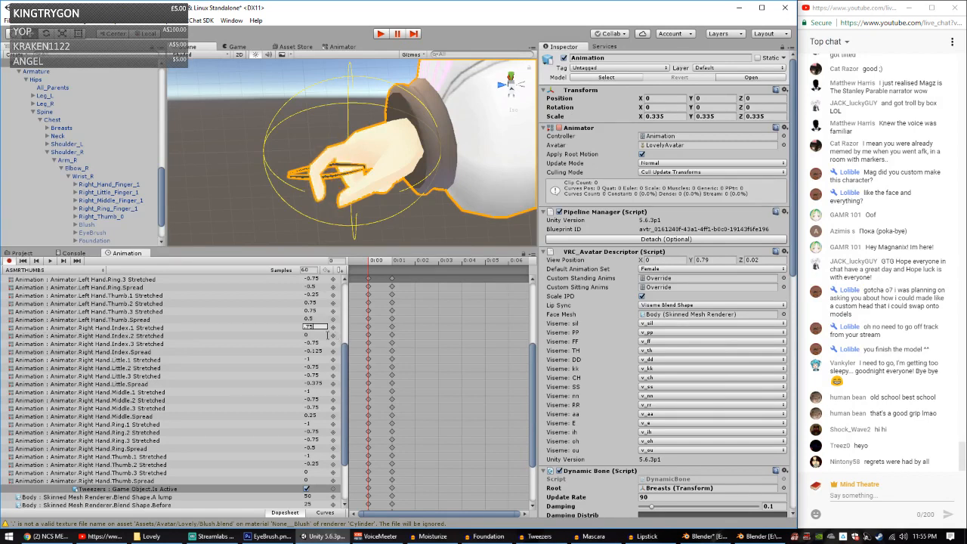
Step: Try 0.25 for Right Hand Index.2 Stretched and settle on -0.25
click(325, 336)
text(25)
key(BackSpace)
key(BackSpace)
text(.2)
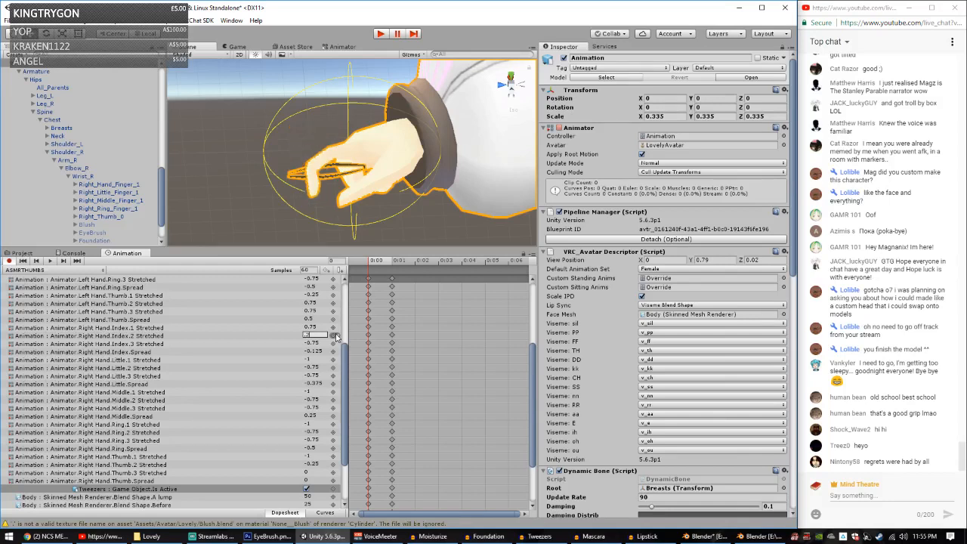
text(5)
key(BackSpace)
key(BackSpace)
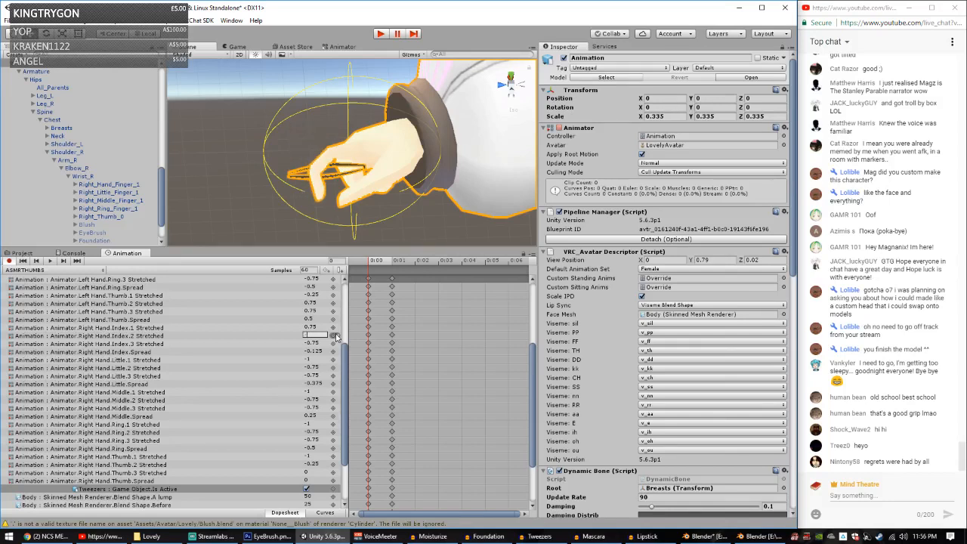
text(-.25)
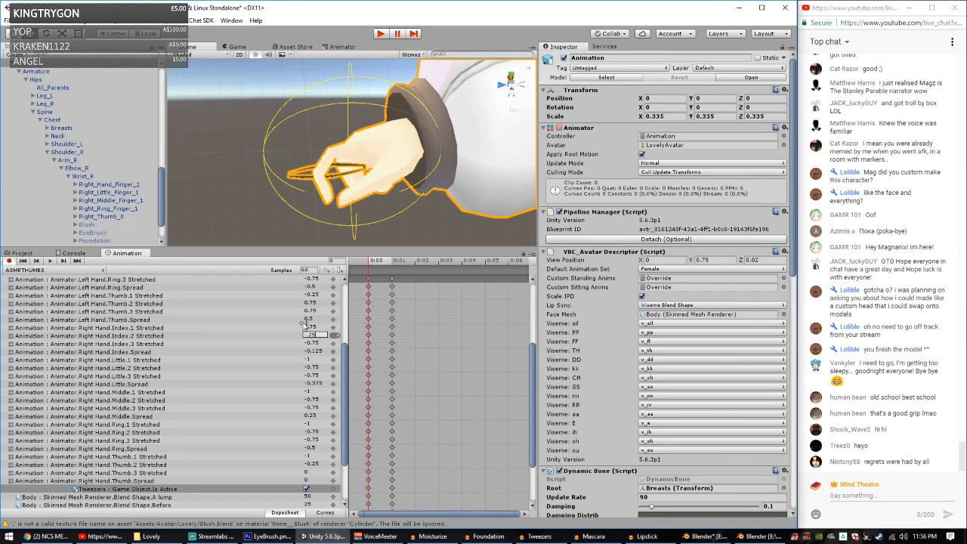
Step: Try 0 for Right Hand Index.3 Stretched, settle on -1, and check the finger from the front of the hand
click(319, 342)
text(0.)
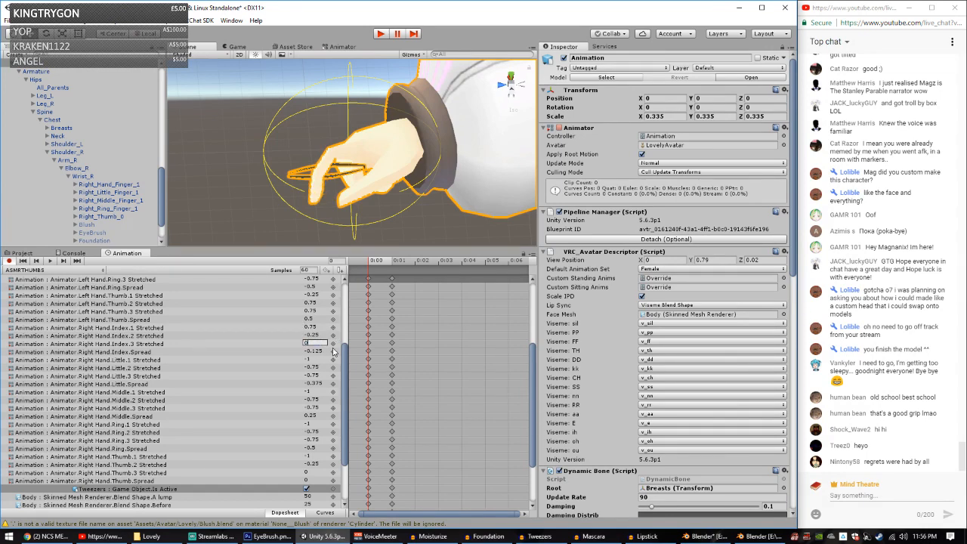
text(1)
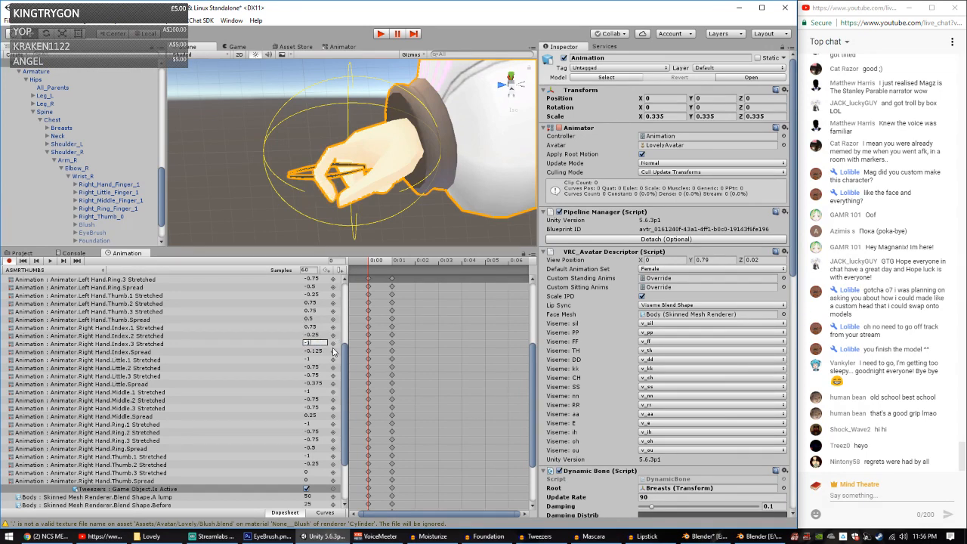
alt+drag(346, 179, 407, 138)
Step: Set Right Hand Thumb.1 Stretched to -0.5 and check the gap between the thumb and index finger
scroll(105, 404, down, 3)
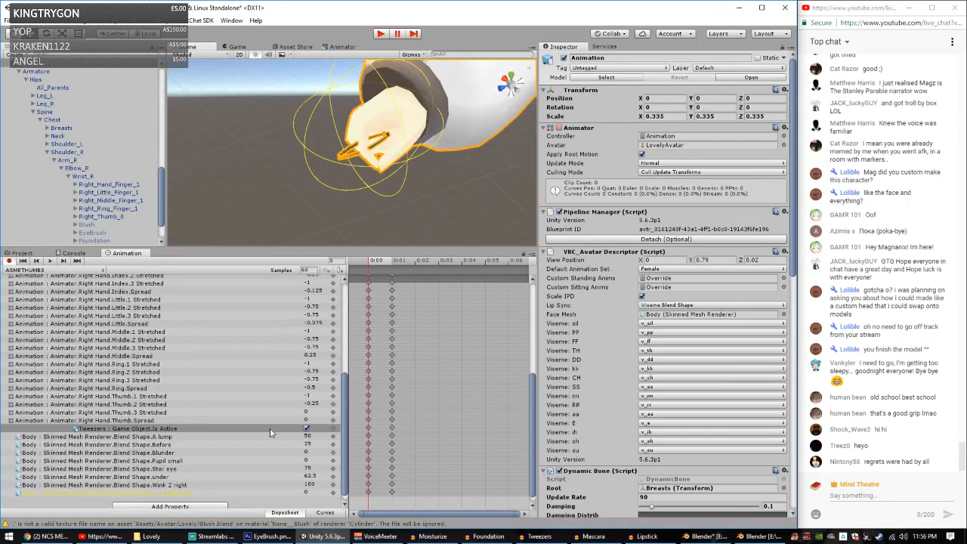
click(312, 395)
key(BackSpace)
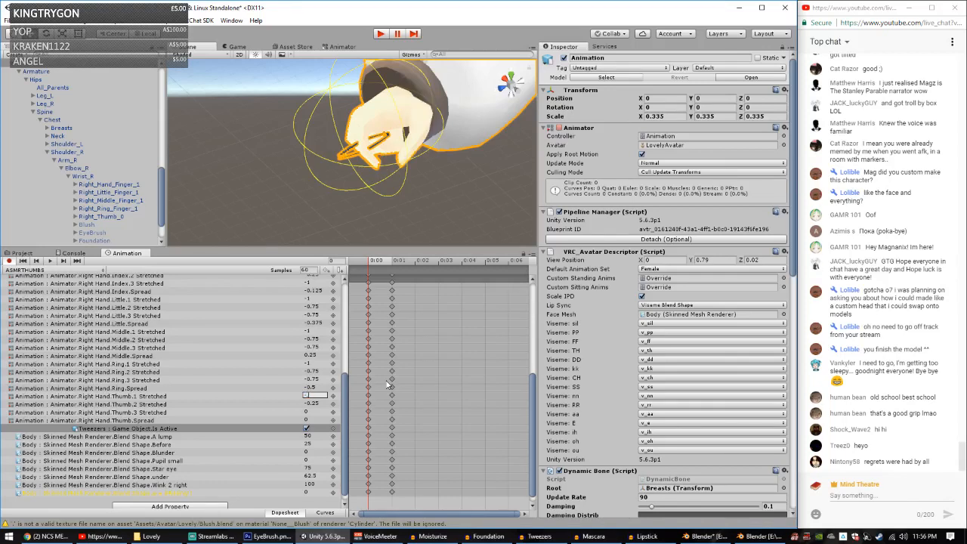
text(-0.75)
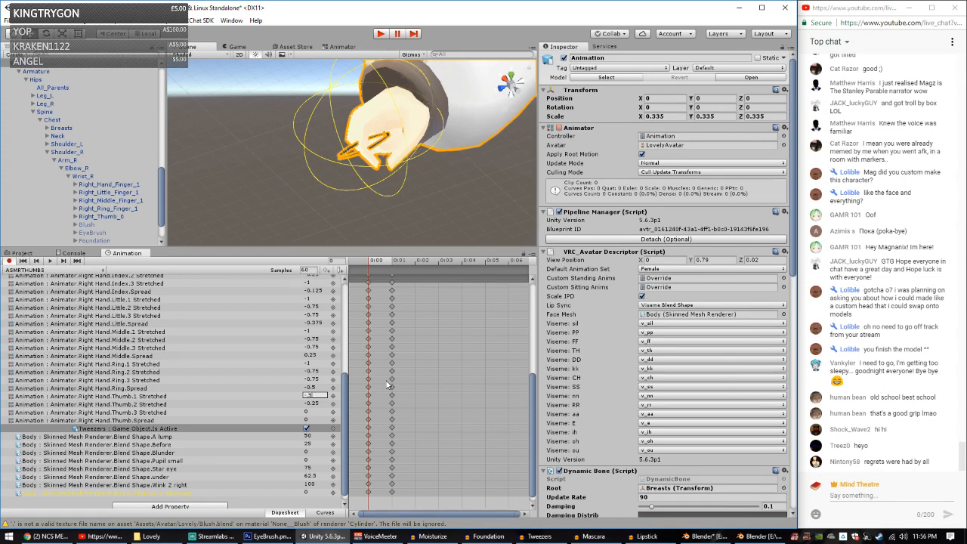
alt+drag(460, 89, 316, 165)
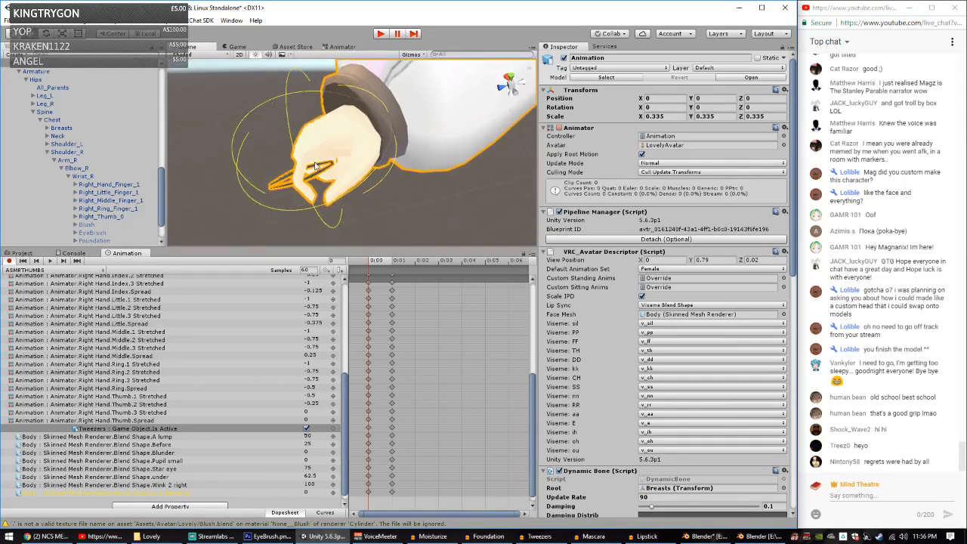
Step: Move the tweezers toward the fingertips and rotate them to about 24.438, 43.566, 103.444
click(285, 183)
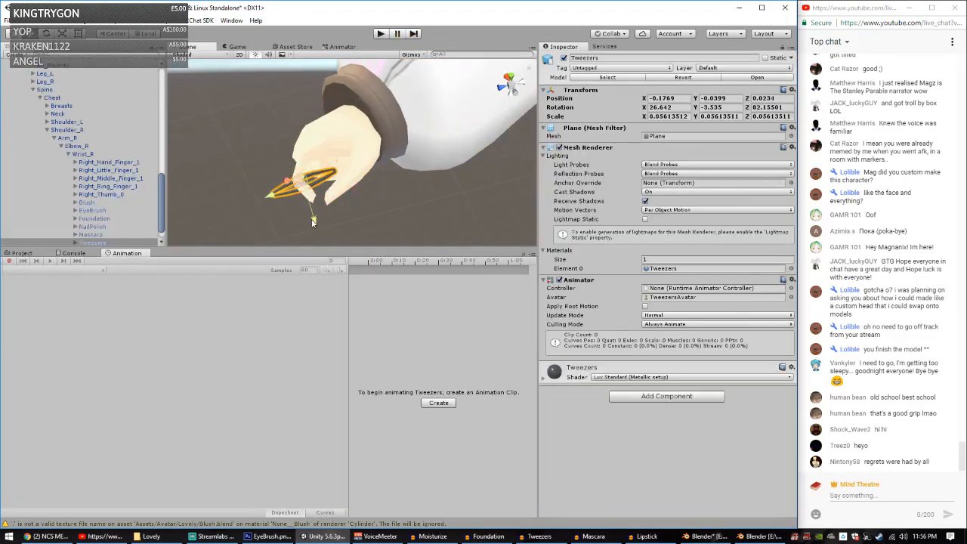
alt+drag(342, 208, 366, 121)
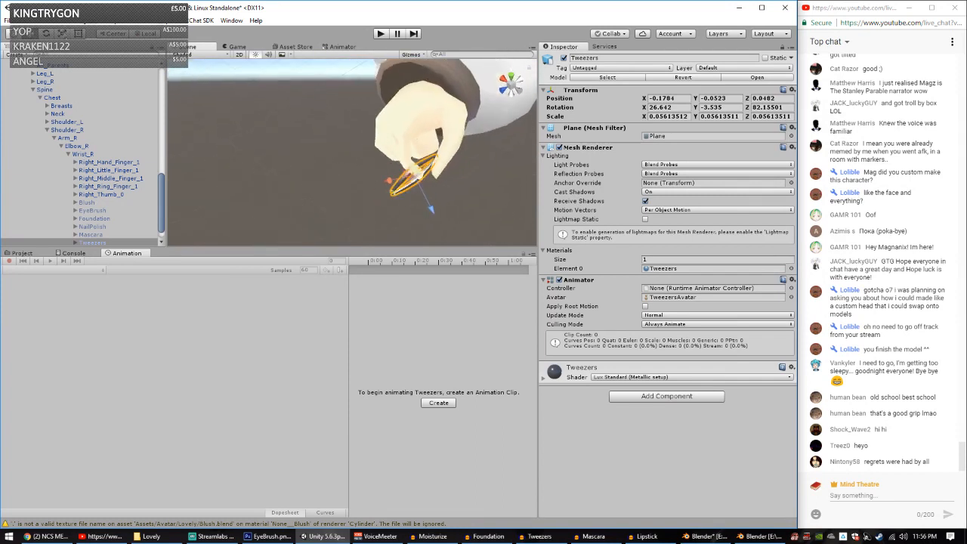
key(e)
drag(405, 147, 436, 204)
key(w)
right_drag(436, 204, 500, 129)
middle_drag(500, 135, 274, 216)
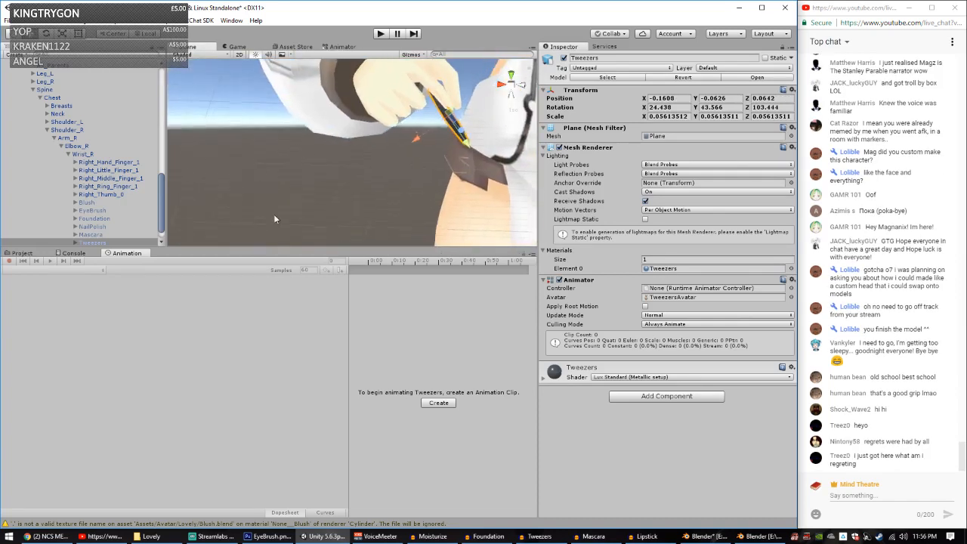
Step: Refine the tweezers' position between the thumb and index finger to about -0.1808, -0.0751, 0.0566
scroll(332, 189, down, 3)
drag(345, 196, 353, 184)
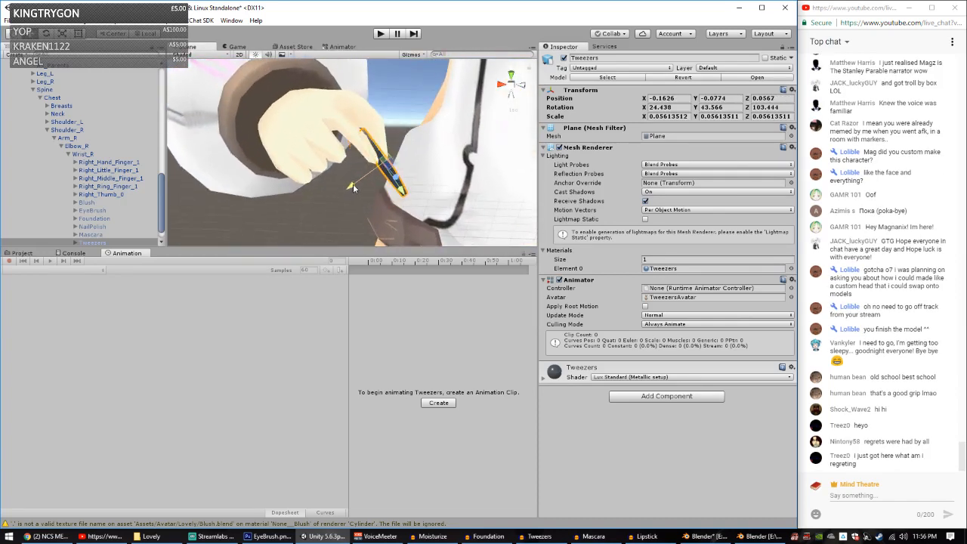
right_drag(353, 183, 319, 192)
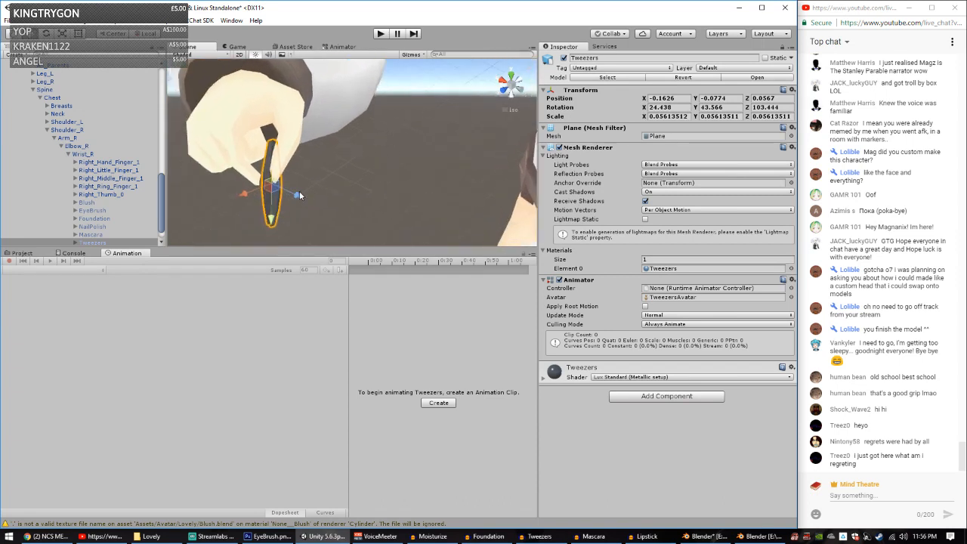
click(295, 193)
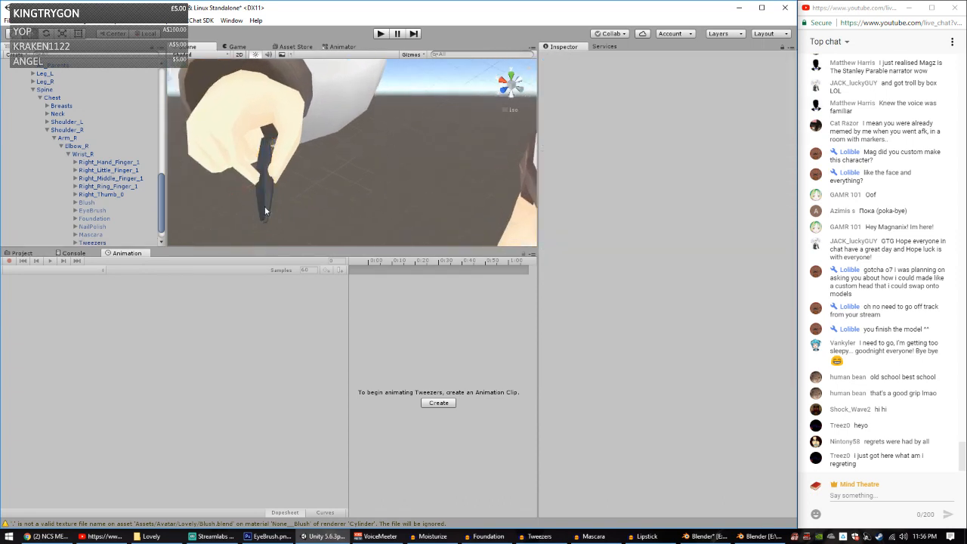
click(264, 206)
right_drag(313, 185, 453, 162)
Step: Copy the posed tweezers' Transform values onto the original avatar's Tweezers object and deactivate the duplicate avatar's tweezers
right_click(602, 93)
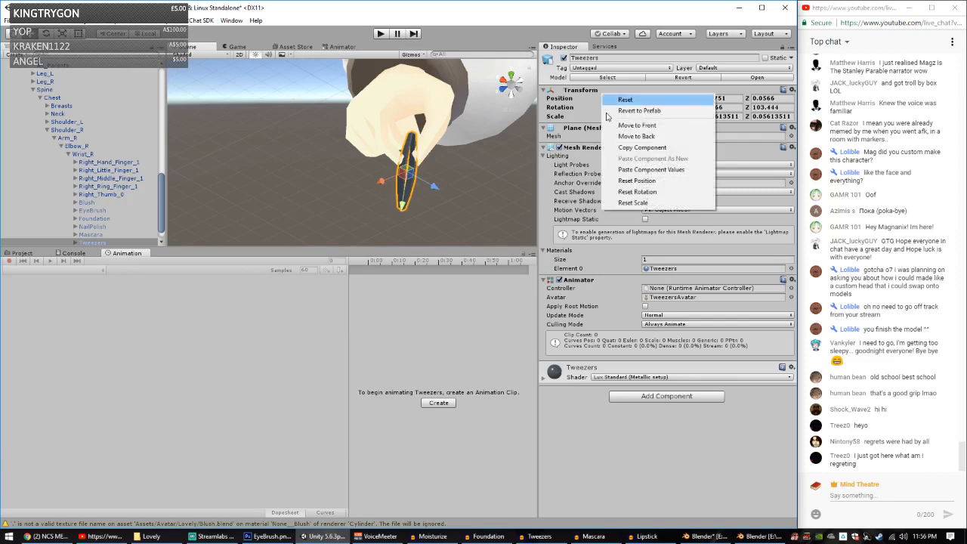
click(639, 148)
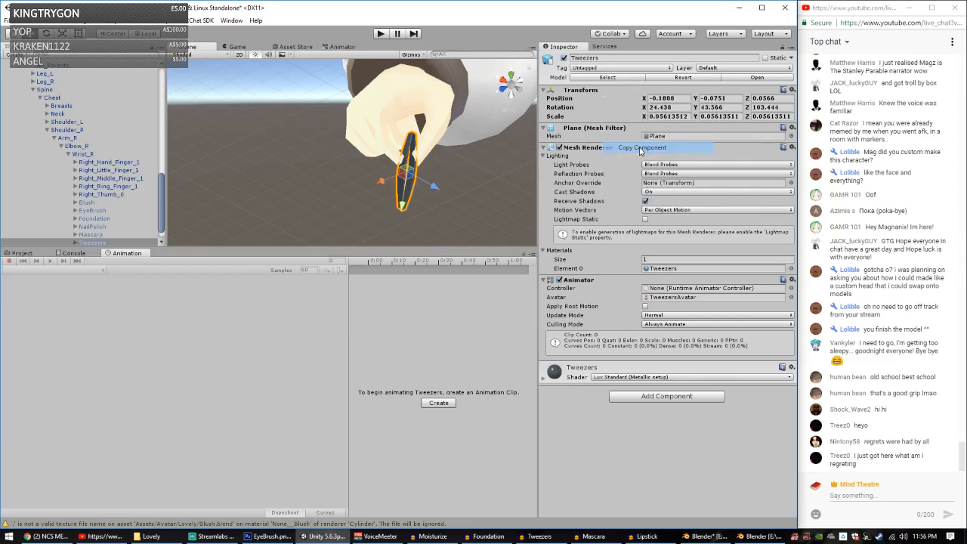
scroll(105, 130, down, 3)
click(89, 138)
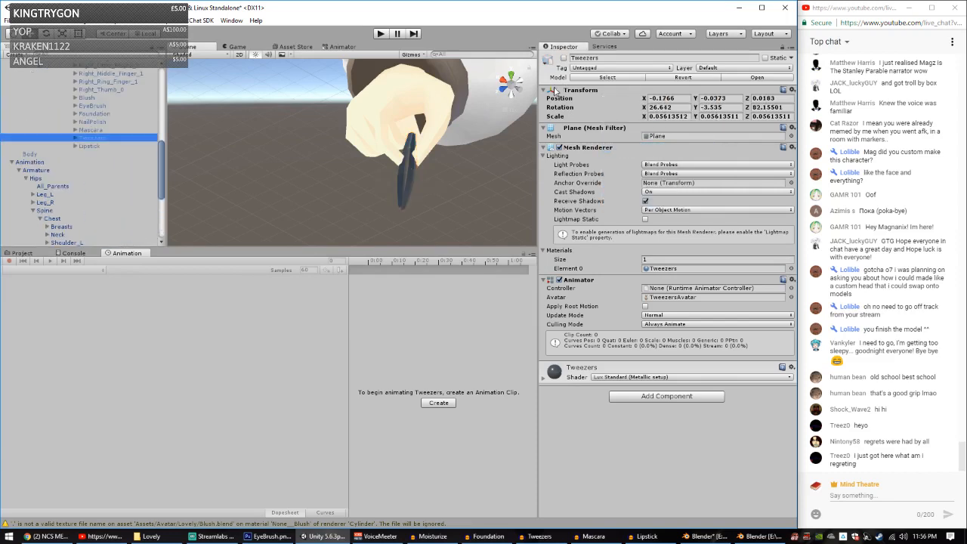
right_click(609, 92)
click(664, 168)
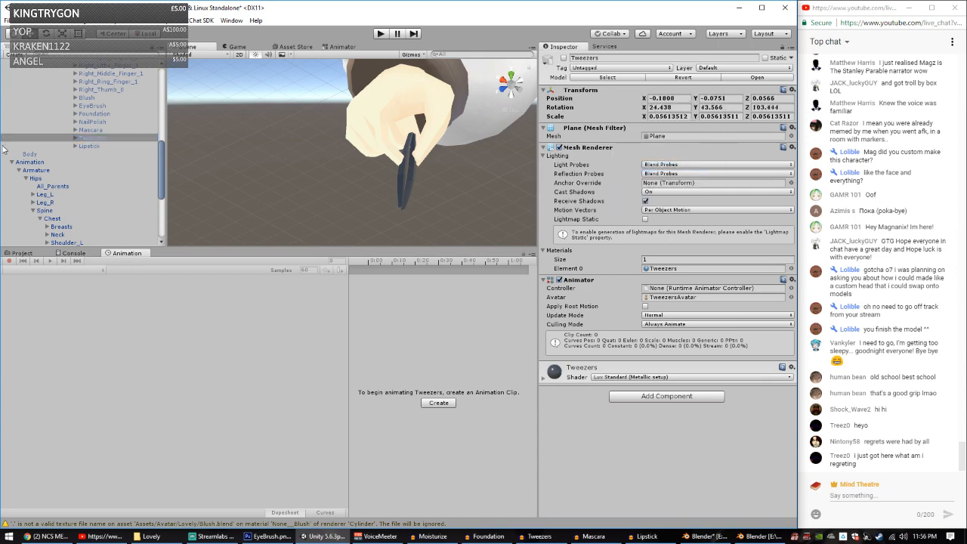
scroll(96, 227, up, 3)
click(562, 58)
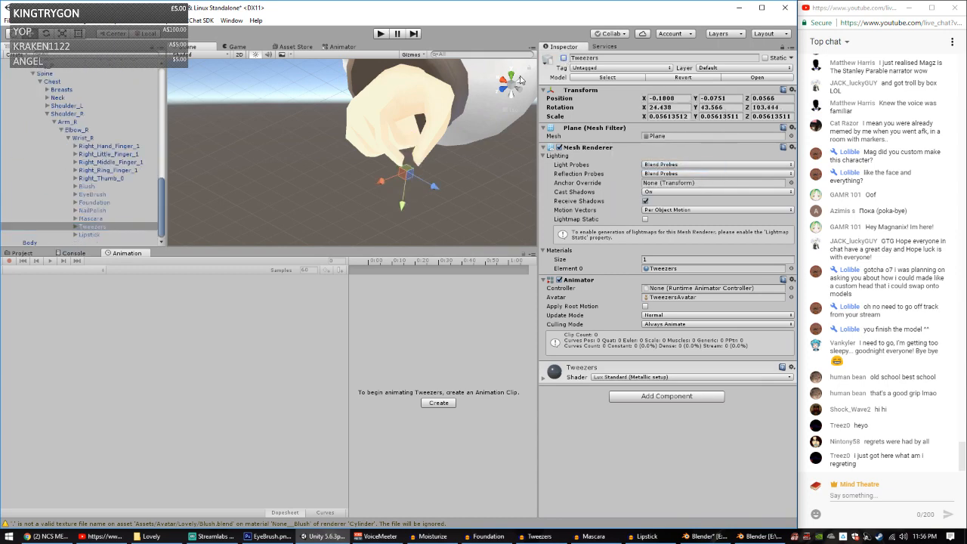
Step: Reopen the ASMRTHUMBS clip on the duplicate avatar and preview the hand pose at frame 1
scroll(88, 161, up, 1)
click(45, 65)
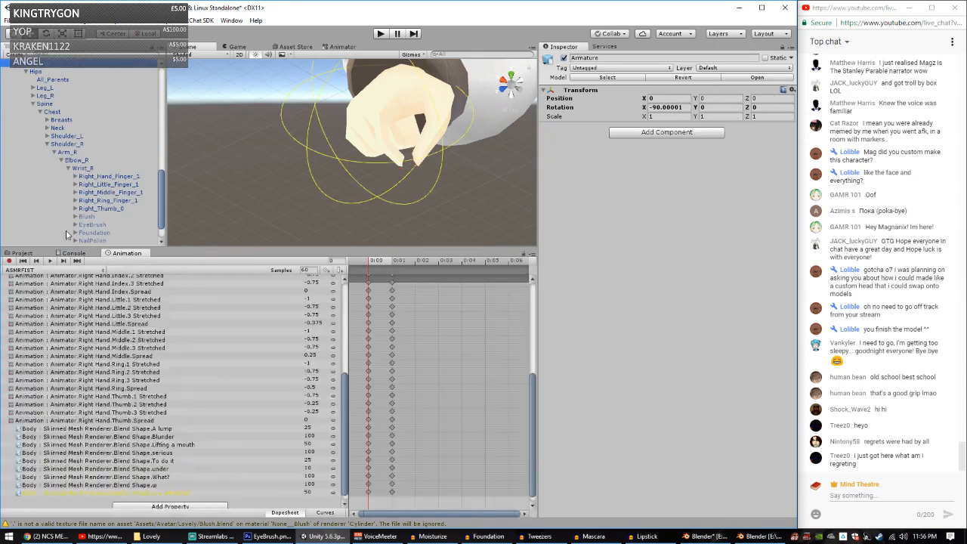
click(74, 271)
click(42, 336)
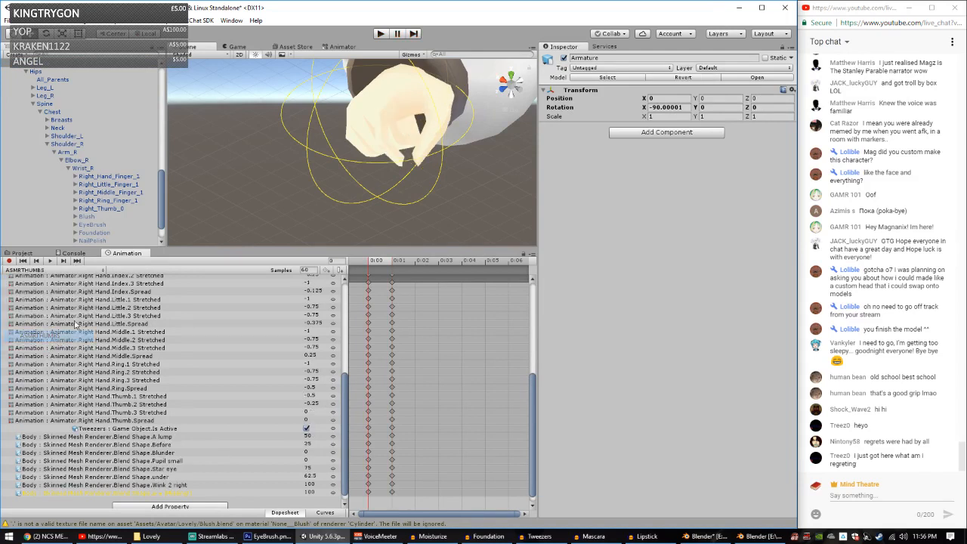
click(381, 263)
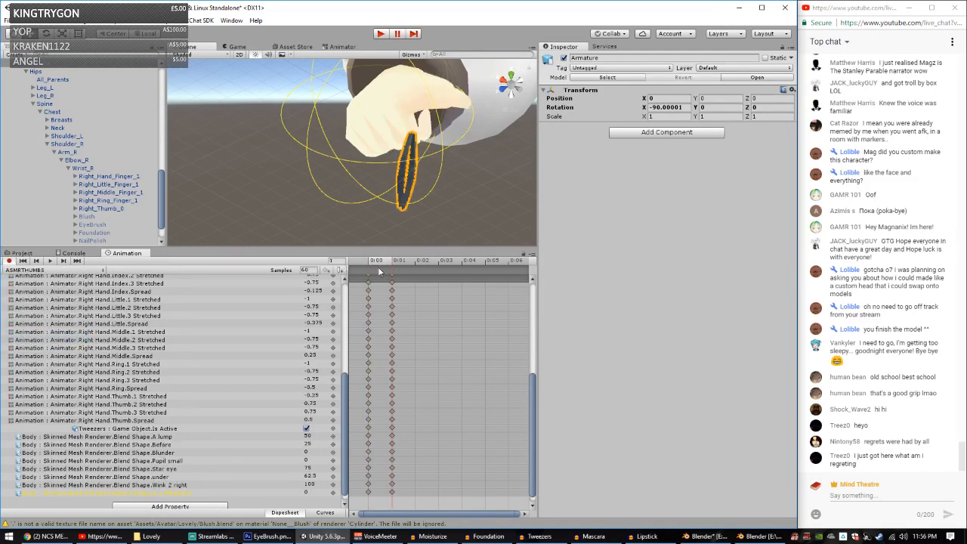
Step: Replace all keyframes at 0:01 with a copy of the first frame's keys and check the hand holding the tweezers
drag(535, 404, 538, 302)
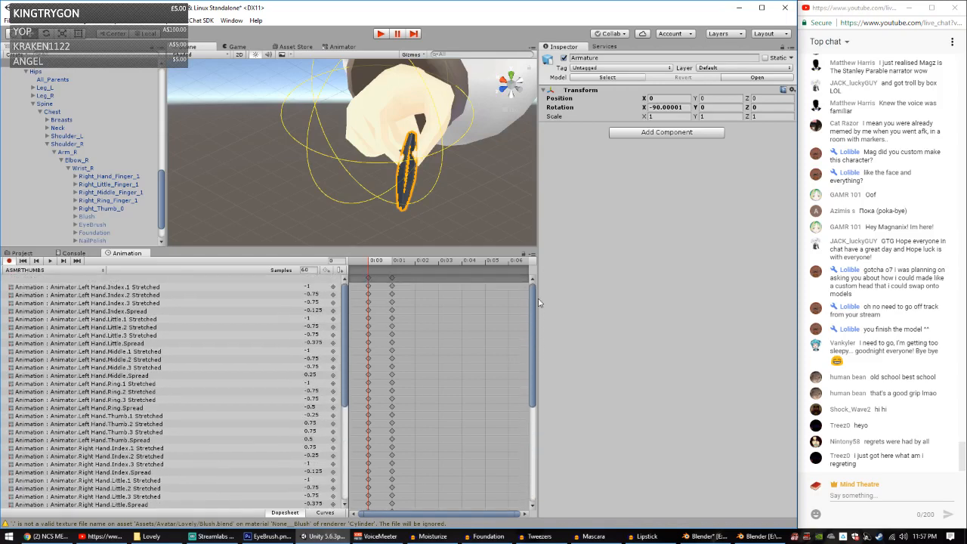
click(392, 279)
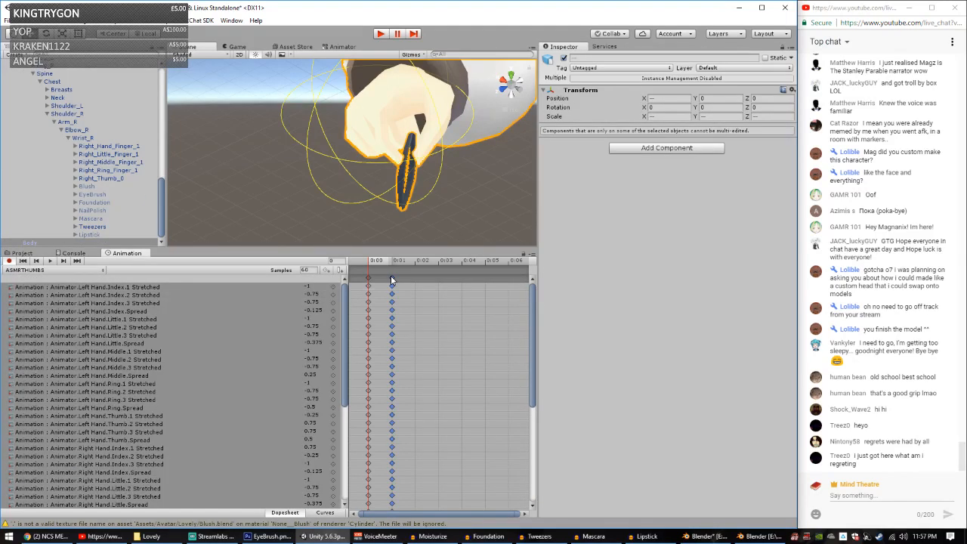
key(Delete)
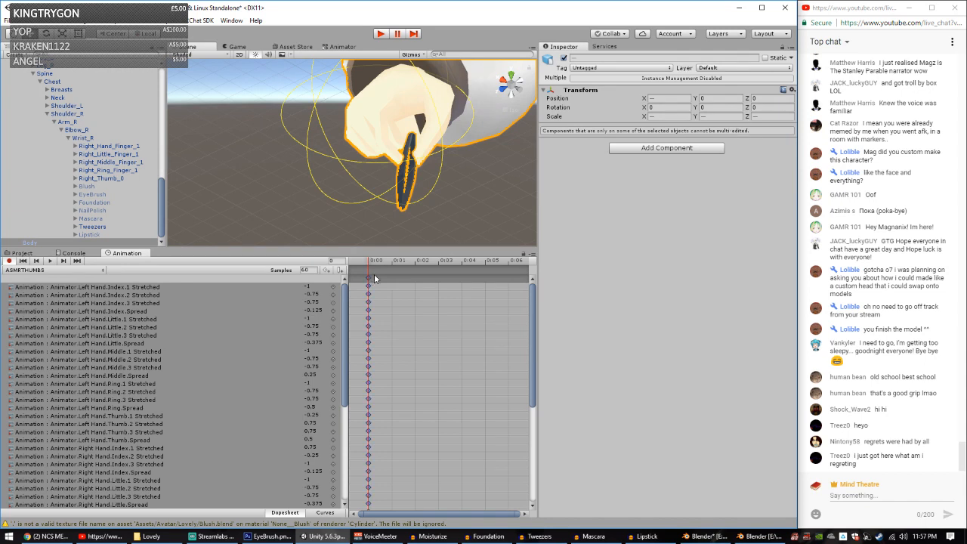
click(391, 267)
click(373, 262)
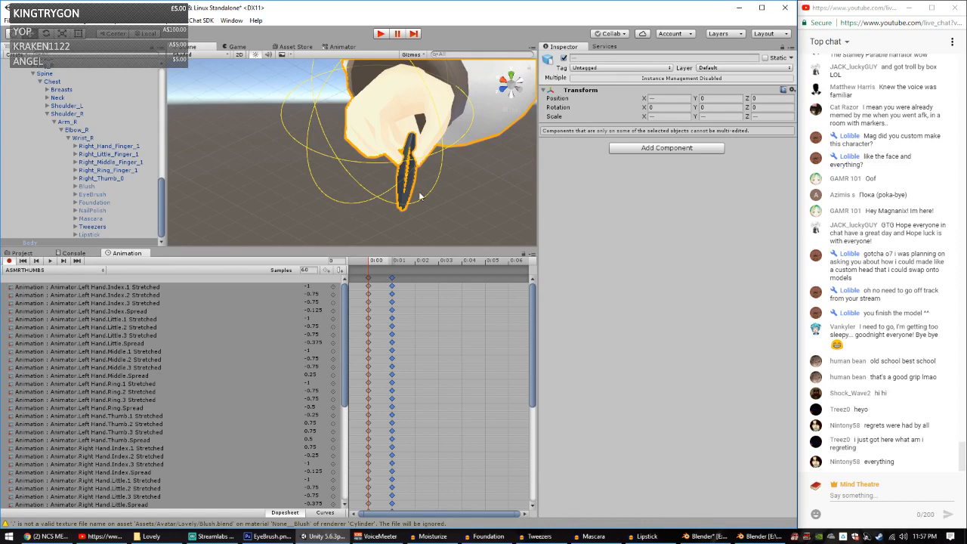
alt+drag(403, 204, 330, 189)
alt+drag(324, 164, 393, 162)
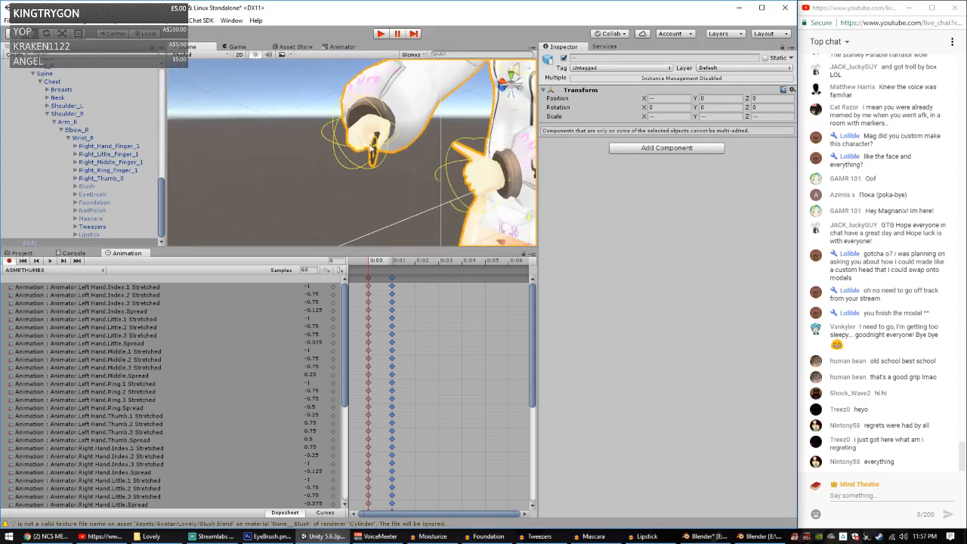
Step: Create an empty child object under the original avatar's Wrist_R bone
click(105, 227)
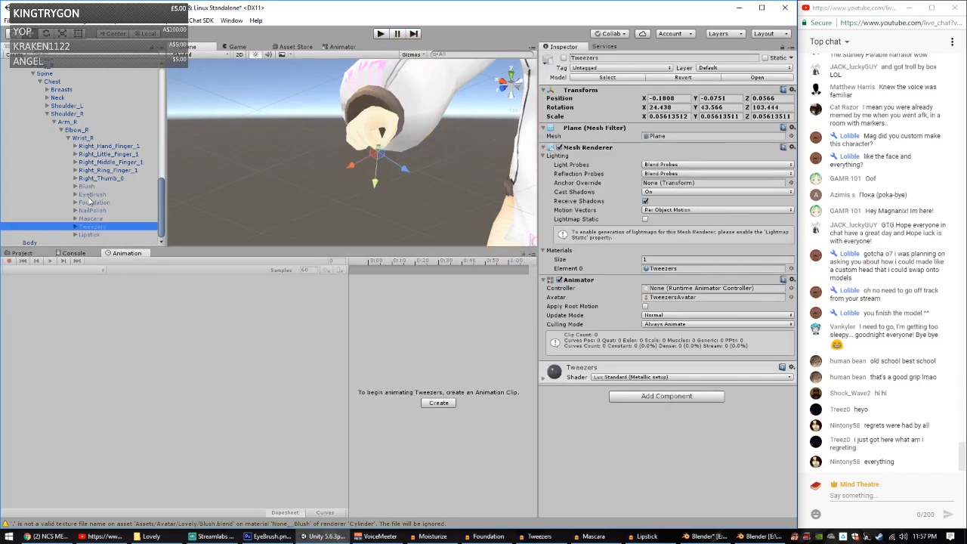
scroll(68, 91, down, 3)
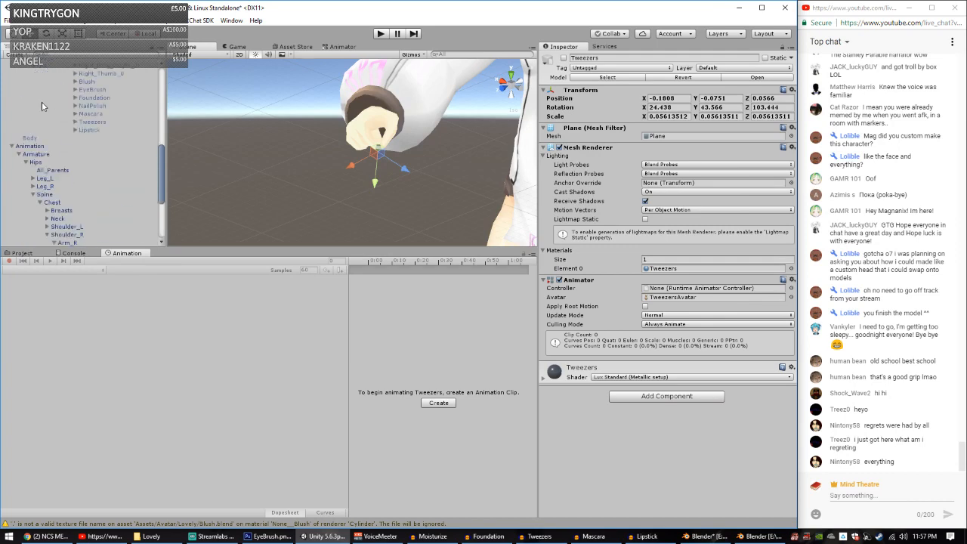
click(31, 146)
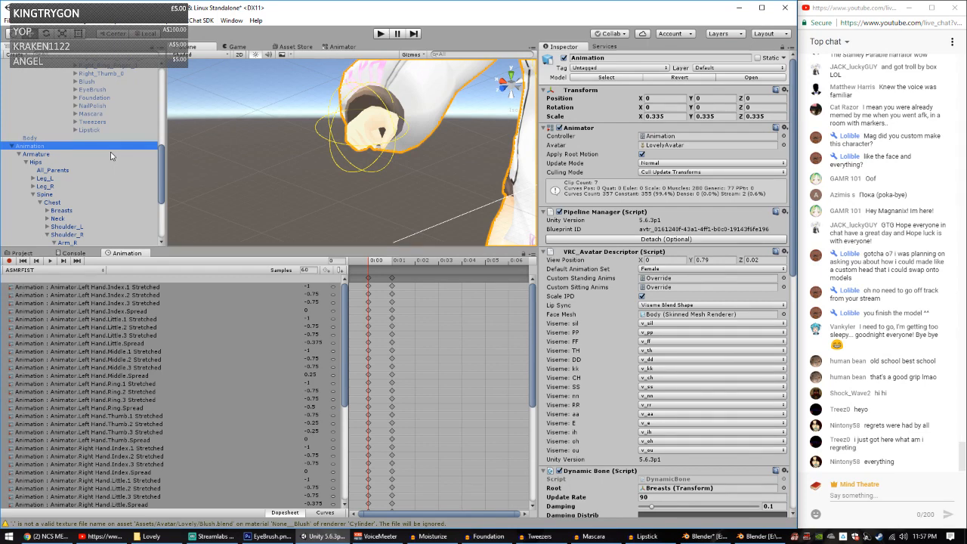
scroll(110, 156, up, 4)
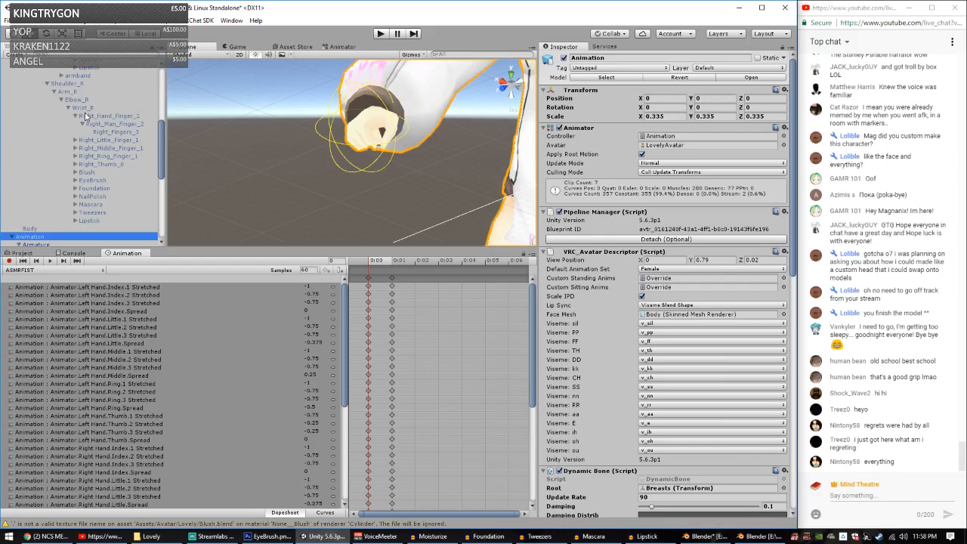
right_click(85, 115)
click(159, 189)
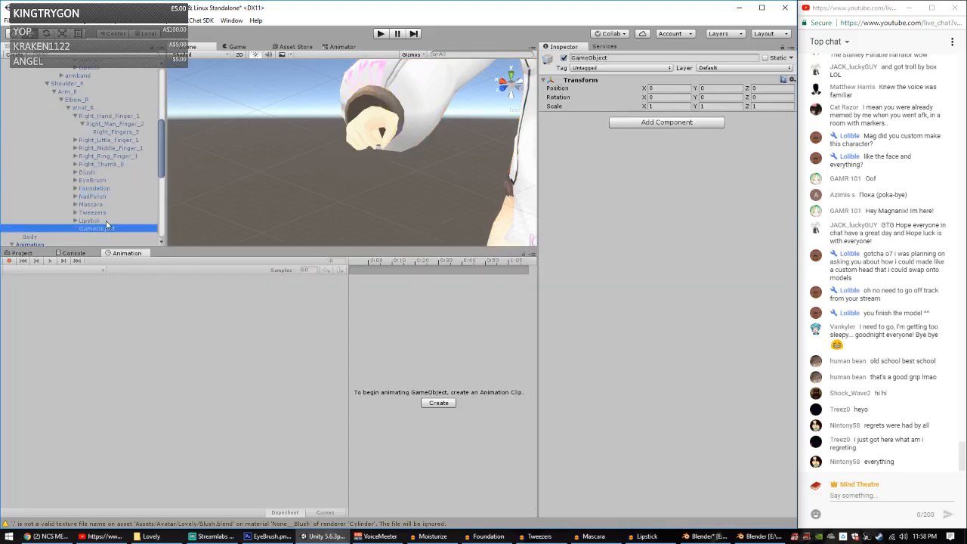
Step: Name the new empty object under Wrist_R EyeShadowMascara
click(110, 226)
text(eYE)
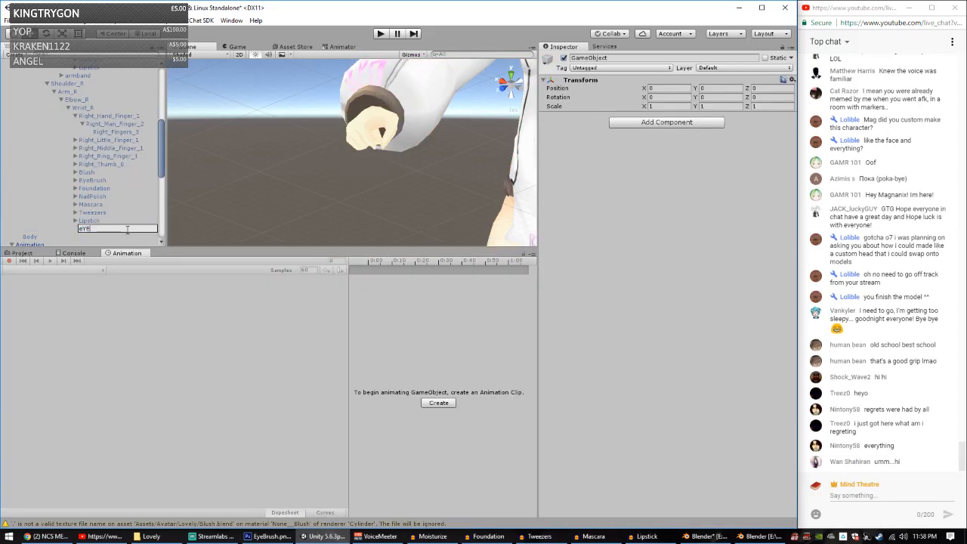
text(sHADOWmAS)
key(BackSpace)
key(BackSpace)
key(BackSpace)
key(BackSpace)
key(BackSpace)
key(BackSpace)
key(BackSpace)
key(BackSpace)
key(BackSpace)
key(BackSpace)
text(a)
key(Return)
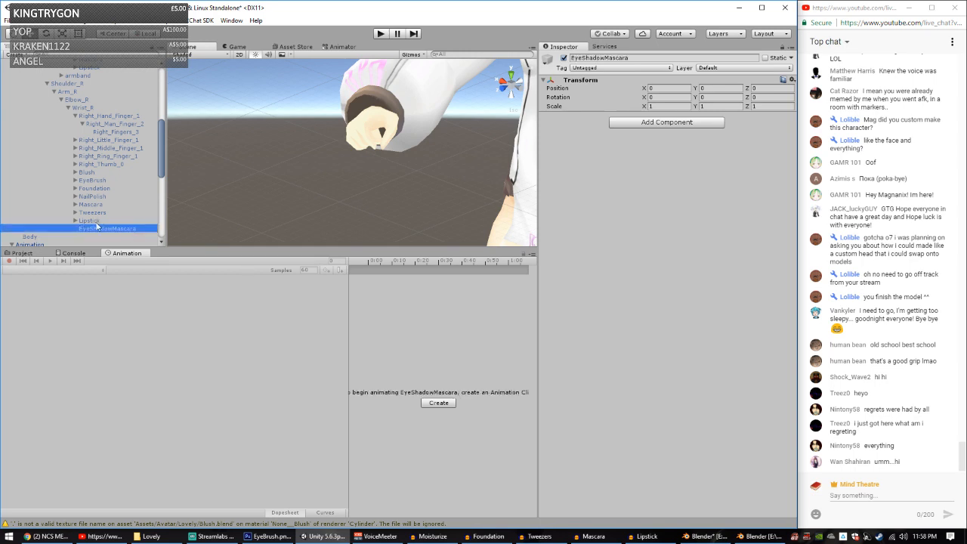
Step: Nest the original avatar's EyeBrush and Mascara under EyeShadowMascara and activate EyeBrush
click(108, 205)
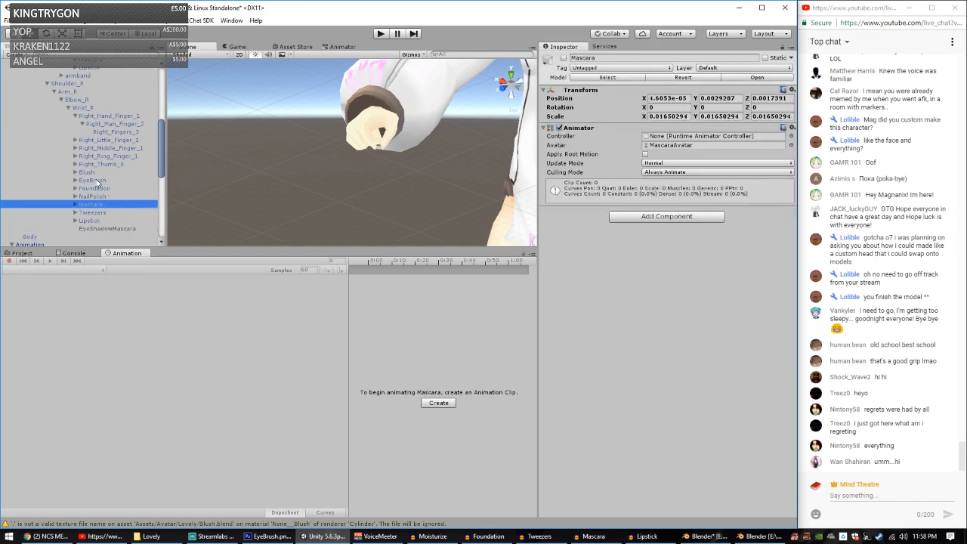
ctrl+click(98, 181)
drag(99, 181, 110, 231)
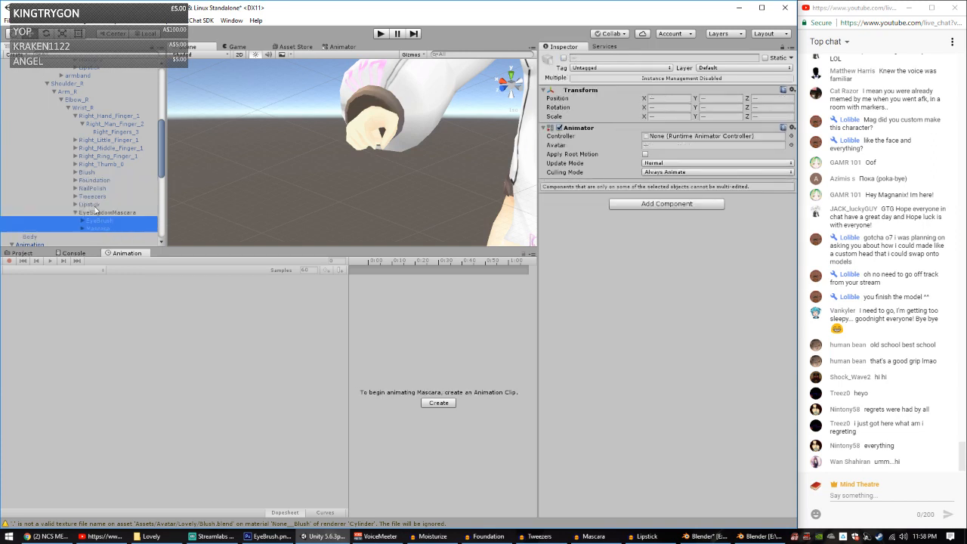
click(106, 214)
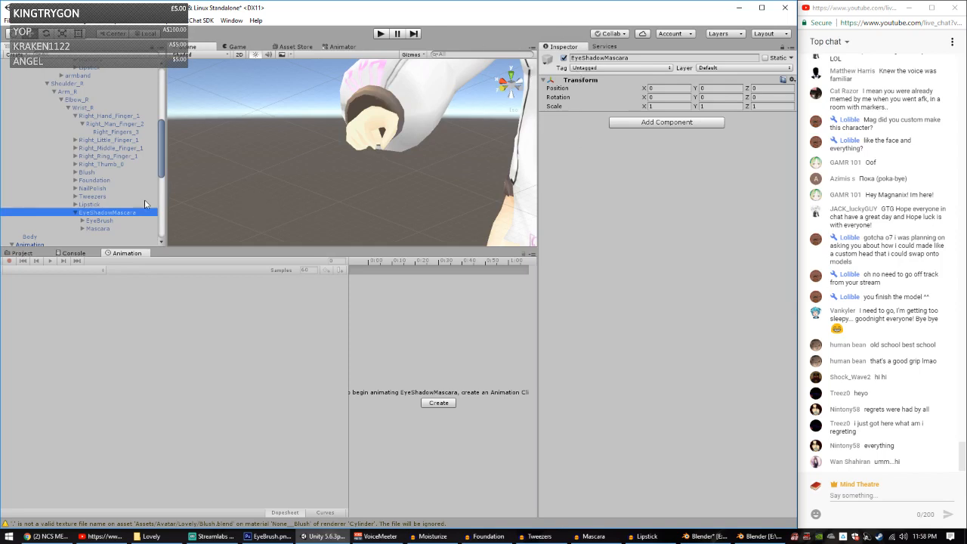
click(98, 221)
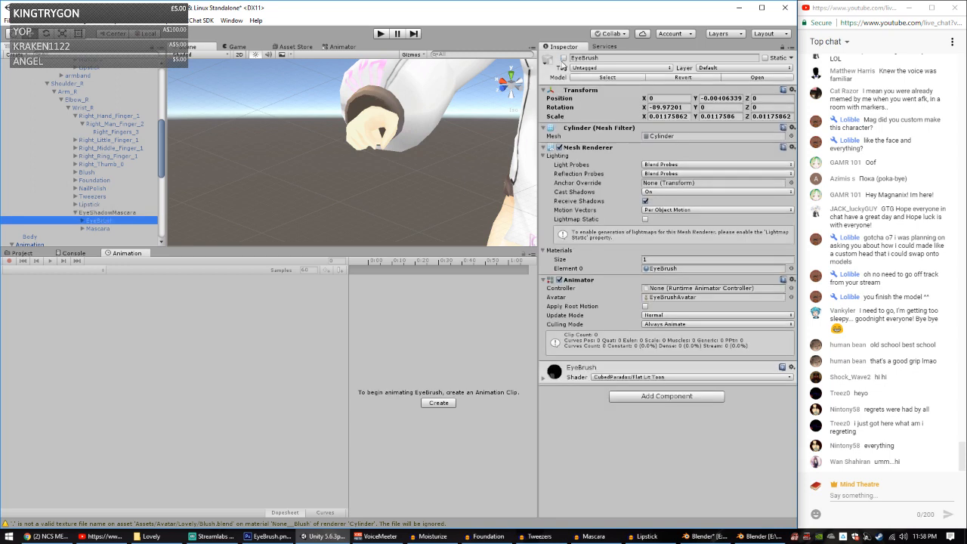
click(563, 57)
click(103, 228)
Step: Copy the original avatar's EyeShadowMascara group and delete the separate EyeBrush and Mascara from the duplicate avatar's right wrist
scroll(115, 201, up, 2)
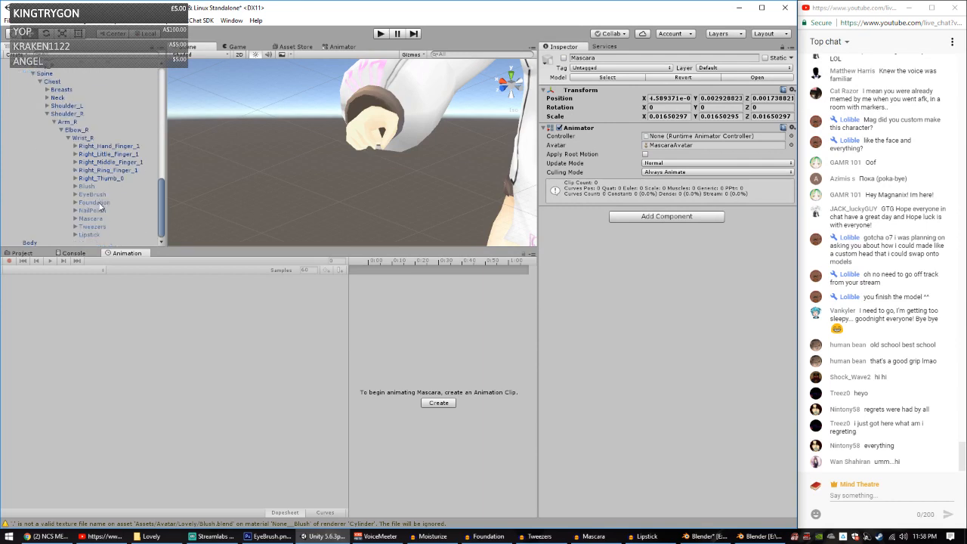
scroll(101, 204, up, 3)
scroll(106, 113, up, 1)
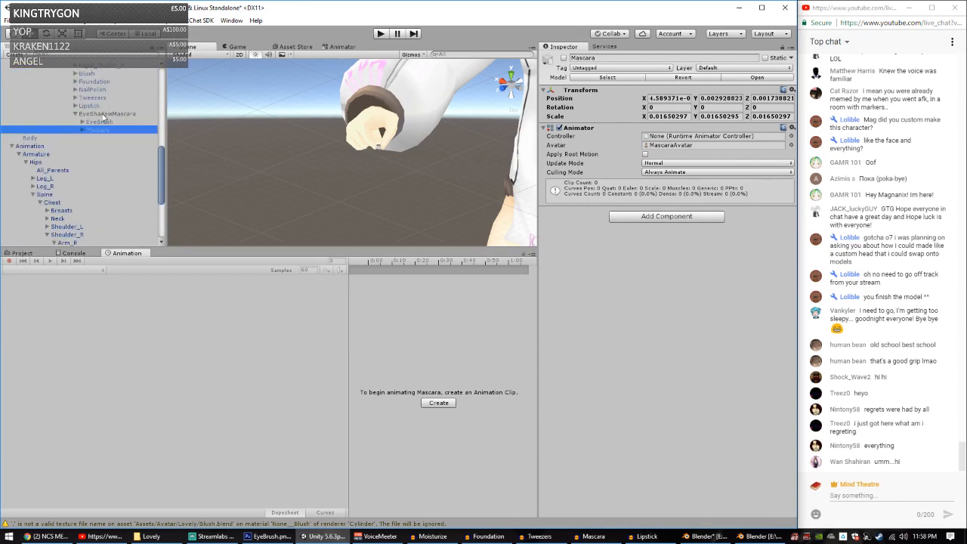
right_click(104, 114)
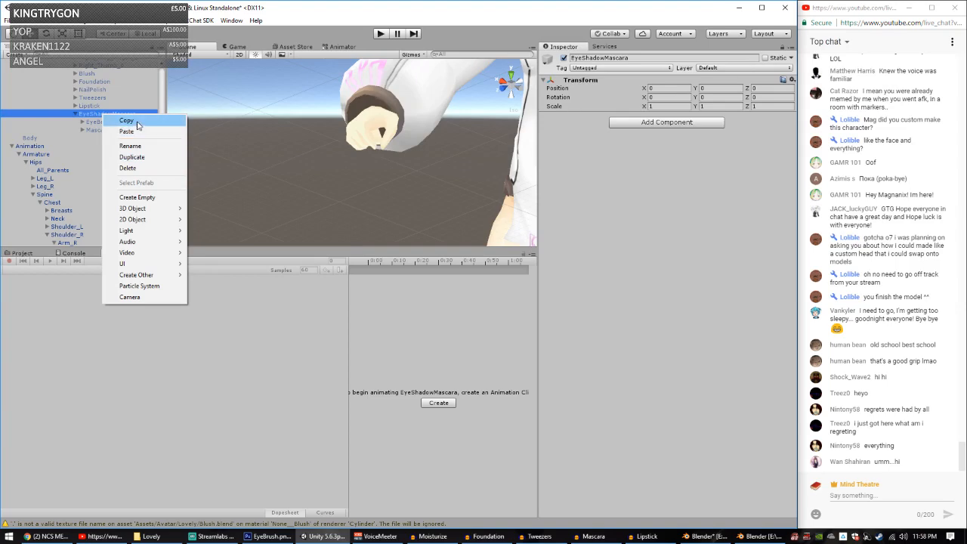
click(138, 125)
scroll(104, 158, down, 4)
click(99, 193)
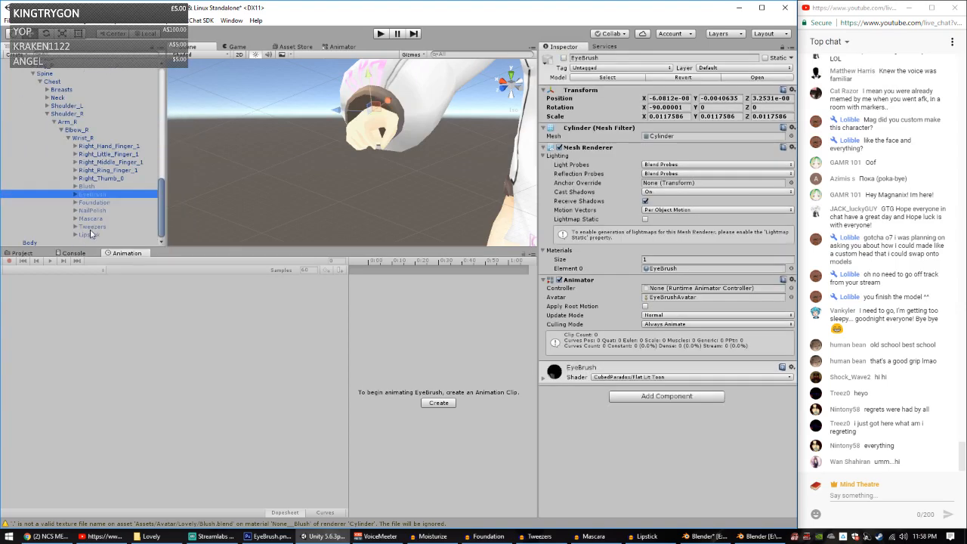
ctrl+click(92, 218)
Step: Paste the EyeShadowMascara group onto the duplicate avatar and nest it under its Wrist_R bone
scroll(95, 215, up, 1)
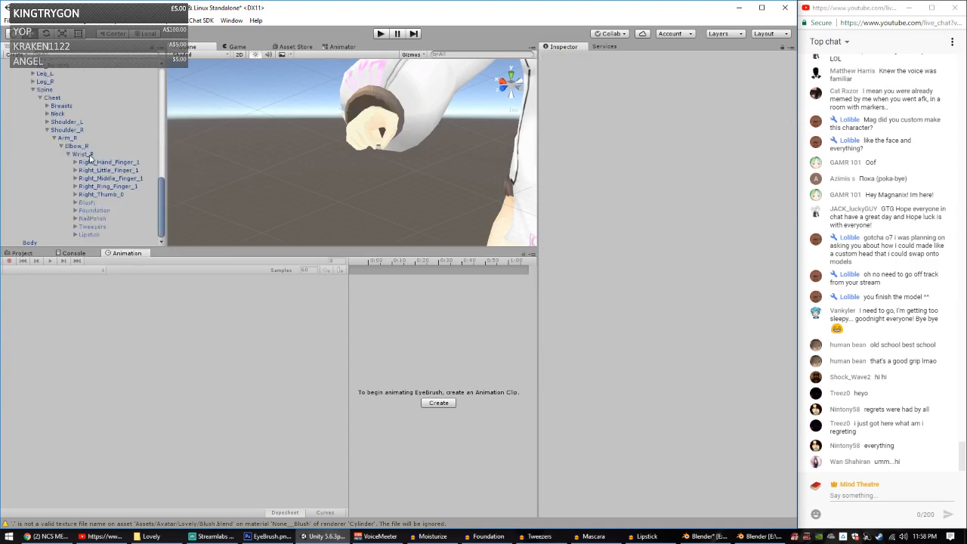
right_click(89, 154)
click(126, 175)
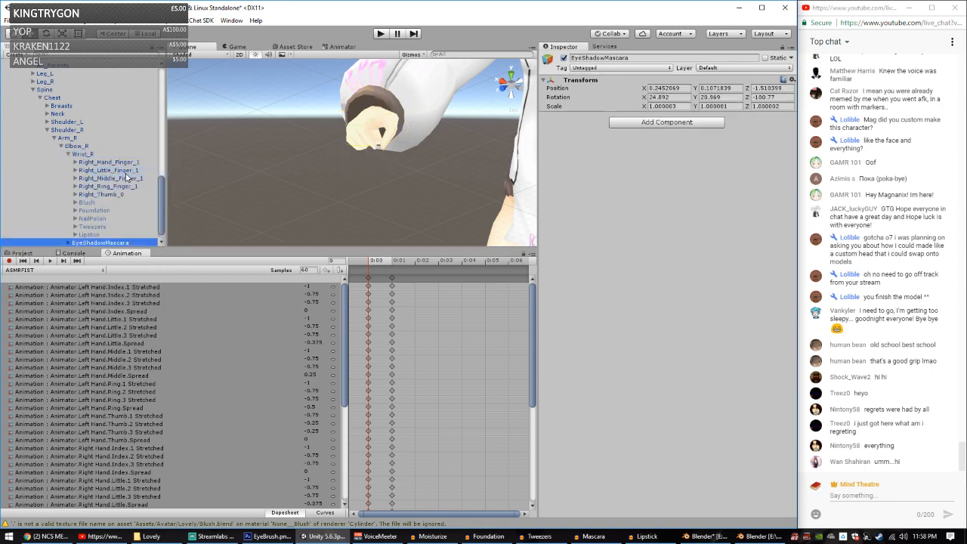
click(69, 235)
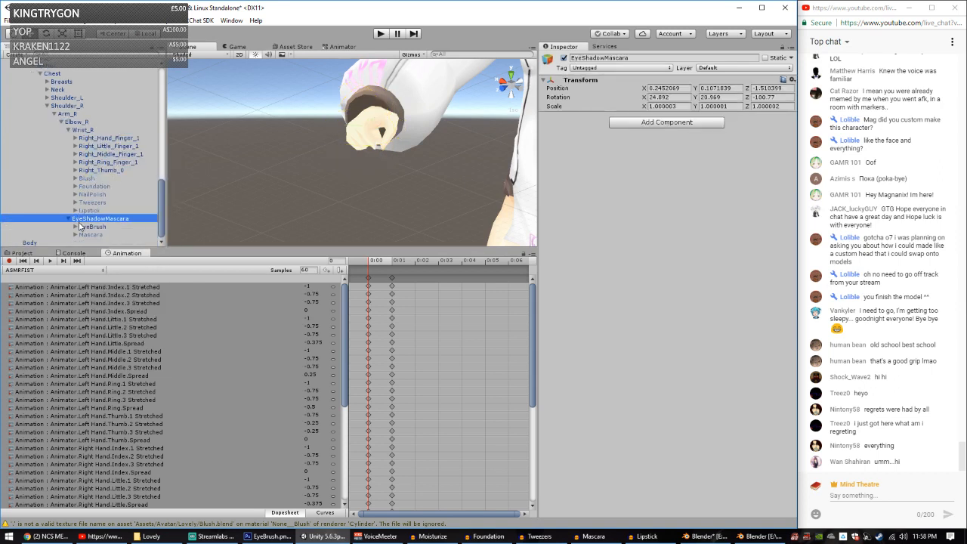
drag(88, 220, 83, 132)
Step: Check where the pasted EyeShadowMascara group and its EyeBrush sit relative to the duplicate avatar's hand
scroll(90, 170, down, 3)
scroll(89, 166, up, 3)
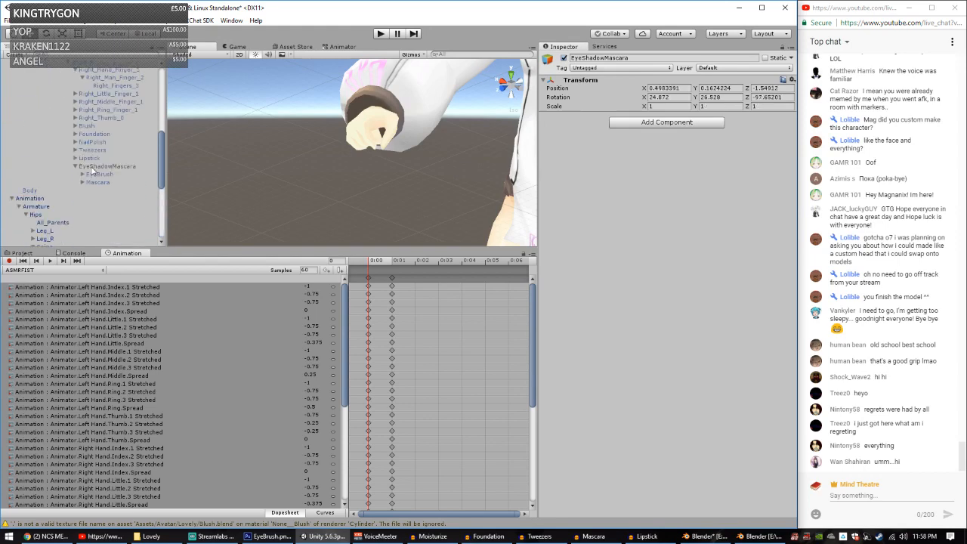
click(97, 227)
click(98, 235)
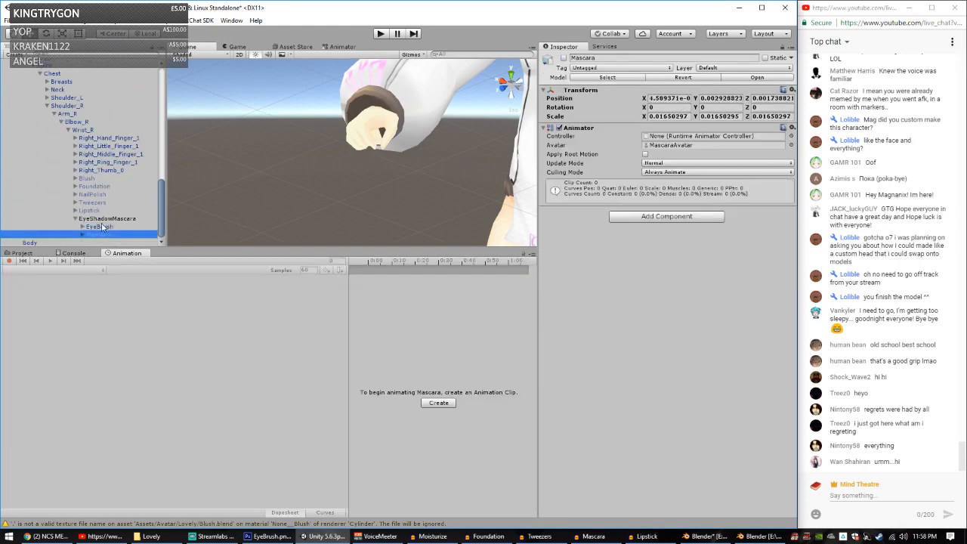
click(107, 219)
scroll(302, 162, down, 3)
alt+drag(302, 162, 325, 142)
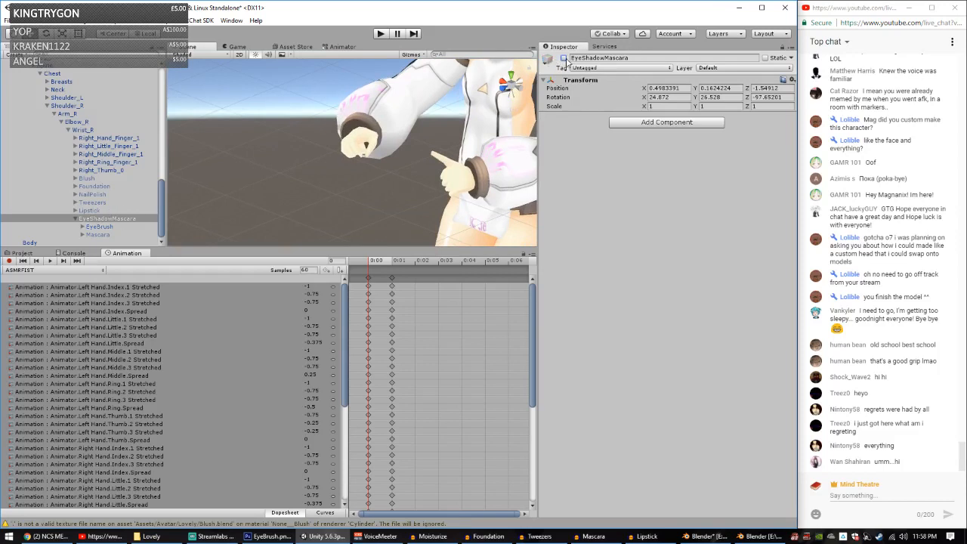
double_click(97, 227)
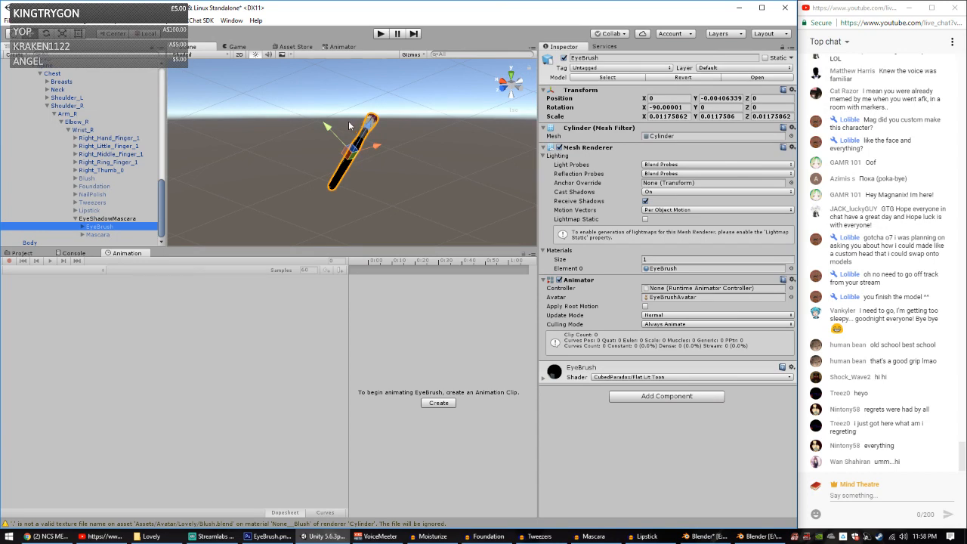
scroll(102, 217, up, 1)
scroll(102, 218, down, 1)
Step: Delete the pasted EyeShadowMascara group and the whole duplicate avatar named Animation
right_click(98, 222)
click(132, 278)
scroll(23, 219, down, 1)
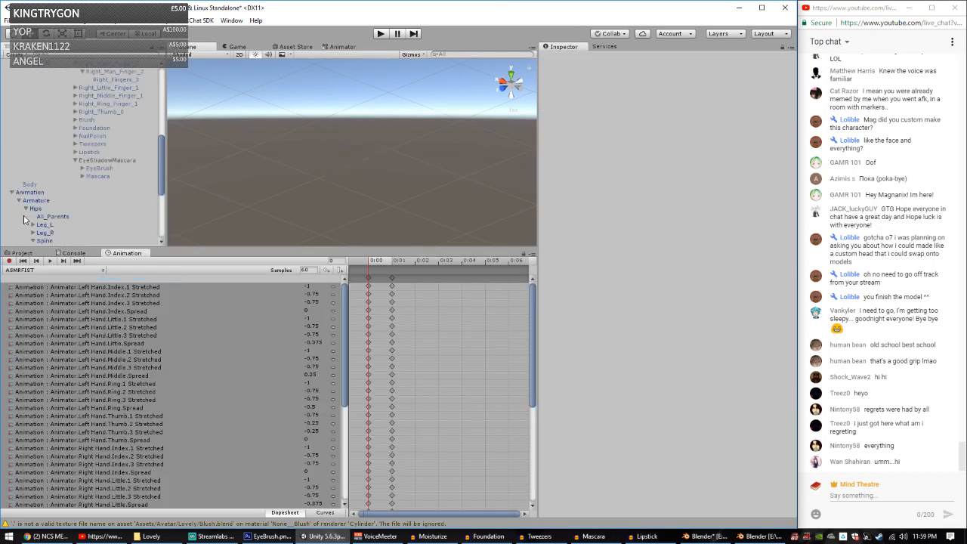
right_click(32, 193)
click(72, 244)
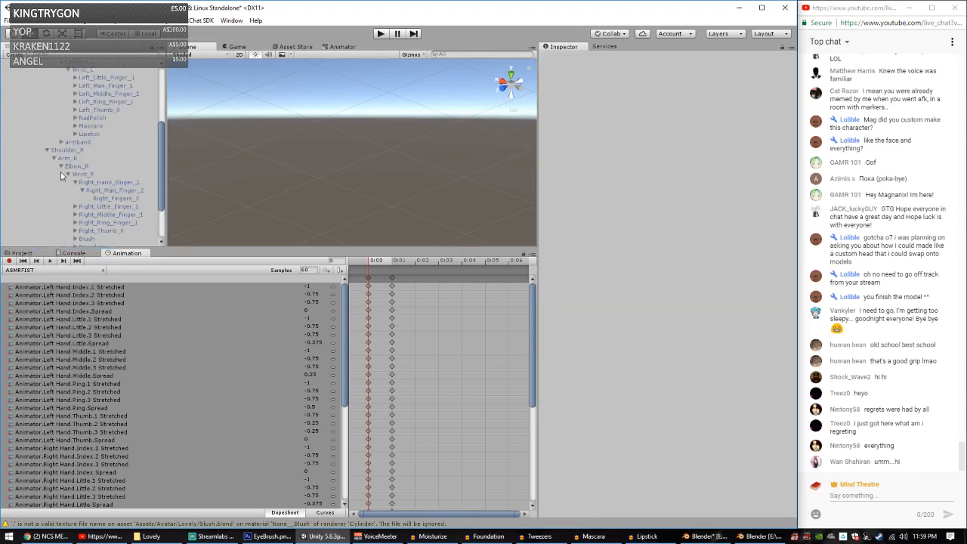
Step: Duplicate the original Lovely avatar and rename the copy Animation
scroll(61, 175, up, 4)
click(36, 88)
key(ctrl+d)
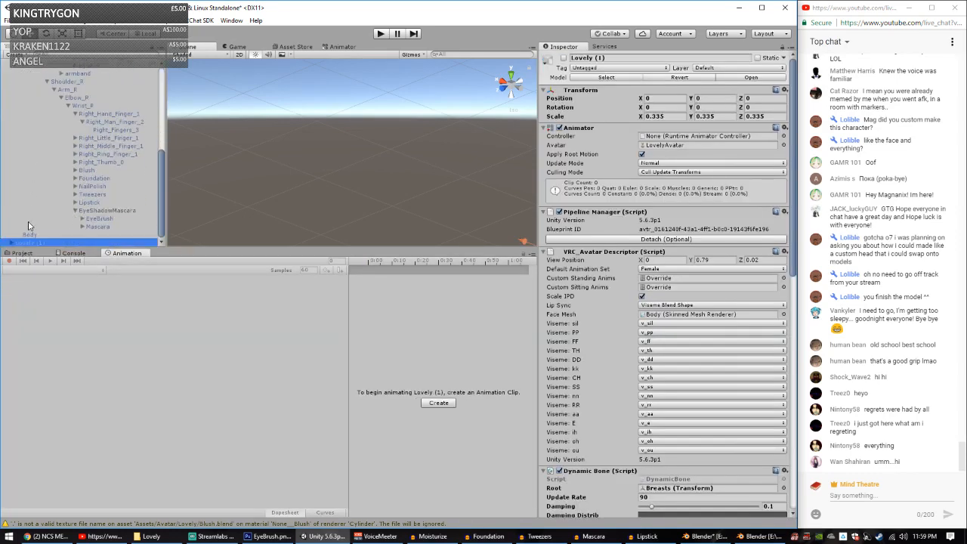
key(F2)
text(Animation)
key(Return)
Step: Assign the Lovely (1) animator controller from the Lovely folder to the new Animation avatar and activate the avatar
click(41, 254)
scroll(333, 310, down, 3)
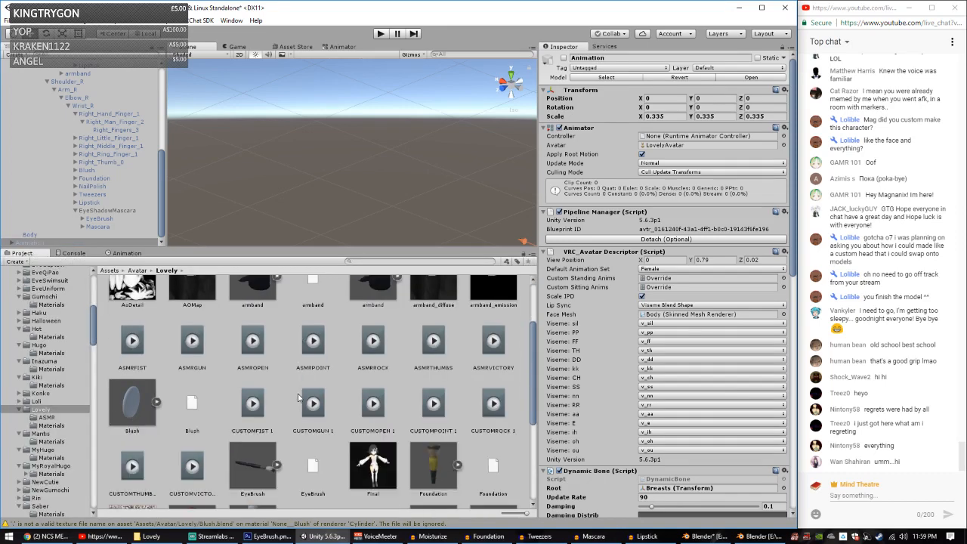
click(288, 362)
scroll(291, 361, down, 5)
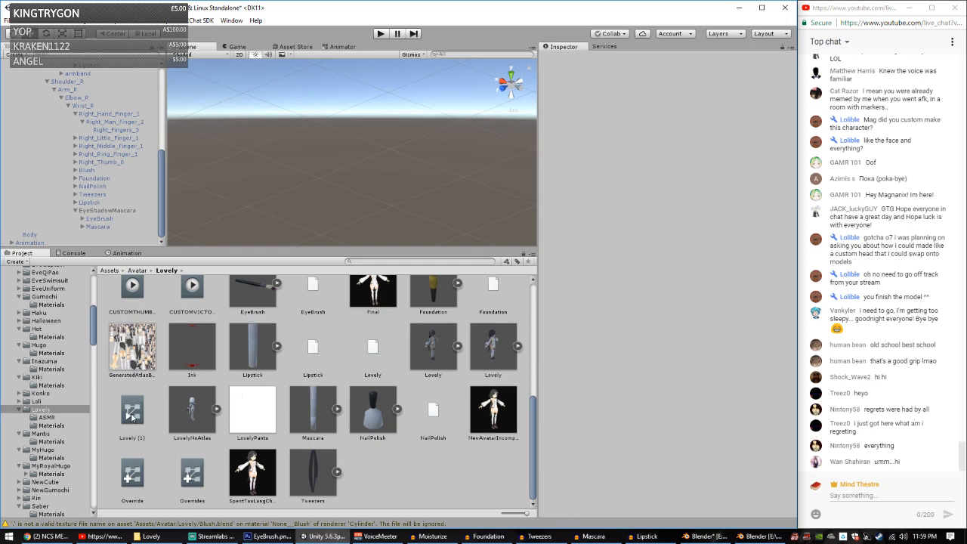
drag(132, 415, 33, 243)
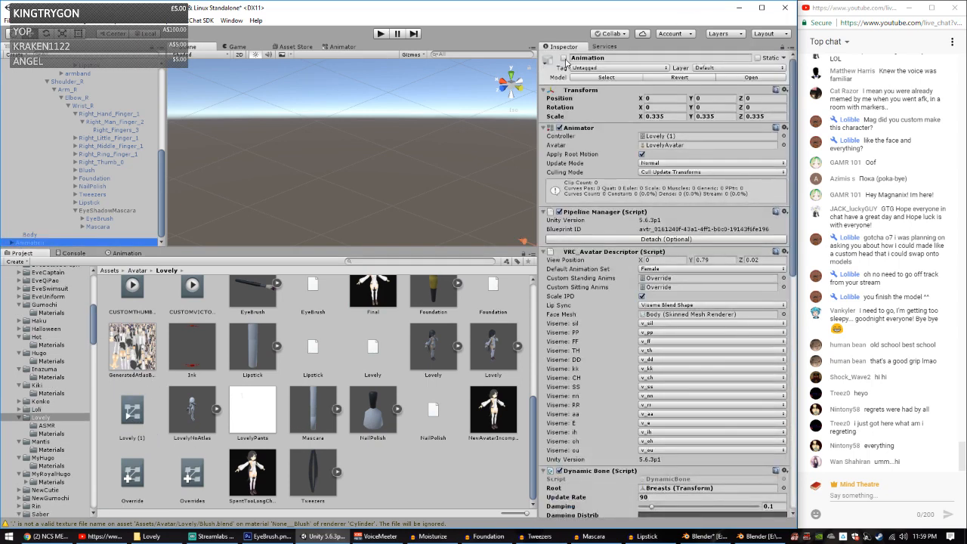
key(f)
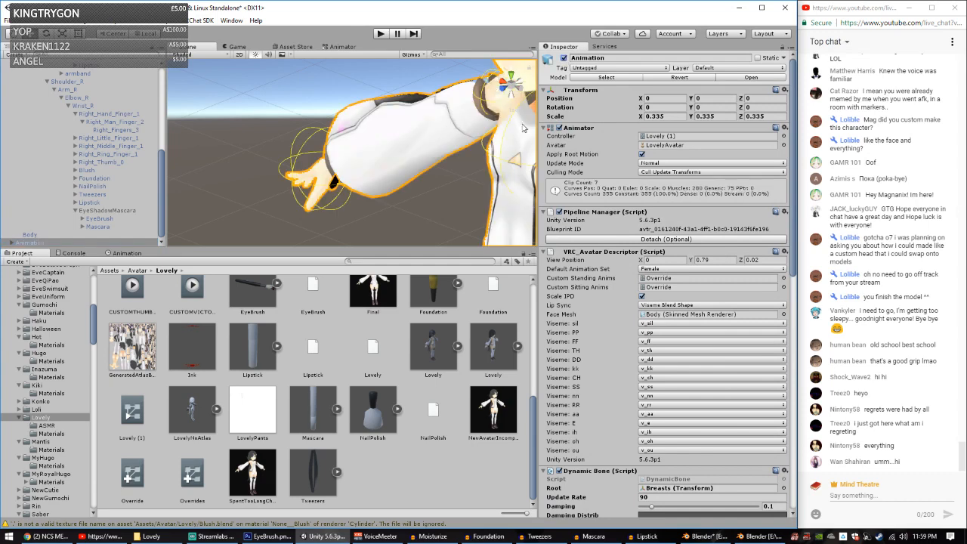
Step: Deactivate the EyeShadowMascara group under the new Animation avatar's Wrist_R bone
click(17, 242)
click(19, 235)
click(27, 235)
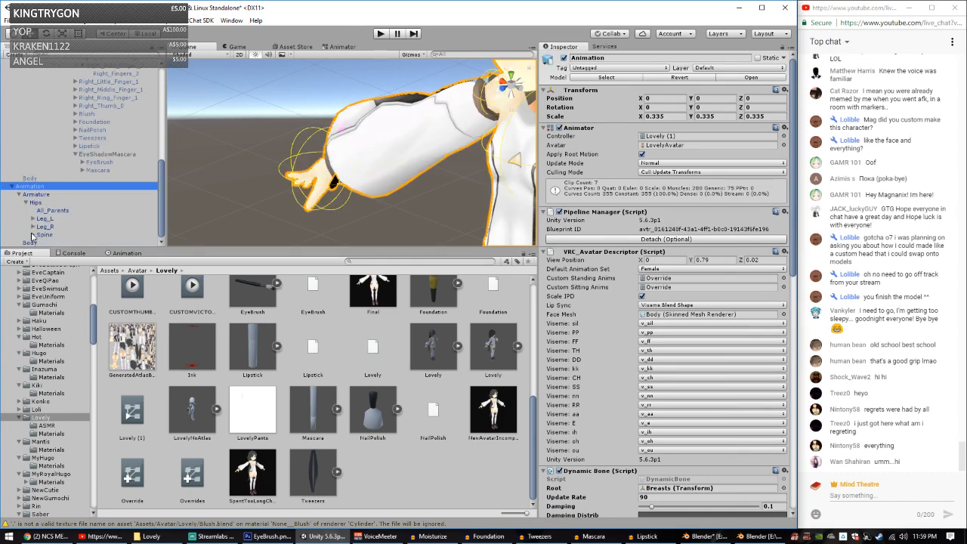
click(32, 235)
click(40, 235)
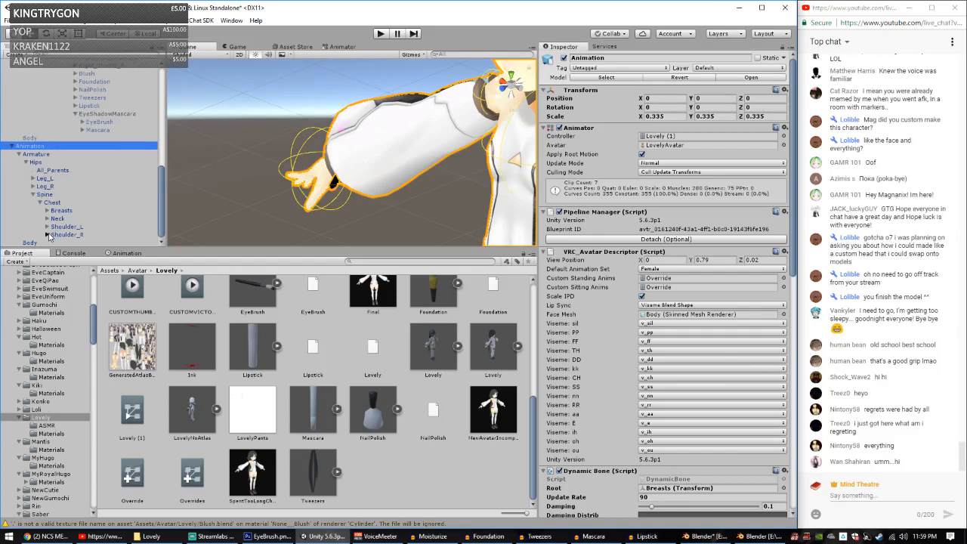
click(47, 235)
click(59, 235)
click(54, 235)
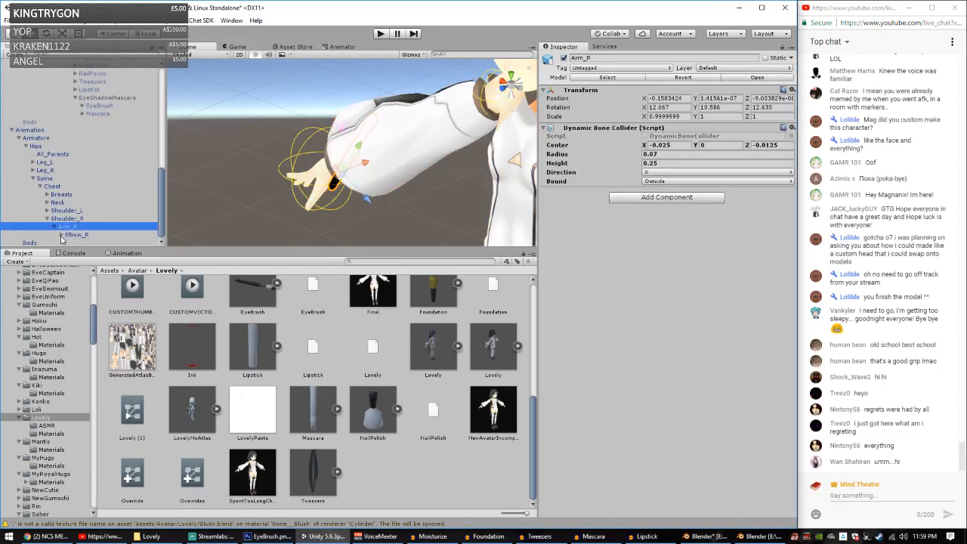
click(62, 235)
click(68, 235)
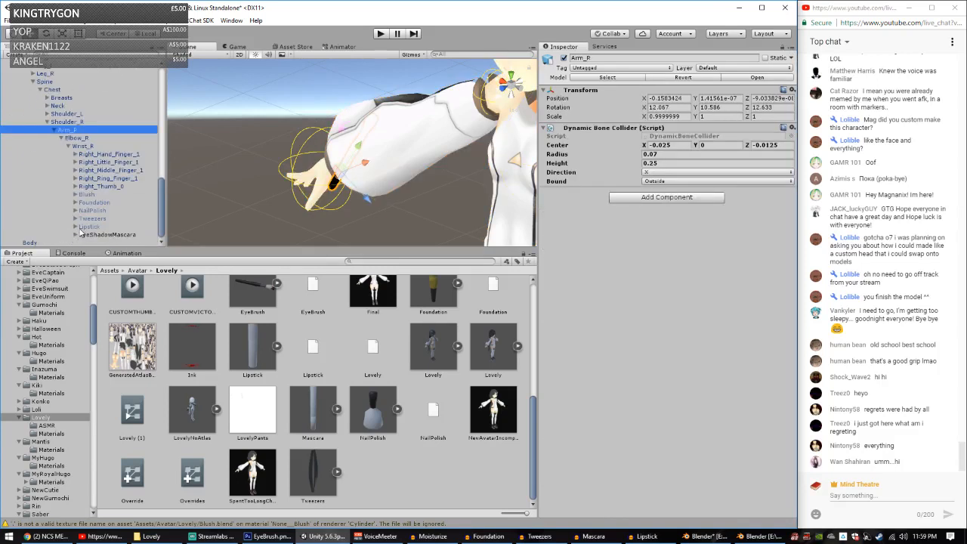
click(96, 235)
click(563, 58)
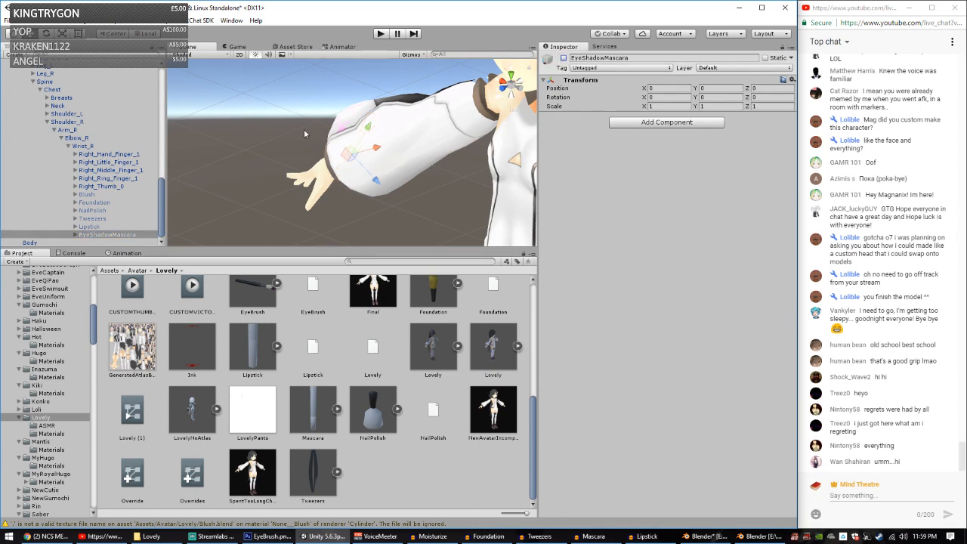
alt+drag(303, 129, 349, 156)
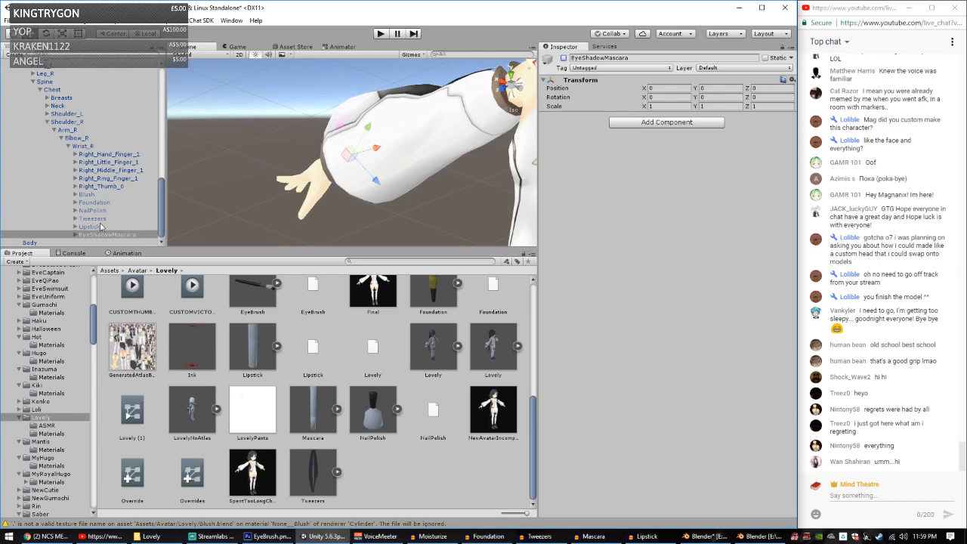
Step: Expand the EyeShadowMascara group under the Animation avatar's Wrist_R bone and inspect its EyeBrush object
click(75, 235)
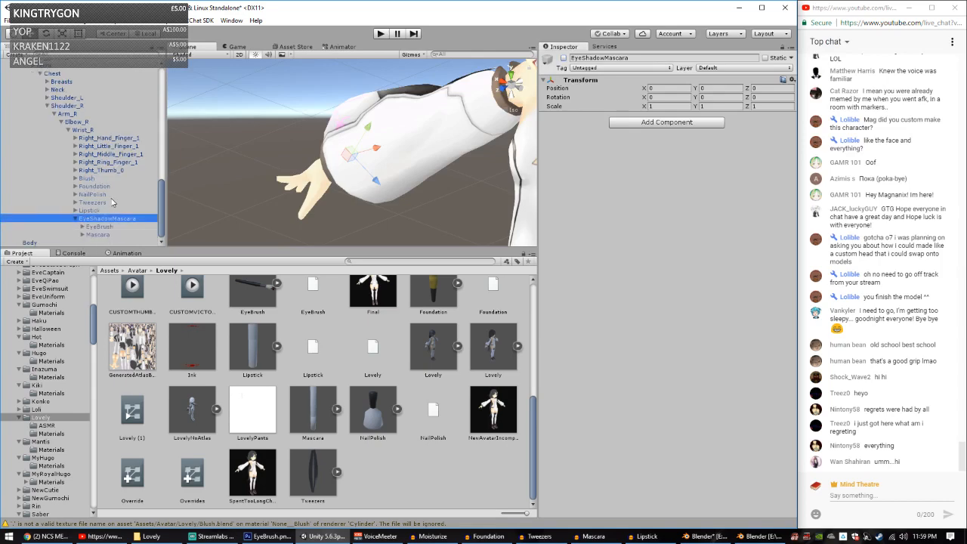
click(98, 228)
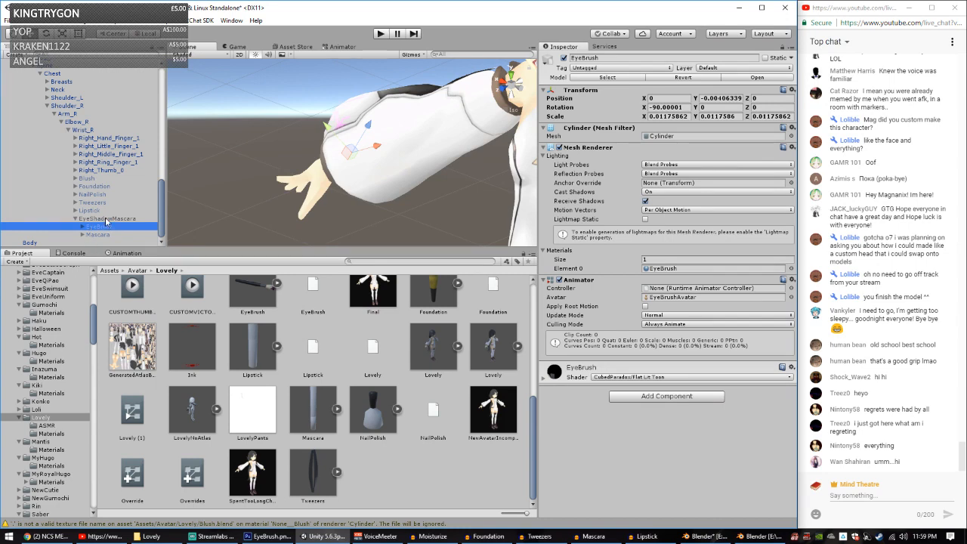
click(106, 219)
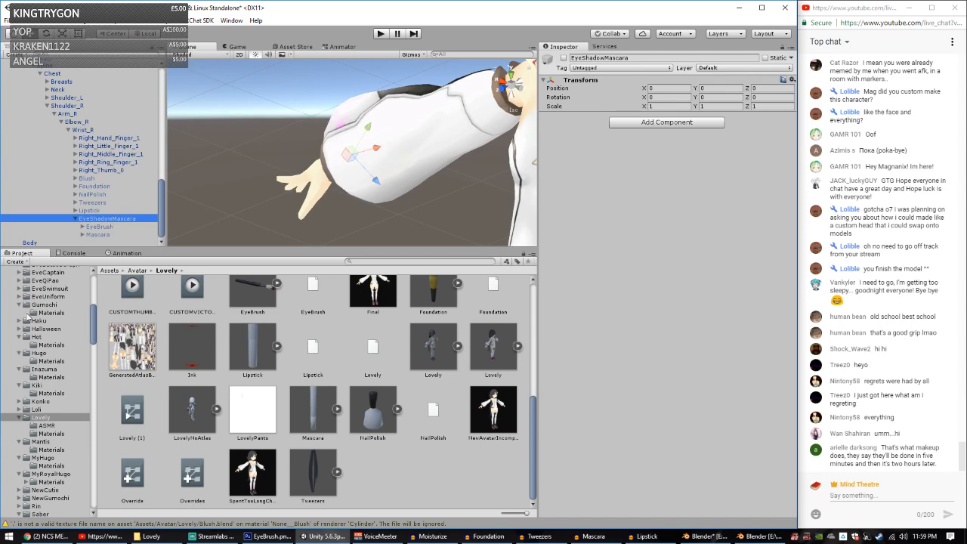
Step: Look through the list of animation clips available for the Animation avatar
click(123, 254)
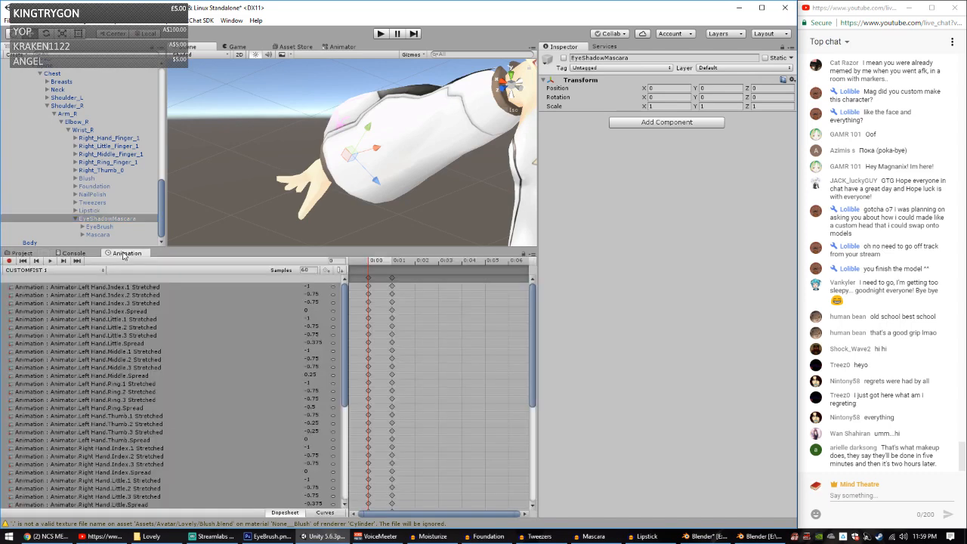
click(63, 271)
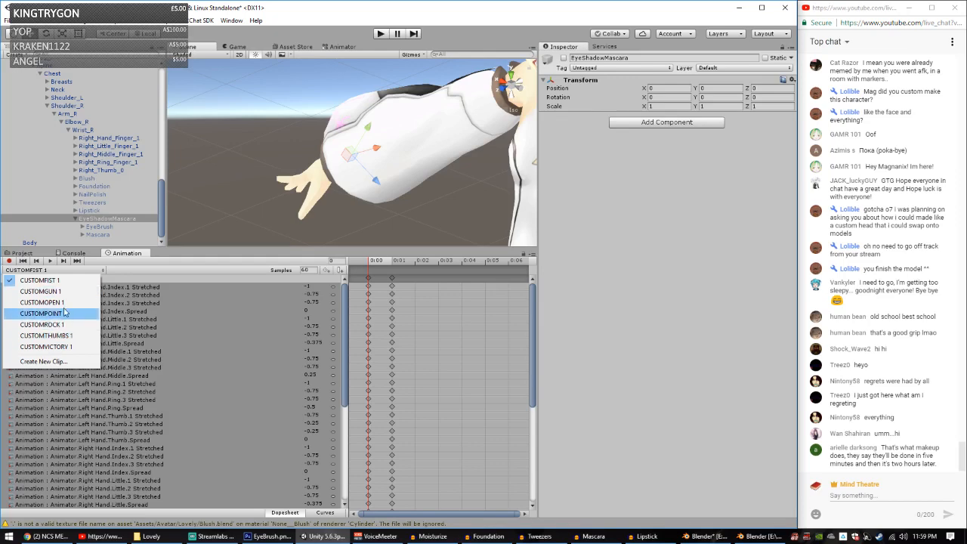
click(101, 270)
click(71, 269)
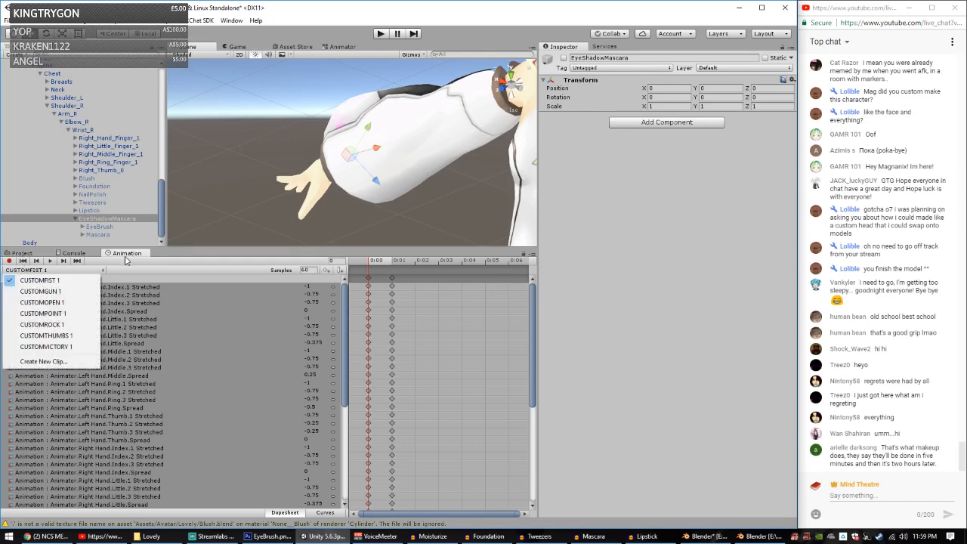
Step: Find the Animation controller among the Lovely folder's assets and select it
click(19, 254)
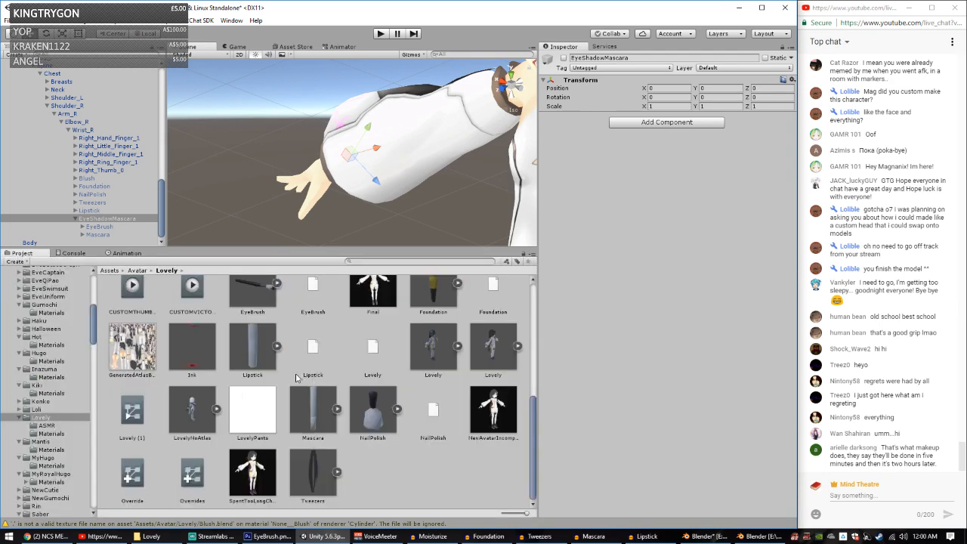
scroll(297, 378, up, 5)
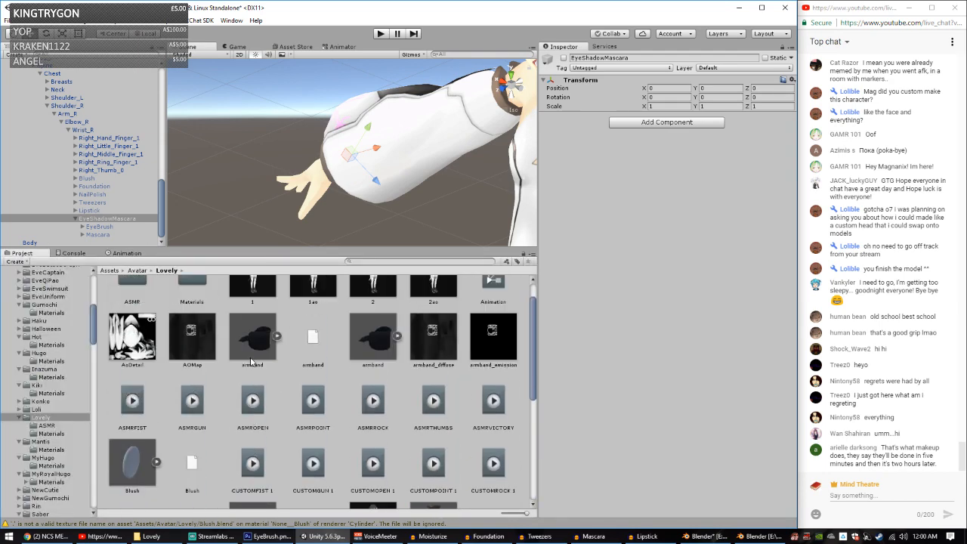
scroll(251, 363, up, 1)
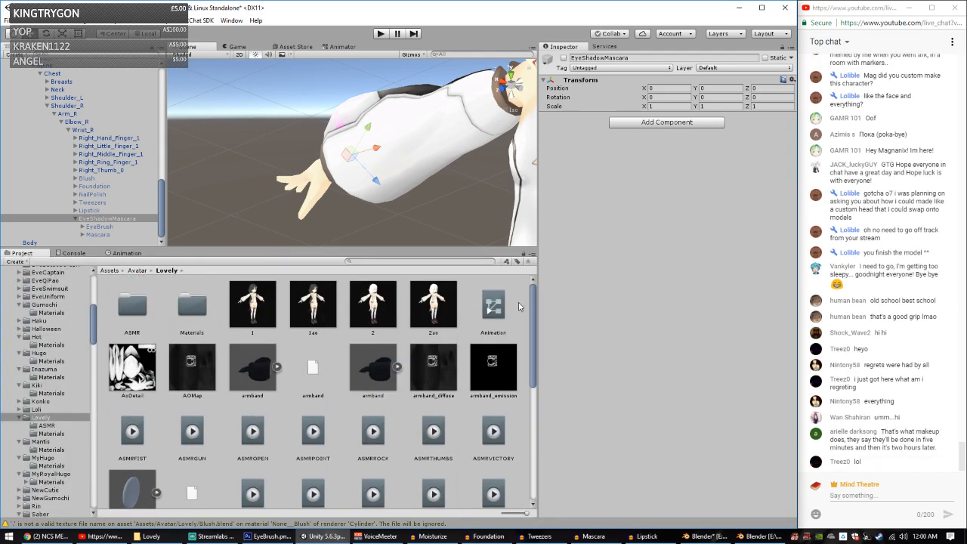
click(493, 306)
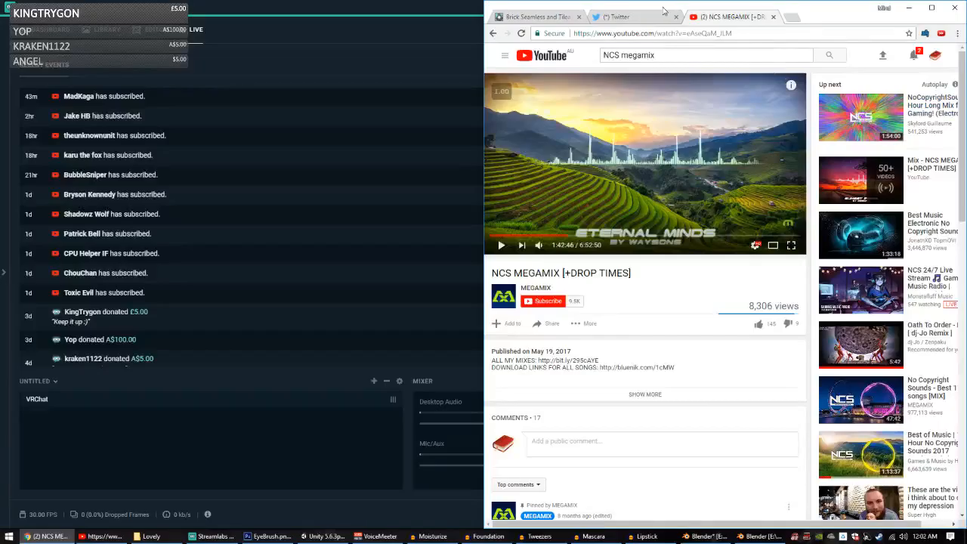
Step: Check the internet connection by loading google.com in a new browser tab, close that tab and minimize the browser
click(790, 16)
text(googl)
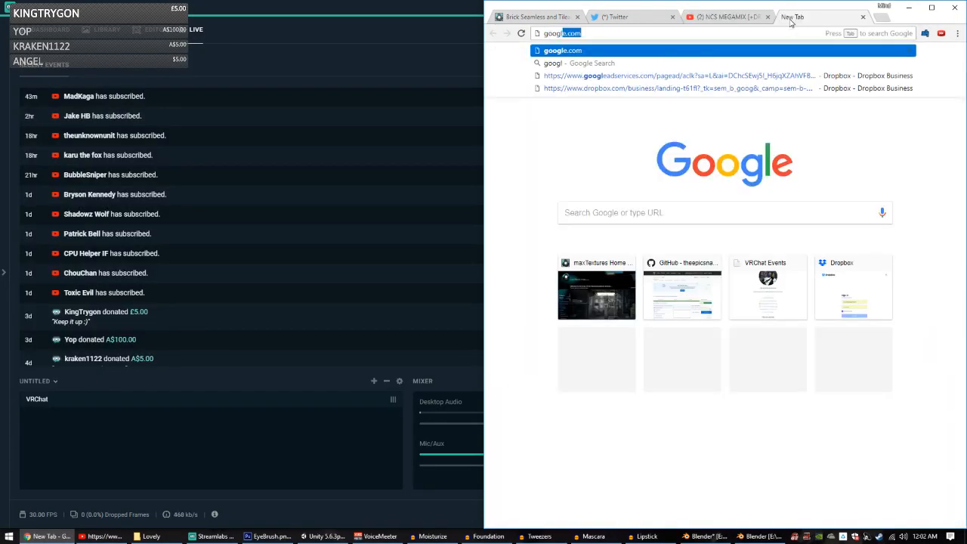
key(Return)
key(ctrl+shift+Tab)
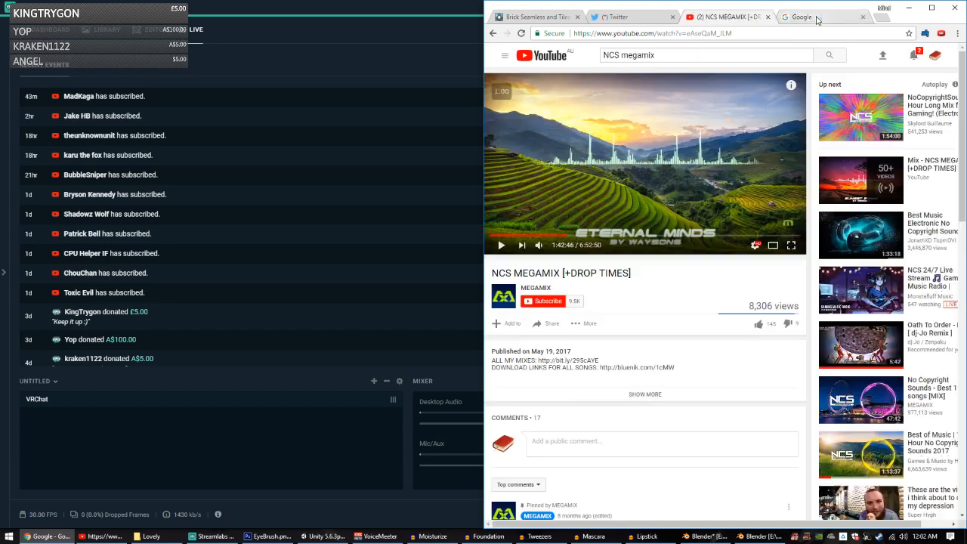
middle_click(816, 19)
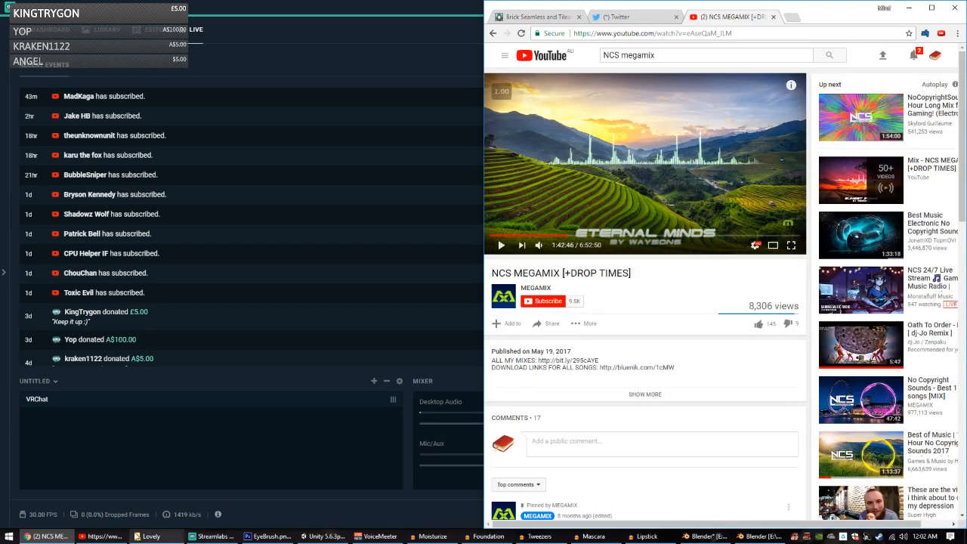
click(909, 10)
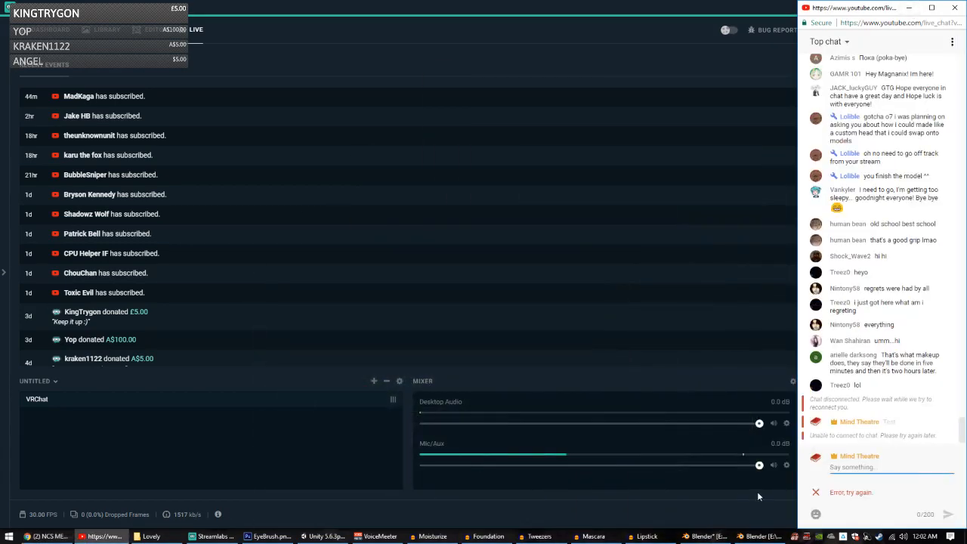
Step: Post the messages "Test" and "Internet DCd" in the YouTube live chat
click(849, 464)
text(Test)
key(Return)
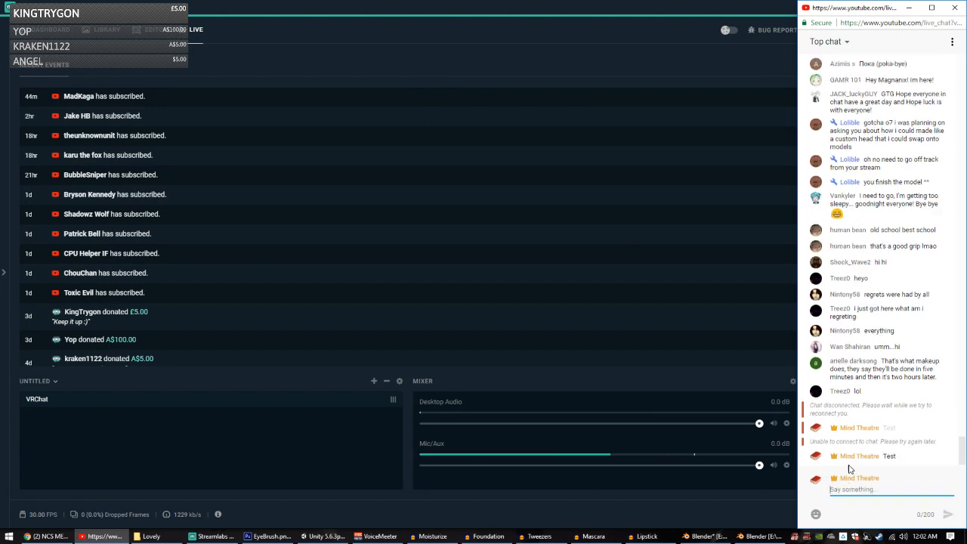
text(Intern)
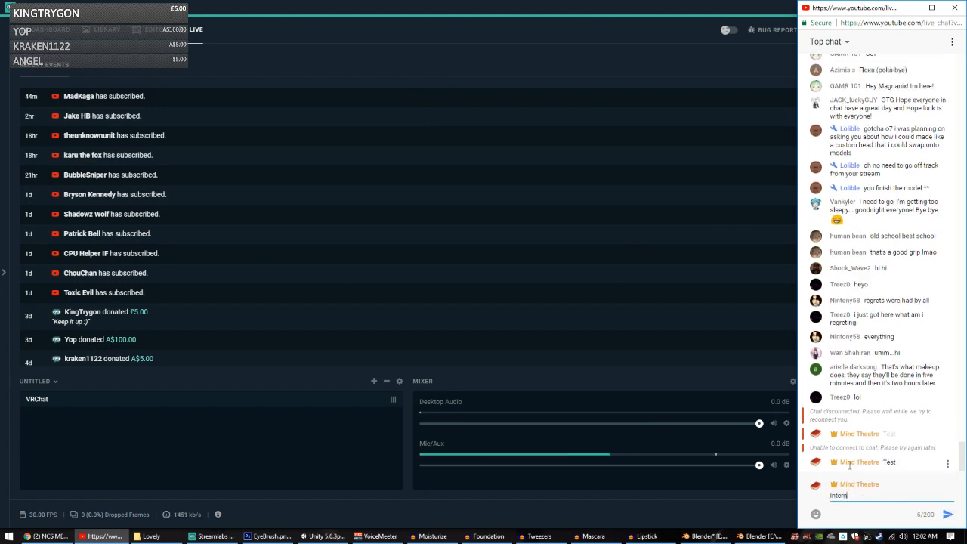
text(et DCd)
key(Return)
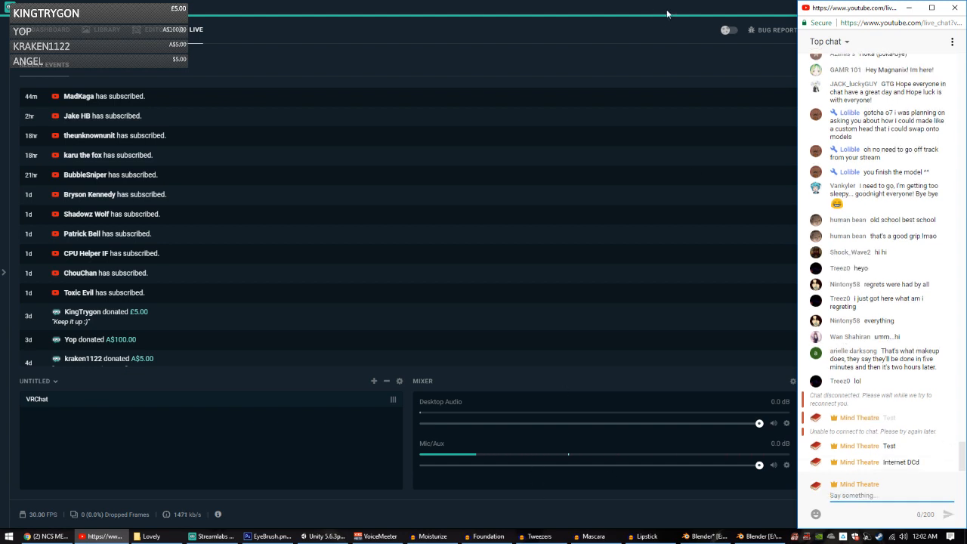
Step: Switch from Streamlabs to Unity and check the NCS MEGAMIX video in the browser before returning to Unity
click(537, 475)
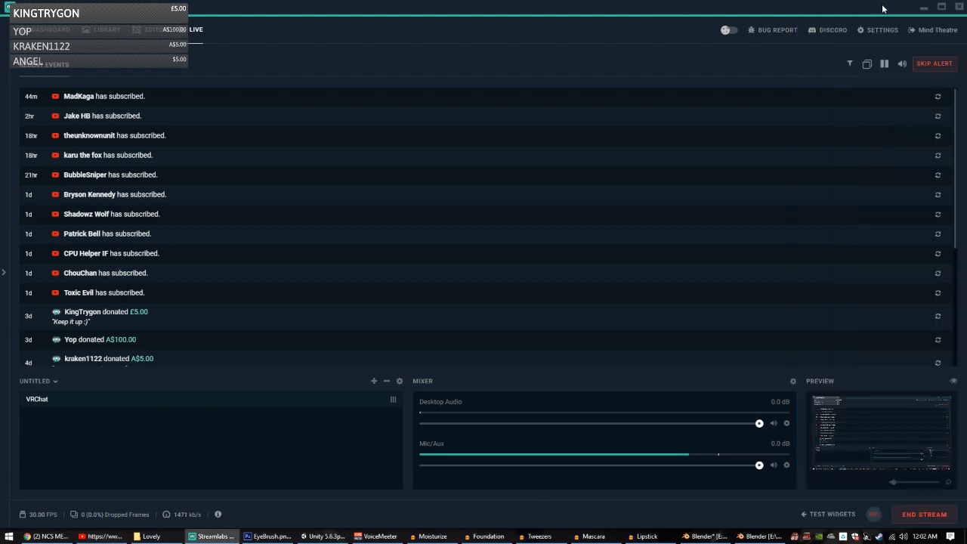
click(923, 8)
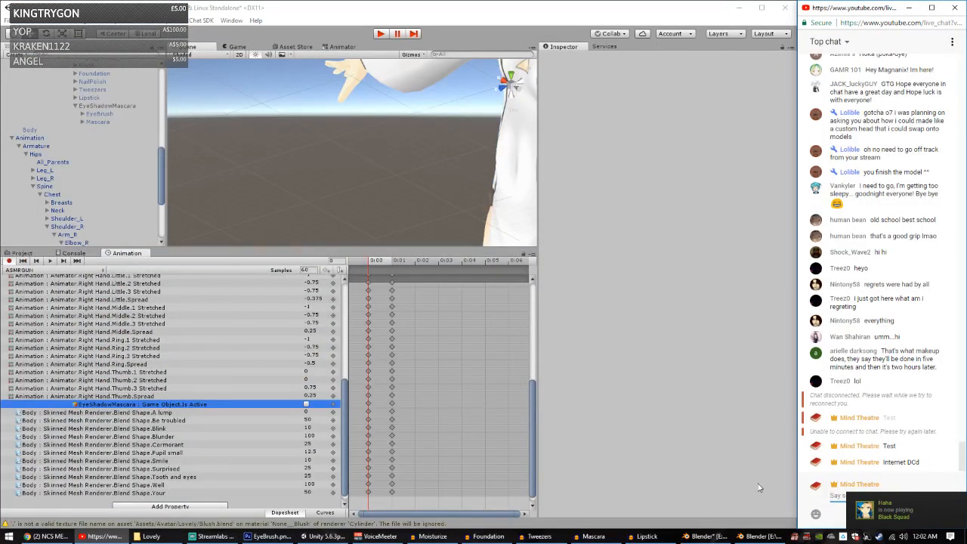
click(636, 10)
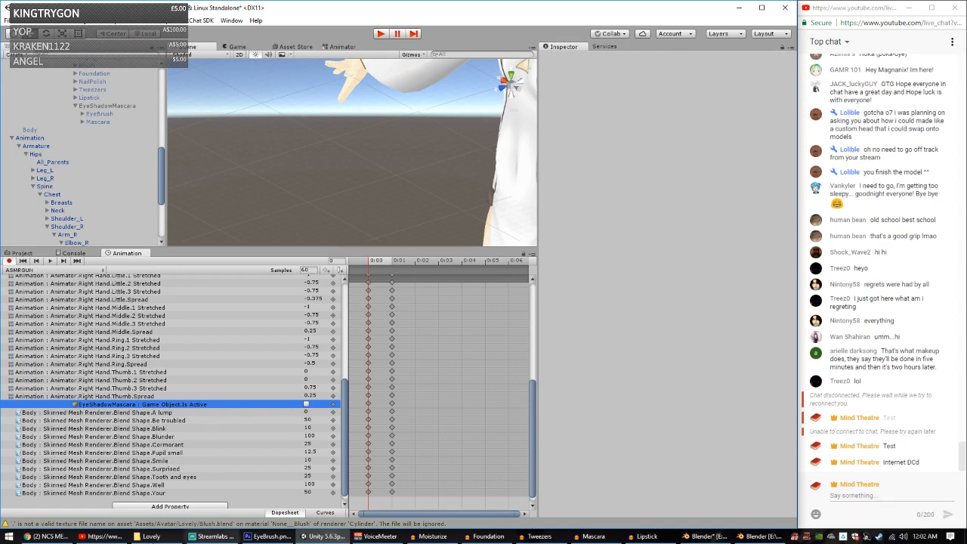
click(50, 536)
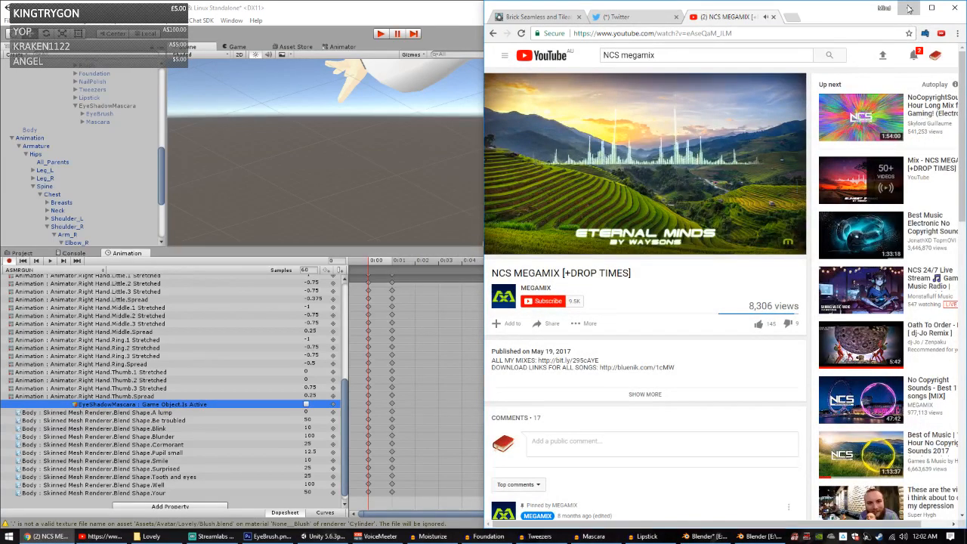
click(909, 8)
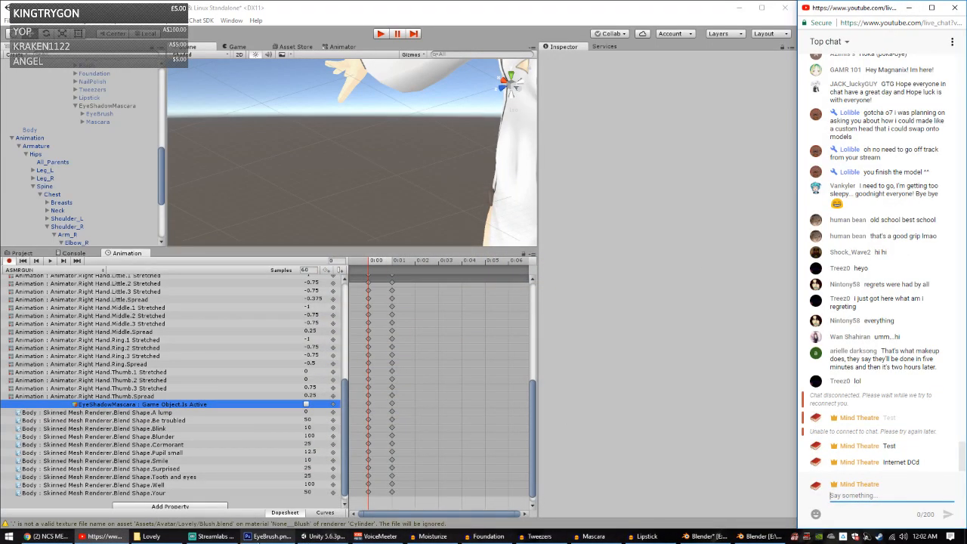
Step: Read the live chat in Streamlabs, then hide the chat and return to Unity
click(211, 536)
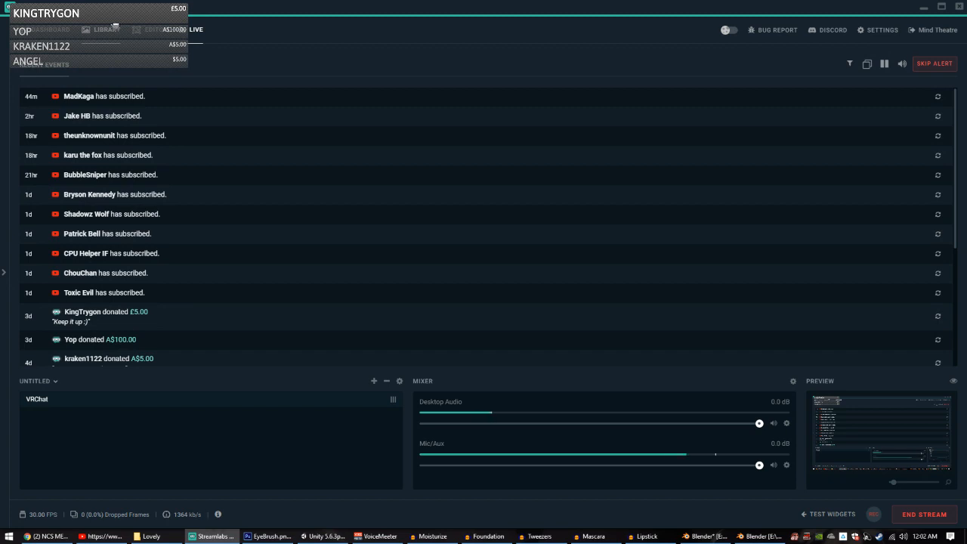
click(3, 272)
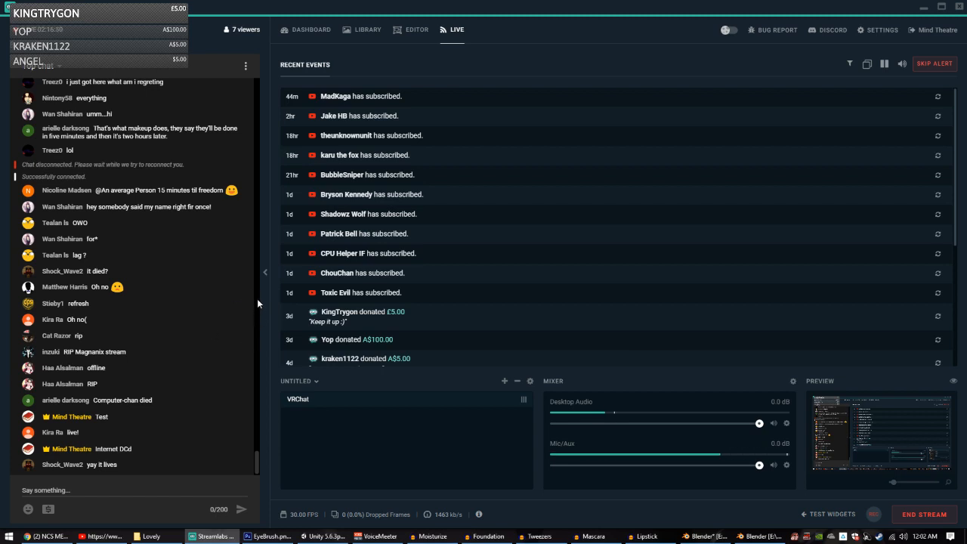
click(265, 272)
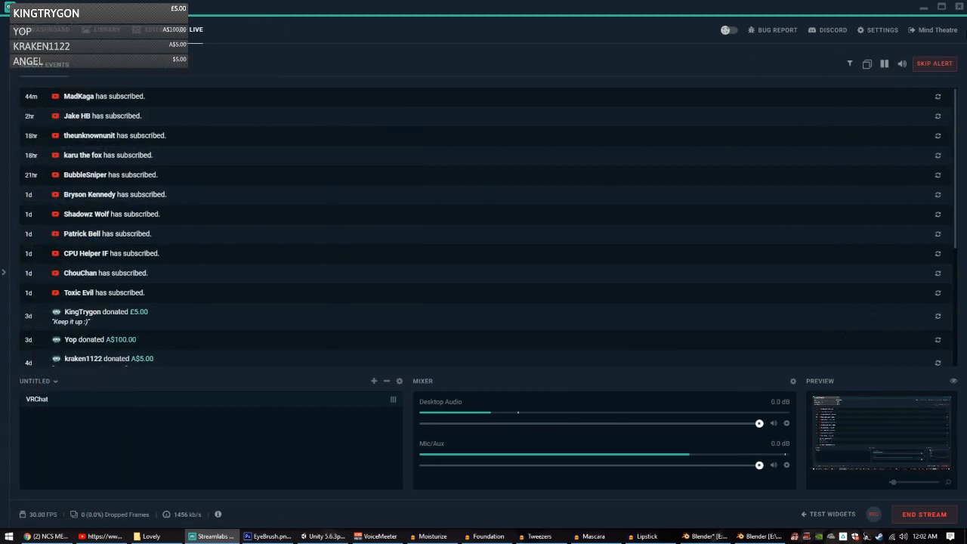
click(924, 10)
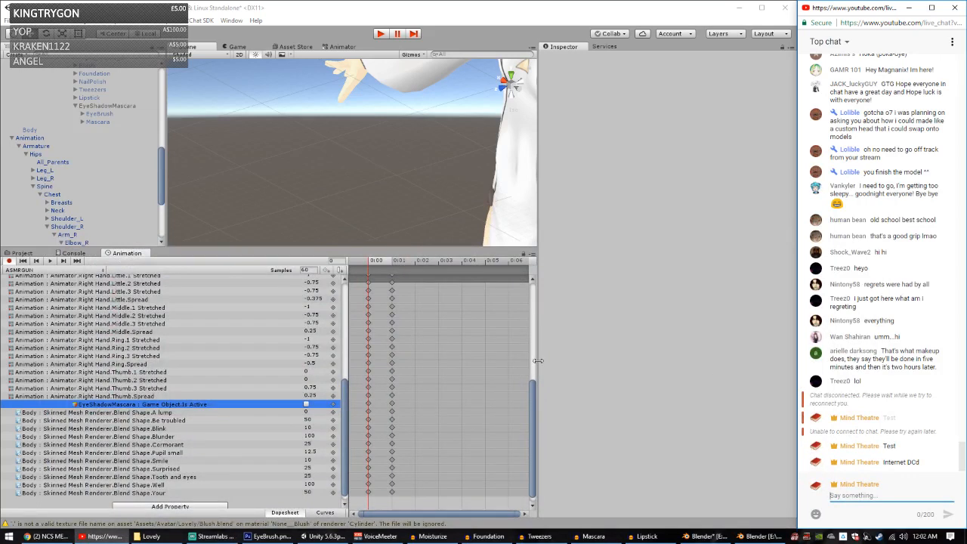
Step: Enlarge the Scene and timeline areas and enable EyeShadowMascara's Is Active property at the first frame of the ASMRGUN clip
drag(538, 361, 685, 375)
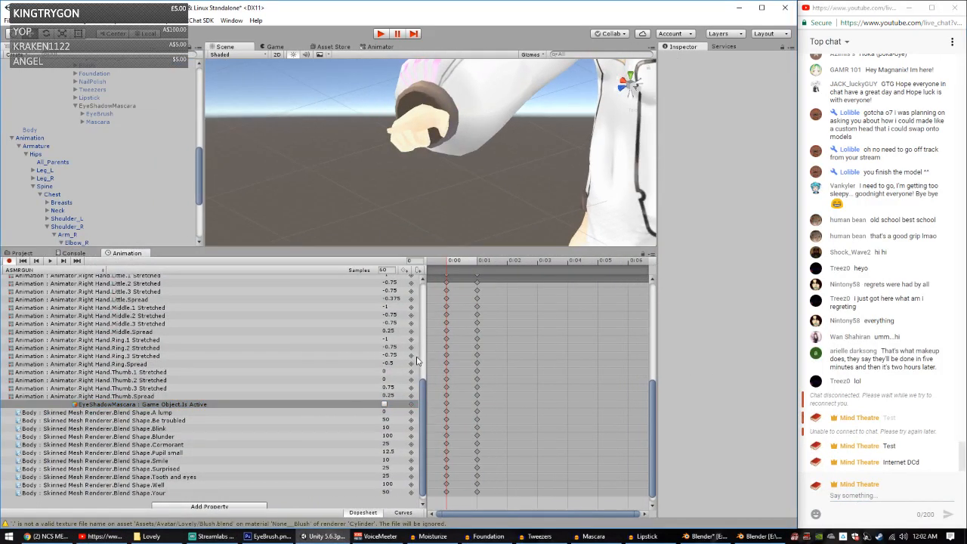
drag(421, 359, 344, 359)
click(306, 405)
click(306, 405)
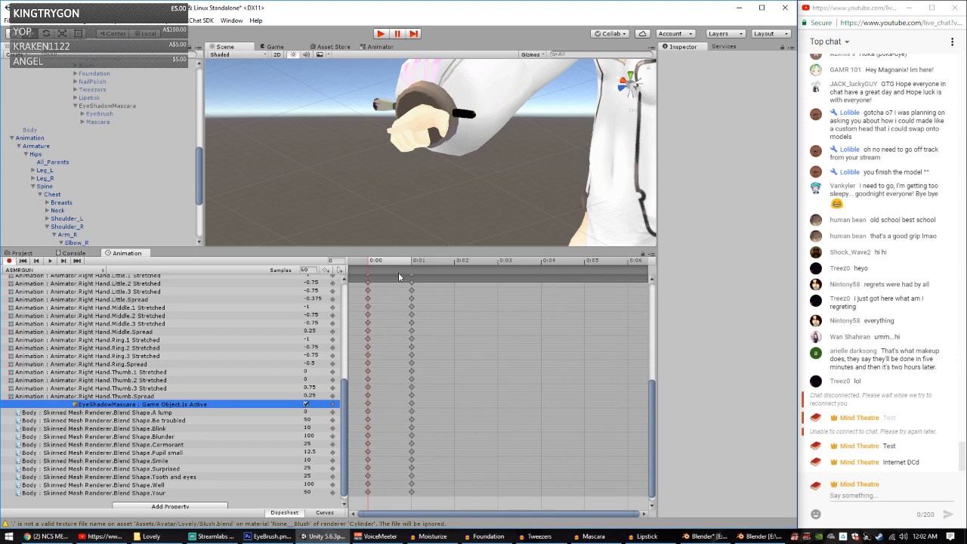
click(411, 261)
Step: Activate the EyeShadowMascara object under the animation armature's Wrist_R and select its EyeBrush child
scroll(127, 167, up, 2)
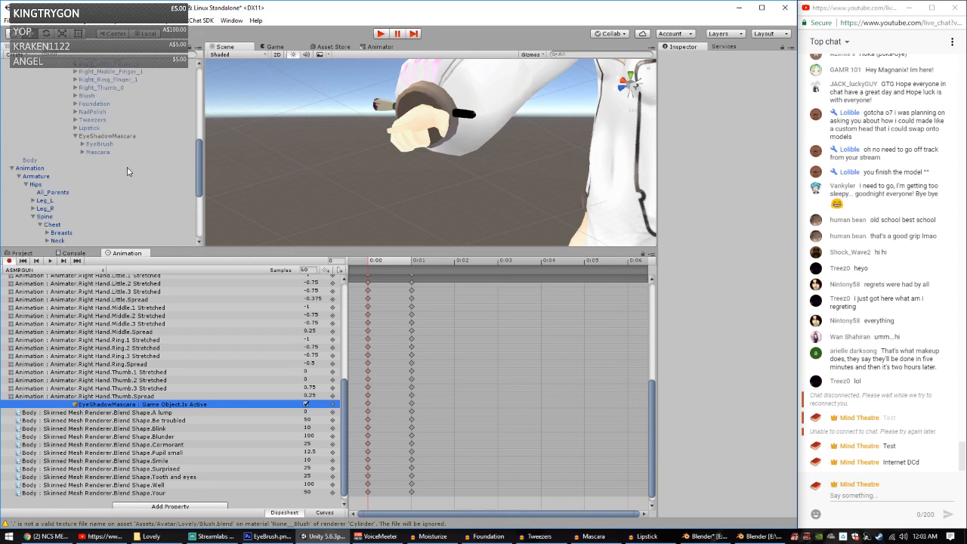
click(118, 145)
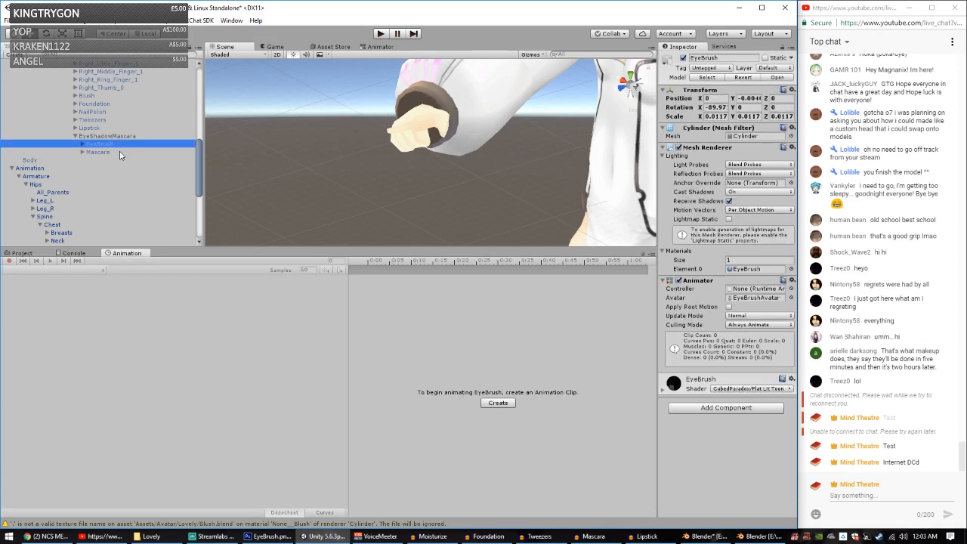
scroll(110, 169, up, 5)
click(103, 219)
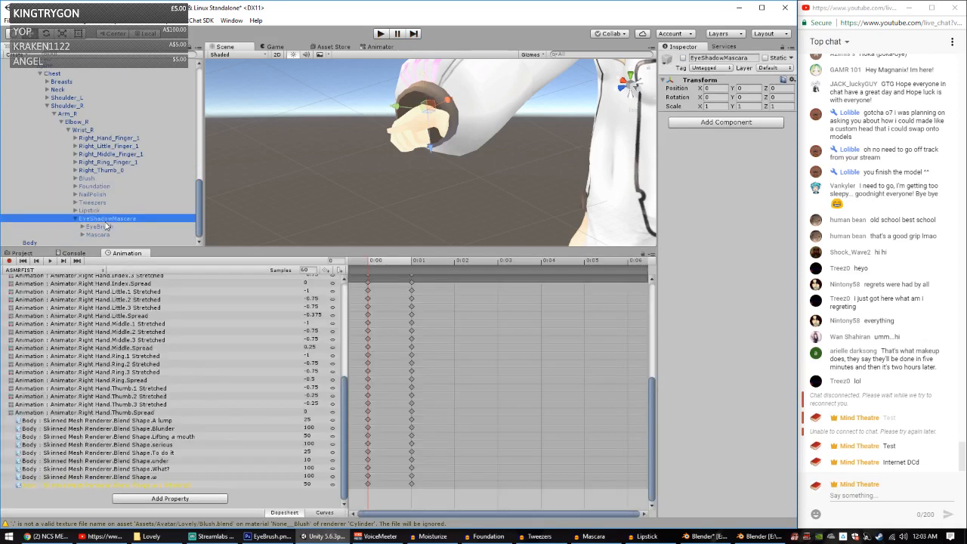
click(99, 226)
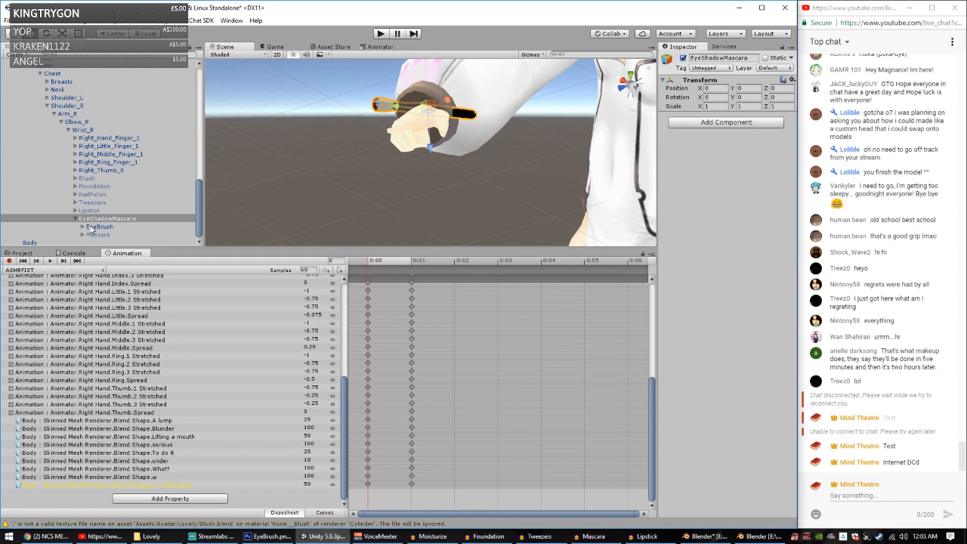
Step: Rotate EyeBrush at the right wrist to about X 25, Y -90 and Z 90
mouse_move(473, 135)
alt+mouse_down()
mouse_move(473, 201)
mouse_move(495, 137)
alt+mouse_up()
middle_drag(494, 138, 485, 110)
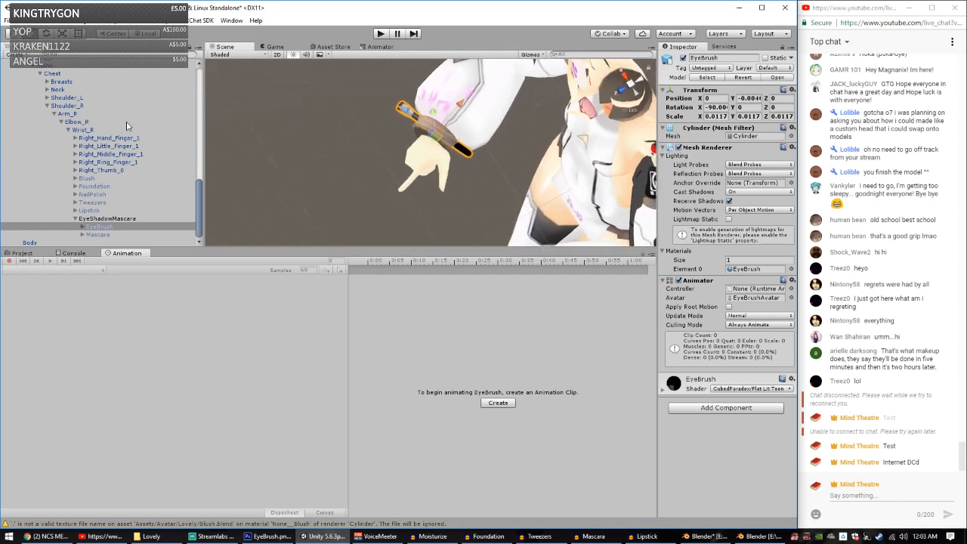
key(e)
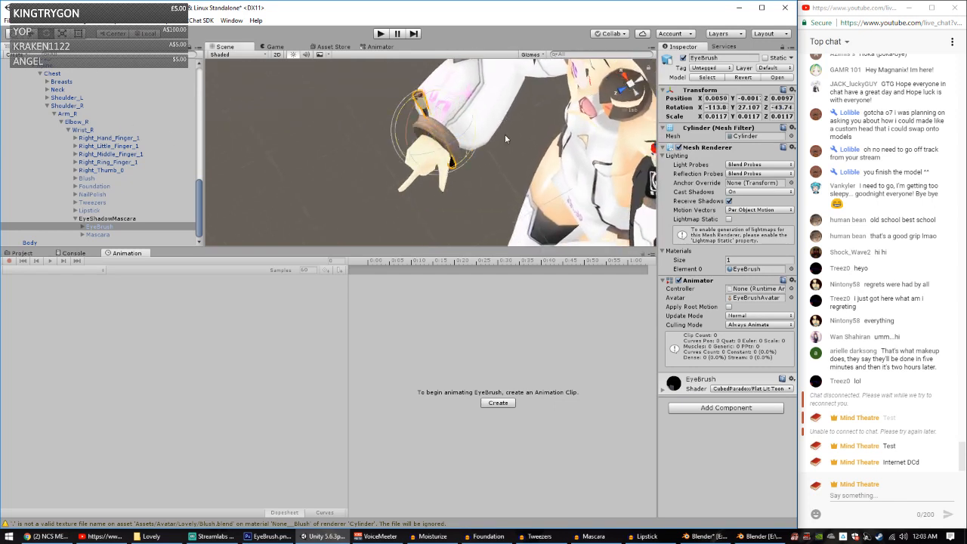
drag(452, 167, 230, 46)
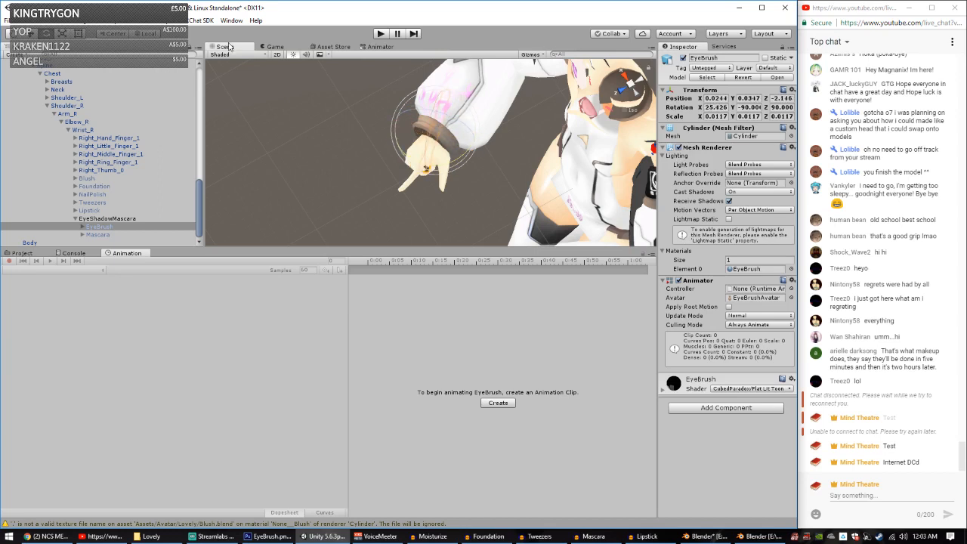
Step: Move EyeBrush out of the palm toward the fingers, to about X -0.132 and Y -0.065
click(28, 36)
drag(423, 158, 414, 200)
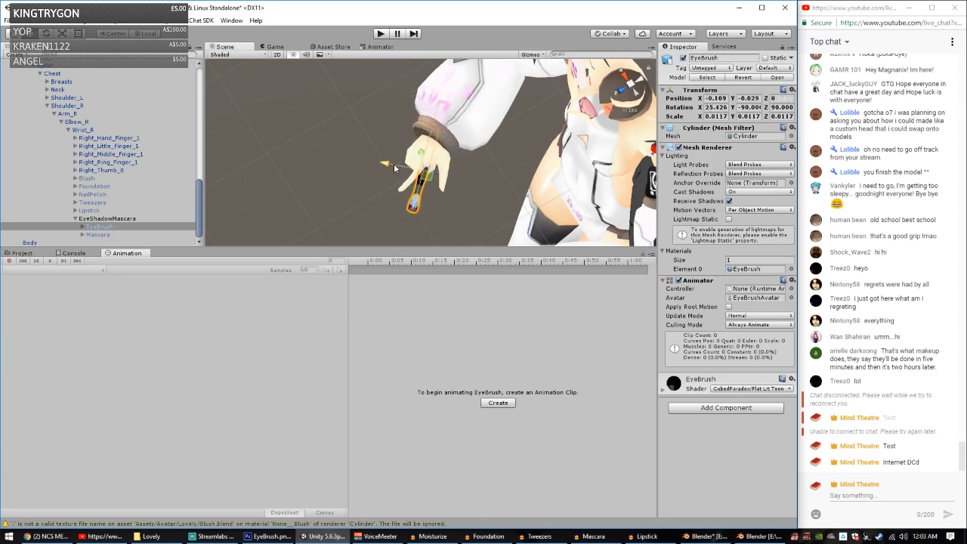
drag(394, 163, 404, 181)
Step: Tilt EyeBrush to about X -0.56, Y -90, Z 90 and slide it to about X -0.116, Y -0.069 beside the index finger
key(e)
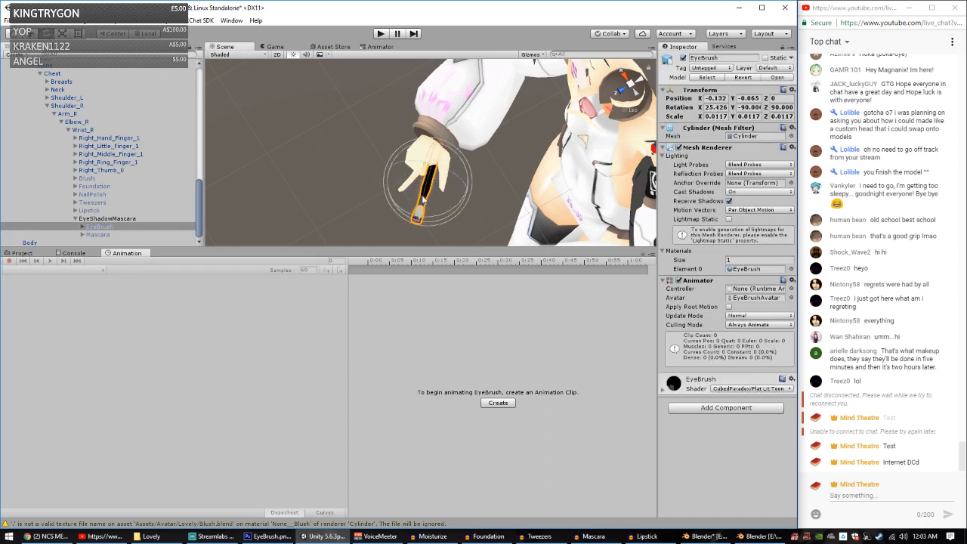
drag(446, 215, 412, 221)
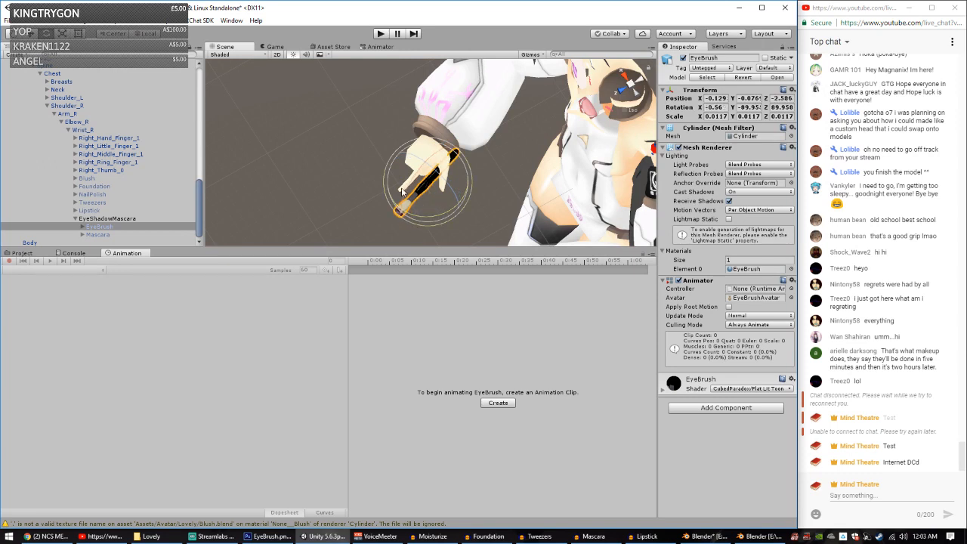
key(w)
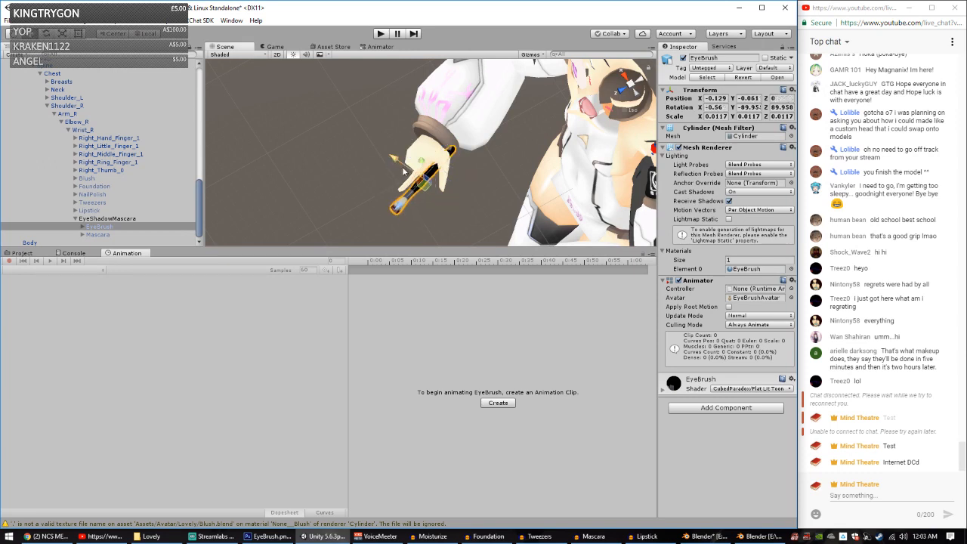
drag(403, 171, 401, 170)
mouse_move(423, 170)
right_down()
mouse_move(491, 181)
mouse_move(473, 193)
mouse_move(453, 185)
right_up()
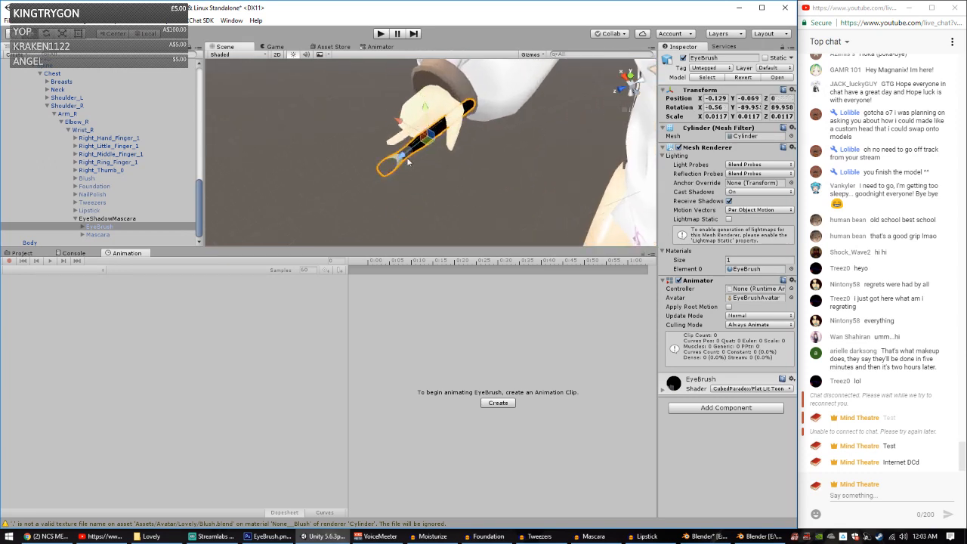
drag(401, 154, 408, 150)
Step: Adjust EyeBrush's height in the right hand to a Z position of about 0.001
alt+drag(444, 185, 453, 116)
middle_drag(453, 116, 453, 209)
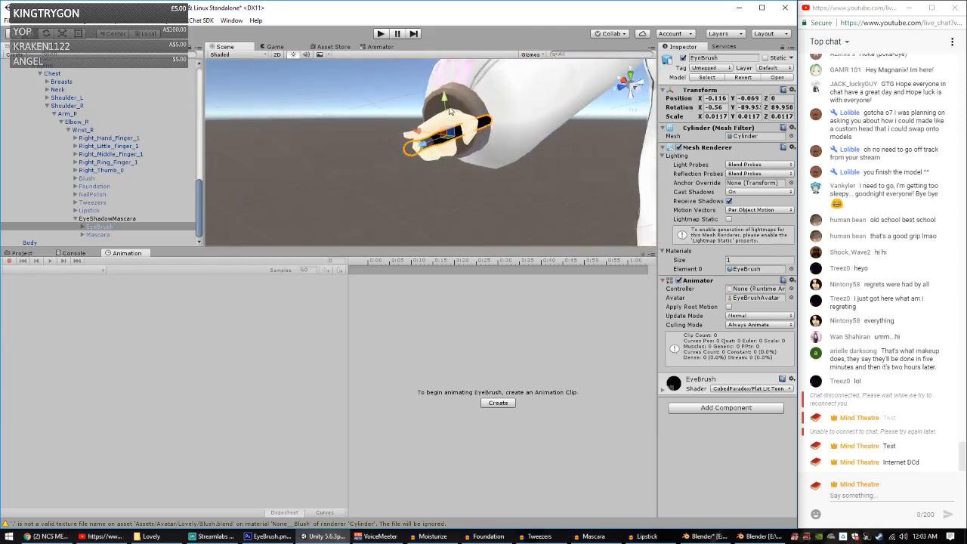
drag(448, 103, 484, 125)
middle_drag(484, 125, 476, 177)
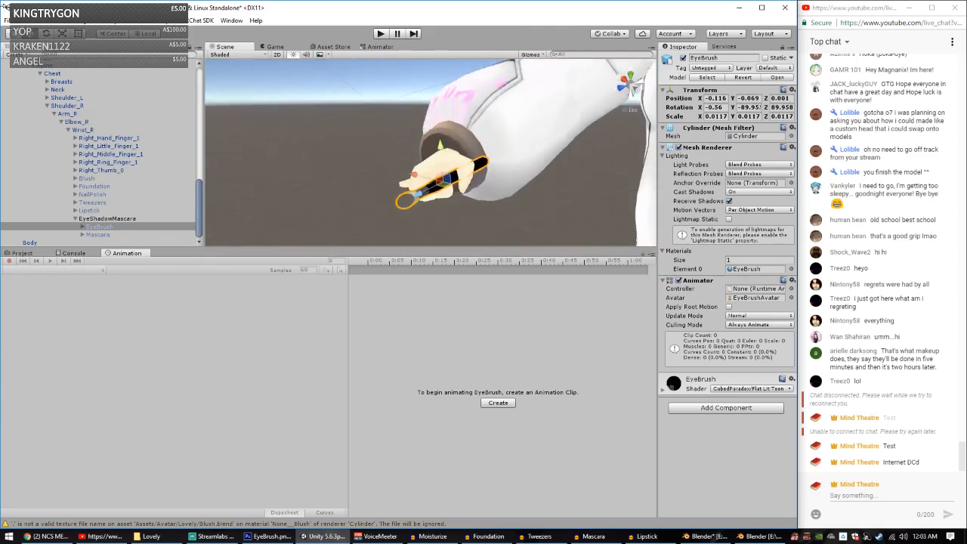
Step: Rotate EyeBrush to about Y -98.8 and slide it outward to about X -0.134, Z 0.002
click(47, 37)
drag(428, 178, 430, 167)
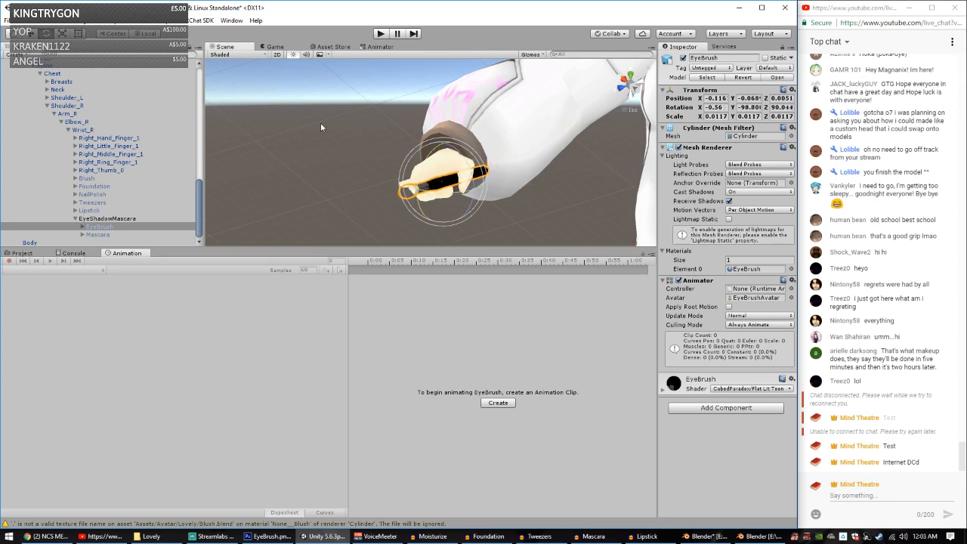
click(32, 35)
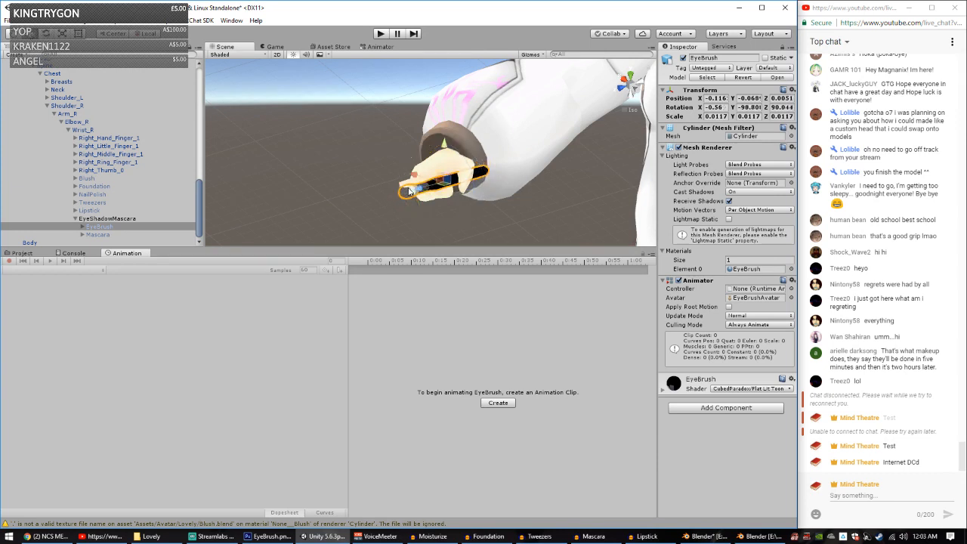
drag(425, 192, 421, 194)
Step: Shift EyeBrush sideways between the fingers to a Y position of about -0.061
right_drag(481, 168, 529, 214)
middle_drag(529, 214, 506, 129)
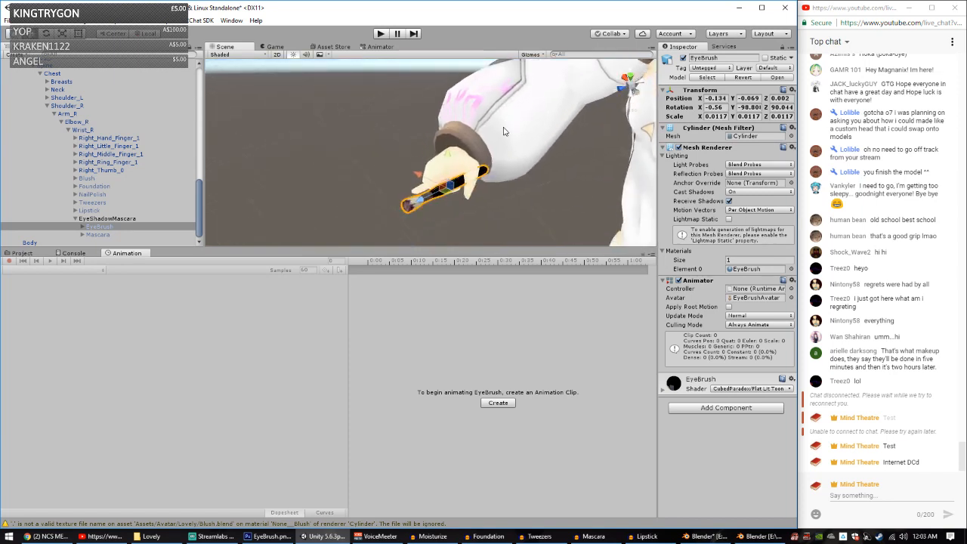
mouse_move(506, 129)
right_down()
mouse_move(518, 170)
mouse_move(609, 202)
right_up()
middle_drag(609, 202, 461, 181)
right_drag(461, 181, 480, 160)
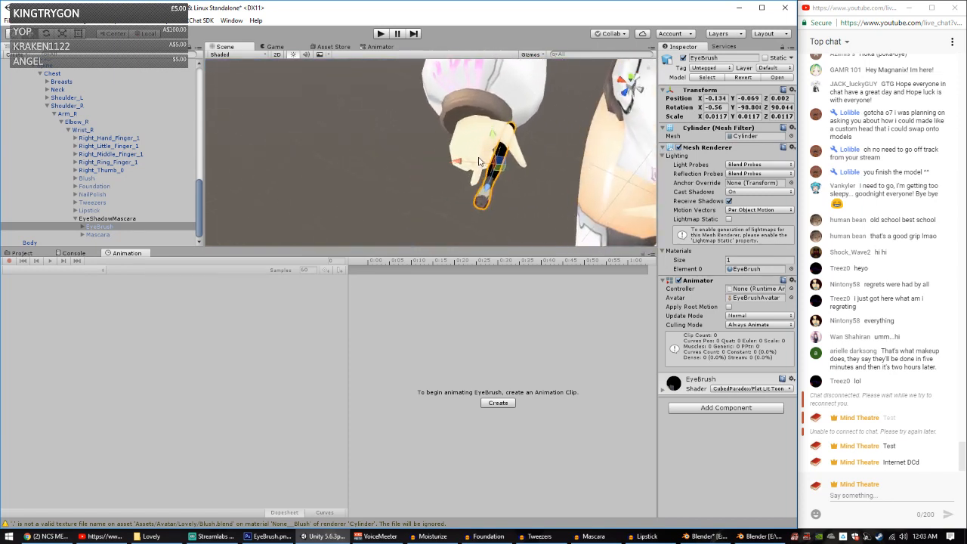
drag(478, 161, 468, 162)
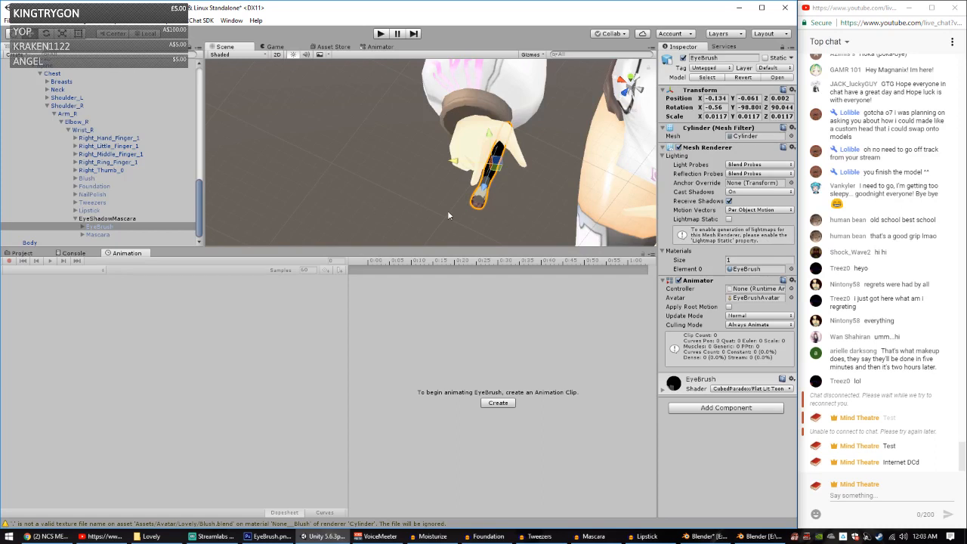
Step: Slide EyeBrush along its length toward the fingertips, to about X -0.162 and Z -0.002
right_drag(451, 209, 499, 195)
scroll(499, 191, down, 4)
middle_drag(499, 191, 499, 157)
drag(422, 163, 416, 169)
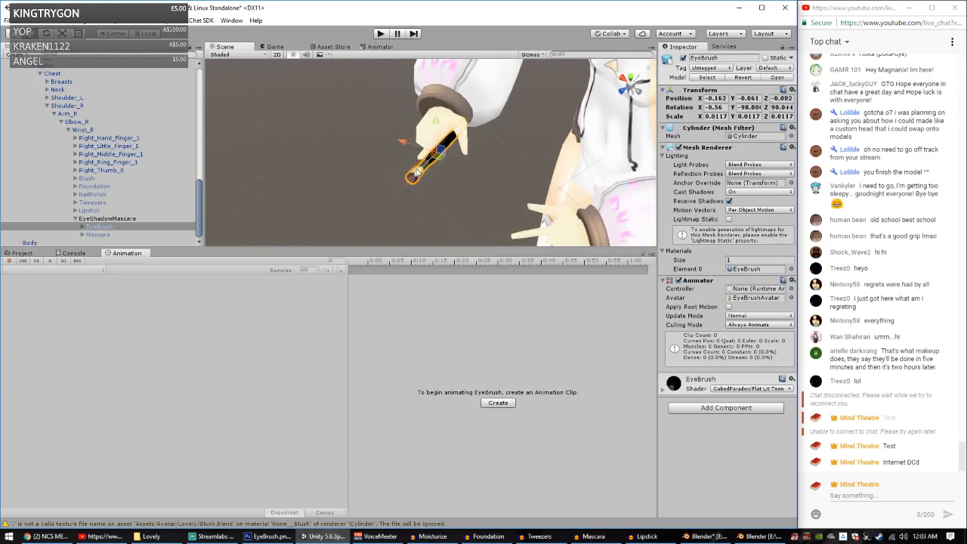
Step: Copy the Transform of EyeBrush under the Animation avatar and paste its values onto the matching EyeBrush of the other avatar
right_click(101, 227)
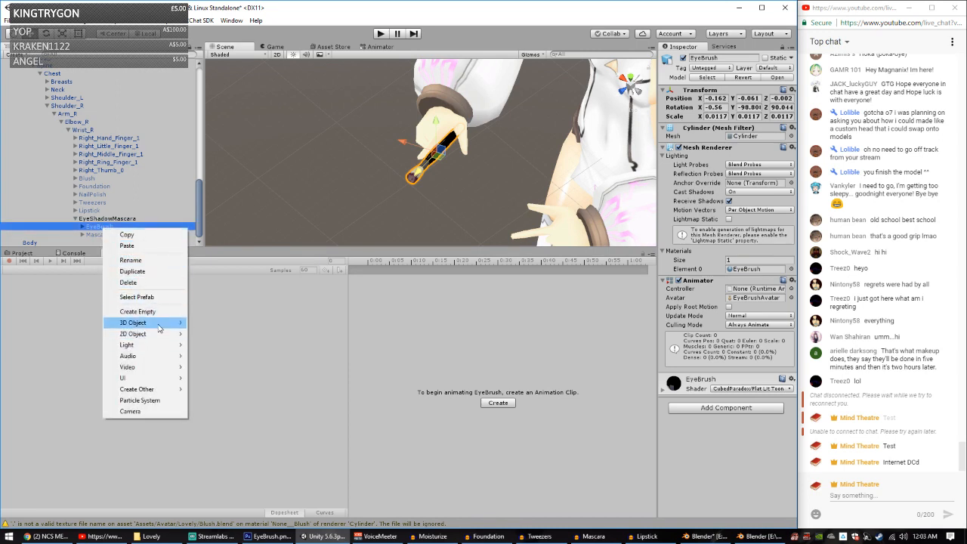
right_click(693, 88)
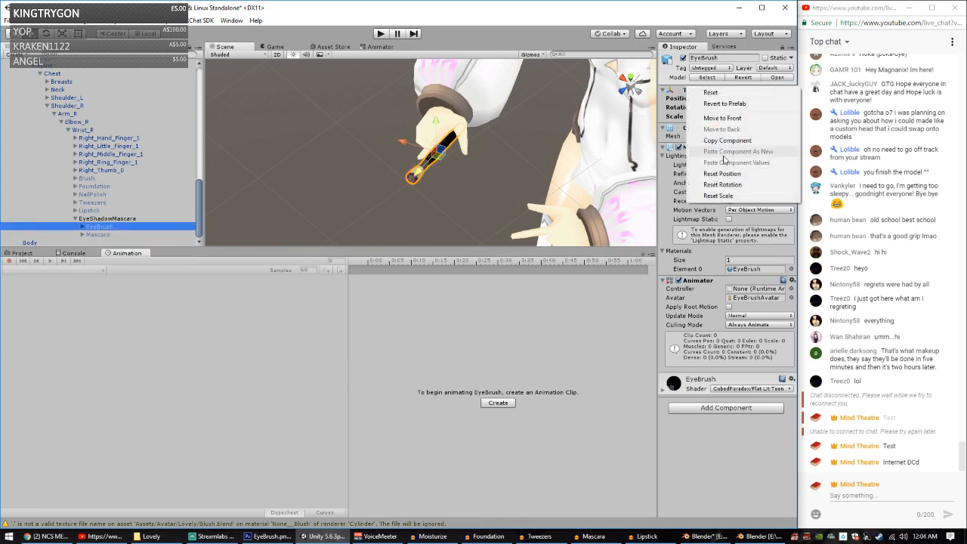
click(727, 140)
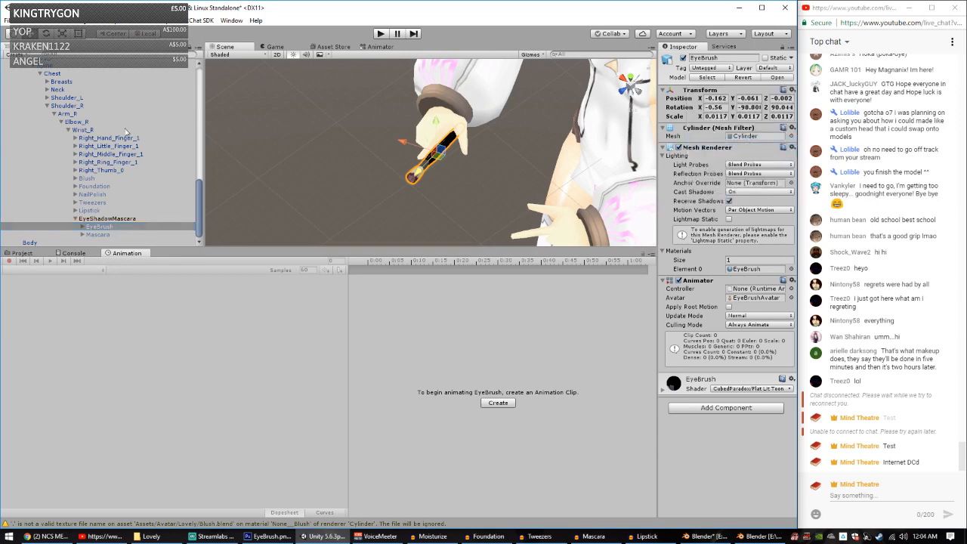
right_click(719, 89)
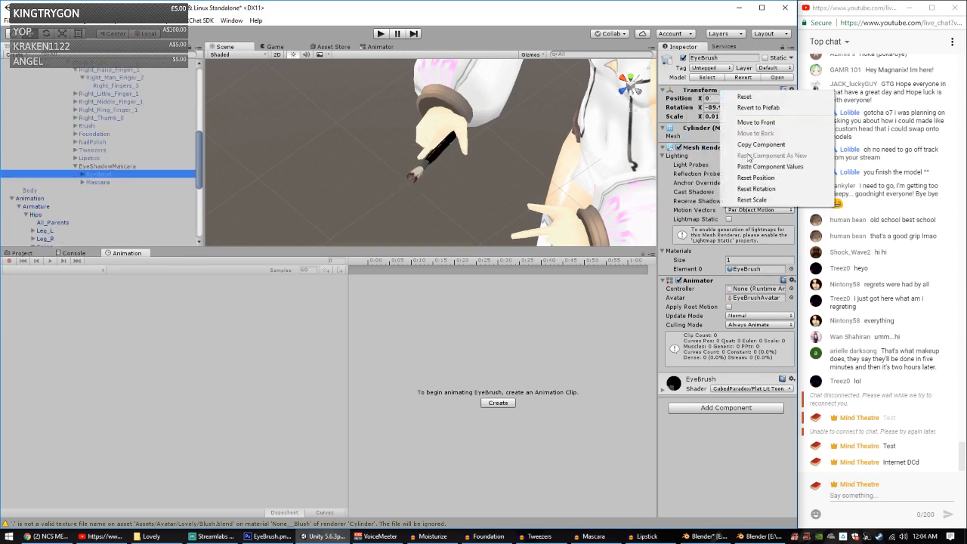
click(763, 167)
scroll(146, 177, up, 3)
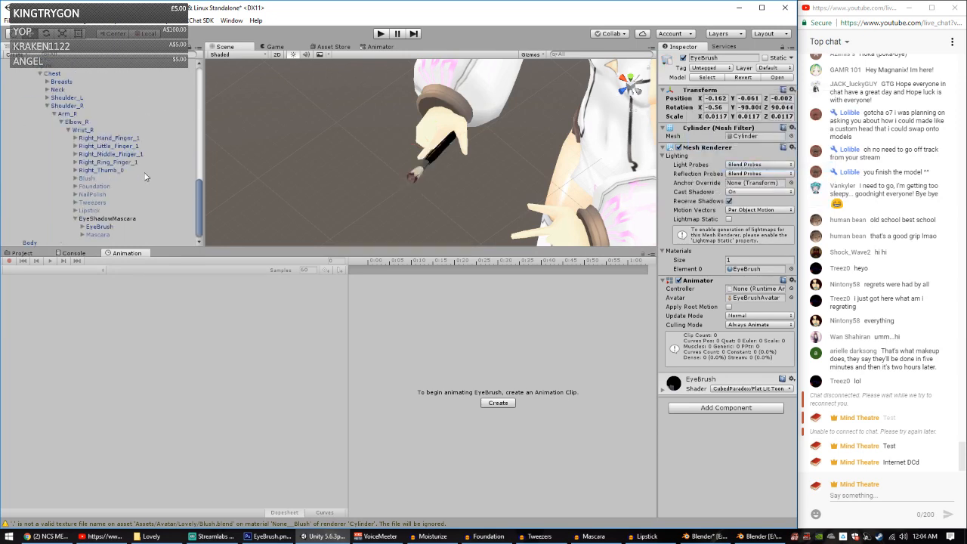
click(99, 227)
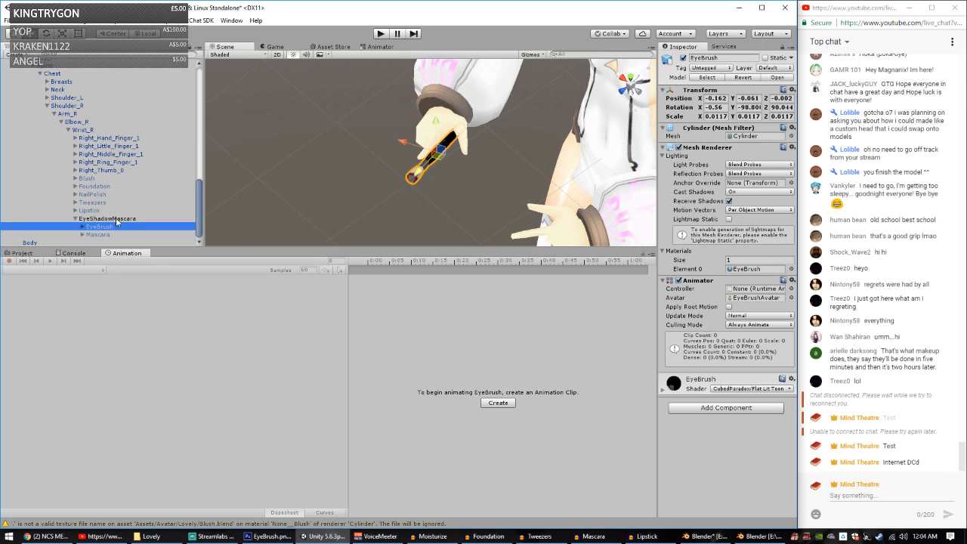
click(35, 254)
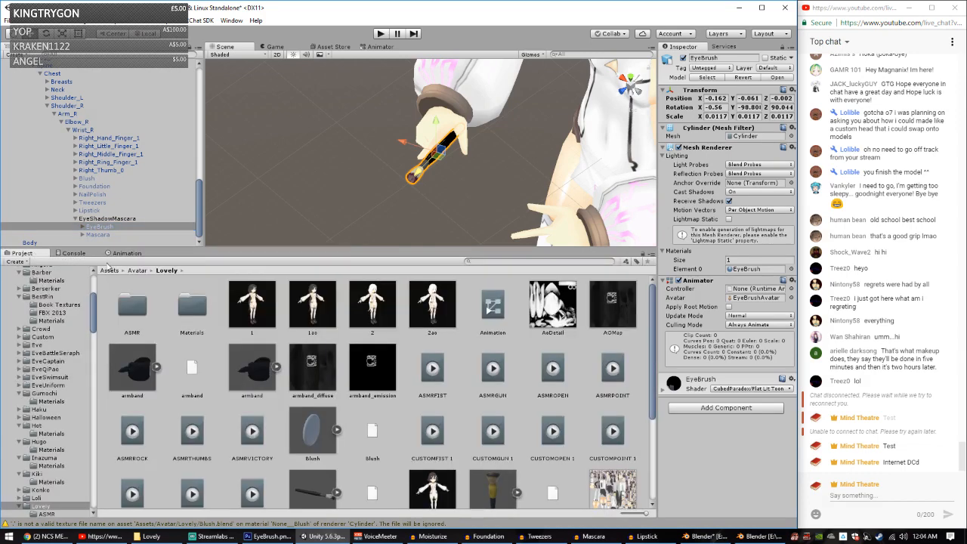
click(128, 254)
scroll(103, 204, up, 3)
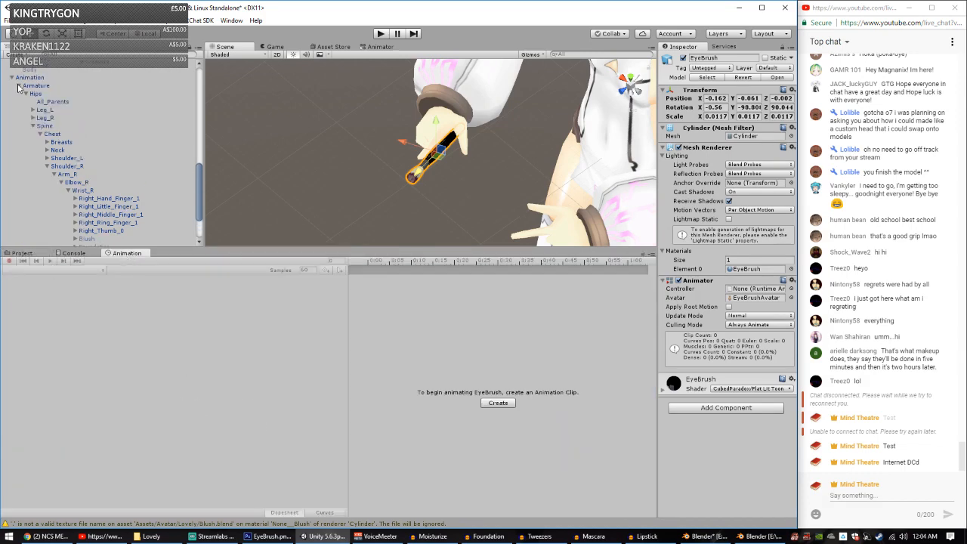
click(26, 77)
scroll(134, 172, down, 3)
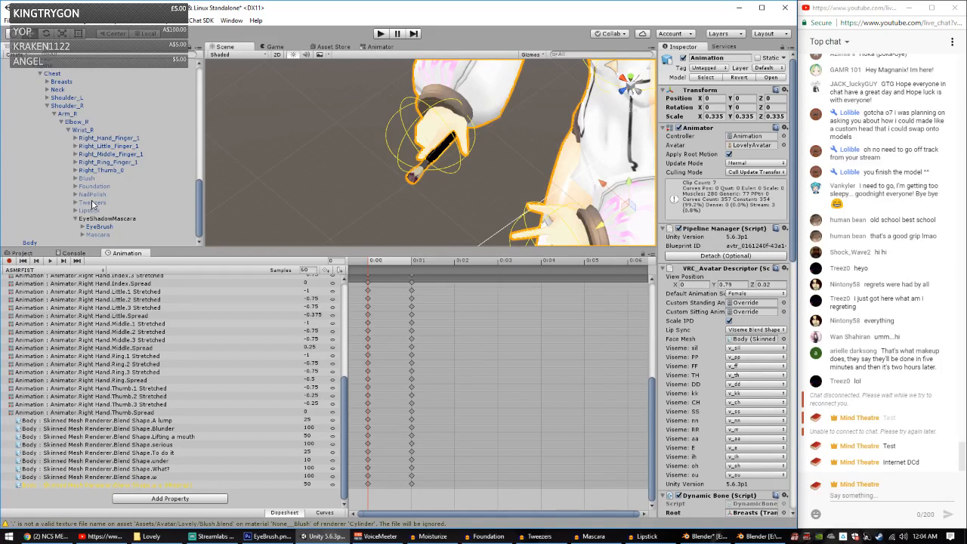
Step: Rotate Mascara under EyeShadowMascara to about Z 93.1 and move it into the right hand at about X -0.202, Y -0.063, Z 0.002
click(99, 235)
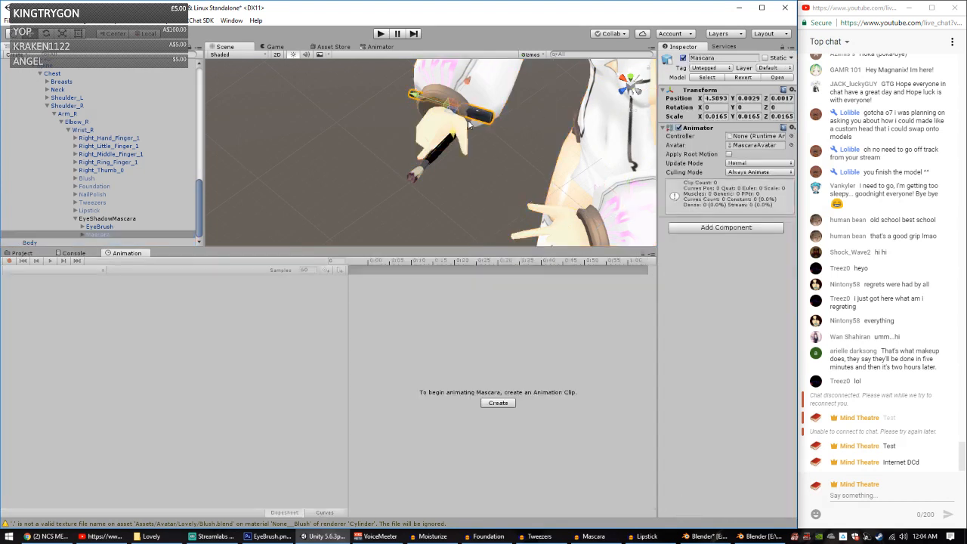
click(47, 34)
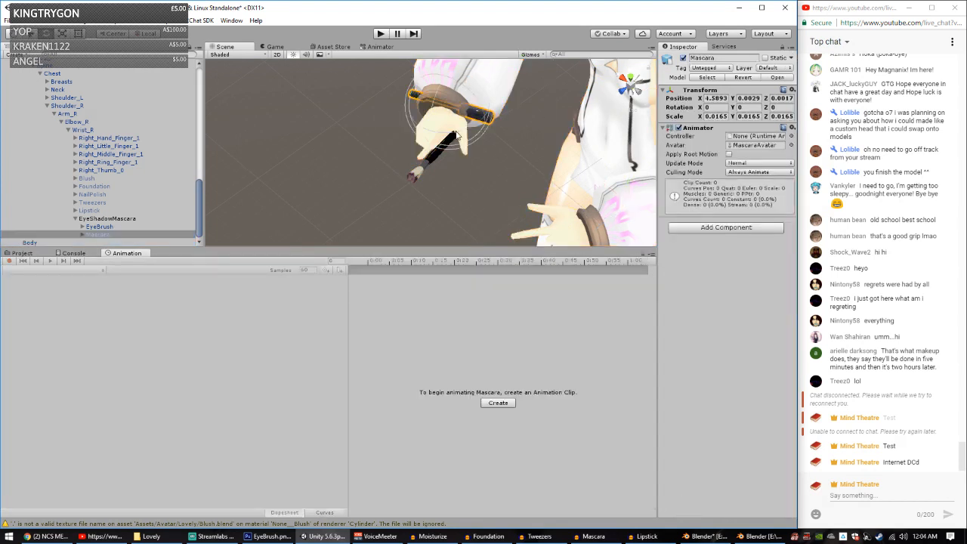
mouse_move(456, 132)
mouse_down()
mouse_move(554, 90)
mouse_move(569, 56)
mouse_move(563, 68)
mouse_up()
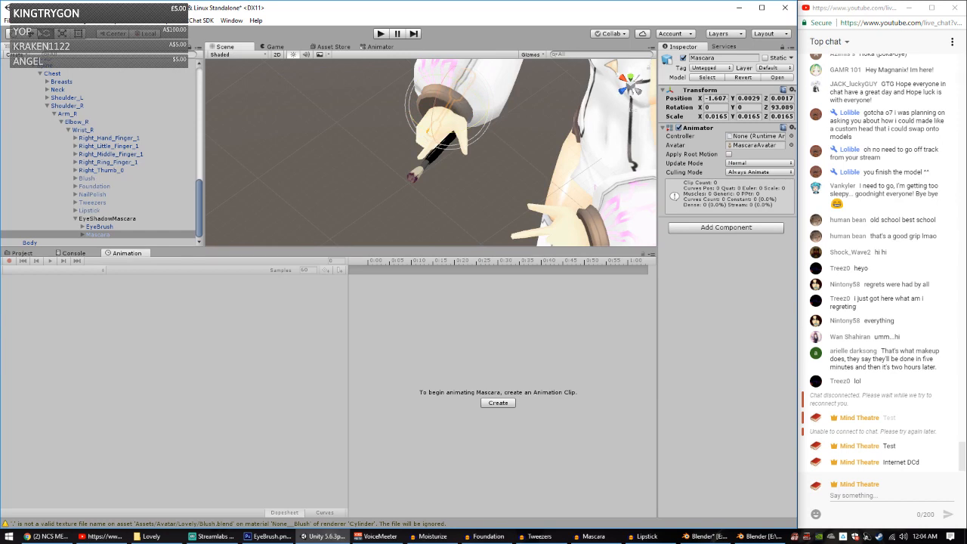
key(w)
mouse_move(449, 126)
mouse_down()
mouse_move(420, 180)
mouse_move(408, 158)
mouse_up()
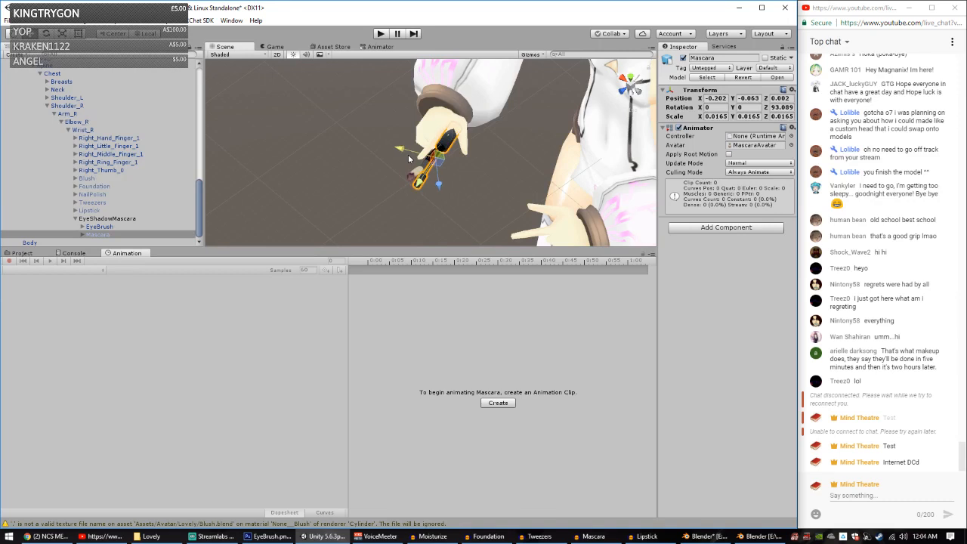
Step: Copy the Transform of the Animation avatar's Mascara and paste its values onto the matching Mascara of the other avatar
right_click(707, 91)
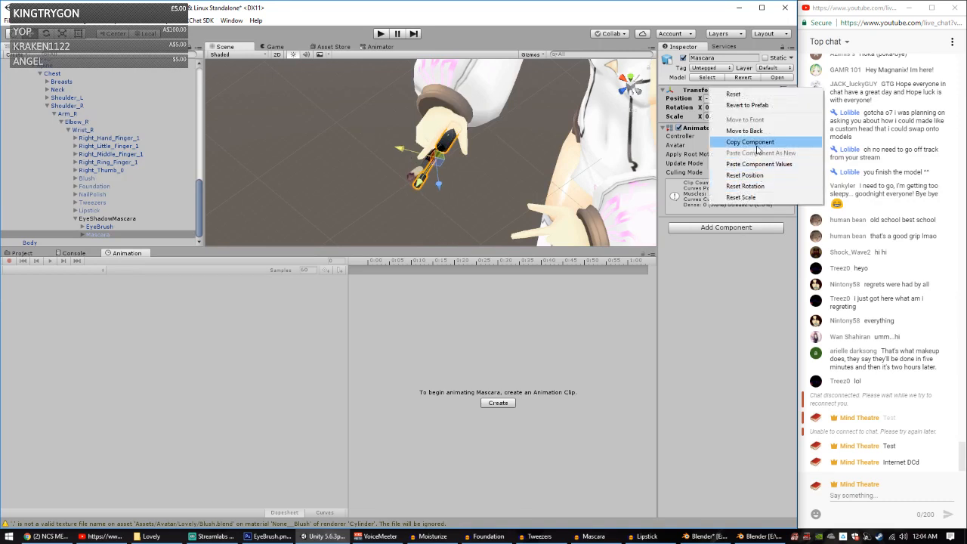
click(751, 142)
scroll(98, 168, down, 3)
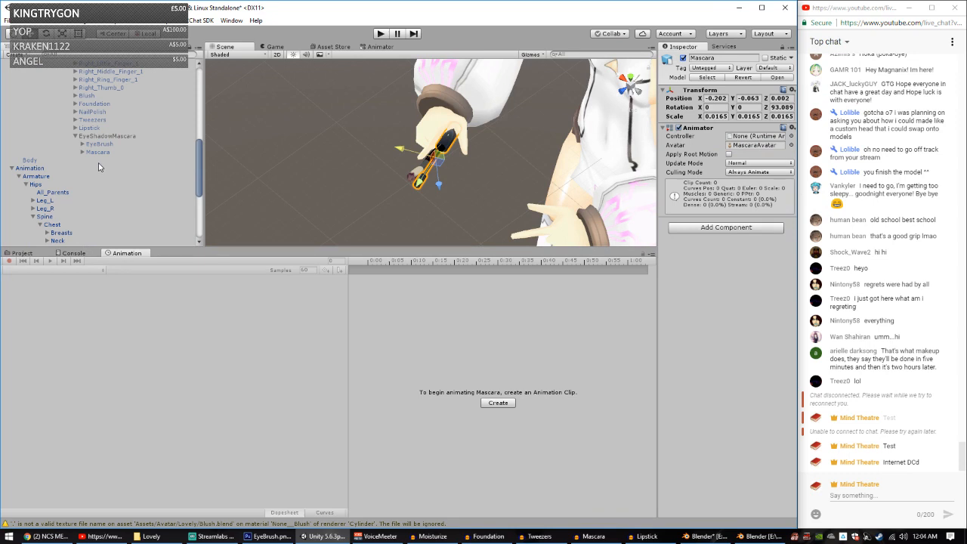
click(102, 151)
right_click(704, 91)
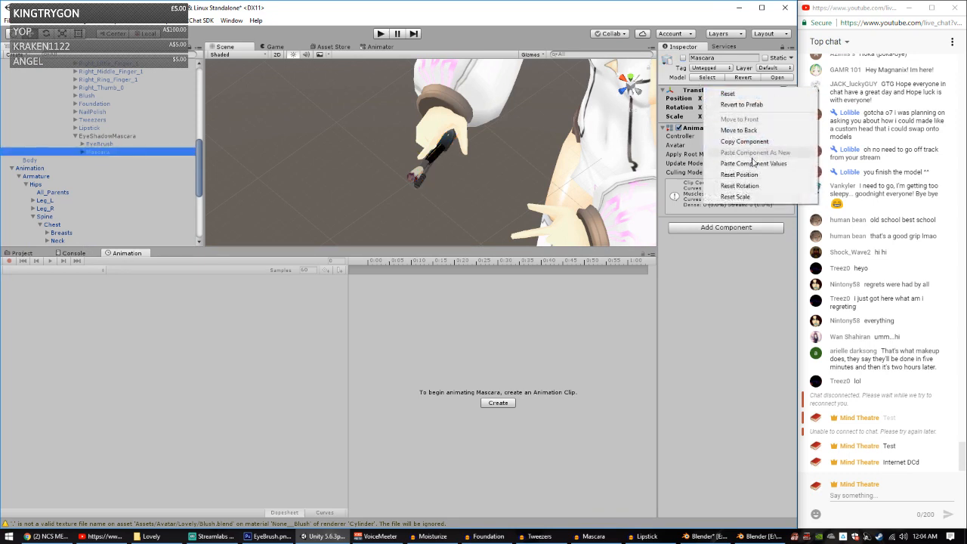
click(755, 160)
scroll(124, 159, down, 4)
scroll(125, 159, down, 4)
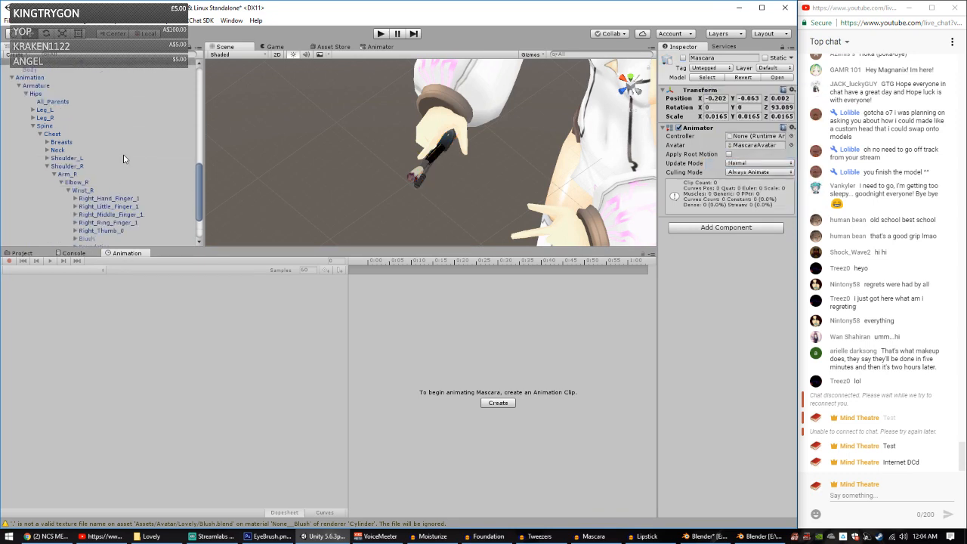
scroll(121, 160, up, 1)
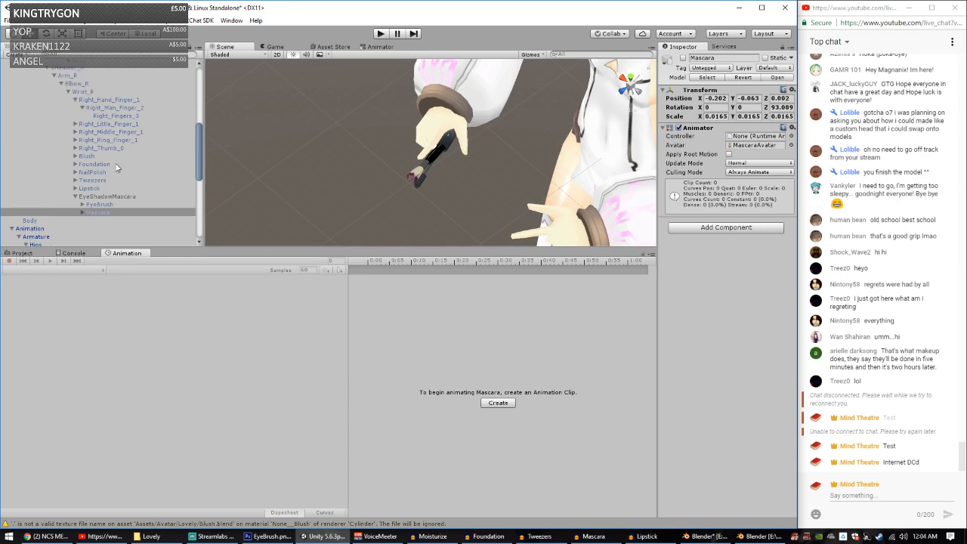
scroll(117, 168, down, 1)
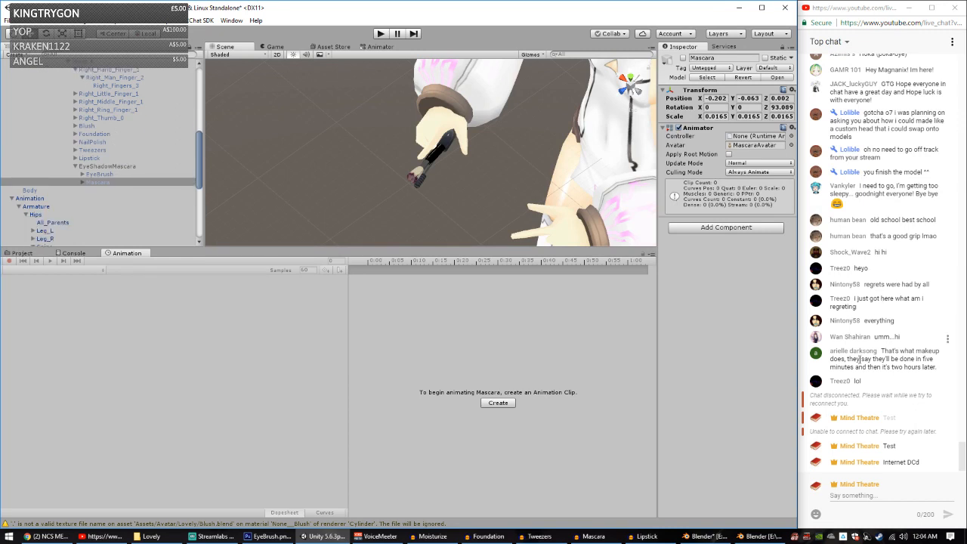
click(878, 508)
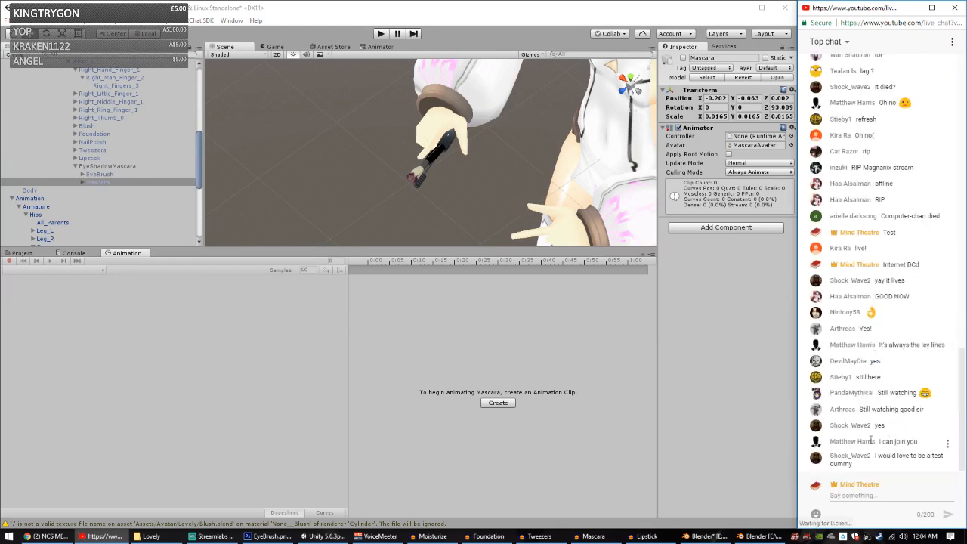
click(873, 495)
triple_click(883, 457)
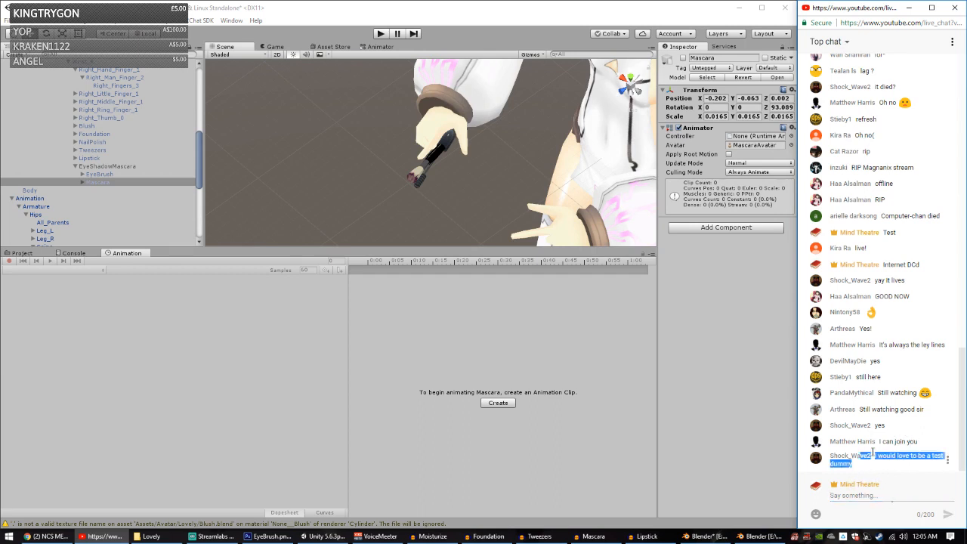
click(877, 468)
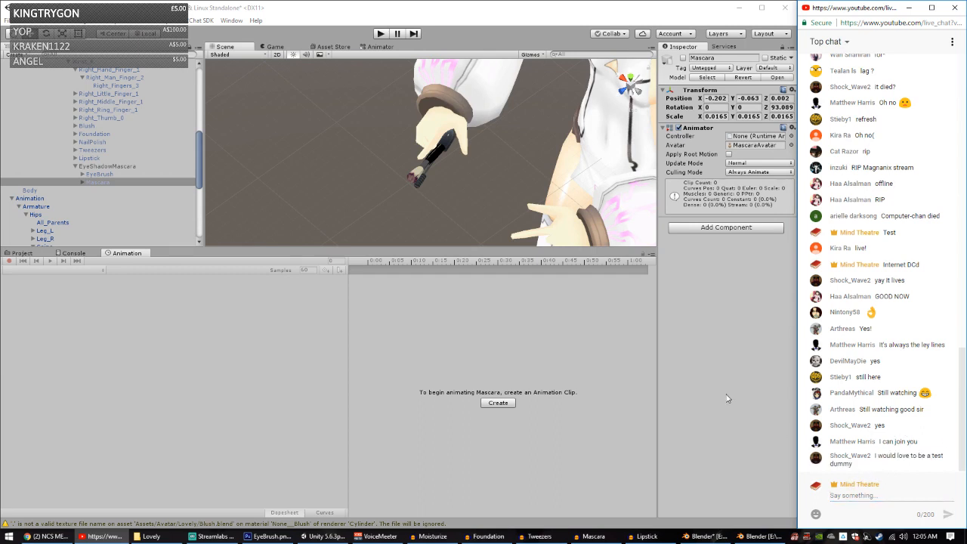
click(255, 6)
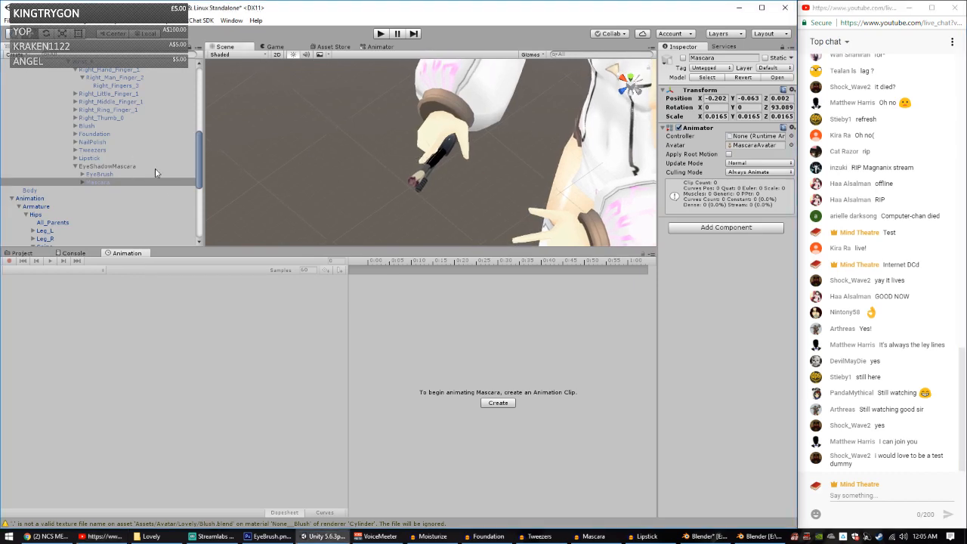
Step: Select the Animation avatar and switch its animation clip to ASMRVICTORY
scroll(91, 175, down, 2)
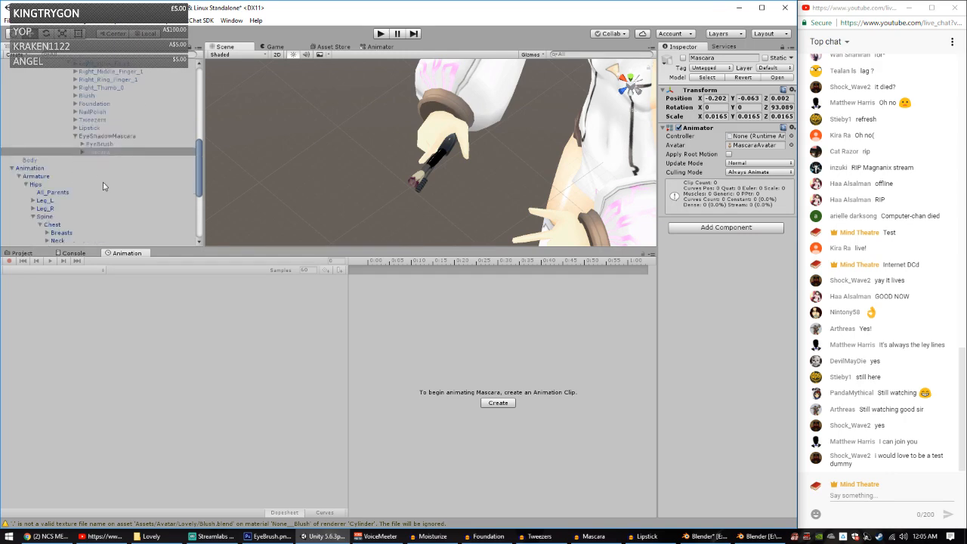
click(43, 167)
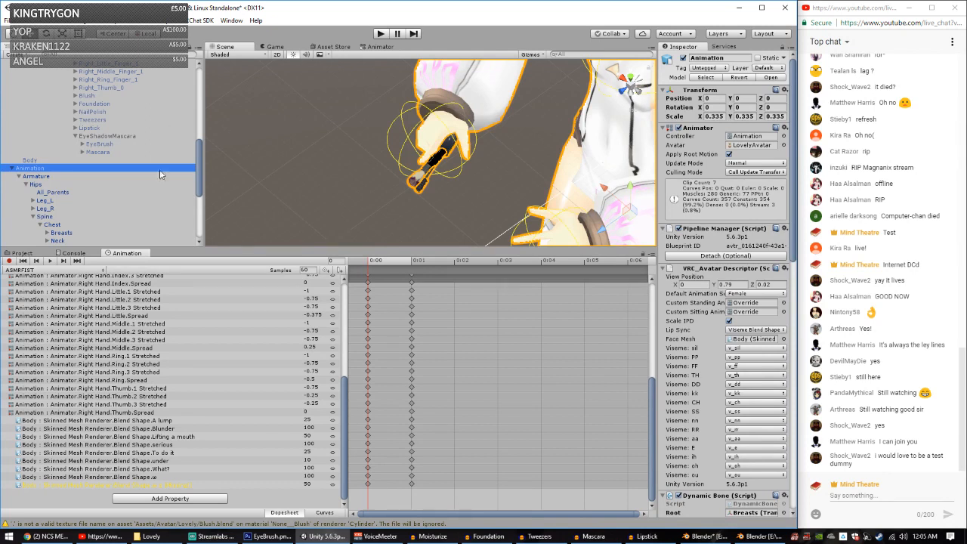
scroll(159, 175, down, 2)
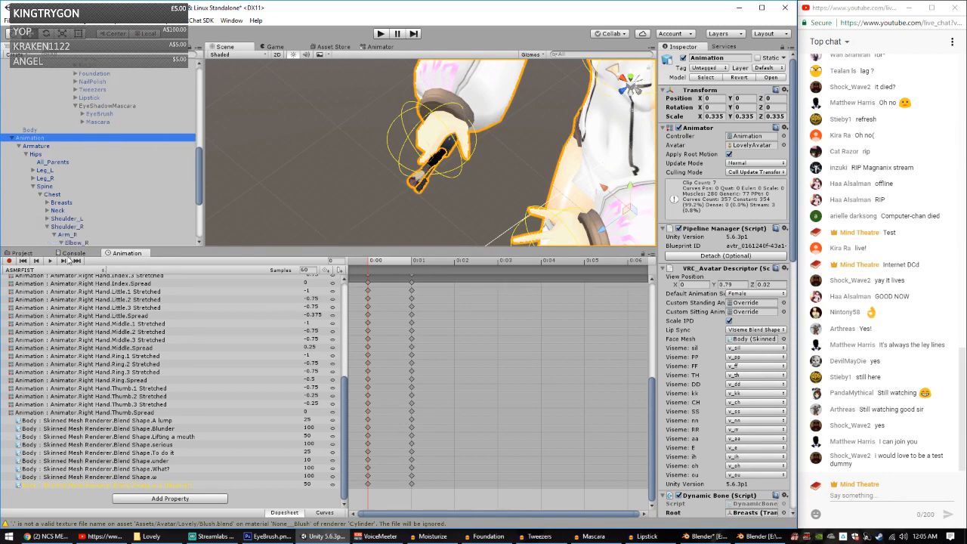
click(50, 261)
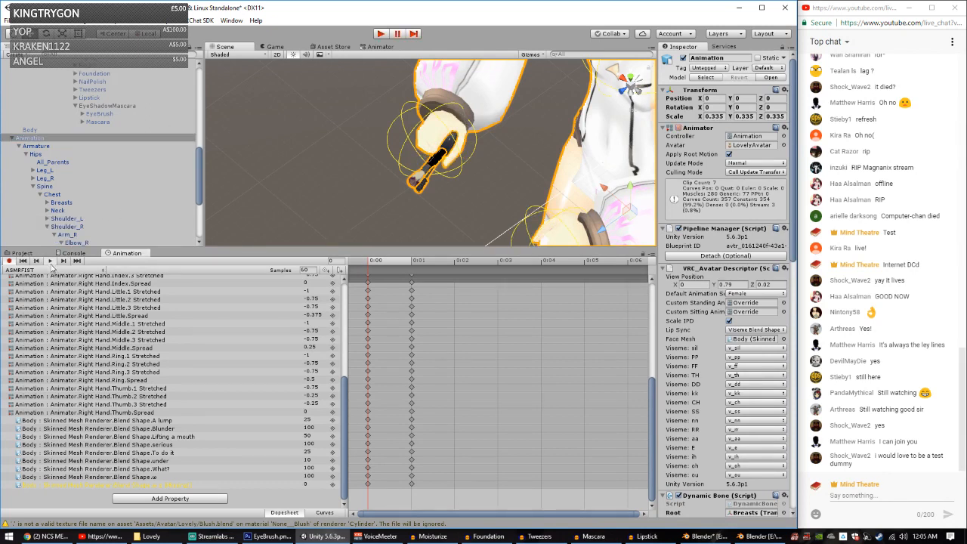
click(51, 270)
click(50, 352)
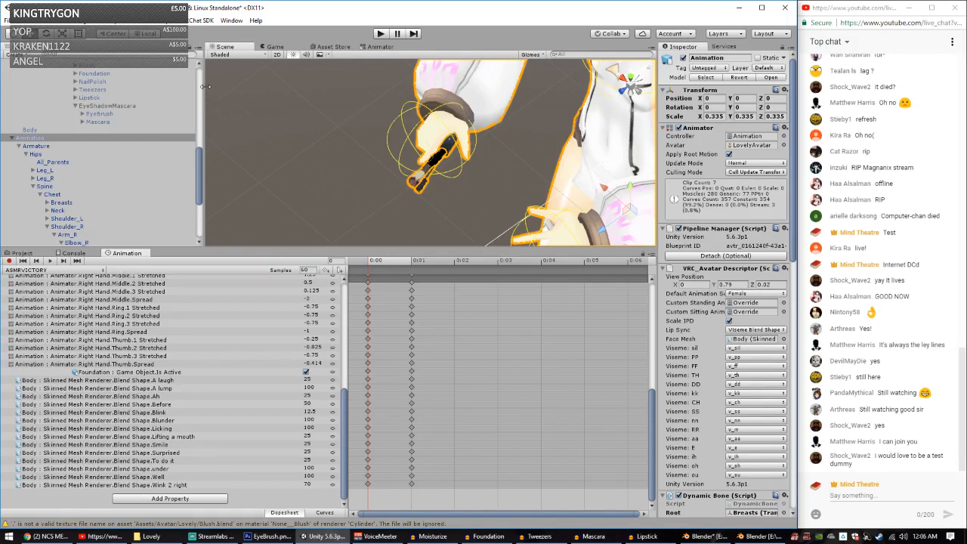
scroll(145, 151, up, 3)
scroll(144, 156, up, 2)
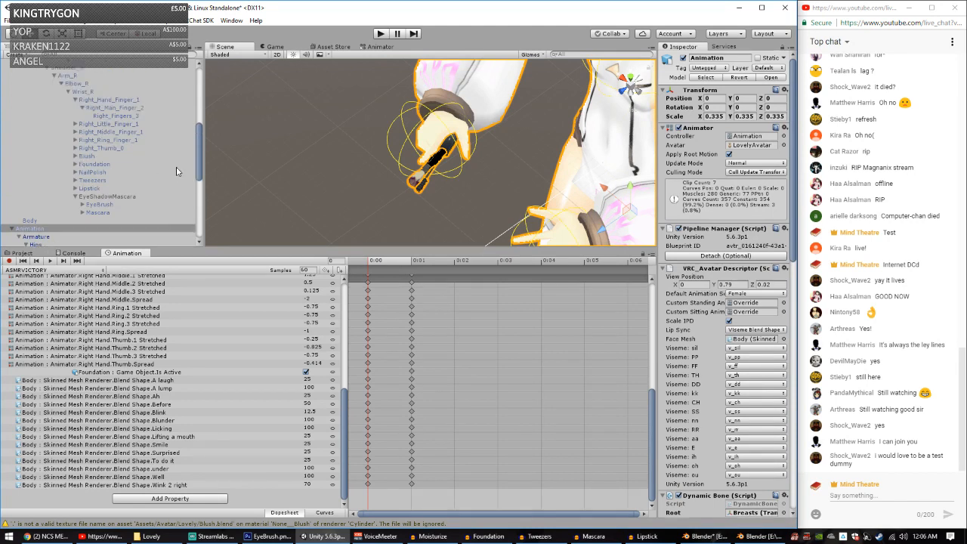
scroll(96, 176, down, 3)
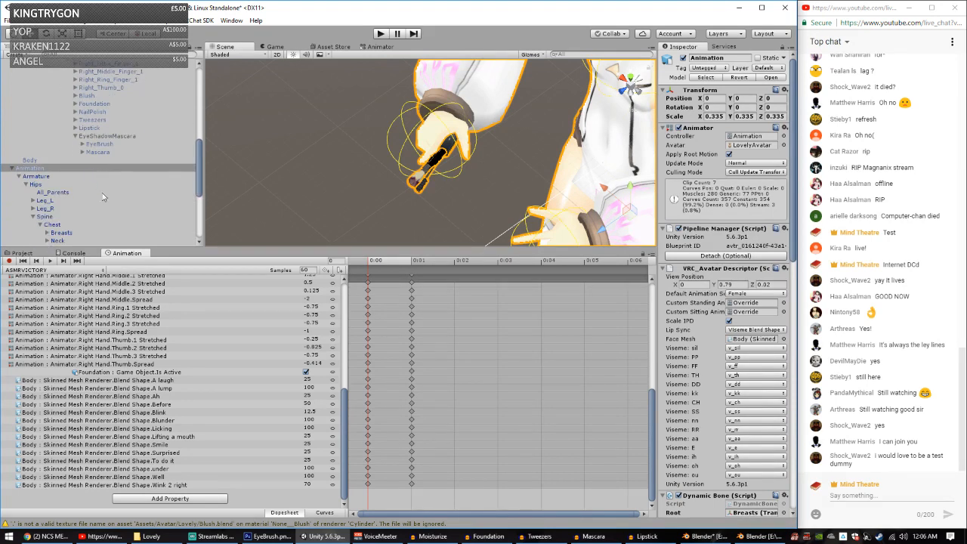
click(191, 497)
click(55, 502)
Step: Expand the Animation avatar's left arm hierarchy from Shoulder_L through Arm_L and Elbow_L to the children of Wrist_L
scroll(85, 156, down, 7)
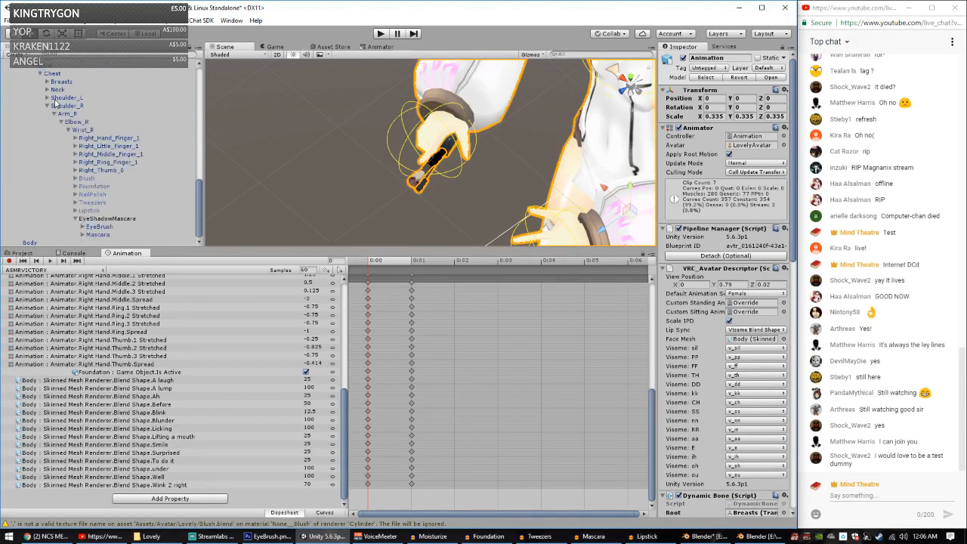
click(47, 98)
click(54, 106)
click(61, 122)
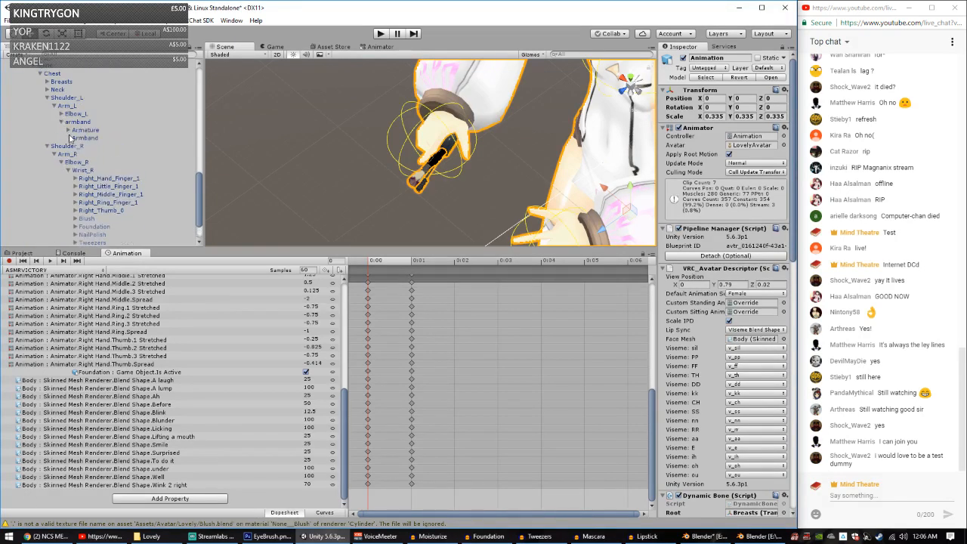
click(62, 122)
click(61, 114)
click(68, 123)
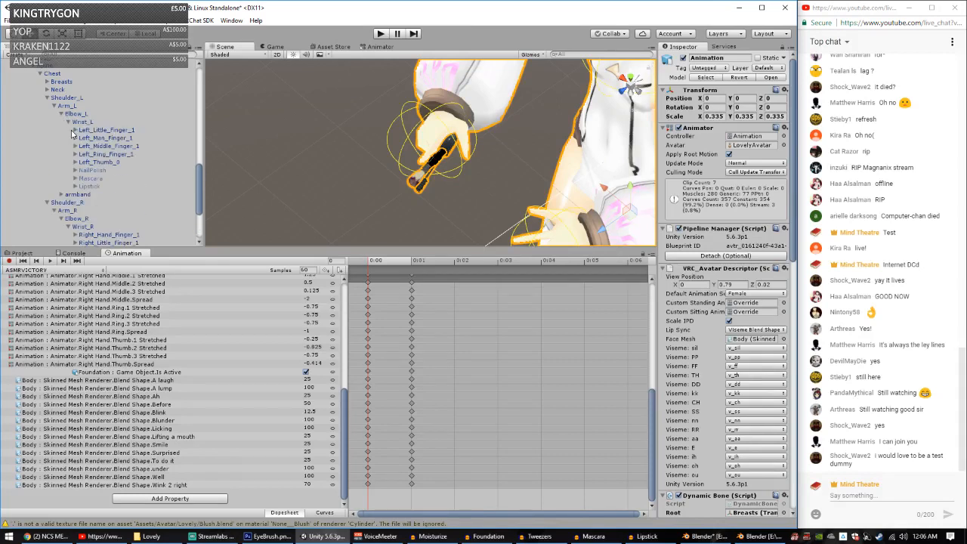
Step: Move the Blush object from the Animation avatar's right wrist to Wrist_L in the hierarchy
scroll(83, 178, down, 4)
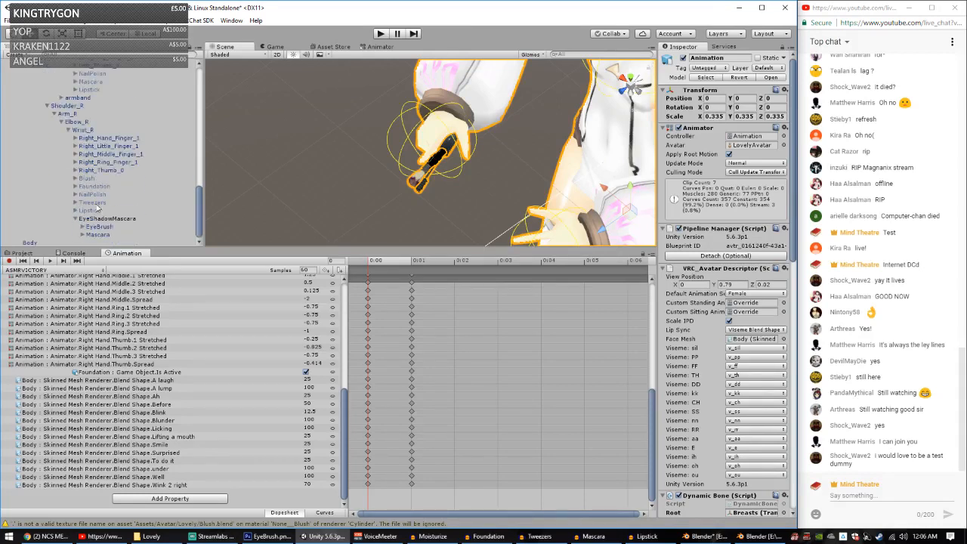
click(110, 173)
drag(111, 173, 83, 75)
scroll(121, 163, up, 3)
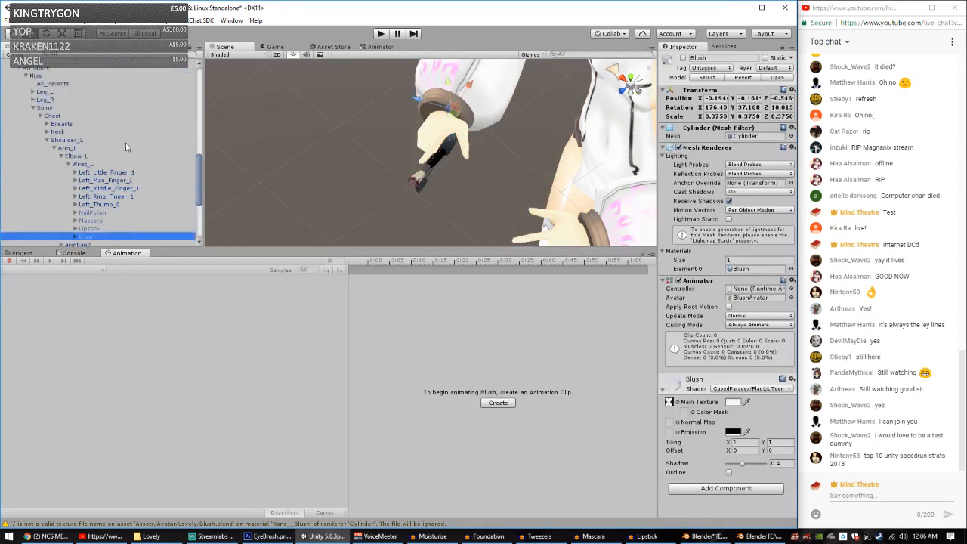
Step: Move the other avatar's Blush object from Wrist_R to Wrist_L in the hierarchy
scroll(121, 178, up, 11)
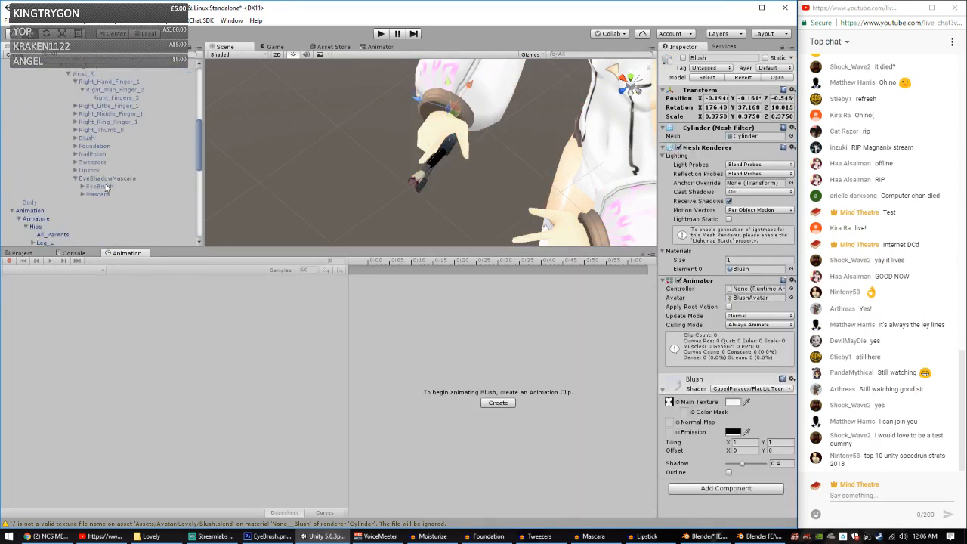
scroll(104, 192, down, 5)
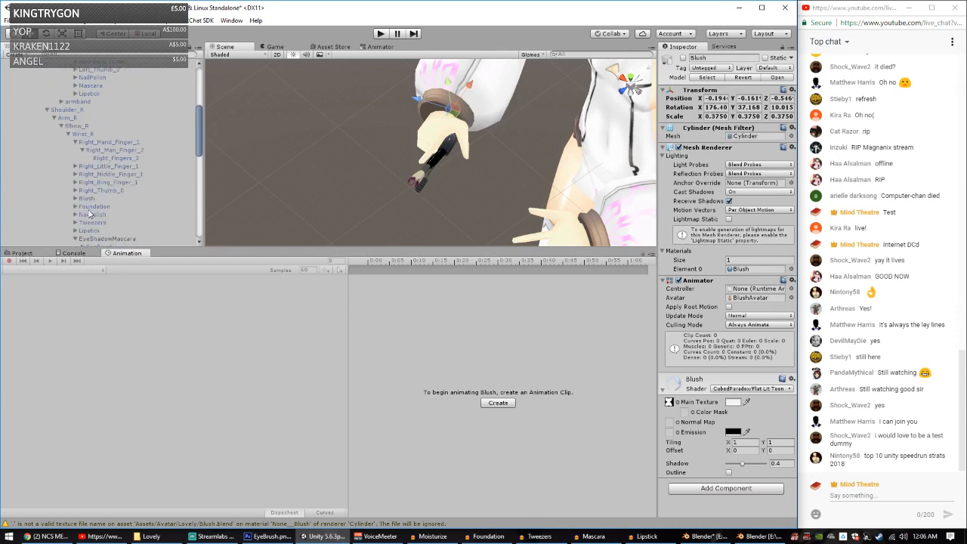
drag(98, 198, 108, 137)
Step: Select the Animation avatar and switch its animation clip from ASMRFIST to ASMRVICTORY
scroll(108, 138, down, 10)
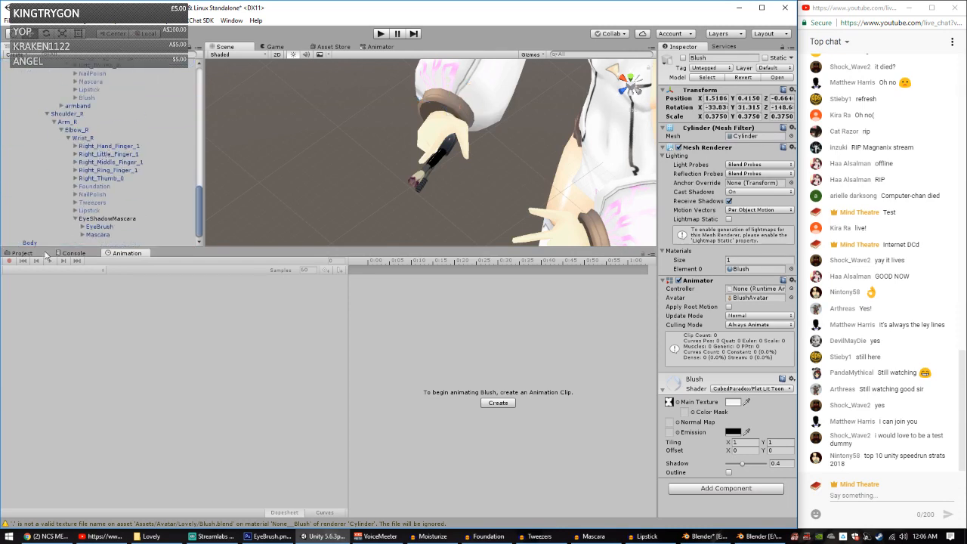
click(30, 133)
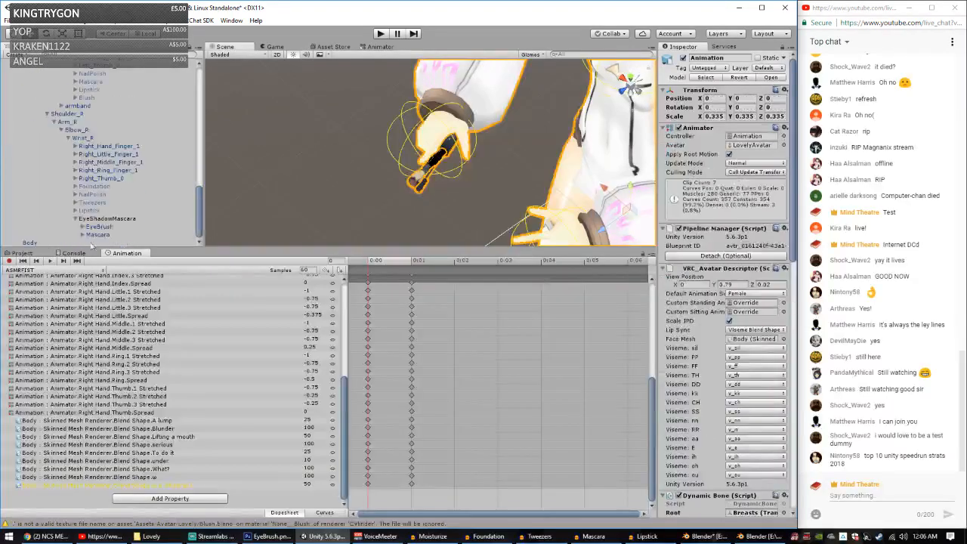
click(84, 270)
click(40, 346)
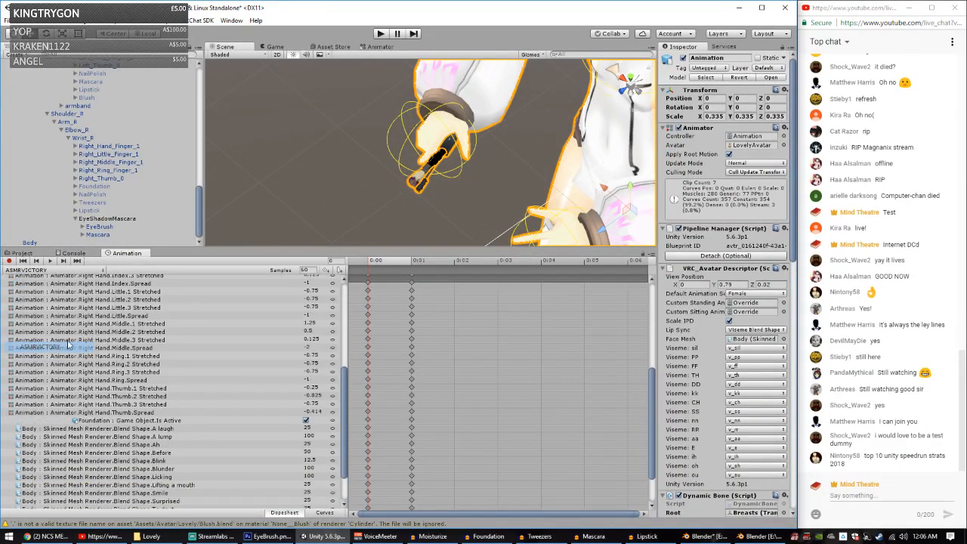
Step: Add the Is Active property of the Blush under the left wrist (Wrist_L) to the ASMRVICTORY clip
click(187, 498)
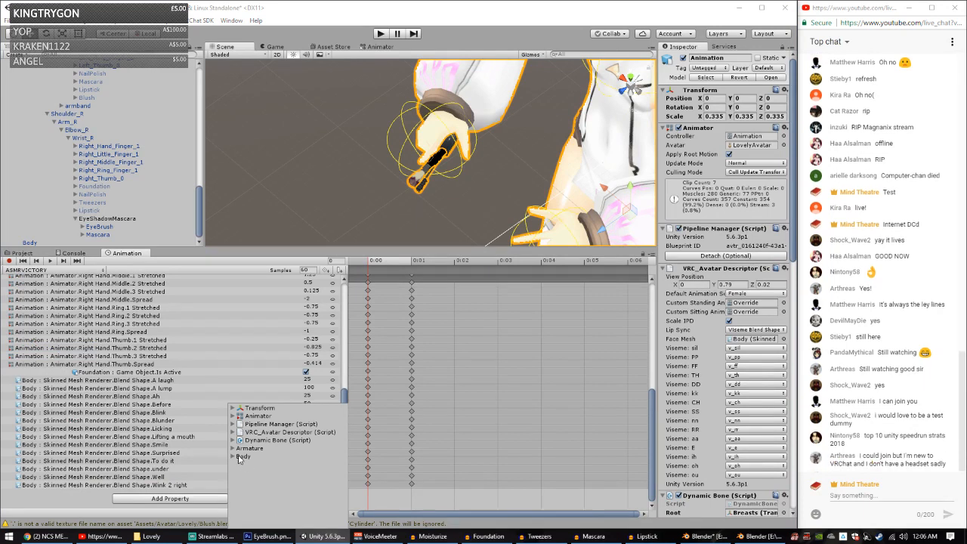
click(234, 457)
click(234, 457)
click(232, 448)
click(240, 473)
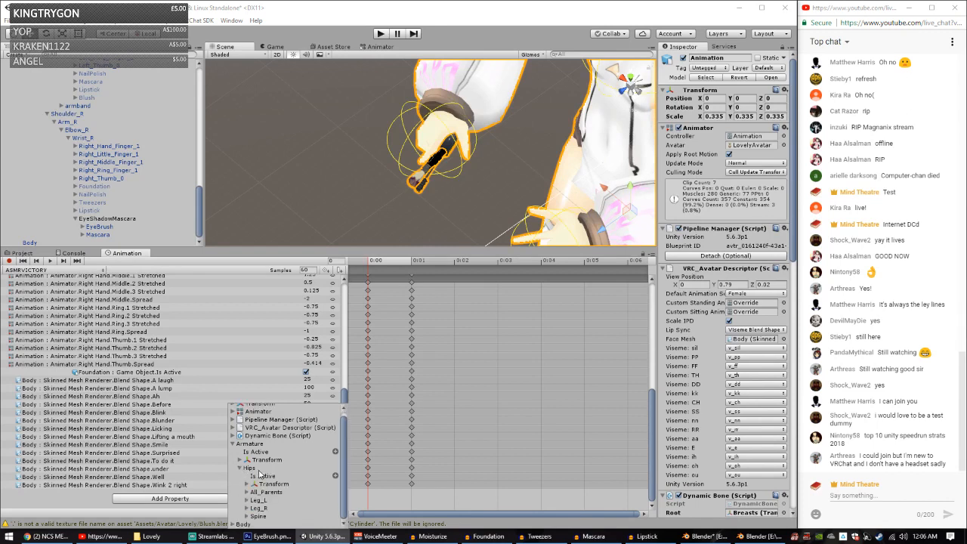
click(247, 517)
click(254, 510)
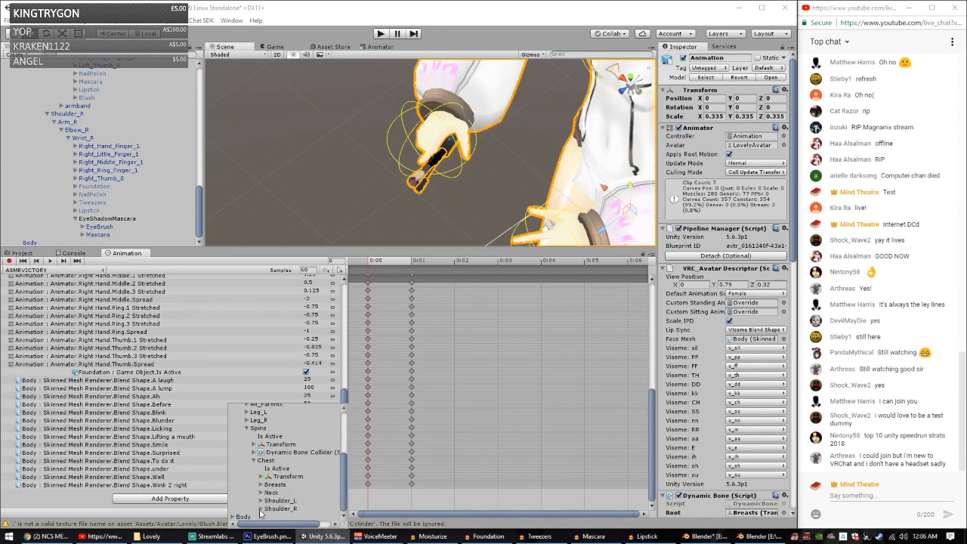
click(261, 507)
click(261, 500)
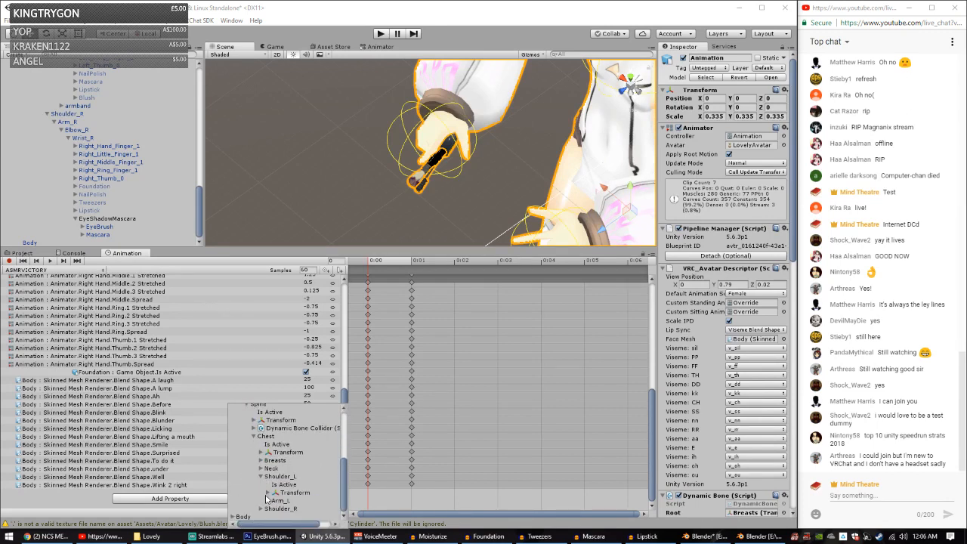
click(268, 500)
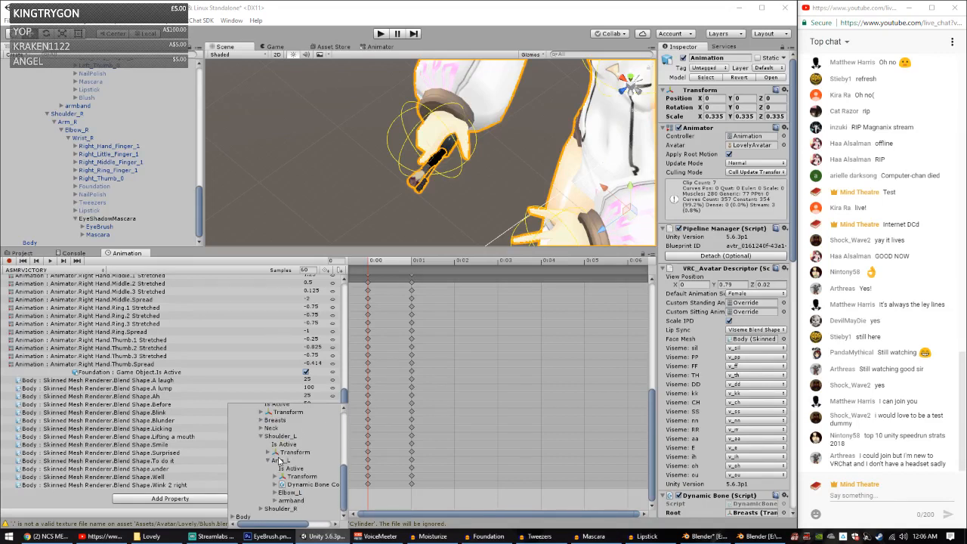
click(275, 493)
click(282, 494)
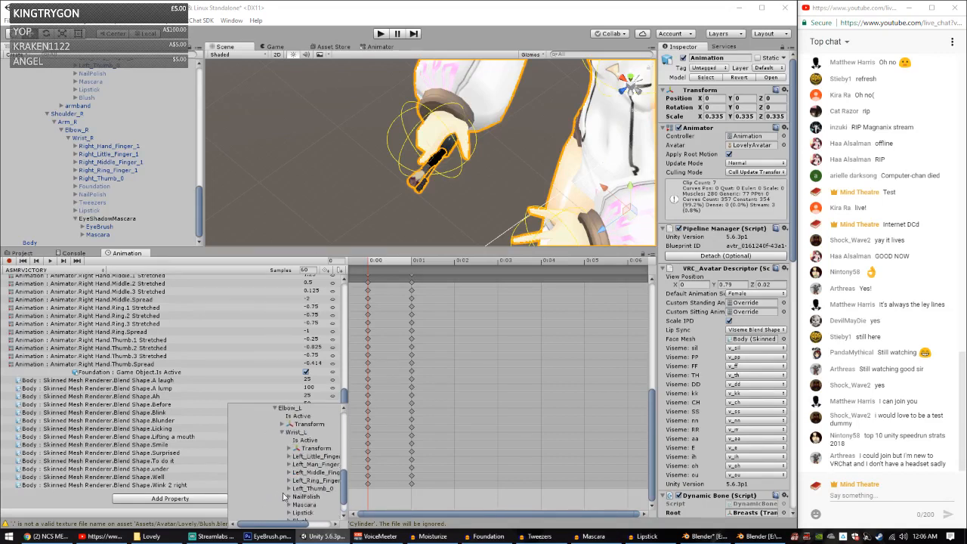
click(288, 492)
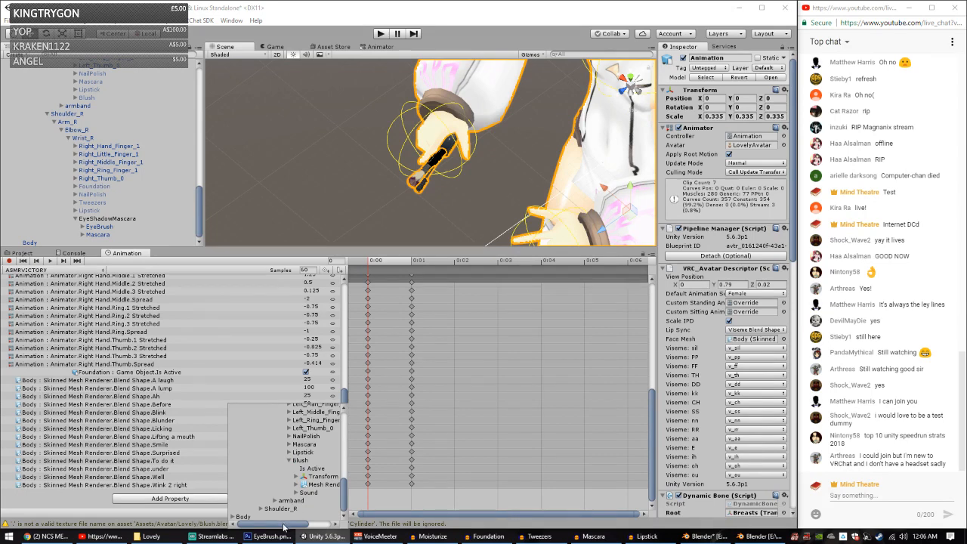
click(334, 468)
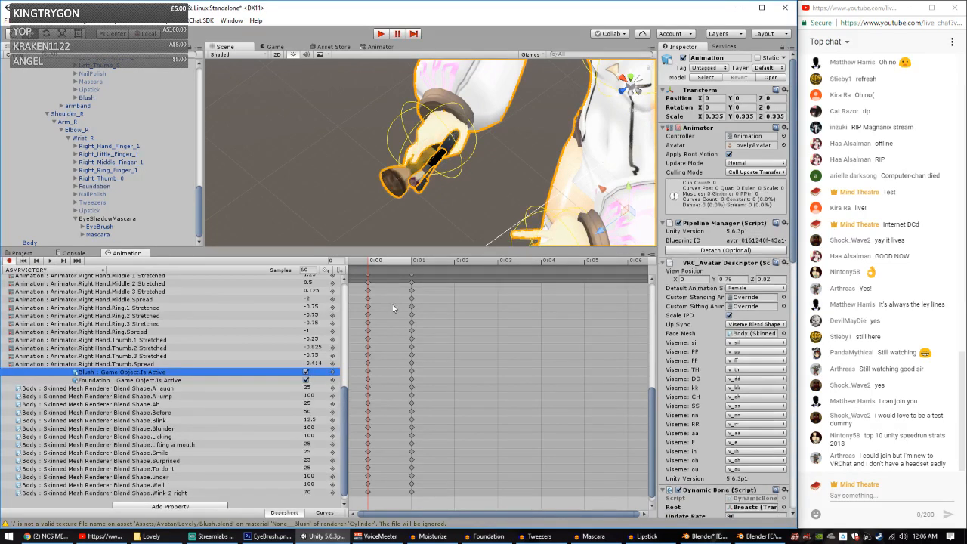
Step: Record EyeShadowMascara as inactive at frame 1 of the ASMRVICTORY clip
click(412, 261)
click(107, 219)
click(684, 58)
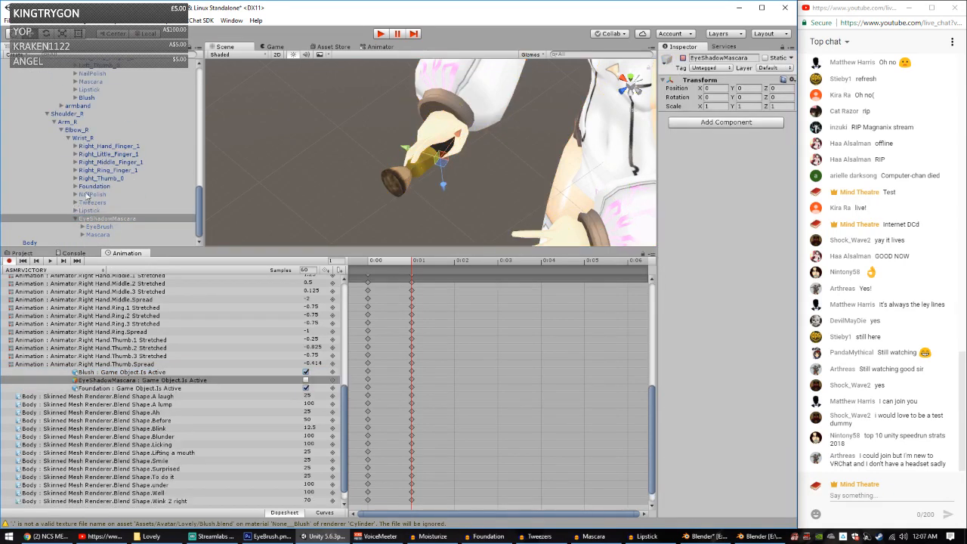
Step: Activate the Blush under the Animation avatar's Wrist_L and set its position to 0, 0, 0
scroll(96, 189, up, 4)
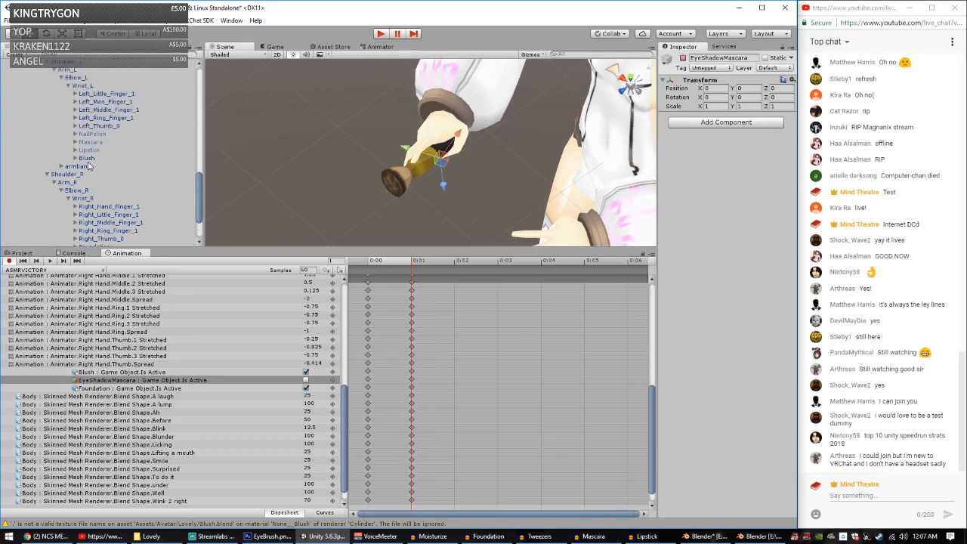
click(89, 157)
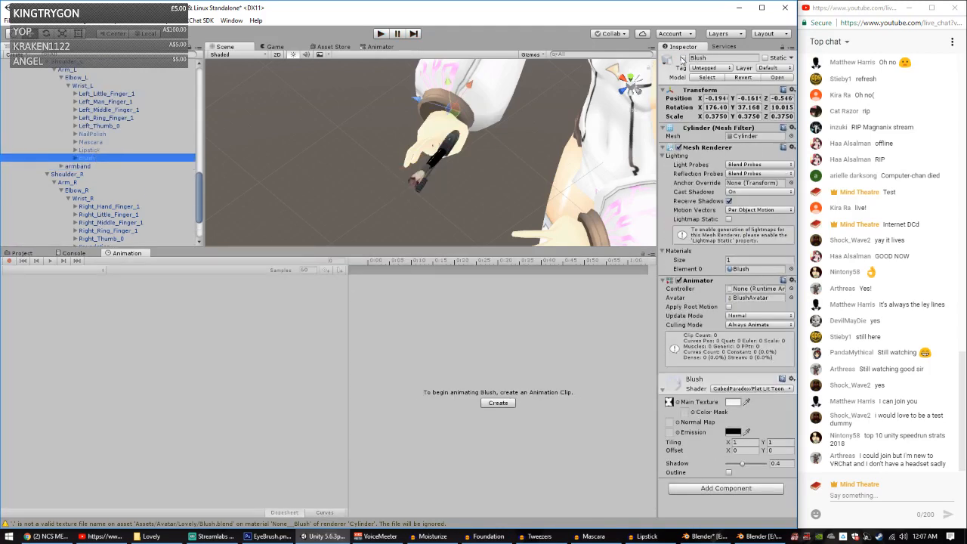
click(684, 58)
double_click(715, 98)
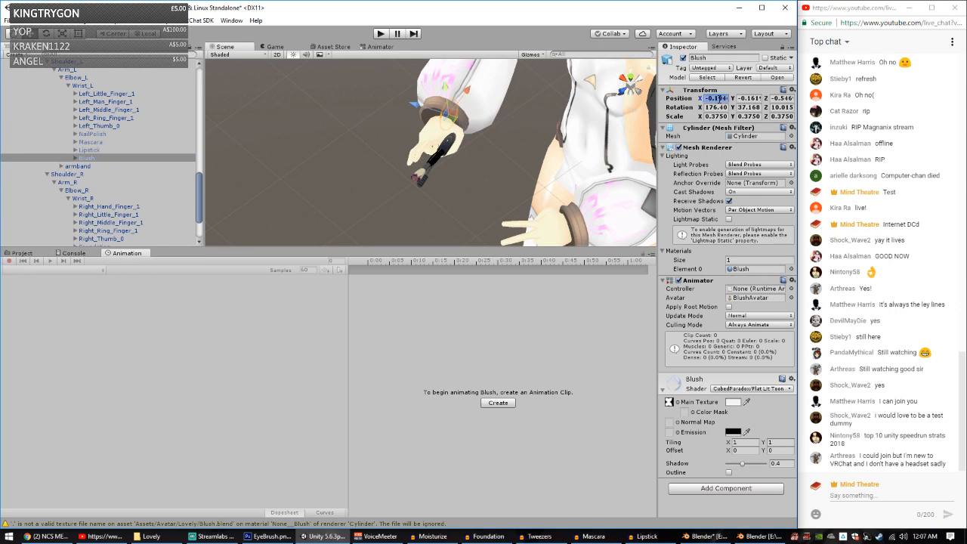
text(0)
key(Tab)
text(0)
key(Tab)
text(0)
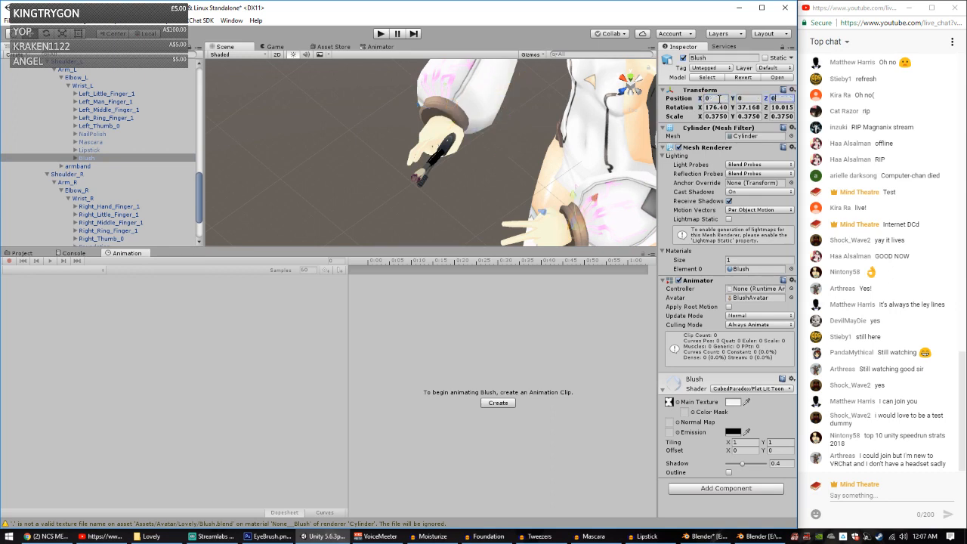
Step: Set the Blush's rotation to 0 on the X, Y and Z axes
double_click(727, 107)
text(0)
key(Tab)
text(0)
key(Tab)
text(0)
key(Tab)
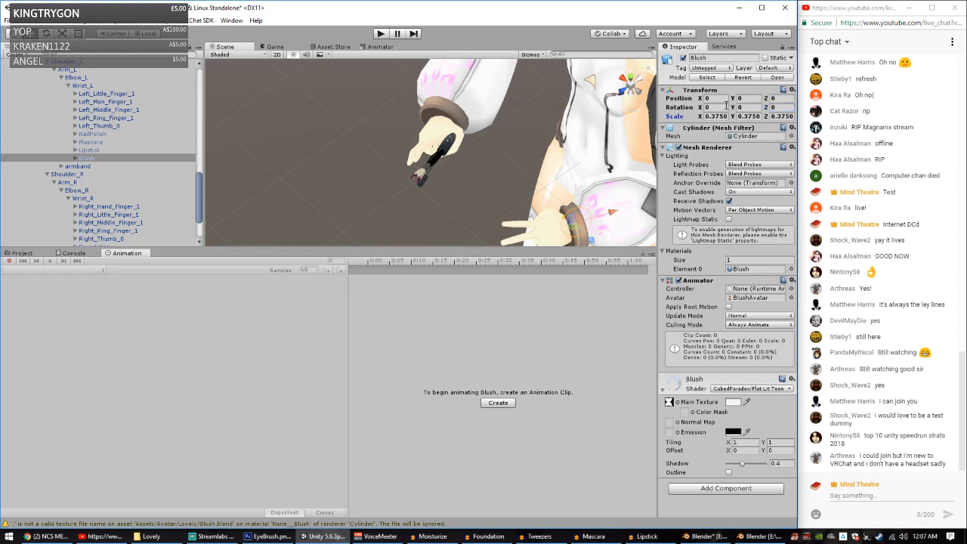
Step: Fit the Blush into the left hand at about X -0.239, Y -0.016, Z -0.039, rotated about 7.5 degrees on X
scroll(528, 151, up, 3)
drag(461, 189, 455, 151)
key(e)
alt+drag(455, 151, 301, 161)
key(w)
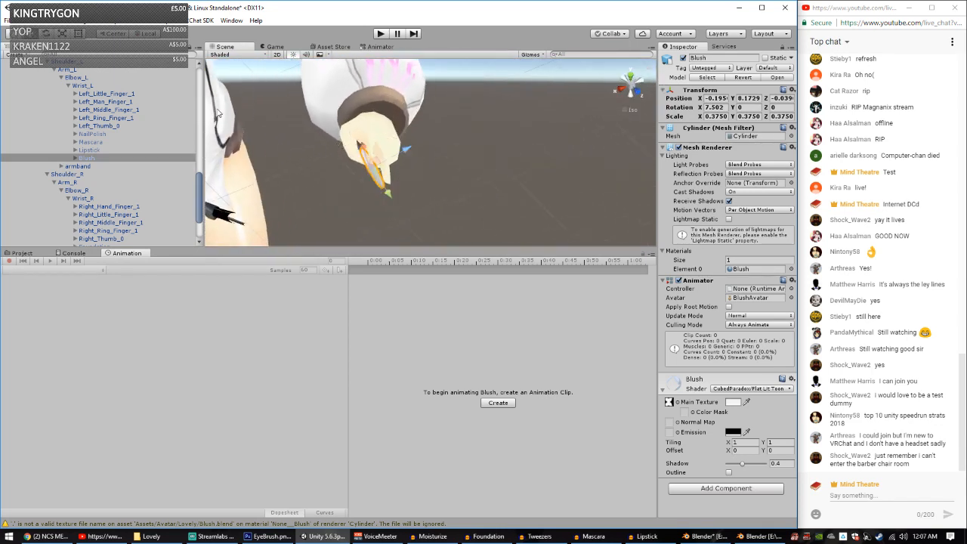
alt+drag(386, 181, 476, 193)
drag(410, 101, 391, 97)
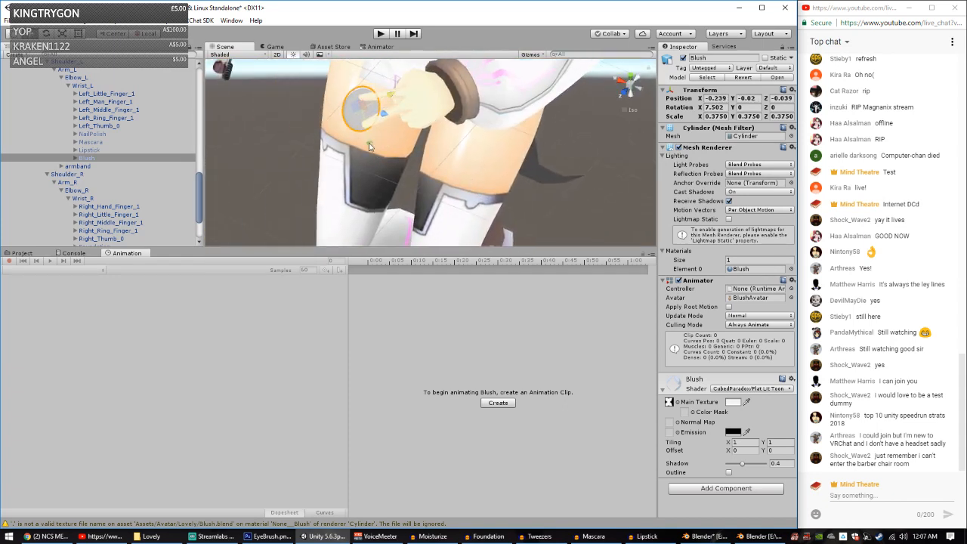
drag(369, 143, 371, 147)
Step: Copy the Transform component of the Animation avatar's Blush and deactivate that Blush
click(33, 254)
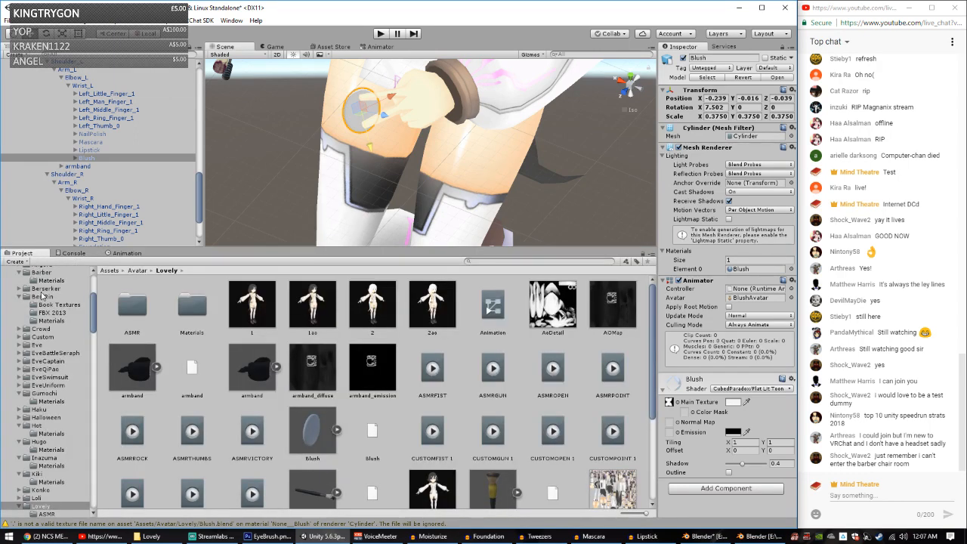
click(125, 253)
scroll(83, 146, up, 5)
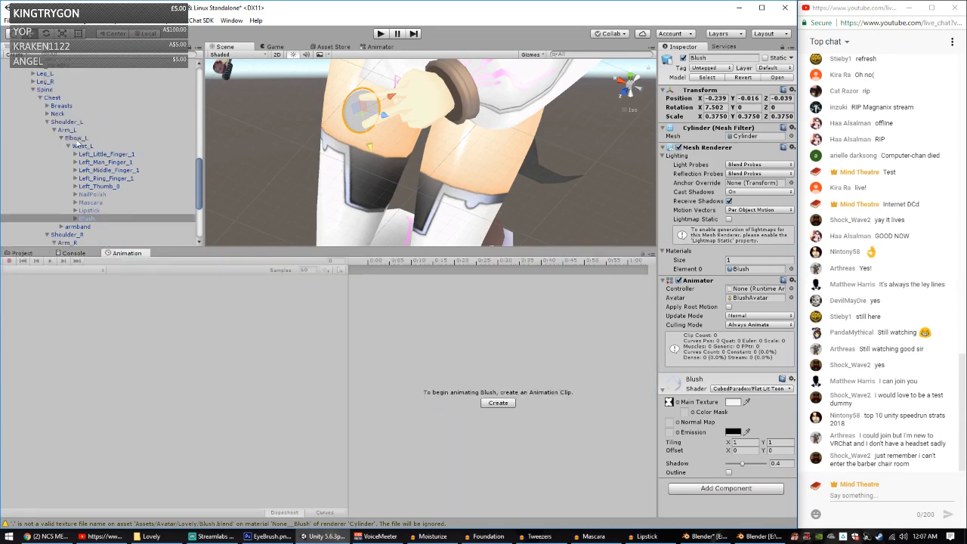
scroll(56, 147, down, 3)
right_click(711, 90)
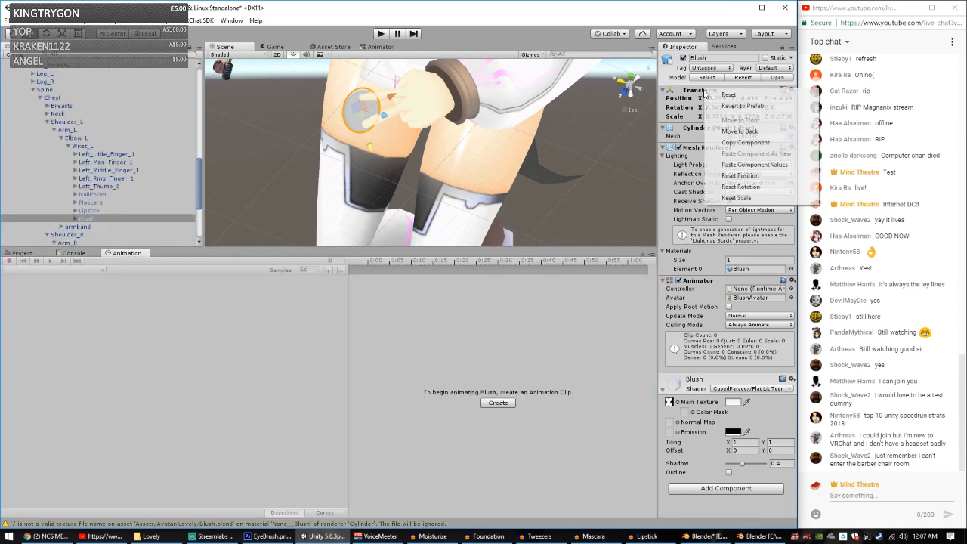
click(746, 143)
click(683, 57)
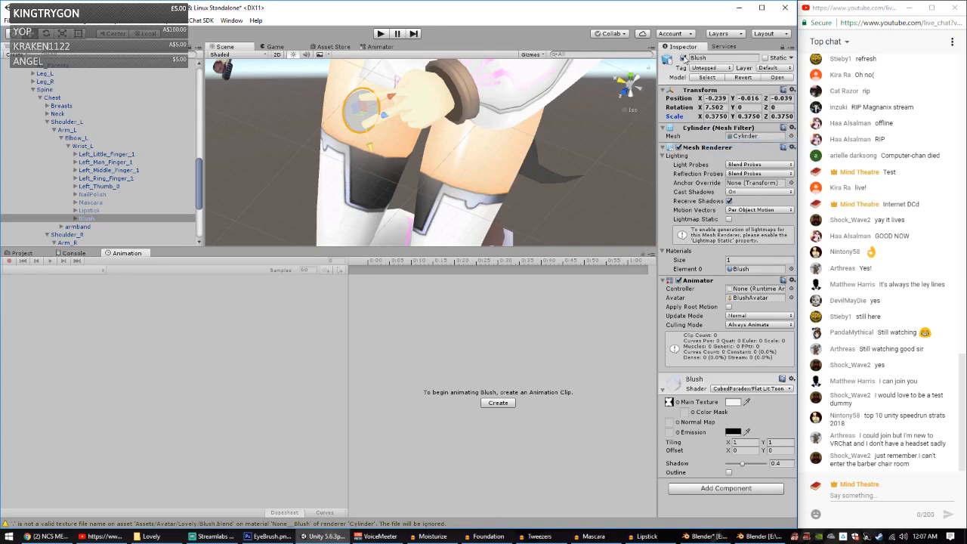
Step: Paste the copied Transform values onto the matching Blush of the other avatar
scroll(136, 169, down, 4)
click(87, 113)
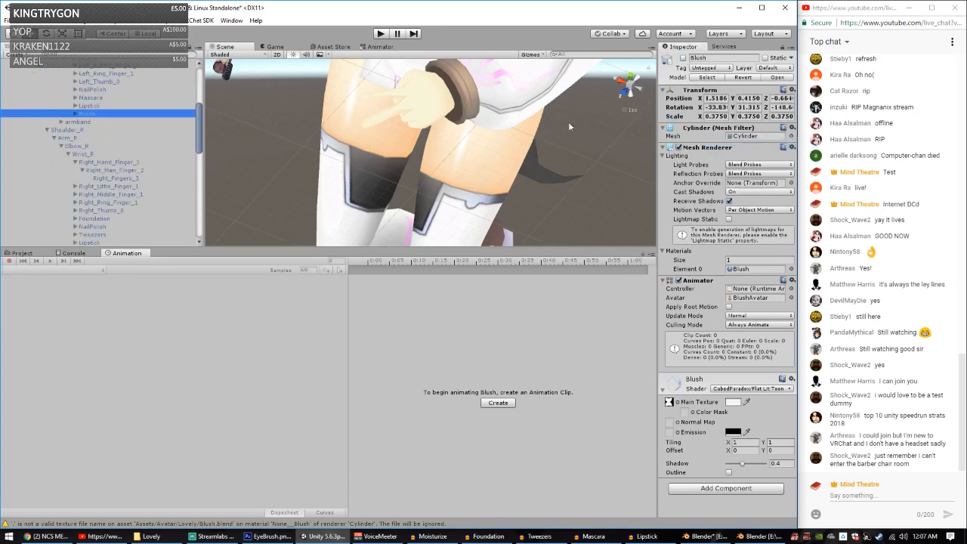
right_click(696, 89)
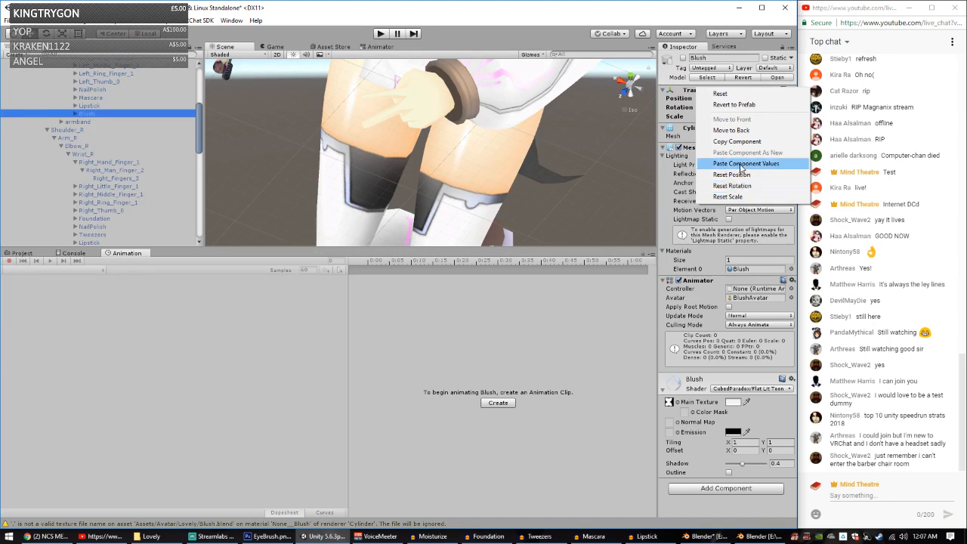
click(745, 163)
Step: Deactivate the EyeShadowMascara object under the Animation avatar's right wrist
scroll(108, 139, down, 5)
scroll(111, 152, up, 5)
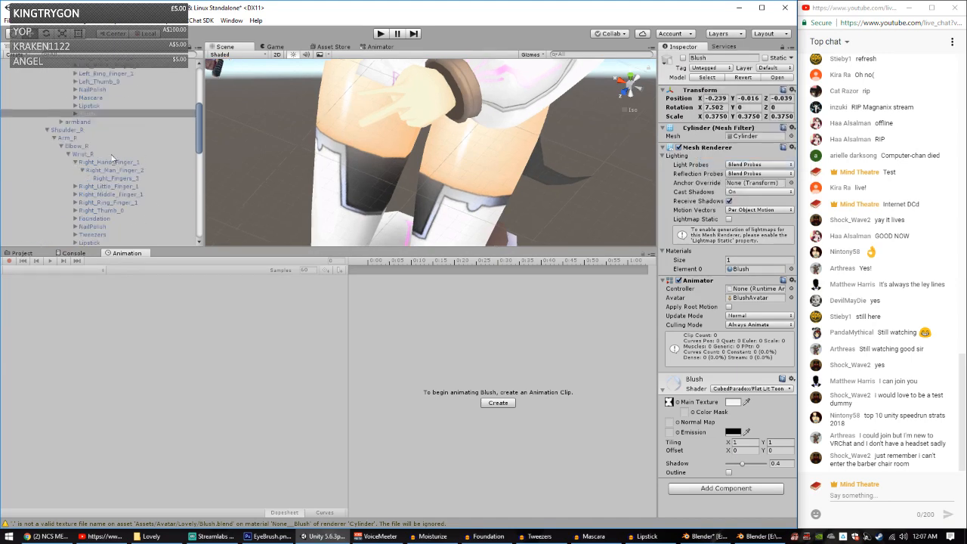
click(107, 220)
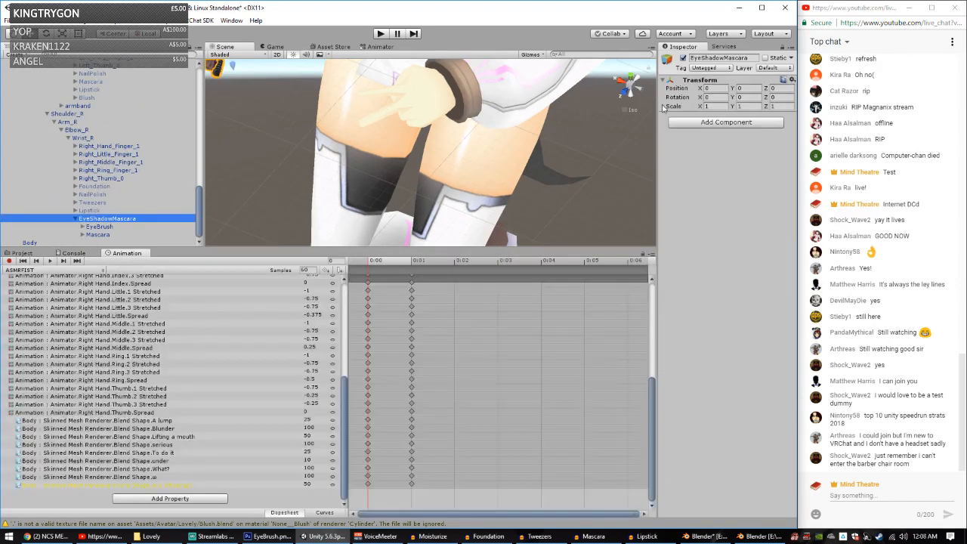
scroll(112, 184, up, 2)
scroll(111, 183, up, 2)
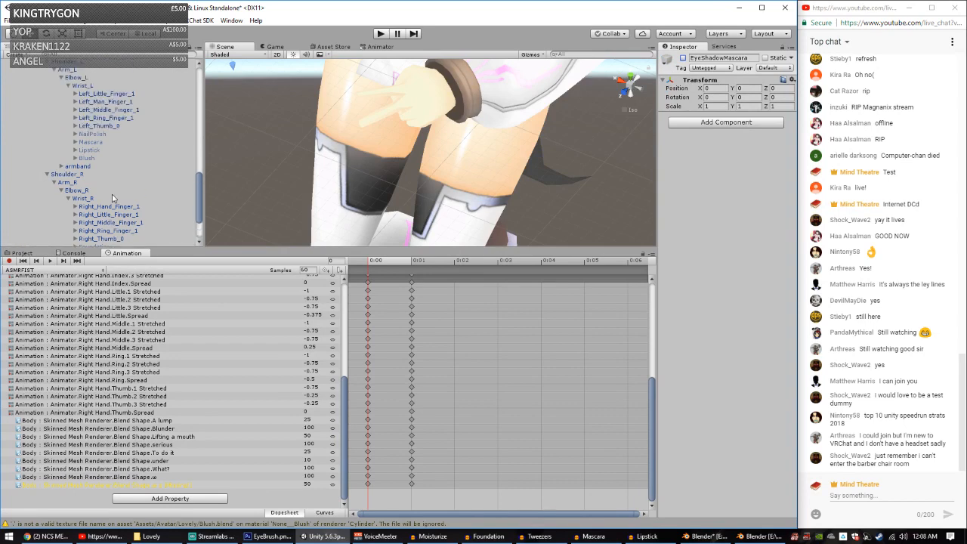
scroll(111, 183, down, 3)
scroll(272, 183, down, 6)
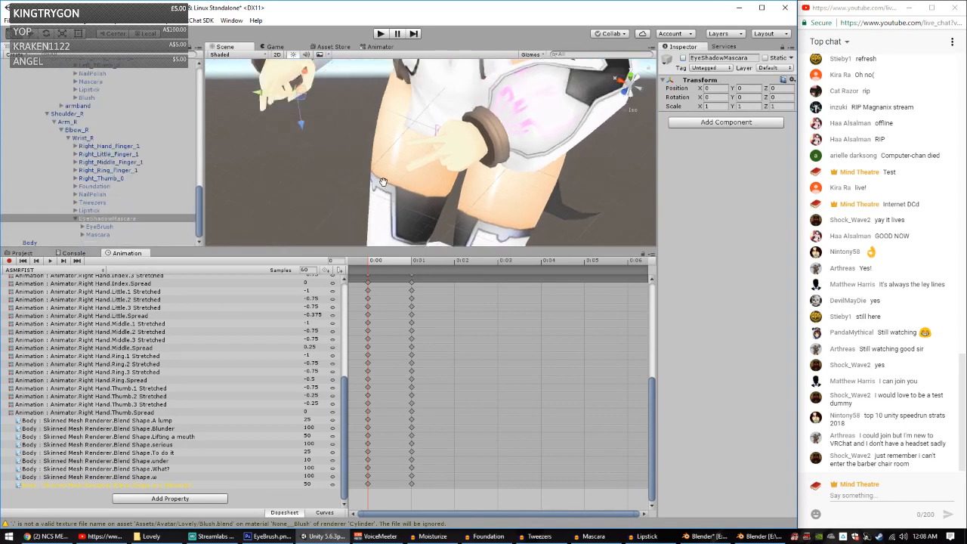
Step: Open the Animation avatar's ASMRPOINT clip and remove its missing Trail Renderer Time property
middle_drag(272, 181, 333, 252)
scroll(136, 178, up, 6)
click(31, 132)
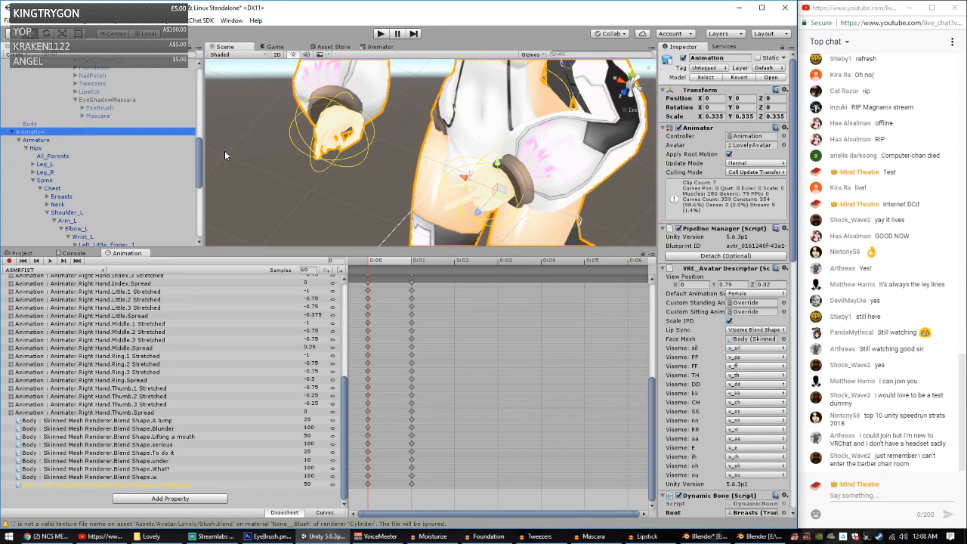
scroll(140, 151, down, 4)
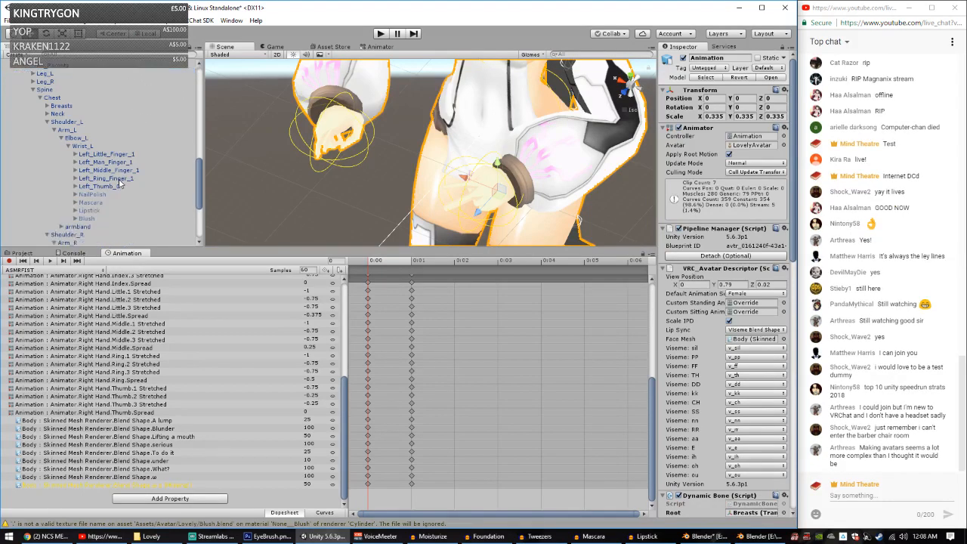
scroll(119, 182, down, 5)
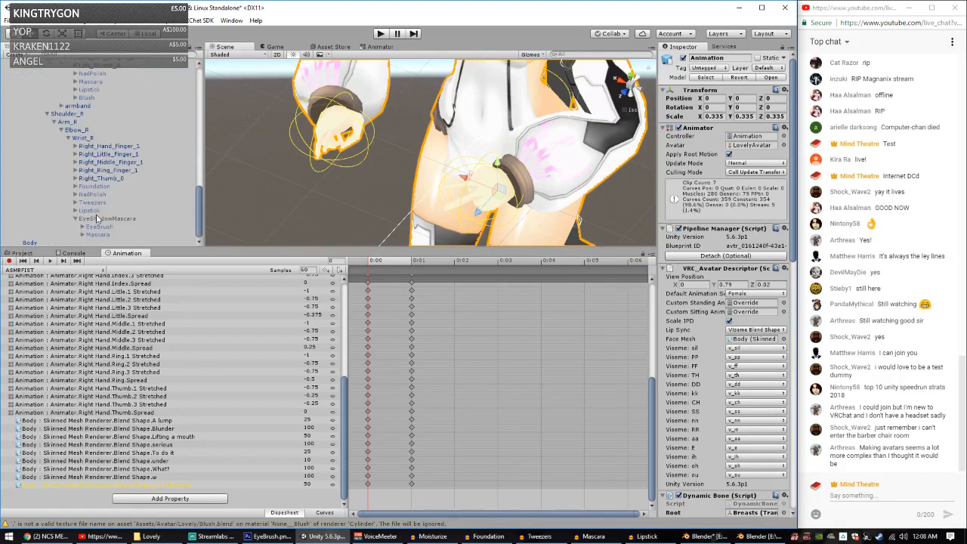
click(53, 270)
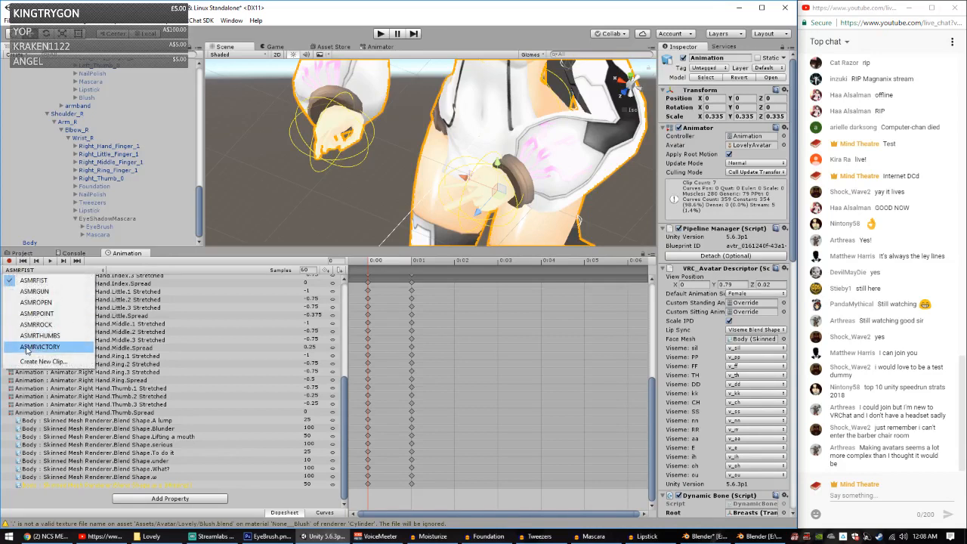
click(55, 317)
right_click(176, 396)
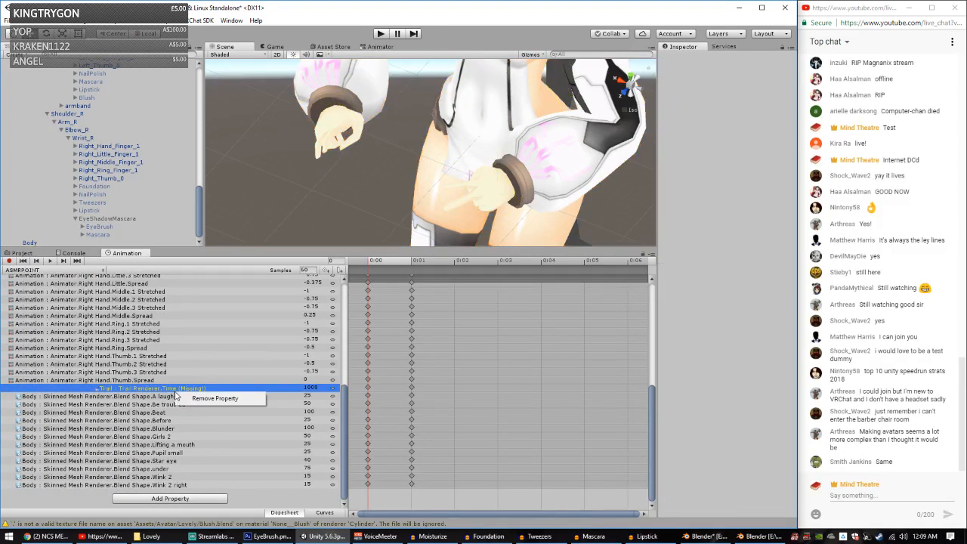
click(215, 398)
Step: Add the Is Active property of the Lipstick under the right wrist (Wrist_R) to the ASMRPOINT clip
click(160, 499)
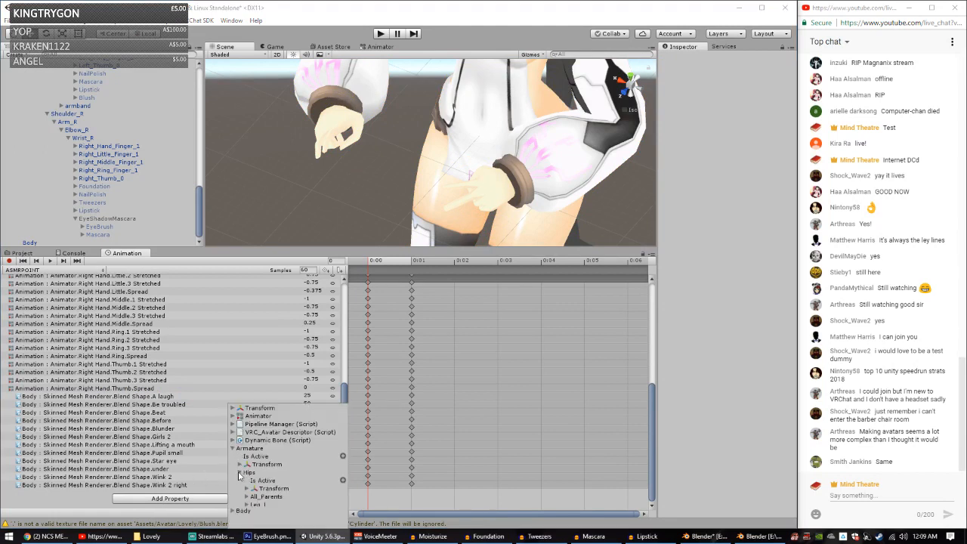
click(241, 471)
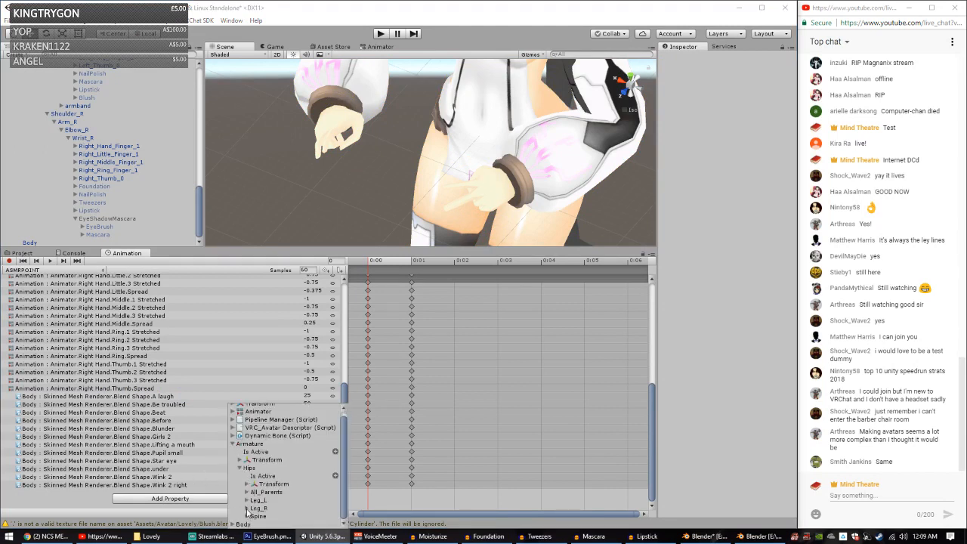
click(247, 514)
click(255, 509)
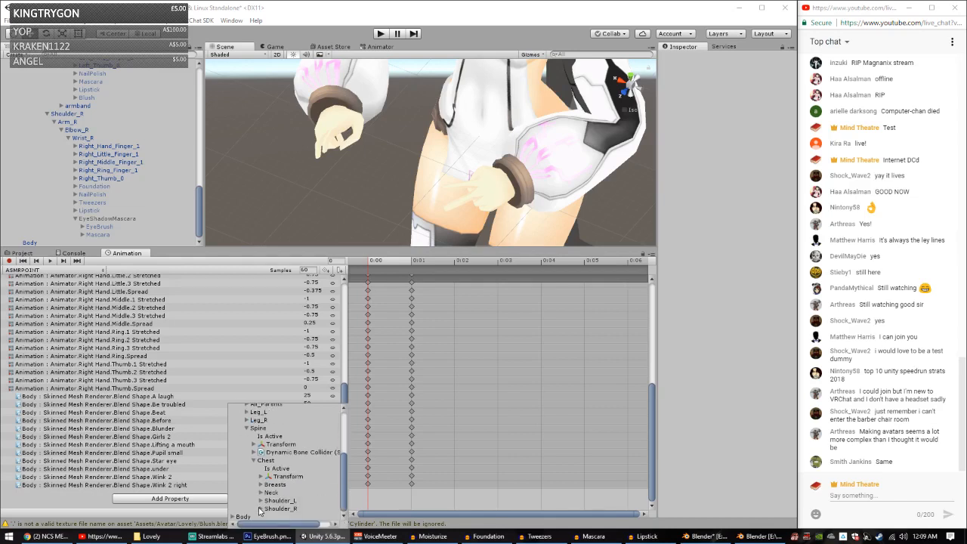
click(260, 509)
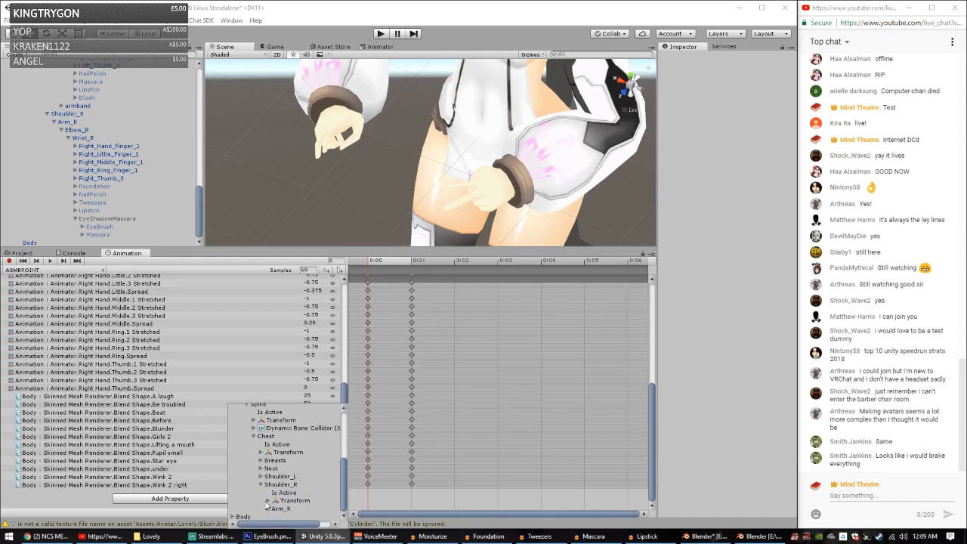
click(268, 508)
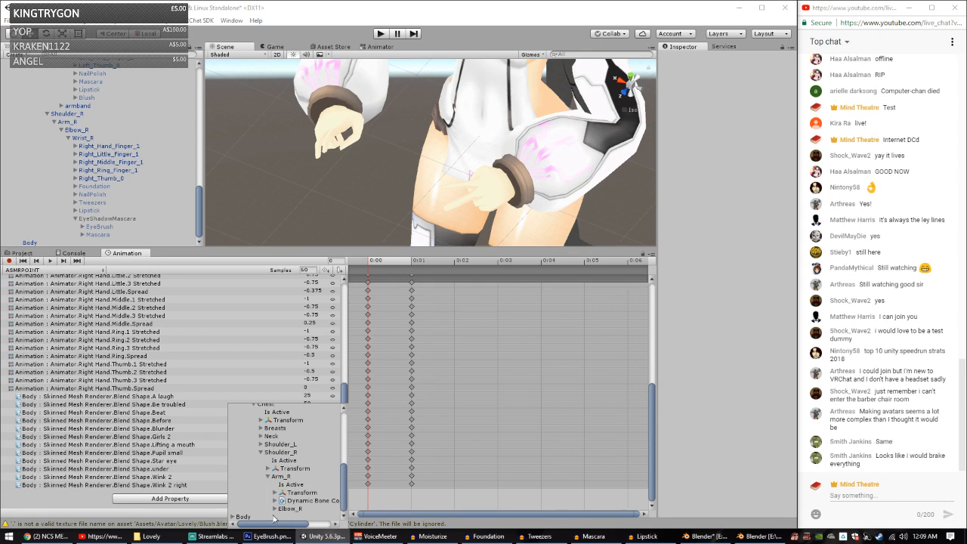
click(275, 509)
click(283, 512)
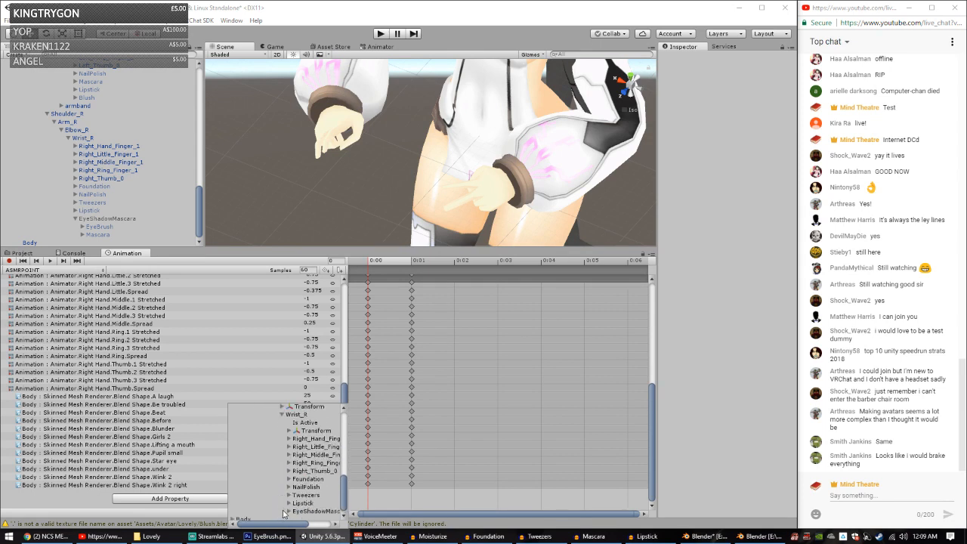
click(288, 503)
drag(286, 524, 344, 516)
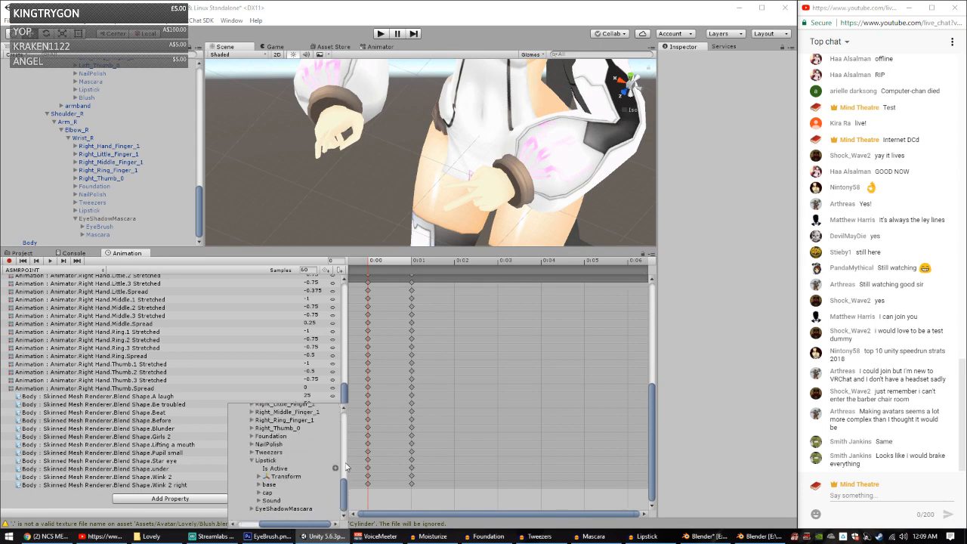
click(336, 468)
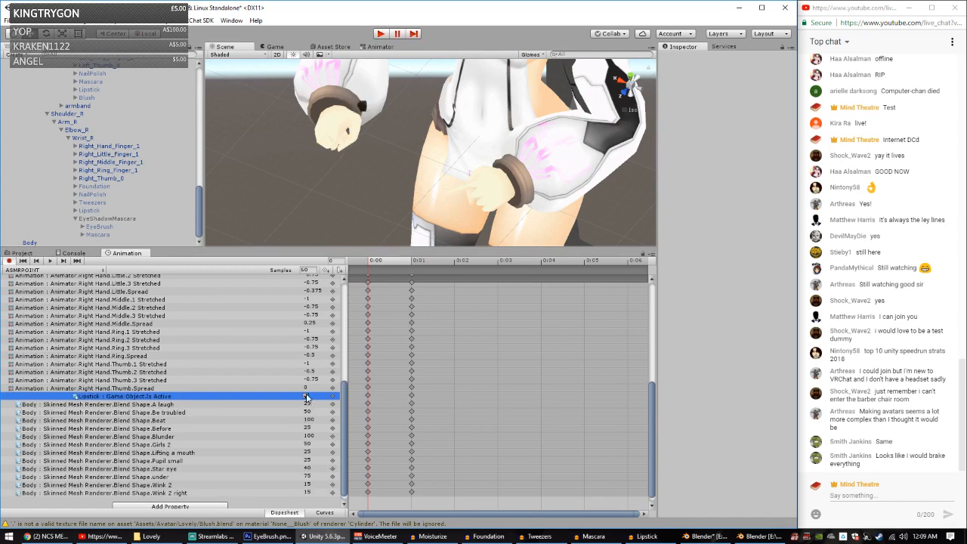
Step: Enable the Lipstick's Is Active value at both keyframes of the ASMRPOINT clip
click(411, 260)
click(306, 397)
drag(377, 261, 350, 269)
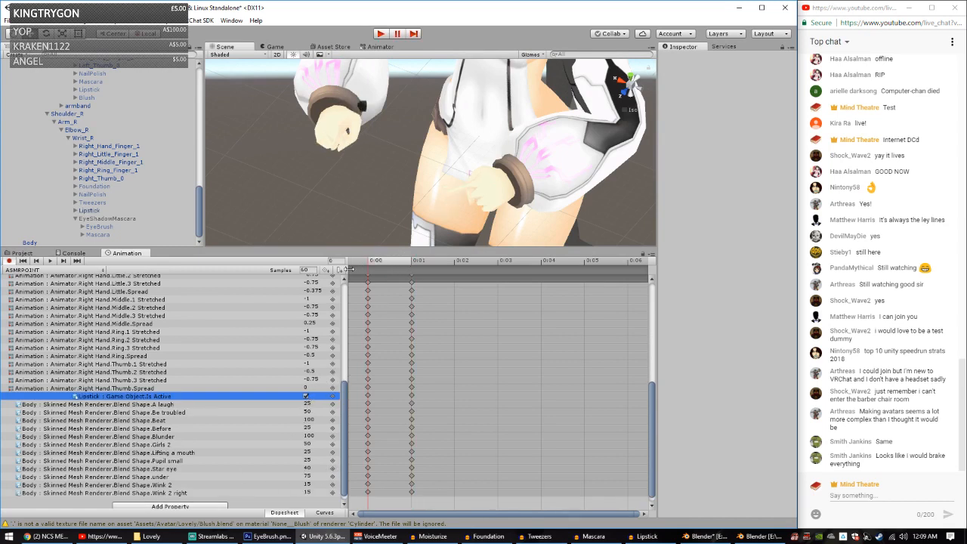
click(304, 299)
click(296, 317)
Step: Activate the Animation avatar's right-hand Lipstick and rotate it to about X -74.84, Y 21.195, Z 68.113
click(101, 212)
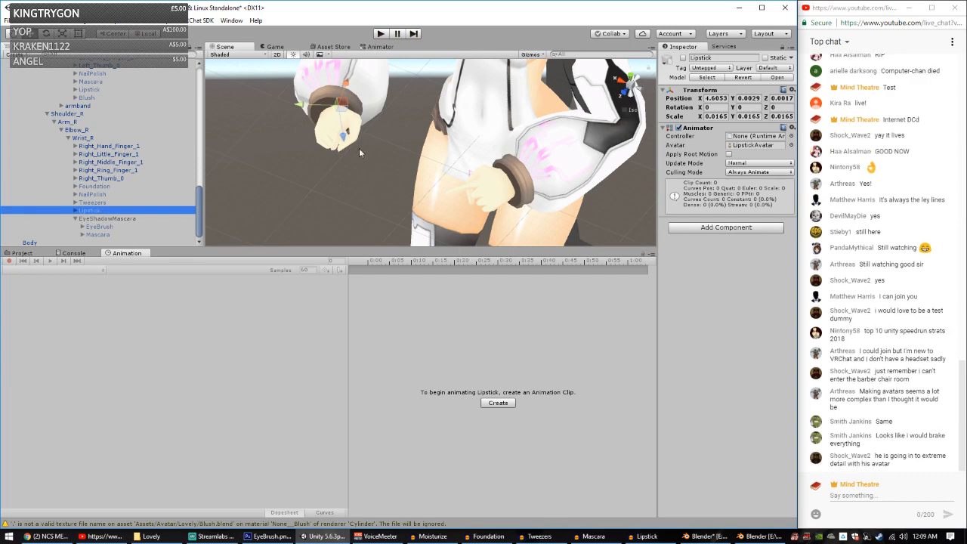
key(f)
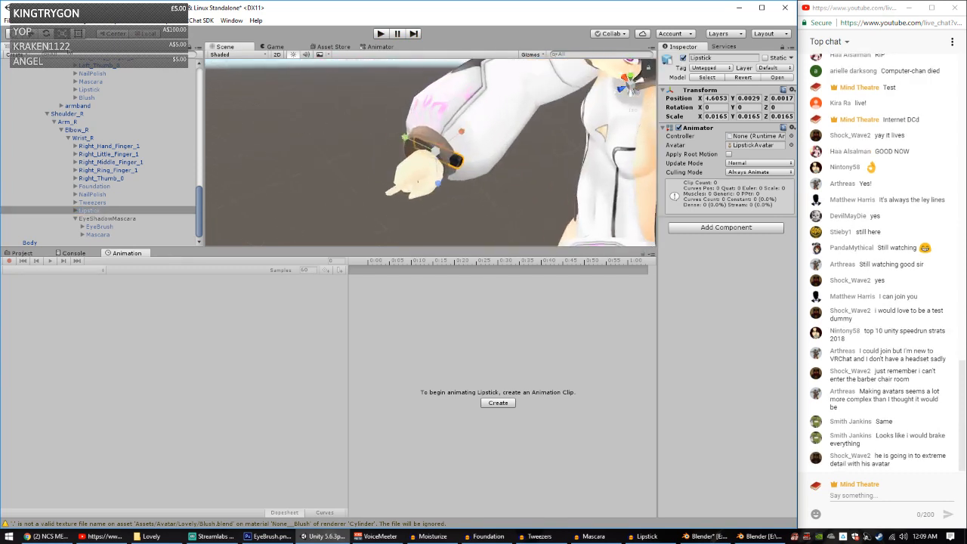
click(46, 34)
drag(423, 175, 541, 139)
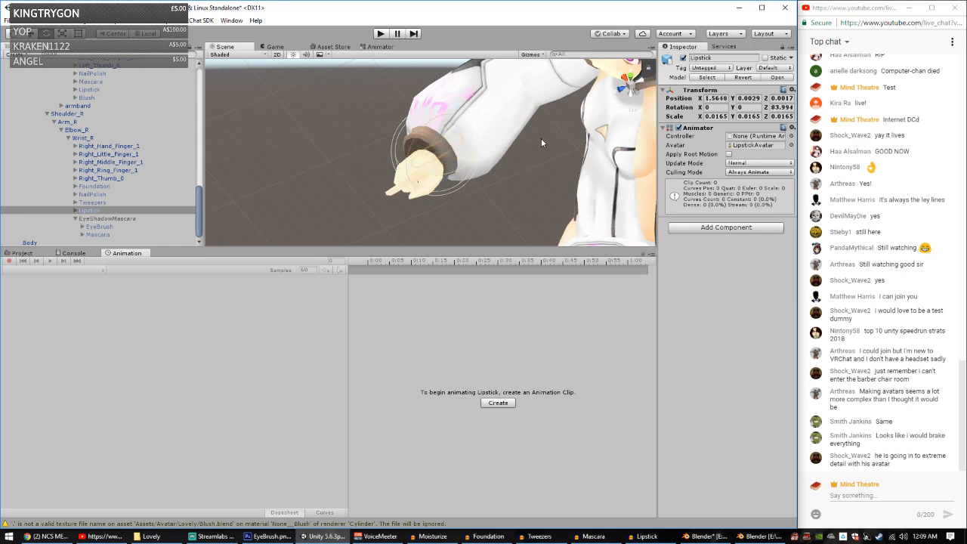
drag(447, 142, 485, 208)
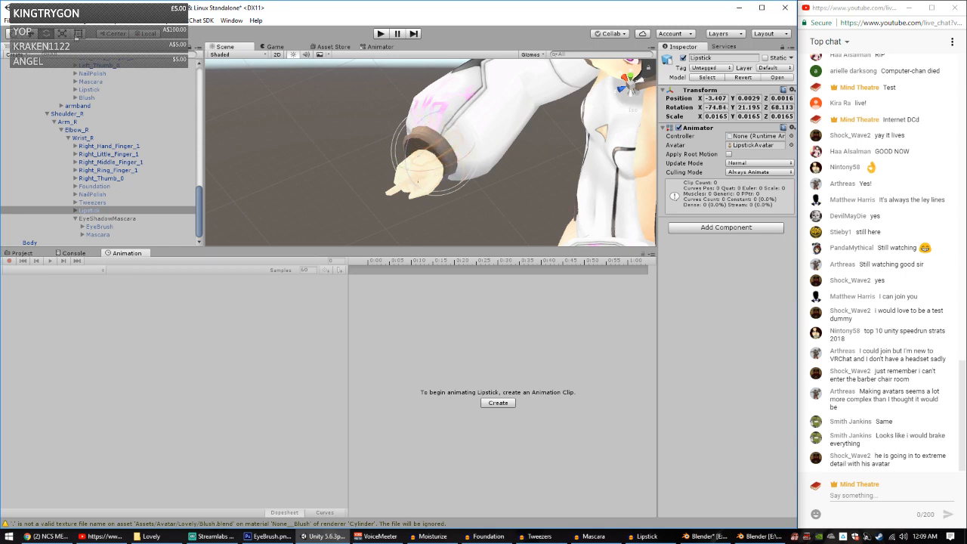
Step: Move the Lipstick into the right hand at about X -0.218, Y -0.047, Z 0.001
click(33, 35)
drag(419, 162, 392, 184)
drag(407, 150, 440, 102)
middle_drag(440, 103, 457, 170)
scroll(453, 171, up, 4)
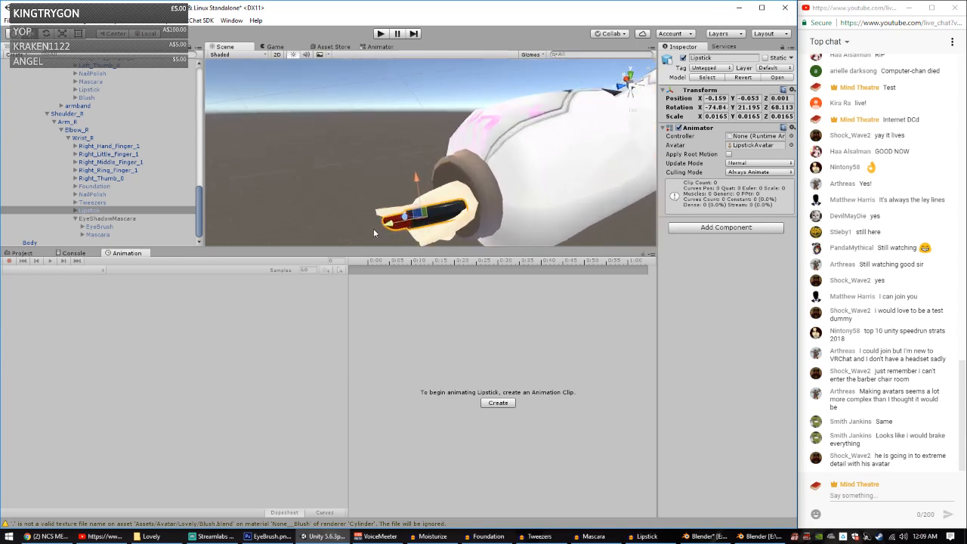
drag(388, 230, 207, 73)
Step: Refine the Lipstick's rotation to about X -74.19, Y -29.37, Z 117.06 and its position to about X -0.205, Y -0.047, Z 0.0084
key(e)
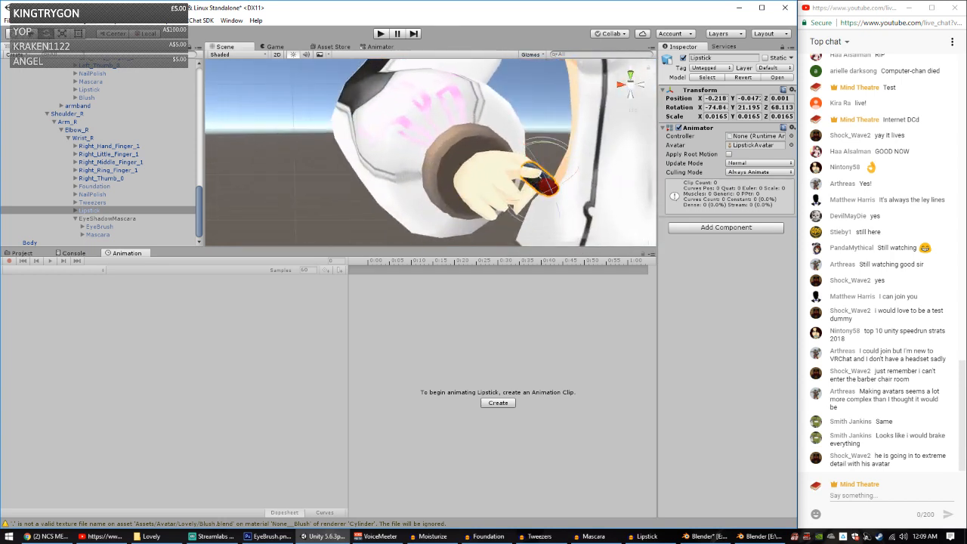
drag(508, 201, 531, 198)
key(w)
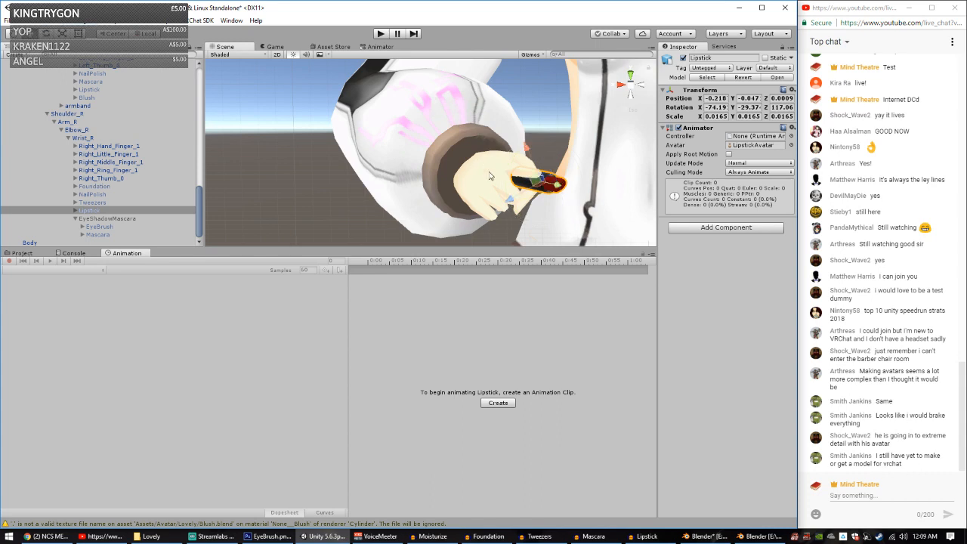
click(533, 161)
click(543, 187)
alt+drag(541, 186, 556, 145)
scroll(349, 183, up, 3)
middle_drag(543, 154, 555, 140)
alt+drag(556, 139, 490, 198)
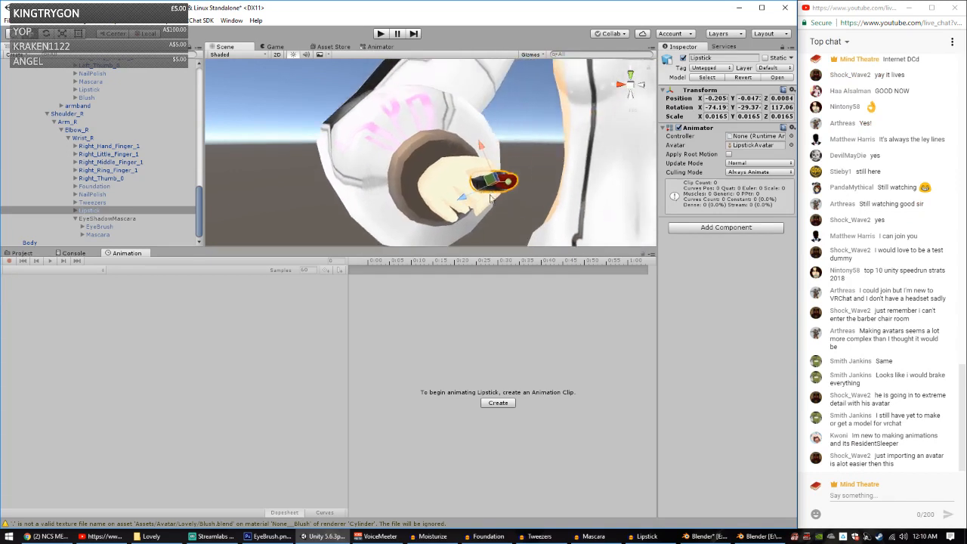
Step: Copy the Transform component of the Animation avatar's right-hand Lipstick and paste its values onto the matching Lipstick of the other avatar
right_click(699, 92)
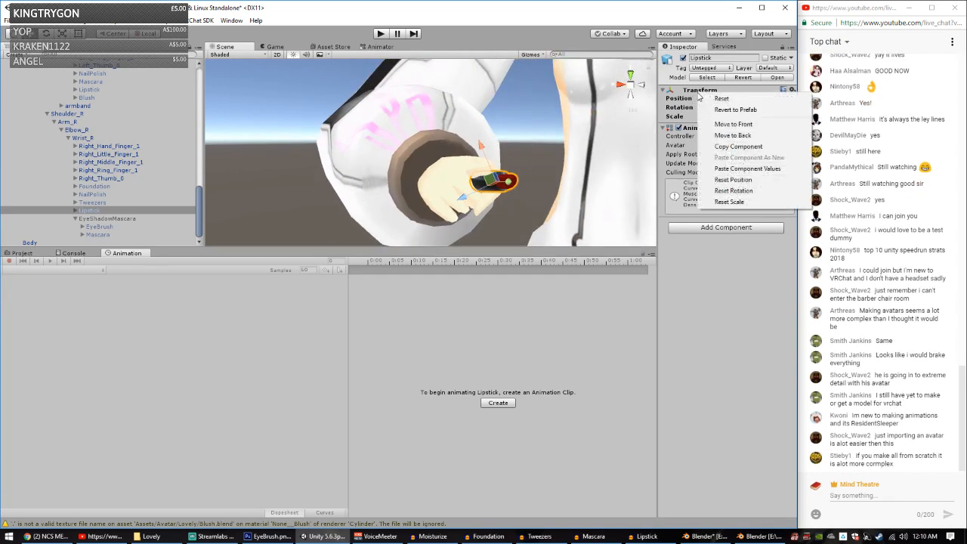
click(737, 147)
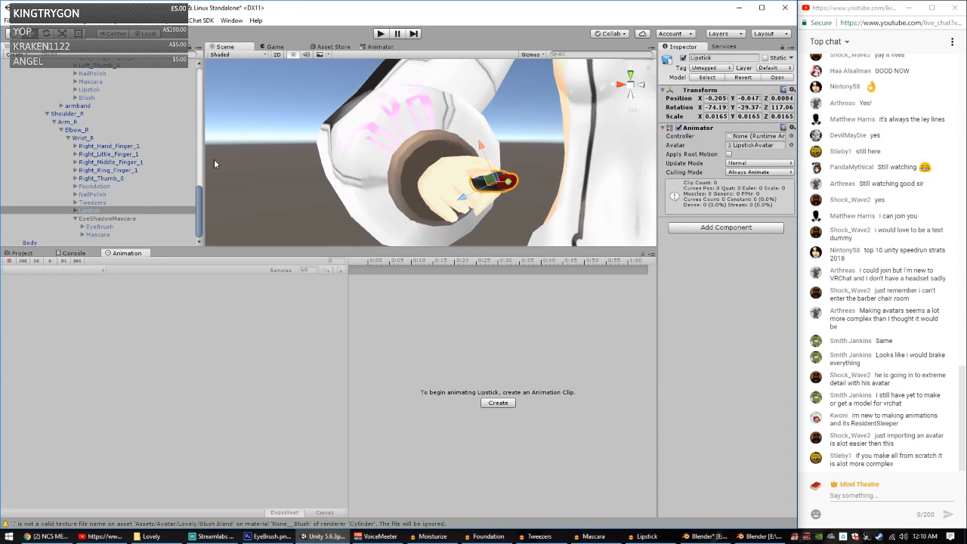
scroll(111, 136, up, 4)
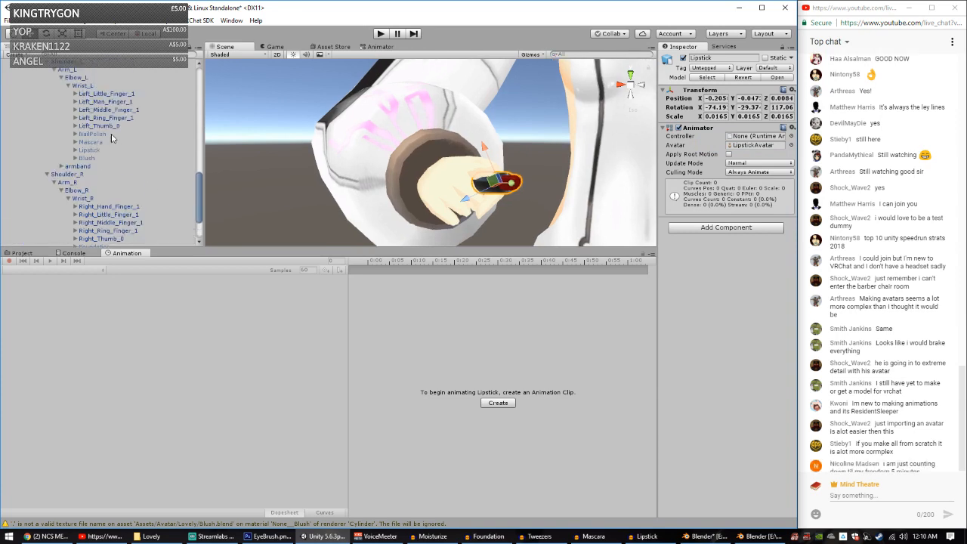
scroll(107, 139, down, 5)
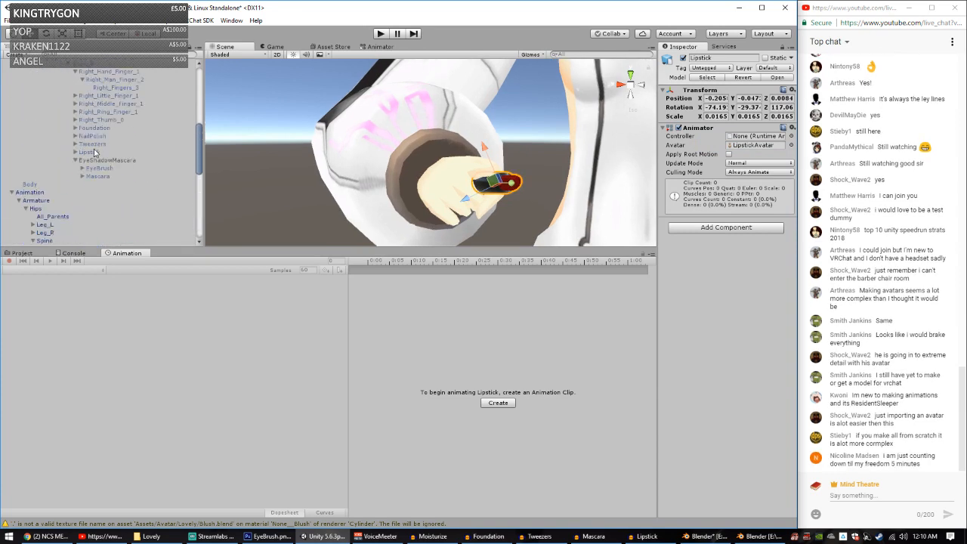
right_click(94, 153)
click(88, 158)
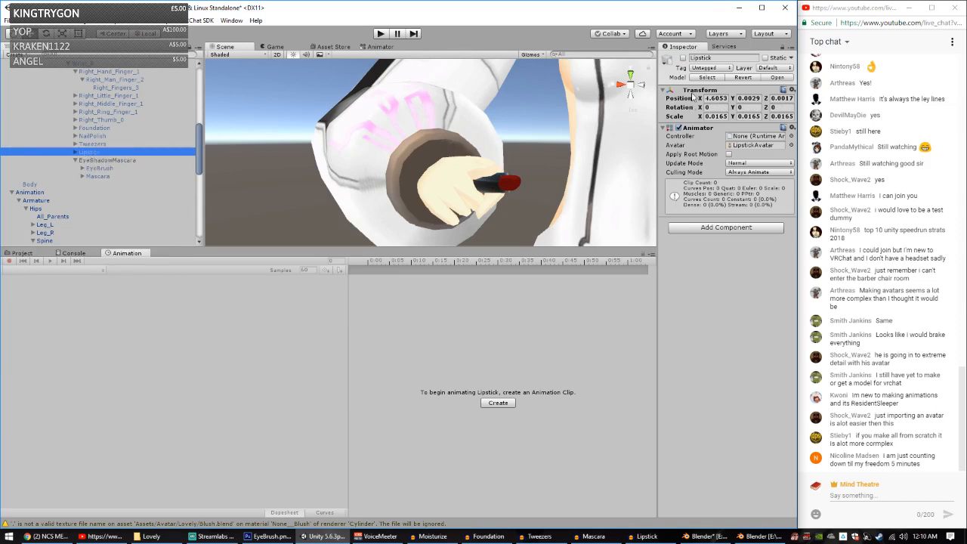
right_click(692, 96)
click(734, 163)
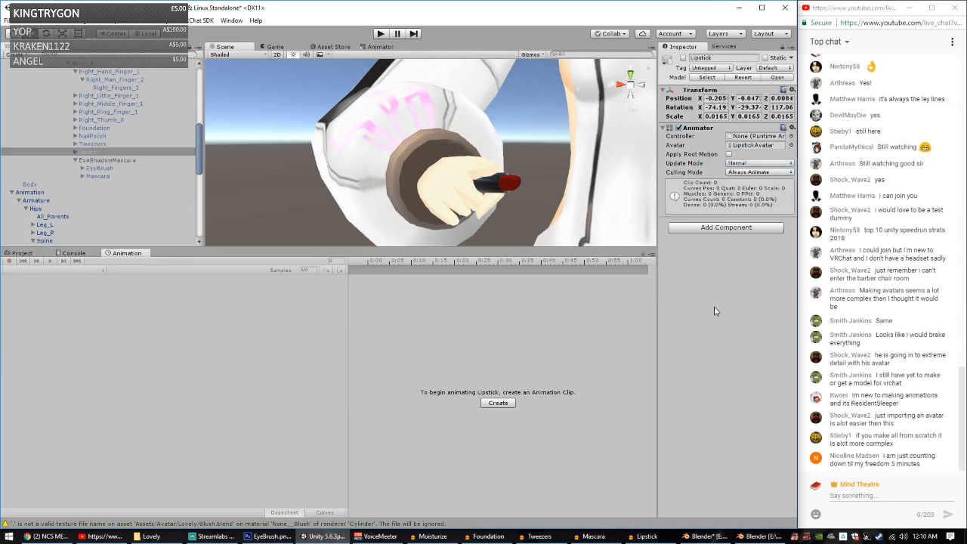
Step: Deactivate the Lipstick under the Animation avatar's right wrist
scroll(86, 178, up, 4)
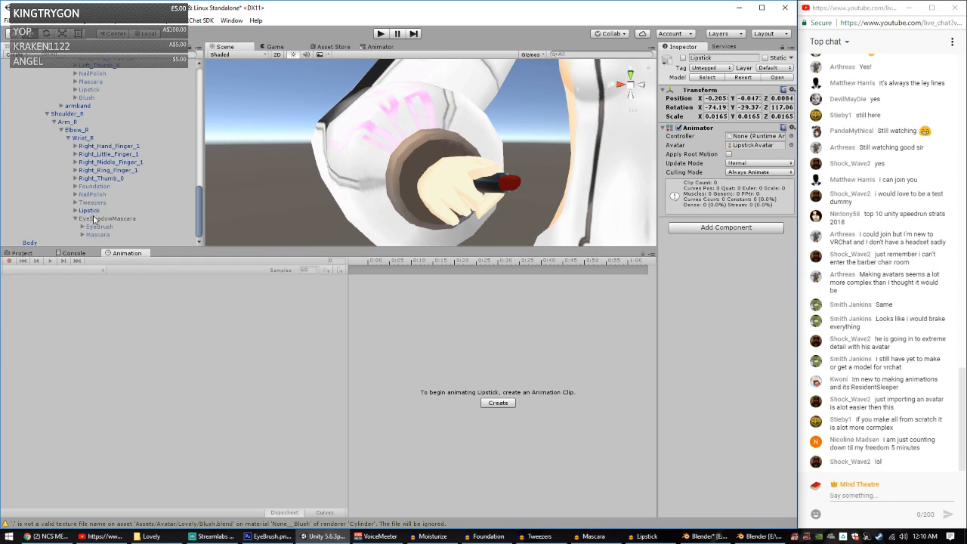
click(184, 212)
click(683, 59)
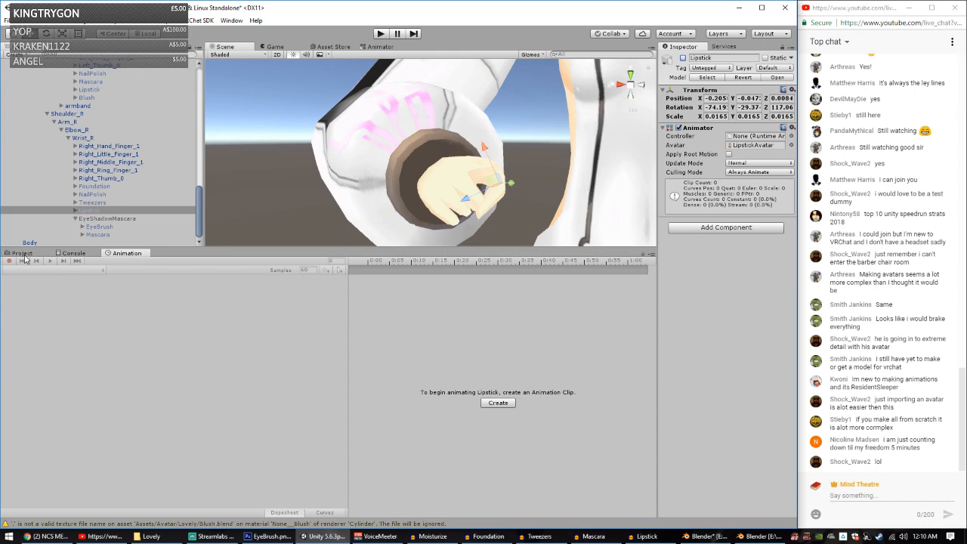
Step: Open the ASMRROCK clip of the Animation avatar for editing
scroll(97, 177, down, 5)
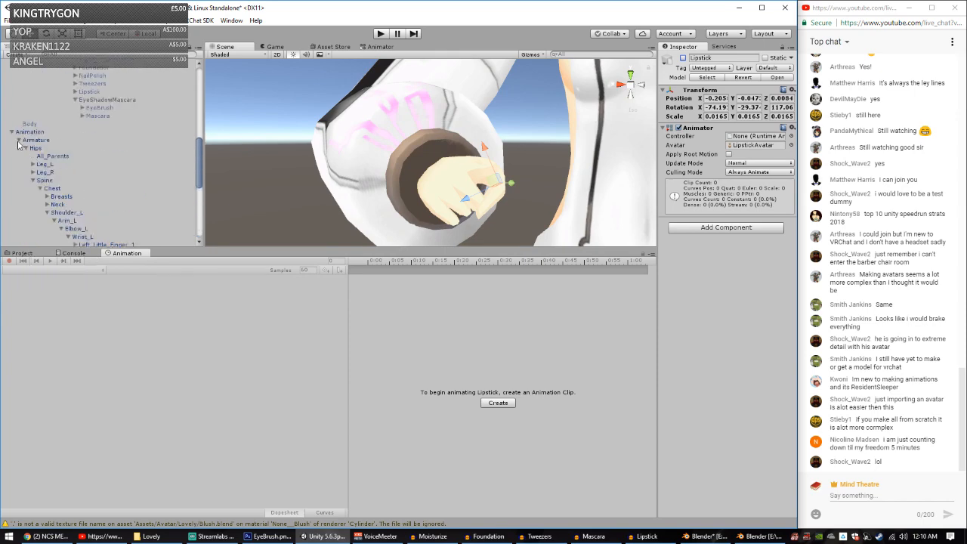
click(30, 132)
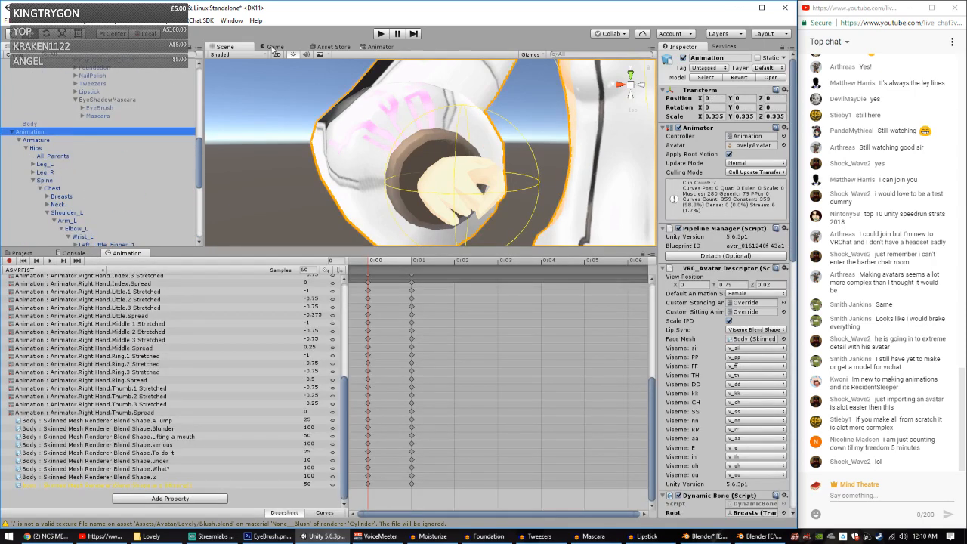
click(65, 270)
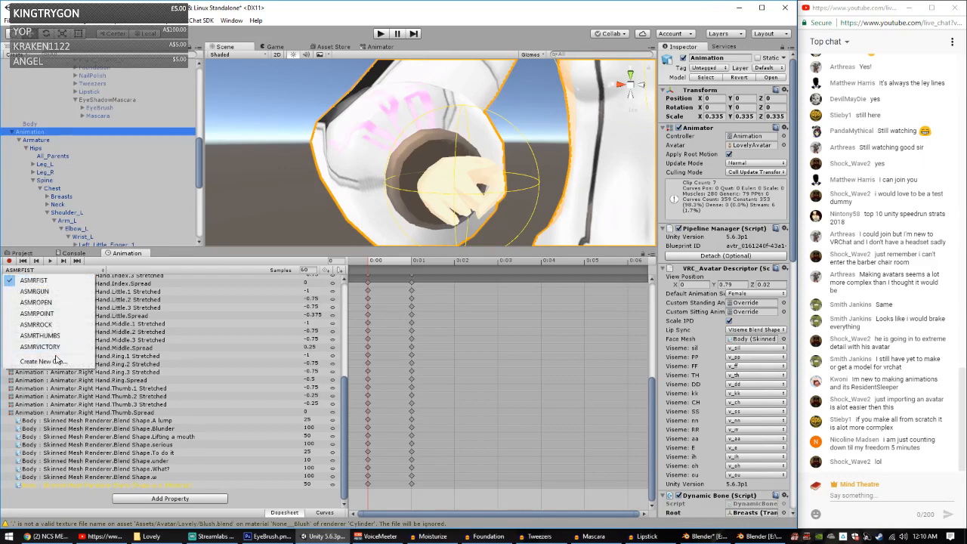
click(36, 324)
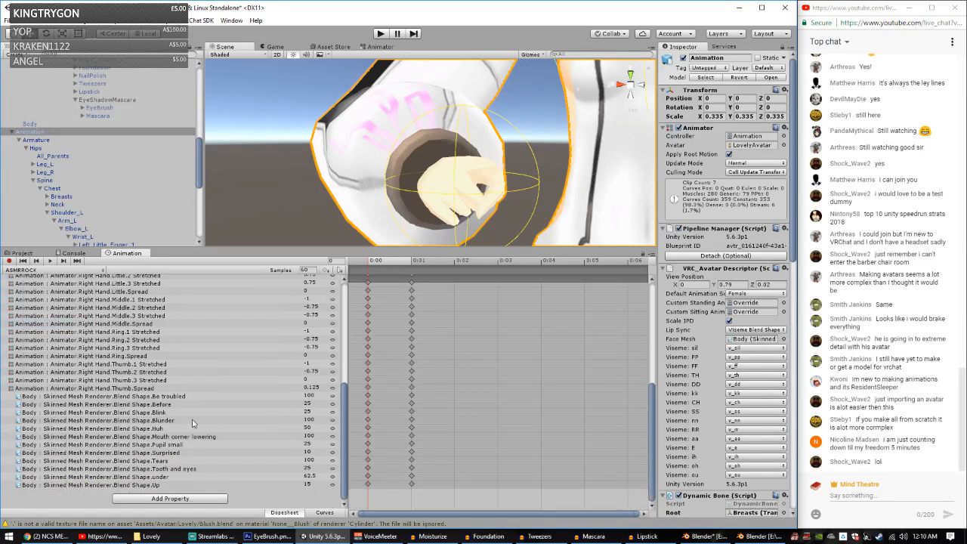
Step: Add the Is Active property of the NailPolish under Wrist_R to the ASMRROCK clip and enable it at frame 1
click(171, 498)
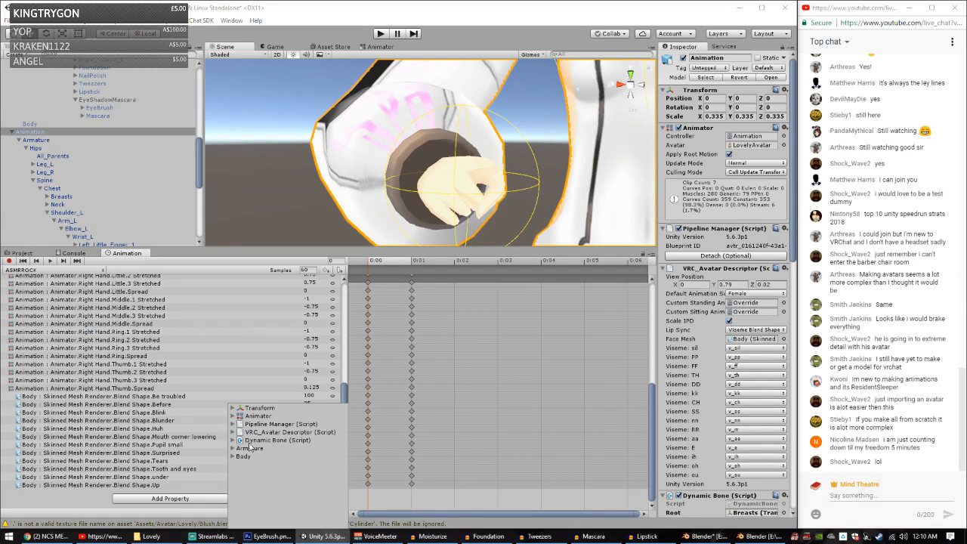
click(234, 449)
click(239, 473)
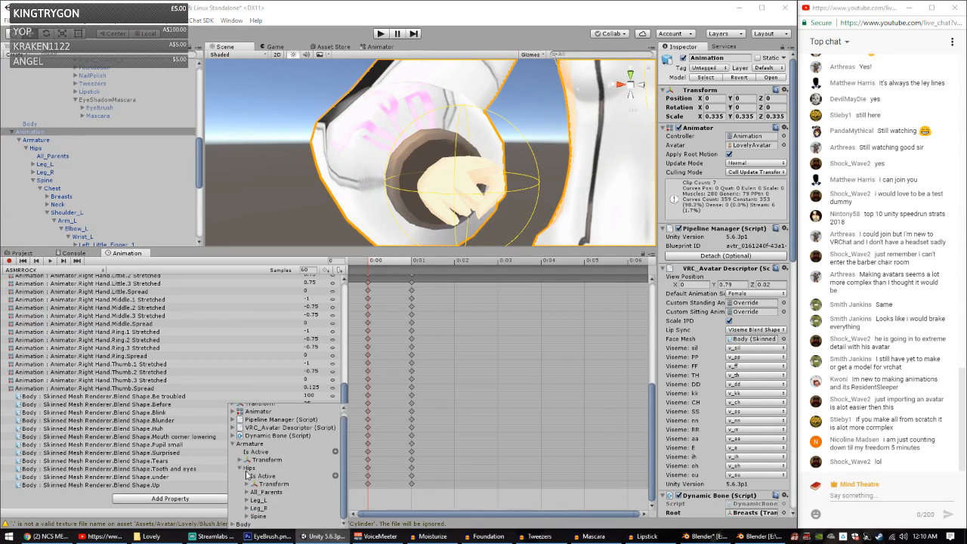
click(247, 521)
click(260, 511)
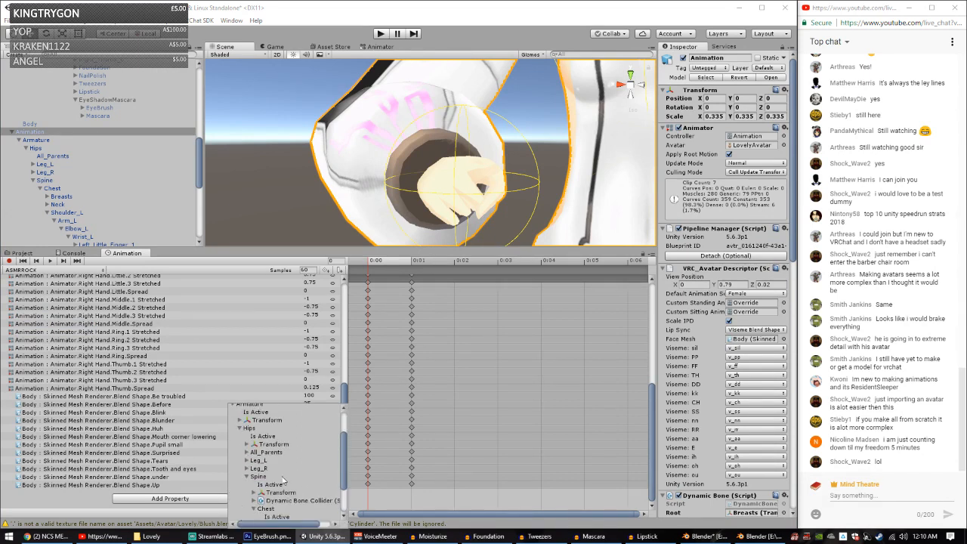
click(279, 508)
click(268, 509)
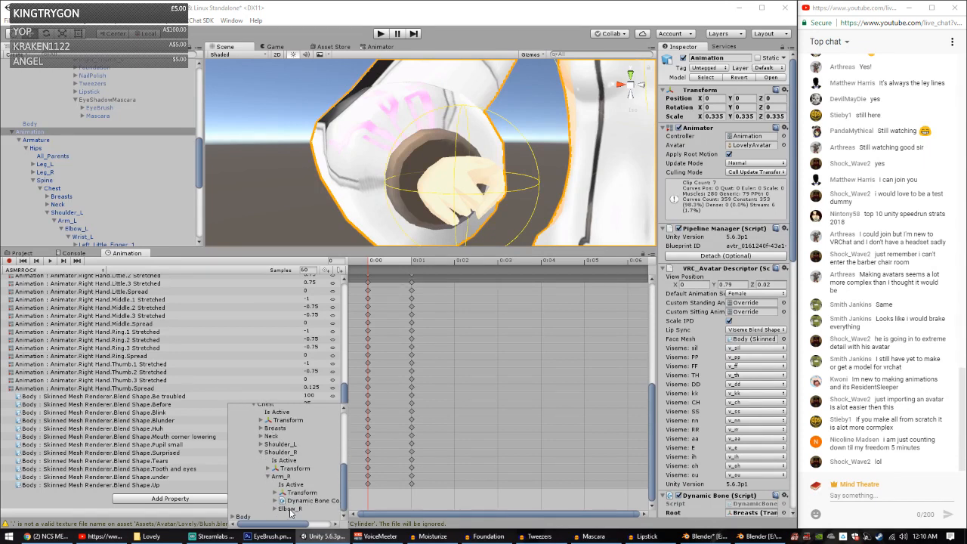
click(275, 509)
click(283, 509)
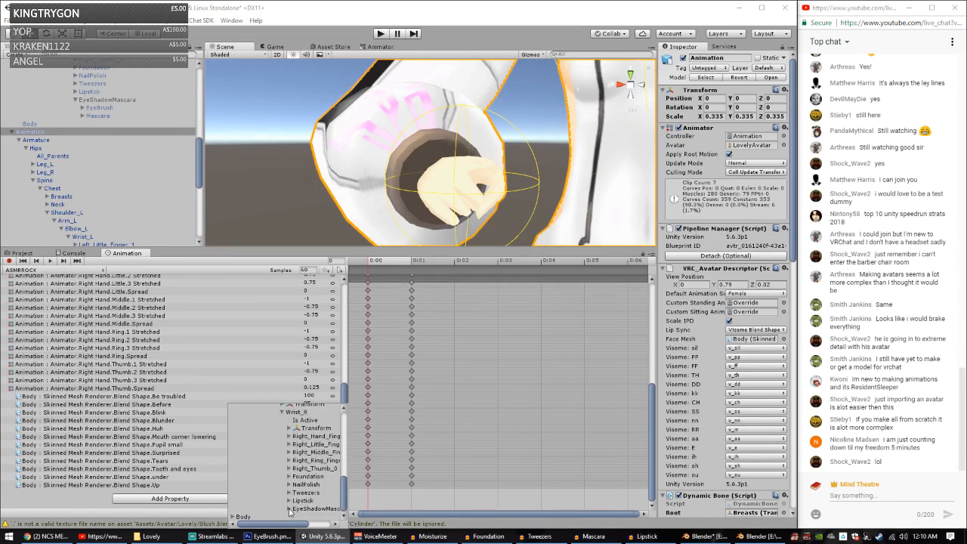
click(292, 485)
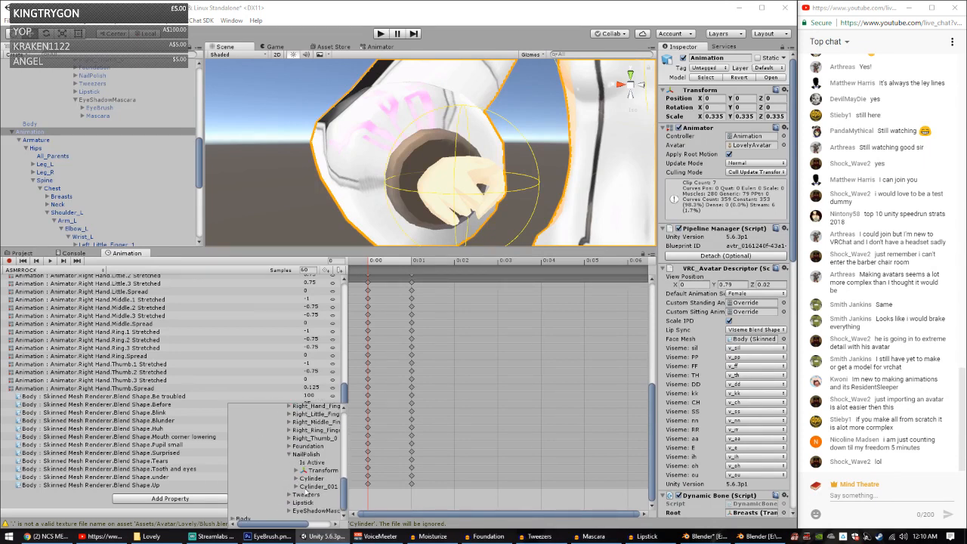
click(340, 463)
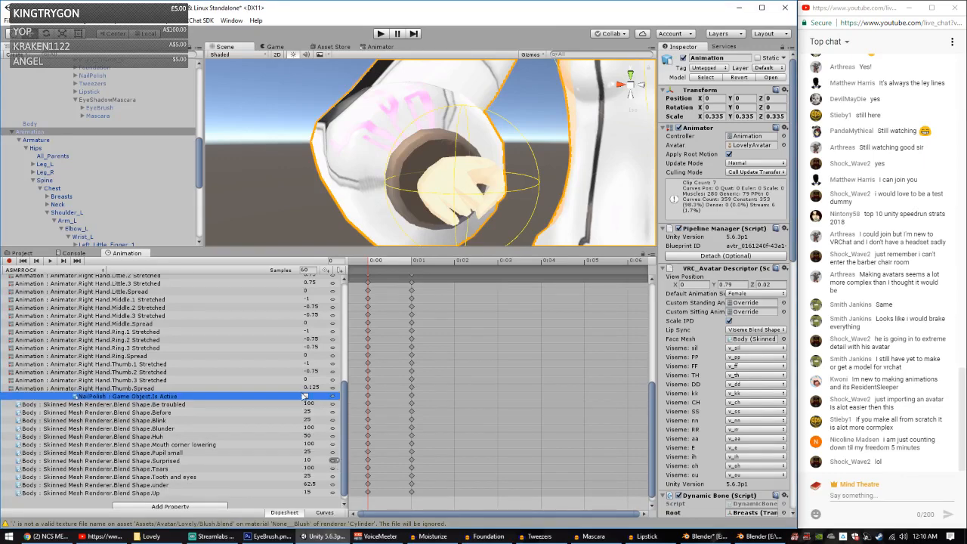
click(414, 263)
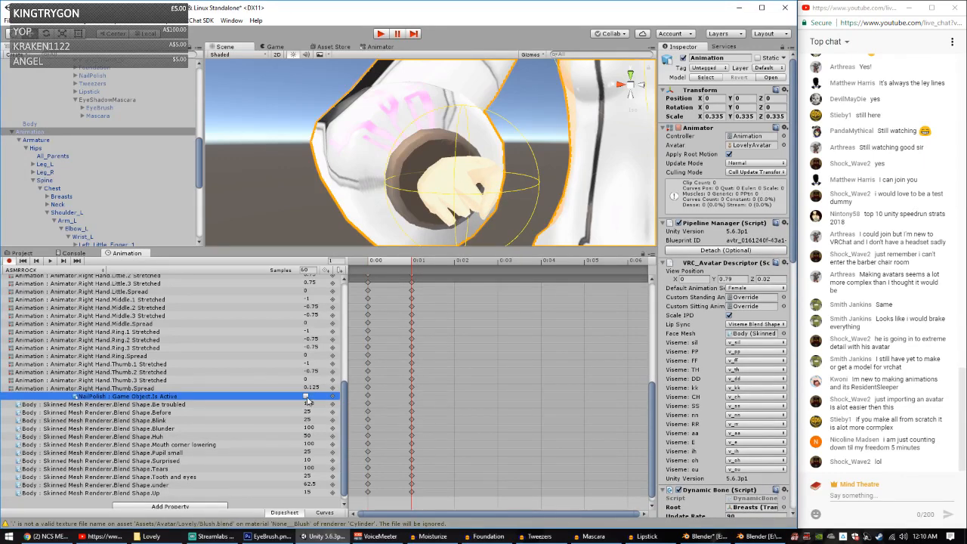
click(306, 396)
Step: Activate the Animation avatar's right-hand NailPolish, rotate it to about X -124.9, Z -61.99 and place it near X -0.188, Y 0.0308, Z 0.0041
scroll(106, 211, down, 5)
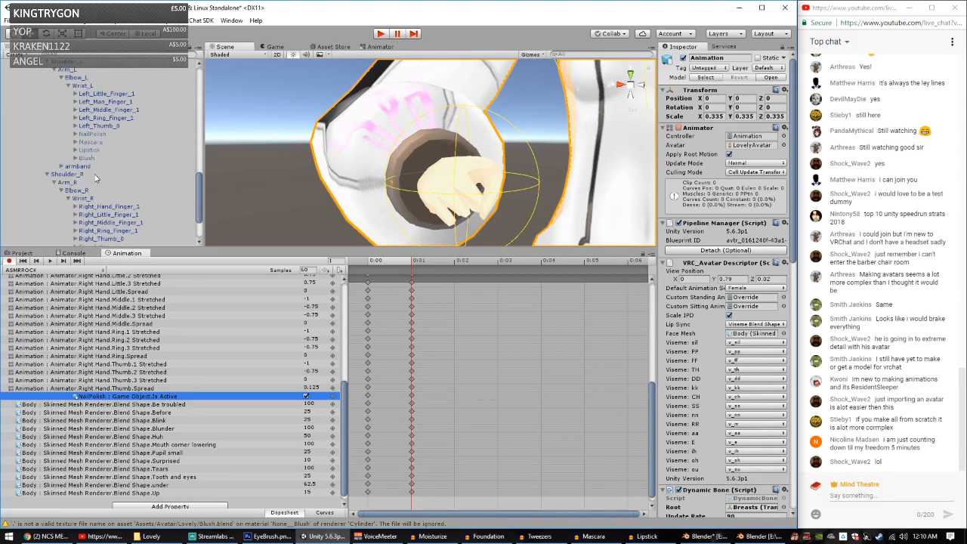
click(95, 196)
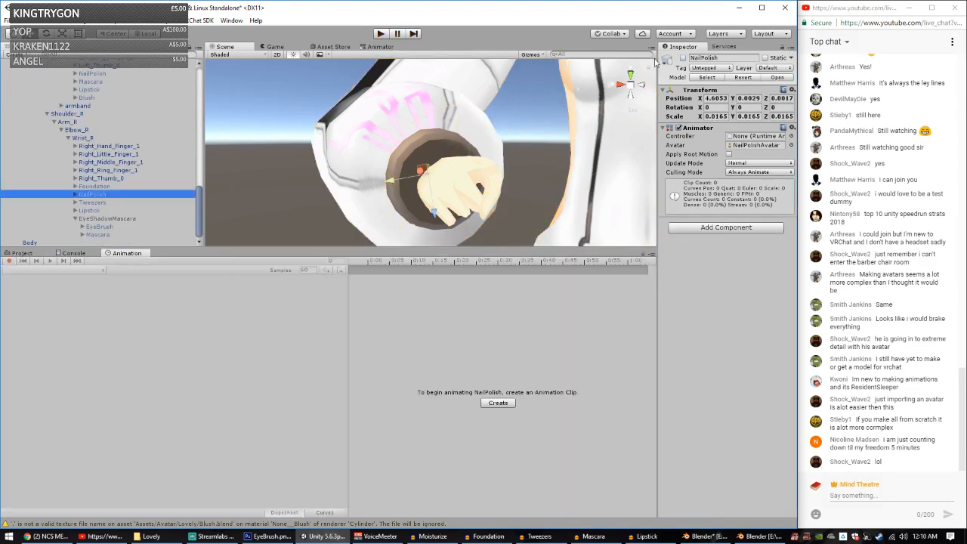
click(683, 58)
alt+drag(444, 154, 451, 188)
mouse_move(455, 107)
mouse_down()
mouse_move(361, 198)
mouse_move(419, 139)
mouse_up()
key(e)
right_drag(419, 139, 374, 127)
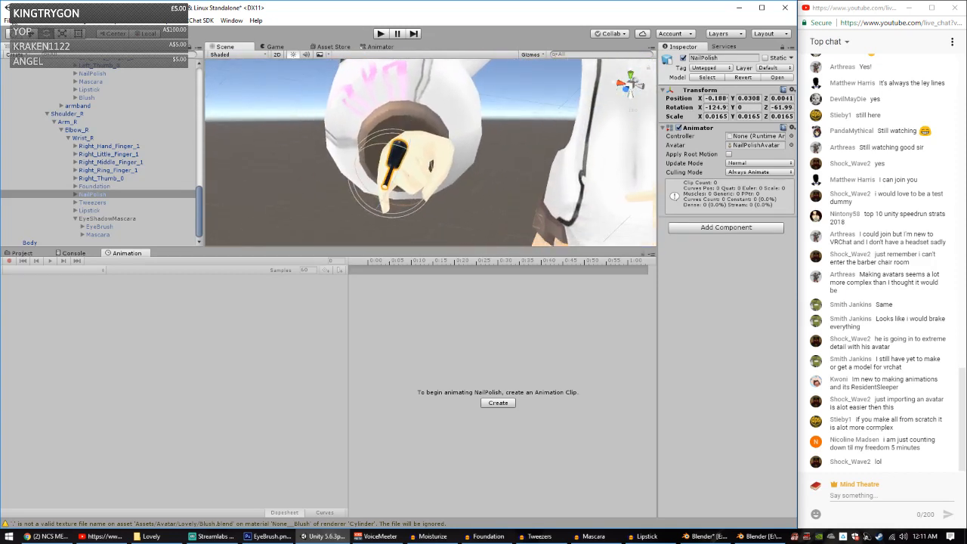
Step: Move the NailPolish between the right hand's fingers to about X -0.184, Y -0.019, Z 0.0359
click(30, 35)
drag(375, 164, 441, 162)
drag(409, 208, 300, 85)
drag(339, 167, 348, 178)
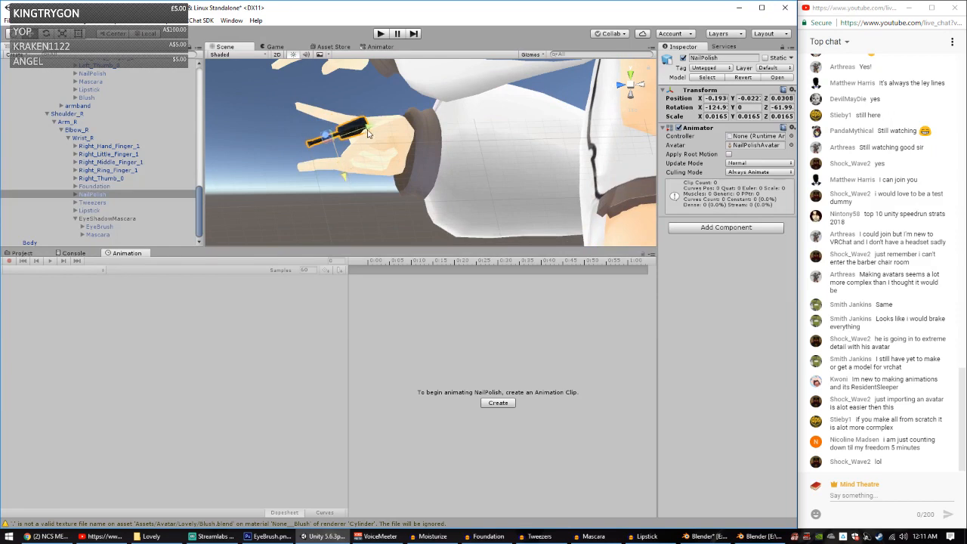
mouse_move(368, 134)
mouse_down()
mouse_move(380, 132)
mouse_move(365, 143)
mouse_move(382, 132)
mouse_move(372, 135)
mouse_up()
drag(352, 178, 350, 186)
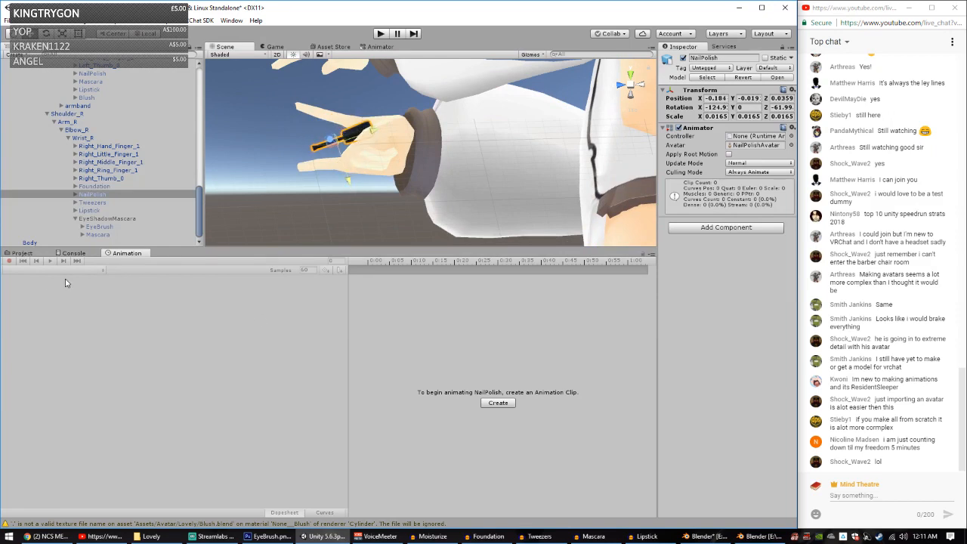
Step: Select the Animation avatar and open its ASMRTHUMBS clip
scroll(64, 143, down, 5)
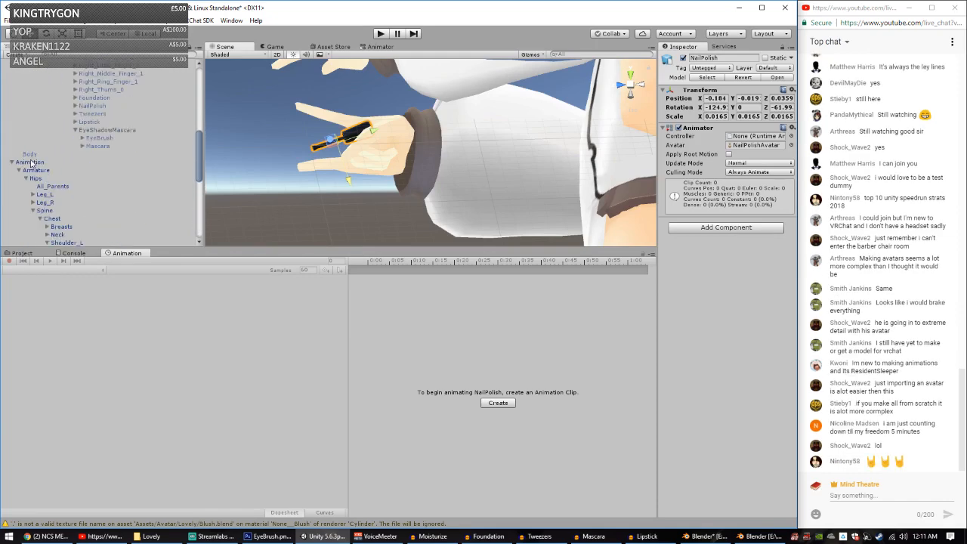
click(30, 162)
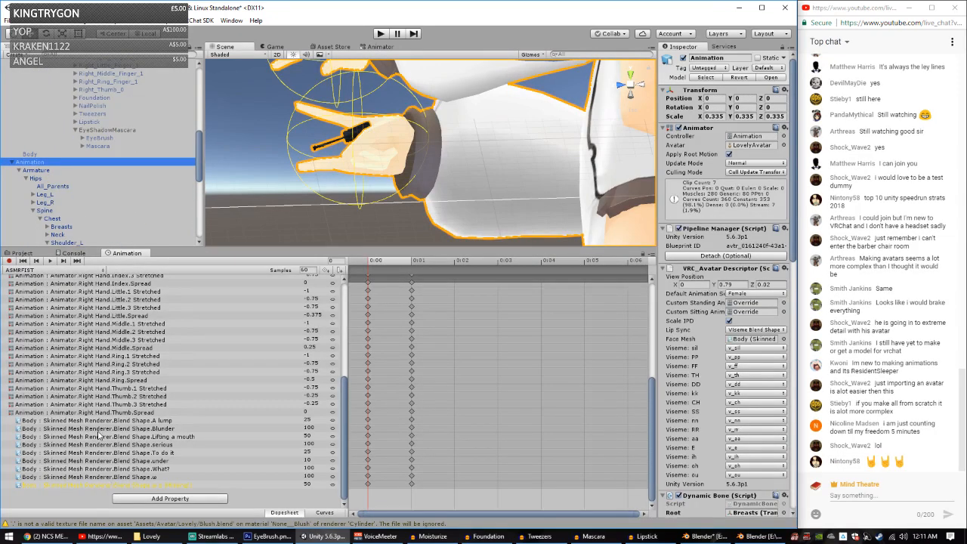
click(45, 270)
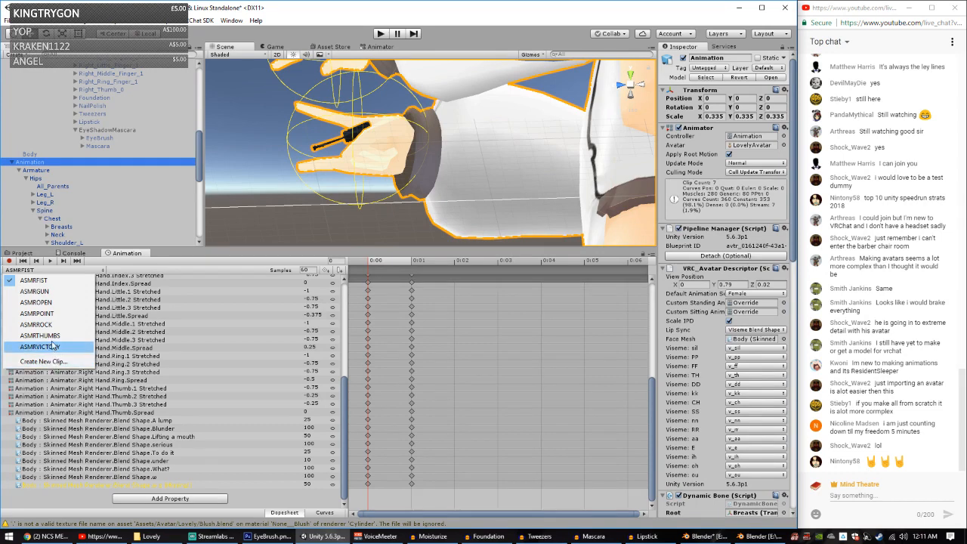
click(54, 341)
Step: Try setting the Right Hand Index 1, 2 and 3 Stretched values to 0 in the ASMRTHUMBS clip
scroll(169, 411, up, 3)
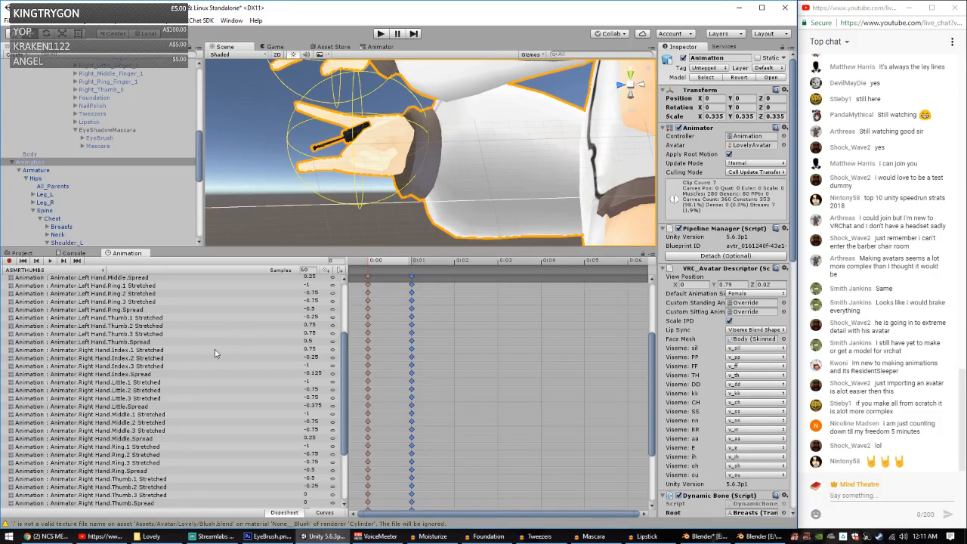
click(310, 349)
text(0)
key(Tab)
text(0)
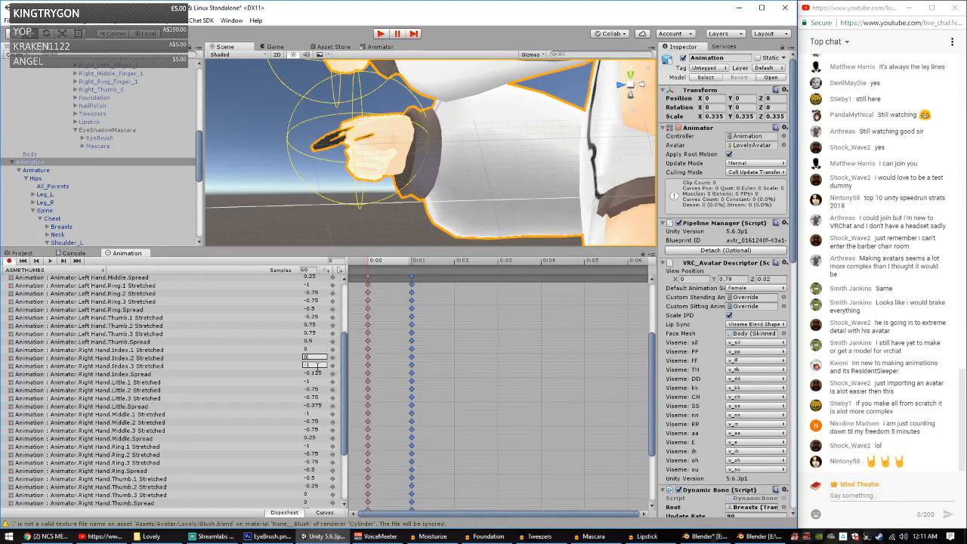
key(Tab)
text(0)
key(Return)
mouse_move(408, 181)
alt+mouse_down()
mouse_move(466, 188)
mouse_move(421, 191)
alt+mouse_up()
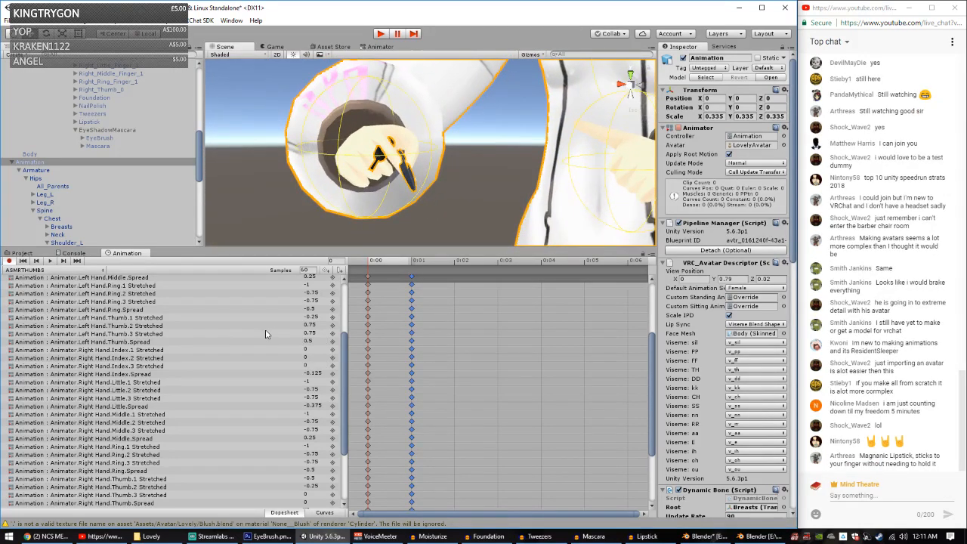
Step: Undo the three right index finger stretch changes in the ASMRTHUMBS clip
key(ctrl+z)
key(ctrl+z)
key(ctrl+z)
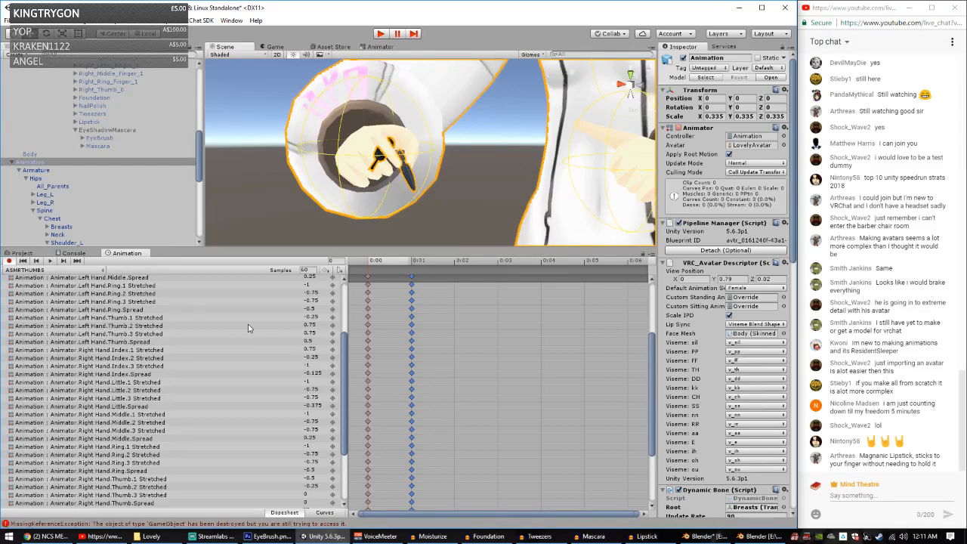
click(49, 270)
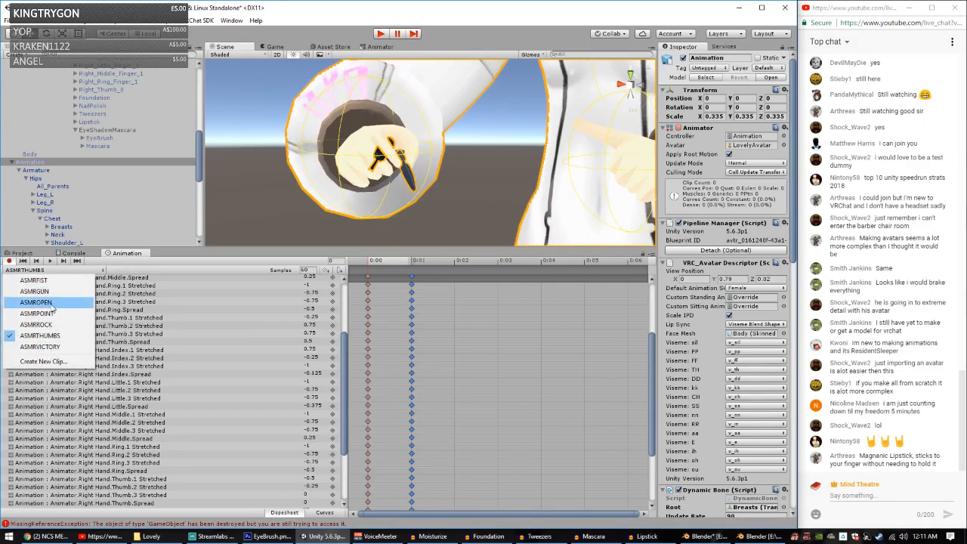
click(49, 350)
scroll(293, 339, down, 5)
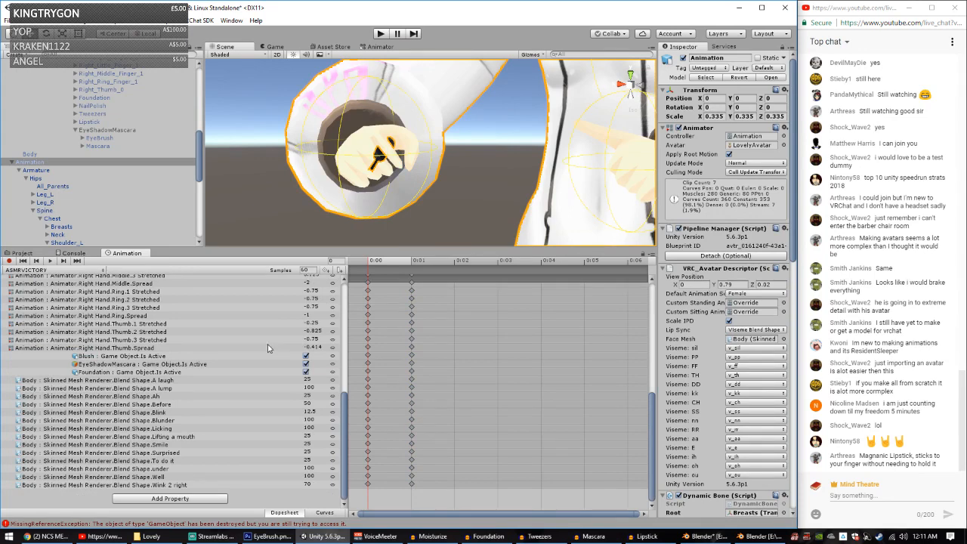
Step: In the ASMRROCK clip, set the Right Hand Index 1, 2 and 3 Stretched values to 0 and inspect the hand
click(25, 269)
click(42, 325)
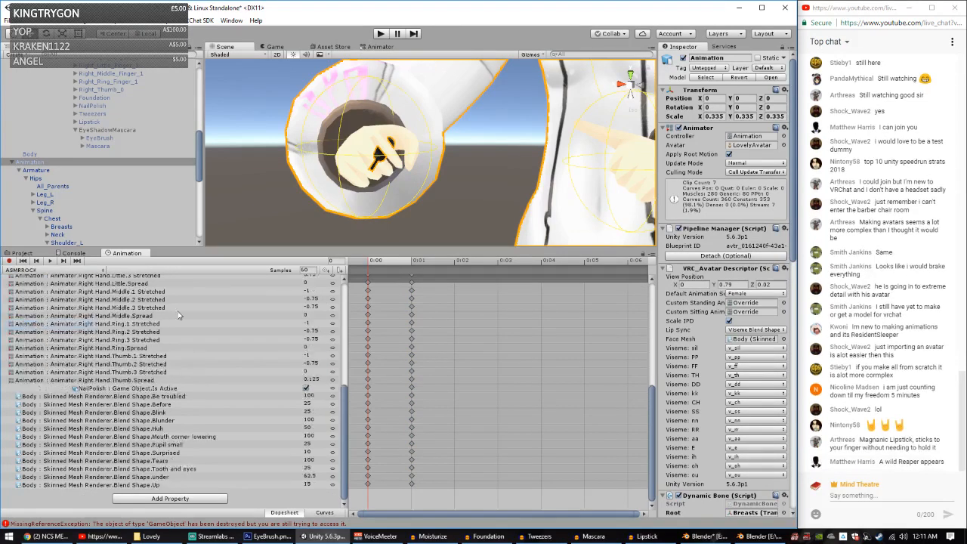
scroll(284, 350, up, 3)
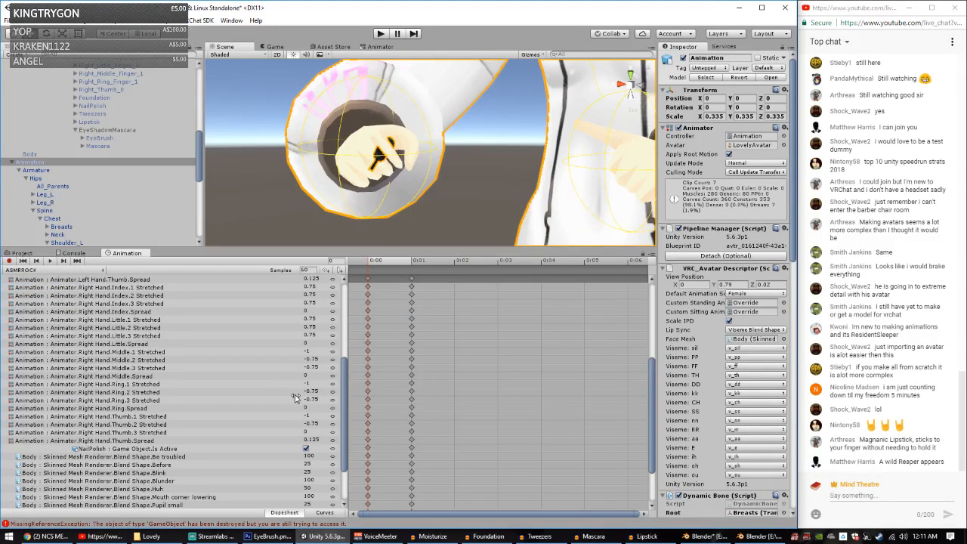
scroll(249, 330, up, 2)
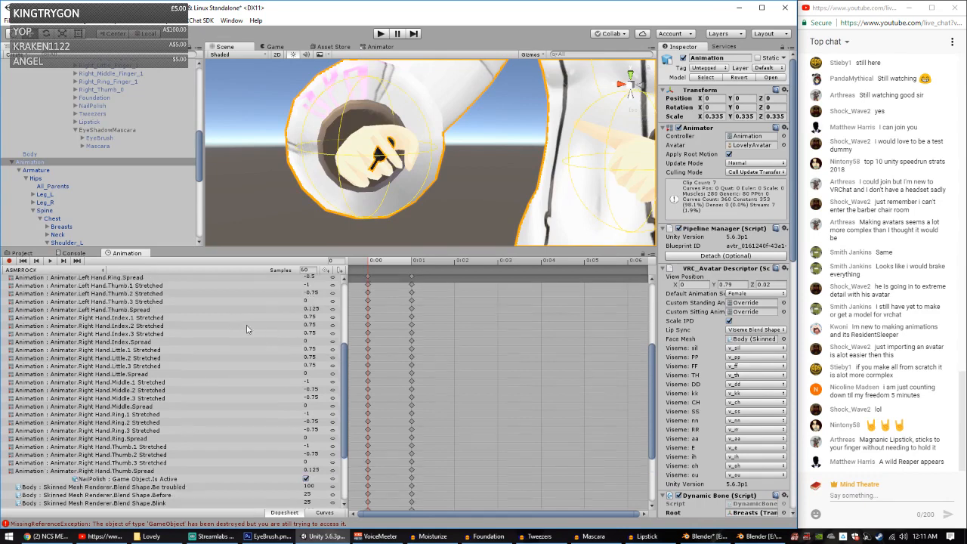
click(310, 325)
text(0)
click(310, 333)
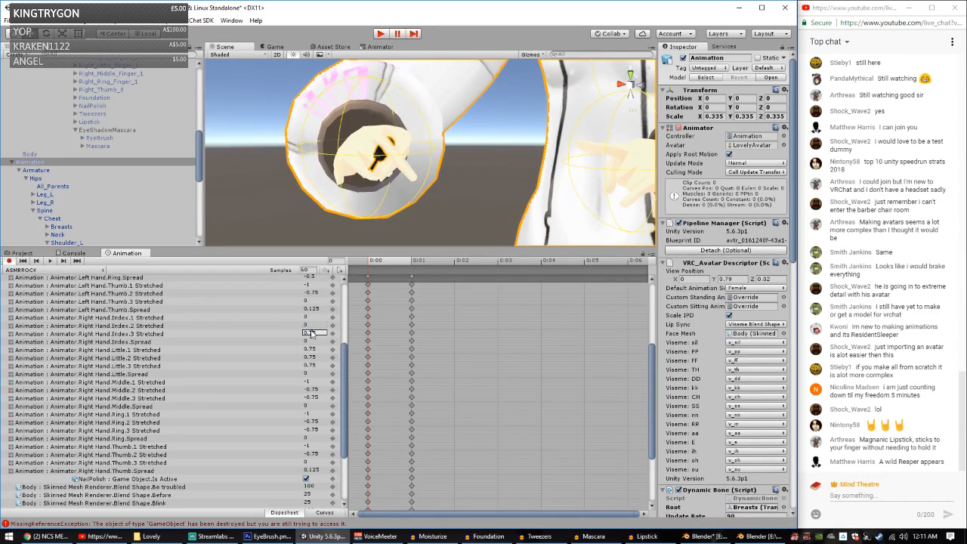
text(0)
alt+drag(383, 206, 507, 239)
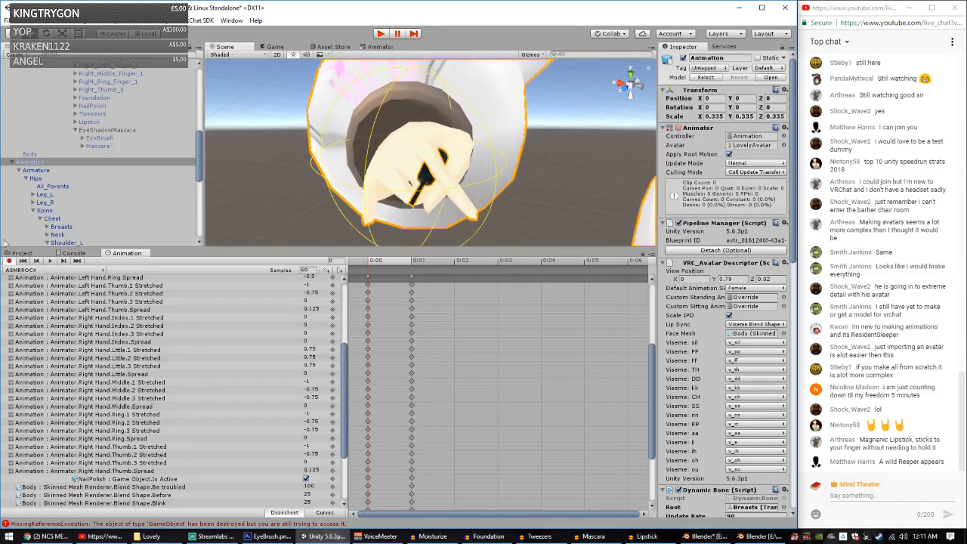
Step: Copy the right-hand finger stretch and spread keyframes, Index 1 through Thumb 3, from the ASMRTHUMBS clip into the ASMRROCK clip
click(72, 270)
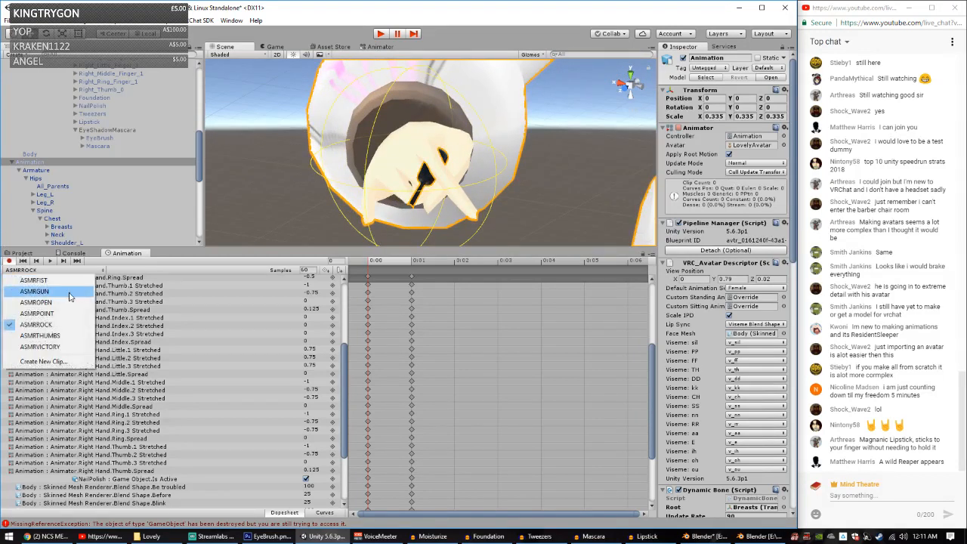
click(54, 337)
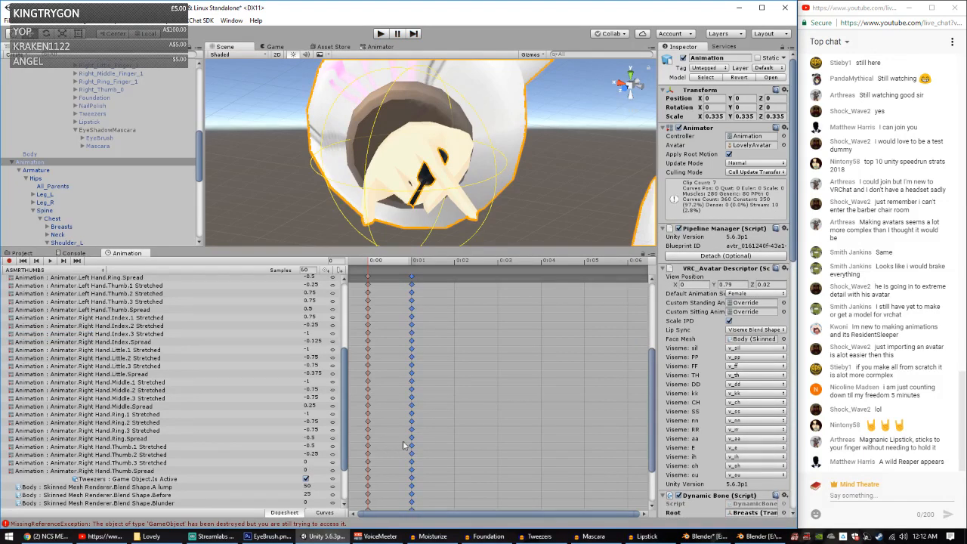
drag(453, 464, 296, 314)
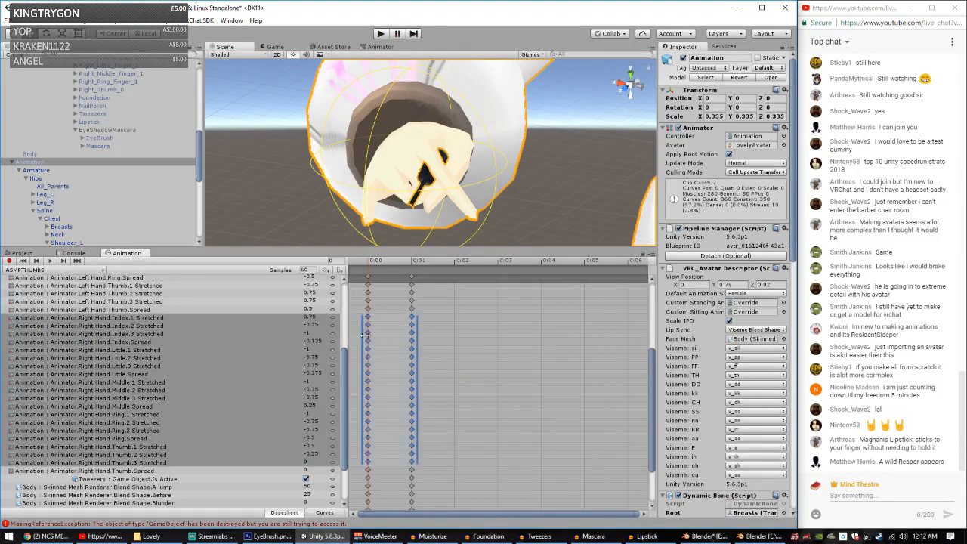
click(64, 271)
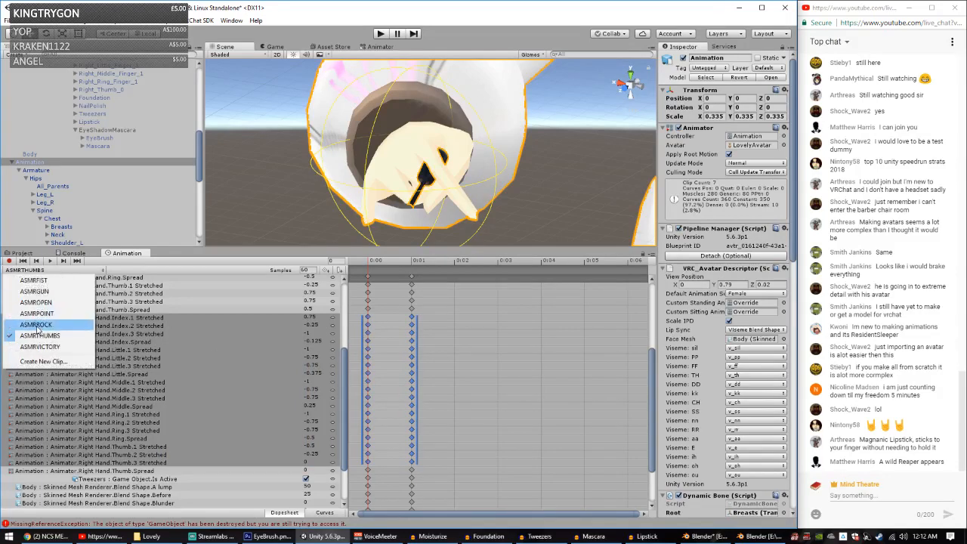
click(39, 330)
drag(413, 313, 336, 467)
key(ctrl+p)
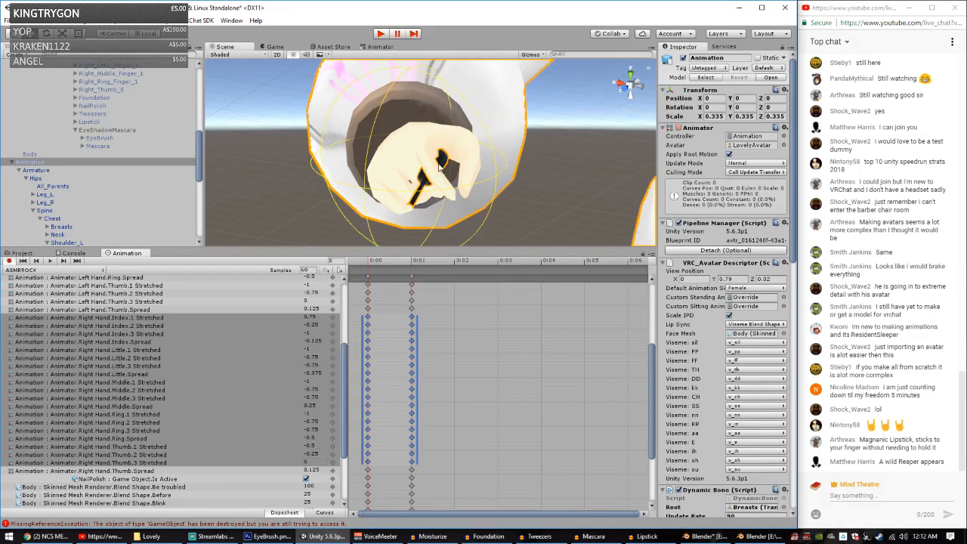
Step: Select the right-hand NailPolish prop, move it toward the fingertips and rotate it to about 44.48 on Y
scroll(107, 199, down, 4)
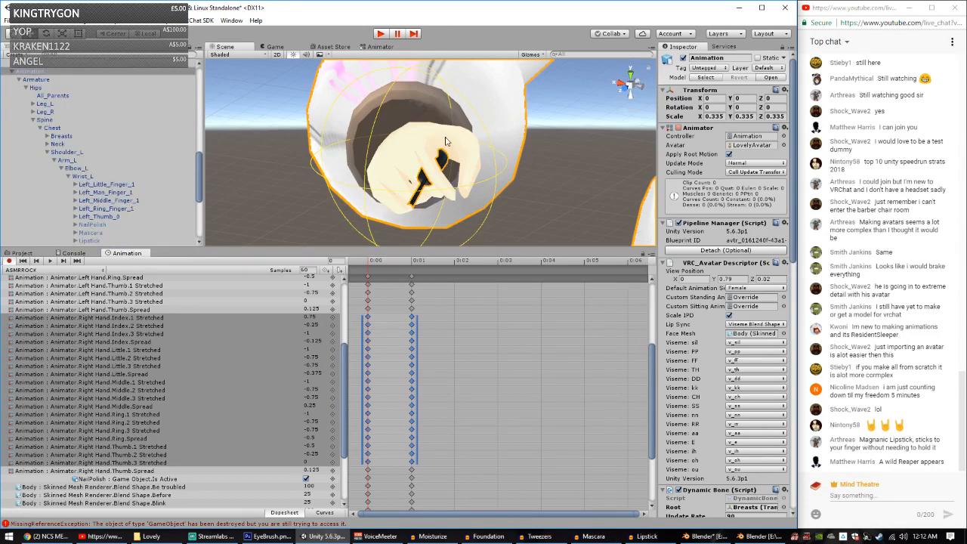
alt+drag(446, 142, 560, 140)
click(408, 173)
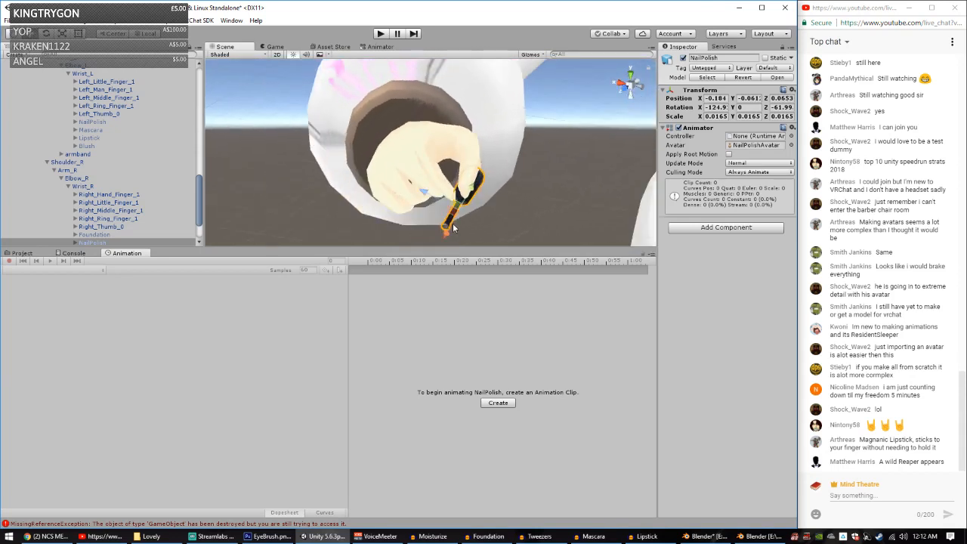
drag(453, 228, 463, 198)
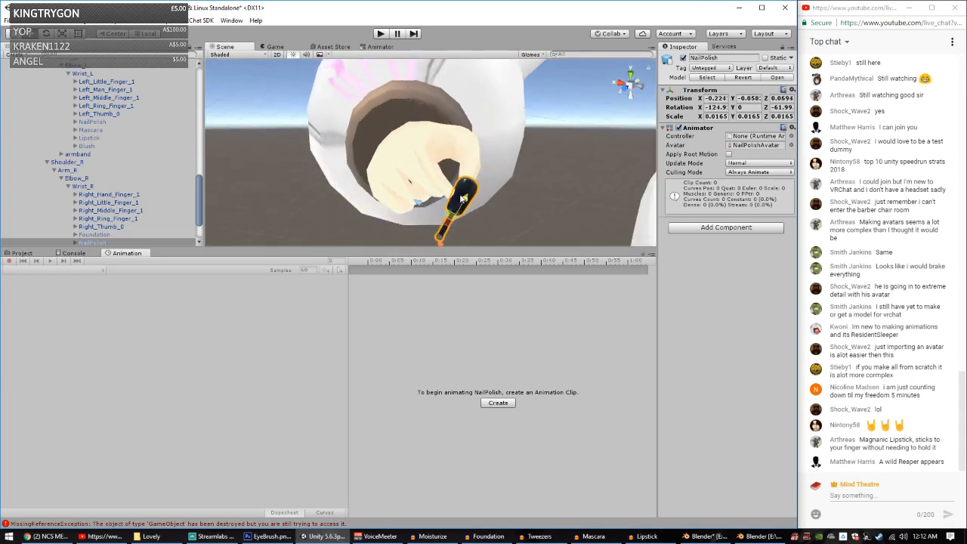
key(e)
drag(422, 228, 446, 248)
key(w)
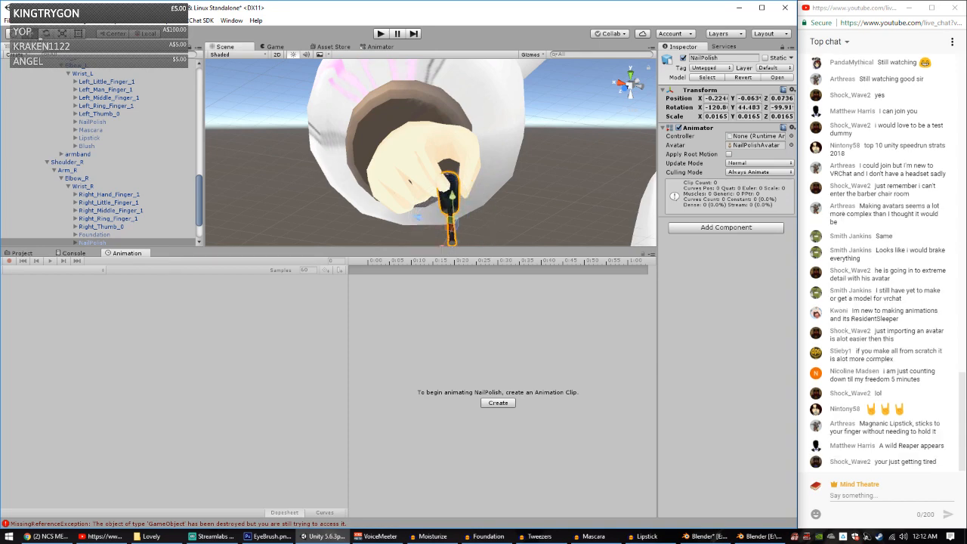
Step: Fine-tune the NailPolish prop's position between the fingers to about X -0.220, Y -0.074, Z 0.078
click(437, 217)
click(436, 219)
drag(422, 220, 303, 186)
Step: Copy the NailPolish prop's Transform values onto the matching right-hand NailPolish of the other avatar
scroll(64, 123, up, 2)
scroll(64, 124, down, 5)
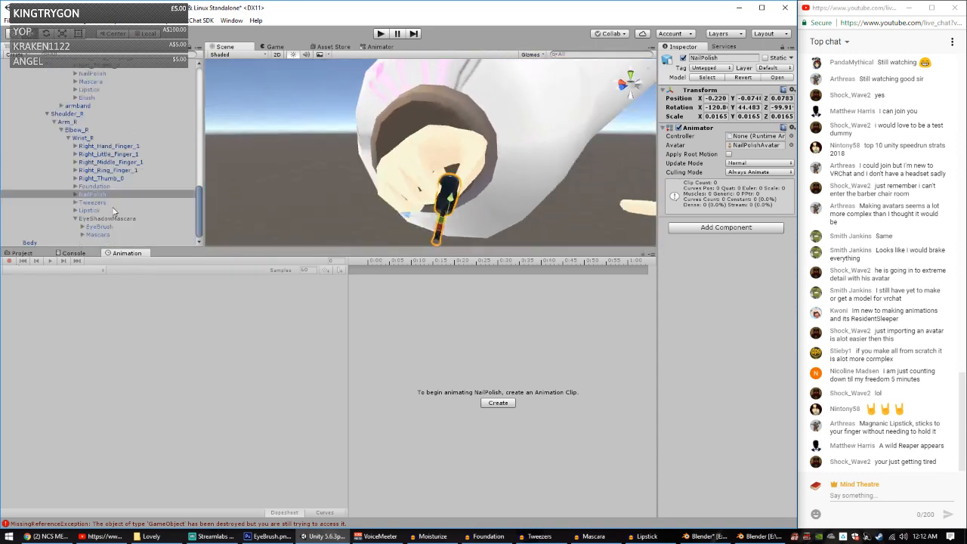
right_click(706, 89)
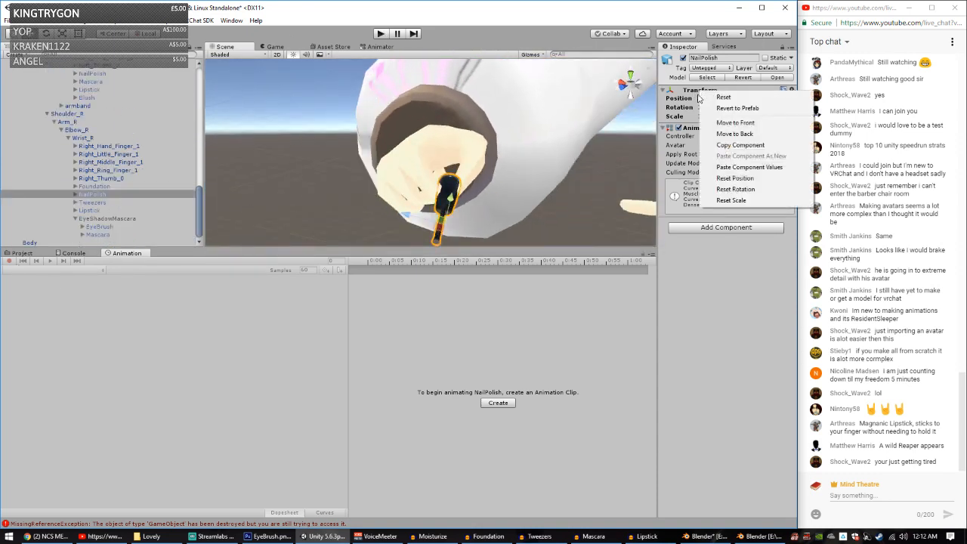
click(741, 146)
scroll(81, 140, up, 8)
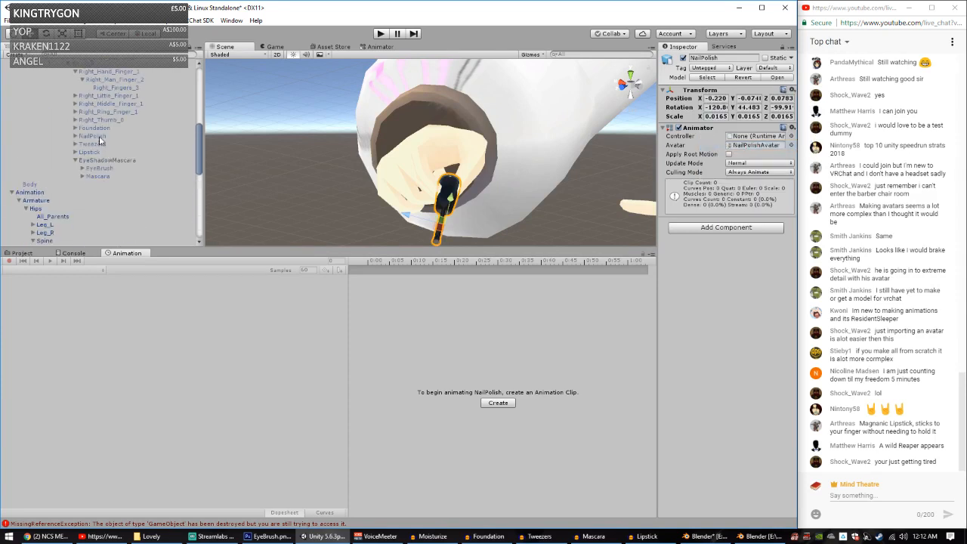
click(93, 136)
right_click(701, 92)
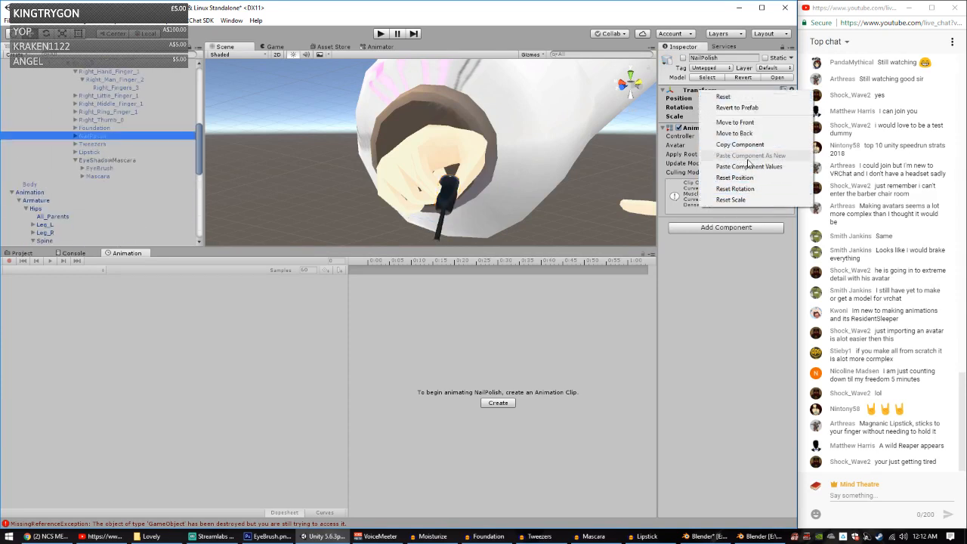
click(736, 167)
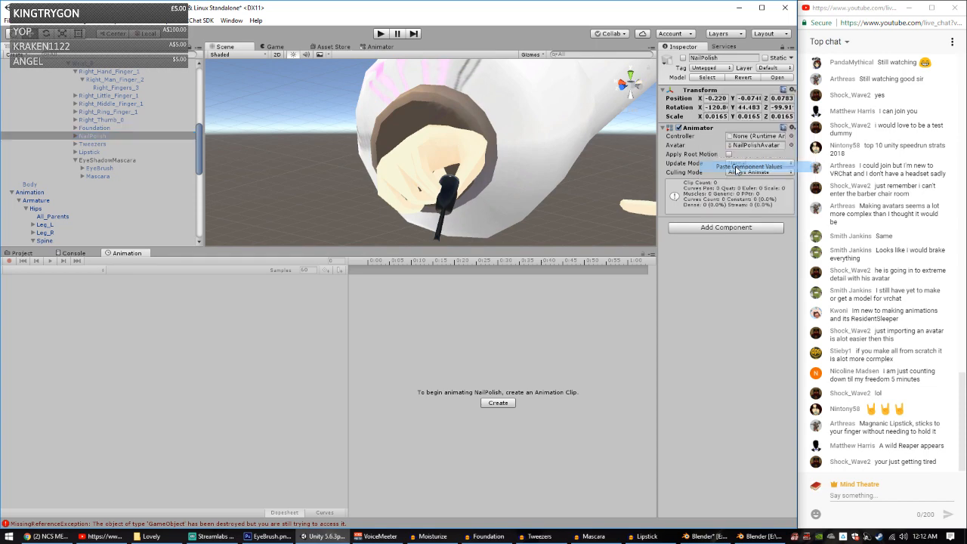
Step: Select the Animation avatar, open its ASMRROCK clip at frame 0 and inspect how the right hand holds the nail polish
click(38, 193)
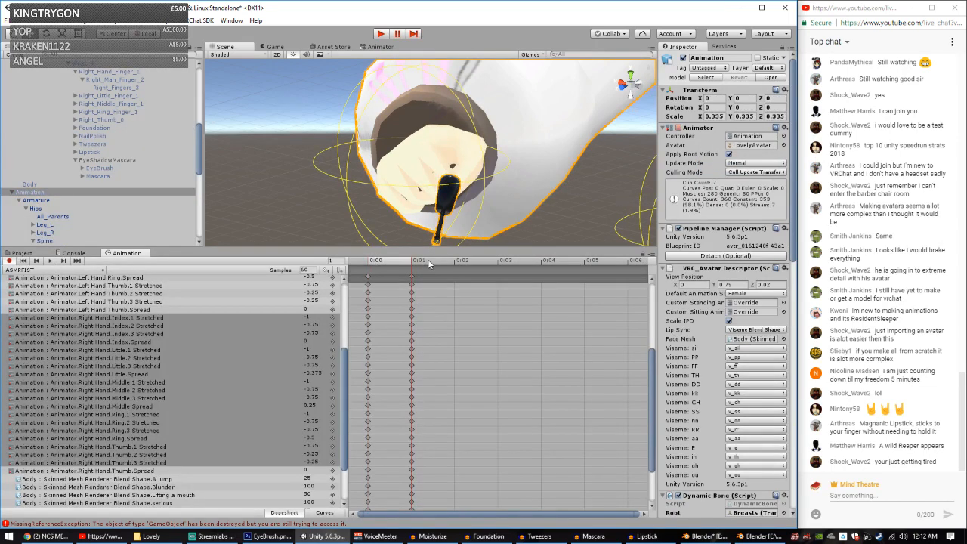
click(359, 264)
click(68, 270)
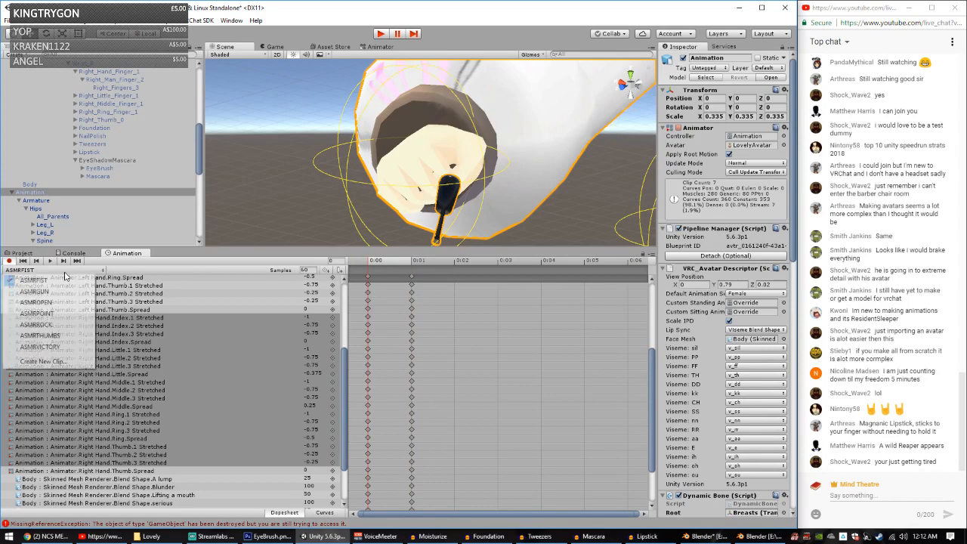
click(41, 347)
click(64, 270)
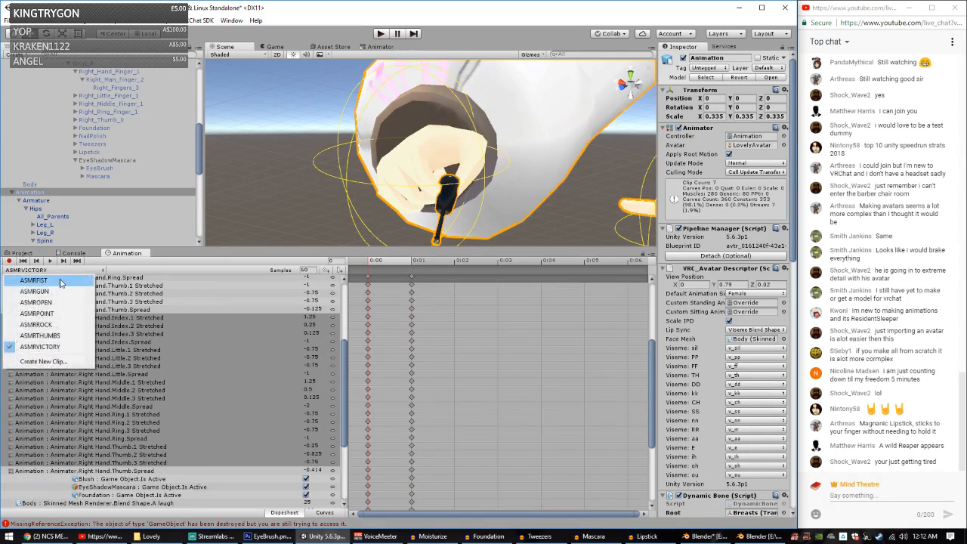
click(34, 321)
key(ctrl+p)
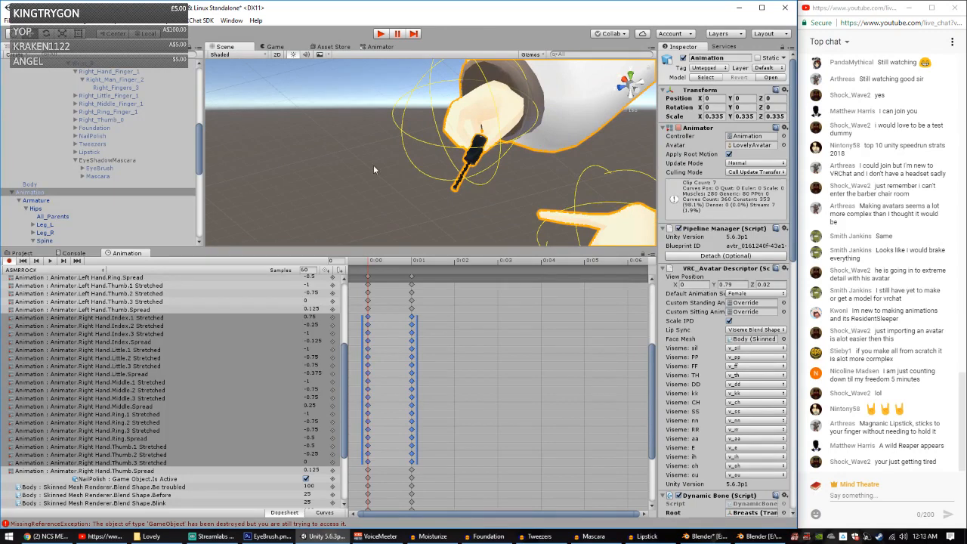
scroll(181, 352, down, 4)
scroll(181, 352, up, 6)
Step: Open the ASMROPEN clip and review its animated properties through to the end of the list
click(46, 269)
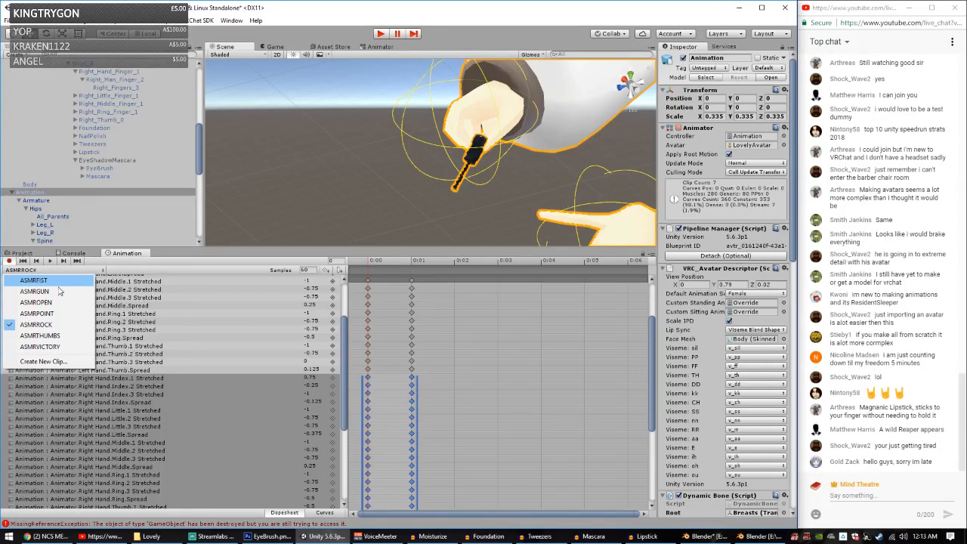
click(173, 251)
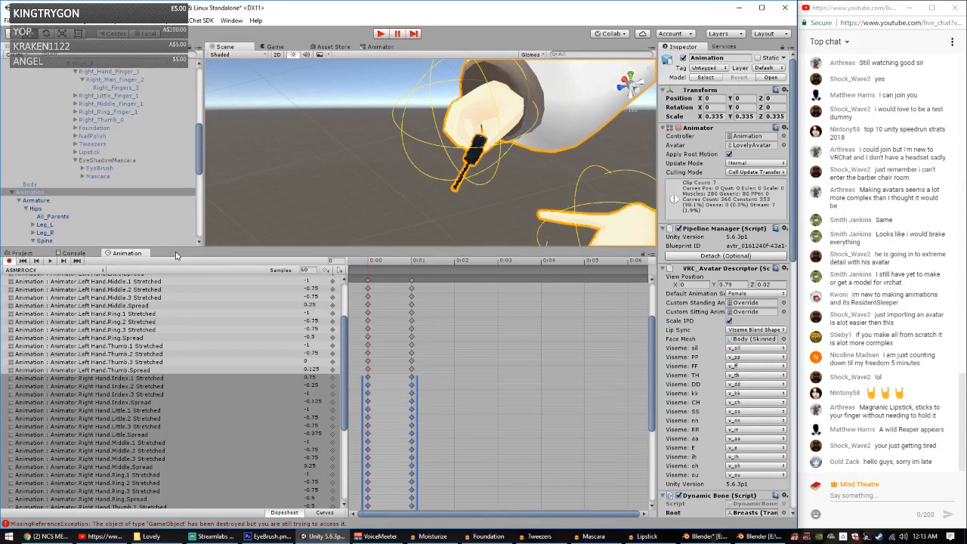
click(84, 270)
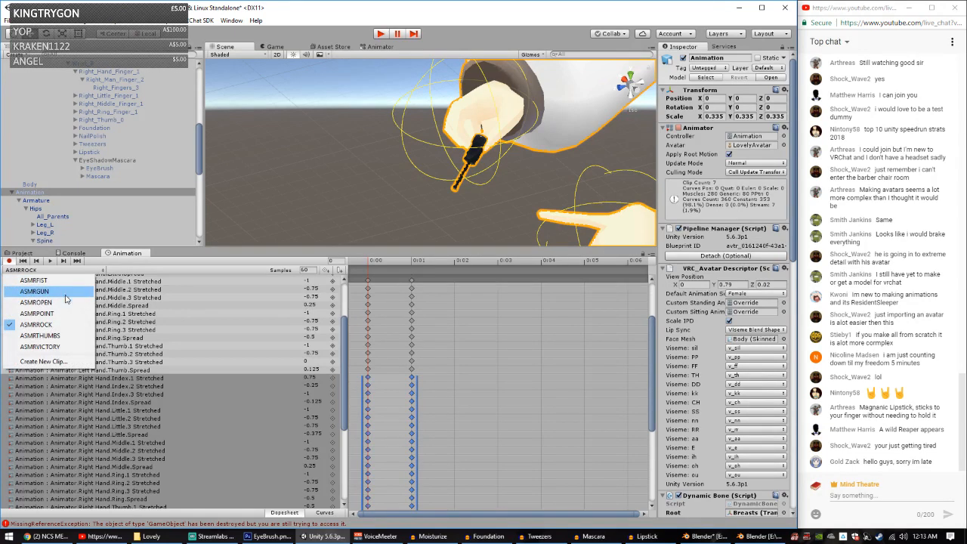
click(65, 303)
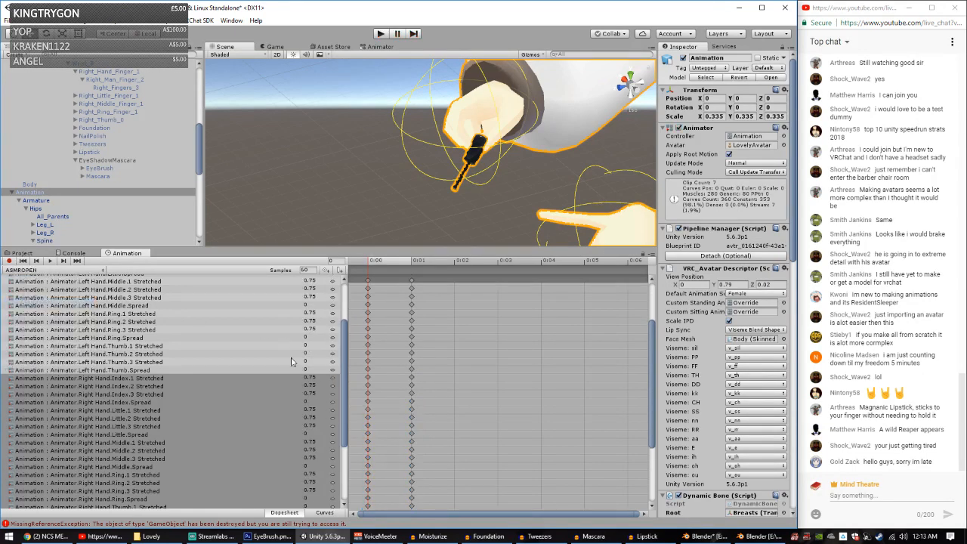
scroll(338, 423, down, 3)
click(266, 504)
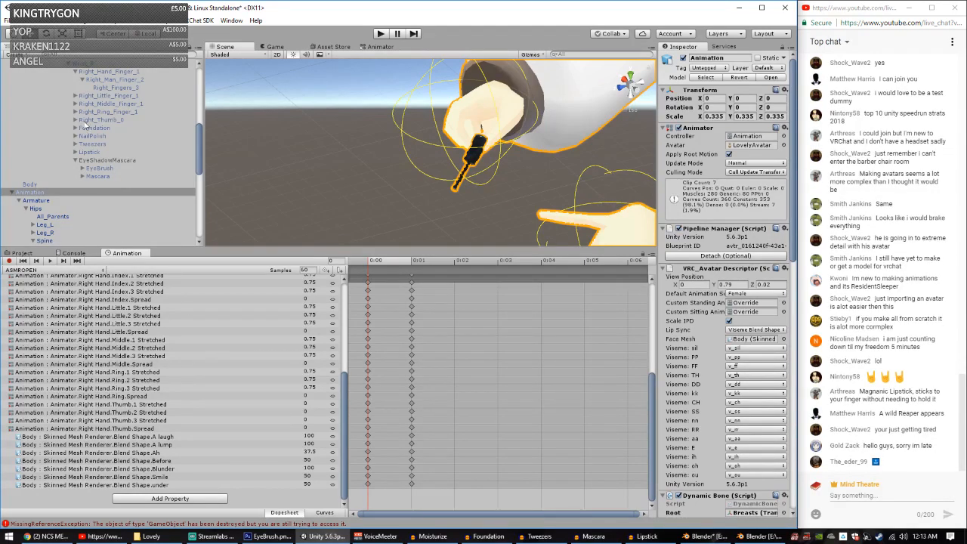
Step: Preview the ASMROPEN pose and examine the props under both wrists, including the Sound object inside the right-hand EyeBrush
scroll(85, 128, down, 5)
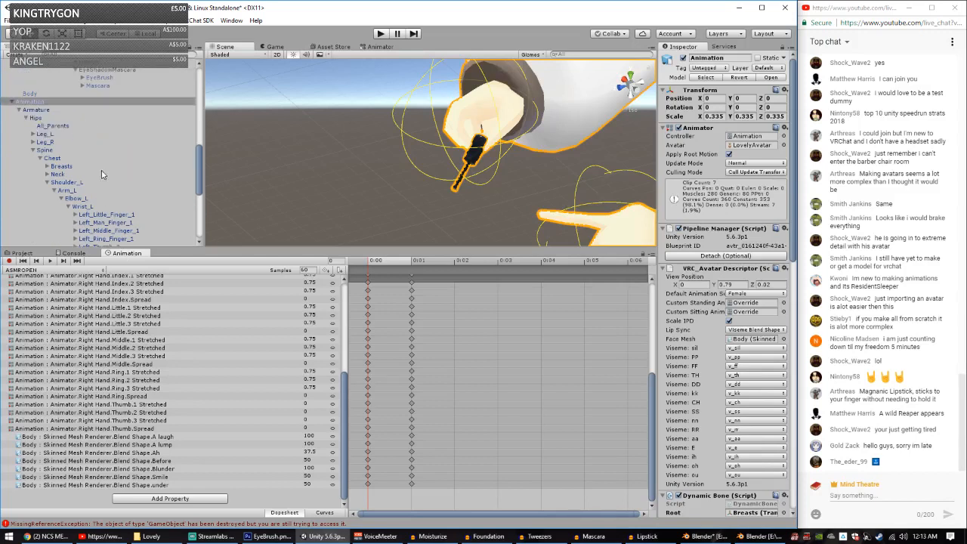
click(13, 260)
scroll(81, 169, down, 3)
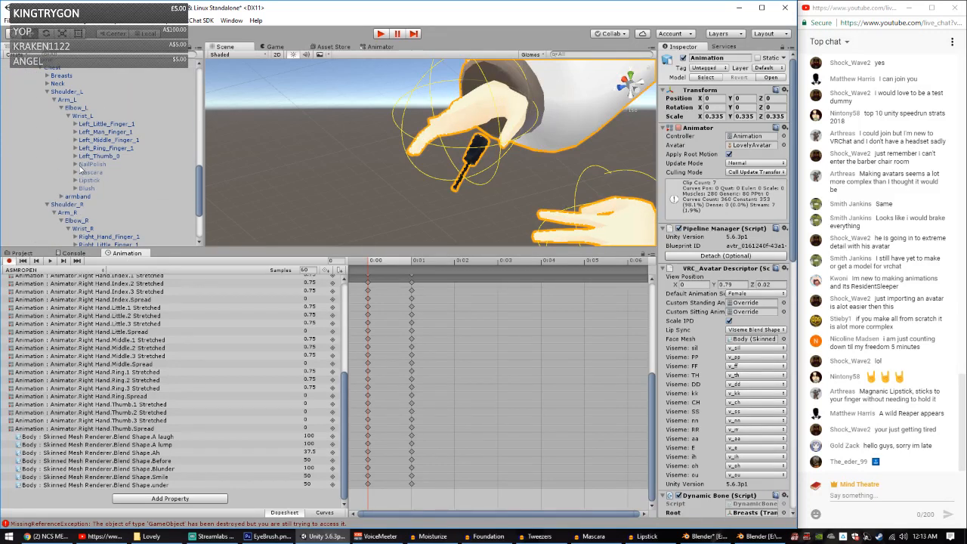
scroll(83, 169, up, 3)
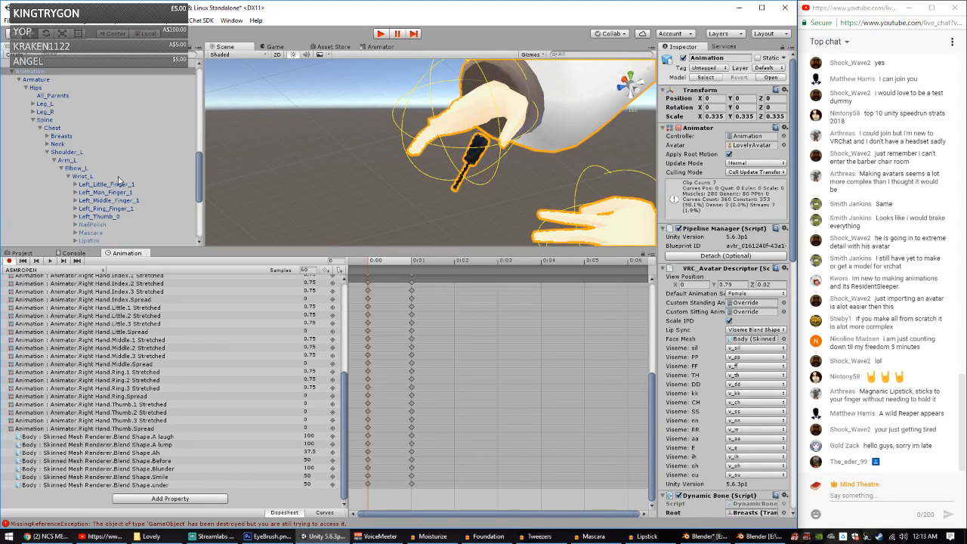
scroll(118, 180, down, 2)
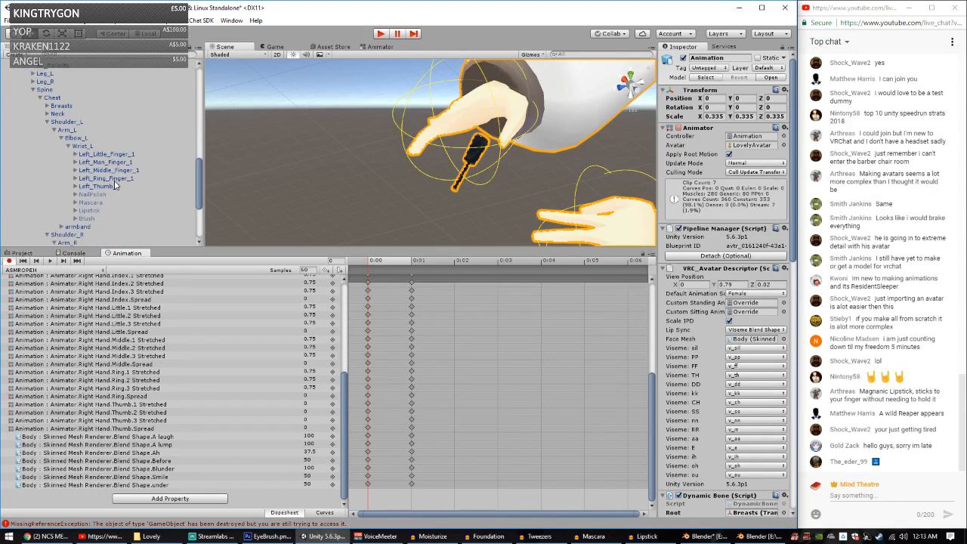
scroll(78, 222, down, 5)
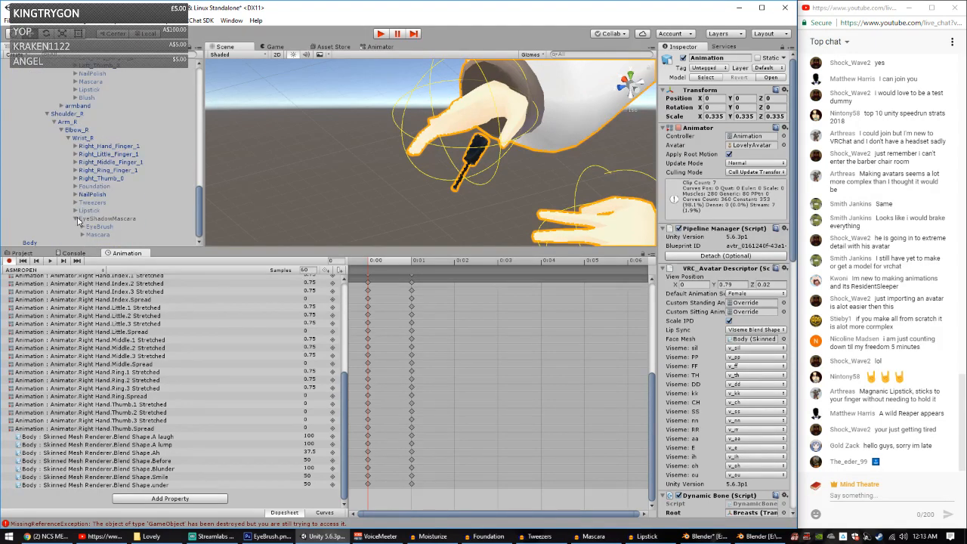
click(83, 226)
click(105, 227)
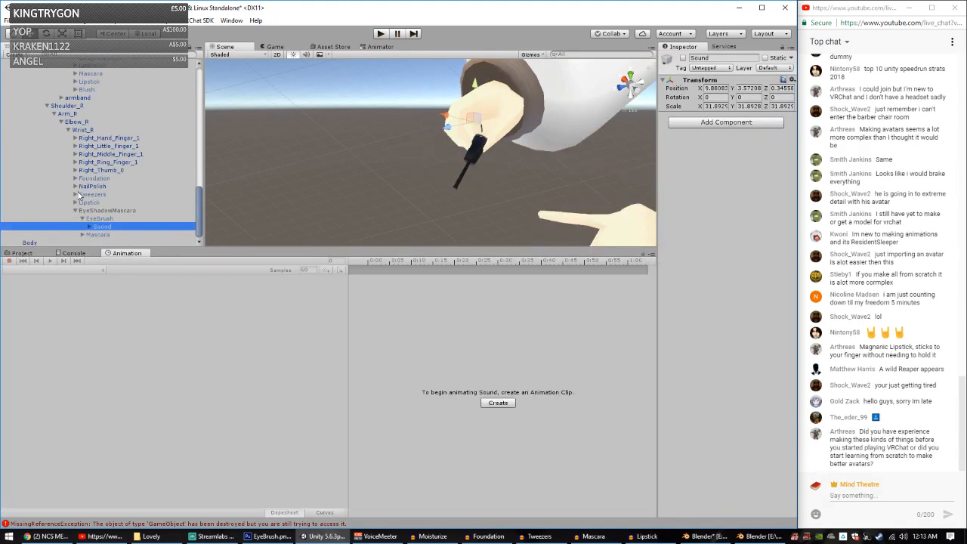
Step: Reselect the Animation avatar and reopen its ASMROPEN clip
scroll(77, 198, up, 6)
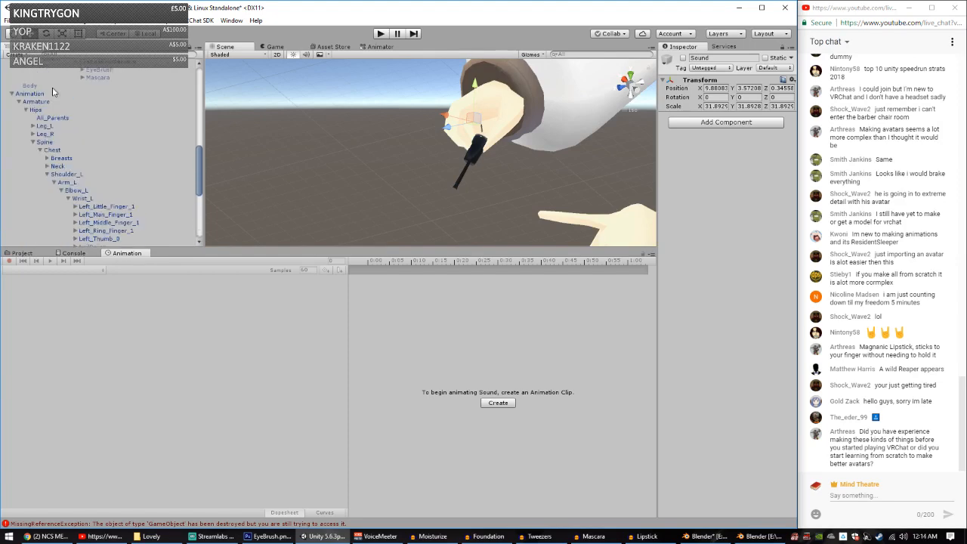
click(42, 94)
scroll(60, 168, down, 3)
scroll(59, 167, down, 3)
click(69, 270)
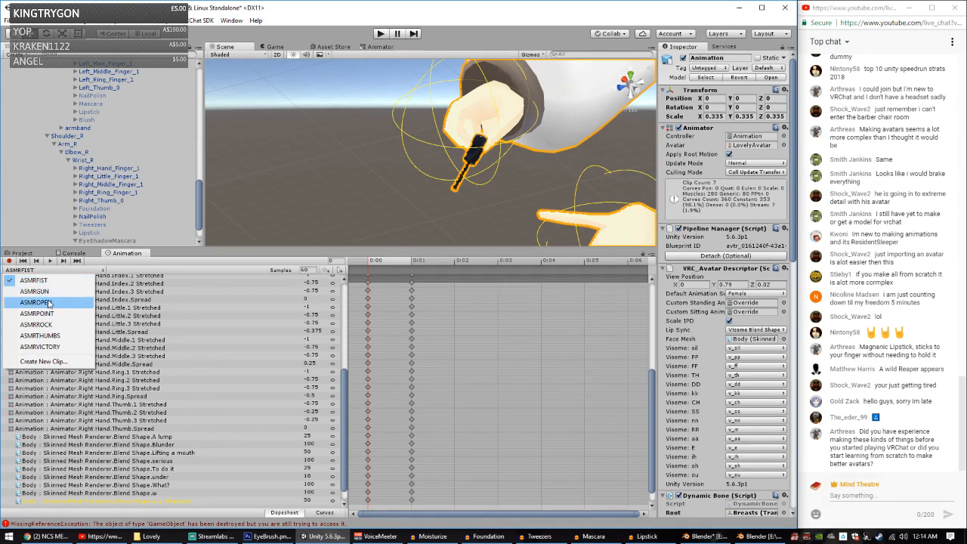
click(35, 302)
Step: Start adding a property to the ASMROPEN clip and expand the avatar's armature down to the contents of Wrist_R
click(176, 498)
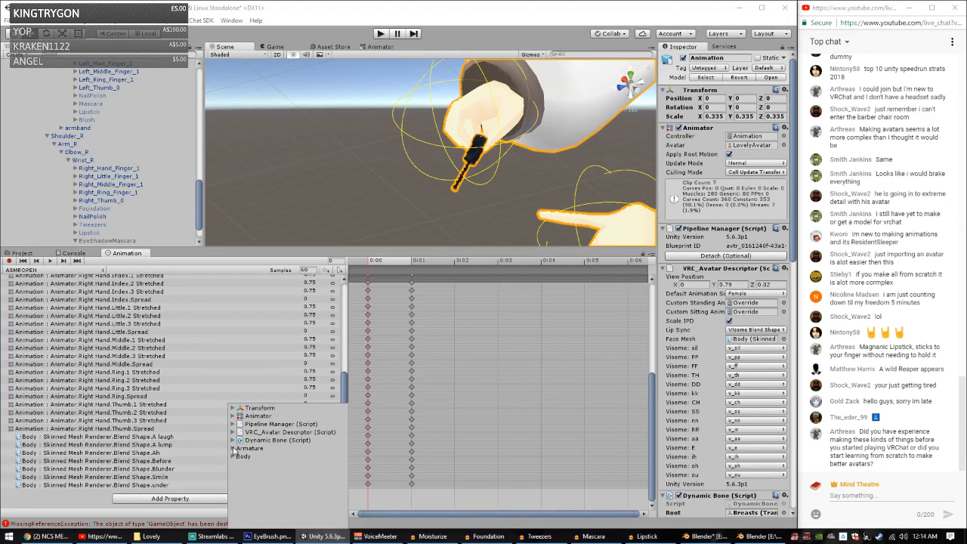
click(234, 449)
click(240, 472)
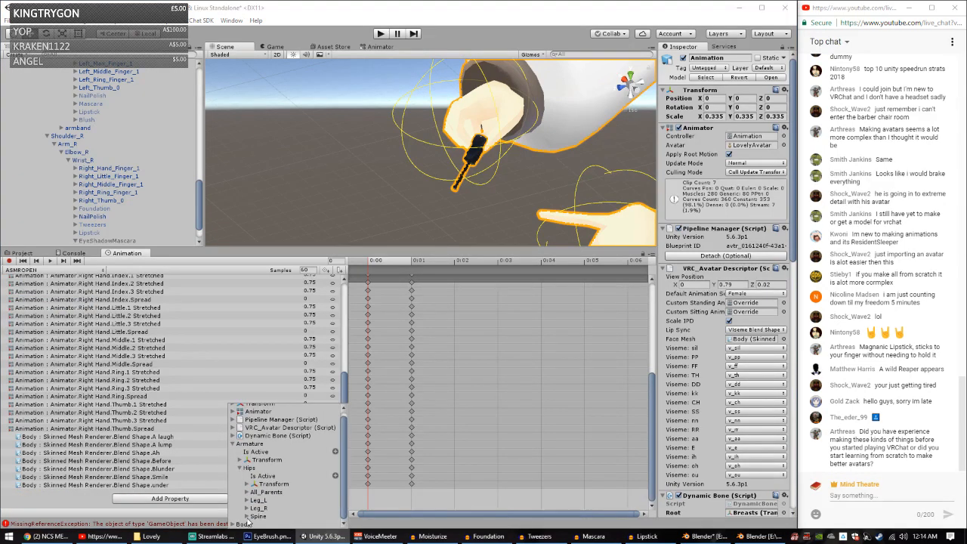
click(247, 517)
click(254, 514)
click(260, 508)
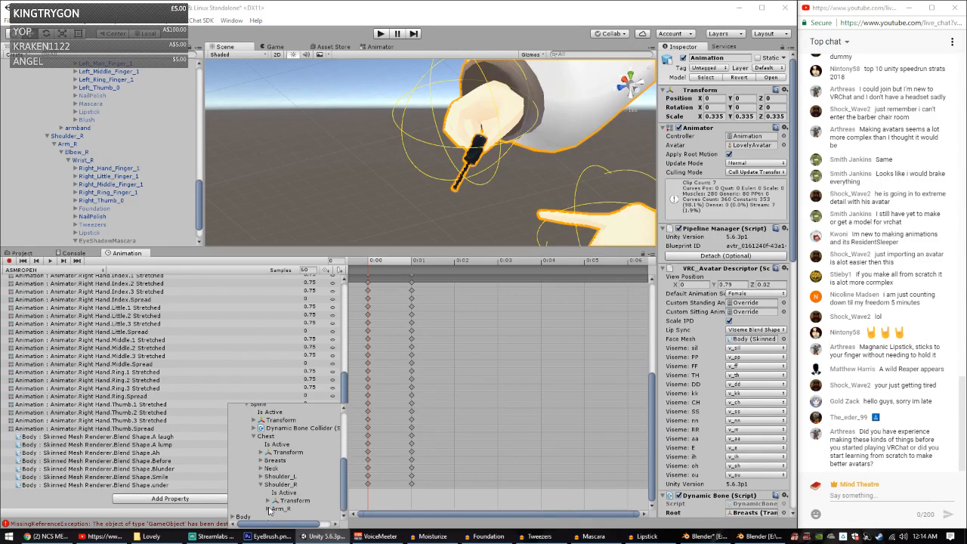
click(267, 508)
click(274, 508)
click(282, 509)
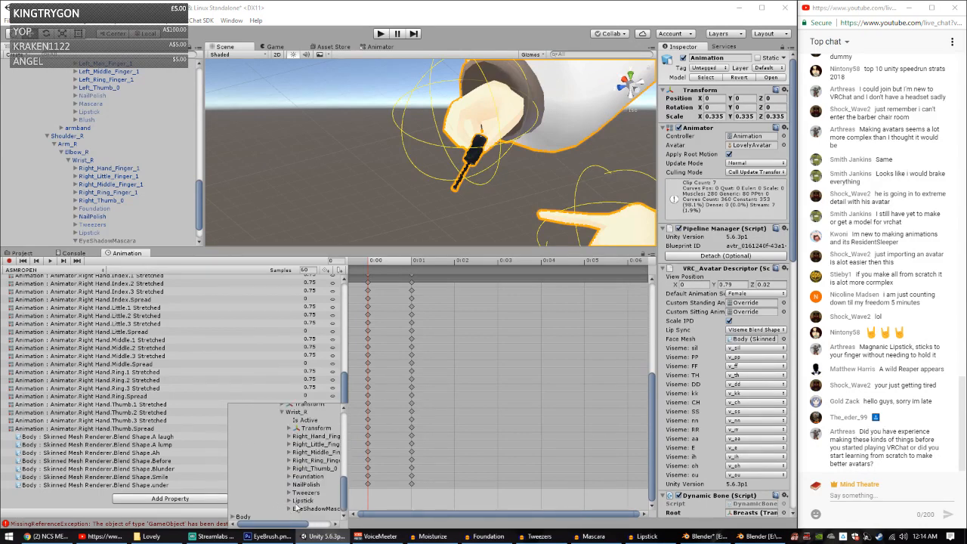
Step: Add the Is Active property of the EyeBrush's Sound object under EyeShadowMascara to ASMROPEN and check its toggle at frame 1
drag(296, 524, 319, 524)
click(252, 508)
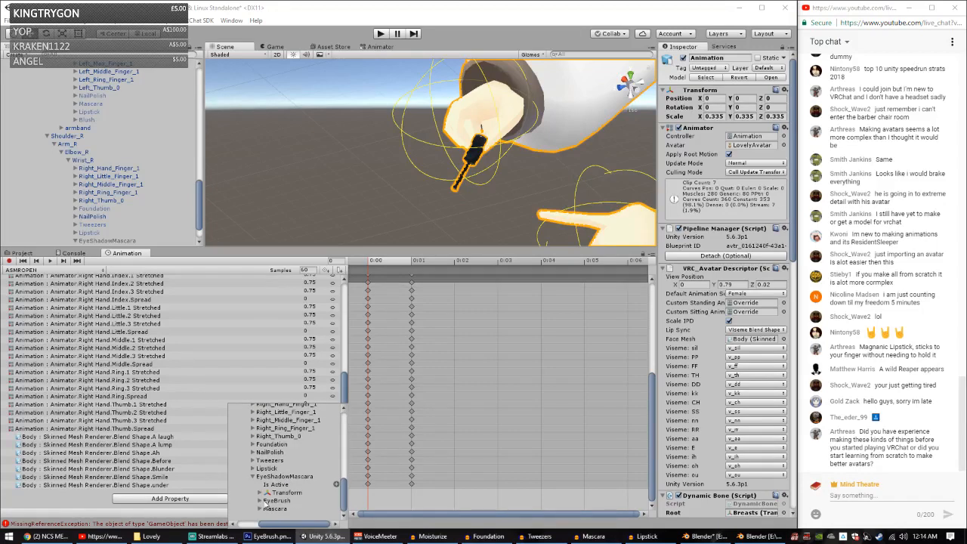
click(261, 500)
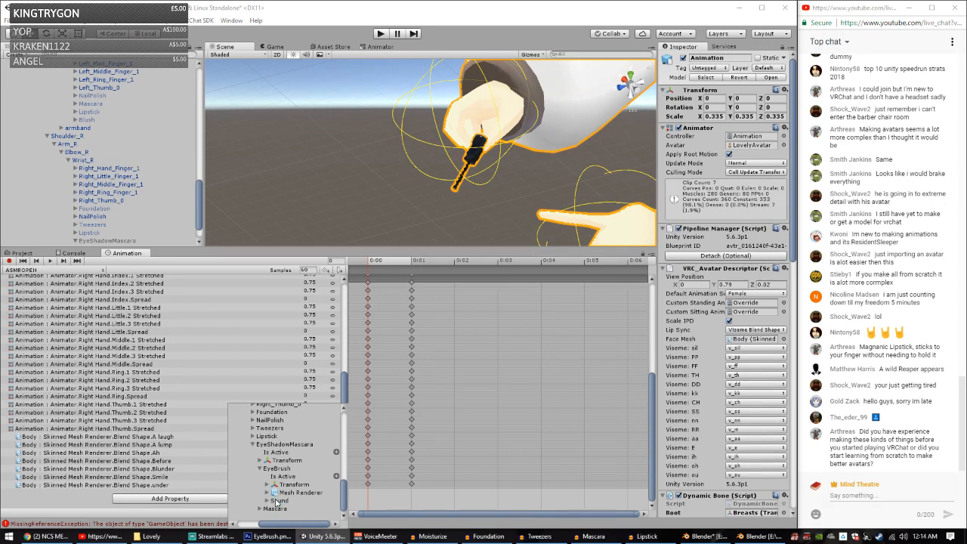
click(267, 503)
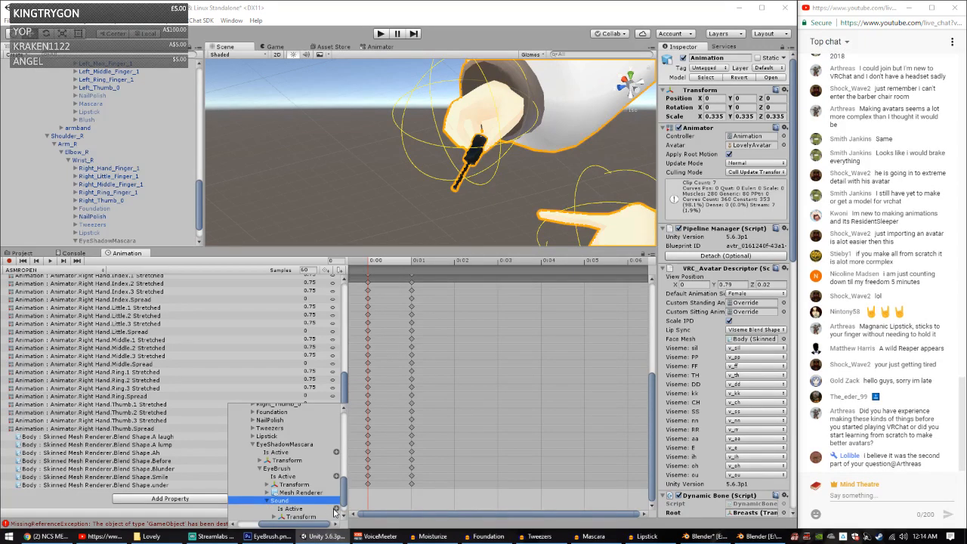
click(336, 504)
click(412, 260)
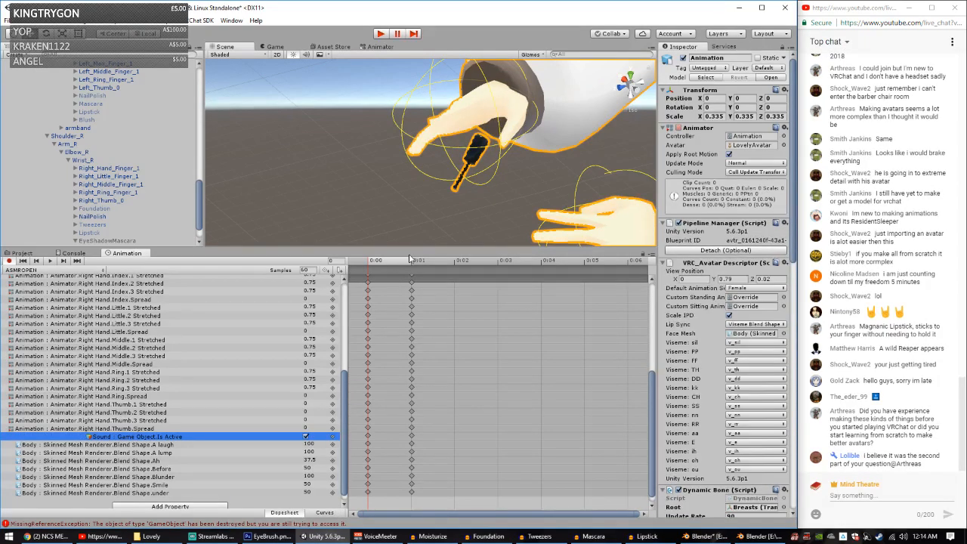
click(305, 437)
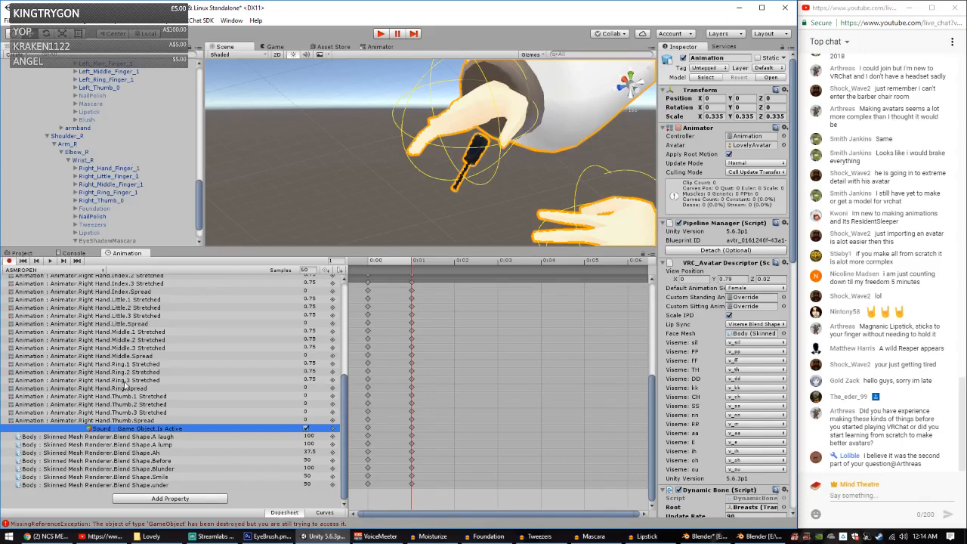
Step: Switch to the ASMRFIST clip, start adding a property and expand the armature down to the contents of Wrist_R
click(83, 273)
click(73, 286)
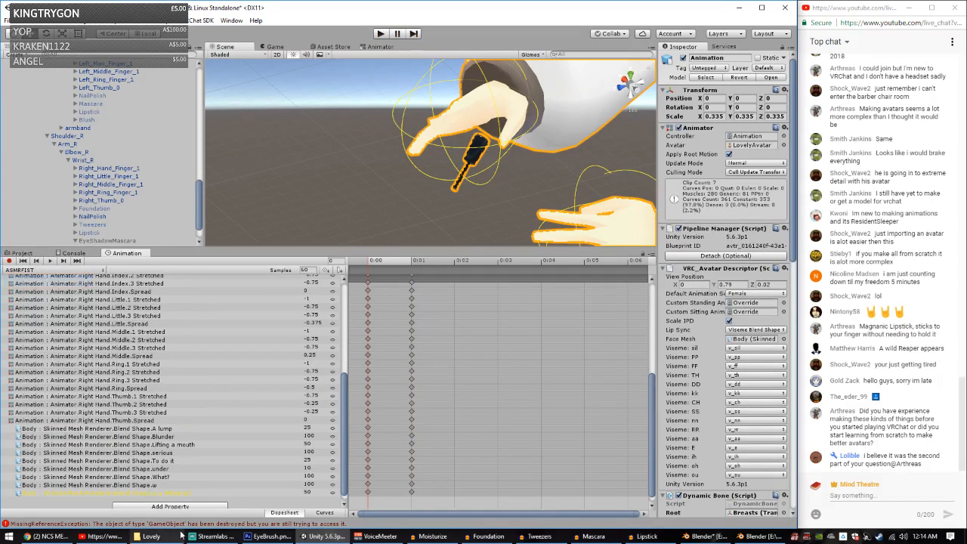
click(183, 506)
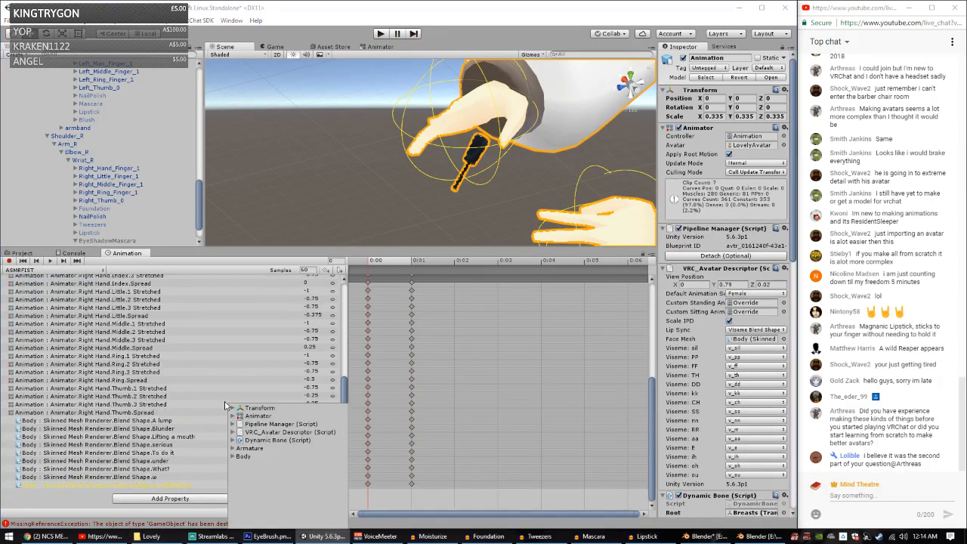
click(234, 449)
click(240, 469)
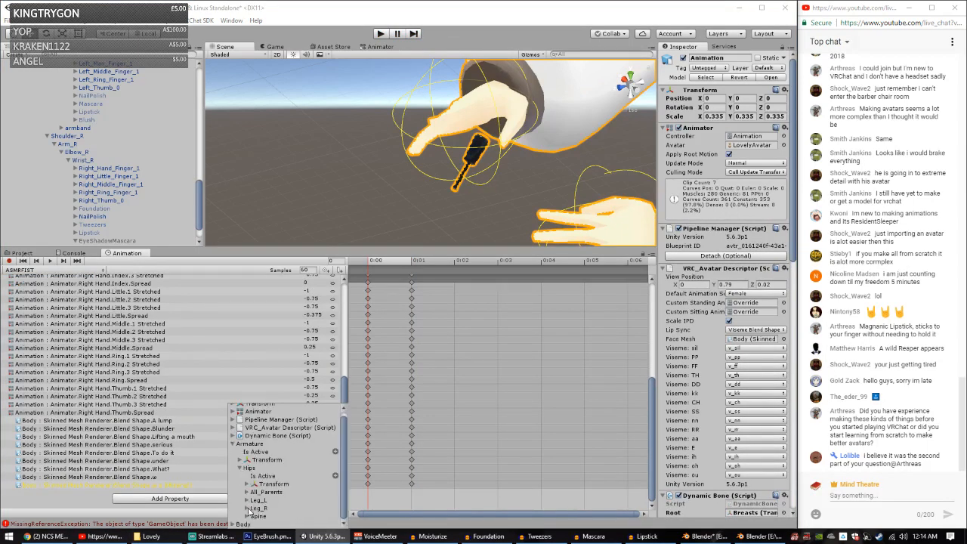
click(248, 515)
click(254, 509)
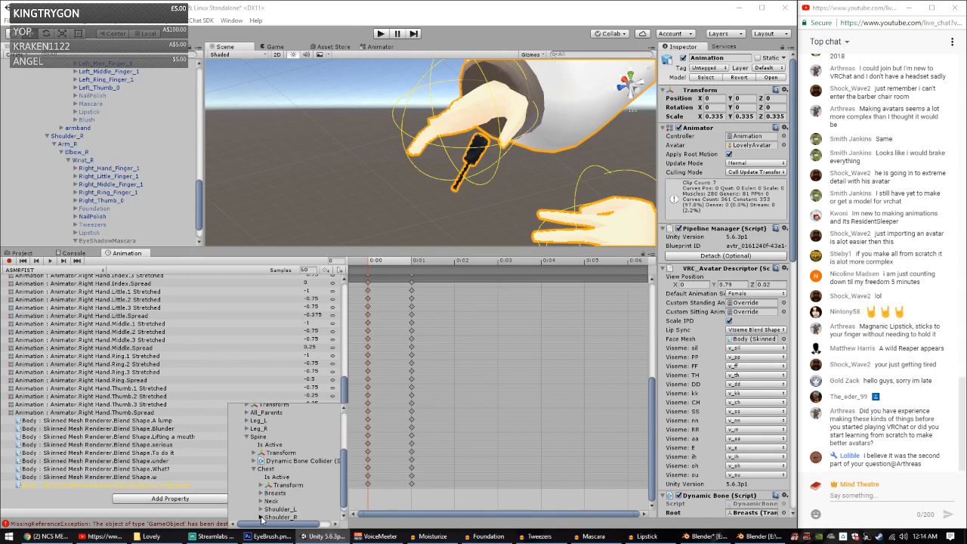
click(260, 509)
click(268, 509)
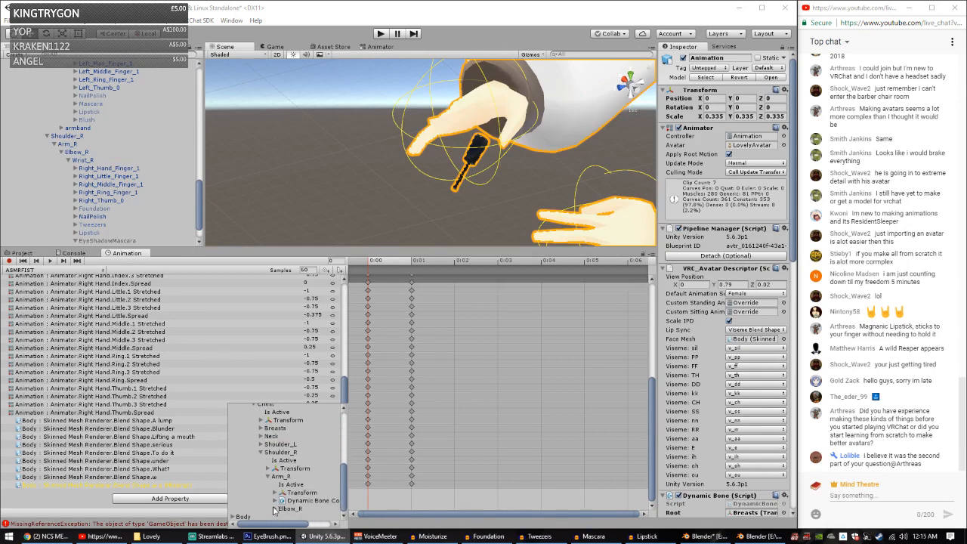
click(275, 509)
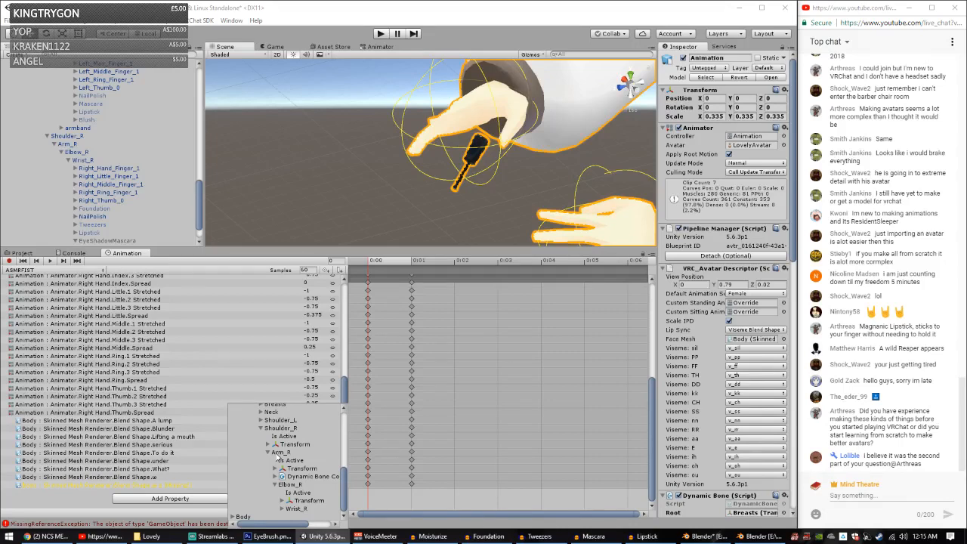
click(281, 509)
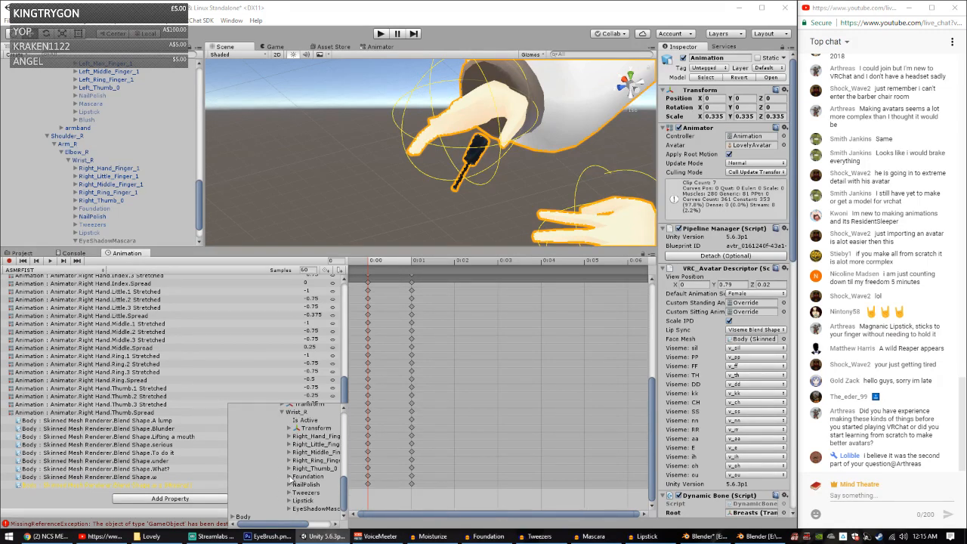
Step: Add the Is Active property of EyeBrush under EyeShadowMascara to ASMRFIST and go to frame 1
click(289, 509)
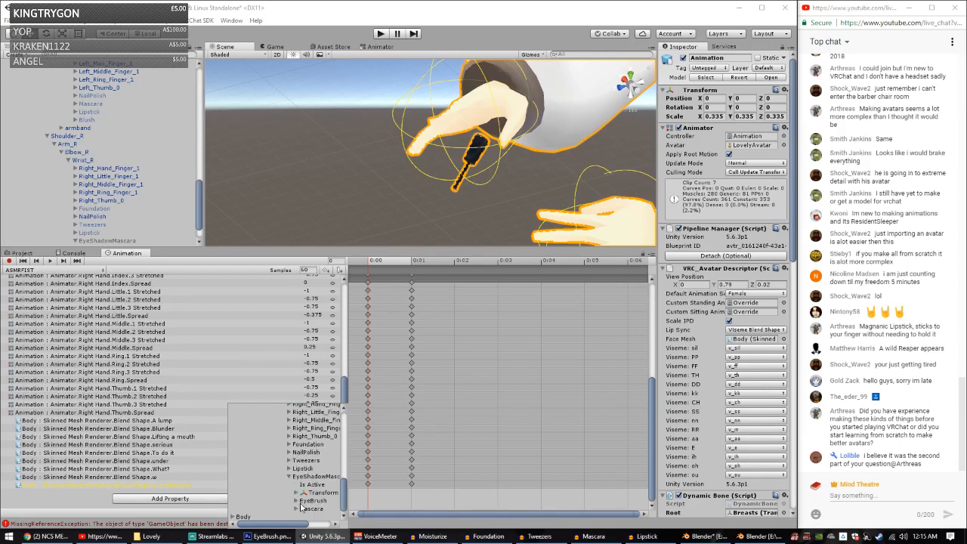
click(294, 525)
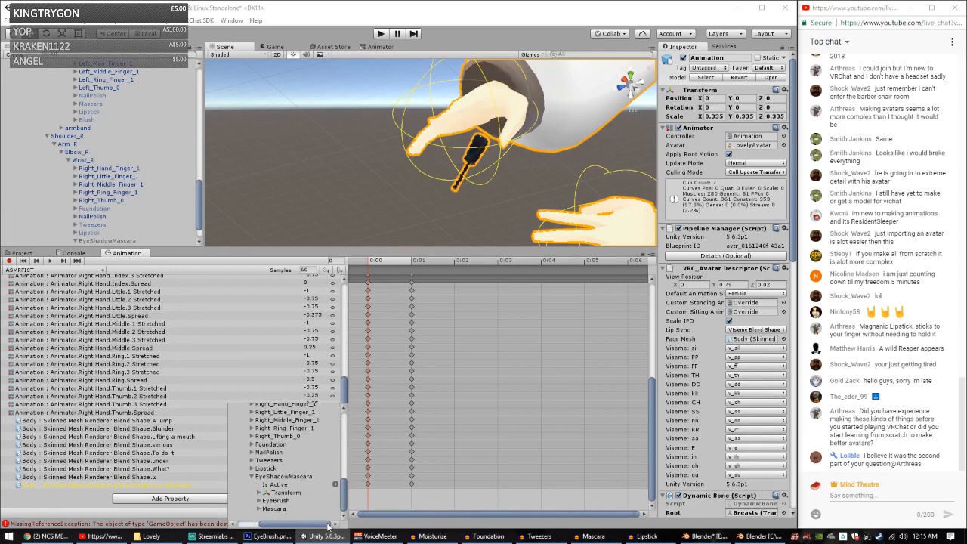
click(260, 500)
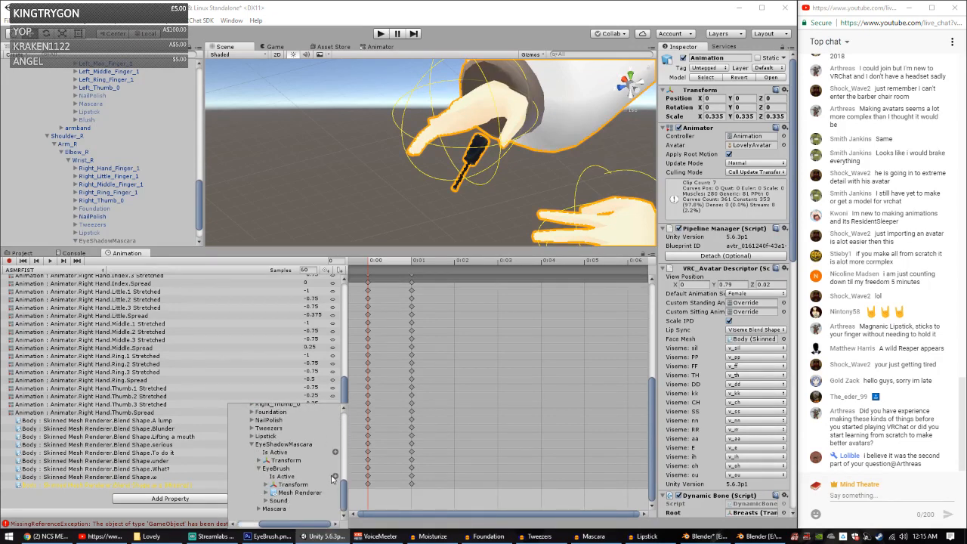
click(335, 477)
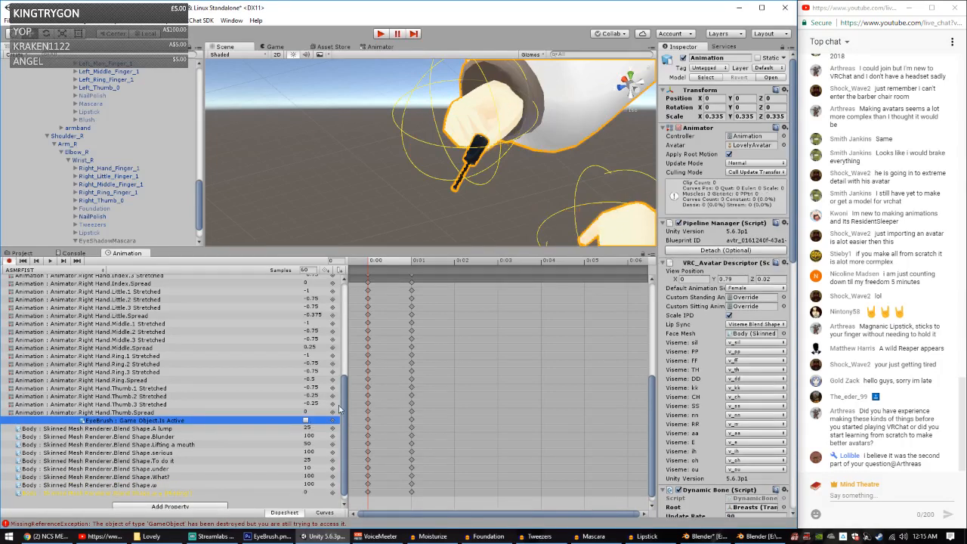
click(412, 261)
Step: Start adding another property to ASMRFIST and expand the armature through Hips and Spine down to the Chest's contents
click(180, 507)
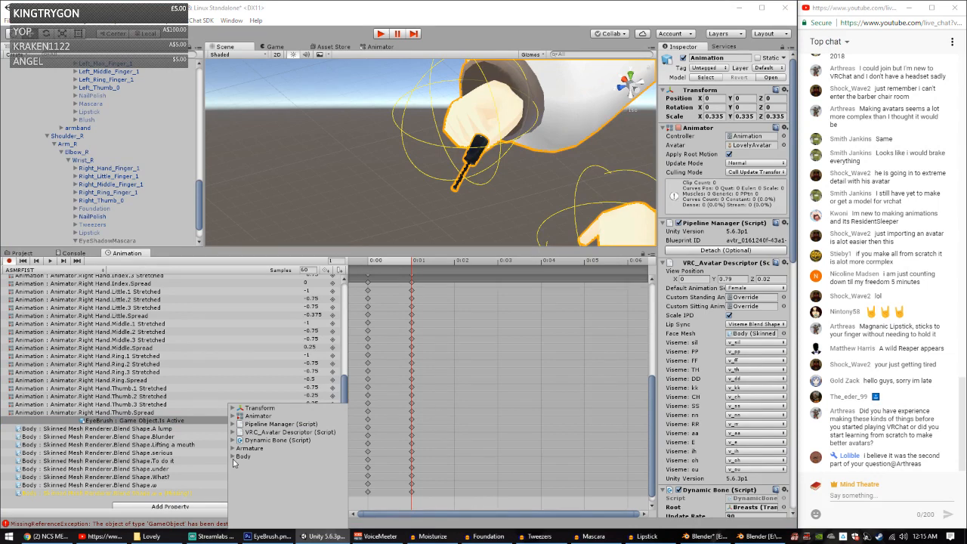
click(233, 457)
click(232, 457)
click(233, 448)
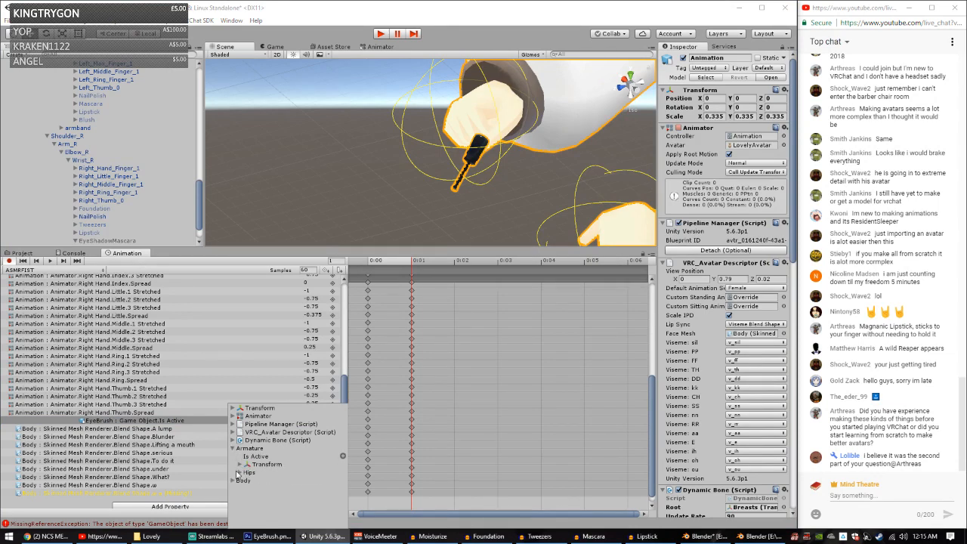
click(240, 473)
click(246, 517)
click(244, 509)
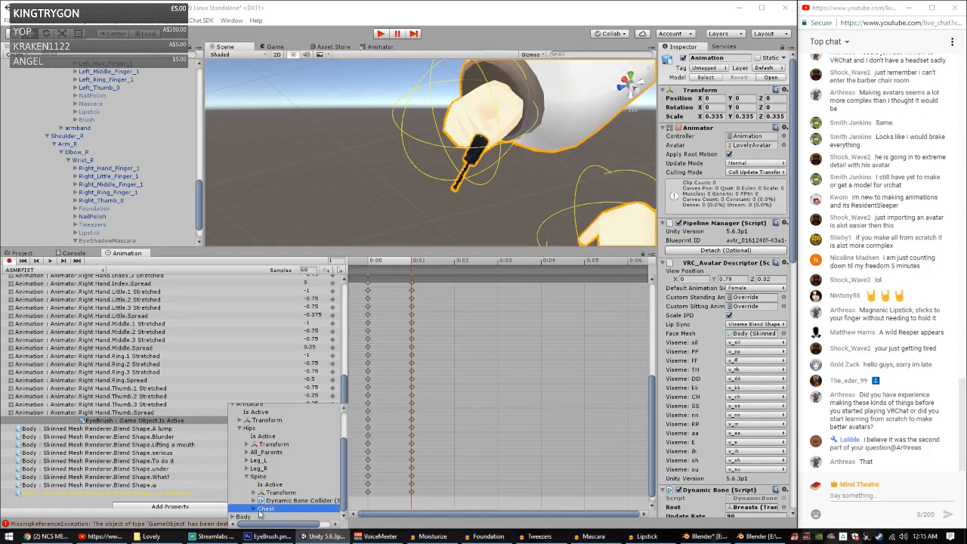
click(243, 508)
scroll(244, 491, down, 3)
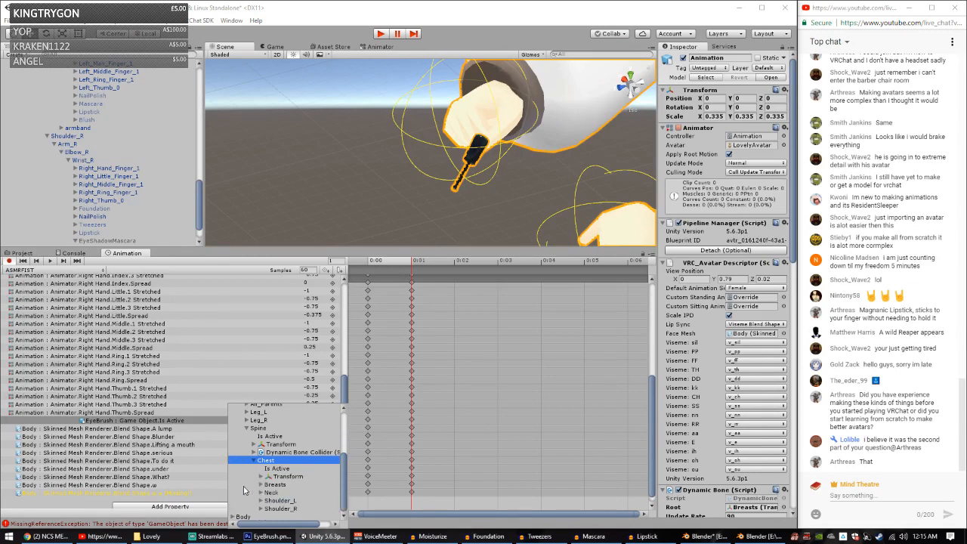
Step: Expand the right arm down to EyeShadowMascara and add Mascara's Is Active property to ASMRFIST
click(262, 509)
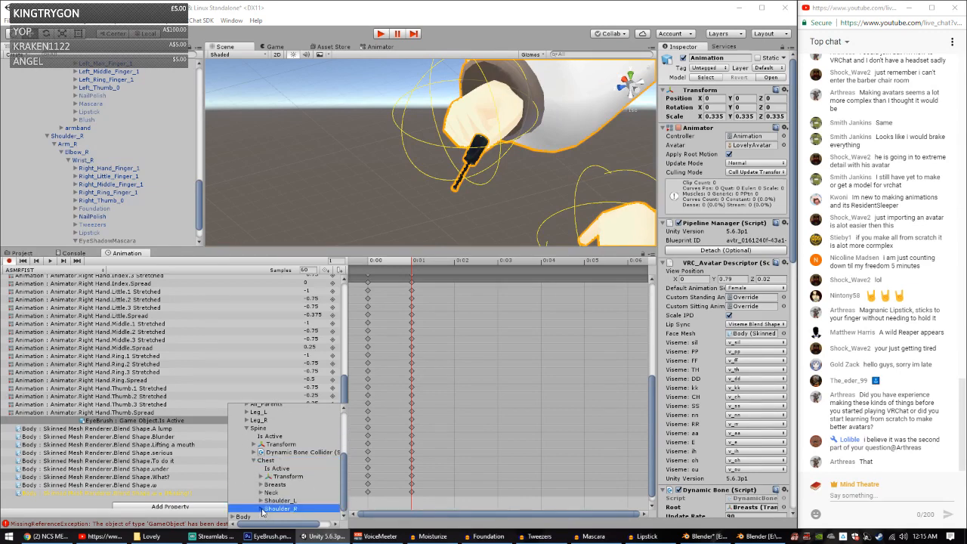
click(263, 509)
click(270, 510)
click(272, 510)
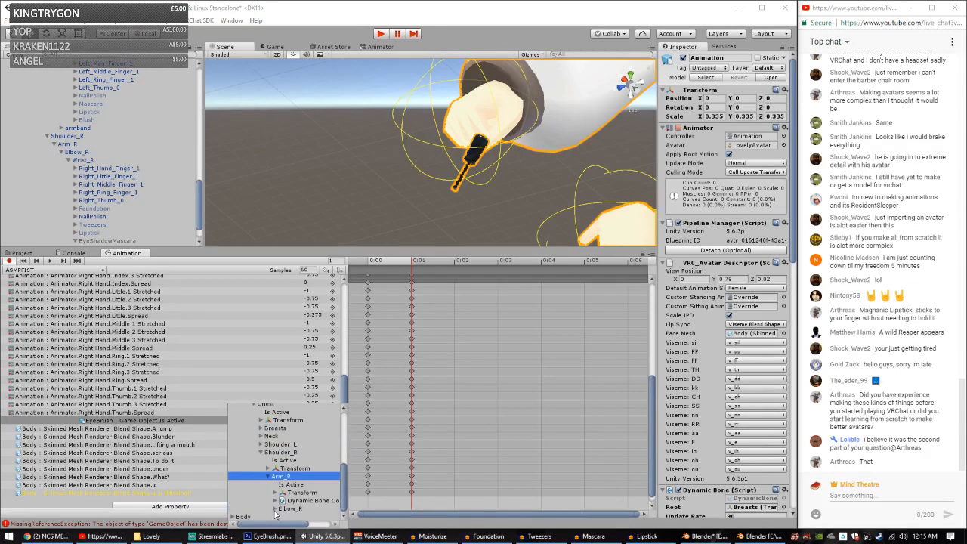
click(277, 510)
click(280, 509)
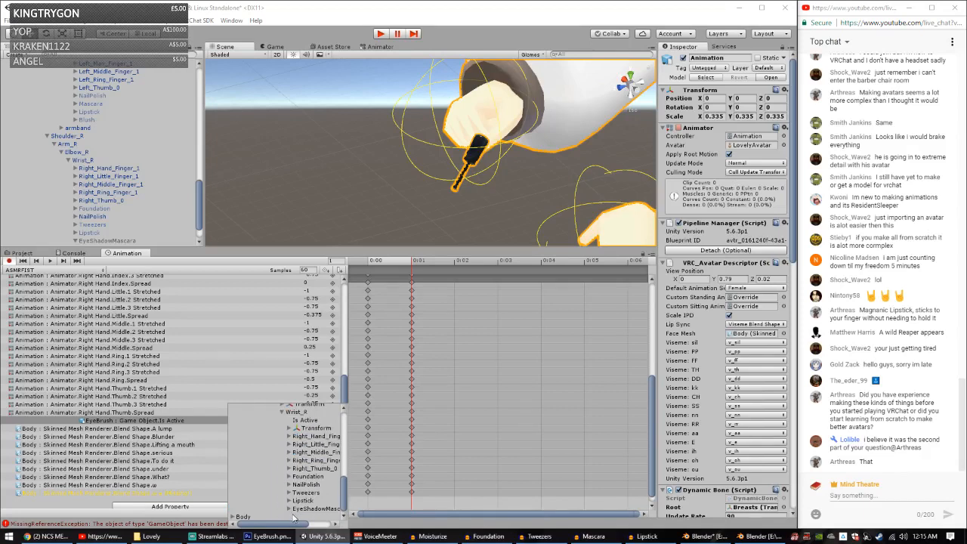
click(294, 513)
click(301, 509)
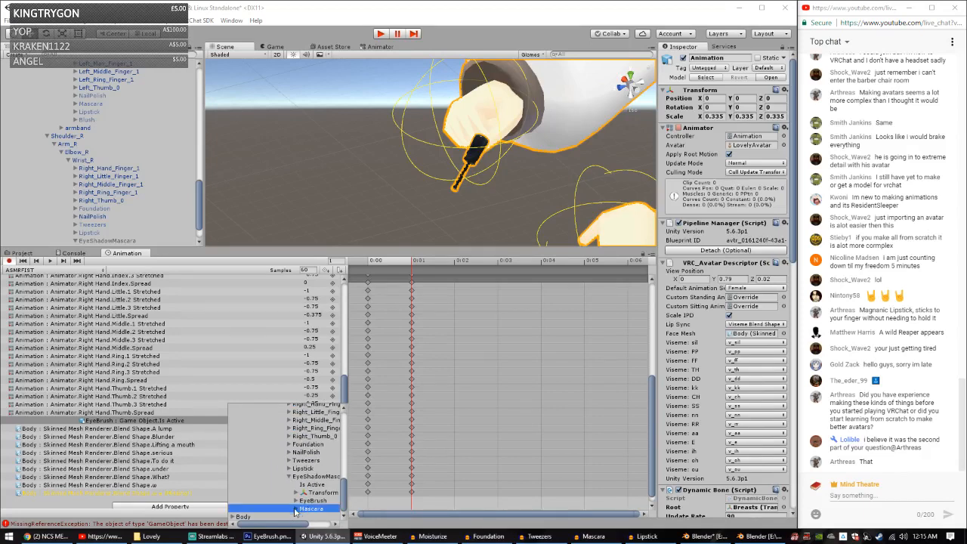
click(299, 510)
click(335, 487)
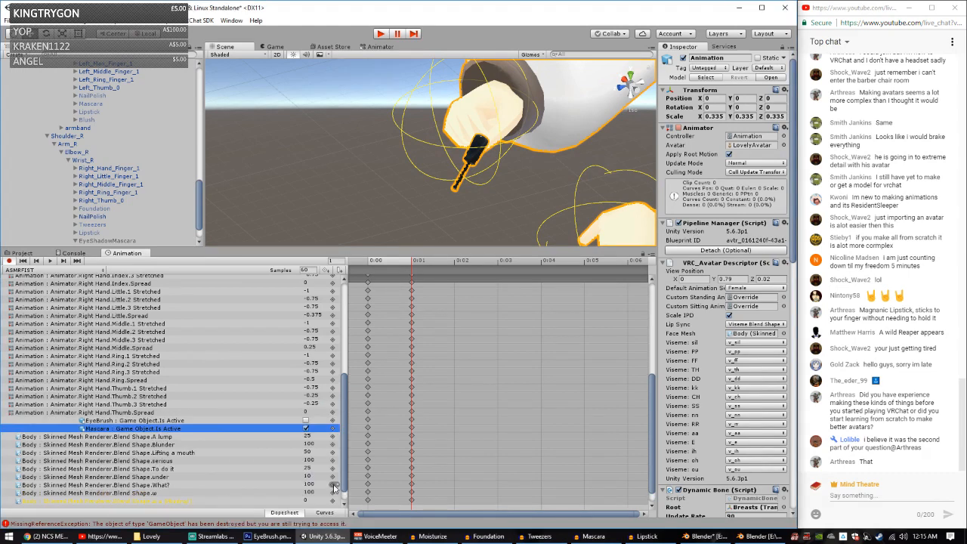
Step: Start adding another property to ASMRFIST and expand the armature through the right arm down to Wrist_R's contents
scroll(243, 488, down, 1)
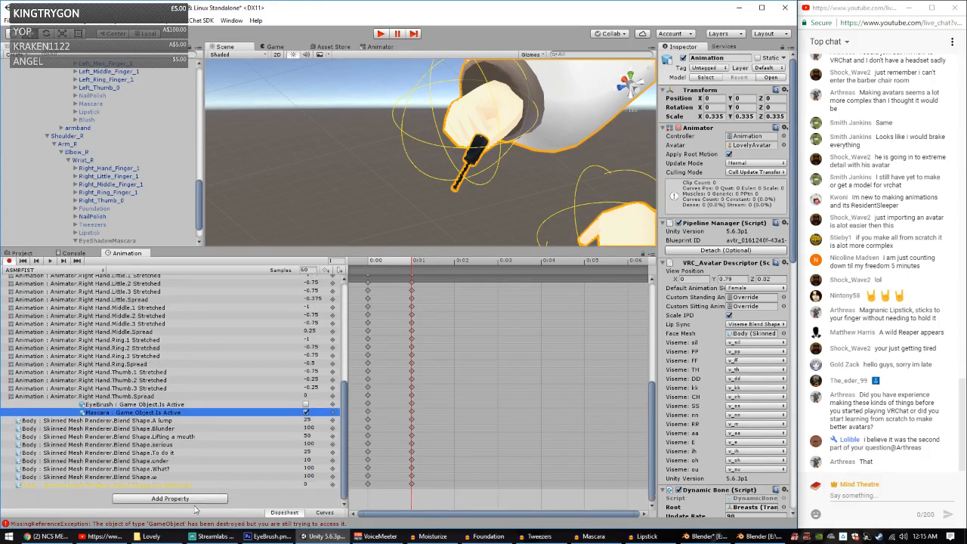
click(195, 500)
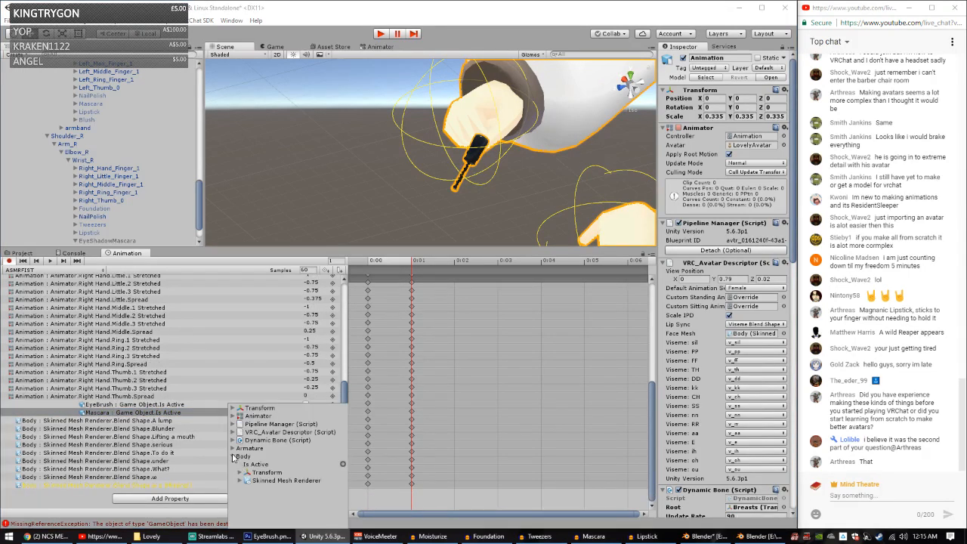
click(234, 448)
click(243, 472)
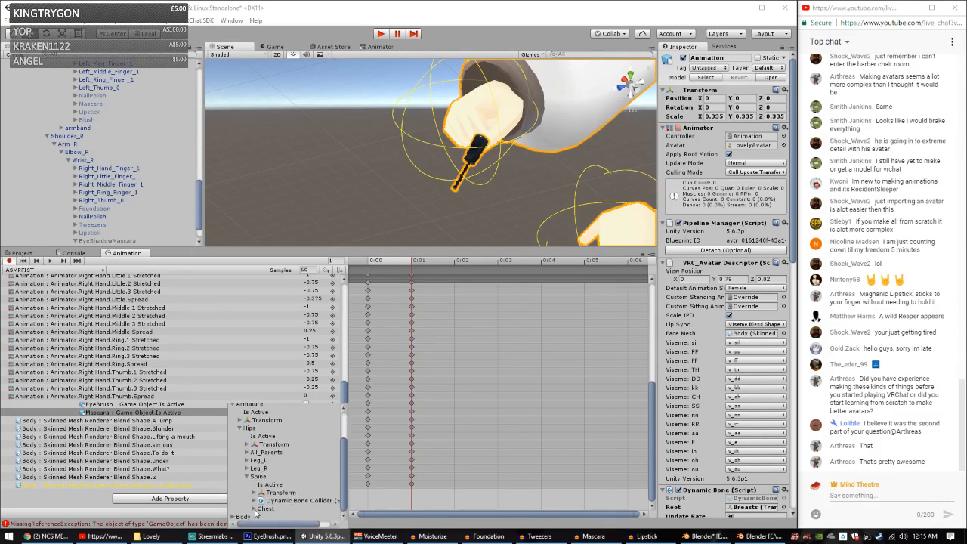
click(255, 508)
click(260, 508)
click(267, 509)
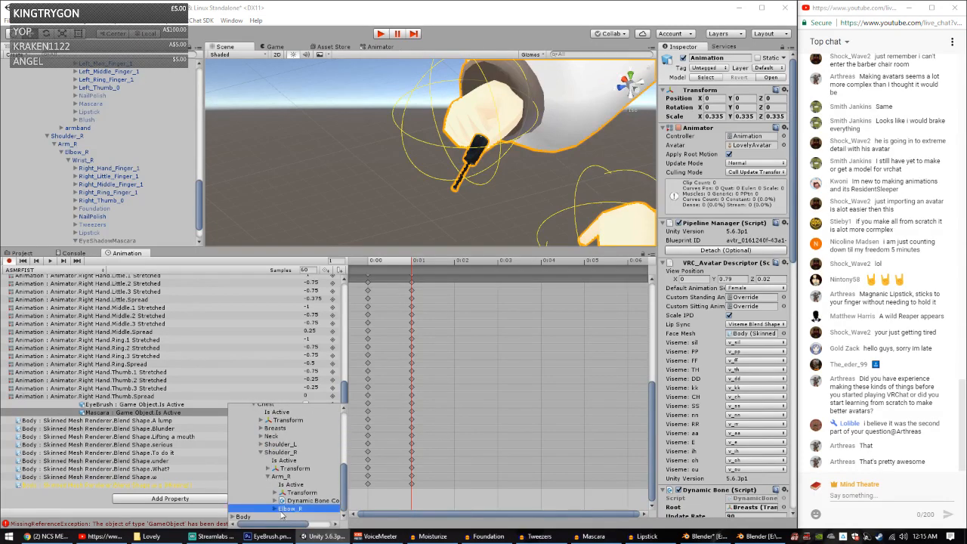
click(275, 508)
click(281, 508)
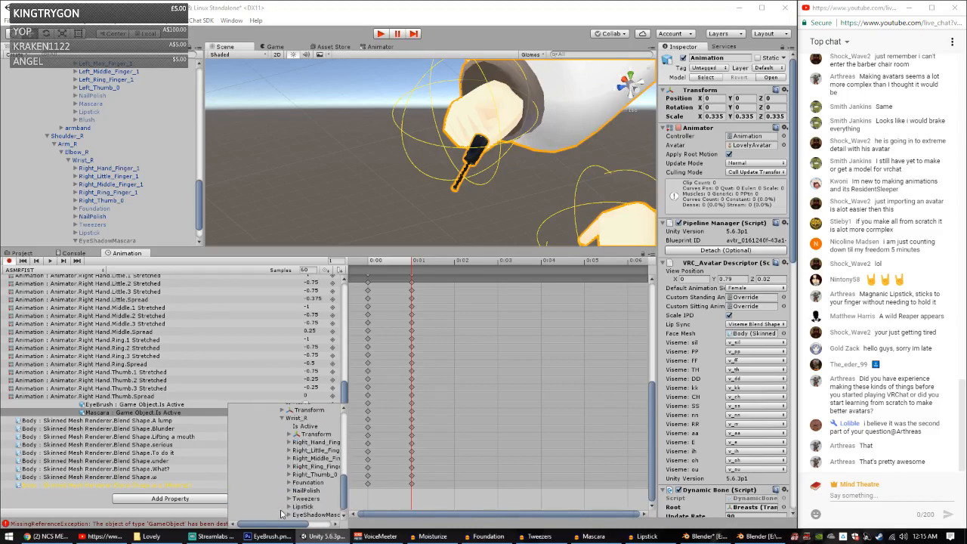
Step: Add the Is Active property of Mascara's Sound under EyeShadowMascara to ASMRFIST and enable it at frames 1 and 0
click(289, 515)
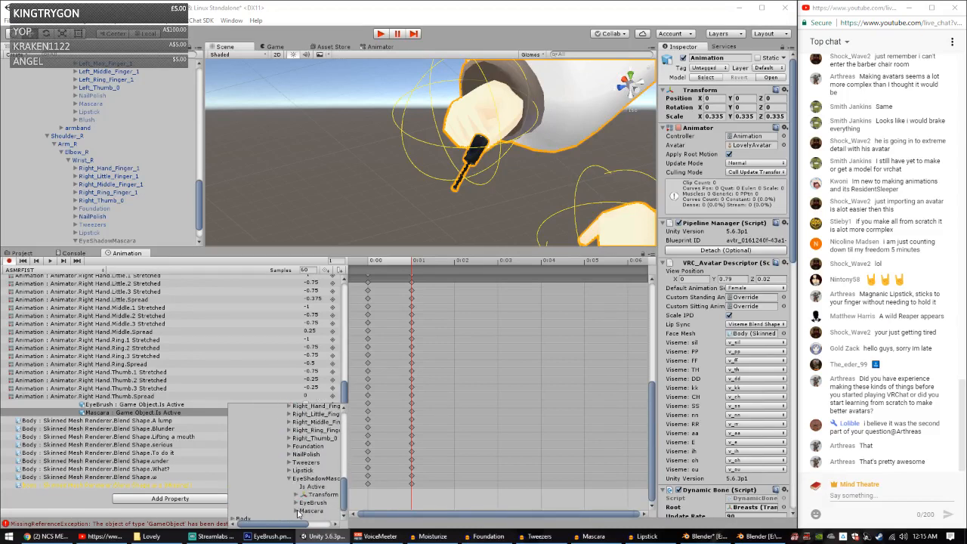
click(296, 510)
click(304, 500)
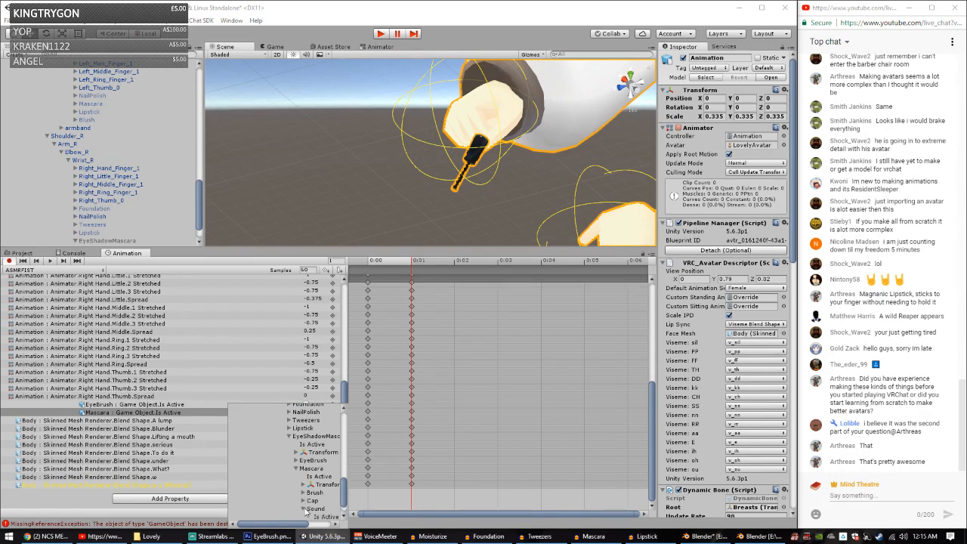
click(336, 492)
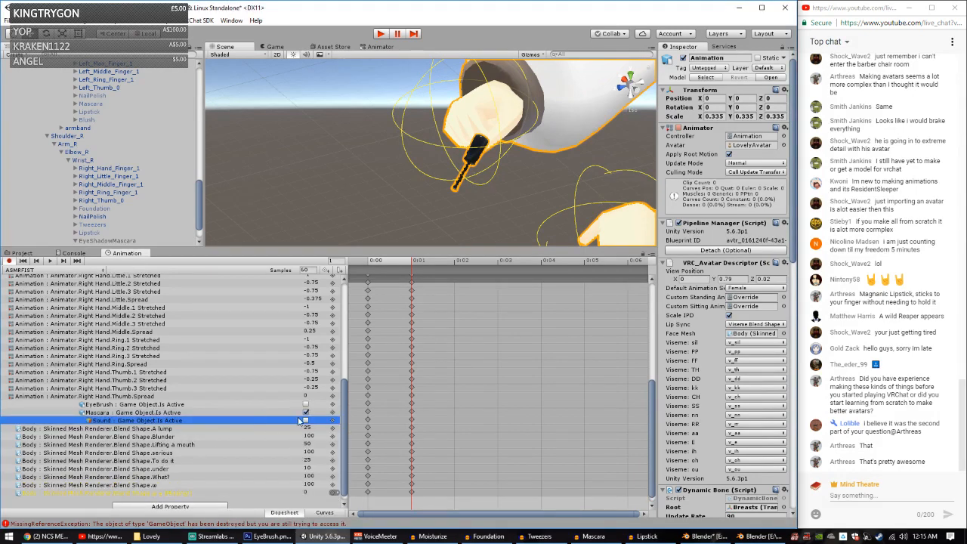
click(306, 420)
drag(398, 261, 384, 260)
click(305, 420)
Step: Start adding the next sound property to ASMRFIST and expand the armature from Hips through Shoulder_R to Wrist_R
click(219, 507)
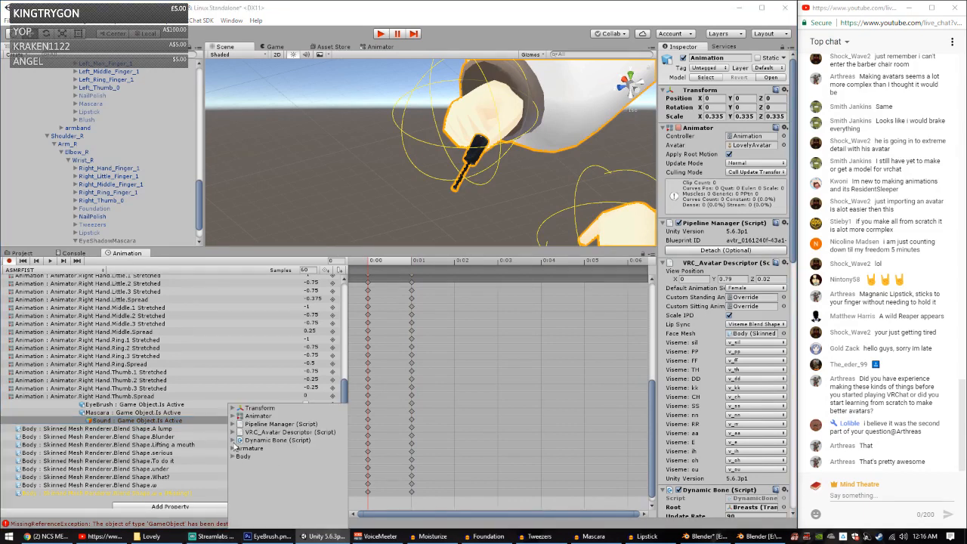
click(237, 450)
click(243, 473)
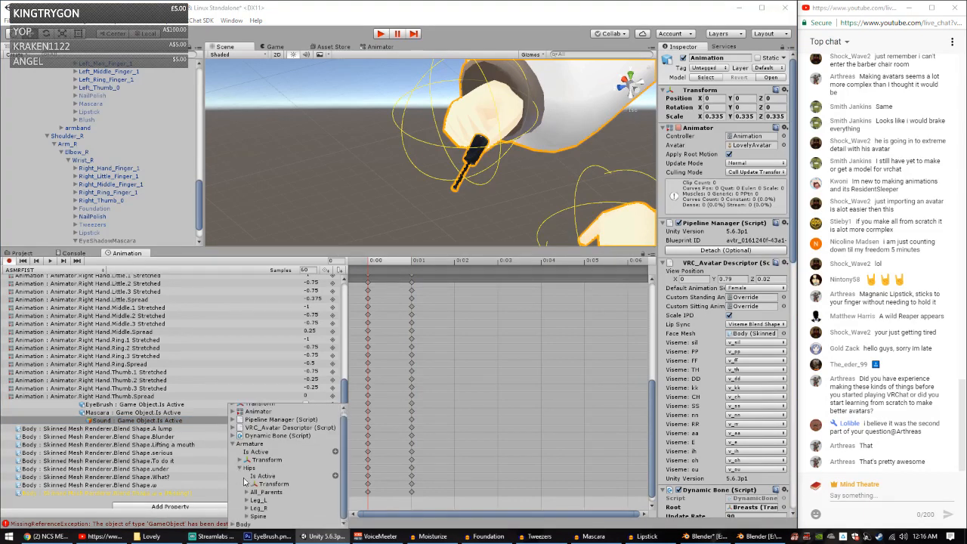
click(247, 516)
click(255, 509)
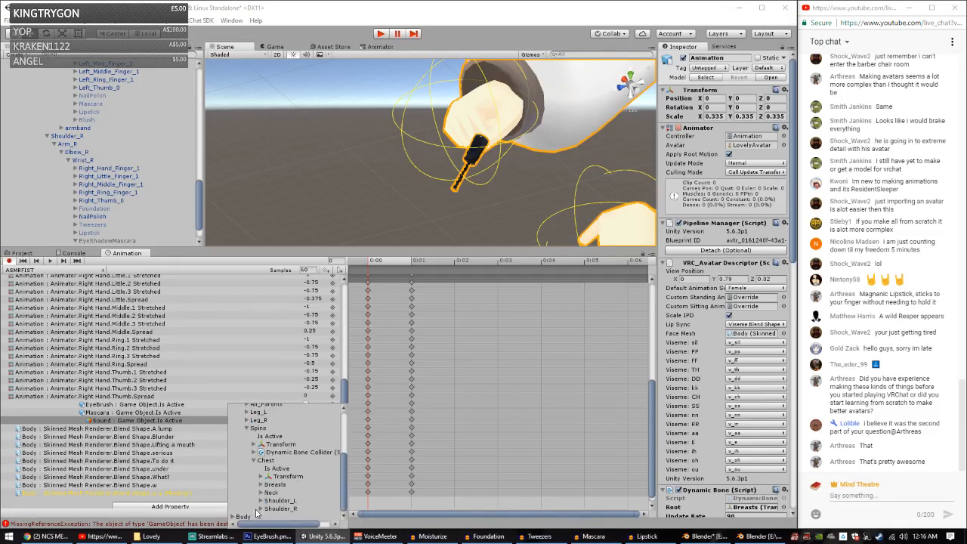
click(260, 510)
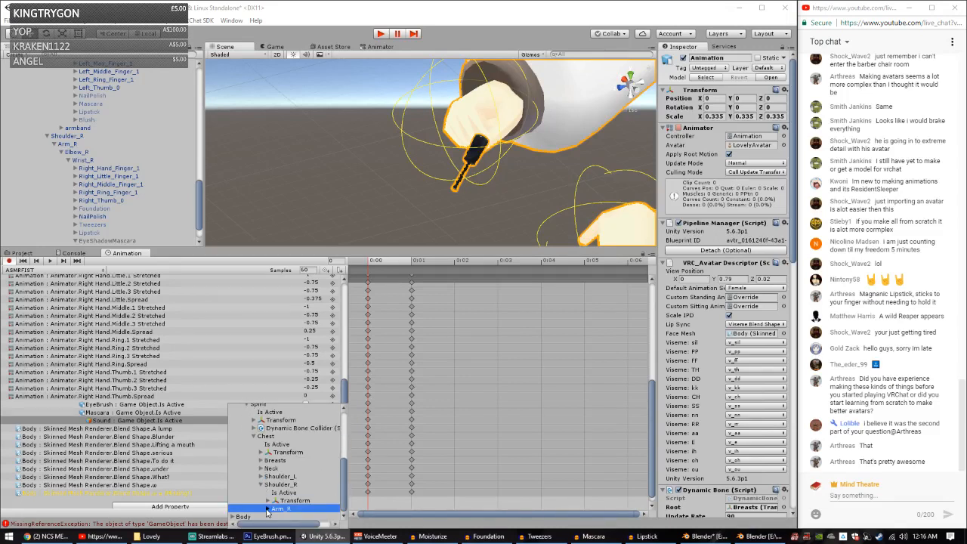
click(268, 510)
click(274, 509)
click(281, 510)
Step: Add the Is Active property of Foundation's Sound to ASMRFIST and enable it at frame 1
click(289, 511)
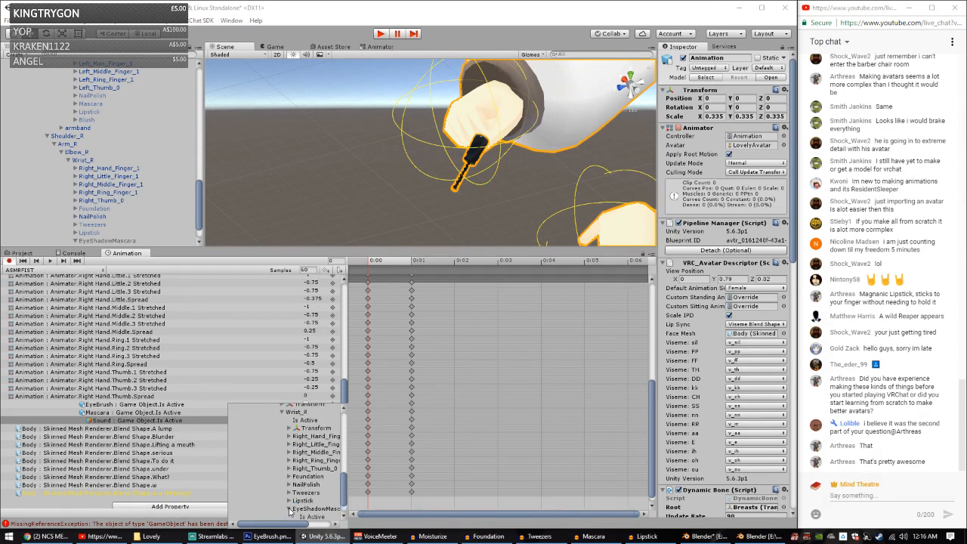
click(296, 510)
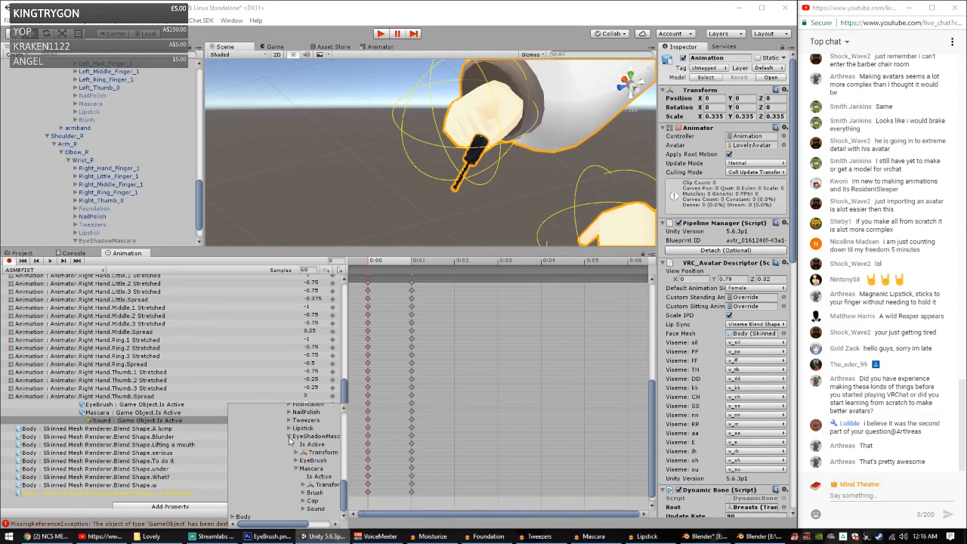
click(289, 436)
click(289, 477)
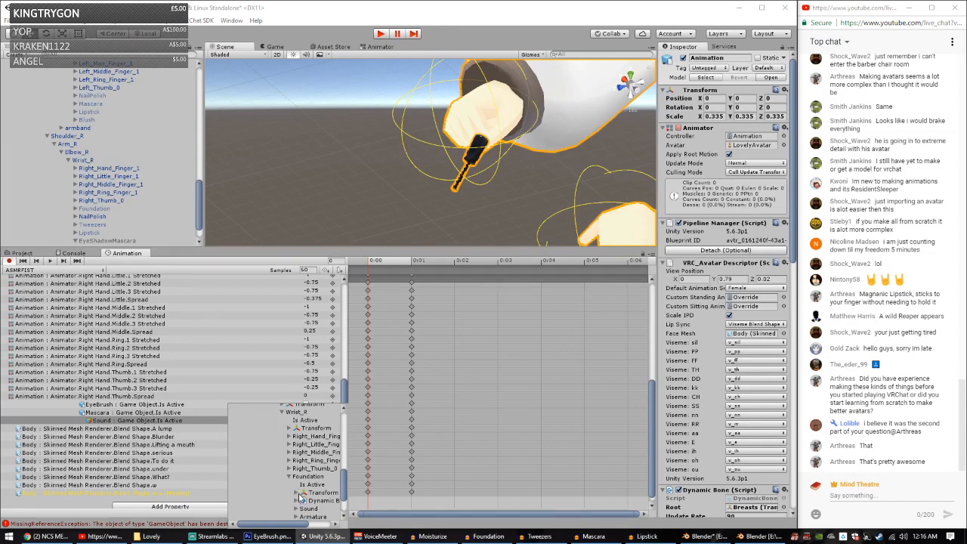
click(295, 509)
scroll(333, 514, down, 3)
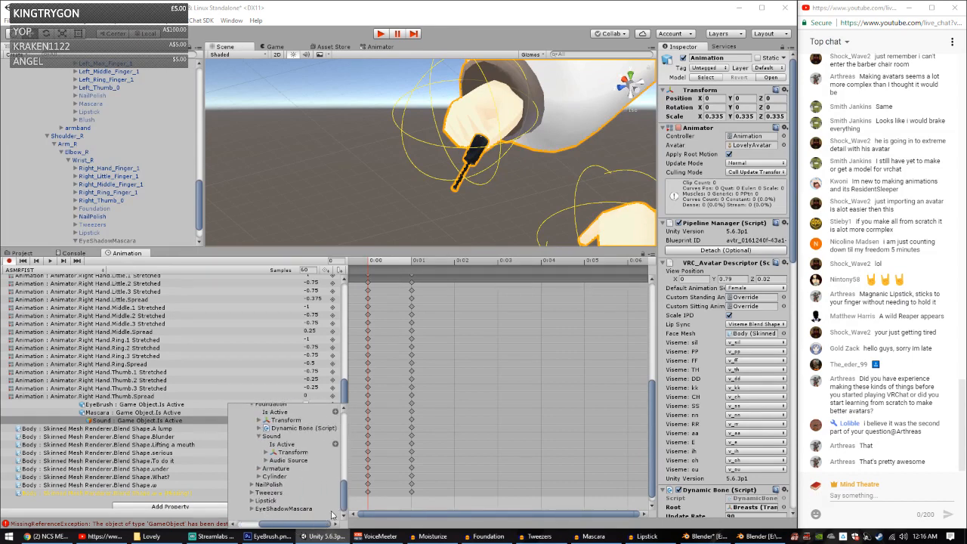
click(335, 444)
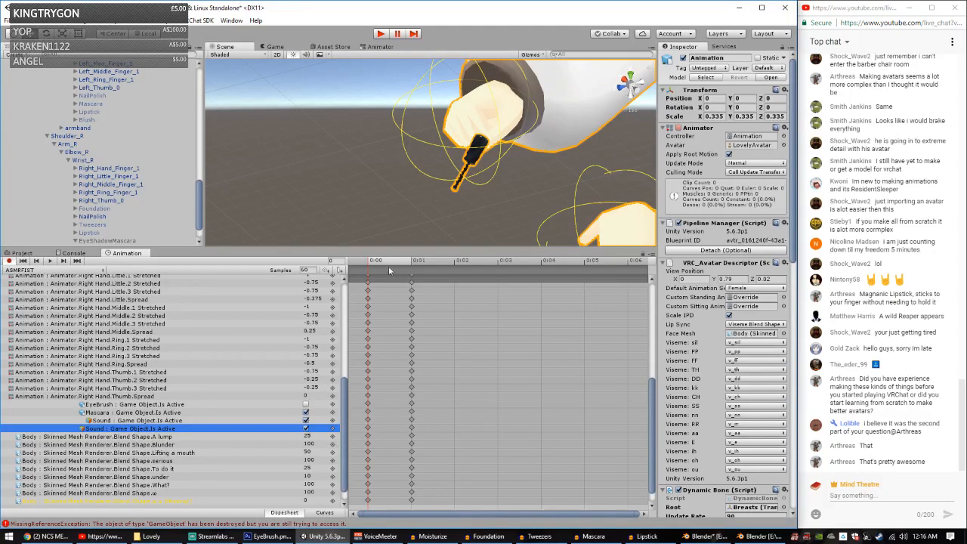
click(411, 261)
click(306, 428)
Step: Start adding a further ASMRFIST property and expand the armature through Spine, Chest and the right arm to Wrist_R
scroll(181, 503, down, 1)
click(172, 499)
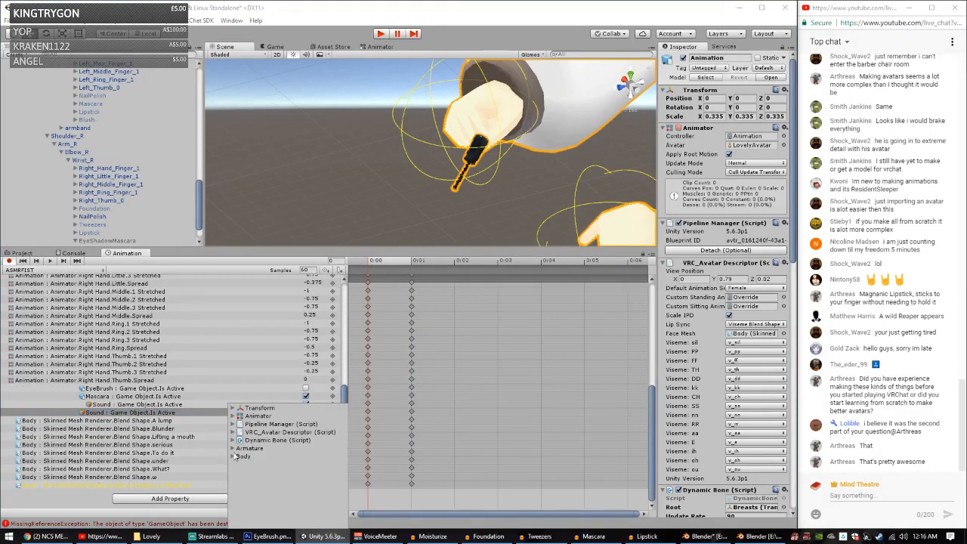
click(236, 449)
click(232, 449)
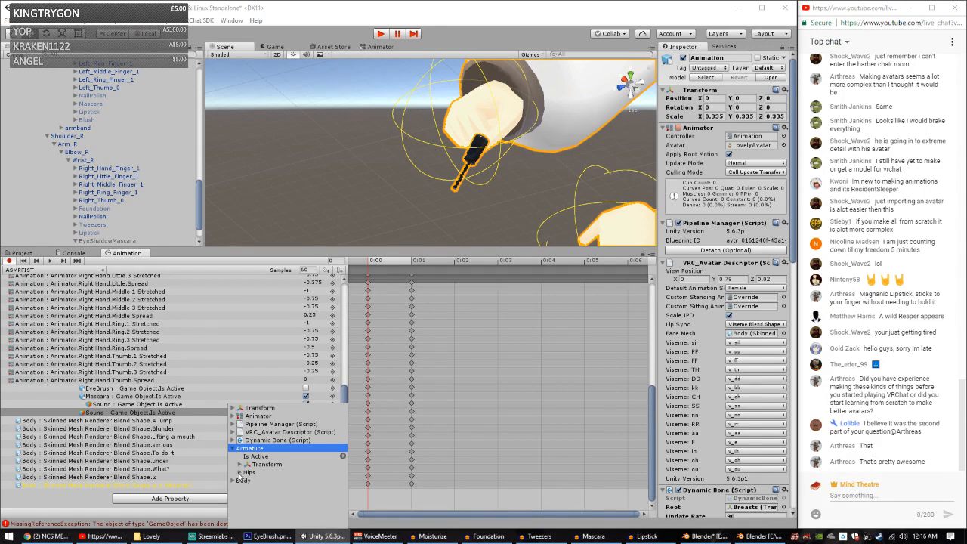
click(240, 473)
click(246, 516)
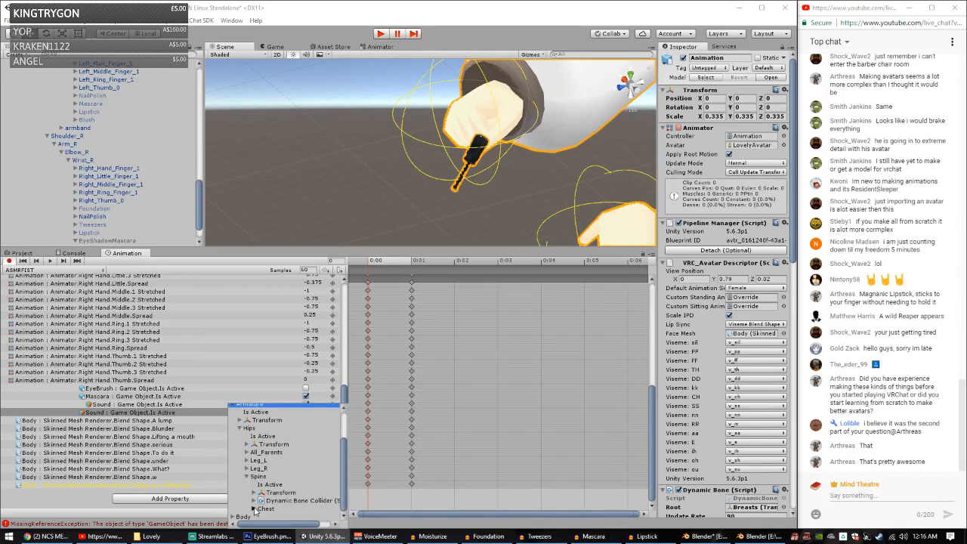
click(254, 510)
click(261, 509)
click(268, 509)
click(274, 509)
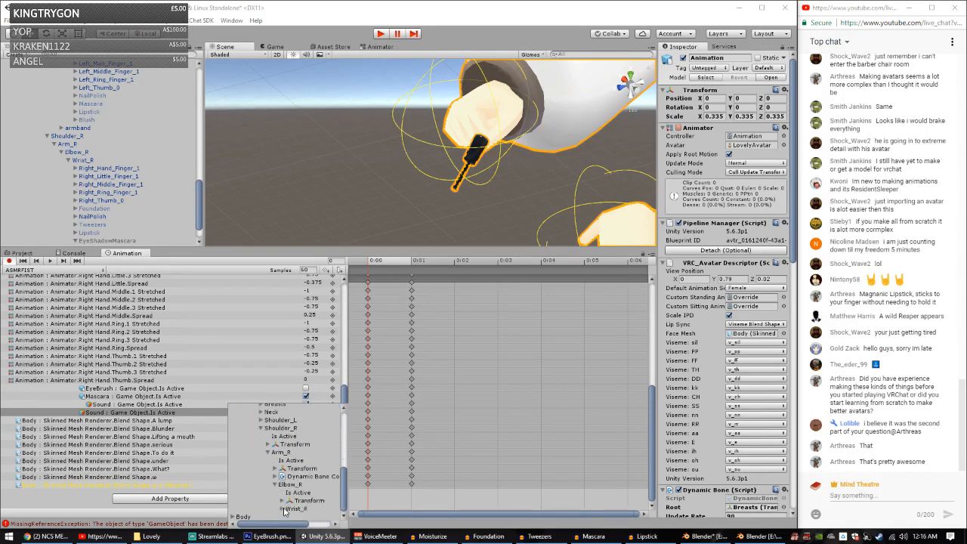
click(281, 509)
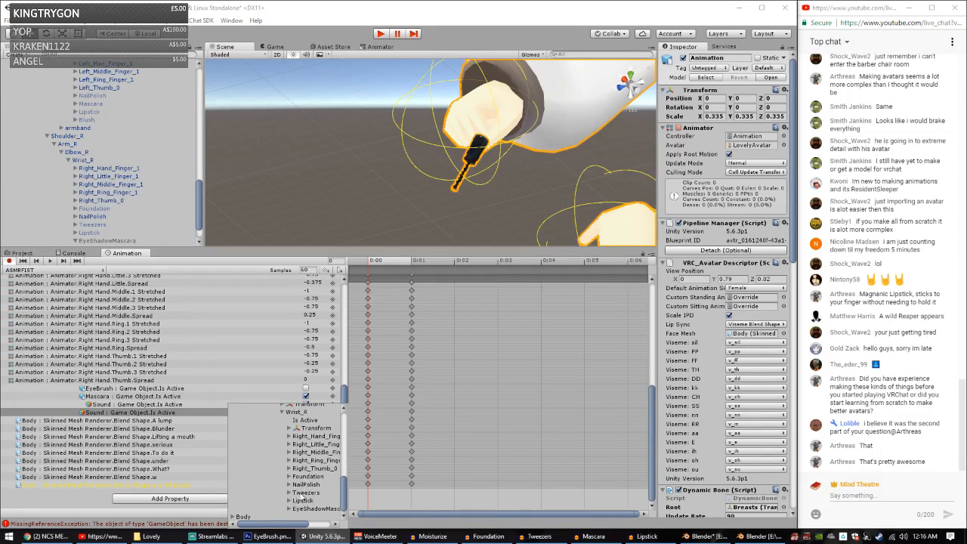
Step: Add the Is Active property of Tweezers' Sound to ASMRFIST and enable it at frame 0
click(289, 493)
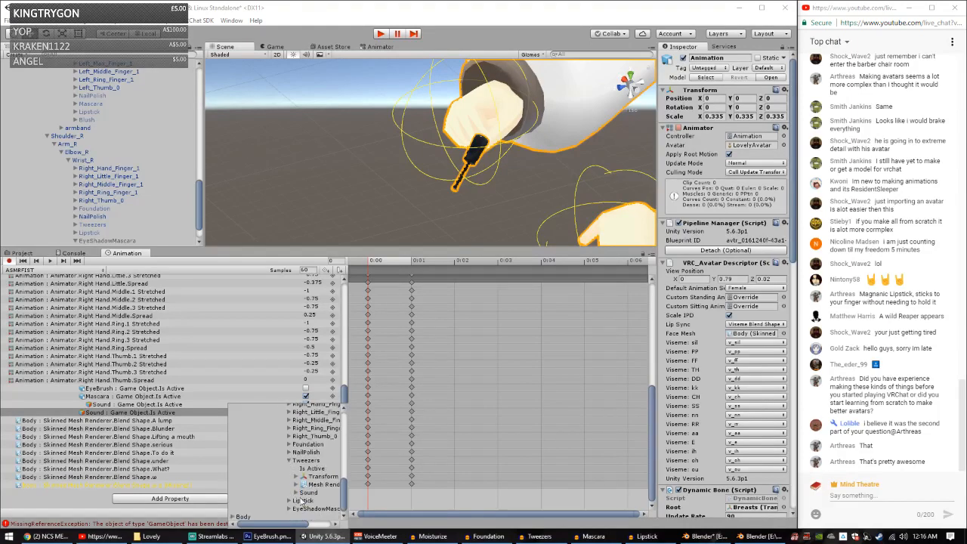
click(297, 492)
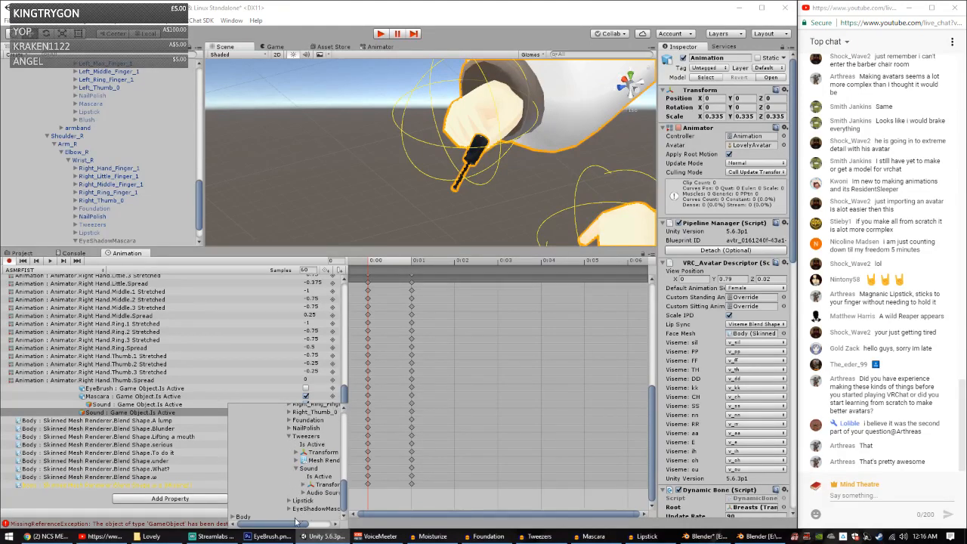
scroll(317, 497, down, 2)
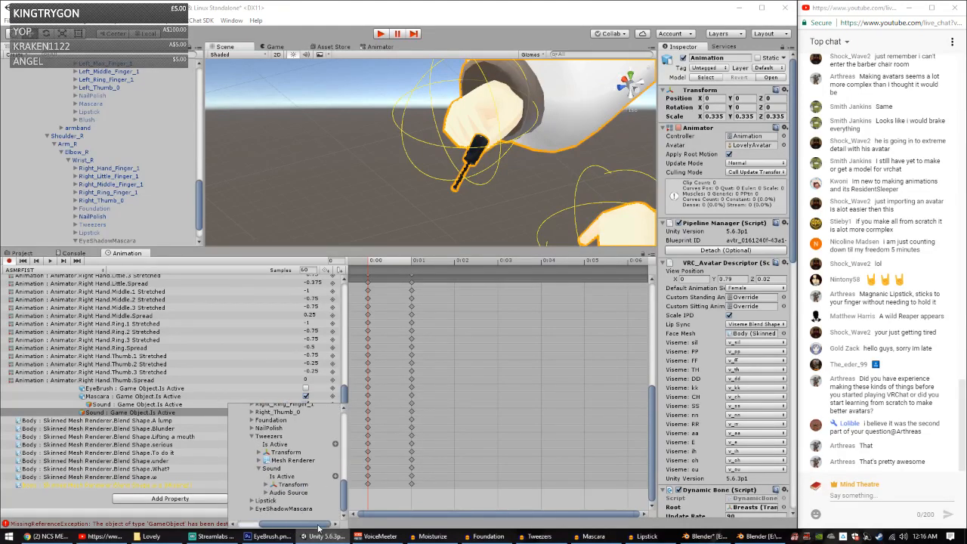
click(335, 476)
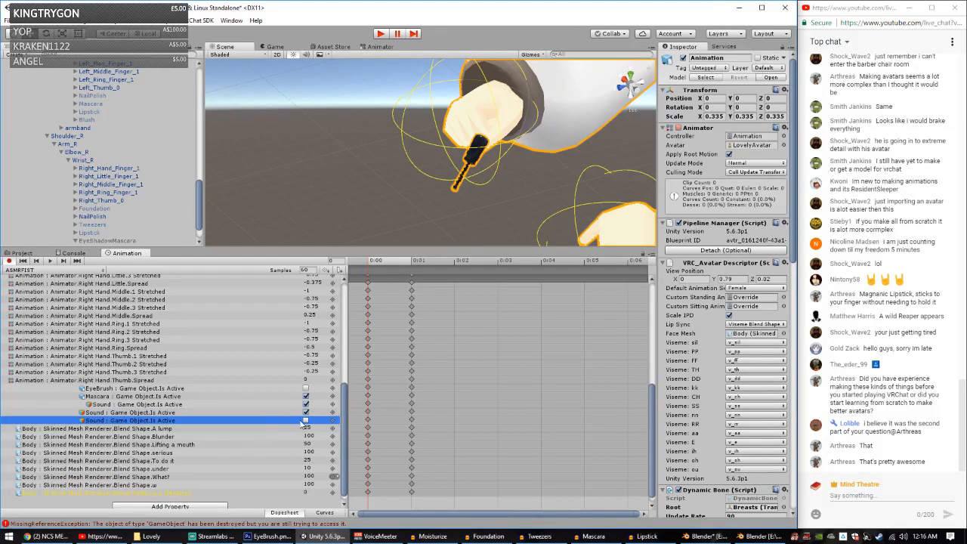
click(305, 420)
Step: Start adding one more property to ASMRFIST and expand the armature down the right arm to the contents of Wrist_R
click(174, 508)
click(233, 451)
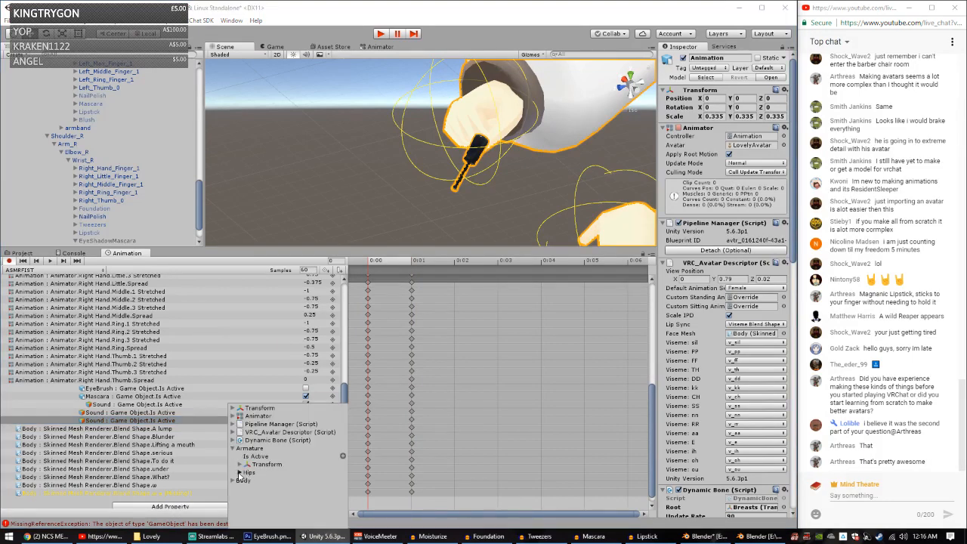
click(239, 473)
click(247, 518)
click(254, 508)
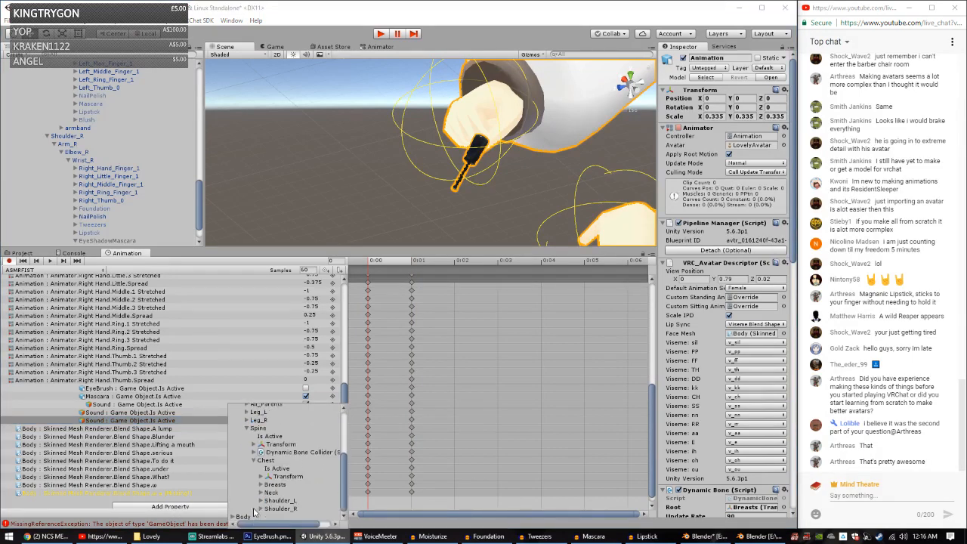
click(262, 508)
click(268, 508)
click(276, 508)
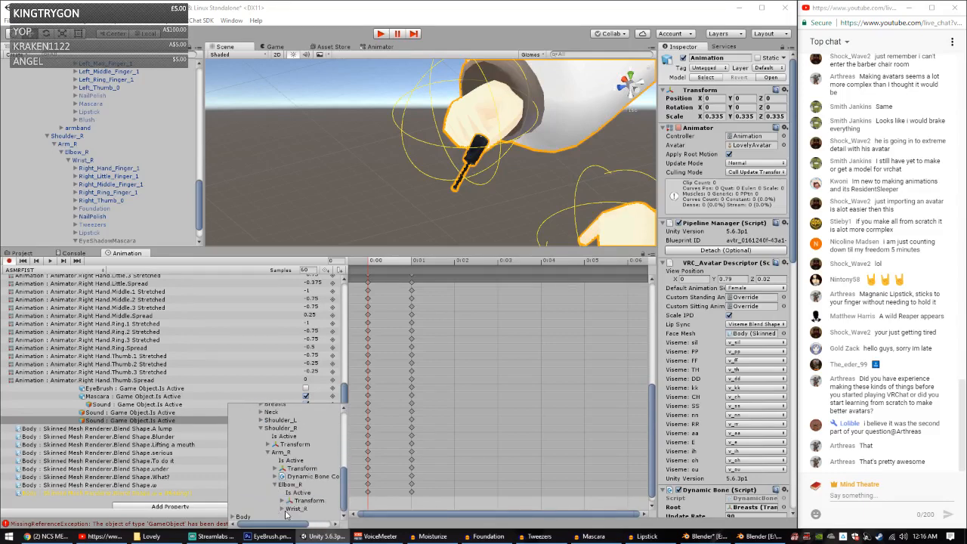
click(282, 508)
Step: Add the Is Active property of Lipstick's Sound to ASMRFIST and enable it at frame 1
click(291, 508)
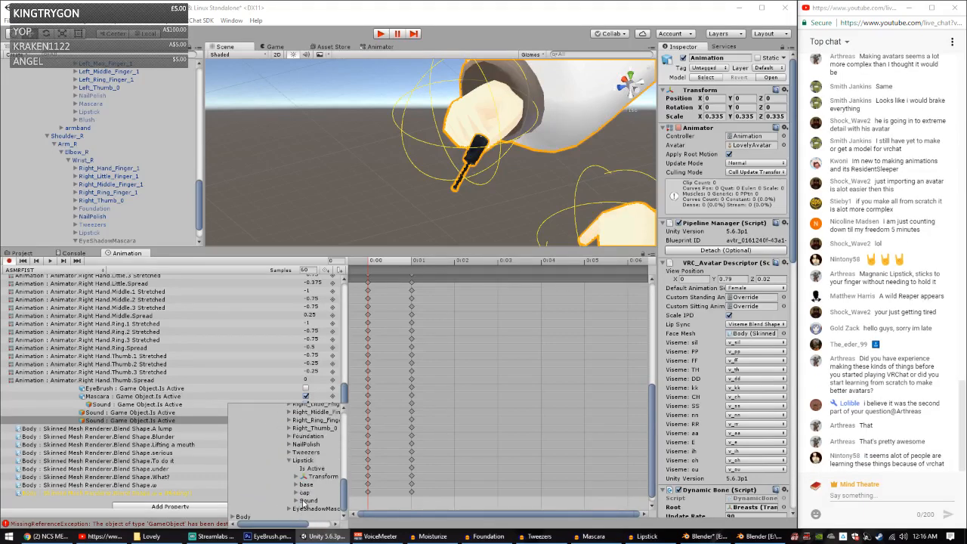
click(296, 501)
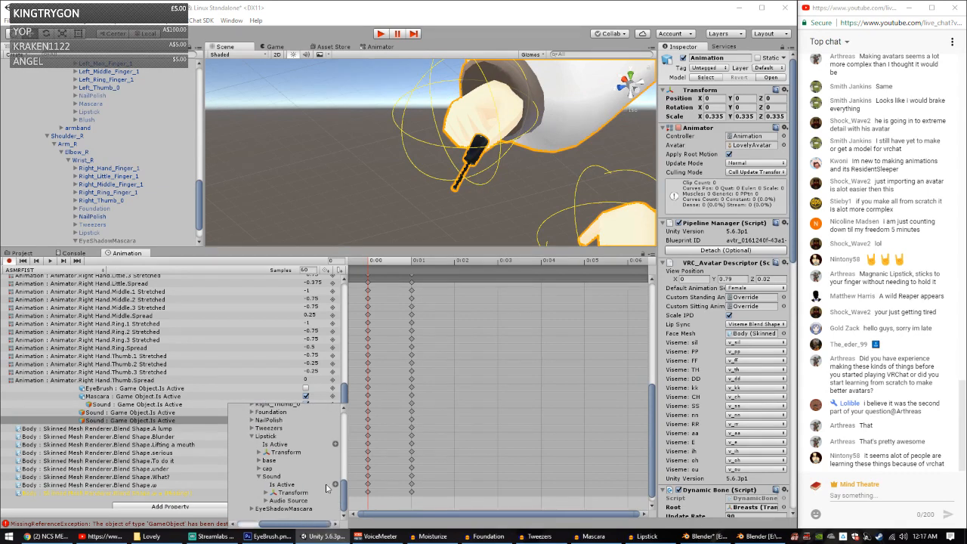
click(325, 485)
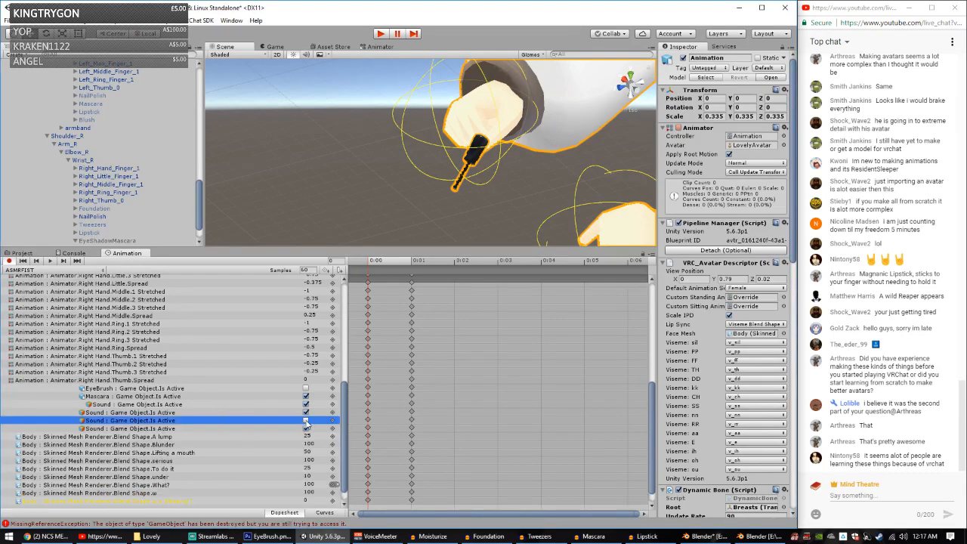
click(412, 260)
click(305, 420)
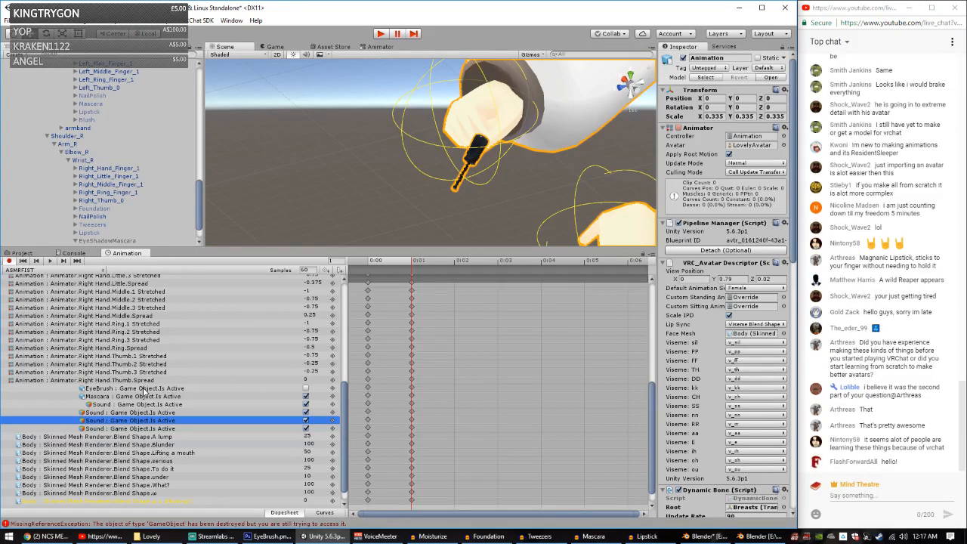
Step: Switch to the ASMROPEN animation clip
click(28, 271)
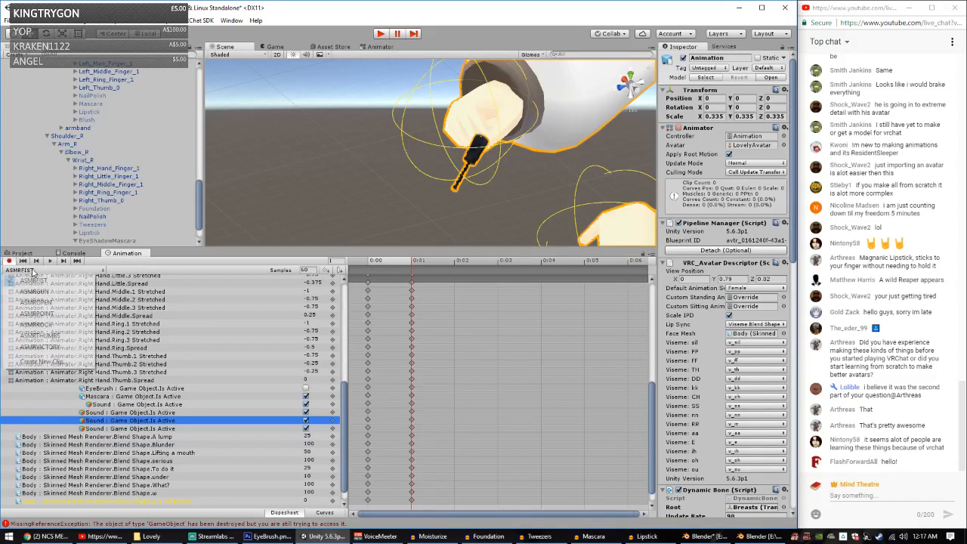
click(54, 304)
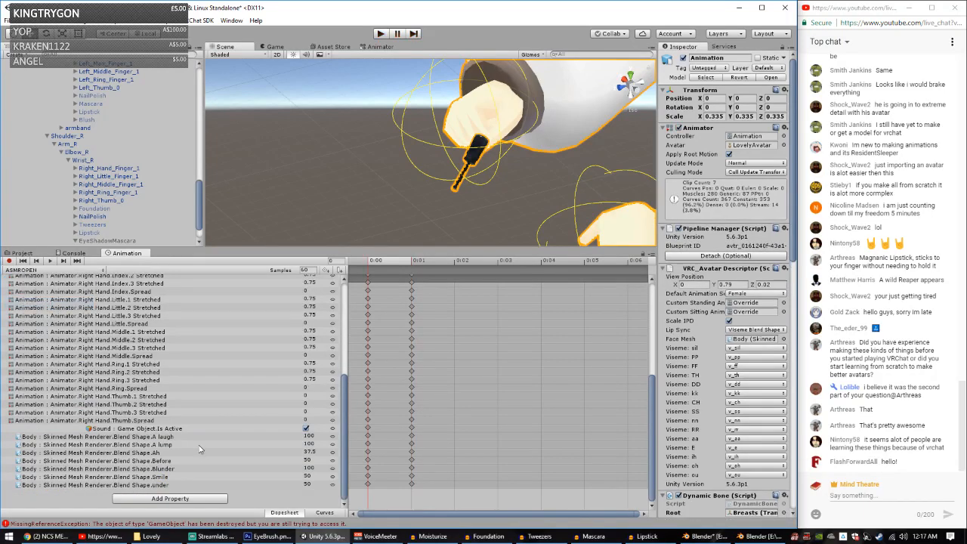
Step: Check the full object path of the existing Sound Is Active property in ASMROPEN without changing it
click(158, 429)
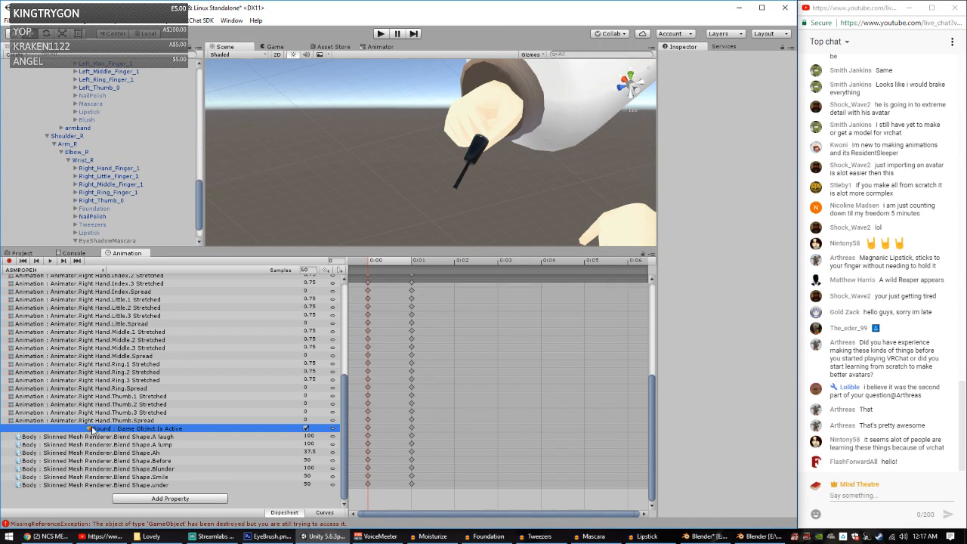
right_click(145, 427)
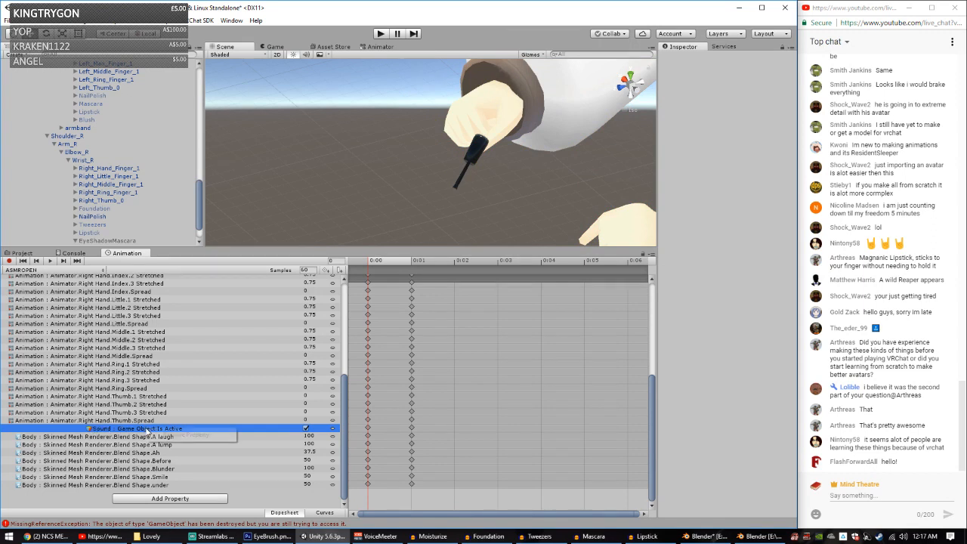
click(107, 428)
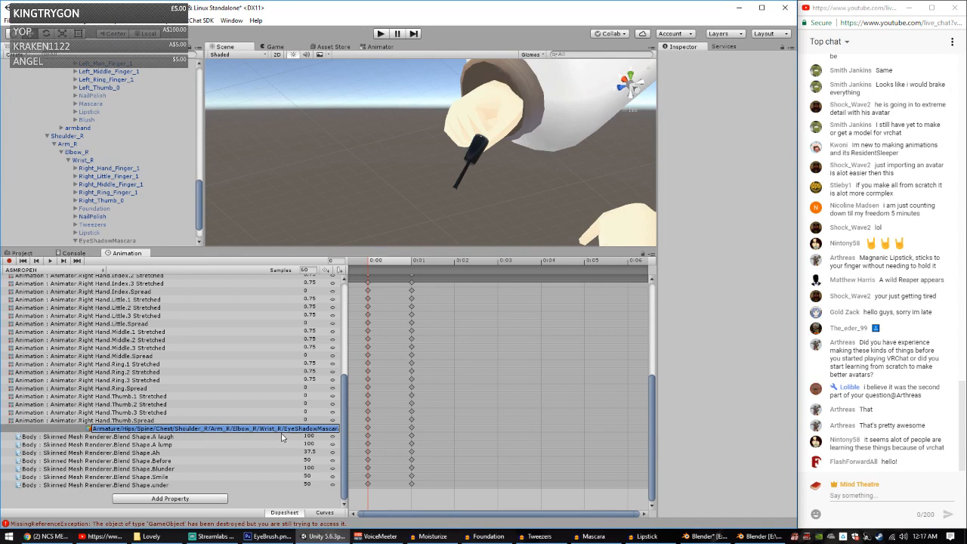
drag(298, 427, 362, 432)
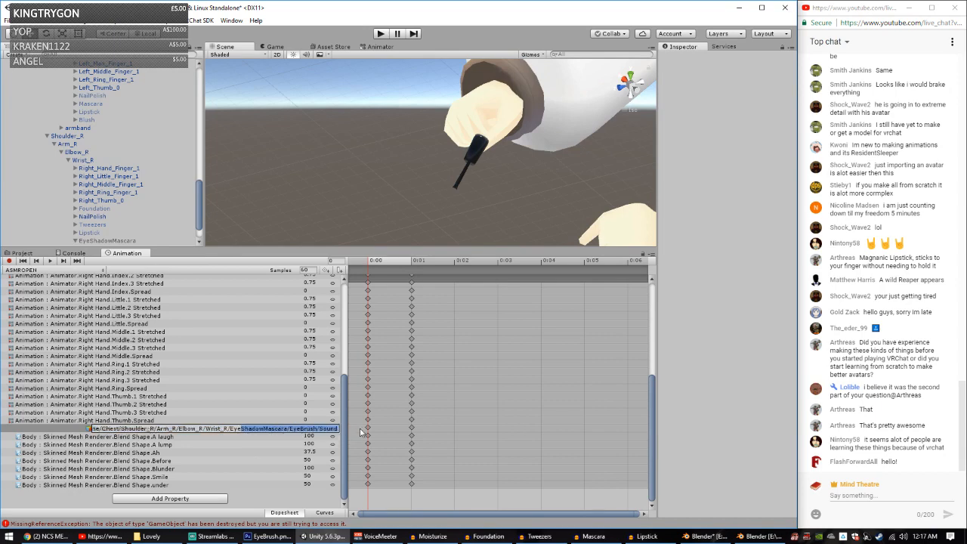
click(317, 501)
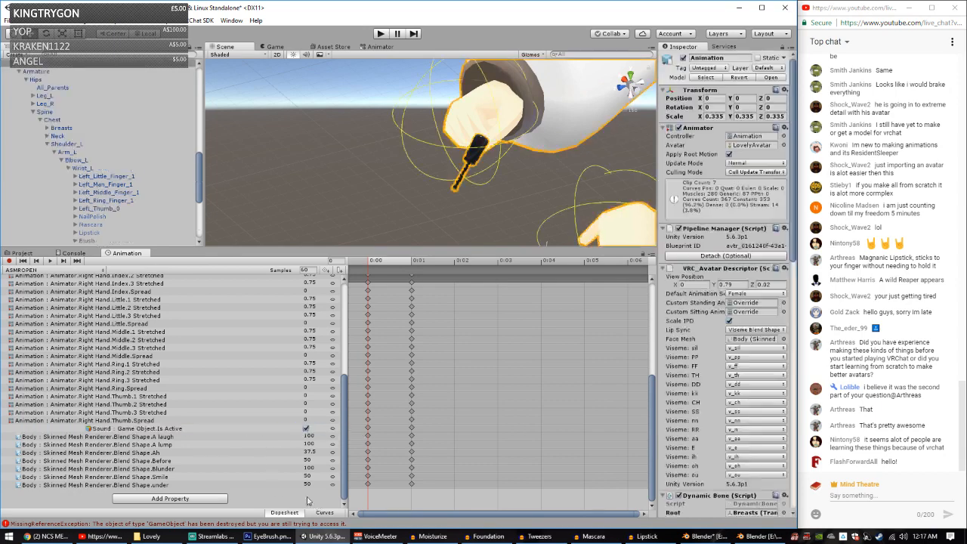
Step: Start adding a property to ASMROPEN and expand the armature down the left arm to the contents of Wrist_L
click(158, 430)
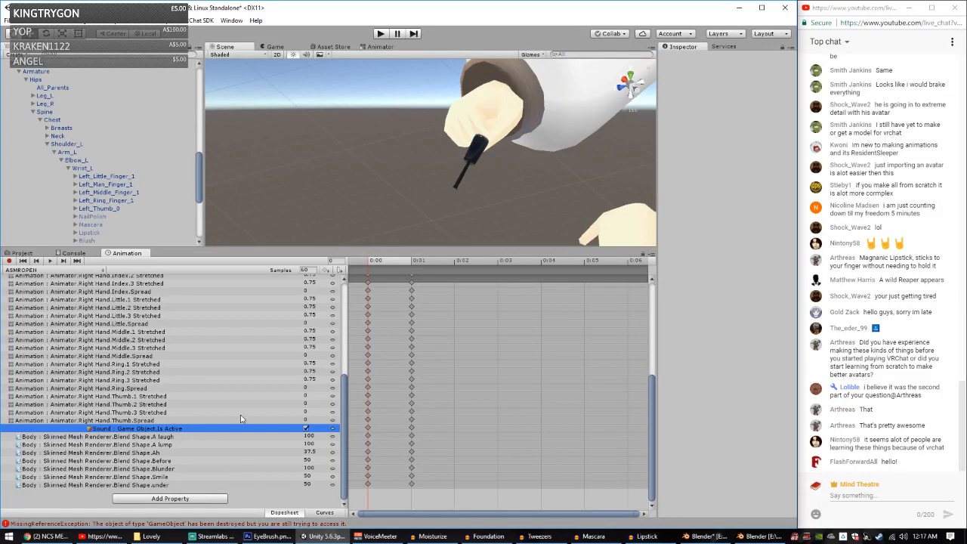
click(166, 500)
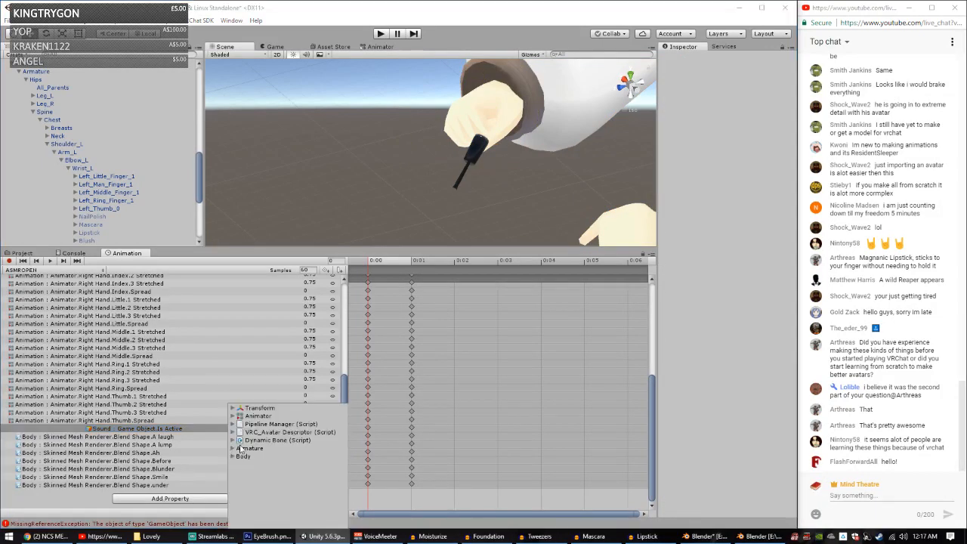
click(234, 449)
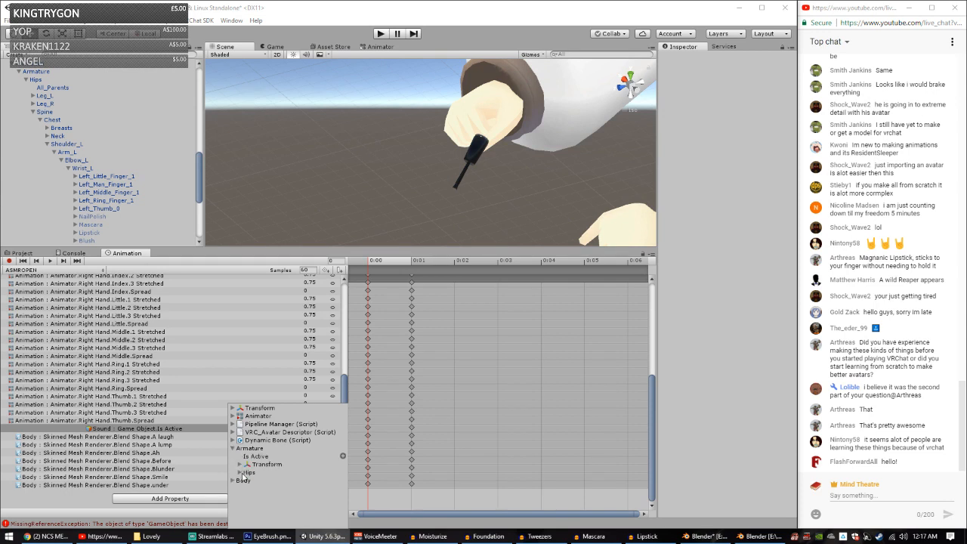
click(240, 472)
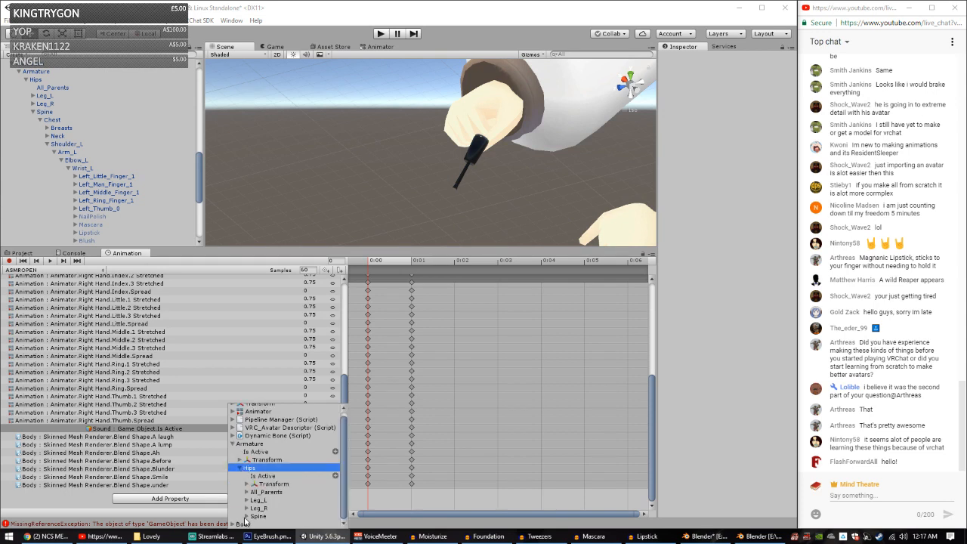
click(246, 517)
click(254, 508)
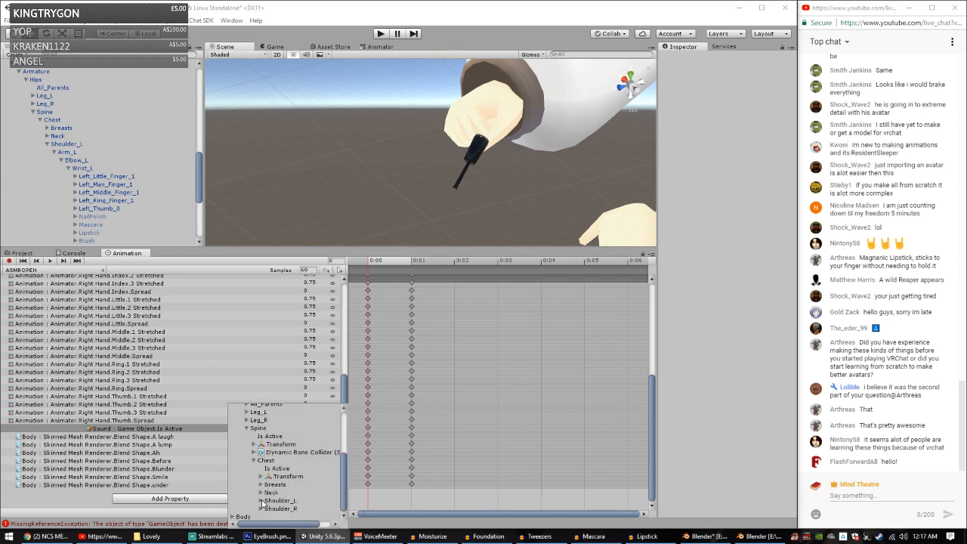
click(260, 508)
click(266, 502)
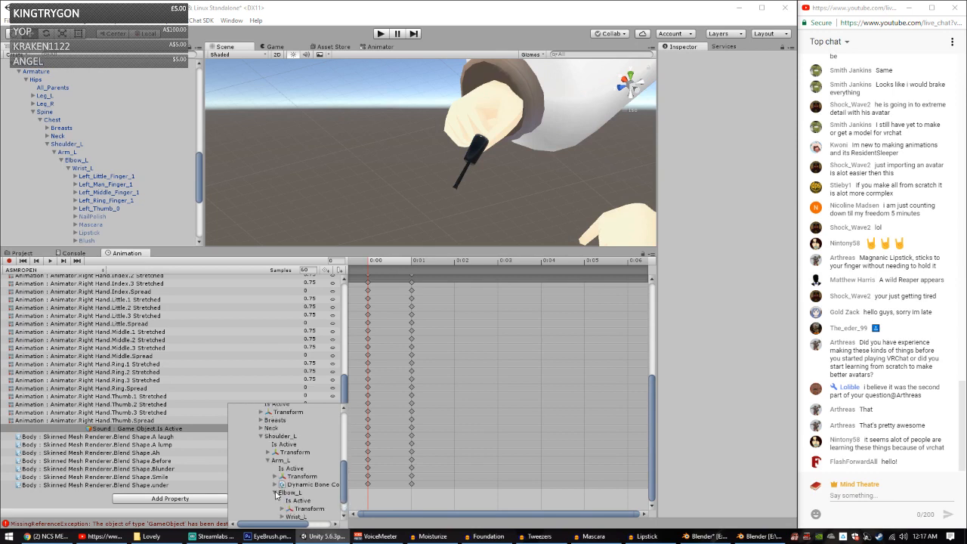
click(275, 501)
click(283, 501)
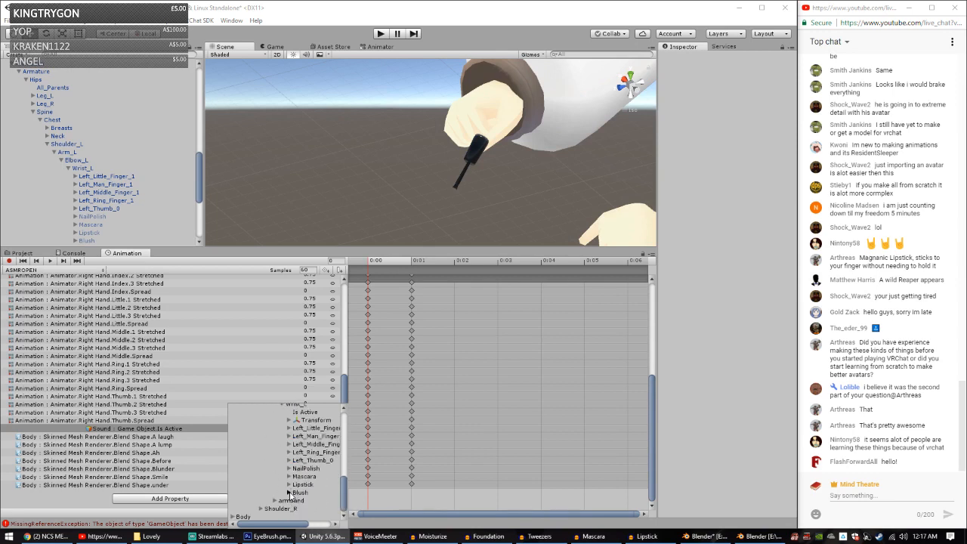
Step: Add the Is Active property of Blush's Sound to ASMROPEN and enable it at frames 0 and 1
click(290, 493)
drag(274, 525, 249, 525)
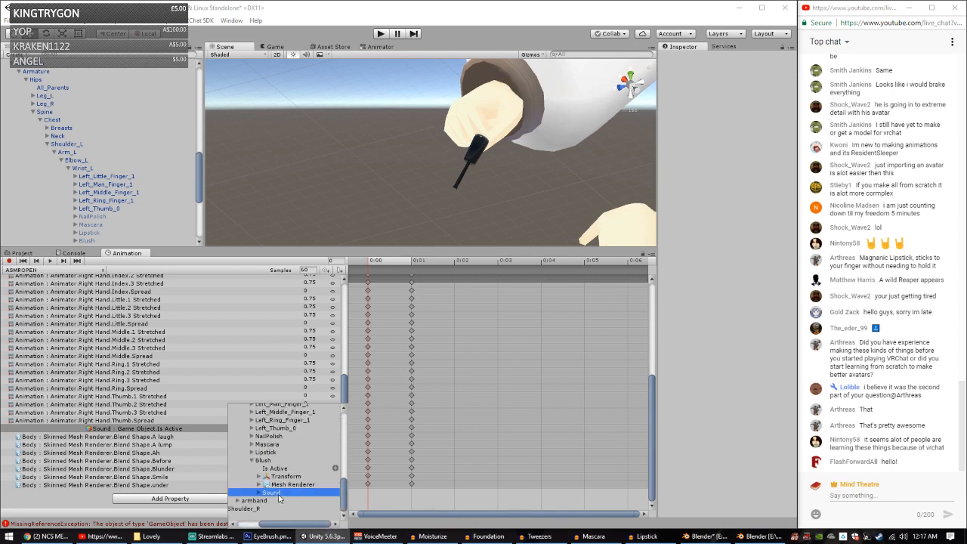
click(258, 493)
click(334, 478)
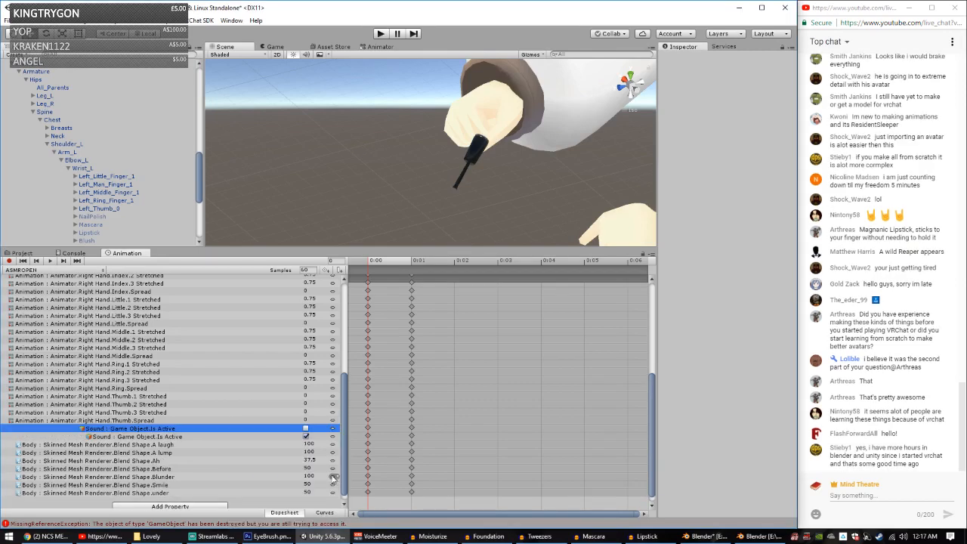
click(306, 429)
click(412, 260)
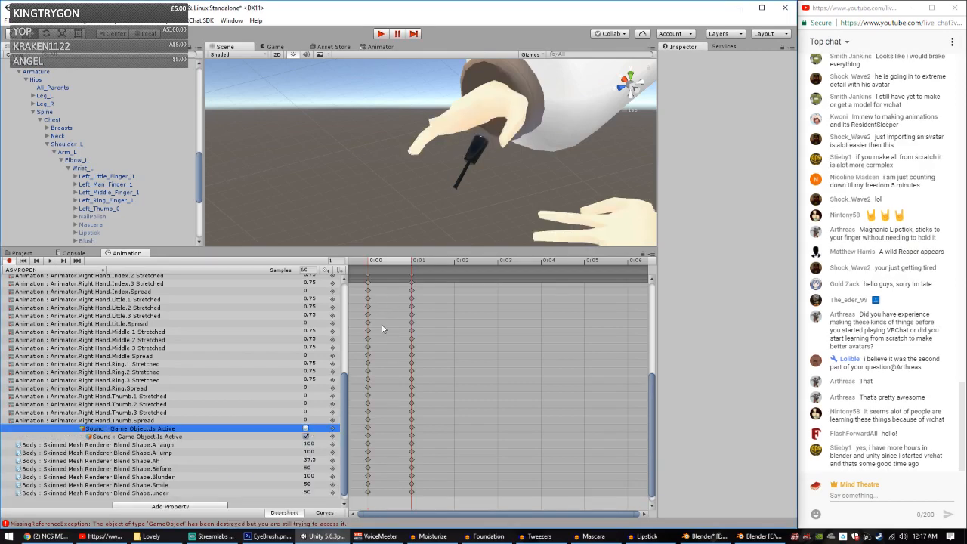
click(306, 429)
Step: Return to frame 0 and deactivate the NailPolish object under Wrist_R of the Animation avatar
click(370, 260)
scroll(405, 220, down, 5)
scroll(149, 223, down, 5)
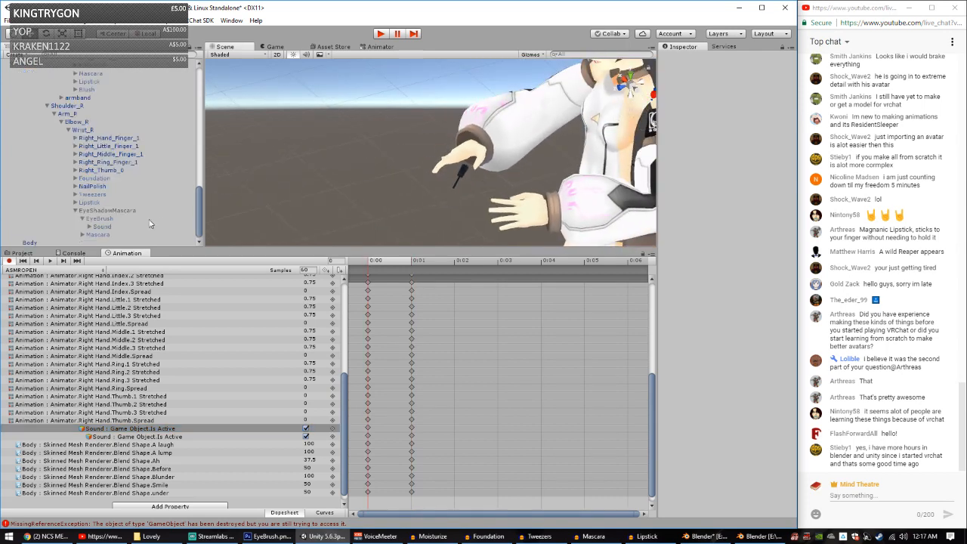
scroll(121, 193, up, 3)
scroll(99, 226, down, 3)
click(95, 185)
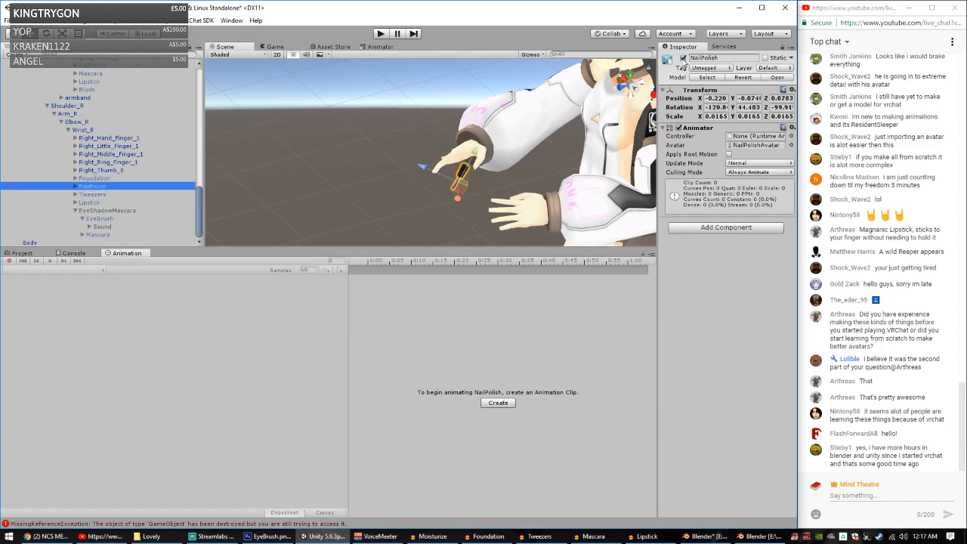
click(683, 58)
Step: Show the Lovely folder's project assets and select the Animation avatar in the scene hierarchy
scroll(92, 163, up, 8)
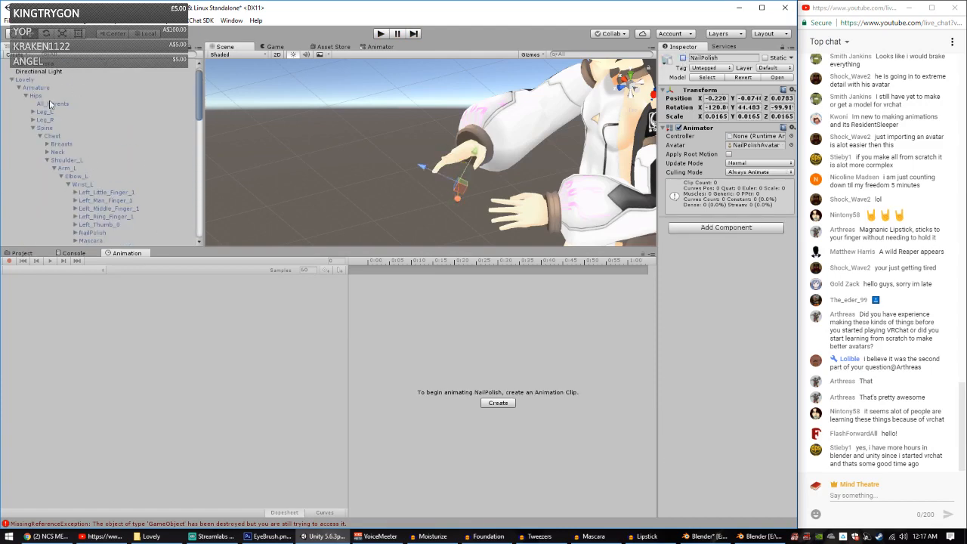
click(30, 79)
click(22, 253)
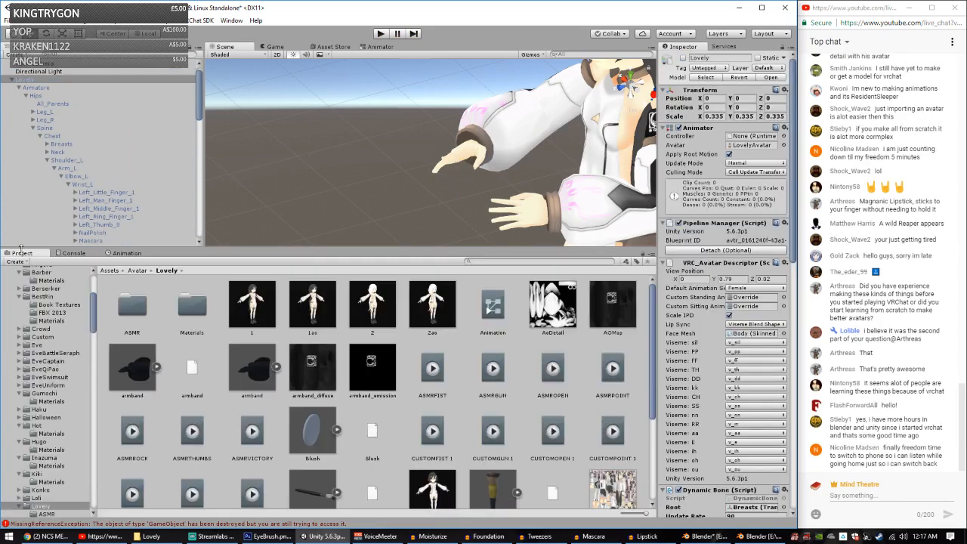
scroll(168, 354, down, 4)
scroll(167, 353, up, 4)
scroll(46, 203, down, 2)
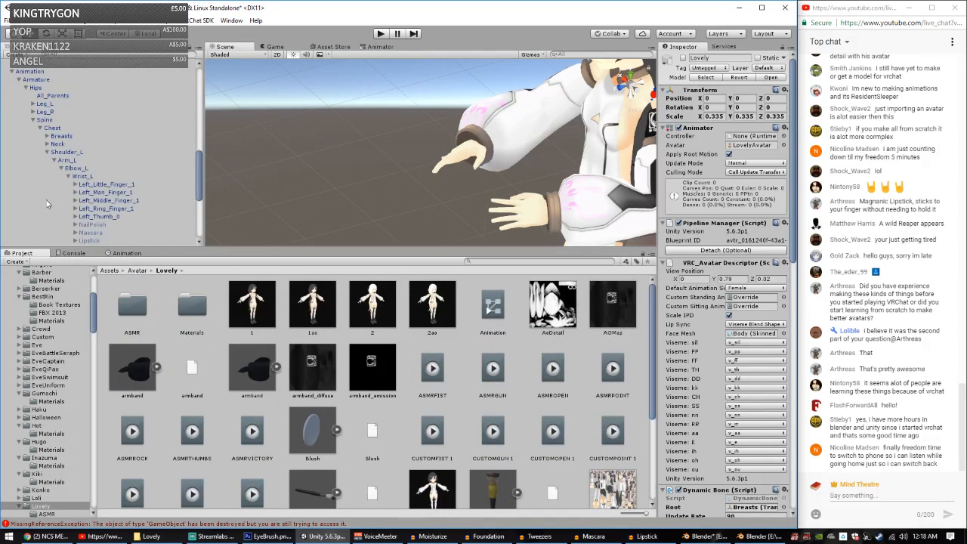
scroll(50, 165, up, 2)
click(28, 101)
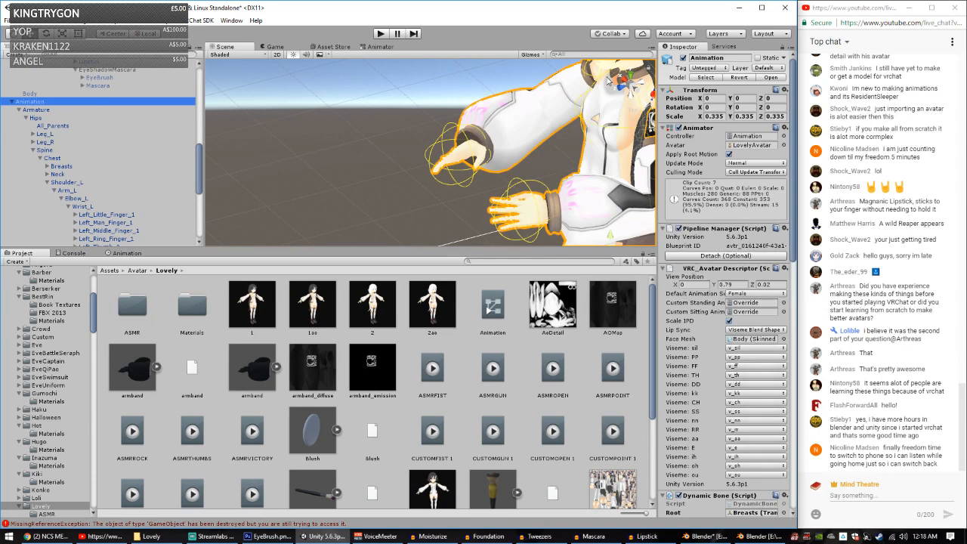
click(683, 58)
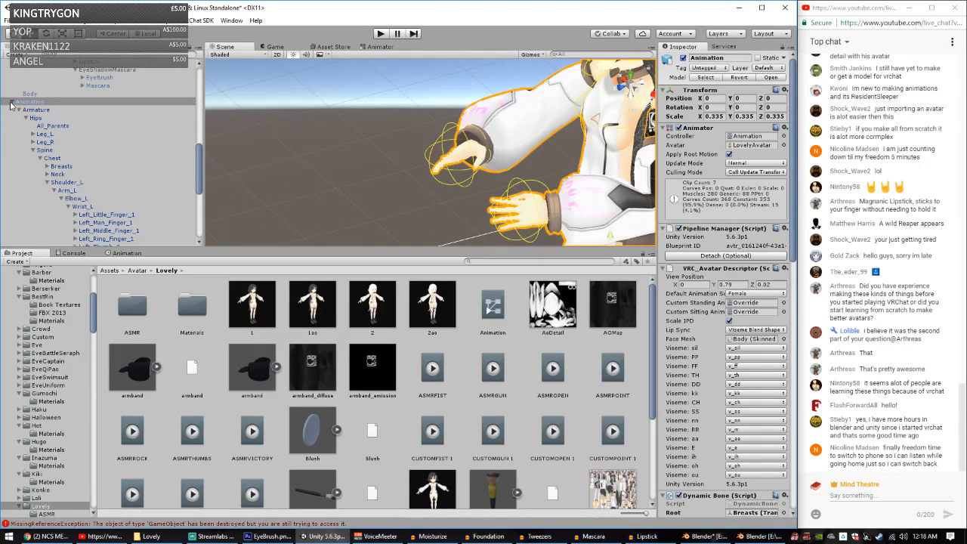
Step: Activate the Lovely avatar and deactivate the Animation avatar
scroll(14, 106, up, 2)
click(31, 88)
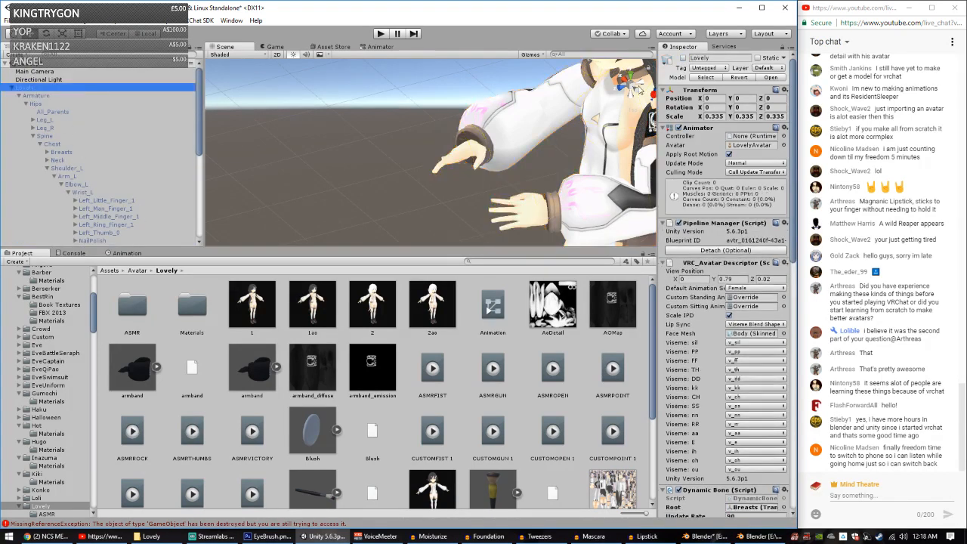
click(683, 58)
scroll(38, 225, down, 8)
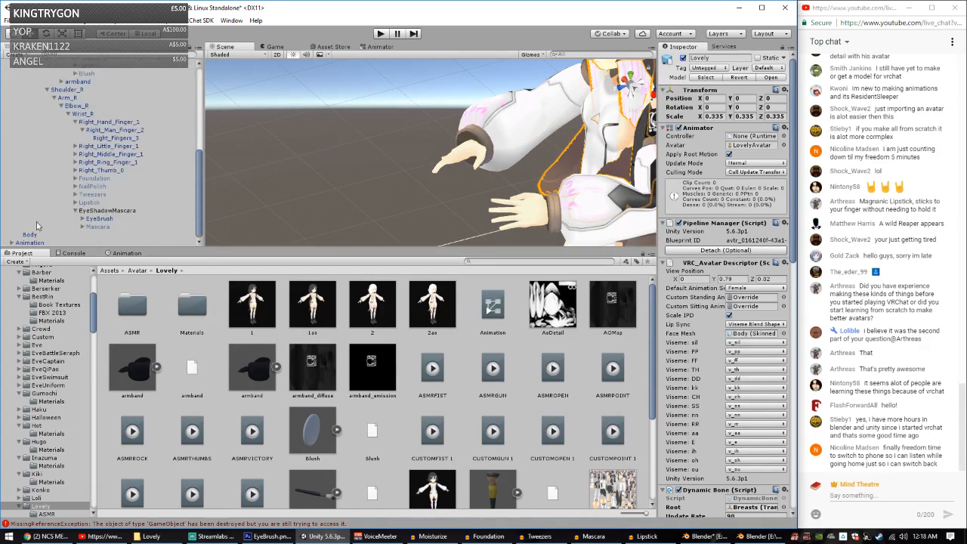
click(29, 242)
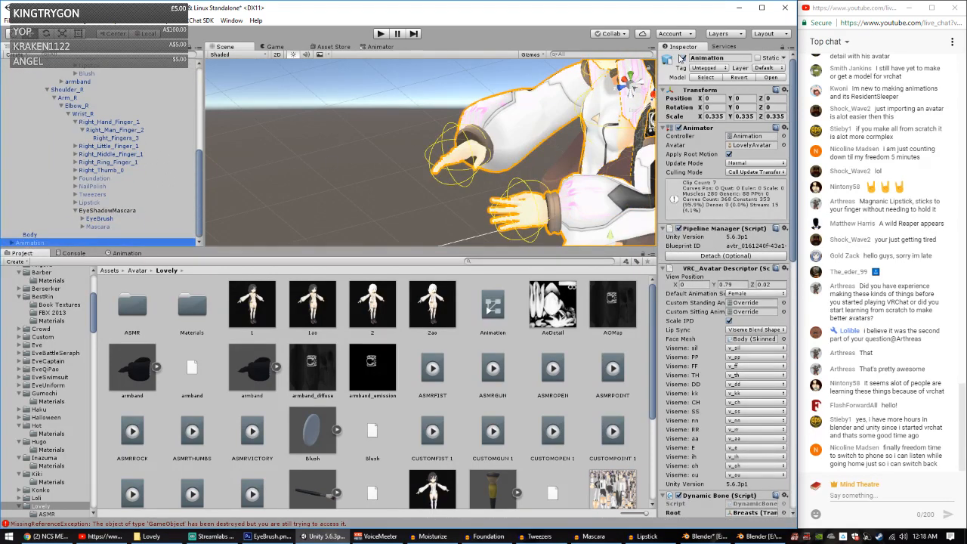
click(683, 58)
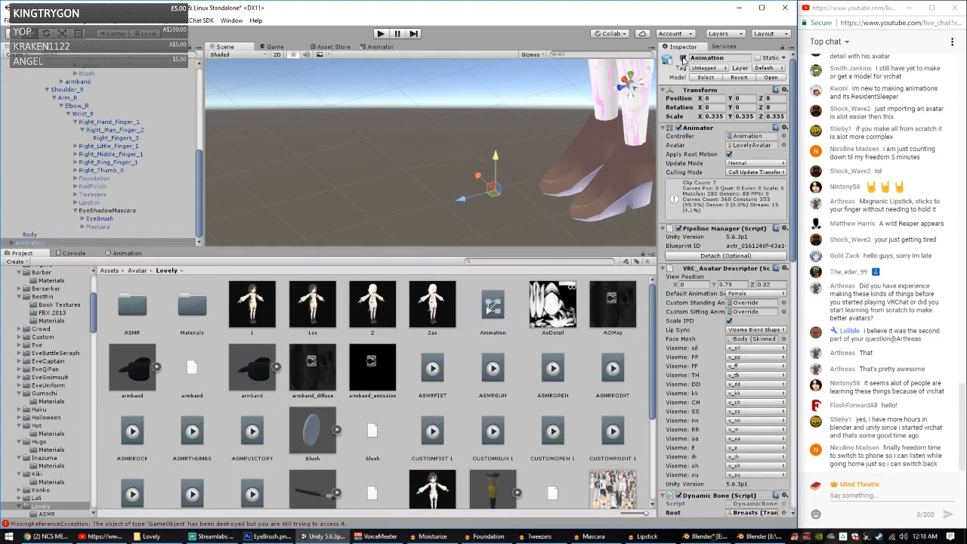
Step: Collapse the EyeShadowMascara group under the Lovely avatar's Wrist_R and deactivate it
click(108, 212)
click(75, 211)
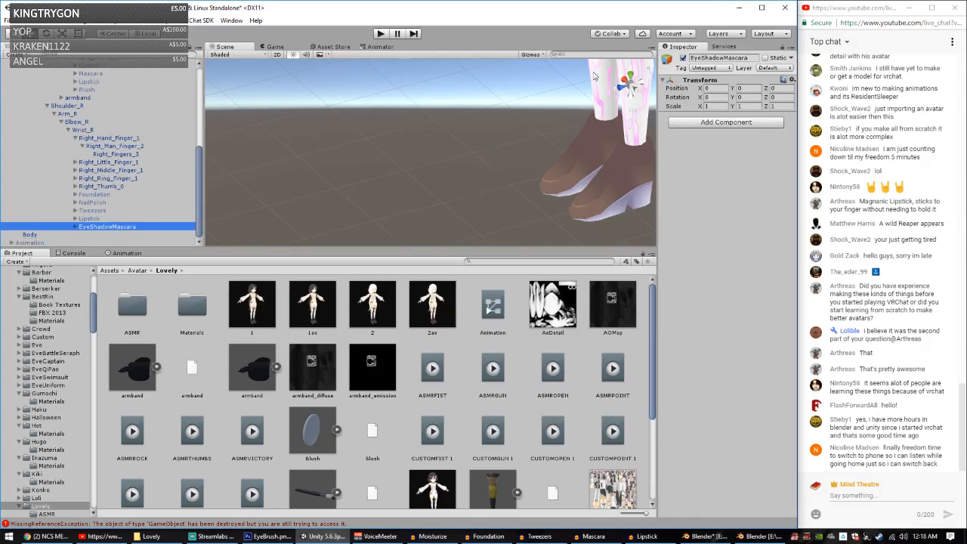
click(684, 58)
Step: Assign the Moisturize clip from the ASMR folder to the Audio Source under Blush's Sound on the Lovely avatar's left wrist
scroll(89, 198, up, 4)
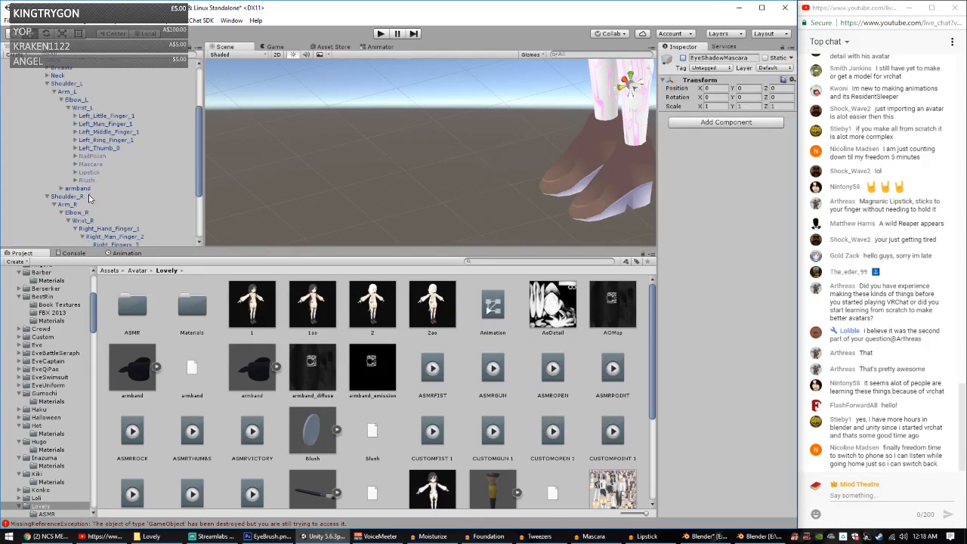
click(90, 198)
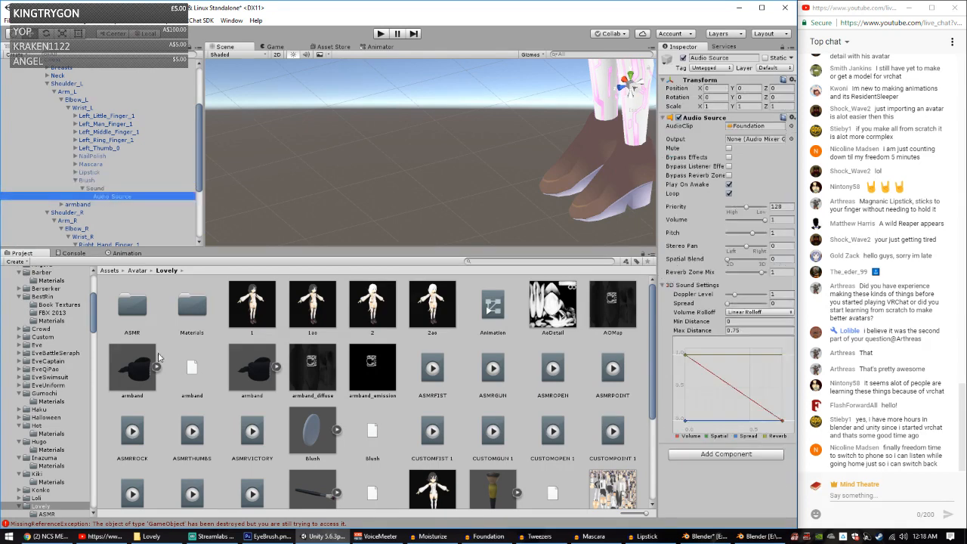
double_click(148, 316)
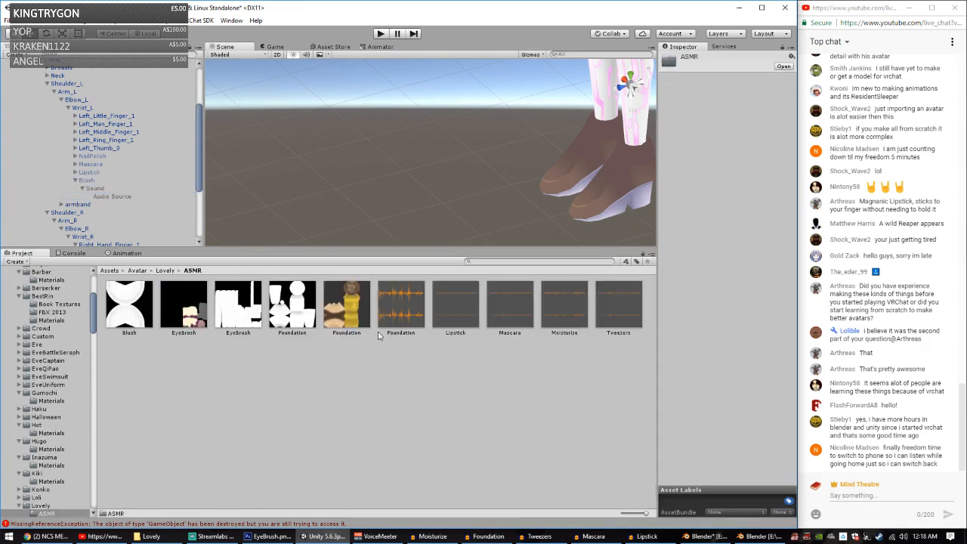
click(124, 198)
drag(557, 314, 751, 129)
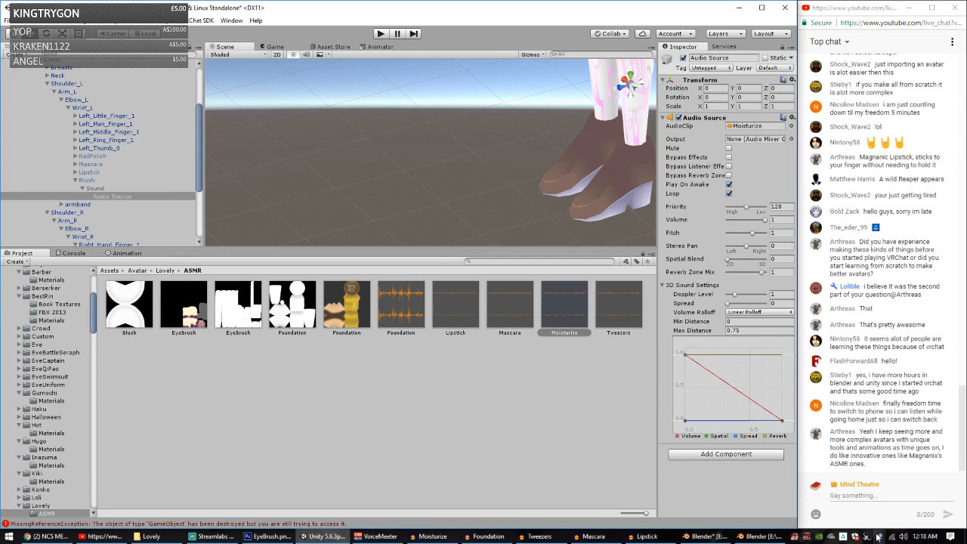
Step: Switch to Steam and open the VRChat page in the games library
click(878, 538)
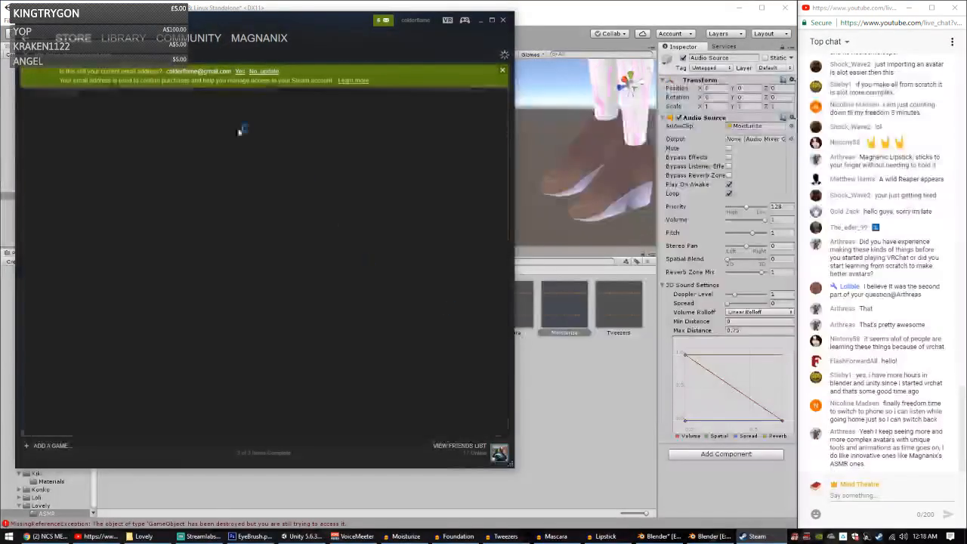
mouse_move(124, 37)
click(113, 103)
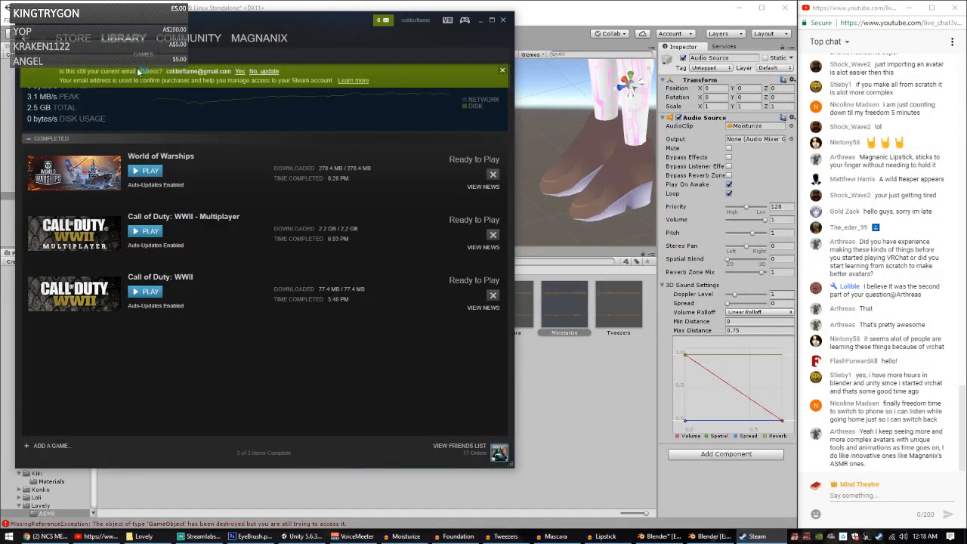
click(123, 73)
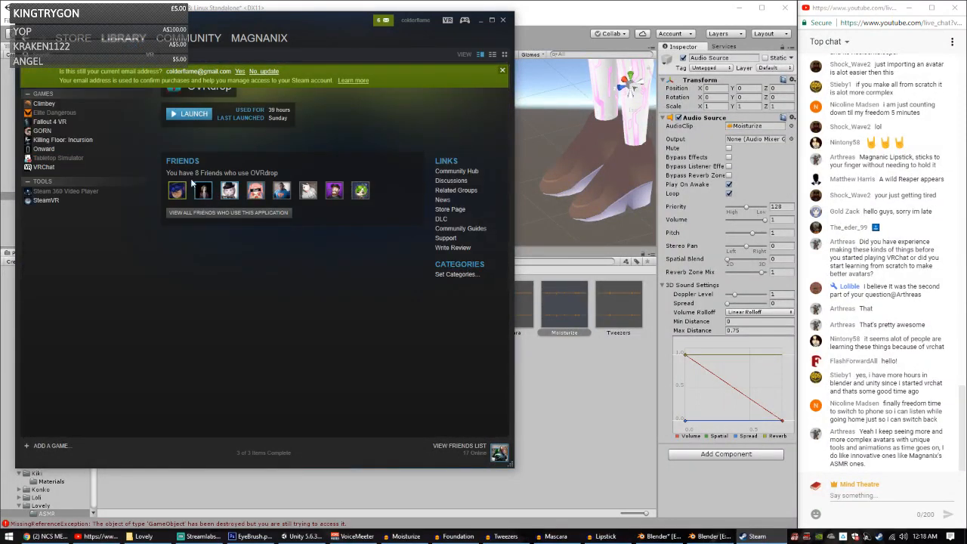
click(48, 166)
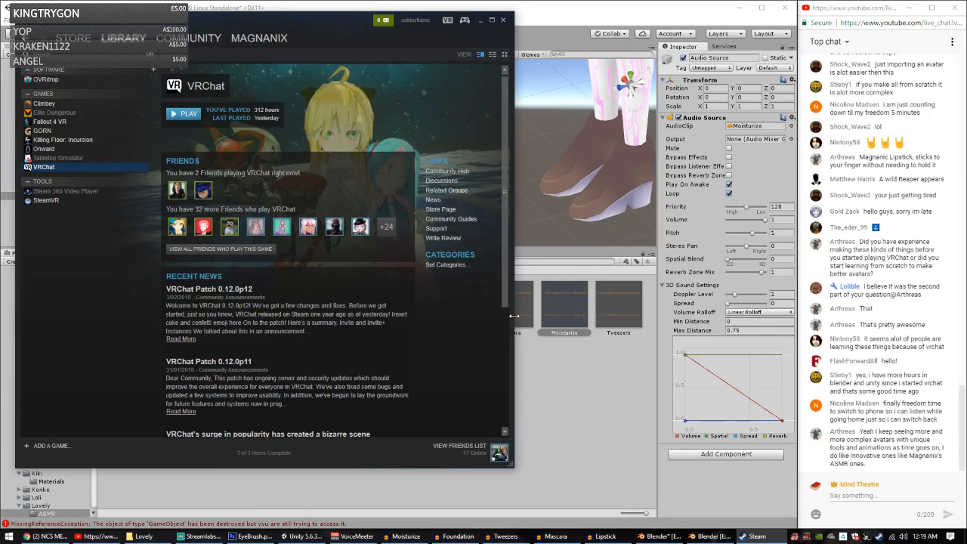
Step: Return to Unity from Steam and detach the Lovely avatar's blueprint ID in its Pipeline Manager
drag(514, 316, 748, 323)
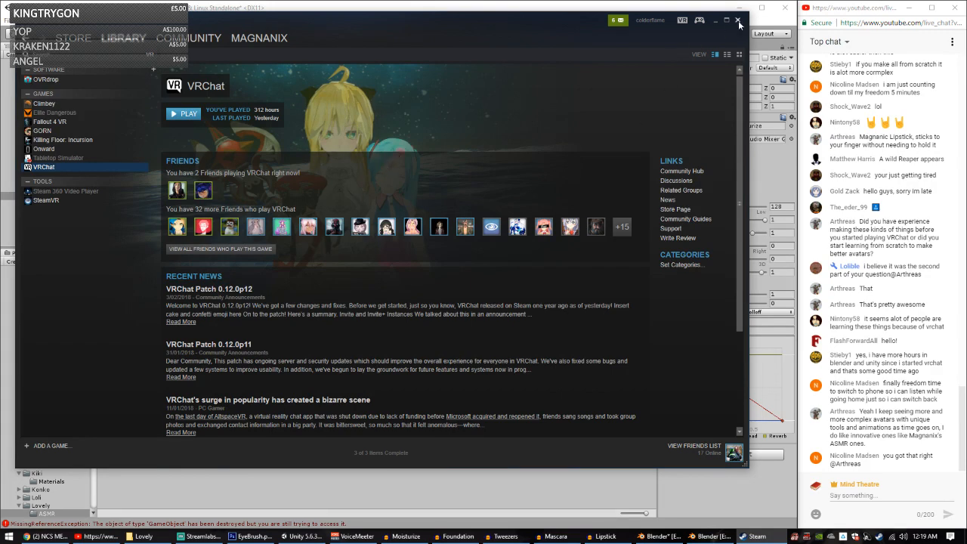
click(714, 19)
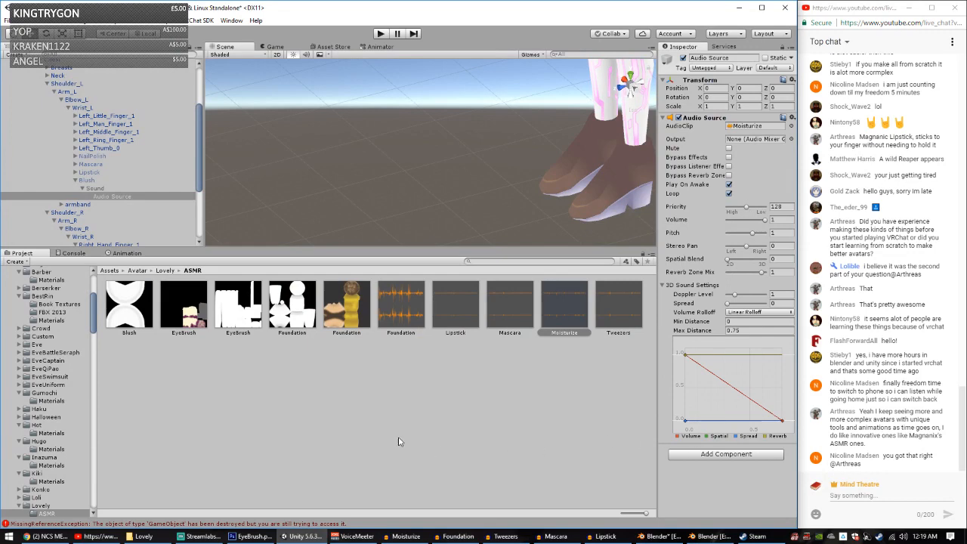
scroll(104, 220, up, 5)
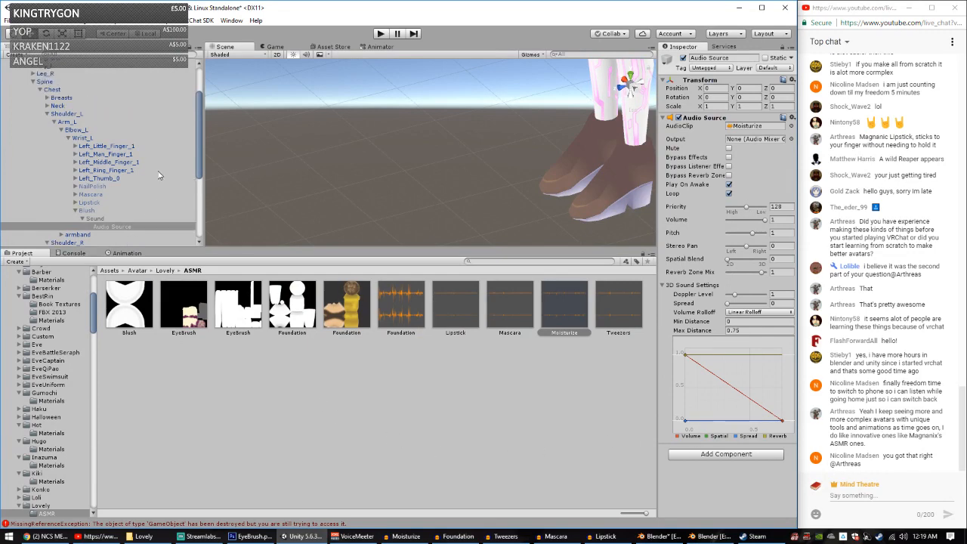
click(29, 88)
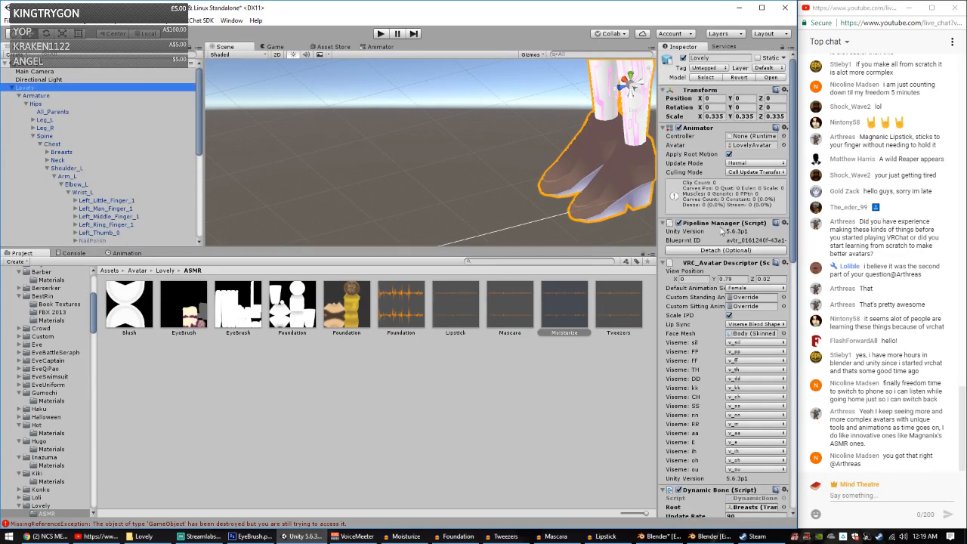
click(730, 250)
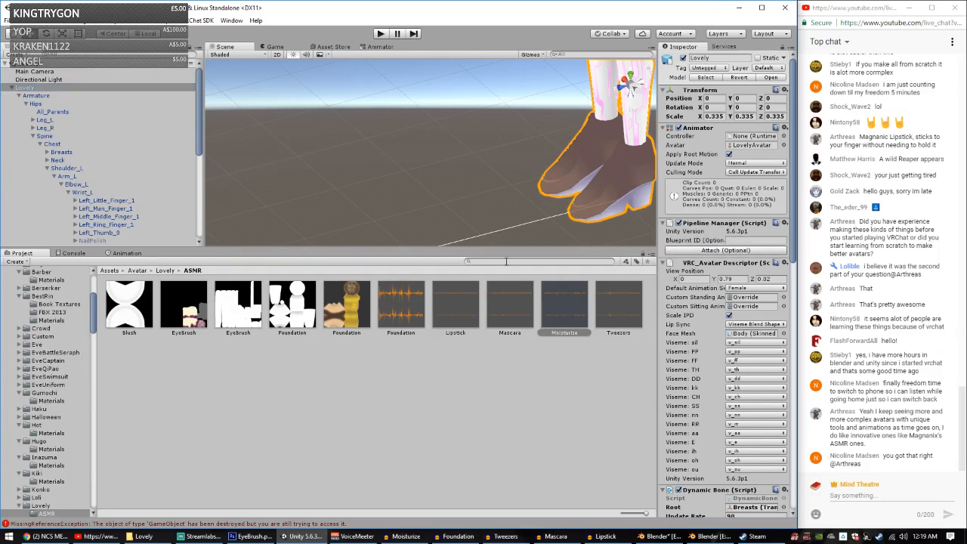
Step: Show the VRChat SDK build controls, then build and publish the Lovely avatar
click(199, 20)
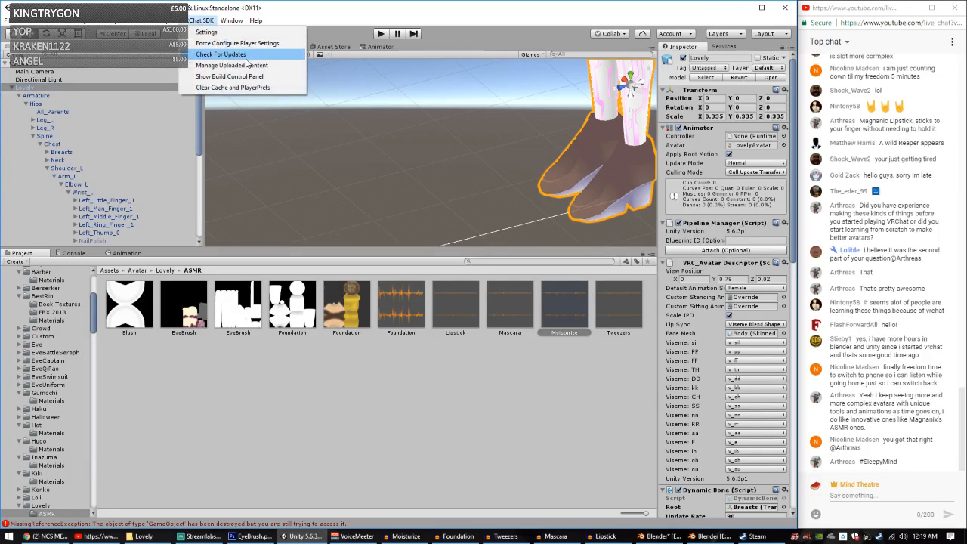
click(243, 79)
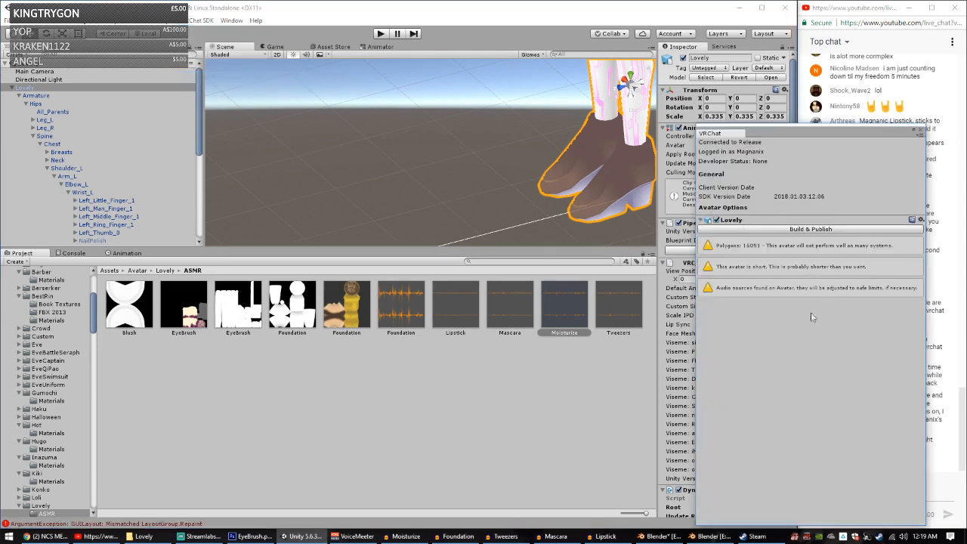
click(801, 229)
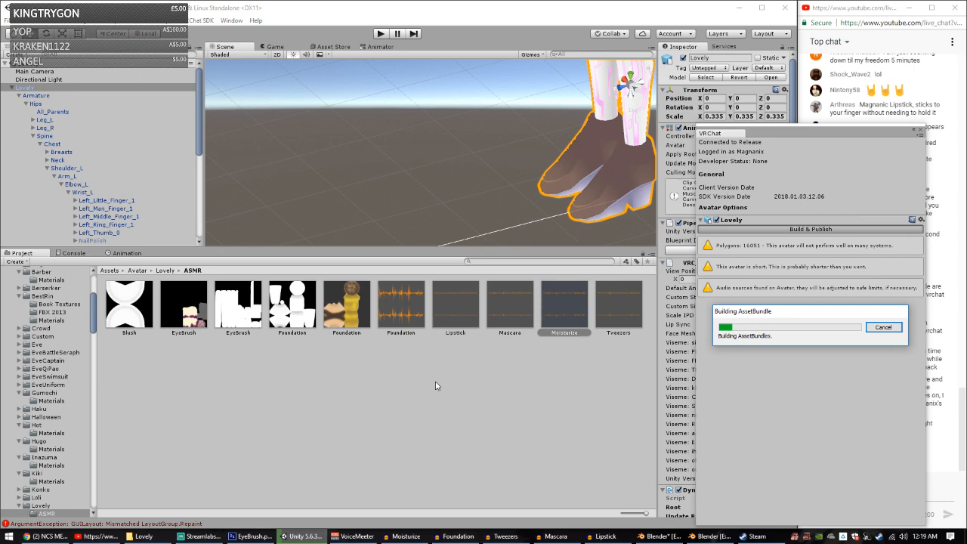
click(866, 9)
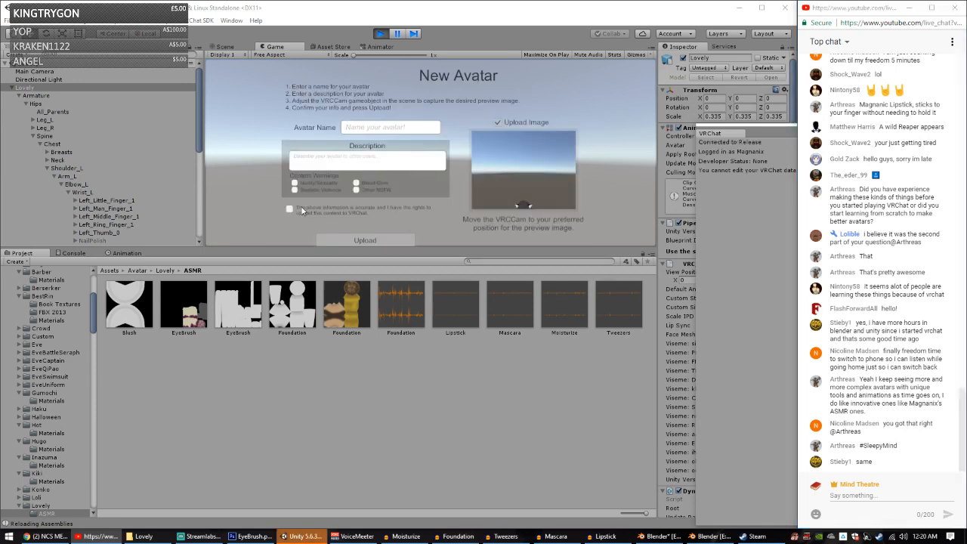
Step: Confirm the content rights statement for the new avatar and name it Makeup-Chan
click(380, 141)
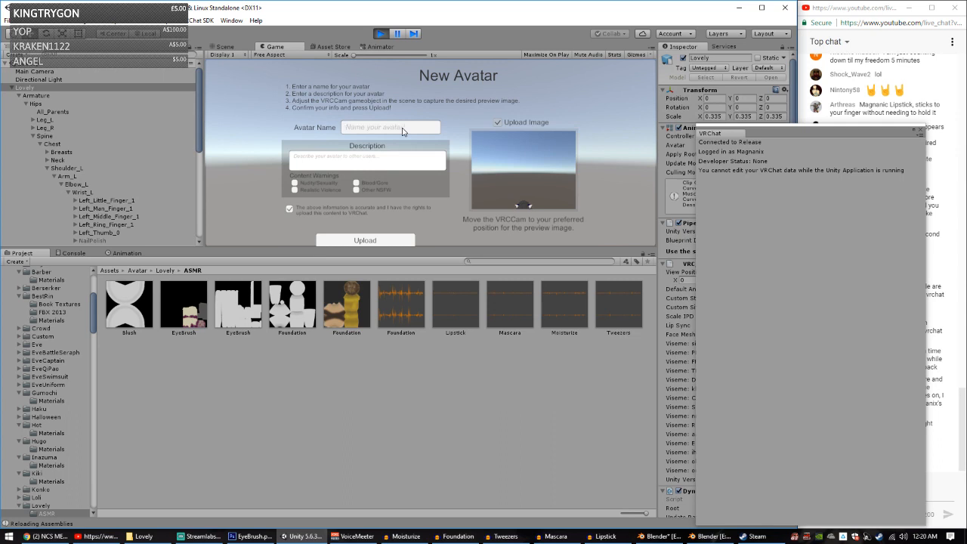
text(Makeup-Chan)
Step: Select the VRCCam in the scene and lower it to a Y position of about 0.664, in front of the avatar
click(212, 46)
scroll(432, 170, down, 5)
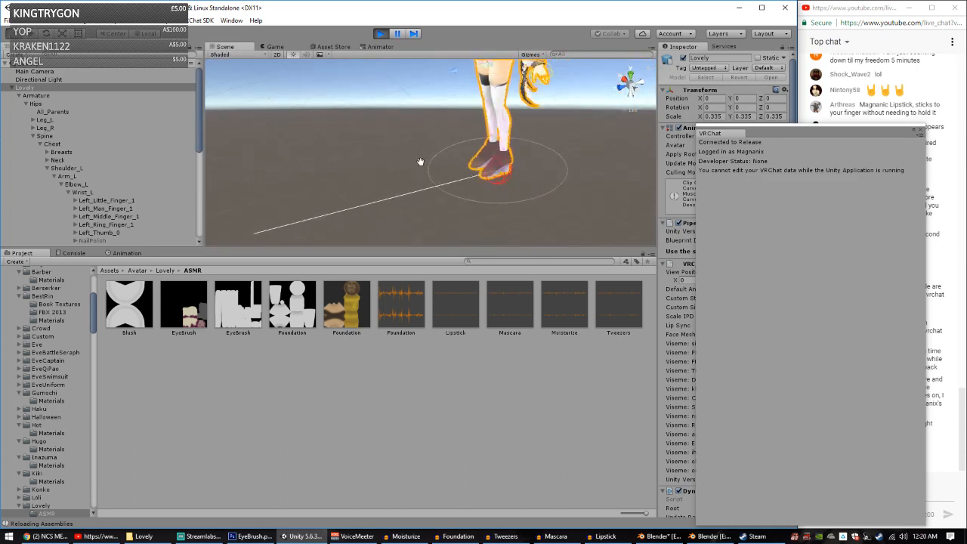
middle_drag(421, 162, 427, 225)
scroll(412, 151, down, 3)
click(378, 113)
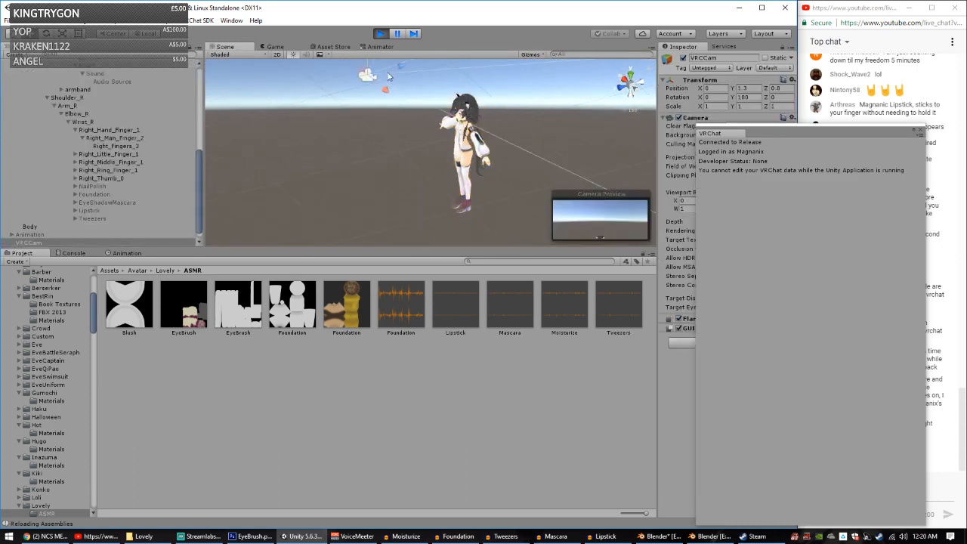
drag(381, 108, 384, 136)
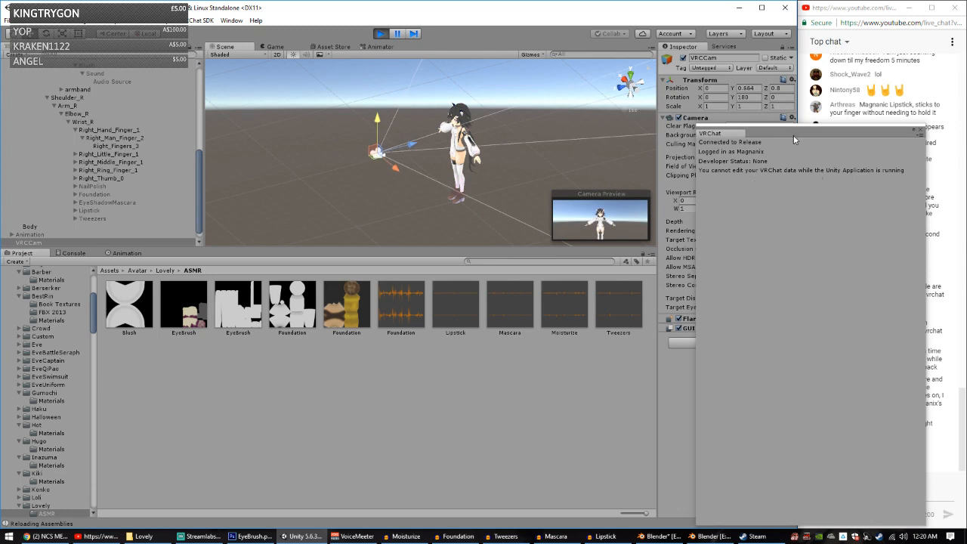
Step: Set the VRCCam to Orthographic projection with size 0.05 and raise it to about Y 0.791 to frame the avatar's face
drag(793, 134, 321, 184)
click(752, 157)
click(754, 172)
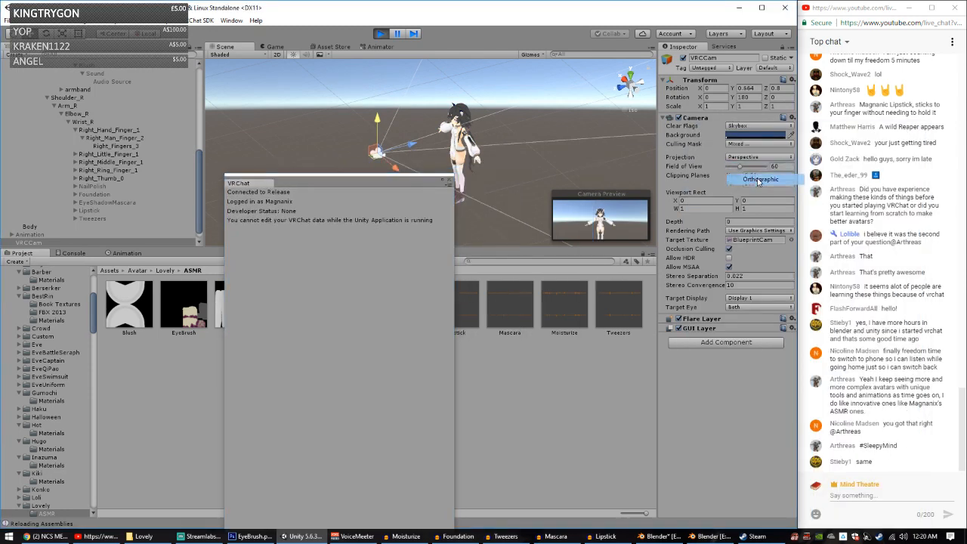
text(.1)
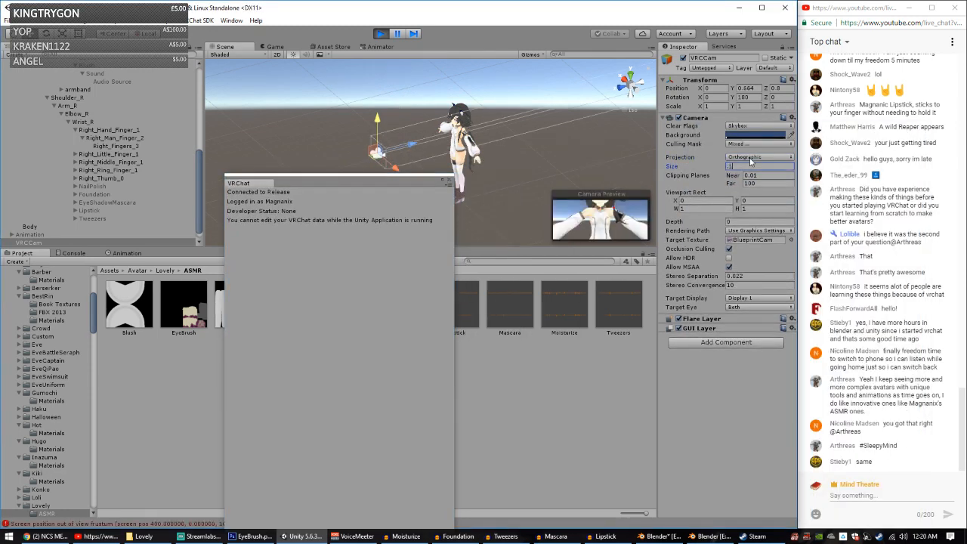
key(BackSpace)
text(05)
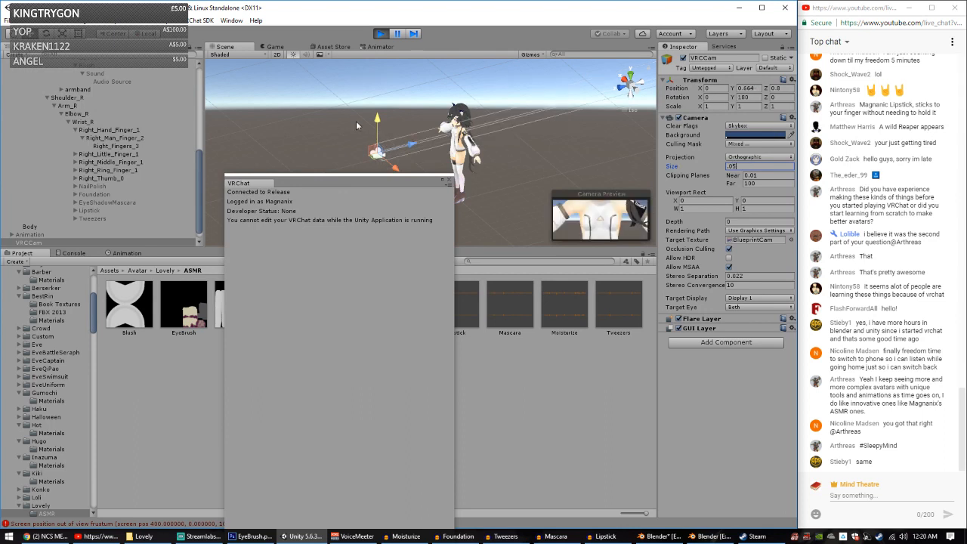
drag(373, 119, 389, 107)
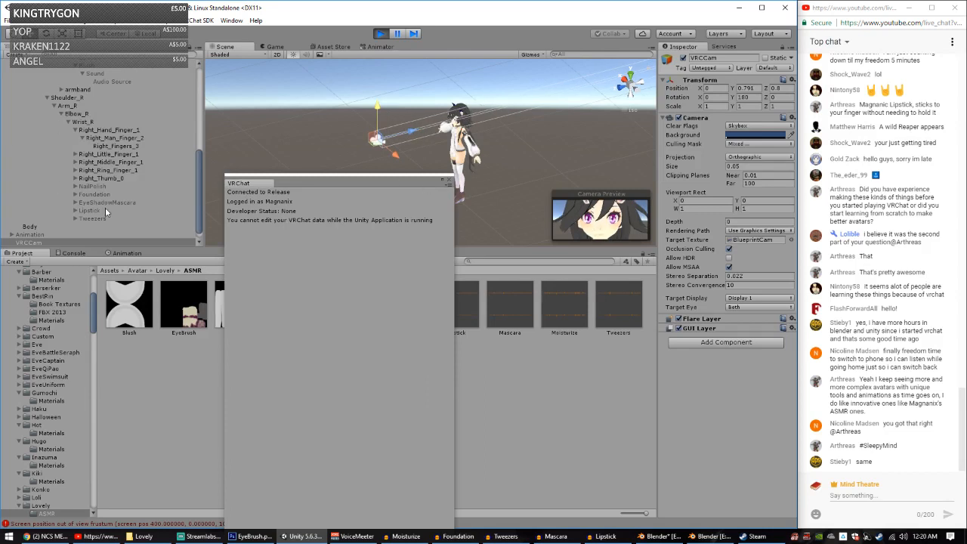
Step: Set the Tooth and eyes blend shape on the Lovely avatar's Body mesh to 100
scroll(44, 216, up, 5)
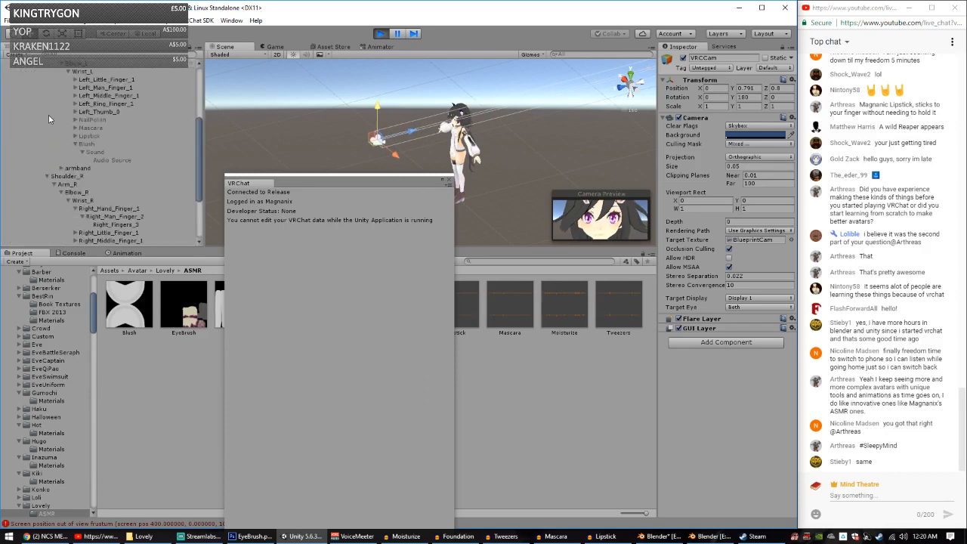
scroll(53, 161, down, 5)
click(36, 218)
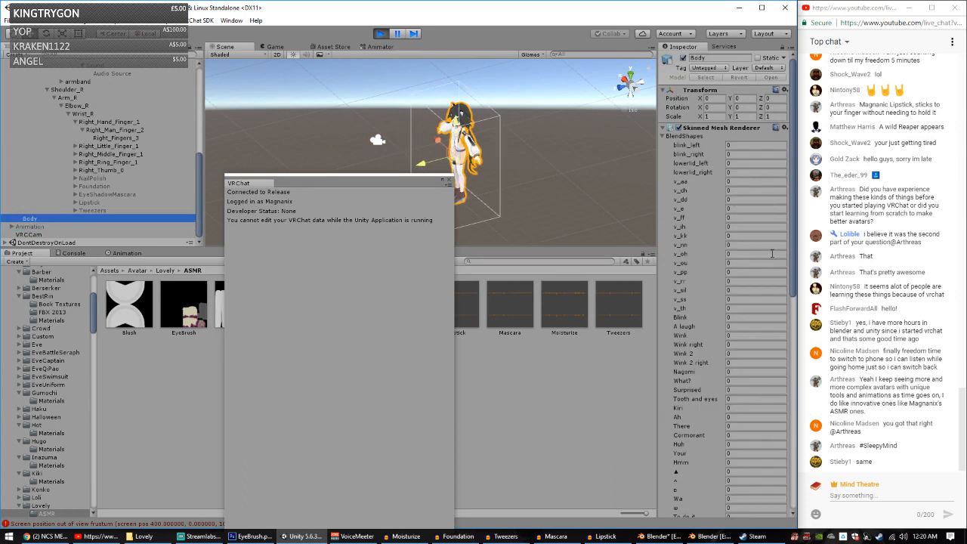
scroll(725, 287, down, 6)
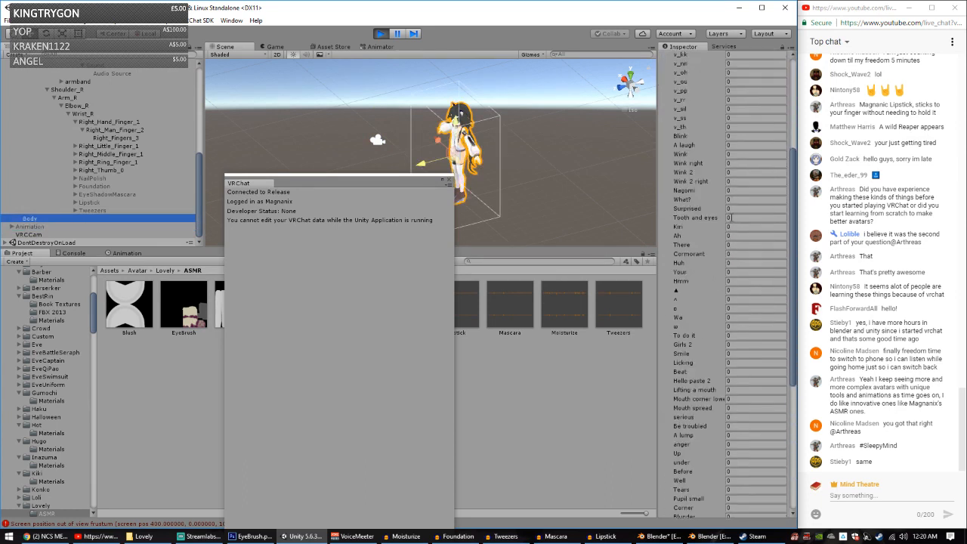
click(731, 218)
text(100)
Step: Set the Body mesh's Pupil small blend shape to 10 and its Tears blend shape to 100
scroll(746, 227, down, 4)
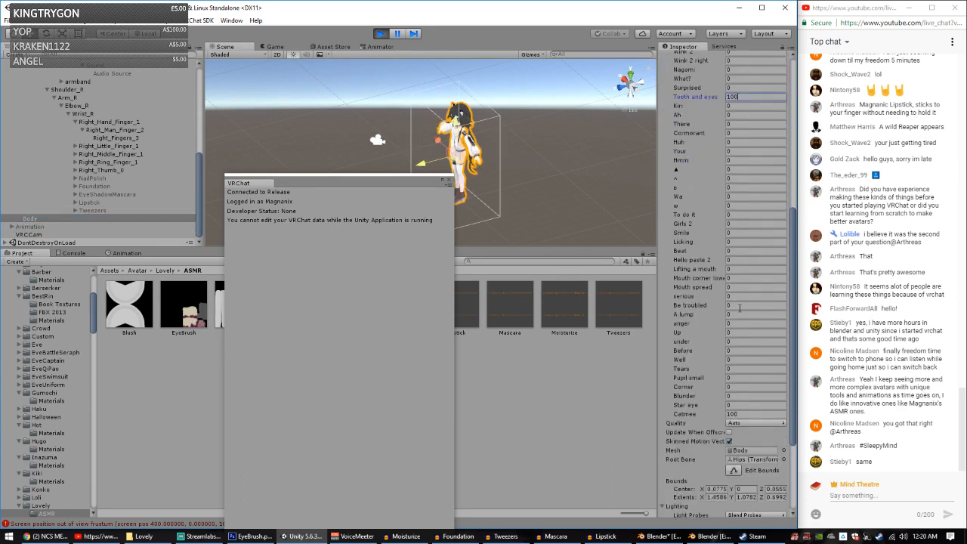
click(739, 377)
text(10)
click(742, 368)
text(100)
click(732, 414)
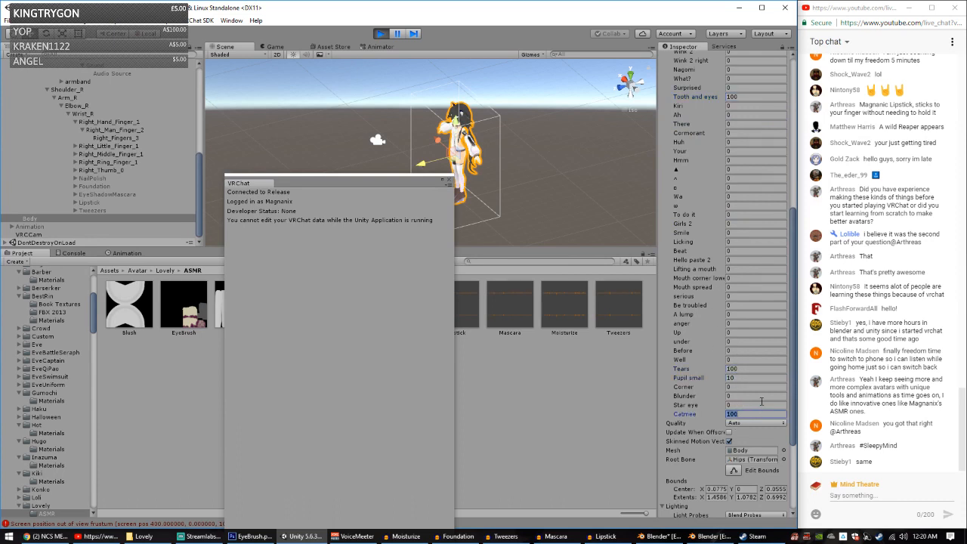
Step: Set the Body mesh's Girls 2 blend shape to 100 and its A lump blend shape to 50
scroll(731, 253, up, 2)
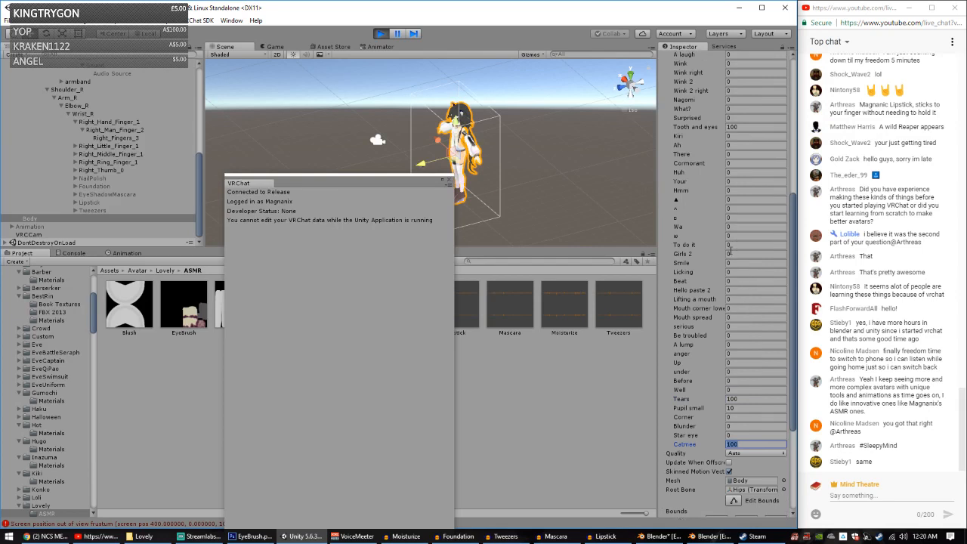
click(737, 254)
text(100)
scroll(740, 255, up, 3)
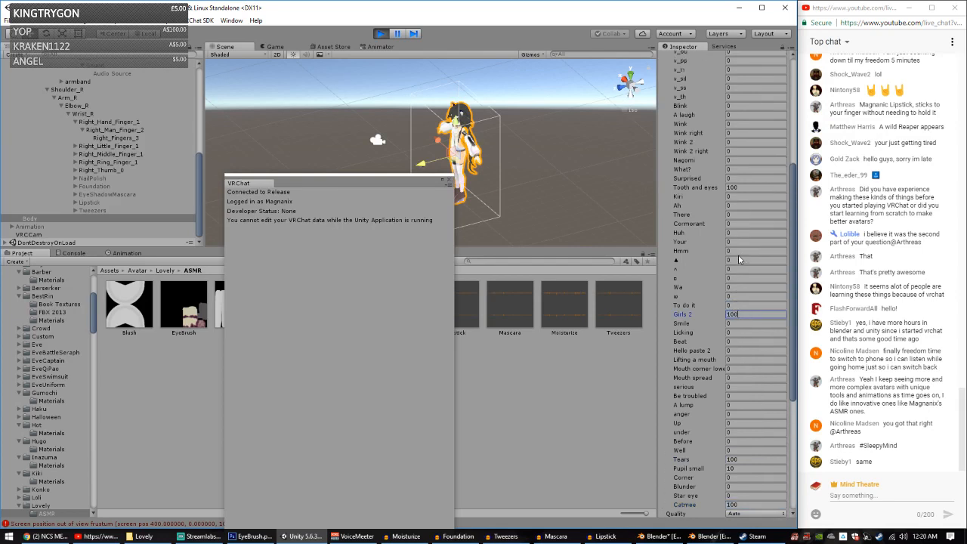
scroll(732, 219, down, 3)
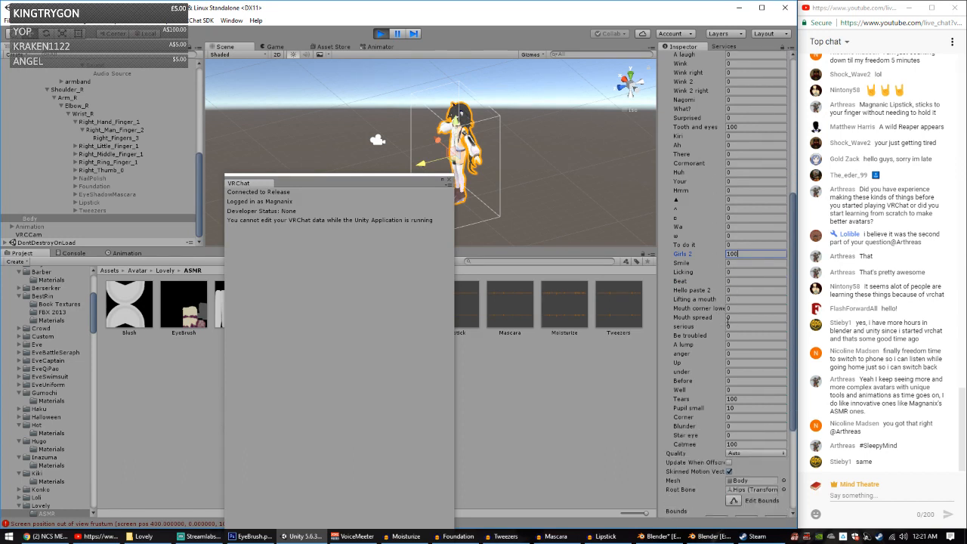
click(729, 344)
text(10)
key(BackSpace)
key(BackSpace)
text(50)
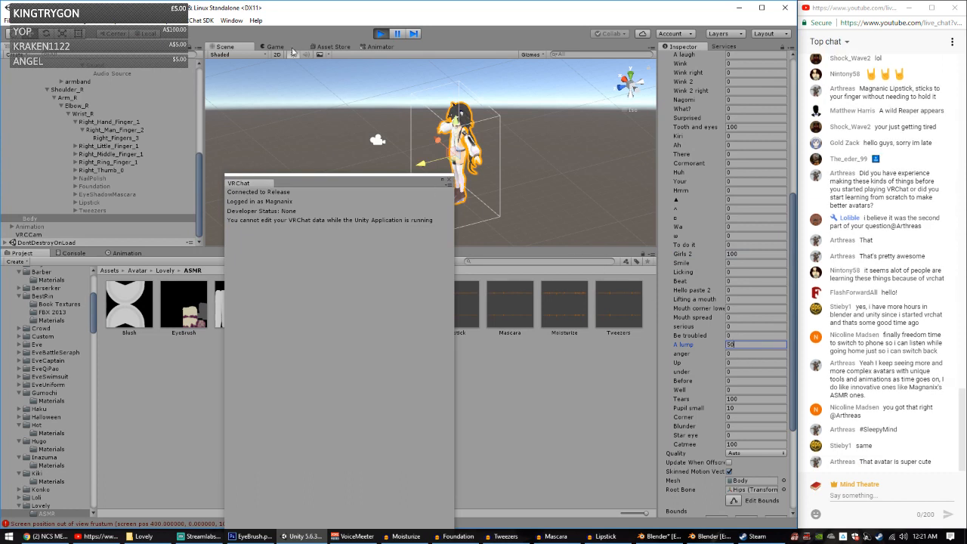
Step: Return to the New Avatar form, move the VRChat SDK window clear of it, and upload Makeup-Chan
click(277, 47)
drag(383, 181, 565, 370)
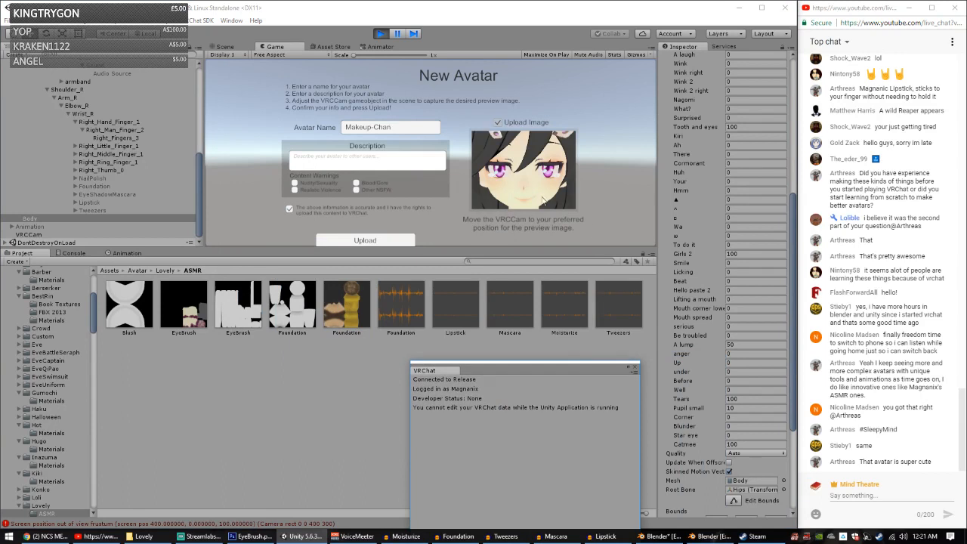
click(366, 240)
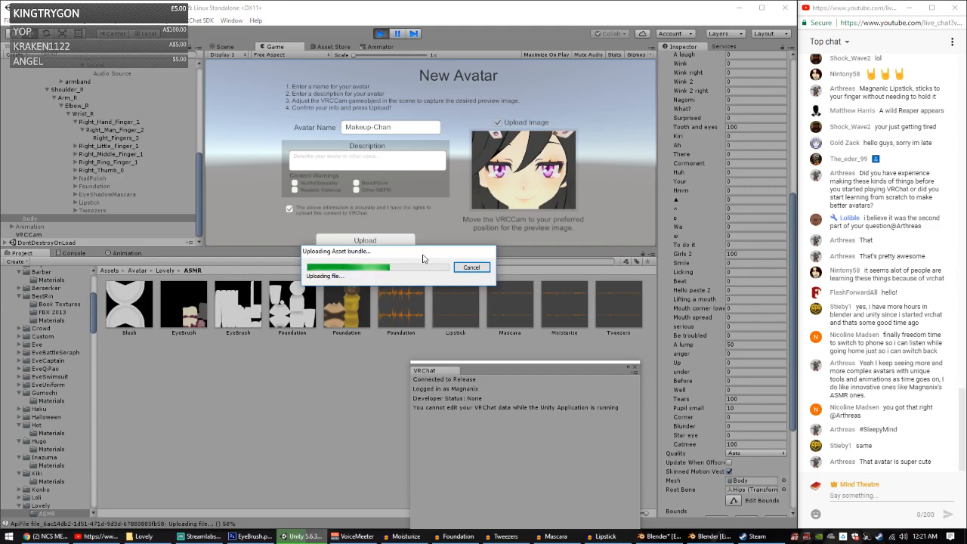
Step: Close the Lipstick, Mascara, Tweezers, Foundation and Moisturize audio editor windows
right_click(605, 536)
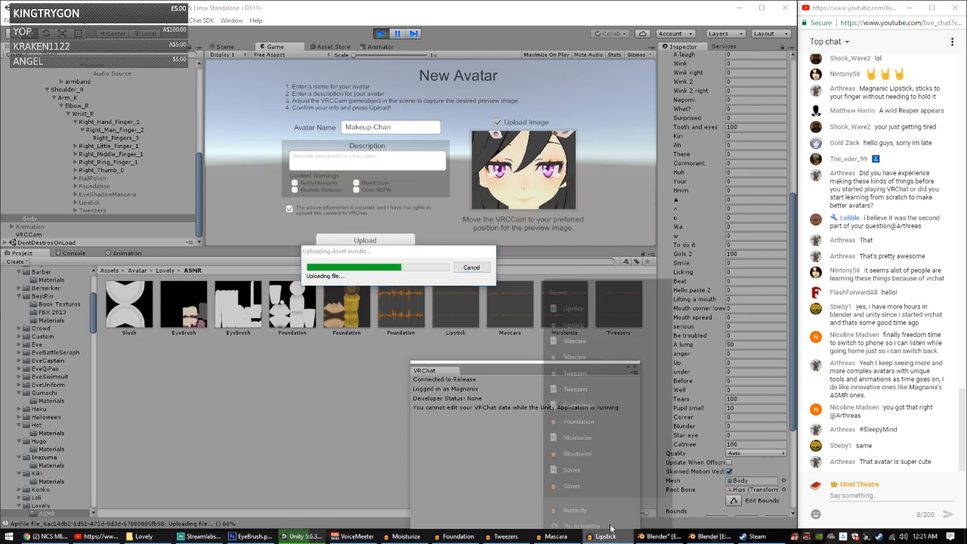
click(593, 517)
right_click(580, 536)
click(578, 516)
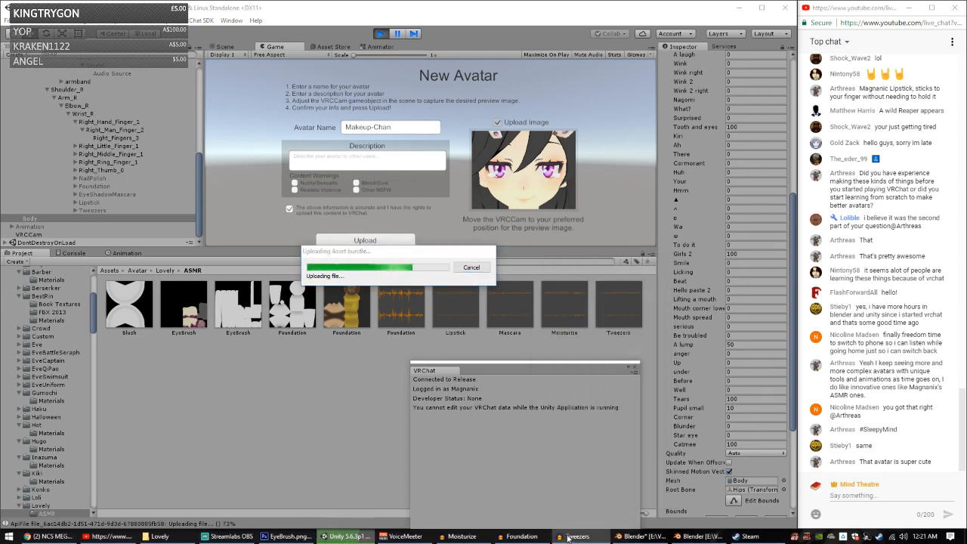
right_click(577, 536)
click(576, 517)
right_click(565, 536)
click(563, 517)
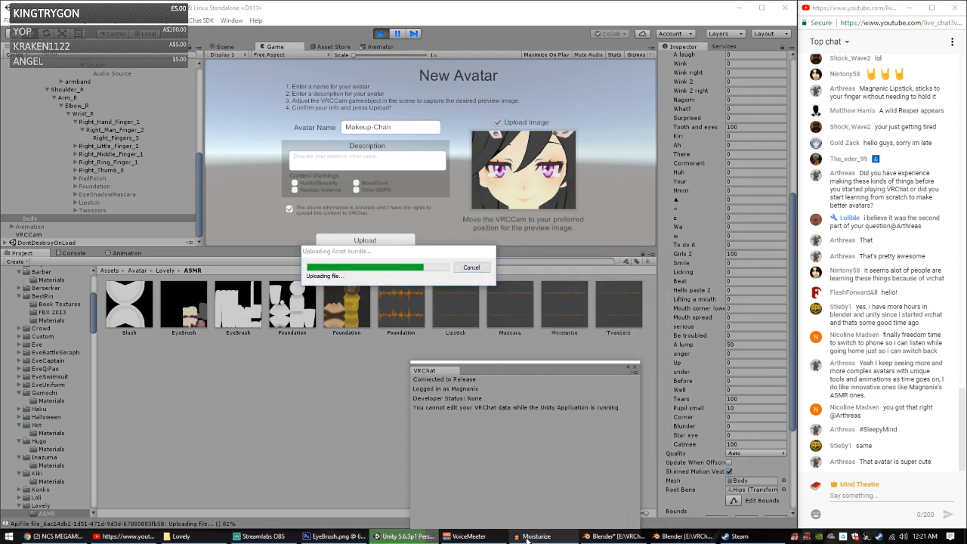
right_click(536, 537)
click(518, 517)
Step: Bring up Streamlabs OBS and minimize the browser window playing the NCS MEGAMIX video
click(291, 536)
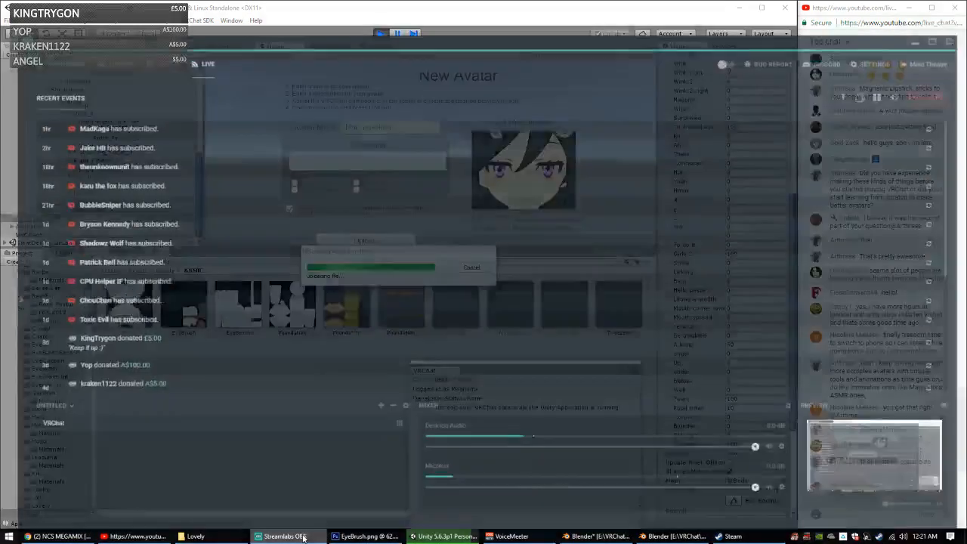
click(147, 537)
click(59, 536)
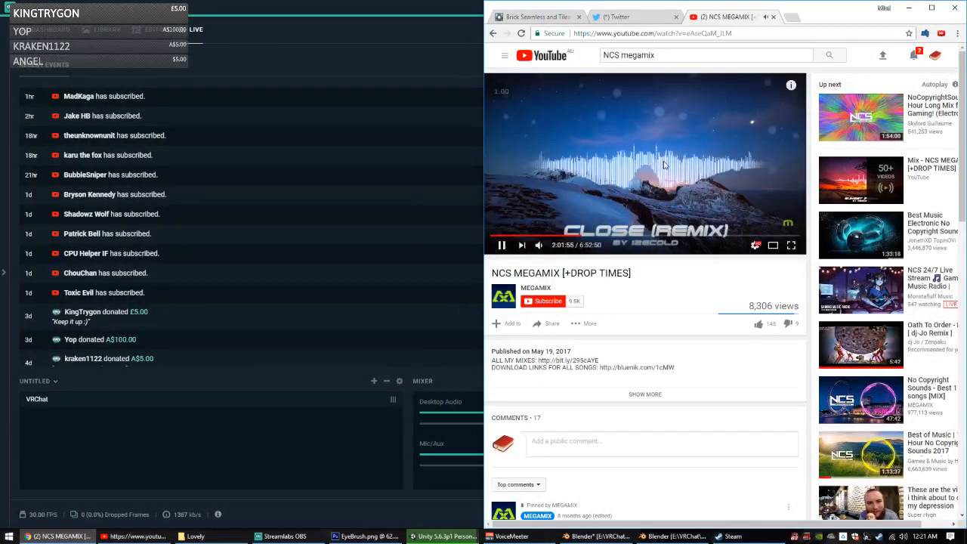
click(909, 8)
Step: Switch to Streamlabs OBS and hide the Display Capture source in the scene editor
click(504, 493)
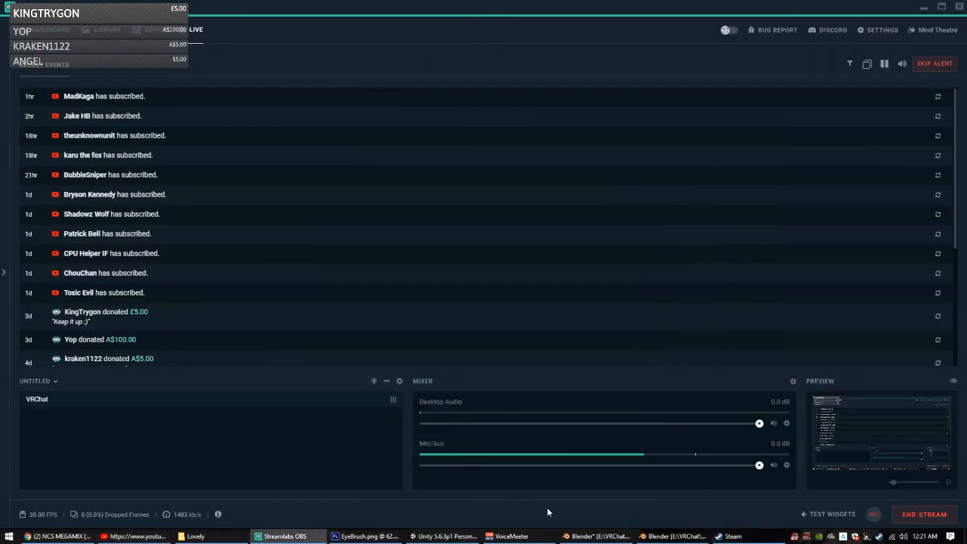
click(151, 30)
scroll(574, 470, down, 1)
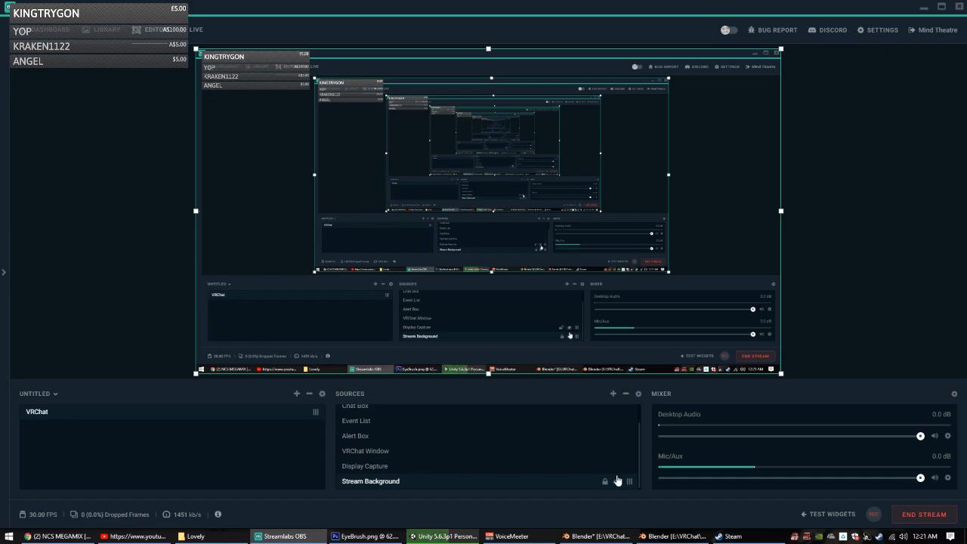
click(616, 467)
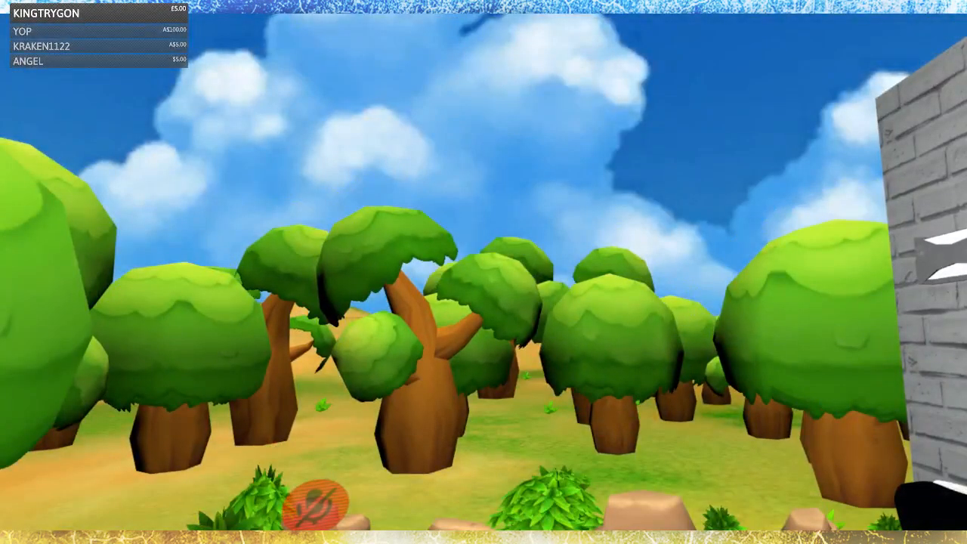
Step: In VRChat, look up the Presentation Room world and travel to it
key(ctrl+t)
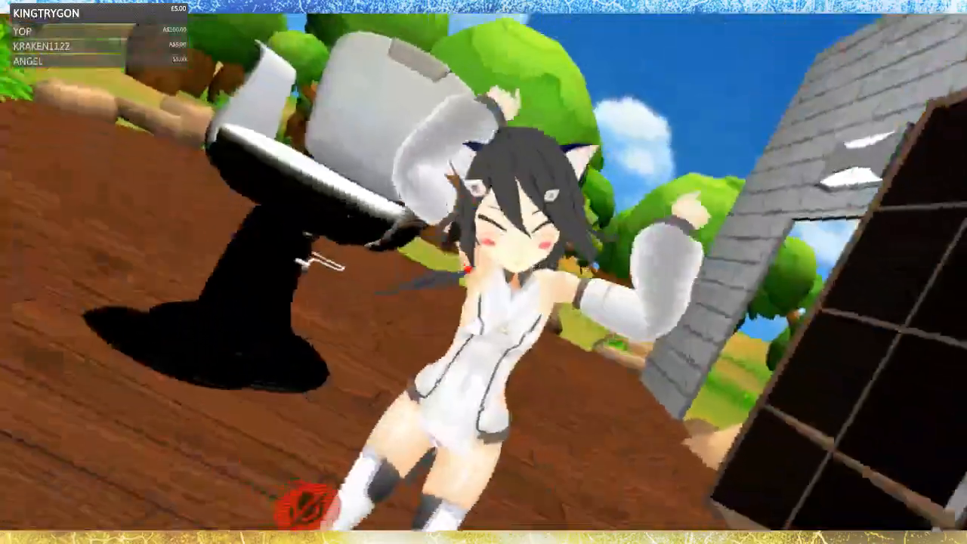
key(Escape)
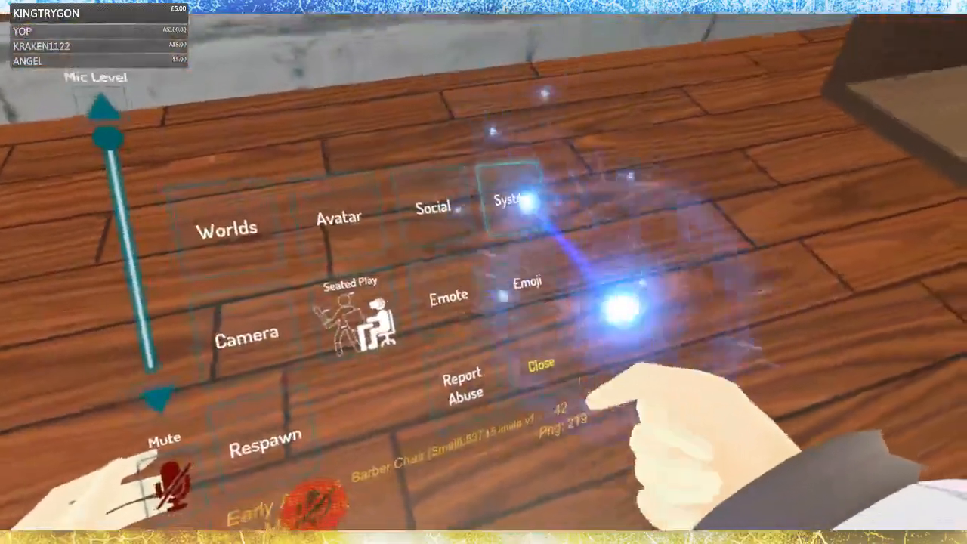
click(524, 202)
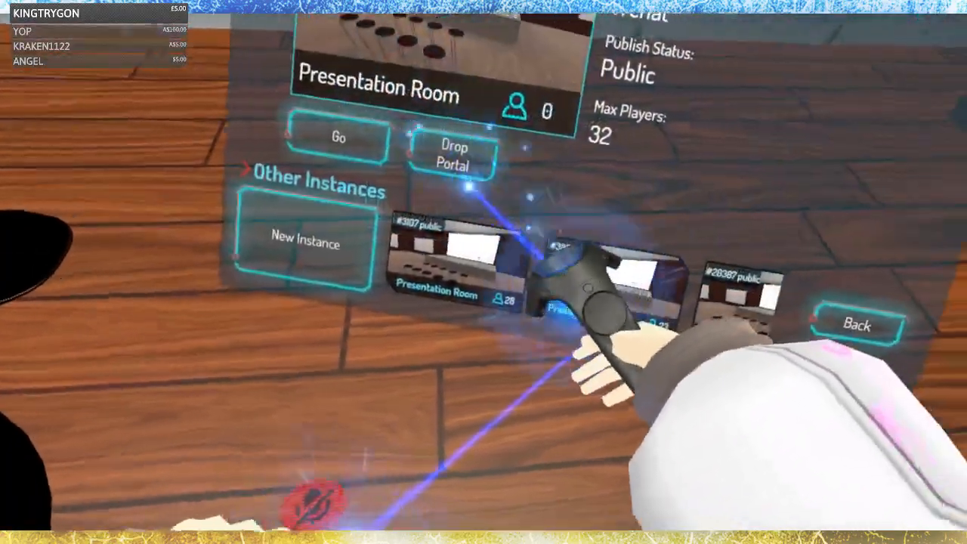
click(354, 124)
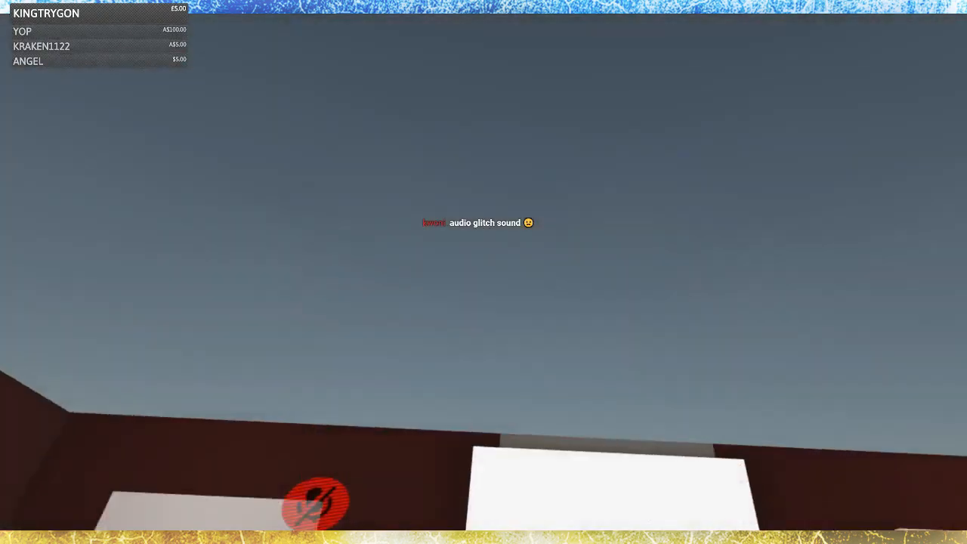
Step: Change into the selected personal avatar and unmute the microphone
key(Escape)
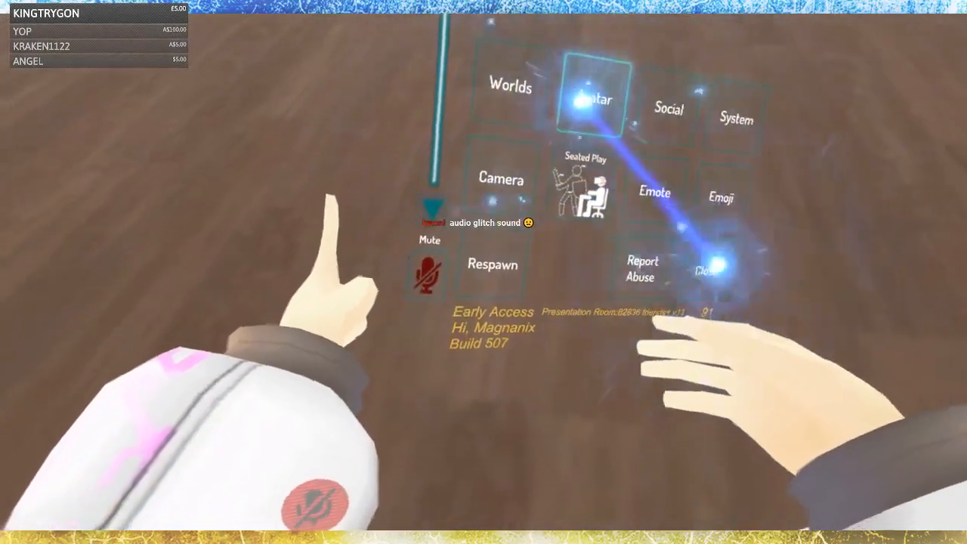
click(572, 144)
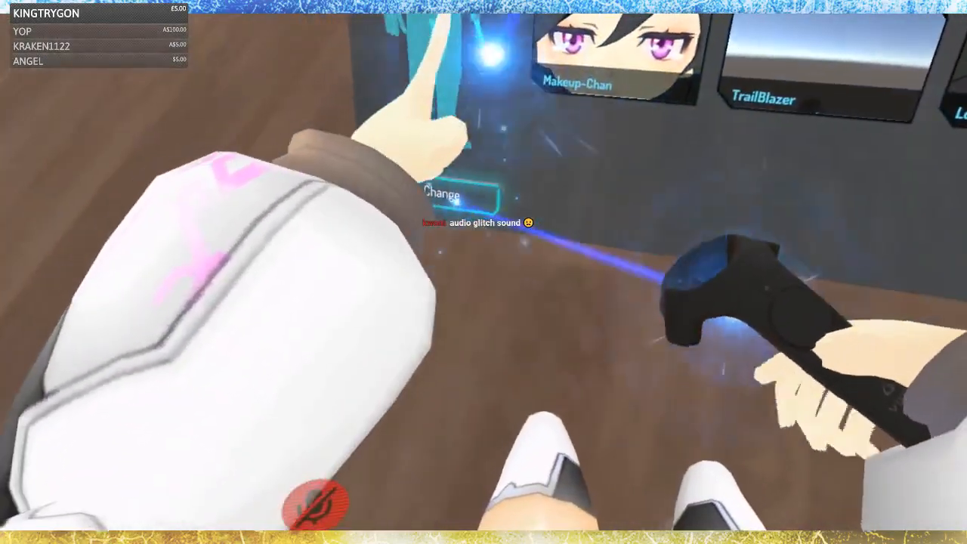
click(454, 193)
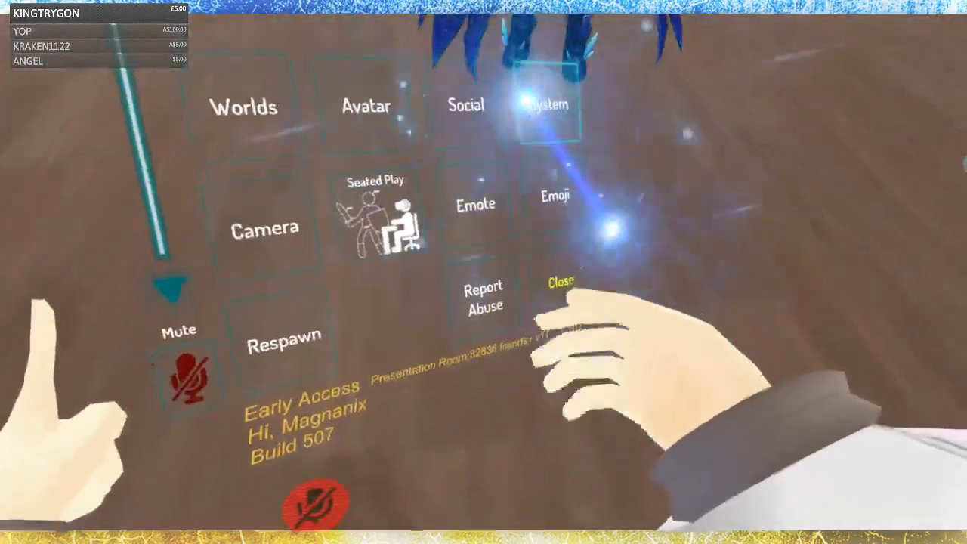
click(526, 100)
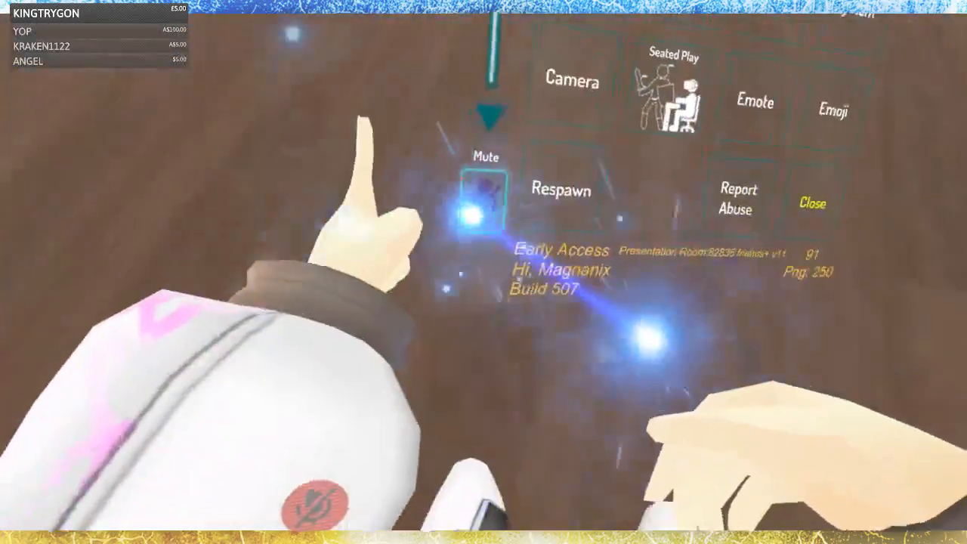
click(477, 211)
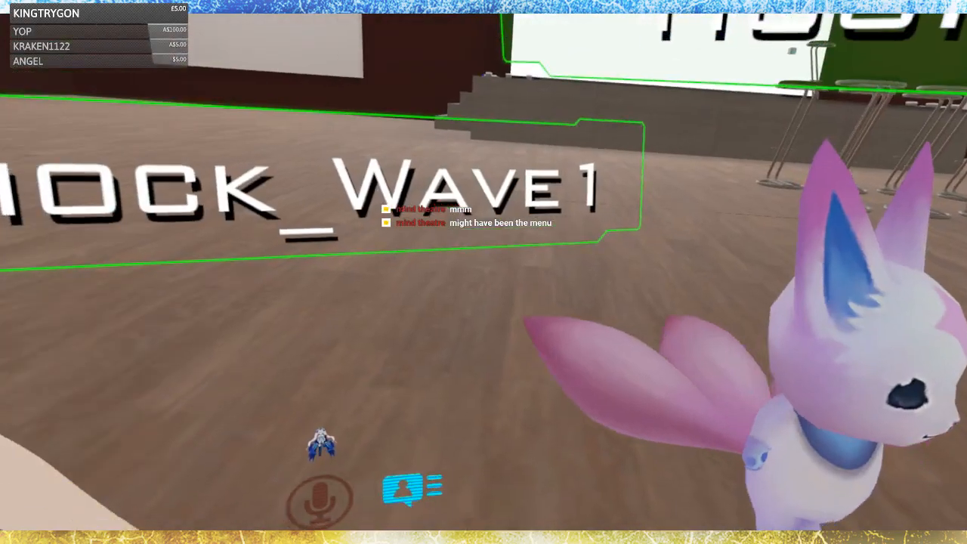
Step: Open the pending join request to read it and leave it again
key(Escape)
click(561, 98)
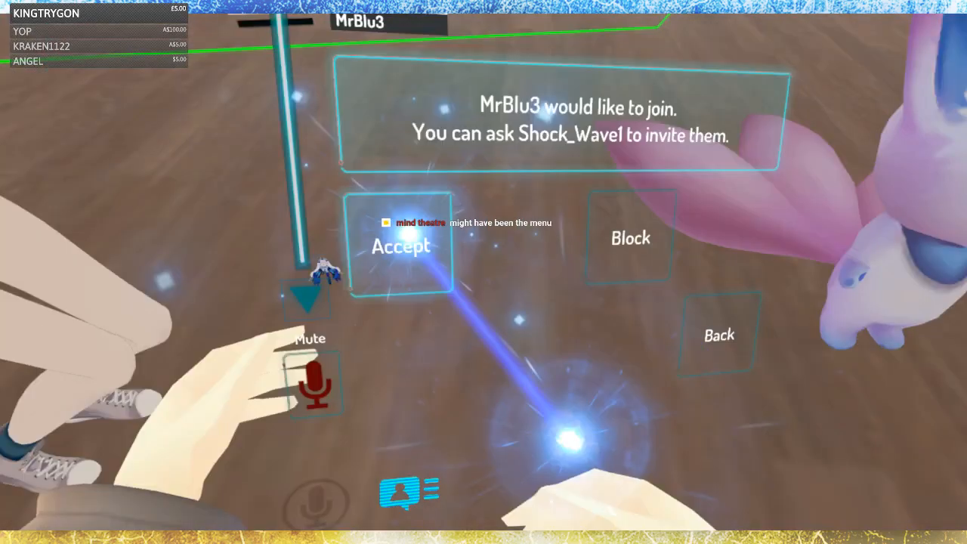
click(831, 410)
key(Escape)
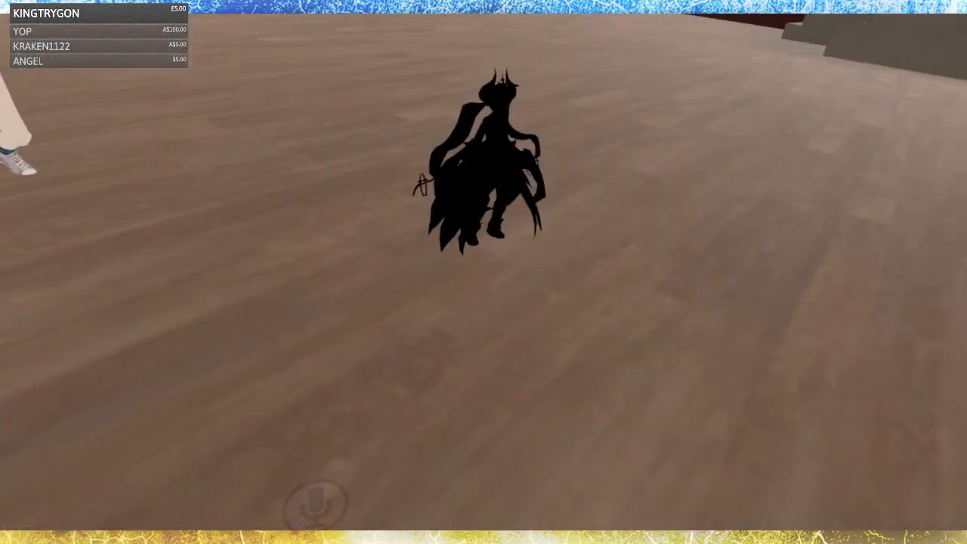
Step: Open the avatar selection and expand the Personal avatars
click(506, 165)
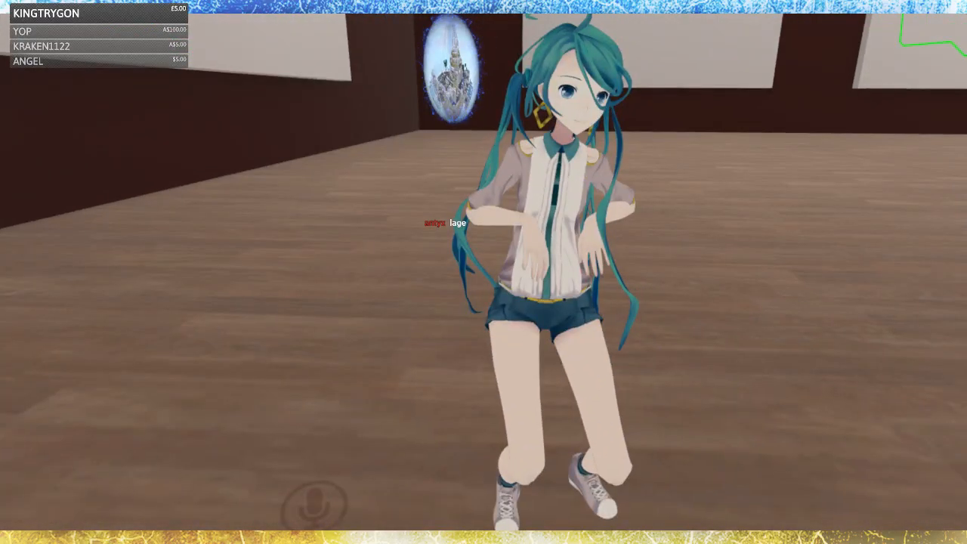
key(Escape)
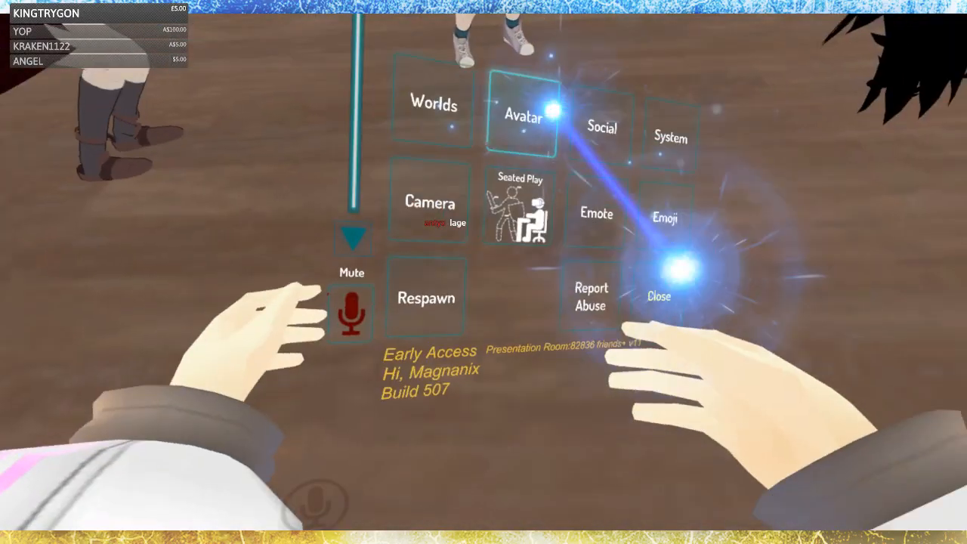
click(552, 111)
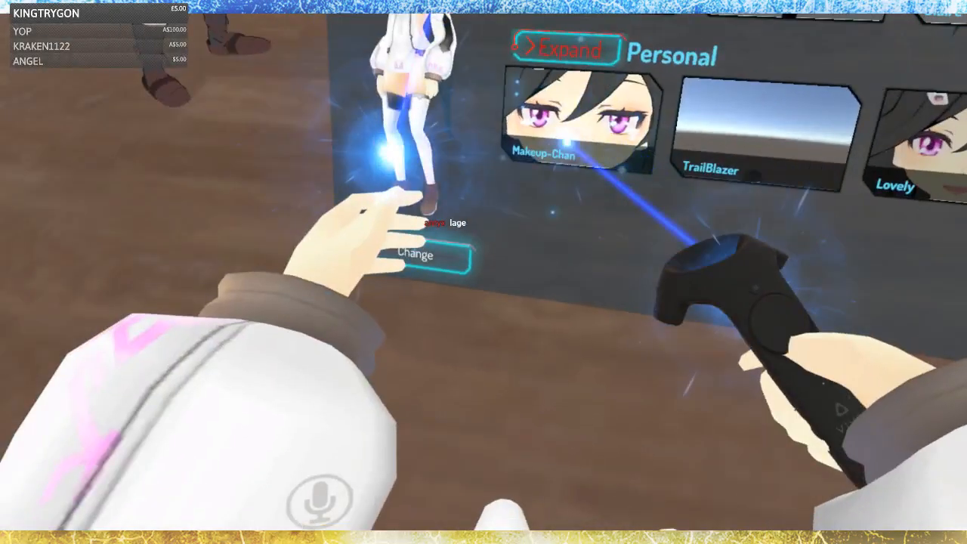
click(568, 49)
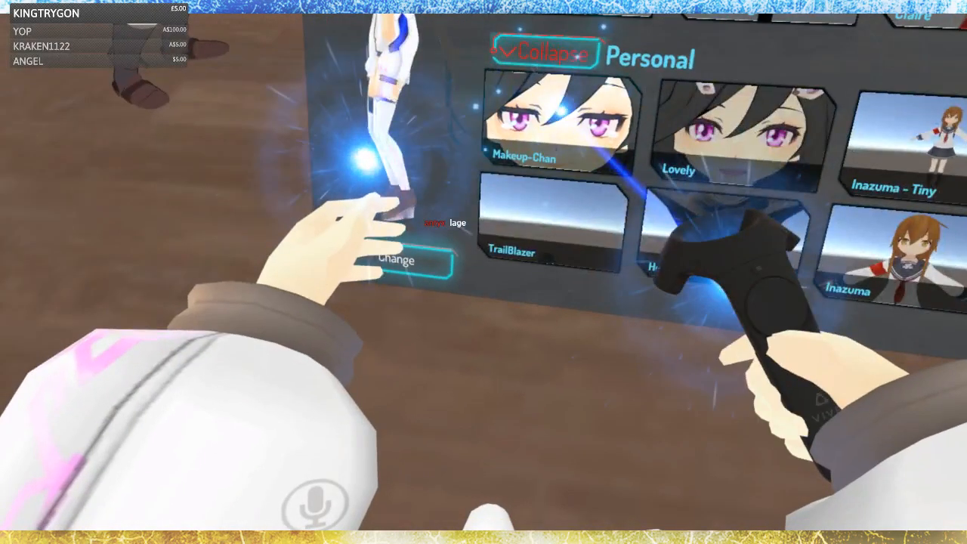
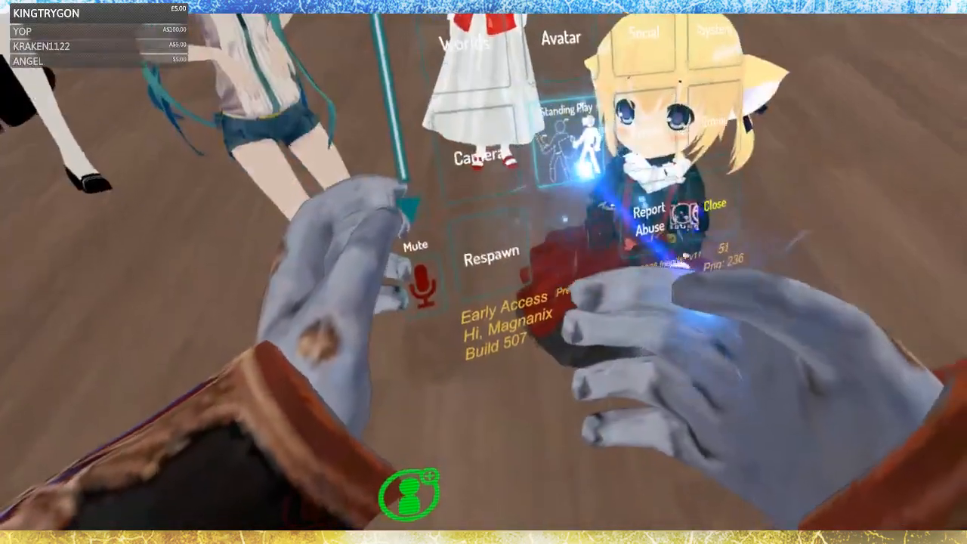
Step: Toggle the play mode between standing and seated
click(585, 167)
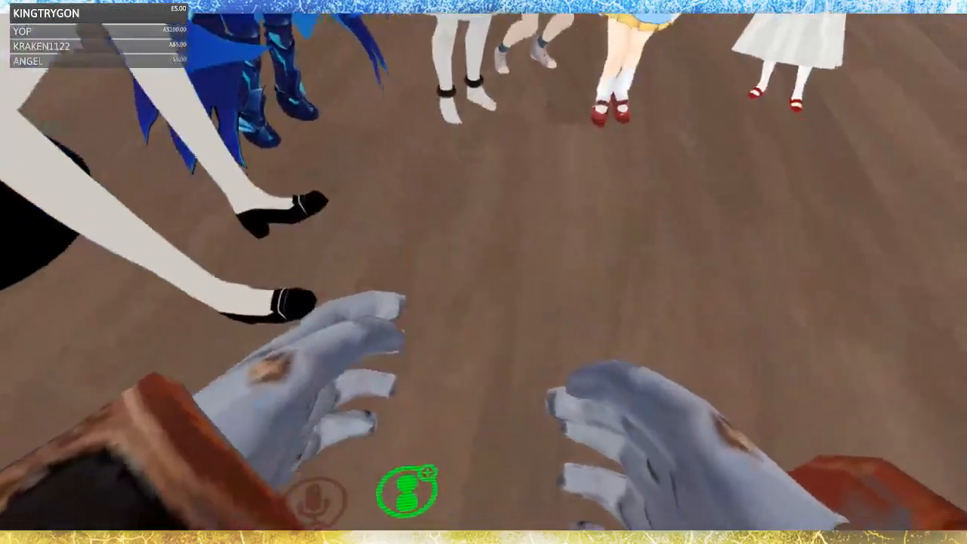
key(Escape)
click(572, 180)
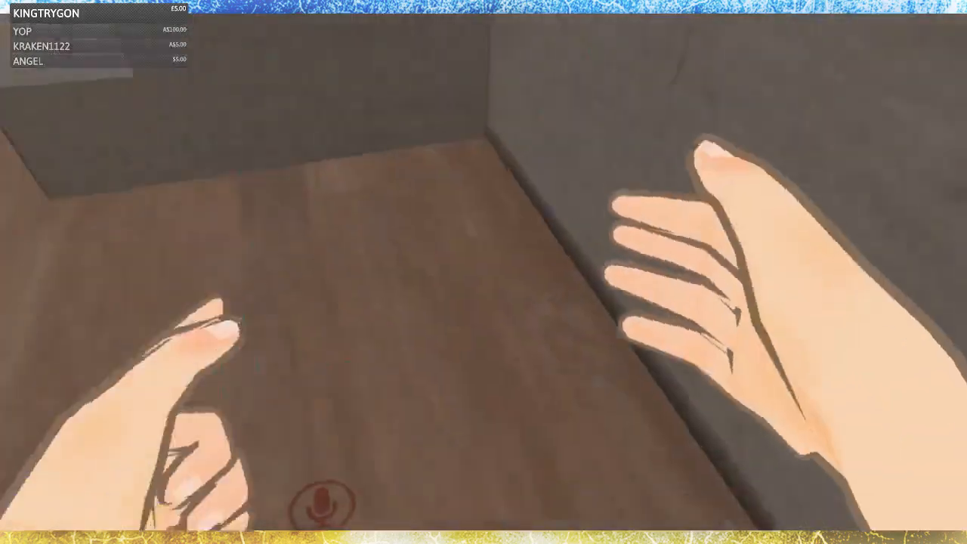
Step: Bring up the avatar selection again and change into the selected personal avatar
key(Escape)
click(525, 197)
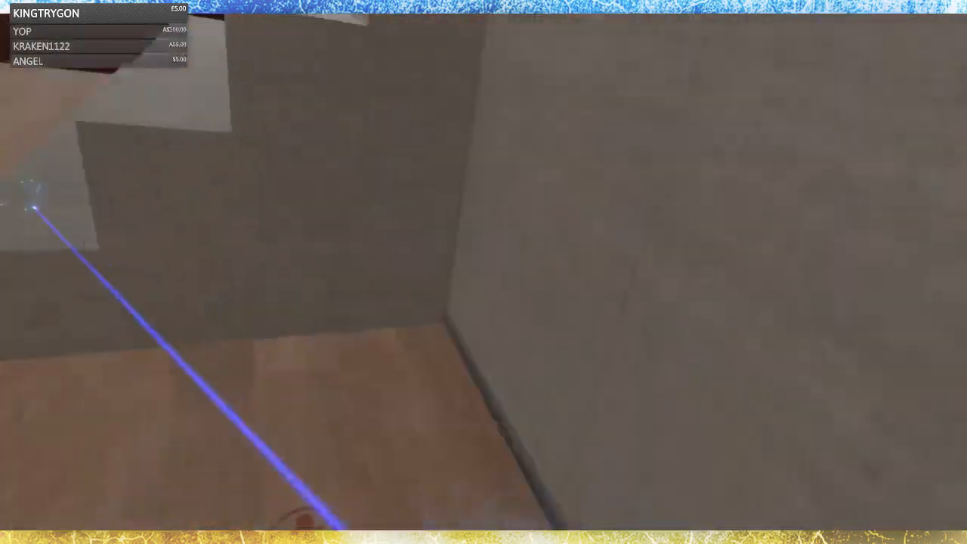
key(Escape)
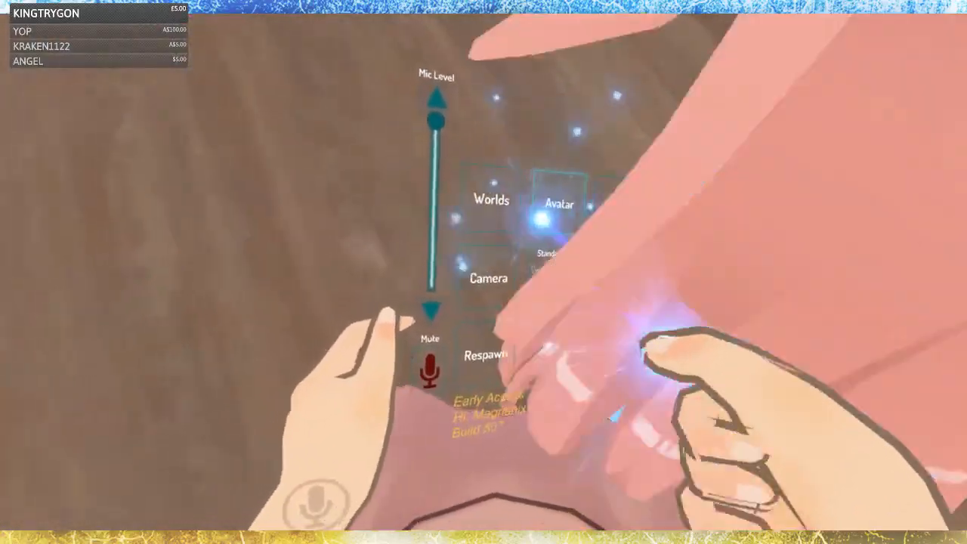
click(540, 214)
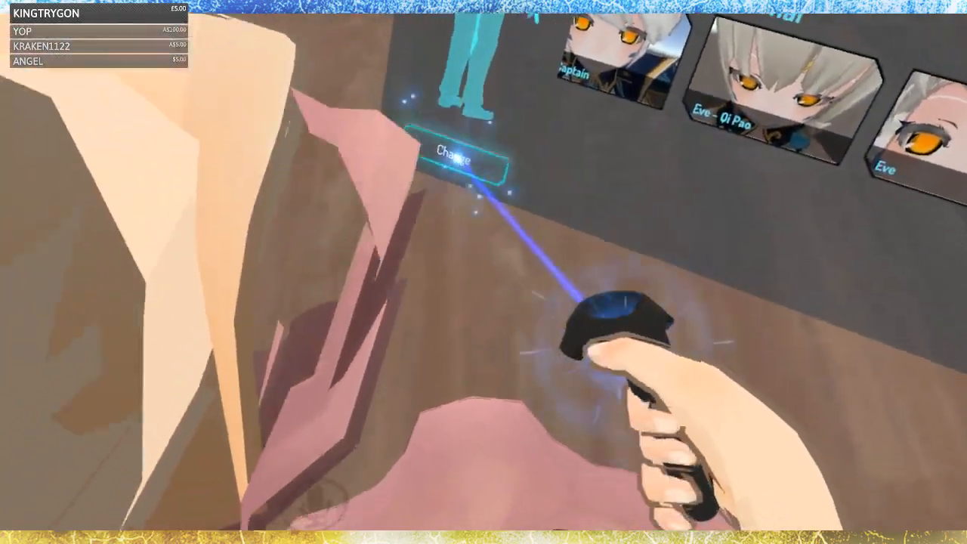
click(137, 238)
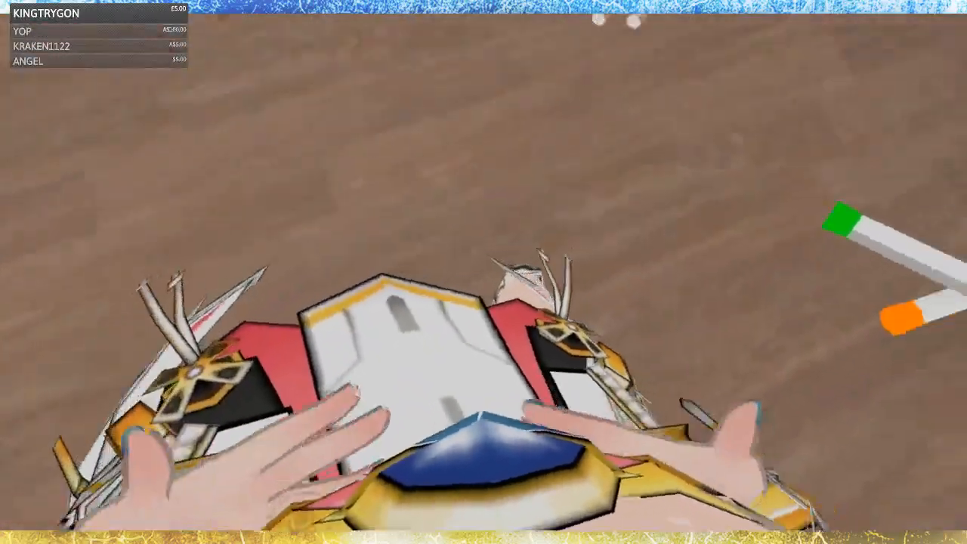
Step: Browse the Personal avatars and select Inazuma - Tiny
key(Escape)
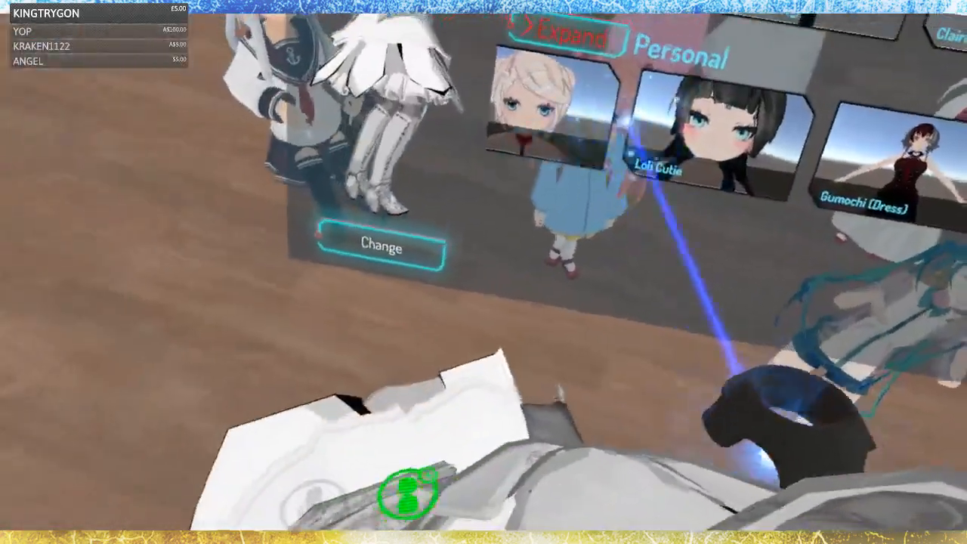
drag(625, 121, 683, 164)
drag(503, 164, 669, 178)
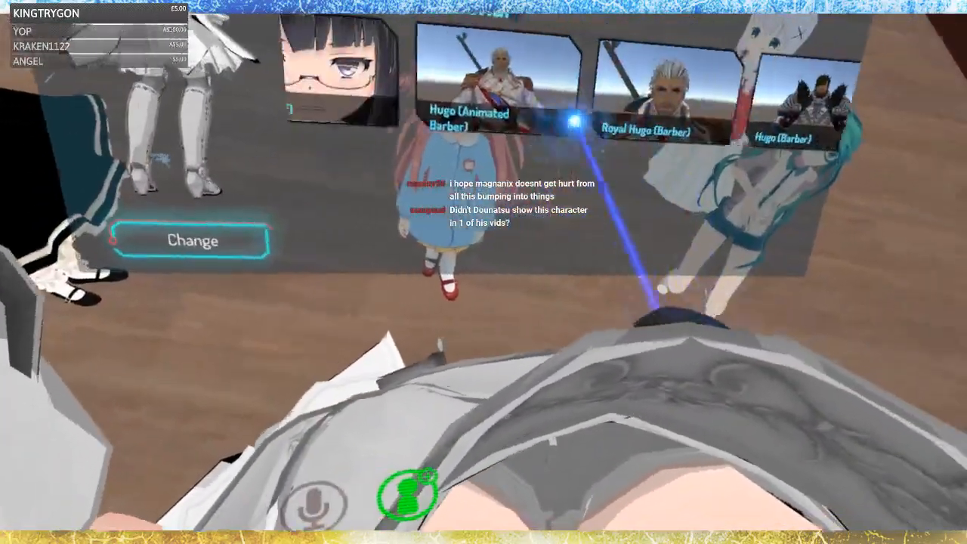
scroll(574, 121, left, 5)
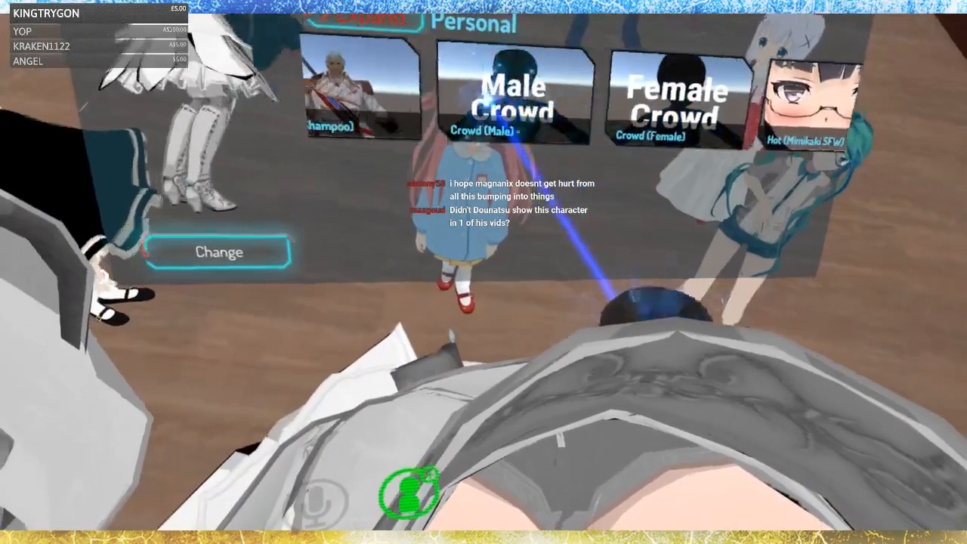
scroll(585, 155, left, 8)
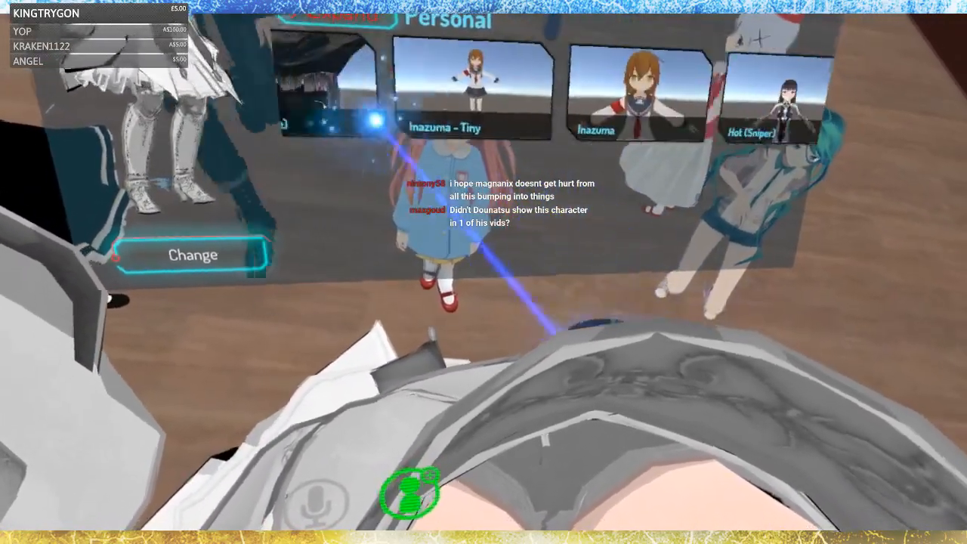
click(526, 93)
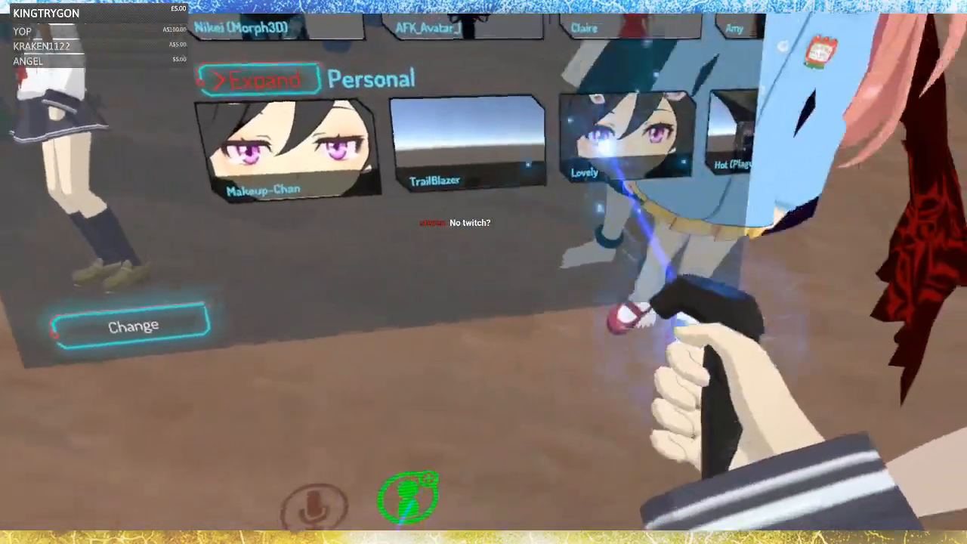
Step: Select the Hot (Plague) avatar among the Personal avatars and change into it
click(604, 148)
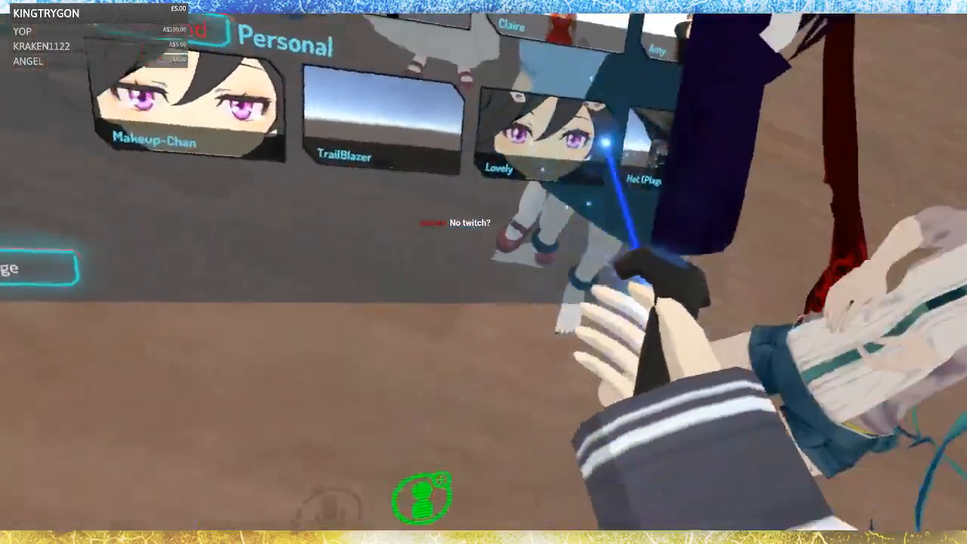
drag(607, 144, 557, 169)
click(717, 194)
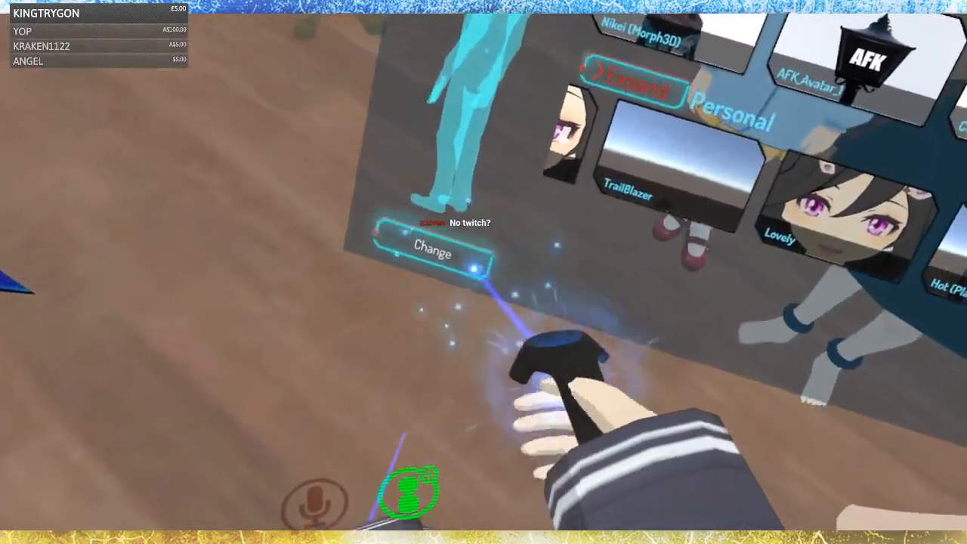
click(473, 267)
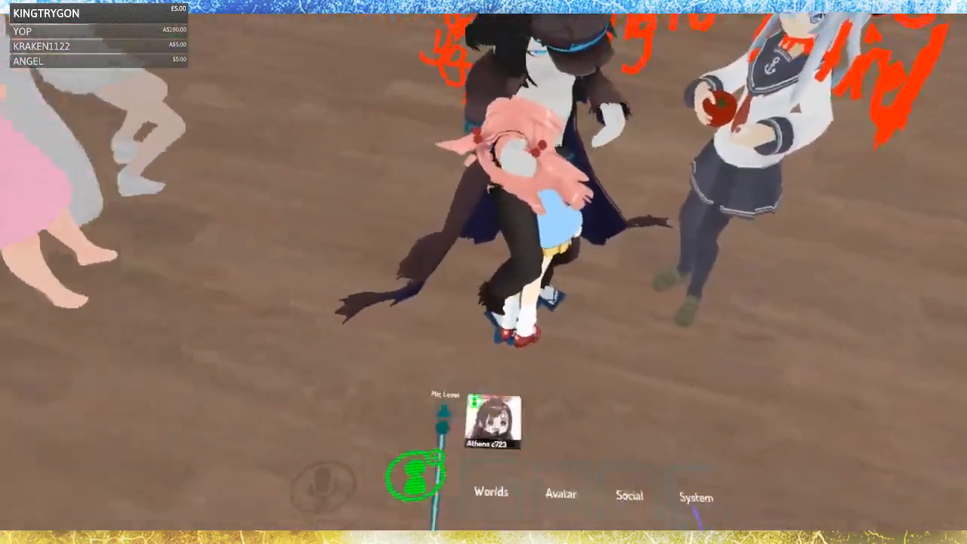
Step: Reopen the avatar selection to view the current avatar and close it again
click(551, 161)
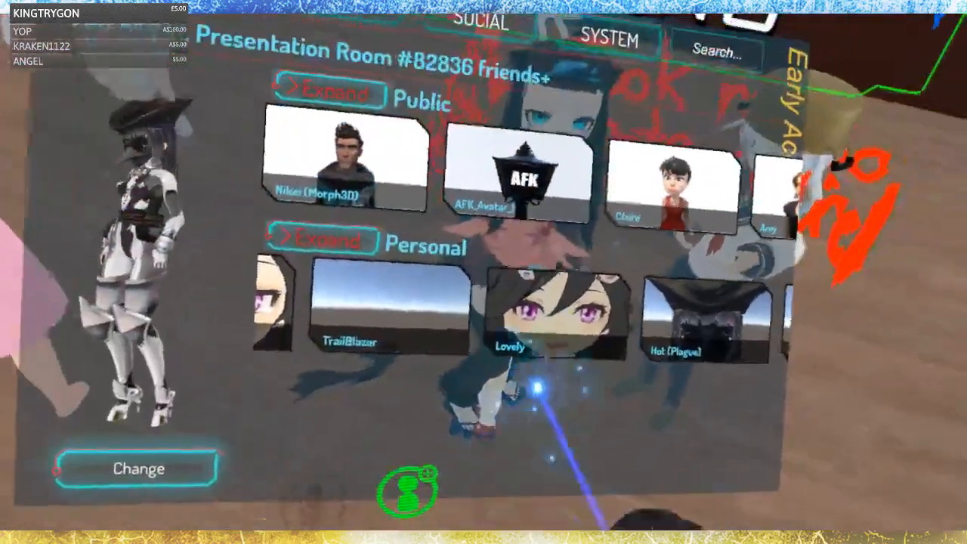
key(Escape)
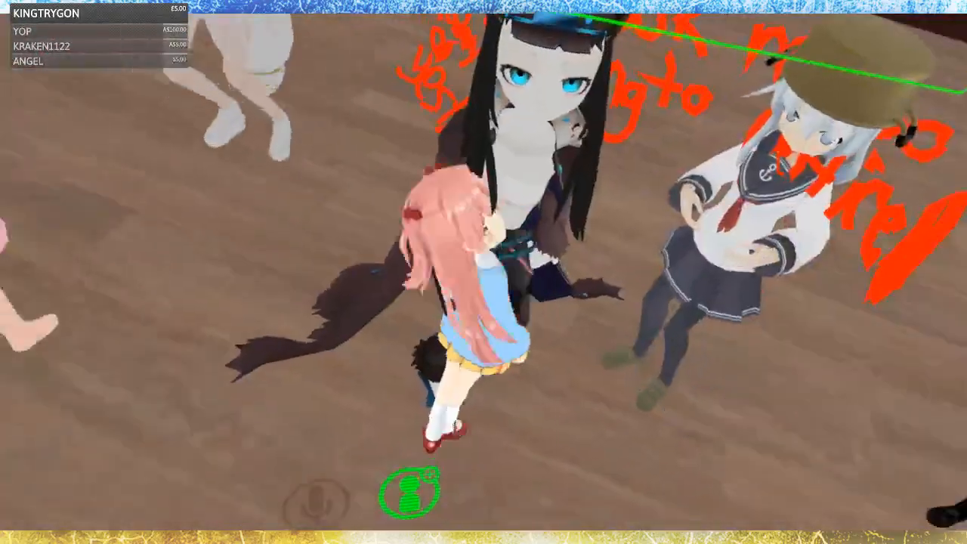